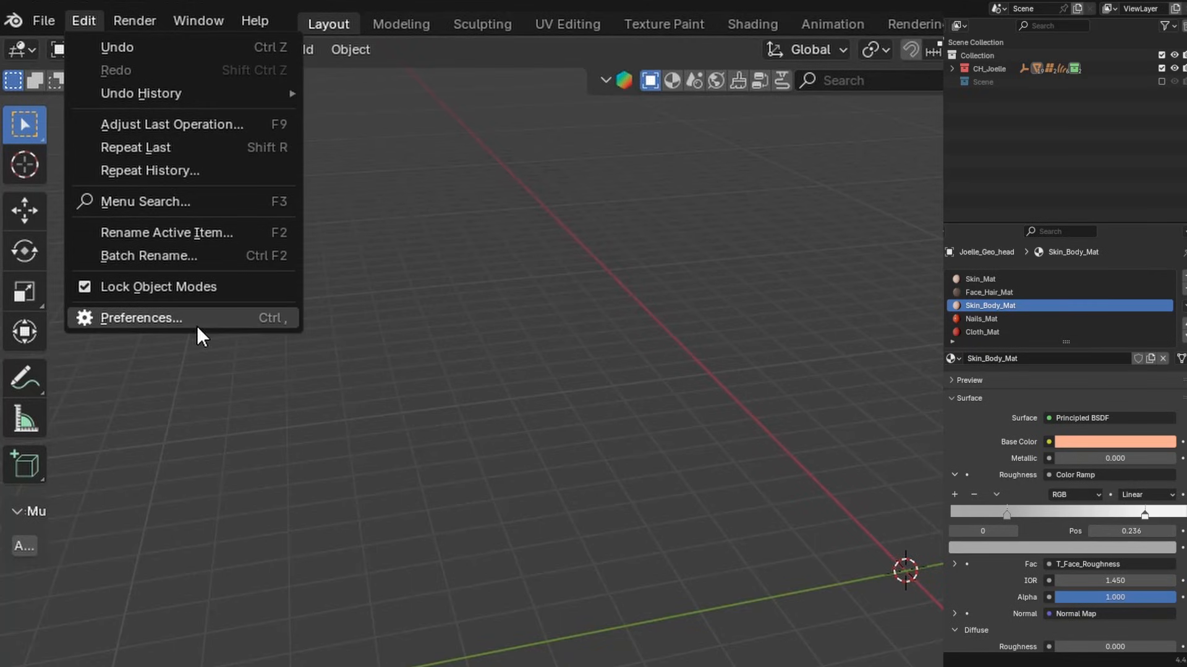
# - Open the preferences, search the online extensions for "cloudri" and show the details of CloudRig
pyautogui.click(197, 323)
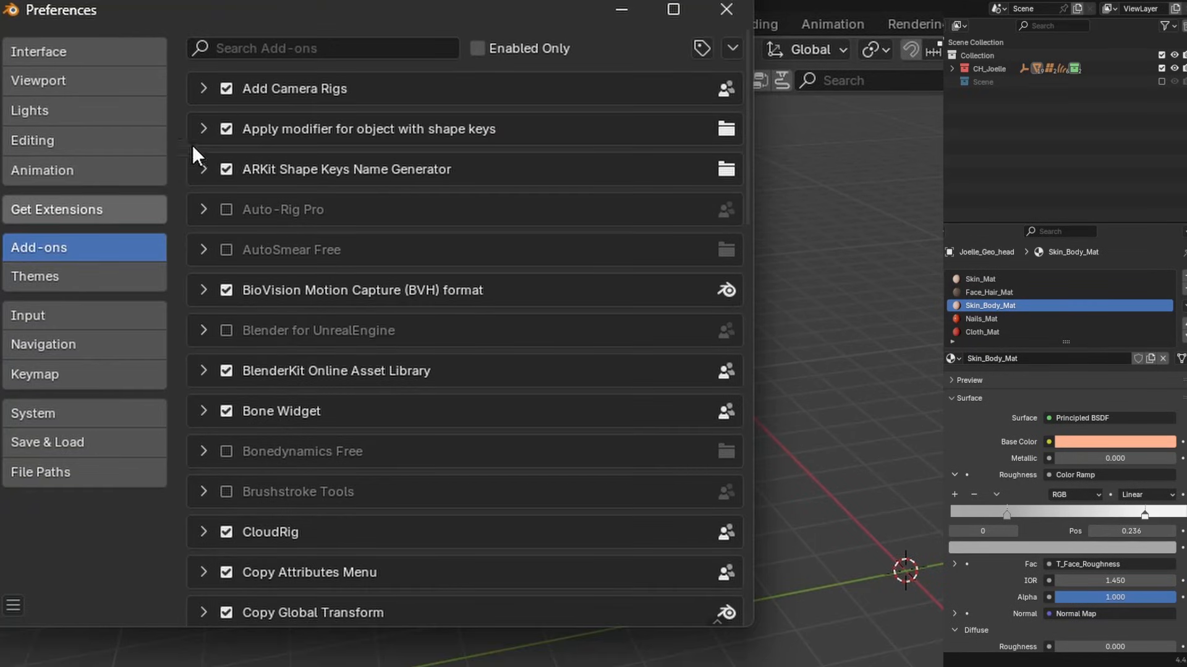
pyautogui.click(272, 46)
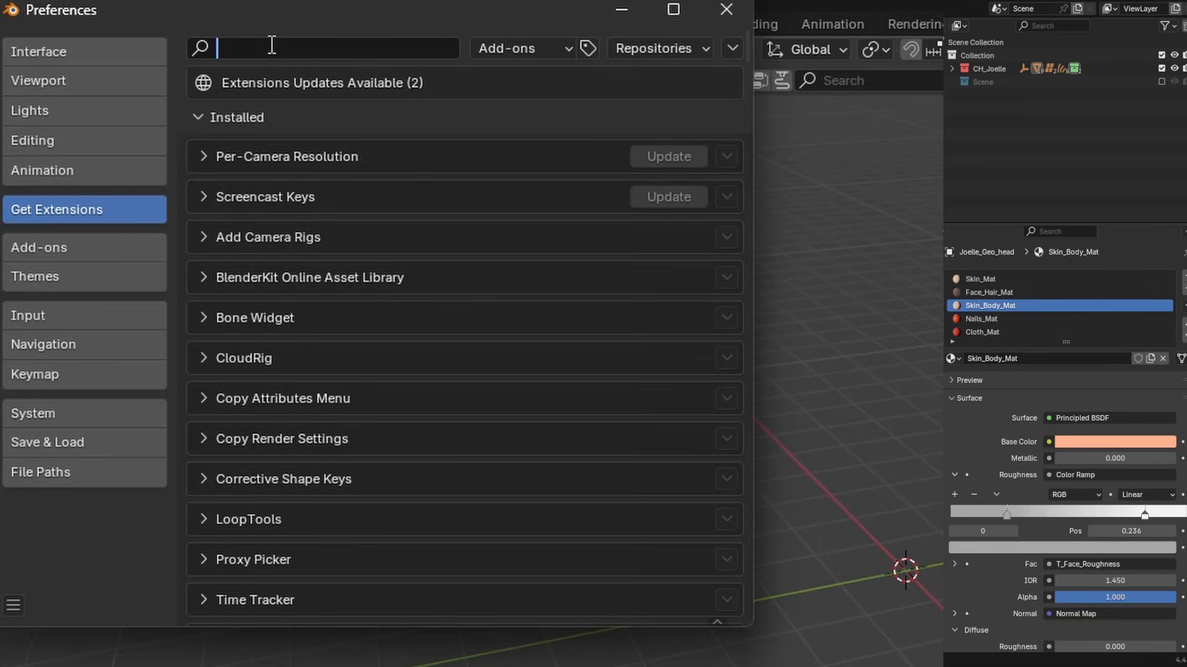
pyautogui.write('cloudri')
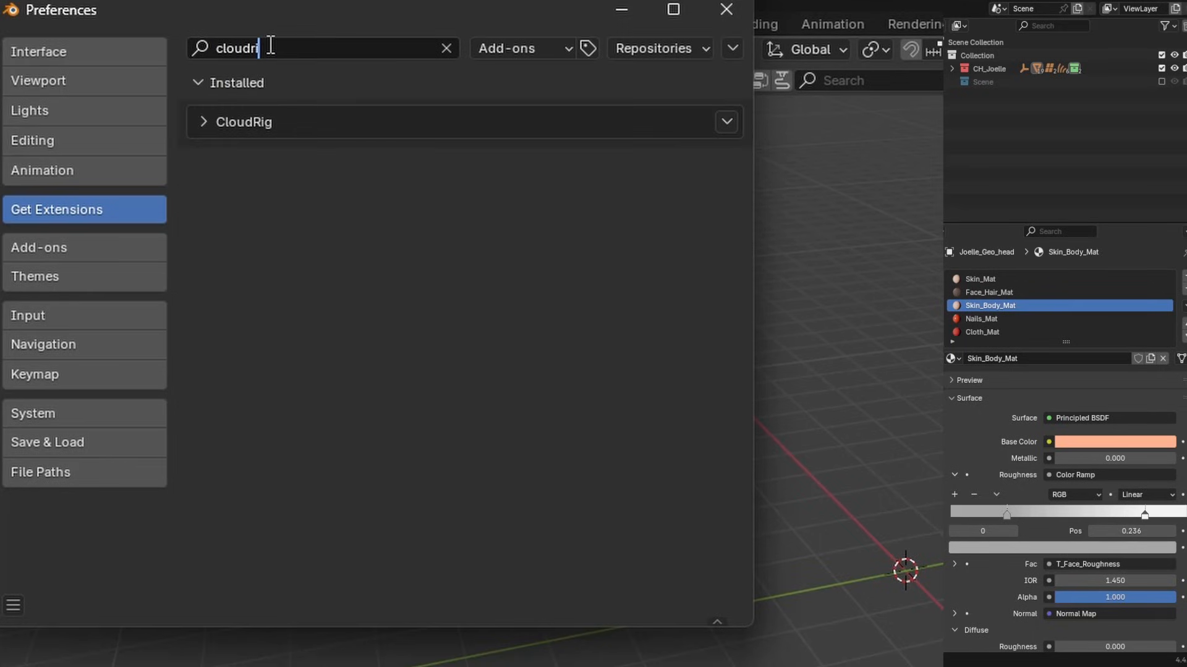
pyautogui.click(204, 121)
# - Search the extensions for "copy" and show the details of Copy Attributes Menu
pyautogui.click(288, 43)
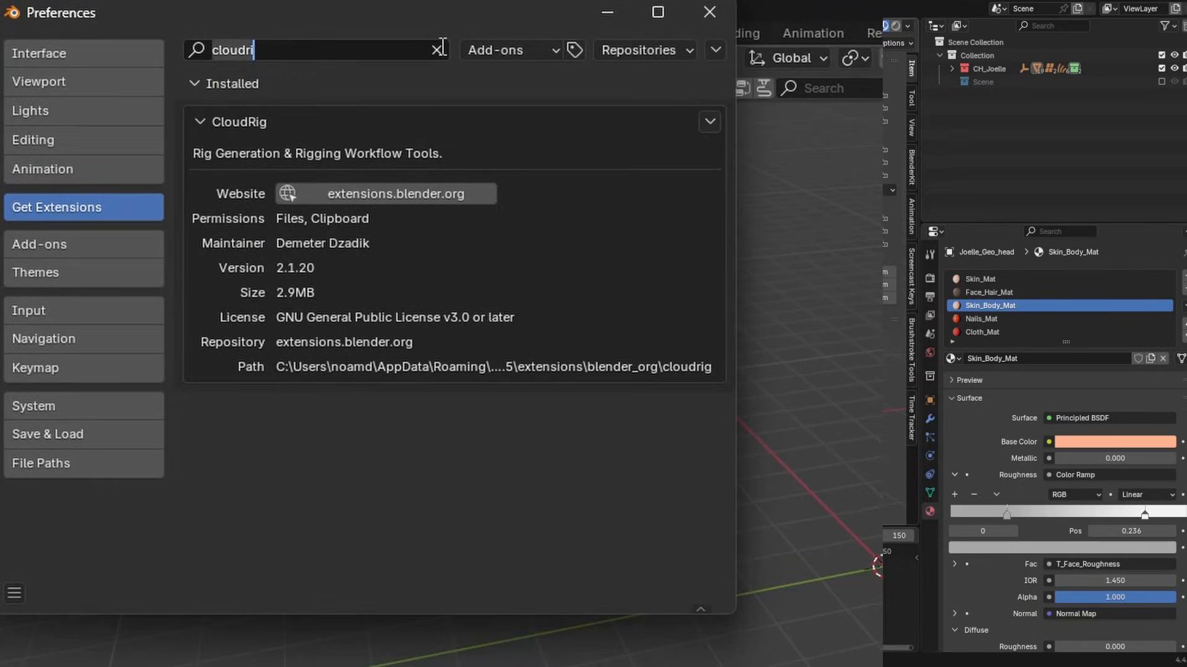
pyautogui.write('c')
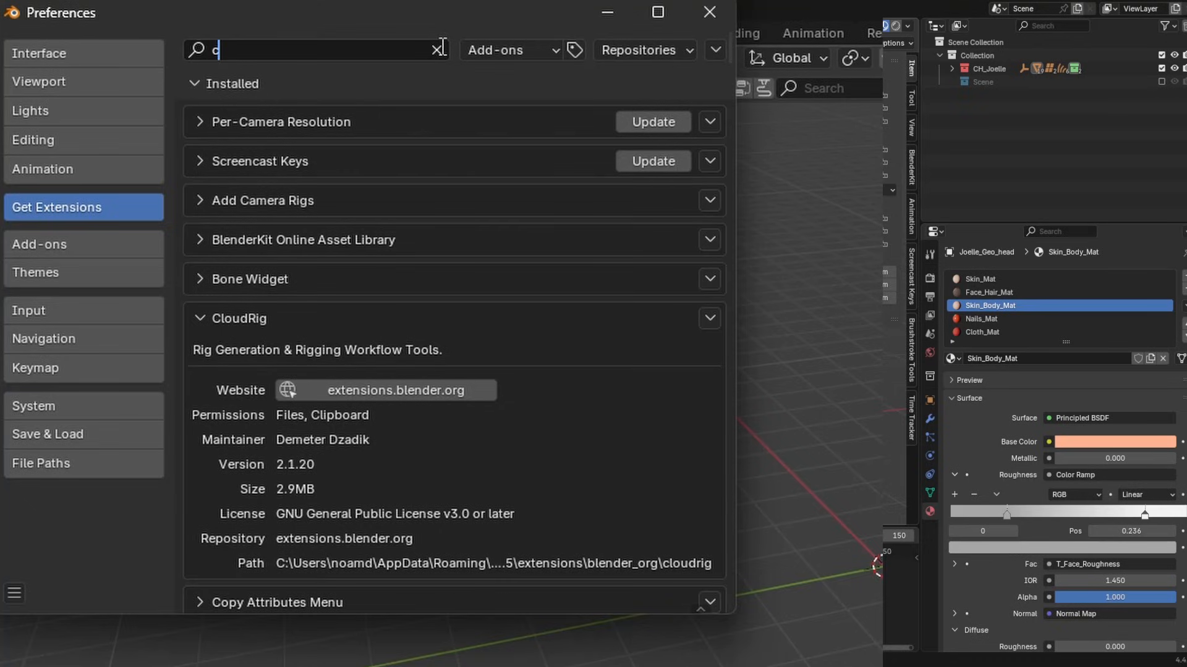
pyautogui.write('opy')
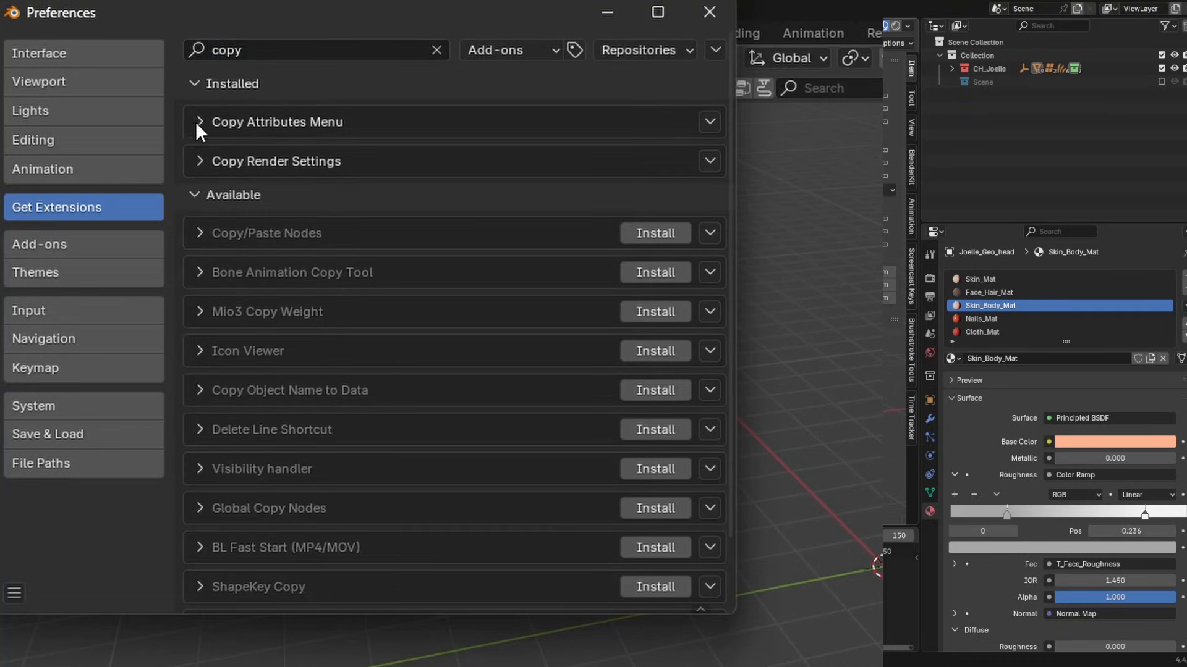
pyautogui.click(199, 122)
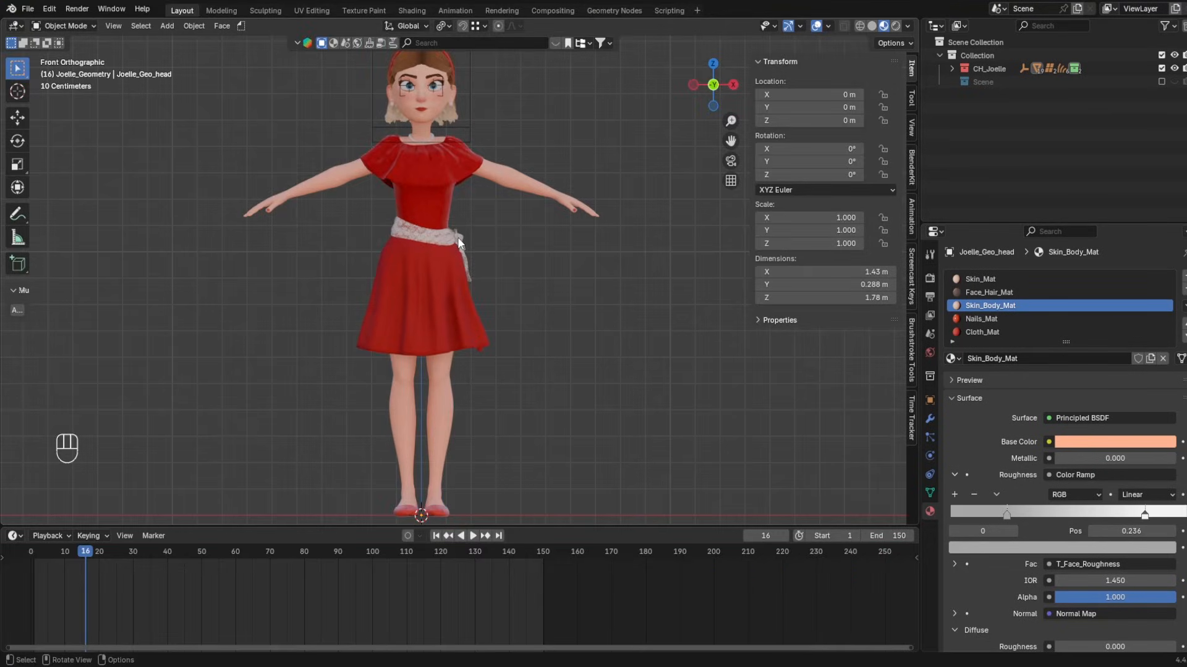
# - Examine the character model in the front view, from the head and face down to the feet
pyautogui.keyDown('shift'); pyautogui.moveTo(413, 208); pyautogui.dragTo(420, 269, button='middle'); pyautogui.keyUp('shift')
pyautogui.scroll(-2, 440, 321)
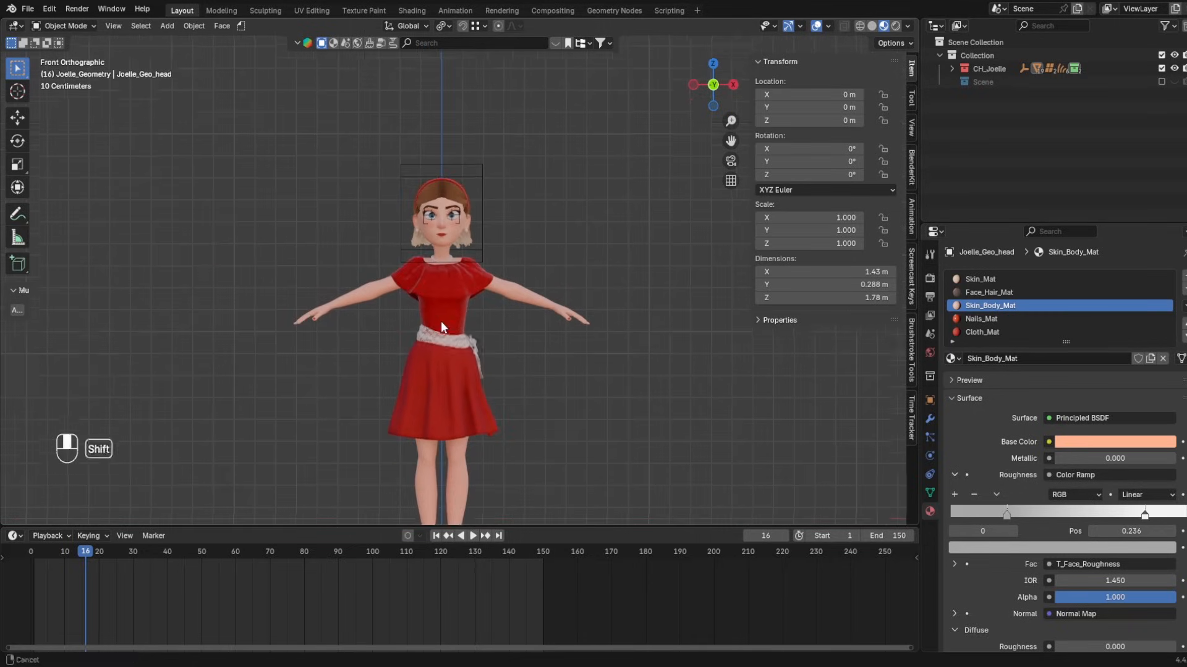
pyautogui.keyDown('shift'); pyautogui.moveTo(440, 321); pyautogui.dragTo(438, 306, button='middle'); pyautogui.keyUp('shift')
pyautogui.keyDown('shift'); pyautogui.moveTo(474, 354); pyautogui.dragTo(473, 305, button='middle'); pyautogui.keyUp('shift')
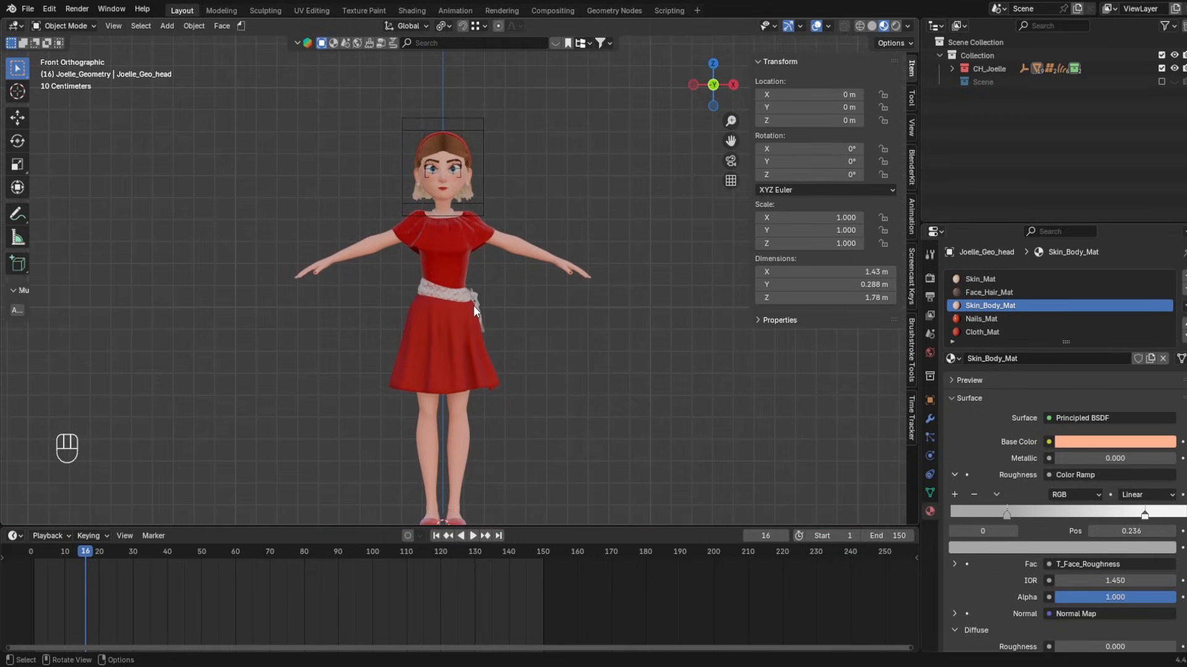
pyautogui.keyDown('shift'); pyautogui.moveTo(468, 199); pyautogui.dragTo(492, 323, button='middle'); pyautogui.keyUp('shift')
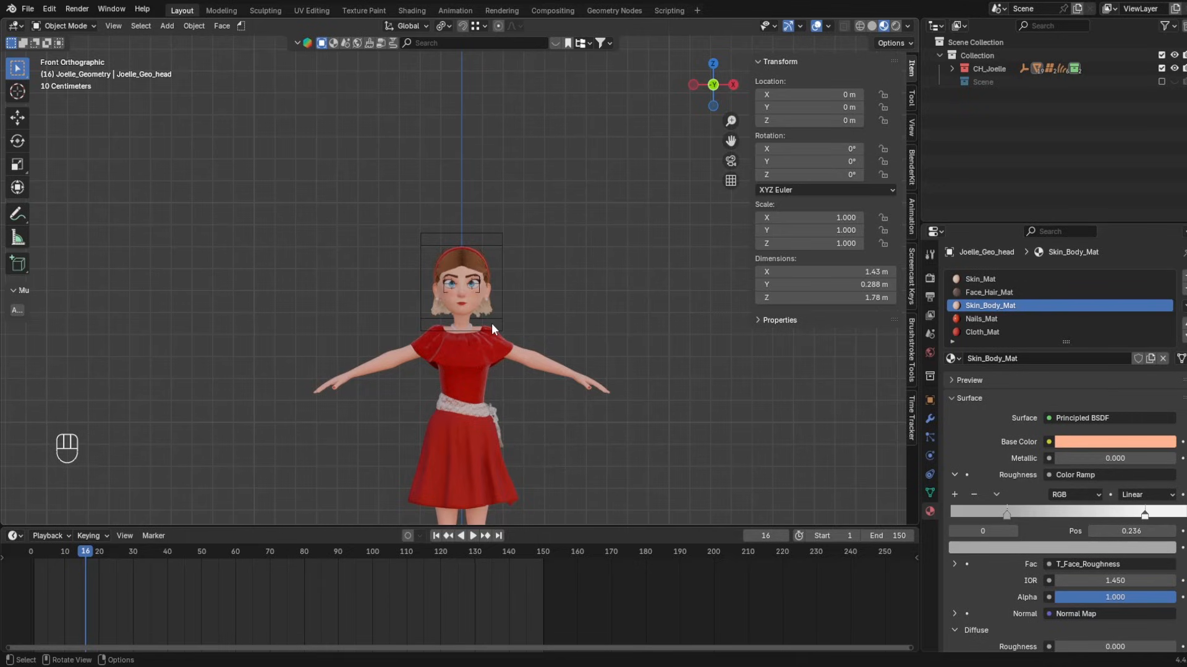
pyautogui.scroll(4, 476, 295)
pyautogui.scroll(-1, 515, 365)
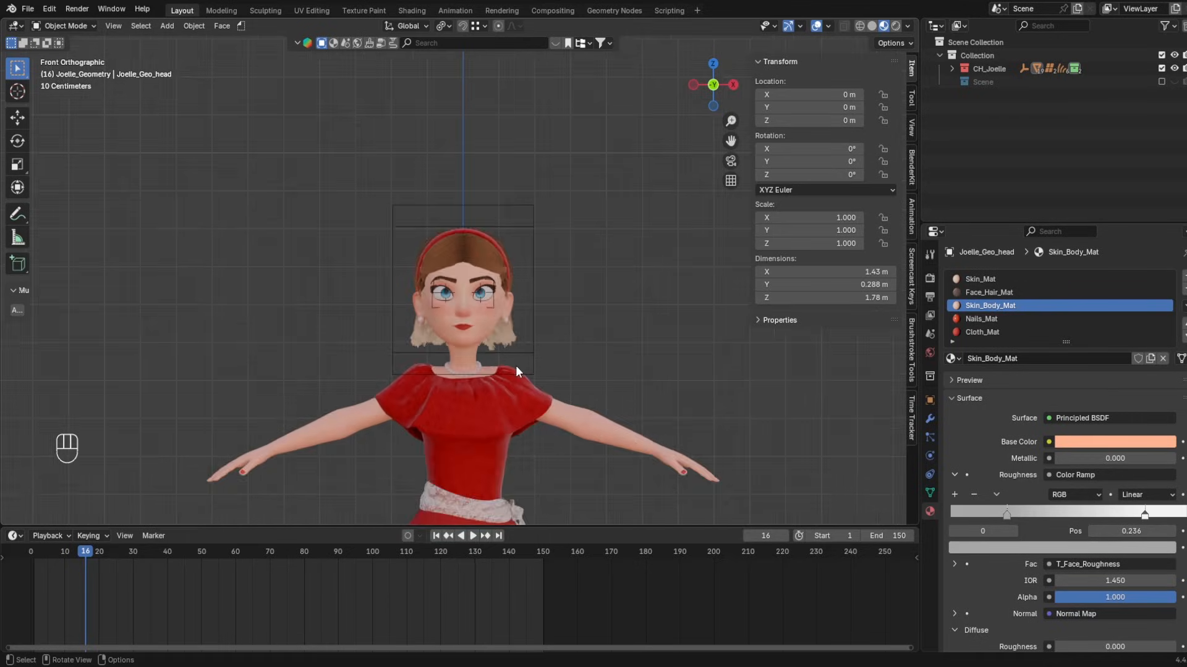
pyautogui.scroll(1, 554, 256)
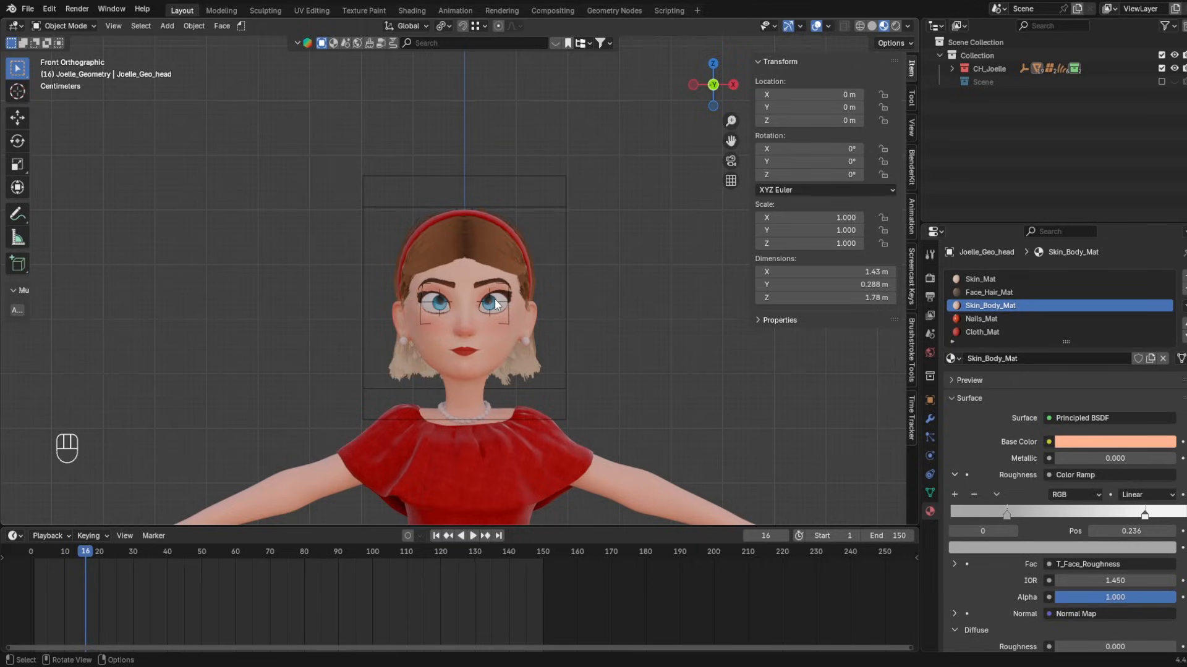
pyautogui.scroll(-4, 460, 343)
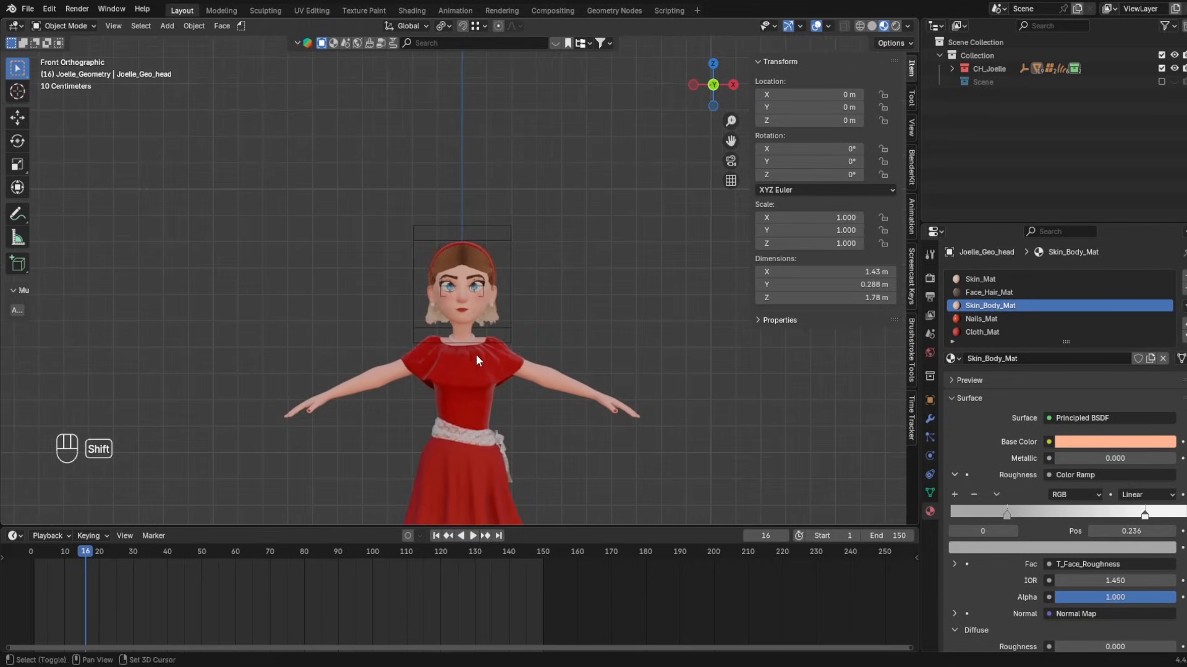
pyautogui.keyDown('shift'); pyautogui.moveTo(476, 354); pyautogui.dragTo(450, 261, button='middle'); pyautogui.keyUp('shift')
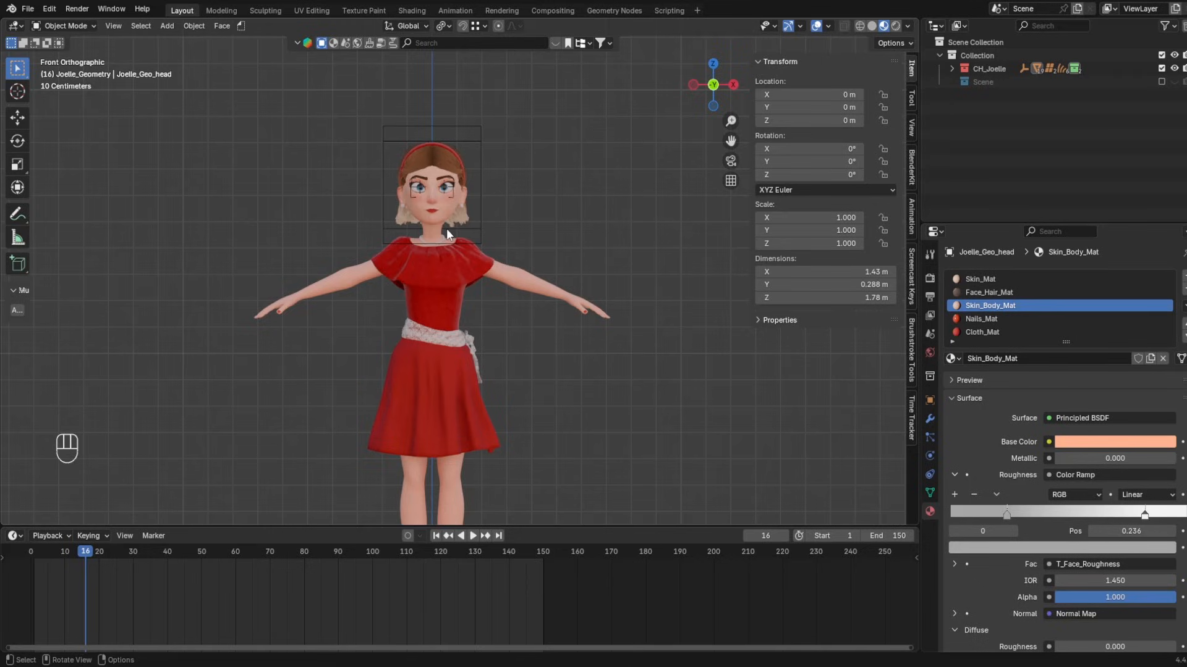
pyautogui.keyDown('shift'); pyautogui.moveTo(430, 210); pyautogui.dragTo(435, 244, button='middle'); pyautogui.keyUp('shift')
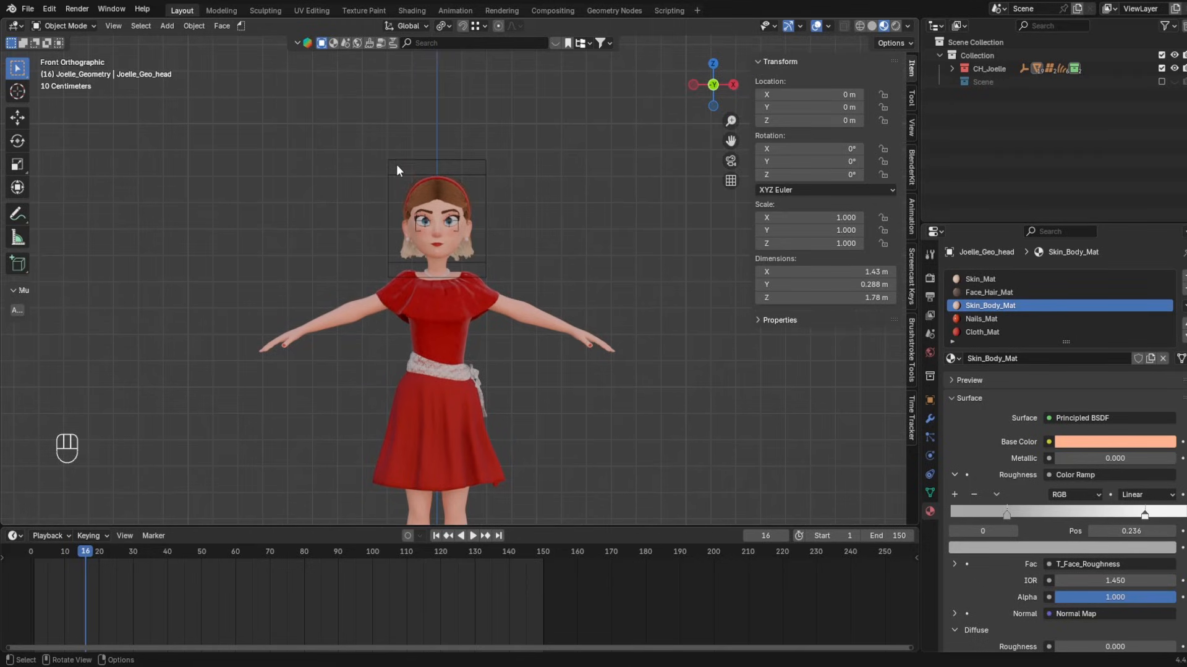
pyautogui.scroll(3, 458, 169)
pyautogui.scroll(-3, 458, 170)
pyautogui.scroll(-2, 415, 387)
pyautogui.keyDown('shift'); pyautogui.moveTo(415, 388); pyautogui.dragTo(451, 335, button='middle'); pyautogui.keyUp('shift')
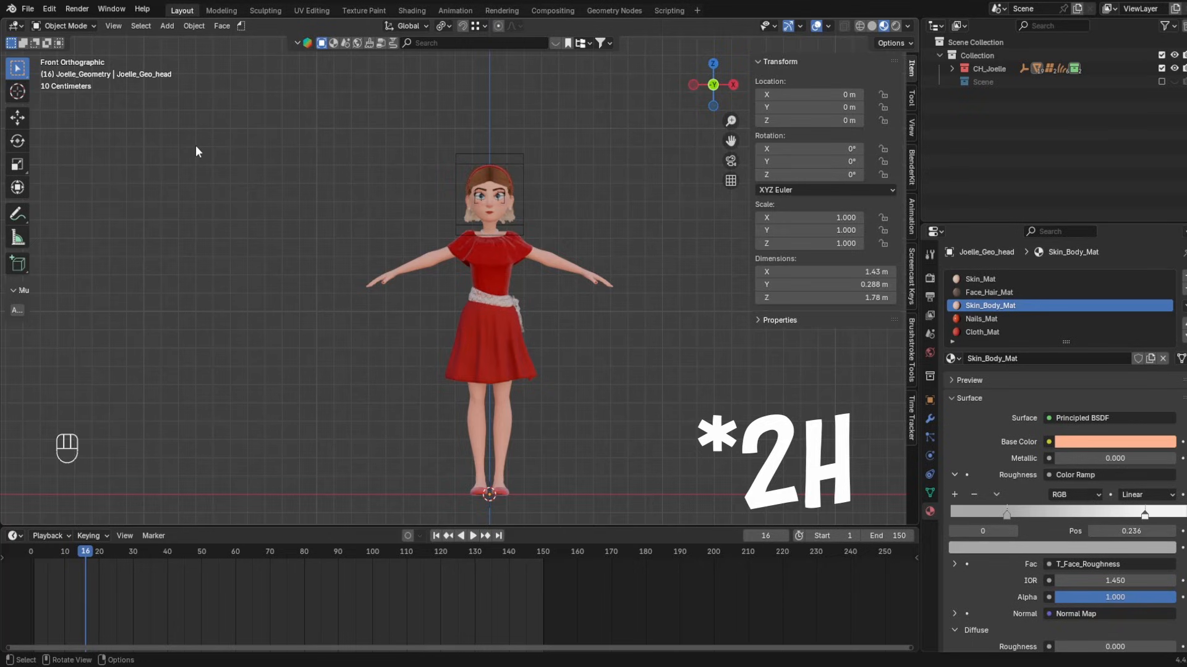
pyautogui.keyDown('shift'); pyautogui.moveTo(496, 233); pyautogui.dragTo(433, 249, button='middle'); pyautogui.keyUp('shift')
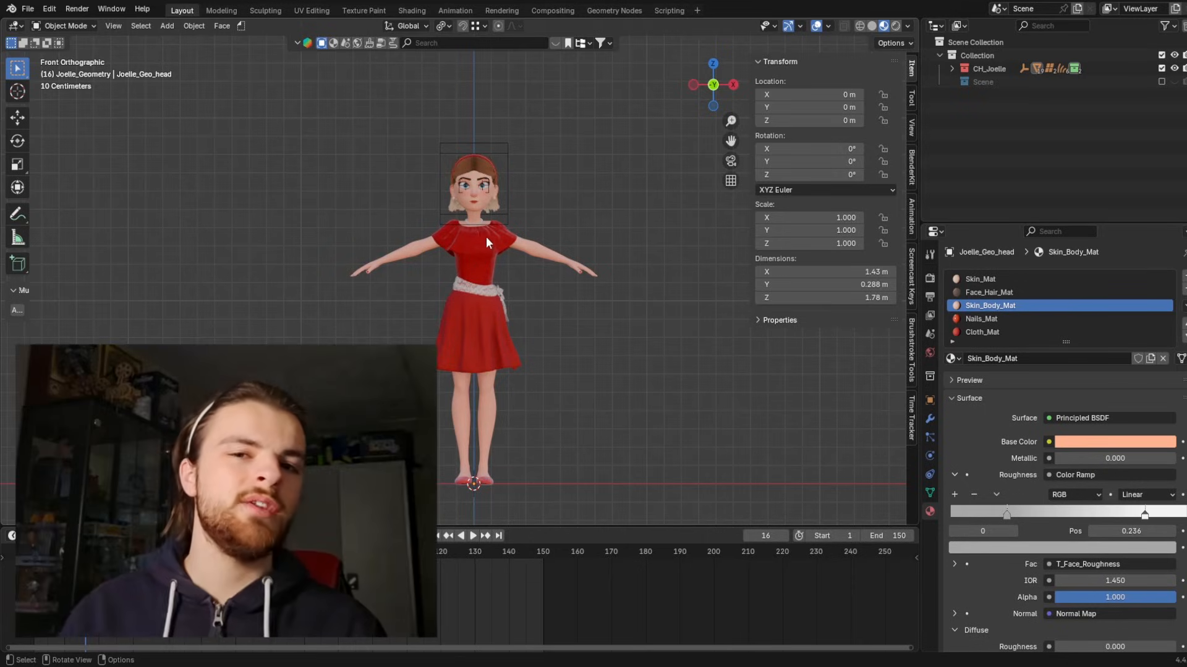
pyautogui.scroll(3, 486, 236)
pyautogui.keyDown('shift'); pyautogui.moveTo(461, 275); pyautogui.dragTo(439, 317, button='middle'); pyautogui.keyUp('shift')
pyautogui.keyDown('shift'); pyautogui.moveTo(541, 312); pyautogui.dragTo(435, 207, button='middle'); pyautogui.keyUp('shift')
pyautogui.scroll(4, 488, 316)
pyautogui.scroll(-2, 543, 379)
pyautogui.scroll(-4, 447, 348)
pyautogui.keyDown('shift'); pyautogui.moveTo(448, 349); pyautogui.dragTo(497, 314, button='middle'); pyautogui.keyUp('shift')
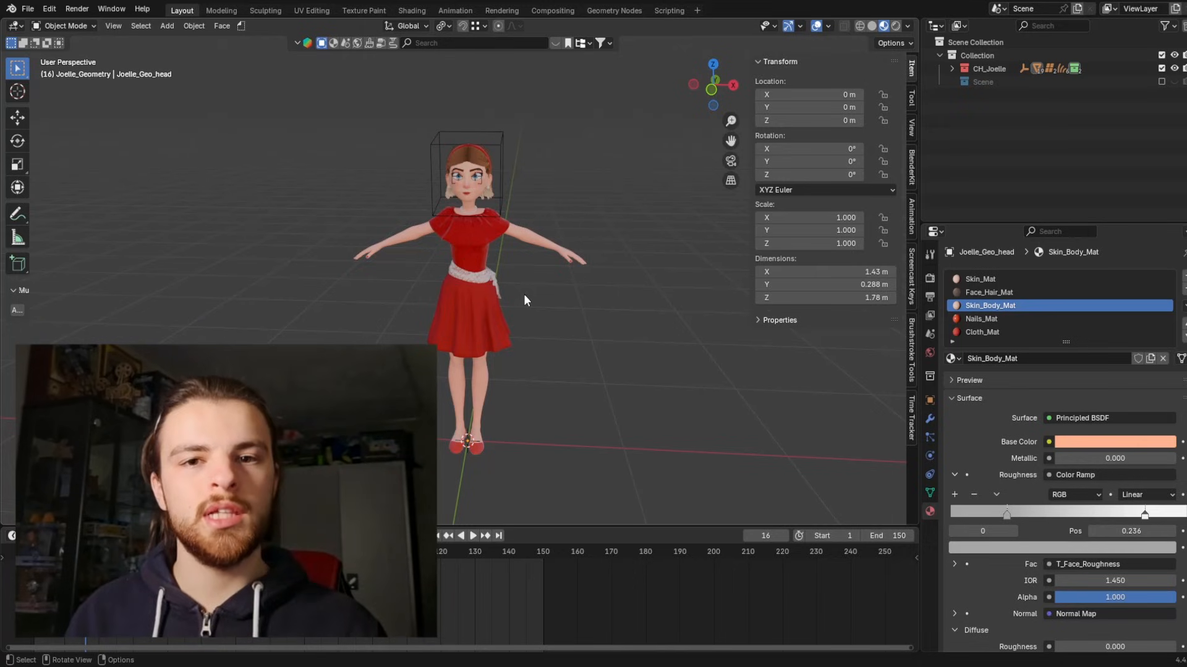
pyautogui.keyDown('shift'); pyautogui.moveTo(516, 203); pyautogui.dragTo(538, 264, button='middle'); pyautogui.keyUp('shift')
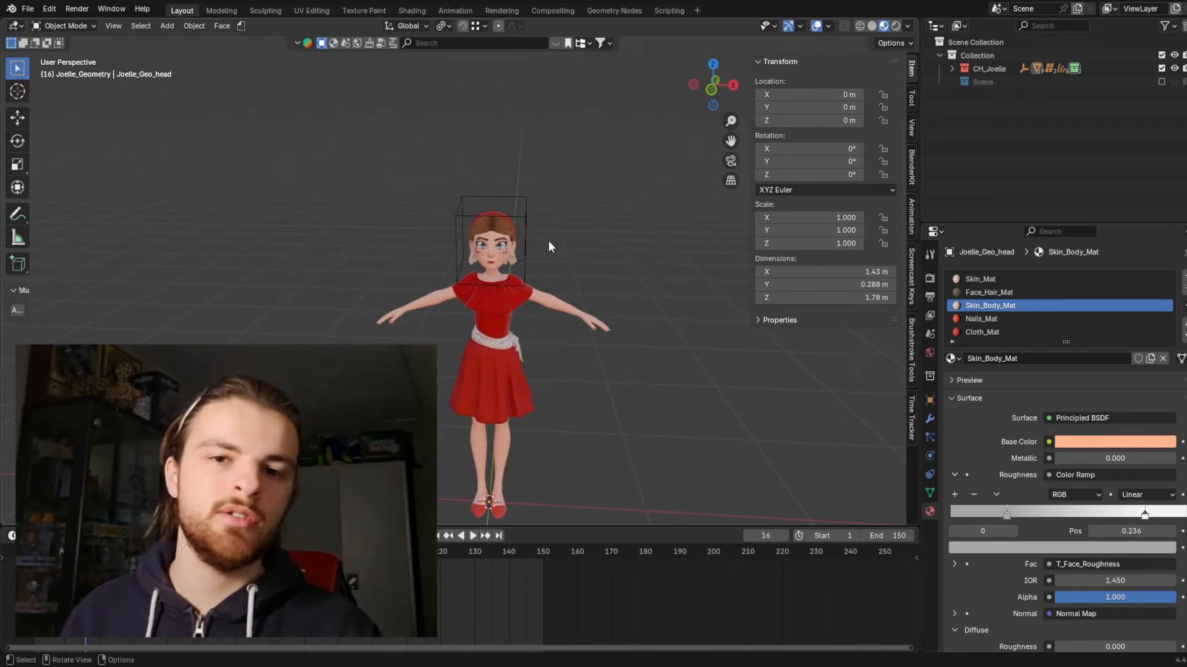
pyautogui.keyDown('shift'); pyautogui.moveTo(518, 309); pyautogui.dragTo(509, 267, button='middle'); pyautogui.keyUp('shift')
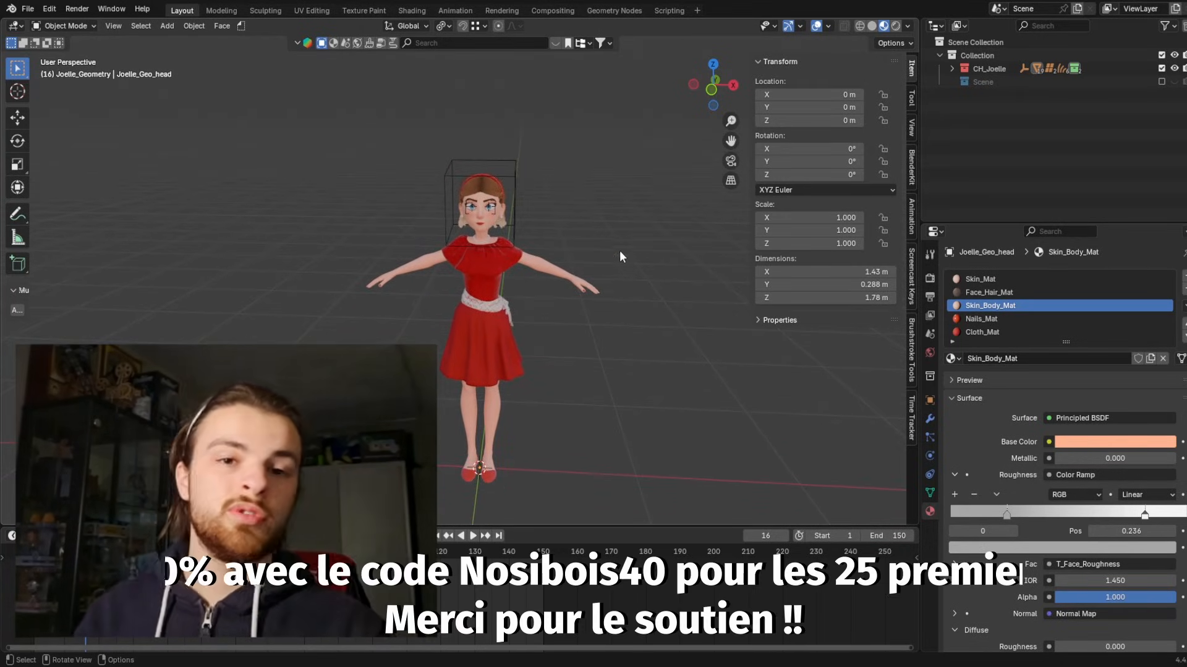
# - Inspect the topology of the character's head and body mesh in Edit Mode with edge selection, then return to Object Mode
pyautogui.scroll(5, 576, 271)
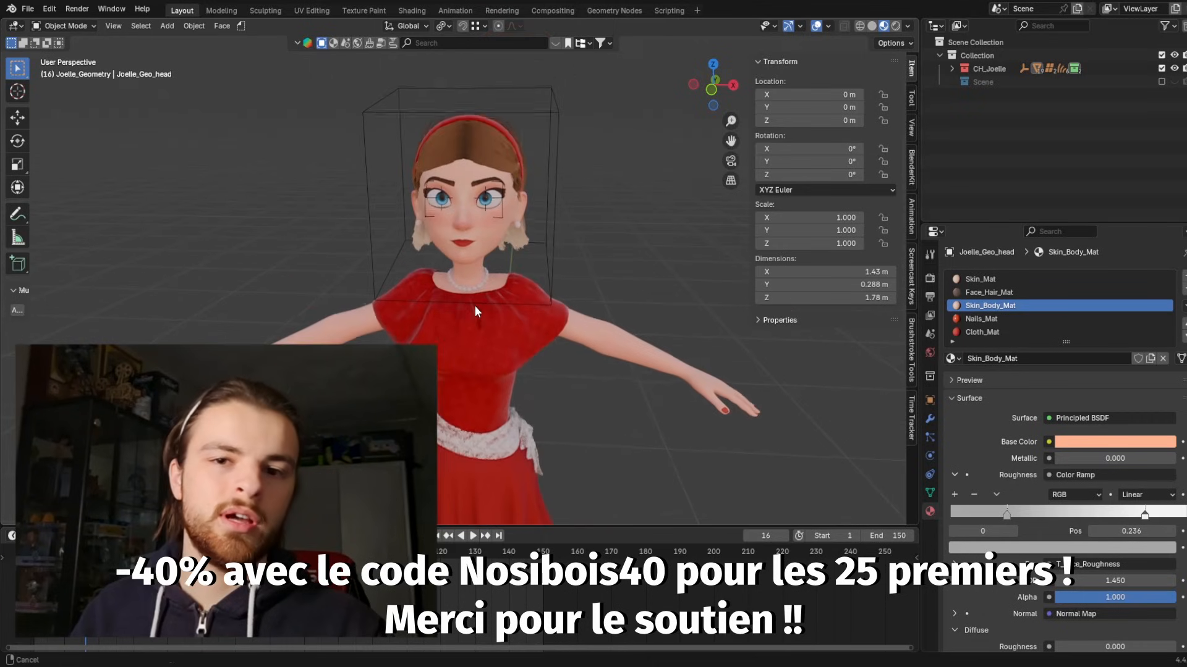
pyautogui.click(340, 312)
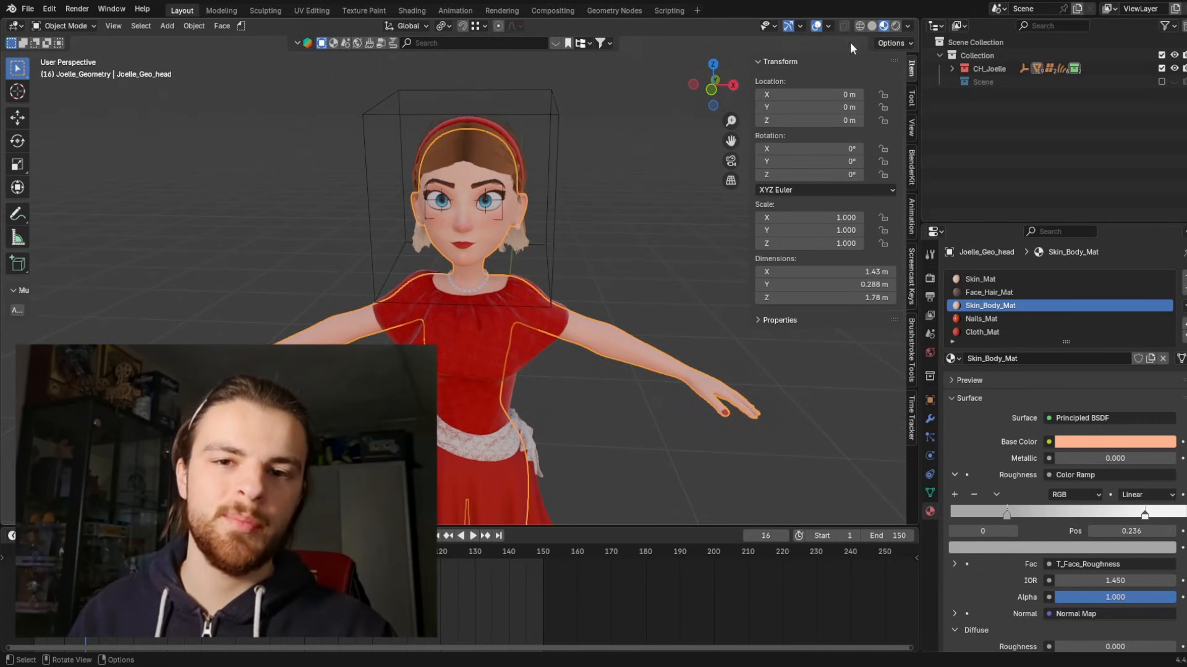
pyautogui.press('Tab')
pyautogui.scroll(5, 661, 113)
pyautogui.press('2')
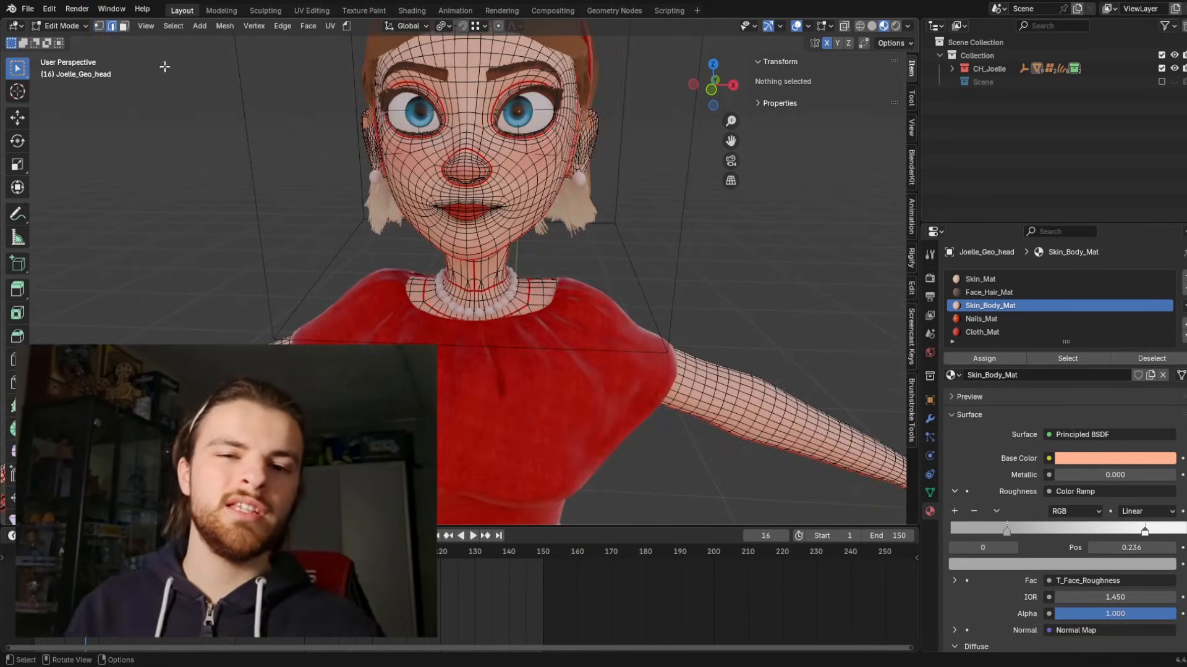
pyautogui.scroll(-4, 525, 209)
pyautogui.scroll(4, 525, 209)
pyautogui.moveTo(538, 185); pyautogui.dragTo(566, 257, button='middle')
pyautogui.press('Tab')
pyautogui.scroll(-4, 645, 287)
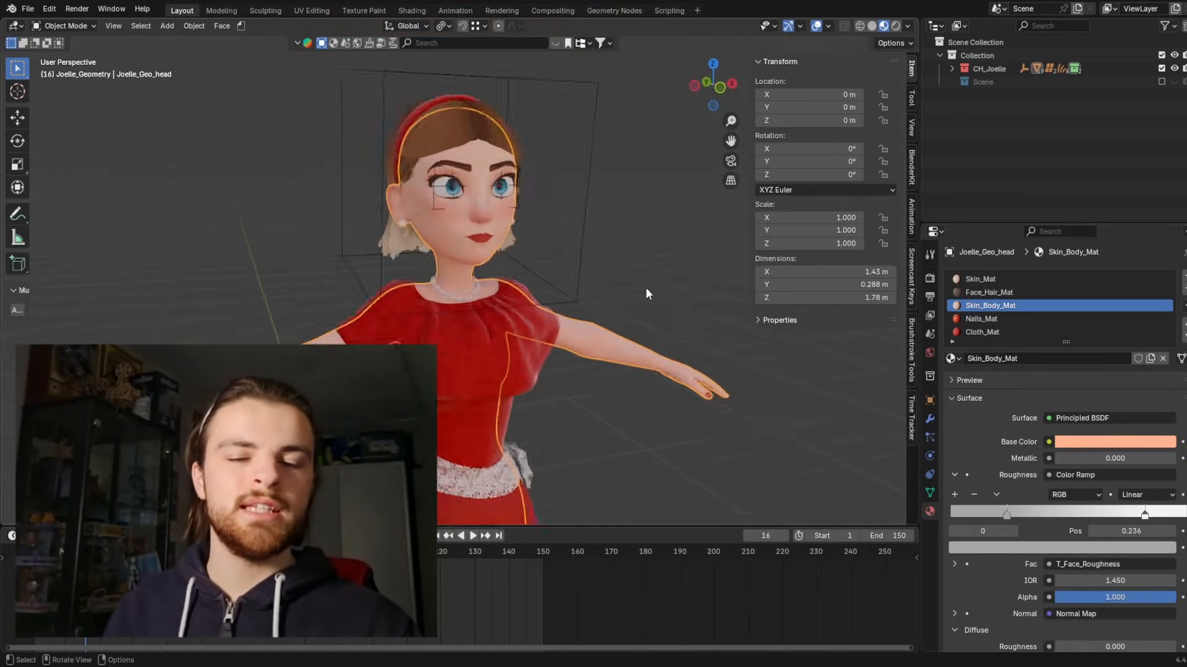
# - Select the box-shaped hair gradient empty around the head to identify it, and reselect the body mesh
pyautogui.scroll(2, 542, 244)
pyautogui.keyDown('shift'); pyautogui.moveTo(521, 314); pyautogui.dragTo(518, 391, button='middle'); pyautogui.keyUp('shift')
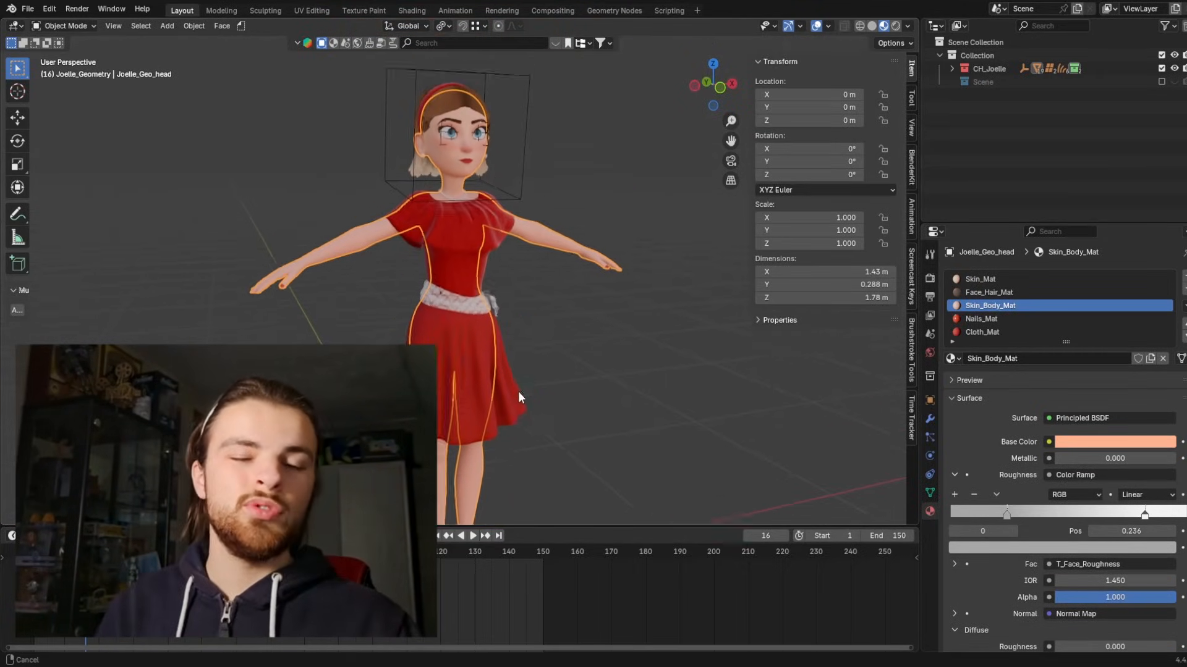
pyautogui.click(515, 175)
pyautogui.keyDown('shift'); pyautogui.moveTo(503, 162); pyautogui.dragTo(528, 283, button='middle'); pyautogui.keyUp('shift')
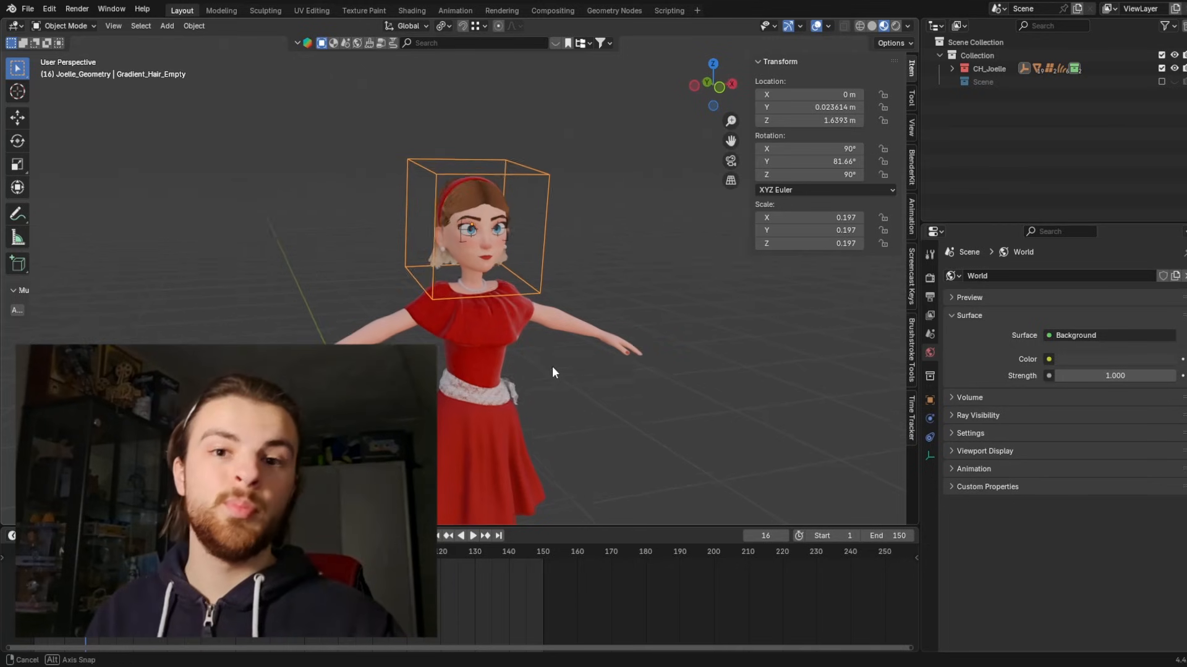
pyautogui.moveTo(551, 365); pyautogui.dragTo(568, 286, button='middle')
pyautogui.click(562, 290)
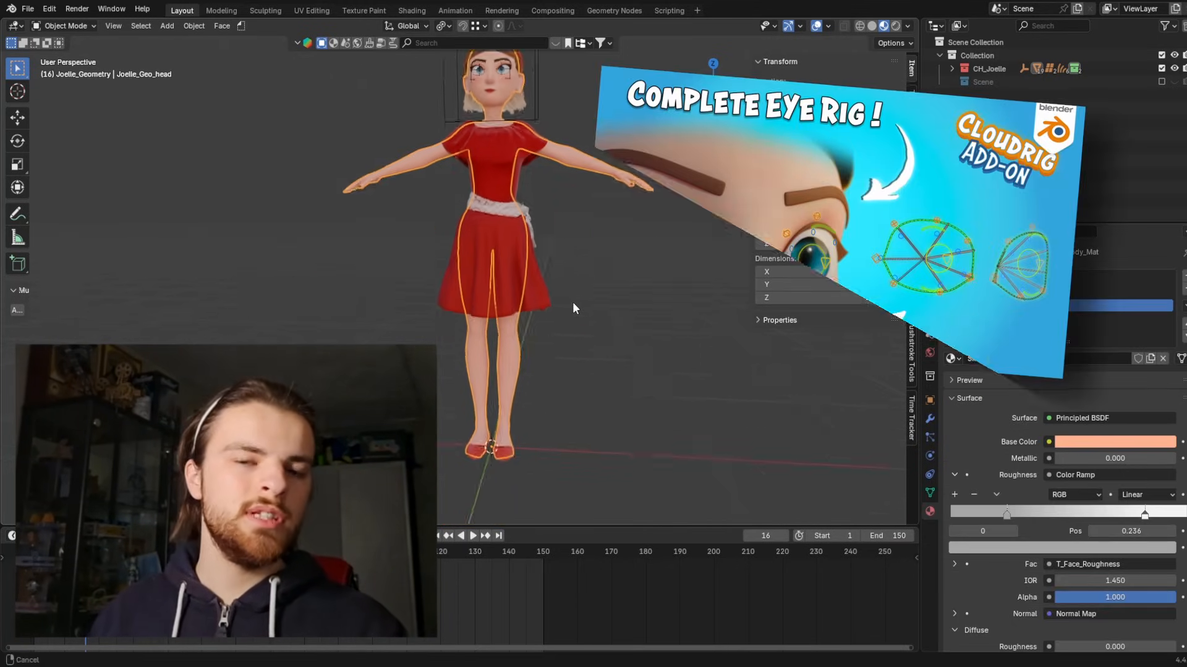
# - Check the body mesh wireframe from head to legs in Edit Mode and return to Object Mode
pyautogui.scroll(4, 524, 176)
pyautogui.keyDown('shift'); pyautogui.moveTo(524, 176); pyautogui.dragTo(525, 401, button='middle'); pyautogui.keyUp('shift')
pyautogui.press('Tab')
pyautogui.scroll(3, 525, 284)
pyautogui.keyDown('shift'); pyautogui.moveTo(525, 402); pyautogui.dragTo(564, 90, button='middle'); pyautogui.keyUp('shift')
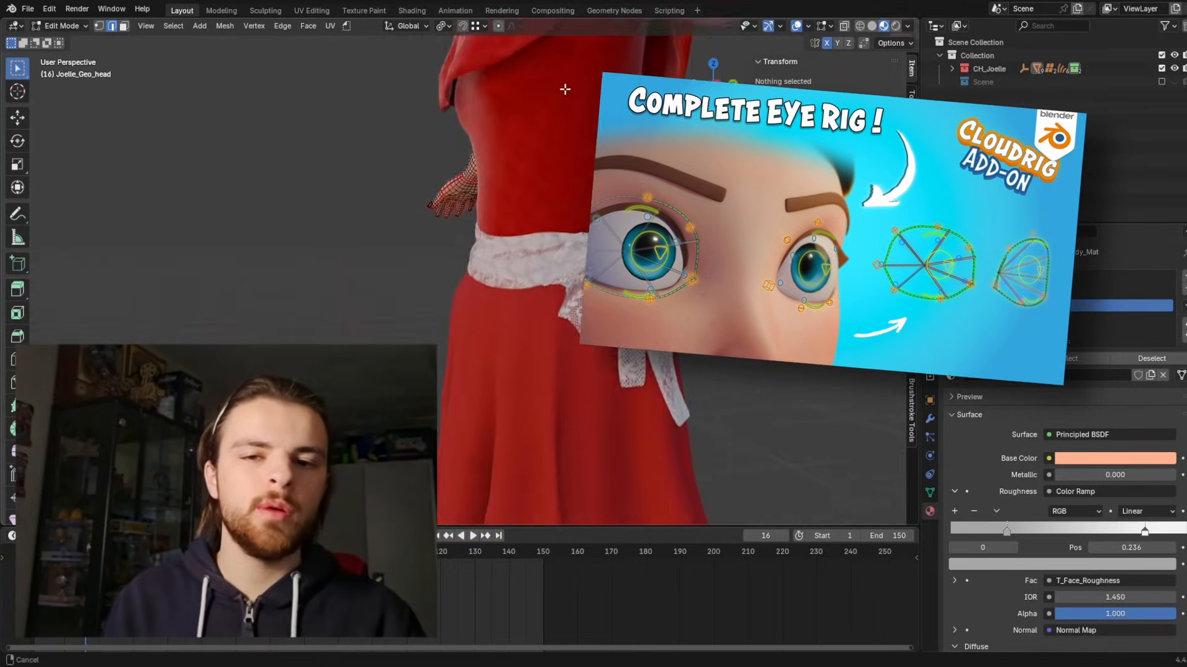
pyautogui.scroll(-6, 565, 90)
pyautogui.keyDown('shift'); pyautogui.moveTo(554, 455); pyautogui.dragTo(525, 294, button='middle'); pyautogui.keyUp('shift')
pyautogui.moveTo(525, 293); pyautogui.dragTo(532, 260, button='middle')
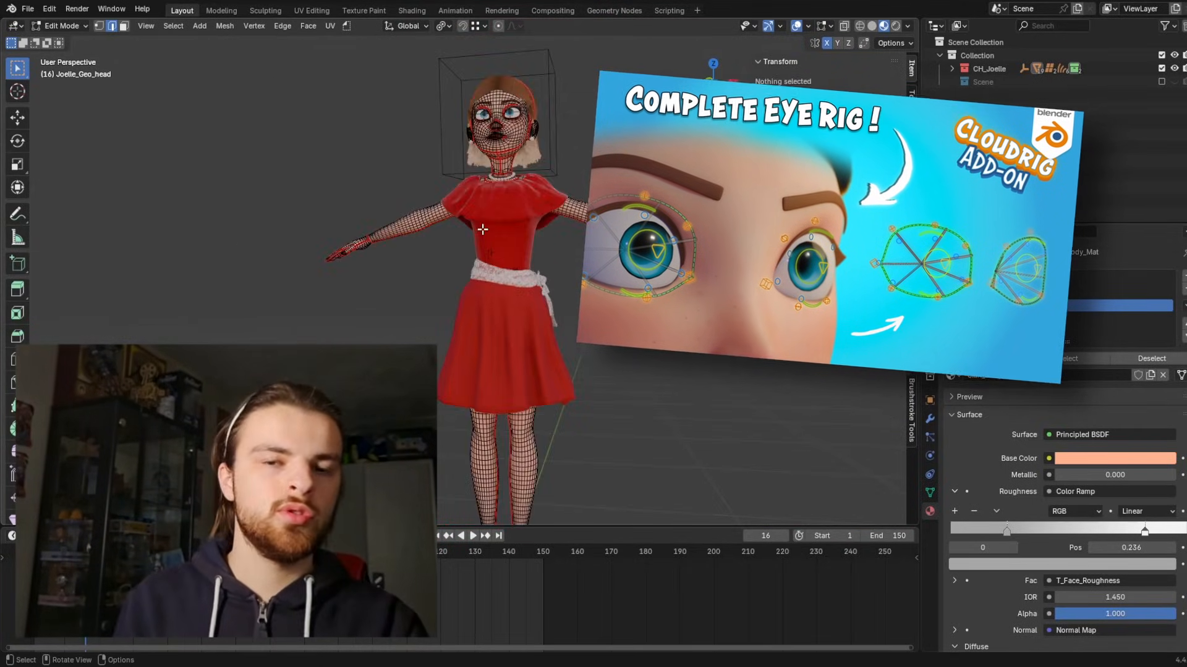
pyautogui.press('Tab')
# - Select the skirt and the lace belt in turn to identify the separate clothing objects, and make the body mesh active again
pyautogui.click(525, 214)
pyautogui.click(524, 288)
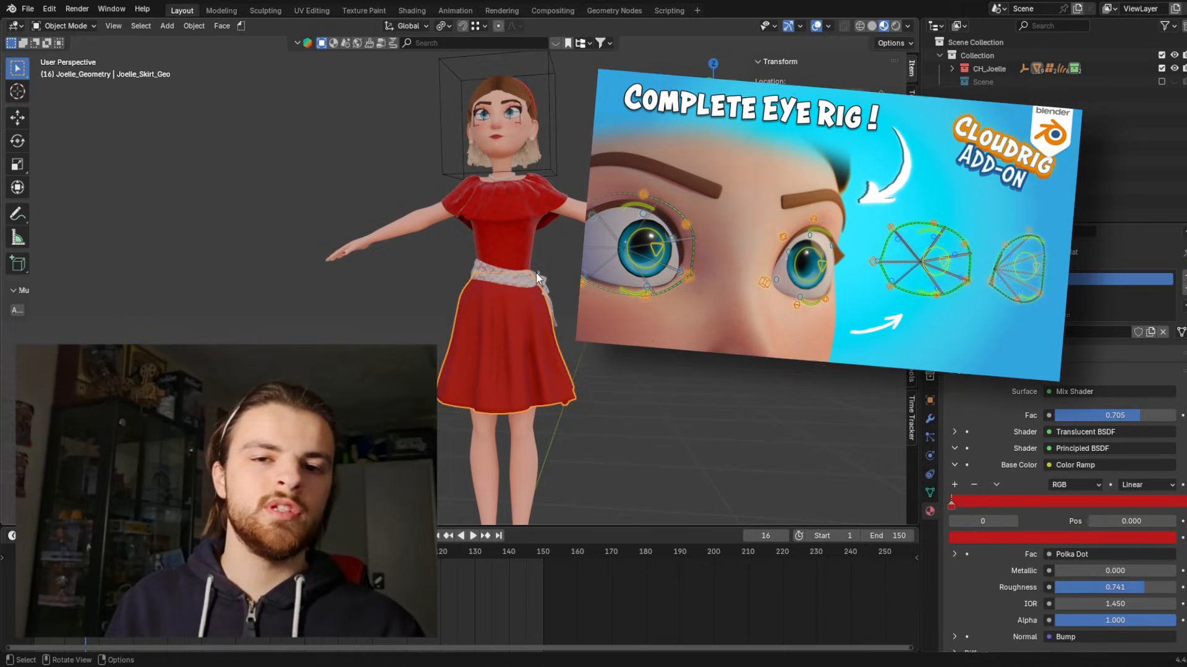
pyautogui.click(537, 274)
pyautogui.click(513, 274)
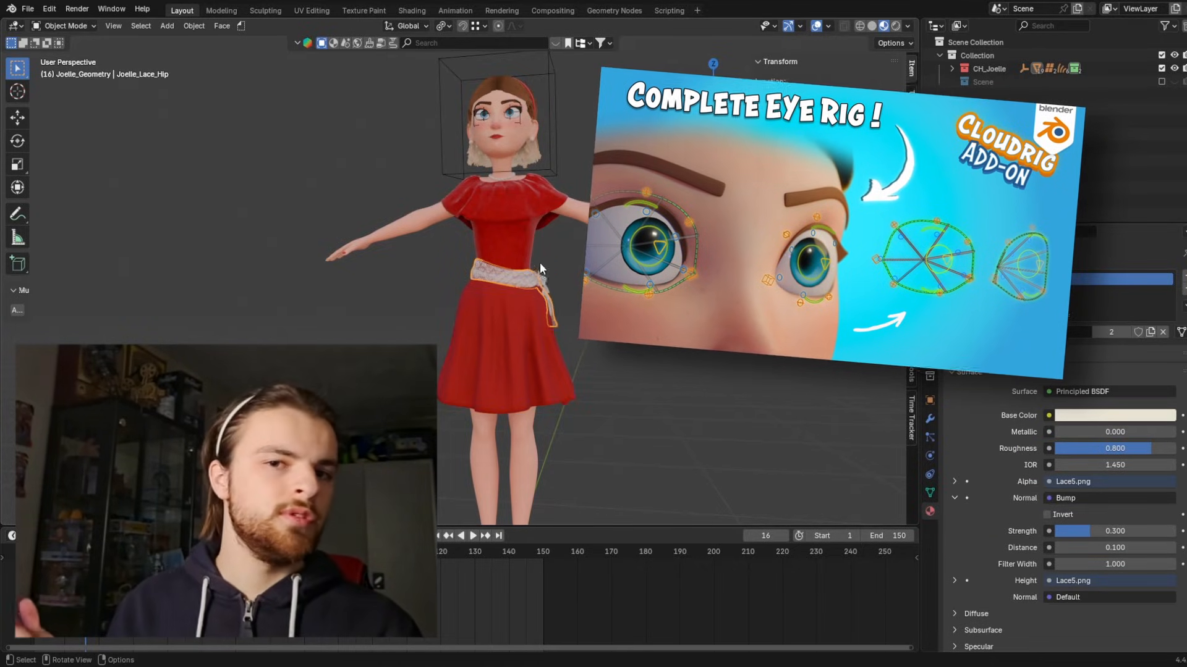
pyautogui.keyDown('shift'); pyautogui.moveTo(540, 262); pyautogui.dragTo(569, 372, button='middle'); pyautogui.keyUp('shift')
pyautogui.click(582, 394)
pyautogui.click(536, 315)
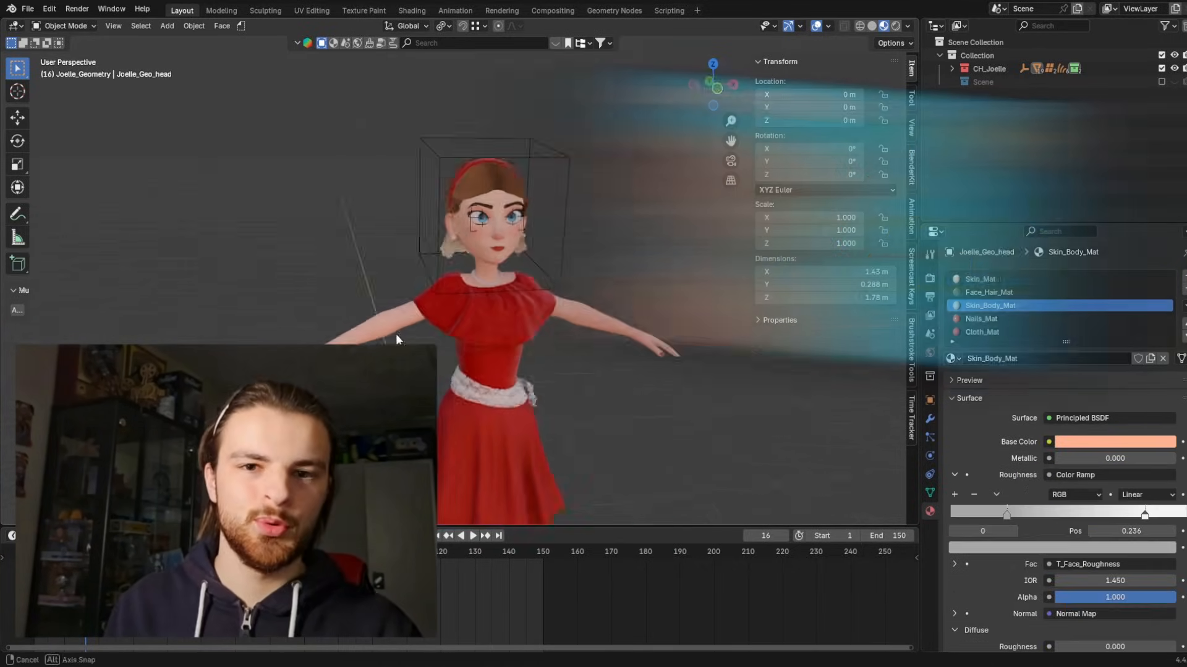
pyautogui.moveTo(395, 333); pyautogui.dragTo(426, 232, button='middle')
pyautogui.scroll(1, 539, 377)
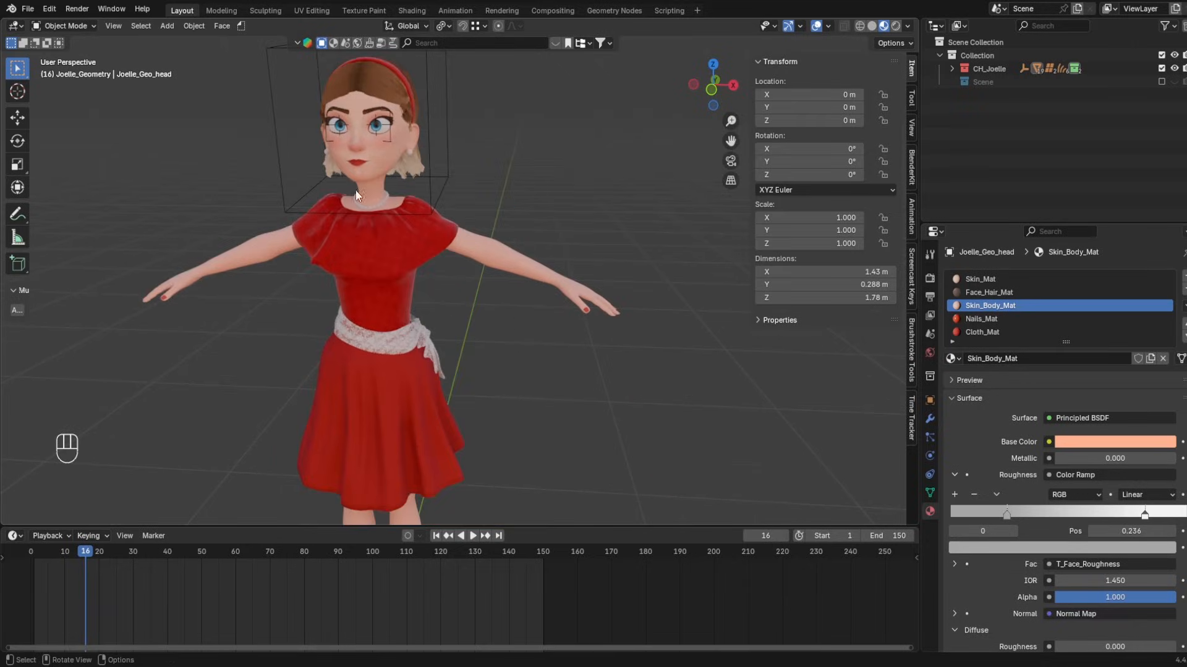
pyautogui.scroll(-4, 447, 348)
pyautogui.keyDown('shift'); pyautogui.moveTo(453, 314); pyautogui.dragTo(513, 291, button='middle'); pyautogui.keyUp('shift')
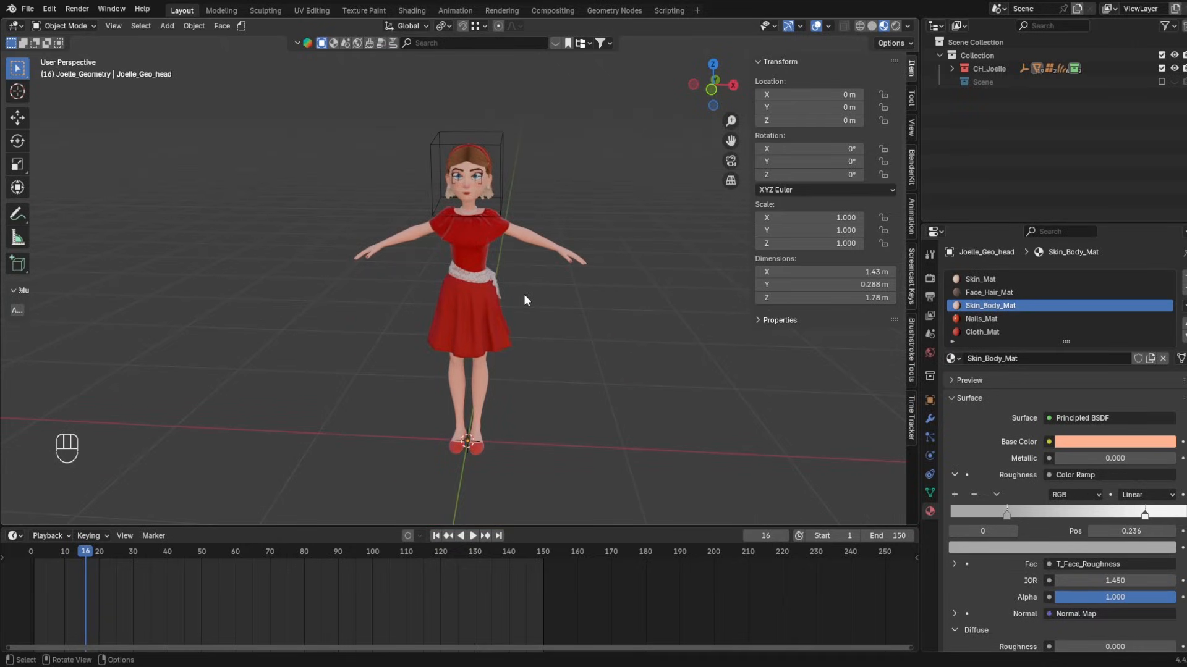
pyautogui.keyDown('shift'); pyautogui.moveTo(472, 227); pyautogui.dragTo(497, 289, button='middle'); pyautogui.keyUp('shift')
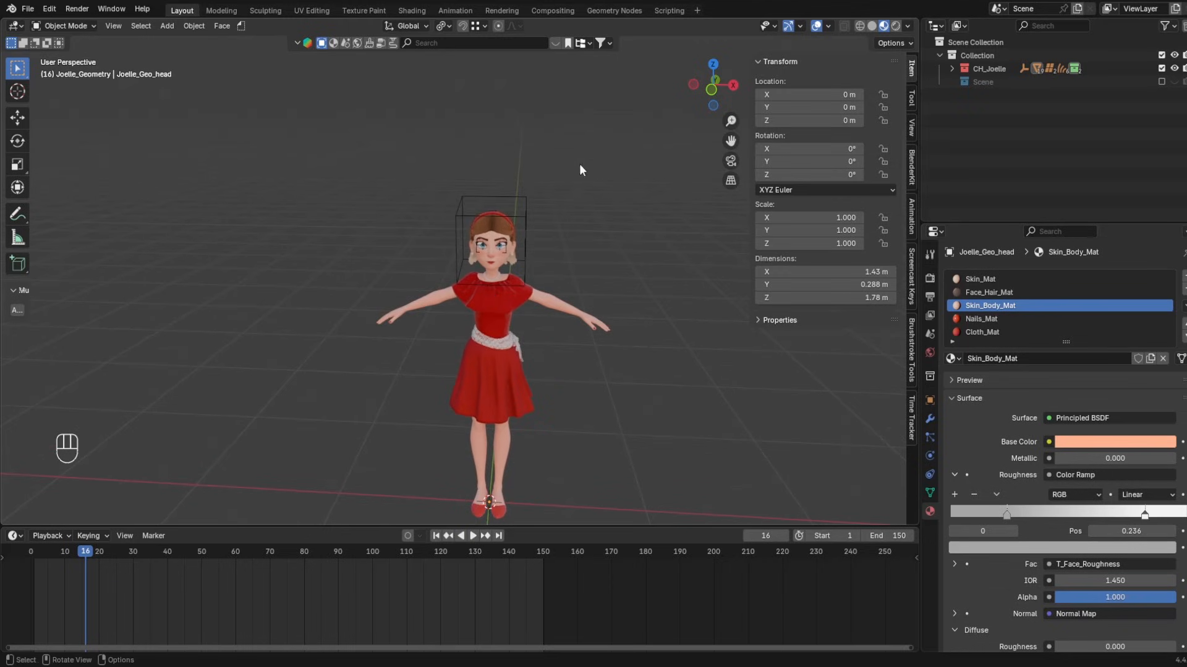
# - Inspect the character's upper-body geometry in Edit Mode from several view angles, then return to Object Mode
pyautogui.keyDown('shift'); pyautogui.moveTo(549, 318); pyautogui.dragTo(537, 284, button='middle'); pyautogui.keyUp('shift')
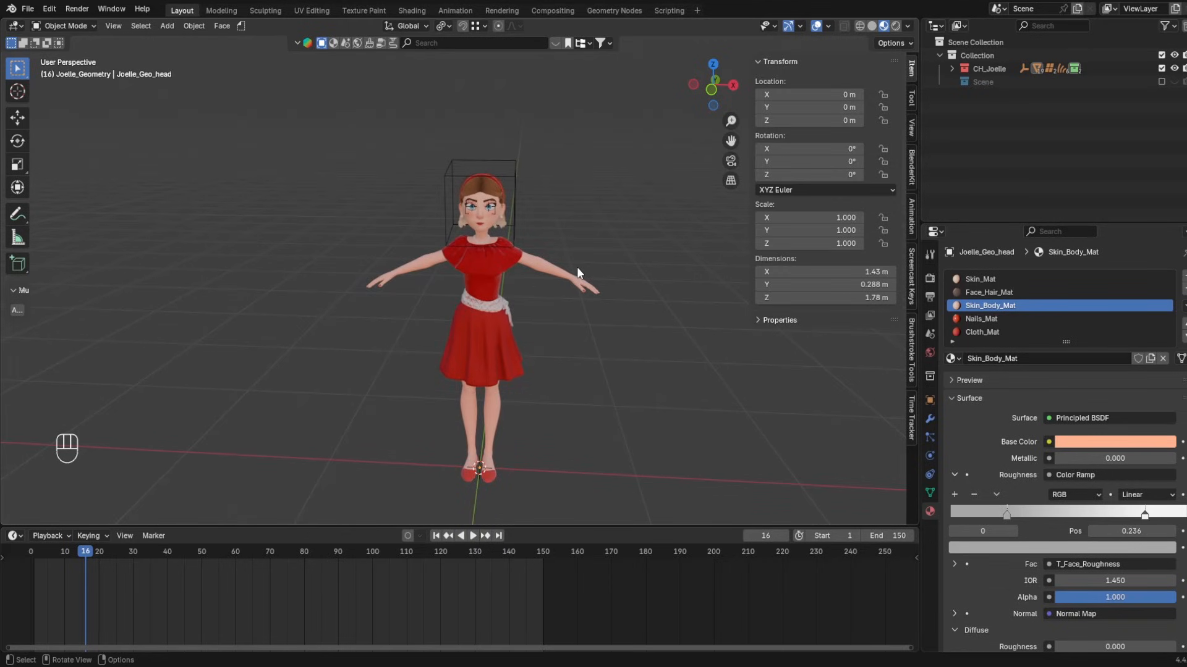
pyautogui.scroll(2, 575, 266)
pyautogui.scroll(-1, 548, 244)
pyautogui.click(555, 241)
pyautogui.moveTo(561, 241); pyautogui.dragTo(536, 358, button='middle')
pyautogui.scroll(3, 495, 336)
pyautogui.scroll(3, 509, 317)
pyautogui.press('Tab')
pyautogui.scroll(-3, 582, 272)
pyautogui.press('Tab')
pyautogui.scroll(4, 536, 359)
# - Select the skirt to identify it as a separate object and look over the character from skirt to head
pyautogui.click(563, 323)
pyautogui.keyDown('shift'); pyautogui.moveTo(558, 432); pyautogui.dragTo(491, 32, button='middle'); pyautogui.keyUp('shift')
pyautogui.click(484, 363)
pyautogui.moveTo(484, 364); pyautogui.dragTo(546, 321, button='middle')
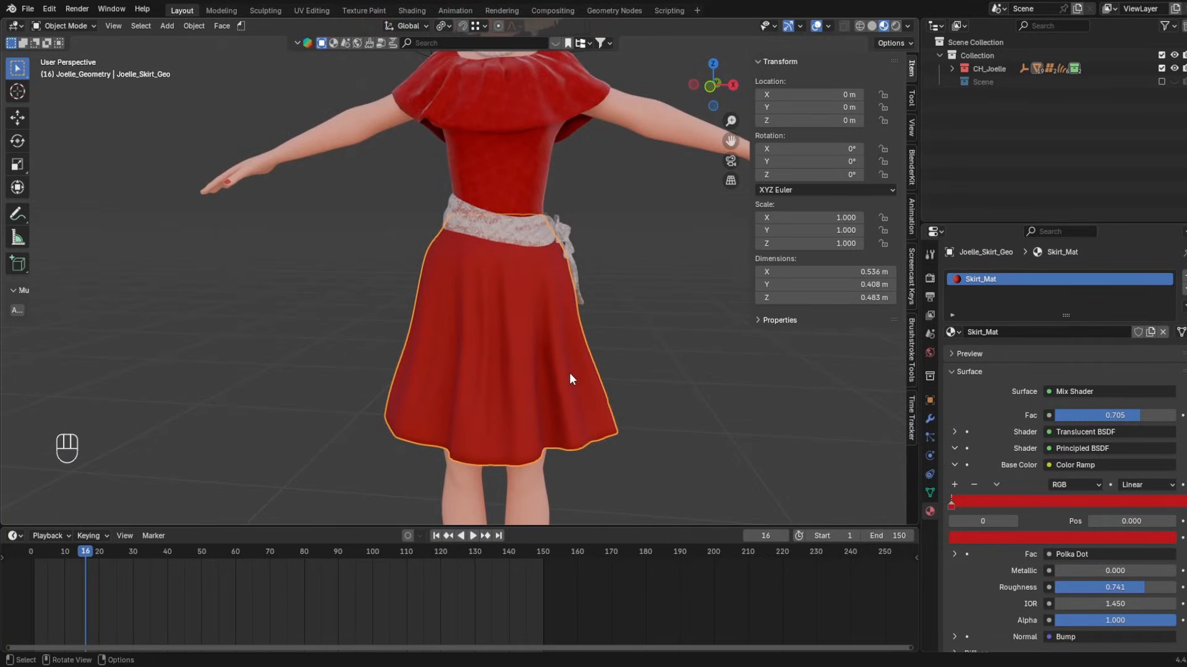
pyautogui.scroll(-5, 518, 317)
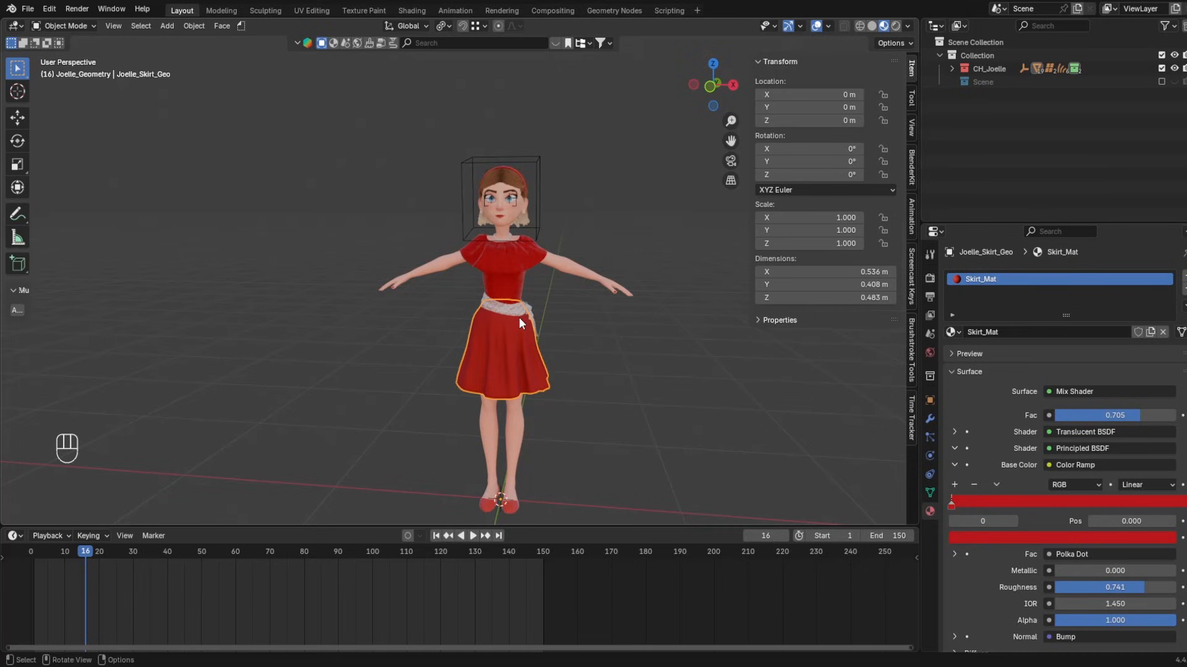
pyautogui.keyDown('shift'); pyautogui.moveTo(518, 318); pyautogui.dragTo(518, 169, button='middle'); pyautogui.keyUp('shift')
pyautogui.scroll(4, 517, 169)
pyautogui.keyDown('shift'); pyautogui.moveTo(570, 380); pyautogui.dragTo(561, 325, button='middle'); pyautogui.keyUp('shift')
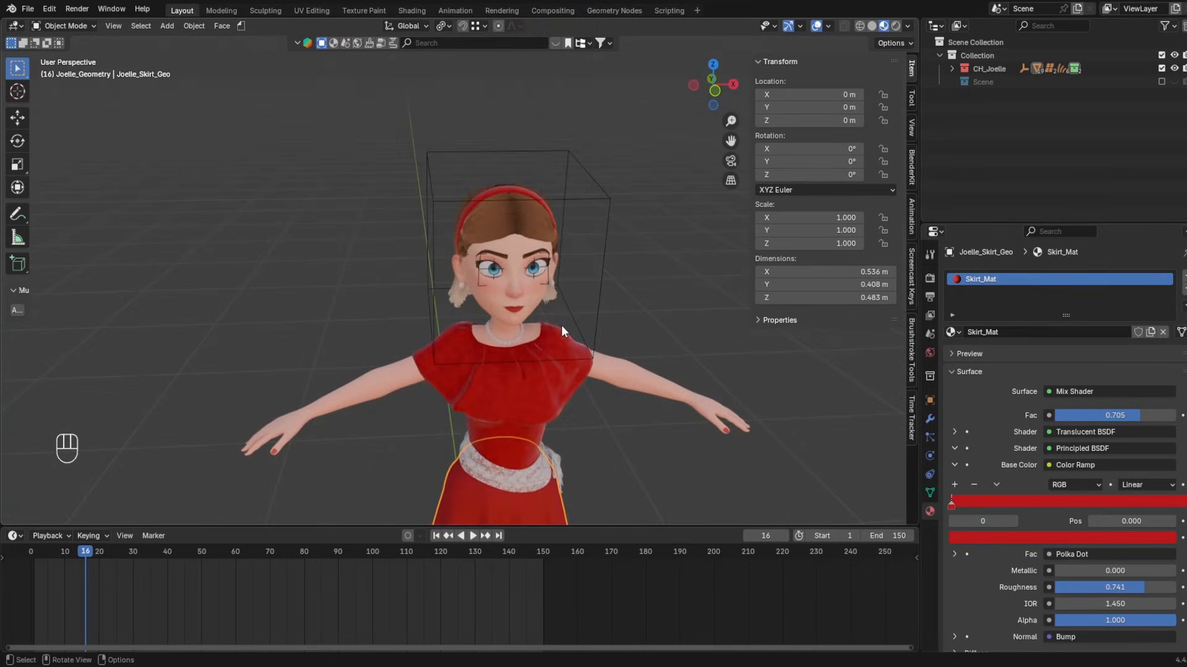
pyautogui.scroll(5, 585, 309)
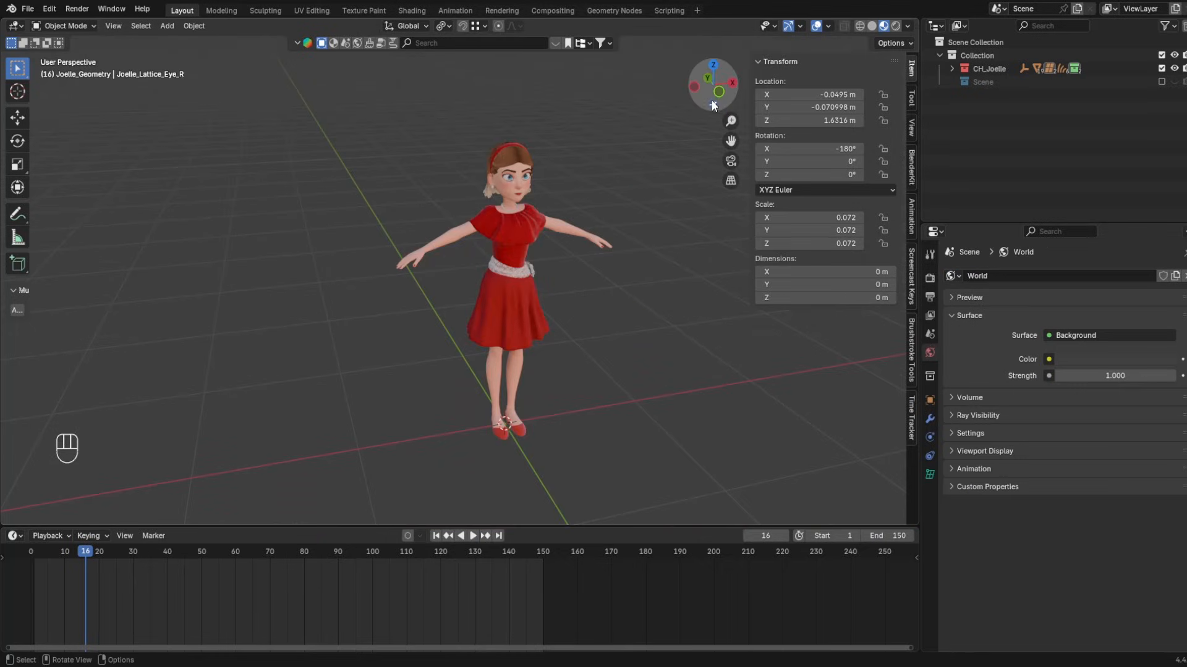
# - Add a Cloud Human armature from the CloudRig metarigs to the scene
pyautogui.hotkey('shift', 'a')
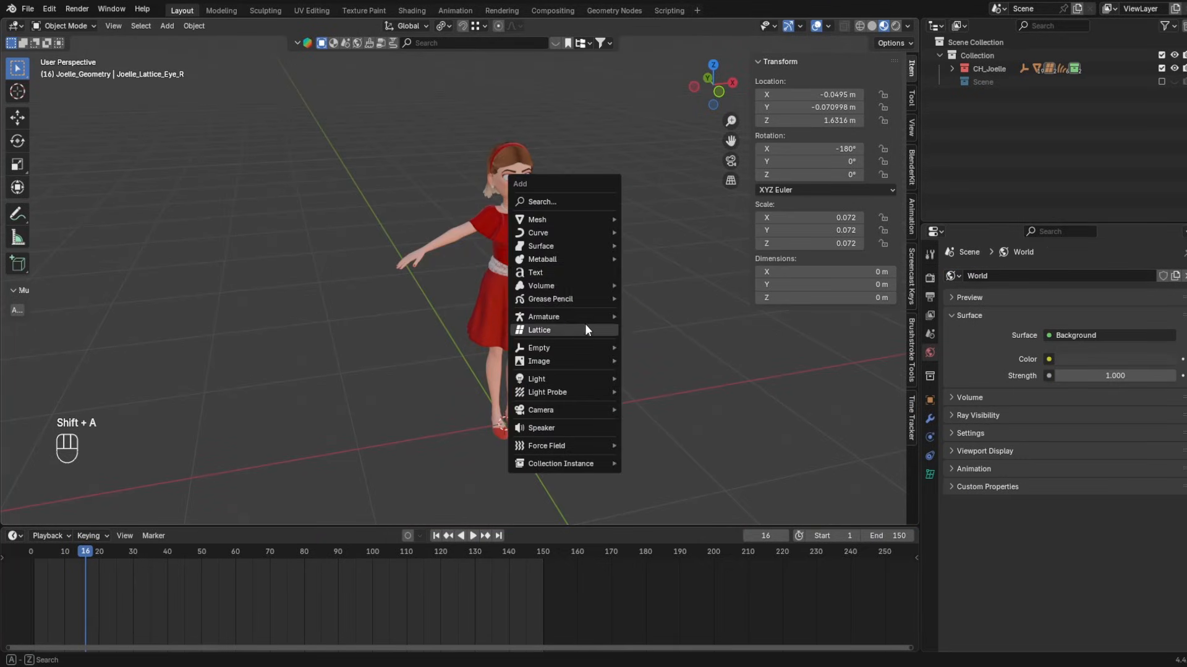
pyautogui.moveTo(587, 316)
pyautogui.moveTo(669, 342)
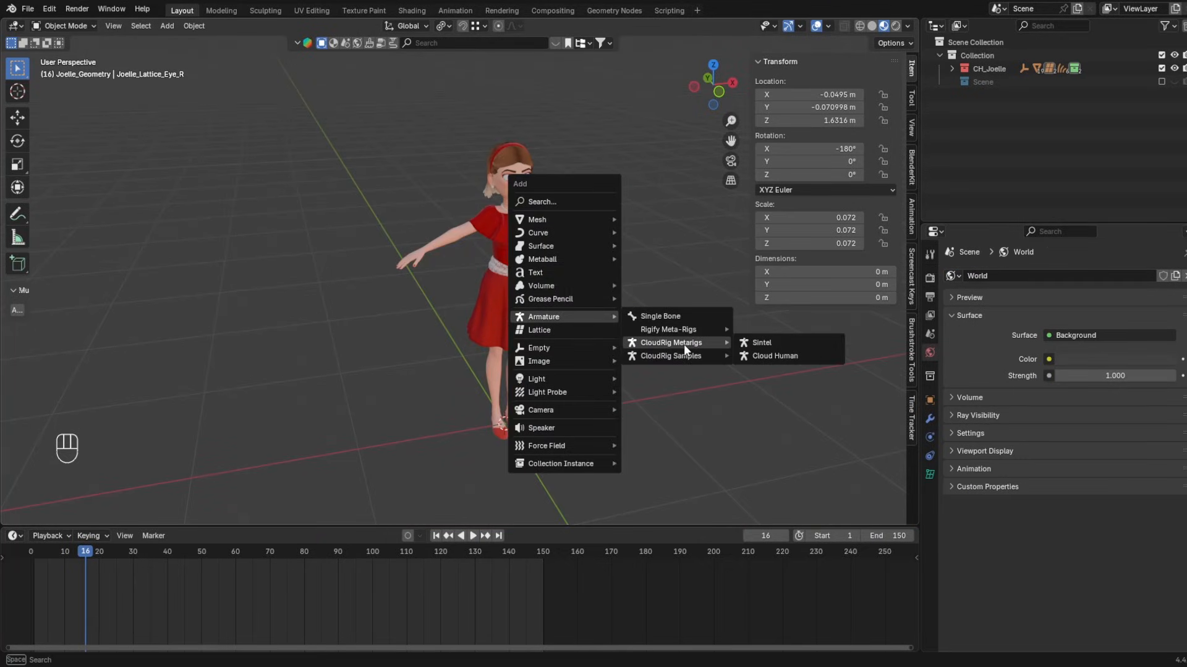
pyautogui.click(772, 355)
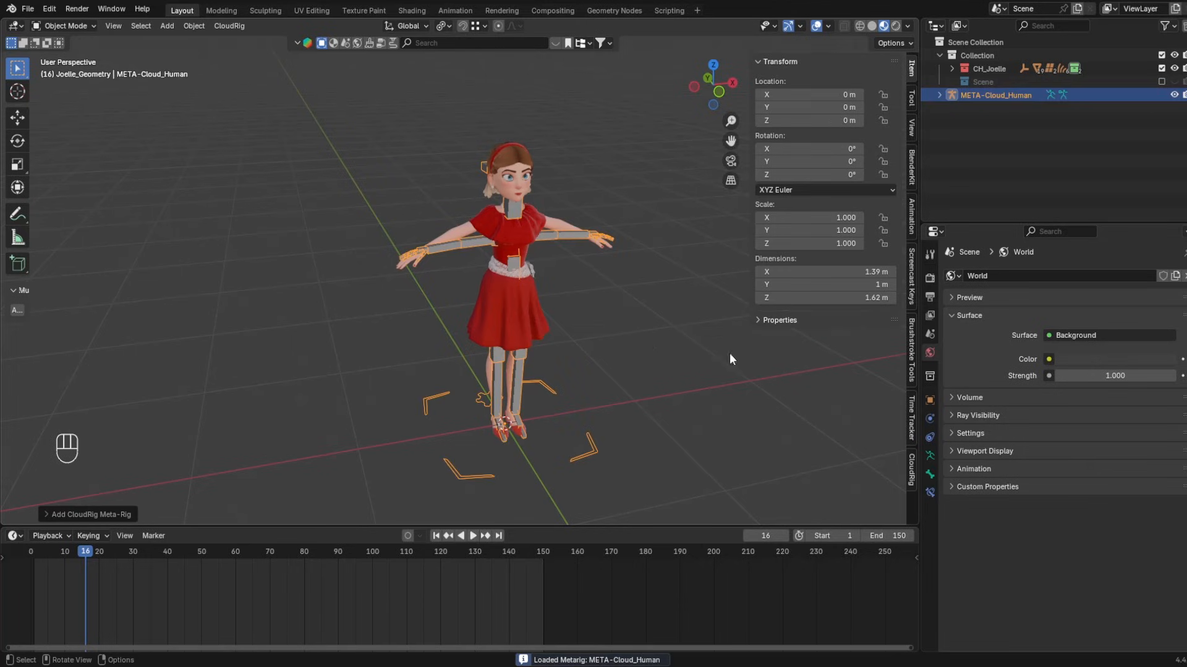
# - Display the metarig in front of the character and select all of its bones in Edit Mode
pyautogui.click(930, 455)
pyautogui.click(1047, 554)
pyautogui.moveTo(633, 384); pyautogui.dragTo(533, 201, button='middle')
pyautogui.keyDown('shift'); pyautogui.moveTo(533, 201); pyautogui.dragTo(536, 272, button='middle'); pyautogui.keyUp('shift')
pyautogui.click(843, 25)
pyautogui.scroll(3, 546, 276)
pyautogui.press('Tab')
pyautogui.press('a')
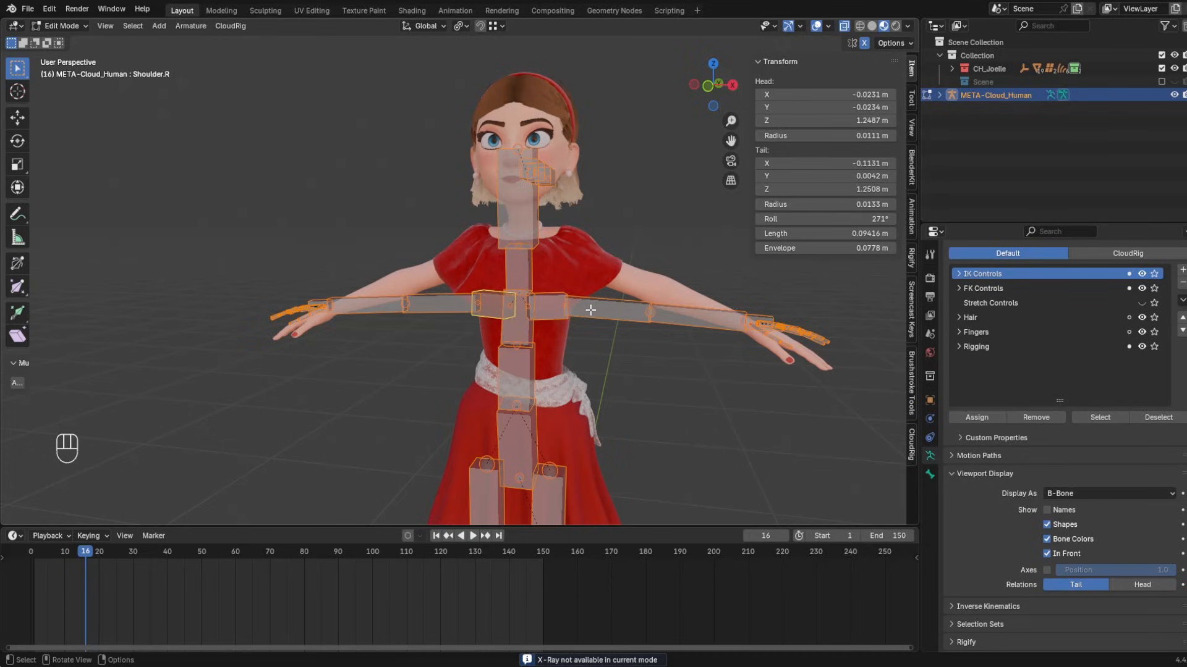
# - Examine from several angles how the metarig's bones line up with the character's head, arms and legs
pyautogui.scroll(-5, 520, 410)
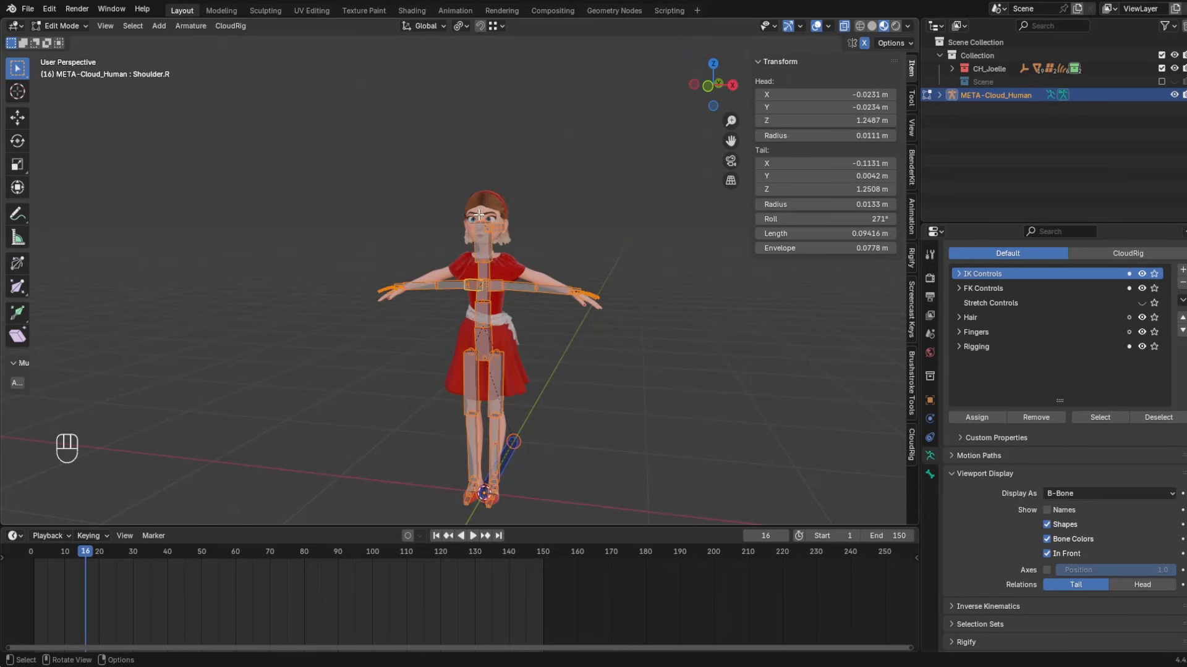
pyautogui.moveTo(515, 282); pyautogui.dragTo(655, 251, button='middle')
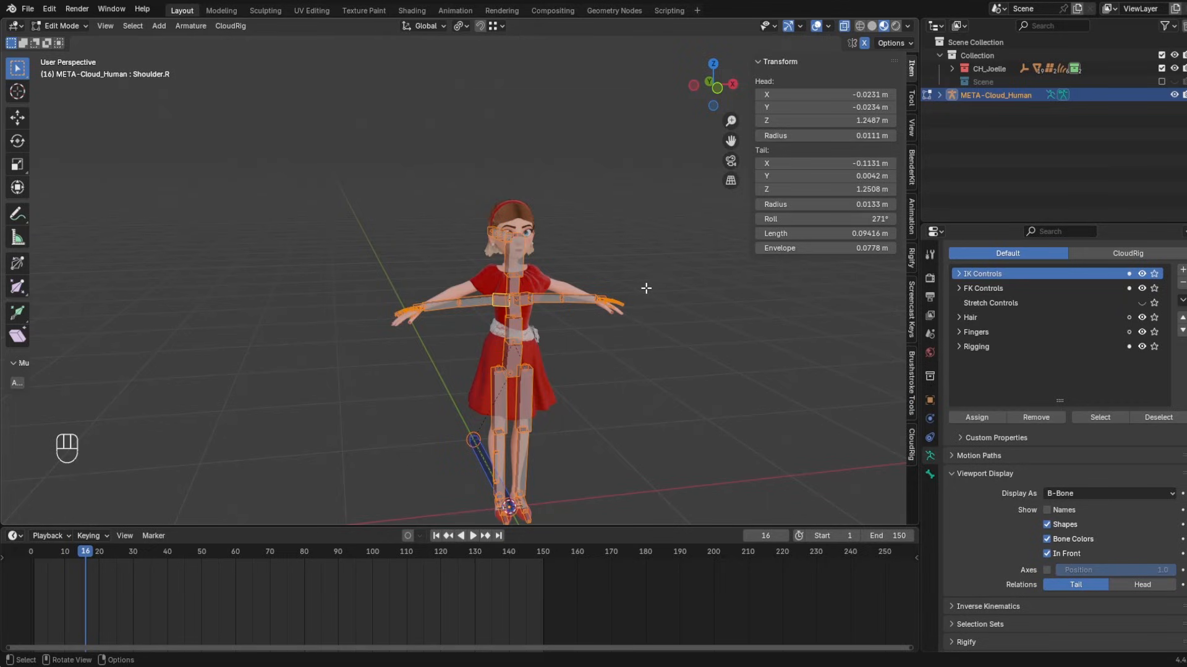
pyautogui.scroll(-1, 550, 273)
pyautogui.scroll(2, 551, 272)
pyautogui.keyDown('shift'); pyautogui.moveTo(614, 214); pyautogui.dragTo(597, 294, button='middle'); pyautogui.keyUp('shift')
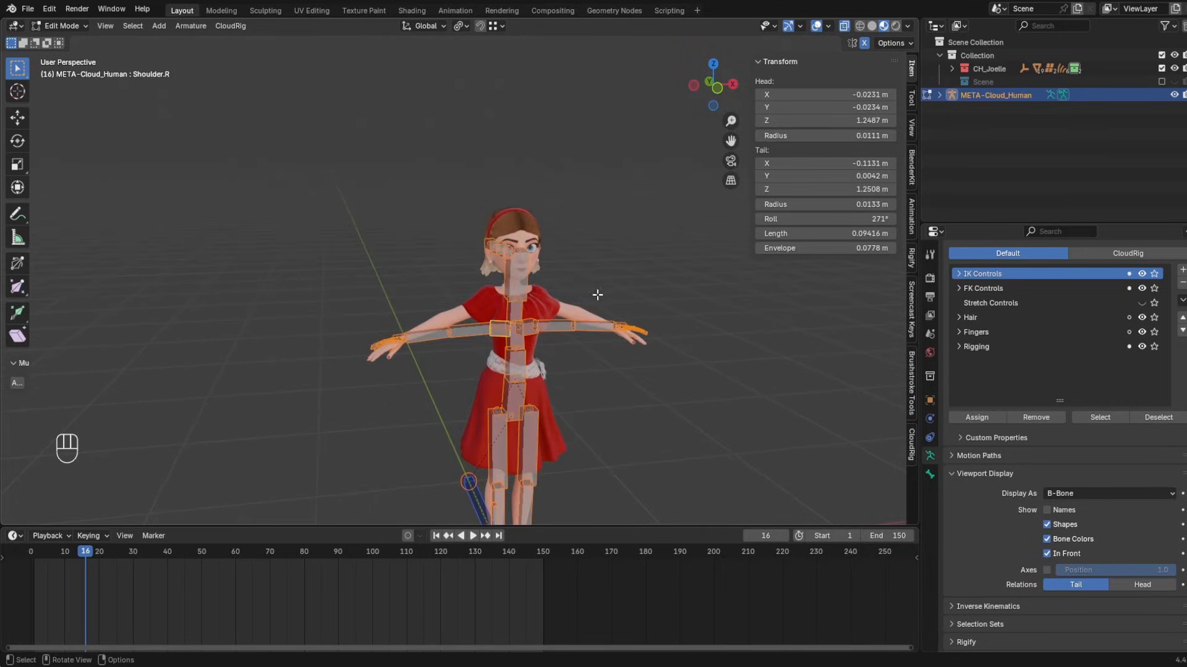
pyautogui.scroll(4, 597, 294)
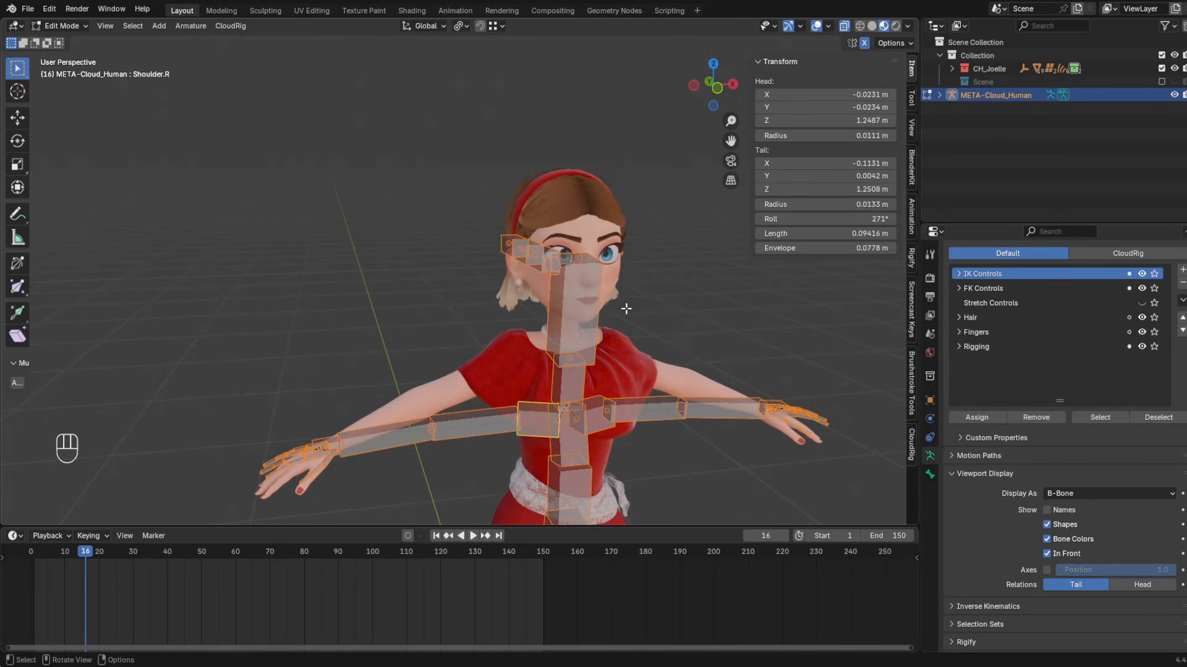
pyautogui.moveTo(626, 309); pyautogui.dragTo(527, 420, button='middle')
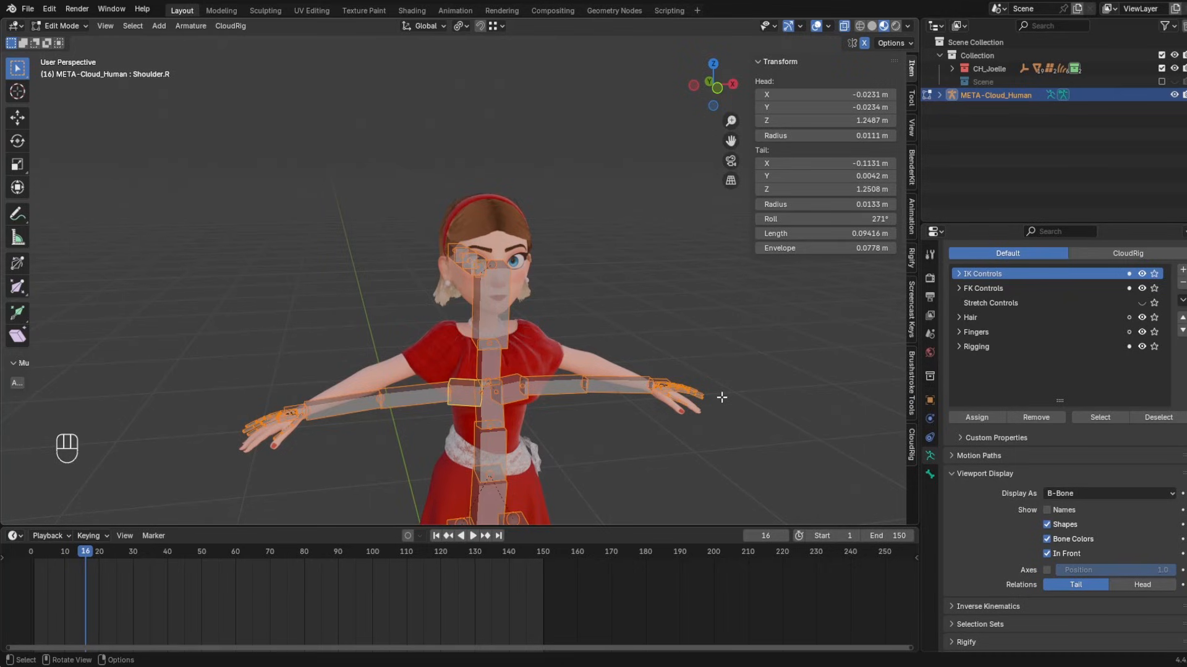
pyautogui.scroll(-3, 517, 311)
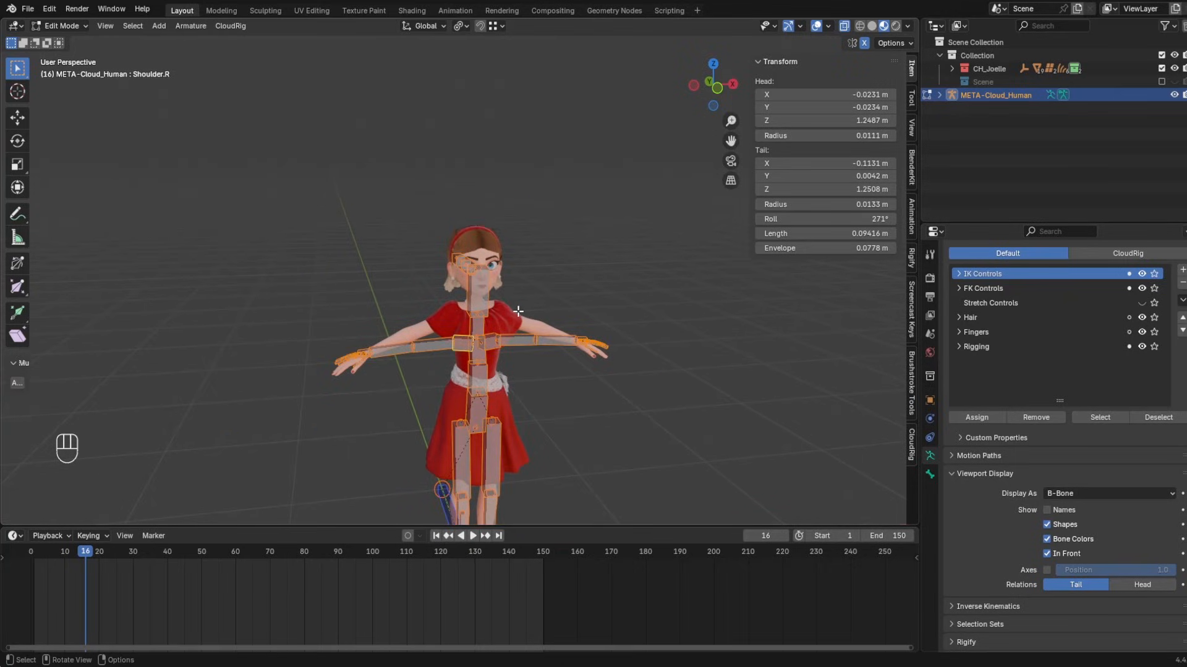
# - Set the transform pivot point to 3D Cursor and scale all metarig bones by about 1.10 in front view
pyautogui.keyDown('shift'); pyautogui.scroll(-3, 452, 348); pyautogui.keyUp('shift')
pyautogui.click(461, 25)
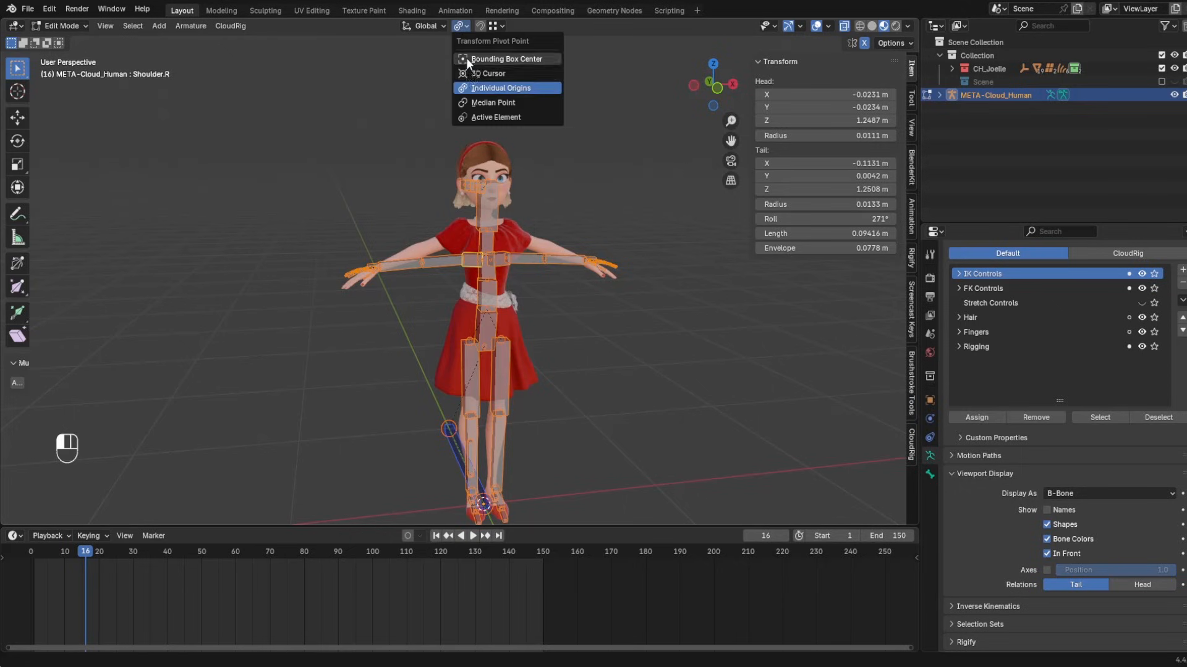
pyautogui.click(497, 72)
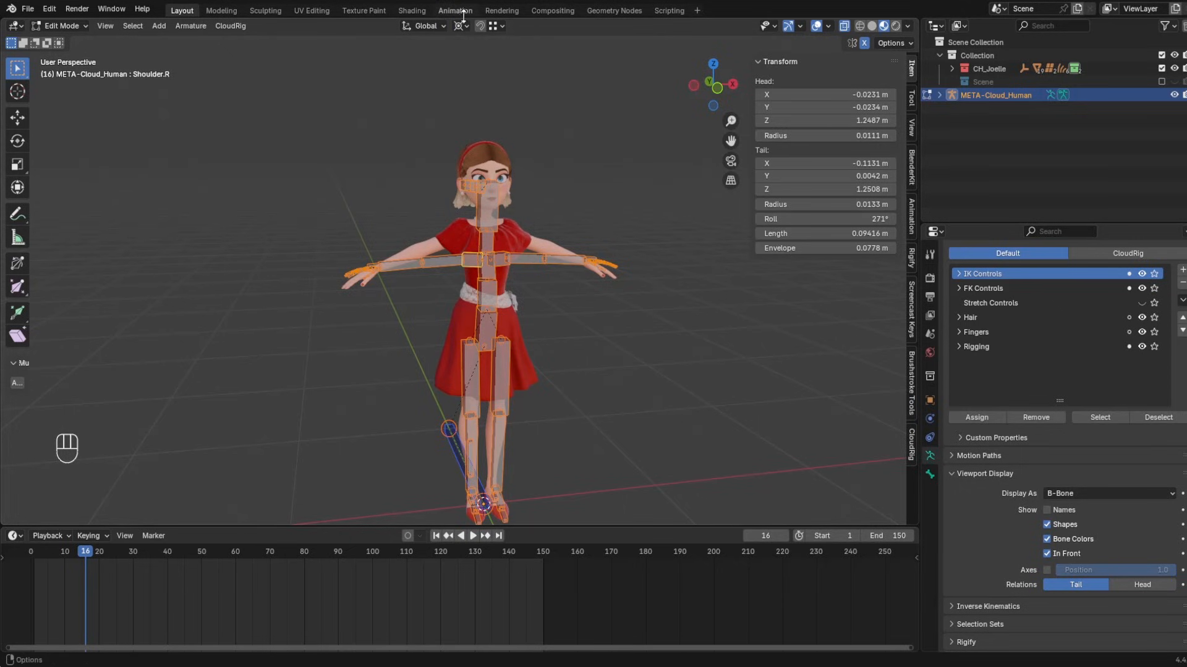
pyautogui.click(718, 88)
pyautogui.press('s')
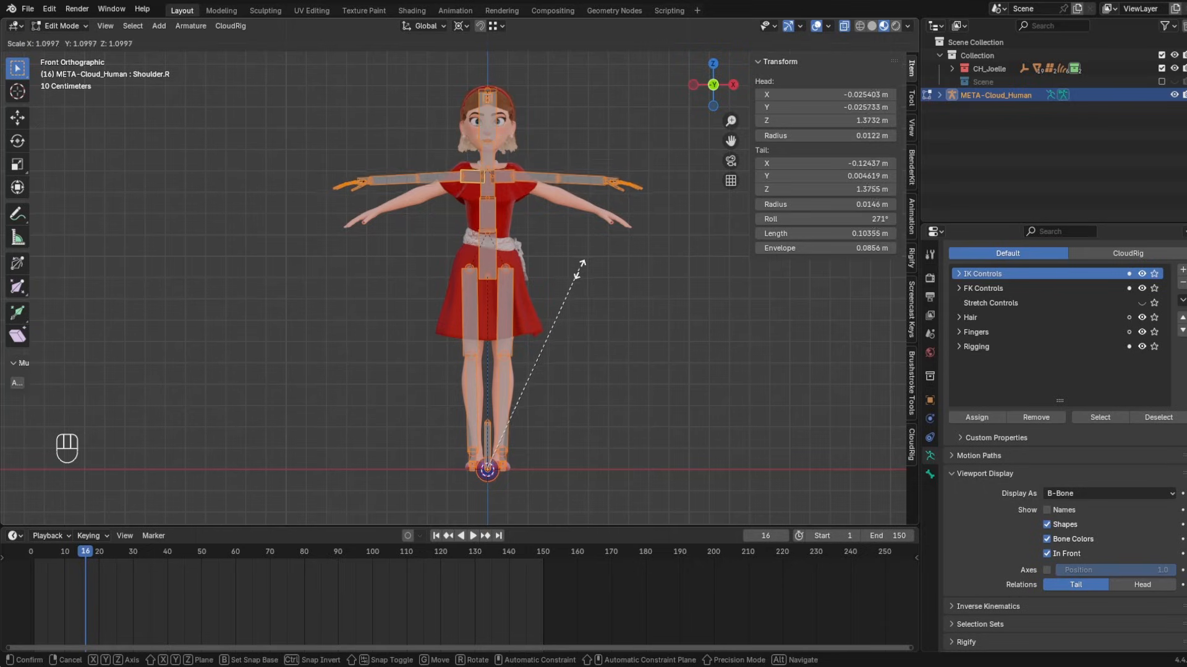
pyautogui.click(581, 261)
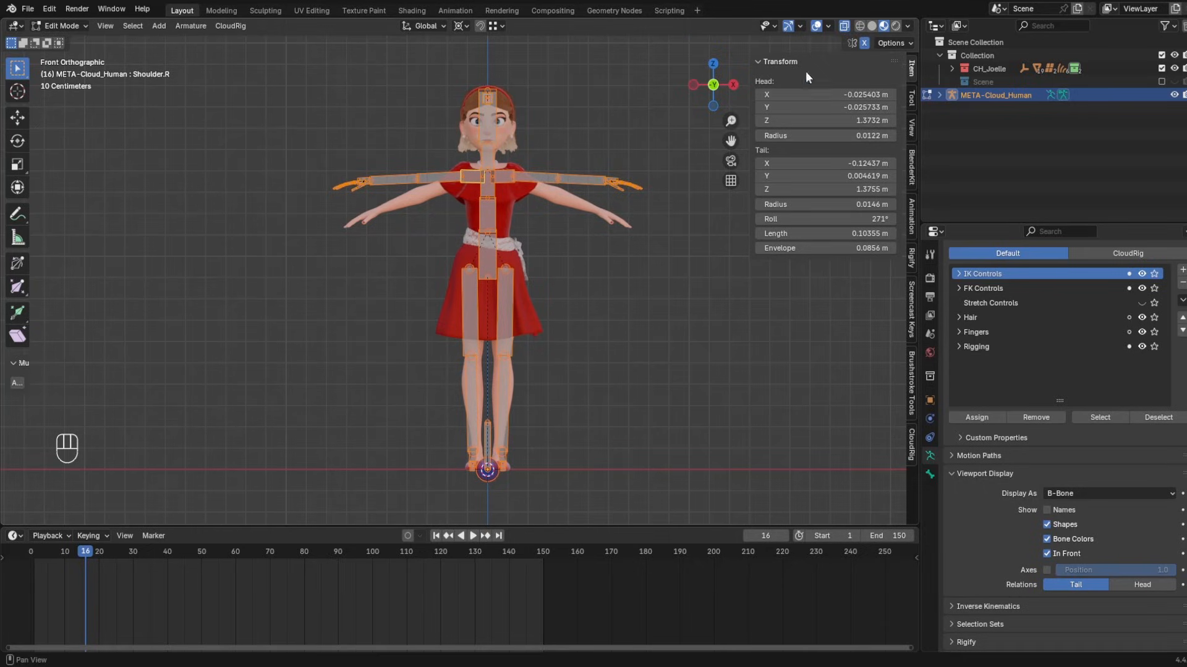
# - Move the ankle joint of the character's right leg along the X and Z axes to fit the ankle
pyautogui.scroll(5, 464, 226)
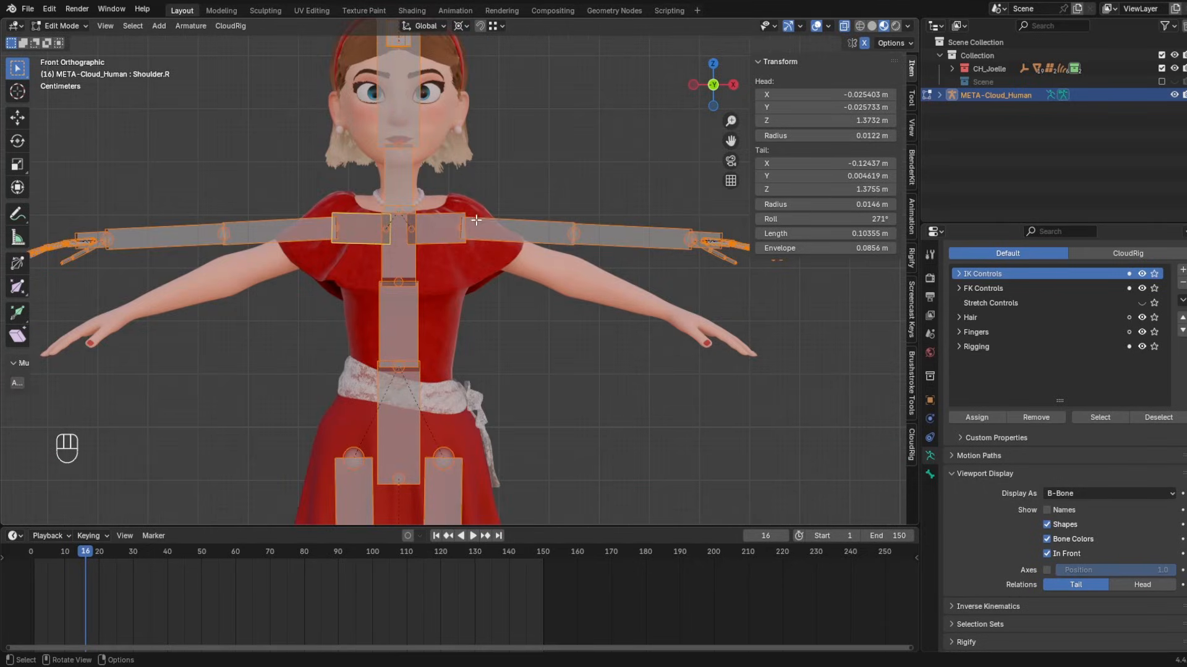
pyautogui.click(476, 220)
pyautogui.keyDown('shift'); pyautogui.scroll(-8, 465, 231); pyautogui.keyUp('shift')
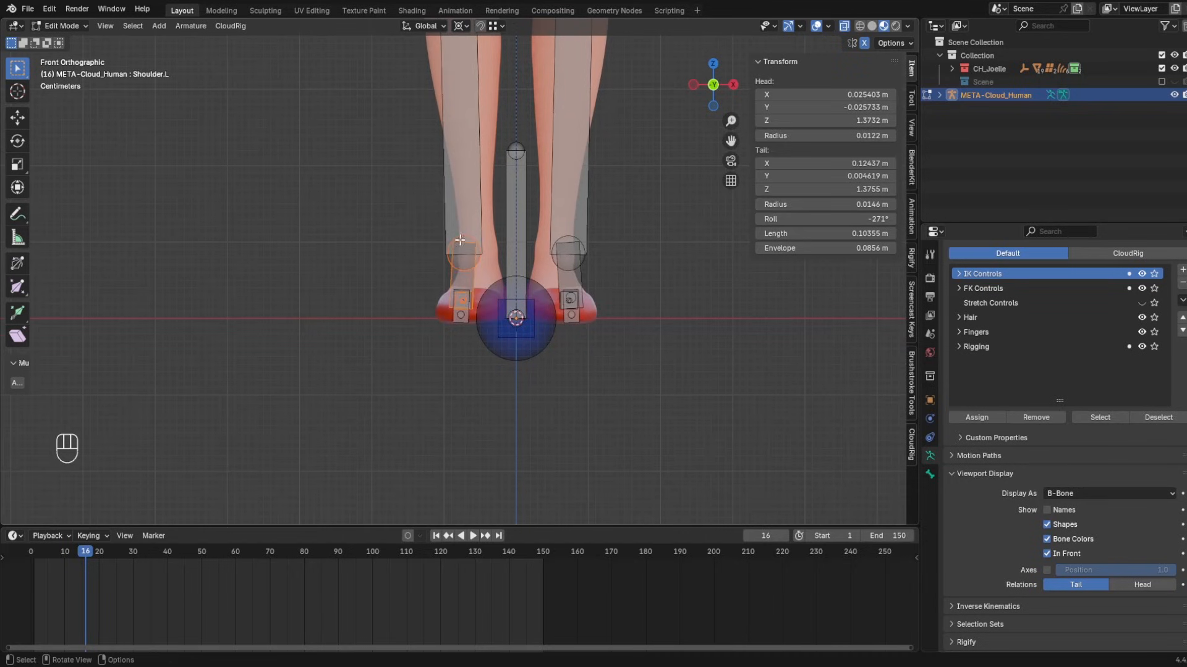
pyautogui.scroll(7, 458, 269)
pyautogui.press('g')
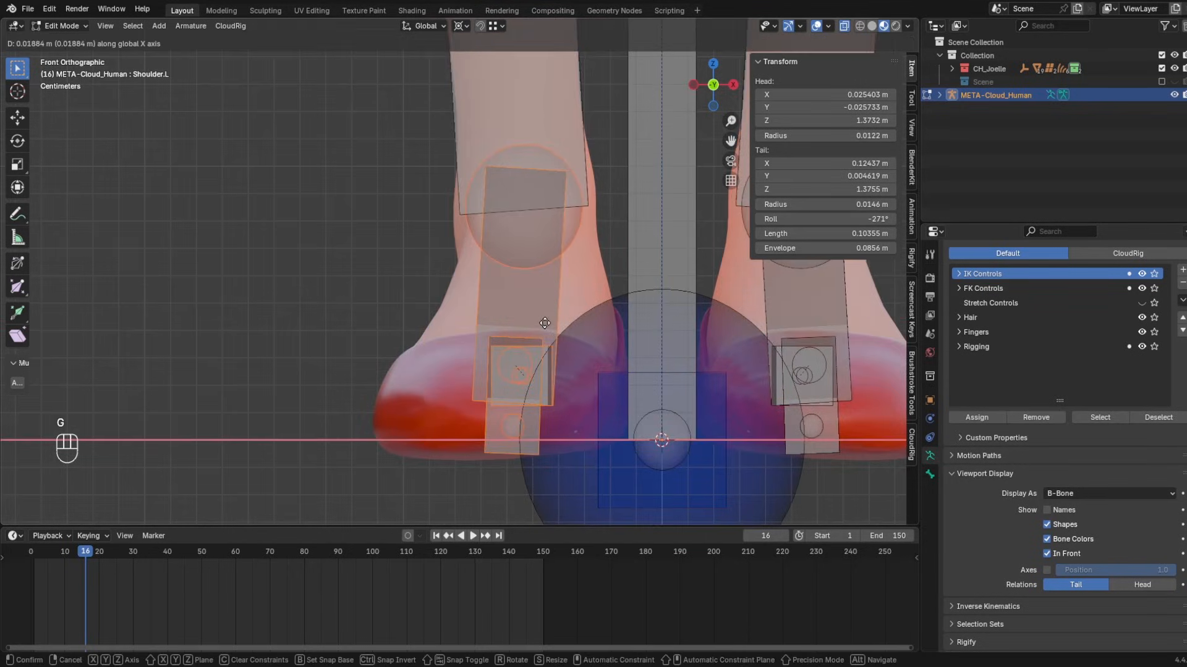
pyautogui.keyDown('shift'); pyautogui.scroll(-1, 547, 316); pyautogui.keyUp('shift')
pyautogui.keyDown('shift'); pyautogui.scroll(2, 554, 303); pyautogui.keyUp('shift')
pyautogui.press('z')
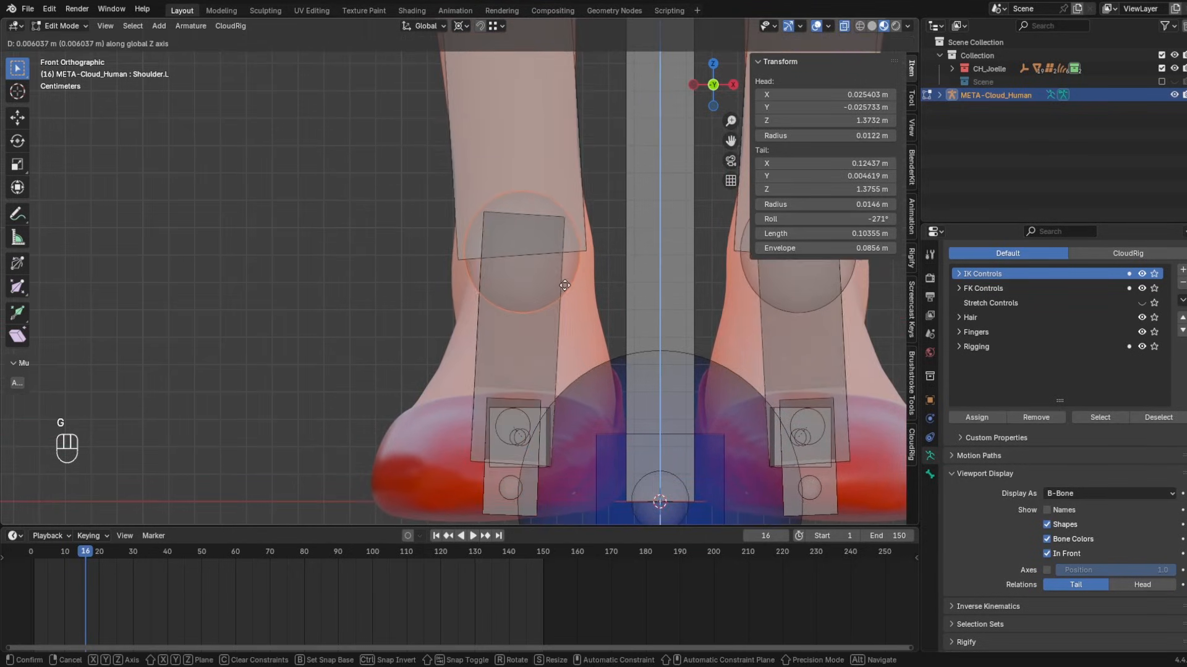
pyautogui.click(563, 294)
# - Enable the wireframe overlay on the geometry and lower its opacity
pyautogui.click(828, 26)
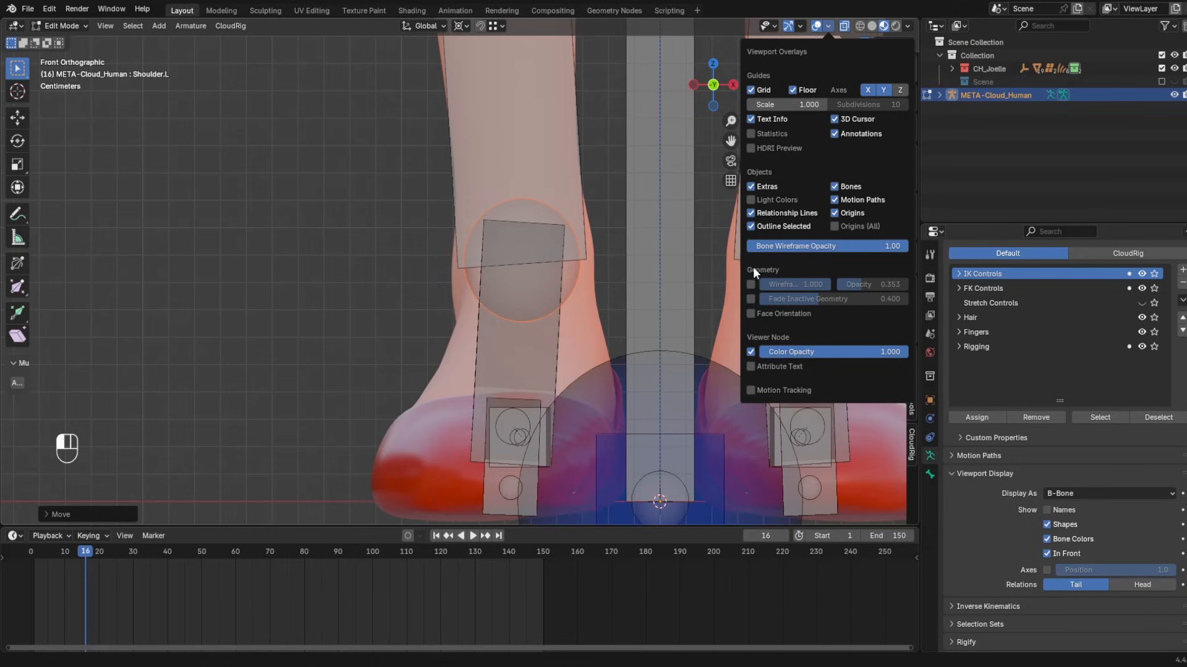
pyautogui.click(751, 285)
pyautogui.moveTo(854, 286)
pyautogui.mouseDown()
pyautogui.moveTo(829, 283)
pyautogui.moveTo(872, 285)
pyautogui.moveTo(852, 284)
pyautogui.mouseUp()
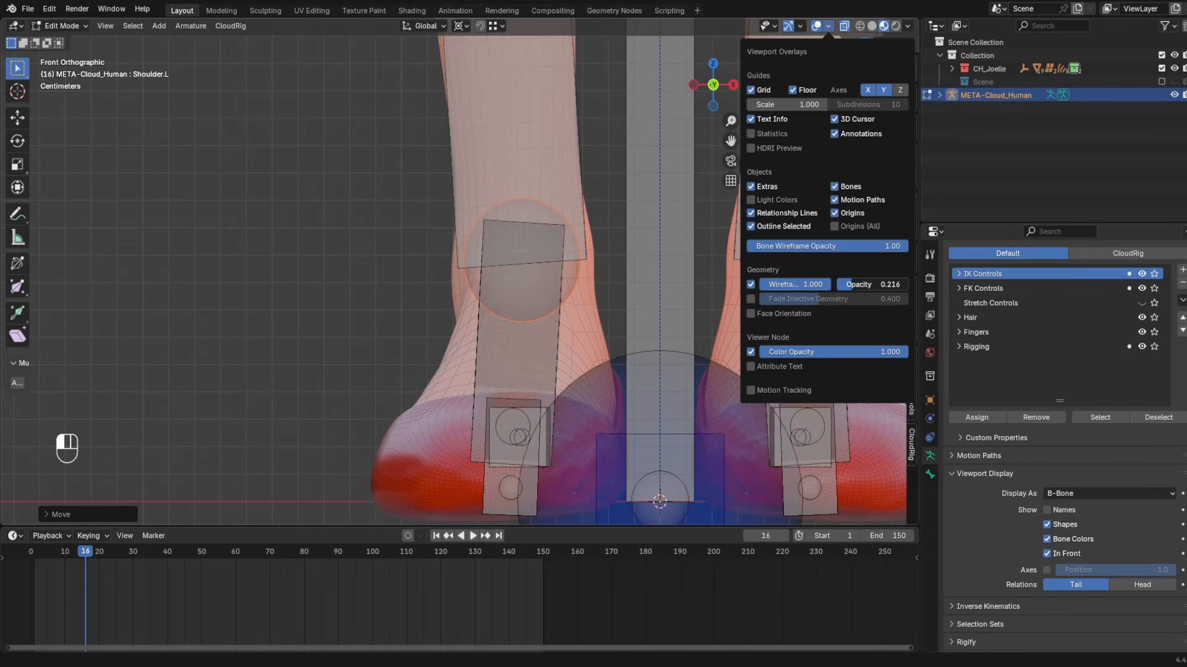
pyautogui.moveTo(852, 285); pyautogui.dragTo(845, 285)
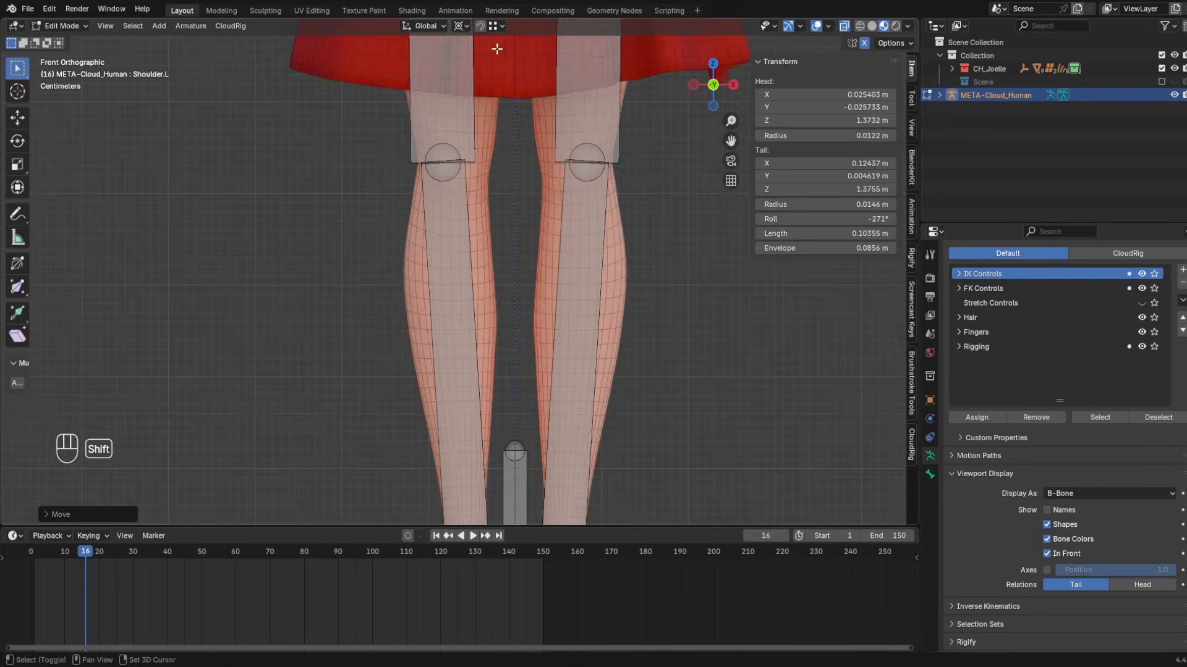
# - Check the foot bones from the side, then move the right knee joint toward the centre of the knee in front view
pyautogui.moveTo(476, 426)
pyautogui.keyDown('shift'); pyautogui.mouseDown(button='middle')
pyautogui.moveTo(497, 83)
pyautogui.moveTo(476, 423)
pyautogui.mouseUp(button='middle'); pyautogui.keyUp('shift')
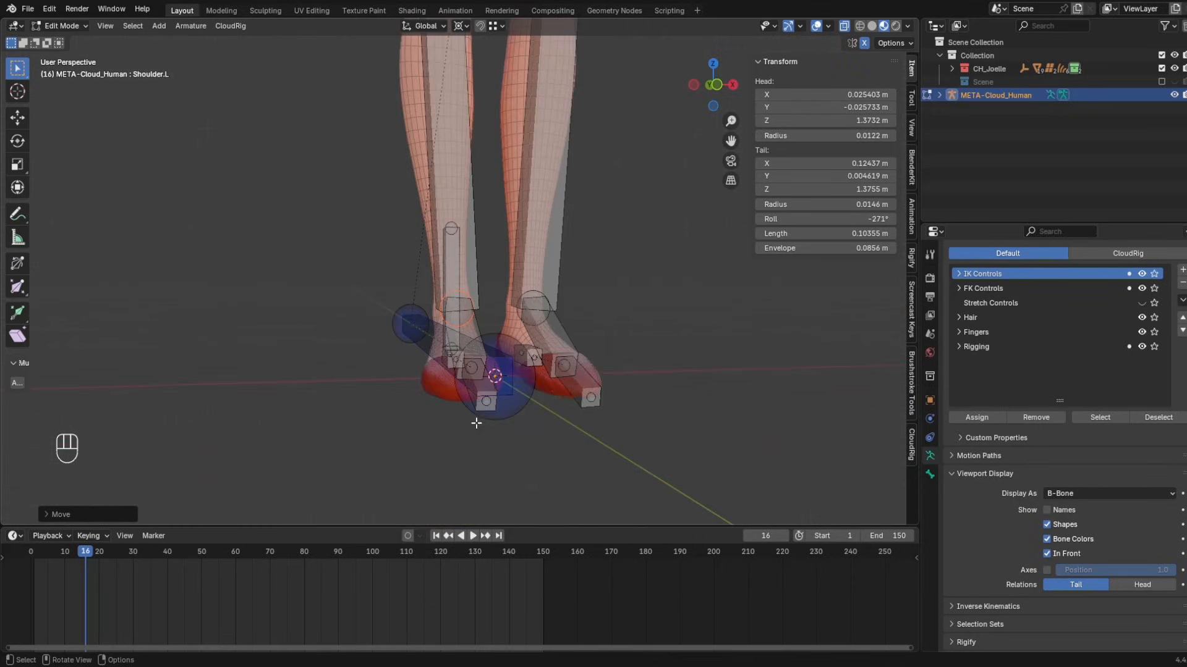
pyautogui.moveTo(575, 326); pyautogui.dragTo(456, 264, button='middle')
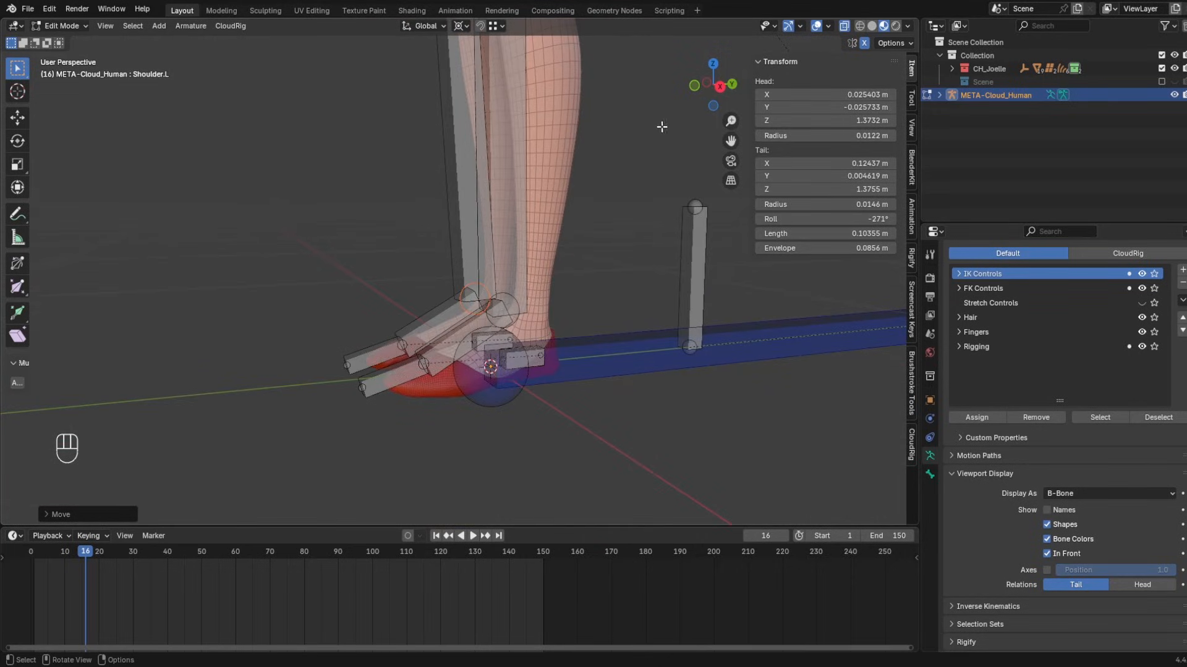
pyautogui.click(720, 87)
pyautogui.keyDown('shift'); pyautogui.moveTo(475, 253); pyautogui.dragTo(479, 339, button='middle'); pyautogui.keyUp('shift')
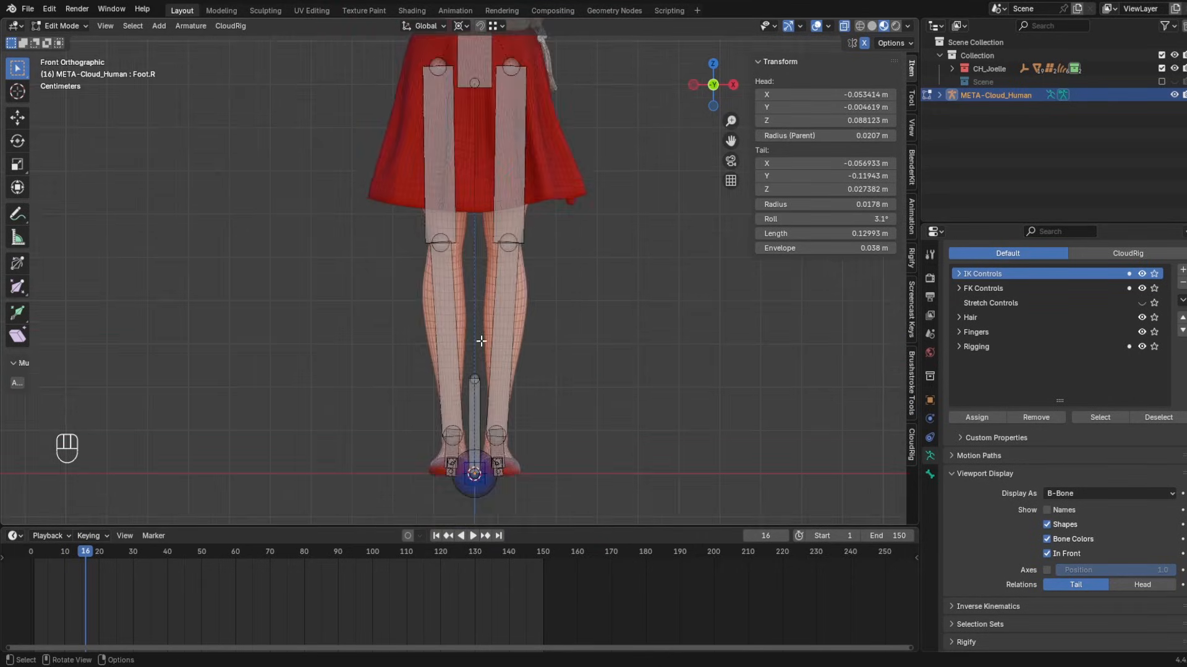
pyautogui.scroll(2, 479, 339)
pyautogui.keyDown('shift'); pyautogui.moveTo(445, 235); pyautogui.dragTo(471, 333, button='middle'); pyautogui.keyUp('shift')
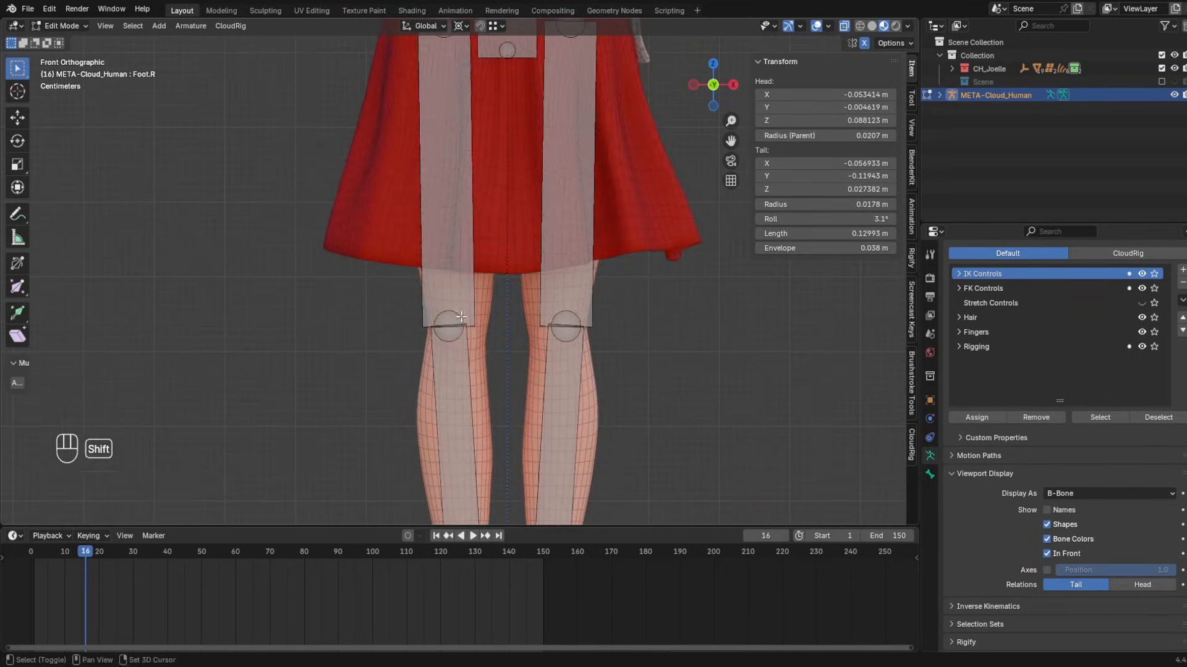
pyautogui.moveTo(392, 260); pyautogui.dragTo(491, 377)
pyautogui.scroll(2, 474, 346)
pyautogui.press('g')
pyautogui.click(486, 360)
# - Move the top joint of the right thigh bone inward to fit the hip in front view
pyautogui.keyDown('shift'); pyautogui.moveTo(464, 230); pyautogui.dragTo(474, 448, button='middle'); pyautogui.keyUp('shift')
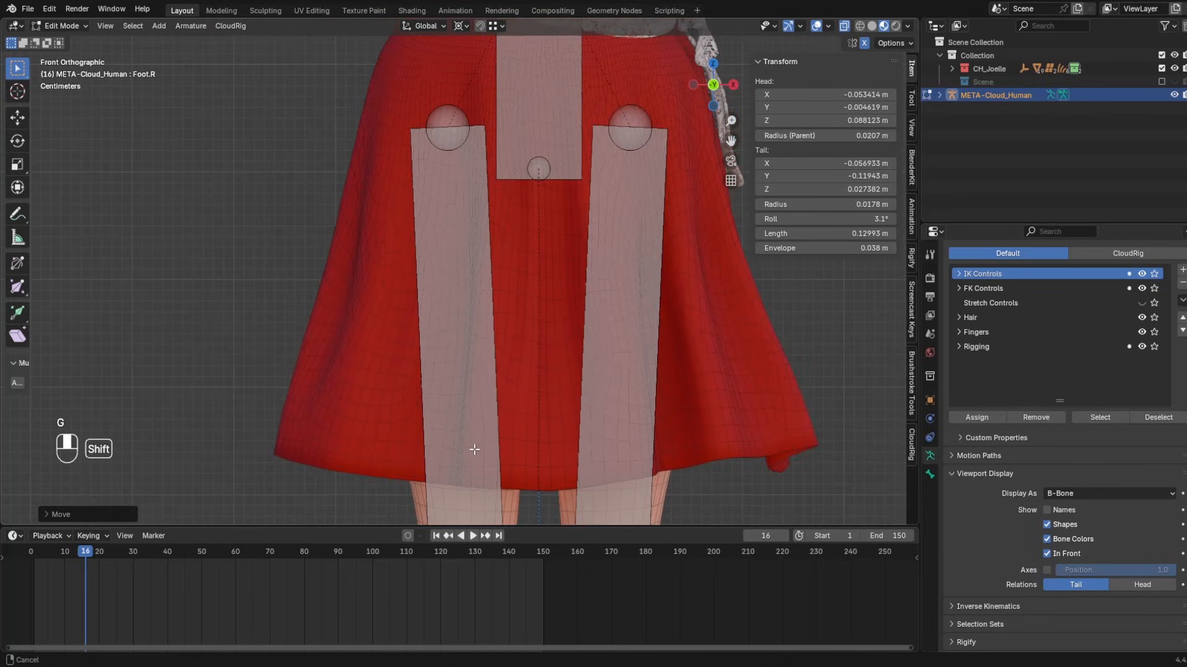
pyautogui.scroll(-3, 488, 395)
pyautogui.scroll(4, 525, 124)
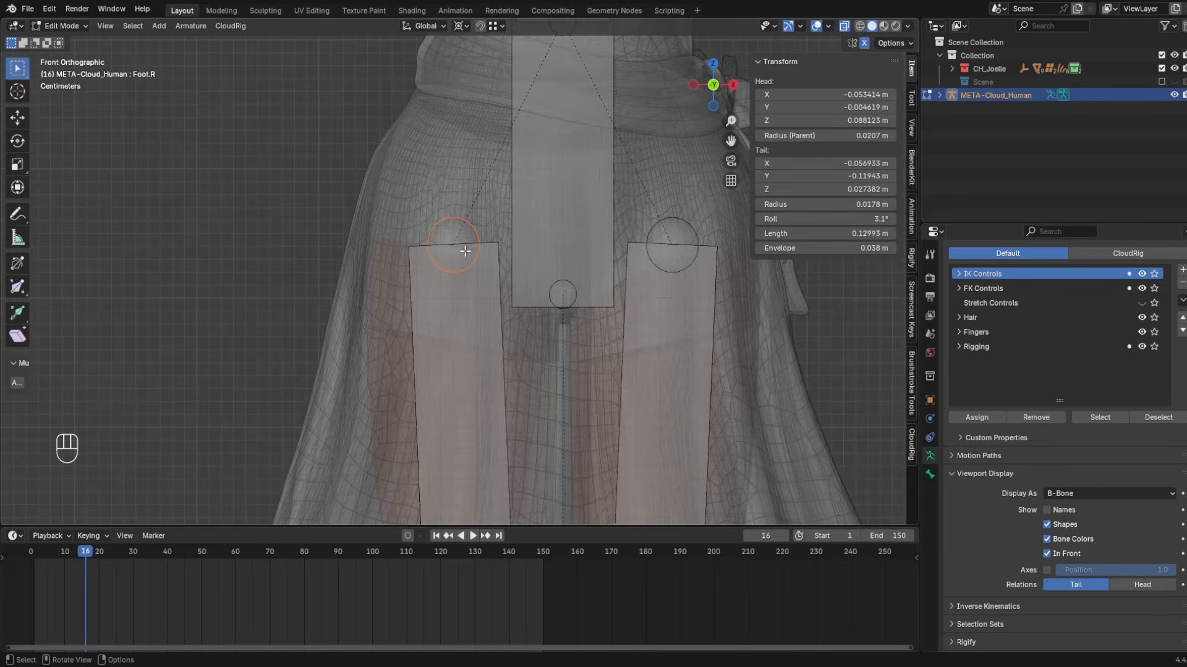
pyautogui.press('g')
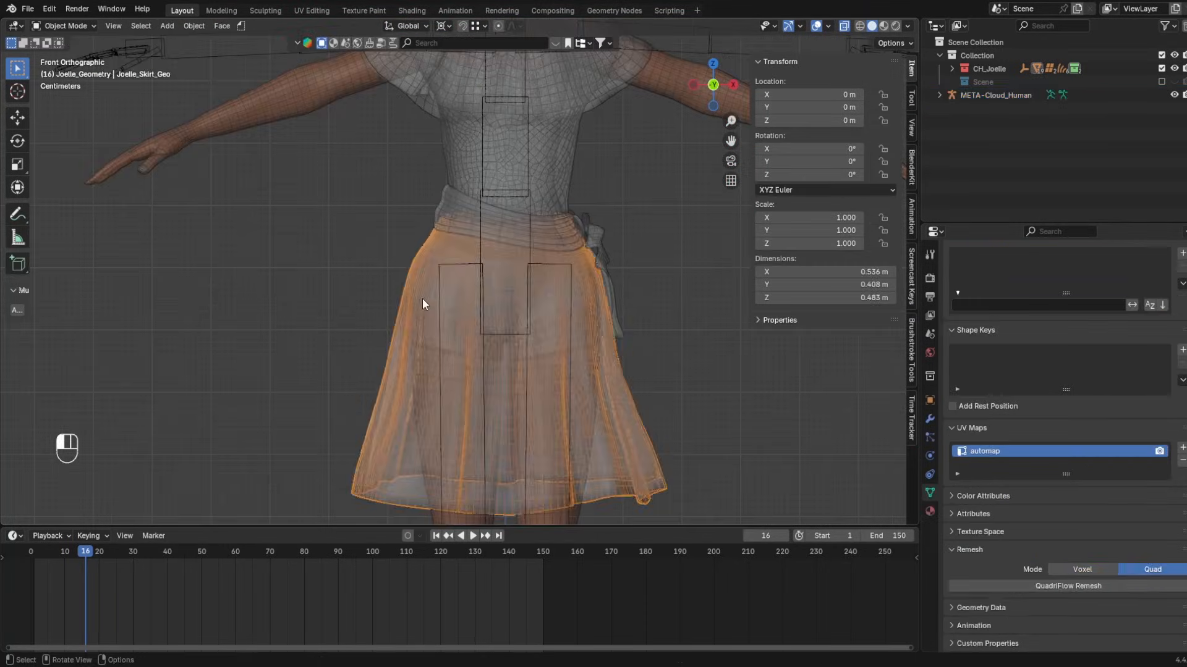
# - Hide the skirt, cloth top, lace belt and lace tie so that the hips and torso of the body are exposed
pyautogui.scroll(4, 456, 253)
pyautogui.click(456, 253)
pyautogui.press('h')
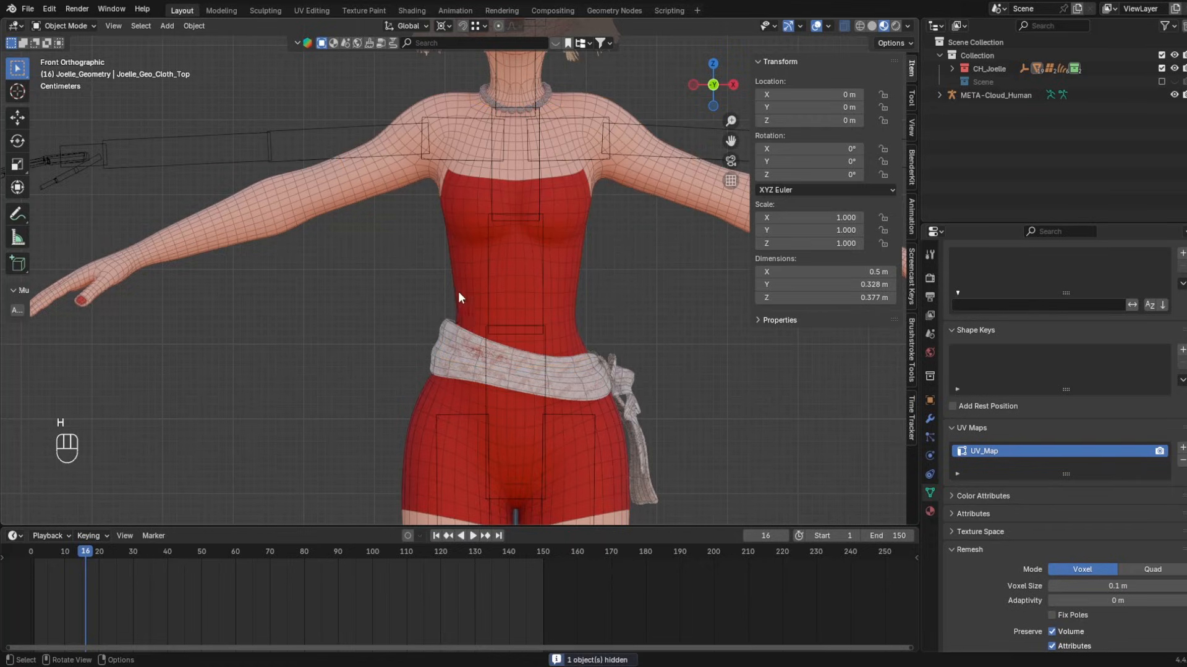
pyautogui.click(439, 354)
pyautogui.press('h')
pyautogui.click(618, 378)
pyautogui.press('h')
pyautogui.keyDown('shift'); pyautogui.moveTo(534, 310); pyautogui.dragTo(547, 179, button='middle'); pyautogui.keyUp('shift')
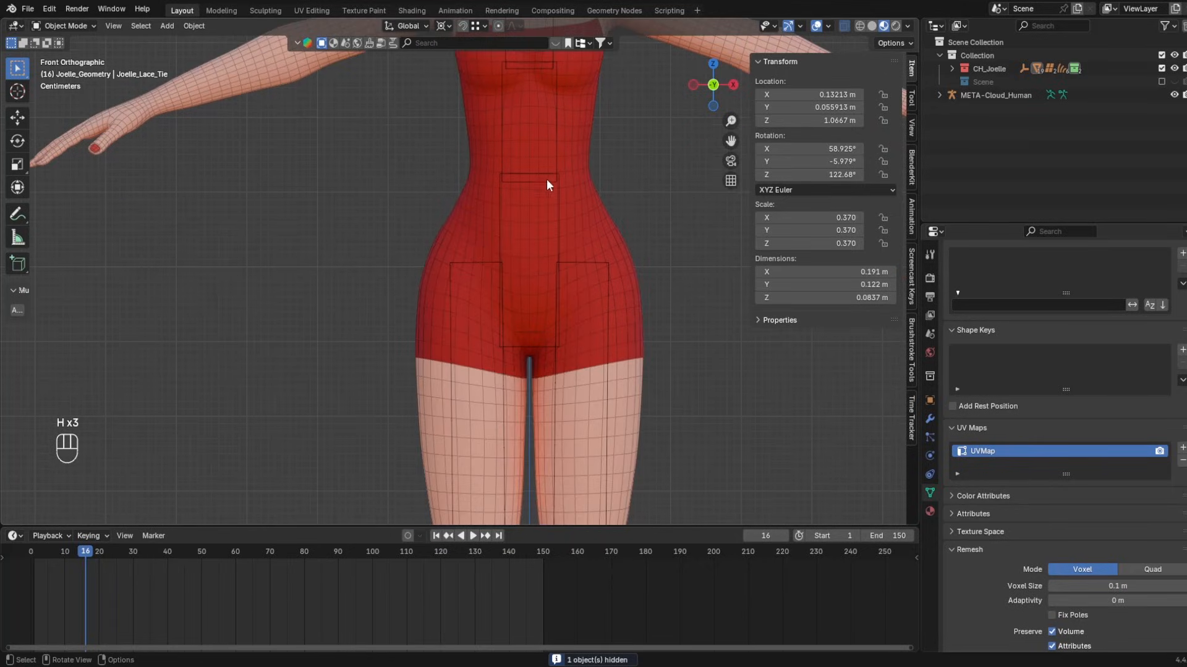
# - Lower the spine and upper-body bones along the global Z axis in front view to bring them closer to the body
pyautogui.click(486, 264)
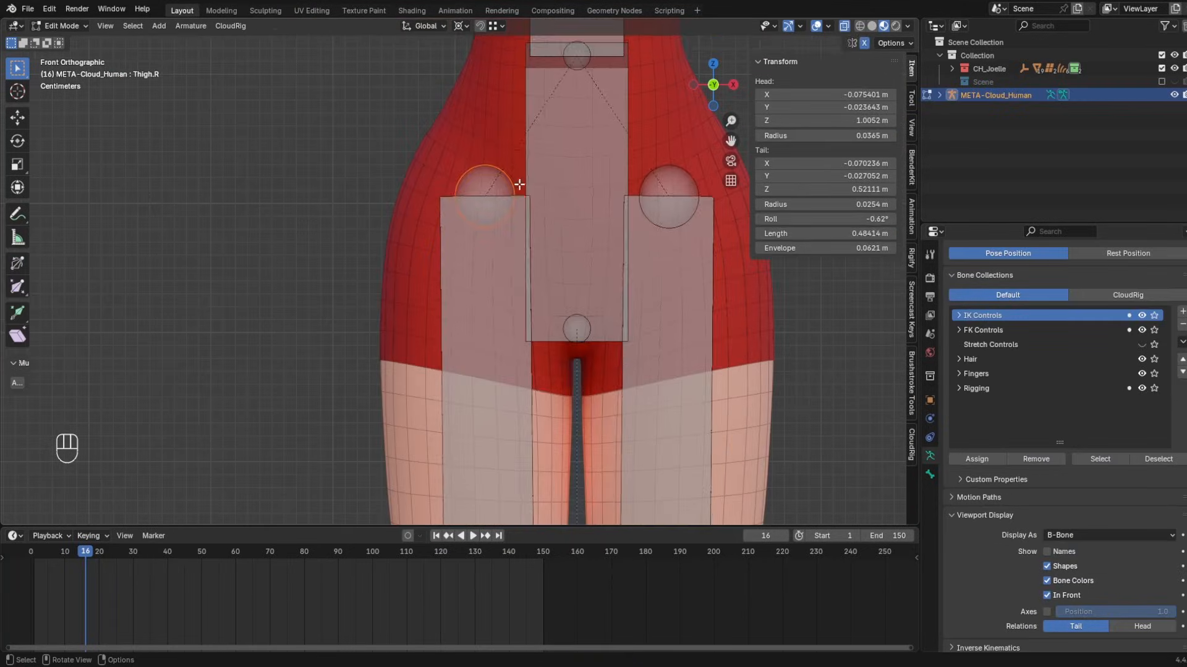
pyautogui.press('g')
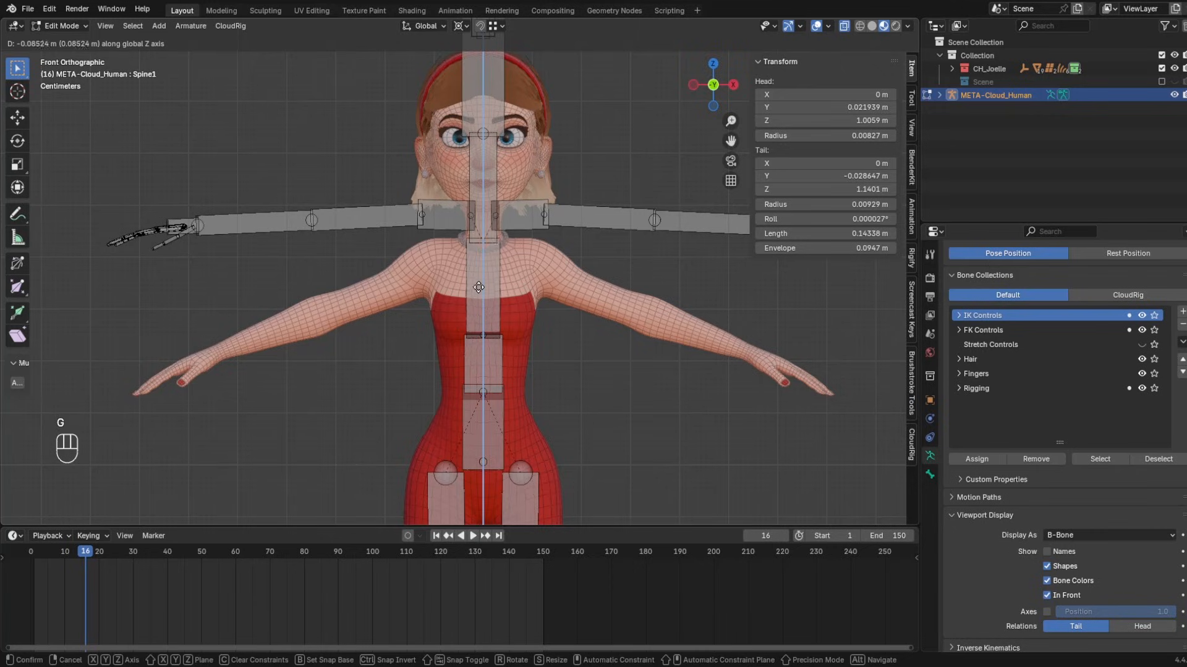
pyautogui.click(477, 298)
pyautogui.keyDown('shift'); pyautogui.moveTo(485, 144); pyautogui.dragTo(491, 197, button='middle'); pyautogui.keyUp('shift')
pyautogui.click(492, 188)
pyautogui.press('g')
pyautogui.middleClick(501, 282)
pyautogui.click(501, 298)
# - Delete the chain of hair bones floating behind the head
pyautogui.moveTo(456, 47); pyautogui.dragTo(535, 116)
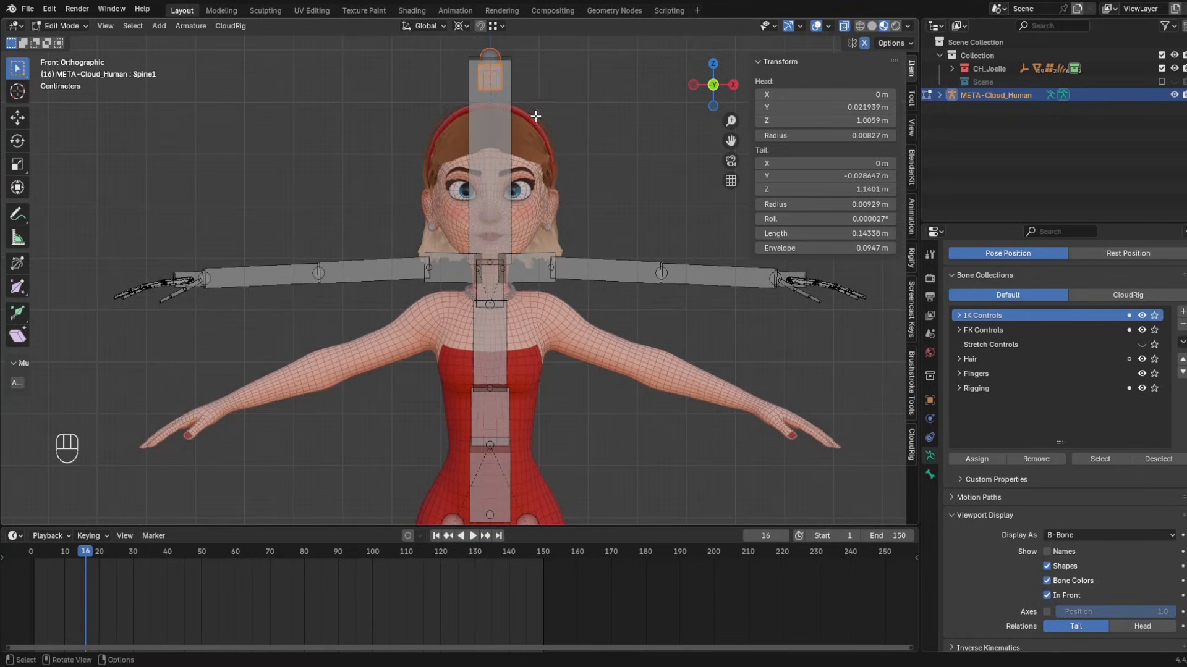
pyautogui.moveTo(519, 91); pyautogui.dragTo(451, 106, button='middle')
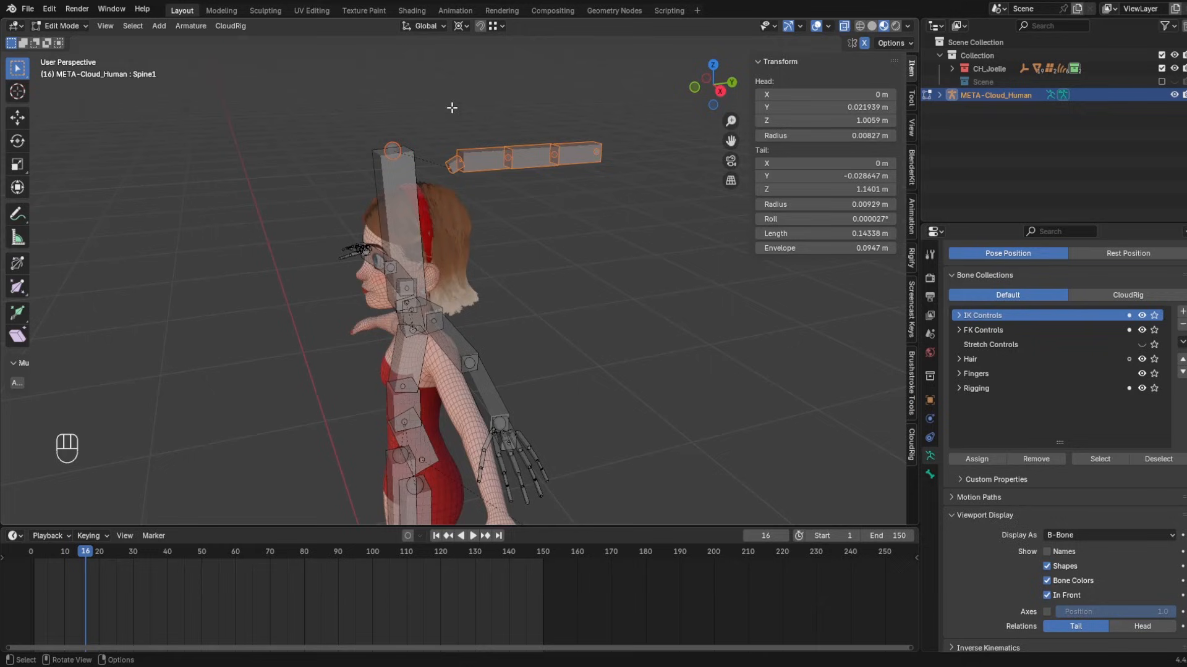
pyautogui.press('Delete')
pyautogui.click(581, 184)
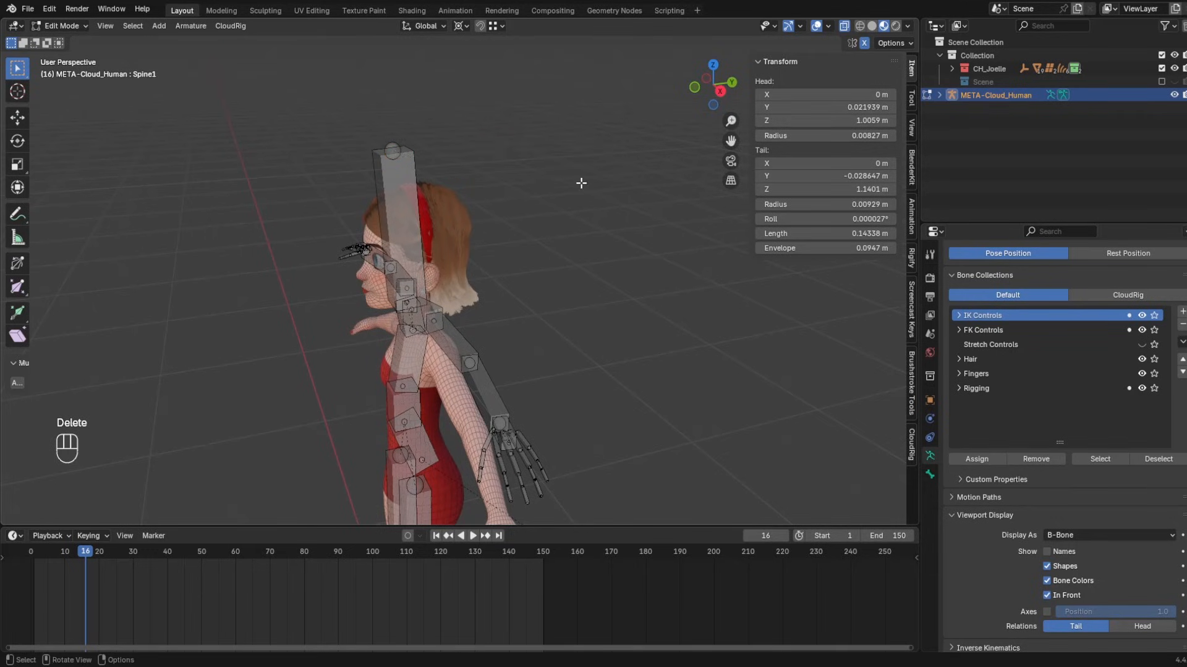
# - Lower the head bone's top joint along Z to the top of the head in front view
pyautogui.click(405, 181)
pyautogui.click(695, 88)
pyautogui.scroll(5, 455, 268)
pyautogui.scroll(-4, 575, 173)
pyautogui.moveTo(445, 69); pyautogui.dragTo(539, 105)
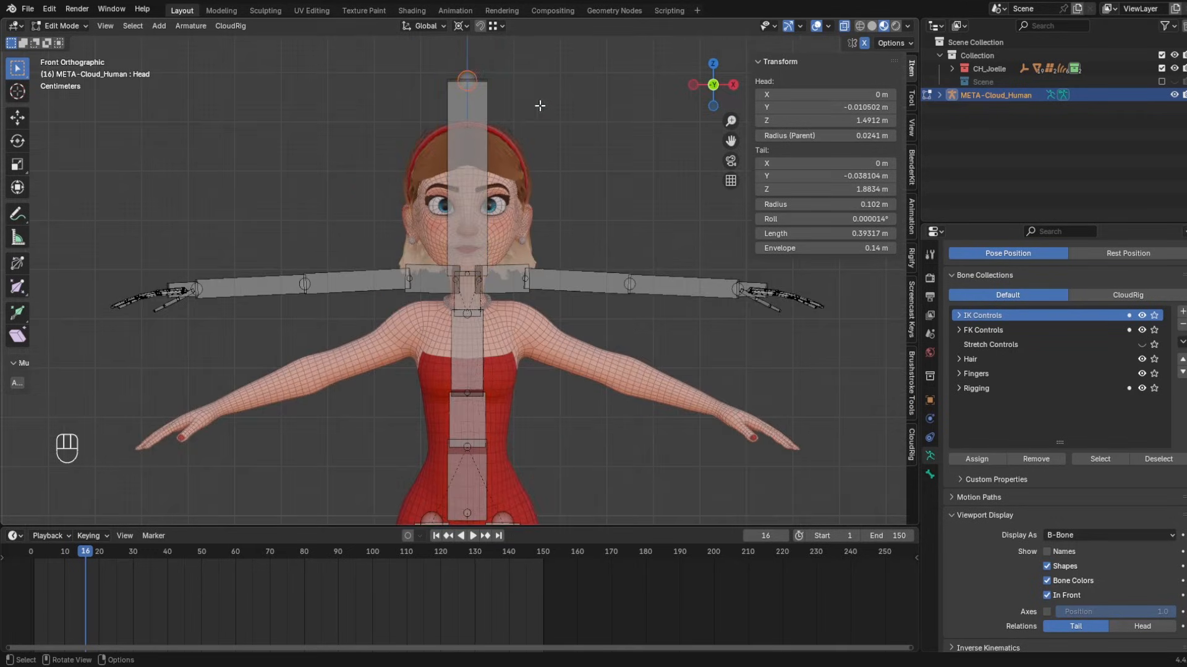
pyautogui.press('g')
pyautogui.press('z')
pyautogui.click(478, 121)
# - Move the head bone's top joint in side view to fit the skull, and check it in perspective
pyautogui.click(733, 85)
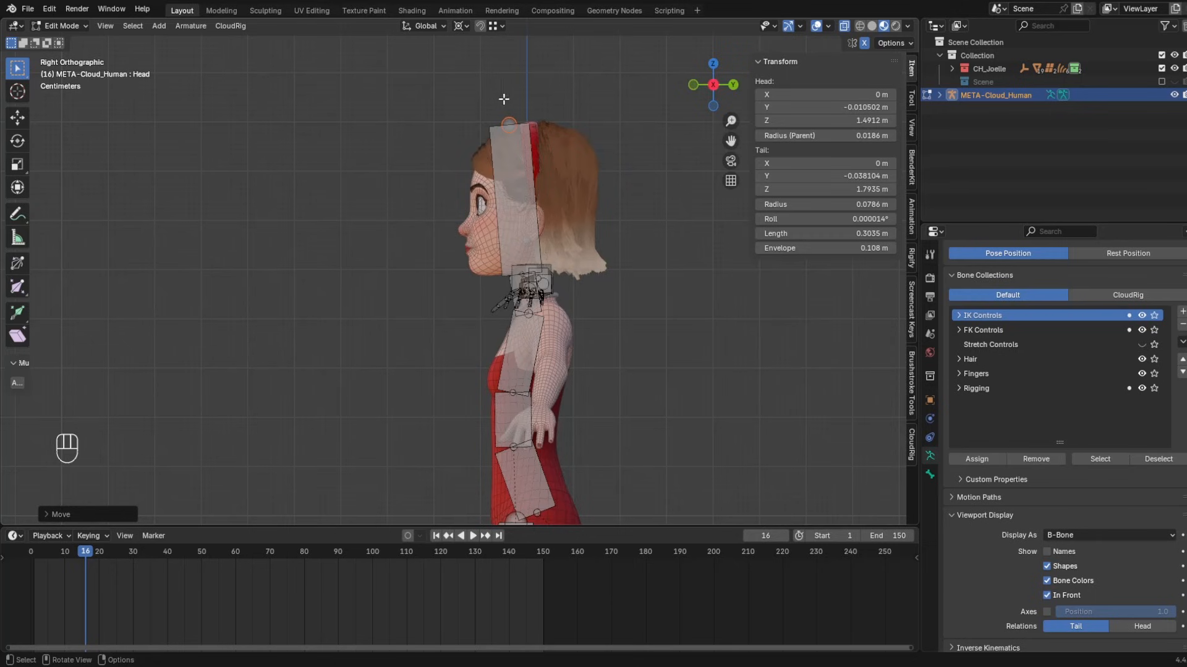
pyautogui.press('g')
pyautogui.click(558, 132)
pyautogui.scroll(7, 558, 133)
pyautogui.press('g')
pyautogui.click(668, 194)
pyautogui.scroll(-5, 661, 204)
pyautogui.moveTo(609, 238); pyautogui.dragTo(667, 248, button='middle')
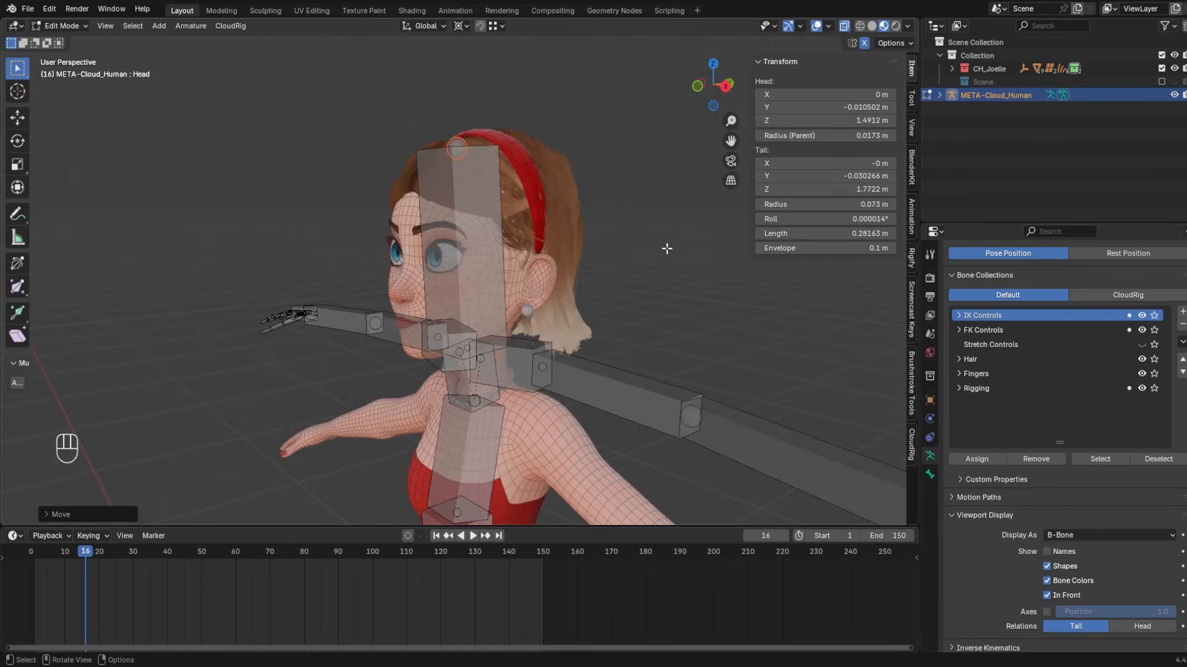
pyautogui.moveTo(504, 266); pyautogui.dragTo(577, 270, button='middle')
# - Select the left shoulder bone, try the Octahedral bone display, and return the armature to B-Bone display
pyautogui.click(712, 84)
pyautogui.keyDown('shift'); pyautogui.moveTo(561, 408); pyautogui.dragTo(556, 285, button='middle'); pyautogui.keyUp('shift')
pyautogui.click(487, 304)
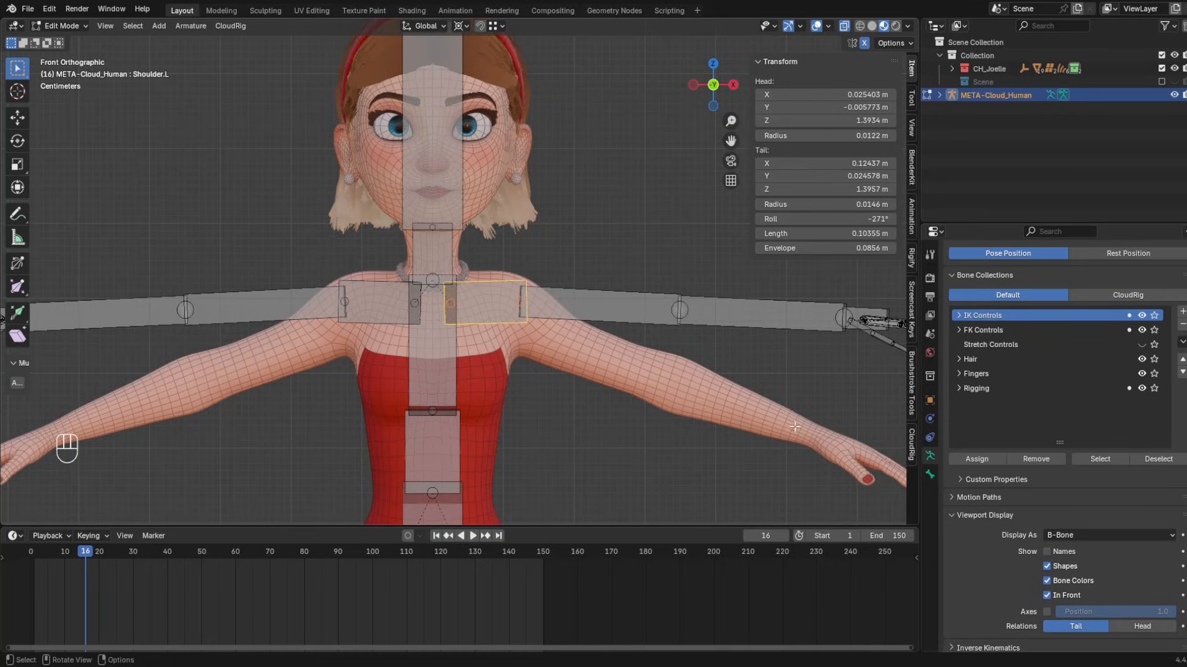
pyautogui.click(1067, 533)
pyautogui.click(1070, 551)
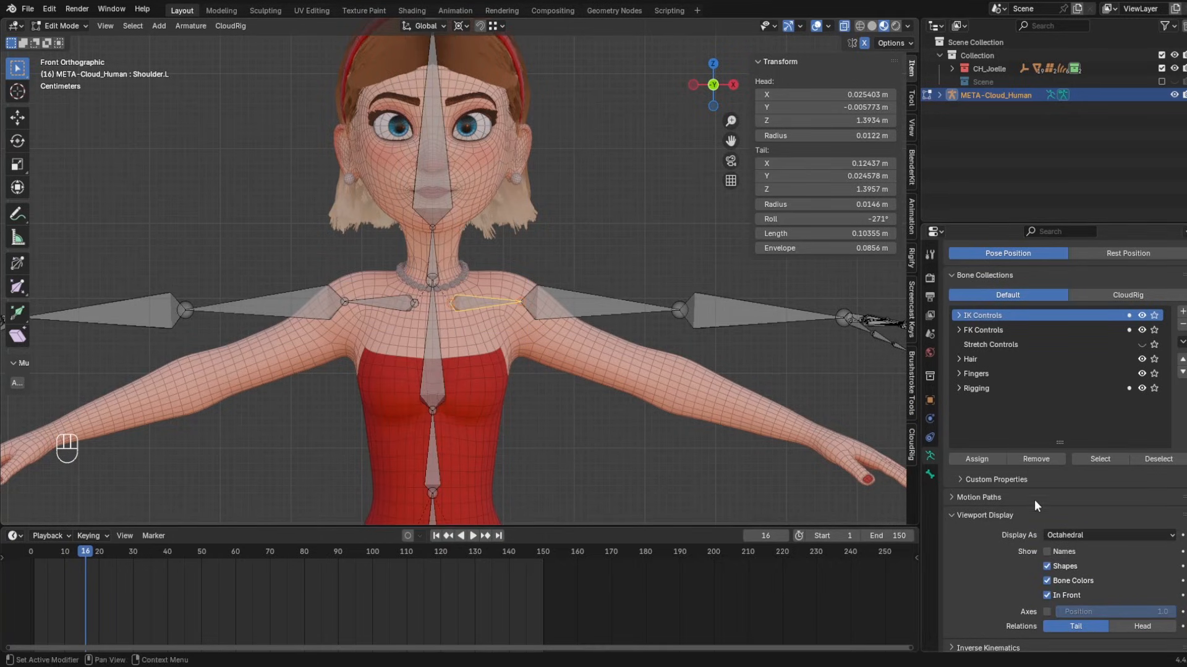
pyautogui.scroll(-1, 435, 291)
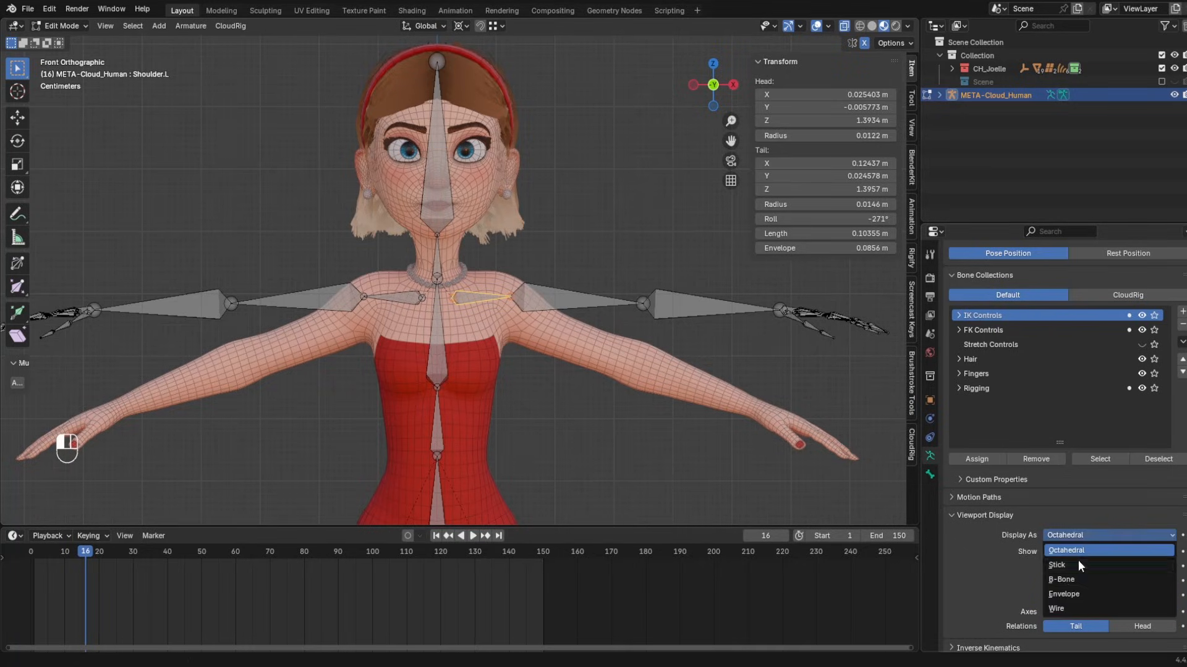
pyautogui.click(1076, 535)
pyautogui.click(1062, 580)
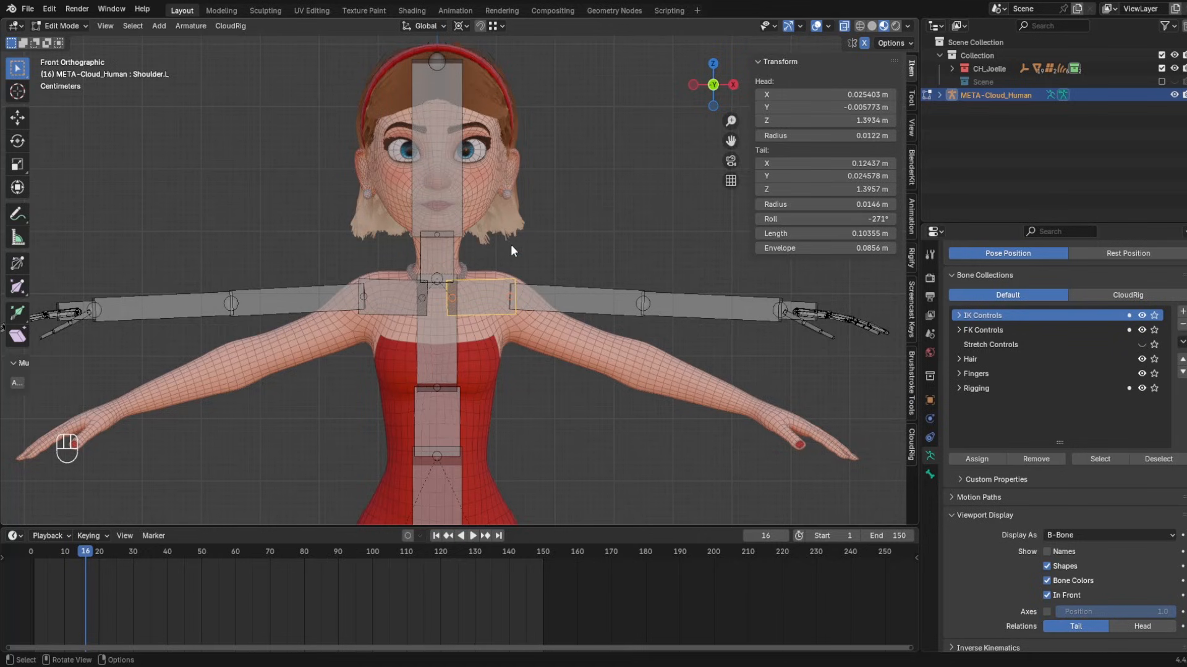
# - Set the transform pivot to Median Point and reduce the left shoulder bone's B-Bone thickness
pyautogui.hotkey('ctrl', 'alt', 'shift', 's')
pyautogui.rightClick(593, 231)
pyautogui.click(461, 26)
pyautogui.click(472, 101)
pyautogui.hotkey('ctrl', 'alt', 'shift', 's')
pyautogui.rightClick(470, 267)
pyautogui.hotkey('ctrl', 'alt', 'shift', 's')
pyautogui.rightClick(517, 278)
pyautogui.hotkey('ctrl', 'alt', 'shift', 's')
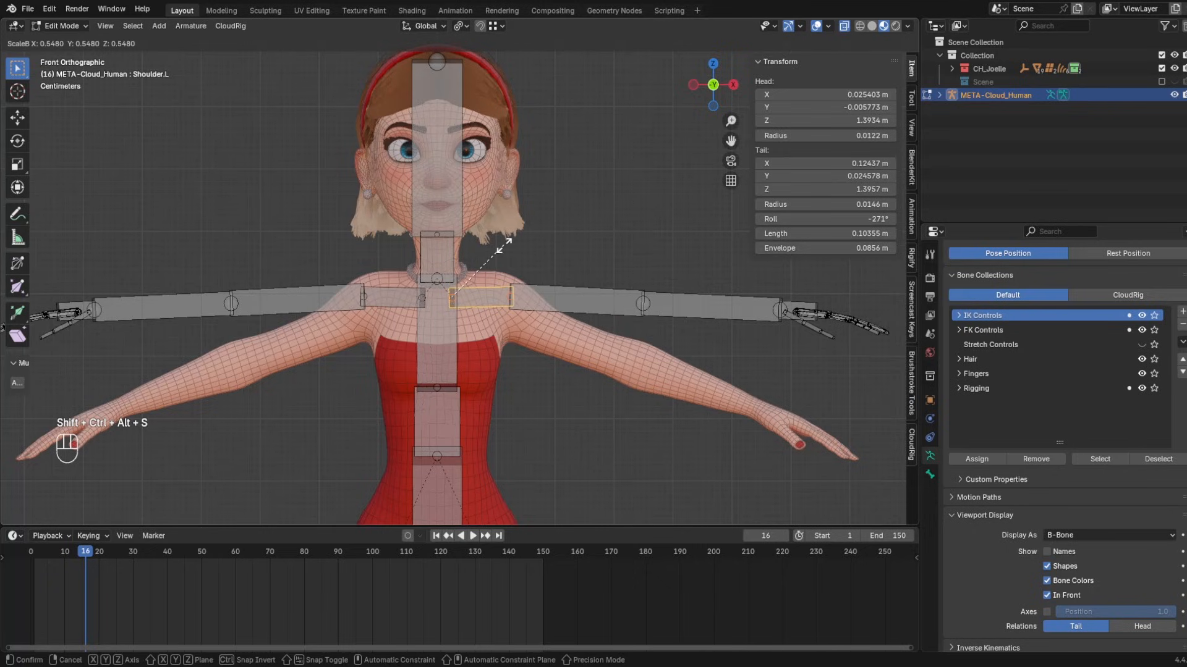
pyautogui.click(571, 235)
# - Reduce the B-Bone thickness of the left upper arm, forearm and wrist bones together
pyautogui.keyDown('shift'); pyautogui.moveTo(557, 238); pyautogui.dragTo(435, 255, button='middle'); pyautogui.keyUp('shift')
pyautogui.click(513, 317)
pyautogui.click(466, 302)
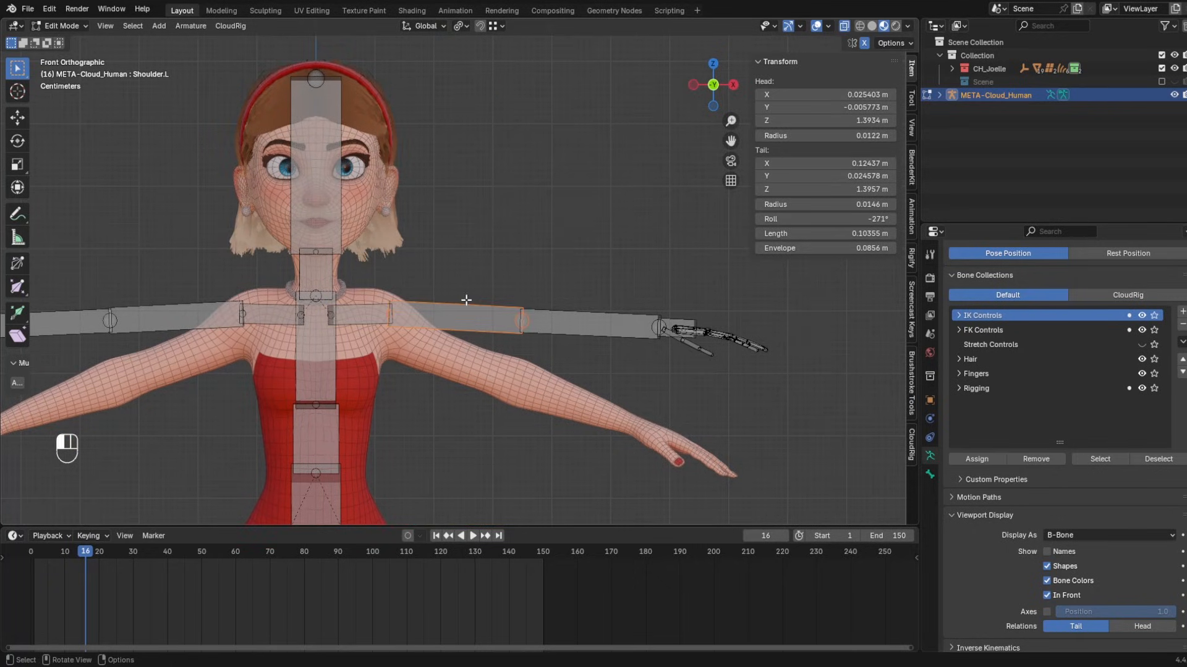
pyautogui.keyDown('shift'); pyautogui.click(678, 326); pyautogui.keyUp('shift')
pyautogui.hotkey('ctrl', 'alt', 'shift', 's')
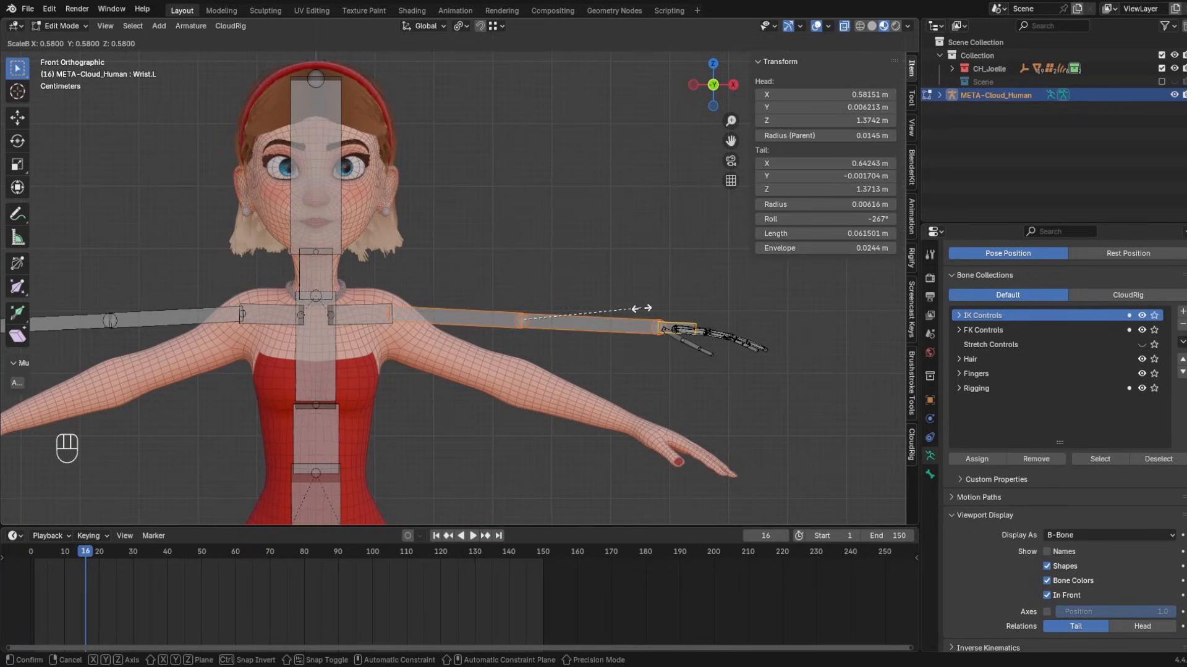
pyautogui.click(641, 308)
# - Reduce the B-Bone thickness of the two lower spine bones and of the chest bone
pyautogui.keyDown('shift'); pyautogui.moveTo(482, 395); pyautogui.dragTo(580, 266, button='middle'); pyautogui.keyUp('shift')
pyautogui.click(423, 321)
pyautogui.keyDown('shift'); pyautogui.click(425, 373); pyautogui.keyUp('shift')
pyautogui.hotkey('ctrl', 'alt', 'shift', 's')
pyautogui.click(472, 372)
pyautogui.click(420, 247)
pyautogui.hotkey('ctrl', 'alt', 'shift', 's')
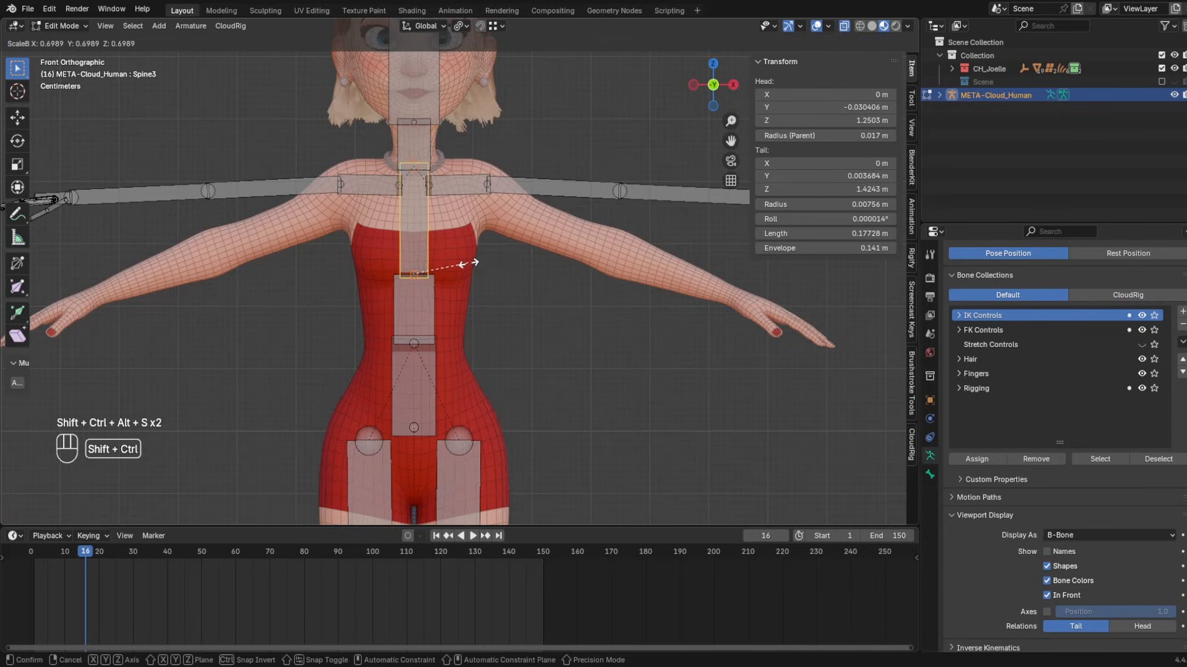
pyautogui.click(469, 264)
# - Reduce the B-Bone thickness of the head, neck and leg bones
pyautogui.keyDown('shift'); pyautogui.moveTo(461, 247); pyautogui.dragTo(439, 381, button='middle'); pyautogui.keyUp('shift')
pyautogui.click(397, 182)
pyautogui.hotkey('ctrl', 'alt', 'shift', 's')
pyautogui.click(442, 226)
pyautogui.click(402, 276)
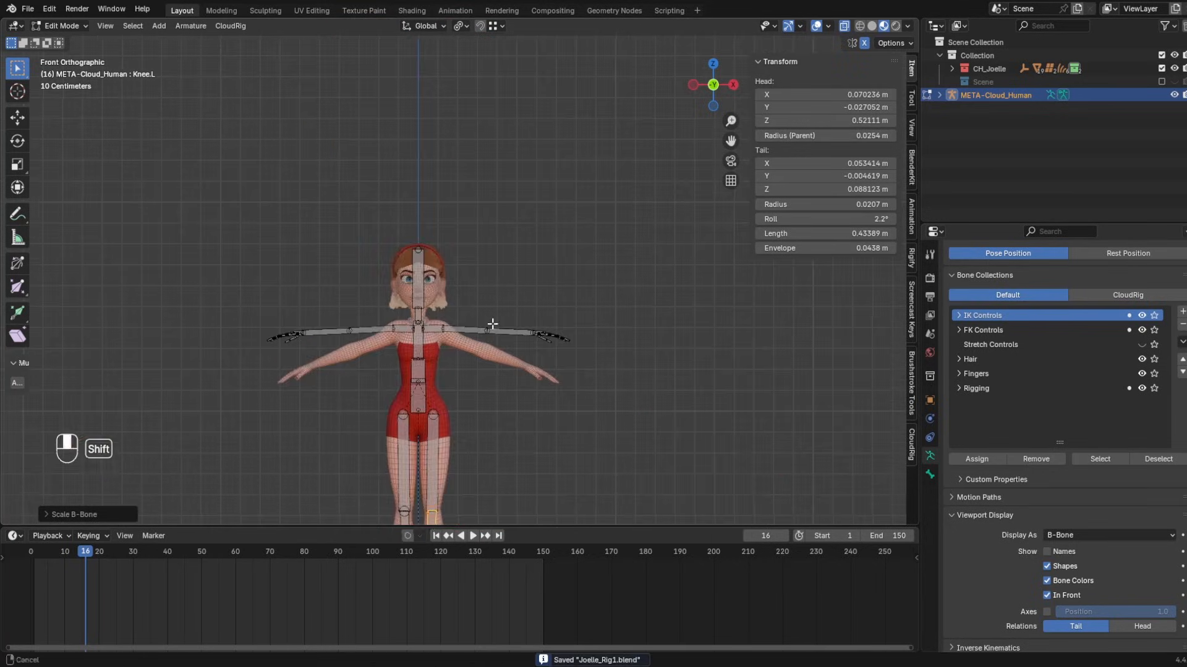
# - Try to rotate the left arm and hand bones toward the arm mesh with the pivot set to Individual Origins
pyautogui.scroll(4, 488, 331)
pyautogui.keyDown('shift'); pyautogui.moveTo(466, 372); pyautogui.dragTo(463, 228, button='middle'); pyautogui.keyUp('shift')
pyautogui.scroll(1, 463, 231)
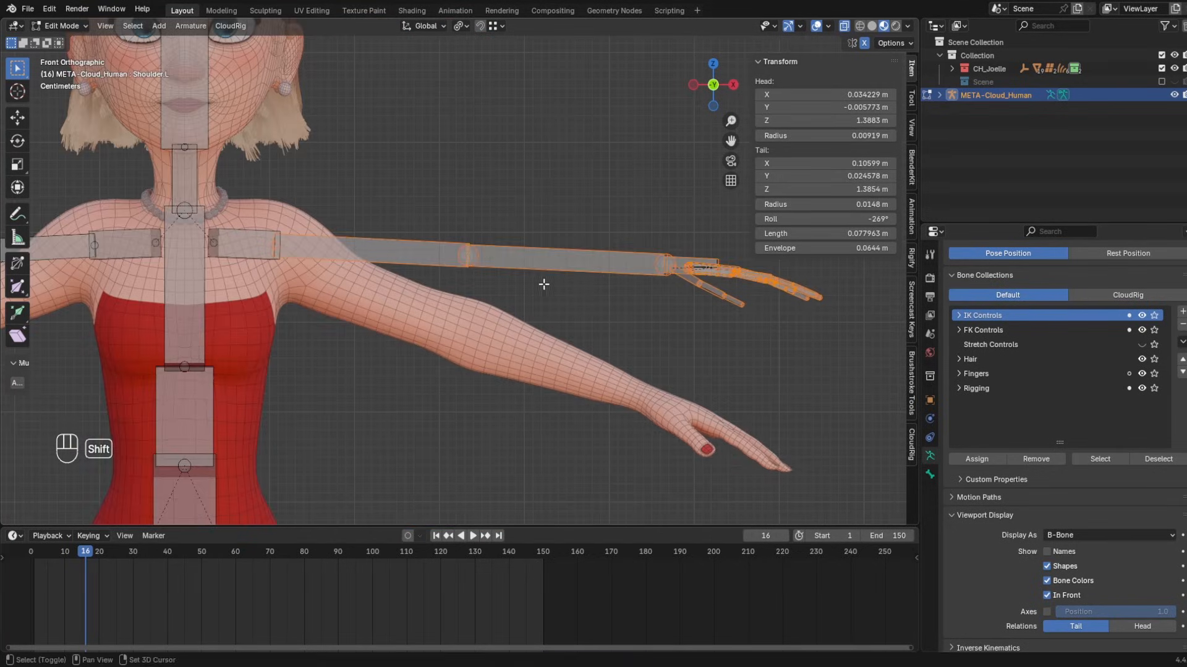
pyautogui.keyDown('shift'); pyautogui.moveTo(543, 283); pyautogui.dragTo(567, 295, button='middle'); pyautogui.keyUp('shift')
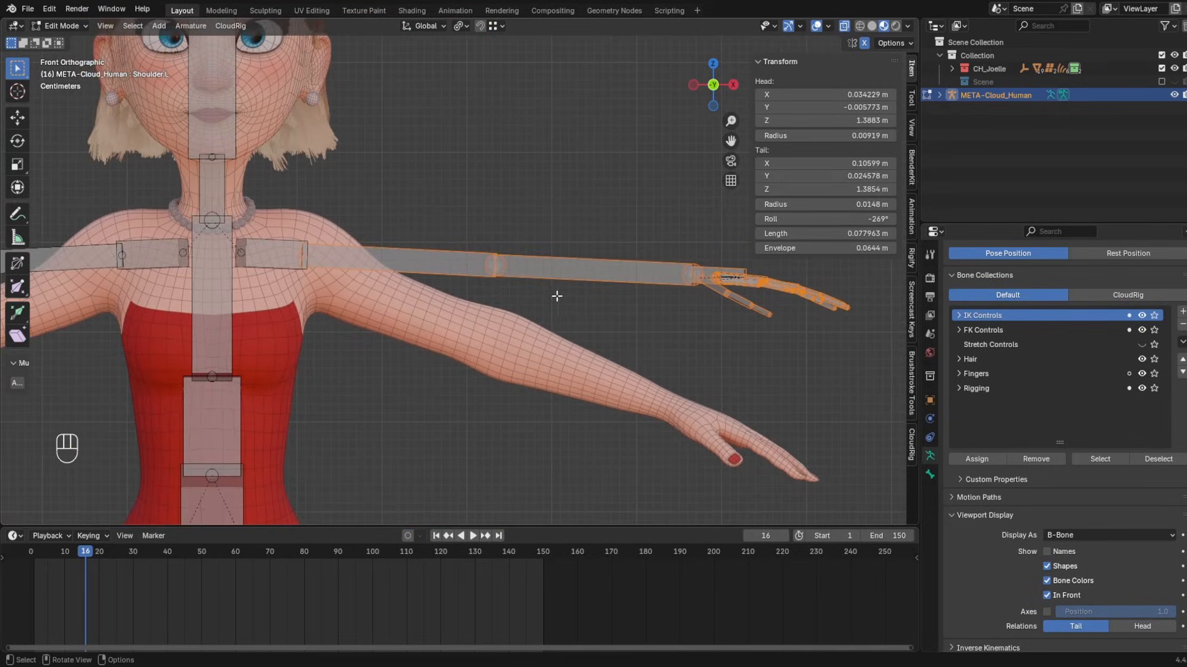
pyautogui.press('r')
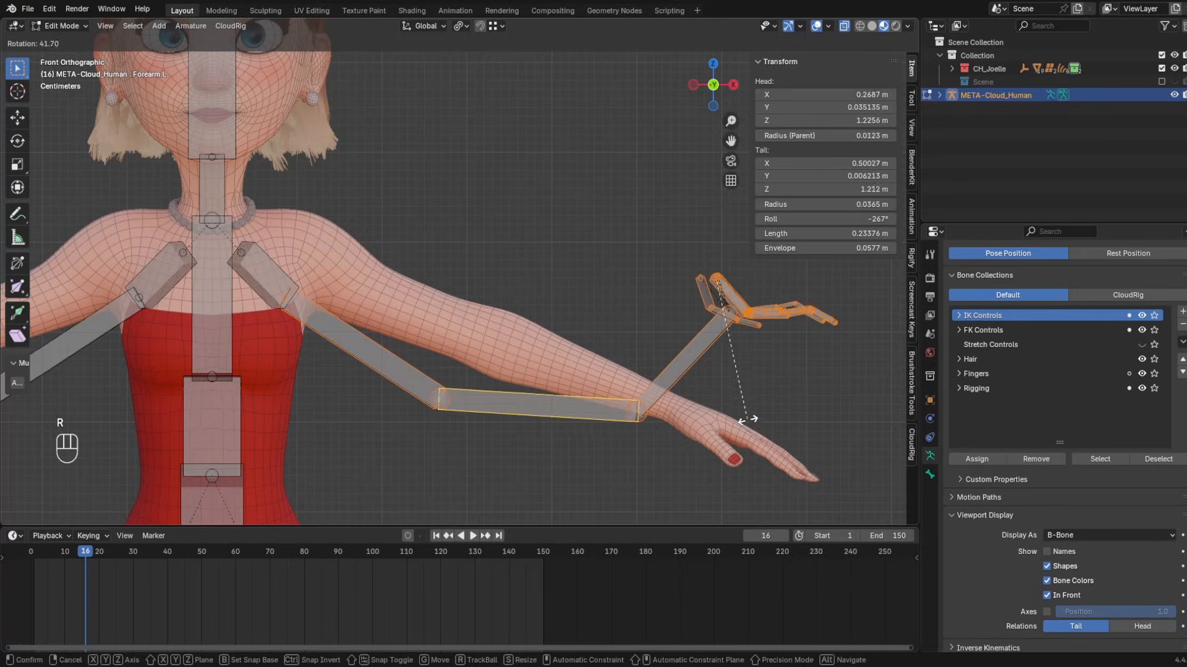
pyautogui.press('Escape')
pyautogui.click(459, 25)
pyautogui.click(479, 87)
pyautogui.press('r')
pyautogui.rightClick(493, 52)
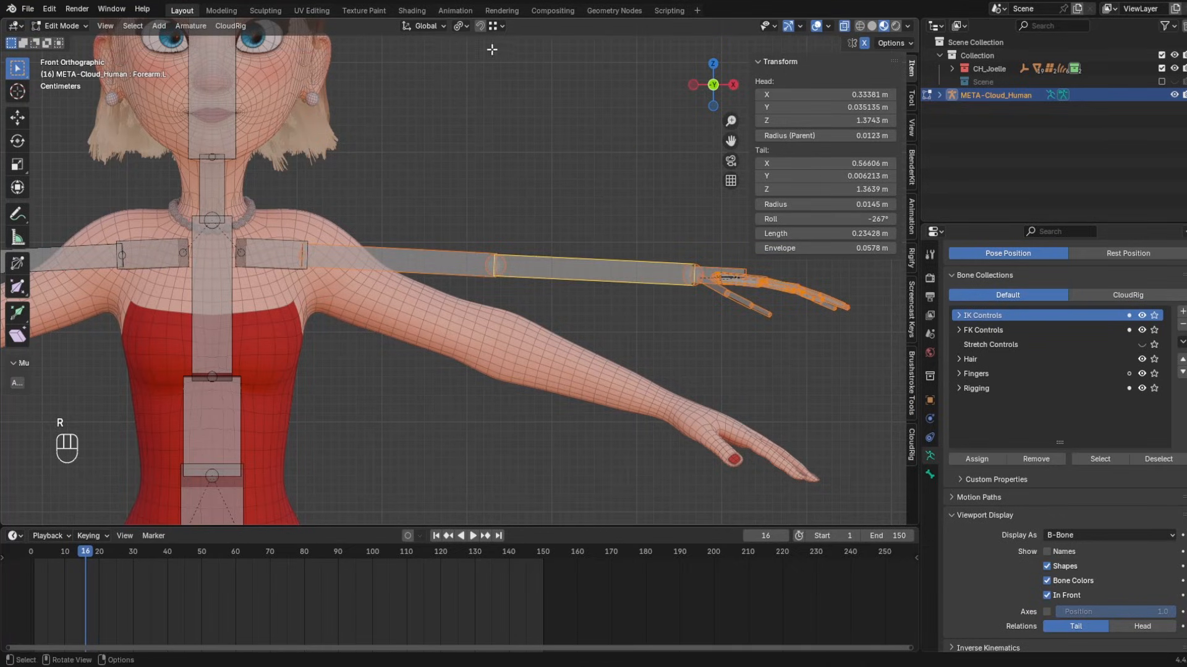
# - Try to rotate the left arm and hand bones with the pivot set to Median Point
pyautogui.click(464, 26)
pyautogui.click(475, 103)
pyautogui.press('r')
pyautogui.rightClick(808, 229)
pyautogui.press('r')
pyautogui.rightClick(856, 362)
pyautogui.click(464, 26)
pyautogui.click(463, 26)
pyautogui.click(464, 26)
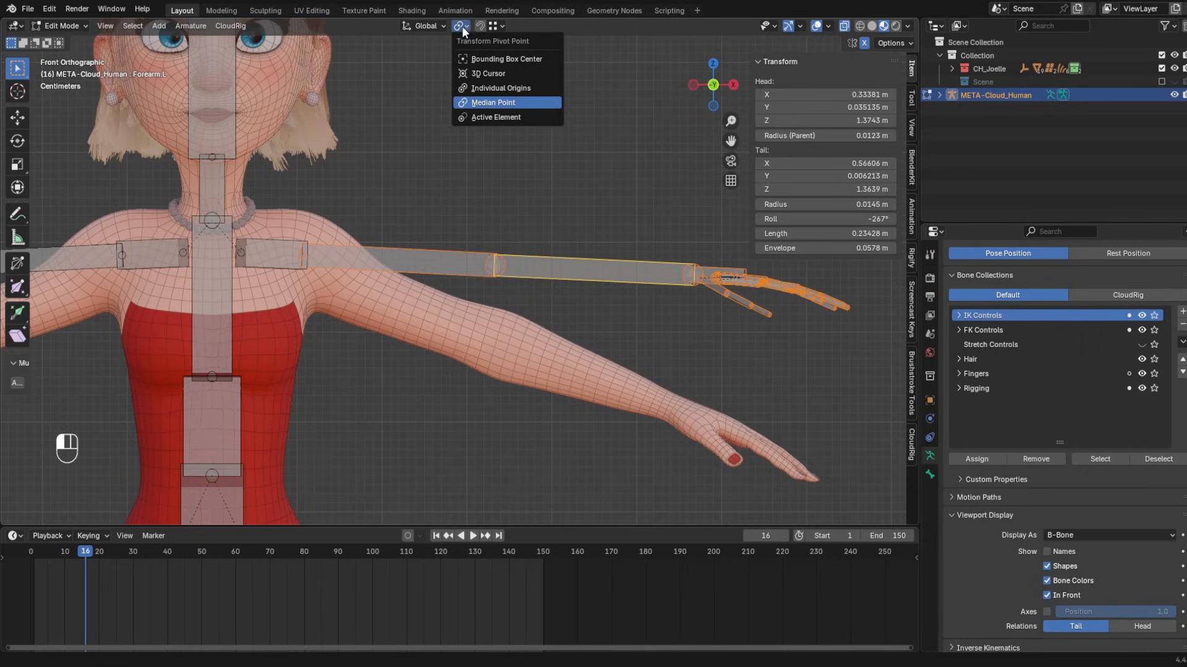
# - Snap the 3D cursor to the left shoulder bone's outer joint and set the transform pivot to 3D Cursor
pyautogui.click(301, 254)
pyautogui.hotkey('shift', 's')
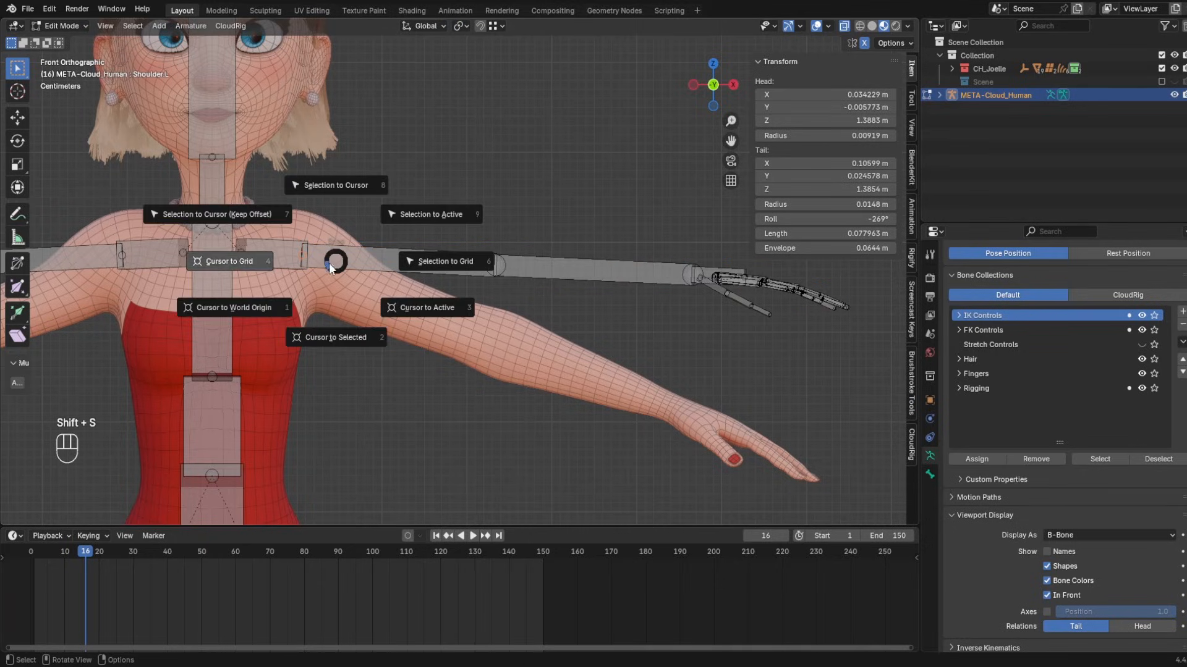
pyautogui.click(337, 340)
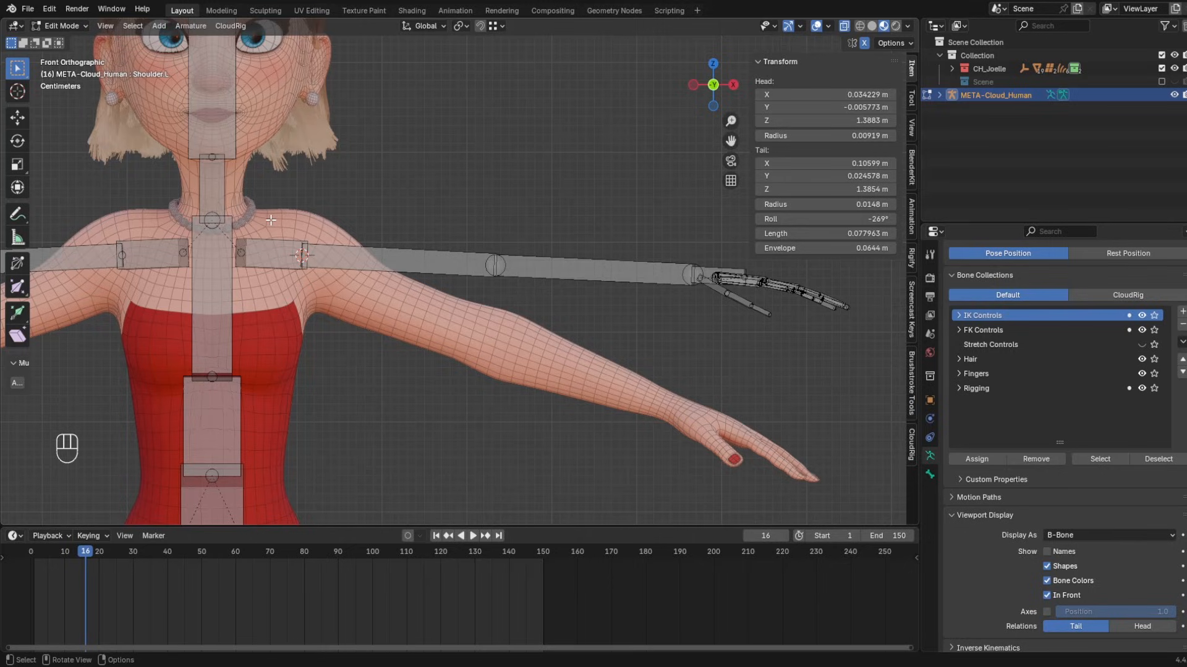
pyautogui.click(459, 25)
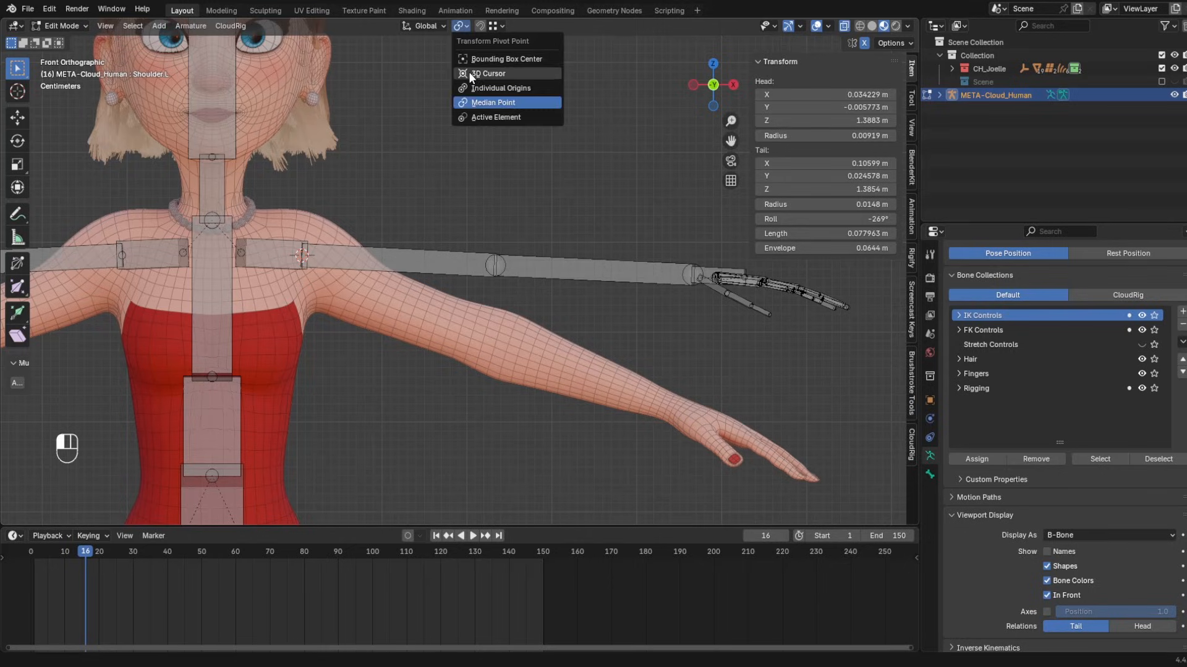
pyautogui.click(488, 74)
# - Rotate the left arm and hand bones about 19° around the shoulder joint so that they follow the arm mesh
pyautogui.keyDown('shift'); pyautogui.moveTo(437, 214); pyautogui.dragTo(366, 156, button='middle'); pyautogui.keyUp('shift')
pyautogui.press('r')
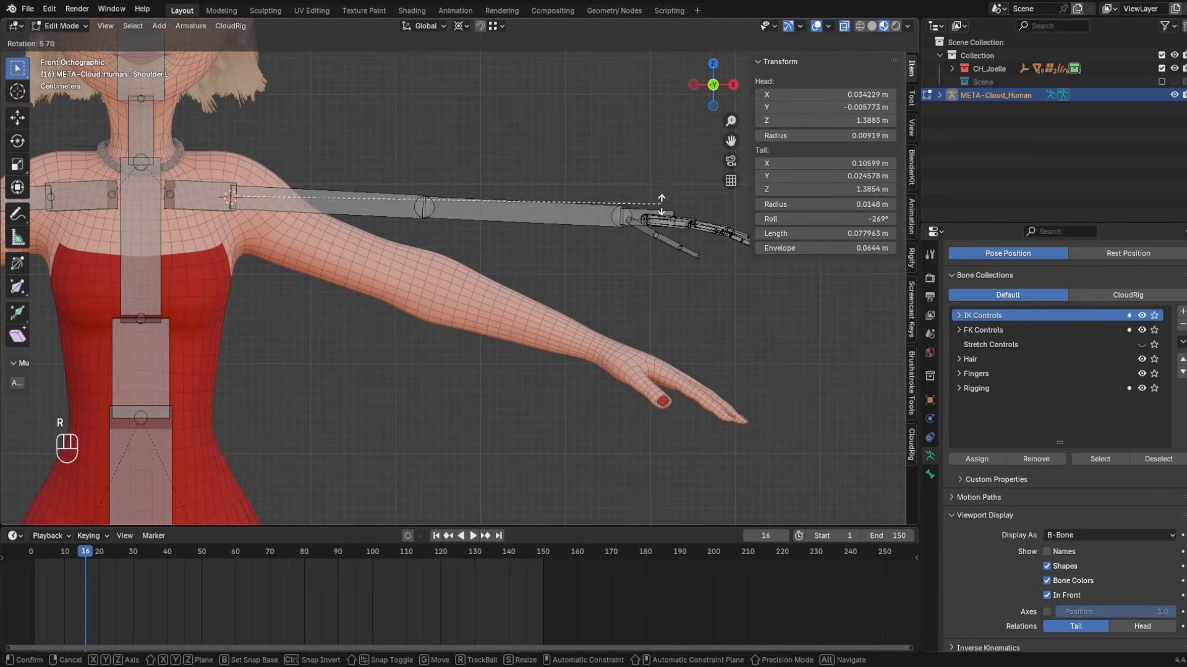
pyautogui.click(537, 199)
pyautogui.press('r')
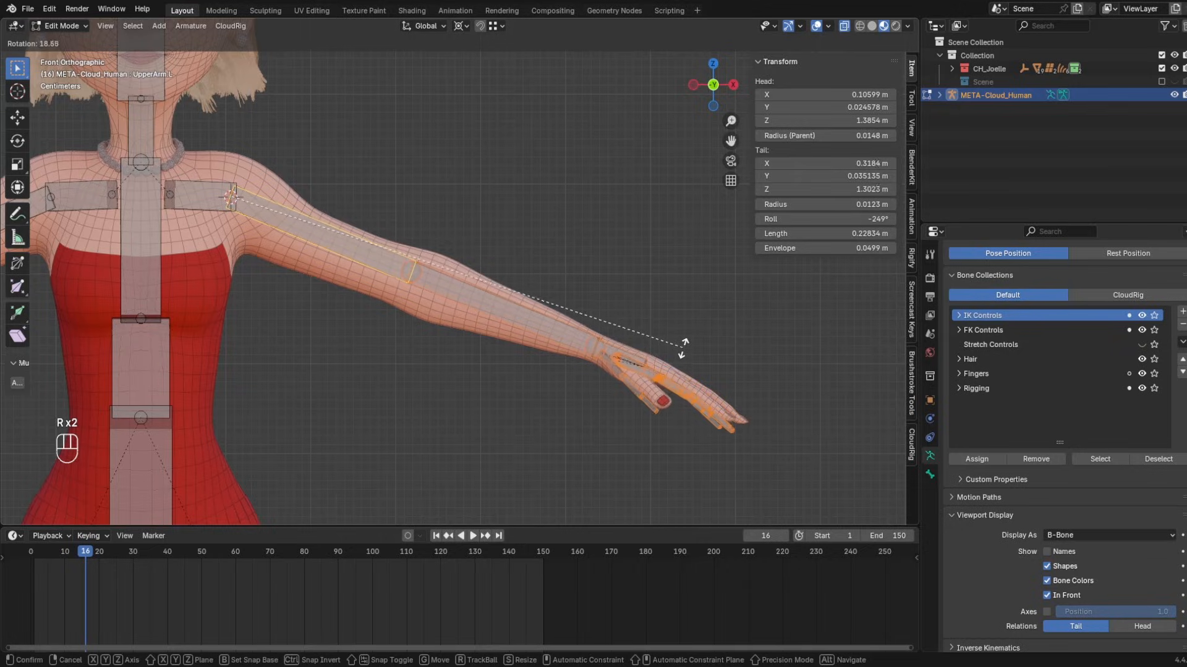
pyautogui.click(687, 341)
# - Examine how the arm, torso and leg bones line up with the body from the front and the side
pyautogui.scroll(-4, 659, 268)
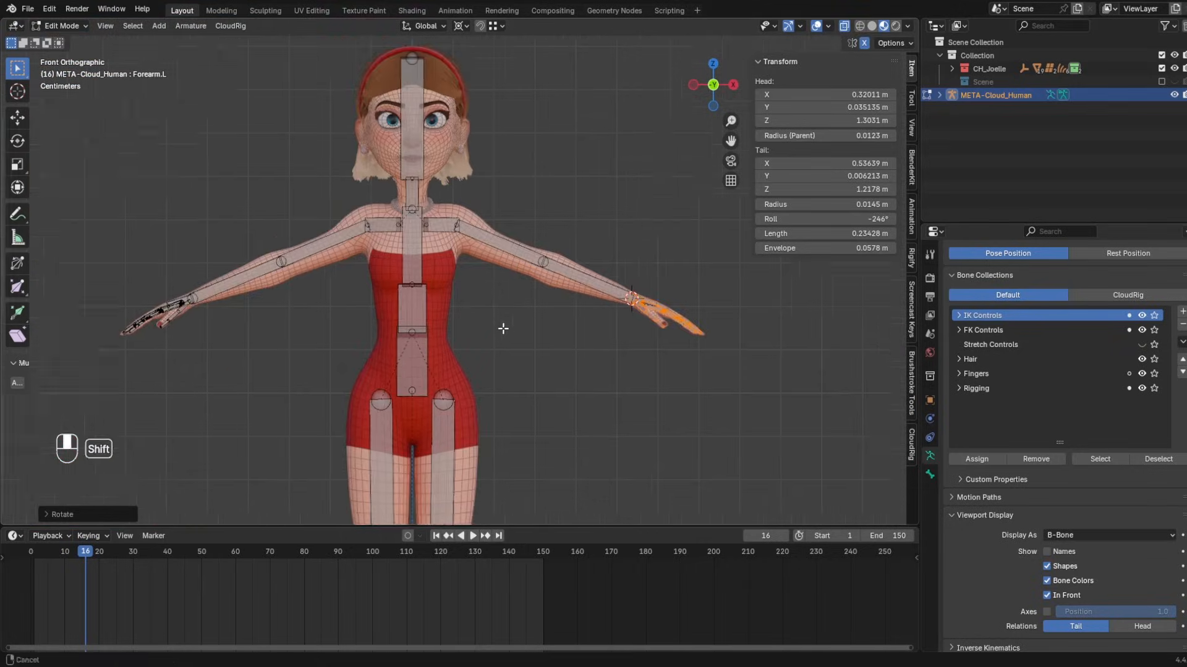
pyautogui.scroll(2, 531, 344)
pyautogui.keyDown('shift'); pyautogui.moveTo(455, 167); pyautogui.dragTo(458, 291, button='middle'); pyautogui.keyUp('shift')
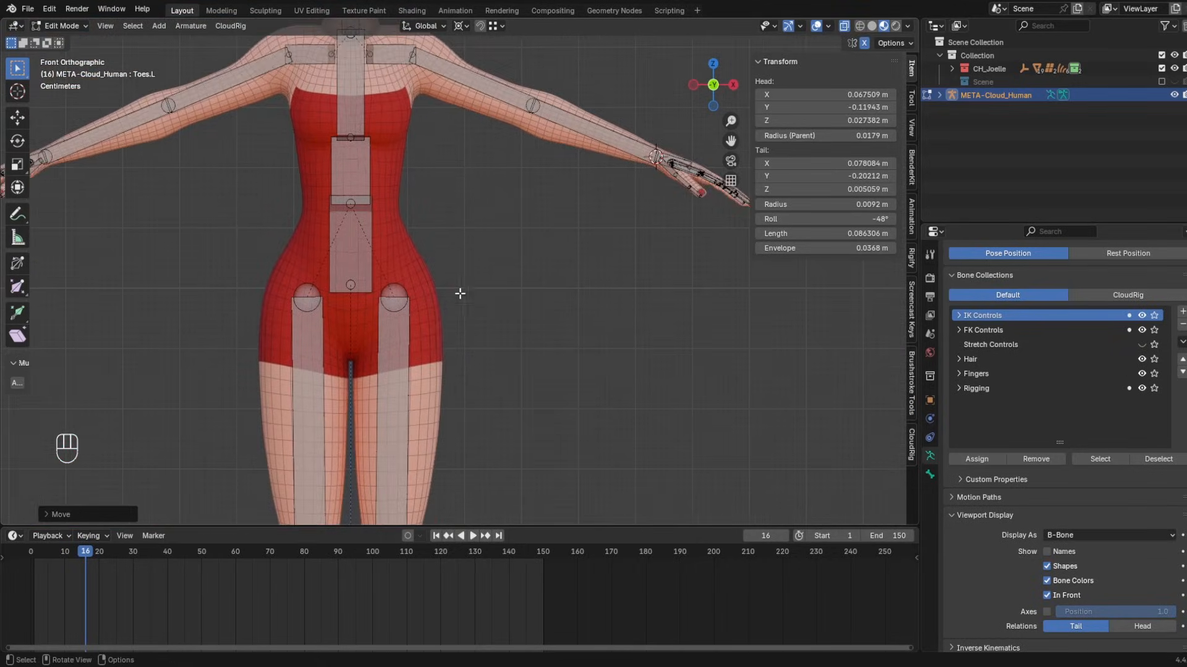
pyautogui.scroll(-3, 457, 291)
pyautogui.keyDown('shift'); pyautogui.moveTo(414, 257); pyautogui.dragTo(443, 334, button='middle'); pyautogui.keyUp('shift')
pyautogui.moveTo(648, 147); pyautogui.dragTo(662, 143, button='middle')
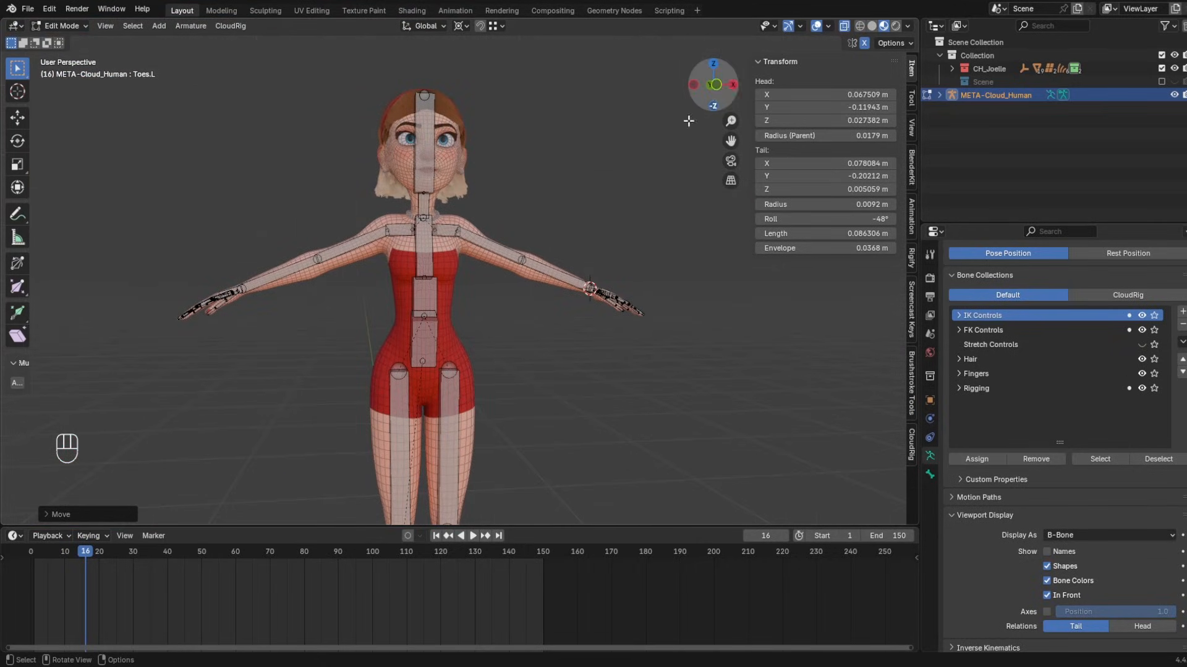
pyautogui.click(732, 85)
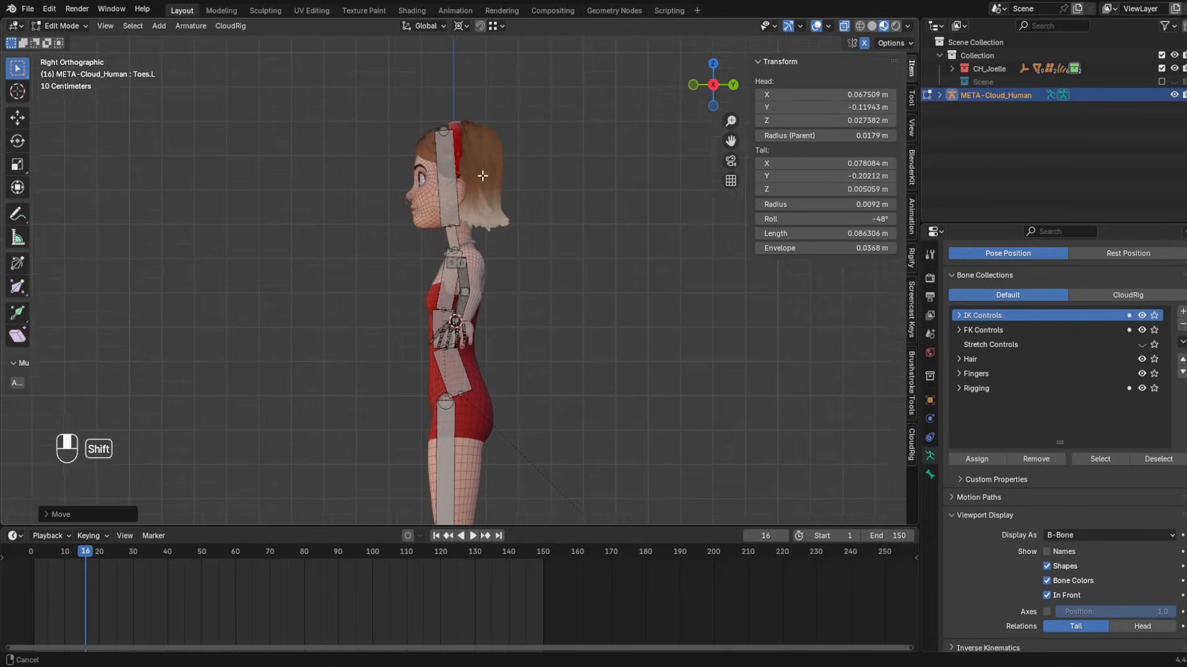
# - Hide the root bone and the Properties_Character_Human bone in side view to clear the area around the foot bones
pyautogui.keyDown('shift'); pyautogui.moveTo(505, 439); pyautogui.dragTo(508, 61, button='middle'); pyautogui.keyUp('shift')
pyautogui.scroll(5, 466, 269)
pyautogui.keyDown('shift'); pyautogui.moveTo(524, 359); pyautogui.dragTo(474, 198, button='middle'); pyautogui.keyUp('shift')
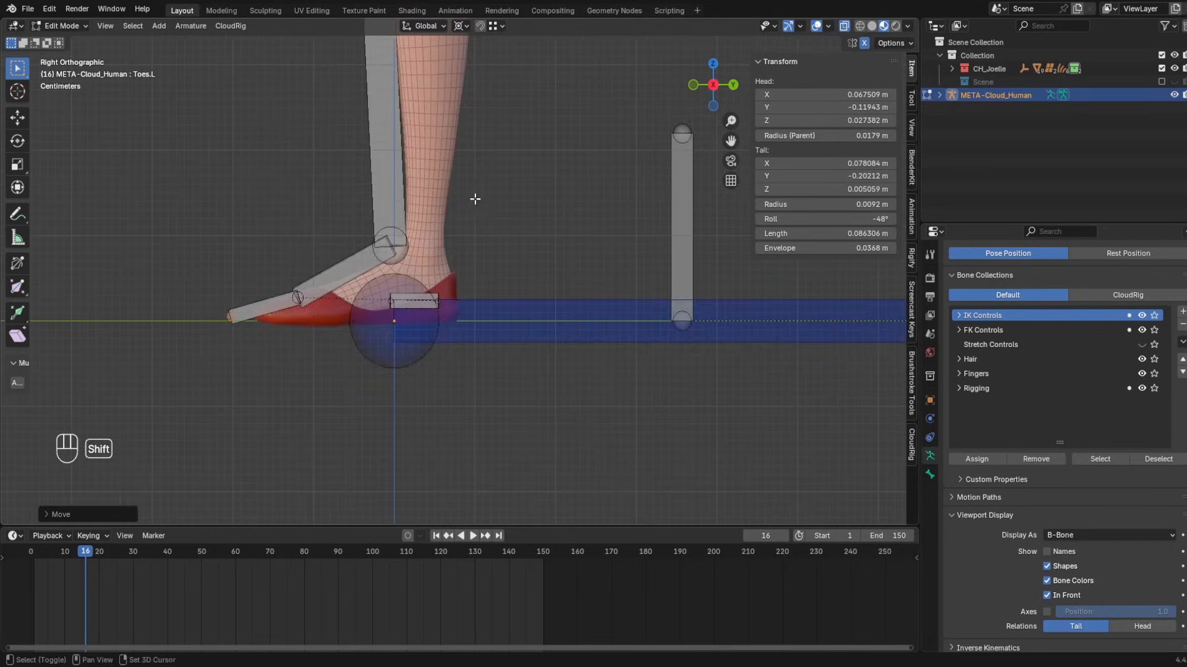
pyautogui.click(524, 321)
pyautogui.press('h')
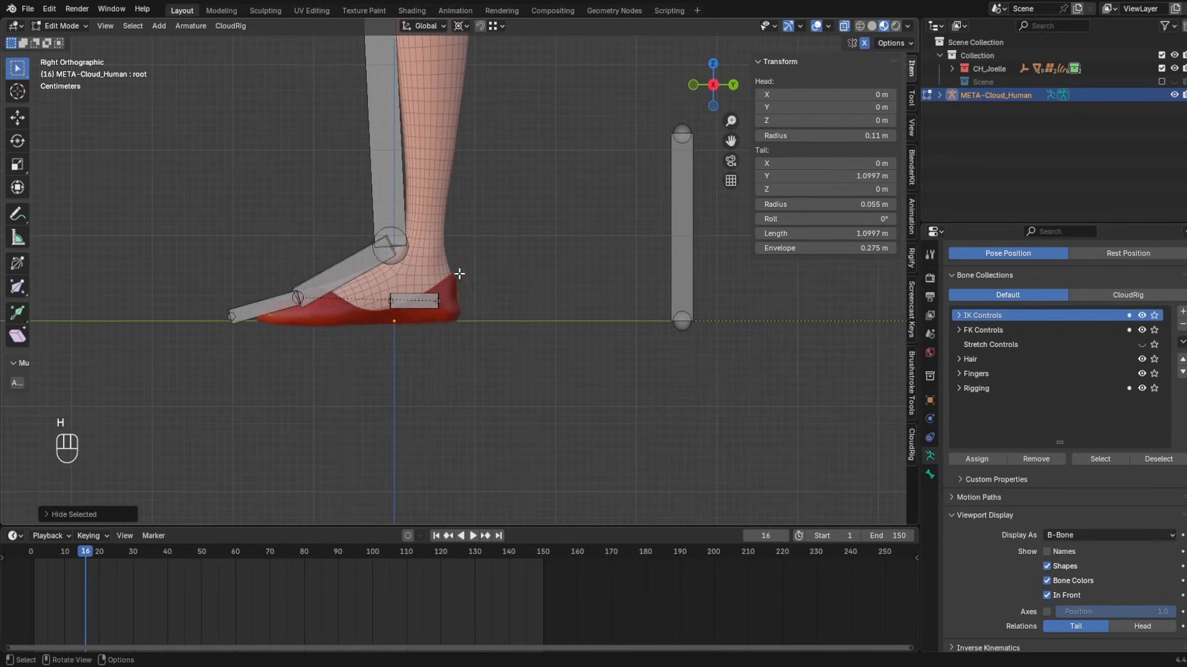
pyautogui.keyDown('shift'); pyautogui.moveTo(582, 292); pyautogui.dragTo(411, 325, button='middle'); pyautogui.keyUp('shift')
pyautogui.click(504, 267)
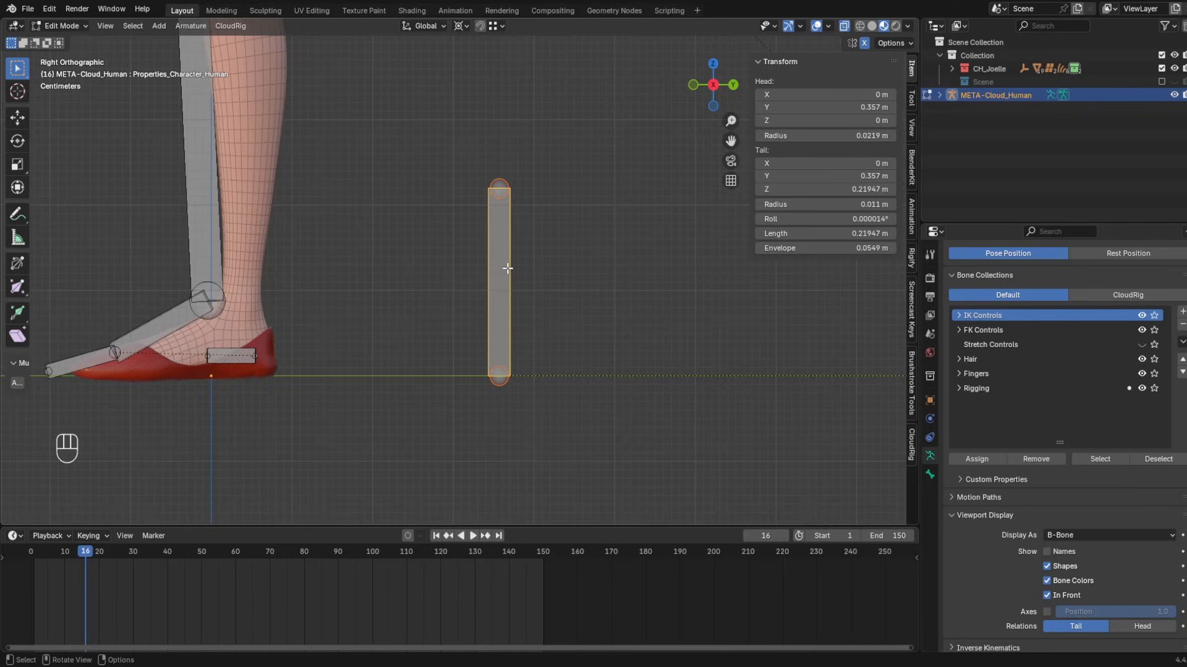
pyautogui.press('h')
pyautogui.keyDown('shift'); pyautogui.moveTo(327, 315); pyautogui.dragTo(575, 352, button='middle'); pyautogui.keyUp('shift')
pyautogui.scroll(3, 575, 352)
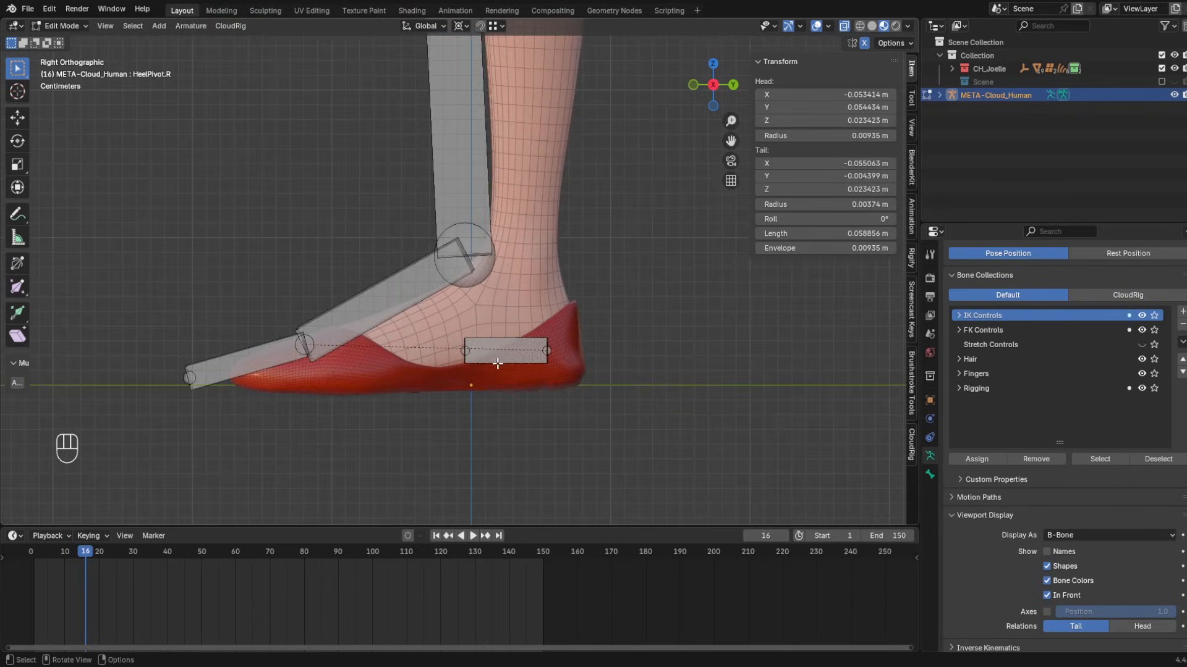
# - Move the foot, toe and heel pivot bones back about 0.039 m along Y so that they sit inside the shoe
pyautogui.scroll(-5, 484, 354)
pyautogui.scroll(2, 485, 333)
pyautogui.press('g')
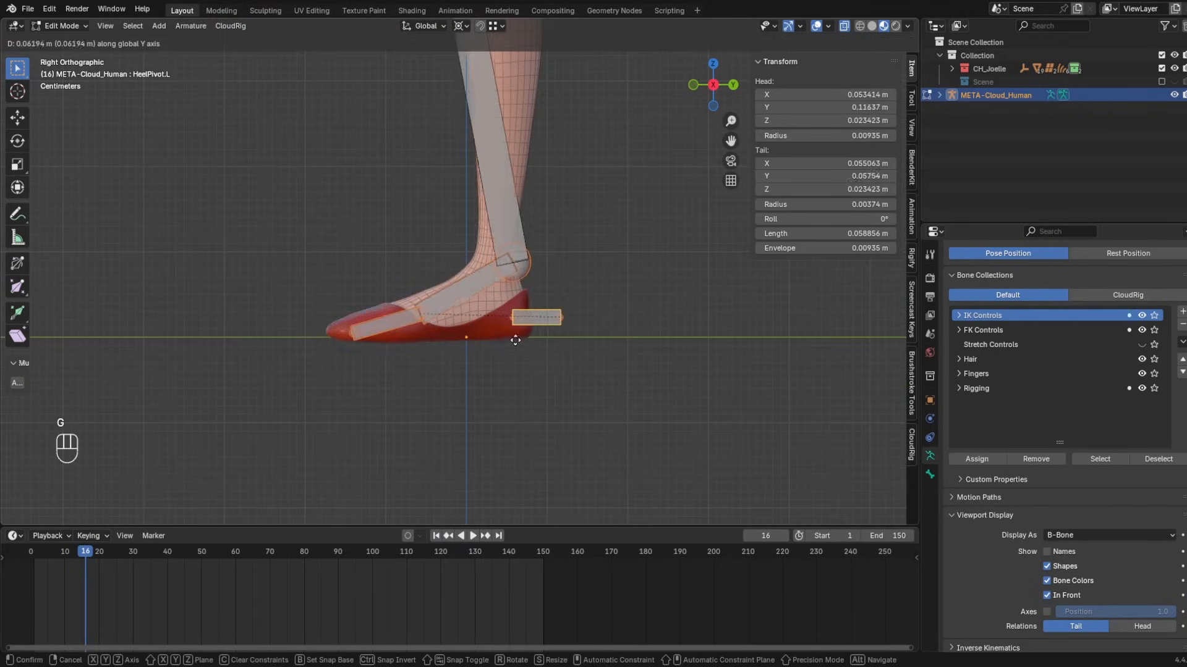
pyautogui.click(498, 336)
pyautogui.keyDown('shift'); pyautogui.moveTo(310, 328); pyautogui.dragTo(443, 325, button='middle'); pyautogui.keyUp('shift')
pyautogui.scroll(1, 445, 325)
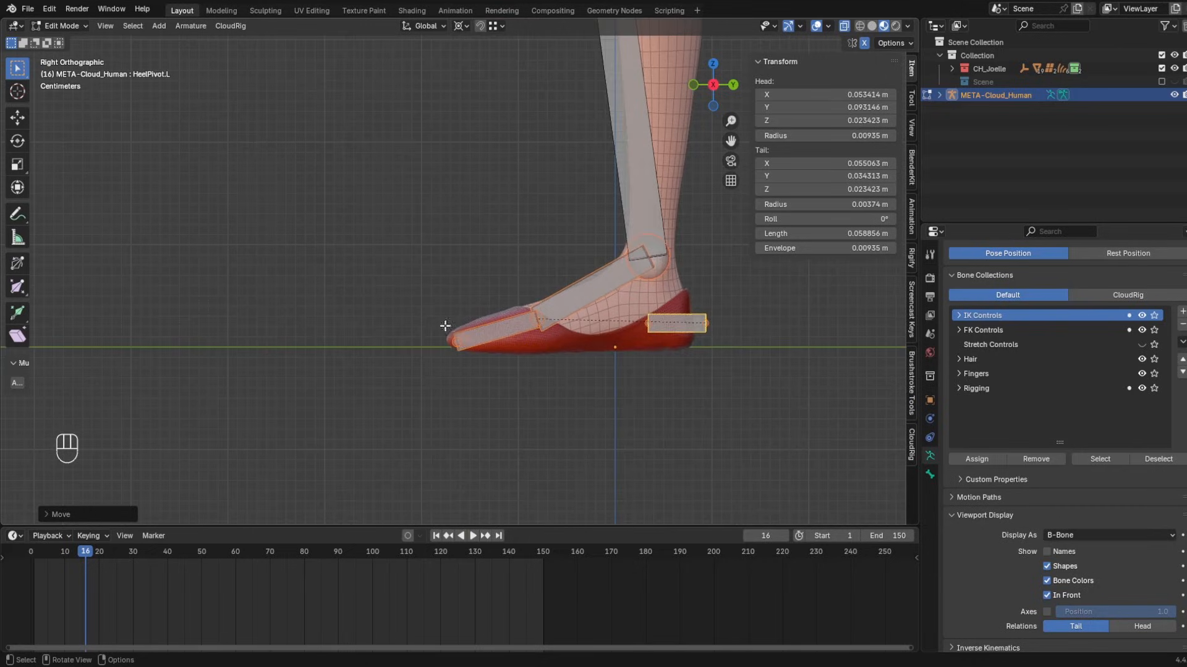
# - Compare the heel pivot bone with the shoe heel in Object Mode and return to Edit Mode
pyautogui.click(449, 273)
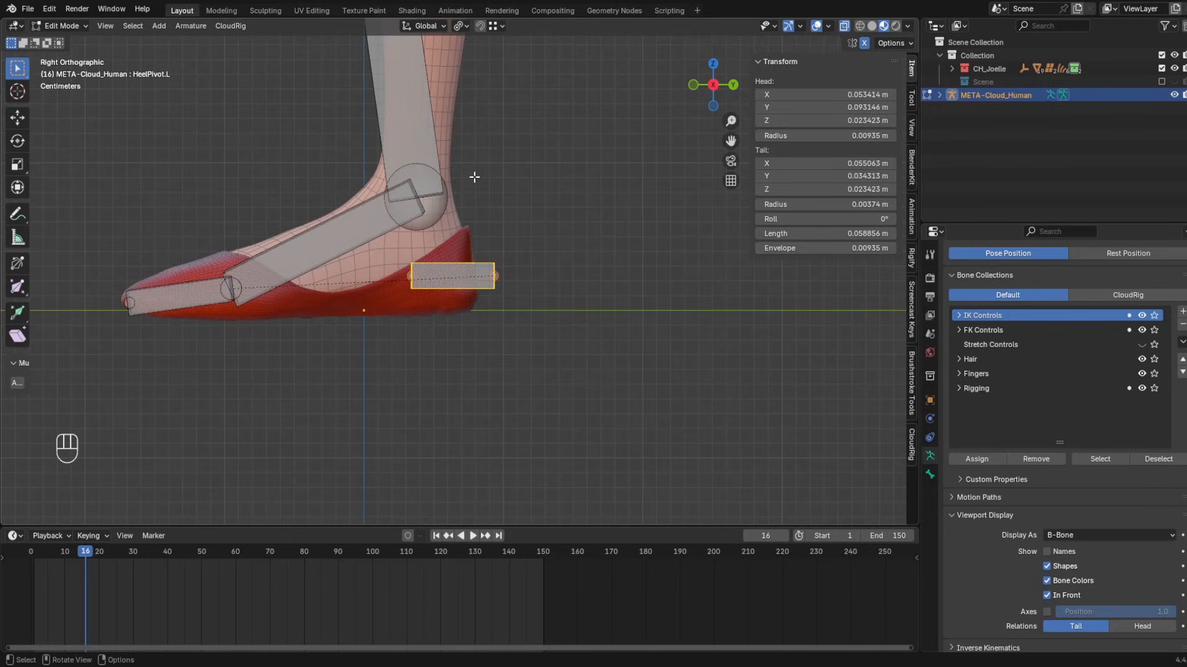
pyautogui.click(72, 27)
pyautogui.click(69, 42)
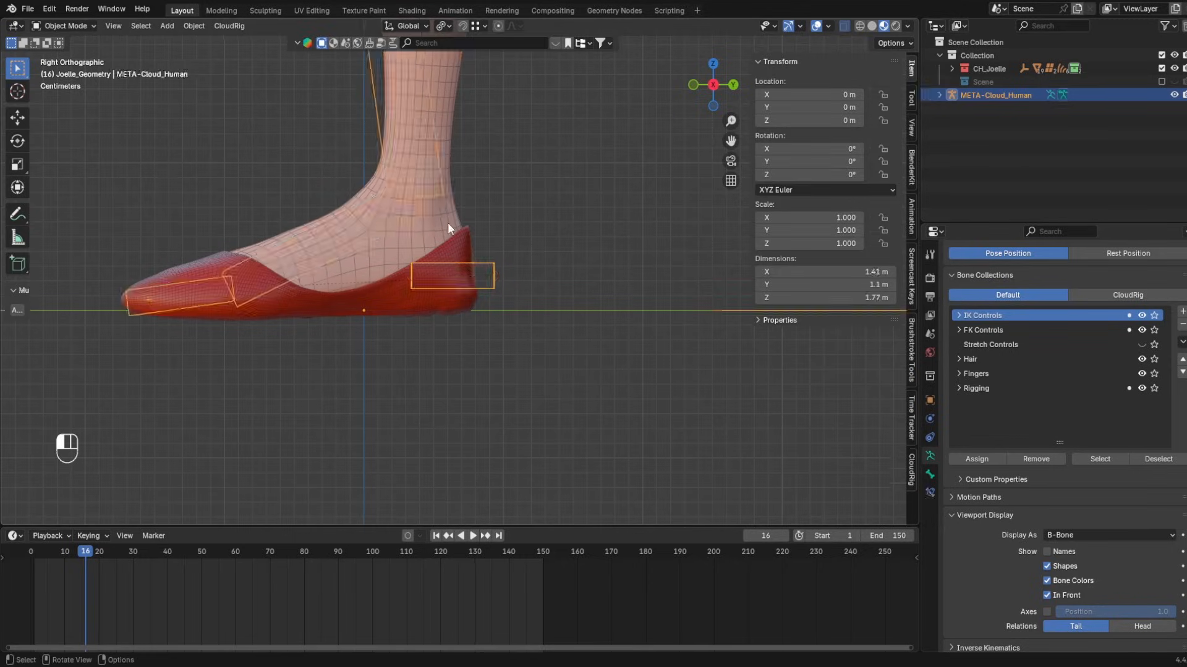
pyautogui.click(451, 229)
pyautogui.click(479, 285)
pyautogui.click(479, 288)
pyautogui.press('Tab')
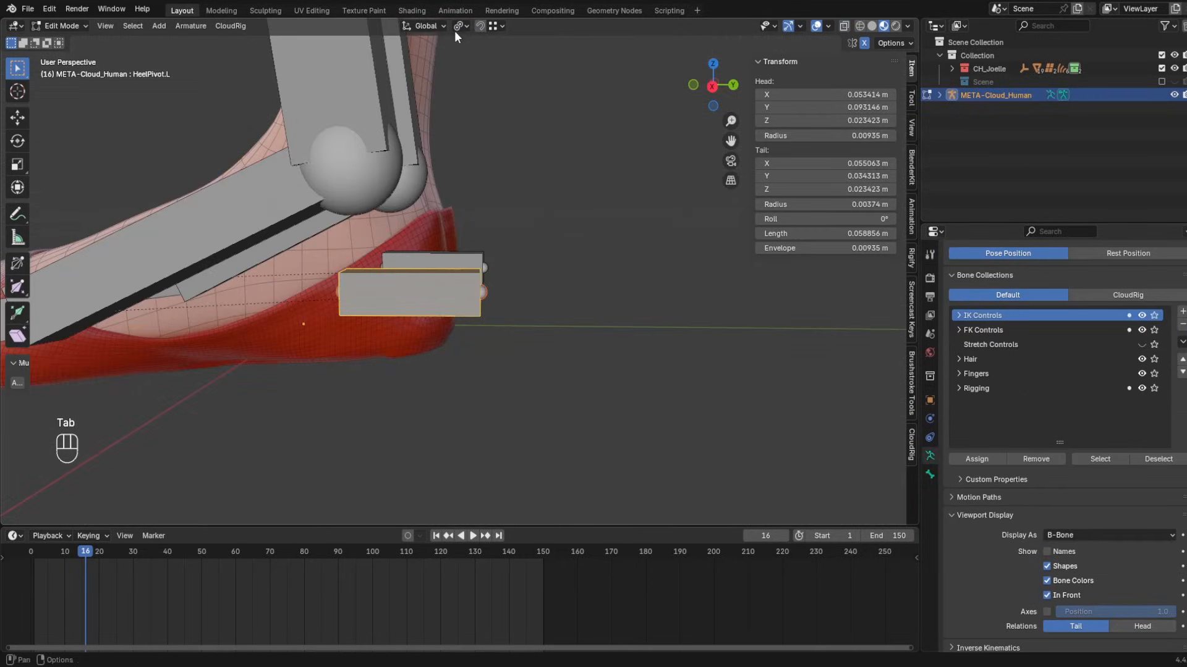
# - Enable snapping and move the left heel pivot bone down onto the sole under the shoe's heel
pyautogui.click(501, 26)
pyautogui.moveTo(469, 266); pyautogui.dragTo(318, 286, button='middle')
pyautogui.press('g')
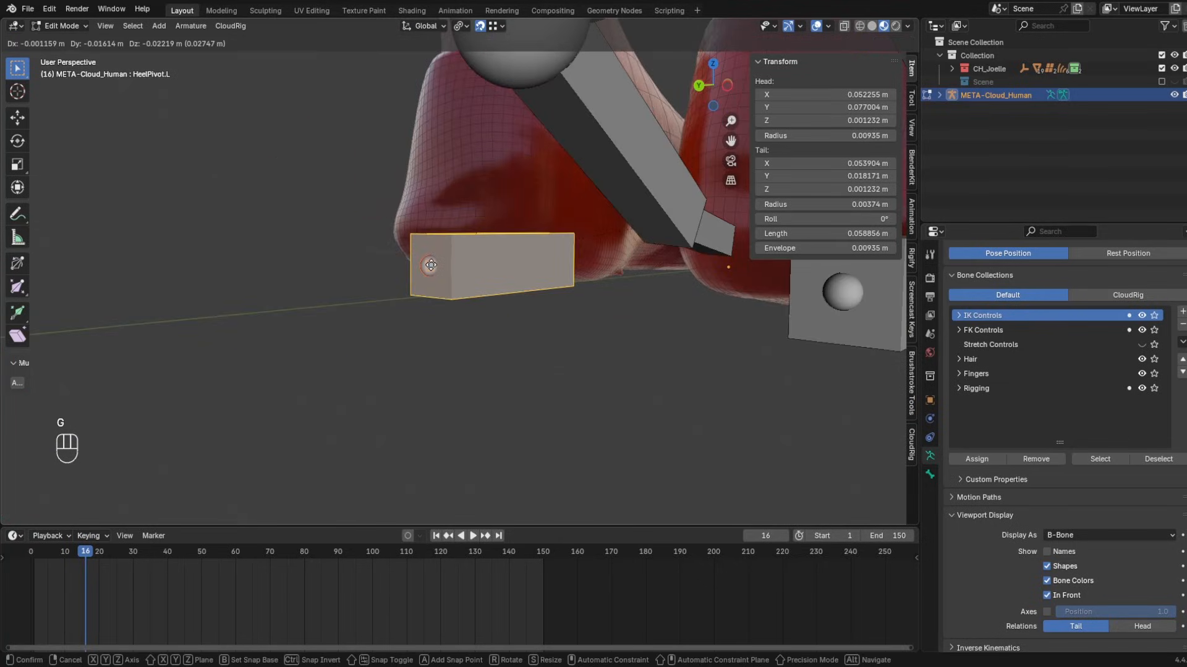
pyautogui.click(434, 266)
pyautogui.moveTo(434, 266); pyautogui.dragTo(551, 274, button='middle')
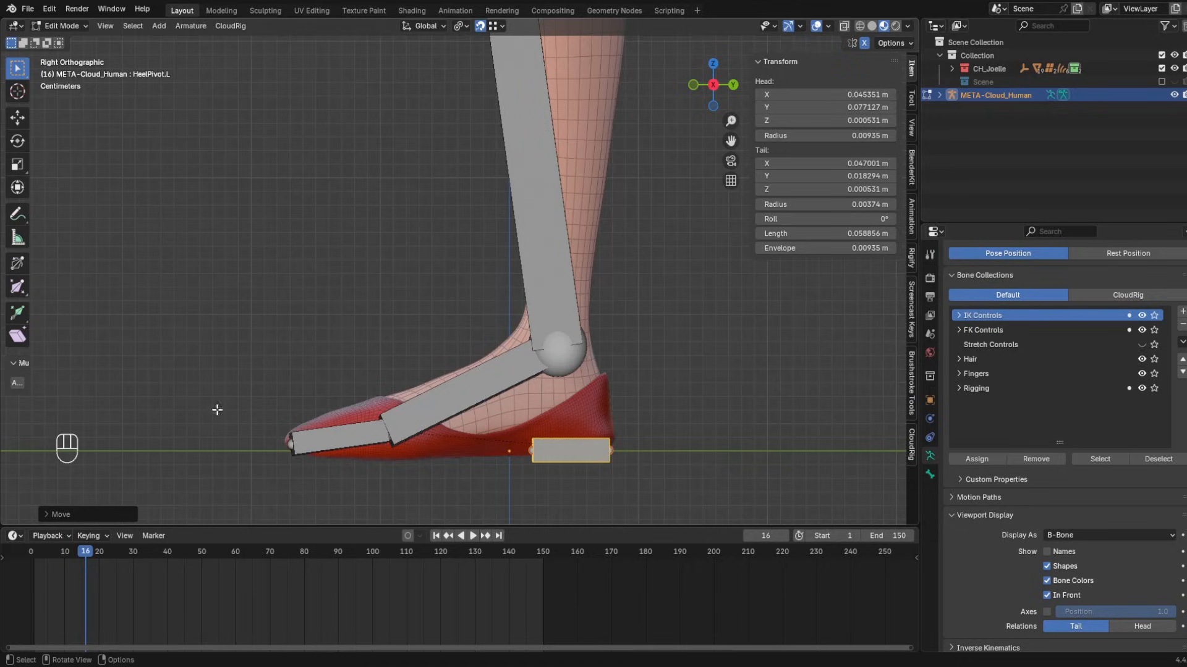
# - Check the snapped heel pivot bone against the sole from the side in Object Mode and Edit Mode
pyautogui.click(62, 27)
pyautogui.click(68, 41)
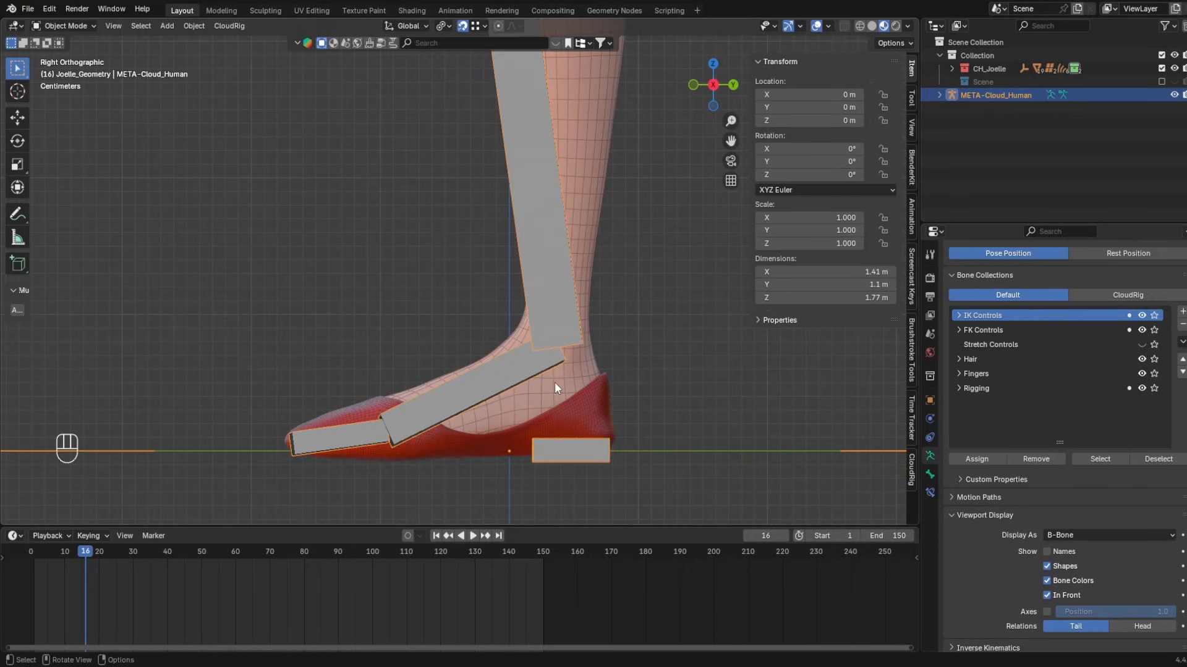
pyautogui.click(599, 423)
pyautogui.click(605, 458)
pyautogui.press('Tab')
pyautogui.scroll(2, 581, 377)
pyautogui.keyDown('shift'); pyautogui.moveTo(581, 377); pyautogui.dragTo(594, 353, button='middle'); pyautogui.keyUp('shift')
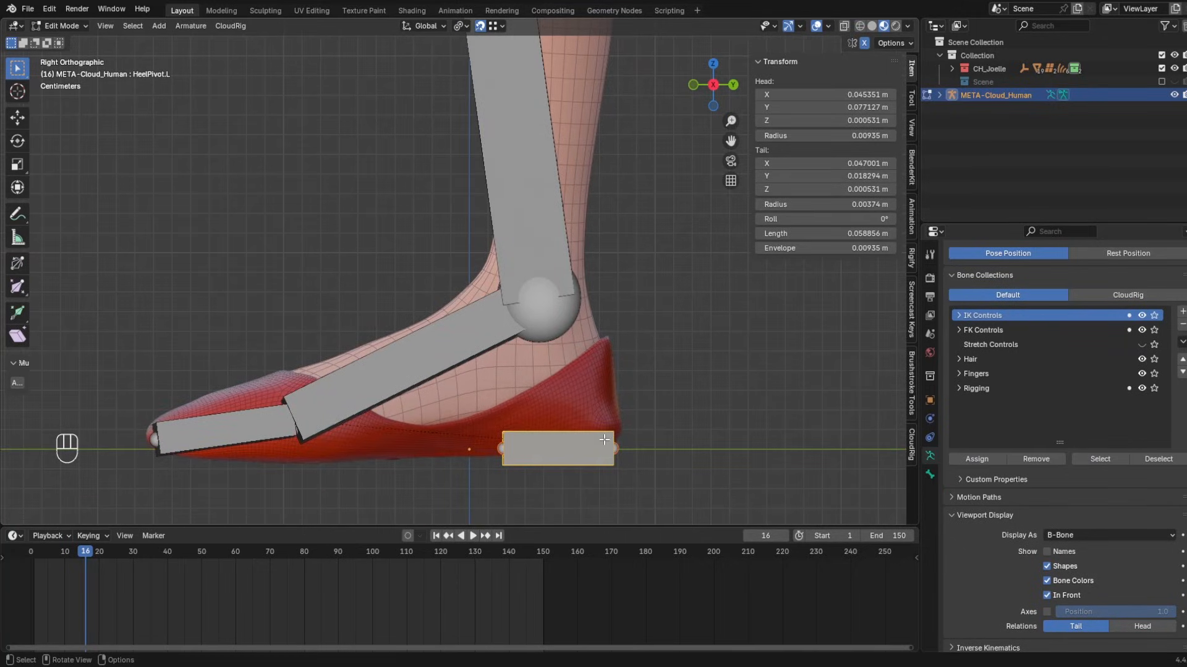
pyautogui.scroll(-3, 605, 440)
# - Annotate the foot's lifting motion with a curved arrow and mark the heel's pivot point, and remove the strokes
pyautogui.click(16, 218)
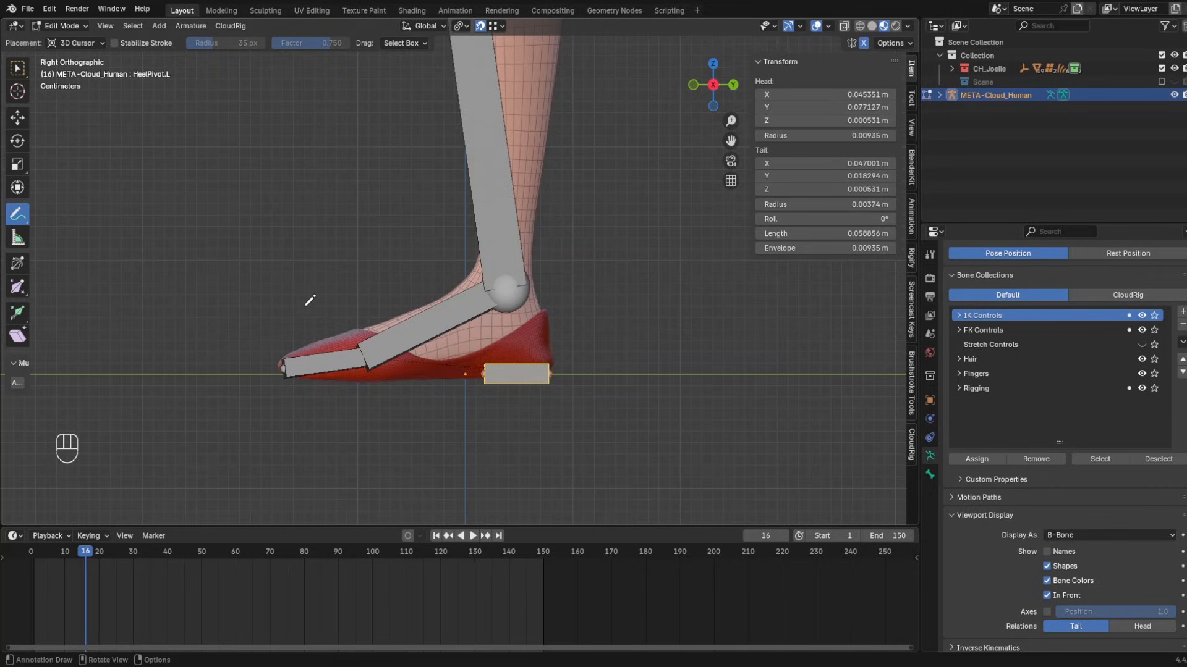
pyautogui.moveTo(263, 358); pyautogui.dragTo(266, 347)
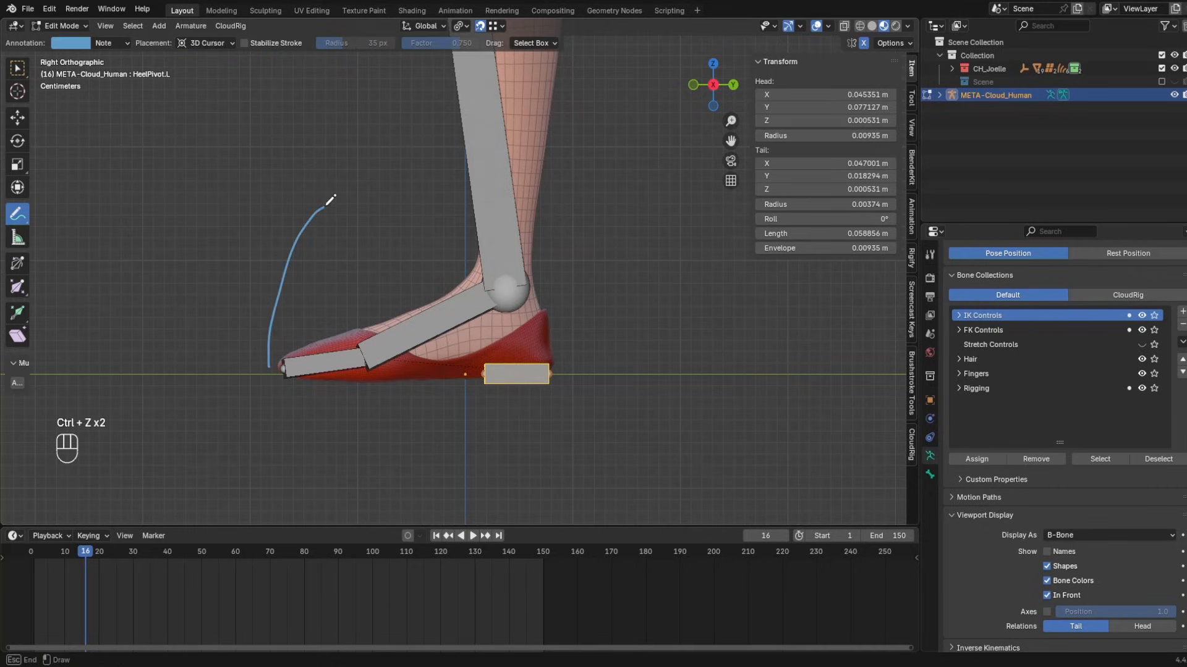
pyautogui.moveTo(330, 199)
pyautogui.mouseDown()
pyautogui.moveTo(322, 189)
pyautogui.moveTo(303, 202)
pyautogui.mouseUp()
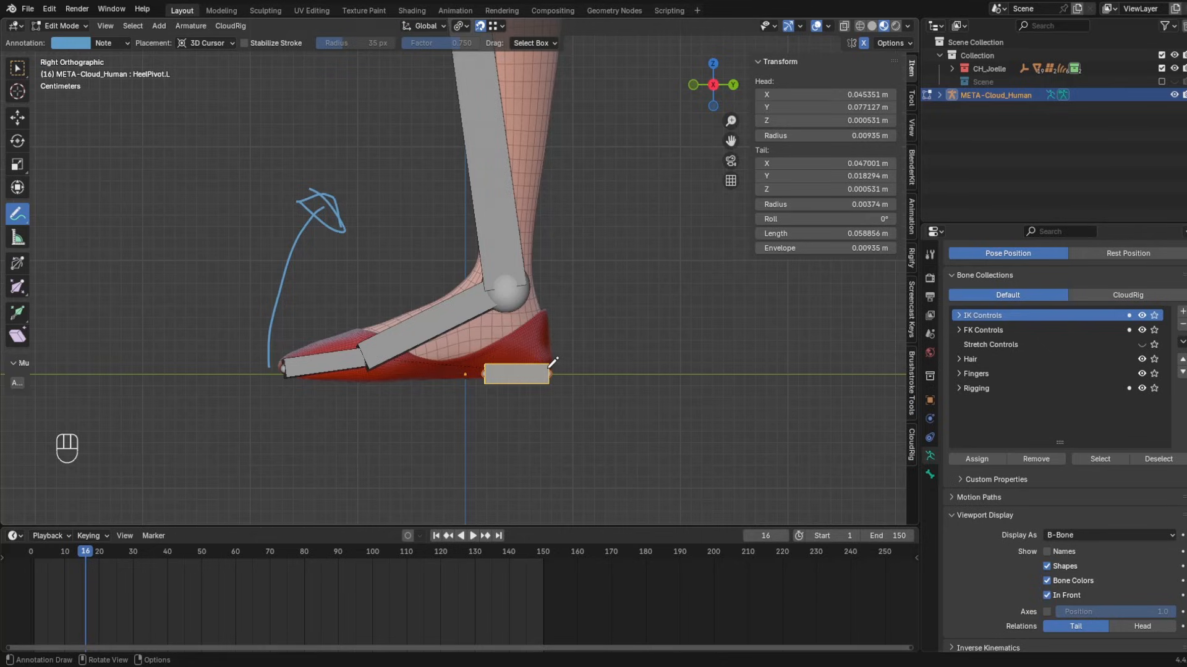
pyautogui.moveTo(549, 366); pyautogui.dragTo(556, 373)
pyautogui.press('ctrl')
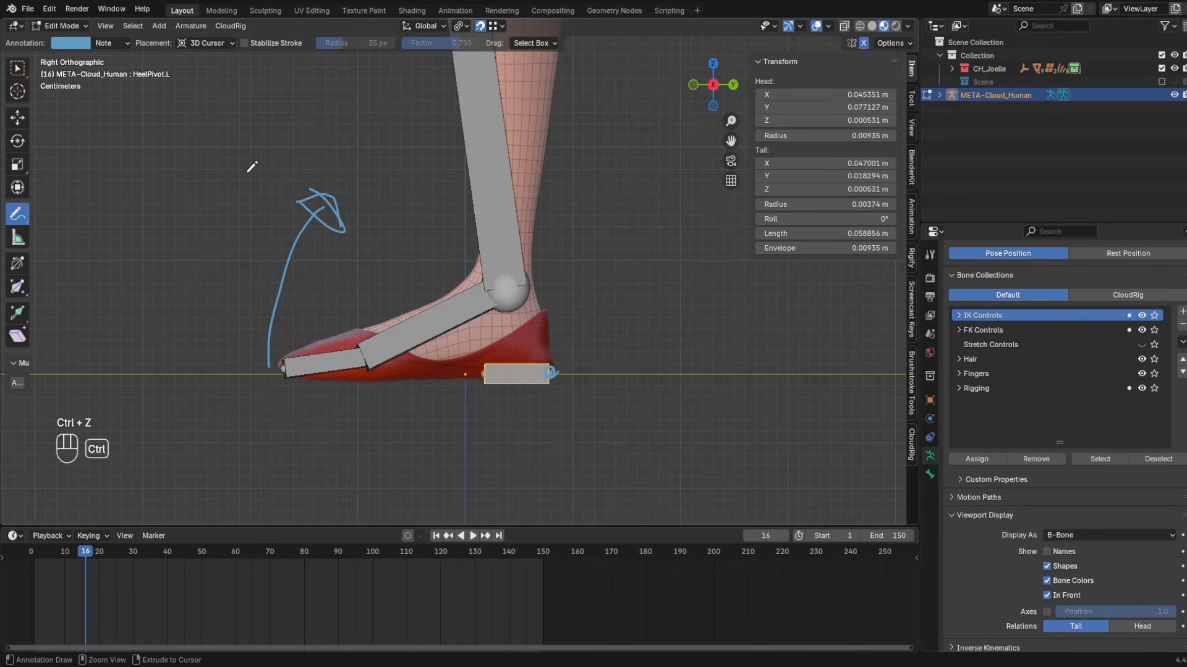
pyautogui.hotkey('ctrl', 'z')
pyautogui.hotkey('ctrl', 'z')
pyautogui.hotkey('ctrl', 'z')
pyautogui.hotkey('ctrl', 'z')
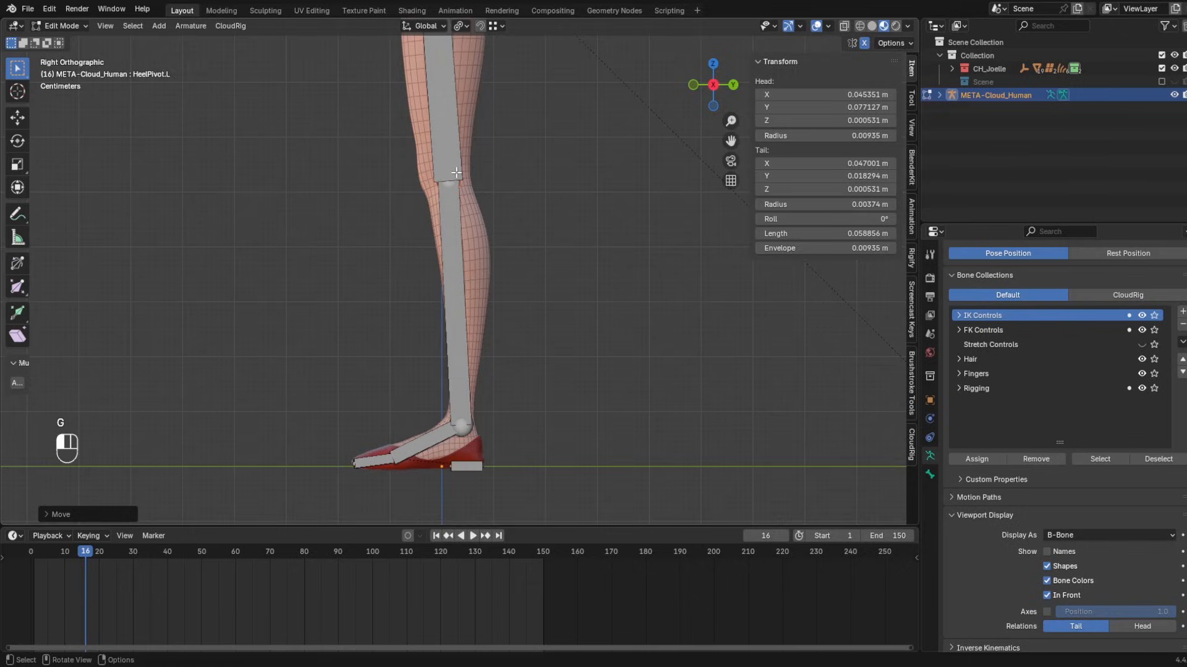
# - Raise the knee joint about 0.011 m along Z
pyautogui.press('g')
pyautogui.press('z')
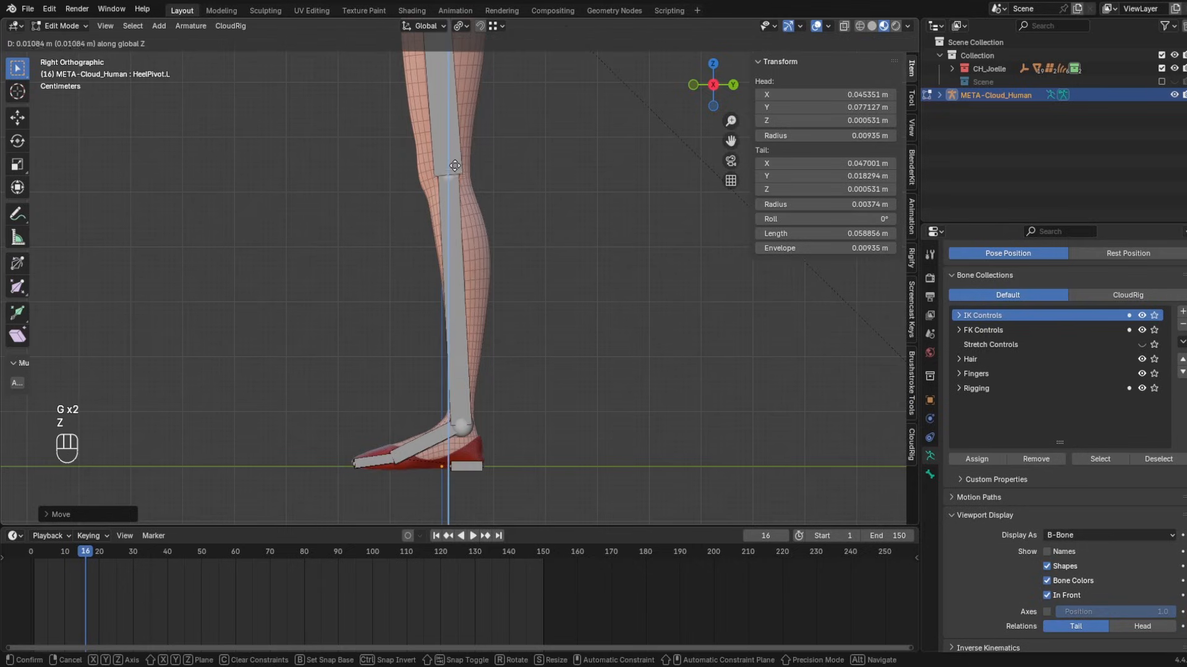
pyautogui.click(454, 167)
# - Move the hip joint at the top of the thigh bone back about 0.046 m along Y
pyautogui.keyDown('shift'); pyautogui.moveTo(454, 167); pyautogui.dragTo(453, 366, button='middle'); pyautogui.keyUp('shift')
pyautogui.click(427, 126)
pyautogui.press('g')
pyautogui.press('y')
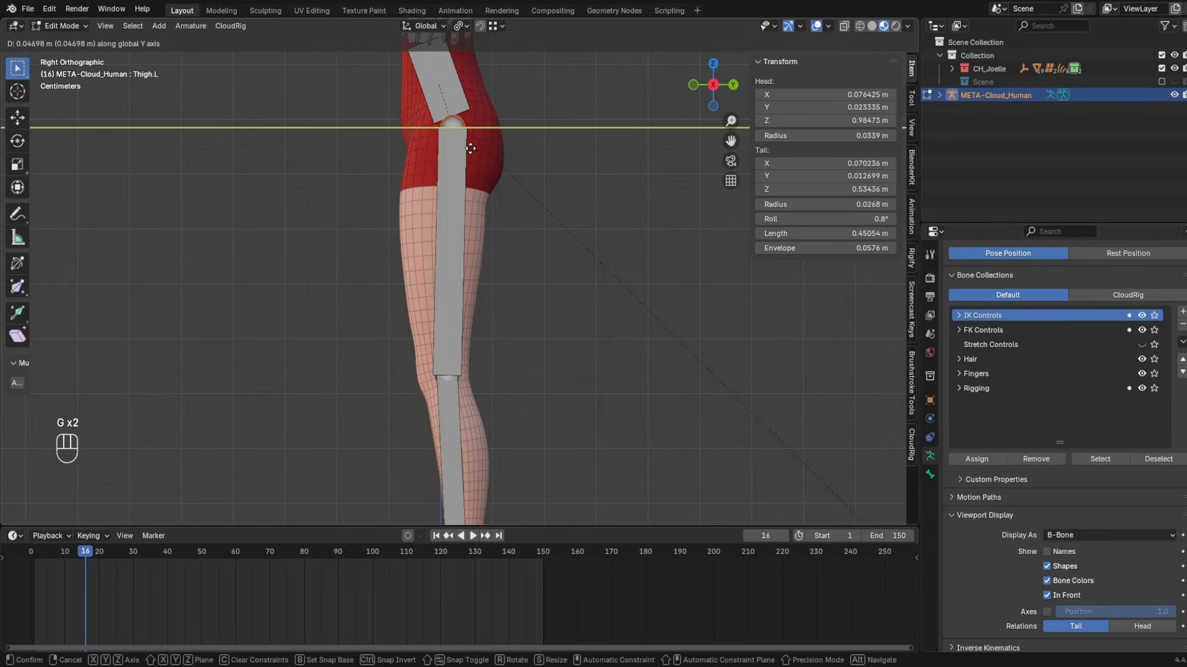
pyautogui.click(471, 150)
# - Move the knee joint forward about 0.008 m along Y to keep a slight bend in the leg
pyautogui.click(472, 372)
pyautogui.press('g')
pyautogui.press('y')
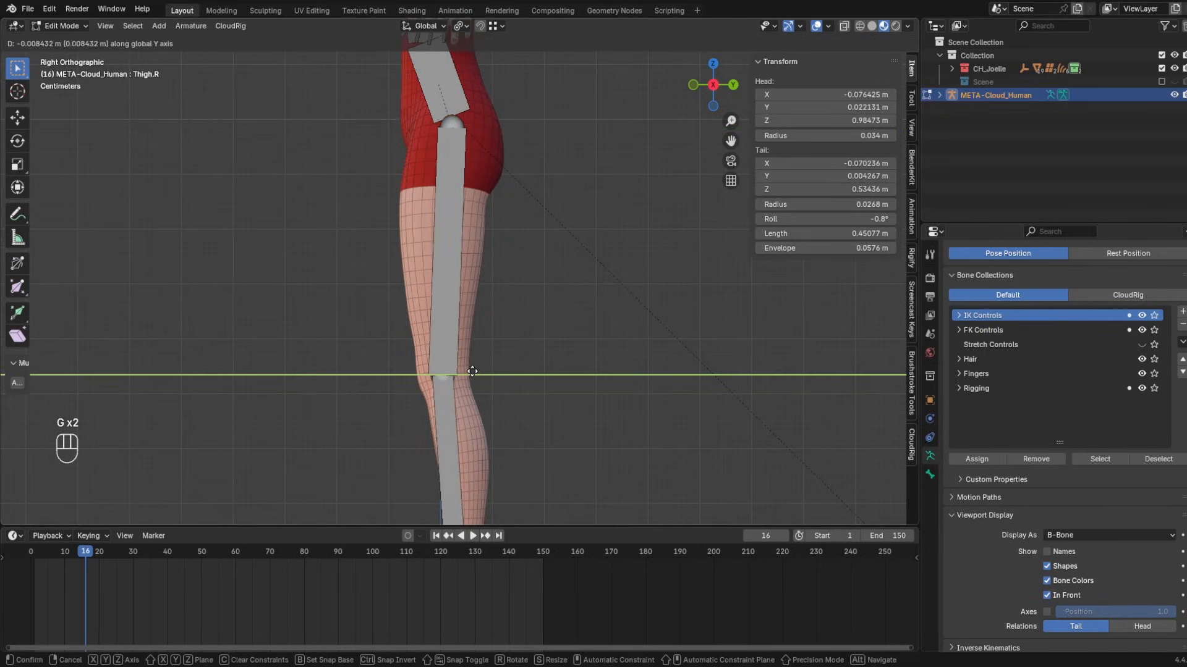
pyautogui.click(472, 372)
# - Mark the back of the knee beside the knee joint with annotation strokes in side view
pyautogui.scroll(-3, 472, 372)
pyautogui.scroll(-2, 471, 263)
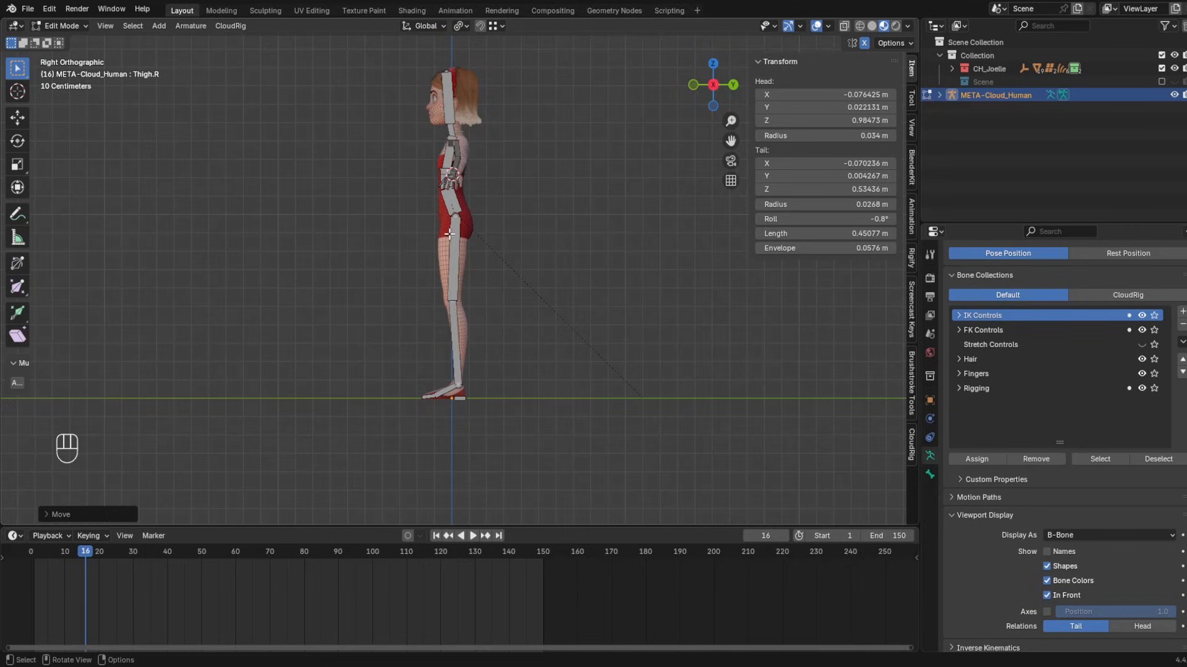
pyautogui.scroll(4, 471, 279)
pyautogui.keyDown('shift'); pyautogui.moveTo(470, 280); pyautogui.dragTo(462, 235, button='middle'); pyautogui.keyUp('shift')
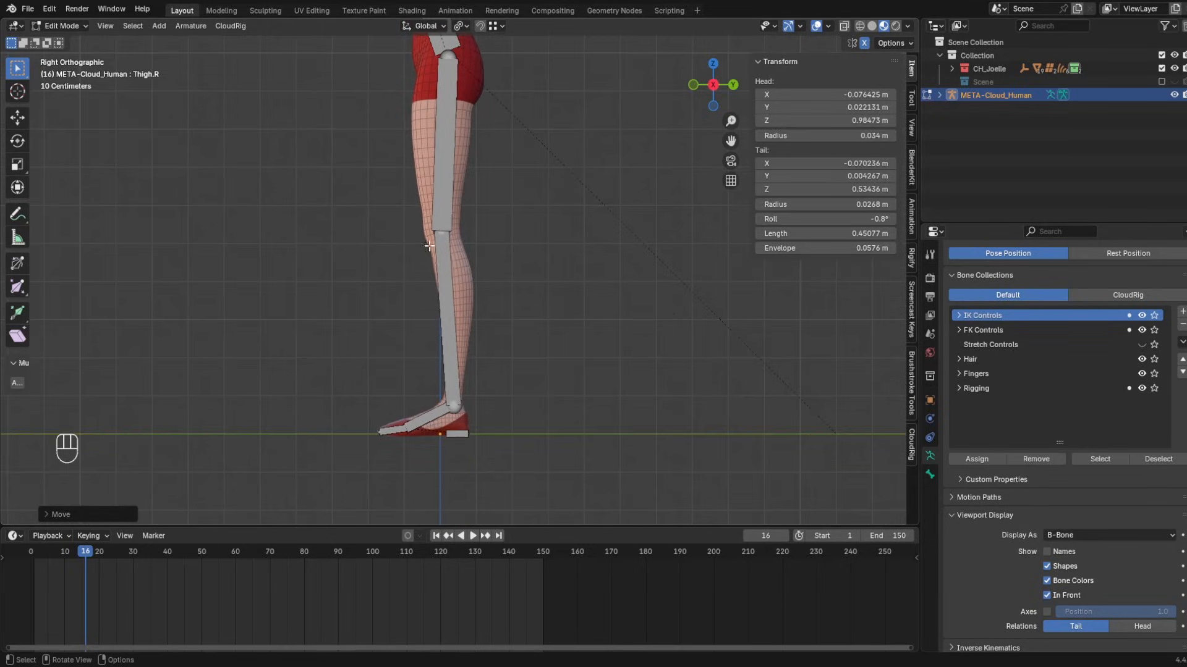
pyautogui.scroll(3, 430, 246)
pyautogui.click(17, 214)
pyautogui.moveTo(444, 175)
pyautogui.mouseDown()
pyautogui.moveTo(453, 201)
pyautogui.moveTo(451, 180)
pyautogui.mouseUp()
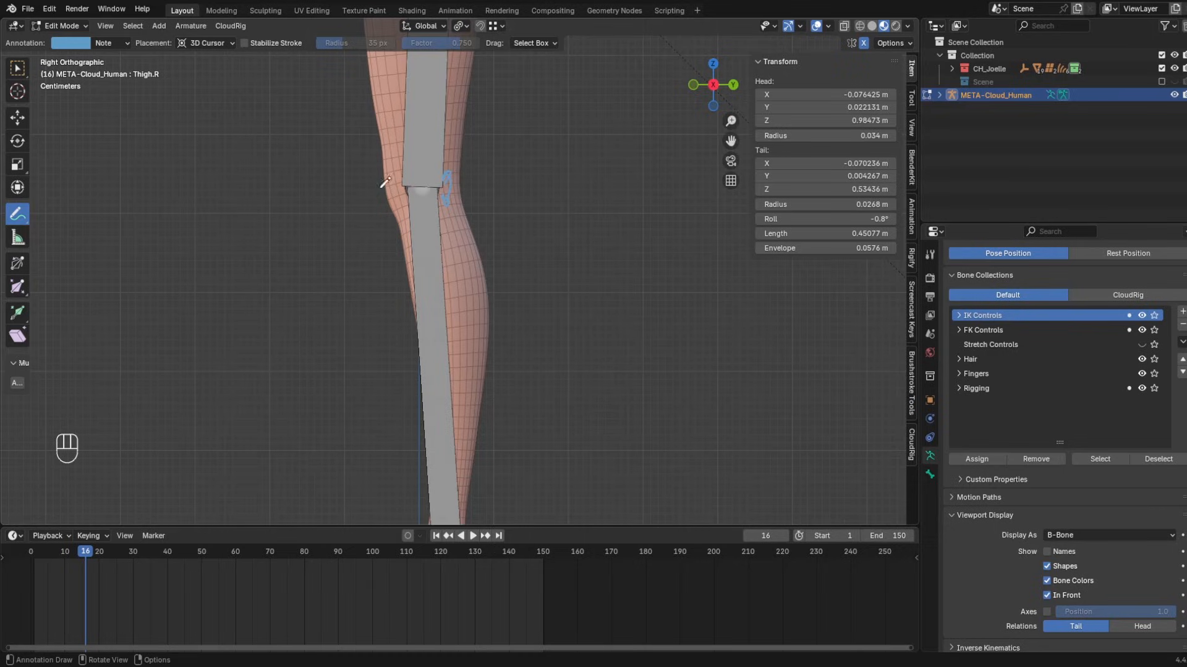
# - Draw an annotation line down the leg past the knee toward the ankle and return to the Select Box tool
pyautogui.scroll(-3, 469, 183)
pyautogui.keyDown('shift'); pyautogui.moveTo(493, 154); pyautogui.dragTo(446, 324, button='middle'); pyautogui.keyUp('shift')
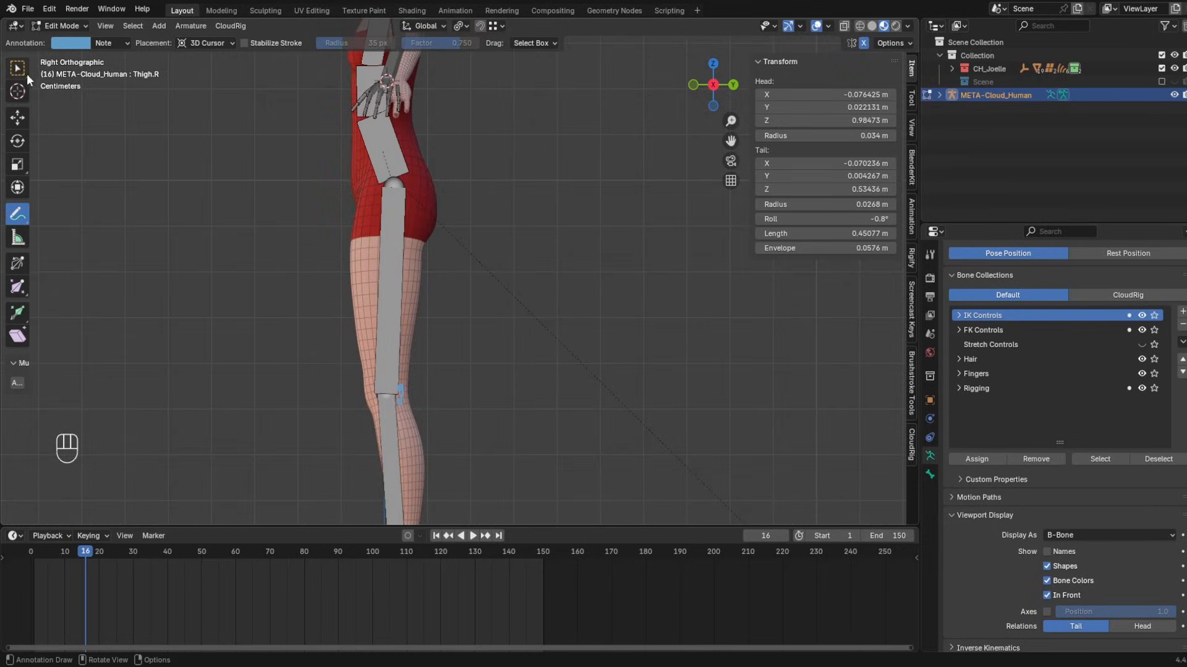
pyautogui.click(19, 70)
pyautogui.click(17, 211)
pyautogui.keyDown('shift'); pyautogui.moveTo(388, 261); pyautogui.dragTo(395, 90, button='middle'); pyautogui.keyUp('shift')
pyautogui.moveTo(397, 63); pyautogui.dragTo(398, 77)
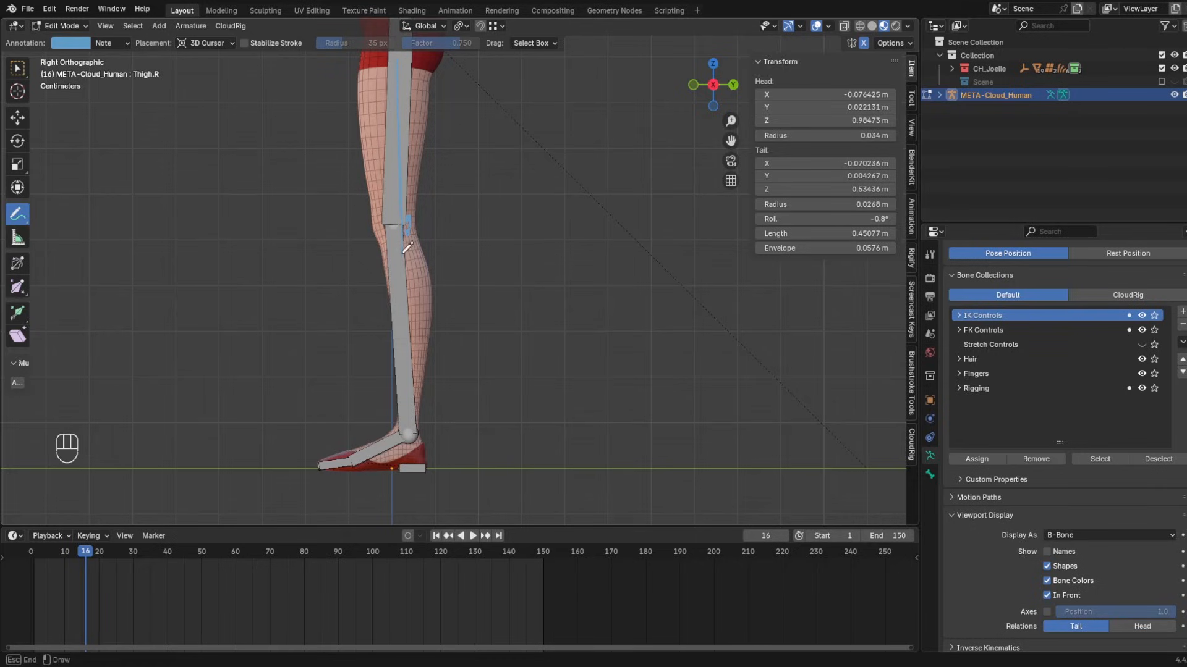
pyautogui.moveTo(407, 248); pyautogui.dragTo(400, 226)
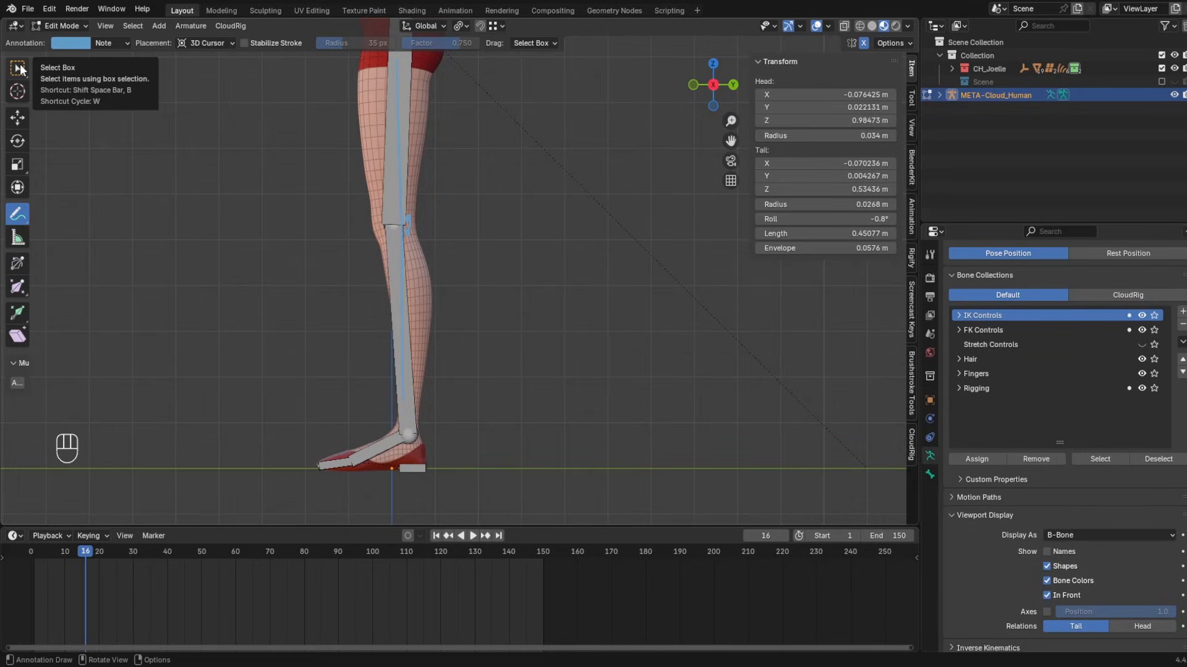
pyautogui.click(19, 67)
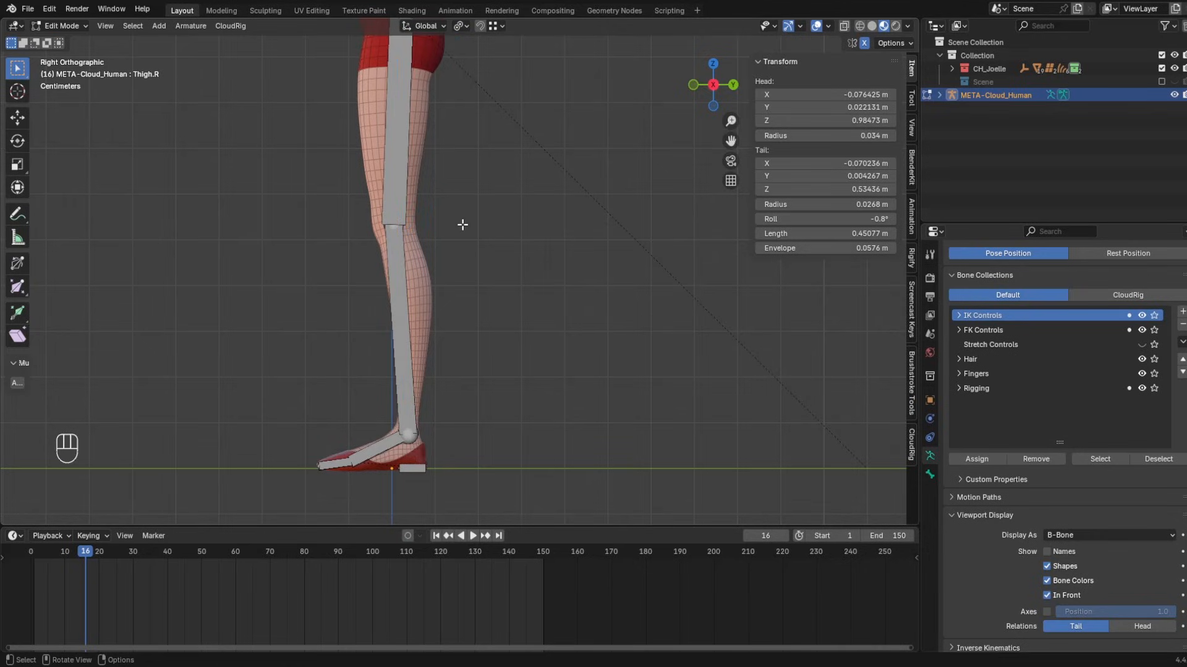
pyautogui.press('g')
pyautogui.rightClick(408, 234)
pyautogui.press('g')
pyautogui.moveTo(411, 235); pyautogui.dragTo(420, 237, button='middle')
pyautogui.rightClick(418, 238)
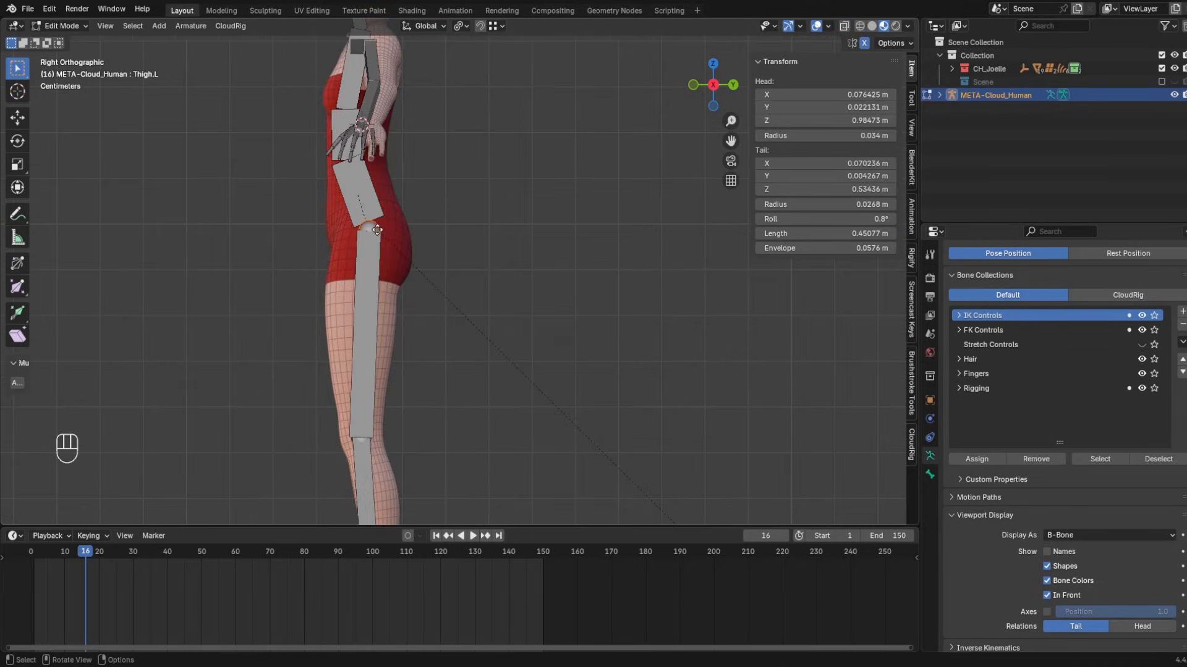
# - Move the hip joint forward about 0.006 m along Y
pyautogui.press('g')
pyautogui.rightClick(376, 228)
pyautogui.press('g')
pyautogui.moveTo(375, 229); pyautogui.dragTo(374, 228, button='middle')
pyautogui.click(374, 228)
pyautogui.scroll(3, 350, 255)
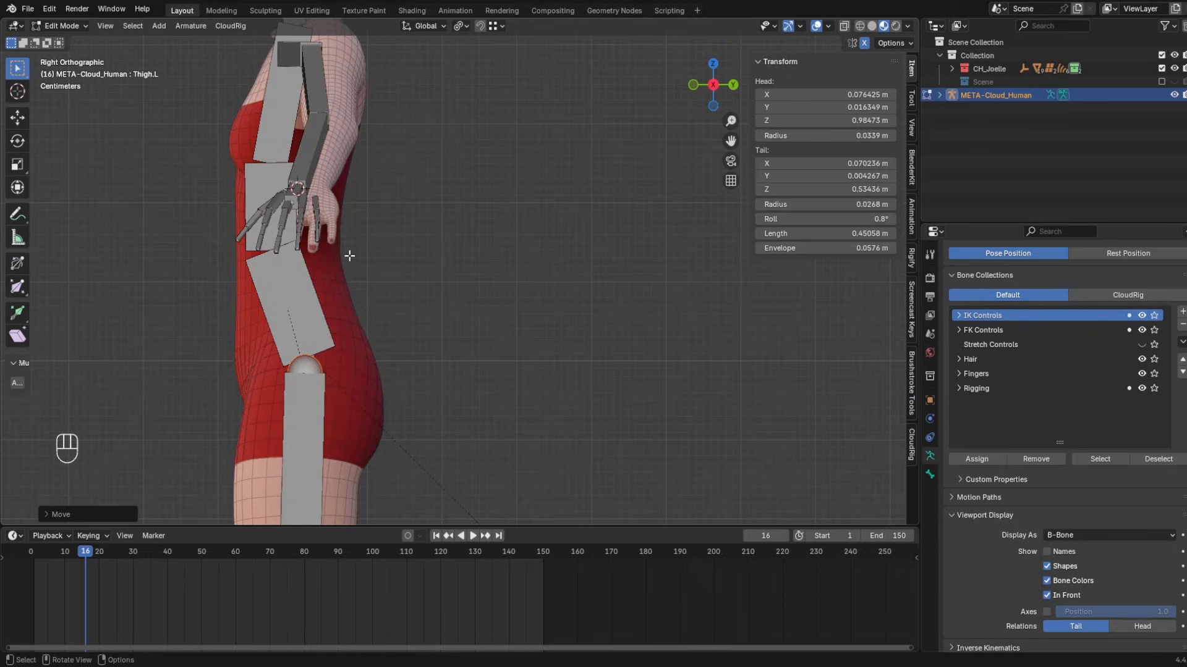
# - In top view, reposition the left arm and hand bones along Y so that they run inside the arm mesh
pyautogui.click(290, 283)
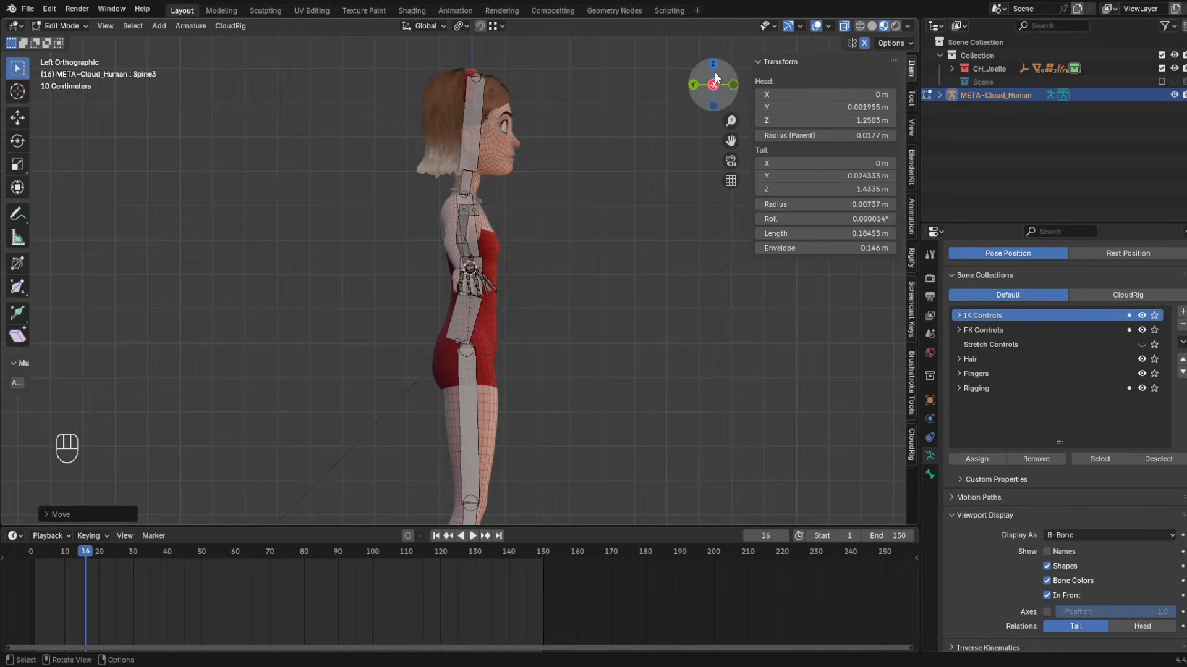
pyautogui.click(714, 82)
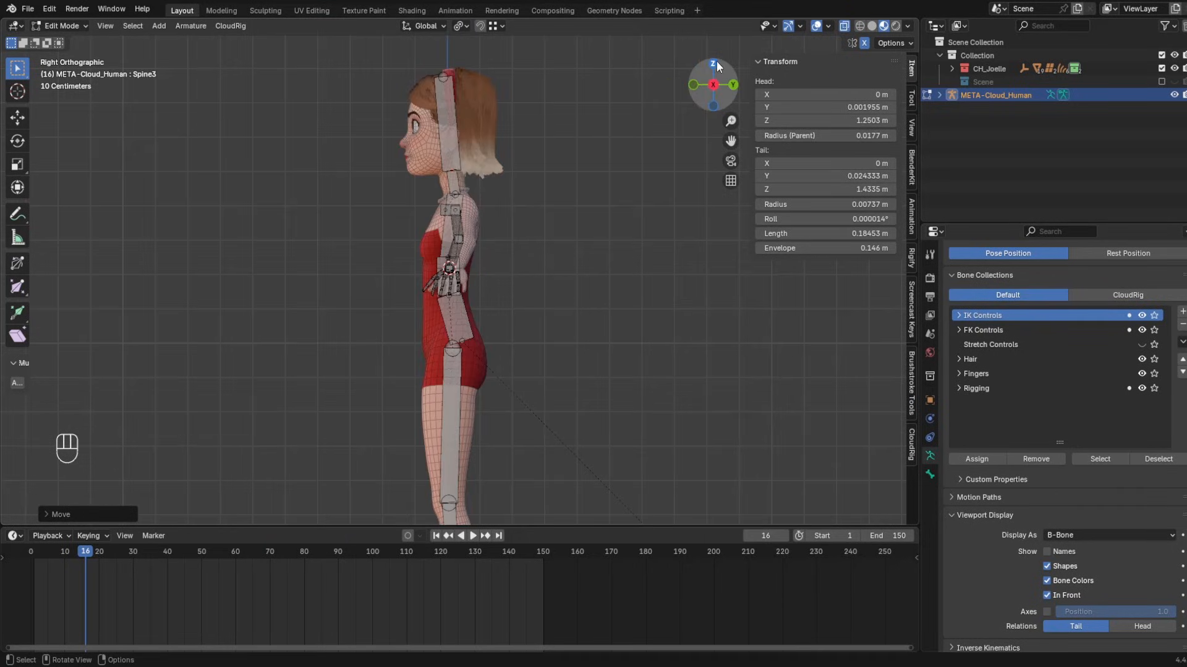
pyautogui.click(713, 63)
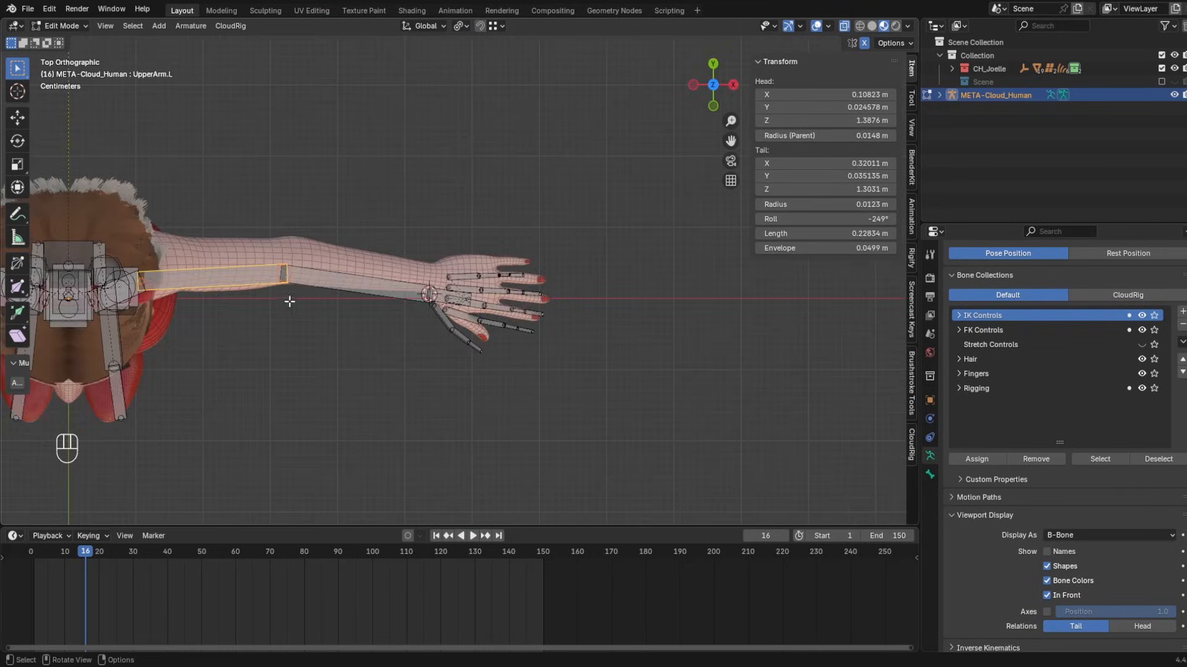
pyautogui.keyDown('shift'); pyautogui.moveTo(220, 289); pyautogui.dragTo(402, 254, button='middle'); pyautogui.keyUp('shift')
pyautogui.moveTo(364, 272); pyautogui.dragTo(390, 192, button='middle')
pyautogui.click(298, 132)
pyautogui.click(307, 163)
pyautogui.press('g')
pyautogui.press('y')
pyautogui.click(327, 173)
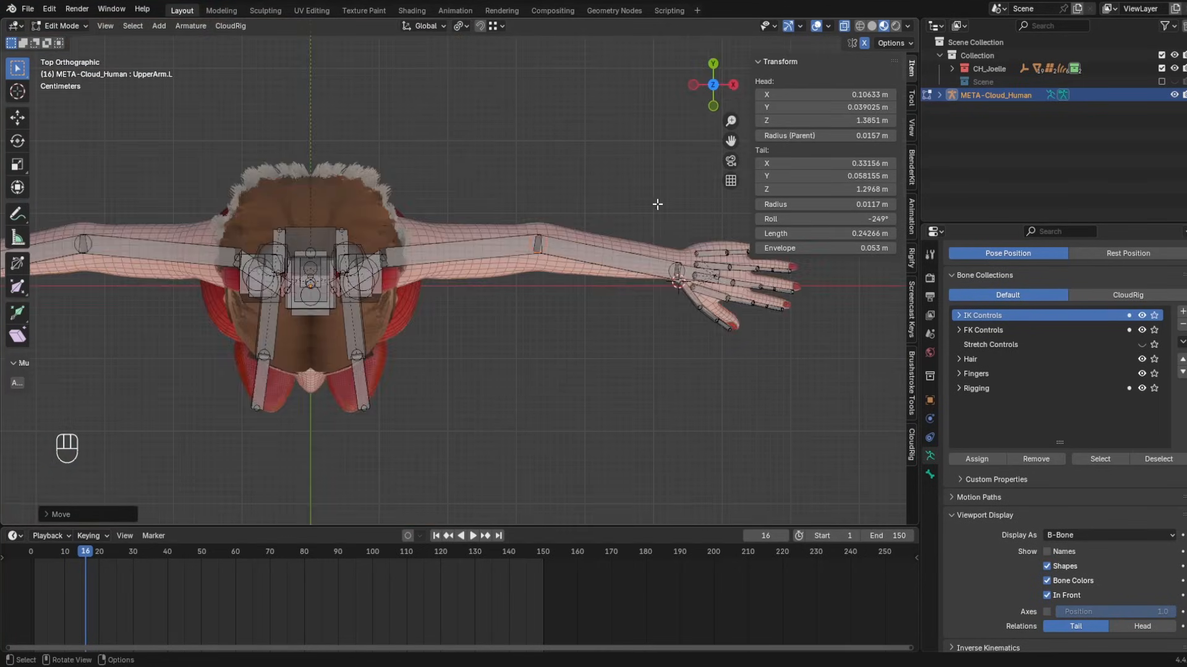
# - Annotate the left elbow's bend with a curved double-headed arrow in top view
pyautogui.scroll(4, 657, 204)
pyautogui.keyDown('shift'); pyautogui.moveTo(621, 223); pyautogui.dragTo(447, 219, button='middle'); pyautogui.keyUp('shift')
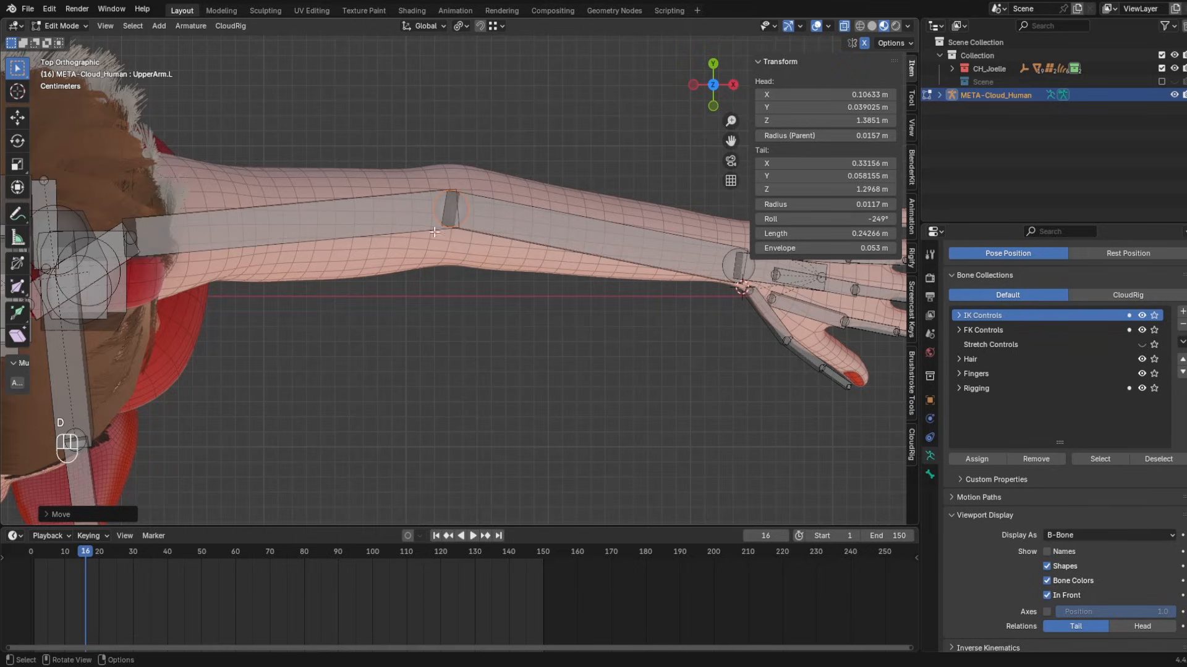
pyautogui.press('d')
pyautogui.moveTo(434, 232); pyautogui.dragTo(484, 253)
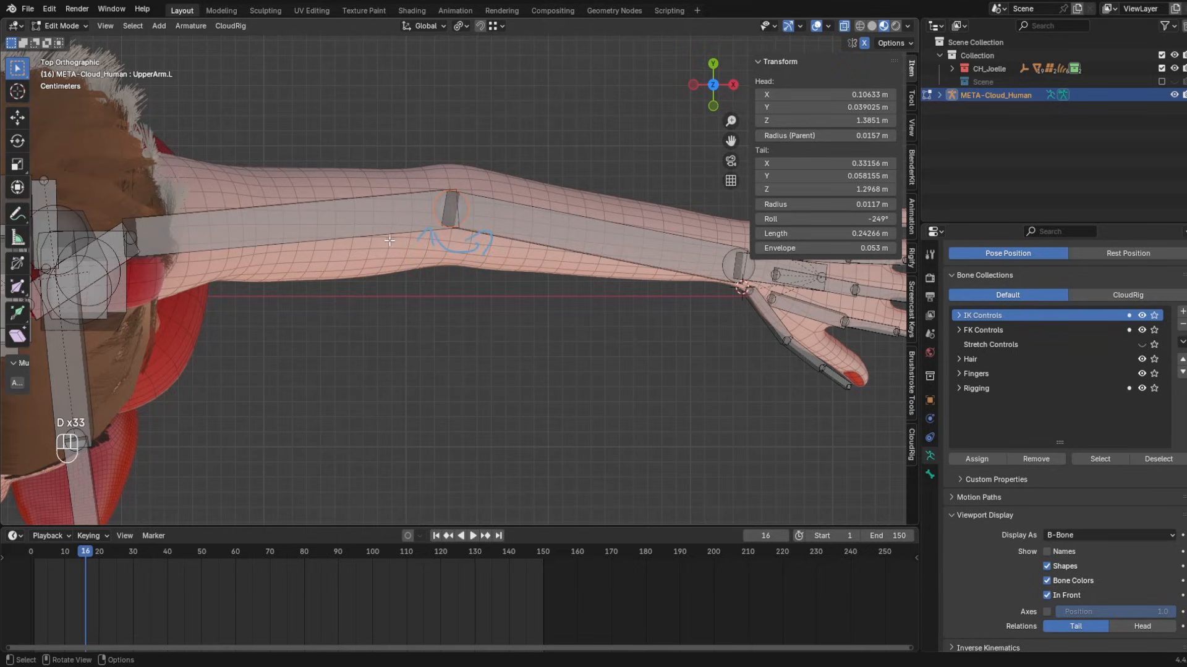
# - Try to move the left thumb's middle joint inside the hand mesh, and undo the attempt
pyautogui.keyDown('shift'); pyautogui.moveTo(711, 228); pyautogui.dragTo(545, 131, button='middle'); pyautogui.keyUp('shift')
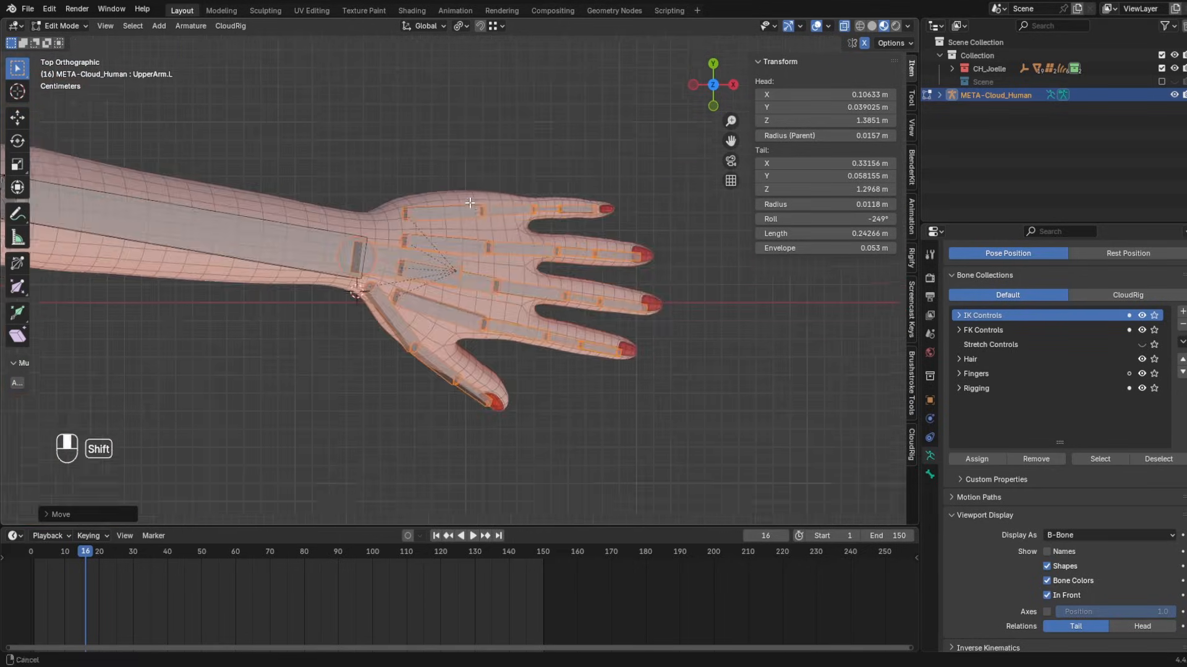
pyautogui.scroll(7, 546, 131)
pyautogui.scroll(-5, 410, 159)
pyautogui.moveTo(410, 158); pyautogui.dragTo(266, 74, button='middle')
pyautogui.keyDown('shift'); pyautogui.moveTo(427, 238); pyautogui.dragTo(446, 269, button='middle'); pyautogui.keyUp('shift')
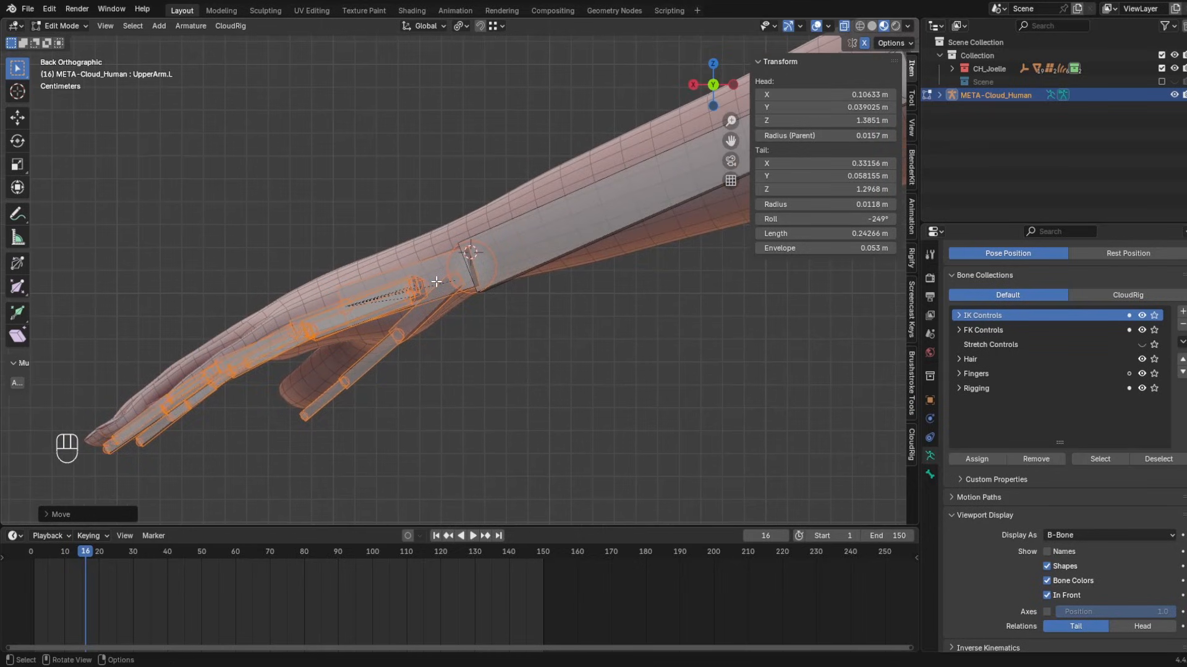
pyautogui.press('g')
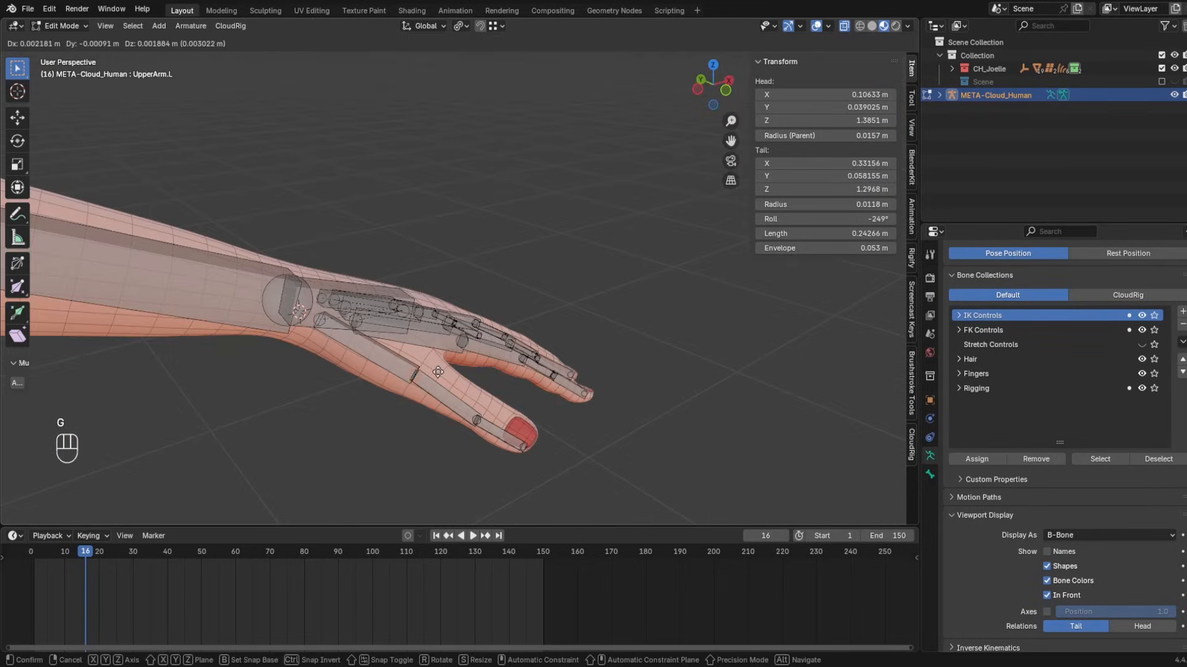
pyautogui.click(438, 372)
pyautogui.hotkey('ctrl', 'z')
pyautogui.hotkey('ctrl', 'z')
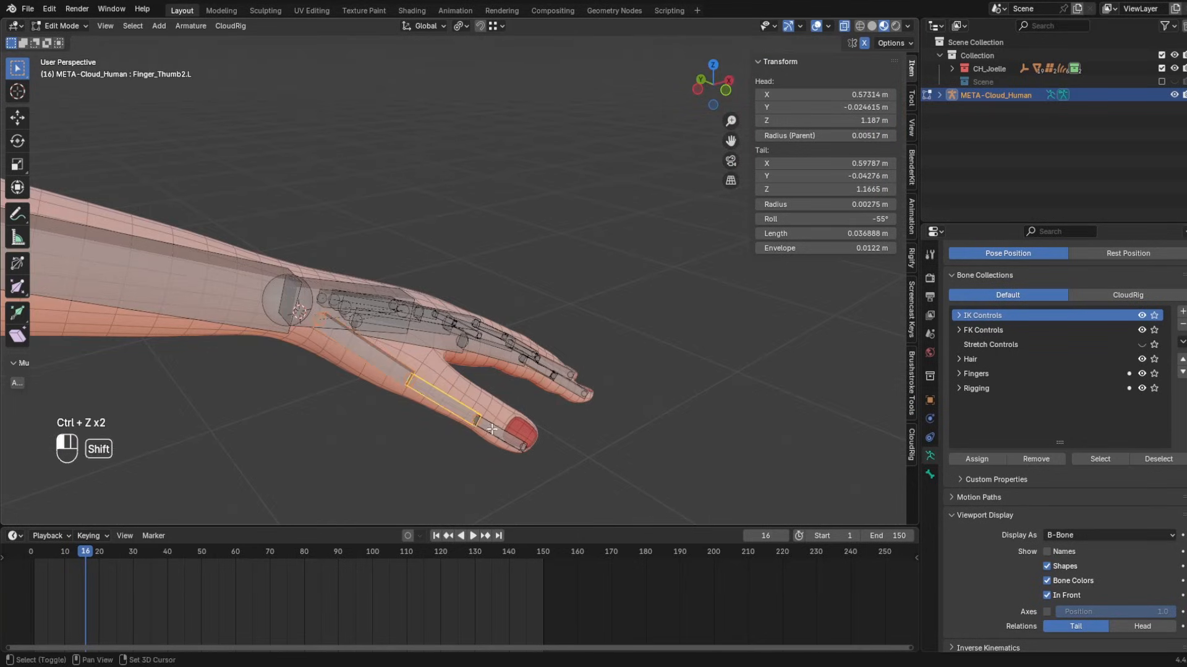
# - Reposition the joints of the left thumb's middle bone so that they sit inside the thumb mesh
pyautogui.moveTo(479, 423); pyautogui.dragTo(368, 411, button='middle')
pyautogui.press('g')
pyautogui.click(574, 339)
pyautogui.press('g')
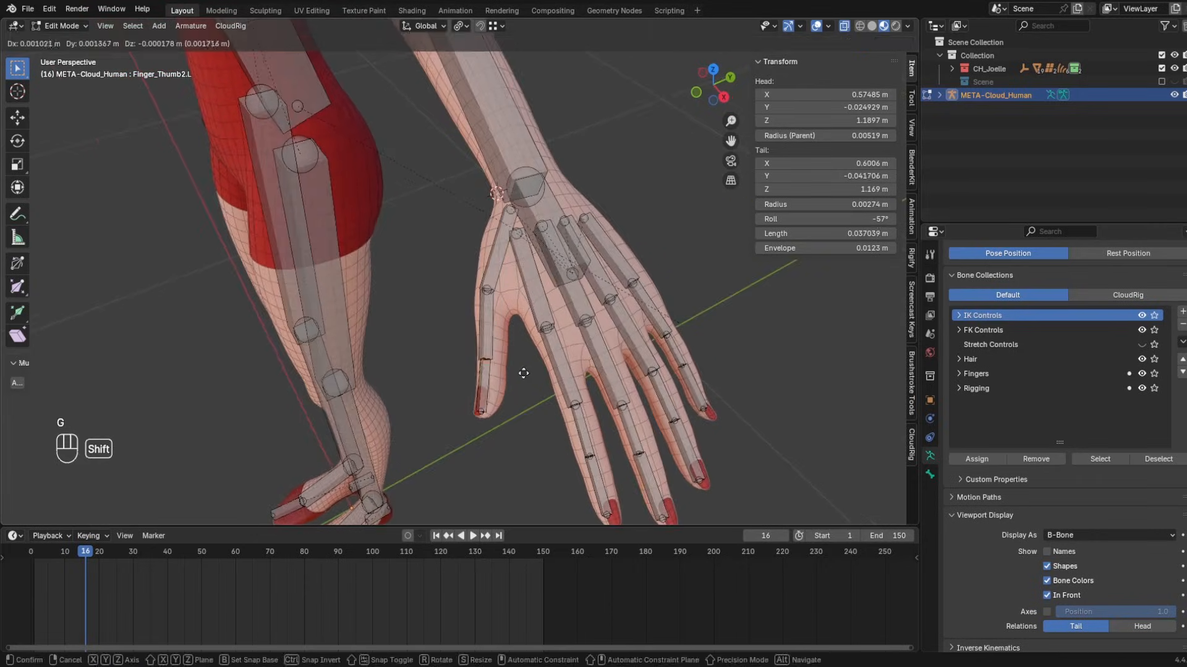
pyautogui.click(524, 372)
pyautogui.moveTo(525, 373)
pyautogui.mouseDown(button='middle')
pyautogui.moveTo(437, 336)
pyautogui.moveTo(529, 387)
pyautogui.moveTo(577, 254)
pyautogui.moveTo(595, 254)
pyautogui.moveTo(529, 275)
pyautogui.moveTo(583, 278)
pyautogui.moveTo(606, 310)
pyautogui.moveTo(516, 347)
pyautogui.moveTo(508, 376)
pyautogui.mouseUp(button='middle')
pyautogui.hotkey('ctrl', 'z')
pyautogui.hotkey('ctrl', 'z')
pyautogui.press('g')
pyautogui.click(586, 283)
# - Move the base joint of the left thumb's first bone about 0.003 m within the palm
pyautogui.click(481, 258)
pyautogui.press('g')
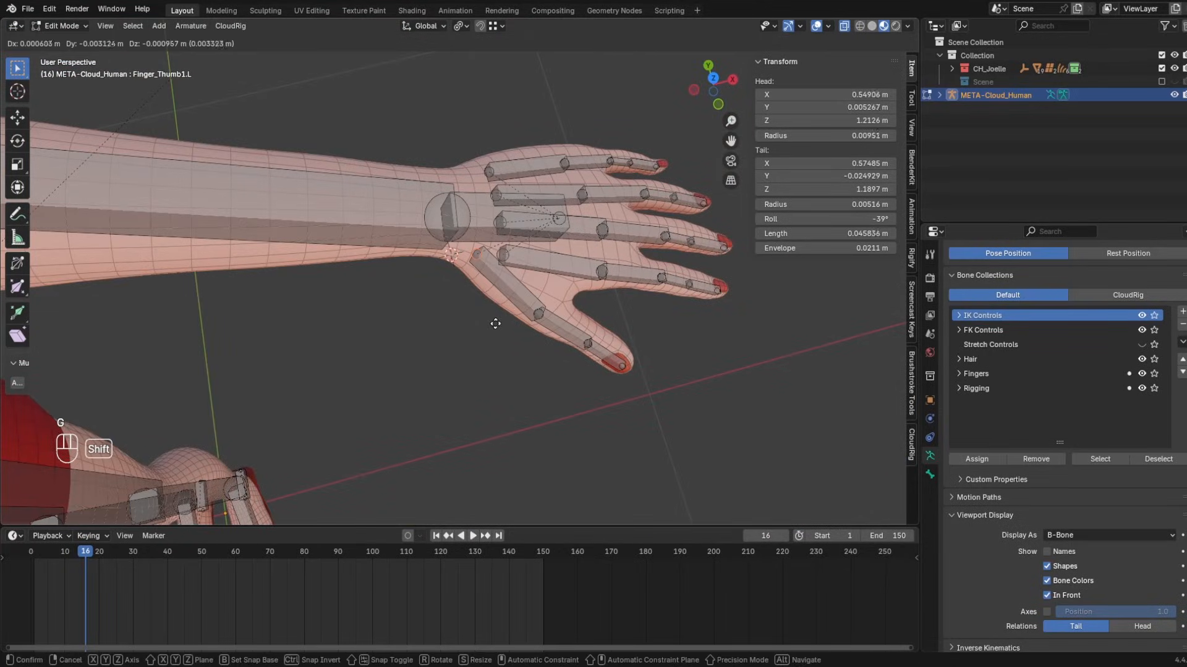
pyautogui.click(495, 323)
pyautogui.moveTo(495, 323); pyautogui.dragTo(406, 301, button='middle')
# - Scale the B-Bone display size of the left finger bones and save the file
pyautogui.scroll(-4, 410, 259)
pyautogui.keyDown('shift'); pyautogui.moveTo(414, 214); pyautogui.dragTo(520, 230, button='middle'); pyautogui.keyUp('shift')
pyautogui.moveTo(519, 229); pyautogui.dragTo(505, 205)
pyautogui.scroll(2, 612, 278)
pyautogui.moveTo(621, 285); pyautogui.dragTo(685, 315, button='middle')
pyautogui.click(710, 105)
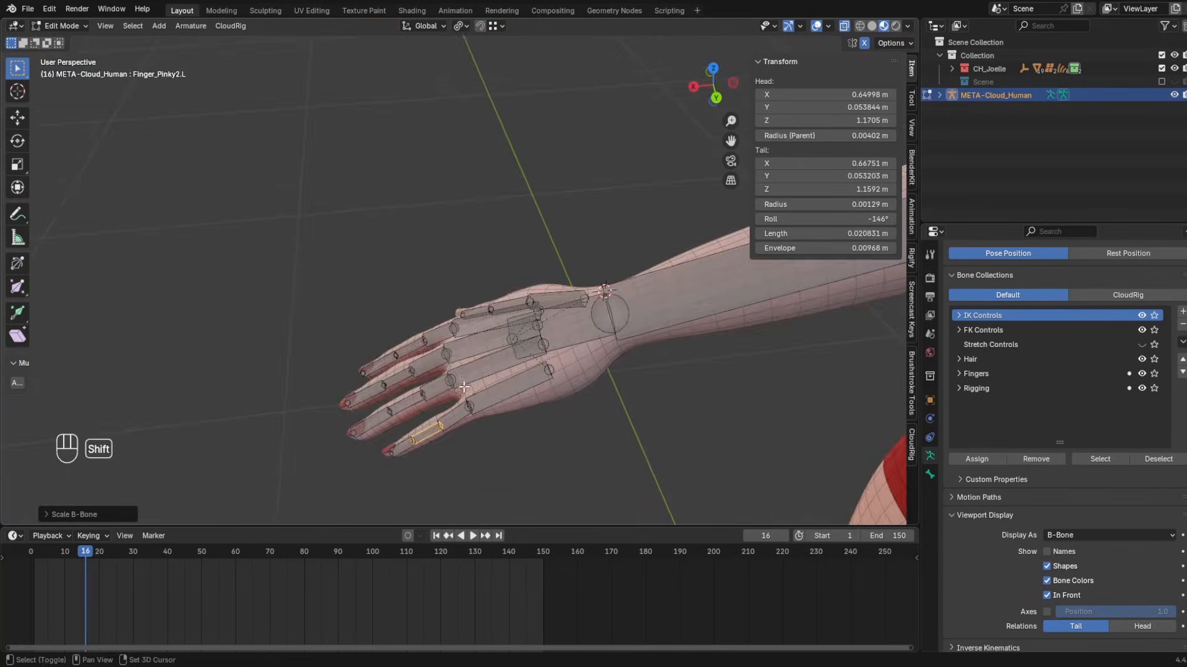
pyautogui.keyDown('shift'); pyautogui.moveTo(495, 185); pyautogui.dragTo(500, 297, button='middle'); pyautogui.keyUp('shift')
pyautogui.moveTo(499, 297); pyautogui.dragTo(517, 264, button='middle')
pyautogui.keyDown('shift'); pyautogui.moveTo(491, 442); pyautogui.dragTo(656, 172, button='middle'); pyautogui.keyUp('shift')
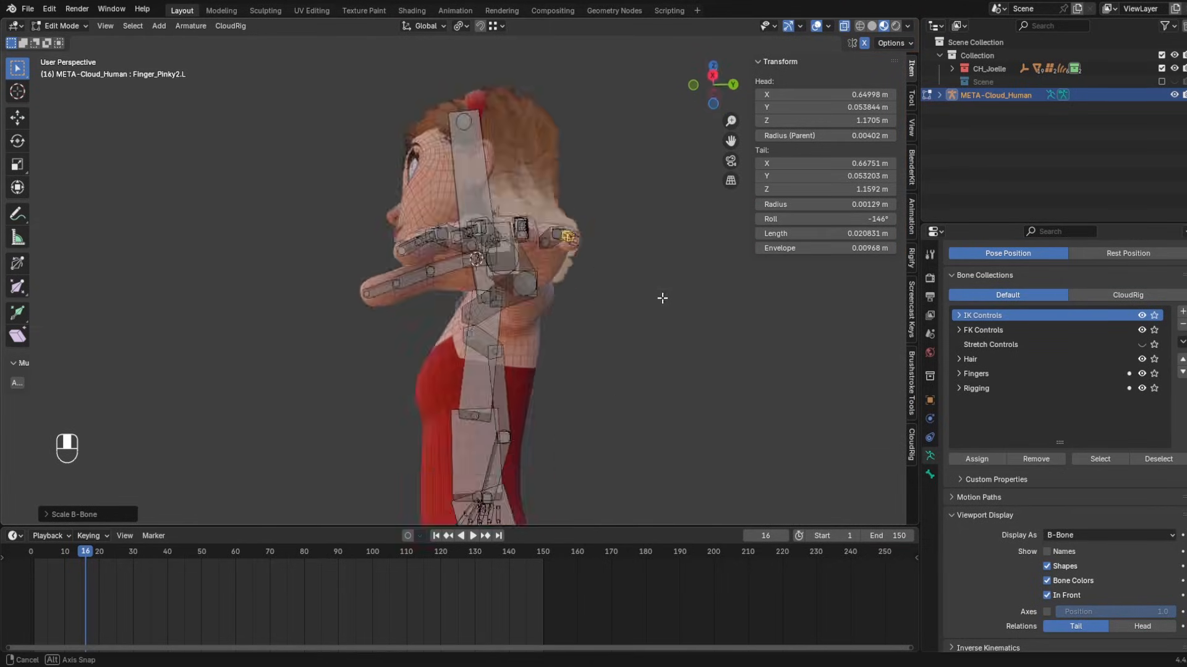
pyautogui.moveTo(662, 297); pyautogui.dragTo(569, 222, button='middle')
pyautogui.hotkey('ctrl', 's')
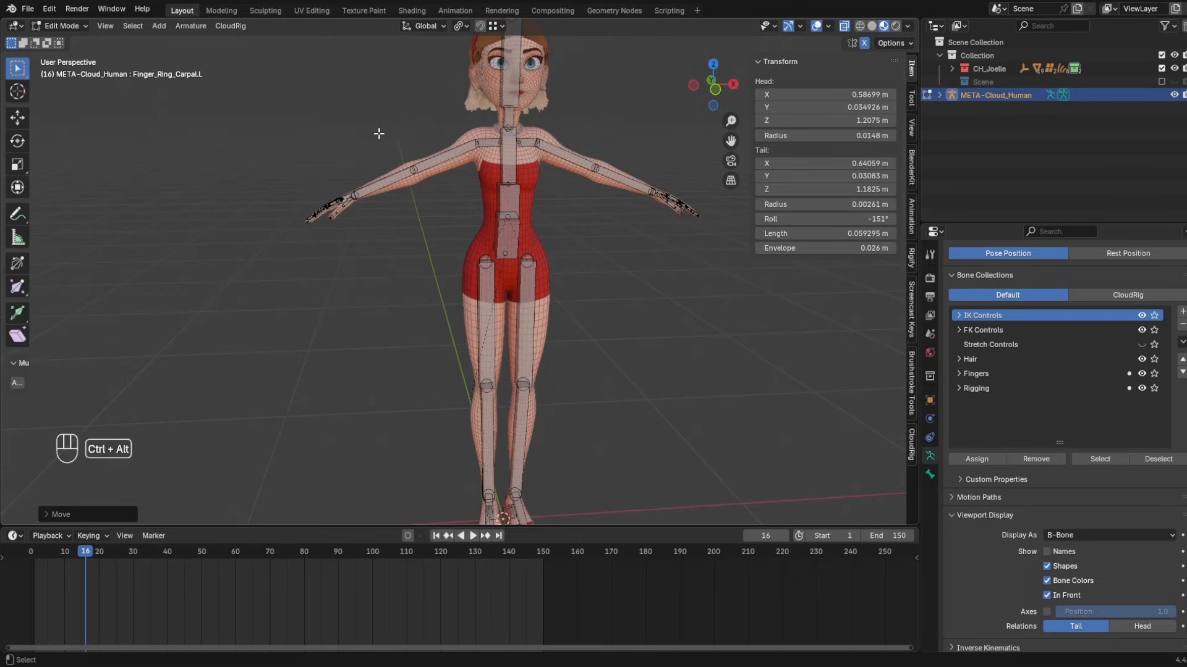
# - Generate the CloudRig control rig from the aligned metarig and switch to Pose Mode
pyautogui.hotkey('ctrl', 'alt', 'g')
pyautogui.hotkey('ctrl', 'Tab')
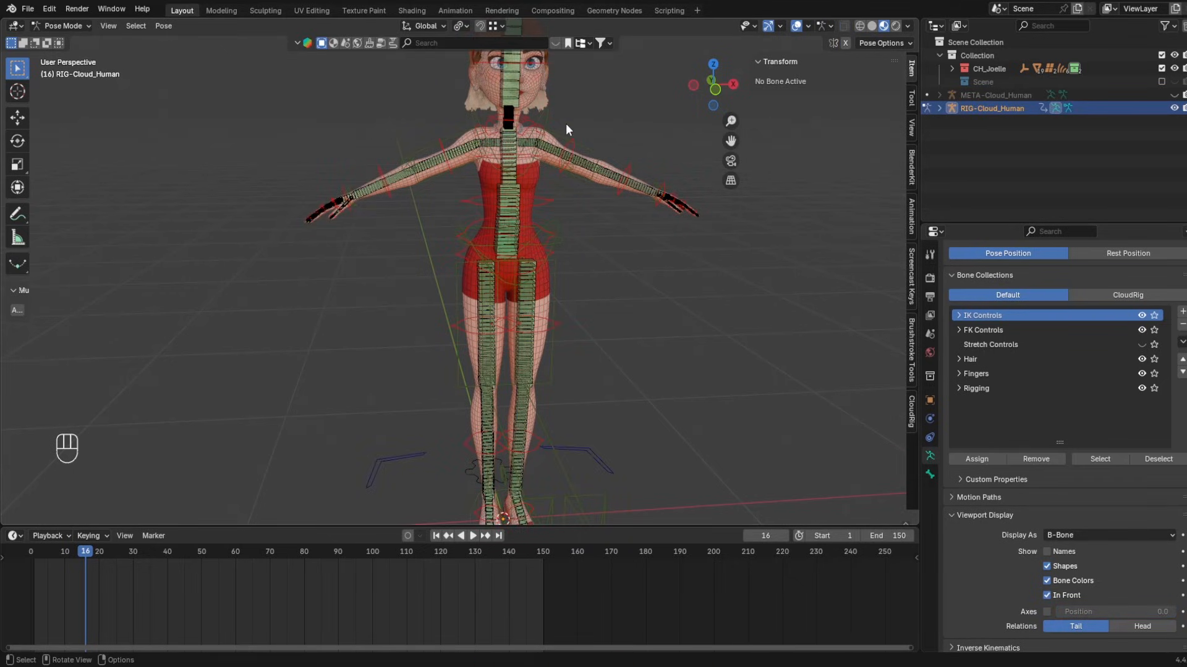
pyautogui.scroll(5, 556, 200)
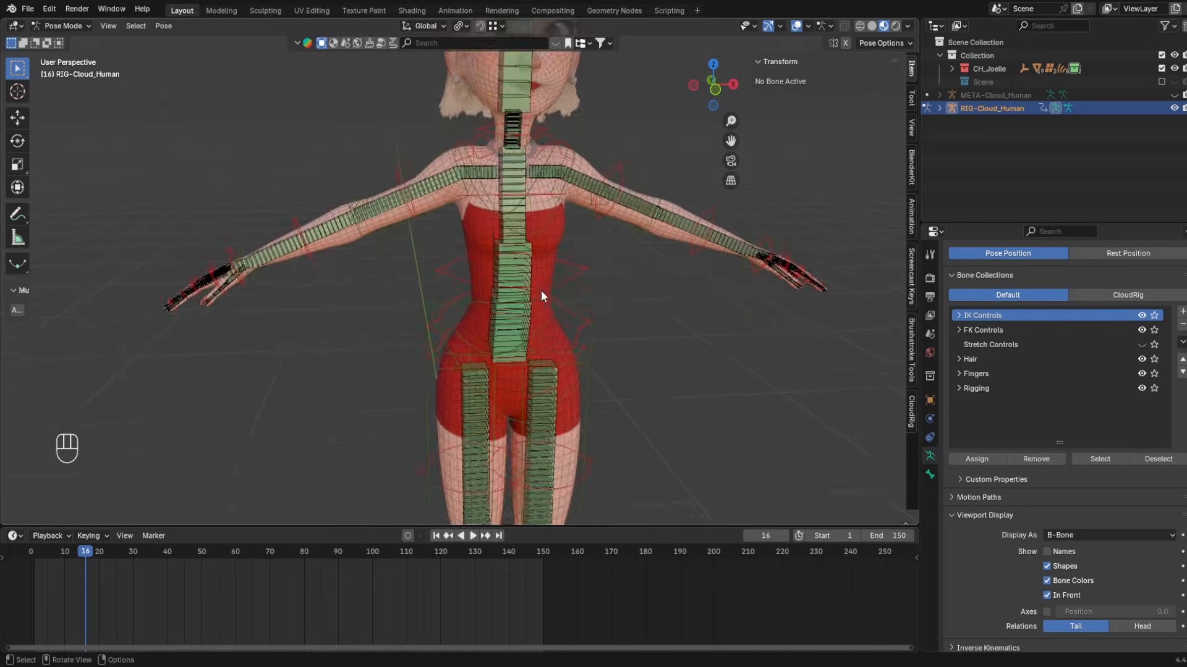
pyautogui.keyDown('shift'); pyautogui.moveTo(557, 206); pyautogui.dragTo(565, 273, button='middle'); pyautogui.keyUp('shift')
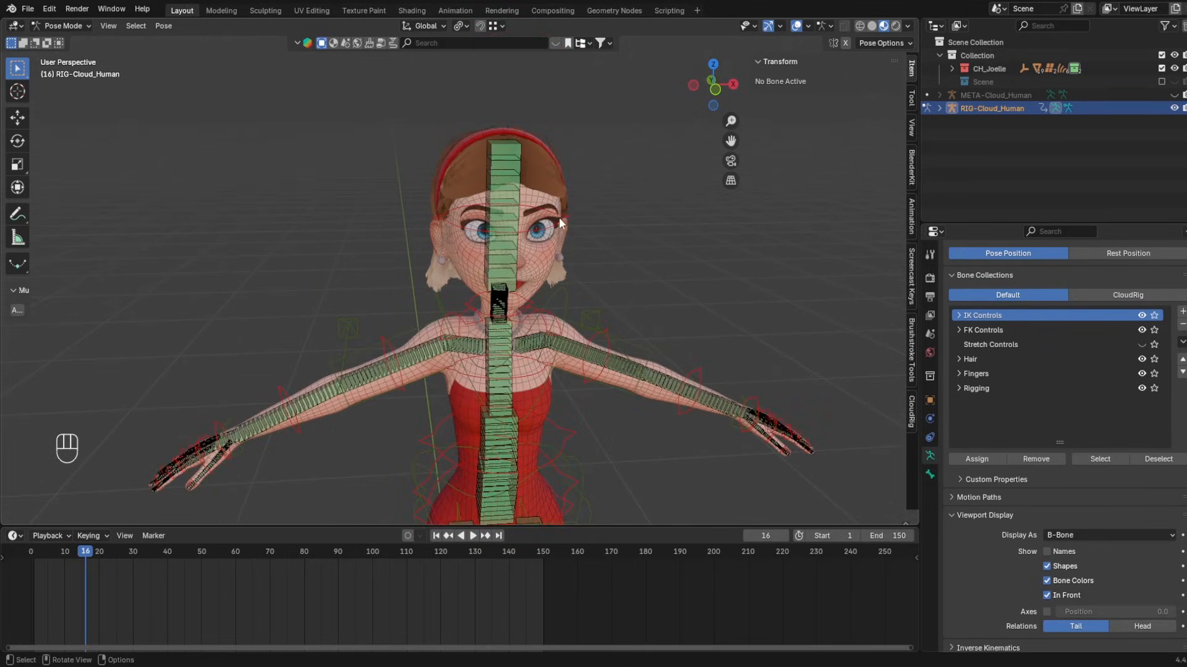
# - In front view, try rotating the FK neck control and the left FK upper arm control, cancelling each rotation
pyautogui.scroll(3, 561, 224)
pyautogui.click(552, 154)
pyautogui.click(697, 99)
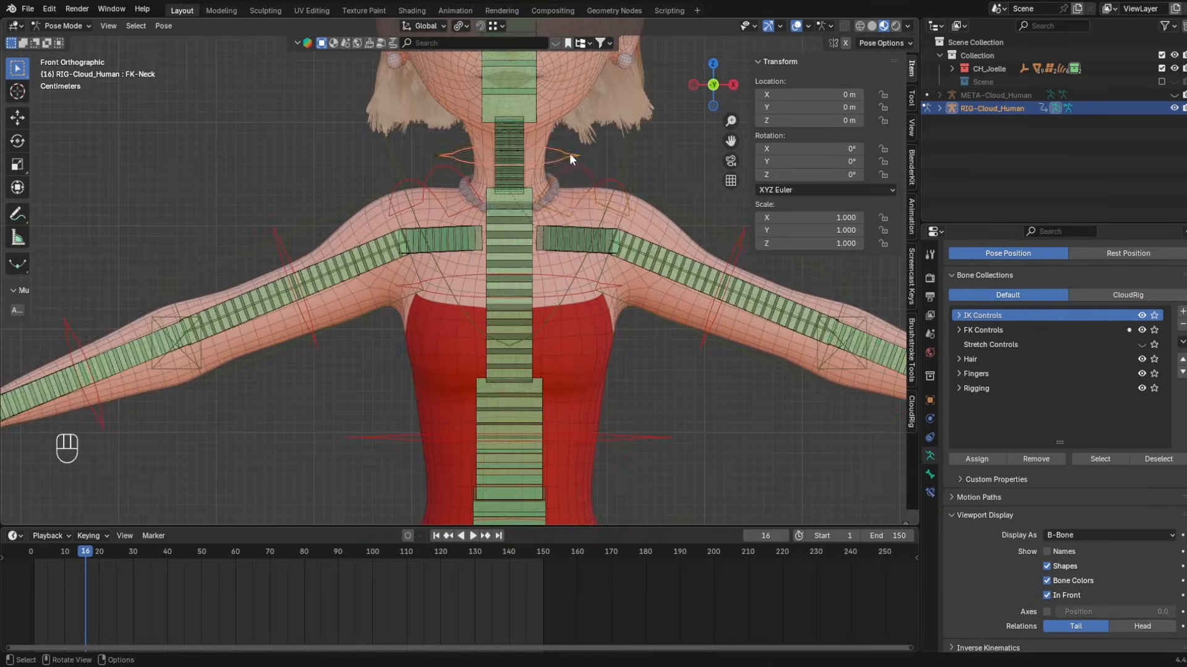
pyautogui.scroll(-5, 556, 142)
pyautogui.press('r')
pyautogui.press('r')
pyautogui.rightClick(594, 247)
pyautogui.click(601, 250)
pyautogui.press('r')
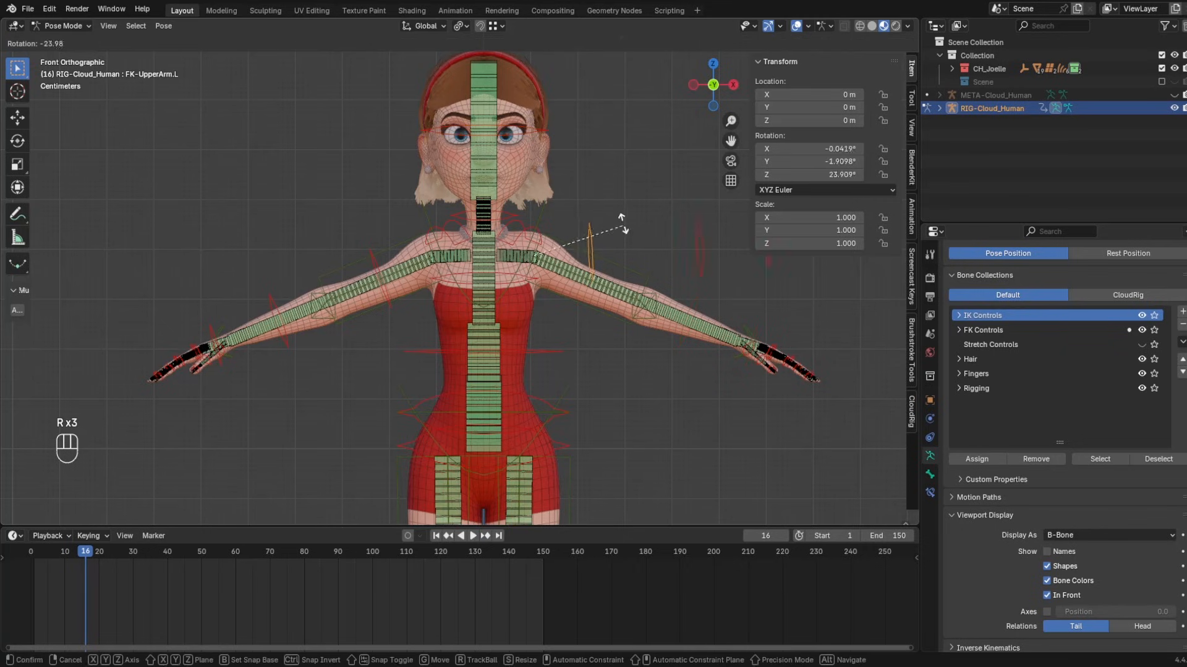
pyautogui.rightClick(626, 226)
# - Try rotating the HIP-Spine1 hip control and cancel the rotation
pyautogui.scroll(6, 695, 307)
pyautogui.scroll(-2, 699, 309)
pyautogui.keyDown('shift'); pyautogui.moveTo(803, 353); pyautogui.dragTo(626, 216, button='middle'); pyautogui.keyUp('shift')
pyautogui.keyDown('shift'); pyautogui.moveTo(493, 327); pyautogui.dragTo(495, 146, button='middle'); pyautogui.keyUp('shift')
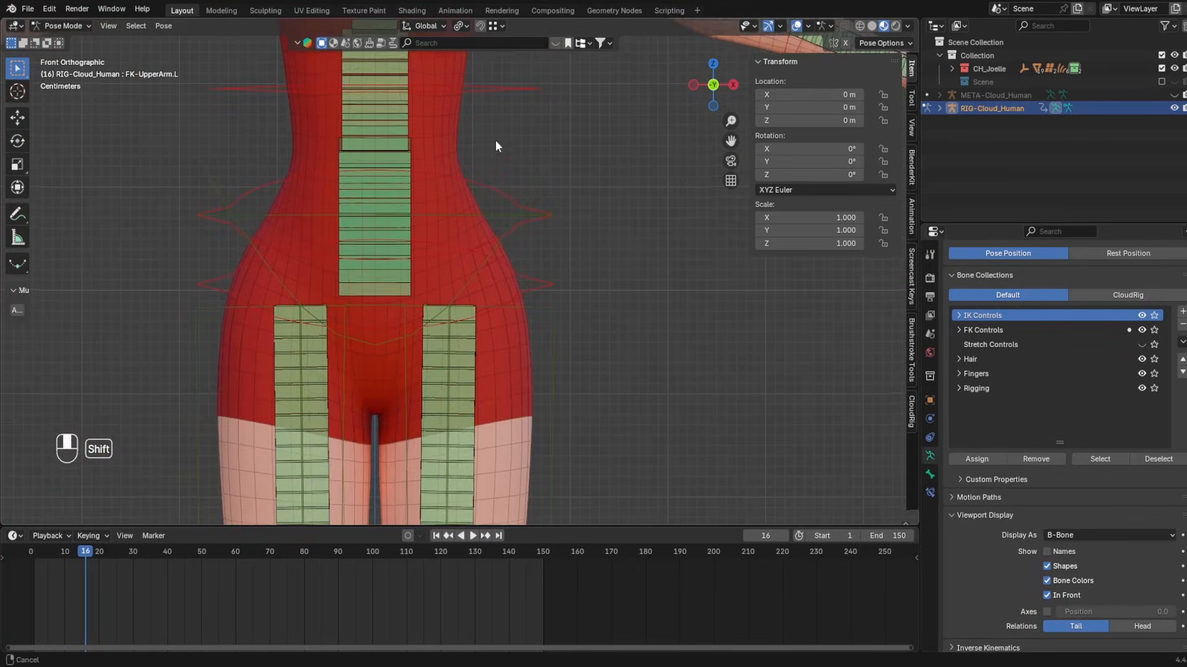
pyautogui.click(502, 242)
pyautogui.press('r')
pyautogui.press('r')
pyautogui.rightClick(379, 293)
pyautogui.scroll(-1, 400, 141)
pyautogui.keyDown('shift'); pyautogui.moveTo(399, 139); pyautogui.dragTo(426, 367, button='middle'); pyautogui.keyUp('shift')
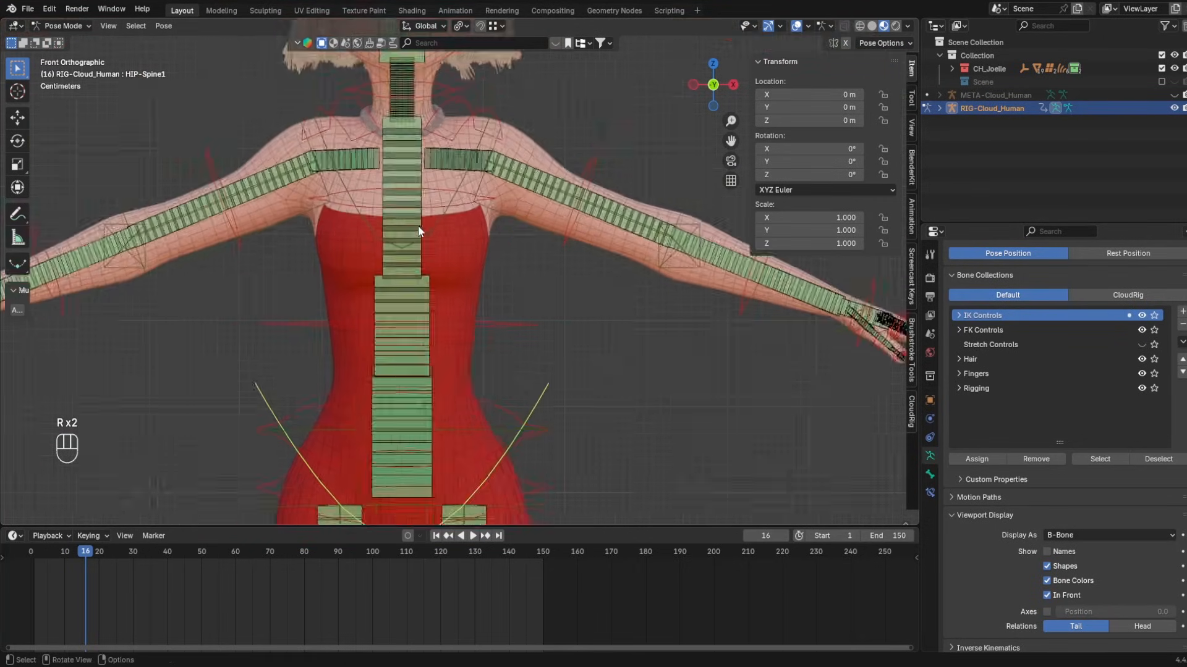
# - Try rotating the CHST-Spine1 chest control and cancel the rotation
pyautogui.keyDown('shift'); pyautogui.moveTo(399, 99); pyautogui.dragTo(403, 263, button='middle'); pyautogui.keyUp('shift')
pyautogui.scroll(3, 454, 281)
pyautogui.click(460, 409)
pyautogui.press('r')
pyautogui.rightClick(482, 346)
# - Show the generated rig's CloudRig settings and try another rotation of the chest control, cancelling it
pyautogui.scroll(-4, 470, 154)
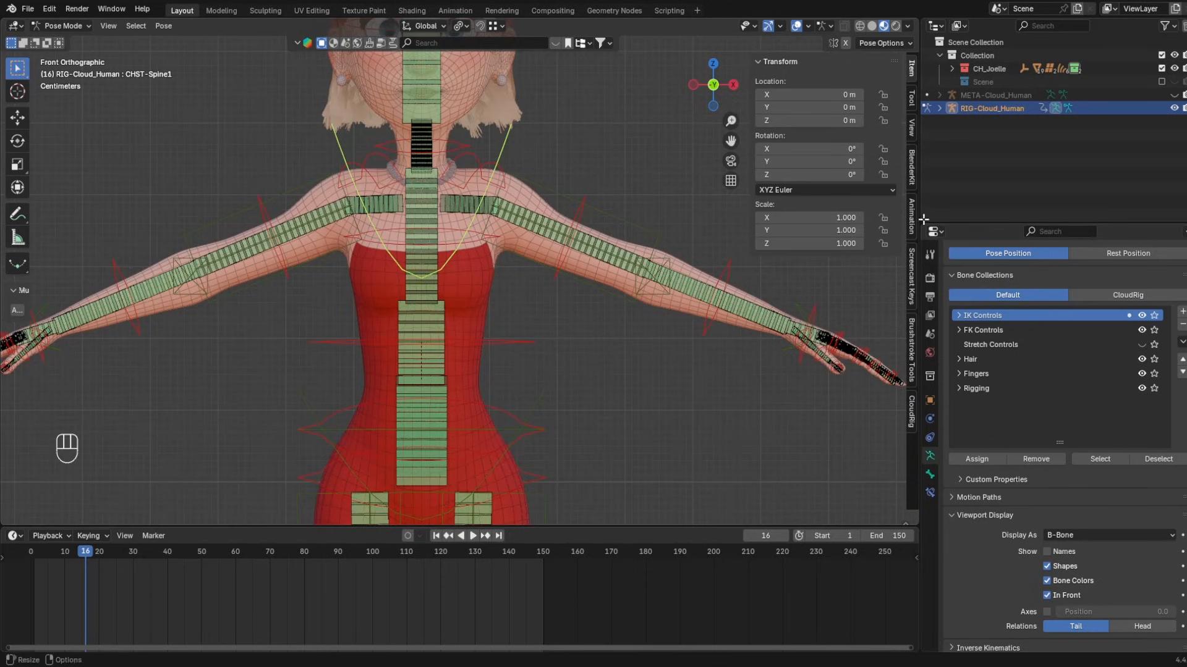
pyautogui.click(911, 411)
pyautogui.press('r')
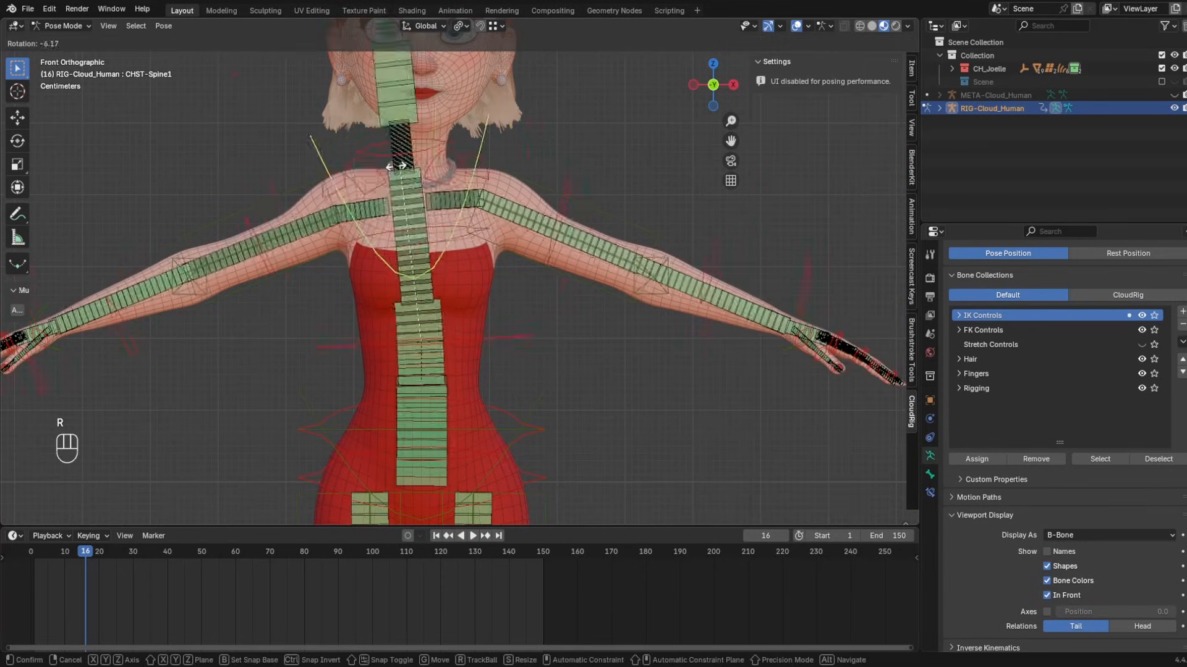
pyautogui.rightClick(417, 168)
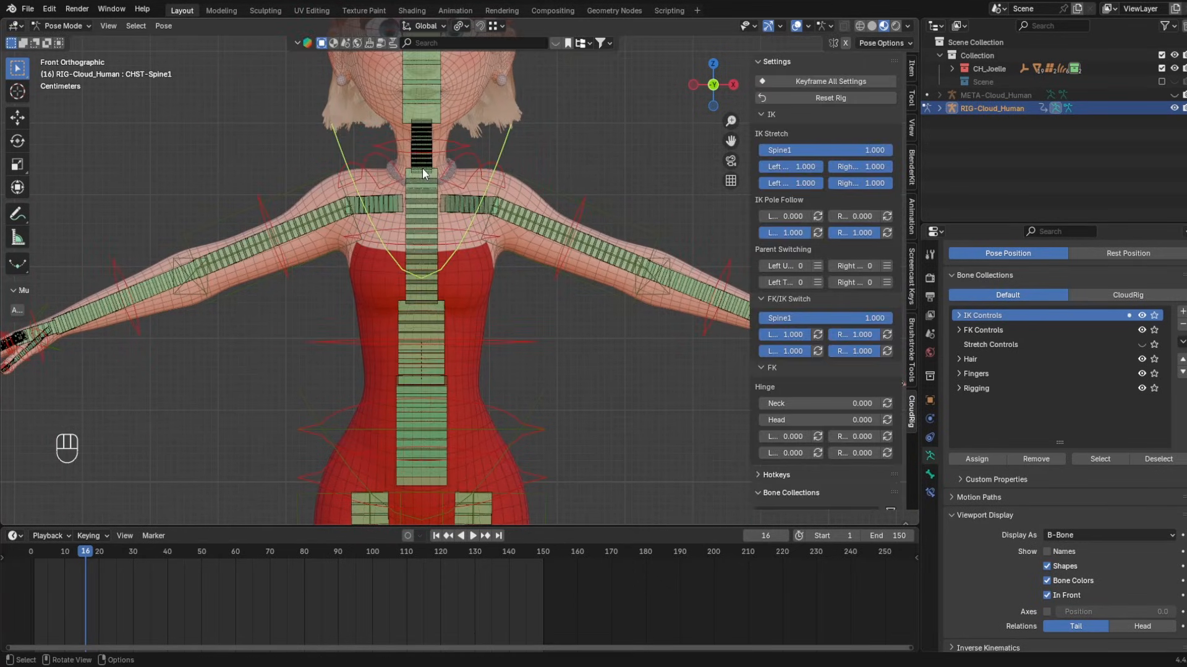
# - Select the left foot roll control and the right toe bone DEF-Toes.R, try transforming the toe bone and cancel
pyautogui.scroll(-5, 463, 266)
pyautogui.keyDown('shift'); pyautogui.moveTo(483, 507); pyautogui.dragTo(471, 284, button='middle'); pyautogui.keyUp('shift')
pyautogui.scroll(6, 467, 370)
pyautogui.moveTo(445, 365)
pyautogui.mouseDown(button='middle')
pyautogui.moveTo(247, 356)
pyautogui.moveTo(262, 388)
pyautogui.moveTo(606, 356)
pyautogui.moveTo(424, 364)
pyautogui.mouseUp(button='middle')
pyautogui.click(423, 368)
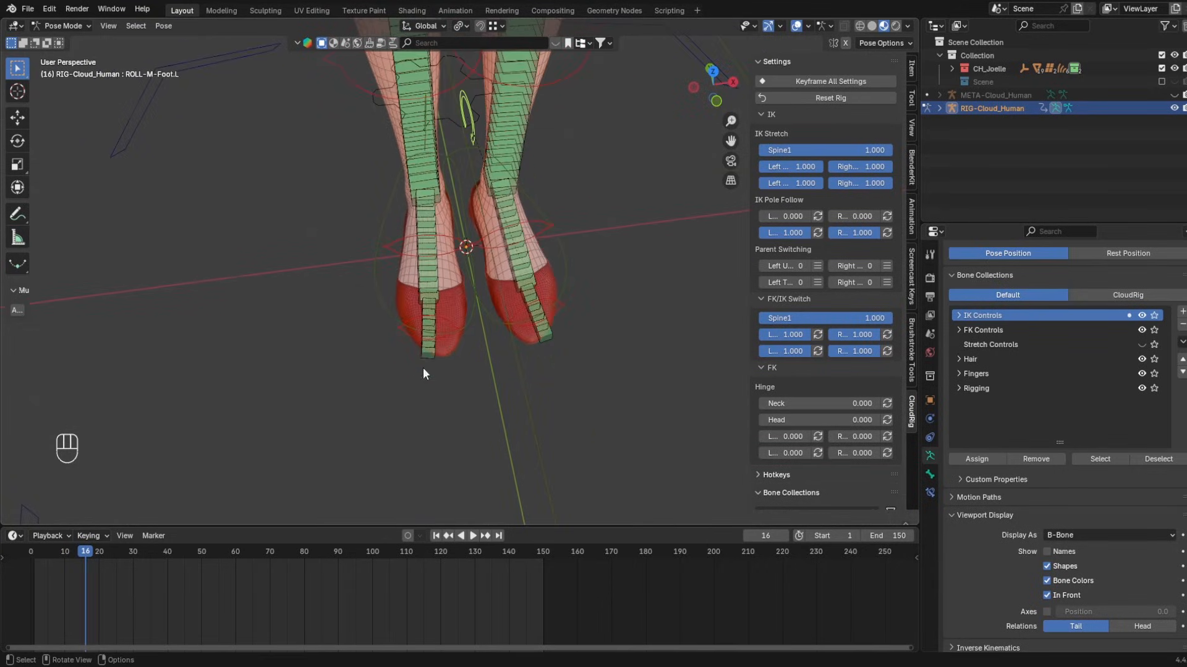
pyautogui.click(425, 354)
pyautogui.press('g')
pyautogui.press('r')
pyautogui.rightClick(466, 213)
# - Compare the generated rig with the metarig by toggling the visibility of both armatures
pyautogui.scroll(-5, 456, 176)
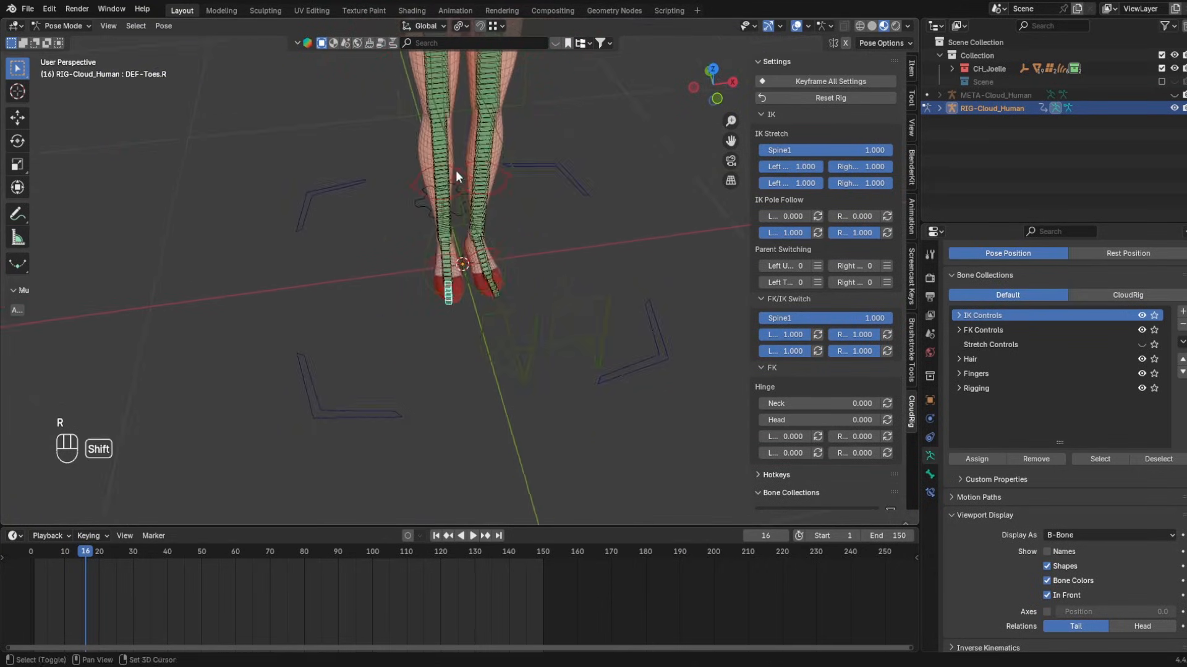
pyautogui.keyDown('shift'); pyautogui.moveTo(455, 169); pyautogui.dragTo(465, 343, button='middle'); pyautogui.keyUp('shift')
pyautogui.moveTo(465, 343); pyautogui.dragTo(470, 308, button='middle')
pyautogui.scroll(2, 470, 308)
pyautogui.scroll(-3, 466, 297)
pyautogui.keyDown('shift'); pyautogui.moveTo(454, 136); pyautogui.dragTo(458, 266, button='middle'); pyautogui.keyUp('shift')
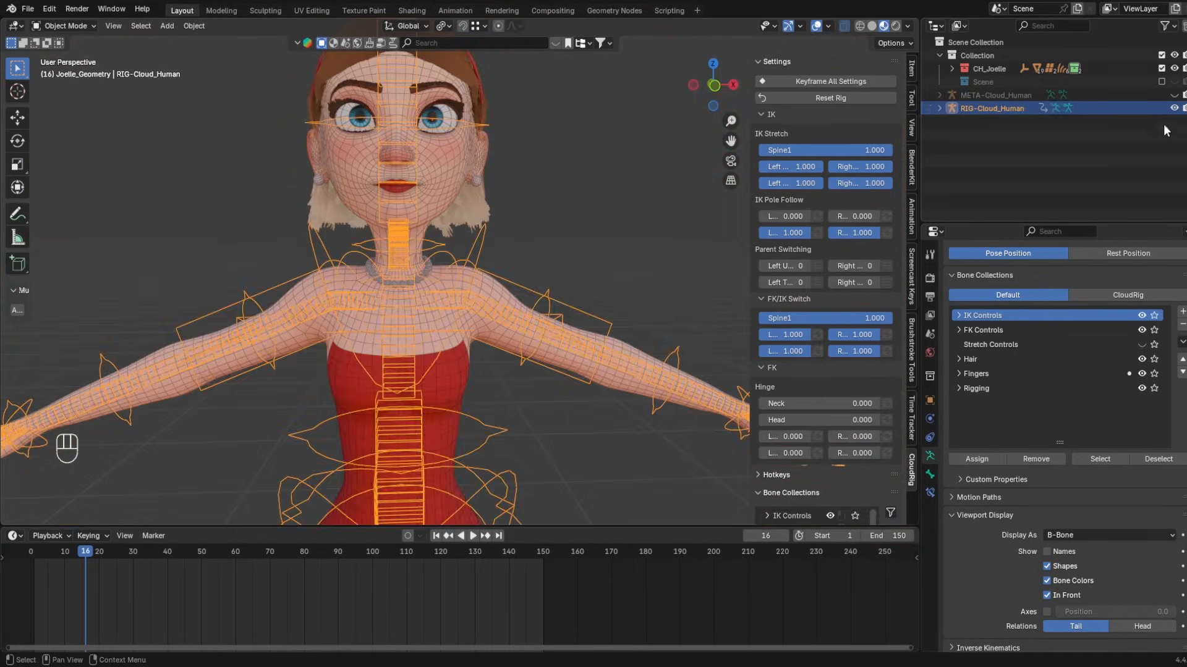
pyautogui.click(1174, 107)
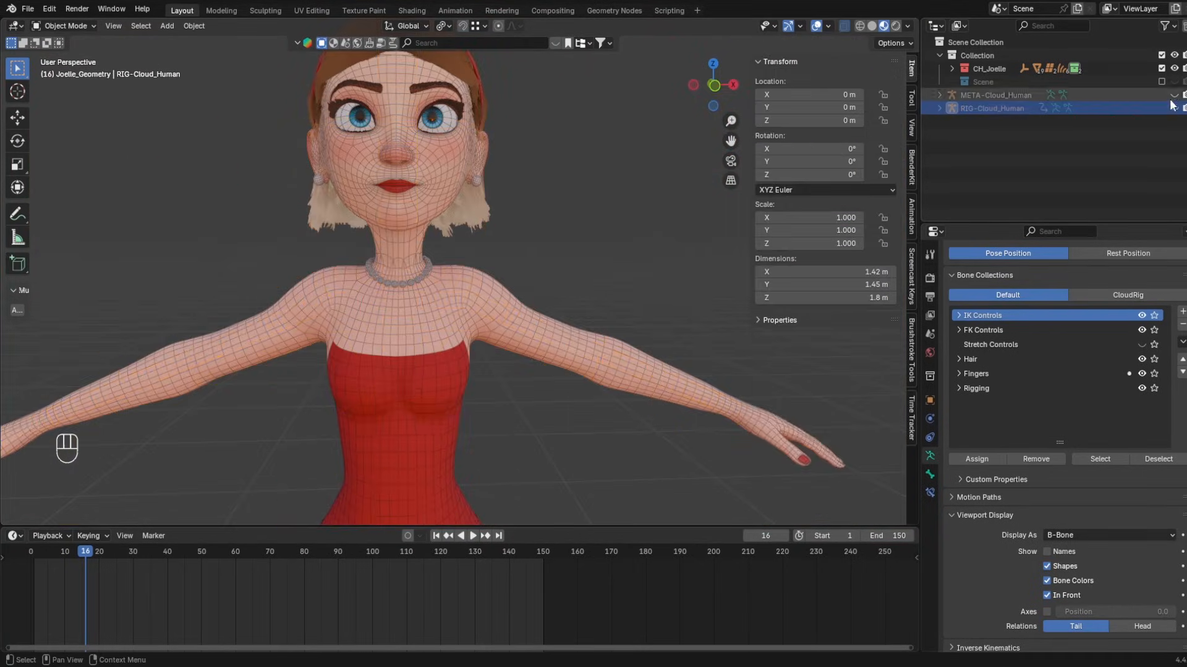
pyautogui.click(1174, 95)
pyautogui.click(1174, 95)
pyautogui.click(1174, 108)
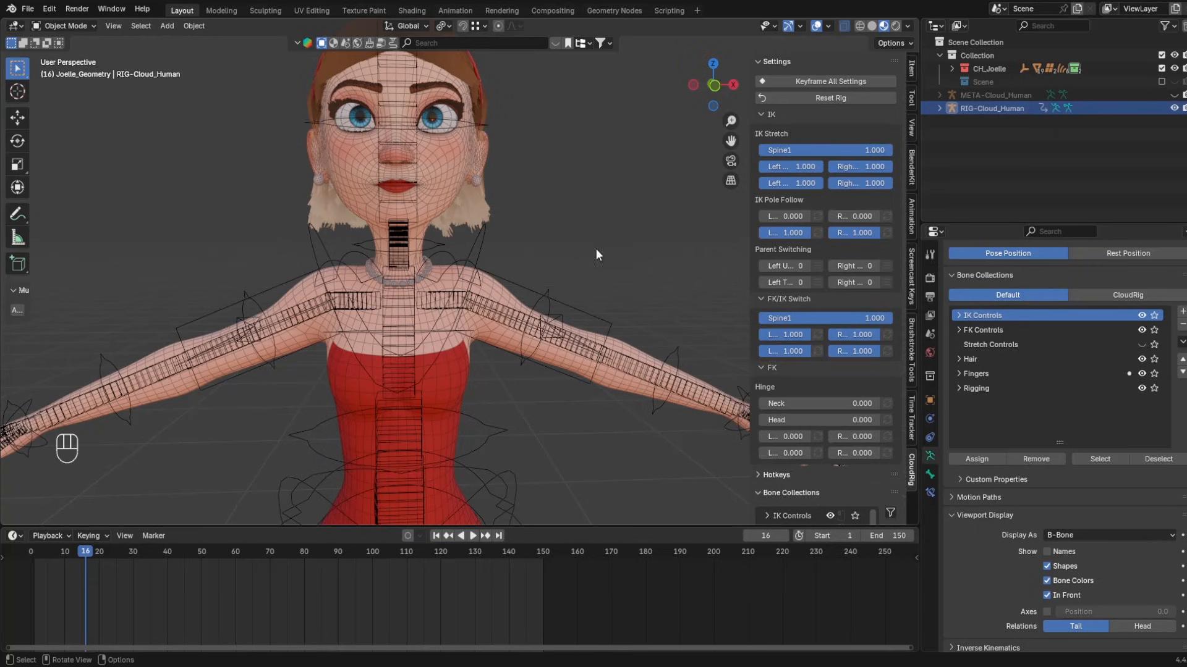
# - Rename the generated RIG-Cloud_Human armature as RIG-Joell
pyautogui.click(321, 255)
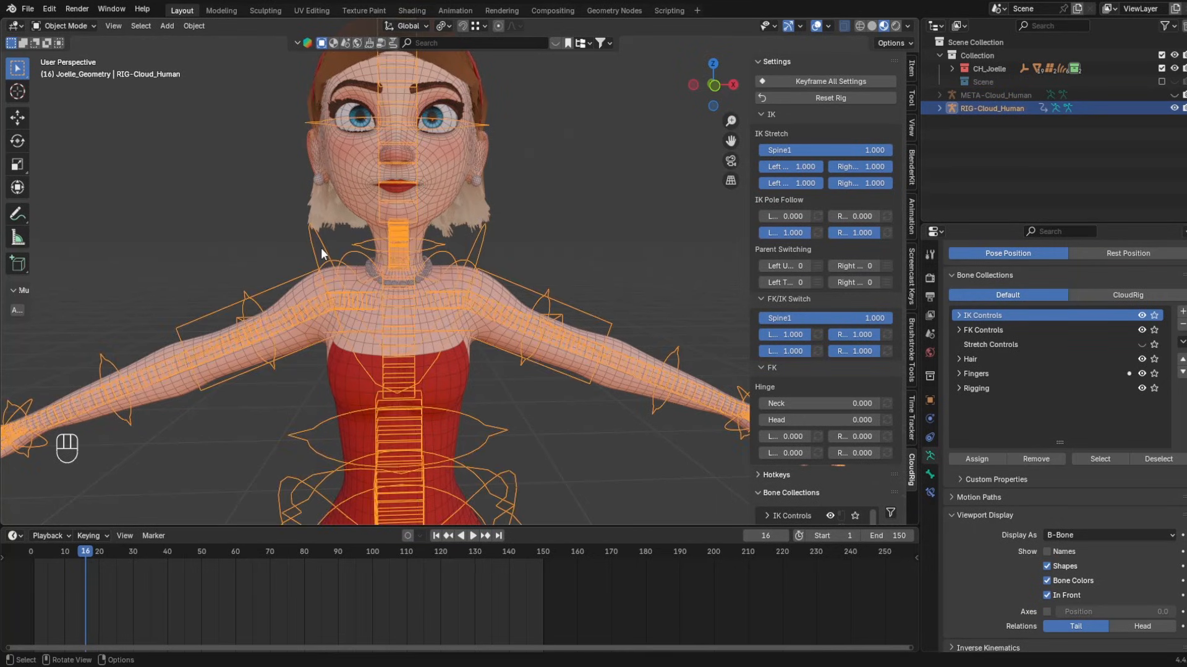
pyautogui.press('Tab')
pyautogui.press('Tab')
pyautogui.click(977, 96)
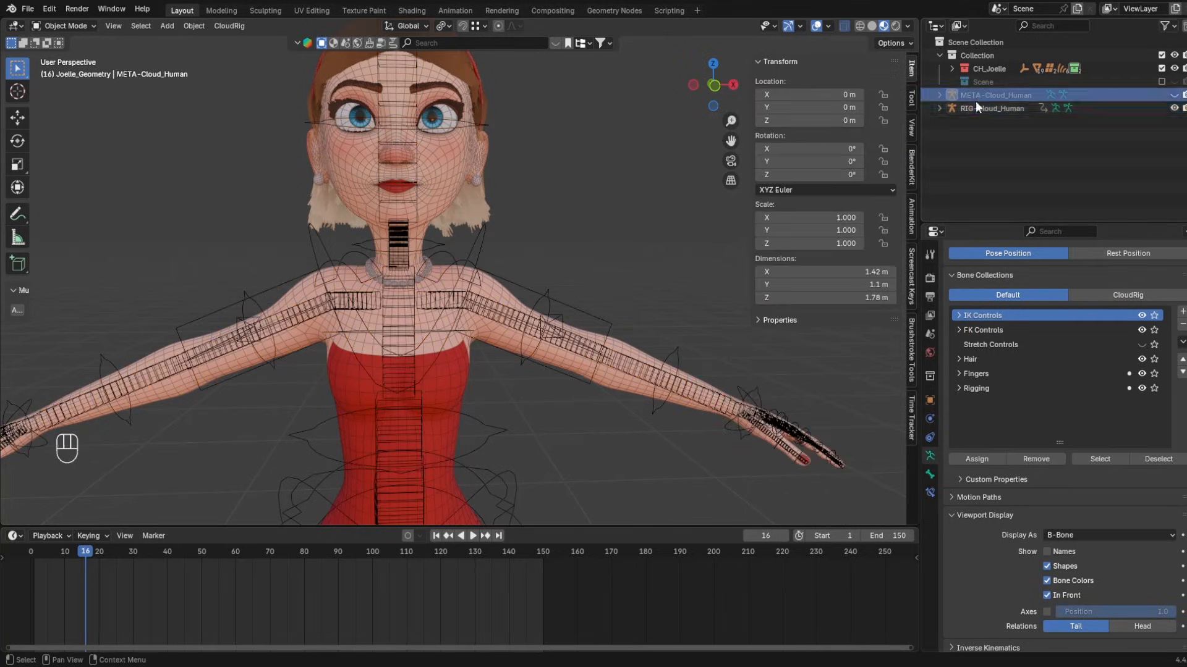
pyautogui.click(976, 107)
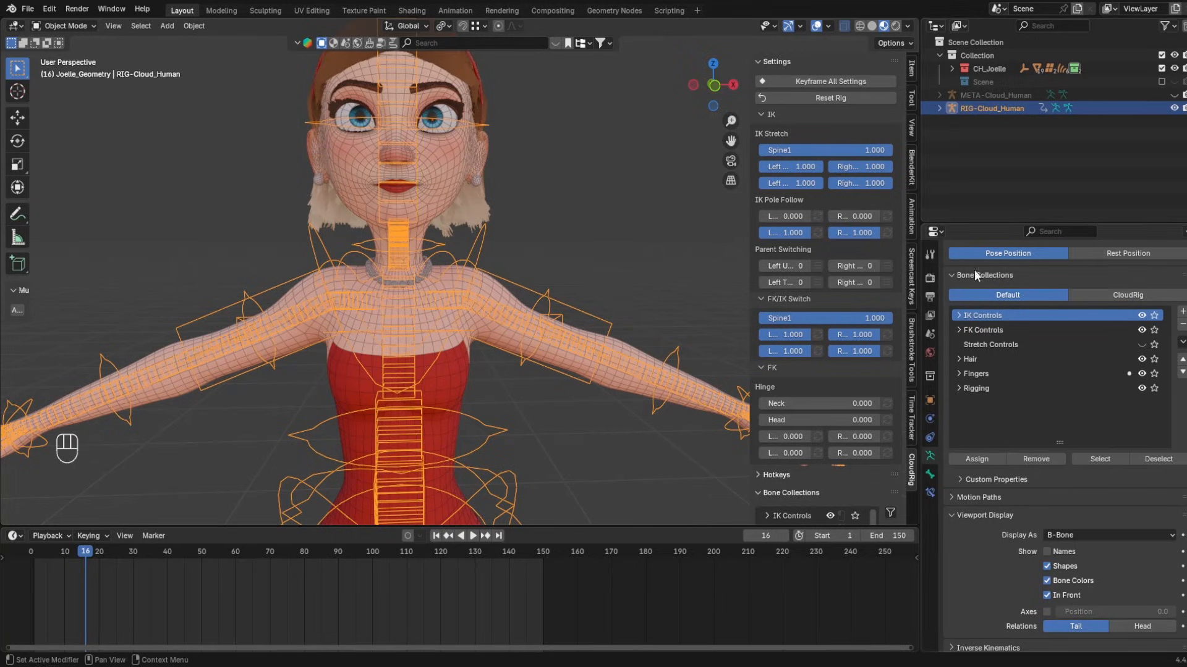
pyautogui.doubleClick(998, 110)
pyautogui.click(1025, 108)
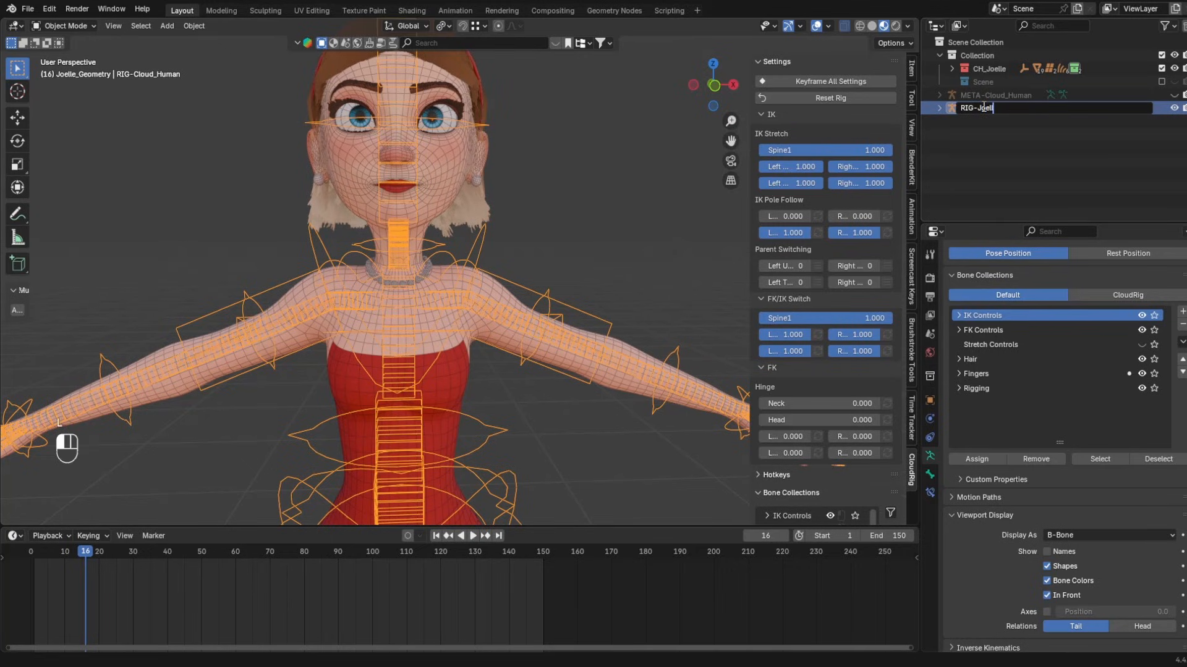
pyautogui.press('Return')
# - Hide the generated rig, show META-Cloud_Human and open it in Edit Mode
pyautogui.click(979, 97)
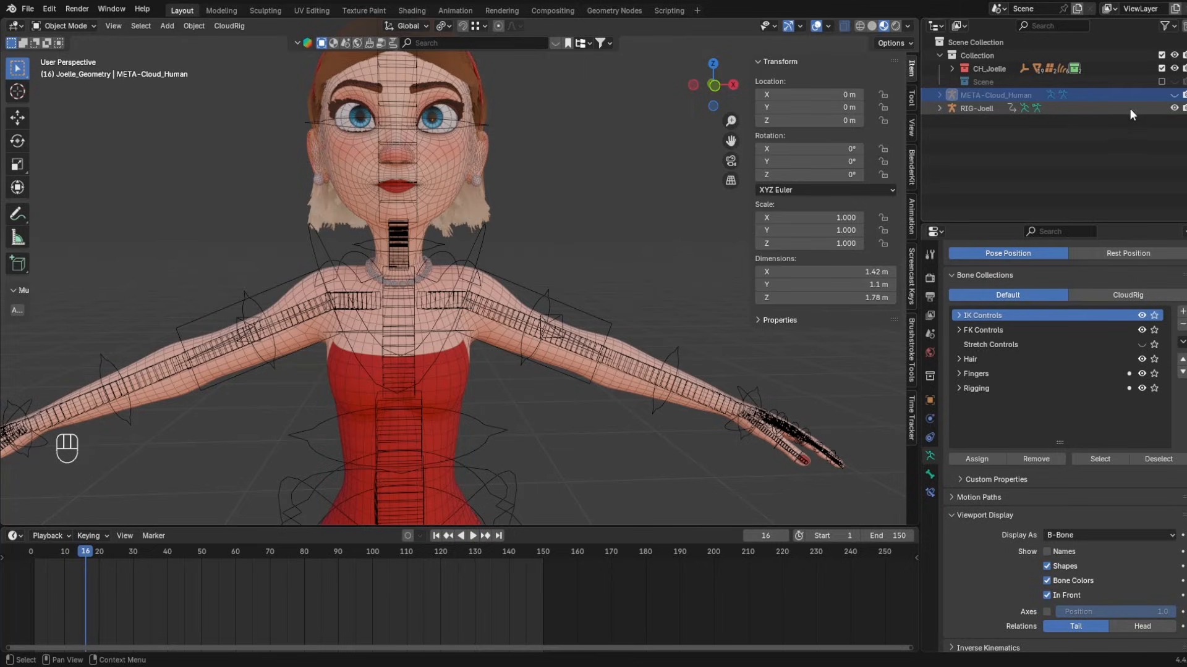
pyautogui.click(1174, 108)
pyautogui.click(1174, 94)
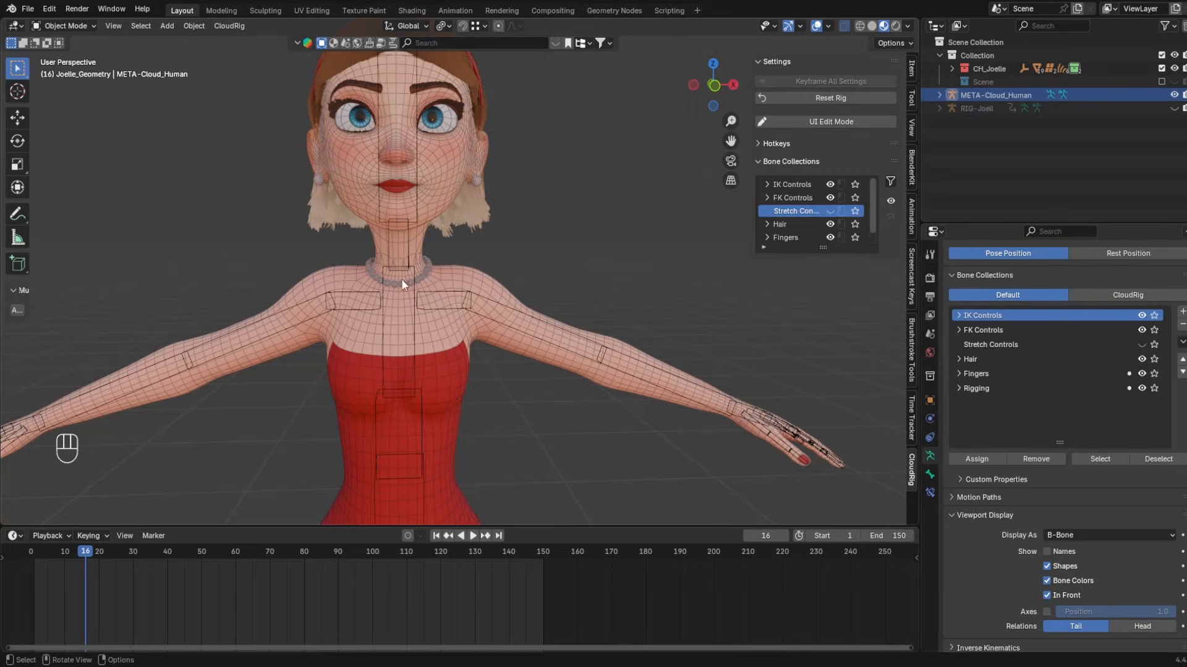
pyautogui.press('Tab')
pyautogui.scroll(-2, 530, 360)
pyautogui.keyDown('shift'); pyautogui.moveTo(526, 328); pyautogui.dragTo(894, 176, button='middle'); pyautogui.keyUp('shift')
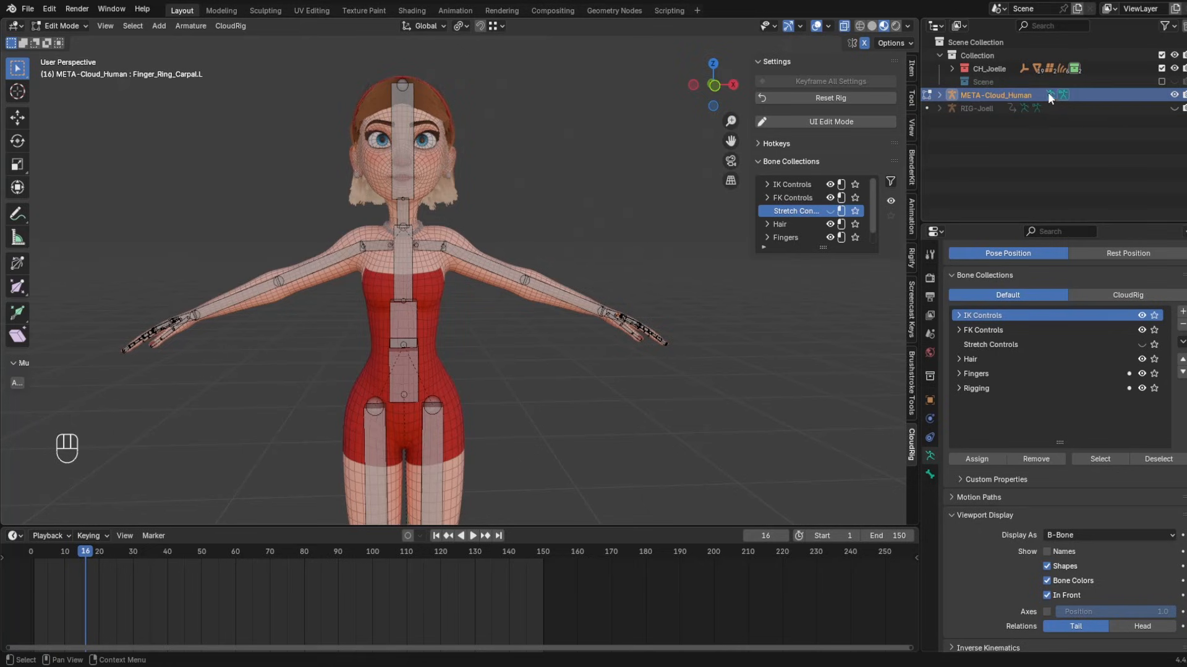
# - Correct the generated rig's name to RIG-Joelle and show it in Object Mode in place of the metarig
pyautogui.click(994, 109)
pyautogui.click(1175, 108)
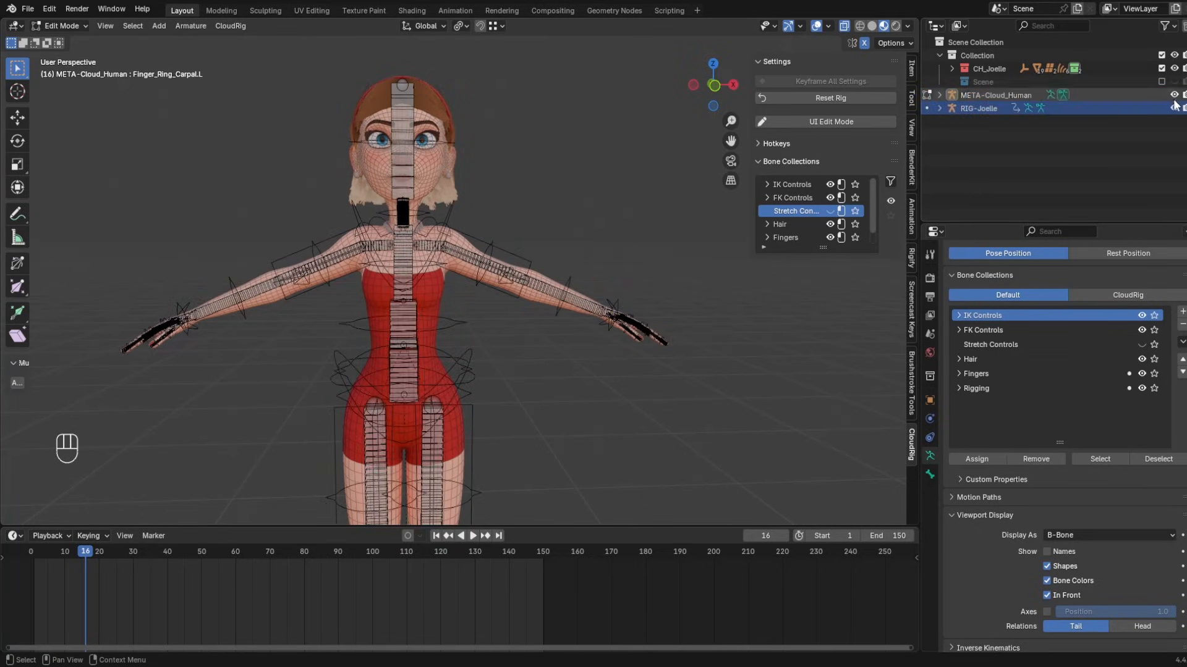
pyautogui.click(1174, 95)
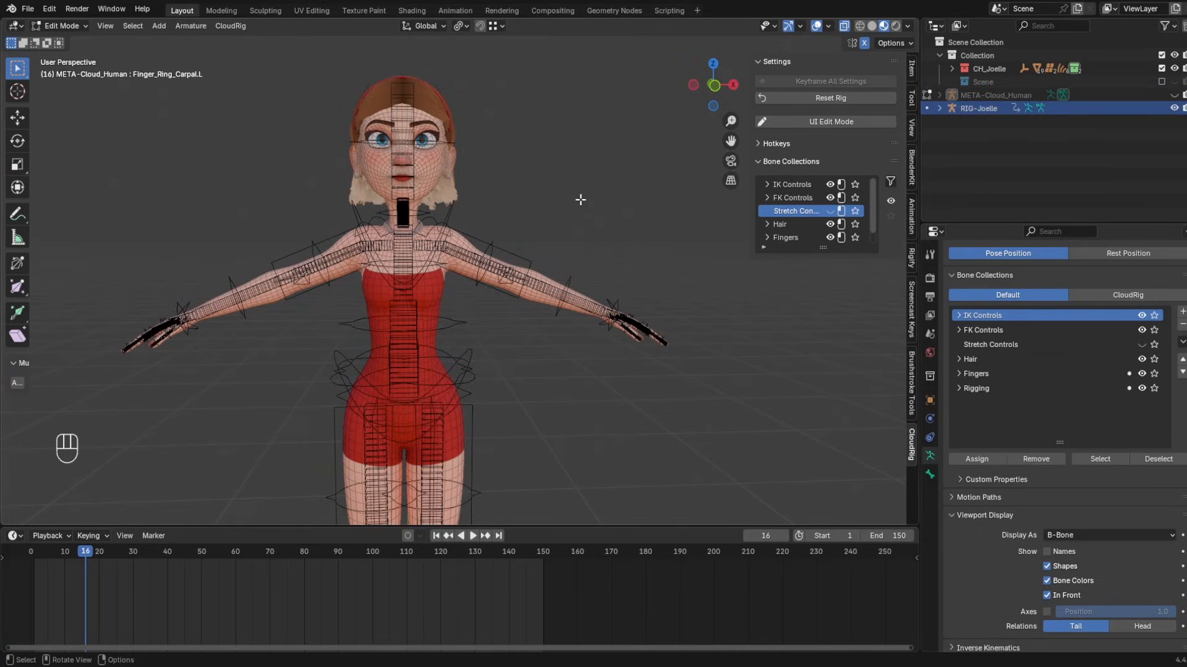
pyautogui.press('Tab')
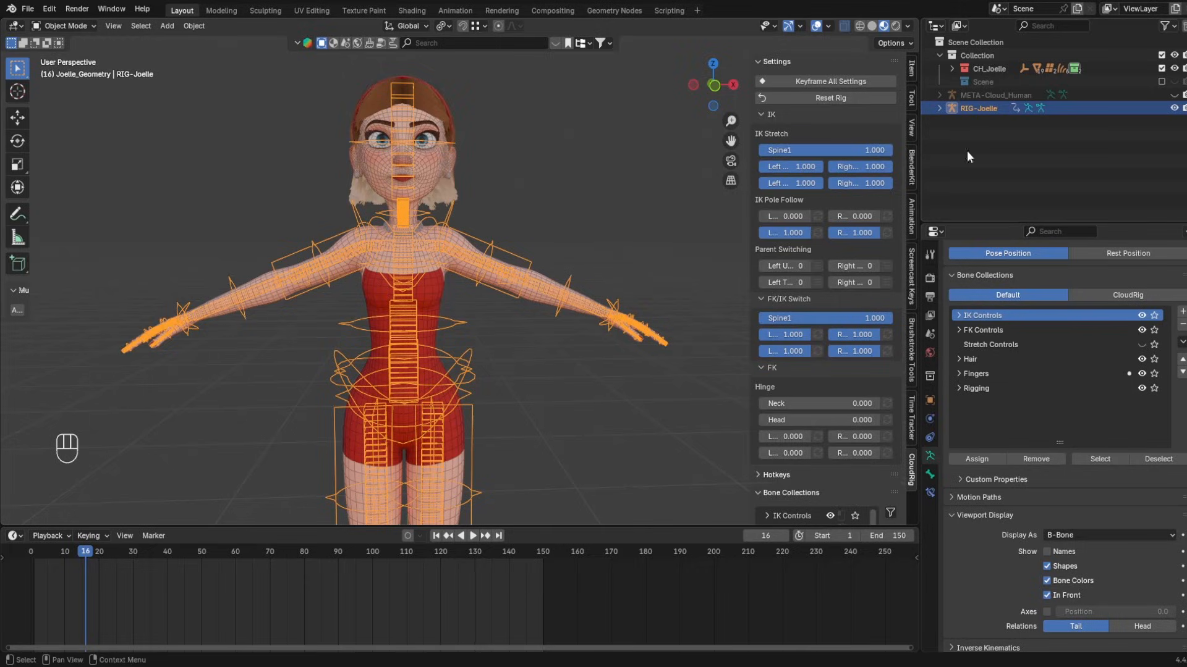
# - Hide RIG-Joelle, make the metarig visible again and enter Edit Mode on it
pyautogui.click(1174, 108)
pyautogui.click(1174, 94)
pyautogui.click(1017, 95)
pyautogui.press('Tab')
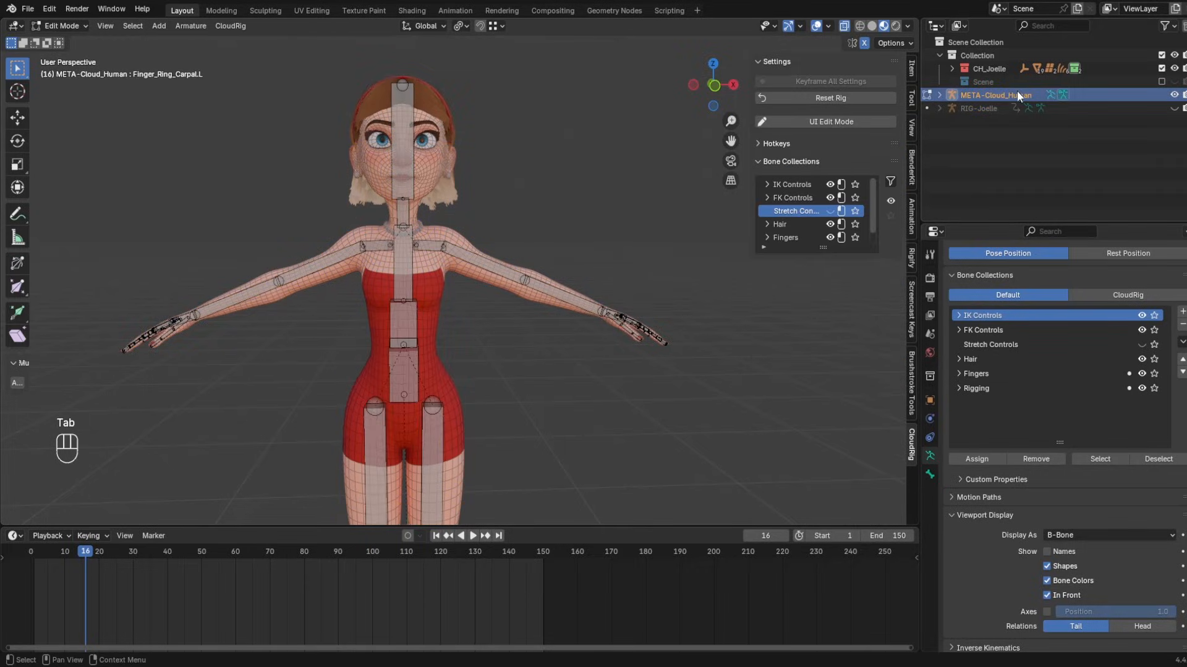
# - Rename the META-Cloud_Human armature as META-Joelle
pyautogui.doubleClick(1017, 94)
pyautogui.click(985, 94)
pyautogui.hotkey('shift', 'End')
pyautogui.press('Delete')
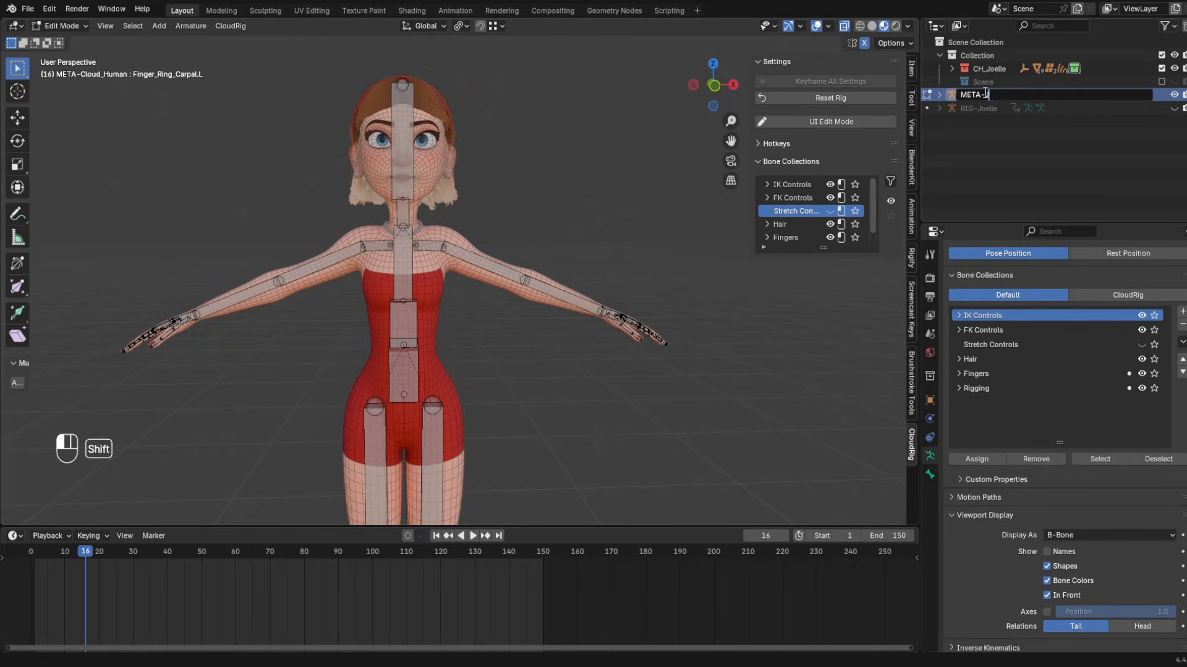
pyautogui.write('Joelle')
pyautogui.press('Return')
# - Show RIG-Joelle together with META-Joelle and return to Object Mode with RIG-Joelle selected
pyautogui.keyDown('shift'); pyautogui.moveTo(470, 238); pyautogui.dragTo(492, 219, button='middle'); pyautogui.keyUp('shift')
pyautogui.click(497, 240)
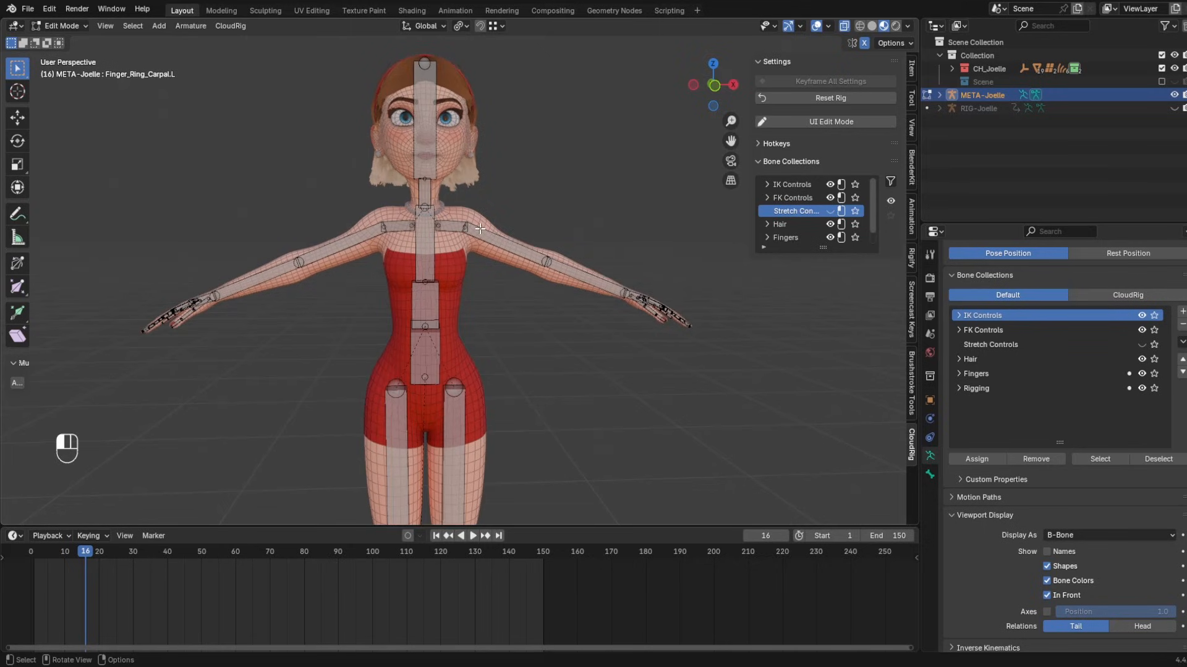
pyautogui.scroll(3, 567, 247)
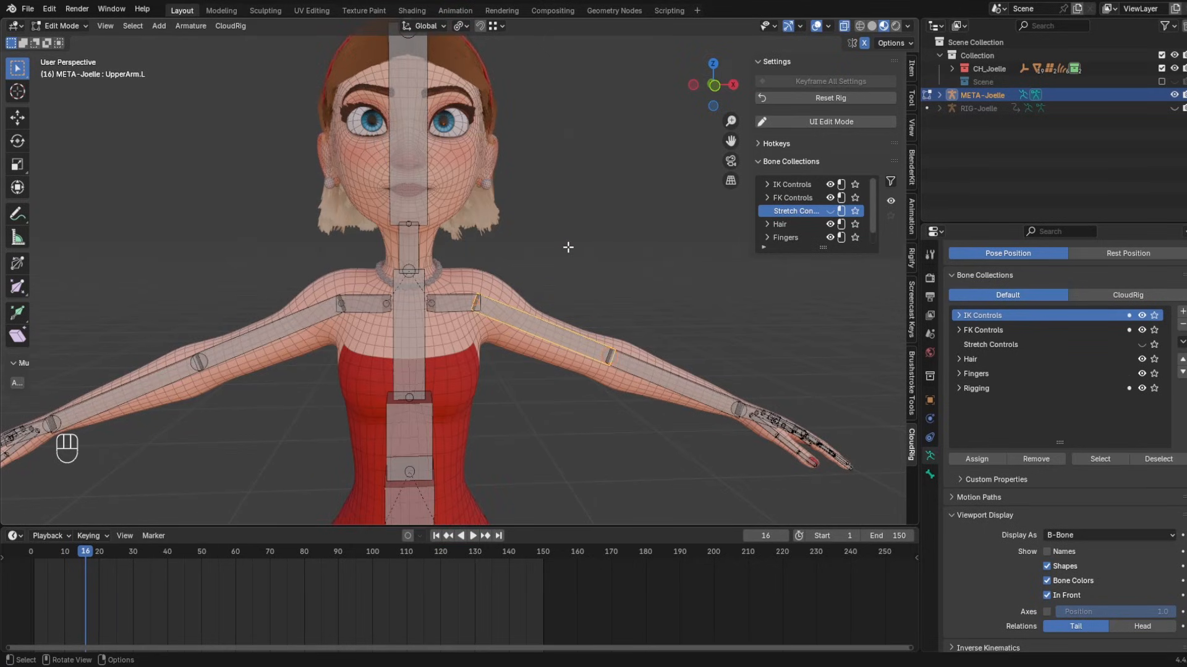
pyautogui.click(978, 110)
pyautogui.click(1174, 109)
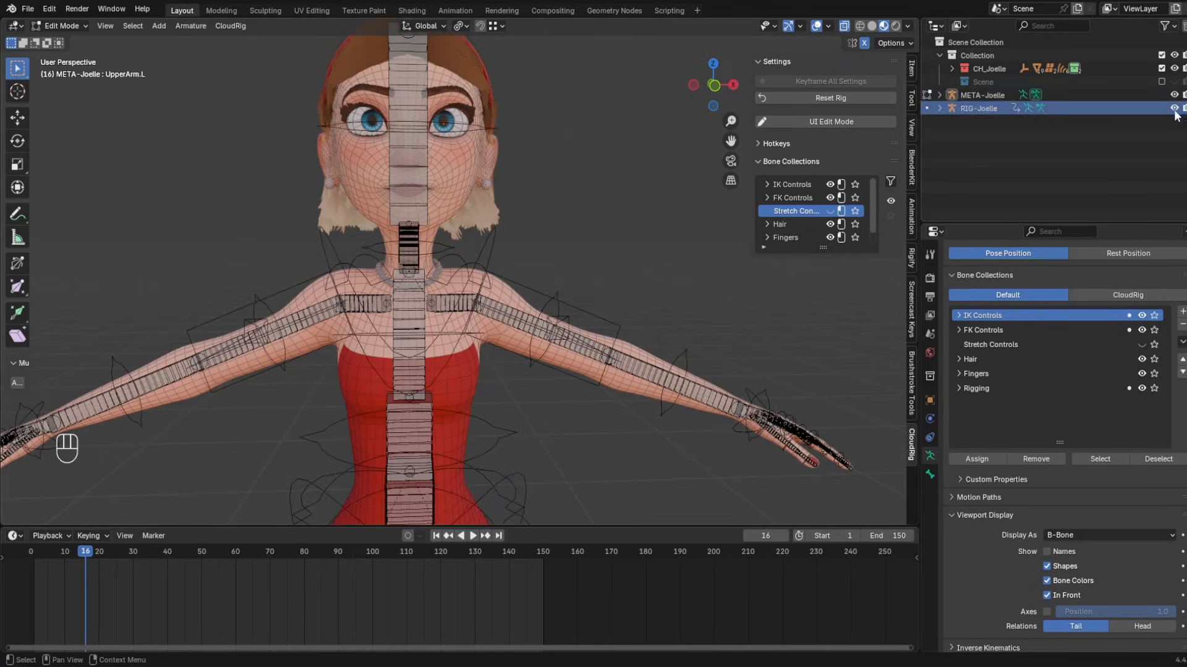
pyautogui.click(974, 111)
pyautogui.click(75, 27)
pyautogui.click(79, 40)
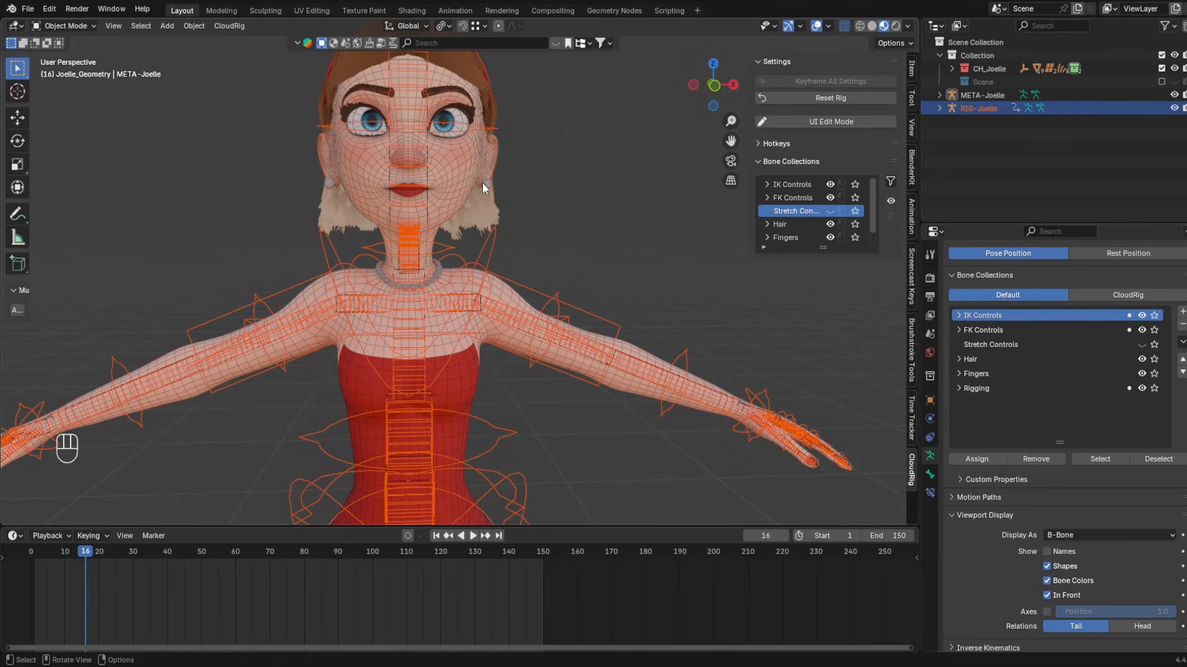
pyautogui.click(498, 243)
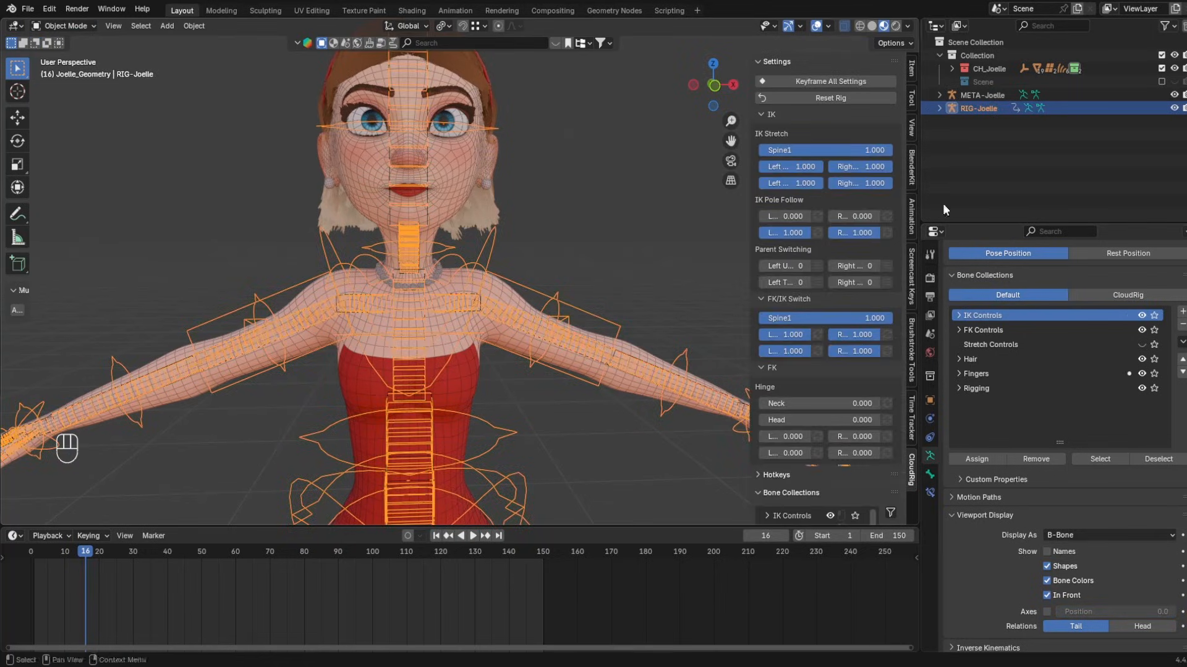
# - Hide RIG-Joelle and reopen META-Joelle in Edit Mode
pyautogui.click(1174, 108)
pyautogui.click(982, 94)
pyautogui.press('Tab')
pyautogui.scroll(-2, 556, 266)
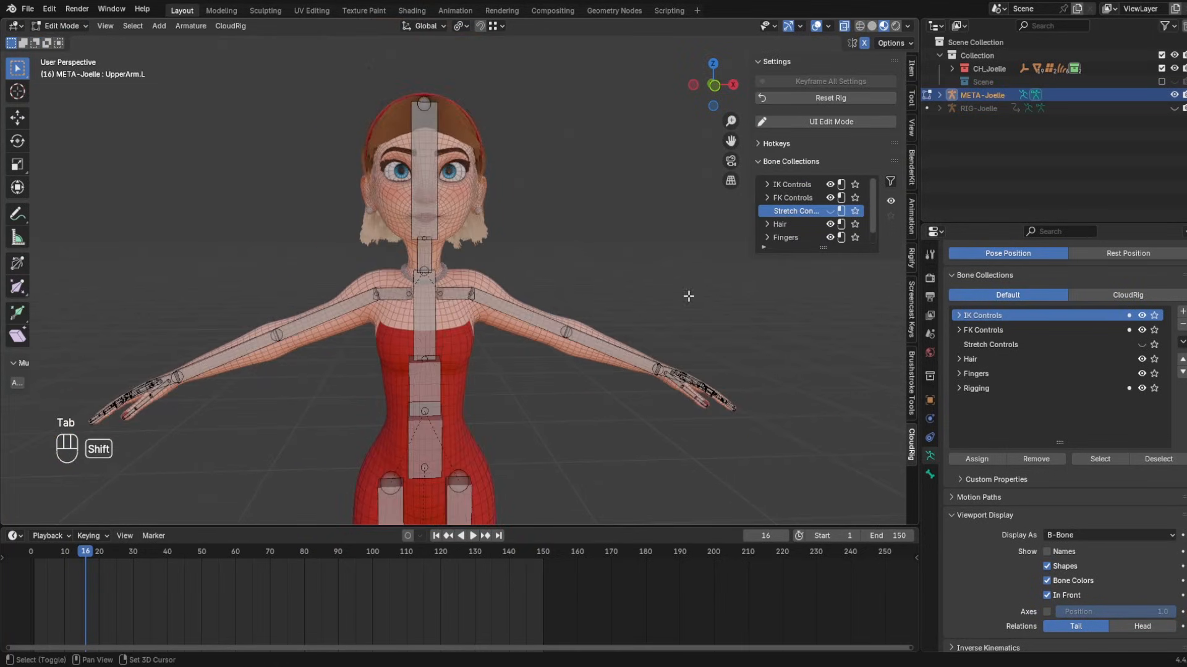
# - Reposition META-Joelle's Spine1 bone against the body in the right orthographic view
pyautogui.keyDown('shift'); pyautogui.moveTo(688, 296); pyautogui.dragTo(686, 109, button='middle'); pyautogui.keyUp('shift')
pyautogui.click(426, 249)
pyautogui.moveTo(435, 282); pyautogui.dragTo(526, 264, button='middle')
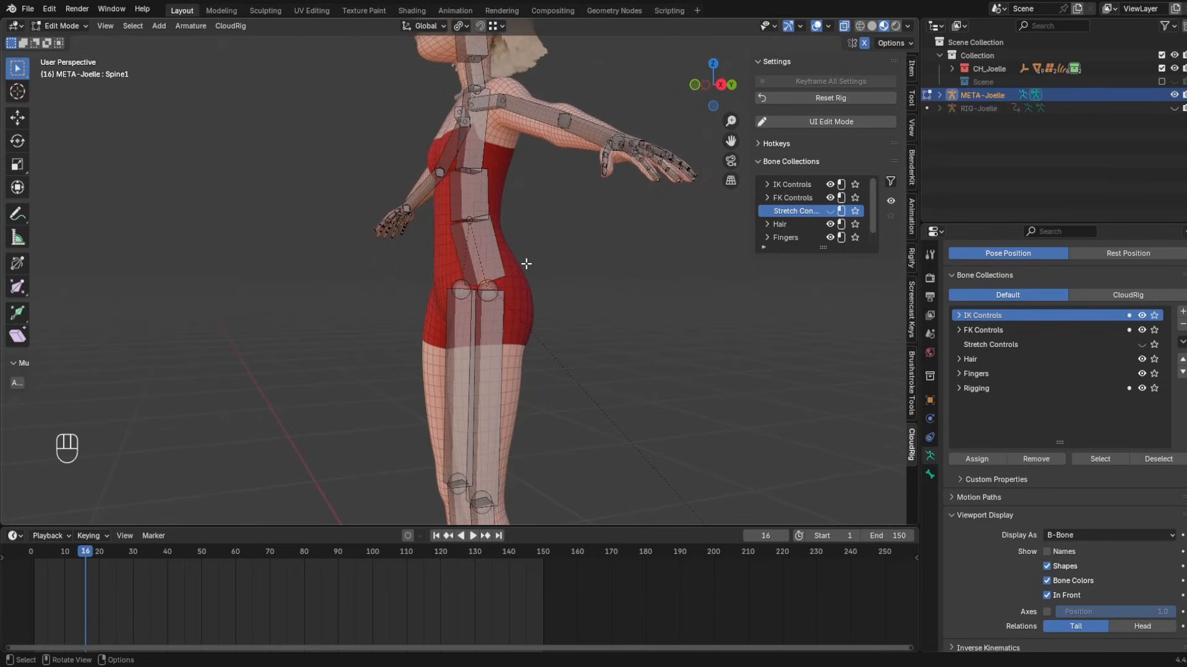
pyautogui.click(721, 90)
pyautogui.press('g')
pyautogui.click(519, 307)
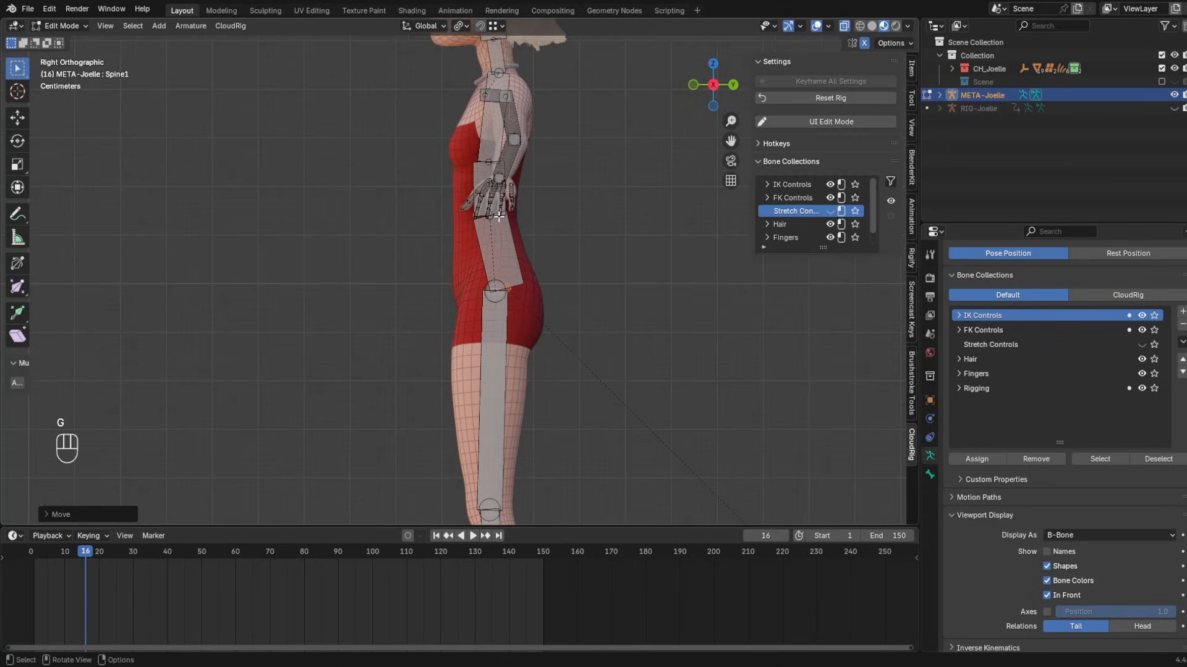
# - Adjust the positions of the metarig's upper spine joints up to Spine3 in the side view
pyautogui.keyDown('shift'); pyautogui.moveTo(500, 226); pyautogui.dragTo(564, 233, button='middle'); pyautogui.keyUp('shift')
pyautogui.click(563, 228)
pyautogui.press('g')
pyautogui.click(556, 272)
pyautogui.click(580, 297)
pyautogui.press('g')
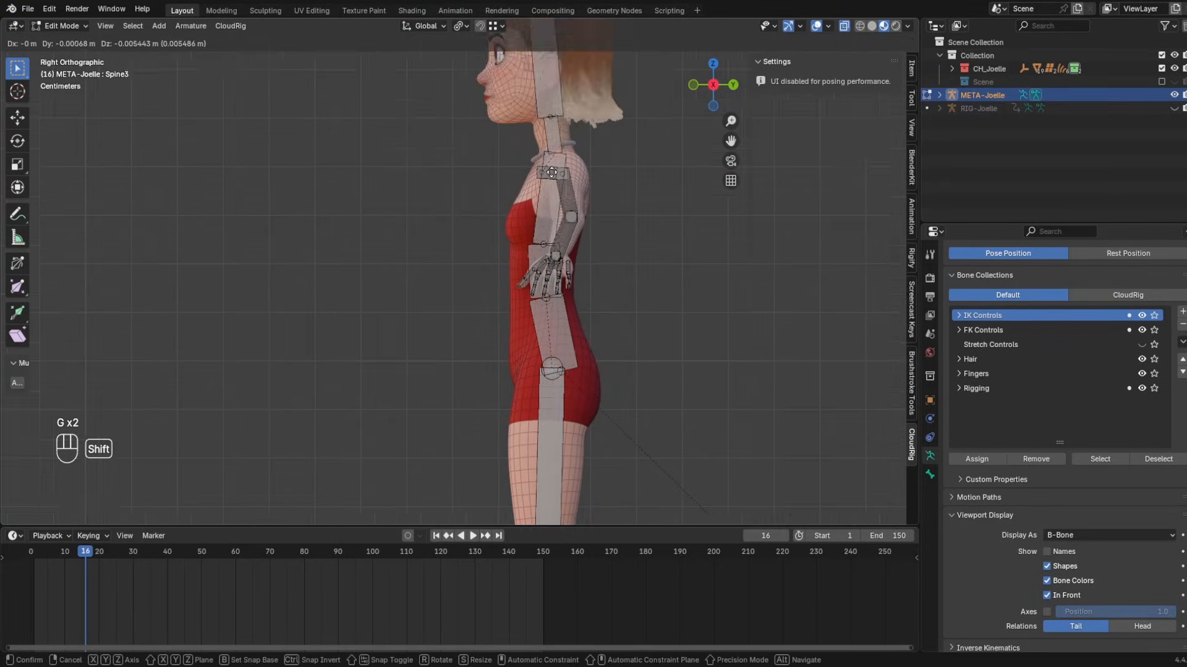
pyautogui.click(551, 173)
# - Regenerate RIG-Joelle from the adjusted metarig and put the control rig in Pose Mode
pyautogui.moveTo(469, 234); pyautogui.dragTo(550, 294, button='middle')
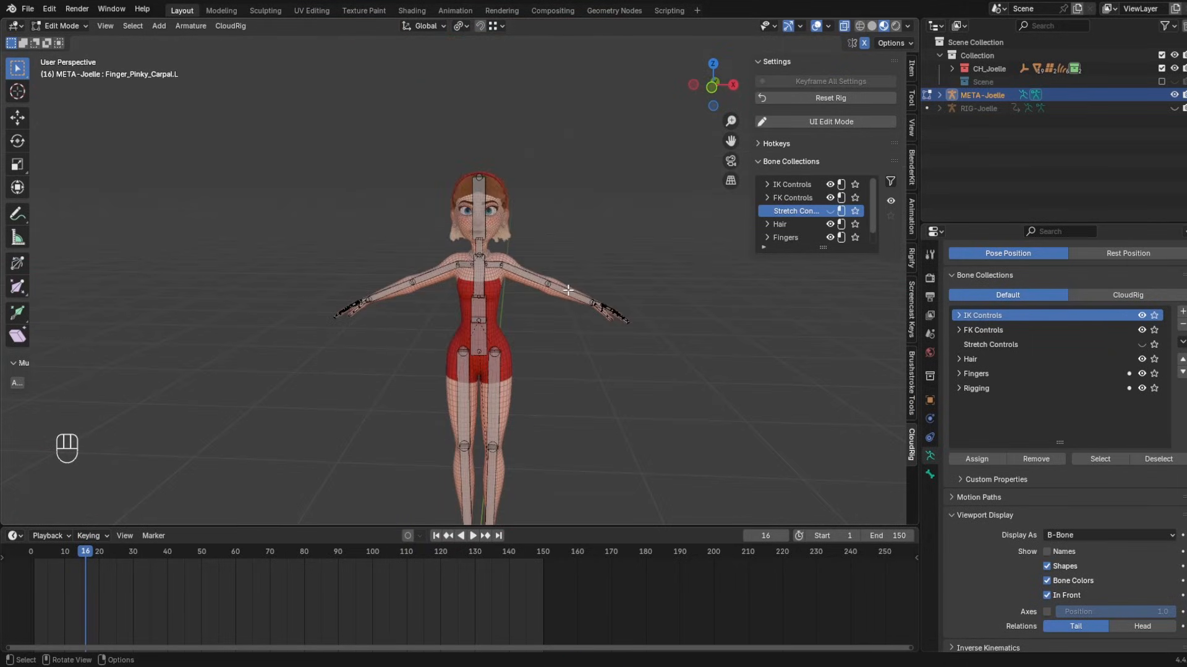
pyautogui.hotkey('ctrl', 'alt')
pyautogui.hotkey('ctrl', 'alt', 'r')
pyautogui.hotkey('ctrl', 'Tab')
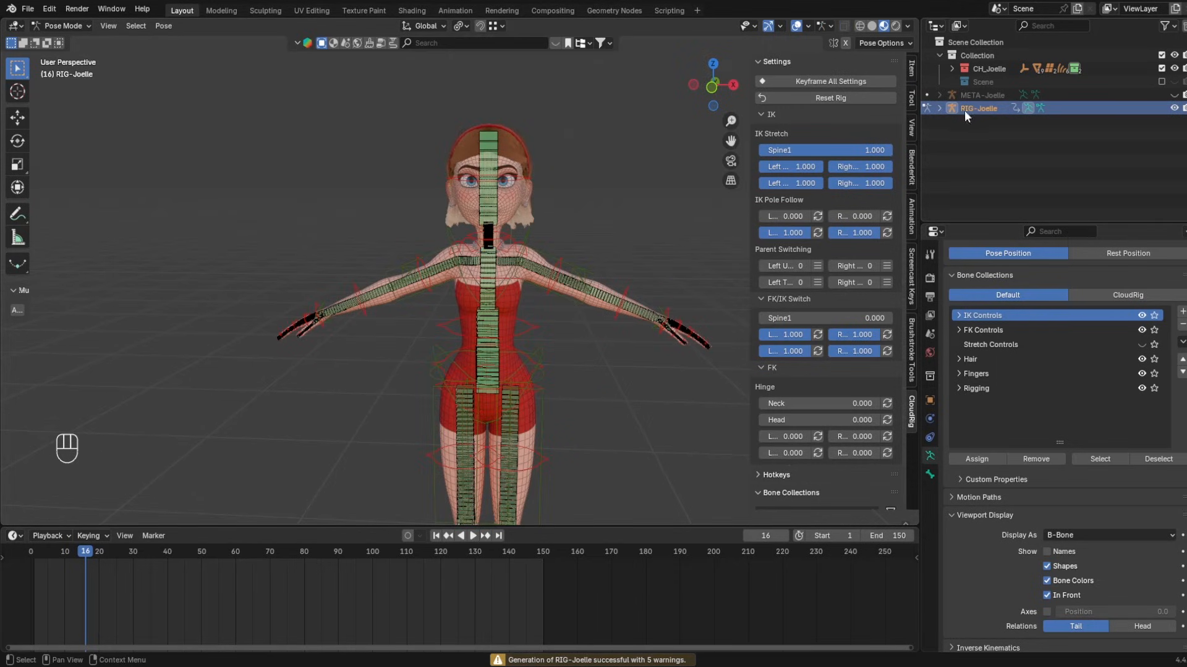
# - Examine the regenerated control rig over the whole character, from the head and arms down to the feet
pyautogui.scroll(5, 544, 229)
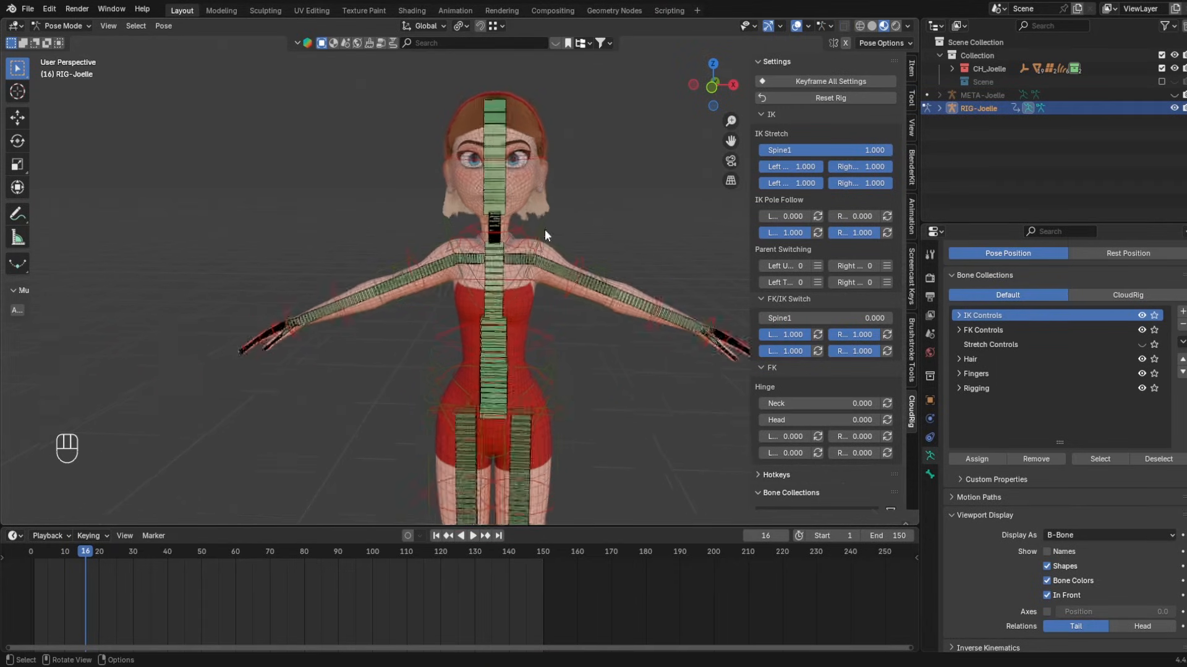
pyautogui.keyDown('shift'); pyautogui.moveTo(574, 251); pyautogui.dragTo(395, 207, button='middle'); pyautogui.keyUp('shift')
pyautogui.scroll(-2, 472, 265)
pyautogui.keyDown('shift'); pyautogui.moveTo(481, 442); pyautogui.dragTo(253, 284, button='middle'); pyautogui.keyUp('shift')
pyautogui.keyDown('shift'); pyautogui.moveTo(253, 284); pyautogui.dragTo(426, 241, button='middle'); pyautogui.keyUp('shift')
pyautogui.scroll(2, 197, 290)
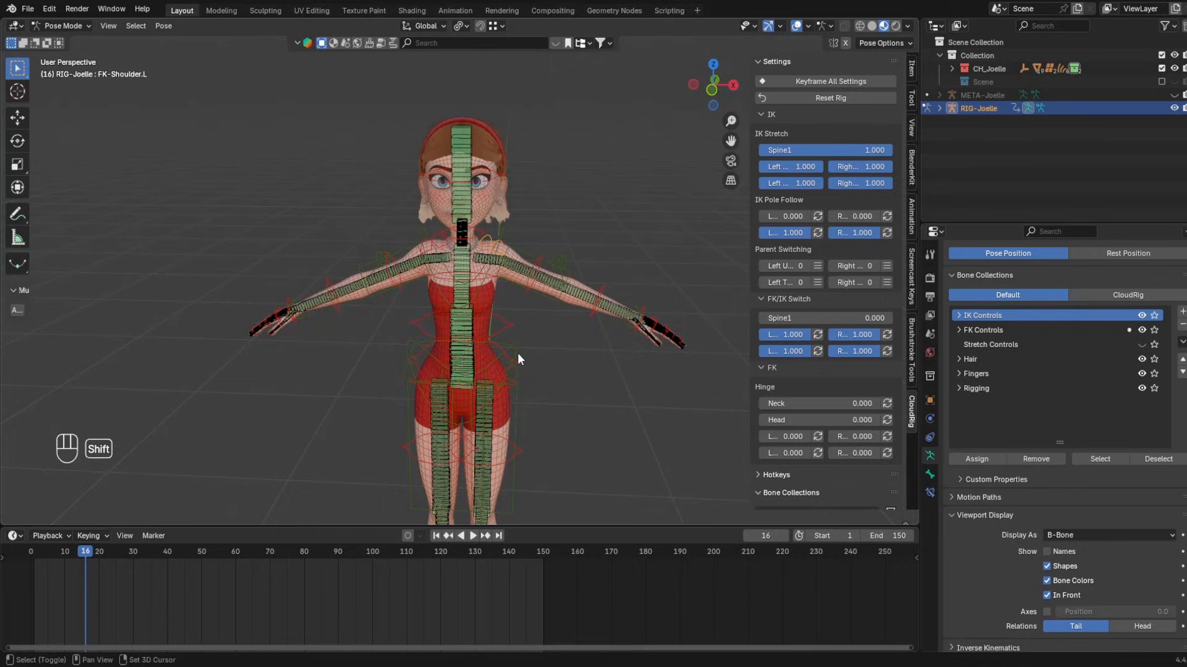
pyautogui.moveTo(517, 354); pyautogui.dragTo(538, 336, button='middle')
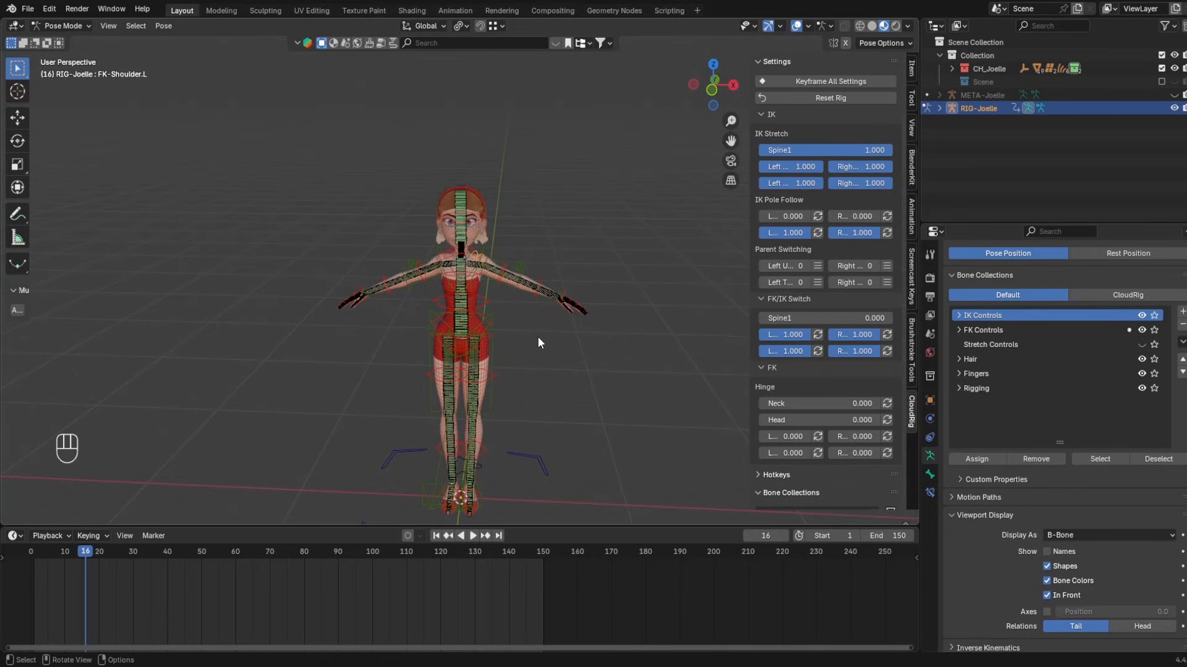
pyautogui.moveTo(418, 291); pyautogui.dragTo(480, 373, button='middle')
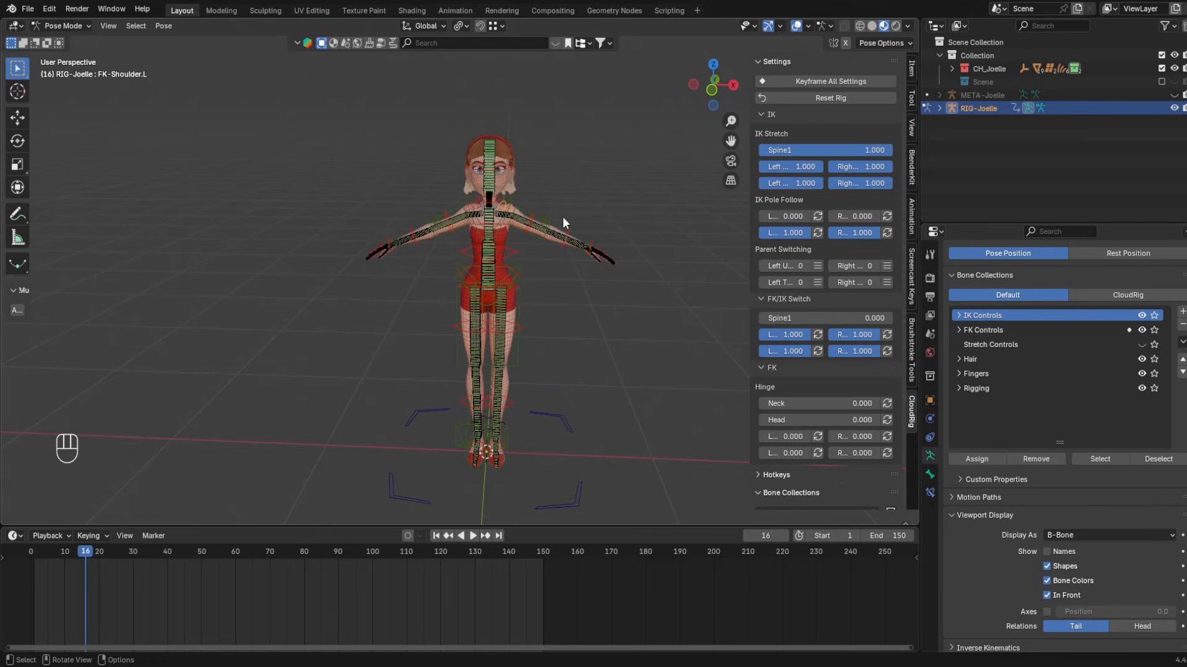
# - Try posing the left leg with the IK-Foot.L control, cancel the move and check the IK-Wrist.L control
pyautogui.keyDown('shift'); pyautogui.moveTo(516, 229); pyautogui.dragTo(426, 355, button='middle'); pyautogui.keyUp('shift')
pyautogui.scroll(2, 488, 298)
pyautogui.keyDown('shift'); pyautogui.moveTo(426, 355); pyautogui.dragTo(363, 238, button='middle'); pyautogui.keyUp('shift')
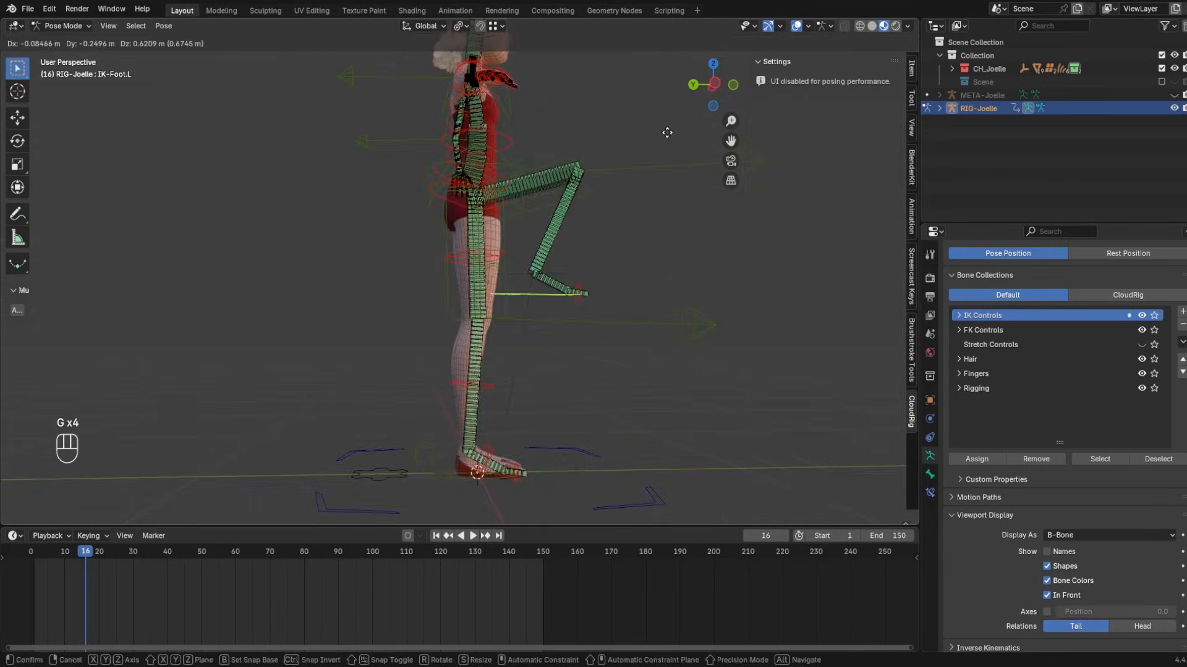
pyautogui.rightClick(667, 132)
pyautogui.moveTo(519, 278); pyautogui.dragTo(432, 260, button='middle')
pyautogui.keyDown('shift'); pyautogui.moveTo(433, 259); pyautogui.dragTo(455, 324, button='middle'); pyautogui.keyUp('shift')
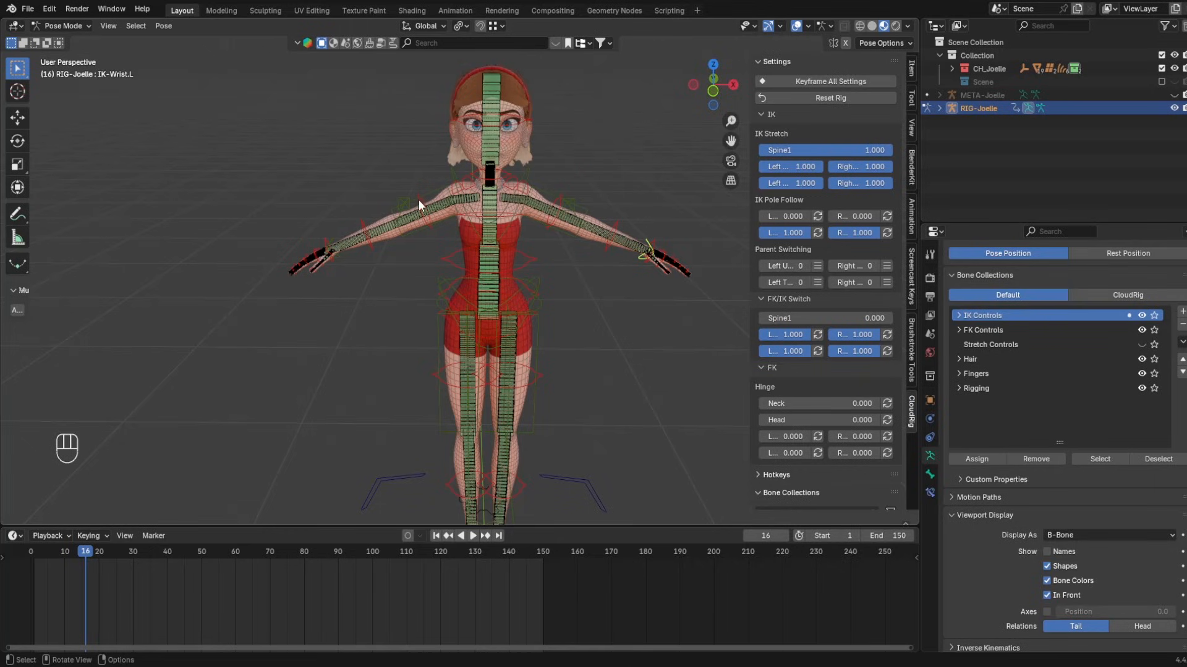
pyautogui.moveTo(536, 233); pyautogui.dragTo(403, 372, button='middle')
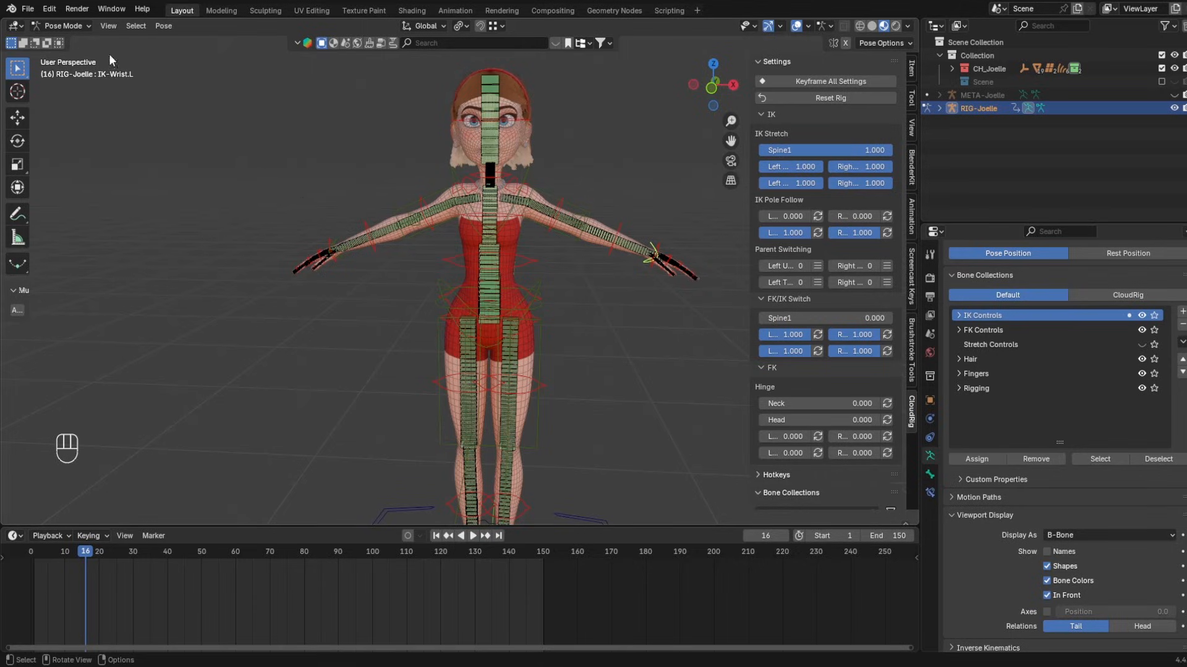
# - Switch back to META-Joelle in Edit Mode and save the Blender file
pyautogui.hotkey('shift', 't')
pyautogui.press('Tab')
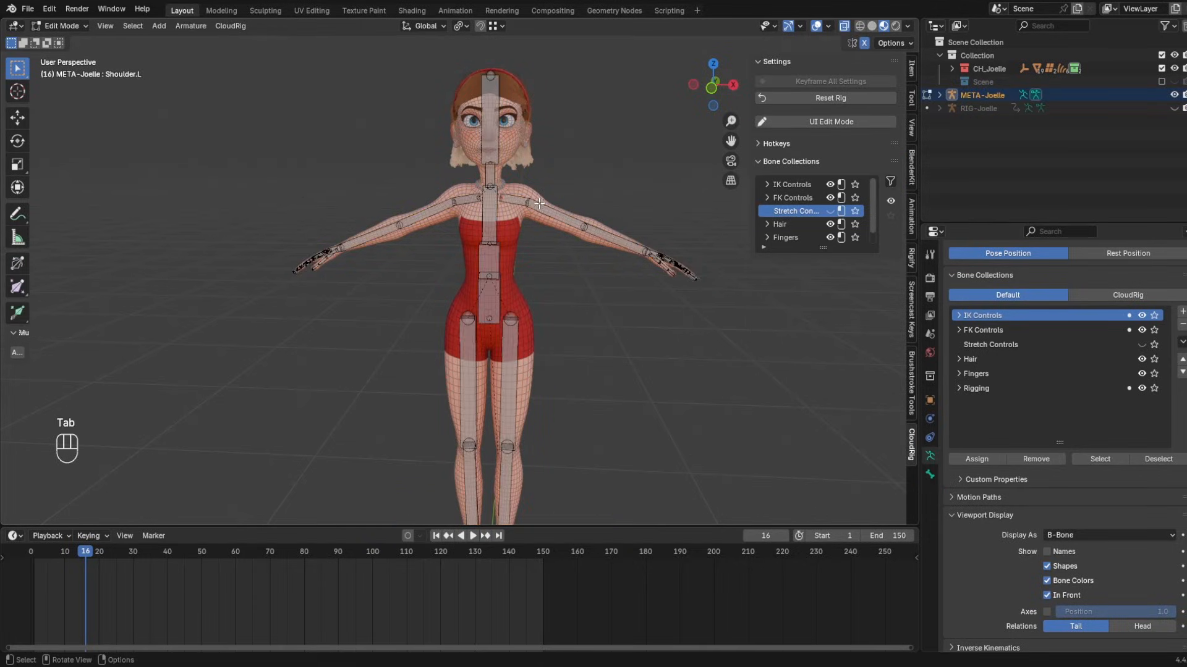
pyautogui.keyDown('shift'); pyautogui.moveTo(628, 104); pyautogui.dragTo(612, 159, button='middle'); pyautogui.keyUp('shift')
pyautogui.hotkey('ctrl', 's')
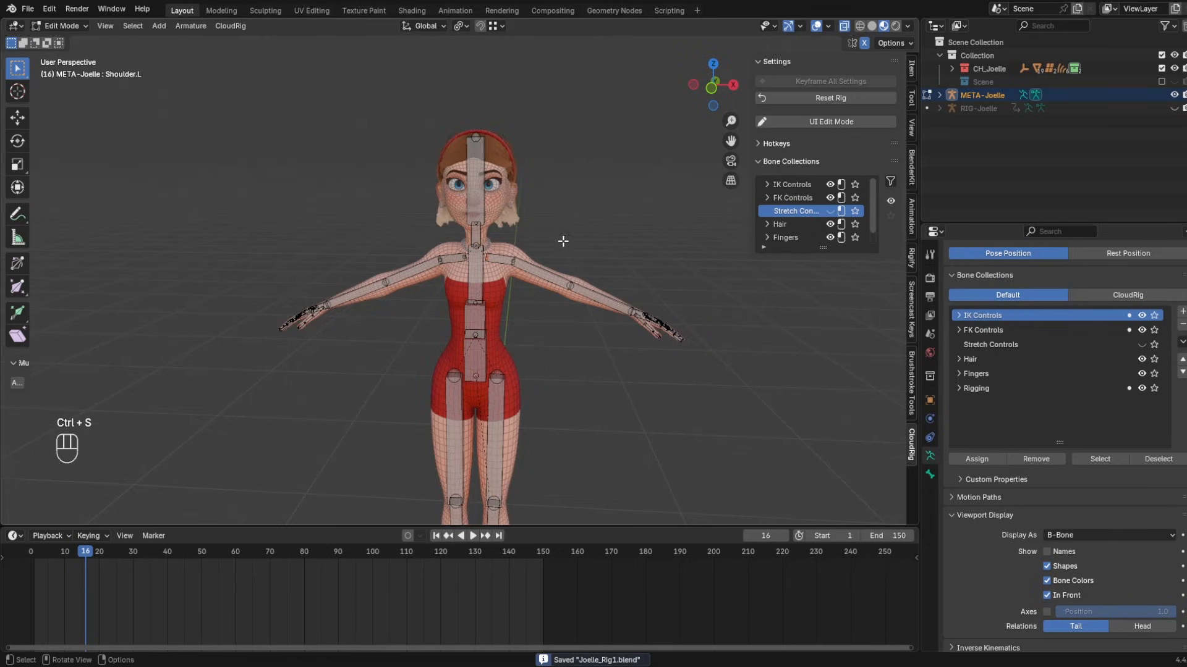
# - Try hiding the Joelle_Geo_brows eyebrow mesh on the character's face
pyautogui.scroll(2, 563, 241)
pyautogui.keyDown('shift'); pyautogui.moveTo(563, 241); pyautogui.dragTo(498, 284, button='middle'); pyautogui.keyUp('shift')
pyautogui.scroll(1, 569, 286)
pyautogui.scroll(3, 498, 284)
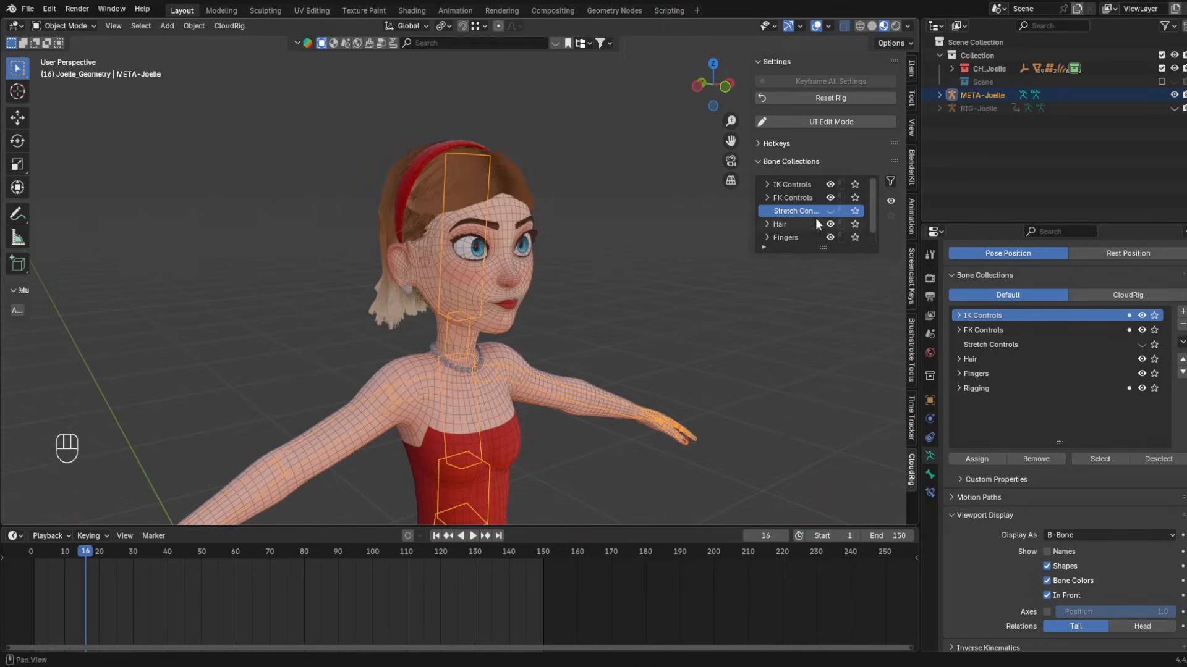
pyautogui.scroll(3, 533, 286)
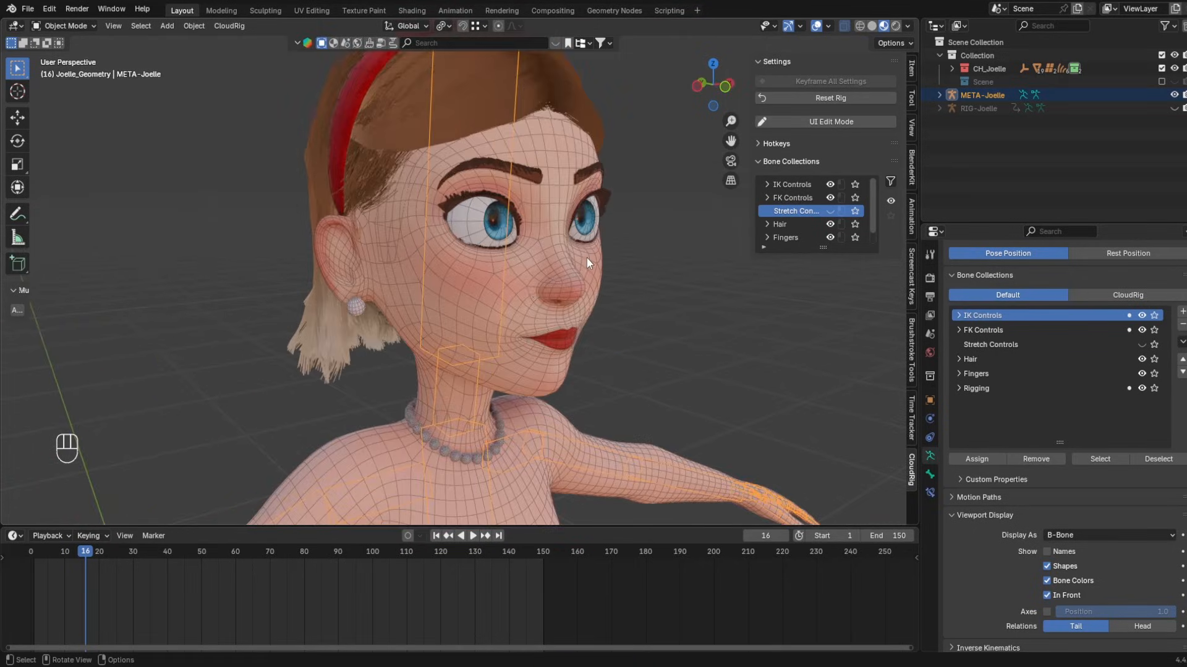
pyautogui.click(587, 258)
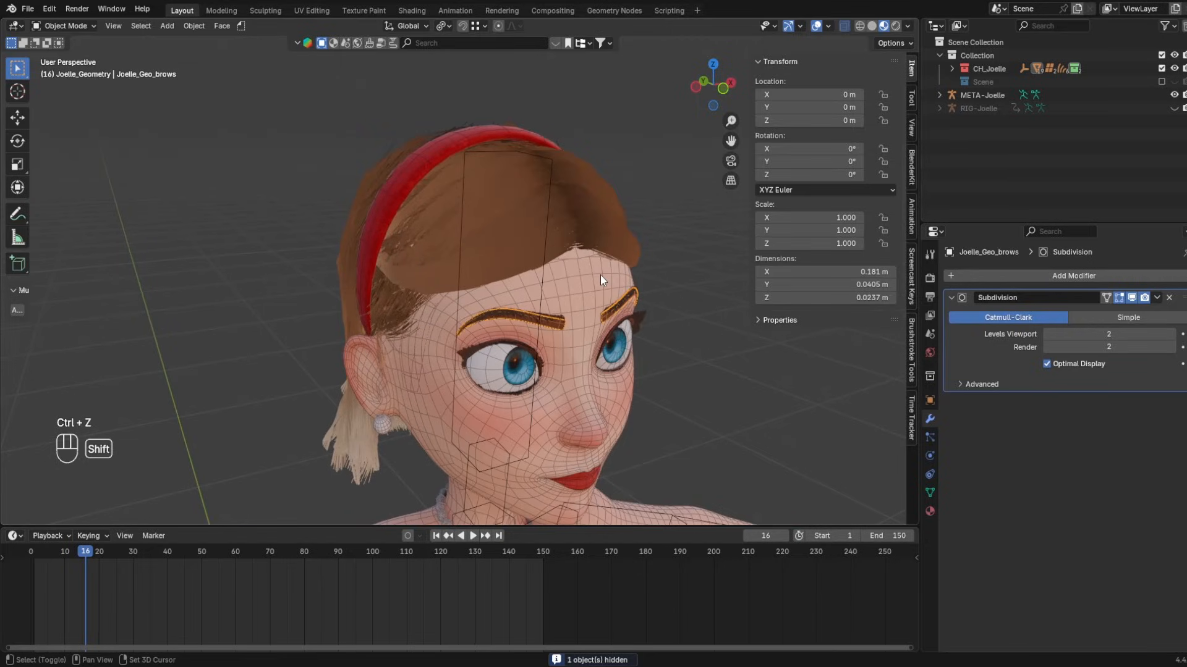
pyautogui.moveTo(540, 254); pyautogui.dragTo(628, 297, button='middle')
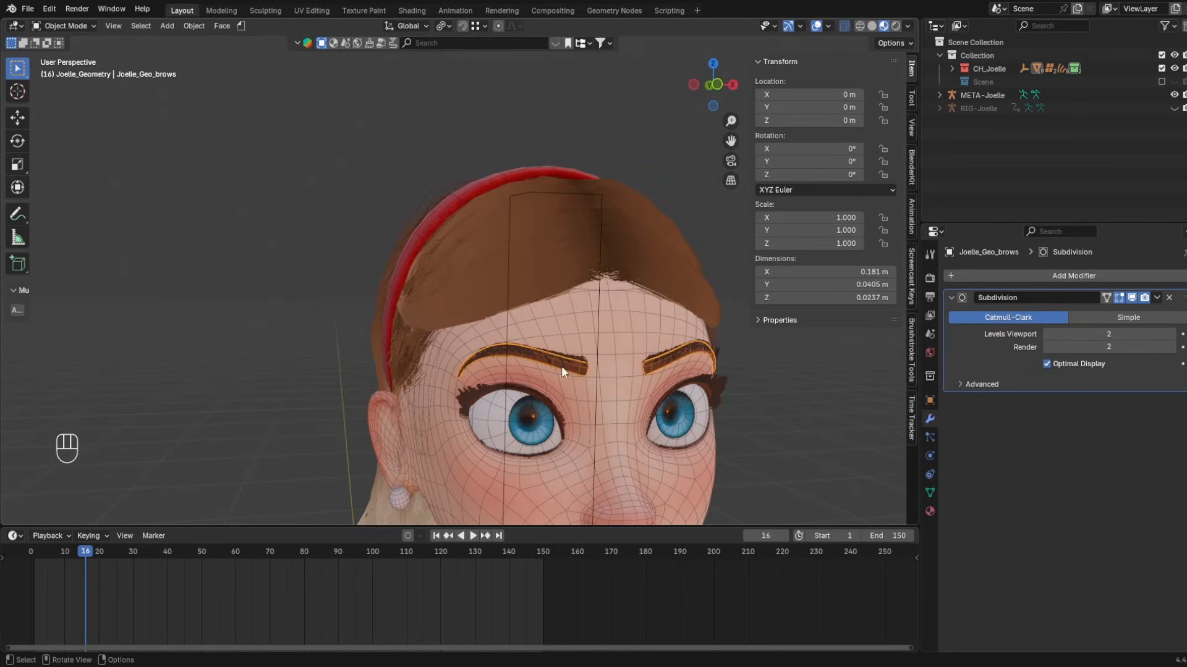
pyautogui.scroll(-2, 544, 260)
pyautogui.scroll(5, 556, 265)
pyautogui.press('h')
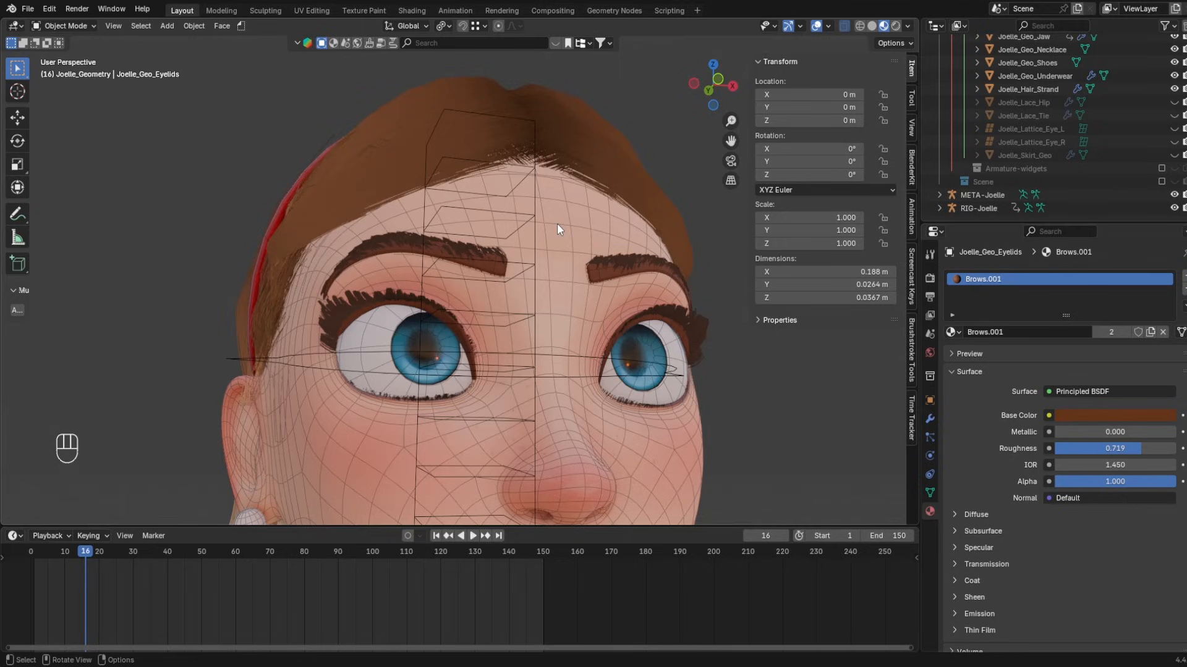
# - Try moving the Joelle_Geo_brows mesh away from the hair eyebrows, then cancel the move
pyautogui.moveTo(545, 209); pyautogui.dragTo(595, 288, button='middle')
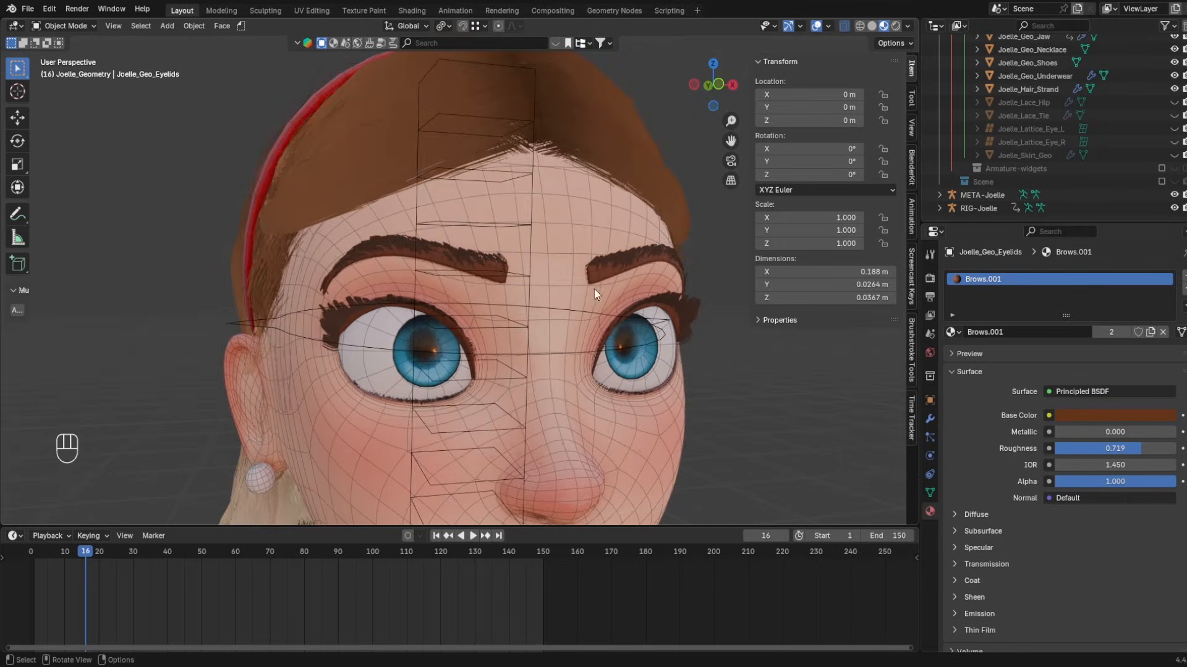
pyautogui.scroll(3, 573, 299)
pyautogui.click(468, 405)
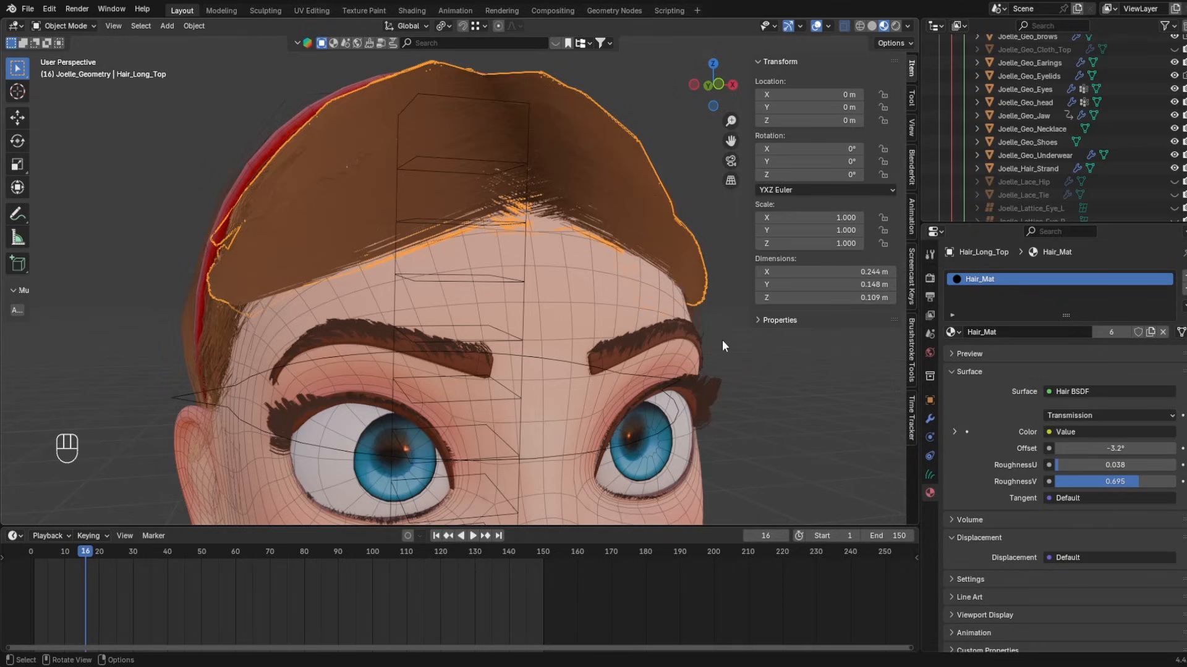
pyautogui.moveTo(683, 275); pyautogui.dragTo(498, 342, button='middle')
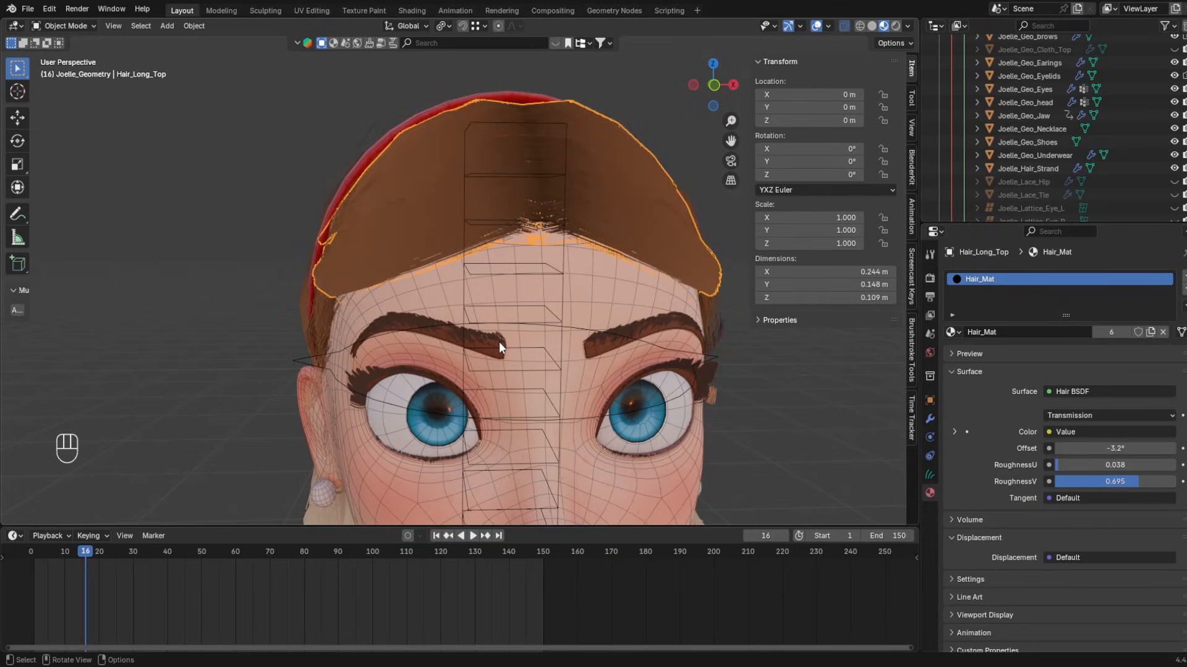
pyautogui.click(464, 336)
pyautogui.press('g')
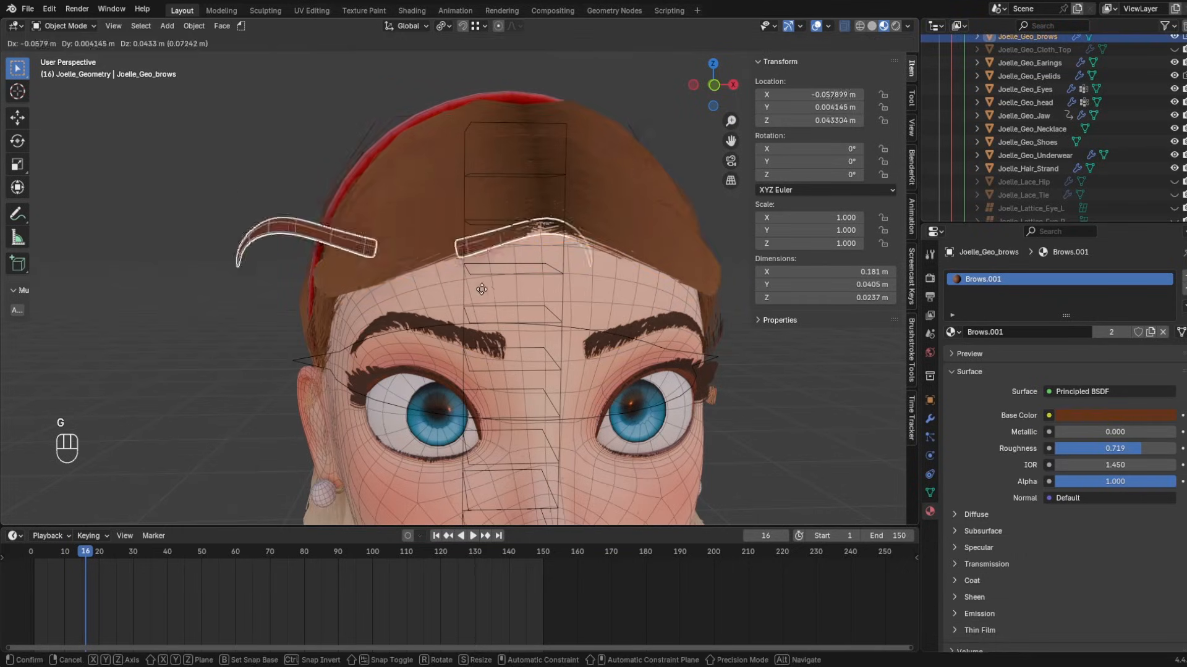
pyautogui.rightClick(559, 264)
# - Hide the Joelle_Geo_brows mesh and select the left eyebrow's scalp mesh, Joelle_Geo_brows_scalp_L
pyautogui.press('h')
pyautogui.click(496, 348)
pyautogui.press('g')
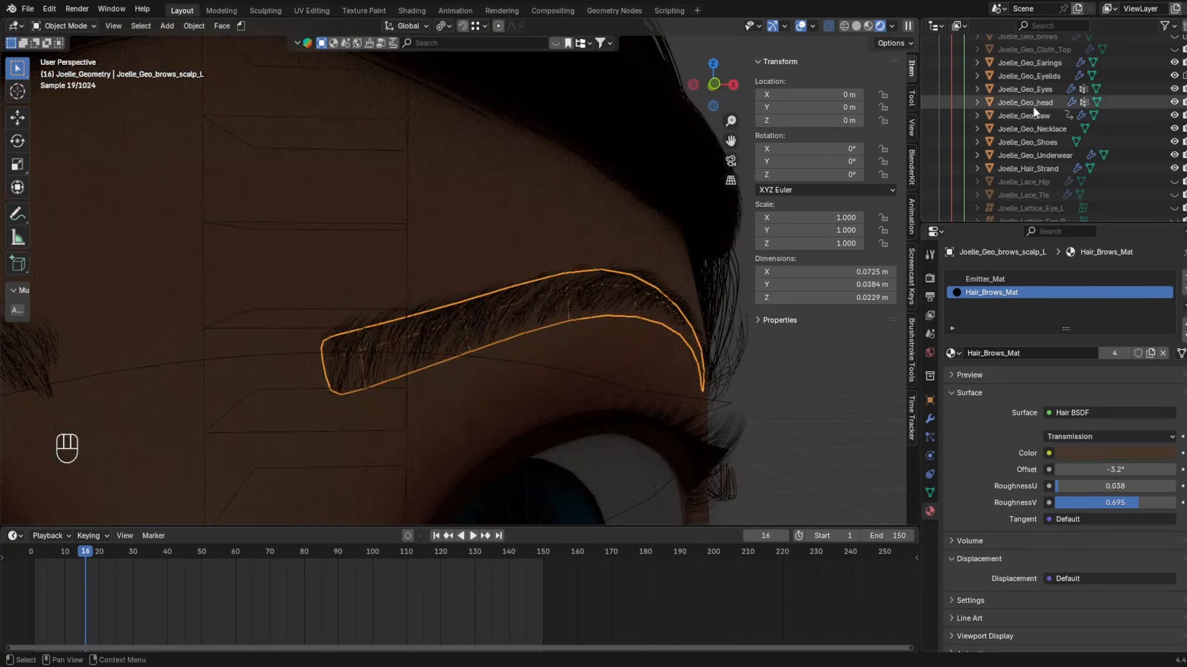
# - Enable the Scene collection so its lights illuminate the rendered view of the eyebrow
pyautogui.scroll(-3, 1094, 136)
pyautogui.scroll(-1, 1093, 131)
pyautogui.click(1162, 181)
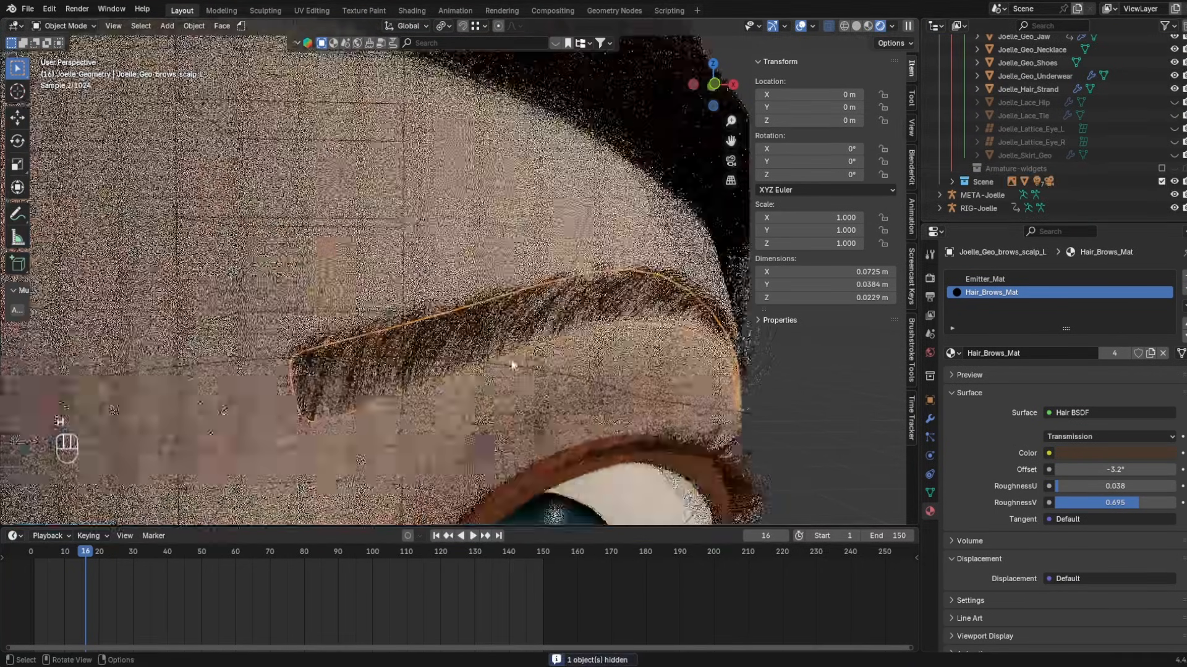
pyautogui.scroll(-2, 571, 343)
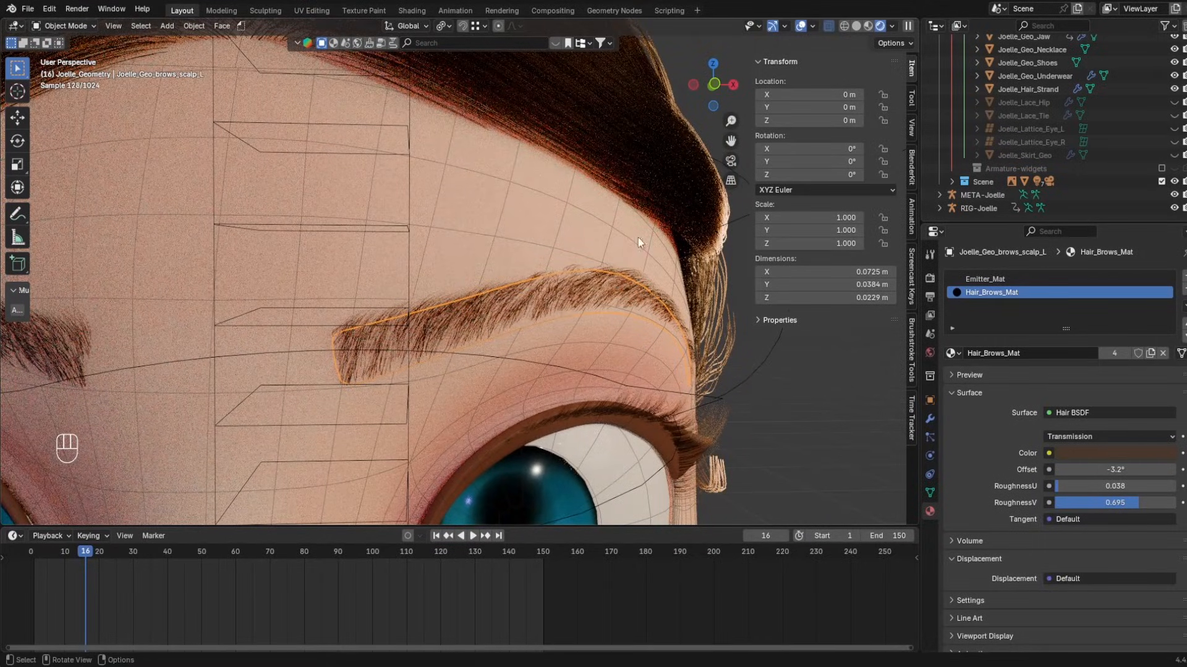
# - Hide the eyebrow scalp meshes Joelle_Geo_brows_scalp_L and Joelle_Geo_brows_scalp_R
pyautogui.press('h')
pyautogui.scroll(-1, 631, 134)
pyautogui.keyDown('shift'); pyautogui.moveTo(609, 148); pyautogui.dragTo(758, 150, button='middle'); pyautogui.keyUp('shift')
pyautogui.click(286, 306)
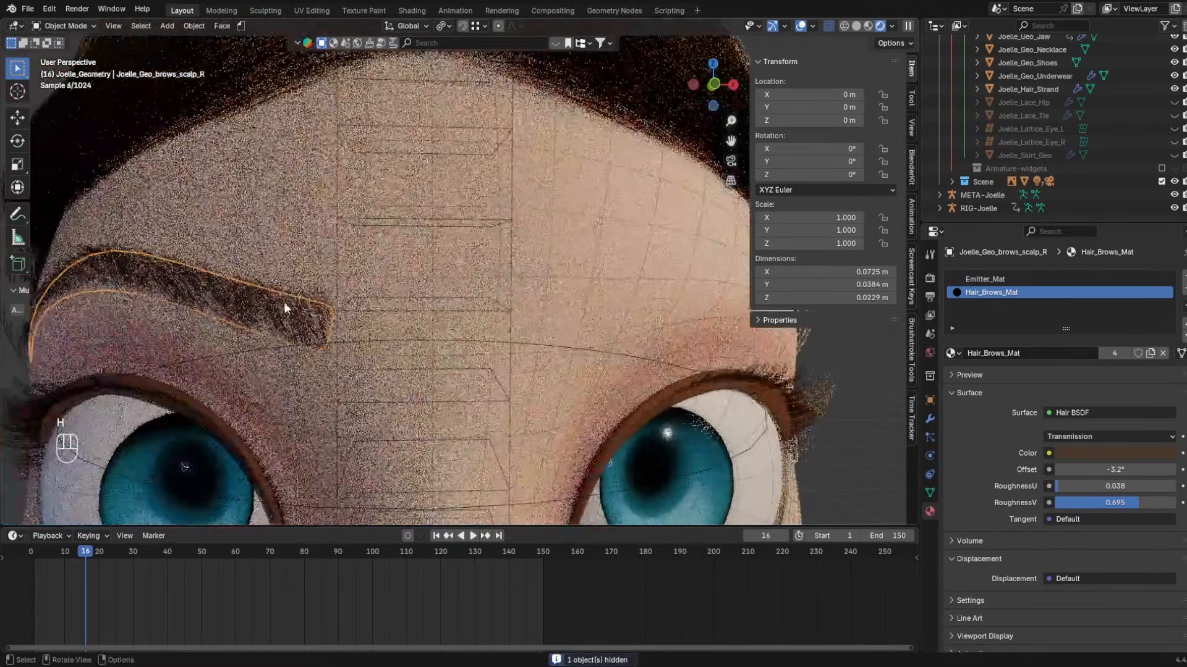
pyautogui.press('h')
# - Make the Joelle_Geo_brows mesh visible again and toggle the Scalp_Hair collection in the view layer
pyautogui.scroll(6, 1133, 164)
pyautogui.click(1173, 116)
pyautogui.click(1162, 89)
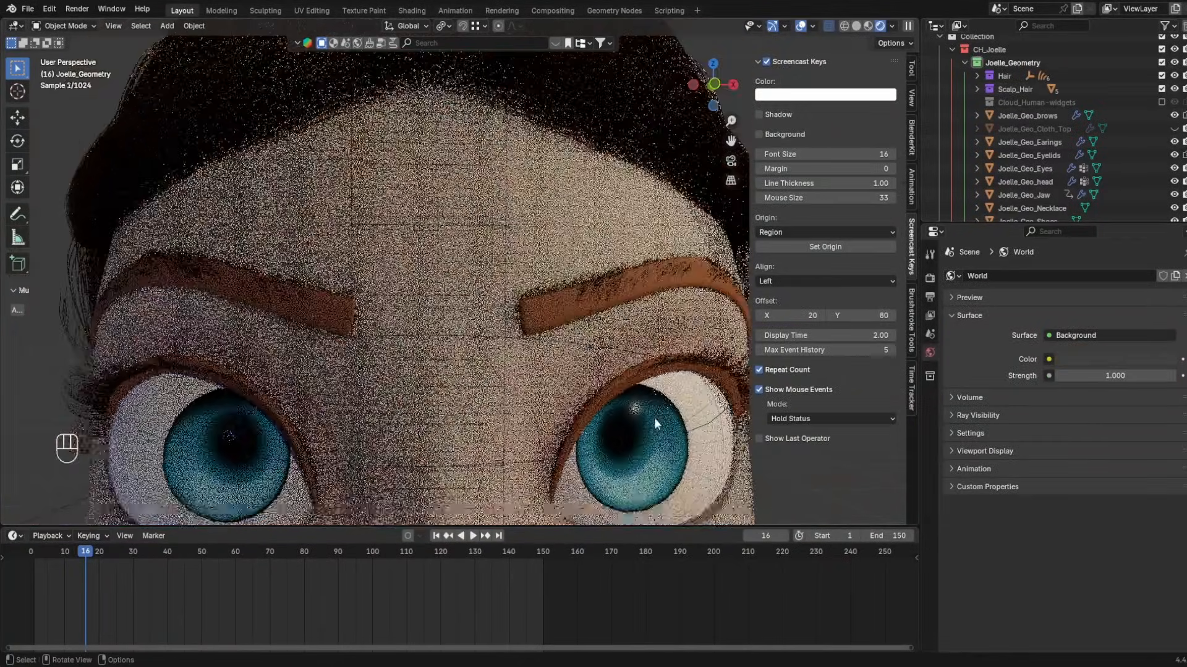
# - Exclude the Scalp_Hair collection from the view layer and make the Joelle_Geo_Eyelids mesh visible again
pyautogui.keyDown('shift'); pyautogui.moveTo(655, 419); pyautogui.dragTo(581, 318, button='middle'); pyautogui.keyUp('shift')
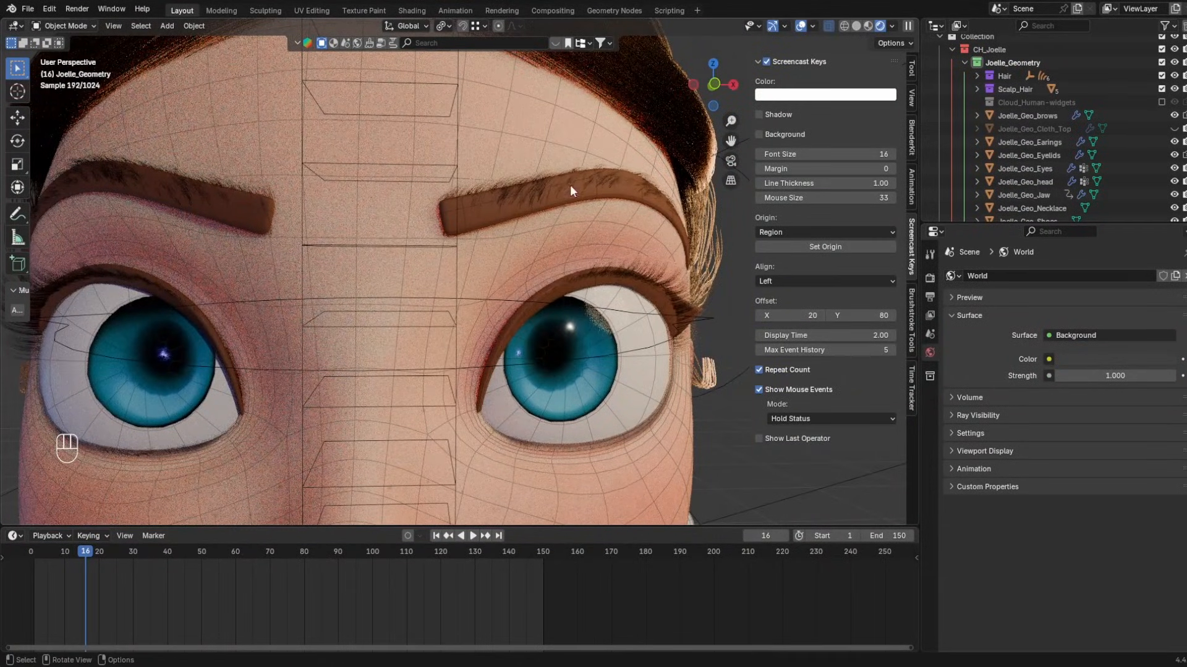
pyautogui.click(570, 184)
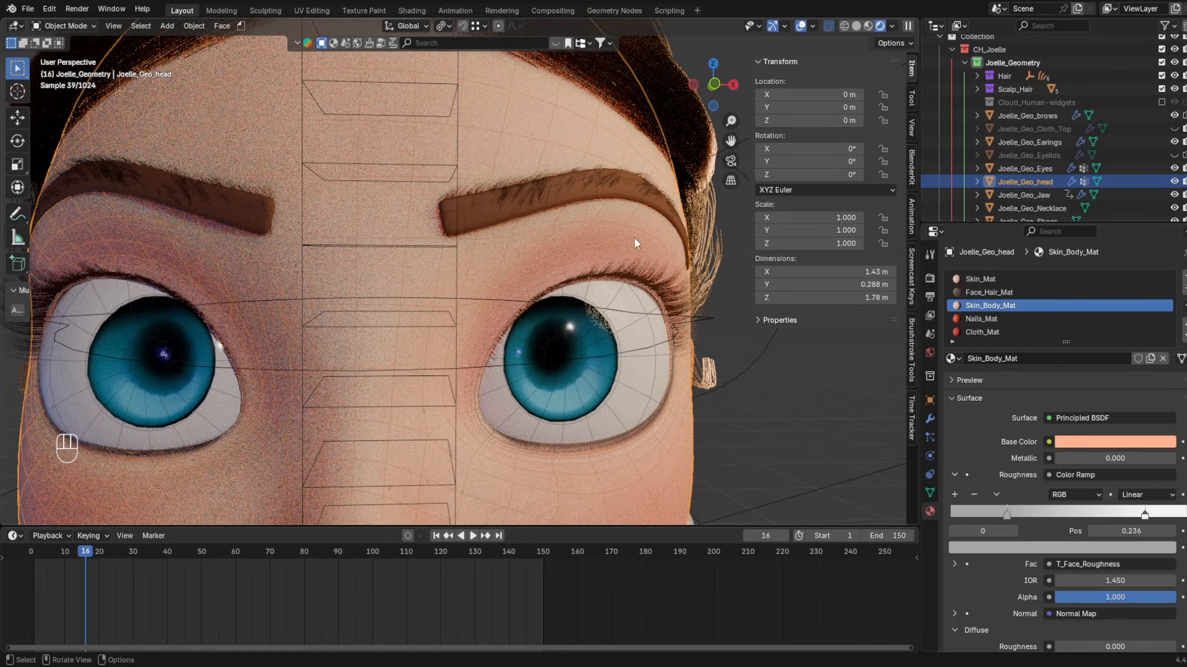
pyautogui.click(1162, 89)
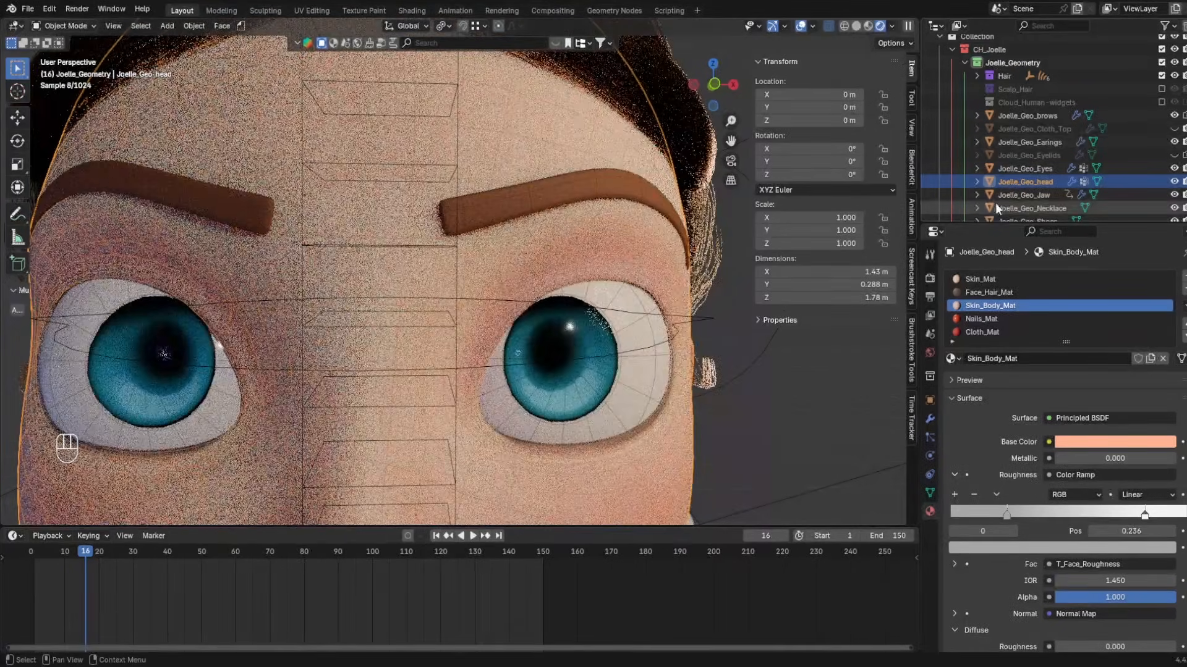
pyautogui.click(1175, 155)
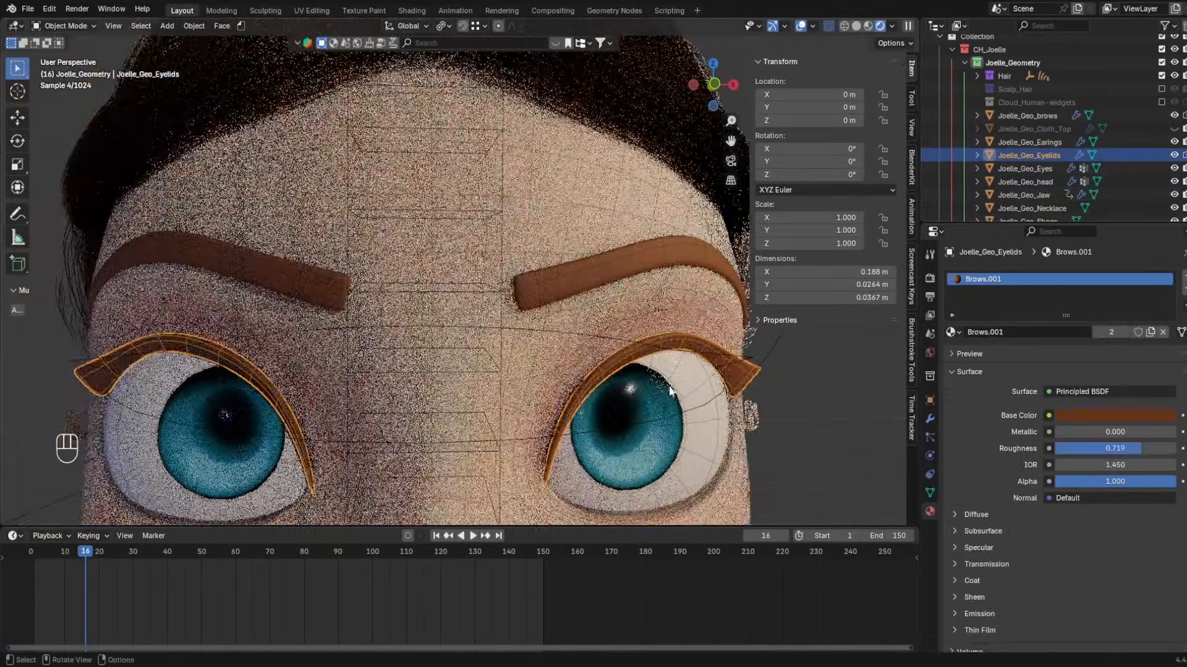
pyautogui.scroll(-2, 671, 389)
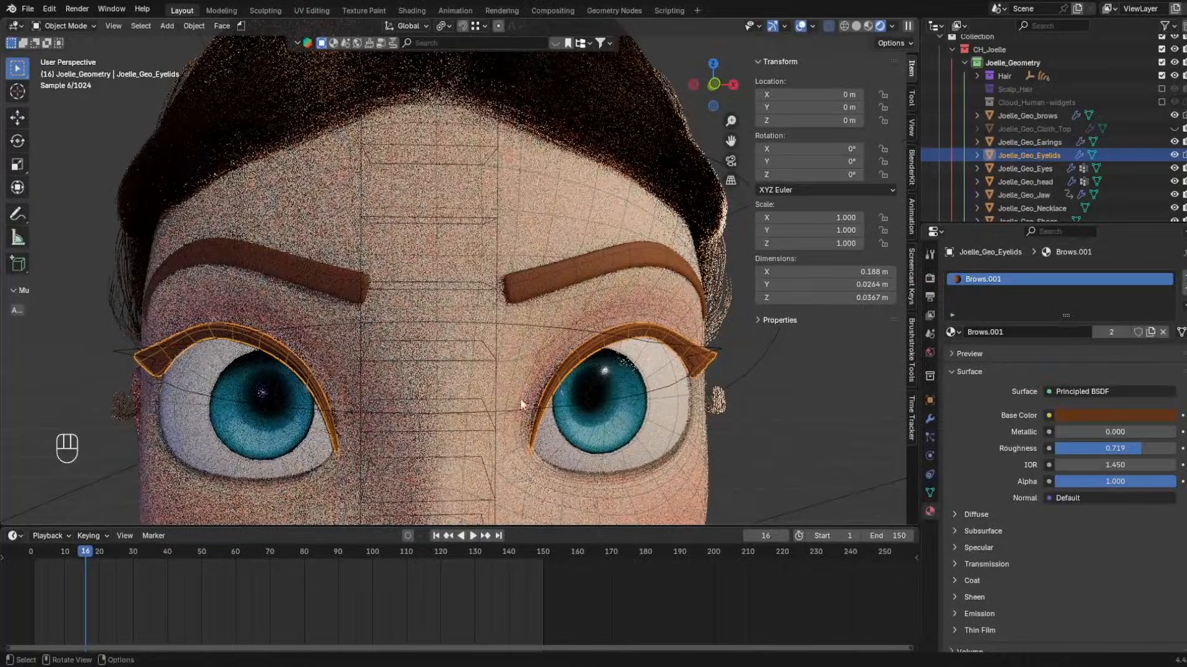
# - Examine the Joelle_Geo_brows mesh, the Joelle_Hair_Strand headband and the Hair_Long_Top hair object around the head
pyautogui.click(550, 262)
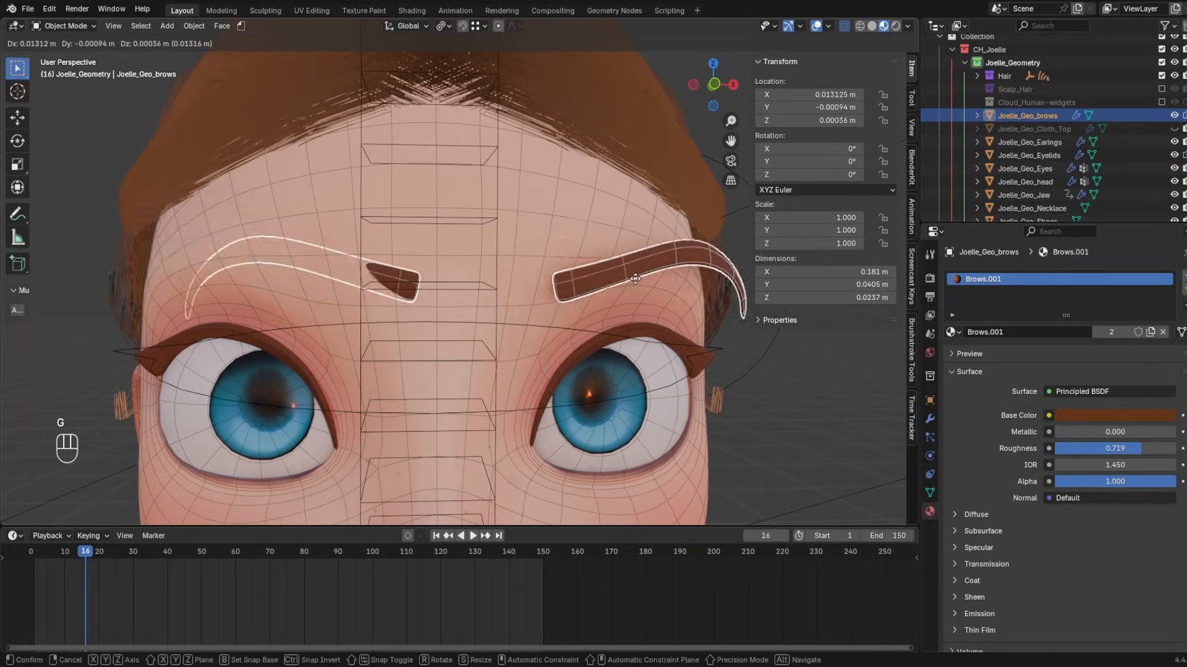
pyautogui.scroll(-3, 553, 251)
pyautogui.click(454, 180)
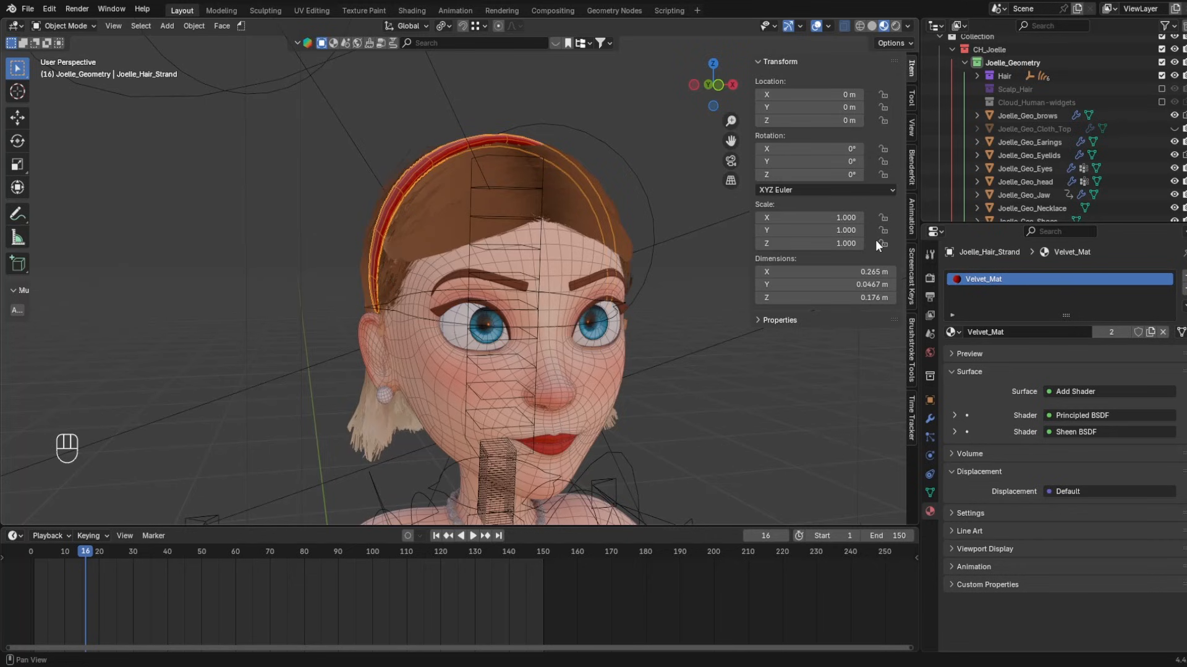
pyautogui.moveTo(454, 180); pyautogui.dragTo(450, 128, button='middle')
pyautogui.click(450, 128)
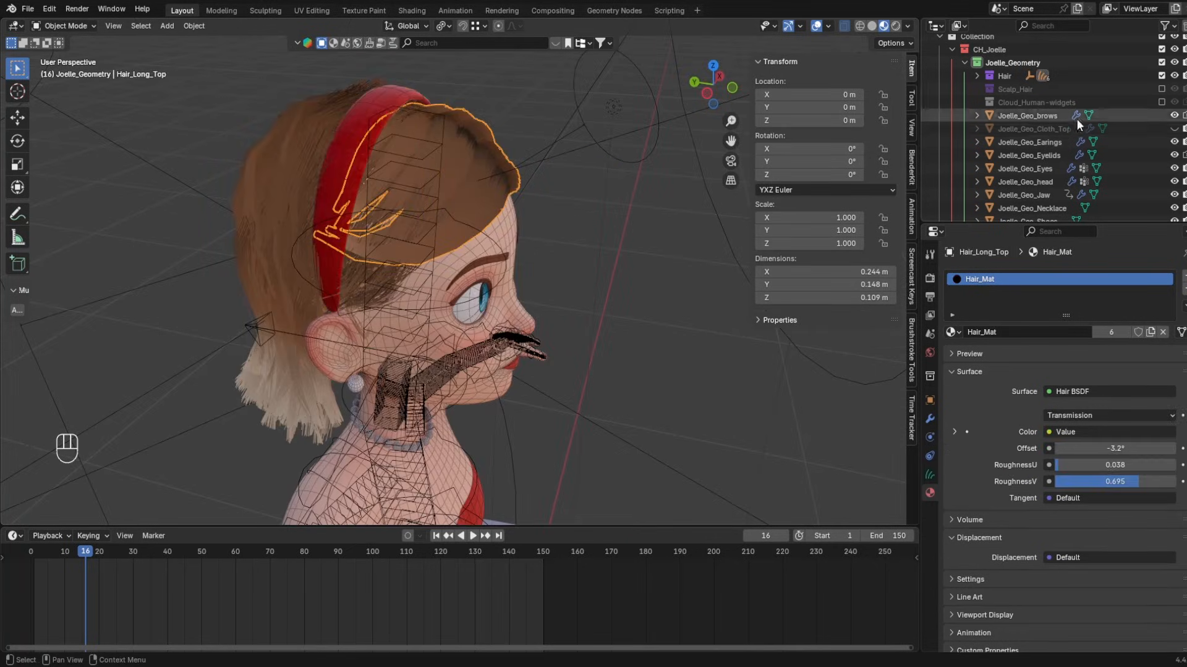
# - Hide the Hair collection to examine the headband on the bare head, and show the hair again to compare them
pyautogui.click(1174, 77)
pyautogui.scroll(-3, 562, 250)
pyautogui.moveTo(562, 250); pyautogui.dragTo(428, 87, button='middle')
pyautogui.scroll(5, 454, 226)
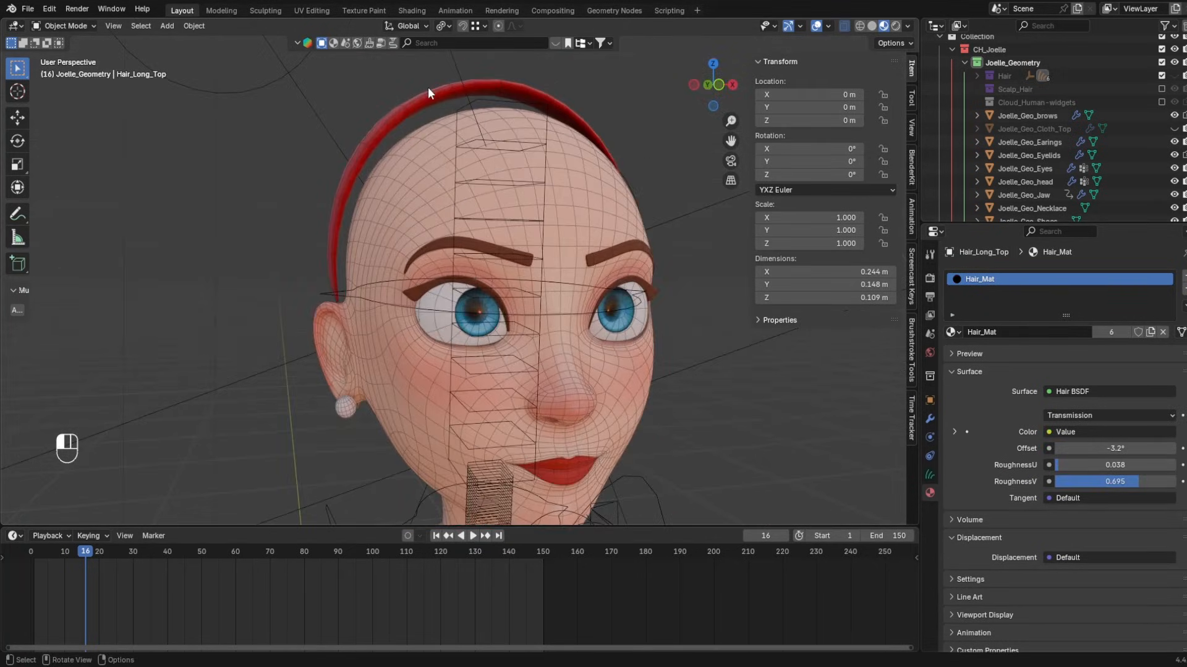
pyautogui.click(427, 87)
pyautogui.click(1174, 75)
pyautogui.click(361, 150)
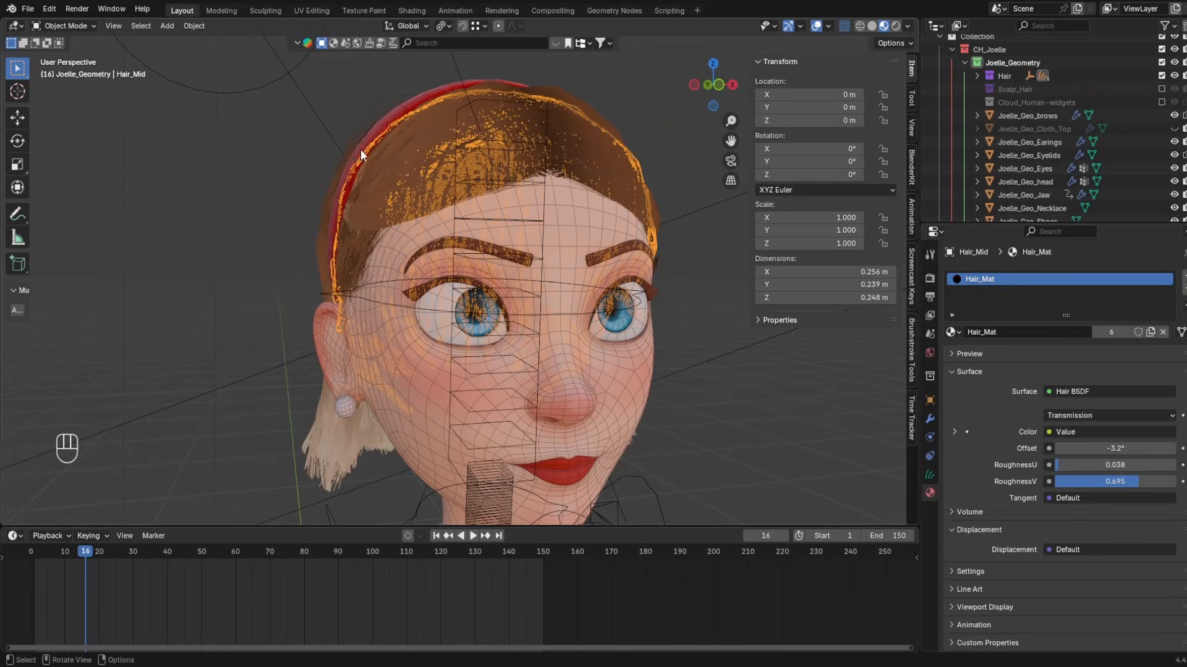
pyautogui.click(407, 113)
pyautogui.click(385, 125)
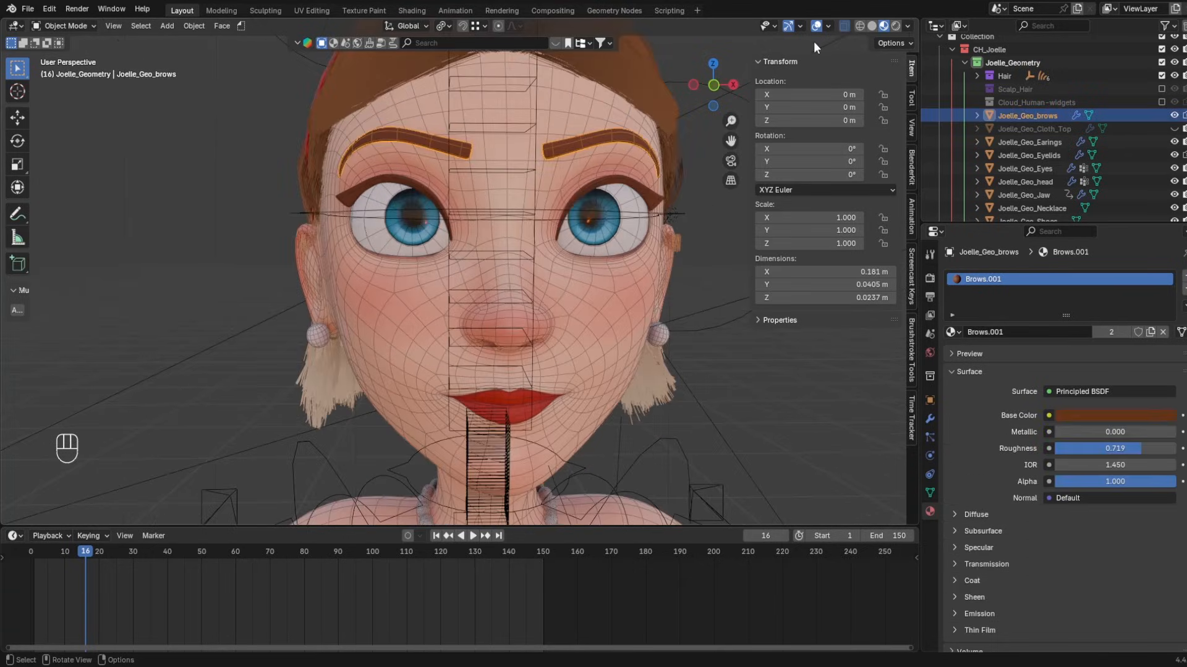
# - Hide RIG-Joelle and enter Edit Mode on the META-Joelle metarig
pyautogui.click(828, 25)
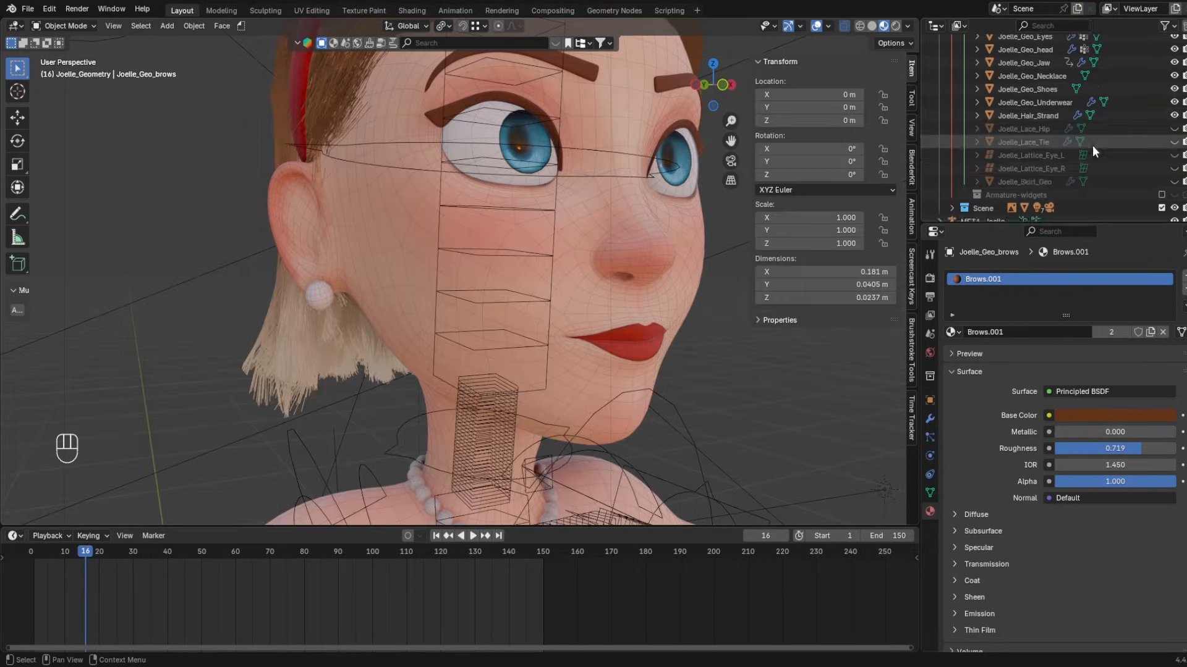
pyautogui.click(1174, 207)
pyautogui.click(1130, 195)
pyautogui.press('Tab')
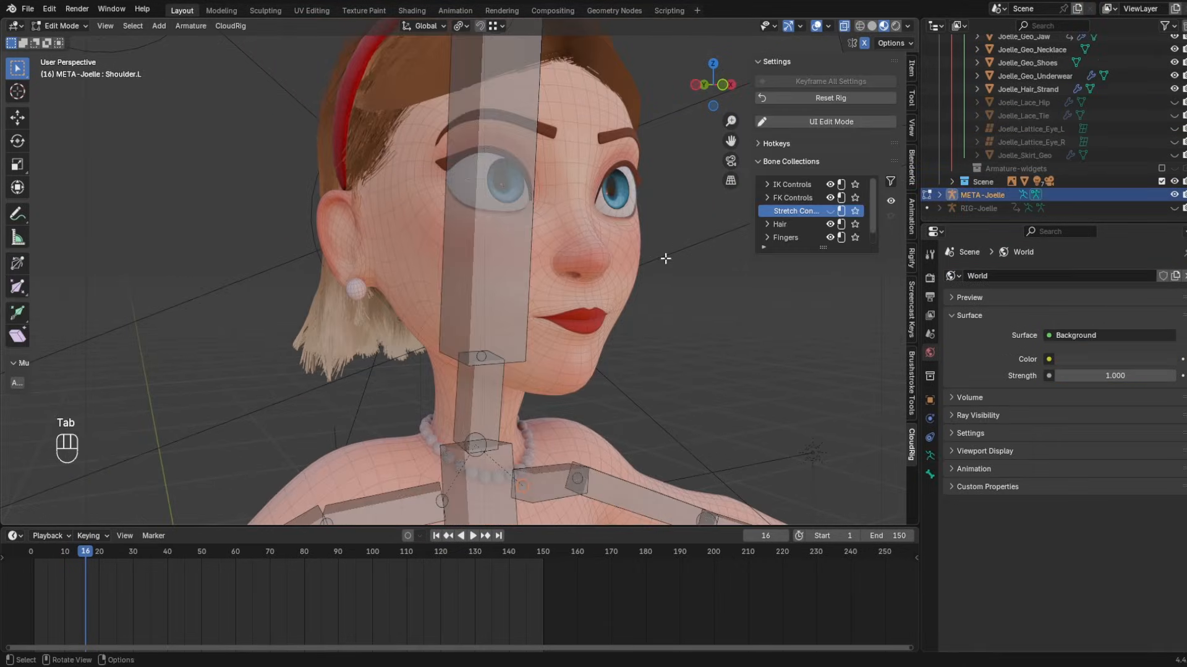
# - Exclude the Scene collection from the view layer to clear the lights around the character
pyautogui.moveTo(661, 257); pyautogui.dragTo(561, 258, button='middle')
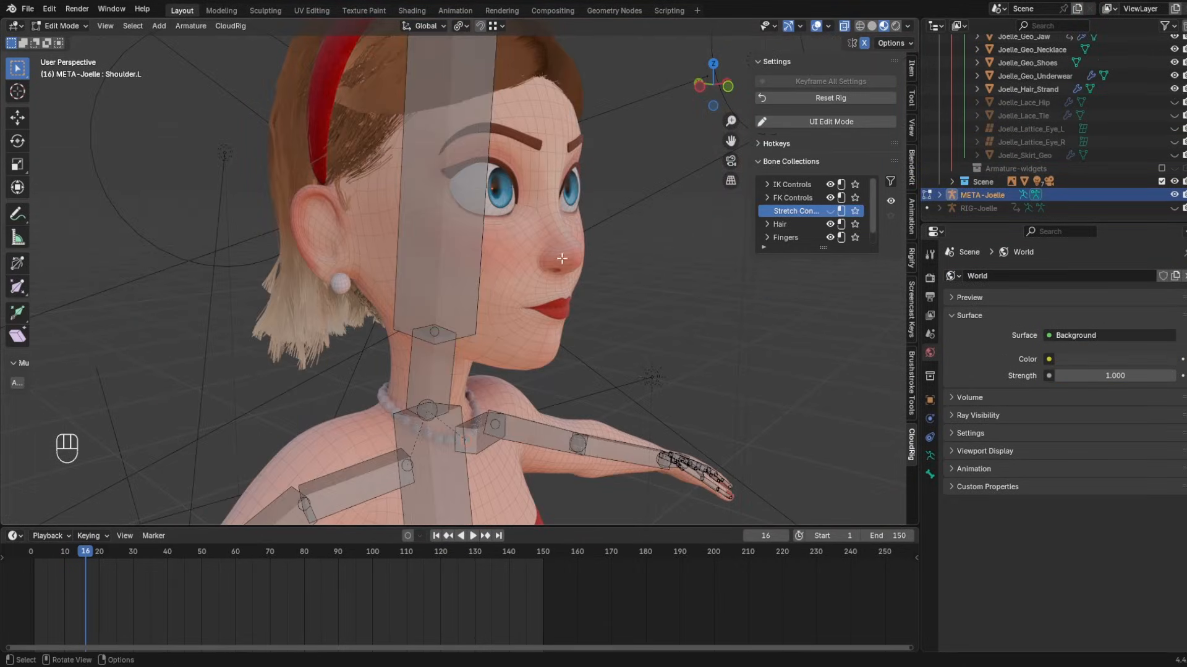
pyautogui.scroll(-4, 644, 458)
pyautogui.click(1161, 182)
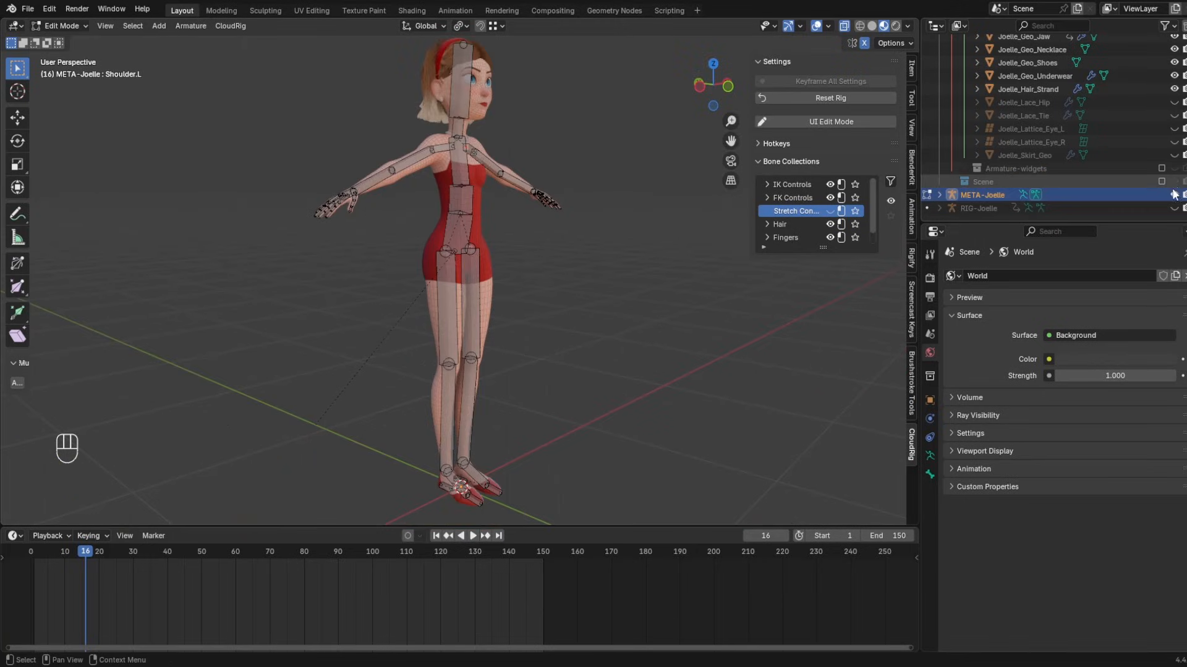
# - Add a new bone to the META-Joelle metarig and name it Eye.l
pyautogui.keyDown('shift'); pyautogui.moveTo(556, 202); pyautogui.dragTo(556, 280, button='middle'); pyautogui.keyUp('shift')
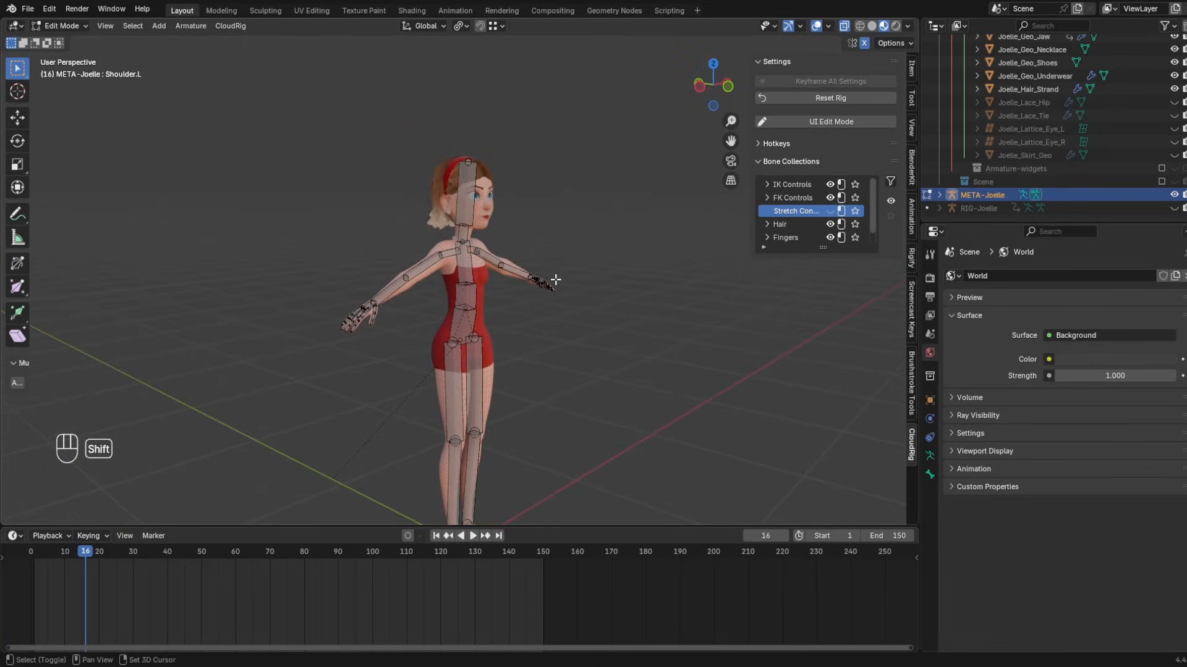
pyautogui.hotkey('shift', 'a')
pyautogui.press('F2')
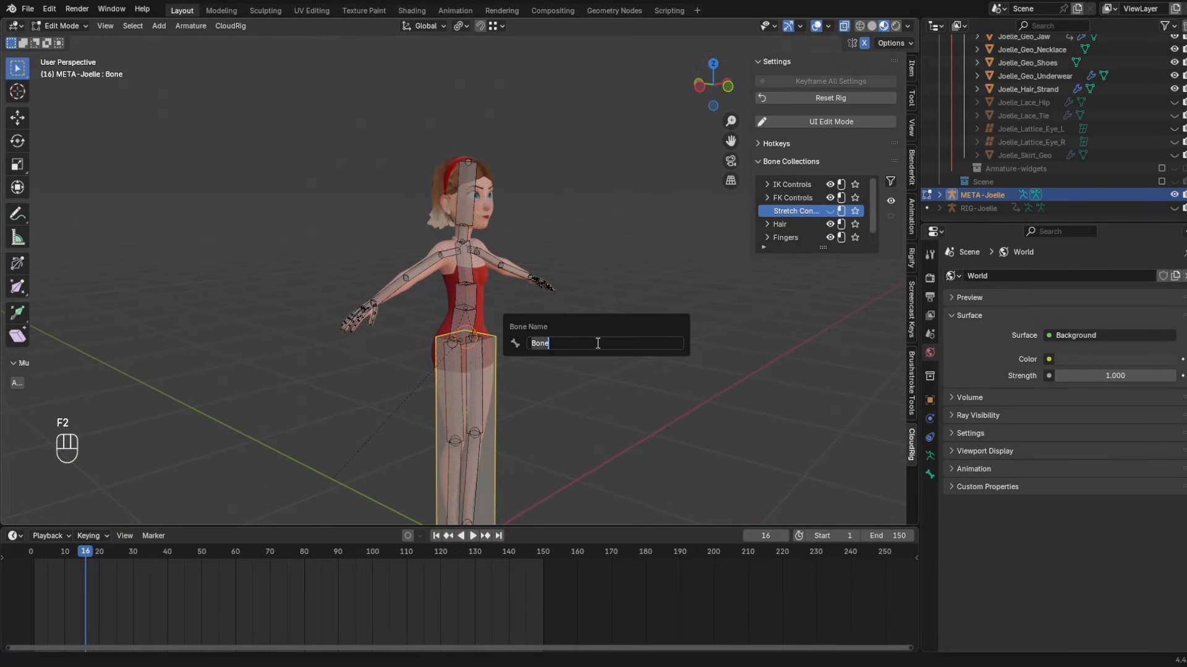
pyautogui.write('Eye.L')
pyautogui.press('Return')
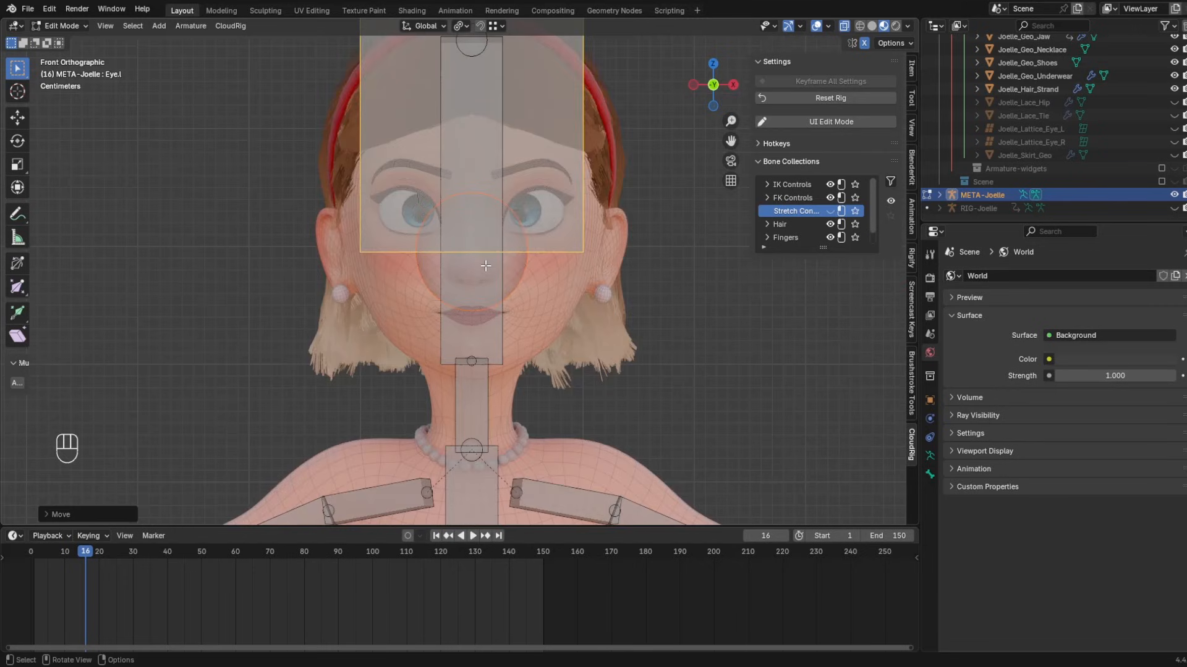
# - Move the Eye.l bone sideways and up over the character's left eye in front view
pyautogui.press('g')
pyautogui.press('g')
pyautogui.click(545, 212)
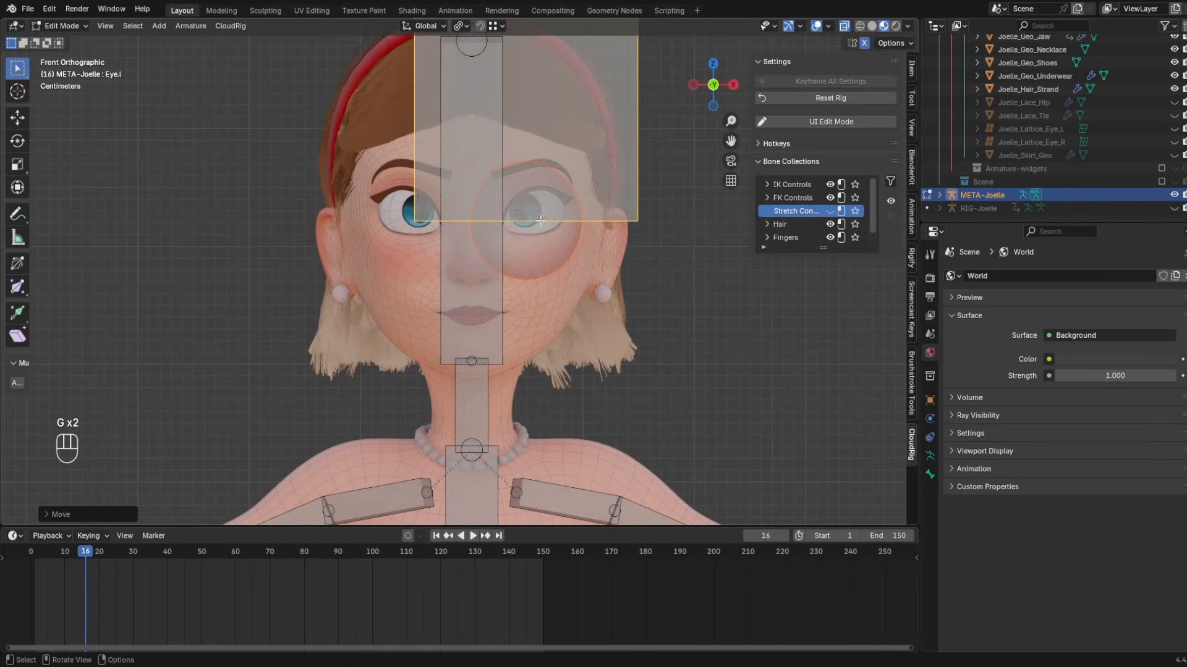
pyautogui.press('s')
pyautogui.click(662, 175)
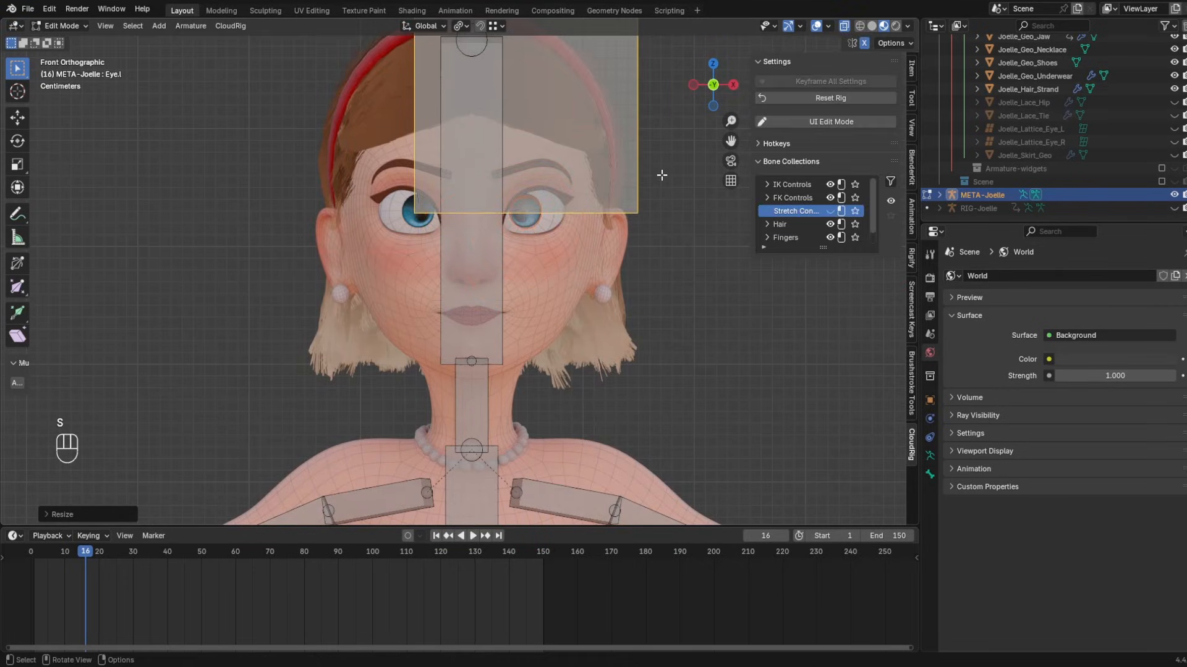
# - Shrink the Eye.l bone's B-Bone display size to about 0.13 and scale the bone to about 0.2
pyautogui.scroll(-4, 661, 174)
pyautogui.moveTo(603, 162); pyautogui.dragTo(586, 201, button='middle')
pyautogui.hotkey('ctrl', 'alt', 'shift', 's')
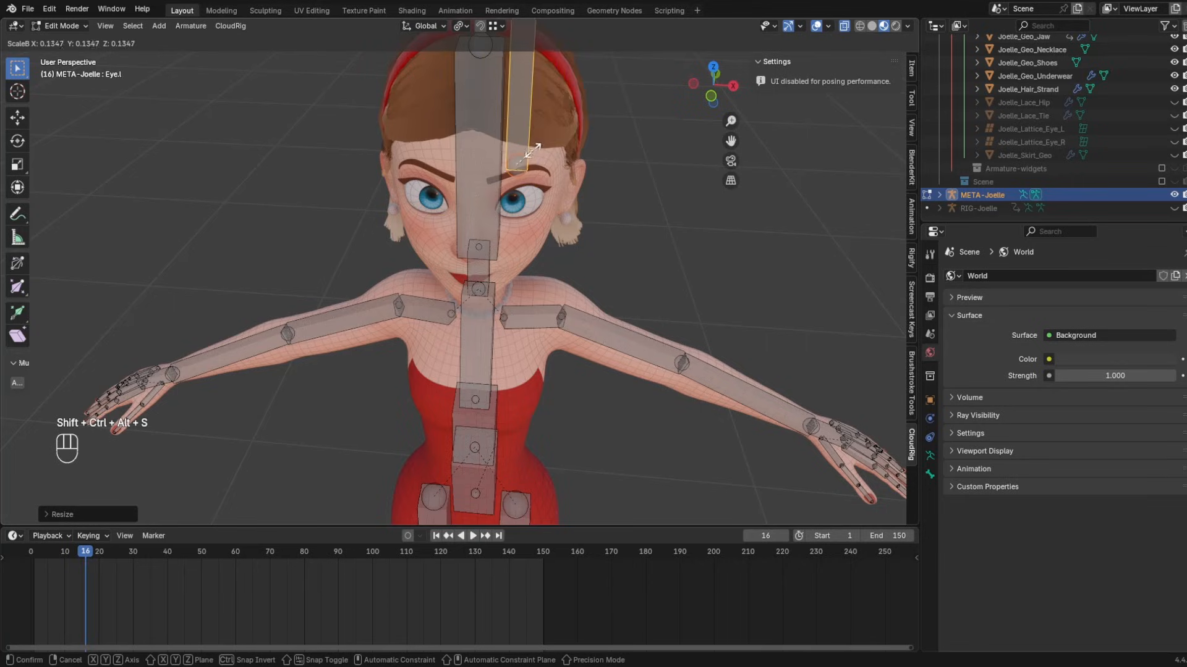
pyautogui.click(528, 152)
pyautogui.press('KP_1')
pyautogui.press('s')
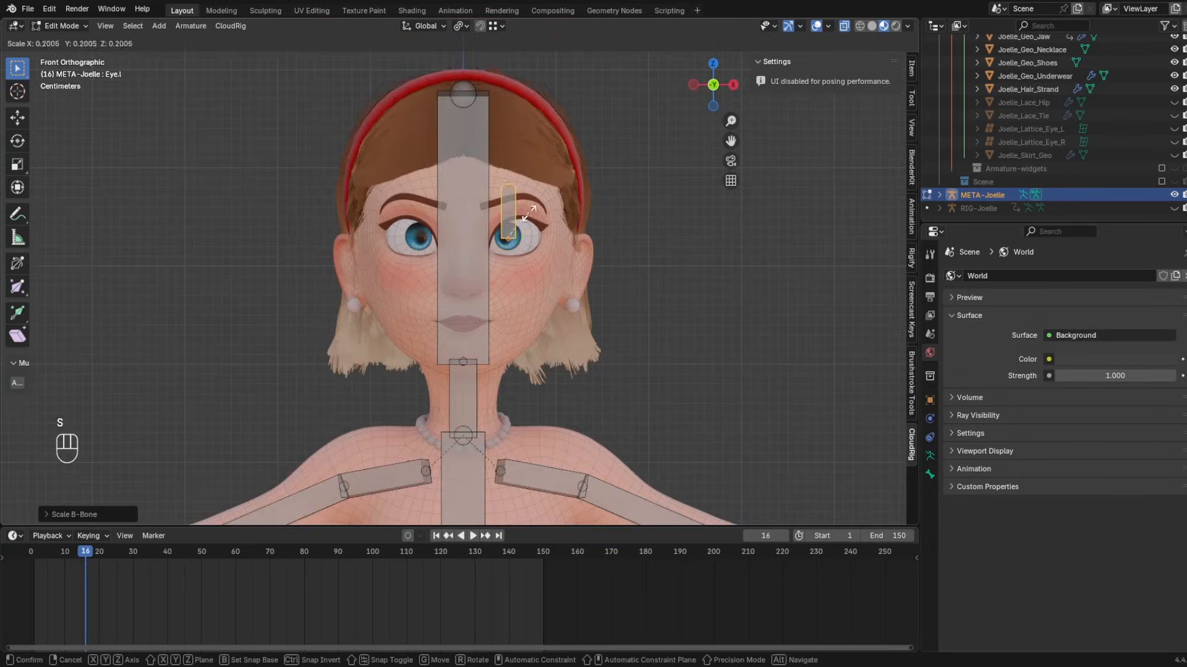
pyautogui.click(529, 213)
# - Move the Eye.l bone forward along the Y axis into the left eyeball
pyautogui.moveTo(538, 272); pyautogui.dragTo(570, 324, button='middle')
pyautogui.scroll(-2, 508, 336)
pyautogui.scroll(2, 545, 235)
pyautogui.moveTo(649, 260); pyautogui.dragTo(594, 279, button='middle')
pyautogui.press('g')
pyautogui.press('y')
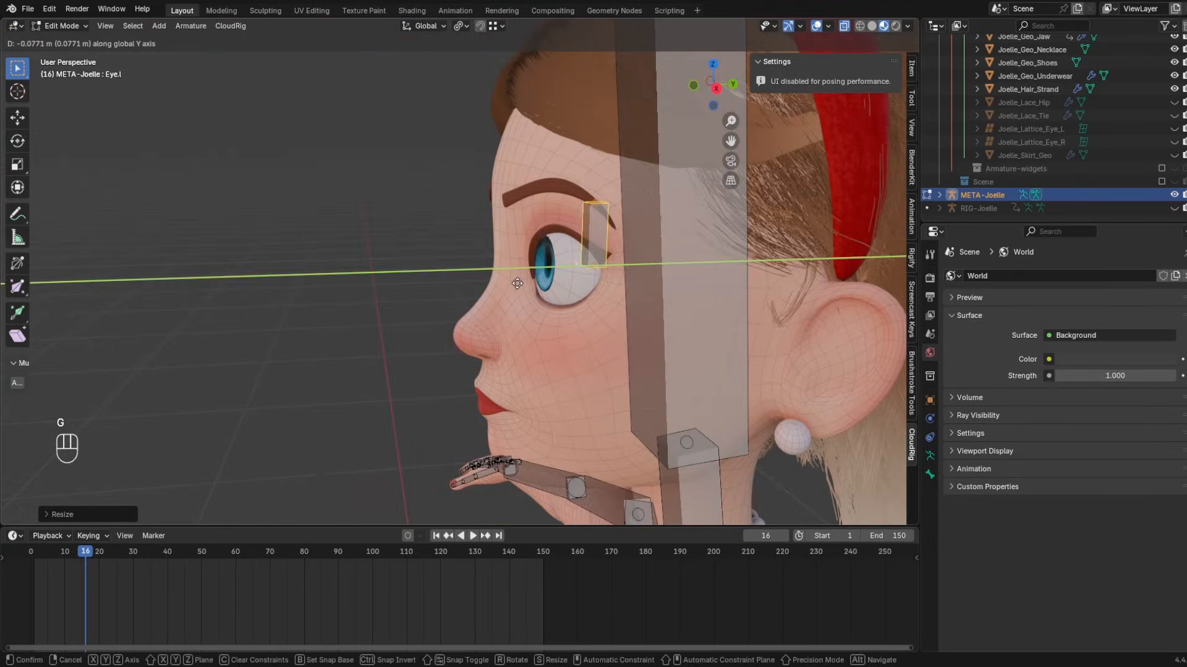
pyautogui.click(546, 257)
pyautogui.moveTo(543, 236); pyautogui.dragTo(601, 259, button='middle')
# - Test free rotations of the Eye.l bone in Pose Mode and cancel them
pyautogui.hotkey('ctrl', 'Tab')
pyautogui.press('r')
pyautogui.press('r')
pyautogui.rightClick(495, 260)
pyautogui.press('r')
pyautogui.press('r')
pyautogui.rightClick(652, 318)
pyautogui.scroll(4, 628, 235)
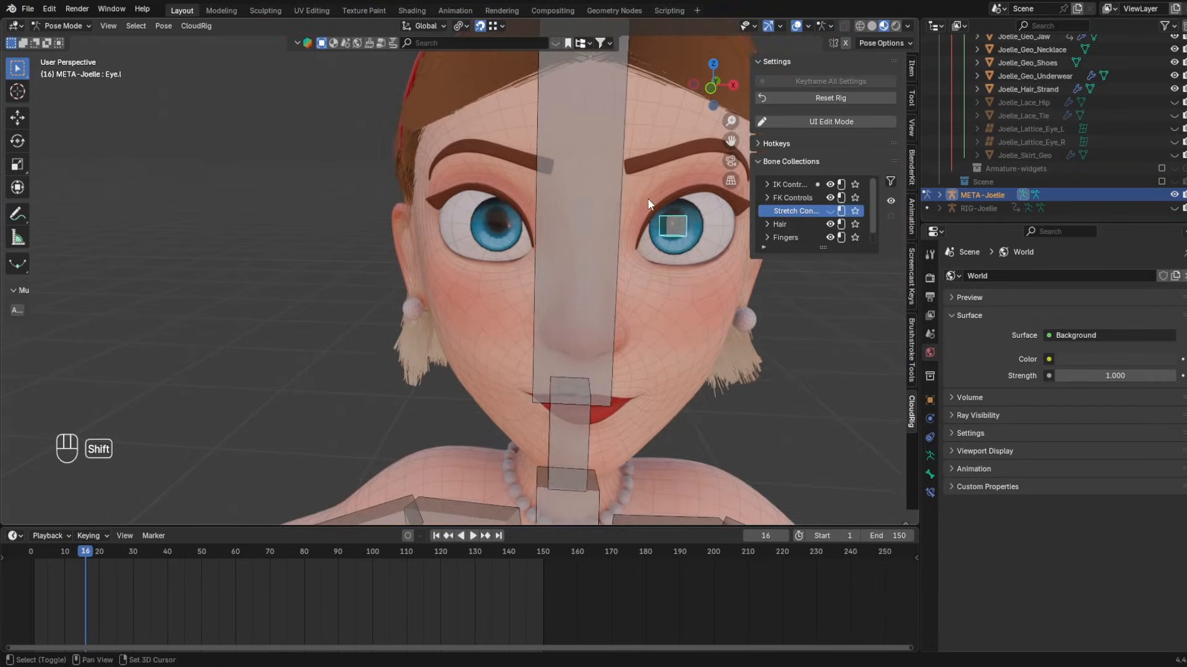
# - Examine the topology of the Joelle_Geo_Eyes mesh in Edit Mode from the side and front of the left eyeball
pyautogui.hotkey('ctrl', 'Tab')
pyautogui.moveTo(323, 233); pyautogui.dragTo(474, 314, button='middle')
pyautogui.click(487, 303)
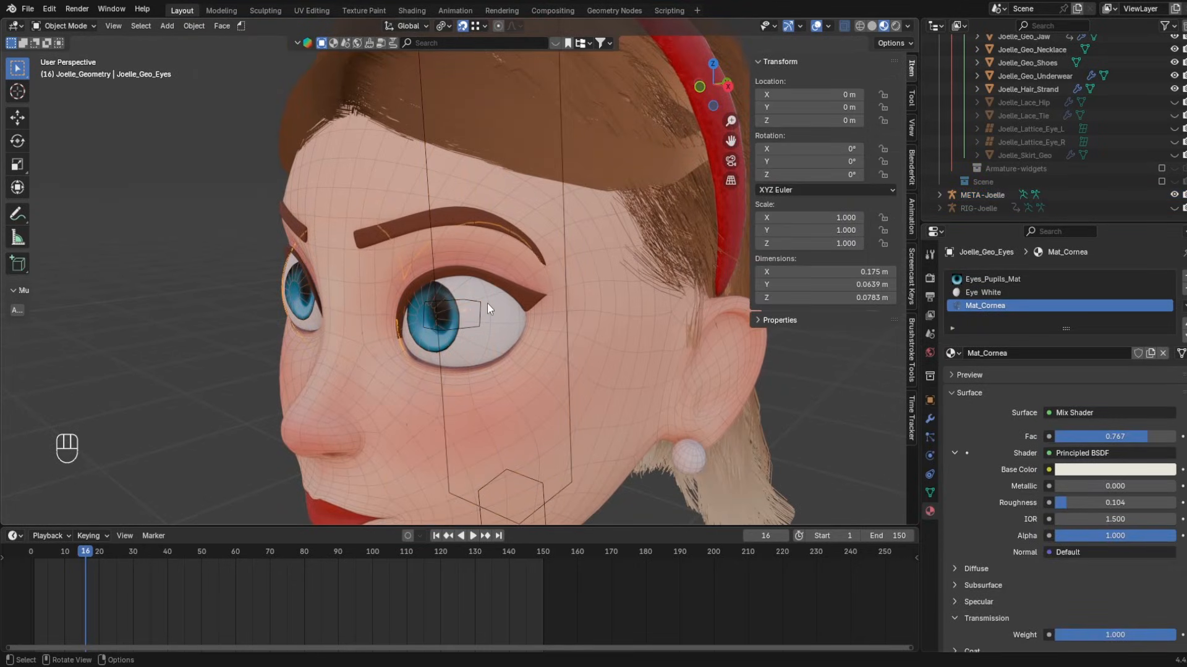
pyautogui.press('Tab')
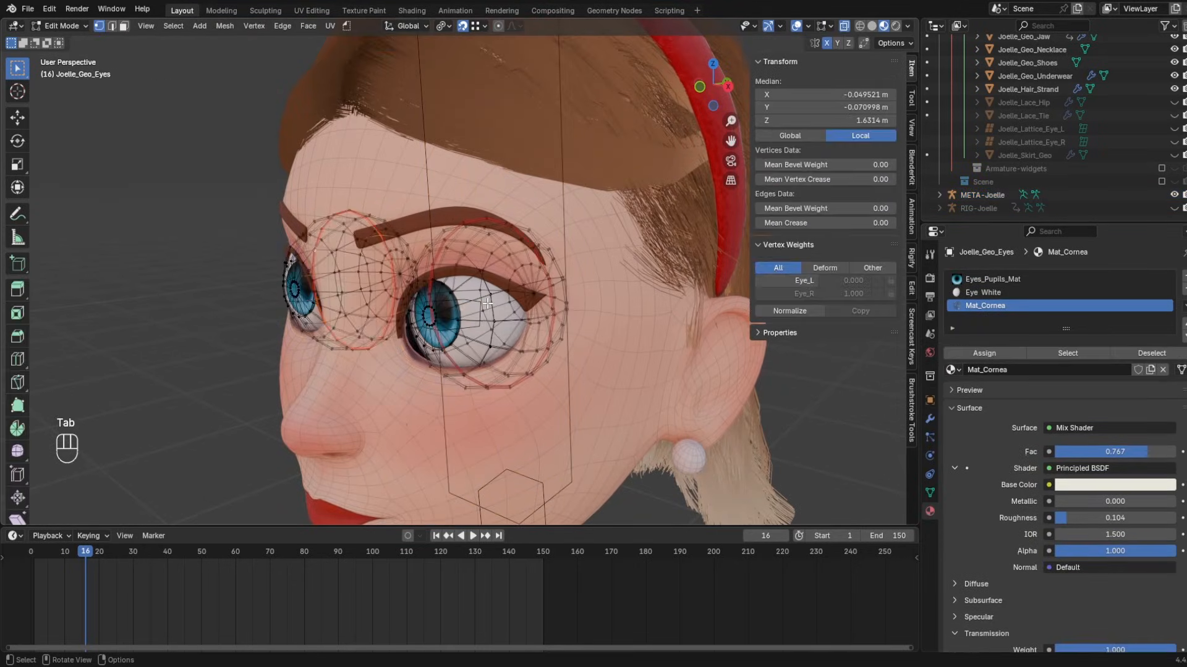
pyautogui.moveTo(487, 303); pyautogui.dragTo(570, 184, button='middle')
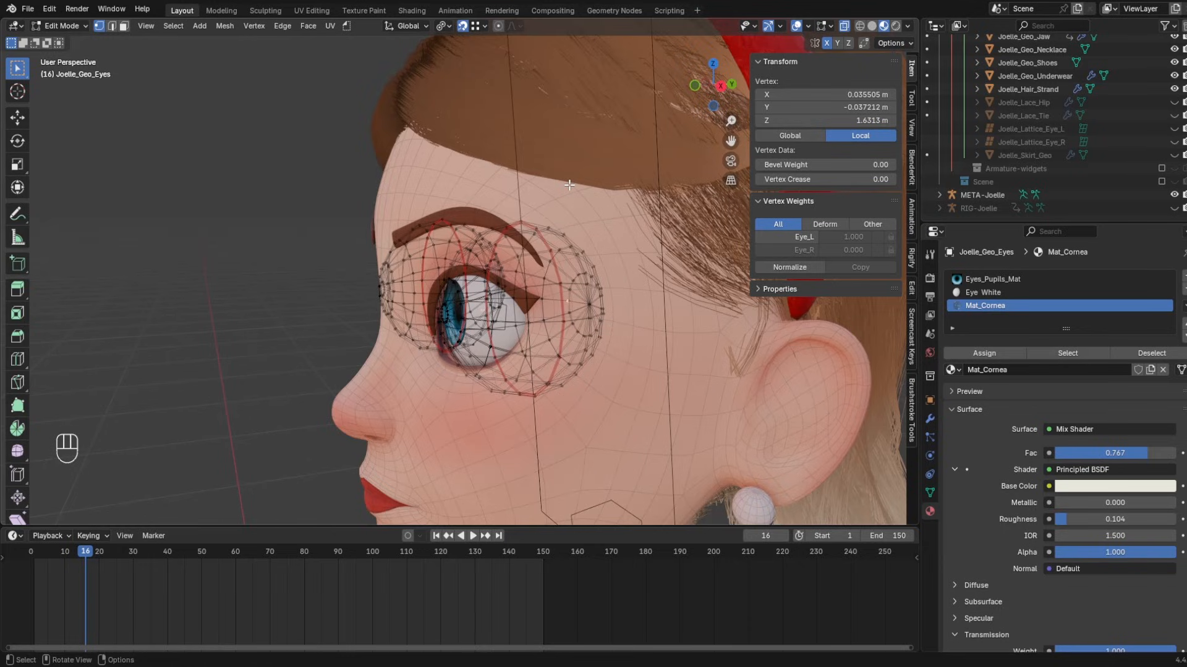
pyautogui.moveTo(570, 184); pyautogui.dragTo(576, 270, button='middle')
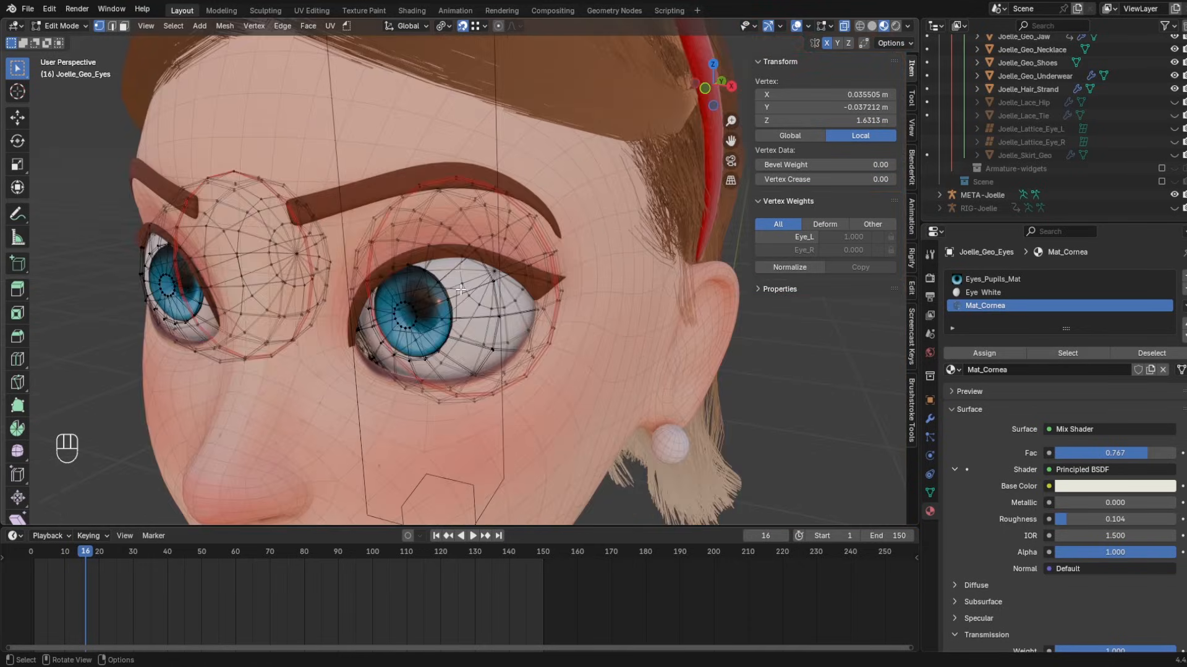
pyautogui.press('Tab')
pyautogui.scroll(-5, 575, 270)
pyautogui.hotkey('shift', 'a')
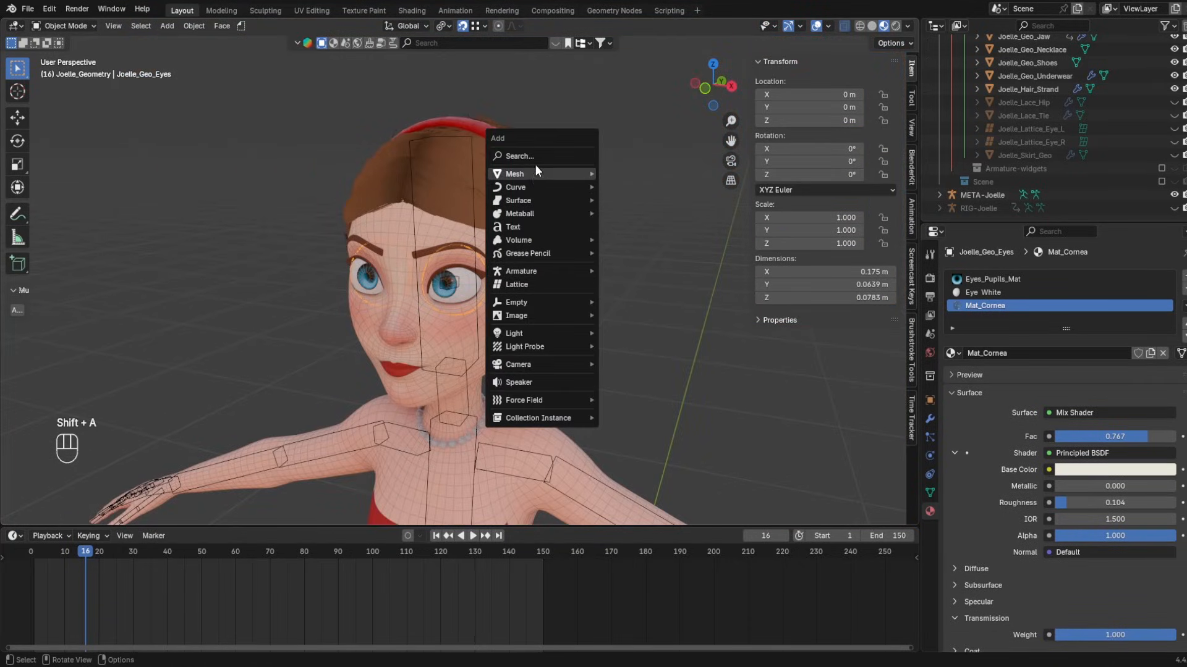
pyautogui.moveTo(535, 172)
pyautogui.press('Escape')
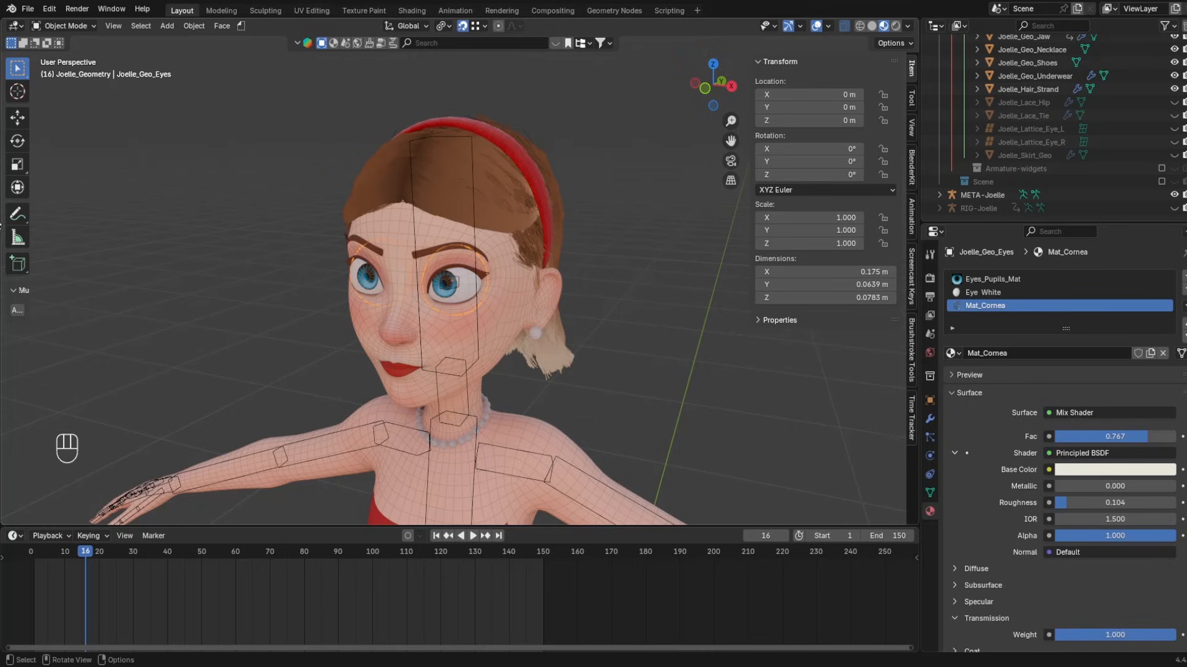
# - Select an edge loop around the left eyeball of Joelle_Geo_Eyes and place the 3D cursor at its centre
pyautogui.scroll(4, 594, 210)
pyautogui.press('Tab')
pyautogui.moveTo(594, 210); pyautogui.dragTo(530, 228, button='middle')
pyautogui.keyDown('alt'); pyautogui.click(593, 247); pyautogui.keyUp('alt')
pyautogui.hotkey('shift', 's')
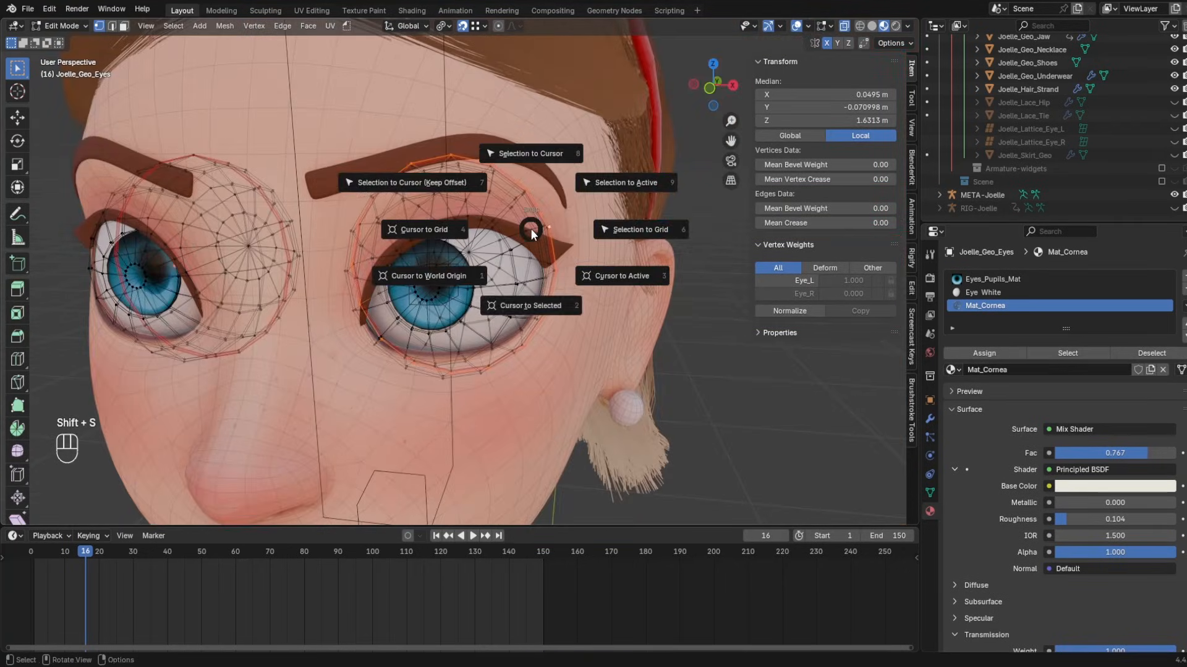
pyautogui.click(532, 302)
pyautogui.moveTo(465, 256); pyautogui.dragTo(365, 257, button='middle')
pyautogui.press('Tab')
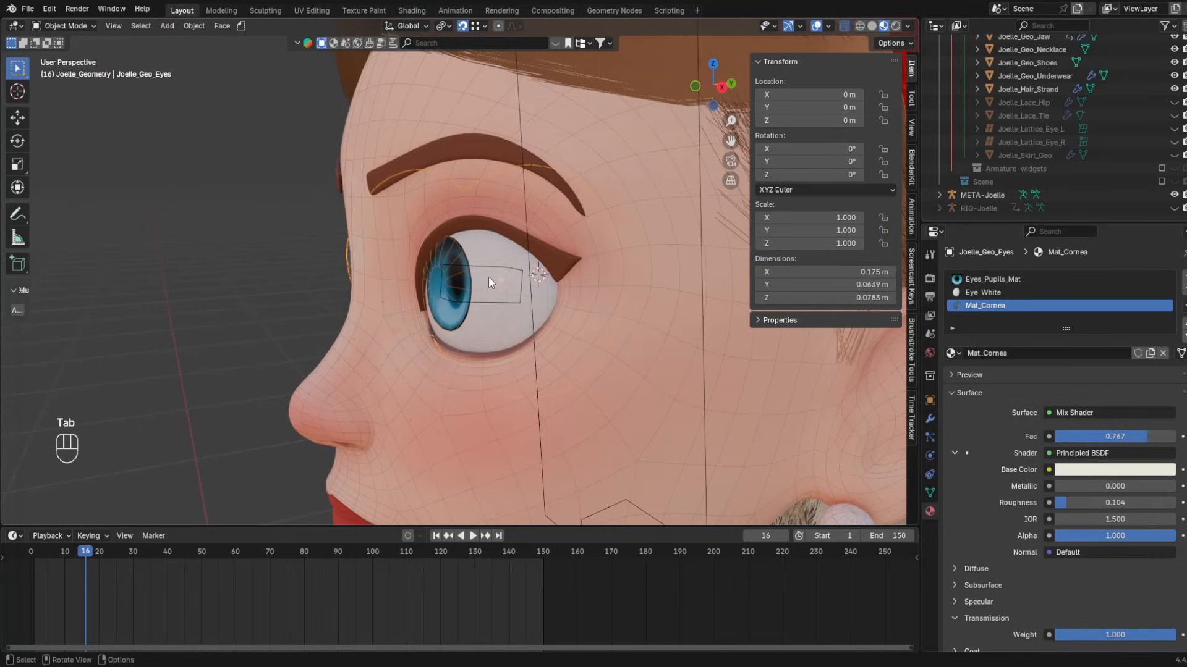
# - Snap the Eye.l bone in META-Joelle to the 3D cursor inside the left eyeball
pyautogui.click(489, 277)
pyautogui.press('Tab')
pyautogui.hotkey('shift', 's')
pyautogui.click(506, 205)
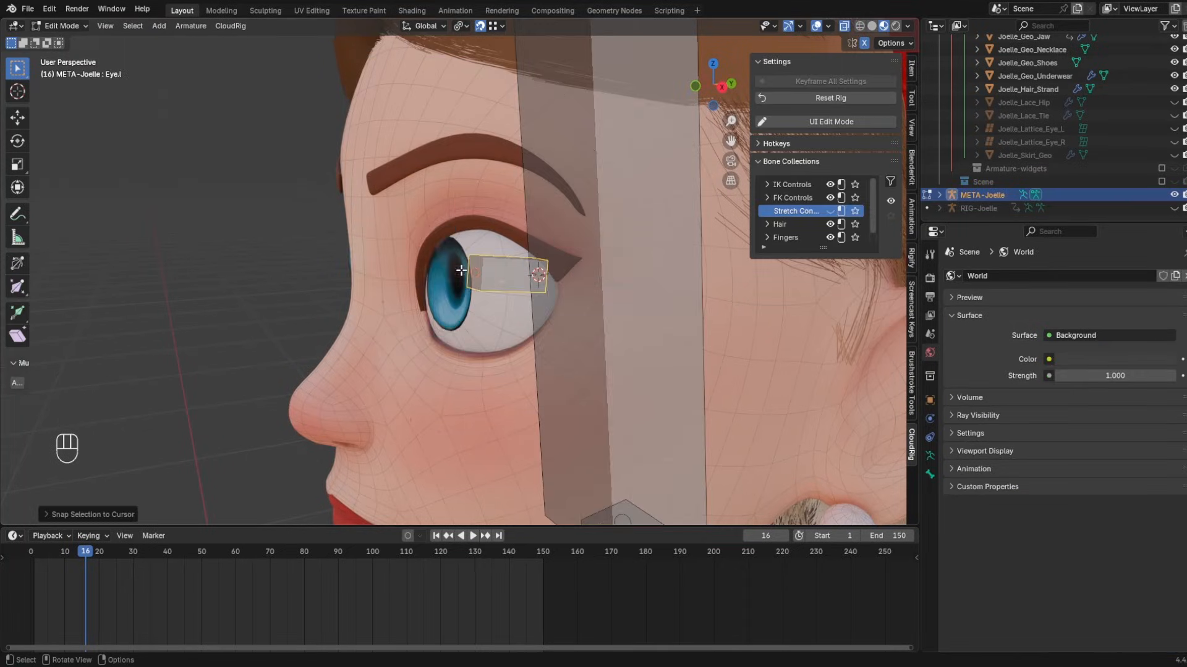
pyautogui.scroll(4, 381, 306)
pyautogui.moveTo(396, 306); pyautogui.dragTo(561, 295, button='middle')
# - Parent the Joelle_Geo_Eyes mesh to the Eye.l bone of META-Joelle from Object Mode
pyautogui.press('Tab')
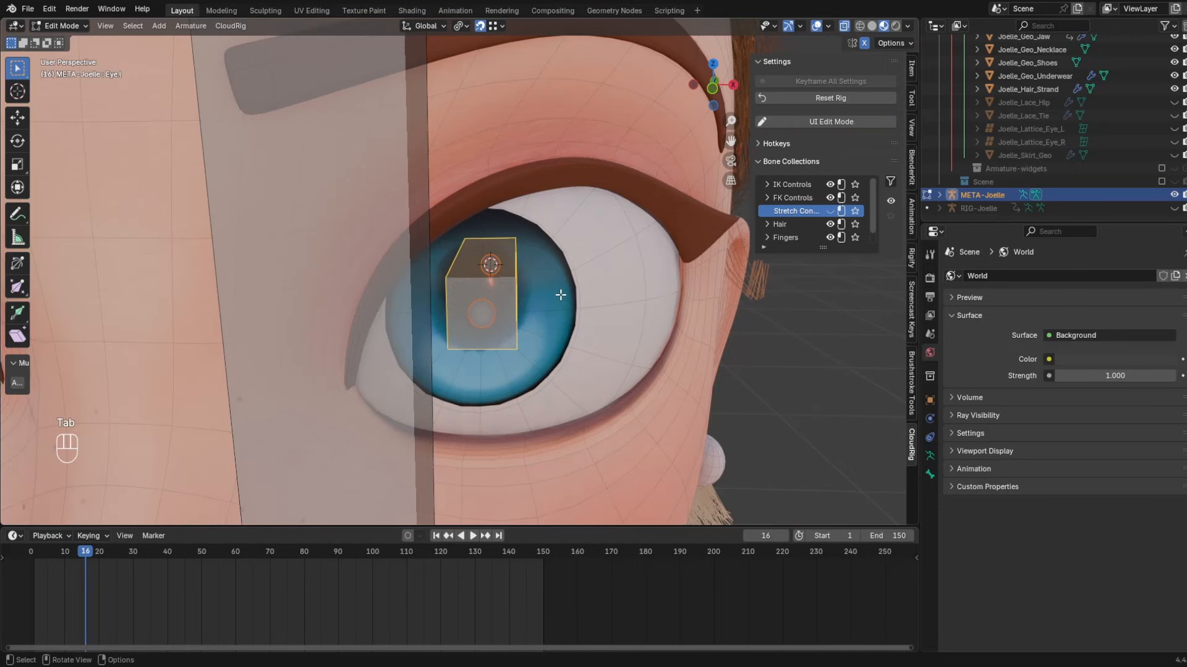
pyautogui.click(62, 26)
pyautogui.click(64, 40)
pyautogui.click(515, 252)
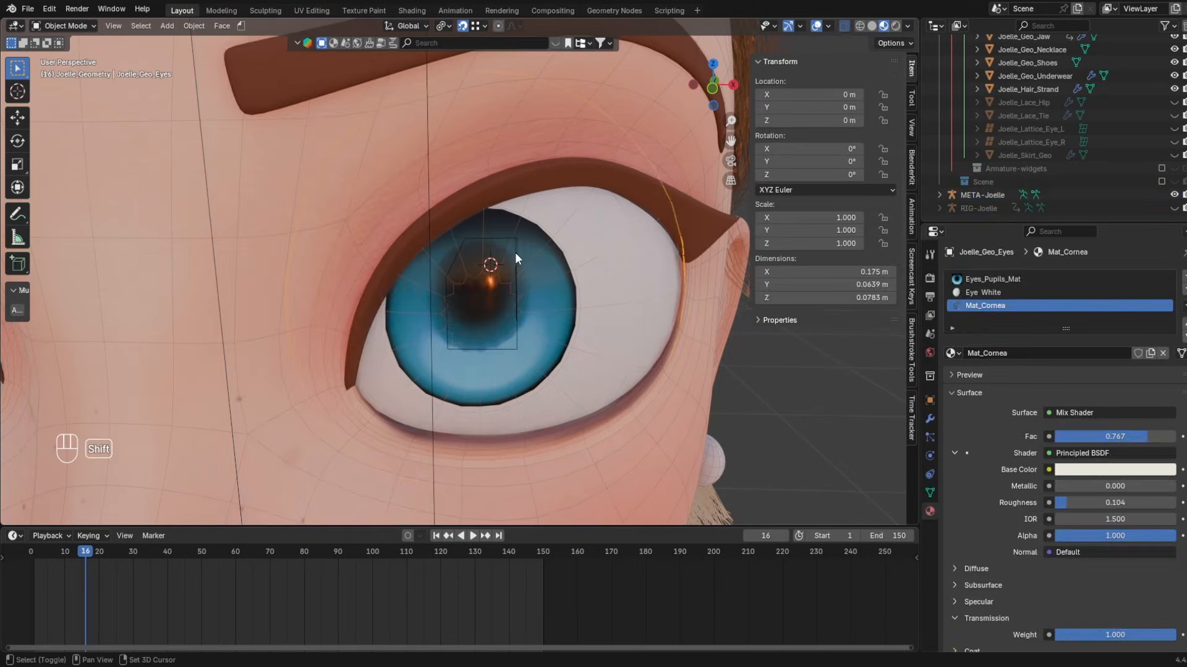
pyautogui.keyDown('shift'); pyautogui.click(515, 251); pyautogui.keyUp('shift')
pyautogui.hotkey('ctrl', 'p')
pyautogui.click(511, 279)
# - Test a free rotation of Eye.l in Pose Mode to check how the parented eye mesh follows, and cancel it
pyautogui.hotkey('ctrl', 'Tab')
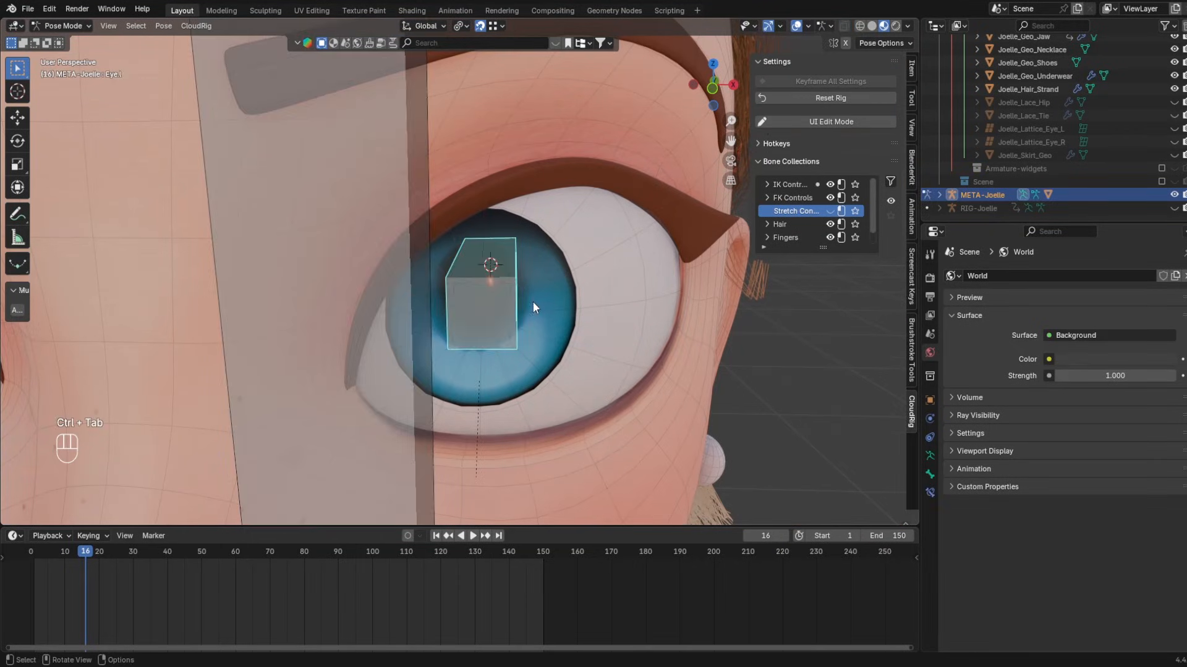
pyautogui.scroll(-8, 532, 301)
pyautogui.moveTo(533, 273); pyautogui.dragTo(477, 277, button='middle')
pyautogui.press('r')
pyautogui.press('r')
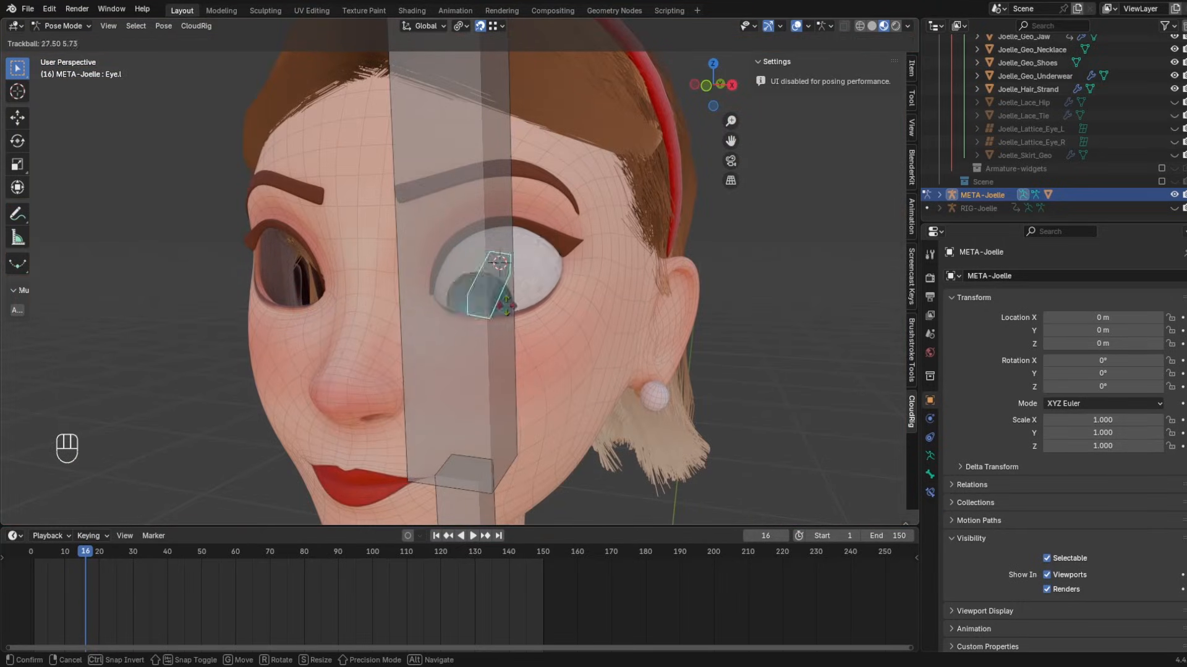
pyautogui.rightClick(479, 253)
pyautogui.keyDown('shift'); pyautogui.moveTo(480, 252); pyautogui.dragTo(544, 324, button='middle'); pyautogui.keyUp('shift')
pyautogui.moveTo(644, 333); pyautogui.dragTo(506, 318, button='middle')
pyautogui.scroll(3, 506, 318)
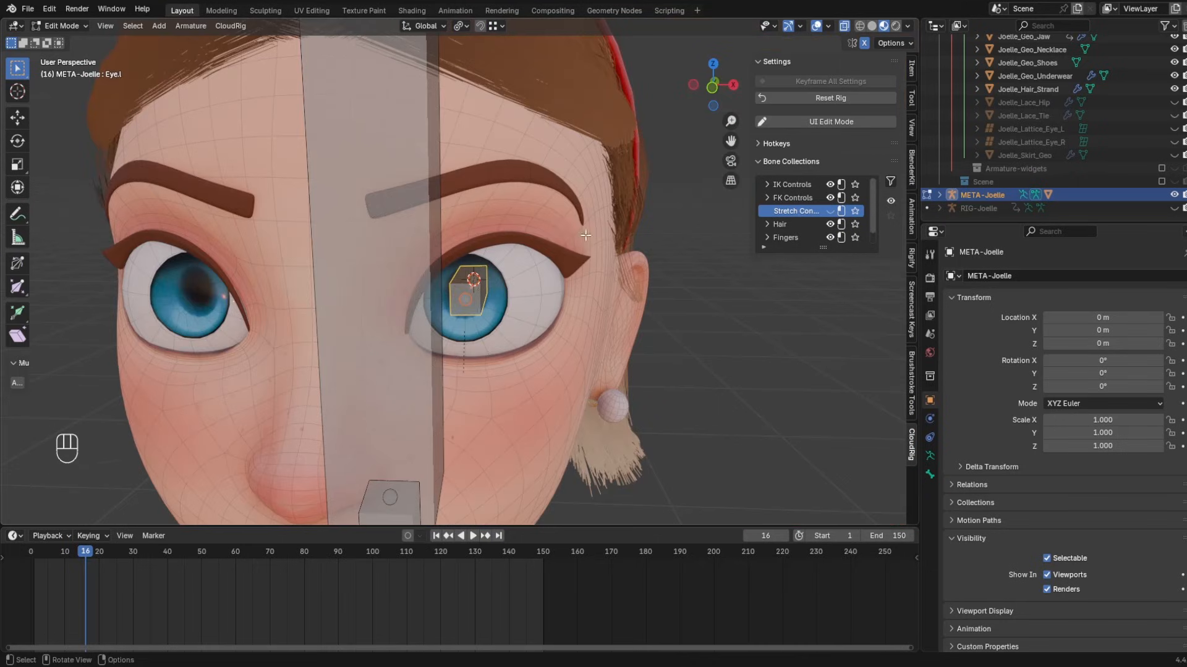
# - Display the META-Joelle bone axes to check the orientation of Eye.l, and hide them again
pyautogui.click(929, 455)
pyautogui.scroll(-5, 1084, 553)
pyautogui.click(1047, 543)
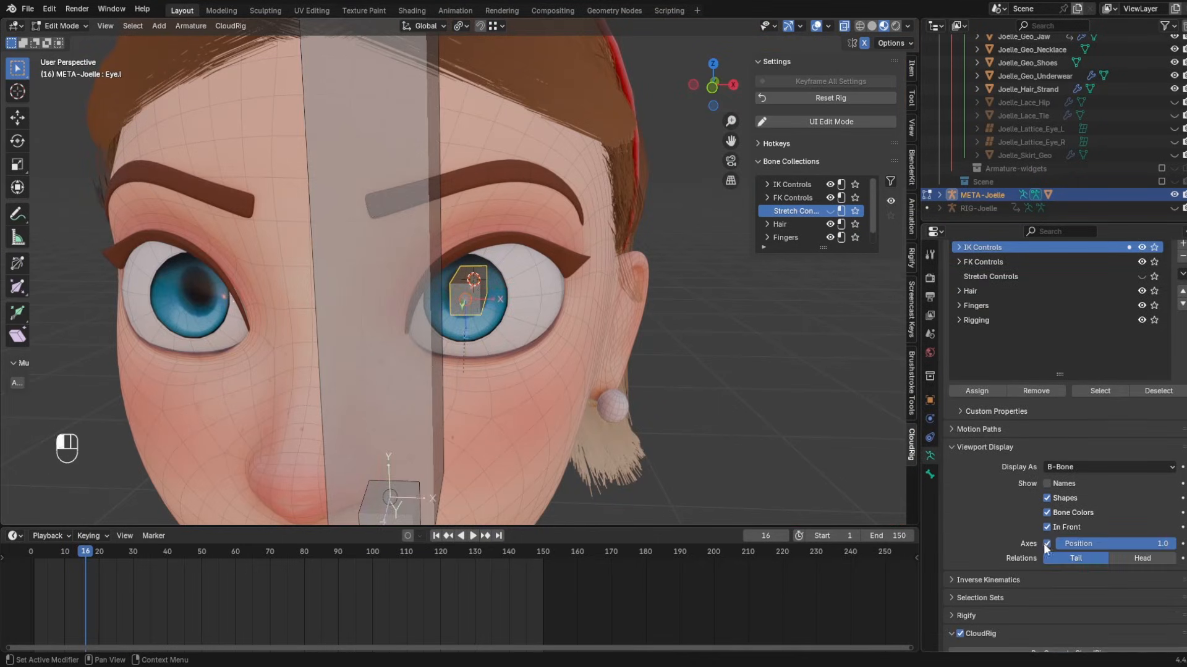
pyautogui.moveTo(717, 377); pyautogui.dragTo(677, 392, button='middle')
pyautogui.click(1046, 543)
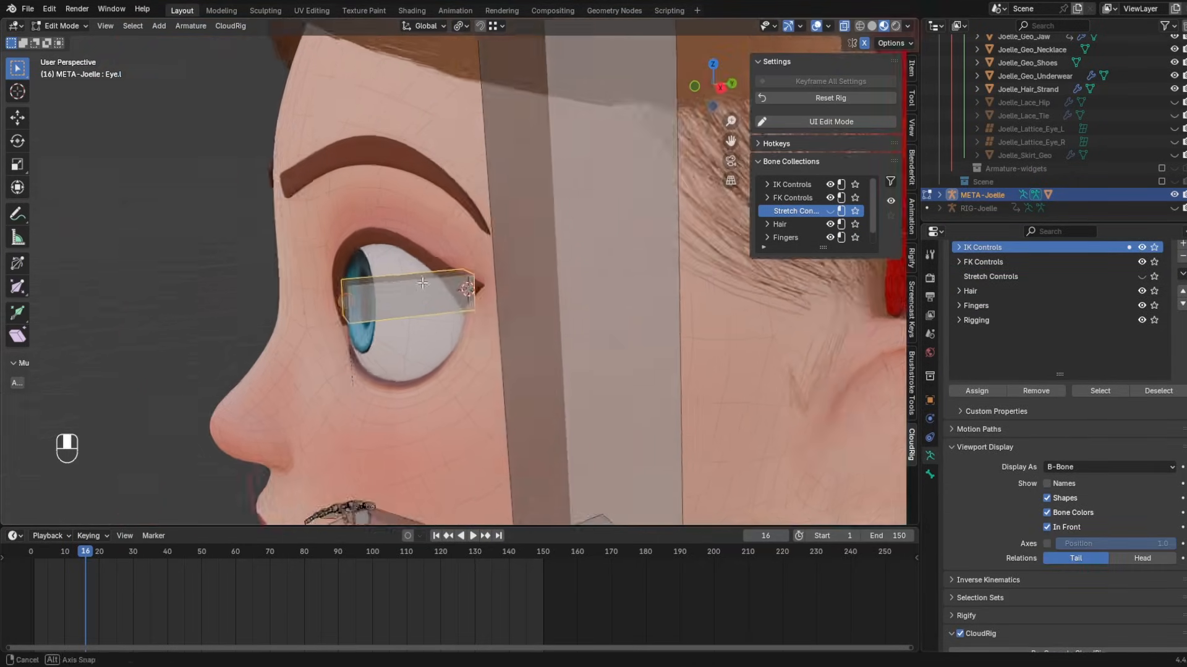
# - Parent the Eye.l bone to the Head bone in META-Joelle
pyautogui.click(463, 191)
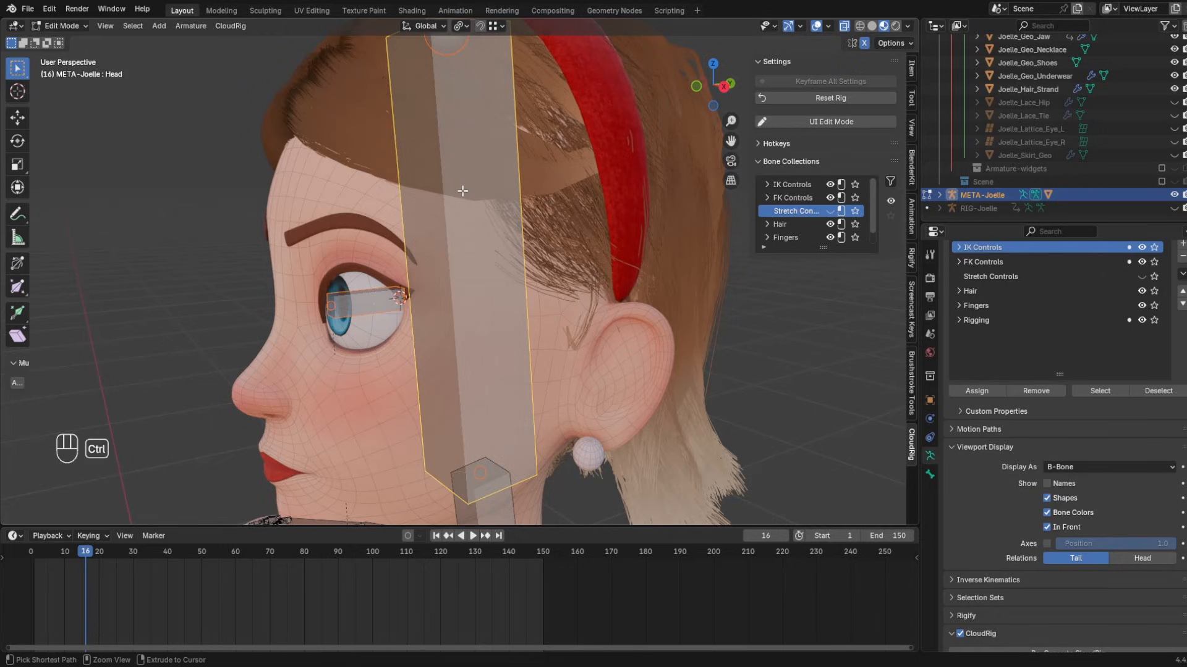
pyautogui.hotkey('ctrl', 'p')
pyautogui.click(462, 190)
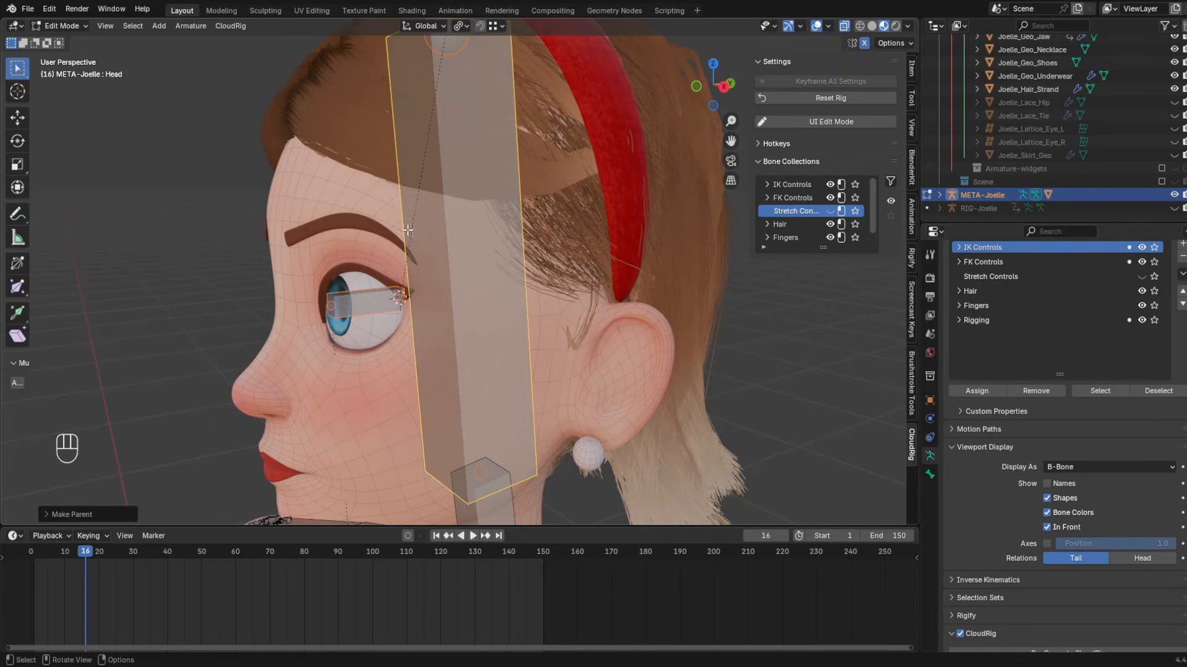
pyautogui.keyDown('shift'); pyautogui.moveTo(317, 361); pyautogui.dragTo(328, 363, button='middle'); pyautogui.keyUp('shift')
# - Test a rotation of the Head bone in Pose Mode to check the eye parenting, and cancel it
pyautogui.click(393, 307)
pyautogui.hotkey('ctrl', 'Tab')
pyautogui.click(499, 291)
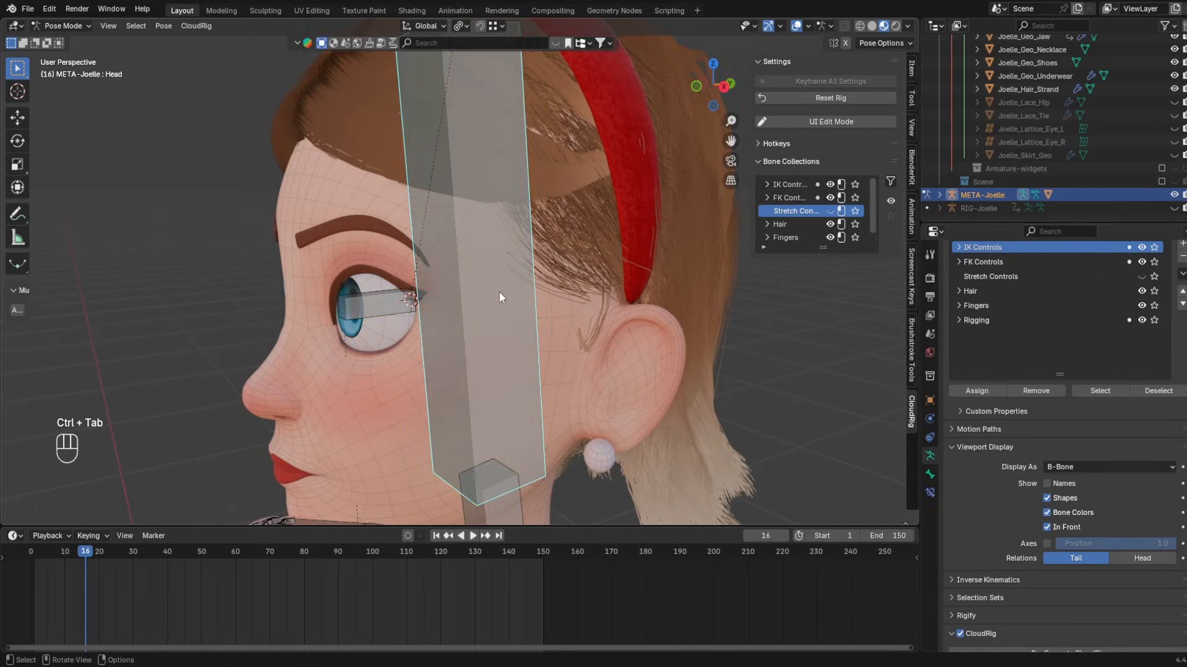
pyautogui.press('r')
pyautogui.rightClick(491, 276)
# - Assign the CloudRig component type Aim to the Eye.l bone in Edit Mode
pyautogui.click(377, 301)
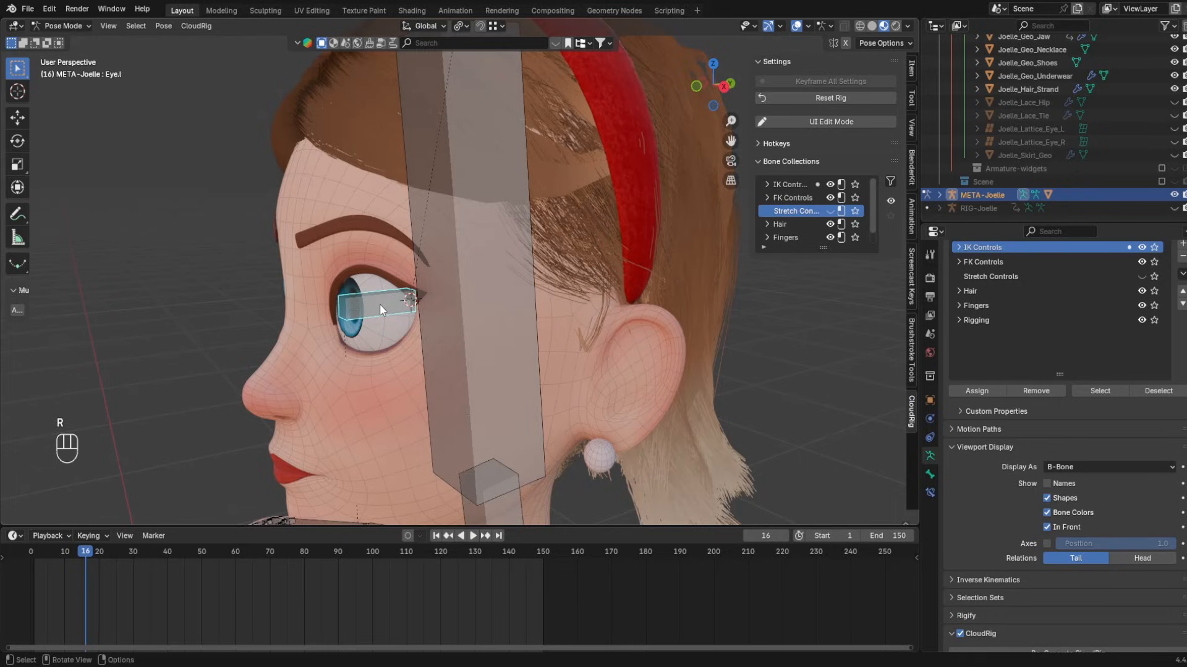
pyautogui.press('Tab')
pyautogui.click(930, 474)
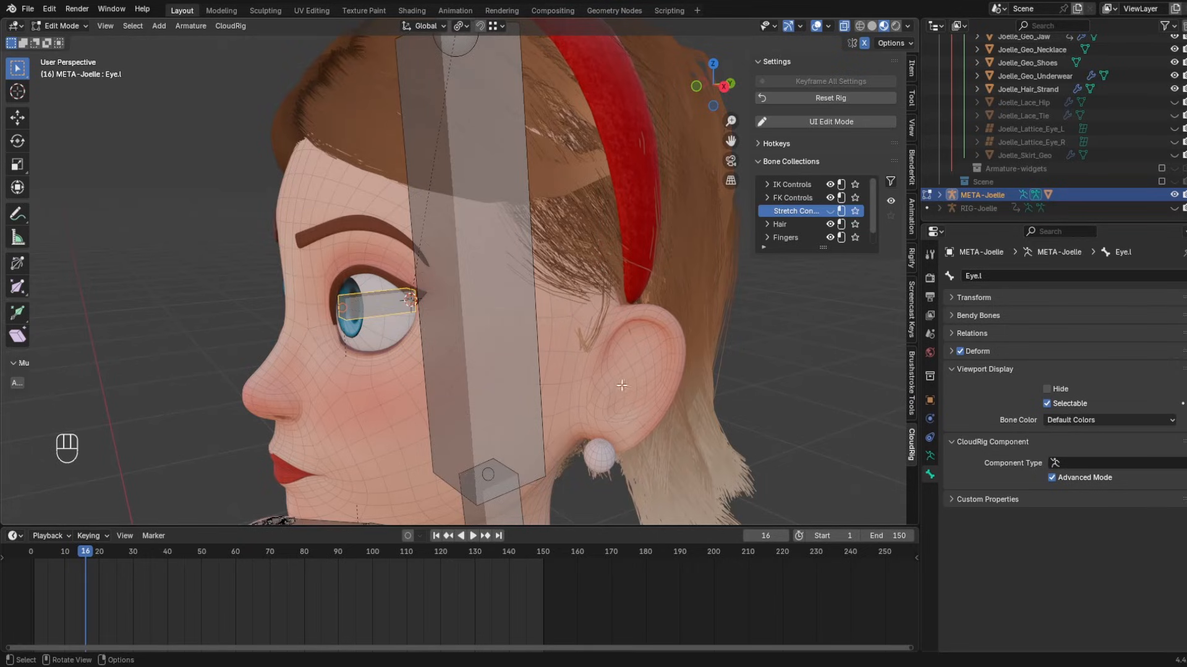
pyautogui.click(1072, 463)
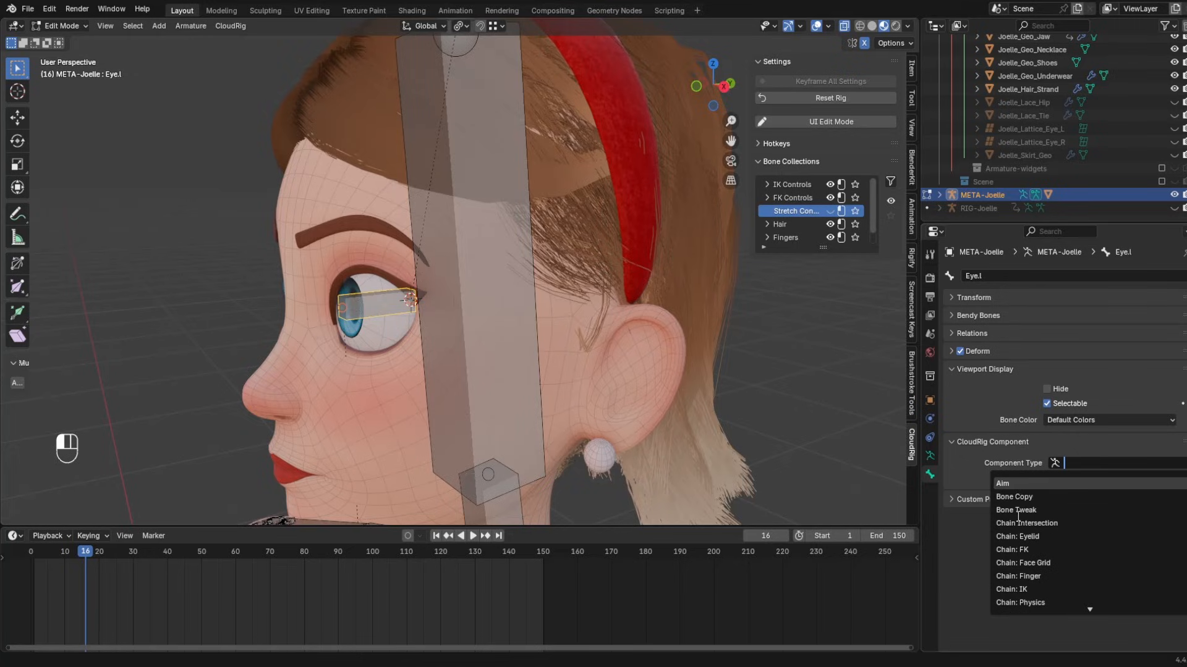
pyautogui.click(1017, 485)
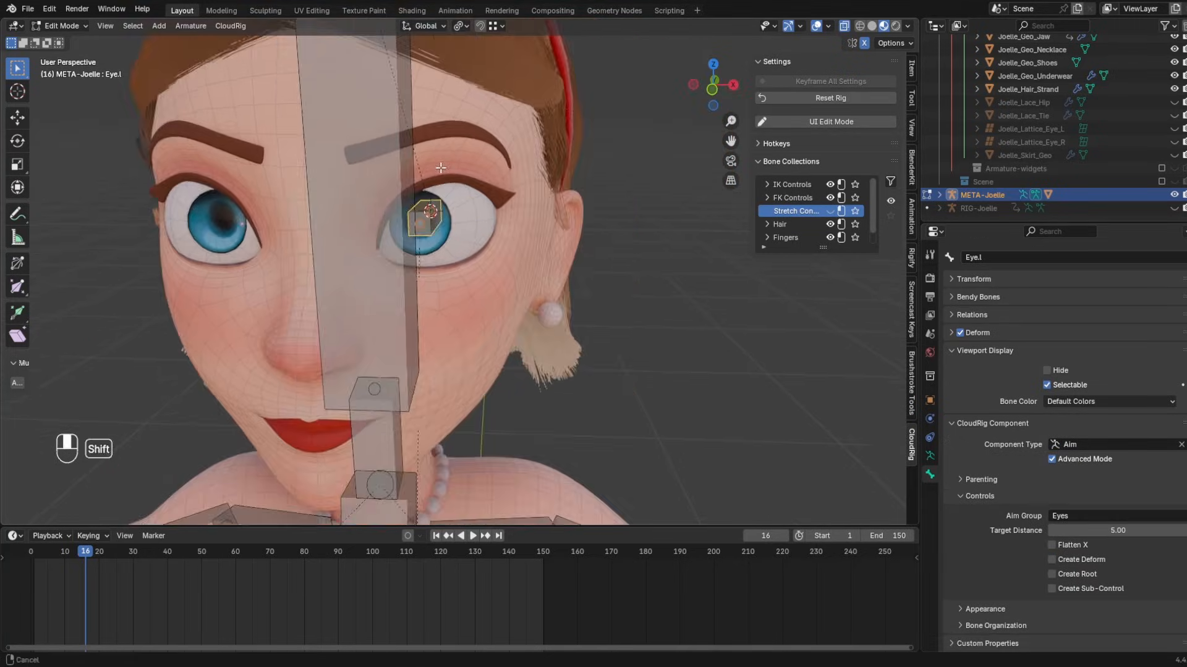
# - Sketch temporary annotations around the left eye and forward from it to illustrate the aim direction and target
pyautogui.keyDown('shift'); pyautogui.moveTo(441, 167); pyautogui.dragTo(531, 232, button='middle'); pyautogui.keyUp('shift')
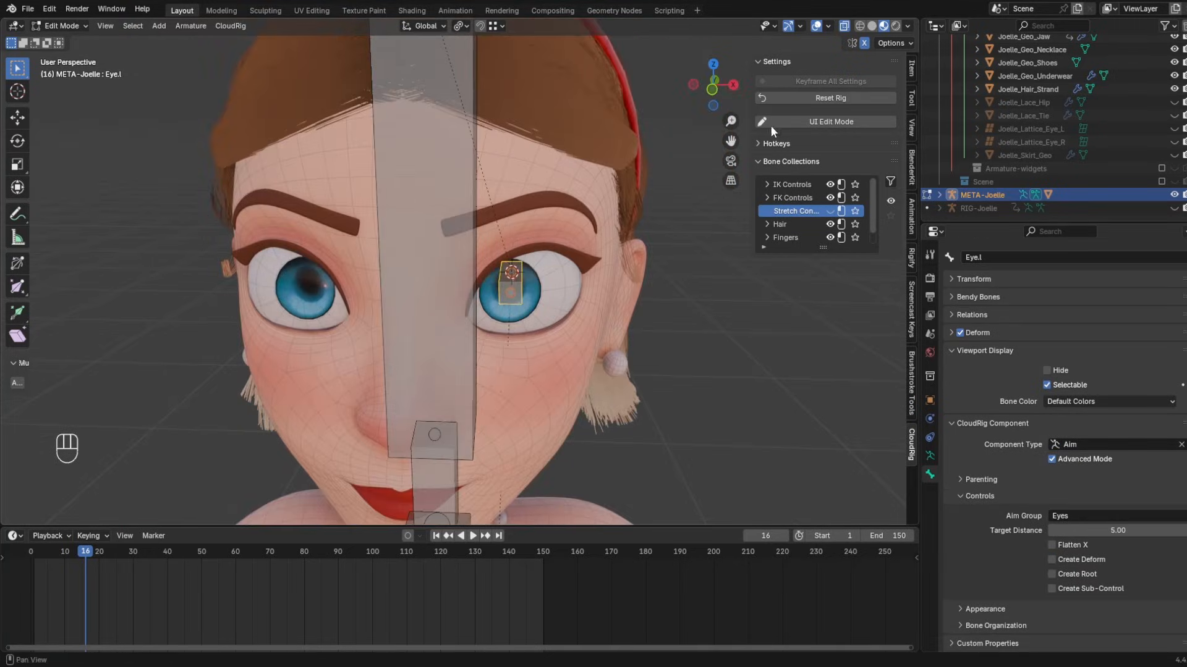
pyautogui.click(18, 213)
pyautogui.moveTo(518, 263); pyautogui.dragTo(522, 252)
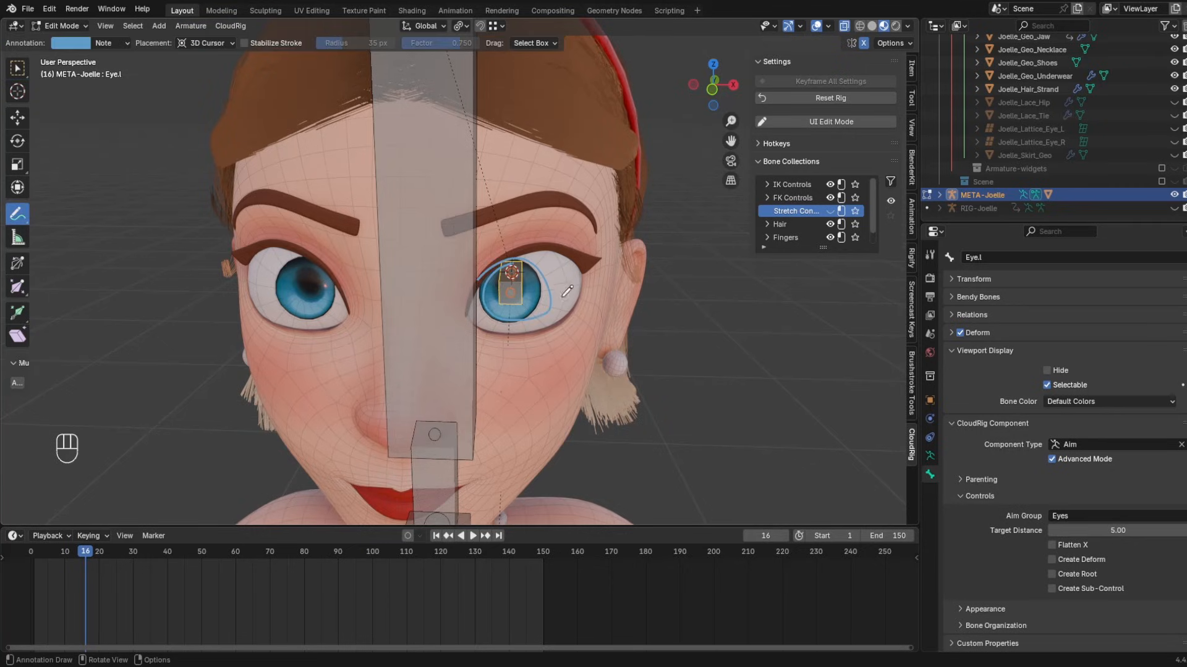
pyautogui.moveTo(655, 246); pyautogui.dragTo(575, 231, button='middle')
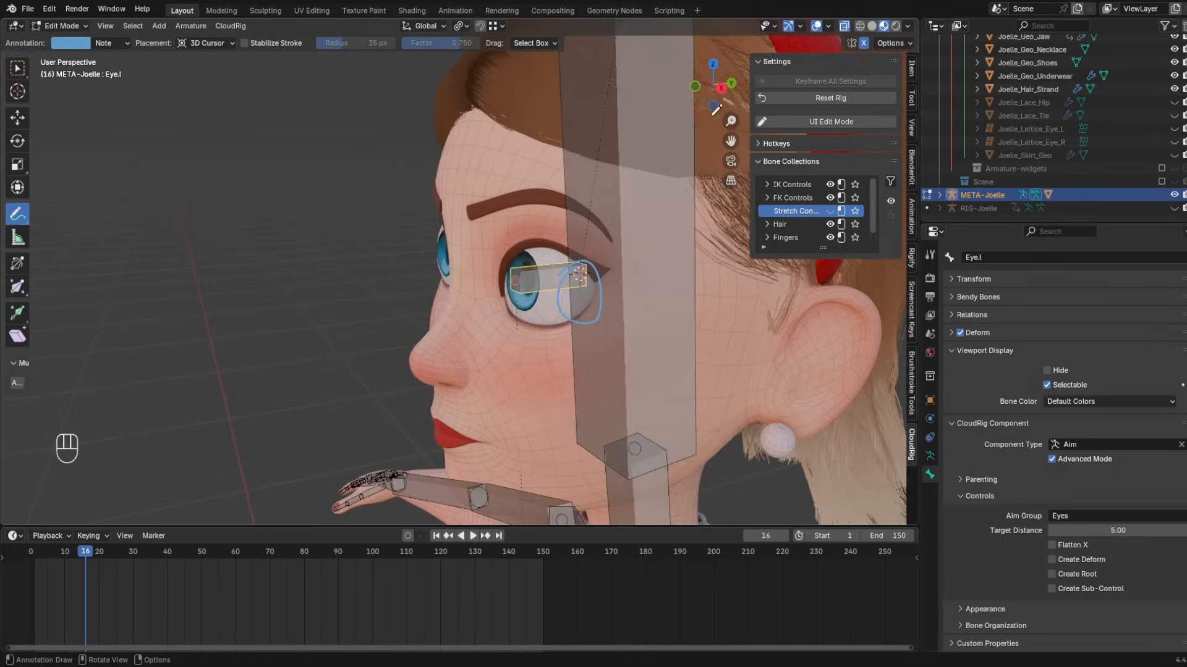
pyautogui.click(718, 89)
pyautogui.keyDown('shift'); pyautogui.moveTo(451, 266); pyautogui.dragTo(646, 271, button='middle'); pyautogui.keyUp('shift')
pyautogui.moveTo(701, 278)
pyautogui.mouseDown()
pyautogui.moveTo(424, 278)
pyautogui.moveTo(438, 262)
pyautogui.mouseUp()
pyautogui.scroll(-4, 330, 247)
pyautogui.moveTo(456, 303)
pyautogui.mouseDown(button='middle')
pyautogui.moveTo(491, 335)
pyautogui.moveTo(456, 297)
pyautogui.mouseUp(button='middle')
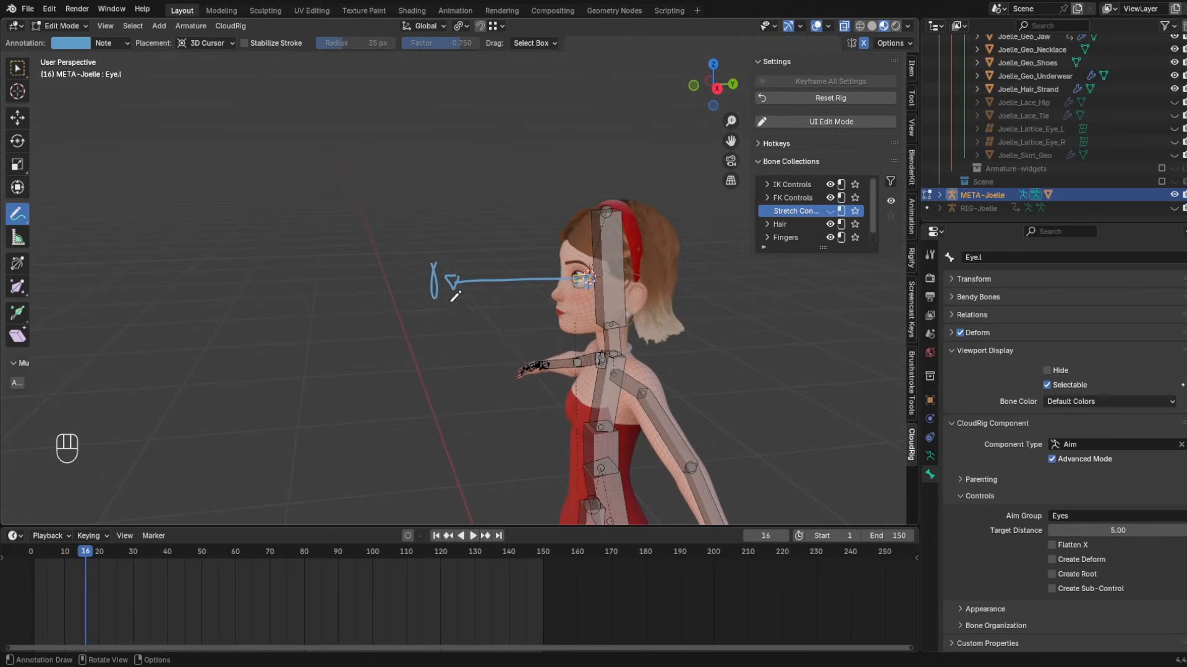
pyautogui.scroll(5, 525, 259)
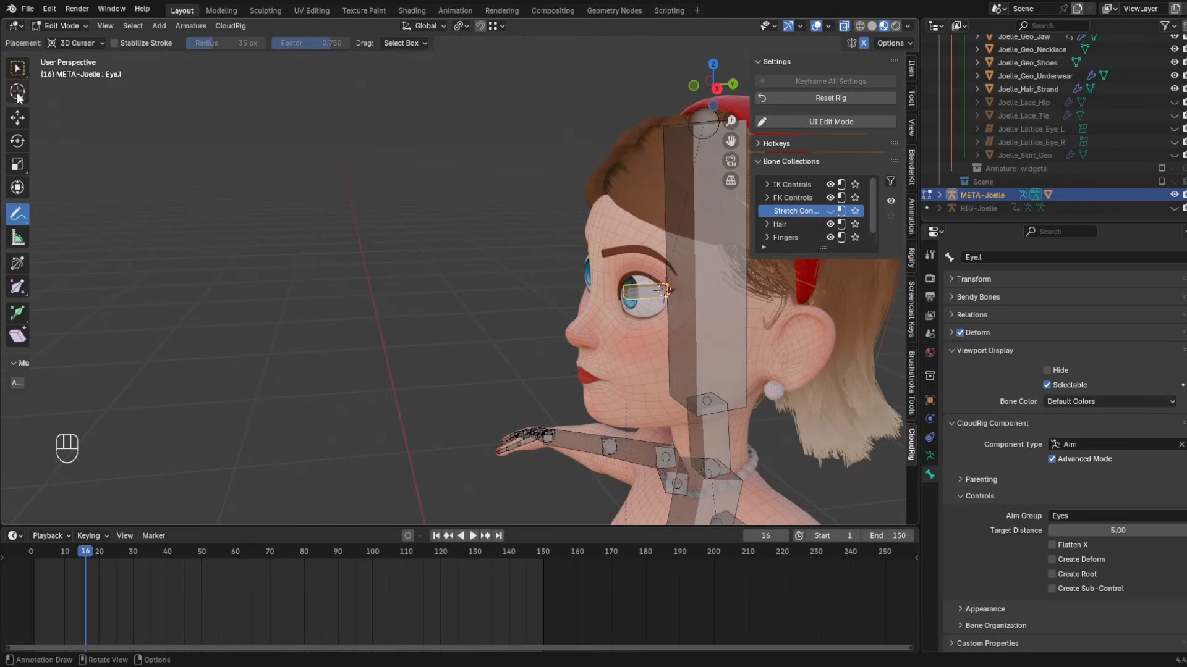
pyautogui.click(17, 69)
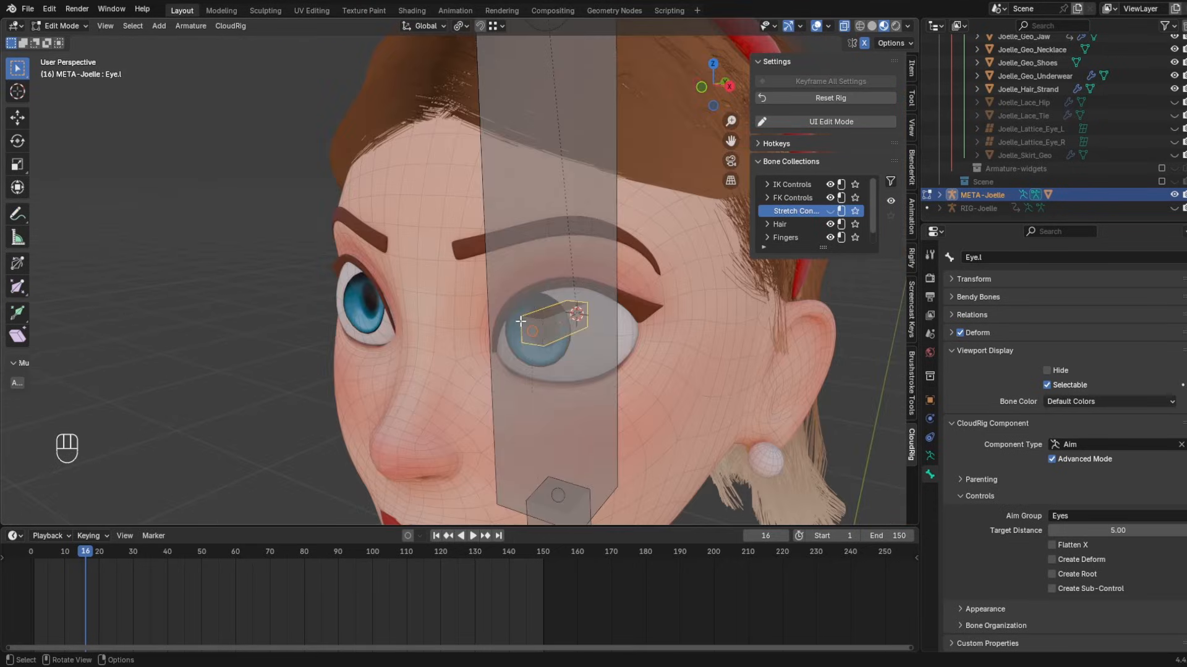
# - Generate RIG-Joelle from the metarig and test-rotate the CTR-Eye.l control
pyautogui.hotkey('ctrl', 'alt')
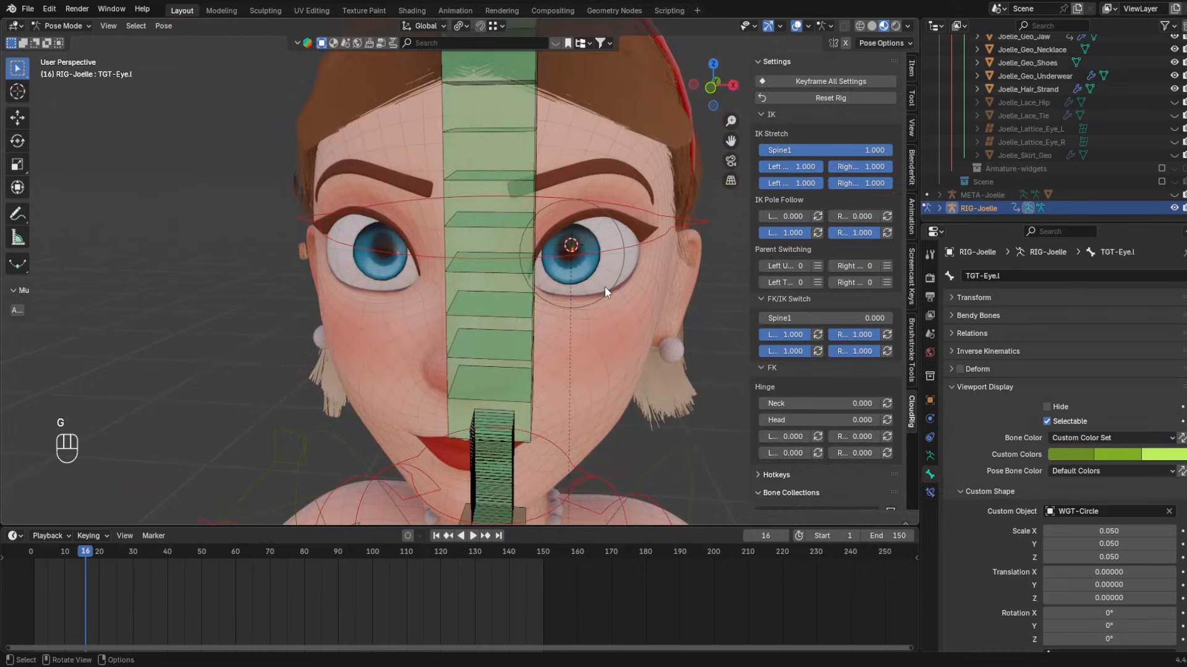
pyautogui.press('r')
pyautogui.press('r')
pyautogui.press('r')
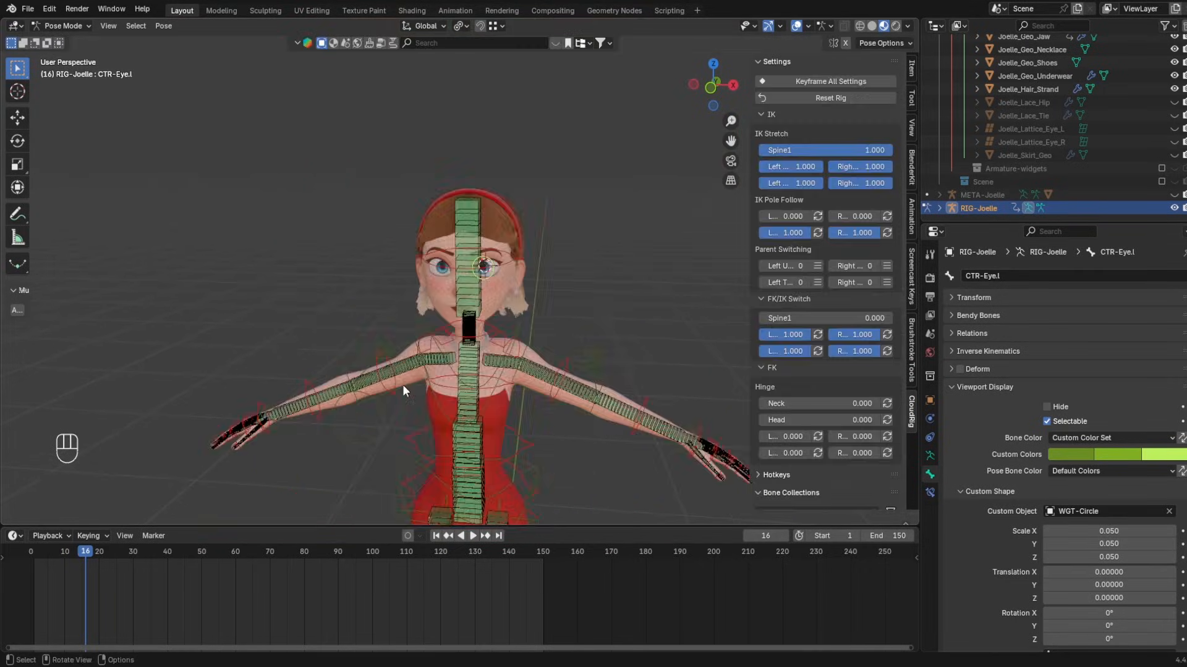
# - Test the eye aiming by moving the TGT-Eye.l control in front of the character
pyautogui.moveTo(402, 384); pyautogui.dragTo(450, 307, button='middle')
pyautogui.click(492, 271)
pyautogui.moveTo(492, 270); pyautogui.dragTo(426, 259, button='middle')
pyautogui.scroll(3, 621, 310)
pyautogui.press('g')
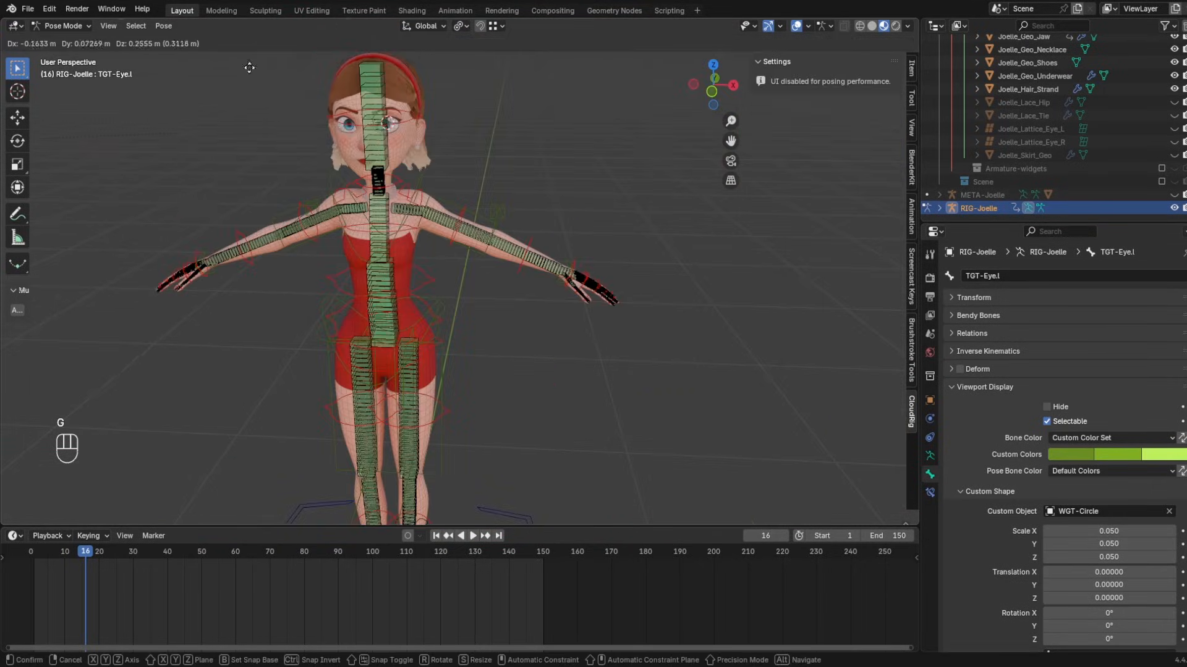
pyautogui.click(427, 202)
# - Return to META-Joelle in Edit Mode and expand the Appearance settings of Eye.l's Aim component
pyautogui.click(66, 26)
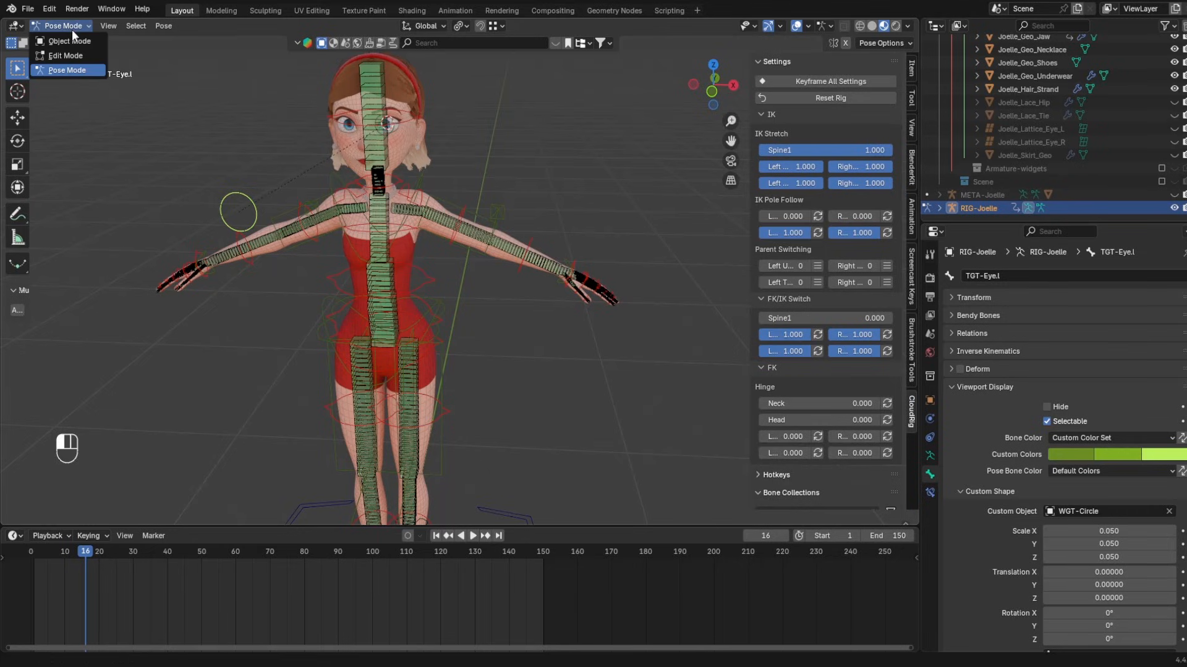
pyautogui.click(61, 37)
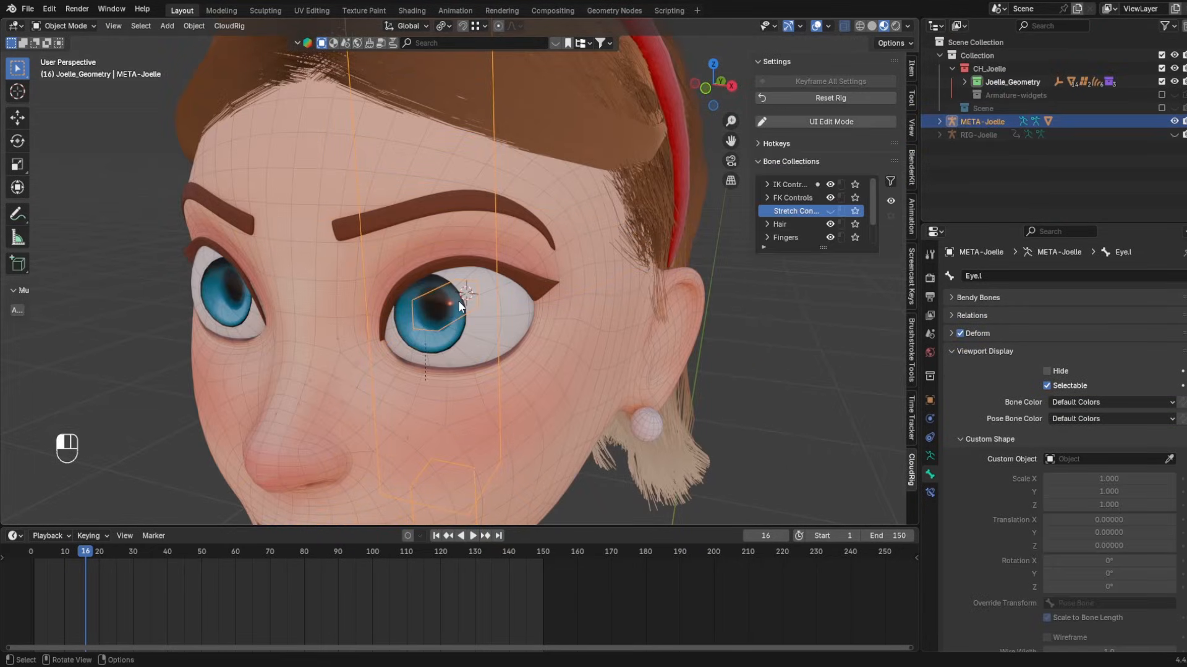
pyautogui.press('Tab')
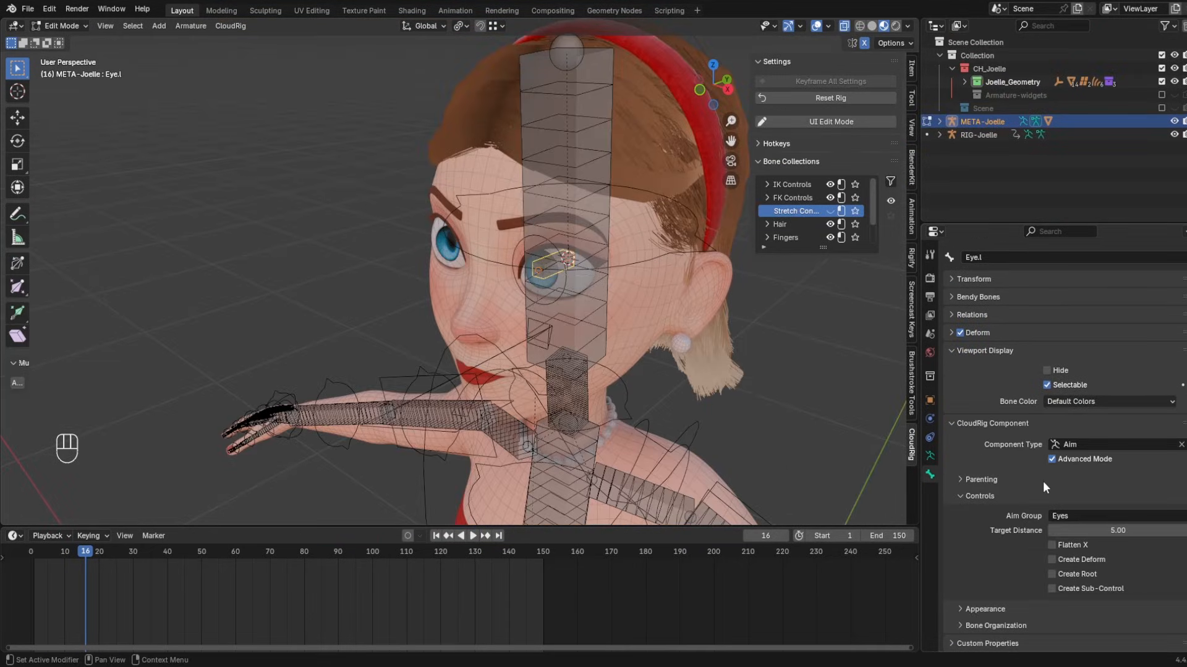
pyautogui.click(1002, 608)
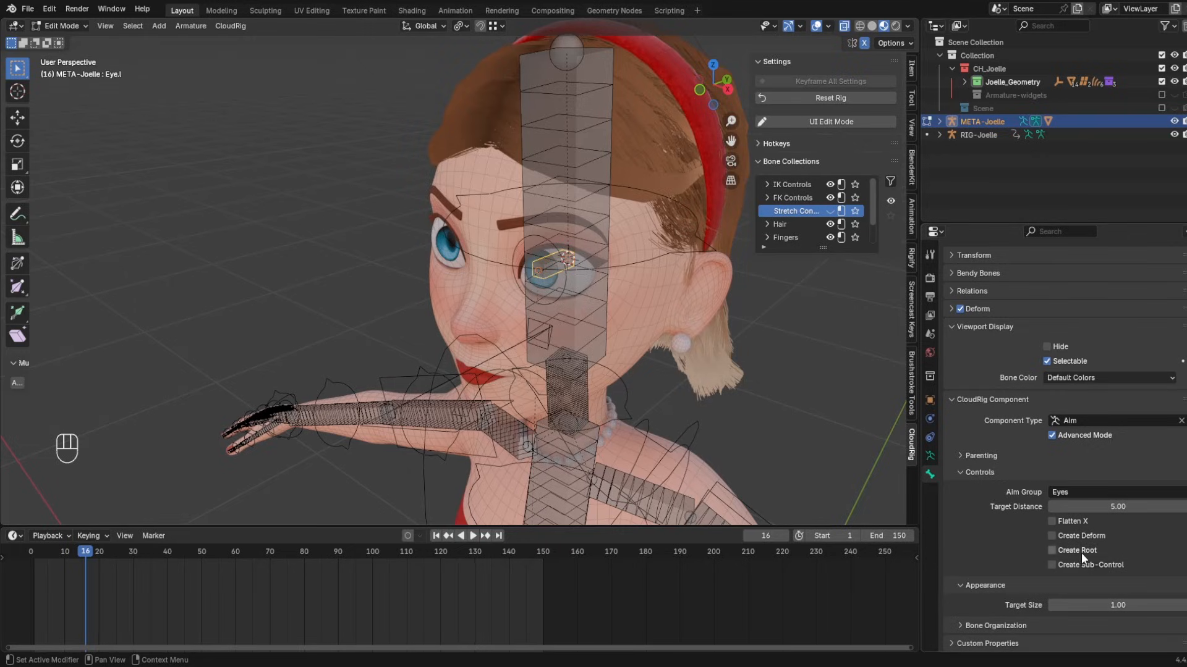
# - Examine the distance between the generated eye target and the head in right orthographic view
pyautogui.moveTo(853, 432); pyautogui.dragTo(621, 249, button='middle')
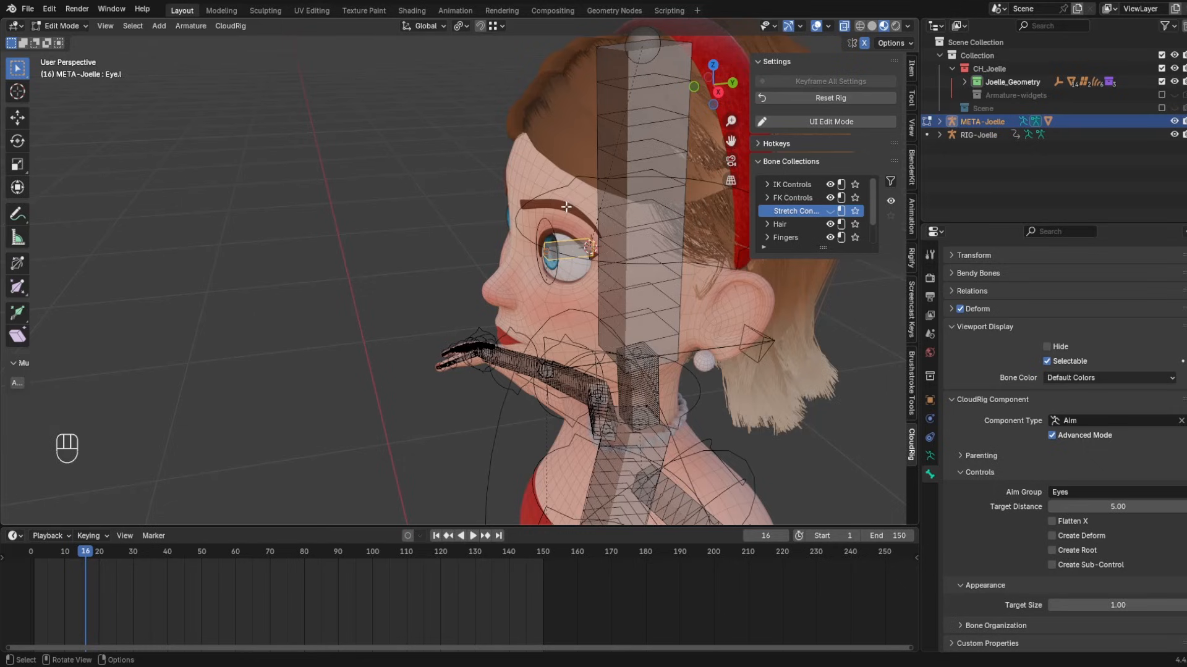
pyautogui.moveTo(566, 206); pyautogui.dragTo(612, 294, button='middle')
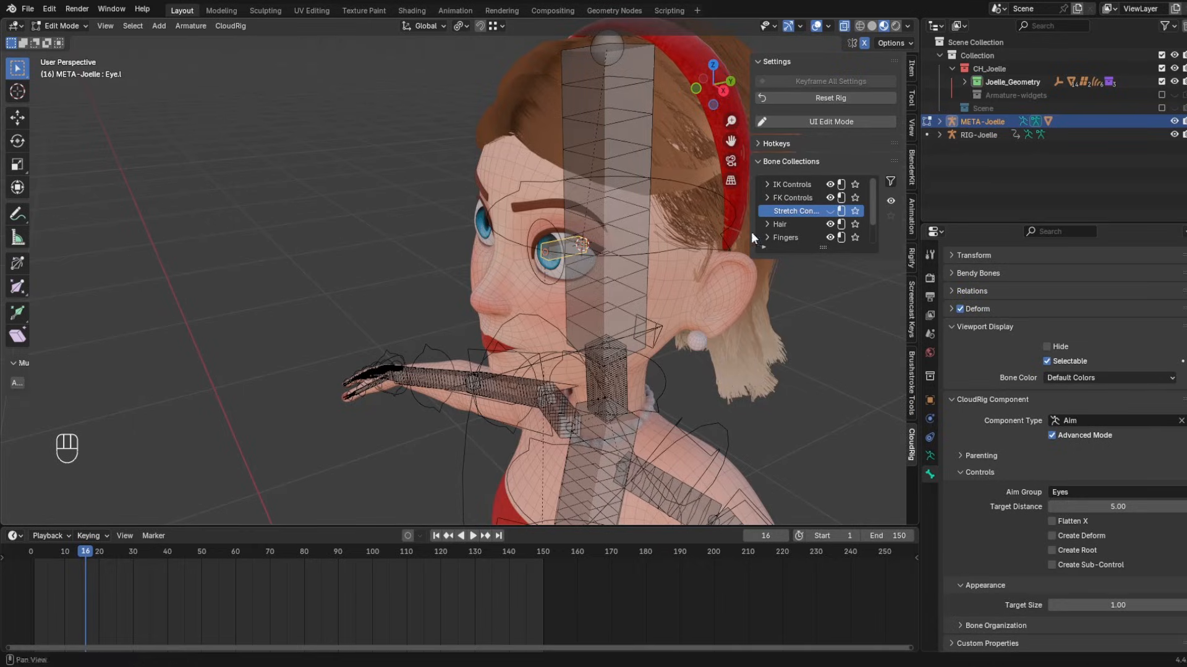
pyautogui.click(722, 96)
pyautogui.scroll(-2, 526, 259)
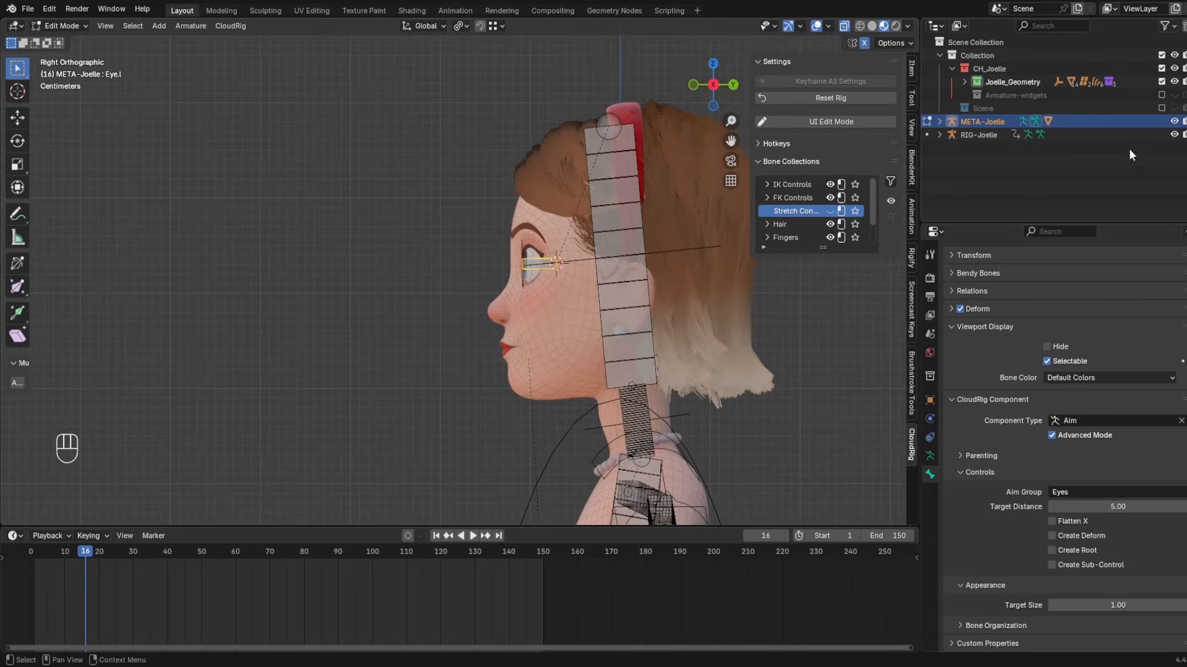
pyautogui.keyDown('shift'); pyautogui.moveTo(521, 257); pyautogui.dragTo(630, 332, button='middle'); pyautogui.keyUp('shift')
pyautogui.scroll(-2, 577, 296)
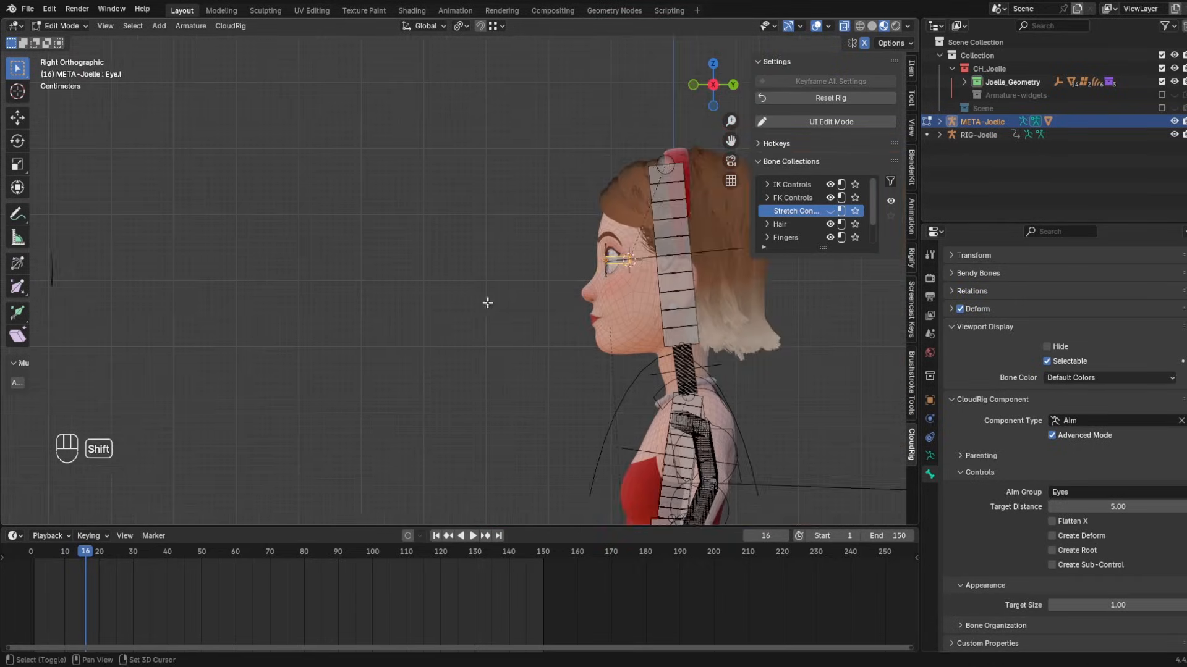
pyautogui.keyDown('shift'); pyautogui.moveTo(405, 301); pyautogui.dragTo(551, 297, button='middle'); pyautogui.keyUp('shift')
pyautogui.keyDown('shift'); pyautogui.moveTo(203, 266); pyautogui.dragTo(198, 293, button='middle'); pyautogui.keyUp('shift')
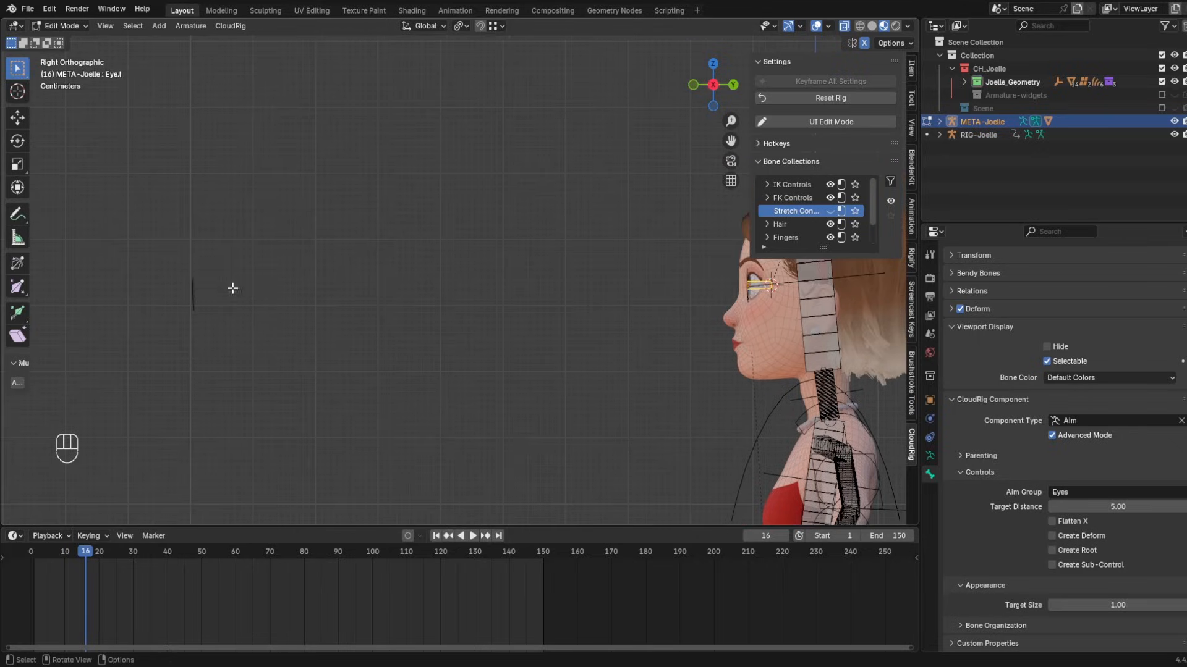
pyautogui.keyDown('shift'); pyautogui.moveTo(508, 313); pyautogui.dragTo(482, 313, button='middle'); pyautogui.keyUp('shift')
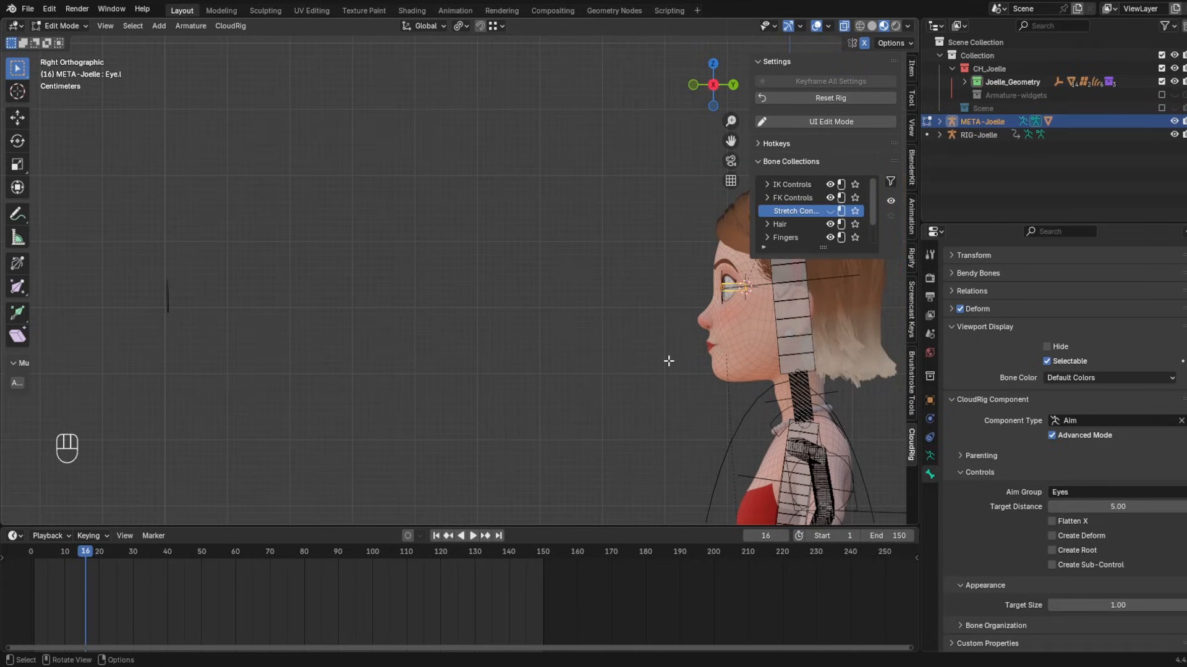
# - Set the Target Distance of Eye.l's Aim component to 4
pyautogui.click(1110, 512)
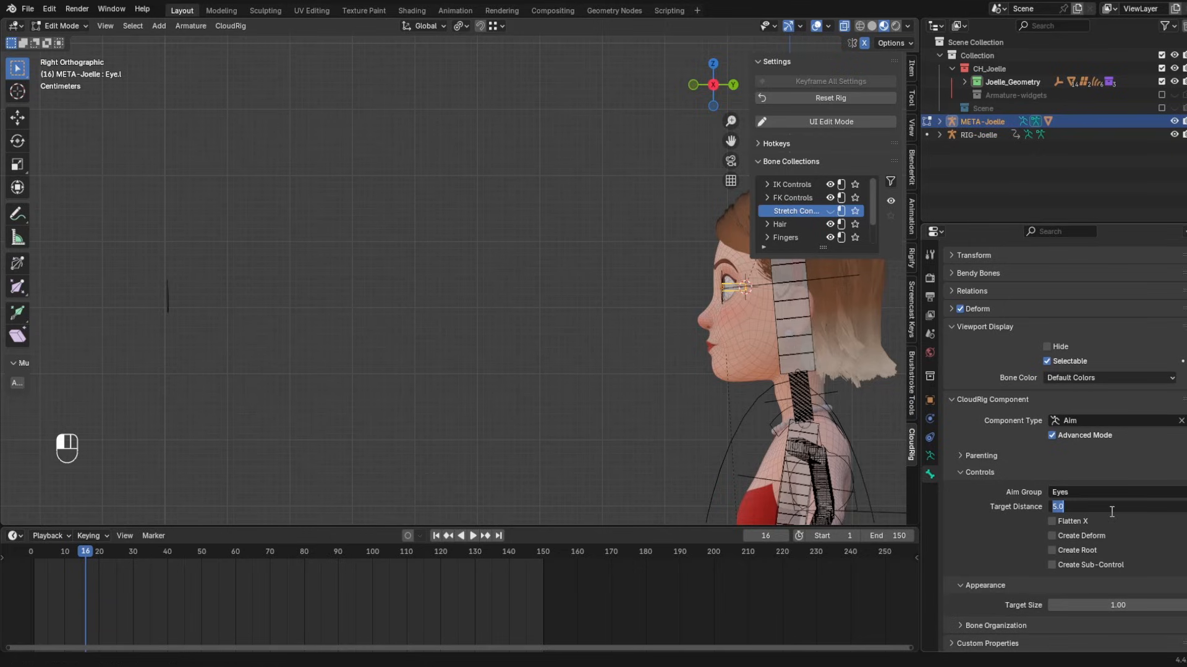
pyautogui.write('4')
pyautogui.press('Return')
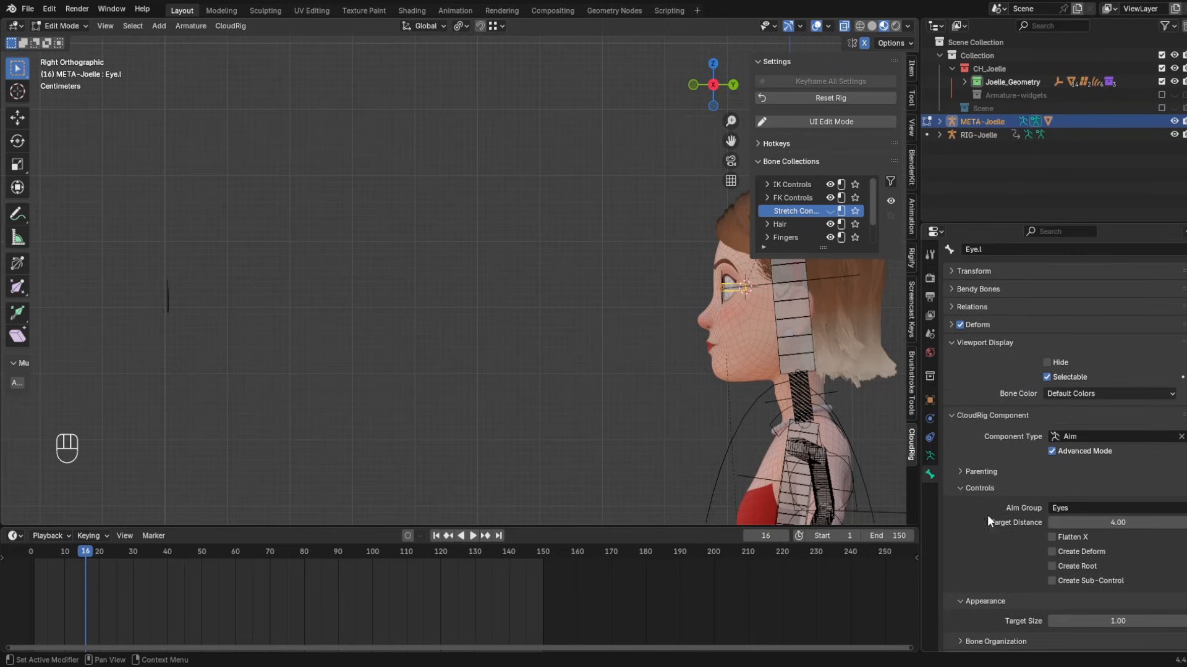
# - Expand the Bone Organization settings of Eye.l's Aim component
pyautogui.moveTo(609, 387); pyautogui.dragTo(586, 369, button='middle')
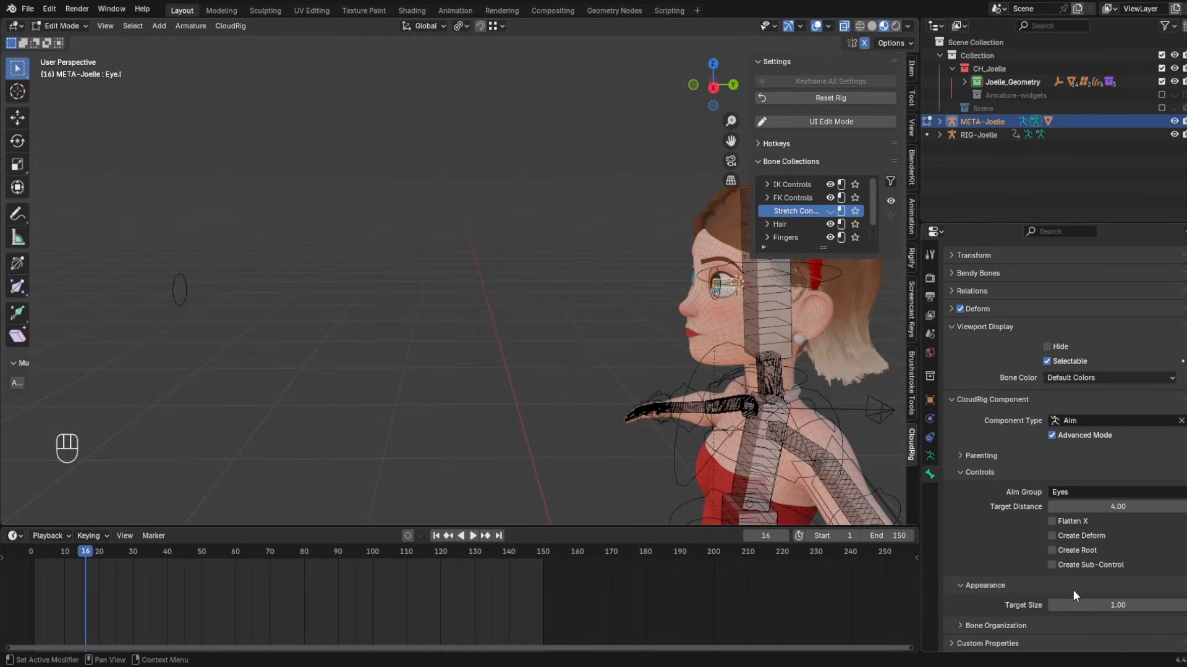
pyautogui.click(213, 355)
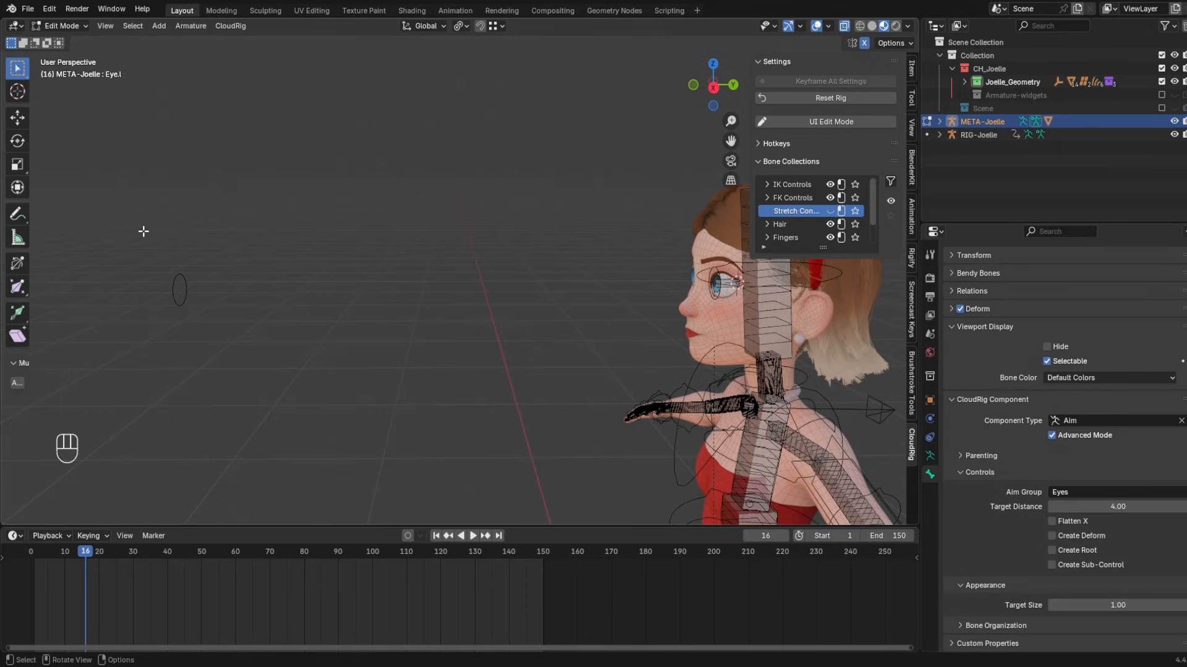
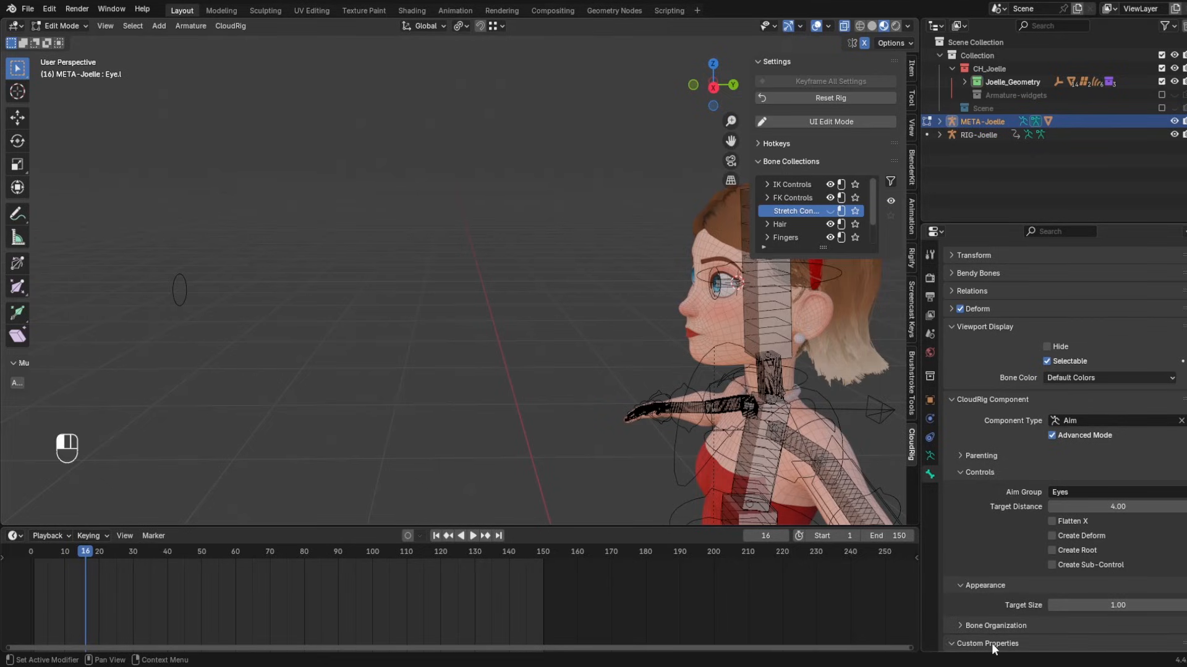
pyautogui.click(994, 625)
pyautogui.scroll(-4, 999, 580)
pyautogui.moveTo(995, 505)
pyautogui.mouseDown(button='middle')
pyautogui.moveTo(995, 578)
pyautogui.moveTo(1002, 492)
pyautogui.mouseUp(button='middle')
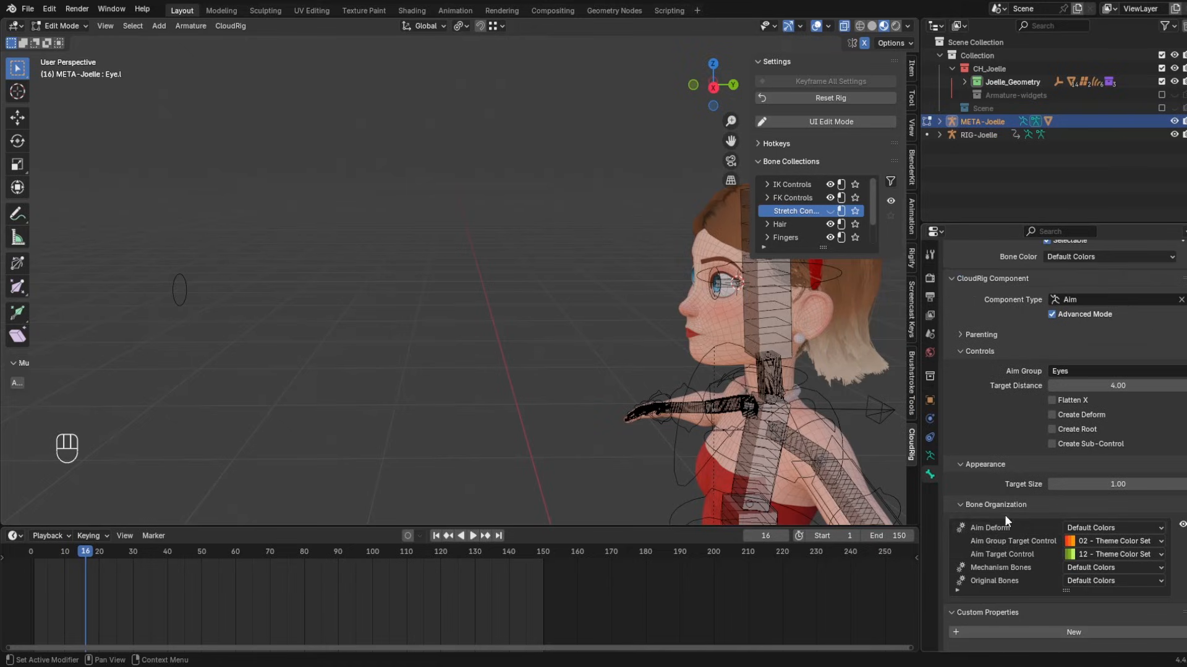
# - Examine META-Joelle's bone collections, then return to Eye.l's Bone Organization settings
pyautogui.click(932, 456)
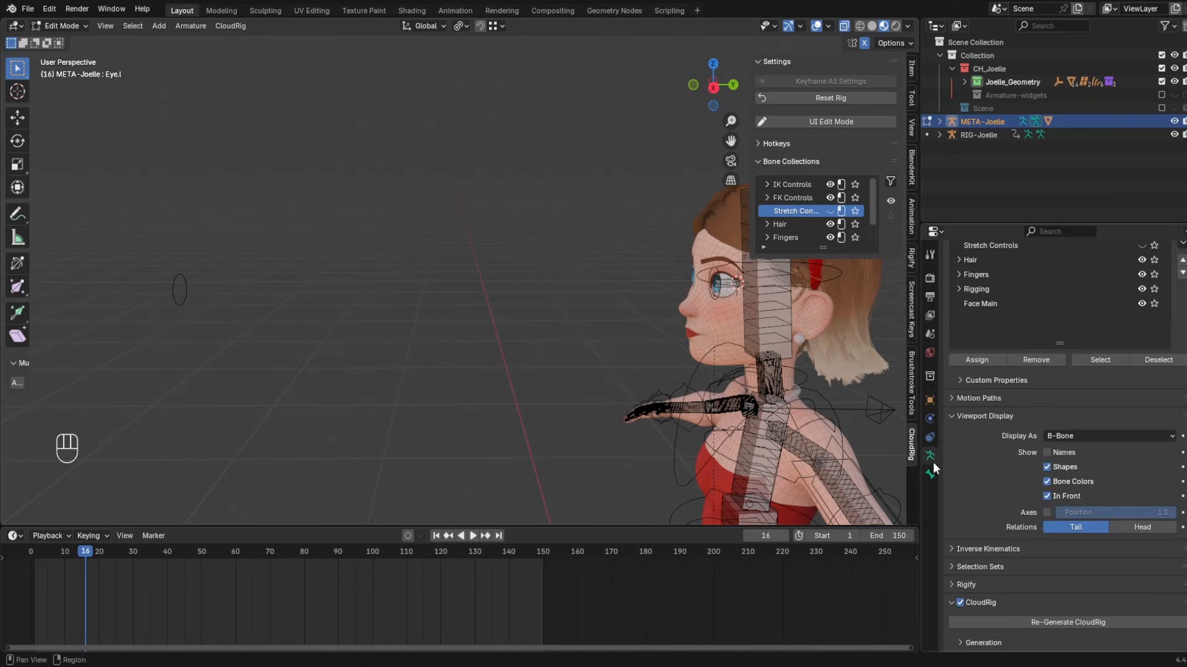
pyautogui.click(932, 473)
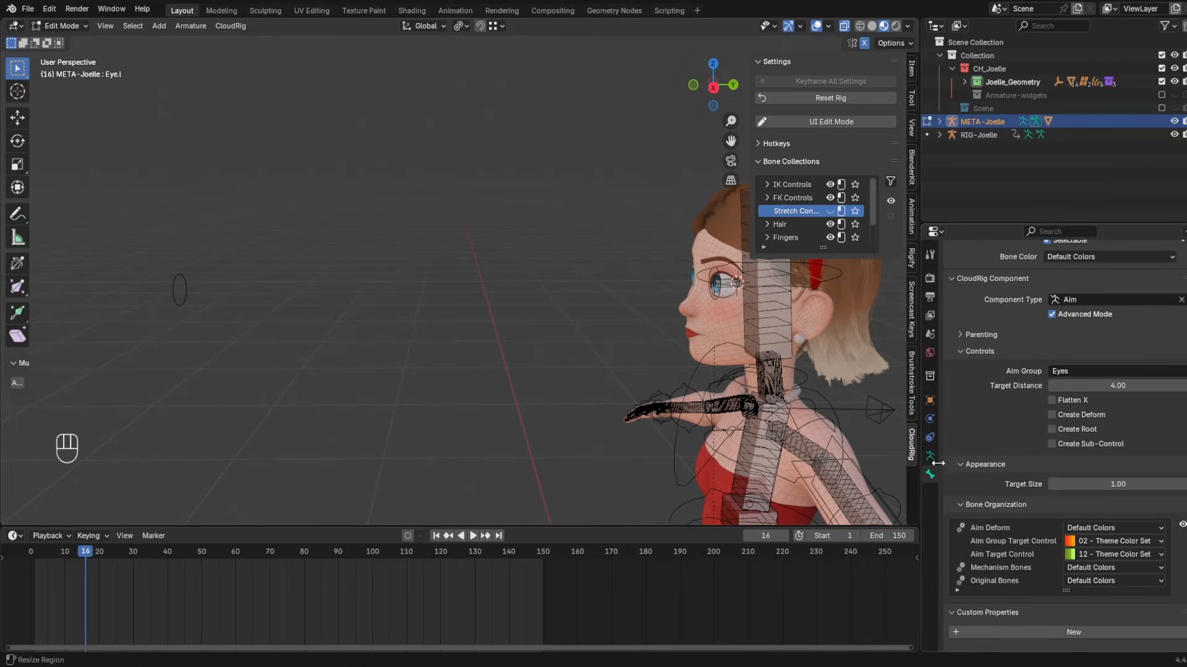
pyautogui.click(930, 456)
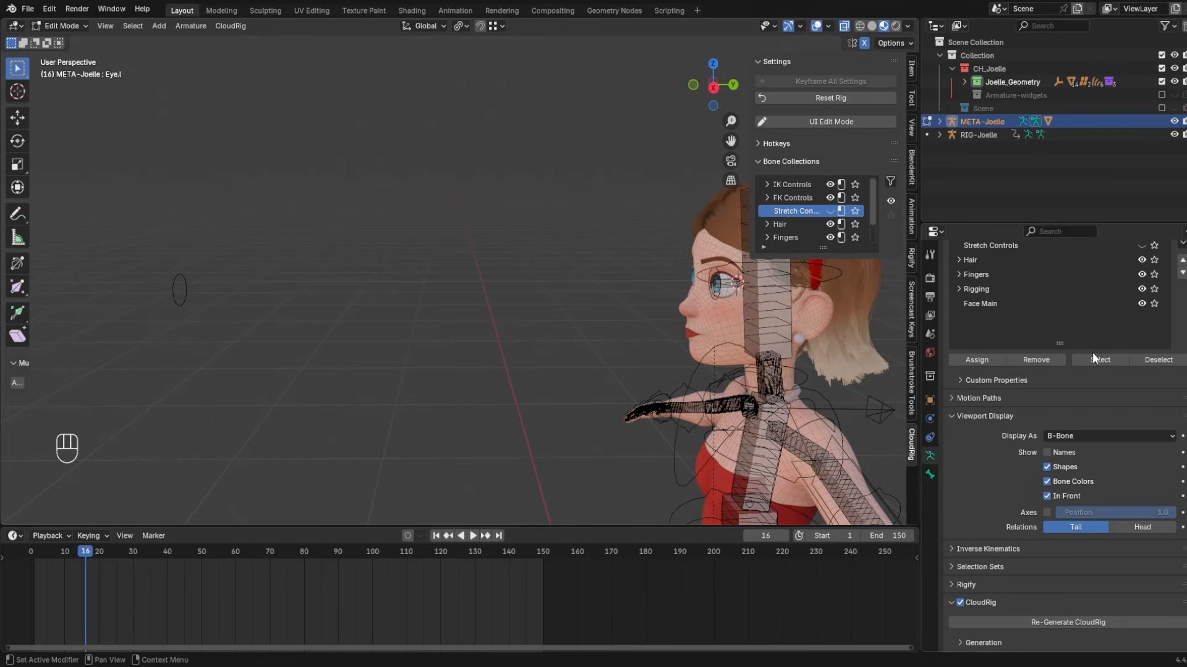
pyautogui.scroll(5, 964, 457)
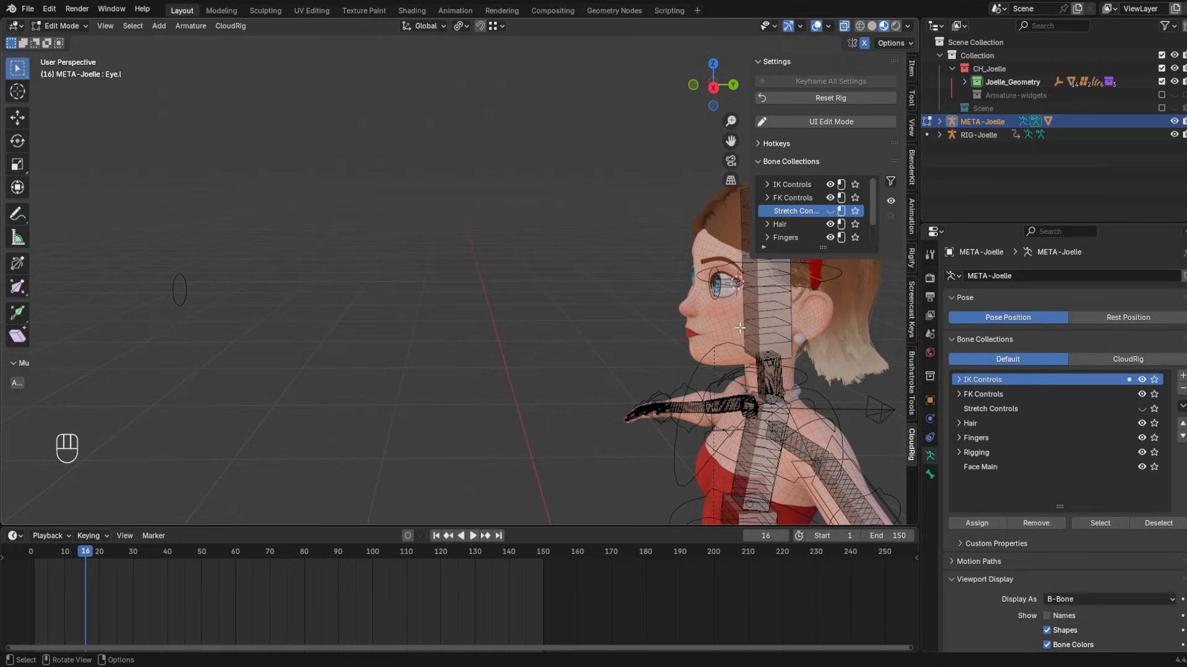
pyautogui.click(929, 474)
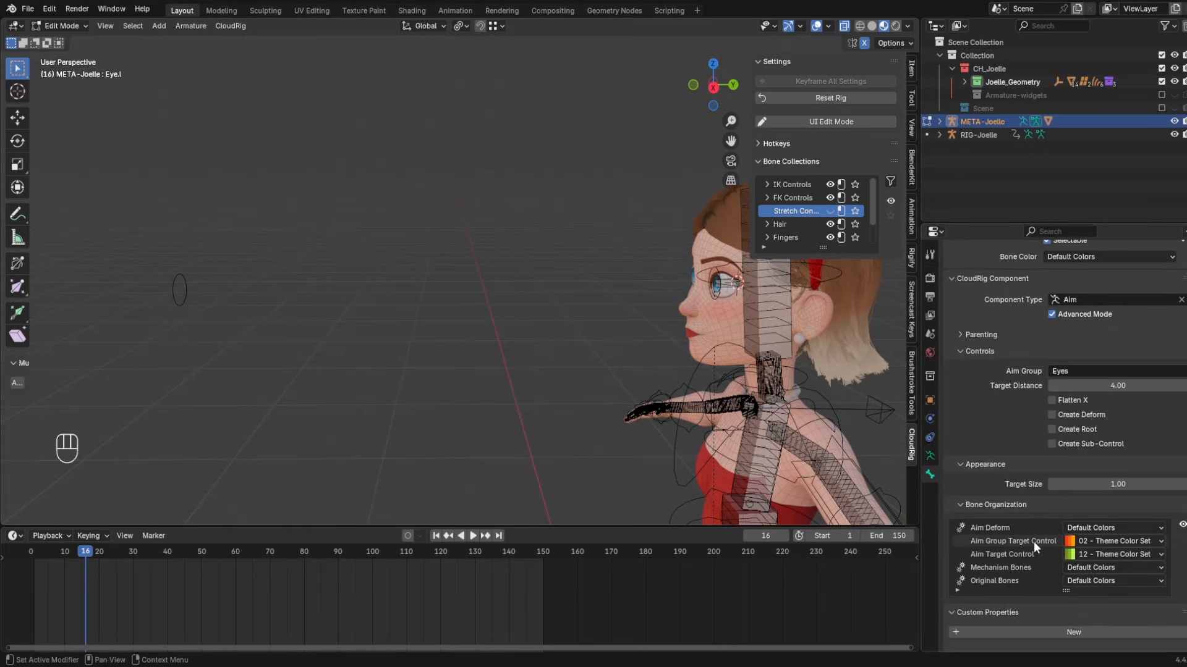
# - Examine the color sets offered for the Aim Group Target Control and the collection assigned to the Aim Target Control
pyautogui.click(1099, 540)
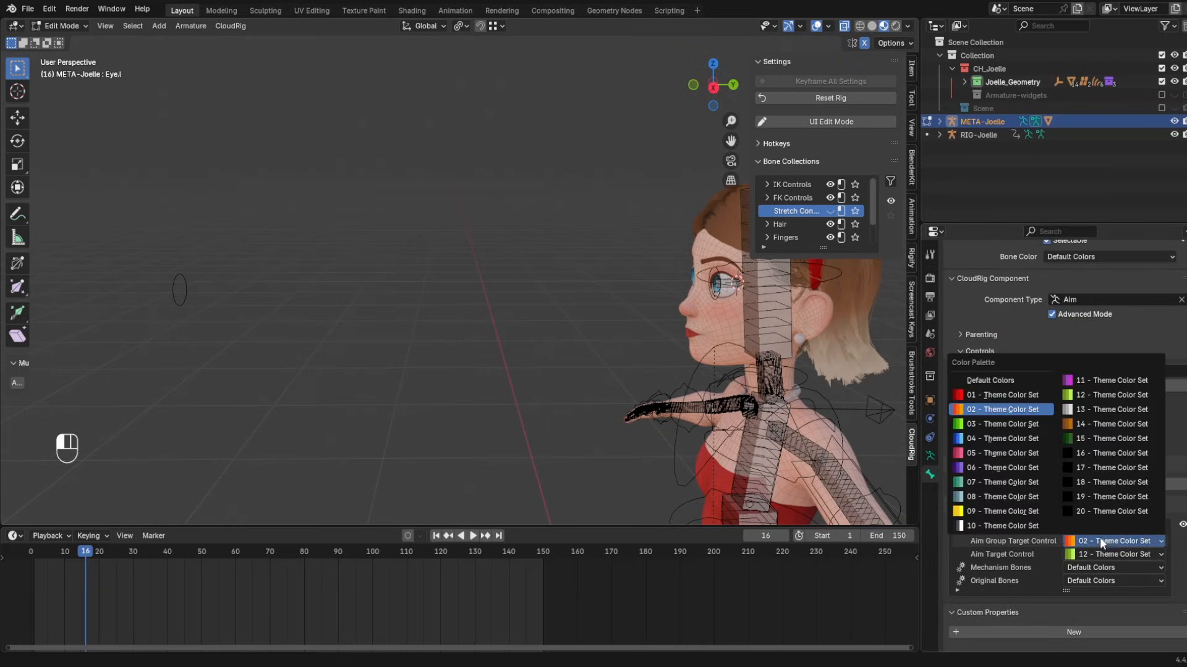
pyautogui.click(1023, 553)
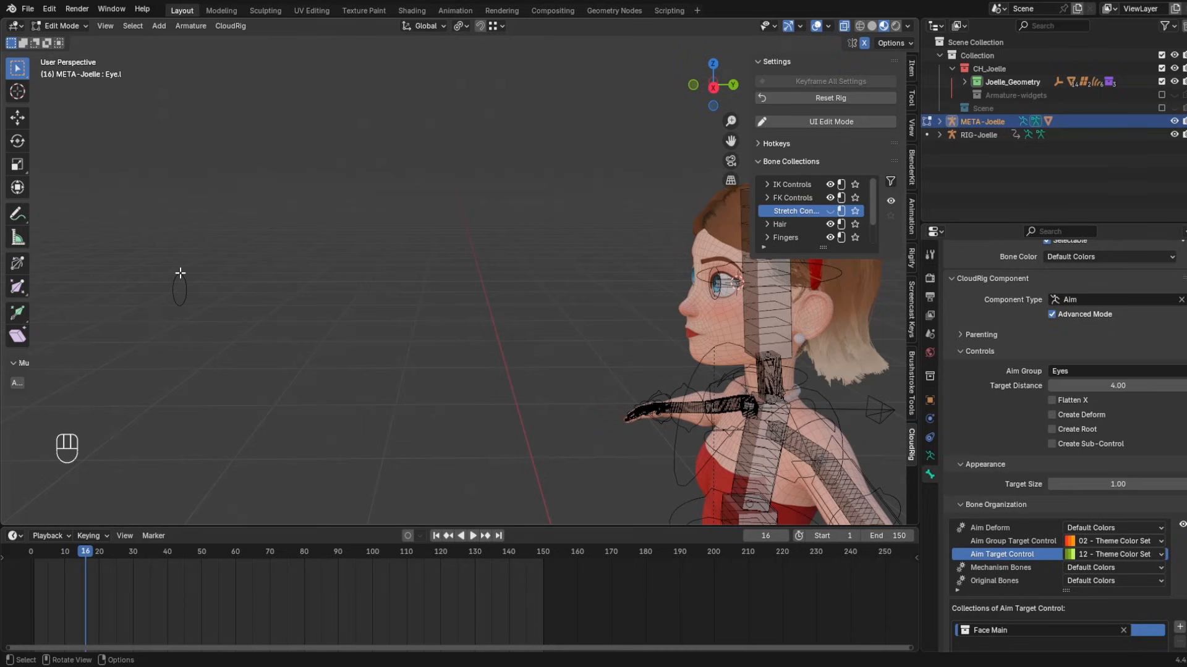
pyautogui.click(1090, 555)
pyautogui.click(1090, 555)
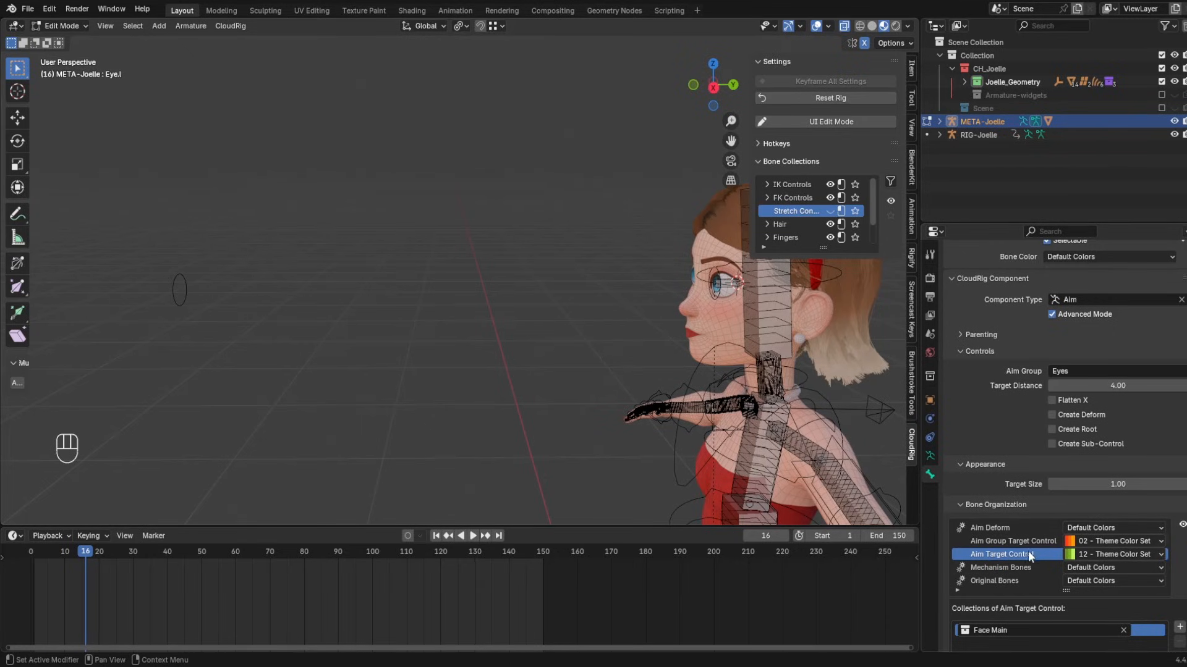
# - Annotate the generated eye target with a second small oval beside it and a freehand circle around both
pyautogui.moveTo(184, 279); pyautogui.dragTo(195, 282, button='middle')
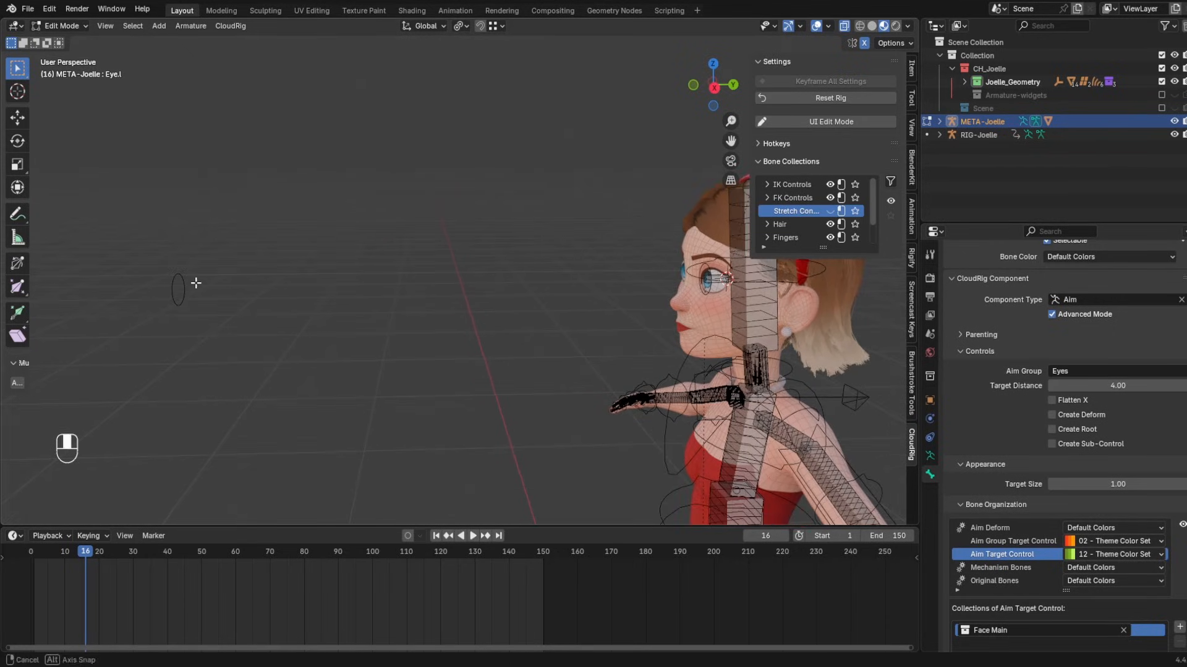
pyautogui.click(19, 214)
pyautogui.moveTo(184, 252)
pyautogui.mouseDown()
pyautogui.moveTo(191, 339)
pyautogui.moveTo(185, 249)
pyautogui.mouseUp()
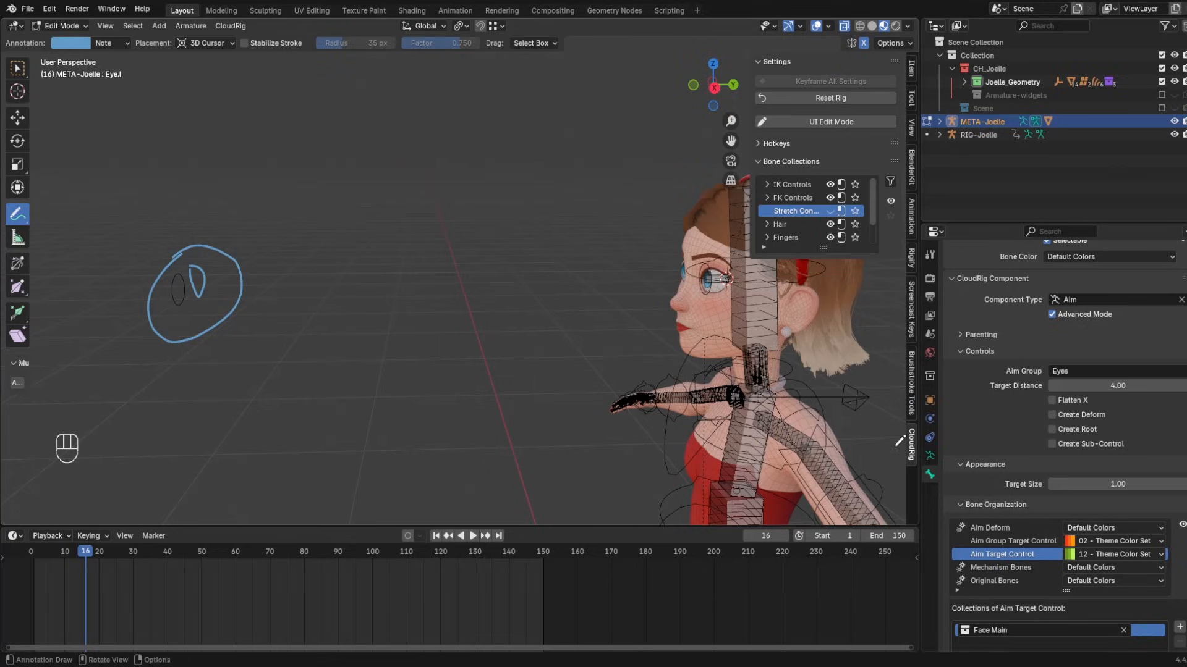
# - Check the Aim Group Target Control's assigned collection and keep 02 - Theme Color Set as its color
pyautogui.click(976, 540)
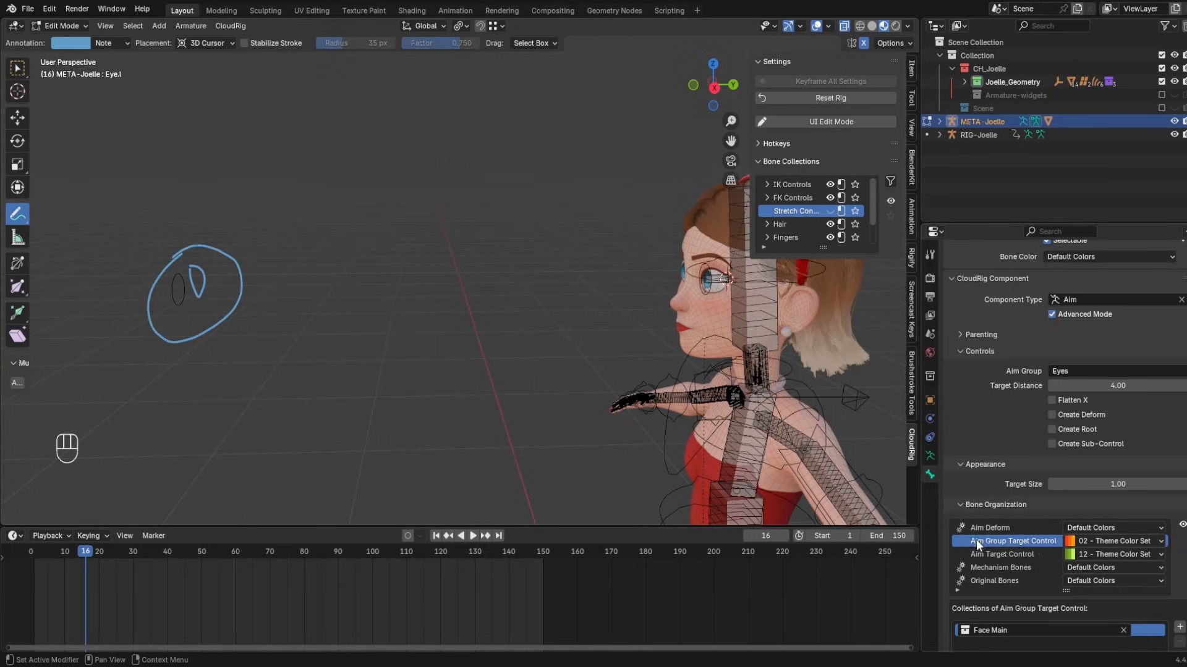
pyautogui.click(1095, 541)
pyautogui.click(961, 409)
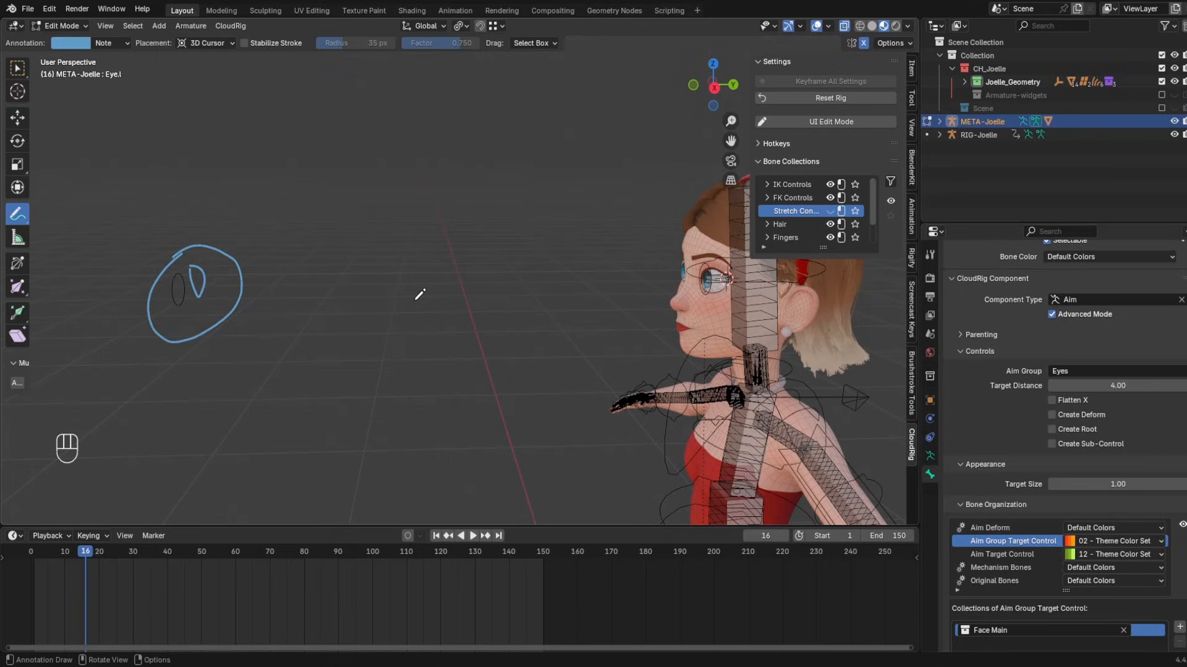
# - Examine the color options and assigned collection of the Aim Deform bone set, and the collection of Original Bones
pyautogui.scroll(-1, 1044, 543)
pyautogui.click(1009, 504)
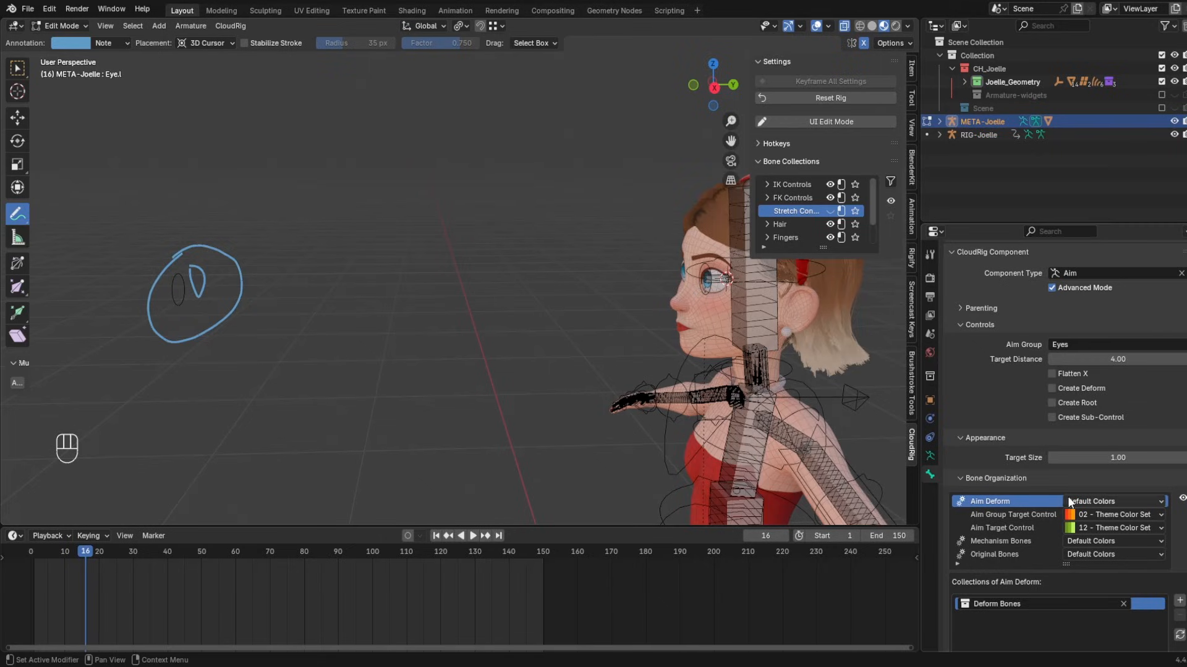
pyautogui.click(1096, 501)
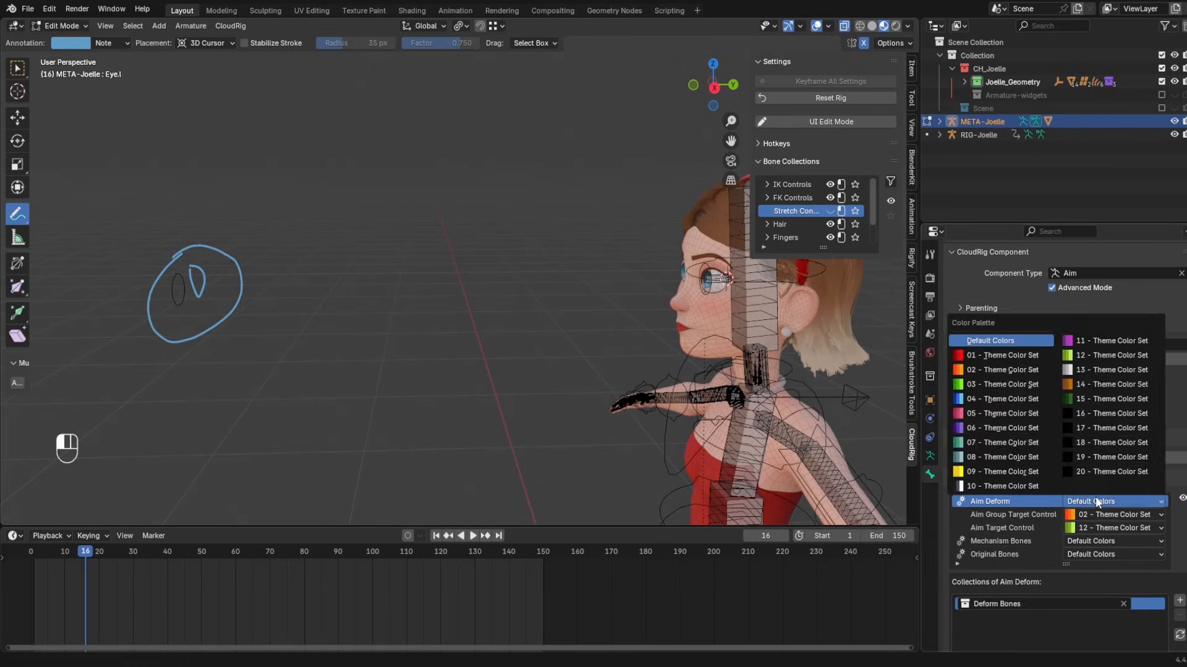
pyautogui.click(1096, 501)
pyautogui.click(1080, 553)
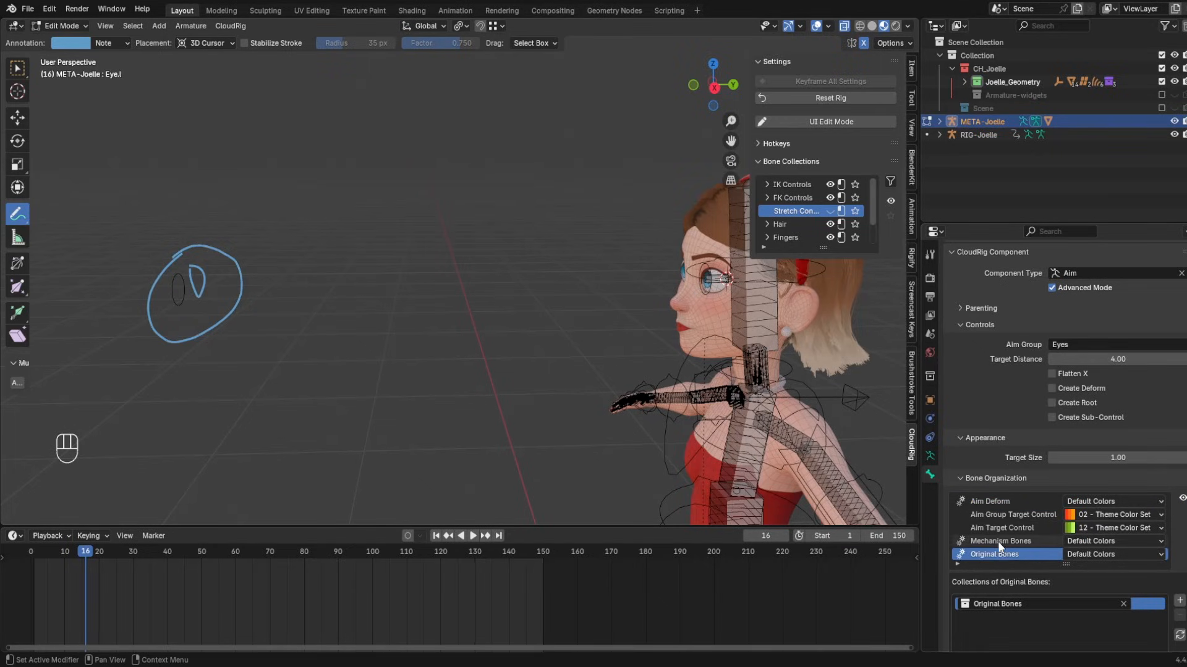
# - Review which collections the Aim Deform, Aim Target Control, Mechanism Bones and Original Bones sets are assigned to
pyautogui.click(999, 504)
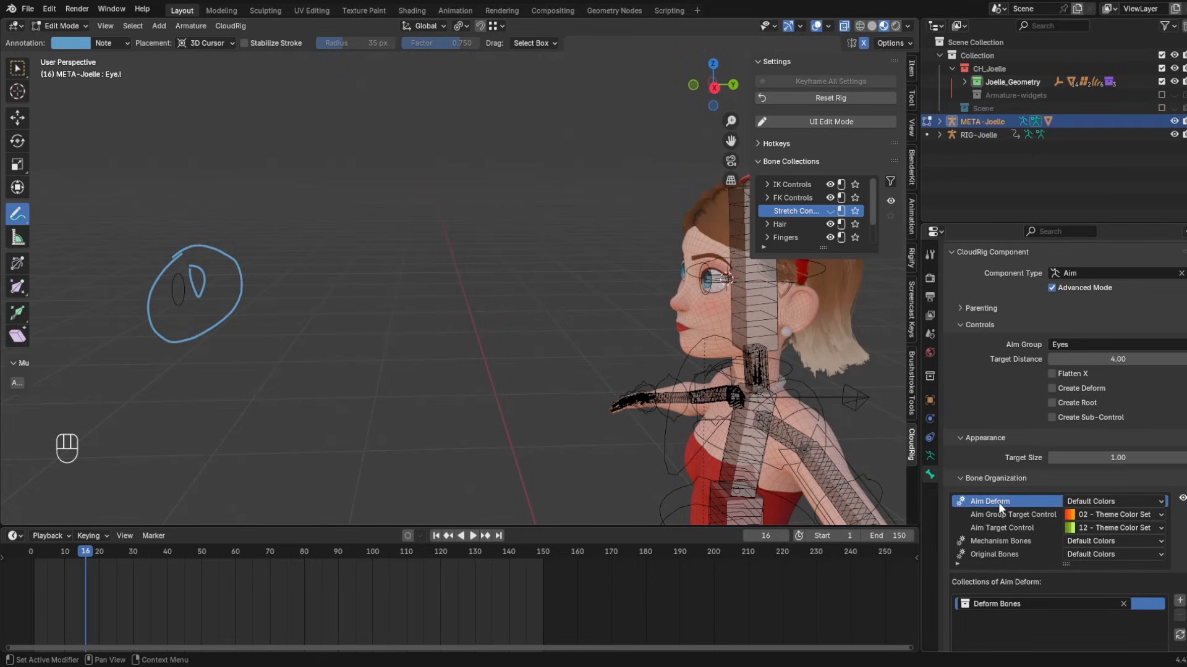
pyautogui.click(1002, 530)
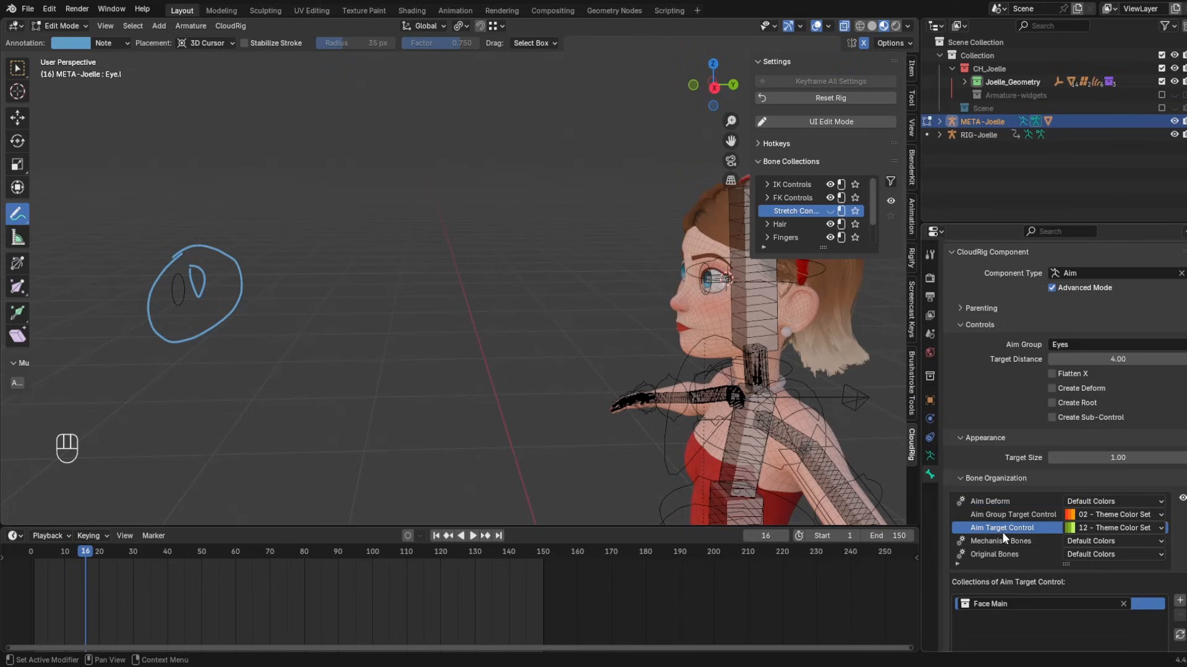
pyautogui.scroll(-3, 1002, 532)
pyautogui.click(1000, 463)
pyautogui.click(996, 448)
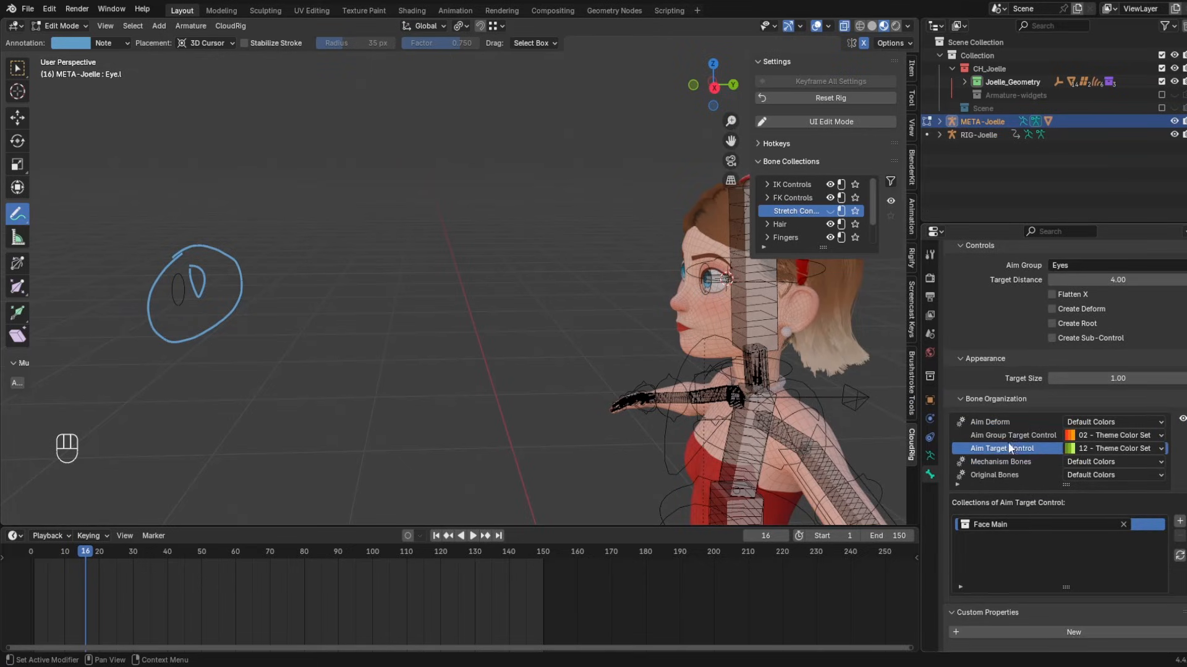
pyautogui.click(991, 422)
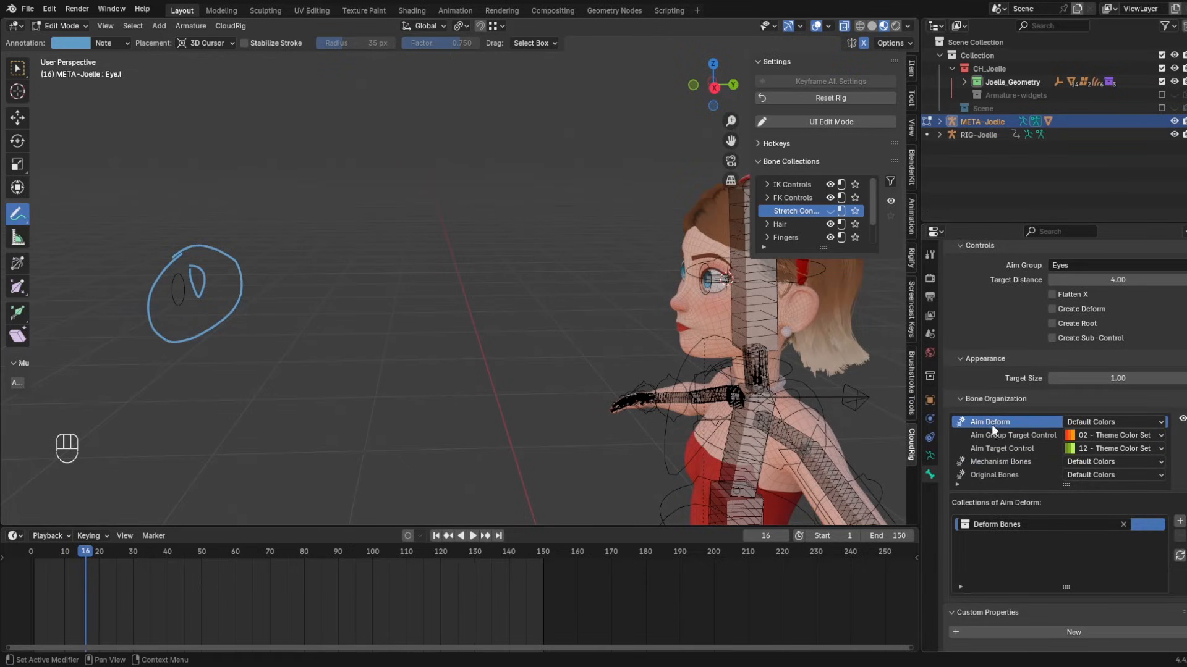
pyautogui.click(997, 475)
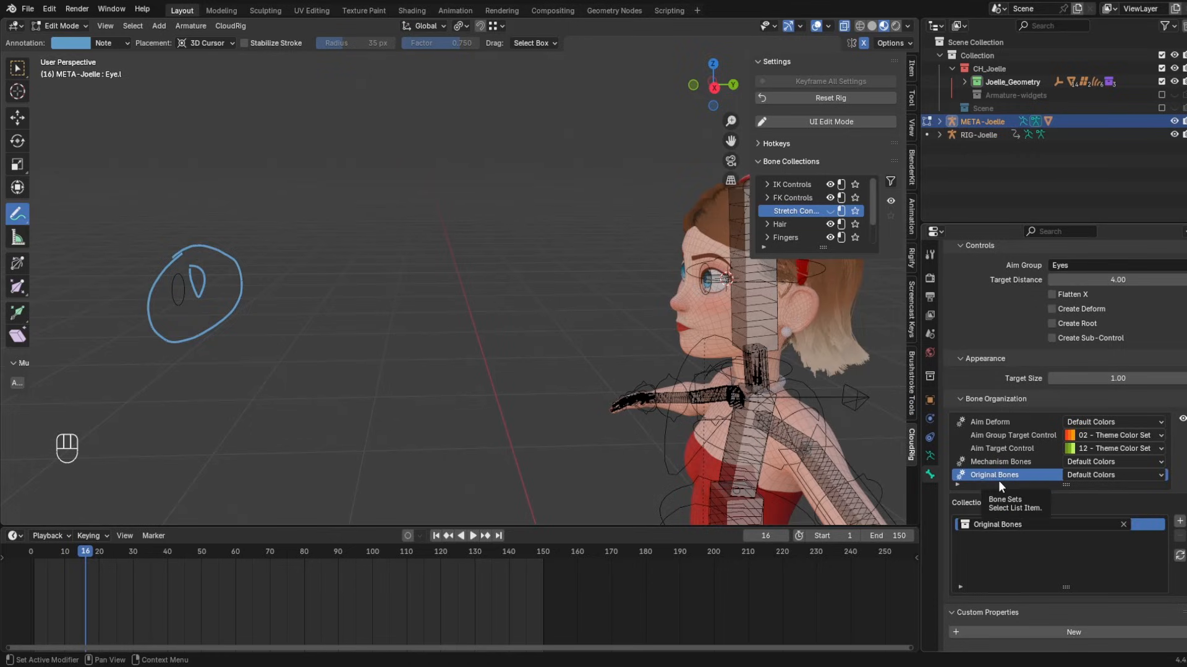
pyautogui.click(996, 462)
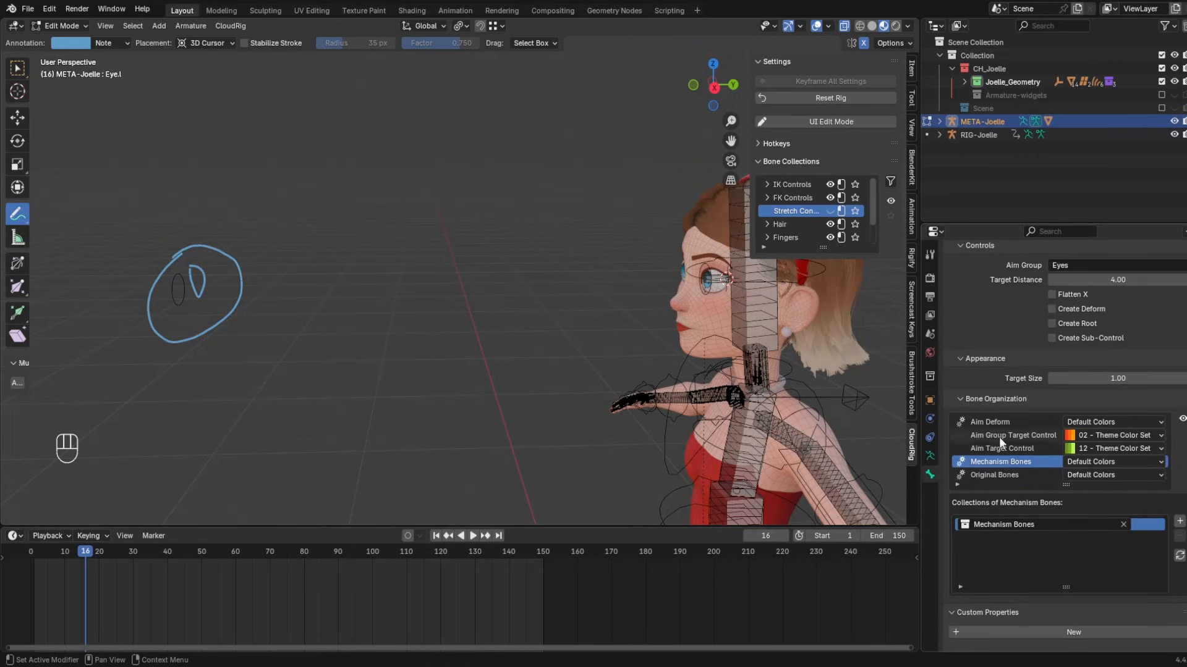
pyautogui.click(990, 421)
pyautogui.click(989, 475)
# - Expand META-Joelle's Rigging bone collection and toggle its visibility
pyautogui.scroll(10, 958, 433)
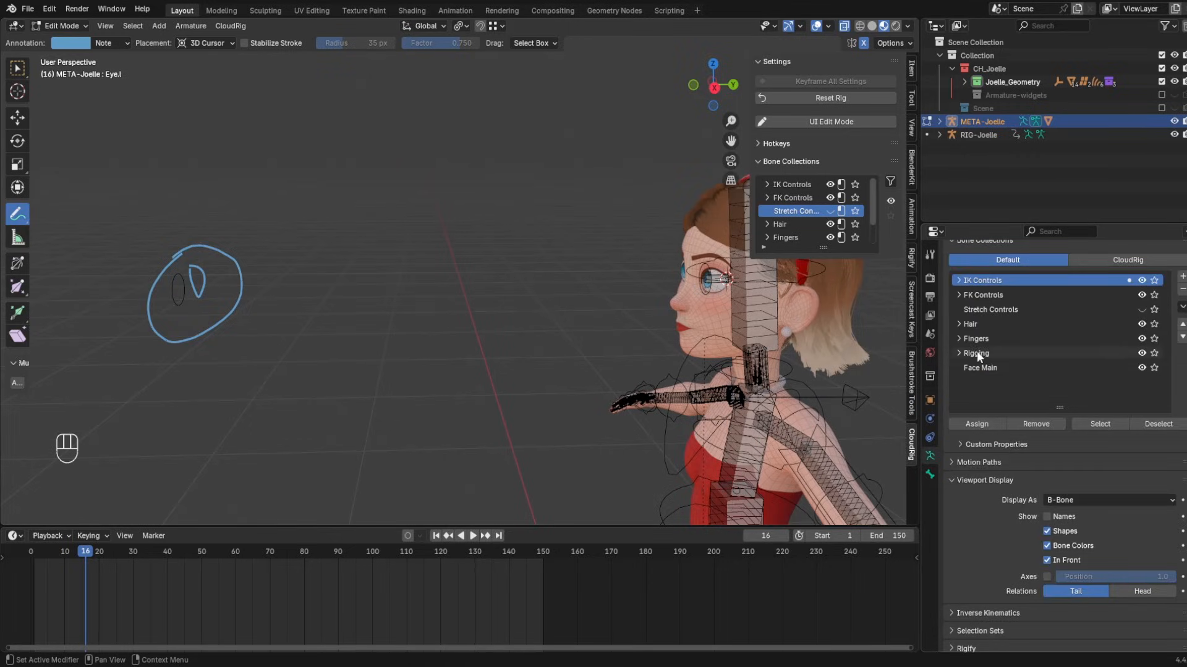
pyautogui.click(977, 353)
pyautogui.click(959, 351)
pyautogui.scroll(-1, 1002, 368)
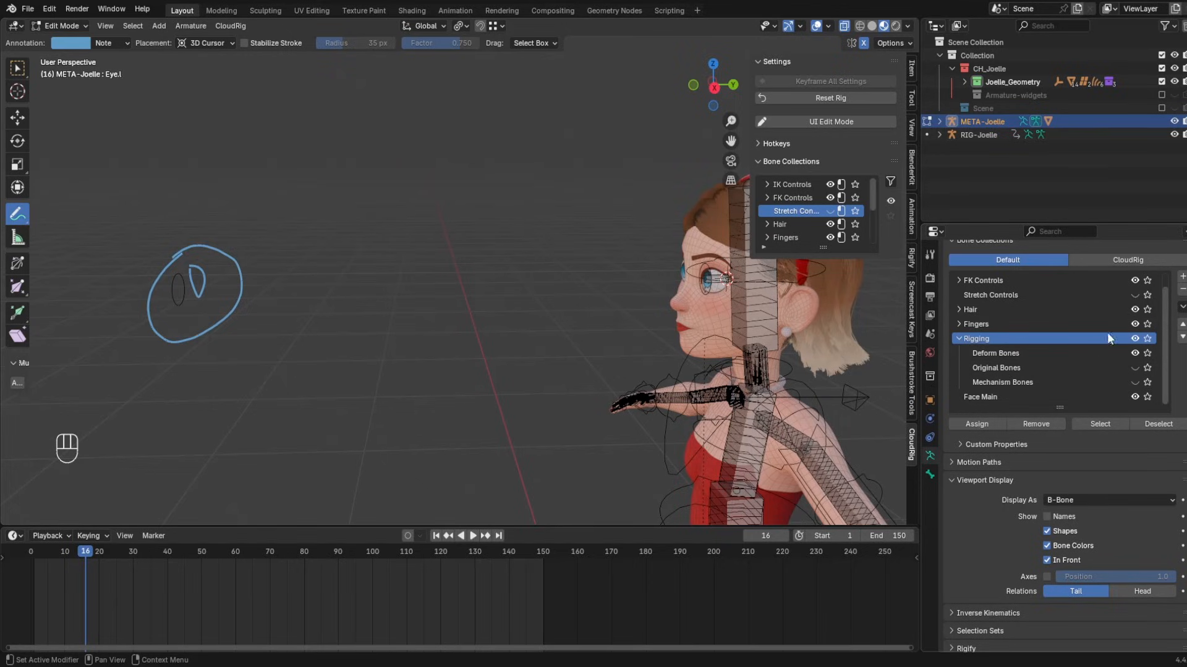
pyautogui.click(1135, 338)
# - Compare the collections assigned to the Aim Group Target Control and Aim Target Control in Eye.l's Bone Organization settings
pyautogui.click(929, 474)
pyautogui.click(1002, 450)
pyautogui.click(1004, 437)
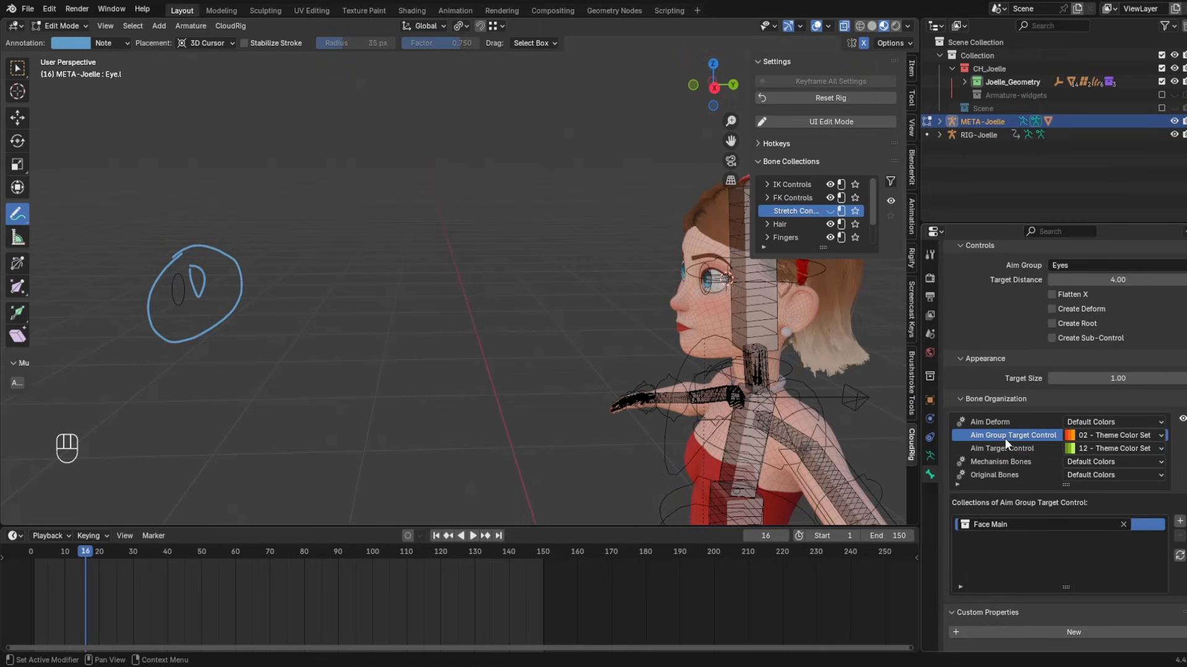
pyautogui.click(1003, 445)
pyautogui.click(1002, 426)
pyautogui.click(998, 437)
pyautogui.click(1000, 448)
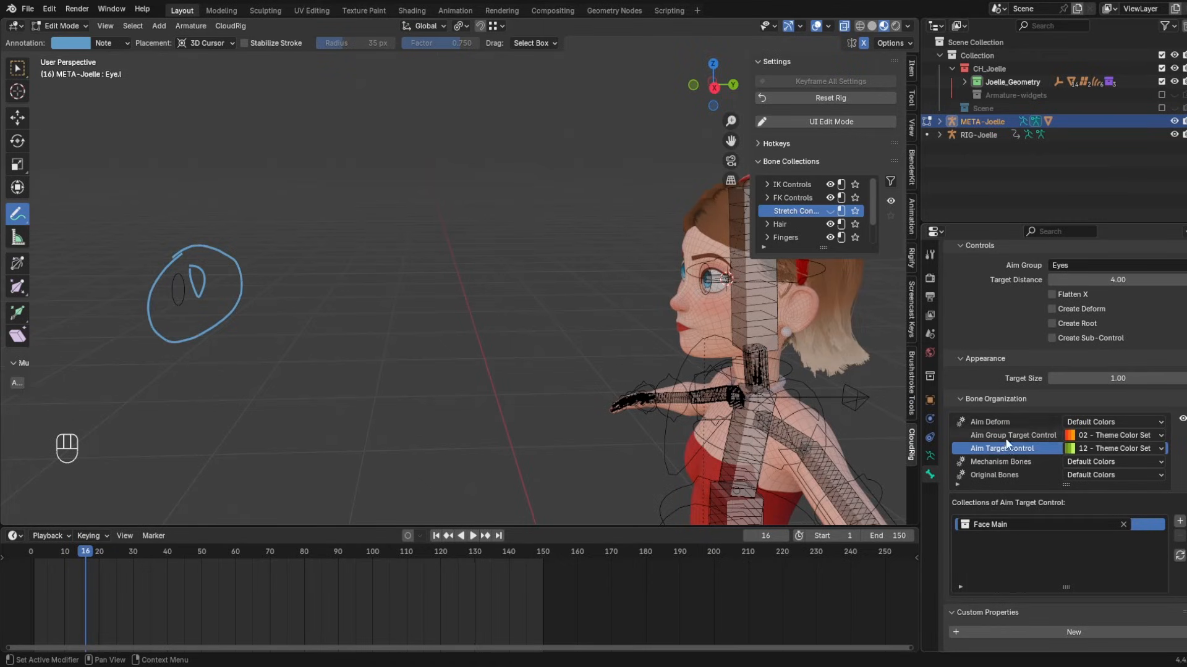
pyautogui.click(1005, 437)
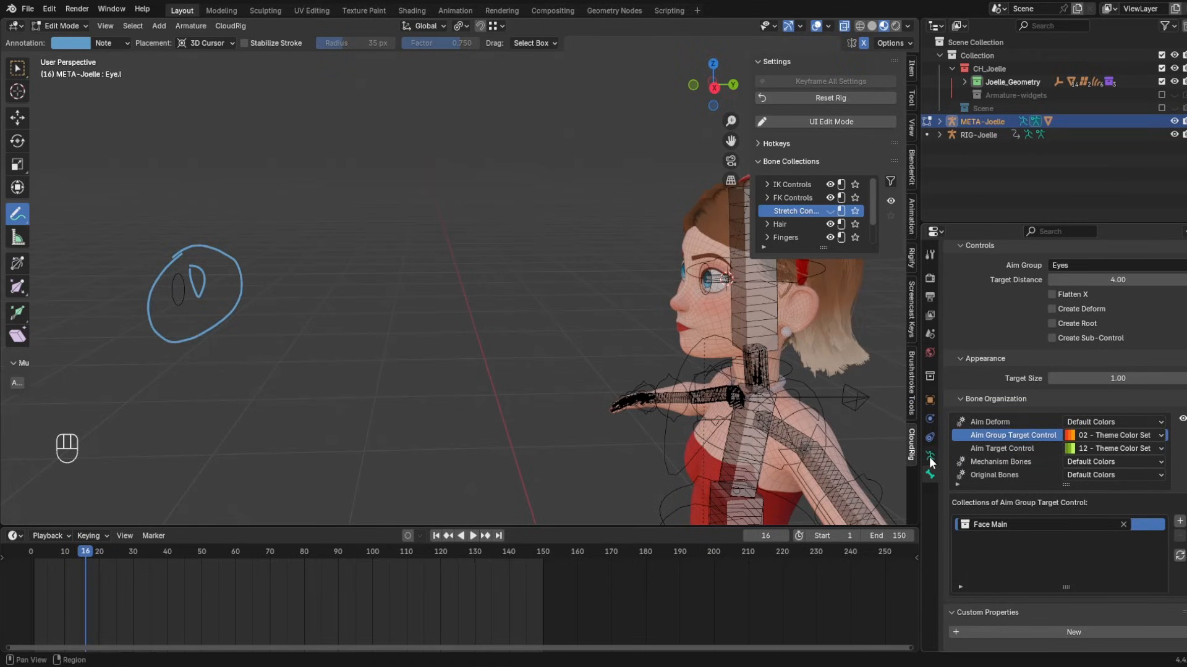
pyautogui.click(1000, 462)
pyautogui.click(1024, 448)
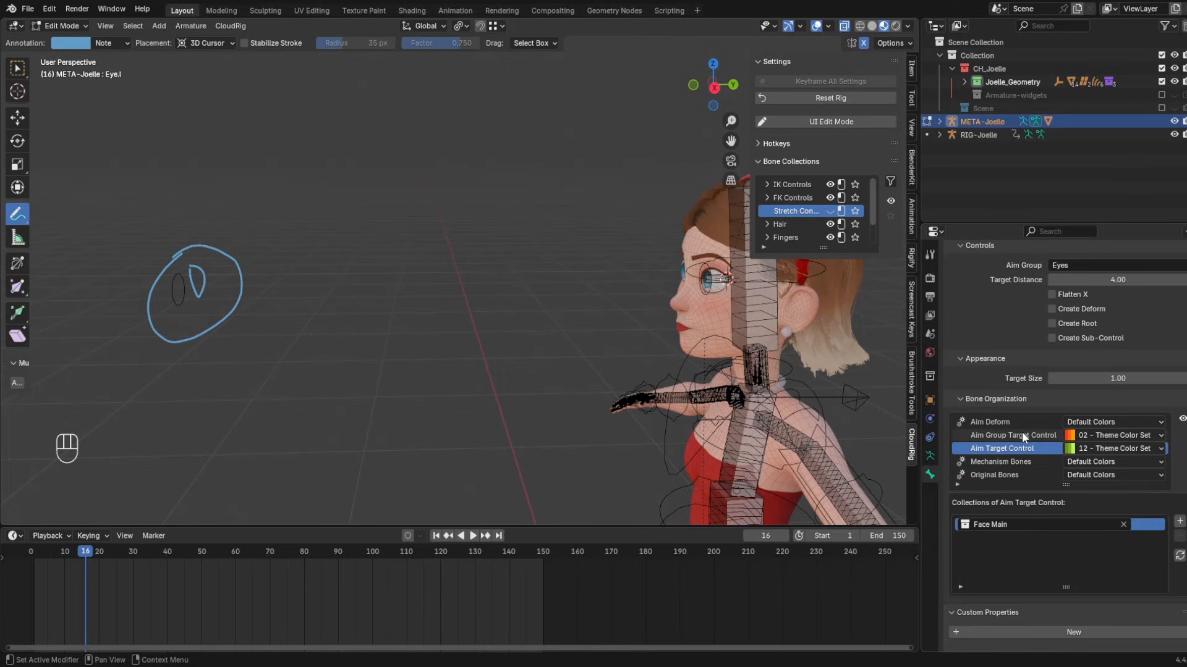
# - Collapse the Controls settings of Eye.l's Aim component and reopen Bone Organization to review its bone sets
pyautogui.moveTo(991, 400); pyautogui.dragTo(1003, 535)
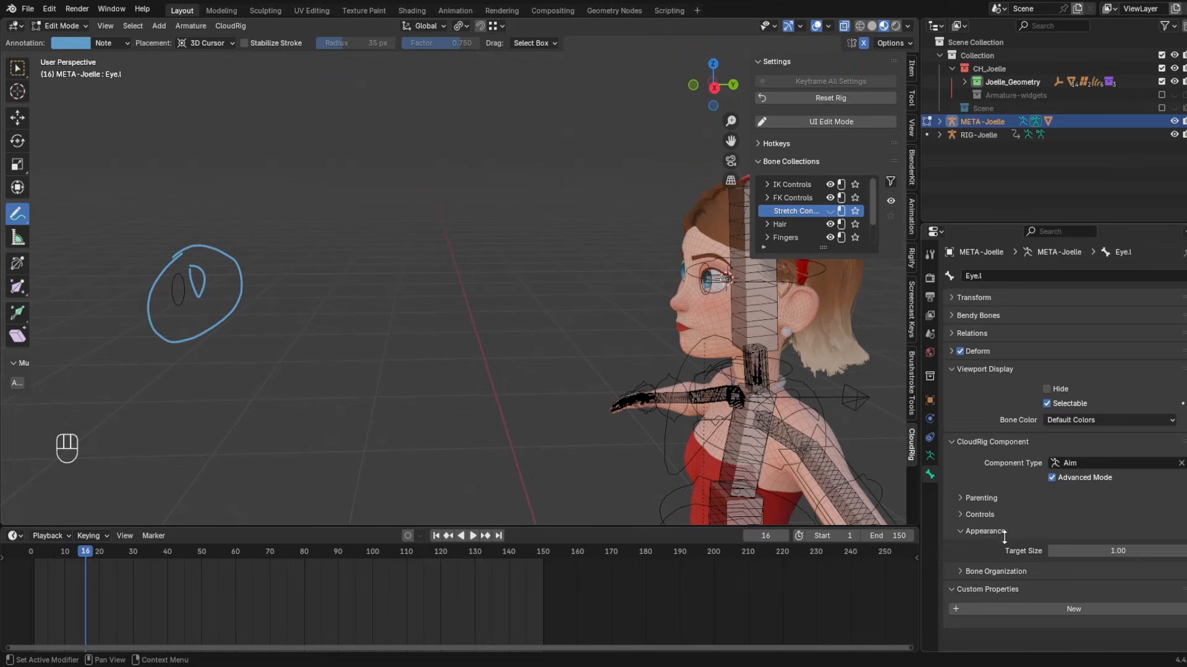
pyautogui.click(988, 572)
pyautogui.scroll(-7, 1011, 550)
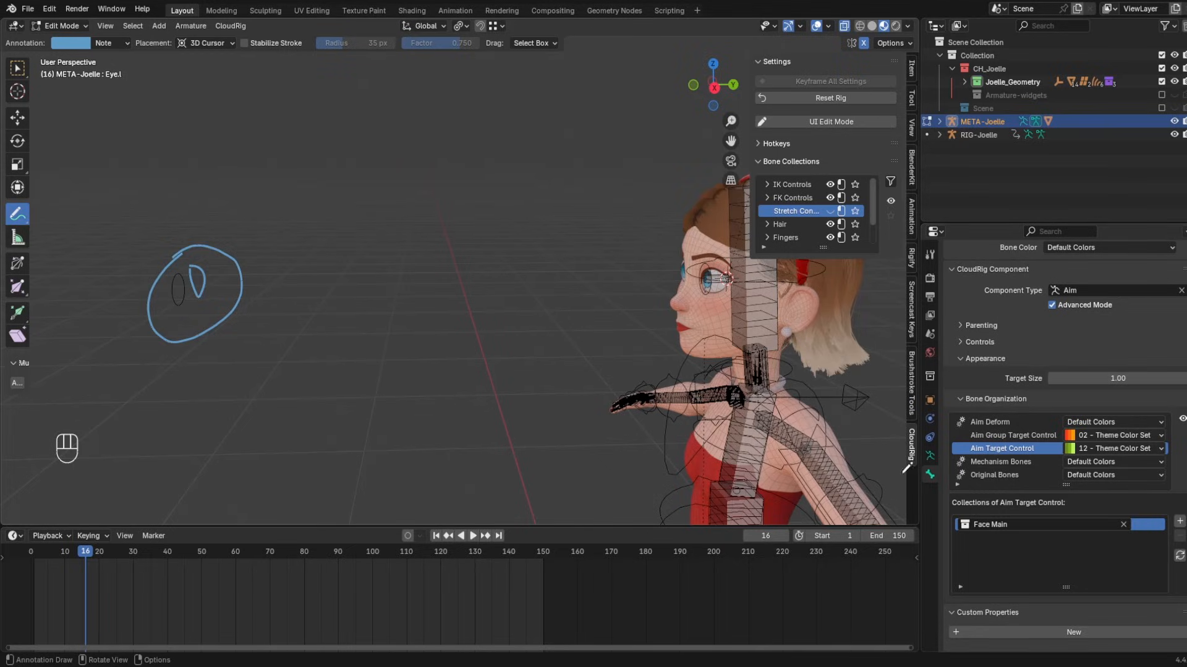
pyautogui.click(999, 462)
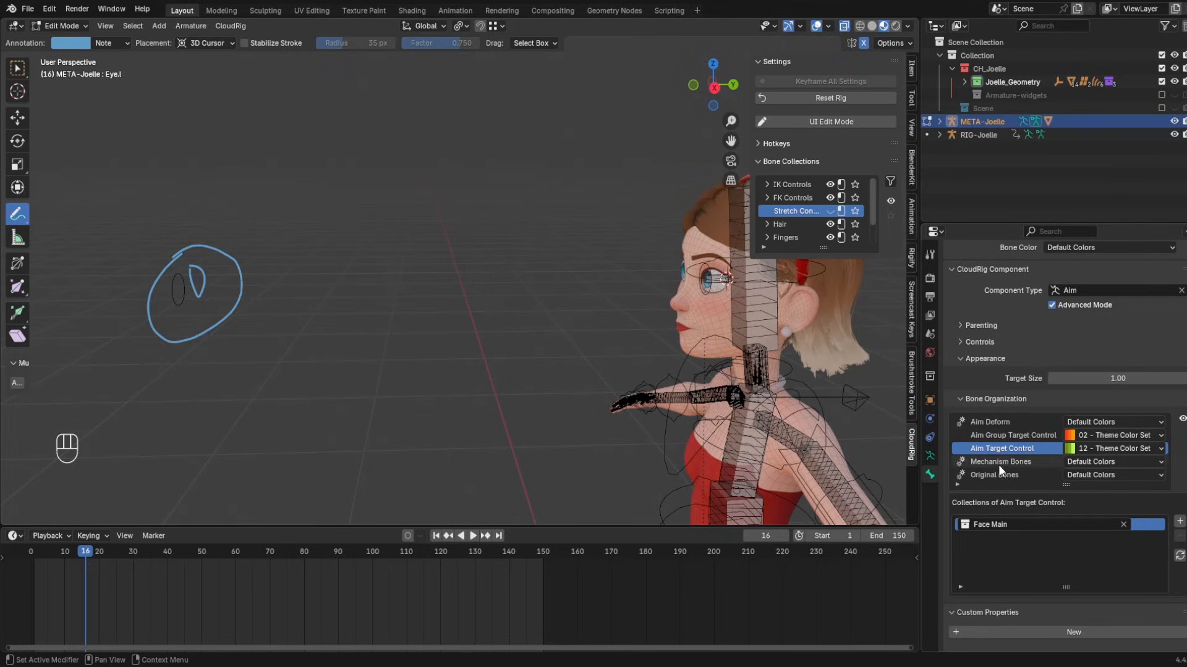
pyautogui.click(996, 421)
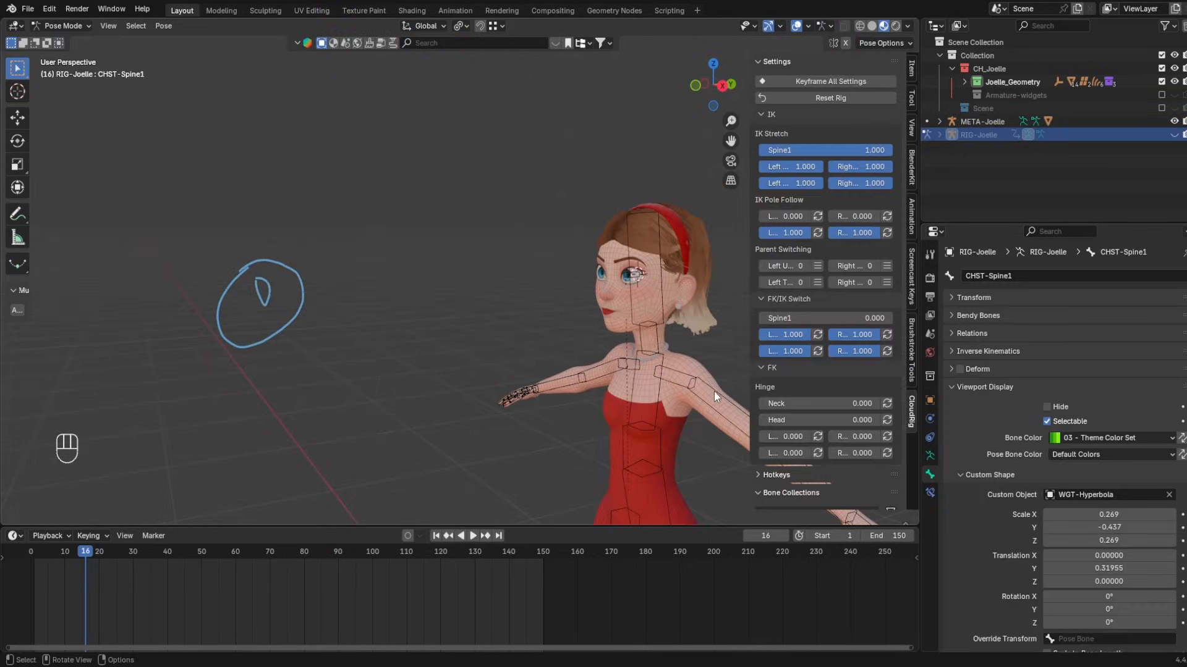
# - On META-Joelle's Spine1 bone, set the colour of the Spine IK Controls bone set to 03 - Theme Color Set
pyautogui.hotkey('ctrl', 'Tab')
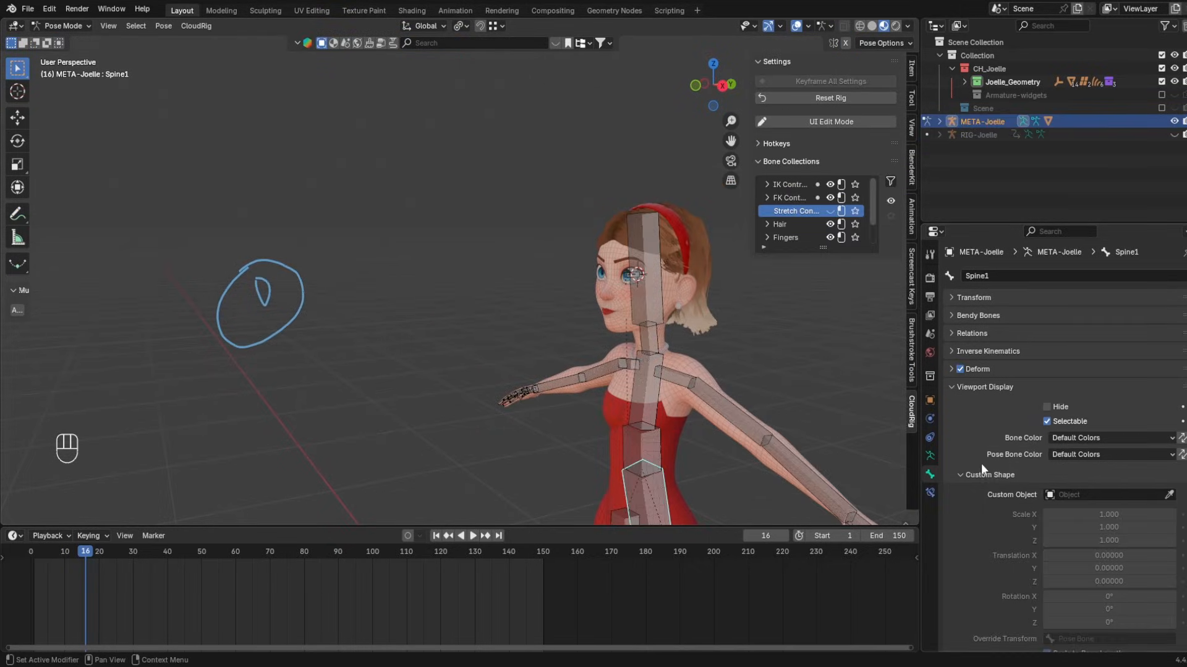
pyautogui.scroll(-5, 983, 460)
pyautogui.scroll(-10, 987, 454)
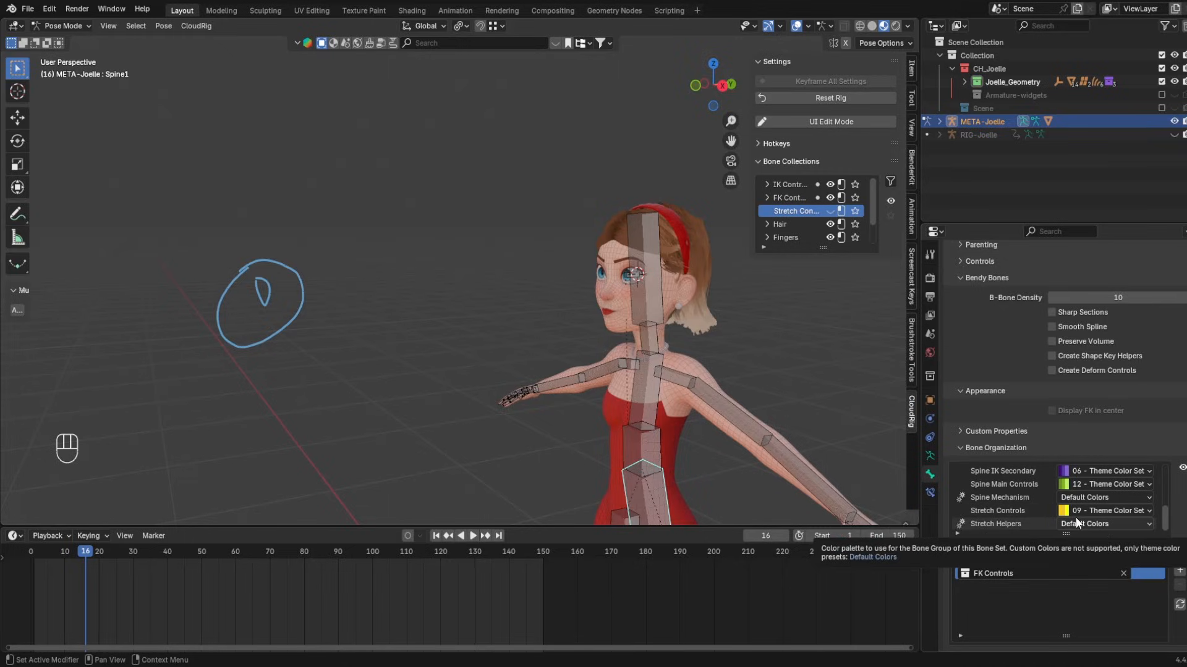
pyautogui.click(1076, 511)
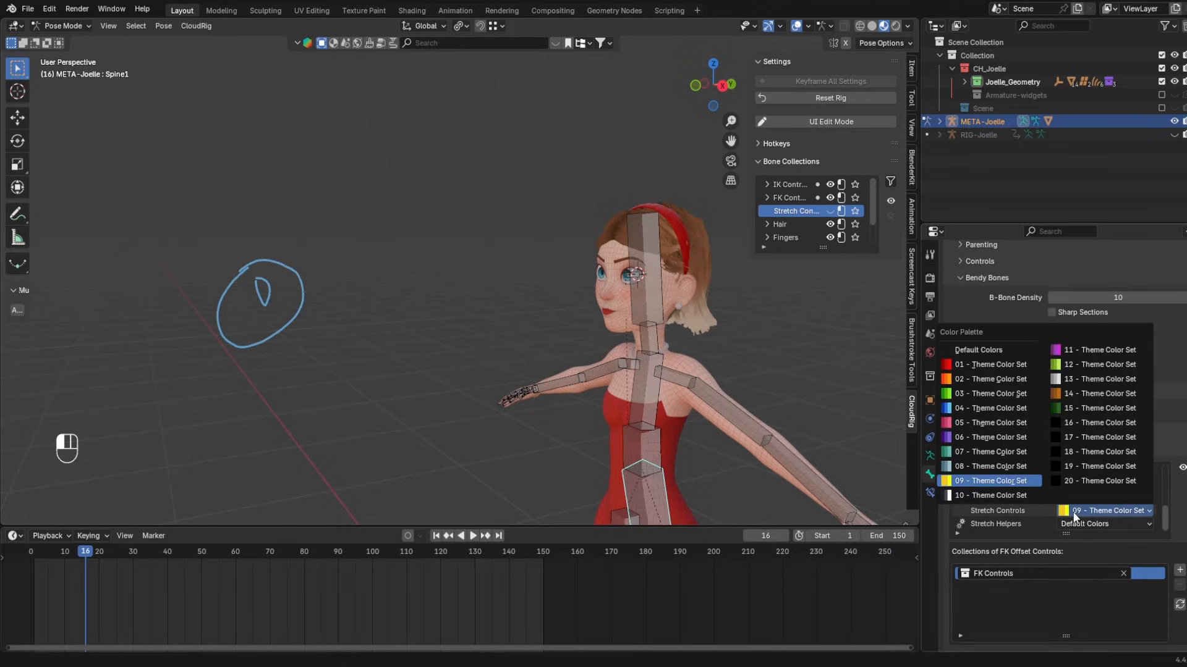
pyautogui.scroll(2, 1045, 504)
pyautogui.click(1075, 485)
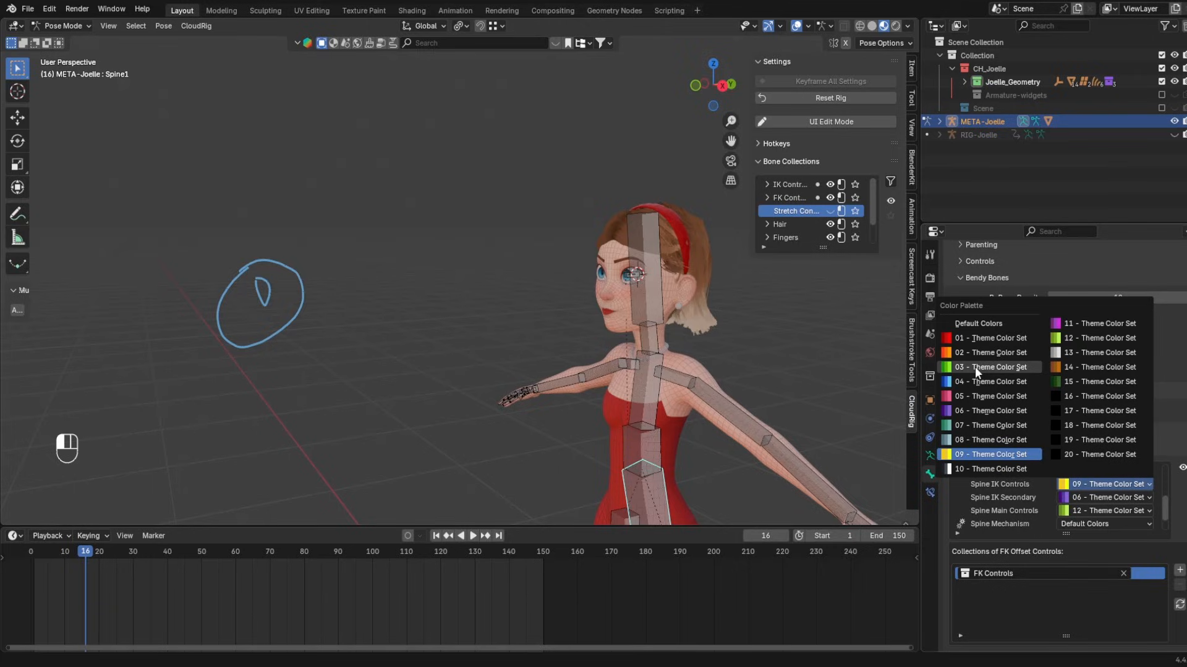
pyautogui.click(974, 366)
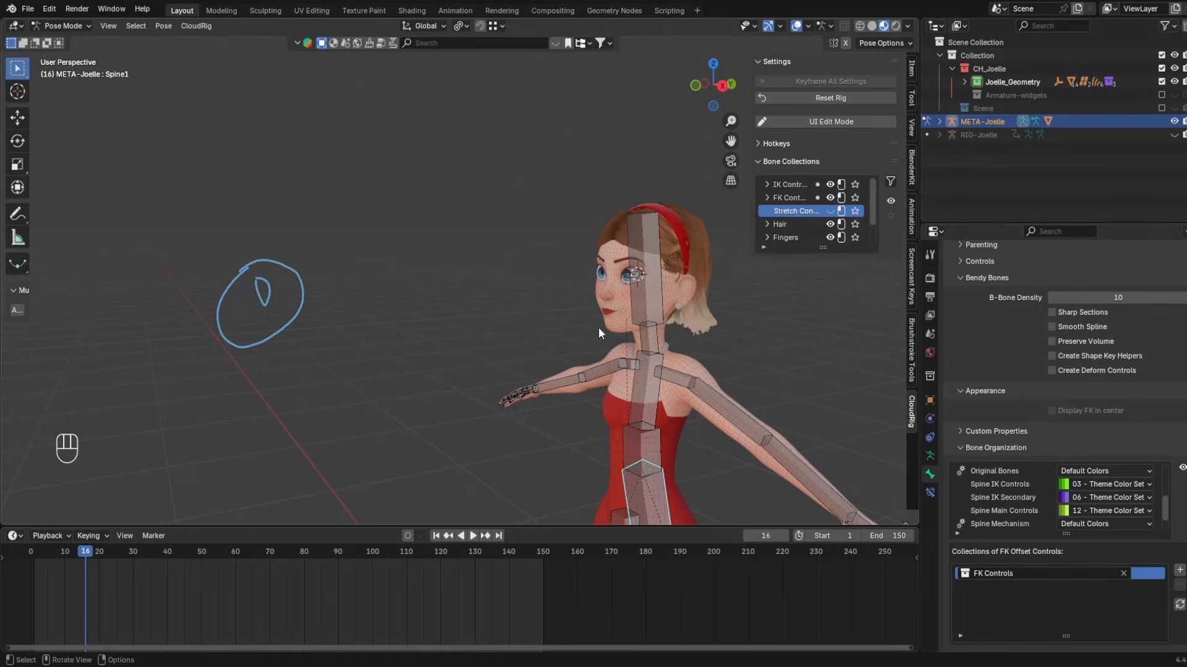
# - Remove the blue annotation drawing from the viewport and return to the box selection tool
pyautogui.click(18, 214)
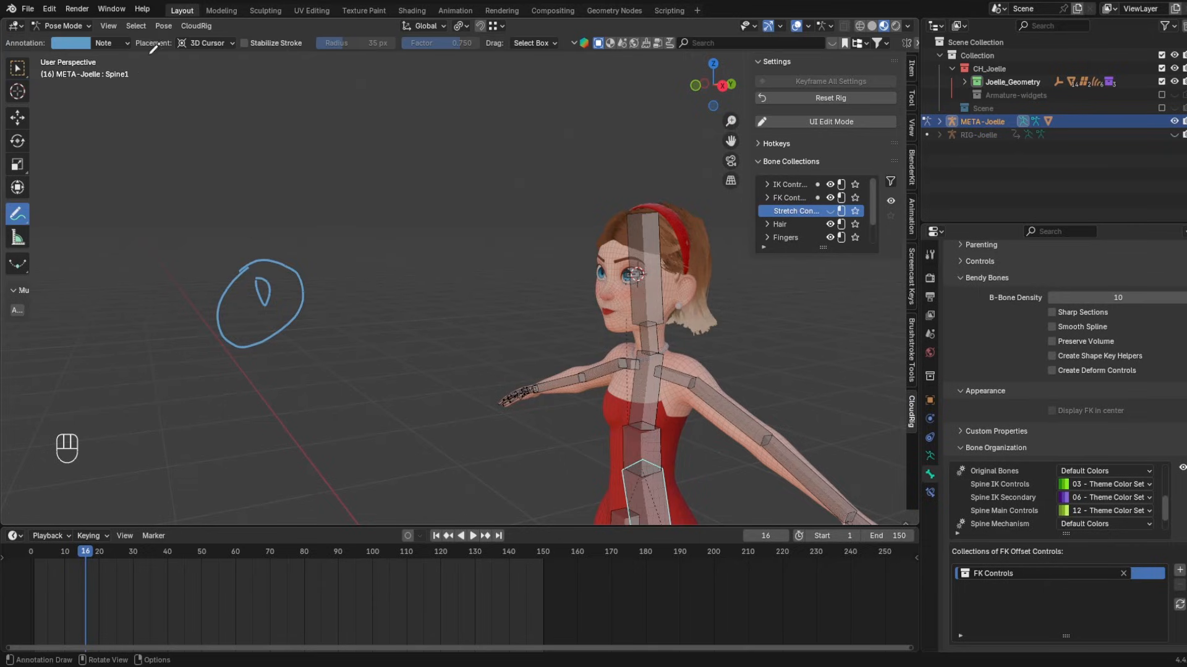
pyautogui.click(117, 42)
pyautogui.click(192, 98)
pyautogui.click(17, 68)
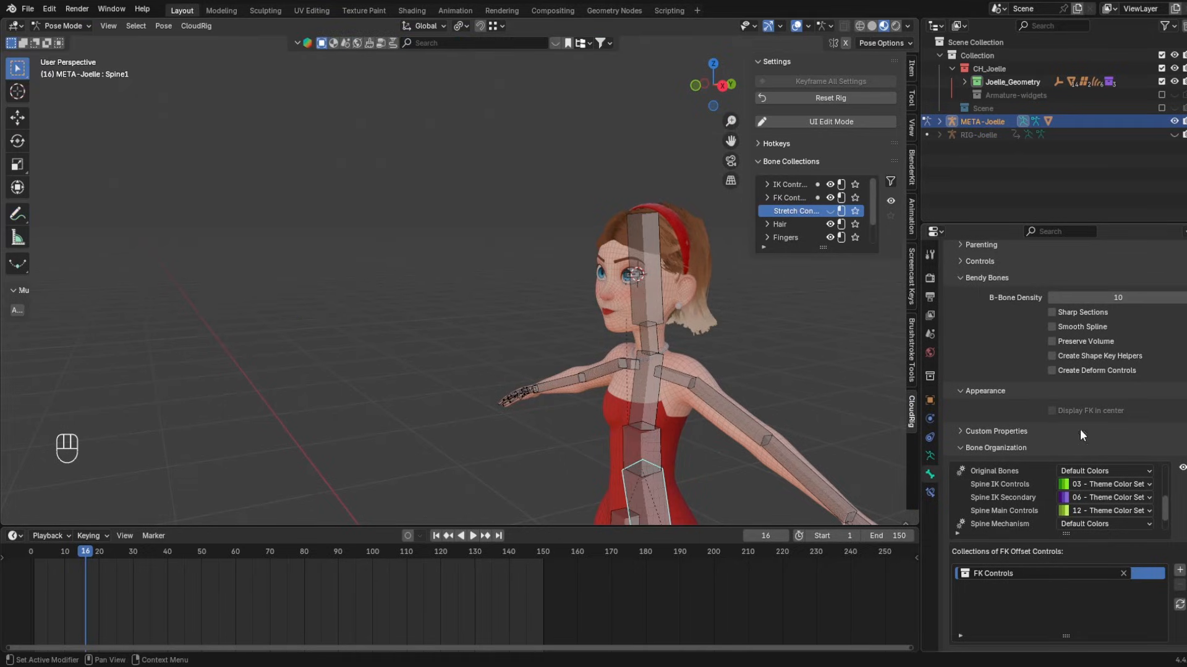
pyautogui.scroll(5, 1017, 429)
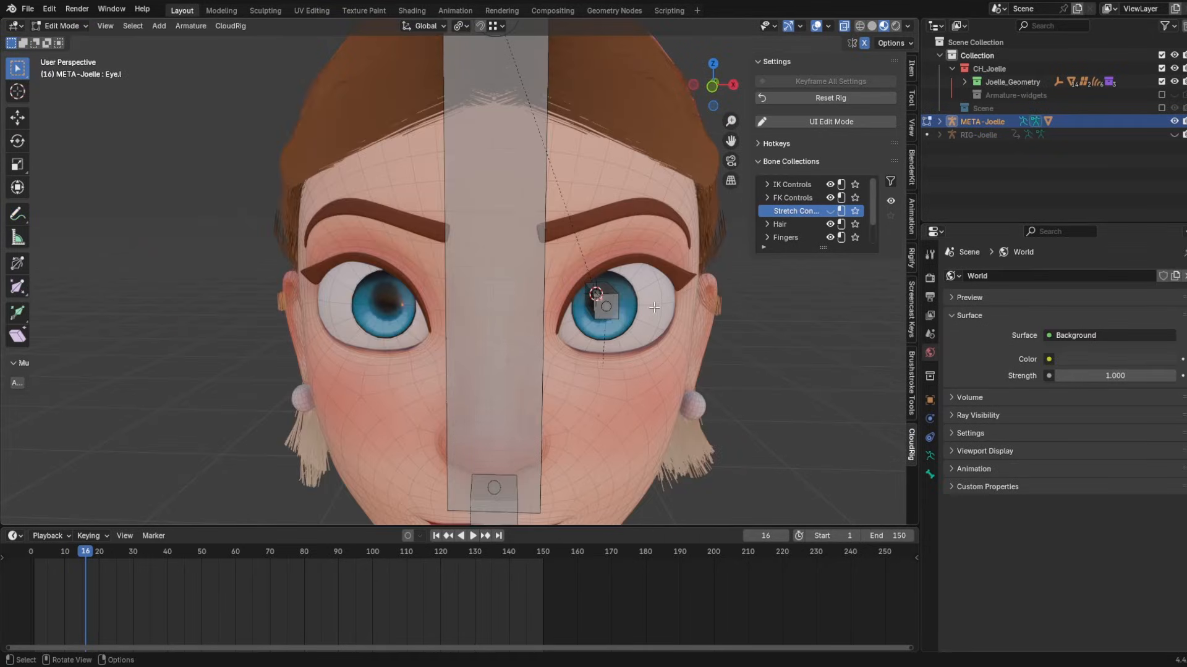
# - Add a new bone to META-Joelle at the left eye and scale it down to a small size
pyautogui.scroll(-3, 611, 316)
pyautogui.scroll(5, 606, 310)
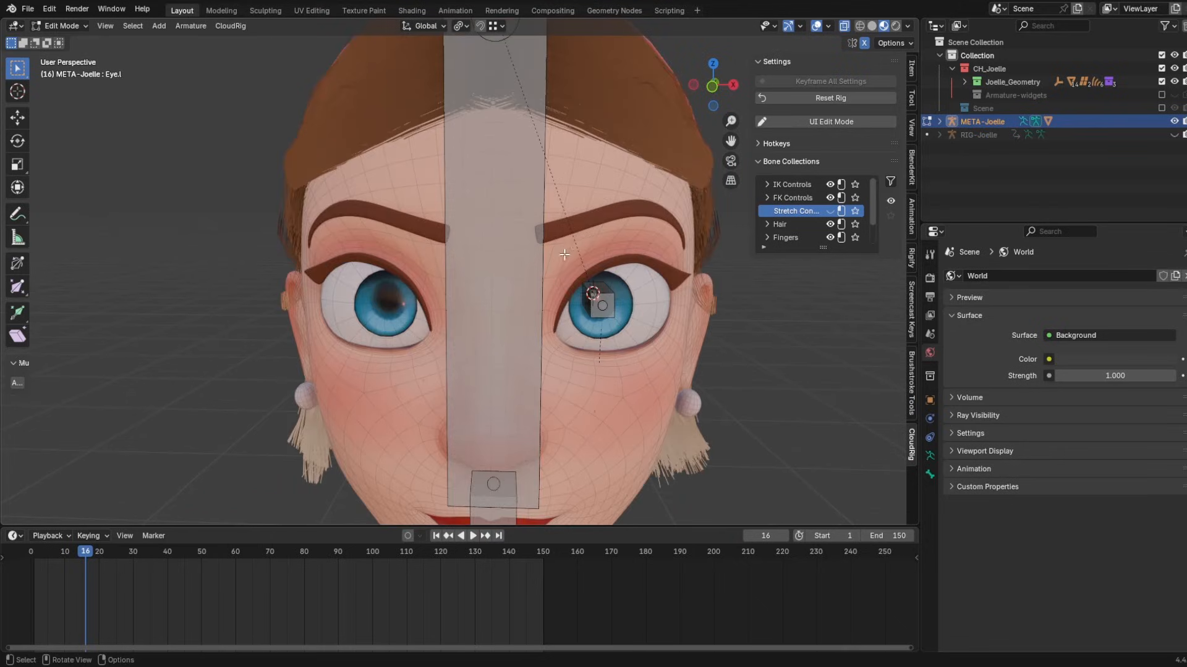
pyautogui.moveTo(606, 310)
pyautogui.mouseDown(button='middle')
pyautogui.moveTo(680, 269)
pyautogui.moveTo(625, 304)
pyautogui.mouseUp(button='middle')
pyautogui.scroll(-3, 636, 307)
pyautogui.scroll(1, 636, 307)
pyautogui.hotkey('shift', 'a')
pyautogui.press('s')
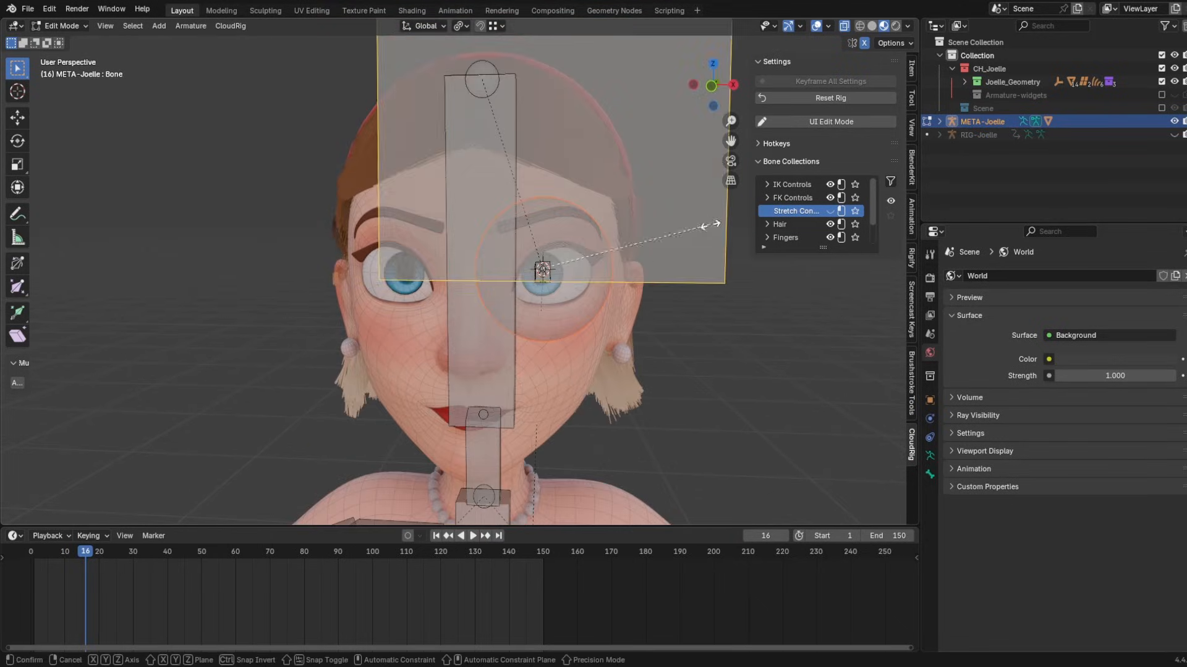
pyautogui.click(566, 267)
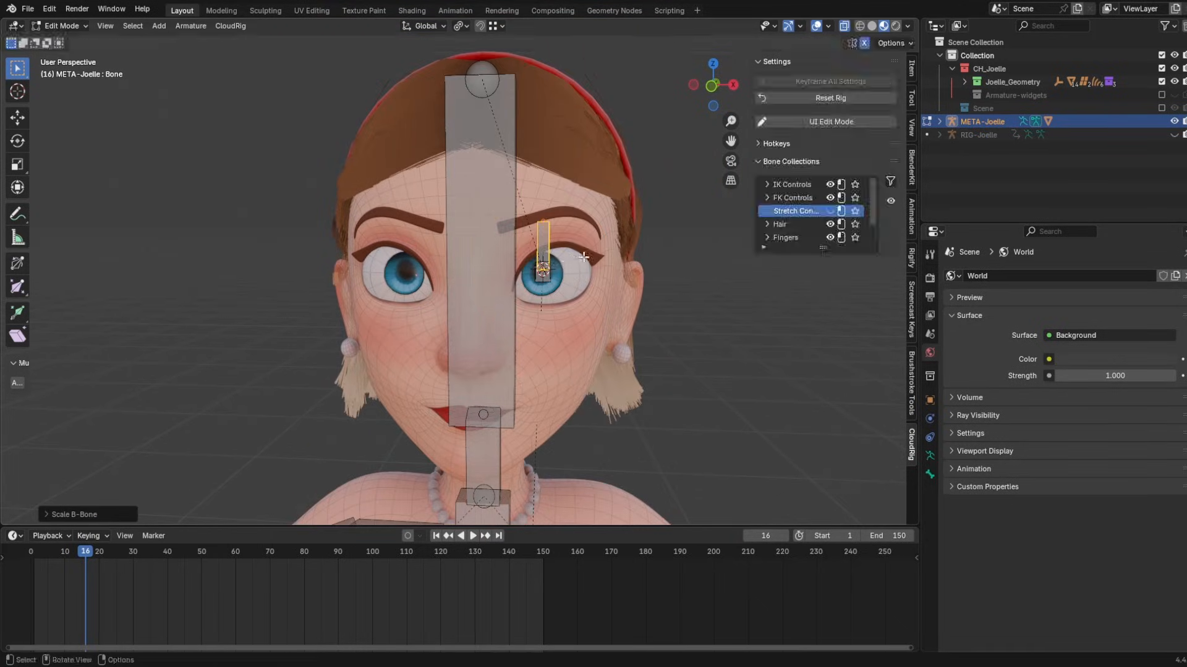
# - Set META-Joelle's bones to display as Octahedral
pyautogui.click(929, 455)
pyautogui.click(1080, 600)
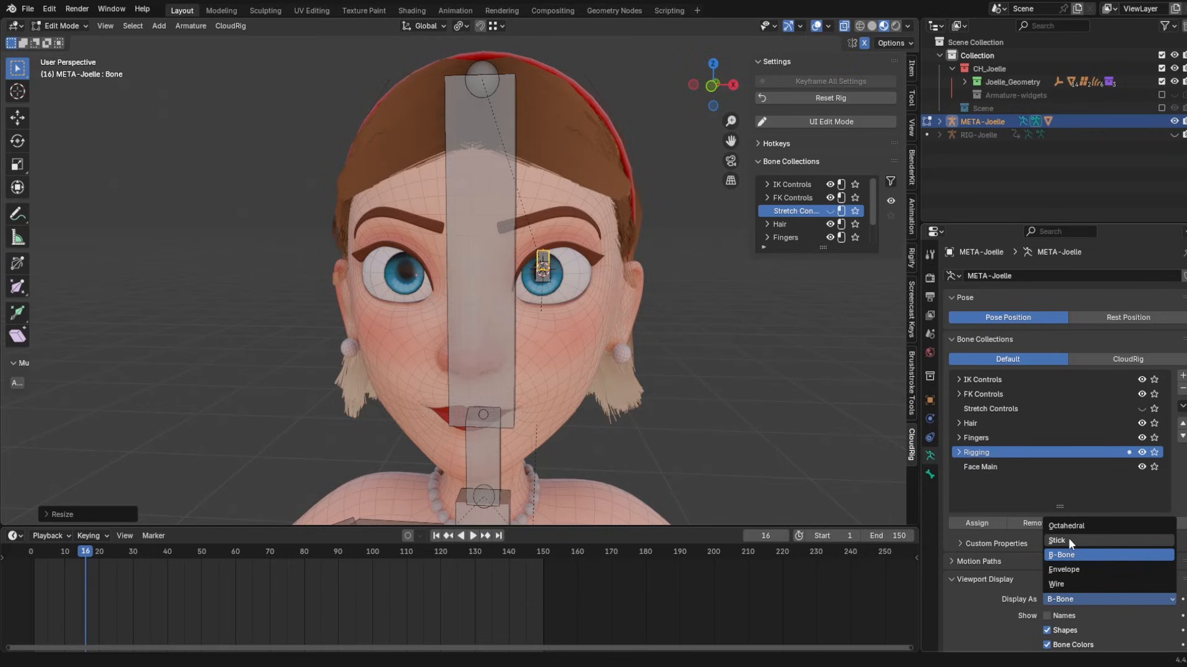
pyautogui.click(1119, 526)
# - In front view, move the small bone between the eyebrows and align it to the head's centre line with snapping enabled
pyautogui.scroll(6, 488, 274)
pyautogui.click(711, 86)
pyautogui.press('g')
pyautogui.click(456, 466)
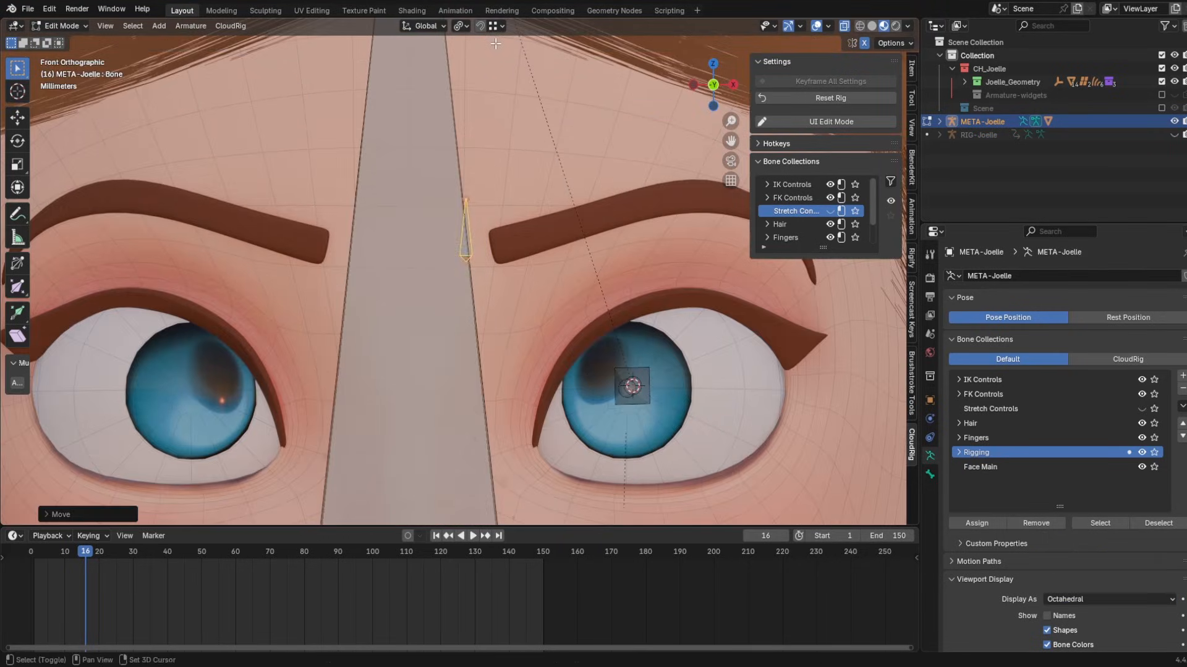
pyautogui.keyDown('shift'); pyautogui.moveTo(456, 466); pyautogui.dragTo(487, 524, button='middle'); pyautogui.keyUp('shift')
pyautogui.click(480, 26)
pyautogui.scroll(-4, 627, 215)
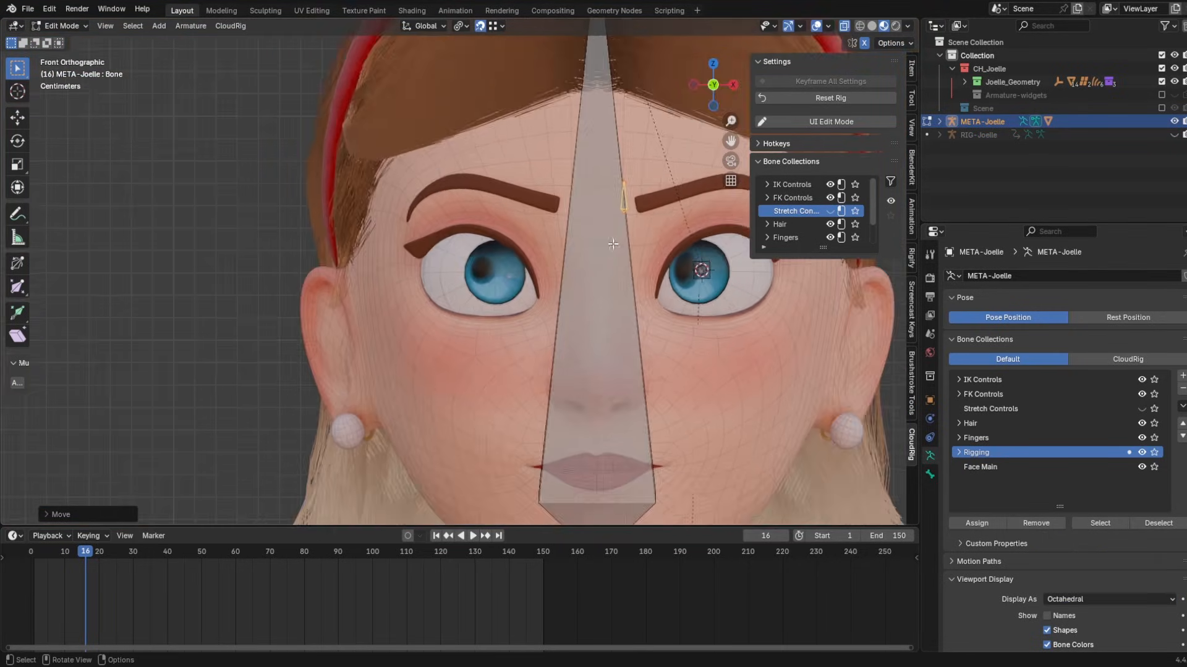
pyautogui.press('g')
pyautogui.click(627, 206)
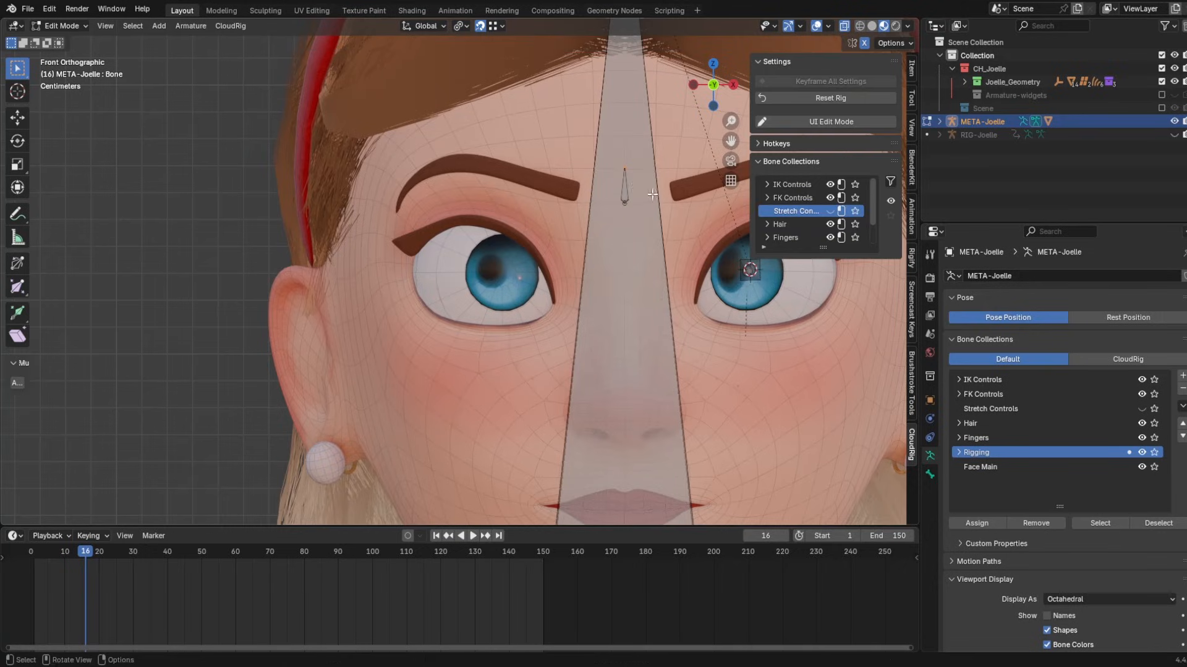
pyautogui.keyDown('shift'); pyautogui.moveTo(626, 206); pyautogui.dragTo(558, 227, button='middle'); pyautogui.keyUp('shift')
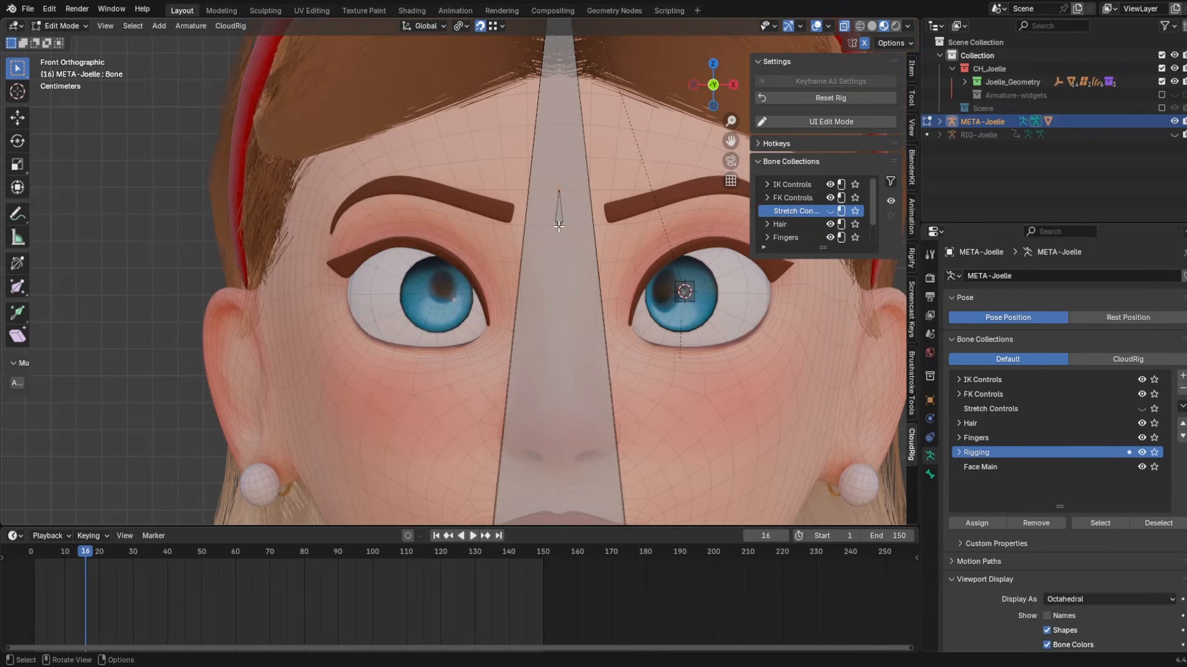
pyautogui.keyDown('shift'); pyautogui.moveTo(609, 203); pyautogui.dragTo(490, 234, button='middle'); pyautogui.keyUp('shift')
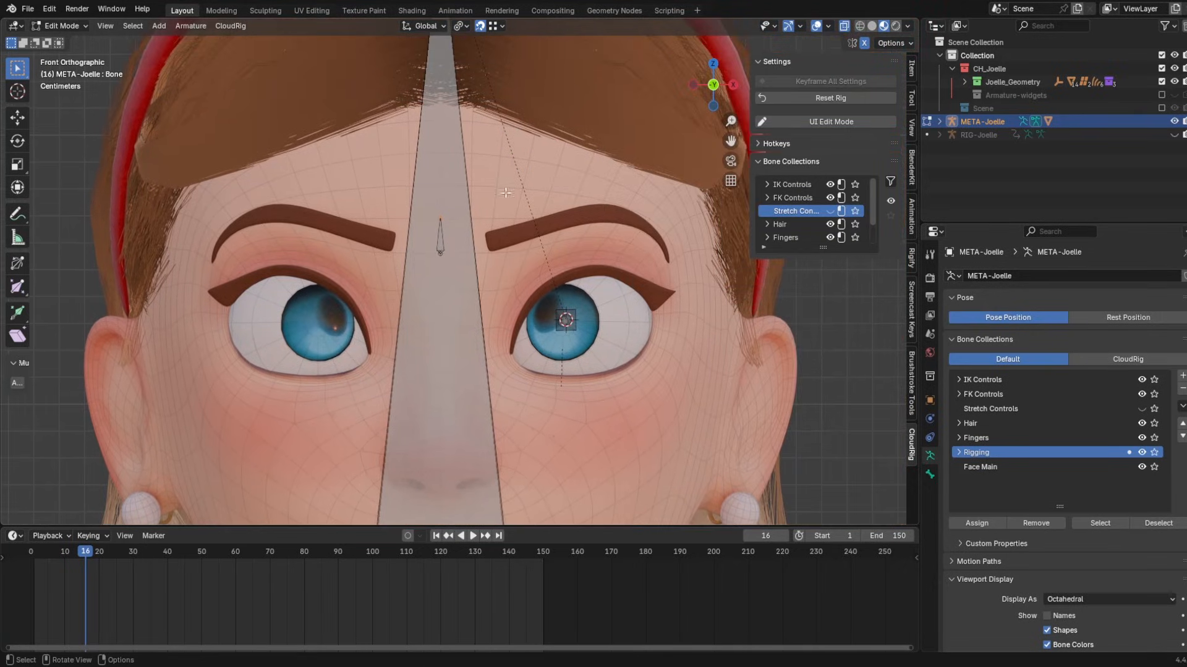
# - Sketch the brow bone segments from the face centre along the left eyebrow with annotation strokes, and clear the annotations
pyautogui.press('d')
pyautogui.moveTo(443, 254); pyautogui.dragTo(556, 228)
pyautogui.moveTo(569, 223)
pyautogui.mouseDown()
pyautogui.moveTo(620, 216)
pyautogui.moveTo(670, 254)
pyautogui.mouseUp()
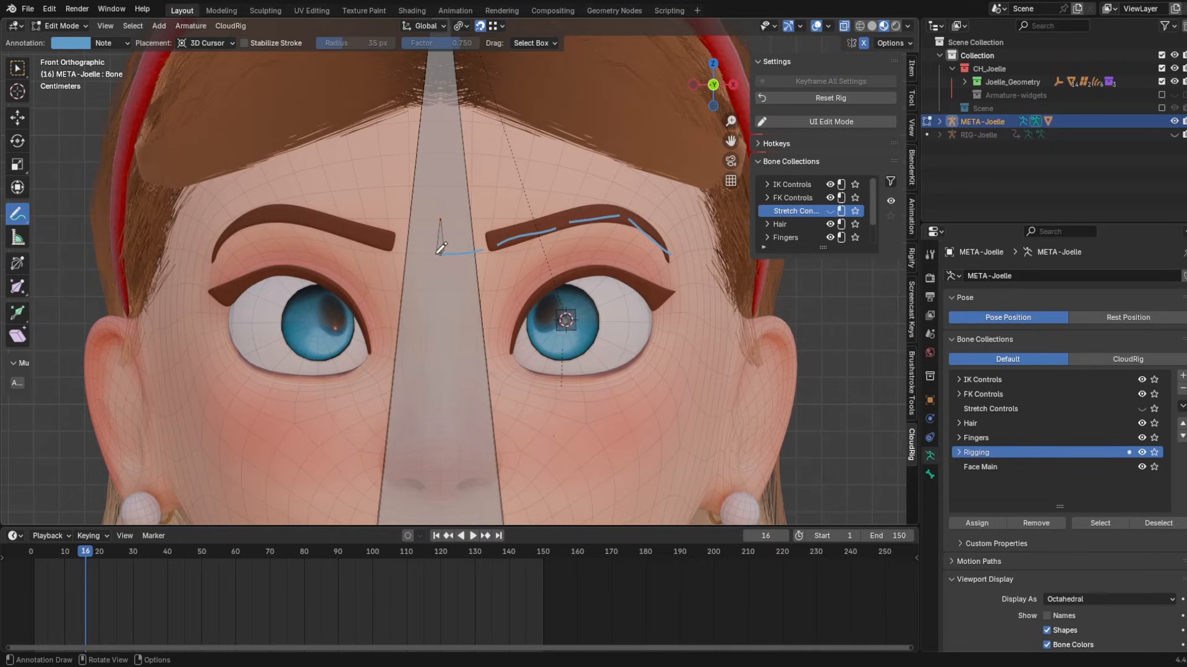
pyautogui.moveTo(442, 251)
pyautogui.mouseDown()
pyautogui.moveTo(408, 252)
pyautogui.moveTo(450, 249)
pyautogui.moveTo(441, 259)
pyautogui.moveTo(431, 231)
pyautogui.moveTo(415, 228)
pyautogui.moveTo(618, 216)
pyautogui.moveTo(678, 250)
pyautogui.mouseUp()
pyautogui.click(113, 44)
pyautogui.click(193, 92)
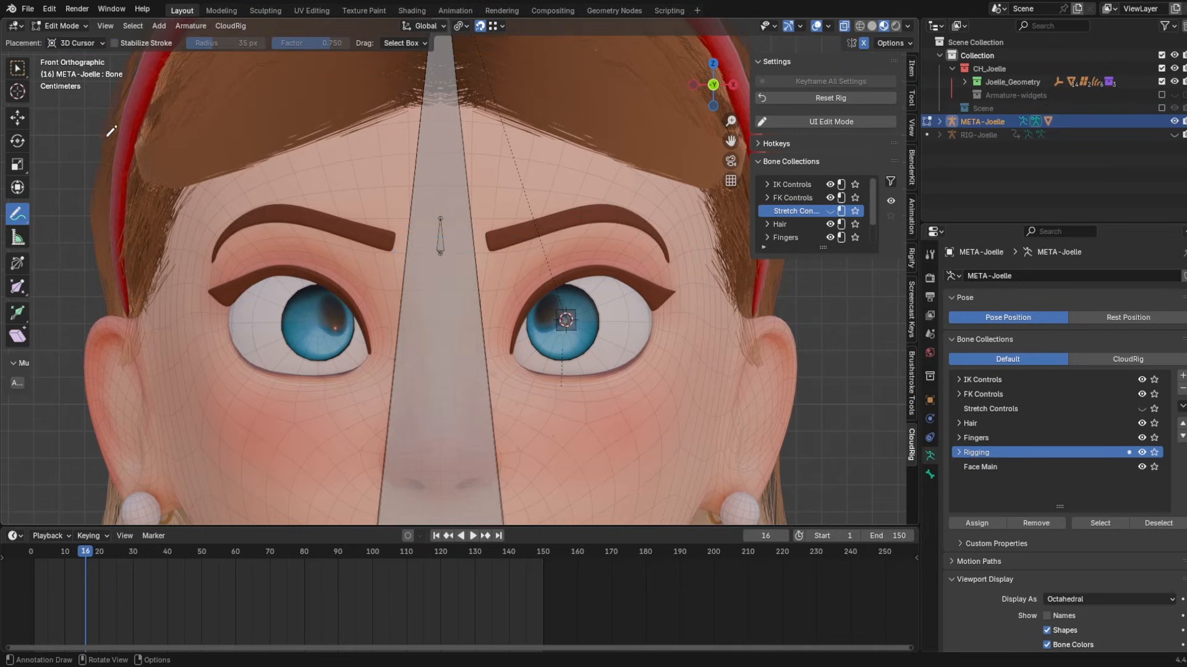
pyautogui.click(27, 73)
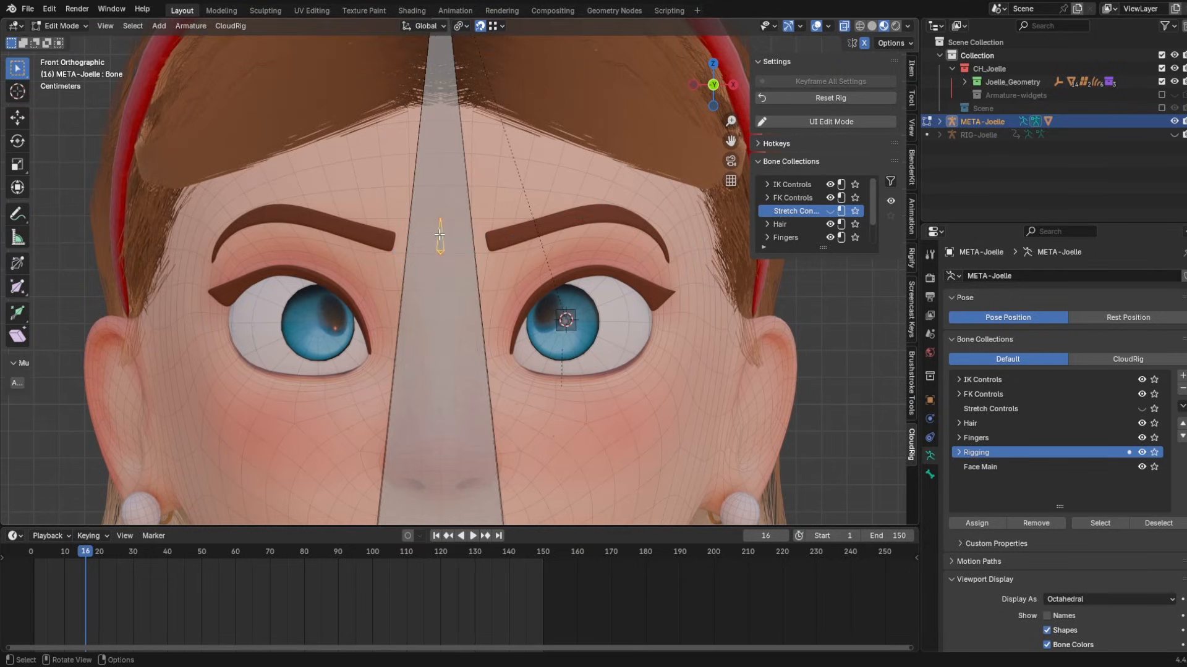
# - Rename the new bone between the eyebrows as Brow1.L
pyautogui.press('F2')
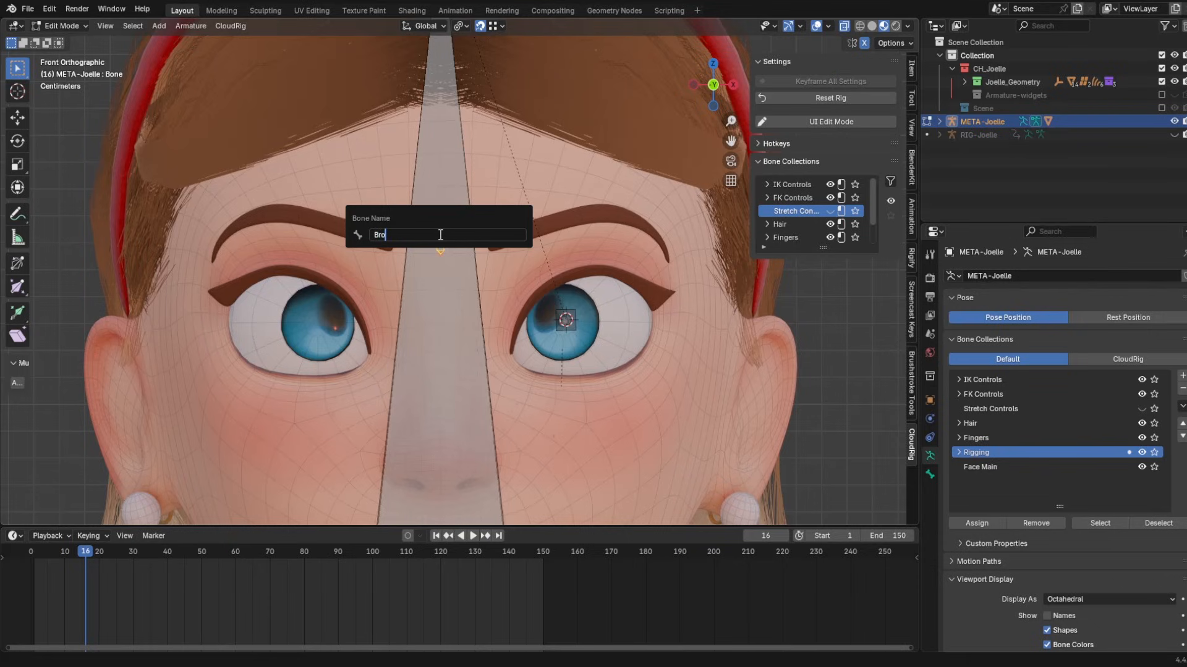
pyautogui.write('Brows')
pyautogui.press('BackSpace')
pyautogui.write('1.L')
pyautogui.press('Return')
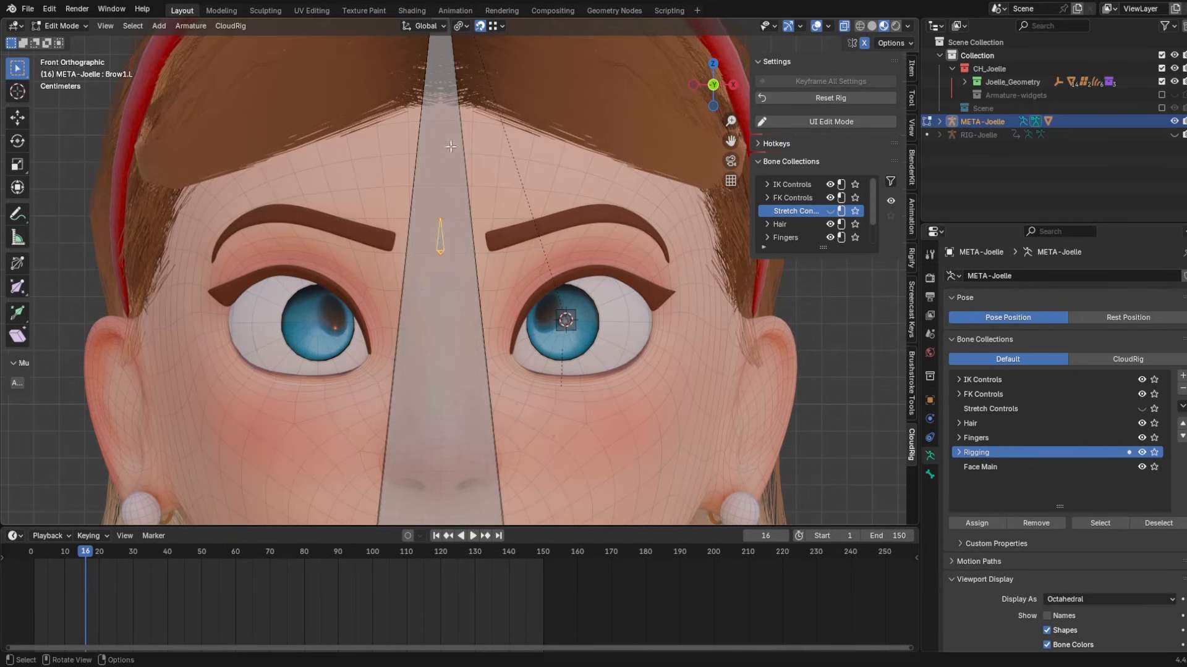
# - Change the snap target and move the tail of Brow1.L to the inner end of the left eyebrow
pyautogui.click(502, 25)
pyautogui.click(460, 162)
pyautogui.scroll(2, 363, 219)
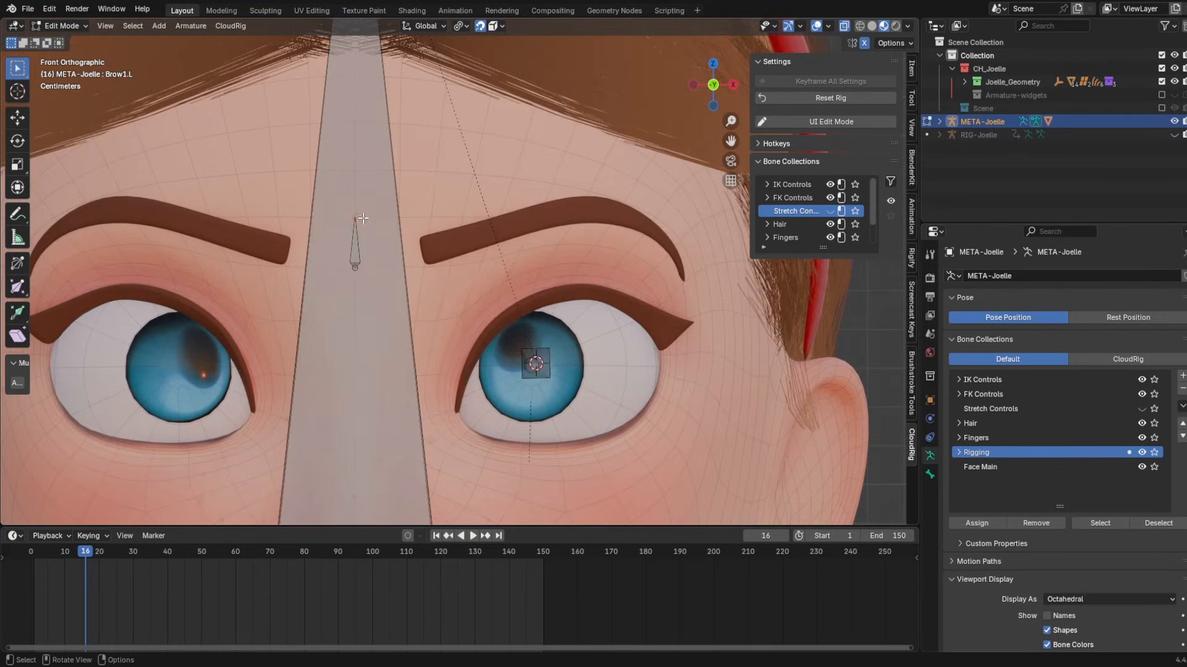
pyautogui.moveTo(352, 216); pyautogui.dragTo(429, 252)
# - Parent Brow1.L to the Head bone with Keep Offset
pyautogui.moveTo(429, 251); pyautogui.dragTo(333, 204, button='middle')
pyautogui.keyDown('shift'); pyautogui.click(333, 201); pyautogui.keyUp('shift')
pyautogui.hotkey('ctrl', 'p')
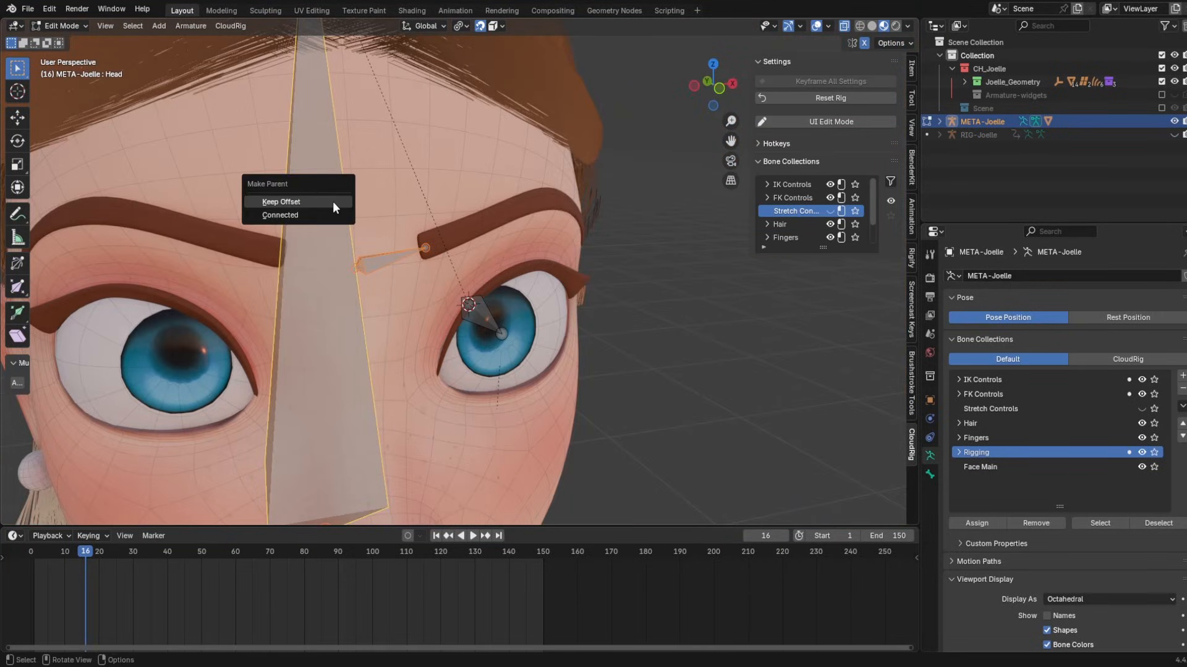
pyautogui.click(332, 202)
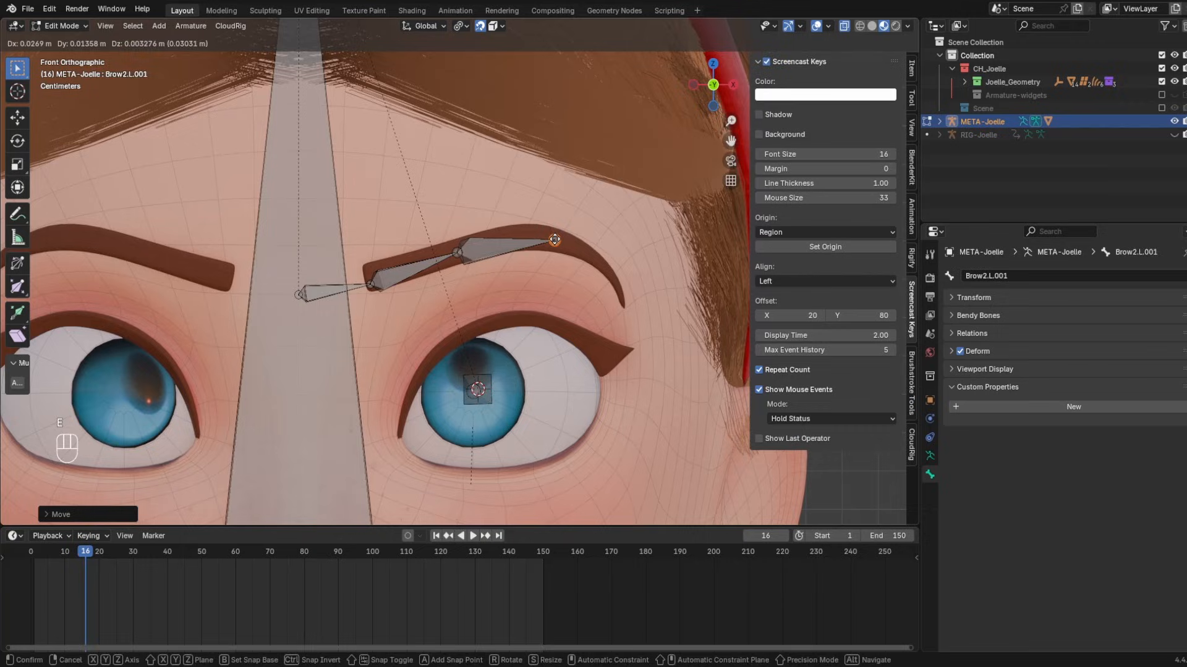
# - Place the third brow bone's tip at the eyebrow's arch and fine-tune the joint between the second and third bones
pyautogui.click(466, 247)
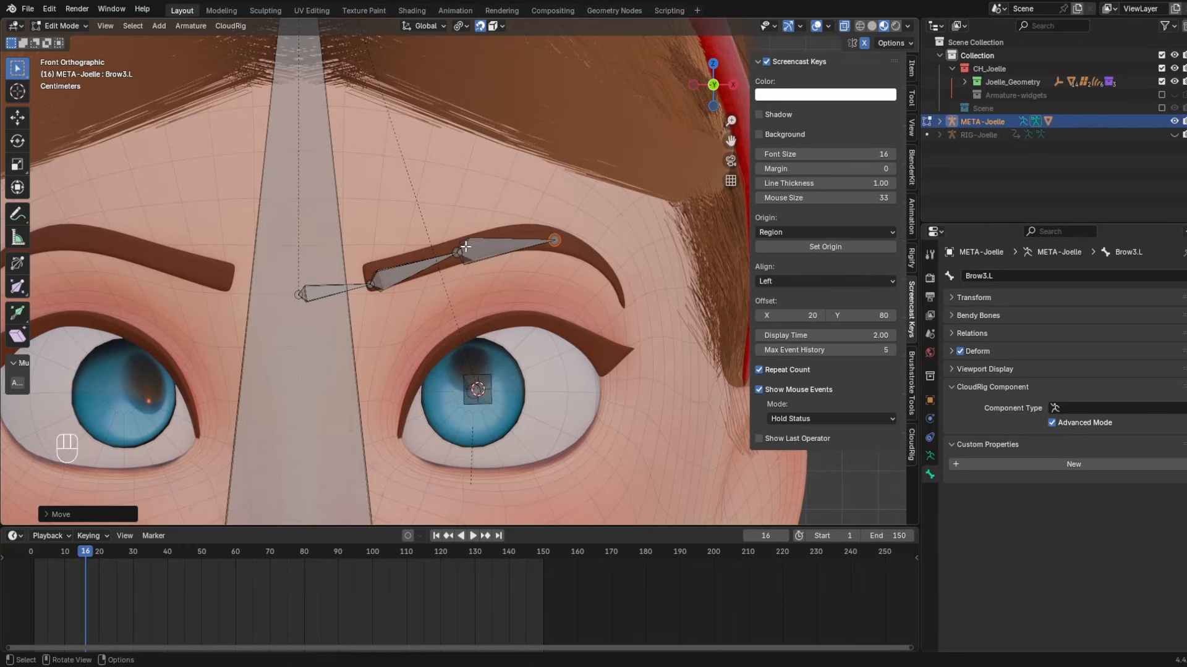
pyautogui.moveTo(466, 247); pyautogui.dragTo(442, 263, button='middle')
pyautogui.click(461, 249)
pyautogui.press('g')
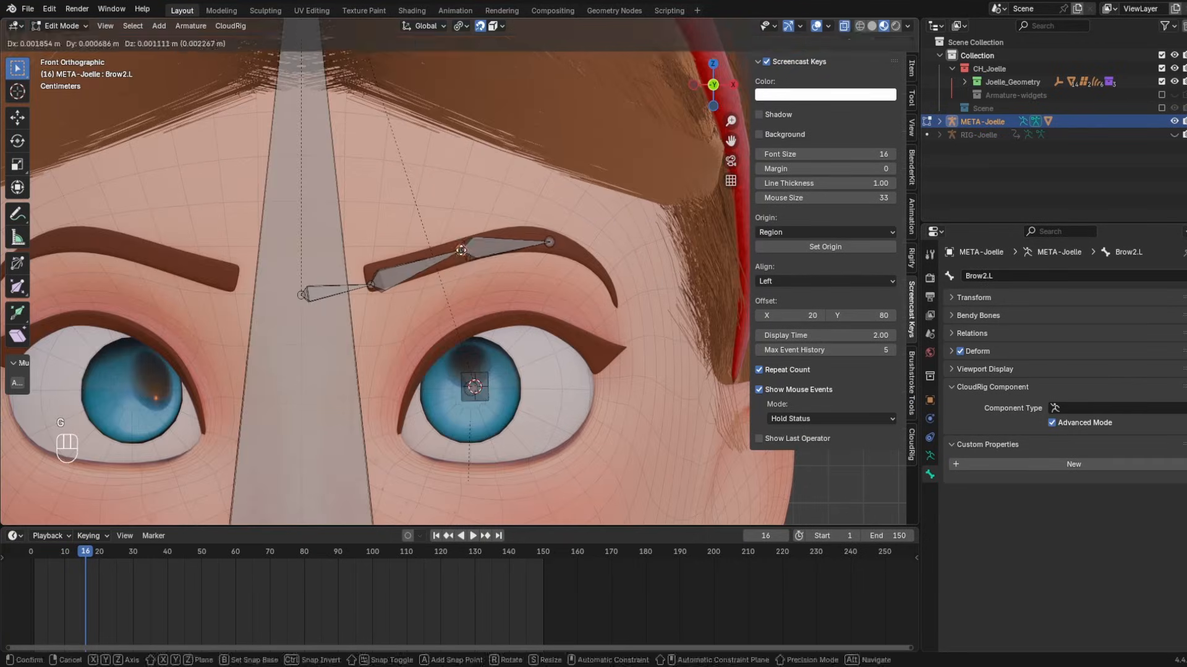
pyautogui.click(466, 248)
pyautogui.press('g')
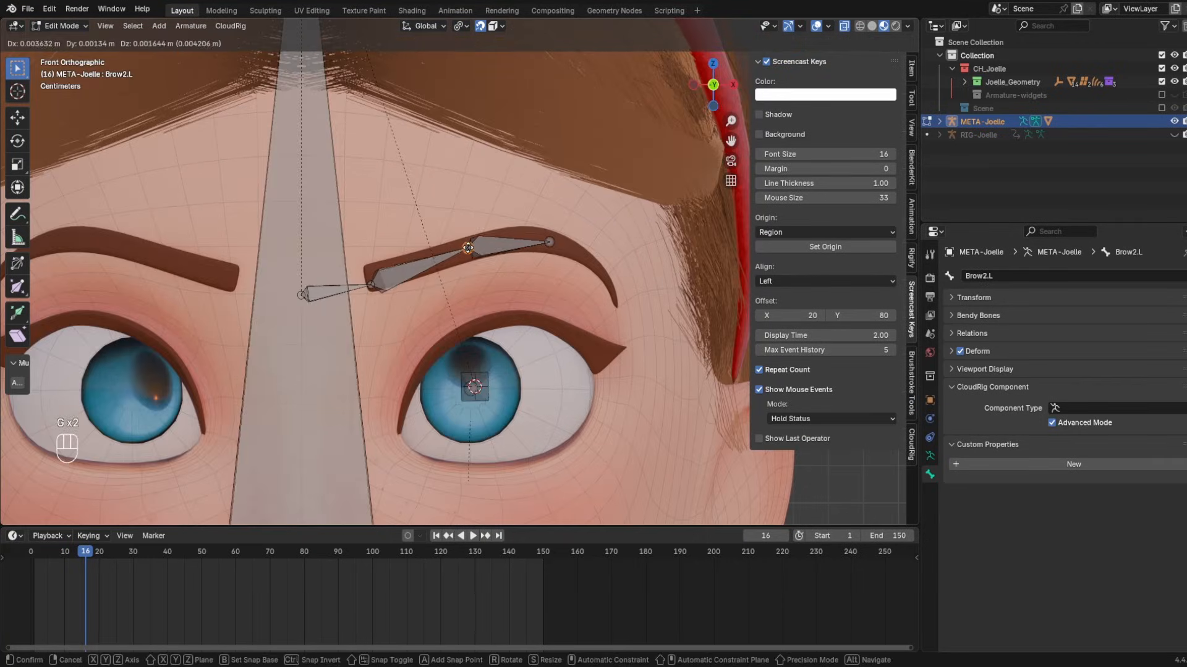
pyautogui.click(461, 249)
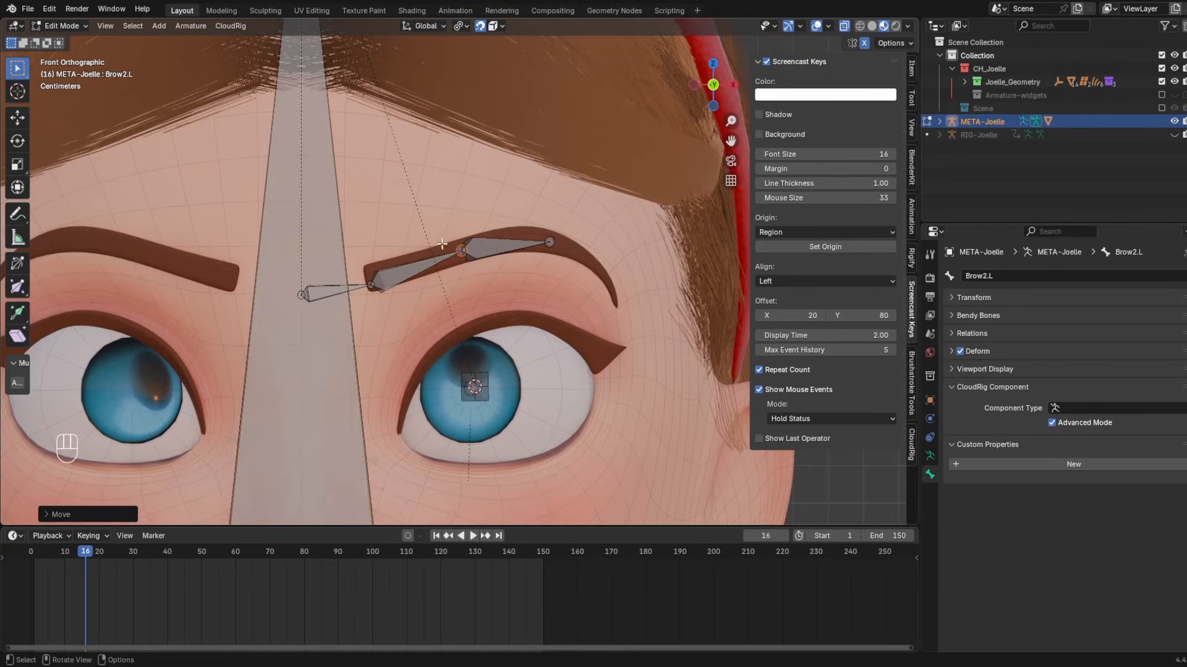
# - Extrude a fourth bone from the tip of the brow chain to the outer end of the left eyebrow
pyautogui.click(555, 246)
pyautogui.press('e')
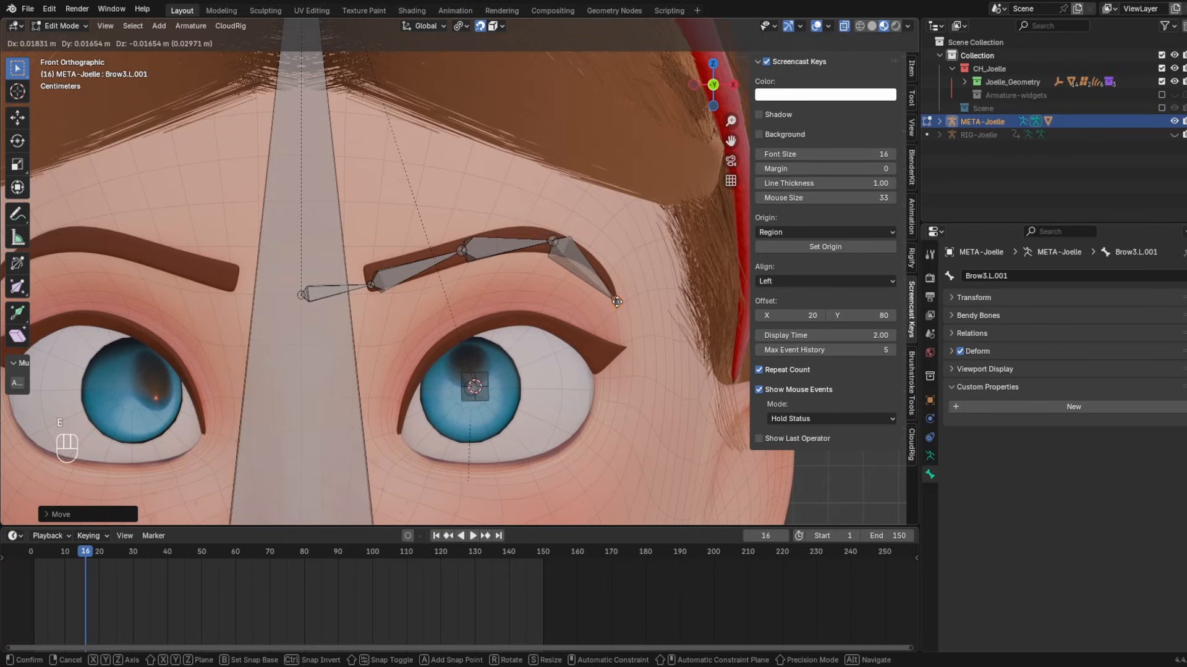
pyautogui.click(616, 302)
# - Assign the Chain: Face Grid component type to Brow1.L and open its Bone Organization settings
pyautogui.click(337, 290)
pyautogui.click(1087, 408)
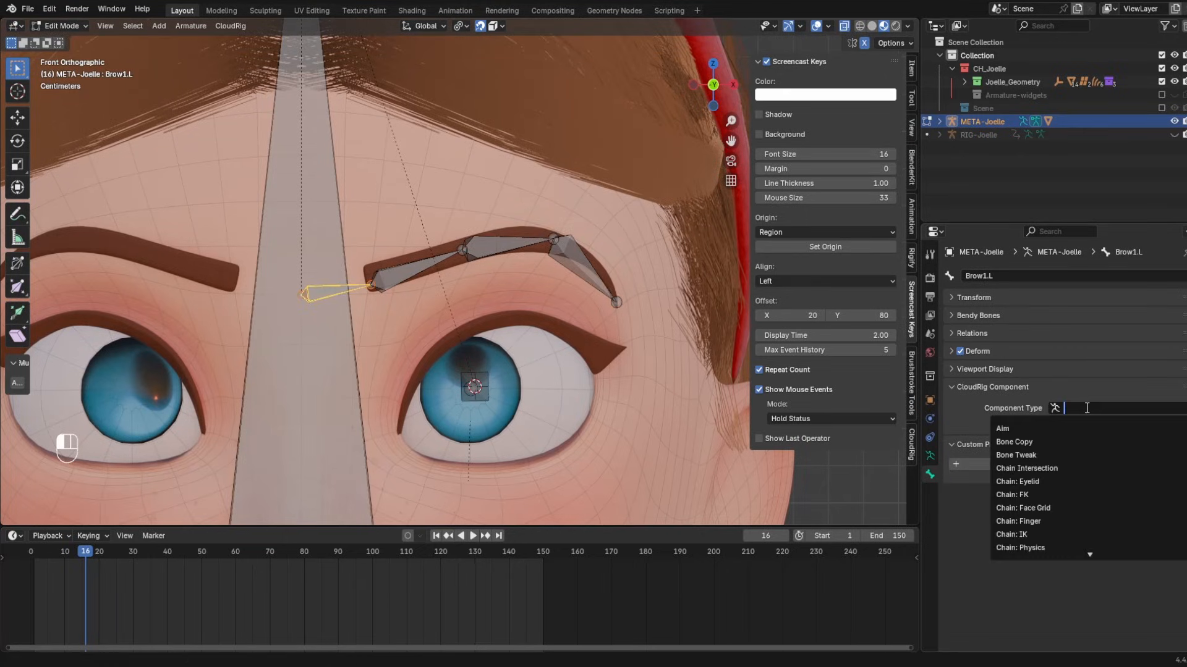
pyautogui.click(1029, 508)
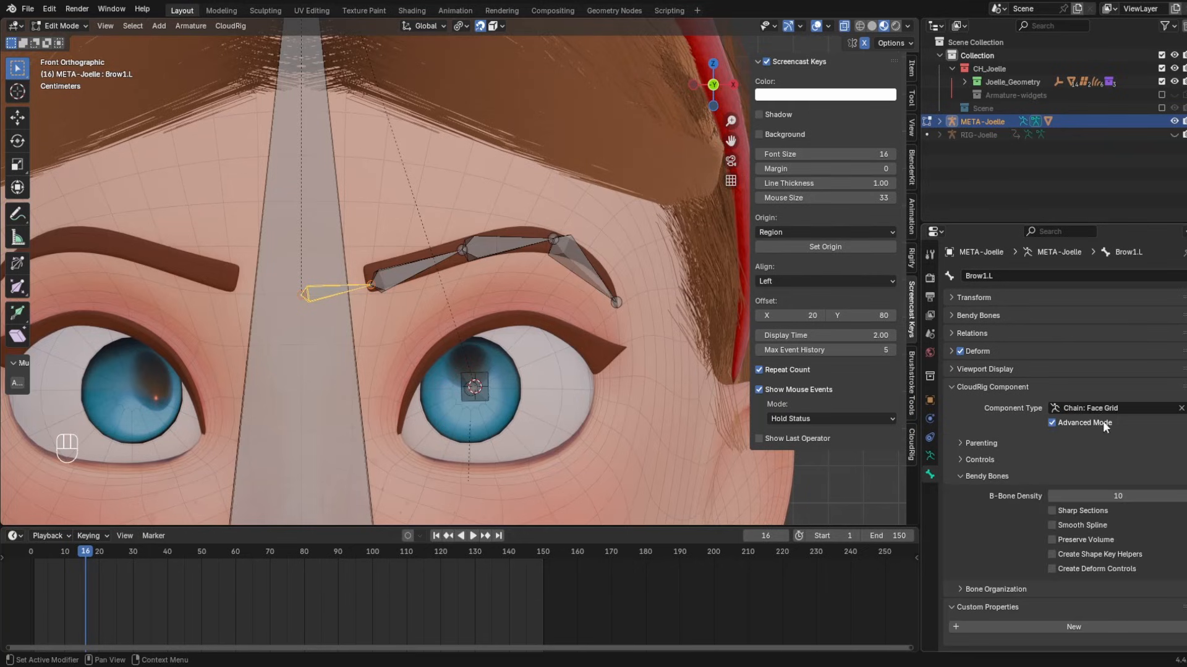
pyautogui.click(1018, 590)
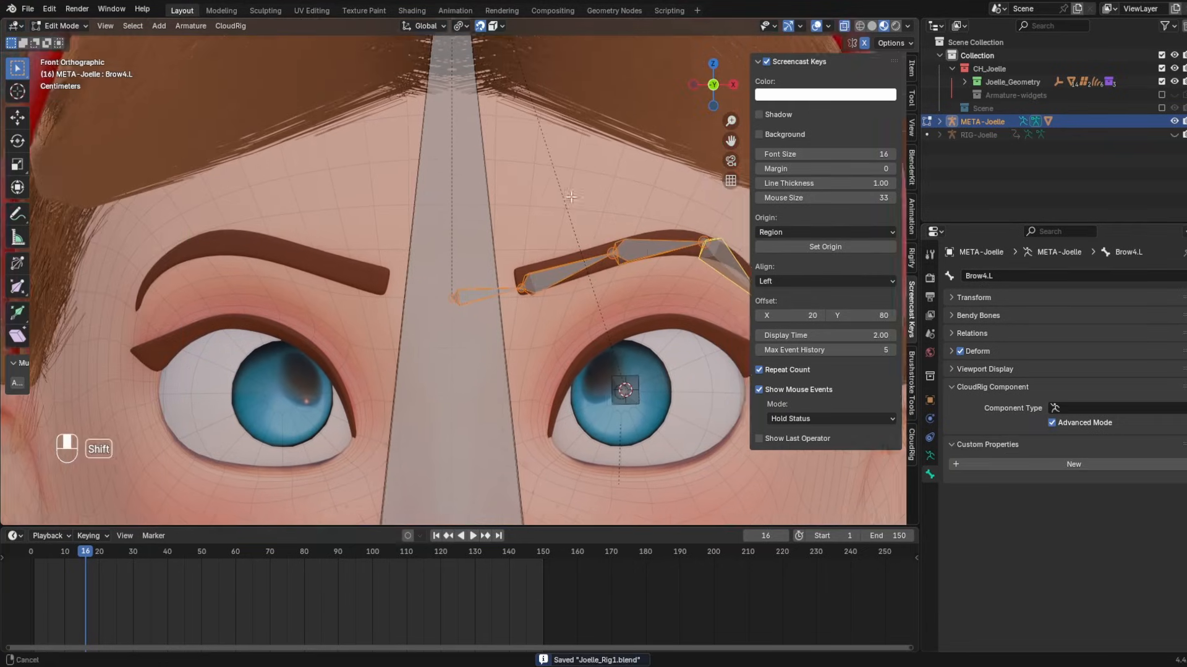
# - Symmetrize the four left brow bones to create the matching chain on the right eyebrow
pyautogui.scroll(1, 591, 266)
pyautogui.rightClick(591, 265)
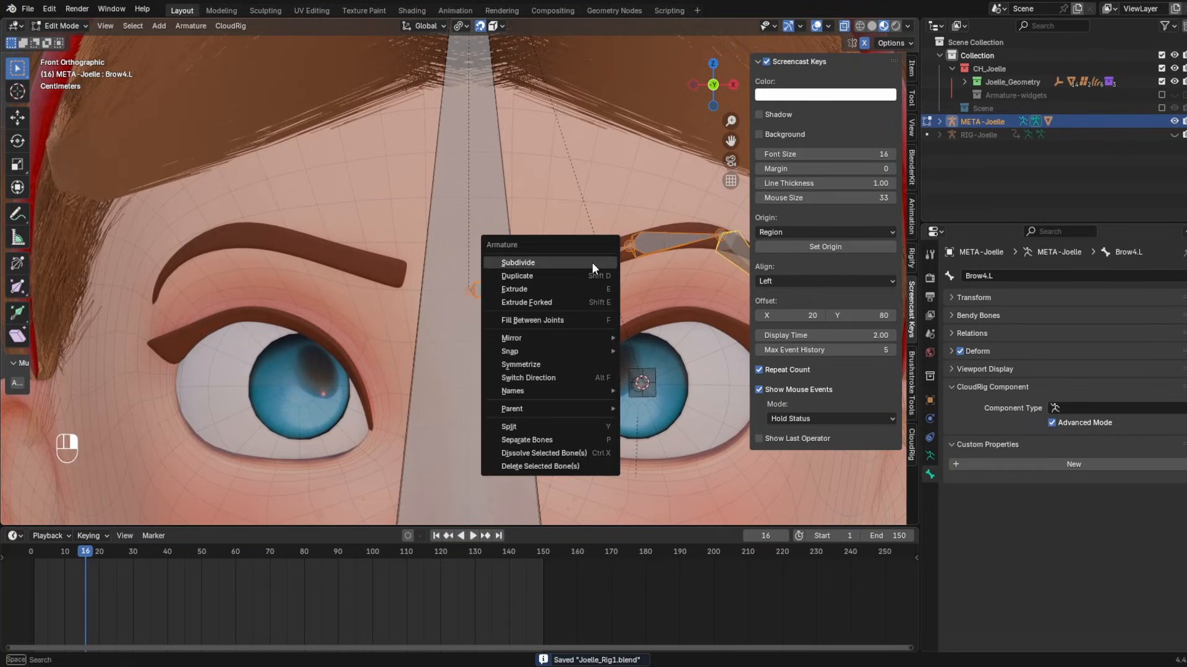
pyautogui.click(535, 365)
pyautogui.keyDown('shift'); pyautogui.moveTo(497, 287); pyautogui.dragTo(540, 301, button='middle'); pyautogui.keyUp('shift')
pyautogui.click(539, 302)
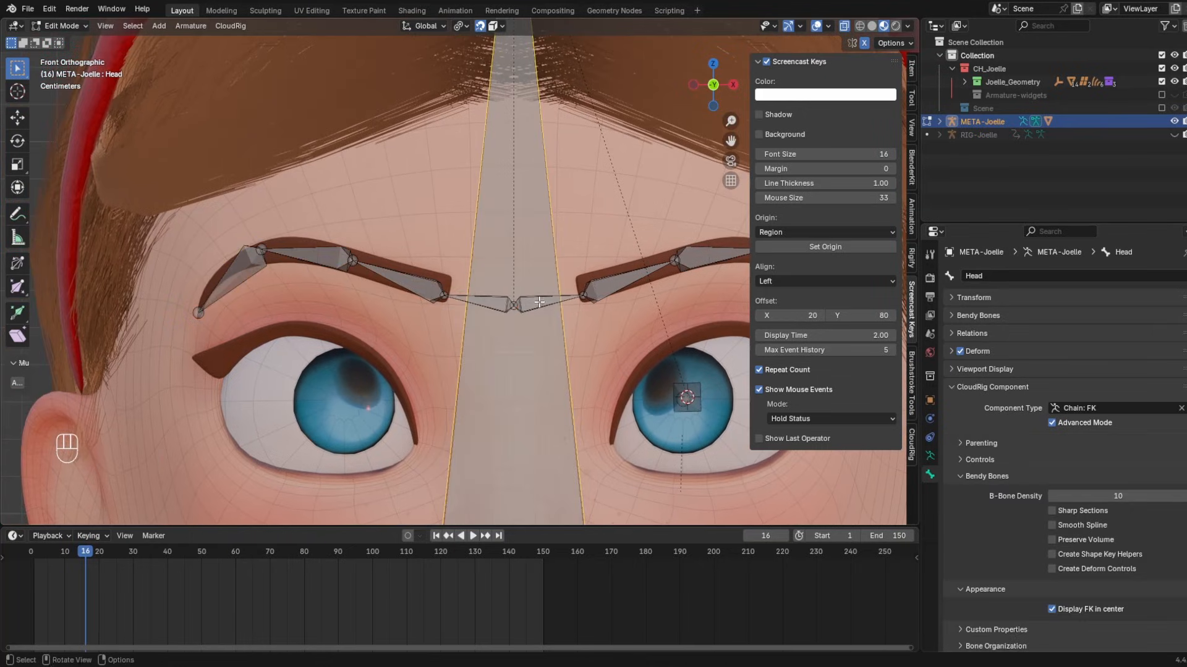
# - Check the component type on the right inner brow bone and regenerate the rig from the metarig
pyautogui.click(539, 302)
pyautogui.click(544, 306)
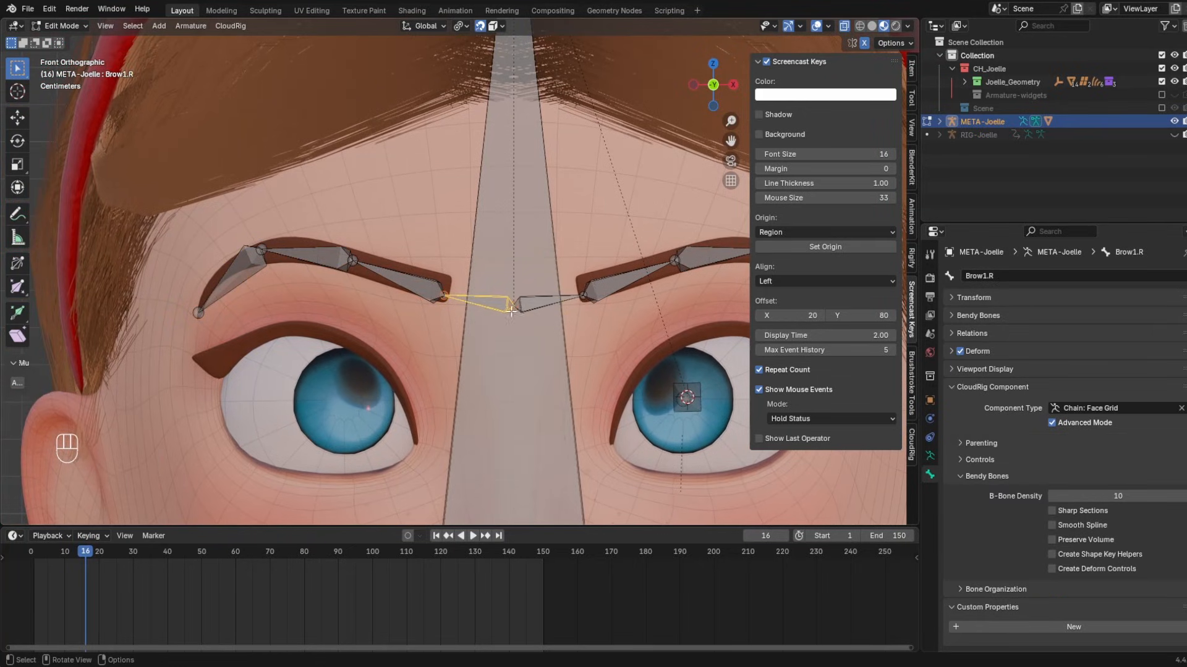
pyautogui.hotkey('ctrl', 'alt')
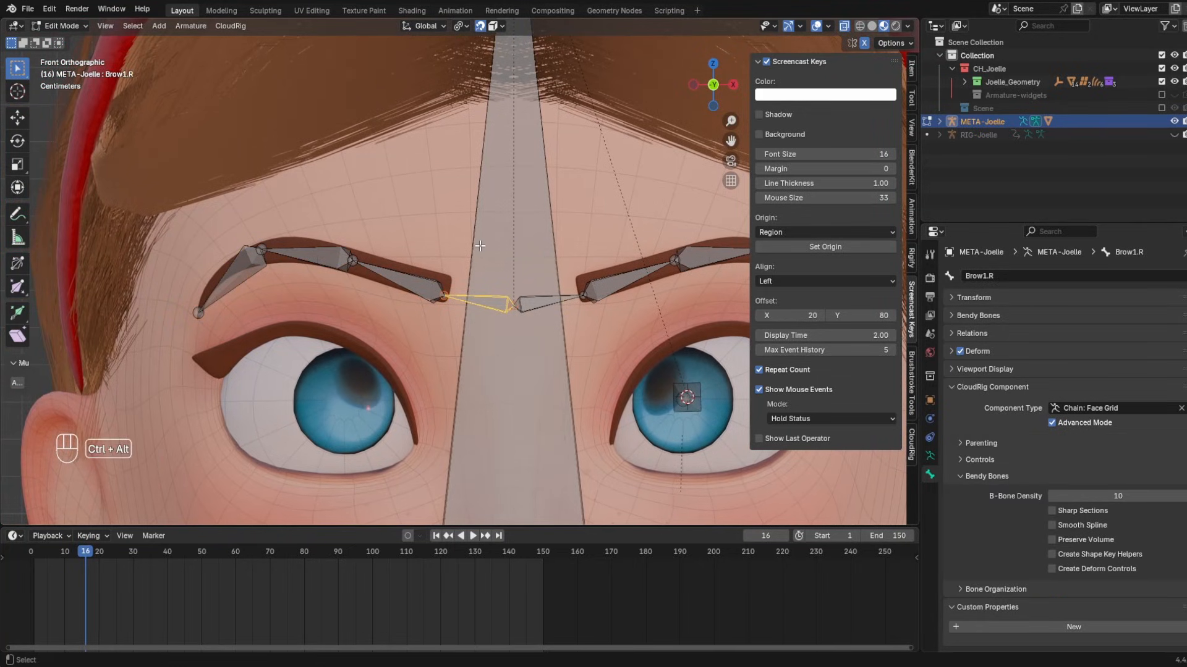
pyautogui.hotkey('ctrl', 'alt', 'r')
pyautogui.moveTo(440, 253); pyautogui.dragTo(533, 250, button='middle')
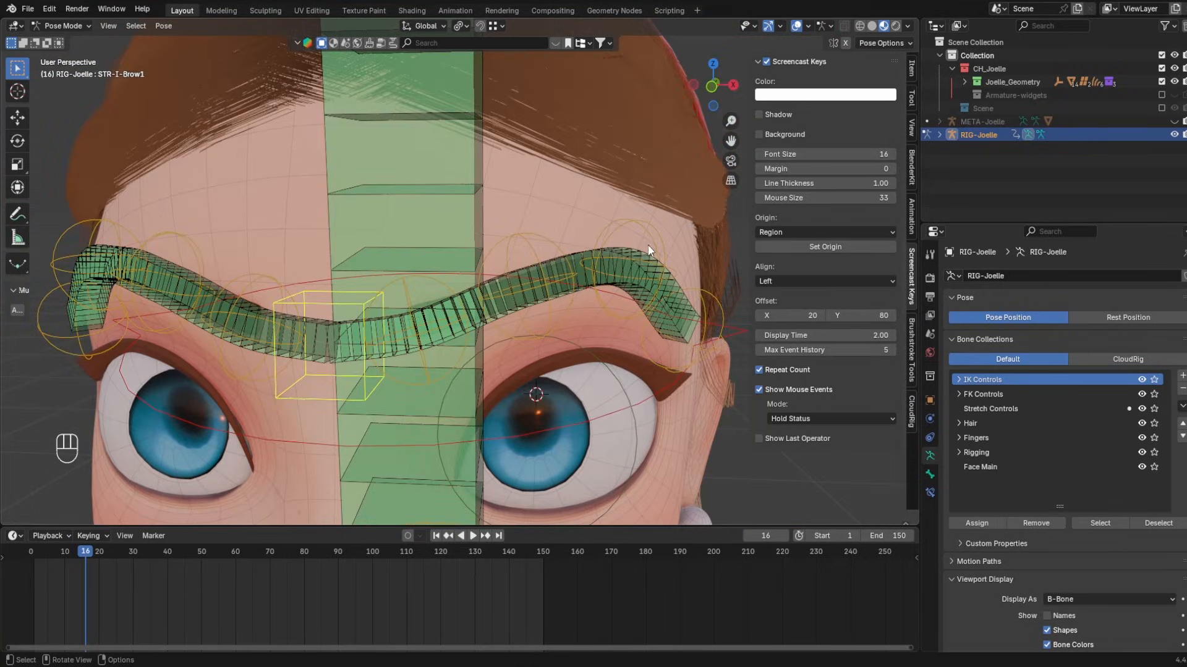
# - Test-move the left eyebrow's stretch controls one after another, cancelling each move
pyautogui.moveTo(649, 251); pyautogui.dragTo(660, 213, button='middle')
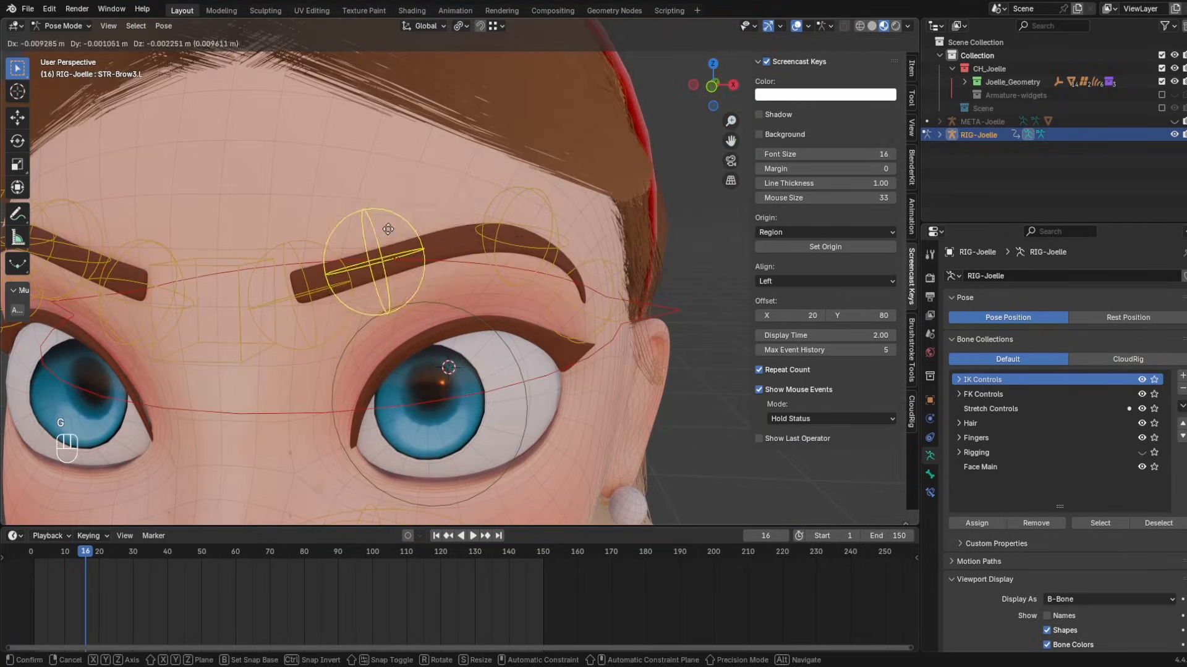
pyautogui.press('g')
pyautogui.press('g')
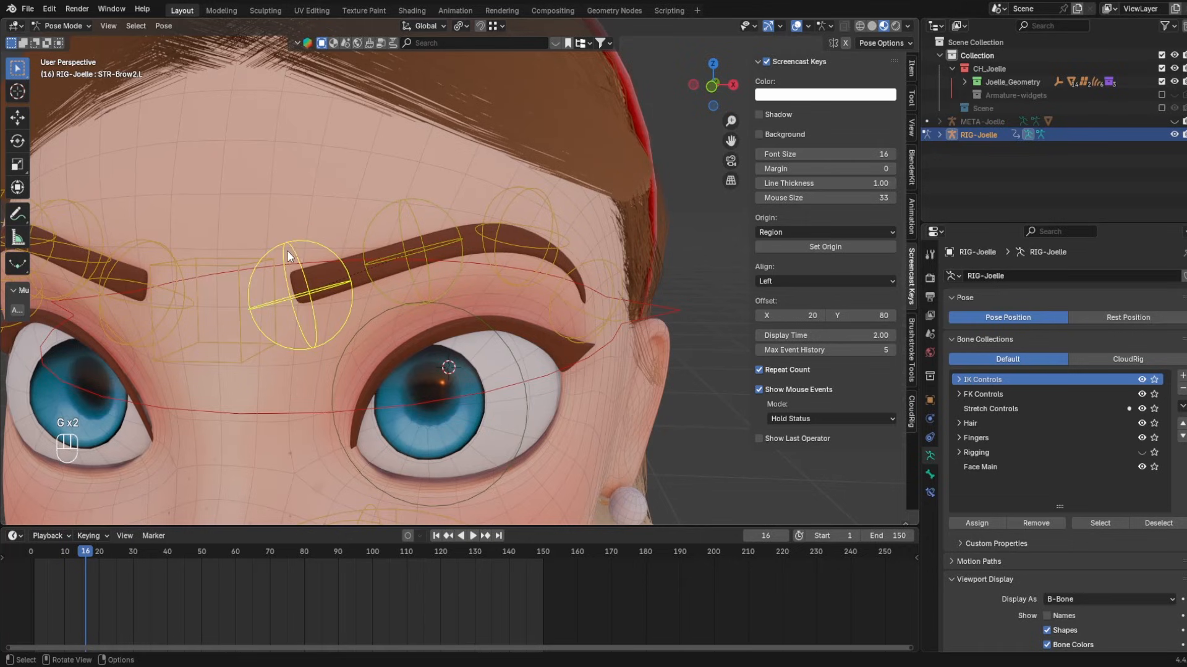
pyautogui.press('g')
pyautogui.rightClick(272, 225)
pyautogui.click(502, 215)
pyautogui.press('g')
pyautogui.click(596, 281)
pyautogui.press('g')
pyautogui.rightClick(570, 235)
# - Test-move the central control between the eyebrows, including along the Z axis, and cancel the moves
pyautogui.keyDown('shift'); pyautogui.moveTo(361, 260); pyautogui.dragTo(532, 249, button='middle'); pyautogui.keyUp('shift')
pyautogui.click(416, 268)
pyautogui.press('g')
pyautogui.rightClick(416, 272)
pyautogui.scroll(1, 423, 251)
pyautogui.press('g')
pyautogui.moveTo(427, 269); pyautogui.dragTo(424, 379, button='middle')
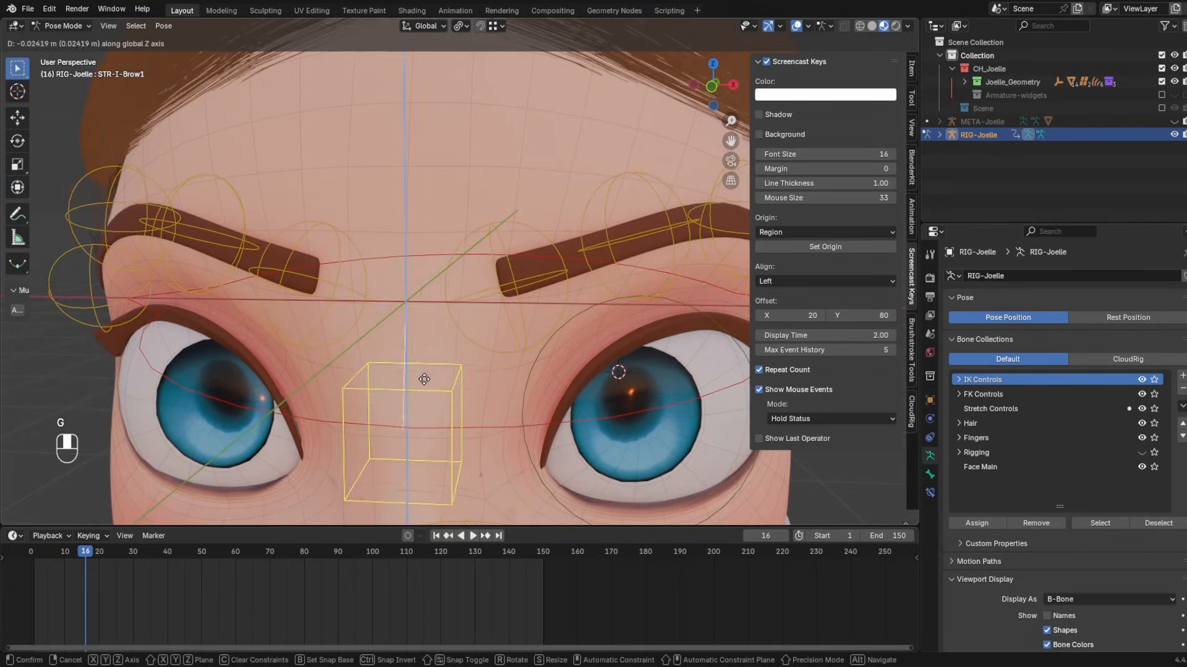
pyautogui.rightClick(440, 334)
# - Show the Rigging bone collection, then lower the central brow control and move the third left brow control up and inward
pyautogui.press('KP_Decimal')
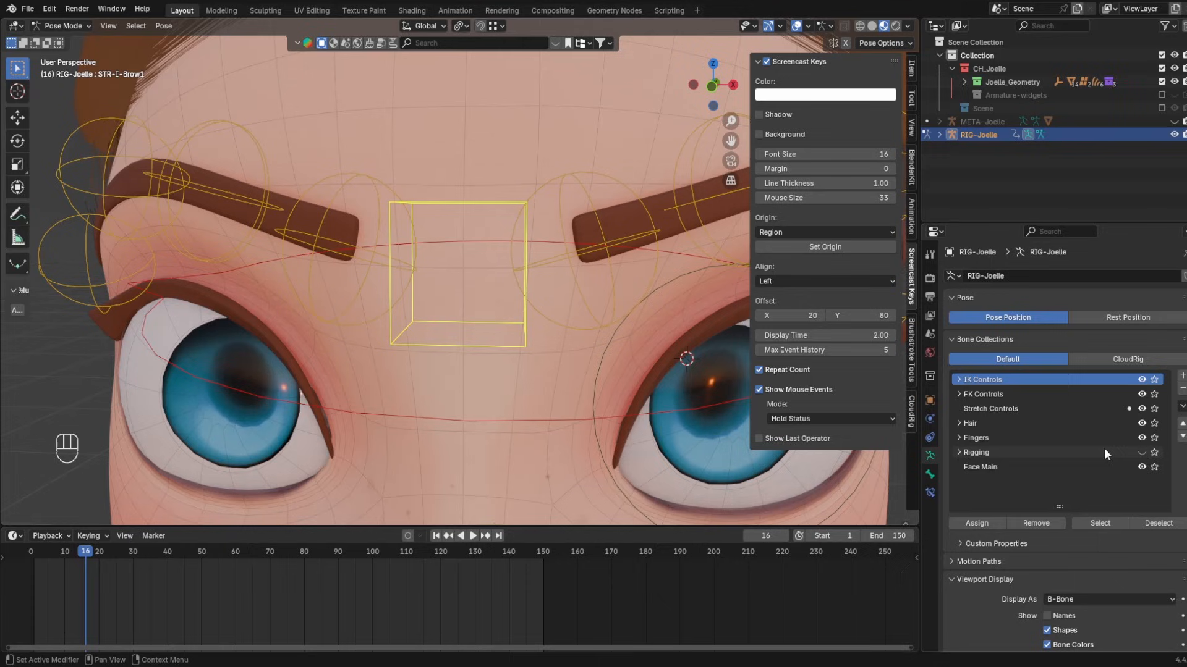
pyautogui.click(1145, 452)
pyautogui.press('g')
pyautogui.click(519, 371)
pyautogui.keyDown('shift'); pyautogui.moveTo(519, 365); pyautogui.dragTo(355, 440, button='middle'); pyautogui.keyUp('shift')
pyautogui.click(545, 220)
pyautogui.press('g')
pyautogui.click(486, 154)
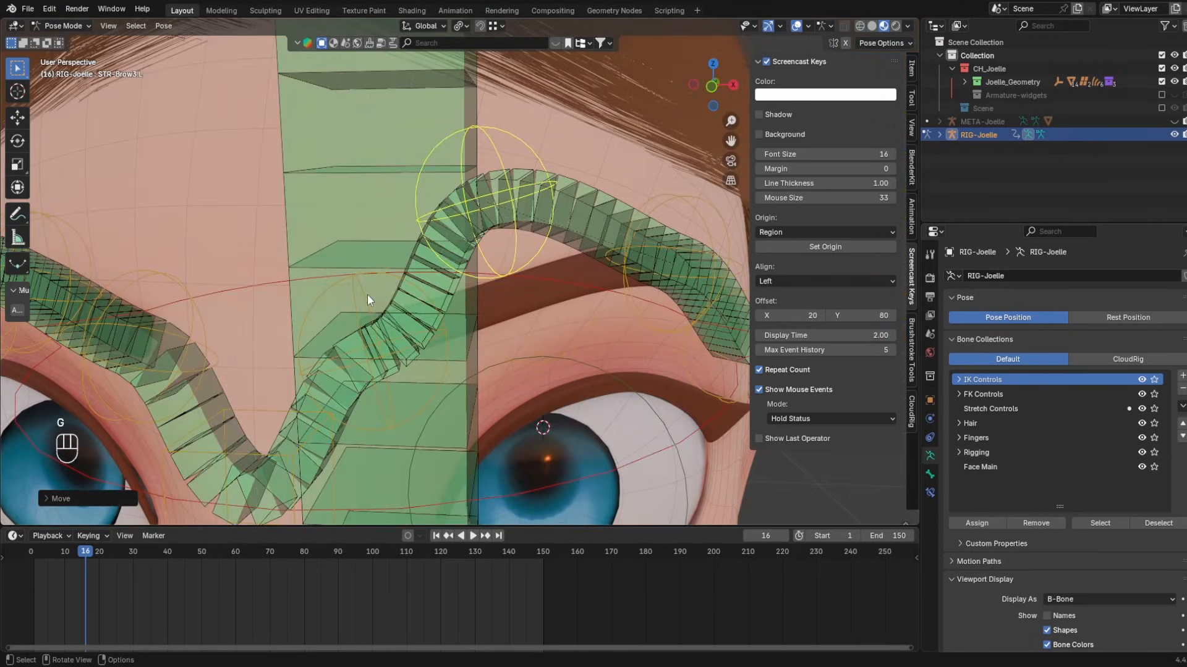
# - Undo the last test move of the brow controls
pyautogui.scroll(-6, 508, 267)
pyautogui.hotkey('ctrl', 'z')
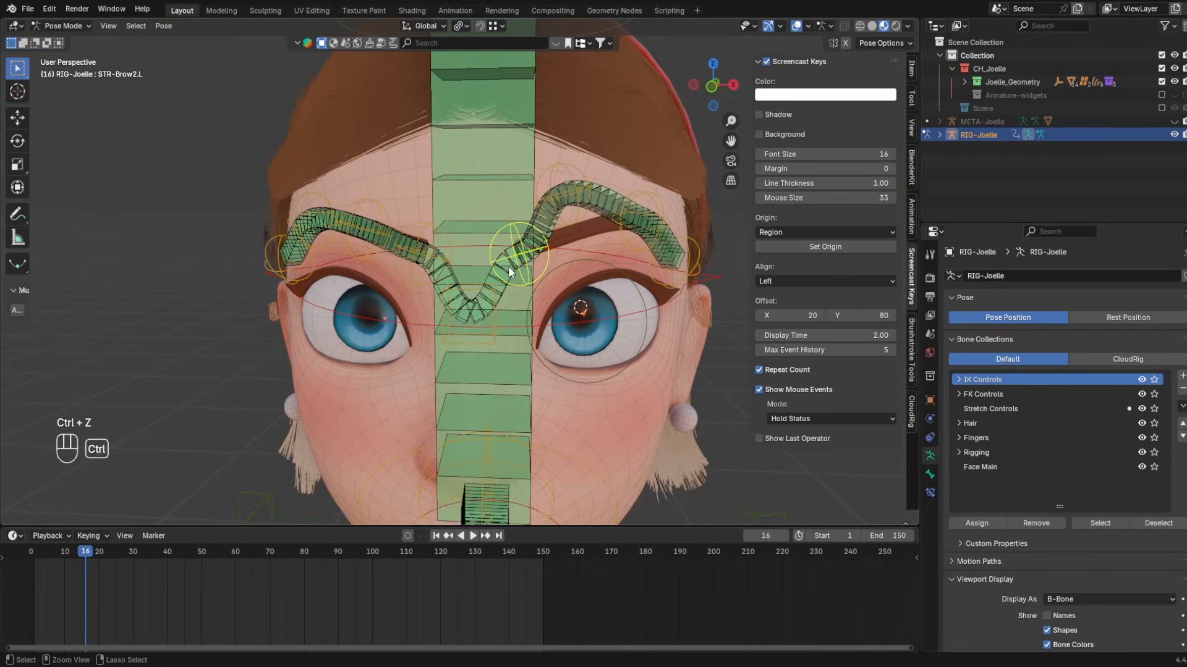
# - Undo the last brow control move, hide RIG-Joelle and return to editing the META-Joelle armature
pyautogui.hotkey('ctrl', 'z')
pyautogui.click(1173, 121)
pyautogui.click(1173, 135)
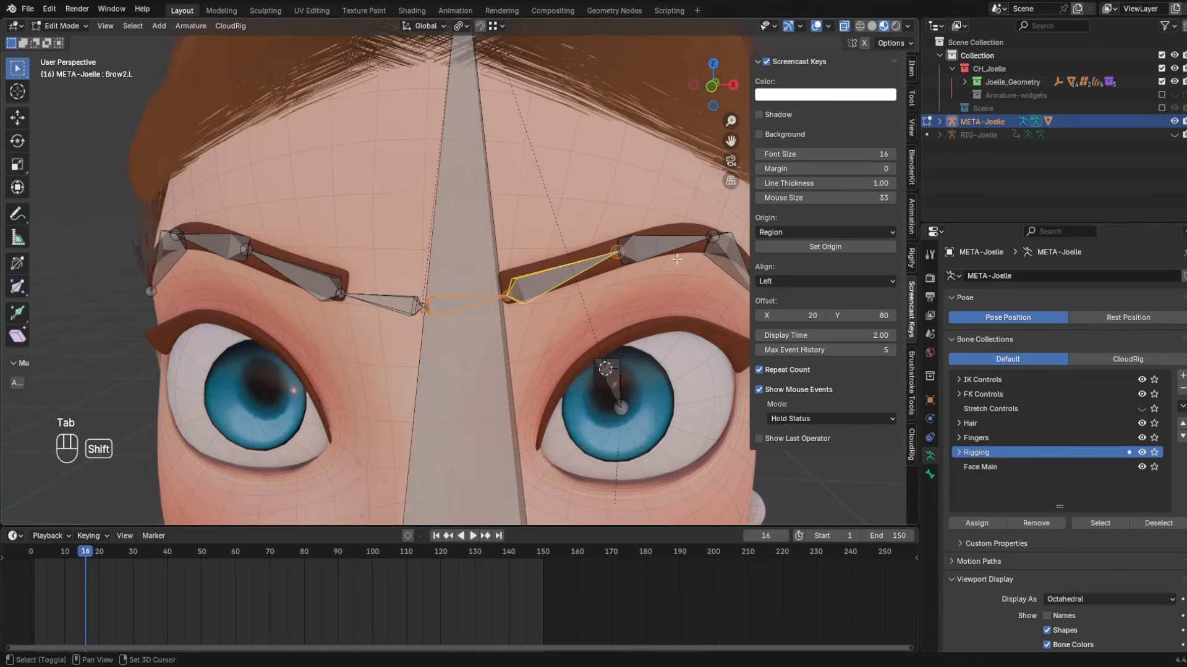
# - Display the META-Joelle armature as B-Bones with the brow bones scaled thinner, and save the file
pyautogui.keyDown('shift'); pyautogui.click(660, 246); pyautogui.keyUp('shift')
pyautogui.click(386, 302)
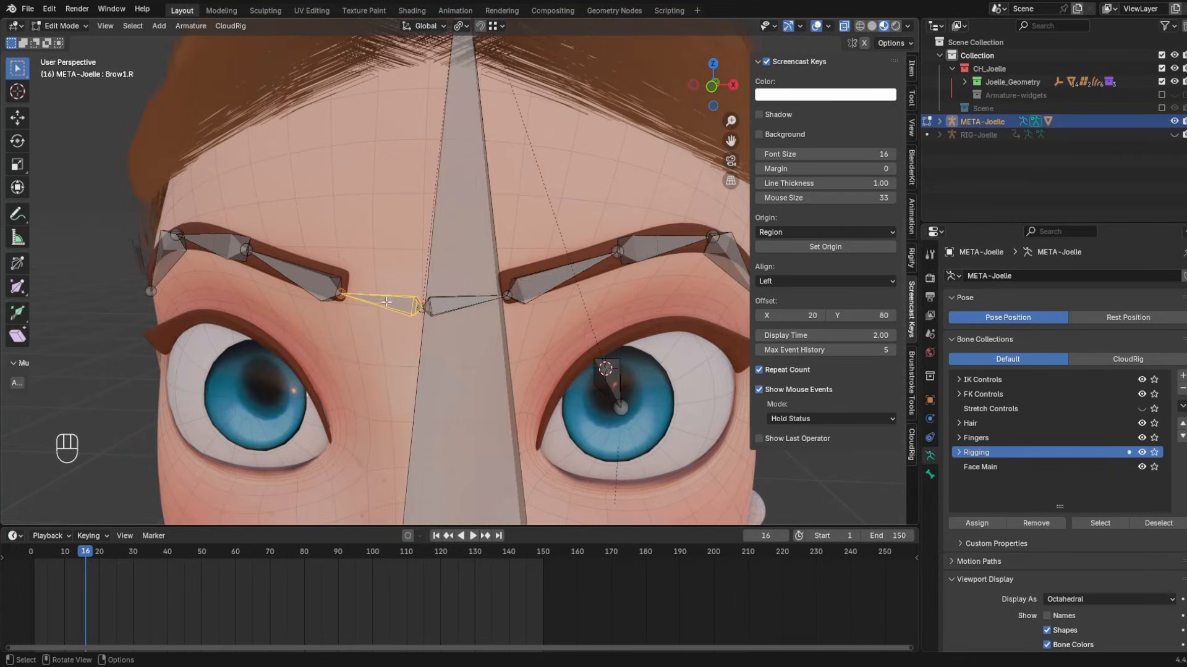
pyautogui.click(1079, 600)
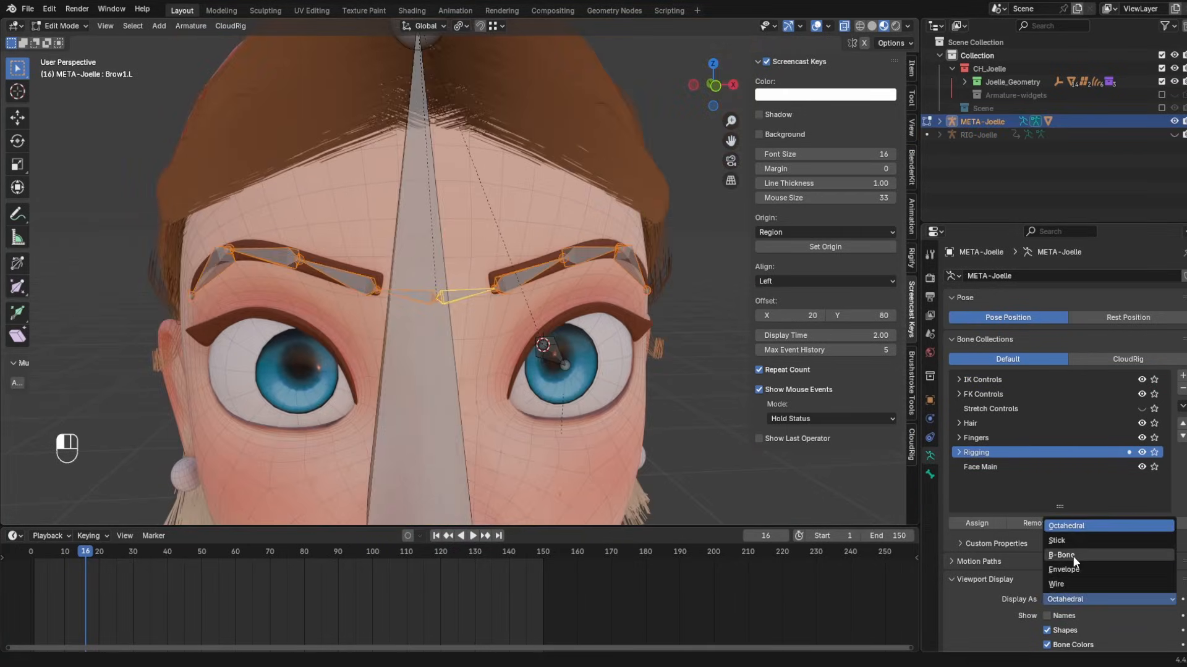
pyautogui.click(1073, 556)
pyautogui.hotkey('ctrl', 's')
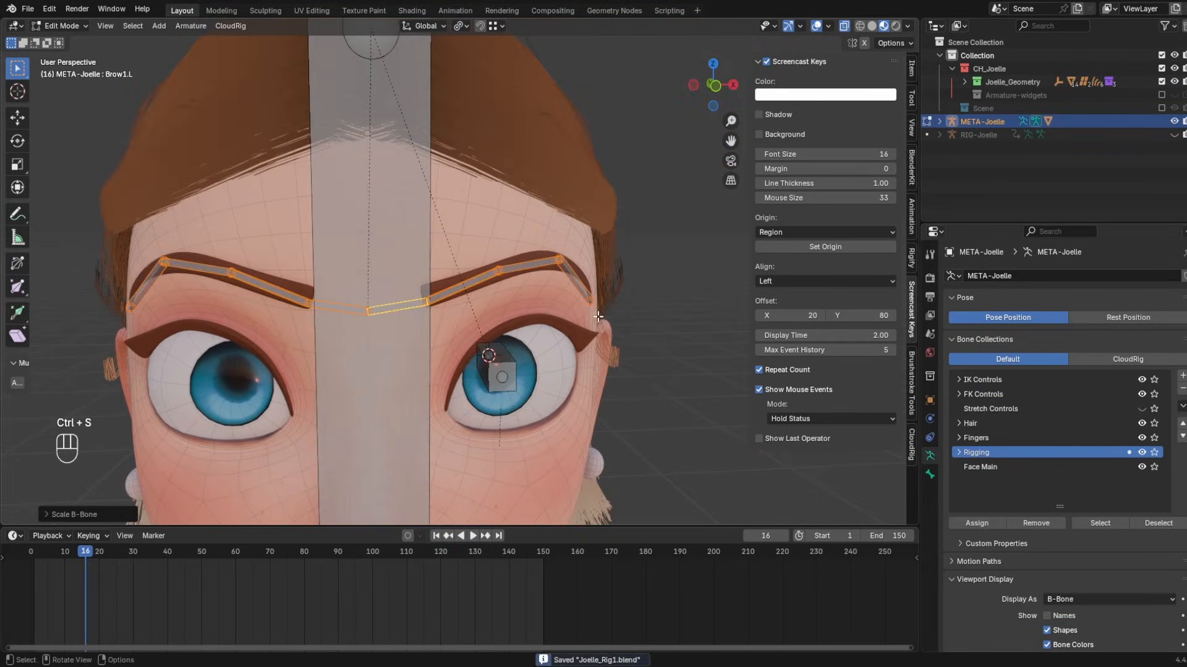
# - Hide the Head bone and mark the brow centre, nose bridge and nose tip with small annotation circles
pyautogui.press('h')
pyautogui.moveTo(683, 326); pyautogui.dragTo(516, 315, button='middle')
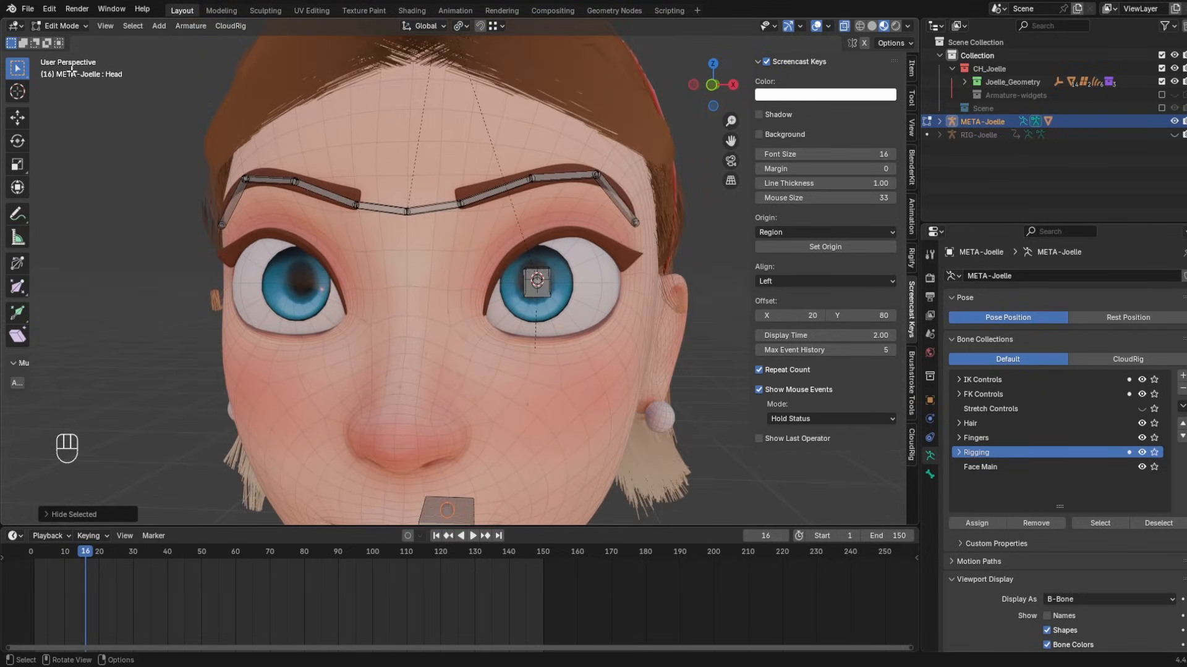
pyautogui.click(19, 213)
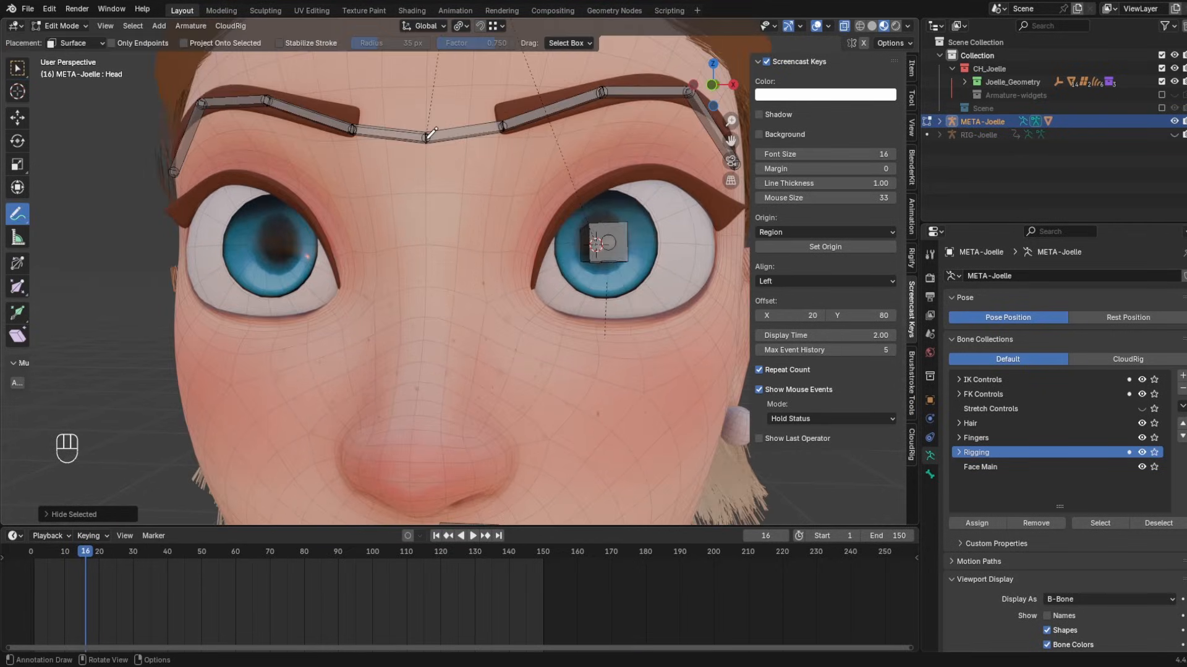
pyautogui.moveTo(425, 133)
pyautogui.mouseDown()
pyautogui.moveTo(418, 140)
pyautogui.moveTo(427, 133)
pyautogui.mouseUp()
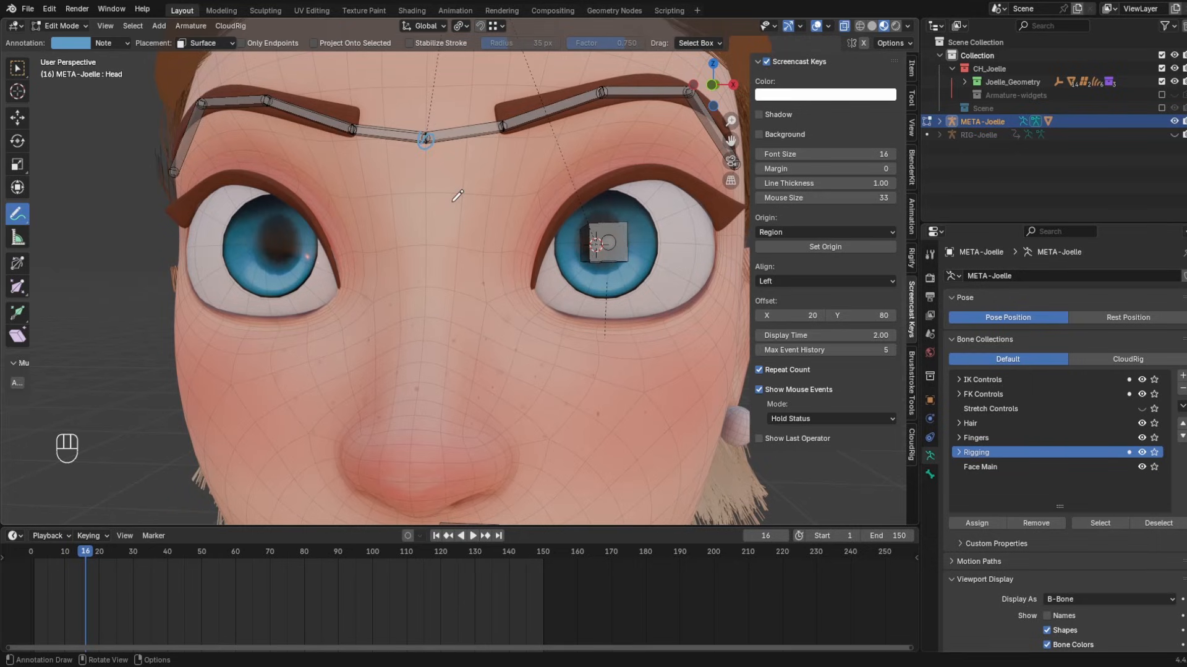
pyautogui.keyDown('shift'); pyautogui.moveTo(434, 282); pyautogui.dragTo(481, 227, button='middle'); pyautogui.keyUp('shift')
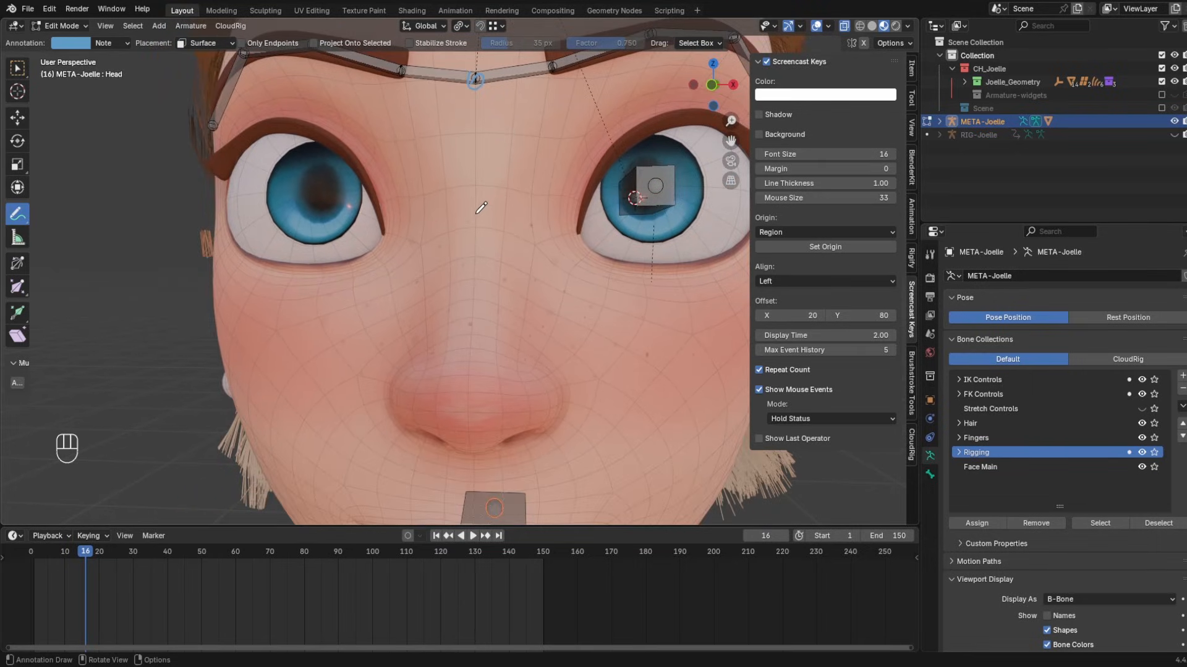
pyautogui.moveTo(476, 212); pyautogui.dragTo(465, 248)
pyautogui.moveTo(477, 328); pyautogui.dragTo(457, 257, button='middle')
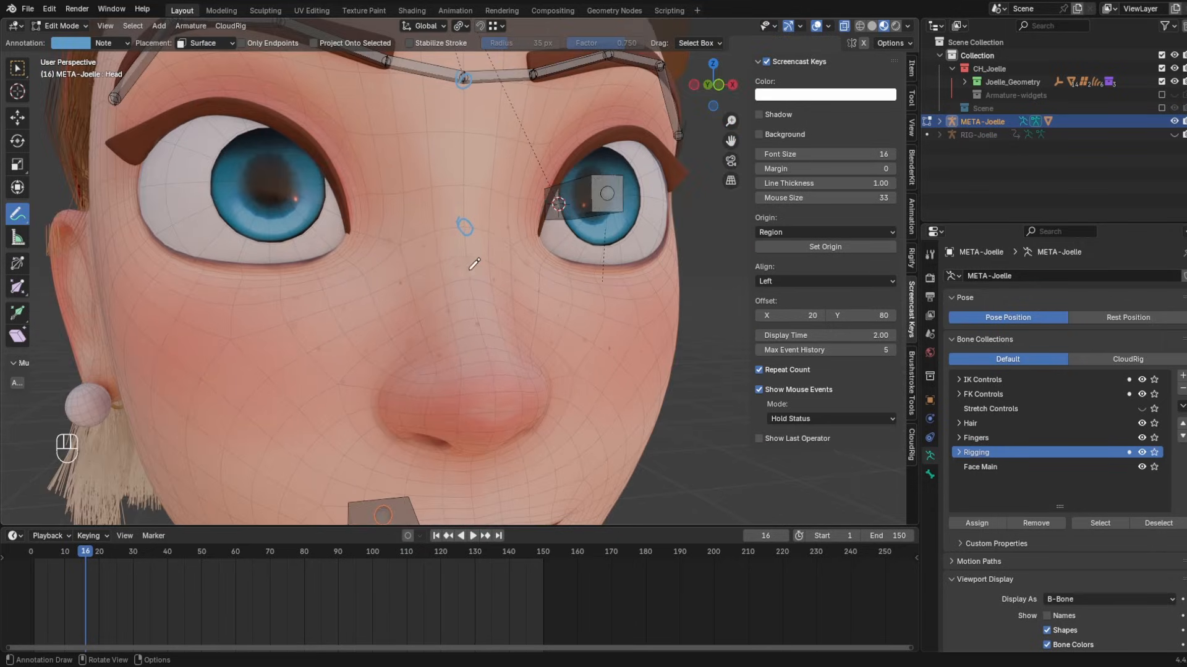
pyautogui.moveTo(502, 400); pyautogui.dragTo(510, 414)
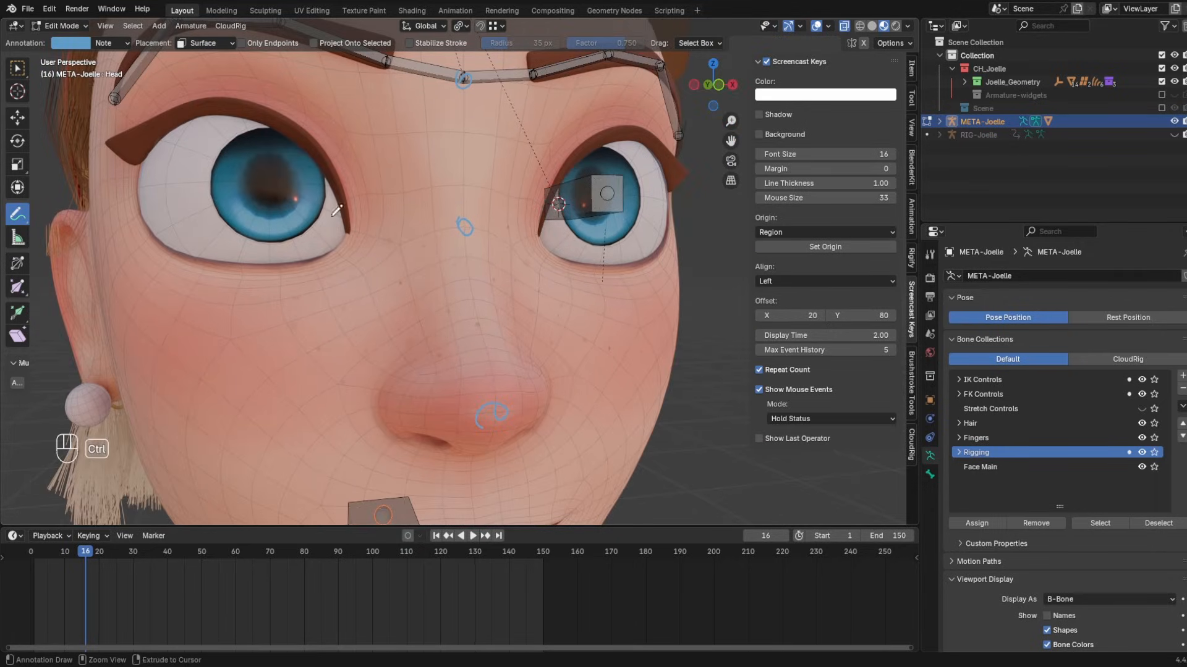
pyautogui.click(17, 68)
# - Add a new bone to META-Joelle and reduce its B-Bone thickness and overall size to fit the nose
pyautogui.scroll(-3, 566, 214)
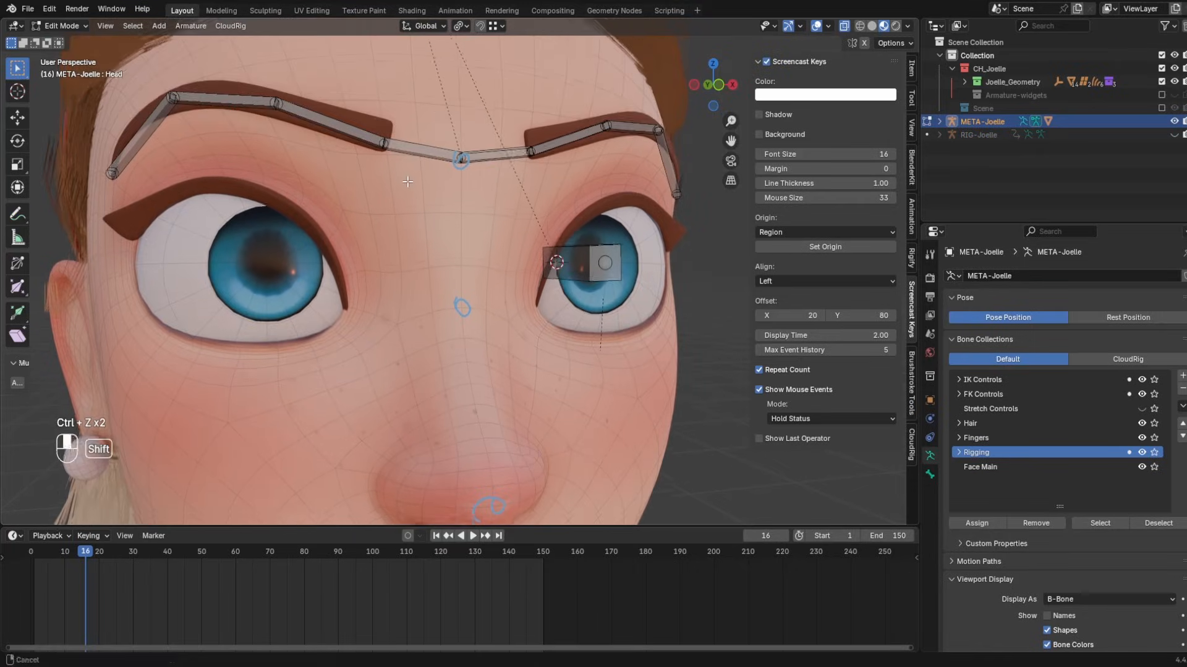
pyautogui.hotkey('shift', 'a')
pyautogui.click(574, 154)
pyautogui.scroll(-4, 575, 154)
pyautogui.hotkey('shift', 'ctrl', 'alt', 's')
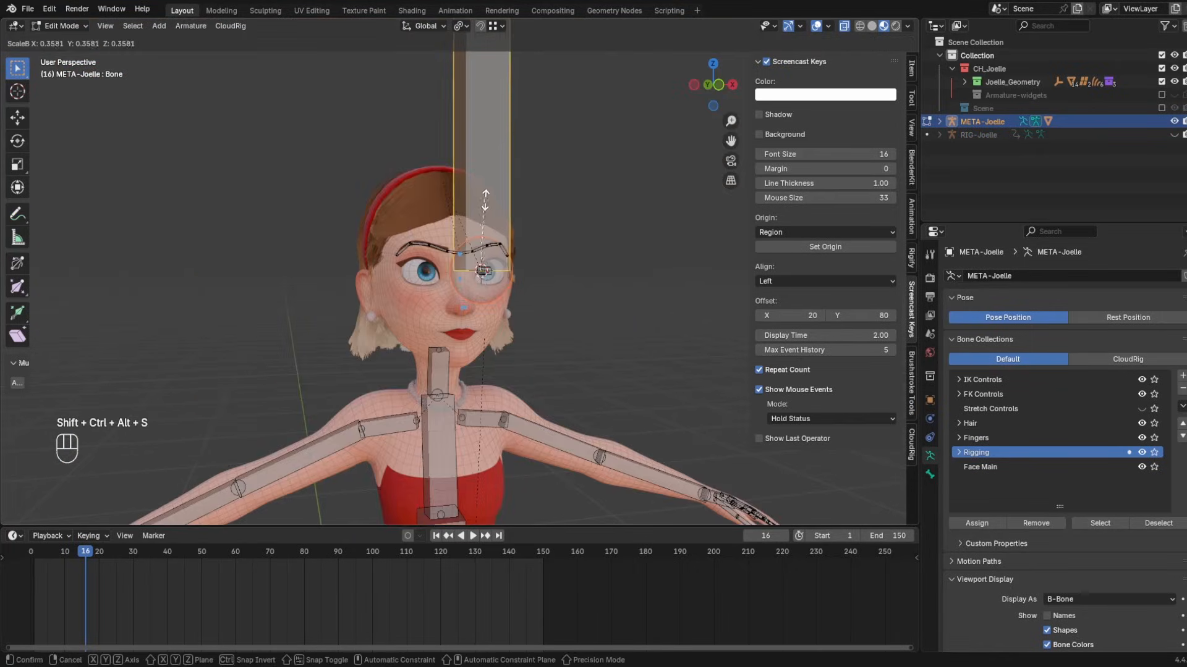
pyautogui.click(476, 254)
pyautogui.press('s')
pyautogui.click(484, 269)
# - Move the new bone to the annotated nose tip and rename it NoseTip
pyautogui.keyDown('ctrl'); pyautogui.moveTo(485, 296); pyautogui.dragTo(480, 387, button='middle'); pyautogui.keyUp('ctrl')
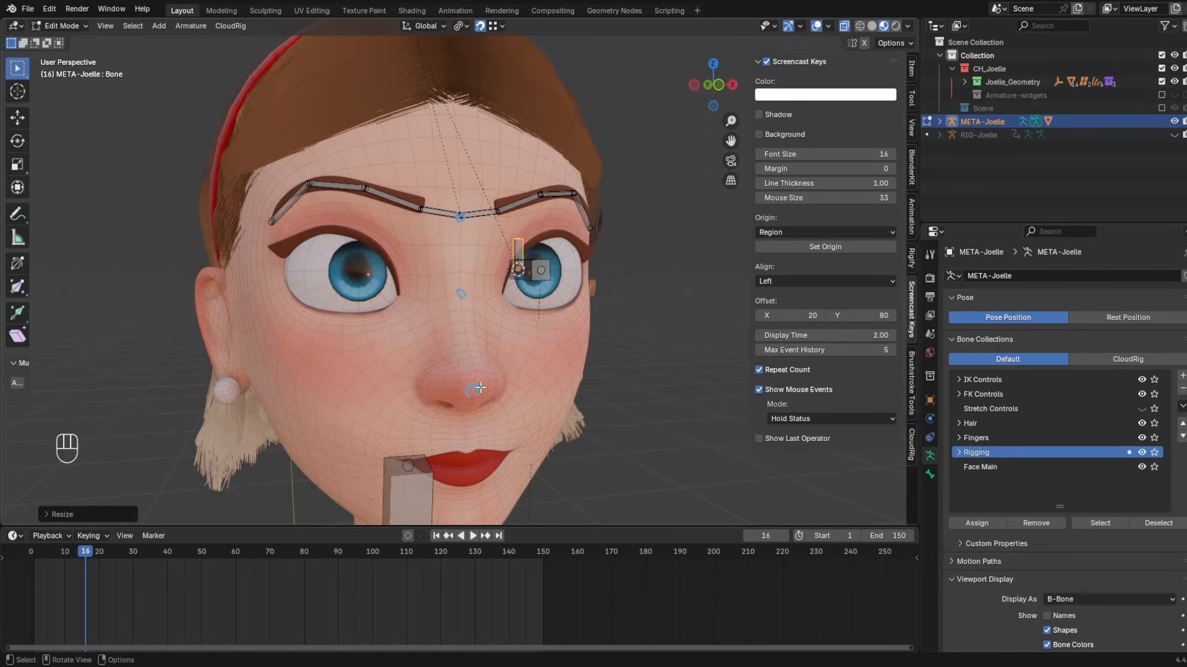
pyautogui.press('g')
pyautogui.click(482, 408)
pyautogui.scroll(6, 485, 411)
pyautogui.moveTo(442, 281); pyautogui.dragTo(564, 257, button='middle')
pyautogui.press('F2')
pyautogui.write('NoseTip')
pyautogui.press('Return')
# - Move the NoseTip bone's end up along the nose ridge toward the bridge mark
pyautogui.scroll(2, 482, 269)
pyautogui.moveTo(471, 264); pyautogui.dragTo(416, 248, button='middle')
pyautogui.click(471, 257)
pyautogui.click(479, 148)
pyautogui.press('g')
pyautogui.click(473, 239)
# - Try to extrude another bone from the end of NoseTip up to the nose bridge mark
pyautogui.press('e')
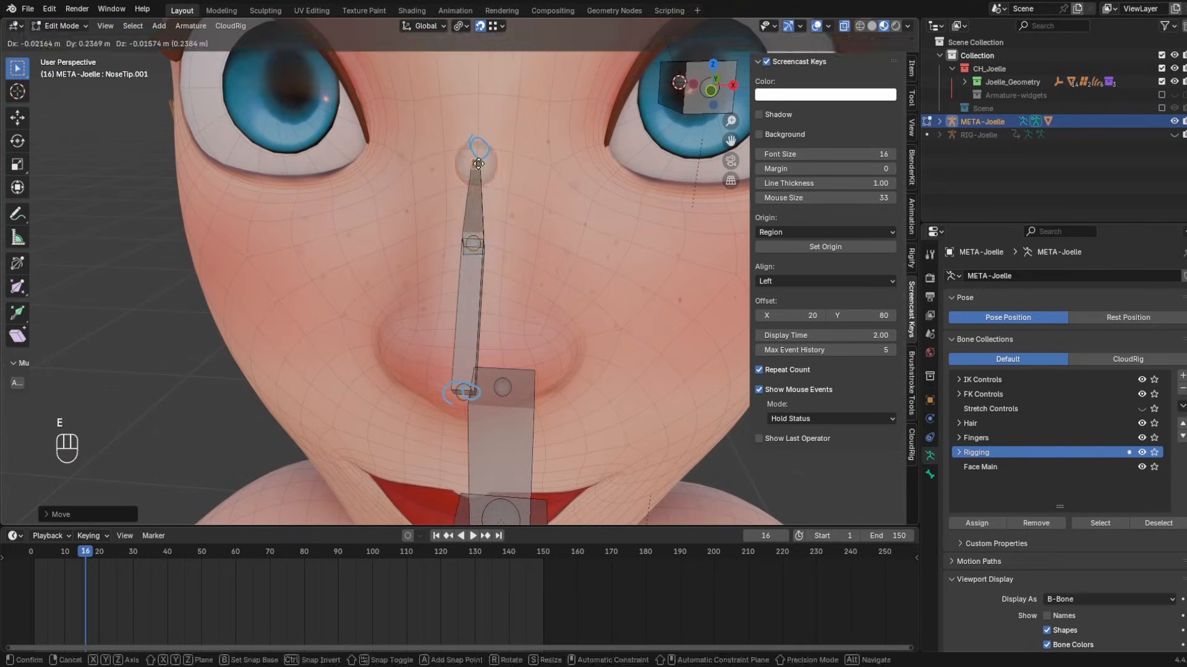
pyautogui.click(479, 149)
pyautogui.moveTo(479, 149); pyautogui.dragTo(511, 272, button='middle')
pyautogui.moveTo(512, 272); pyautogui.dragTo(505, 351, button='middle')
pyautogui.hotkey('ctrl', 'z')
pyautogui.hotkey('ctrl', 'z')
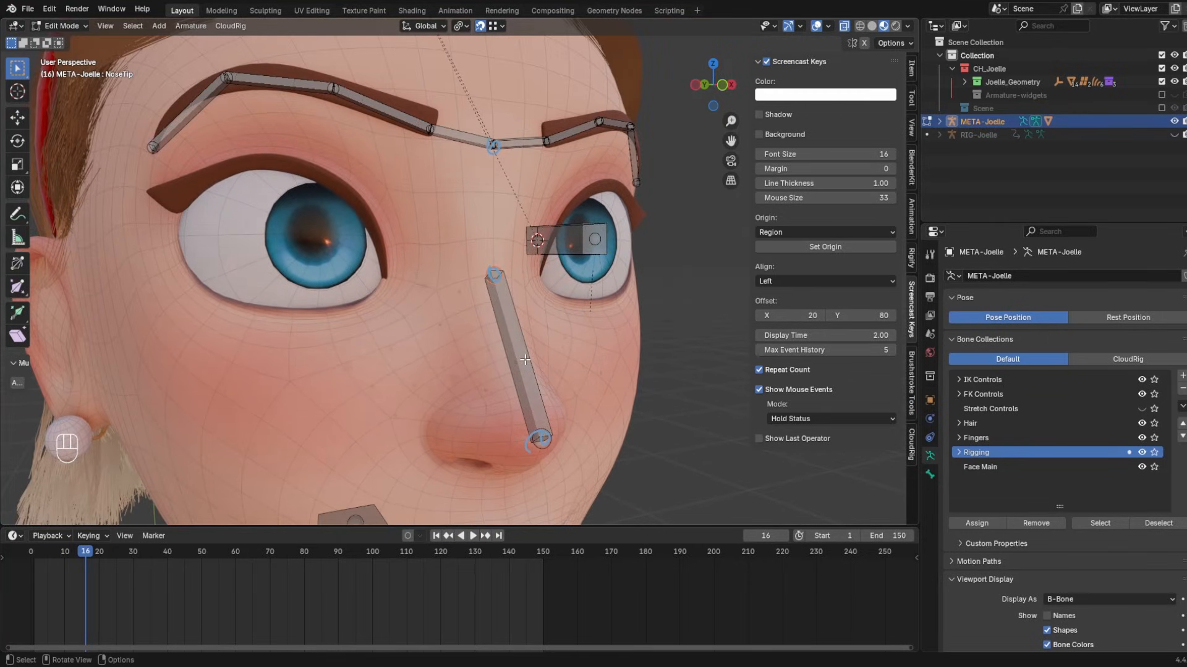
# - Add a second bone from the nose bridge up to the brow centre and name it NoseTip1
pyautogui.moveTo(552, 292); pyautogui.dragTo(520, 250, button='middle')
pyautogui.click(556, 339)
pyautogui.scroll(4, 528, 358)
pyautogui.press('F2')
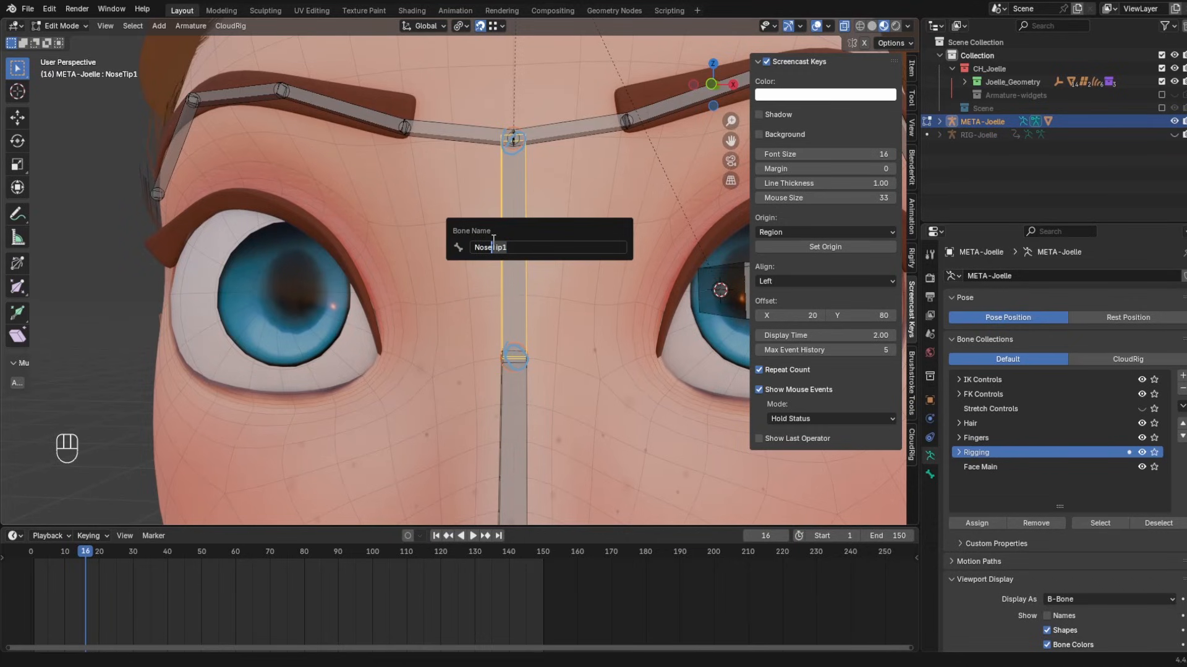
pyautogui.write('Tip')
pyautogui.press('Return')
# - Set the NoseTip bone's CloudRig component type to Chain: Face Grid and show its Bendy Bones options
pyautogui.scroll(-3, 493, 239)
pyautogui.click(930, 474)
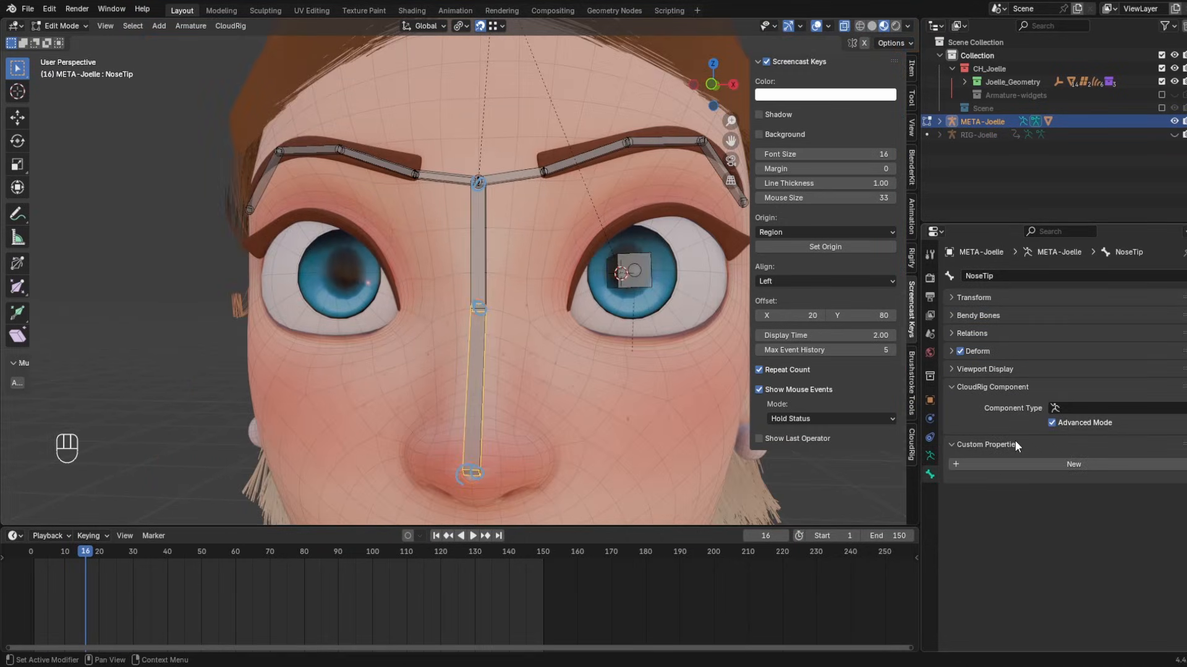
pyautogui.click(1055, 411)
pyautogui.click(1026, 547)
pyautogui.keyDown('shift'); pyautogui.moveTo(699, 449); pyautogui.dragTo(733, 430, button='middle'); pyautogui.keyUp('shift')
pyautogui.scroll(-4, 1071, 524)
pyautogui.click(984, 399)
pyautogui.keyDown('shift'); pyautogui.moveTo(533, 242); pyautogui.dragTo(557, 317, button='middle'); pyautogui.keyUp('shift')
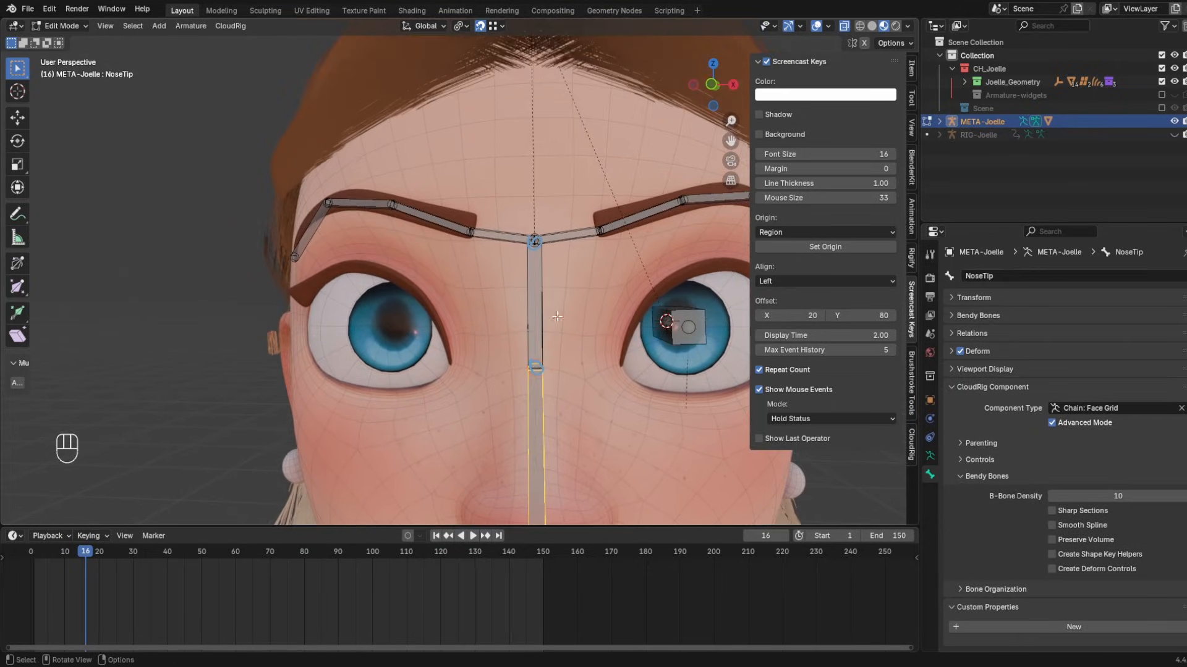
# - Parent the NoseTip bone to the Head bone
pyautogui.click(561, 320)
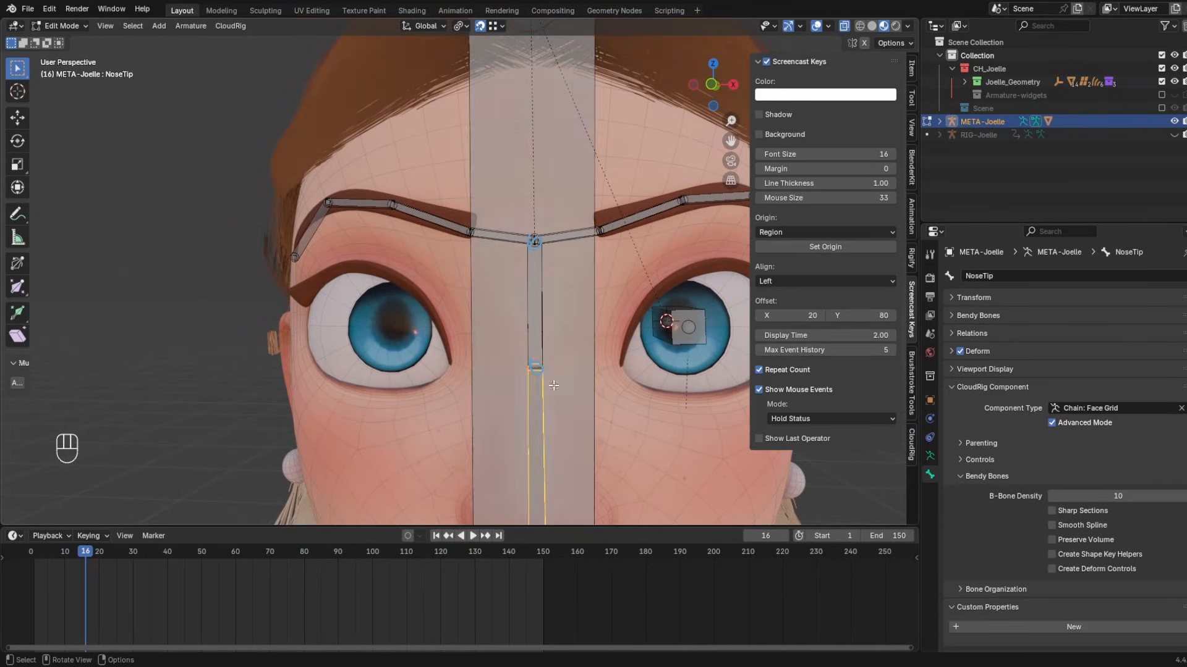
pyautogui.hotkey('ctrl', 'p')
pyautogui.click(573, 353)
# - Regenerate RIG-Joelle with CloudRig, switch it to Pose Mode and show the Rigging bone collection
pyautogui.moveTo(573, 354); pyautogui.dragTo(495, 205, button='middle')
pyautogui.hotkey('ctrl', 'alt', 'r')
pyautogui.hotkey('ctrl', 'Tab')
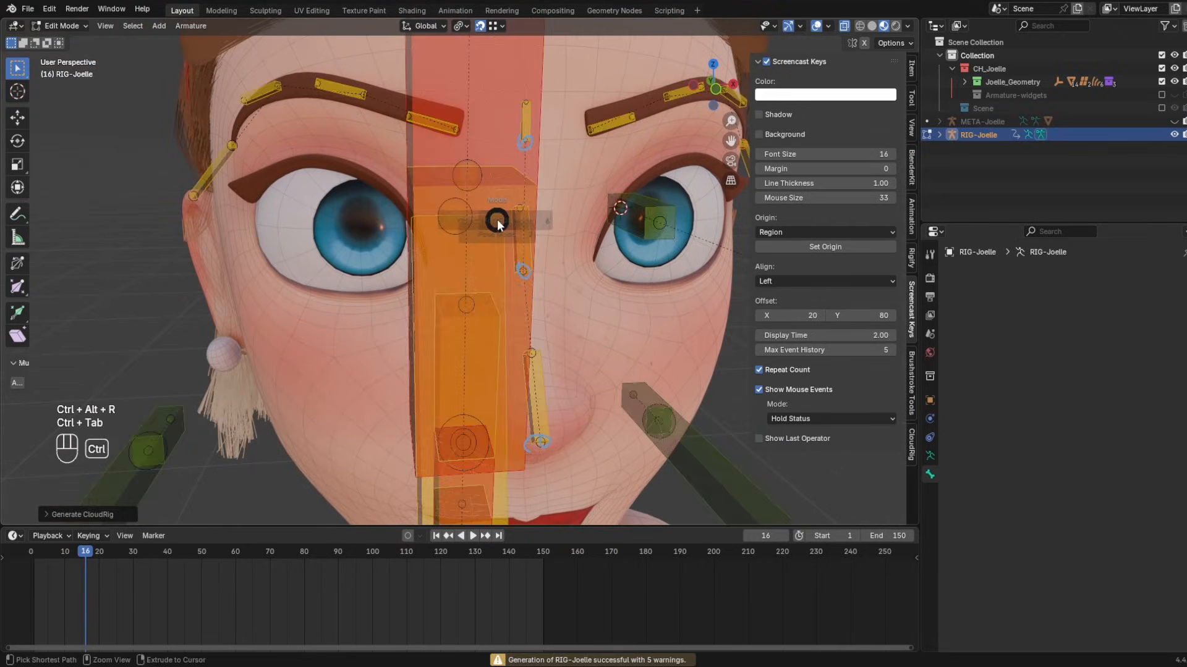
pyautogui.moveTo(514, 303); pyautogui.dragTo(733, 465, button='middle')
pyautogui.click(929, 456)
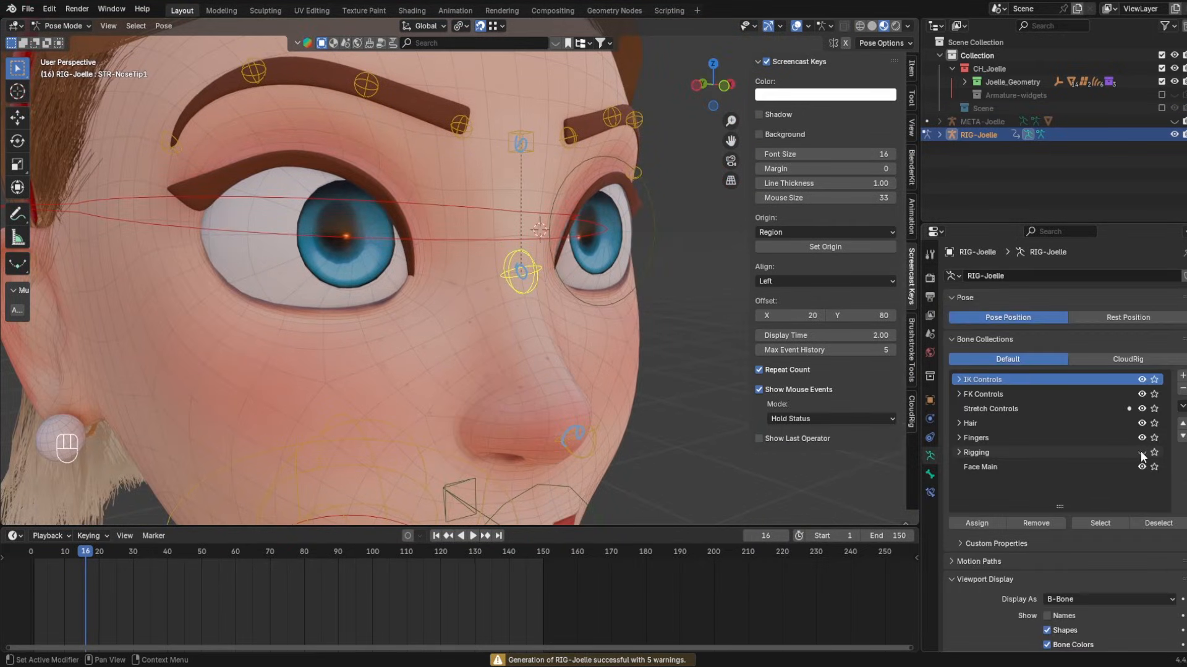
pyautogui.click(1142, 453)
# - Test the nose tip and nose bridge stretch controls by moving them, cancelling each move
pyautogui.click(573, 451)
pyautogui.moveTo(556, 312); pyautogui.dragTo(616, 306, button='middle')
pyautogui.press('g')
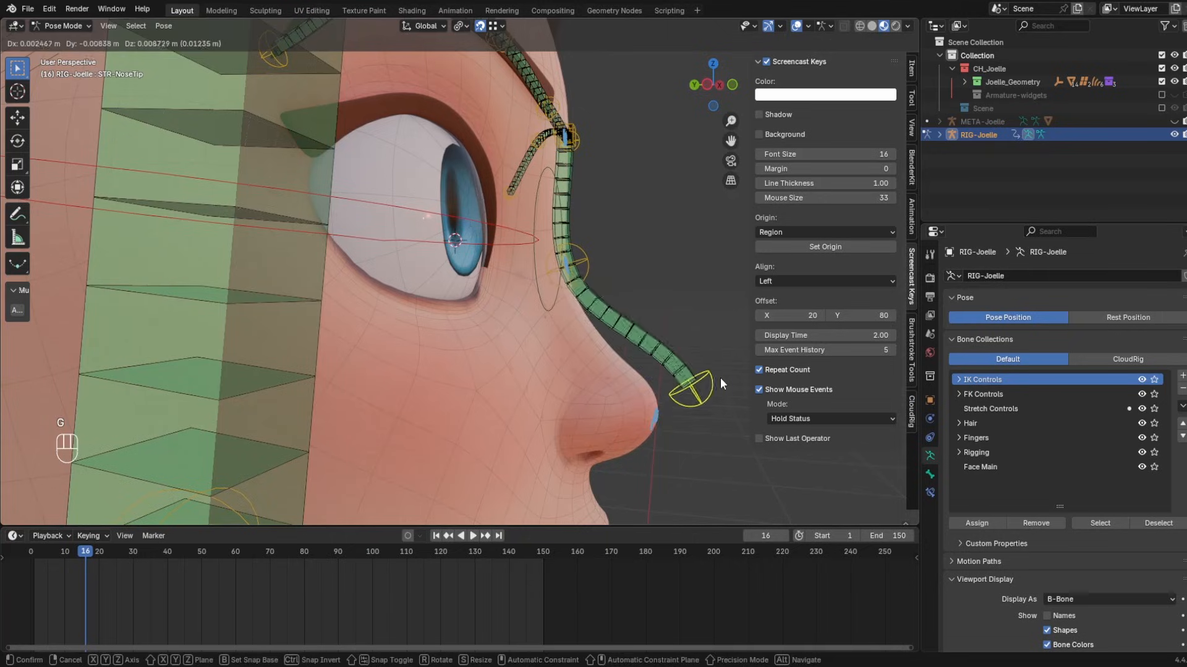
pyautogui.rightClick(717, 378)
pyautogui.press('g')
pyautogui.press('g')
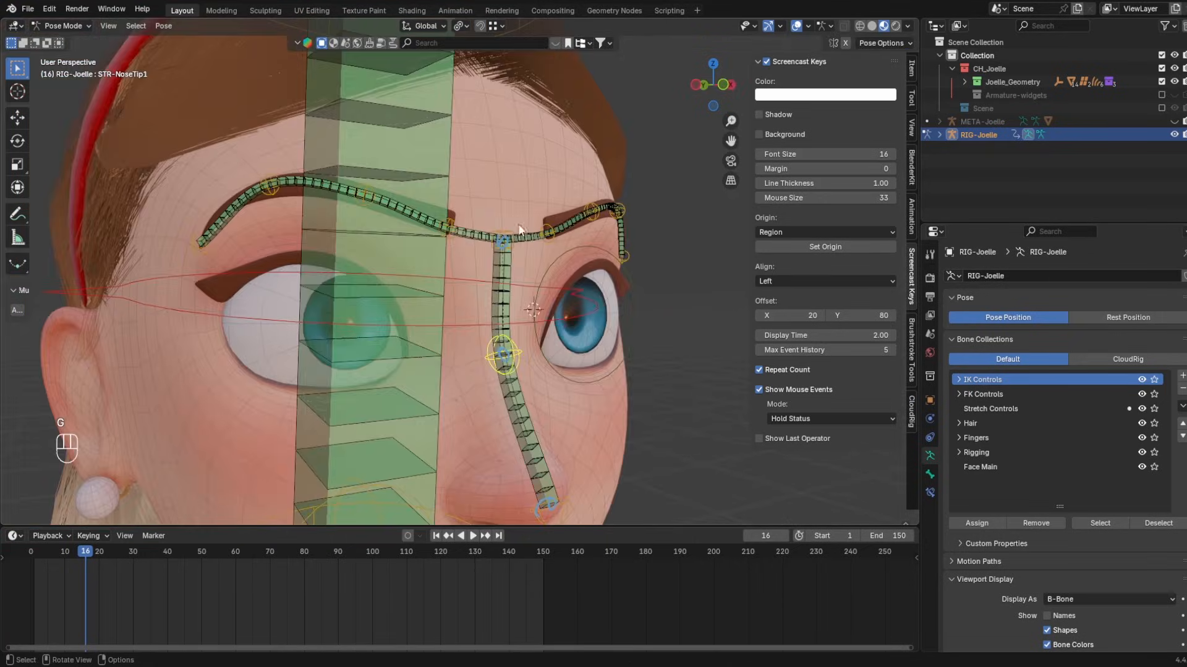
pyautogui.moveTo(396, 284); pyautogui.dragTo(471, 283, button='middle')
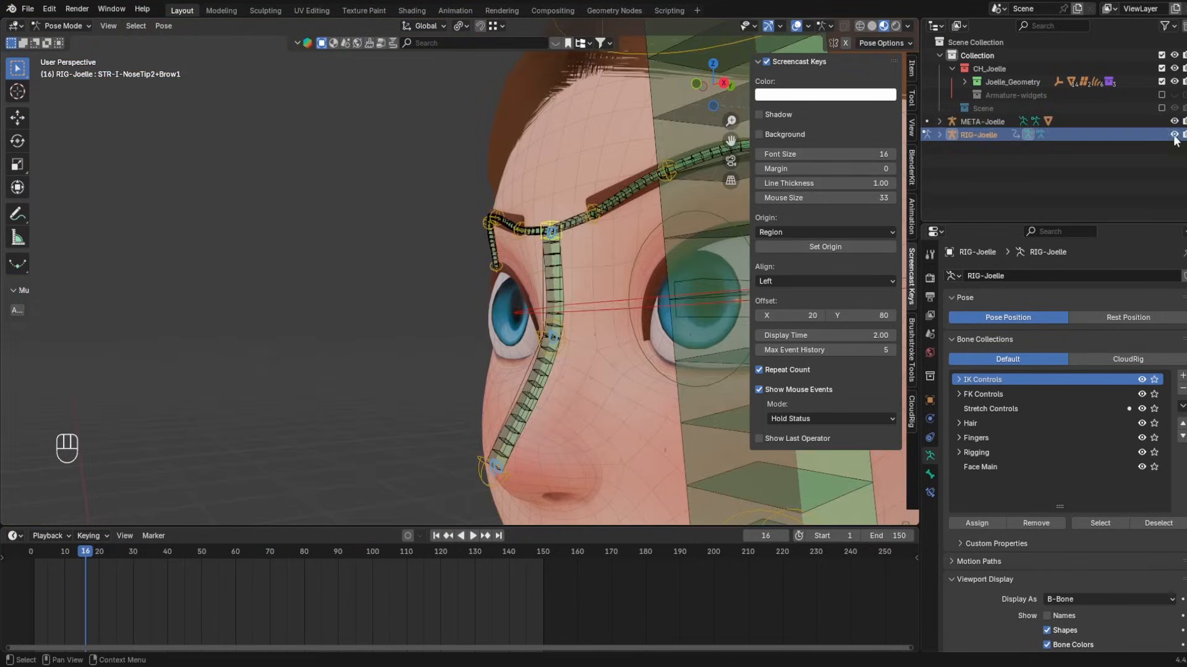
# - Switch back to editing META-Joelle and hide the Head bone to expose the nose
pyautogui.click(982, 121)
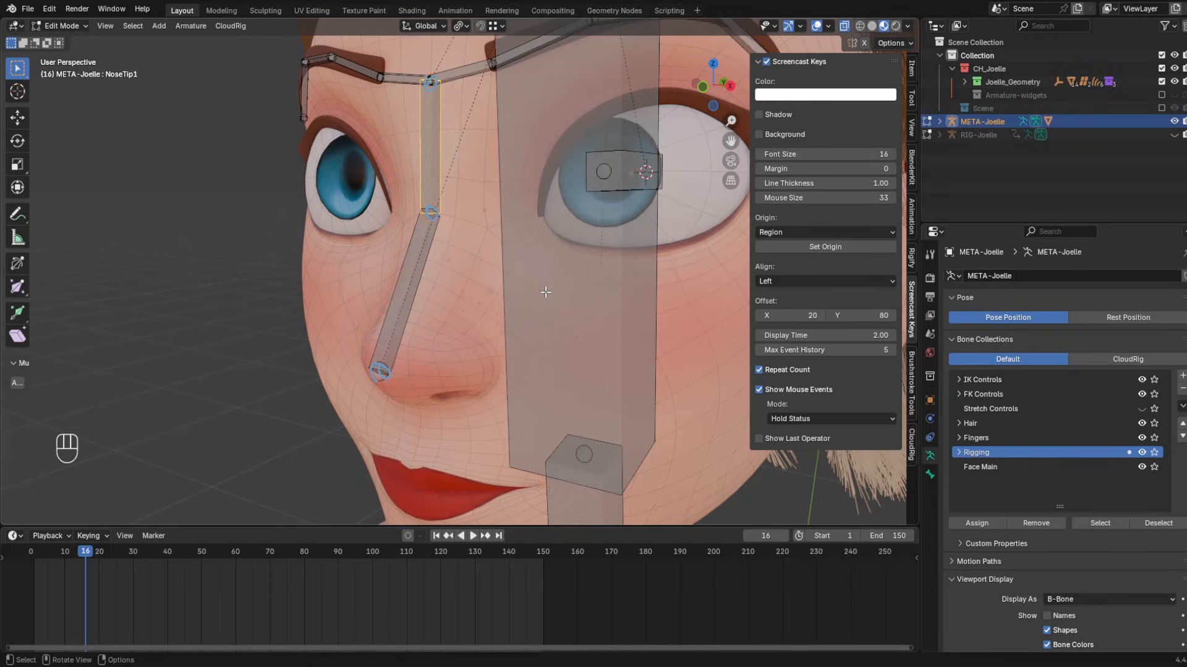
pyautogui.press('h')
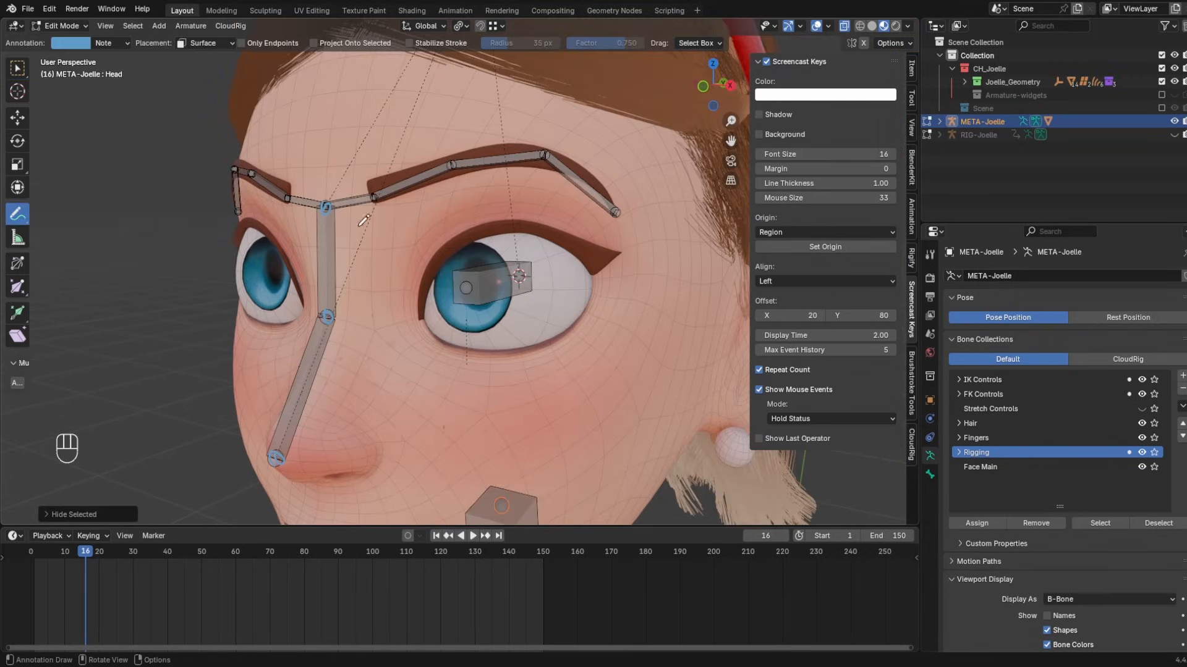
pyautogui.moveTo(364, 221)
pyautogui.mouseDown(button='middle')
pyautogui.moveTo(444, 285)
pyautogui.moveTo(363, 311)
pyautogui.mouseUp(button='middle')
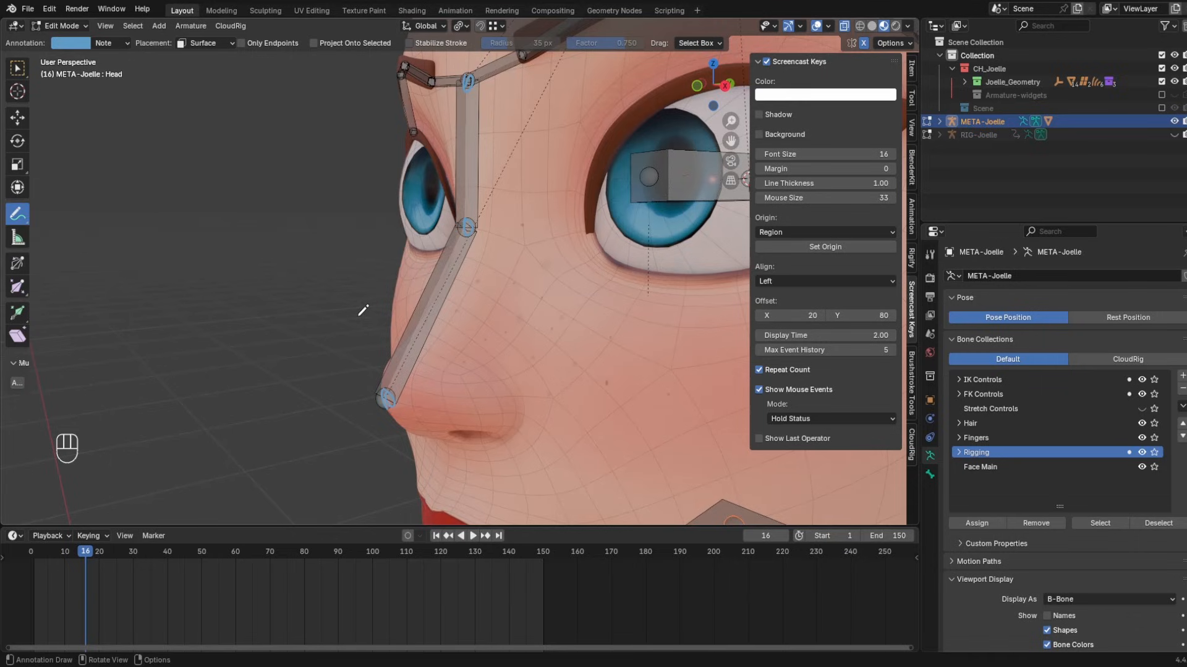
pyautogui.moveTo(362, 311)
pyautogui.mouseDown(button='middle')
pyautogui.moveTo(537, 257)
pyautogui.moveTo(460, 287)
pyautogui.mouseUp(button='middle')
# - Sketch planned bone paths with annotations from the nose bridge and tip around the nostril and nose base
pyautogui.moveTo(445, 226); pyautogui.dragTo(488, 242)
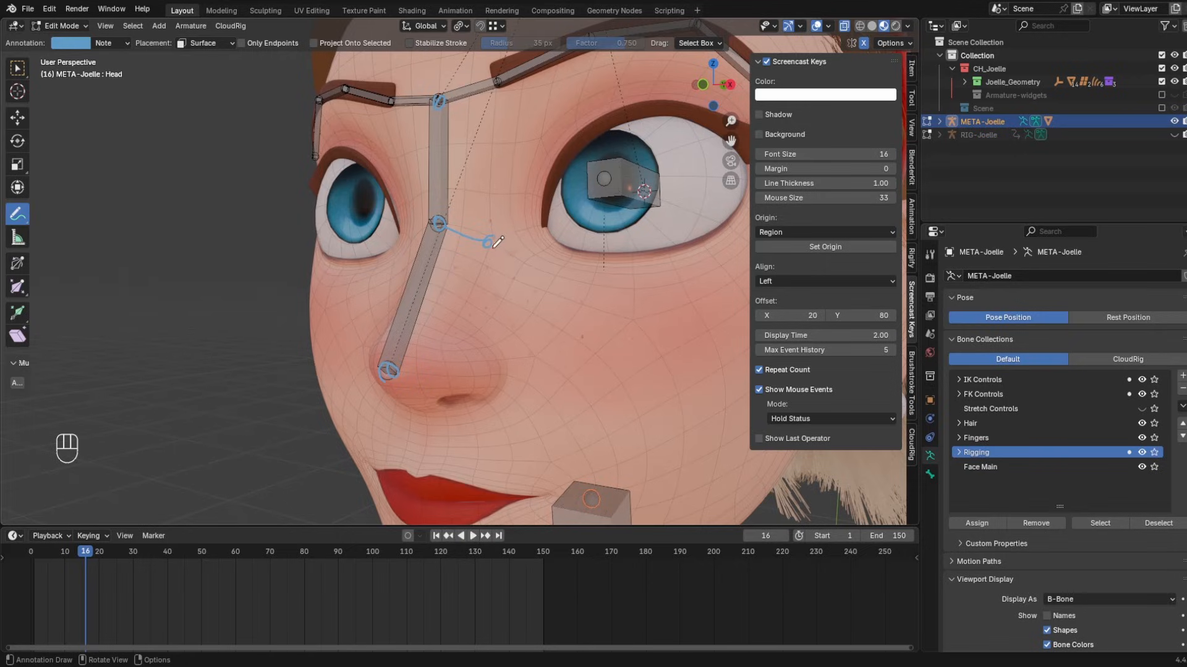
pyautogui.moveTo(388, 371)
pyautogui.mouseDown()
pyautogui.moveTo(543, 352)
pyautogui.moveTo(482, 299)
pyautogui.moveTo(426, 279)
pyautogui.mouseUp()
pyautogui.moveTo(441, 309); pyautogui.dragTo(495, 284, button='middle')
pyautogui.keyDown('shift'); pyautogui.moveTo(503, 362); pyautogui.dragTo(508, 338, button='middle'); pyautogui.keyUp('shift')
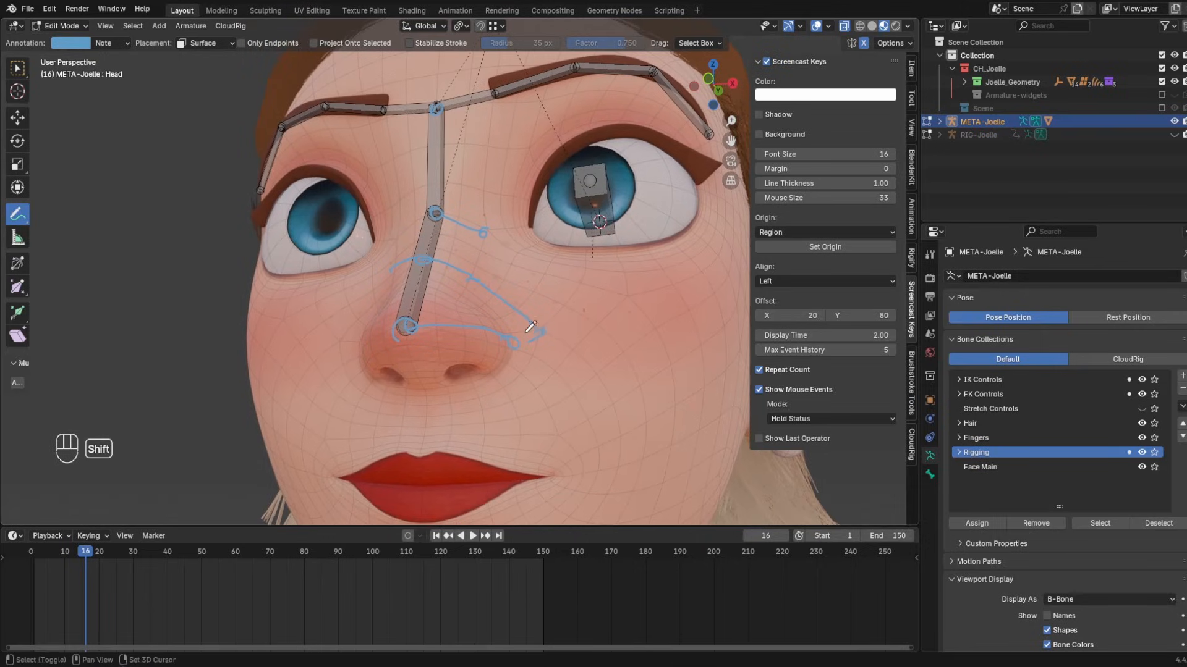
pyautogui.moveTo(540, 335); pyautogui.dragTo(544, 338)
pyautogui.moveTo(447, 395); pyautogui.dragTo(424, 402)
pyautogui.moveTo(424, 391); pyautogui.dragTo(405, 340)
# - Undo the last annotation strokes and delete the whole annotation layer
pyautogui.hotkey('ctrl', 'z')
pyautogui.hotkey('ctrl', 'z')
pyautogui.hotkey('ctrl', 'z')
pyautogui.hotkey('ctrl', 'z')
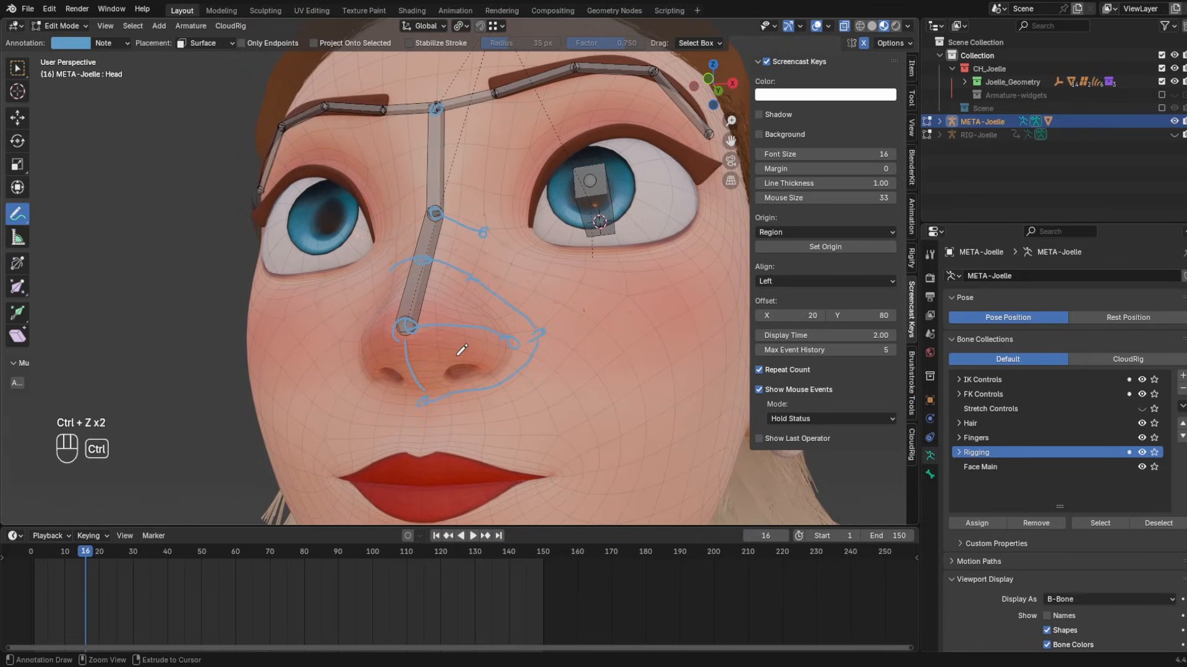
pyautogui.click(112, 43)
pyautogui.click(192, 100)
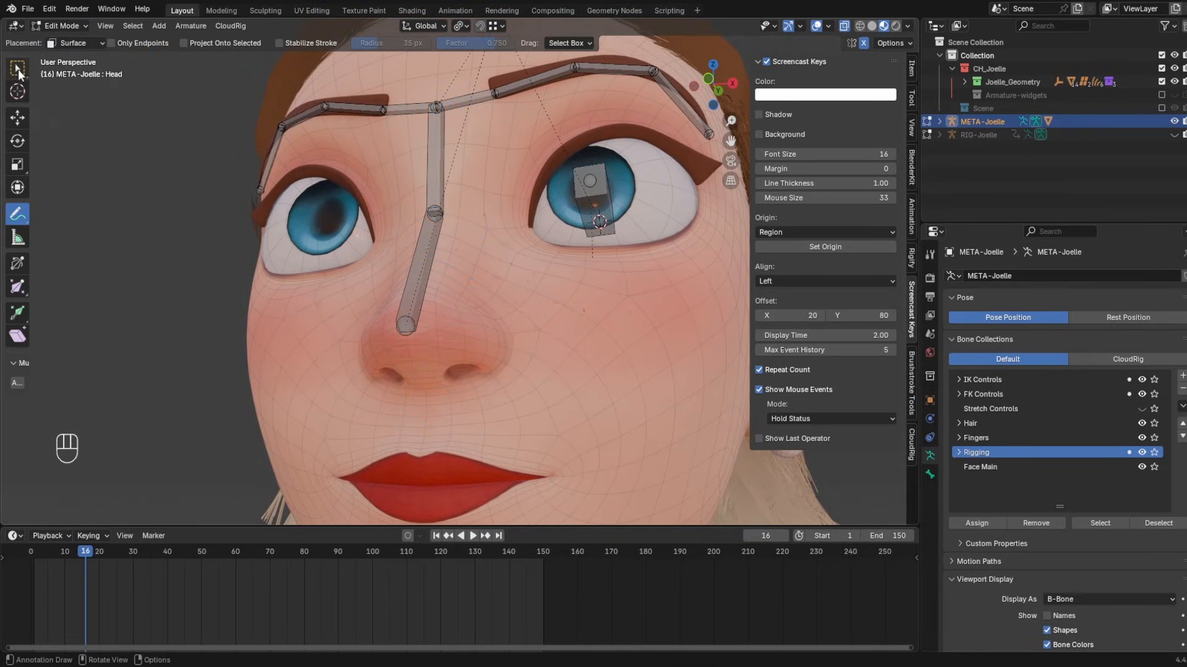
# - Mark the nose base and both nostril wings with new annotations as positions for the nose bones
pyautogui.click(17, 68)
pyautogui.click(409, 315)
pyautogui.moveTo(416, 388)
pyautogui.mouseDown(button='middle')
pyautogui.moveTo(486, 375)
pyautogui.moveTo(479, 352)
pyautogui.mouseUp(button='middle')
pyautogui.moveTo(479, 353)
pyautogui.keyDown('shift'); pyautogui.mouseDown(button='middle')
pyautogui.moveTo(467, 272)
pyautogui.moveTo(432, 276)
pyautogui.mouseUp(button='middle'); pyautogui.keyUp('shift')
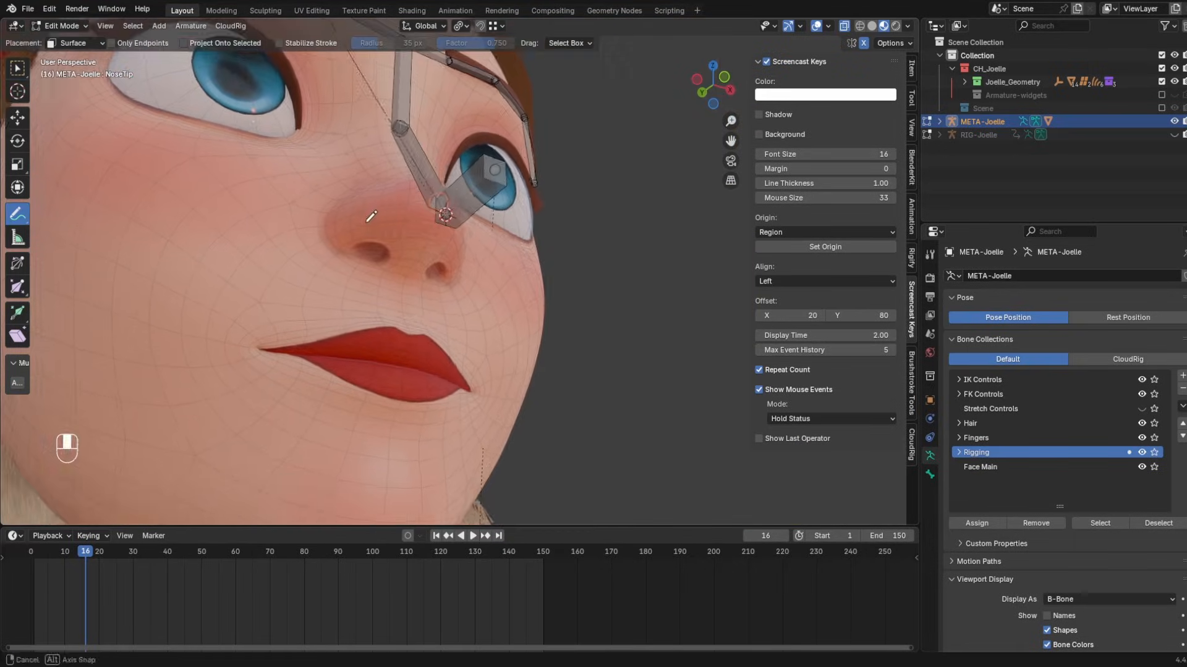
pyautogui.moveTo(370, 216); pyautogui.dragTo(455, 249, button='middle')
pyautogui.moveTo(420, 266); pyautogui.dragTo(419, 273)
pyautogui.moveTo(433, 276); pyautogui.dragTo(396, 334, button='middle')
pyautogui.moveTo(463, 287); pyautogui.dragTo(483, 263, button='middle')
pyautogui.moveTo(489, 223); pyautogui.dragTo(490, 223)
pyautogui.moveTo(371, 232); pyautogui.dragTo(401, 242, button='middle')
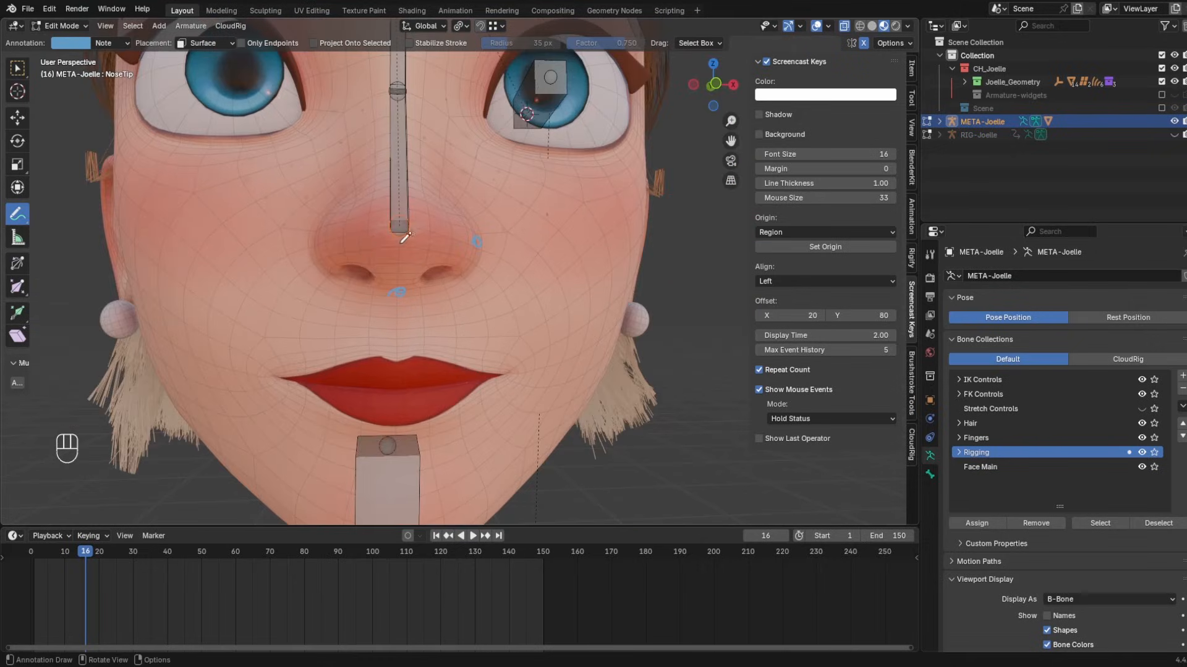
pyautogui.moveTo(318, 243); pyautogui.dragTo(317, 251)
pyautogui.moveTo(381, 308); pyautogui.dragTo(310, 314, button='middle')
pyautogui.click(17, 69)
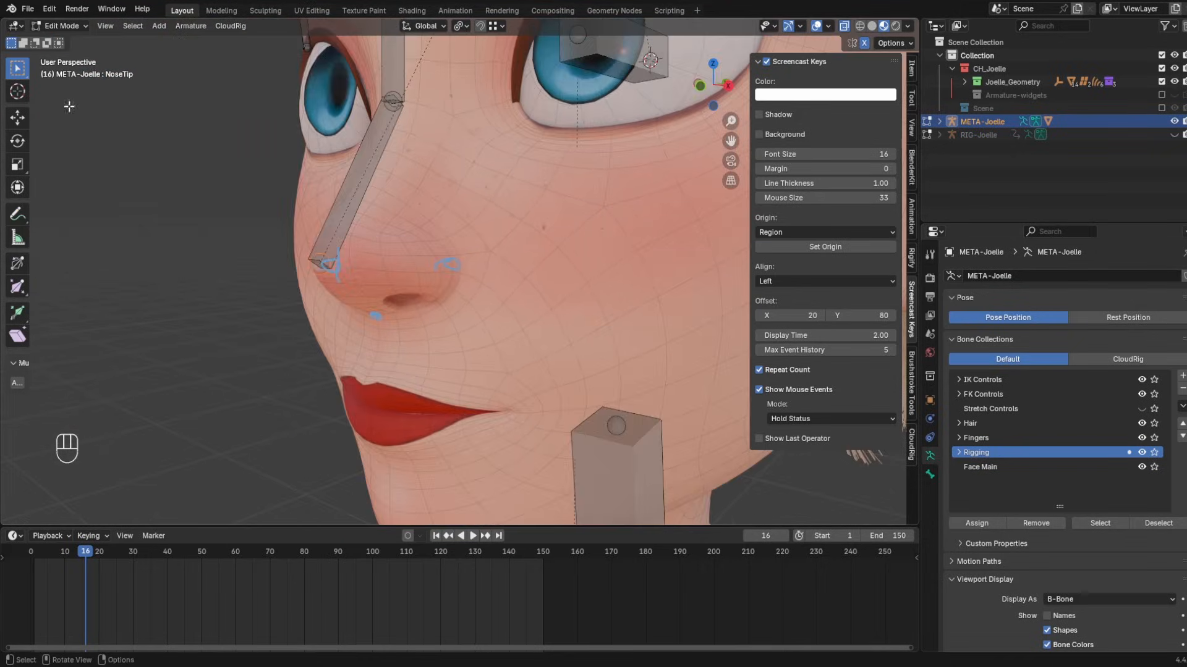
# - Extrude a bone from the nose tip and snap its end to the annotated mark at the nose base
pyautogui.scroll(2, 358, 243)
pyautogui.keyDown('shift'); pyautogui.moveTo(359, 244); pyautogui.dragTo(426, 215, button='middle'); pyautogui.keyUp('shift')
pyautogui.moveTo(323, 278); pyautogui.dragTo(435, 204, button='middle')
pyautogui.hotkey('shift', 'Tab')
pyautogui.keyDown('shift'); pyautogui.moveTo(435, 204); pyautogui.dragTo(473, 228, button='middle'); pyautogui.keyUp('shift')
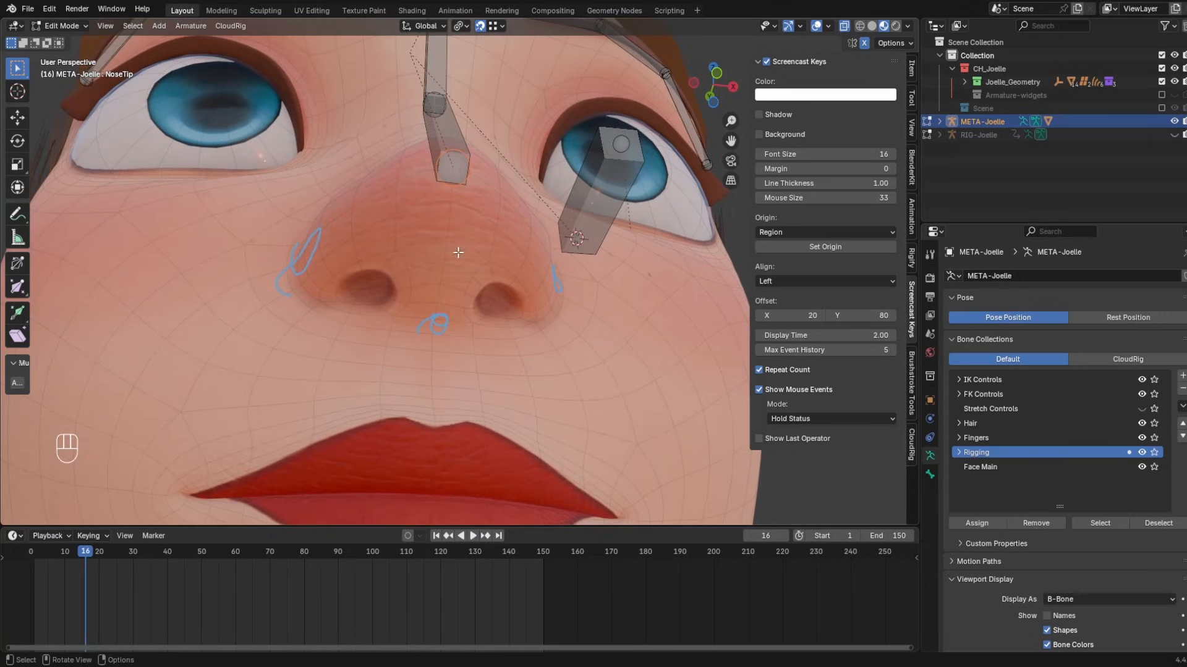
pyautogui.press('e')
pyautogui.click(436, 320)
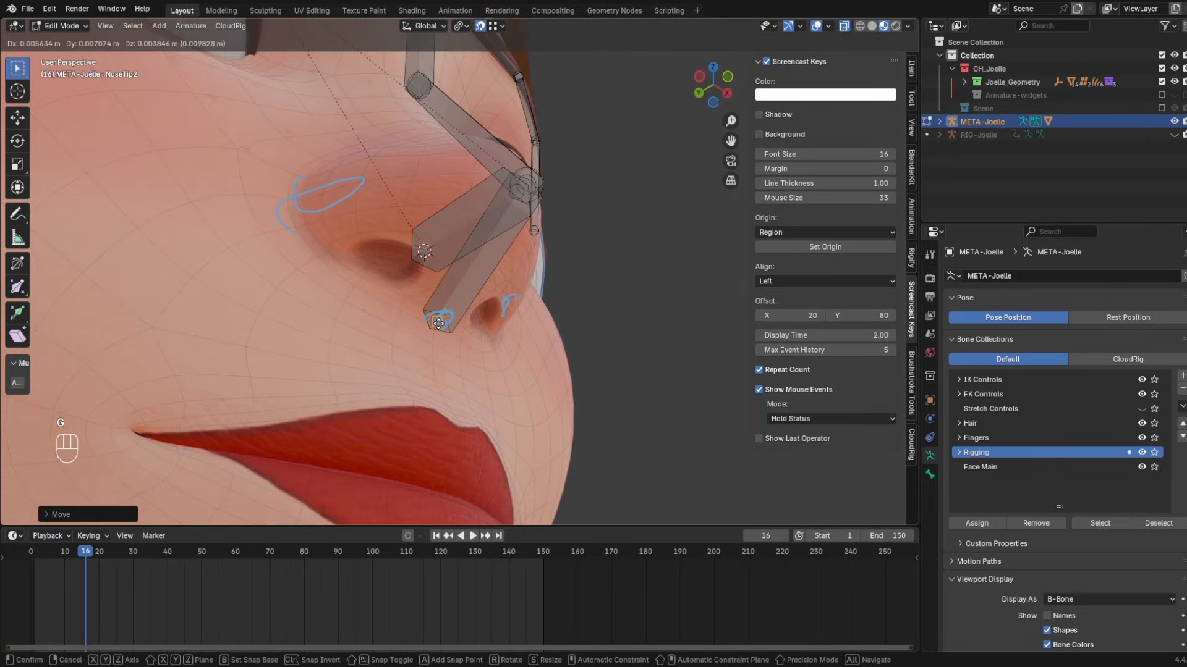
pyautogui.click(438, 323)
# - Rename the new bone between the nose tip and nose base to Septum
pyautogui.moveTo(438, 323); pyautogui.dragTo(452, 353, button='middle')
pyautogui.click(452, 354)
pyautogui.press('F2')
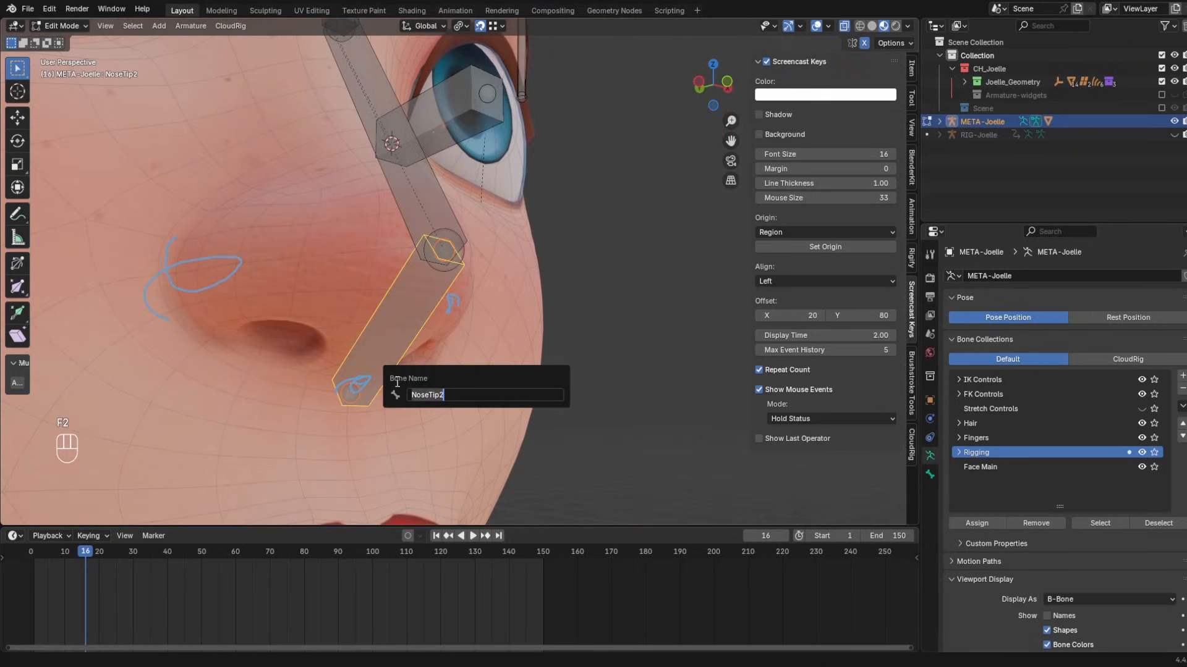
pyautogui.write('Septum')
pyautogui.press('Return')
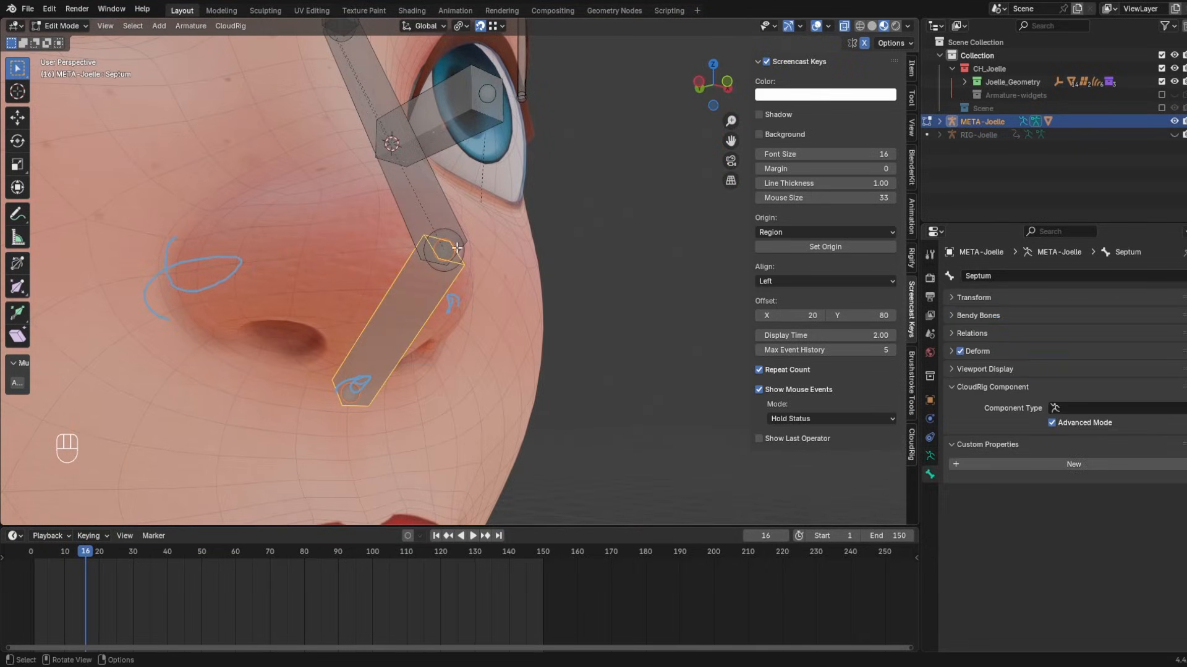
# - Display the armature's bones as Octahedral to inspect the Septum joint and restore the B-Bone display
pyautogui.click(453, 272)
pyautogui.press('g')
pyautogui.rightClick(526, 290)
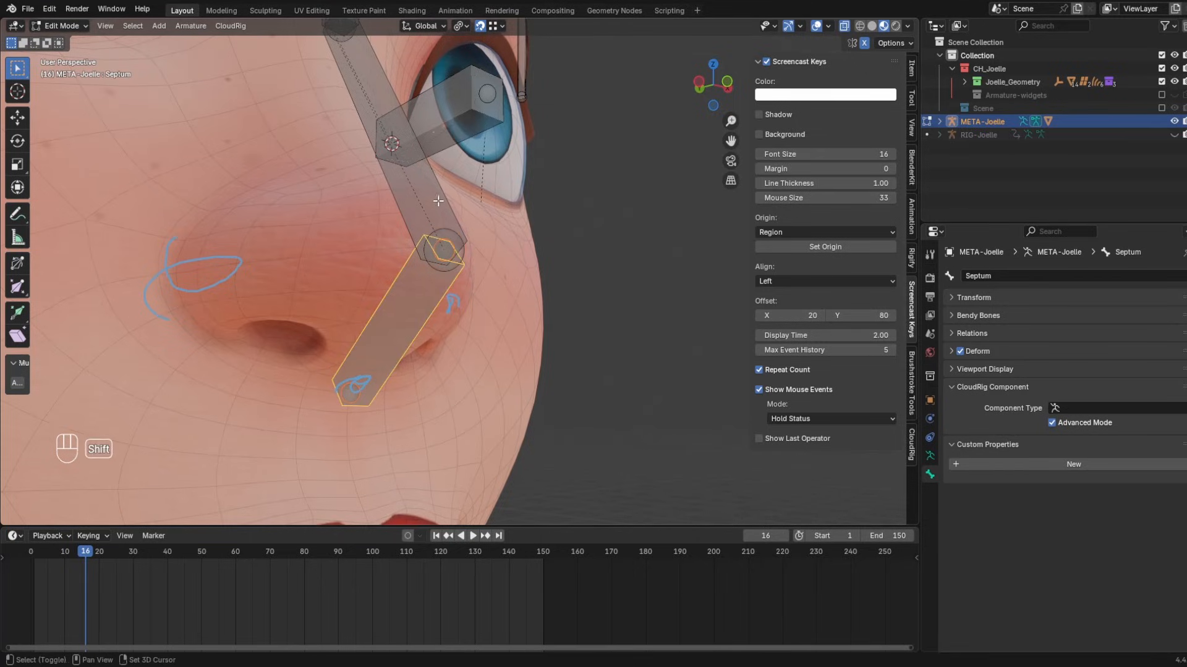
pyautogui.click(929, 456)
pyautogui.click(1109, 599)
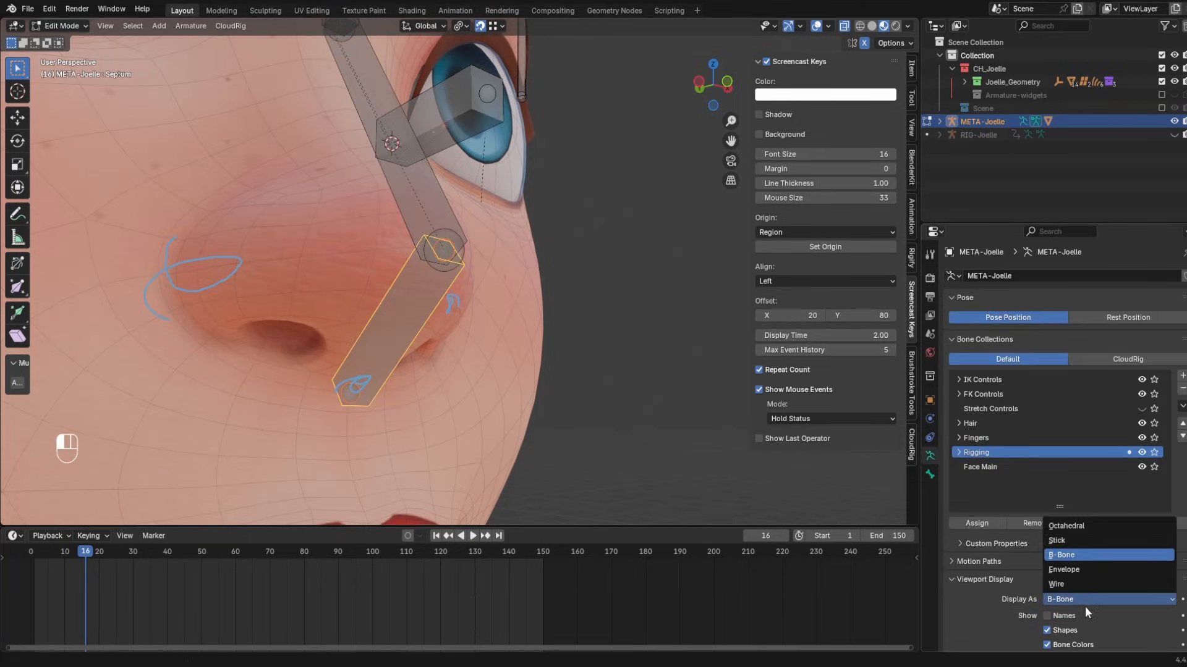
pyautogui.click(1061, 525)
pyautogui.moveTo(433, 346); pyautogui.dragTo(488, 387, button='middle')
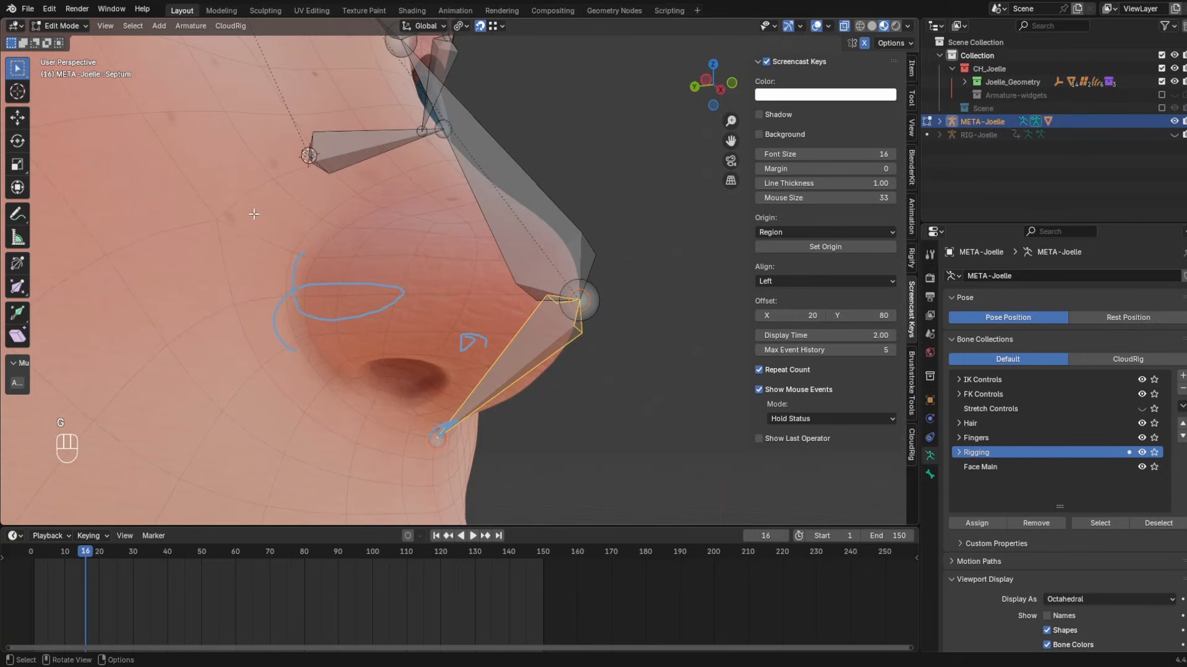
pyautogui.click(1073, 599)
pyautogui.click(1060, 555)
# - Assign the Chain: Face Grid CloudRig component type to the Septum bone
pyautogui.click(929, 474)
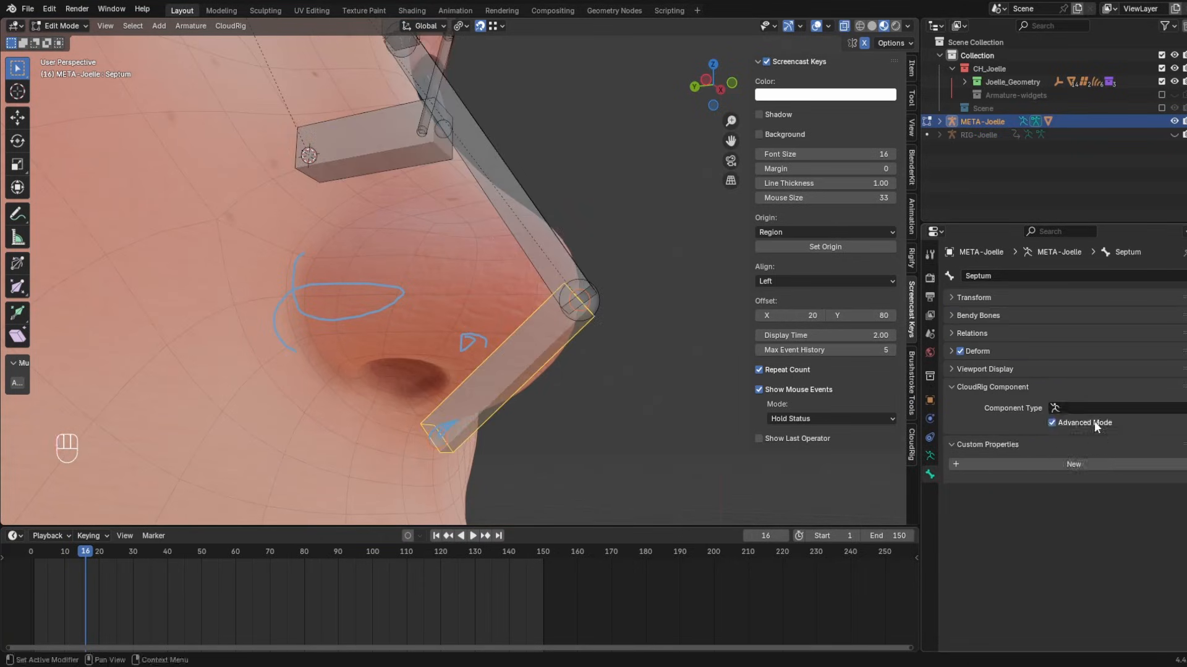
pyautogui.click(1094, 409)
pyautogui.click(1044, 521)
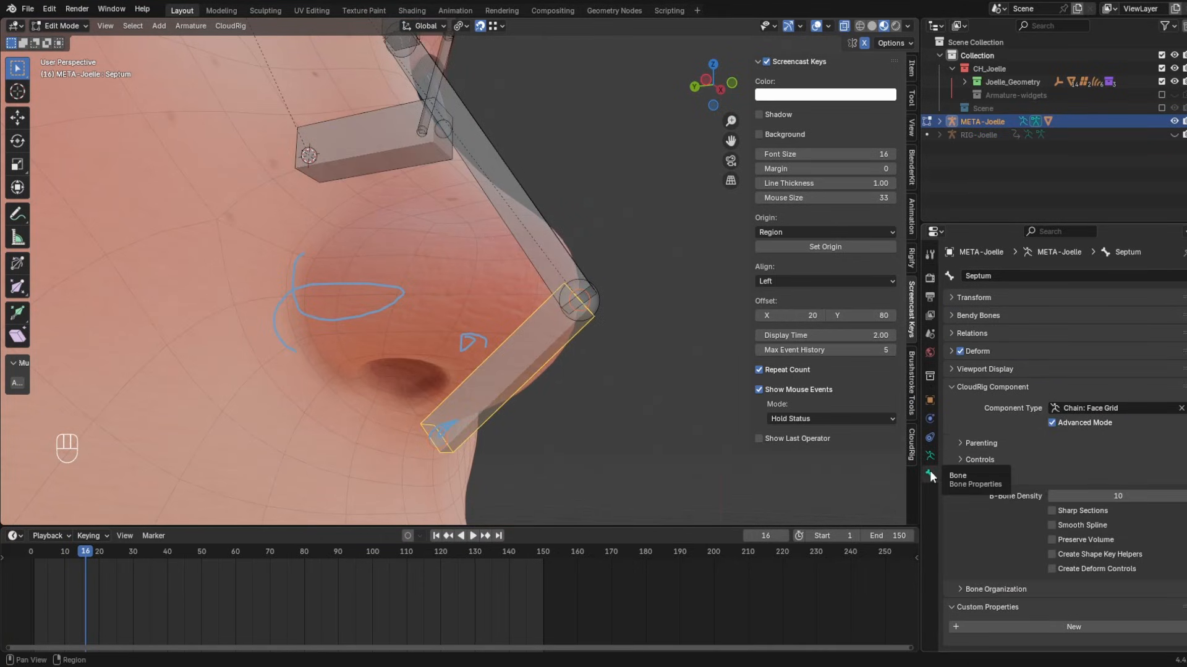
# - Annotate circles at both ends of the Septum bone and arcs along the nose profile
pyautogui.hotkey('shift', 'space')
pyautogui.press('d')
pyautogui.moveTo(581, 276); pyautogui.dragTo(612, 309)
pyautogui.moveTo(507, 333); pyautogui.dragTo(513, 315)
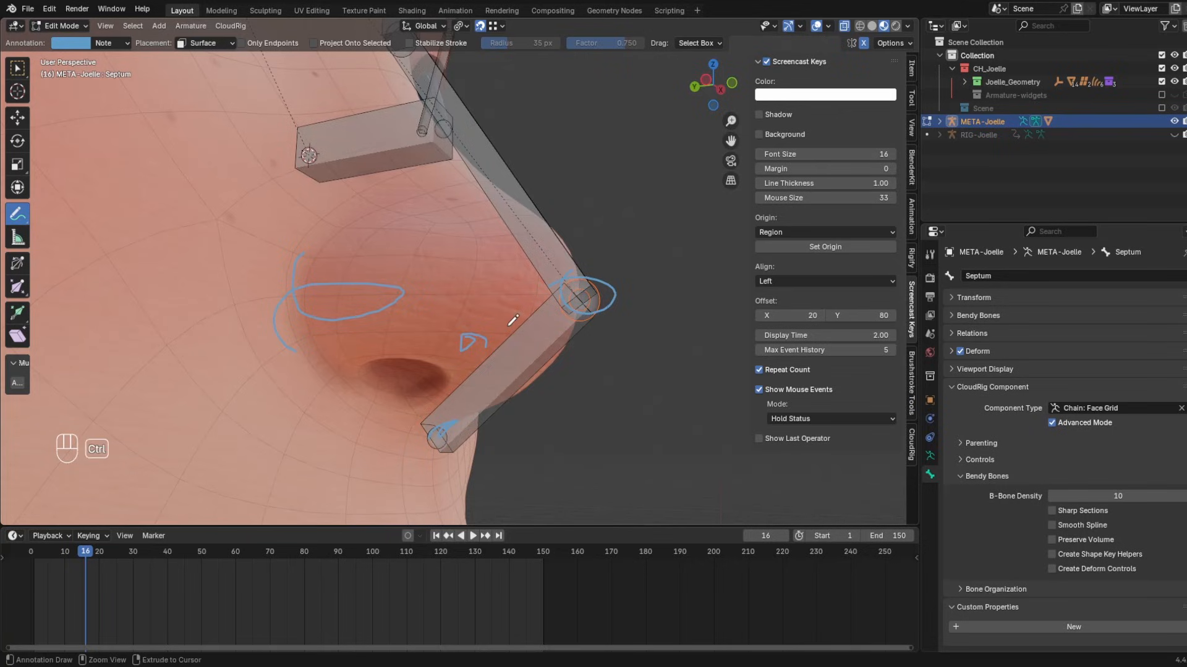
pyautogui.hotkey('ctrl', 'z')
pyautogui.scroll(-3, 186, 186)
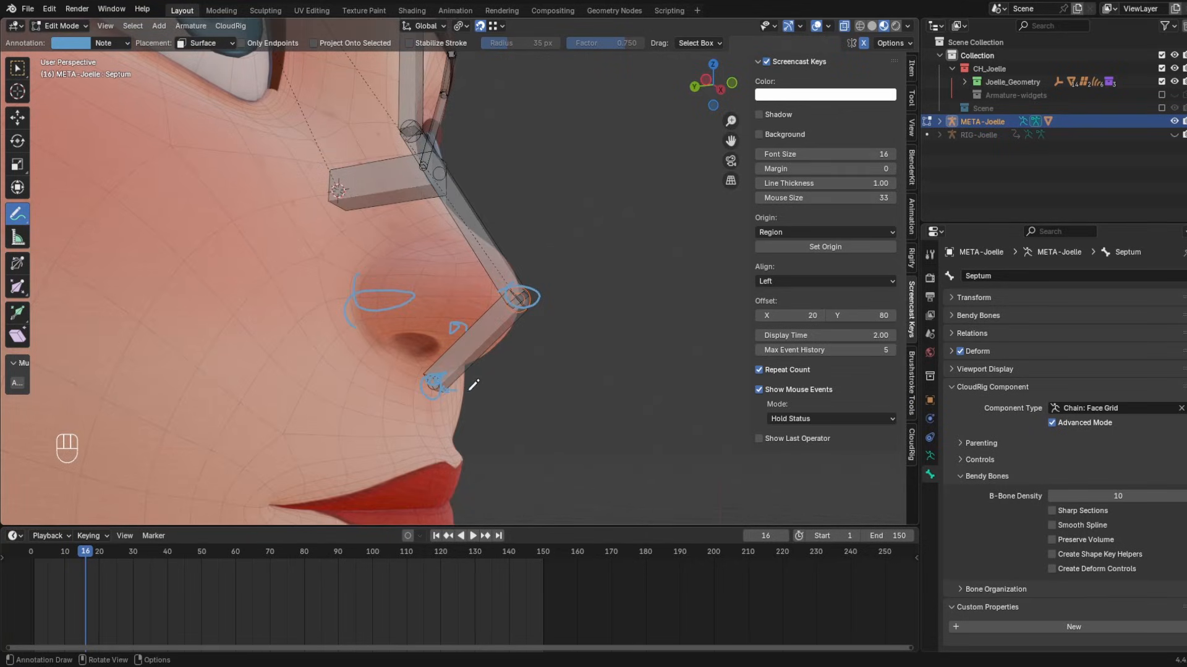
pyautogui.moveTo(460, 386)
pyautogui.mouseDown()
pyautogui.moveTo(533, 318)
pyautogui.moveTo(508, 202)
pyautogui.mouseUp()
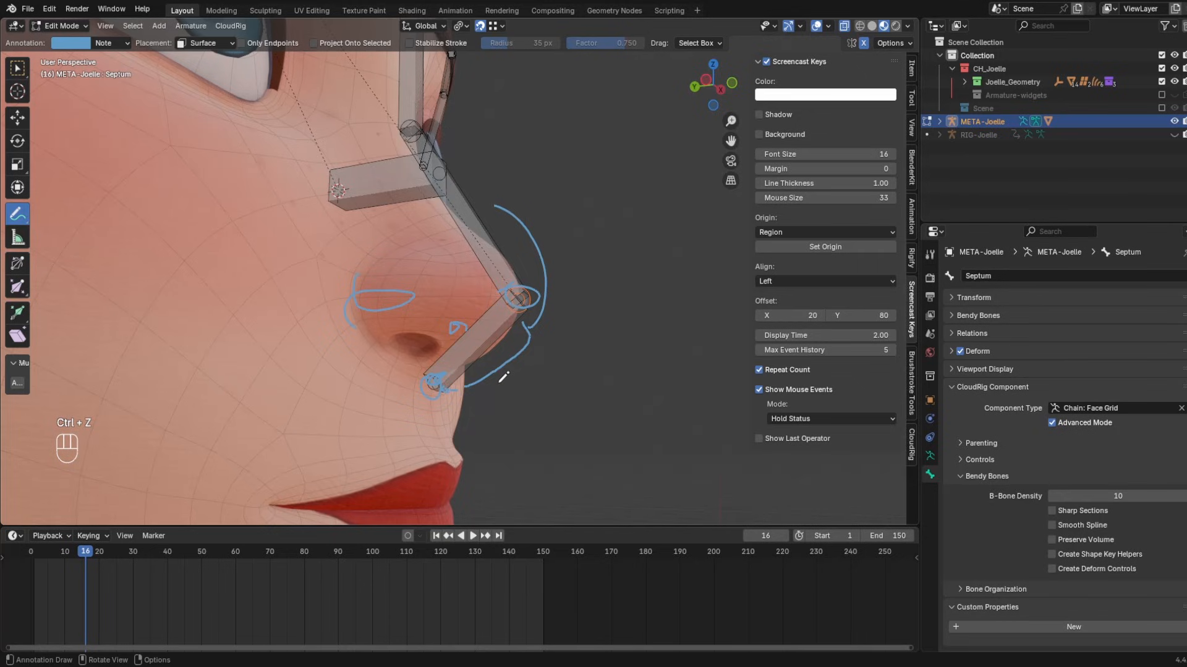
pyautogui.moveTo(539, 296); pyautogui.dragTo(432, 284, button='middle')
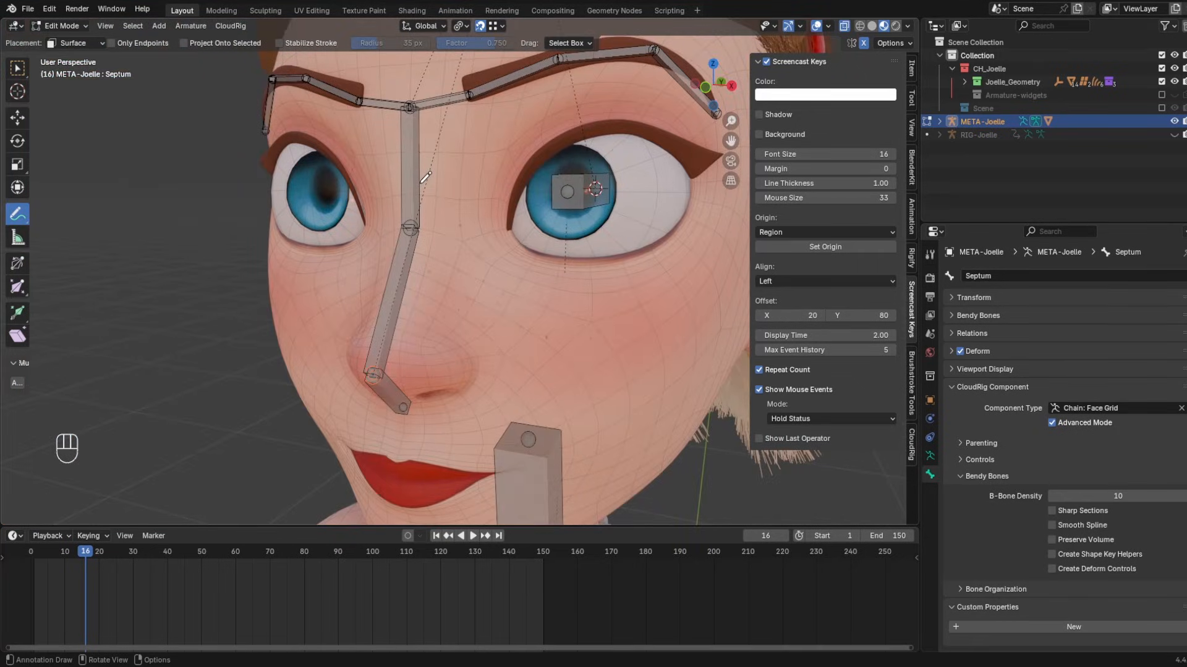
# - Mark the nostril wing and nose tip with annotations and undo the strokes
pyautogui.moveTo(426, 177); pyautogui.dragTo(418, 315, button='middle')
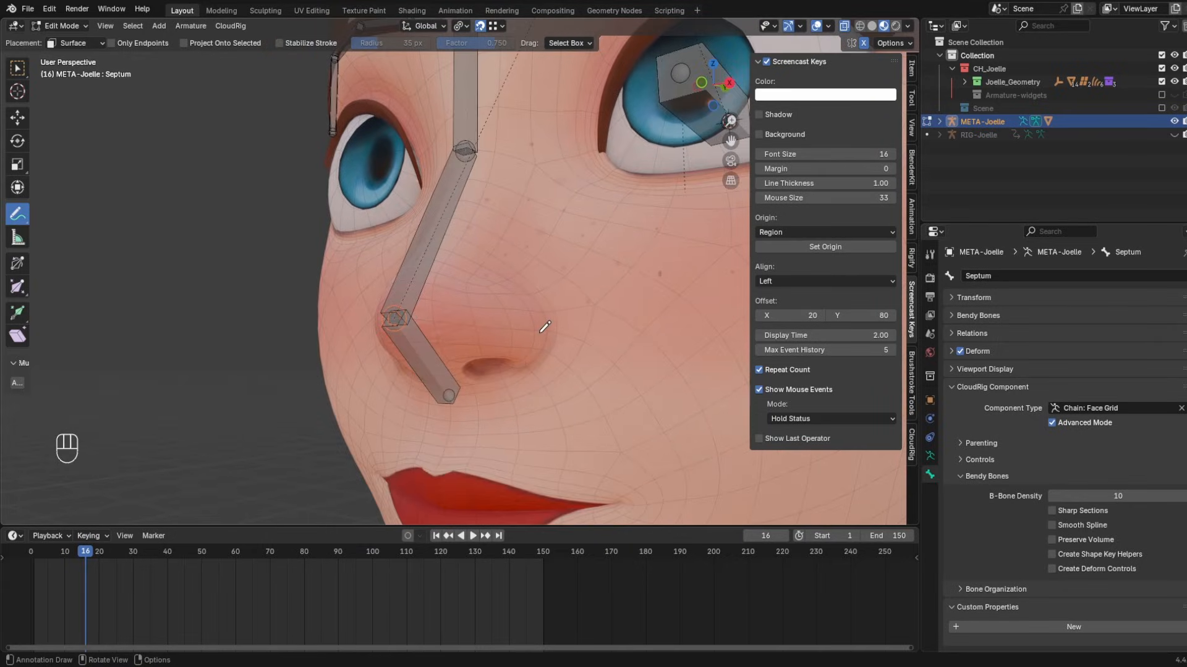
pyautogui.moveTo(533, 326); pyautogui.dragTo(541, 329)
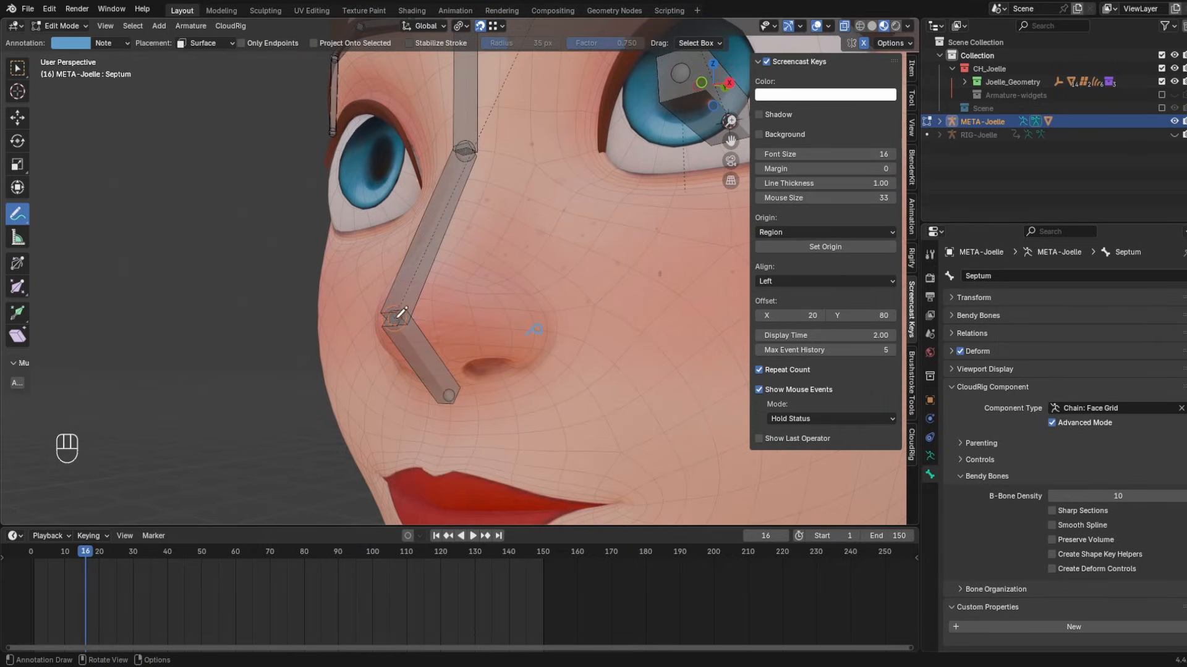
pyautogui.moveTo(398, 317); pyautogui.dragTo(405, 316)
pyautogui.hotkey('ctrl', 'z')
pyautogui.hotkey('ctrl', 'z')
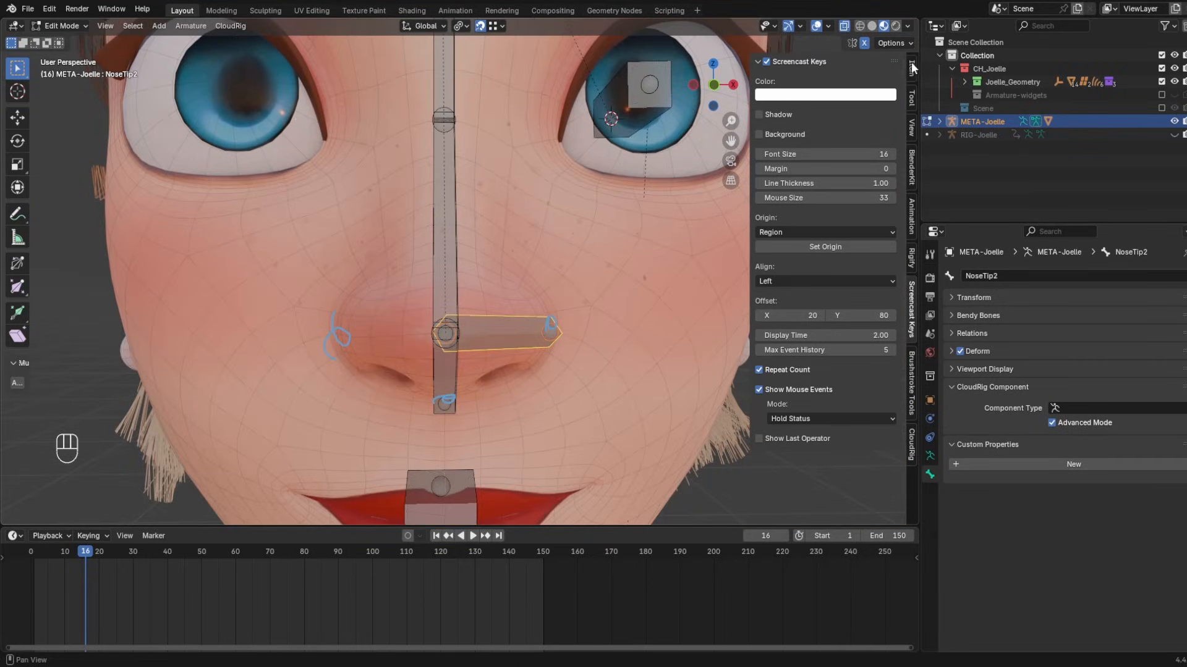
# - Set the roll of the new bone running from the nose tip to the nostril wing to 90°
pyautogui.click(911, 68)
pyautogui.click(804, 218)
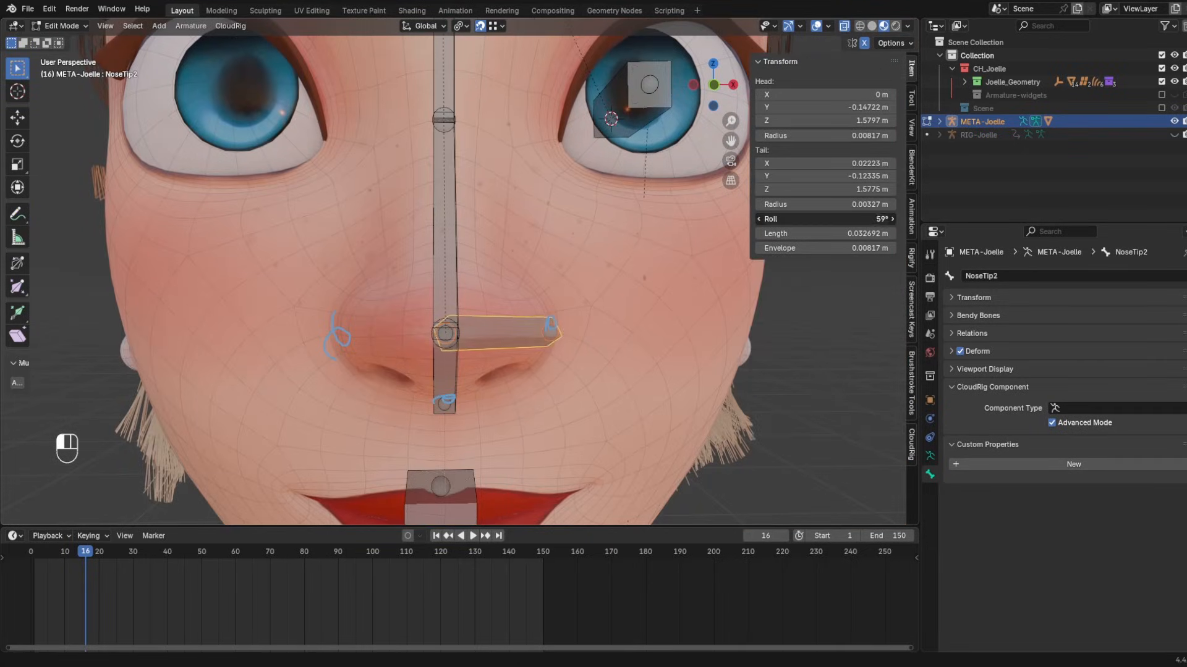
pyautogui.write('90')
pyautogui.press('Return')
# - Assign the Chain: Face Grid component type to the nostril bone and the Septum bone
pyautogui.click(1112, 408)
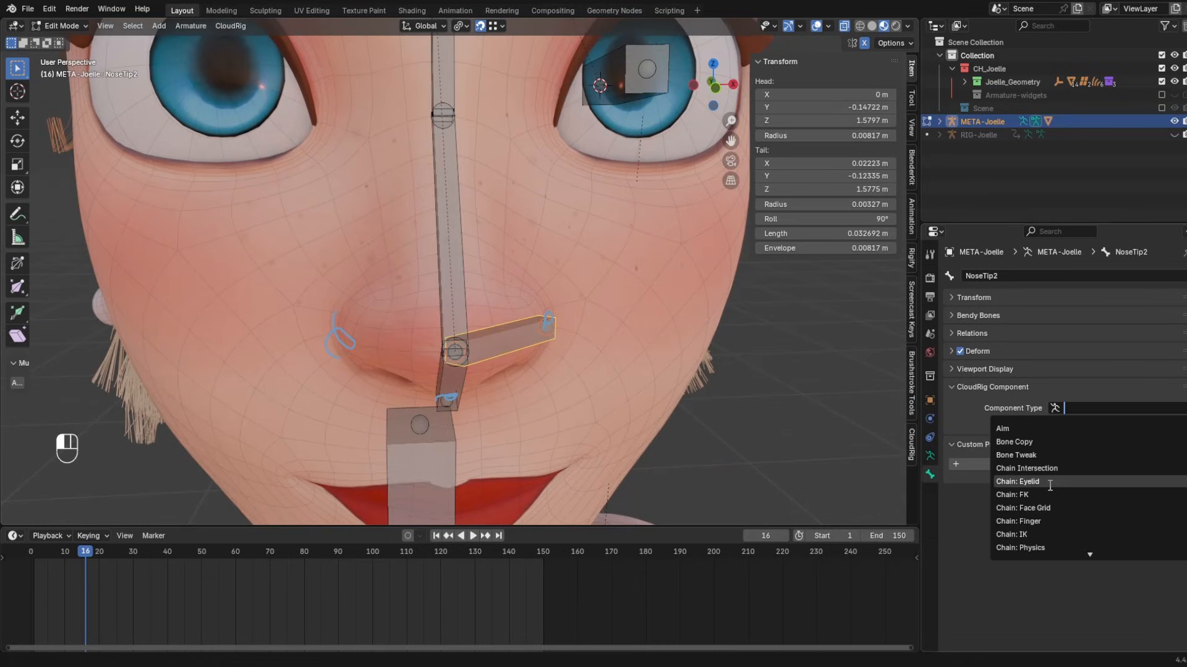
pyautogui.click(1020, 501)
pyautogui.click(1112, 408)
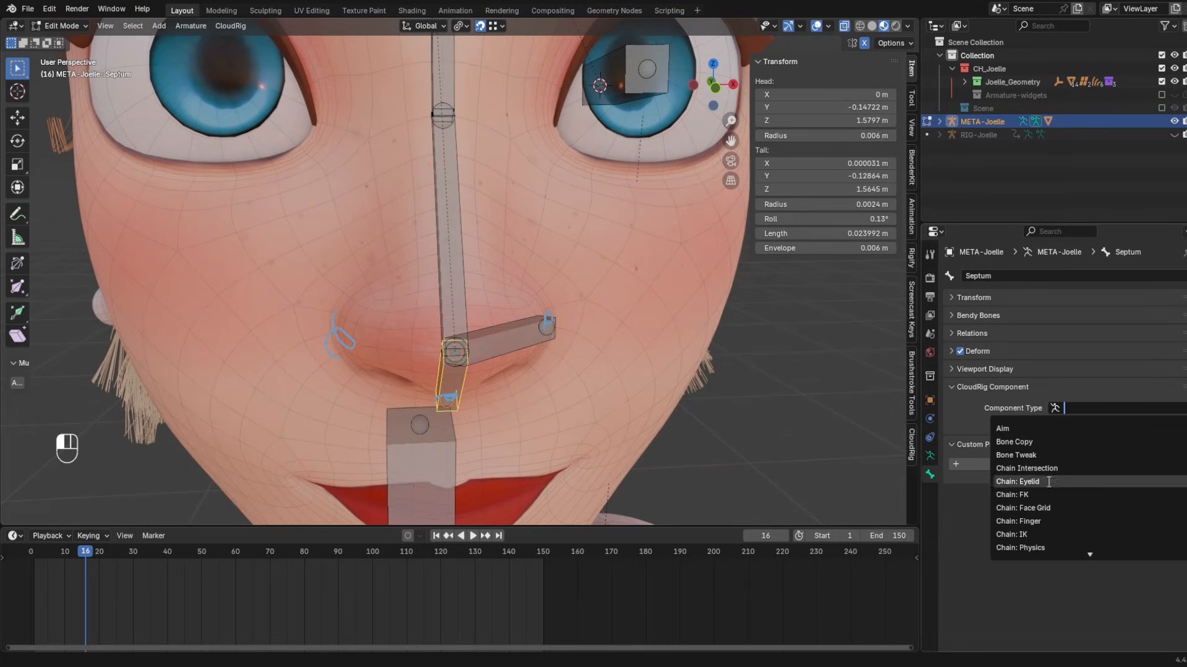
pyautogui.click(1051, 484)
# - Rename the nostril wing bone to Nostril.L
pyautogui.press('F2')
pyautogui.write('Nostr')
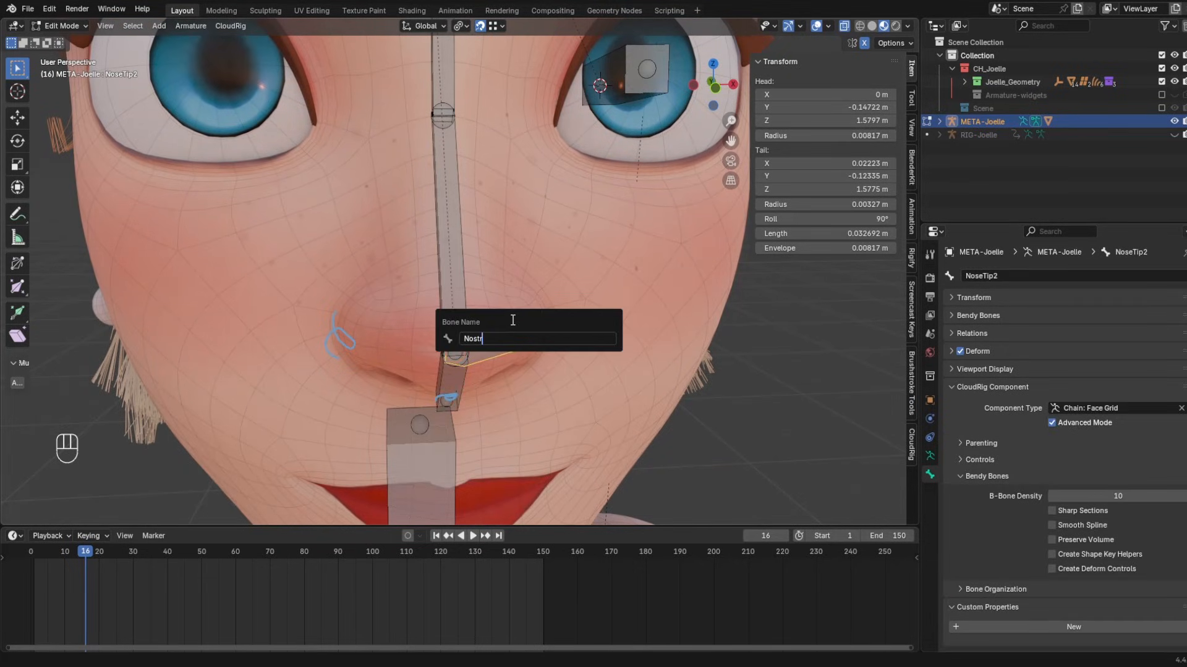
pyautogui.write('ilm')
pyautogui.press('BackSpace')
pyautogui.press('BackSpace')
pyautogui.write('l.L')
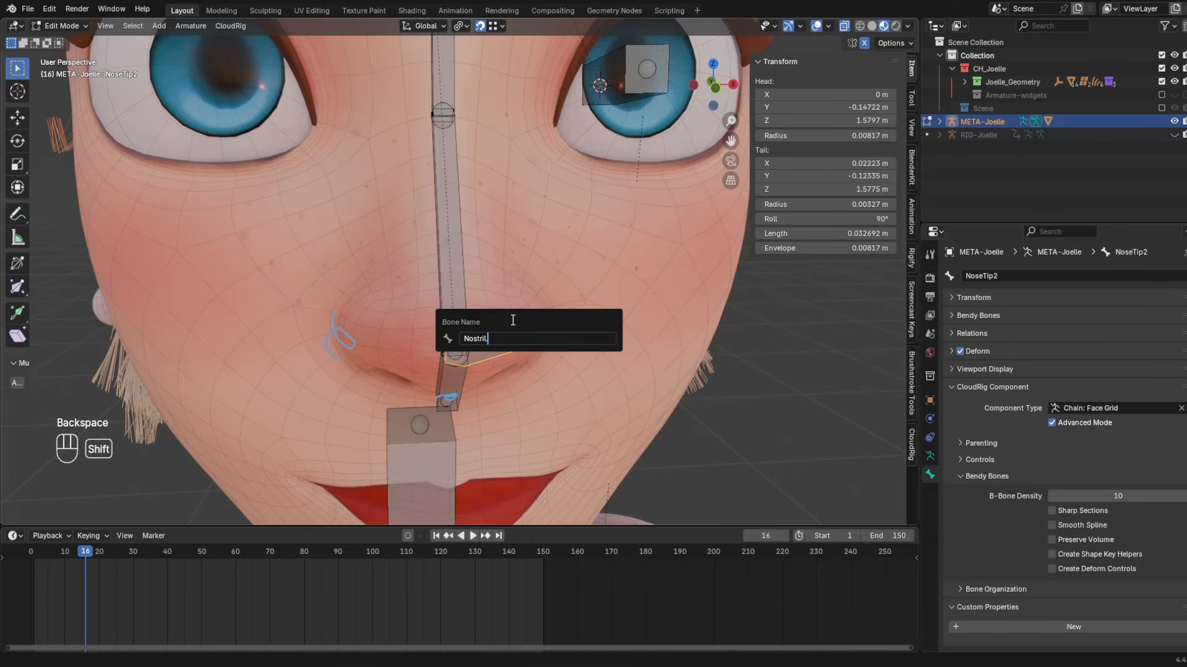
pyautogui.press('Return')
# - Add a bone at the 3D cursor, reduce its B-Bone thickness and scale it to about 0.015 m long
pyautogui.moveTo(548, 332); pyautogui.dragTo(515, 491, button='middle')
pyautogui.scroll(-1, 514, 491)
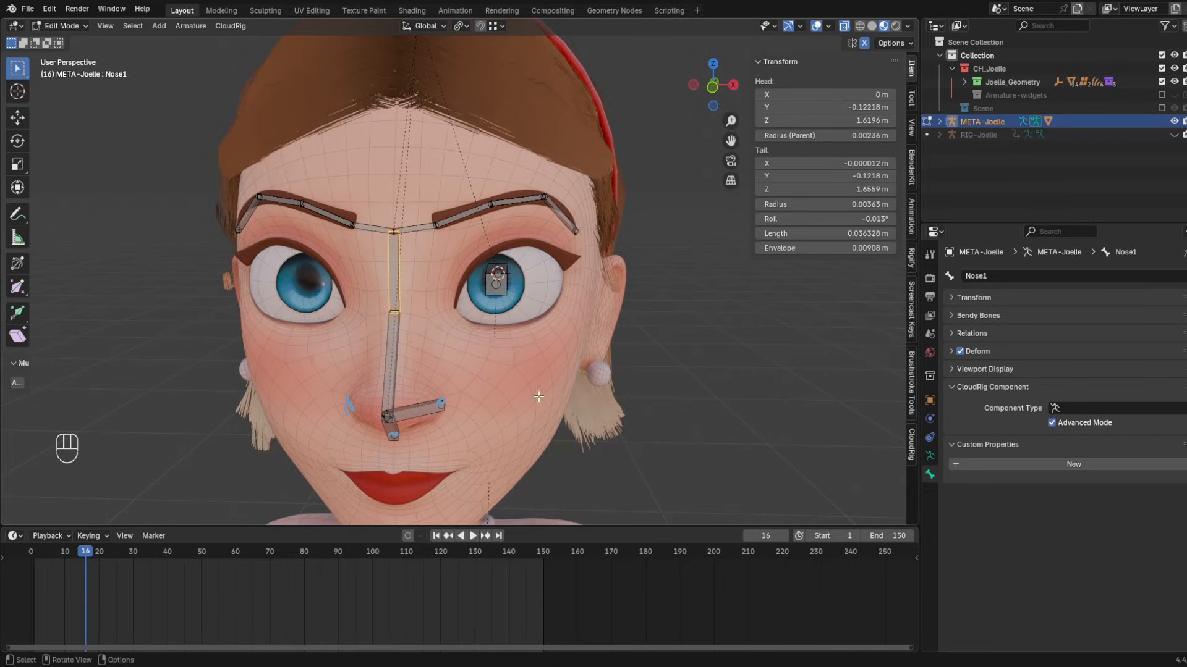
pyautogui.keyDown('shift'); pyautogui.moveTo(539, 396); pyautogui.dragTo(493, 283, button='middle'); pyautogui.keyUp('shift')
pyautogui.scroll(-2, 484, 277)
pyautogui.hotkey('shift', 'a')
pyautogui.hotkey('ctrl', 'shift', 'alt', 's')
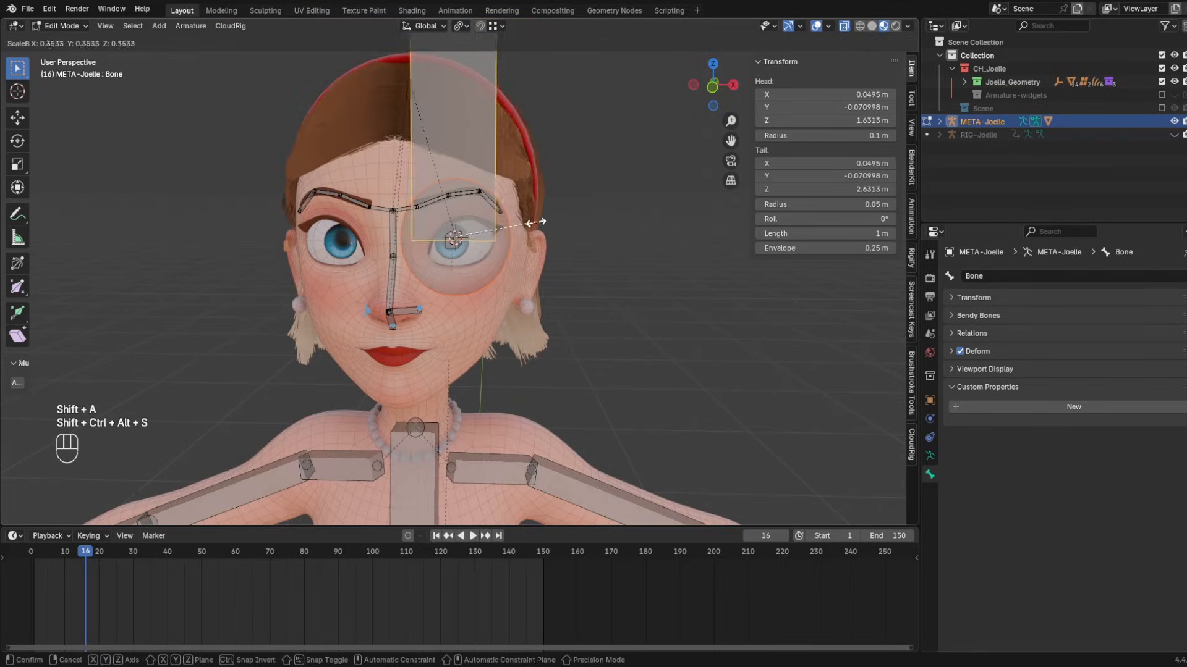
pyautogui.click(517, 230)
pyautogui.press('s')
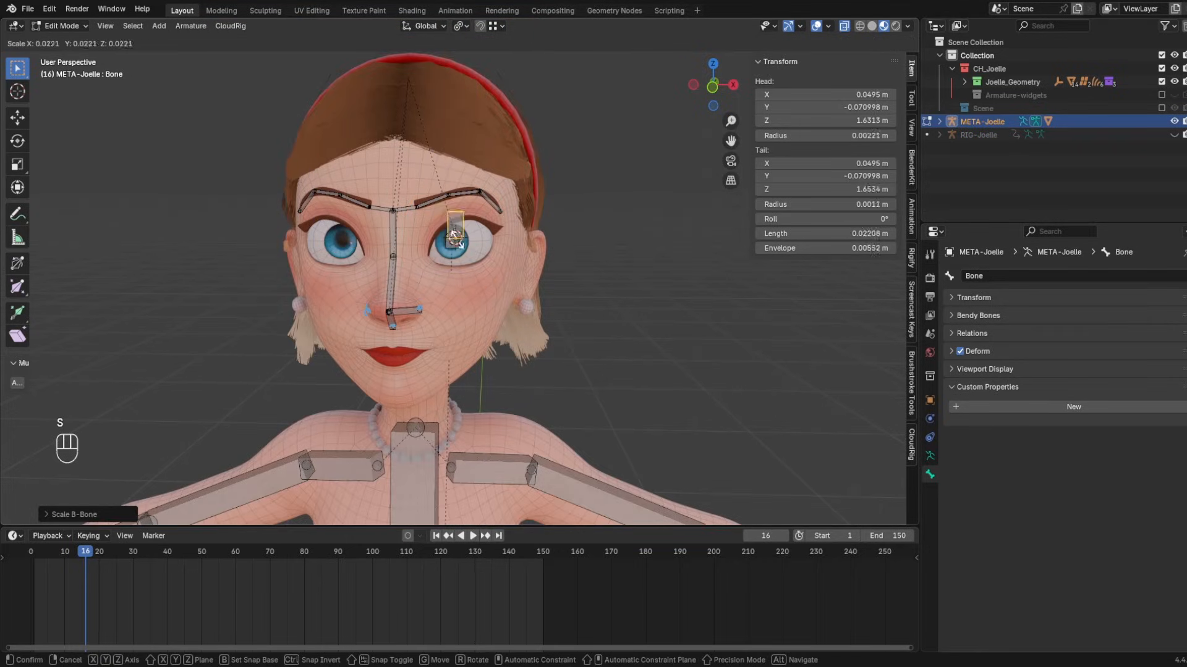
pyautogui.click(456, 237)
# - Enable snapping and move the new bone onto the cheek surface below the character's left eye
pyautogui.scroll(3, 429, 51)
pyautogui.hotkey('shift', 'Tab')
pyautogui.scroll(3, 458, 272)
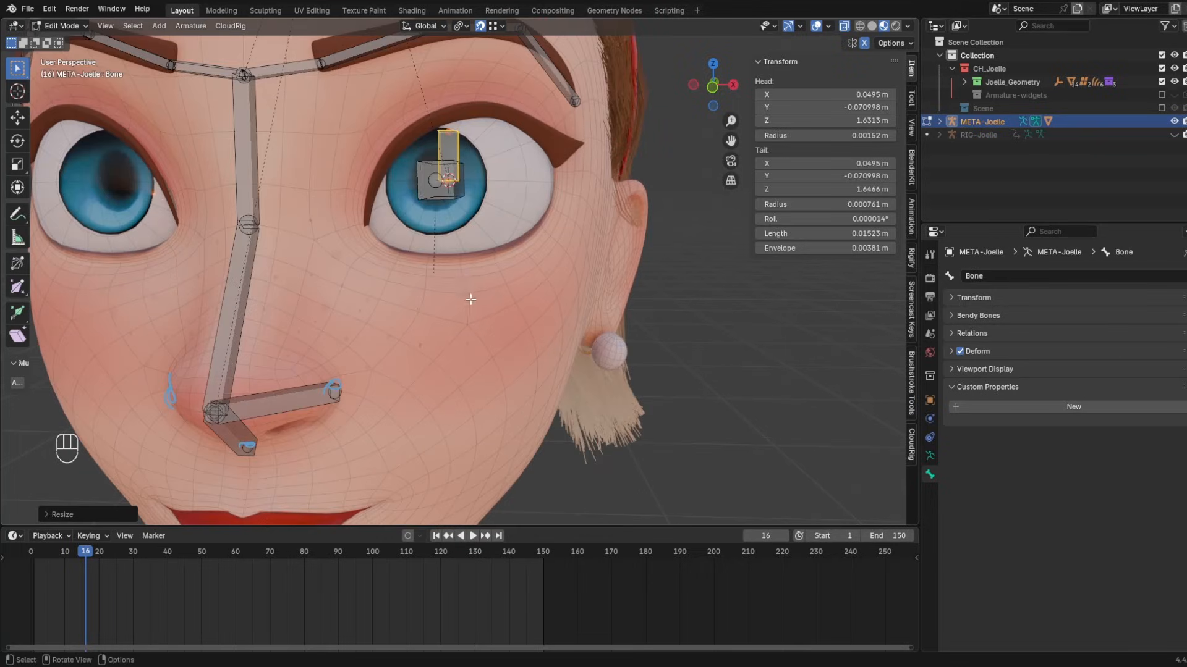
pyautogui.press('g')
pyautogui.click(470, 319)
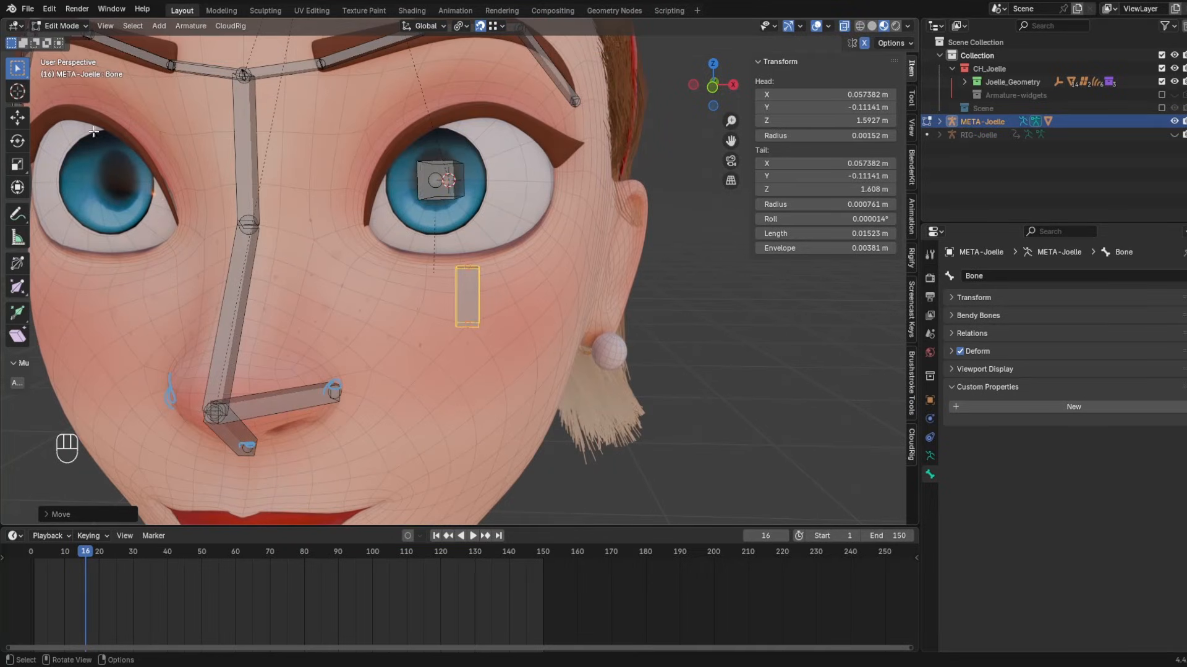
# - Sketch guide lines converging at the cheek bone's base and delete the whole annotation layer
pyautogui.click(18, 216)
pyautogui.moveTo(252, 257); pyautogui.dragTo(364, 288)
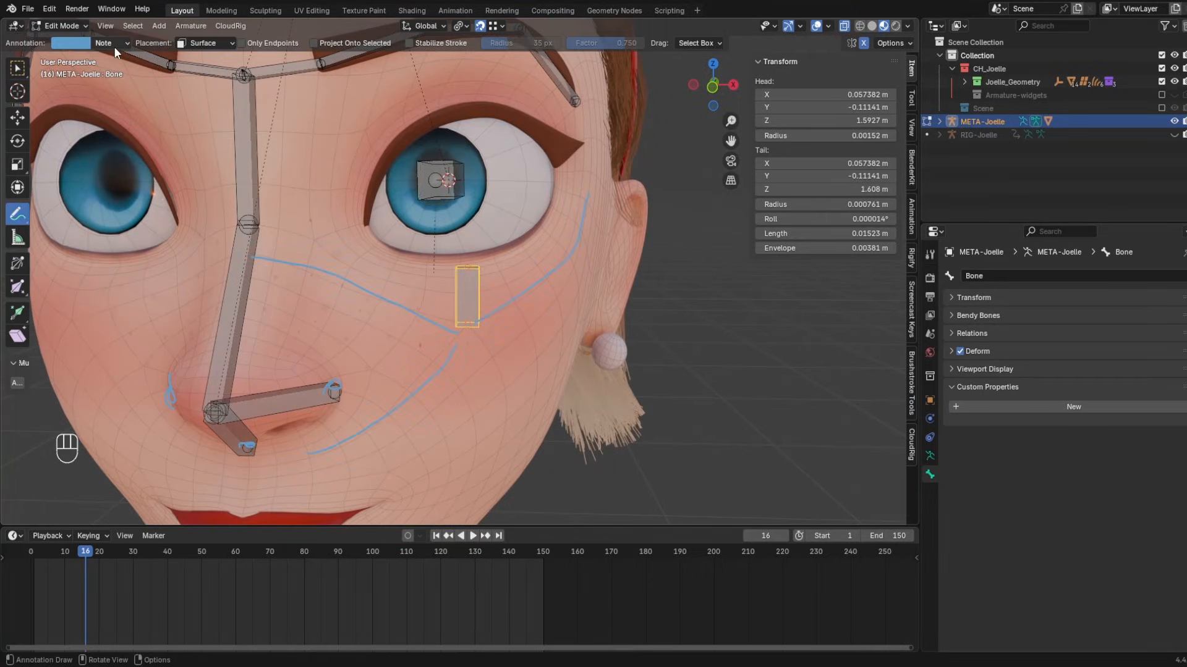
pyautogui.click(113, 44)
pyautogui.click(189, 102)
pyautogui.click(18, 68)
pyautogui.moveTo(132, 126)
pyautogui.mouseDown(button='middle')
pyautogui.moveTo(497, 280)
pyautogui.moveTo(396, 271)
pyautogui.mouseUp(button='middle')
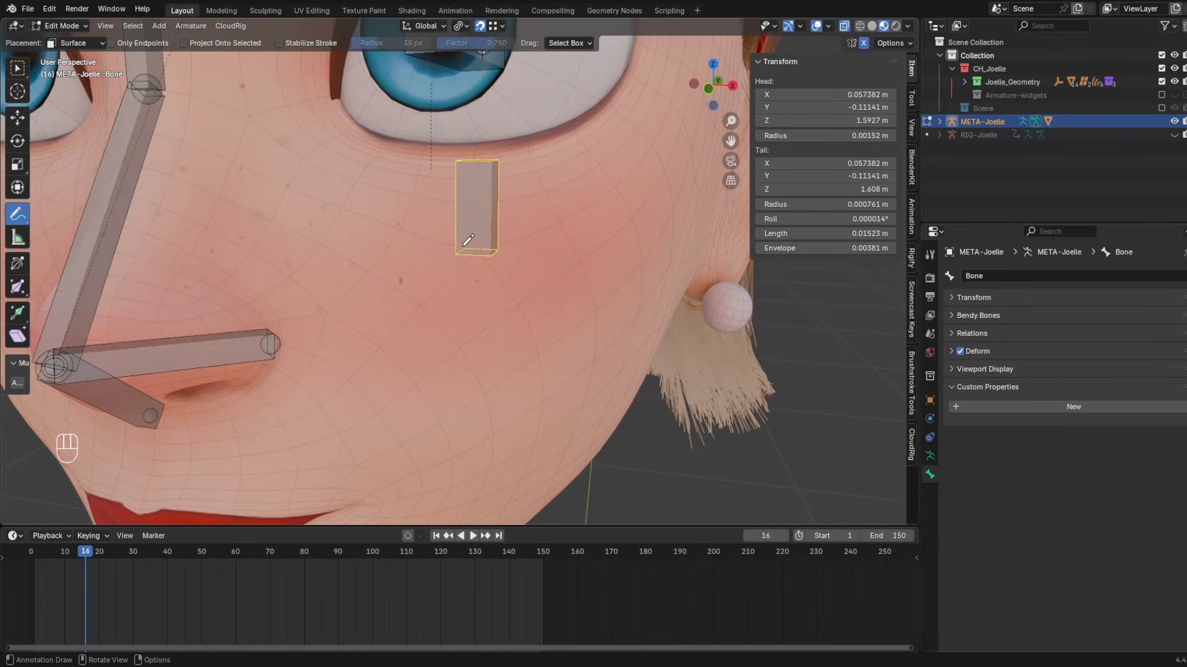
# - Annotate the cheek bone's base and two more points on the outer cheek as bone positions
pyautogui.moveTo(468, 241); pyautogui.dragTo(488, 248)
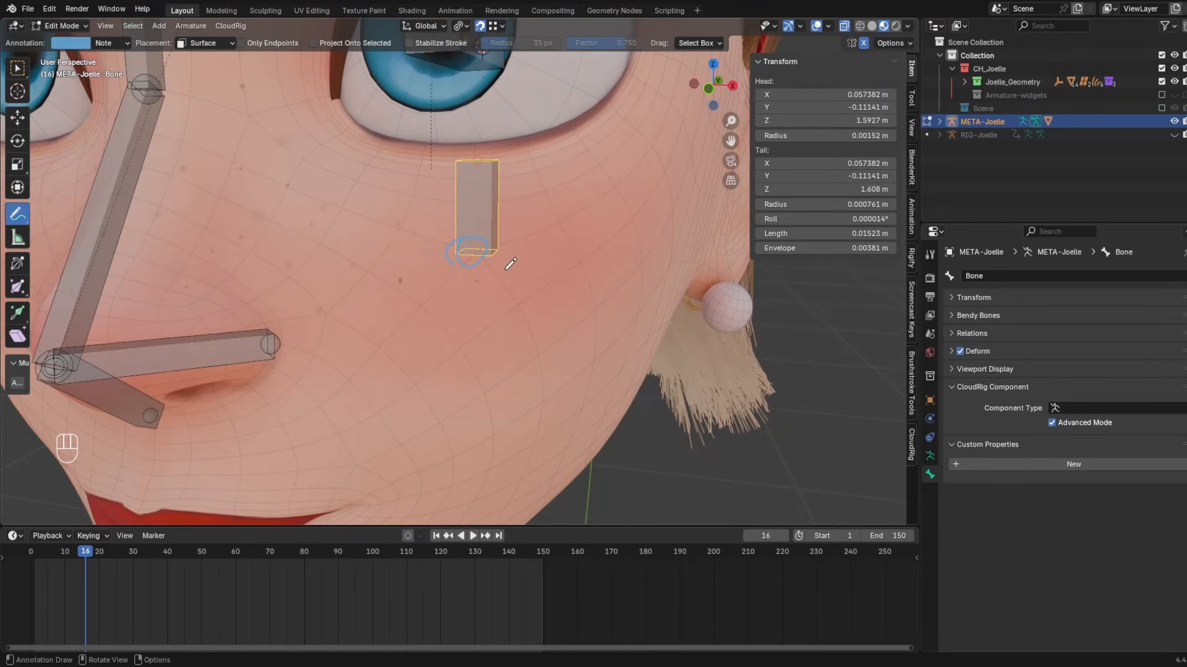
pyautogui.scroll(-5, 477, 264)
pyautogui.moveTo(529, 300)
pyautogui.mouseDown(button='middle')
pyautogui.moveTo(505, 274)
pyautogui.moveTo(464, 280)
pyautogui.moveTo(476, 291)
pyautogui.moveTo(507, 248)
pyautogui.mouseUp(button='middle')
pyautogui.moveTo(583, 225)
pyautogui.mouseDown(button='middle')
pyautogui.moveTo(581, 201)
pyautogui.moveTo(573, 325)
pyautogui.mouseUp(button='middle')
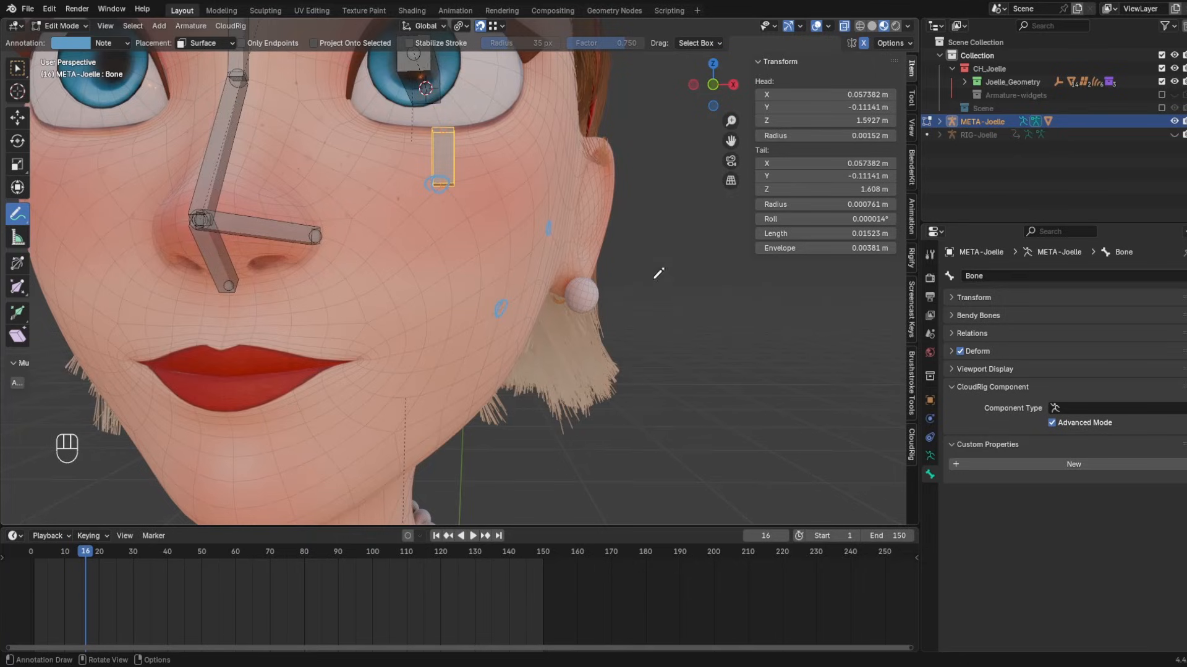
pyautogui.moveTo(500, 371)
pyautogui.mouseDown(button='middle')
pyautogui.moveTo(393, 195)
pyautogui.moveTo(555, 234)
pyautogui.moveTo(564, 259)
pyautogui.mouseUp(button='middle')
pyautogui.scroll(4, 576, 323)
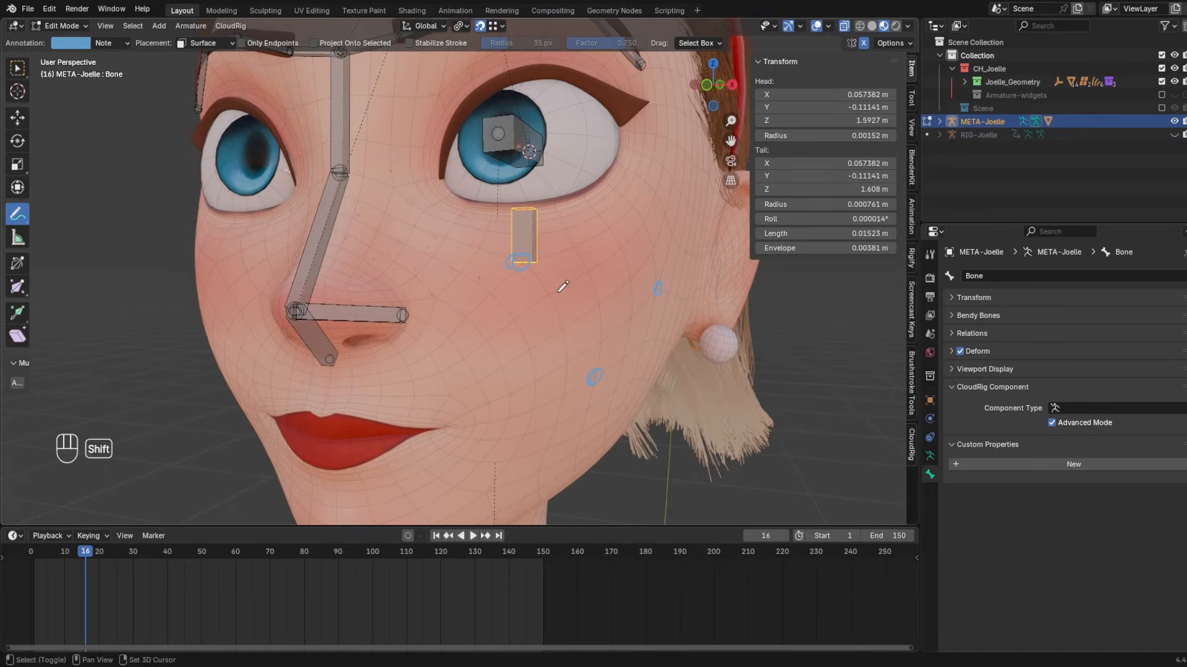
# - Annotate a path from the nose bridge joint to a circled point near the inner eye corner
pyautogui.moveTo(499, 372); pyautogui.dragTo(531, 366, button='middle')
pyautogui.scroll(-6, 544, 375)
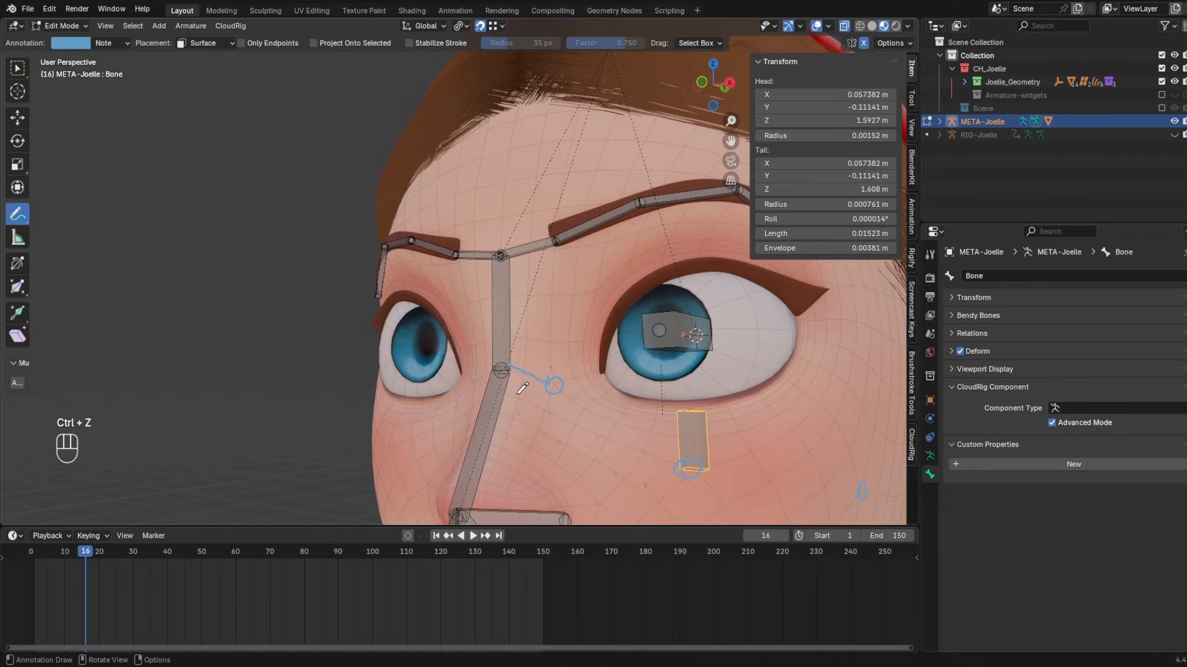
pyautogui.click(522, 365)
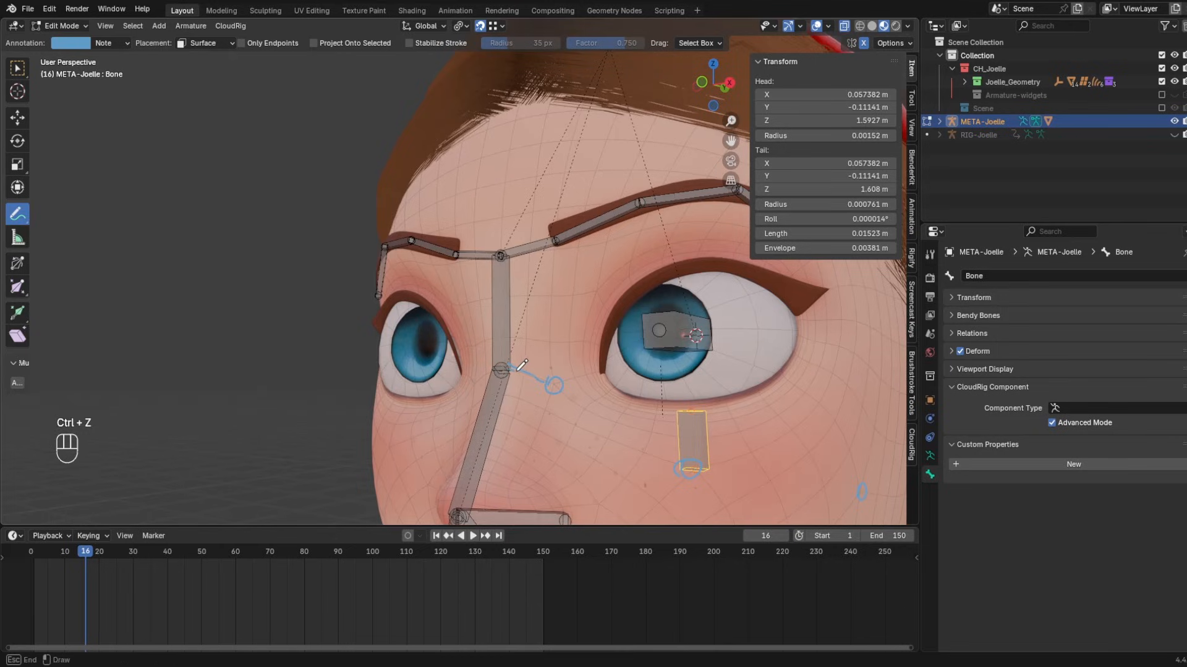
pyautogui.moveTo(547, 381); pyautogui.dragTo(549, 379)
pyautogui.moveTo(549, 379)
pyautogui.mouseDown(button='middle')
pyautogui.moveTo(551, 363)
pyautogui.moveTo(437, 252)
pyautogui.mouseUp(button='middle')
pyautogui.scroll(-2, 537, 361)
pyautogui.scroll(4, 441, 246)
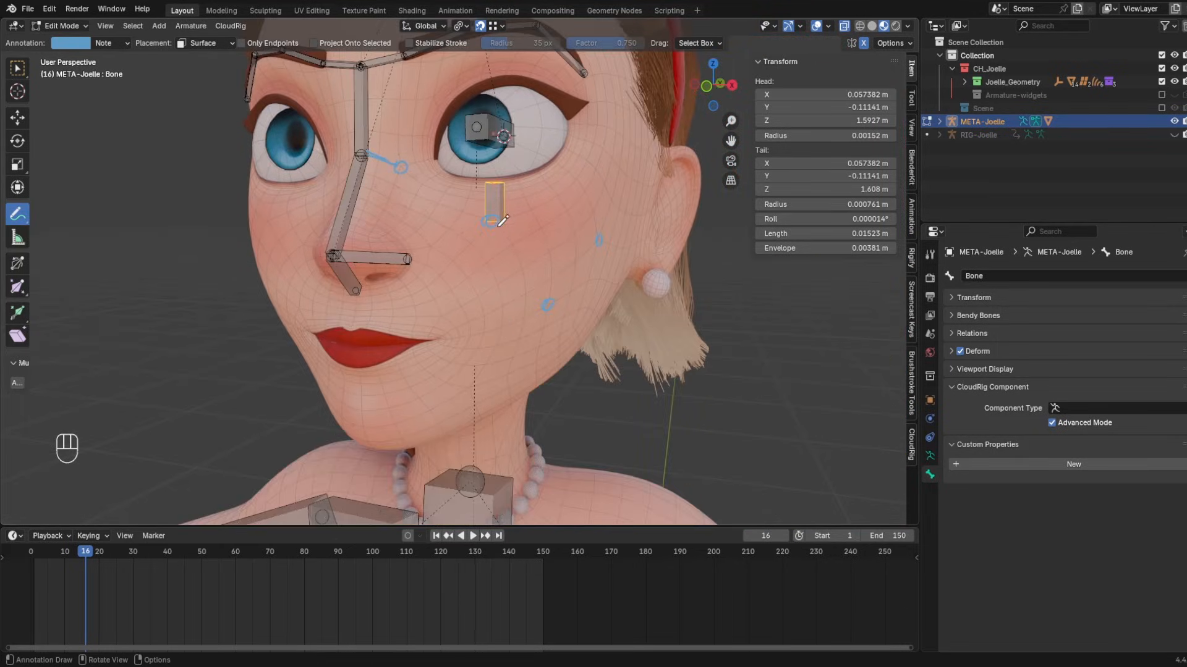
pyautogui.scroll(4, 464, 212)
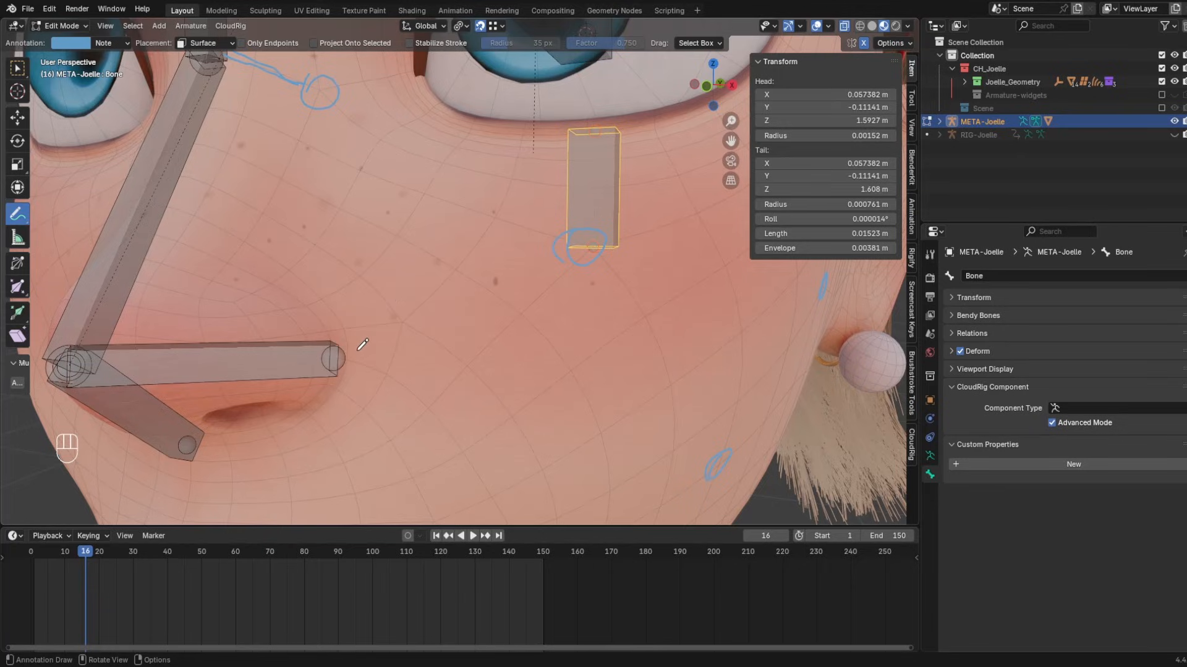
# - Sketch guide lines from the nostril bone's tip through the cheek bone's base to the two marks on the outer cheek
pyautogui.scroll(-2, 342, 350)
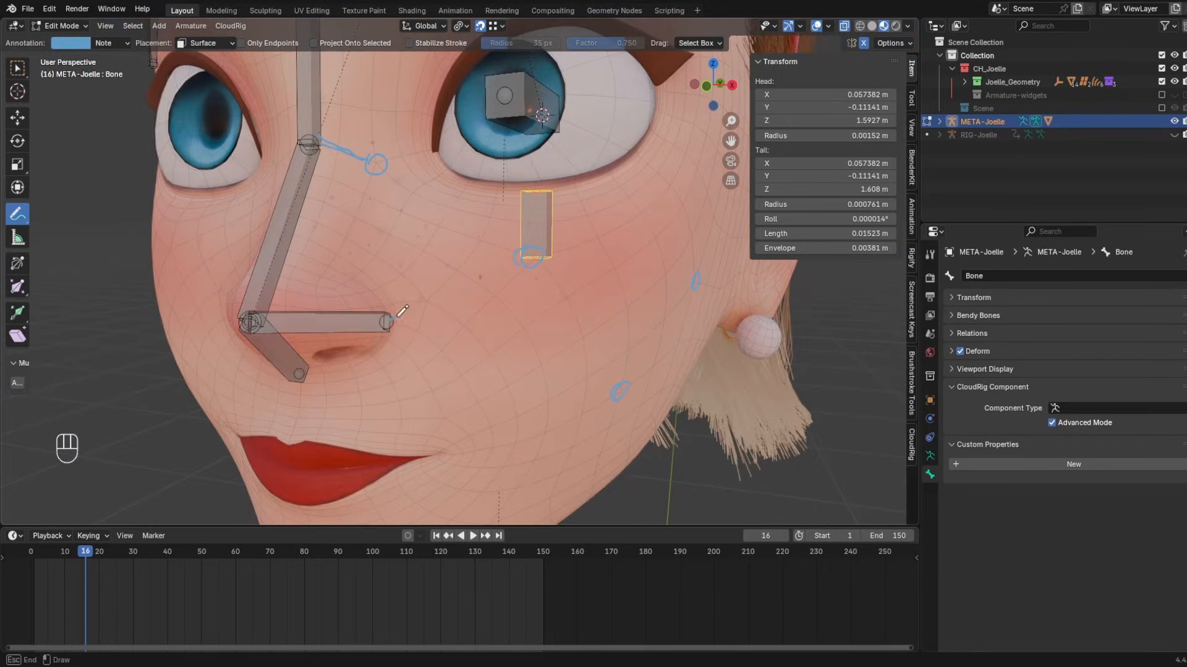
pyautogui.moveTo(499, 254); pyautogui.dragTo(526, 253)
pyautogui.moveTo(601, 273); pyautogui.dragTo(565, 271, button='middle')
pyautogui.moveTo(545, 256); pyautogui.dragTo(627, 432)
pyautogui.hotkey('ctrl', 'z')
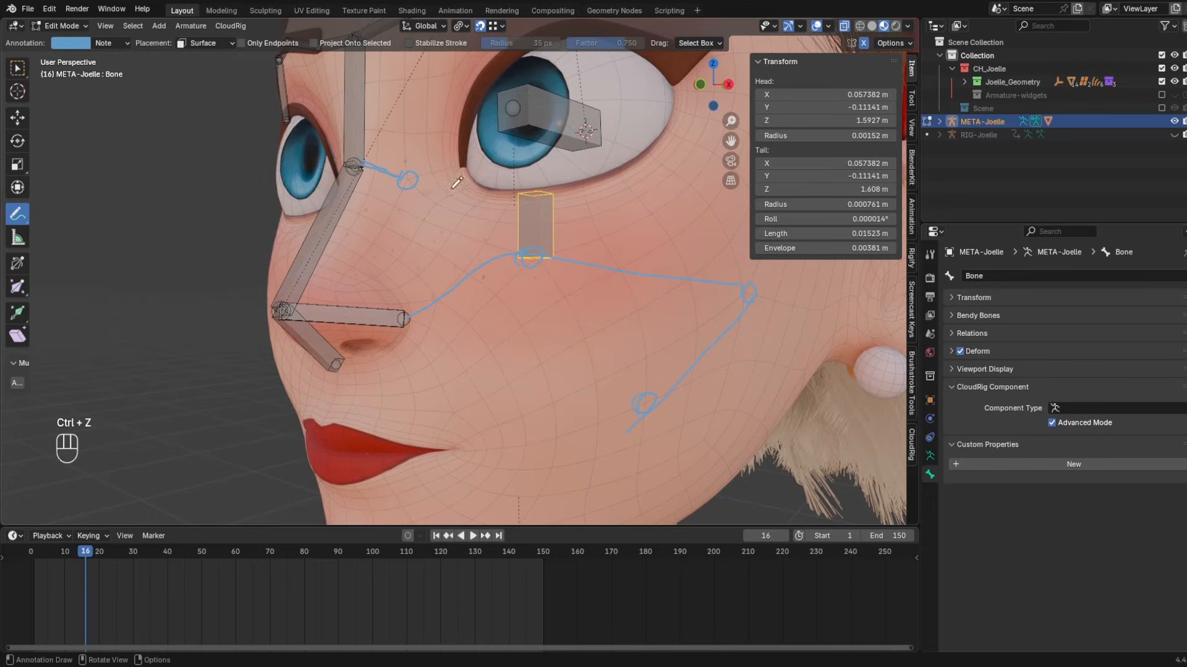
pyautogui.moveTo(427, 349); pyautogui.dragTo(476, 299, button='middle')
pyautogui.scroll(-2, 476, 299)
pyautogui.scroll(6, 481, 294)
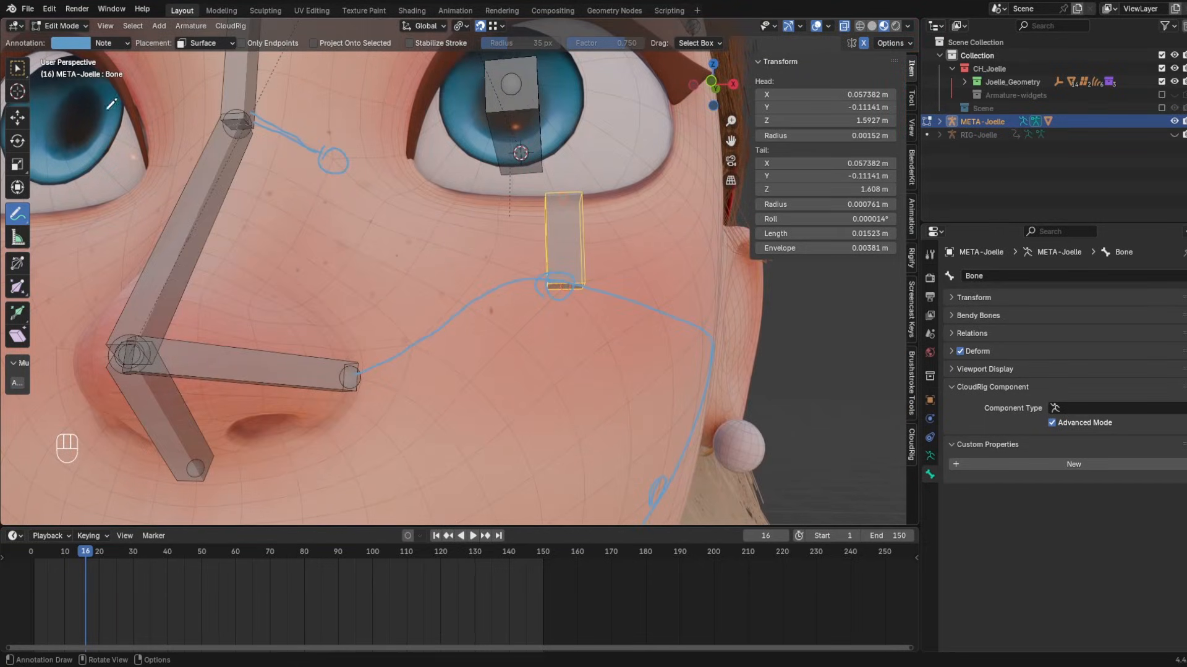
# - Delete the annotation layer with all its guide marks
pyautogui.click(113, 45)
pyautogui.click(188, 94)
pyautogui.moveTo(398, 360); pyautogui.dragTo(398, 375, button='middle')
pyautogui.moveTo(398, 375)
pyautogui.keyDown('shift'); pyautogui.mouseDown(button='middle')
pyautogui.moveTo(341, 303)
pyautogui.moveTo(328, 306)
pyautogui.mouseUp(button='middle'); pyautogui.keyUp('shift')
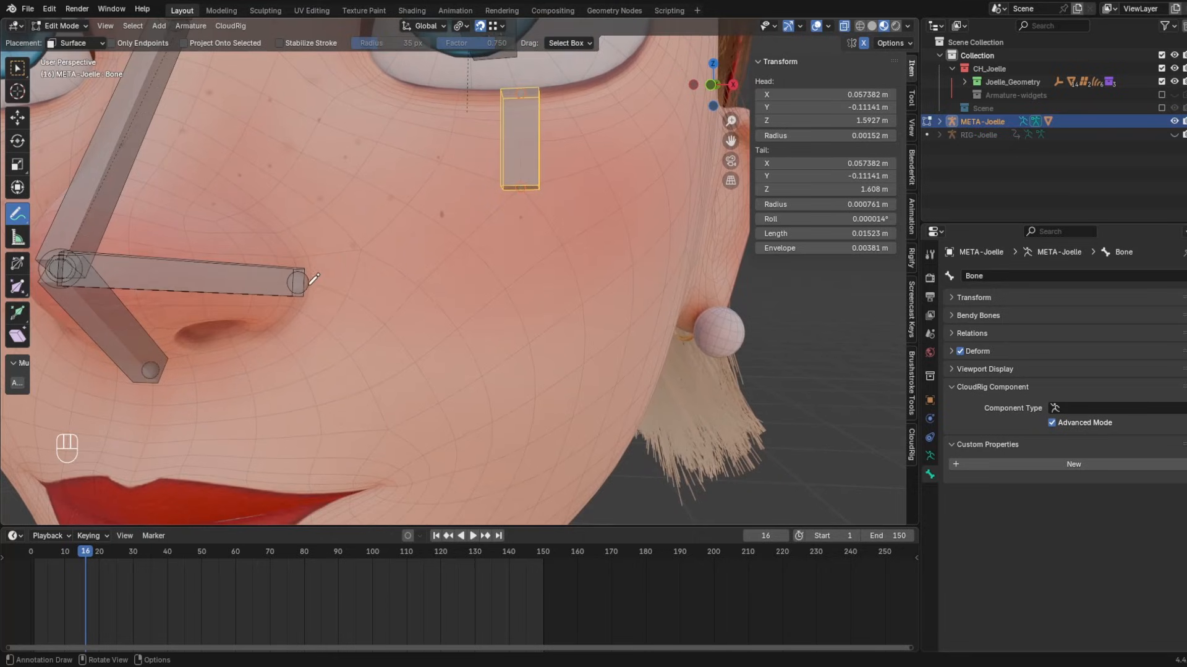
# - Sketch a zigzag guide path from the nostril tip across the cheek bone's base to the outer cheek, undo it and return to the selection tool
pyautogui.click(305, 281)
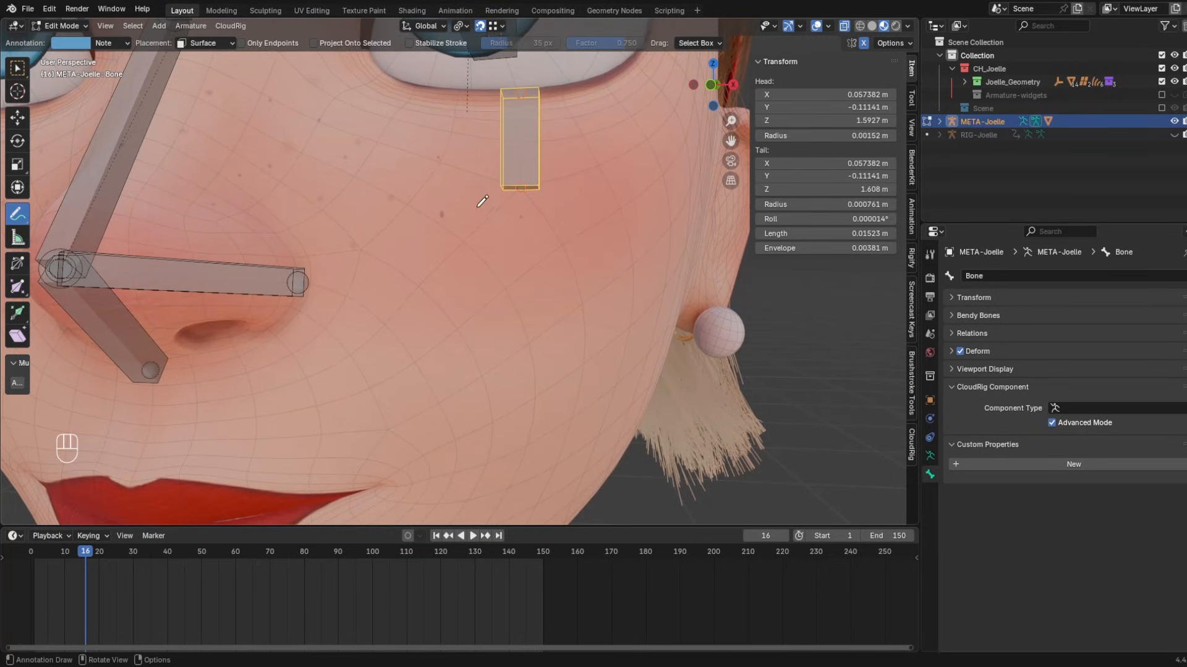
pyautogui.moveTo(332, 313)
pyautogui.mouseDown()
pyautogui.moveTo(407, 353)
pyautogui.moveTo(440, 292)
pyautogui.moveTo(532, 225)
pyautogui.mouseUp()
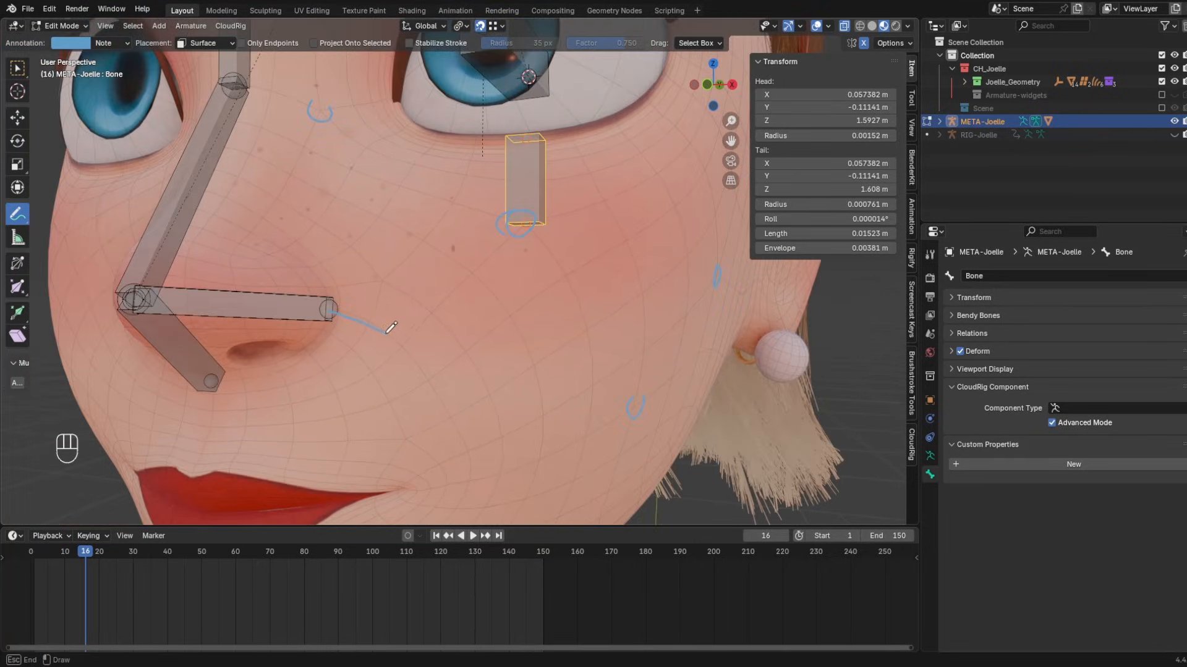
pyautogui.scroll(-2, 533, 224)
pyautogui.moveTo(584, 267); pyautogui.dragTo(480, 272, button='middle')
pyautogui.moveTo(443, 248); pyautogui.dragTo(571, 181)
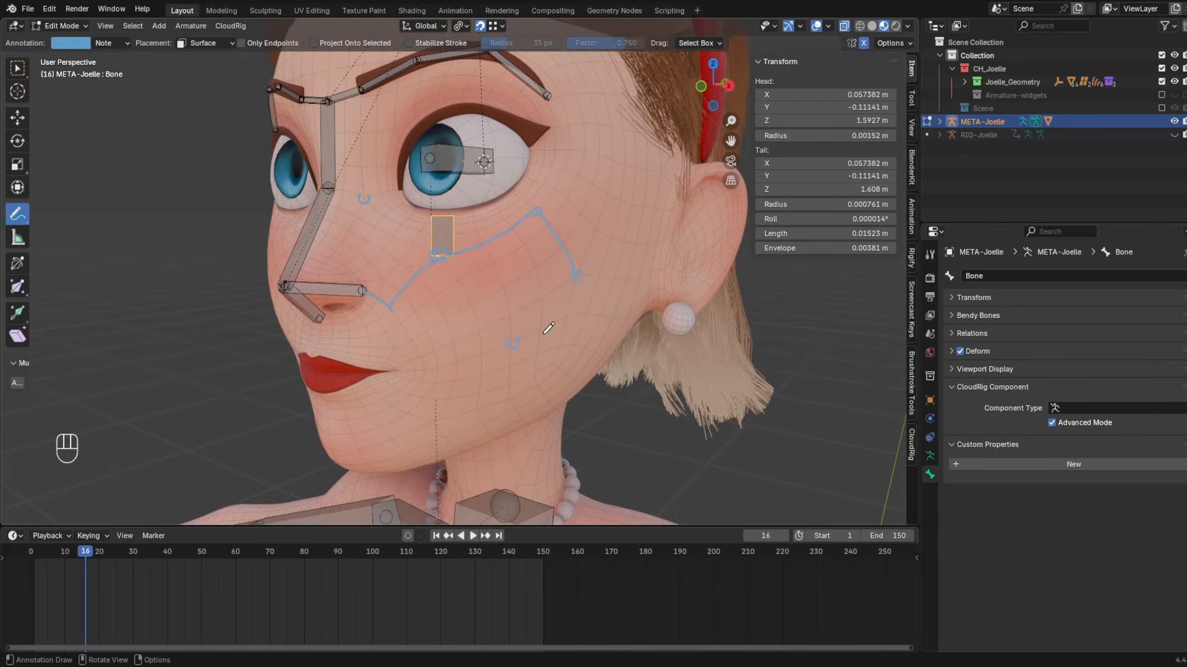
pyautogui.hotkey('ctrl', 'z')
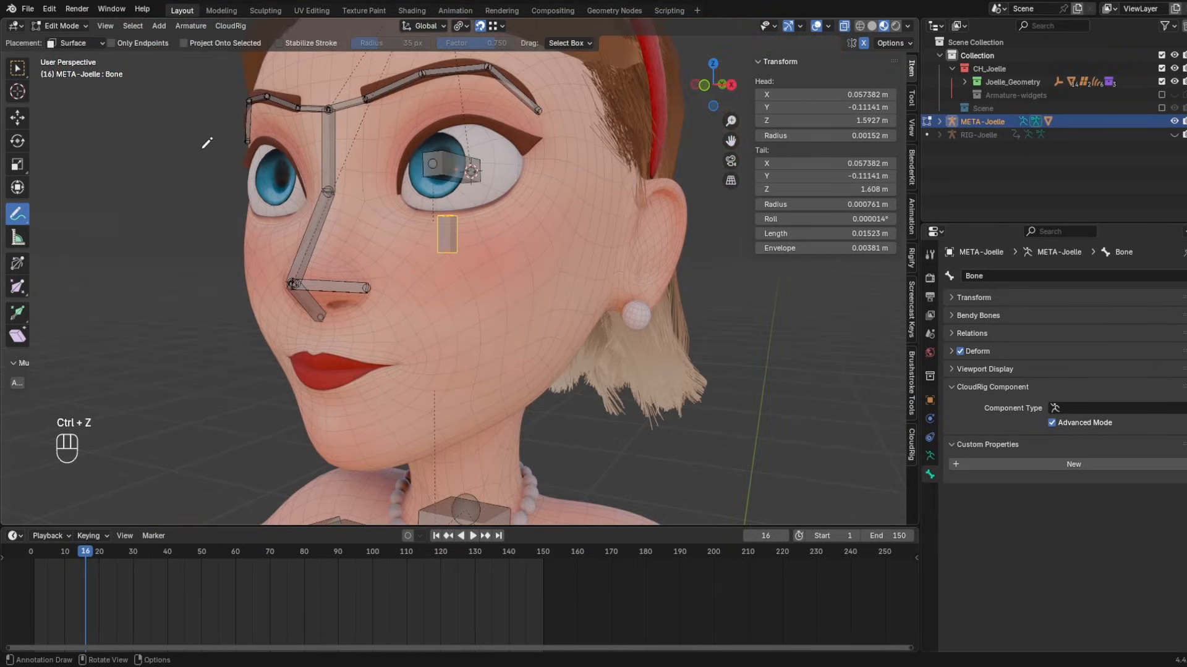
pyautogui.press('w')
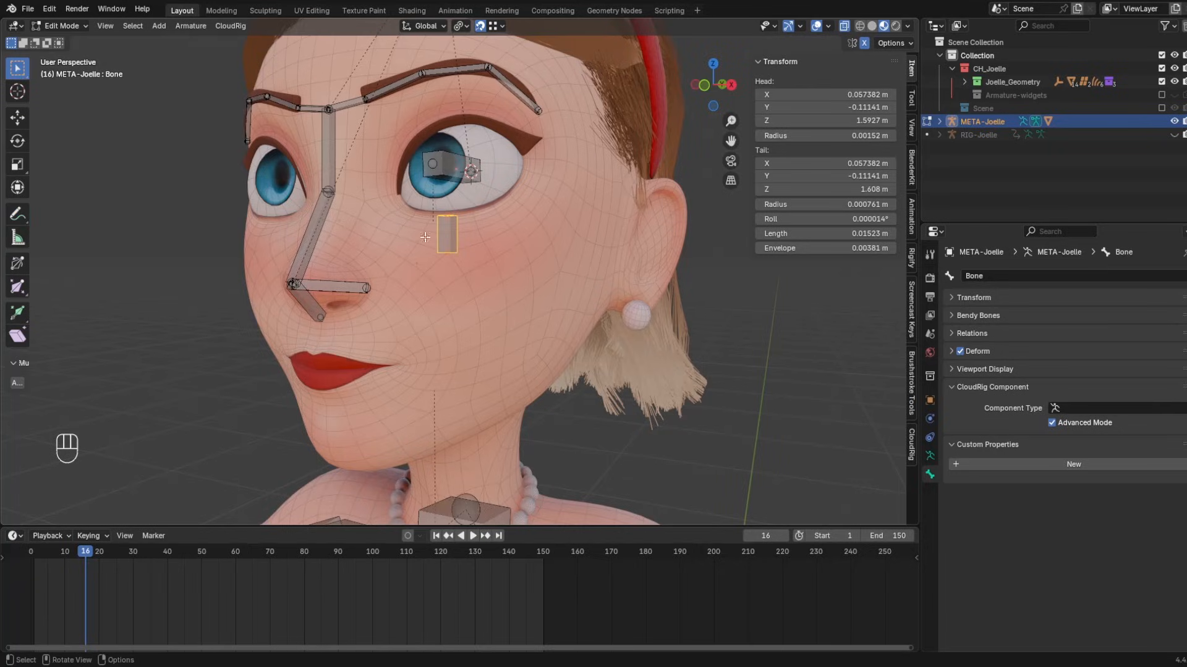
# - Set the CloudRig component type of the cheek bone to Bone Copy
pyautogui.scroll(3, 424, 322)
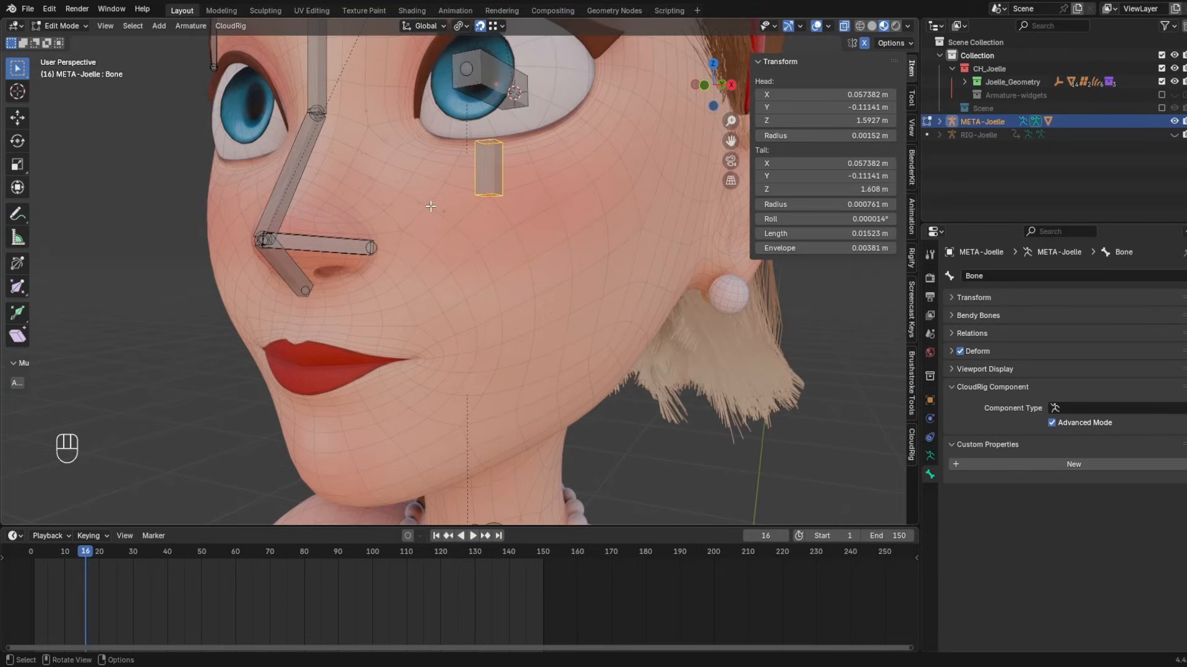
pyautogui.moveTo(431, 206); pyautogui.dragTo(534, 255, button='middle')
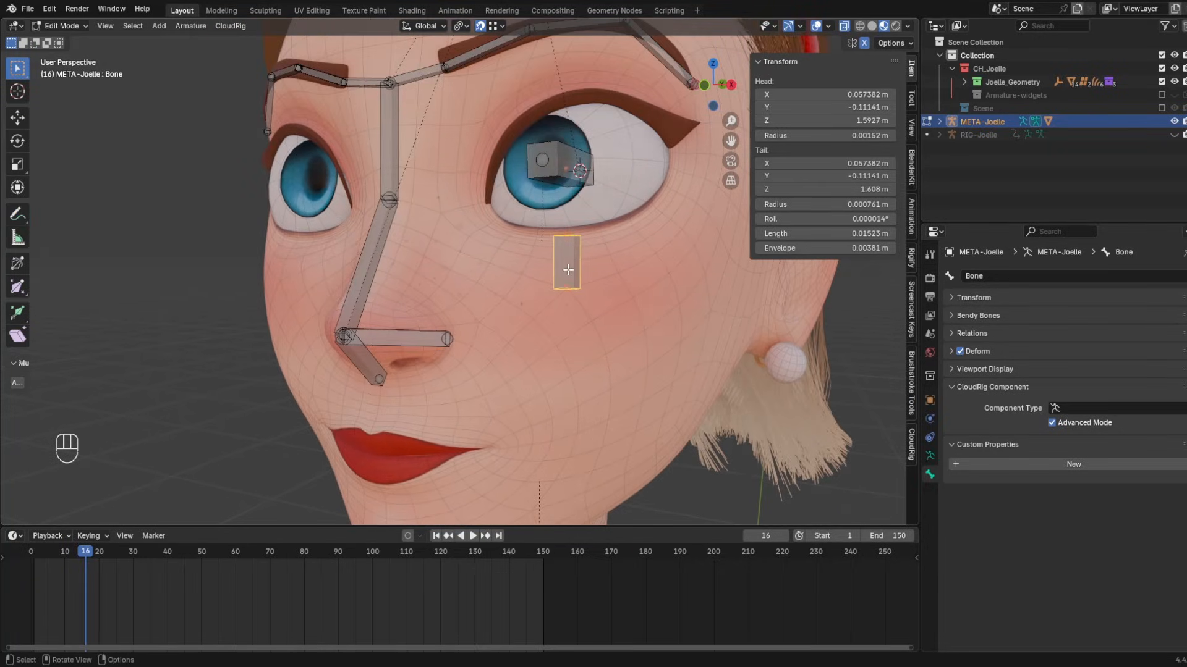
pyautogui.click(1082, 408)
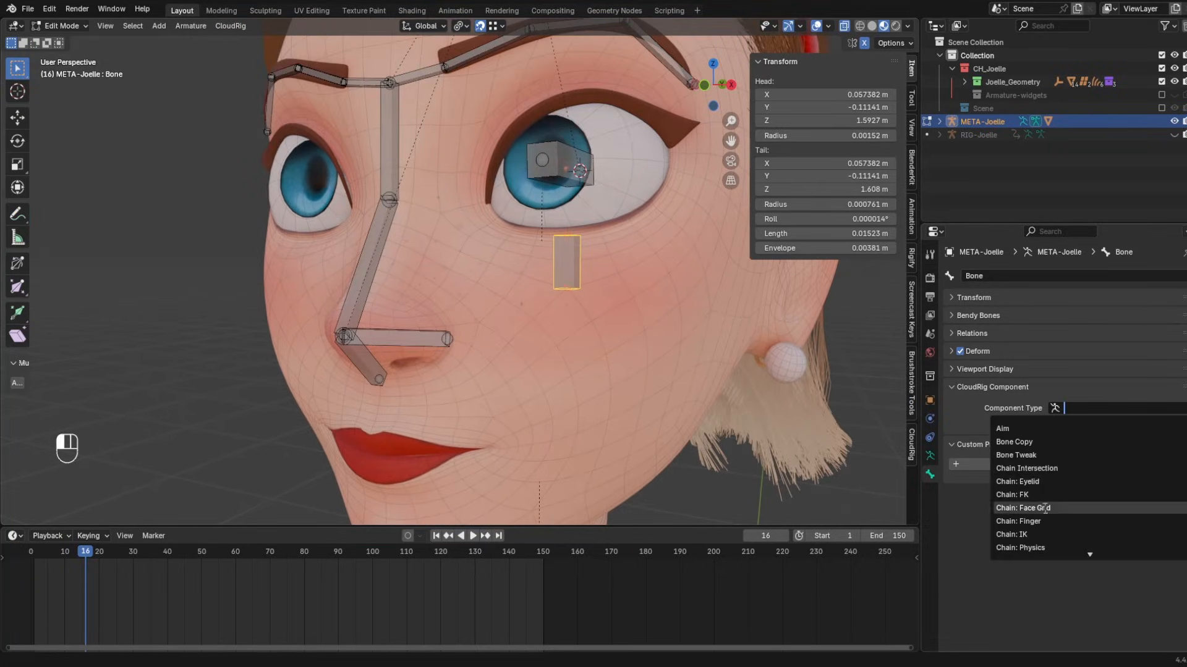
pyautogui.click(1027, 452)
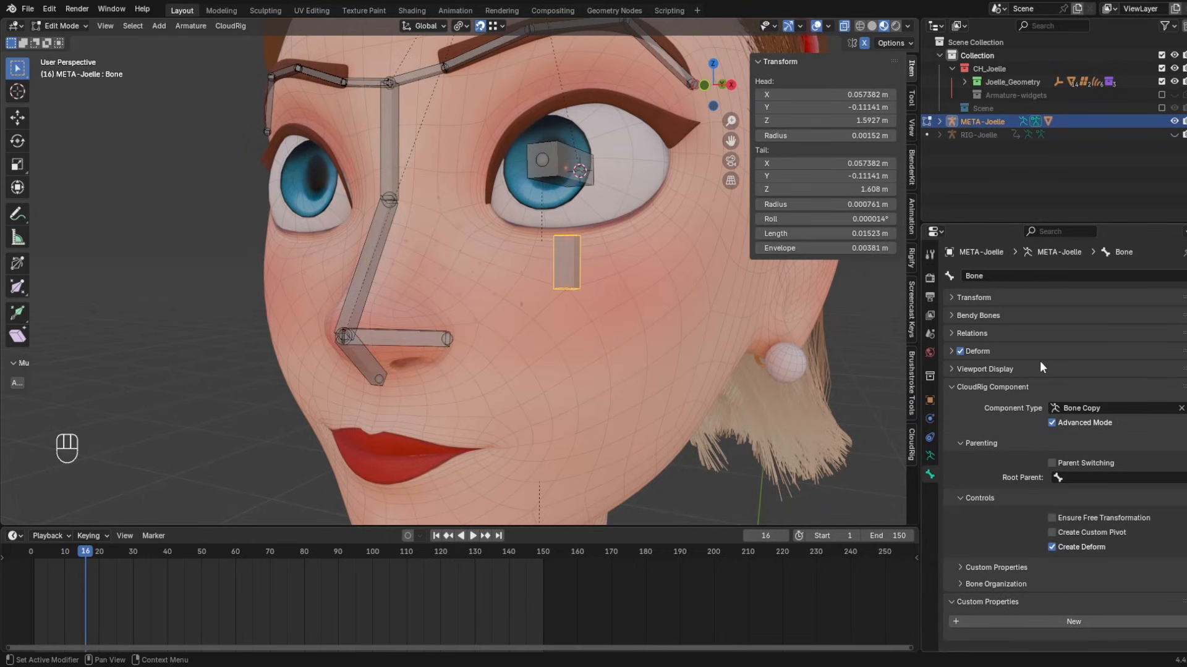
pyautogui.keyDown('shift'); pyautogui.moveTo(626, 174); pyautogui.dragTo(638, 221, button='middle'); pyautogui.keyUp('shift')
pyautogui.keyDown('shift'); pyautogui.moveTo(567, 293); pyautogui.dragTo(598, 297, button='middle'); pyautogui.keyUp('shift')
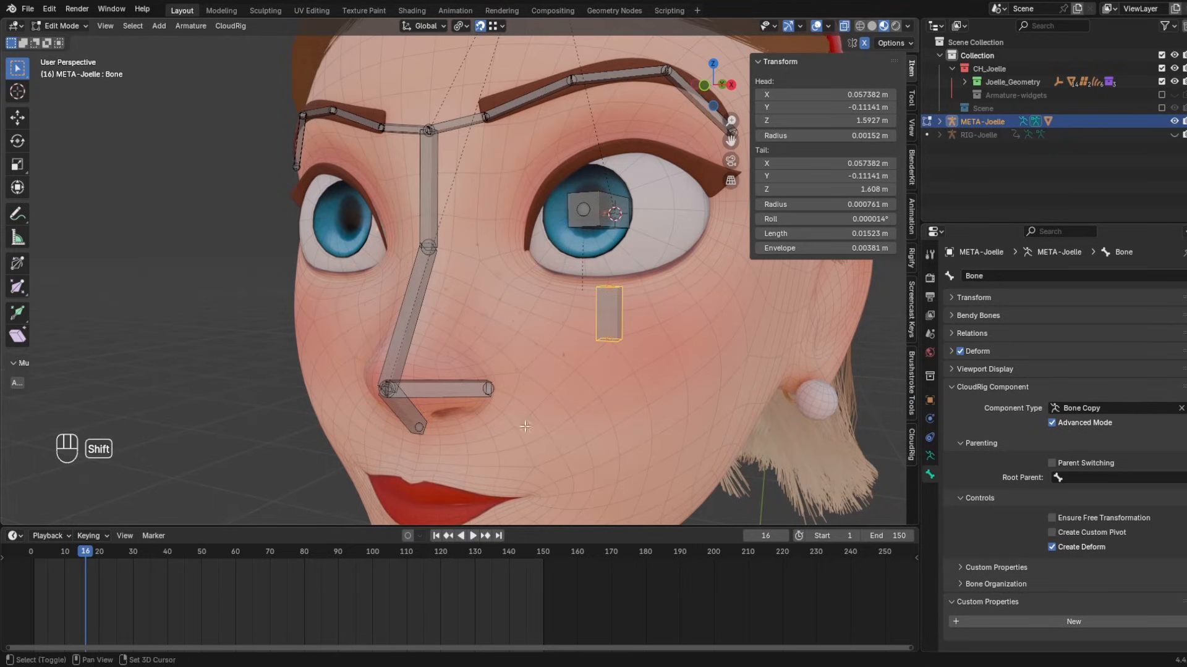
pyautogui.keyDown('shift'); pyautogui.moveTo(537, 373); pyautogui.dragTo(617, 291, button='middle'); pyautogui.keyUp('shift')
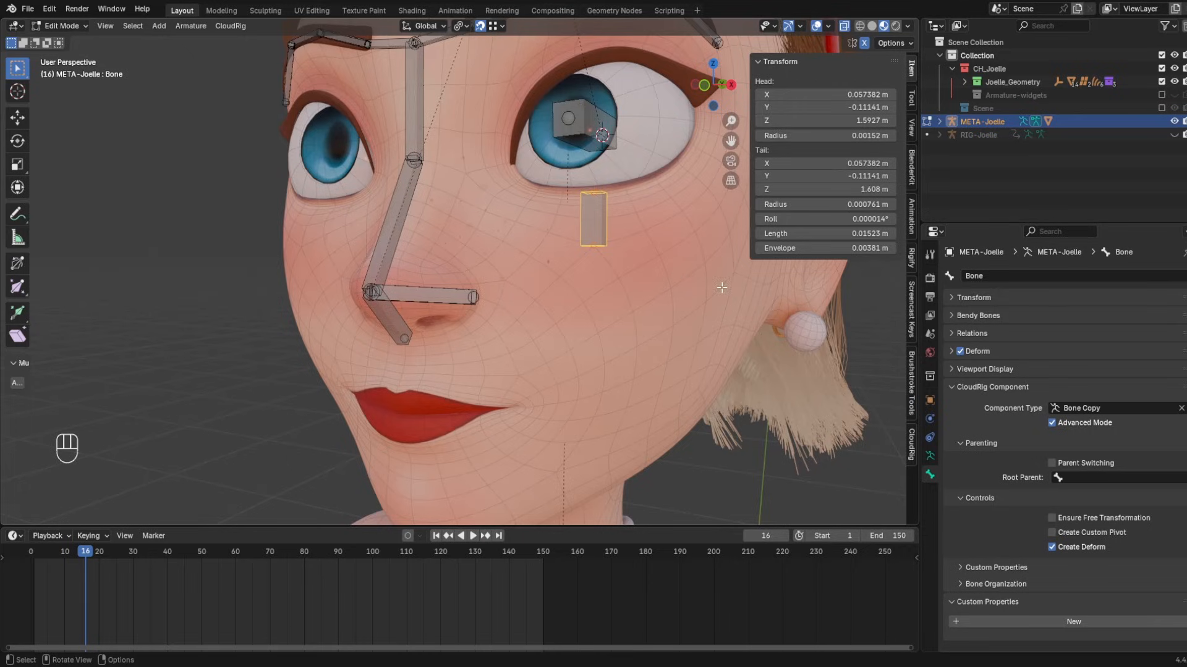
# - Reveal the hidden Head bone, parent the cheek bone to it and hide the Head bone again
pyautogui.keyDown('shift'); pyautogui.moveTo(722, 288); pyautogui.dragTo(132, 184, button='middle'); pyautogui.keyUp('shift')
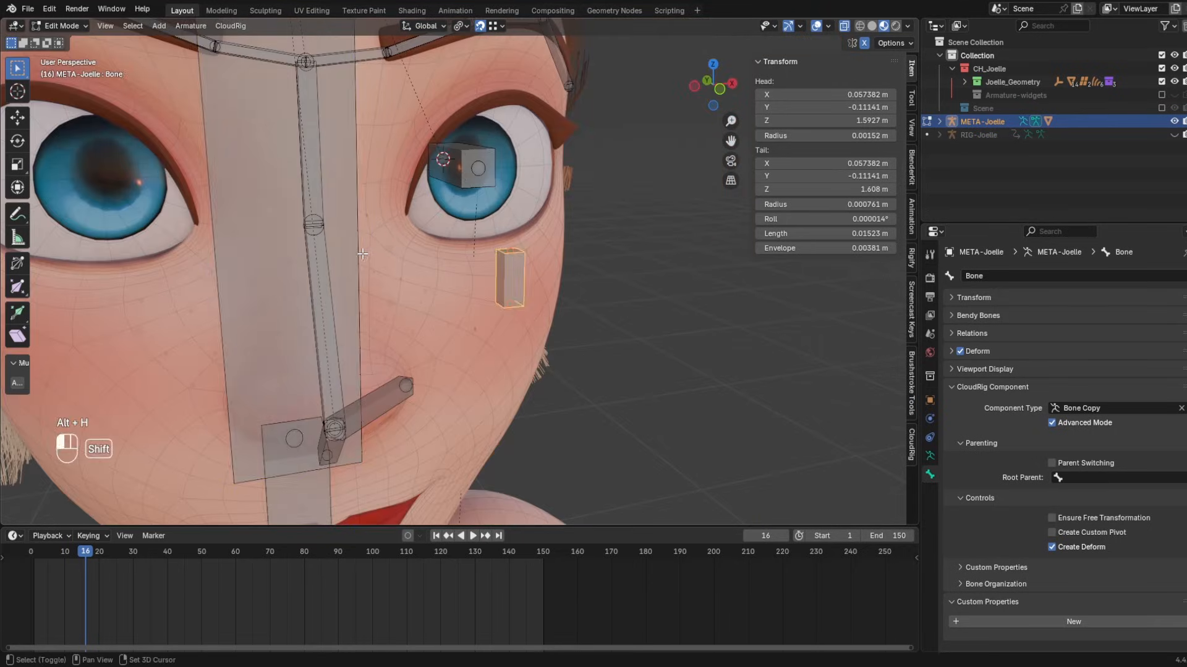
pyautogui.keyDown('shift'); pyautogui.click(355, 253); pyautogui.keyUp('shift')
pyautogui.hotkey('ctrl', 'p')
pyautogui.click(361, 252)
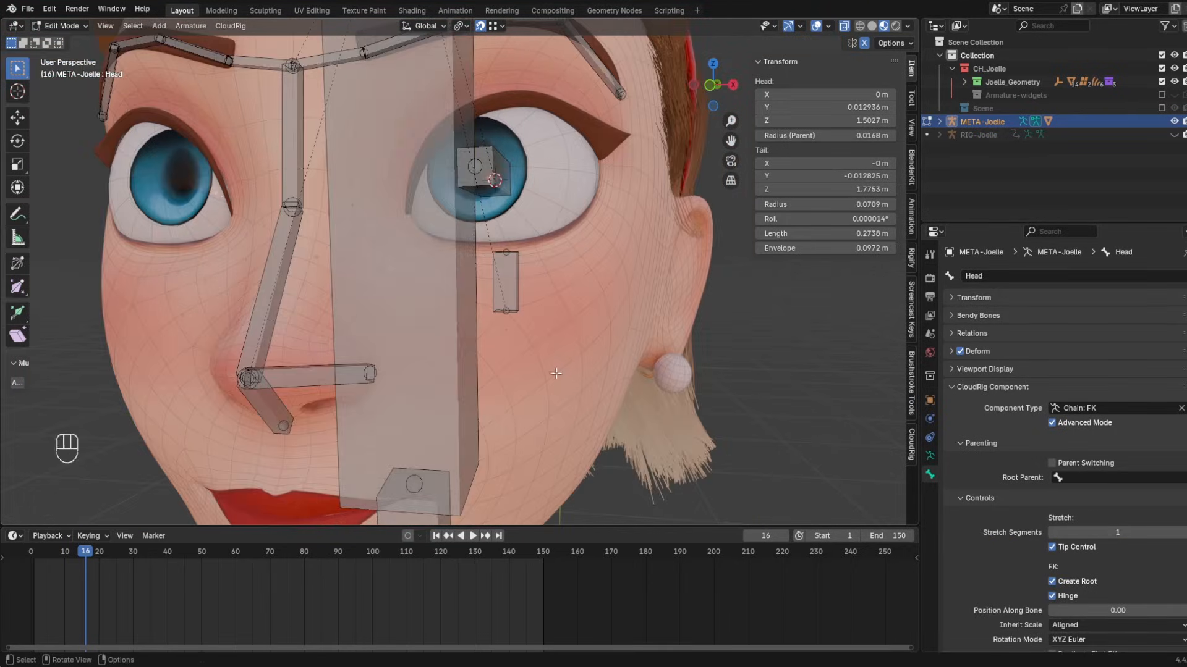
pyautogui.click(449, 364)
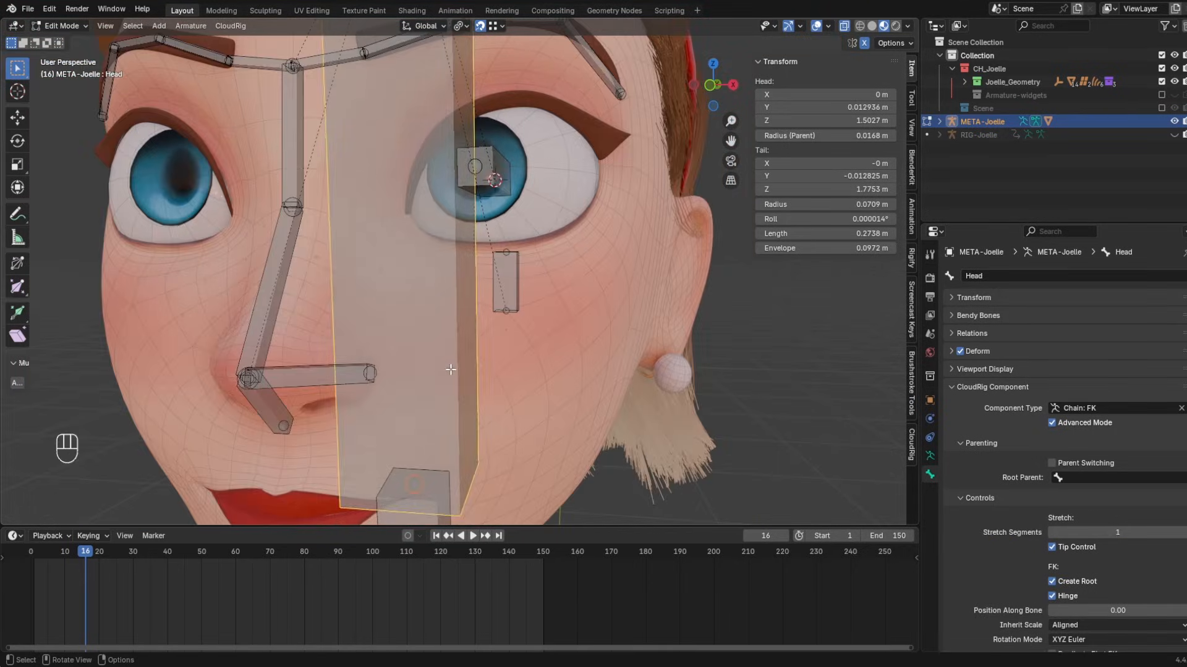
pyautogui.press('h')
# - Scale the cheek bone down to about 0.0056 m long and rename it Cheekbone1.L
pyautogui.scroll(2, 409, 152)
pyautogui.click(531, 329)
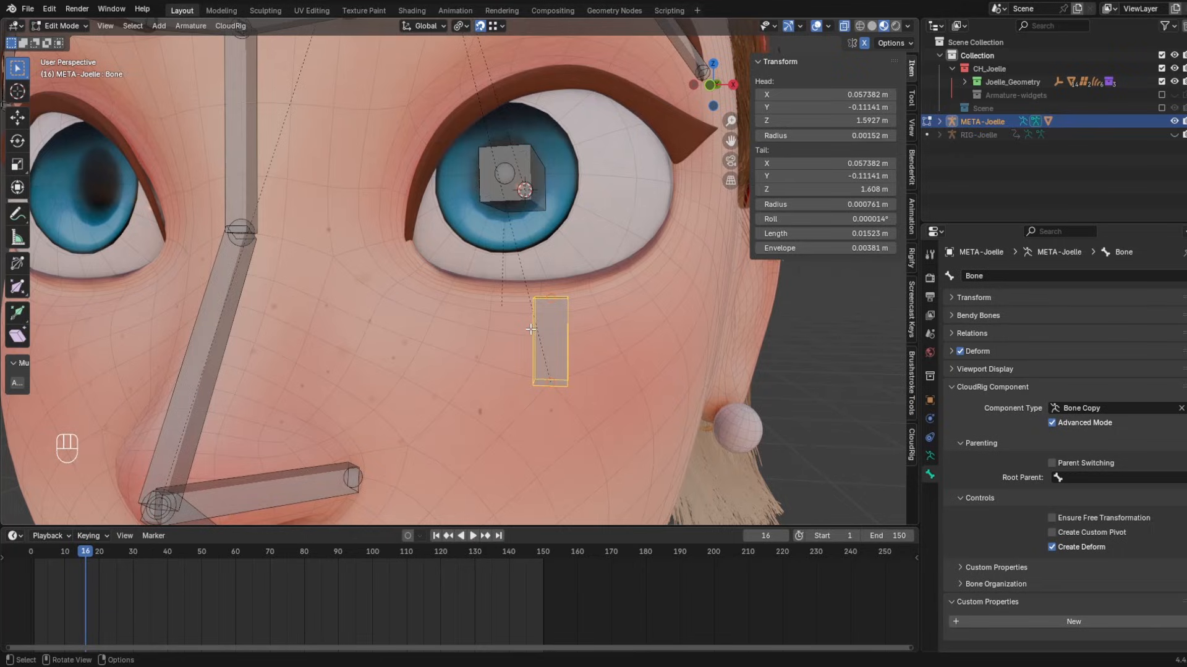
pyautogui.press('F2')
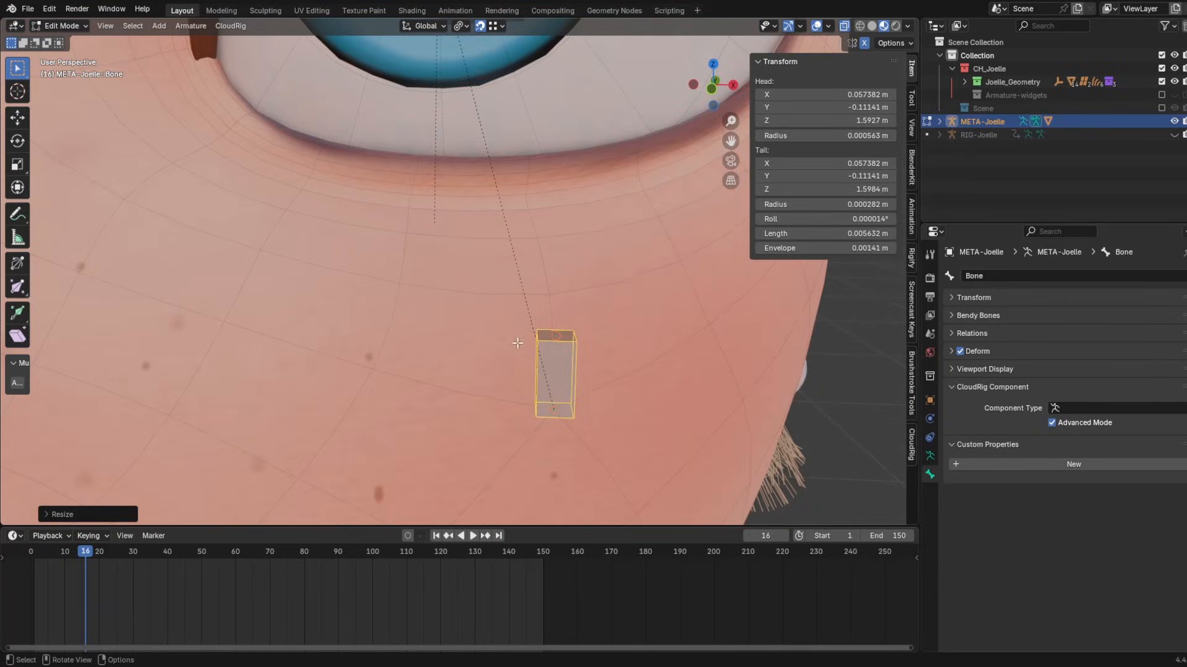
pyautogui.press('F2')
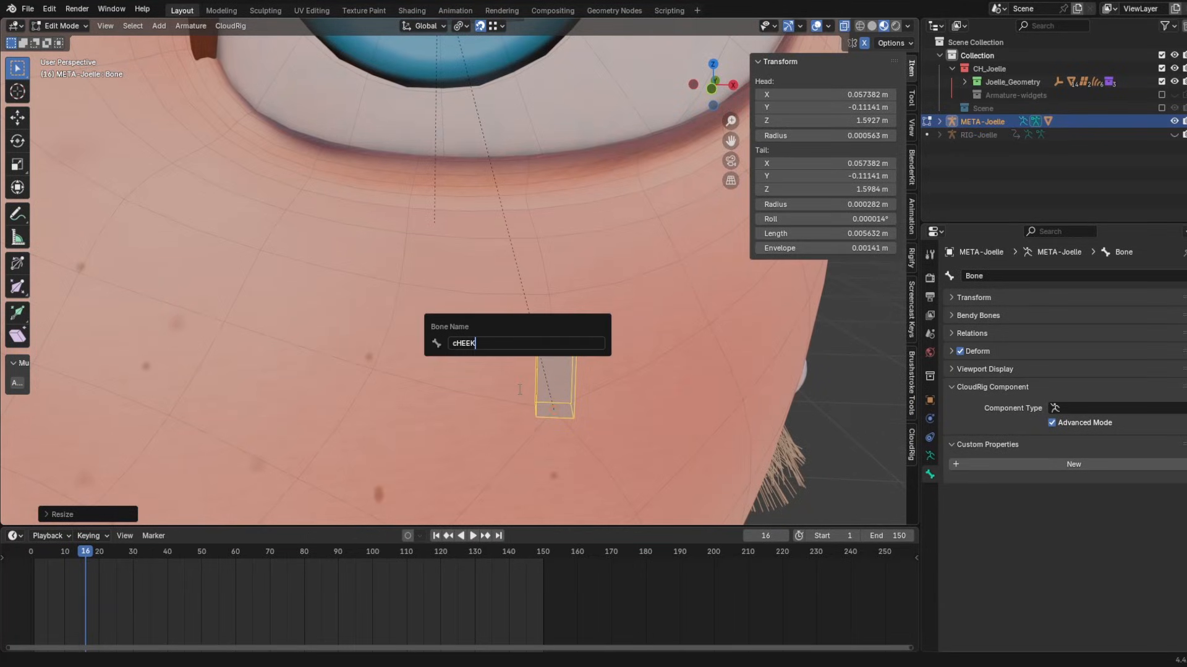
pyautogui.press('Return')
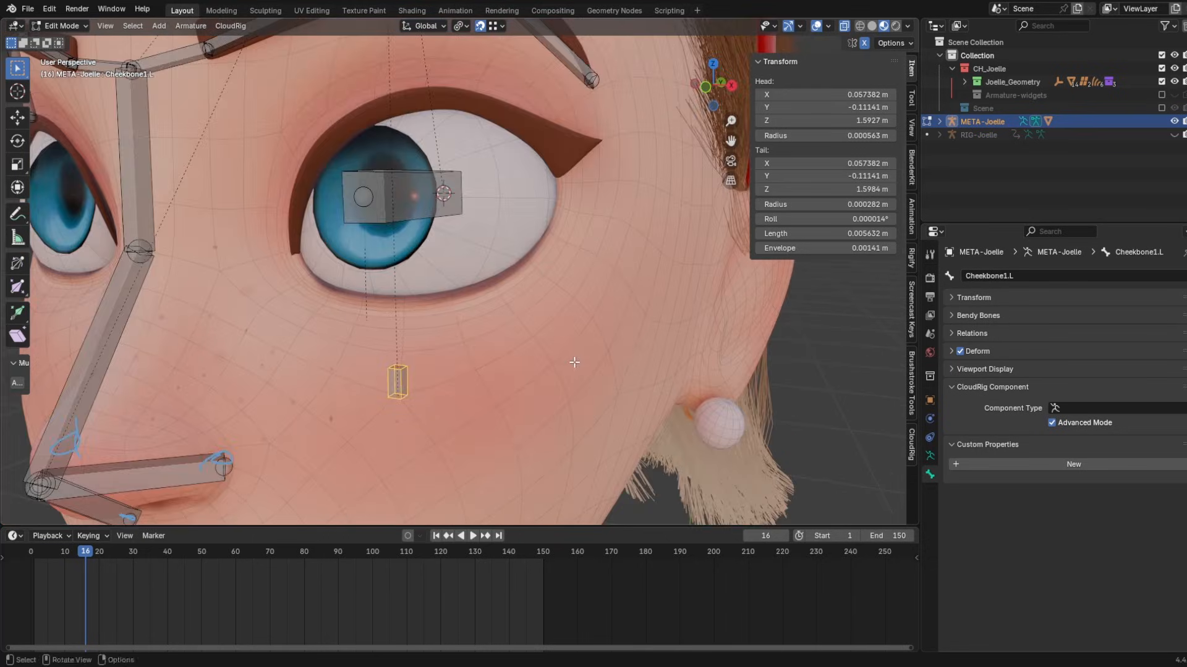
# - Set the roll of Cheekbone1.L to about 14° and place duplicates beside the outer eye corner and on the lower cheek
pyautogui.keyDown('shift'); pyautogui.moveTo(575, 363); pyautogui.dragTo(550, 275, button='middle'); pyautogui.keyUp('shift')
pyautogui.moveTo(413, 350); pyautogui.dragTo(511, 266, button='middle')
pyautogui.scroll(4, 505, 286)
pyautogui.scroll(-1, 505, 288)
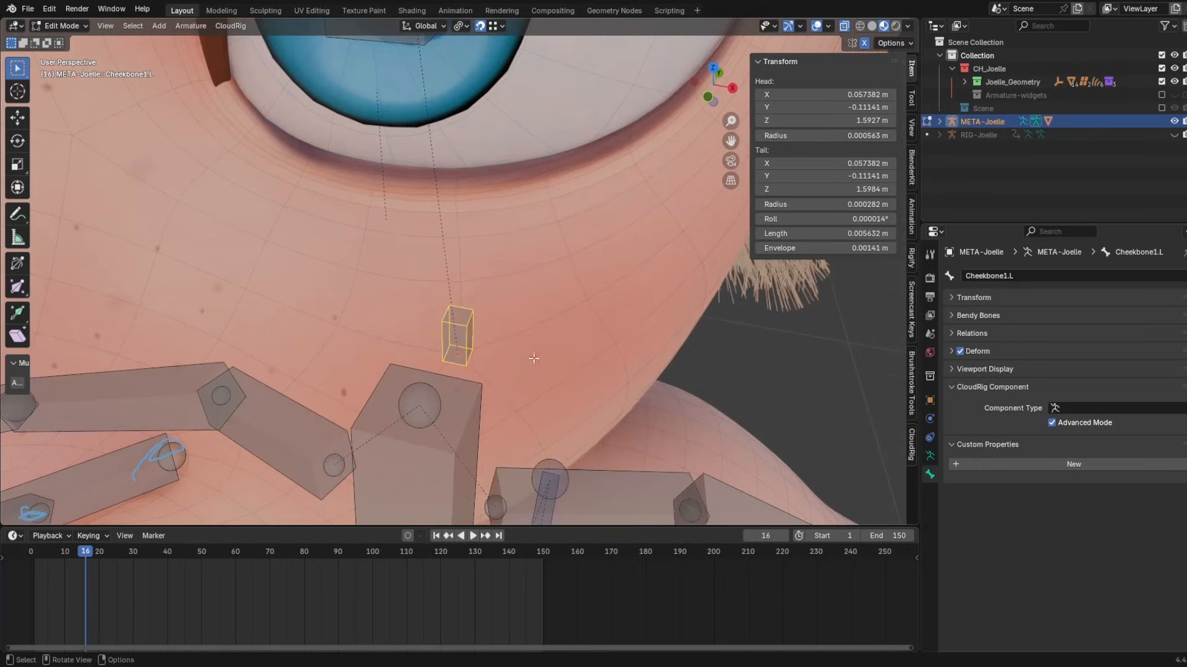
pyautogui.moveTo(810, 221); pyautogui.dragTo(864, 220)
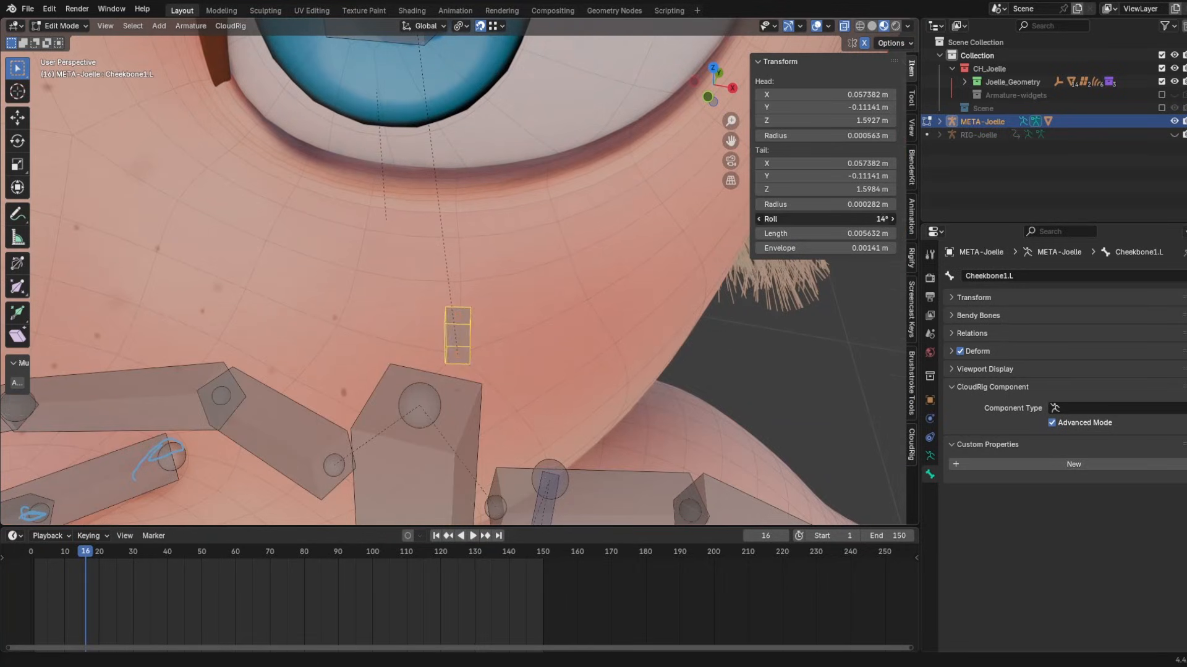
pyautogui.moveTo(612, 254); pyautogui.dragTo(570, 246, button='middle')
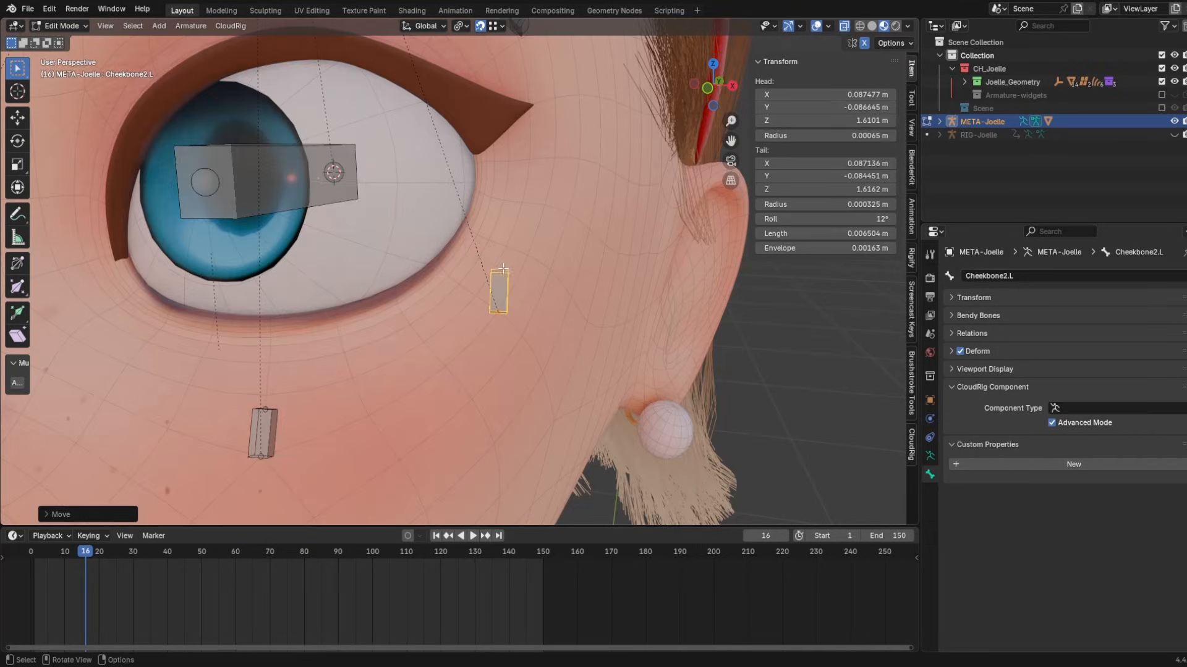
pyautogui.scroll(-3, 503, 268)
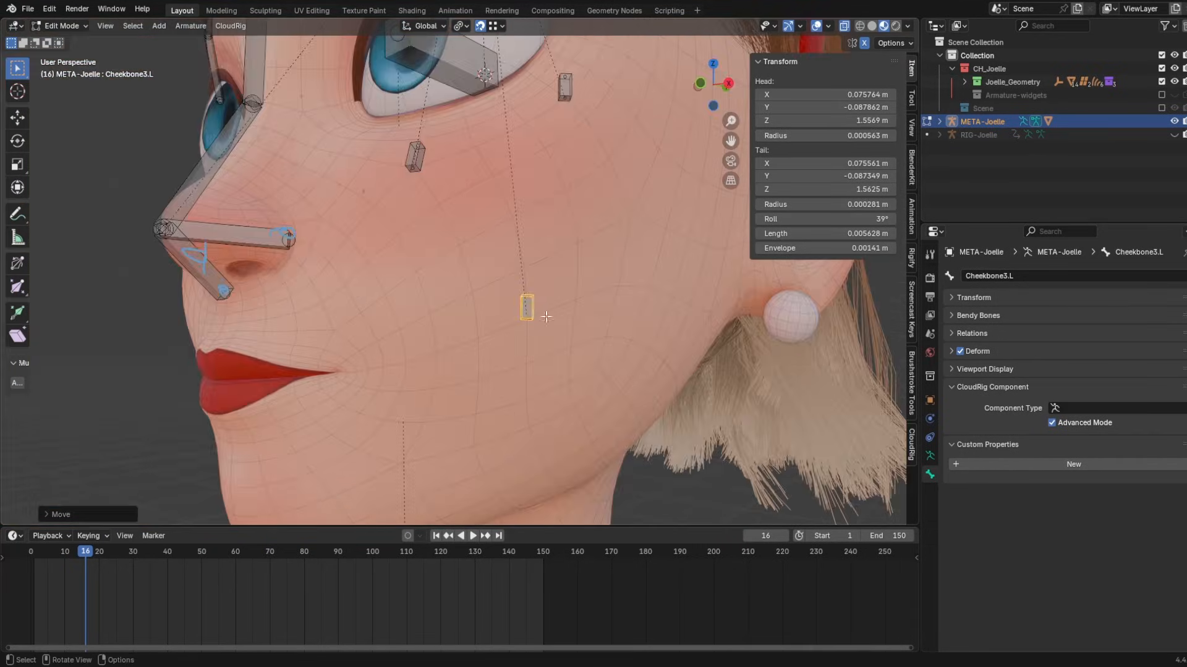
# - Enlarge the lower cheek bone to about 0.0128 m long and thicken its B-Bone display
pyautogui.moveTo(556, 297); pyautogui.dragTo(592, 324, button='middle')
pyautogui.press('s')
pyautogui.click(607, 319)
pyautogui.hotkey('ctrl', 'alt', 's')
pyautogui.click(633, 319)
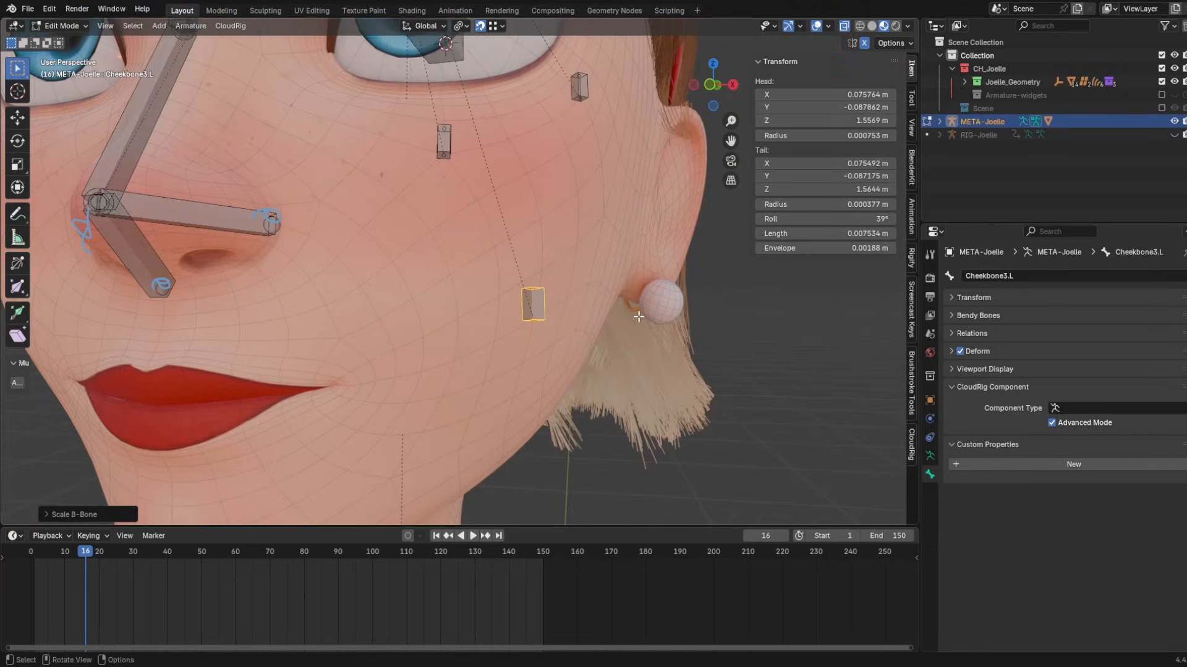
pyautogui.press('s')
pyautogui.click(672, 318)
pyautogui.moveTo(504, 294); pyautogui.dragTo(459, 290, button='middle')
# - Rename the enlarged bone for the cheek and place a copy, Cheek2.L, on the outer cheek in front of the ear
pyautogui.press('F2')
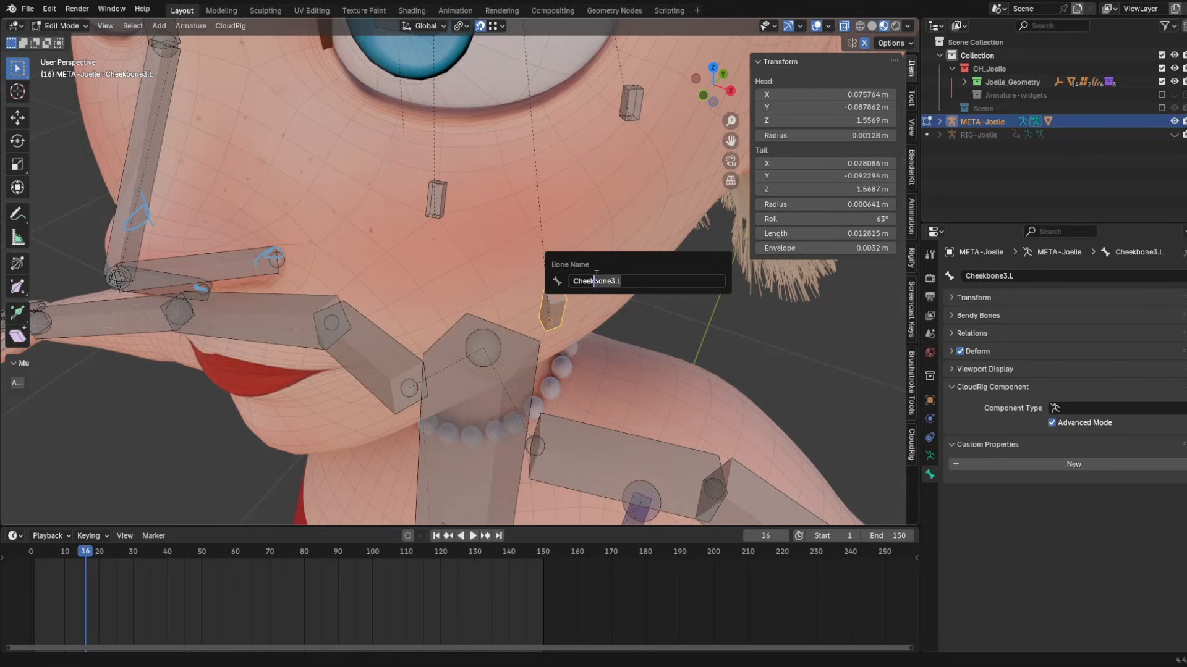
pyautogui.write('Cheek2')
pyautogui.write('.L')
pyautogui.press('Return')
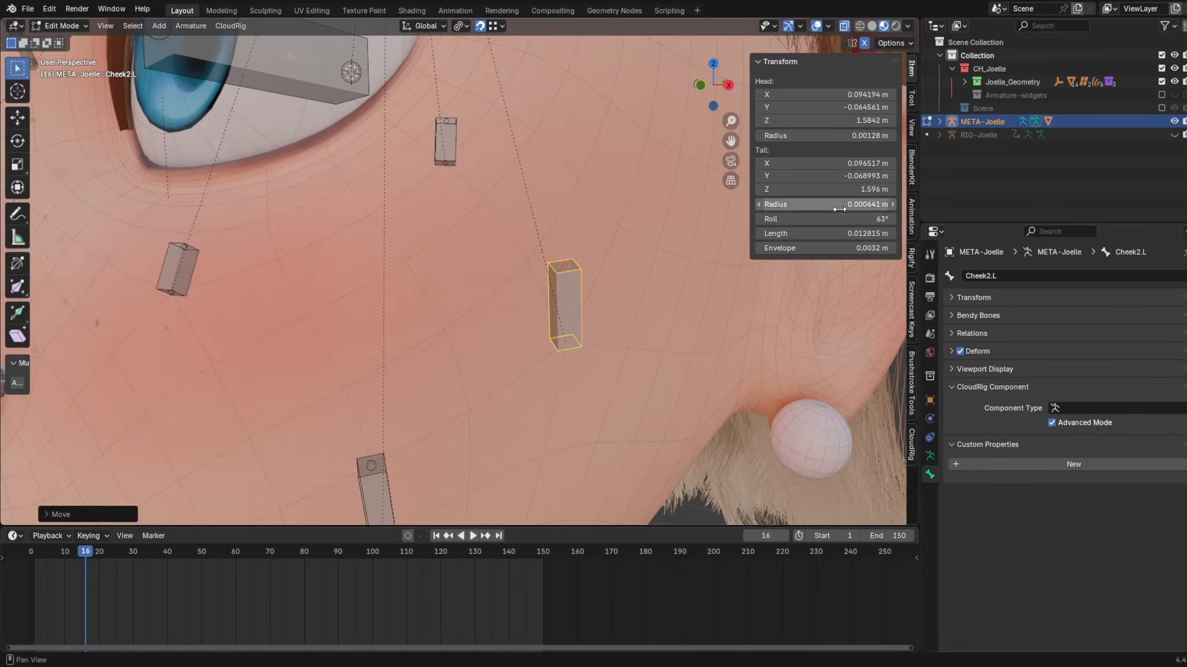
# - Set the roll of Cheek2.L to about 66° and distribute further small bones across the cheek beside the nose and mouth
pyautogui.moveTo(822, 219); pyautogui.dragTo(831, 218)
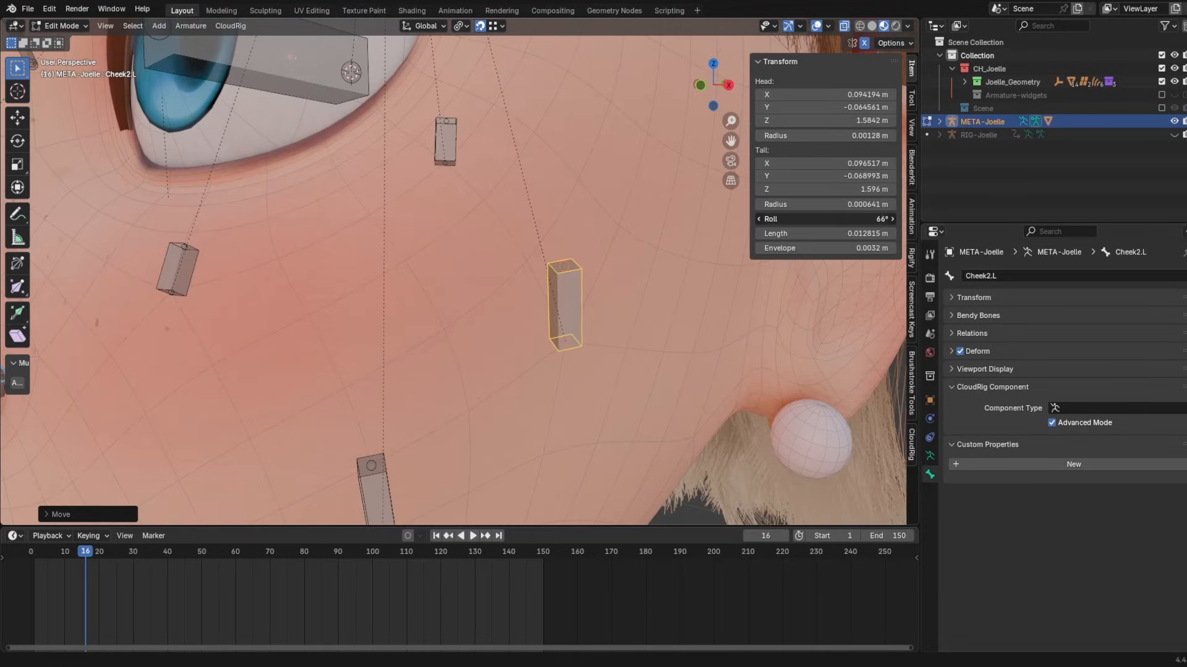
pyautogui.moveTo(556, 279); pyautogui.dragTo(532, 266, button='middle')
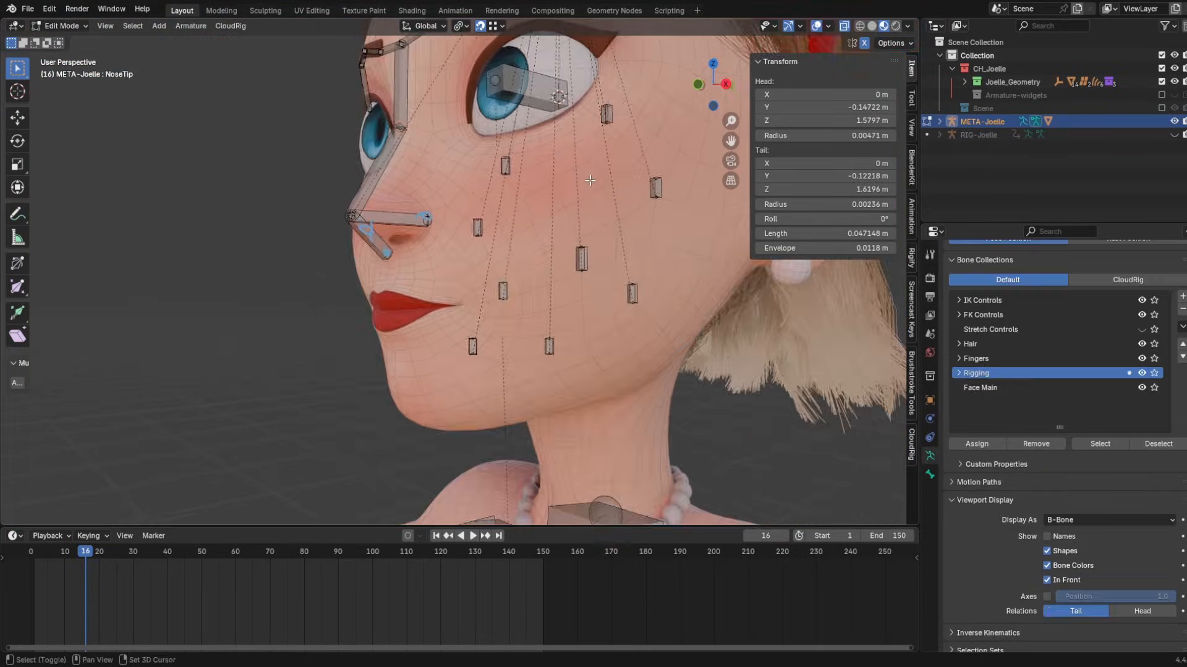
# - Examine the layout of the cheek bones from the front and side, selecting Cheek3.L beside the mouth
pyautogui.moveTo(590, 179); pyautogui.dragTo(553, 234, button='middle')
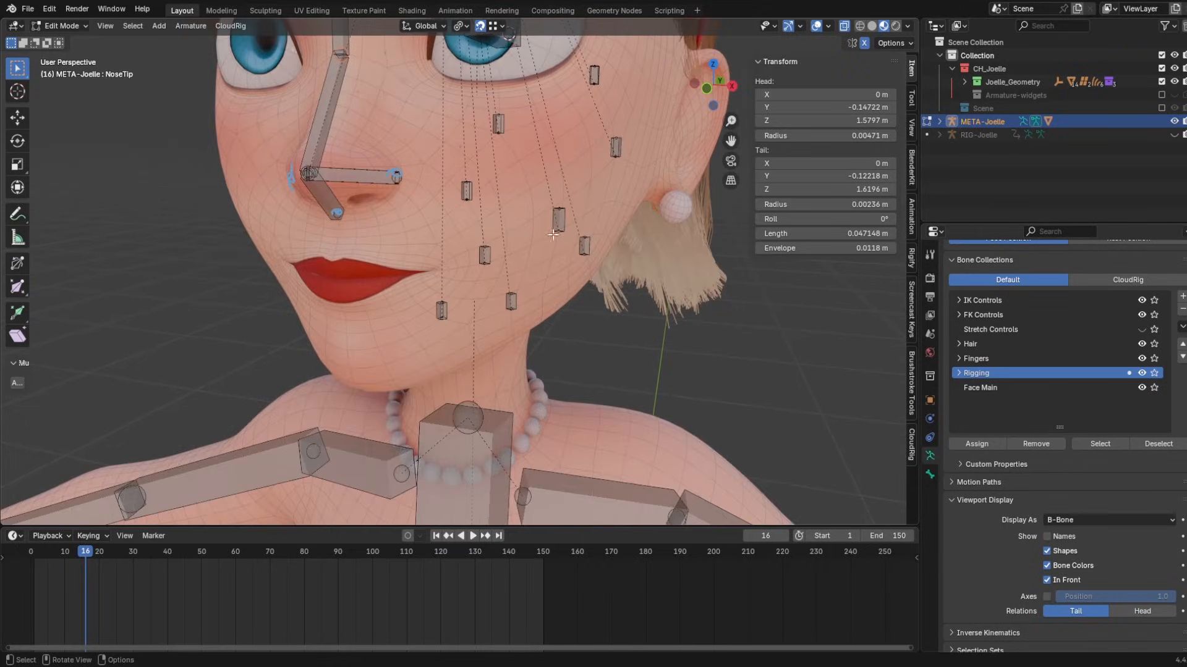
pyautogui.moveTo(561, 189); pyautogui.dragTo(549, 251, button='middle')
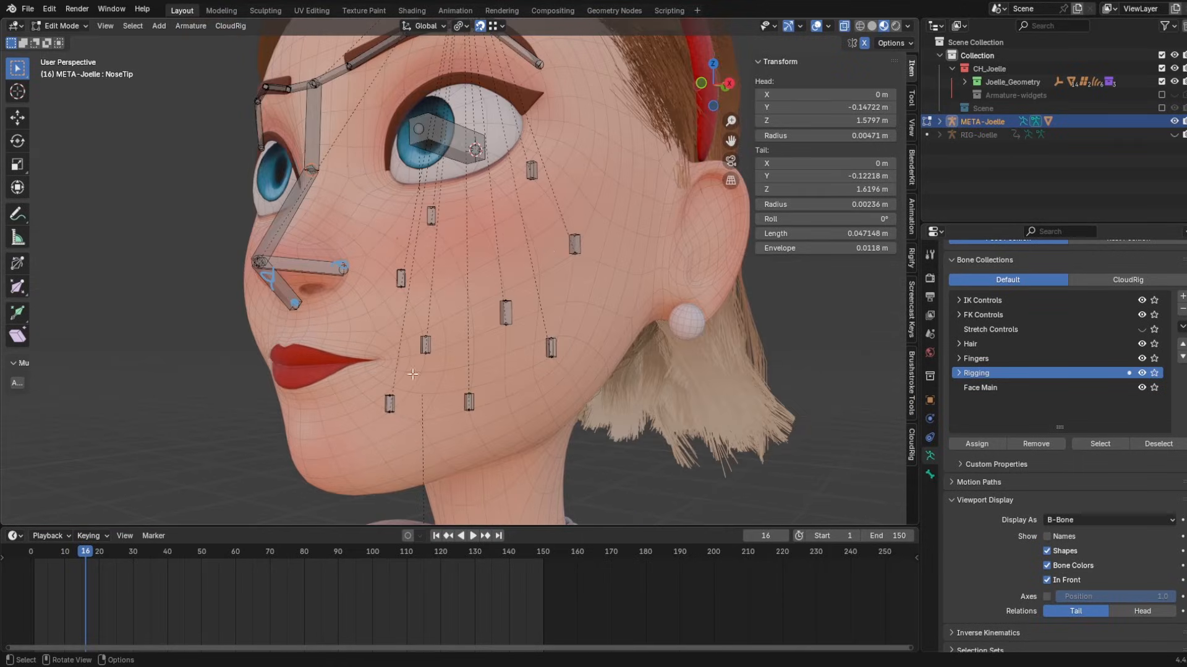
pyautogui.moveTo(518, 135); pyautogui.dragTo(526, 223, button='middle')
pyautogui.click(487, 323)
pyautogui.moveTo(488, 322); pyautogui.dragTo(465, 307, button='middle')
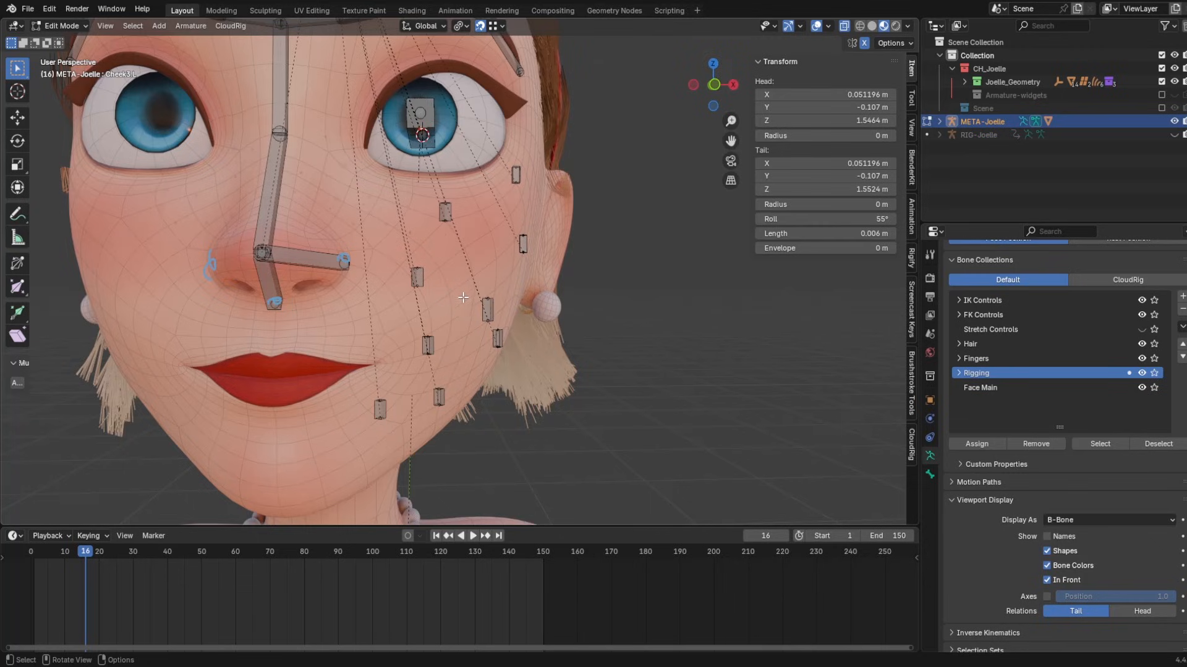
pyautogui.moveTo(463, 297); pyautogui.dragTo(509, 361, button='middle')
pyautogui.moveTo(389, 341); pyautogui.dragTo(440, 346, button='middle')
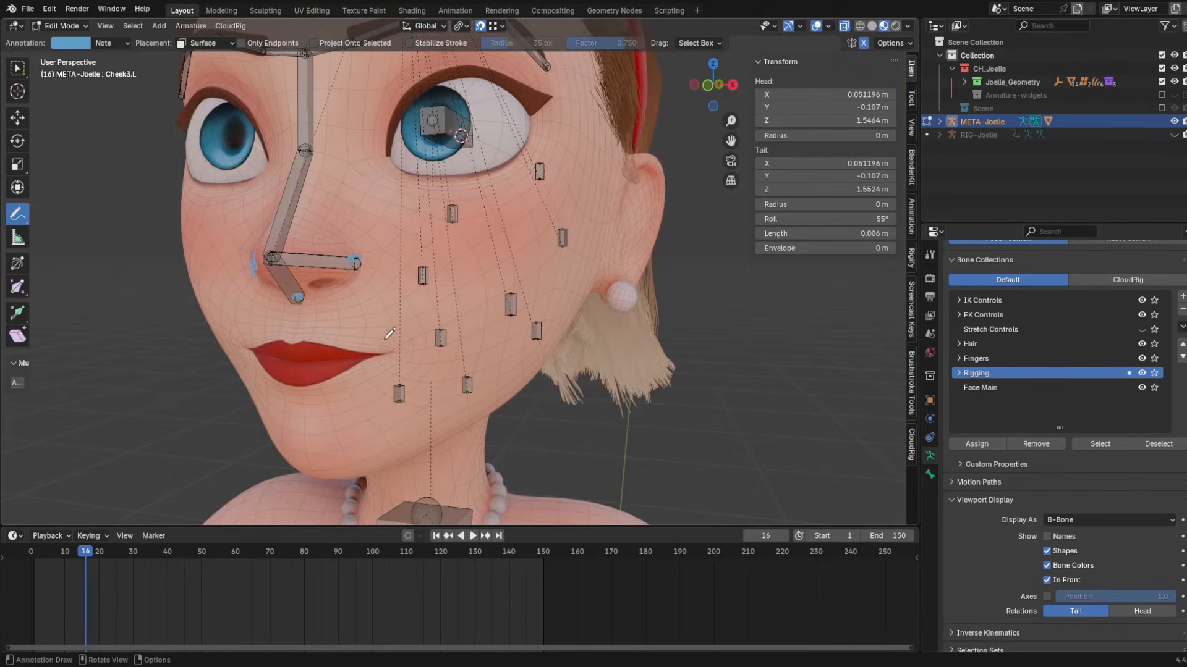
# - Sketch short annotation strokes over the cheek area beside the nose and mouth
pyautogui.moveTo(392, 350); pyautogui.dragTo(435, 322)
pyautogui.moveTo(466, 300); pyautogui.dragTo(465, 312)
pyautogui.click(111, 42)
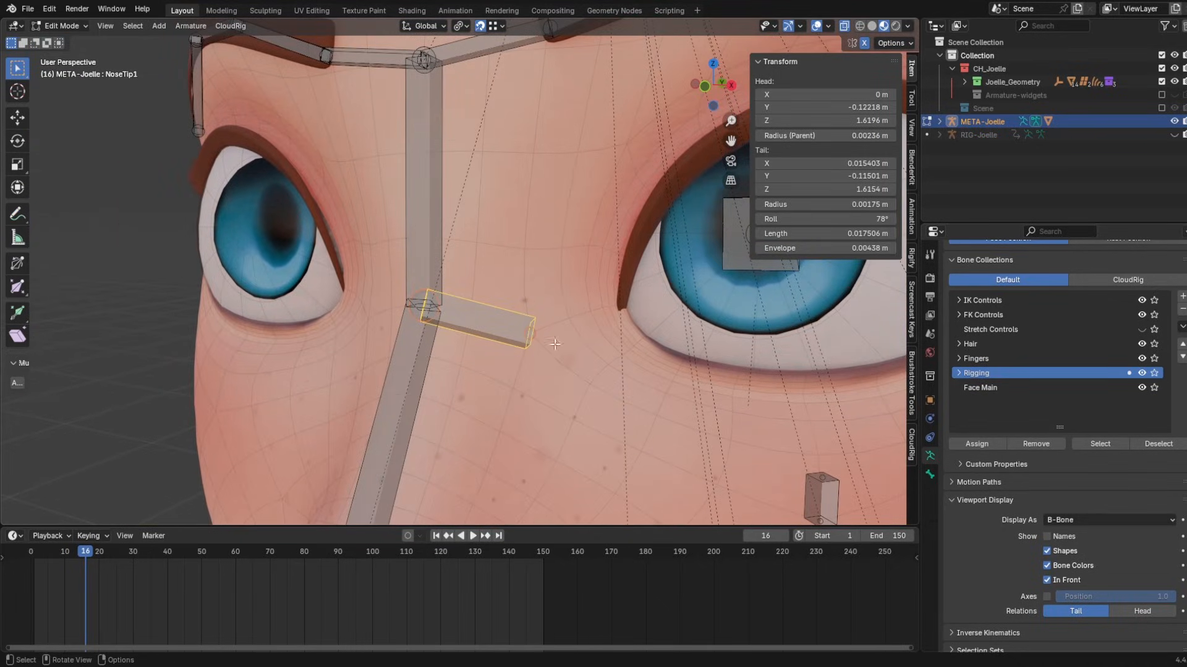
# - Assign the Chain: Face Grid component to the short side bone at the nose bridge and rename it NoseTop.L
pyautogui.click(930, 474)
pyautogui.click(1079, 407)
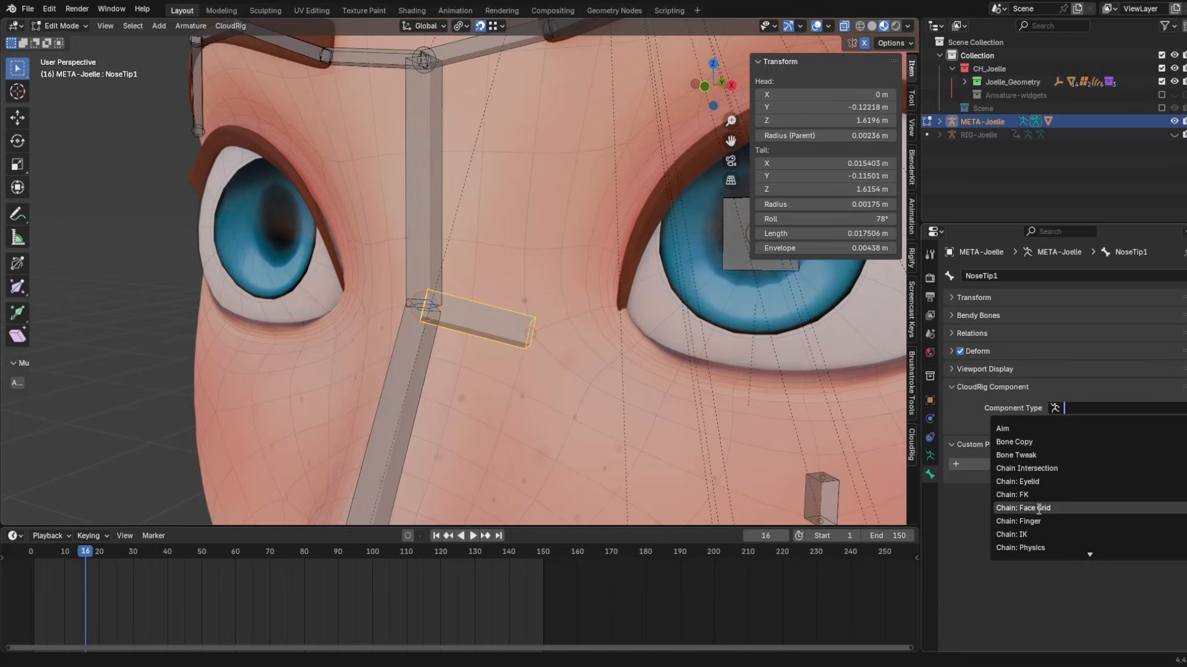
pyautogui.write('f')
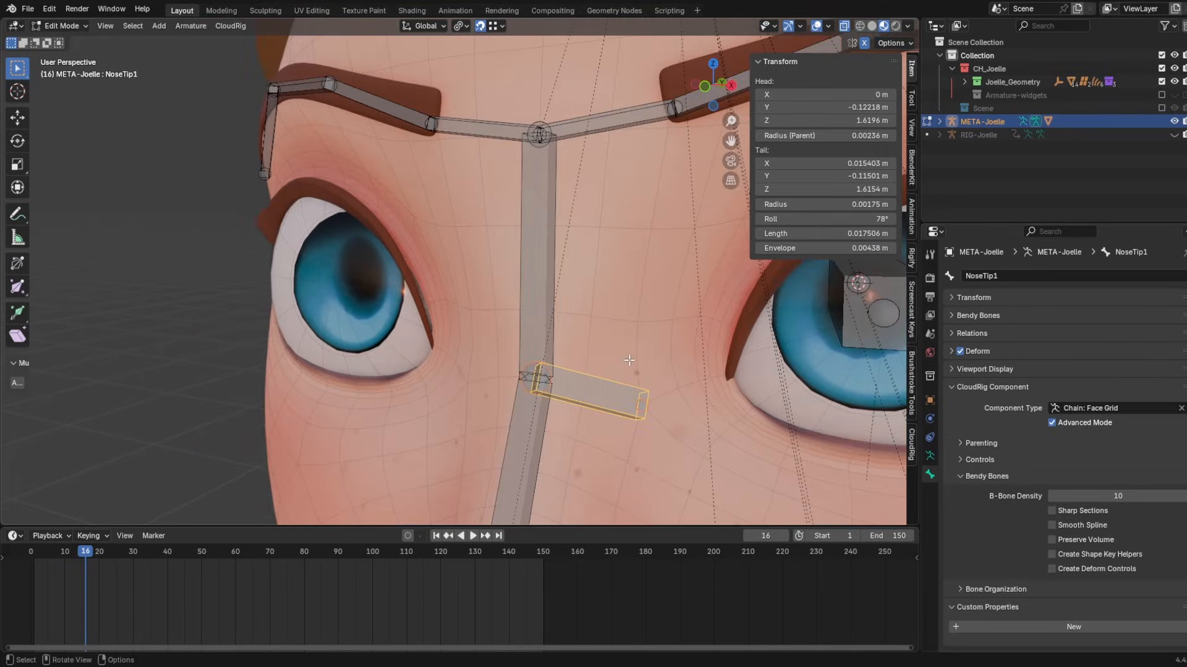
pyautogui.press('F2')
pyautogui.click(586, 362)
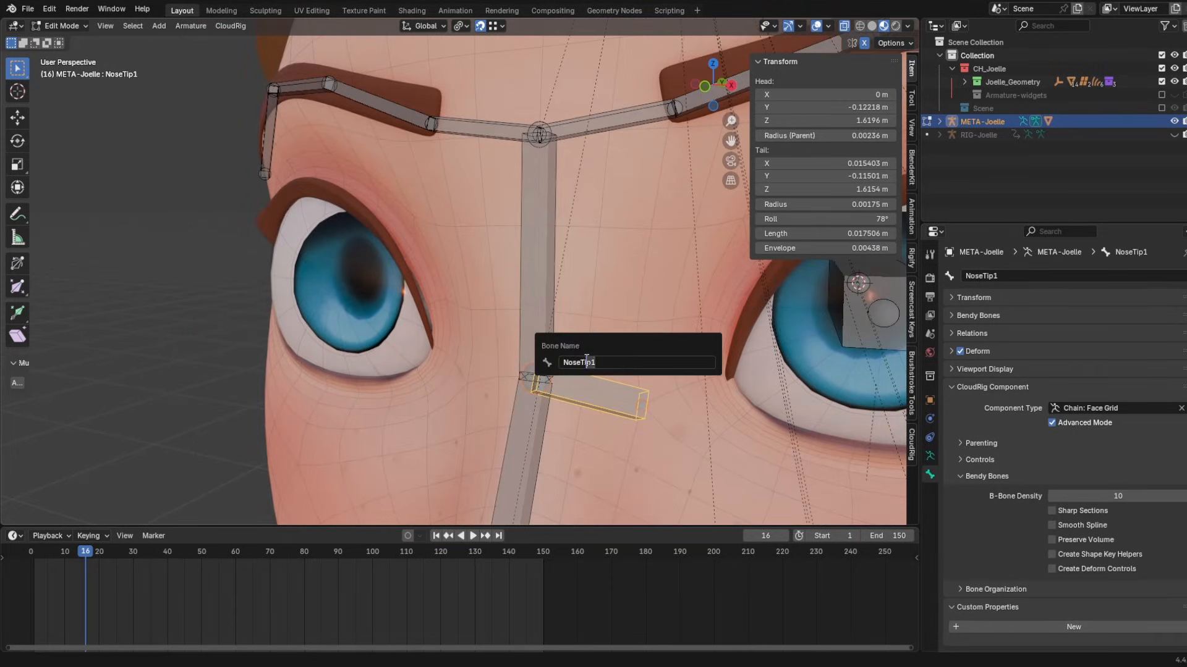
pyautogui.write('.L')
pyautogui.press('Return')
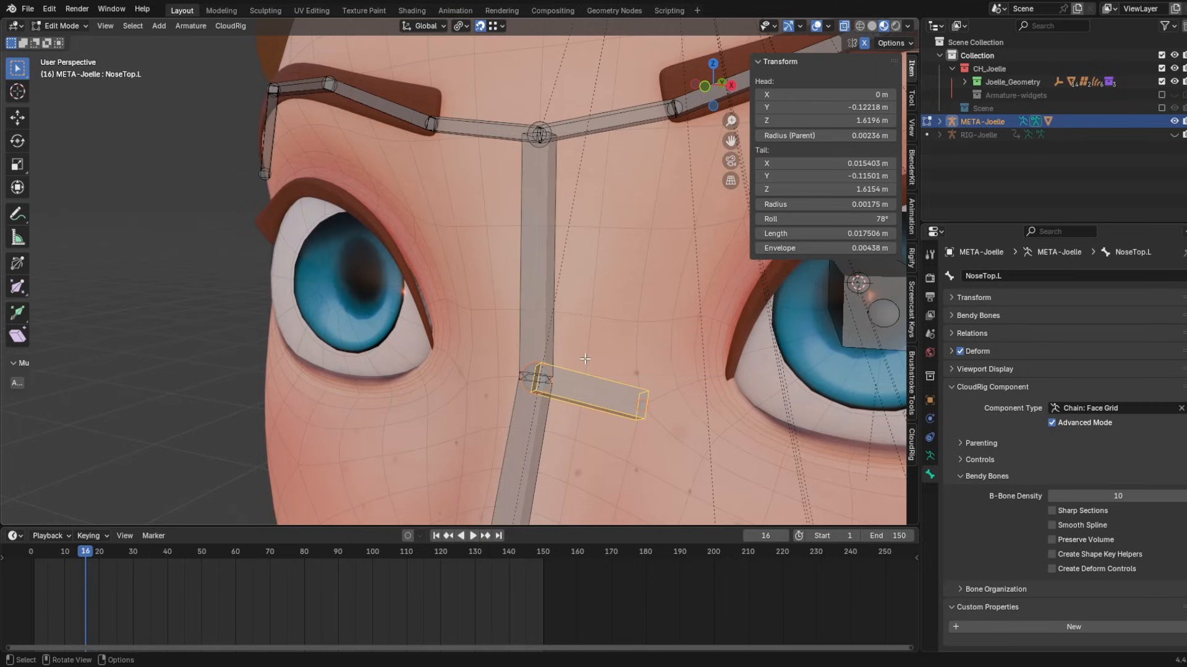
pyautogui.moveTo(586, 365); pyautogui.dragTo(487, 398, button='middle')
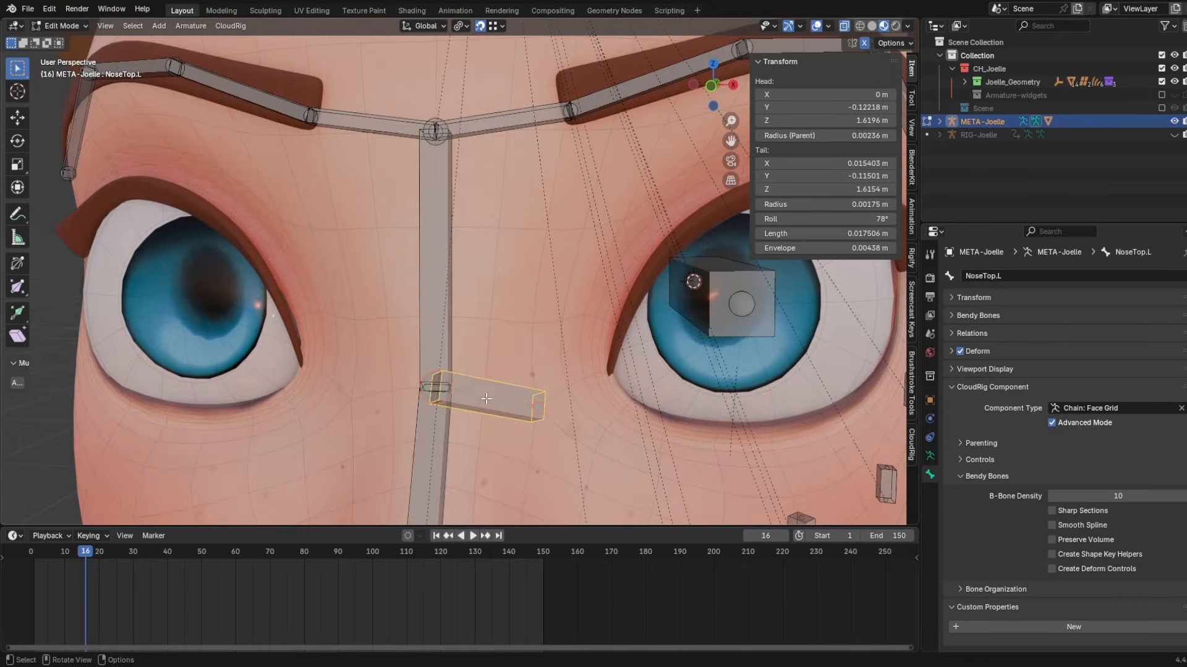
# - Symmetrize the left cheek, cheekbone, nose-top and nostril bones to the other side of the face and save the file
pyautogui.scroll(-4, 196, 371)
pyautogui.moveTo(400, 371); pyautogui.dragTo(370, 343, button='middle')
pyautogui.moveTo(665, 442); pyautogui.dragTo(517, 195)
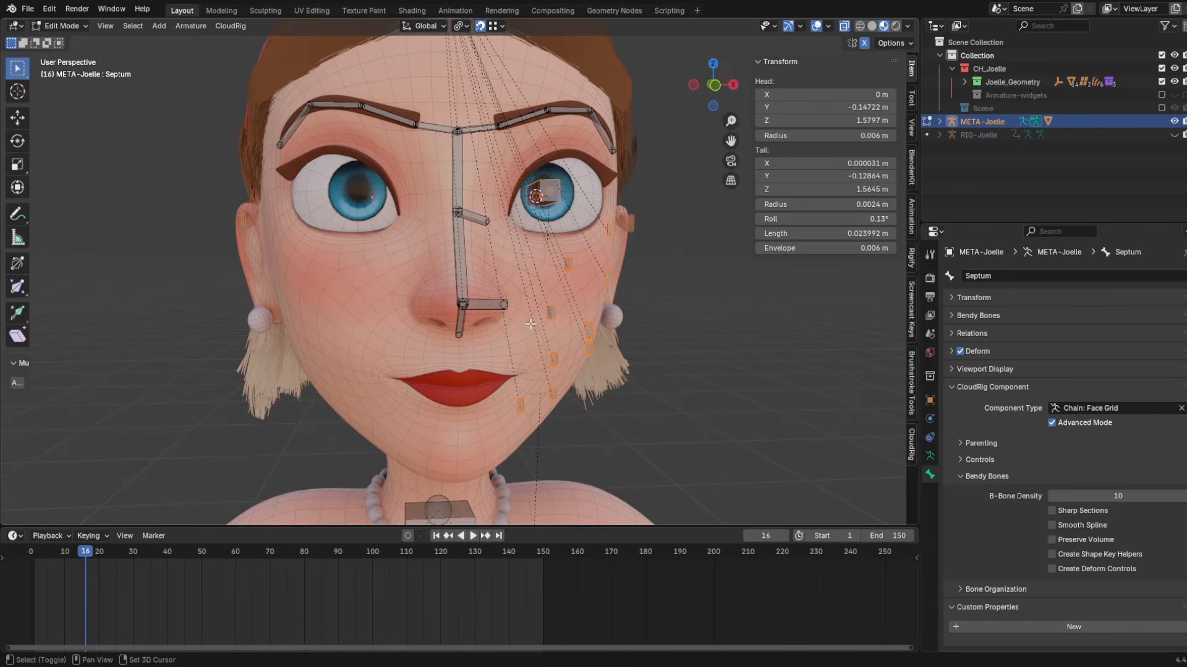
pyautogui.keyDown('shift'); pyautogui.click(474, 218); pyautogui.keyUp('shift')
pyautogui.keyDown('shift'); pyautogui.click(488, 303); pyautogui.keyUp('shift')
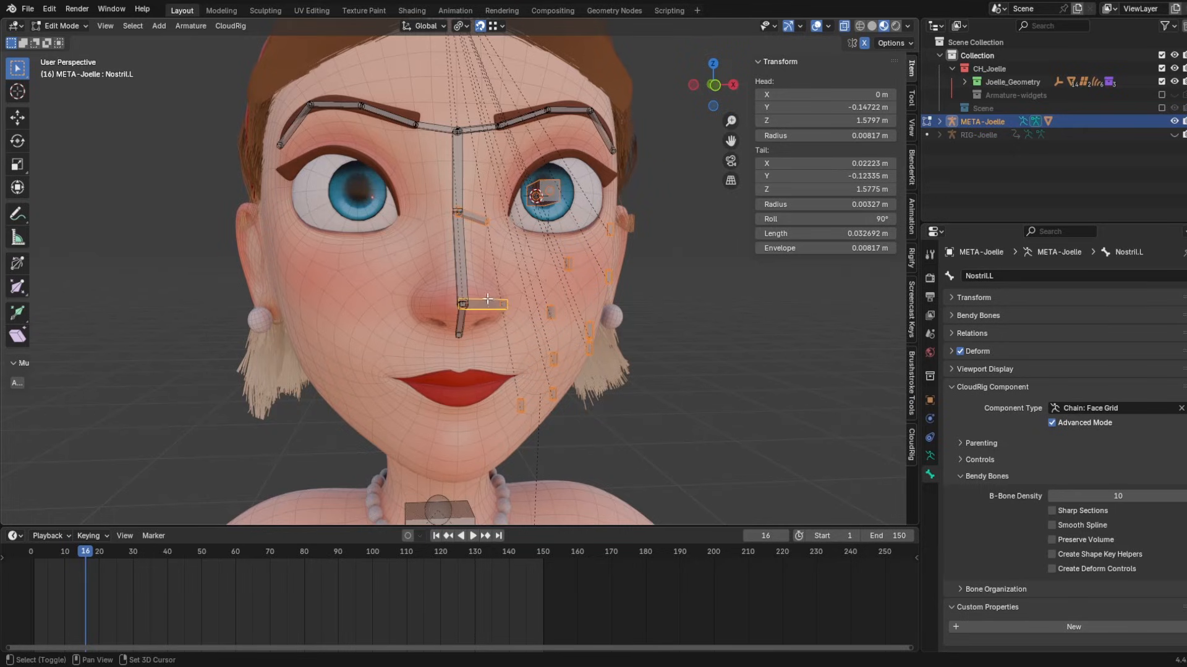
pyautogui.rightClick(566, 275)
pyautogui.click(506, 371)
pyautogui.hotkey('ctrl', 's')
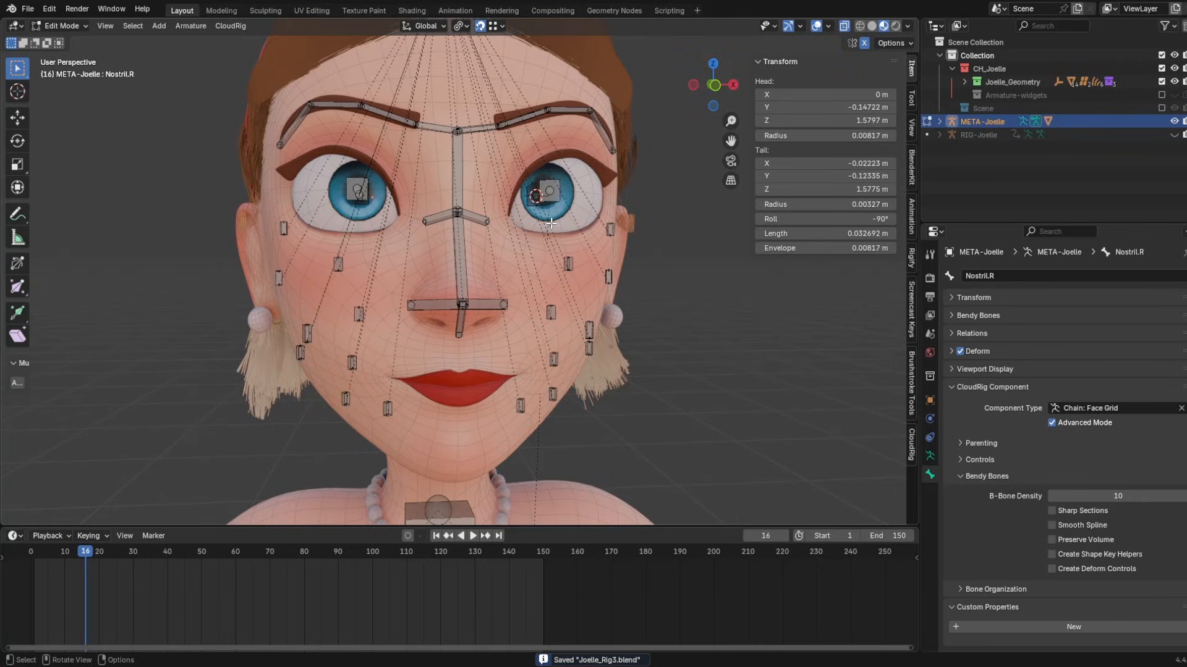
# - Generate the CloudRig rig from META-Joelle and put the generated rig into Pose Mode
pyautogui.keyDown('shift'); pyautogui.moveTo(550, 223); pyautogui.dragTo(557, 241, button='middle'); pyautogui.keyUp('shift')
pyautogui.hotkey('ctrl', 'alt', 'r')
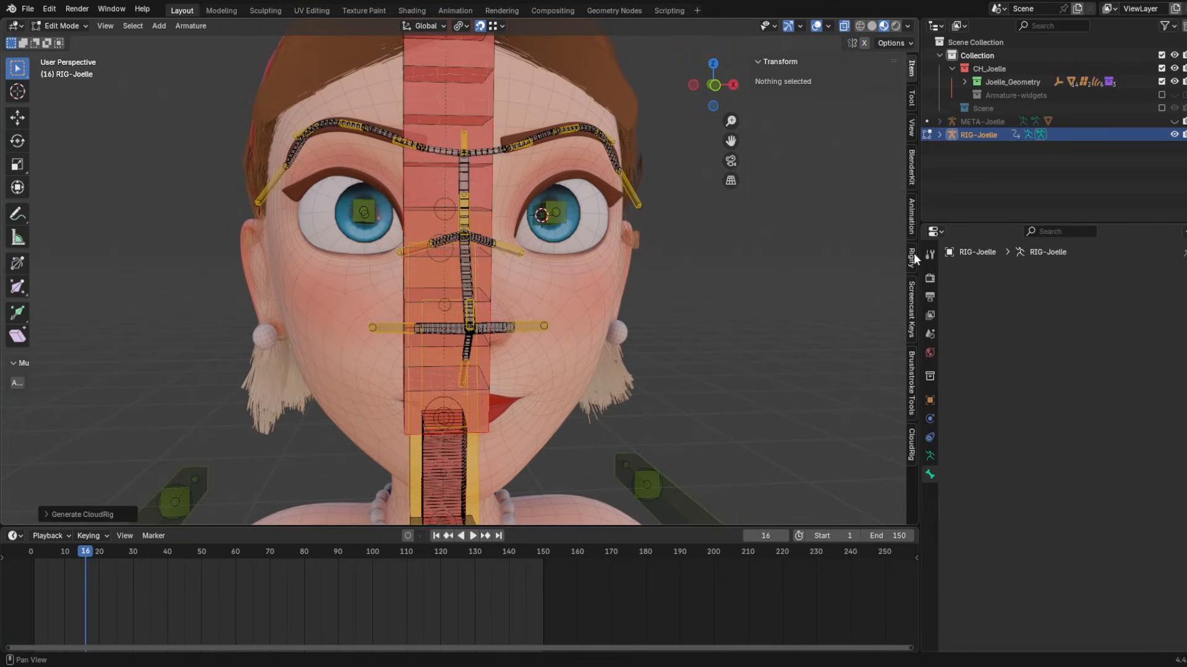
pyautogui.press('Tab')
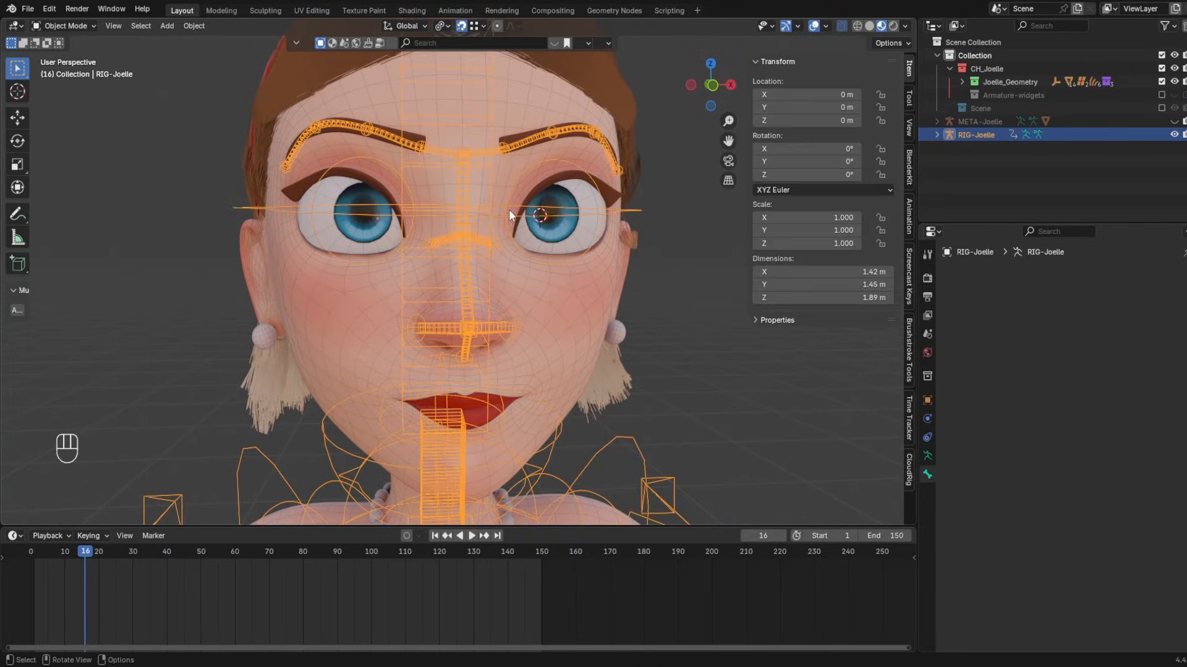
pyautogui.hotkey('ctrl', 'Tab')
pyautogui.keyDown('ctrl'); pyautogui.moveTo(511, 215); pyautogui.dragTo(595, 290, button='middle'); pyautogui.keyUp('ctrl')
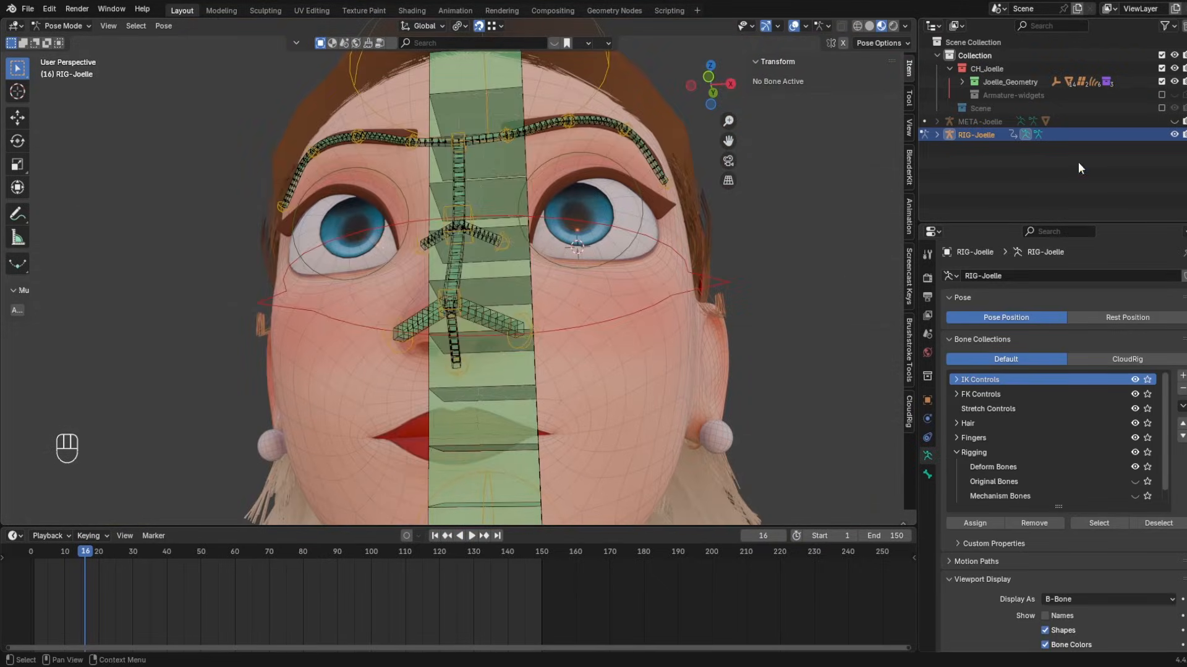
# - Hide RIG-Joelle, show META-Joelle in Edit Mode, and check the CloudRig component type of its left cheek bones
pyautogui.click(1173, 135)
pyautogui.click(1174, 121)
pyautogui.click(1014, 122)
pyautogui.click(62, 26)
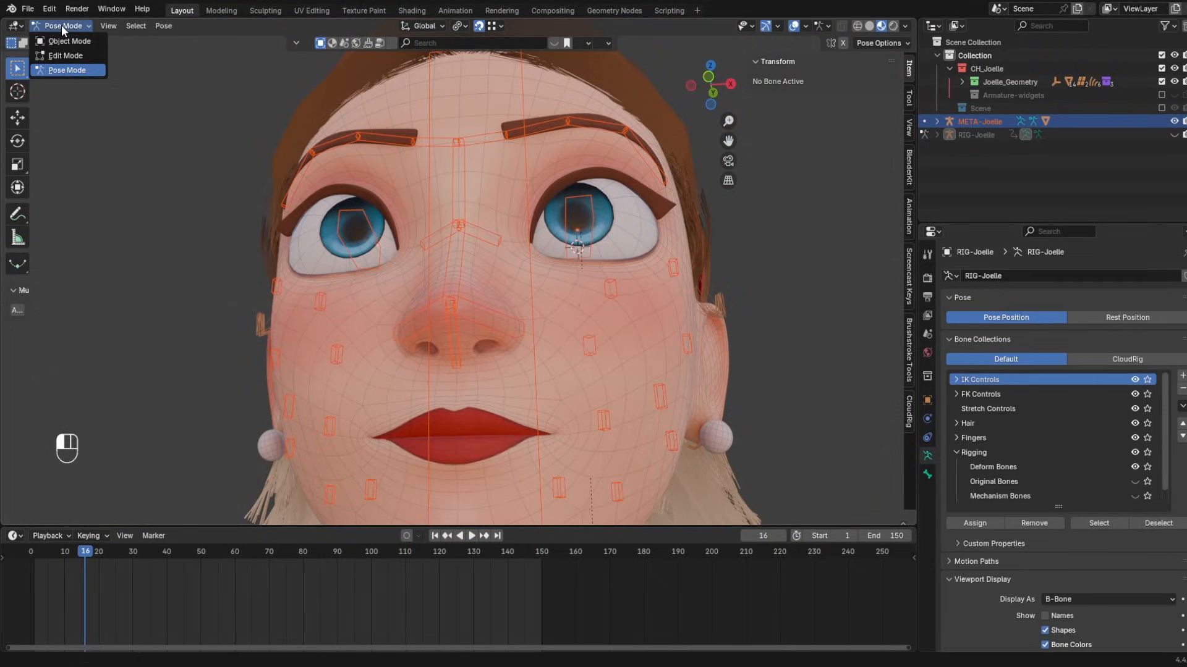
pyautogui.click(65, 55)
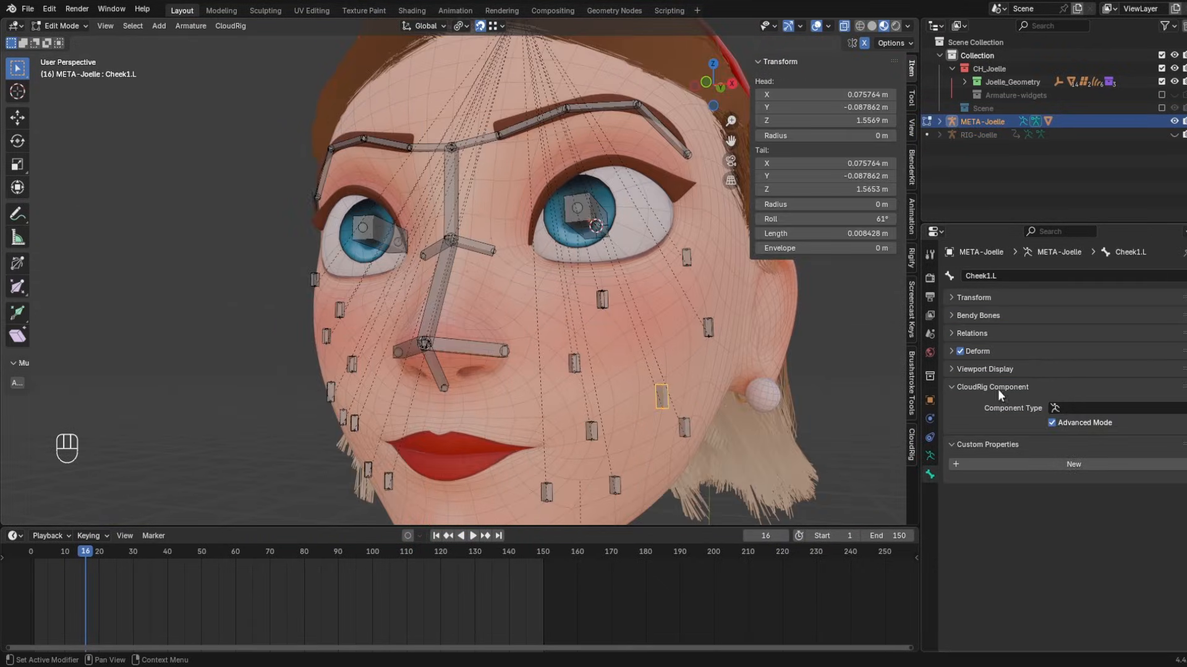
pyautogui.click(574, 362)
pyautogui.click(602, 299)
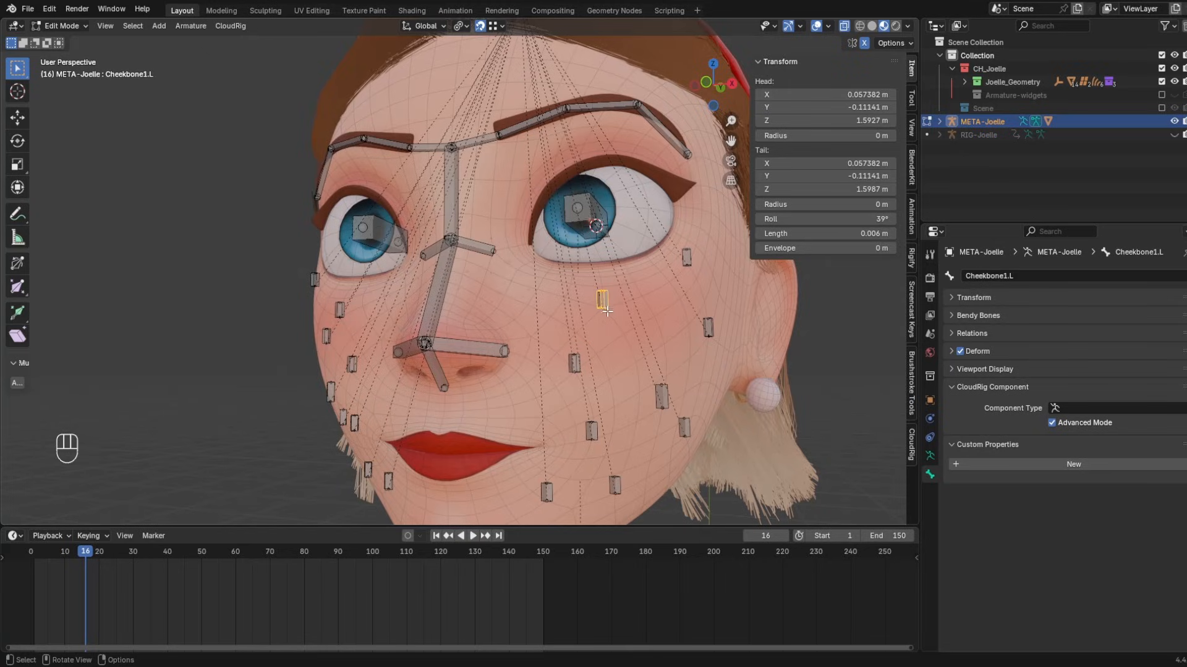
pyautogui.moveTo(603, 305); pyautogui.dragTo(678, 352, button='middle')
pyautogui.click(571, 366)
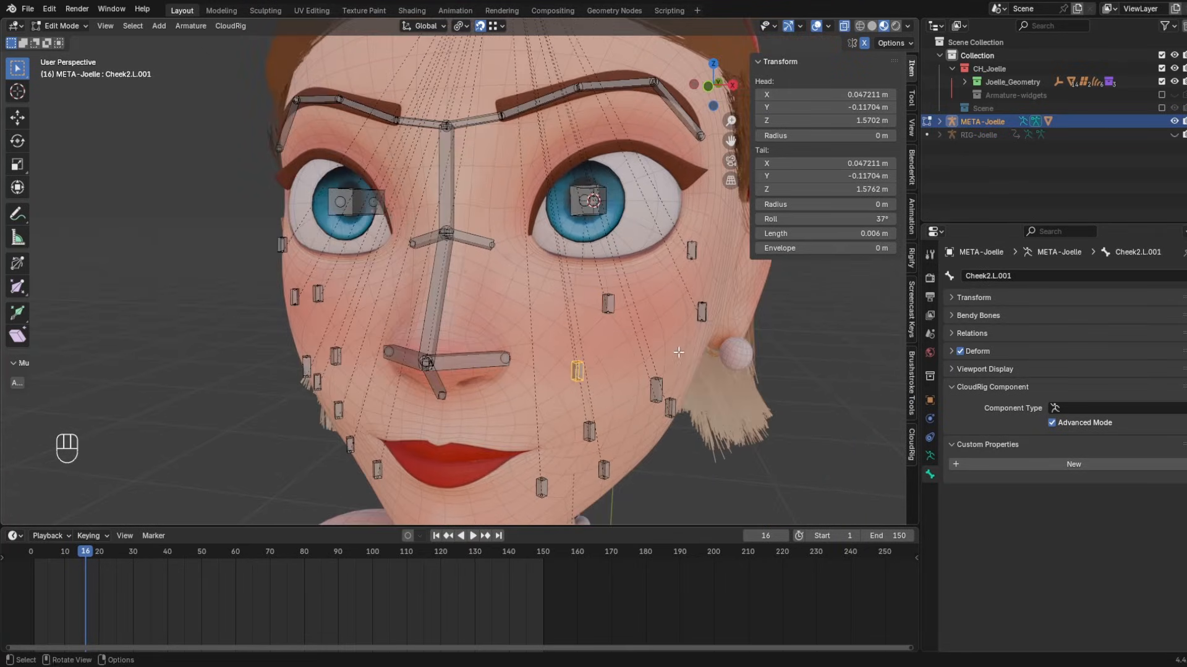
# - Delete the mirrored cheek and cheekbone bones on the character's right side
pyautogui.moveTo(278, 337); pyautogui.dragTo(586, 314, button='middle')
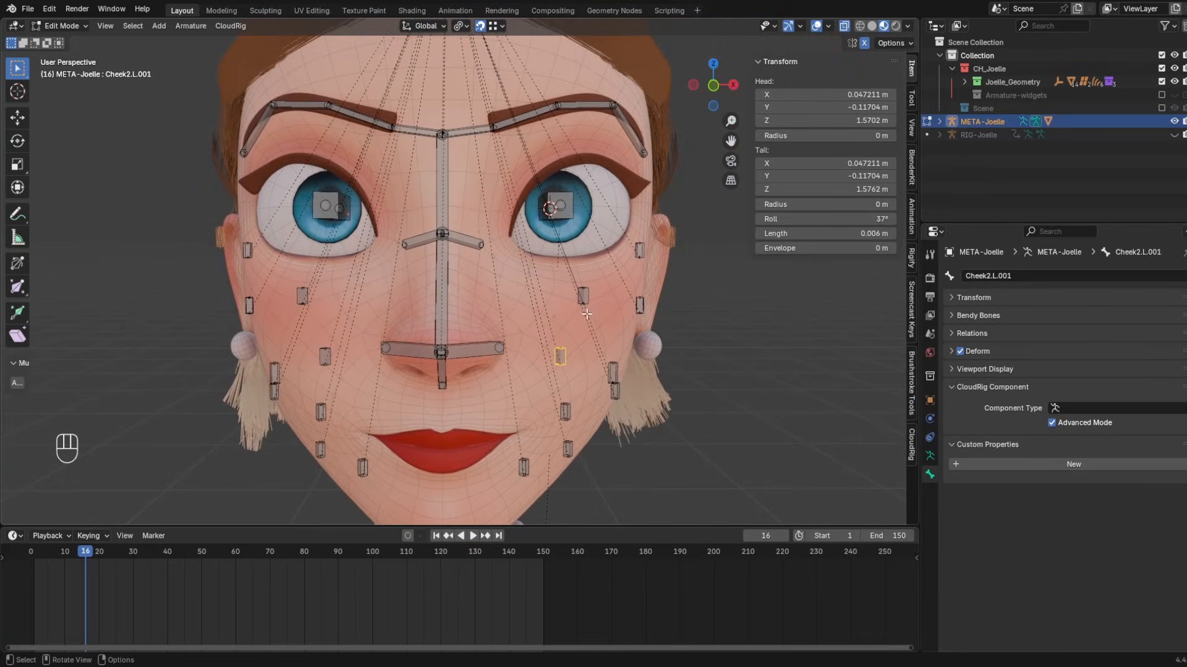
pyautogui.moveTo(217, 238); pyautogui.dragTo(337, 484)
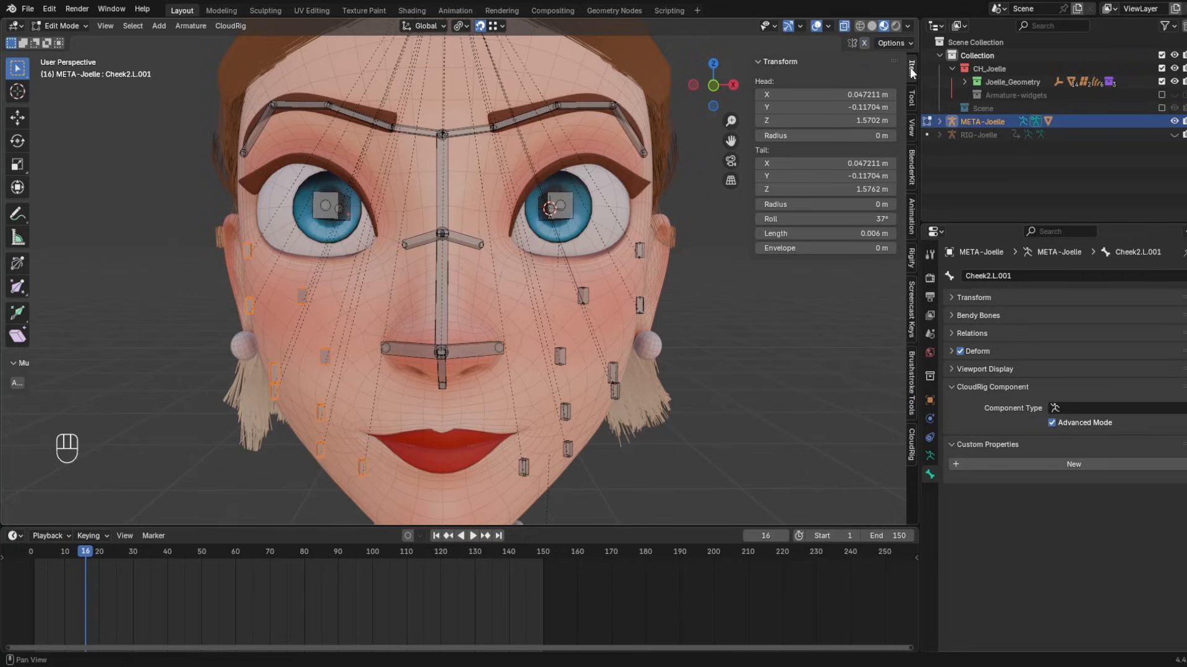
pyautogui.scroll(-3, 630, 263)
pyautogui.press('x')
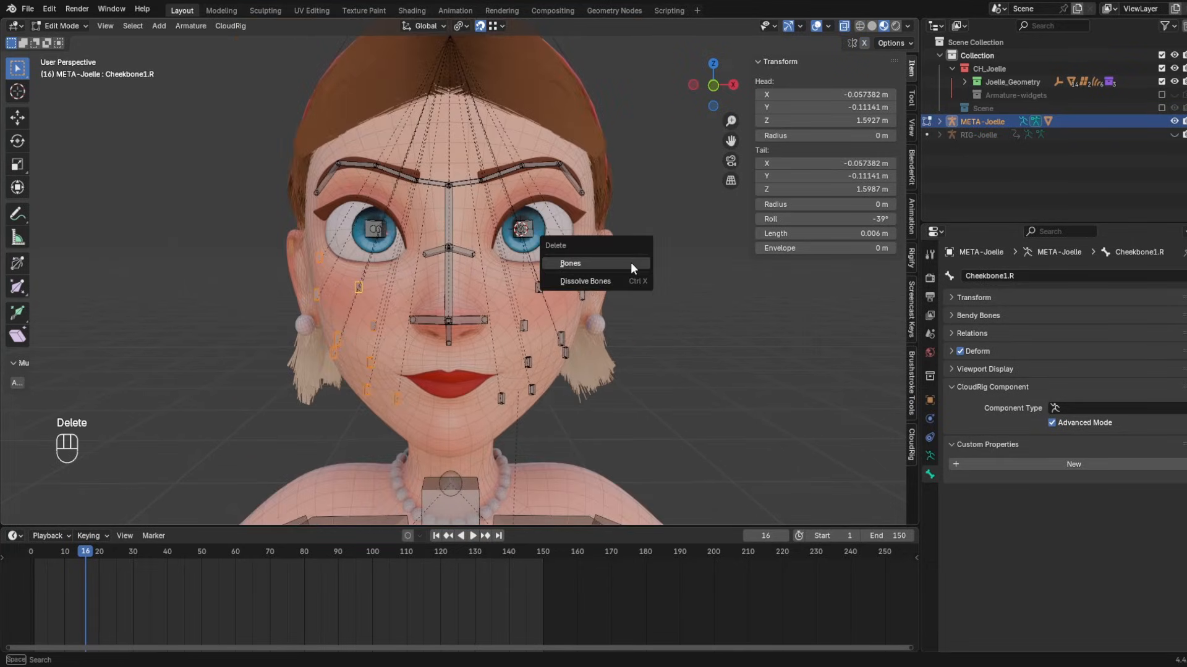
pyautogui.click(630, 262)
# - Assign the Bone Copy component to Cheekbone1.L and expand its Bone Organization settings
pyautogui.click(531, 389)
pyautogui.scroll(2, 591, 359)
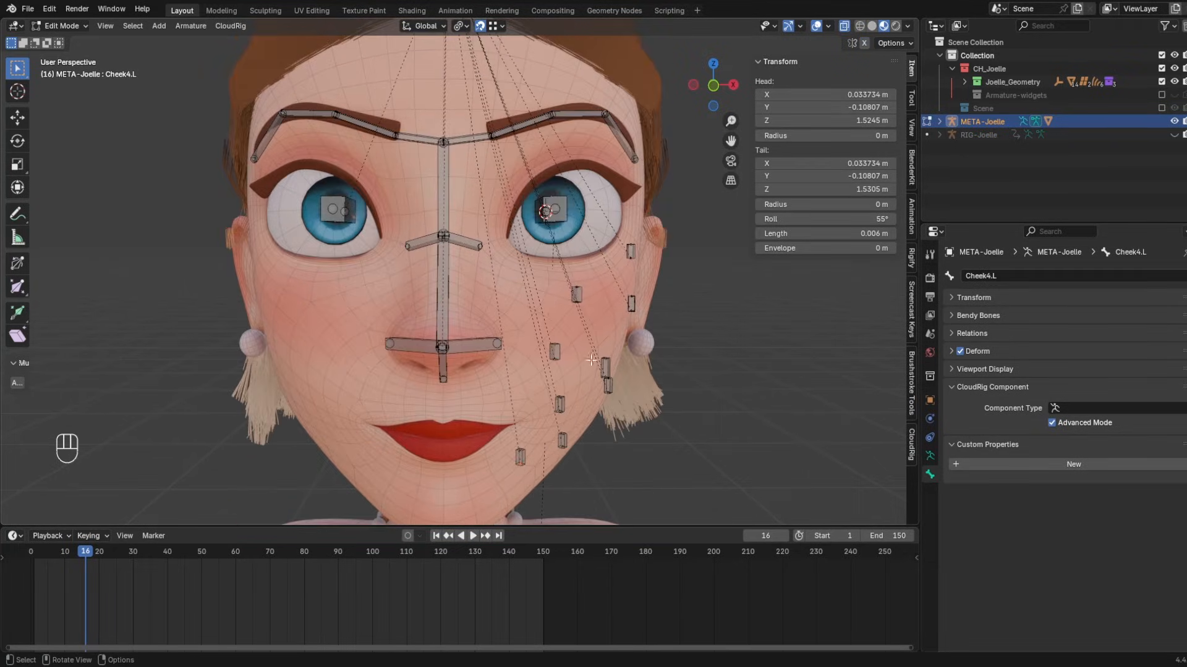
pyautogui.click(577, 295)
pyautogui.click(1100, 408)
pyautogui.click(1040, 451)
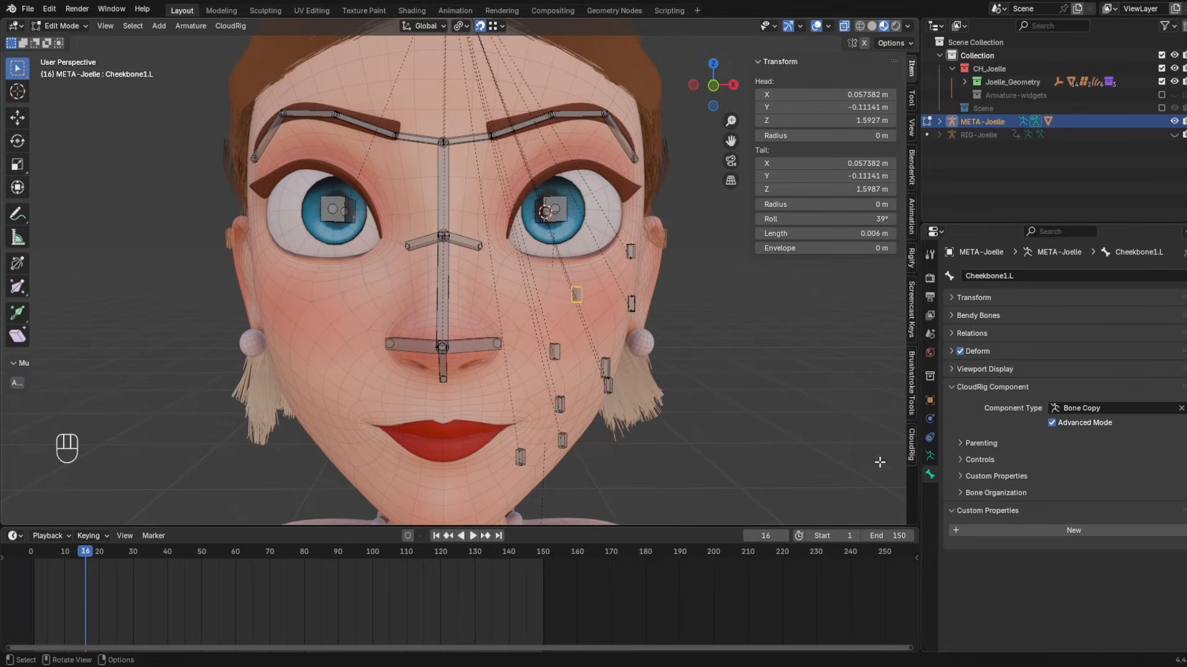
pyautogui.click(1014, 492)
# - Copy the Bone Copy component from Cheekbone1.L to the other left cheek bones and check it on several of them
pyautogui.keyDown('shift'); pyautogui.moveTo(509, 436); pyautogui.dragTo(654, 478); pyautogui.keyUp('shift')
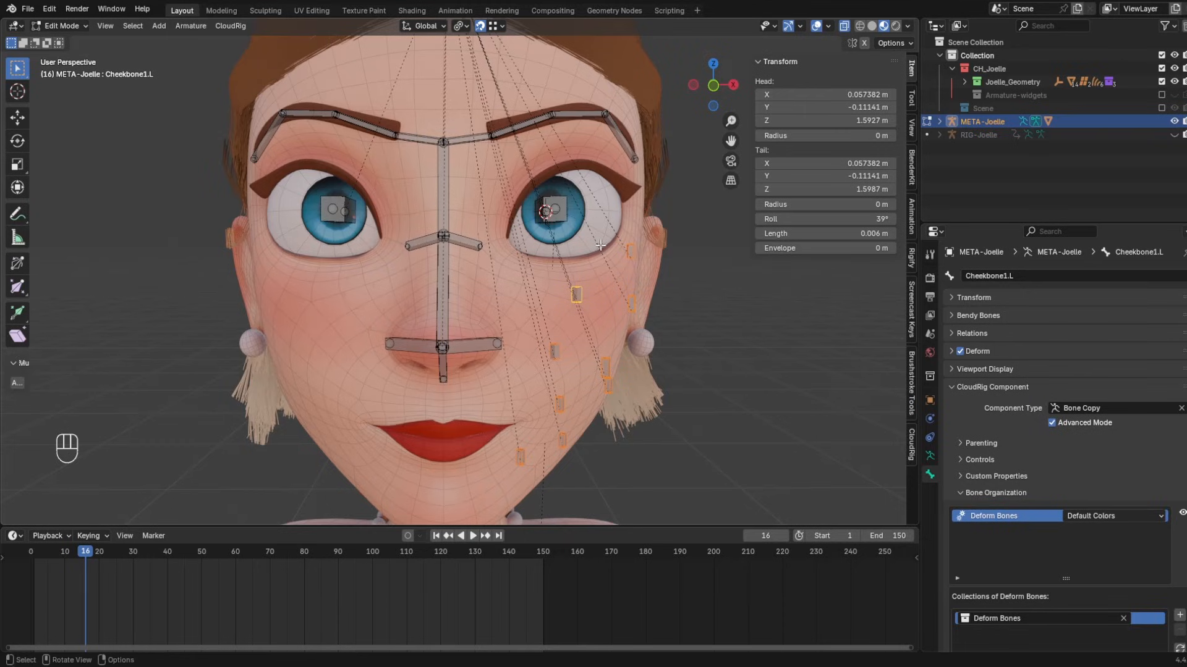
pyautogui.hotkey('ctrl', 'Tab')
pyautogui.click(193, 25)
pyautogui.click(227, 57)
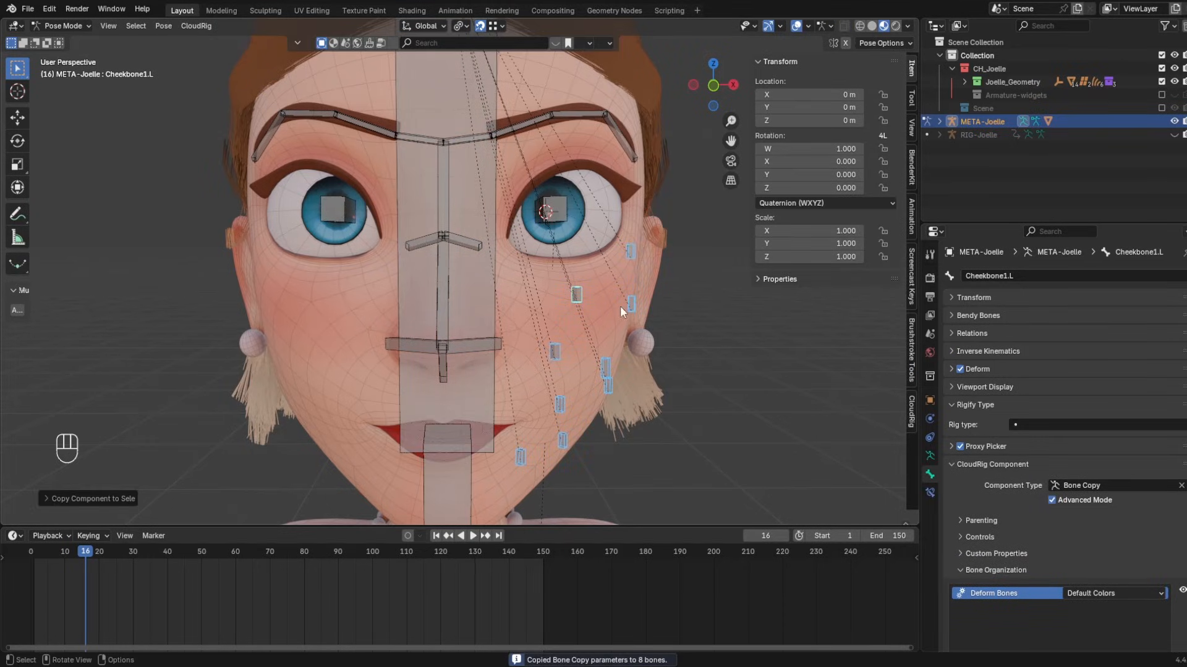
pyautogui.press('Tab')
pyautogui.click(607, 385)
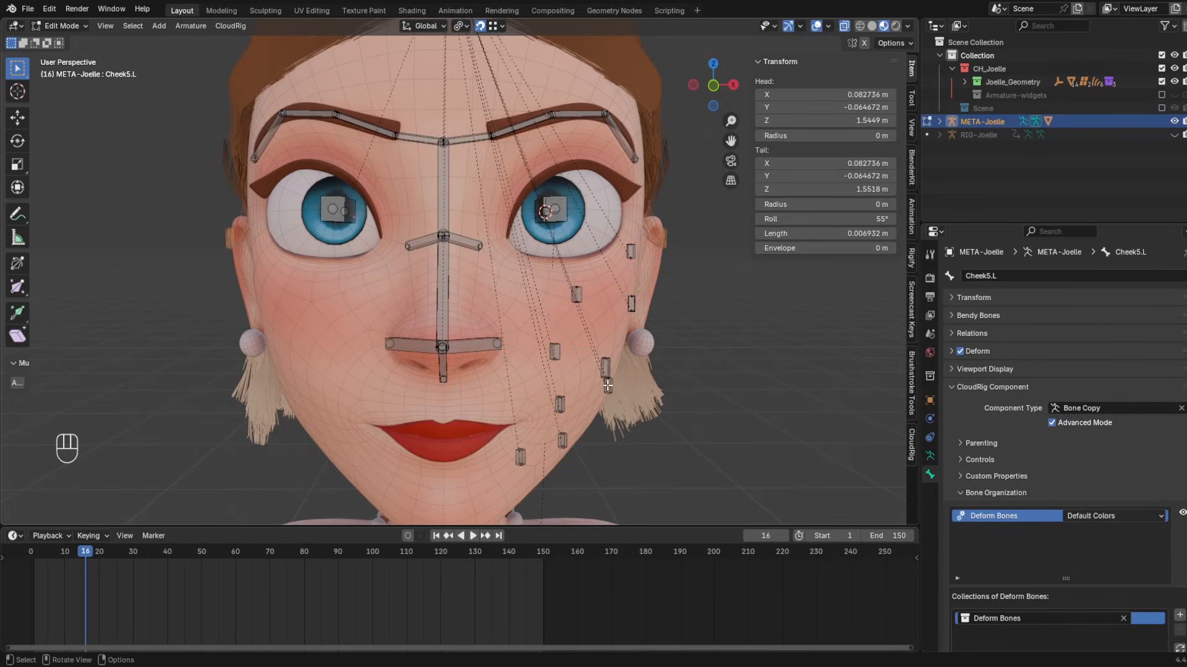
pyautogui.click(559, 403)
pyautogui.click(519, 457)
# - Symmetrize all left cheek and cheekbone bones to the right side of the face
pyautogui.click(631, 303)
pyautogui.keyDown('shift'); pyautogui.moveTo(655, 424); pyautogui.dragTo(551, 238); pyautogui.keyUp('shift')
pyautogui.keyDown('shift'); pyautogui.moveTo(595, 478); pyautogui.dragTo(539, 334); pyautogui.keyUp('shift')
pyautogui.keyDown('shift'); pyautogui.moveTo(547, 477); pyautogui.dragTo(504, 435); pyautogui.keyUp('shift')
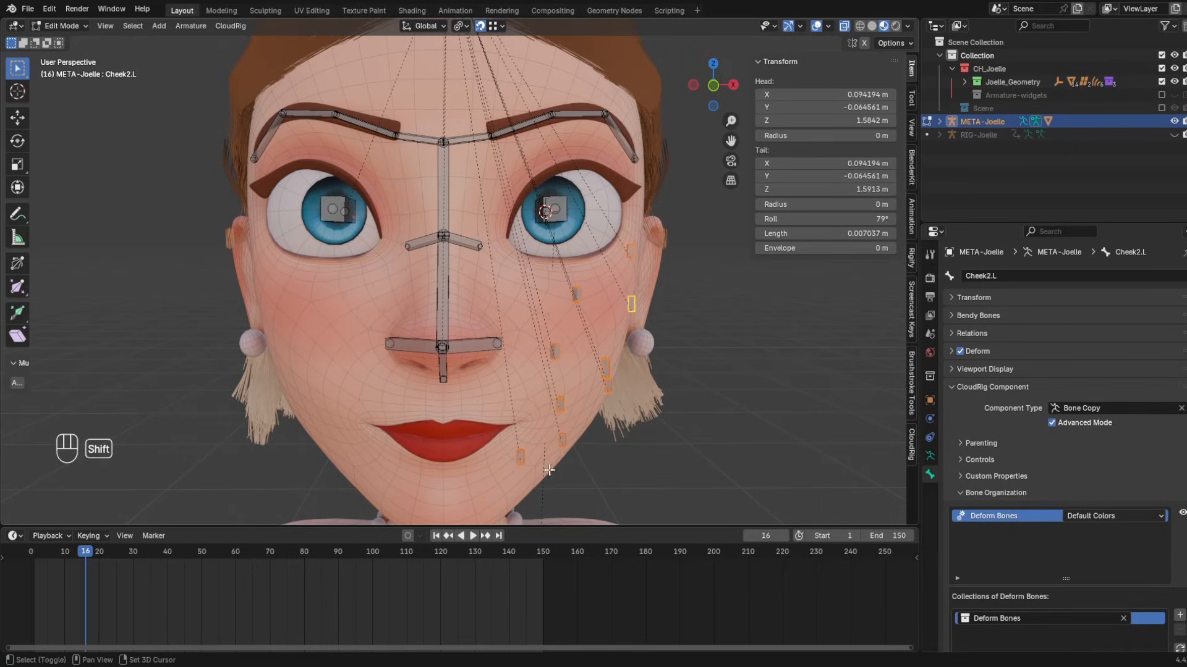
pyautogui.rightClick(585, 458)
pyautogui.click(526, 445)
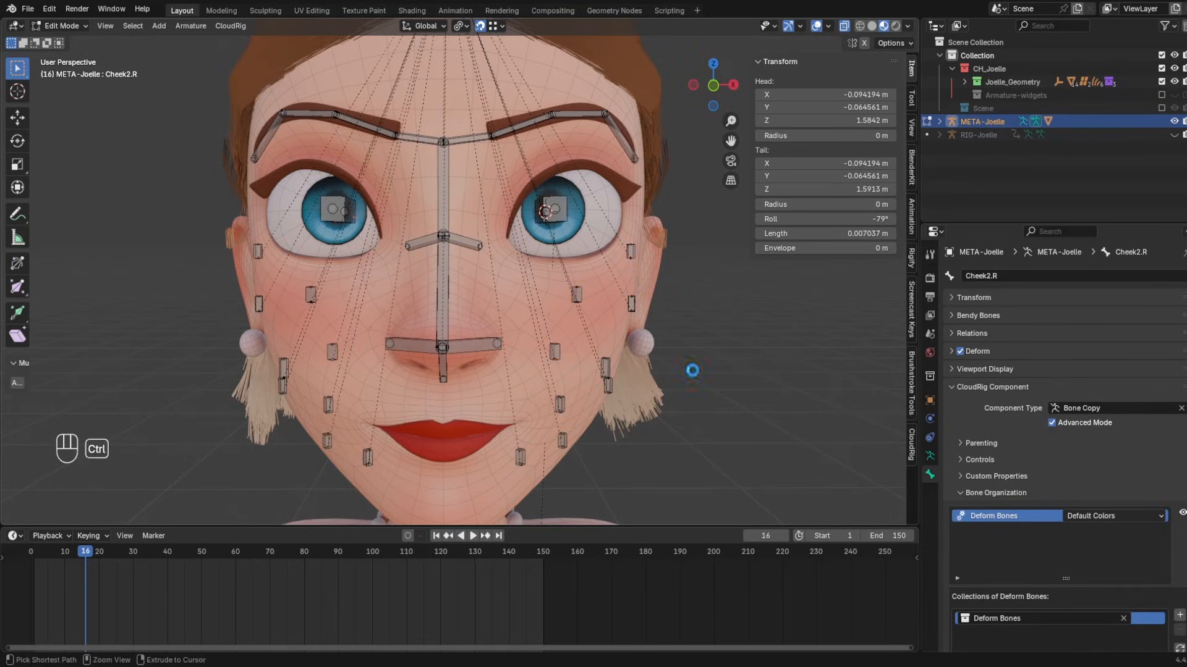
# - Save the file and try to generate the rig from META-Joelle
pyautogui.hotkey('ctrl', 's')
pyautogui.hotkey('ctrl', 'alt', 'g')
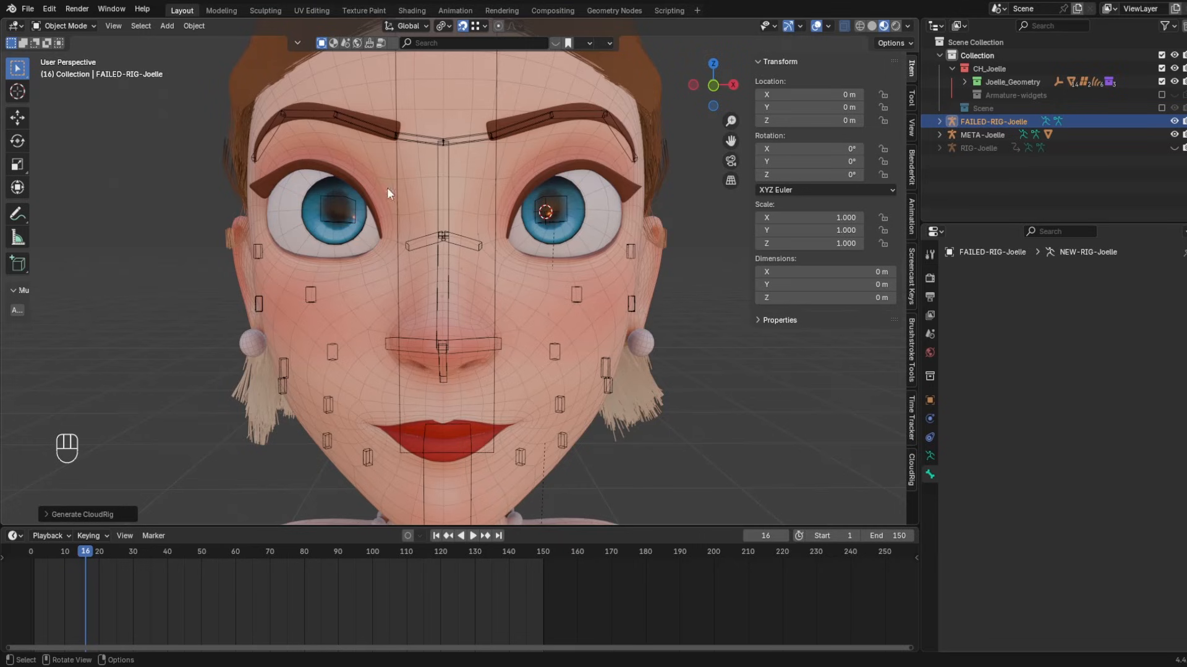
pyautogui.hotkey('ctrl', 'Tab')
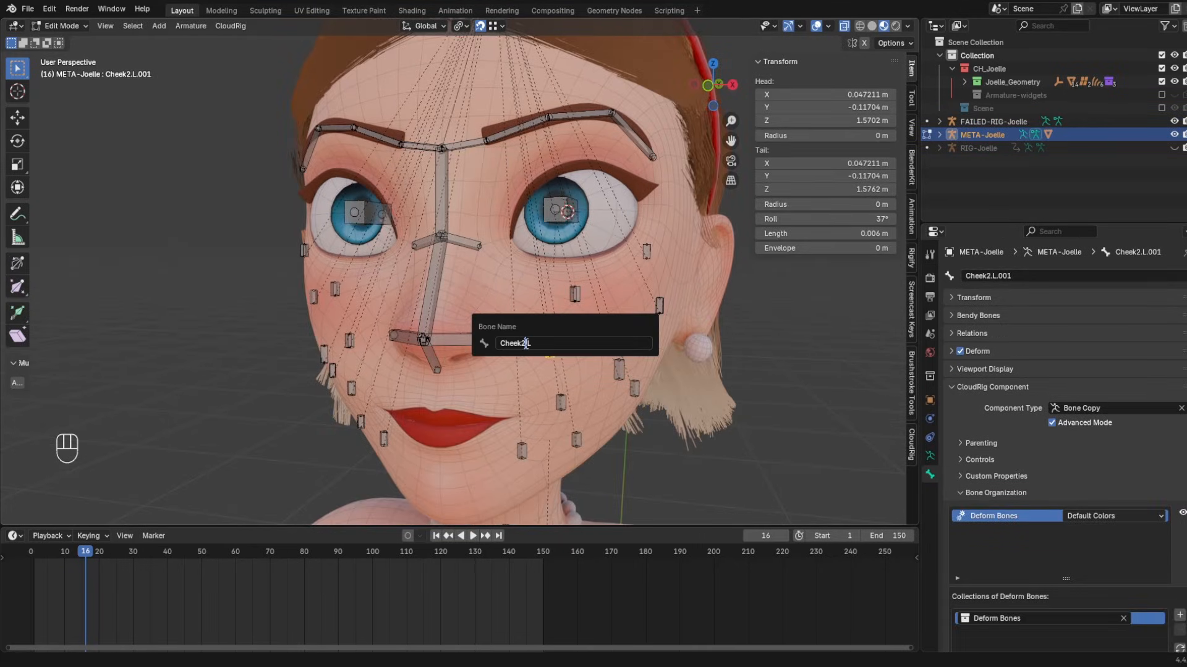
# - Rename the cheek bone Cheek2.L.001 beside the nose to Cheek.L and generate the rig again
pyautogui.press('Return')
pyautogui.moveTo(539, 345); pyautogui.dragTo(689, 342, button='middle')
pyautogui.press('x')
pyautogui.hotkey('ctrl', 'alt', 'r')
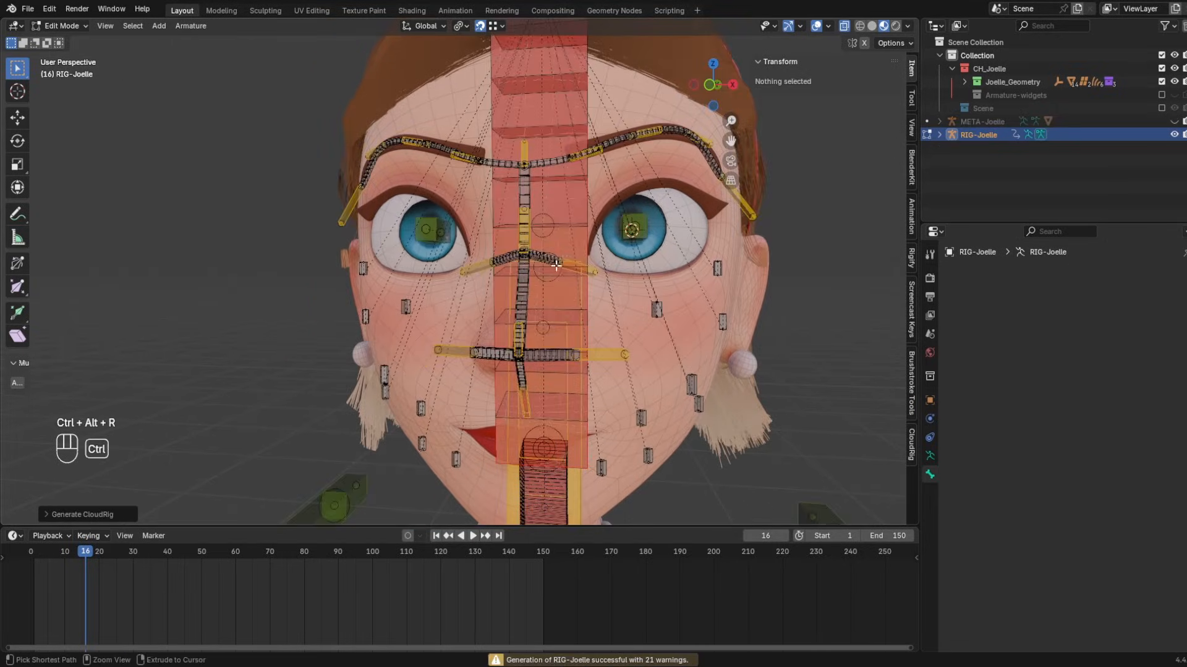
# - Test the generated nose tip, nose bridge and neighbouring face controls in Pose Mode by moving and rotating them
pyautogui.hotkey('ctrl', 'Tab')
pyautogui.click(563, 346)
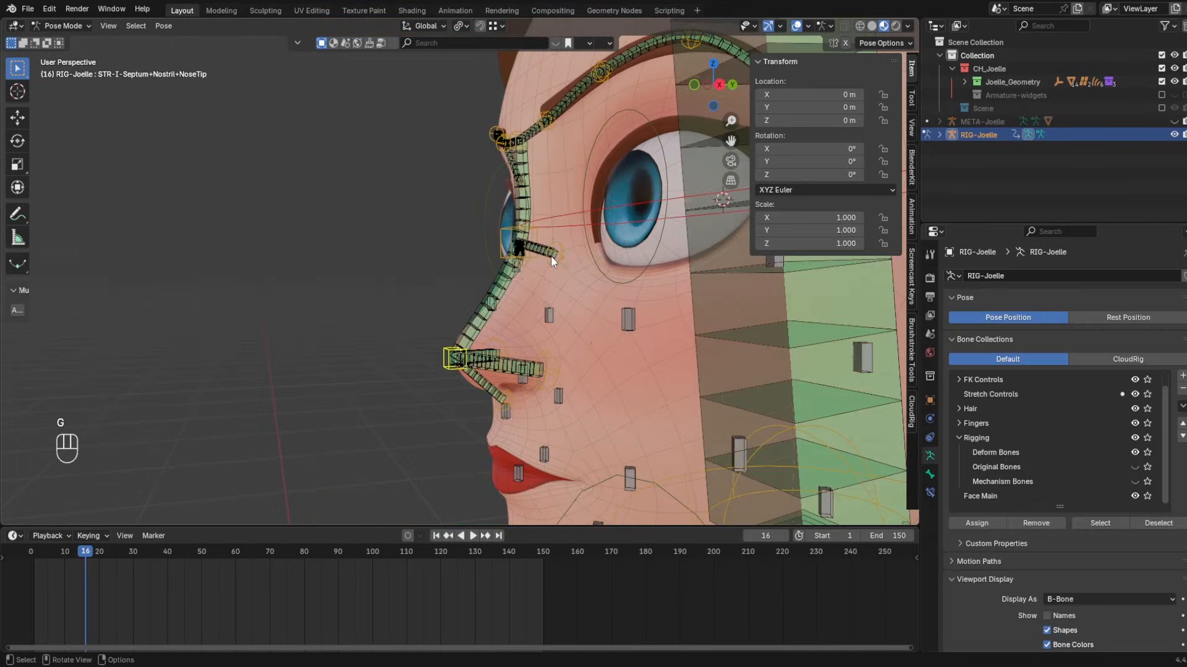
pyautogui.click(551, 255)
pyautogui.press('g')
pyautogui.press('g')
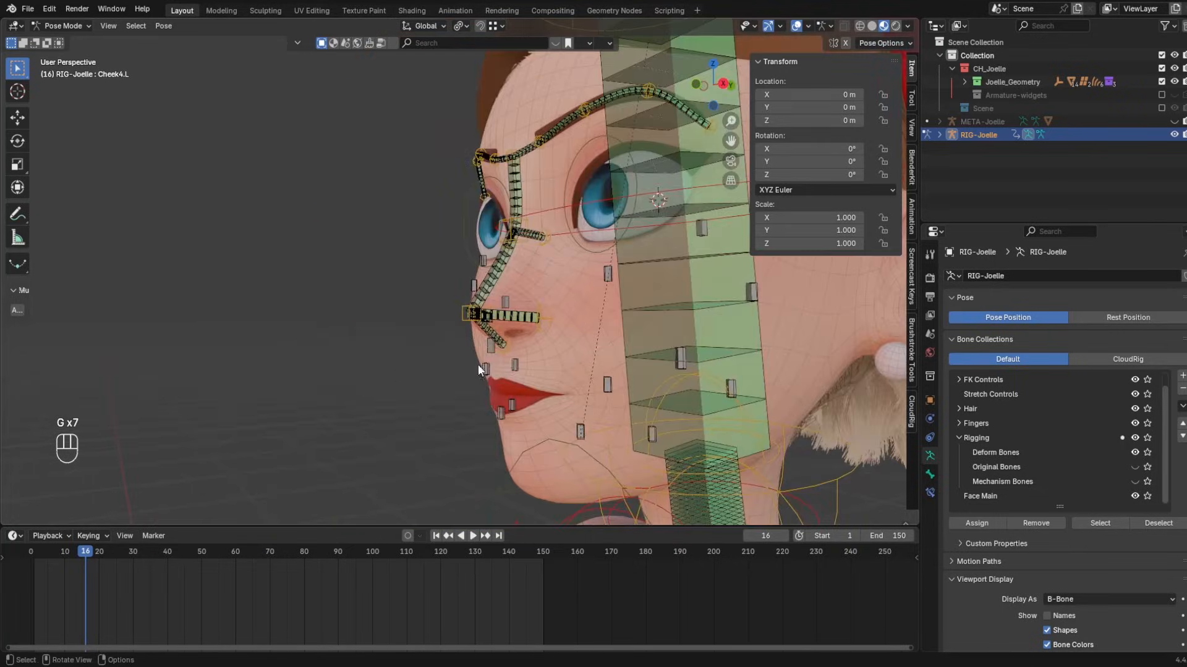
pyautogui.click(502, 343)
pyautogui.press('r')
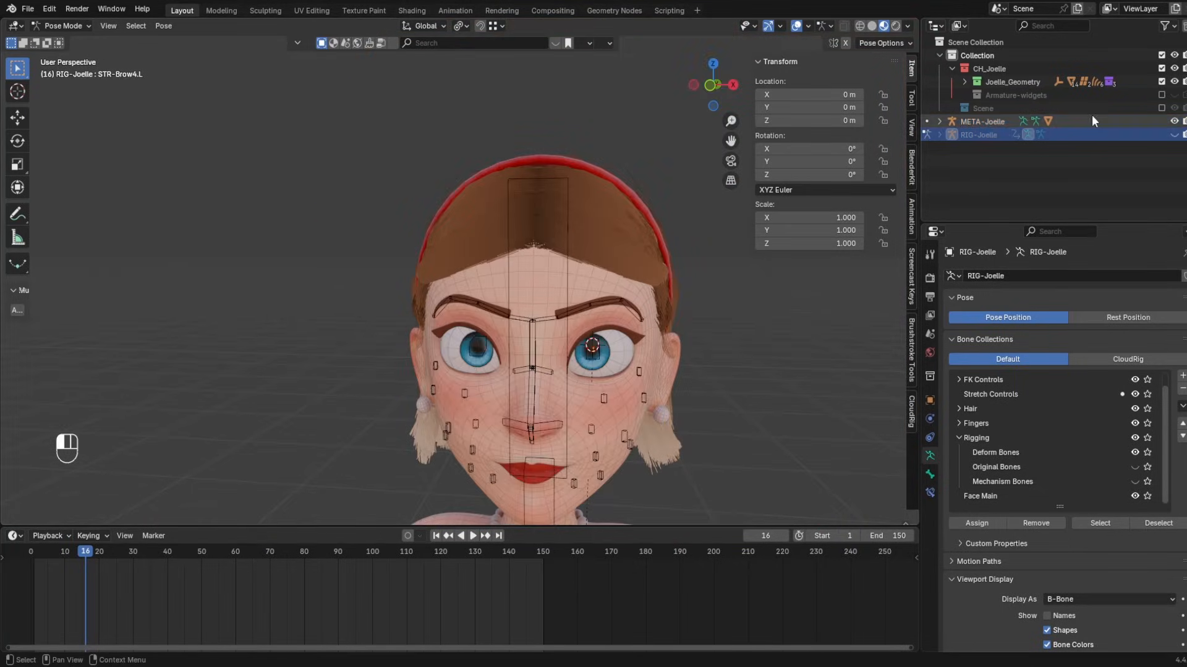
# - Make META-Joelle the active armature and return it to Edit Mode for further work on the face bones
pyautogui.press('Tab')
pyautogui.keyDown('shift'); pyautogui.moveTo(693, 376); pyautogui.dragTo(665, 230, button='middle'); pyautogui.keyUp('shift')
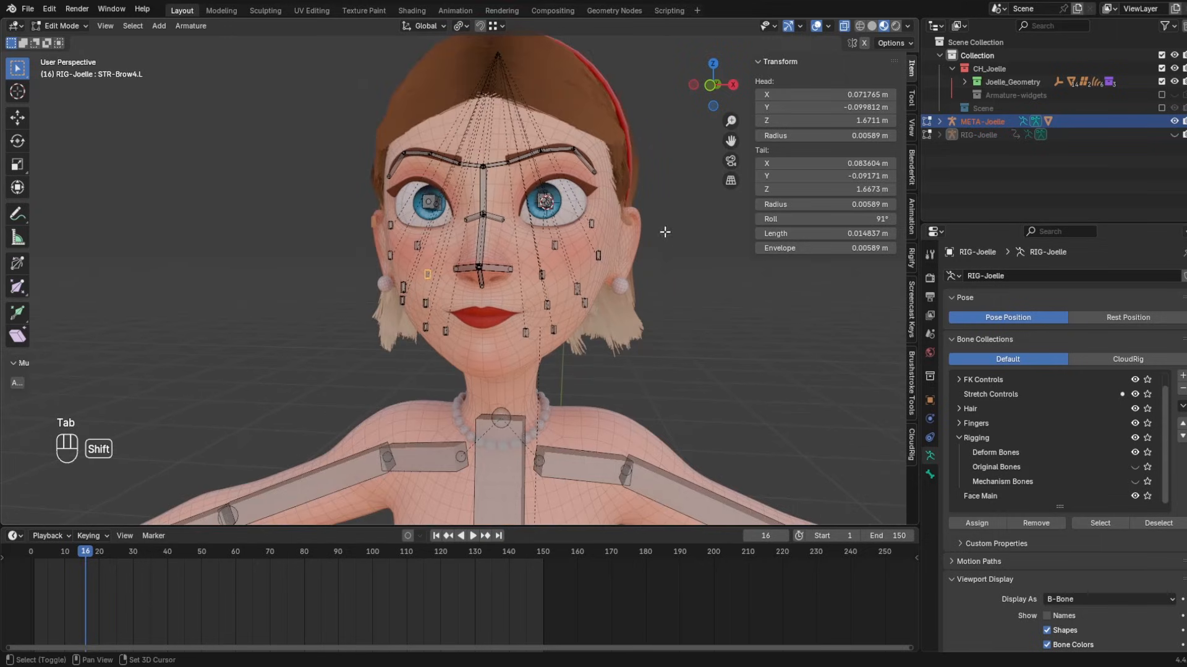
pyautogui.click(986, 122)
pyautogui.hotkey('ctrl', 'Tab')
pyautogui.click(442, 287)
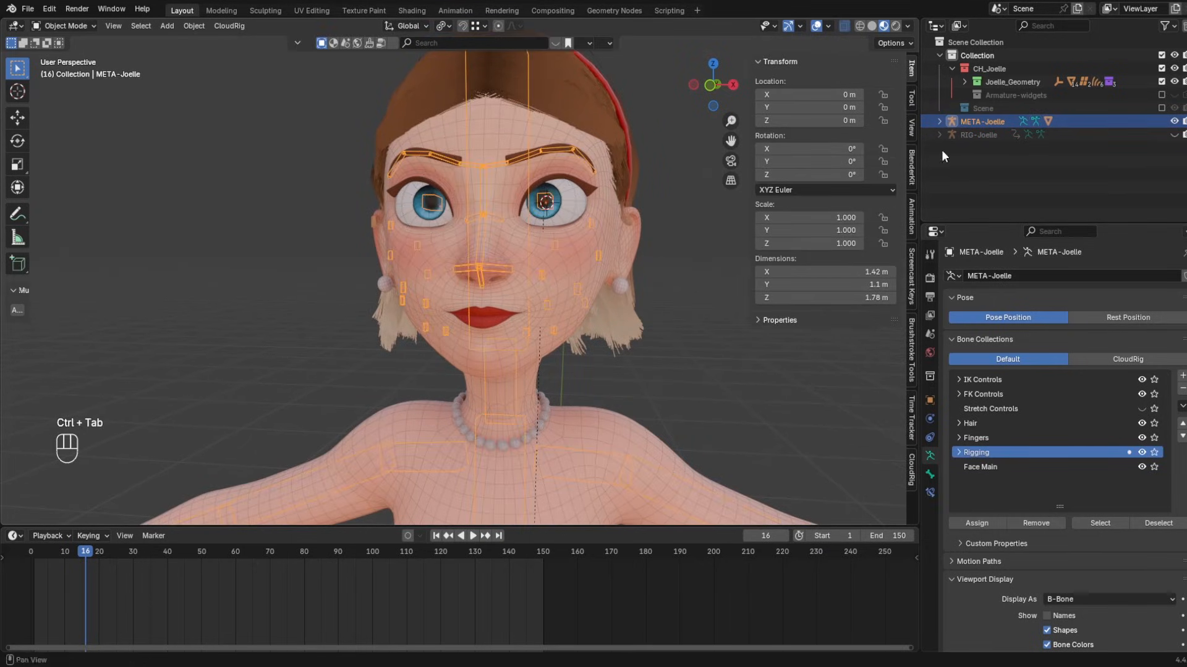
pyautogui.press('Tab')
pyautogui.scroll(5, 433, 240)
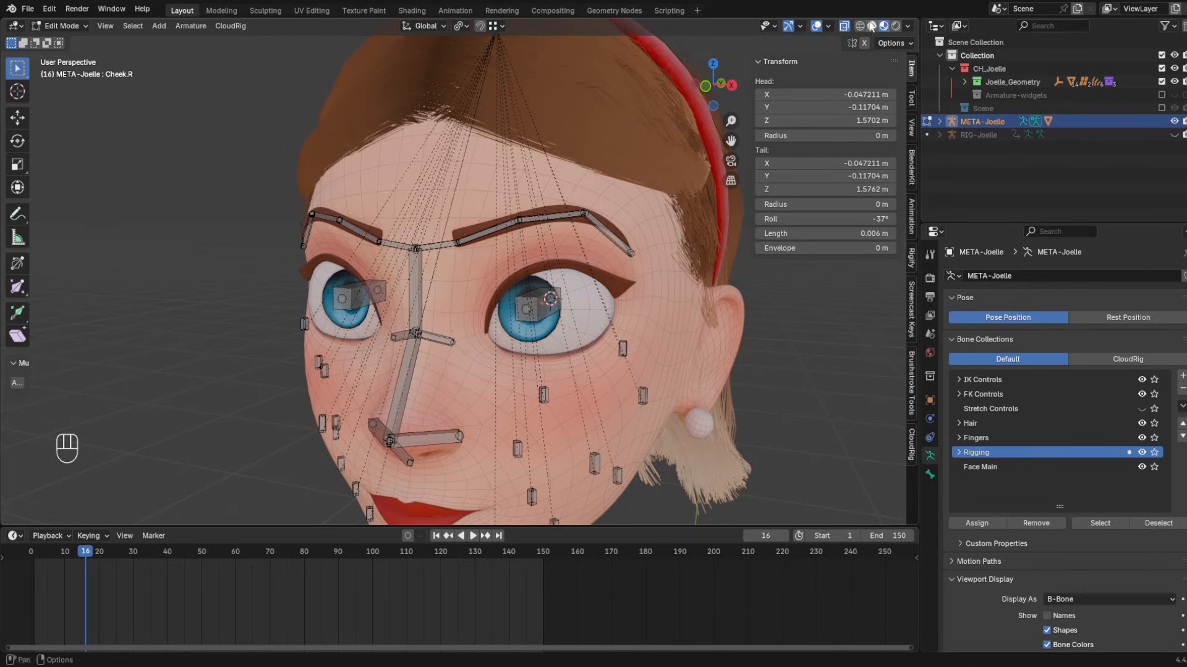
# - Hide the bones' parent relationship lines in the viewport overlays
pyautogui.click(829, 26)
pyautogui.click(752, 213)
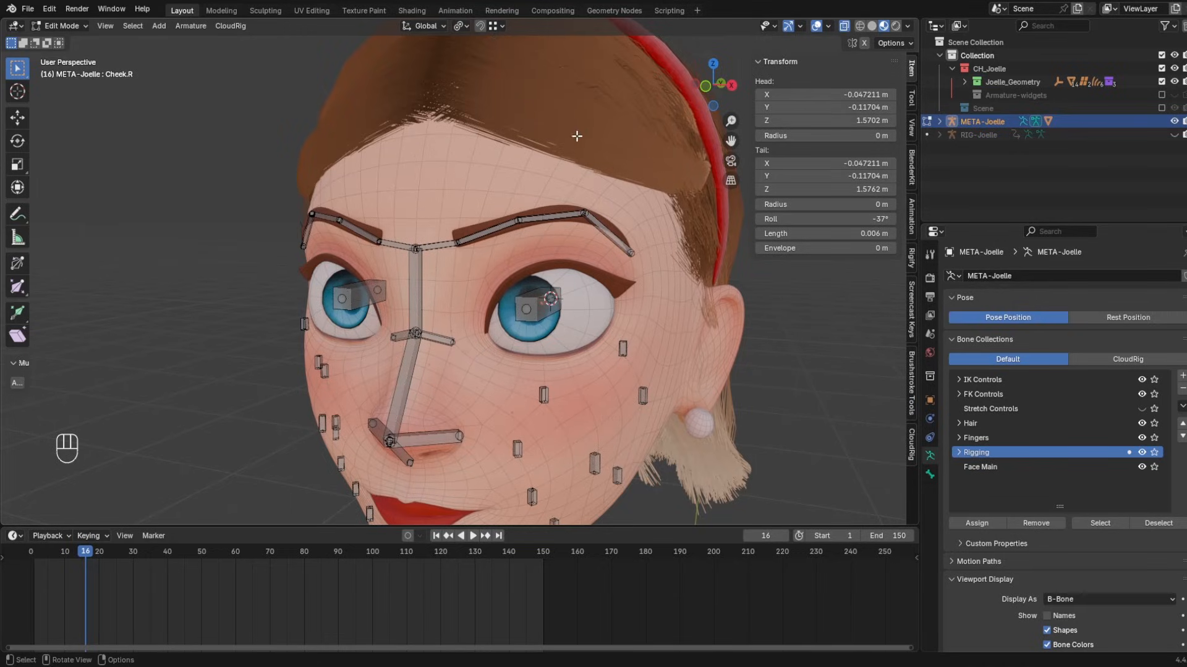
pyautogui.keyDown('shift'); pyautogui.moveTo(503, 220); pyautogui.dragTo(556, 195, button='middle'); pyautogui.keyUp('shift')
pyautogui.moveTo(556, 194); pyautogui.dragTo(612, 211, button='middle')
pyautogui.keyDown('shift'); pyautogui.moveTo(612, 210); pyautogui.dragTo(569, 272, button='middle'); pyautogui.keyUp('shift')
pyautogui.scroll(2, 556, 278)
pyautogui.keyDown('shift'); pyautogui.moveTo(557, 278); pyautogui.dragTo(507, 308, button='middle'); pyautogui.keyUp('shift')
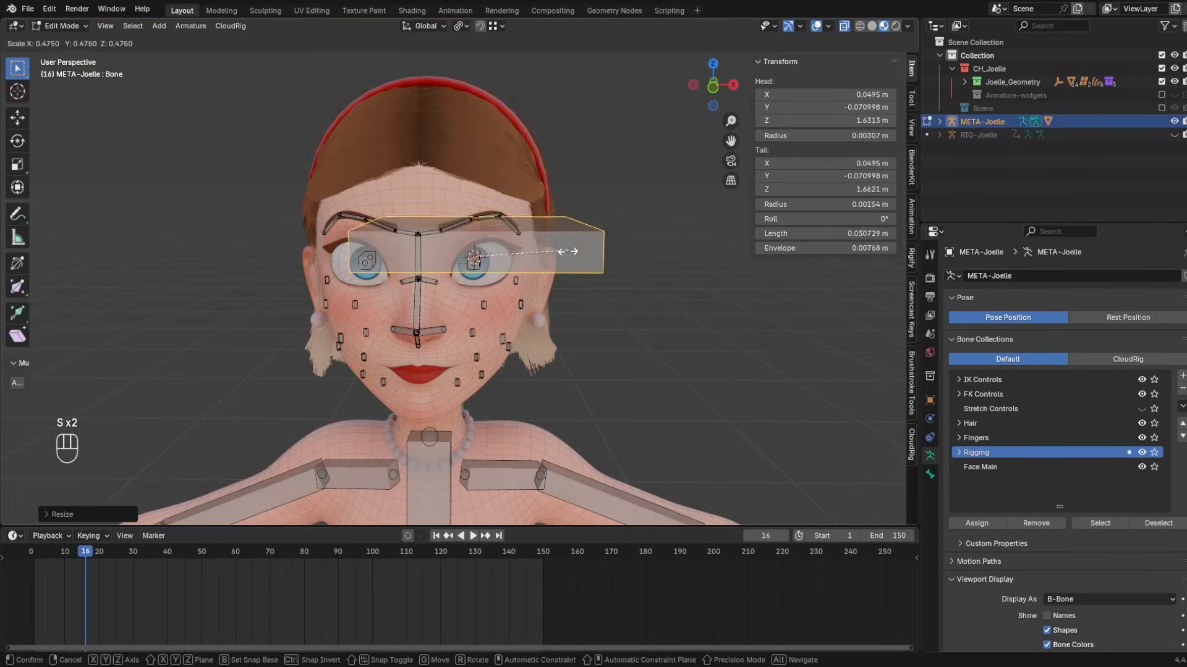
# - Add a new bone, scale it to about 0.008 m long with a thin B-Bone display, and place it beside the left eye's inner corner
pyautogui.click(561, 254)
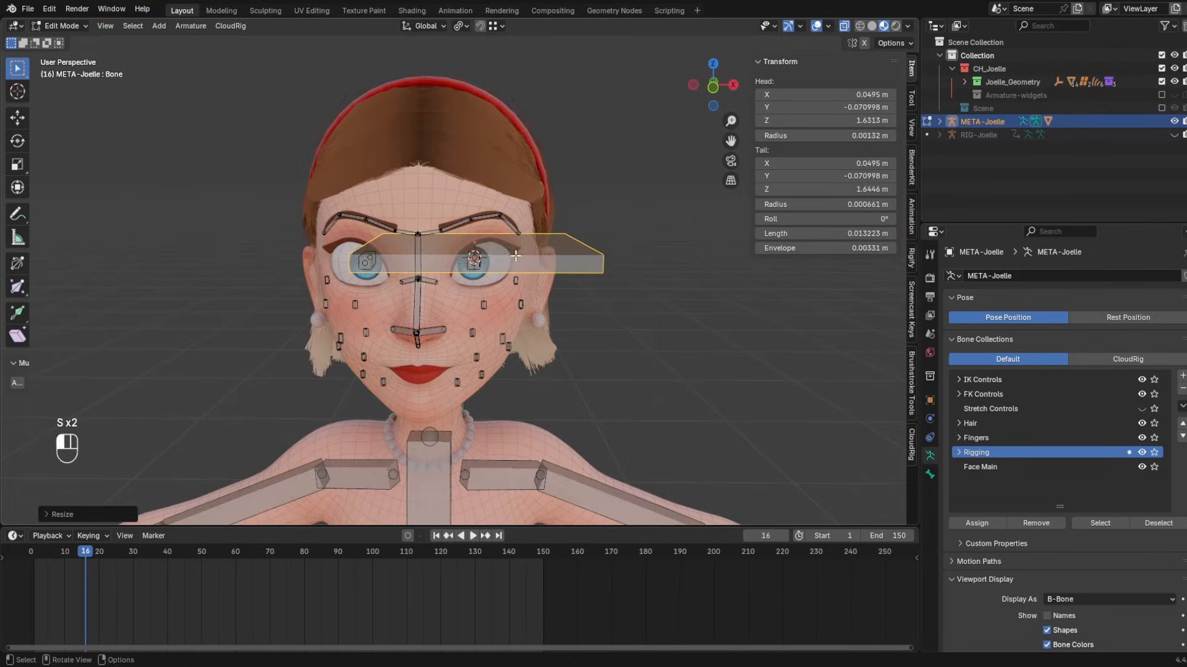
pyautogui.hotkey('ctrl', 'alt', 'shift', 's')
pyautogui.click(485, 261)
pyautogui.scroll(6, 479, 247)
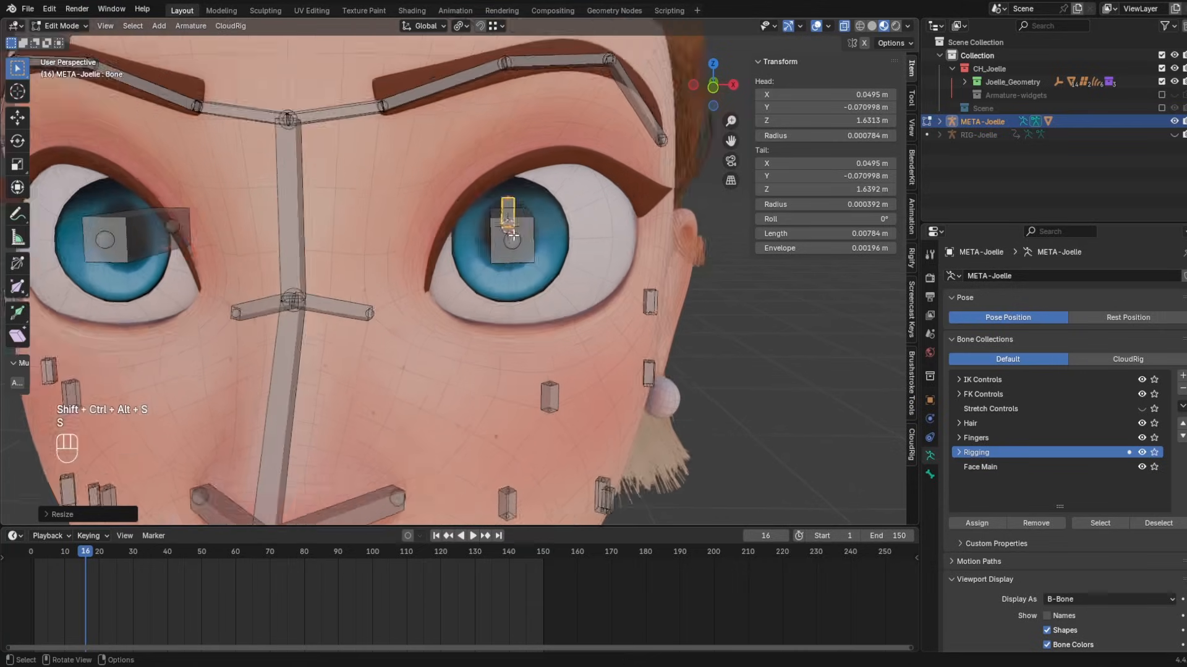
pyautogui.press('s')
pyautogui.click(475, 211)
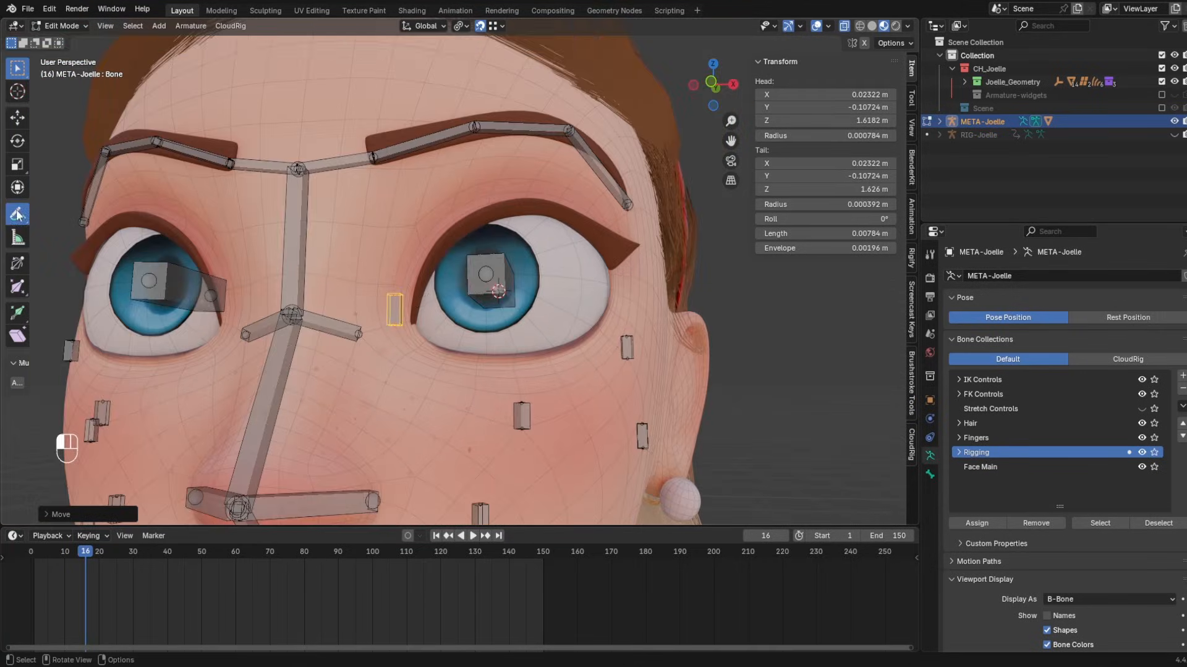
# - Sketch annotation guides around the left eye socket and along its eyelid, and clear them again
pyautogui.click(18, 213)
pyautogui.moveTo(389, 290)
pyautogui.mouseDown()
pyautogui.moveTo(398, 258)
pyautogui.moveTo(474, 191)
pyautogui.moveTo(604, 191)
pyautogui.mouseUp()
pyautogui.moveTo(587, 195); pyautogui.dragTo(625, 332)
pyautogui.moveTo(563, 376); pyautogui.dragTo(487, 375)
pyautogui.moveTo(421, 360); pyautogui.dragTo(403, 325)
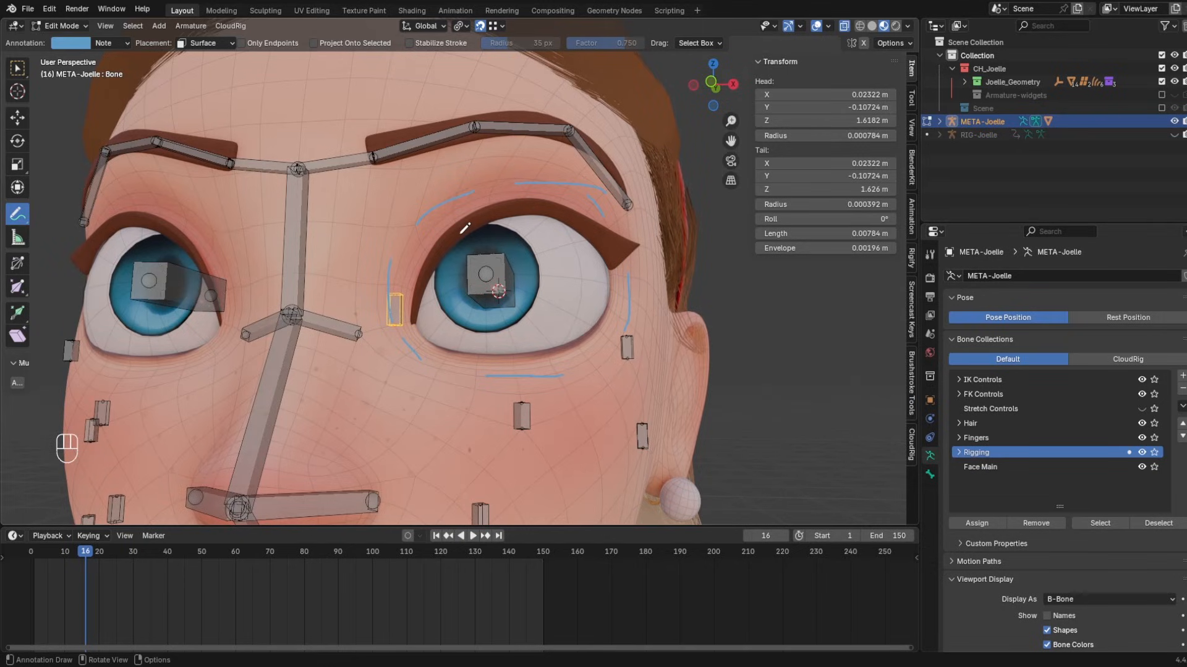
pyautogui.moveTo(469, 224); pyautogui.dragTo(465, 275)
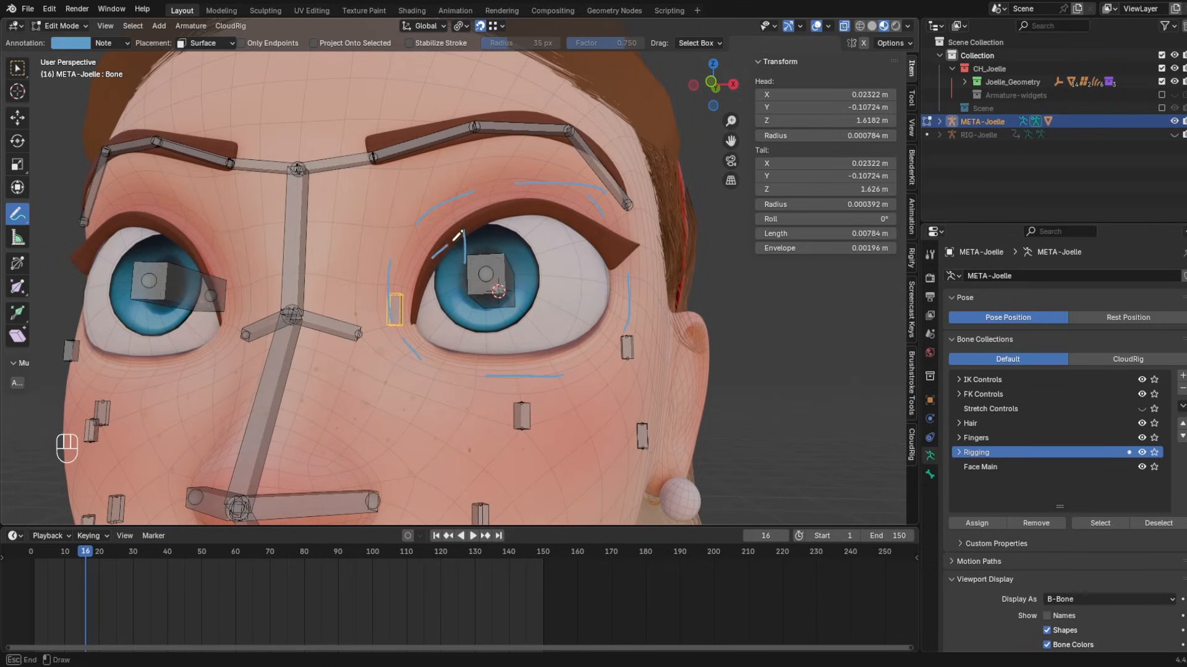
pyautogui.moveTo(598, 237); pyautogui.dragTo(433, 256)
pyautogui.moveTo(421, 301)
pyautogui.mouseDown()
pyautogui.moveTo(461, 235)
pyautogui.moveTo(541, 209)
pyautogui.moveTo(609, 254)
pyautogui.mouseUp()
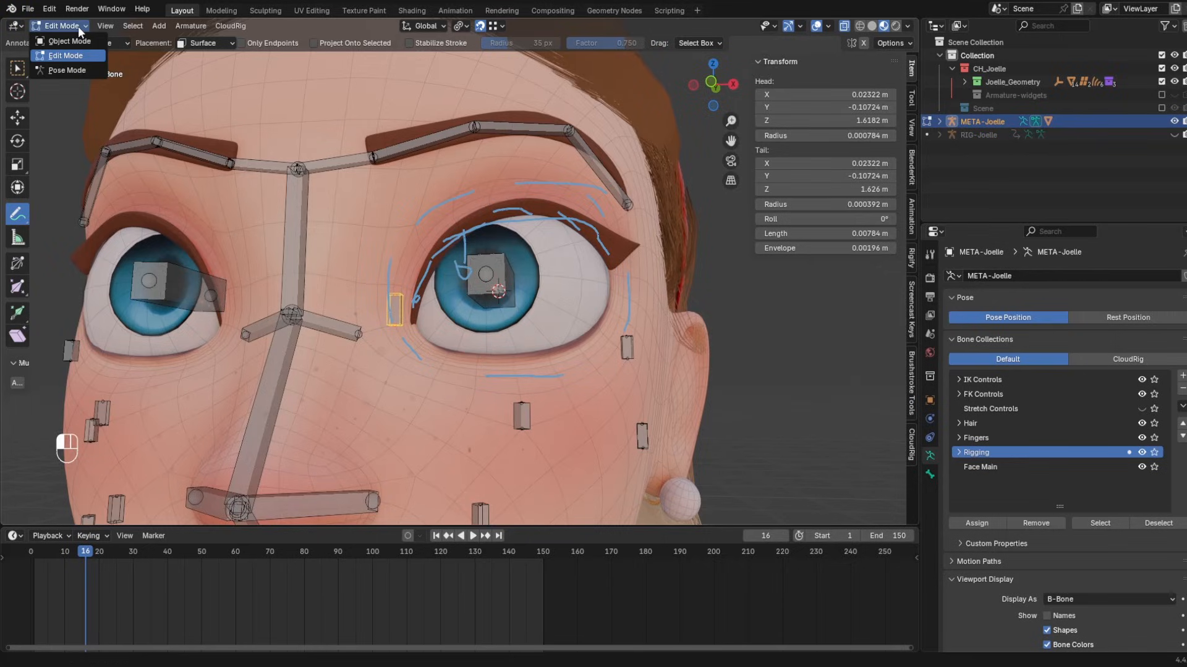
pyautogui.click(17, 68)
# - Reveal the hidden bones, parent the new inner-corner eye bone to the Head bone, and hide Head again
pyautogui.scroll(3, 403, 307)
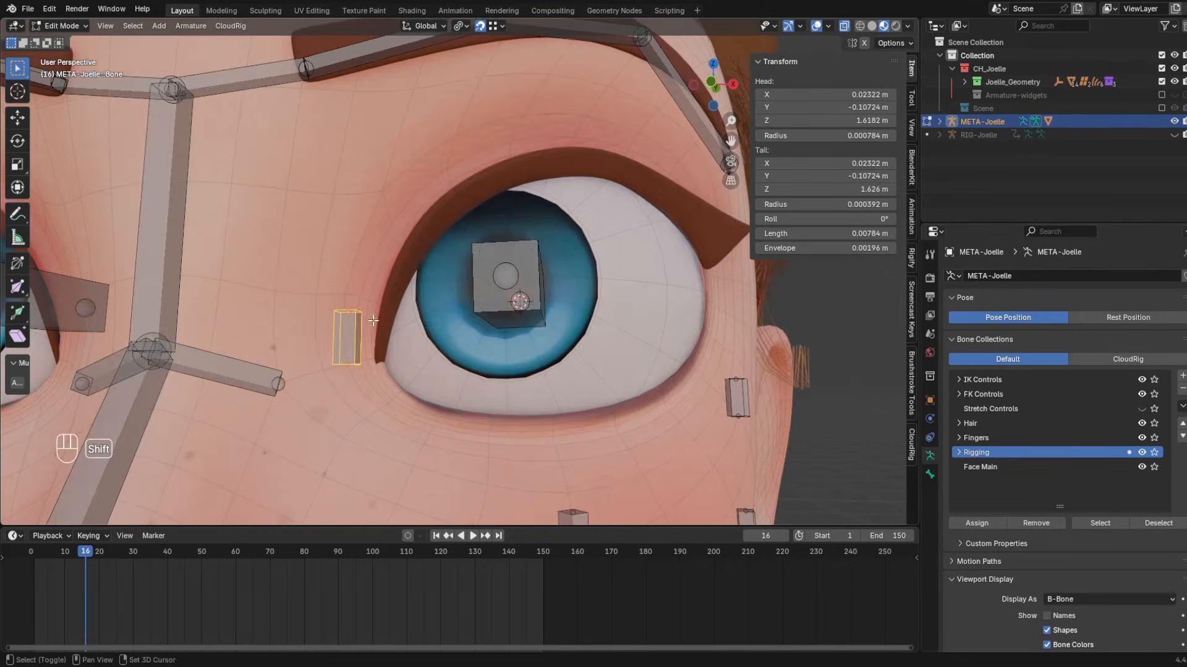
pyautogui.scroll(-5, 484, 333)
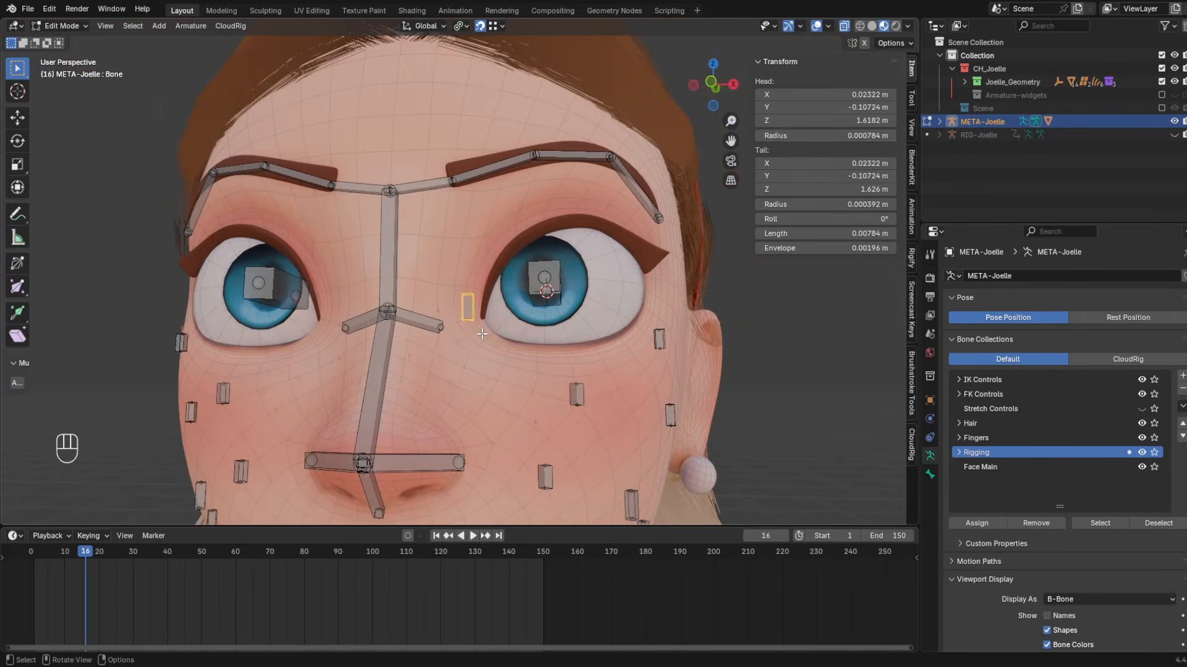
pyautogui.hotkey('alt', 'h')
pyautogui.moveTo(500, 316); pyautogui.dragTo(457, 284, button='middle')
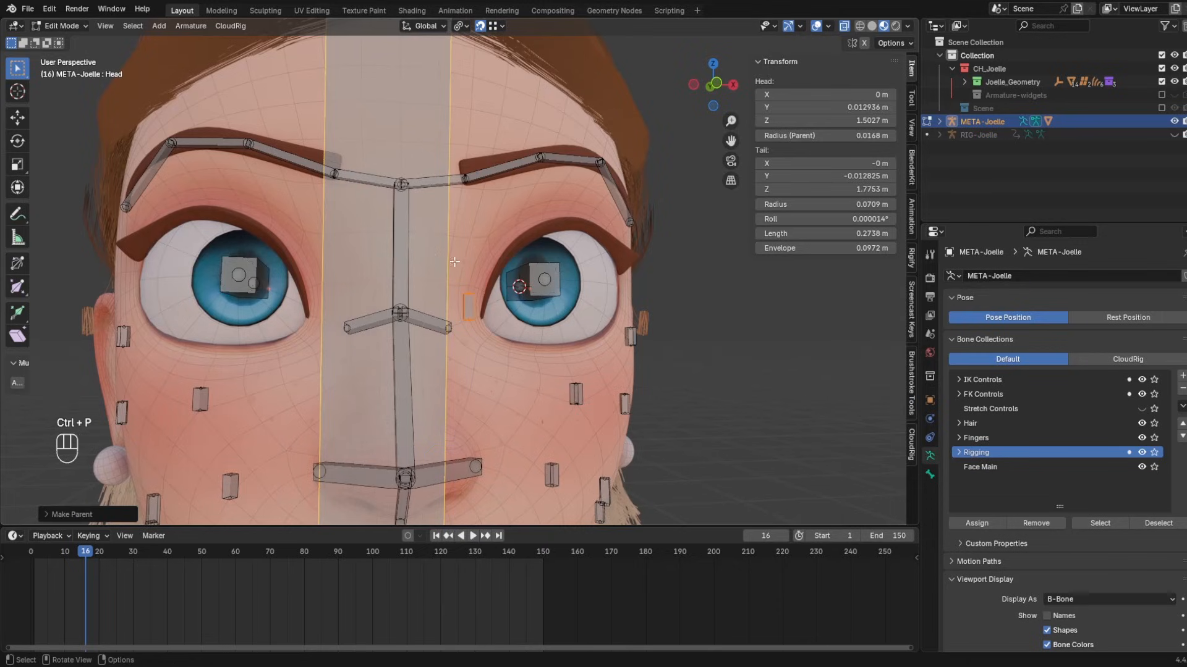
pyautogui.click(426, 252)
pyautogui.press('h')
# - Rename the small bone at the left eye's inner corner to EyeOut1.L
pyautogui.scroll(2, 451, 284)
pyautogui.click(469, 306)
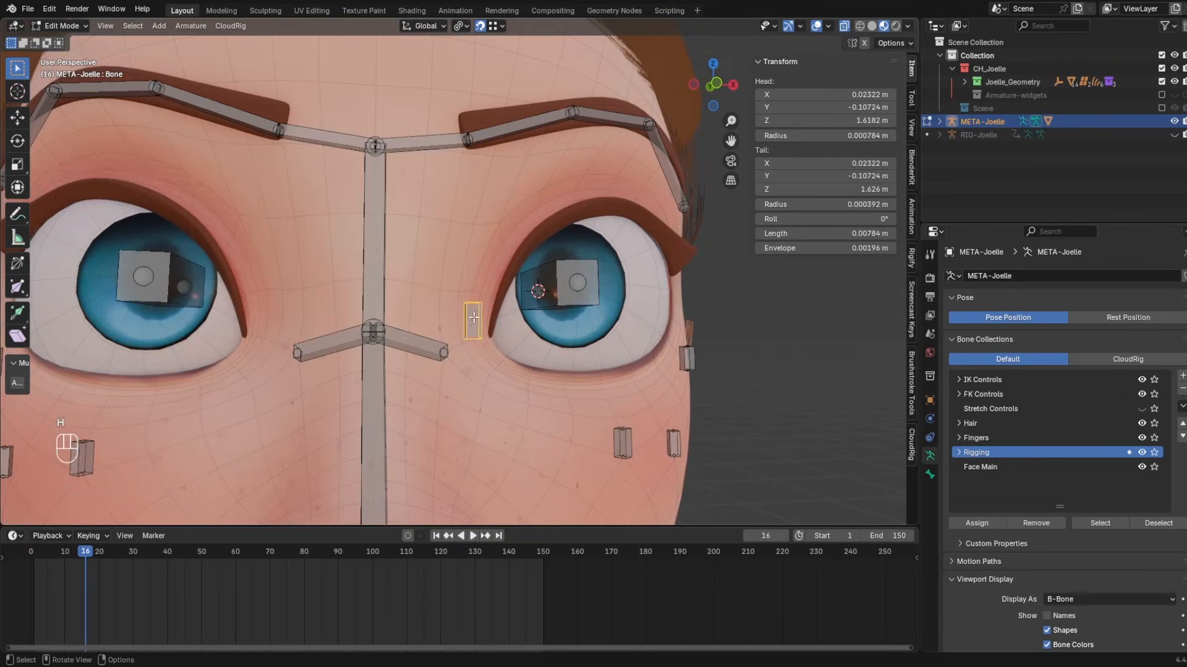
pyautogui.scroll(2, 457, 309)
pyautogui.press('F2')
pyautogui.write('EyeOut1.L')
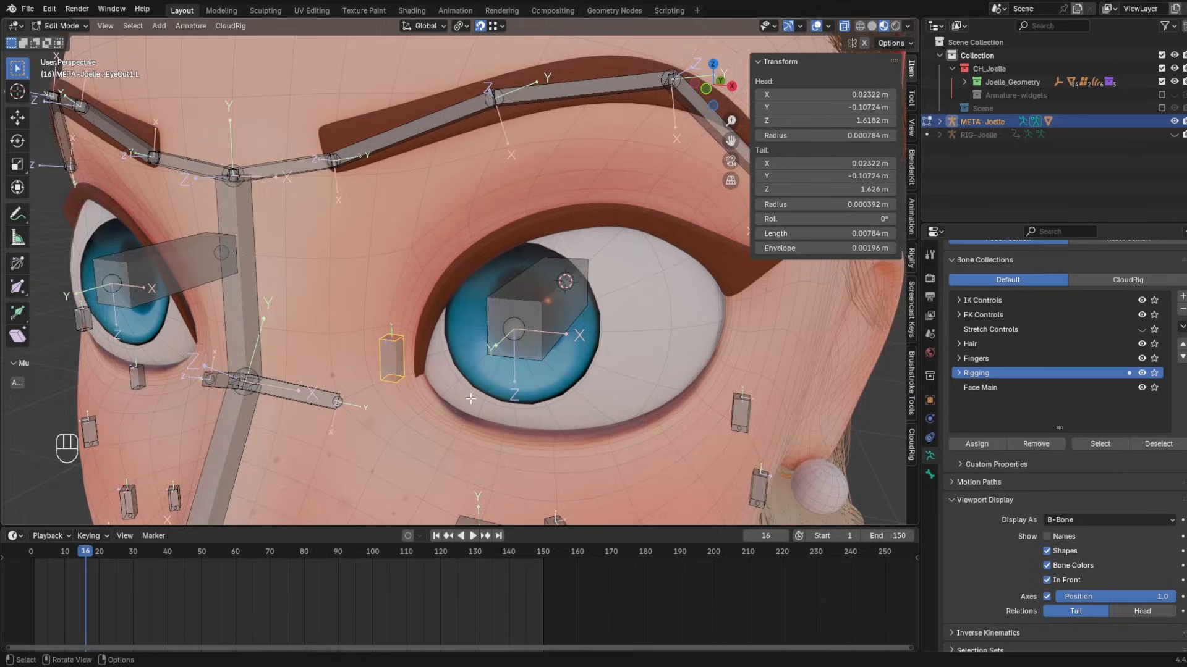
# - Set the roll of EyeOut1.L to 42° and check its orientation against the face surface
pyautogui.moveTo(454, 284); pyautogui.dragTo(473, 331, button='middle')
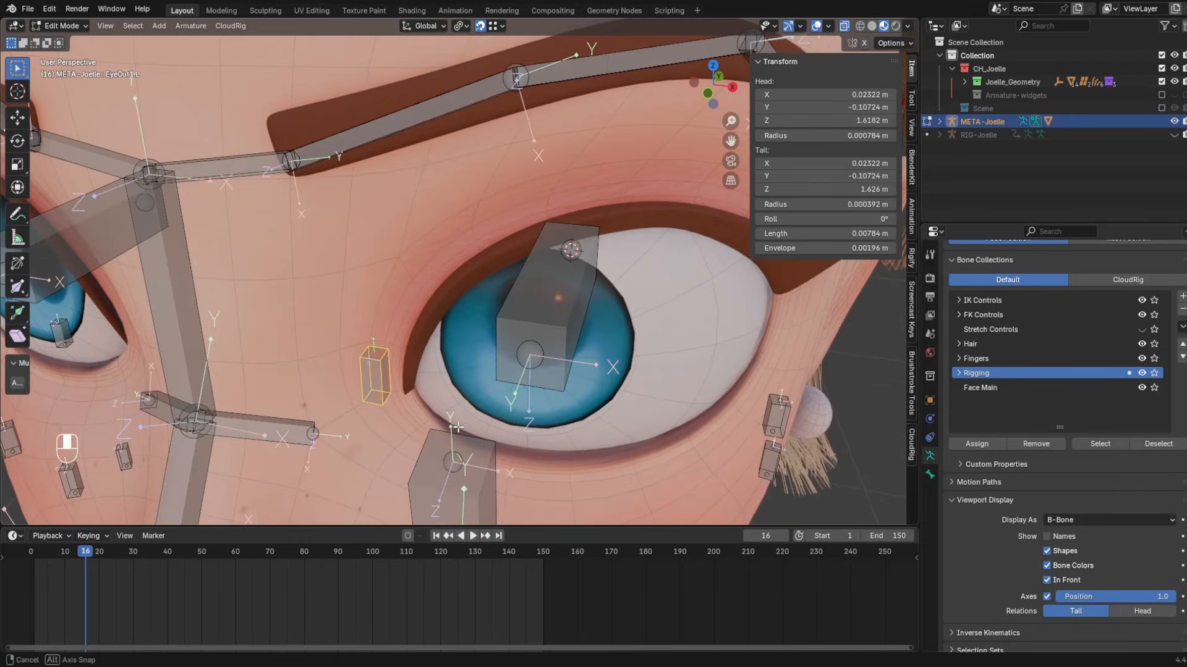
pyautogui.click(819, 220)
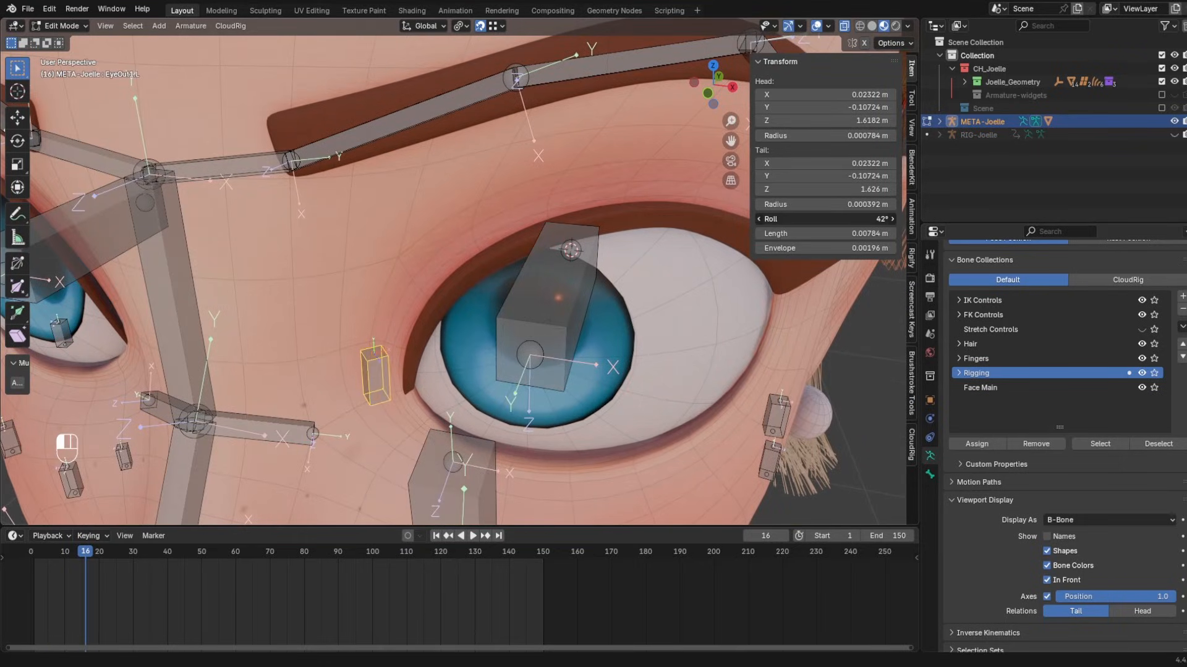
pyautogui.moveTo(819, 220); pyautogui.dragTo(823, 218)
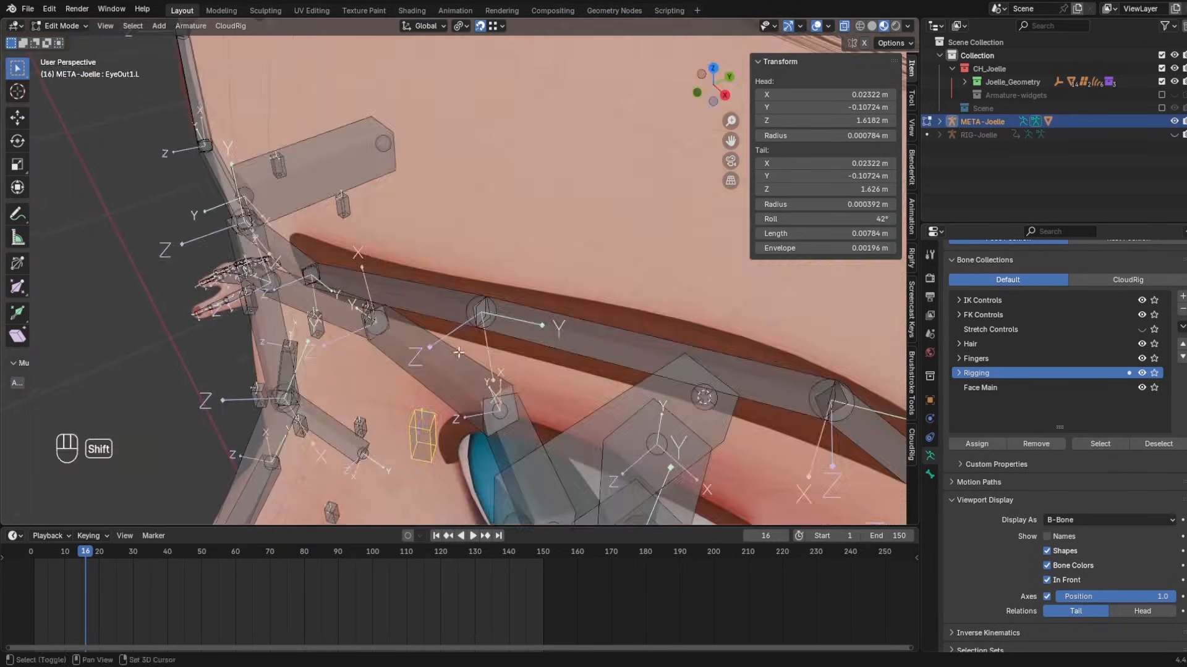
pyautogui.scroll(4, 425, 359)
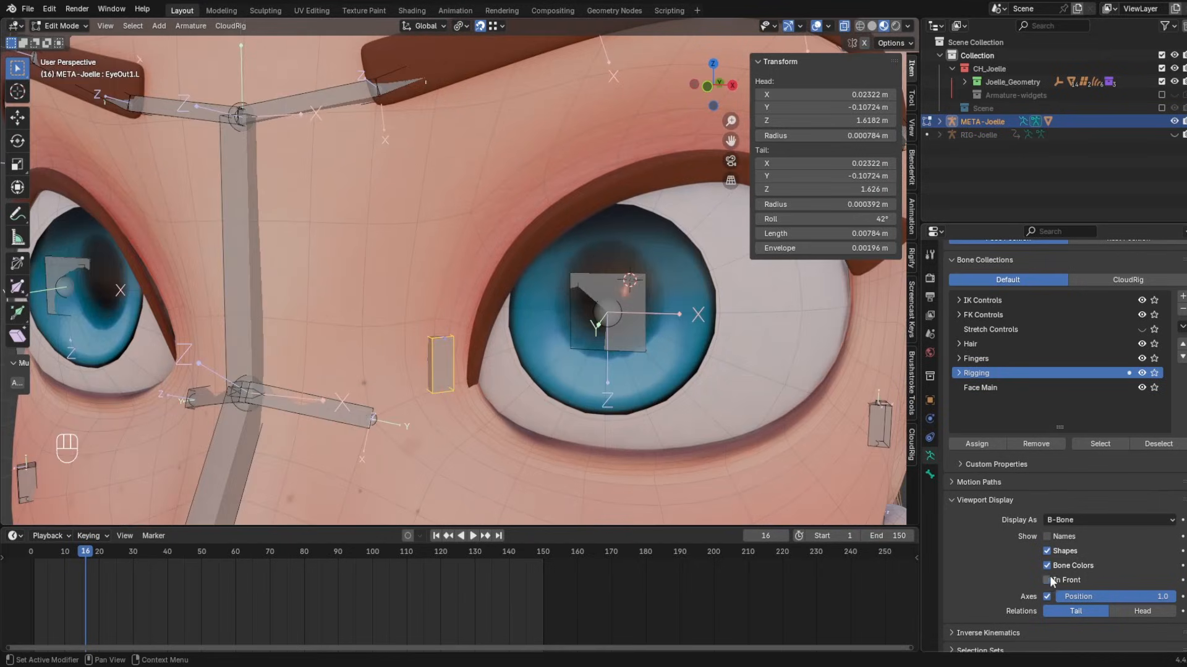
# - Assign the Chain: Face Grid CloudRig component to EyeOut1.L
pyautogui.click(930, 475)
pyautogui.click(1084, 409)
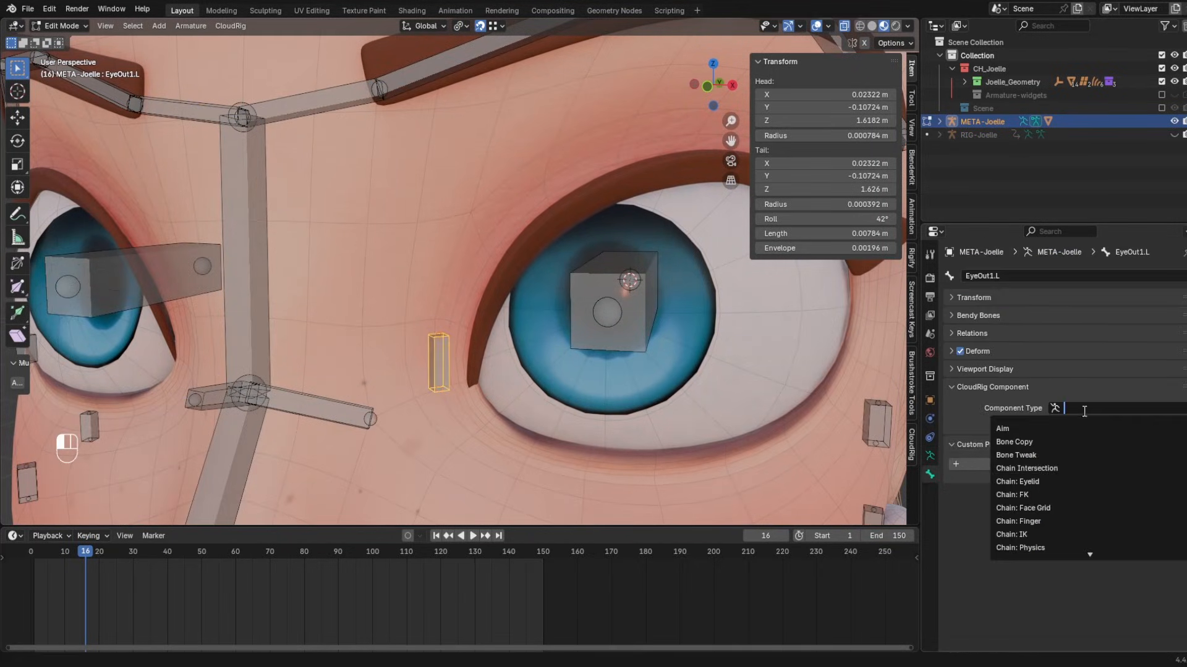
pyautogui.click(1049, 508)
pyautogui.click(1003, 478)
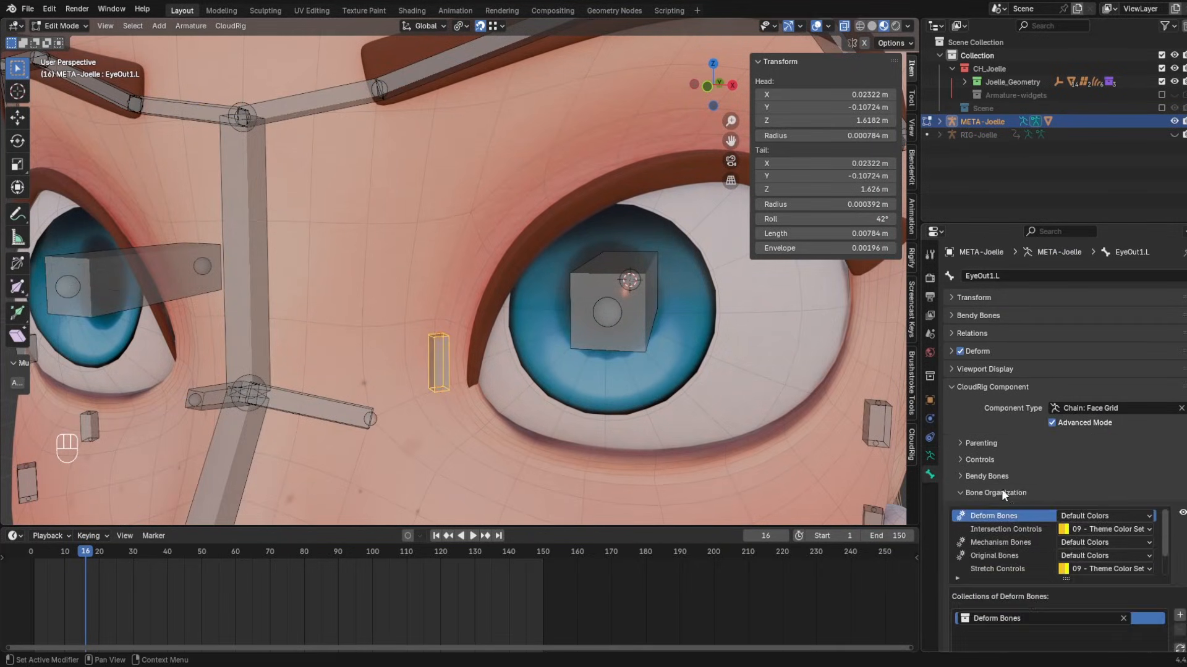
pyautogui.click(1001, 492)
# - Move the tail of EyeOut1.L up along the eye's inner edge, making the bone about 0.026 m long
pyautogui.press('g')
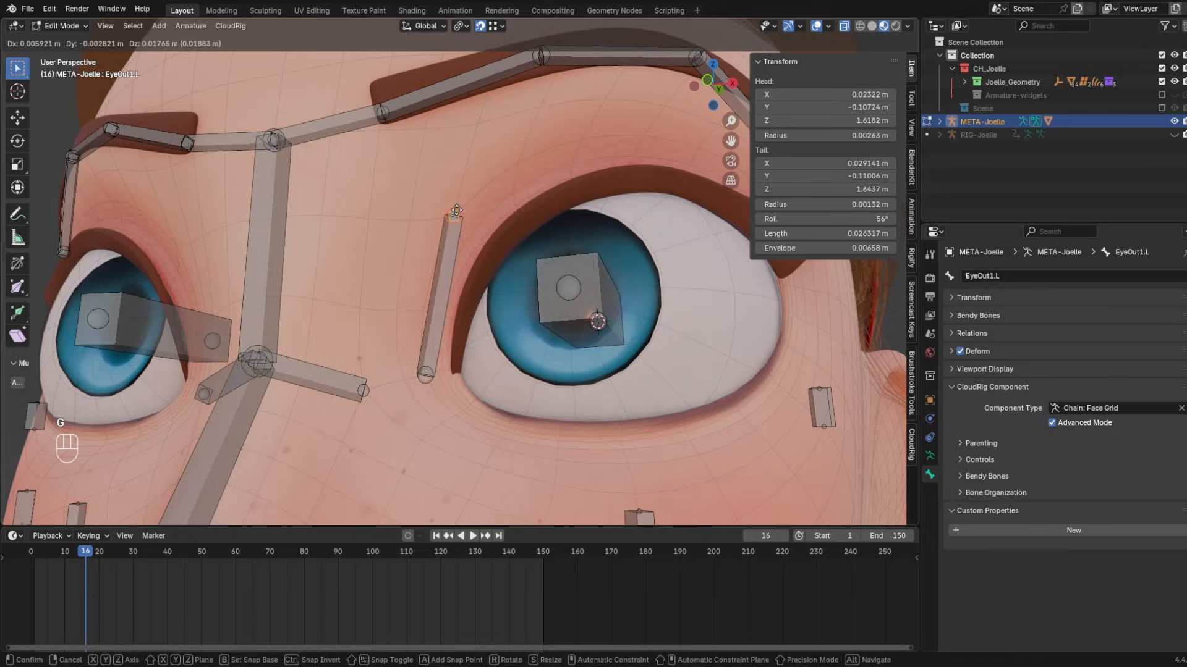
pyautogui.click(456, 210)
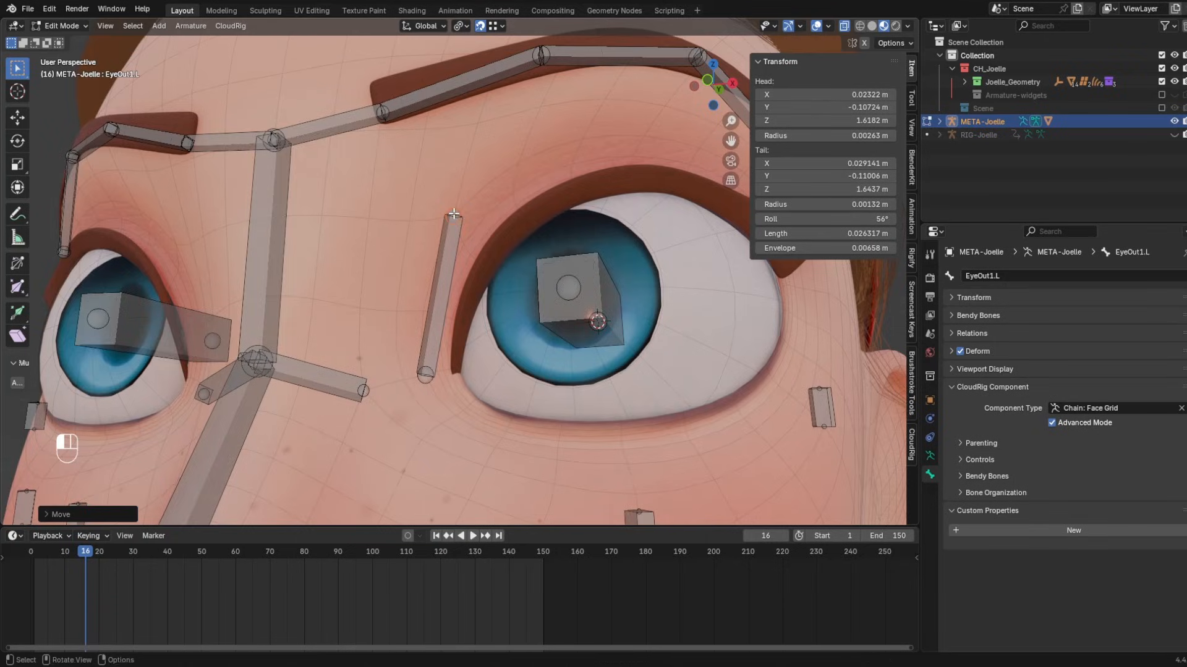
pyautogui.moveTo(456, 210); pyautogui.dragTo(498, 203, button='middle')
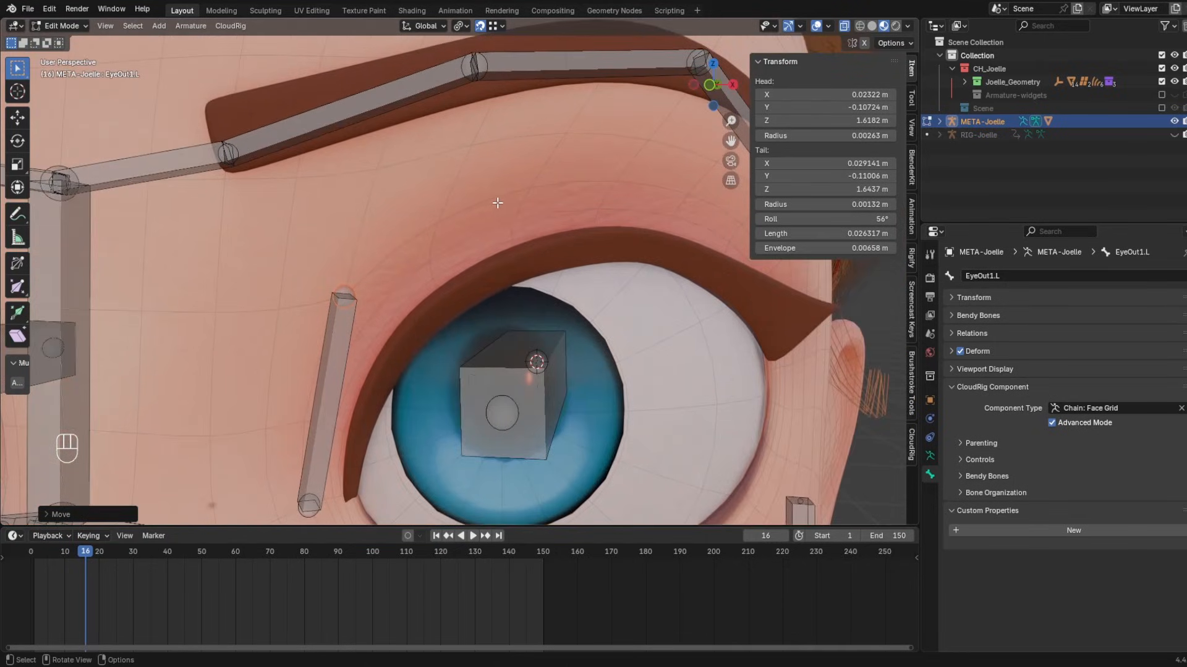
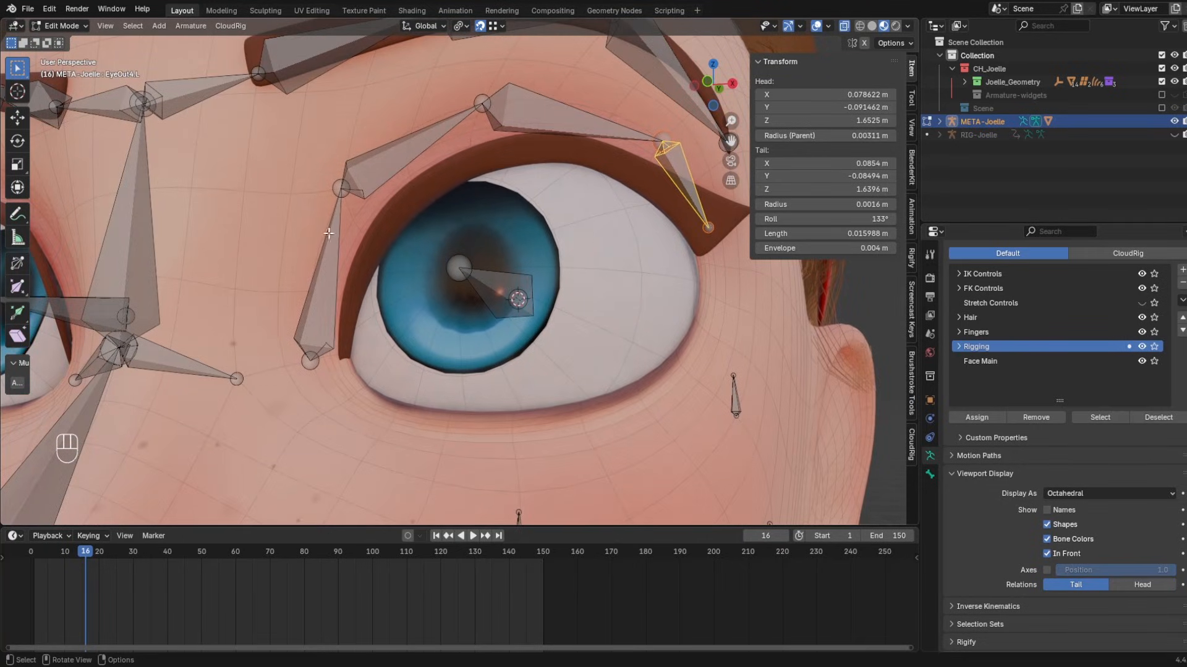
# - Try to continue the chain from the tail of EyeOut4.L with two extruded bones back to the inner corner, and undo both
pyautogui.moveTo(328, 233); pyautogui.dragTo(275, 328, button='middle')
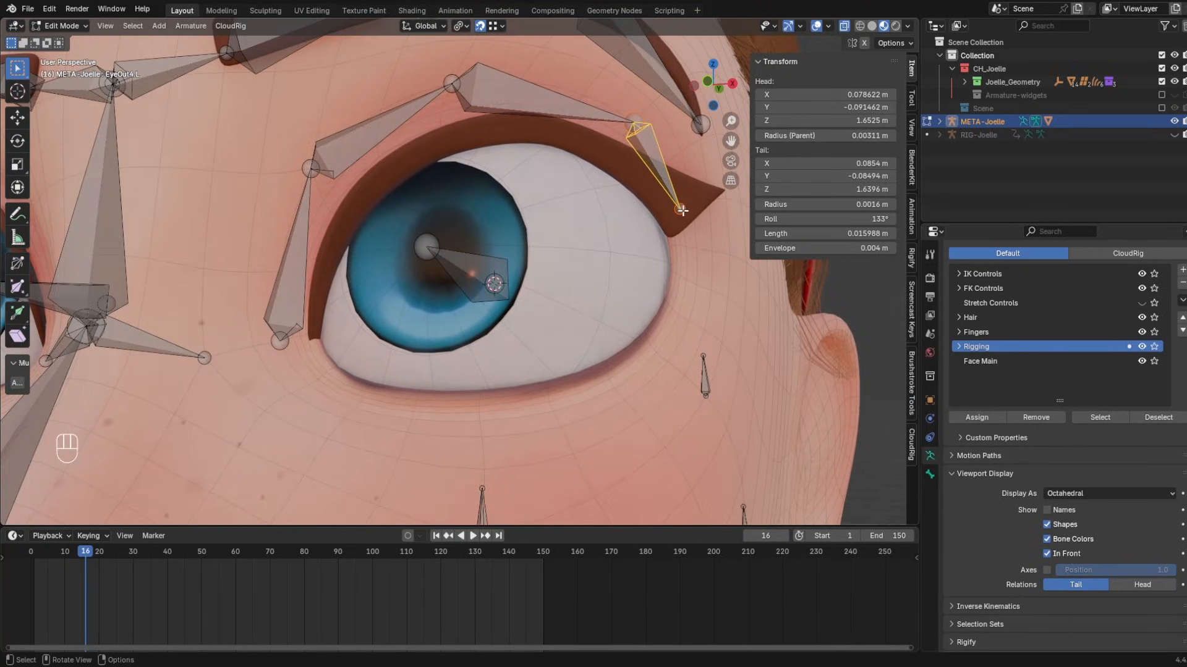
pyautogui.press('e')
pyautogui.click(595, 388)
pyautogui.press('e')
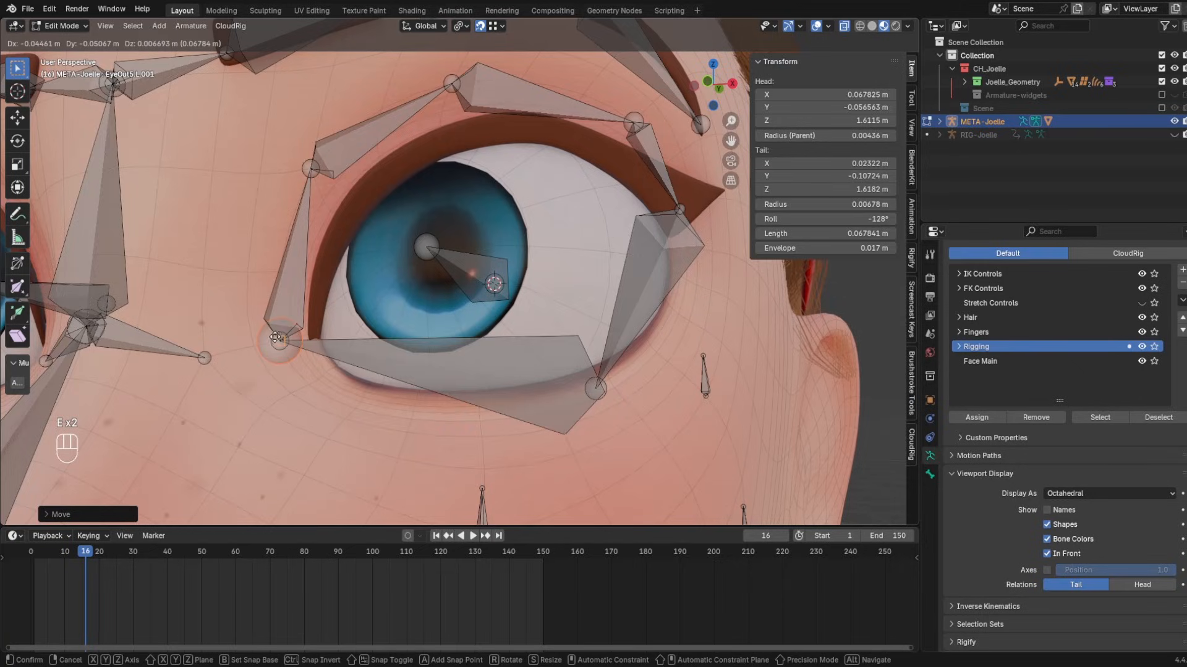
pyautogui.click(276, 337)
pyautogui.hotkey('ctrl', 'z')
pyautogui.hotkey('ctrl', 'z')
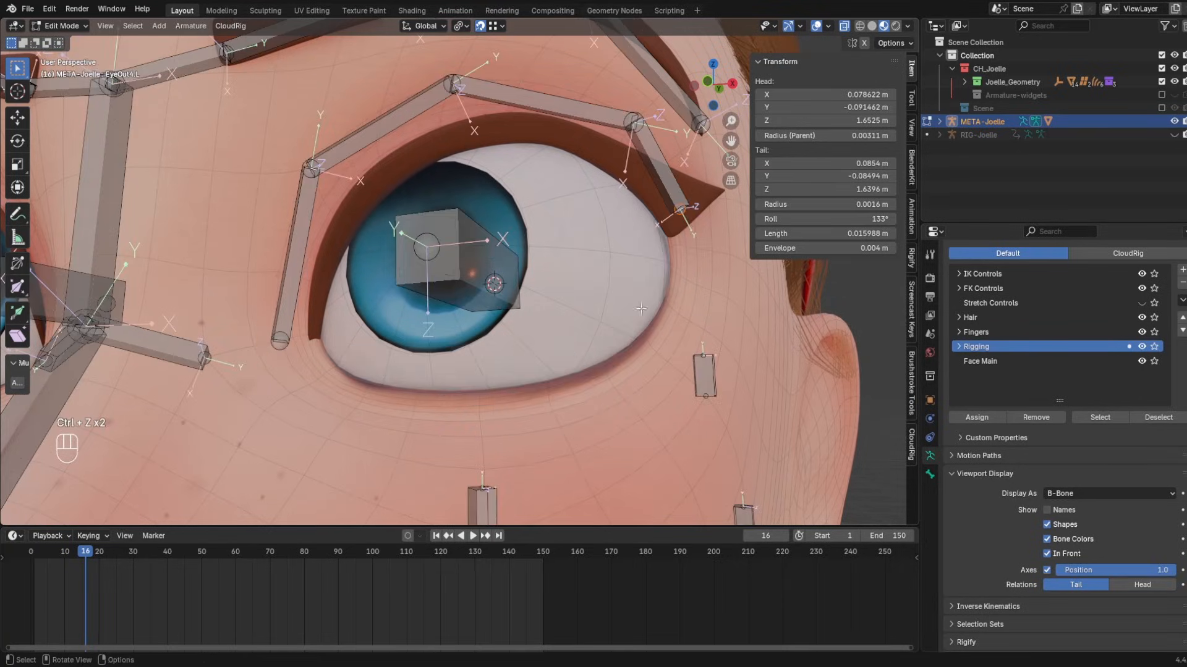
# - Hide the bone axes and select the head of EyeOut1.L at the eye's inner corner
pyautogui.click(1046, 571)
pyautogui.click(280, 340)
# - Annotate the upper and lower outer eye chains and the eyelid line with guide strokes, and delete the annotations
pyautogui.click(18, 214)
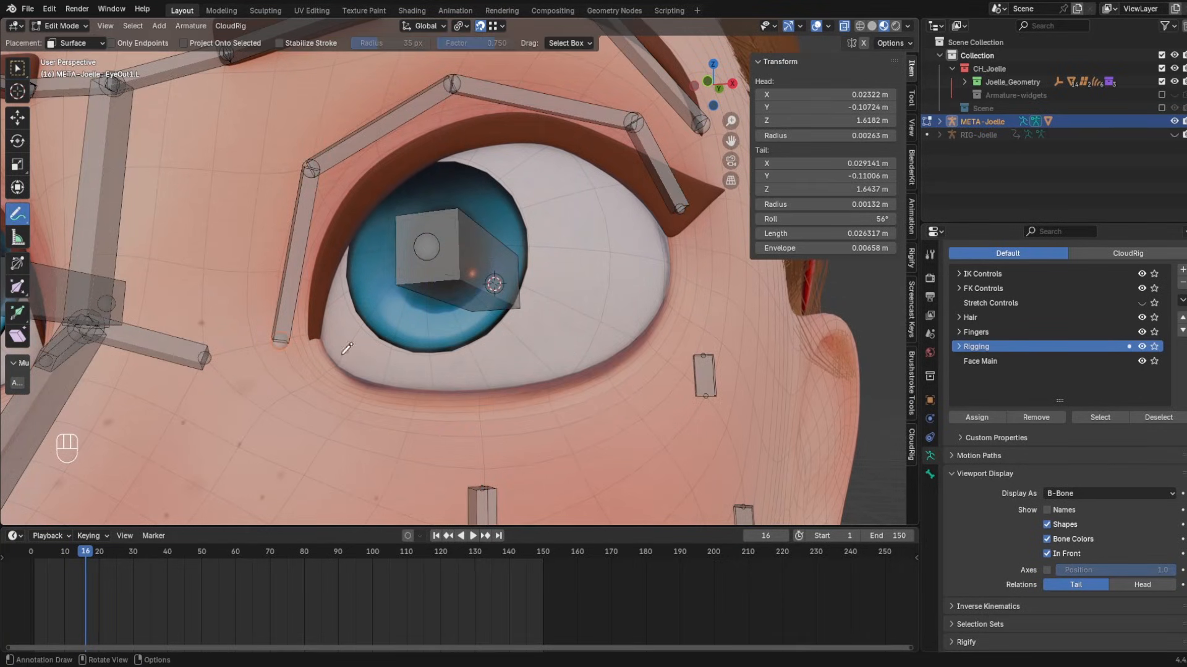
pyautogui.moveTo(302, 359)
pyautogui.mouseDown()
pyautogui.moveTo(459, 400)
pyautogui.moveTo(633, 353)
pyautogui.mouseUp()
pyautogui.moveTo(295, 276)
pyautogui.mouseDown()
pyautogui.moveTo(531, 90)
pyautogui.moveTo(684, 199)
pyautogui.mouseUp()
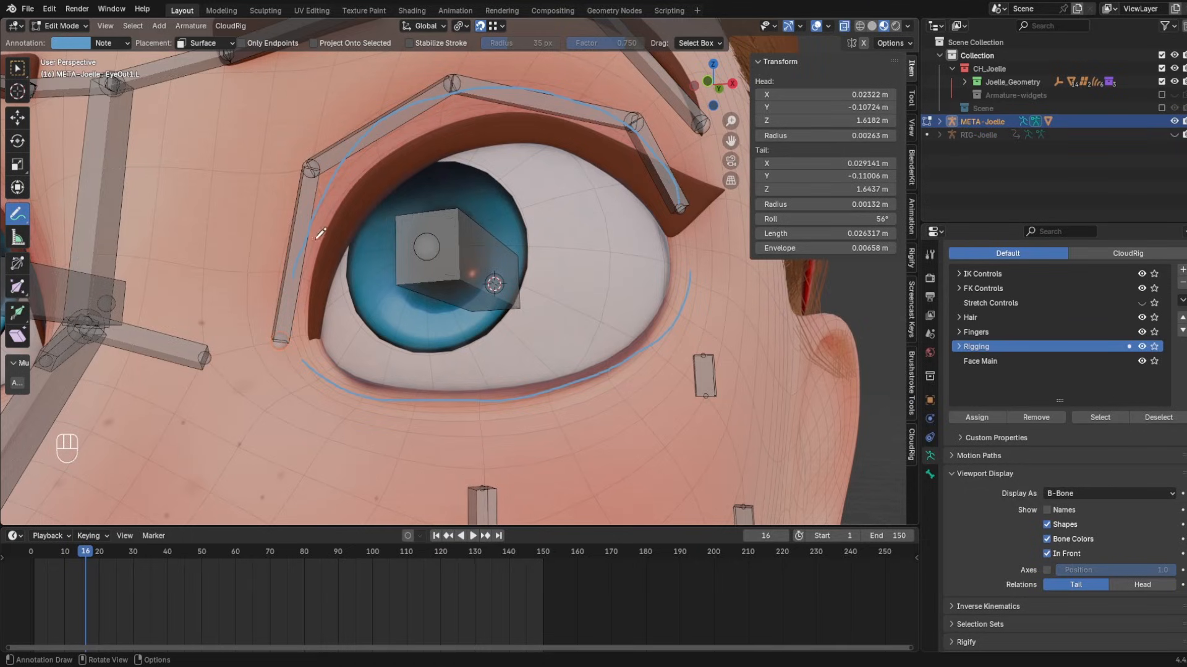
pyautogui.moveTo(321, 304)
pyautogui.mouseDown()
pyautogui.moveTo(476, 149)
pyautogui.moveTo(664, 226)
pyautogui.mouseUp()
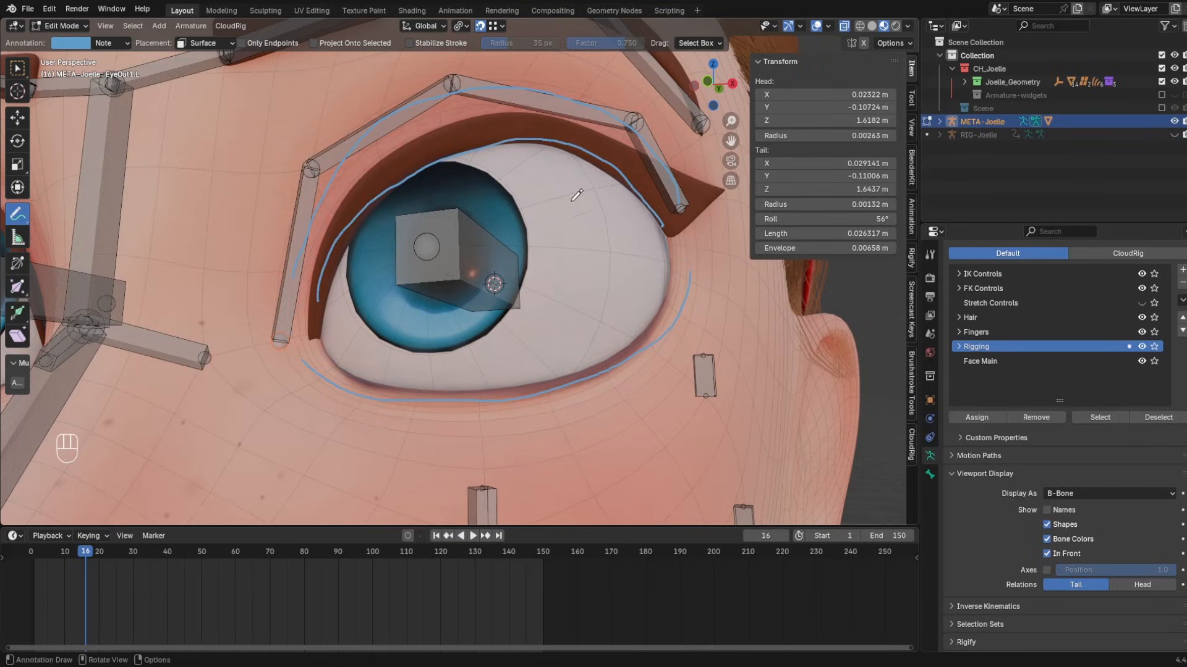
pyautogui.moveTo(474, 150)
pyautogui.mouseDown()
pyautogui.moveTo(477, 259)
pyautogui.moveTo(500, 243)
pyautogui.mouseUp()
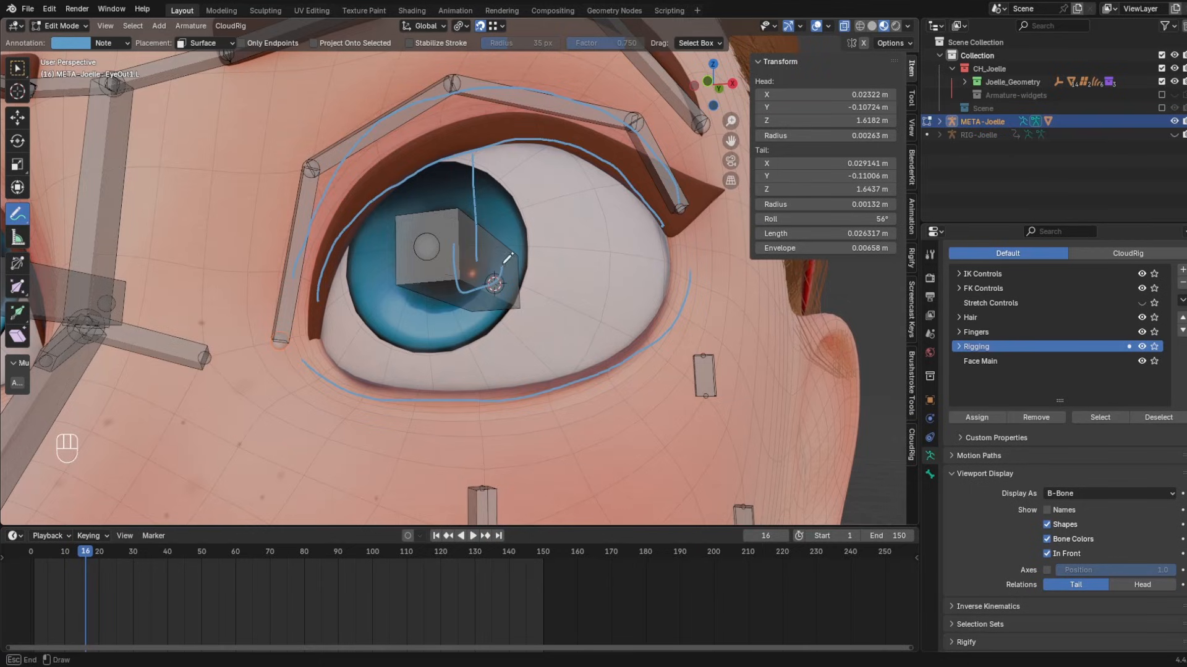
pyautogui.moveTo(314, 166)
pyautogui.mouseDown()
pyautogui.moveTo(498, 79)
pyautogui.moveTo(599, 90)
pyautogui.mouseUp()
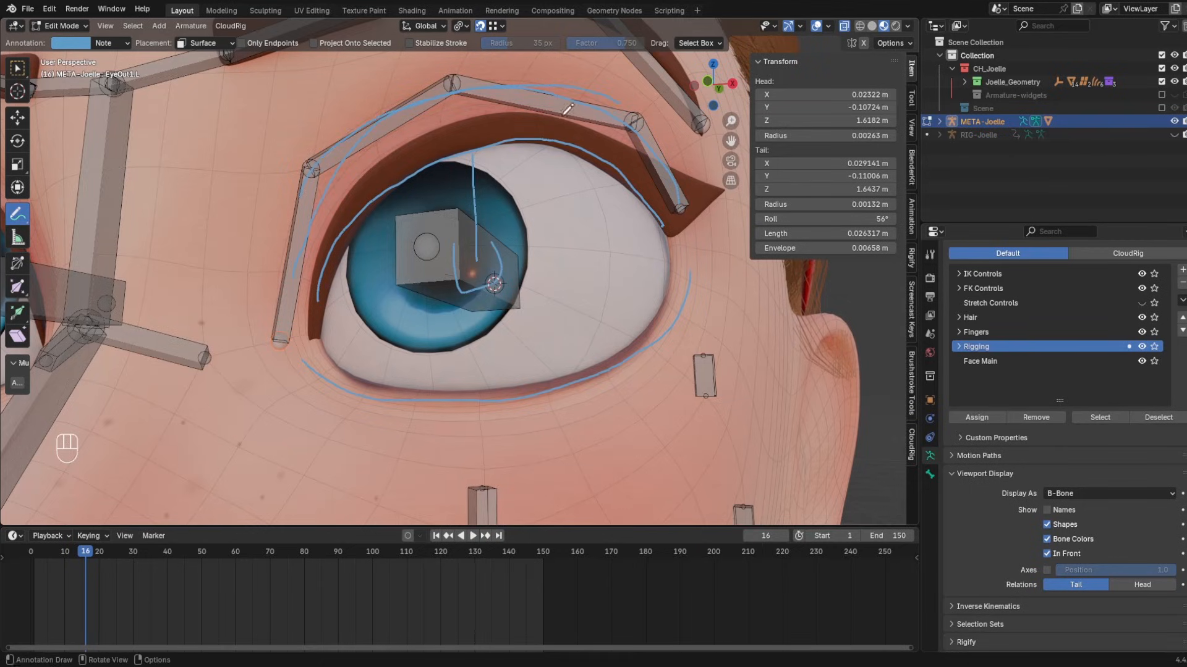
pyautogui.moveTo(340, 149); pyautogui.dragTo(358, 184)
pyautogui.moveTo(394, 374); pyautogui.dragTo(403, 398)
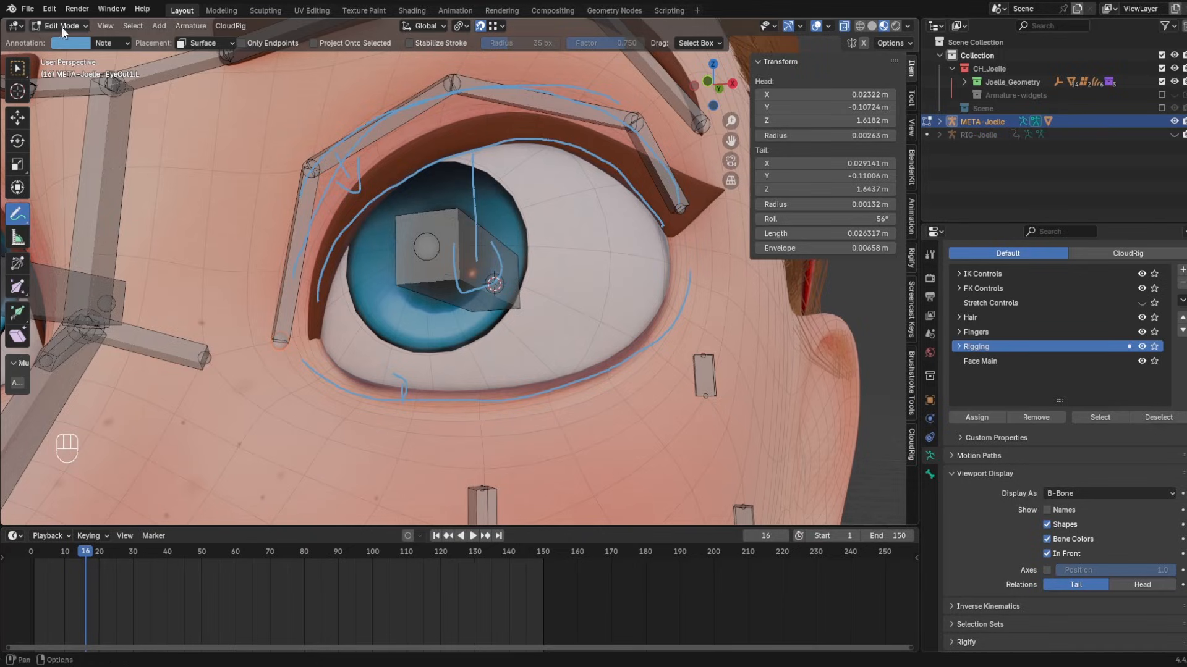
pyautogui.click(113, 44)
pyautogui.click(191, 98)
pyautogui.click(17, 67)
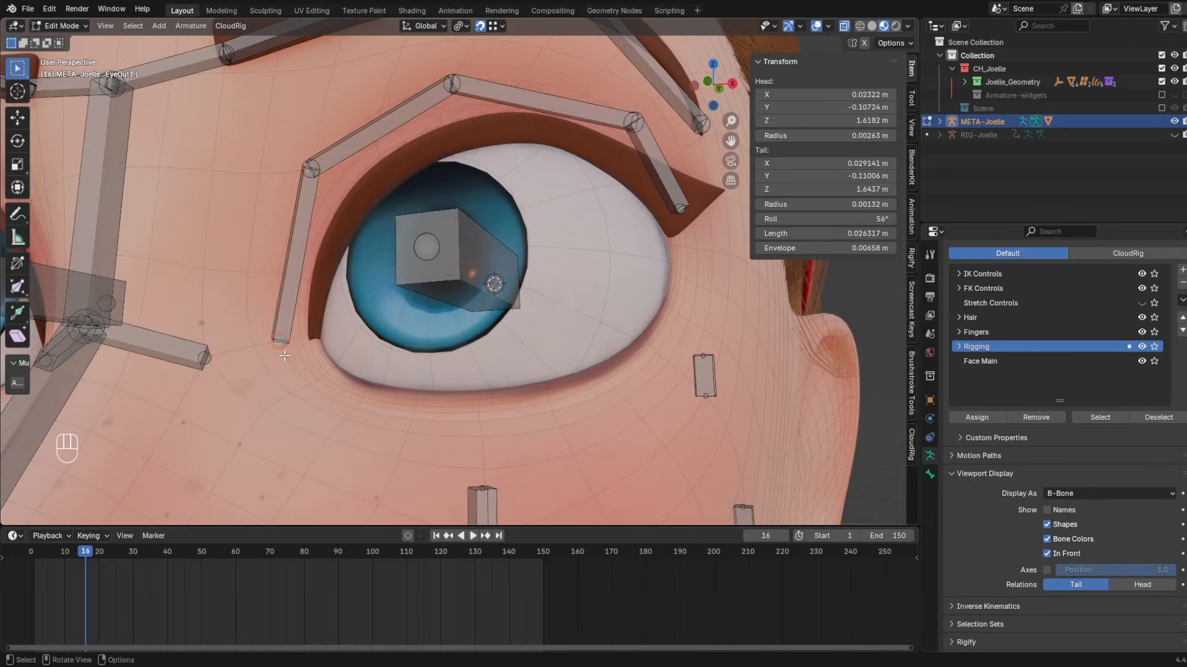
# - Extrude a four-bone chain from the head of EyeOut1.L along beneath the left eye, ending at the tail of EyeOut4.L
pyautogui.click(282, 283)
pyautogui.click(280, 342)
pyautogui.moveTo(315, 346); pyautogui.dragTo(302, 367, button='middle')
pyautogui.press('e')
pyautogui.click(360, 407)
pyautogui.click(322, 382)
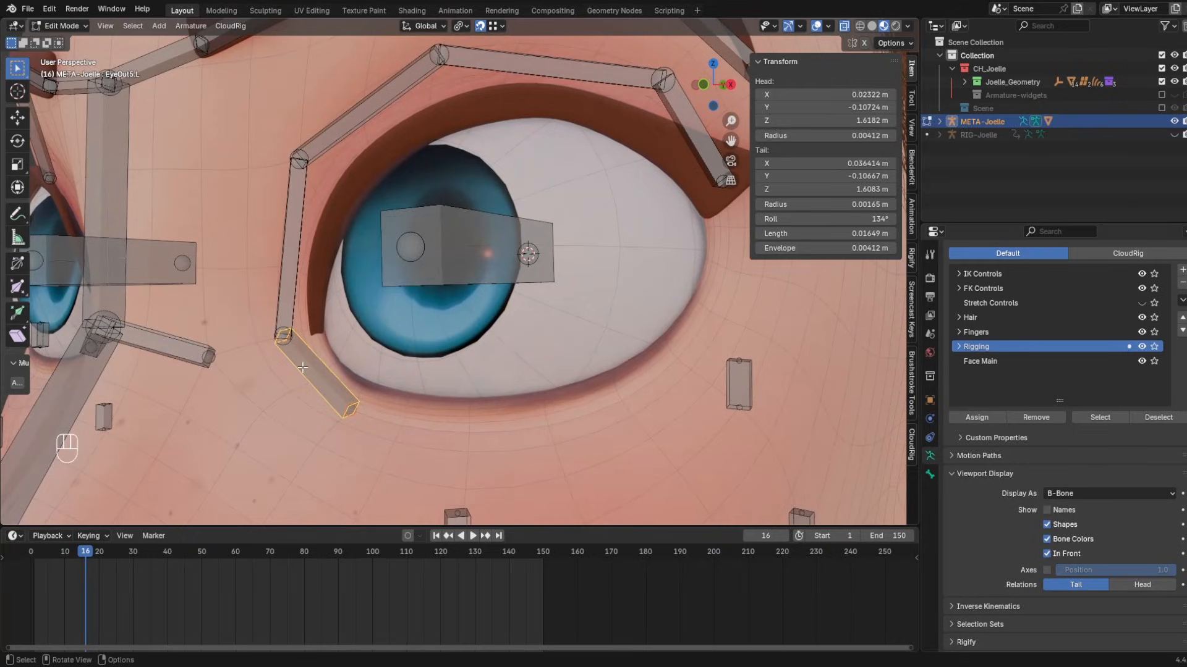
pyautogui.moveTo(460, 413)
pyautogui.mouseDown(button='middle')
pyautogui.moveTo(487, 414)
pyautogui.moveTo(450, 417)
pyautogui.mouseUp(button='middle')
pyautogui.keyDown('shift'); pyautogui.moveTo(603, 394); pyautogui.dragTo(579, 374, button='middle'); pyautogui.keyUp('shift')
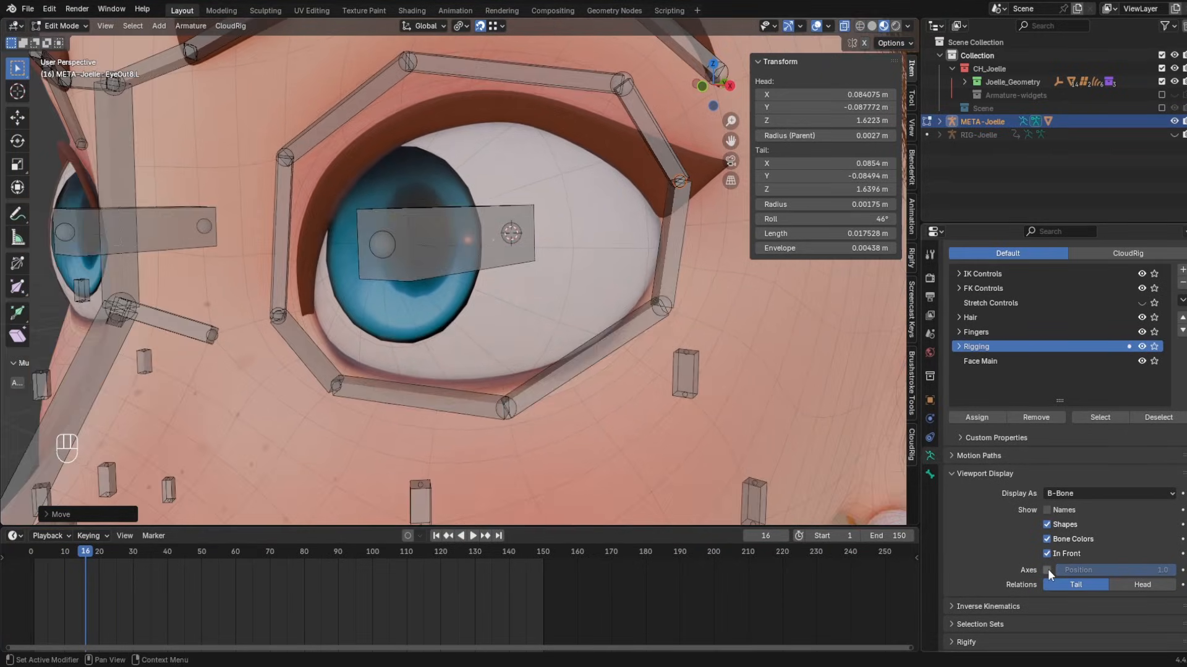
# - Switch the metarig's bone display to Octahedral to show the direction of the eye ring bones
pyautogui.click(1047, 569)
pyautogui.moveTo(564, 361); pyautogui.dragTo(525, 402, button='middle')
pyautogui.click(1092, 493)
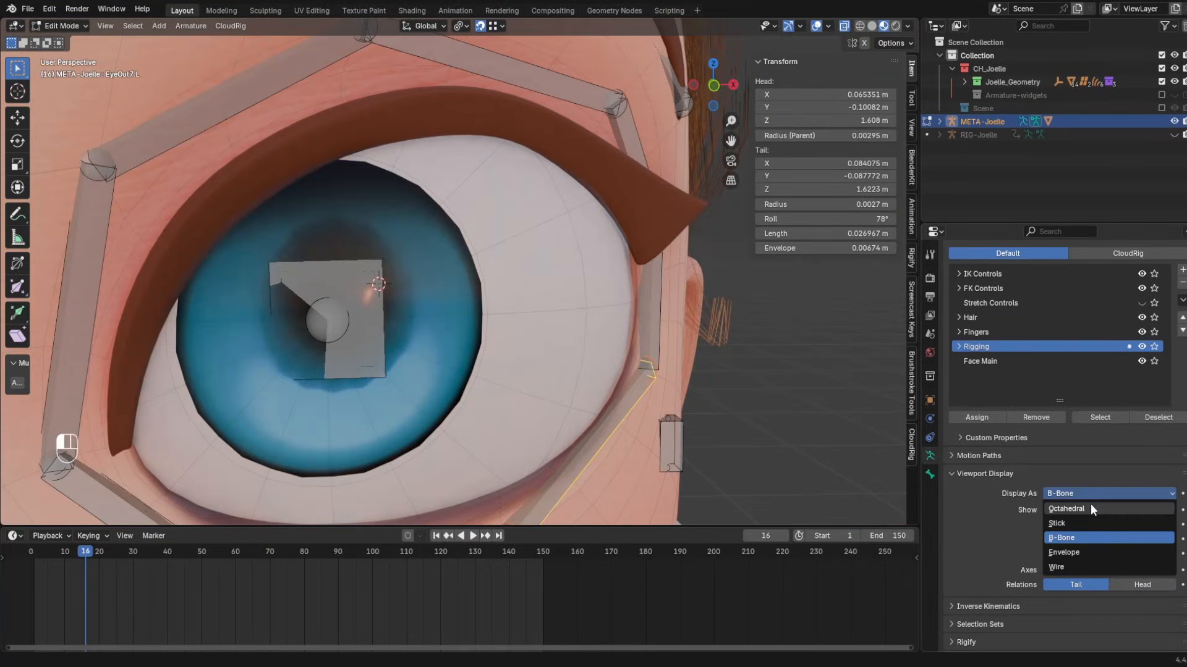
pyautogui.click(1090, 507)
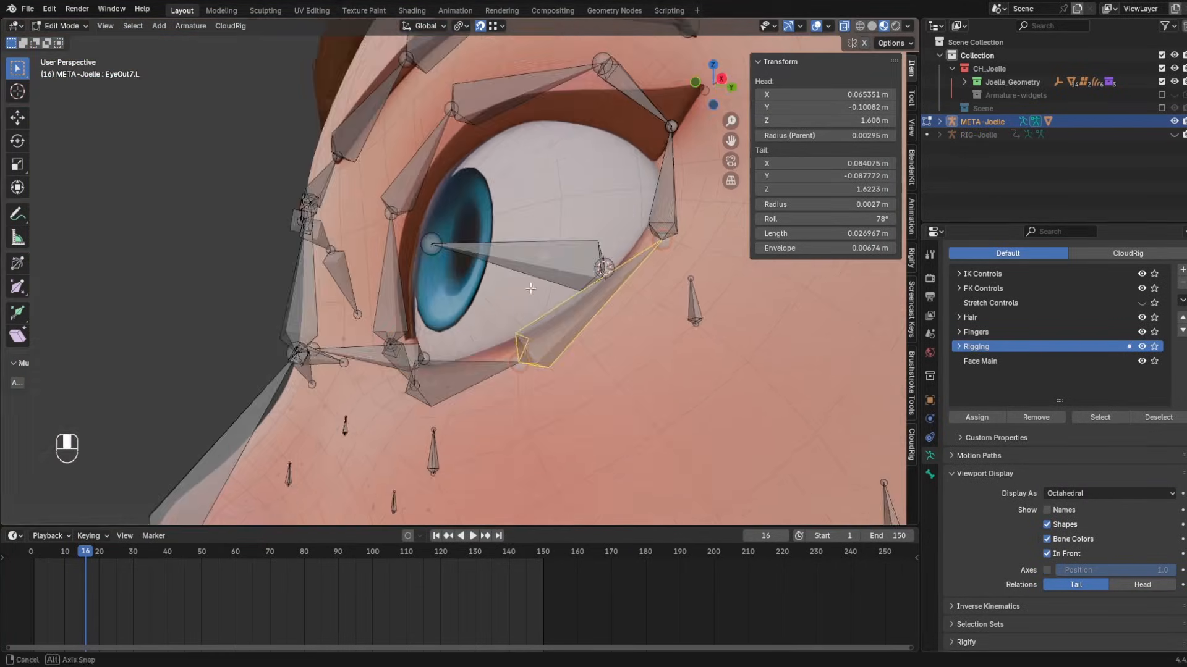
pyautogui.moveTo(530, 288); pyautogui.dragTo(630, 306, button='middle')
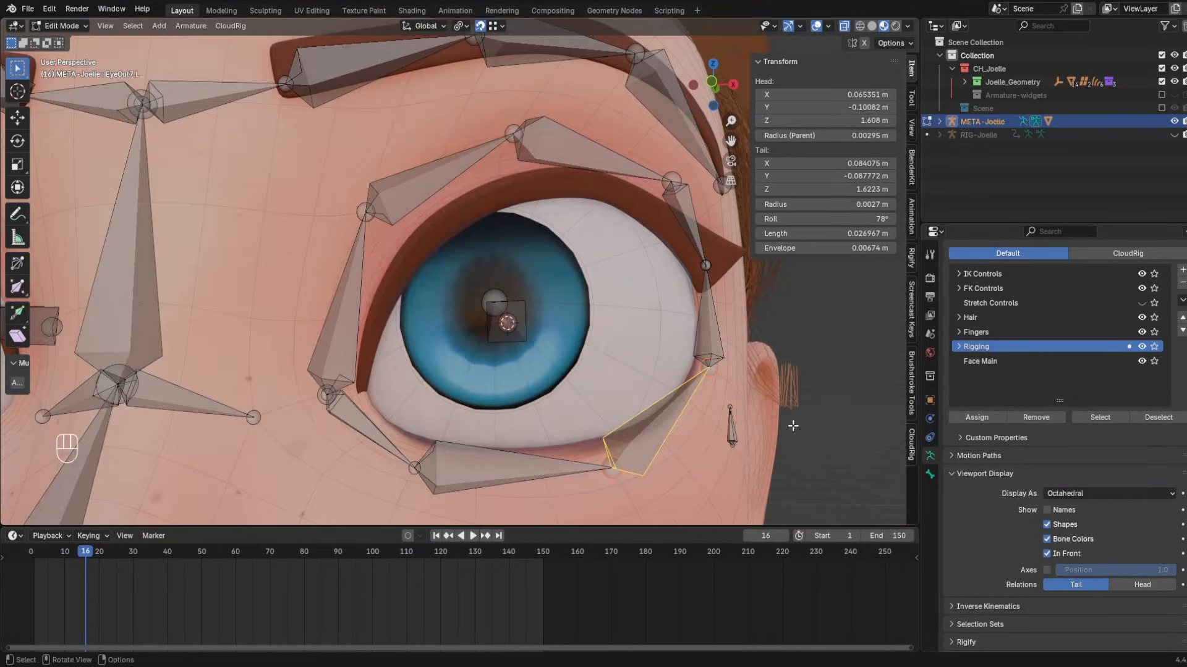
# - Assign the Chain: Face Grid component type to EyeOut5.L, the first bone of the lower eye chain
pyautogui.scroll(-4, 792, 424)
pyautogui.click(413, 332)
pyautogui.scroll(4, 413, 332)
pyautogui.keyDown('shift'); pyautogui.moveTo(785, 520); pyautogui.dragTo(888, 480, button='middle'); pyautogui.keyUp('shift')
pyautogui.click(929, 474)
pyautogui.click(1078, 408)
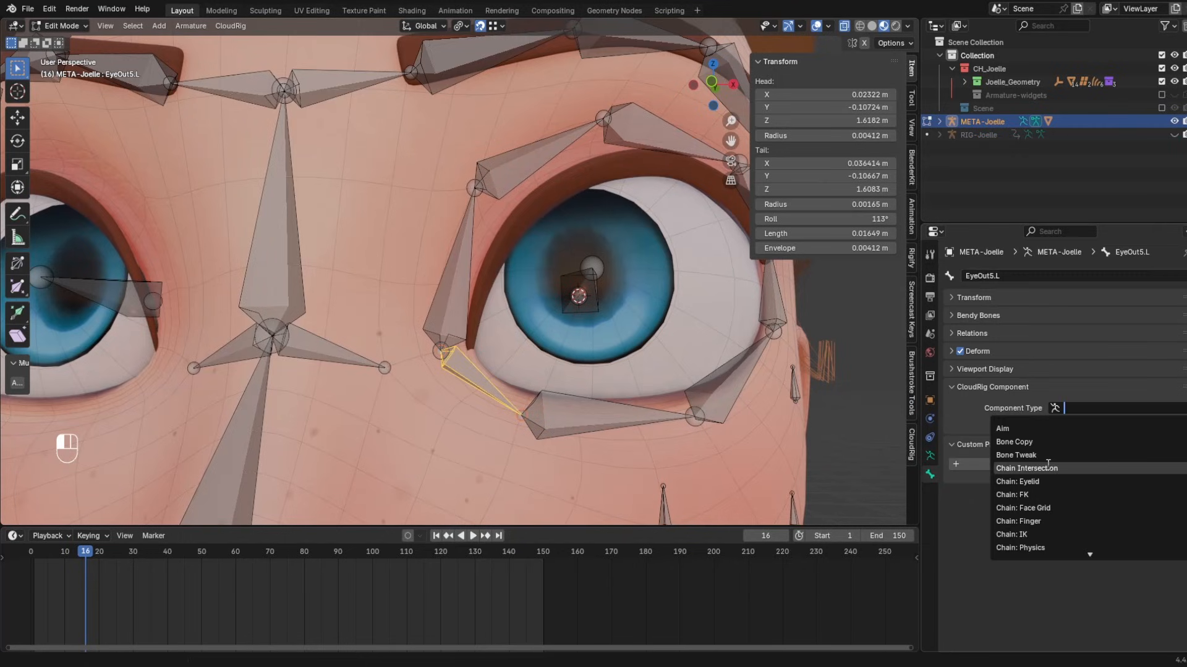
pyautogui.click(1045, 507)
# - Save the file, generate the rig from the metarig, and put RIG-Joelle in Pose Mode
pyautogui.keyDown('shift'); pyautogui.moveTo(630, 338); pyautogui.dragTo(665, 371, button='middle'); pyautogui.keyUp('shift')
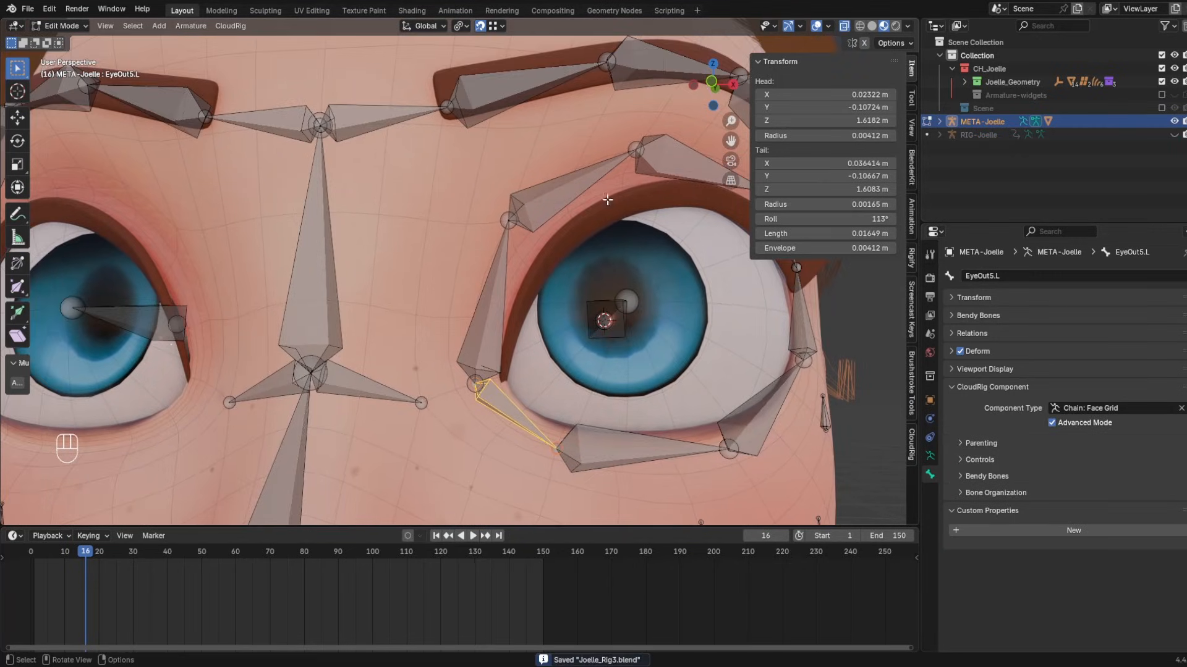
pyautogui.scroll(-3, 631, 222)
pyautogui.hotkey('ctrl', 'alt', 'r')
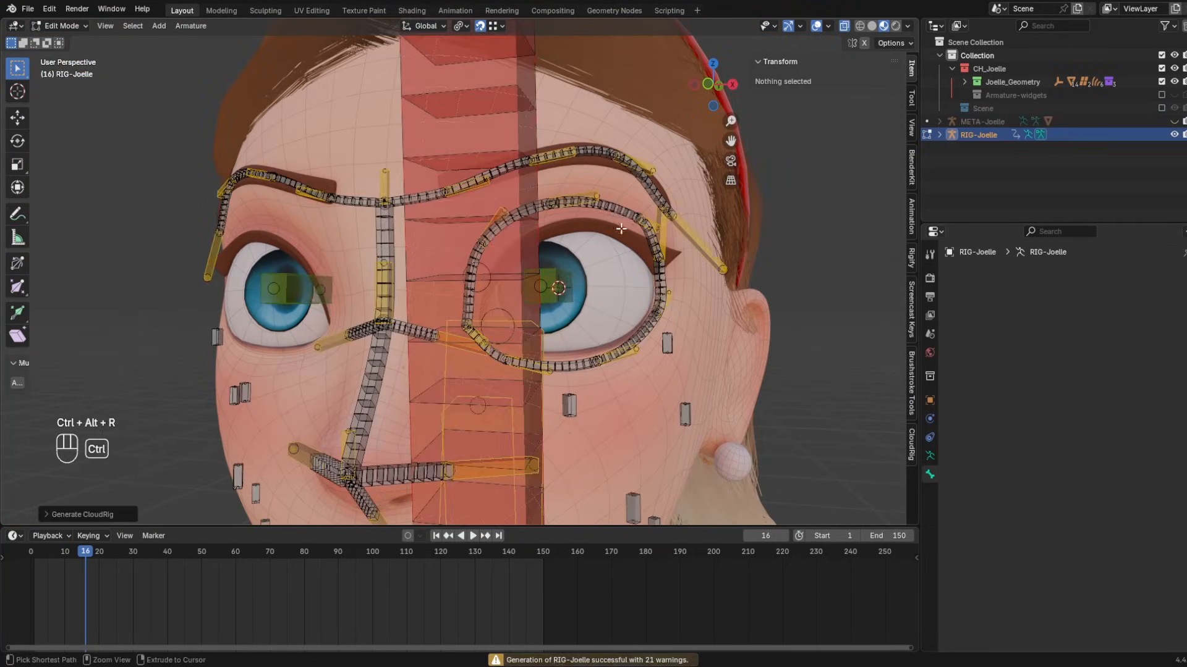
pyautogui.hotkey('ctrl', 'Tab')
# - Test the left eye ring by selecting its corner controls and moving the outer-corner control outward
pyautogui.scroll(3, 481, 343)
pyautogui.click(481, 338)
pyautogui.moveTo(482, 338); pyautogui.dragTo(715, 304, button='middle')
pyautogui.click(495, 272)
pyautogui.click(495, 272)
pyautogui.click(714, 309)
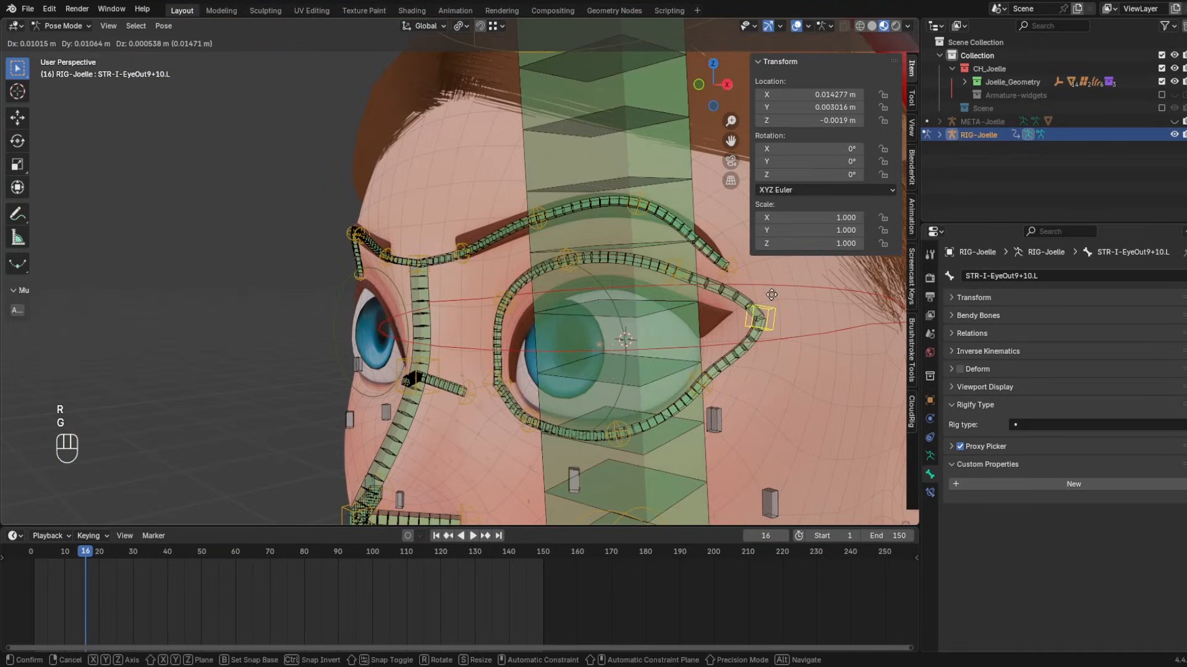
pyautogui.scroll(4, 720, 290)
# - Inspect the Bendy Bones settings of deform bone DEF-EyeOut4.L on the generated rig
pyautogui.click(678, 259)
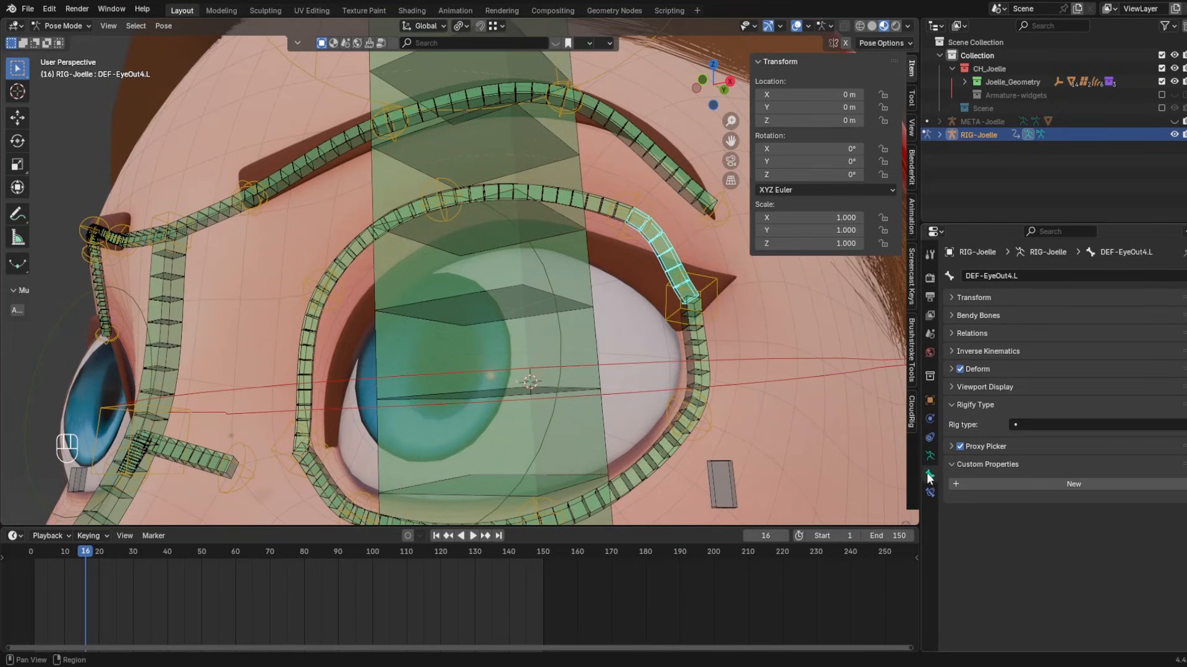
pyautogui.click(974, 315)
pyautogui.scroll(-5, 1082, 488)
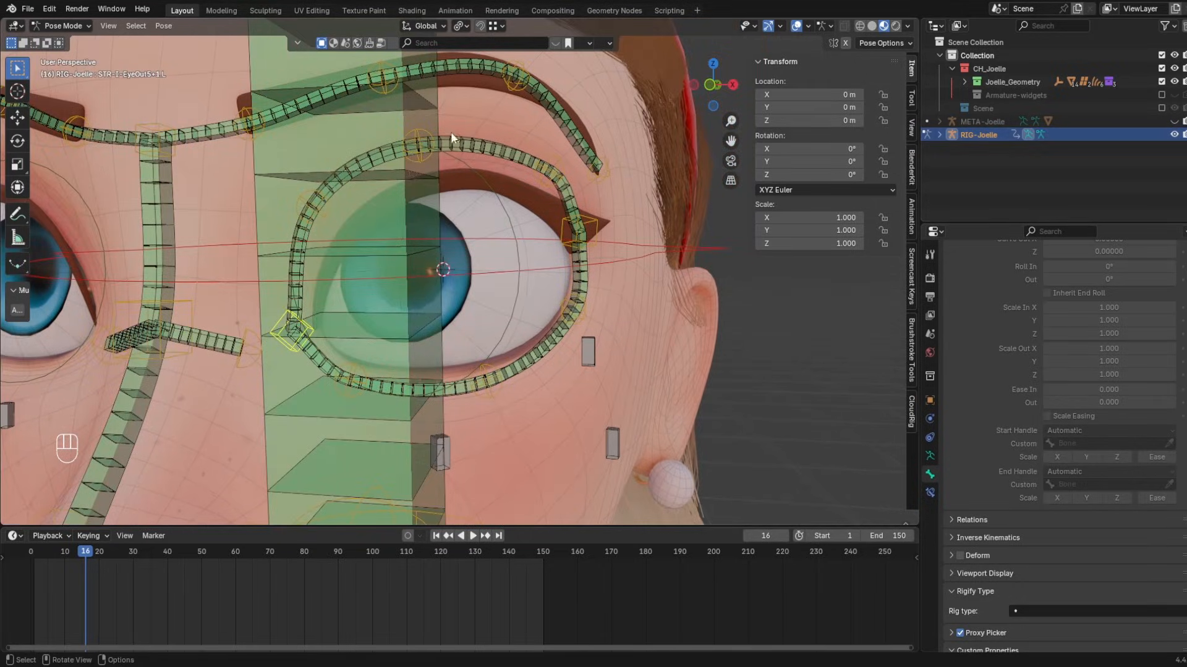
# - Return to editing the META-Joelle metarig and set its bone display to B-Bone
pyautogui.click(1174, 129)
pyautogui.click(989, 122)
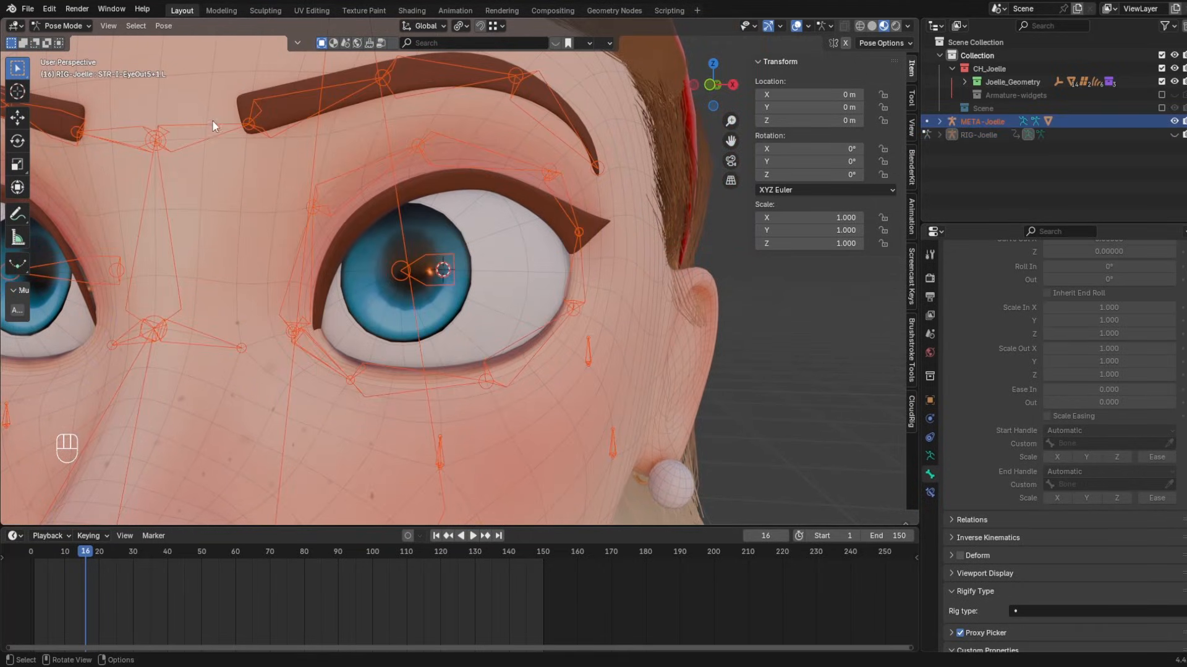
pyautogui.click(440, 128)
pyautogui.press('Tab')
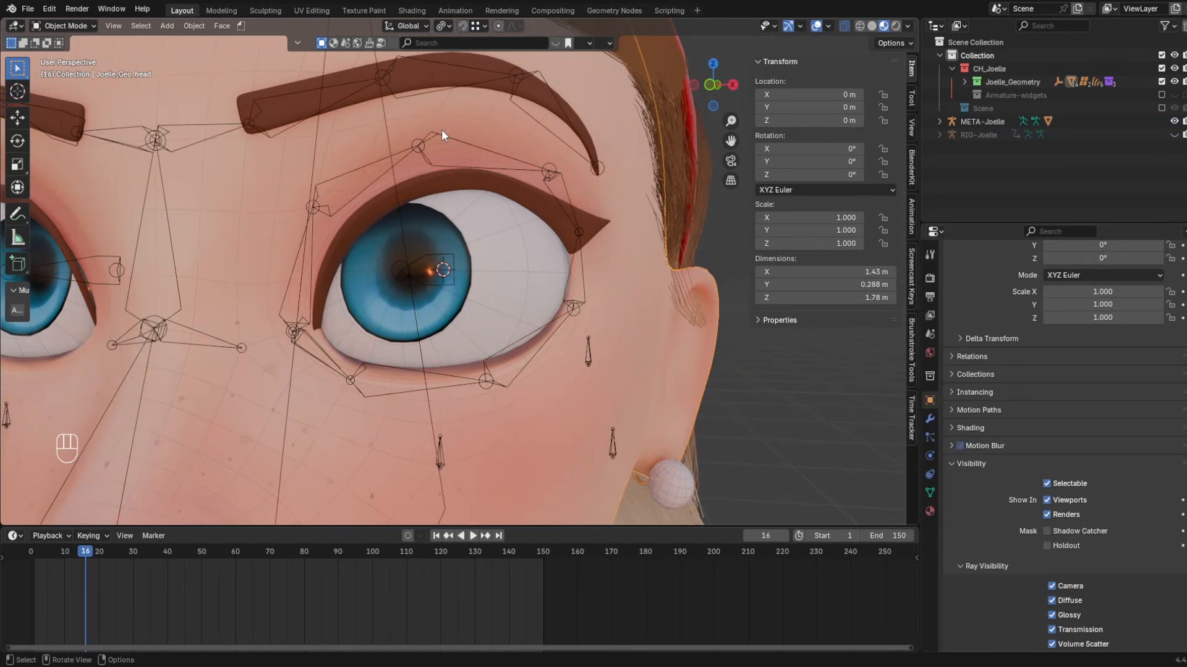
pyautogui.click(1106, 471)
pyautogui.click(1074, 511)
# - Select the EyeOut bone ring around the left eye and scale down its B-Bone display thickness
pyautogui.click(562, 201)
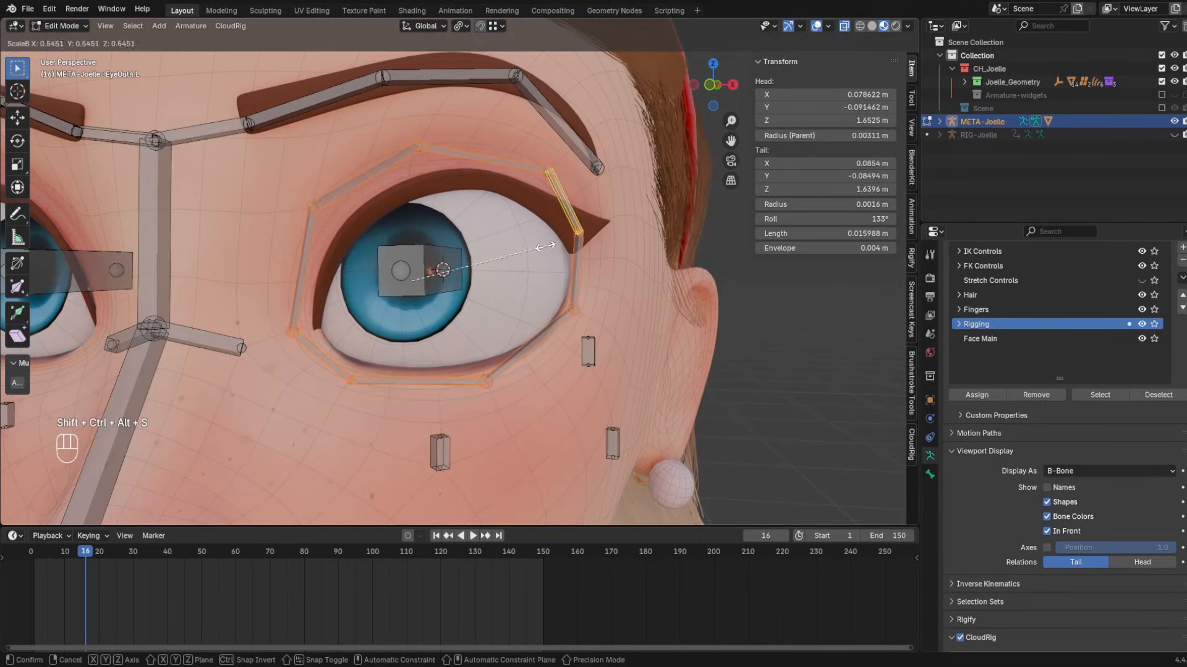
pyautogui.hotkey('shift', 'ctrl', 'alt', 's')
pyautogui.click(530, 246)
pyautogui.scroll(4, 530, 246)
pyautogui.moveTo(530, 246); pyautogui.dragTo(442, 268, button='middle')
# - Move the eye ring's outer-corner joint and the joint beneath it slightly outward from the left eye
pyautogui.click(465, 337)
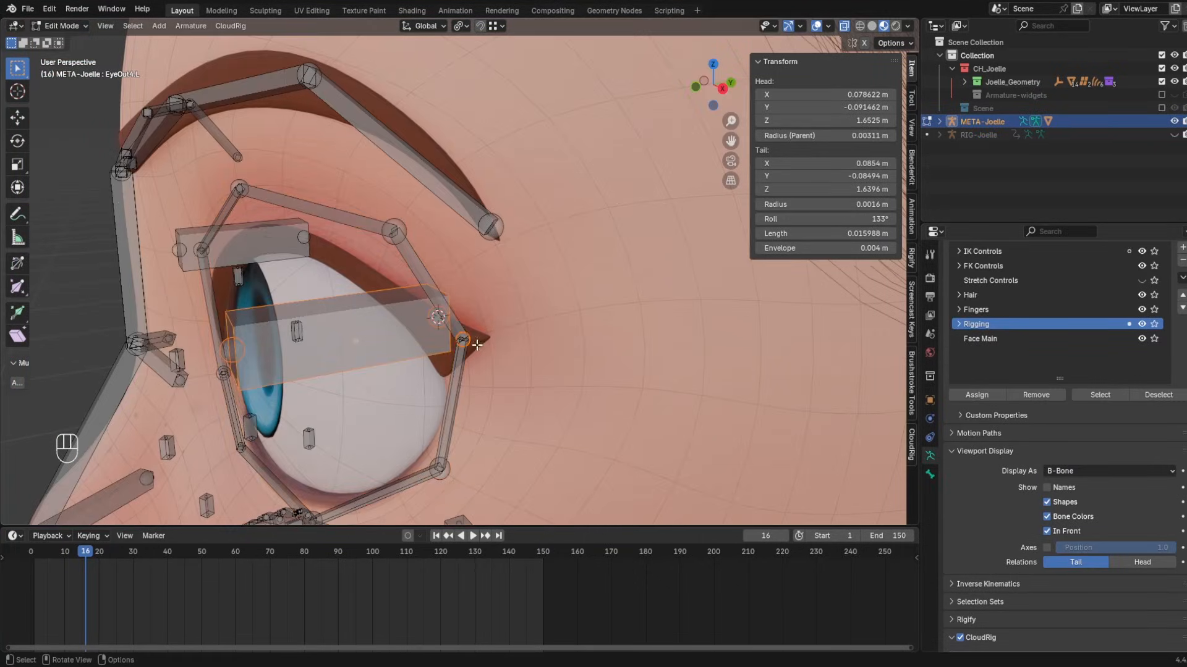
pyautogui.moveTo(420, 319); pyautogui.dragTo(446, 316, button='middle')
pyautogui.moveTo(470, 113); pyautogui.dragTo(464, 236, button='middle')
pyautogui.press('g')
pyautogui.click(451, 340)
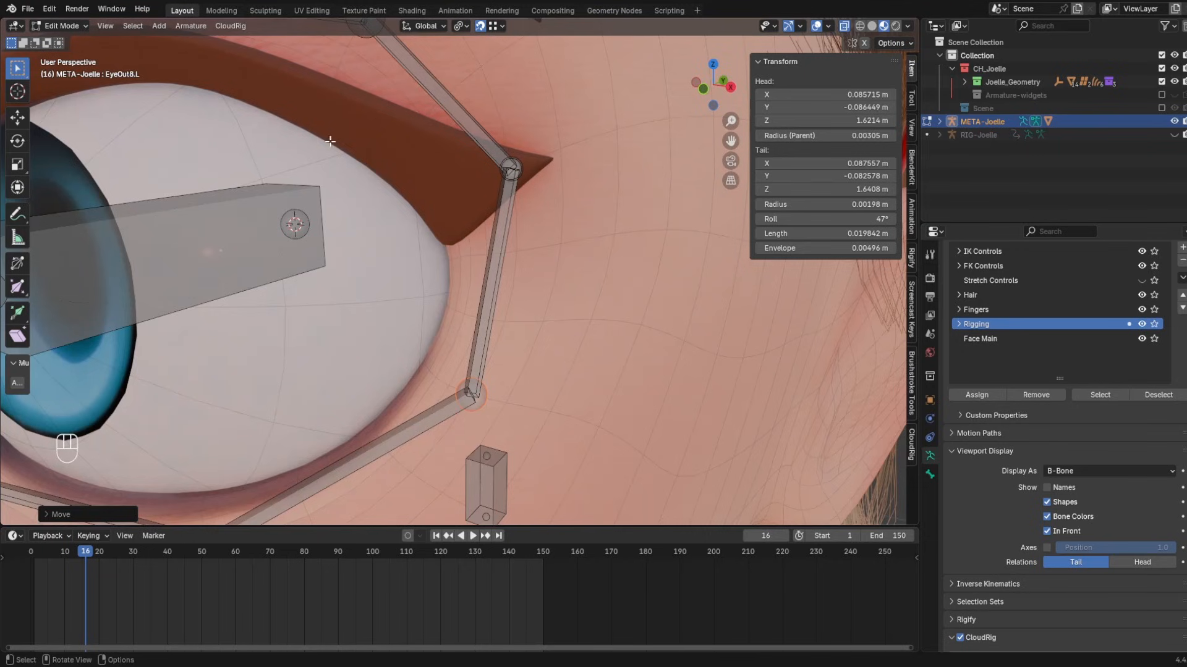
# - Move the upper outer joint of the left eye ring, at the head of EyeOut4.L, inward toward the nose
pyautogui.scroll(-5, 564, 191)
pyautogui.moveTo(559, 230); pyautogui.dragTo(575, 196, button='middle')
pyautogui.click(531, 207)
pyautogui.press('g')
pyautogui.press('g')
pyautogui.click(493, 194)
pyautogui.moveTo(494, 194); pyautogui.dragTo(582, 264, button='middle')
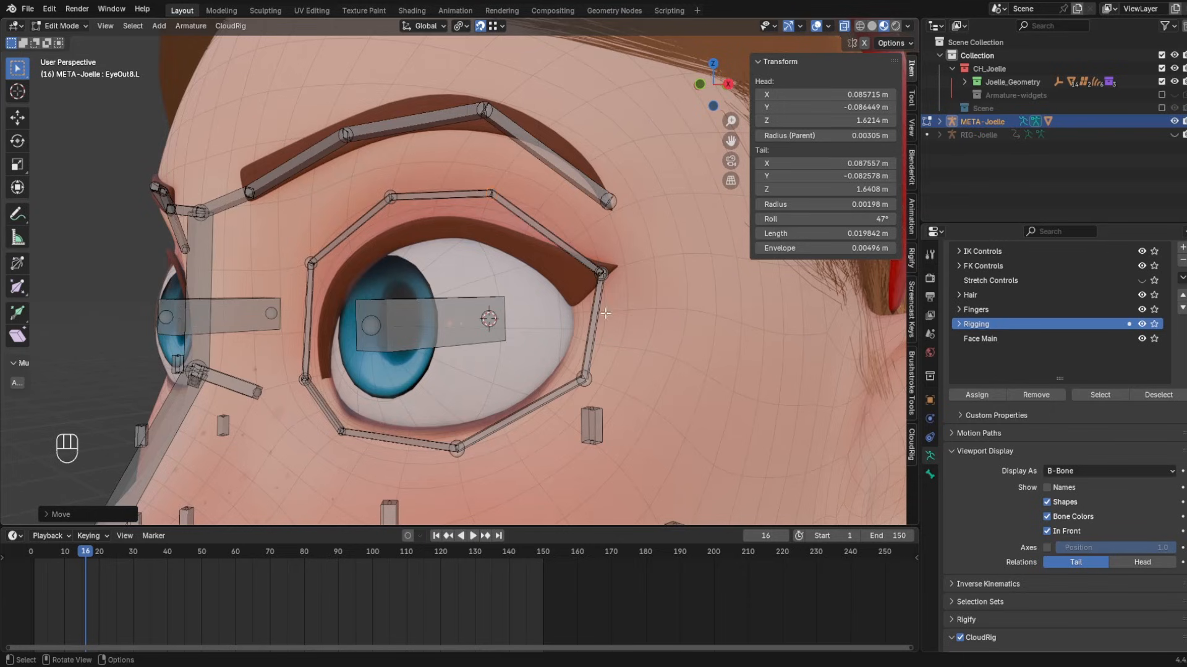
pyautogui.moveTo(605, 313); pyautogui.dragTo(609, 227, button='middle')
# - Save the file, regenerate the rig, and check the adjusted left eye ring in Pose Mode
pyautogui.hotkey('ctrl', 's')
pyautogui.hotkey('ctrl', 'alt', 'r')
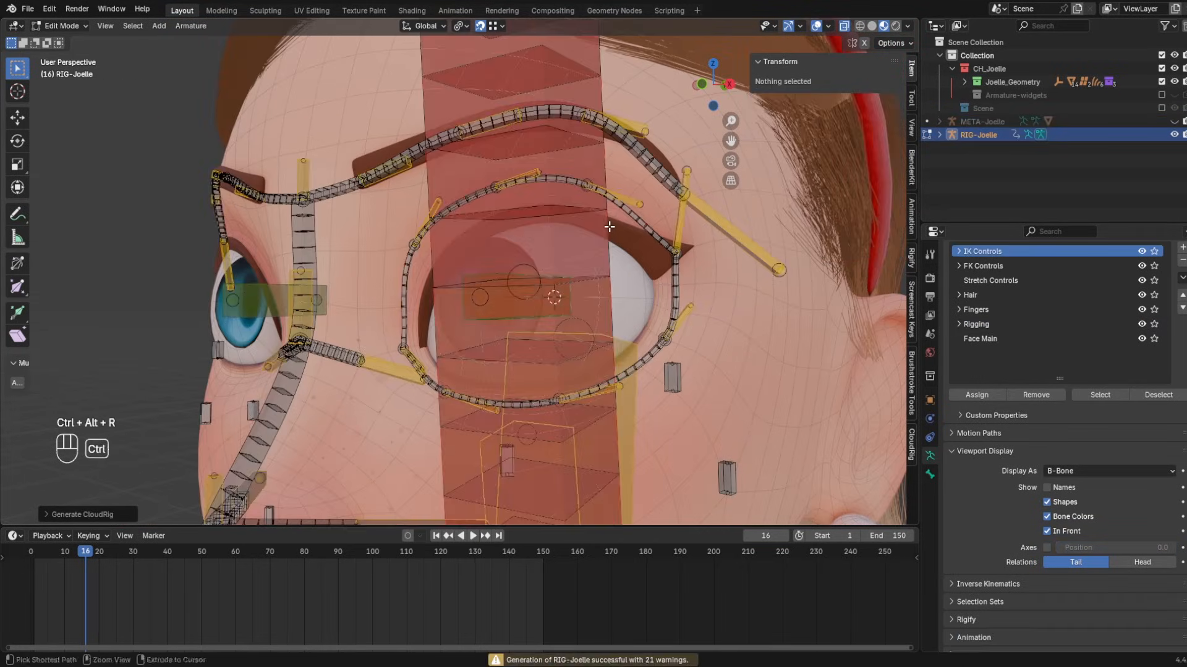
pyautogui.hotkey('ctrl', 'Tab')
pyautogui.moveTo(763, 275); pyautogui.dragTo(718, 268, button='middle')
pyautogui.click(572, 384)
pyautogui.moveTo(391, 344); pyautogui.dragTo(556, 336, button='middle')
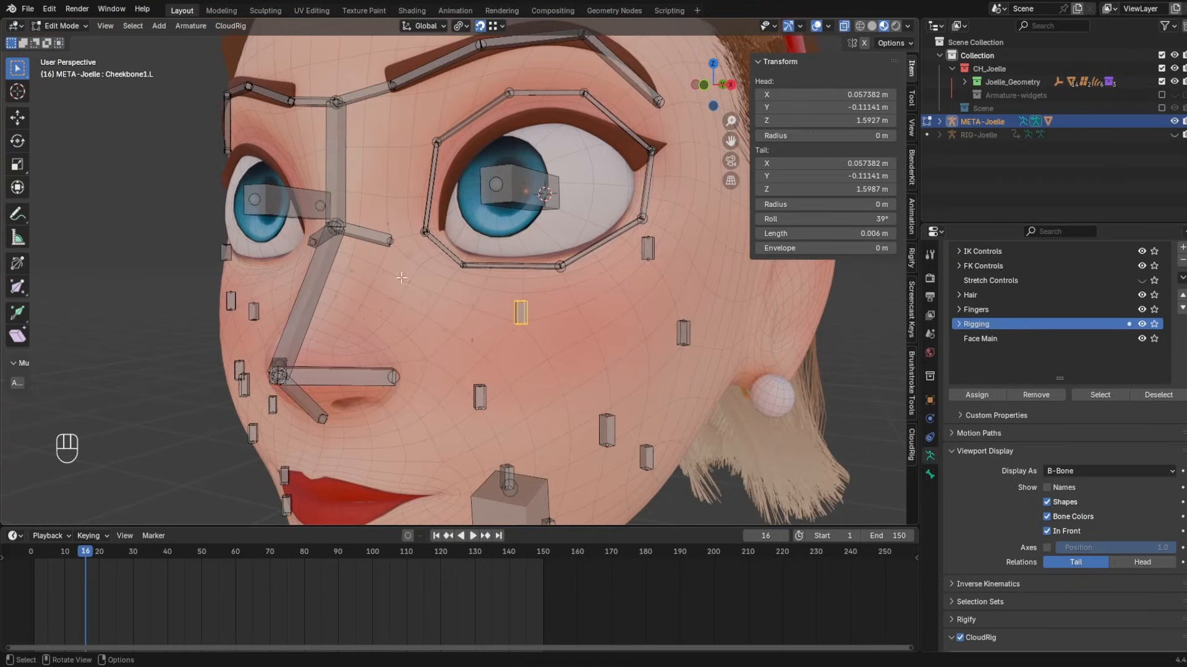
# - Duplicate Cheekbone1.L beside the nose below the inner eye corner, name the copy Cheekbone3.L, and clear its roll
pyautogui.keyDown('shift'); pyautogui.moveTo(492, 326); pyautogui.dragTo(536, 345, button='middle'); pyautogui.keyUp('shift')
pyautogui.hotkey('shift', 'd')
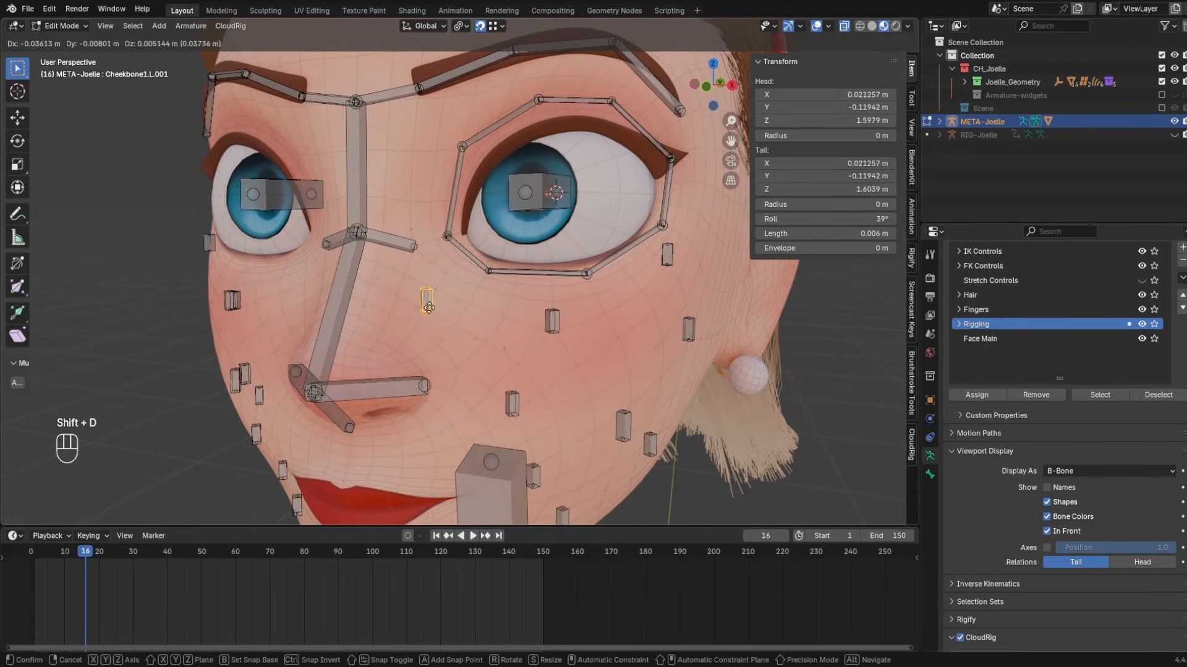
pyautogui.click(428, 309)
pyautogui.press('g')
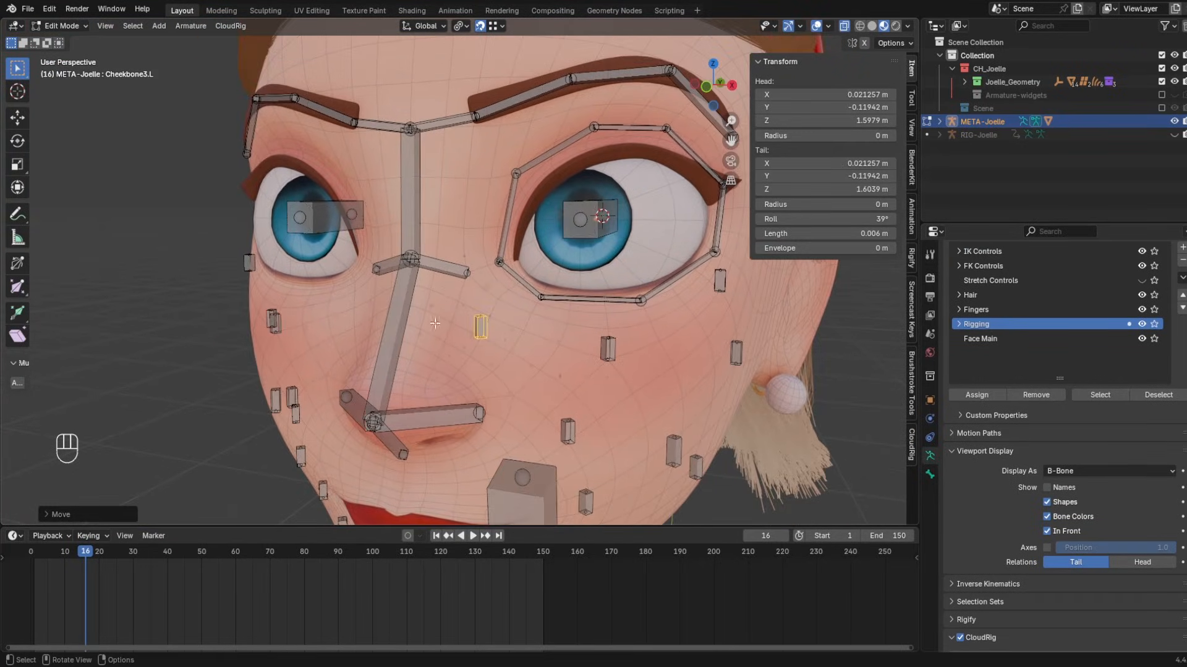
pyautogui.scroll(5, 435, 323)
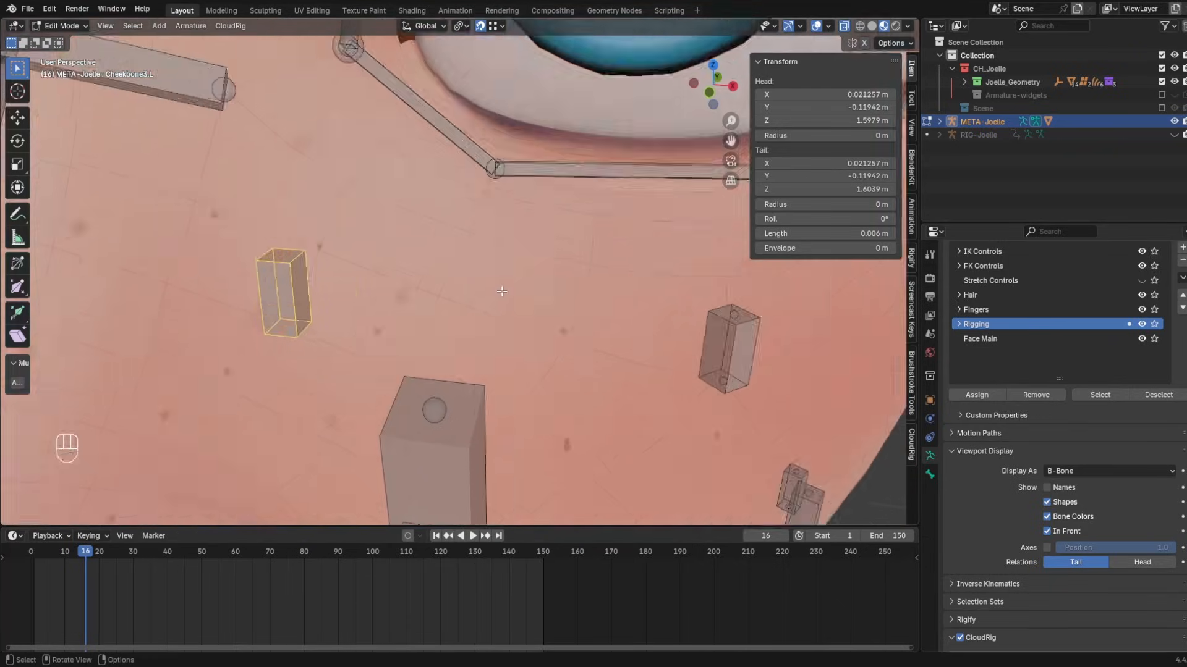
pyautogui.scroll(-5, 458, 424)
pyautogui.moveTo(514, 410); pyautogui.dragTo(459, 424, button='middle')
pyautogui.moveTo(601, 379); pyautogui.dragTo(563, 322, button='middle')
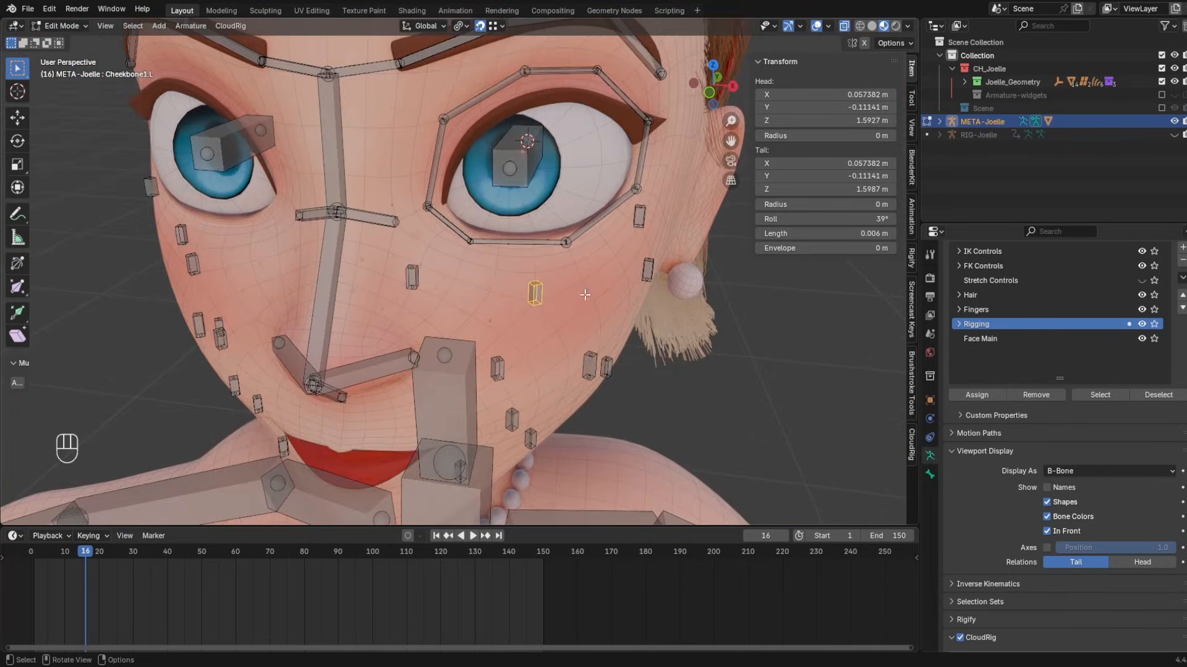
# - Duplicate Cheek4.L to the centre front of the chin and rename the copy Chin
pyautogui.scroll(-4, 585, 295)
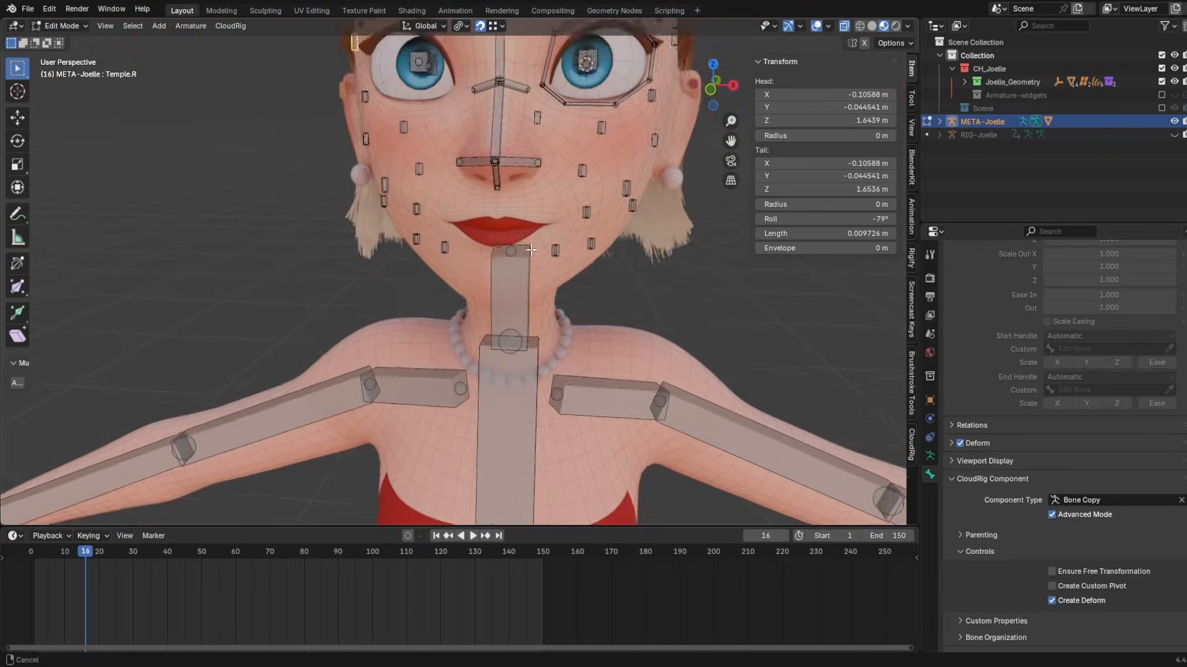
pyautogui.scroll(3, 531, 250)
pyautogui.keyDown('shift'); pyautogui.moveTo(582, 230); pyautogui.dragTo(578, 365, button='middle'); pyautogui.keyUp('shift')
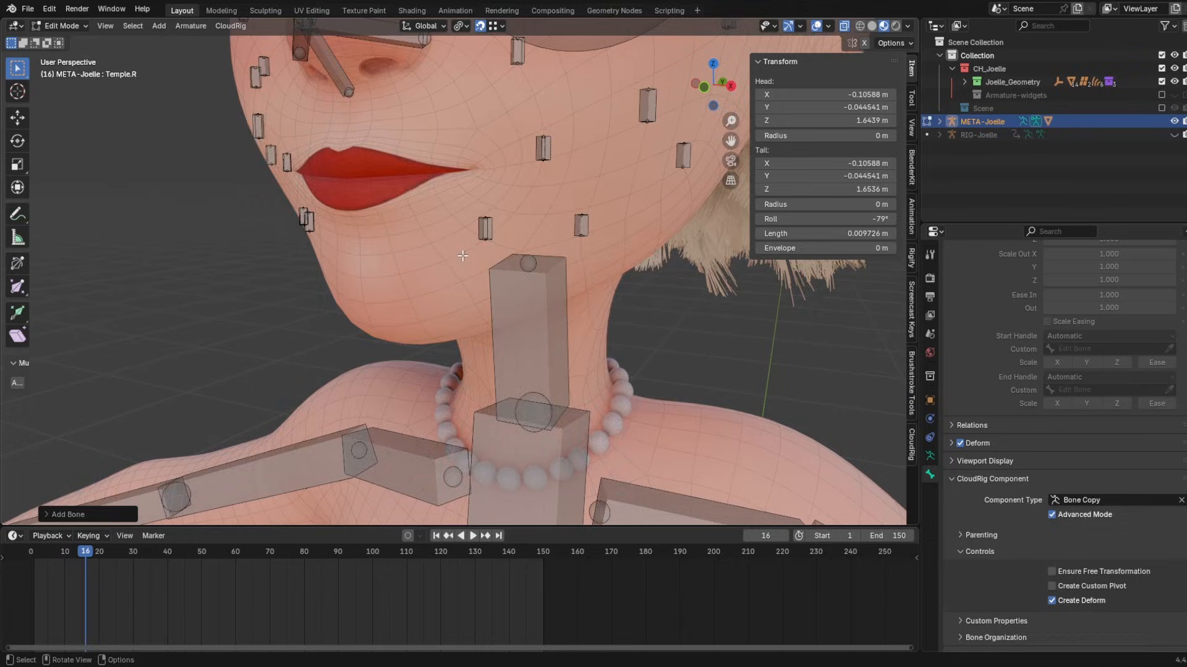
pyautogui.scroll(-2, 461, 251)
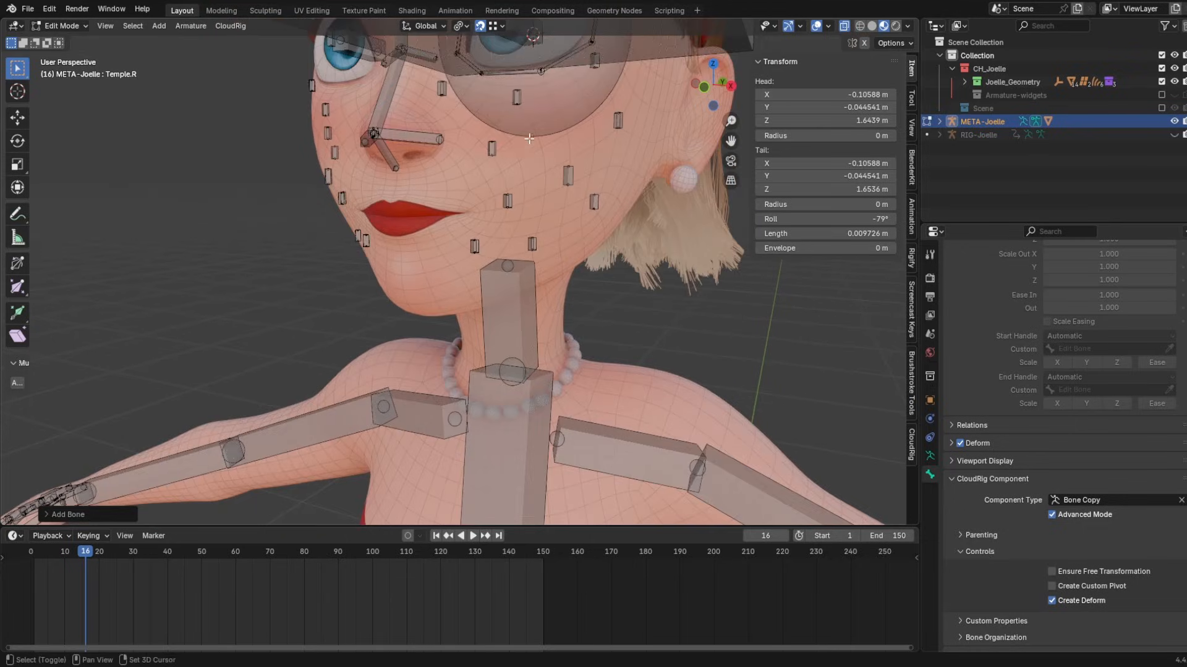
pyautogui.keyDown('shift'); pyautogui.moveTo(362, 239); pyautogui.dragTo(378, 343, button='middle'); pyautogui.keyUp('shift')
pyautogui.click(678, 347)
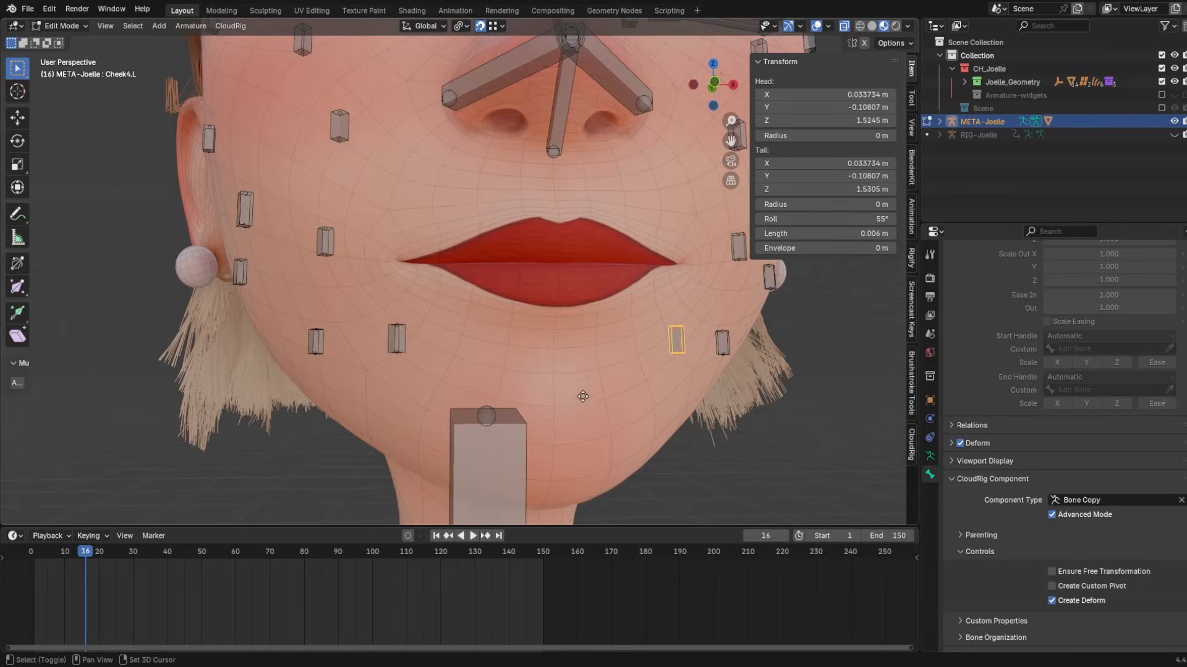
pyautogui.hotkey('shift', 'd')
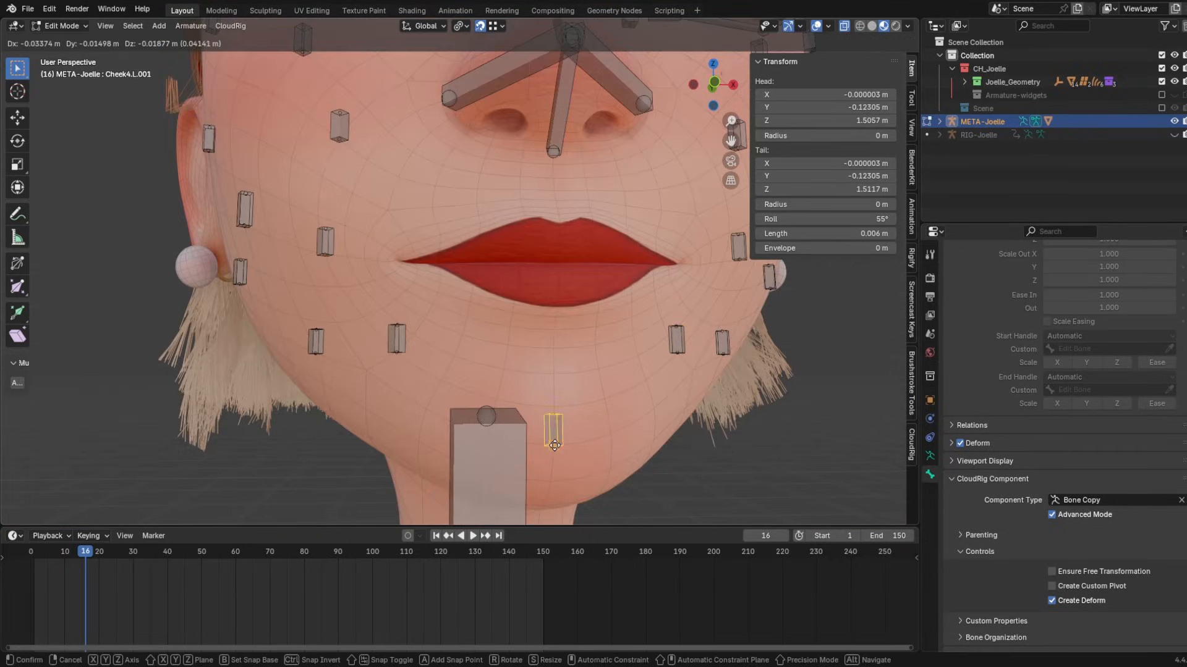
pyautogui.click(554, 445)
pyautogui.press('F2')
pyautogui.write('Chin')
pyautogui.press('Return')
pyautogui.scroll(-4, 479, 360)
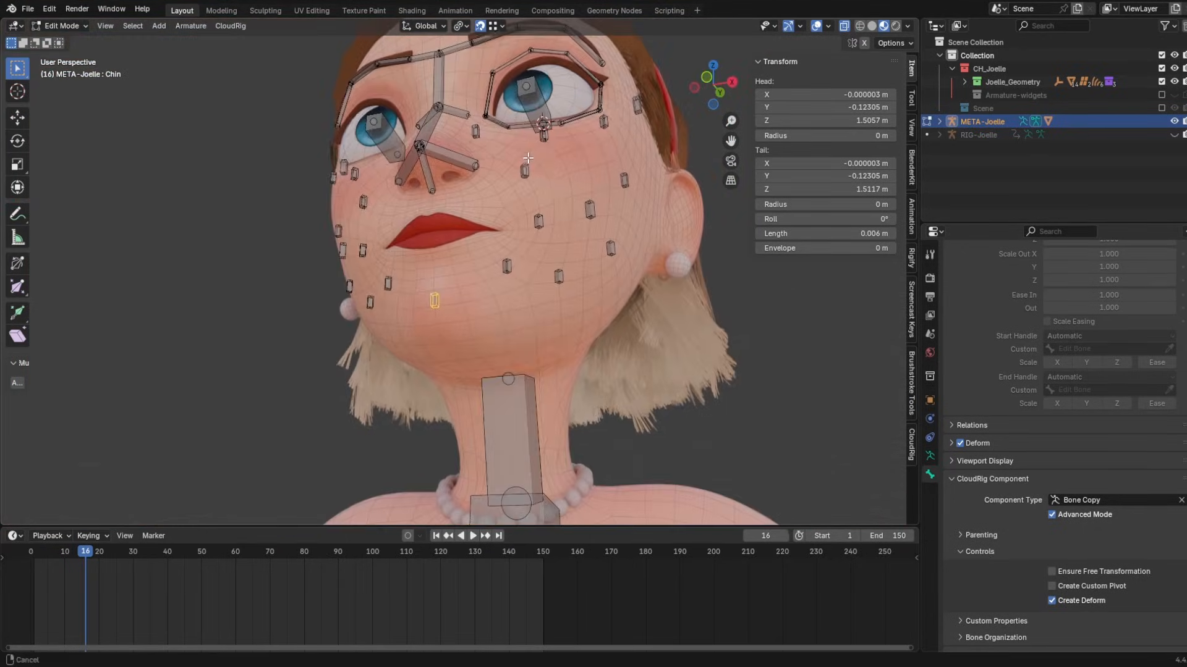
# - Duplicate the Chin bone to the centre underside of the jaw and name the copy Chin1
pyautogui.moveTo(478, 260); pyautogui.dragTo(469, 218, button='middle')
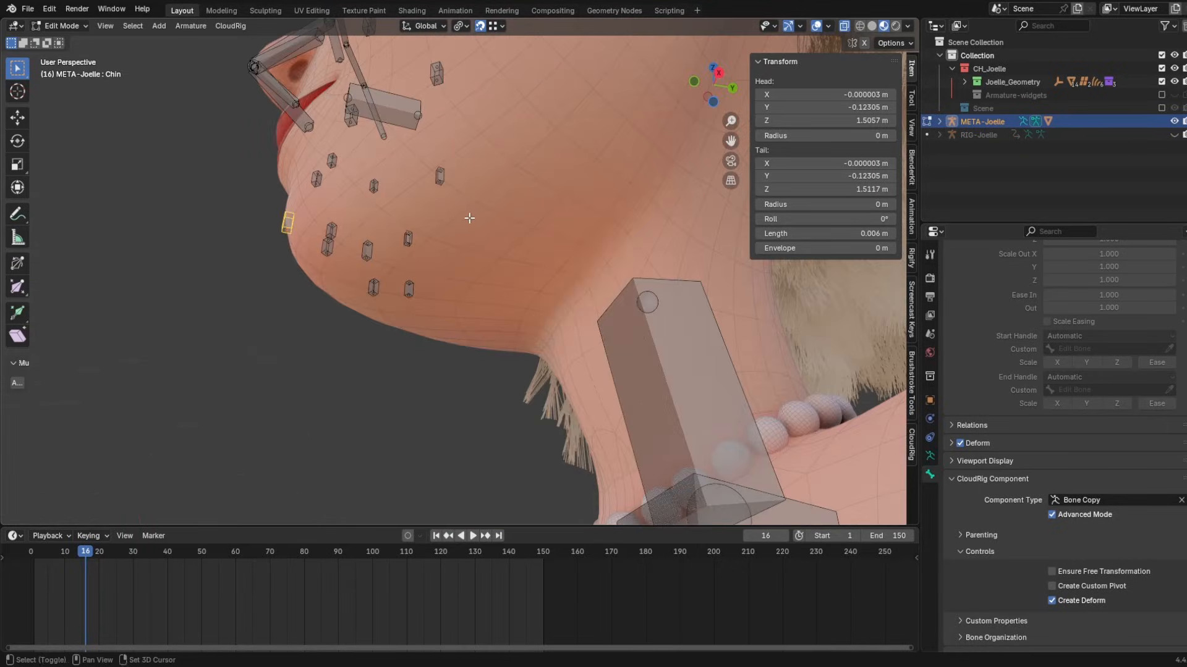
pyautogui.keyDown('shift'); pyautogui.moveTo(474, 309); pyautogui.dragTo(525, 318, button='middle'); pyautogui.keyUp('shift')
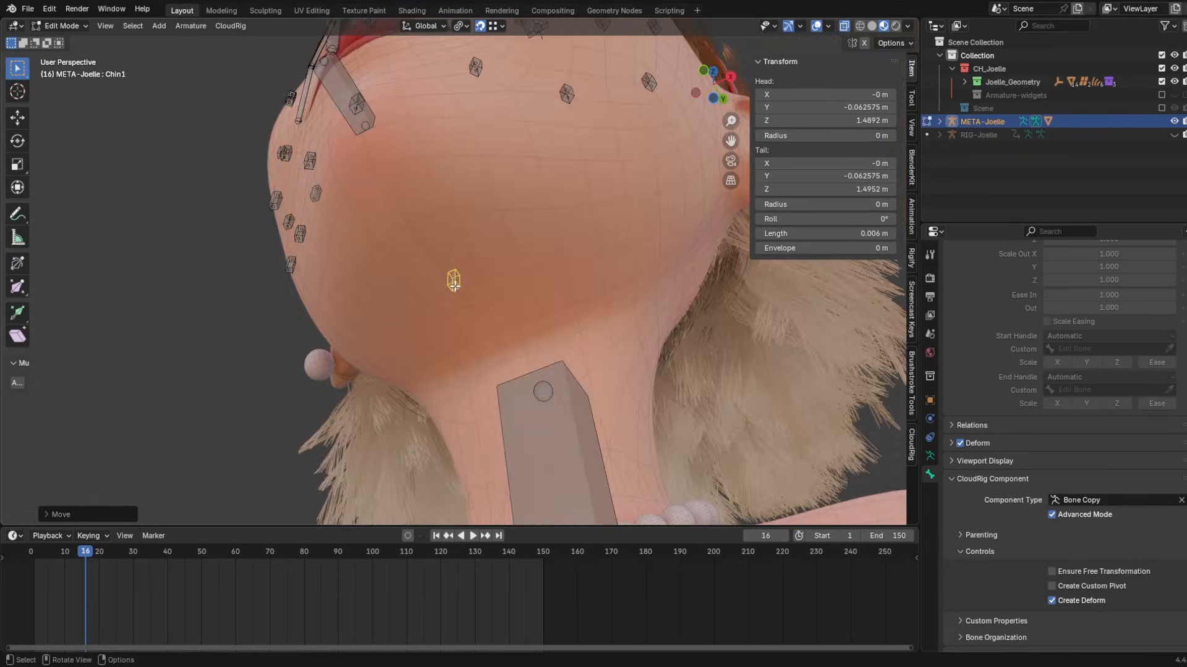
pyautogui.moveTo(507, 241); pyautogui.dragTo(534, 359, button='middle')
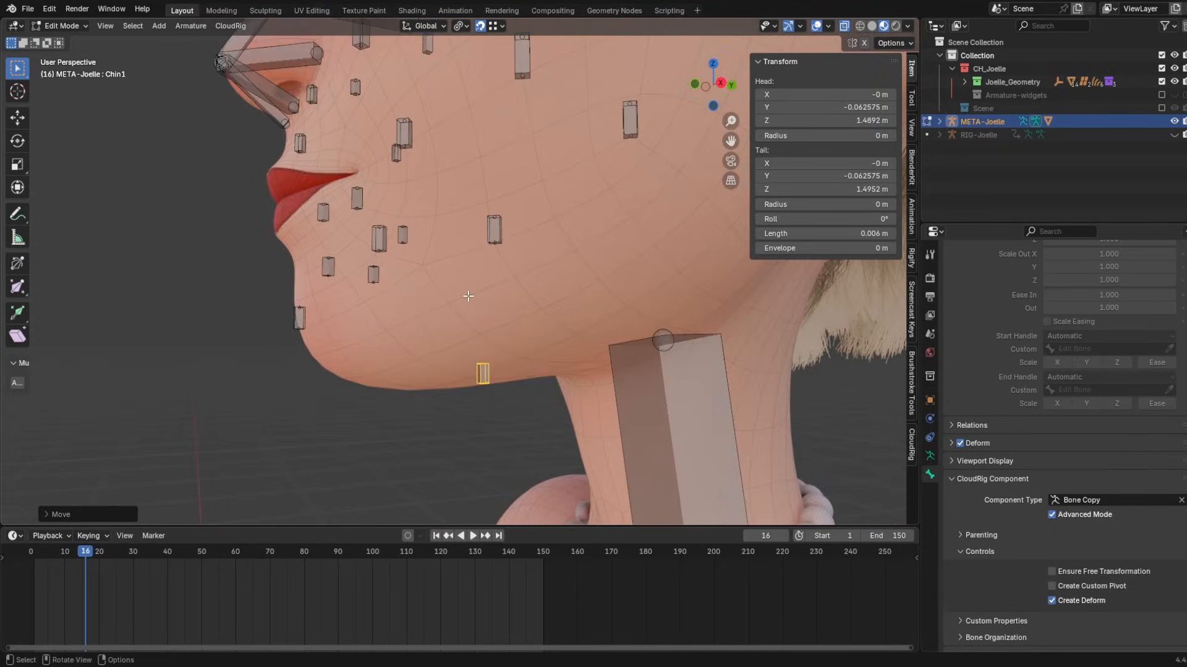
pyautogui.scroll(-2, 466, 297)
pyautogui.moveTo(466, 296); pyautogui.dragTo(541, 317, button='middle')
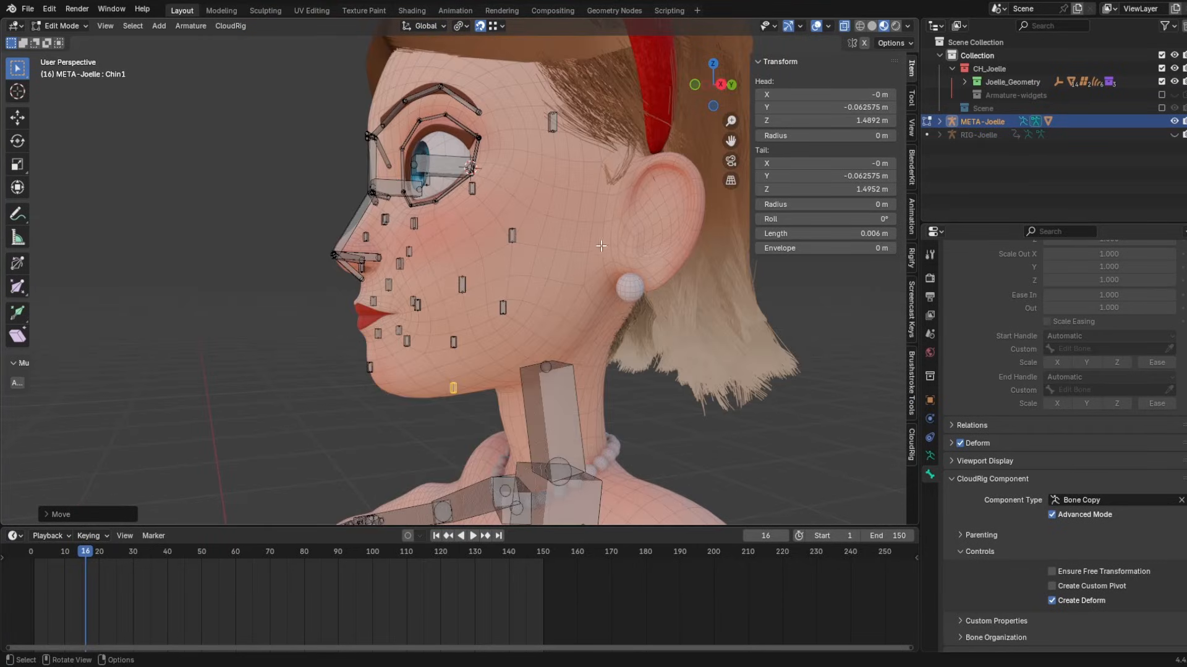
# - Try adding a bone at the 3D cursor by the left eye, and select Chin1 under the jaw instead
pyautogui.hotkey('shift', 'a')
pyautogui.press('KP_3')
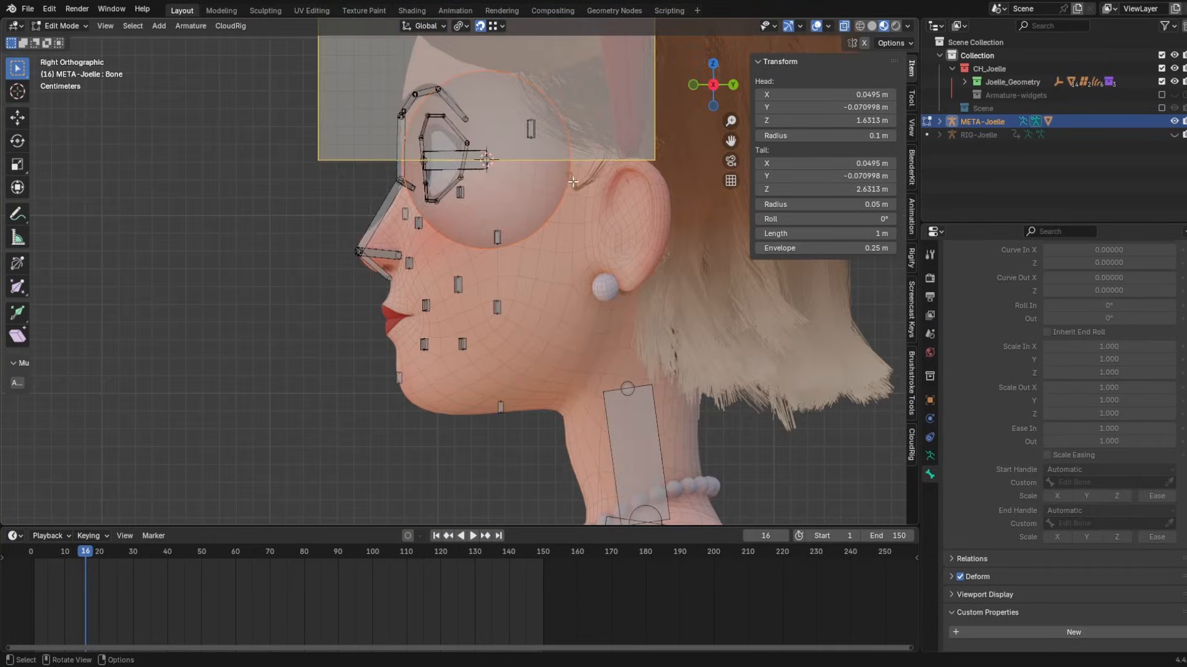
pyautogui.click(501, 407)
pyautogui.moveTo(395, 297); pyautogui.dragTo(536, 126, button='middle')
# - Reset the 3D cursor to the world origin, add a bone there about 0.063 m long, and raise it along Z to head height
pyautogui.hotkey('shift', 's')
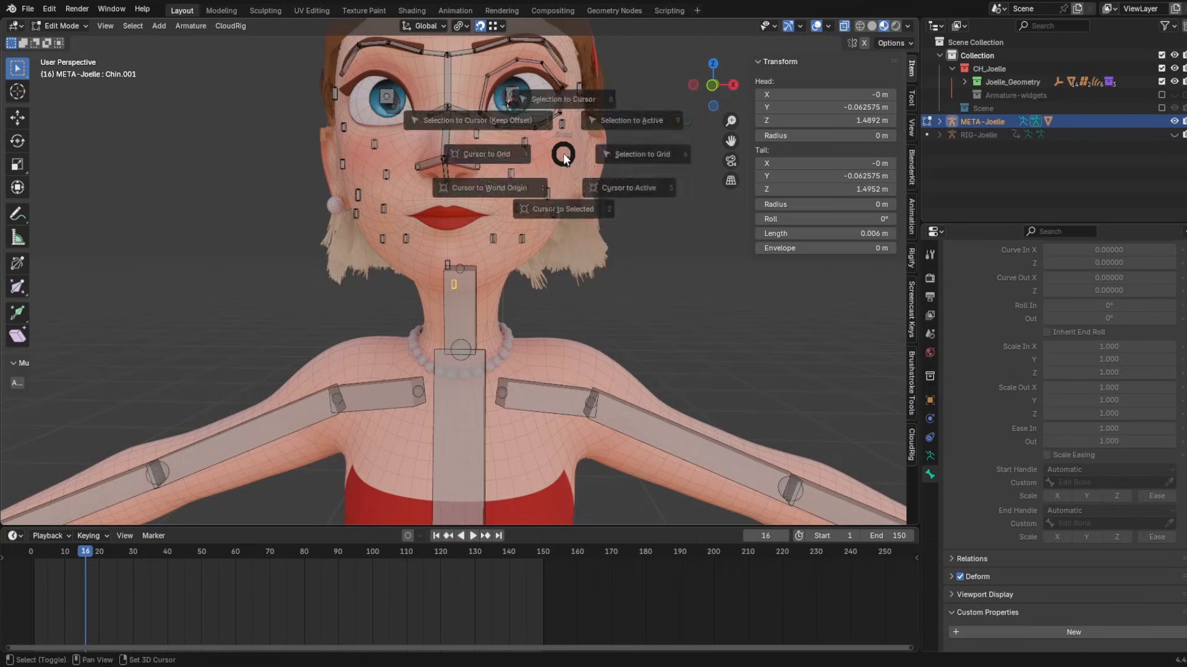
pyautogui.click(487, 204)
pyautogui.scroll(-4, 540, 445)
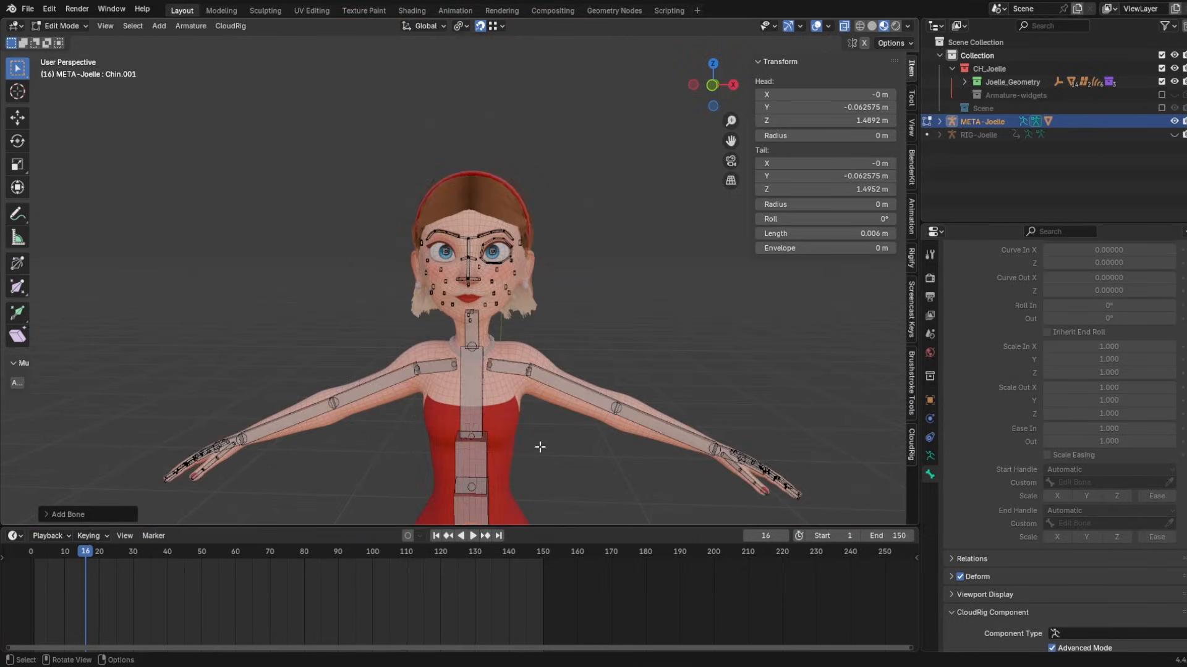
pyautogui.keyDown('shift'); pyautogui.moveTo(540, 445); pyautogui.dragTo(562, 168, button='middle'); pyautogui.keyUp('shift')
pyautogui.click(549, 362)
pyautogui.scroll(-2, 549, 362)
pyautogui.keyDown('shift'); pyautogui.moveTo(556, 265); pyautogui.dragTo(548, 396, button='middle'); pyautogui.keyUp('shift')
pyautogui.press('g')
pyautogui.press('z')
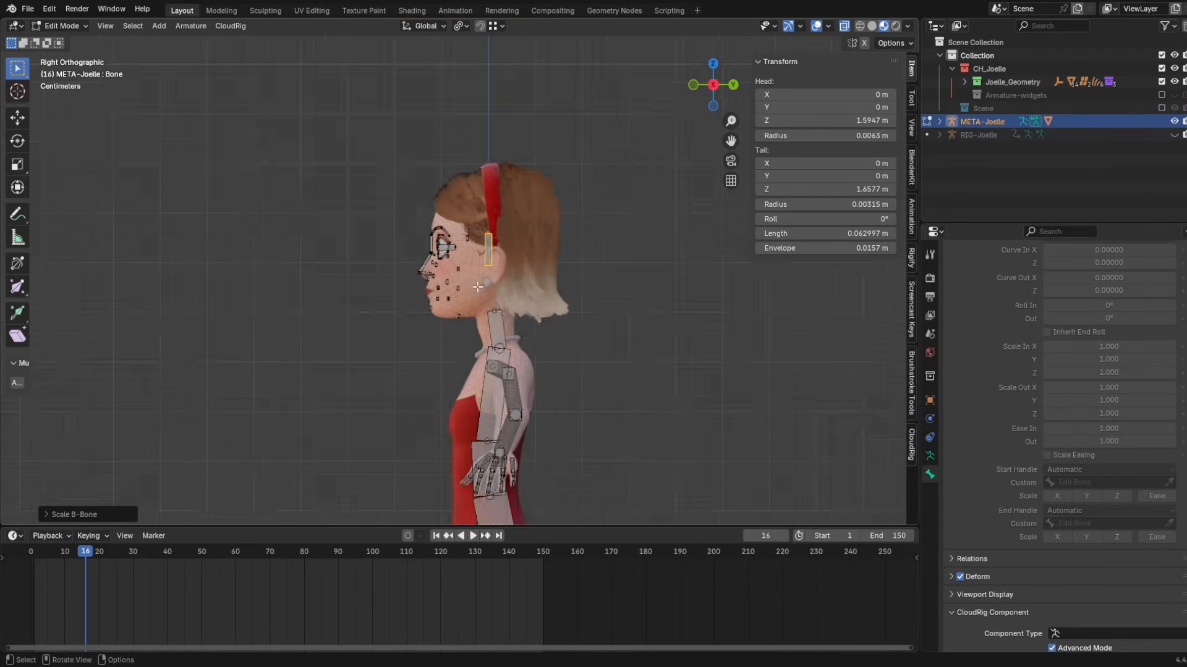
# - Lay the new bone from below the ear to the chin, about 0.104 m long, and name it Jaw
pyautogui.scroll(4, 460, 278)
pyautogui.press('g')
pyautogui.click(464, 238)
pyautogui.press('g')
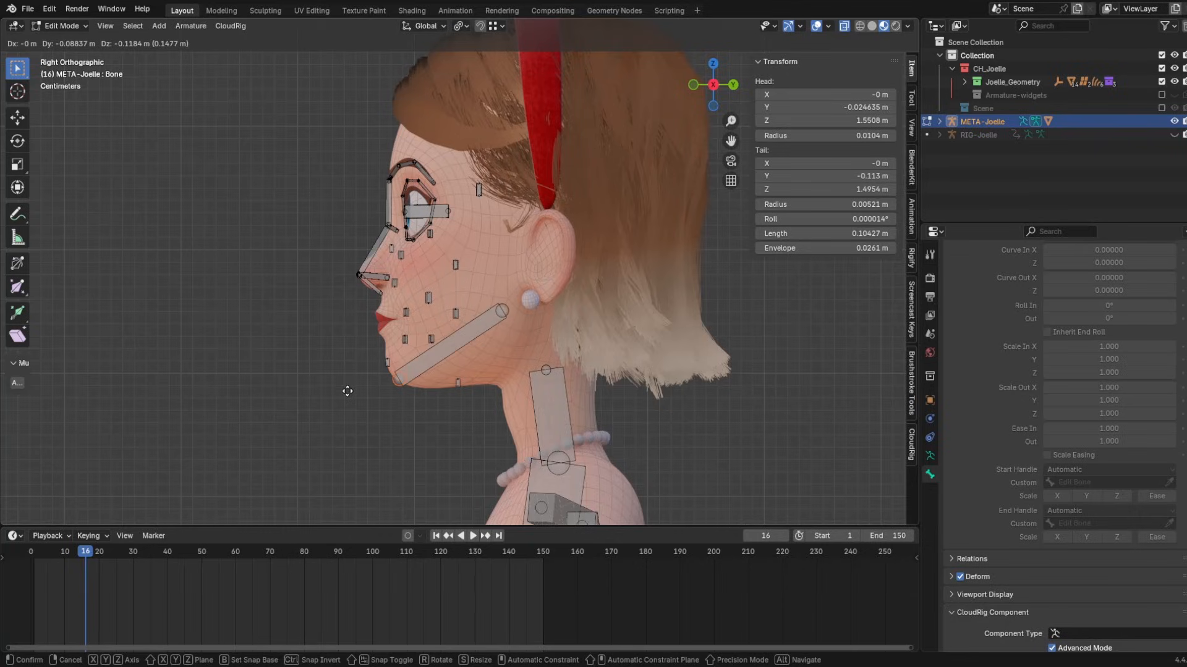
pyautogui.click(347, 391)
pyautogui.scroll(4, 347, 389)
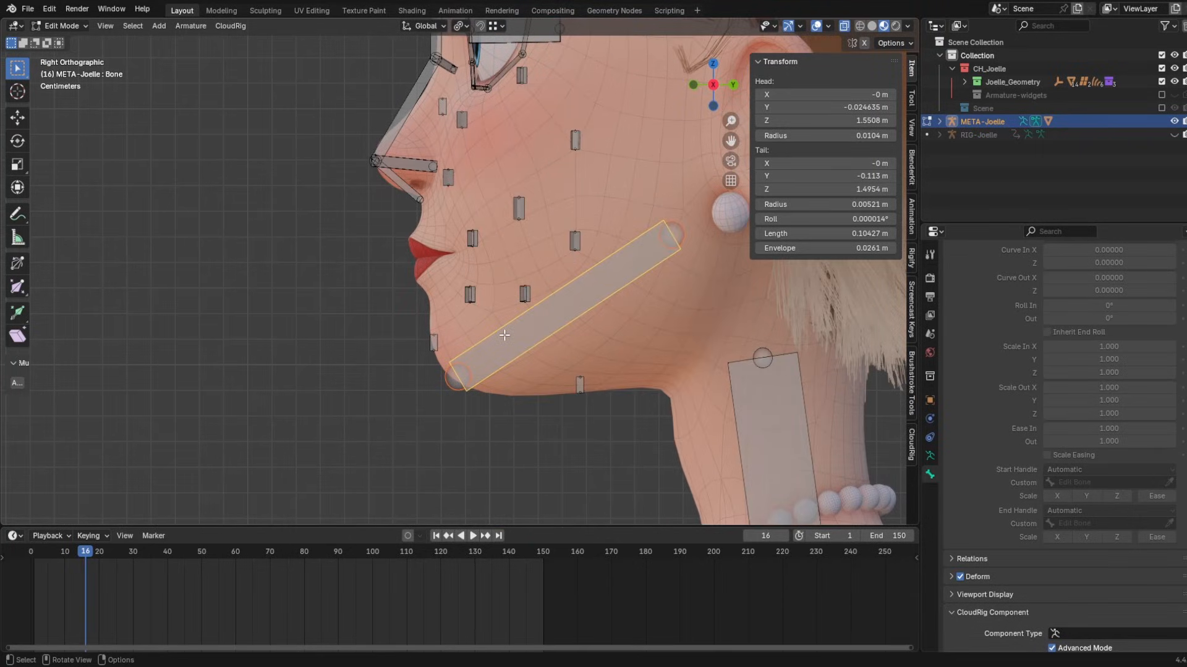
pyautogui.press('F2')
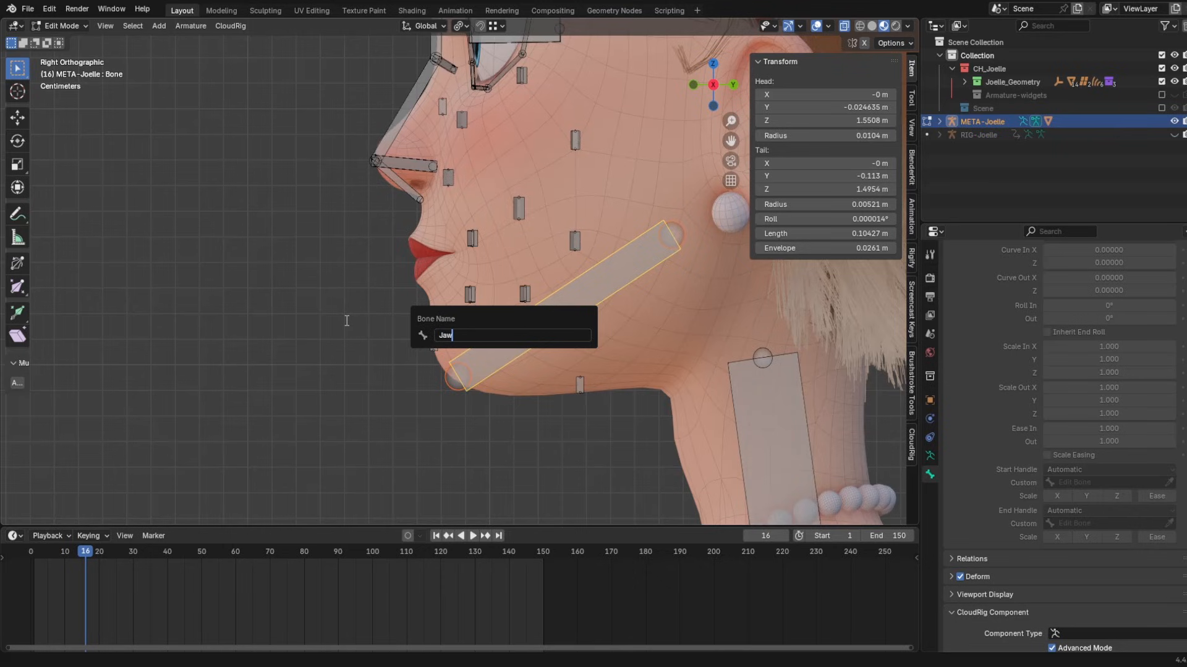
pyautogui.press('Return')
# - Adjust the Jaw bone's end joints so it runs from below the earlobe to the chin, about 0.104 m long
pyautogui.click(670, 234)
pyautogui.keyDown('shift'); pyautogui.moveTo(673, 203); pyautogui.dragTo(601, 270, button='middle'); pyautogui.keyUp('shift')
pyautogui.press('g')
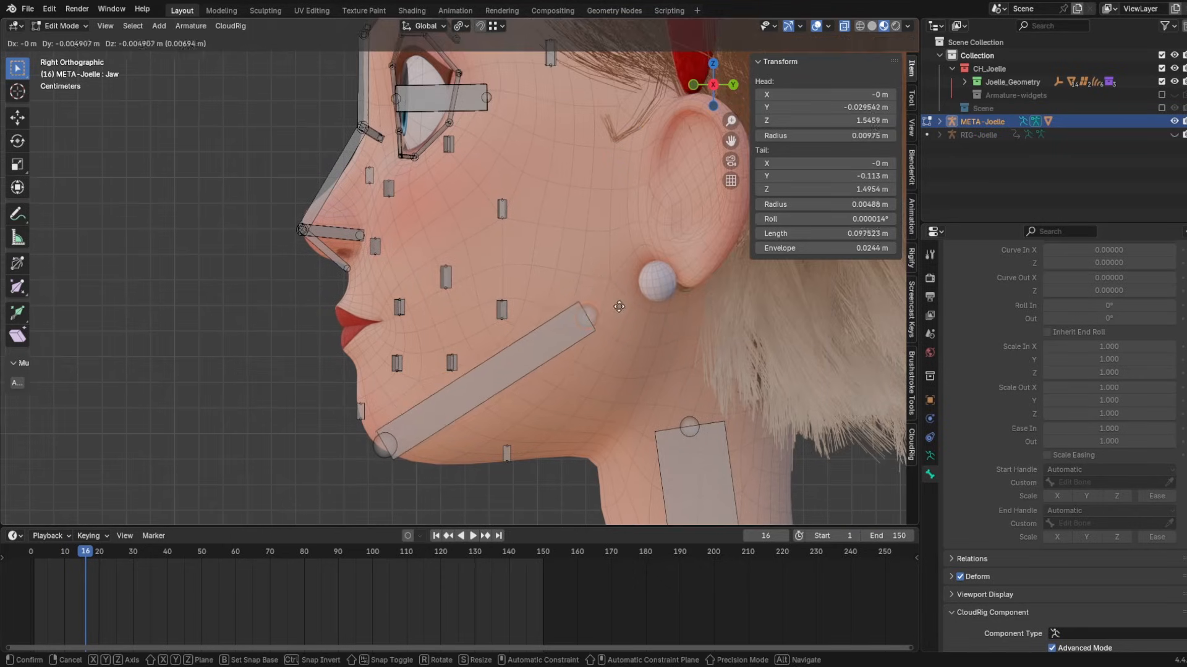
pyautogui.click(627, 311)
pyautogui.keyDown('shift'); pyautogui.moveTo(627, 311); pyautogui.dragTo(706, 224, button='middle'); pyautogui.keyUp('shift')
pyautogui.moveTo(371, 259); pyautogui.dragTo(507, 346, button='middle')
pyautogui.click(525, 309)
pyautogui.press('g')
pyautogui.click(529, 289)
# - Parent the Jaw bone to Head and set Jaw's CloudRig component type to Bone Copy
pyautogui.scroll(-4, 507, 346)
pyautogui.click(482, 357)
pyautogui.keyDown('shift'); pyautogui.click(560, 317); pyautogui.keyUp('shift')
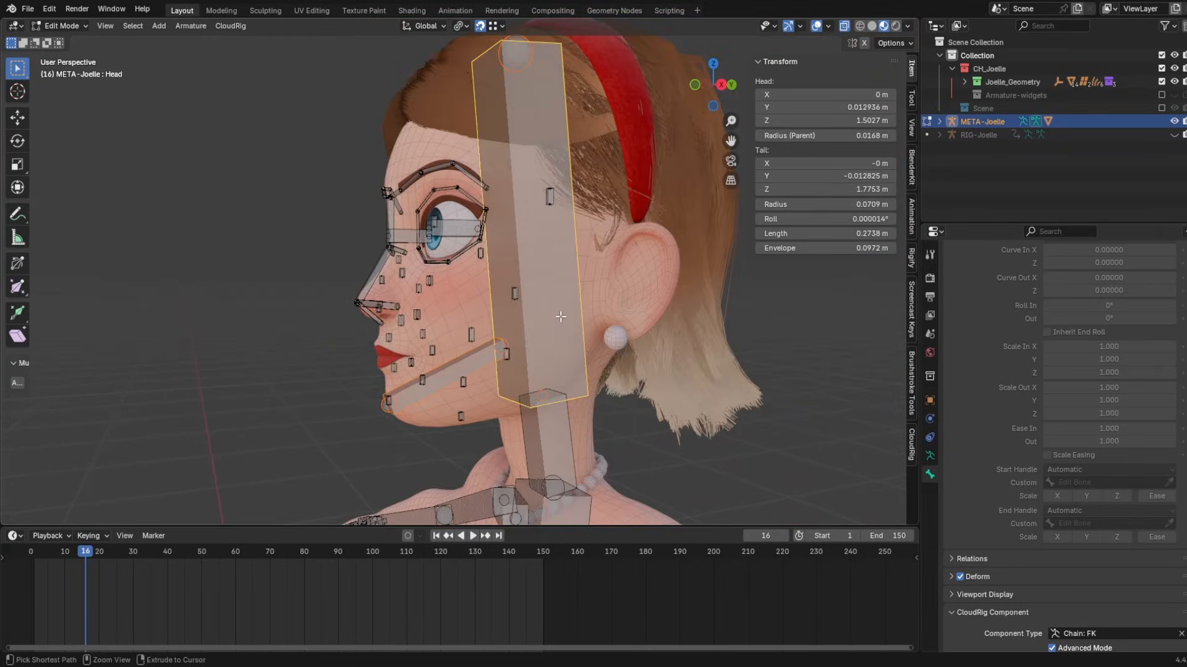
pyautogui.hotkey('ctrl', 'p')
pyautogui.click(560, 316)
pyautogui.click(469, 366)
pyautogui.click(1103, 571)
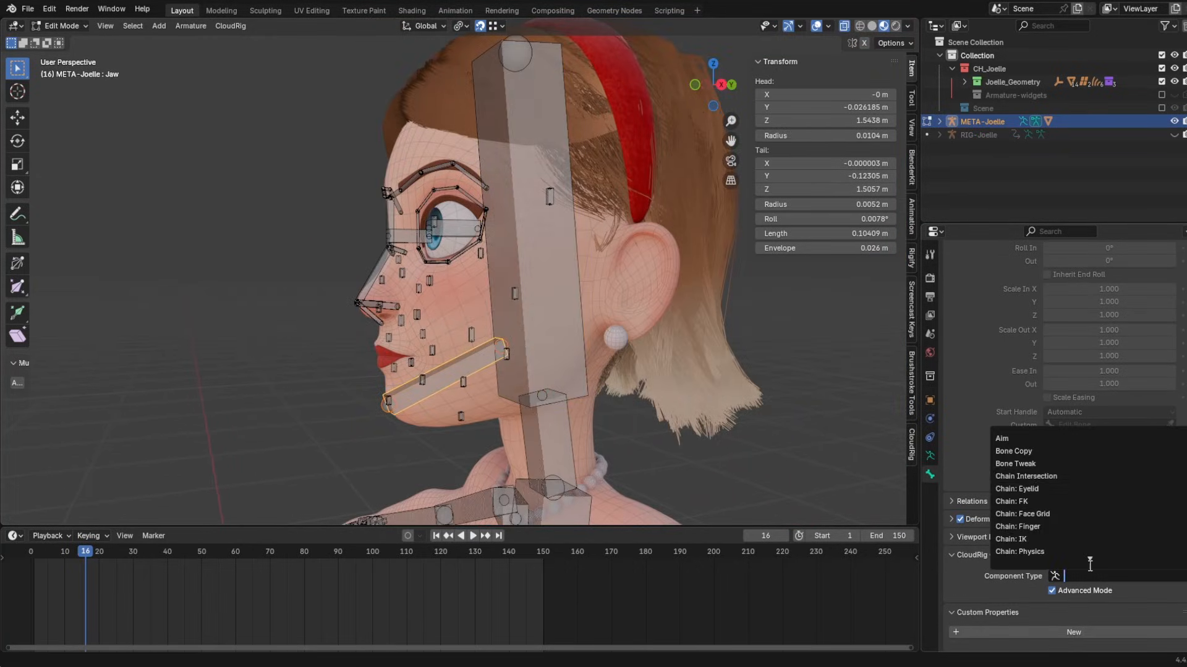
pyautogui.click(1043, 452)
# - Make the bones at the front and underside of the chin children of a larger neighbouring head bone
pyautogui.click(460, 416)
pyautogui.scroll(3, 460, 416)
pyautogui.moveTo(432, 395); pyautogui.dragTo(494, 364, button='middle')
pyautogui.keyDown('shift'); pyautogui.moveTo(427, 300); pyautogui.dragTo(346, 338, button='middle'); pyautogui.keyUp('shift')
pyautogui.moveTo(346, 338); pyautogui.dragTo(332, 283, button='middle')
pyautogui.click(332, 339)
pyautogui.keyDown('shift'); pyautogui.click(416, 335); pyautogui.keyUp('shift')
pyautogui.keyDown('shift'); pyautogui.click(521, 318); pyautogui.keyUp('shift')
pyautogui.hotkey('ctrl', 'p')
pyautogui.click(516, 316)
# - Try another parenting among the bones around the jaw, and undo the last change
pyautogui.scroll(-1, 485, 294)
pyautogui.click(397, 271)
pyautogui.keyDown('shift'); pyautogui.click(490, 329); pyautogui.keyUp('shift')
pyautogui.hotkey('ctrl', 'p')
pyautogui.click(491, 329)
pyautogui.click(417, 289)
pyautogui.hotkey('ctrl', 'z')
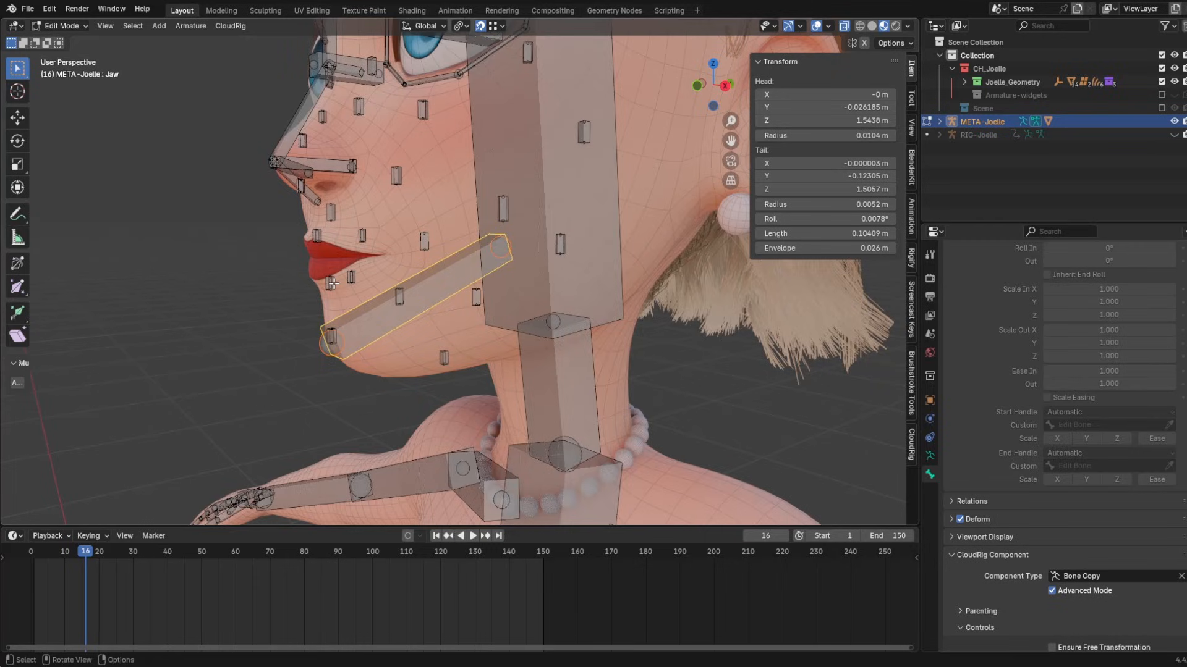
# - Add a bone near the top of the left ear, scale it to about 0.019 m and slim its B-Bone display
pyautogui.moveTo(333, 283); pyautogui.dragTo(484, 336, button='middle')
pyautogui.scroll(-8, 484, 337)
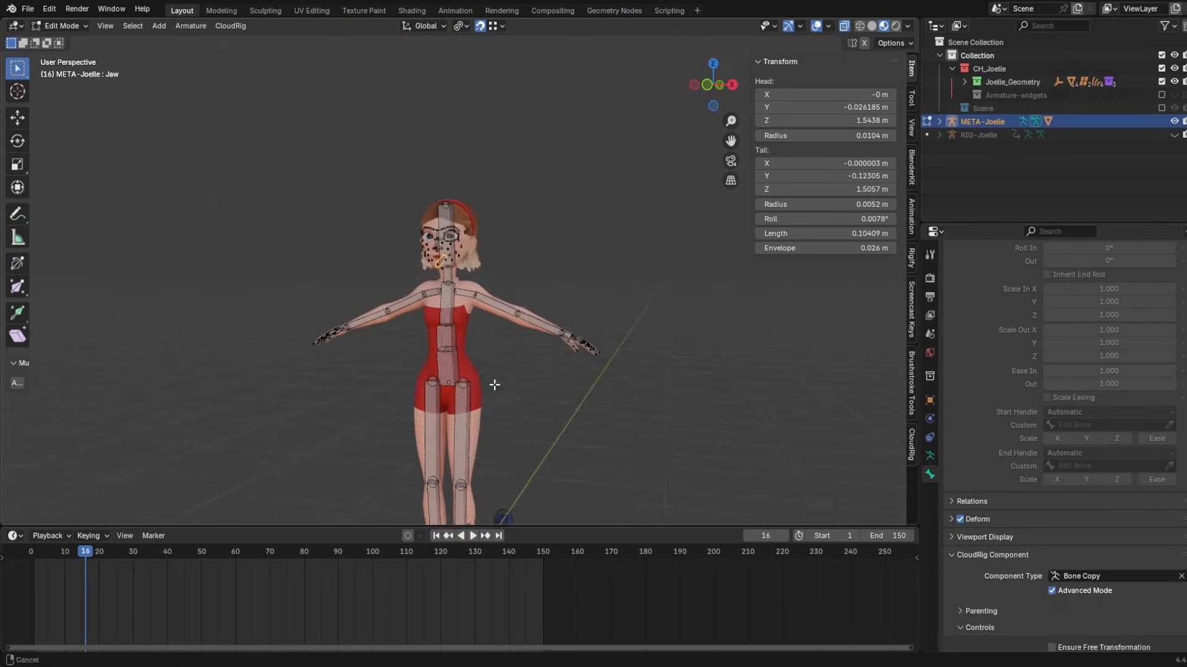
pyautogui.hotkey('shift', 'a')
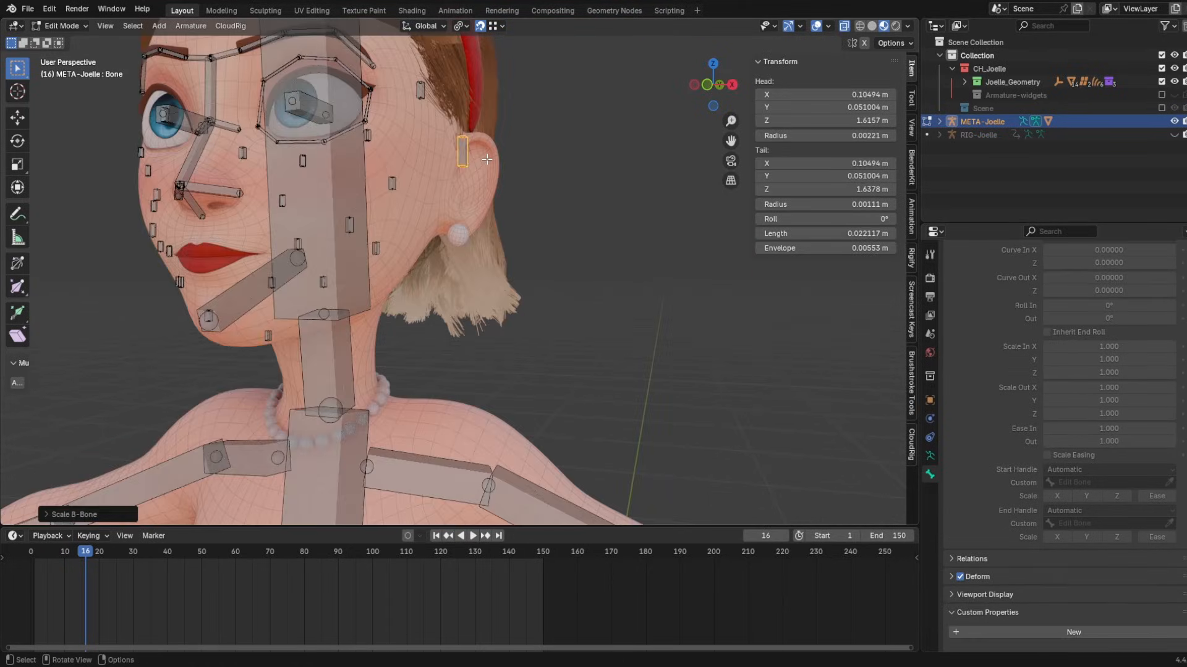
pyautogui.press('s')
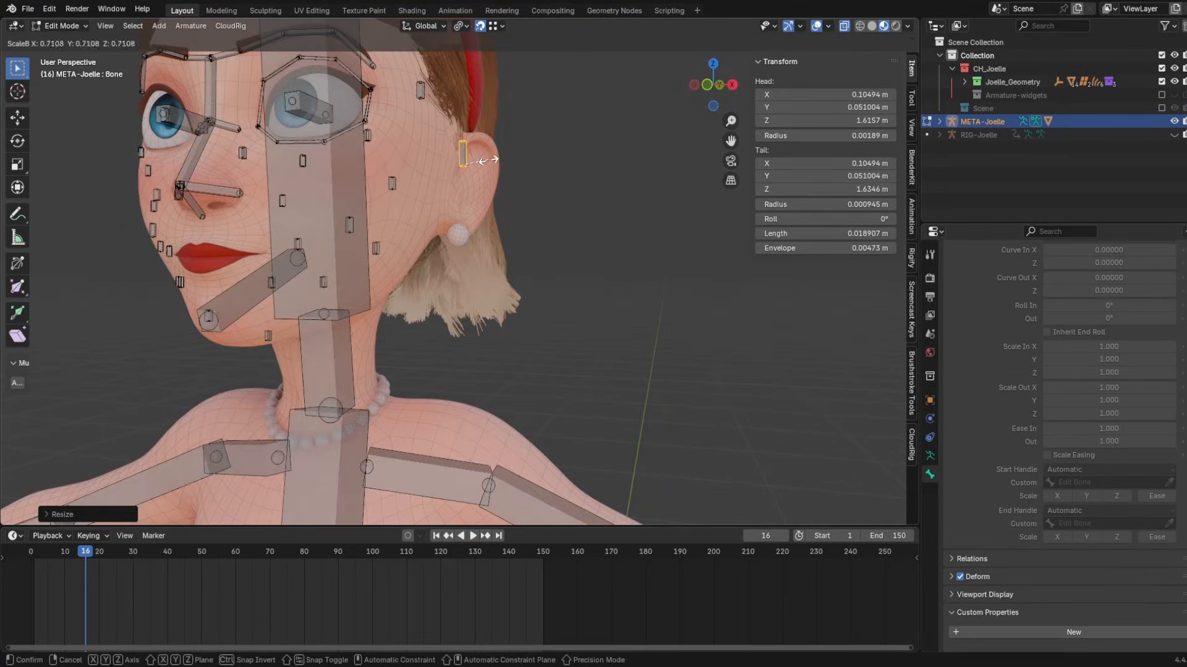
pyautogui.click(495, 155)
# - Set the snap target to Volume and move the new bone to the upper front of the left ear
pyautogui.scroll(5, 495, 154)
pyautogui.moveTo(505, 304); pyautogui.dragTo(449, 303, button='middle')
pyautogui.click(497, 26)
pyautogui.click(471, 162)
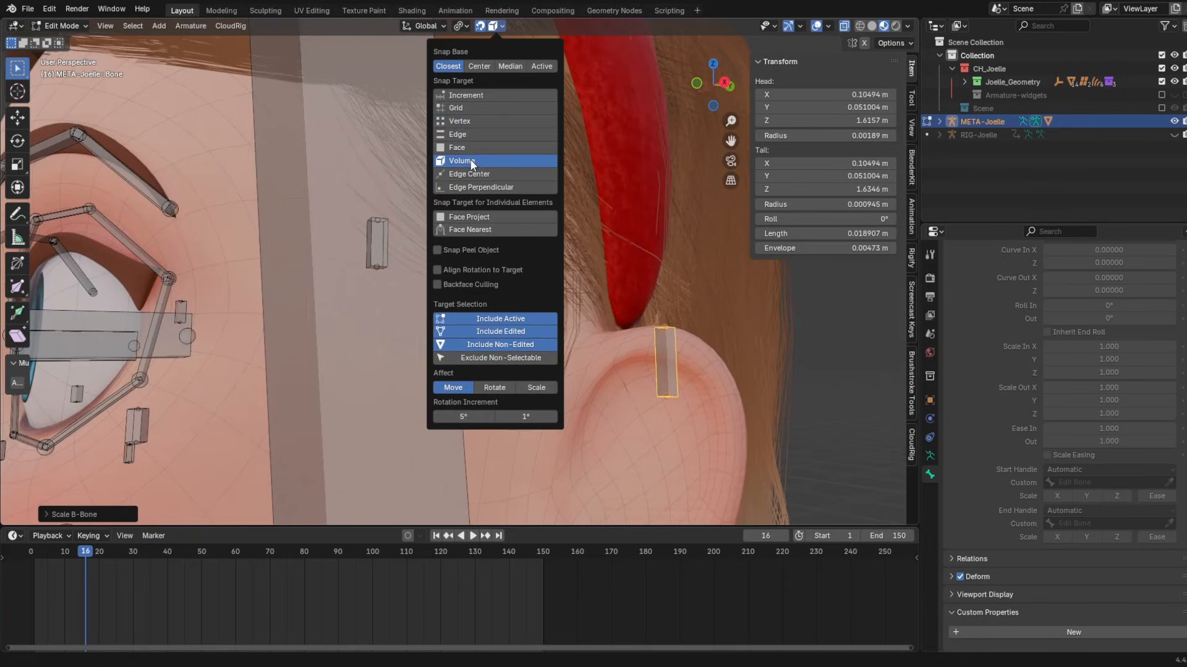
pyautogui.moveTo(572, 390); pyautogui.dragTo(609, 426, button='middle')
pyautogui.press('g')
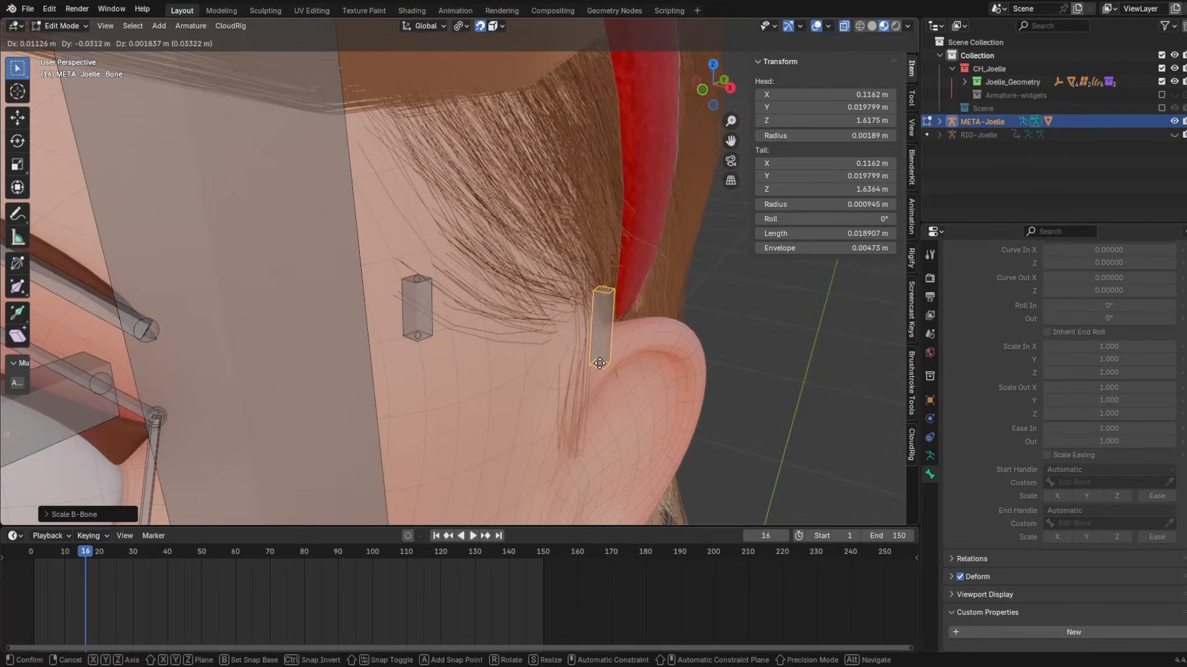
pyautogui.click(603, 365)
pyautogui.moveTo(602, 365); pyautogui.dragTo(630, 402, button='middle')
pyautogui.press('g')
pyautogui.click(612, 327)
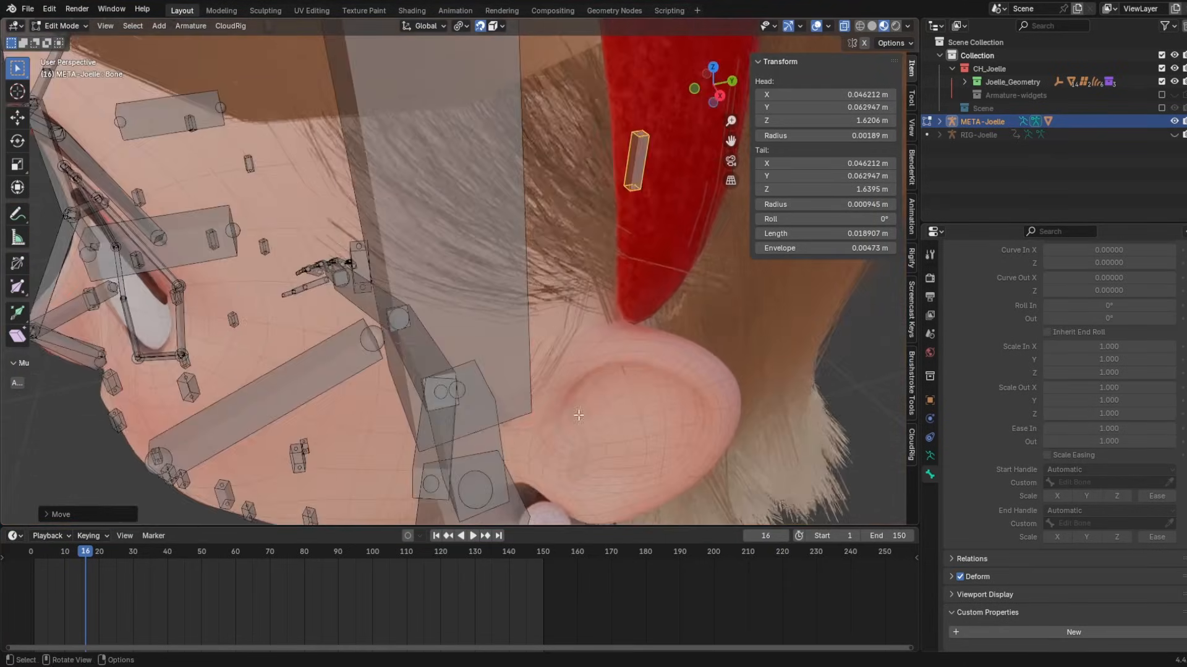
pyautogui.press('g')
pyautogui.click(638, 314)
pyautogui.moveTo(637, 314); pyautogui.dragTo(639, 237, button='middle')
pyautogui.moveTo(603, 297); pyautogui.dragTo(583, 257, button='middle')
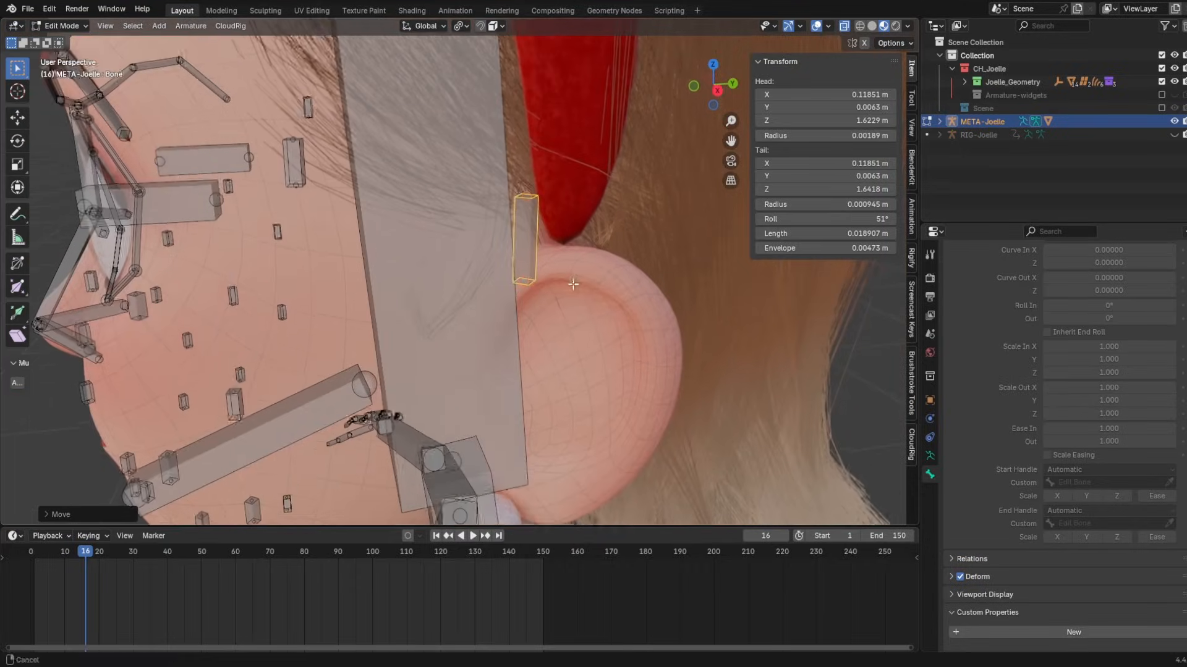
# - Move the bone's tip back along the ear's upper rim, about 0.025 m long, and name the bone Ear1.L
pyautogui.click(530, 199)
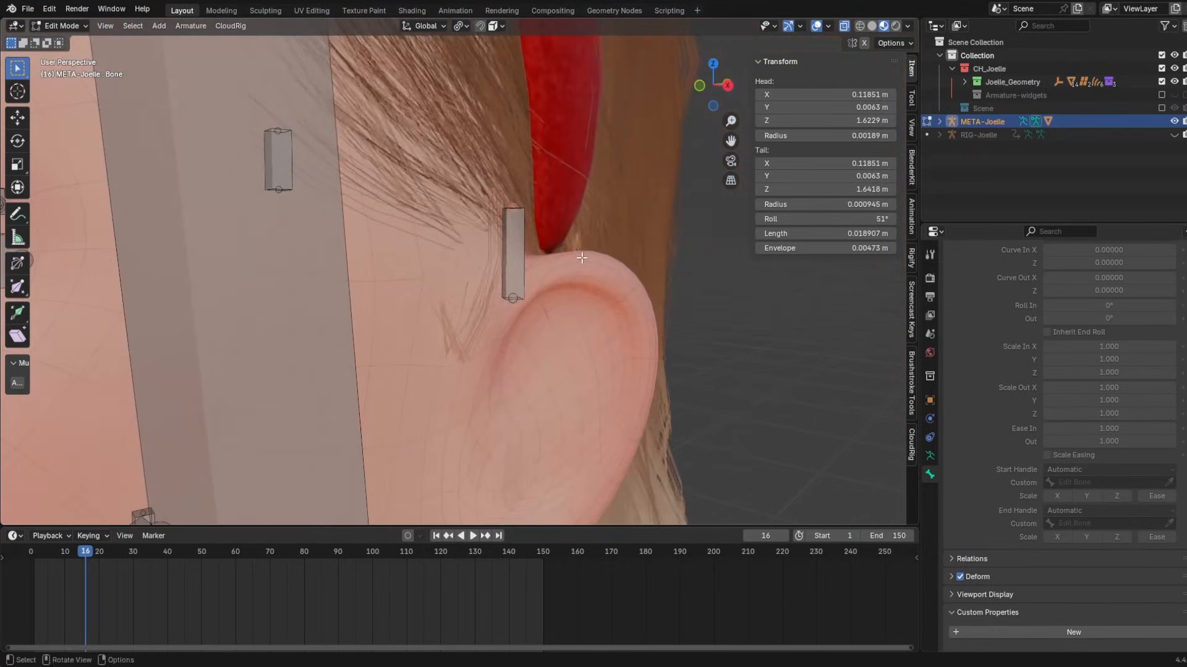
pyautogui.press('g')
pyautogui.click(683, 320)
pyautogui.moveTo(683, 321); pyautogui.dragTo(584, 193, button='middle')
pyautogui.click(503, 81)
pyautogui.press('F3')
pyautogui.press('F2')
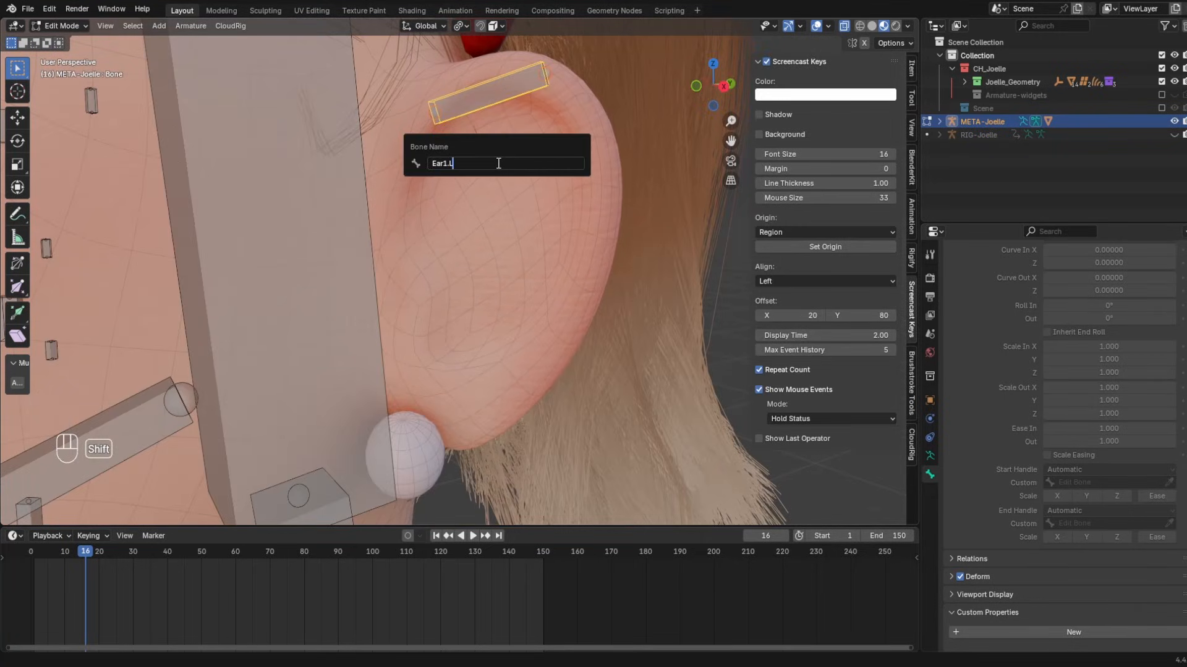
pyautogui.press('Return')
# - Give Ear1.L the Chain: Face Grid component and extrude two more bones down the outer ear rim to the earlobe
pyautogui.keyDown('shift'); pyautogui.moveTo(499, 164); pyautogui.dragTo(575, 240, button='middle'); pyautogui.keyUp('shift')
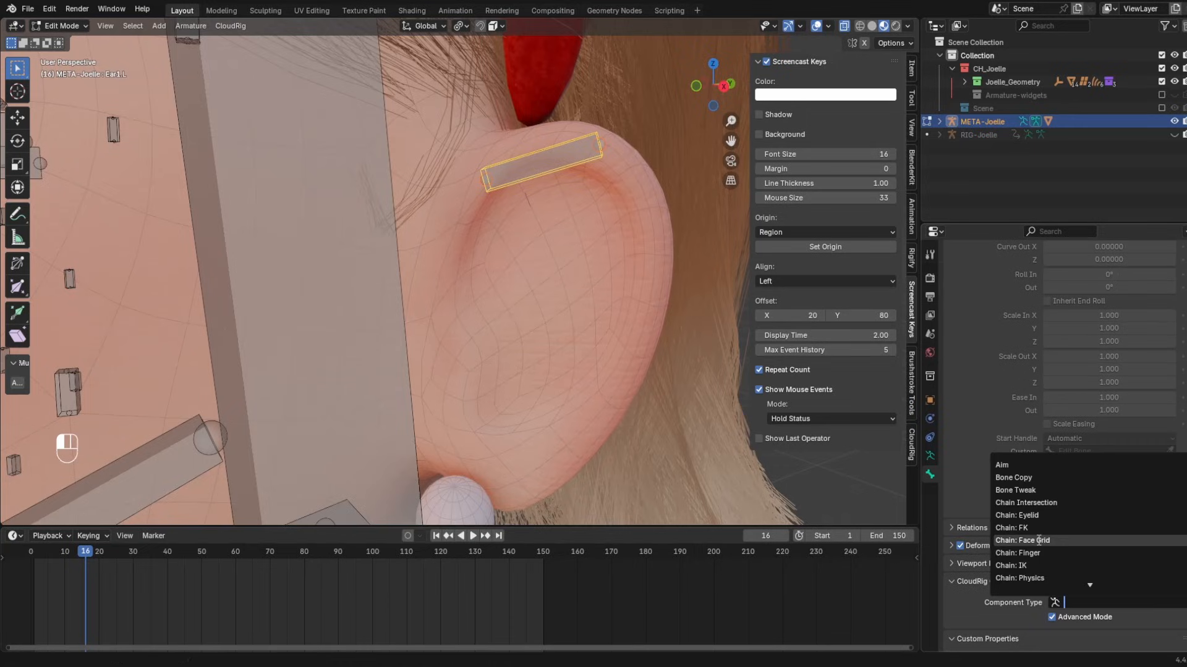
pyautogui.press('e')
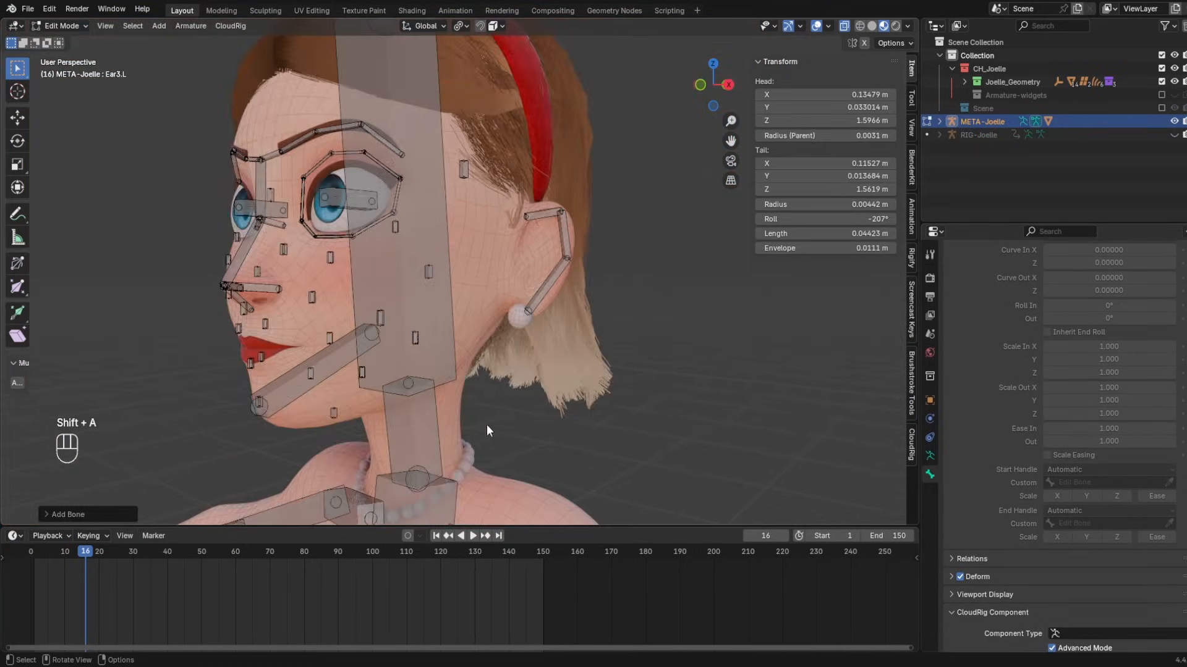
# - Add a separate bone at the front of the left ear, scaled to about 0.024 m with a slimmer B-Bone display
pyautogui.scroll(-9, 487, 430)
pyautogui.click(473, 464)
pyautogui.press('g')
pyautogui.click(456, 233)
pyautogui.scroll(9, 456, 233)
pyautogui.press('s')
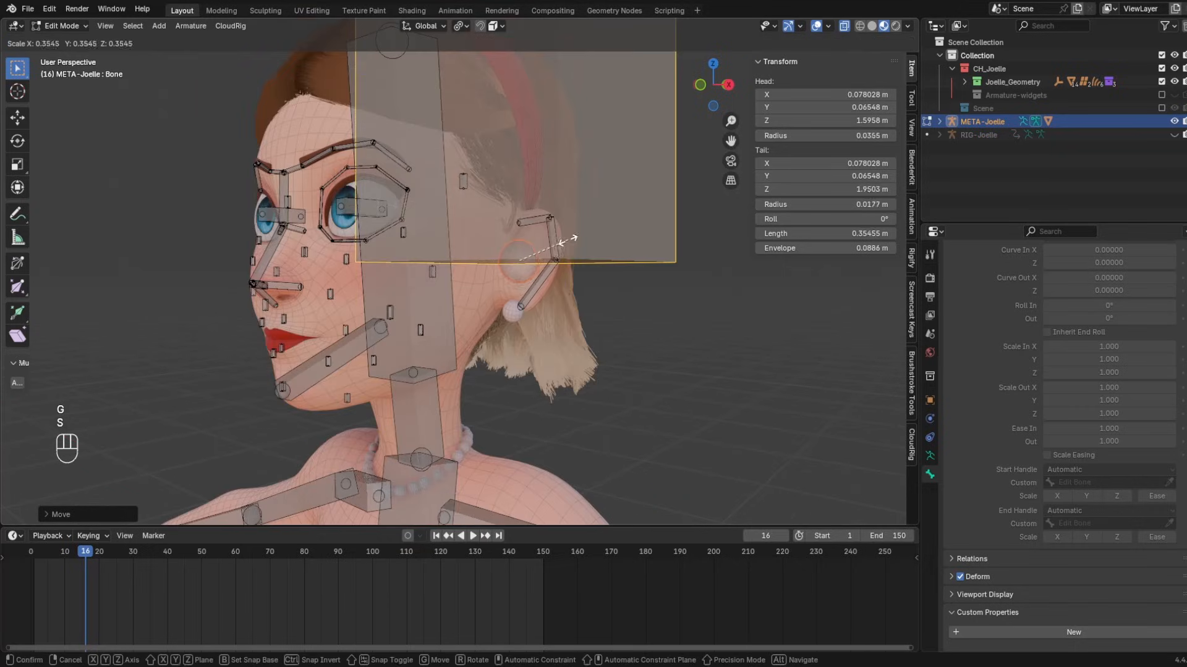
pyautogui.click(563, 242)
pyautogui.hotkey('ctrl', 'alt', 'shift', 'space')
pyautogui.hotkey('ctrl', 'alt', 'shift', 's')
pyautogui.click(546, 245)
pyautogui.press('s')
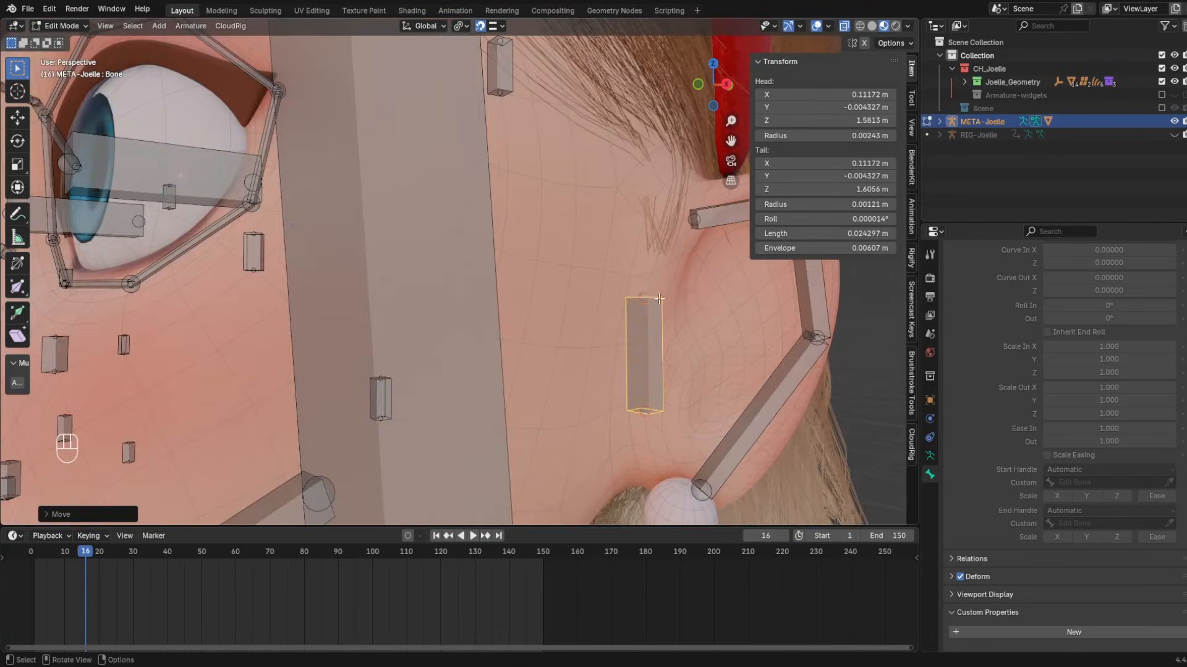
# - Lay the new bone diagonally back across the ear, about 0.055 m long, and parent it to Head
pyautogui.keyDown('shift'); pyautogui.moveTo(660, 299); pyautogui.dragTo(580, 333, button='middle'); pyautogui.keyUp('shift')
pyautogui.click(498, 312)
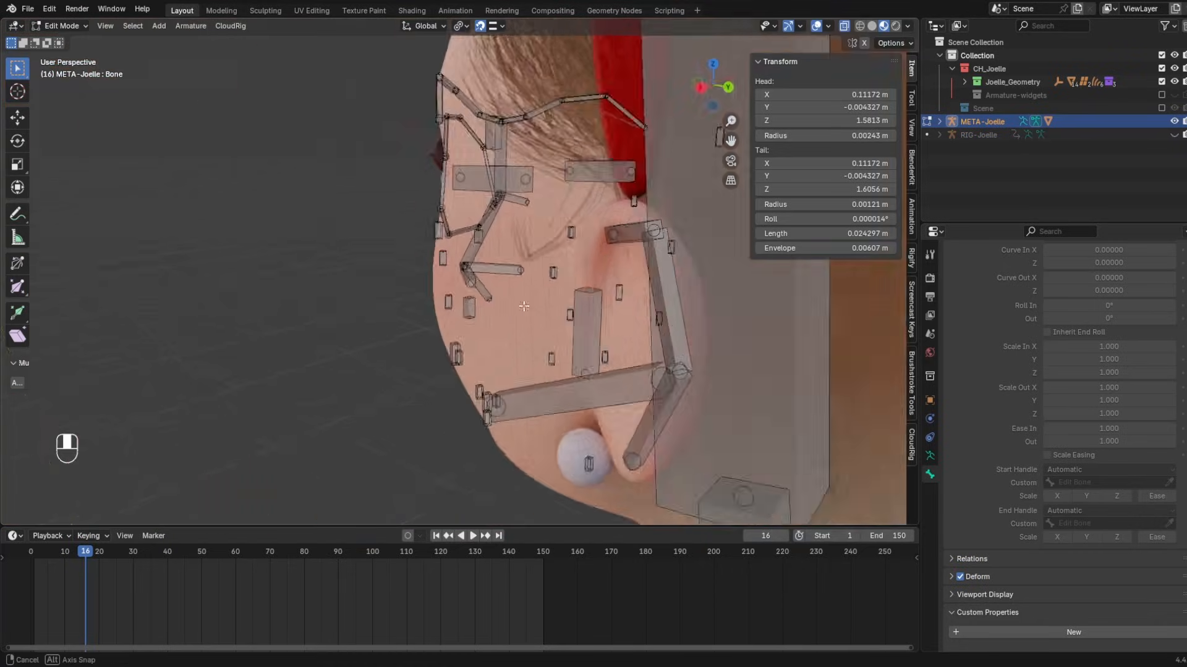
pyautogui.moveTo(593, 296); pyautogui.dragTo(518, 290, button='middle')
pyautogui.keyDown('shift'); pyautogui.click(518, 289); pyautogui.keyUp('shift')
pyautogui.hotkey('ctrl', 'p')
pyautogui.click(518, 292)
# - Rename the active bone as Ear.L
pyautogui.press('F2')
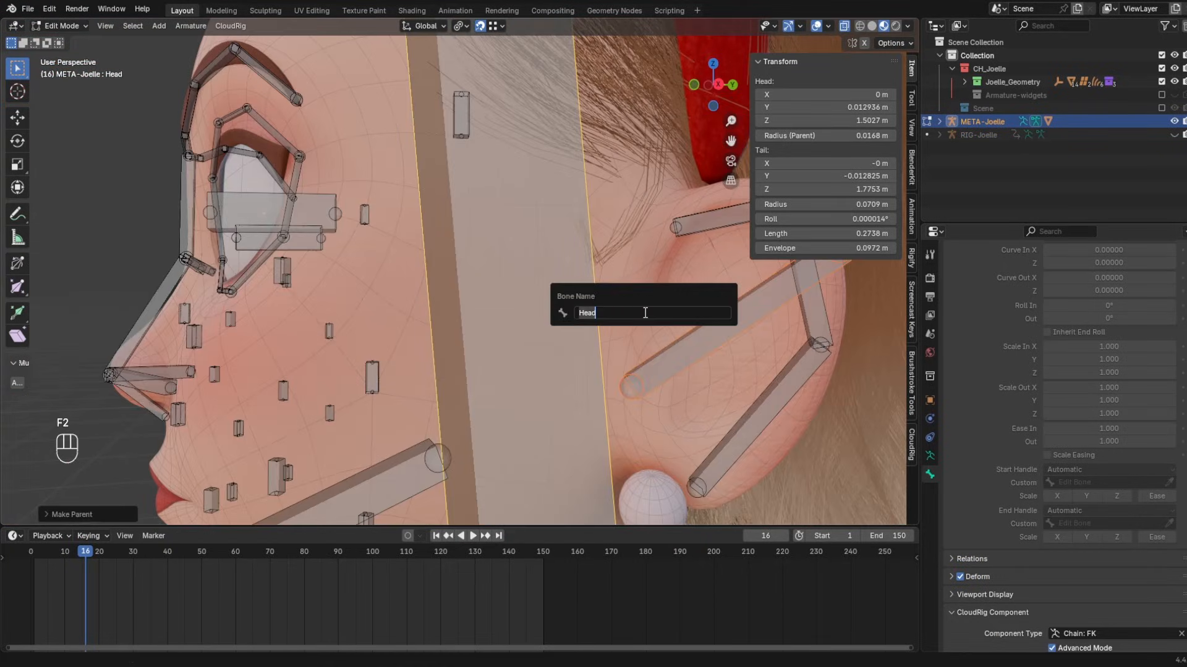
pyautogui.press('Return')
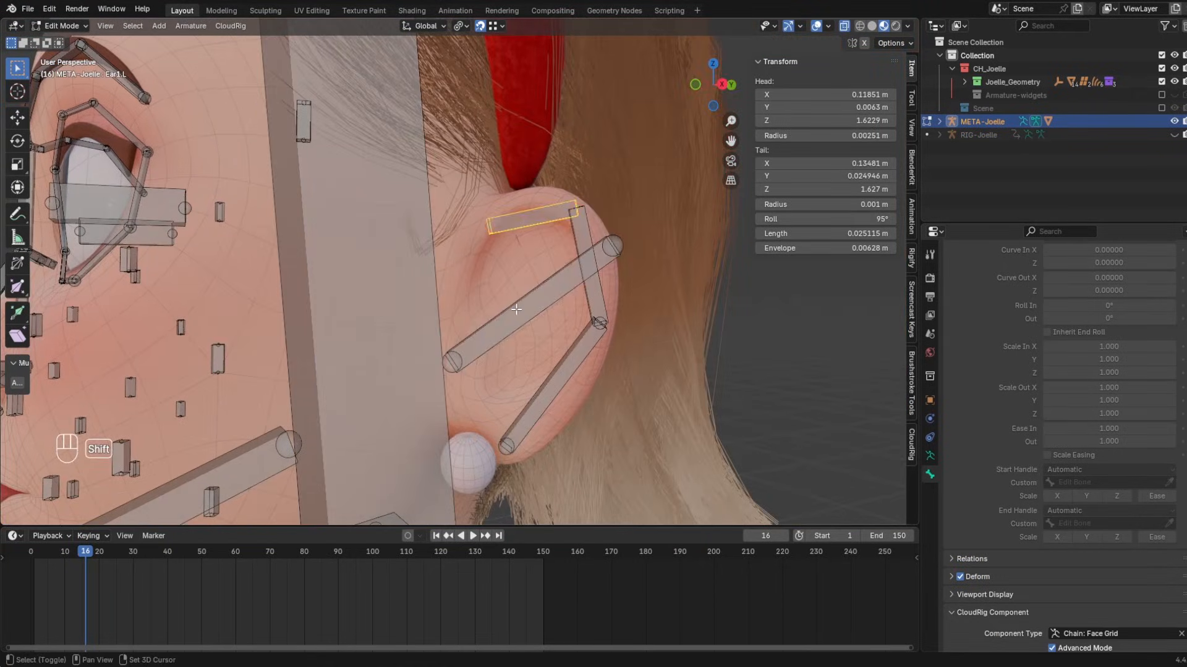
# - Parent Ear1.L to the diagonal ear bone and set the diagonal bone's CloudRig component type to Bone Copy
pyautogui.keyDown('shift'); pyautogui.click(516, 309); pyautogui.keyUp('shift')
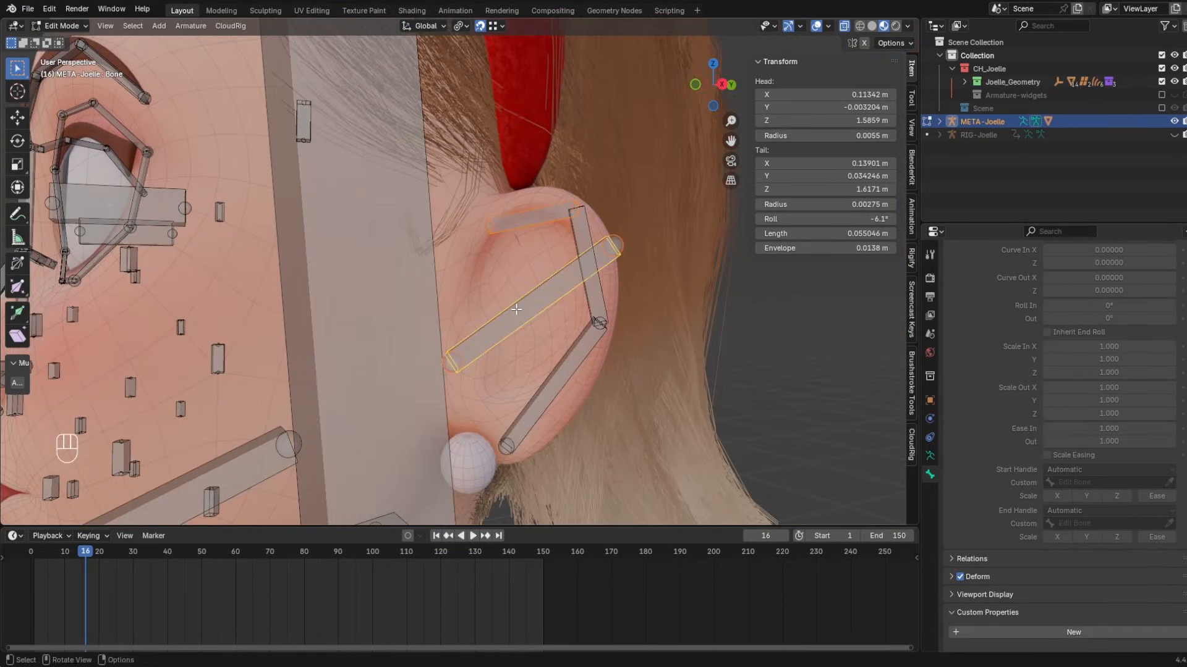
pyautogui.hotkey('ctrl', 'p')
pyautogui.click(516, 309)
pyautogui.hotkey('ctrl', 'Tab')
pyautogui.press('Tab')
pyautogui.scroll(-5, 1017, 386)
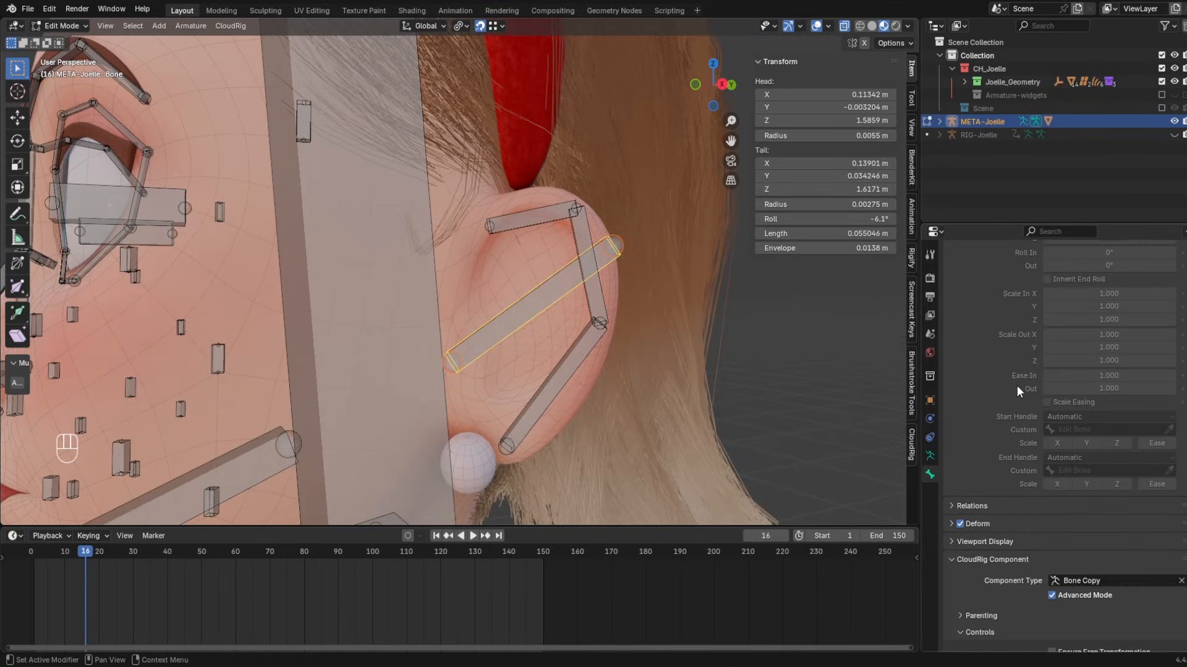
# - Disable Deform on the diagonal ear bone, and shrink and reposition it inside the ear, about 0.042 m long
pyautogui.keyDown('shift'); pyautogui.moveTo(402, 278); pyautogui.dragTo(597, 311, button='middle'); pyautogui.keyUp('shift')
pyautogui.press('s')
pyautogui.rightClick(624, 319)
pyautogui.press('s')
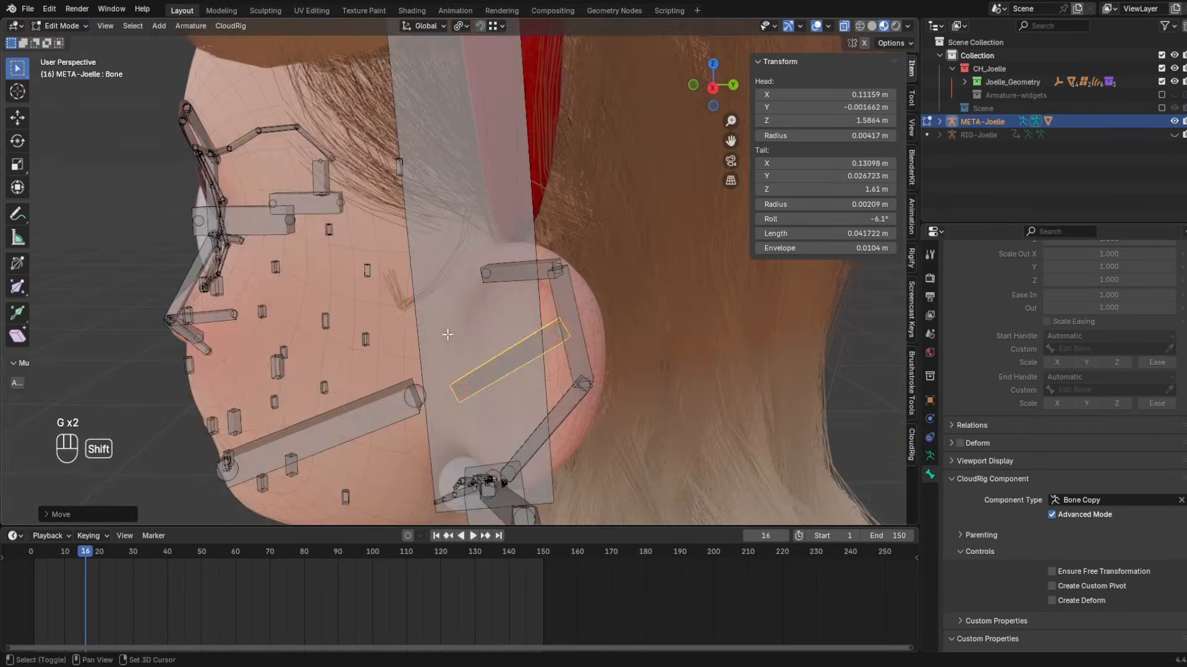
# - Turn on X-axis mirroring and hide the large head, jaw and neck bones
pyautogui.keyDown('shift'); pyautogui.moveTo(445, 334); pyautogui.dragTo(519, 309, button='middle'); pyautogui.keyUp('shift')
pyautogui.moveTo(519, 309)
pyautogui.mouseDown(button='middle')
pyautogui.moveTo(588, 334)
pyautogui.moveTo(503, 296)
pyautogui.mouseUp(button='middle')
pyautogui.moveTo(543, 216); pyautogui.dragTo(588, 214, button='middle')
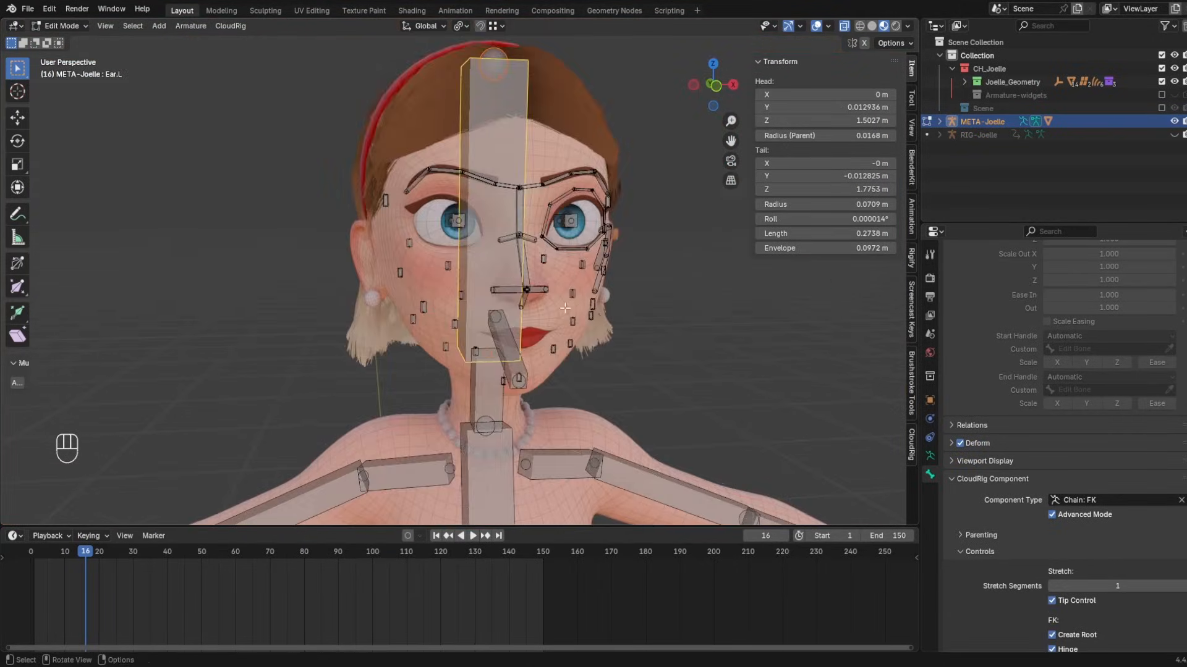
pyautogui.scroll(3, 576, 205)
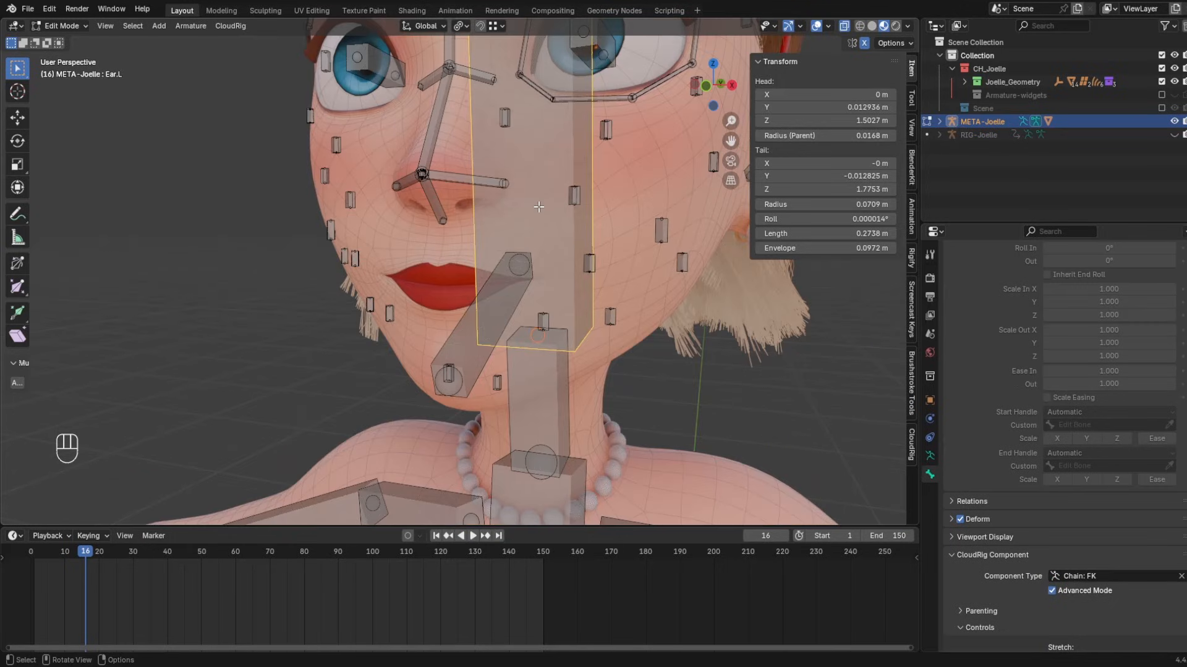
pyautogui.press('h')
pyautogui.click(508, 298)
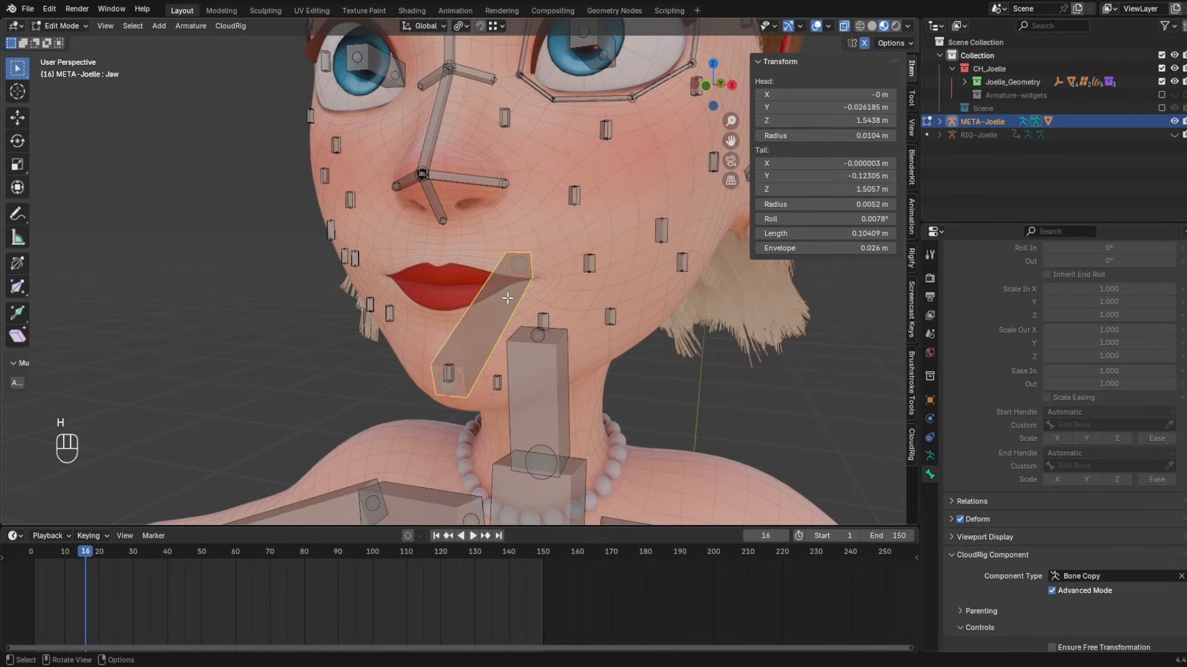
pyautogui.press('h')
pyautogui.click(552, 399)
pyautogui.press('h')
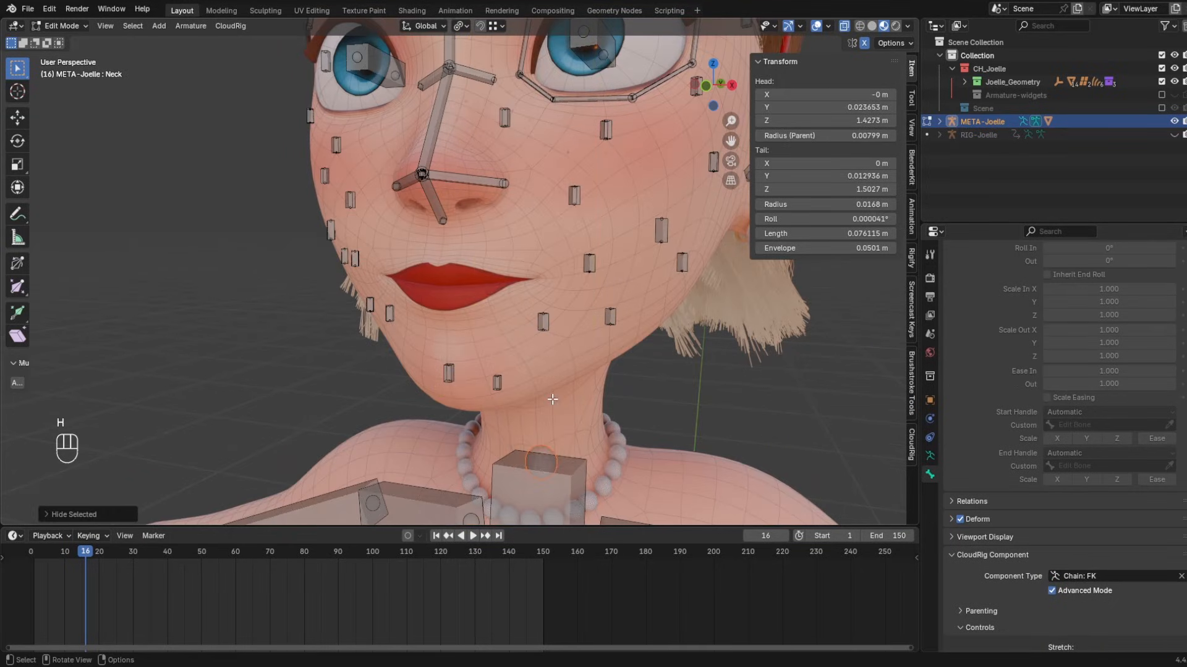
# - Sketch annotation strokes in a loop around the mouth and along the line between the lips
pyautogui.moveTo(552, 399); pyautogui.dragTo(451, 254, button='middle')
pyautogui.keyDown('shift'); pyautogui.moveTo(395, 228); pyautogui.dragTo(427, 296, button='middle'); pyautogui.keyUp('shift')
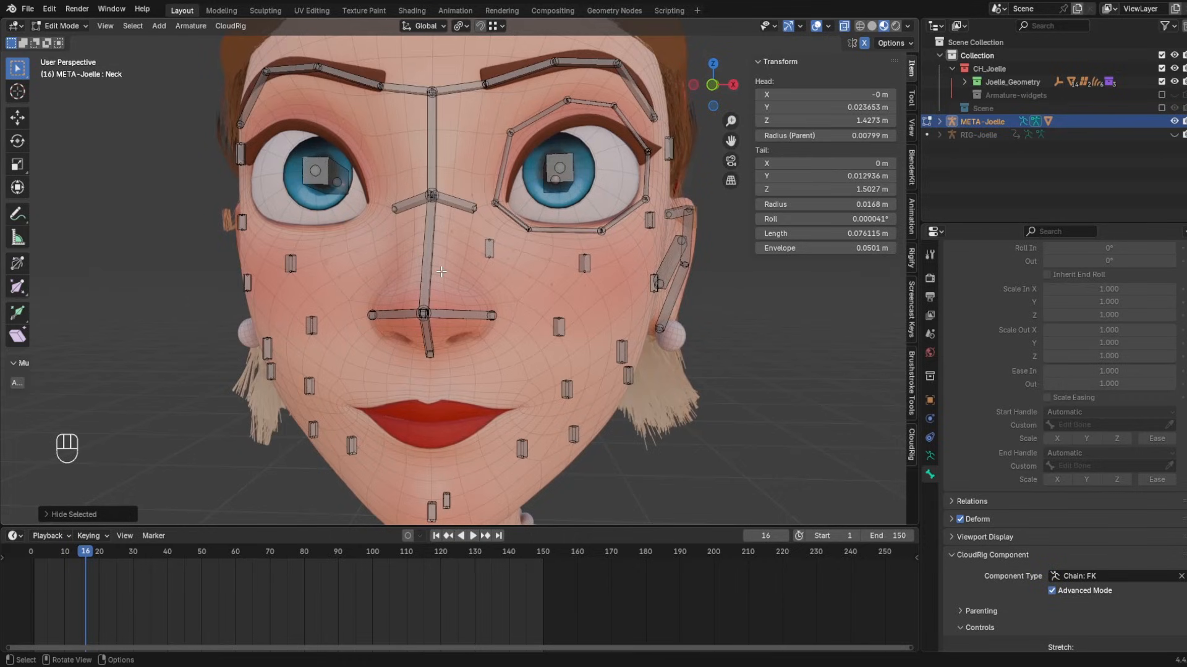
pyautogui.click(499, 199)
pyautogui.scroll(-2, 507, 297)
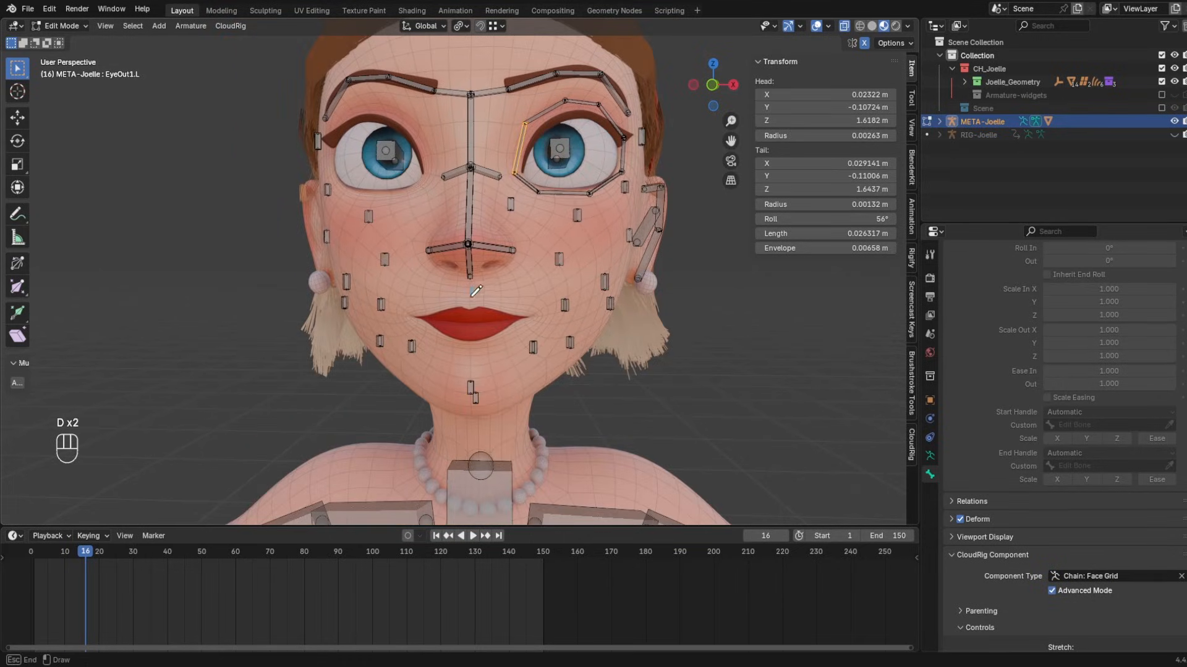
pyautogui.moveTo(540, 338); pyautogui.dragTo(501, 351, button='middle')
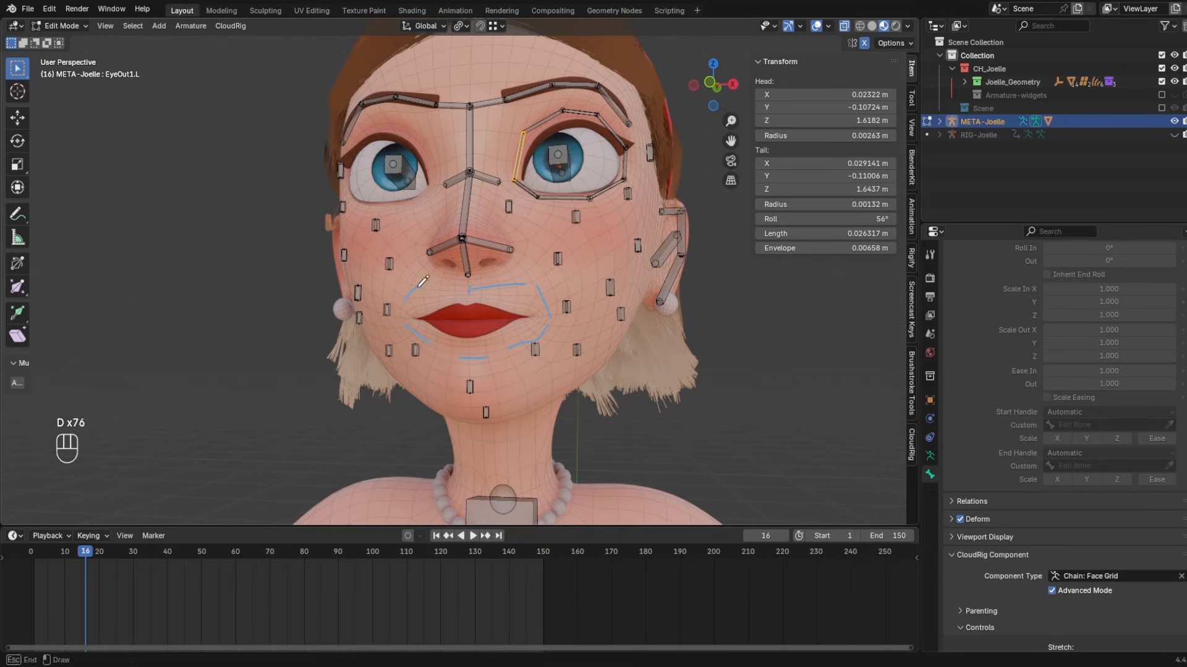
pyautogui.scroll(3, 470, 343)
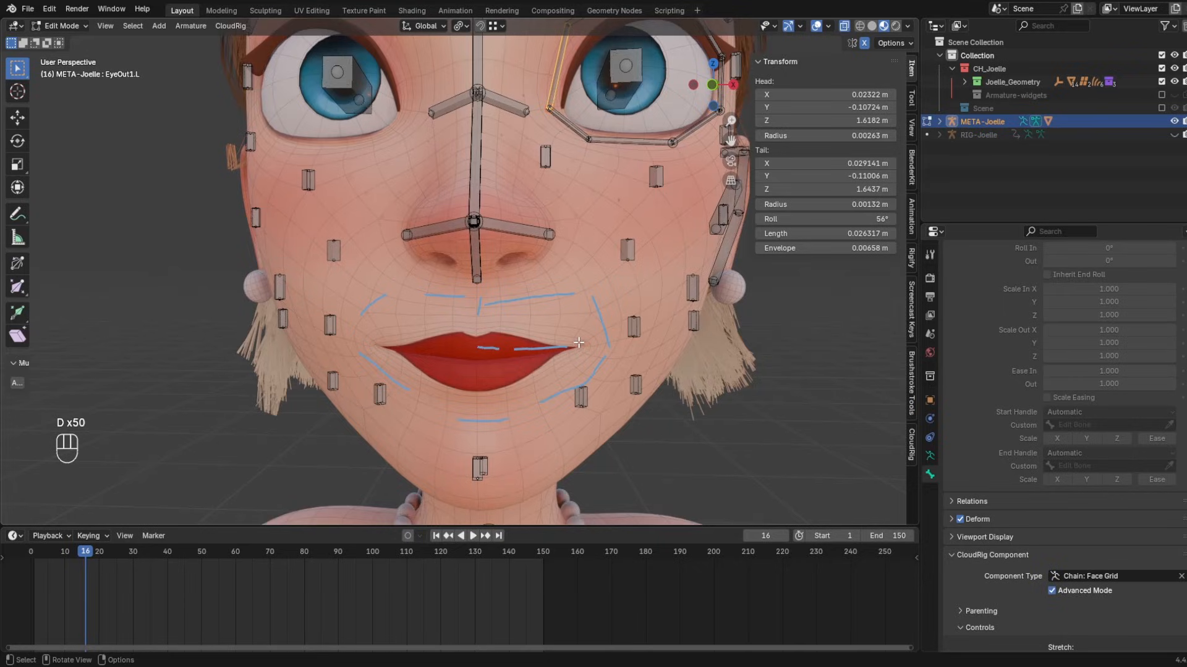
pyautogui.moveTo(579, 343); pyautogui.dragTo(550, 299, button='middle')
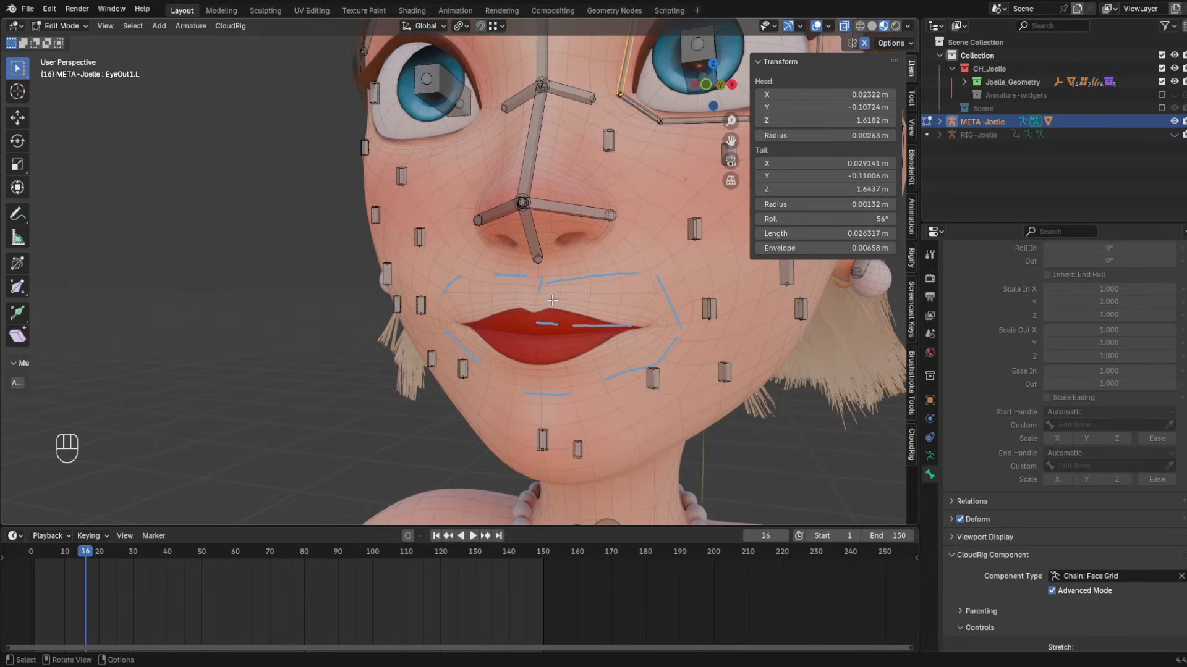
# - Add a bone about 0.01 m long between the septum and the upper lip and name it LipOut_Up1.L
pyautogui.moveTo(552, 301); pyautogui.dragTo(404, 264, button='middle')
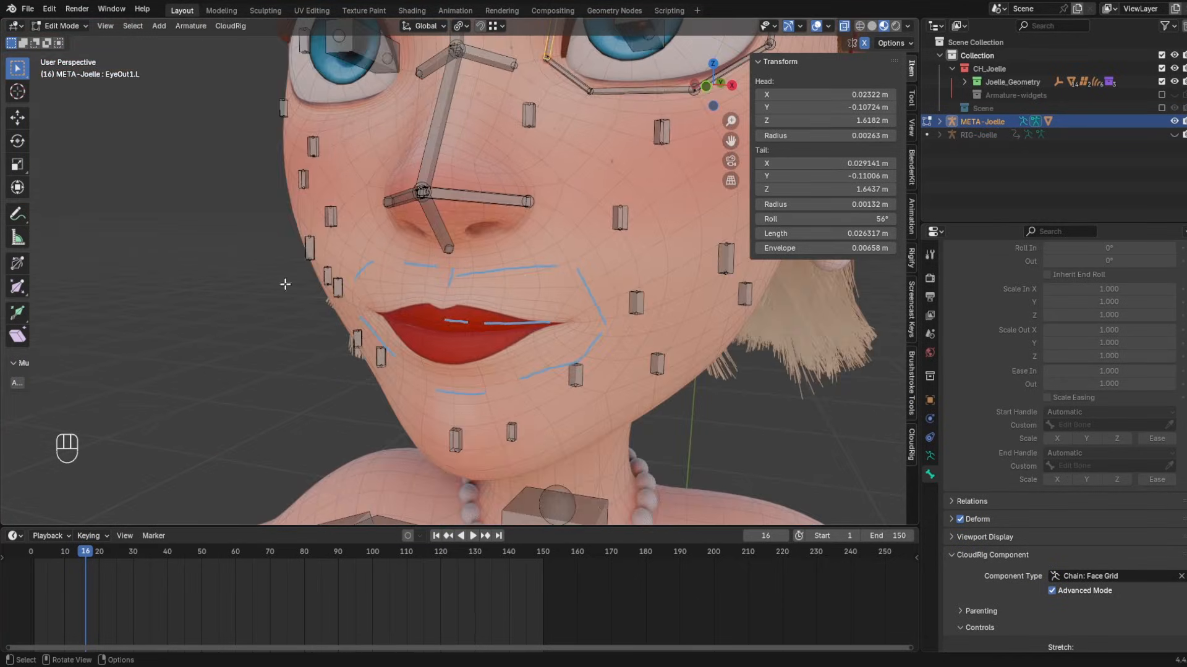
pyautogui.scroll(3, 534, 291)
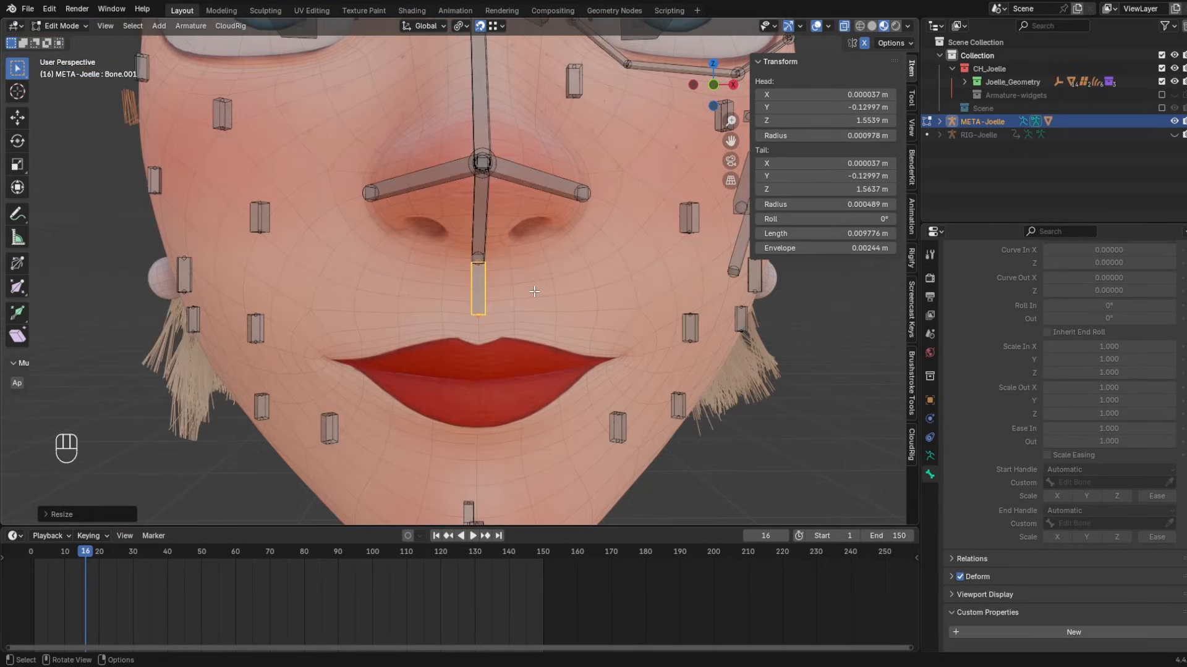
pyautogui.press('F2')
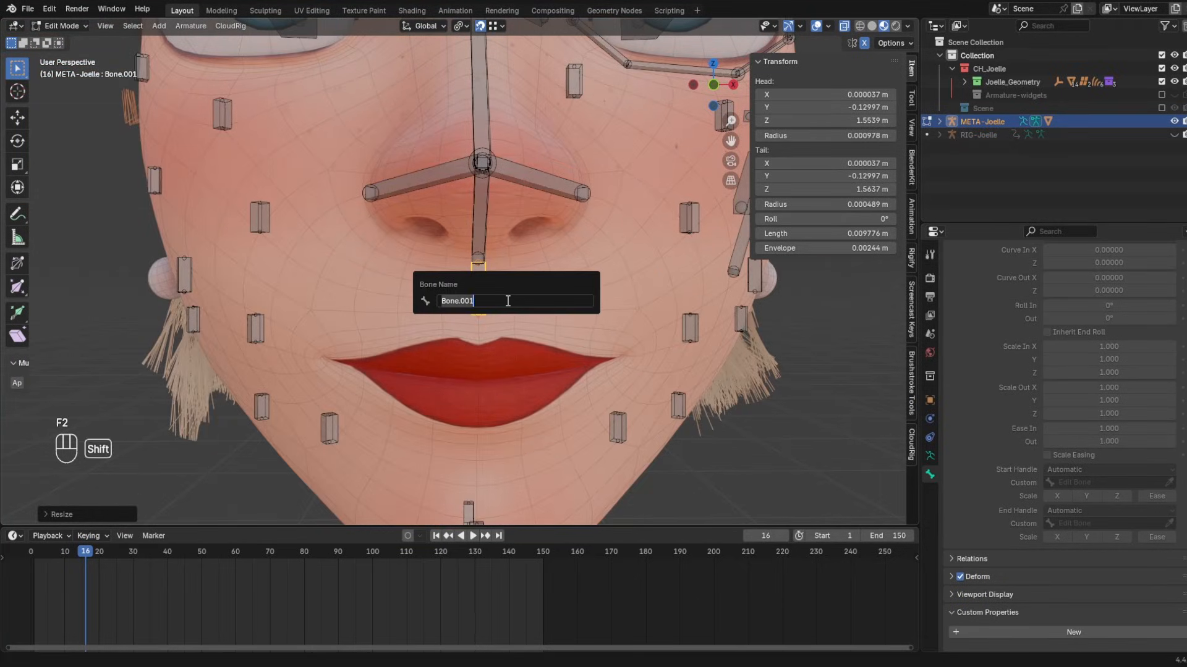
pyautogui.write('LipOut_Up1.L')
pyautogui.press('Return')
# - Lay LipOut_Up1.L along the skin above the upper lip and extrude a bone chain around the mouth corner to below the lower lip
pyautogui.moveTo(507, 300); pyautogui.dragTo(435, 265, button='middle')
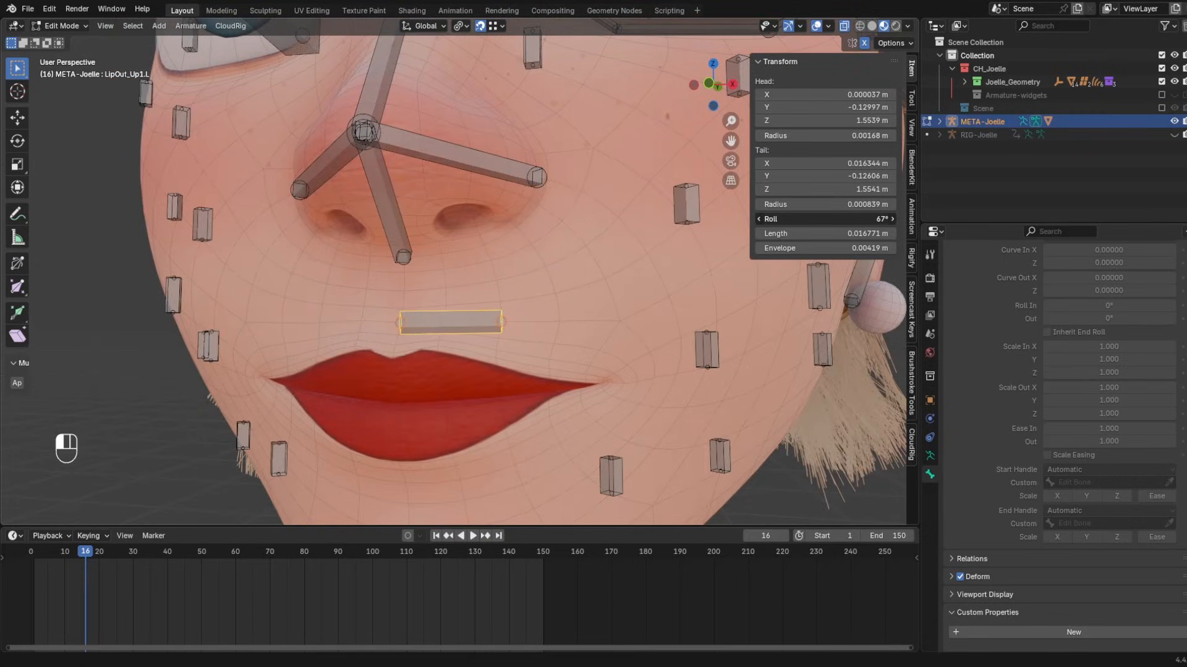
pyautogui.moveTo(618, 309); pyautogui.dragTo(433, 309, button='middle')
pyautogui.press('e')
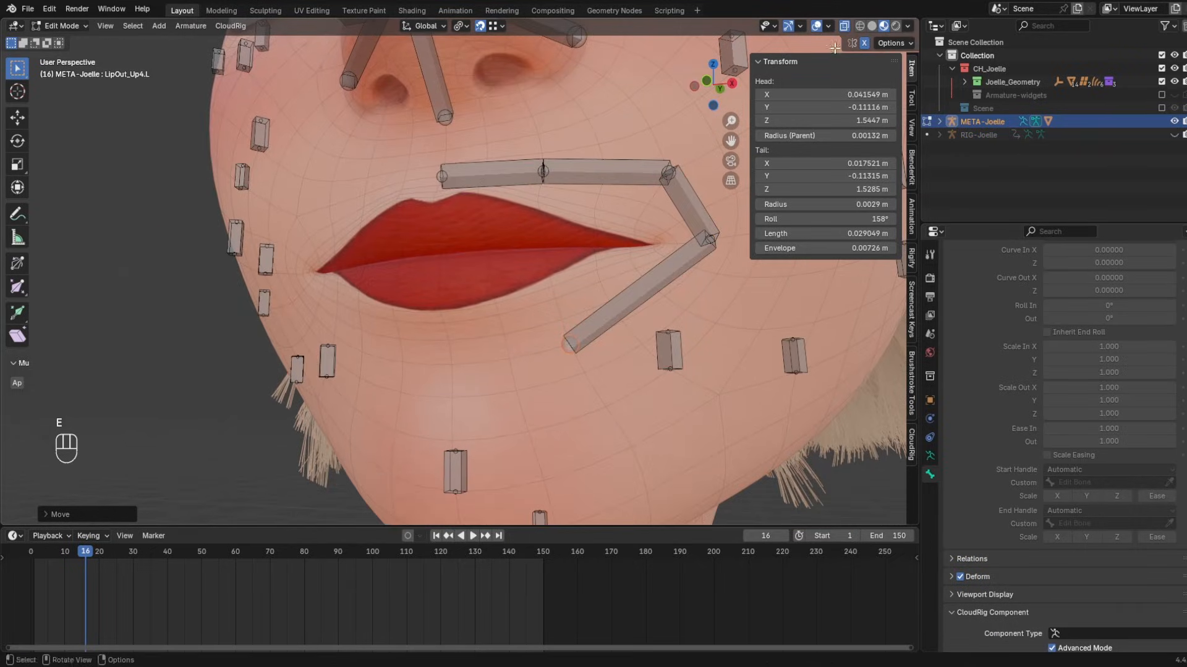
pyautogui.click(828, 25)
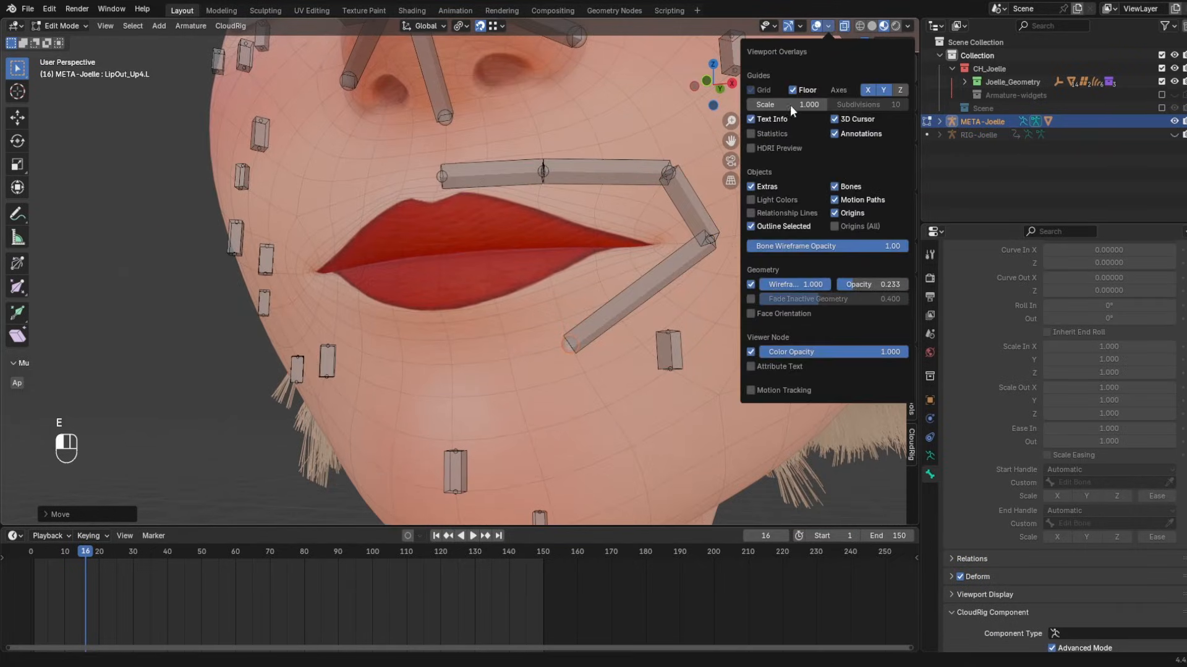
pyautogui.click(752, 284)
pyautogui.click(752, 284)
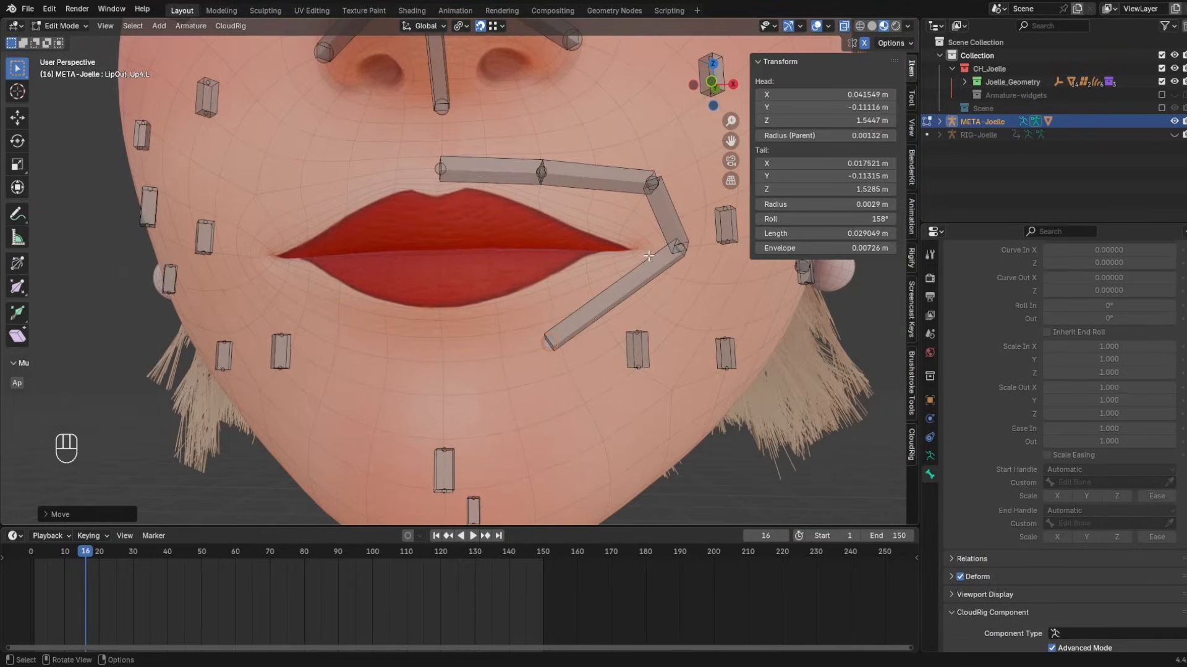
pyautogui.keyDown('shift'); pyautogui.moveTo(664, 249); pyautogui.dragTo(569, 270, button='middle'); pyautogui.keyUp('shift')
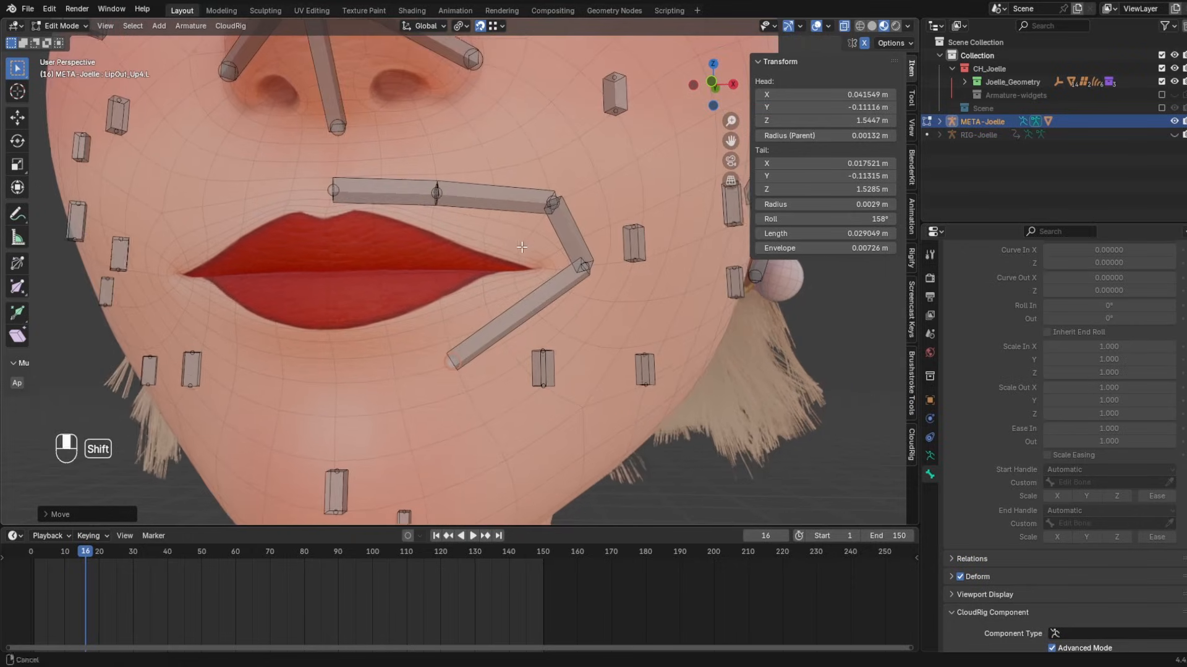
# - Delete the LipOut_Up bones that run below the mouth corner, keeping the three along the upper lip and corner
pyautogui.press('Delete')
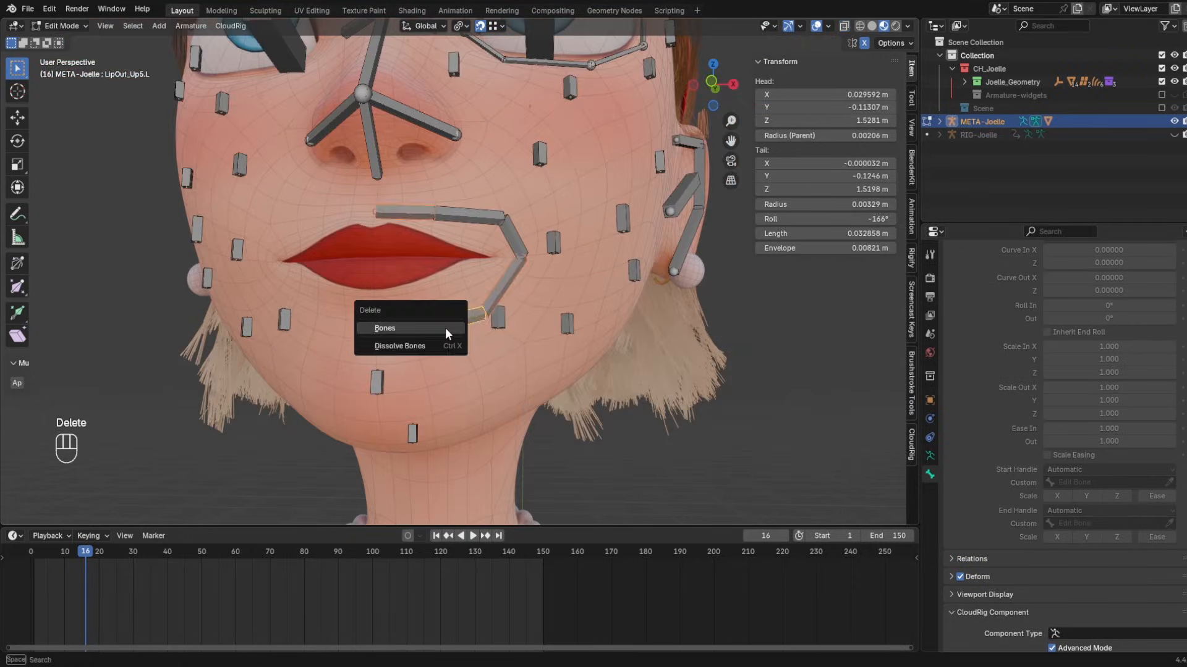
pyautogui.click(442, 330)
pyautogui.hotkey('ctrl', 'z')
pyautogui.press('Delete')
pyautogui.click(440, 329)
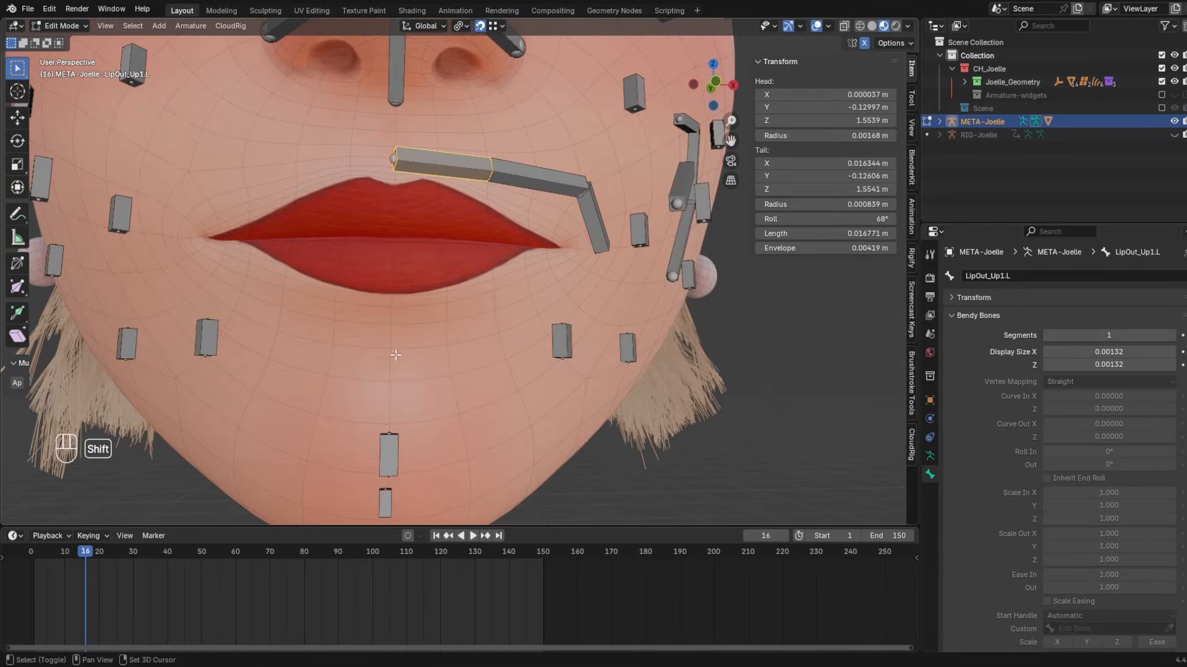
# - Build the lower outer-lip chain up to the mouth corner from a copy of LipOut_Up1.L, naming the copy LipOut_Bot1.L
pyautogui.hotkey('shift', 'd')
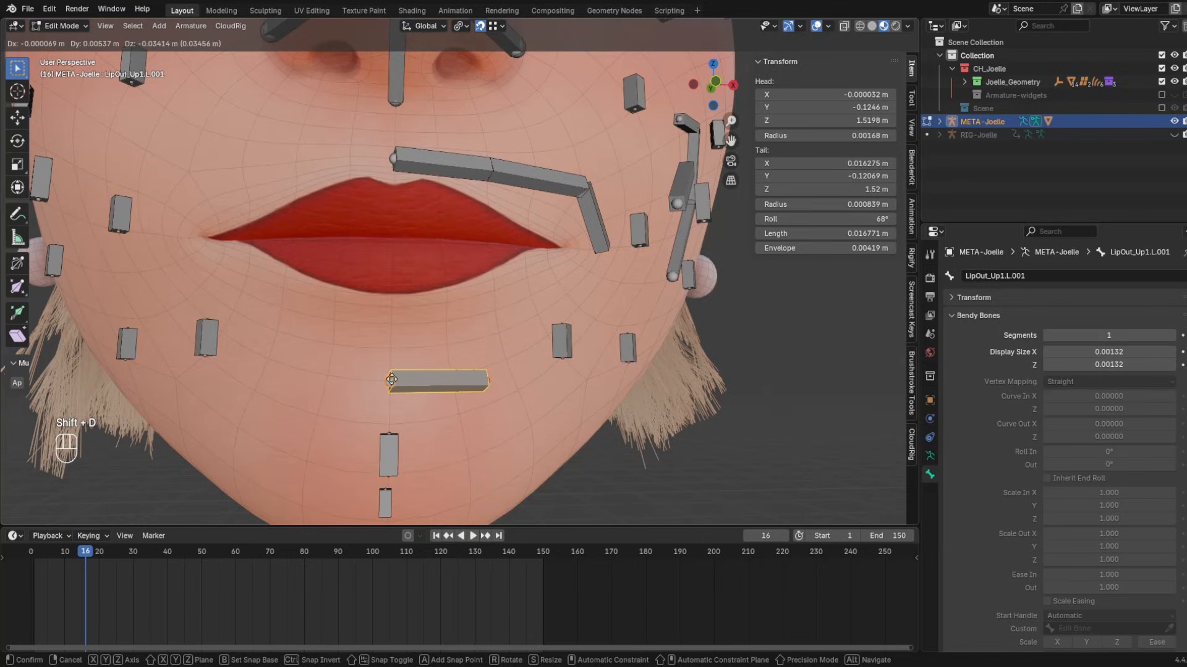
pyautogui.click(392, 379)
pyautogui.press('F2')
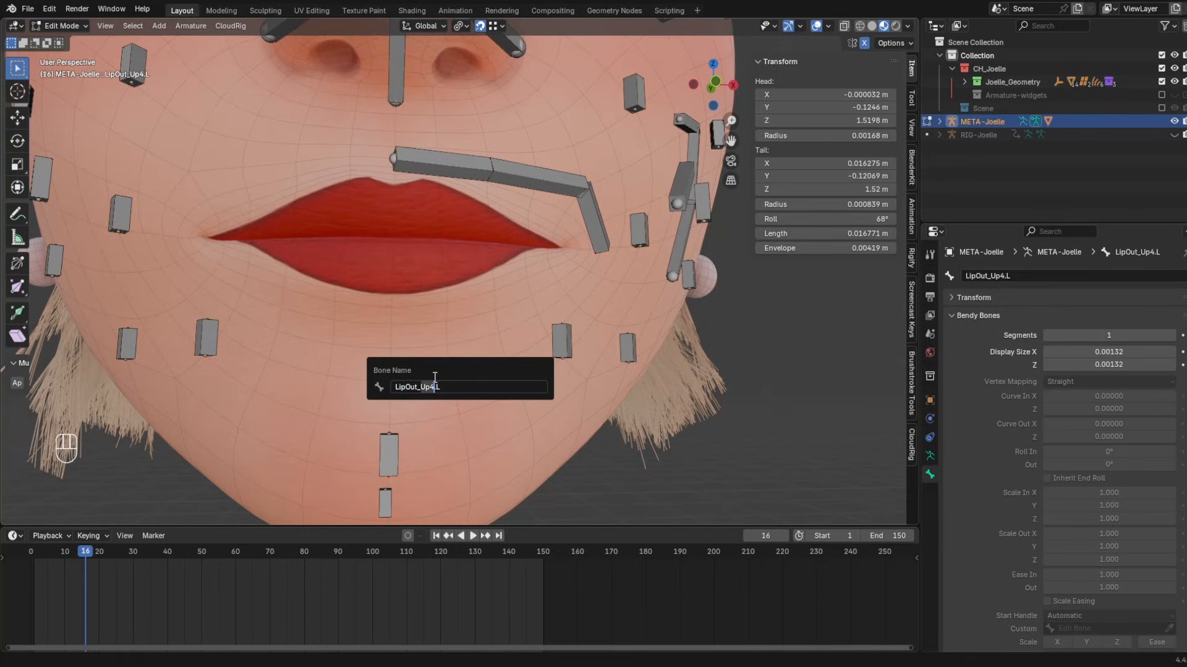
pyautogui.write('Bot1')
pyautogui.press('Return')
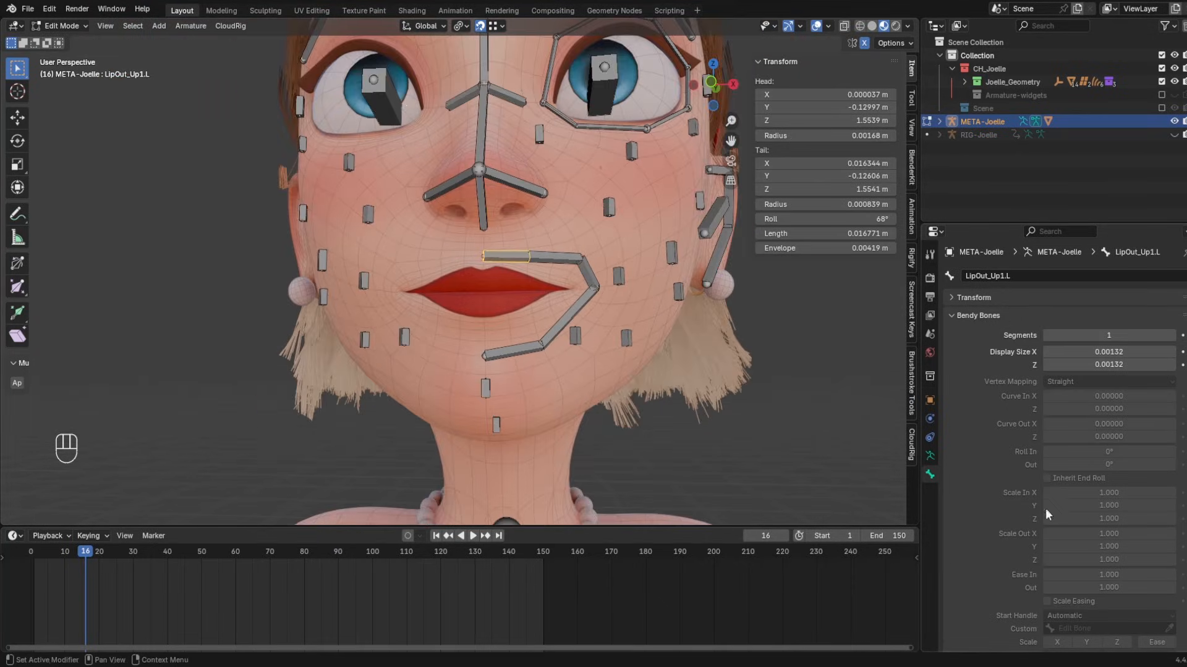
# - Set the CloudRig component type of LipOut_Up1.L and LipOut_Bot1.L to Chain: Face Grid, and reveal the hidden bones
pyautogui.scroll(-5, 1044, 514)
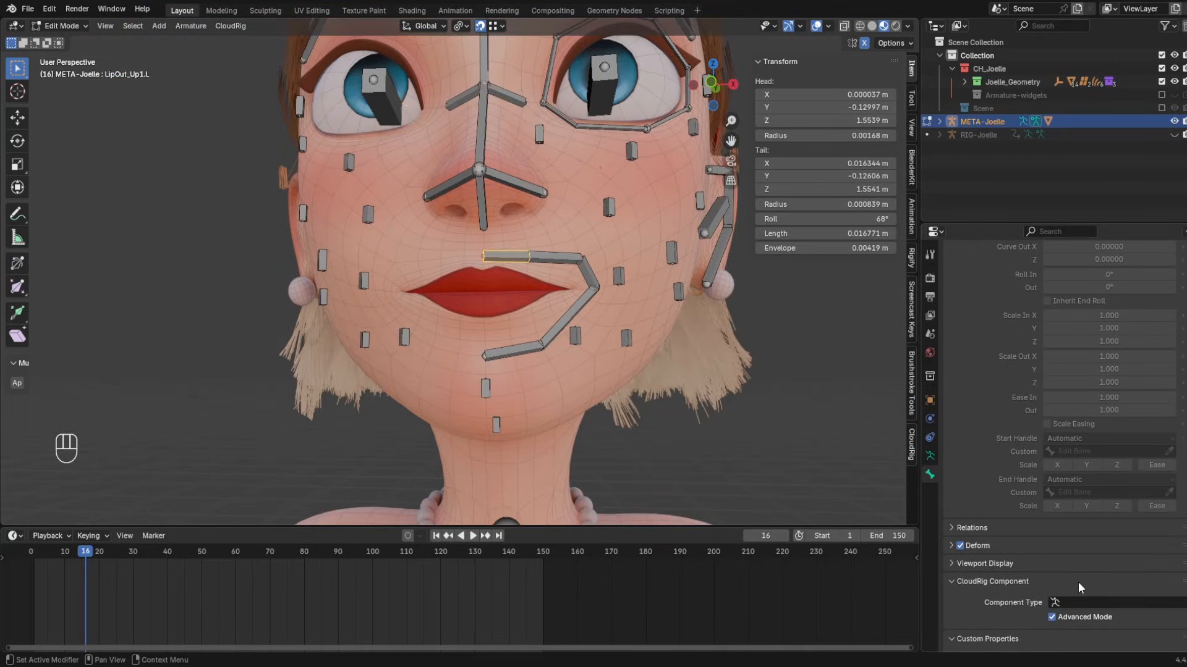
pyautogui.click(1088, 592)
pyautogui.hotkey('alt', 'h')
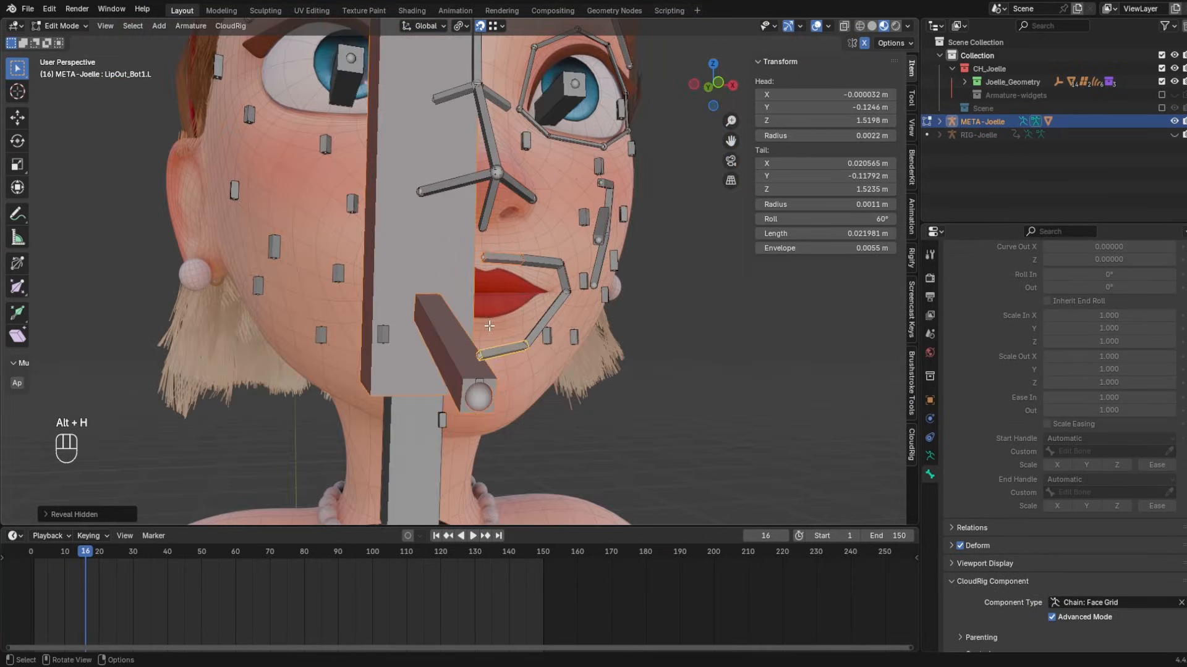
# - Parent LipOut_Bot1.L to the Jaw bone
pyautogui.moveTo(502, 323); pyautogui.dragTo(510, 322, button='middle')
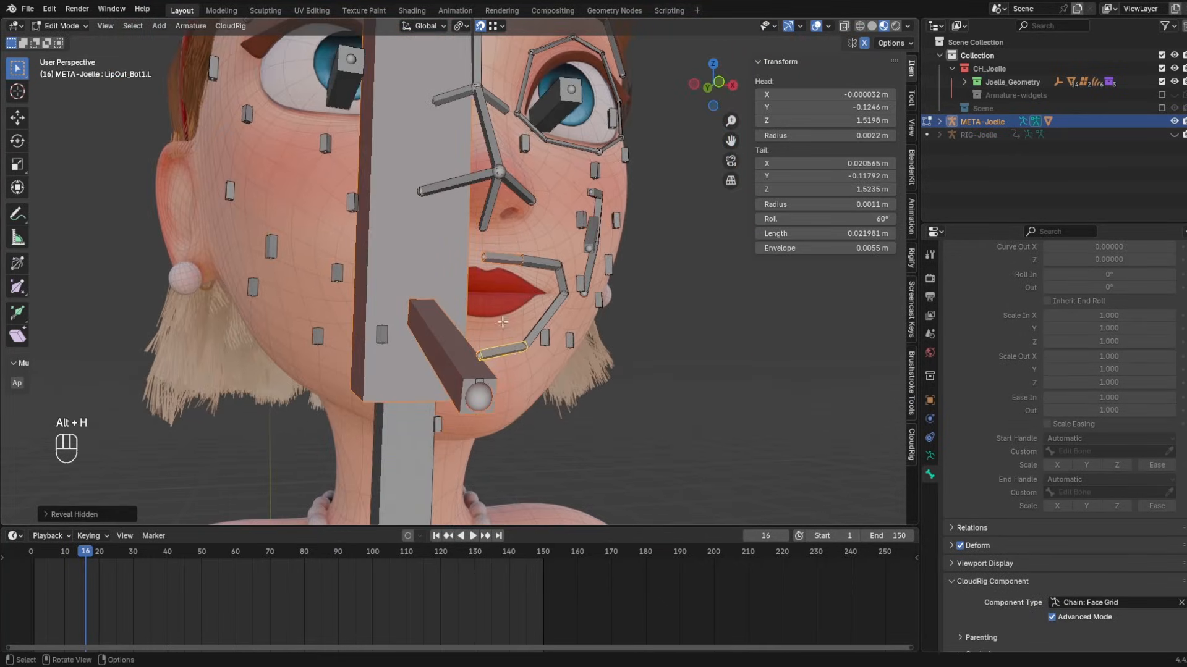
pyautogui.click(511, 352)
pyautogui.keyDown('shift'); pyautogui.click(527, 260); pyautogui.keyUp('shift')
pyautogui.keyDown('shift'); pyautogui.click(508, 257); pyautogui.keyUp('shift')
pyautogui.keyDown('shift'); pyautogui.click(454, 359); pyautogui.keyUp('shift')
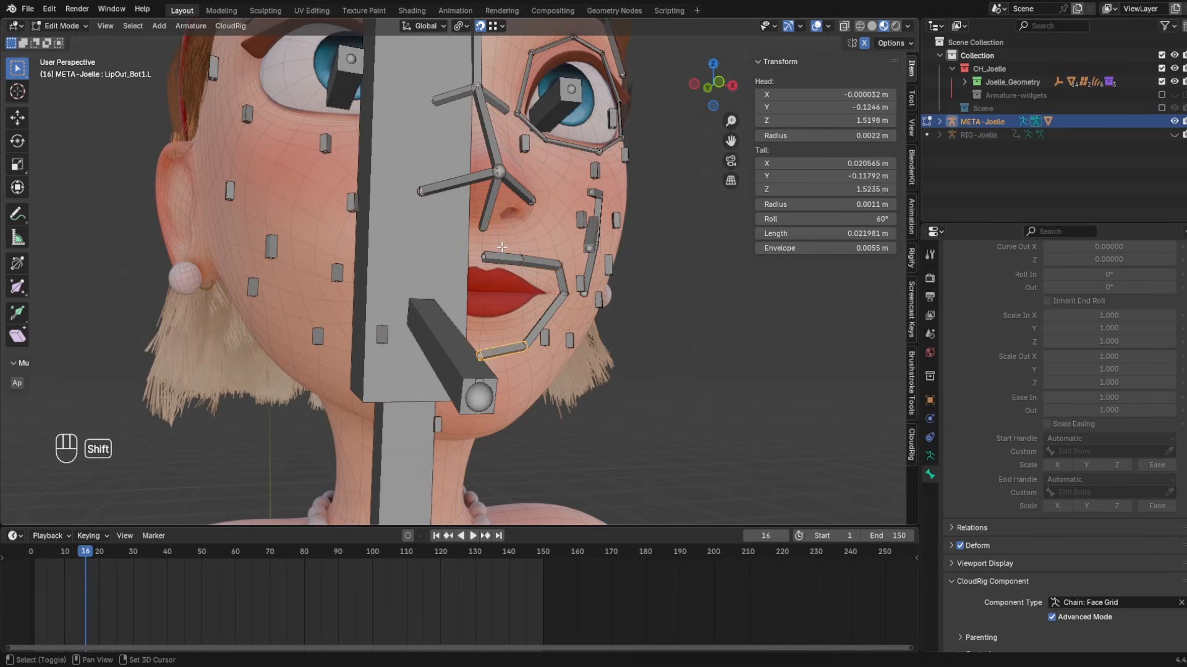
pyautogui.scroll(4, 460, 365)
pyautogui.hotkey('ctrl', 'p')
pyautogui.click(467, 383)
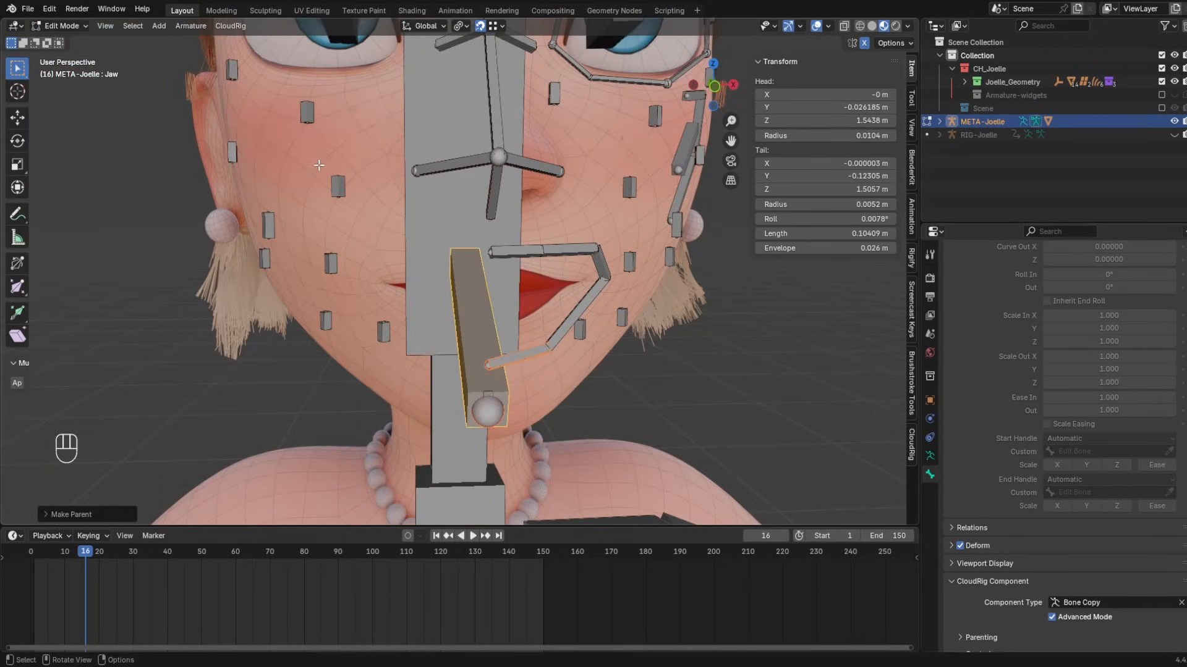
# - Move the head of LipOut_Bot1.L and its joint with the next bone closer to the lower lip
pyautogui.moveTo(319, 165); pyautogui.dragTo(839, 469, button='middle')
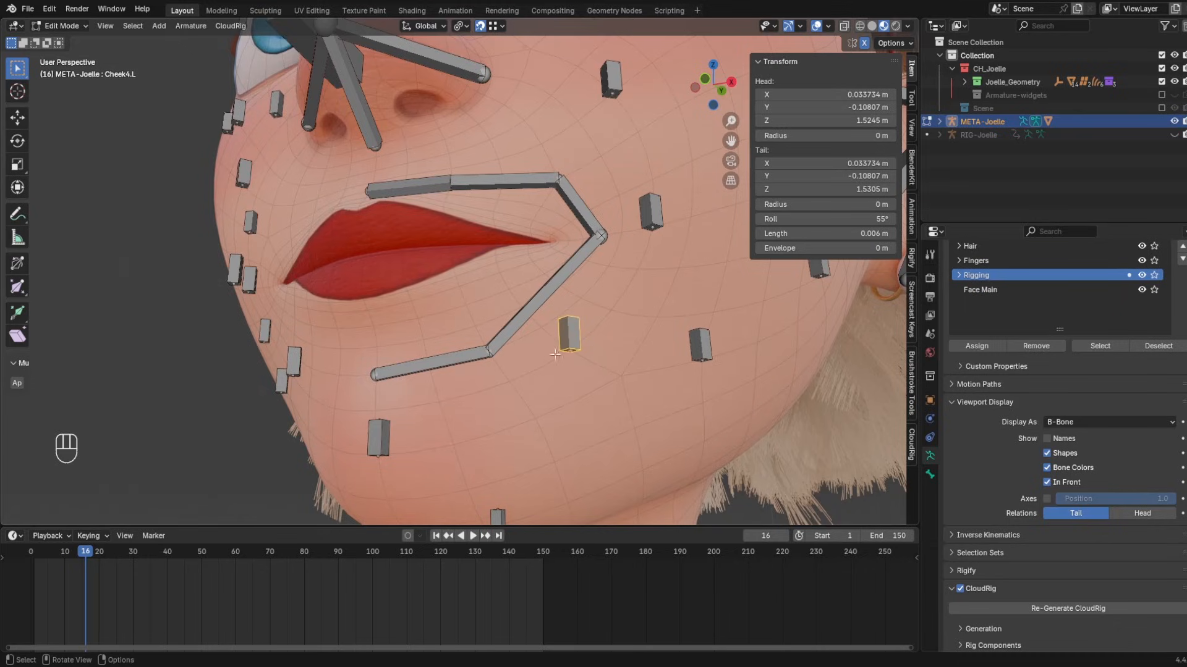
pyautogui.press('g')
pyautogui.click(675, 402)
pyautogui.keyDown('shift'); pyautogui.moveTo(675, 403); pyautogui.dragTo(285, 393, button='middle'); pyautogui.keyUp('shift')
pyautogui.click(399, 398)
pyautogui.press('g')
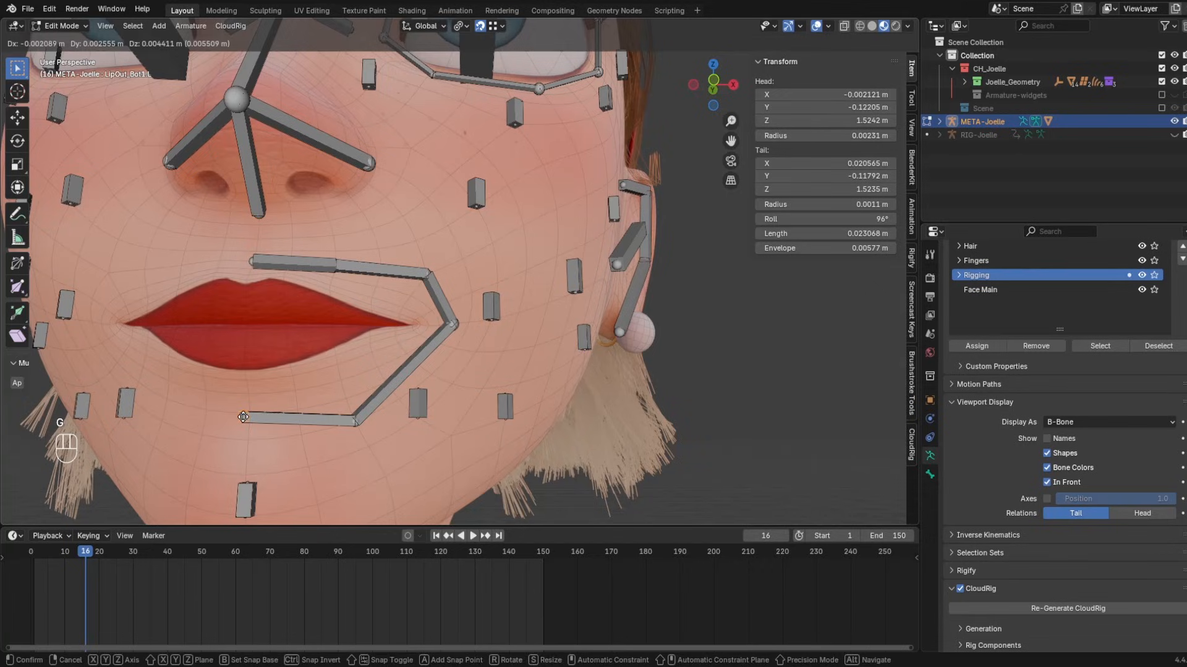
pyautogui.click(242, 417)
pyautogui.click(345, 416)
pyautogui.click(354, 420)
pyautogui.press('g')
pyautogui.click(349, 399)
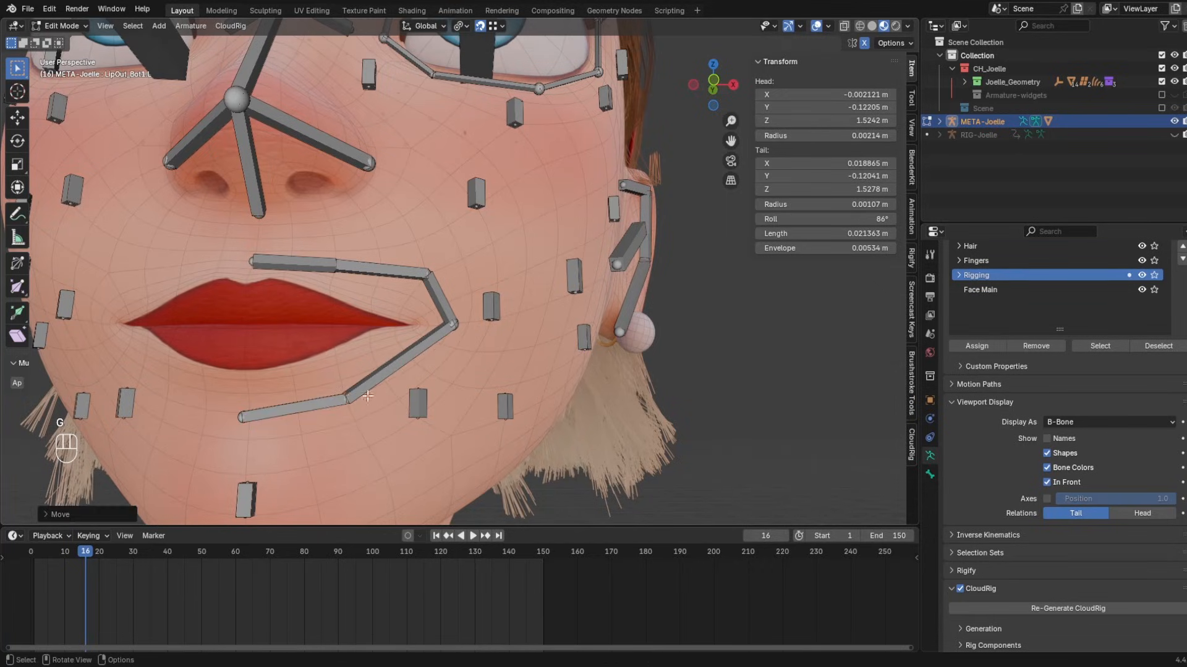
# - Shift a joint of the outer-lip chain slightly outward along the face surface
pyautogui.moveTo(367, 396)
pyautogui.mouseDown(button='middle')
pyautogui.moveTo(317, 365)
pyautogui.moveTo(294, 309)
pyautogui.moveTo(350, 389)
pyautogui.mouseUp(button='middle')
pyautogui.keyDown('shift'); pyautogui.moveTo(414, 367); pyautogui.dragTo(395, 414, button='middle'); pyautogui.keyUp('shift')
pyautogui.click(451, 397)
pyautogui.press('g')
pyautogui.click(469, 389)
# - Extrude a new bone from the tail of the Septum bone down to the head of LipOut_Up1.L
pyautogui.scroll(3, 494, 346)
pyautogui.click(567, 315)
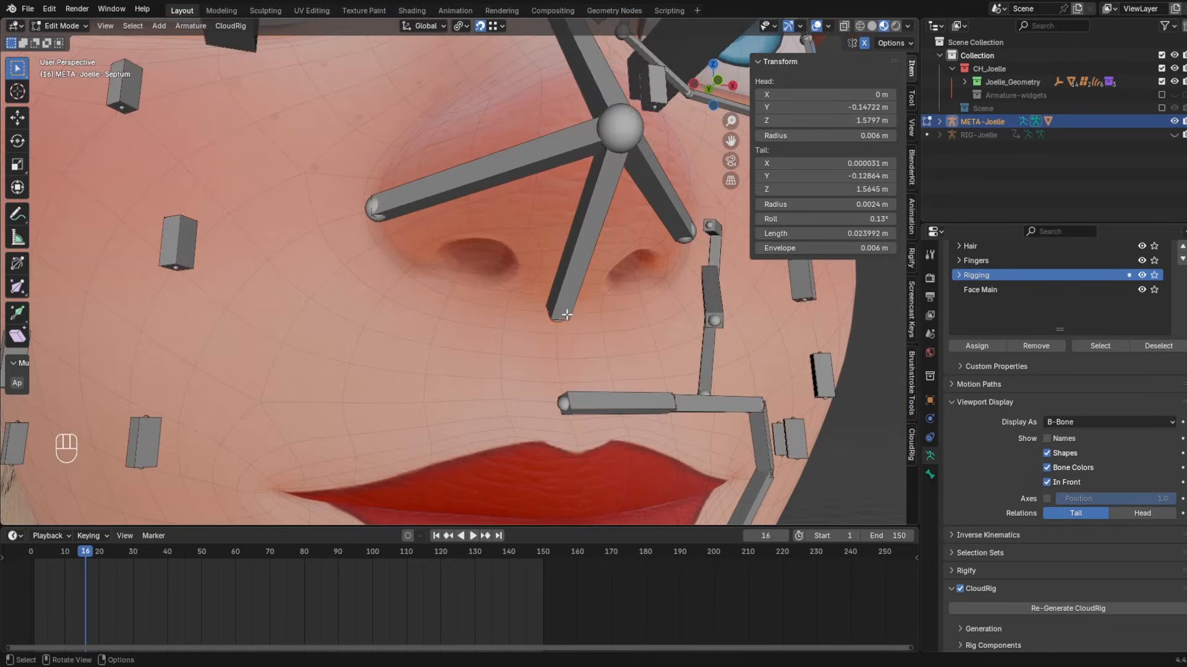
pyautogui.keyDown('shift'); pyautogui.moveTo(566, 315); pyautogui.dragTo(482, 337, button='middle'); pyautogui.keyUp('shift')
pyautogui.click(493, 254)
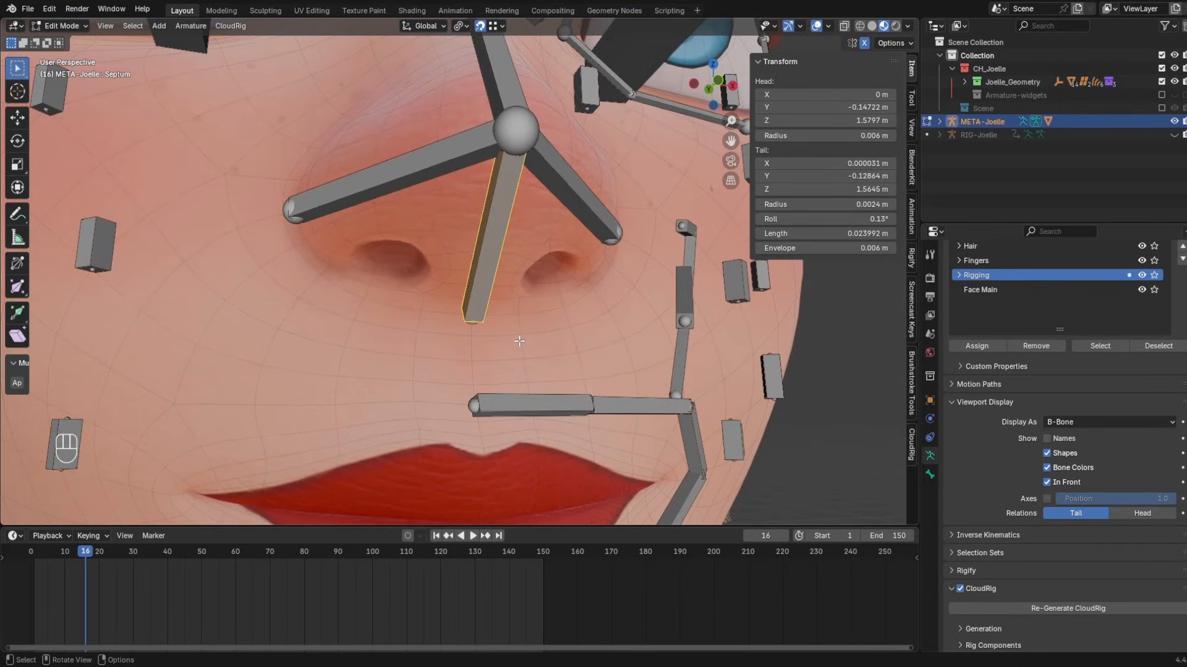
pyautogui.click(472, 330)
pyautogui.press('e')
pyautogui.click(475, 407)
# - Save the Joelle_Rig3.blend file
pyautogui.scroll(3, 476, 406)
pyautogui.keyDown('shift'); pyautogui.moveTo(475, 405); pyautogui.dragTo(436, 318, button='middle'); pyautogui.keyUp('shift')
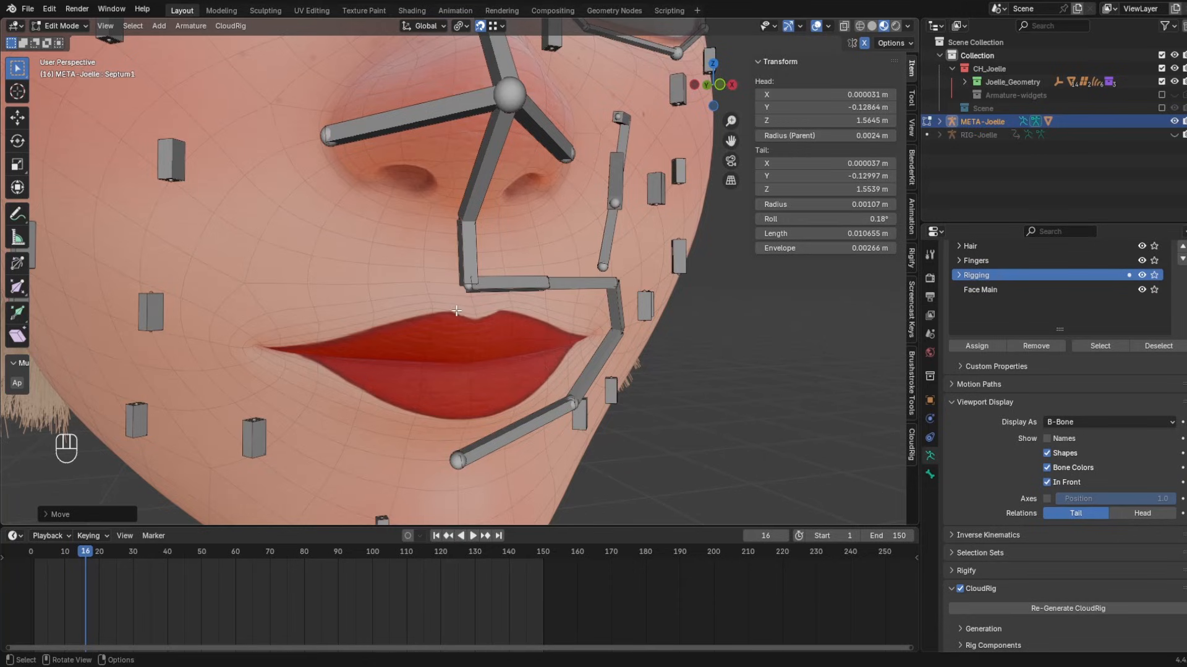
pyautogui.scroll(2, 484, 238)
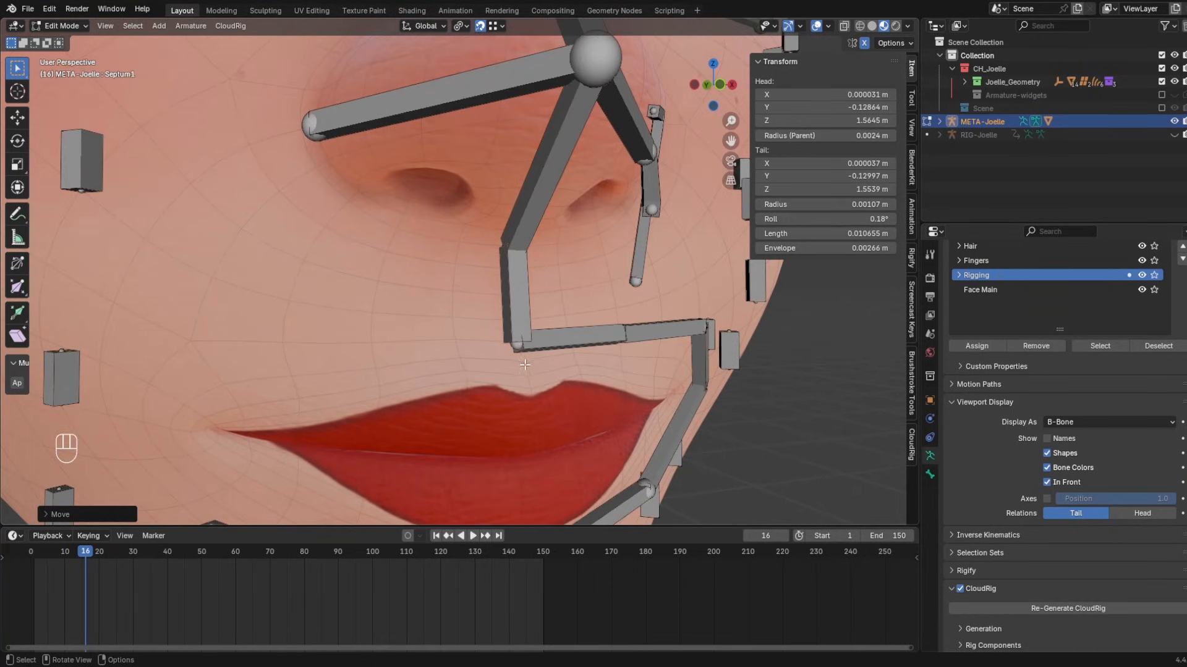
pyautogui.moveTo(525, 364); pyautogui.dragTo(604, 322, button='middle')
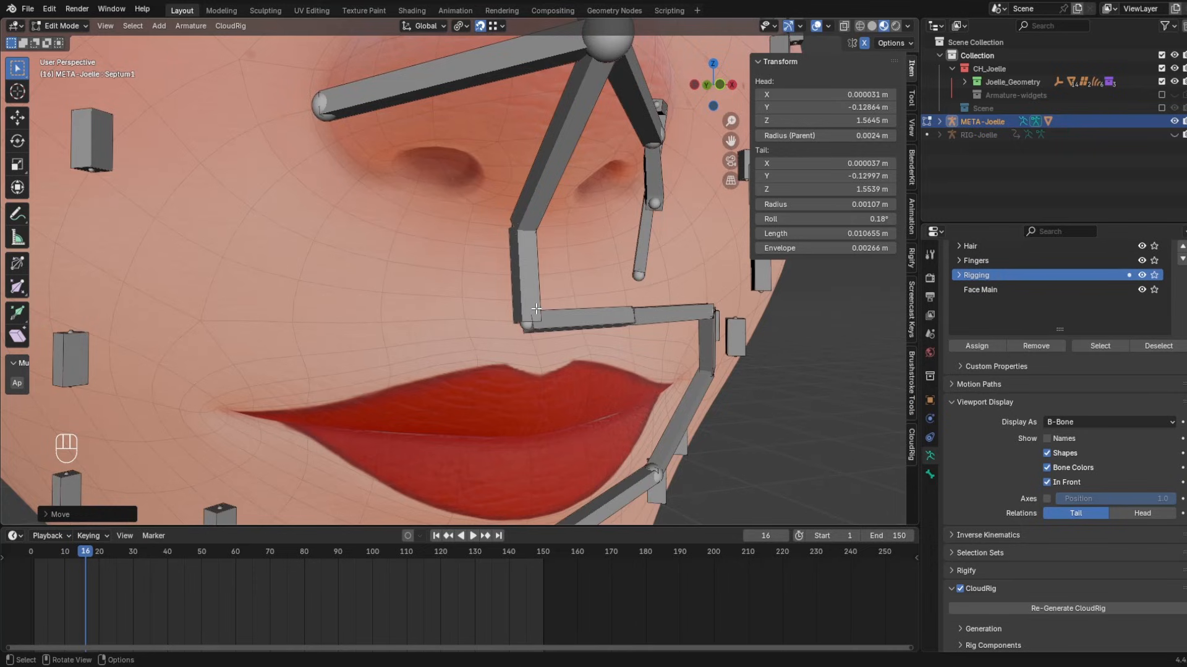
pyautogui.moveTo(536, 308); pyautogui.dragTo(545, 353, button='middle')
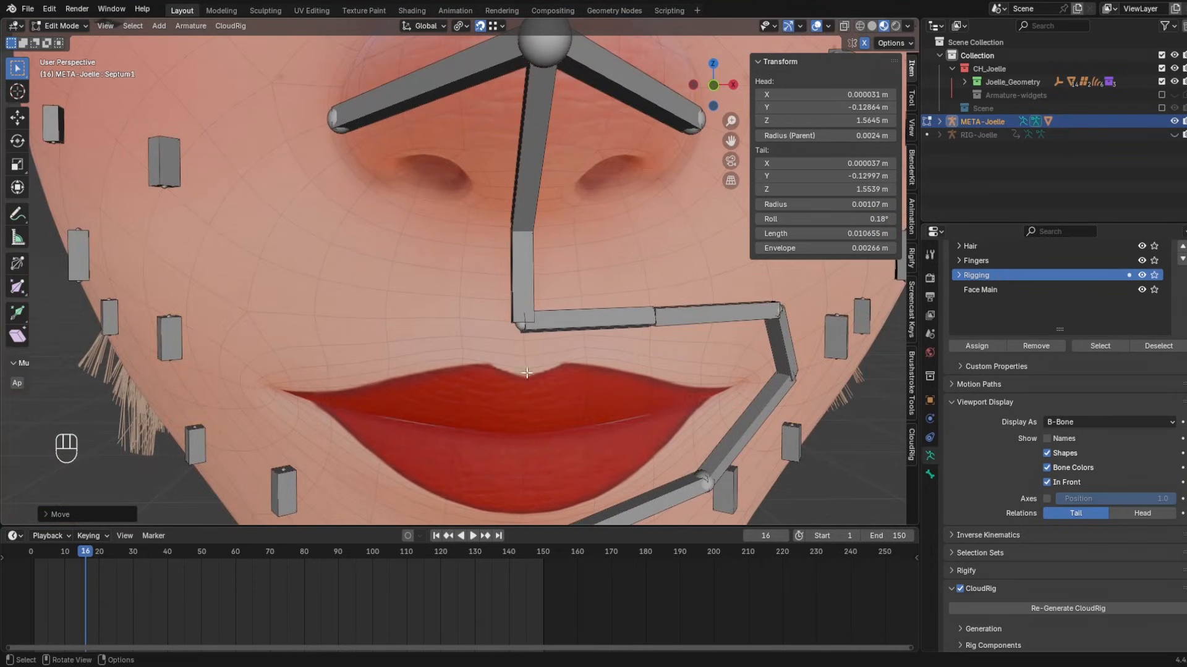
pyautogui.scroll(-3, 527, 372)
pyautogui.hotkey('ctrl', 's')
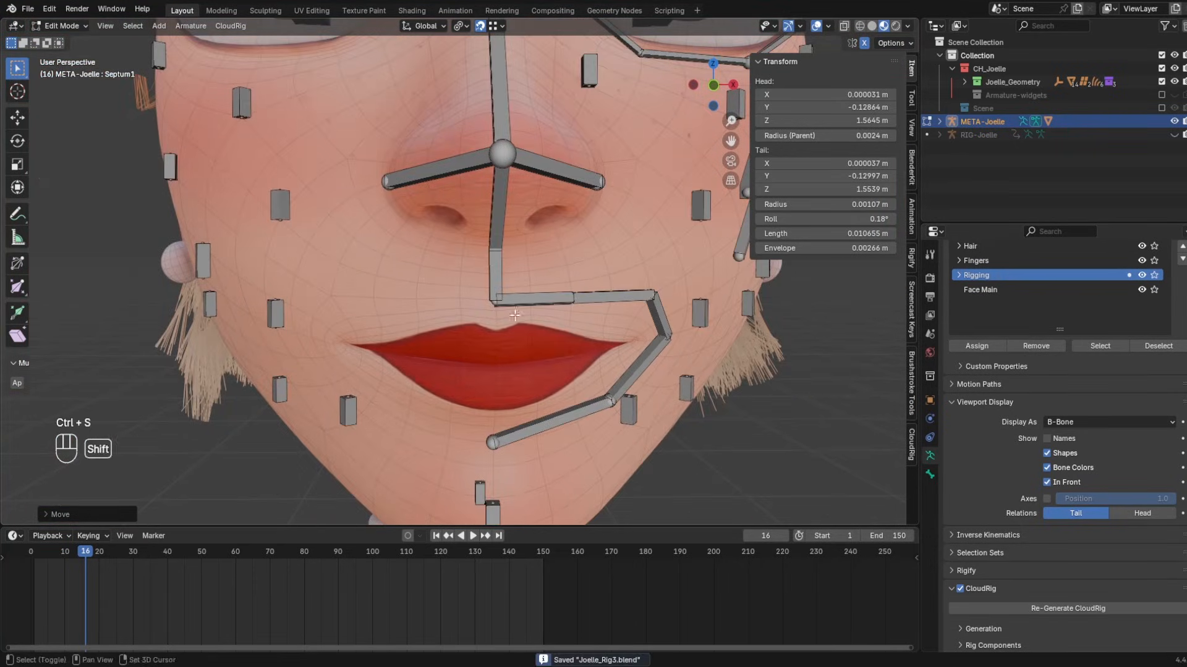
# - Leave armature editing for Object Mode and select the Joelle_Geo-head mesh
pyautogui.keyDown('shift'); pyautogui.moveTo(515, 316); pyautogui.dragTo(572, 260, button='middle'); pyautogui.keyUp('shift')
pyautogui.scroll(1, 660, 310)
pyautogui.moveTo(660, 310); pyautogui.dragTo(655, 290, button='middle')
pyautogui.moveTo(618, 365); pyautogui.dragTo(544, 346, button='middle')
pyautogui.scroll(-1, 573, 375)
pyautogui.click(365, 218)
pyautogui.moveTo(420, 229); pyautogui.dragTo(202, 74, button='middle')
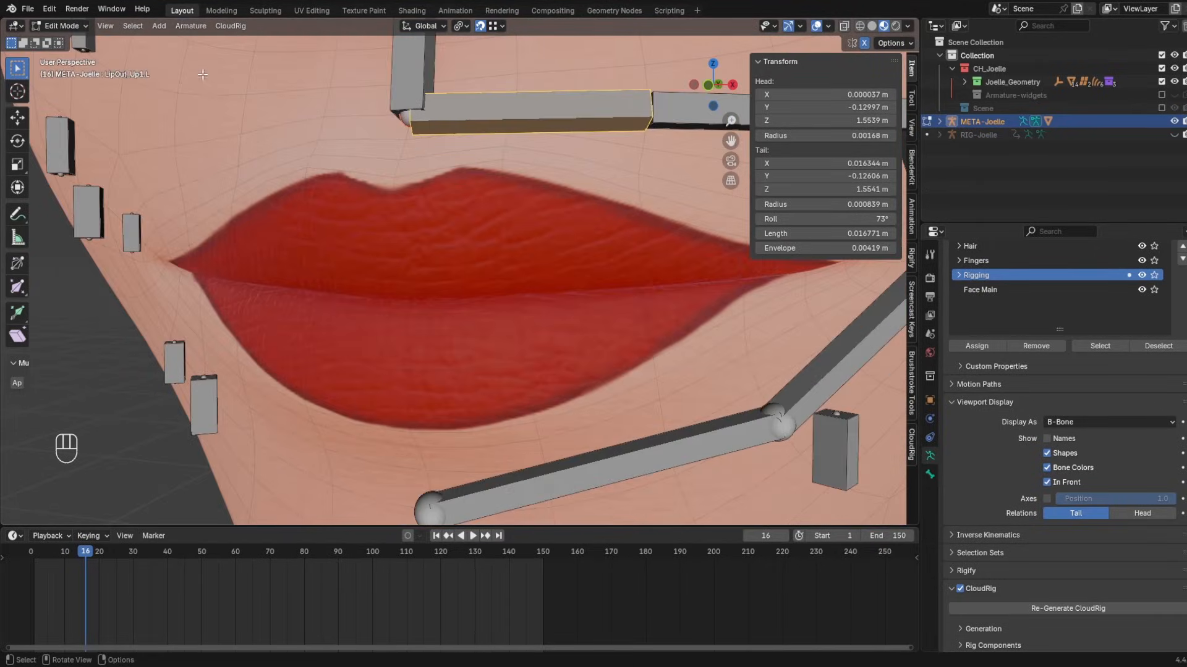
pyautogui.click(69, 25)
pyautogui.click(66, 41)
pyautogui.click(525, 248)
# - Add the Basis and Key 1 shape keys to the head mesh and enter Edit Mode on Key 1
pyautogui.scroll(-2, 525, 247)
pyautogui.moveTo(525, 247); pyautogui.dragTo(636, 323, button='middle')
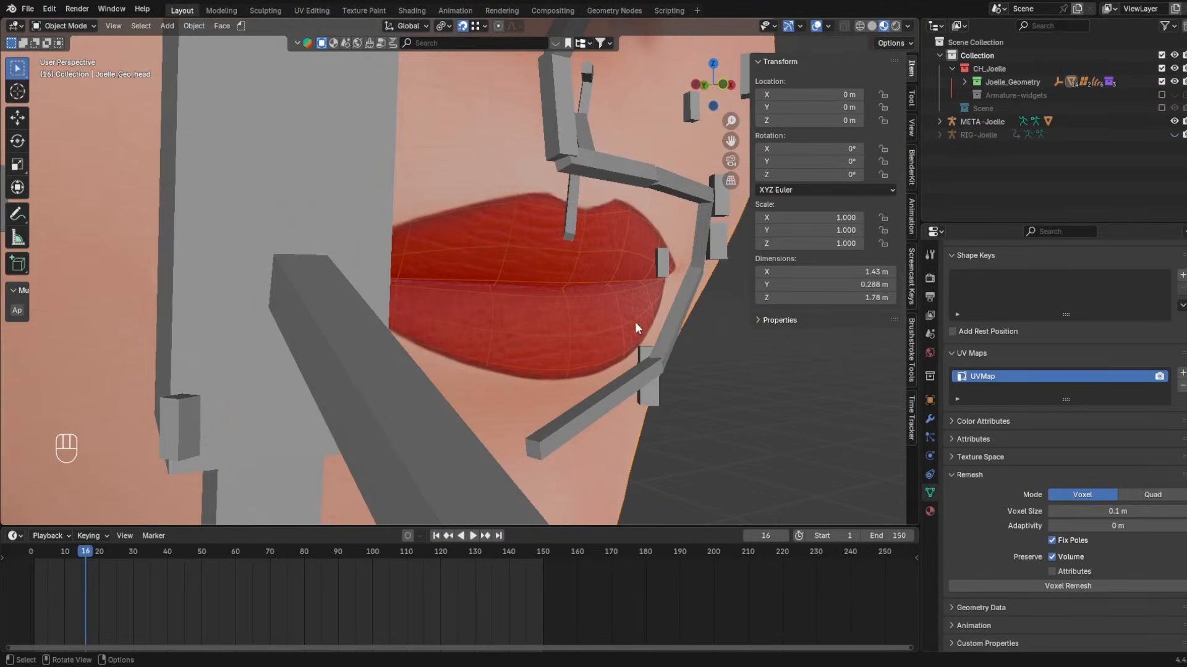
pyautogui.moveTo(538, 257); pyautogui.dragTo(234, 190, button='middle')
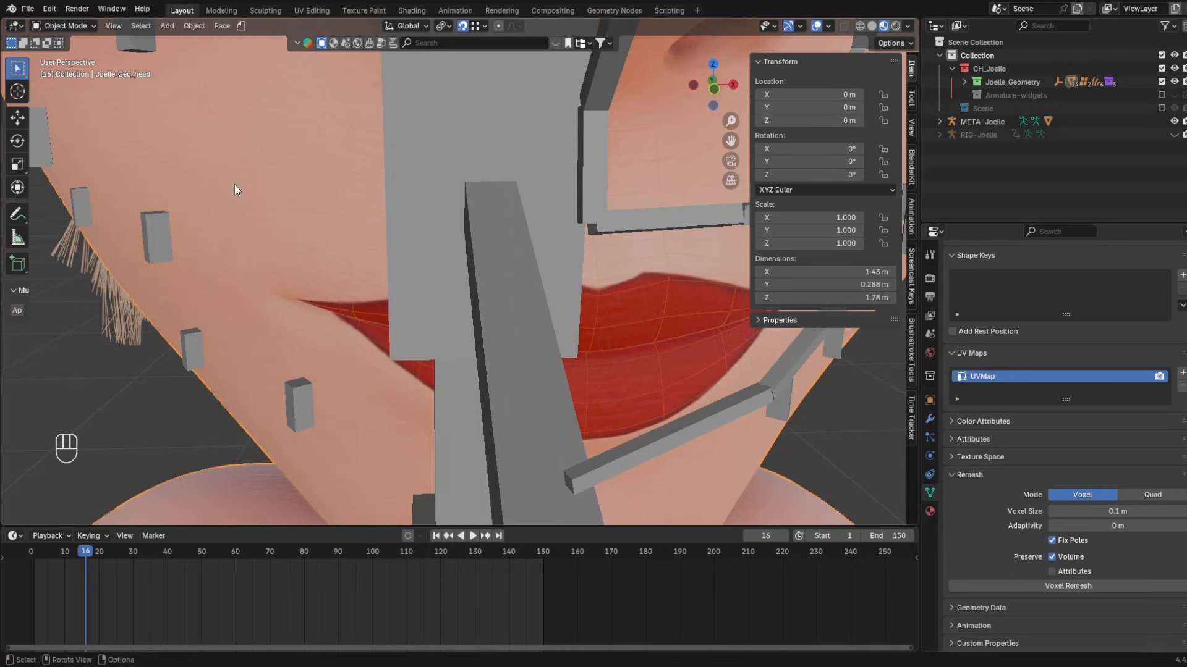
pyautogui.click(1181, 275)
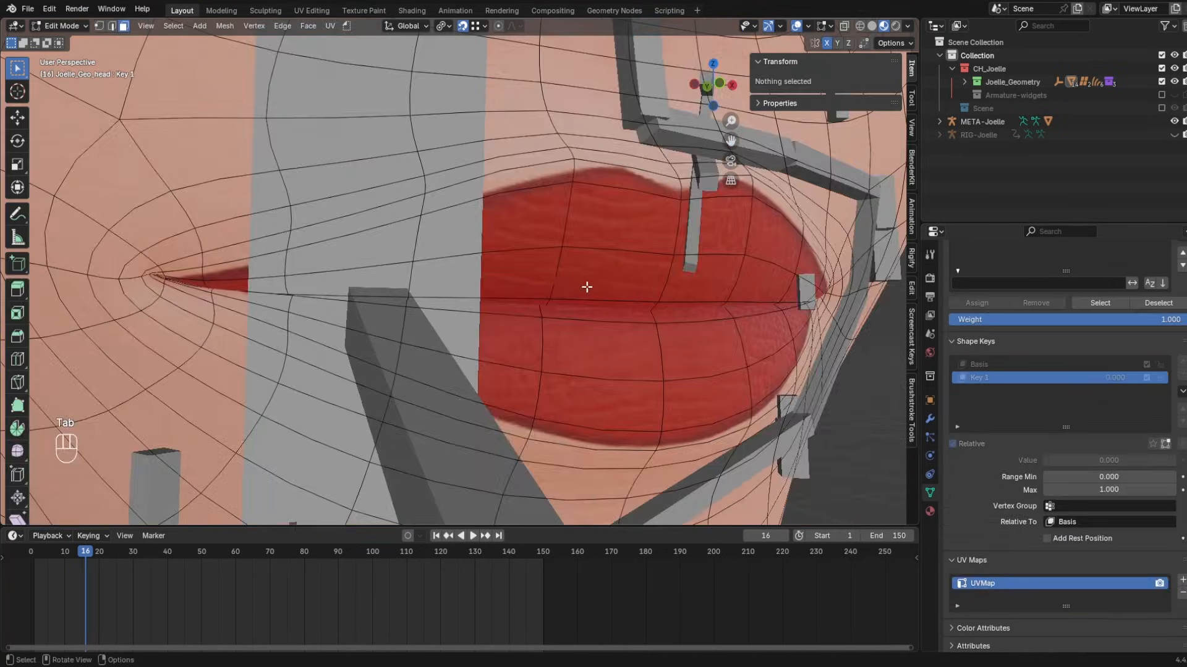
# - Select the row of vertices along the line between the lips using the shortest path
pyautogui.scroll(1, 584, 287)
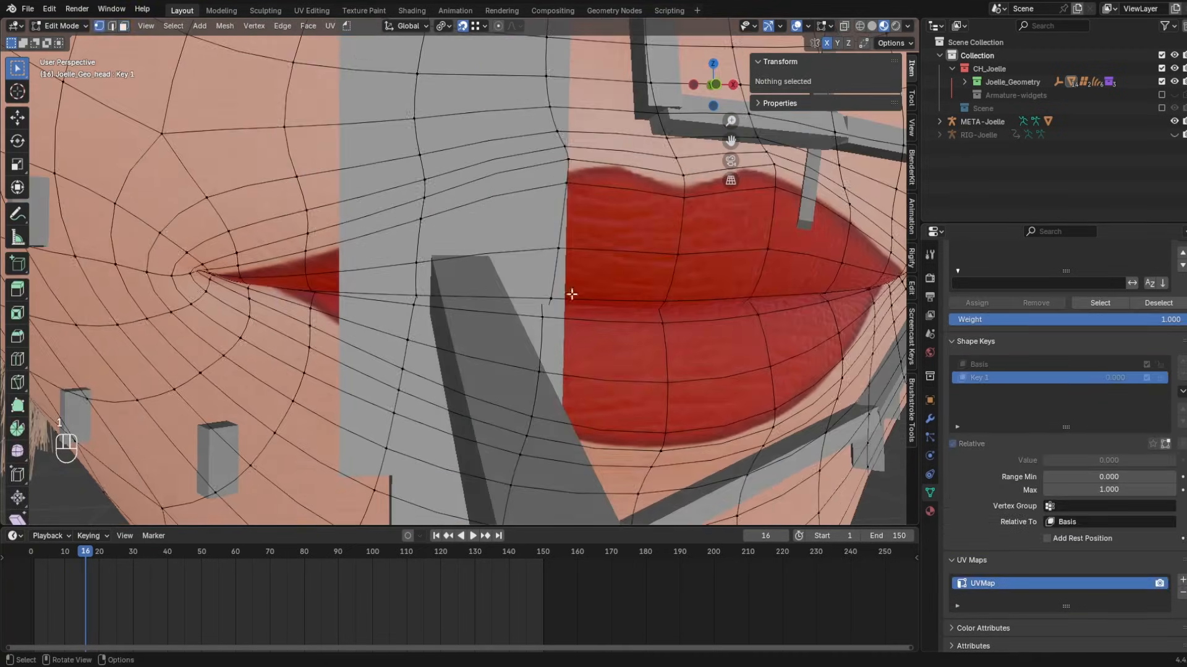
pyautogui.moveTo(572, 295); pyautogui.dragTo(373, 301, button='middle')
pyautogui.rightClick(470, 8)
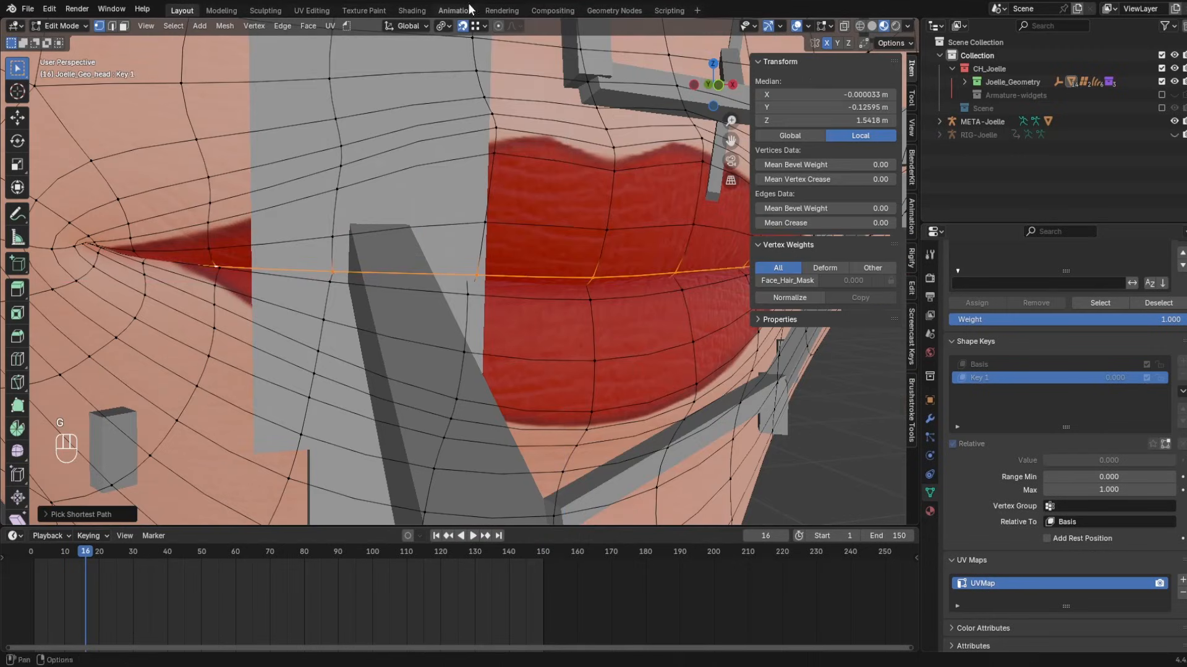
# - Turn off snapping, enable Smooth proportional editing, and move the selected lip-line vertices slightly upward along Z to part the lips
pyautogui.click(517, 26)
pyautogui.click(462, 26)
pyautogui.click(499, 27)
pyautogui.click(515, 26)
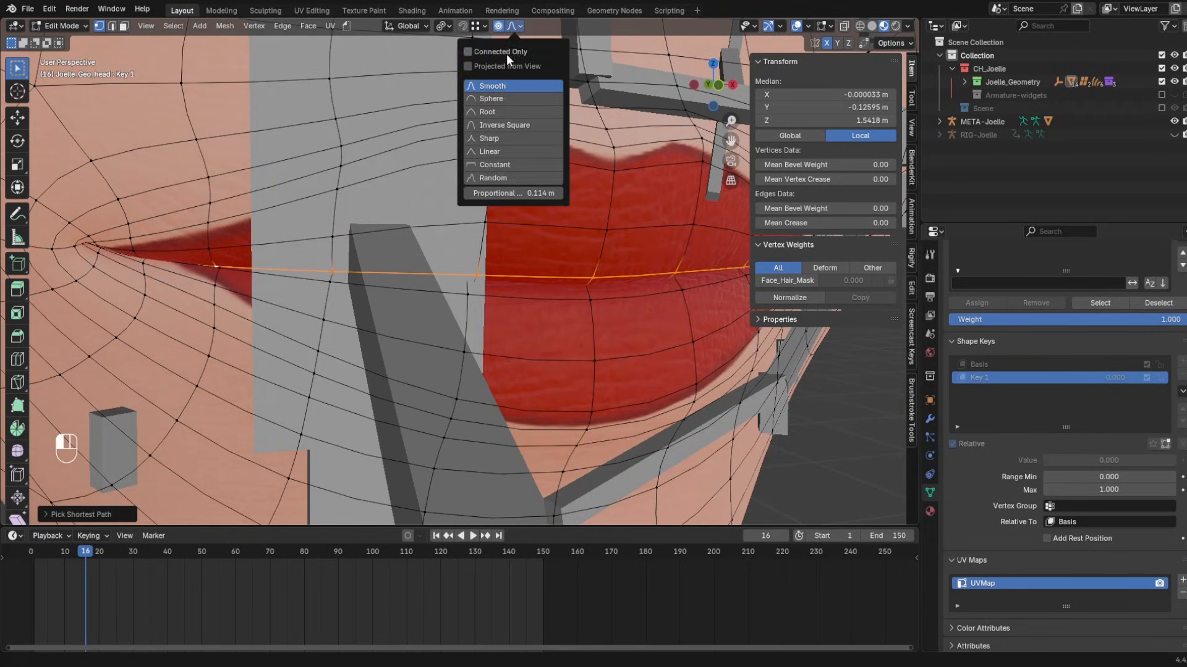
pyautogui.press('g')
pyautogui.press('z')
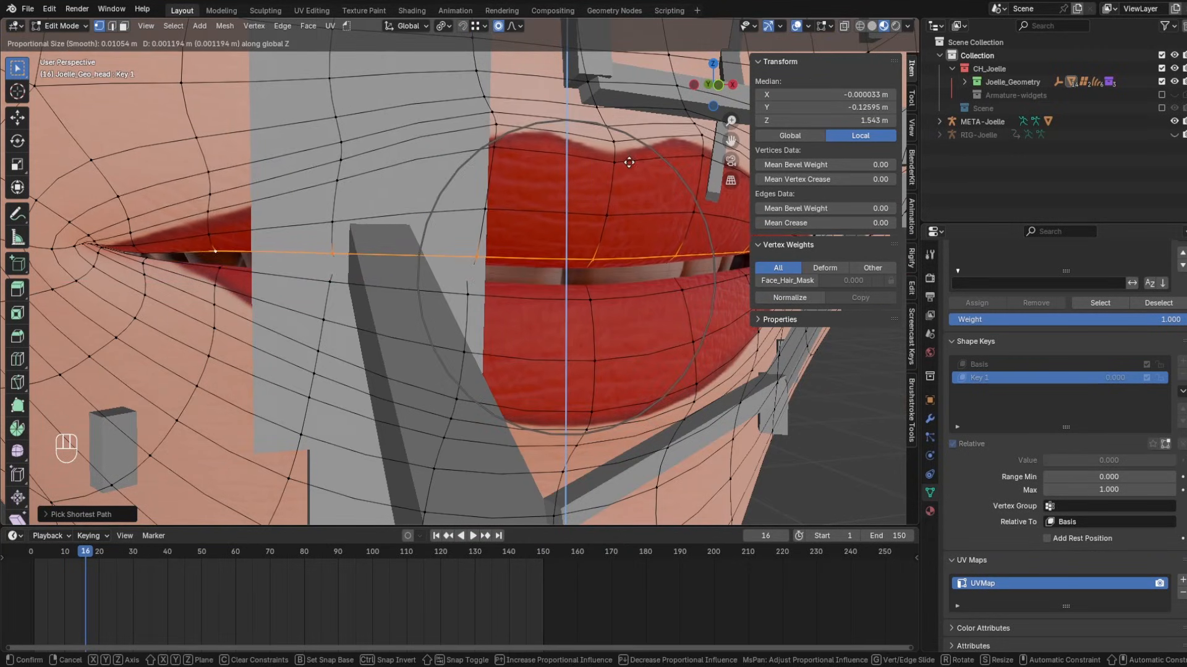
pyautogui.click(629, 165)
pyautogui.moveTo(628, 165); pyautogui.dragTo(347, 276, button='middle')
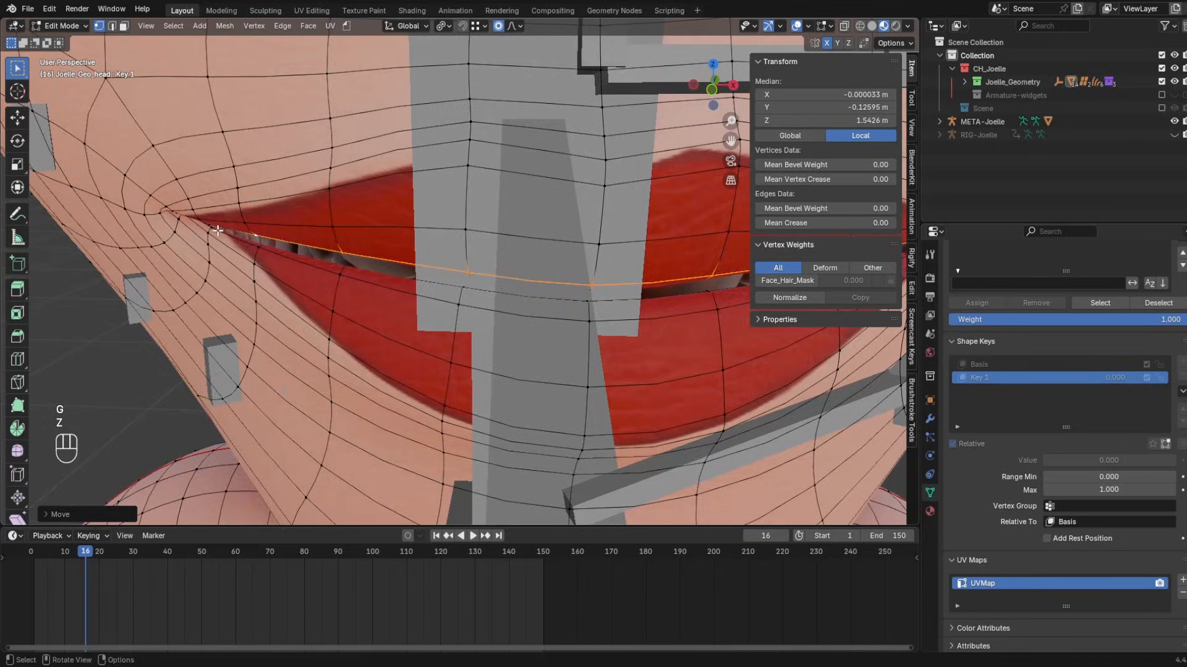
pyautogui.moveTo(218, 230); pyautogui.dragTo(442, 266, button='middle')
# - Leave Edit Mode on the head mesh and open the META-Joelle armature in Edit Mode
pyautogui.press('Tab')
pyautogui.scroll(3, 342, 284)
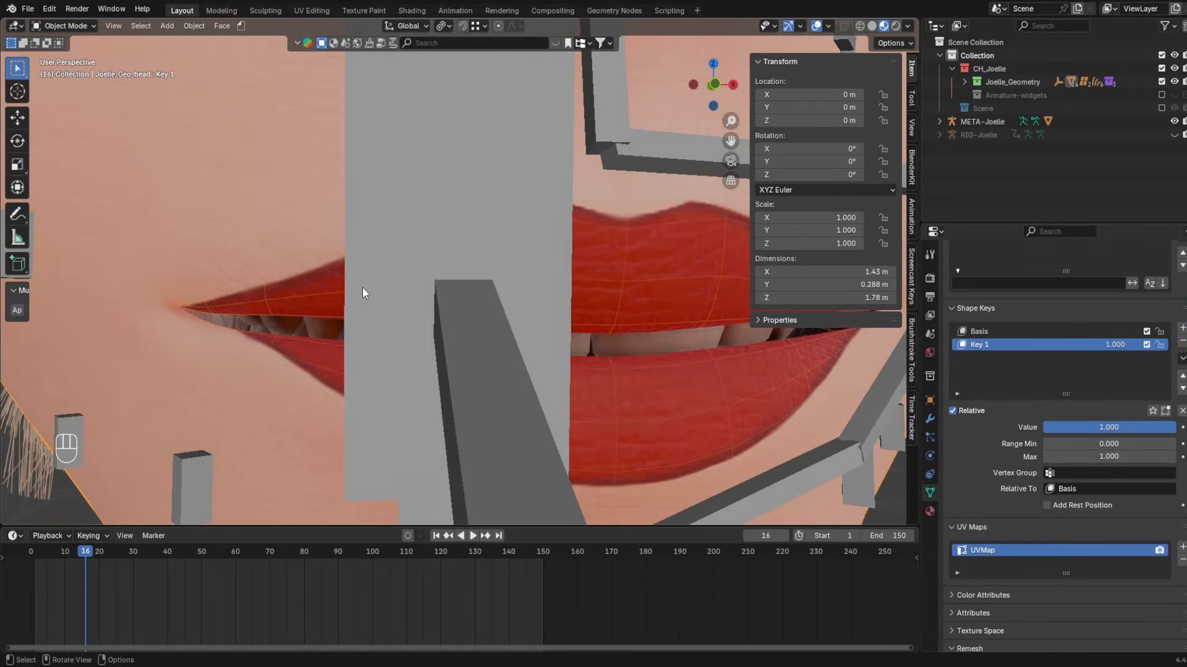
pyautogui.moveTo(363, 287); pyautogui.dragTo(241, 234, button='middle')
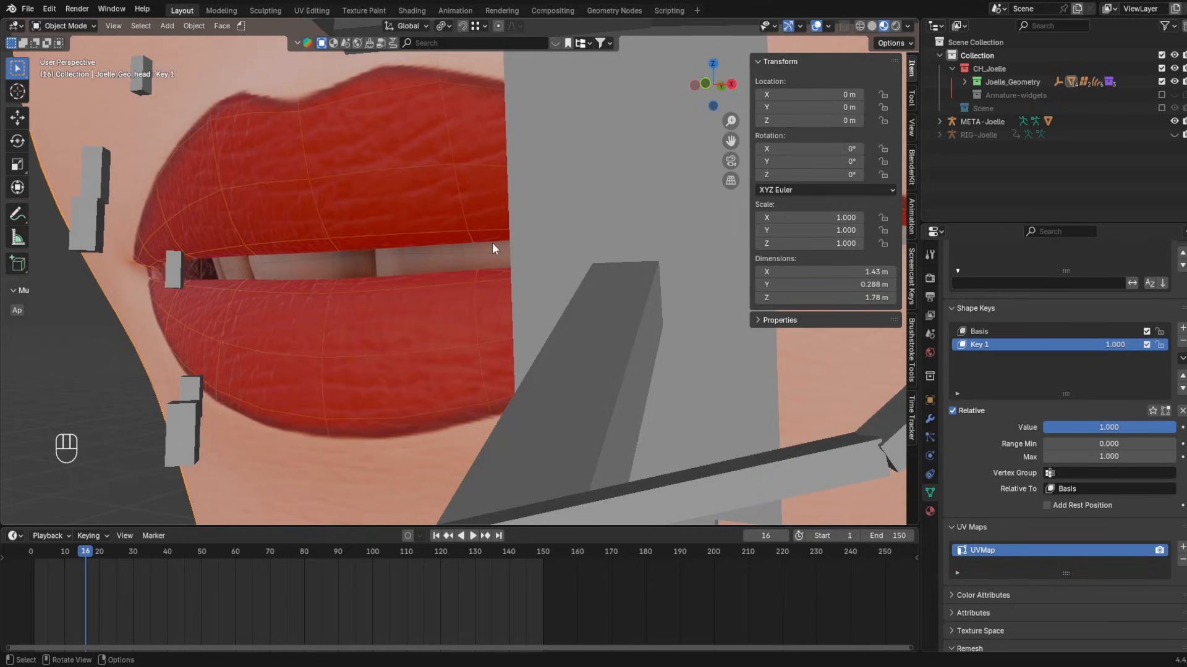
pyautogui.moveTo(471, 251); pyautogui.dragTo(496, 226, button='middle')
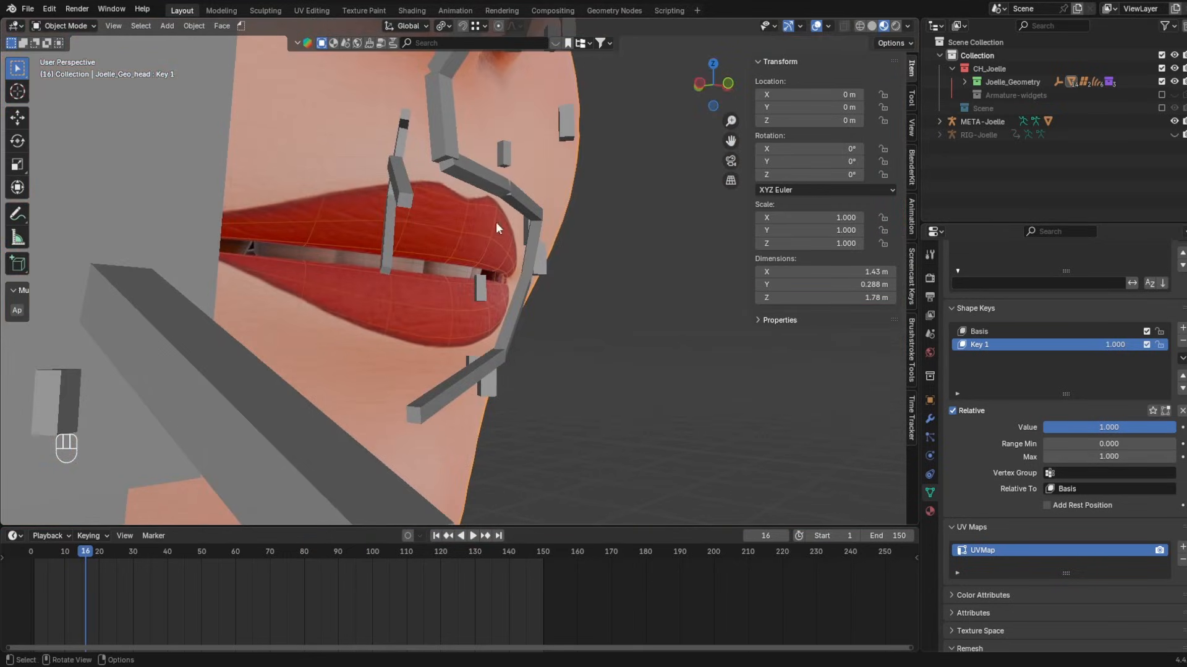
pyautogui.click(199, 190)
pyautogui.click(64, 26)
pyautogui.click(65, 52)
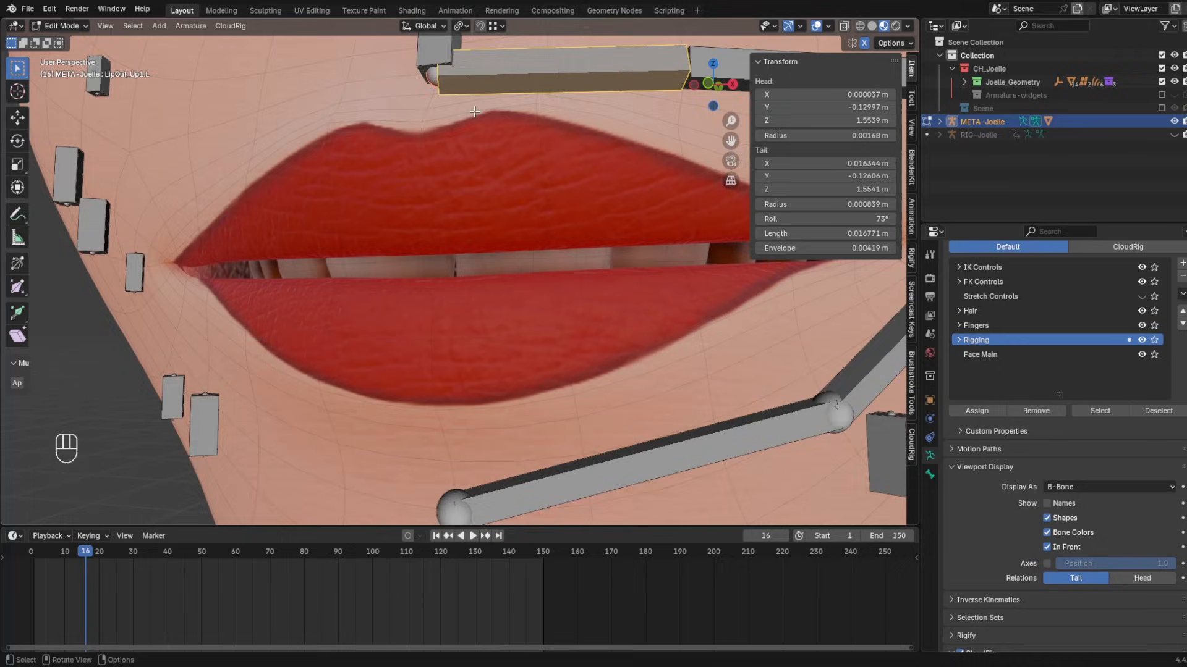
# - Duplicate the LipOut_Up1.L bone onto the centre of the upper lip line with snapping enabled, and reset its roll to 0°
pyautogui.scroll(2, 488, 102)
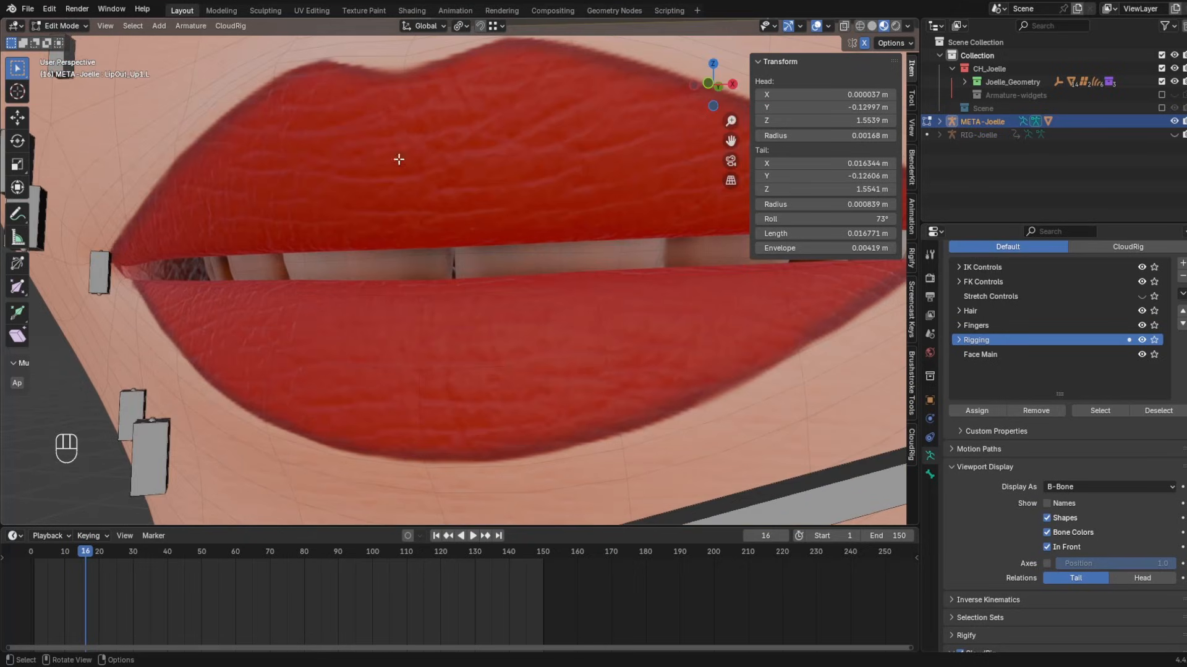
pyautogui.moveTo(399, 159); pyautogui.dragTo(493, 286, button='middle')
pyautogui.hotkey('shift', 'd')
pyautogui.hotkey('shift', 'Tab')
pyautogui.click(426, 256)
pyautogui.press('g')
pyautogui.click(424, 254)
pyautogui.press('BackSpace')
pyautogui.press('F3')
pyautogui.press('Escape')
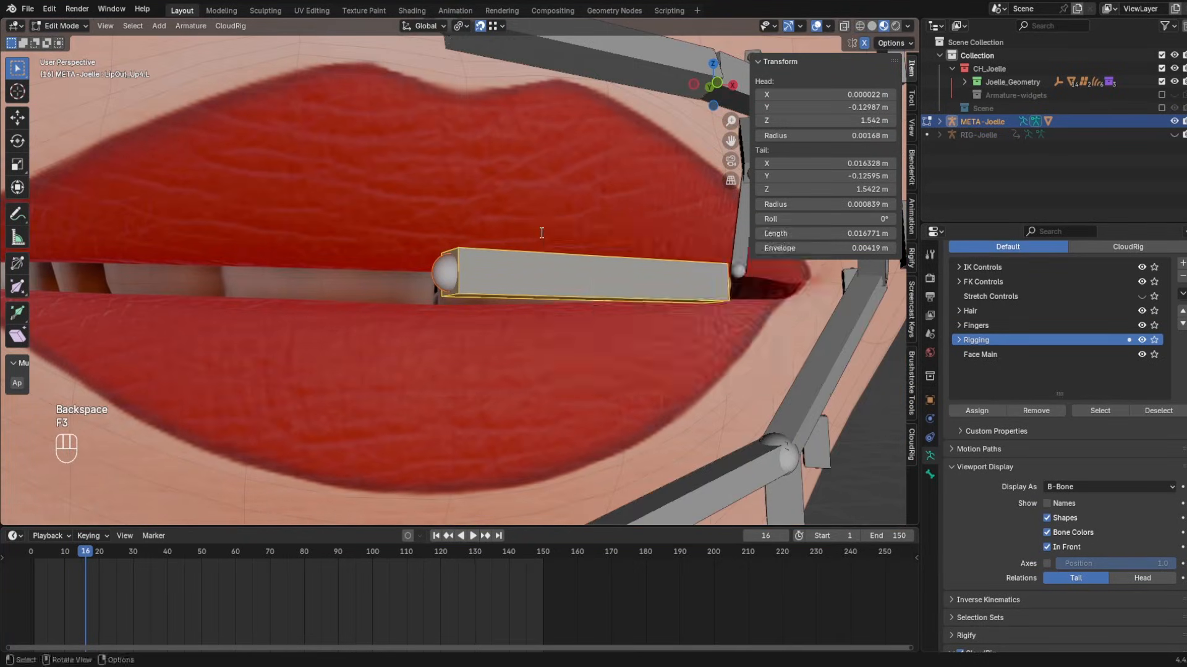
# - Rename the duplicated bone LipUp1.L and scale its B-Bone display size down to about 0.57
pyautogui.press('F2')
pyautogui.write('LipUp')
pyautogui.write('1.L')
pyautogui.press('Return')
pyautogui.hotkey('ctrl', 'alt', 's')
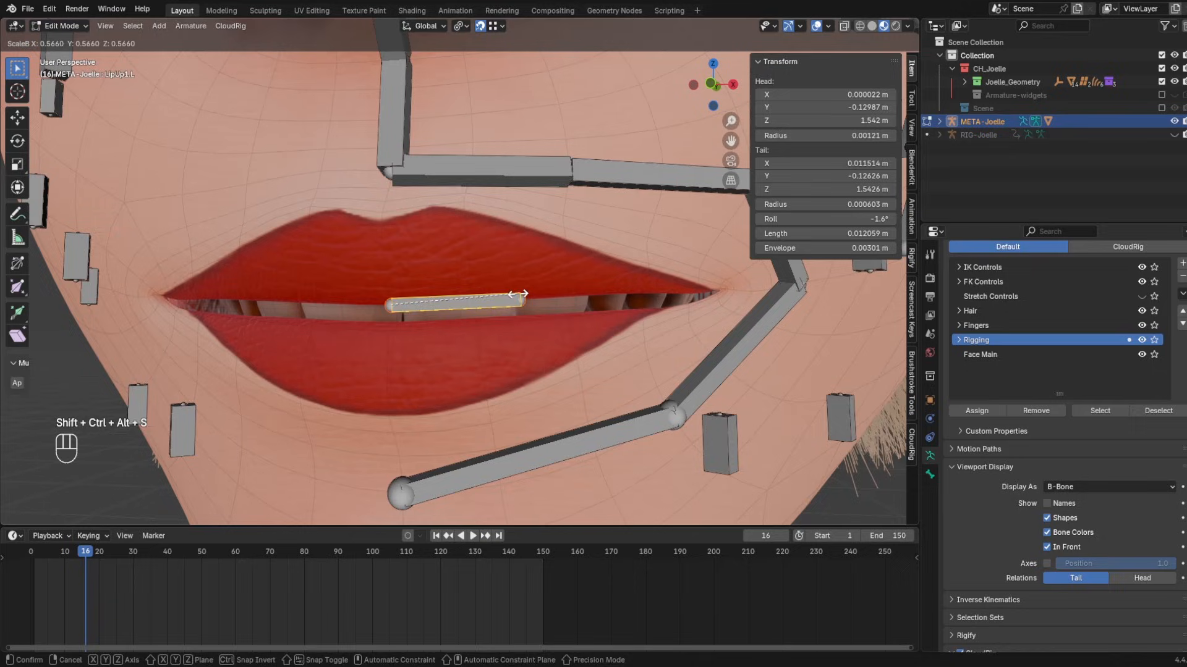
pyautogui.click(516, 297)
# - Select the nose, septum and outer-lip chain bones and reduce their B-Bone display thickness together
pyautogui.click(494, 177)
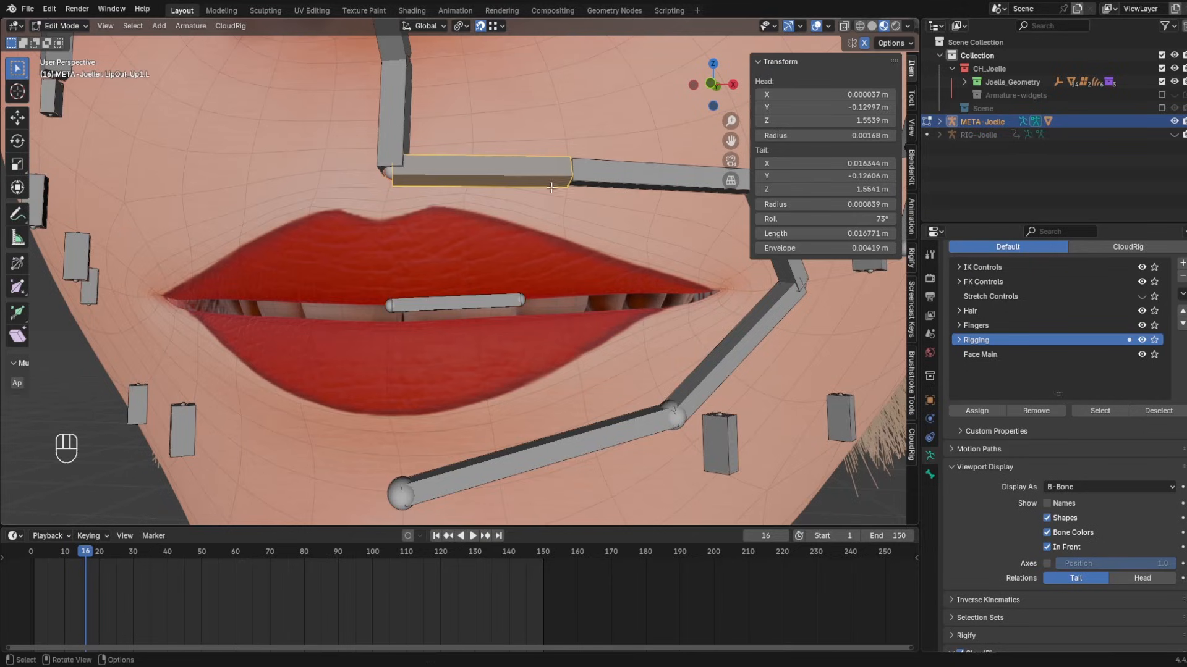
pyautogui.keyDown('shift'); pyautogui.click(446, 211); pyautogui.keyUp('shift')
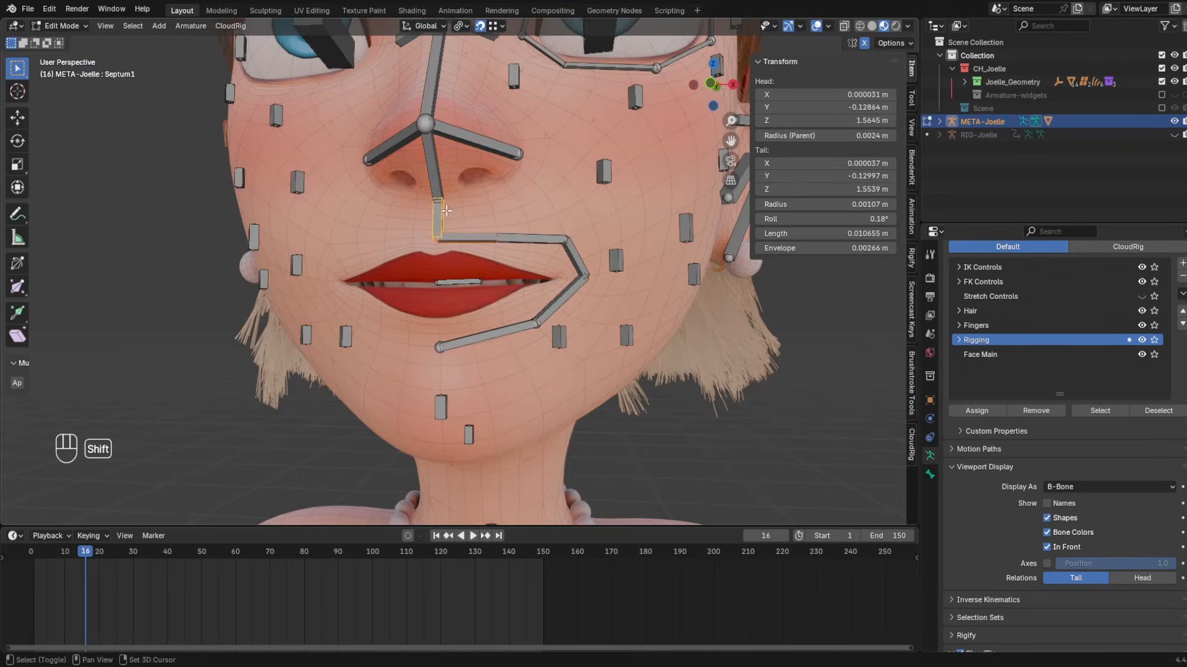
pyautogui.keyDown('shift'); pyautogui.click(433, 184); pyautogui.keyUp('shift')
pyautogui.keyDown('shift'); pyautogui.click(403, 140); pyautogui.keyUp('shift')
pyautogui.keyDown('shift'); pyautogui.click(434, 85); pyautogui.keyUp('shift')
pyautogui.keyDown('shift'); pyautogui.click(541, 239); pyautogui.keyUp('shift')
pyautogui.keyDown('shift'); pyautogui.click(575, 256); pyautogui.keyUp('shift')
pyautogui.keyDown('shift'); pyautogui.click(563, 298); pyautogui.keyUp('shift')
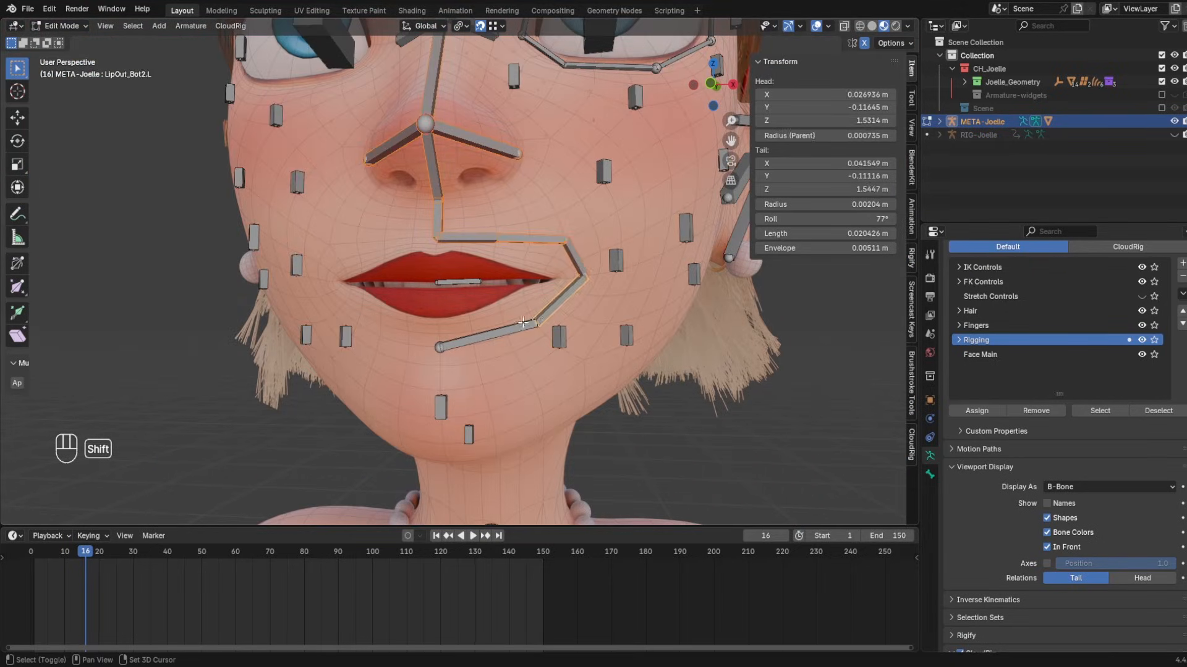
pyautogui.keyDown('shift'); pyautogui.click(508, 330); pyautogui.keyUp('shift')
pyautogui.hotkey('ctrl', 'alt', 'shift', 's')
pyautogui.click(602, 311)
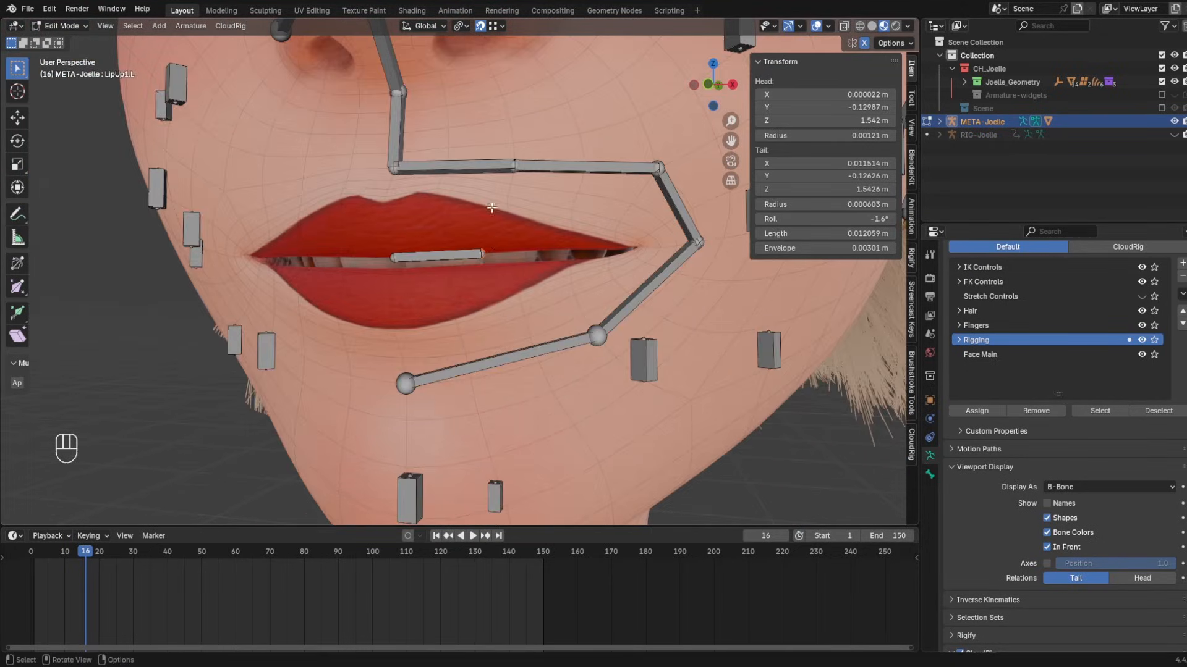
# - Try to extrude two more bones from the tail of LipUp1.L along the upper lip line
pyautogui.scroll(1, 496, 249)
pyautogui.moveTo(497, 248); pyautogui.dragTo(527, 241, button='middle')
pyautogui.scroll(-1, 517, 220)
pyautogui.scroll(2, 458, 278)
pyautogui.scroll(1, 458, 278)
pyautogui.moveTo(590, 270); pyautogui.dragTo(477, 289, button='middle')
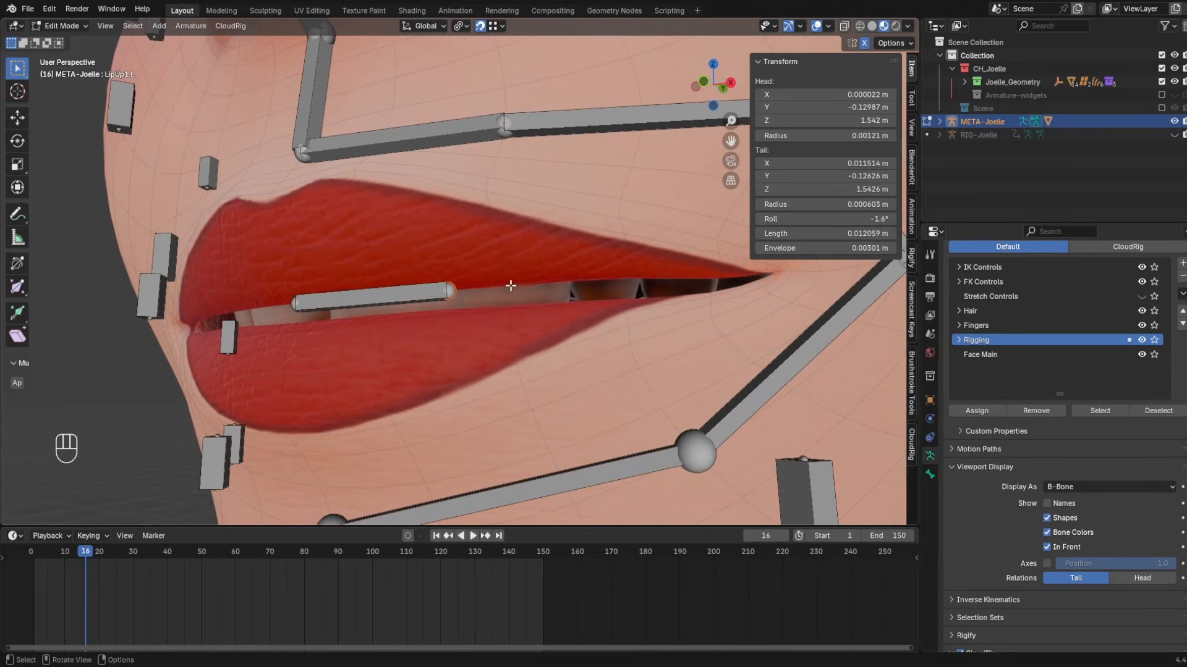
pyautogui.press('e')
pyautogui.click(623, 278)
pyautogui.press('e')
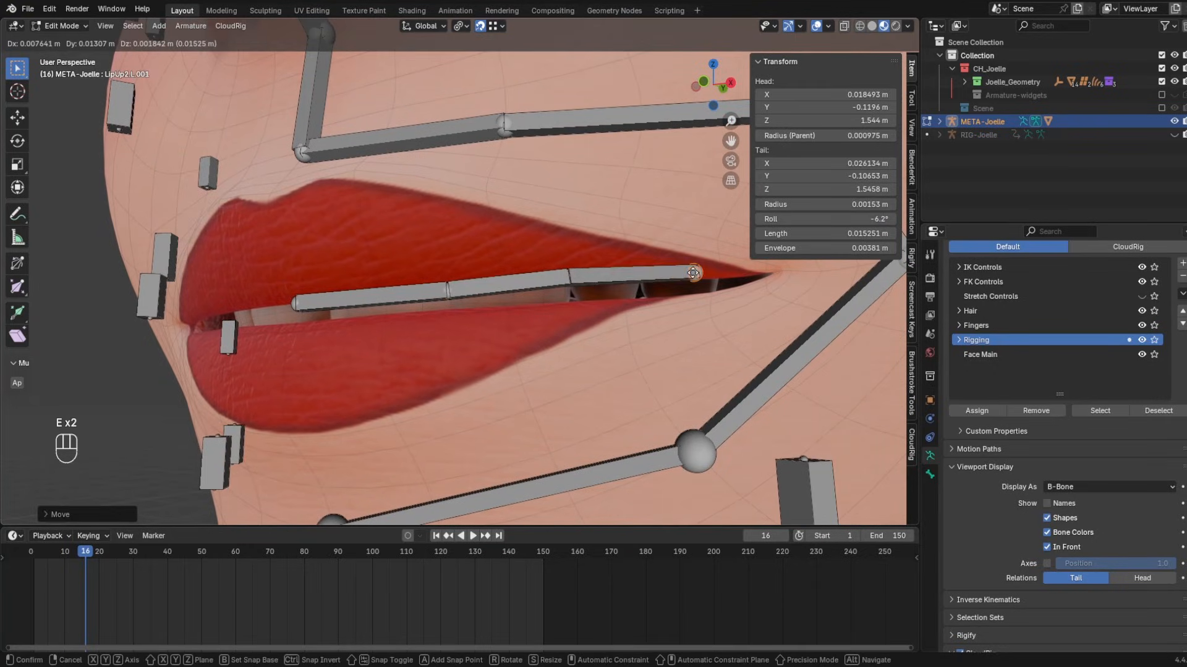
pyautogui.click(550, 279)
pyautogui.hotkey('ctrl', 'z')
pyautogui.hotkey('ctrl', 'z')
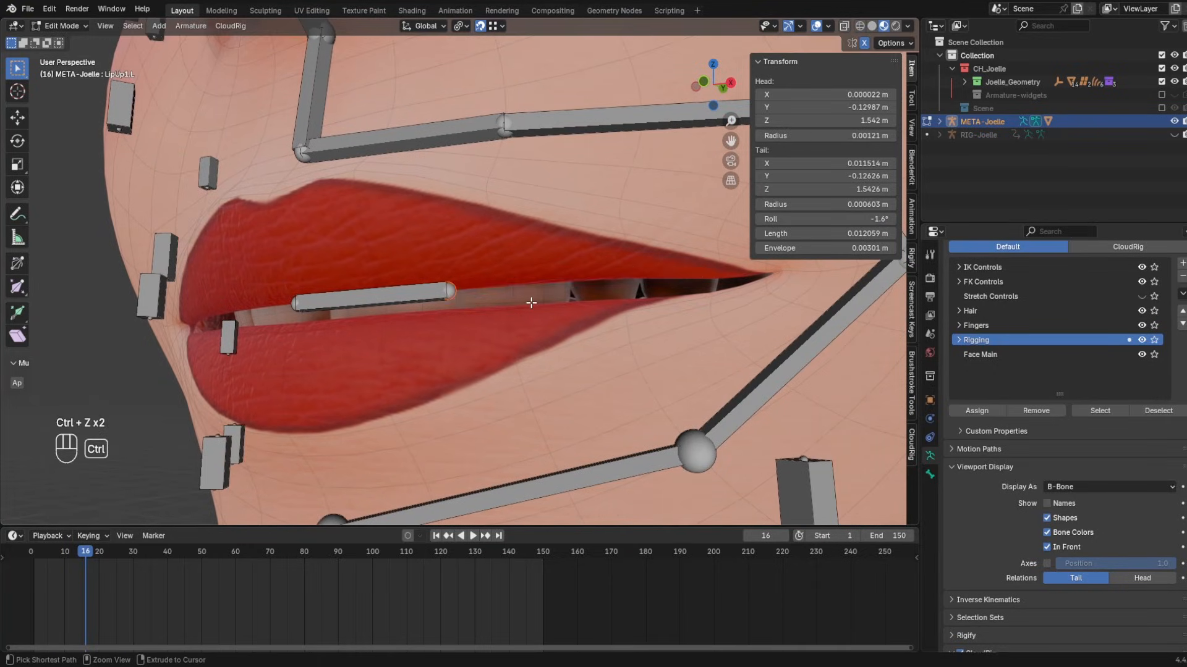
# - Extrude a single bone about 0.022 m long from the tail of LipUp1.L to the corner of the mouth
pyautogui.moveTo(485, 283); pyautogui.dragTo(624, 286, button='middle')
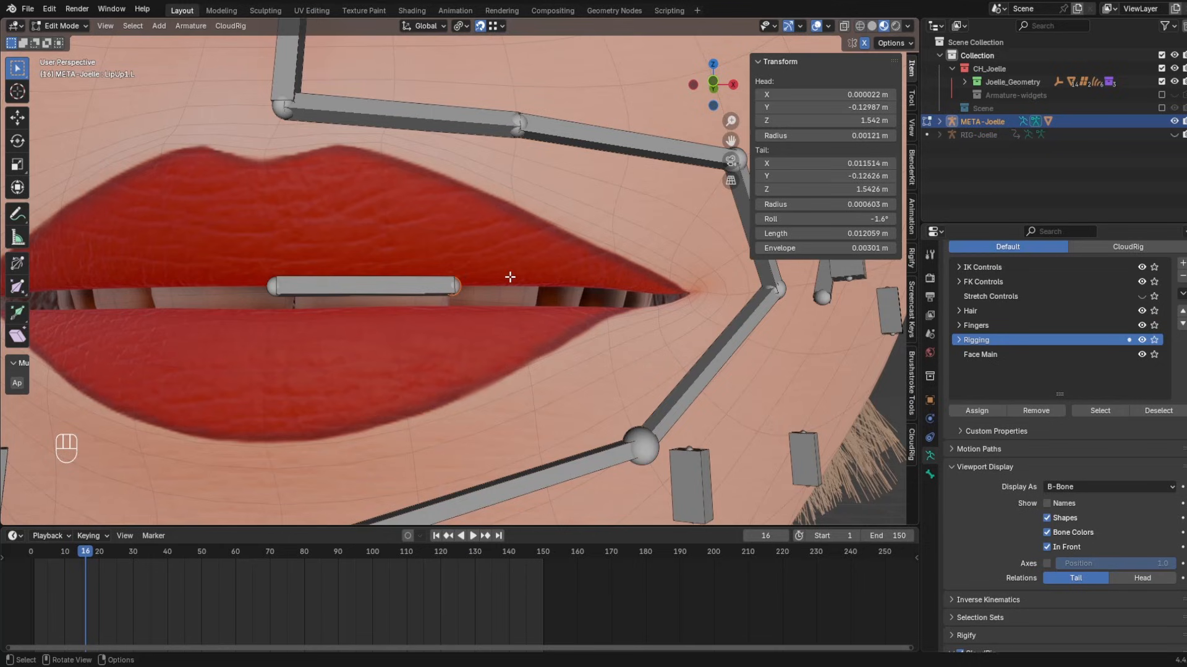
pyautogui.moveTo(516, 281); pyautogui.dragTo(490, 273, button='middle')
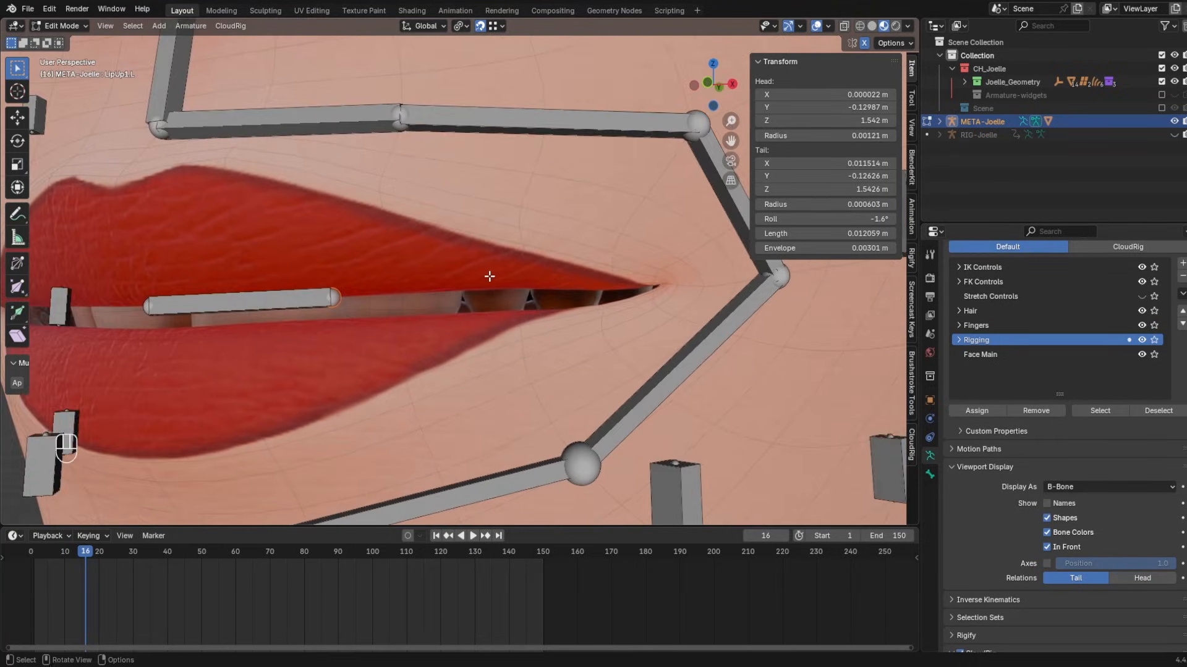
pyautogui.keyDown('shift'); pyautogui.moveTo(373, 284); pyautogui.dragTo(485, 273, button='middle'); pyautogui.keyUp('shift')
pyautogui.press('e')
pyautogui.moveTo(637, 272); pyautogui.dragTo(685, 346, button='middle')
pyautogui.click(689, 281)
pyautogui.scroll(-1, 684, 346)
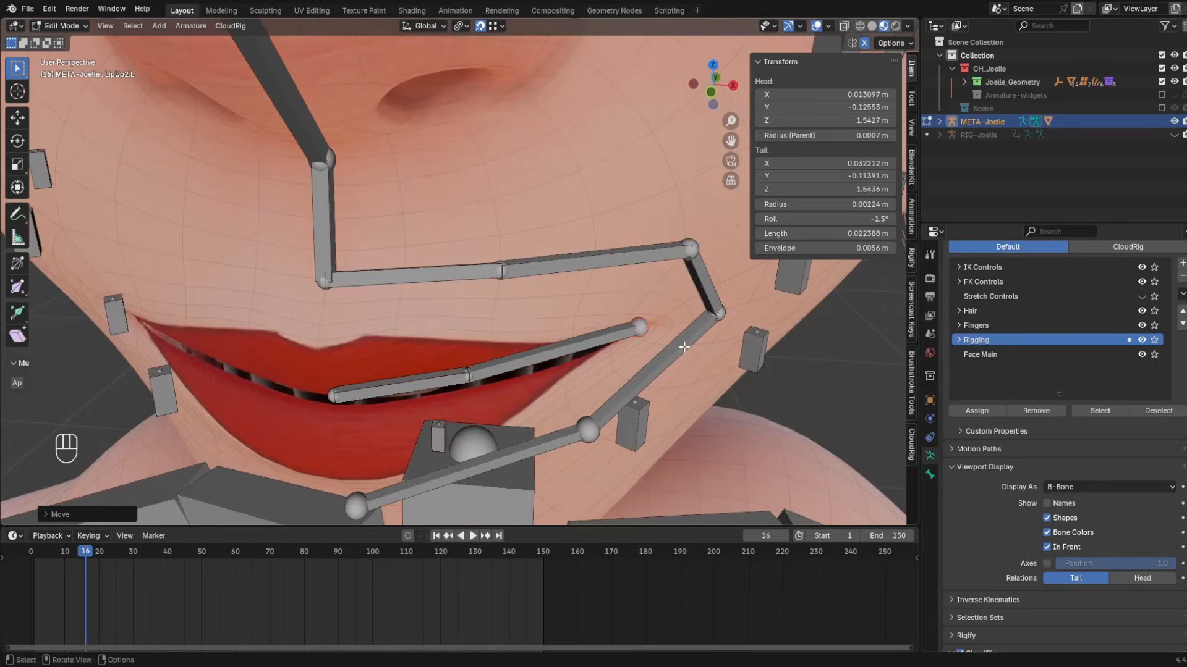
# - Duplicate LipUp1.L and place the copy just beneath it along the lower lip line
pyautogui.keyDown('shift'); pyautogui.moveTo(421, 418); pyautogui.dragTo(466, 318, button='middle'); pyautogui.keyUp('shift')
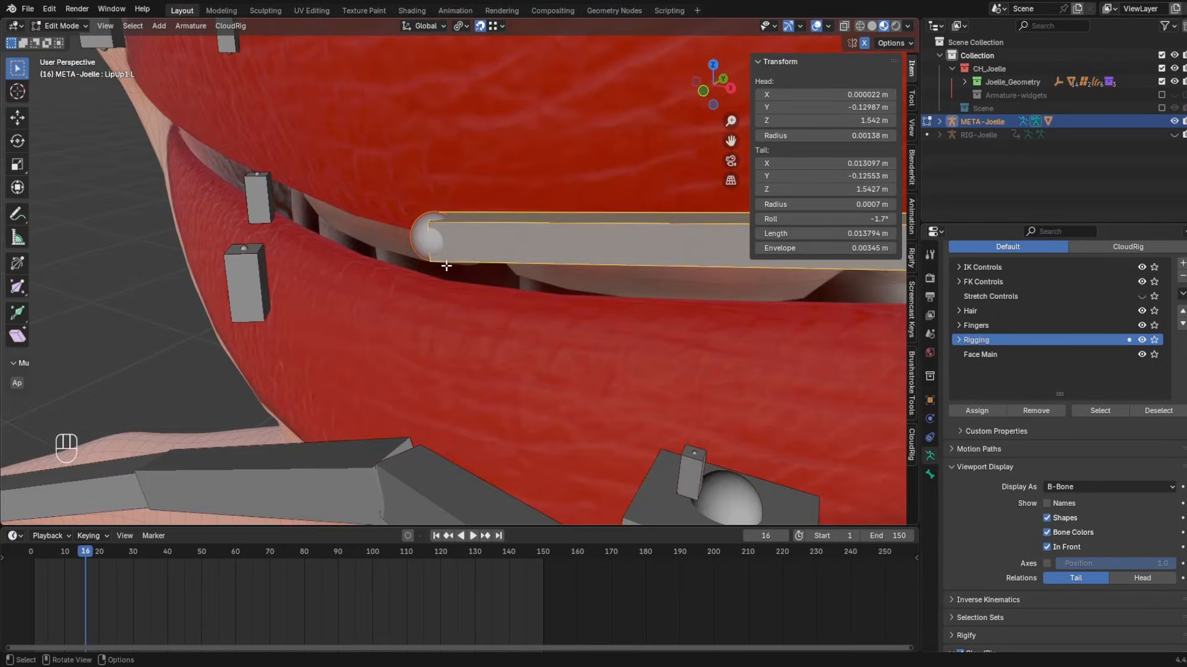
pyautogui.moveTo(471, 262); pyautogui.dragTo(445, 254, button='middle')
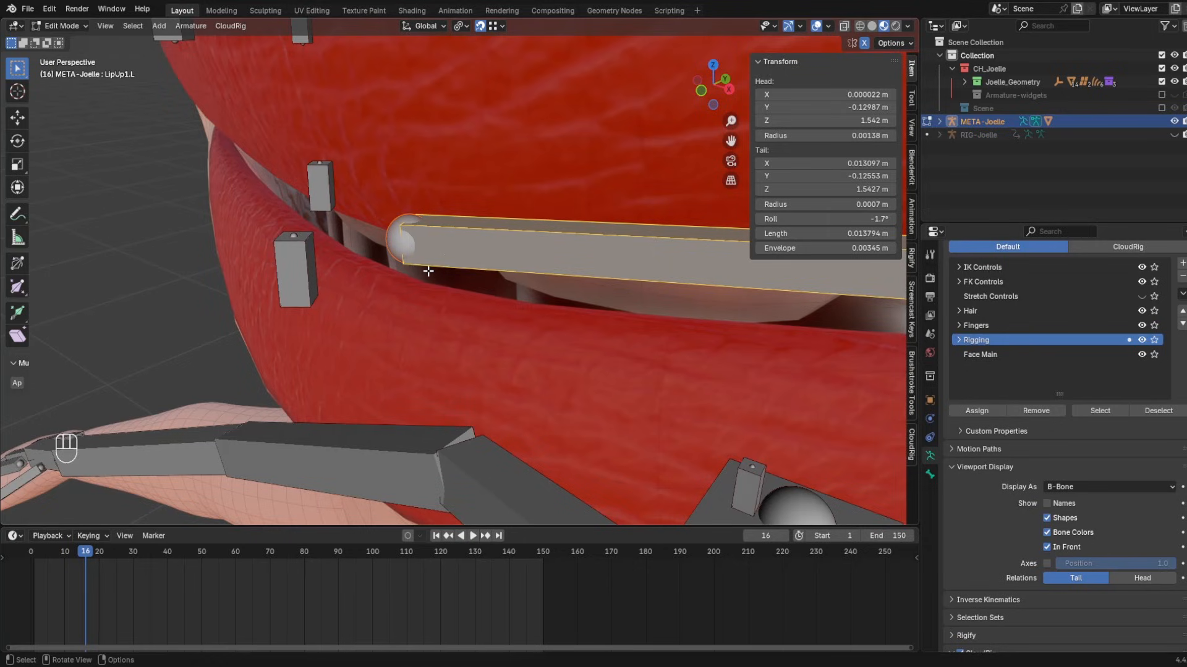
pyautogui.hotkey('shift', 'd')
pyautogui.click(421, 325)
pyautogui.moveTo(421, 325)
pyautogui.mouseDown(button='middle')
pyautogui.moveTo(464, 254)
pyautogui.moveTo(433, 312)
pyautogui.mouseUp(button='middle')
pyautogui.press('g')
pyautogui.click(516, 254)
pyautogui.moveTo(516, 253); pyautogui.dragTo(425, 342, button='middle')
# - Rename the duplicated lower-lip bone LipBot1.L and adjust its tail along the lower lip line
pyautogui.press('F2')
pyautogui.write('LipBot1.L')
pyautogui.press('Return')
pyautogui.press('e')
pyautogui.press('Escape')
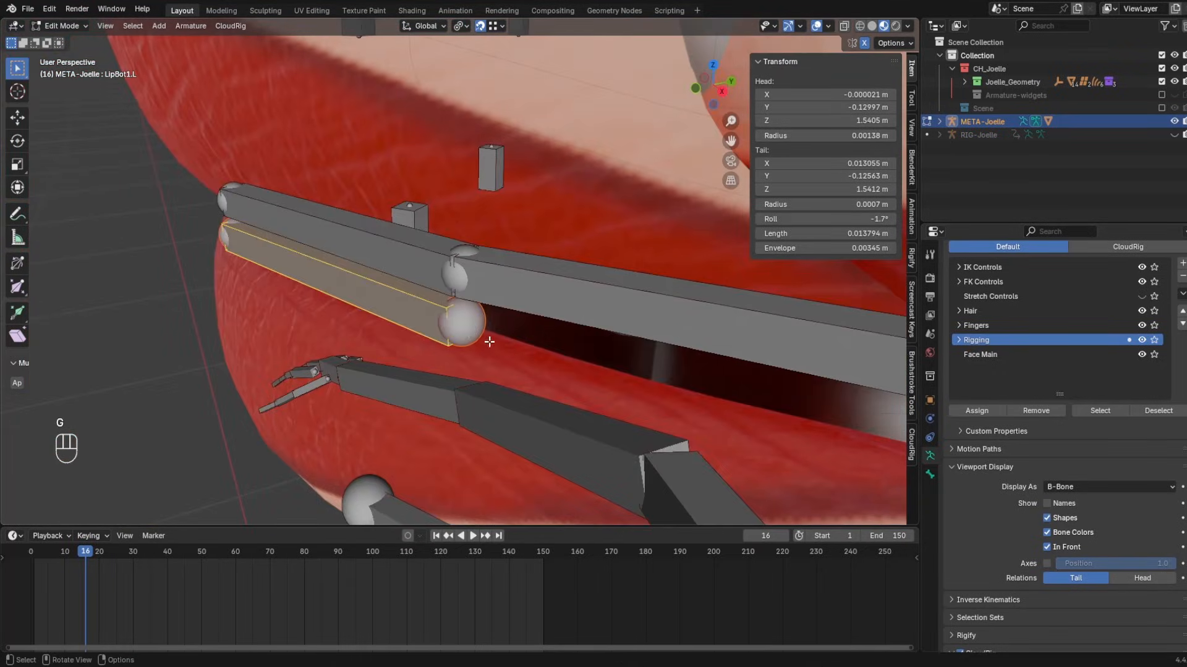
pyautogui.press('g')
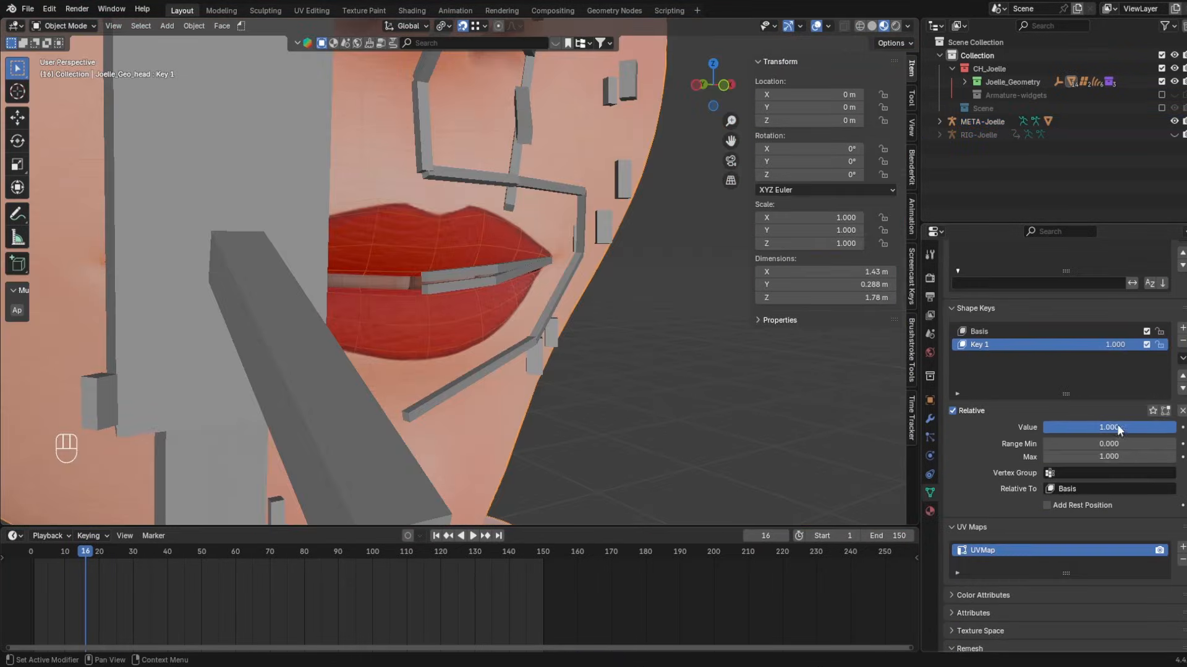
# - Set the Key 1 value to 0.000 and remove both shape keys from the head mesh
pyautogui.moveTo(1129, 427); pyautogui.dragTo(995, 427)
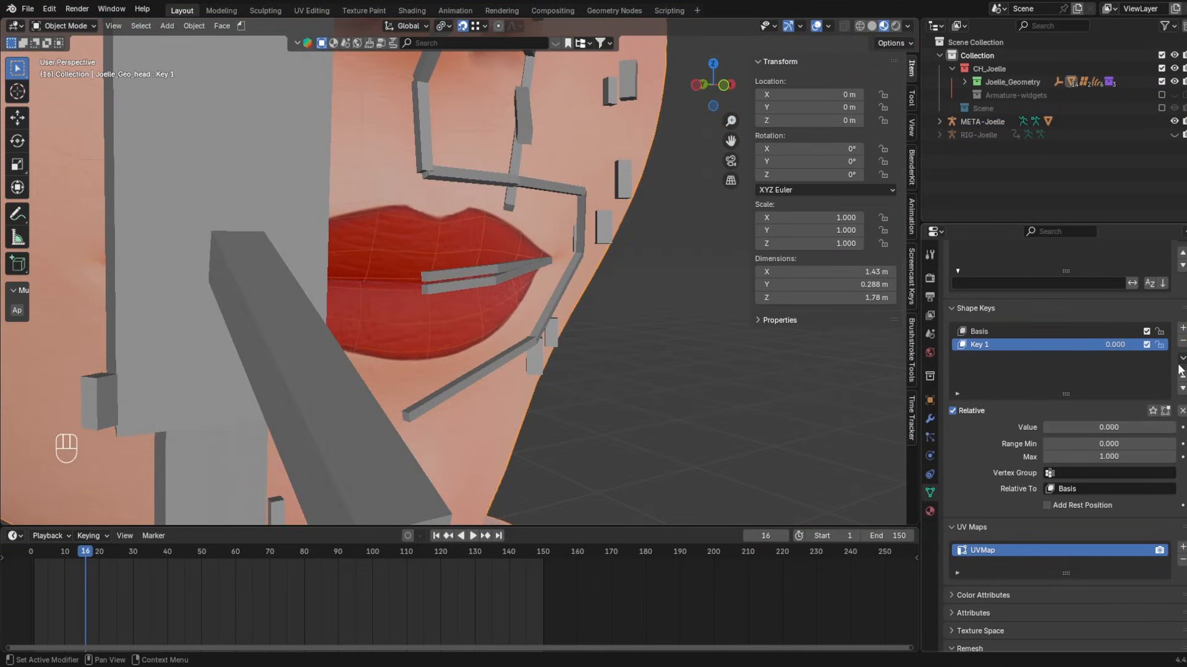
pyautogui.click(1183, 341)
pyautogui.click(1182, 341)
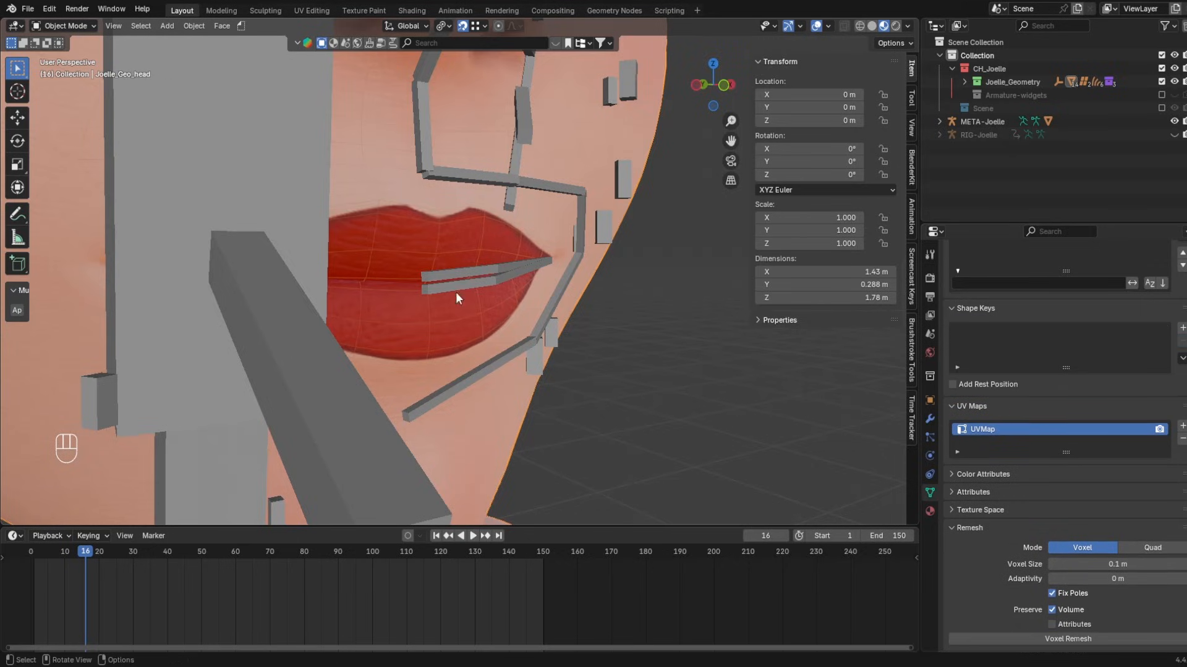
# - Select the META-Joelle armature and enter Edit Mode on it
pyautogui.scroll(6, 455, 292)
pyautogui.click(410, 284)
pyautogui.moveTo(410, 284); pyautogui.dragTo(351, 283, button='middle')
pyautogui.click(64, 26)
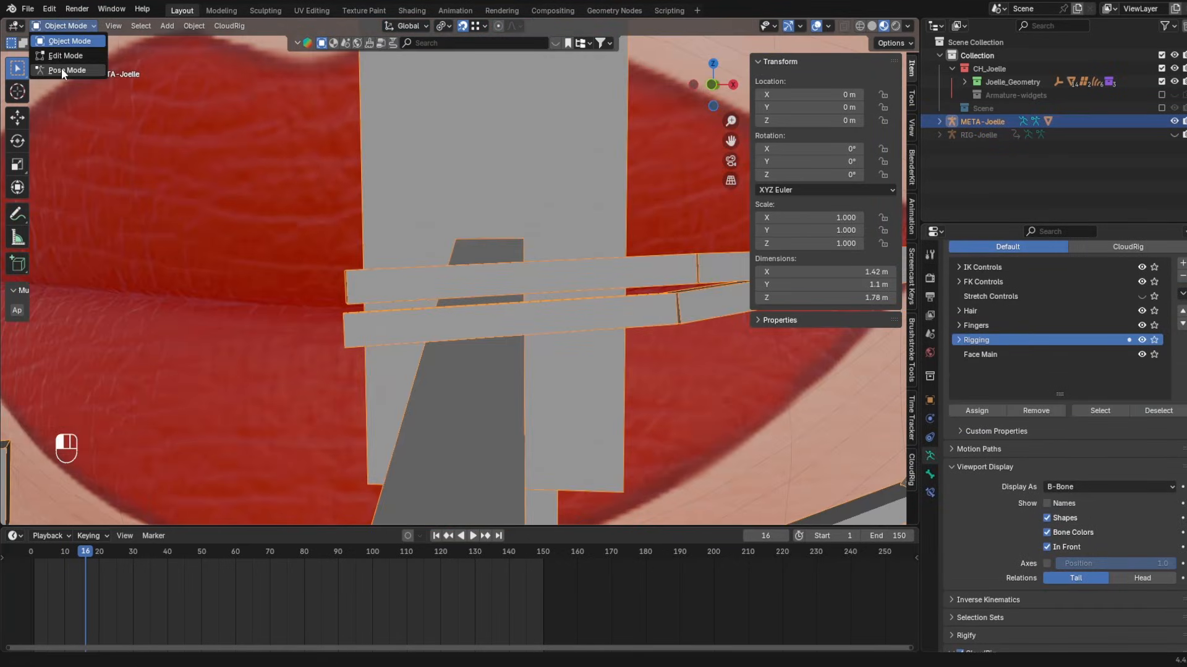
pyautogui.click(65, 56)
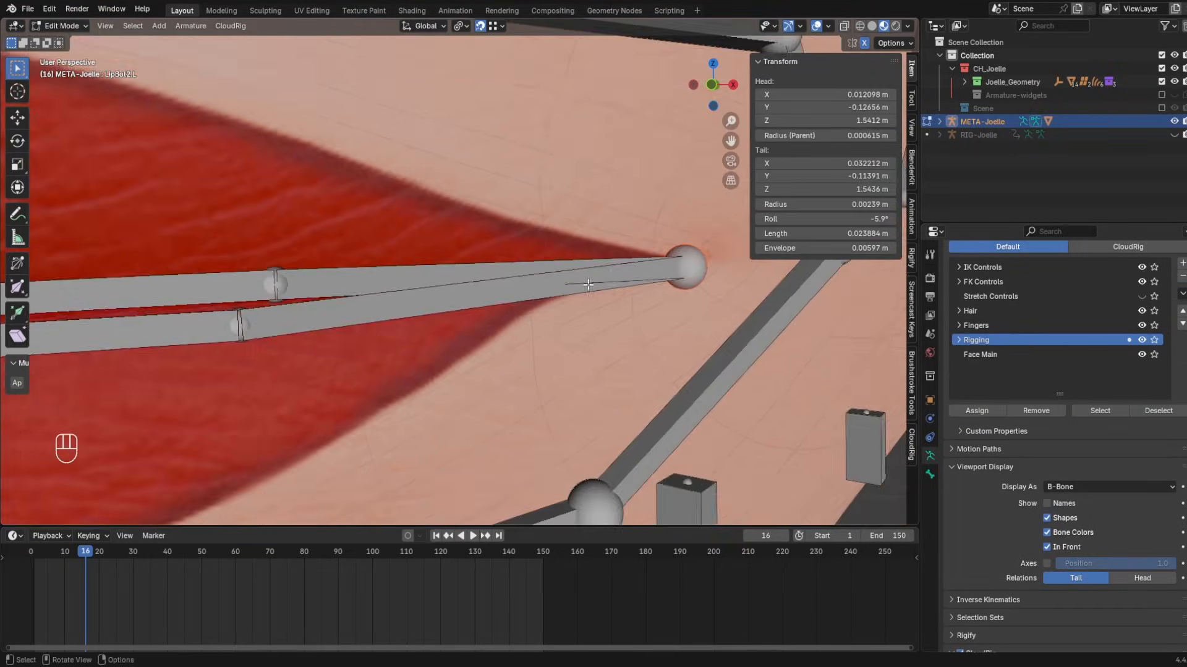
# - Turn on X-ray and reposition the mouth-corner joint where the upper and lower lip bones meet
pyautogui.keyDown('shift'); pyautogui.moveTo(711, 235); pyautogui.dragTo(603, 241, button='middle'); pyautogui.keyUp('shift')
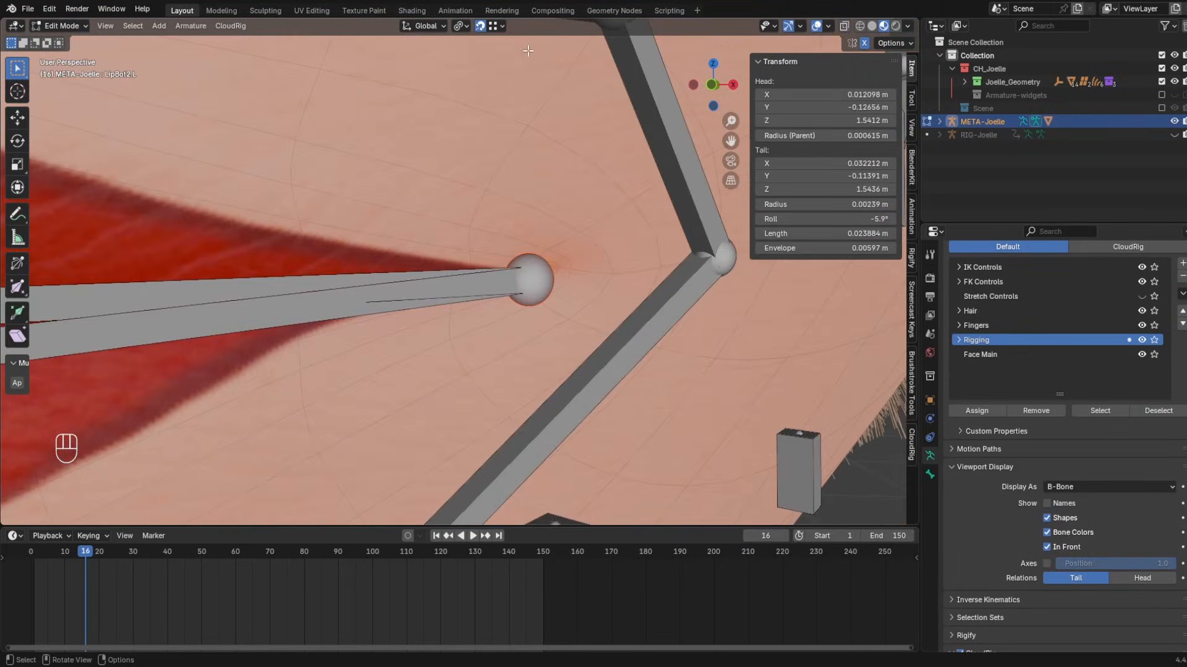
pyautogui.click(844, 26)
pyautogui.moveTo(624, 299)
pyautogui.mouseDown(button='middle')
pyautogui.moveTo(641, 304)
pyautogui.moveTo(615, 302)
pyautogui.mouseUp(button='middle')
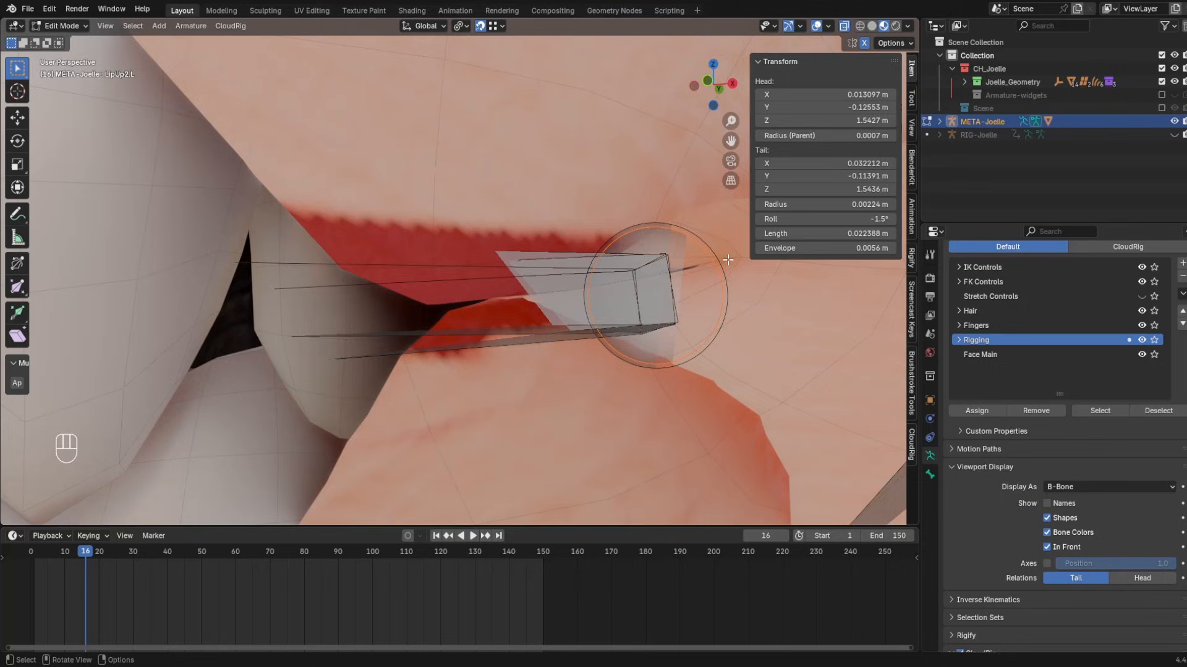
pyautogui.press('g')
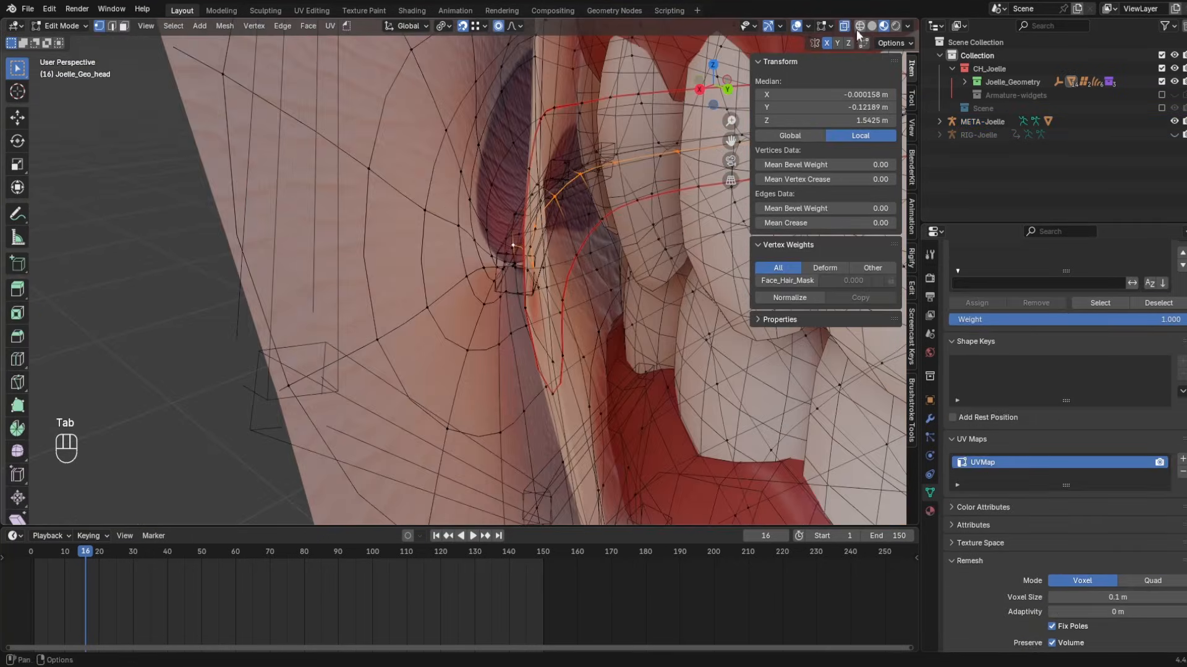
# - Turn off X-ray, hide META-Joelle, and select the head-mesh vertex at the inner corner of the mouth
pyautogui.hotkey('alt', 'z')
pyautogui.moveTo(579, 202); pyautogui.dragTo(533, 204, button='middle')
pyautogui.click(1174, 122)
pyautogui.click(534, 263)
pyautogui.keyDown('shift'); pyautogui.moveTo(533, 204); pyautogui.dragTo(535, 289, button='middle'); pyautogui.keyUp('shift')
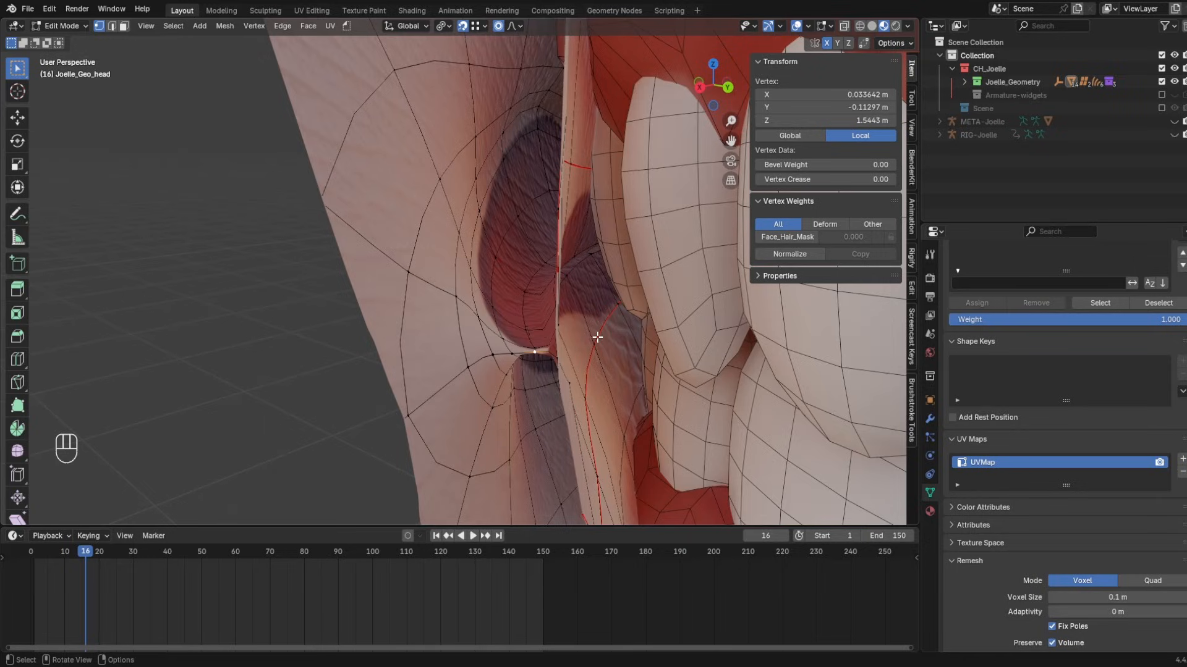
# - Snap the 3D cursor to the selected mouth-corner vertex and return to Object Mode
pyautogui.hotkey('shift', 's')
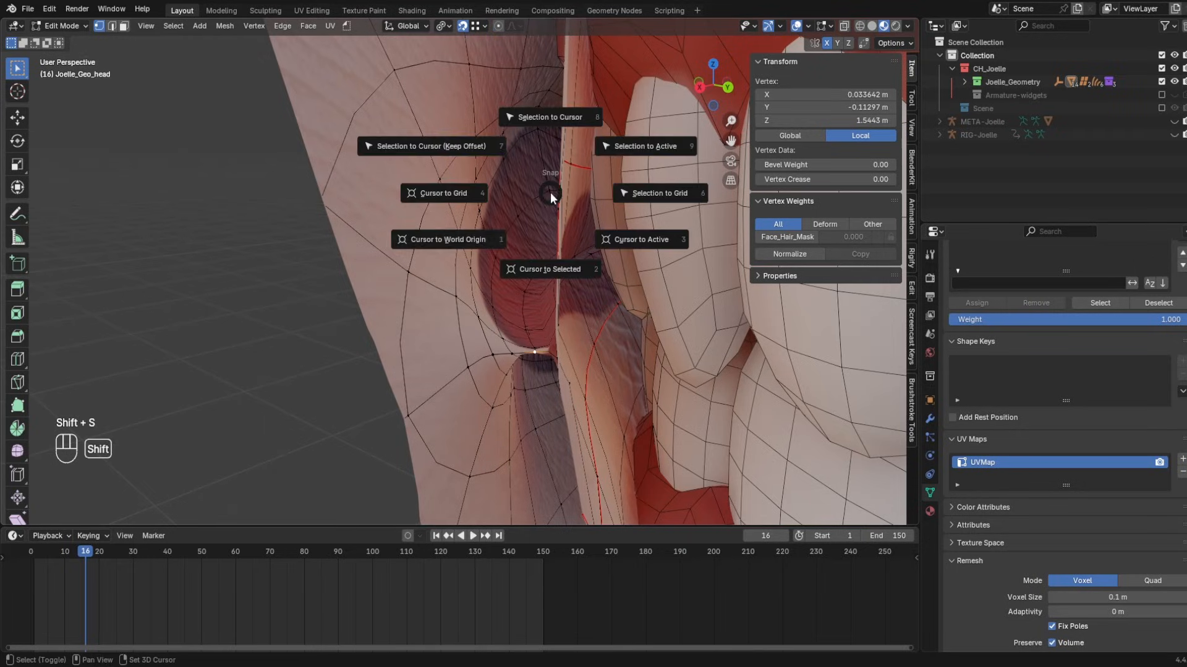
pyautogui.click(535, 270)
pyautogui.moveTo(536, 378); pyautogui.dragTo(516, 339, button='middle')
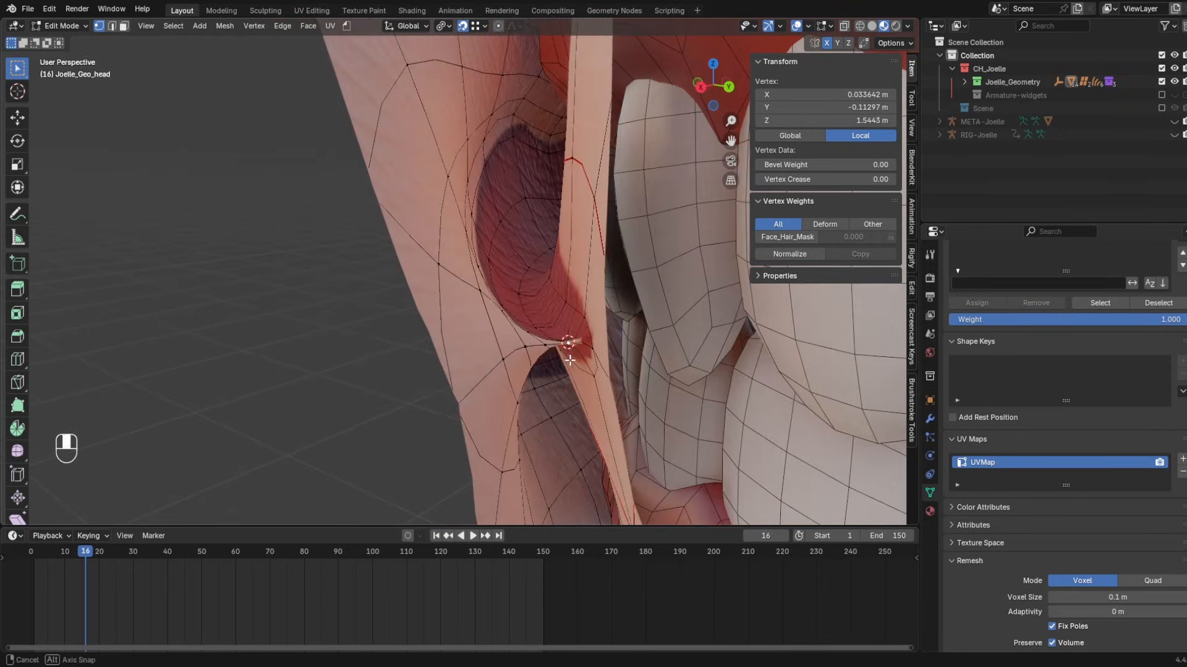
pyautogui.click(81, 27)
pyautogui.click(68, 39)
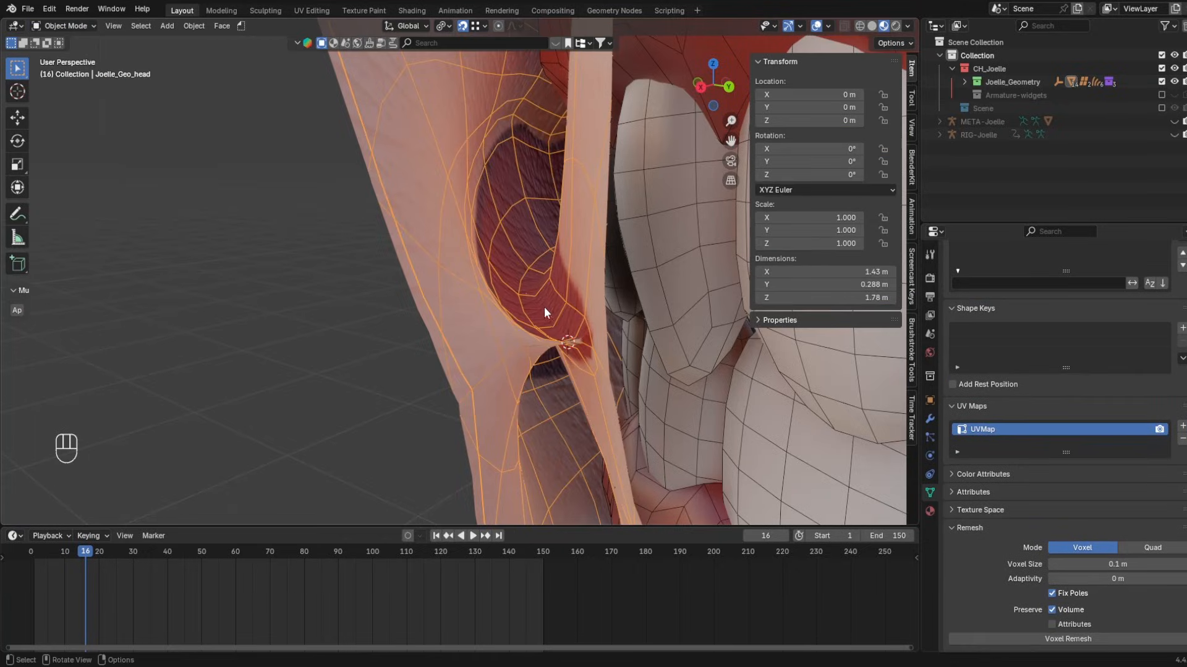
# - Return to editing META-Joelle and snap the outer ends of the upper and lower lip bones to the 3D cursor at the mouth corner
pyautogui.click(830, 26)
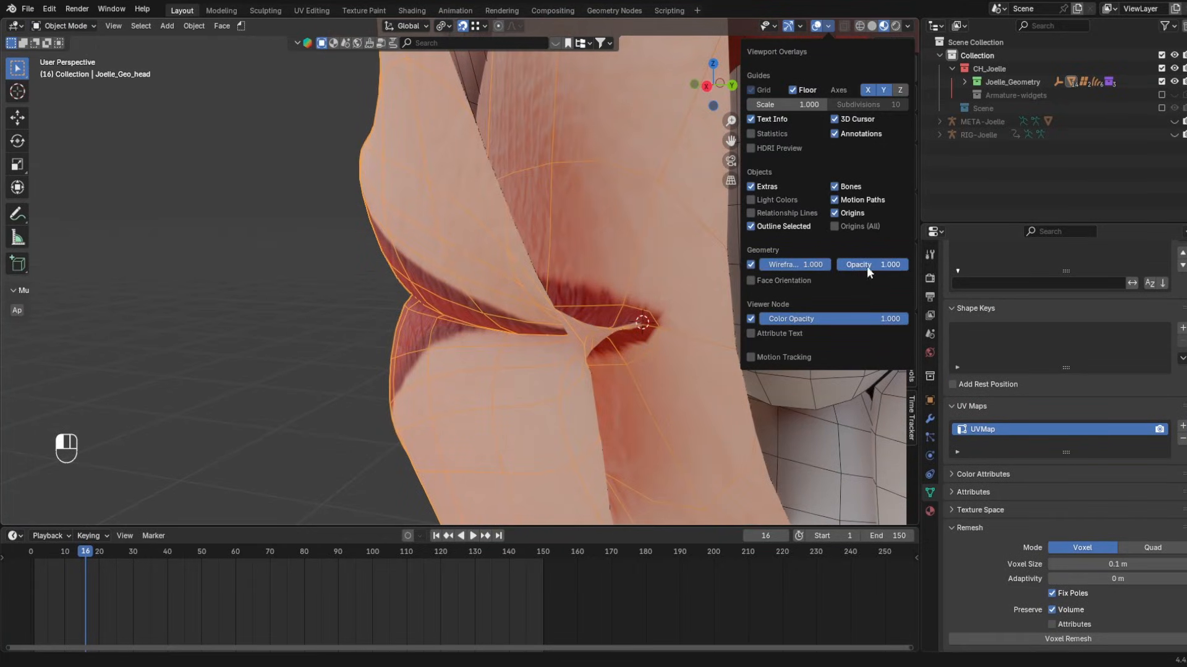
pyautogui.press('Tab')
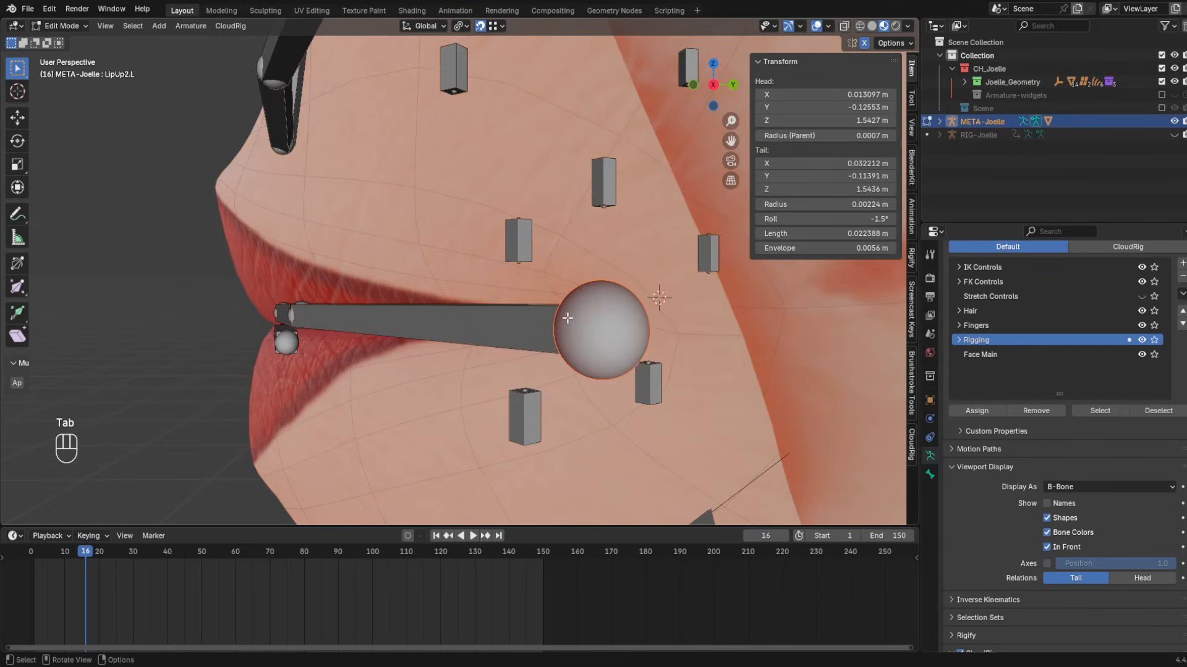
pyautogui.moveTo(567, 318); pyautogui.dragTo(601, 337, button='middle')
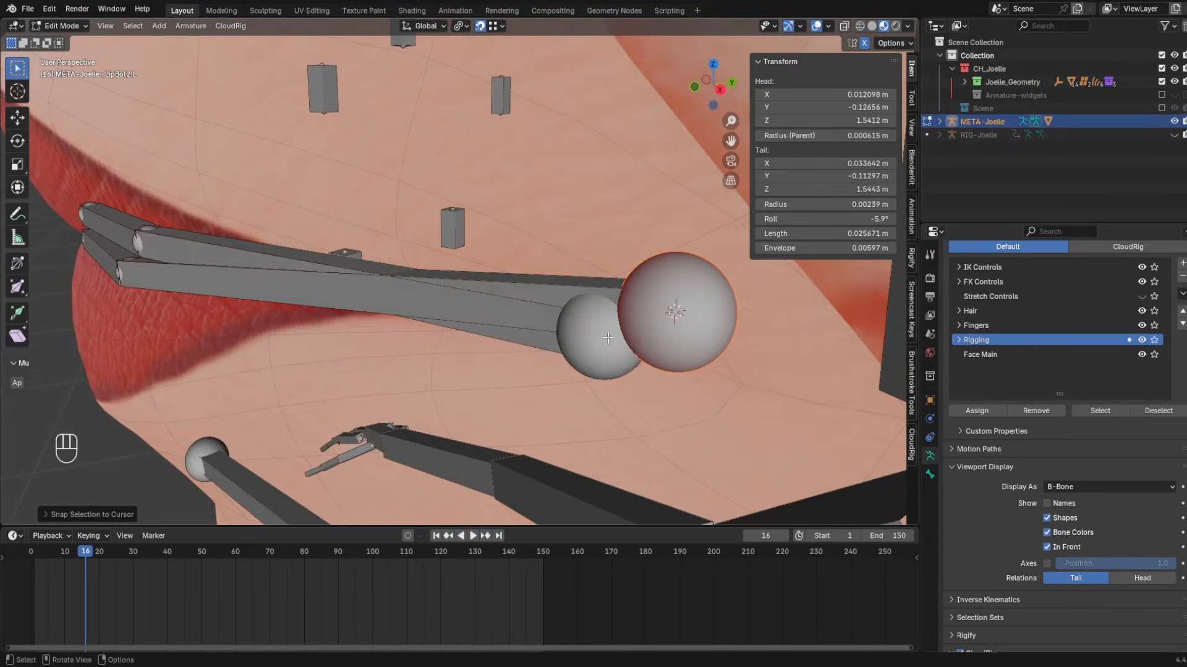
pyautogui.click(578, 346)
pyautogui.click(551, 345)
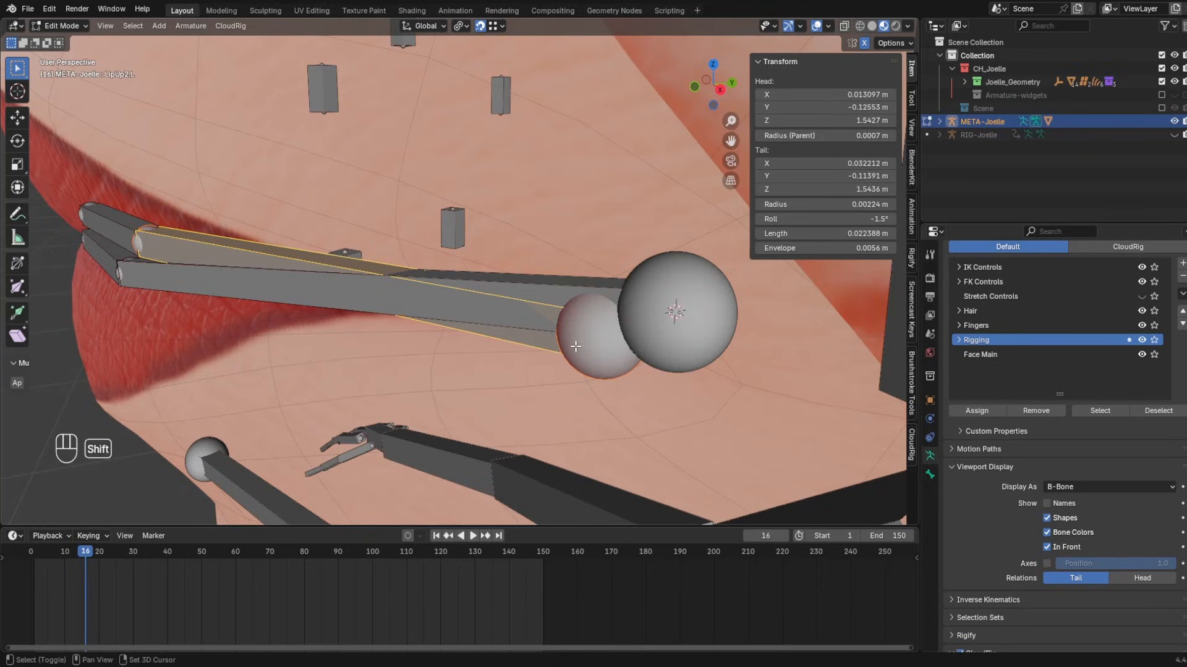
pyautogui.hotkey('shift', 's')
pyautogui.rightClick(575, 344)
pyautogui.click(575, 344)
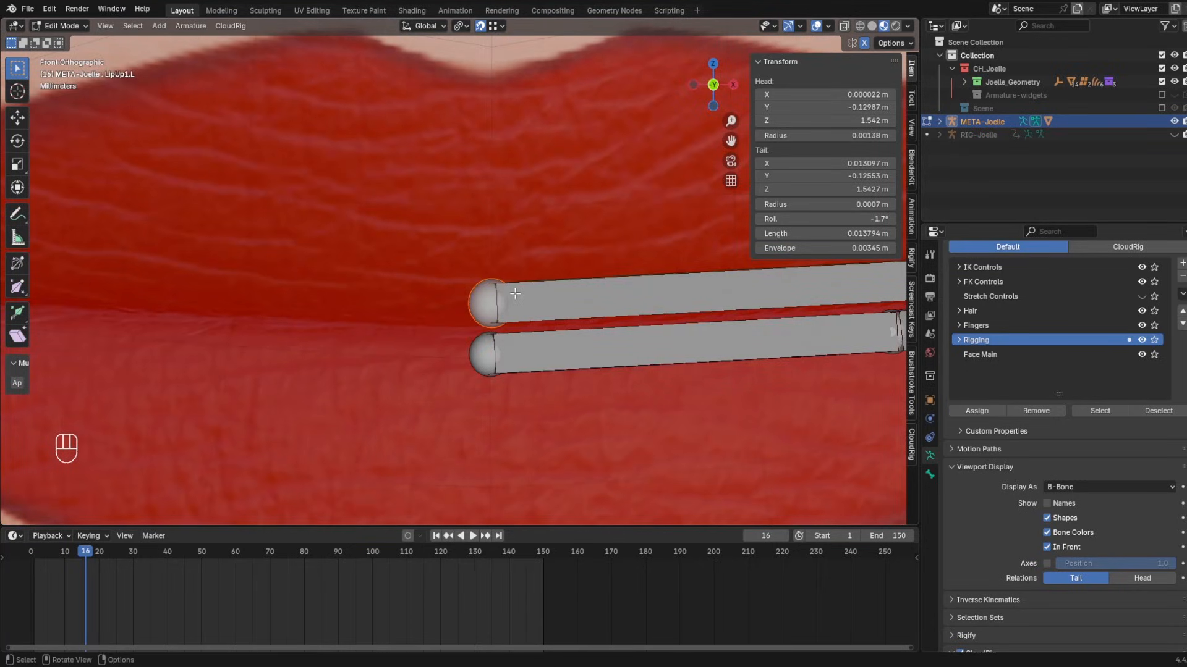
# - Move the inner ends of the upper and lower lip bones along X onto the face's centre line
pyautogui.press('g')
pyautogui.press('x')
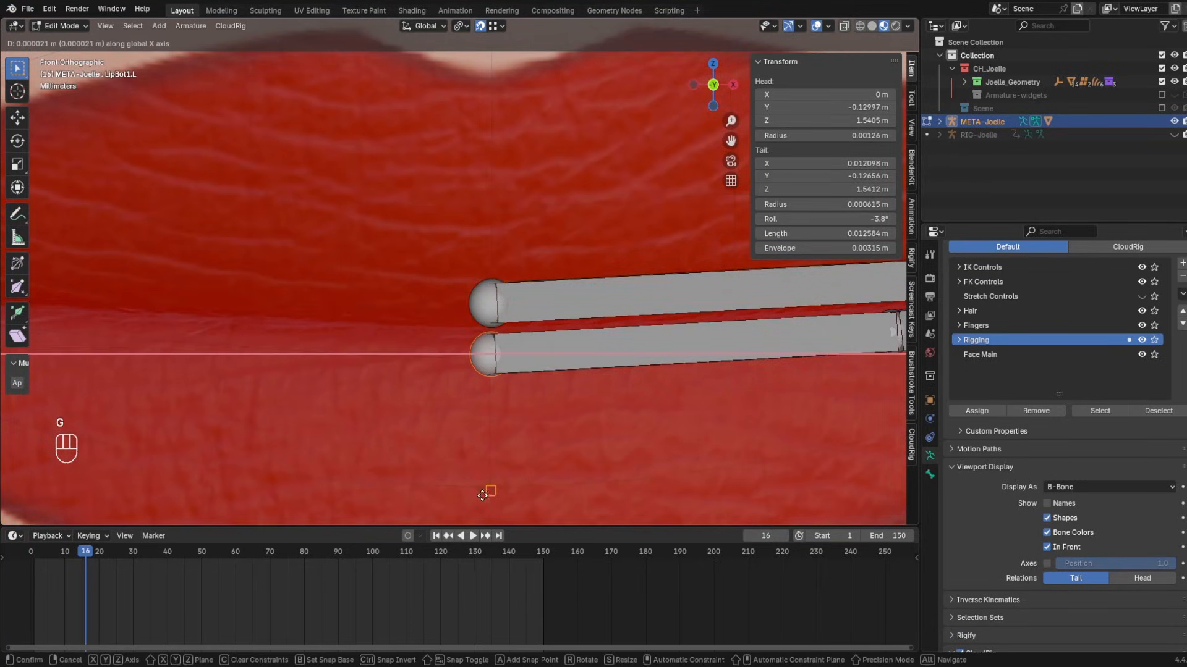
pyautogui.click(489, 490)
pyautogui.keyDown('shift'); pyautogui.moveTo(489, 490); pyautogui.dragTo(486, 413, button='middle'); pyautogui.keyUp('shift')
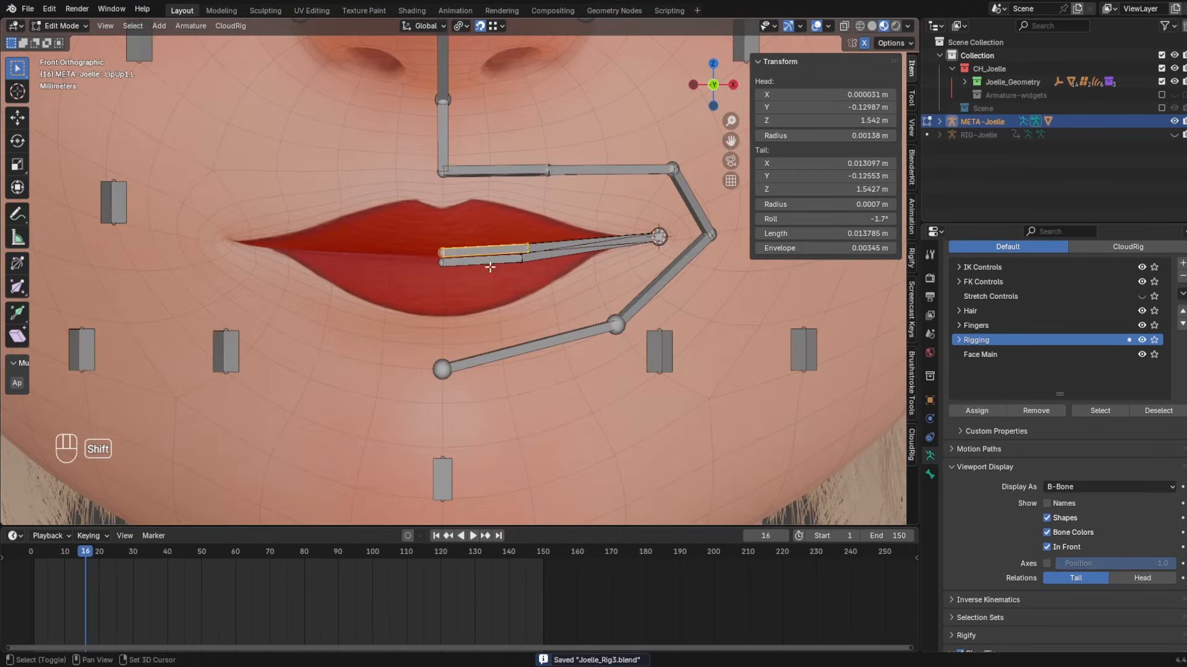
# - Select the left-side inner and outer lip bones and symmetrize them to the other side of the mouth
pyautogui.keyDown('shift'); pyautogui.click(490, 262); pyautogui.keyUp('shift')
pyautogui.keyDown('shift'); pyautogui.click(486, 169); pyautogui.keyUp('shift')
pyautogui.keyDown('shift'); pyautogui.click(608, 171); pyautogui.keyUp('shift')
pyautogui.keyDown('shift'); pyautogui.click(693, 216); pyautogui.keyUp('shift')
pyautogui.keyDown('shift'); pyautogui.click(660, 235); pyautogui.keyUp('shift')
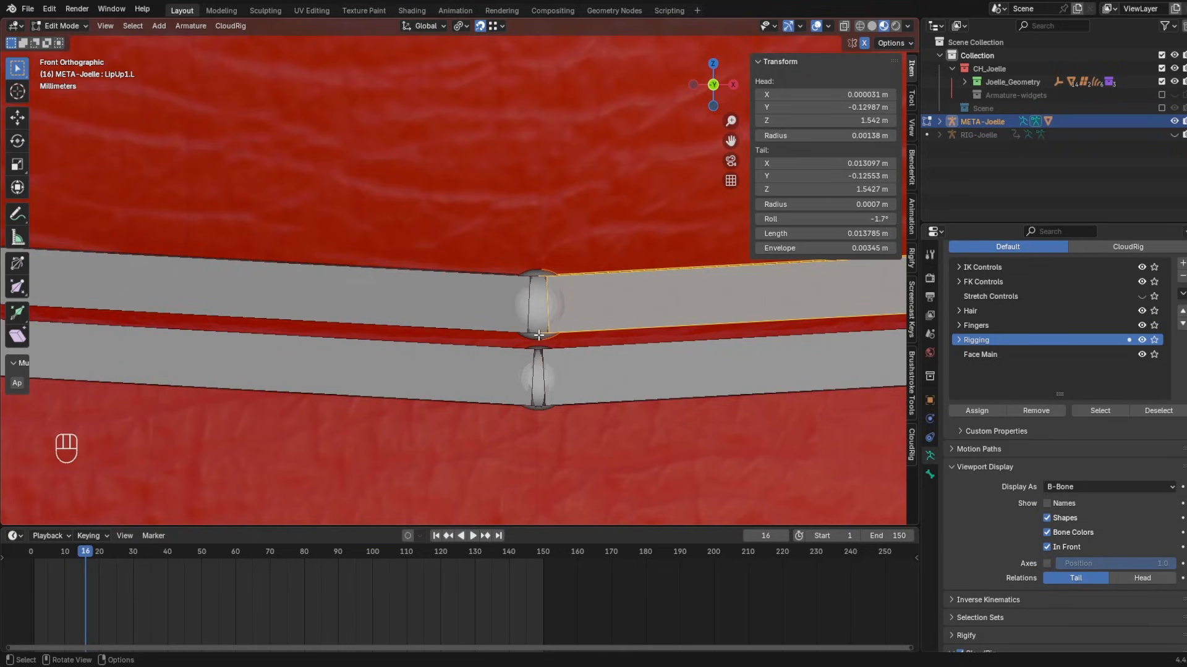
# - Examine whether the mirrored inner and outer lip chains meet at their centre joints
pyautogui.scroll(-5, 539, 334)
pyautogui.scroll(-6, 682, 291)
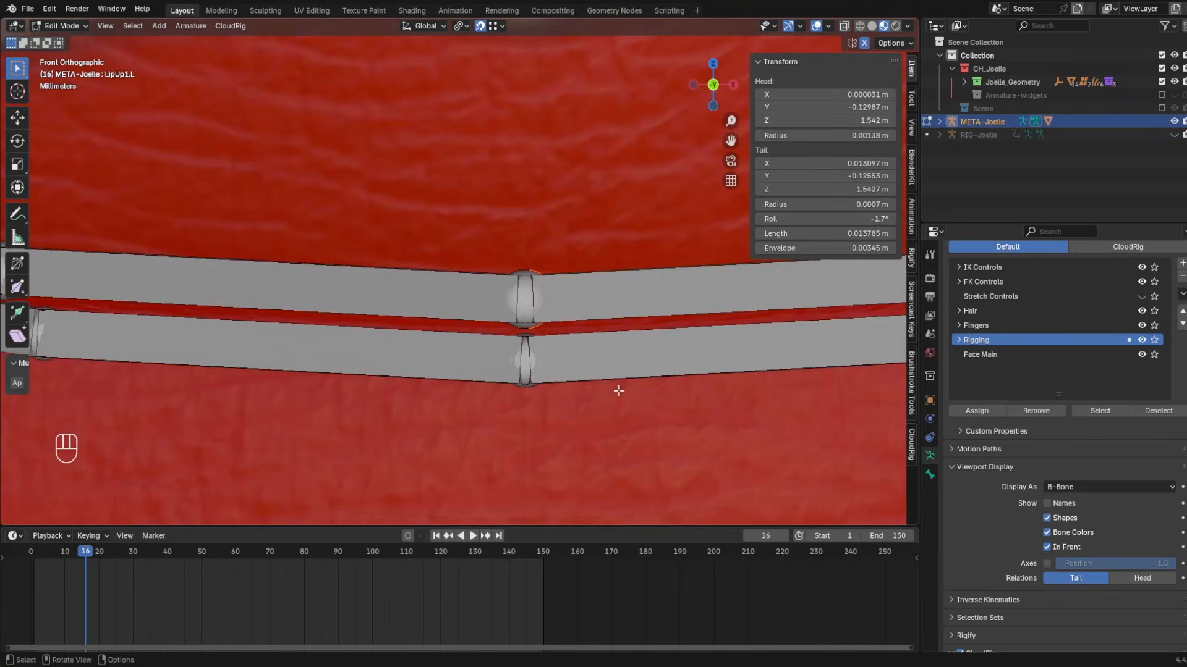
pyautogui.scroll(6, 500, 309)
pyautogui.scroll(-5, 500, 309)
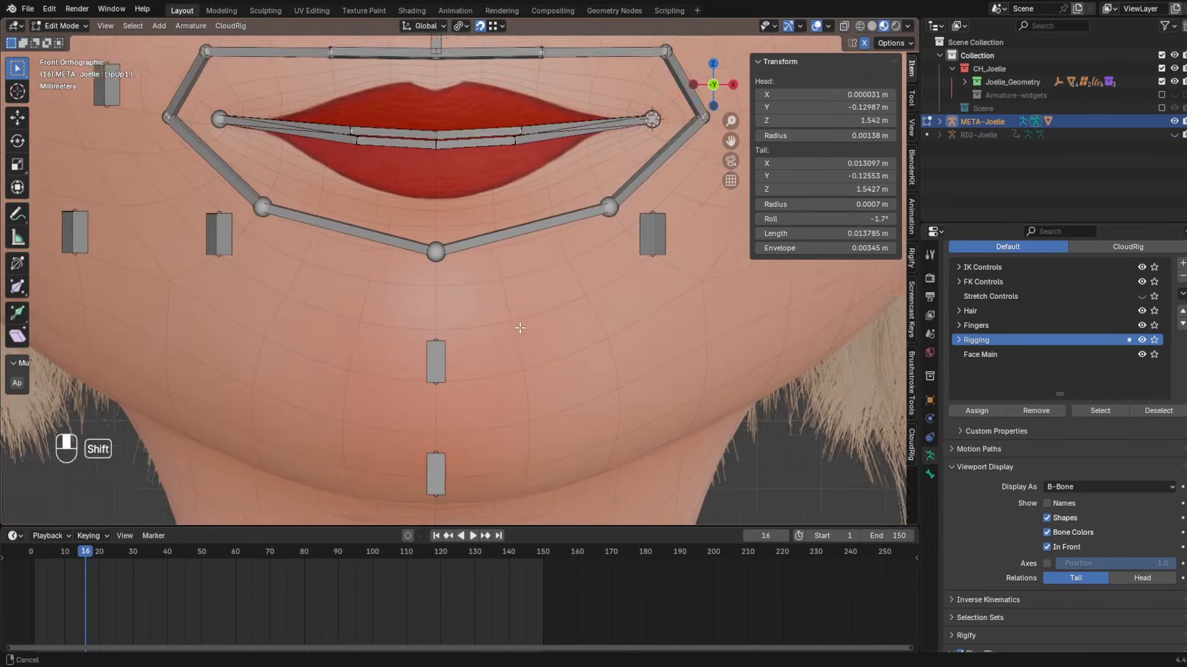
pyautogui.keyDown('shift'); pyautogui.moveTo(500, 309); pyautogui.dragTo(513, 204, button='middle'); pyautogui.keyUp('shift')
pyautogui.scroll(3, 552, 267)
pyautogui.moveTo(517, 285); pyautogui.dragTo(443, 266, button='middle')
pyautogui.scroll(-6, 439, 266)
pyautogui.scroll(6, 443, 272)
pyautogui.click(436, 276)
pyautogui.scroll(-5, 442, 276)
pyautogui.scroll(-5, 619, 244)
# - Try to symmetrize the left ear bones to the other side of the head
pyautogui.moveTo(618, 243); pyautogui.dragTo(390, 330, button='middle')
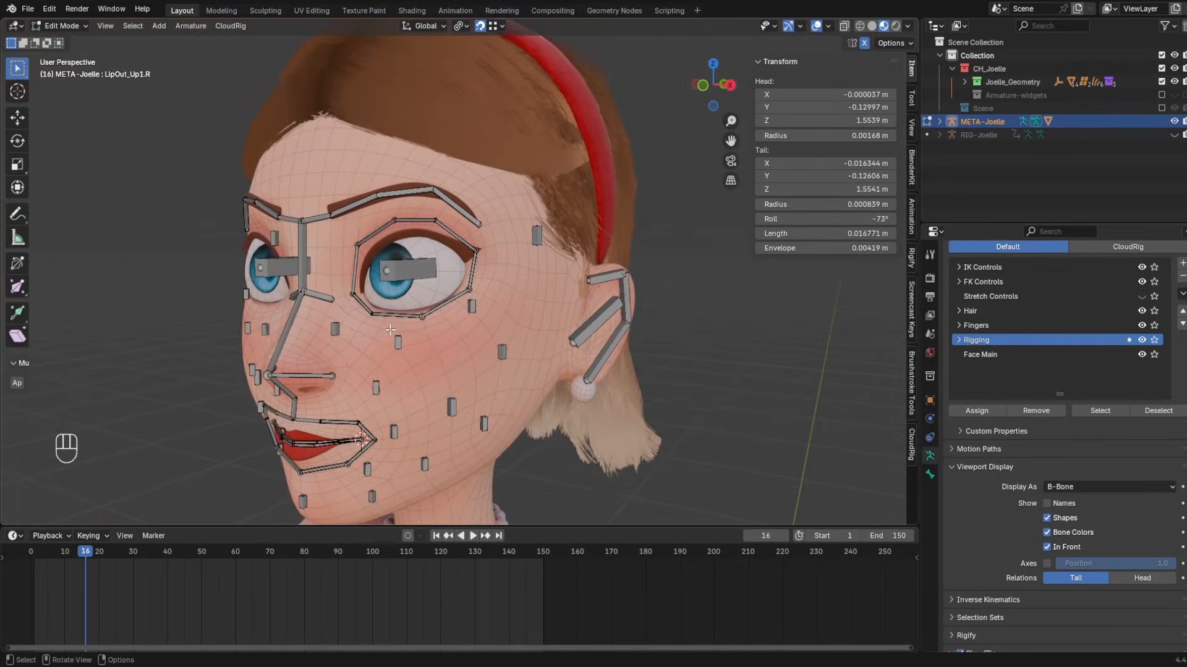
pyautogui.keyDown('shift'); pyautogui.click(597, 316); pyautogui.keyUp('shift')
pyautogui.rightClick(662, 343)
pyautogui.click(662, 343)
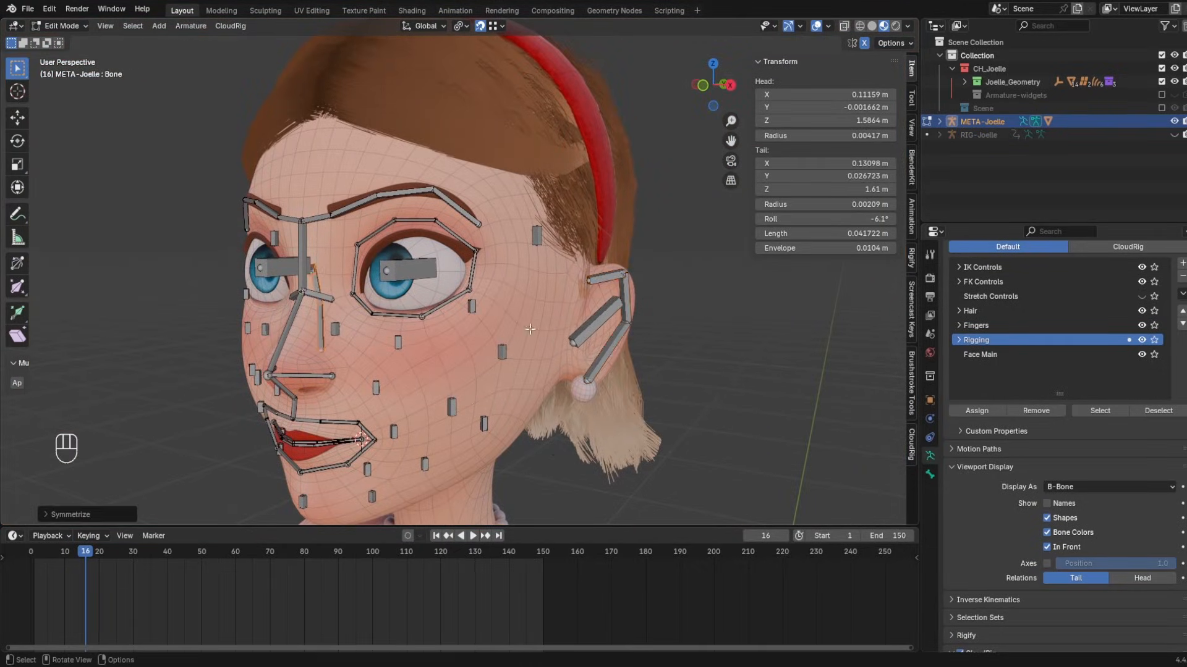
# - Rename the bone inside the left ear Ear_Ctrl.L and symmetrize the left ear bones
pyautogui.moveTo(662, 343); pyautogui.dragTo(741, 339, button='middle')
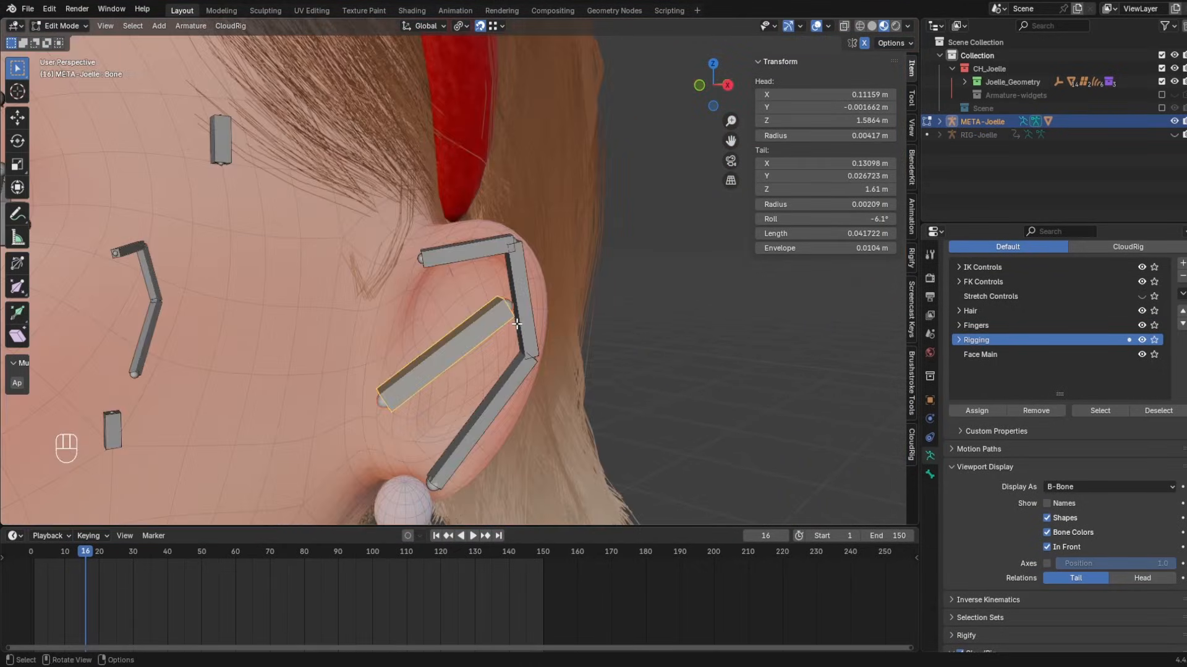
pyautogui.press('F2')
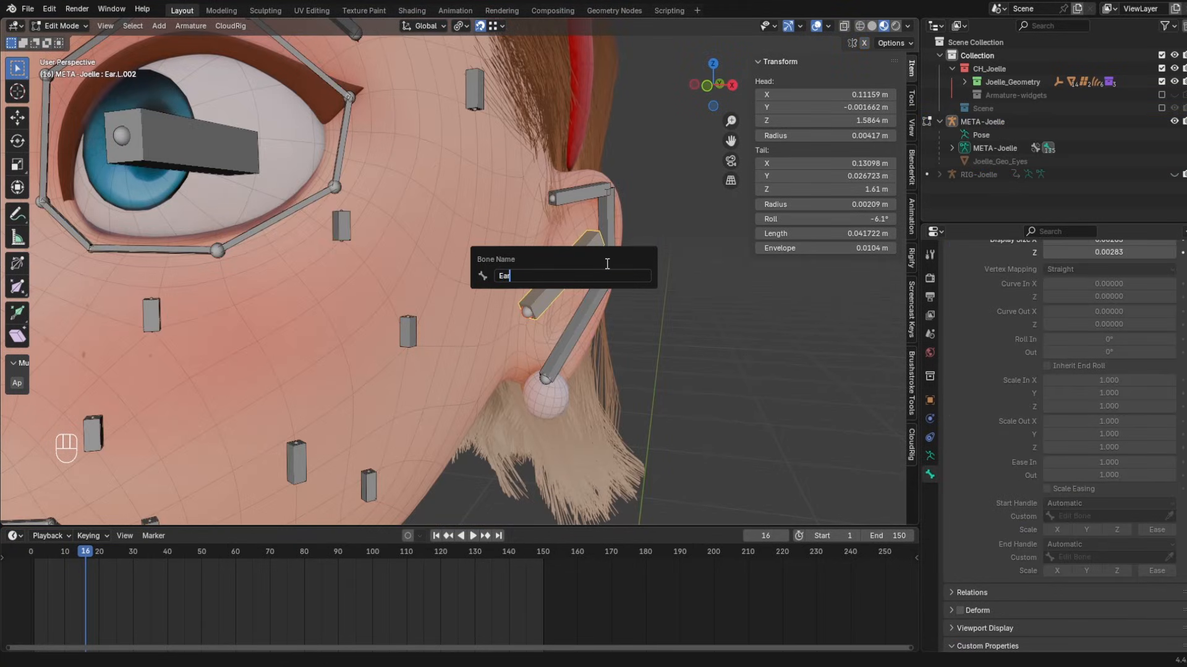
pyautogui.write('Ear_Ctrl')
pyautogui.press('Return')
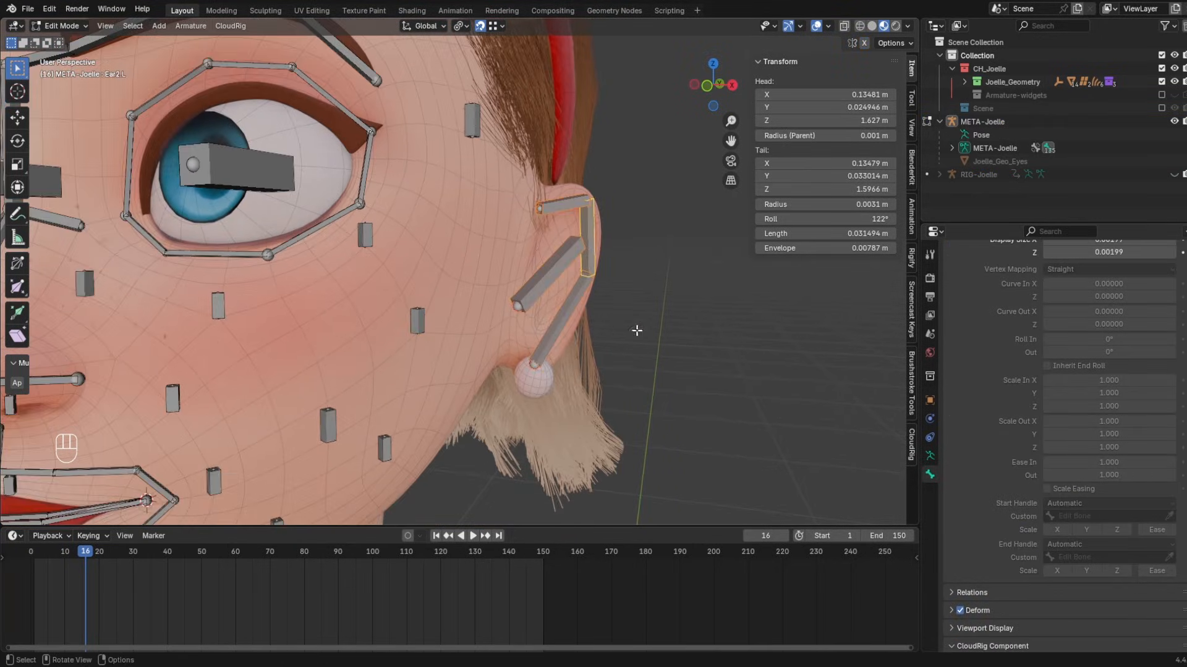
pyautogui.rightClick(637, 330)
pyautogui.click(636, 331)
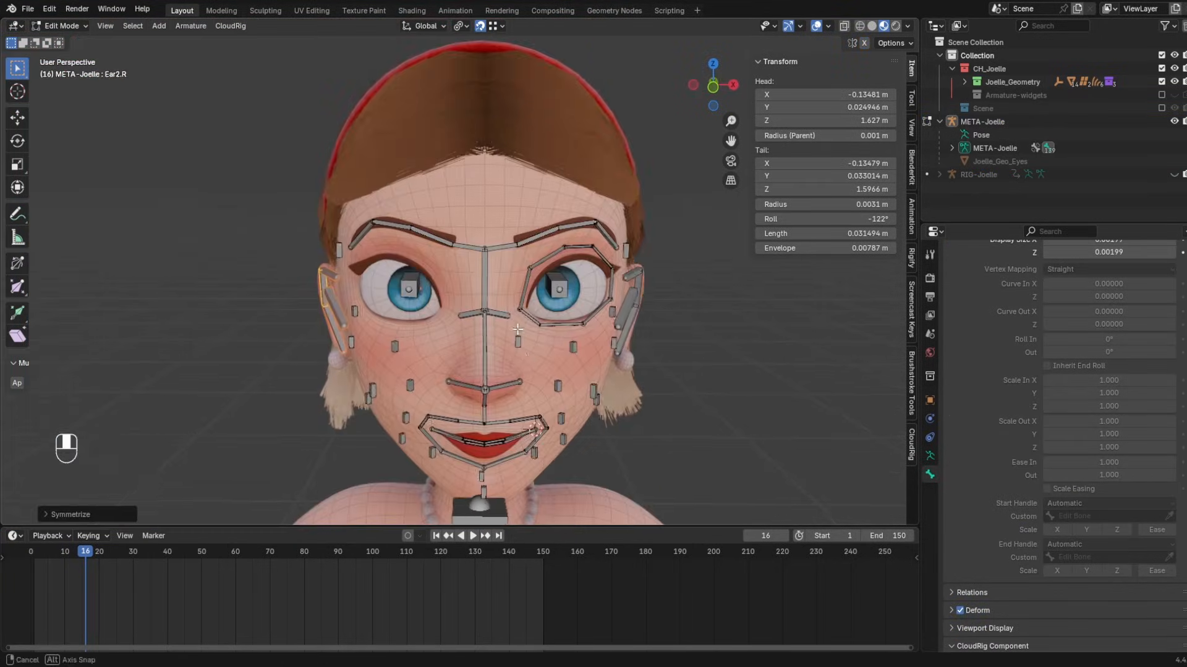
# - Snap the outer upper-lip bones together at their centre joint below the nose, and save the file
pyautogui.keyDown('shift'); pyautogui.moveTo(449, 363); pyautogui.dragTo(470, 272, button='middle'); pyautogui.keyUp('shift')
pyautogui.scroll(7, 470, 272)
pyautogui.keyDown('shift'); pyautogui.moveTo(591, 379); pyautogui.dragTo(499, 192, button='middle'); pyautogui.keyUp('shift')
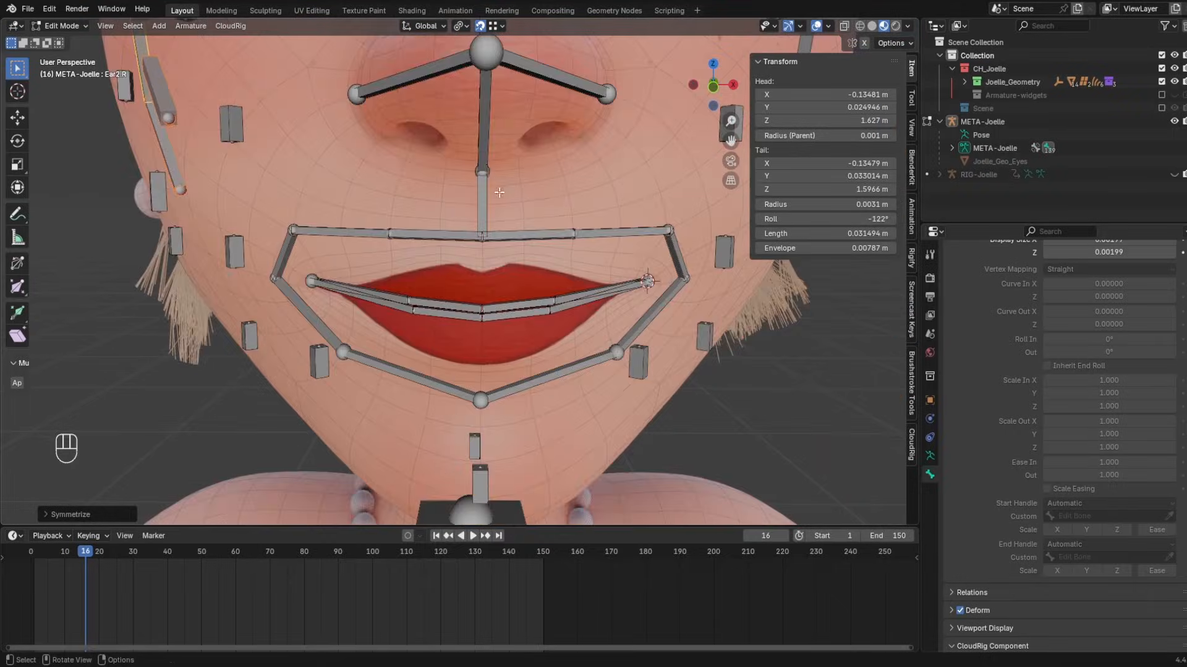
pyautogui.scroll(8, 499, 192)
pyautogui.keyDown('shift'); pyautogui.moveTo(546, 112); pyautogui.dragTo(467, 263, button='middle'); pyautogui.keyUp('shift')
pyautogui.scroll(4, 400, 226)
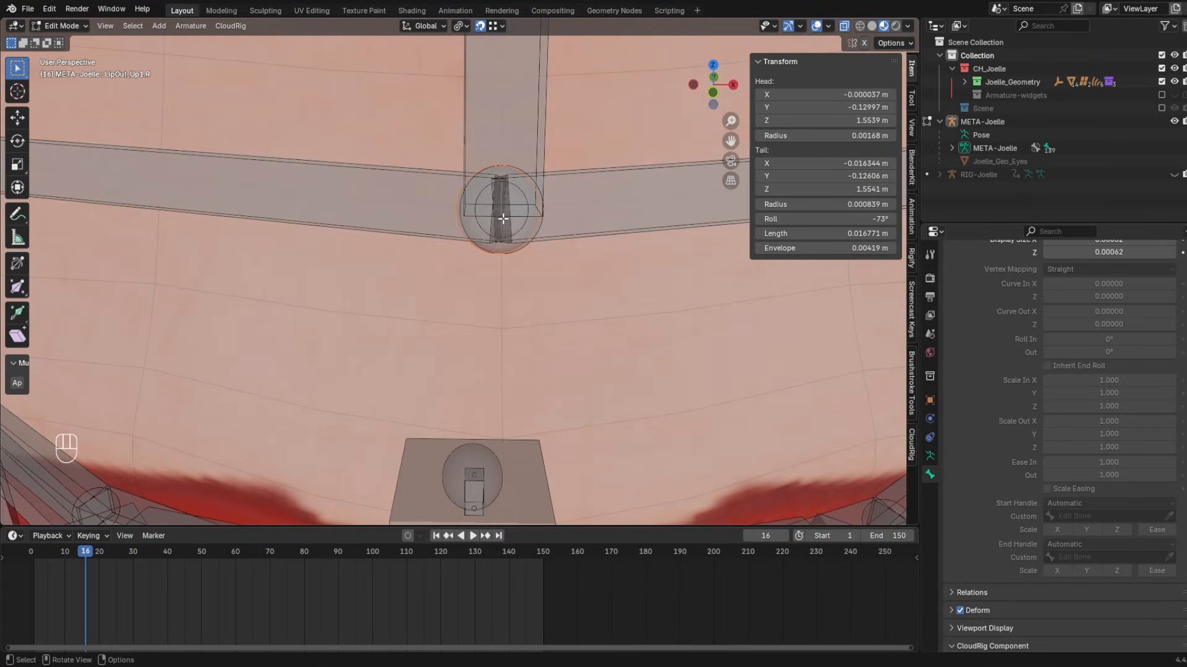
pyautogui.press('g')
pyautogui.click(499, 239)
pyautogui.click(500, 213)
pyautogui.press('g')
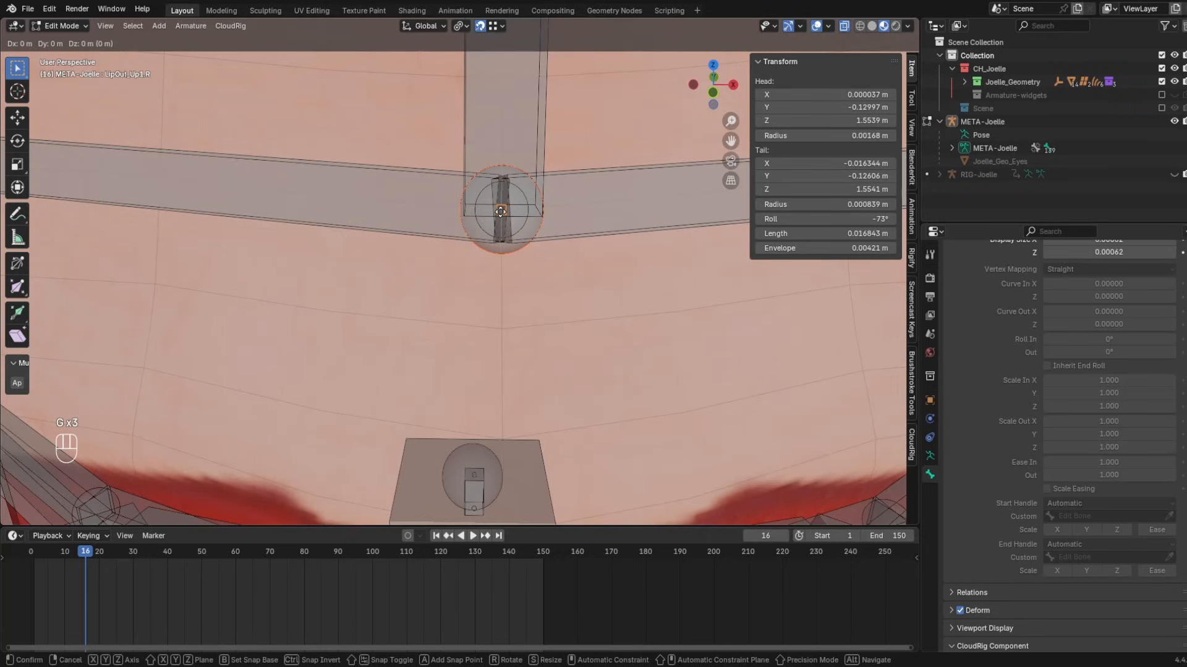
pyautogui.click(501, 212)
pyautogui.moveTo(501, 211); pyautogui.dragTo(582, 311, button='middle')
pyautogui.hotkey('ctrl', 's')
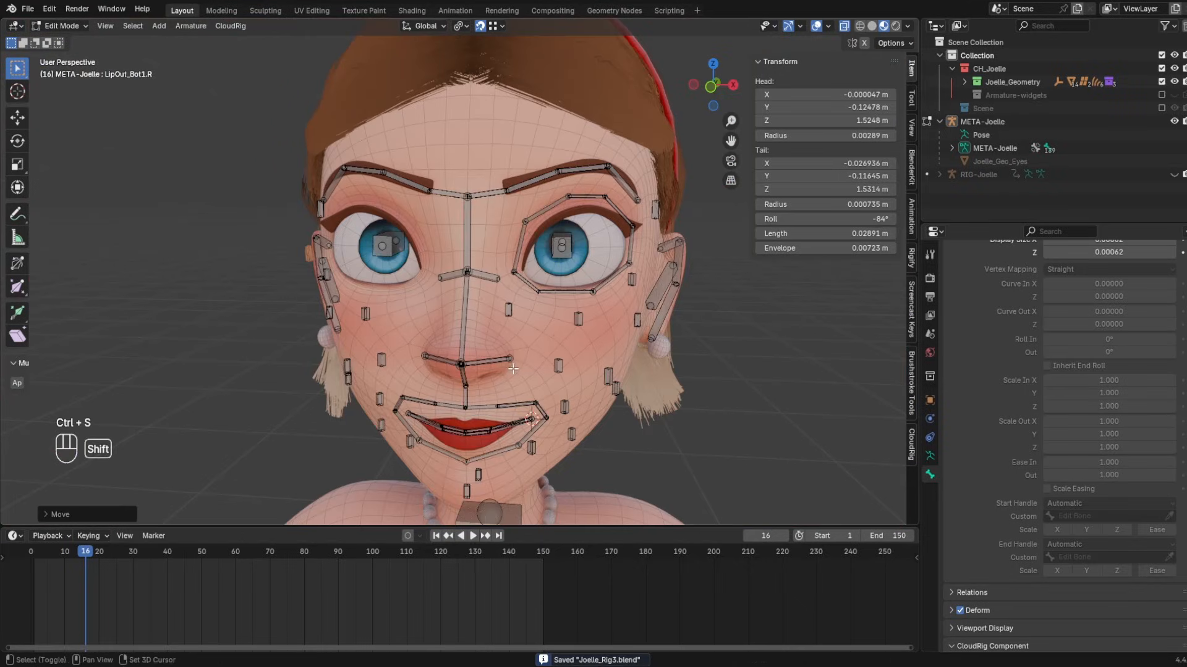
# - Generate the rig from META-Joelle and view the mouth bones in Pose Mode
pyautogui.keyDown('shift'); pyautogui.moveTo(420, 395); pyautogui.dragTo(492, 357, button='middle'); pyautogui.keyUp('shift')
pyautogui.keyDown('shift'); pyautogui.moveTo(559, 253); pyautogui.dragTo(517, 326, button='middle'); pyautogui.keyUp('shift')
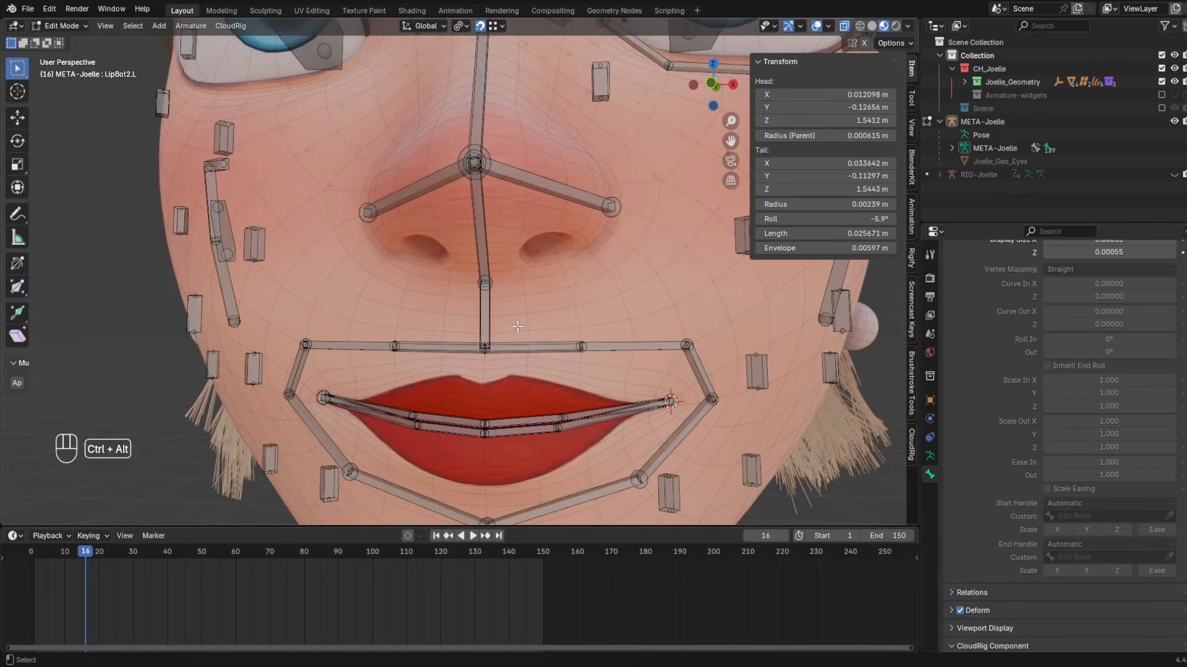
pyautogui.hotkey('ctrl', 'alt', 'g')
pyautogui.hotkey('ctrl', 'Tab')
pyautogui.moveTo(473, 492); pyautogui.dragTo(476, 378, button='middle')
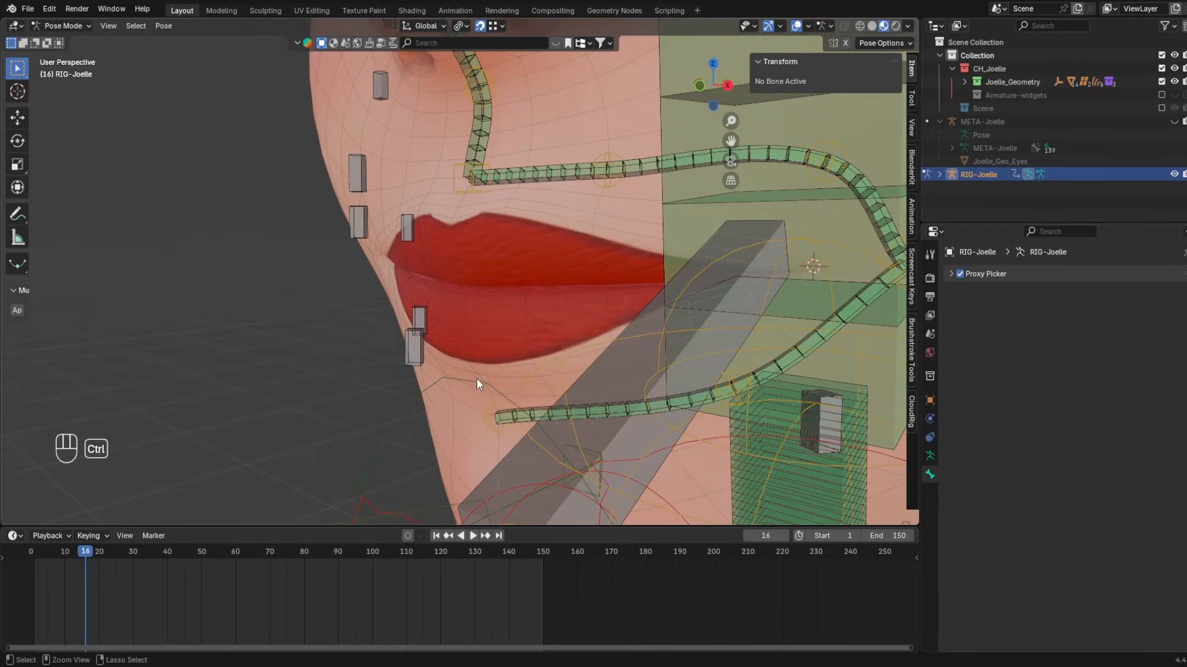
# - Return to editing META-Joelle and assign the Chain: Face Grid component type to the first upper and lower lip bones
pyautogui.click(956, 146)
pyautogui.hotkey('ctrl', 'Tab')
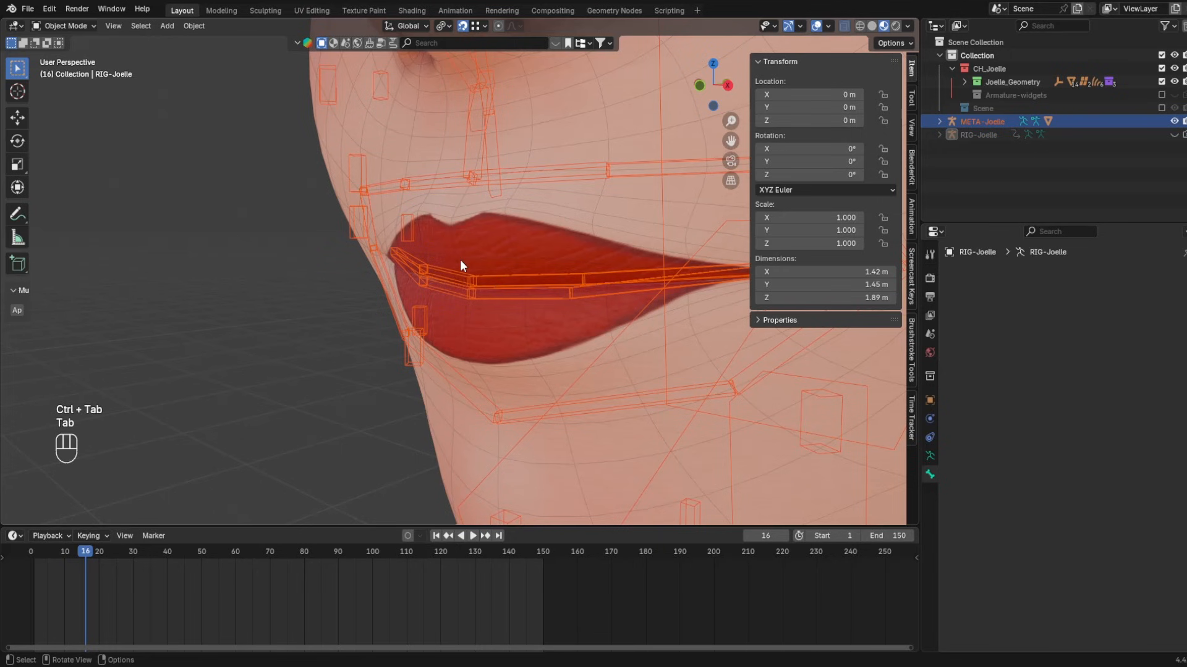
pyautogui.press('Tab')
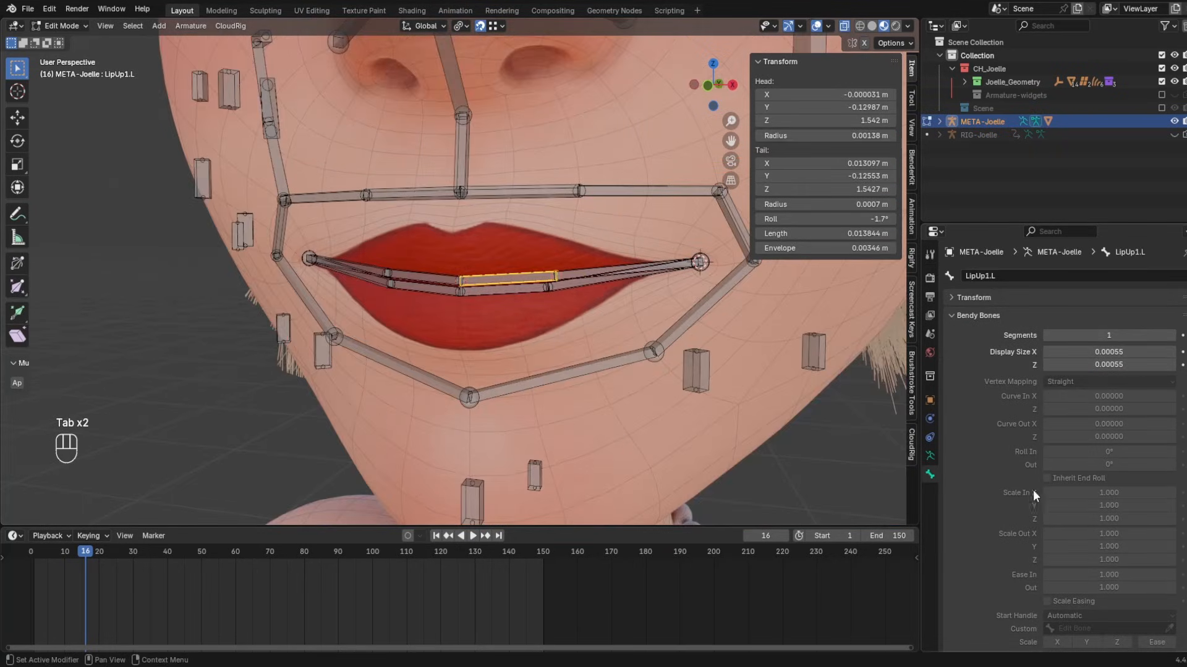
pyautogui.scroll(-5, 1038, 494)
pyautogui.click(1088, 602)
pyautogui.click(1042, 542)
pyautogui.scroll(5, 463, 306)
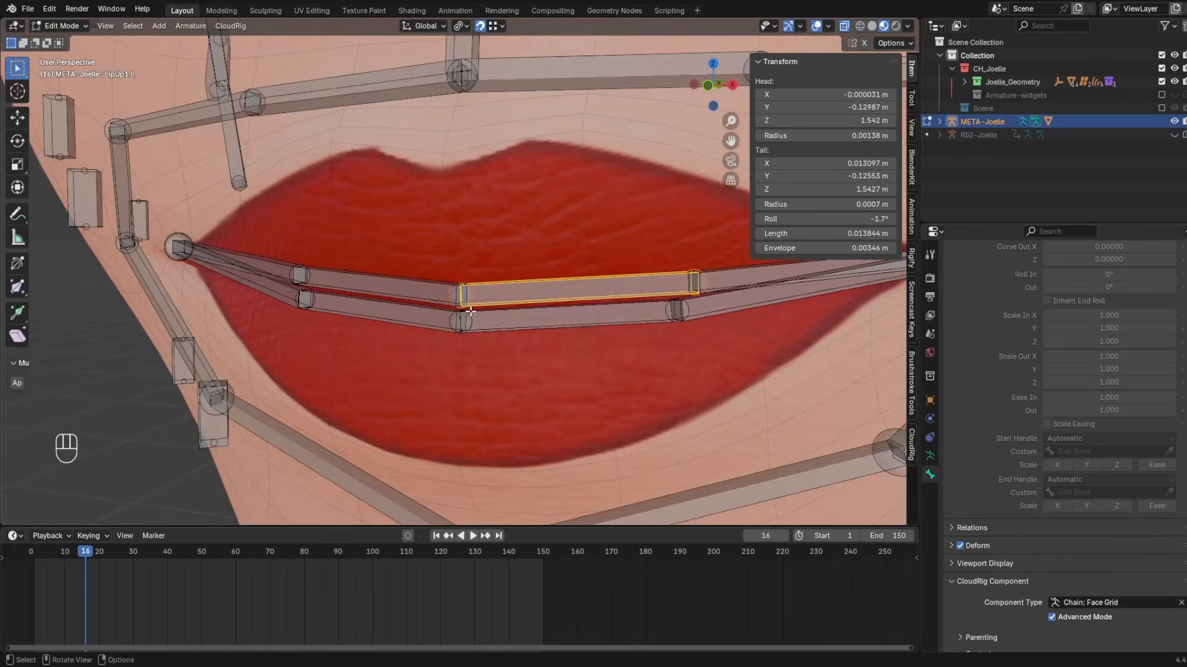
pyautogui.click(488, 318)
pyautogui.click(1088, 603)
pyautogui.click(1042, 538)
pyautogui.click(1088, 602)
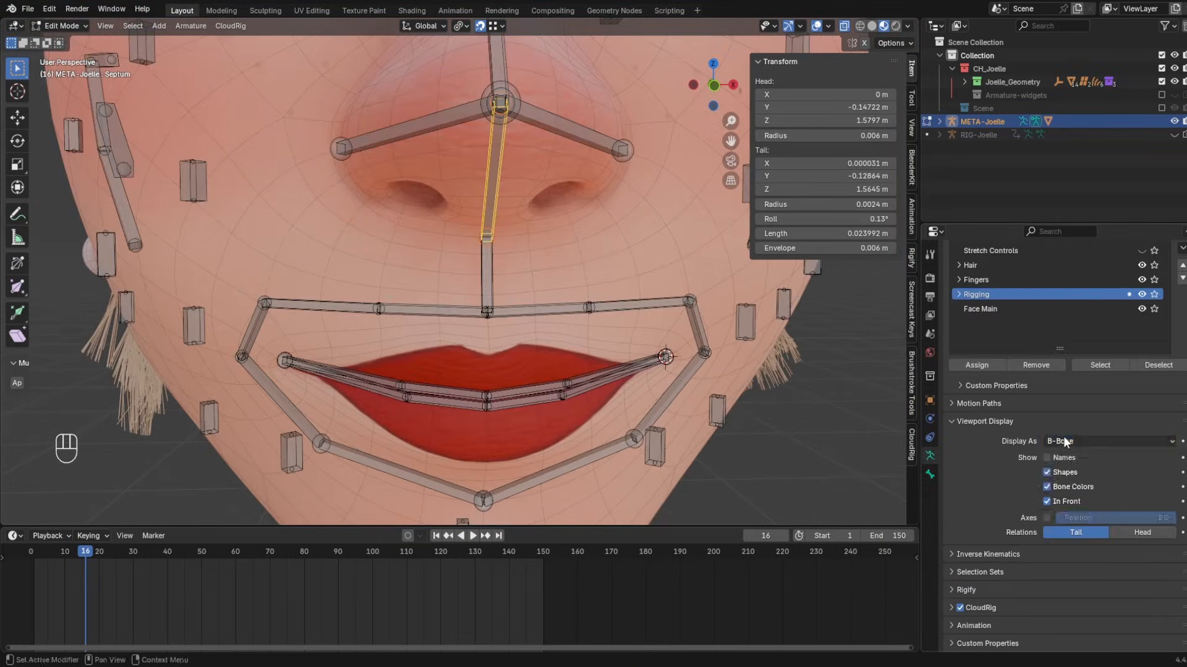
# - Set the META-Joelle armature's bone display to Octahedral
pyautogui.click(1063, 439)
pyautogui.click(1066, 456)
pyautogui.moveTo(1075, 460)
pyautogui.mouseDown(button='middle')
pyautogui.moveTo(432, 279)
pyautogui.moveTo(408, 292)
pyautogui.moveTo(469, 426)
pyautogui.mouseUp(button='middle')
pyautogui.scroll(-3, 408, 292)
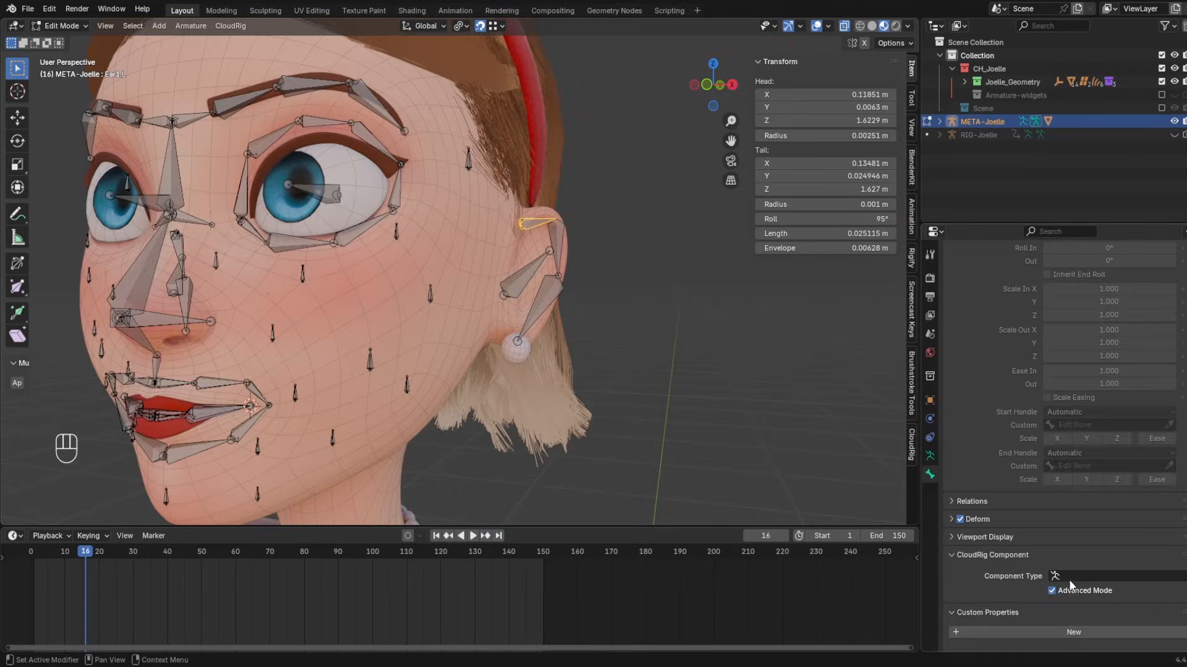
# - Assign Chain: Face Grid to the left ear's first chain bone and Bone Copy to Ear_Ctrl.L, and save the file
pyautogui.click(1062, 576)
pyautogui.click(1047, 513)
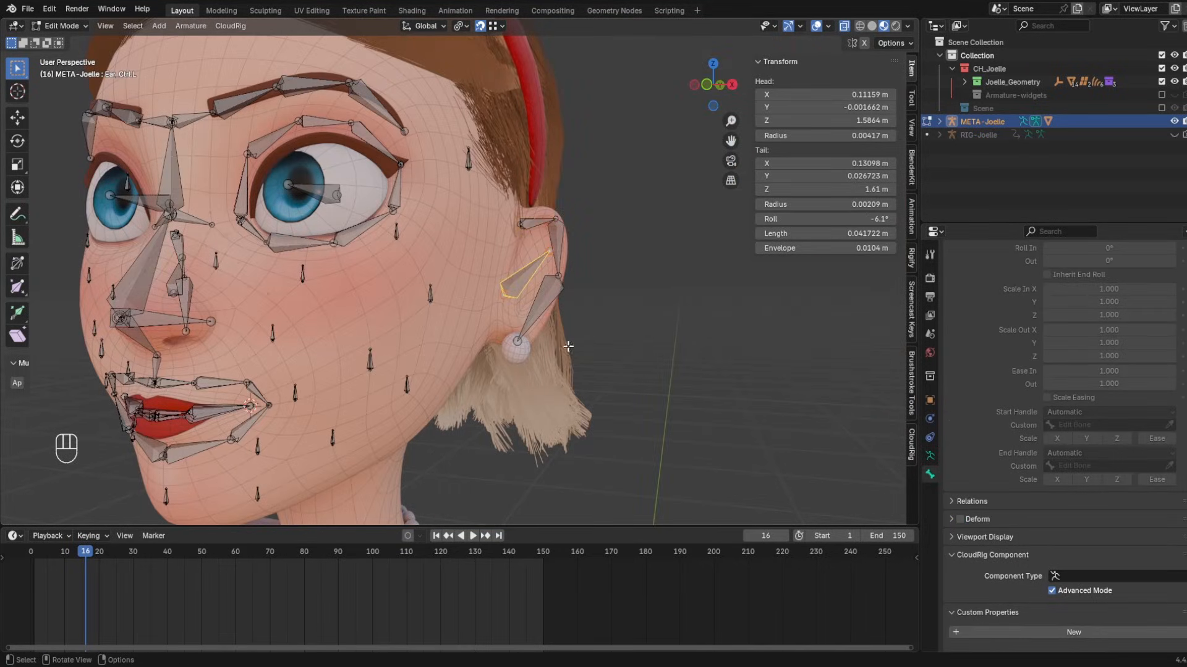
pyautogui.click(1062, 576)
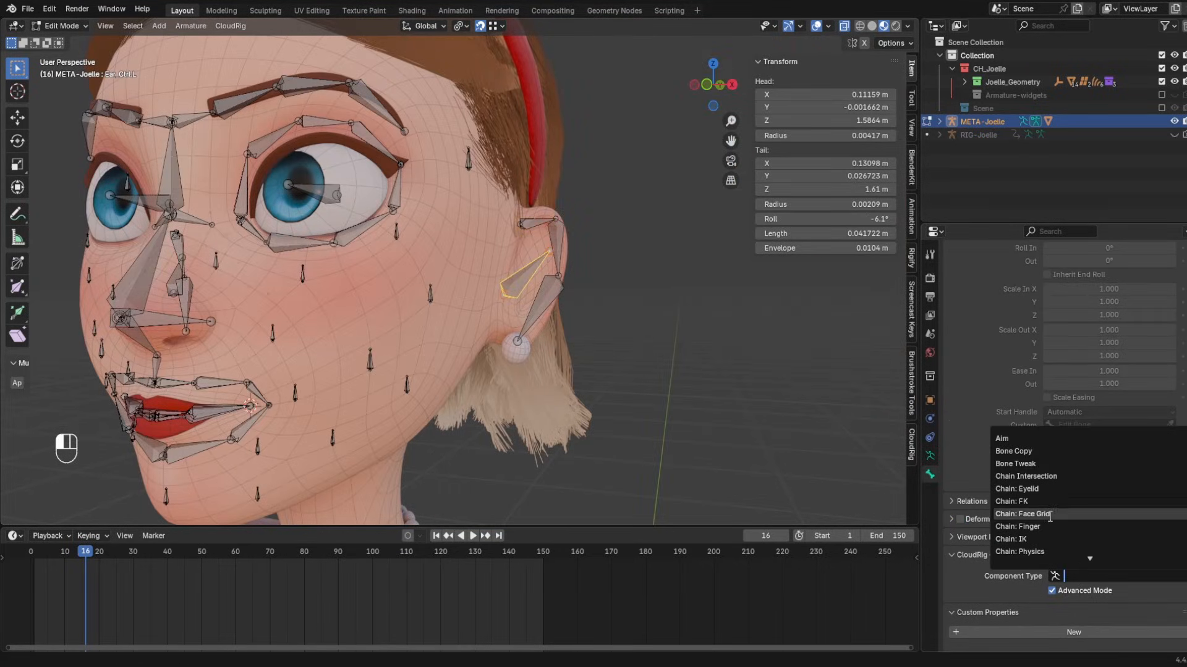
pyautogui.click(1031, 451)
pyautogui.scroll(-4, 1082, 590)
pyautogui.scroll(3, 777, 392)
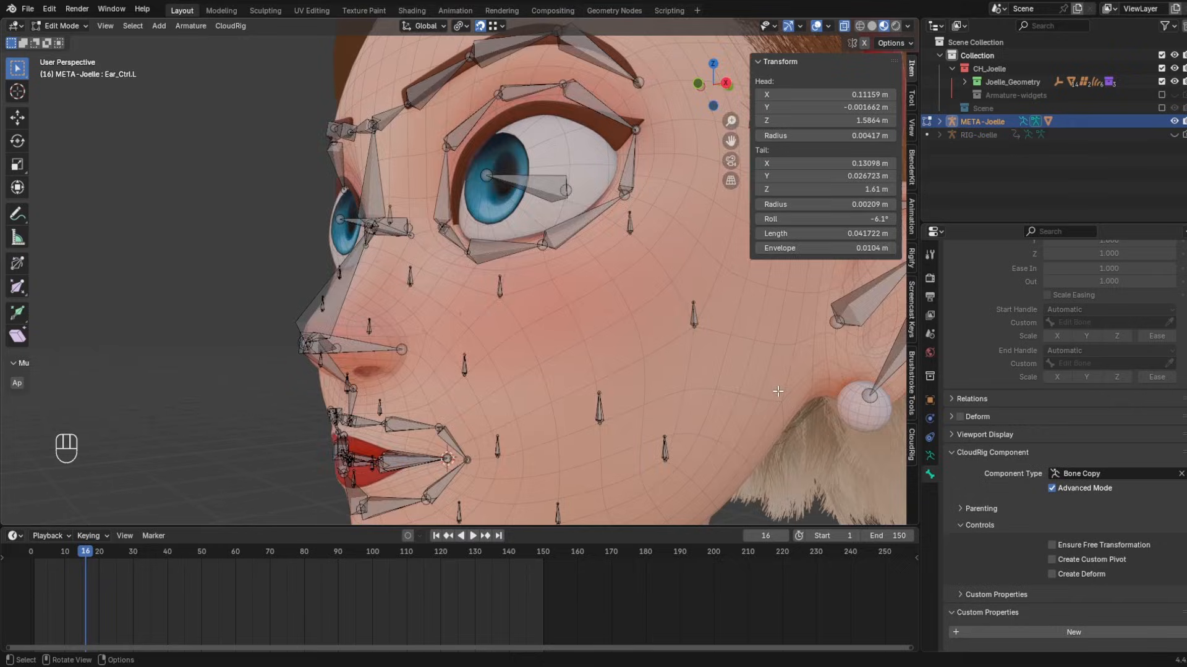
pyautogui.scroll(-3, 776, 393)
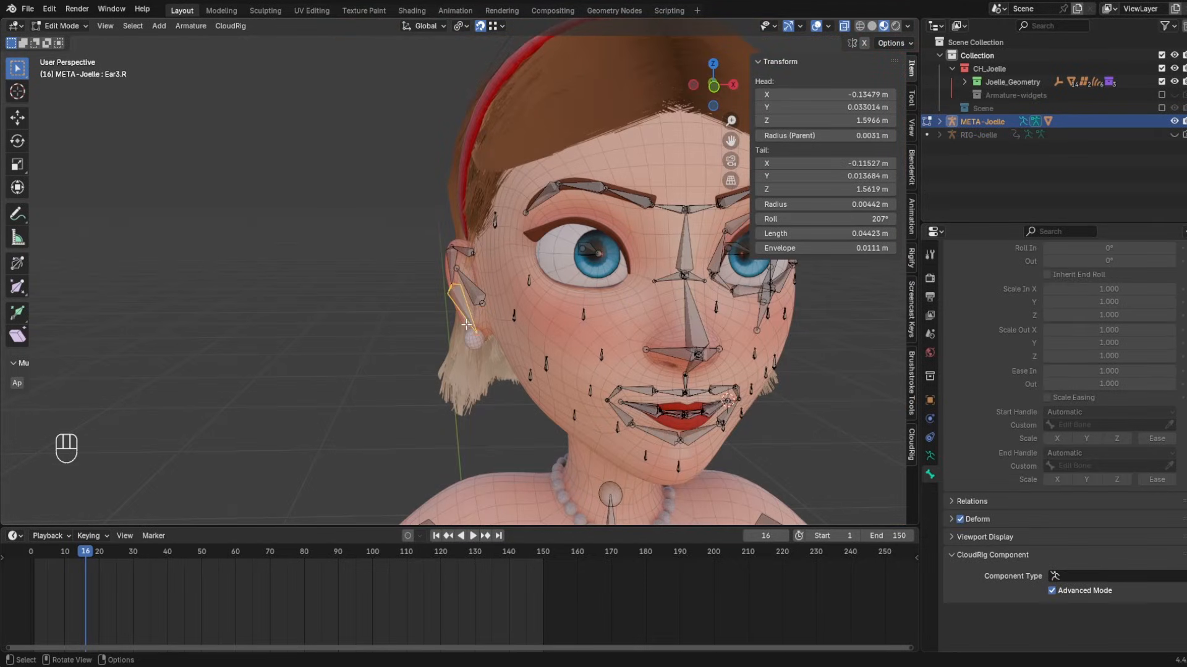
pyautogui.hotkey('ctrl', 's')
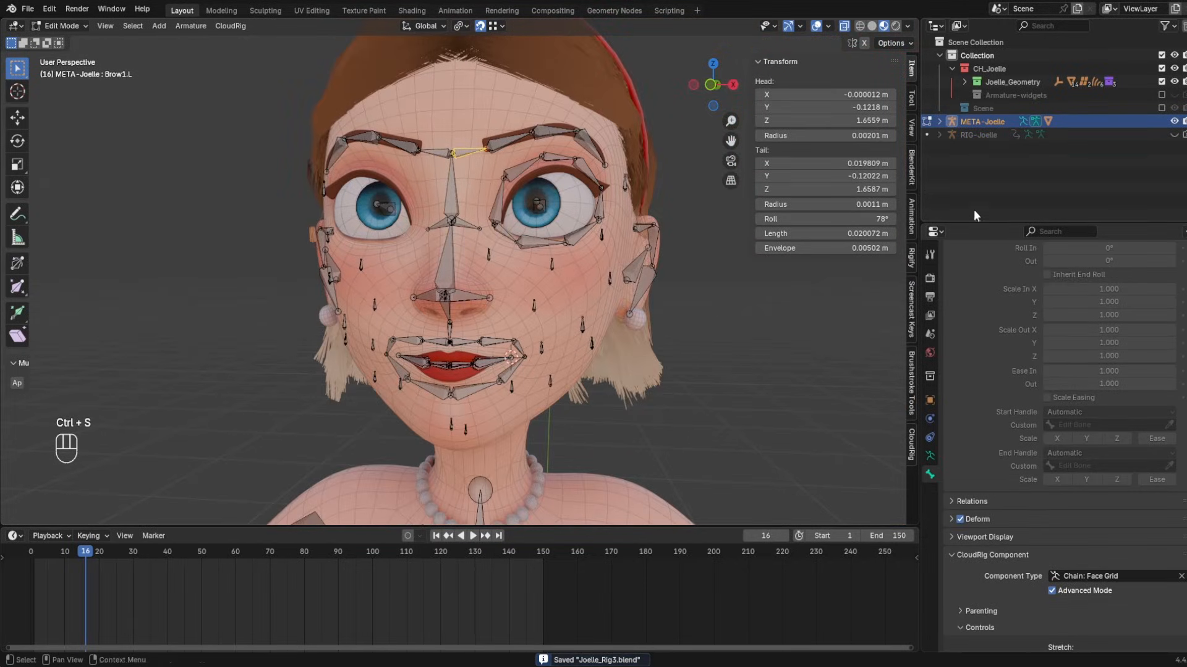
# - Set the armature's bone display to B-Bone and regenerate the rig for posing
pyautogui.click(928, 457)
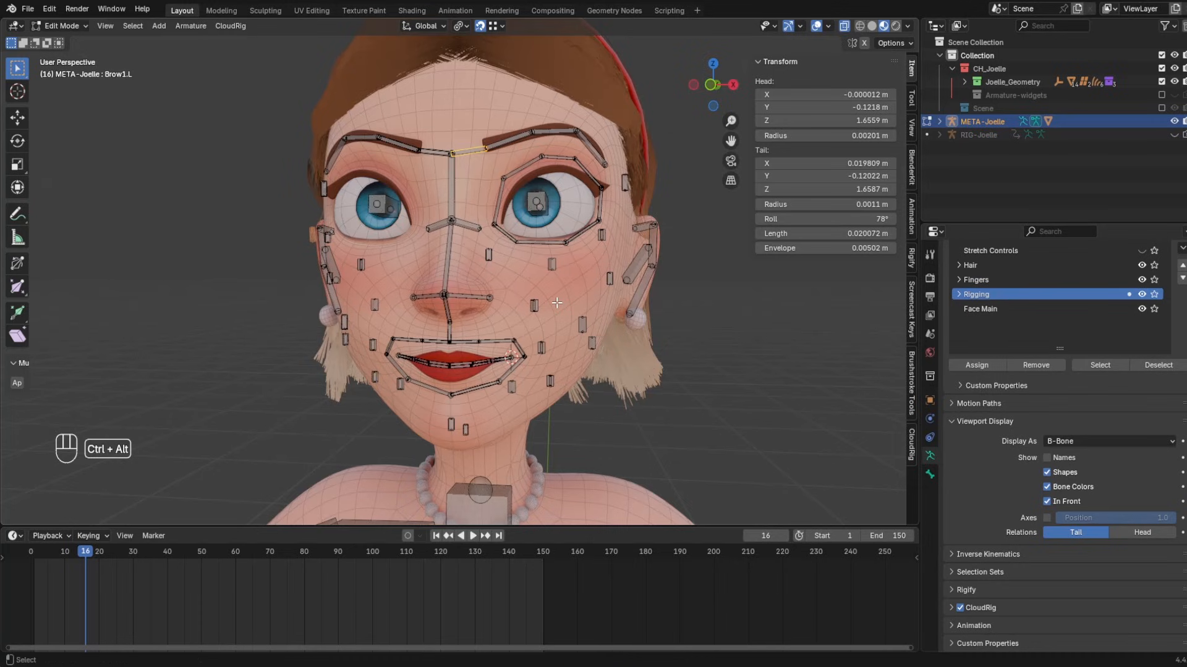
pyautogui.hotkey('ctrl', 'alt', 'g')
pyautogui.hotkey('ctrl', 'Tab')
pyautogui.moveTo(515, 365)
pyautogui.mouseDown(button='middle')
pyautogui.moveTo(558, 241)
pyautogui.moveTo(627, 261)
pyautogui.moveTo(391, 399)
pyautogui.moveTo(535, 361)
pyautogui.mouseUp(button='middle')
# - Test the left ear control on the generated rig with a free trackball rotation, and cancel the rotation
pyautogui.click(535, 361)
pyautogui.press('r')
pyautogui.press('r')
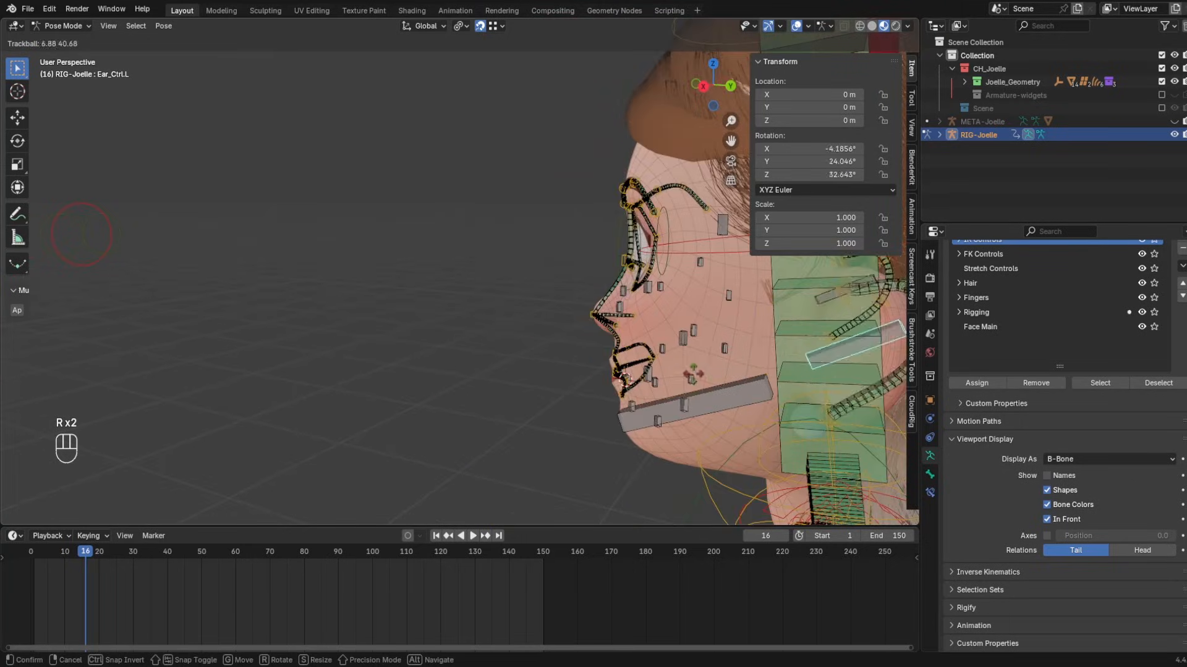
pyautogui.rightClick(694, 371)
pyautogui.click(97, 264)
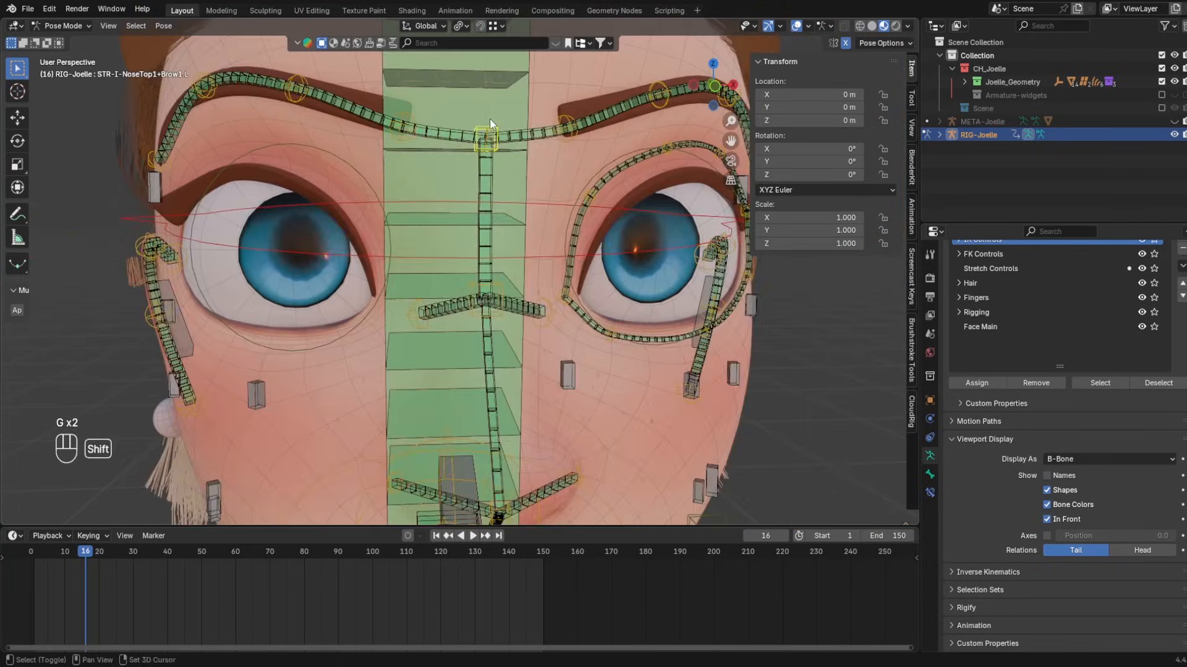
# - Test the control joining the nose bridge and brow chains with free moves, cancelling each move
pyautogui.keyDown('shift'); pyautogui.moveTo(490, 118); pyautogui.dragTo(485, 281, button='middle'); pyautogui.keyUp('shift')
pyautogui.scroll(-1, 484, 281)
pyautogui.press('g')
pyautogui.rightClick(466, 316)
pyautogui.scroll(3, 466, 316)
pyautogui.click(546, 313)
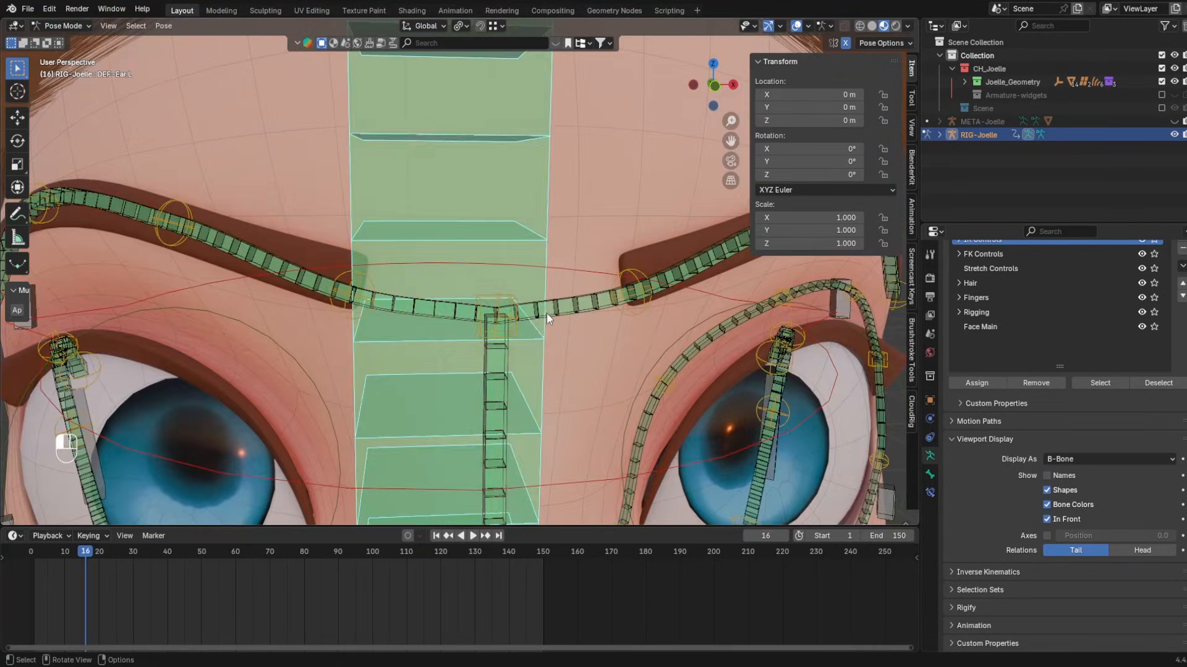
pyautogui.moveTo(547, 313); pyautogui.dragTo(408, 228, button='middle')
pyautogui.click(502, 307)
pyautogui.click(503, 307)
pyautogui.press('g')
pyautogui.rightClick(513, 293)
pyautogui.click(515, 295)
# - Test two more face controls, including the shared left lip corner, with free moves, and cancel each one
pyautogui.scroll(-1, 532, 297)
pyautogui.click(418, 294)
pyautogui.press('g')
pyautogui.rightClick(420, 295)
pyautogui.click(447, 272)
pyautogui.press('g')
pyautogui.rightClick(451, 270)
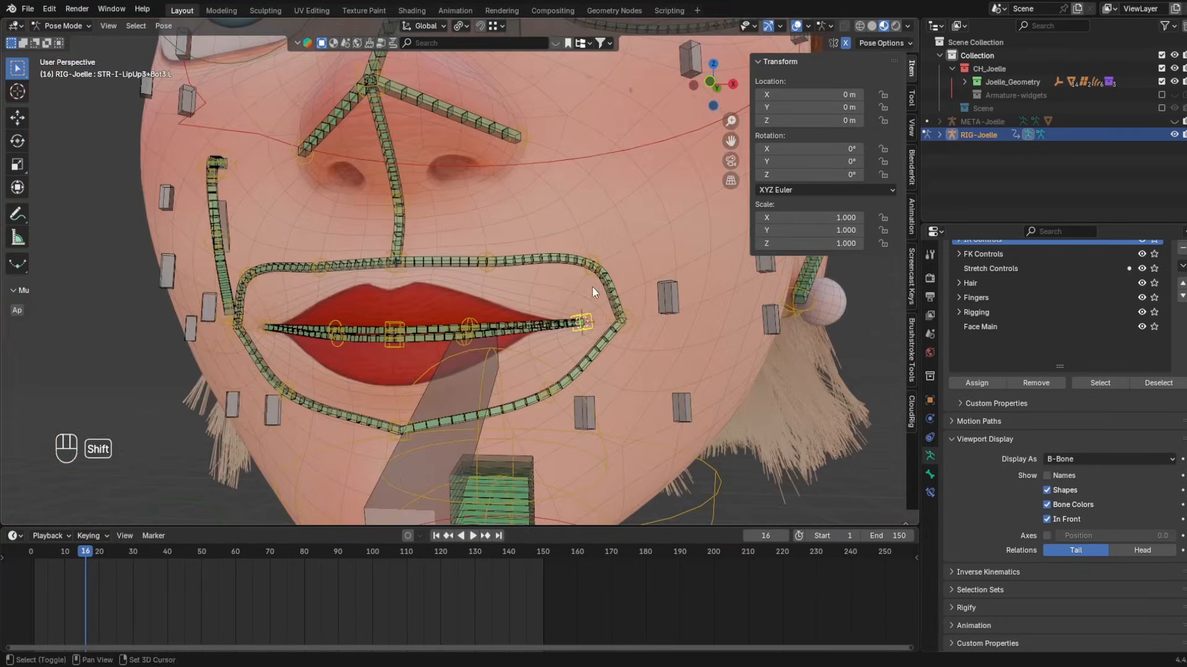
# - Test the outer lip loop's left corner and the septum-to-upper-lip control with free moves, cancelling both
pyautogui.click(618, 316)
pyautogui.press('g')
pyautogui.rightClick(631, 278)
pyautogui.click(403, 258)
pyautogui.press('g')
pyautogui.rightClick(406, 220)
# - Select the Jaw control and test it with a free trackball rotation, cancelling the rotation
pyautogui.moveTo(272, 259); pyautogui.dragTo(324, 291, button='middle')
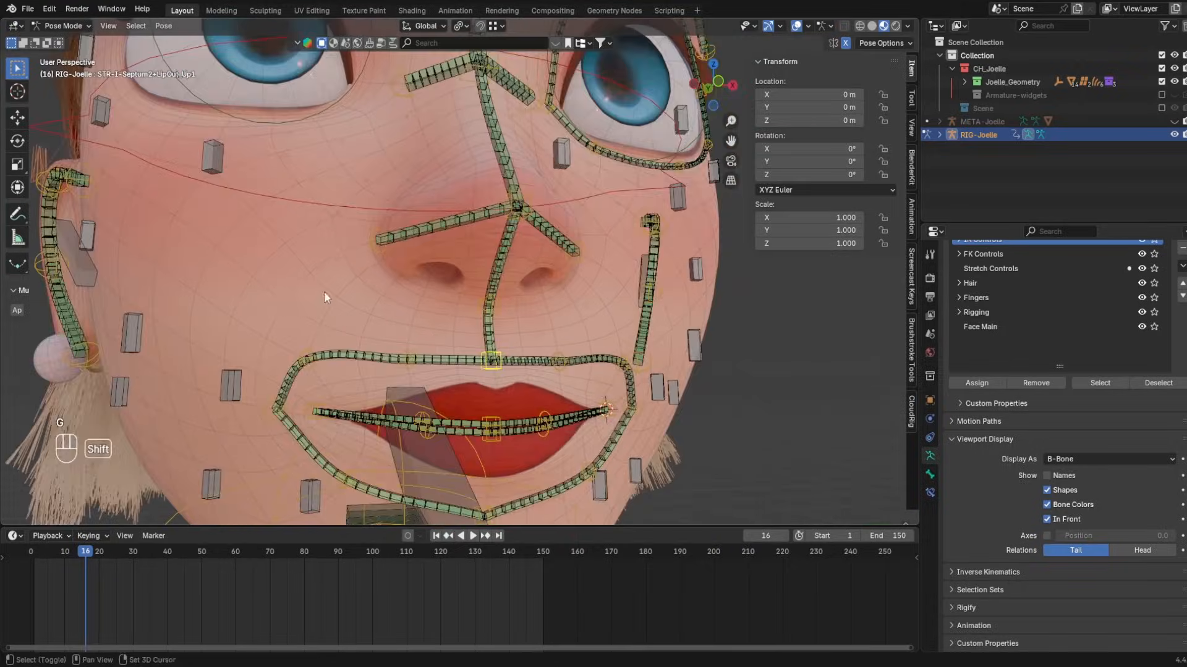
pyautogui.scroll(-4, 371, 303)
pyautogui.moveTo(436, 313); pyautogui.dragTo(352, 321, button='middle')
pyautogui.click(527, 403)
pyautogui.press('r')
pyautogui.press('r')
pyautogui.press('r')
pyautogui.press('r')
pyautogui.rightClick(498, 398)
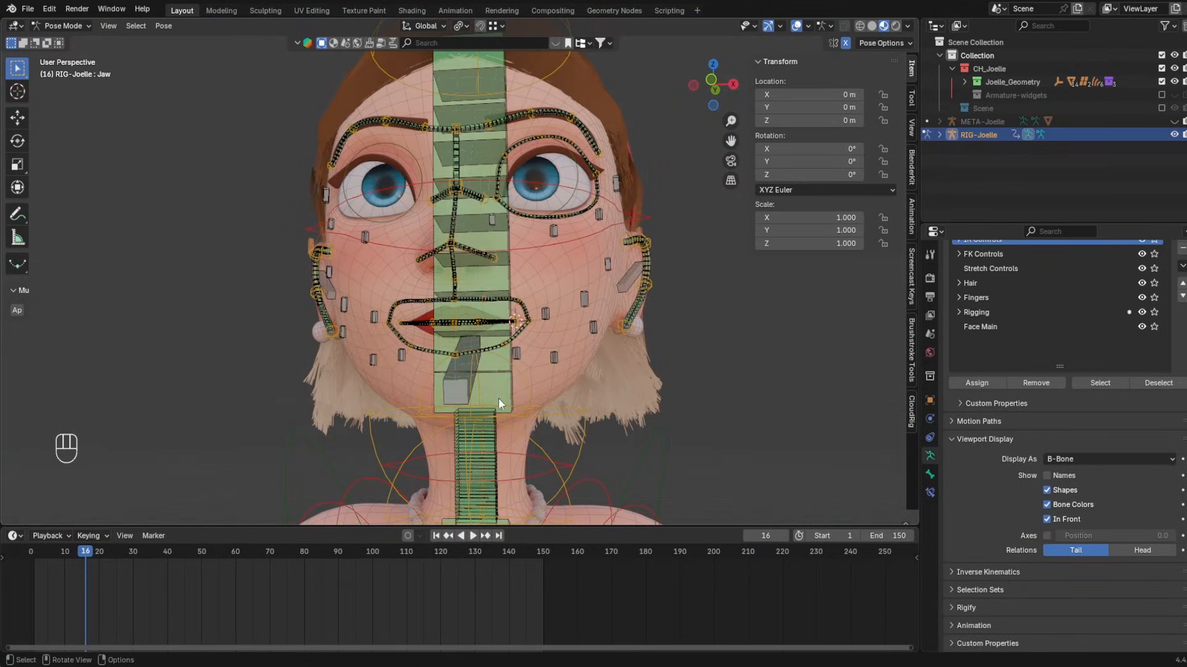
# - Examine how the lip chains follow a trackball rotation of the Jaw control up close, and cancel it
pyautogui.scroll(5, 488, 340)
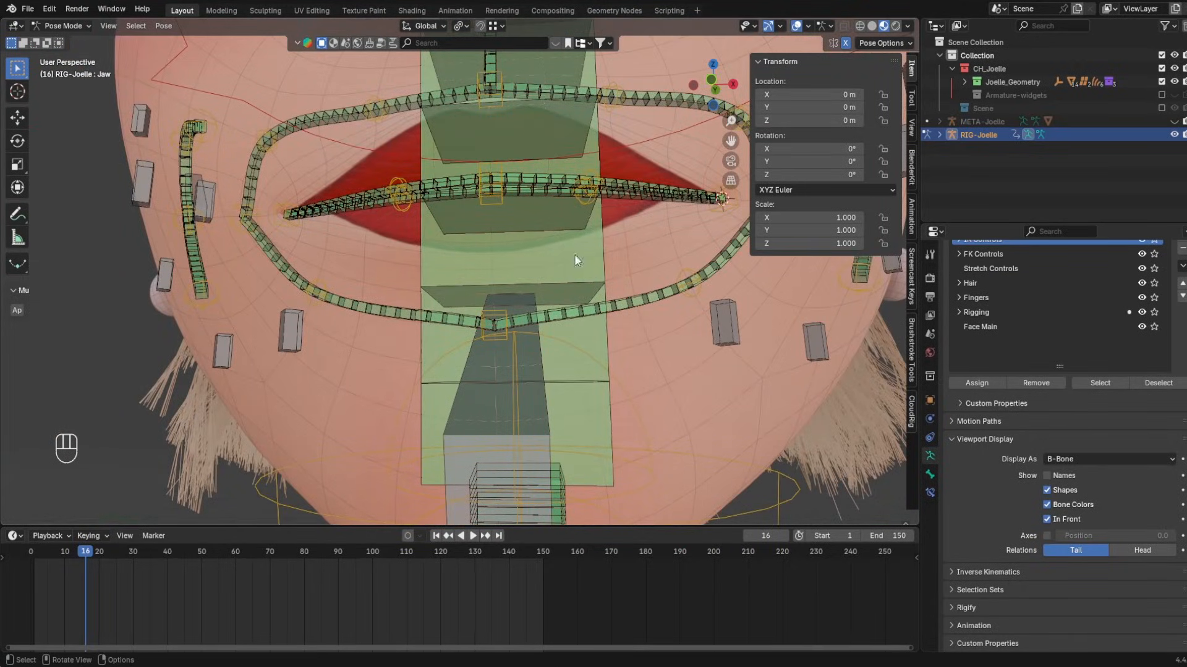
pyautogui.moveTo(655, 210); pyautogui.dragTo(384, 225, button='middle')
pyautogui.press('r')
pyautogui.press('r')
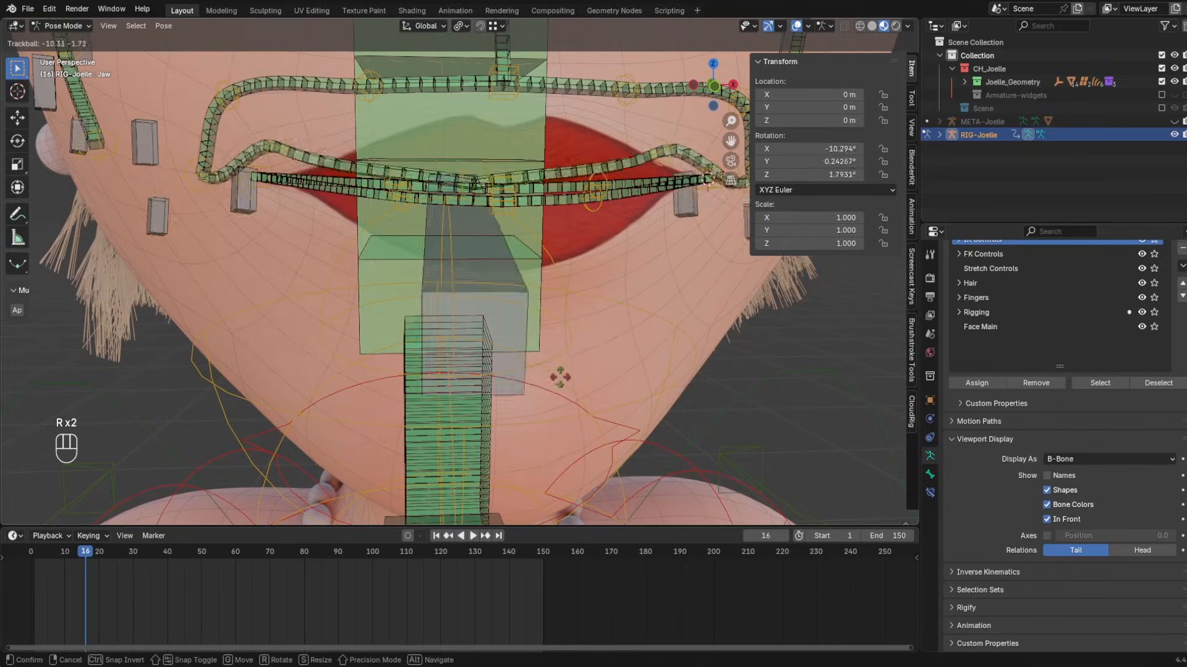
pyautogui.rightClick(576, 394)
# - Repeat the Jaw control's trackball rotation test with the whole head in view, and cancel it
pyautogui.scroll(-3, 558, 288)
pyautogui.keyDown('shift'); pyautogui.moveTo(524, 217); pyautogui.dragTo(498, 315, button='middle'); pyautogui.keyUp('shift')
pyautogui.scroll(-5, 498, 315)
pyautogui.press('r')
pyautogui.press('r')
pyautogui.rightClick(495, 327)
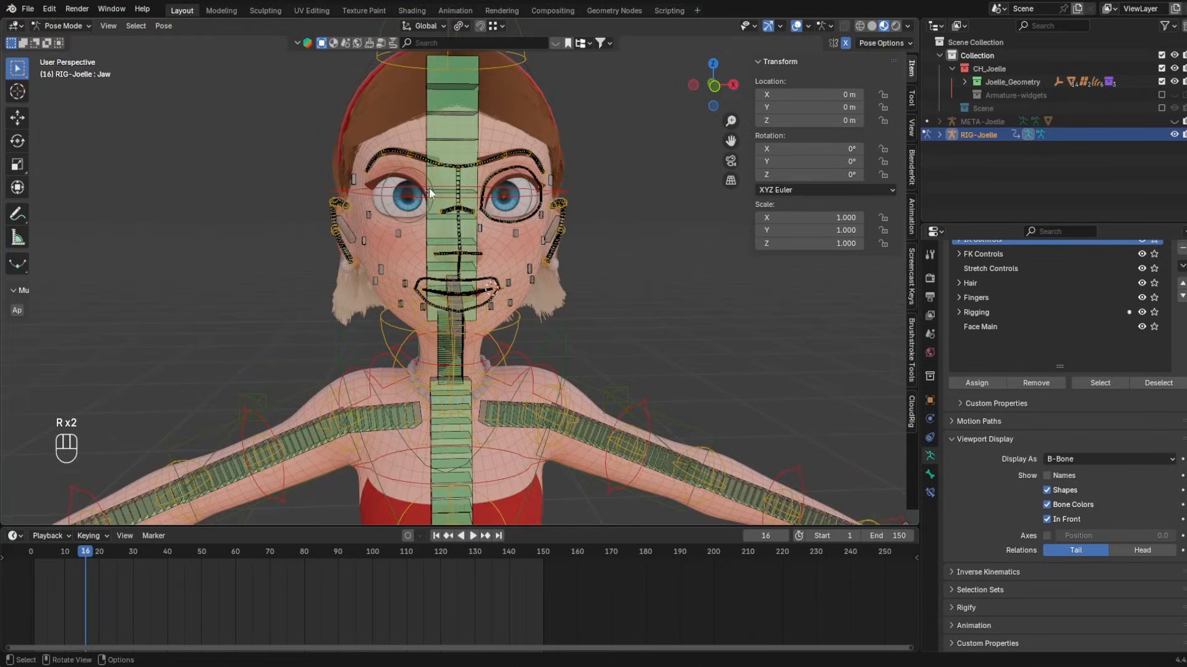
# - Hide RIG-Joelle, show META-Joelle, and make the metarig the active object in Object Mode
pyautogui.scroll(5, 427, 189)
pyautogui.click(1174, 134)
pyautogui.click(1173, 122)
pyautogui.hotkey('ctrl', 'Tab')
pyautogui.click(482, 217)
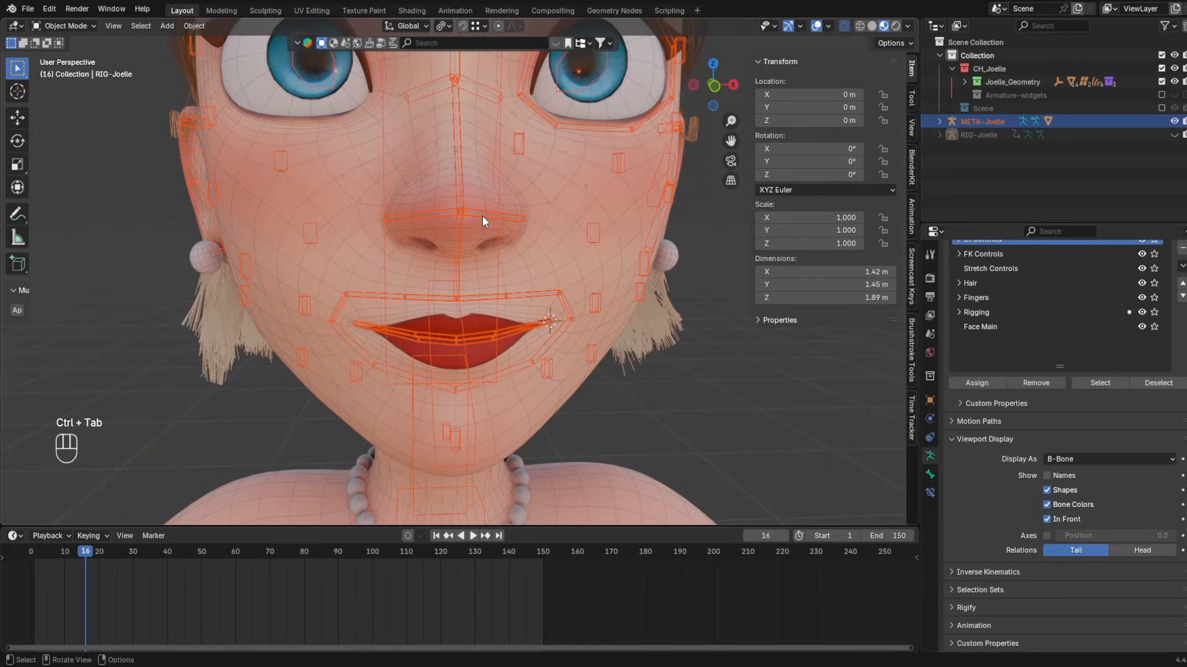
# - In the metarig's Edit Mode, enable snapping and join the NoseTop tail with the inner brow bone ends between the eyebrows
pyautogui.press('Tab')
pyautogui.press('KP_Decimal')
pyautogui.click(465, 206)
pyautogui.hotkey('shift', 'Tab')
pyautogui.press('g')
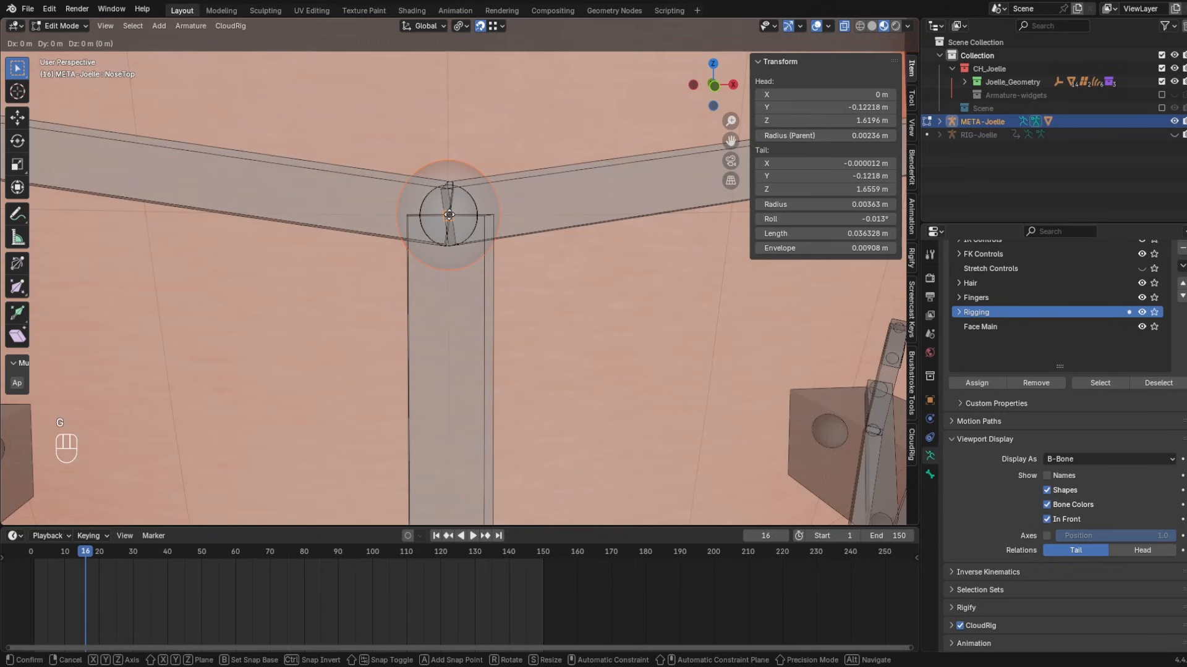
pyautogui.click(465, 207)
pyautogui.click(466, 207)
pyautogui.press('g')
pyautogui.click(446, 216)
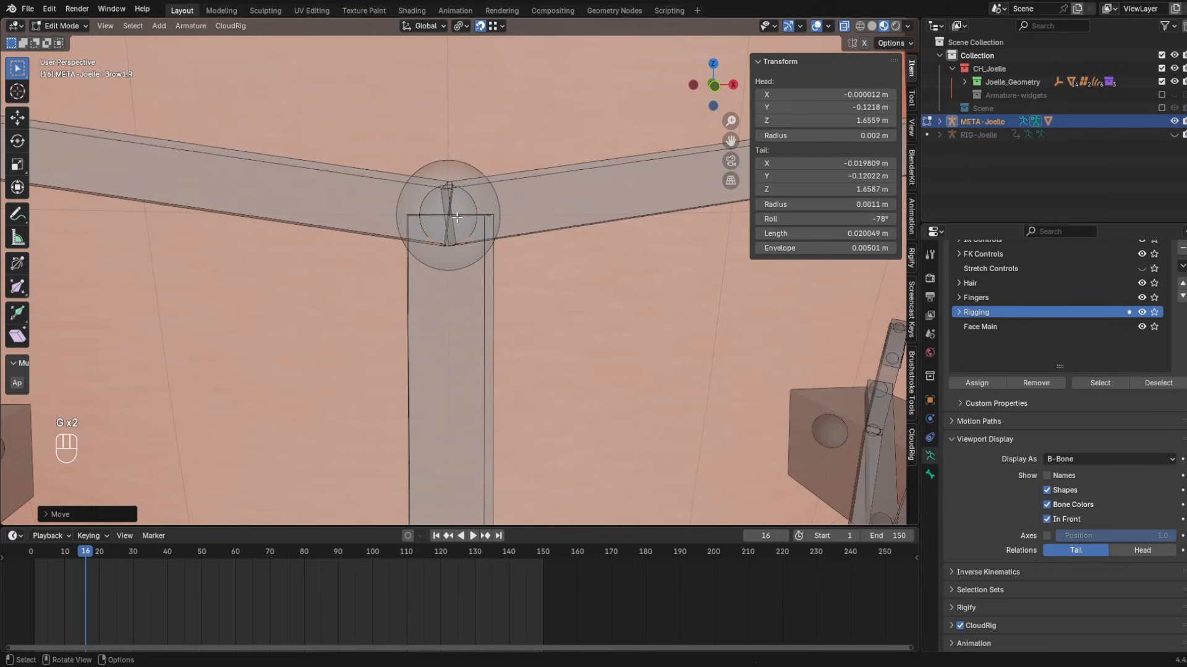
pyautogui.click(442, 218)
# - Parent the lower lip bones to the Jaw bone
pyautogui.scroll(-10, 442, 218)
pyautogui.moveTo(476, 321); pyautogui.dragTo(495, 371, button='middle')
pyautogui.keyDown('shift'); pyautogui.moveTo(517, 408); pyautogui.dragTo(502, 186, button='middle'); pyautogui.keyUp('shift')
pyautogui.scroll(2, 463, 217)
pyautogui.click(447, 215)
pyautogui.keyDown('shift'); pyautogui.moveTo(469, 389); pyautogui.dragTo(451, 215, button='middle'); pyautogui.keyUp('shift')
pyautogui.keyDown('shift'); pyautogui.click(483, 215); pyautogui.keyUp('shift')
pyautogui.keyDown('shift'); pyautogui.click(534, 218); pyautogui.keyUp('shift')
pyautogui.click(540, 297)
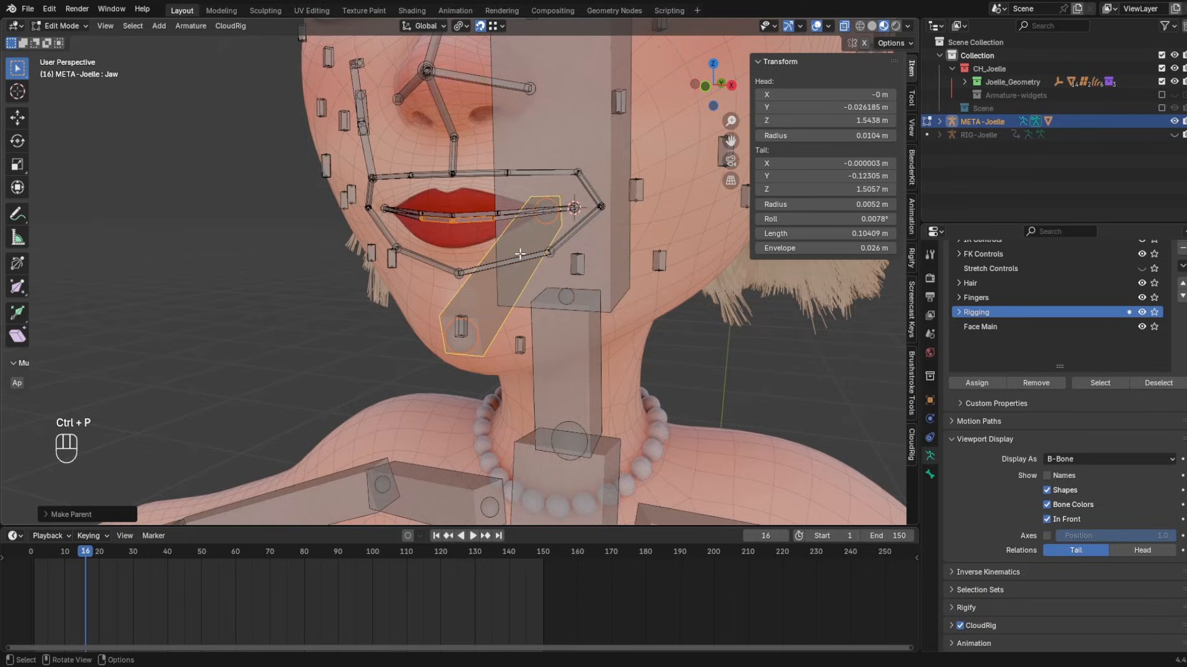
# - Save the file, regenerate RIG-Joelle from the metarig, and put the generated rig in Pose Mode
pyautogui.moveTo(541, 297); pyautogui.dragTo(587, 291, button='middle')
pyautogui.scroll(-2, 578, 371)
pyautogui.hotkey('ctrl', 's')
pyautogui.keyDown('shift'); pyautogui.moveTo(575, 247); pyautogui.dragTo(506, 286, button='middle'); pyautogui.keyUp('shift')
pyautogui.scroll(-3, 568, 358)
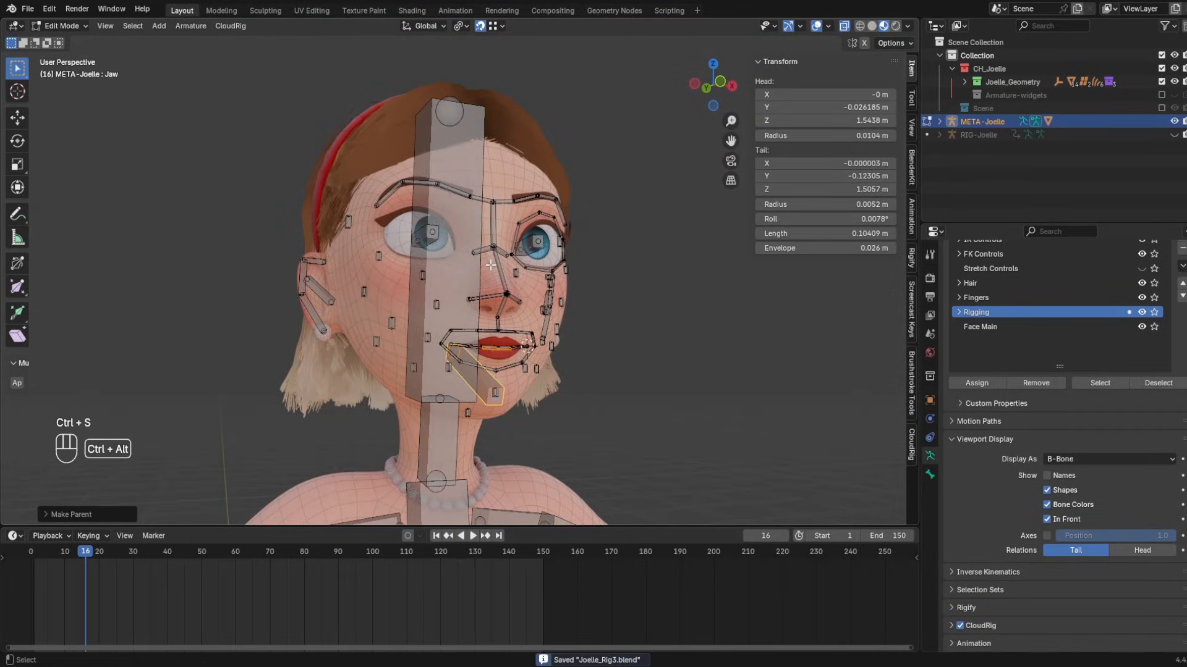
pyautogui.hotkey('ctrl', 'alt', 'g')
pyautogui.press('Tab')
pyautogui.hotkey('ctrl', 'Tab')
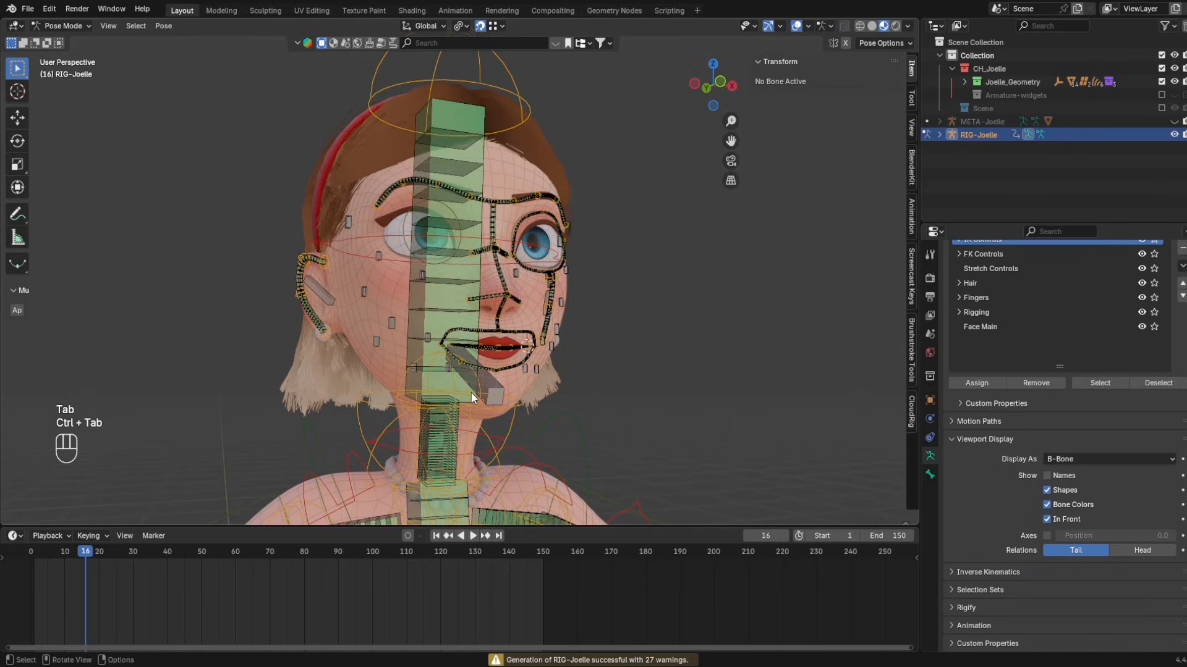
# - Test the regenerated rig by moving the control where the nose and brow chains meet and transforming the Jaw bone
pyautogui.scroll(5, 495, 342)
pyautogui.press('r')
pyautogui.rightClick(469, 343)
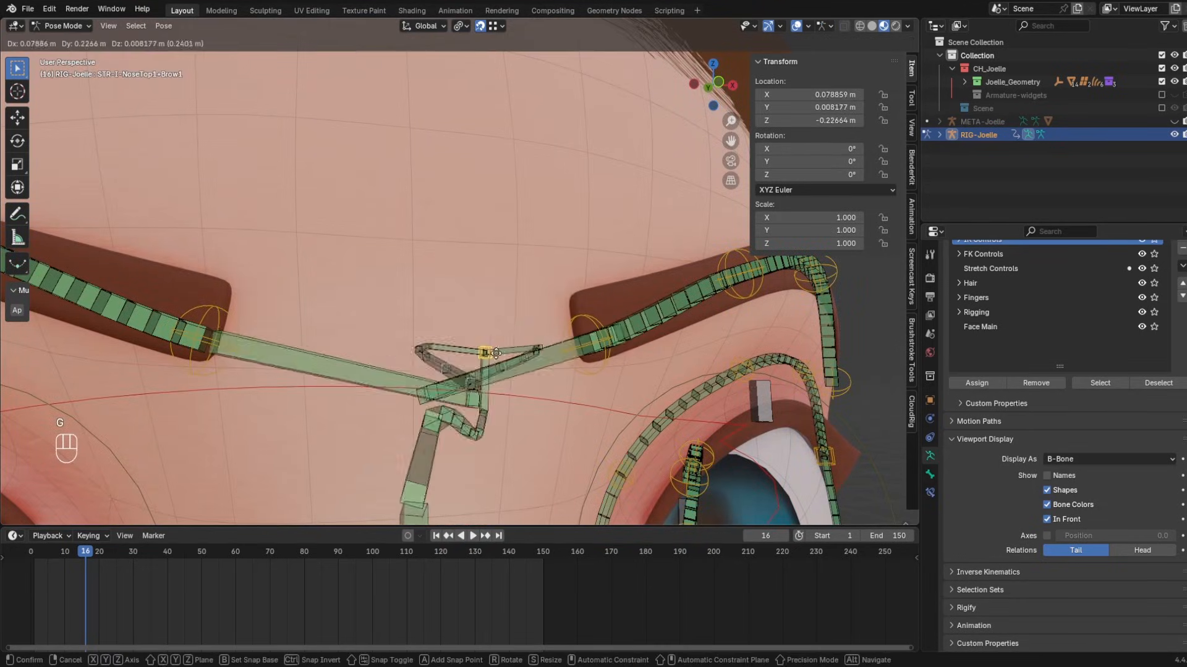
pyautogui.rightClick(496, 353)
pyautogui.scroll(-3, 528, 436)
pyautogui.keyDown('shift'); pyautogui.moveTo(528, 436); pyautogui.dragTo(475, 291, button='middle'); pyautogui.keyUp('shift')
pyautogui.press('g')
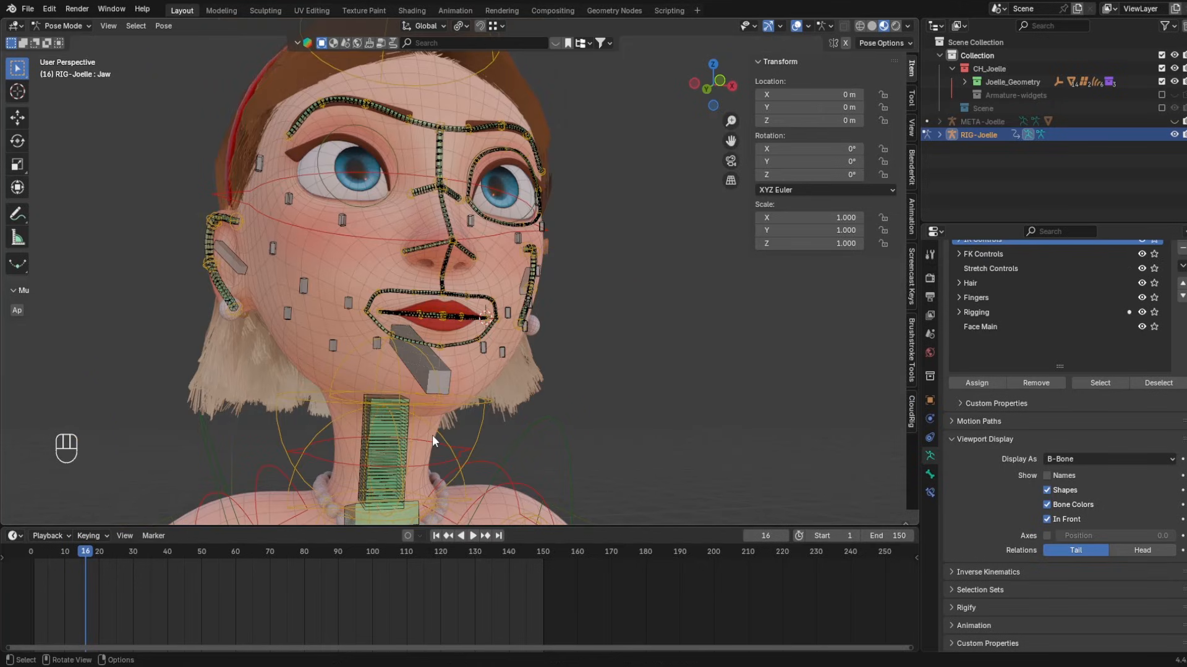
# - Hide RIG-Joelle, show META-Joelle, and edit the metarig's bones with Cheek.L as the target
pyautogui.moveTo(447, 362); pyautogui.dragTo(331, 284, button='middle')
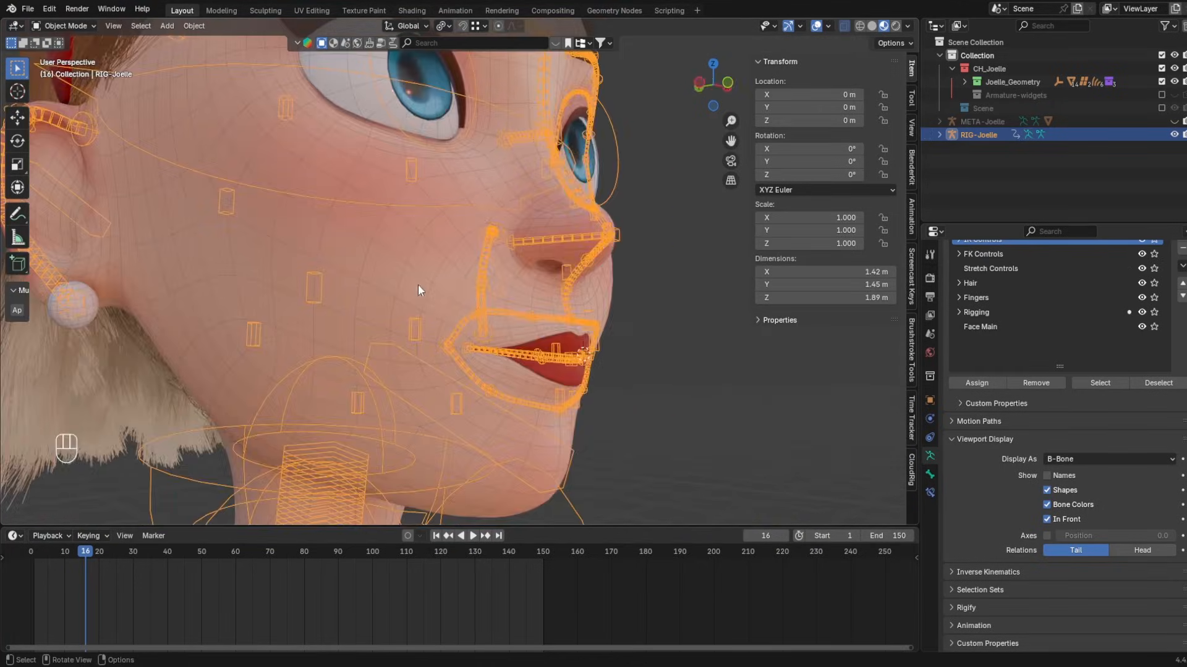
pyautogui.moveTo(418, 283); pyautogui.dragTo(449, 314, button='middle')
pyautogui.click(1173, 121)
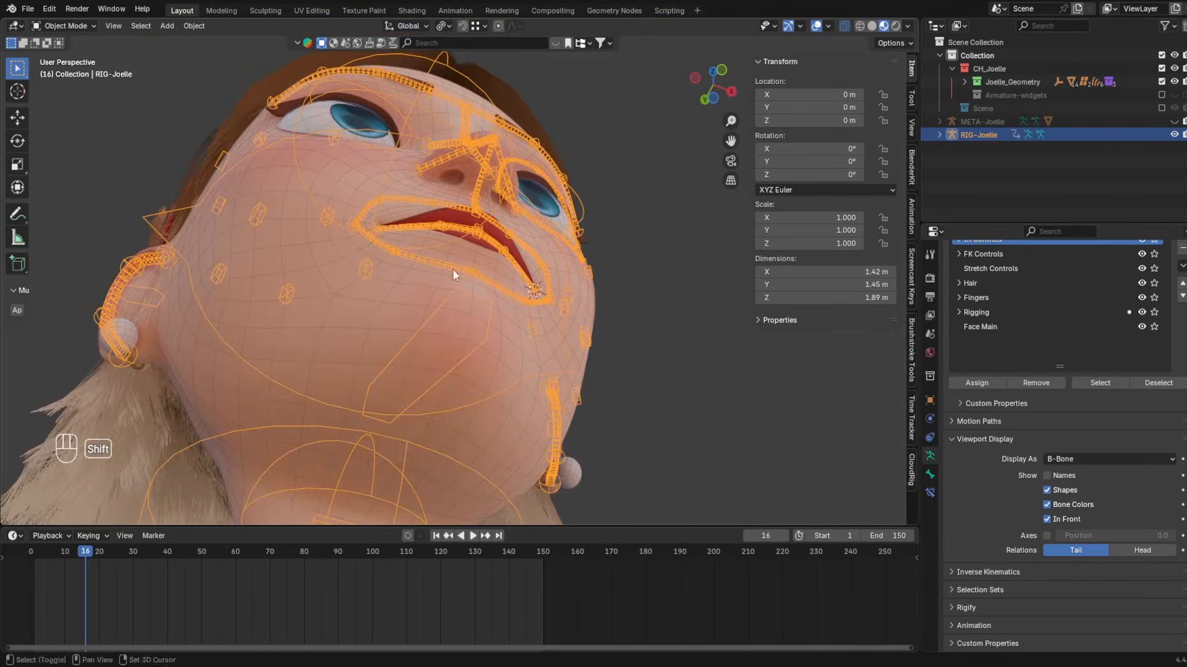
pyautogui.moveTo(453, 272); pyautogui.dragTo(314, 339, button='middle')
pyautogui.moveTo(599, 236); pyautogui.dragTo(547, 246, button='middle')
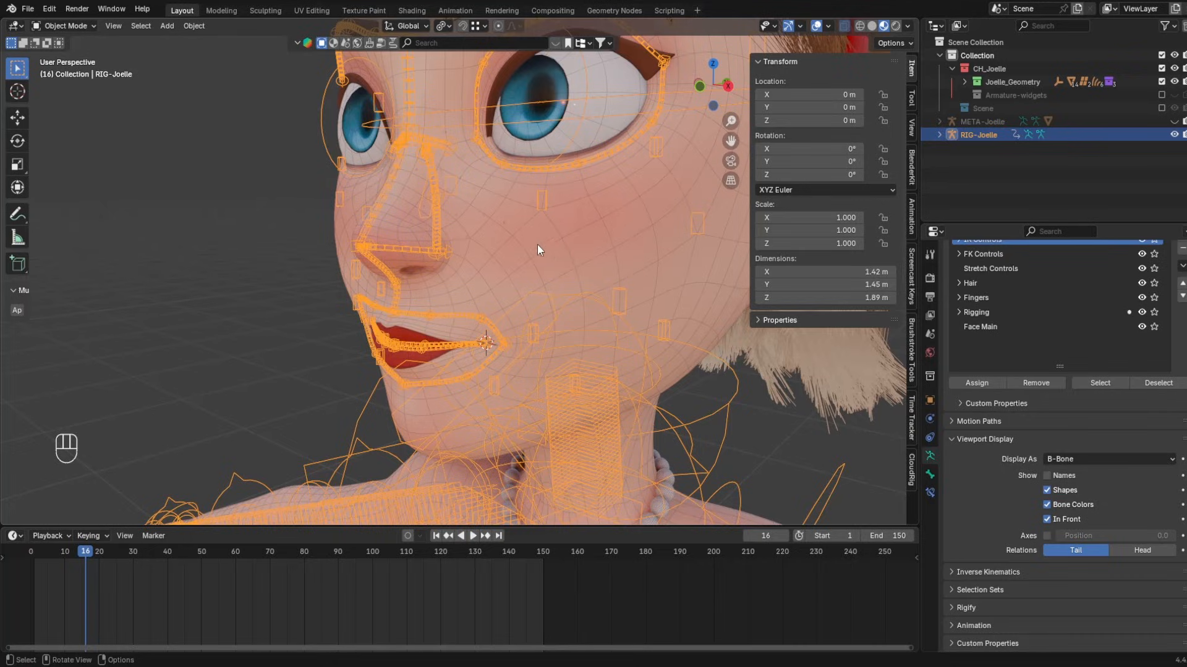
pyautogui.click(982, 121)
pyautogui.press('Tab')
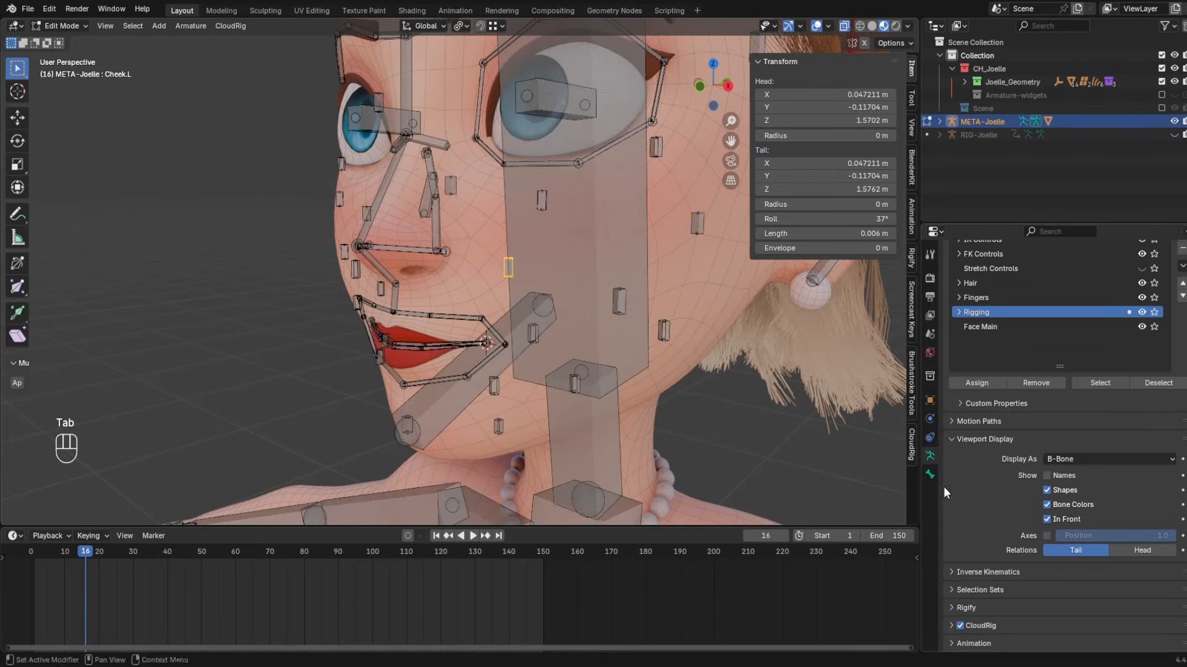
# - Assign the Bone Copy component to Cheek.L with Advanced Mode and Create Deform enabled
pyautogui.click(929, 474)
pyautogui.scroll(-3, 1077, 538)
pyautogui.moveTo(803, 495); pyautogui.dragTo(902, 507, button='middle')
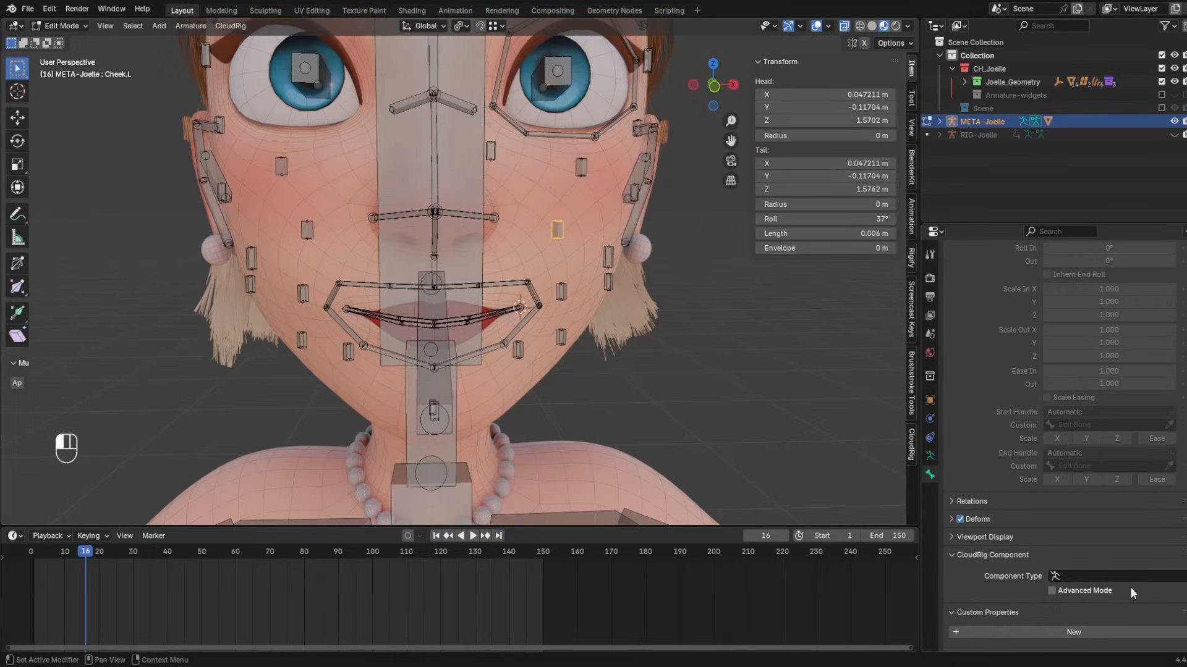
pyautogui.click(1100, 576)
pyautogui.click(1013, 448)
pyautogui.scroll(-4, 1078, 626)
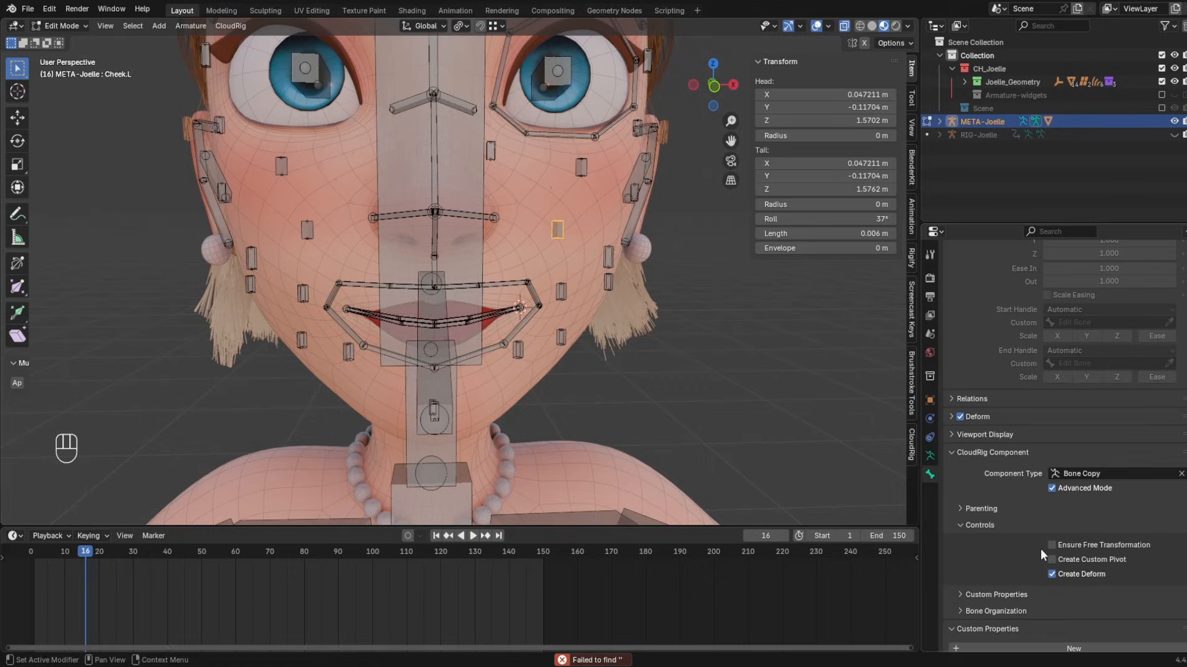
# - Copy the Bone Copy component from Cheek.L to Cheek.R and the small chin bones
pyautogui.keyDown('shift'); pyautogui.click(306, 229); pyautogui.keyUp('shift')
pyautogui.moveTo(506, 272); pyautogui.dragTo(432, 247, button='middle')
pyautogui.click(346, 310)
pyautogui.keyDown('shift'); pyautogui.click(242, 144); pyautogui.keyUp('shift')
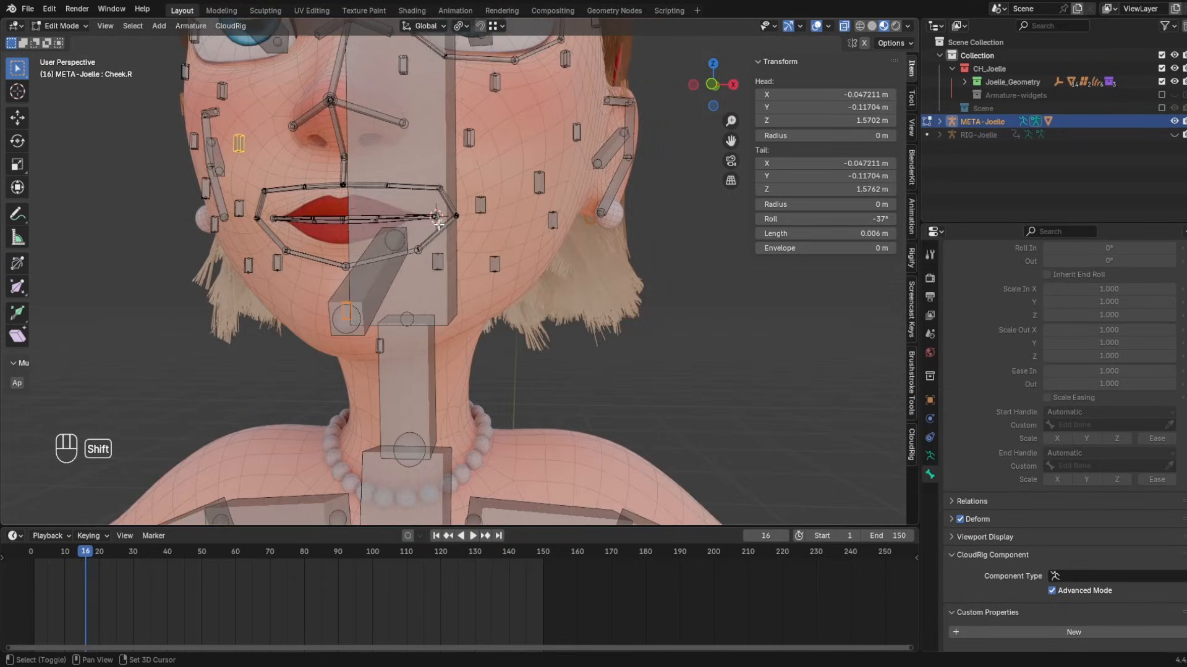
pyautogui.moveTo(544, 259); pyautogui.dragTo(574, 289, button='middle')
pyautogui.keyDown('shift'); pyautogui.click(322, 287); pyautogui.keyUp('shift')
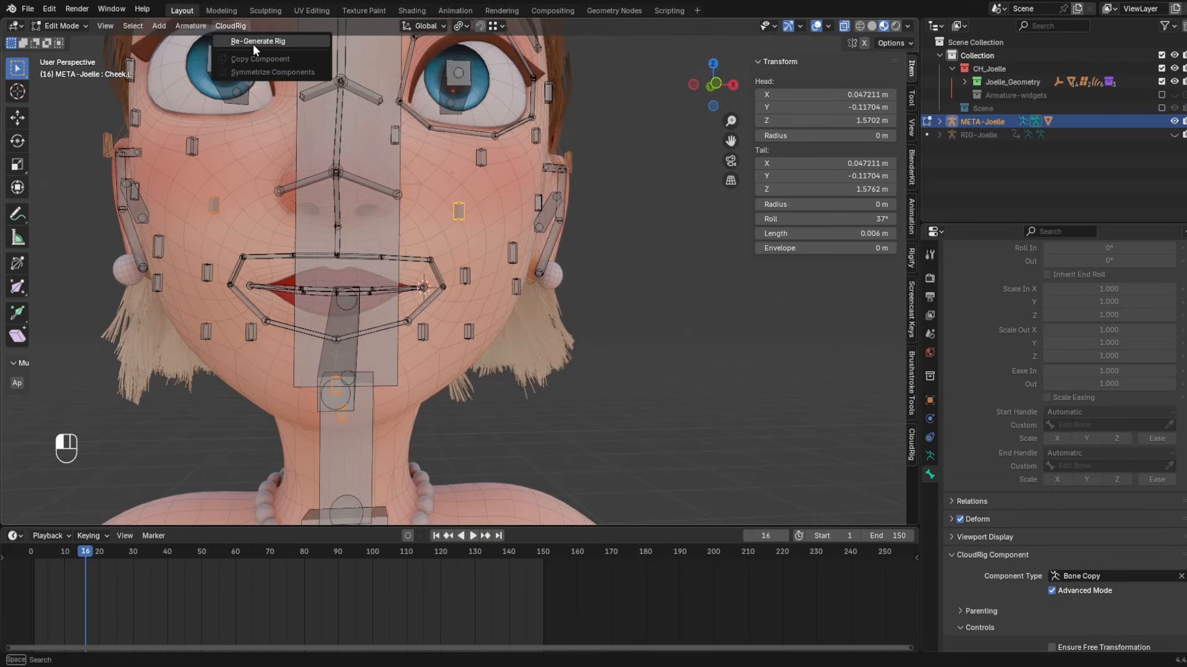
pyautogui.hotkey('ctrl', 'Tab')
pyautogui.click(198, 26)
pyautogui.click(222, 59)
# - Regenerate RIG-Joelle with the copied components, and swap its visibility with META-Joelle
pyautogui.hotkey('ctrl', 'Tab')
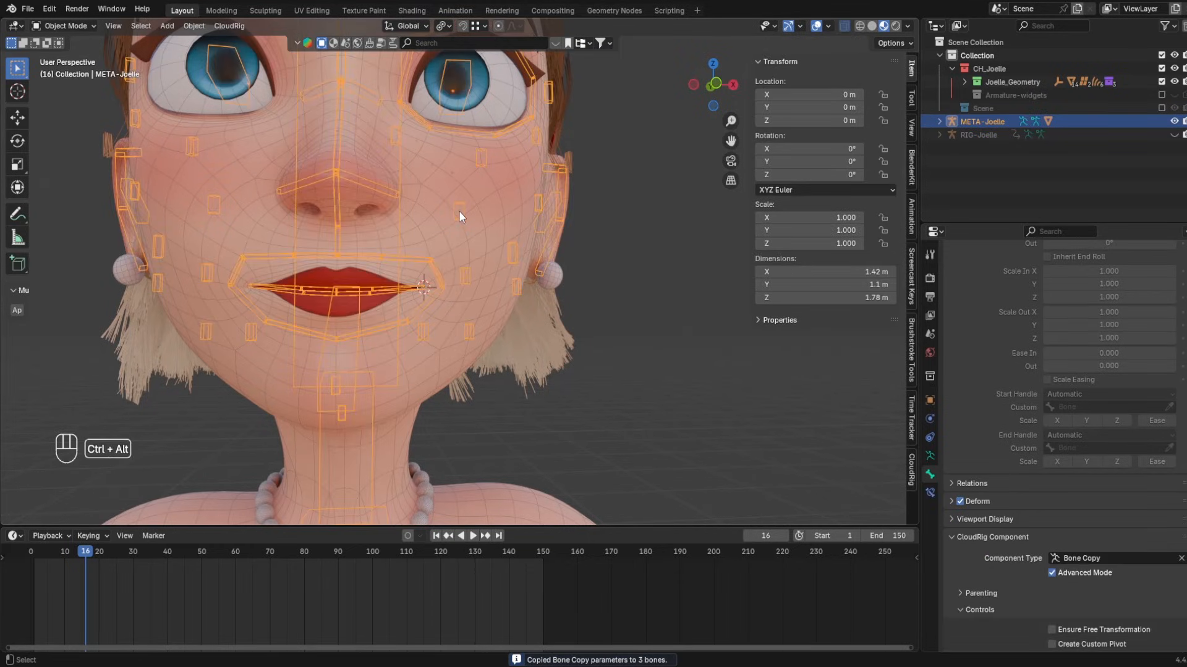
pyautogui.hotkey('ctrl', 'alt', 'r')
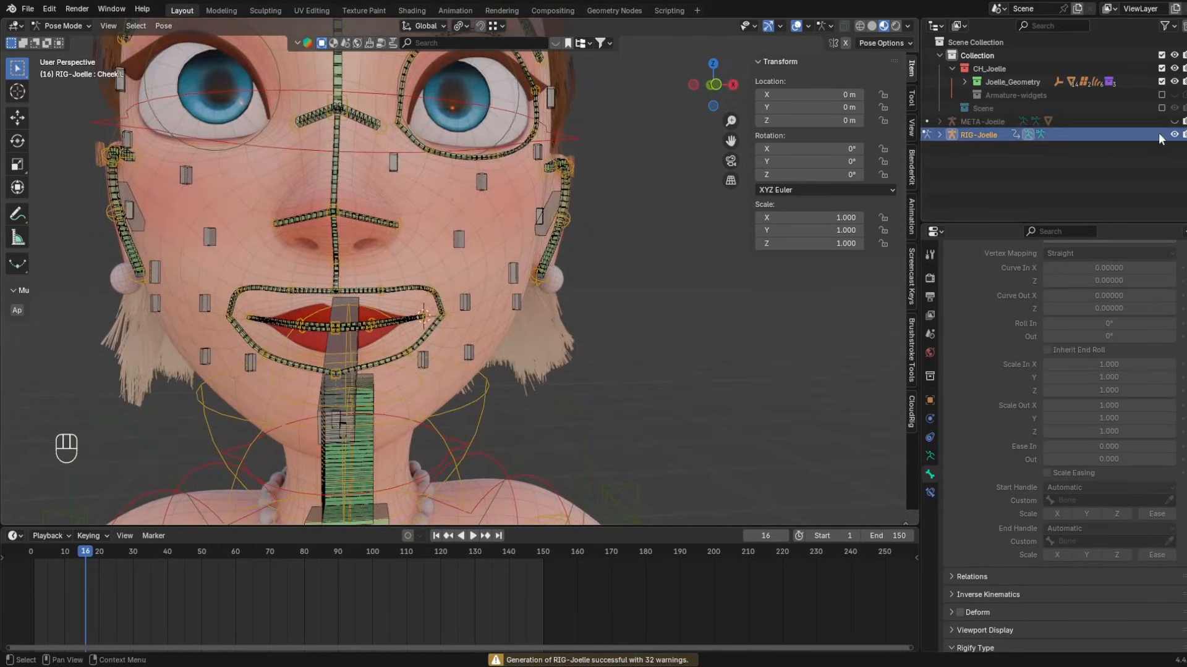
pyautogui.click(1175, 135)
pyautogui.click(1174, 122)
# - Mirror META-Joelle's left eye-outline bones to the right side and regenerate the rig
pyautogui.keyDown('shift'); pyautogui.moveTo(406, 246); pyautogui.dragTo(497, 280, button='middle'); pyautogui.keyUp('shift')
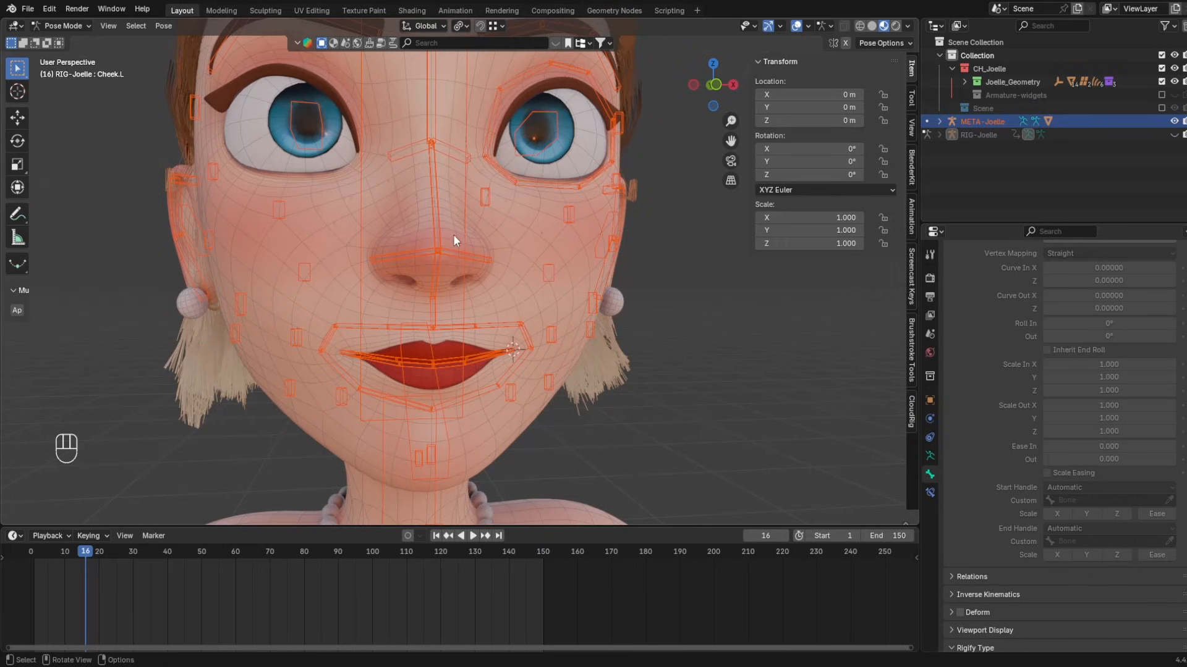
pyautogui.press('Tab')
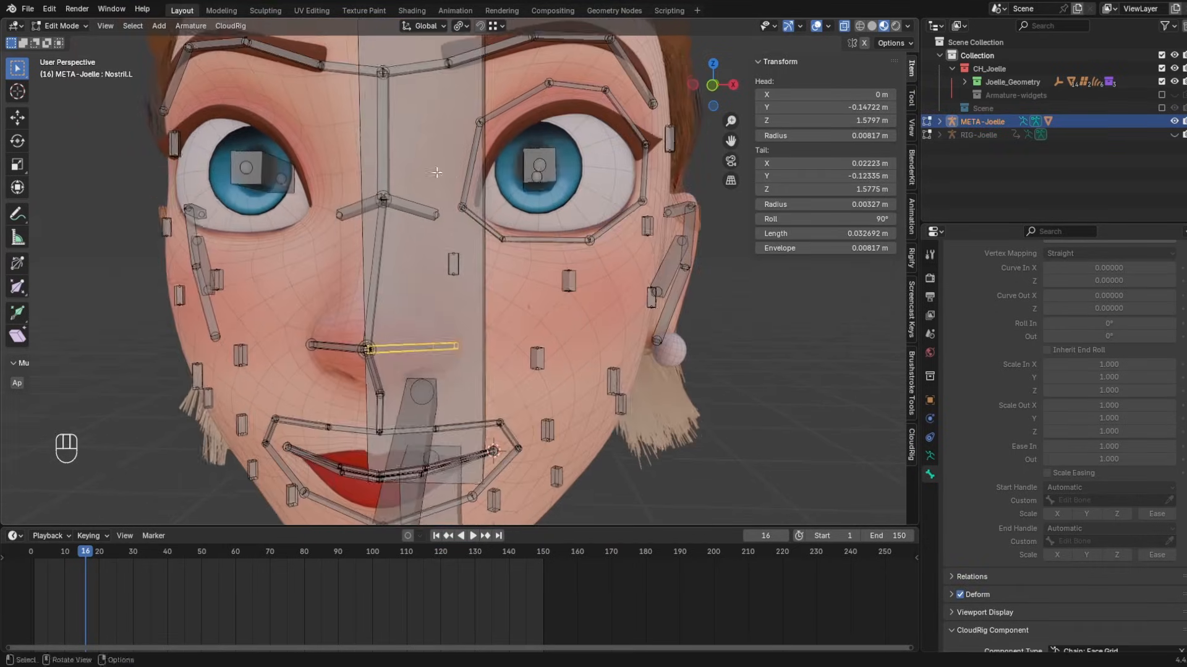
pyautogui.keyDown('shift'); pyautogui.moveTo(474, 225); pyautogui.dragTo(508, 248, button='middle'); pyautogui.keyUp('shift')
pyautogui.click(488, 243)
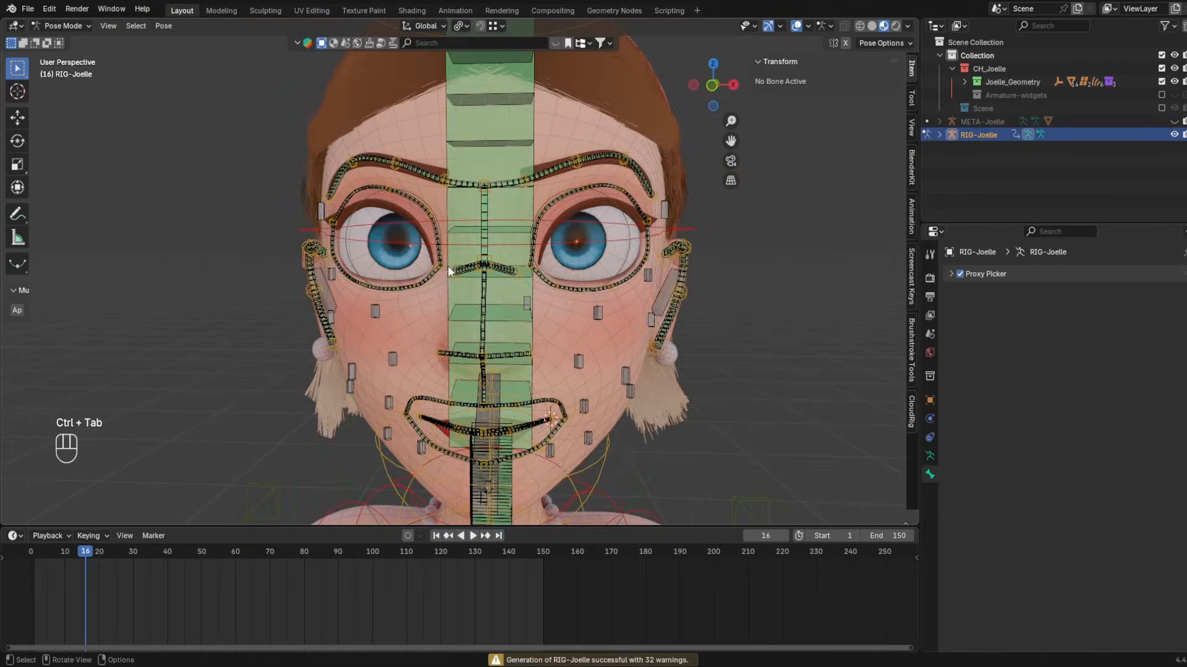
# - Test the right eye outline by moving its inner corner control STR-I-EyeOut5+1.R
pyautogui.moveTo(448, 266)
pyautogui.mouseDown(button='middle')
pyautogui.moveTo(505, 231)
pyautogui.moveTo(461, 232)
pyautogui.moveTo(447, 265)
pyautogui.mouseUp(button='middle')
pyautogui.click(444, 263)
pyautogui.click(443, 261)
pyautogui.press('g')
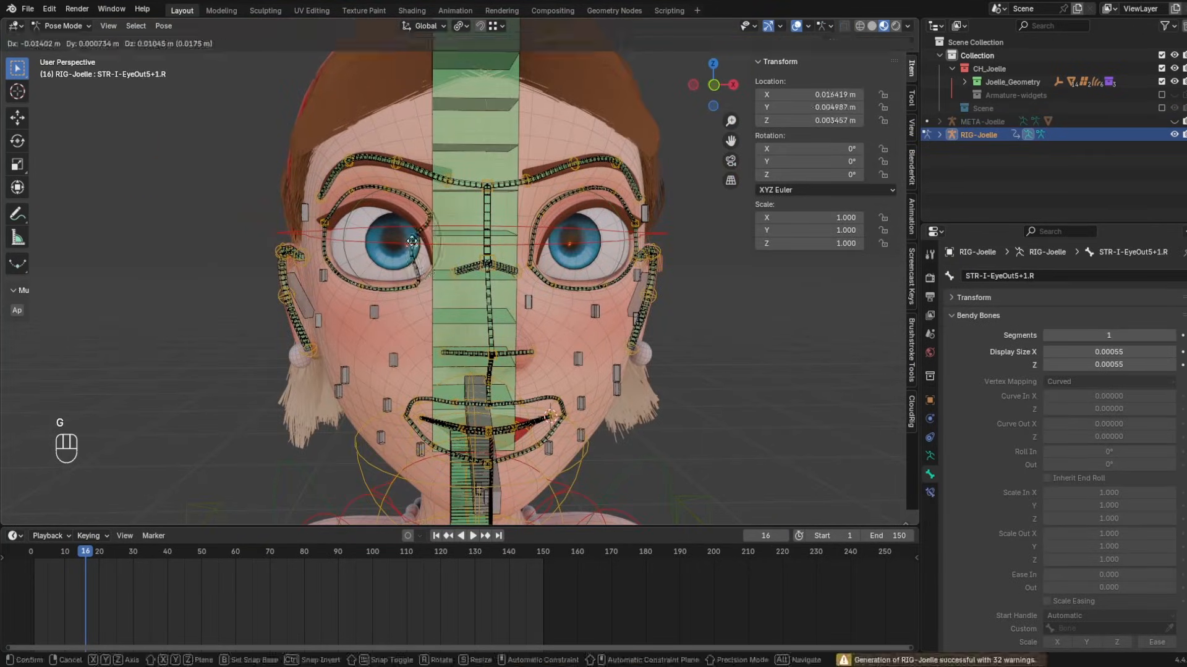
# - Bring META-Joelle back into view as the active armature and hide RIG-Joelle again
pyautogui.click(1173, 122)
pyautogui.click(1174, 135)
pyautogui.click(614, 211)
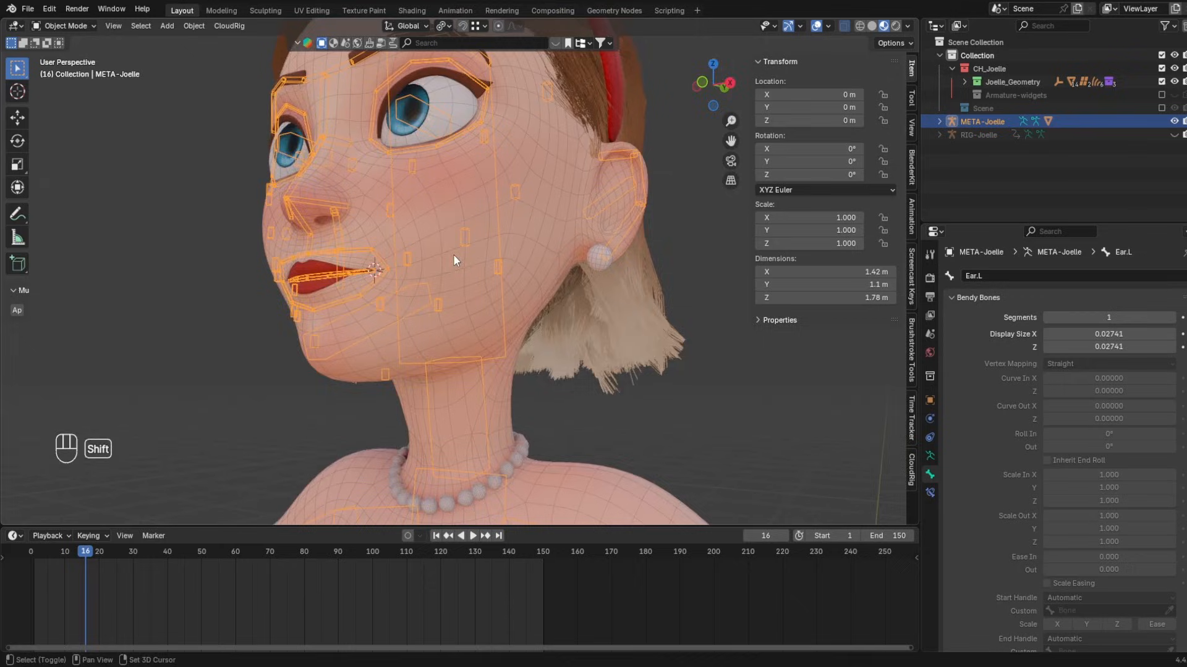
# - Examine the metarig's face bones, the hair and the headband from several angles
pyautogui.moveTo(454, 254); pyautogui.dragTo(447, 289, button='middle')
pyautogui.scroll(3, 447, 289)
pyautogui.keyDown('shift'); pyautogui.moveTo(454, 225); pyautogui.dragTo(457, 300, button='middle'); pyautogui.keyUp('shift')
pyautogui.moveTo(446, 283); pyautogui.dragTo(464, 250, button='middle')
pyautogui.scroll(-5, 352, 229)
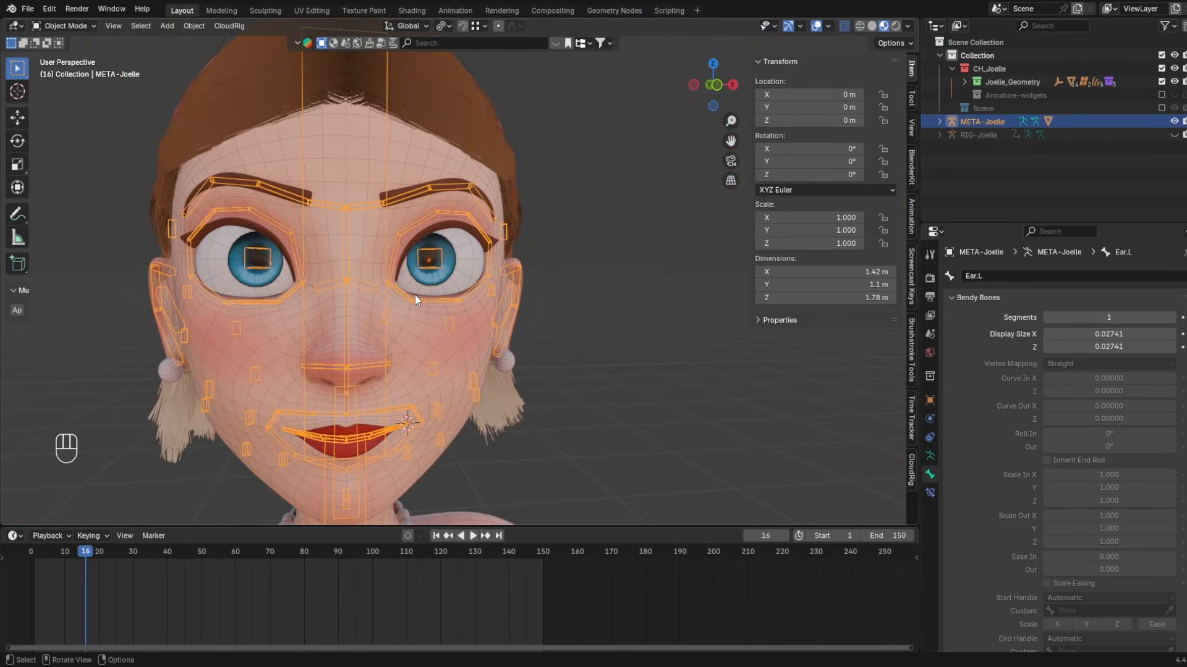
pyautogui.moveTo(414, 295)
pyautogui.mouseDown(button='middle')
pyautogui.moveTo(428, 327)
pyautogui.moveTo(378, 262)
pyautogui.moveTo(290, 213)
pyautogui.moveTo(396, 291)
pyautogui.mouseUp(button='middle')
pyautogui.keyDown('shift'); pyautogui.moveTo(395, 291); pyautogui.dragTo(381, 167, button='middle'); pyautogui.keyUp('shift')
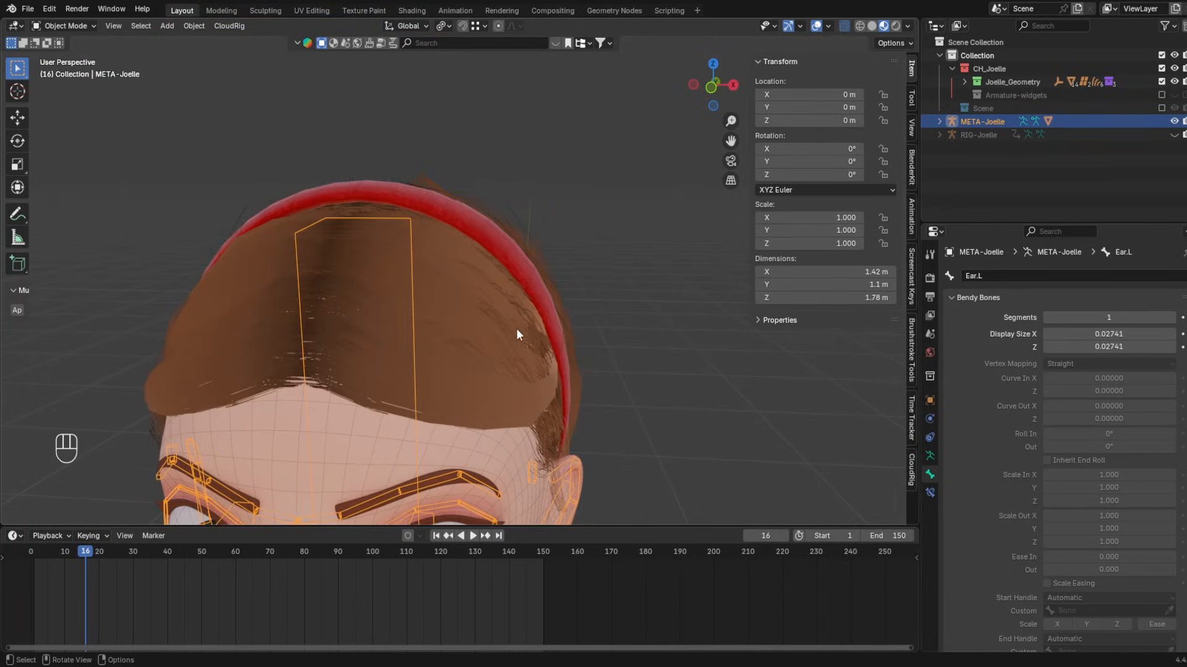
pyautogui.moveTo(494, 337); pyautogui.dragTo(513, 360, button='middle')
pyautogui.keyDown('shift'); pyautogui.moveTo(513, 359); pyautogui.dragTo(501, 197, button='middle'); pyautogui.keyUp('shift')
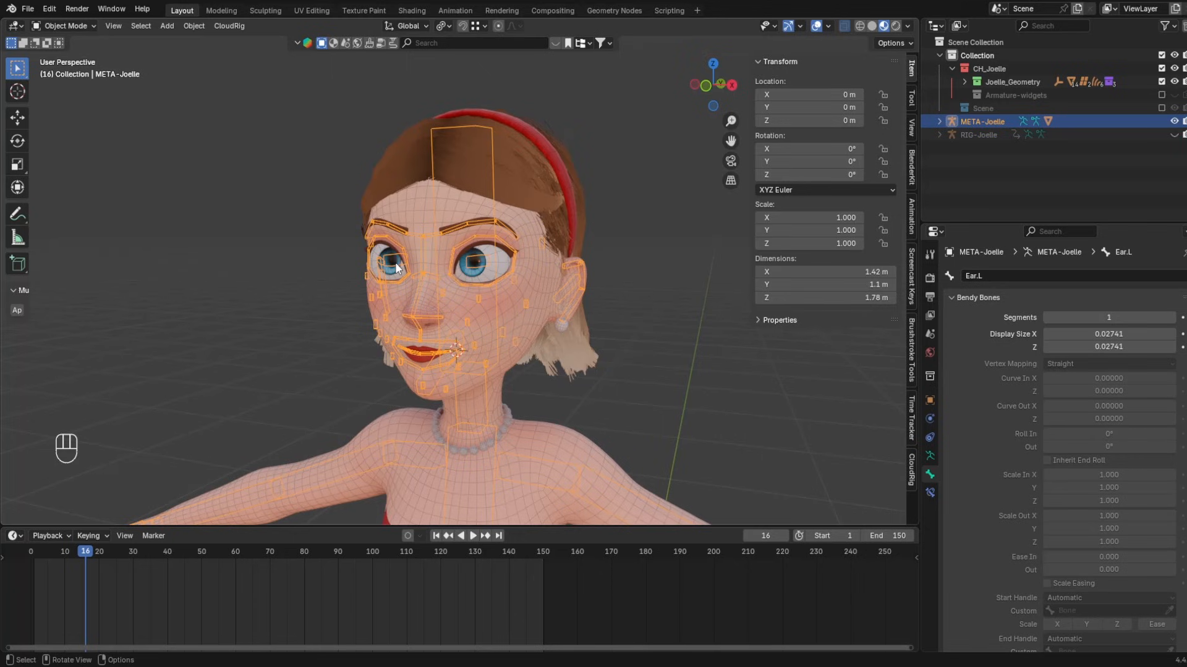
pyautogui.moveTo(507, 227); pyautogui.dragTo(419, 243, button='middle')
pyautogui.scroll(5, 420, 217)
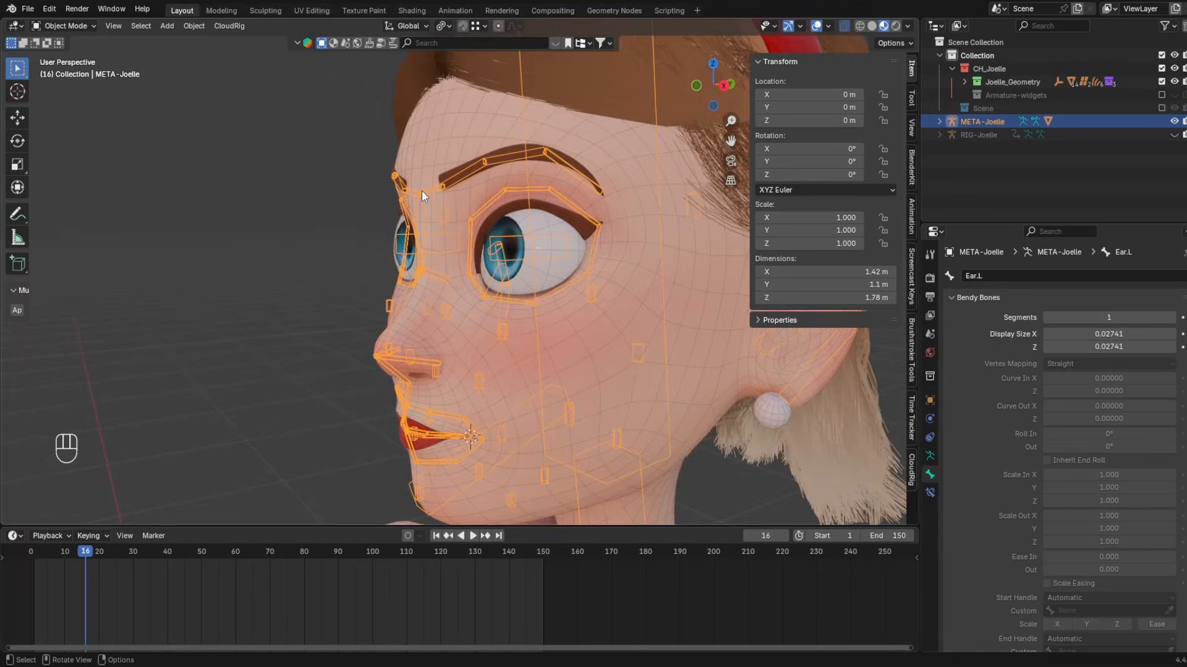
pyautogui.moveTo(421, 191); pyautogui.dragTo(324, 213, button='middle')
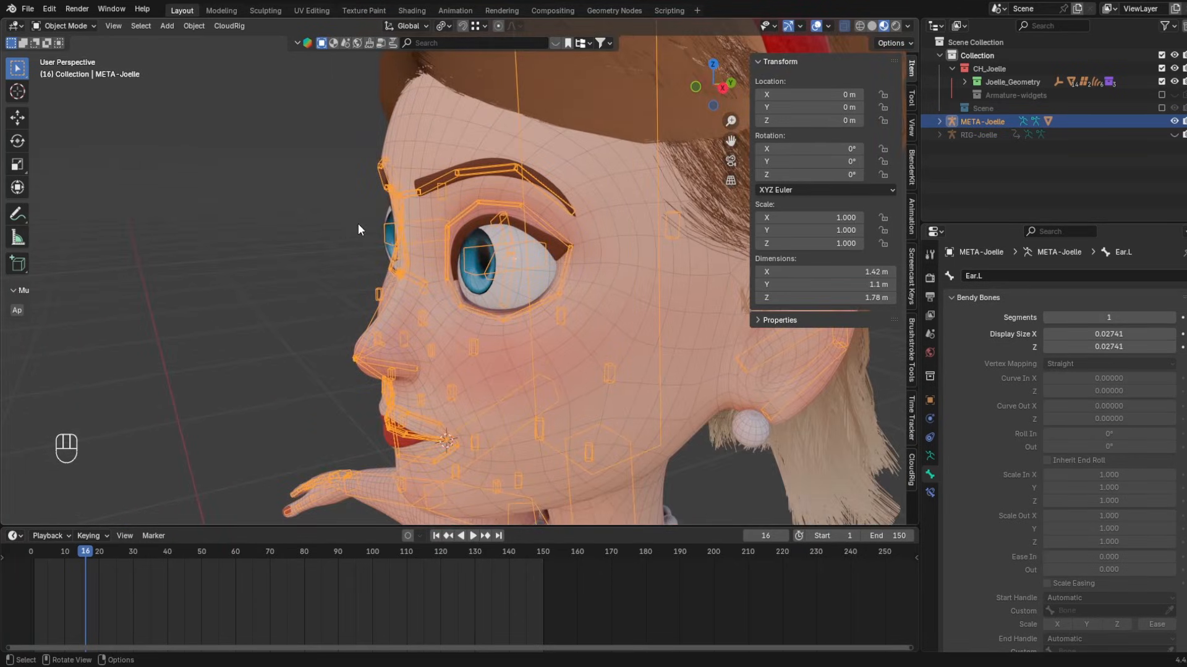
pyautogui.moveTo(348, 290); pyautogui.dragTo(507, 181, button='middle')
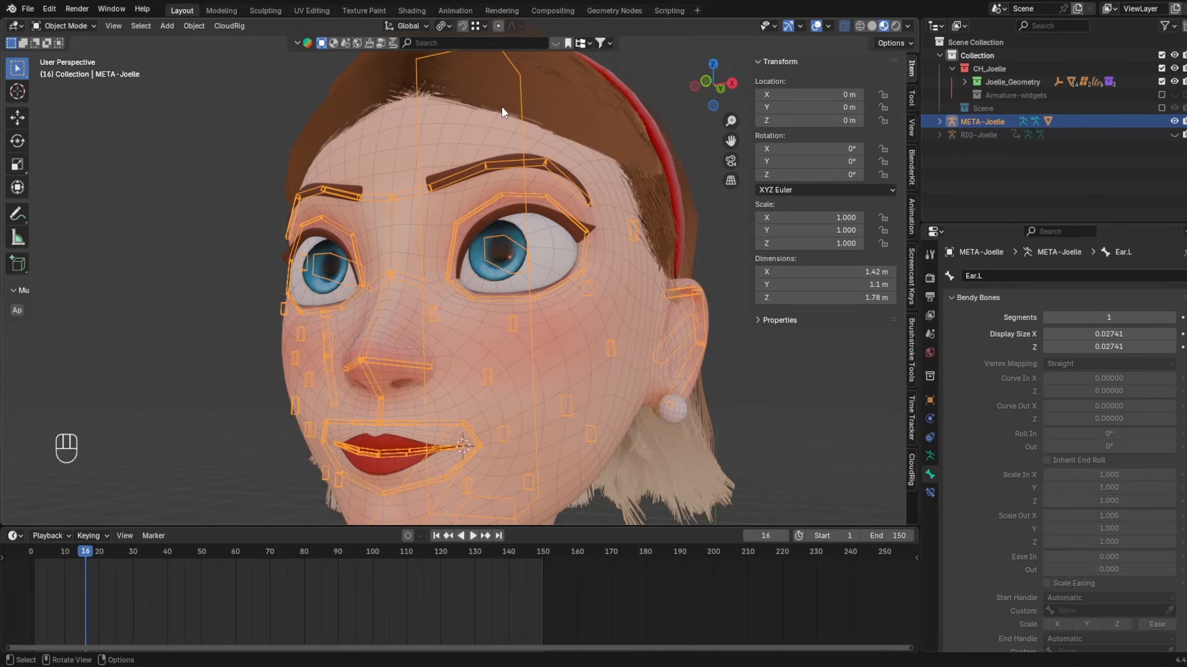
pyautogui.moveTo(451, 170); pyautogui.dragTo(411, 213, button='middle')
pyautogui.scroll(-4, 480, 195)
pyautogui.scroll(3, 408, 210)
pyautogui.hotkey('shift', 'a')
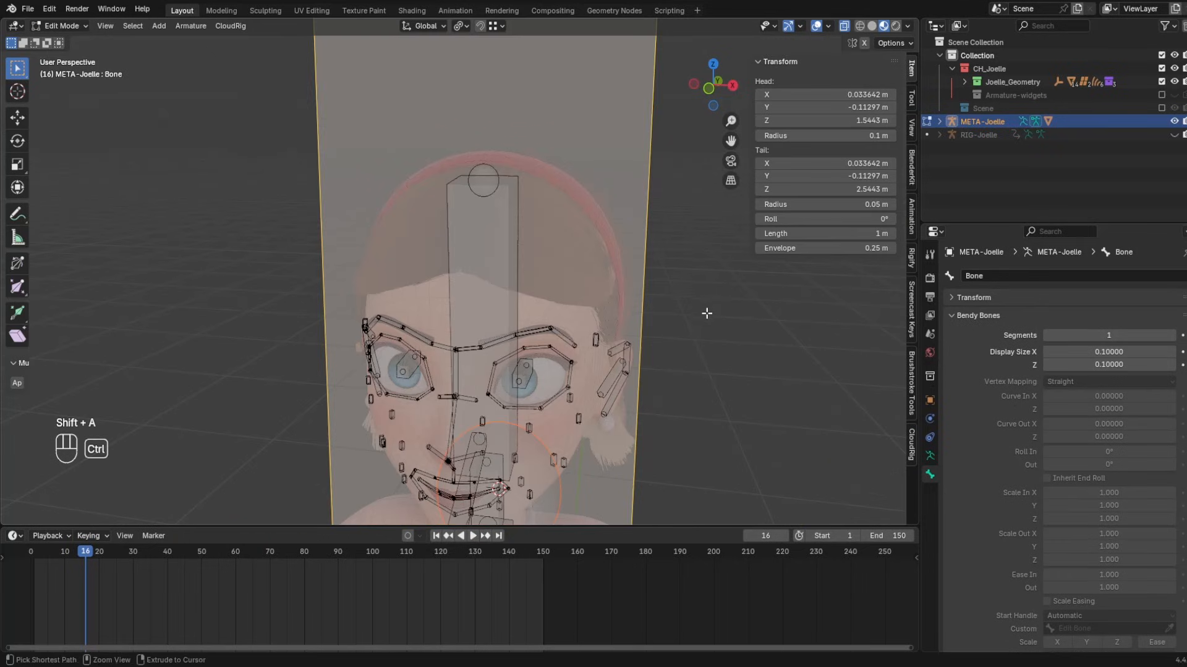
pyautogui.hotkey('shift', 'ctrl', 'alt', 's')
pyautogui.press('s')
pyautogui.moveTo(550, 376); pyautogui.dragTo(583, 331, button='middle')
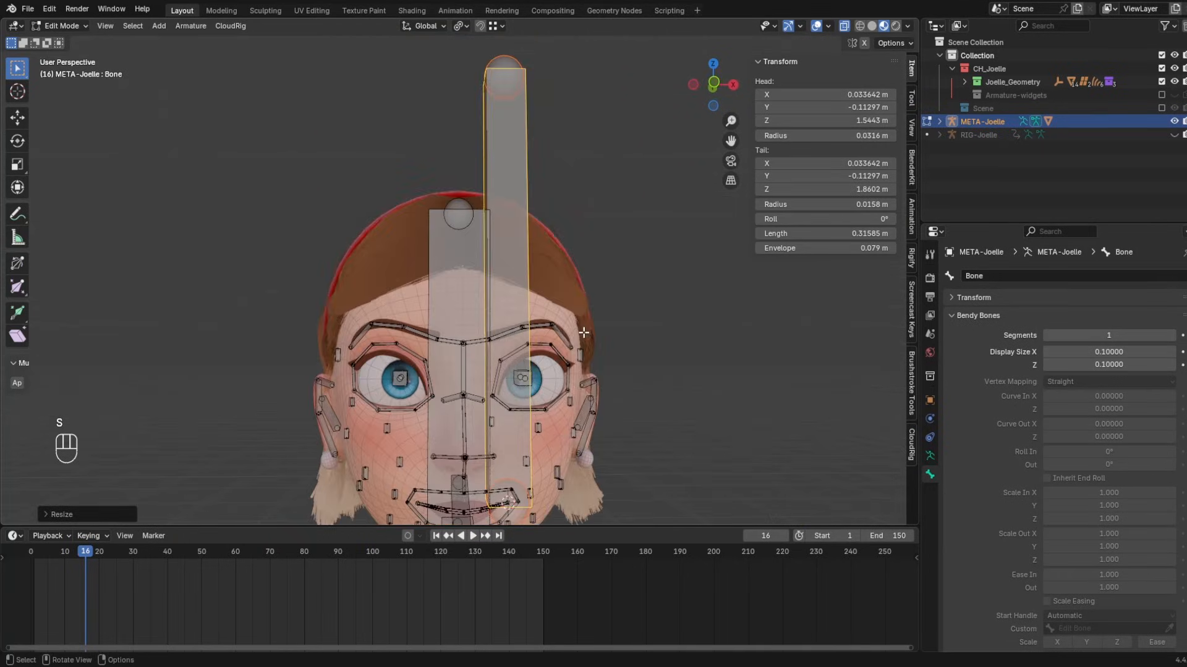
pyautogui.press('g')
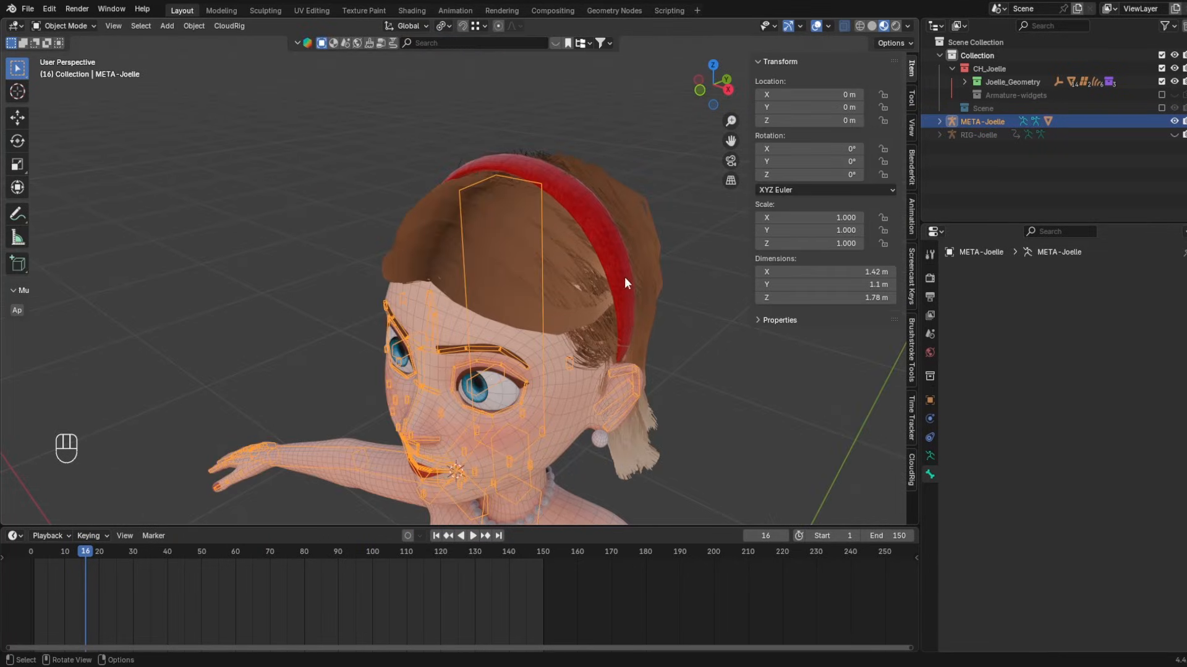
# - Snap the 3D cursor to the selected vertices at the red headband's lower ends and change the transform pivot point
pyautogui.click(618, 245)
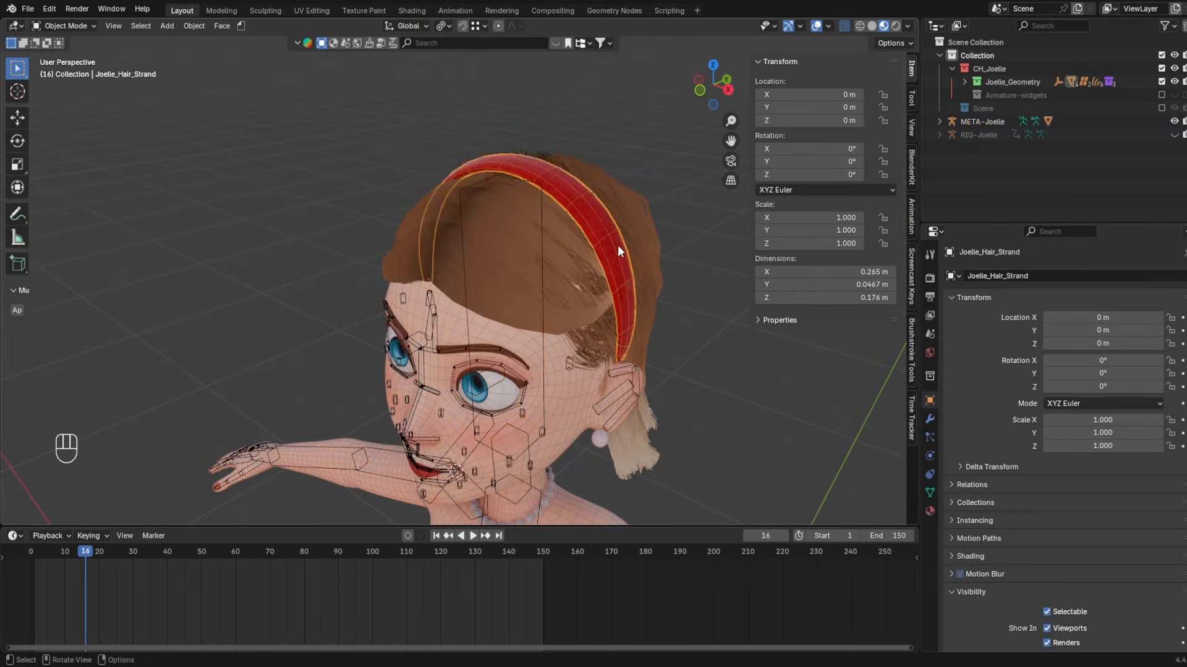
pyautogui.moveTo(618, 245); pyautogui.dragTo(593, 272, button='middle')
pyautogui.press('Tab')
pyautogui.moveTo(672, 211); pyautogui.dragTo(602, 306, button='middle')
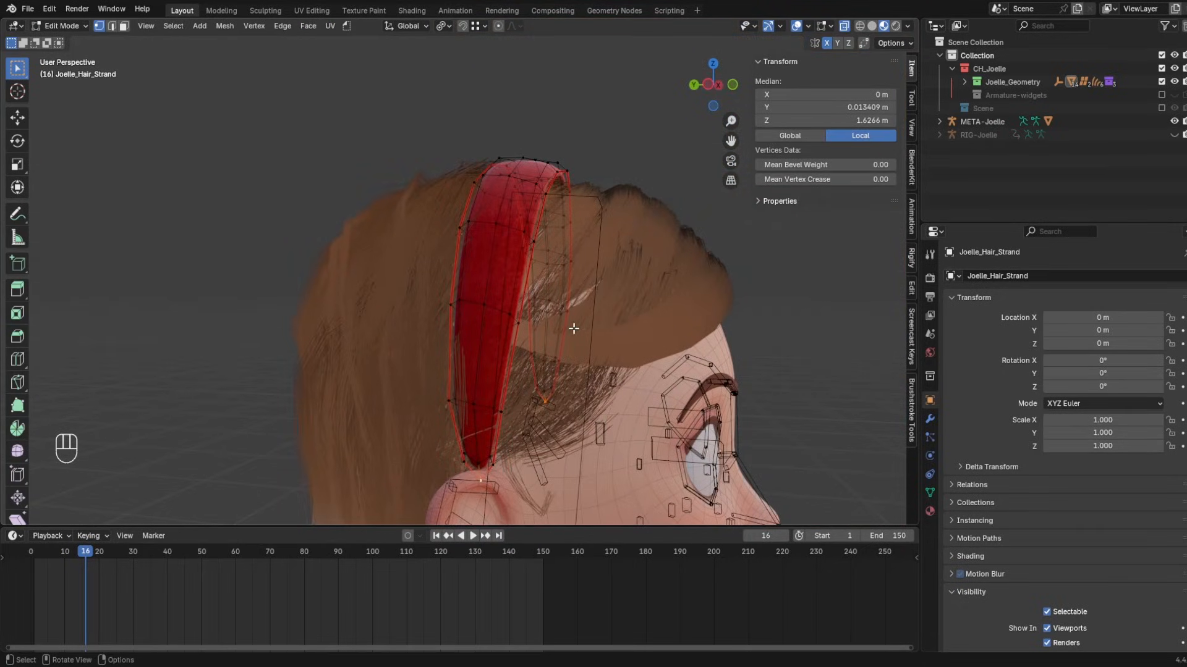
pyautogui.hotkey('shift', 's')
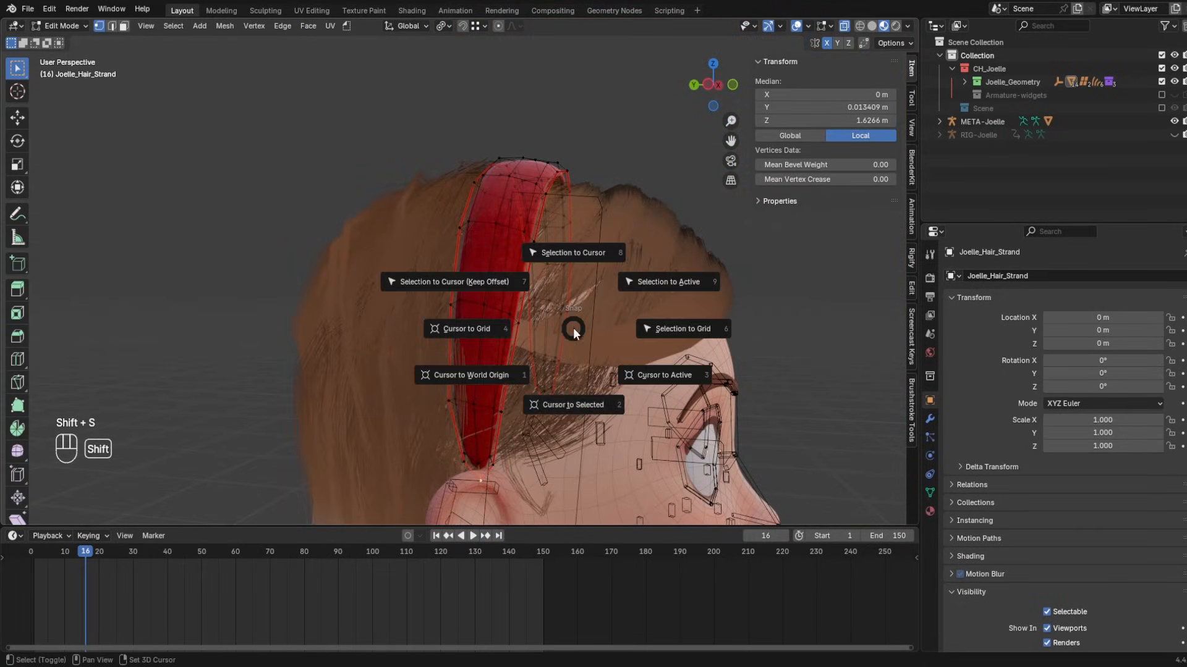
pyautogui.click(569, 405)
pyautogui.moveTo(566, 403); pyautogui.dragTo(350, 360, button='middle')
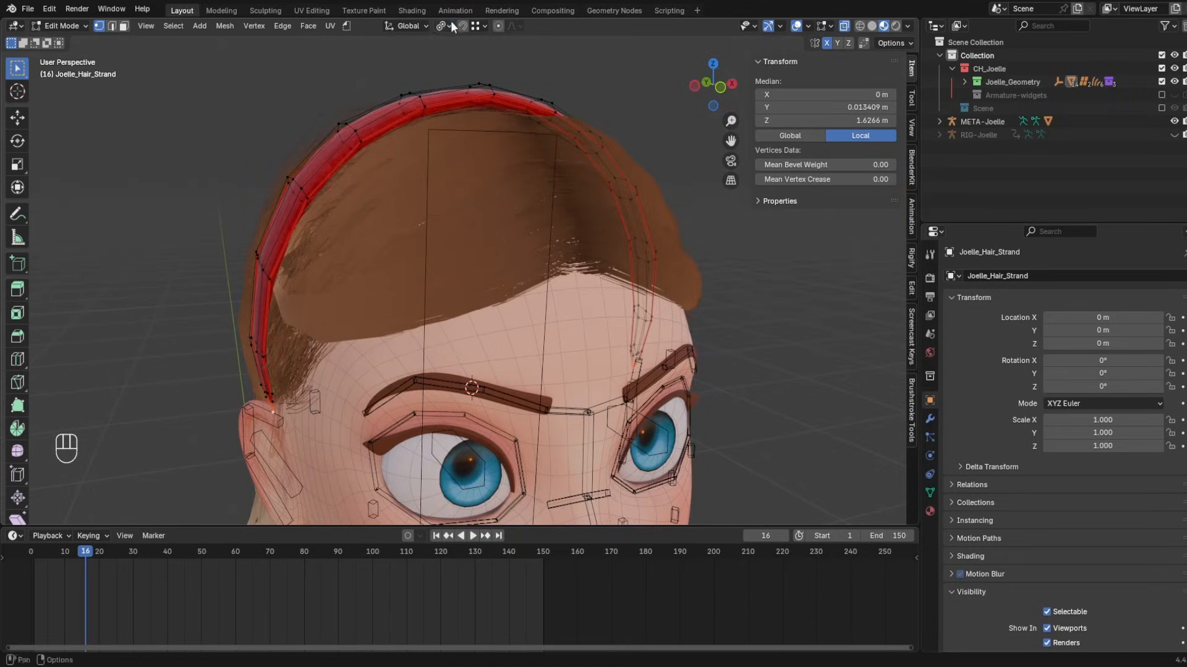
pyautogui.click(452, 25)
pyautogui.click(462, 71)
pyautogui.press('Tab')
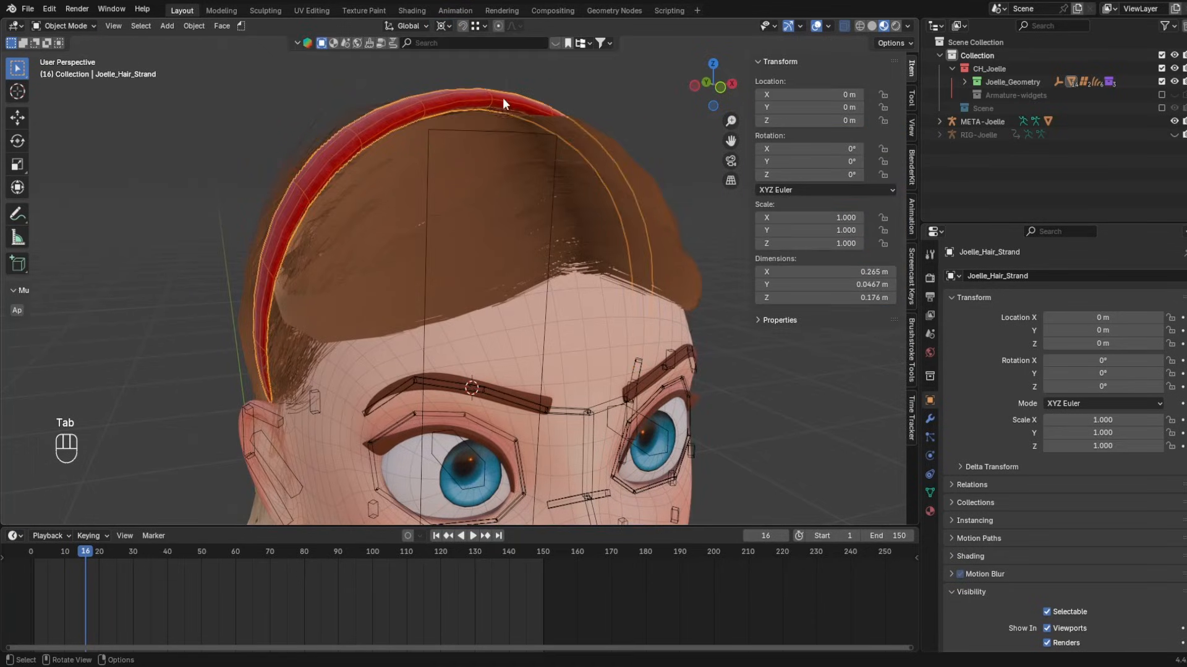
# - Try rotating the whole headband mesh, first freely and once more about the X axis
pyautogui.press('Tab')
pyautogui.press('a')
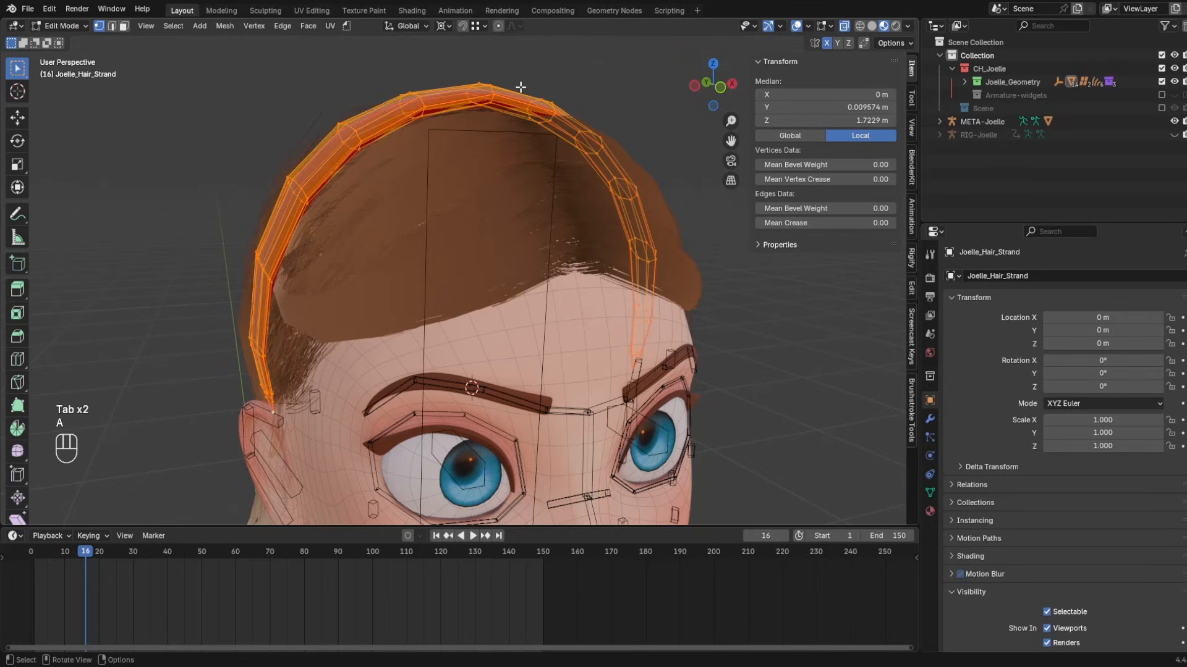
pyautogui.press('r')
pyautogui.press('r')
pyautogui.rightClick(549, 139)
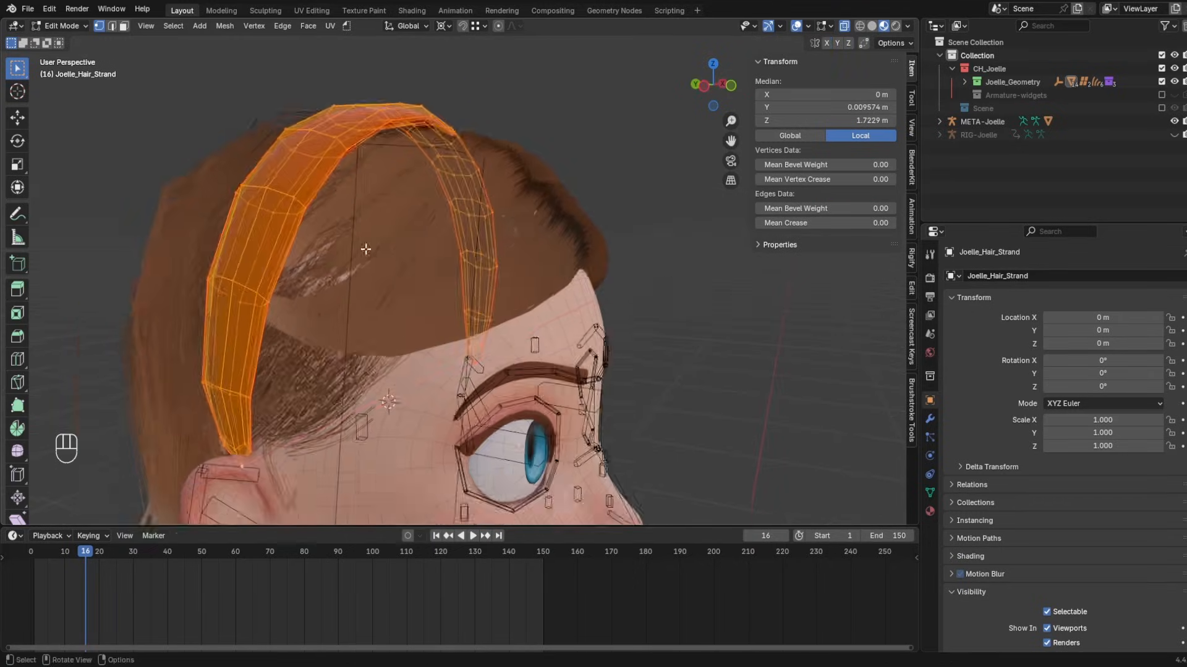
pyautogui.moveTo(322, 247); pyautogui.dragTo(284, 222, button='middle')
pyautogui.press('r')
pyautogui.press('x')
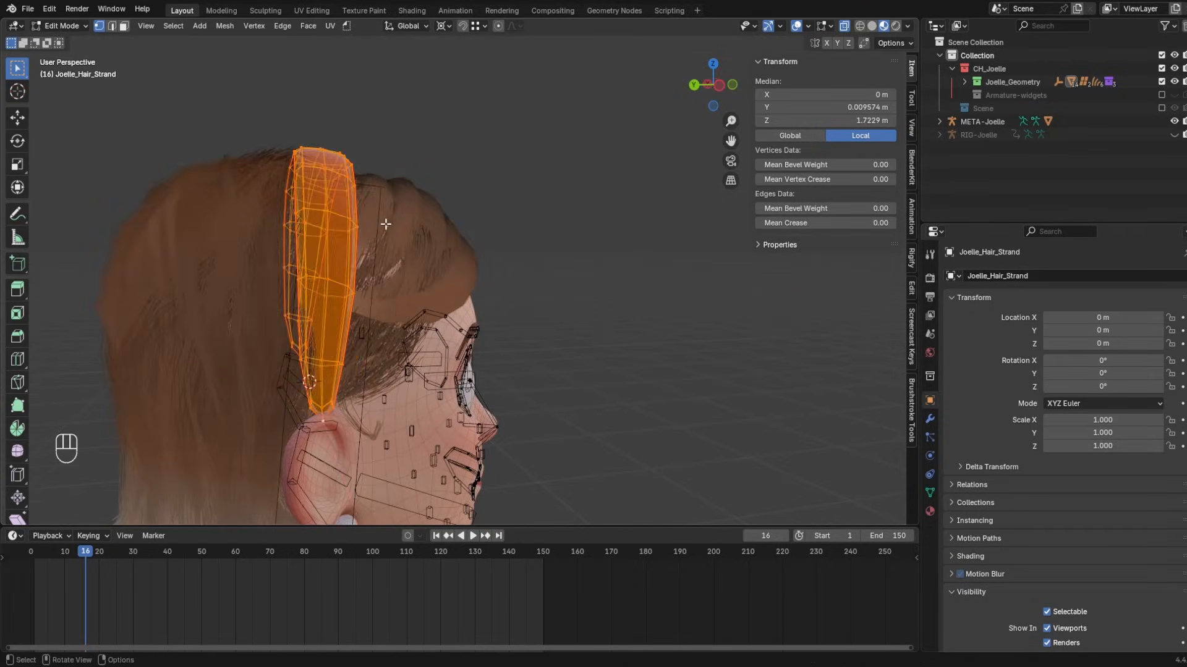
pyautogui.click(306, 319)
# - Add a bone to META-Joelle at the 3D cursor and scale it down to about 0.07 m long
pyautogui.click(61, 26)
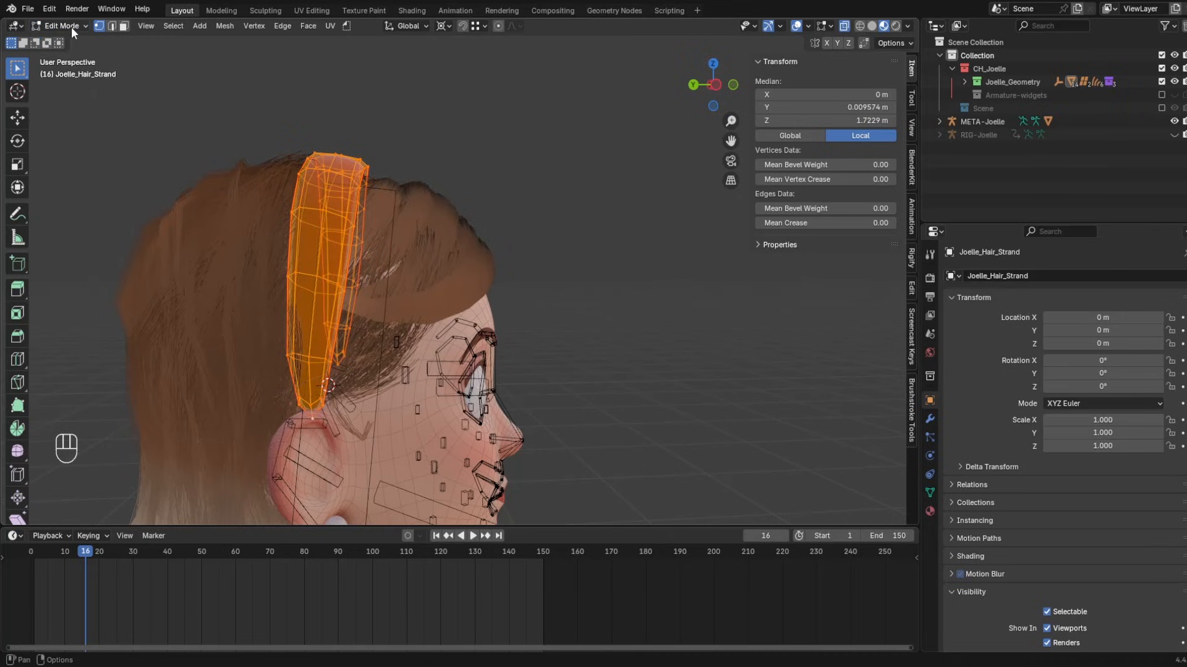
pyautogui.click(70, 41)
pyautogui.moveTo(384, 183); pyautogui.dragTo(355, 190, button='middle')
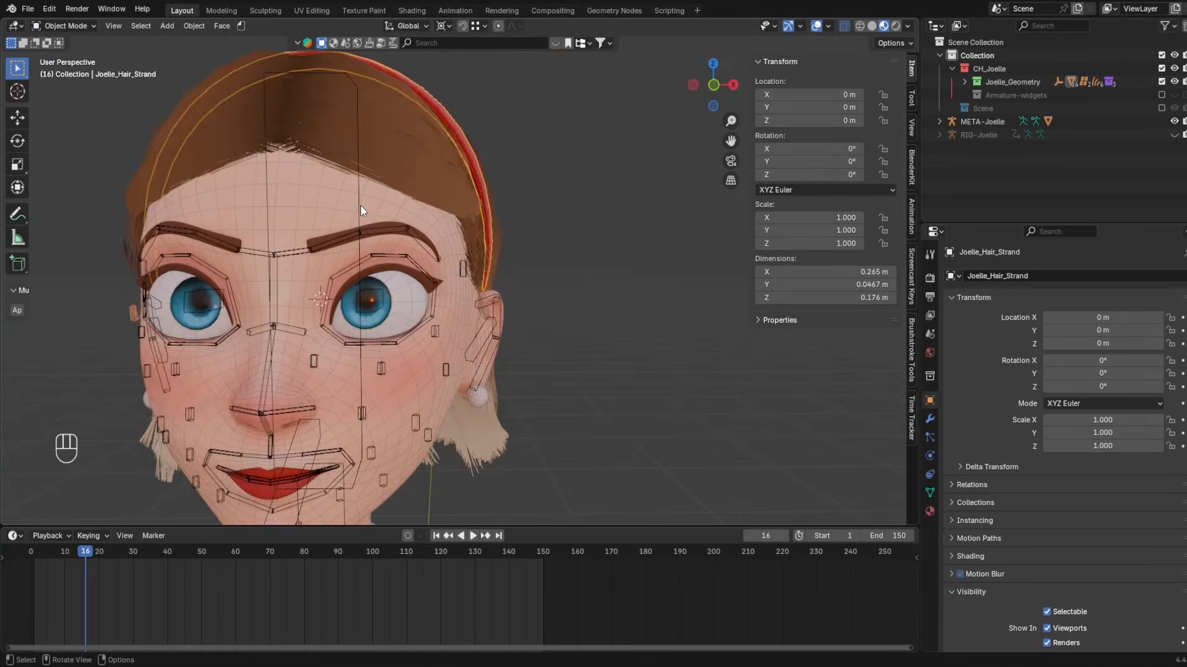
pyautogui.click(361, 205)
pyautogui.click(431, 336)
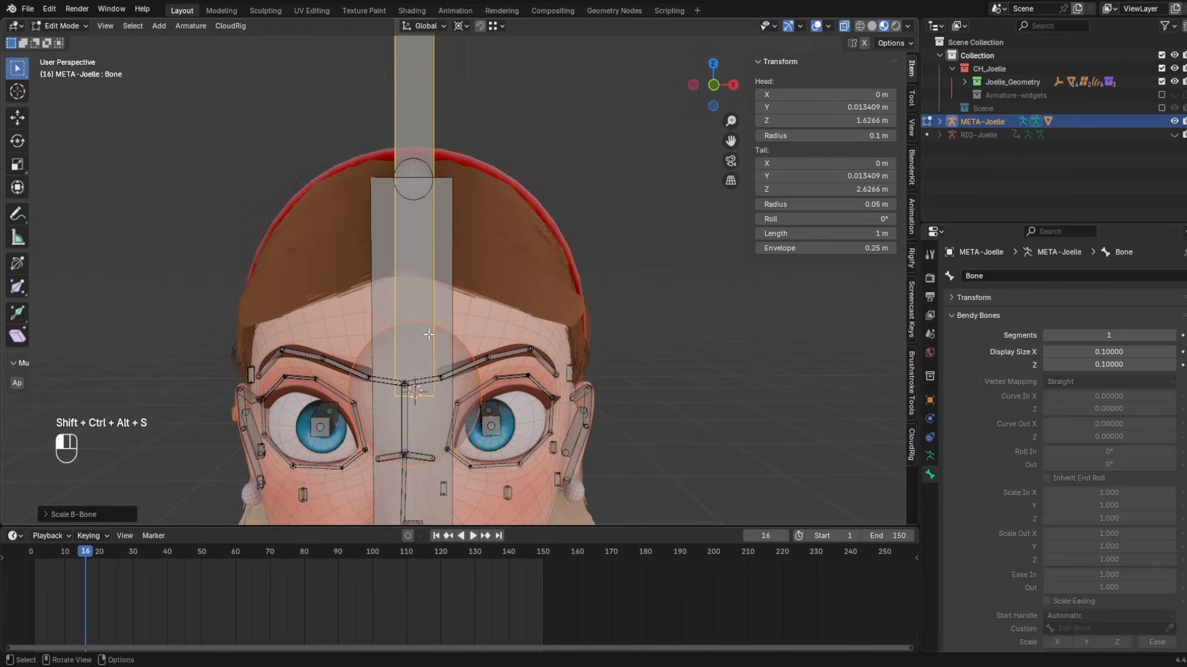
pyautogui.press('s')
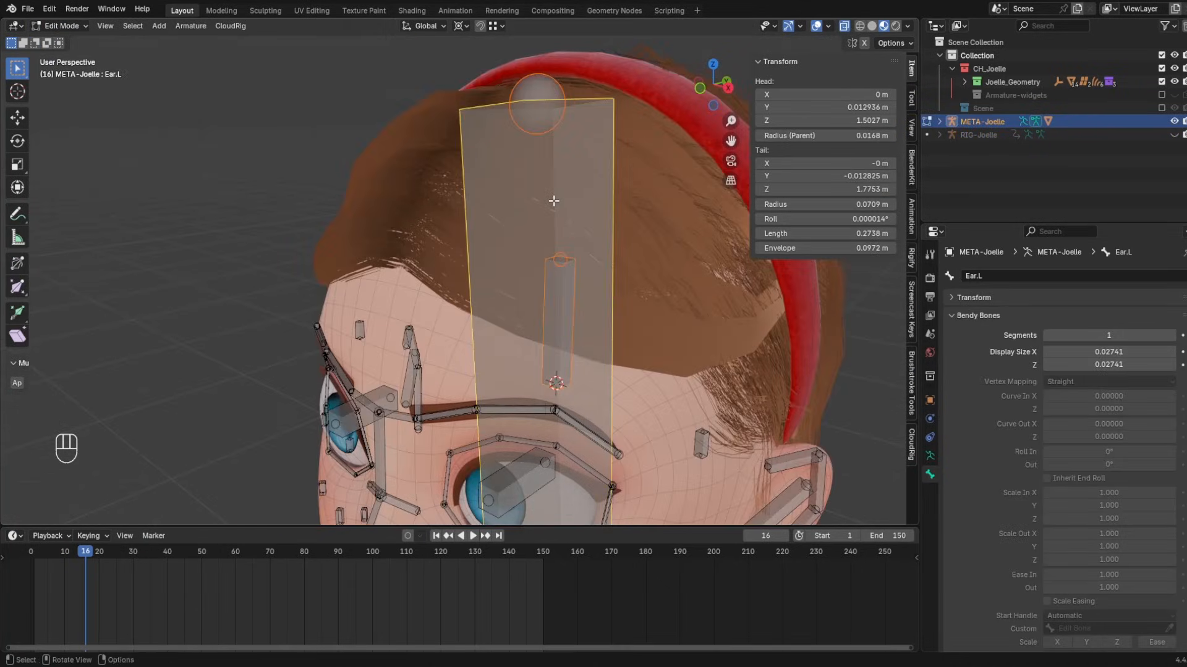
# - Rename the bone added at the 3D cursor as HeadBand
pyautogui.hotkey('ctrl', 'f')
pyautogui.press('F2')
pyautogui.write('He')
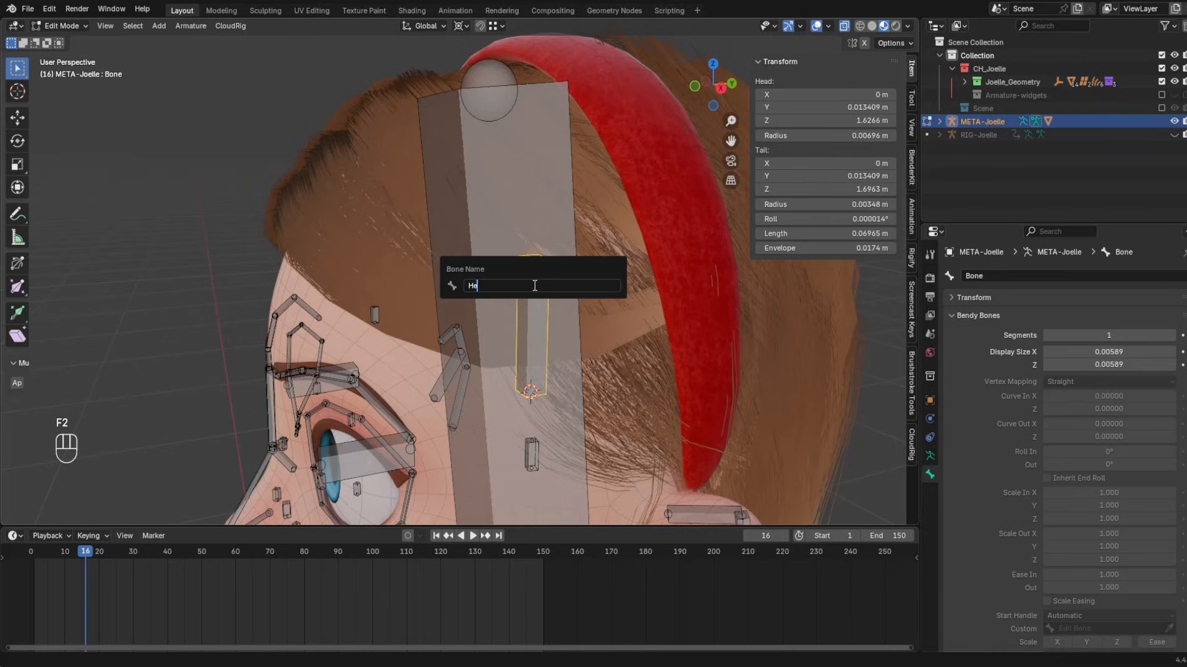
pyautogui.write('adBand')
pyautogui.press('Return')
# - Lengthen the HeadBand bone to about 0.173 m and tilt its tail slightly forward to follow the headband's top
pyautogui.press('s')
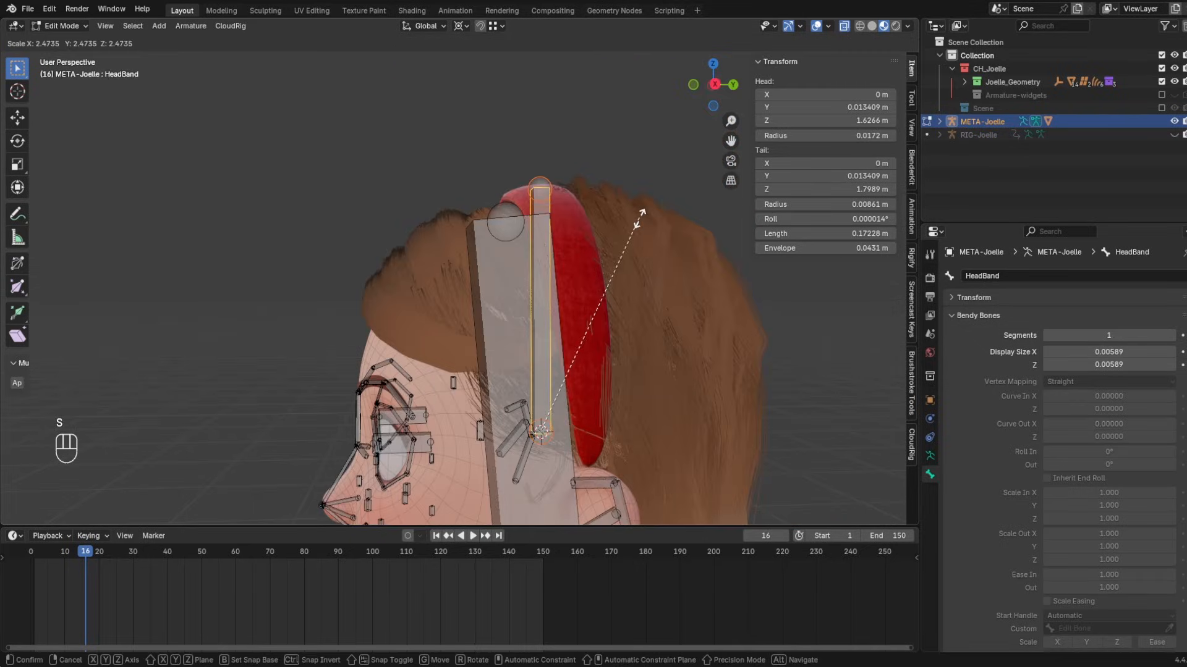
pyautogui.click(639, 213)
pyautogui.moveTo(640, 214); pyautogui.dragTo(699, 260, button='middle')
pyautogui.moveTo(699, 259); pyautogui.dragTo(754, 254, button='middle')
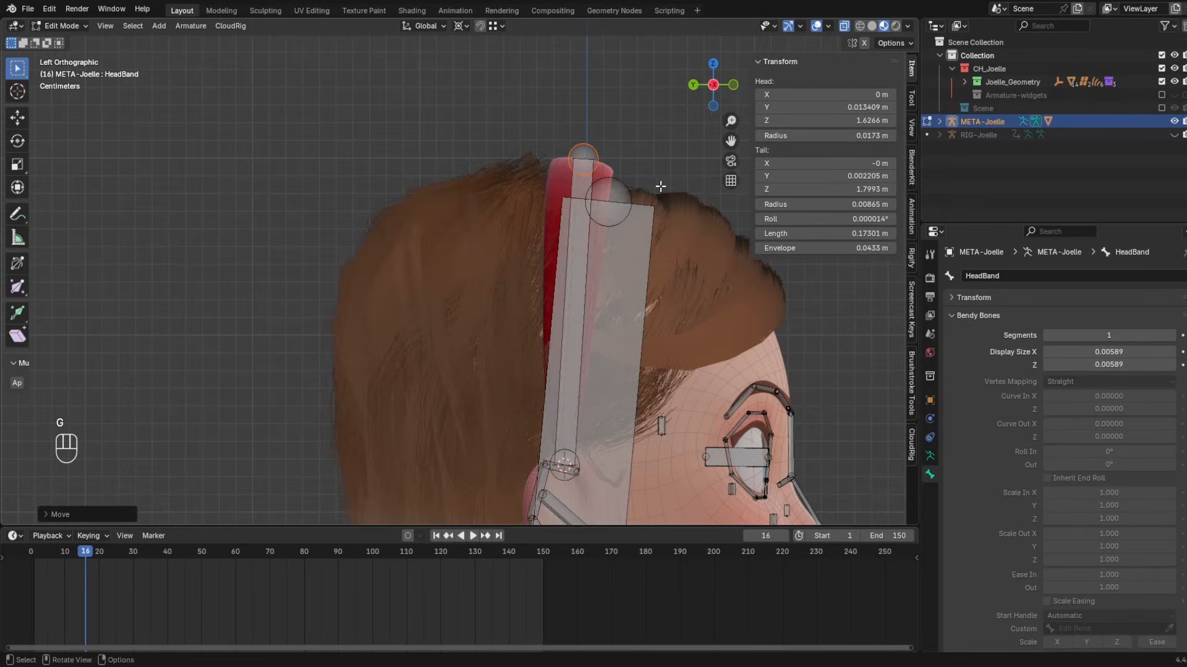
pyautogui.keyDown('shift'); pyautogui.moveTo(664, 307); pyautogui.dragTo(640, 266, button='middle'); pyautogui.keyUp('shift')
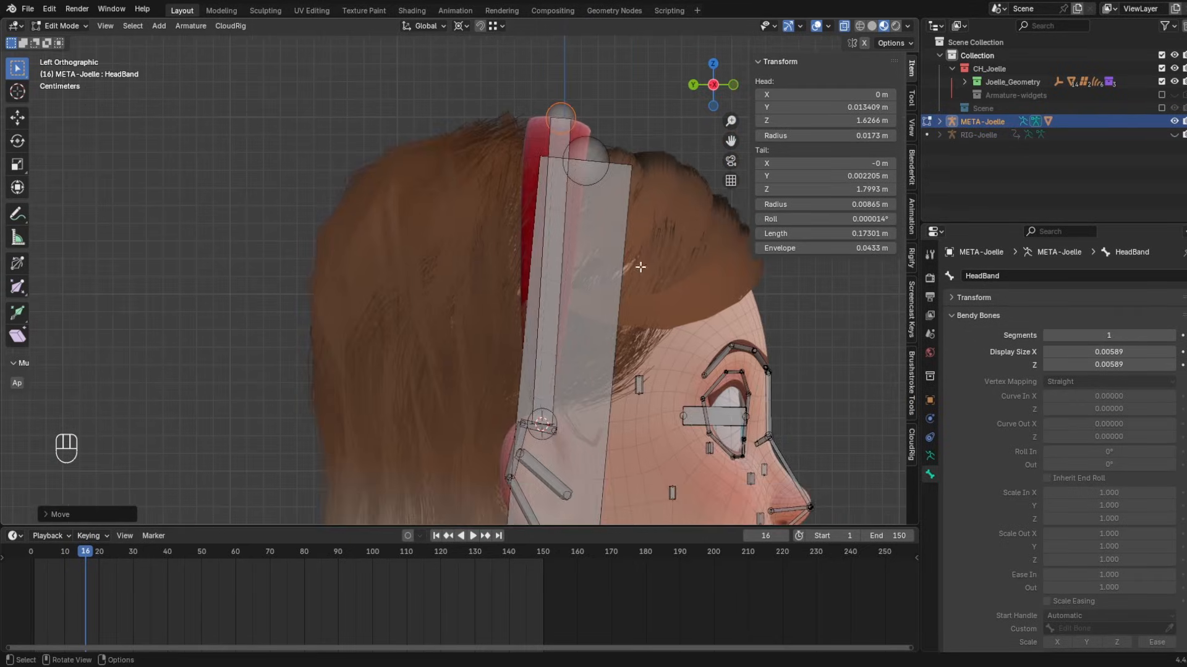
pyautogui.keyDown('shift'); pyautogui.moveTo(623, 439); pyautogui.dragTo(587, 254, button='middle'); pyautogui.keyUp('shift')
pyautogui.scroll(5, 586, 254)
# - Assign the Bone Copy CloudRig component to the HeadBand bone and save the file
pyautogui.scroll(-10, 1035, 499)
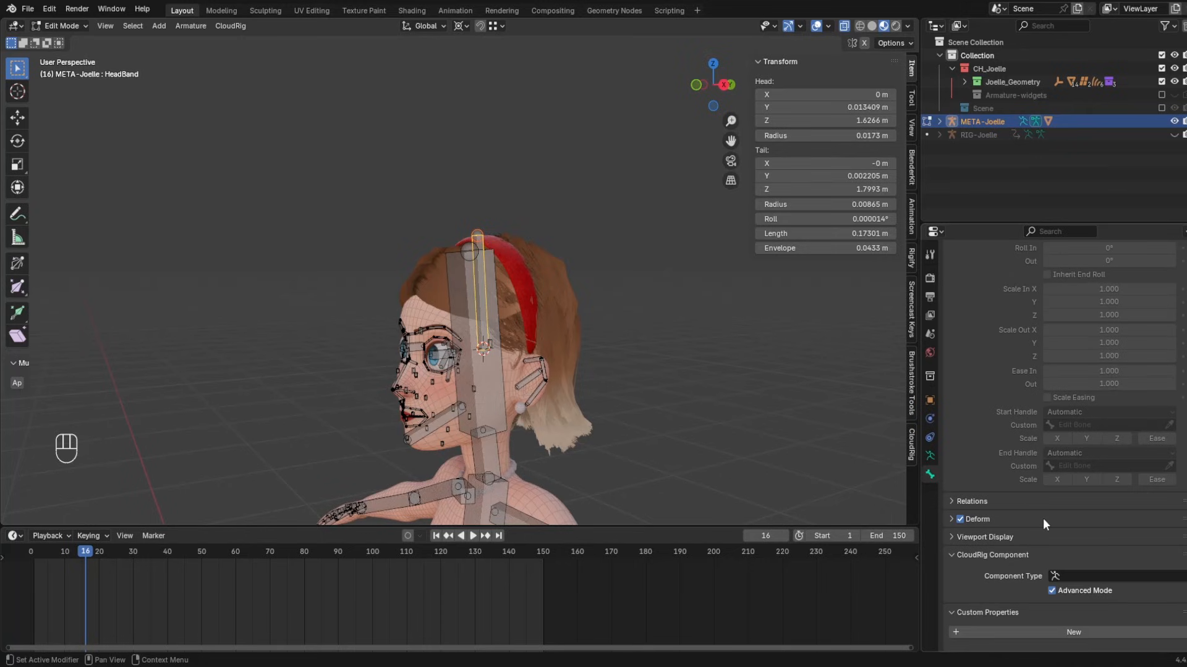
pyautogui.click(1088, 576)
pyautogui.click(1014, 451)
pyautogui.scroll(3, 600, 351)
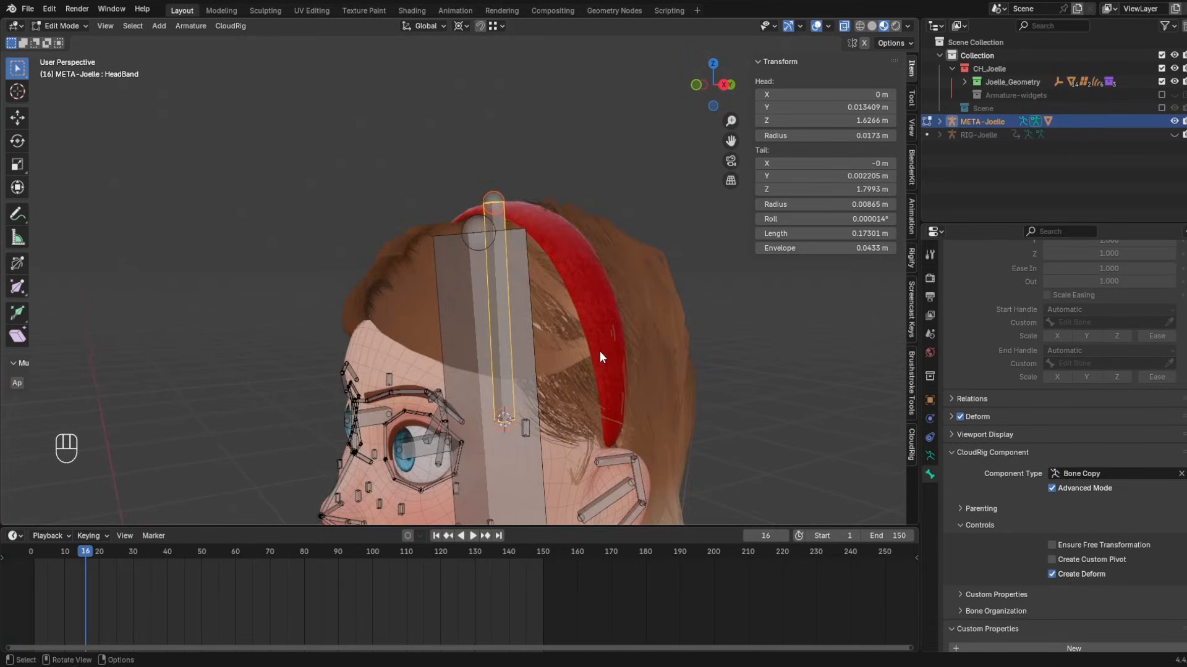
pyautogui.moveTo(599, 351); pyautogui.dragTo(565, 314, button='middle')
pyautogui.hotkey('ctrl', 's')
# - Examine META-Joelle's head and face bones, including the HeadBand bone, from several angles
pyautogui.scroll(-6, 566, 314)
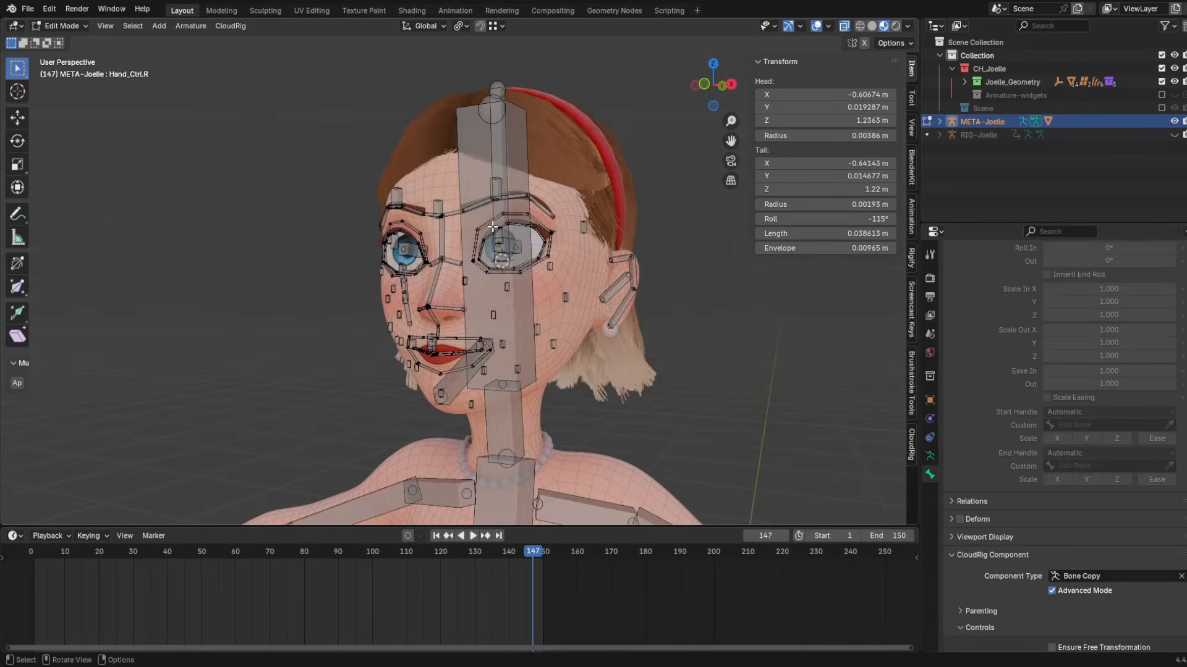
pyautogui.scroll(-4, 512, 237)
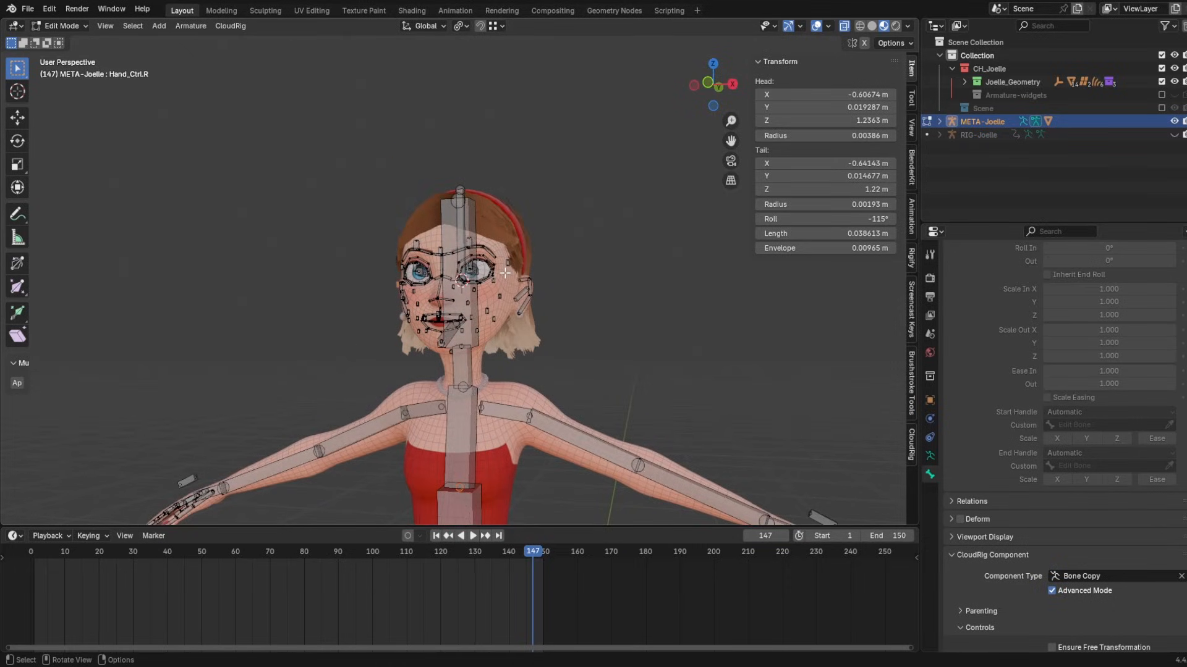
pyautogui.scroll(3, 504, 272)
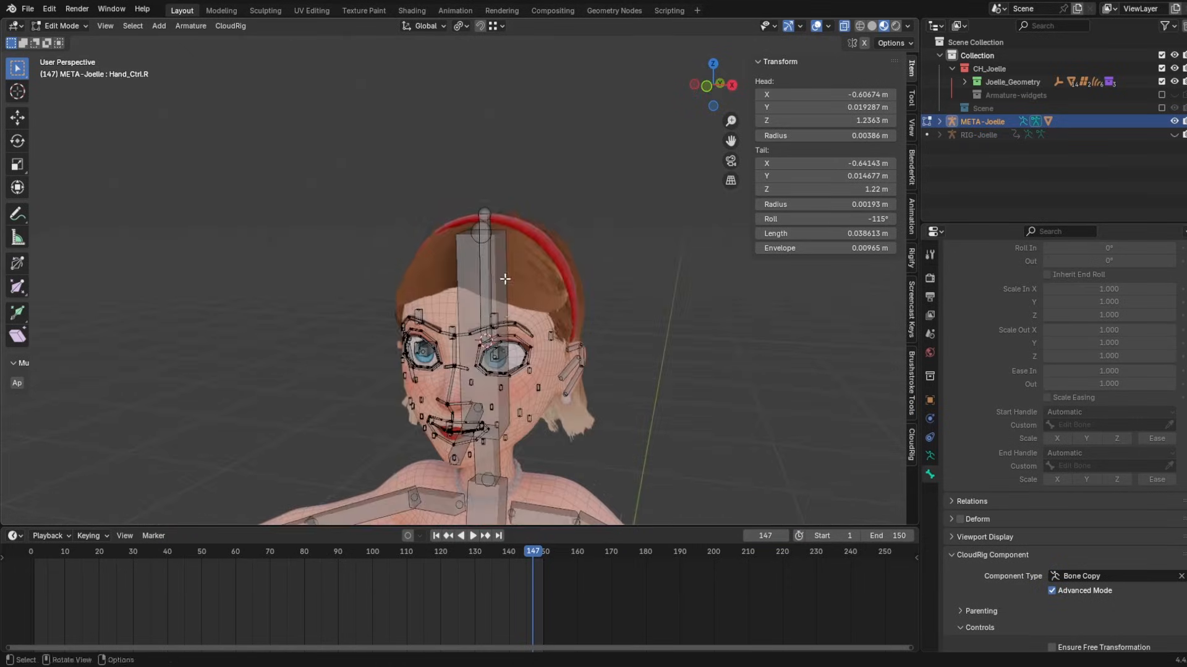
pyautogui.moveTo(505, 273); pyautogui.dragTo(449, 318, button='middle')
pyautogui.click(473, 260)
pyautogui.scroll(3, 403, 291)
pyautogui.moveTo(447, 271); pyautogui.dragTo(481, 259, button='middle')
pyautogui.scroll(2, 482, 259)
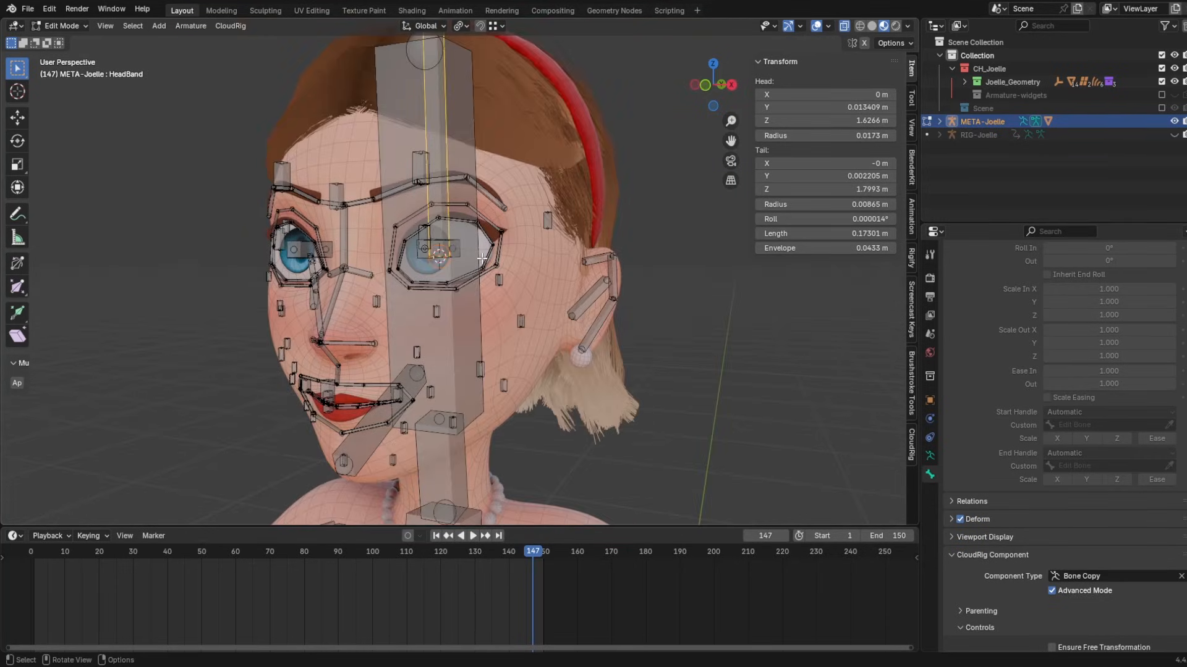
pyautogui.moveTo(403, 291); pyautogui.dragTo(522, 218, button='middle')
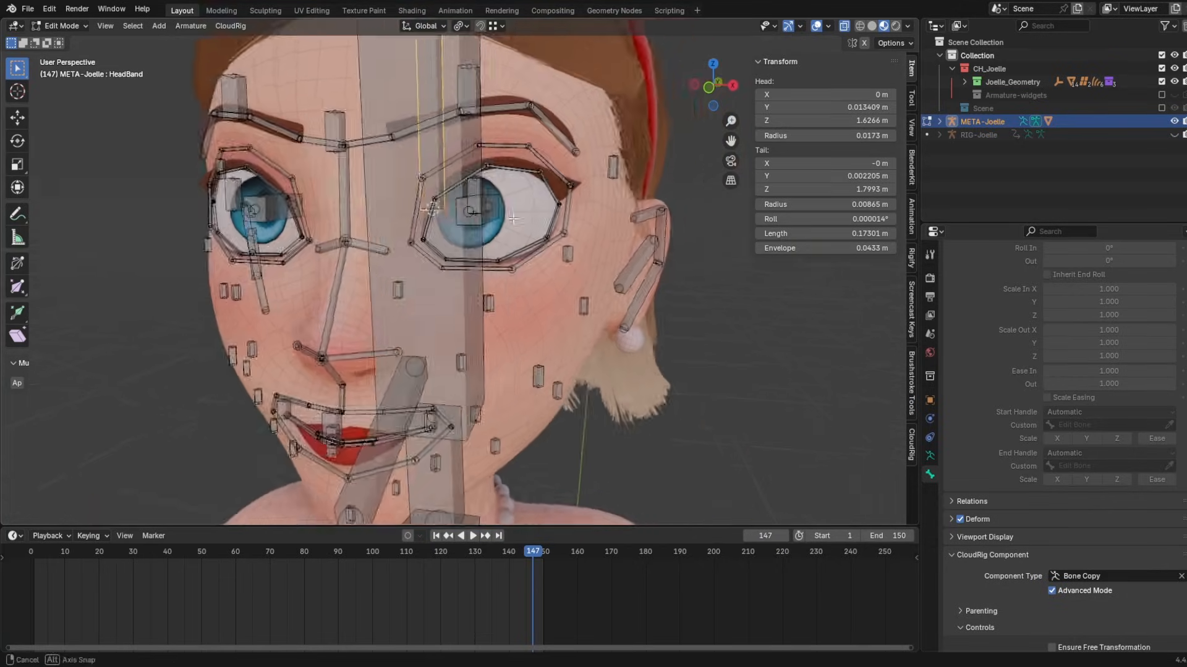
# - Make META-Joelle the active armature and switch it to Edit Mode
pyautogui.click(1173, 122)
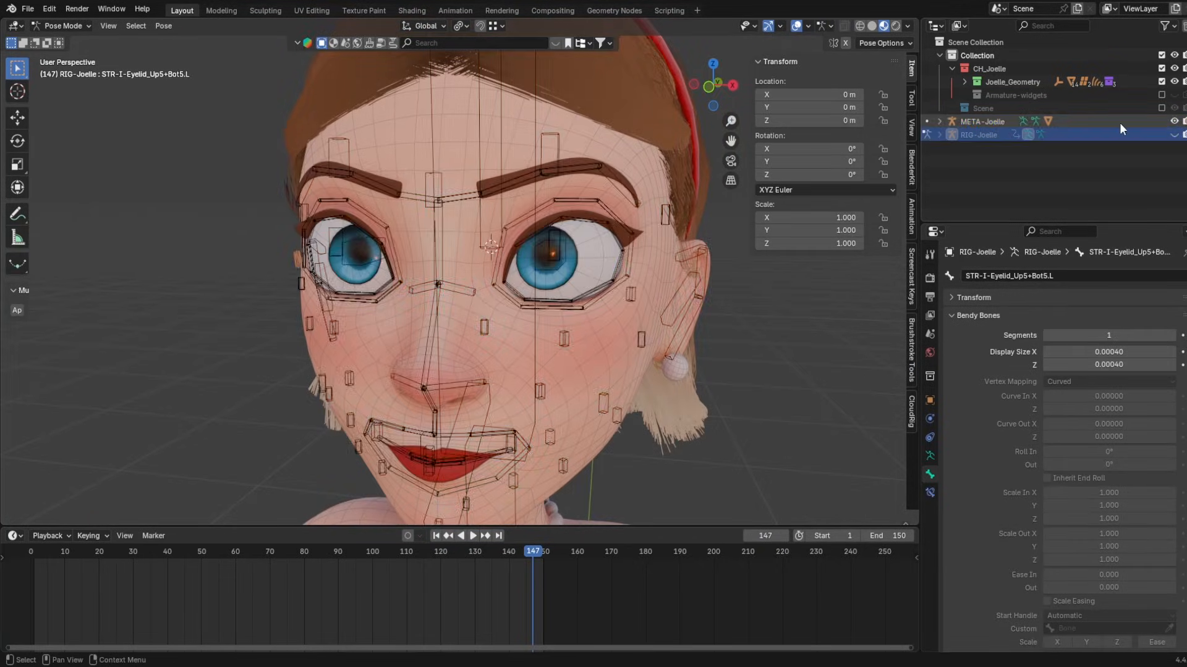
pyautogui.click(994, 121)
pyautogui.click(62, 26)
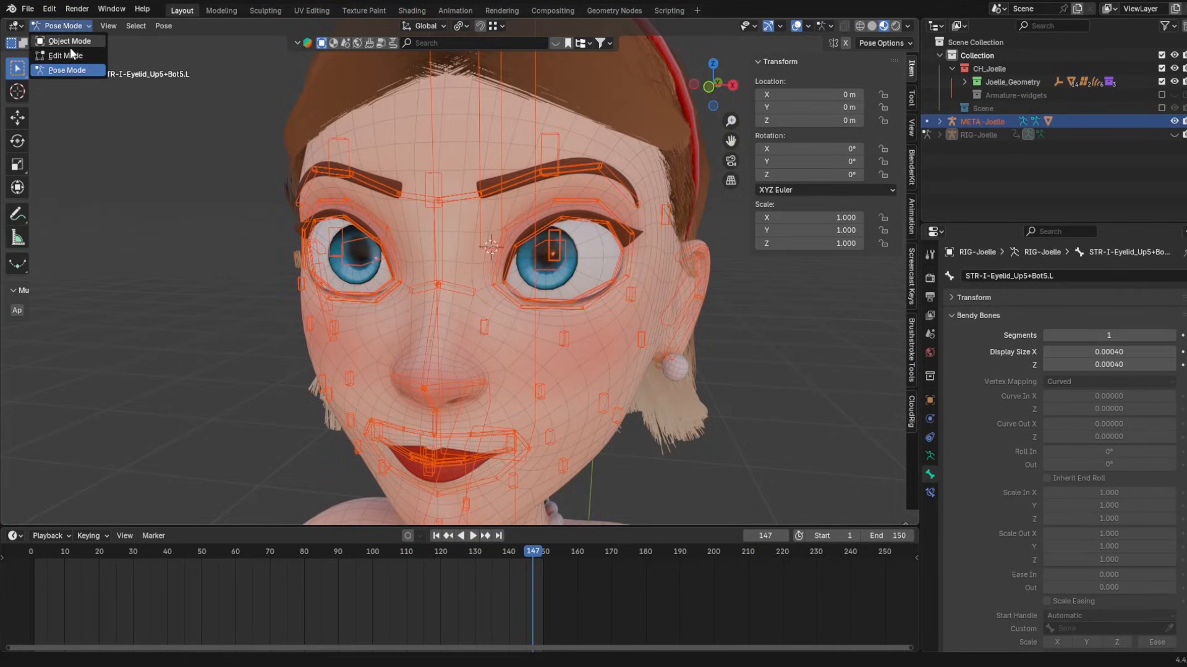
pyautogui.click(62, 55)
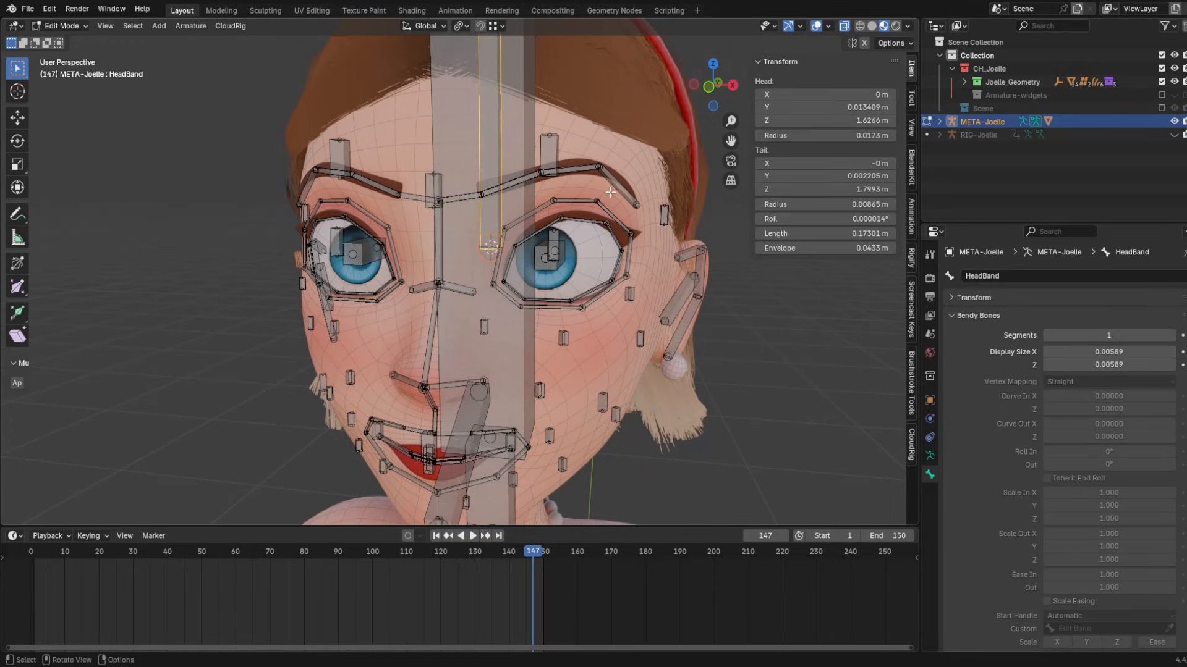
# - Select the left brow control bone Brow_Ctrl.L and examine the brow bones above both eyes
pyautogui.moveTo(611, 192); pyautogui.dragTo(415, 171, button='middle')
pyautogui.keyDown('shift'); pyautogui.moveTo(415, 171); pyautogui.dragTo(510, 261, button='middle'); pyautogui.keyUp('shift')
pyautogui.moveTo(394, 239); pyautogui.dragTo(539, 200, button='middle')
pyautogui.scroll(3, 560, 213)
pyautogui.click(545, 232)
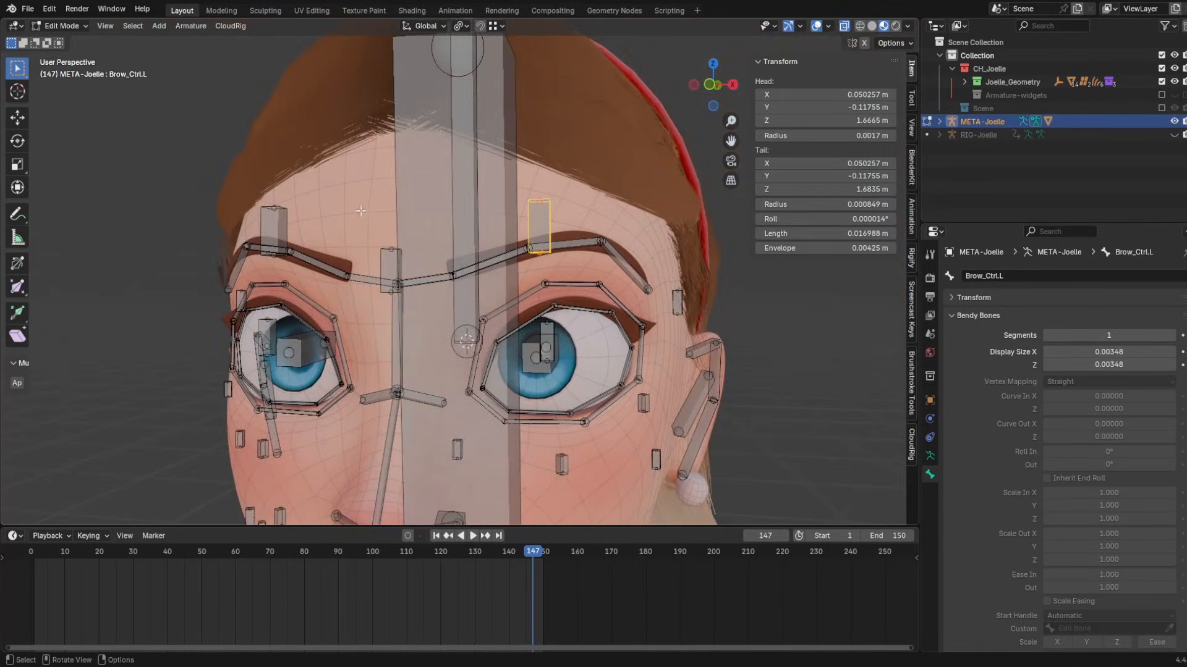
pyautogui.moveTo(361, 210); pyautogui.dragTo(283, 119, button='middle')
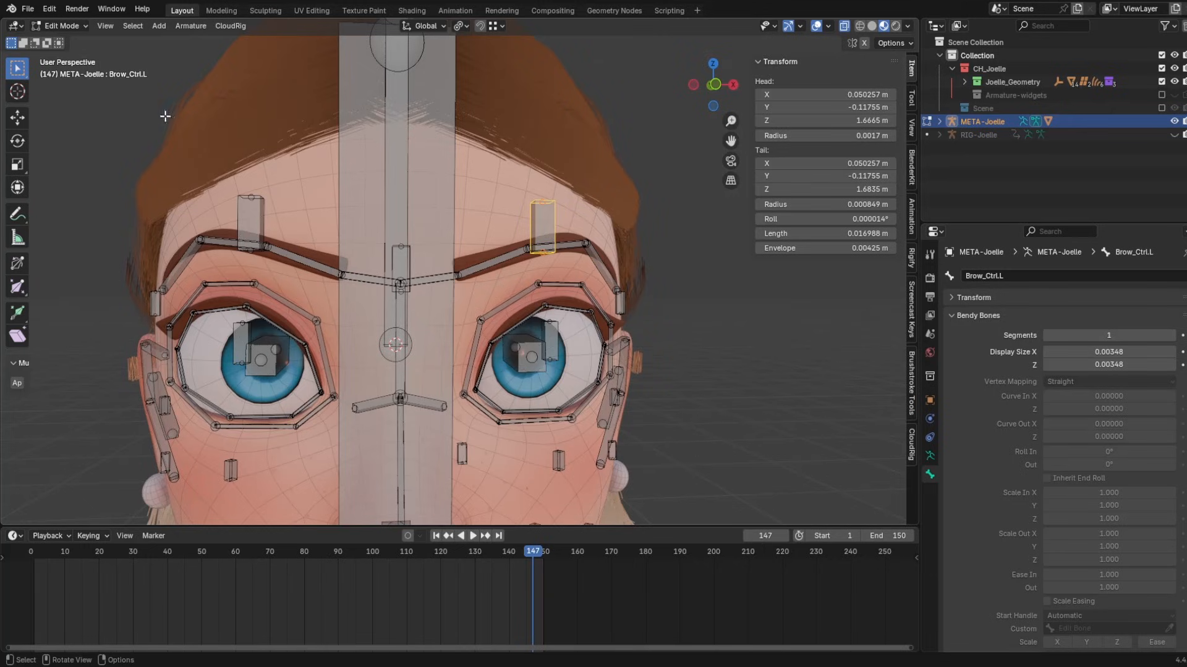
pyautogui.scroll(1, 117, 80)
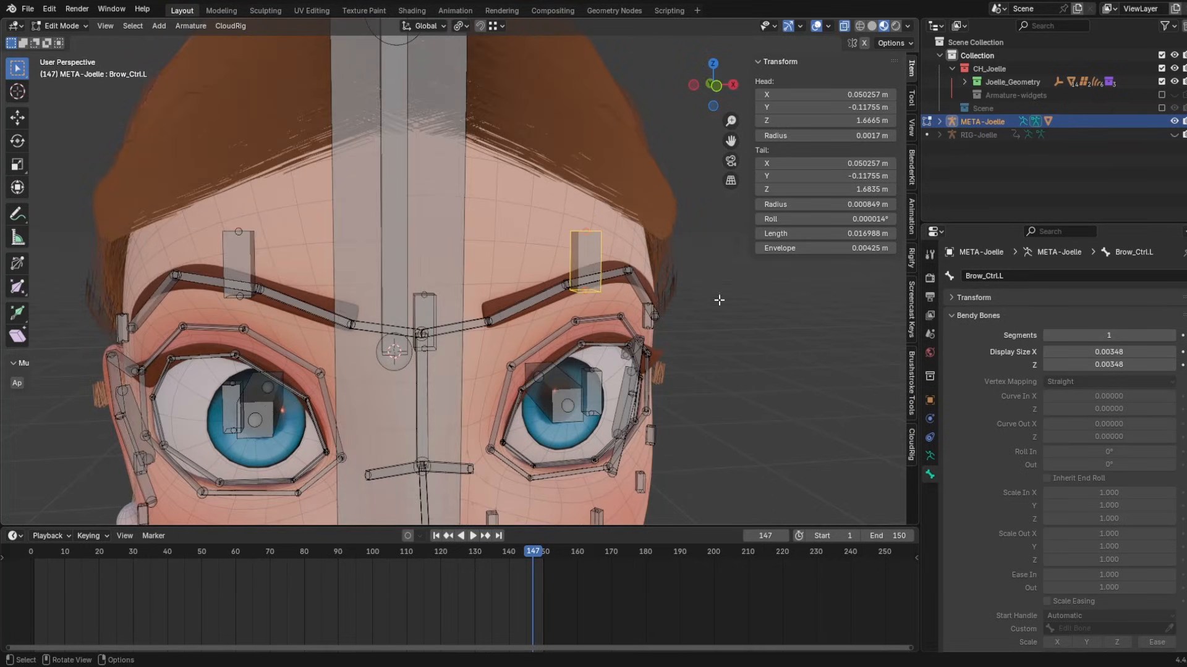
pyautogui.scroll(1, 558, 252)
# - Try enabling Create Deform in Brow_Ctrl.L's CloudRig component and undo the change
pyautogui.click(929, 455)
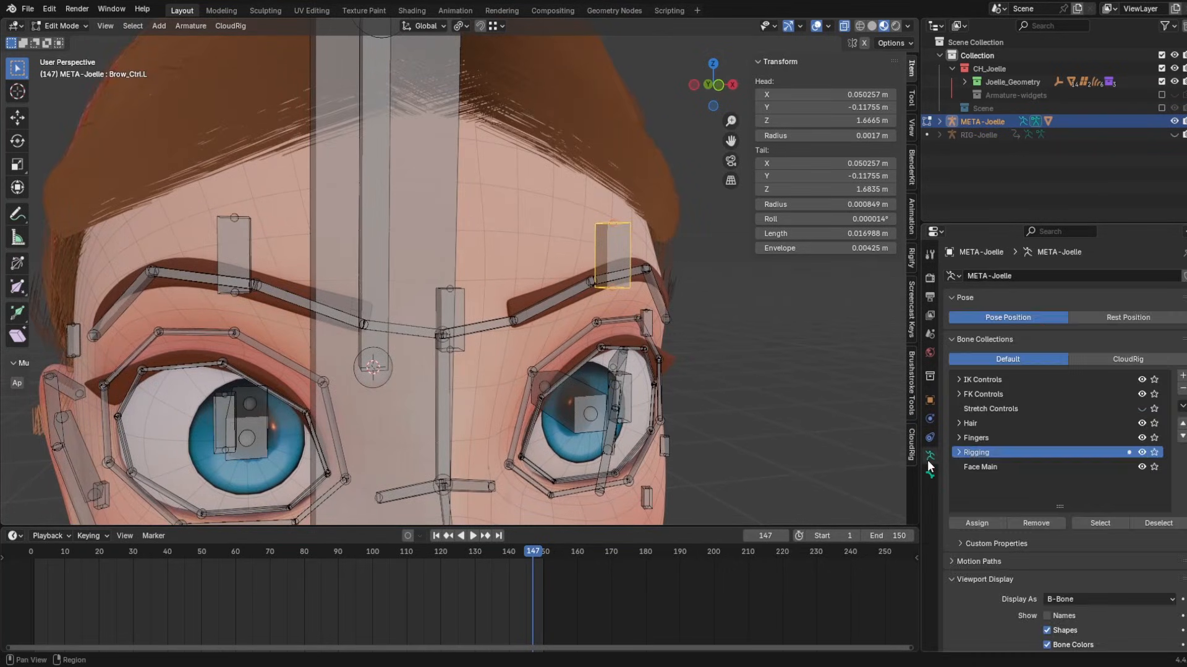
pyautogui.click(929, 474)
pyautogui.scroll(-10, 1026, 550)
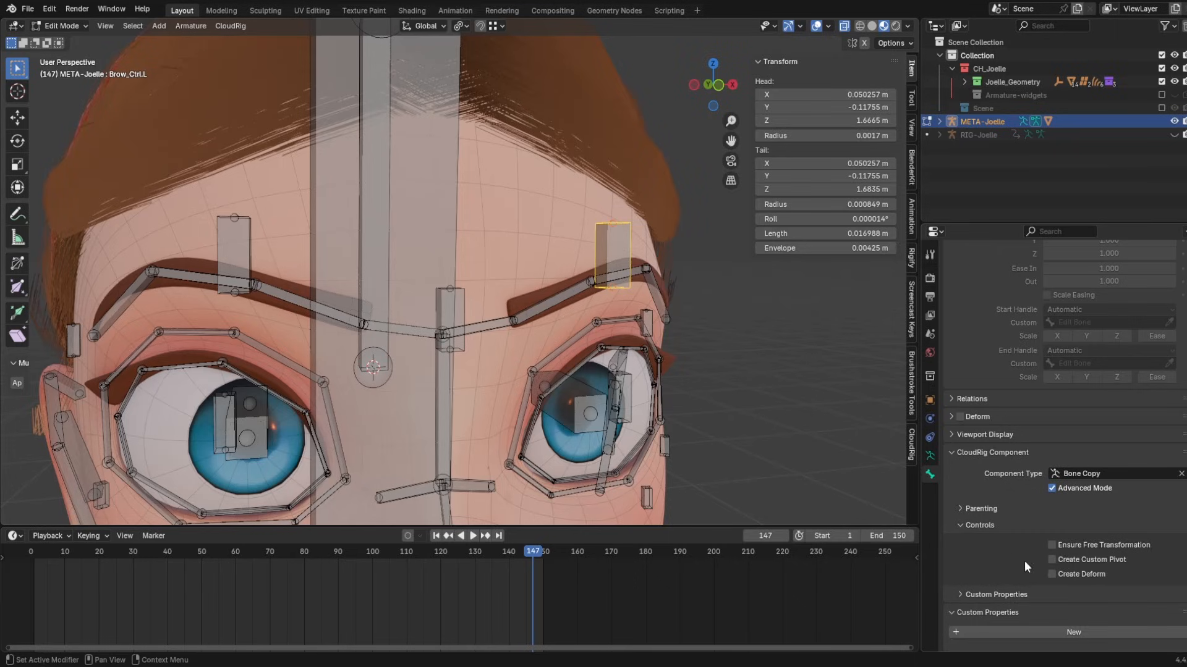
pyautogui.click(1052, 575)
pyautogui.hotkey('ctrl', 'z')
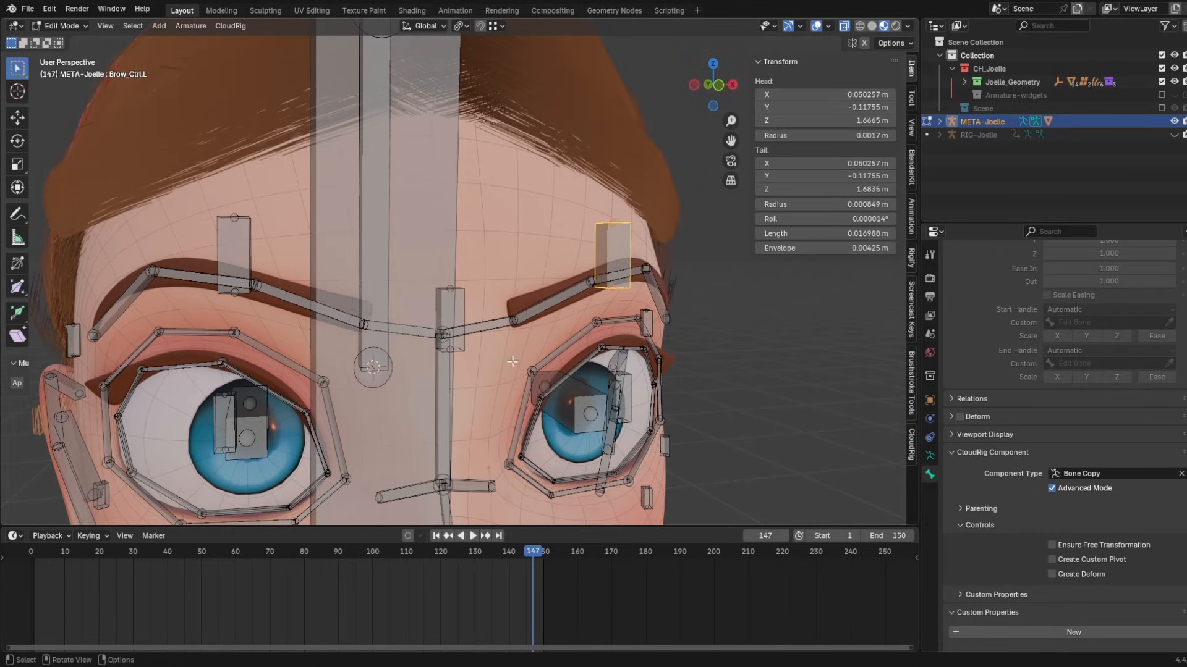
# - Mark the small control bone between the eyebrows with a freehand annotation stroke
pyautogui.moveTo(346, 192); pyautogui.dragTo(391, 186, button='middle')
pyautogui.moveTo(463, 251); pyautogui.dragTo(637, 324, button='middle')
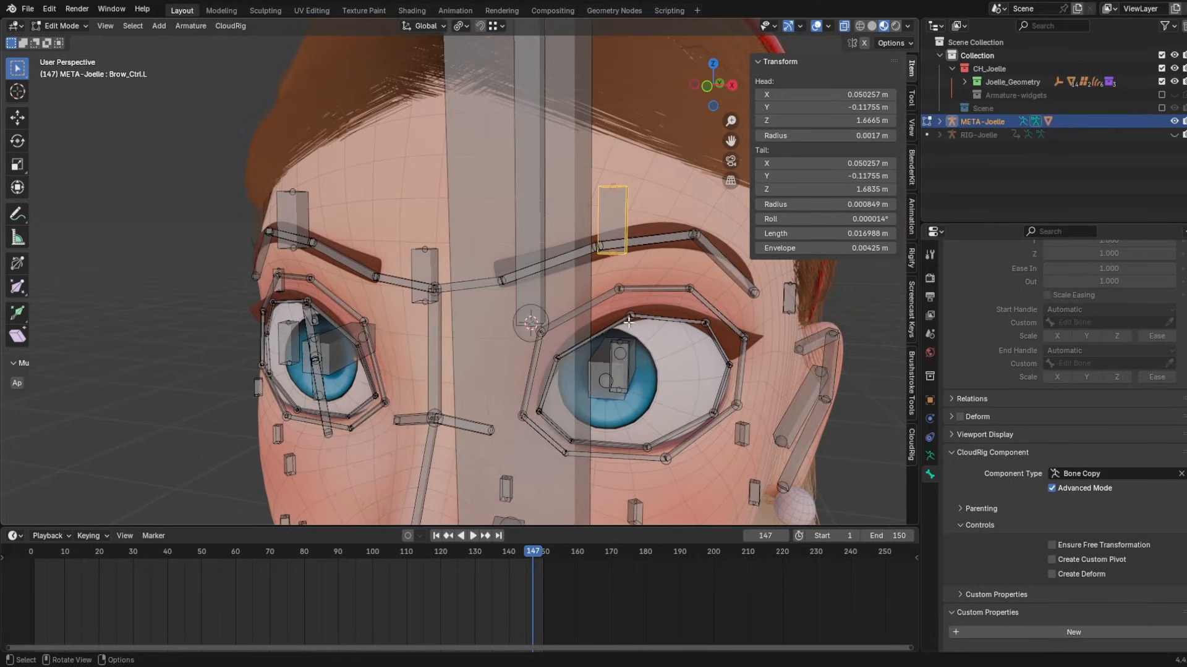
pyautogui.scroll(-6, 531, 307)
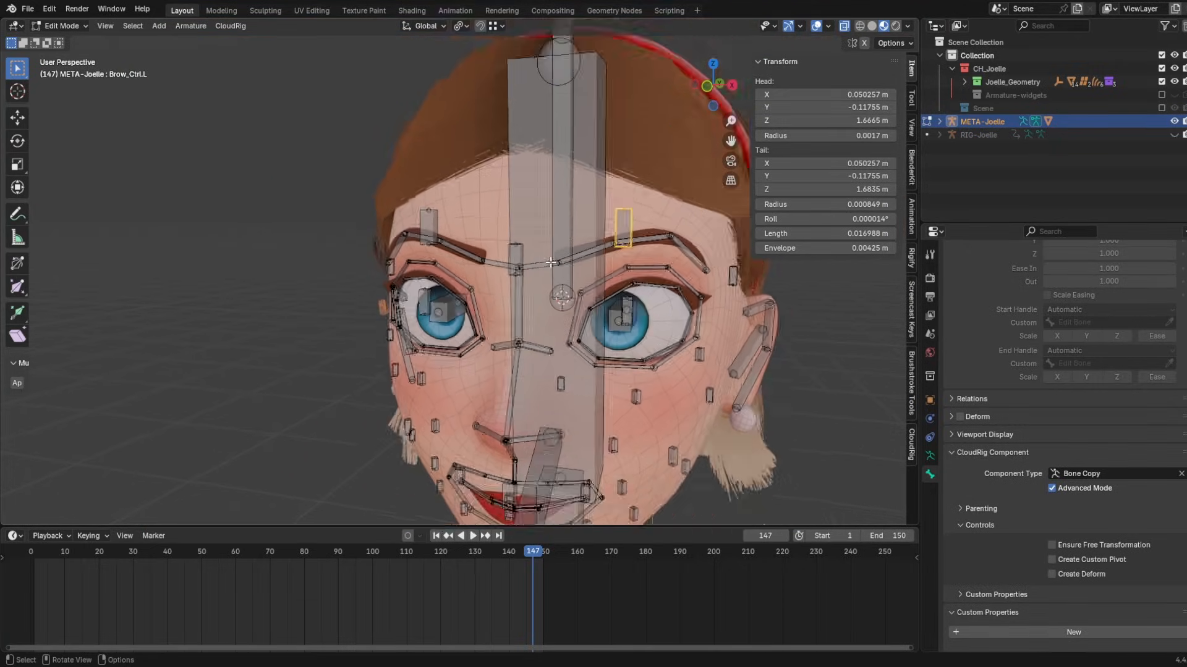
pyautogui.scroll(2, 540, 258)
pyautogui.moveTo(541, 256); pyautogui.dragTo(552, 241, button='middle')
pyautogui.press('d')
pyautogui.moveTo(535, 270)
pyautogui.mouseDown()
pyautogui.moveTo(516, 249)
pyautogui.moveTo(536, 270)
pyautogui.mouseUp()
pyautogui.moveTo(535, 271); pyautogui.dragTo(524, 250, button='middle')
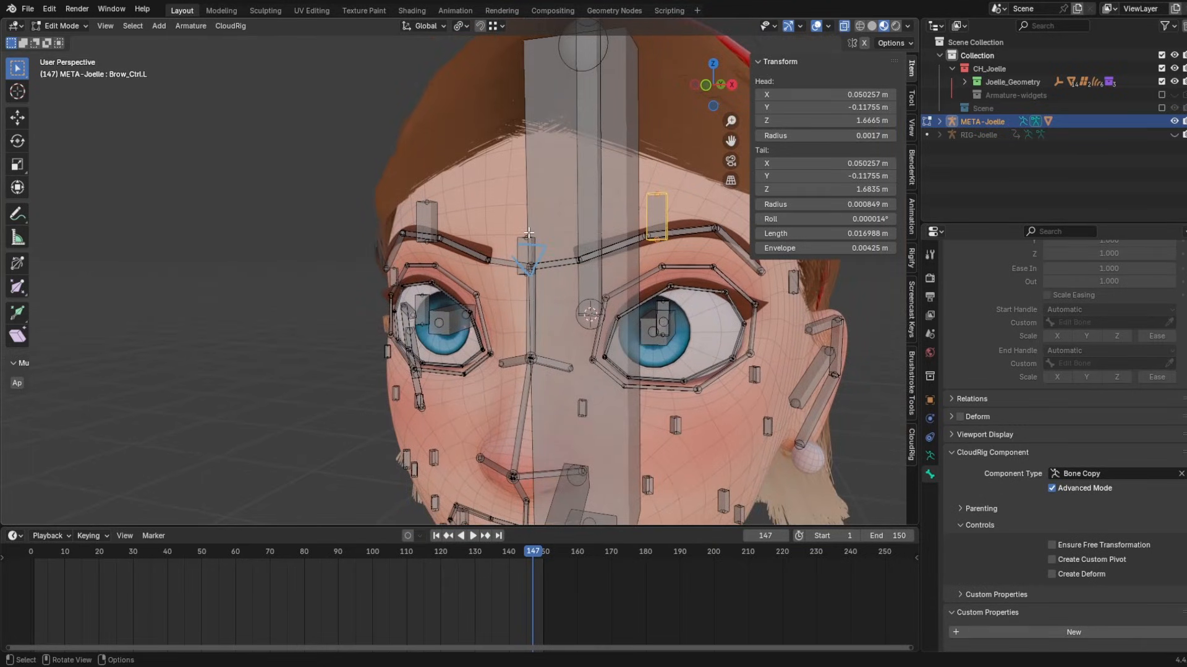
# - Examine the control bones around the brows and eyes from the front and both sides
pyautogui.moveTo(527, 162); pyautogui.dragTo(571, 260, button='middle')
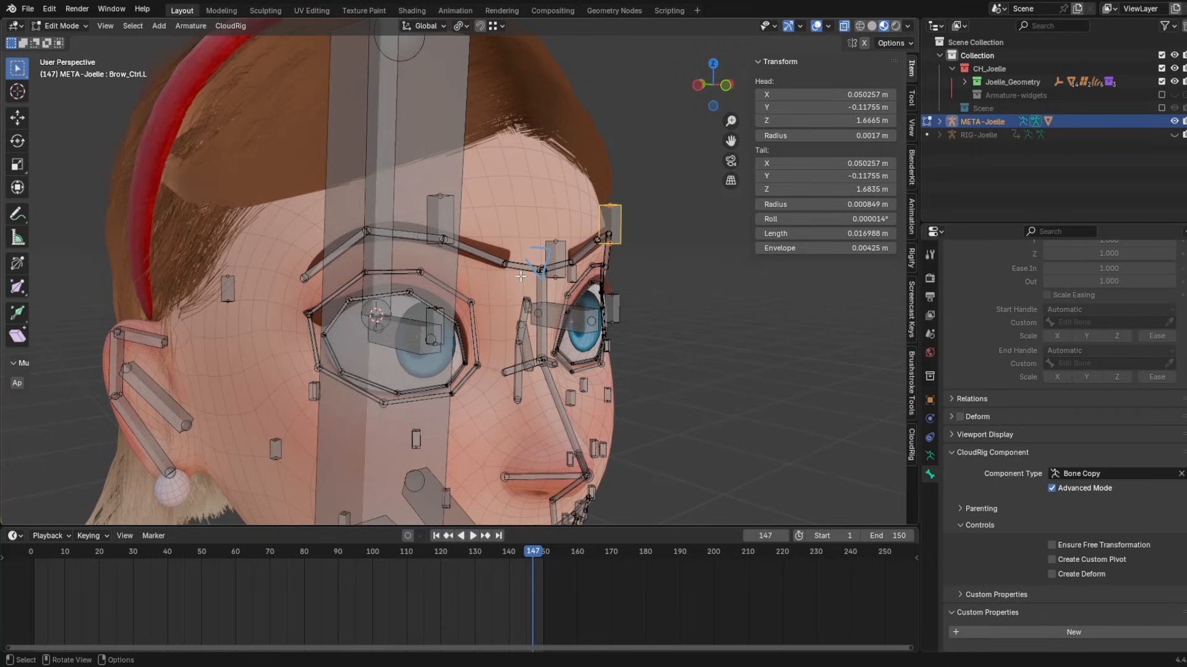
pyautogui.moveTo(565, 262); pyautogui.dragTo(508, 303, button='middle')
pyautogui.moveTo(447, 272); pyautogui.dragTo(442, 253, button='middle')
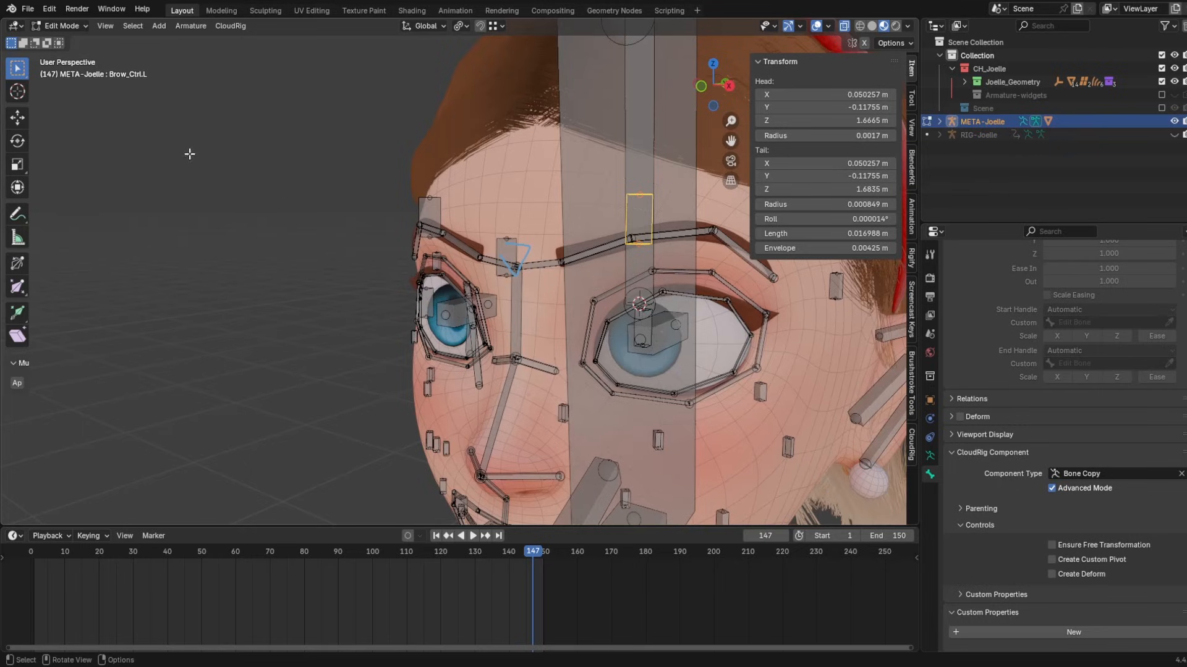
pyautogui.moveTo(396, 167)
pyautogui.mouseDown(button='middle')
pyautogui.moveTo(371, 165)
pyautogui.moveTo(397, 162)
pyautogui.mouseUp(button='middle')
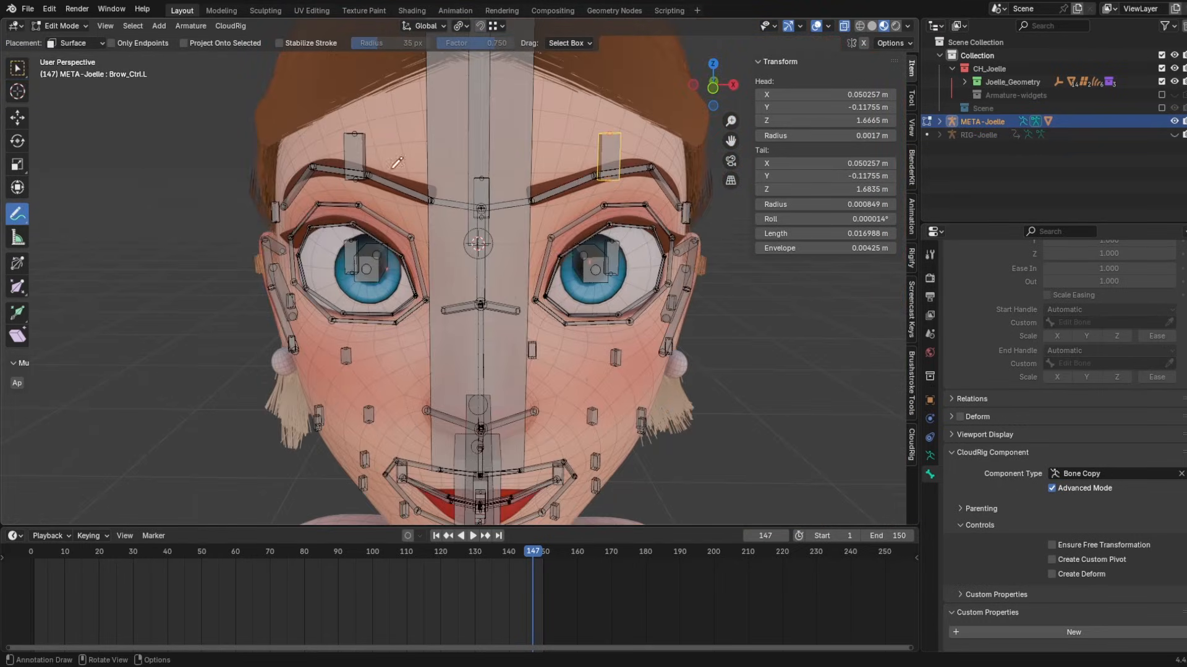
pyautogui.moveTo(609, 246); pyautogui.dragTo(610, 192, button='middle')
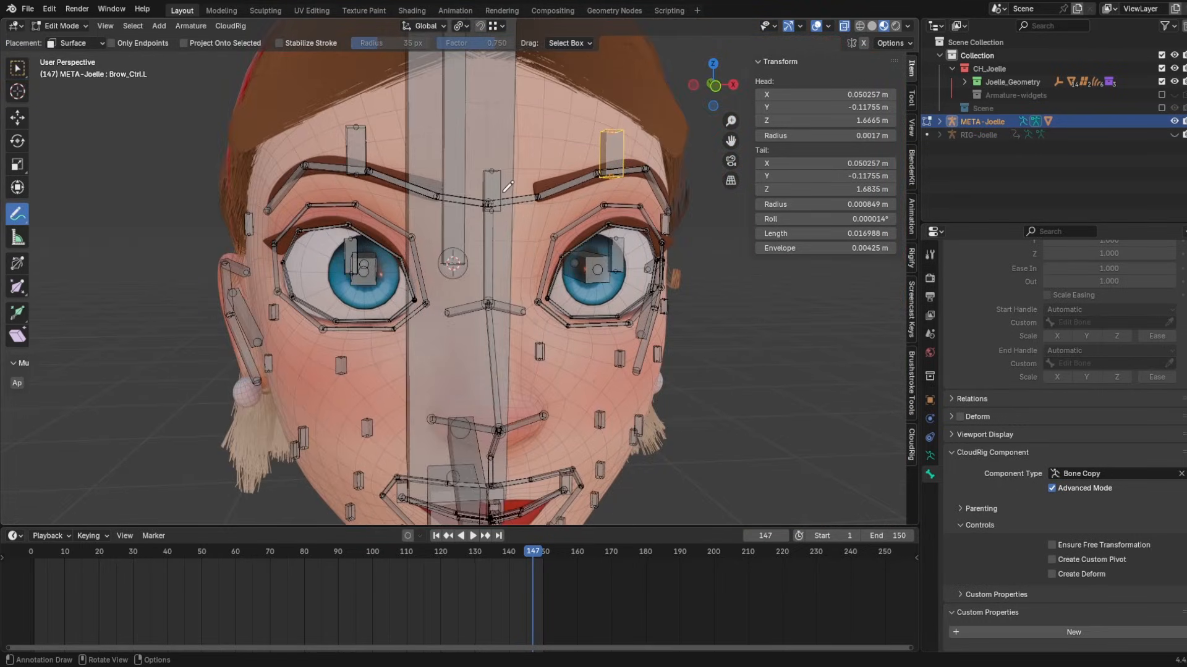
pyautogui.scroll(1, 545, 237)
pyautogui.moveTo(563, 234); pyautogui.dragTo(610, 250, button='middle')
pyautogui.scroll(2, 574, 249)
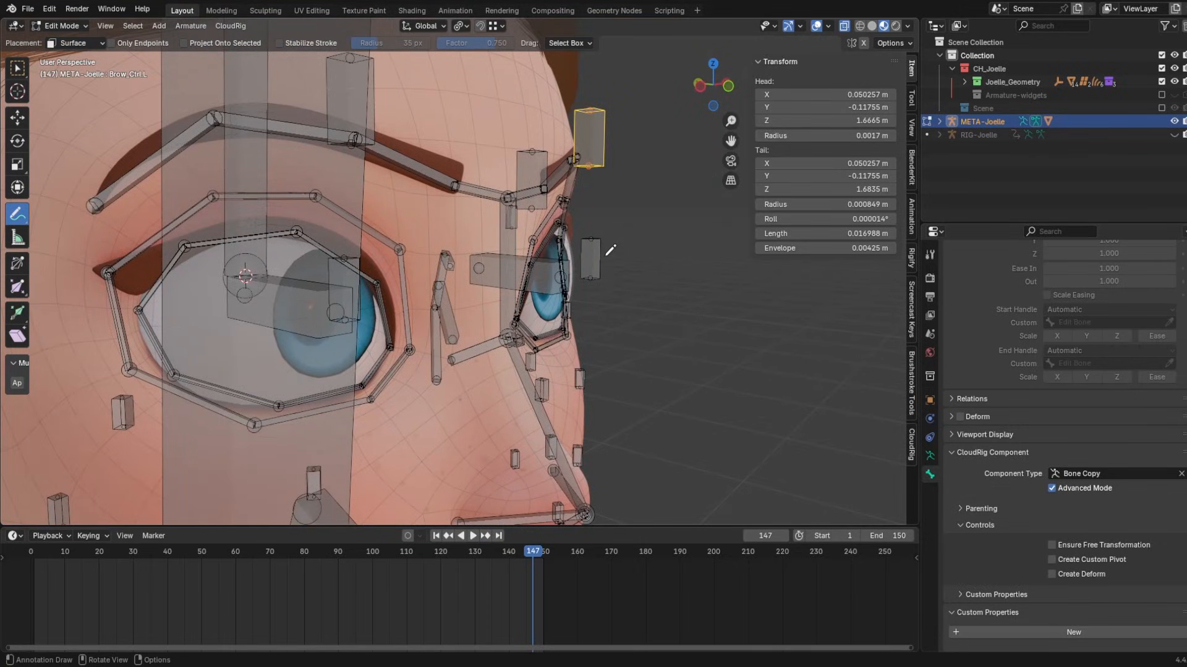
# - Mark the small control bone in front of the left eye with a freehand annotation stroke
pyautogui.moveTo(610, 250); pyautogui.dragTo(614, 245, button='middle')
pyautogui.scroll(-3, 615, 245)
pyautogui.moveTo(609, 251)
pyautogui.mouseDown()
pyautogui.moveTo(637, 252)
pyautogui.moveTo(624, 273)
pyautogui.moveTo(643, 260)
pyautogui.mouseUp()
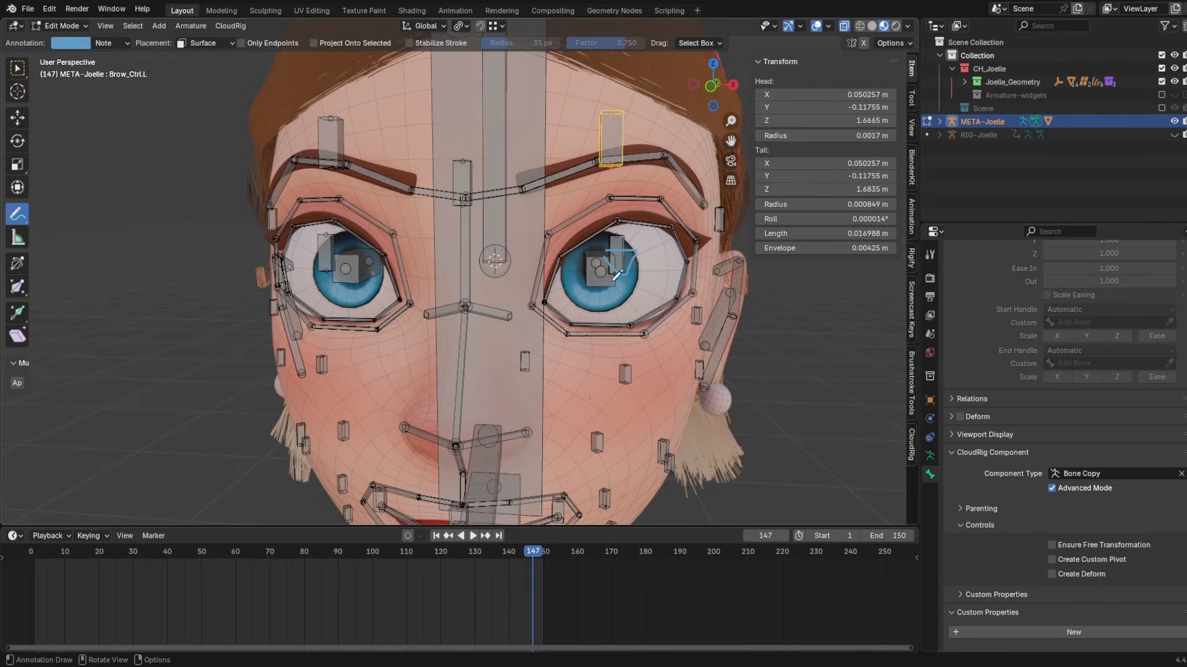
# - Outline the control bones floating in front of the mouth with freehand annotation strokes
pyautogui.keyDown('shift'); pyautogui.moveTo(647, 226); pyautogui.dragTo(633, 179, button='middle'); pyautogui.keyUp('shift')
pyautogui.moveTo(632, 180)
pyautogui.mouseDown(button='middle')
pyautogui.moveTo(589, 178)
pyautogui.moveTo(624, 189)
pyautogui.moveTo(575, 232)
pyautogui.moveTo(475, 281)
pyautogui.moveTo(472, 159)
pyautogui.moveTo(511, 220)
pyautogui.moveTo(504, 330)
pyautogui.mouseUp(button='middle')
pyautogui.scroll(3, 535, 331)
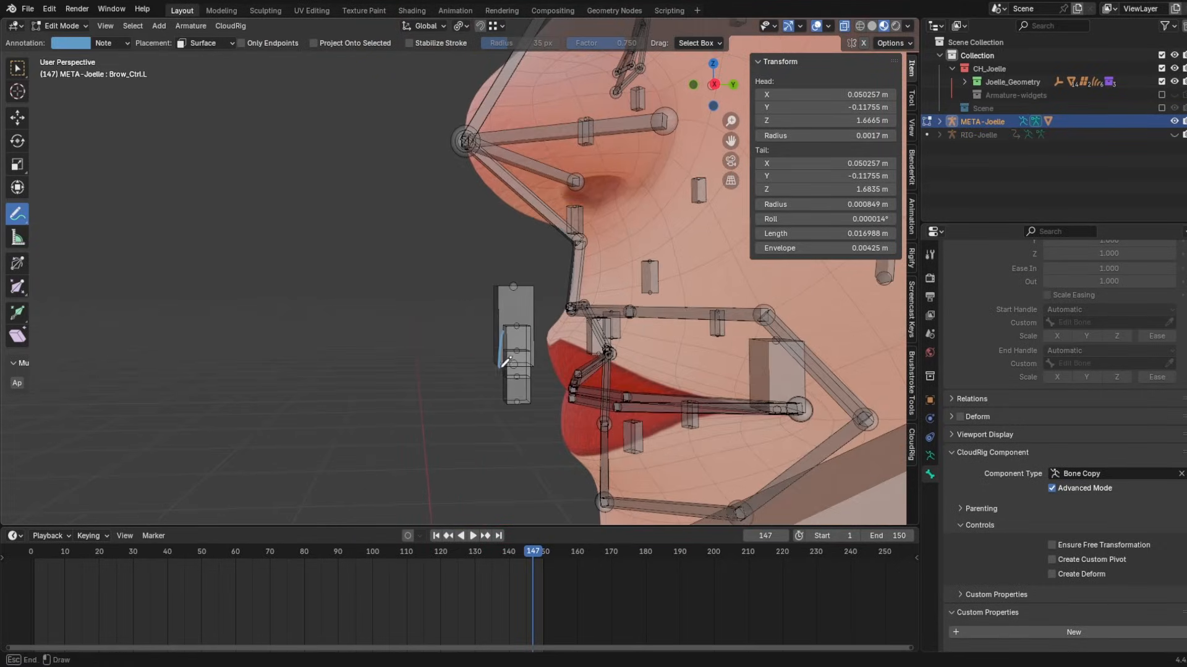
pyautogui.moveTo(527, 326)
pyautogui.mouseDown()
pyautogui.moveTo(535, 396)
pyautogui.moveTo(533, 362)
pyautogui.mouseUp()
pyautogui.moveTo(499, 281)
pyautogui.mouseDown()
pyautogui.moveTo(488, 350)
pyautogui.moveTo(524, 371)
pyautogui.moveTo(521, 283)
pyautogui.mouseUp()
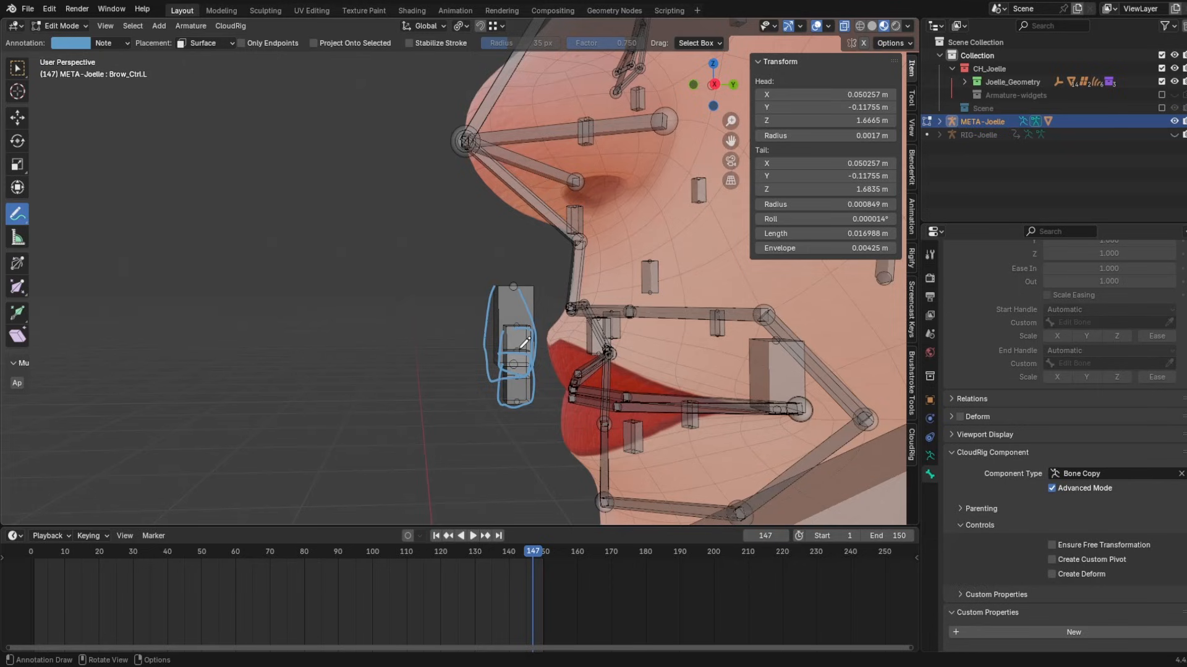
# - Select the control bone Hand_Ctrl.L above the left hand and view it from the front
pyautogui.moveTo(547, 349); pyautogui.dragTo(394, 296, button='middle')
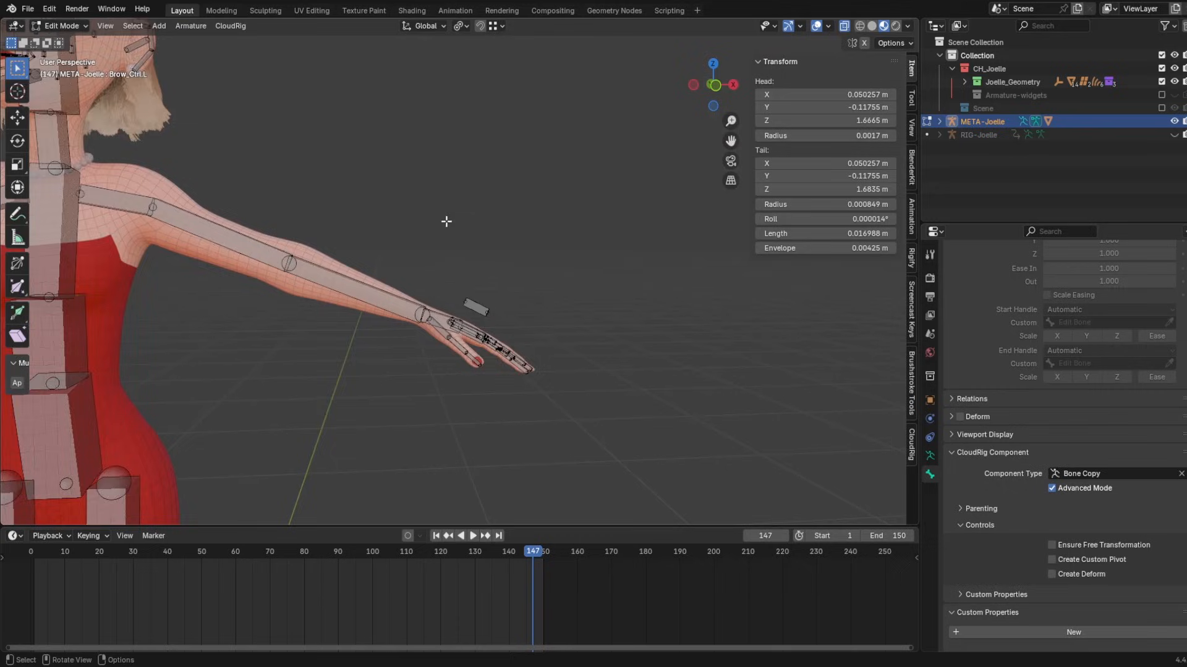
pyautogui.scroll(4, 445, 222)
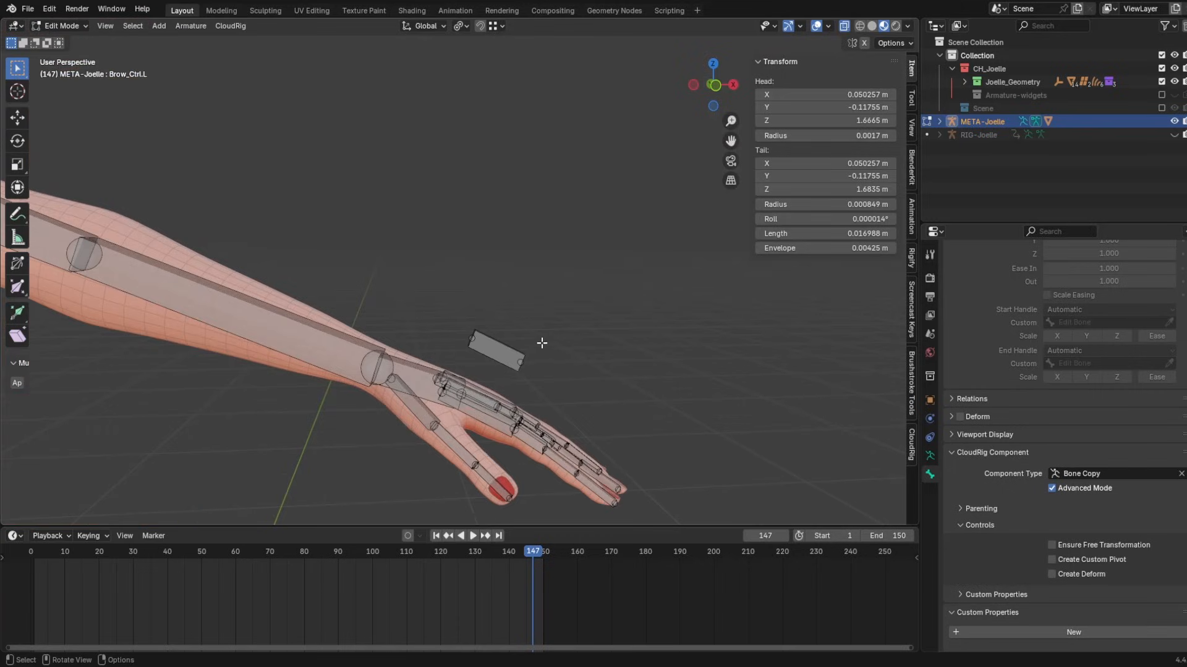
pyautogui.click(498, 351)
pyautogui.click(715, 88)
pyautogui.keyDown('shift'); pyautogui.moveTo(512, 363); pyautogui.dragTo(328, 107, button='middle'); pyautogui.keyUp('shift')
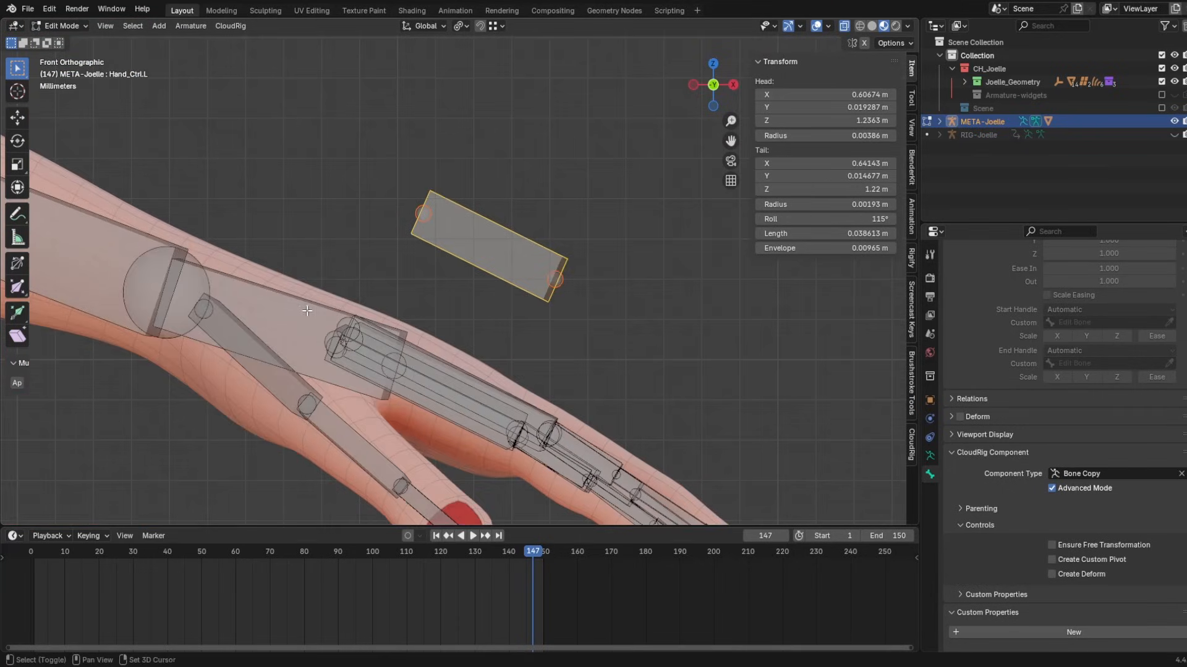
pyautogui.click(297, 297)
pyautogui.click(460, 244)
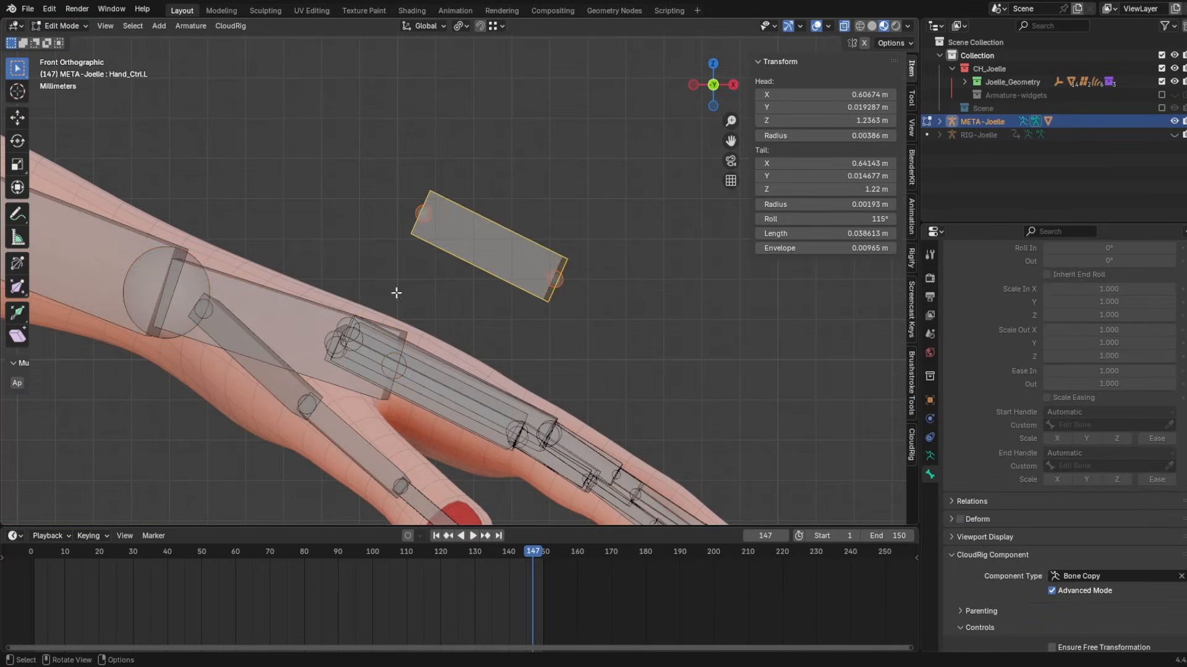
# - Try moving Hand_Ctrl.L away from the left hand, cancel the move, and view the bone around the hand
pyautogui.keyDown('shift'); pyautogui.moveTo(513, 267); pyautogui.dragTo(539, 70, button='middle'); pyautogui.keyUp('shift')
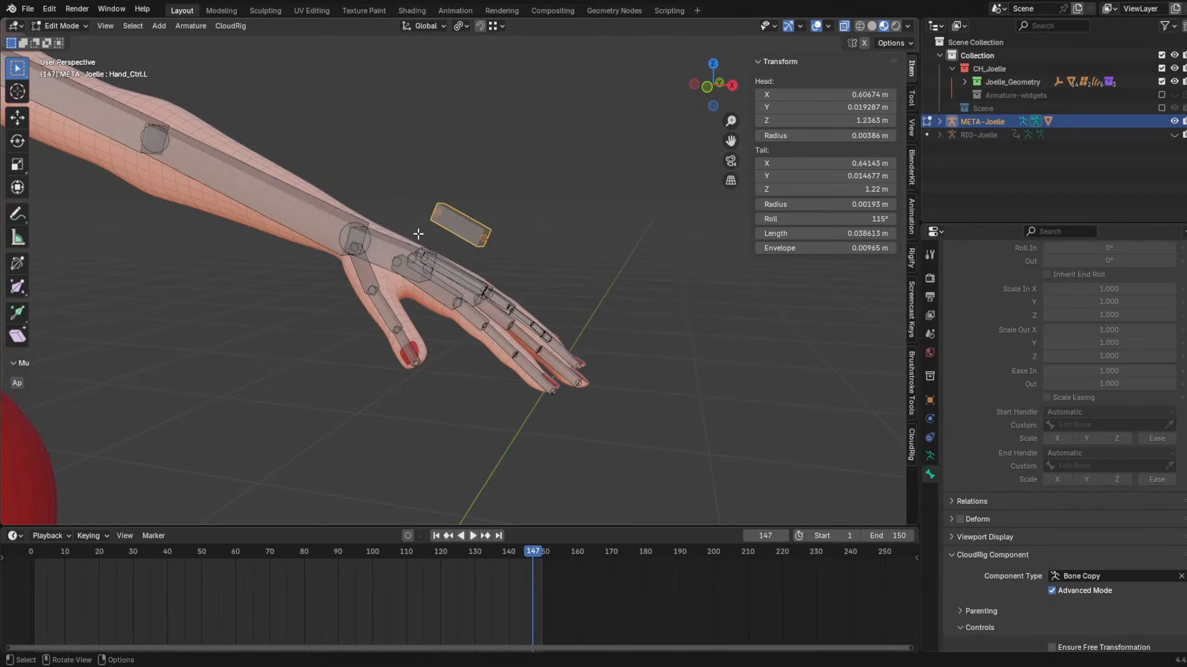
pyautogui.scroll(2, 419, 233)
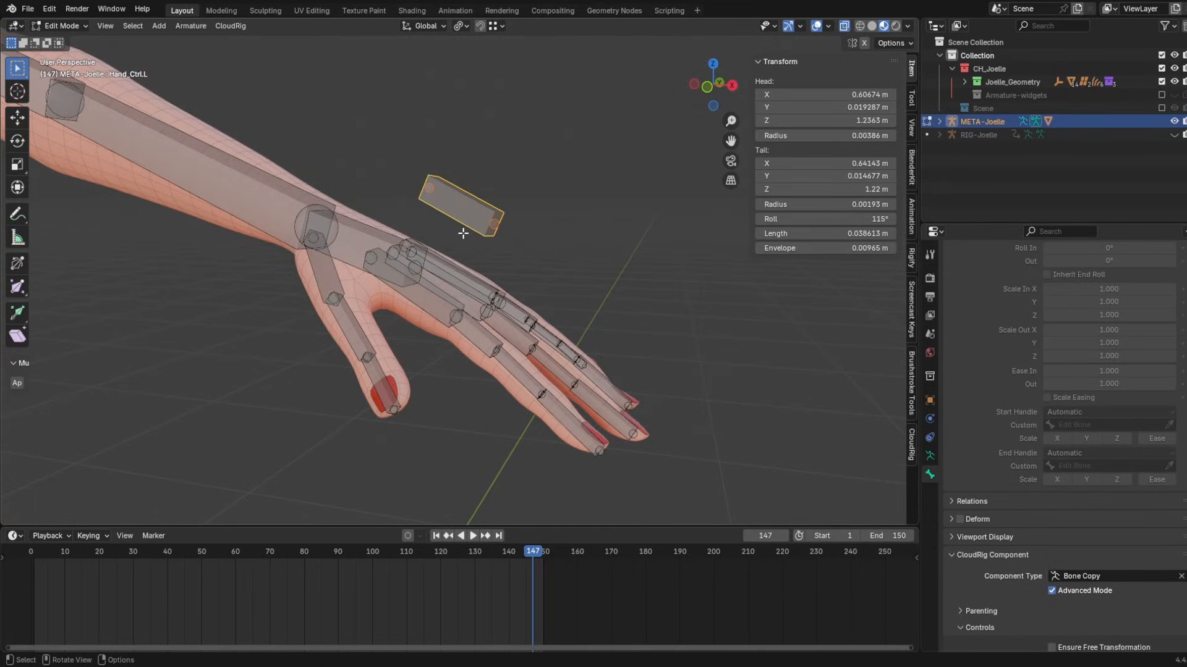
pyautogui.moveTo(443, 297); pyautogui.dragTo(581, 324, button='middle')
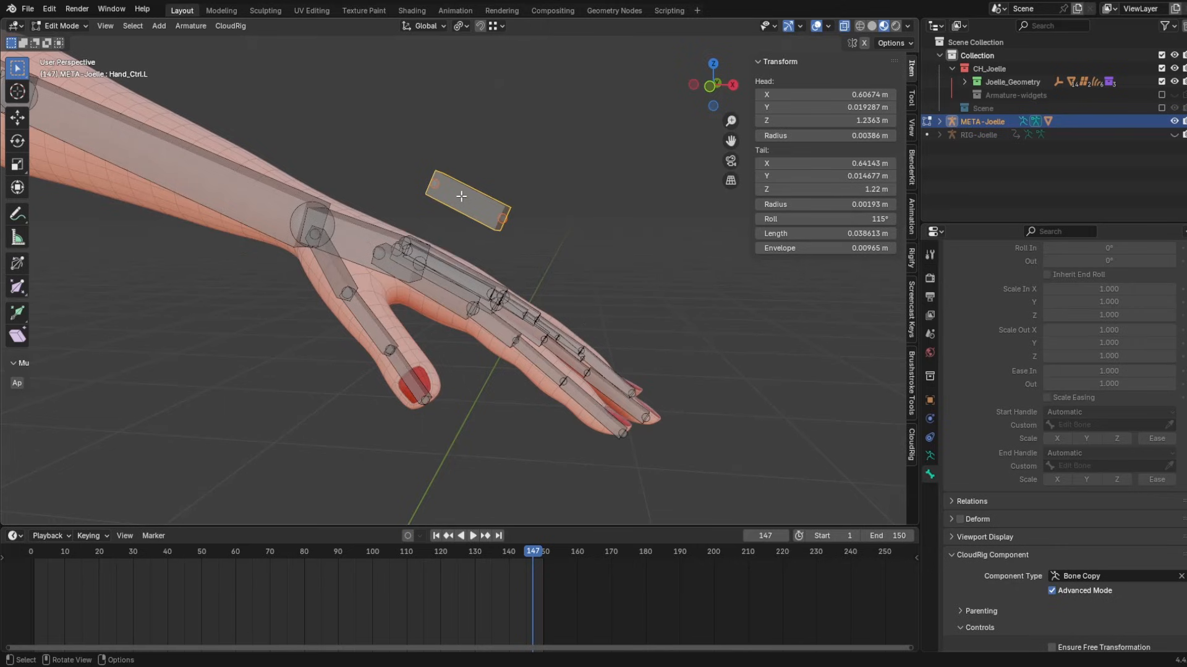
pyautogui.moveTo(477, 327); pyautogui.dragTo(446, 254, button='middle')
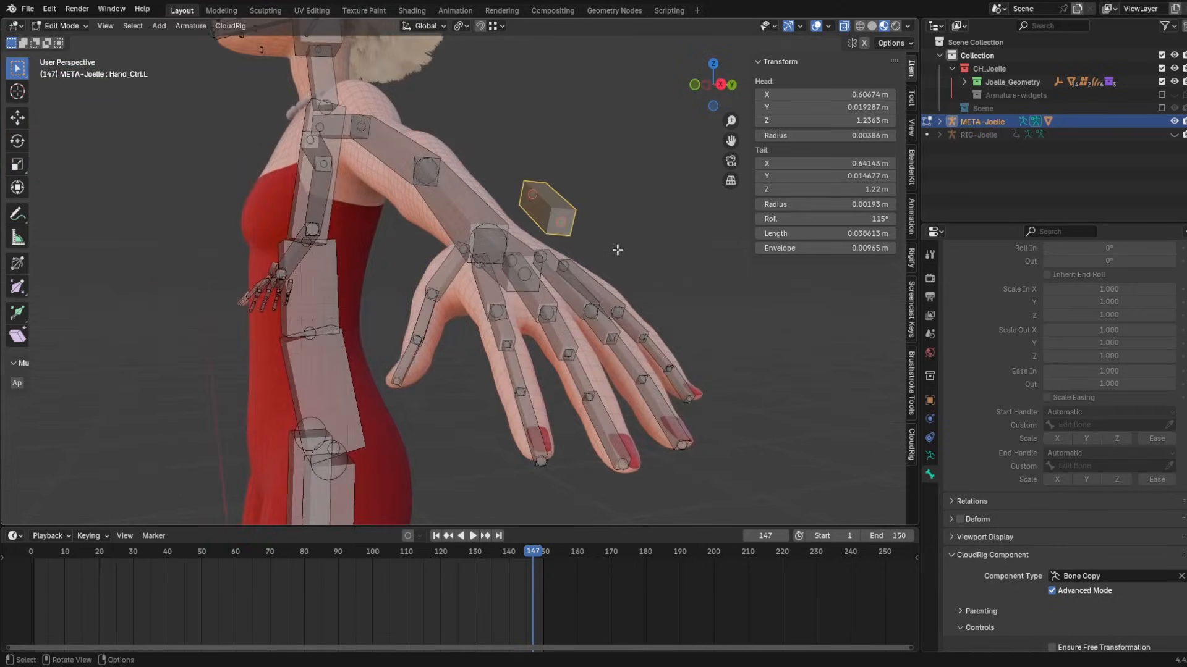
pyautogui.moveTo(562, 248); pyautogui.dragTo(591, 234, button='middle')
pyautogui.press('g')
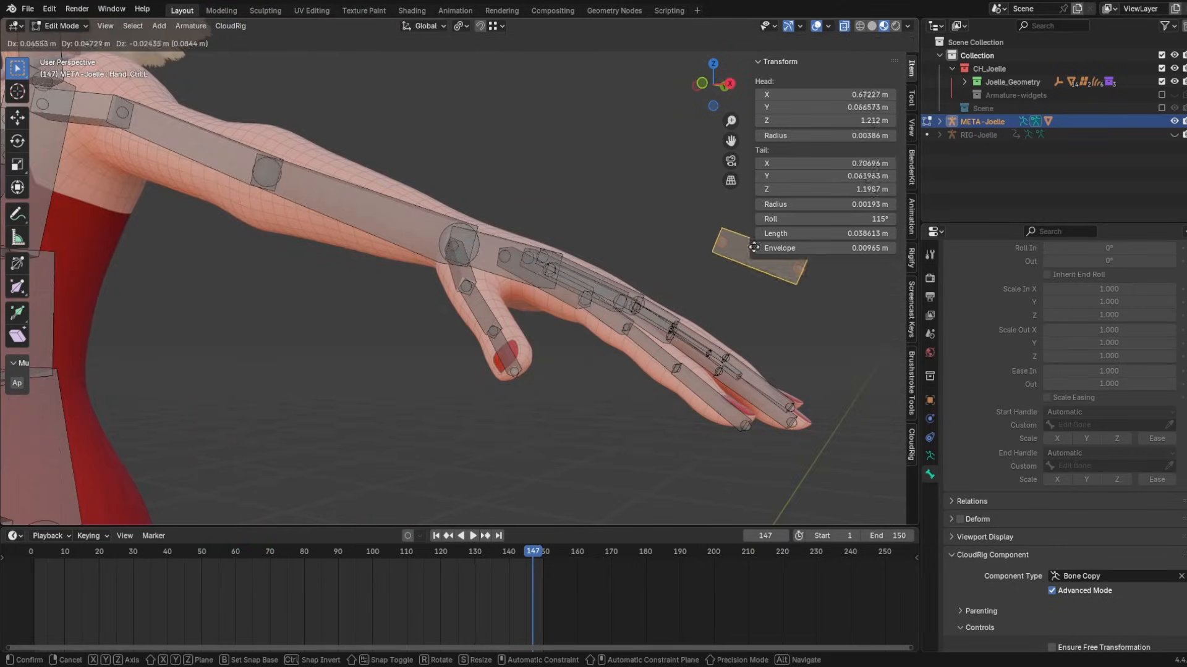
pyautogui.rightClick(695, 256)
pyautogui.moveTo(650, 335); pyautogui.dragTo(669, 329, button='middle')
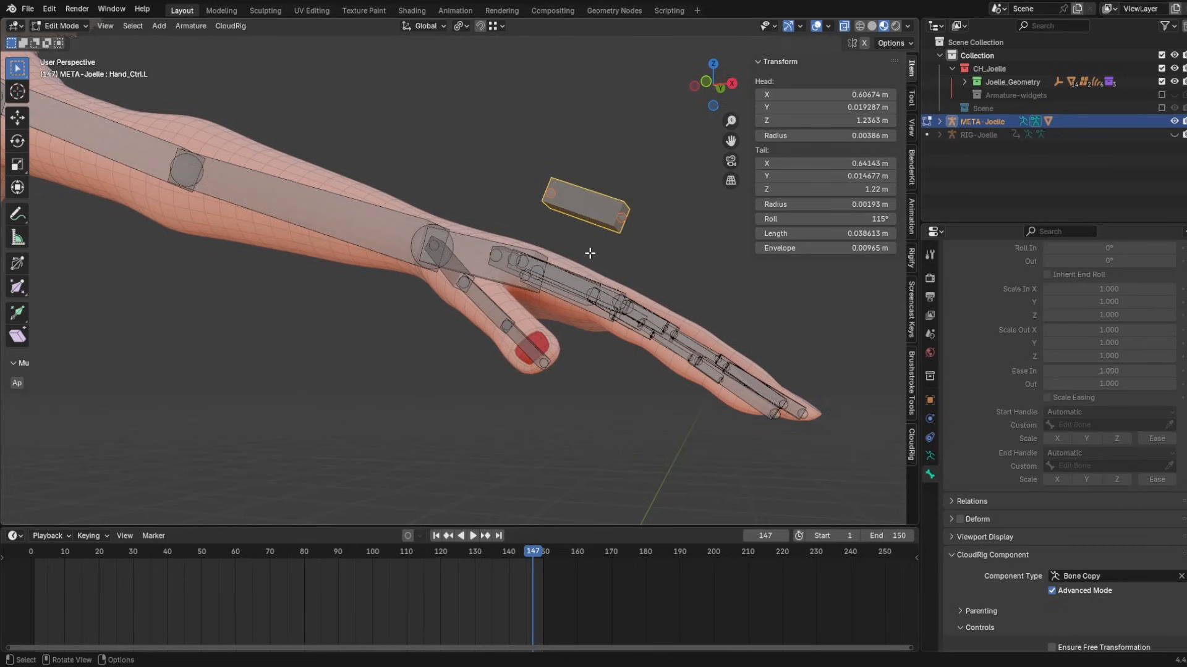
pyautogui.moveTo(590, 253); pyautogui.dragTo(628, 326, button='middle')
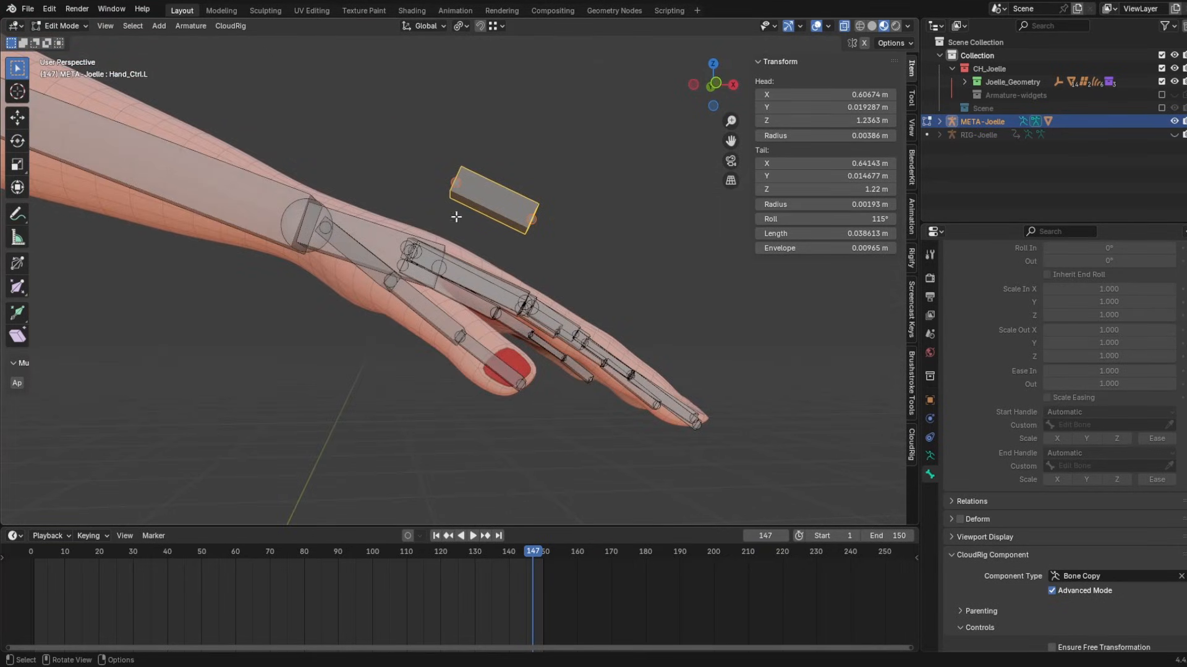
pyautogui.scroll(-1, 456, 216)
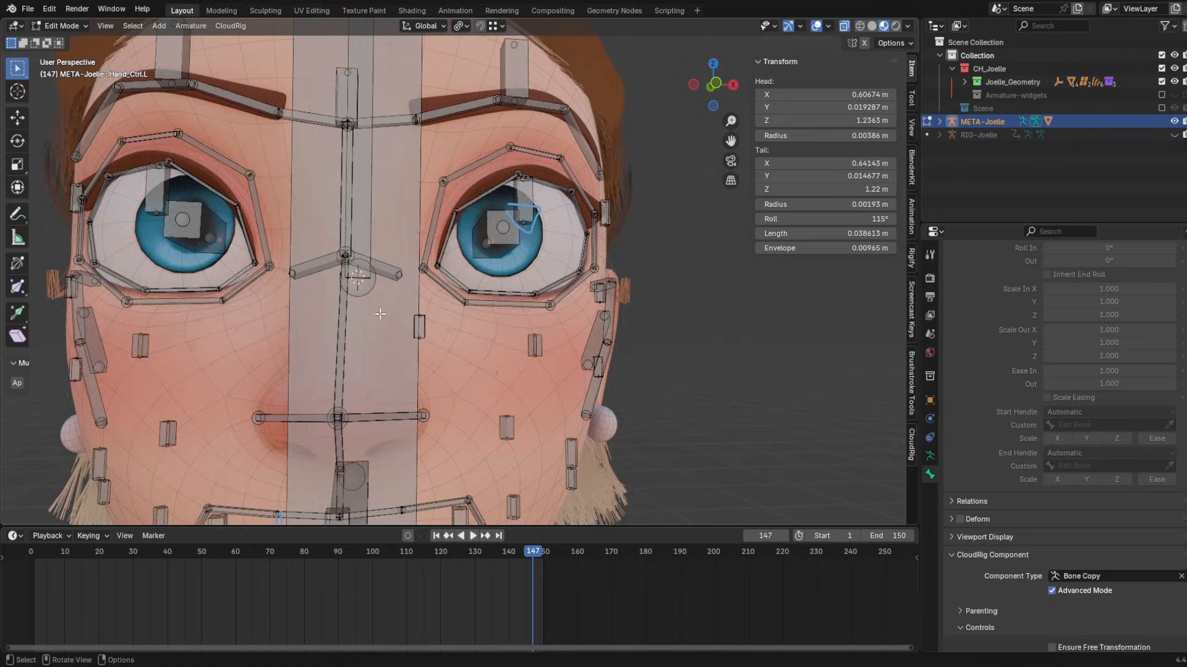
# - Examine the brow, eye, nose and mouth bones of the face from several angles
pyautogui.scroll(-5, 380, 314)
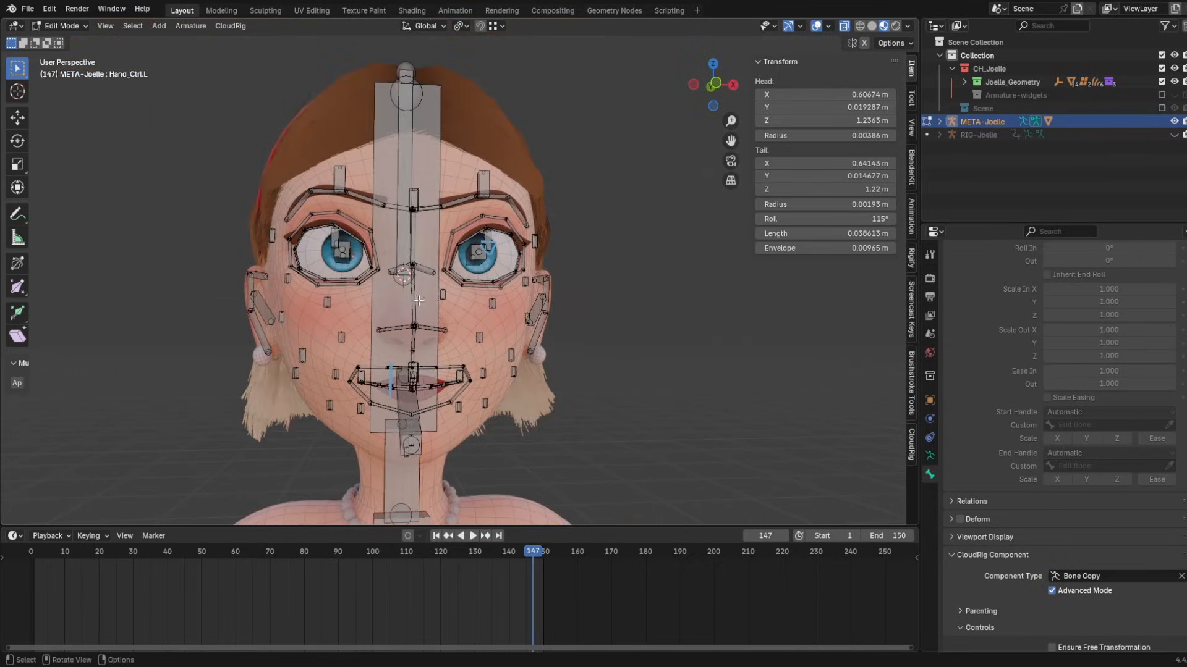
pyautogui.moveTo(460, 253); pyautogui.dragTo(388, 259, button='middle')
pyautogui.moveTo(473, 252); pyautogui.dragTo(467, 269, button='middle')
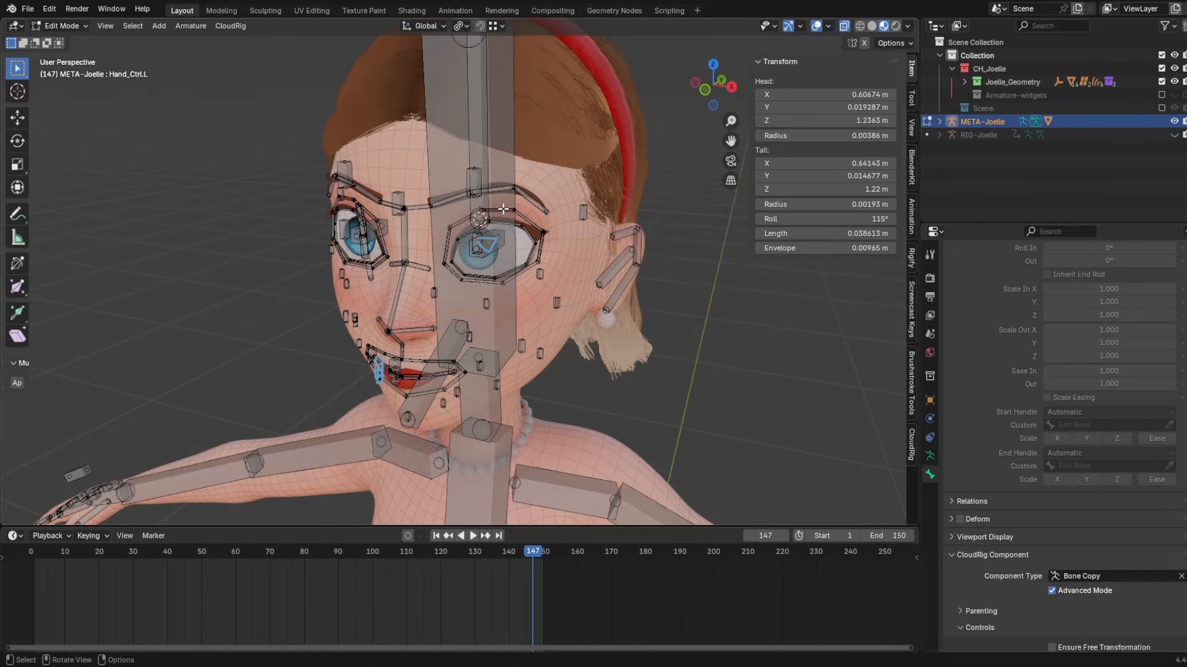
pyautogui.moveTo(520, 240); pyautogui.dragTo(493, 240, button='middle')
pyautogui.scroll(2, 492, 240)
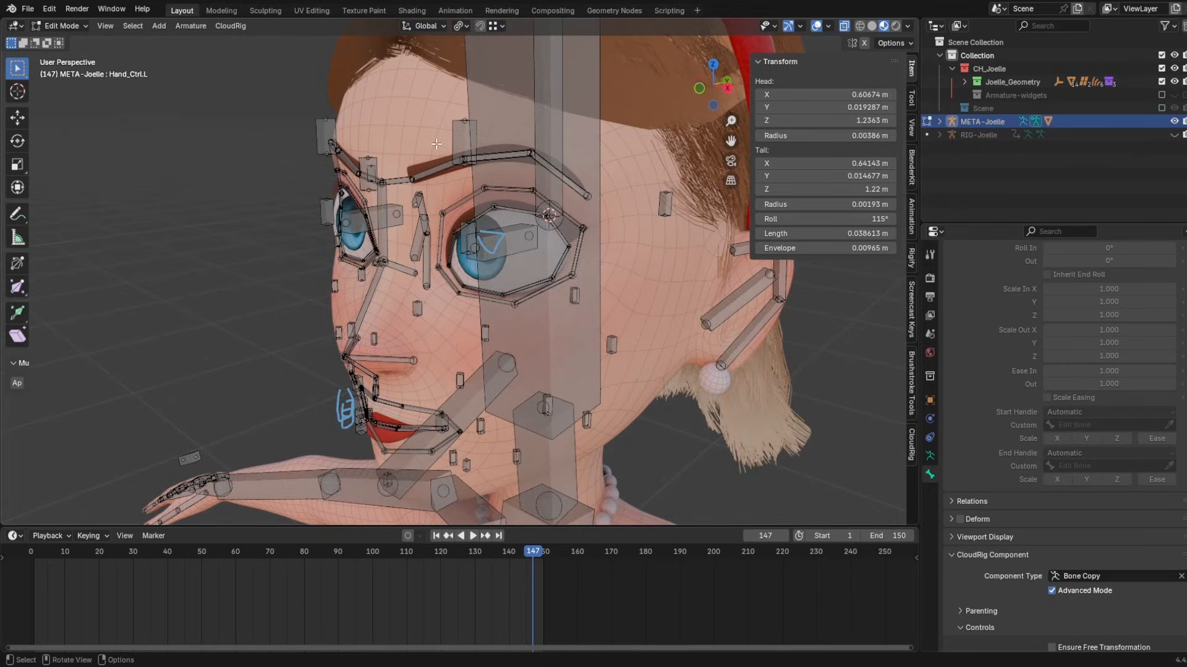
pyautogui.moveTo(436, 143); pyautogui.dragTo(520, 143, button='middle')
pyautogui.scroll(1, 520, 143)
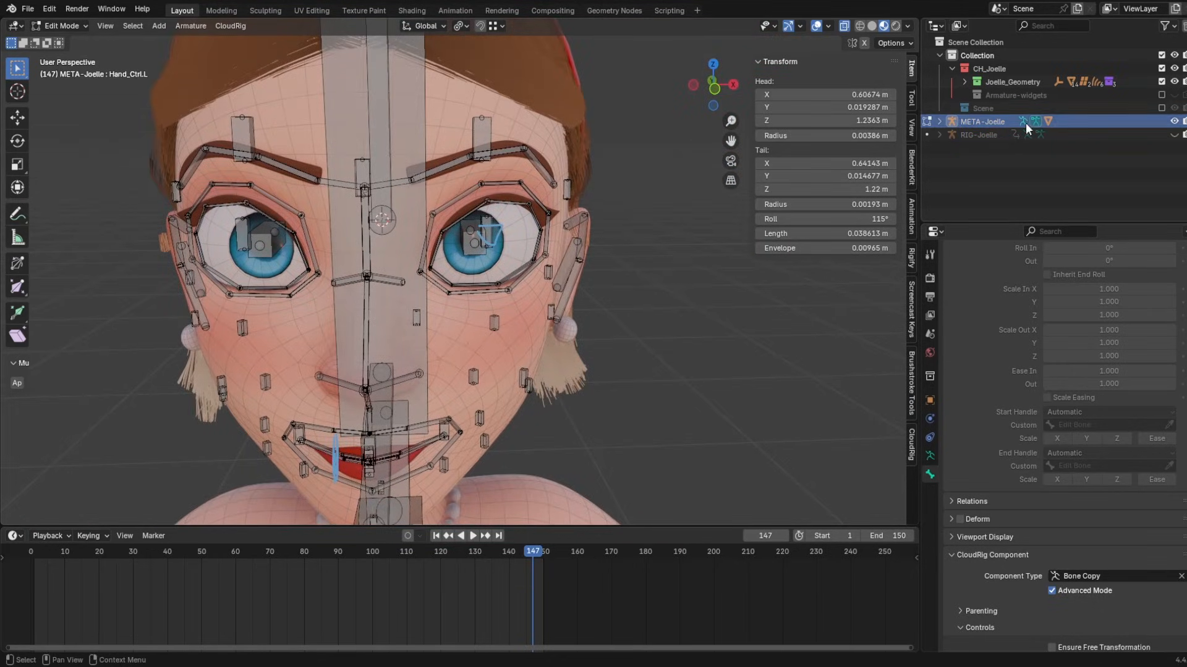
pyautogui.moveTo(379, 335); pyautogui.dragTo(491, 309, button='middle')
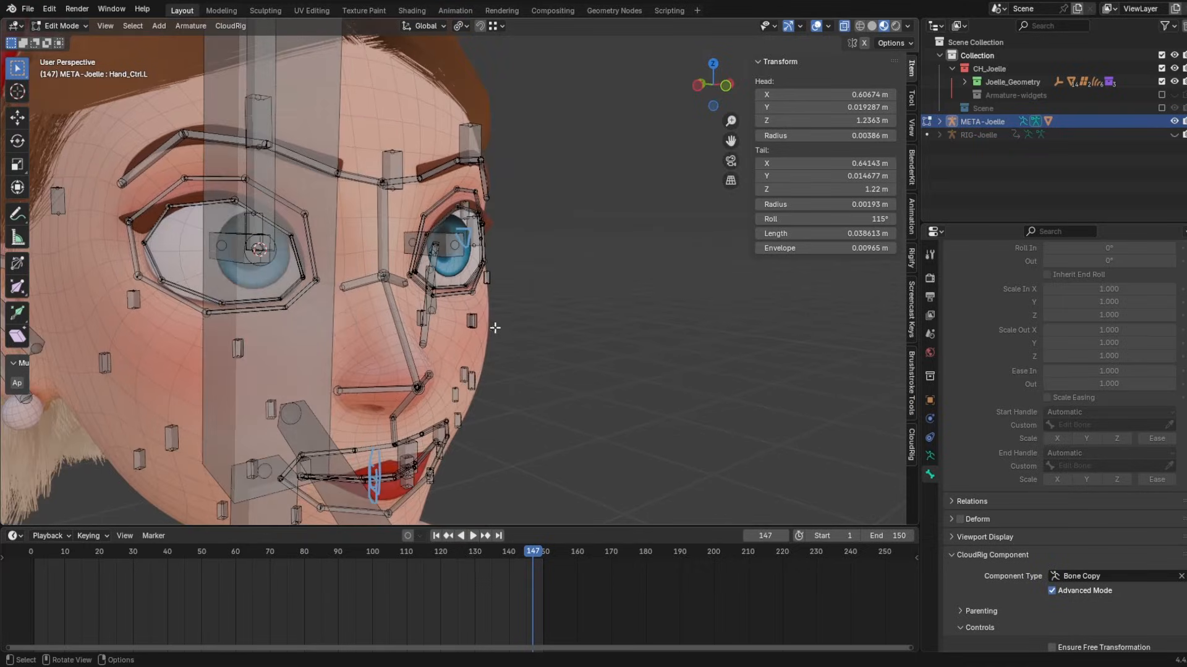
pyautogui.moveTo(440, 370); pyautogui.dragTo(431, 333, button='middle')
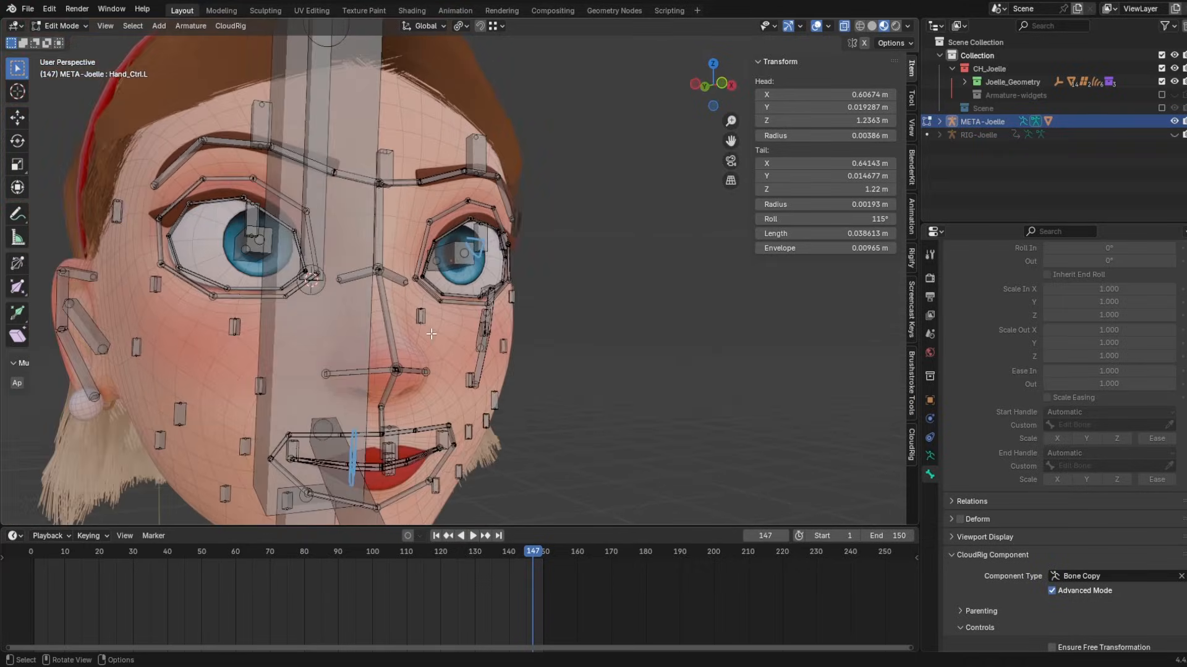
pyautogui.scroll(-1, 428, 322)
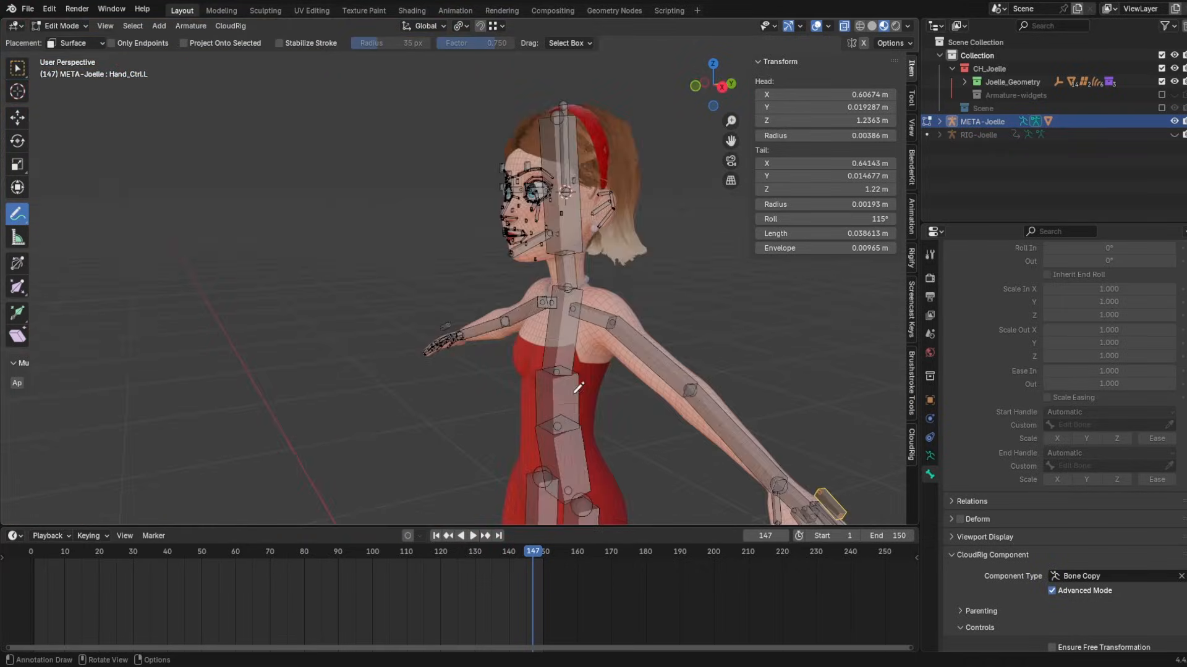
# - Examine the armature's overall bone layout across the body, arms and head
pyautogui.scroll(-3, 577, 389)
pyautogui.moveTo(556, 324)
pyautogui.mouseDown(button='middle')
pyautogui.moveTo(572, 296)
pyautogui.moveTo(589, 305)
pyautogui.moveTo(544, 158)
pyautogui.mouseUp(button='middle')
pyautogui.keyDown('shift'); pyautogui.moveTo(532, 201); pyautogui.dragTo(554, 309, button='middle'); pyautogui.keyUp('shift')
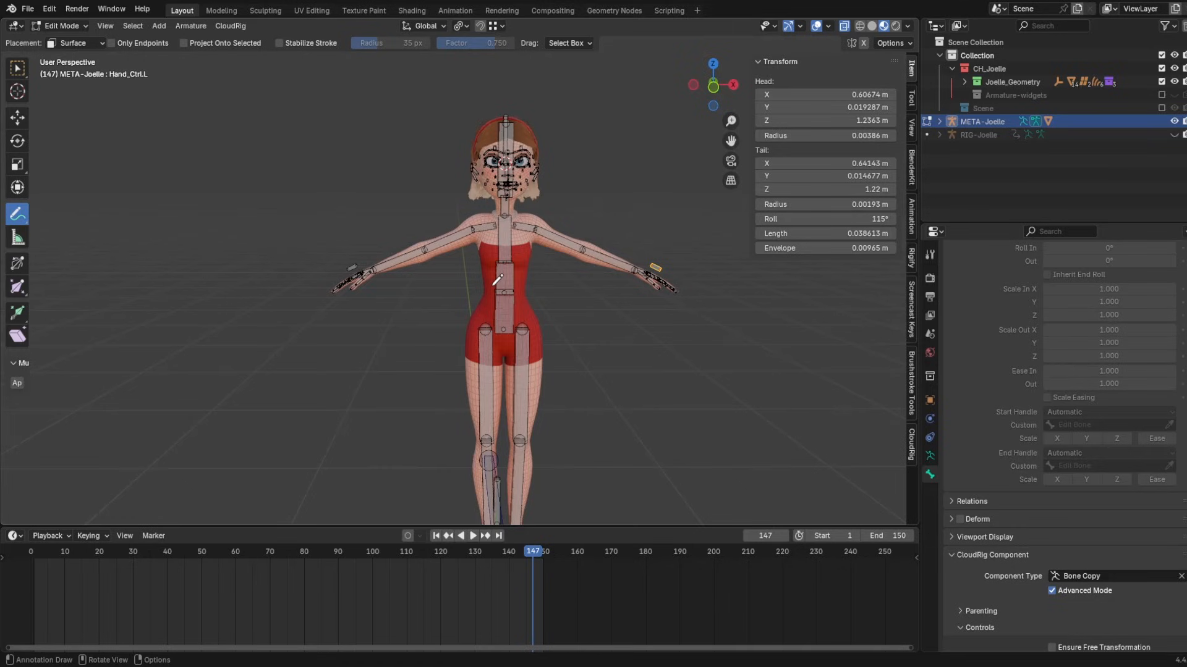
pyautogui.moveTo(497, 279); pyautogui.dragTo(389, 378, button='middle')
pyautogui.scroll(6, 566, 309)
pyautogui.moveTo(389, 378); pyautogui.dragTo(287, 409, button='middle')
pyautogui.keyDown('shift'); pyautogui.moveTo(426, 371); pyautogui.dragTo(363, 269, button='middle'); pyautogui.keyUp('shift')
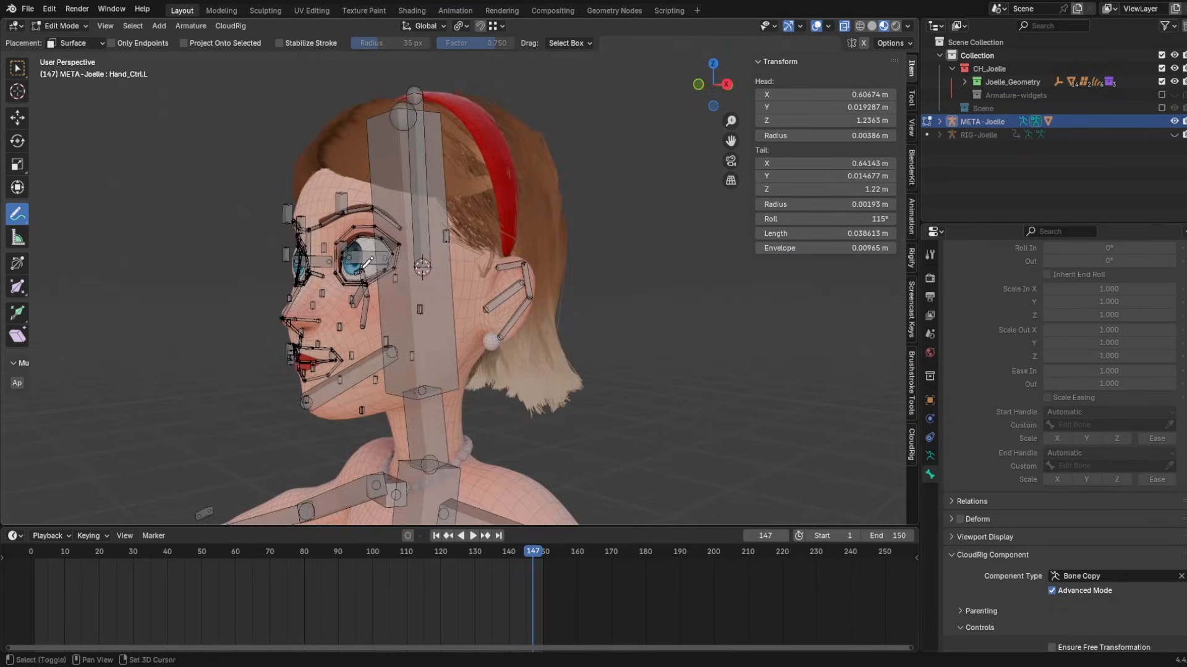
pyautogui.moveTo(346, 339); pyautogui.dragTo(501, 291, button='middle')
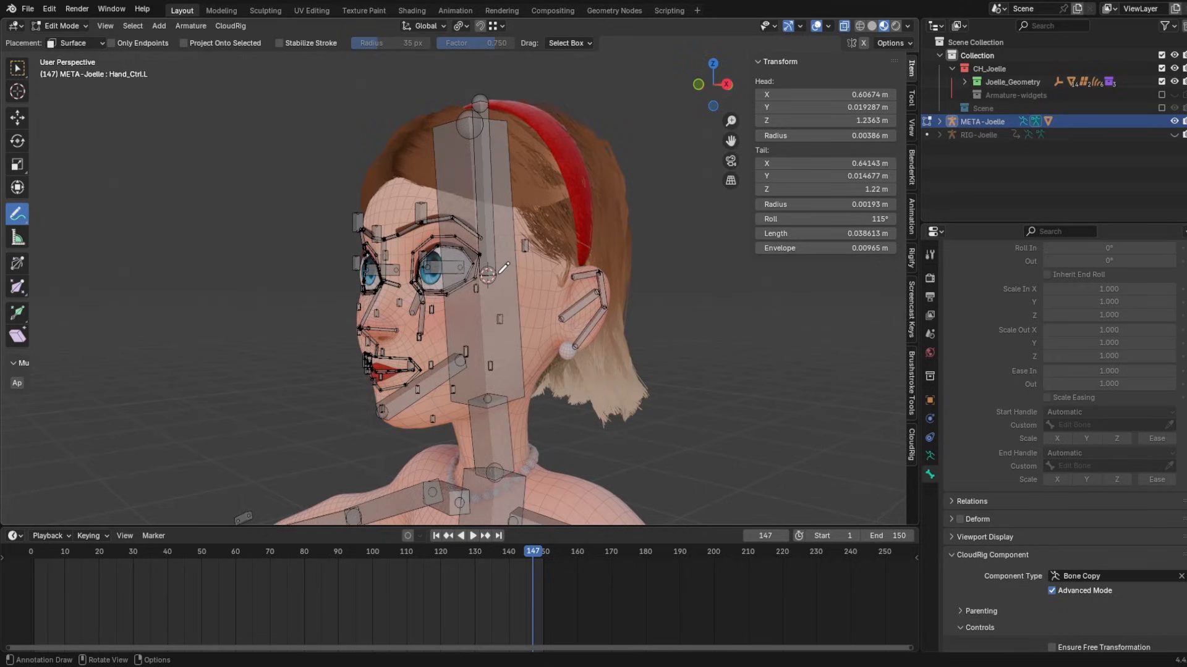
pyautogui.moveTo(509, 266); pyautogui.dragTo(575, 287, button='middle')
pyautogui.scroll(-6, 525, 328)
pyautogui.keyDown('shift'); pyautogui.moveTo(509, 336); pyautogui.dragTo(513, 198, button='middle'); pyautogui.keyUp('shift')
pyautogui.moveTo(513, 197); pyautogui.dragTo(552, 247, button='middle')
pyautogui.scroll(-1, 552, 247)
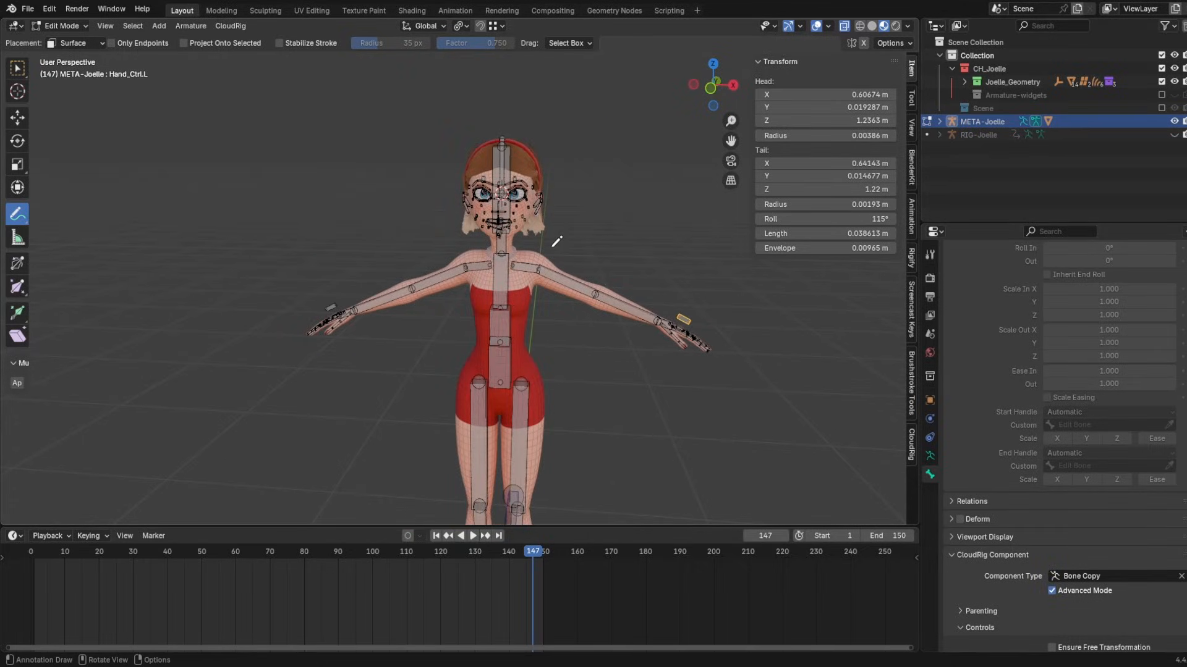
pyautogui.scroll(4, 521, 167)
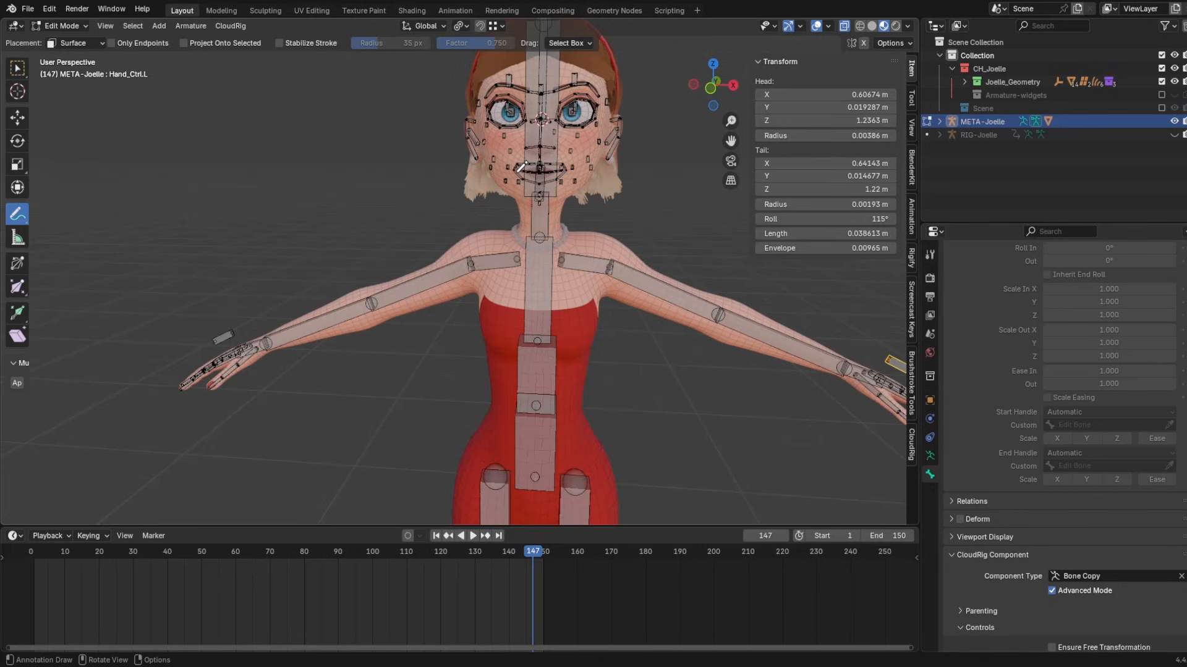
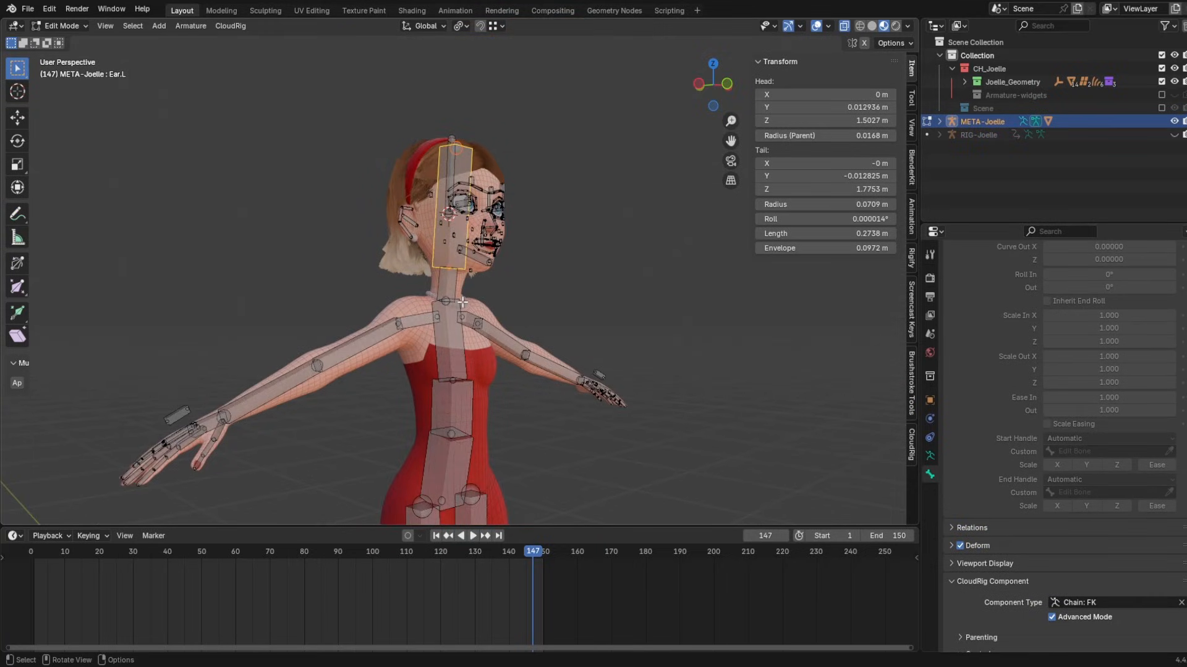
# - Inspect the selected head bone in the model and review its CloudRig component settings
pyautogui.scroll(5, 462, 302)
pyautogui.moveTo(463, 301); pyautogui.dragTo(409, 289, button='middle')
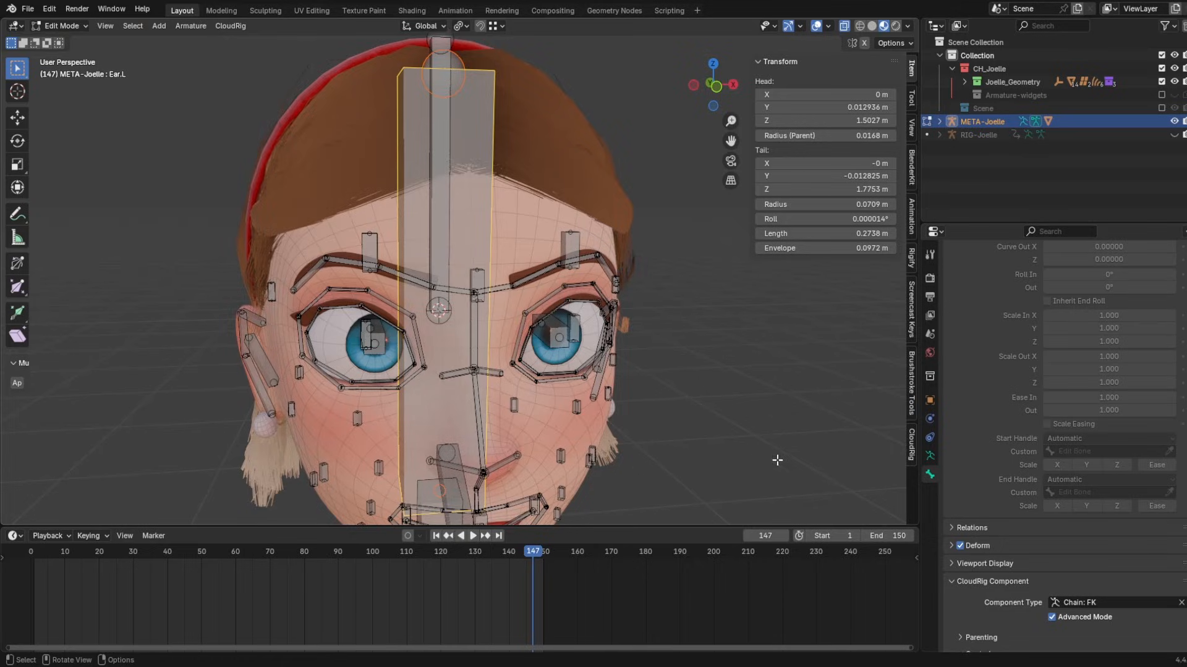
pyautogui.scroll(-4, 777, 461)
pyautogui.moveTo(762, 492); pyautogui.dragTo(807, 402, button='middle')
pyautogui.scroll(-6, 1089, 423)
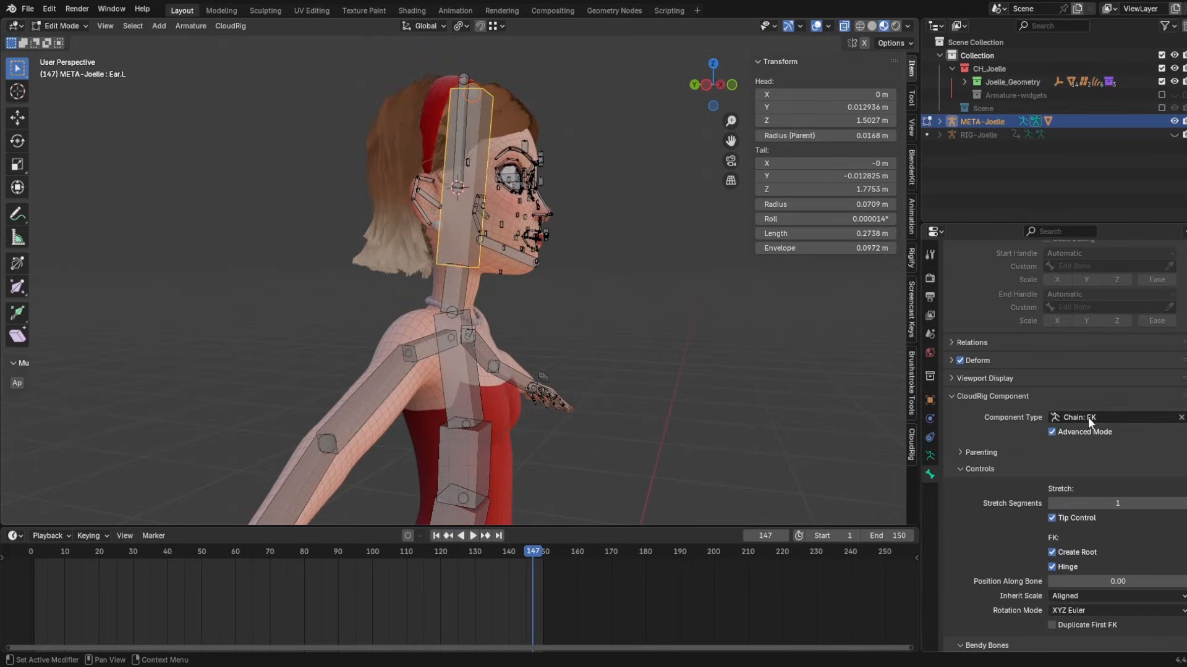
# - Set the head bone's CloudRig Stretch Segments to 2 and generate the rig
pyautogui.press('KP_Decimal')
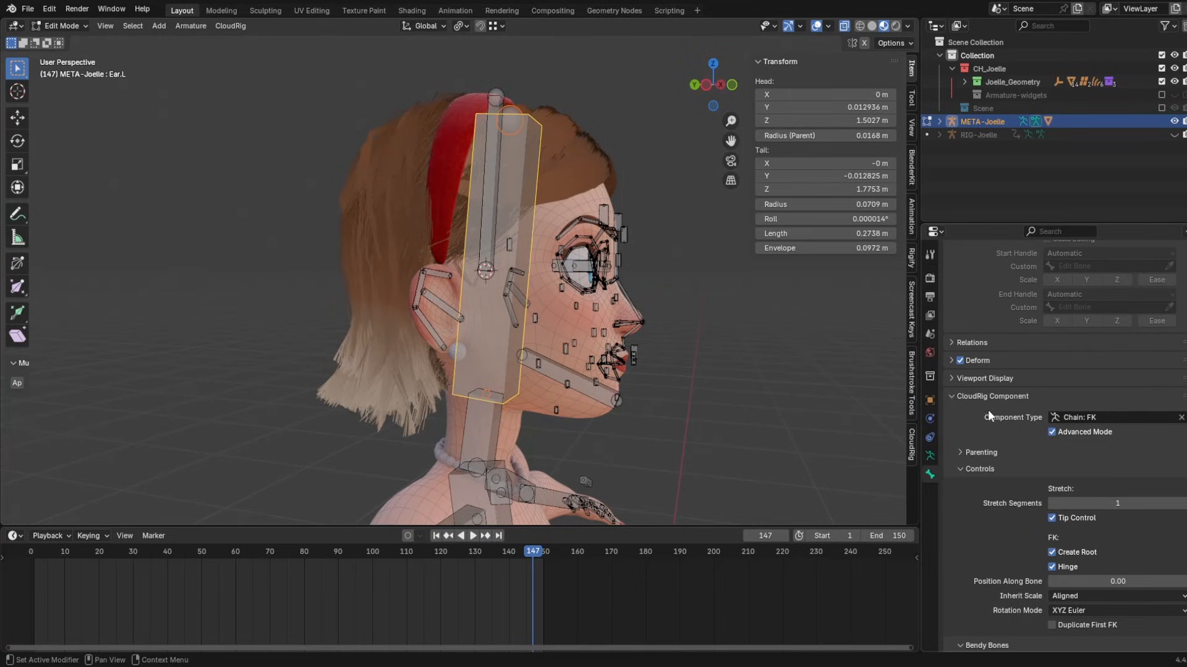
pyautogui.scroll(-5, 982, 451)
pyautogui.scroll(-2, 1018, 506)
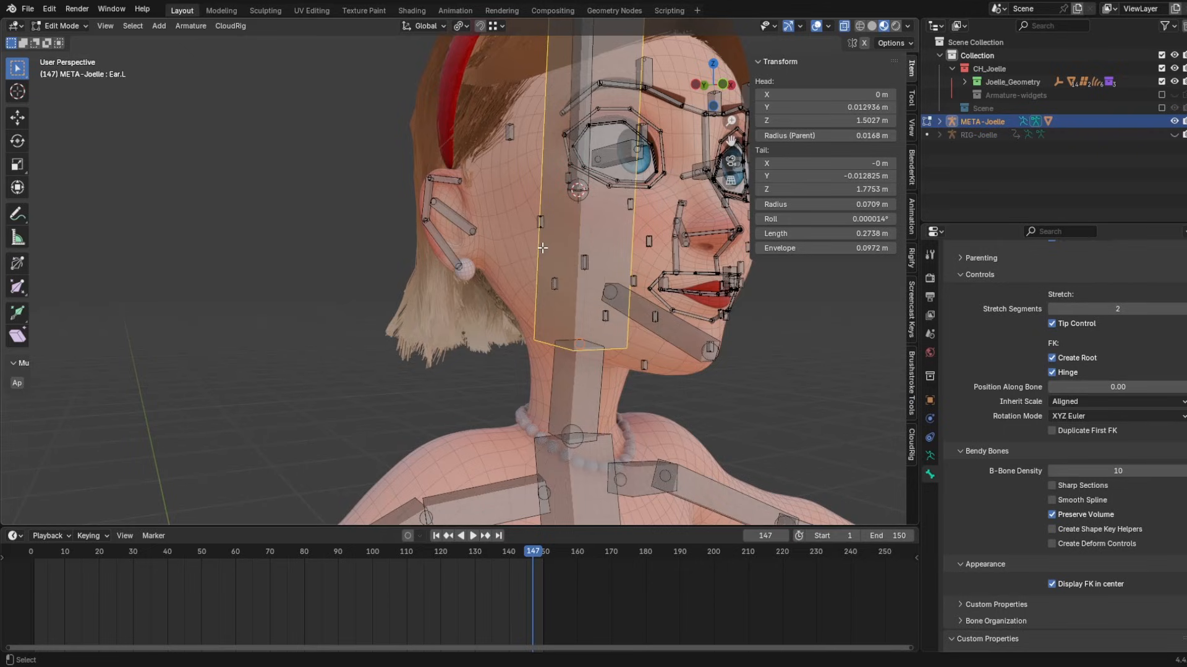
pyautogui.hotkey('ctrl', 'alt', 'g')
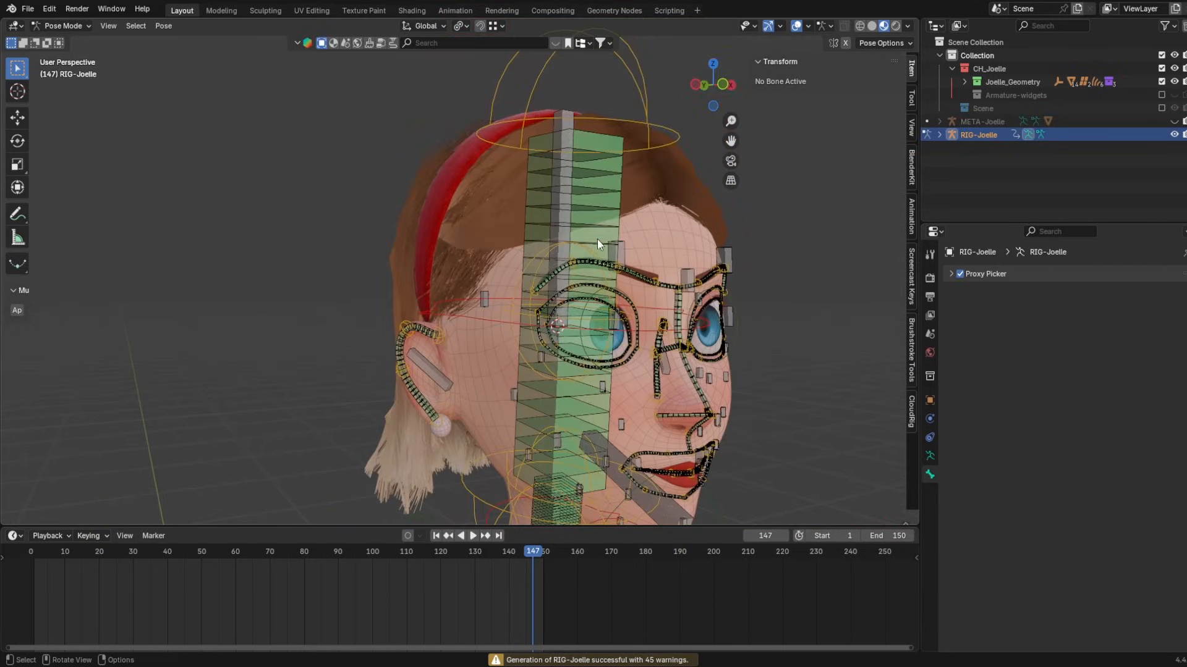
# - Try moving the head's middle stretch control STR-Ear_2.L to test how the head chain bends
pyautogui.click(596, 240)
pyautogui.click(587, 247)
pyautogui.moveTo(590, 248); pyautogui.dragTo(670, 276, button='middle')
pyautogui.press('g')
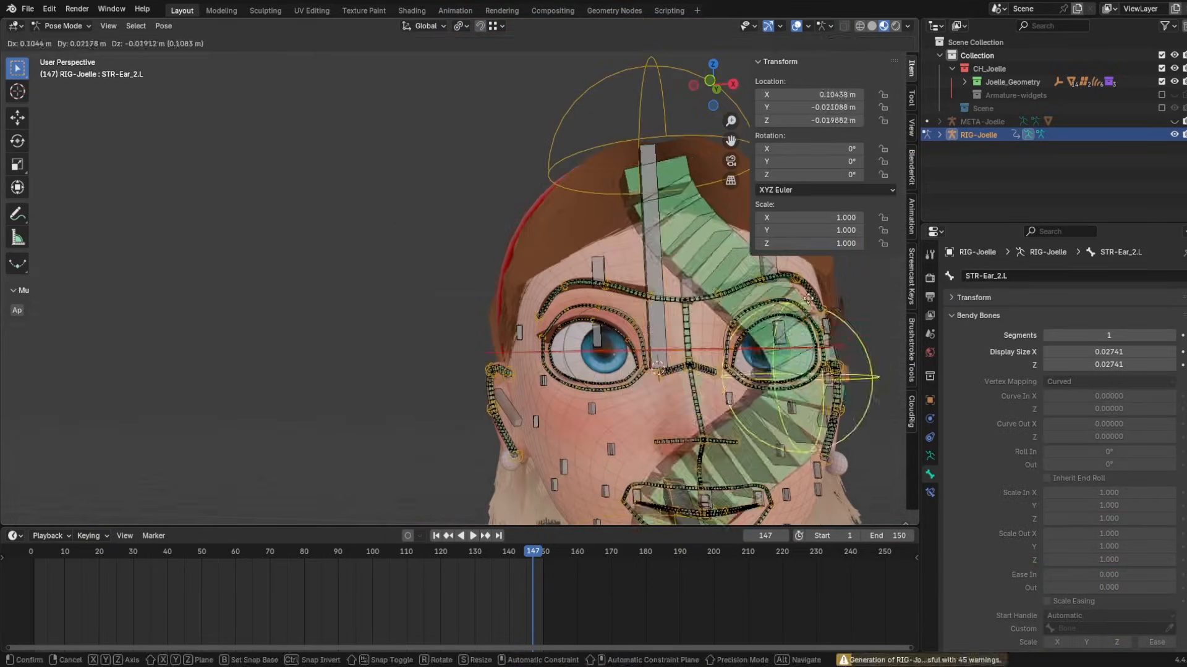
pyautogui.rightClick(699, 297)
pyautogui.scroll(-3, 694, 297)
pyautogui.press('g')
pyautogui.rightClick(669, 316)
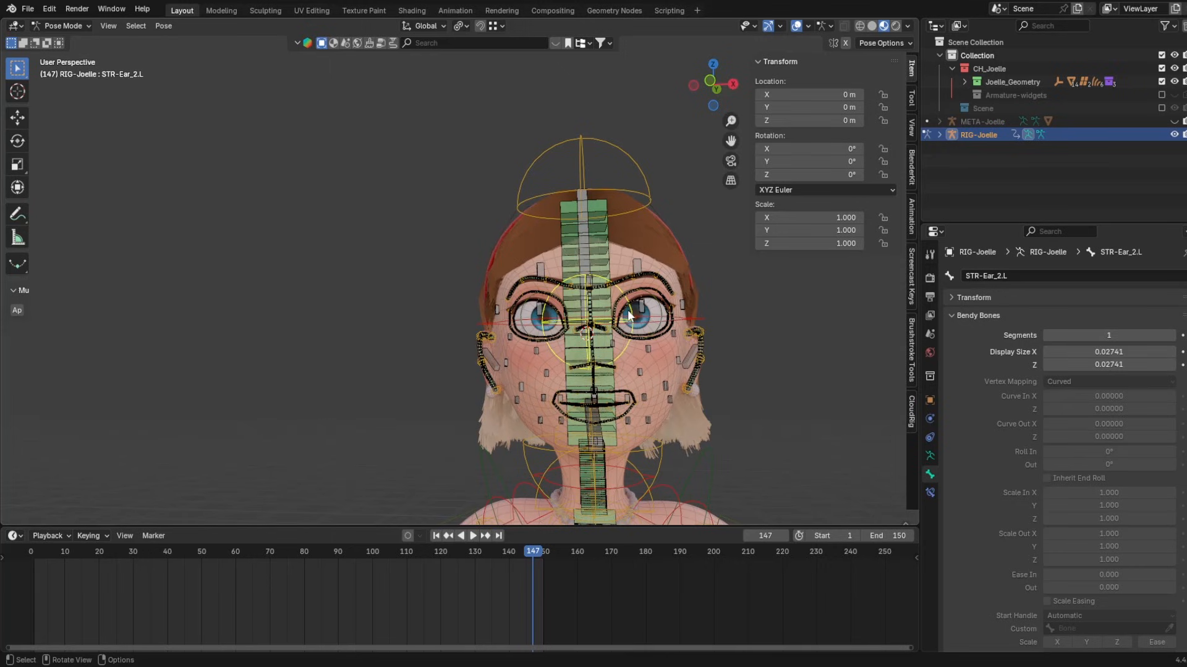
pyautogui.scroll(-2, 629, 316)
pyautogui.moveTo(629, 315); pyautogui.dragTo(584, 328, button='middle')
pyautogui.scroll(1, 587, 331)
pyautogui.press('g')
pyautogui.rightClick(525, 371)
# - Try moving the stretch control at the top of the head, STR-Ear1_1.L, in different directions
pyautogui.click(669, 180)
pyautogui.keyDown('shift'); pyautogui.moveTo(619, 201); pyautogui.dragTo(655, 198, button='middle'); pyautogui.keyUp('shift')
pyautogui.press('g')
pyautogui.rightClick(543, 195)
pyautogui.press('g')
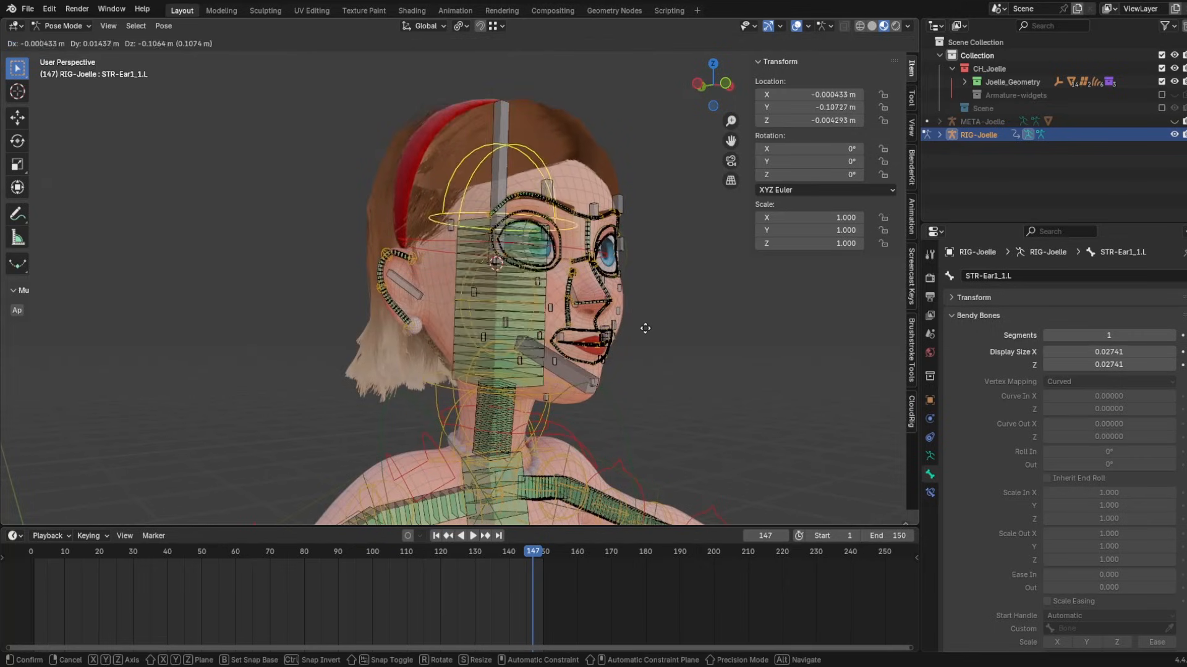
pyautogui.click(647, 413)
pyautogui.moveTo(648, 413); pyautogui.dragTo(439, 316, button='middle')
pyautogui.scroll(2, 531, 287)
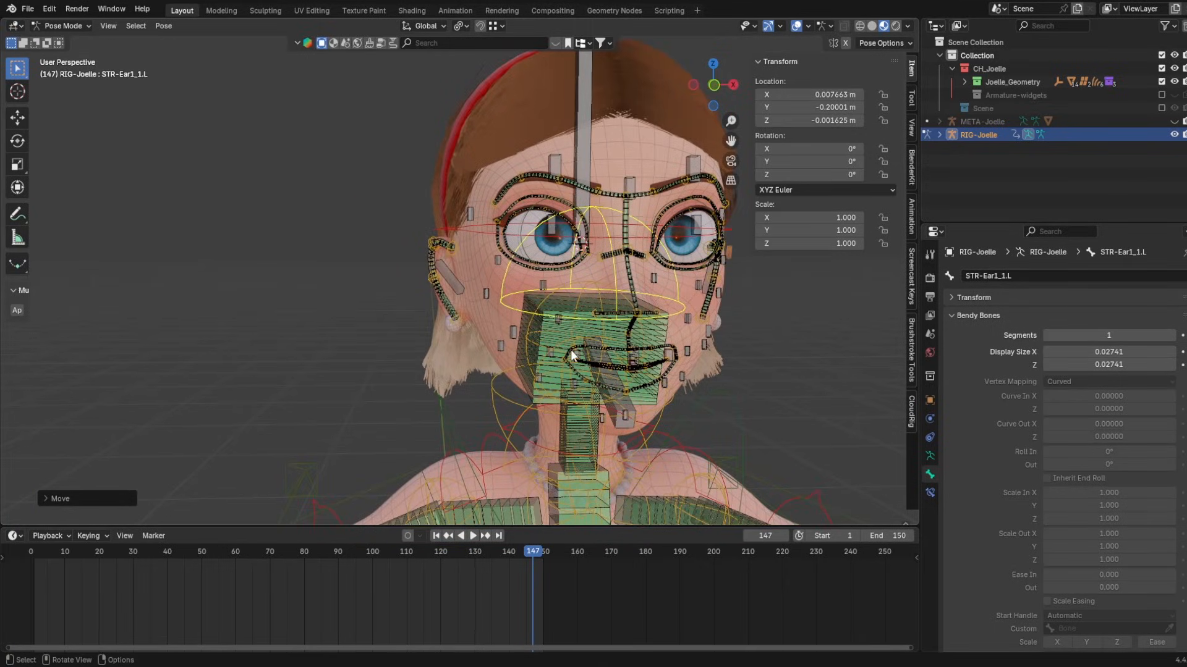
pyautogui.keyDown('shift'); pyautogui.moveTo(624, 354); pyautogui.dragTo(610, 268, button='middle'); pyautogui.keyUp('shift')
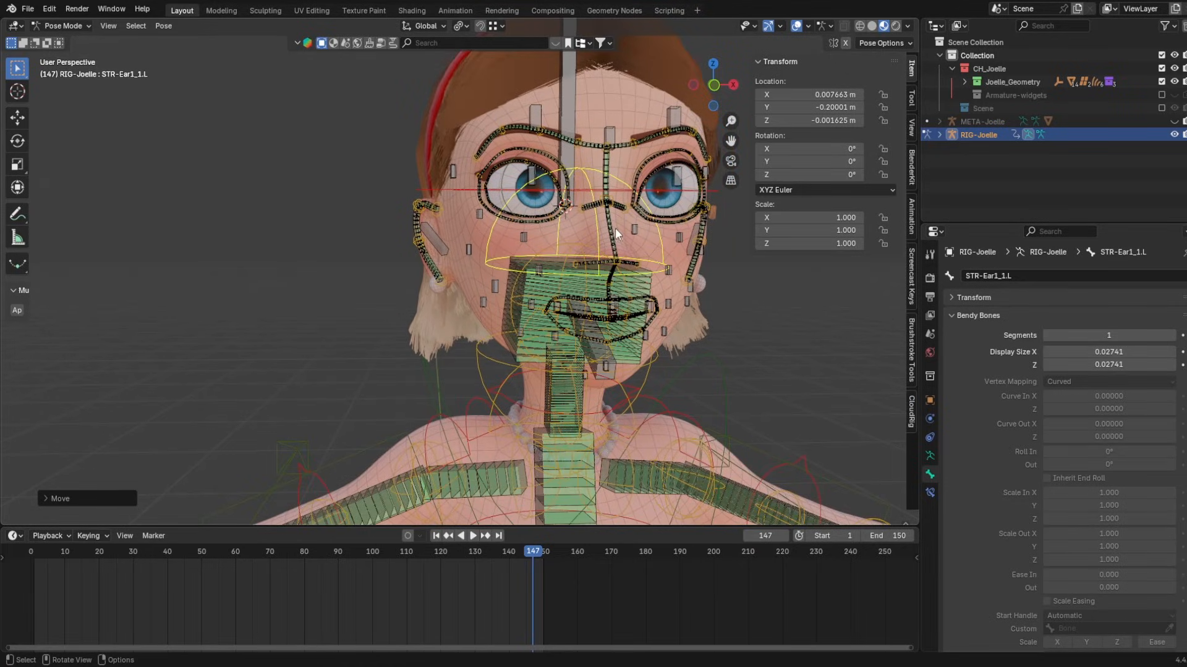
pyautogui.press('g')
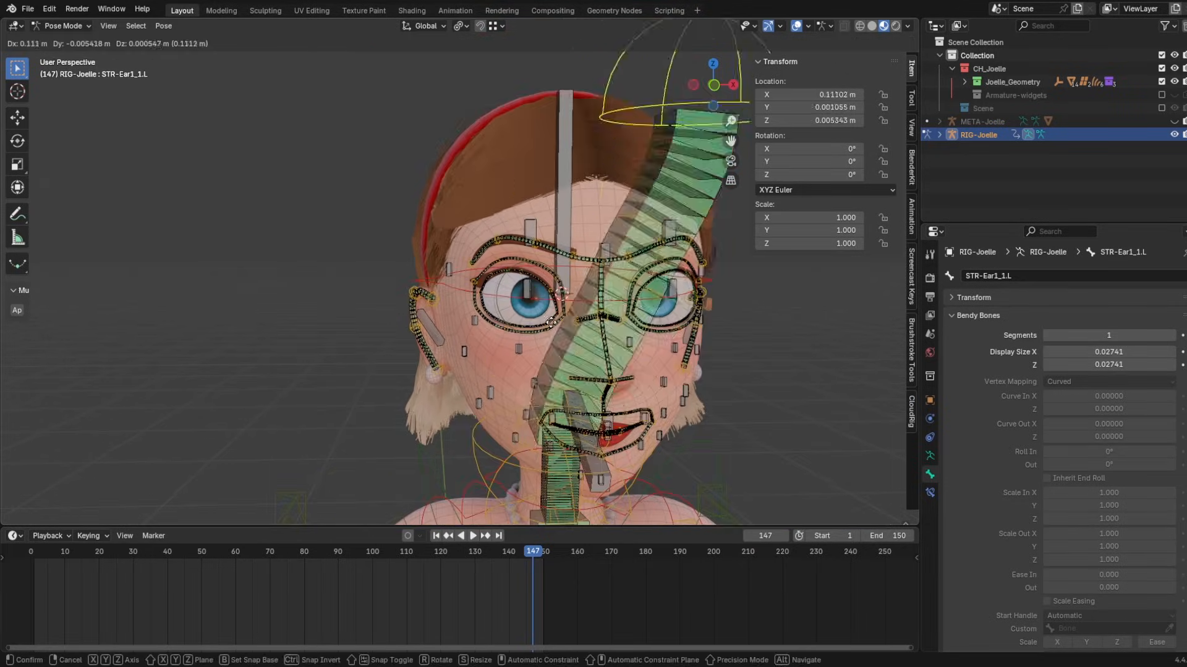
pyautogui.rightClick(473, 417)
# - Try moving the mid-spine stretch control STR-Spine3 sideways
pyautogui.scroll(-6, 473, 417)
pyautogui.keyDown('shift'); pyautogui.moveTo(542, 395); pyautogui.dragTo(576, 221, button='middle'); pyautogui.keyUp('shift')
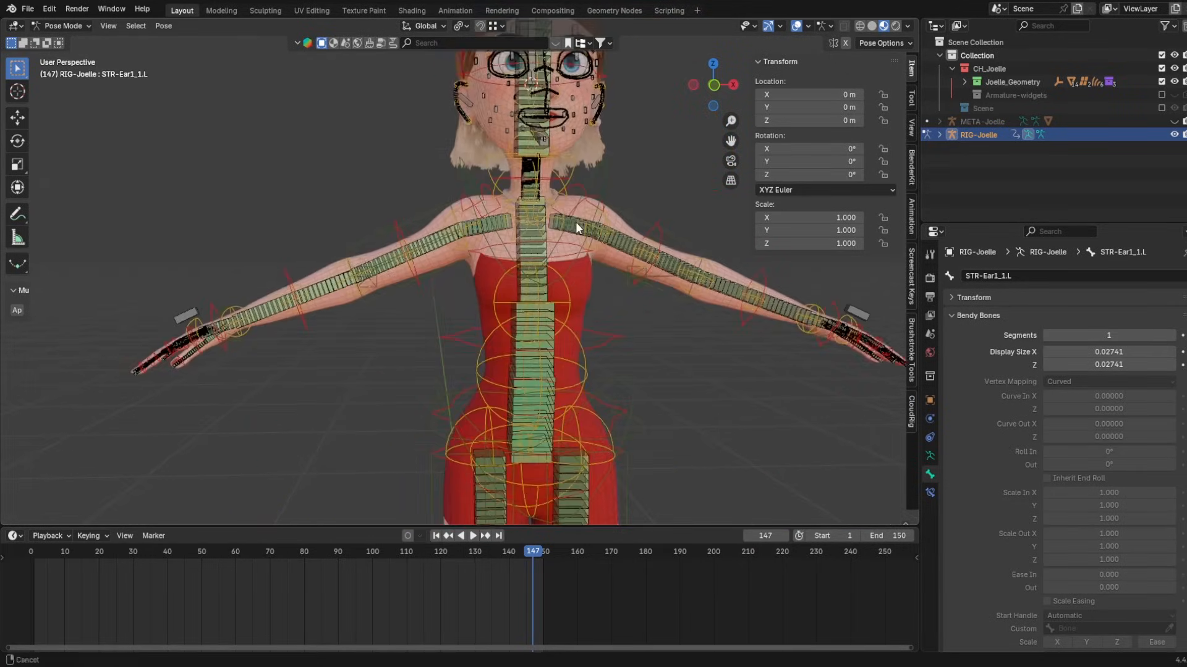
pyautogui.keyDown('shift'); pyautogui.moveTo(579, 379); pyautogui.dragTo(590, 253, button='middle'); pyautogui.keyUp('shift')
pyautogui.click(593, 215)
pyautogui.keyDown('shift'); pyautogui.moveTo(595, 194); pyautogui.dragTo(584, 268, button='middle'); pyautogui.keyUp('shift')
pyautogui.click(574, 249)
pyautogui.press('g')
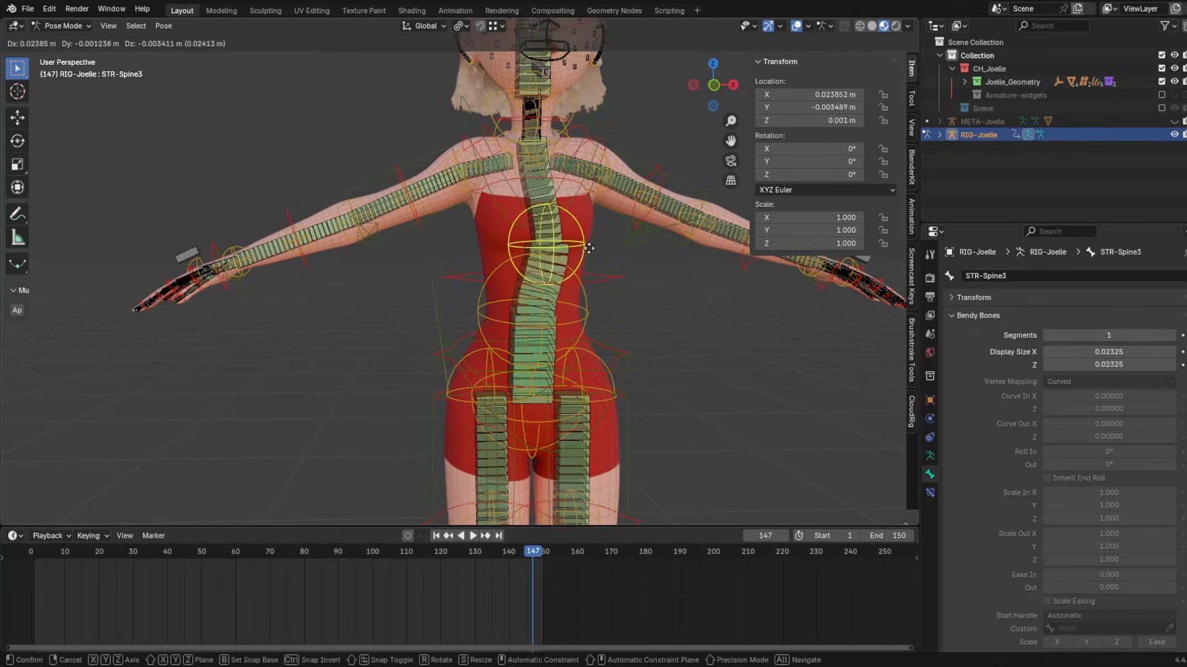
pyautogui.rightClick(577, 251)
pyautogui.press('g')
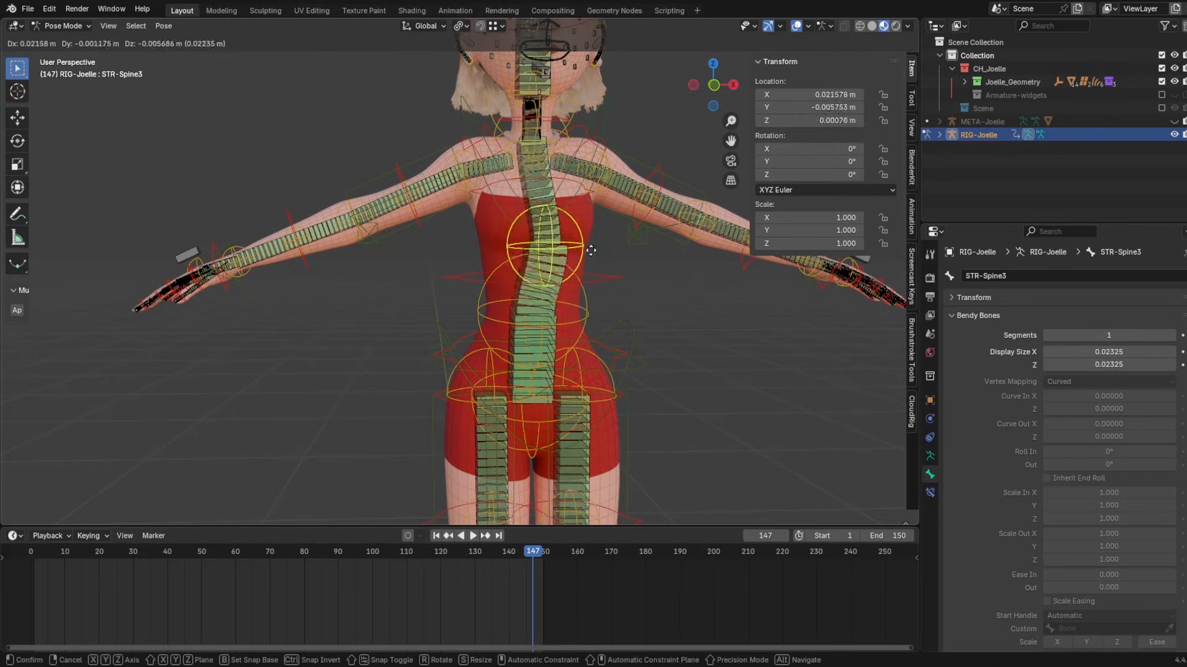
pyautogui.rightClick(576, 250)
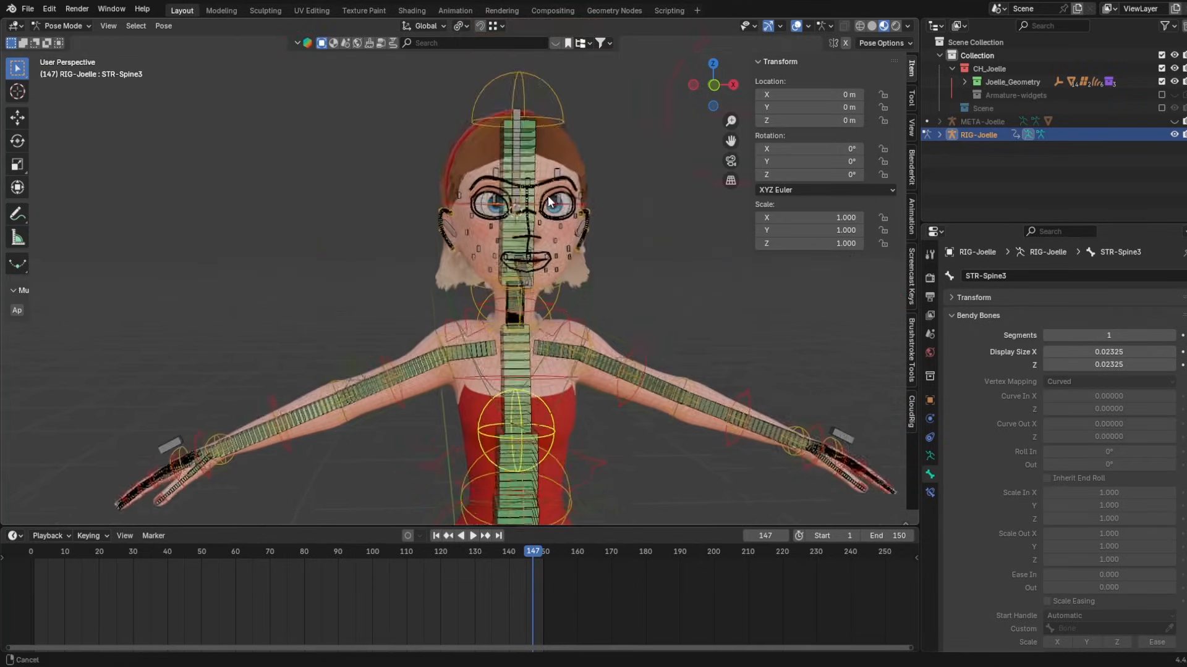
# - Regenerate RIG-Joelle from META-Joelle and put the generated rig in Pose Mode
pyautogui.keyDown('shift'); pyautogui.moveTo(549, 202); pyautogui.dragTo(565, 116, button='middle'); pyautogui.keyUp('shift')
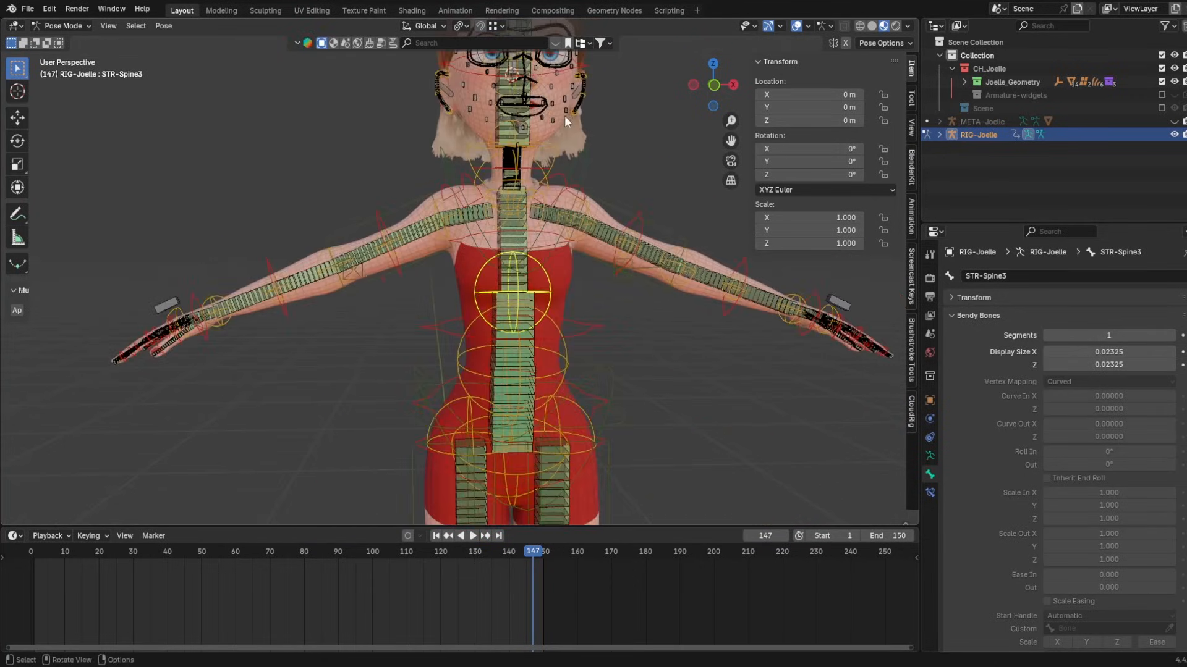
pyautogui.keyDown('shift'); pyautogui.moveTo(569, 205); pyautogui.dragTo(563, 334, button='middle'); pyautogui.keyUp('shift')
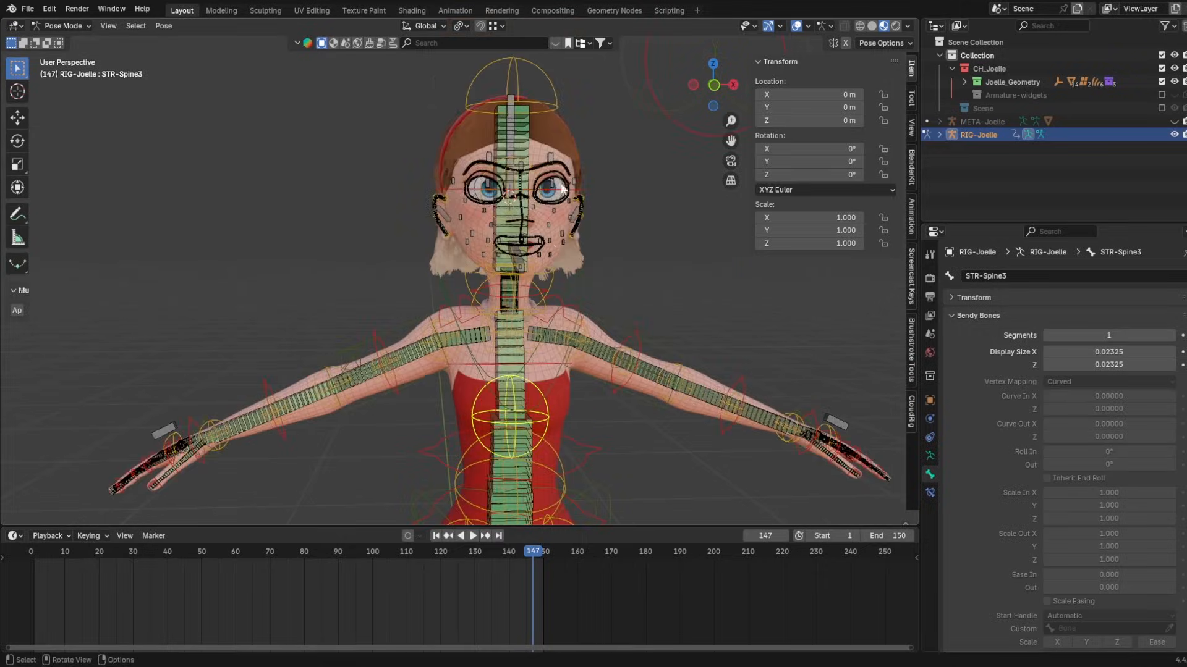
pyautogui.scroll(2, 561, 247)
pyautogui.keyDown('shift'); pyautogui.moveTo(559, 124); pyautogui.dragTo(568, 295, button='middle'); pyautogui.keyUp('shift')
pyautogui.click(623, 314)
pyautogui.hotkey('ctrl', 'Tab')
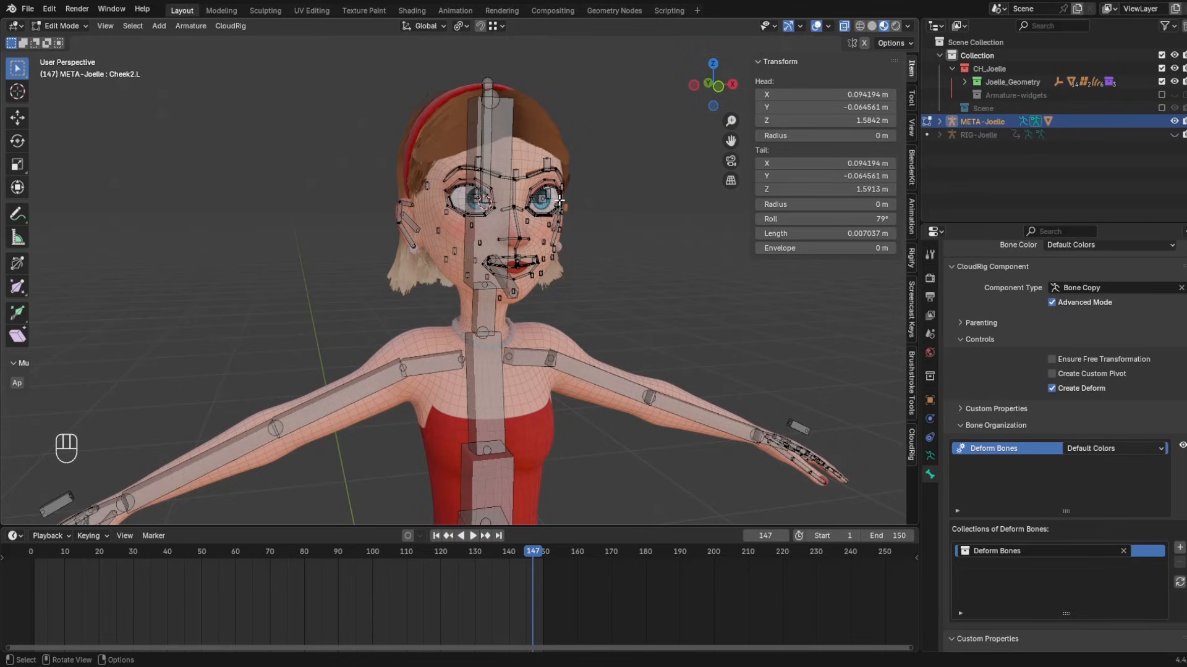
pyautogui.hotkey('ctrl', 'alt')
pyautogui.hotkey('ctrl', 'alt', 'r')
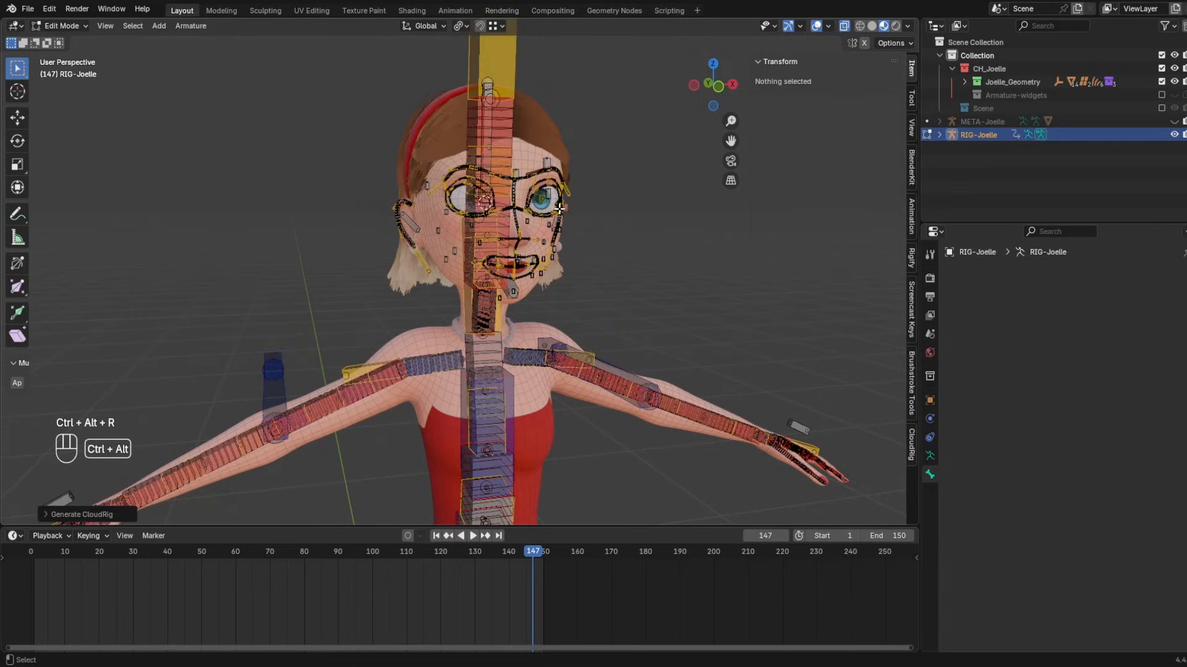
pyautogui.hotkey('ctrl', 'Tab')
# - Examine the generated torso controls and select the chest control CHST-Spine1
pyautogui.keyDown('shift'); pyautogui.moveTo(558, 277); pyautogui.dragTo(565, 148, button='middle'); pyautogui.keyUp('shift')
pyautogui.scroll(-2, 575, 247)
pyautogui.moveTo(580, 307); pyautogui.dragTo(604, 322, button='middle')
pyautogui.keyDown('shift'); pyautogui.moveTo(619, 449); pyautogui.dragTo(616, 266, button='middle'); pyautogui.keyUp('shift')
pyautogui.keyDown('shift'); pyautogui.moveTo(604, 374); pyautogui.dragTo(565, 249, button='middle'); pyautogui.keyUp('shift')
pyautogui.click(516, 220)
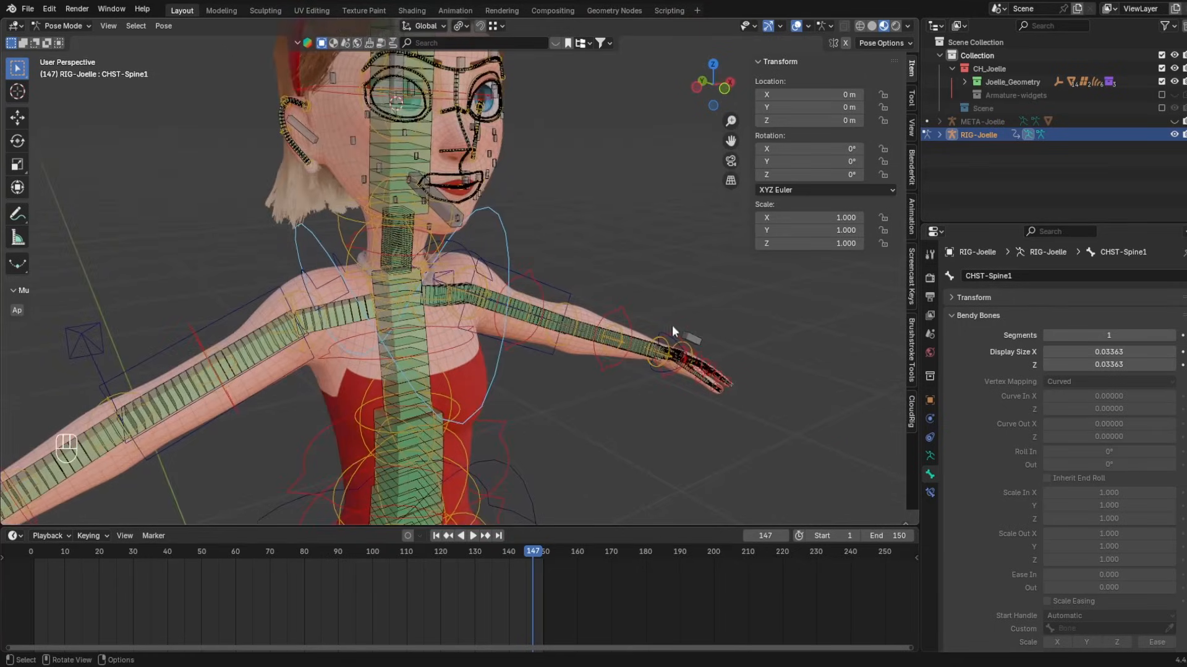
pyautogui.scroll(-1, 1065, 482)
# - Hide RIG-Joelle, show META-Joelle and open it in Edit Mode
pyautogui.click(1174, 135)
pyautogui.click(1173, 121)
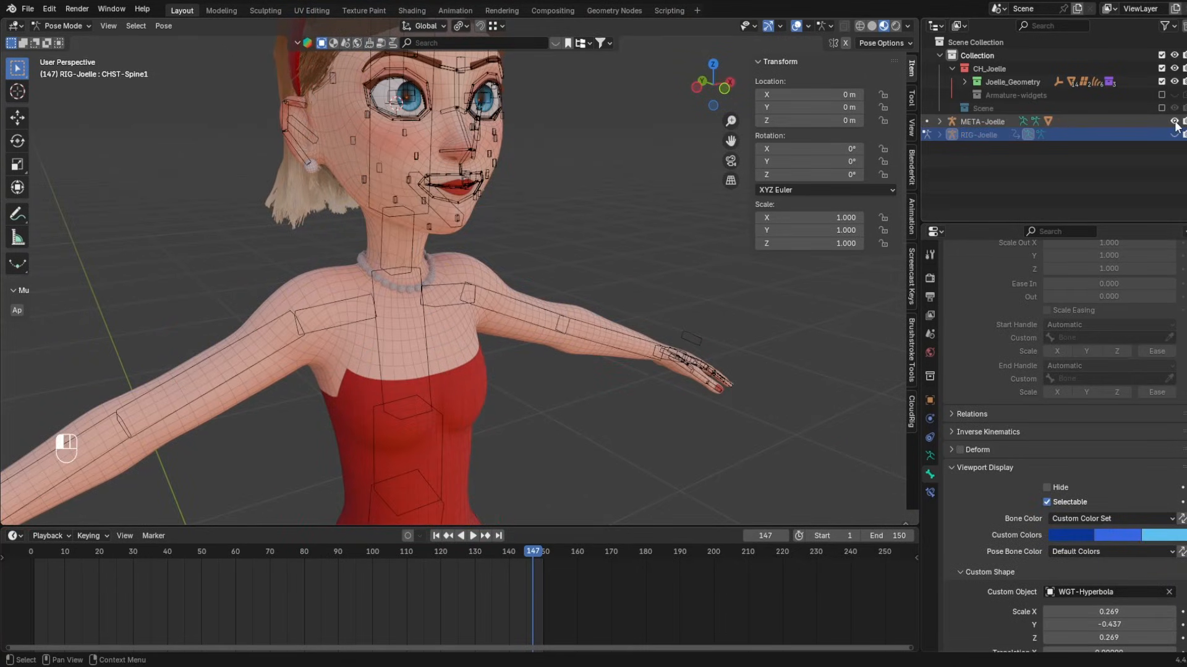
pyautogui.click(979, 122)
pyautogui.click(62, 25)
pyautogui.click(72, 36)
pyautogui.press('Tab')
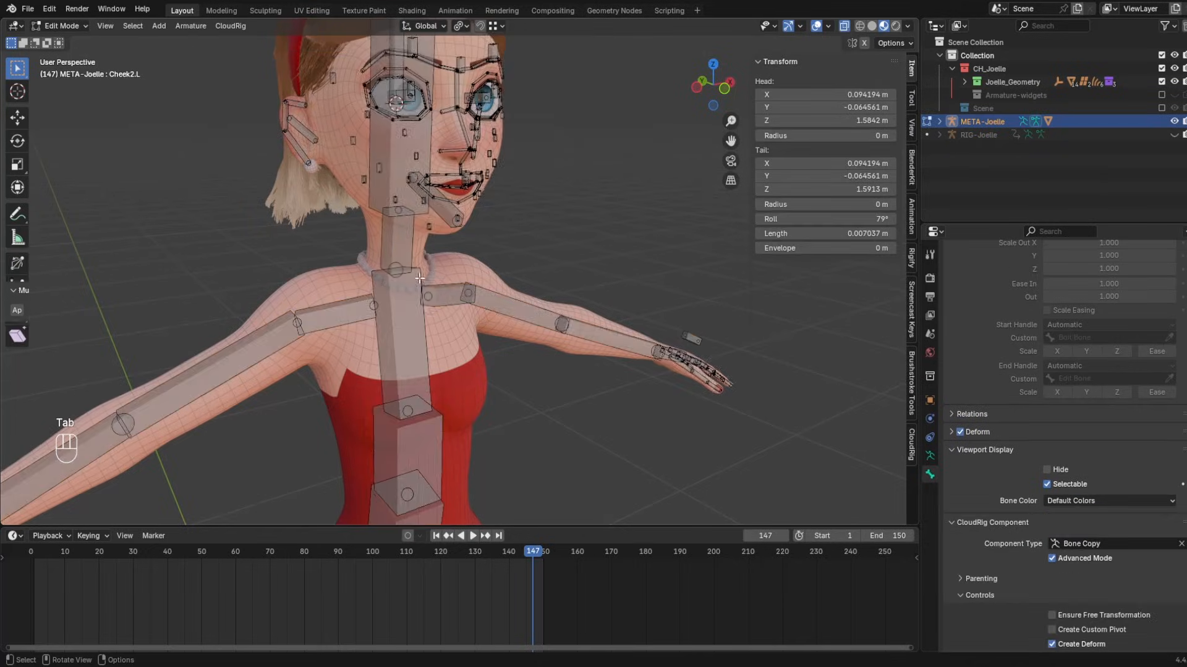
# - Select the Spine1 bone and review its CloudRig spine settings and bone organization
pyautogui.keyDown('shift'); pyautogui.moveTo(420, 279); pyautogui.dragTo(423, 154, button='middle'); pyautogui.keyUp('shift')
pyautogui.click(411, 426)
pyautogui.scroll(-7, 1026, 531)
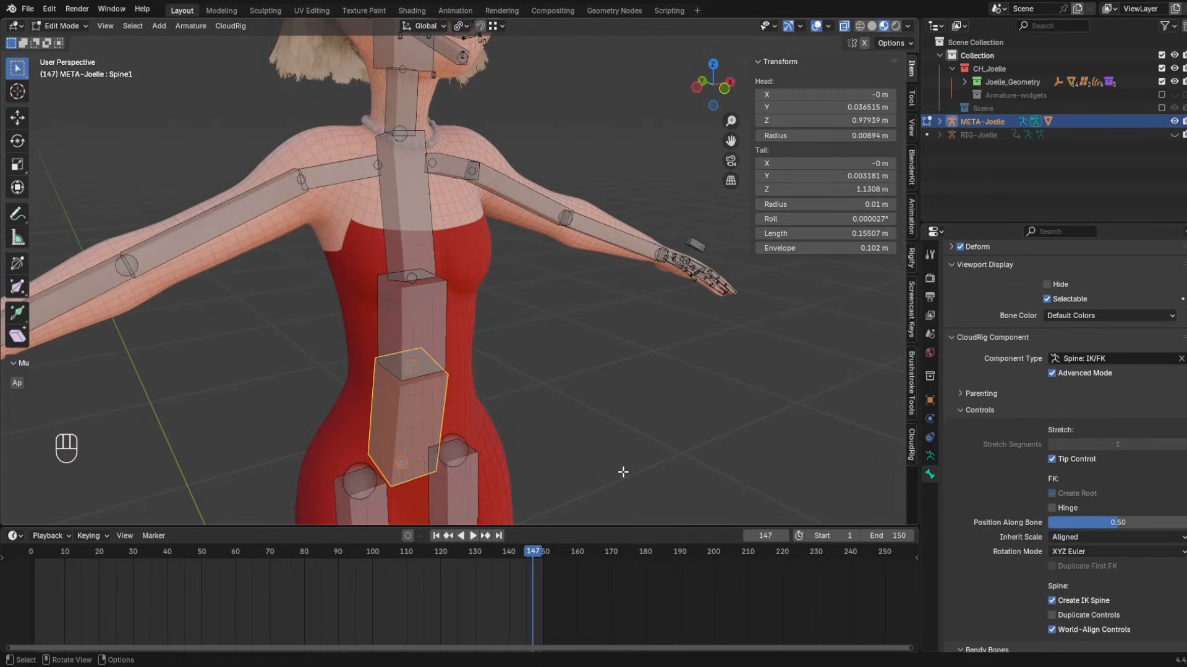
pyautogui.scroll(-3, 623, 472)
pyautogui.scroll(-10, 1012, 541)
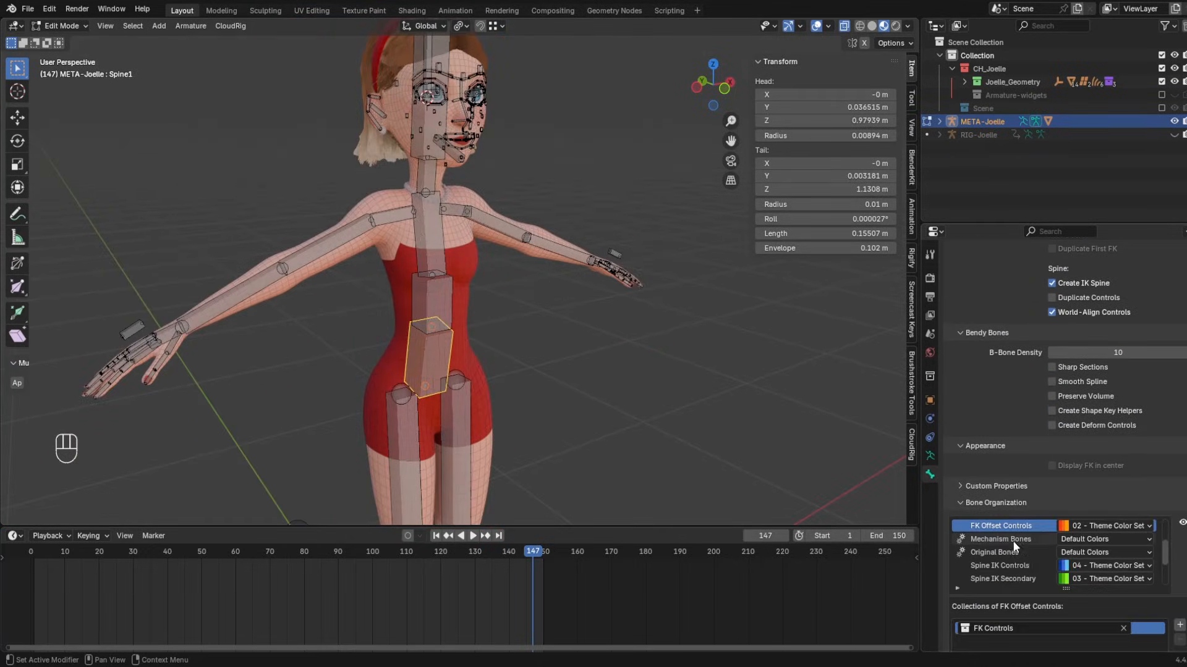
pyautogui.scroll(-2, 1014, 543)
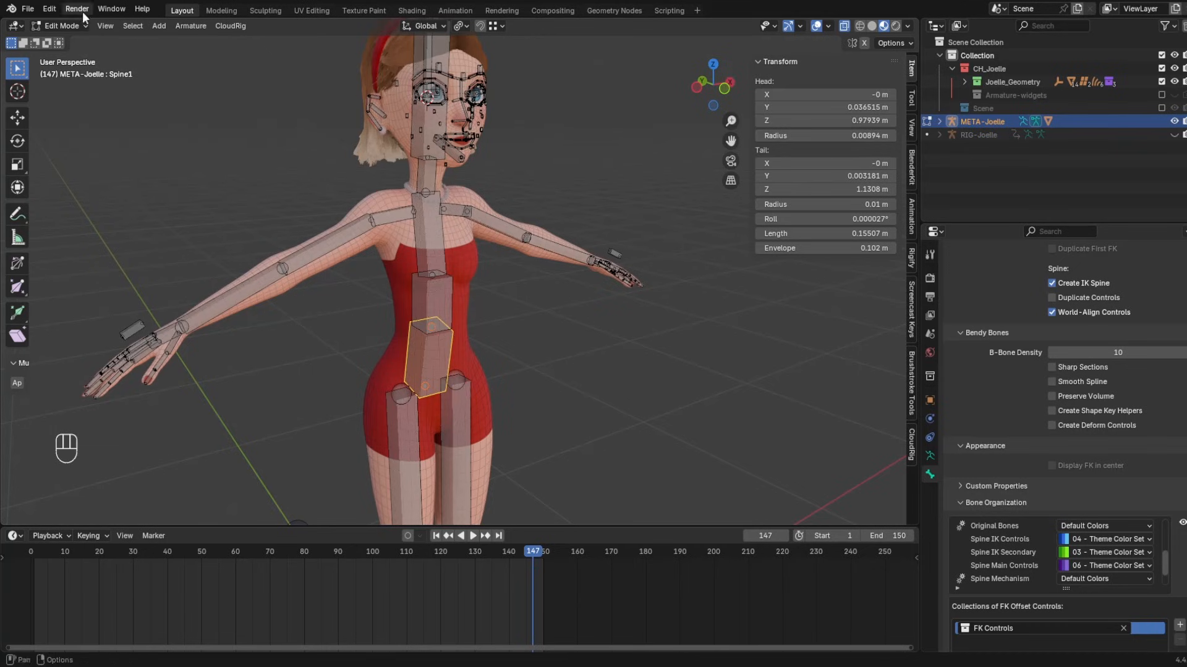
# - Leave Edit Mode, hide META-Joelle, show RIG-Joelle and put it in Pose Mode
pyautogui.click(71, 24)
pyautogui.click(72, 27)
pyautogui.click(1174, 135)
pyautogui.click(1173, 121)
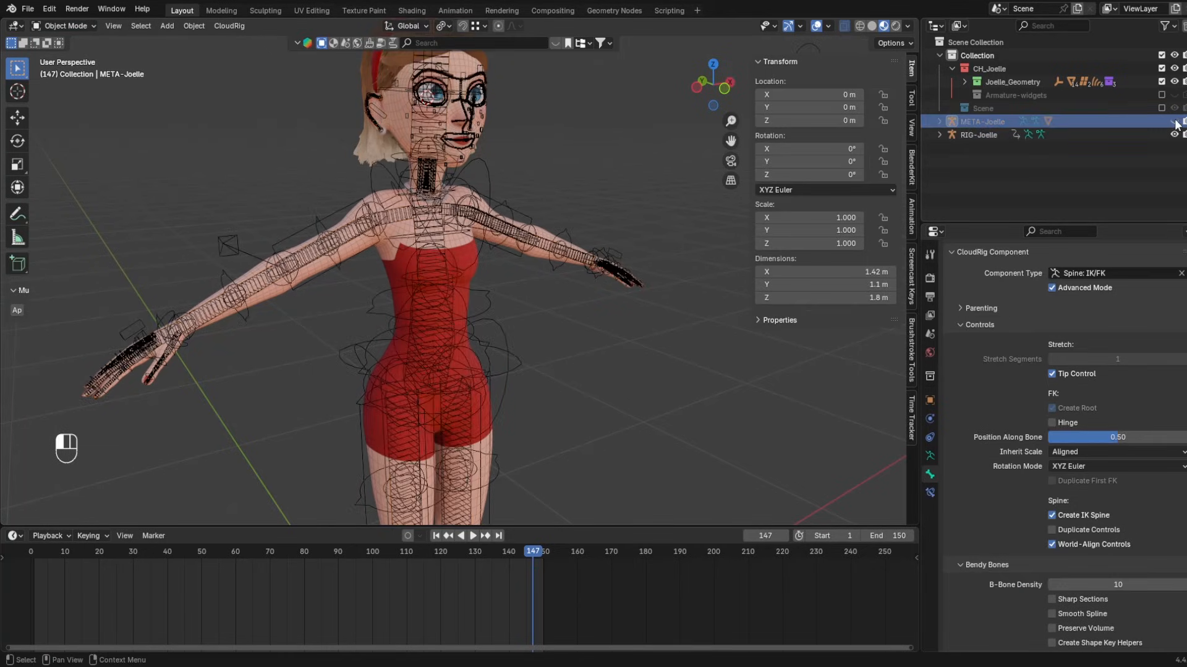
pyautogui.click(481, 160)
pyautogui.hotkey('ctrl', 'Tab')
# - Try rotating the chest control CHST-Spine1 to test the upper body
pyautogui.click(492, 152)
pyautogui.press('r')
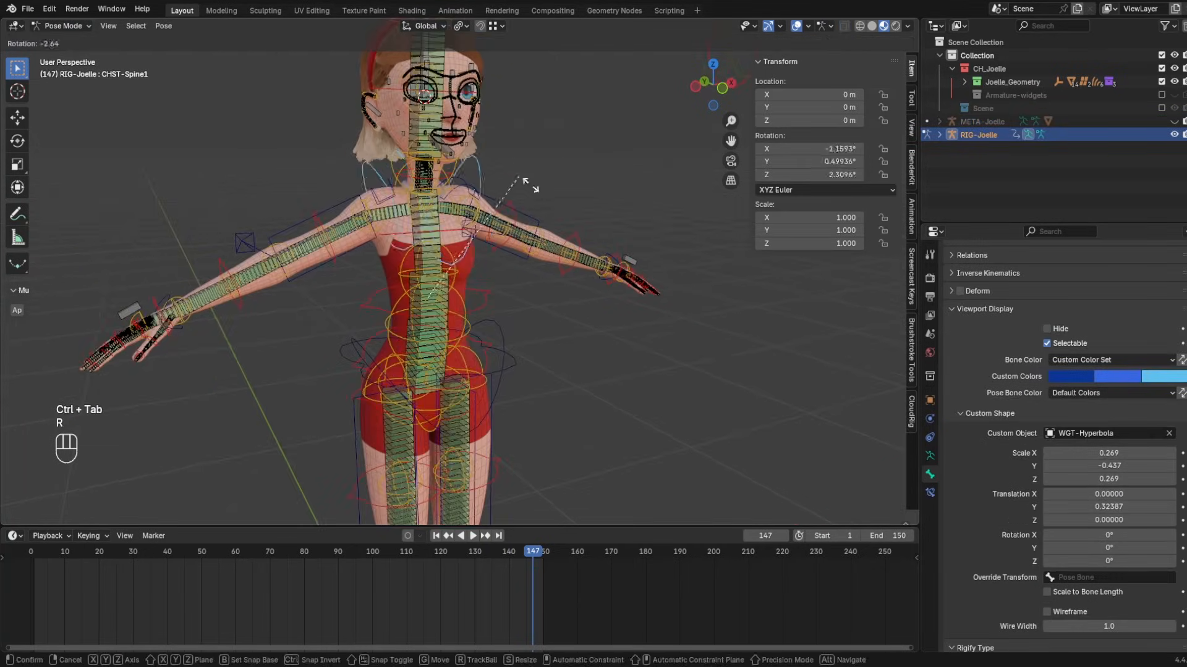
pyautogui.rightClick(643, 239)
pyautogui.moveTo(606, 251); pyautogui.dragTo(634, 290, button='middle')
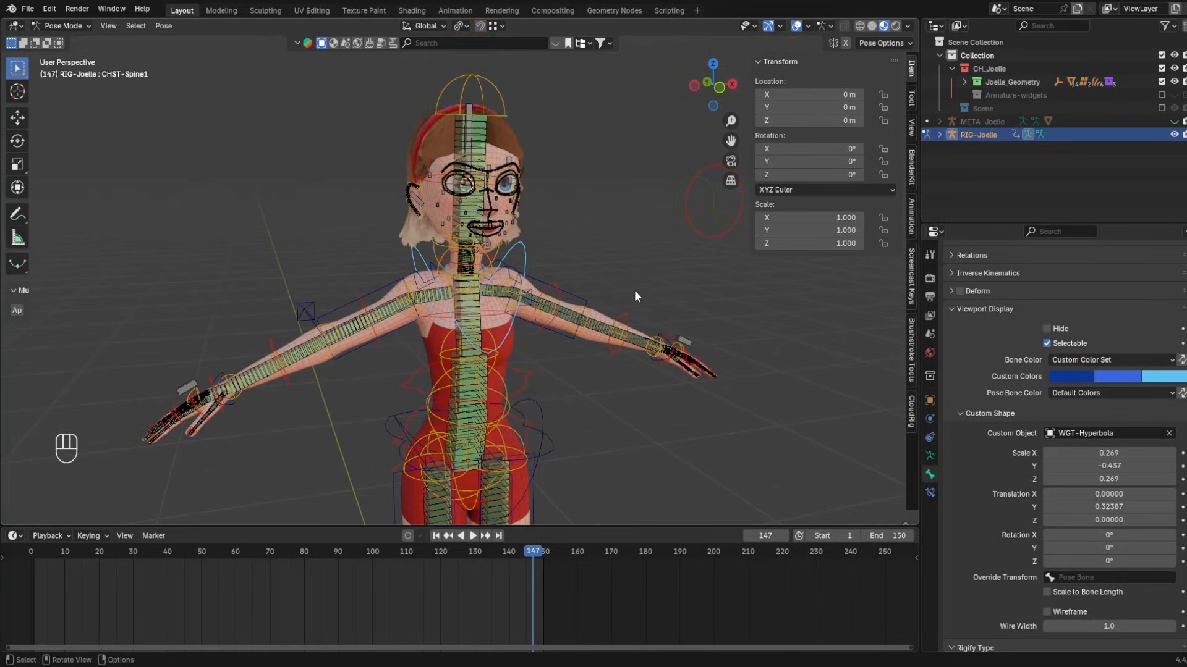
# - Hide RIG-Joelle's Rigging bone collection and view the remaining face and body controls
pyautogui.scroll(5, 565, 190)
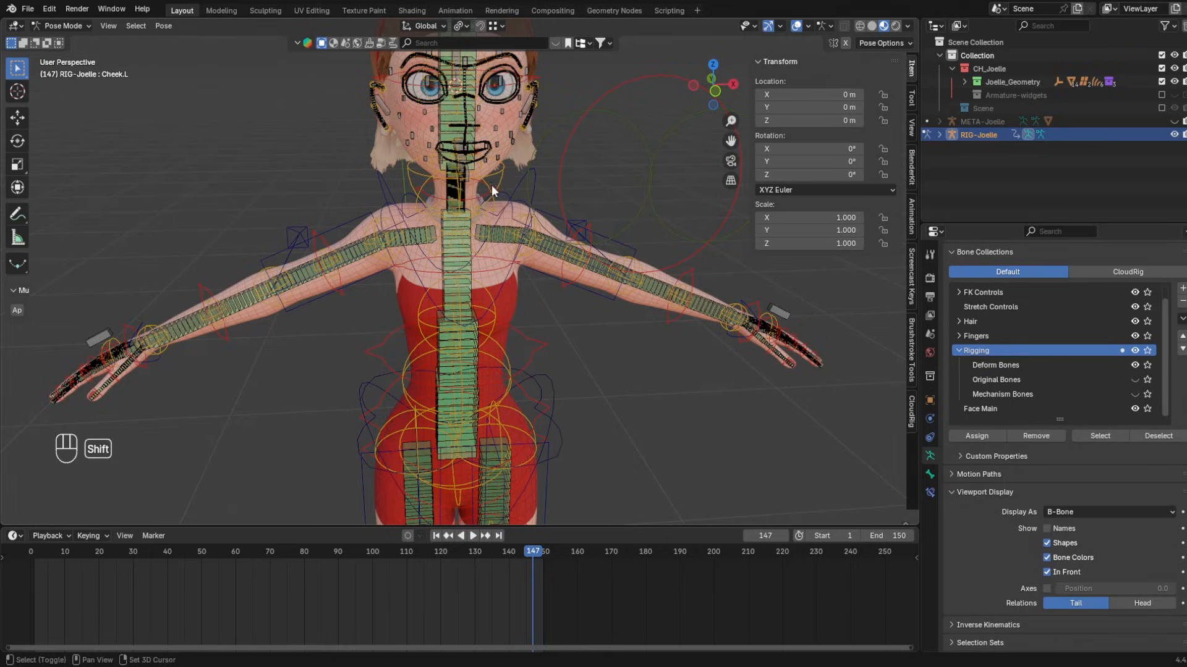
pyautogui.keyDown('shift'); pyautogui.moveTo(491, 185); pyautogui.dragTo(527, 238, button='middle'); pyautogui.keyUp('shift')
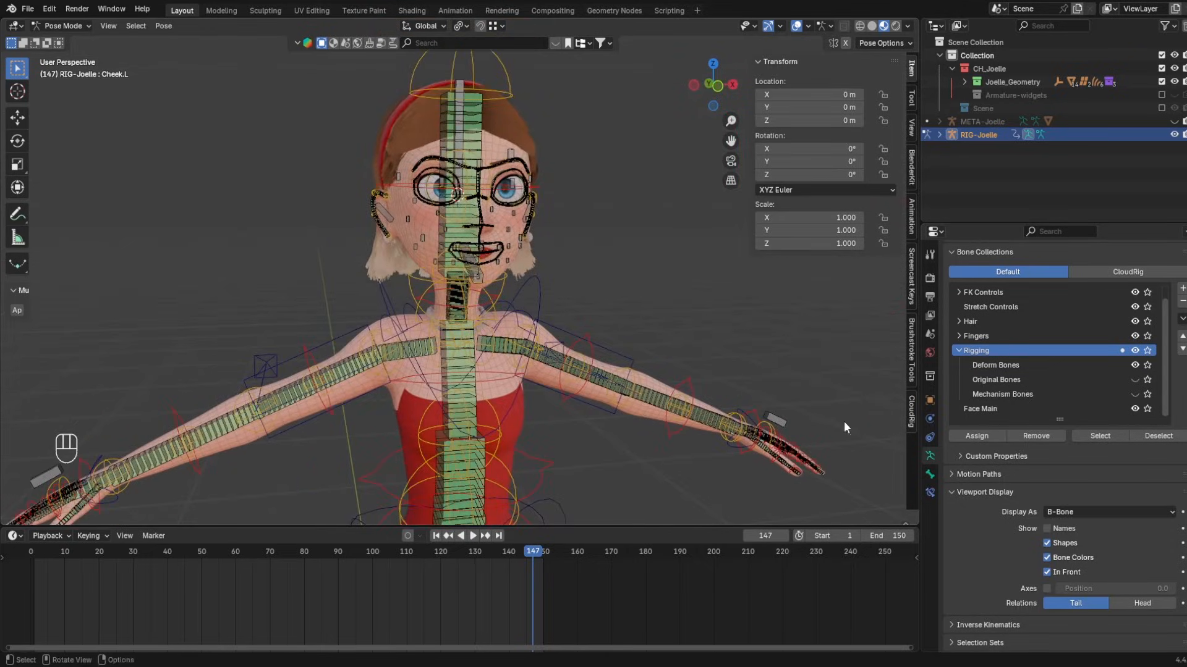
pyautogui.click(1135, 350)
pyautogui.scroll(5, 588, 341)
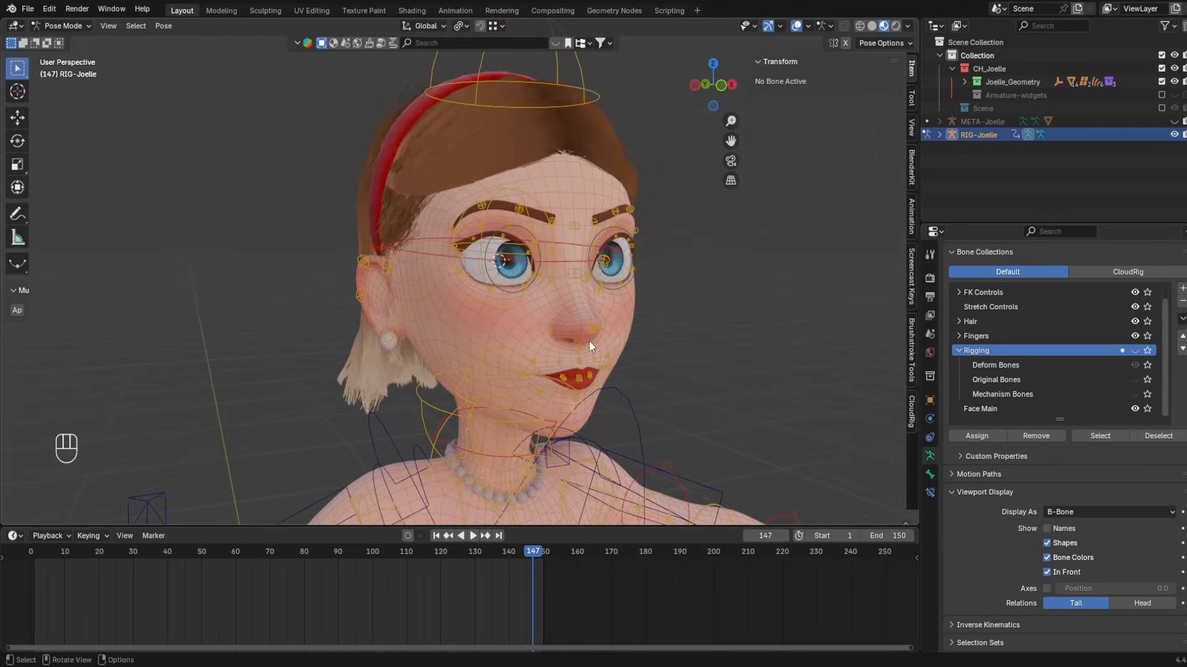
pyautogui.keyDown('shift'); pyautogui.moveTo(588, 341); pyautogui.dragTo(601, 241, button='middle'); pyautogui.keyUp('shift')
pyautogui.scroll(-5, 600, 241)
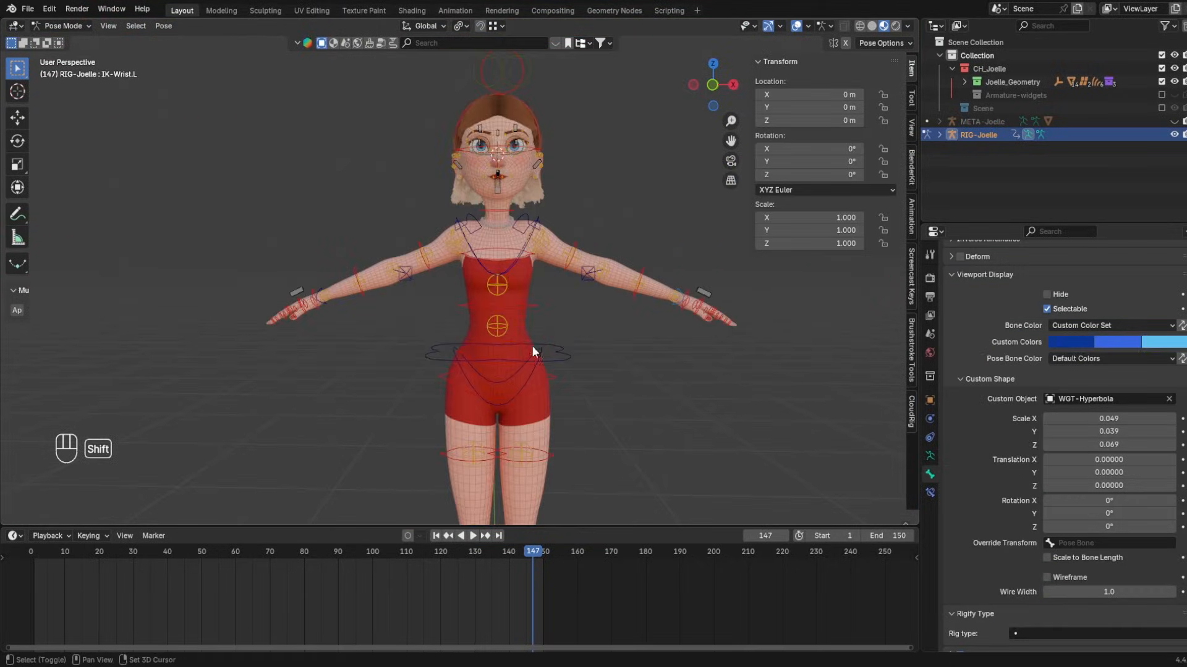
pyautogui.keyDown('shift'); pyautogui.moveTo(533, 351); pyautogui.dragTo(576, 374, button='middle'); pyautogui.keyUp('shift')
pyautogui.scroll(5, 1037, 382)
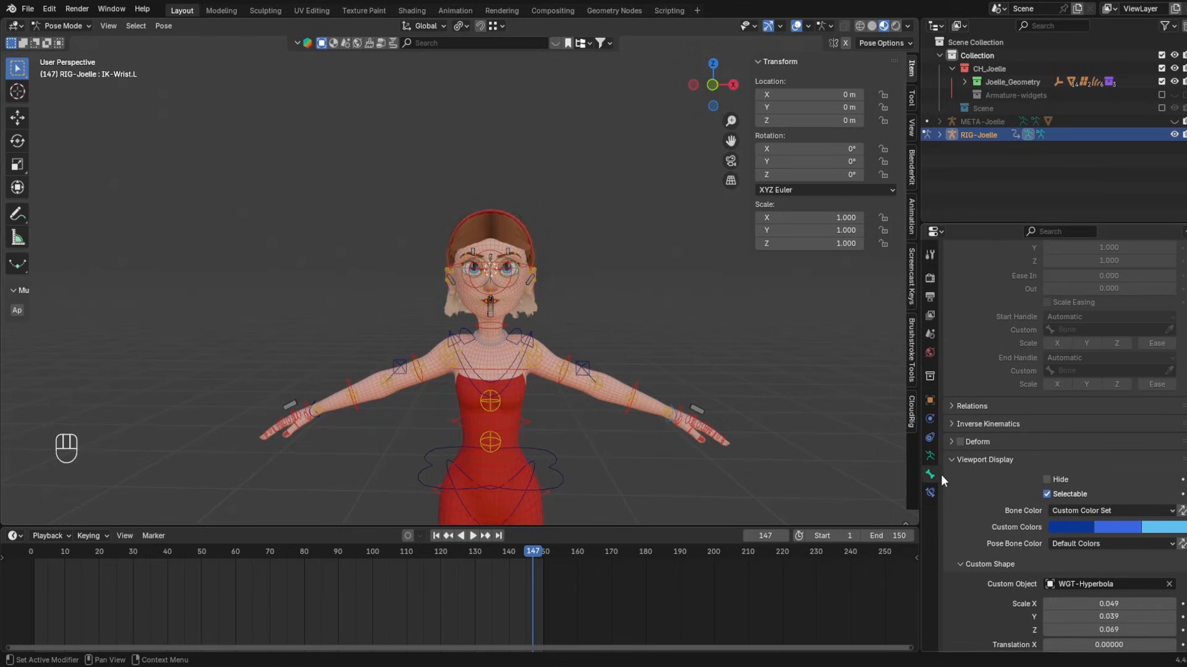
# - Return to RIG-Joelle's bone collections and collapse the Rigging collection
pyautogui.click(929, 456)
pyautogui.scroll(3, 1036, 411)
pyautogui.scroll(-2, 1076, 379)
pyautogui.scroll(1, 1115, 359)
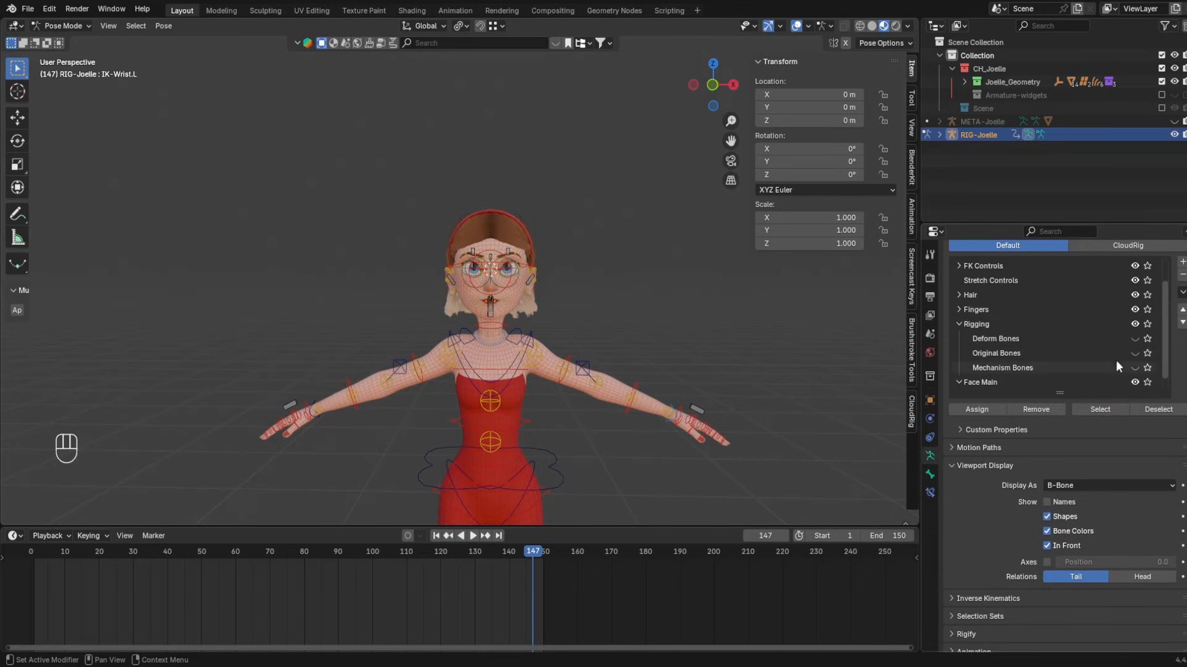
pyautogui.click(959, 324)
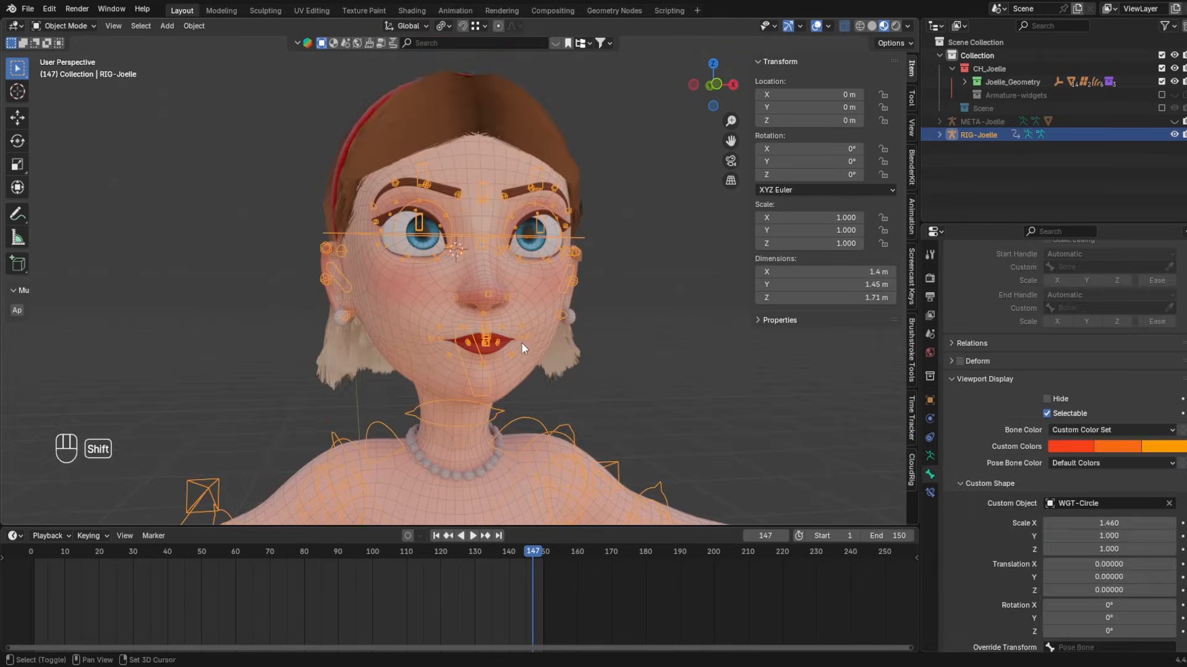
# - Try selecting Joelle's head and necklace meshes individually in Object Mode
pyautogui.click(500, 199)
pyautogui.click(487, 171)
pyautogui.moveTo(488, 172); pyautogui.dragTo(529, 186, button='middle')
pyautogui.scroll(-4, 533, 231)
pyautogui.keyDown('shift'); pyautogui.moveTo(547, 303); pyautogui.dragTo(584, 203, button='middle'); pyautogui.keyUp('shift')
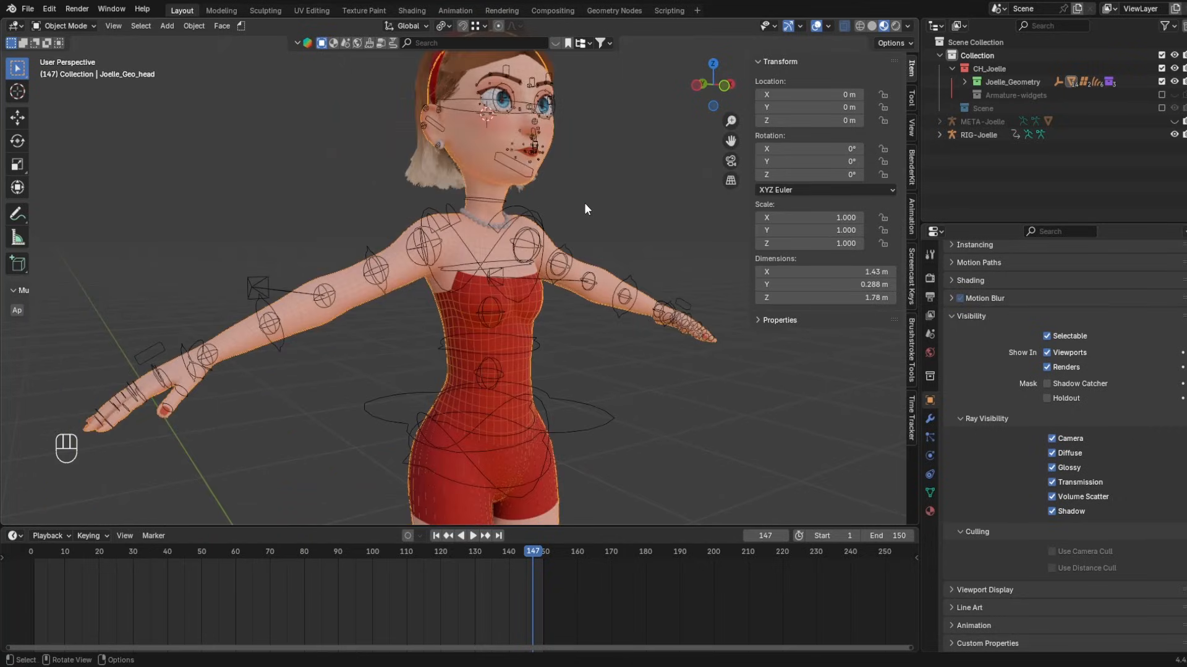
pyautogui.keyDown('shift'); pyautogui.click(448, 259); pyautogui.keyUp('shift')
pyautogui.moveTo(472, 205); pyautogui.dragTo(576, 258, button='middle')
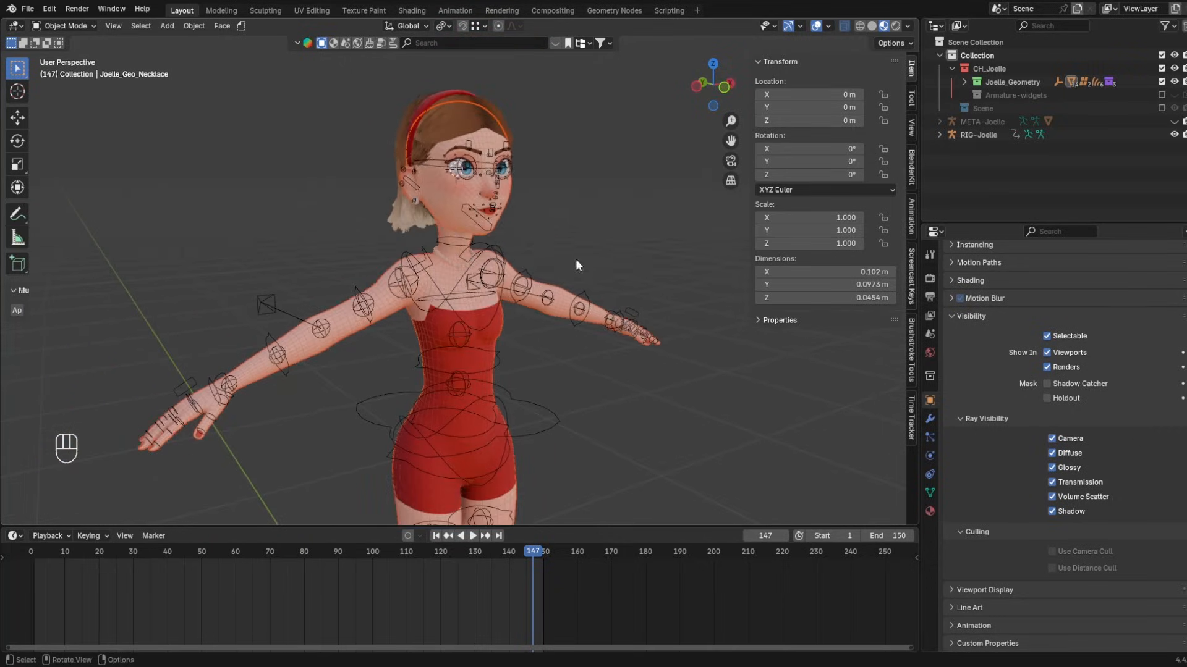
pyautogui.keyDown('shift'); pyautogui.click(570, 288); pyautogui.keyUp('shift')
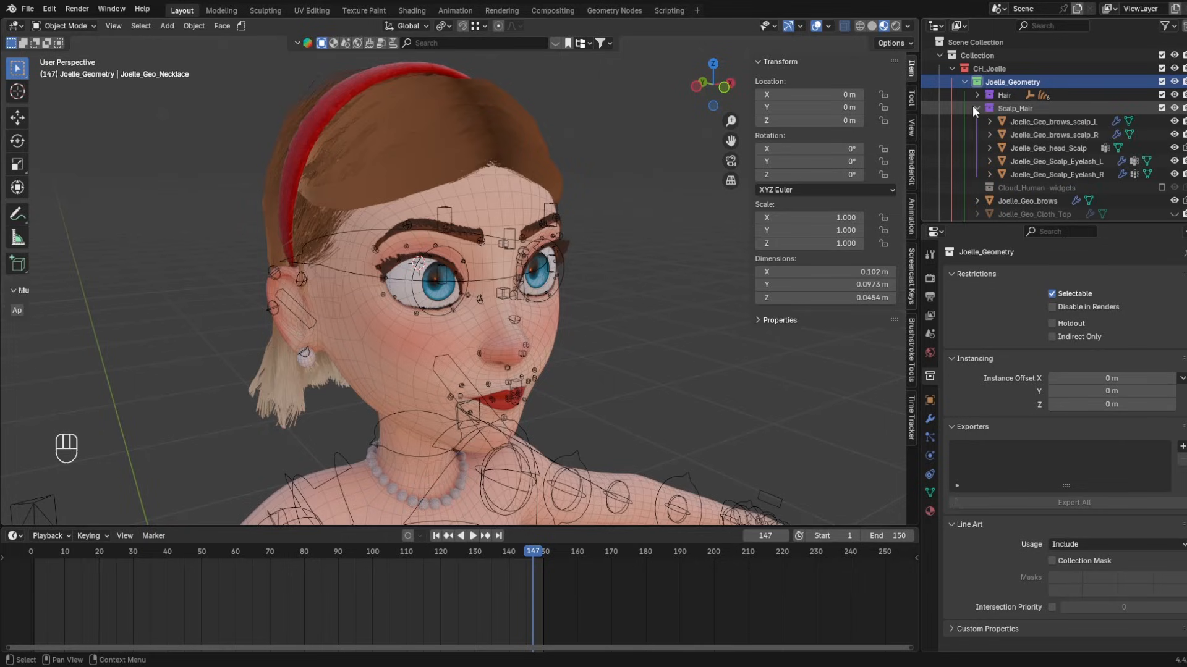
# - Exclude the Scalp_Hair collection from the view layer and check the meshes listed in Joelle_Geometry
pyautogui.click(1161, 107)
pyautogui.click(1162, 107)
pyautogui.click(1161, 107)
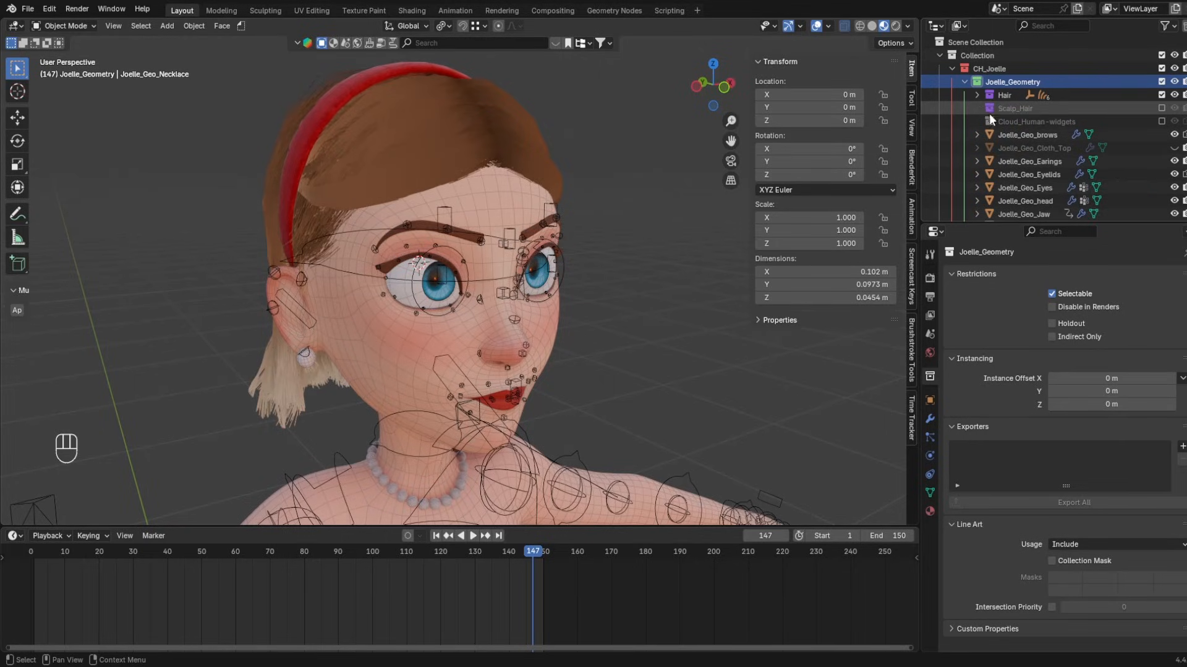
pyautogui.moveTo(470, 179); pyautogui.dragTo(556, 176, button='middle')
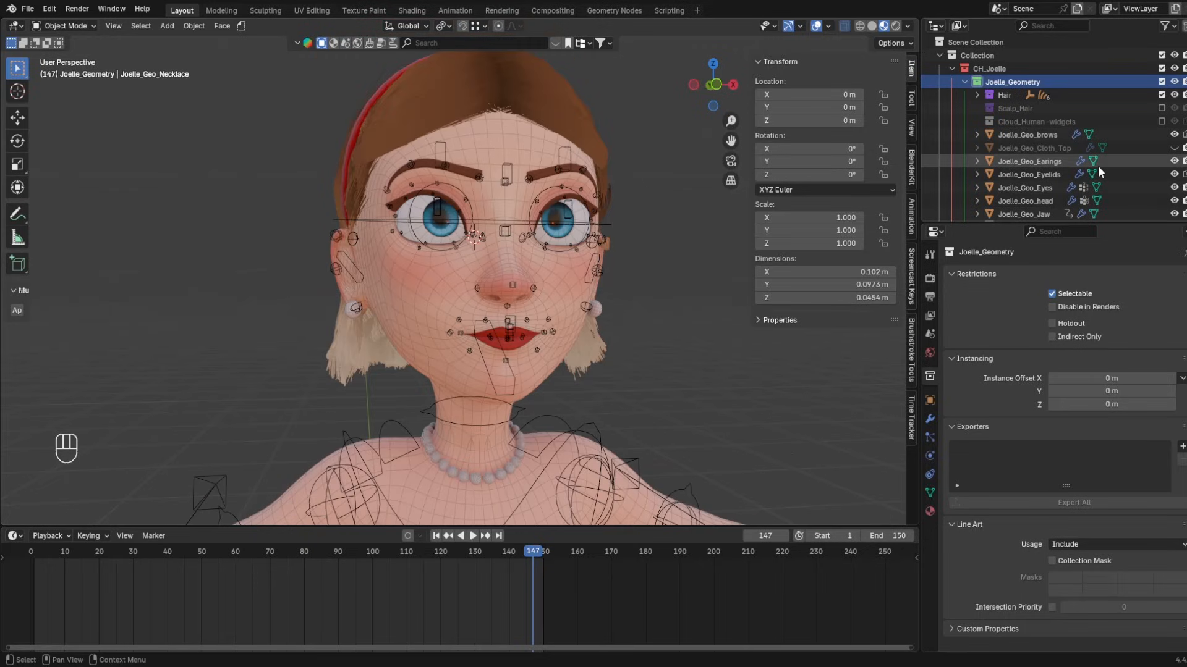
pyautogui.scroll(-2, 1093, 148)
pyautogui.scroll(-3, 1092, 149)
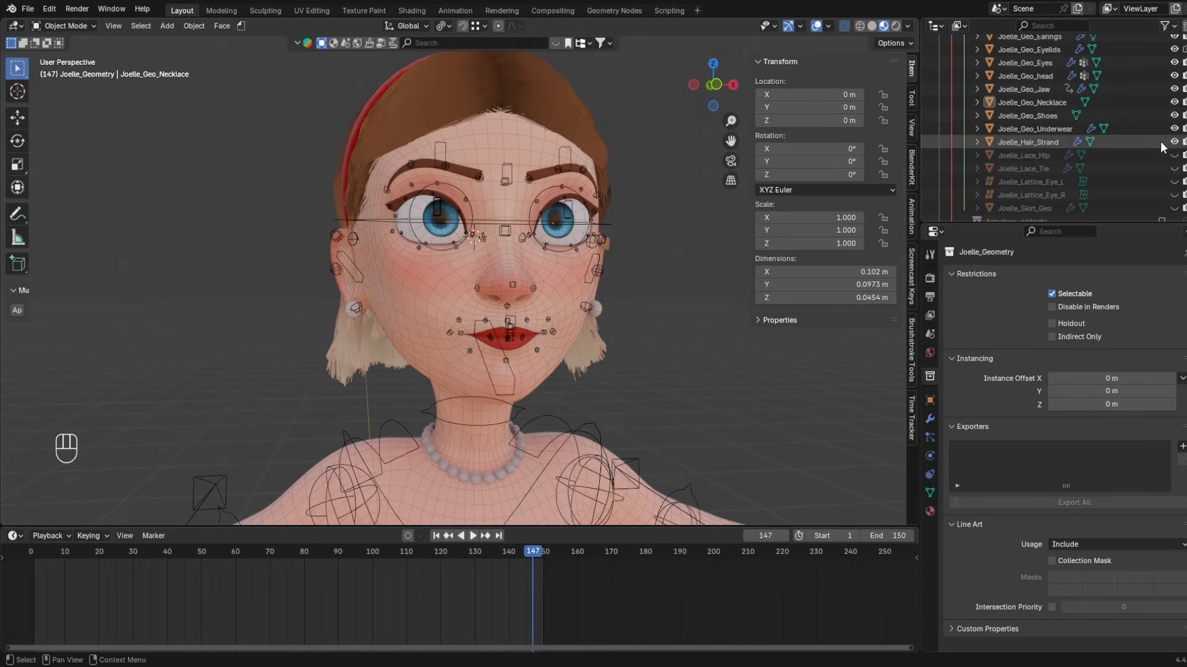
# - Select the visible character meshes with RIG-Joelle as the active object, and hide the shoes mesh
pyautogui.scroll(-3, 507, 243)
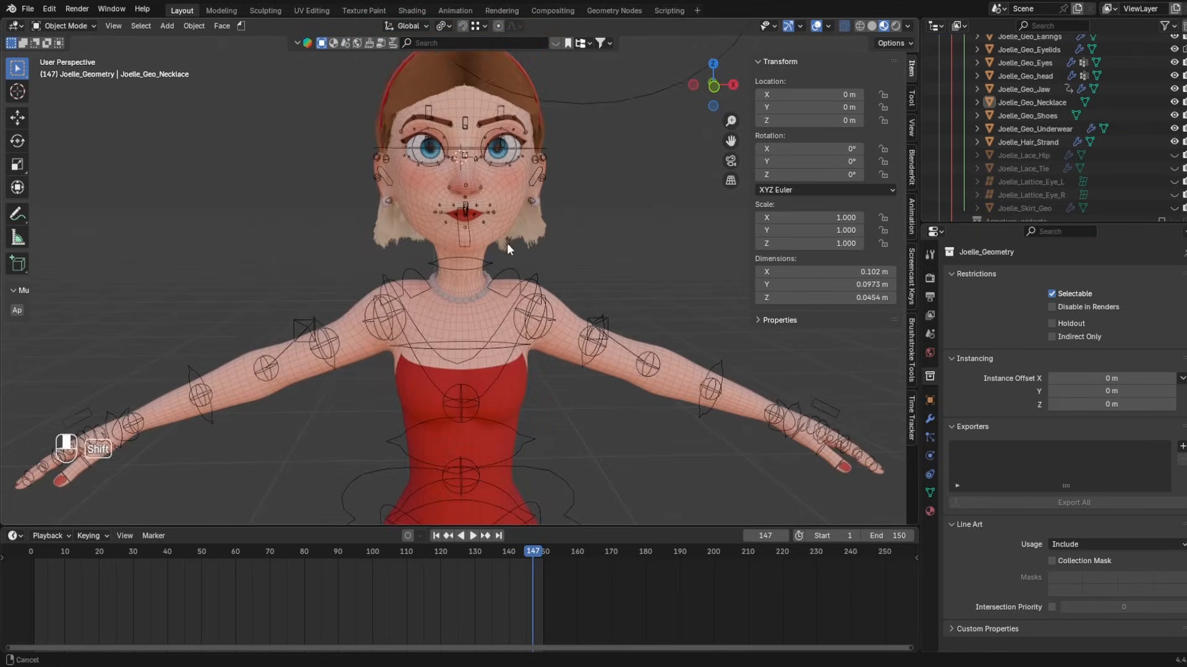
pyautogui.keyDown('shift'); pyautogui.moveTo(507, 243); pyautogui.dragTo(523, 310, button='middle'); pyautogui.keyUp('shift')
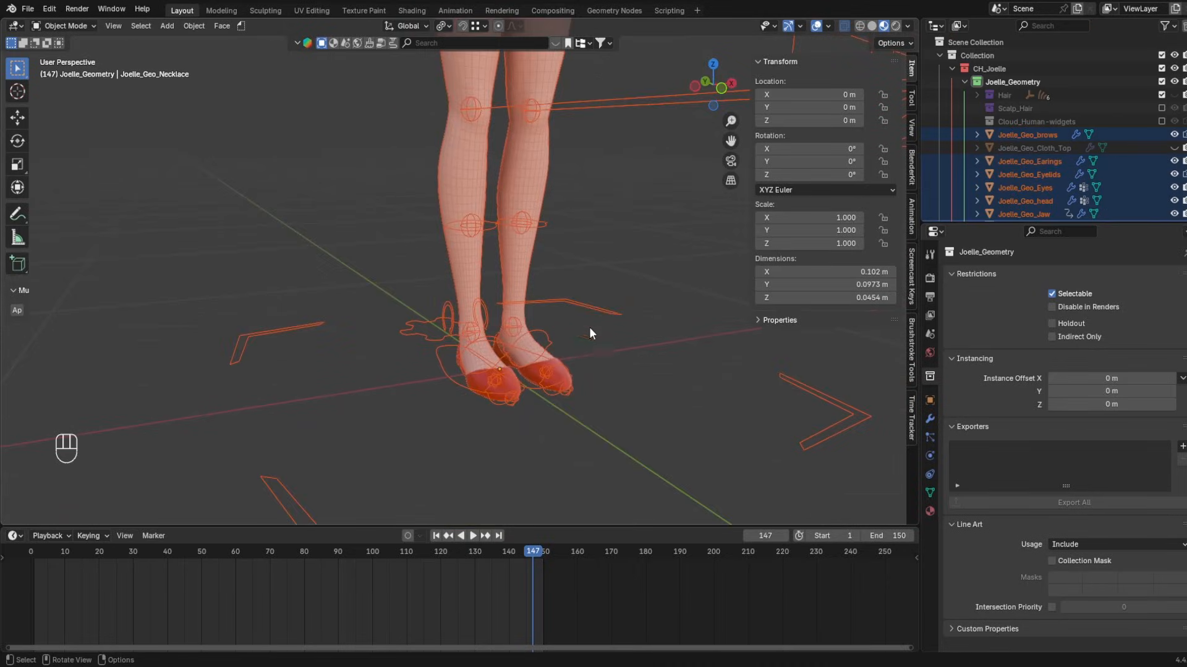
pyautogui.click(473, 380)
pyautogui.press('h')
pyautogui.scroll(-3, 1050, 154)
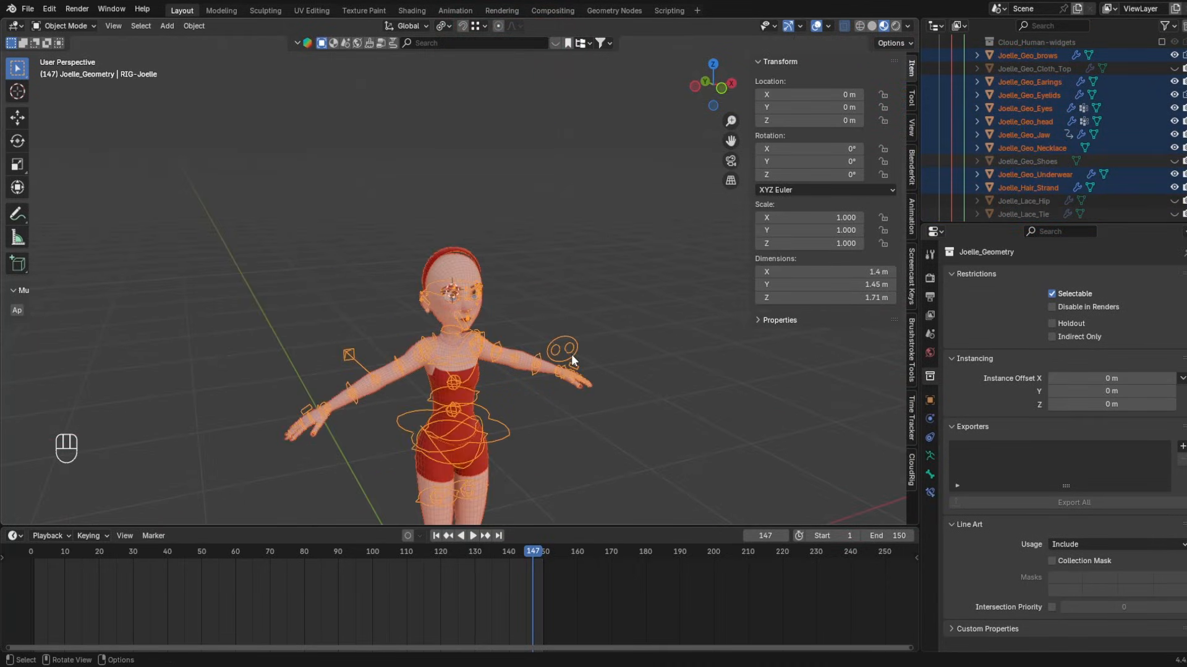
# - Parent the selected meshes to RIG-Joelle using Armature Deform With Automatic Weights
pyautogui.hotkey('ctrl', 'p')
pyautogui.click(553, 445)
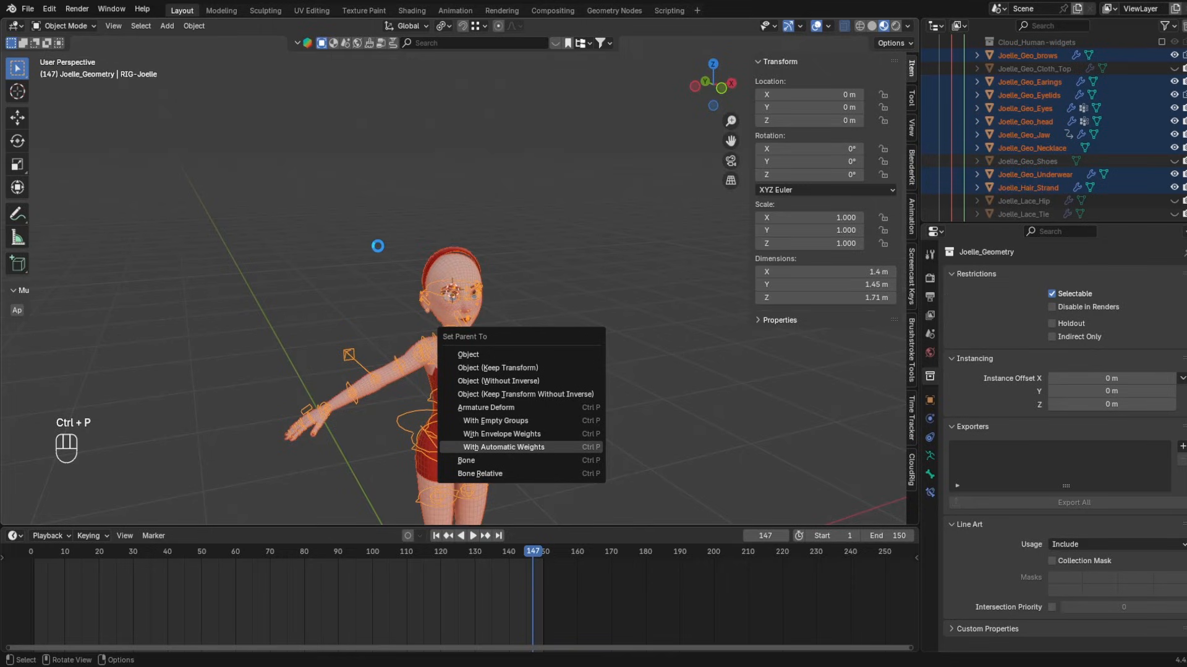
pyautogui.press('Return')
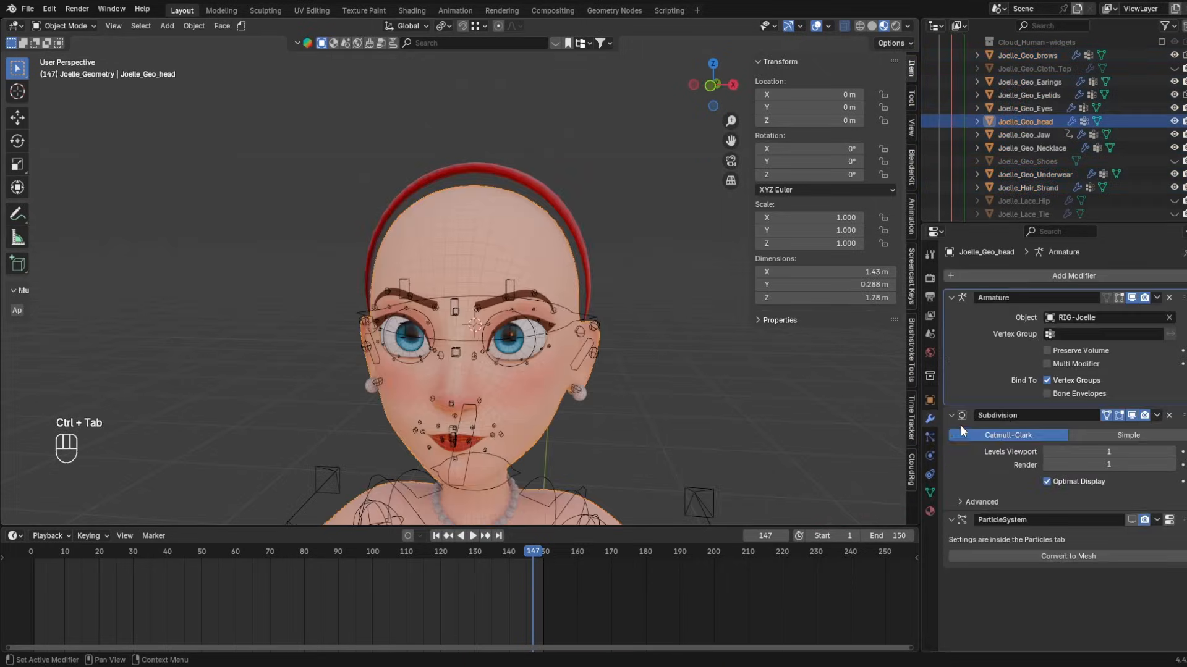
# - Collapse the Subdivision and Armature modifier settings of Joelle_Geo_head
pyautogui.click(952, 416)
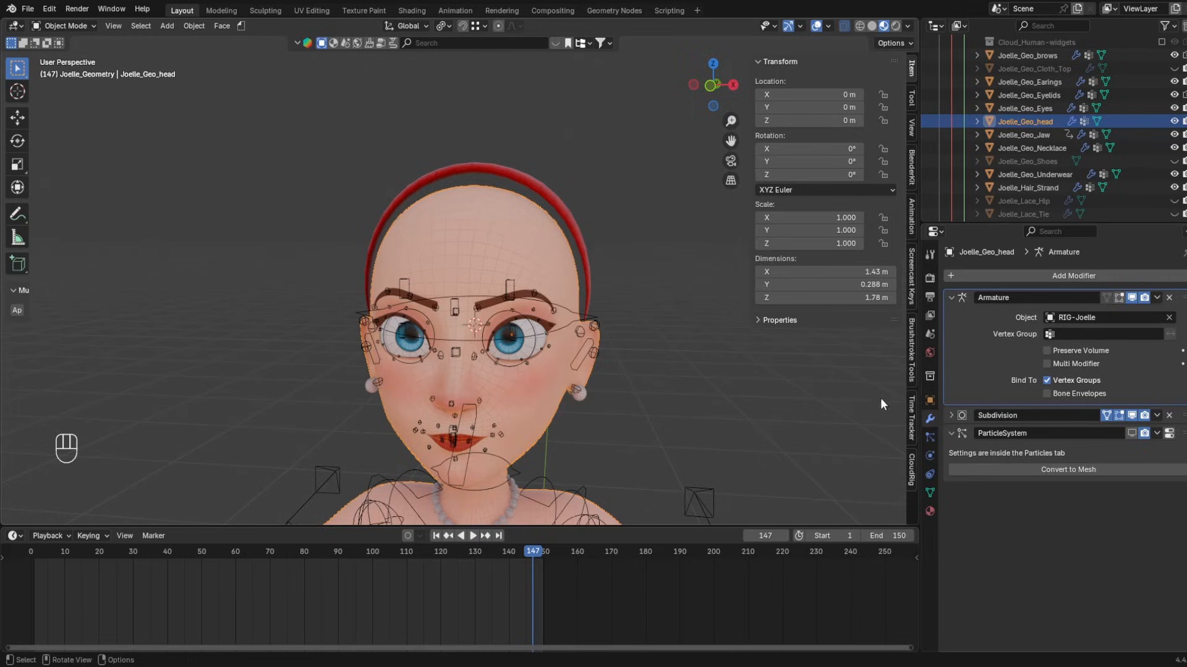
pyautogui.click(951, 297)
pyautogui.keyDown('shift'); pyautogui.moveTo(547, 392); pyautogui.dragTo(626, 361, button='middle'); pyautogui.keyUp('shift')
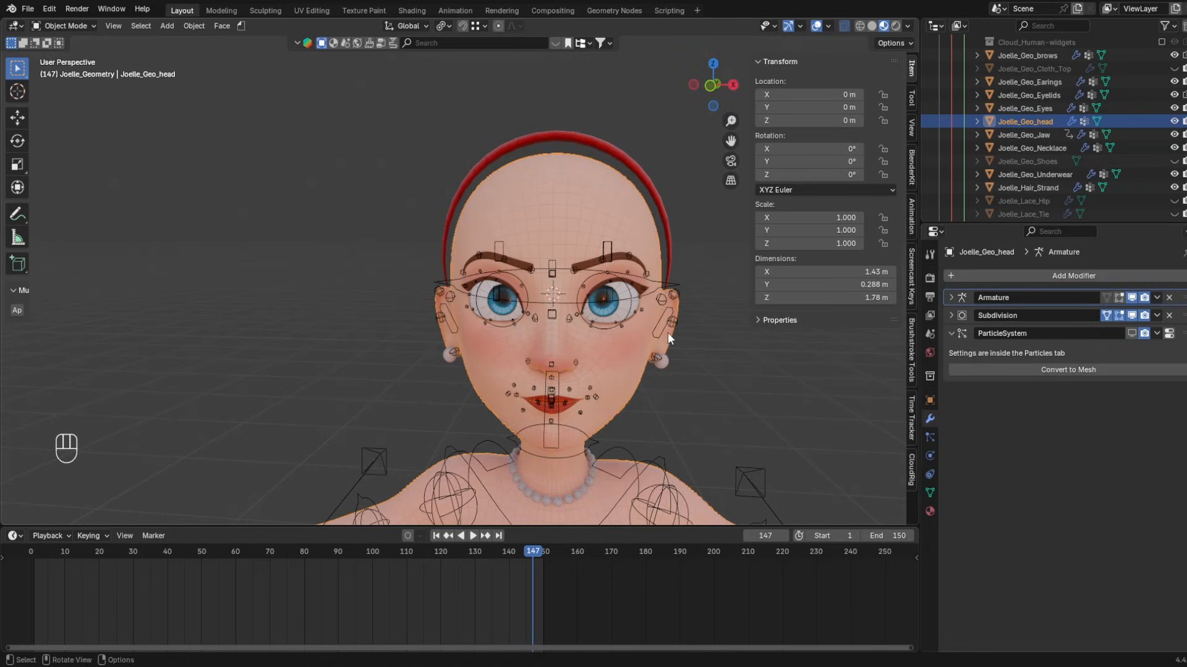
# - Put RIG-Joelle in Pose Mode and try moving the nose-tip control STR-I-Septum+Nostril+NoseTip to test the face deformation
pyautogui.keyDown('shift'); pyautogui.moveTo(498, 276); pyautogui.dragTo(537, 322, button='middle'); pyautogui.keyUp('shift')
pyautogui.scroll(3, 704, 397)
pyautogui.keyDown('shift'); pyautogui.moveTo(676, 451); pyautogui.dragTo(733, 428, button='middle'); pyautogui.keyUp('shift')
pyautogui.hotkey('ctrl', 'Tab')
pyautogui.click(628, 395)
pyautogui.click(733, 383)
pyautogui.hotkey('ctrl', 'Tab')
pyautogui.click(651, 361)
pyautogui.press('g')
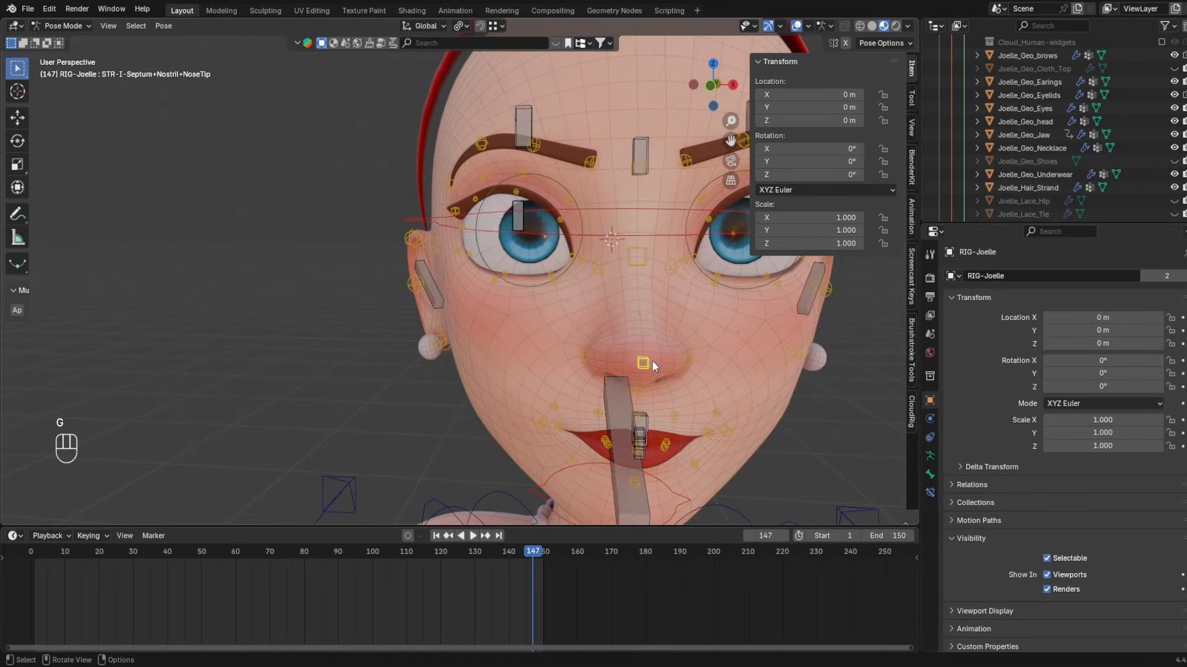
pyautogui.press('g')
# - Return to Object Mode and turn off the viewport display of the Subdivision modifier on Joelle_Geo_head
pyautogui.hotkey('ctrl', 'Tab')
pyautogui.click(721, 369)
pyautogui.click(1131, 317)
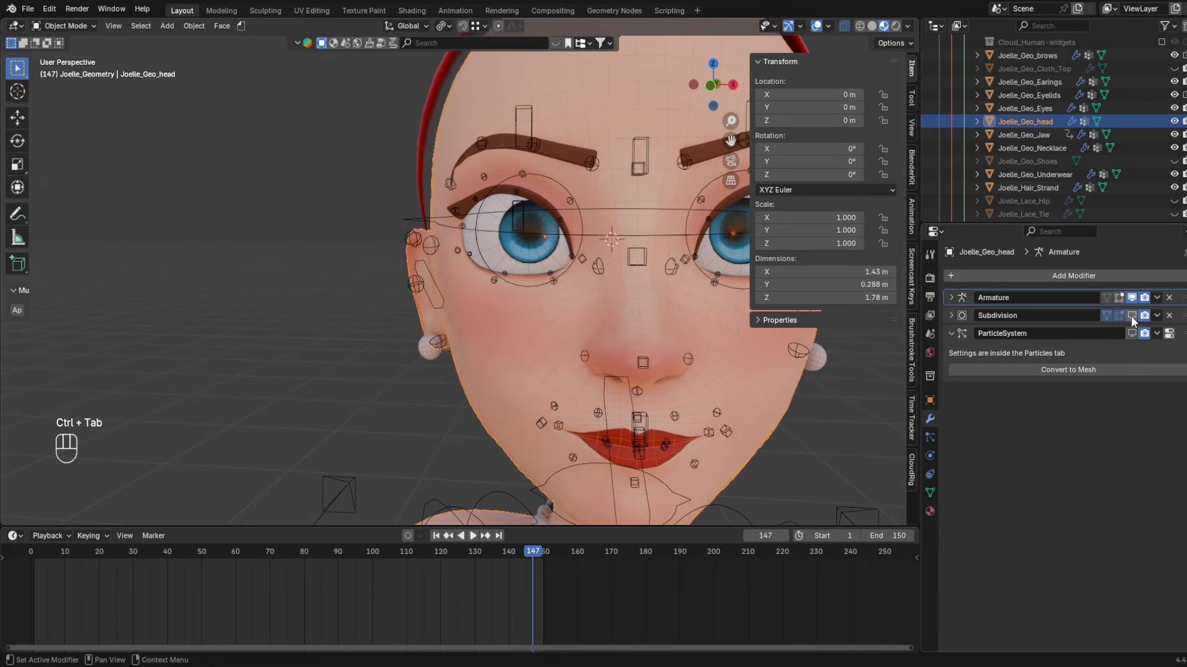
pyautogui.moveTo(737, 422); pyautogui.dragTo(663, 399, button='middle')
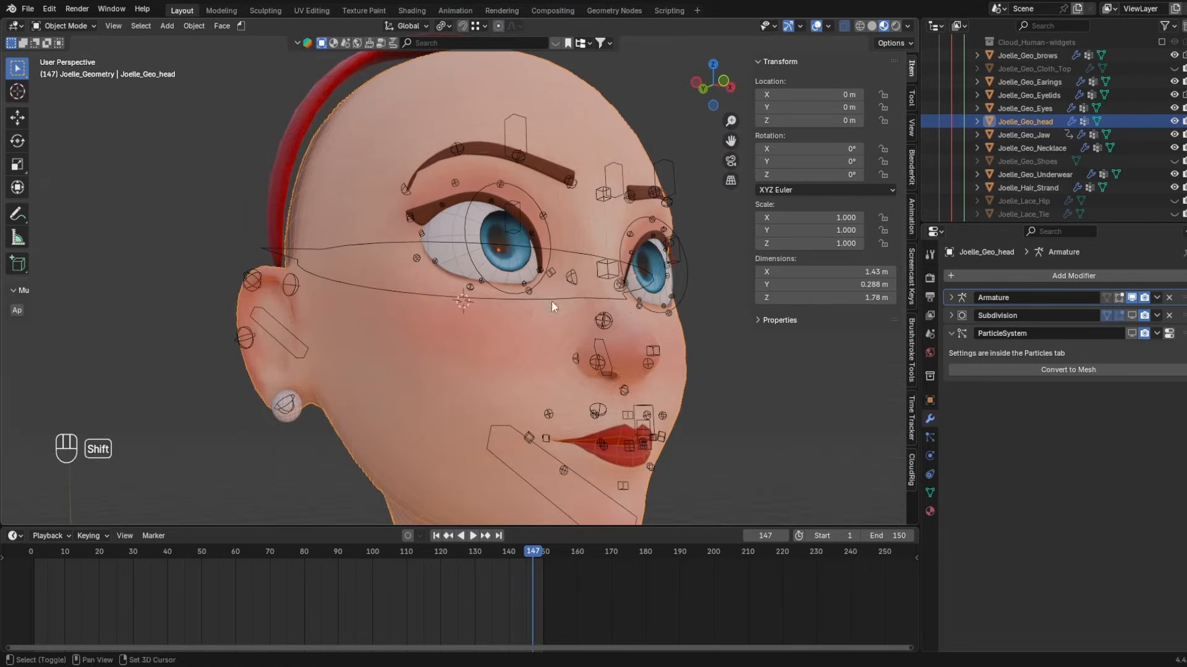
# - Try rotating the DEF-HeadBand and HeadBand bones in Pose Mode to test how the headband follows, cancelling each rotation
pyautogui.keyDown('shift'); pyautogui.click(459, 222); pyautogui.keyUp('shift')
pyautogui.press('r')
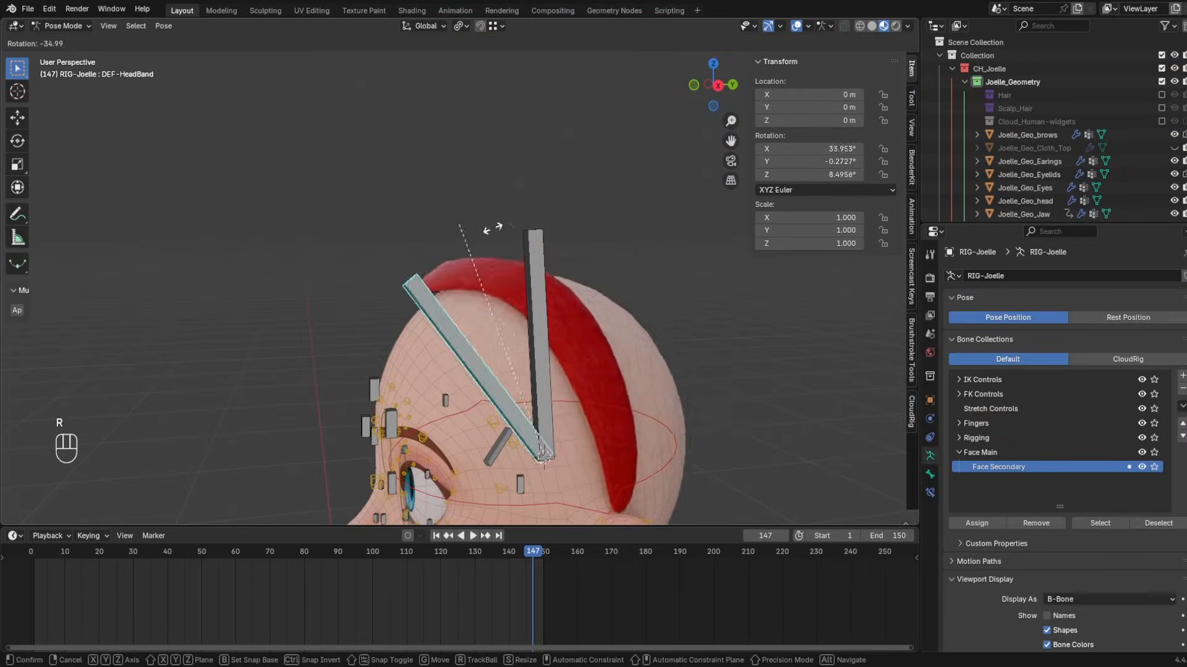
pyautogui.rightClick(573, 246)
pyautogui.click(529, 239)
pyautogui.press('r')
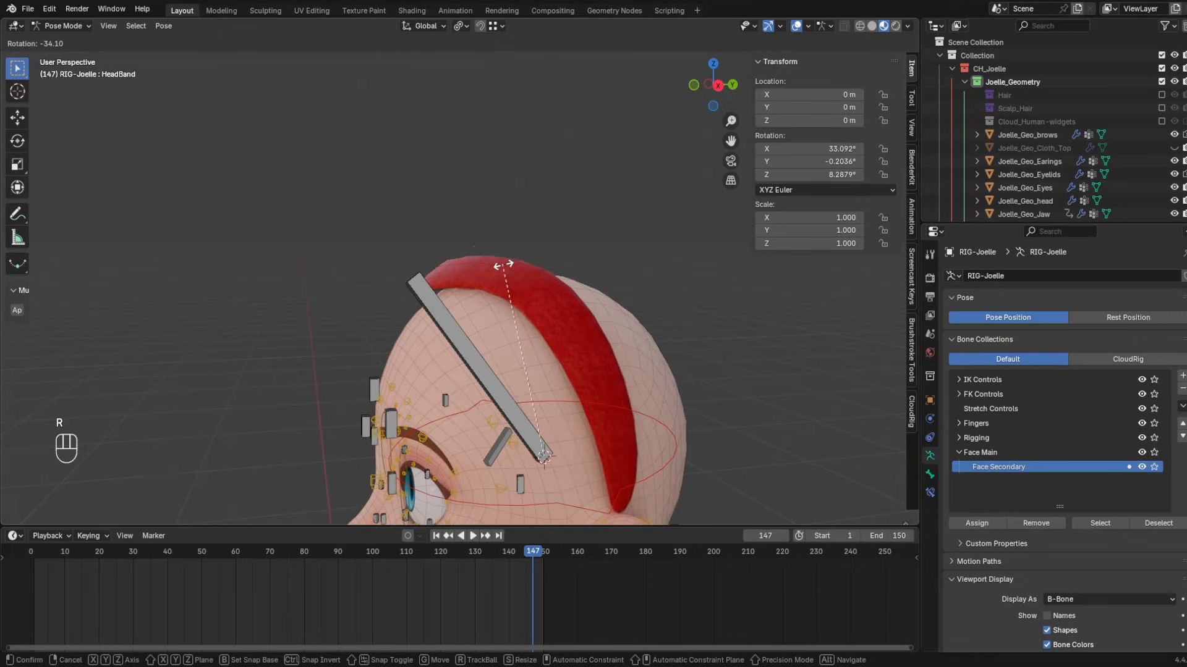
pyautogui.rightClick(525, 264)
pyautogui.moveTo(679, 254); pyautogui.dragTo(641, 259, button='middle')
pyautogui.press('r')
pyautogui.rightClick(514, 225)
pyautogui.press('r')
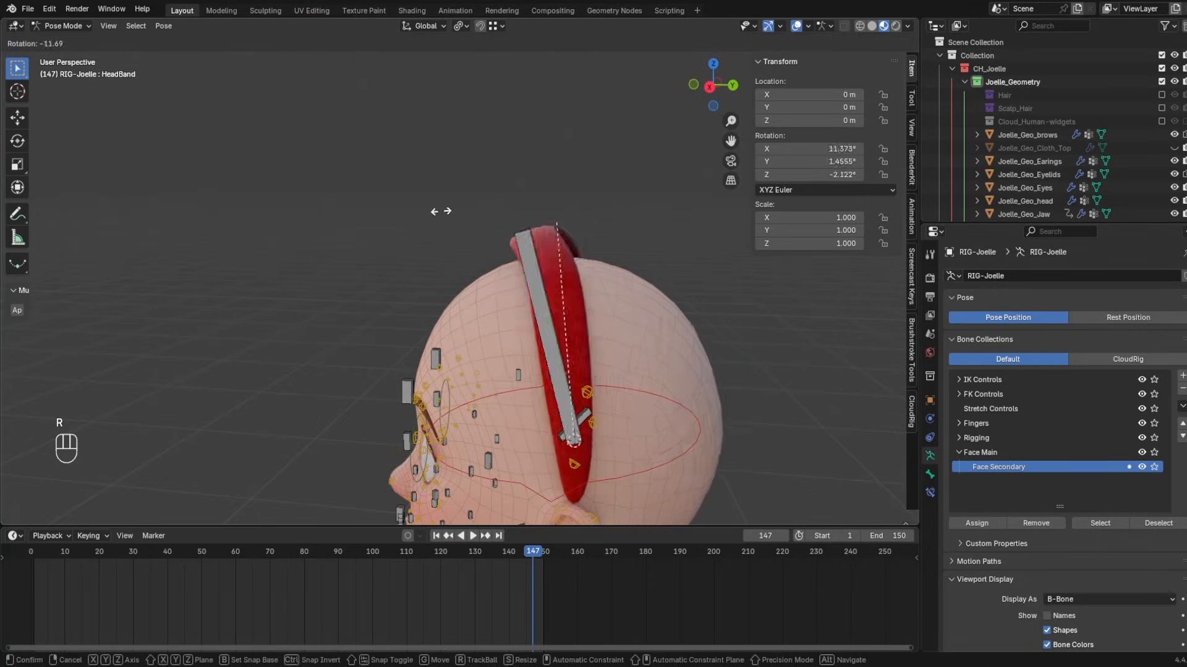
pyautogui.rightClick(346, 117)
# - Return to Object Mode, add the headband mesh Joelle_Hair_Strand to the rig selection and put it in Weight Paint mode
pyautogui.click(58, 24)
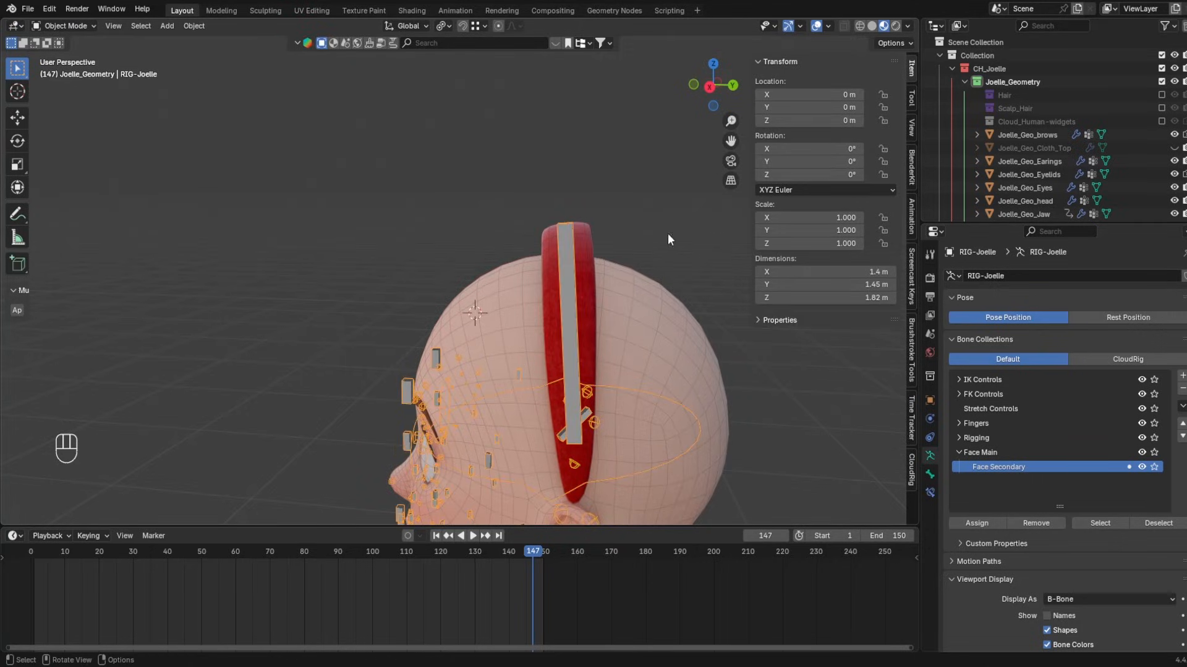
pyautogui.keyDown('shift'); pyautogui.click(588, 219); pyautogui.keyUp('shift')
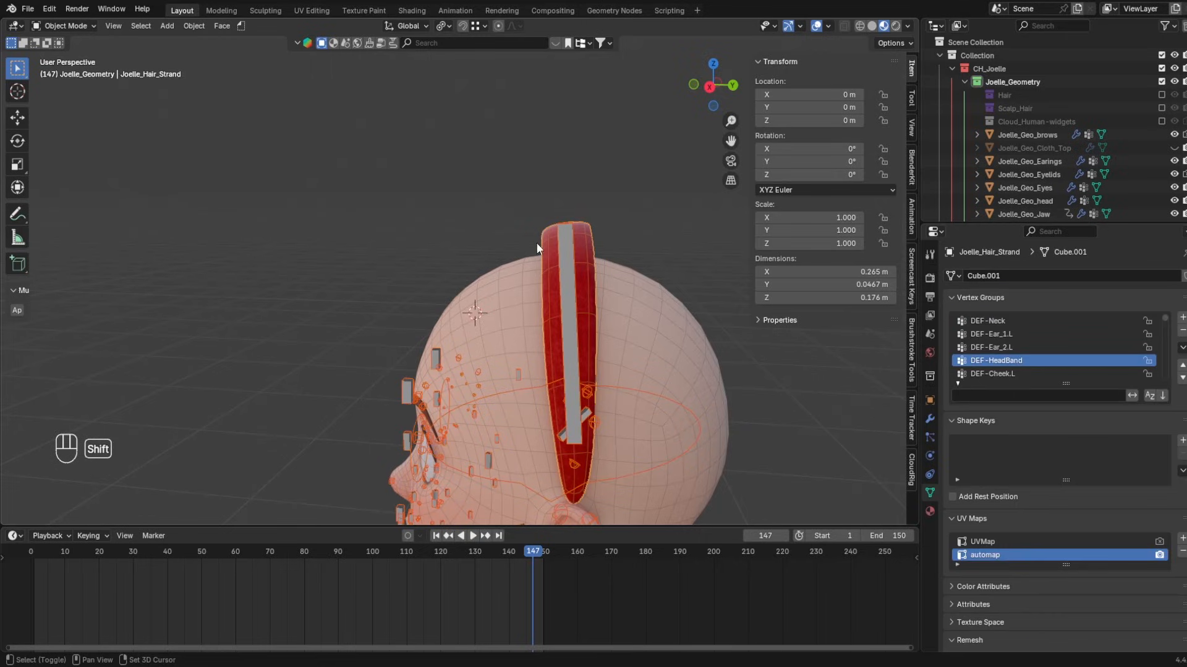
pyautogui.click(85, 23)
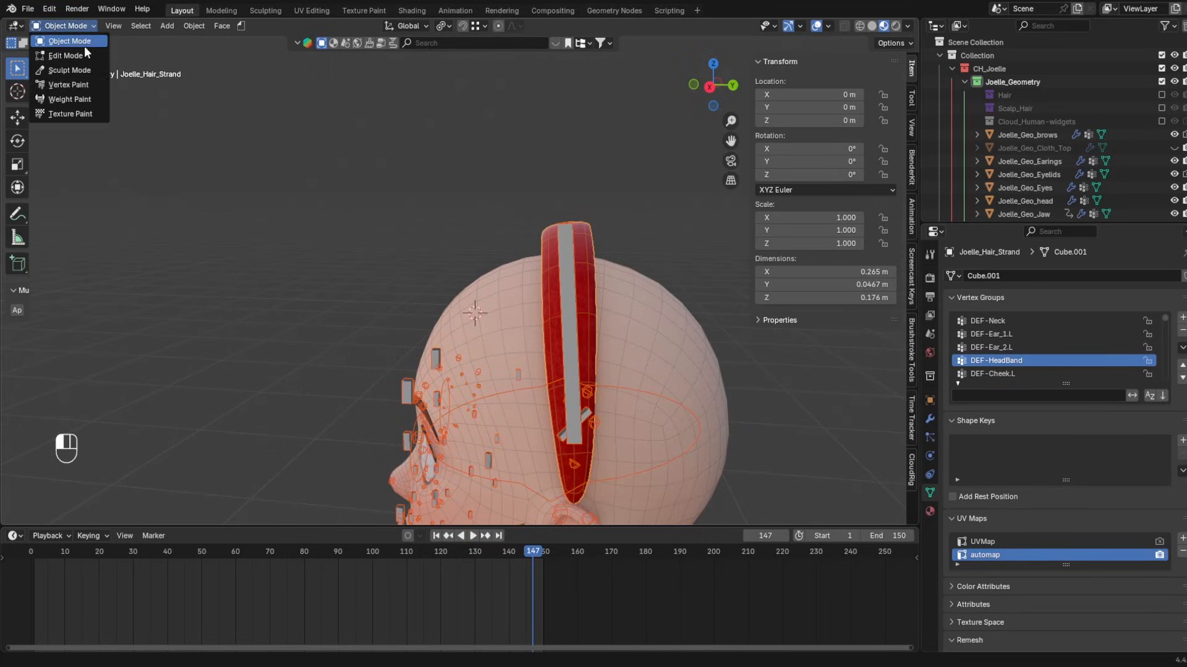
pyautogui.click(87, 99)
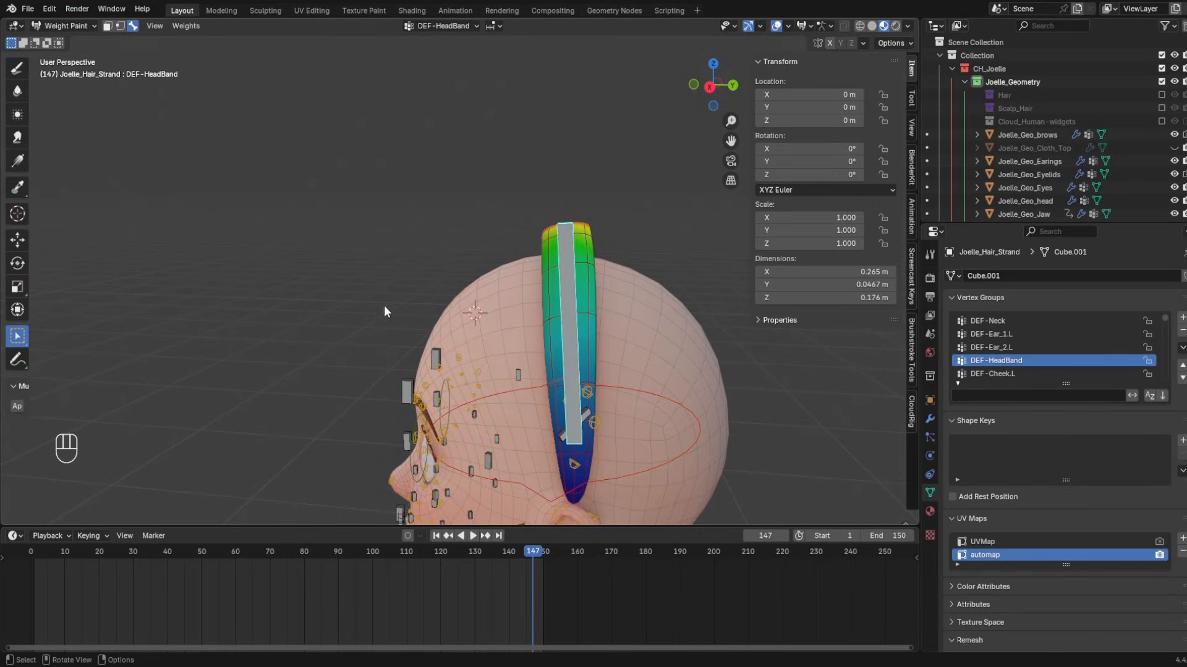
# - Activate the Gradient weight tool and enable X-axis symmetry for painting the headband
pyautogui.moveTo(518, 389); pyautogui.dragTo(396, 371, button='middle')
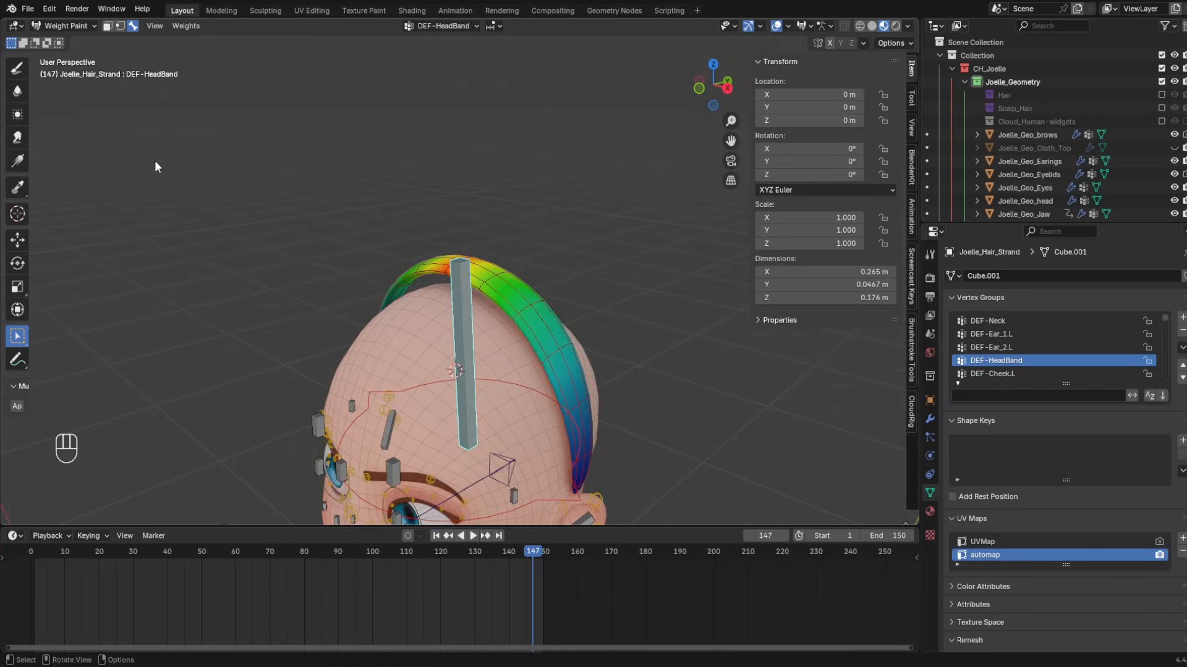
pyautogui.click(17, 160)
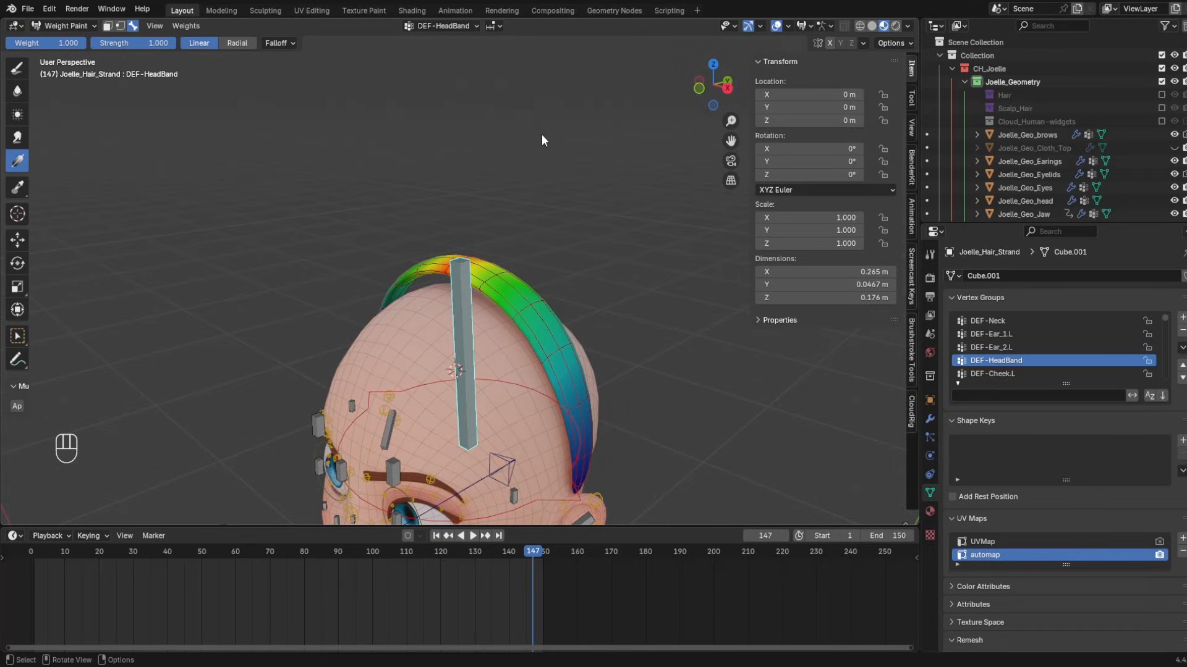
pyautogui.click(890, 44)
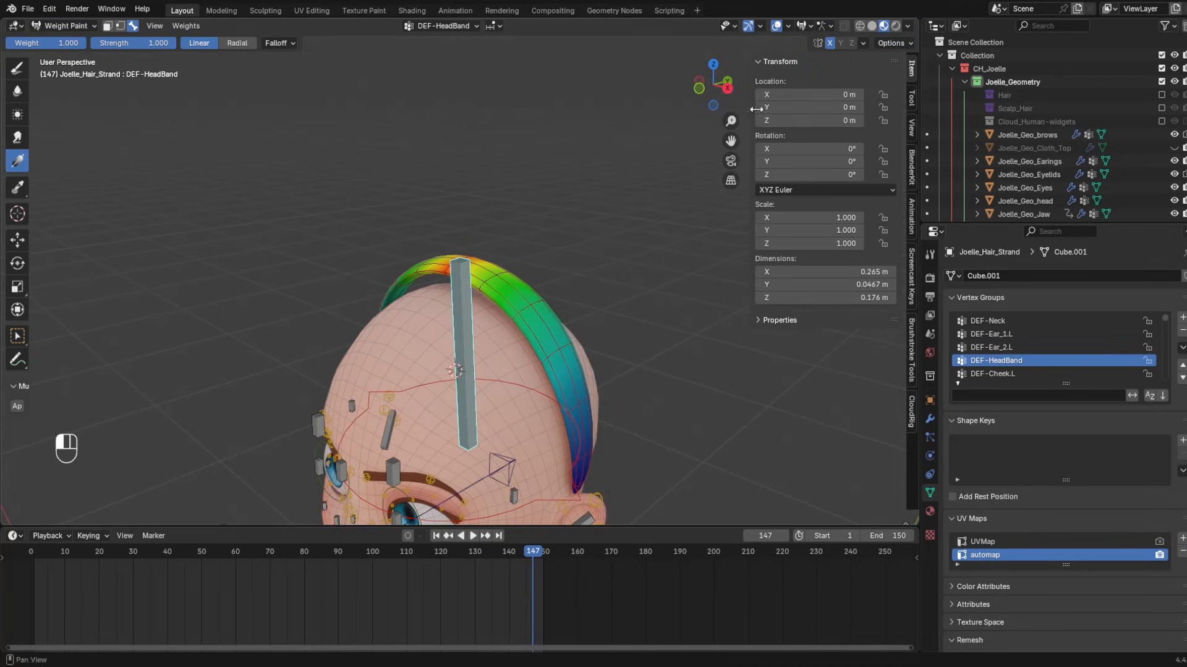
# - Paint DEF-HeadBand weight 1.000 down the side of the headband with the Paint brush at 163 px radius, checking the coverage
pyautogui.moveTo(411, 154); pyautogui.dragTo(467, 193, button='middle')
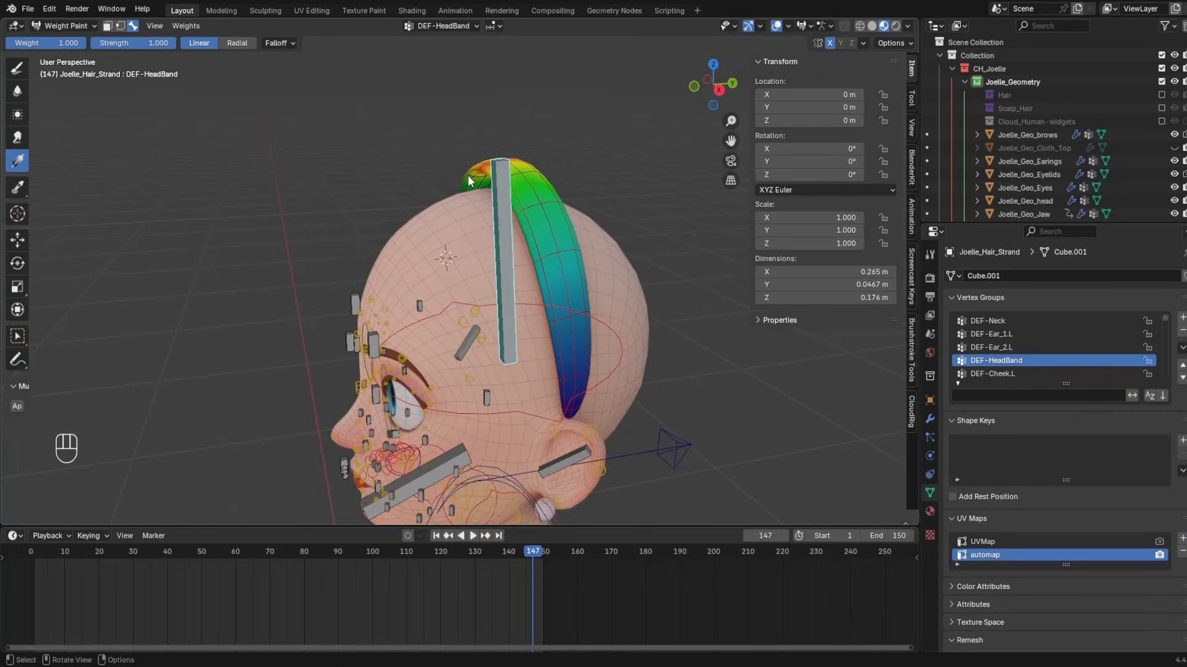
pyautogui.click(568, 266)
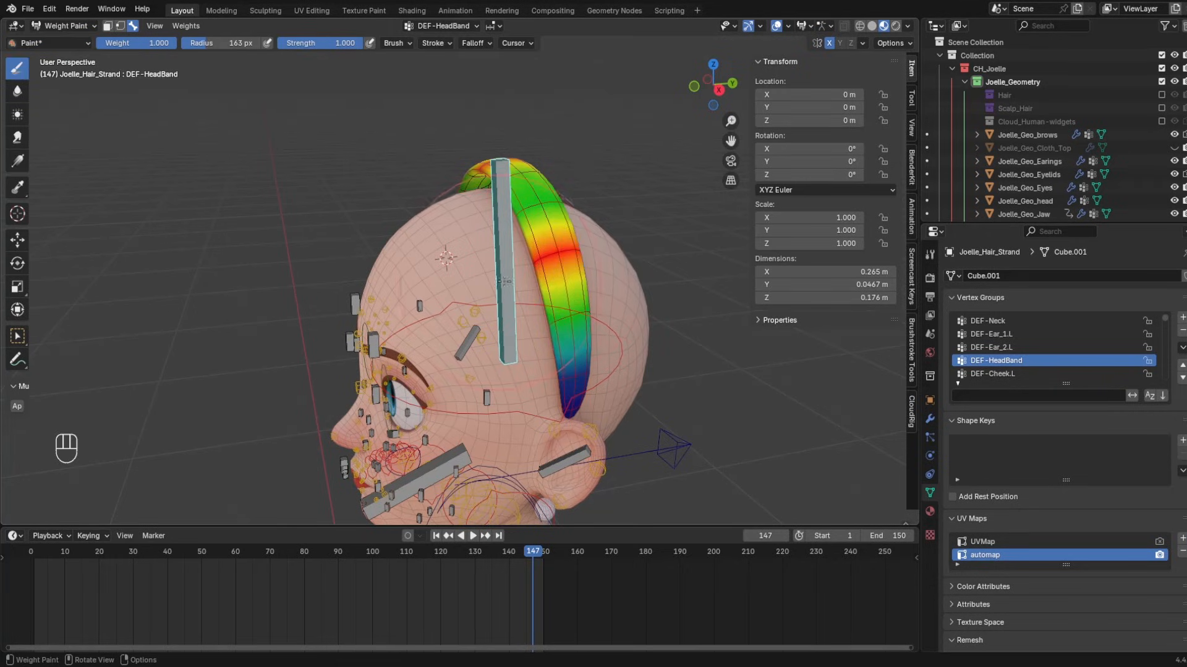
pyautogui.click(574, 327)
pyautogui.moveTo(523, 265)
pyautogui.mouseDown(button='middle')
pyautogui.moveTo(600, 273)
pyautogui.moveTo(544, 272)
pyautogui.mouseUp(button='middle')
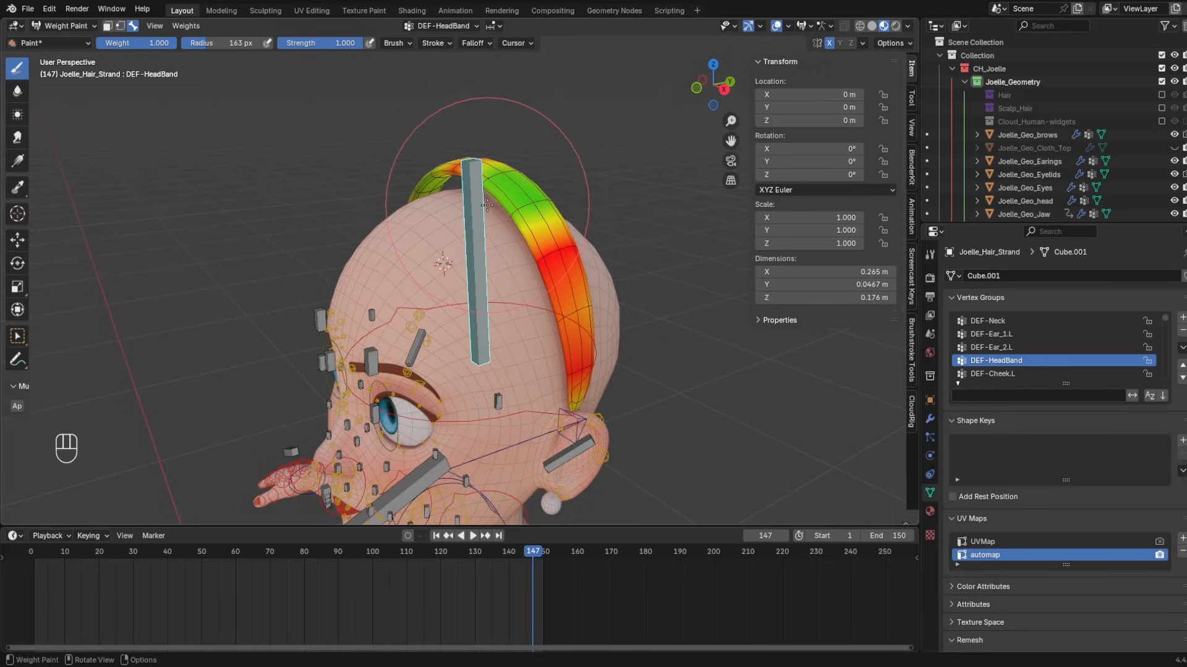
pyautogui.scroll(3, 564, 266)
pyautogui.moveTo(506, 274); pyautogui.dragTo(476, 269, button='middle')
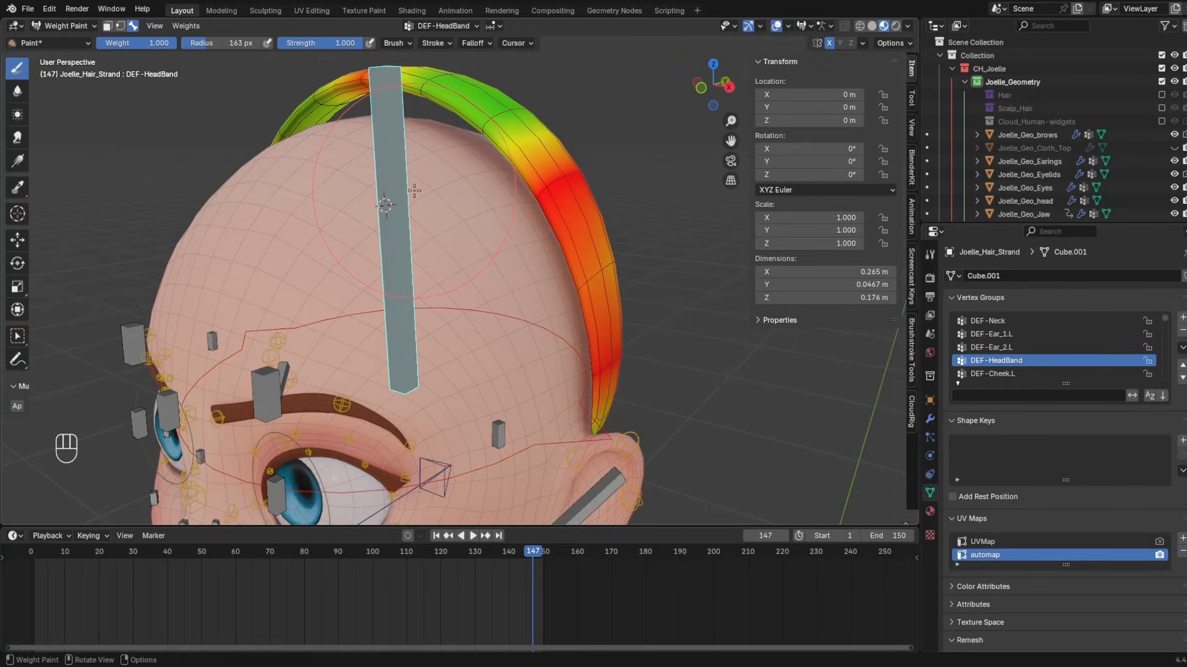
pyautogui.moveTo(635, 265); pyautogui.dragTo(642, 279, button='middle')
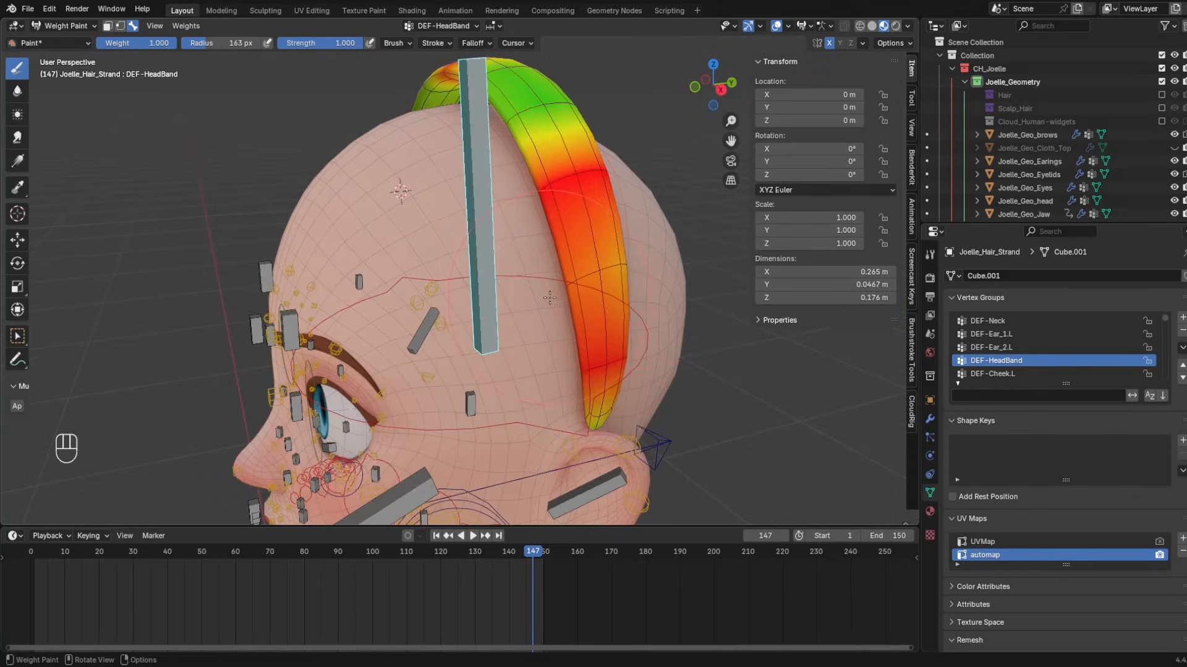
pyautogui.moveTo(549, 298); pyautogui.dragTo(636, 266, button='middle')
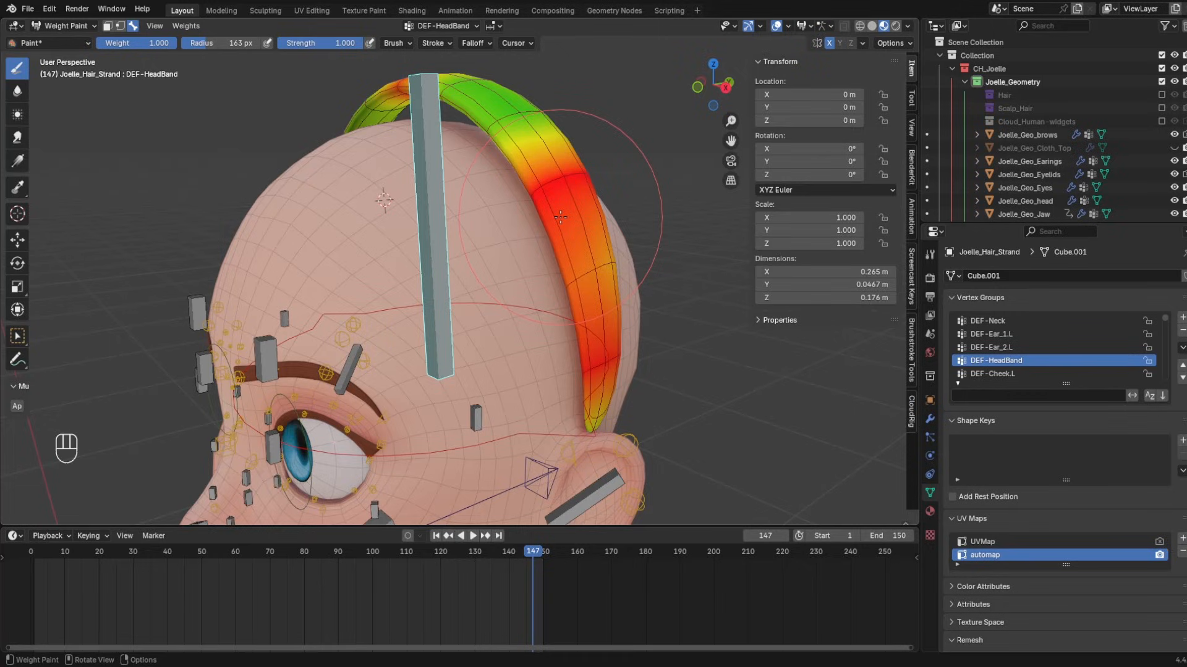
pyautogui.moveTo(560, 216); pyautogui.dragTo(172, 133, button='middle')
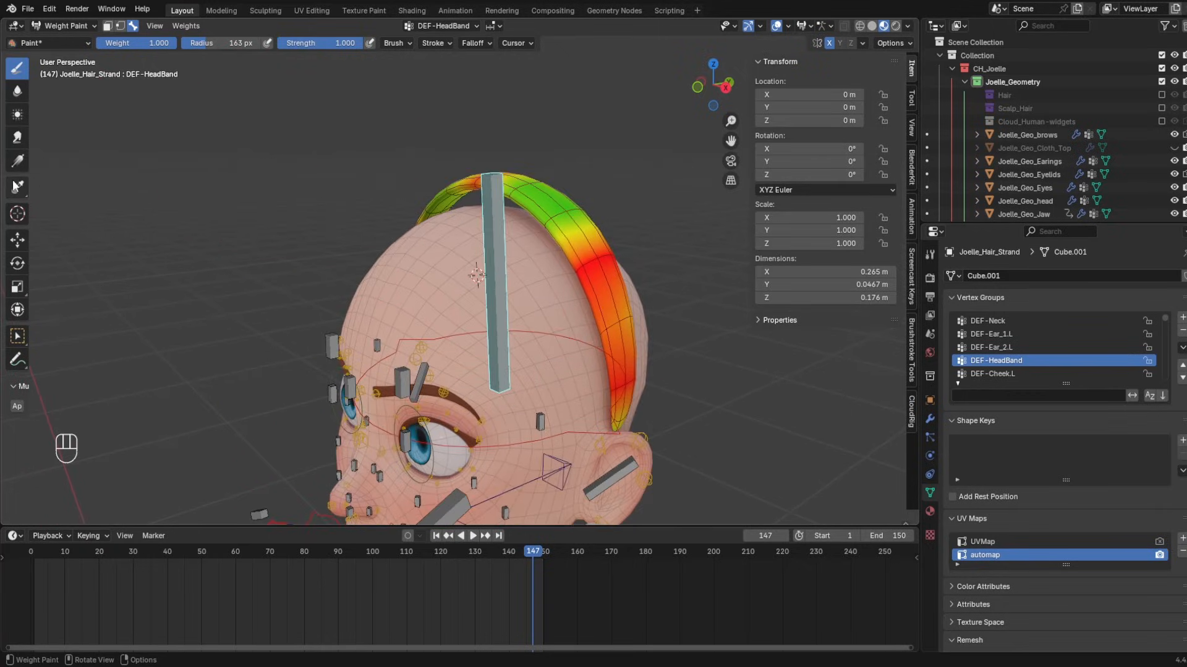
# - Fill both sides of the headband with DEF-HeadBand weight 1.000 using the linear Gradient tool
pyautogui.click(17, 161)
pyautogui.moveTo(371, 278); pyautogui.dragTo(521, 262, button='middle')
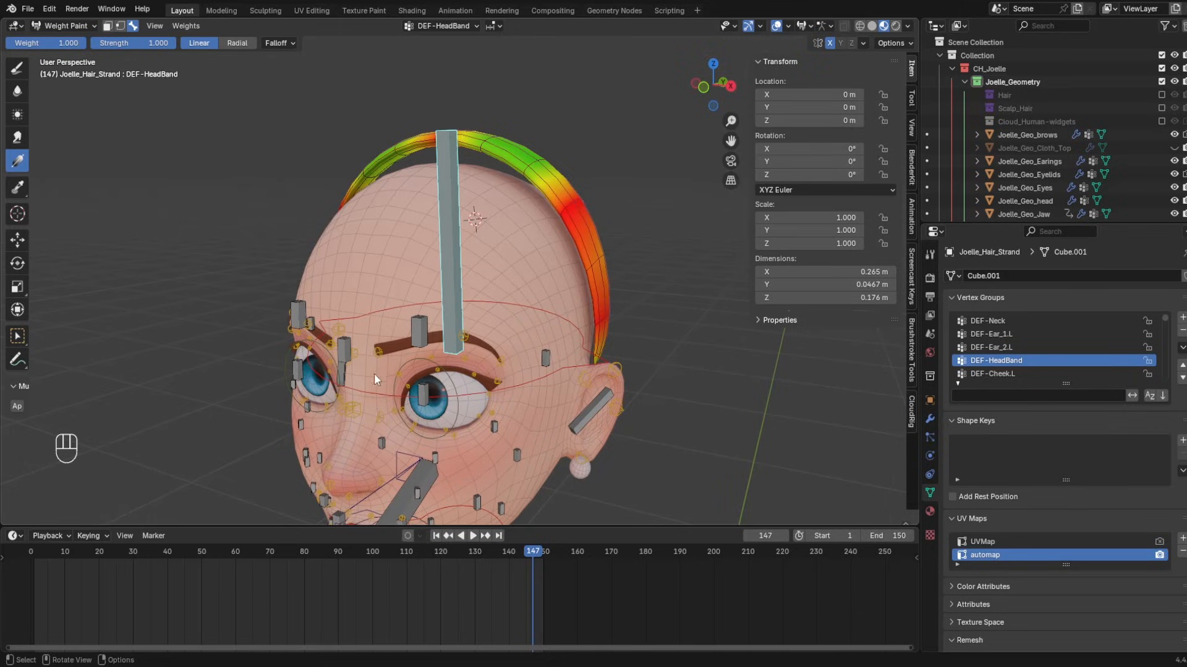
pyautogui.moveTo(446, 342); pyautogui.dragTo(414, 195, button='middle')
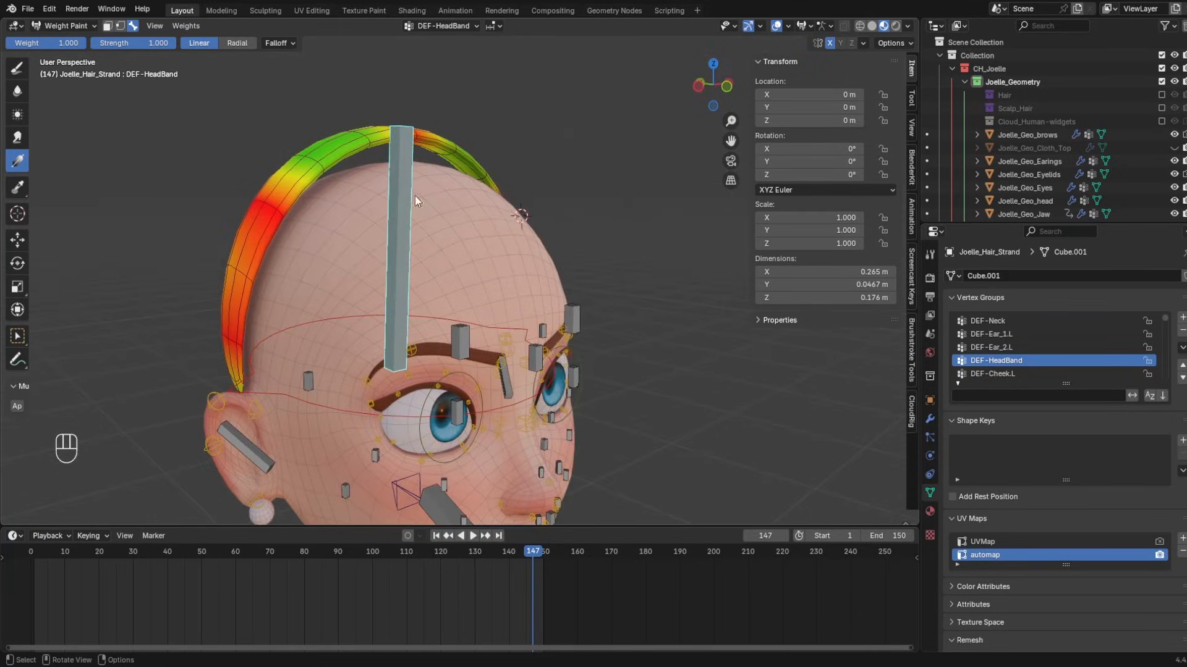
pyautogui.moveTo(455, 353); pyautogui.dragTo(492, 480)
pyautogui.moveTo(427, 371); pyautogui.dragTo(433, 445)
pyautogui.moveTo(426, 371); pyautogui.dragTo(272, 365, button='middle')
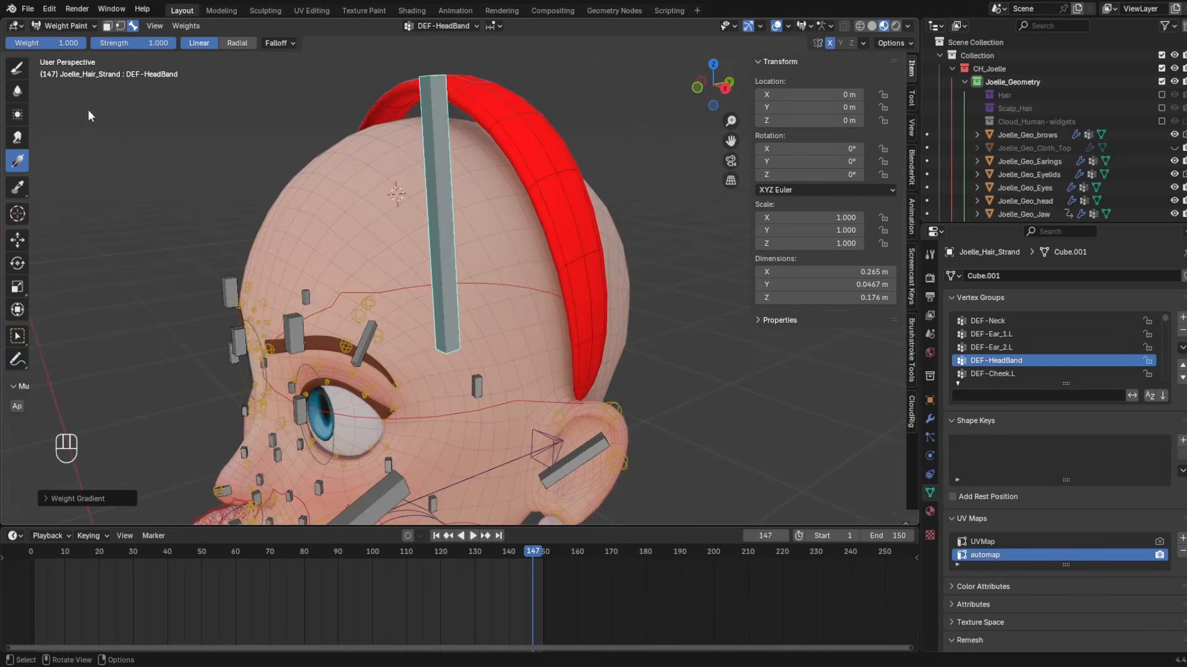
# - Return to Object Mode, select the rig and test-rotate the HeadBand bone in Pose Mode, cancelling the rotation
pyautogui.click(75, 11)
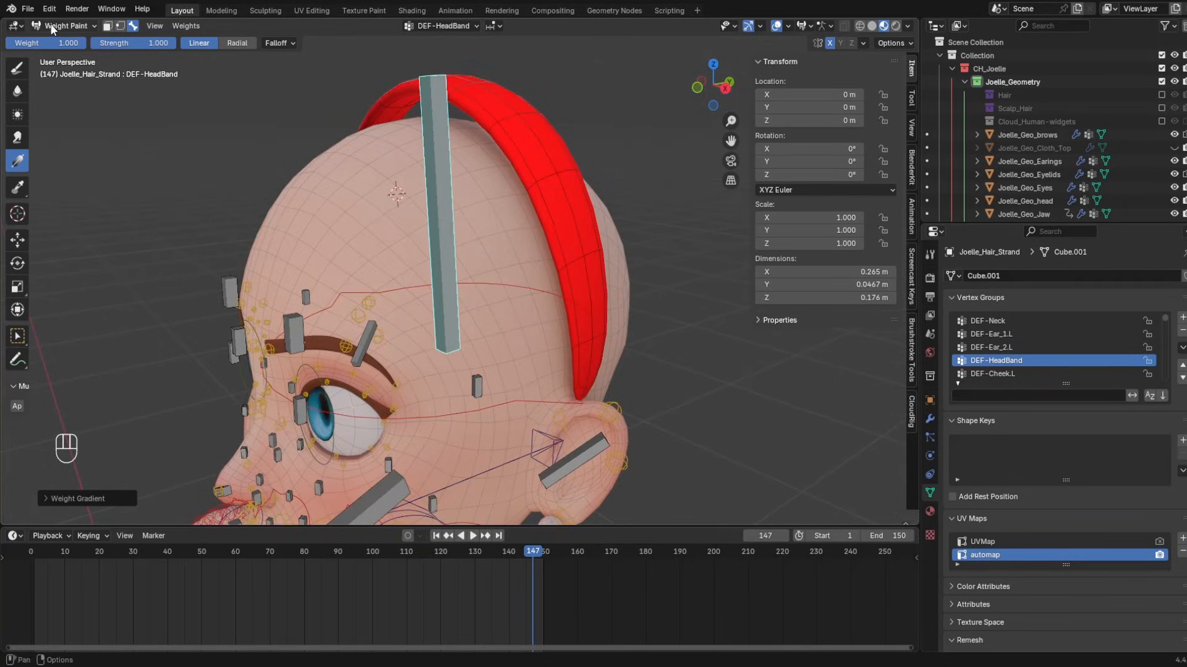
pyautogui.click(50, 26)
pyautogui.click(62, 39)
pyautogui.click(420, 91)
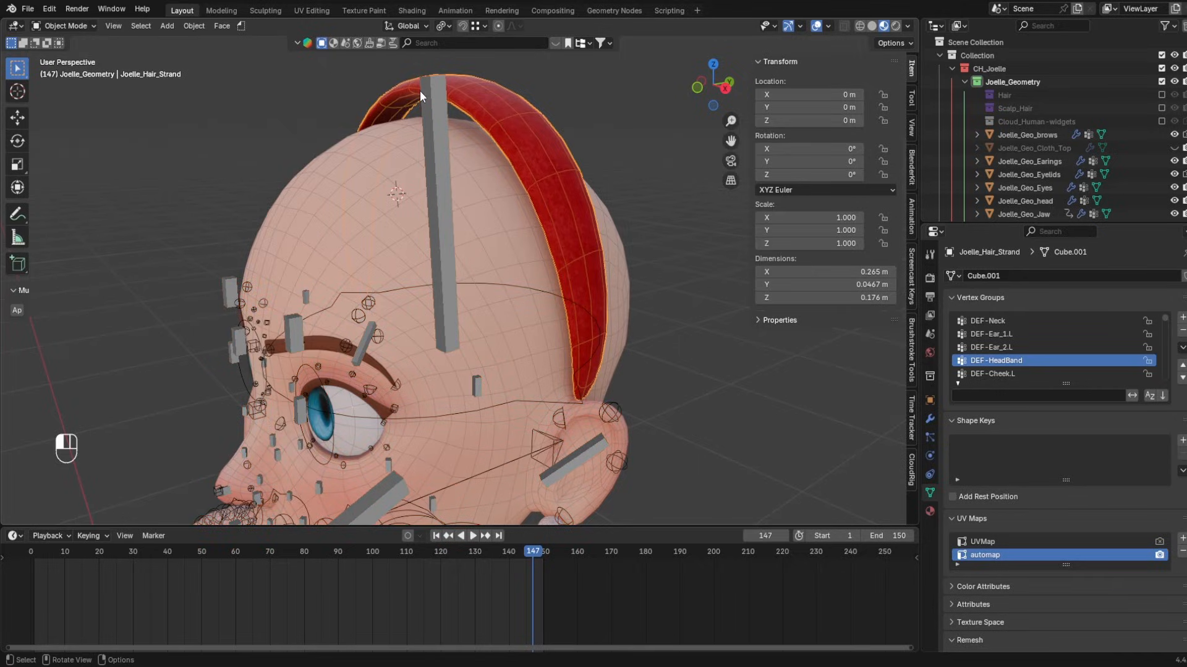
pyautogui.hotkey('ctrl', 'Tab')
pyautogui.press('r')
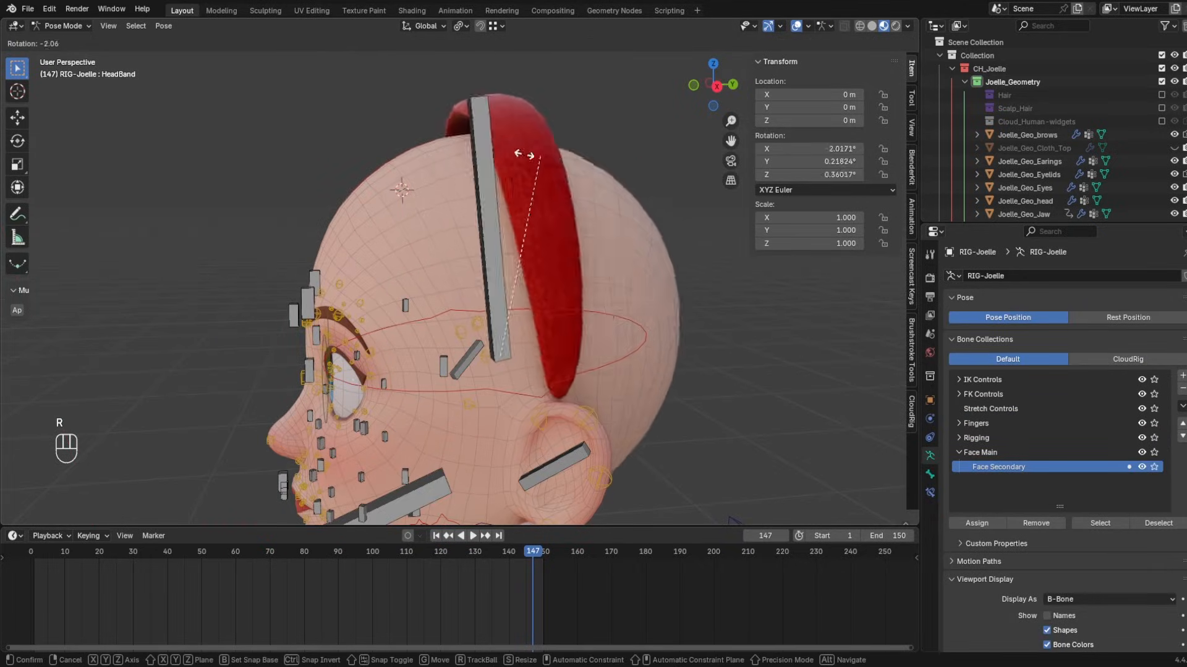
pyautogui.rightClick(368, 179)
# - Put Joelle_Geo_head in Weight Paint mode with the rig and make DEF-HeadBand the active bone
pyautogui.click(63, 25)
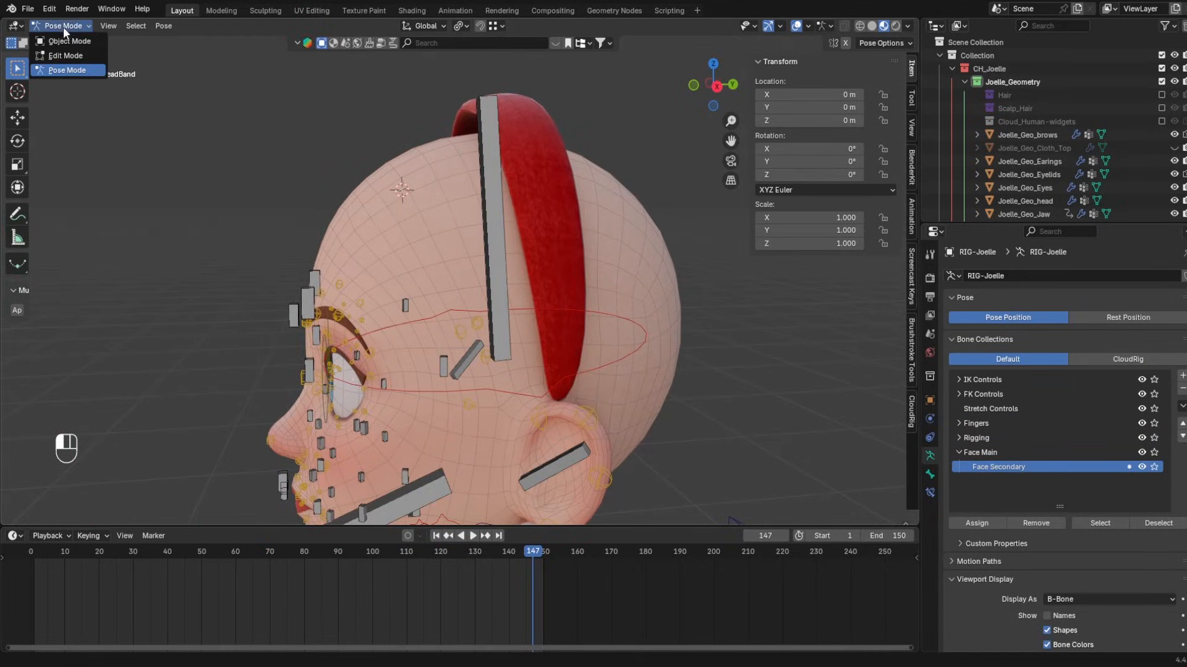
pyautogui.click(62, 39)
pyautogui.click(64, 25)
pyautogui.click(82, 98)
pyautogui.click(445, 25)
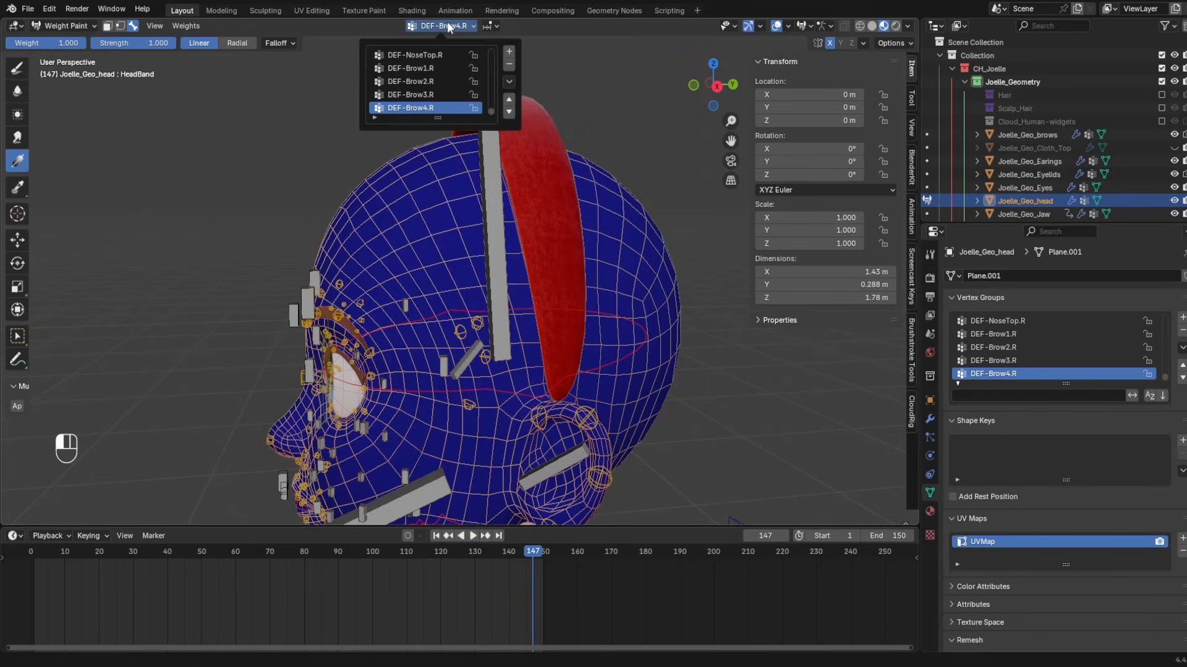
pyautogui.click(17, 336)
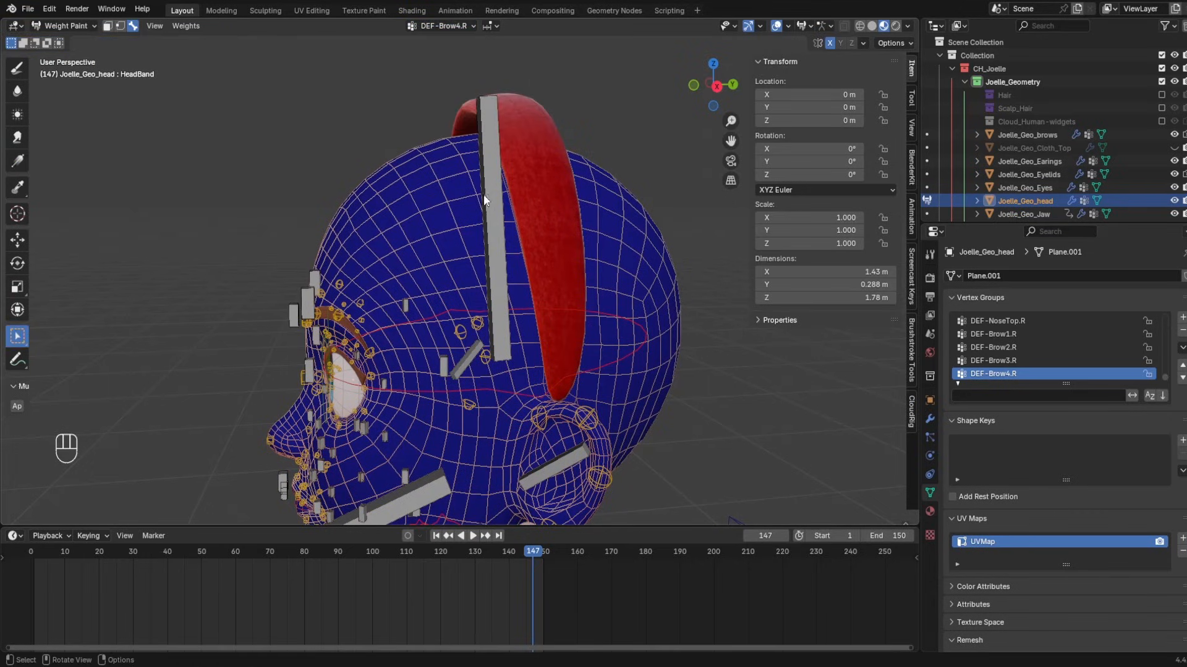
pyautogui.click(492, 195)
# - Clear the DEF-HeadBand influence from the whole head using the Gradient tool with weight 0.000
pyautogui.click(17, 161)
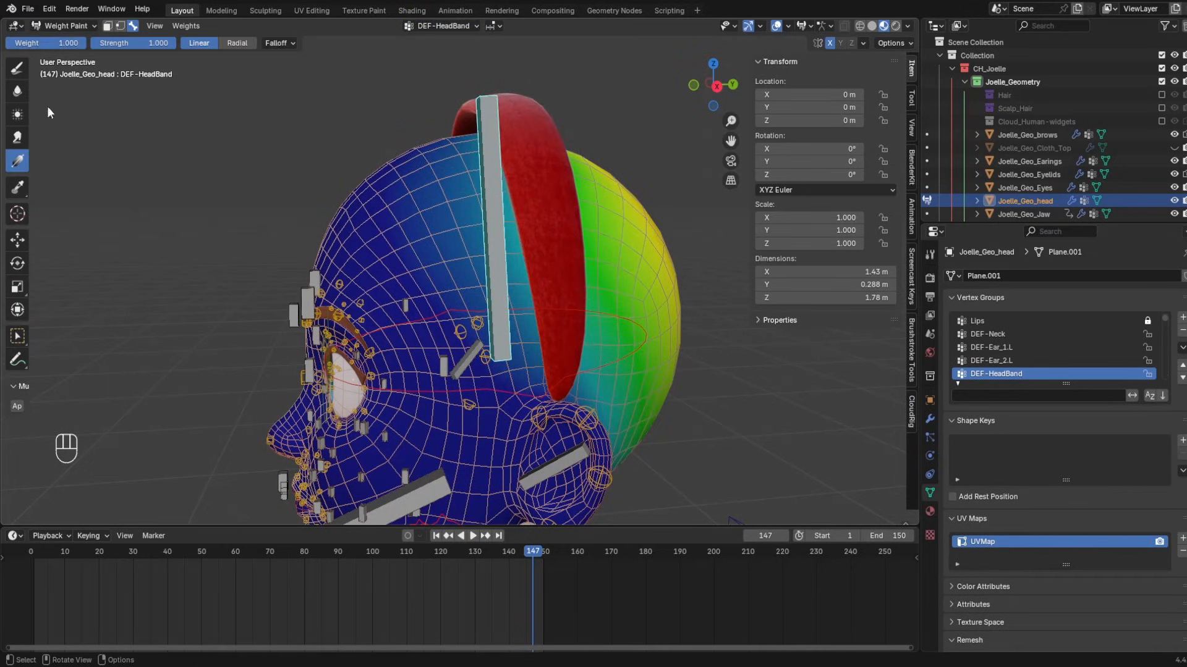
pyautogui.moveTo(68, 44); pyautogui.dragTo(22, 71)
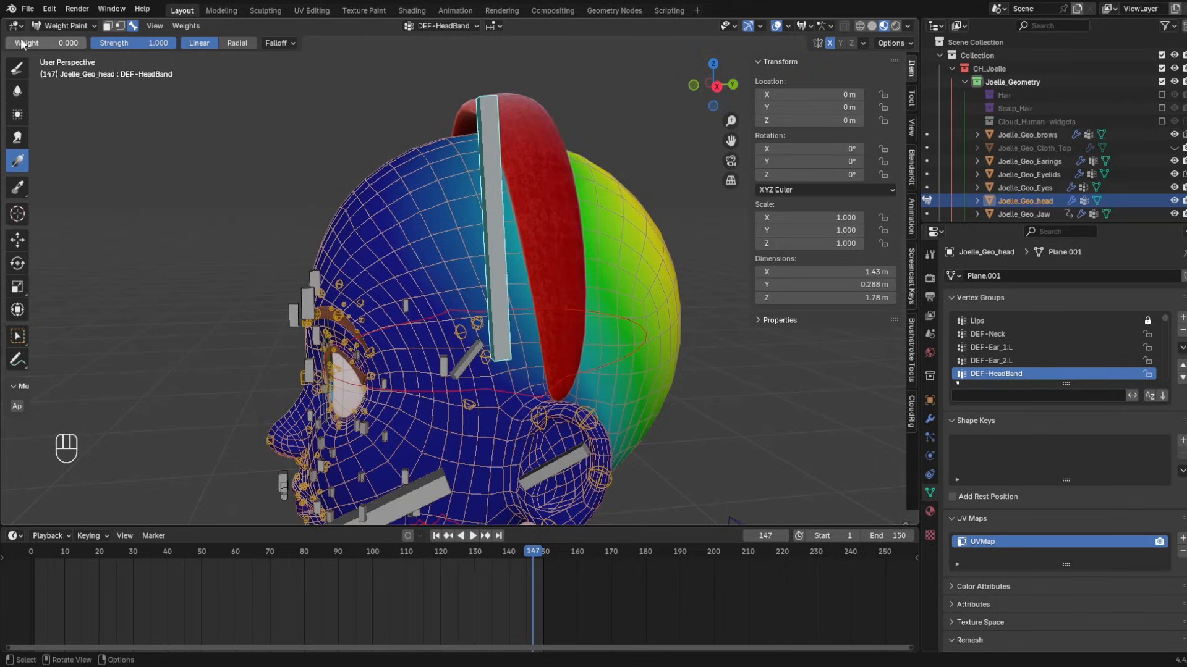
pyautogui.moveTo(314, 198); pyautogui.dragTo(192, 199)
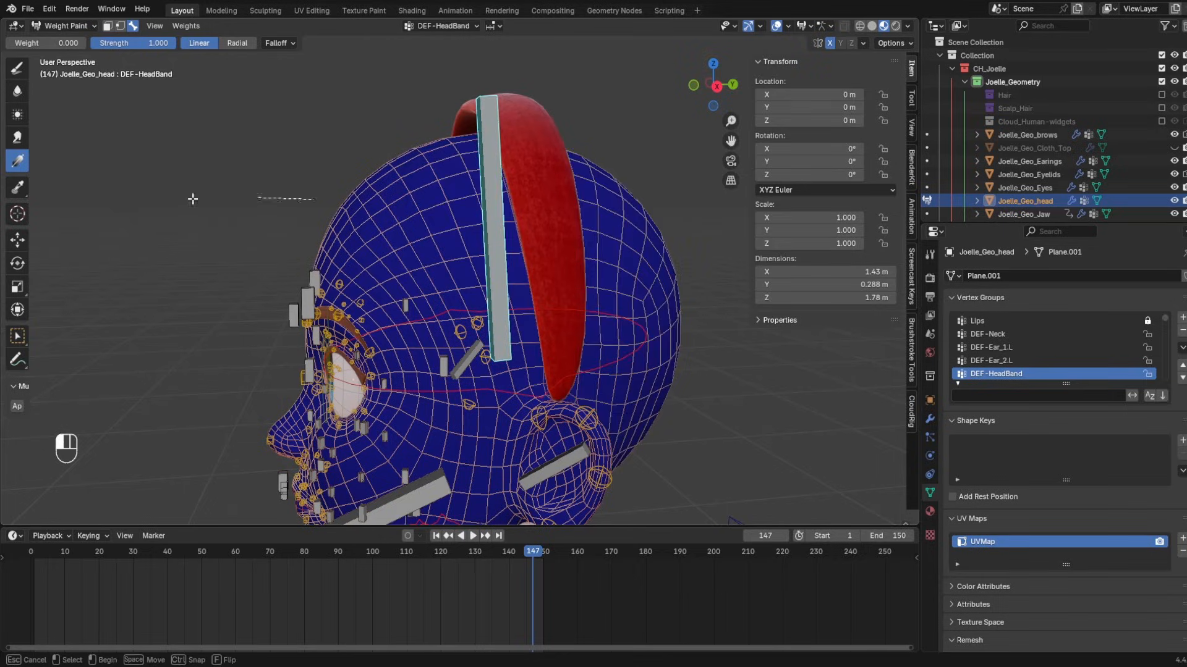
# - Leave Weight Paint mode and test-rotate the HeadBand bone against the head in Pose Mode, cancelling the rotation
pyautogui.click(65, 25)
pyautogui.click(56, 42)
pyautogui.press('r')
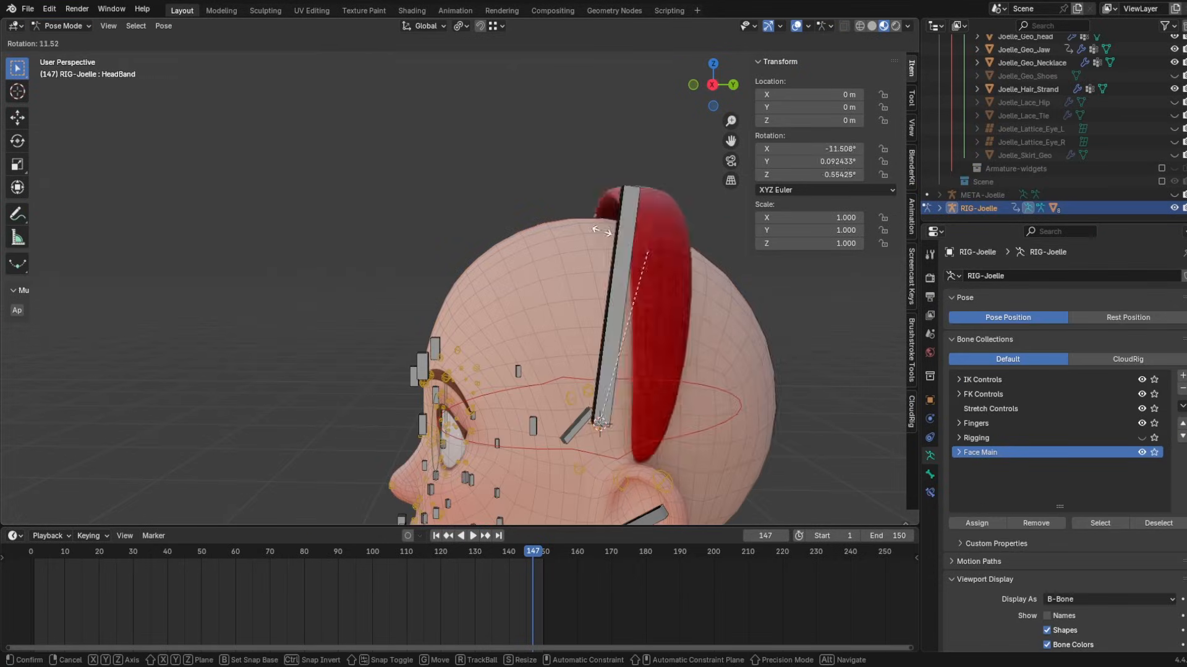
pyautogui.rightClick(634, 354)
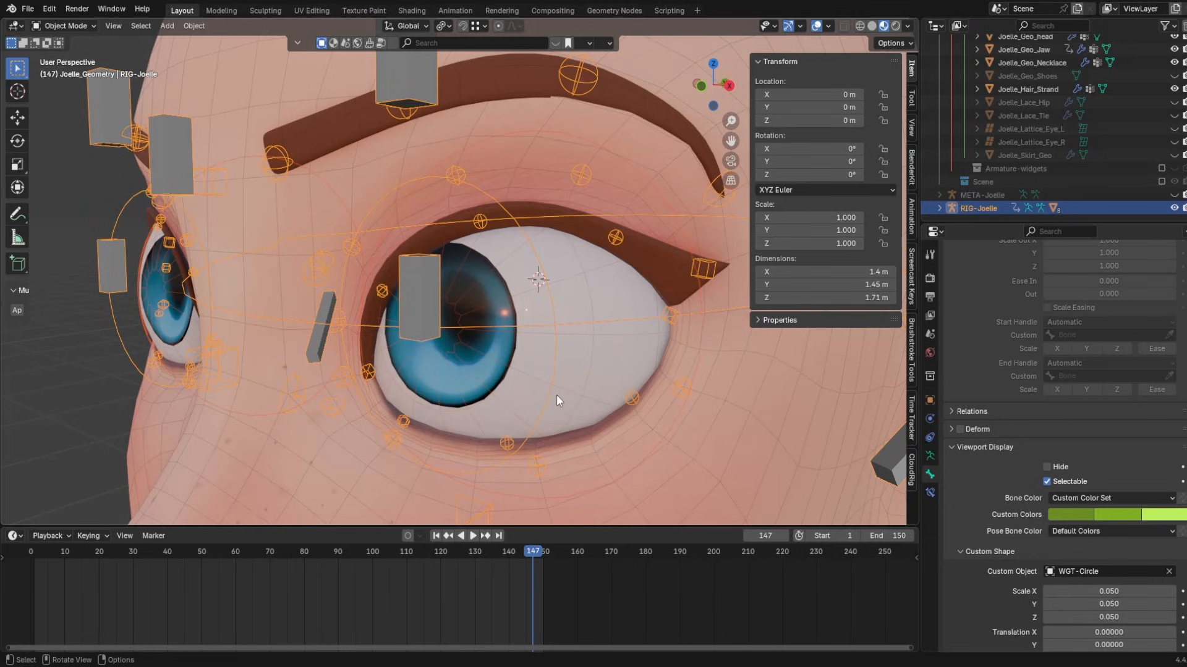
# - Examine the eye mesh Joelle_Geo_Eyes and its CTR-Eye.l control bone up close
pyautogui.moveTo(499, 232); pyautogui.dragTo(515, 265, button='middle')
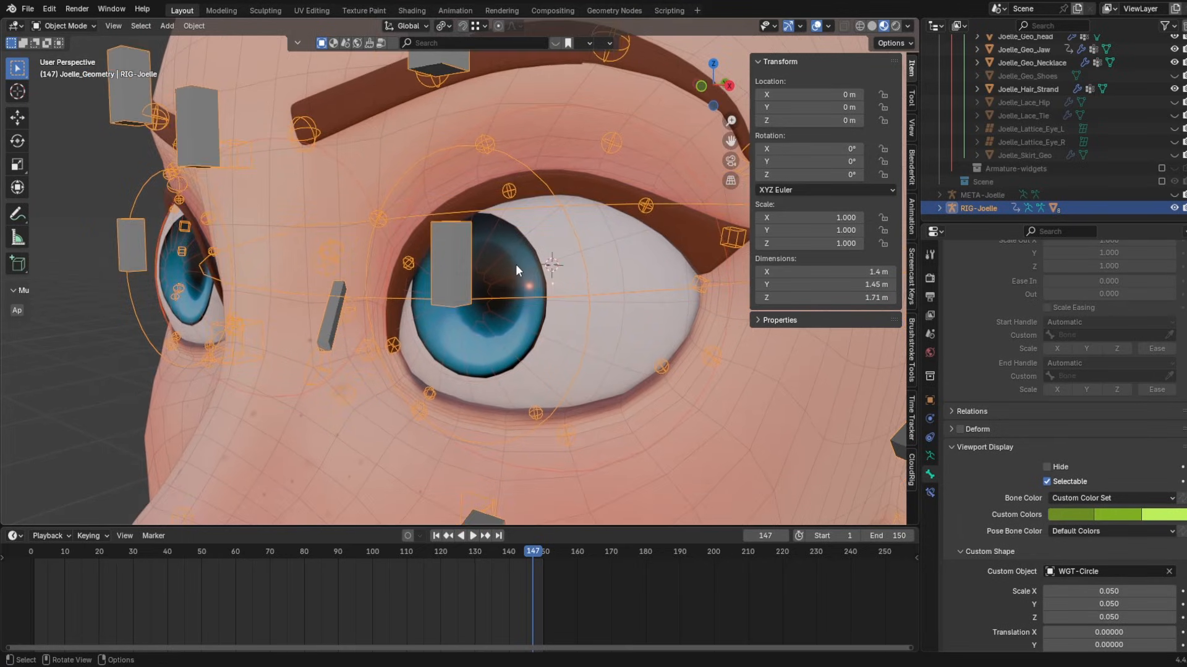
pyautogui.click(596, 256)
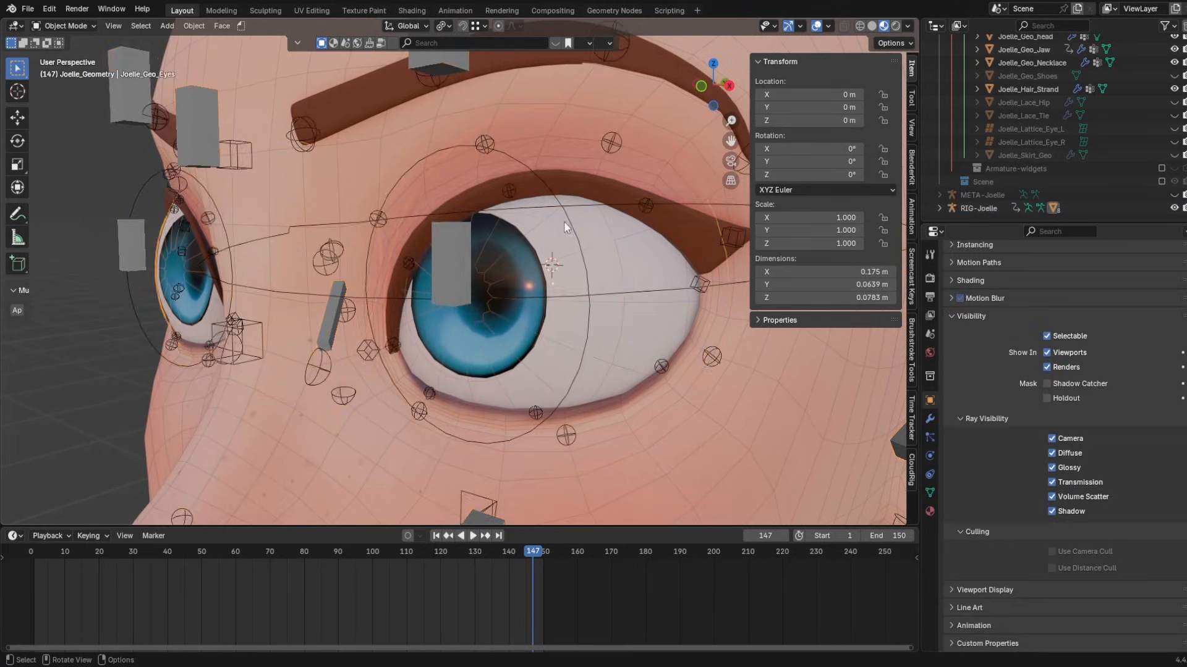
pyautogui.moveTo(564, 222); pyautogui.dragTo(545, 300, button='middle')
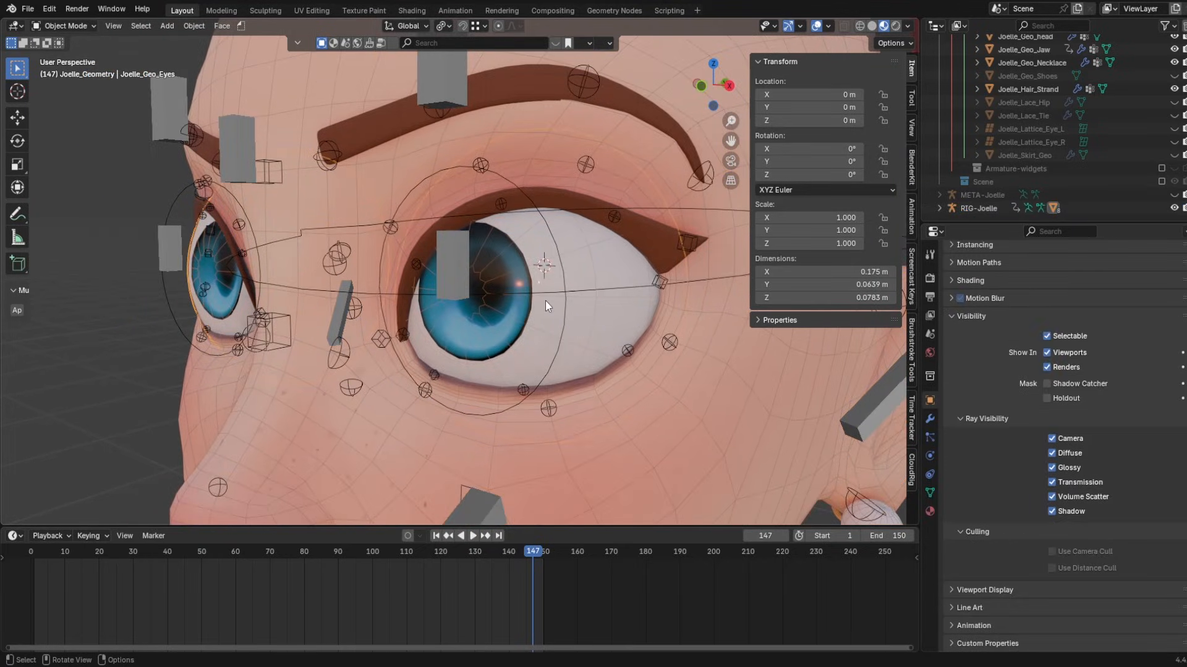
pyautogui.click(546, 234)
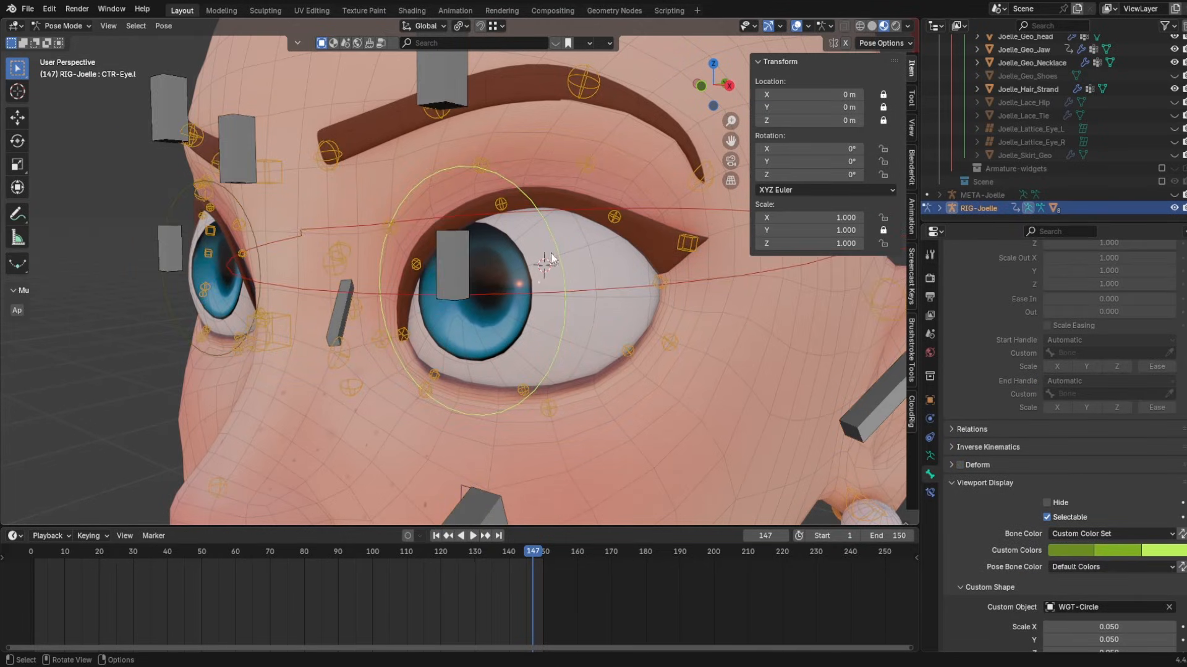
pyautogui.hotkey('ctrl', 'Tab')
# - Put Joelle_Geo_Eyes in Weight Paint mode and search its vertex groups for "eye"
pyautogui.click(83, 26)
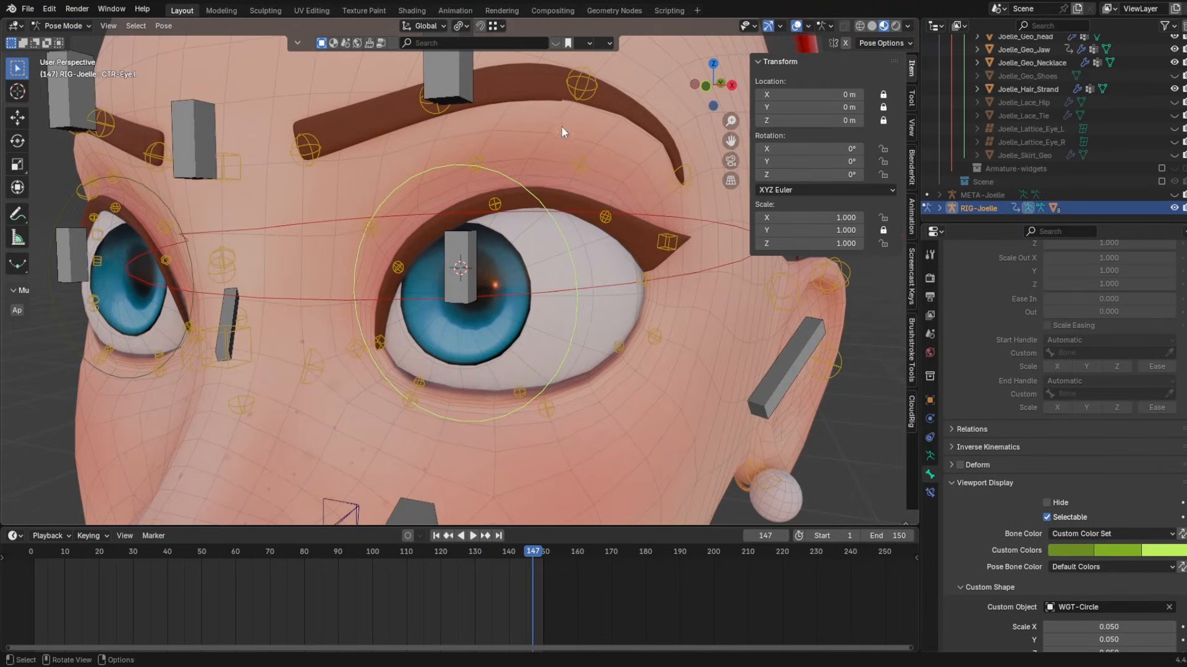
pyautogui.click(76, 26)
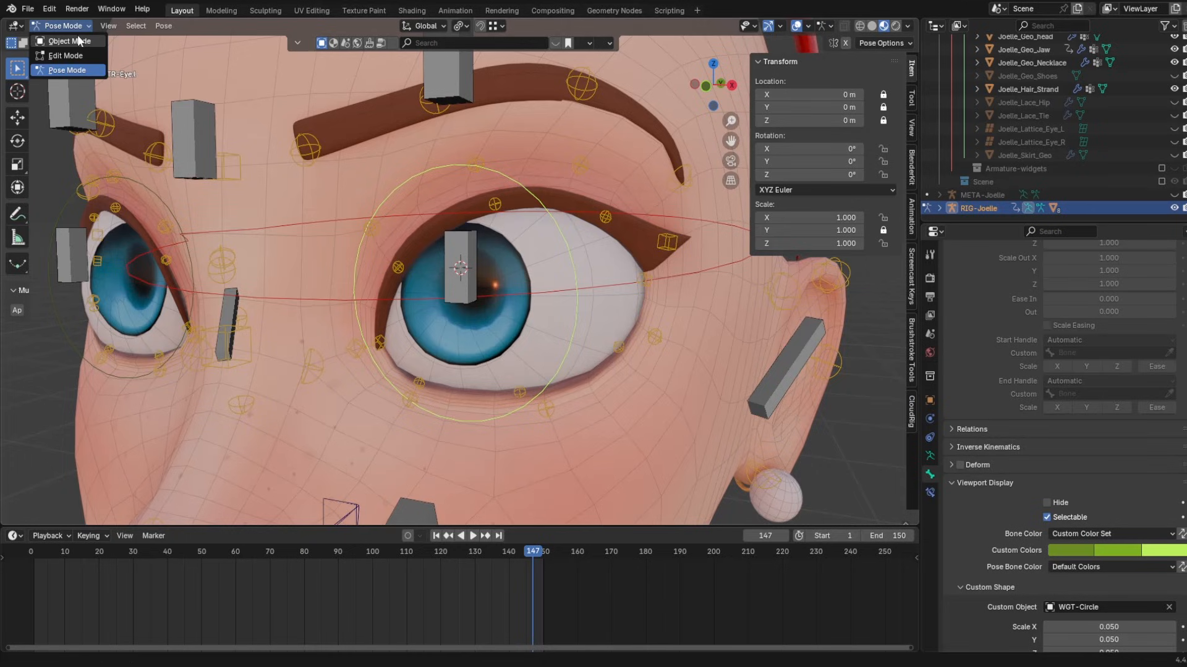
pyautogui.click(78, 40)
pyautogui.click(511, 268)
pyautogui.hotkey('ctrl', 'Tab')
pyautogui.click(459, 27)
pyautogui.hotkey('ctrl', 'f')
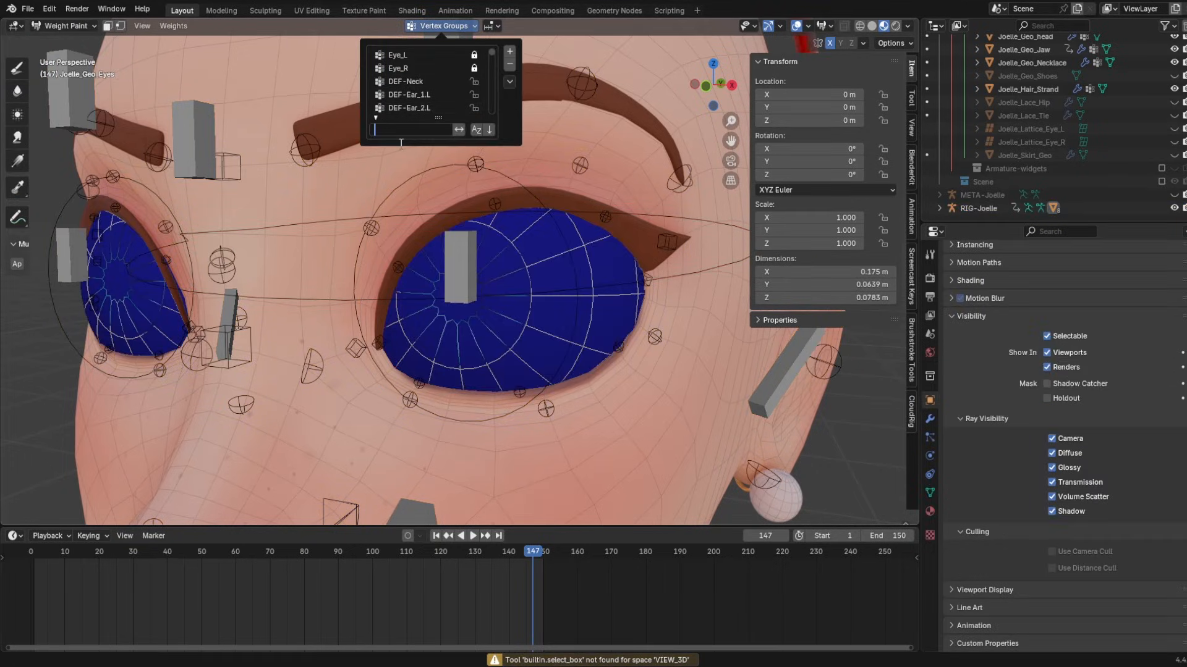
pyautogui.write('eye')
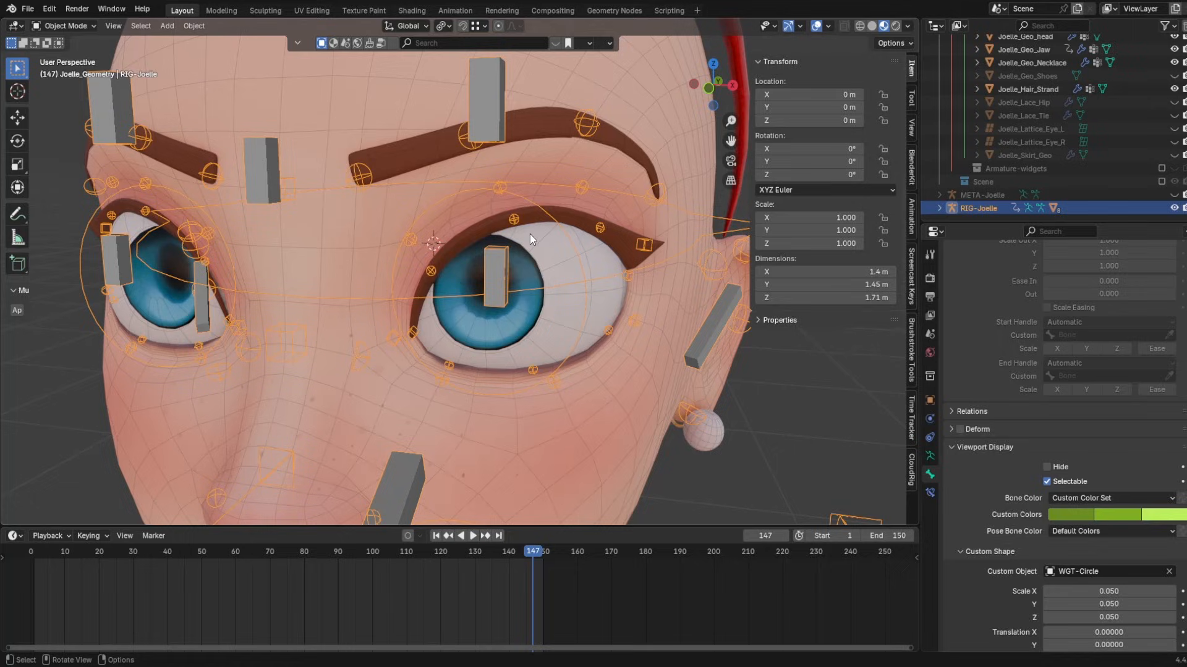
pyautogui.click(547, 258)
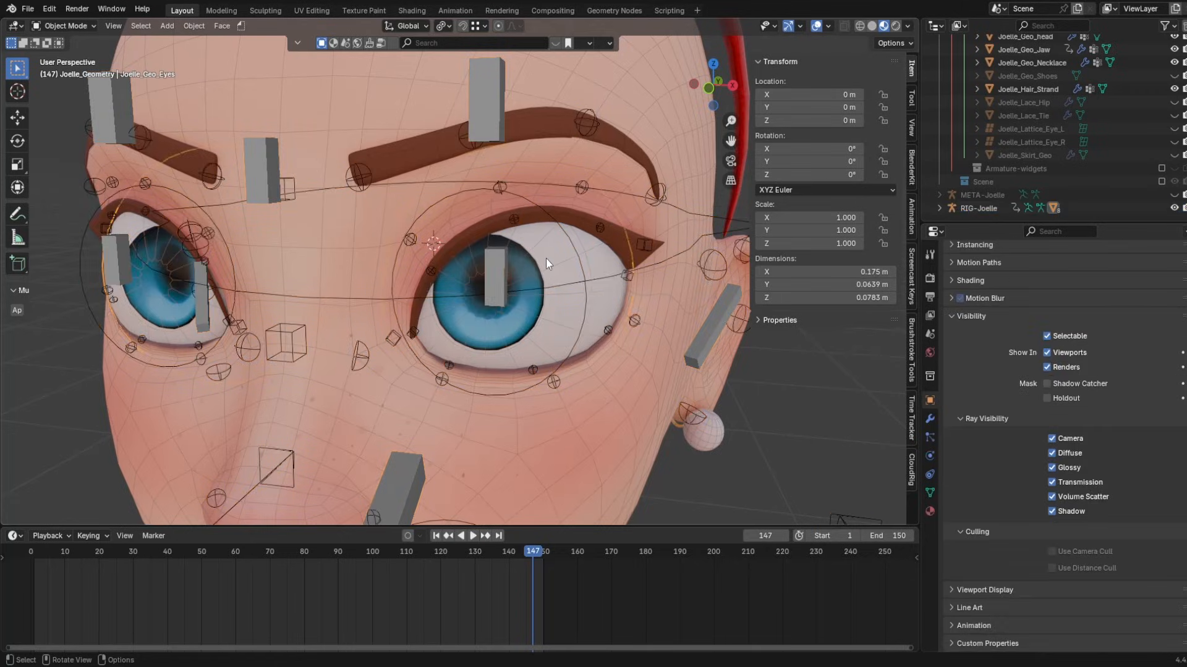
pyautogui.moveTo(392, 293); pyautogui.dragTo(528, 311, button='middle')
pyautogui.moveTo(364, 381); pyautogui.dragTo(446, 297, button='middle')
pyautogui.click(452, 258)
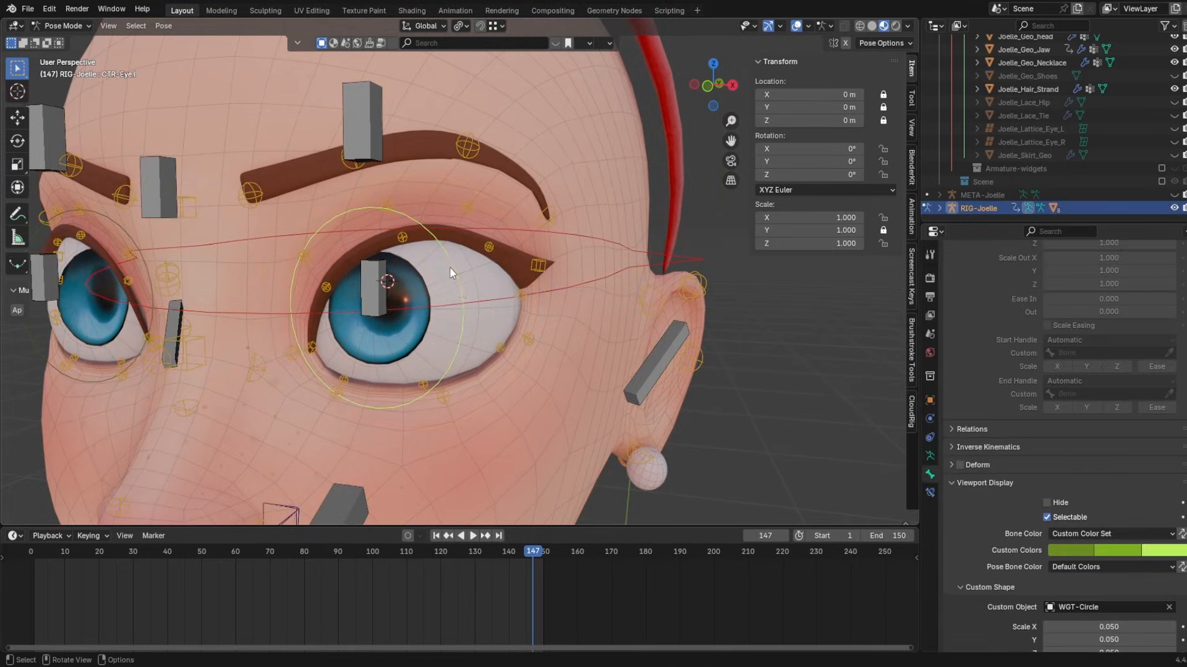
pyautogui.click(438, 283)
pyautogui.keyDown('shift'); pyautogui.click(447, 255); pyautogui.keyUp('shift')
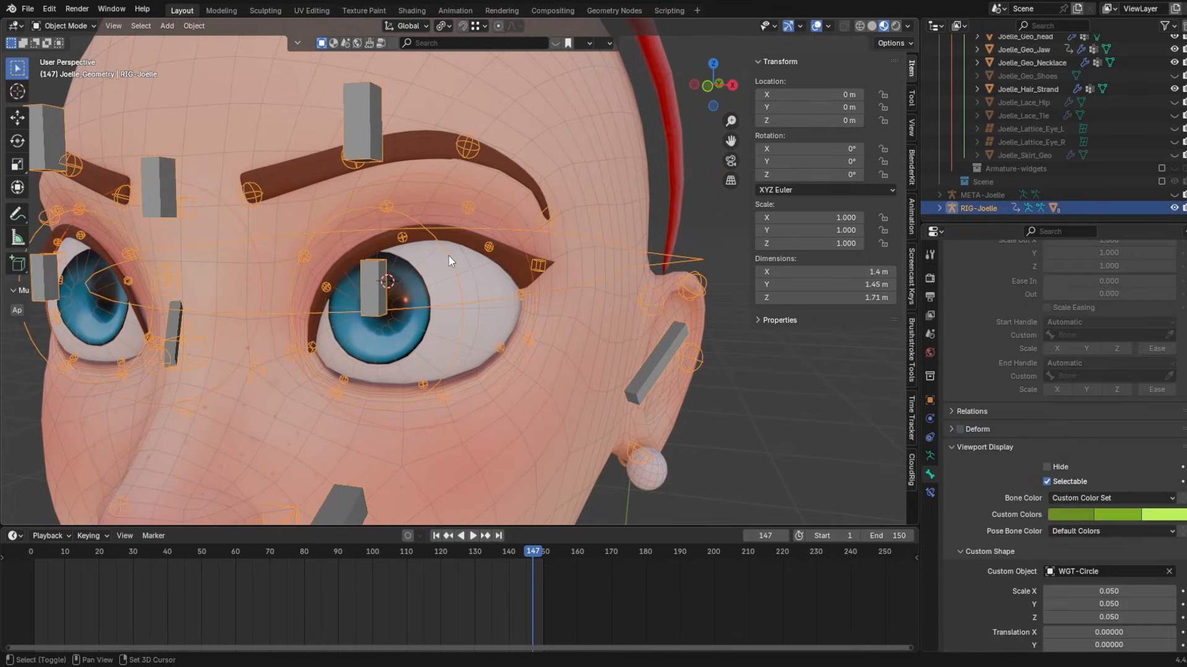
pyautogui.hotkey('ctrl', 'p')
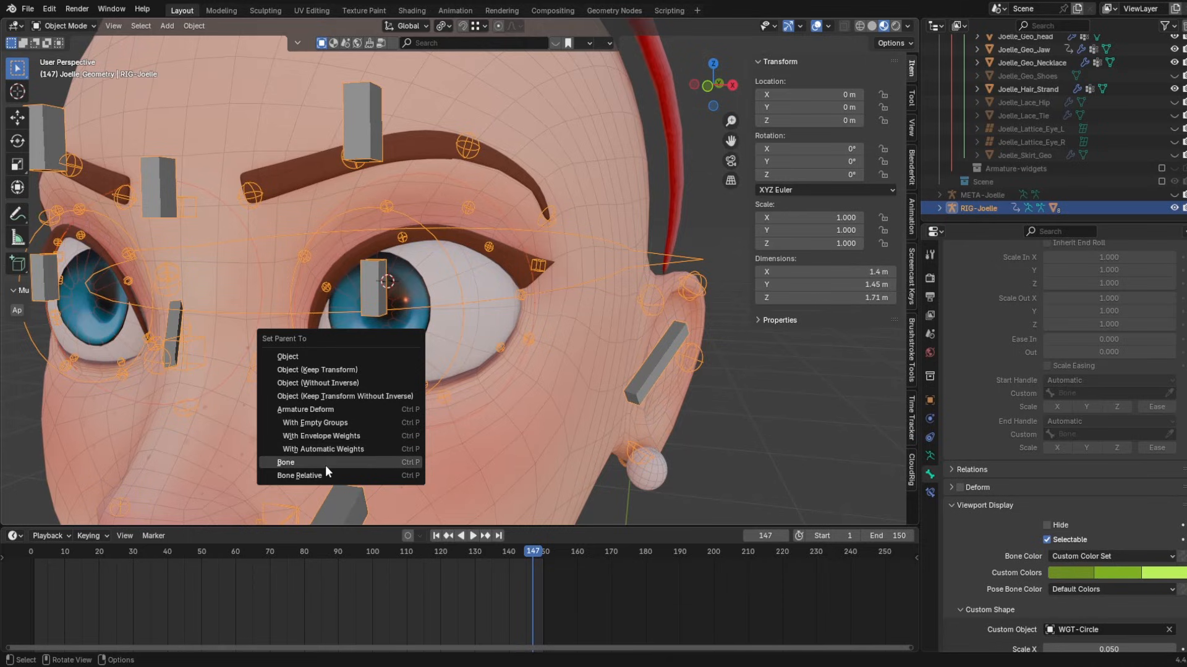
pyautogui.click(434, 284)
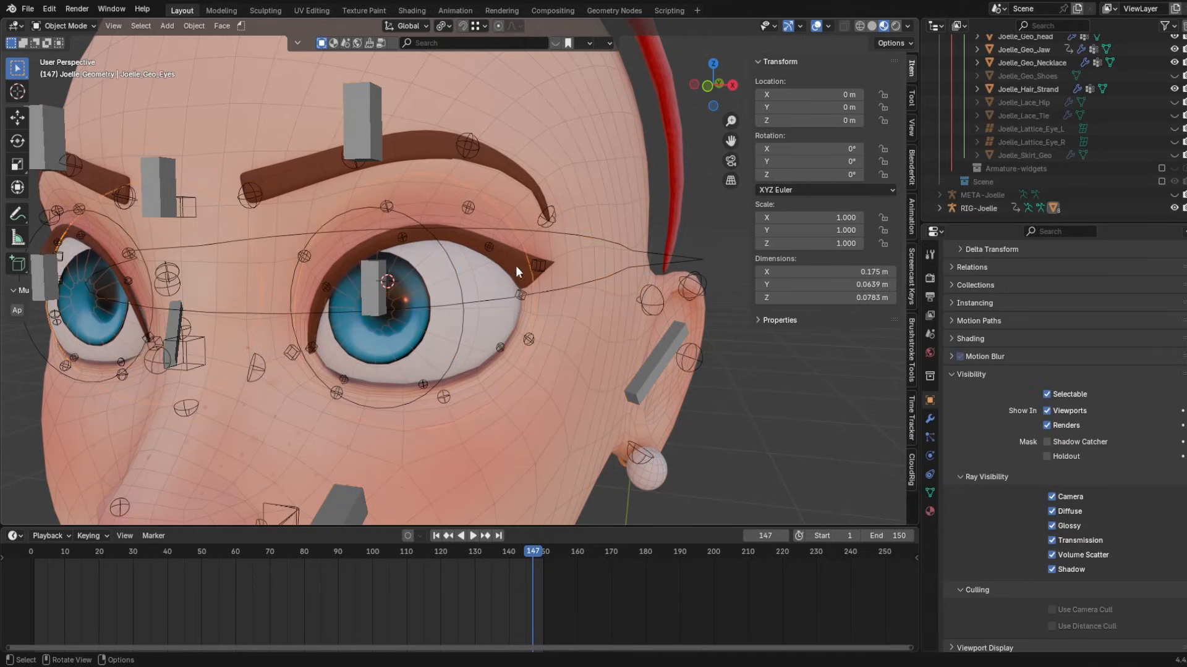
# - Enable Deform on the CTR-Eye.l and CTR-Eye.r control bones in Pose Mode
pyautogui.click(574, 212)
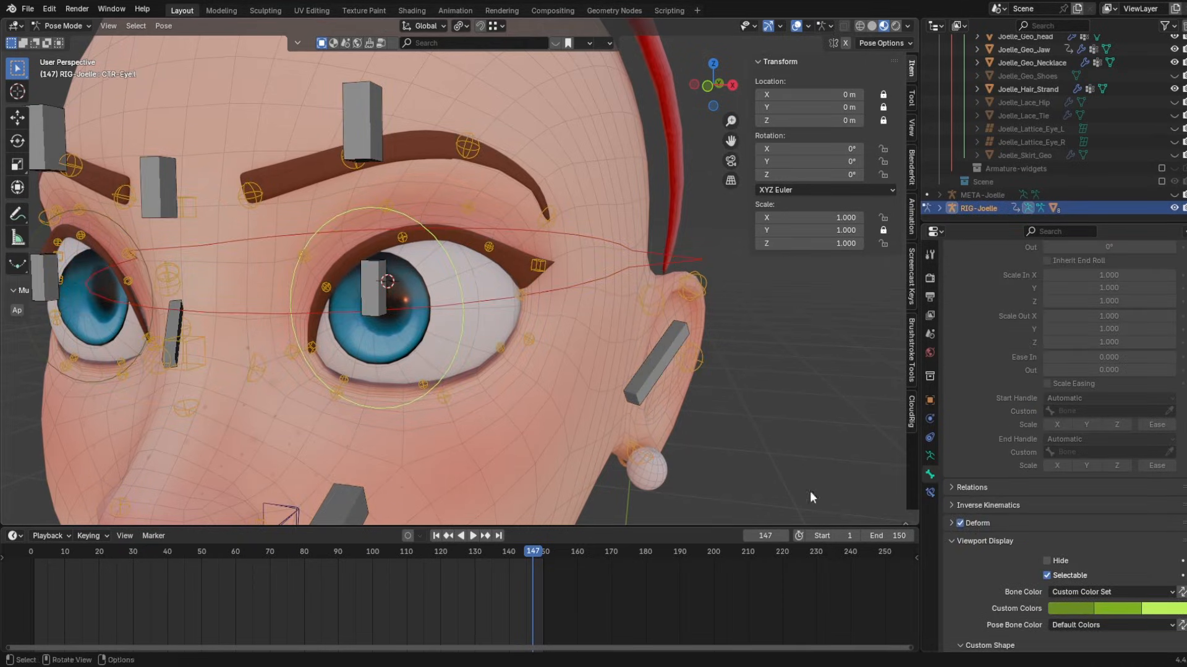
pyautogui.moveTo(810, 491); pyautogui.dragTo(287, 267, button='middle')
# - Parent Joelle_Geo_Eyes to RIG-Joelle using Armature Deform With Automatic Weights
pyautogui.click(288, 267)
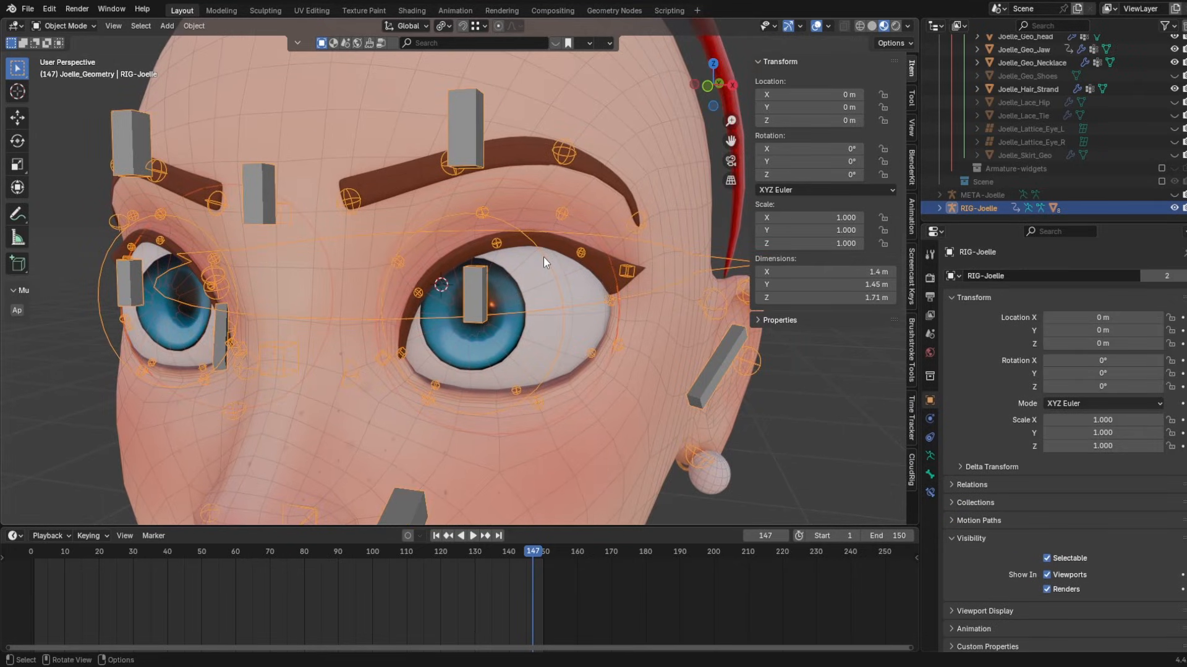
pyautogui.hotkey('ctrl', 'p')
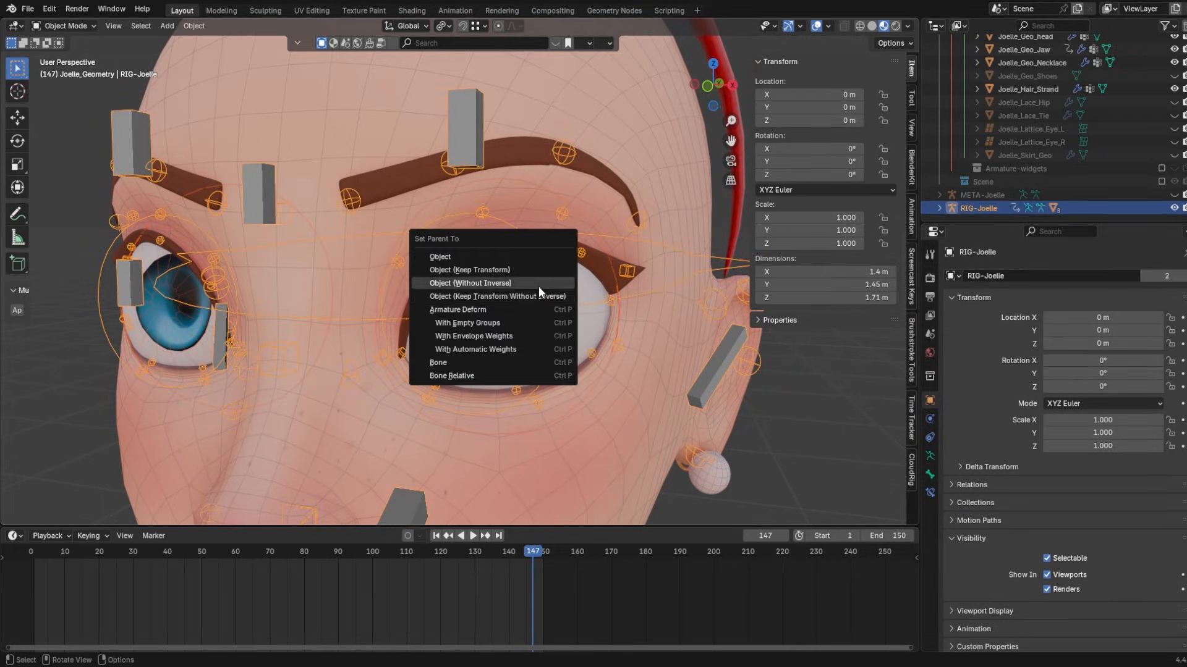
pyautogui.click(489, 346)
pyautogui.keyDown('shift'); pyautogui.click(488, 346); pyautogui.keyUp('shift')
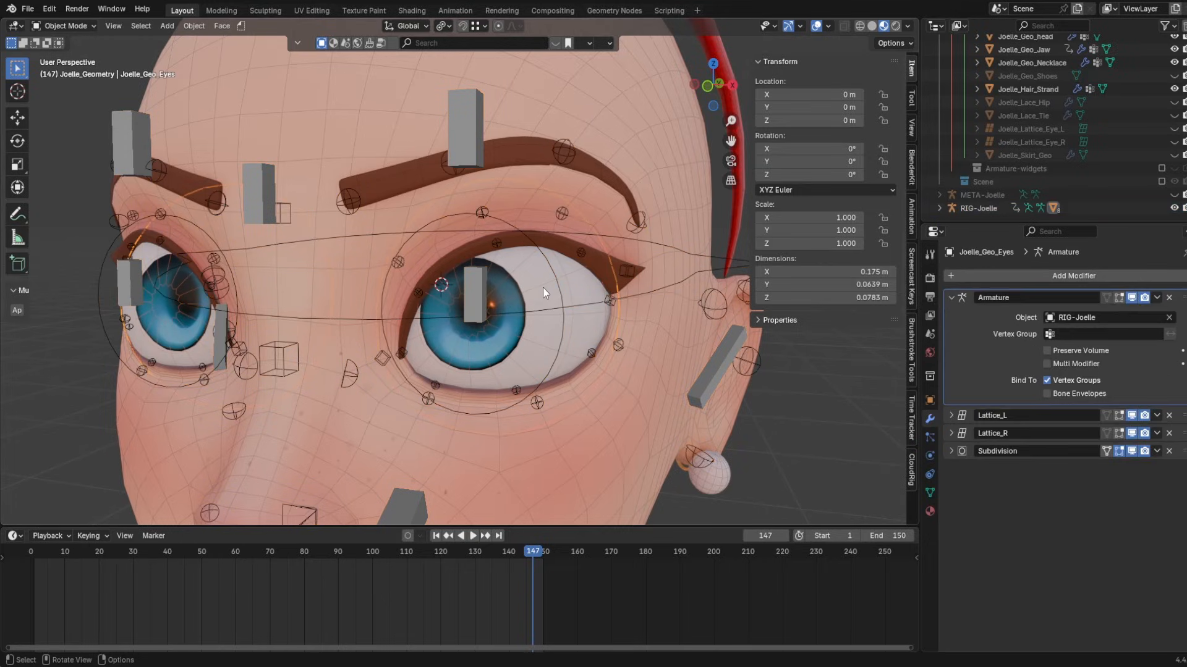
# - Put Joelle_Geo_Eyes in Weight Paint mode and check the weights of the CTR-Eye.l and CTR-Eye.r vertex groups
pyautogui.hotkey('ctrl', 'Tab')
pyautogui.click(440, 26)
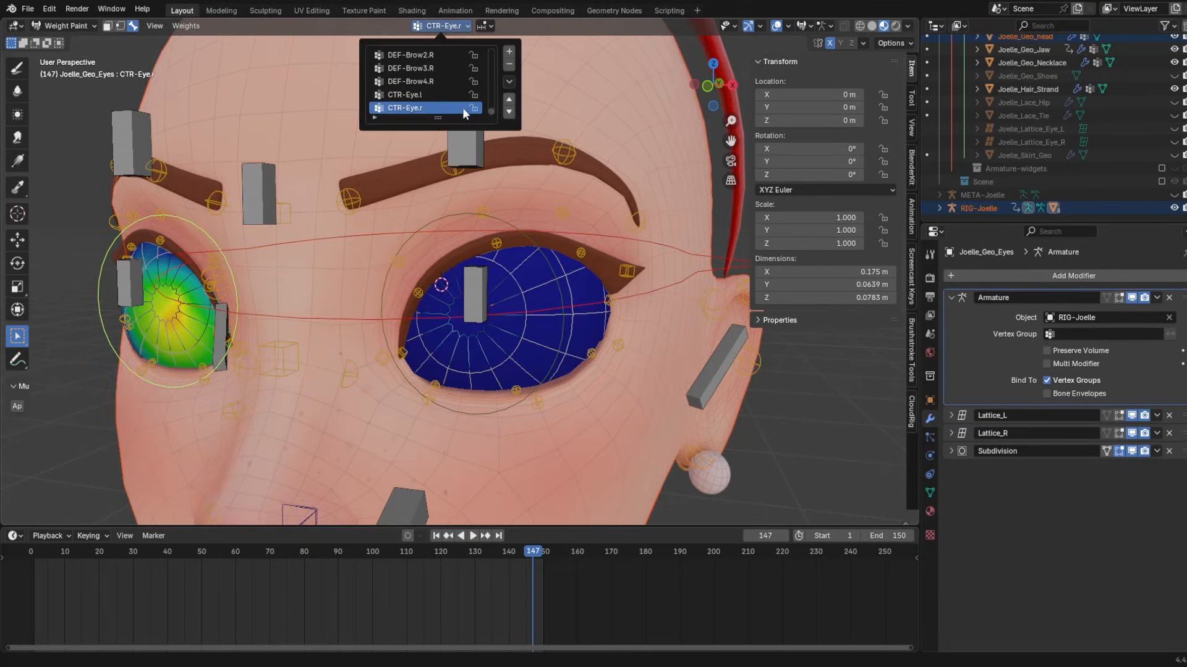
pyautogui.click(413, 94)
pyautogui.click(393, 108)
pyautogui.moveTo(346, 161); pyautogui.dragTo(395, 162, button='middle')
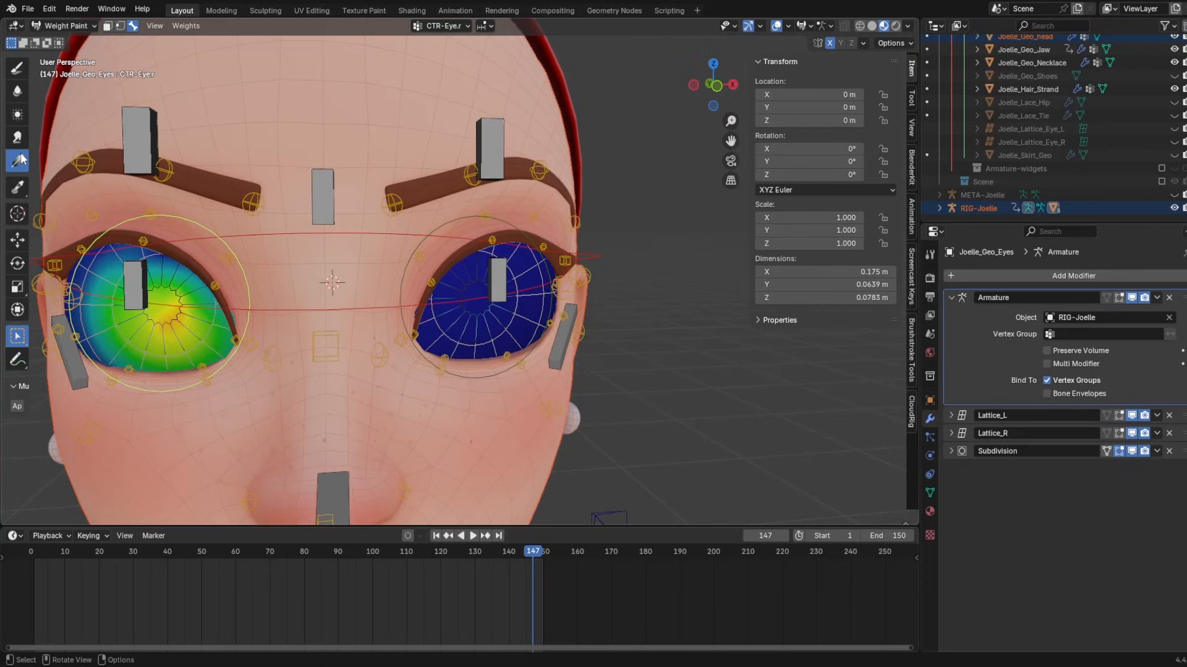
# - Gradient-fill the character's right eye in the CTR-Eye.r group and the left eye in CTR-Eye.l with weight 1.000
pyautogui.click(20, 159)
pyautogui.moveTo(303, 294); pyautogui.dragTo(319, 303, button='middle')
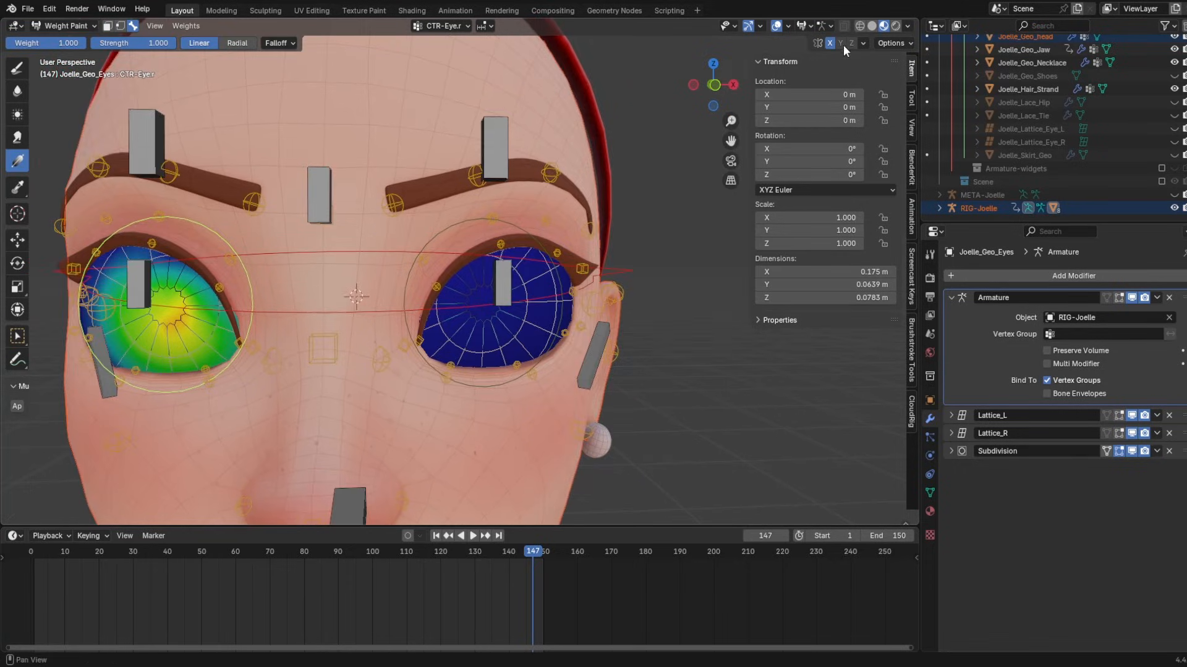
pyautogui.click(442, 26)
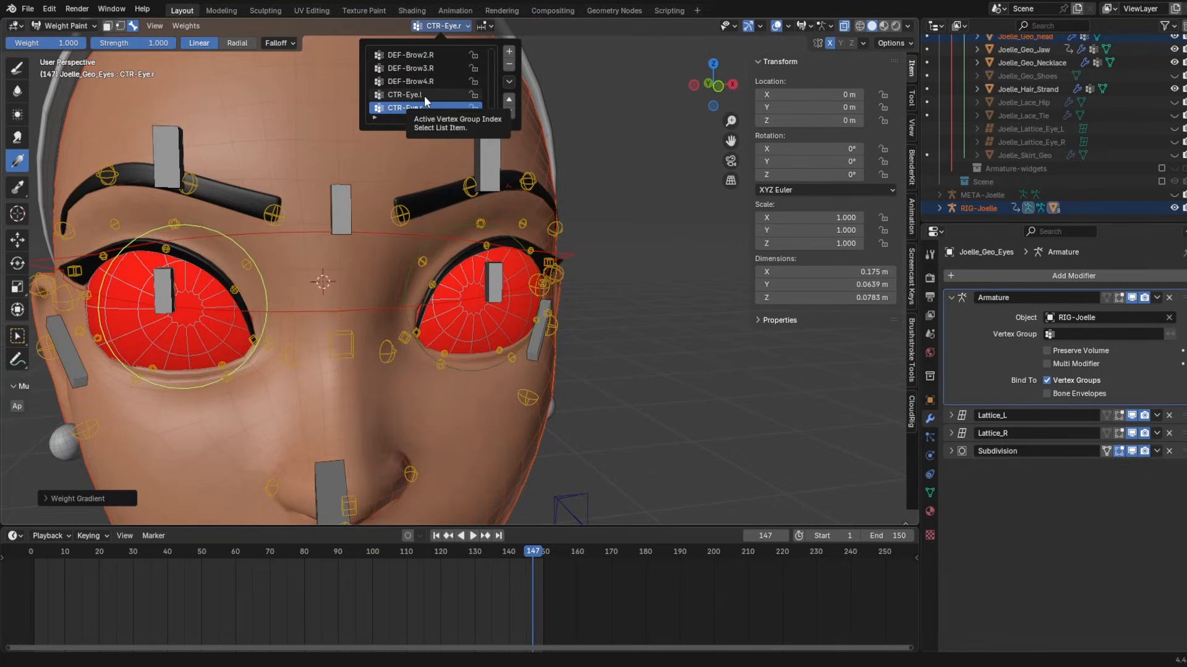
pyautogui.click(434, 26)
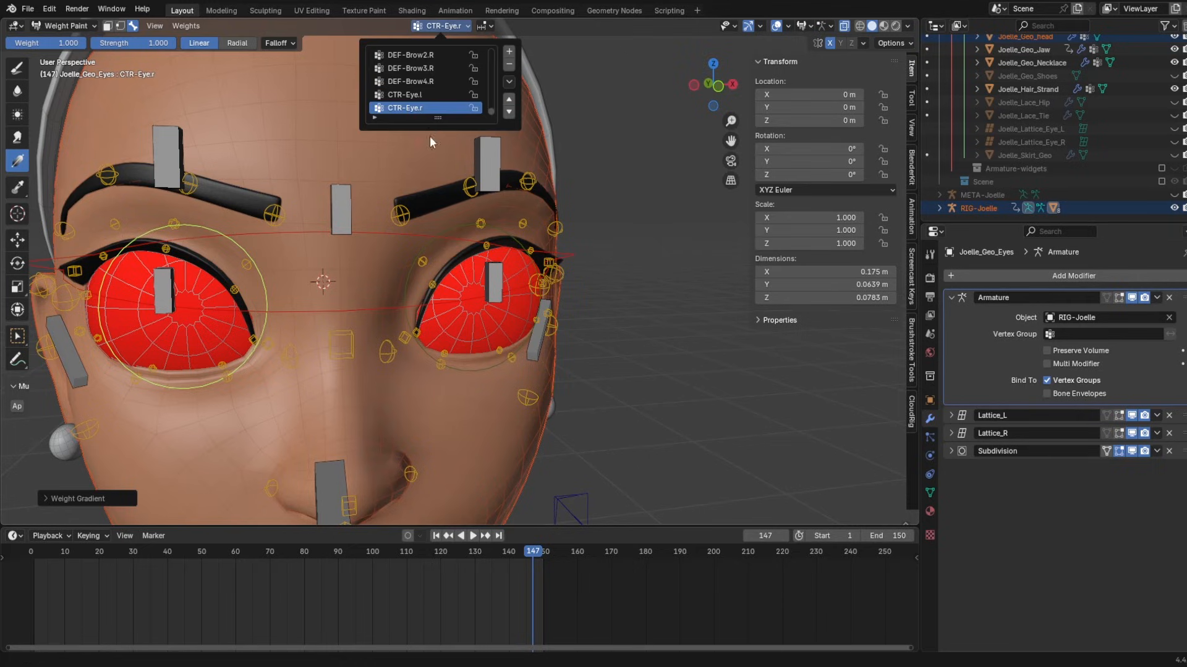
pyautogui.click(424, 94)
pyautogui.moveTo(402, 204); pyautogui.dragTo(306, 267, button='middle')
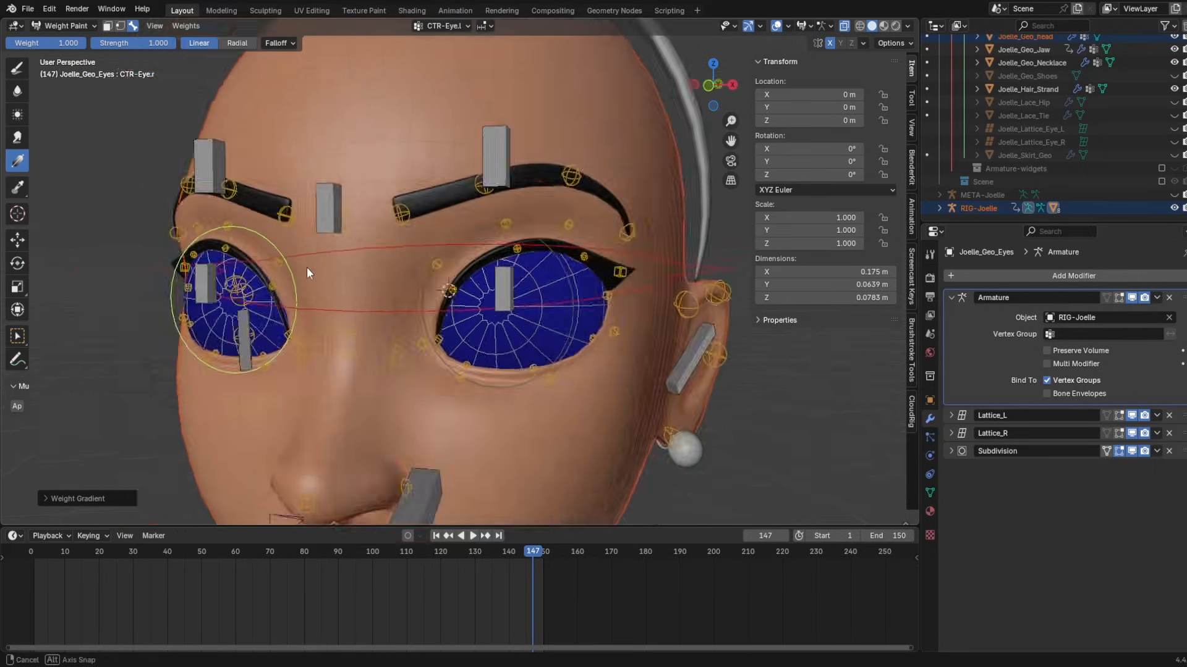
pyautogui.scroll(4, 371, 297)
pyautogui.keyDown('shift'); pyautogui.moveTo(418, 327); pyautogui.dragTo(587, 363, button='middle'); pyautogui.keyUp('shift')
pyautogui.scroll(-2, 587, 363)
pyautogui.moveTo(575, 363); pyautogui.dragTo(588, 362)
pyautogui.moveTo(588, 362); pyautogui.dragTo(383, 290, button='middle')
pyautogui.scroll(-3, 383, 291)
# - Compare the weights of the CTR-Eye.l and CTR-Eye.r vertex groups on both eyes
pyautogui.click(436, 25)
pyautogui.scroll(-1, 428, 99)
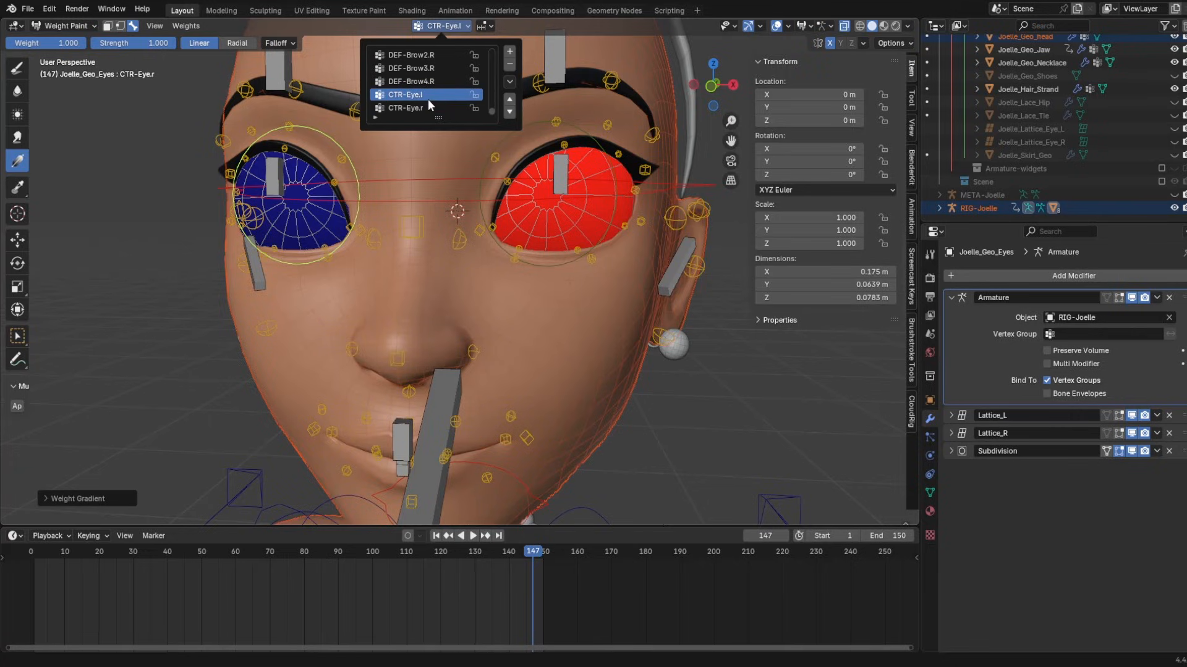
pyautogui.click(425, 107)
pyautogui.click(424, 97)
pyautogui.click(425, 107)
# - Leave Weight Paint mode and test the eye deformation by trackball-rotating the CTR-Eye.l bone in Pose Mode, cancelling the rotation
pyautogui.click(61, 25)
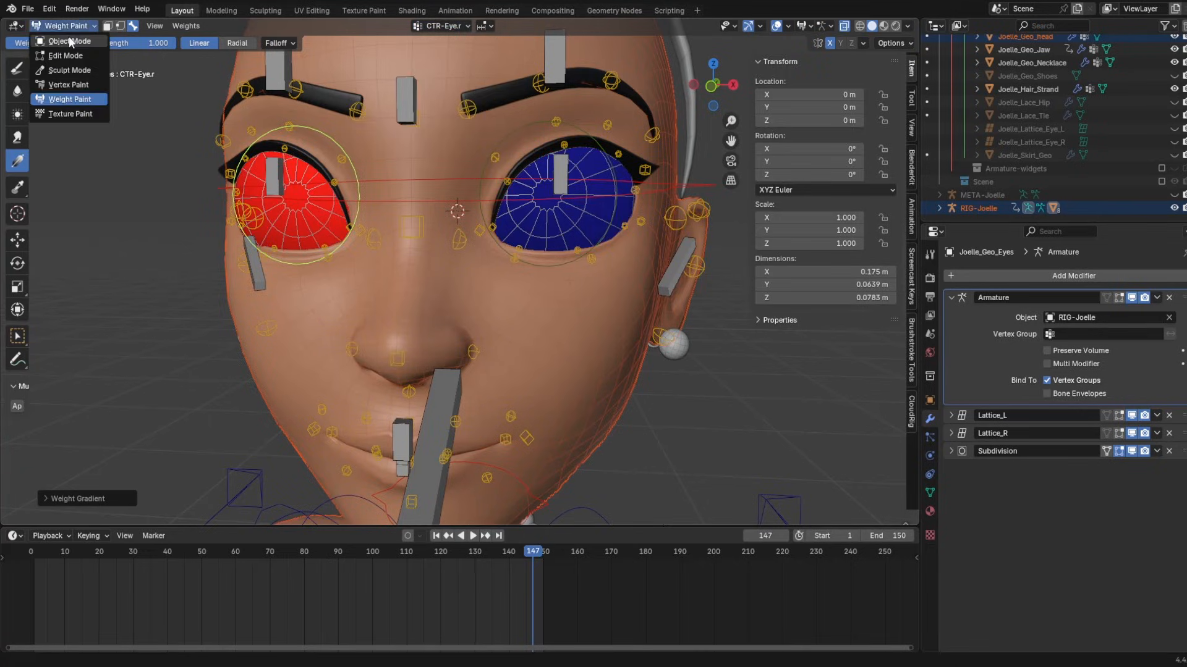
pyautogui.click(69, 36)
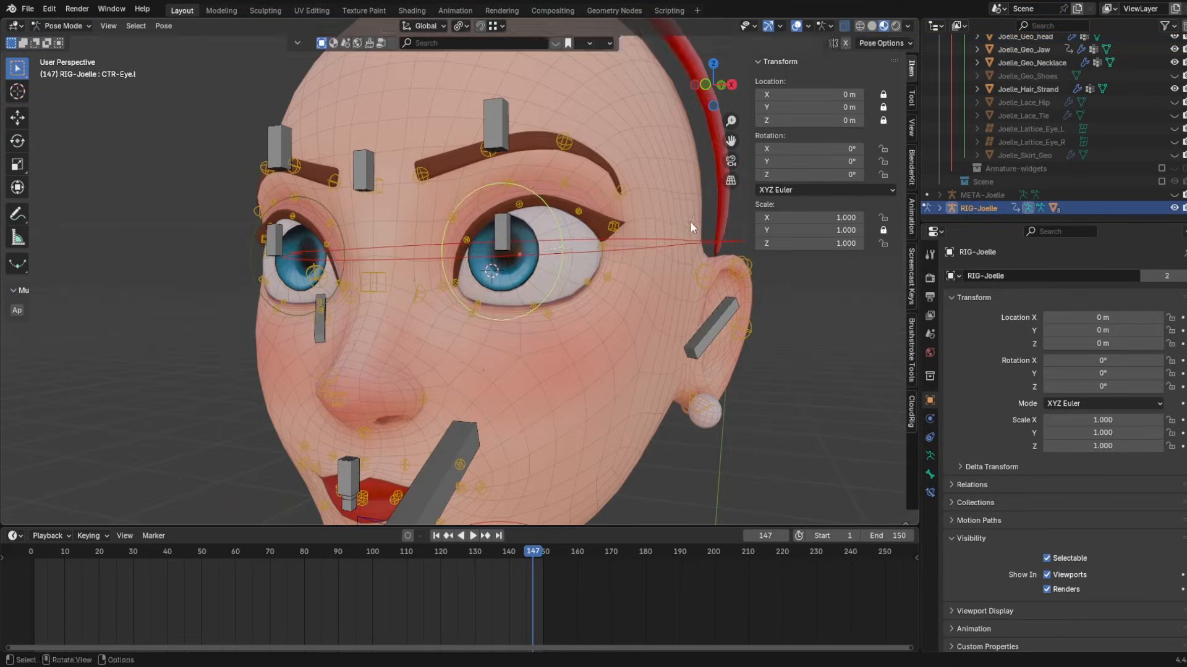
pyautogui.press('r')
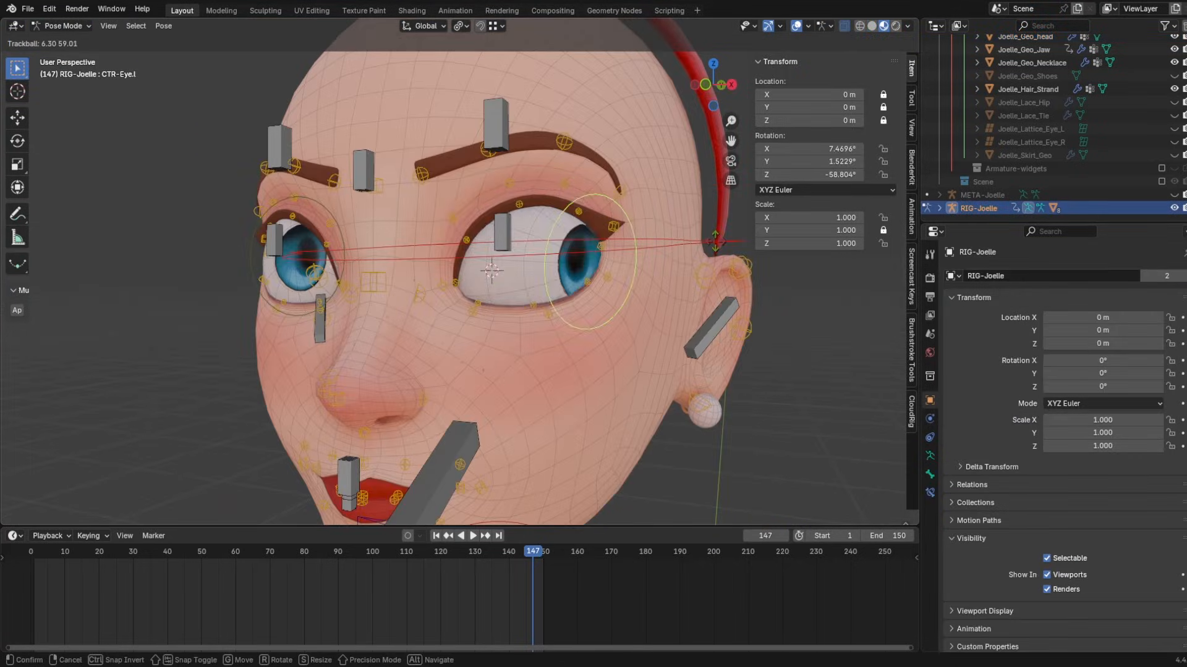
pyautogui.press('Escape')
pyautogui.moveTo(645, 273); pyautogui.dragTo(370, 278, button='middle')
pyautogui.click(58, 260)
pyautogui.press('g')
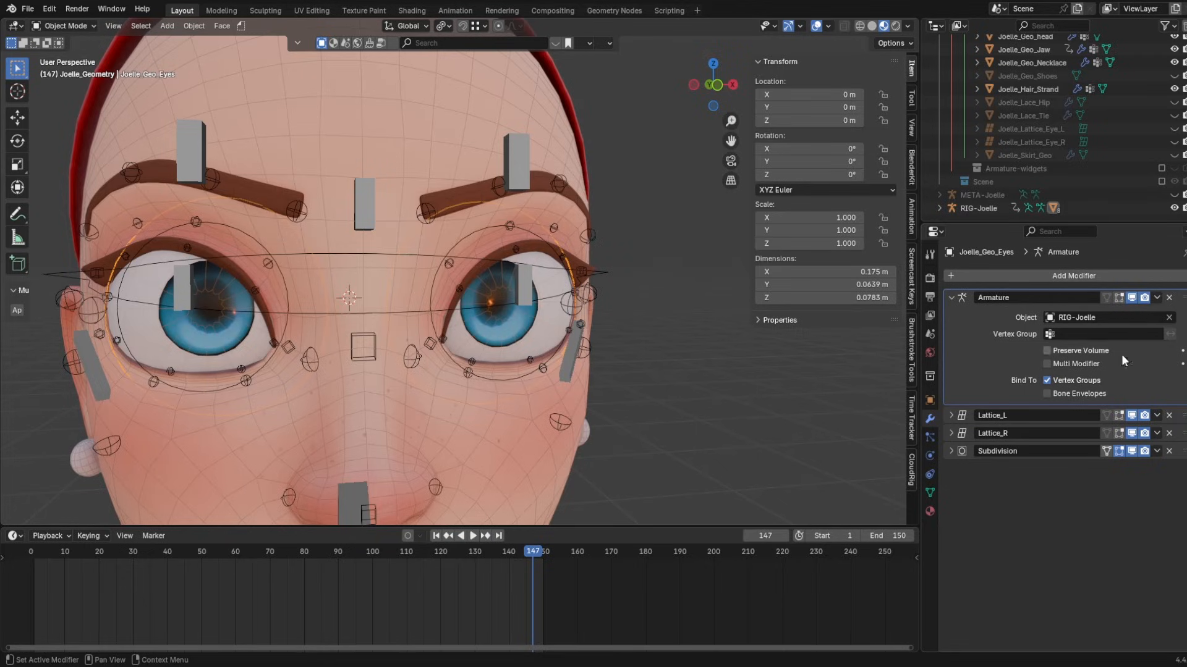
# - Try the Armature modifier of Joelle_Geo_Eyes below Lattice_L and Lattice_R, and restore it to the top of the stack
pyautogui.moveTo(495, 310); pyautogui.dragTo(541, 384, button='middle')
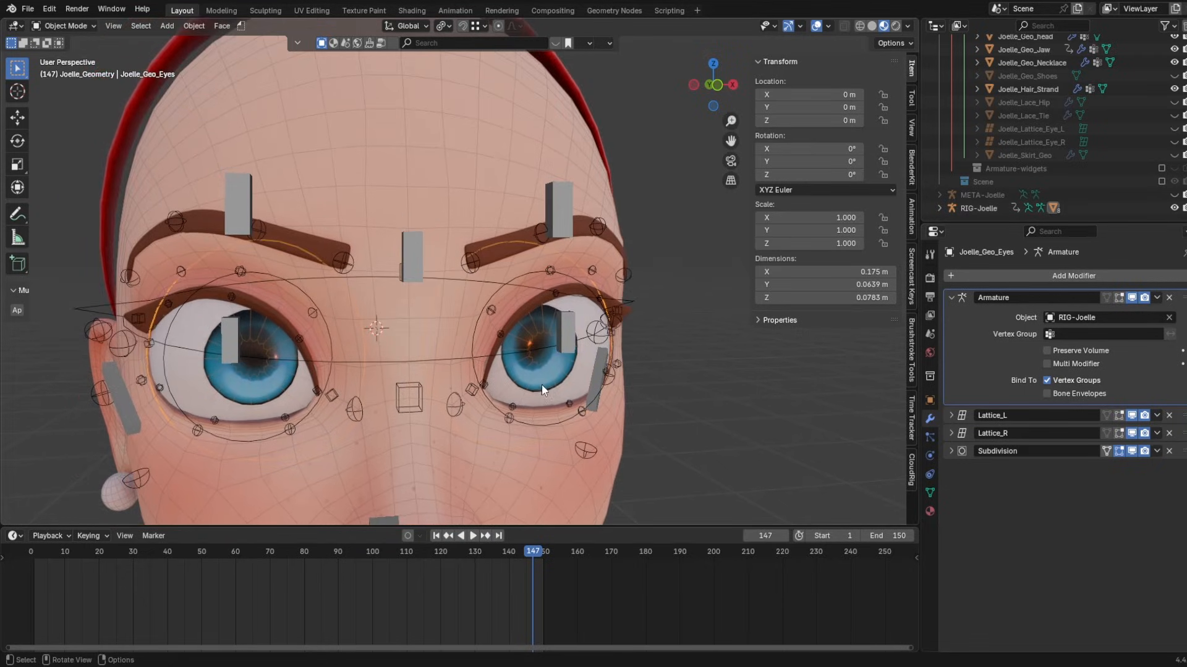
pyautogui.moveTo(1182, 301); pyautogui.dragTo(1185, 395)
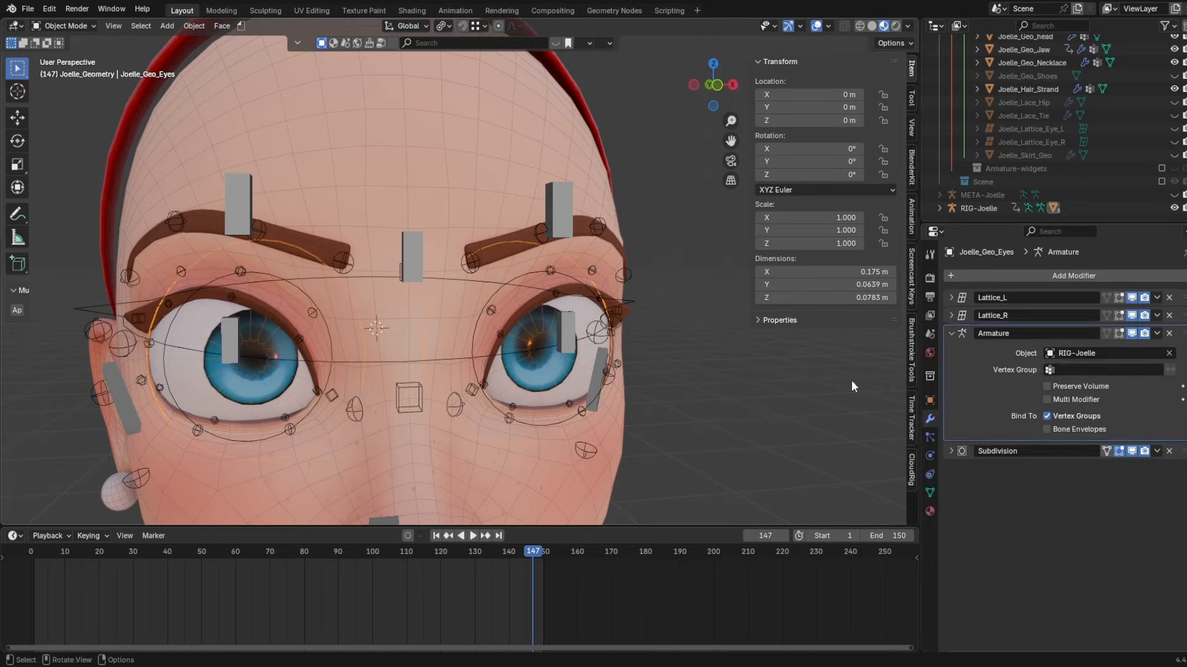
pyautogui.click(618, 290)
pyautogui.hotkey('ctrl', 'Tab')
pyautogui.press('r')
pyautogui.press('r')
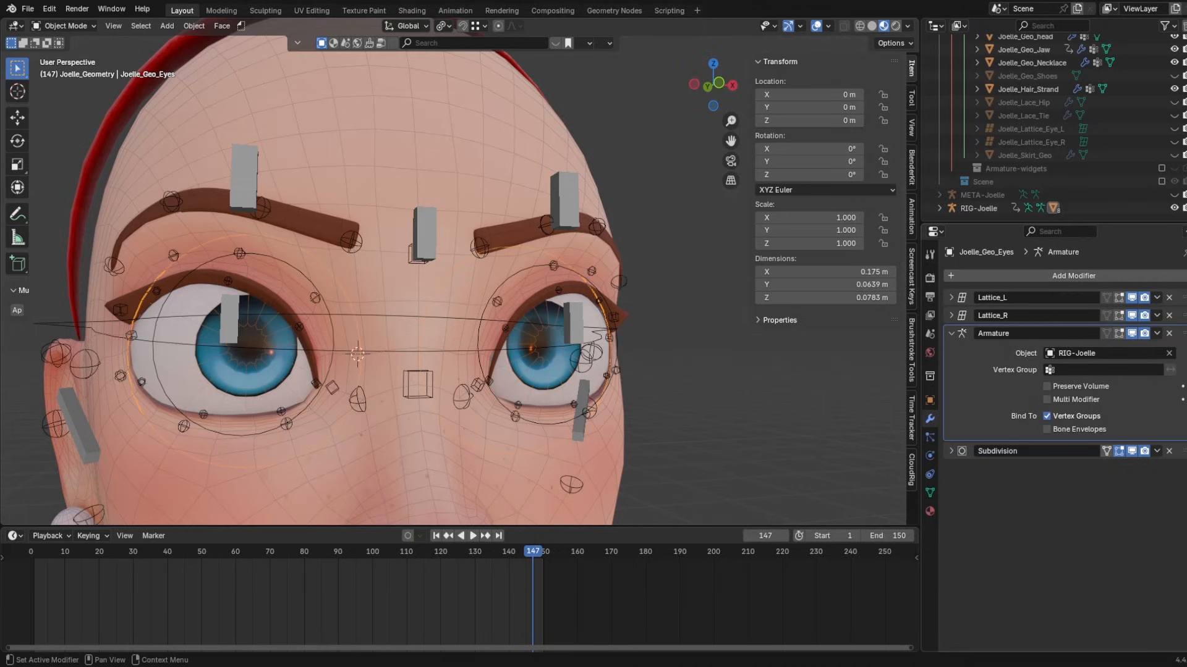
pyautogui.moveTo(1185, 334); pyautogui.dragTo(1184, 266)
pyautogui.keyDown('shift'); pyautogui.moveTo(559, 297); pyautogui.dragTo(541, 254, button='middle'); pyautogui.keyUp('shift')
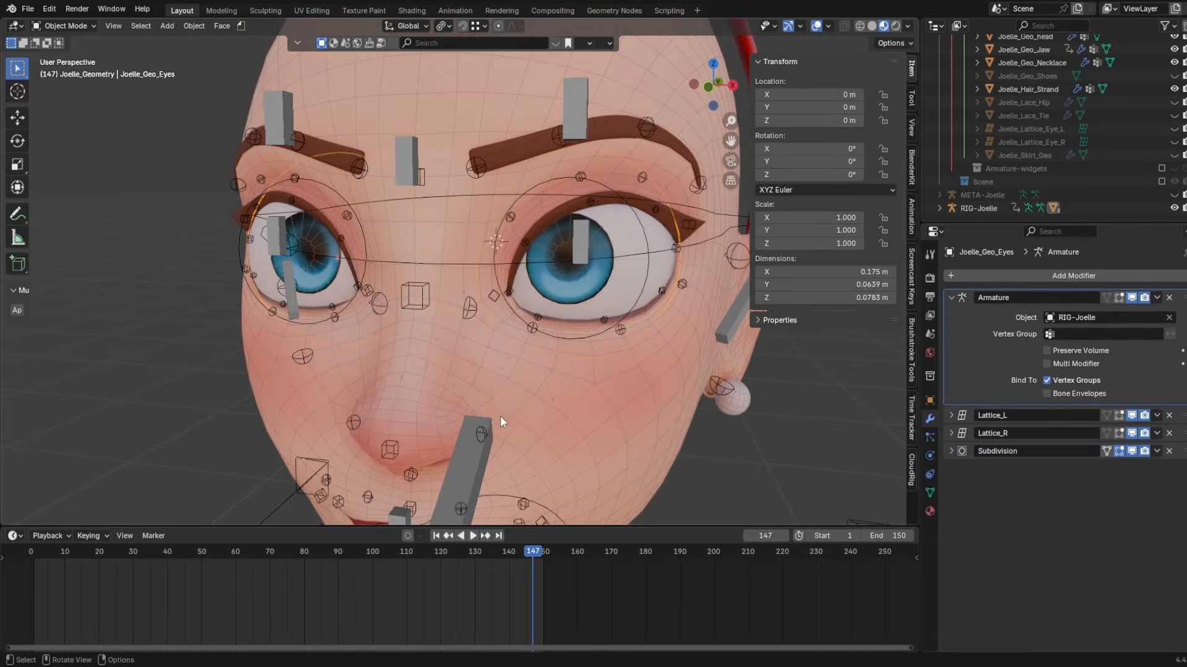
# - Put Joelle_Geo_Earings in Weight Paint mode together with the rig and check its DEF-Brow3.R and DEF-Brow2.R vertex groups
pyautogui.keyDown('shift'); pyautogui.moveTo(499, 415); pyautogui.dragTo(555, 158, button='middle'); pyautogui.keyUp('shift')
pyautogui.scroll(-3, 555, 158)
pyautogui.click(650, 376)
pyautogui.moveTo(353, 283); pyautogui.dragTo(632, 411, button='middle')
pyautogui.scroll(5, 623, 388)
pyautogui.click(67, 26)
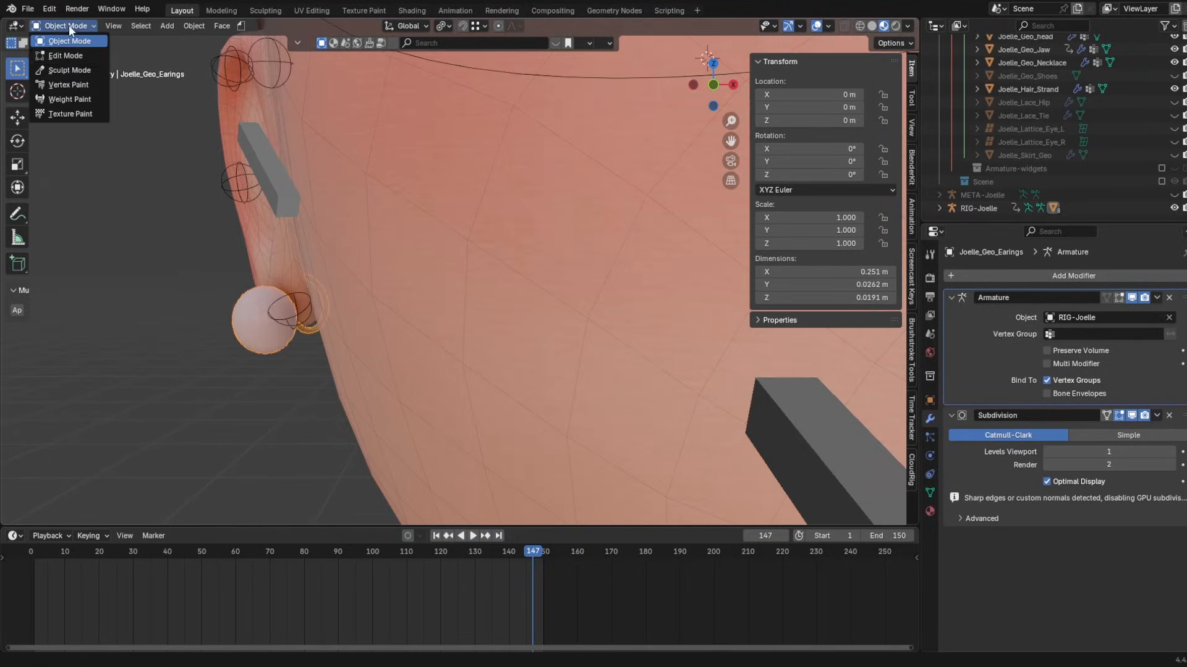
pyautogui.click(62, 98)
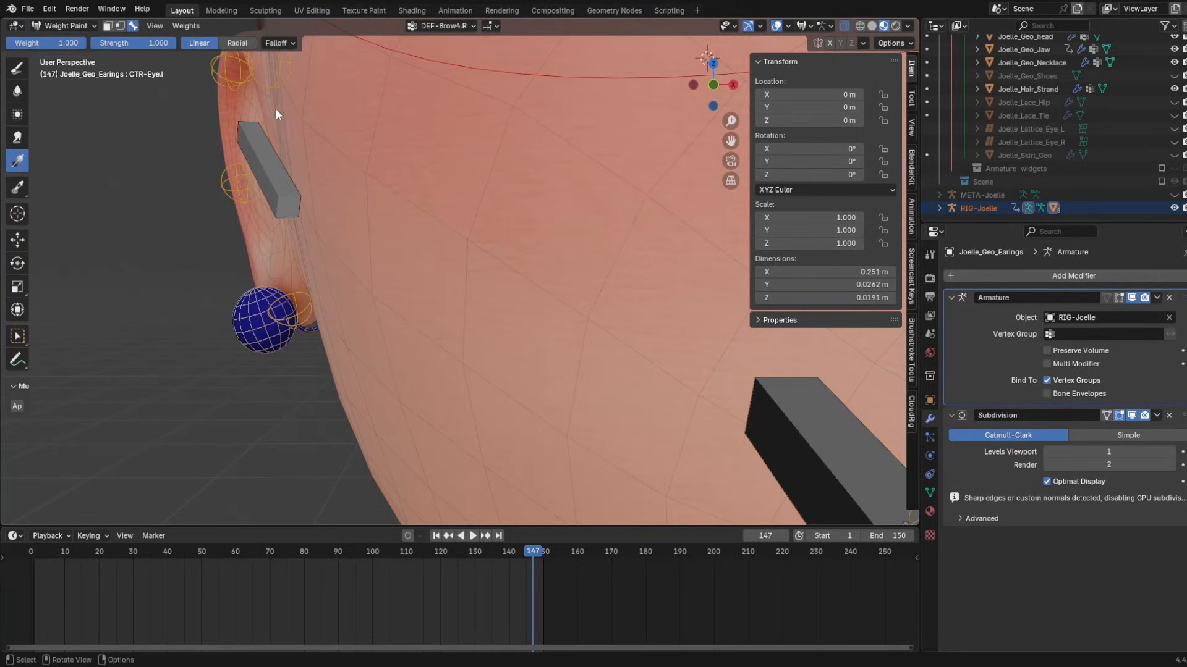
pyautogui.click(440, 25)
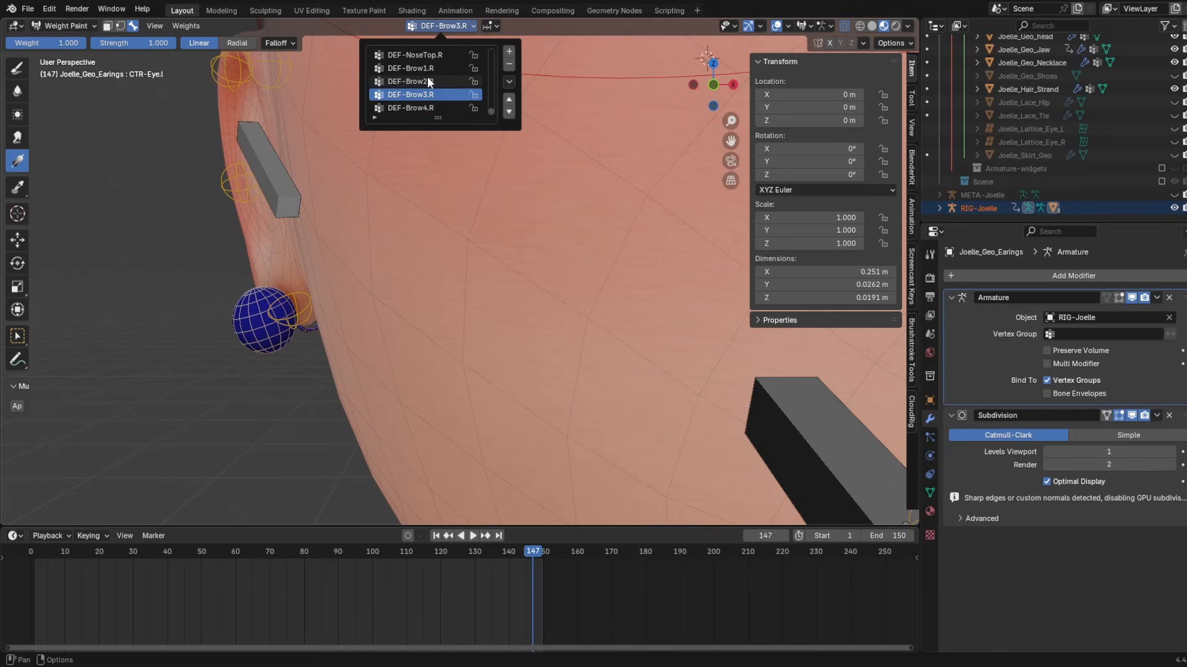
pyautogui.click(428, 80)
pyautogui.moveTo(279, 285); pyautogui.dragTo(342, 302, button='middle')
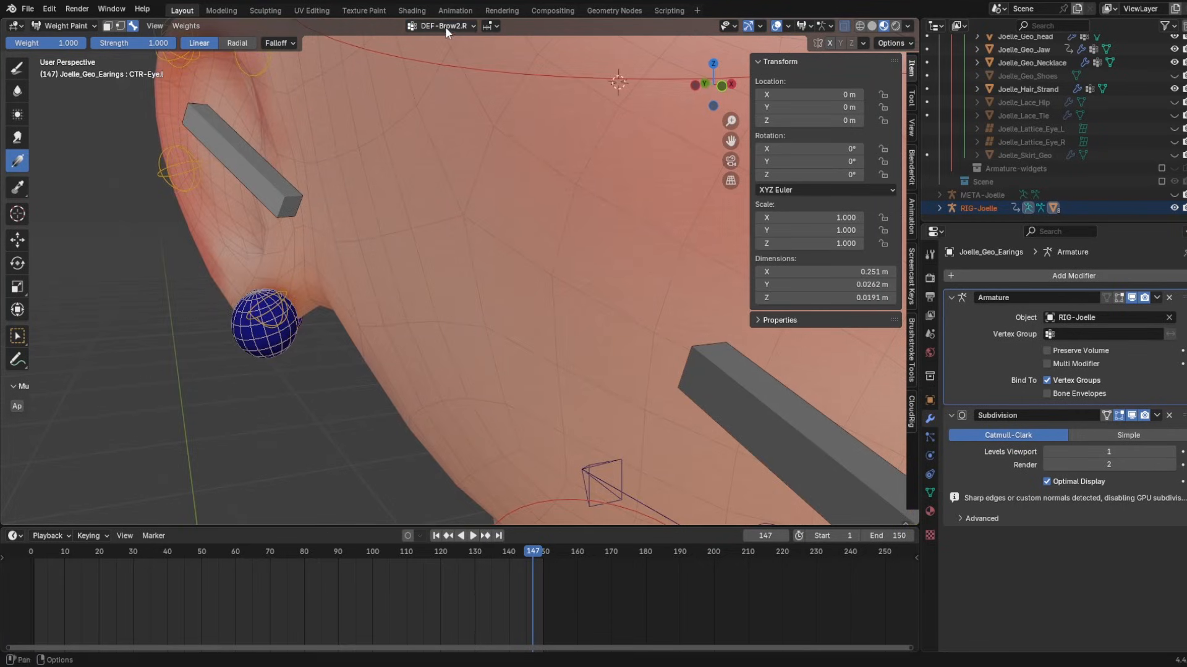
# - Return to Object Mode and make RIG-Joelle's Rigging bone collection visible
pyautogui.hotkey('ctrl', 'Tab')
pyautogui.click(931, 458)
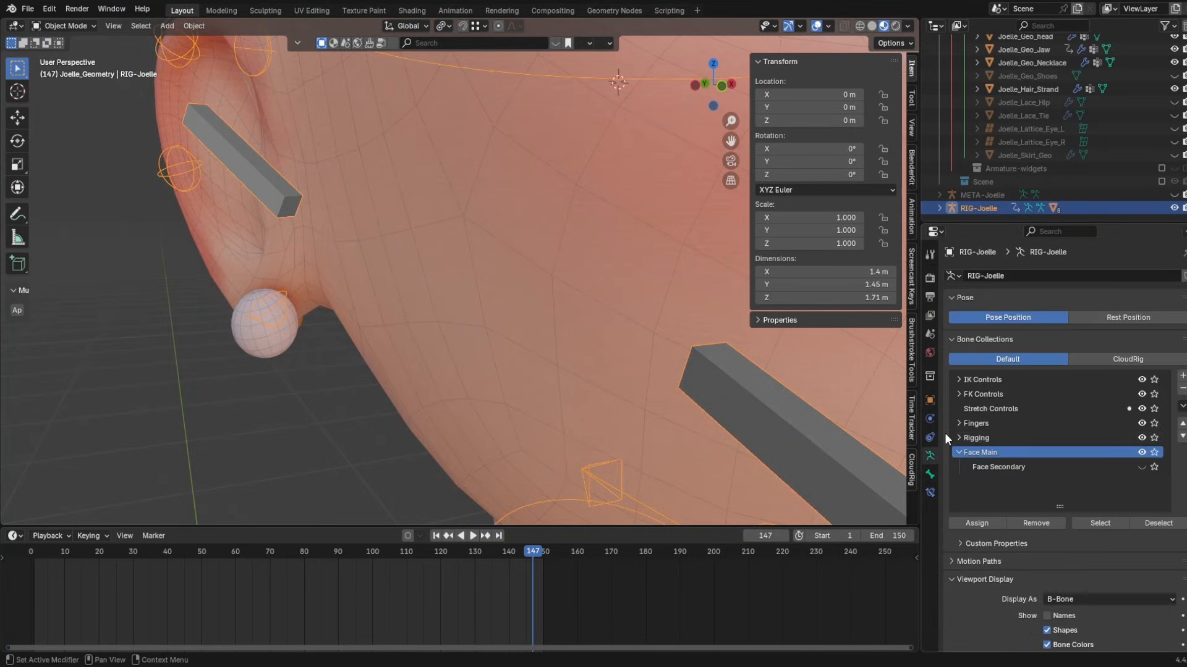
pyautogui.click(1135, 438)
pyautogui.click(959, 423)
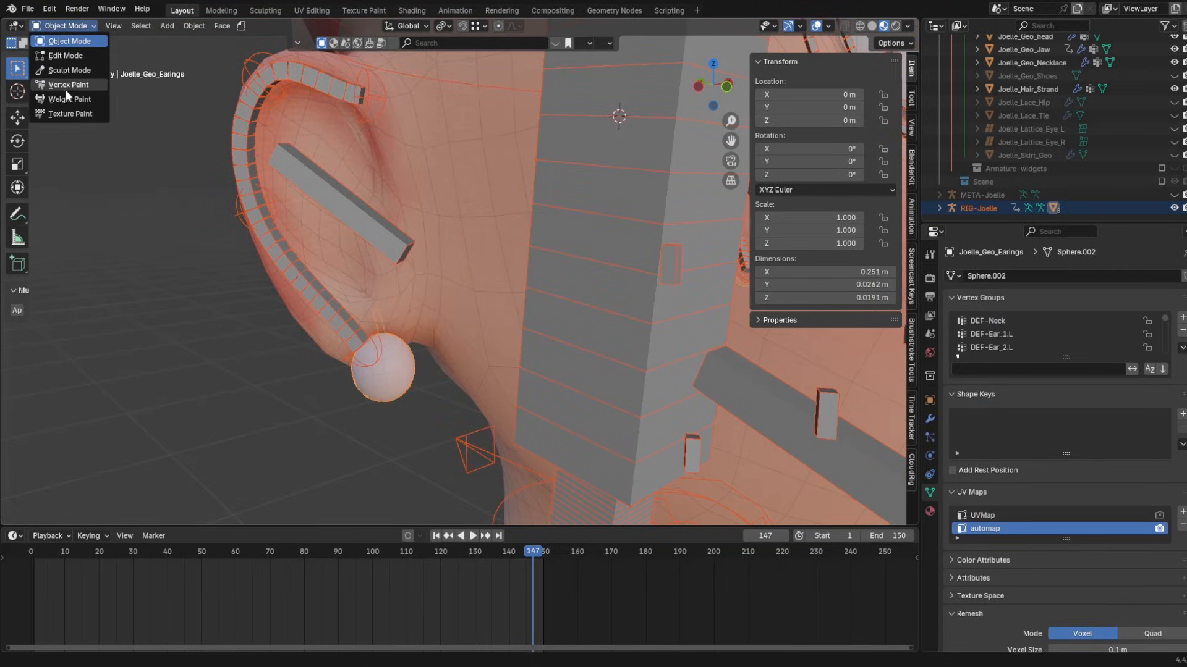
# - Return Joelle_Geo_Earings to Weight Paint mode and gradient-fill the right earring with weight 1.000 in the DEF-Ear3.R group
pyautogui.click(66, 92)
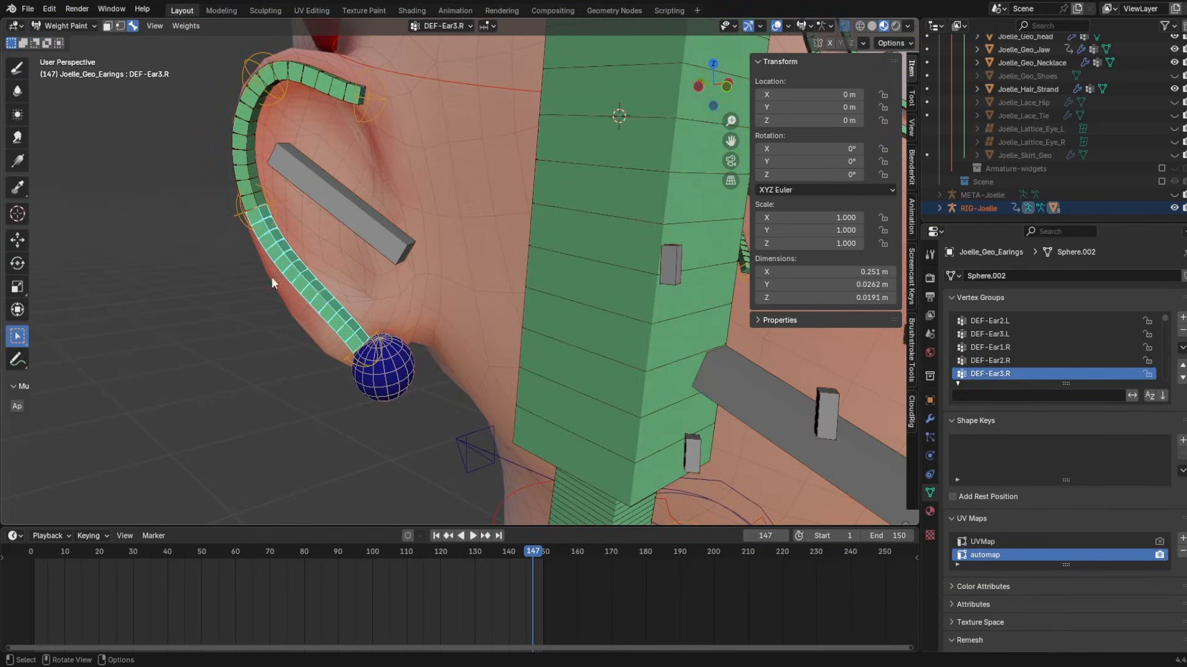
pyautogui.moveTo(421, 304); pyautogui.dragTo(416, 373, button='middle')
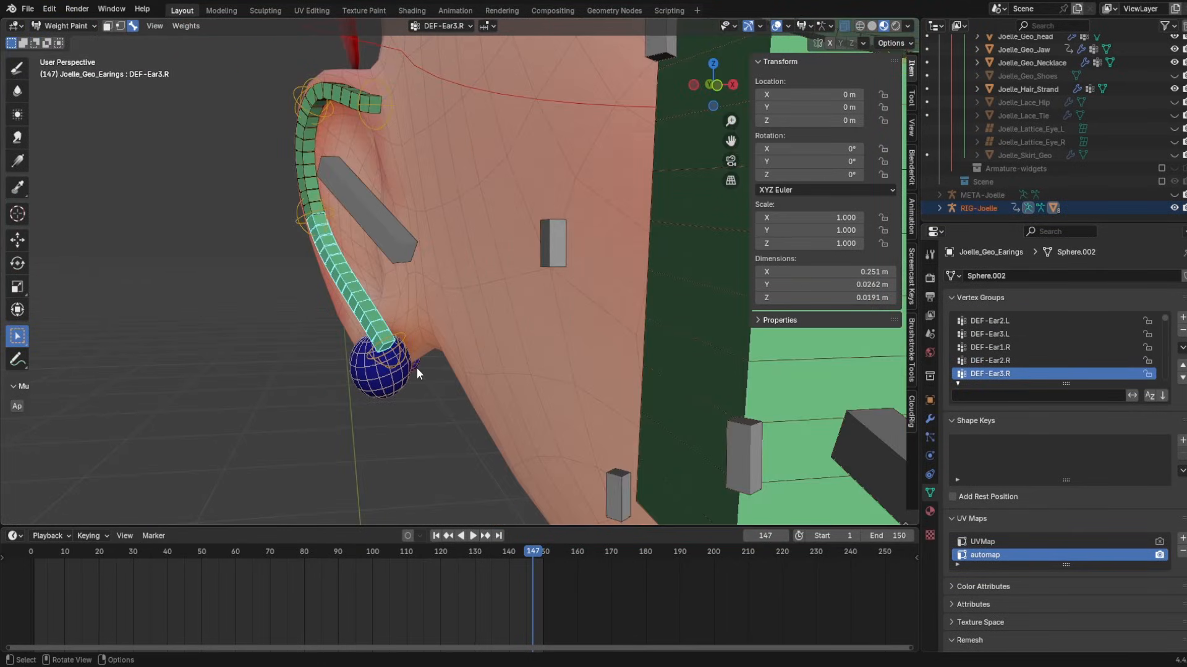
pyautogui.moveTo(390, 457); pyautogui.dragTo(418, 275, button='middle')
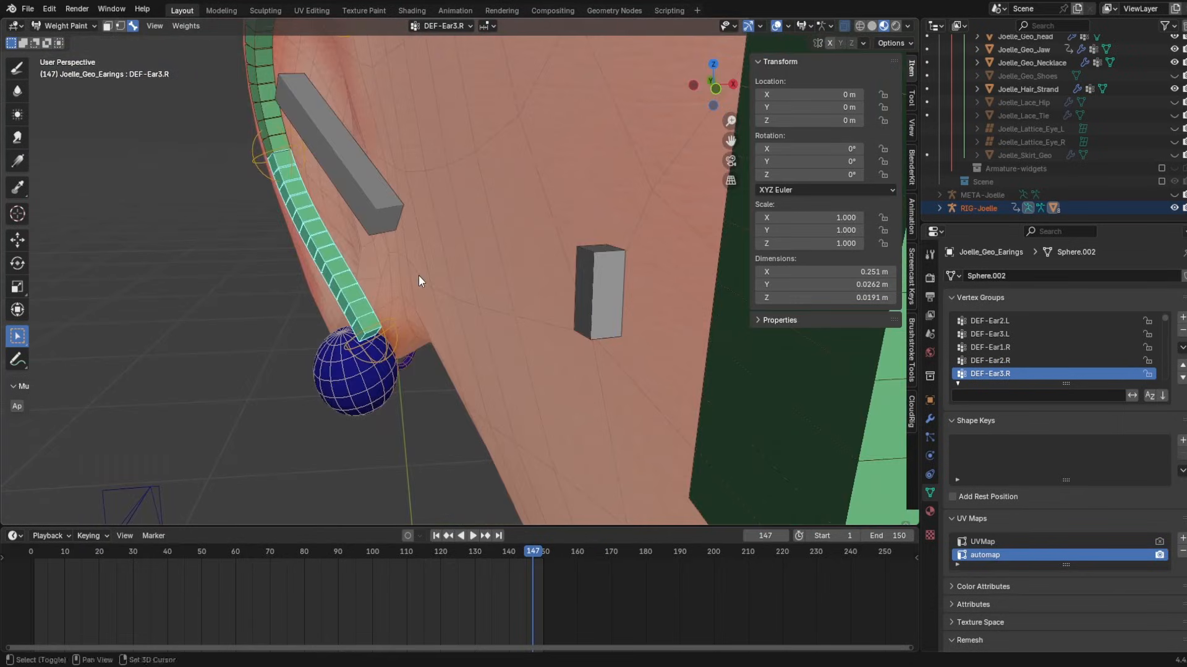
pyautogui.click(24, 161)
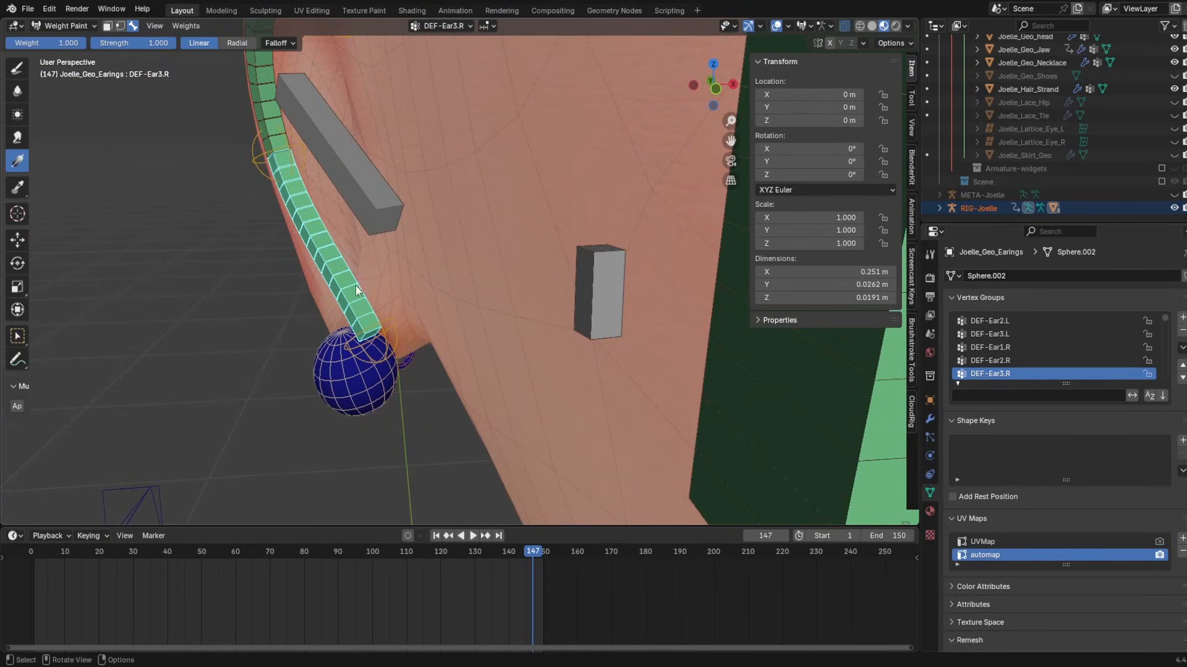
pyautogui.moveTo(460, 339); pyautogui.dragTo(485, 280)
pyautogui.moveTo(494, 361); pyautogui.dragTo(502, 362)
# - Pick the deform bone at the left earlobe and gradient-fill the left earring with weight 1.000
pyautogui.scroll(-5, 640, 356)
pyautogui.keyDown('shift'); pyautogui.moveTo(640, 356); pyautogui.dragTo(421, 273, button='middle'); pyautogui.keyUp('shift')
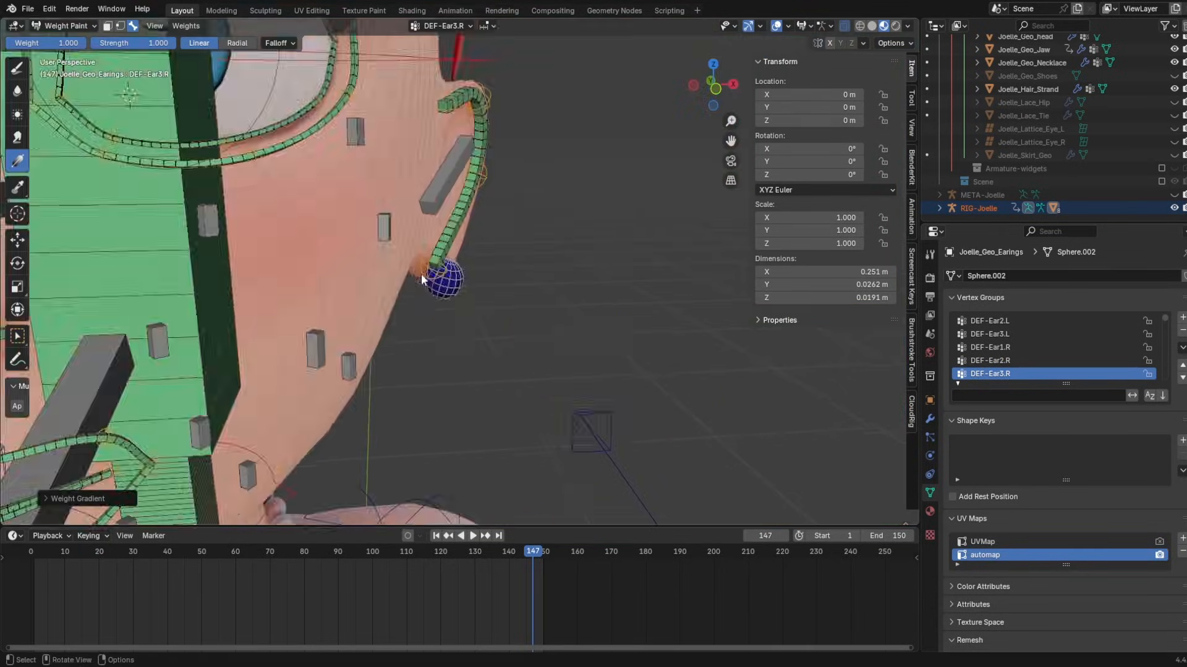
pyautogui.scroll(5, 426, 266)
pyautogui.keyDown('ctrl'); pyautogui.keyDown('shift'); pyautogui.click(455, 199); pyautogui.keyUp('shift'); pyautogui.keyUp('ctrl')
pyautogui.moveTo(366, 236); pyautogui.dragTo(454, 259, button='middle')
pyautogui.moveTo(454, 259); pyautogui.dragTo(413, 305)
pyautogui.scroll(-7, 412, 305)
pyautogui.scroll(1, 330, 242)
# - Test whether the left earring follows the rig by moving the left earlobe control in Pose Mode, cancelling each move
pyautogui.hotkey('ctrl', 'Tab')
pyautogui.click(487, 253)
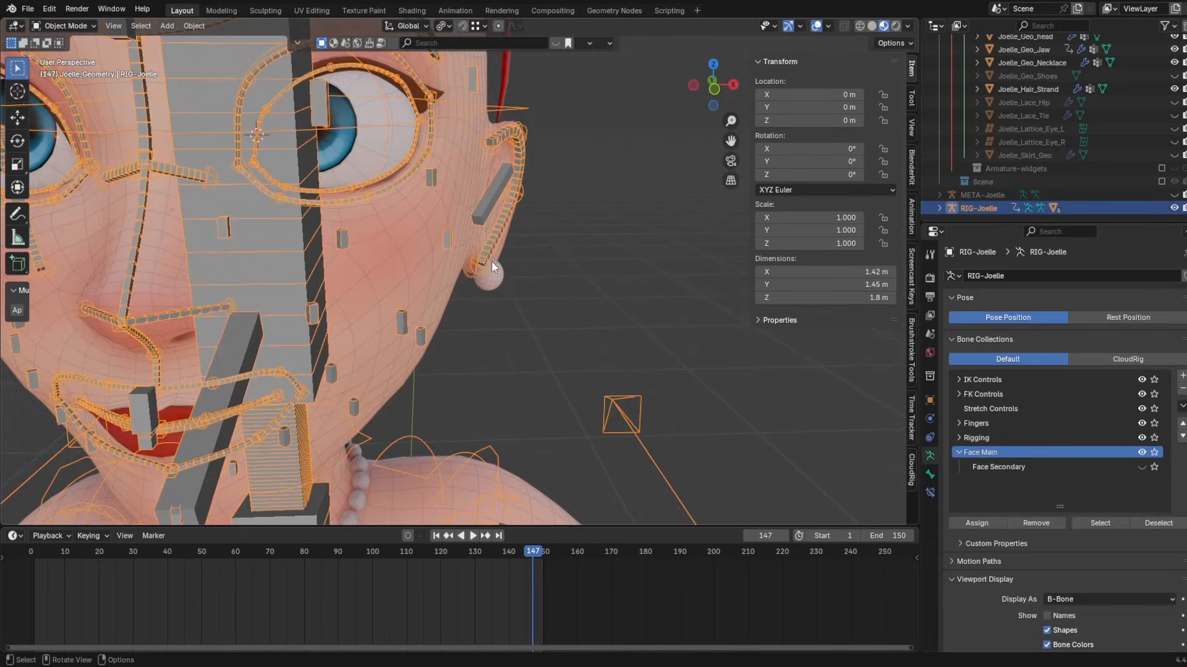
pyautogui.hotkey('ctrl', 'Tab')
pyautogui.click(488, 255)
pyautogui.press('g')
pyautogui.rightClick(529, 273)
pyautogui.scroll(2, 532, 263)
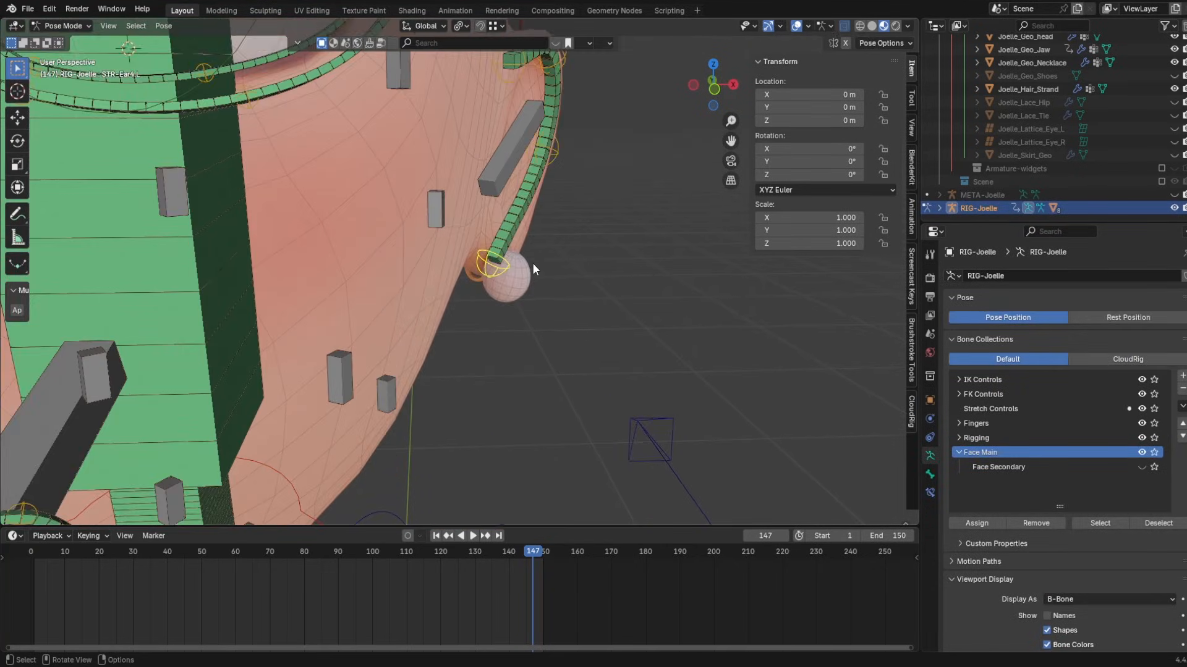
pyautogui.scroll(-3, 535, 303)
pyautogui.press('g')
pyautogui.rightClick(532, 326)
# - Hide the Rigging bone collection and examine the controls on the upper body and feet
pyautogui.moveTo(500, 324); pyautogui.dragTo(451, 281, button='middle')
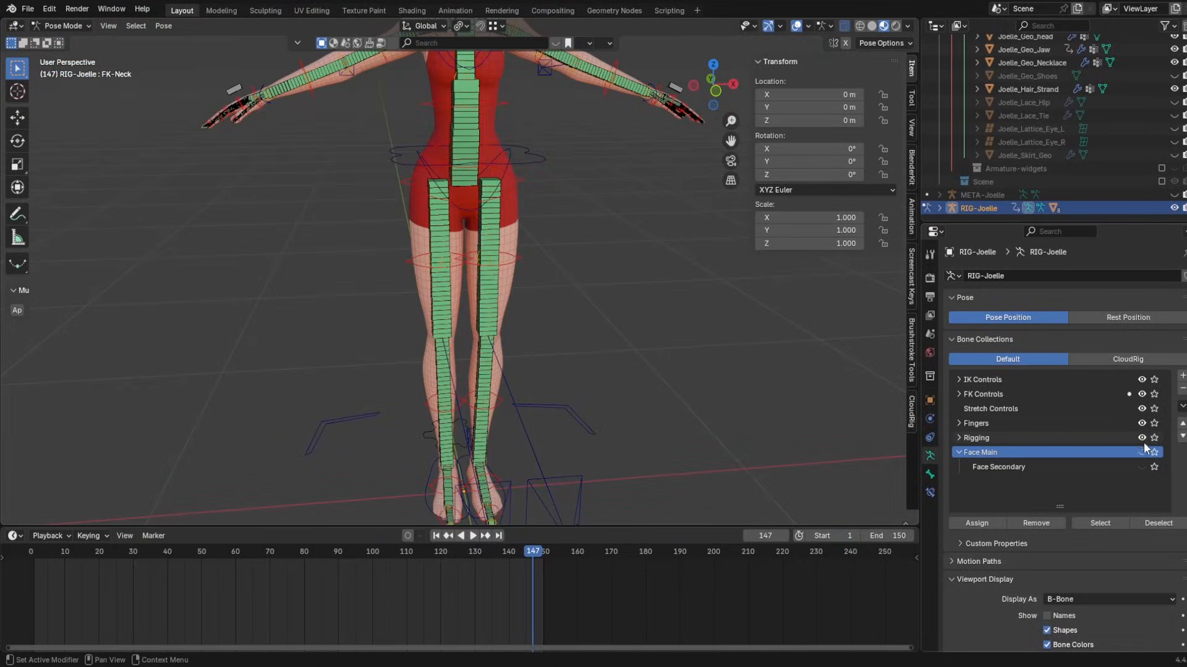
pyautogui.click(1141, 438)
pyautogui.moveTo(605, 389); pyautogui.dragTo(481, 270, button='middle')
pyautogui.scroll(-8, 625, 382)
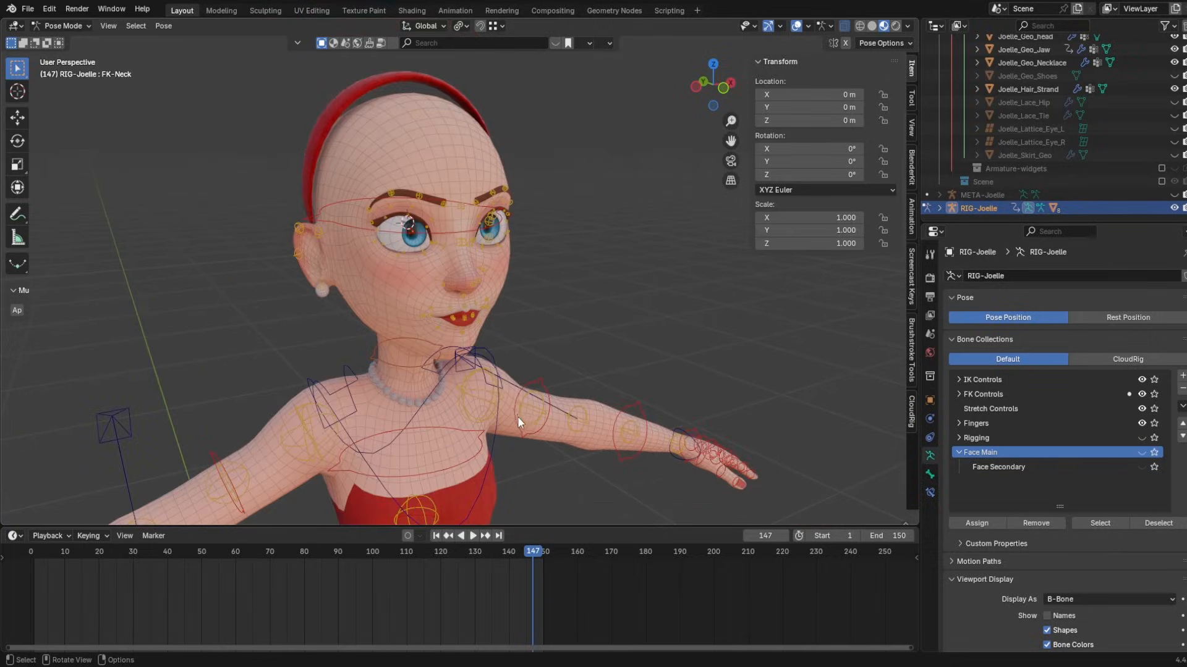
pyautogui.keyDown('shift'); pyautogui.moveTo(450, 357); pyautogui.dragTo(707, 405, button='middle'); pyautogui.keyUp('shift')
pyautogui.scroll(2, 484, 154)
pyautogui.scroll(3, 463, 264)
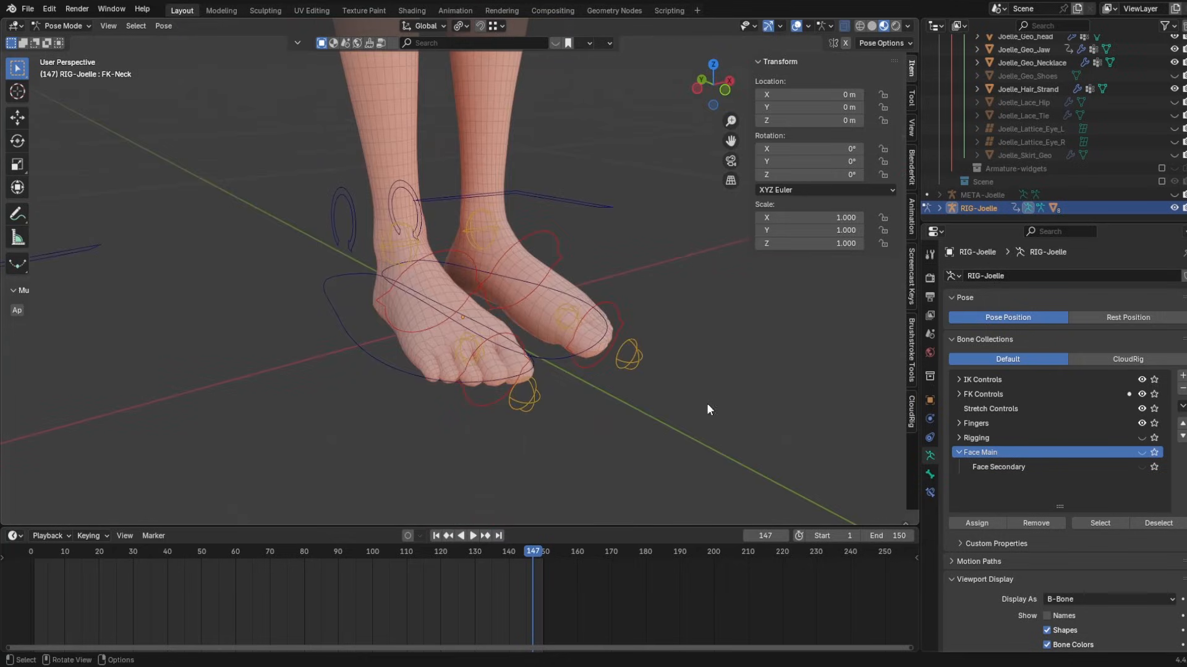
# - Show the Rigging bone collection again and solo its Deform Bones collection in Object Mode
pyautogui.click(1141, 437)
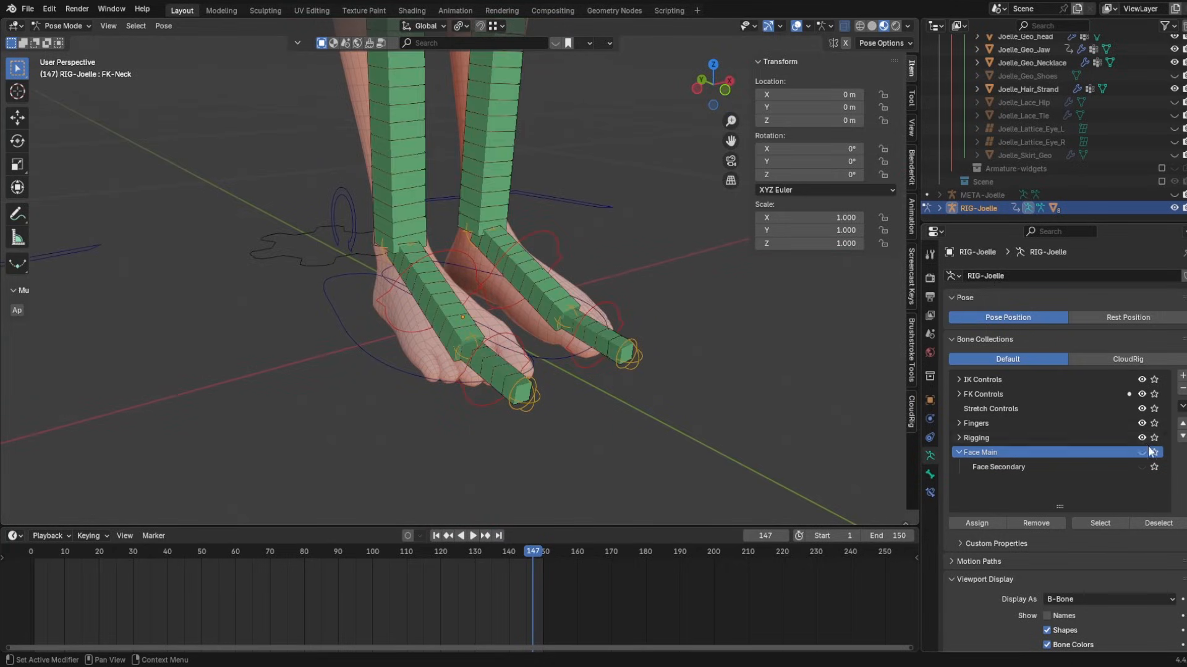
pyautogui.scroll(2, 519, 336)
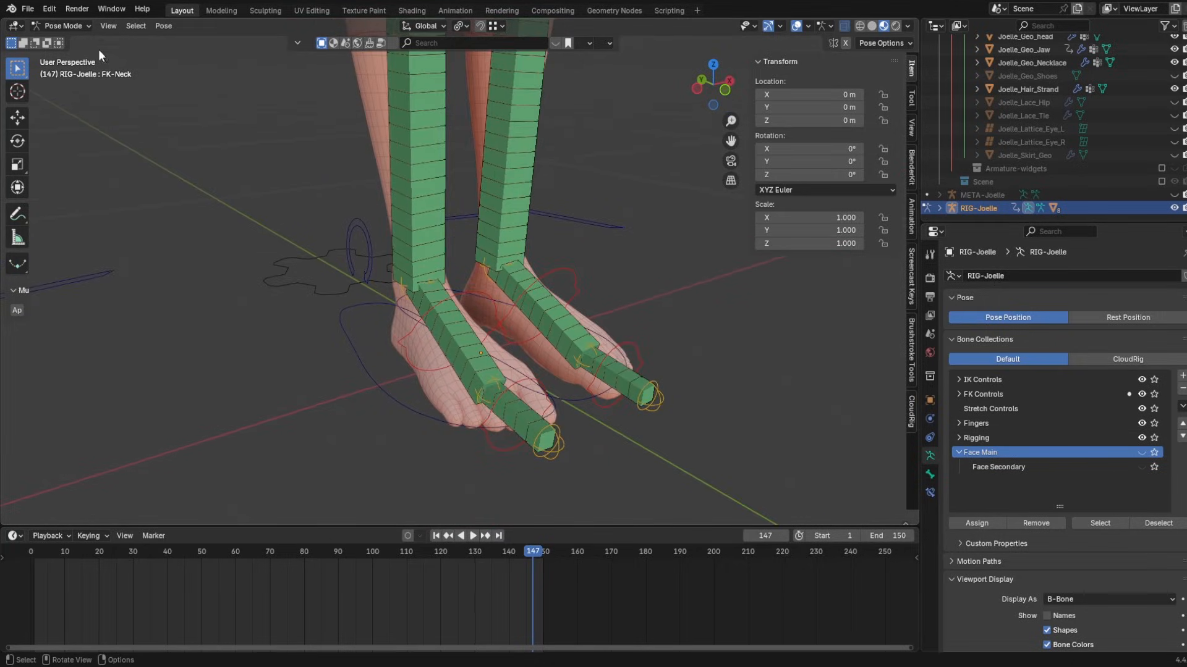
pyautogui.click(61, 25)
pyautogui.click(62, 39)
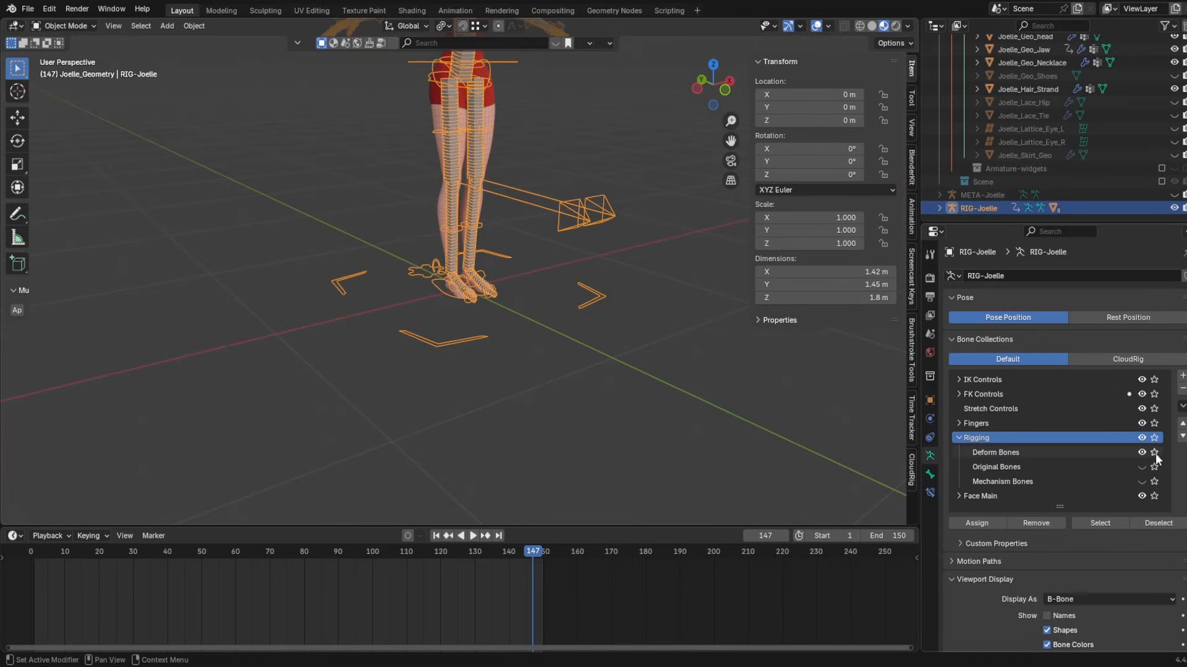
pyautogui.click(1154, 453)
pyautogui.scroll(2, 581, 331)
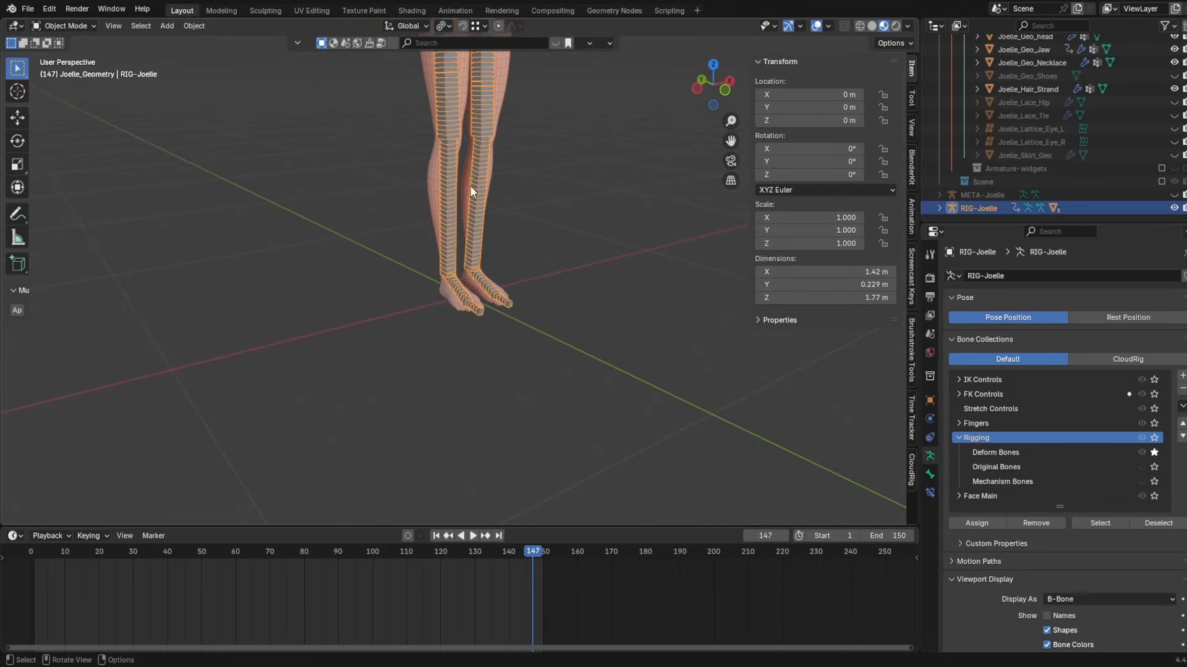
# - Select Joelle_Geo_head along with the rig and put it in Weight Paint mode at the feet
pyautogui.keyDown('shift'); pyautogui.moveTo(470, 186); pyautogui.dragTo(467, 526, button='middle'); pyautogui.keyUp('shift')
pyautogui.keyDown('shift'); pyautogui.moveTo(527, 328); pyautogui.dragTo(520, 38, button='middle'); pyautogui.keyUp('shift')
pyautogui.scroll(5, 458, 368)
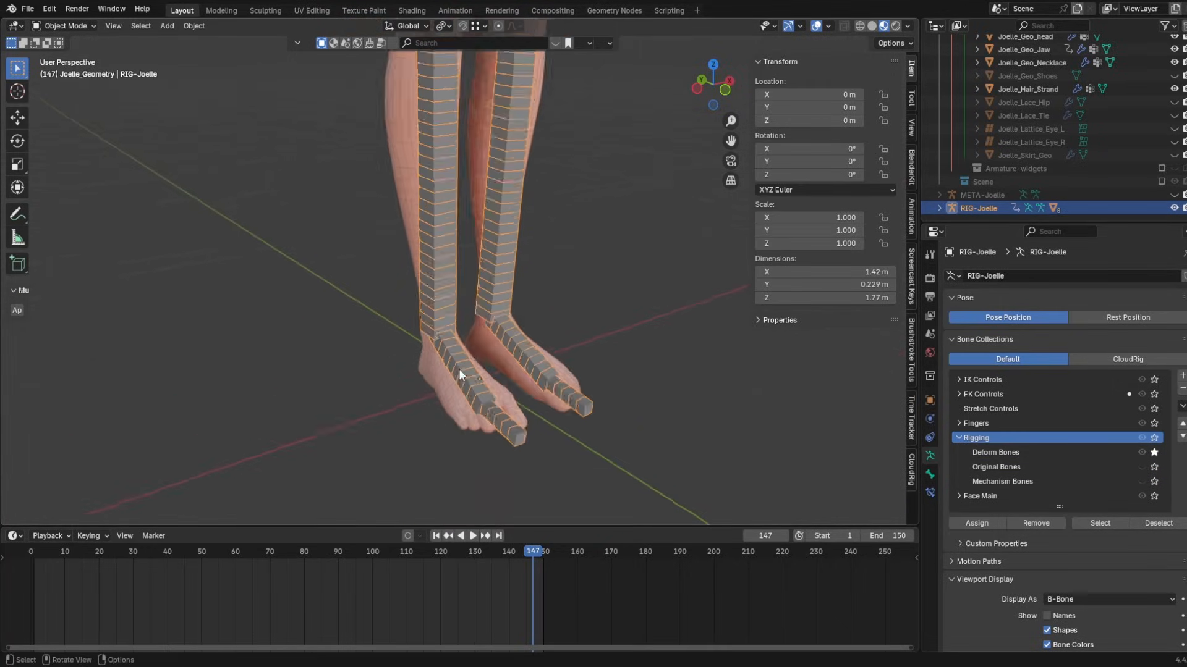
pyautogui.keyDown('shift'); pyautogui.click(392, 158); pyautogui.keyUp('shift')
pyautogui.click(69, 26)
pyautogui.click(69, 100)
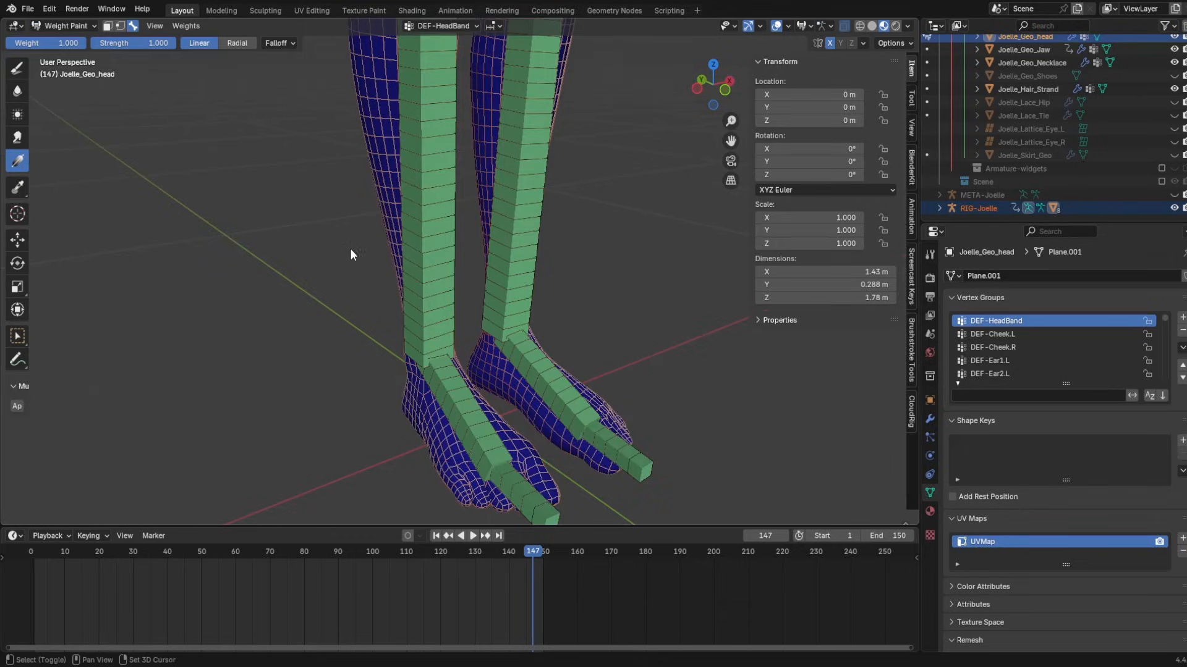
# - Activate the DEF-Toes.R weights of Joelle_Geo_head by picking the right toe bone, and switch to the Paint brush
pyautogui.keyDown('shift'); pyautogui.moveTo(350, 249); pyautogui.dragTo(320, 155, button='middle'); pyautogui.keyUp('shift')
pyautogui.click(19, 336)
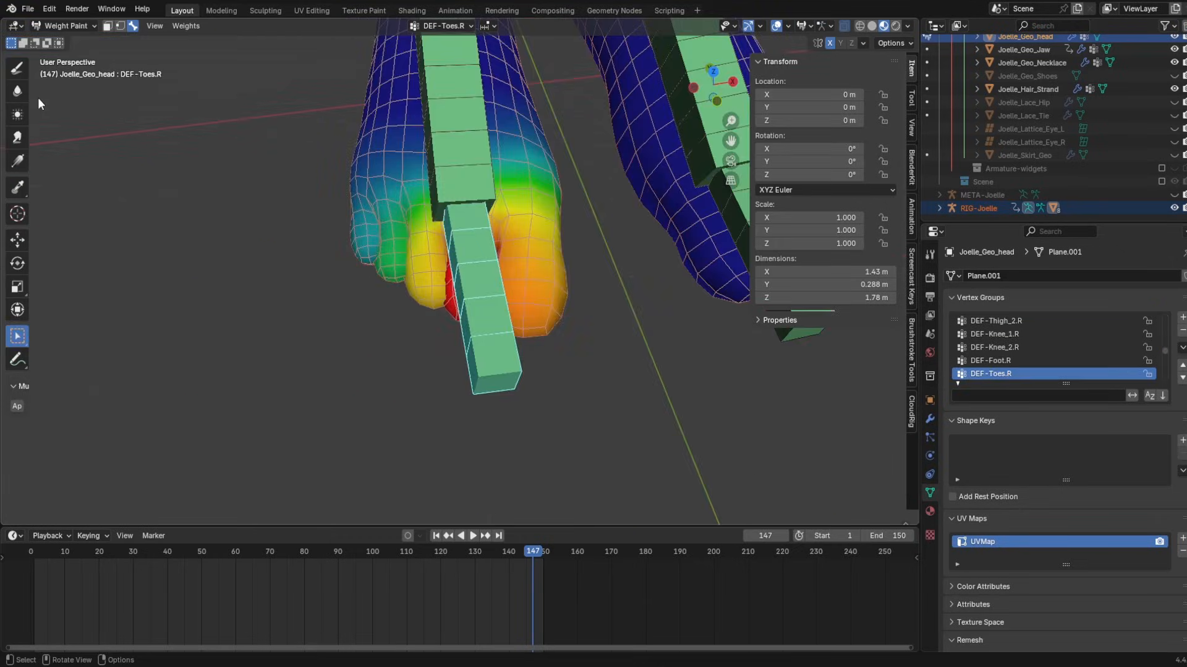
pyautogui.click(18, 69)
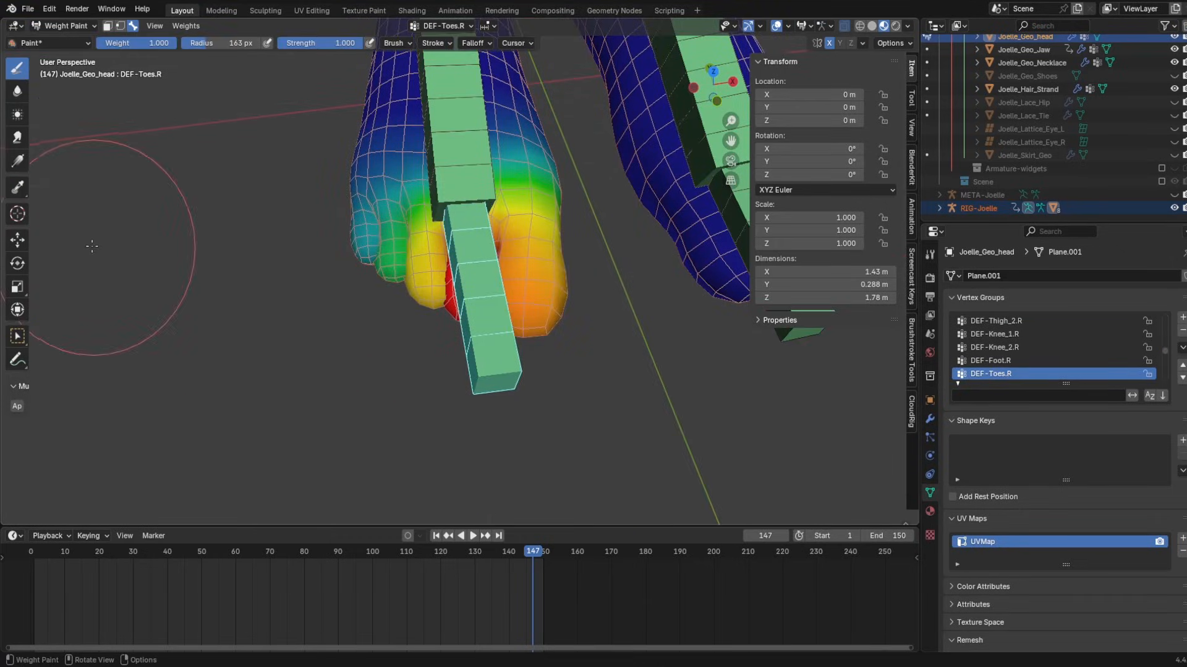
# - Examine the toe weights on the right foot with the viewport overlays off and with the rig hidden
pyautogui.moveTo(518, 165); pyautogui.dragTo(573, 164, button='middle')
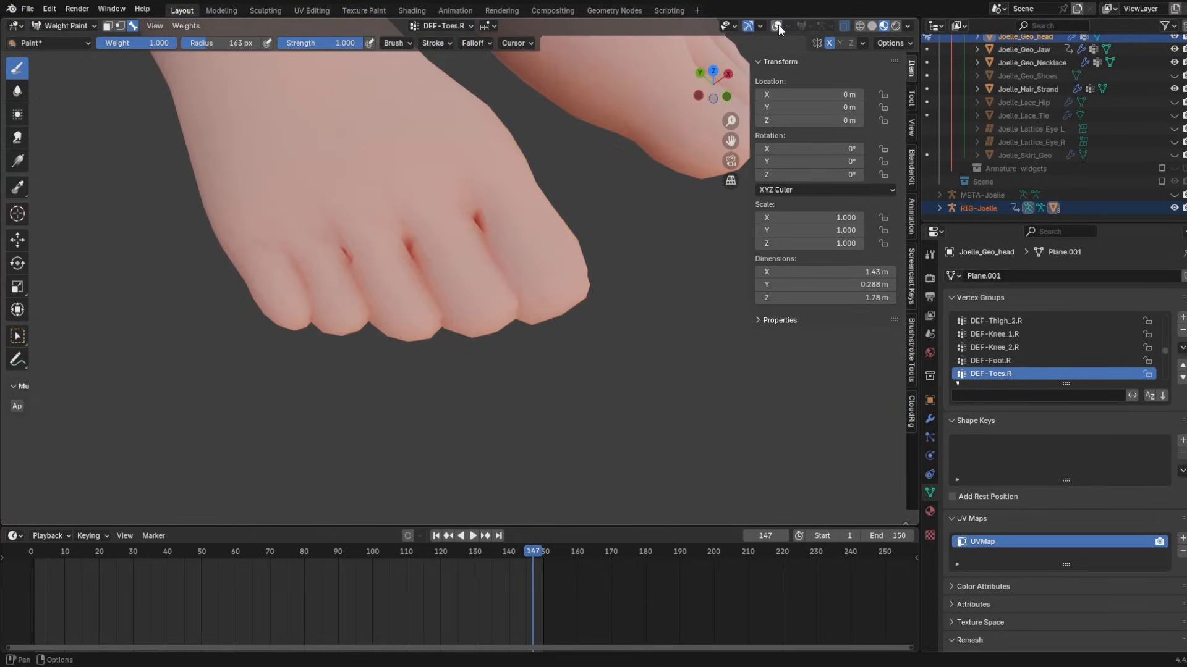
pyautogui.click(1175, 209)
pyautogui.click(1174, 209)
pyautogui.click(1174, 208)
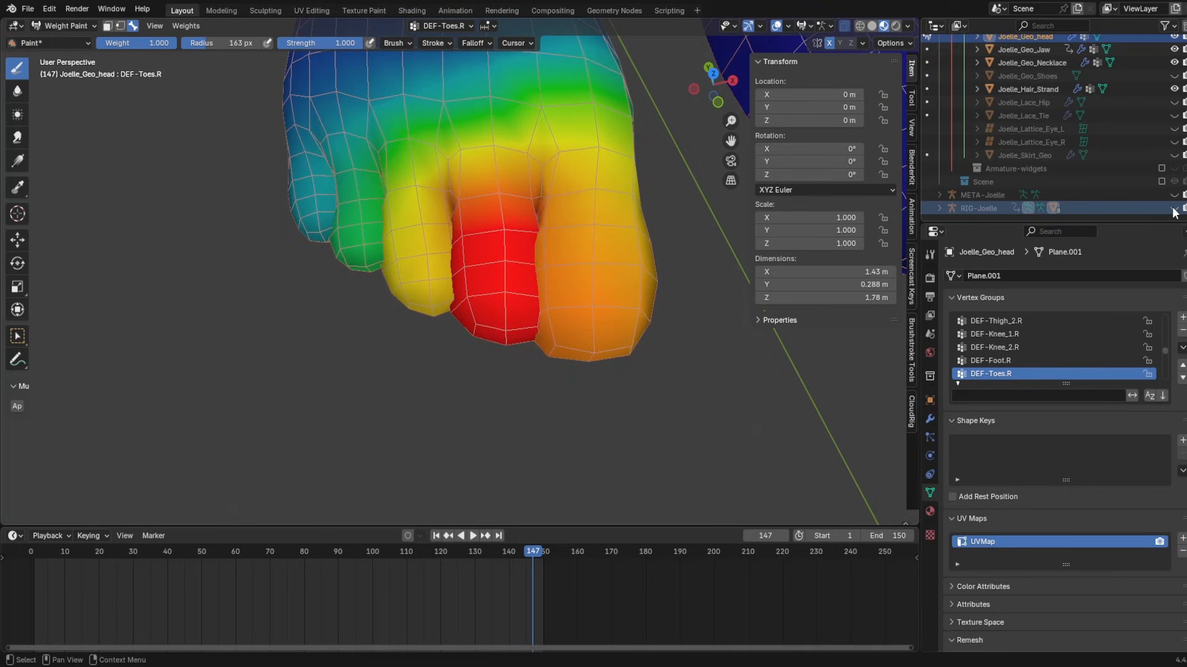
pyautogui.click(1174, 208)
pyautogui.moveTo(616, 189); pyautogui.dragTo(122, 168, button='middle')
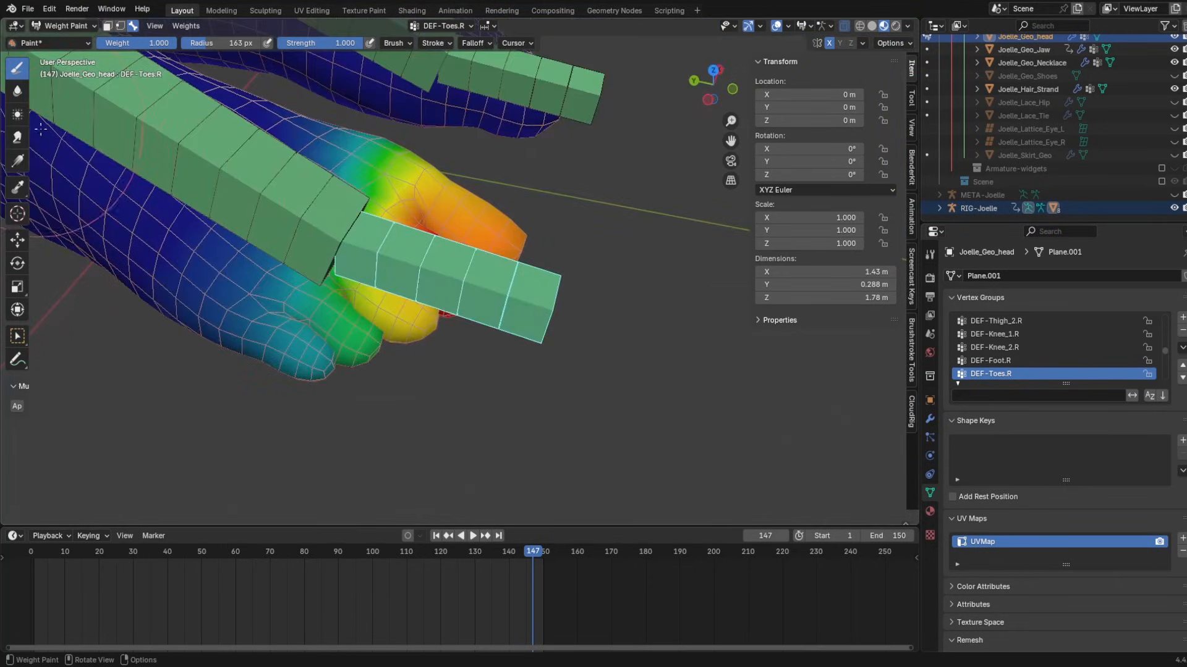
# - Enable face selection masking with the rig hidden, select the tips of the right toes and grow the selection across the forefoot
pyautogui.click(107, 26)
pyautogui.press('h')
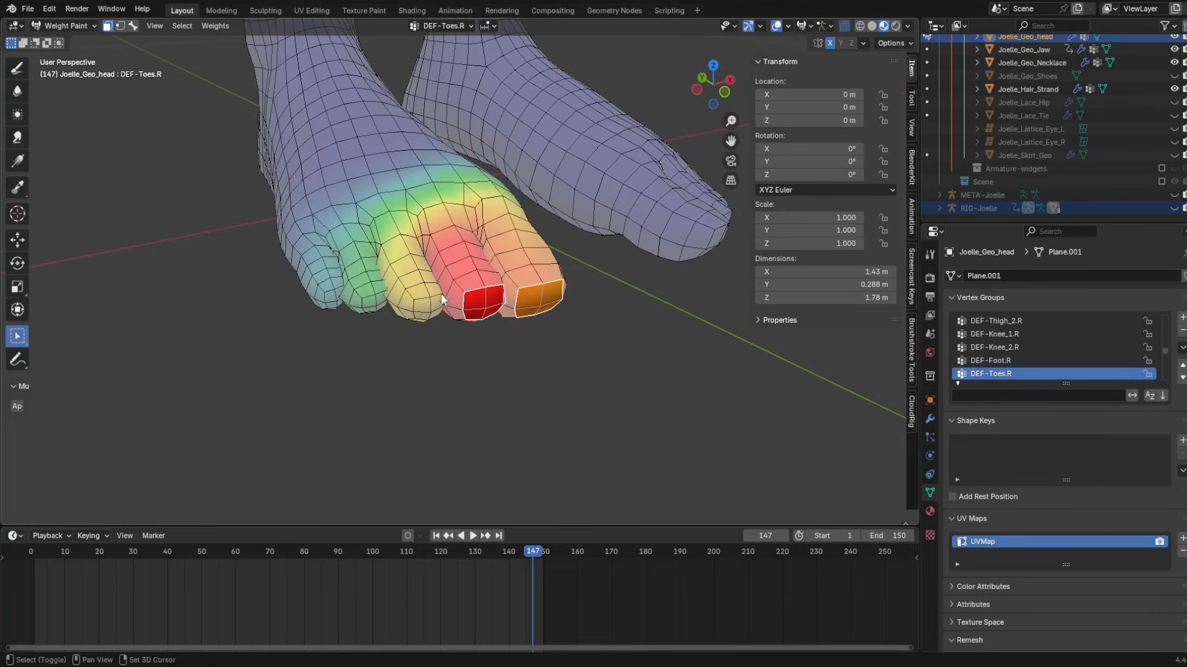
pyautogui.click(183, 26)
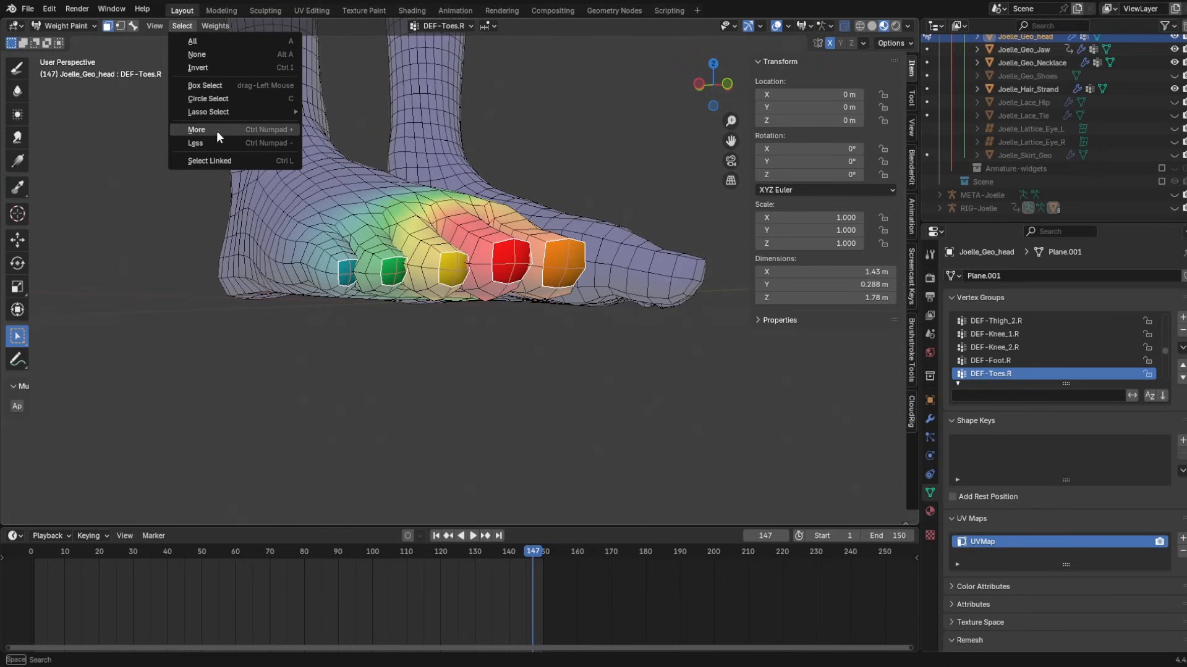
pyautogui.click(197, 130)
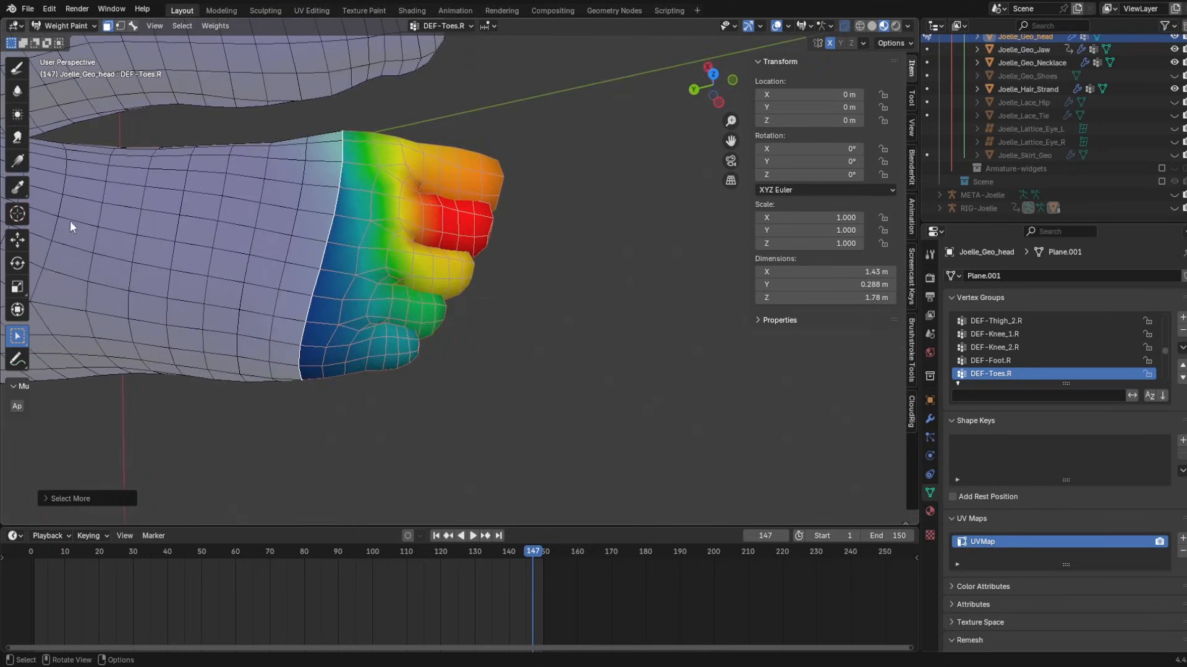
# - Apply a linear weight gradient of 1.000 to the selected toe faces for DEF-Toes.R
pyautogui.click(18, 160)
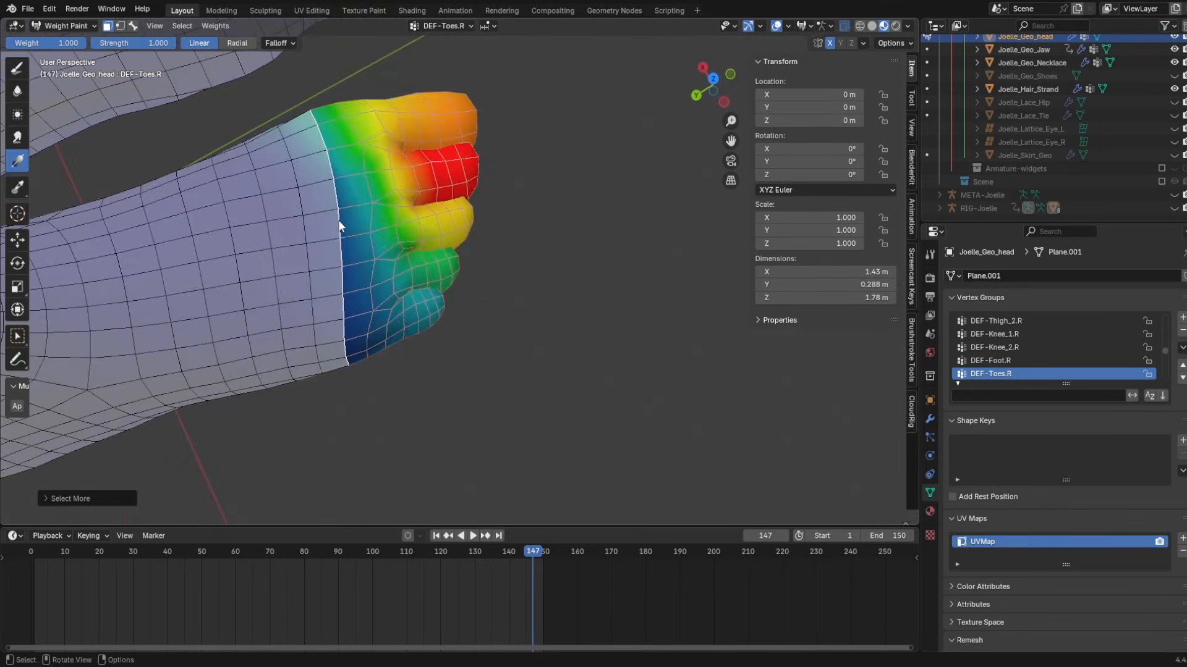
pyautogui.moveTo(392, 196); pyautogui.dragTo(366, 201)
pyautogui.moveTo(371, 198); pyautogui.dragTo(34, 53, button='middle')
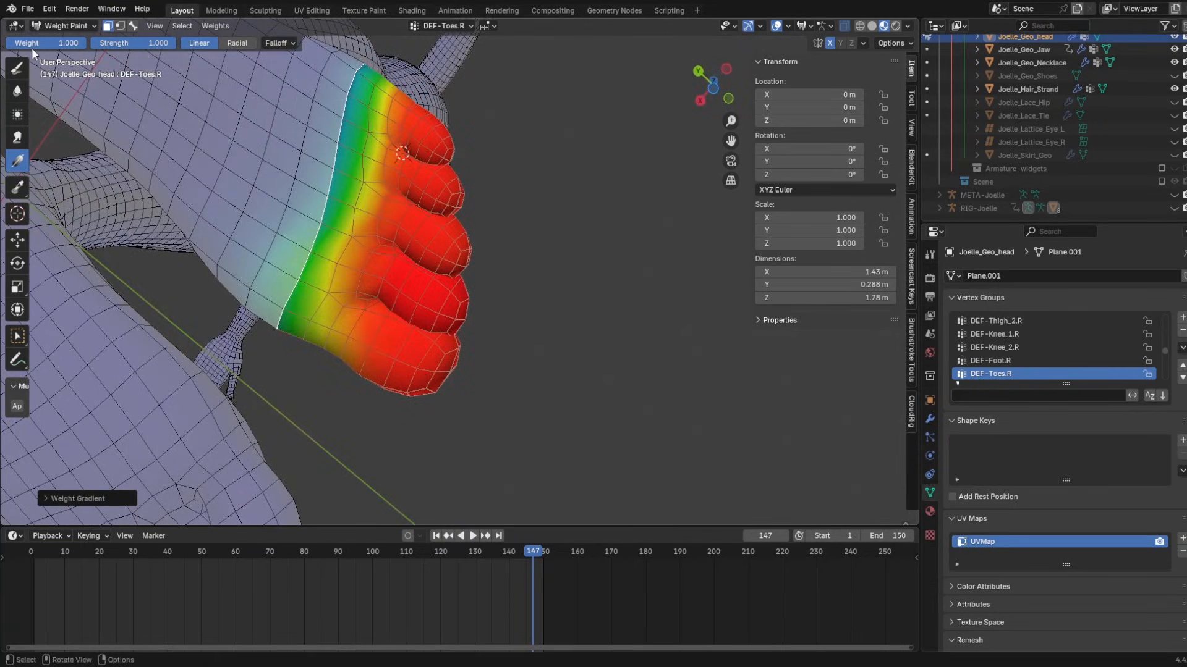
# - Turn off face masking and remove the excess DEF-Toes.R weight from the right foot behind the toes, undoing the last stroke
pyautogui.click(117, 26)
pyautogui.scroll(-3, 267, 296)
pyautogui.scroll(2, 278, 148)
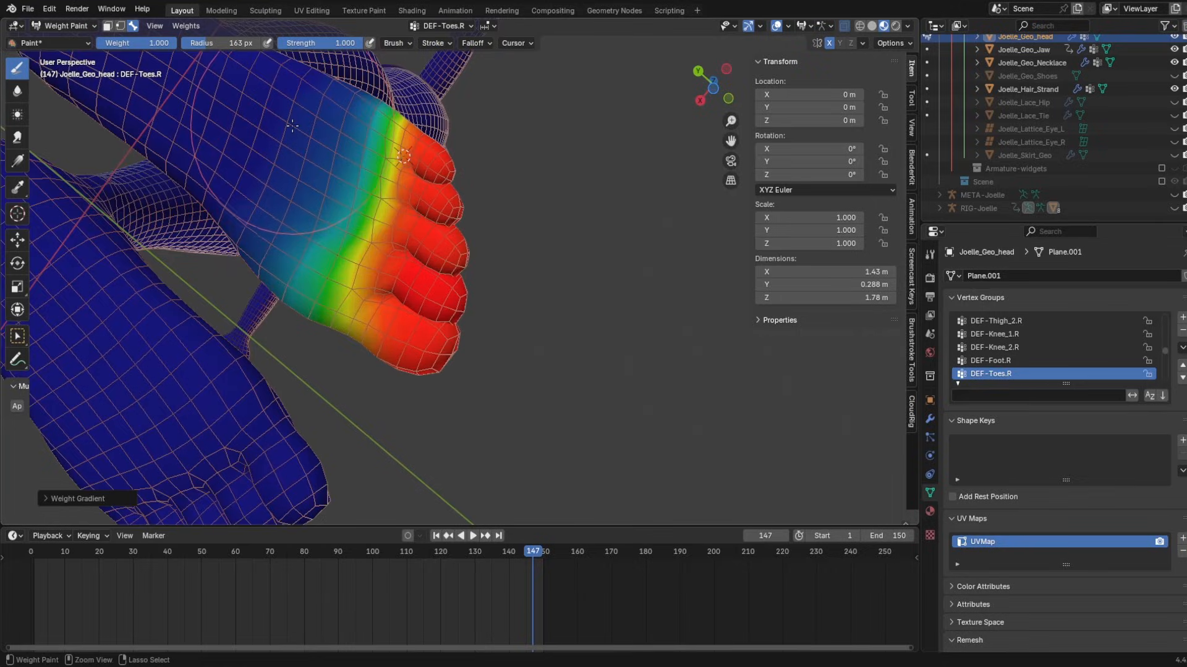
pyautogui.keyDown('ctrl'); pyautogui.moveTo(278, 144); pyautogui.dragTo(284, 220); pyautogui.keyUp('ctrl')
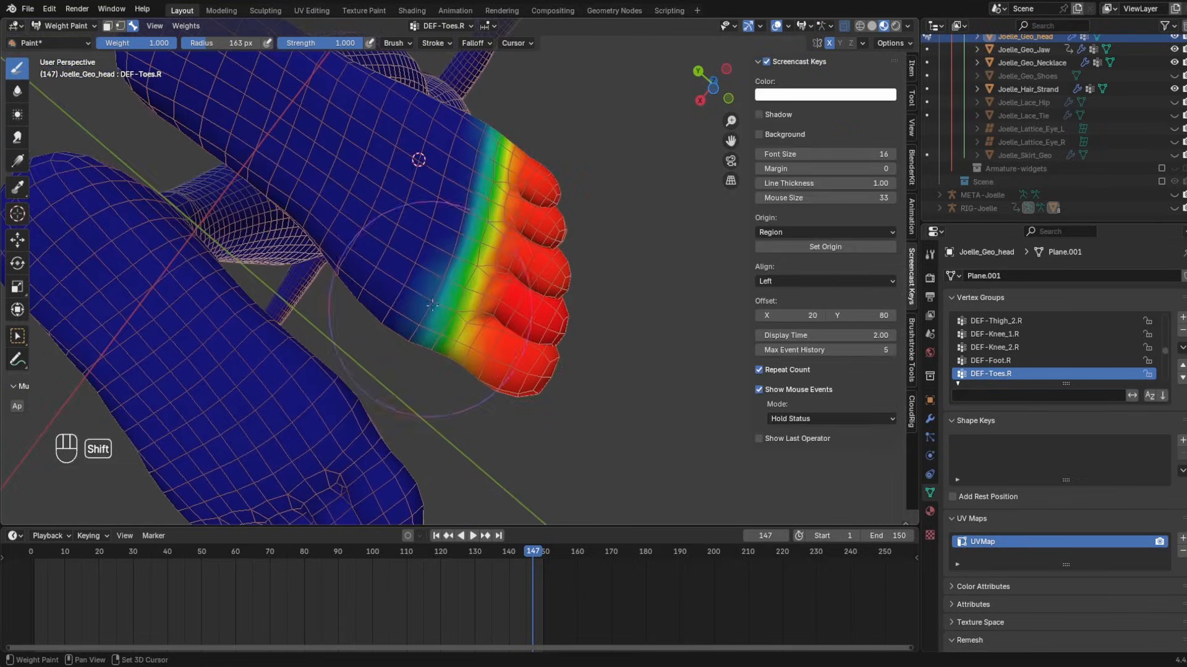
pyautogui.hotkey('ctrl', 'z')
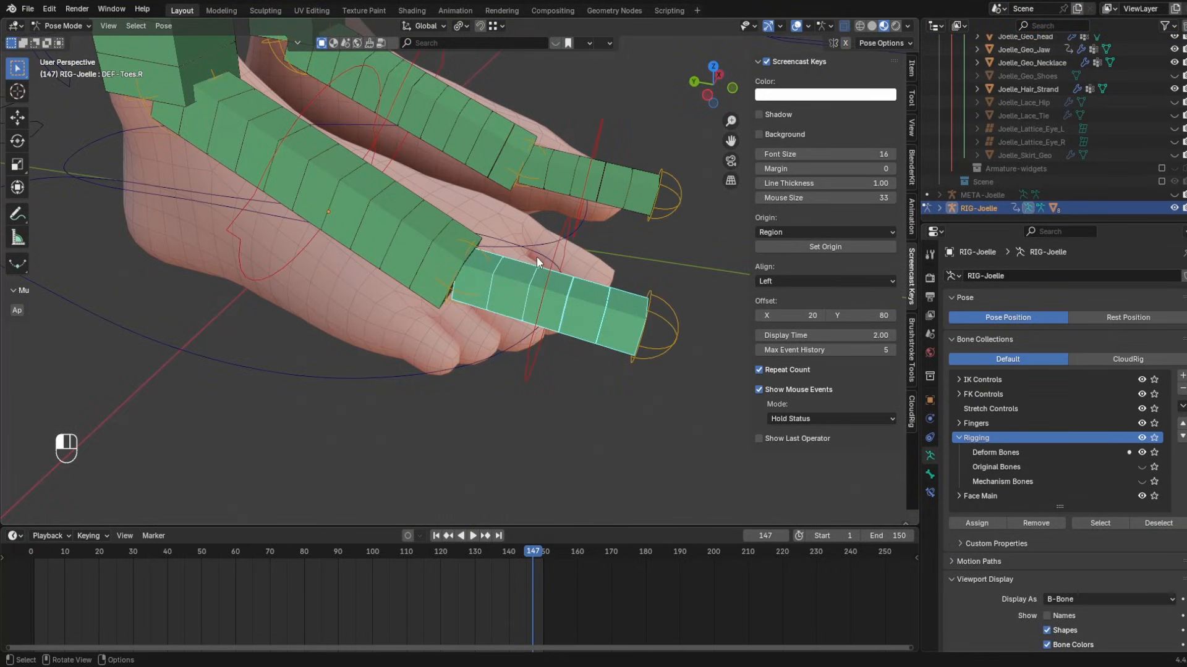
# - Bend the right toes down with the FK-Toes.R control and blend the DEF-Toes.R weights around the bend at strength 0.209
pyautogui.moveTo(569, 253); pyautogui.dragTo(671, 253, button='middle')
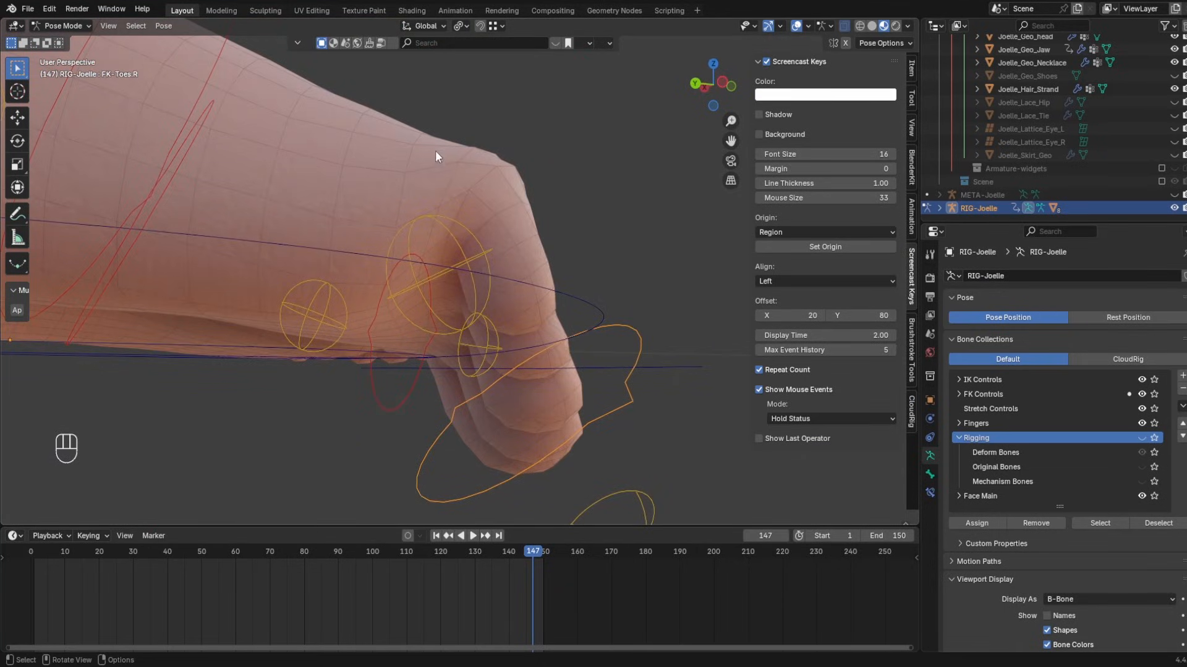
pyautogui.moveTo(489, 176)
pyautogui.mouseDown(button='middle')
pyautogui.moveTo(426, 225)
pyautogui.moveTo(445, 241)
pyautogui.moveTo(265, 233)
pyautogui.mouseUp(button='middle')
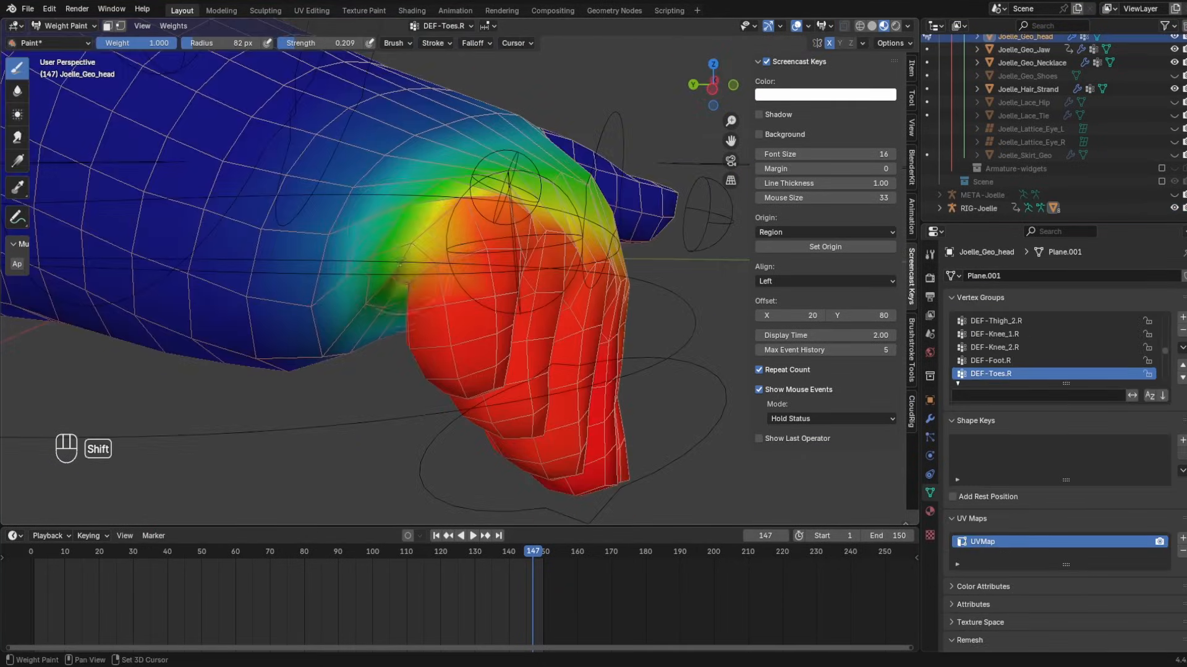
pyautogui.keyDown('shift'); pyautogui.moveTo(400, 262); pyautogui.dragTo(448, 250, button='middle'); pyautogui.keyUp('shift')
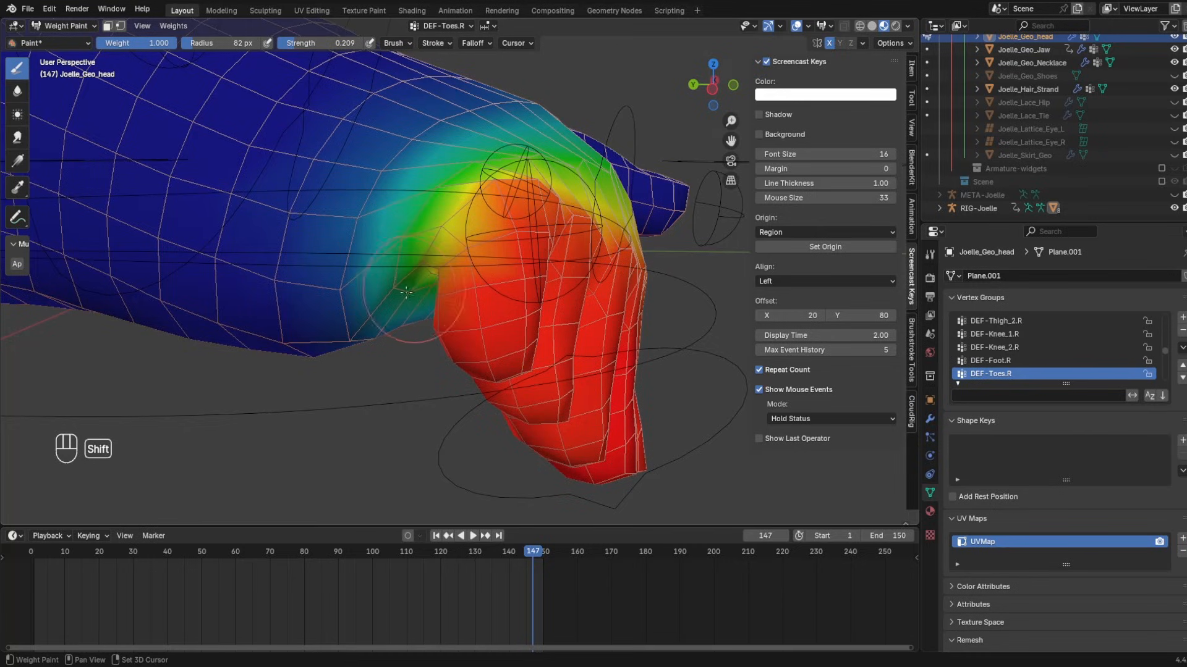
pyautogui.moveTo(406, 292)
pyautogui.keyDown('shift'); pyautogui.mouseDown(button='middle')
pyautogui.moveTo(411, 262)
pyautogui.moveTo(384, 291)
pyautogui.moveTo(424, 313)
pyautogui.moveTo(395, 346)
pyautogui.moveTo(299, 381)
pyautogui.moveTo(291, 337)
pyautogui.moveTo(303, 349)
pyautogui.moveTo(442, 322)
pyautogui.mouseUp(button='middle'); pyautogui.keyUp('shift')
pyautogui.hotkey('ctrl', 'z')
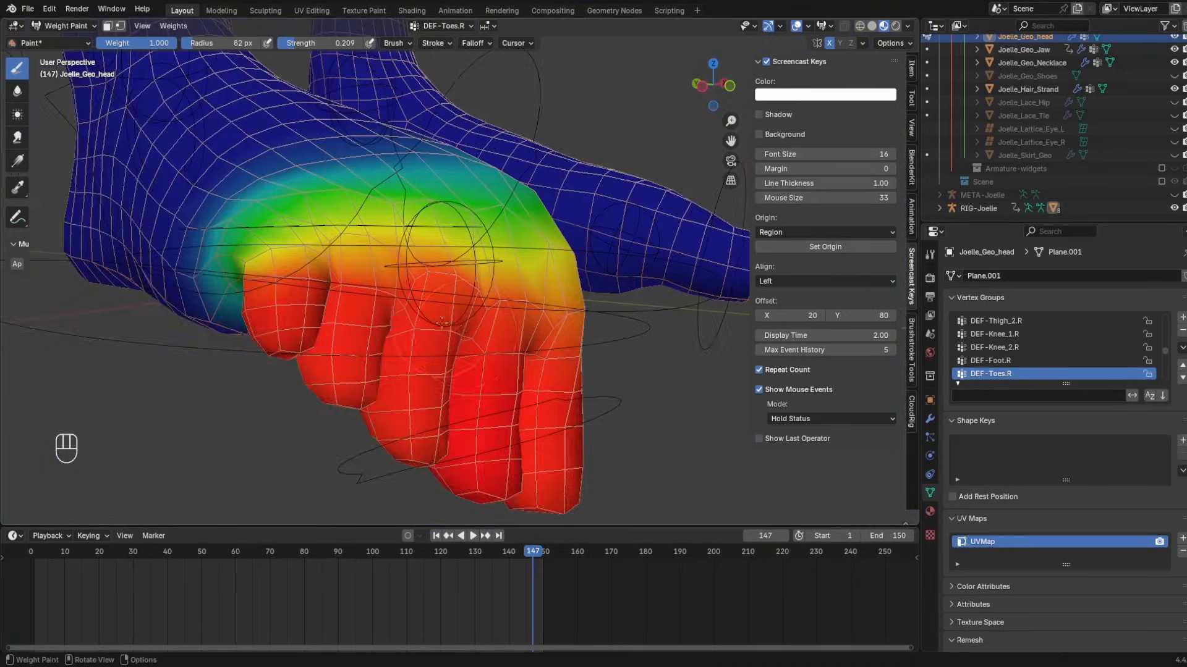
# - Return to Object Mode, select Joelle_Geo_head along with the rig, and switch back to Weight Paint mode
pyautogui.scroll(-3, 442, 322)
pyautogui.click(66, 25)
pyautogui.click(69, 41)
pyautogui.click(66, 25)
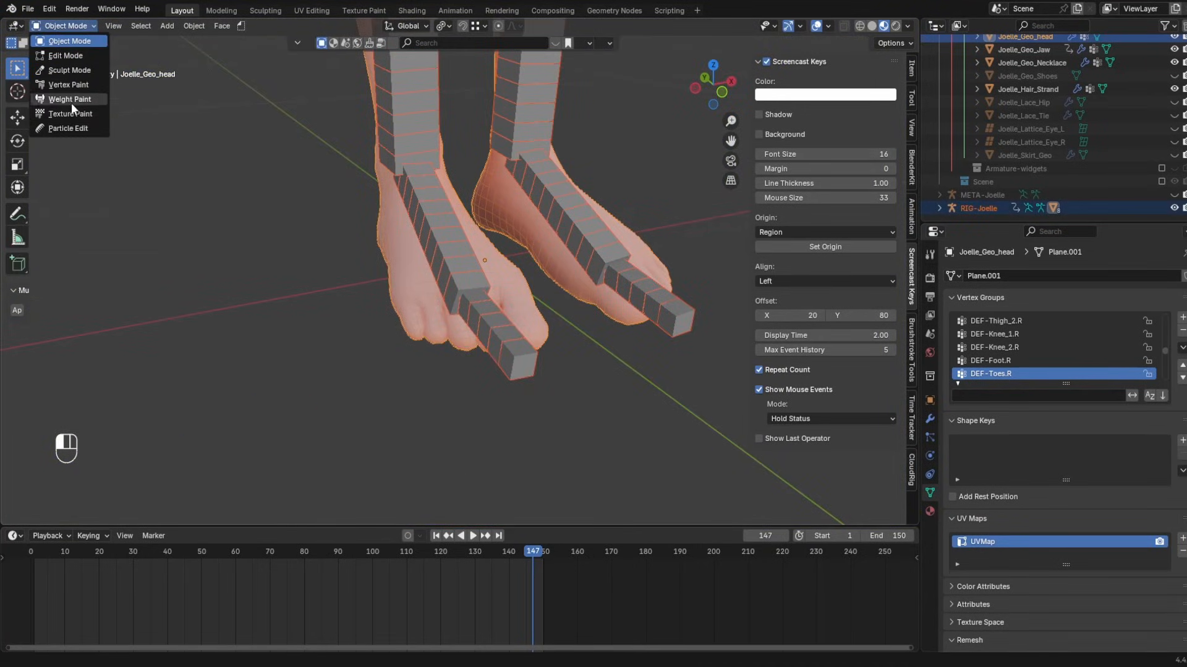
pyautogui.click(69, 99)
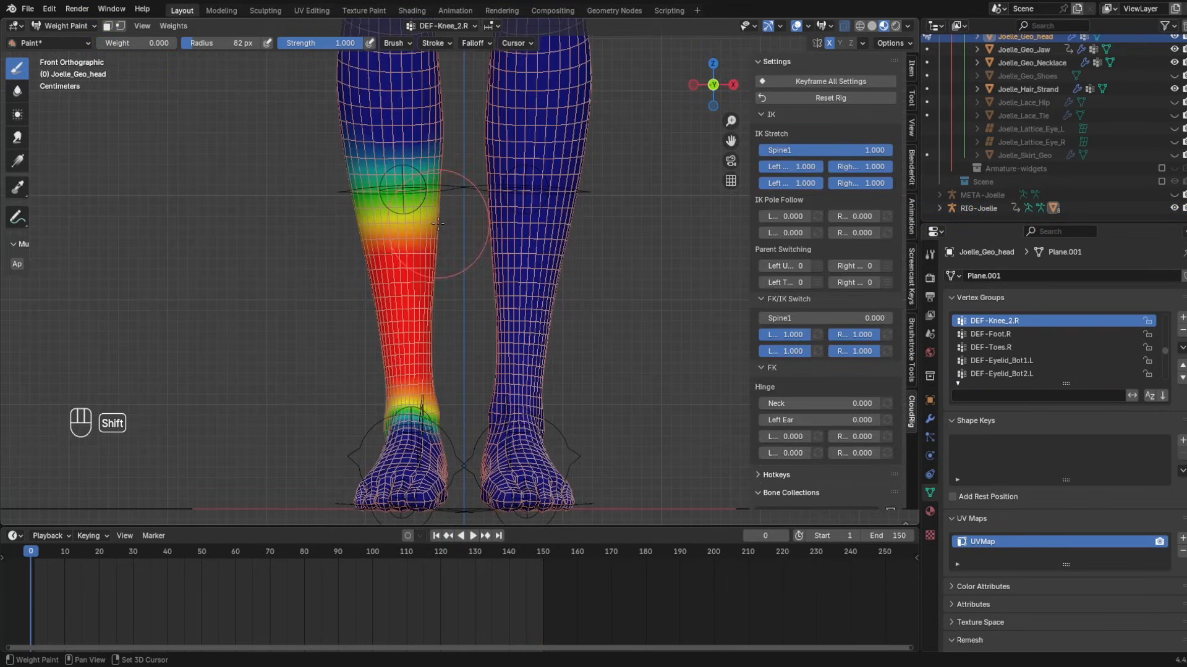
# - Even out the DEF-Knee_2.R weights all around the right lower leg with the Paint brush at strength 1.000
pyautogui.moveTo(437, 224); pyautogui.dragTo(604, 220, button='middle')
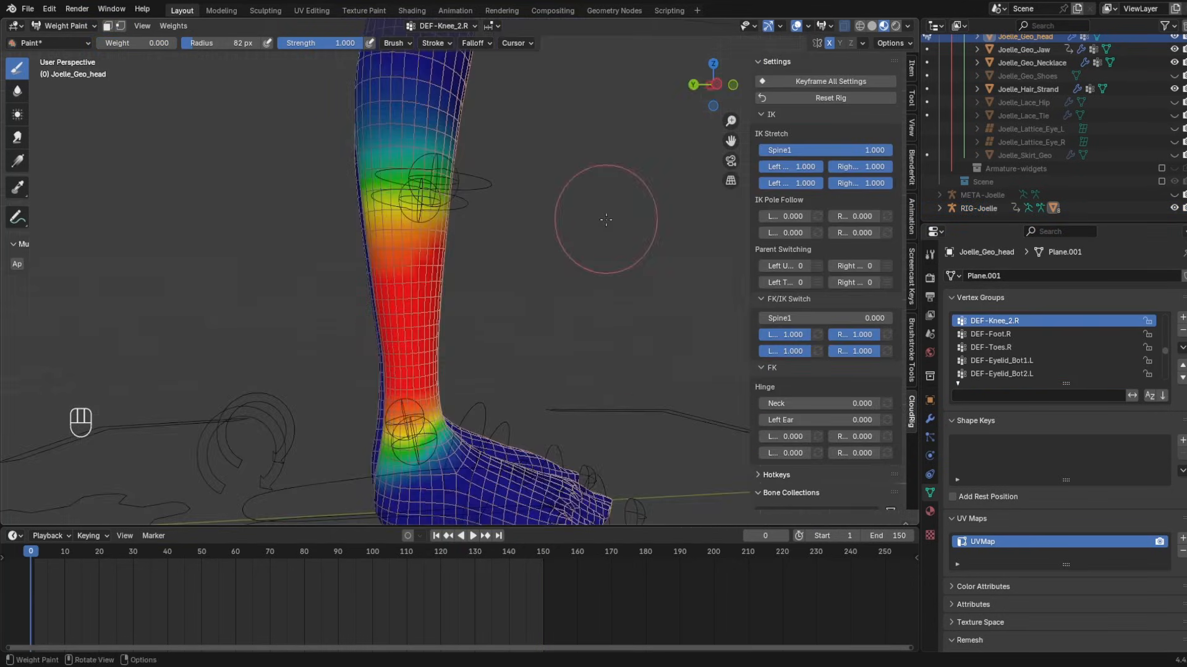
pyautogui.click(710, 86)
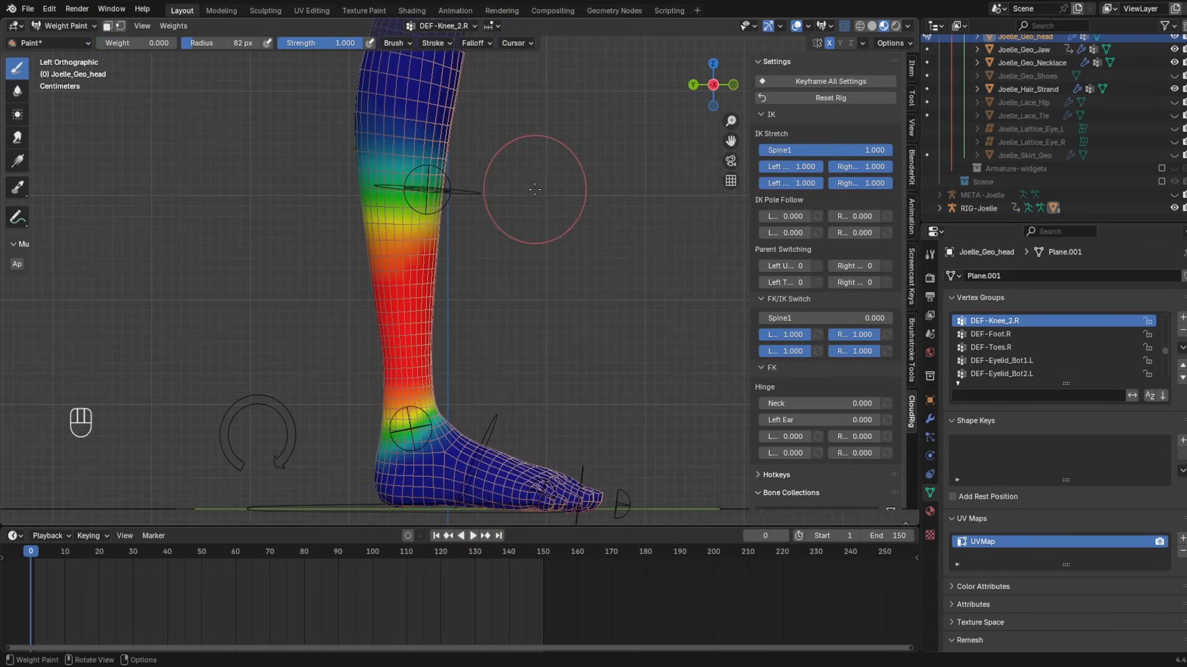
pyautogui.click(694, 85)
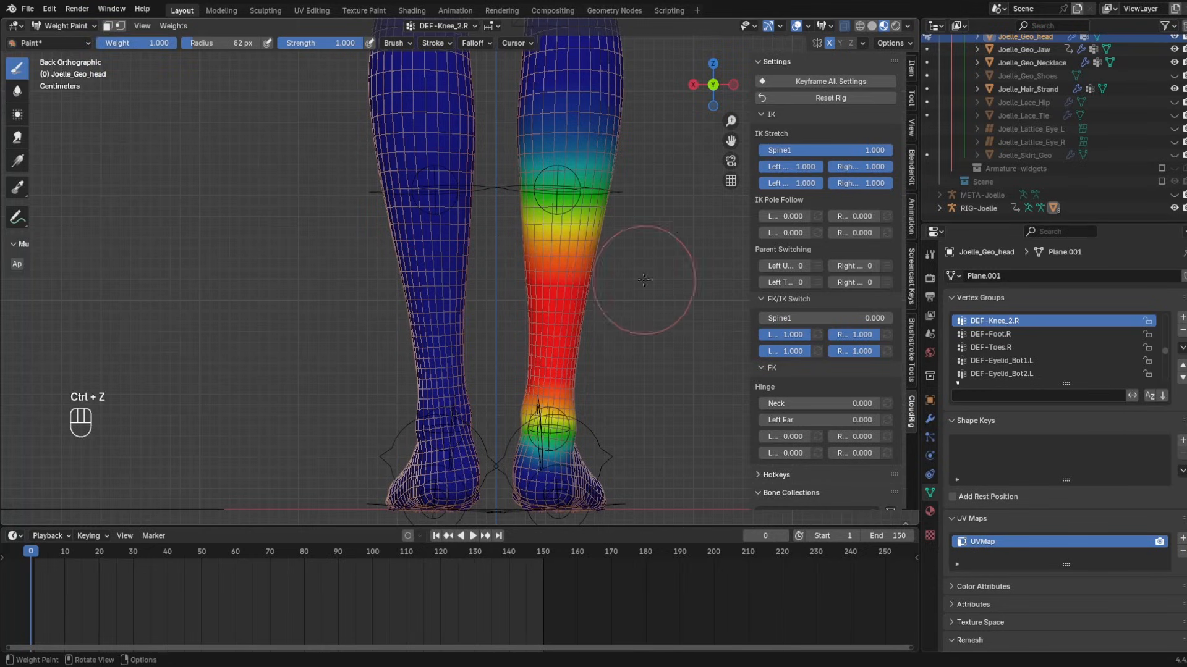
pyautogui.keyDown('shift'); pyautogui.moveTo(571, 175); pyautogui.dragTo(516, 294, button='middle'); pyautogui.keyUp('shift')
pyautogui.scroll(3, 522, 319)
pyautogui.keyDown('ctrl'); pyautogui.moveTo(453, 223); pyautogui.dragTo(623, 228, button='middle'); pyautogui.keyUp('ctrl')
pyautogui.moveTo(619, 280); pyautogui.dragTo(608, 232, button='middle')
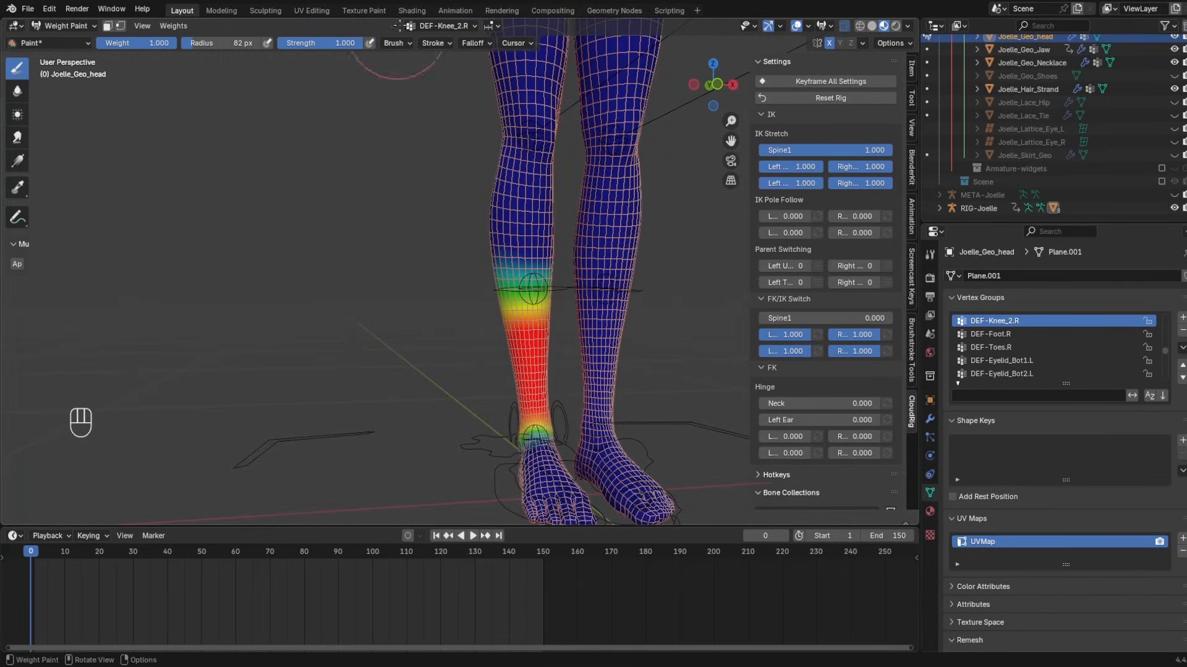
# - Clean up the DEF-Knee_1.R weights all around the right knee, subtracting the excess above the joint
pyautogui.moveTo(319, 210)
pyautogui.mouseDown(button='middle')
pyautogui.moveTo(696, 257)
pyautogui.moveTo(467, 286)
pyautogui.moveTo(507, 257)
pyautogui.mouseUp(button='middle')
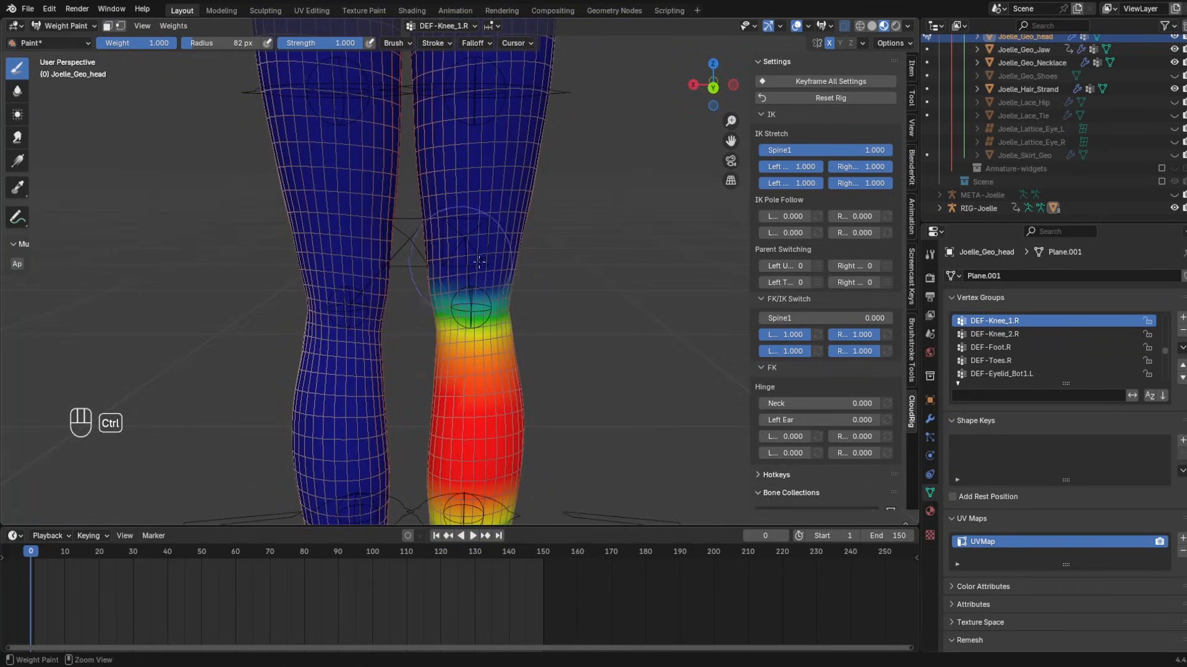
pyautogui.moveTo(439, 279); pyautogui.dragTo(409, 267, button='middle')
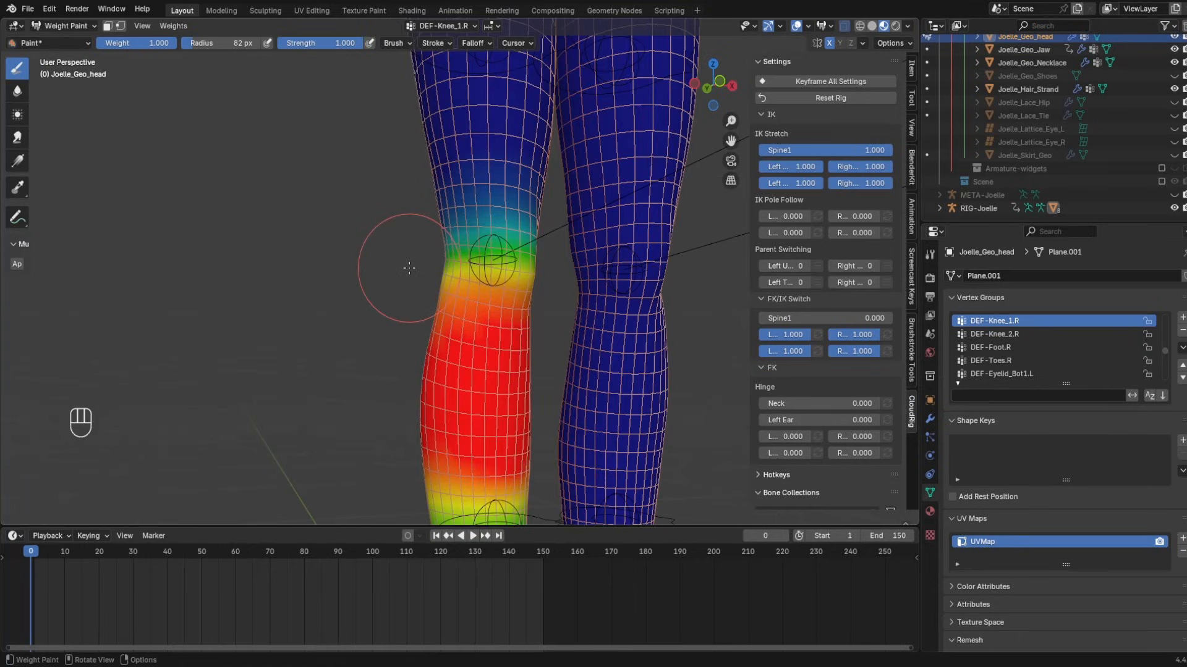
pyautogui.moveTo(431, 317); pyautogui.dragTo(514, 295, button='middle')
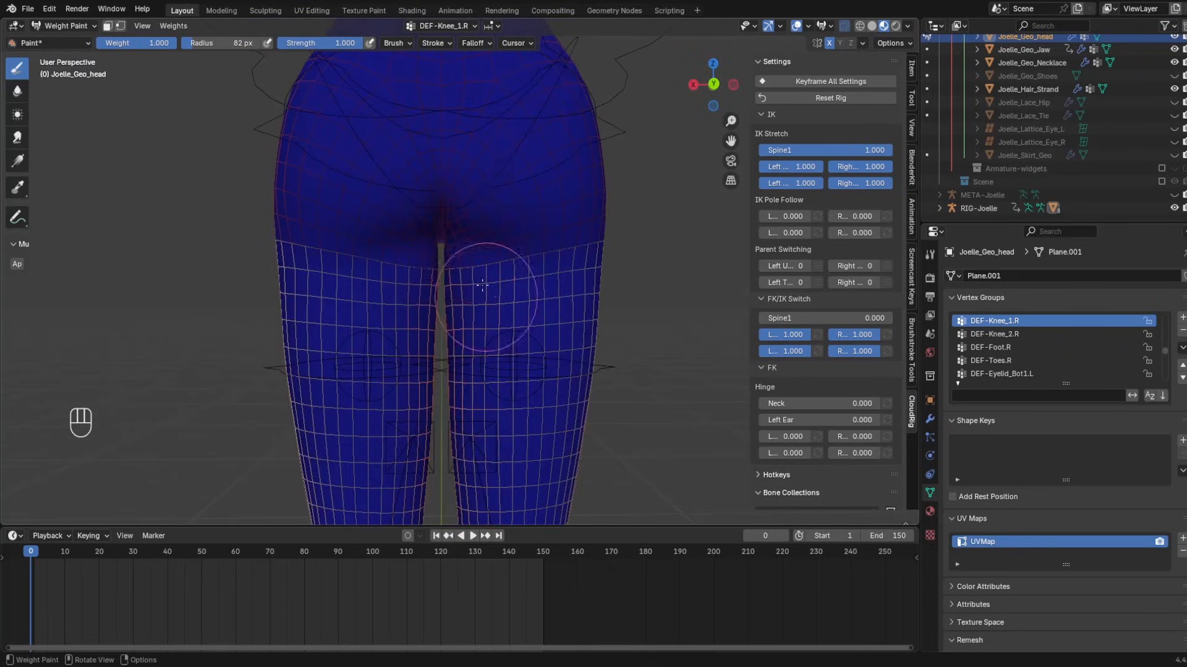
pyautogui.moveTo(483, 285); pyautogui.dragTo(556, 295, button='middle')
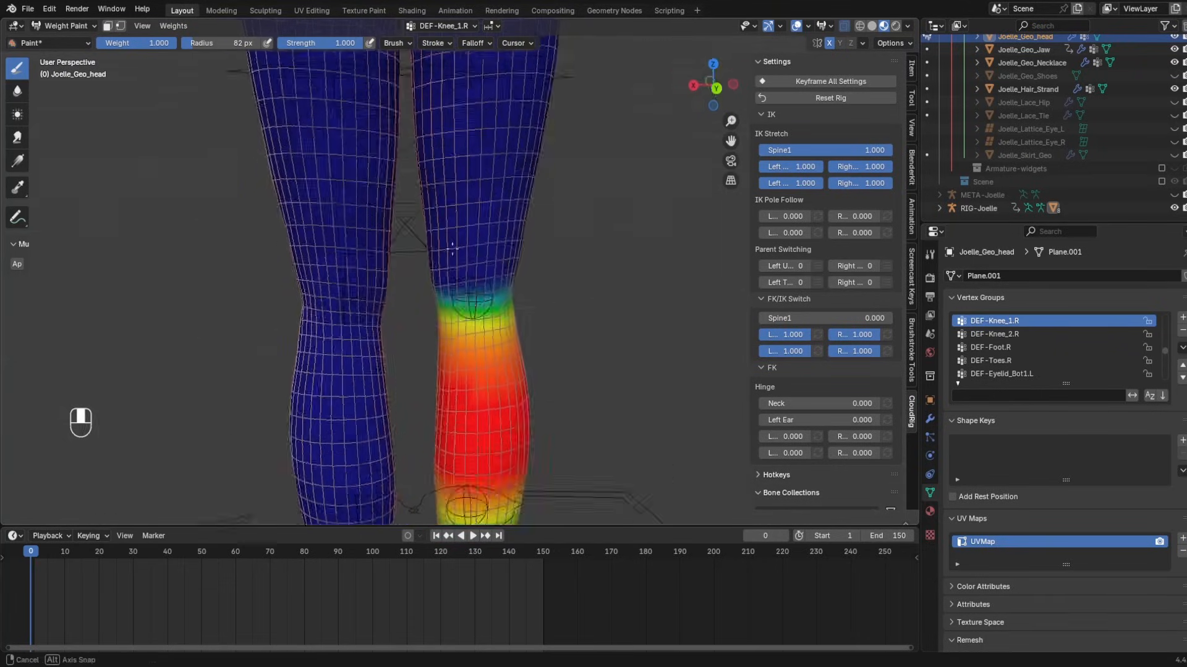
pyautogui.moveTo(707, 222); pyautogui.dragTo(458, 252, button='middle')
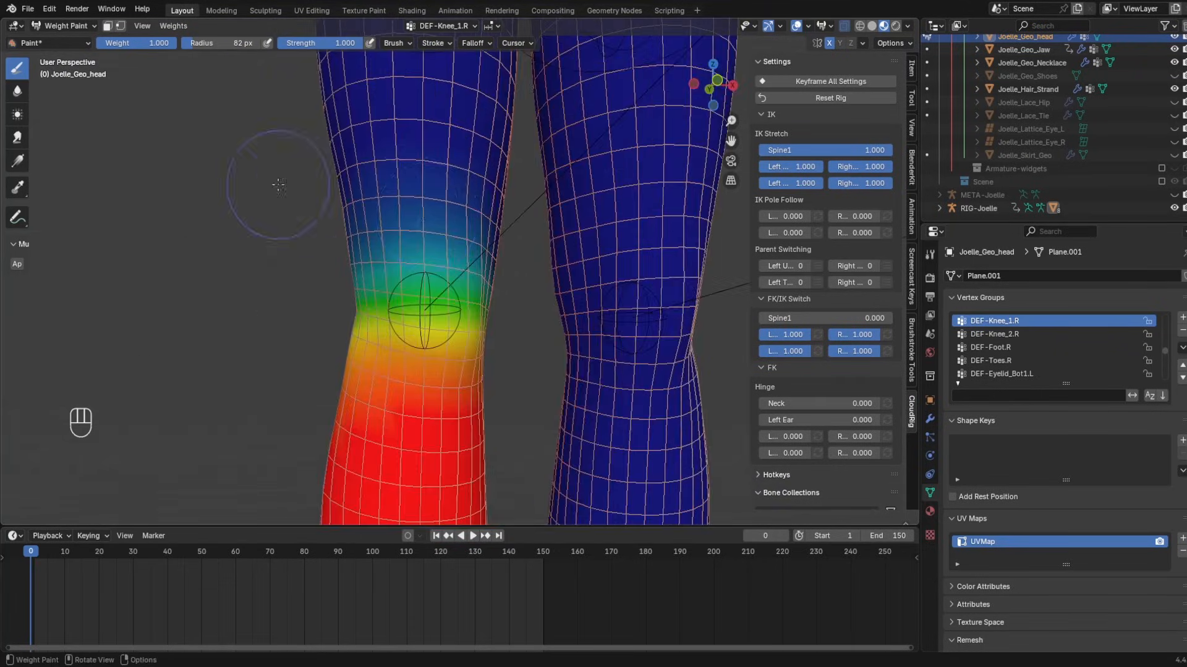
pyautogui.moveTo(279, 184); pyautogui.dragTo(375, 200, button='middle')
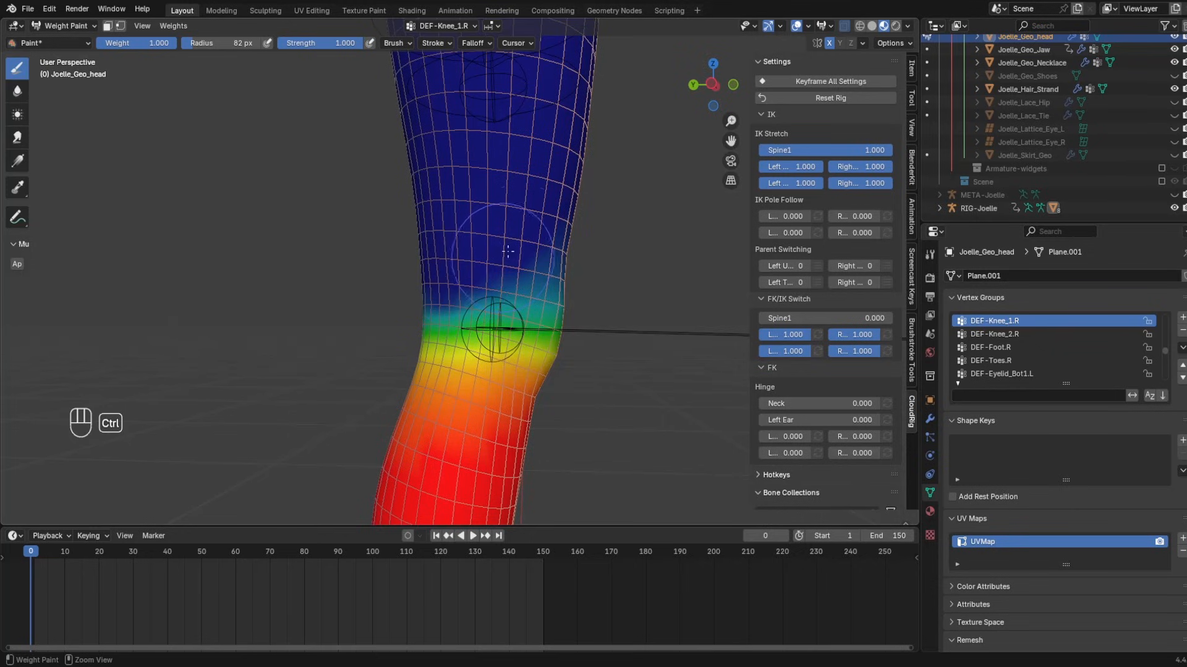
pyautogui.moveTo(508, 251); pyautogui.dragTo(393, 268, button='middle')
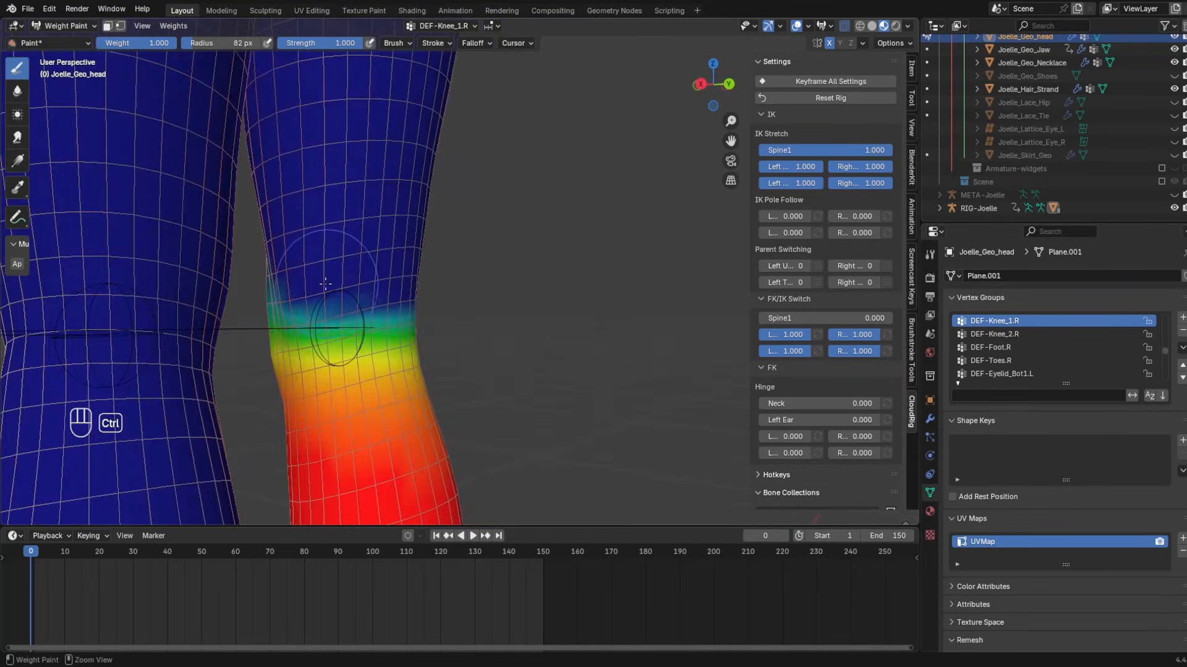
pyautogui.hotkey('ctrl', 'z')
# - Bend the right leg and examine how the DEF-Knee_1.R and DEF-Knee_2.R weights deform the knee and calf
pyautogui.moveTo(344, 323); pyautogui.dragTo(404, 327, button='middle')
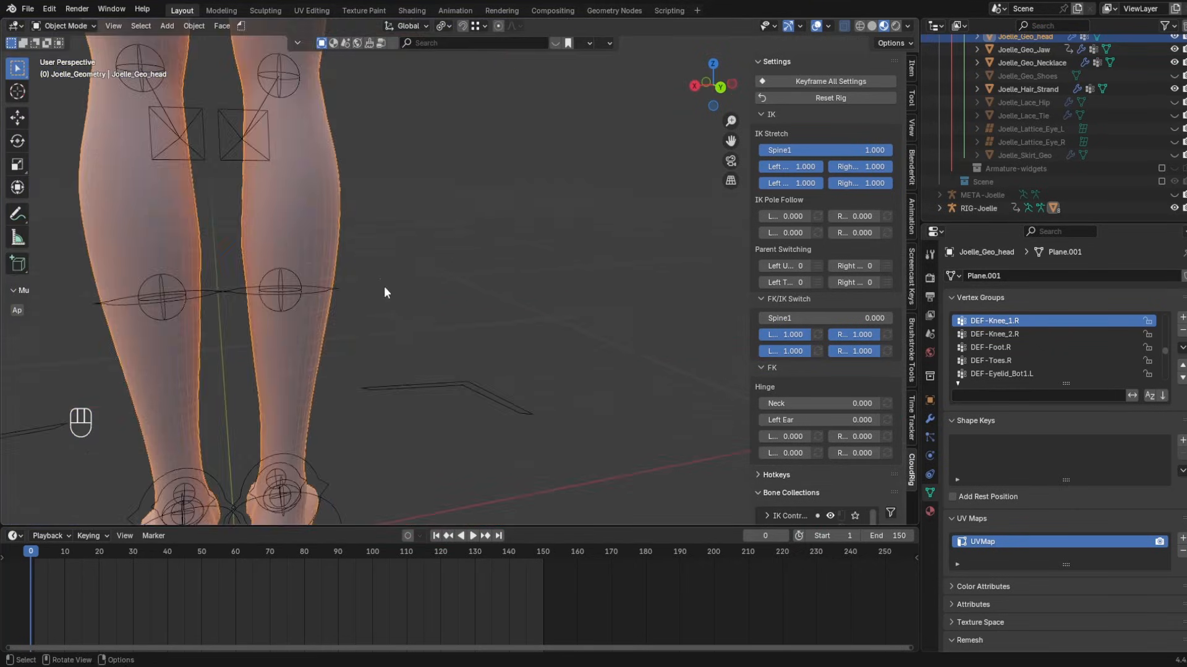
pyautogui.moveTo(284, 123); pyautogui.dragTo(371, 93, button='middle')
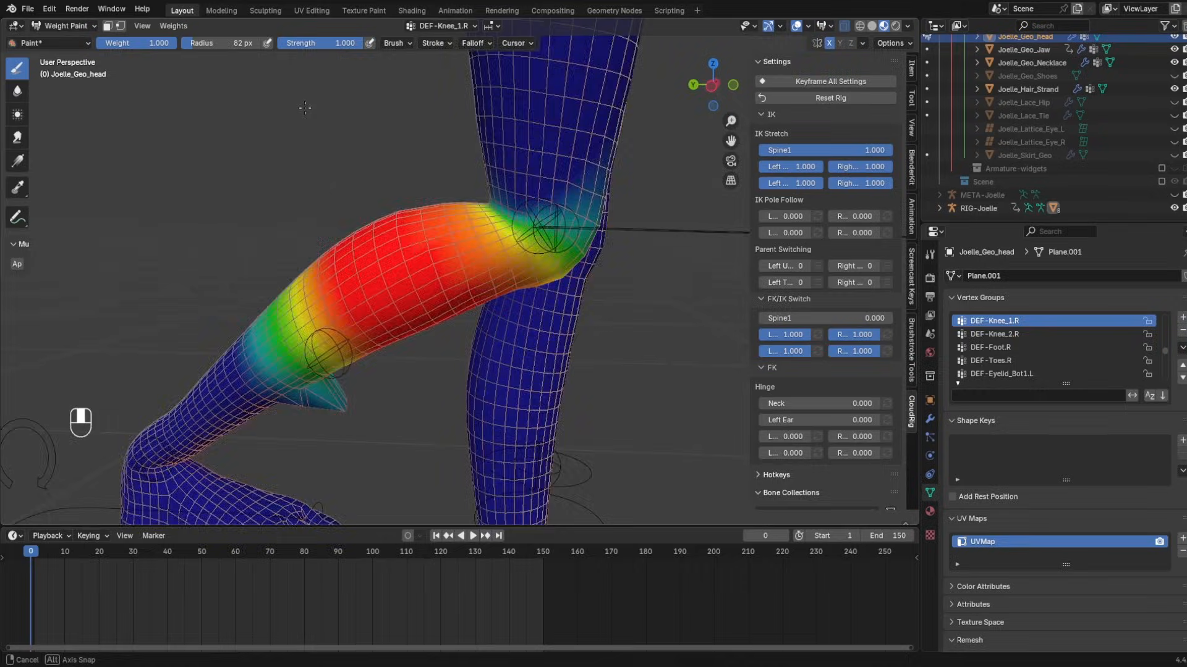
pyautogui.keyDown('ctrl'); pyautogui.keyDown('shift'); pyautogui.click(463, 179); pyautogui.keyUp('shift'); pyautogui.keyUp('ctrl')
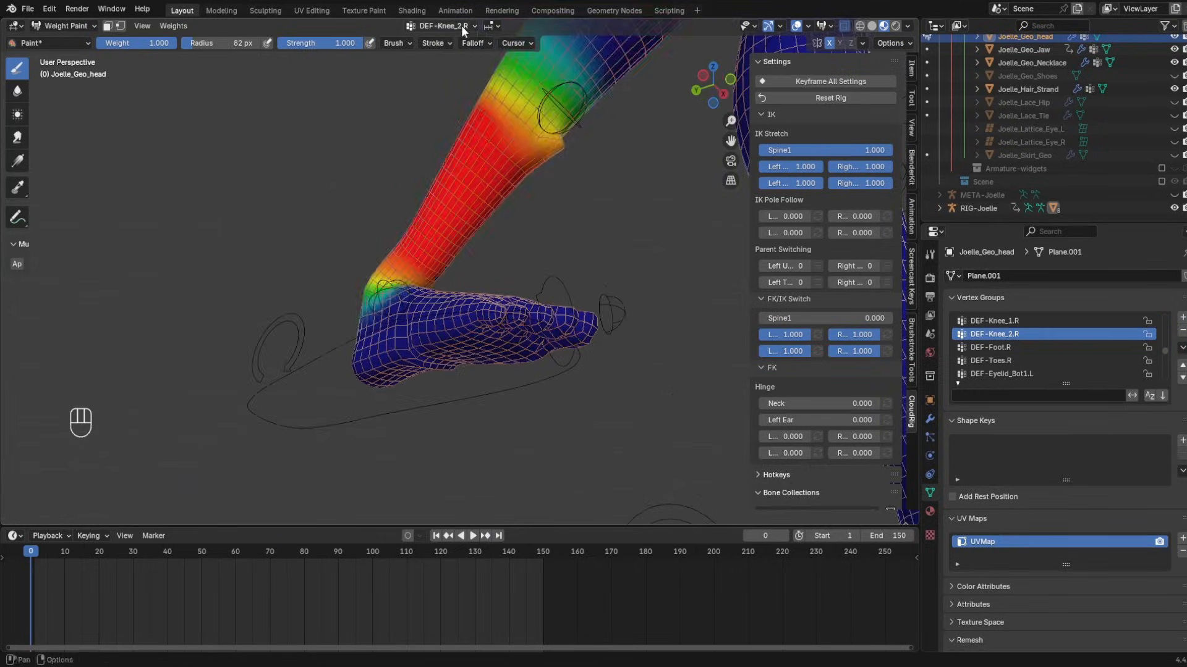
pyautogui.keyDown('ctrl'); pyautogui.keyDown('shift'); pyautogui.click(532, 105); pyautogui.keyUp('shift'); pyautogui.keyUp('ctrl')
pyautogui.moveTo(532, 154); pyautogui.dragTo(618, 186, button='middle')
# - Blend the DEF-Thigh_1.R weights along the right hip crease with the Paint brush at reduced strength
pyautogui.keyDown('ctrl'); pyautogui.keyDown('shift'); pyautogui.click(630, 309); pyautogui.keyUp('shift'); pyautogui.keyUp('ctrl')
pyautogui.moveTo(396, 266); pyautogui.dragTo(634, 270, button='middle')
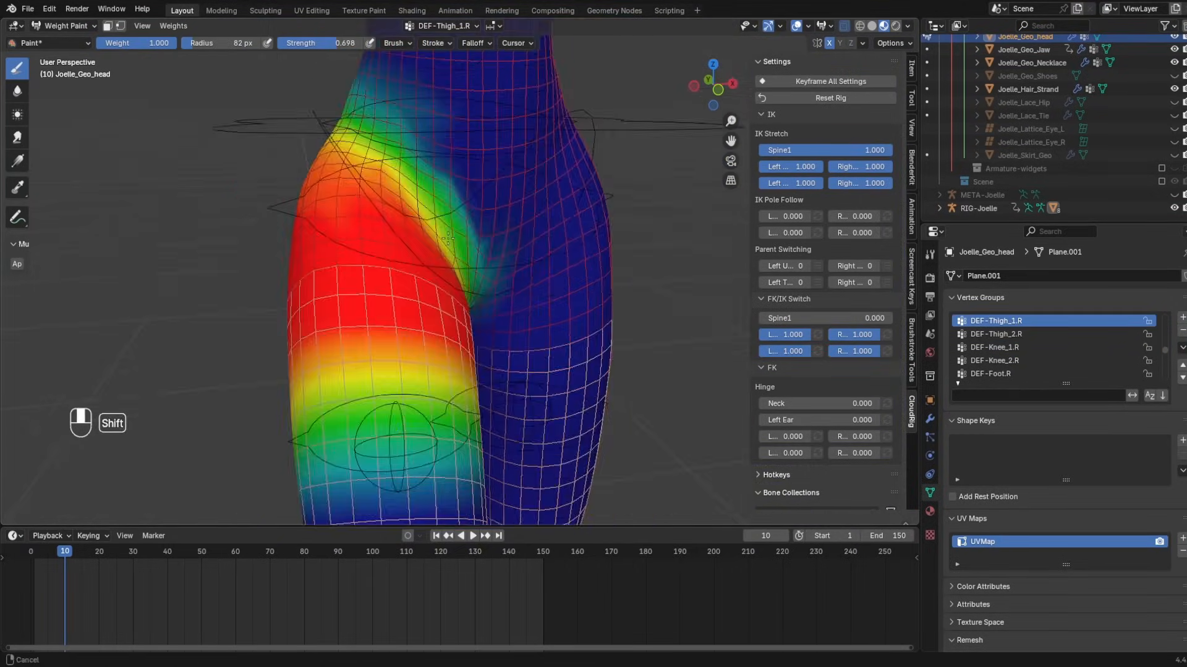
pyautogui.moveTo(448, 239)
pyautogui.keyDown('shift'); pyautogui.mouseDown(button='middle')
pyautogui.moveTo(495, 315)
pyautogui.moveTo(429, 260)
pyautogui.moveTo(432, 484)
pyautogui.moveTo(268, 399)
pyautogui.moveTo(12, 371)
pyautogui.mouseUp(button='middle'); pyautogui.keyUp('shift')
pyautogui.scroll(3, 432, 485)
pyautogui.keyDown('shift'); pyautogui.moveTo(560, 265); pyautogui.dragTo(570, 285); pyautogui.keyUp('shift')
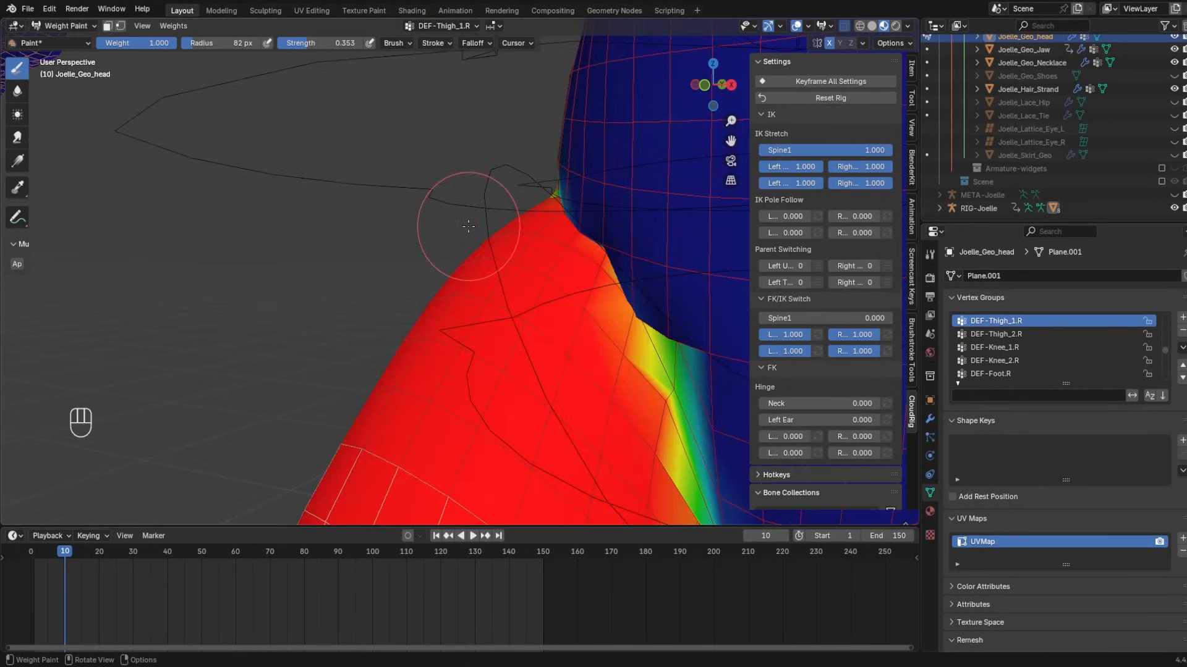
pyautogui.moveTo(463, 217); pyautogui.dragTo(483, 241, button='middle')
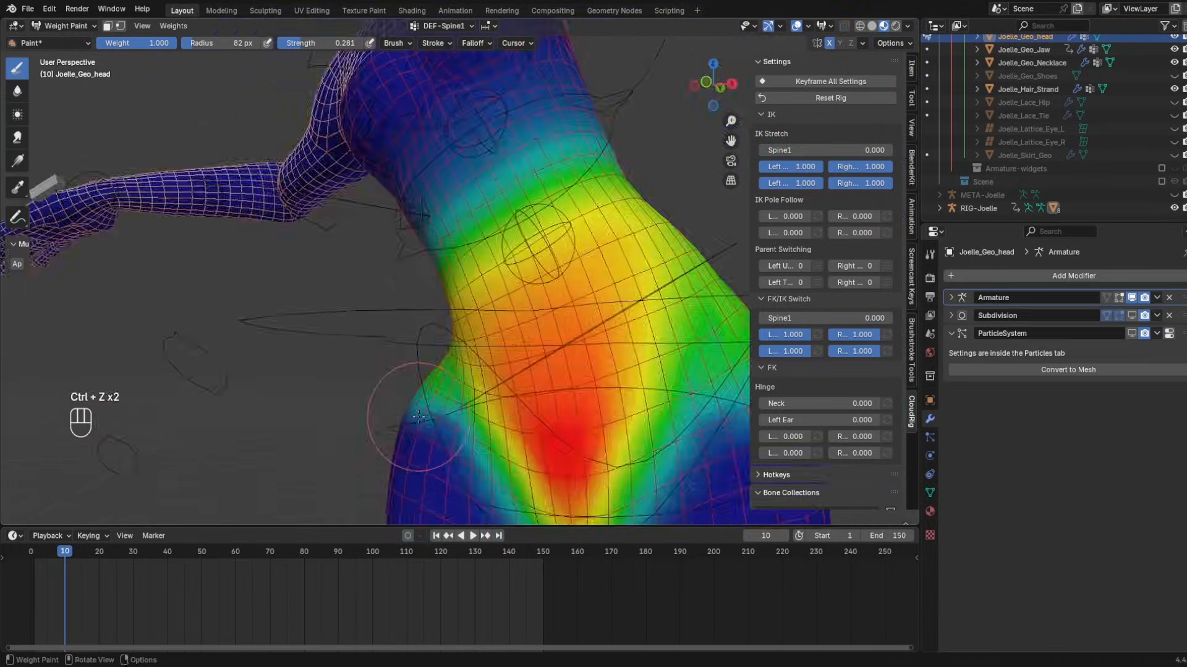
# - Display the DEF-Spine1 and DEF-Spine2 weights and check their falloff across the torso
pyautogui.moveTo(420, 346); pyautogui.dragTo(370, 352, button='middle')
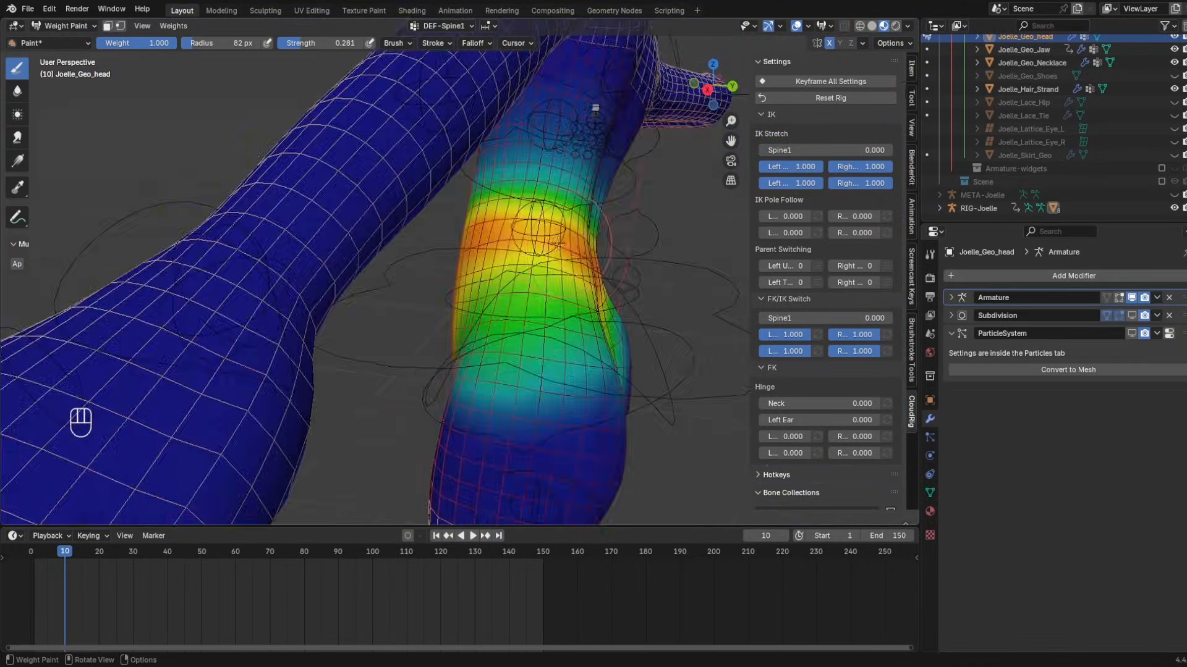
pyautogui.click(442, 25)
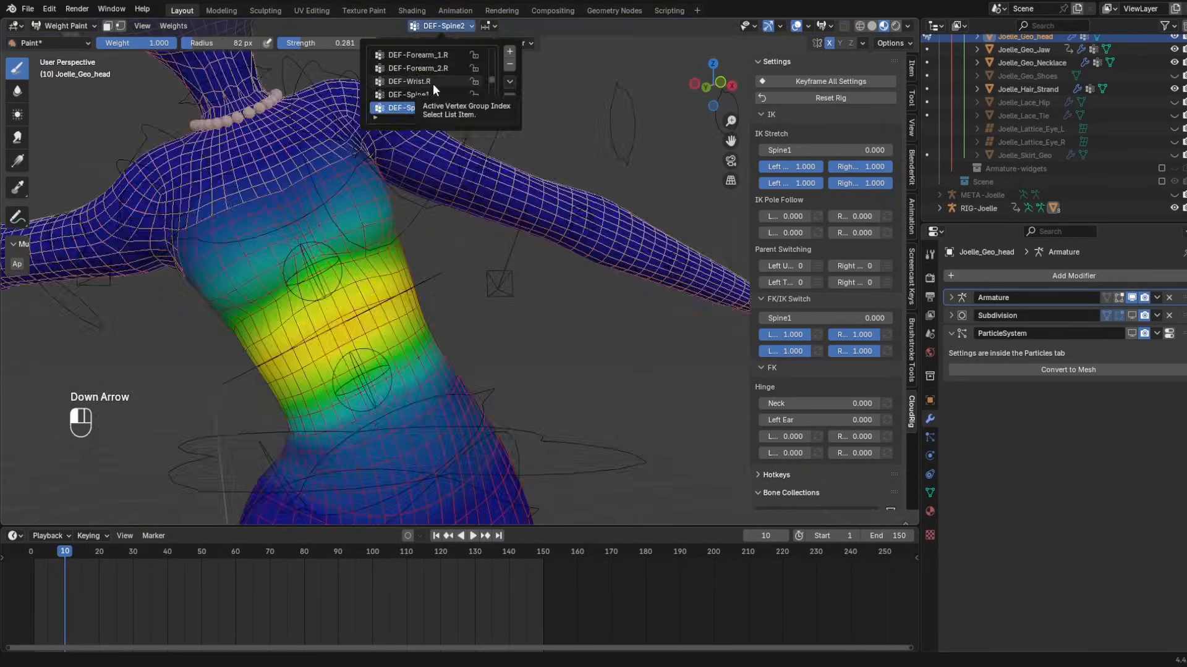
pyautogui.click(433, 83)
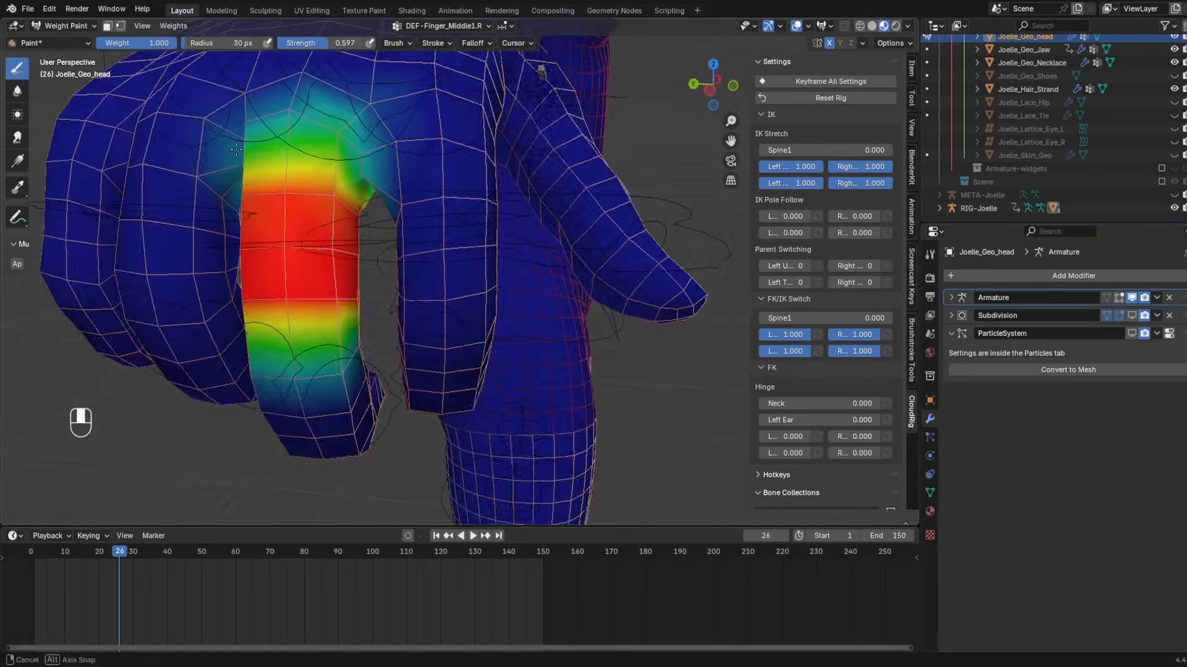
# - Undo the last two changes while working on the right-hand finger weights, and redo one change
pyautogui.hotkey('ctrl', 'z')
pyautogui.hotkey('ctrl', 'z')
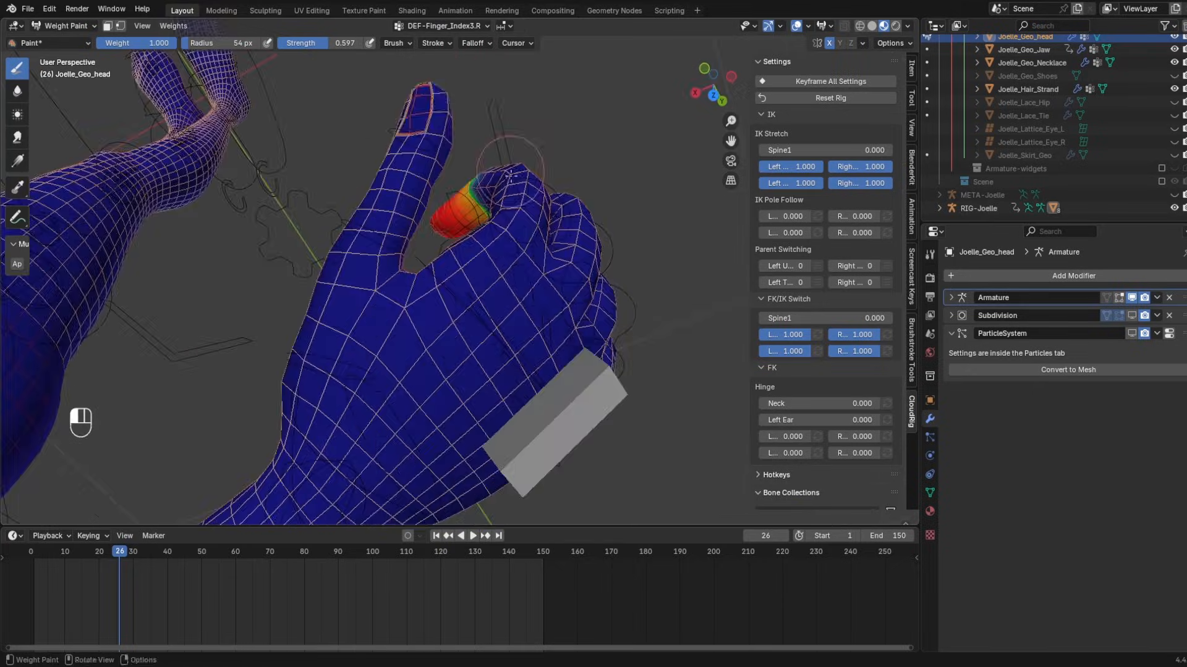
pyautogui.hotkey('ctrl', 'shift', 'z')
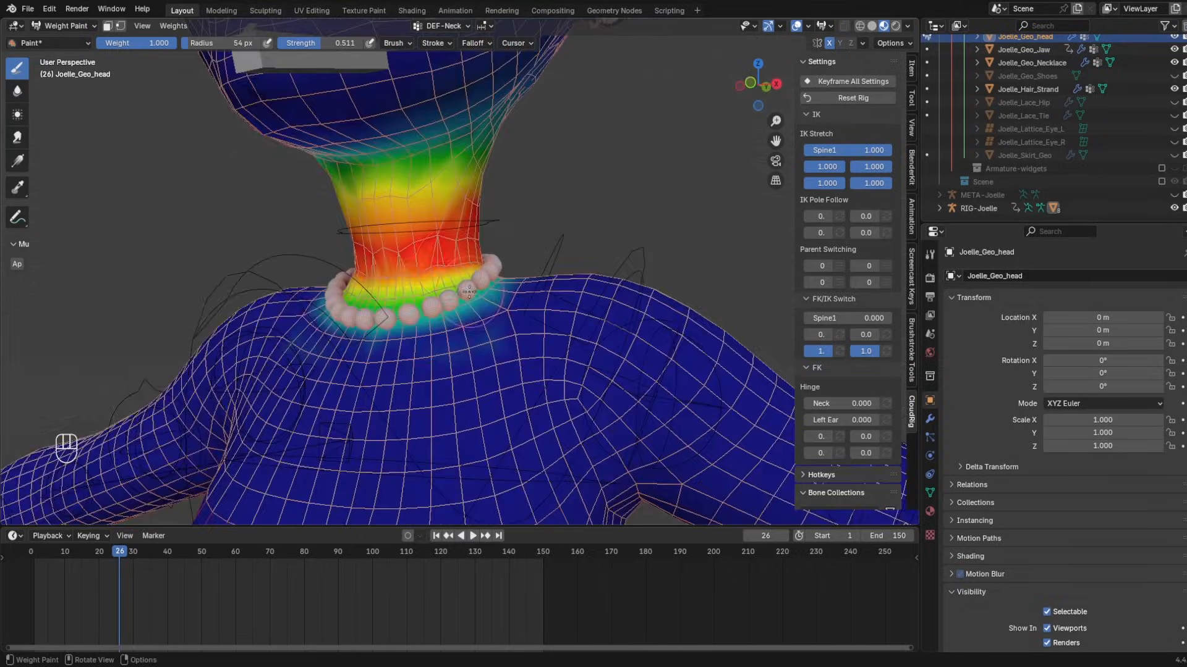
# - Examine the DEF-Neck weights and the right ear's DEF-Ear3.R and DEF-Ear1.R weights around the head
pyautogui.keyDown('ctrl'); pyautogui.moveTo(396, 155); pyautogui.dragTo(395, 172, button='middle'); pyautogui.keyUp('ctrl')
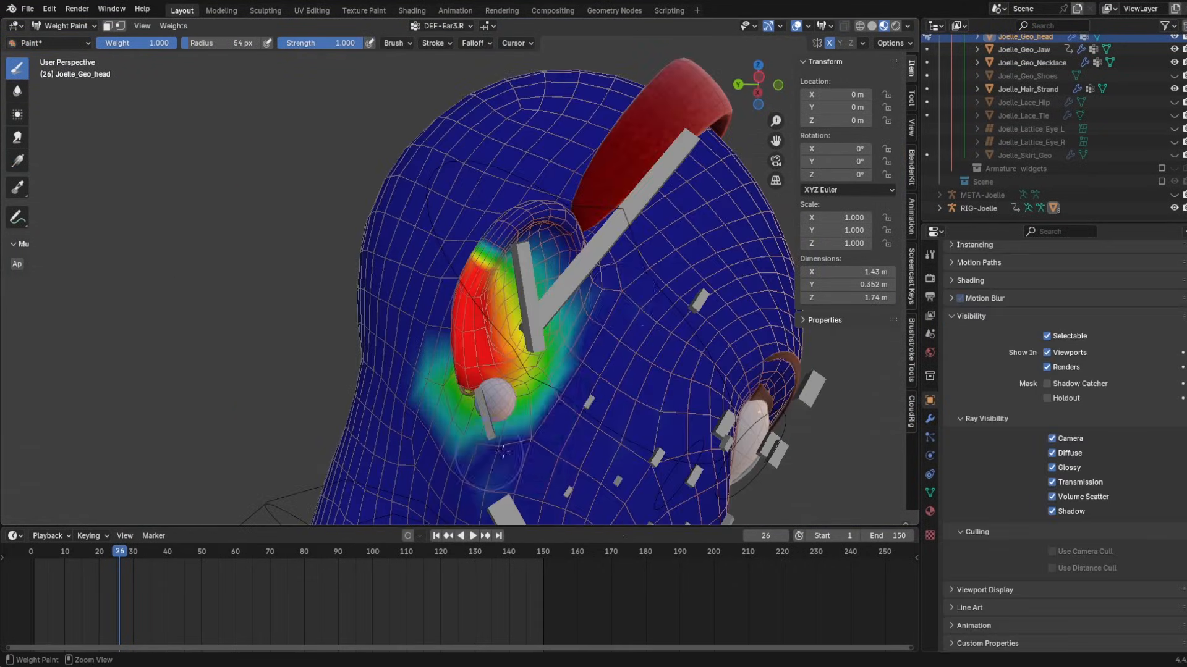
pyautogui.moveTo(503, 452); pyautogui.dragTo(355, 439, button='middle')
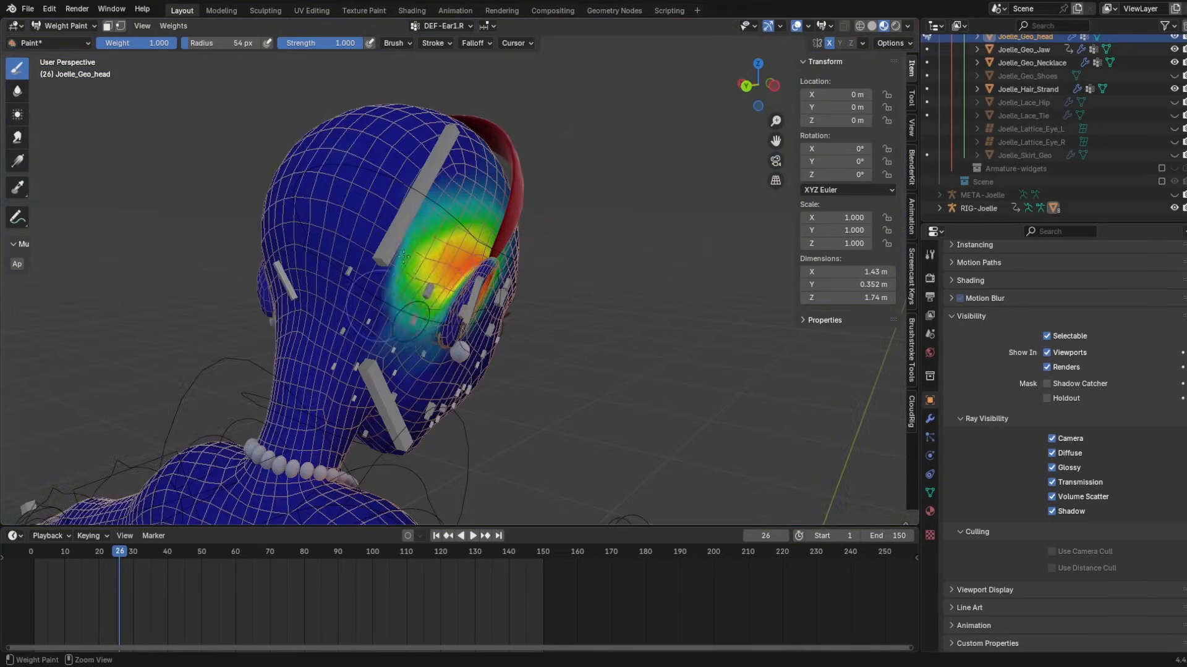
pyautogui.moveTo(532, 247)
pyautogui.mouseDown(button='middle')
pyautogui.moveTo(552, 242)
pyautogui.moveTo(532, 259)
pyautogui.mouseUp(button='middle')
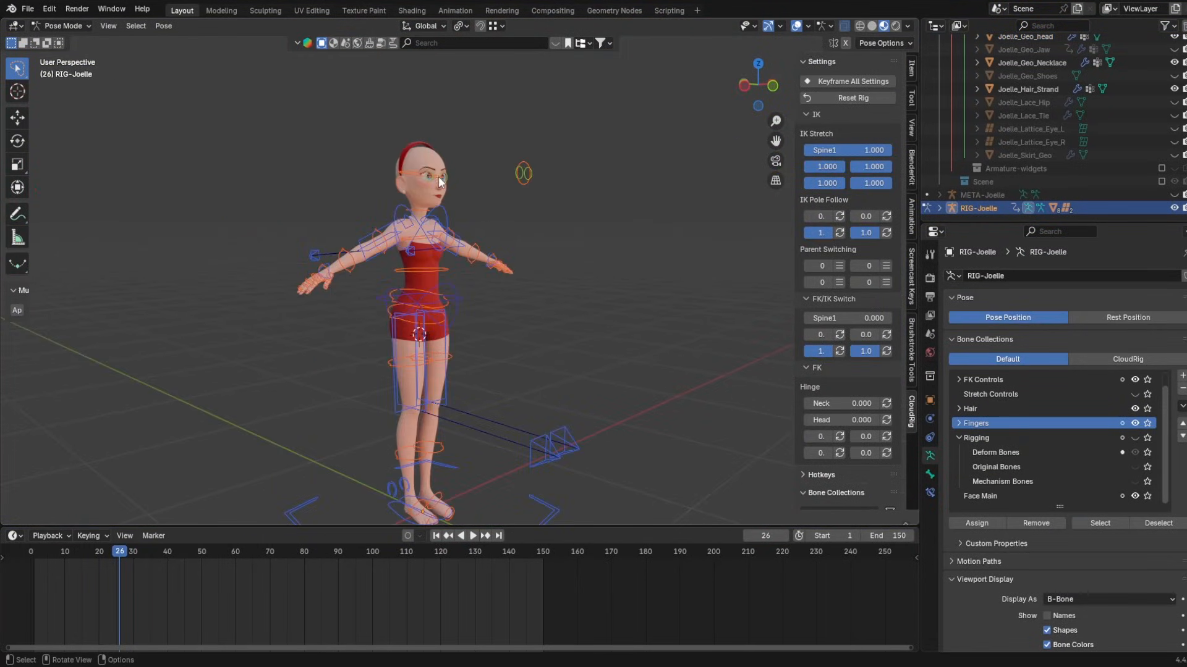
# - Switch Joelle_Geo_head to Weight Paint mode and display the DEF-Knee_2.R weights on the right lower leg
pyautogui.scroll(5, 438, 176)
pyautogui.keyDown('shift'); pyautogui.moveTo(438, 407); pyautogui.dragTo(480, 317, button='middle'); pyautogui.keyUp('shift')
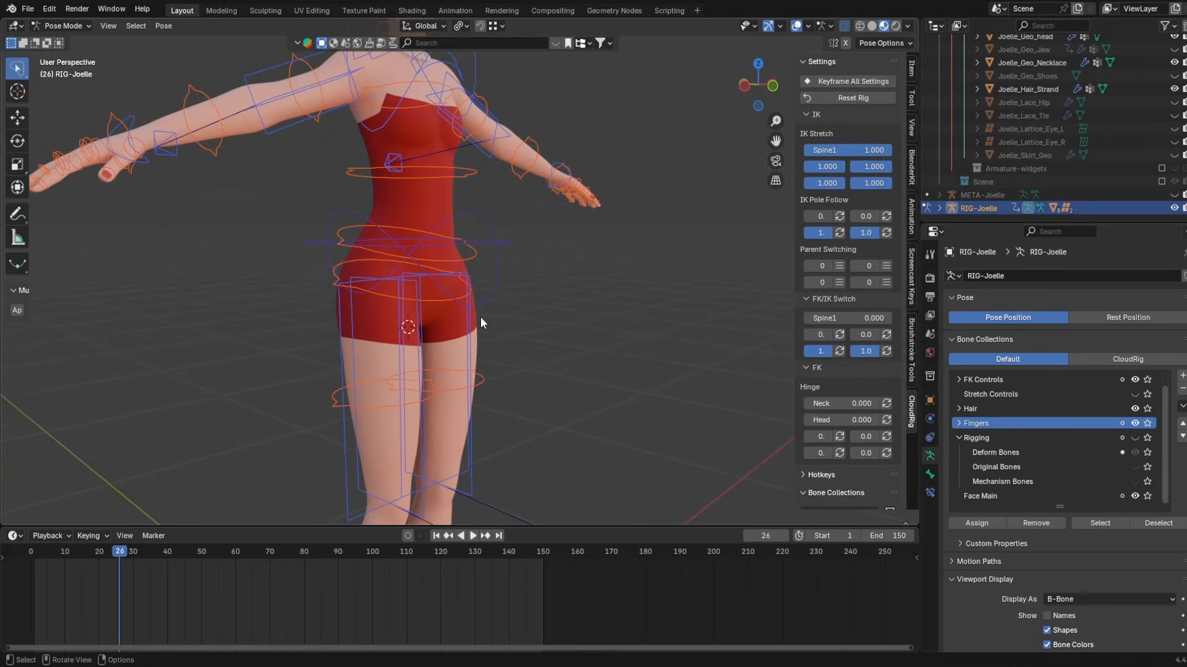
pyautogui.click(62, 25)
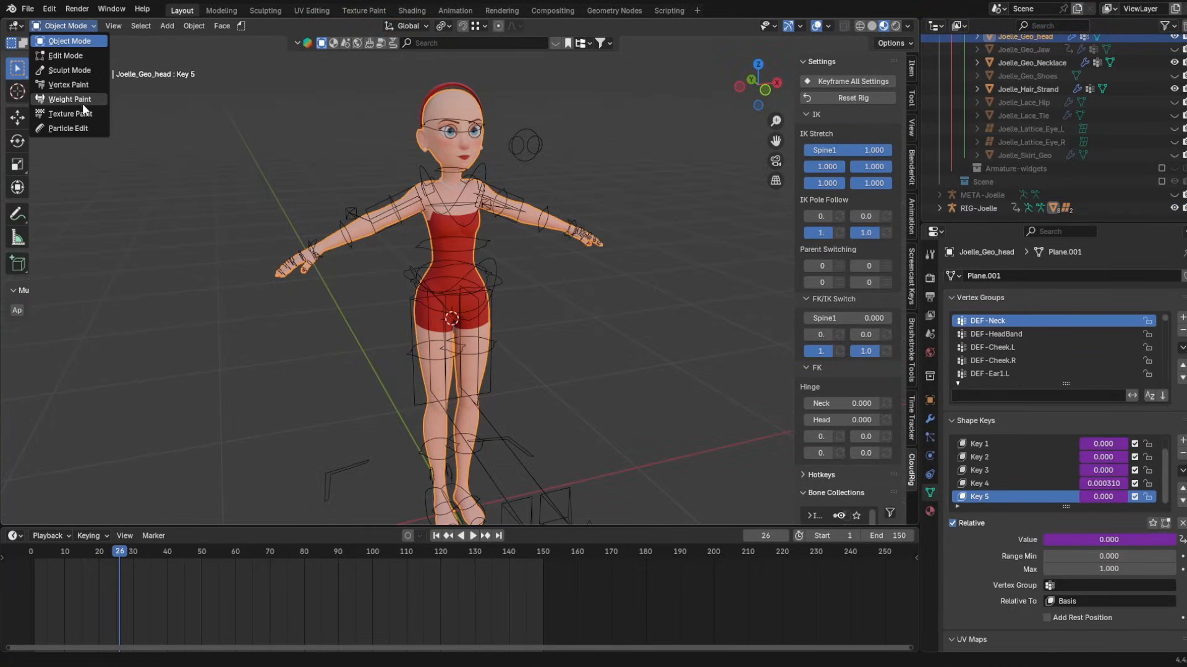
pyautogui.click(83, 103)
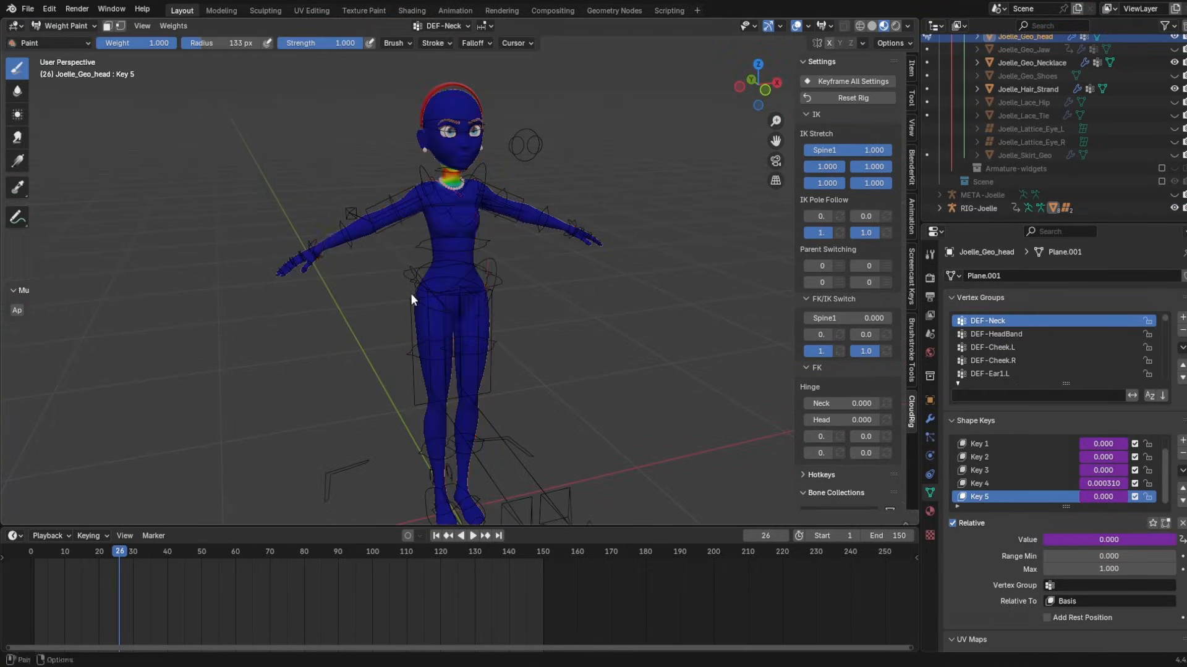
pyautogui.click(441, 26)
pyautogui.keyDown('ctrl'); pyautogui.scroll(-20, 429, 77); pyautogui.keyUp('ctrl')
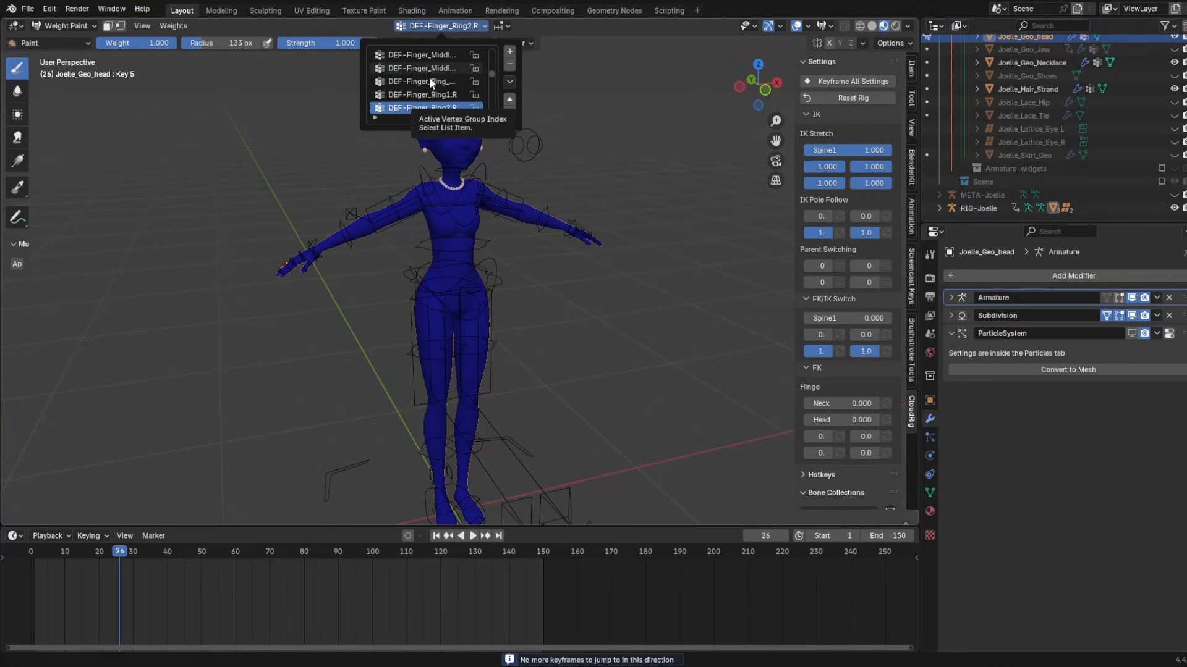
pyautogui.keyDown('ctrl'); pyautogui.scroll(-6, 429, 76); pyautogui.keyUp('ctrl')
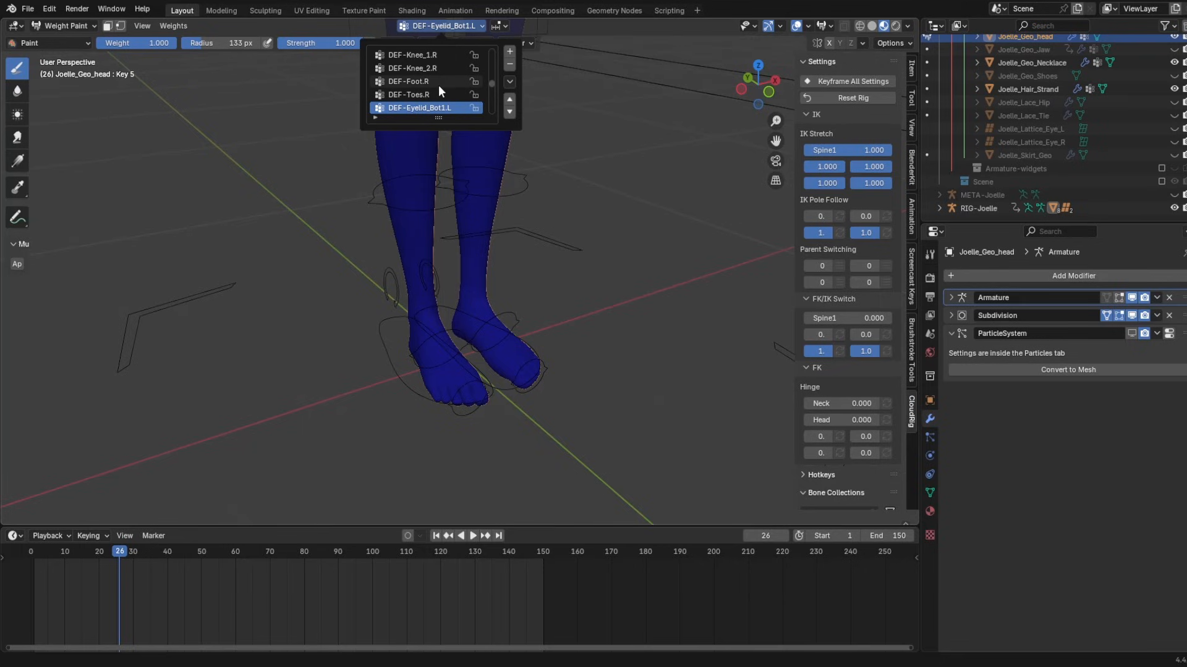
pyautogui.keyDown('ctrl'); pyautogui.scroll(-1, 439, 84); pyautogui.keyUp('ctrl')
pyautogui.moveTo(494, 355); pyautogui.dragTo(543, 402, button='middle')
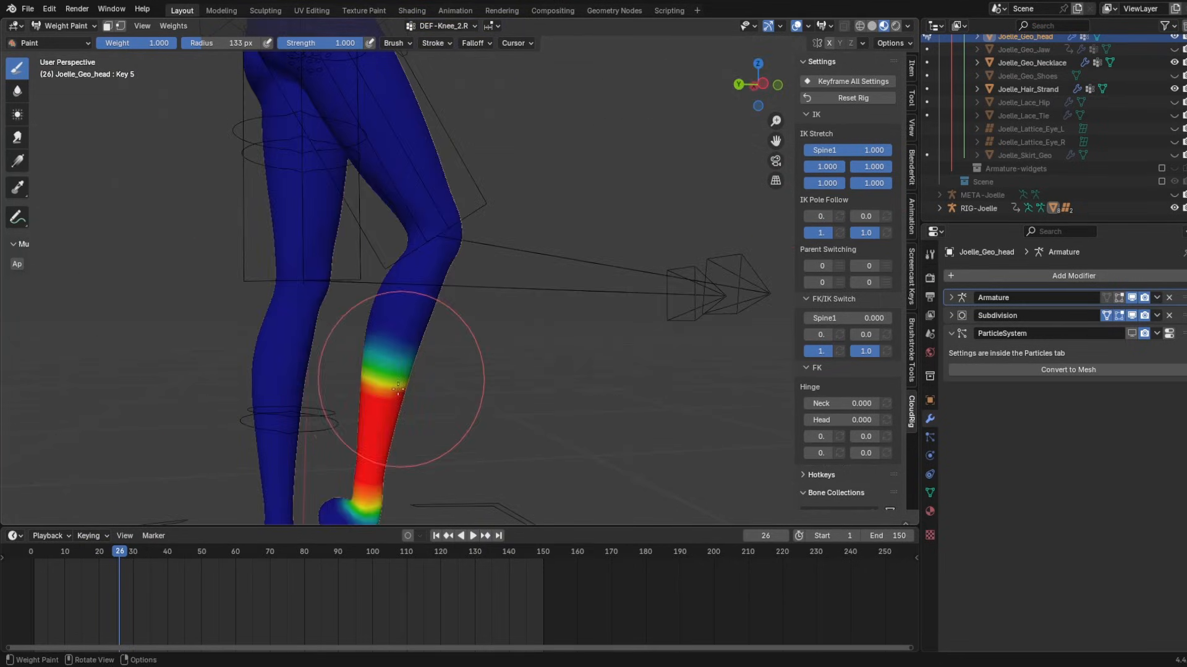
pyautogui.moveTo(400, 379); pyautogui.dragTo(548, 302, button='middle')
pyautogui.moveTo(467, 297)
pyautogui.keyDown('shift'); pyautogui.mouseDown(button='middle')
pyautogui.moveTo(437, 271)
pyautogui.moveTo(420, 232)
pyautogui.mouseUp(button='middle'); pyautogui.keyUp('shift')
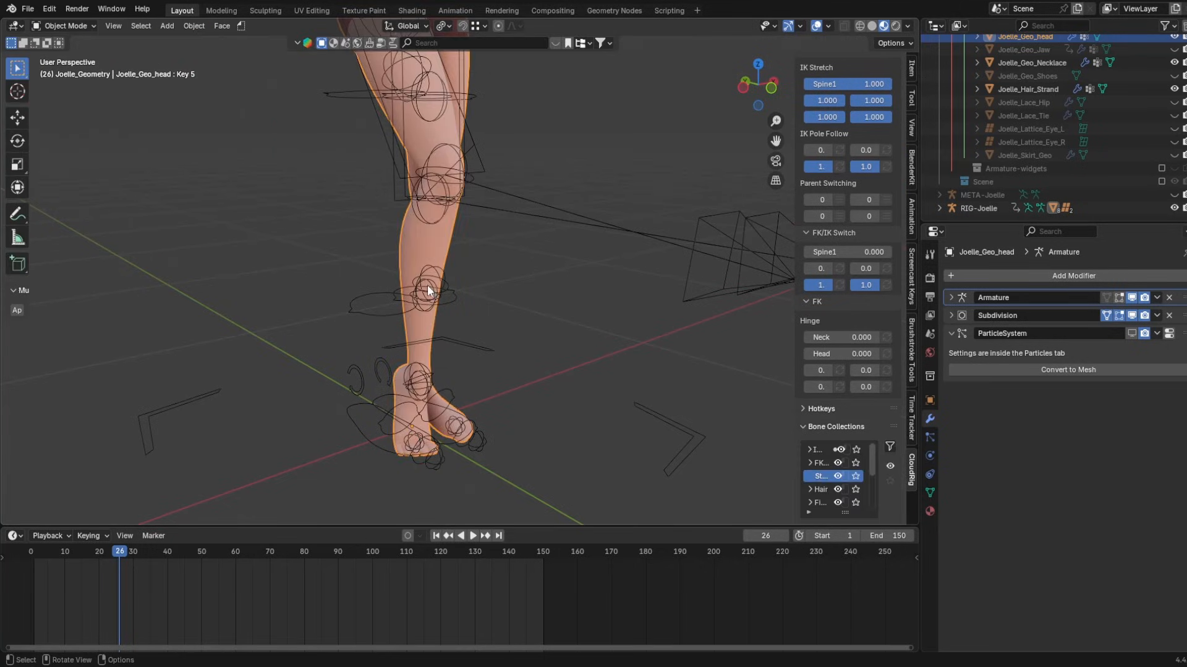
# - Put the rig in Pose Mode and trial-move the STR-Knee_2.R control to test the lower leg deformation, cancelling the move
pyautogui.click(434, 296)
pyautogui.hotkey('ctrl', 'Tab')
pyautogui.click(434, 294)
pyautogui.moveTo(392, 352); pyautogui.dragTo(463, 303, button='middle')
pyautogui.scroll(-1, 453, 302)
pyautogui.scroll(3, 453, 302)
pyautogui.press('g')
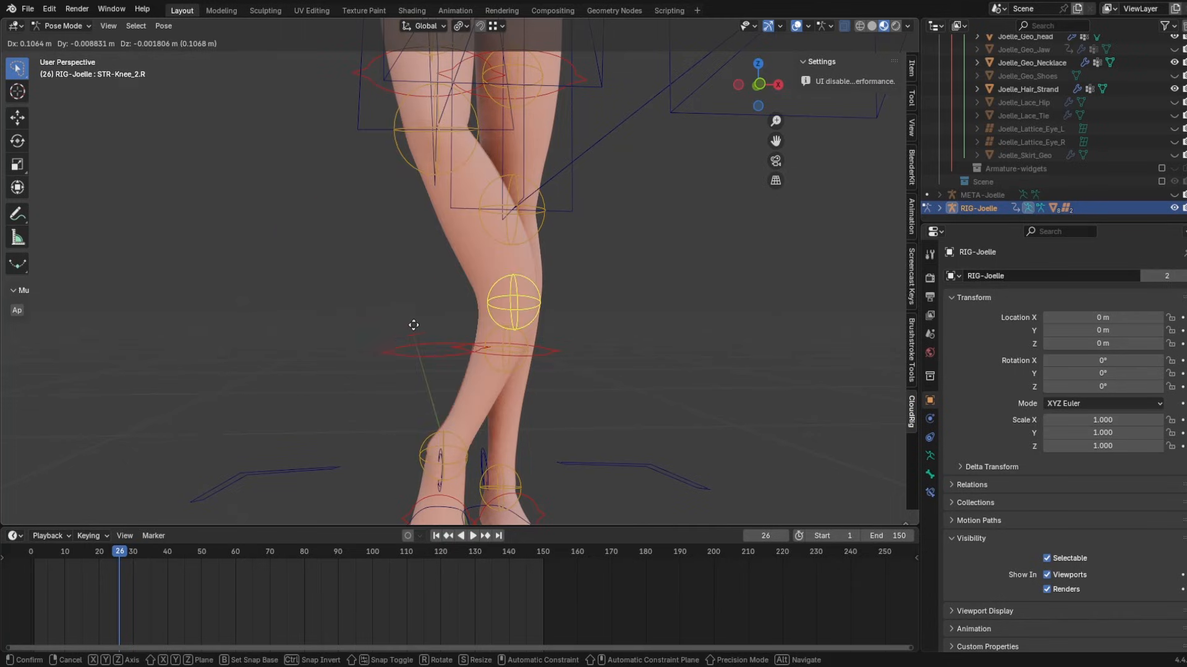
pyautogui.rightClick(471, 323)
# - Return Joelle_Geo_head to Weight Paint mode and compare the DEF-Knee_2.R and DEF-Knee_1.R weights on the right leg
pyautogui.hotkey('ctrl', 'Tab')
pyautogui.click(436, 250)
pyautogui.click(66, 26)
pyautogui.click(75, 102)
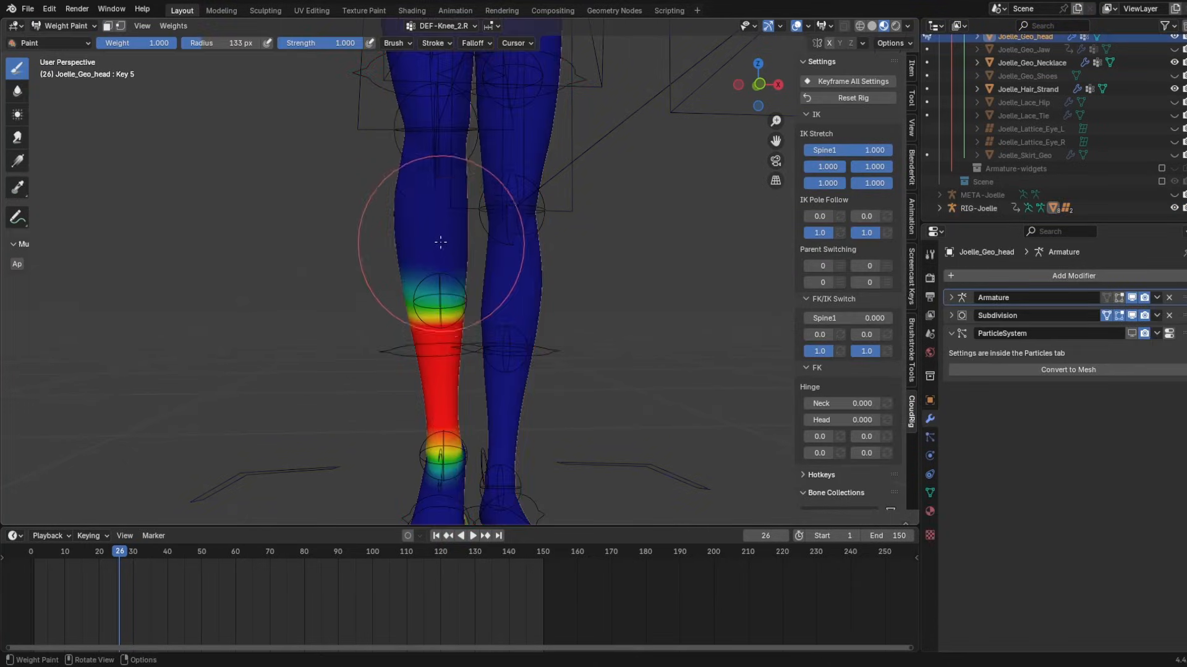
pyautogui.moveTo(408, 340); pyautogui.dragTo(428, 322, button='middle')
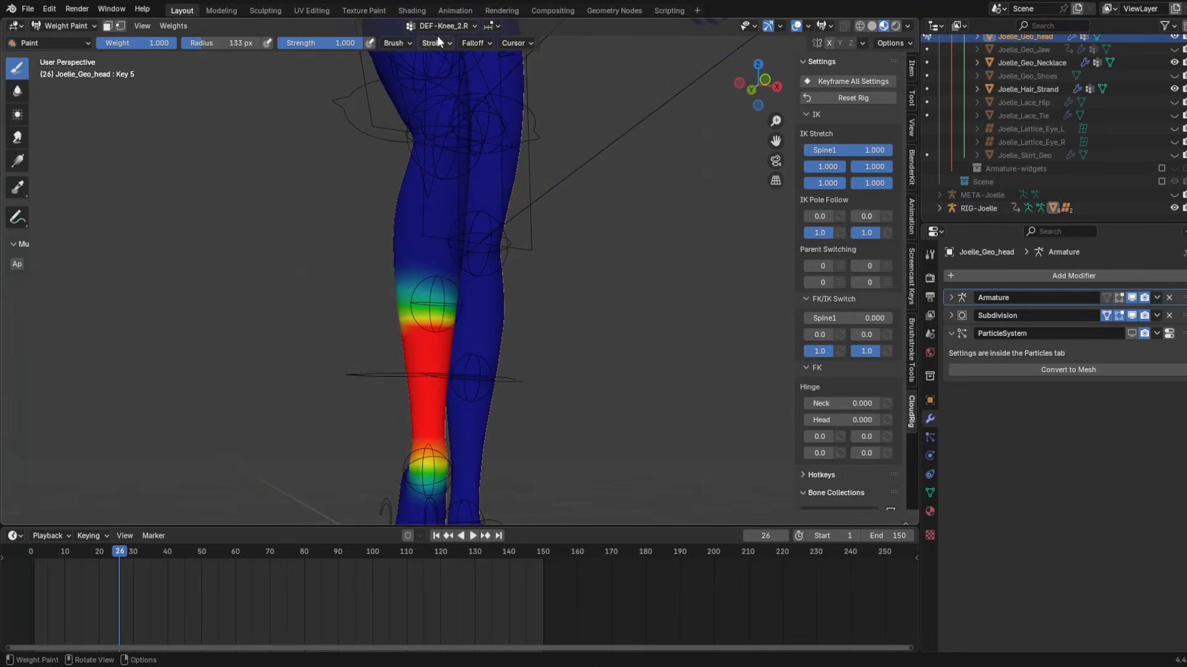
pyautogui.click(424, 95)
pyautogui.click(424, 108)
pyautogui.click(423, 95)
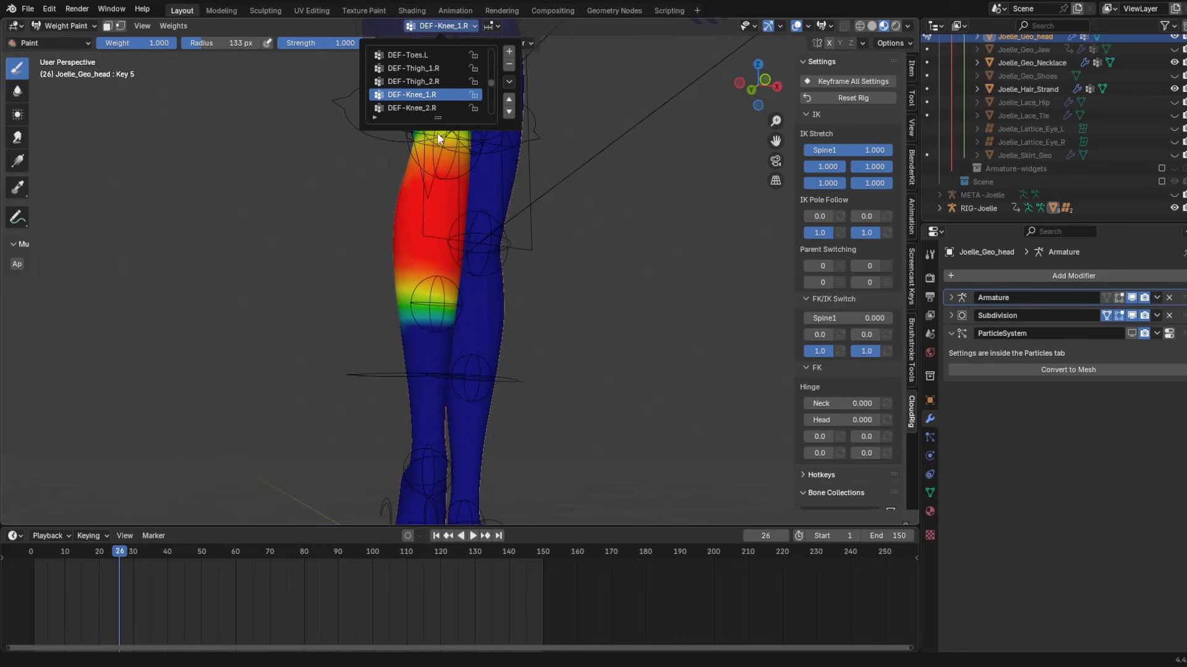
# - Look over the whole body, and display the DEF-Thigh_1.R weights to examine their falloff around the right hip
pyautogui.moveTo(581, 187); pyautogui.dragTo(539, 220, button='middle')
pyautogui.scroll(-4, 539, 220)
pyautogui.keyDown('shift'); pyautogui.moveTo(533, 179); pyautogui.dragTo(508, 319, button='middle'); pyautogui.keyUp('shift')
pyautogui.scroll(-2, 433, 204)
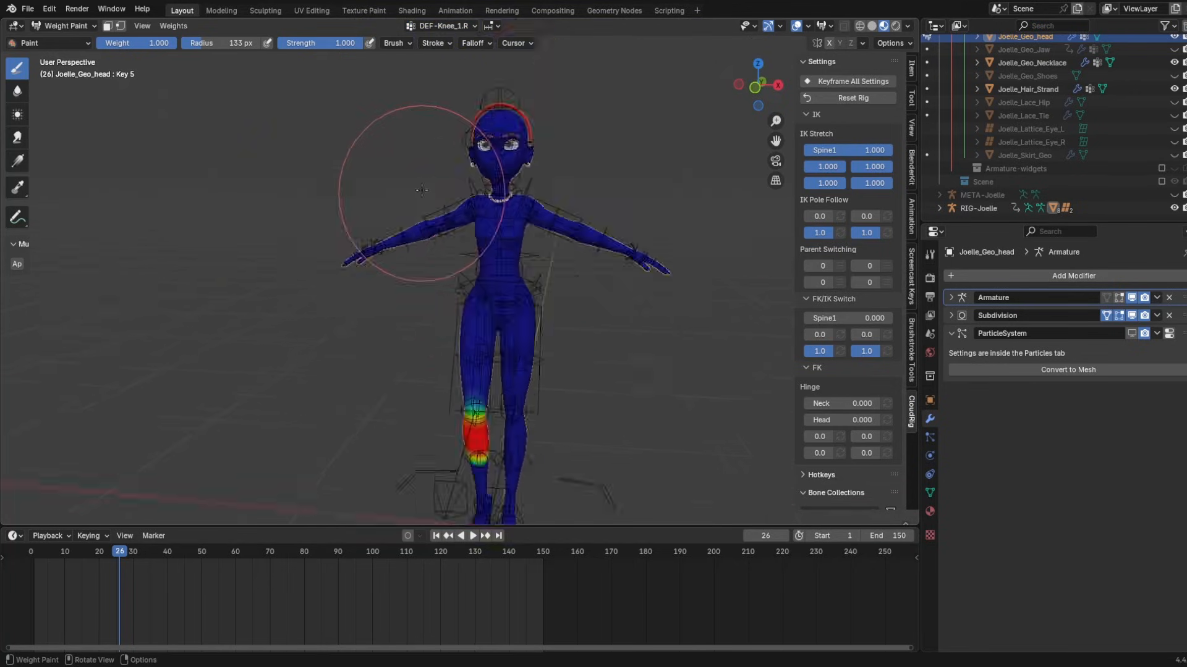
pyautogui.scroll(4, 432, 179)
pyautogui.moveTo(447, 154); pyautogui.dragTo(408, 194, button='middle')
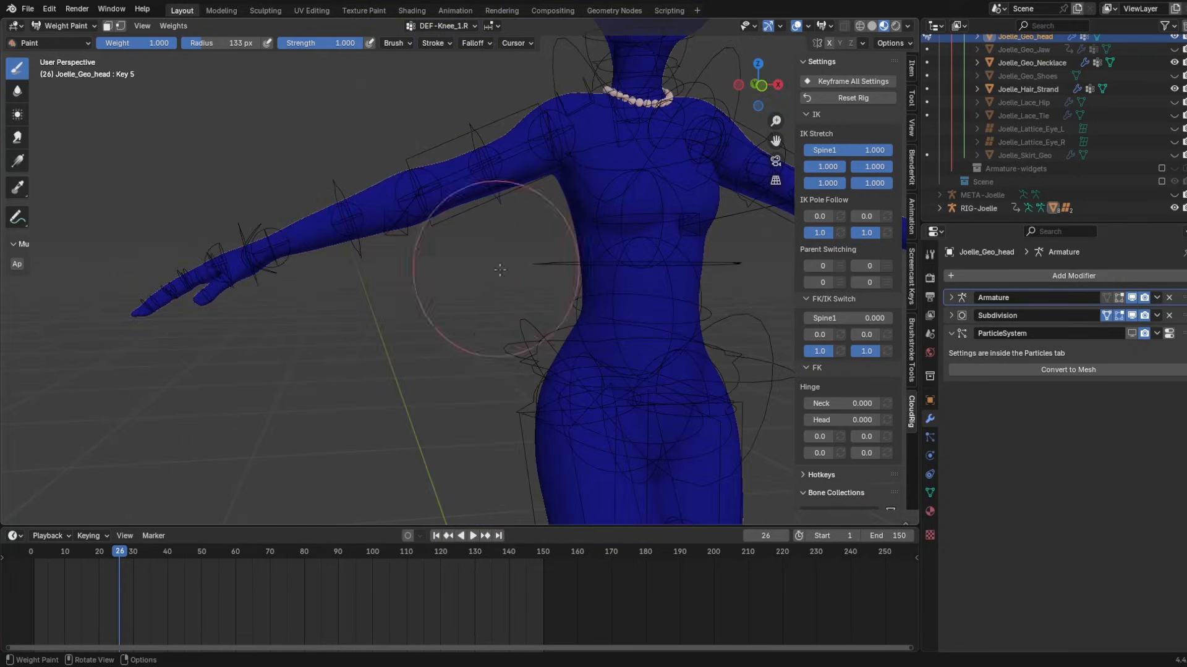
pyautogui.scroll(-3, 495, 267)
pyautogui.keyDown('shift'); pyautogui.moveTo(495, 268); pyautogui.dragTo(559, 304, button='middle'); pyautogui.keyUp('shift')
pyautogui.scroll(3, 458, 141)
pyautogui.moveTo(560, 304); pyautogui.dragTo(519, 247, button='middle')
pyautogui.keyDown('shift'); pyautogui.moveTo(482, 160); pyautogui.dragTo(519, 347, button='middle'); pyautogui.keyUp('shift')
pyautogui.click(437, 26)
pyautogui.click(434, 81)
pyautogui.click(435, 92)
pyautogui.moveTo(538, 216); pyautogui.dragTo(457, 244, button='middle')
pyautogui.moveTo(454, 199); pyautogui.dragTo(346, 204, button='middle')
# - Leave Weight Paint, put the rig in Pose Mode, and hide the Stretch Controls bone collection
pyautogui.click(66, 26)
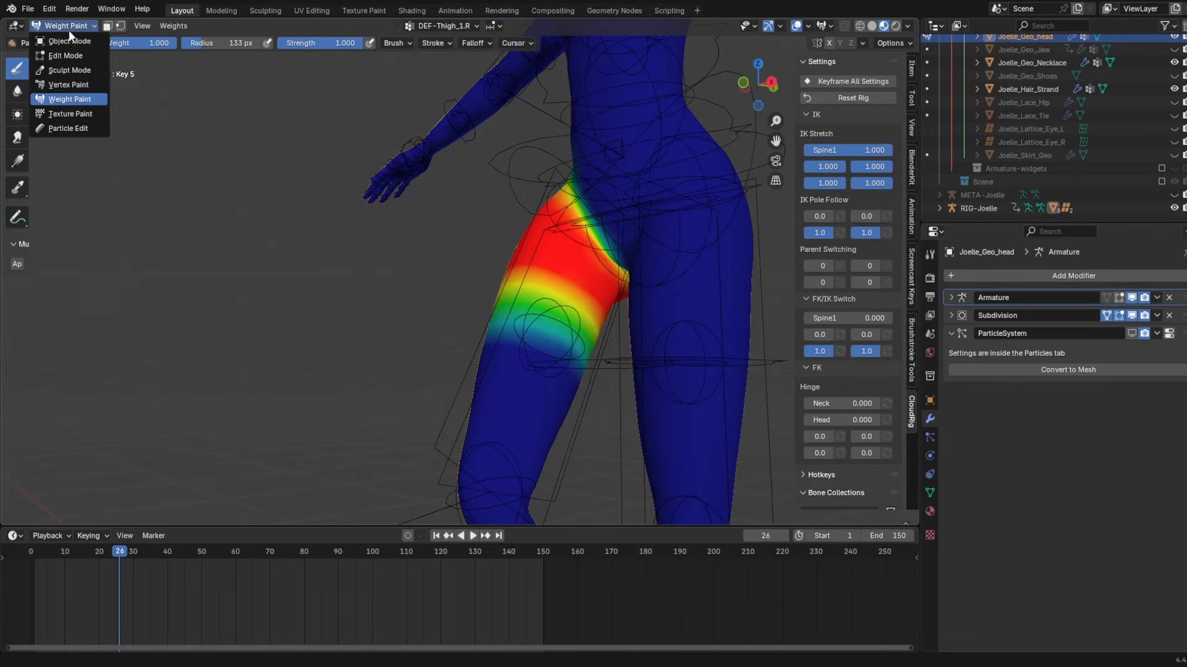
pyautogui.click(69, 41)
pyautogui.click(627, 282)
pyautogui.hotkey('ctrl', 'Tab')
pyautogui.moveTo(594, 278)
pyautogui.mouseDown(button='middle')
pyautogui.moveTo(390, 253)
pyautogui.moveTo(468, 241)
pyautogui.mouseUp(button='middle')
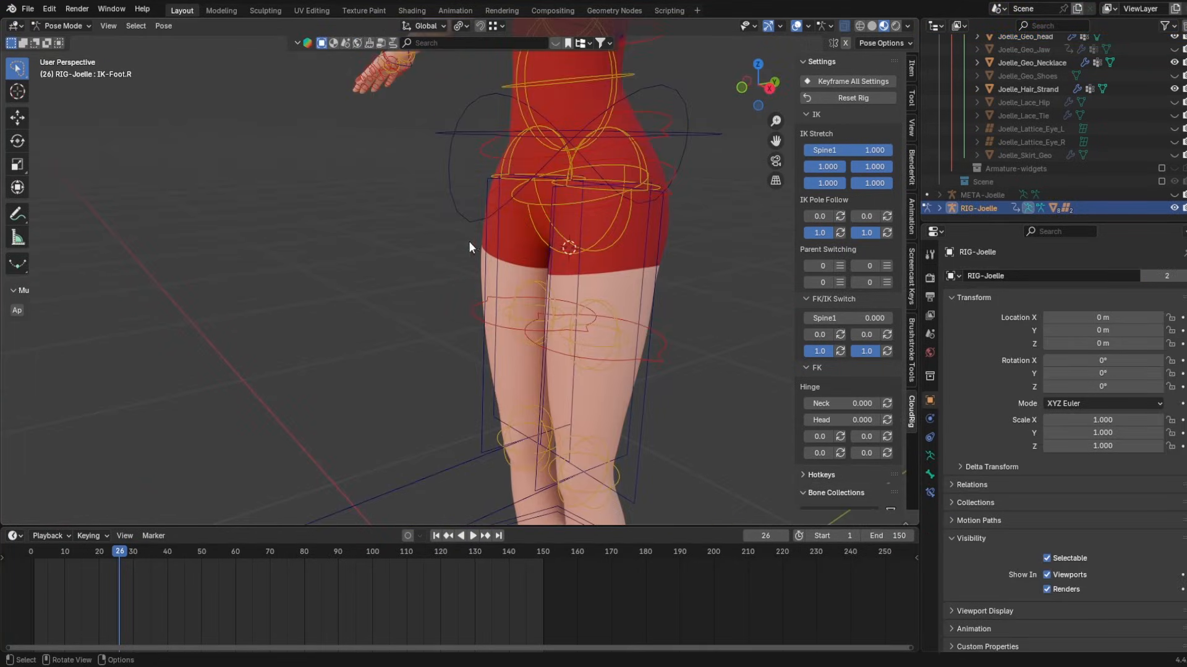
pyautogui.scroll(-2, 858, 465)
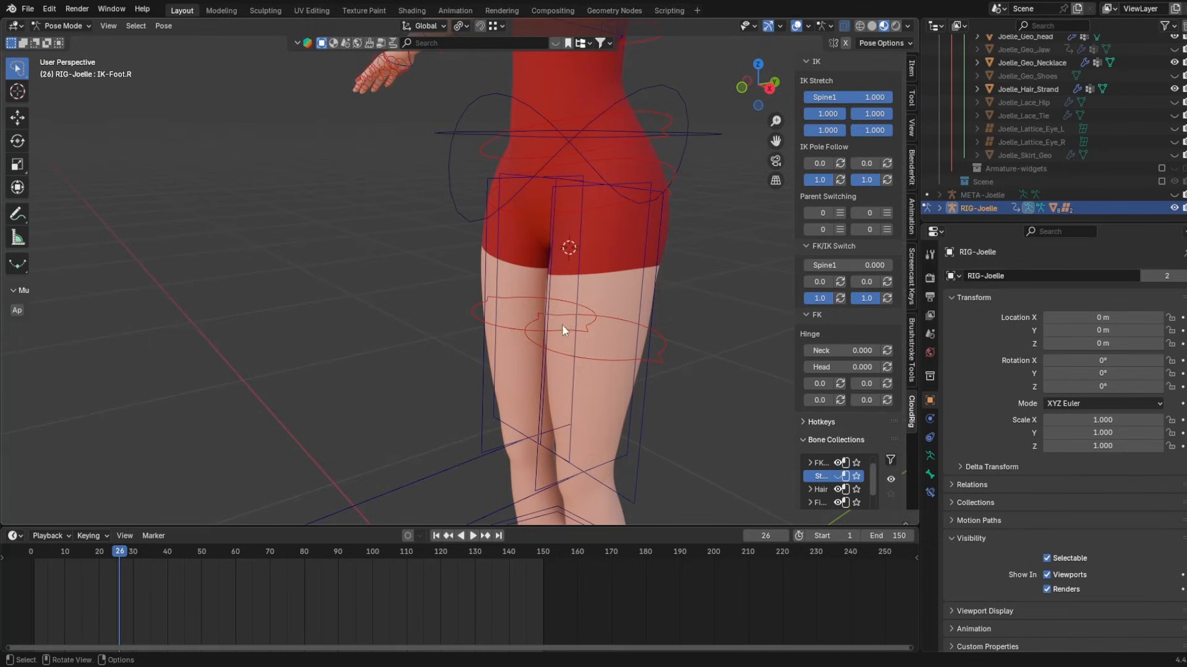
# - Raise IK-Foot.R about 0.364 m along Z and move it about 0.363 m forward, and check the bent hip
pyautogui.press('g')
pyautogui.press('z')
pyautogui.click(436, 238)
pyautogui.moveTo(436, 237); pyautogui.dragTo(383, 227, button='middle')
pyautogui.press('g')
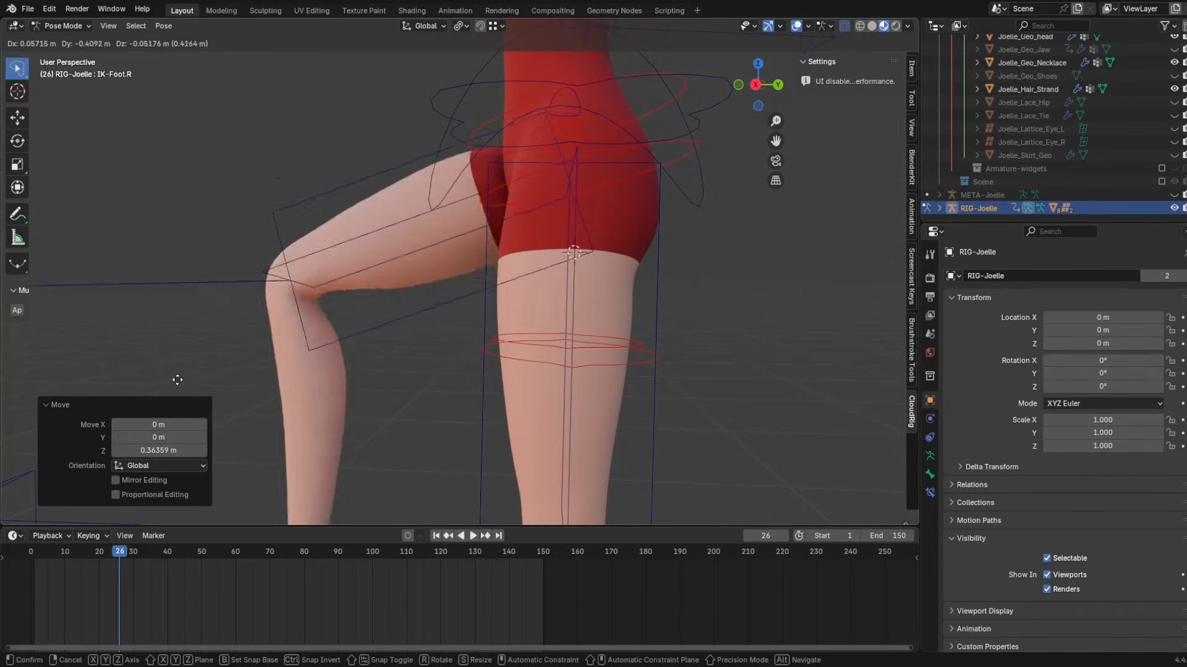
pyautogui.click(209, 393)
pyautogui.moveTo(476, 321); pyautogui.dragTo(587, 320, button='middle')
pyautogui.scroll(-6, 581, 315)
pyautogui.moveTo(482, 278); pyautogui.dragTo(560, 212, button='middle')
pyautogui.scroll(3, 560, 213)
pyautogui.moveTo(494, 266); pyautogui.dragTo(408, 309, button='middle')
# - Return Joelle_Geo_head to Weight Paint mode and examine the DEF-Thigh_1.R weights on the raised thigh
pyautogui.click(47, 27)
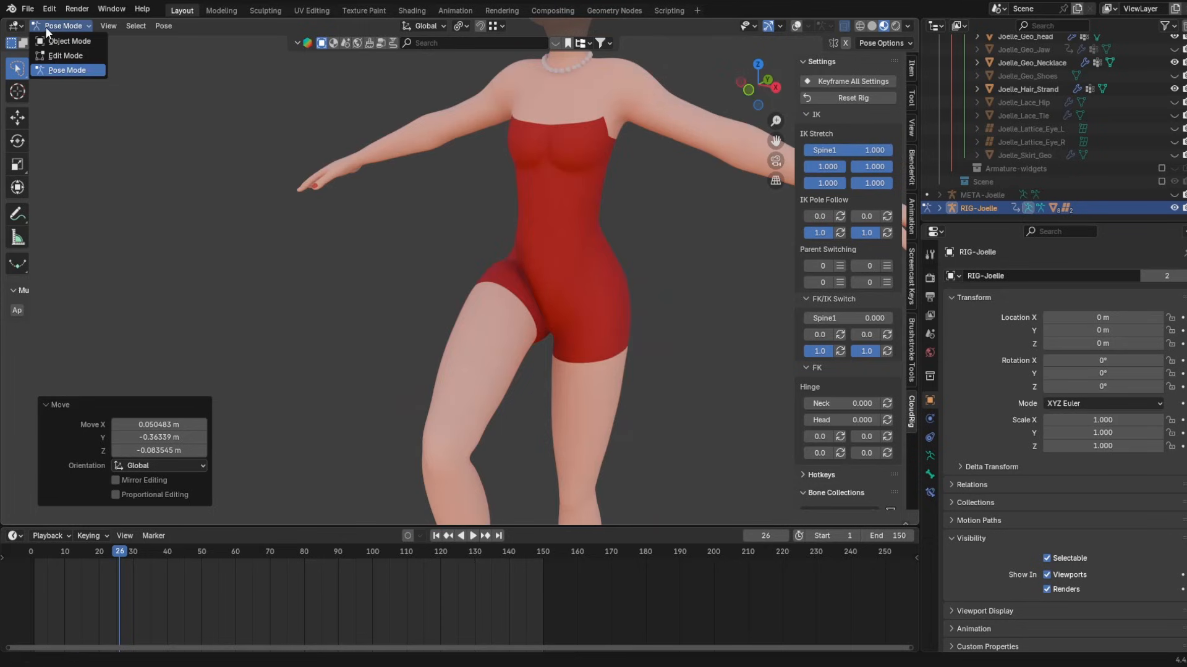
pyautogui.click(94, 40)
pyautogui.click(573, 251)
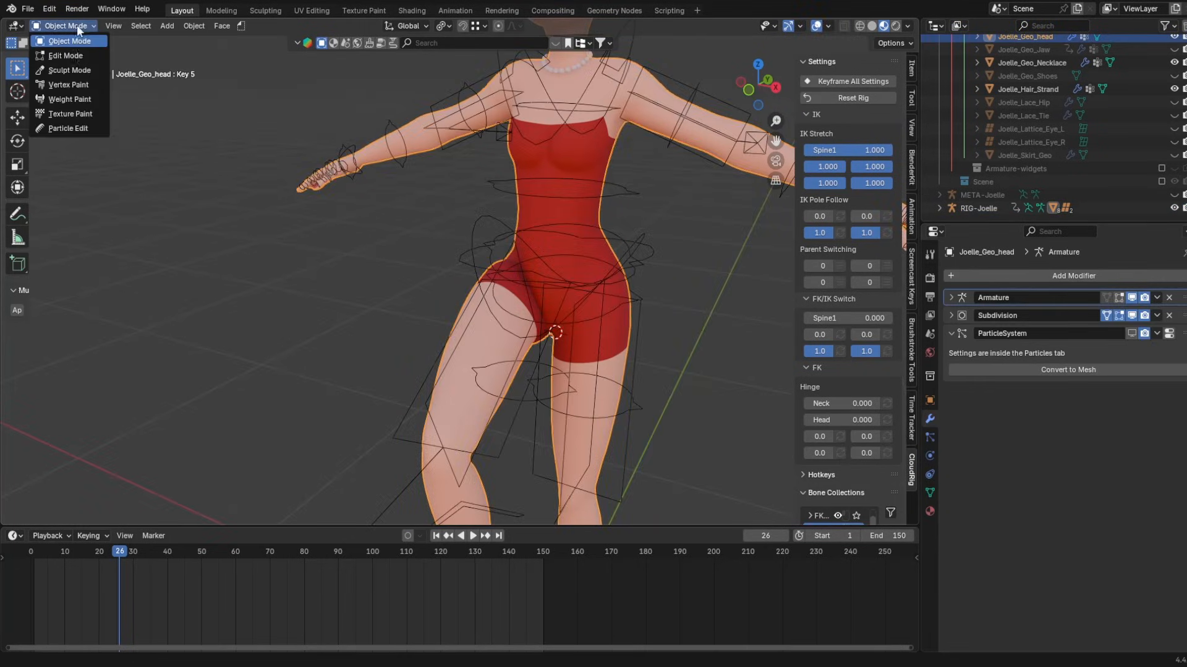
pyautogui.click(76, 99)
pyautogui.scroll(3, 569, 273)
pyautogui.moveTo(570, 273)
pyautogui.mouseDown(button='middle')
pyautogui.moveTo(503, 233)
pyautogui.moveTo(592, 263)
pyautogui.moveTo(577, 256)
pyautogui.mouseUp(button='middle')
pyautogui.scroll(3, 479, 201)
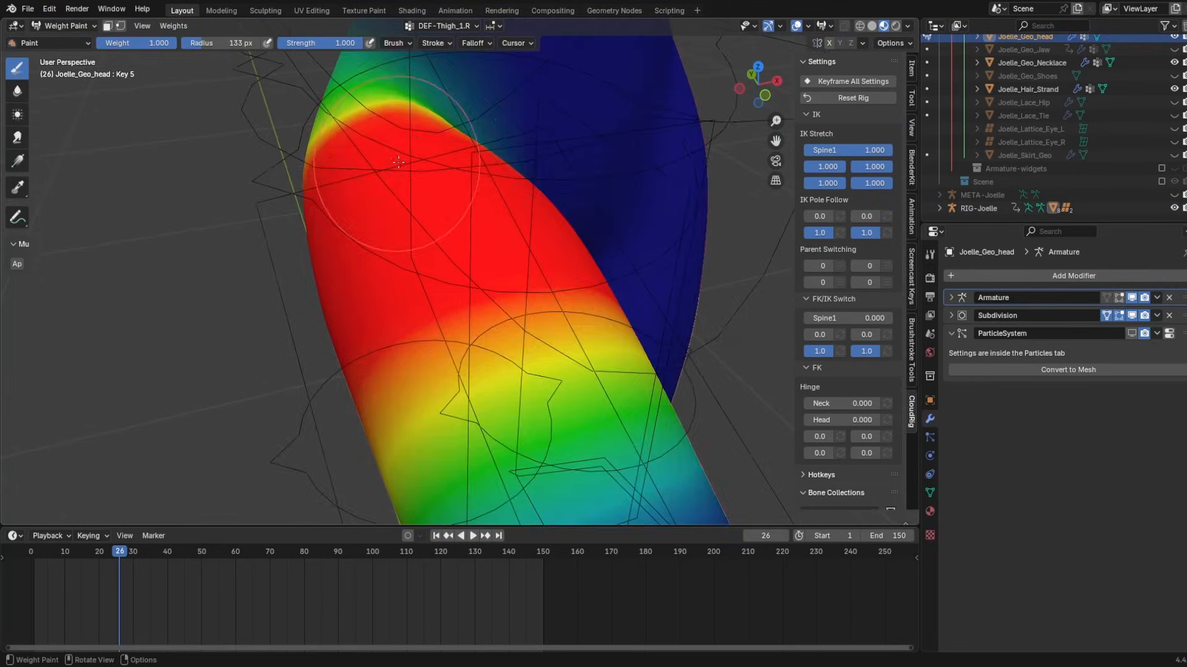
pyautogui.moveTo(473, 185)
pyautogui.keyDown('shift'); pyautogui.mouseDown(button='middle')
pyautogui.moveTo(495, 286)
pyautogui.moveTo(429, 148)
pyautogui.mouseUp(button='middle'); pyautogui.keyUp('shift')
# - Switch to Object Mode and mark the hip crease of the raised right leg with temporary freehand strokes
pyautogui.click(65, 25)
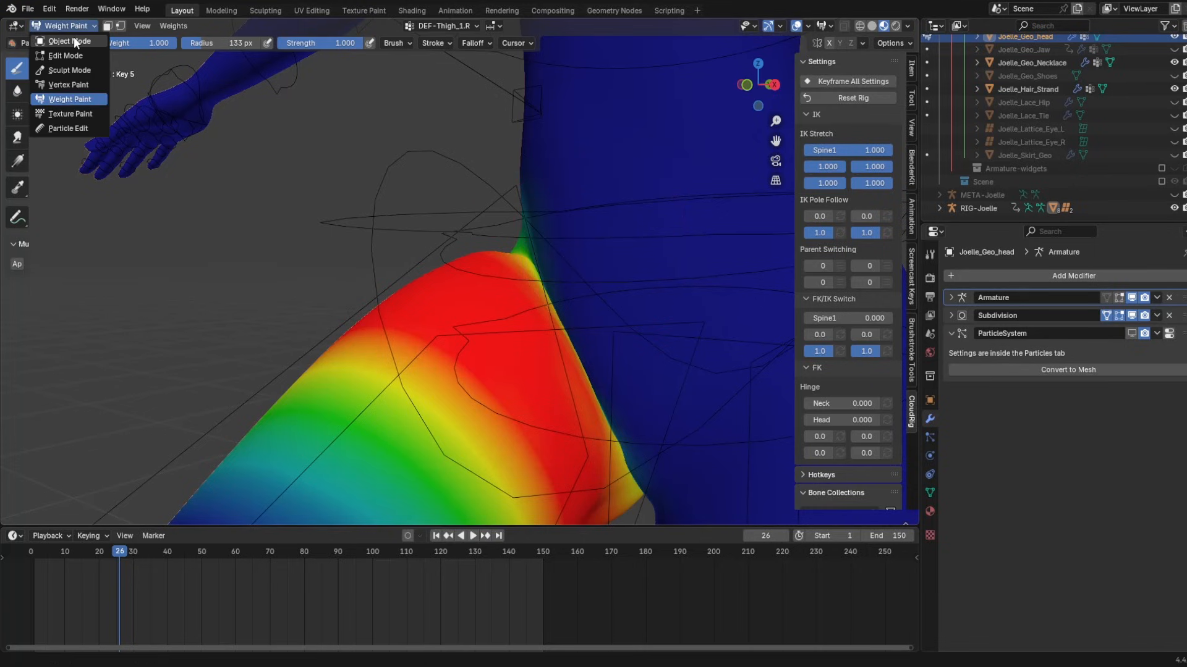
pyautogui.click(68, 36)
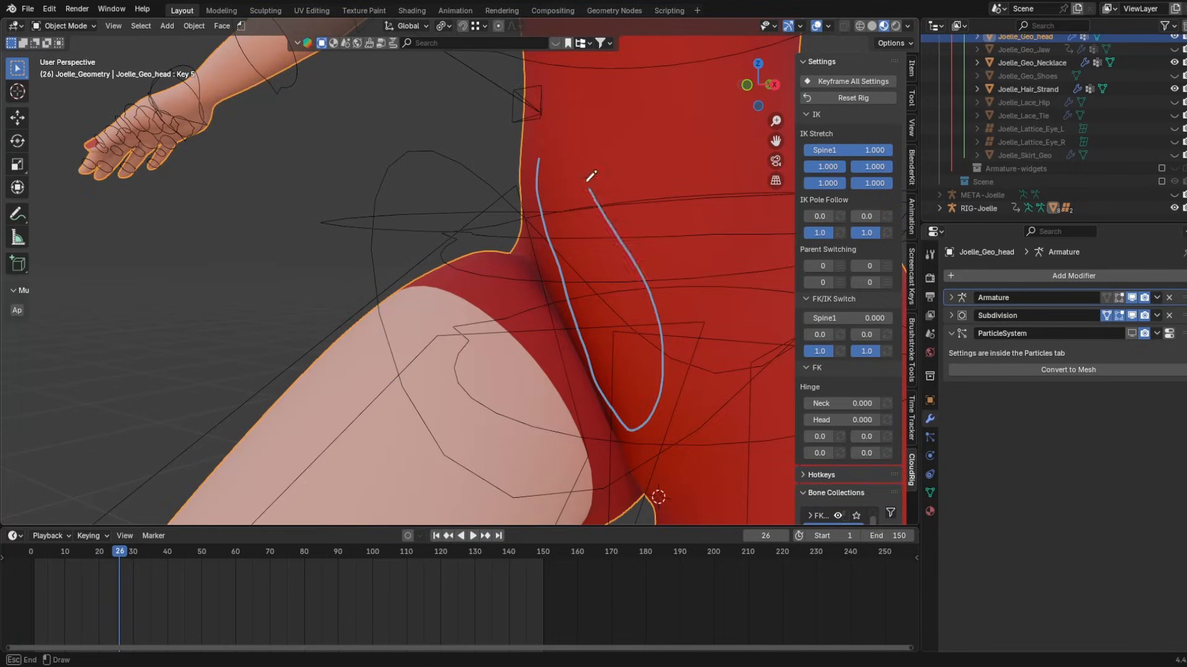
pyautogui.press('Escape')
pyautogui.moveTo(652, 272)
pyautogui.mouseDown(button='middle')
pyautogui.moveTo(634, 224)
pyautogui.moveTo(533, 339)
pyautogui.moveTo(539, 359)
pyautogui.mouseUp(button='middle')
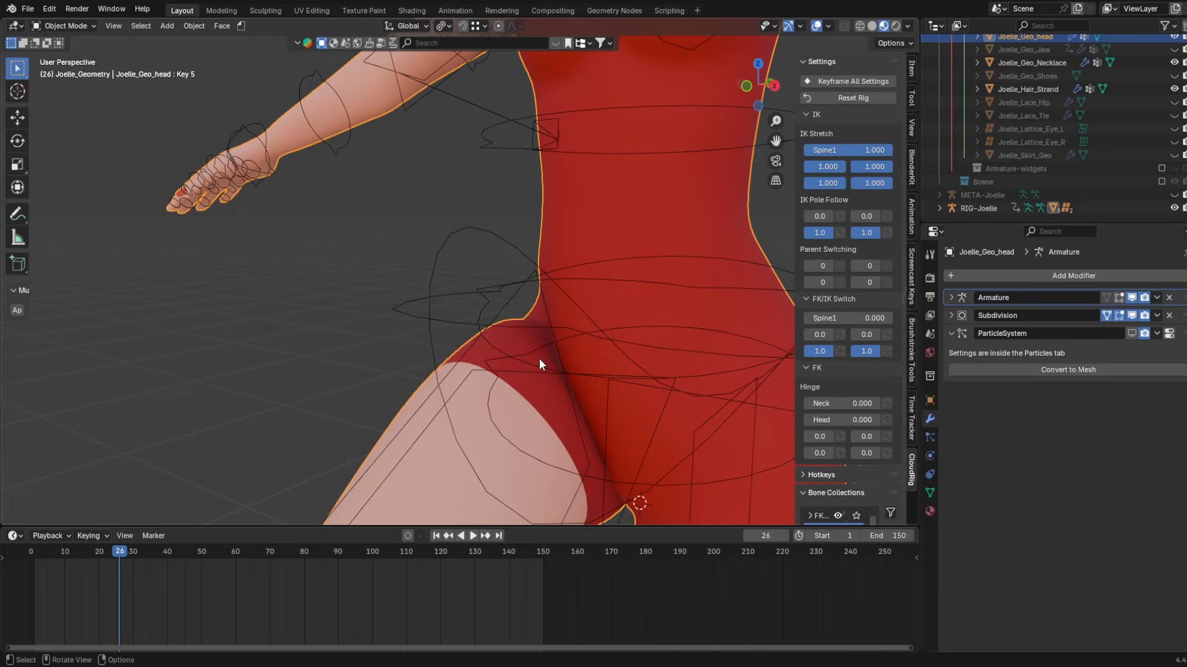
pyautogui.moveTo(536, 318); pyautogui.dragTo(592, 447)
pyautogui.click(74, 26)
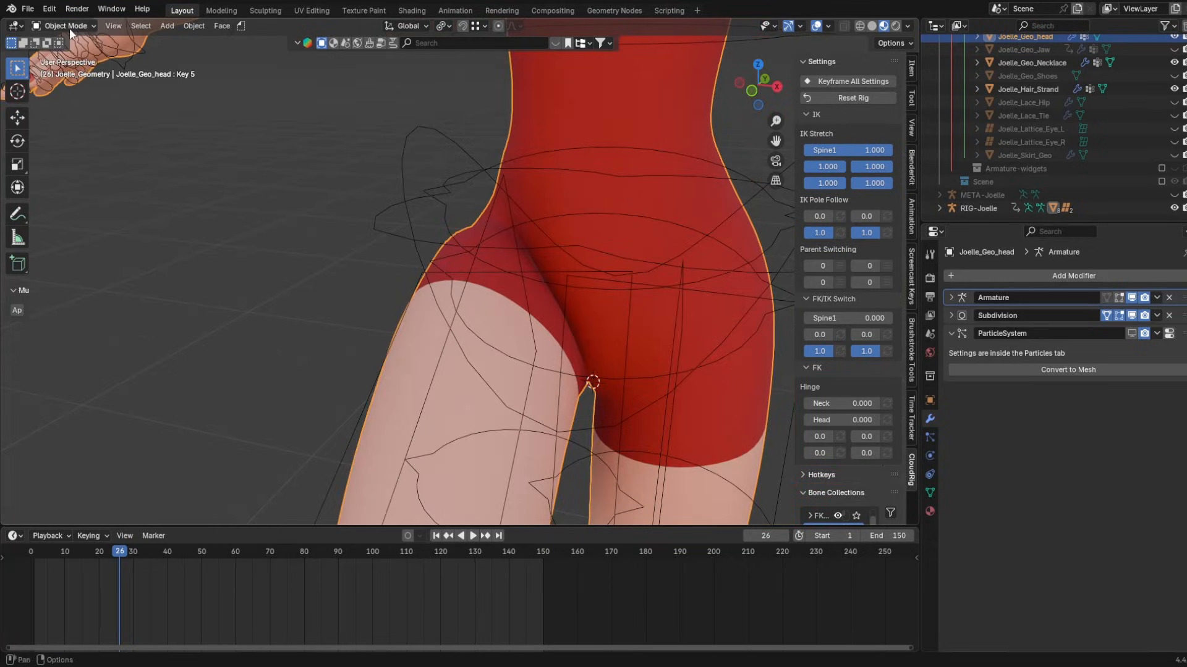
# - Put RIG-Joelle in Pose Mode and raise IK-Foot.R along Z to bend the right leg at the hip
pyautogui.click(69, 26)
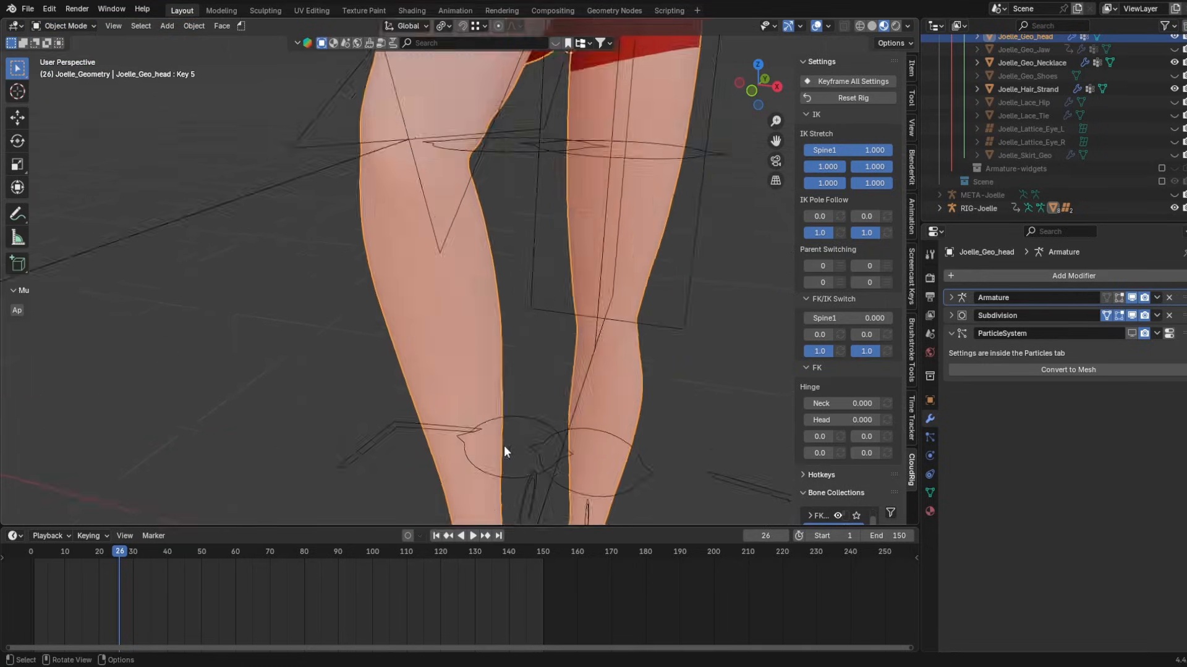
pyautogui.scroll(-2, 503, 446)
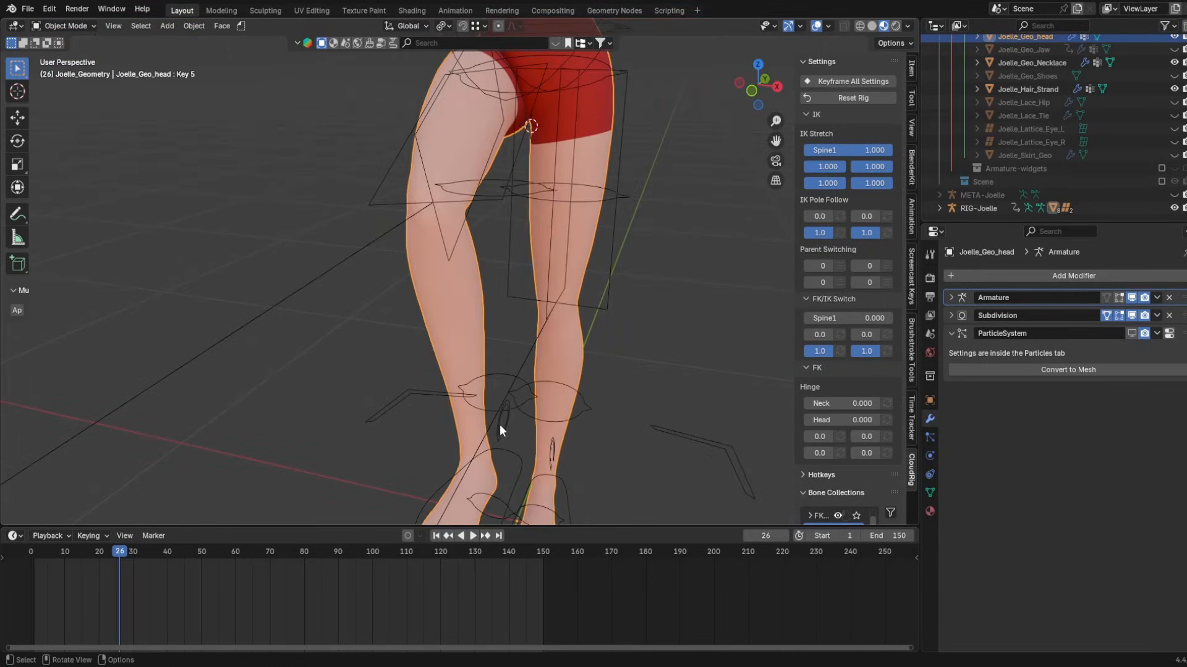
pyautogui.click(522, 458)
pyautogui.press('g')
pyautogui.click(447, 458)
pyautogui.moveTo(447, 458); pyautogui.dragTo(589, 110, button='middle')
pyautogui.scroll(3, 445, 275)
pyautogui.press('g')
pyautogui.press('z')
pyautogui.click(408, 256)
pyautogui.scroll(-3, 408, 257)
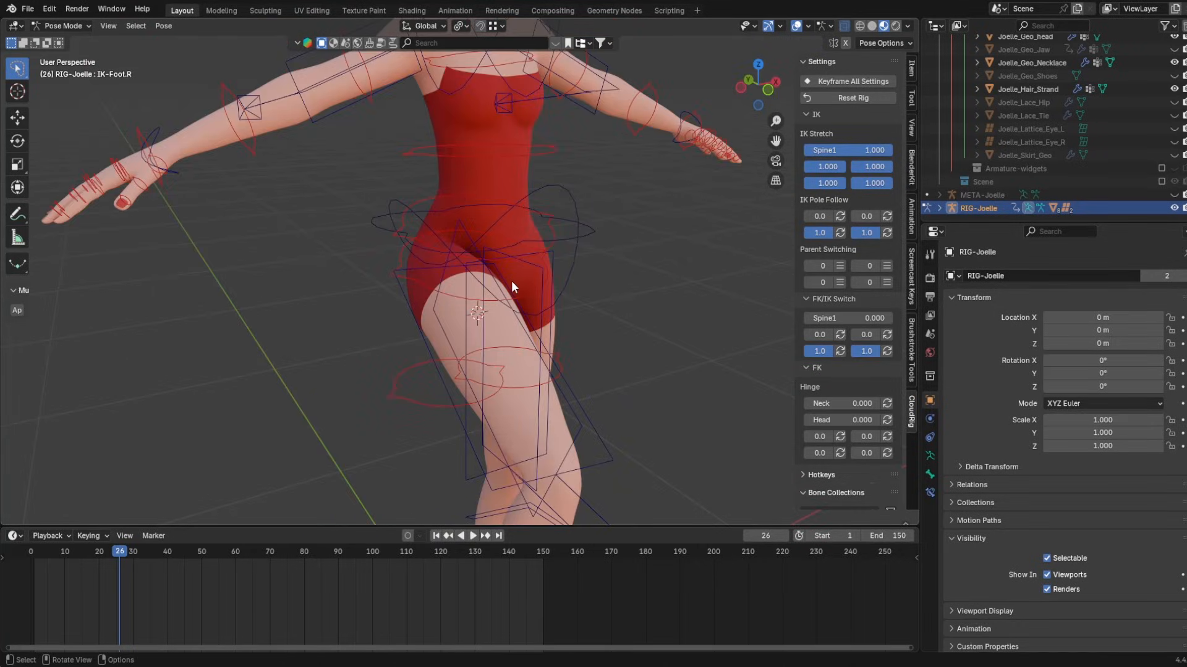
# - Move IK-Foot.R about 0.127 m along negative X, raise it about 0.048 m, and check the hip from behind
pyautogui.scroll(5, 510, 280)
pyautogui.moveTo(511, 280); pyautogui.dragTo(460, 264, button='middle')
pyautogui.scroll(-5, 482, 261)
pyautogui.moveTo(433, 202); pyautogui.dragTo(547, 261, button='middle')
pyautogui.scroll(-3, 547, 261)
pyautogui.press('g')
pyautogui.press('x')
pyautogui.click(522, 390)
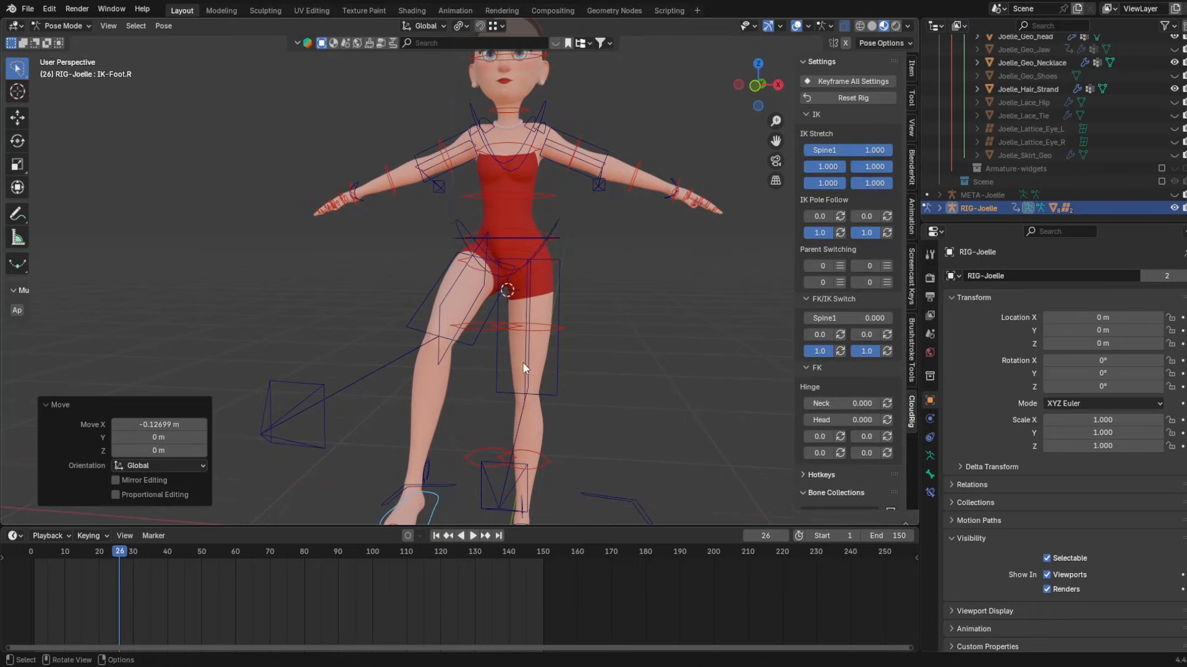
pyautogui.scroll(5, 521, 362)
pyautogui.moveTo(521, 363); pyautogui.dragTo(496, 237, button='middle')
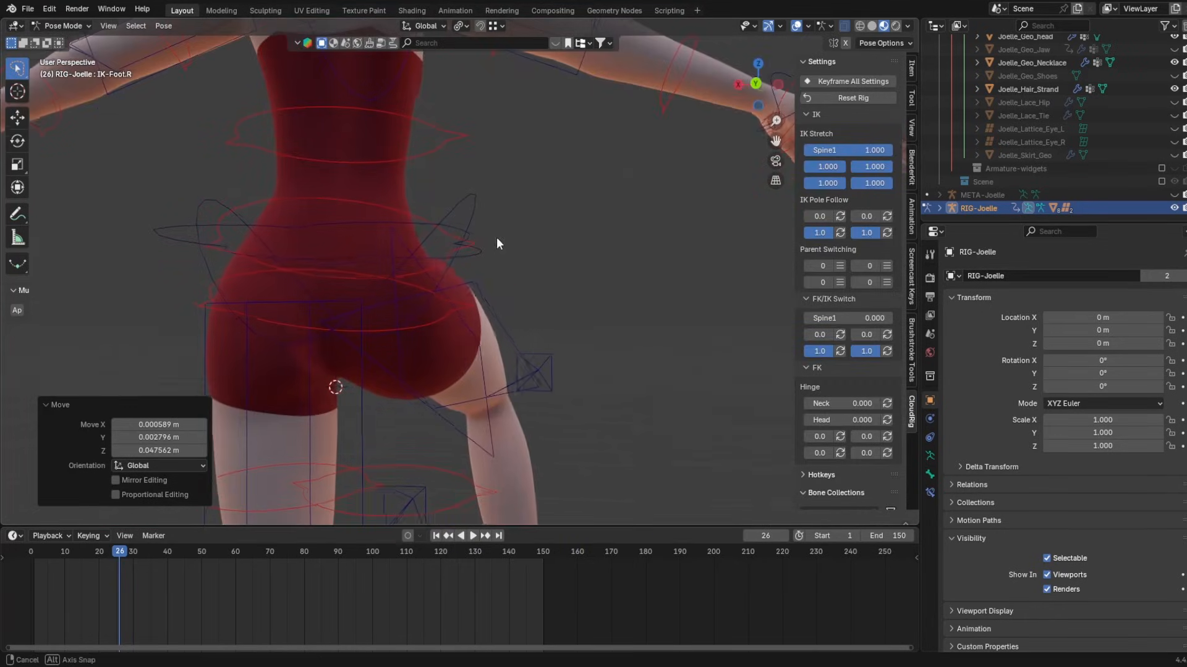
# - Enable the wireframe overlay, leave Pose Mode and select Joelle_Geo_head to examine the mesh flow around the hips and buttocks
pyautogui.click(807, 25)
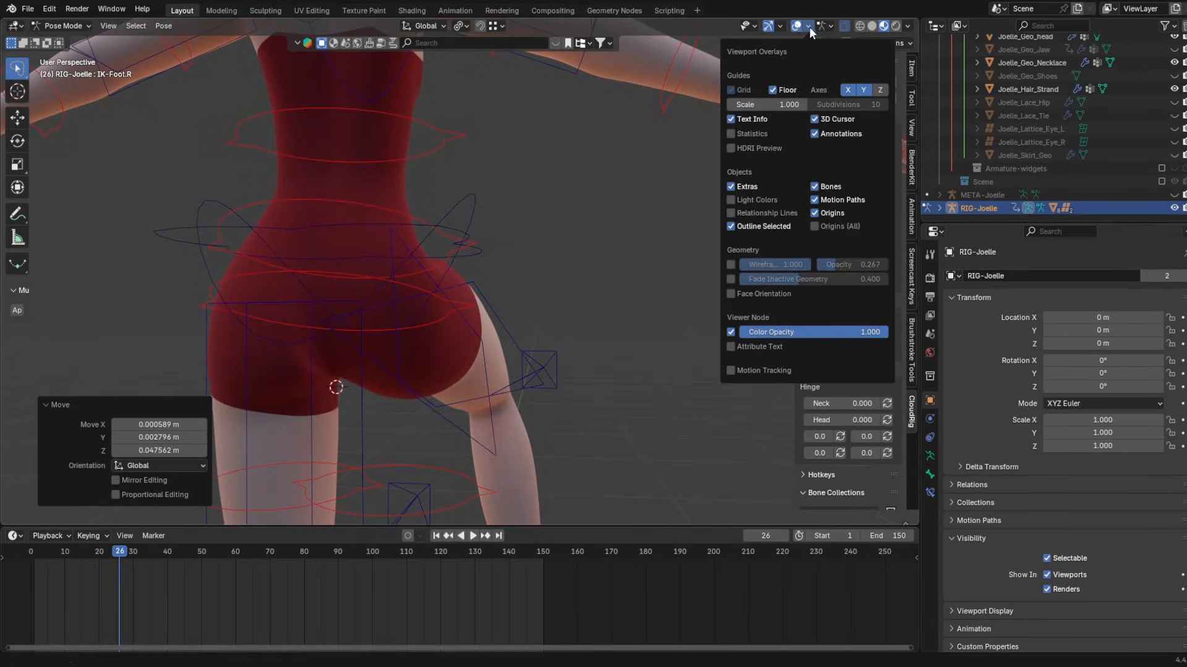
pyautogui.click(906, 27)
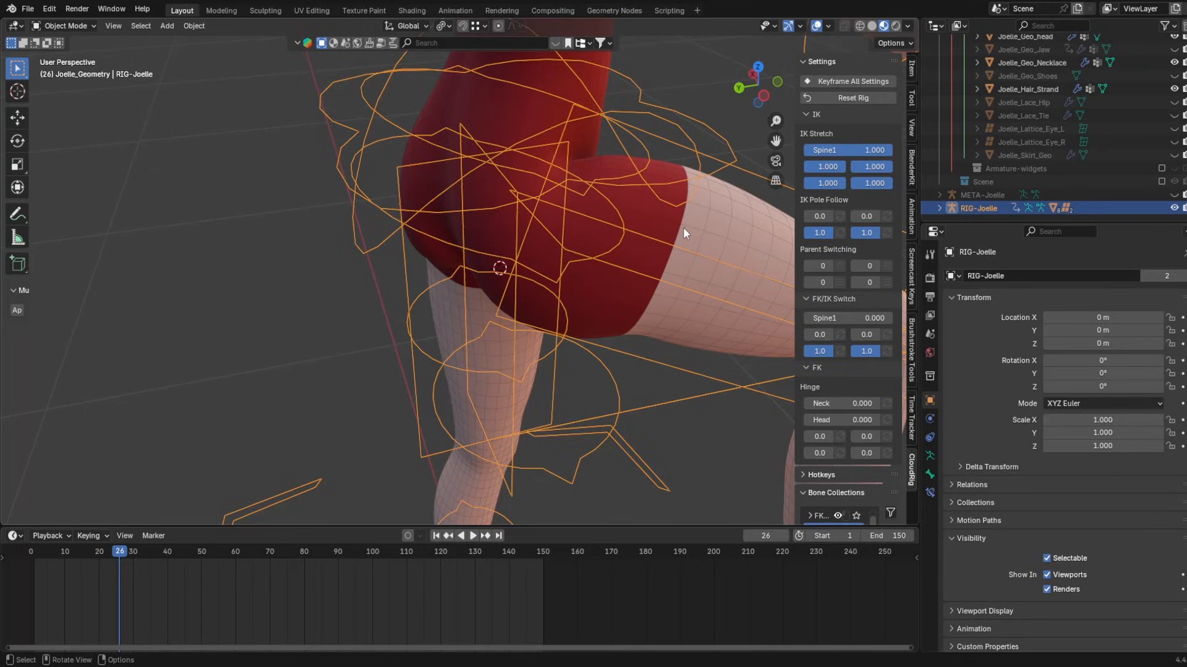
pyautogui.click(718, 276)
pyautogui.moveTo(484, 231); pyautogui.dragTo(543, 431, button='middle')
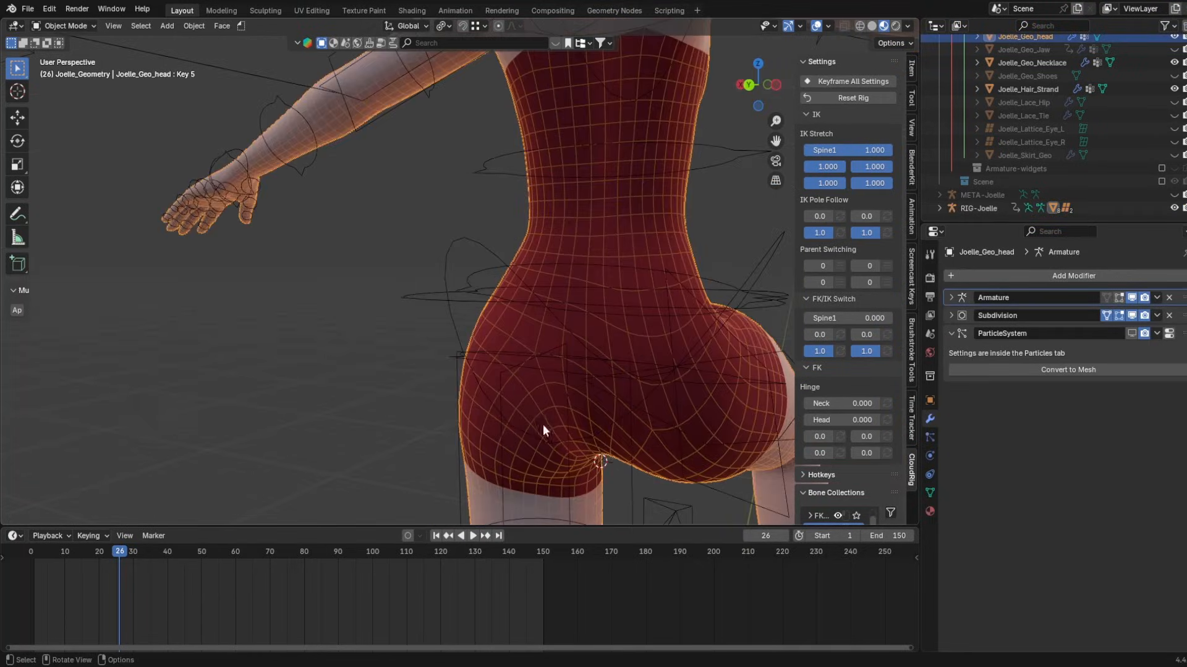
# - Return RIG-Joelle to Pose Mode and put IK-Foot.R back at its rest position
pyautogui.click(930, 493)
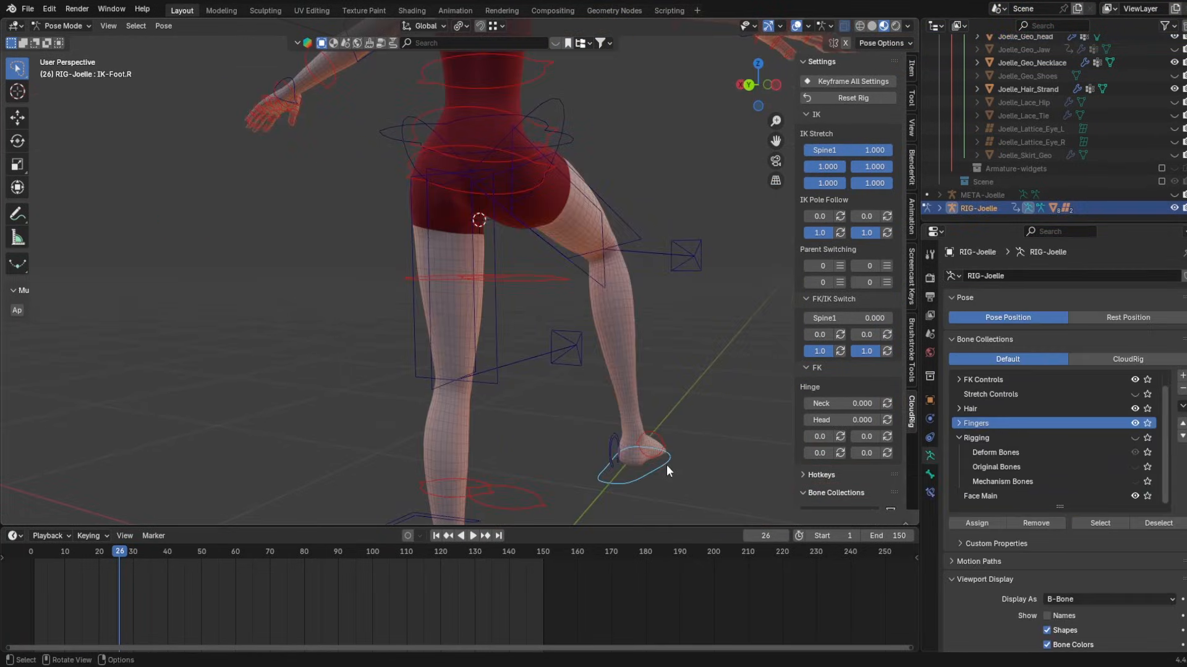
pyautogui.moveTo(637, 443); pyautogui.dragTo(673, 437, button='middle')
pyautogui.press('g')
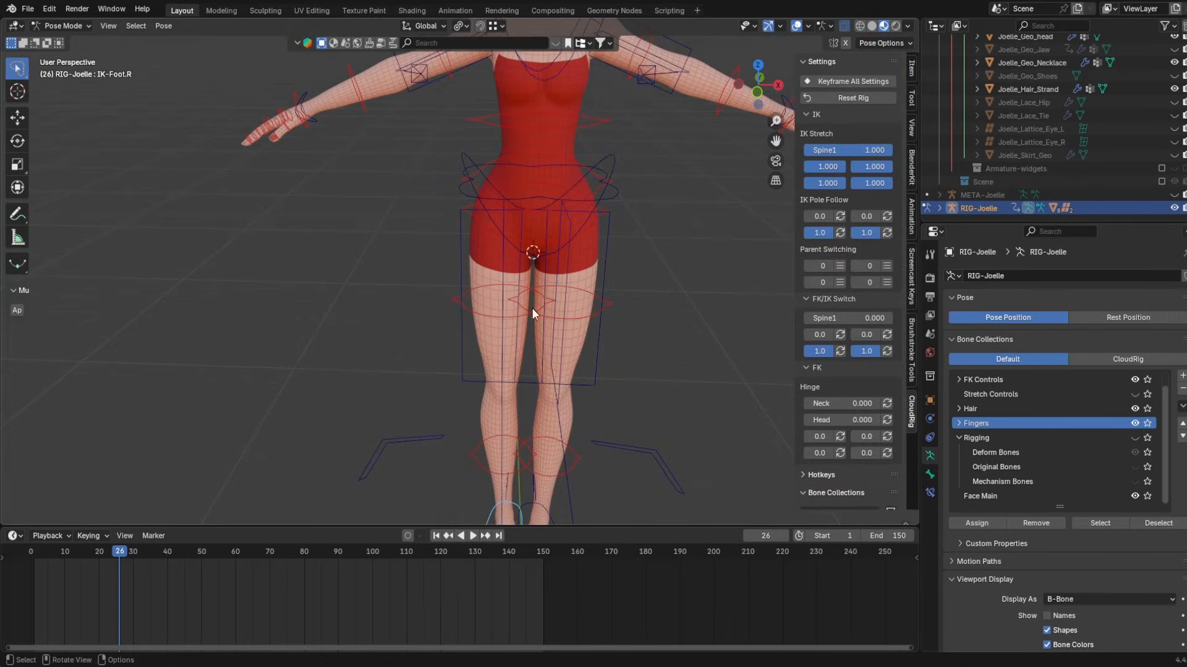
pyautogui.moveTo(532, 307); pyautogui.dragTo(487, 165, button='middle')
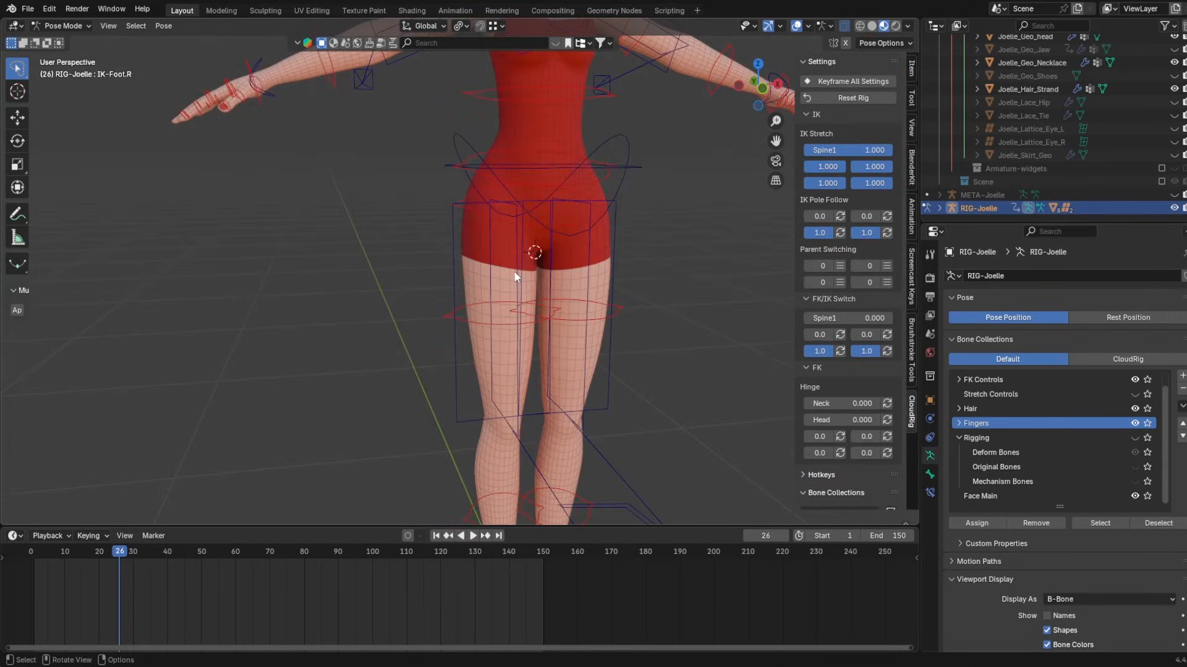
pyautogui.keyDown('shift'); pyautogui.moveTo(506, 246); pyautogui.dragTo(518, 234, button='middle'); pyautogui.keyUp('shift')
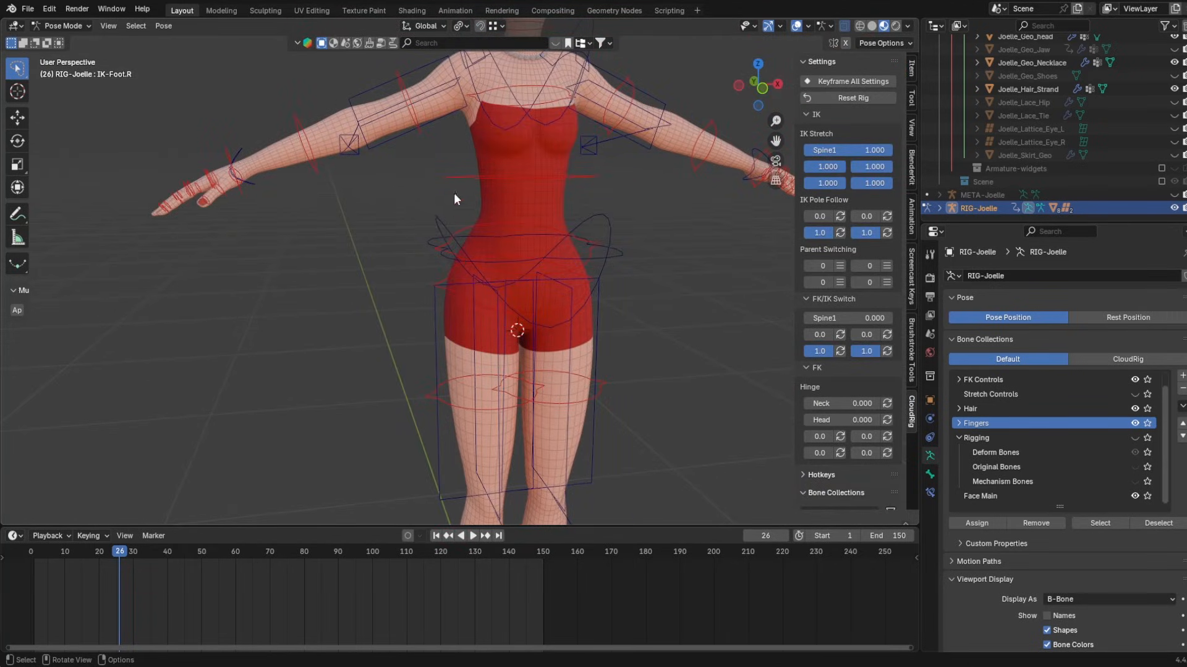
# - Leave Pose Mode, select Joelle_Geo_head and switch it to Weight Paint mode
pyautogui.hotkey('ctrl', 'Tab')
pyautogui.click(503, 219)
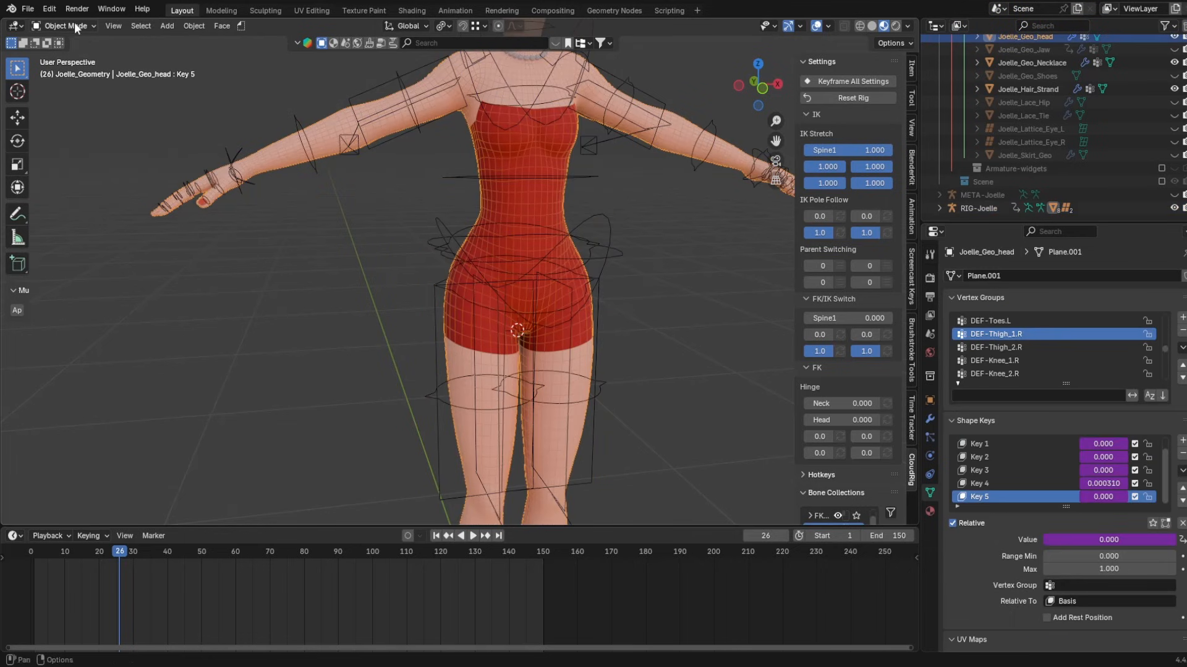
pyautogui.click(73, 25)
pyautogui.click(66, 101)
pyautogui.scroll(1, 435, 230)
pyautogui.moveTo(507, 198); pyautogui.dragTo(476, 266, button='middle')
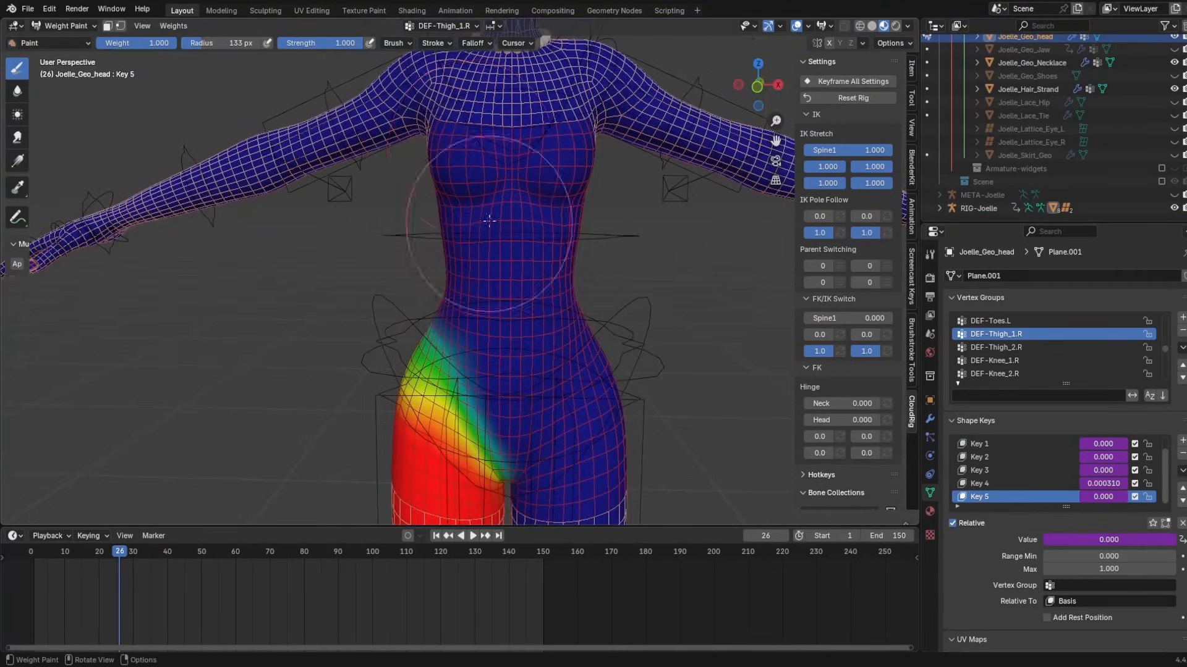
# - Go through the left leg and spine vertex groups and examine the DEF-Spine1 weights across the hips
pyautogui.click(442, 25)
pyautogui.keyDown('ctrl'); pyautogui.scroll(2, 406, 92); pyautogui.keyUp('ctrl')
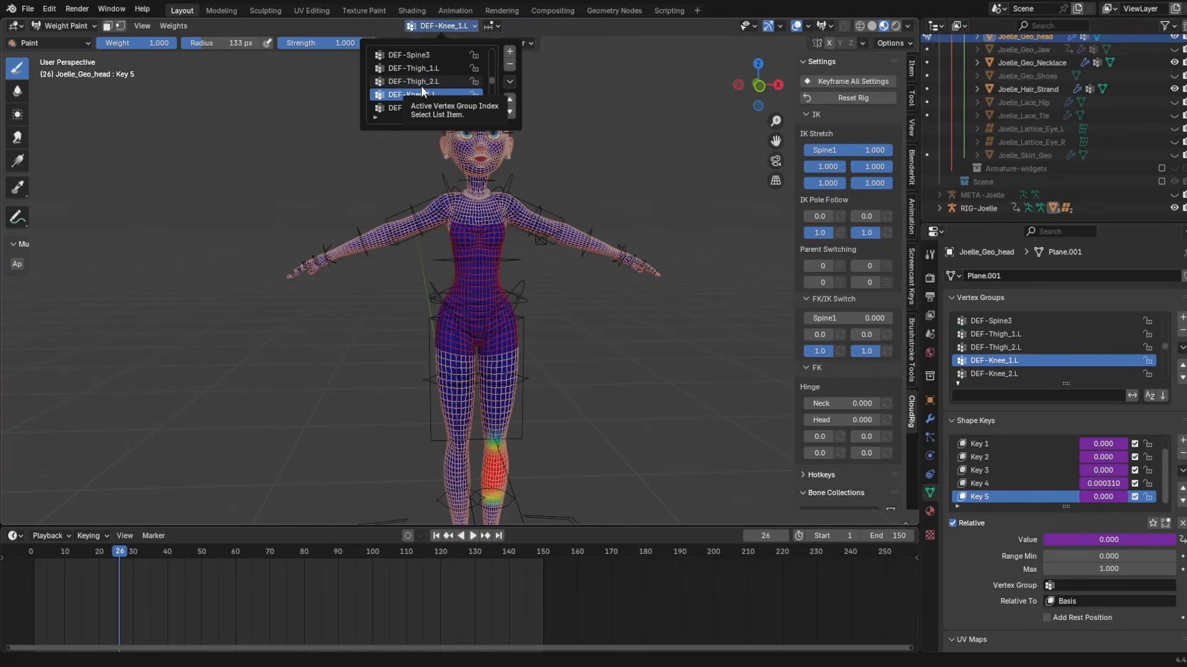
pyautogui.keyDown('ctrl'); pyautogui.scroll(3, 421, 86); pyautogui.keyUp('ctrl')
pyautogui.keyDown('ctrl'); pyautogui.scroll(2, 421, 86); pyautogui.keyUp('ctrl')
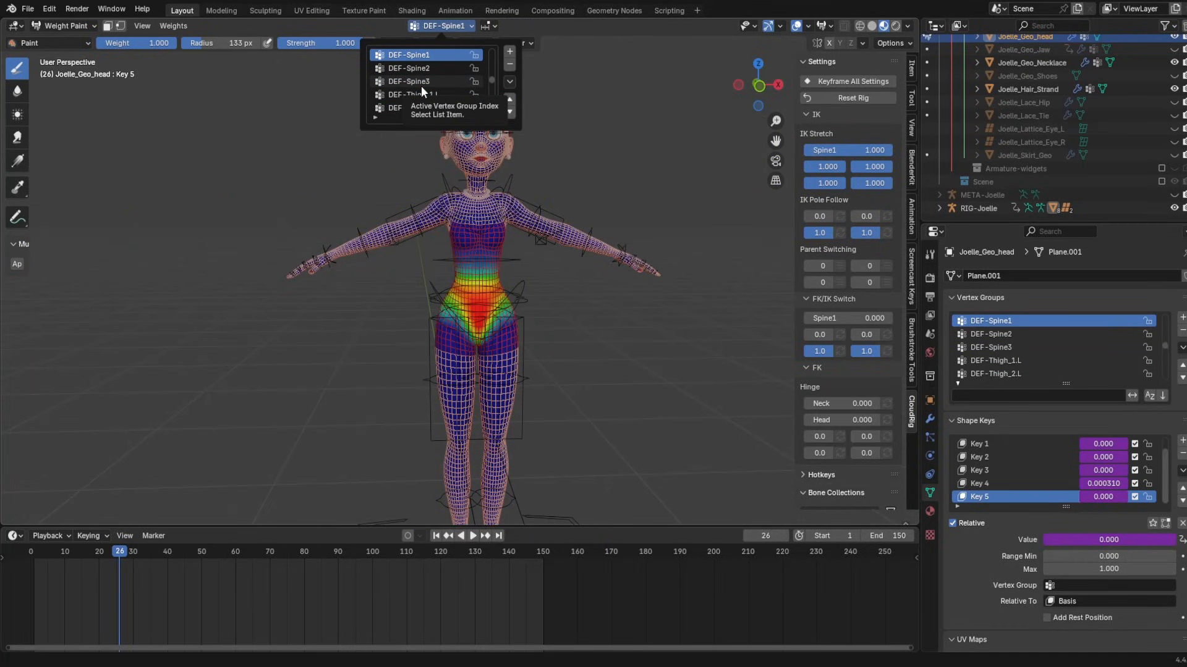
pyautogui.scroll(4, 484, 284)
# - Make DEF-Finger_Pinky2.R the active vertex group and frame the right hand
pyautogui.click(454, 25)
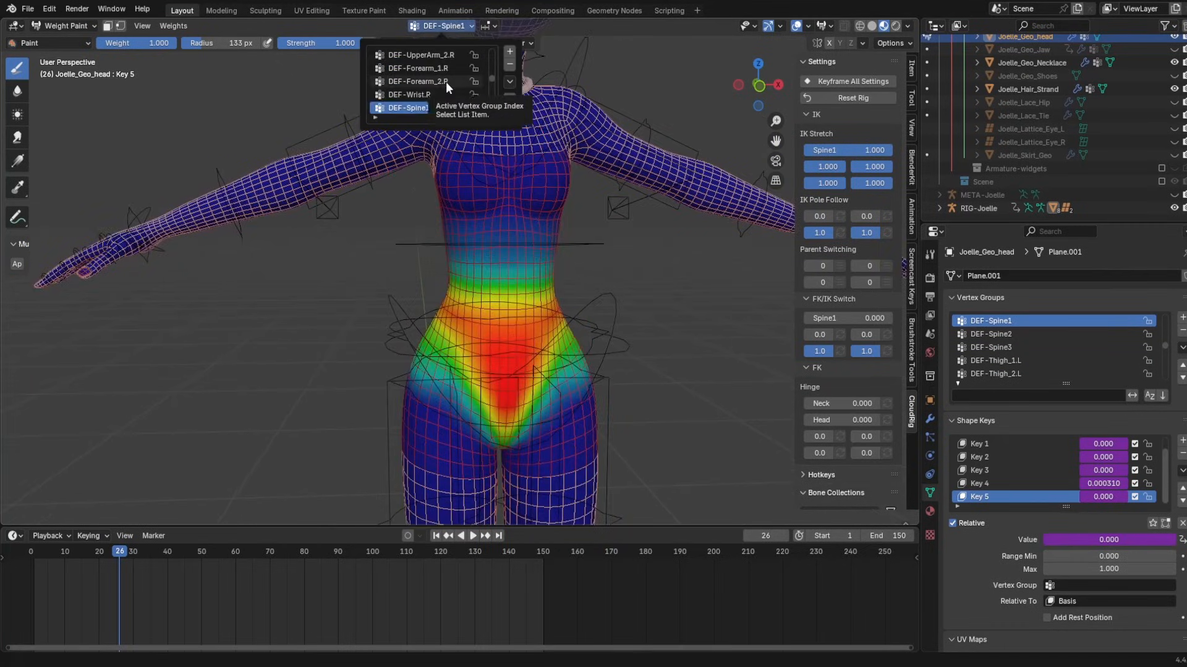
pyautogui.keyDown('ctrl'); pyautogui.scroll(2, 446, 82); pyautogui.keyUp('ctrl')
pyautogui.keyDown('ctrl'); pyautogui.scroll(-1, 446, 82); pyautogui.keyUp('ctrl')
pyautogui.keyDown('ctrl'); pyautogui.scroll(-1, 446, 81); pyautogui.keyUp('ctrl')
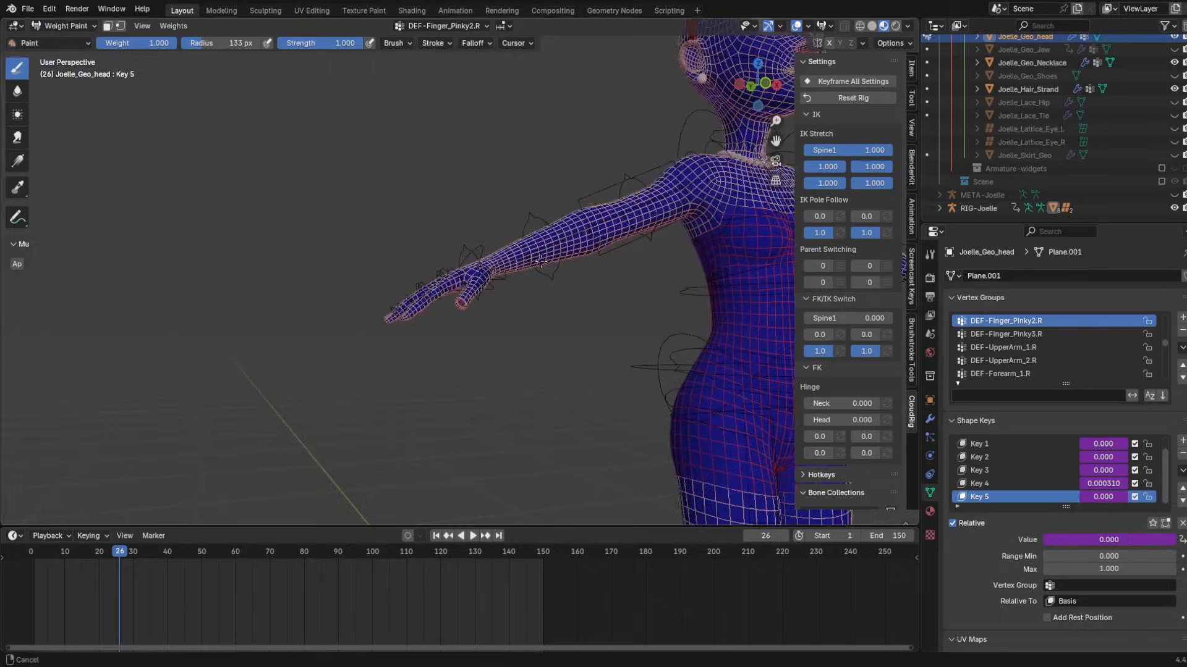
pyautogui.scroll(6, 393, 238)
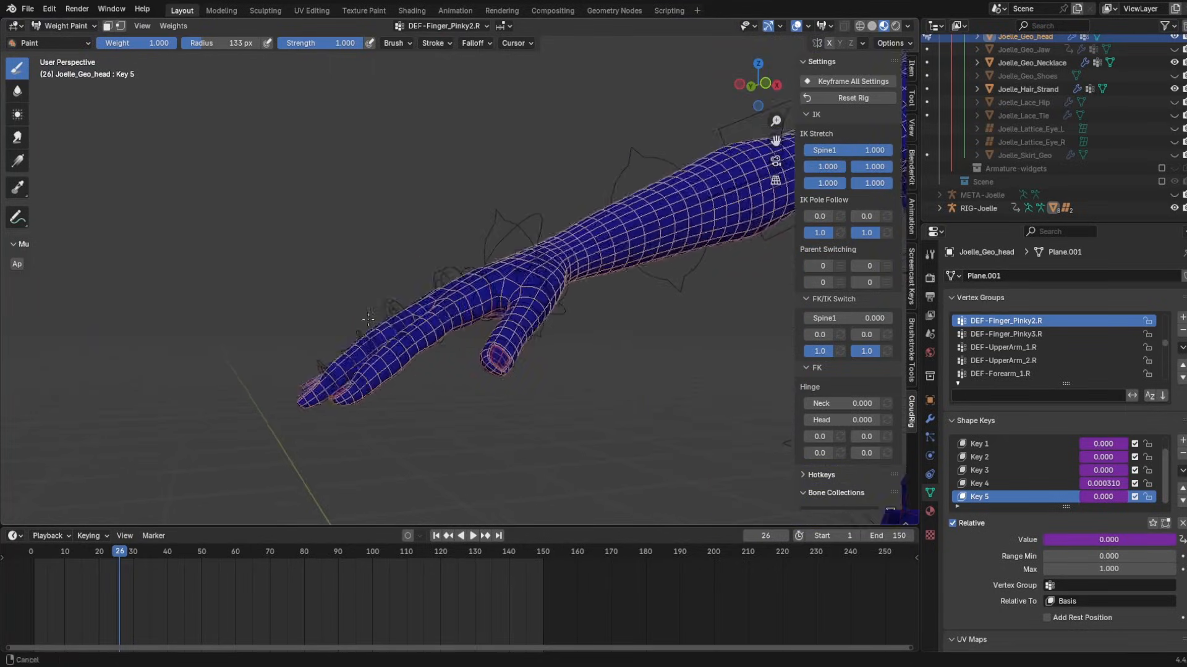
pyautogui.moveTo(427, 340)
pyautogui.mouseDown(button='middle')
pyautogui.moveTo(506, 375)
pyautogui.moveTo(606, 371)
pyautogui.moveTo(667, 389)
pyautogui.mouseUp(button='middle')
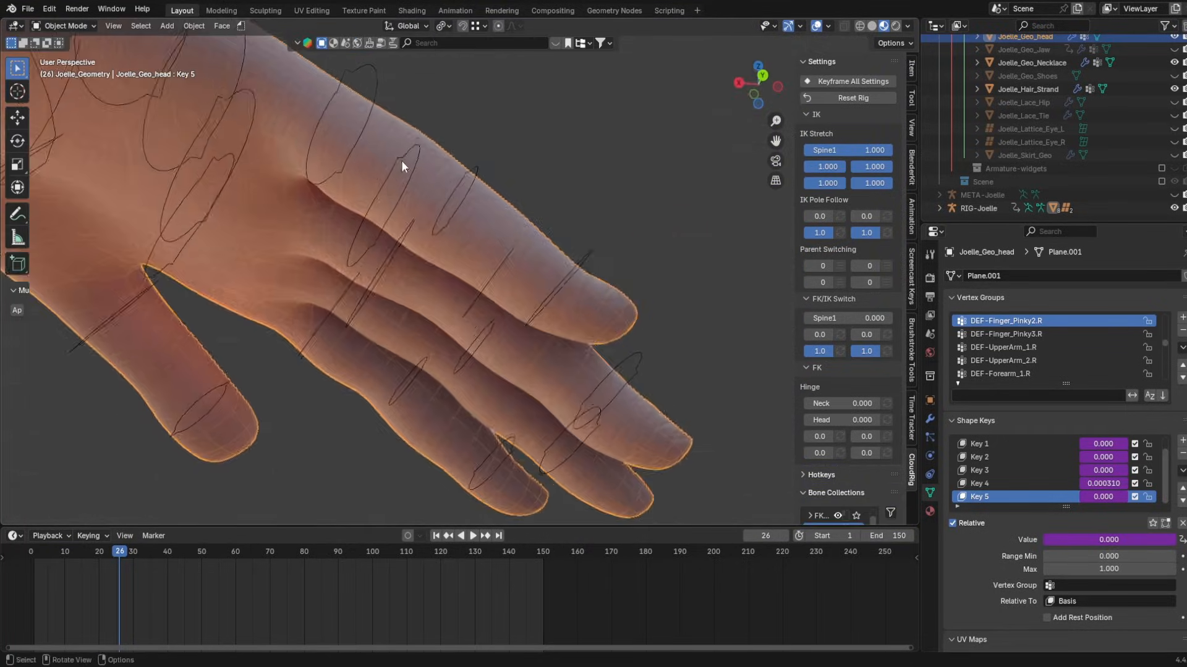
# - Put the rig in Pose Mode and curl the right index finger by rotating its FK bones 54.8° about local X
pyautogui.moveTo(402, 161); pyautogui.dragTo(463, 168, button='middle')
pyautogui.click(461, 179)
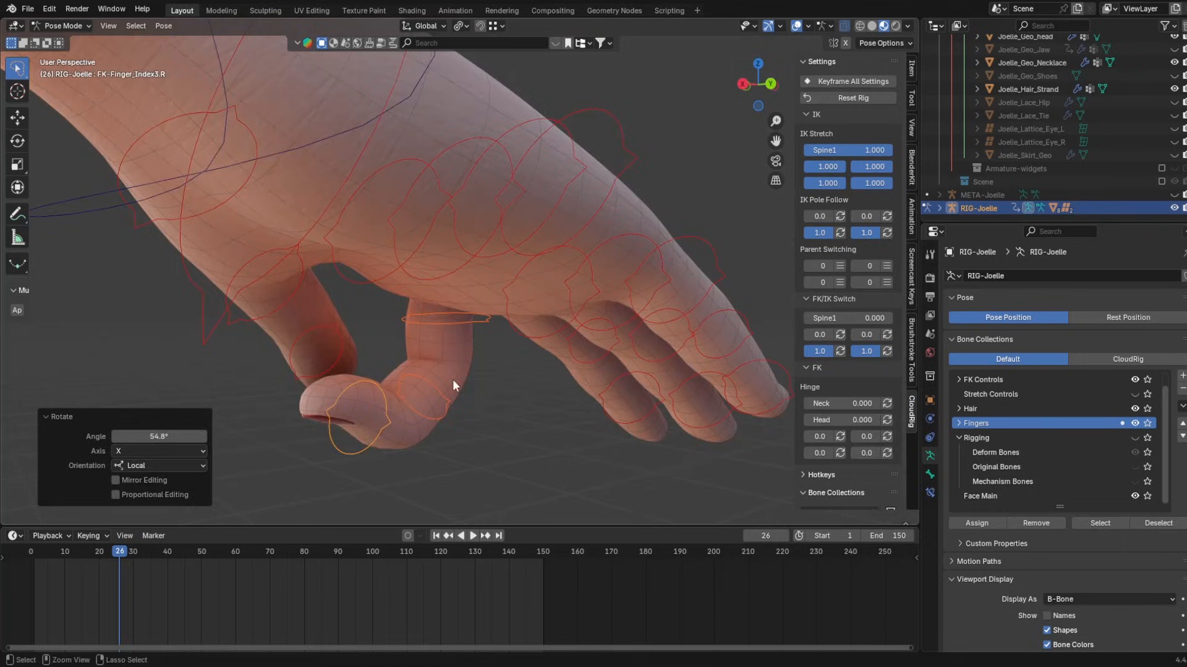
pyautogui.click(452, 379)
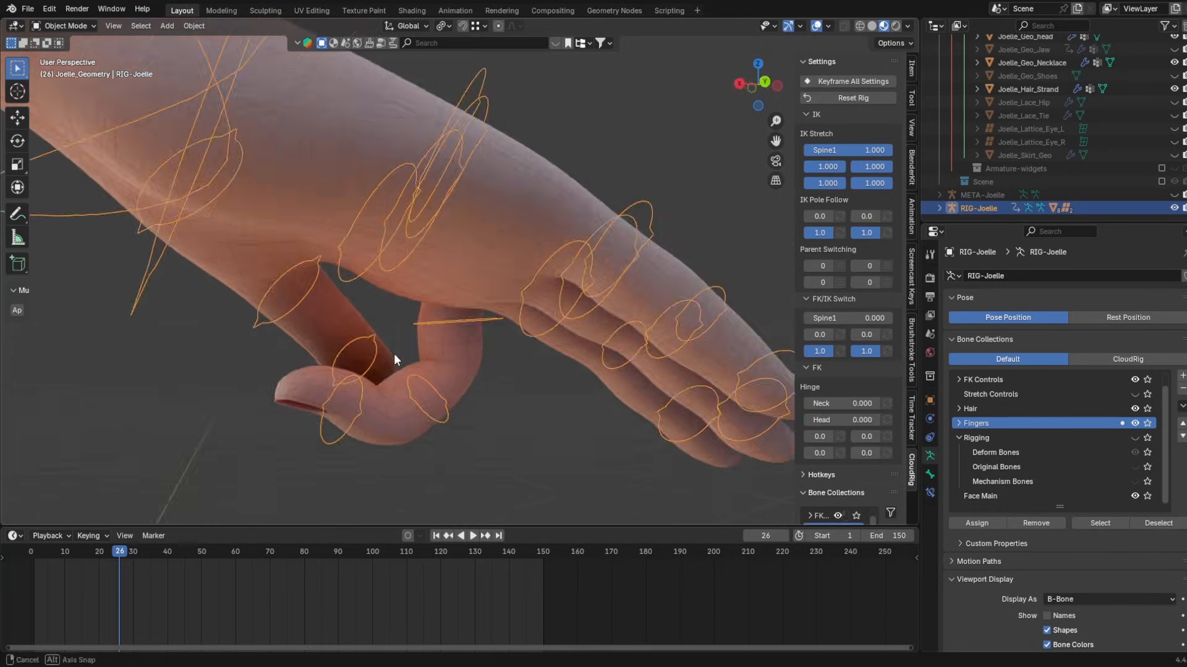
# - Return Joelle_Geo_head to Weight Paint mode and examine the DEF-Finger_Pinky2.R weights around the little finger's edge loops
pyautogui.moveTo(394, 354); pyautogui.dragTo(466, 366, button='middle')
pyautogui.click(465, 367)
pyautogui.hotkey('ctrl', 'Tab')
pyautogui.click(335, 348)
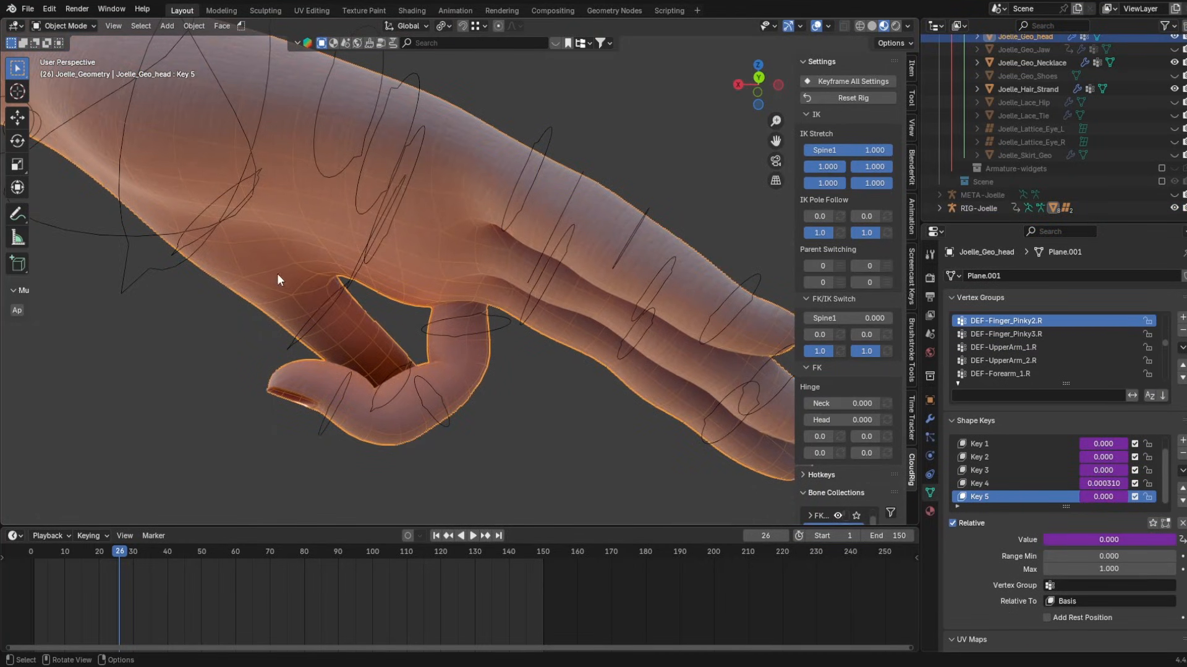
pyautogui.click(65, 26)
pyautogui.click(67, 95)
pyautogui.moveTo(488, 309)
pyautogui.mouseDown(button='middle')
pyautogui.moveTo(550, 265)
pyautogui.moveTo(652, 235)
pyautogui.moveTo(486, 304)
pyautogui.mouseUp(button='middle')
pyautogui.scroll(-3, 525, 284)
pyautogui.scroll(4, 563, 262)
pyautogui.moveTo(494, 260); pyautogui.dragTo(484, 242, button='middle')
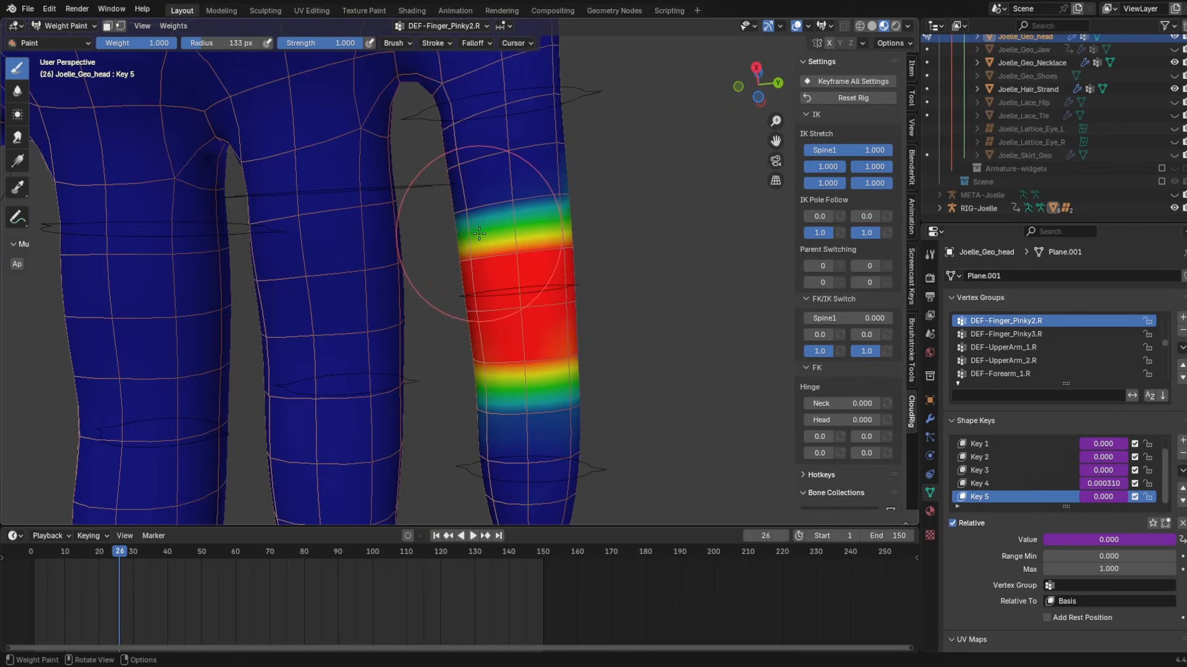
# - Mark the inner creases of the curled index finger with temporary annotation strokes and compare them with the little finger's weights
pyautogui.moveTo(338, 364); pyautogui.dragTo(345, 390)
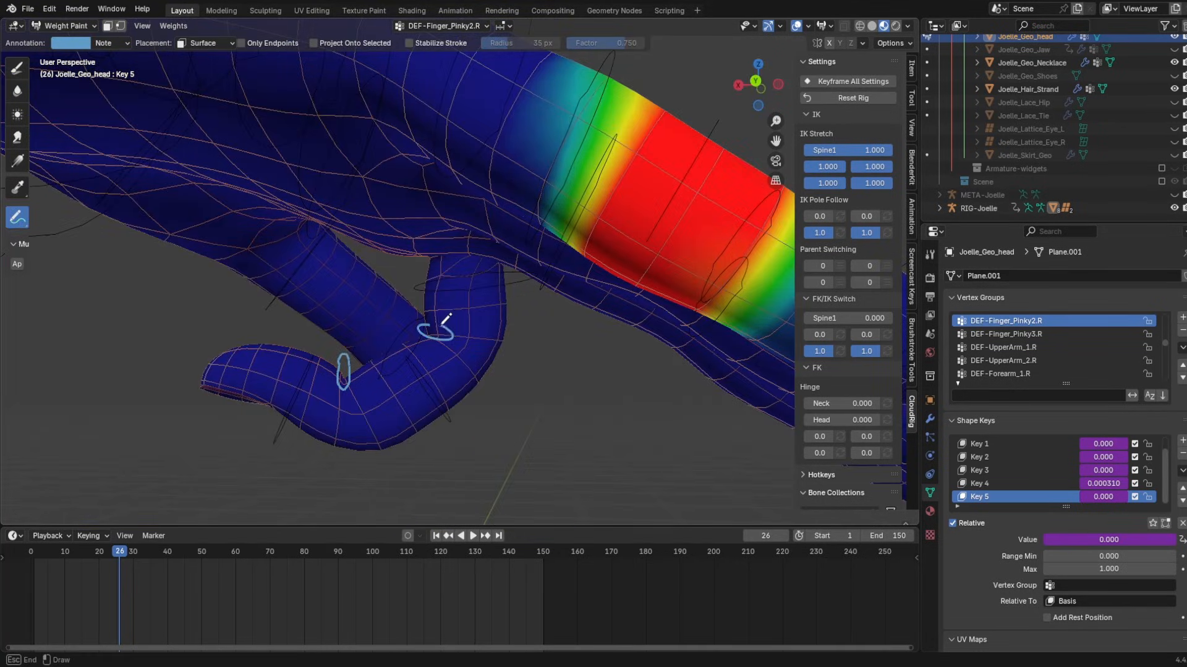
pyautogui.moveTo(463, 337)
pyautogui.mouseDown(button='middle')
pyautogui.moveTo(493, 332)
pyautogui.moveTo(435, 335)
pyautogui.moveTo(339, 282)
pyautogui.mouseUp(button='middle')
pyautogui.scroll(-2, 436, 336)
pyautogui.scroll(3, 432, 334)
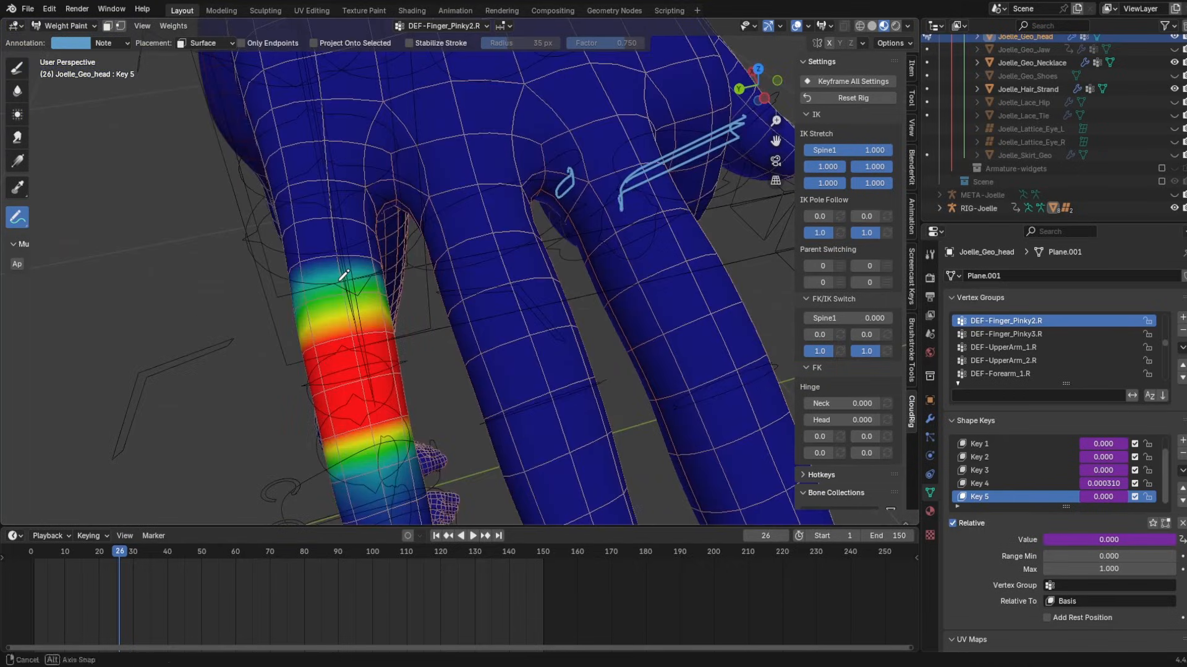
pyautogui.moveTo(339, 232)
pyautogui.mouseDown(button='middle')
pyautogui.moveTo(371, 291)
pyautogui.moveTo(299, 304)
pyautogui.moveTo(322, 259)
pyautogui.mouseUp(button='middle')
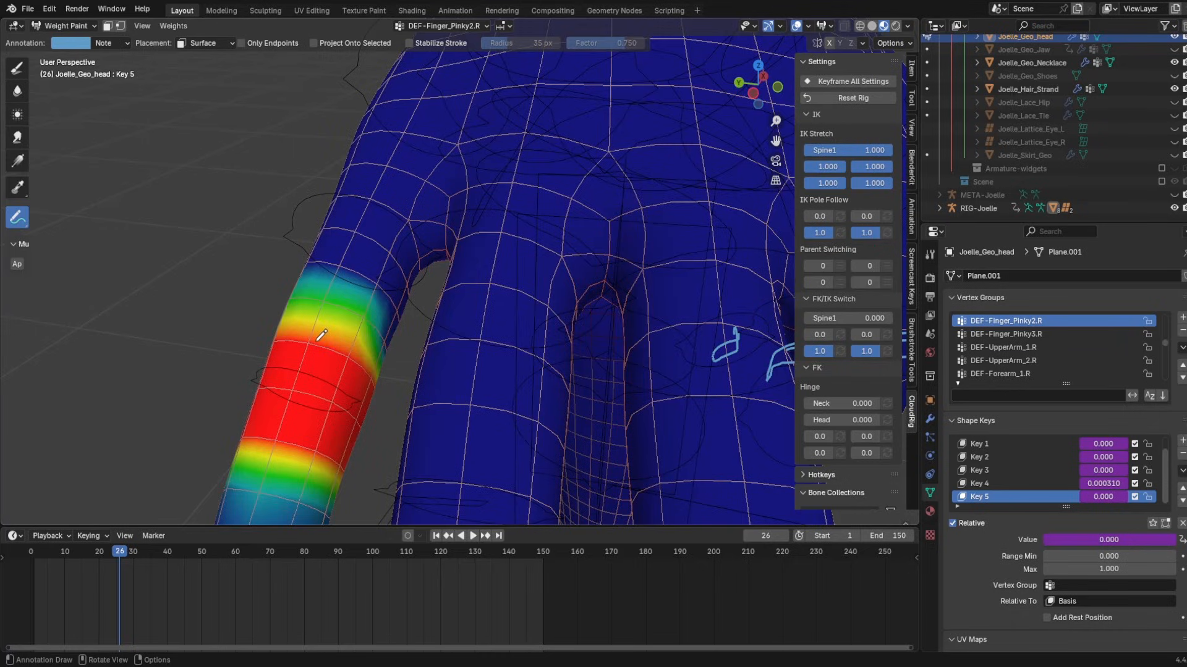
pyautogui.moveTo(321, 335)
pyautogui.mouseDown(button='middle')
pyautogui.moveTo(383, 401)
pyautogui.moveTo(472, 315)
pyautogui.mouseUp(button='middle')
pyautogui.scroll(1, 473, 312)
pyautogui.moveTo(488, 249); pyautogui.dragTo(486, 270)
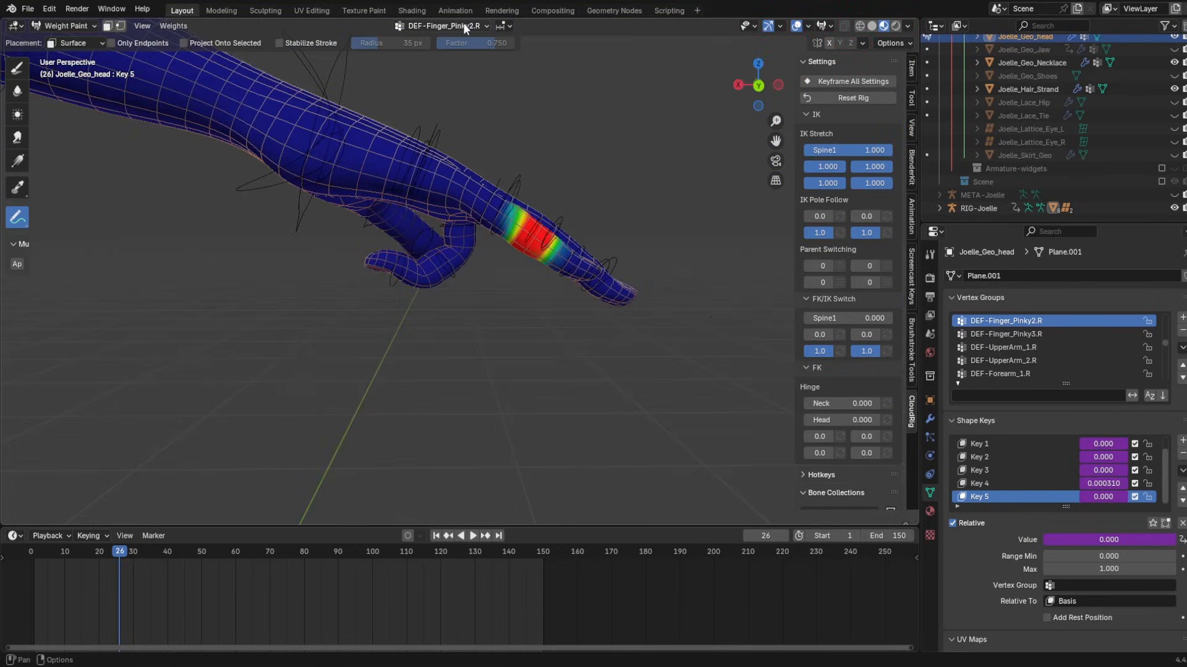
# - Show the DEF-Finger_Thumb2.R weights and outline their falloff around the thumb base with annotation strokes
pyautogui.click(462, 25)
pyautogui.keyDown('ctrl'); pyautogui.scroll(4, 425, 78); pyautogui.keyUp('ctrl')
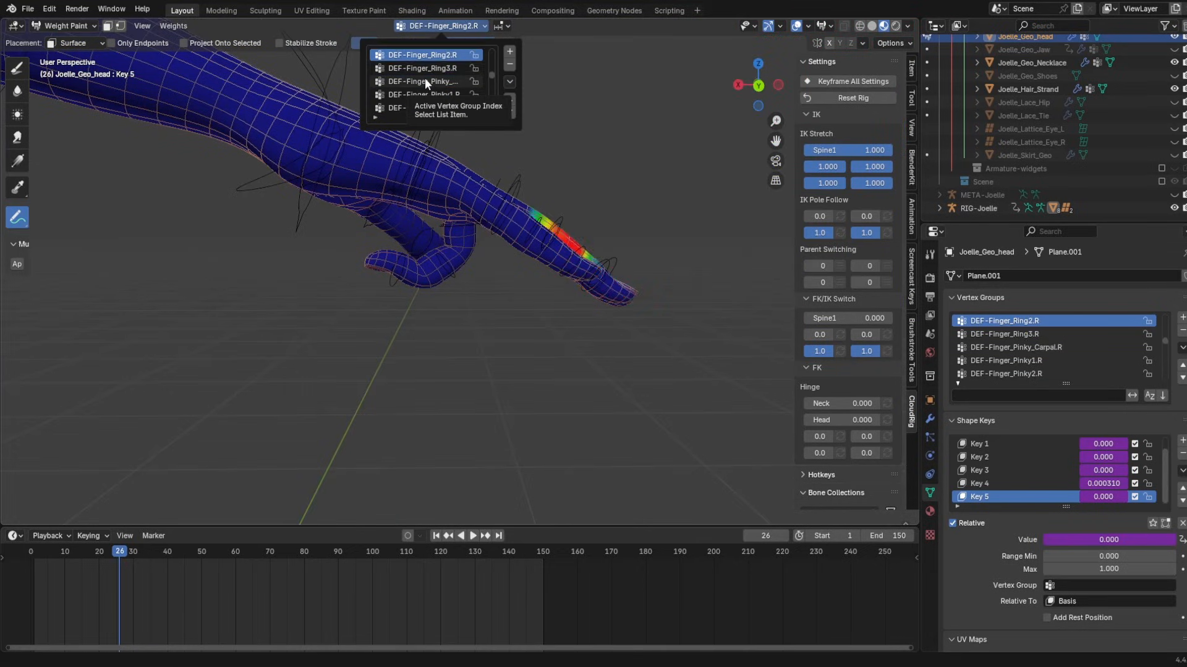
pyautogui.keyDown('ctrl'); pyautogui.scroll(-3, 424, 82); pyautogui.keyUp('ctrl')
pyautogui.moveTo(402, 251)
pyautogui.mouseDown(button='middle')
pyautogui.moveTo(608, 313)
pyautogui.moveTo(468, 257)
pyautogui.mouseUp(button='middle')
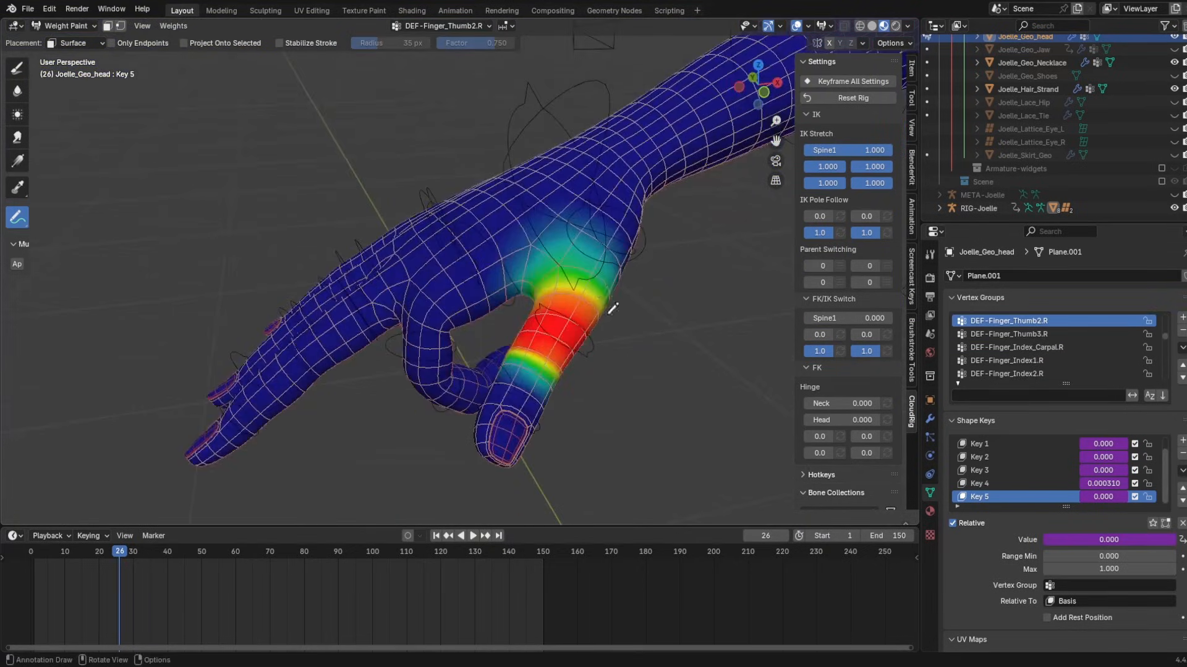
pyautogui.scroll(2, 610, 314)
pyautogui.moveTo(440, 258); pyautogui.dragTo(447, 223)
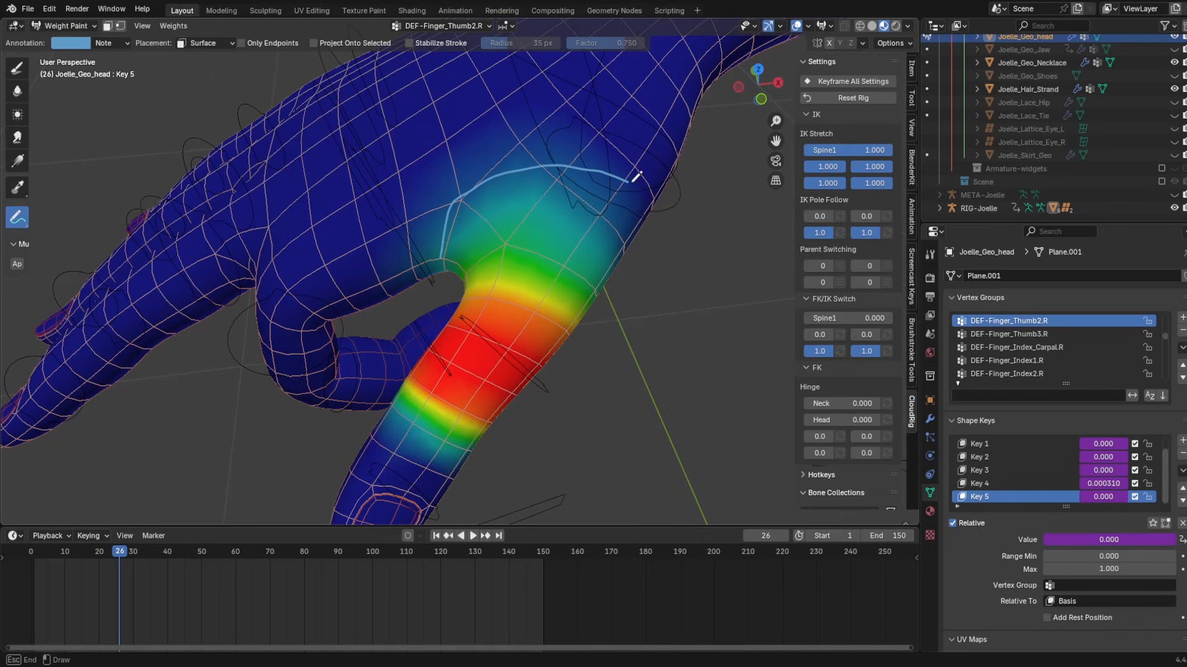
pyautogui.moveTo(594, 270); pyautogui.dragTo(599, 209, button='middle')
pyautogui.moveTo(432, 242); pyautogui.dragTo(432, 265, button='middle')
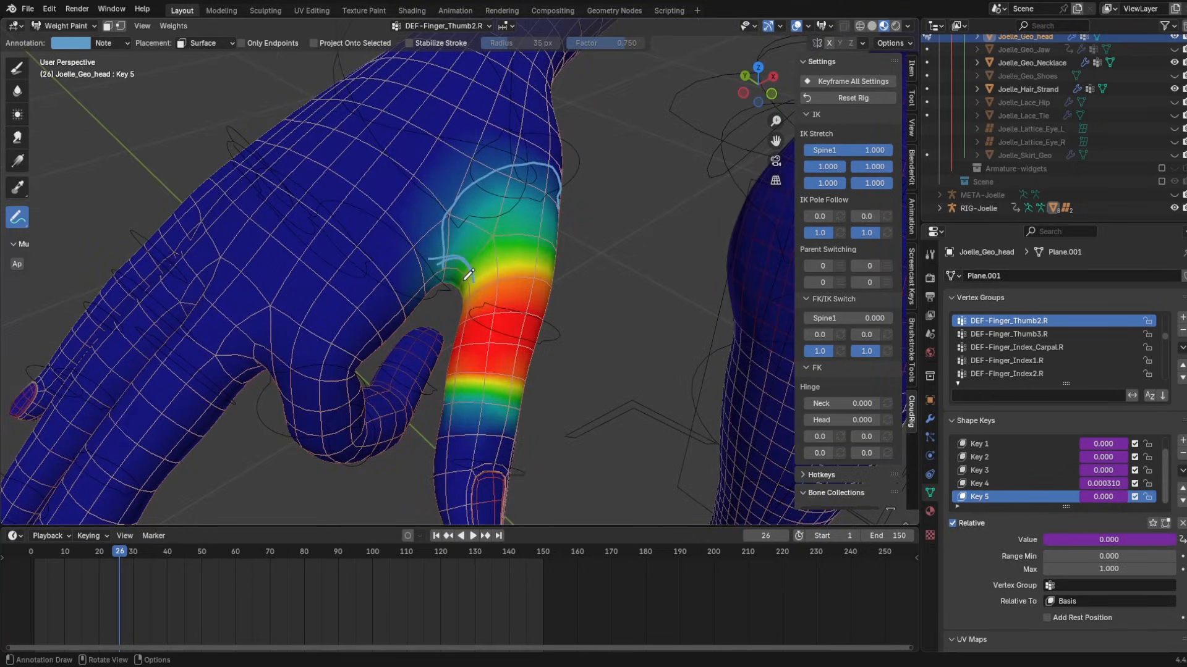
pyautogui.moveTo(412, 254); pyautogui.dragTo(336, 191, button='middle')
# - Check the DEF-Finger_Thumb1.R weights, switch to DEF-Shoulder.R, and mark its weights under the right armpit with an annotation stroke
pyautogui.click(443, 25)
pyautogui.click(433, 94)
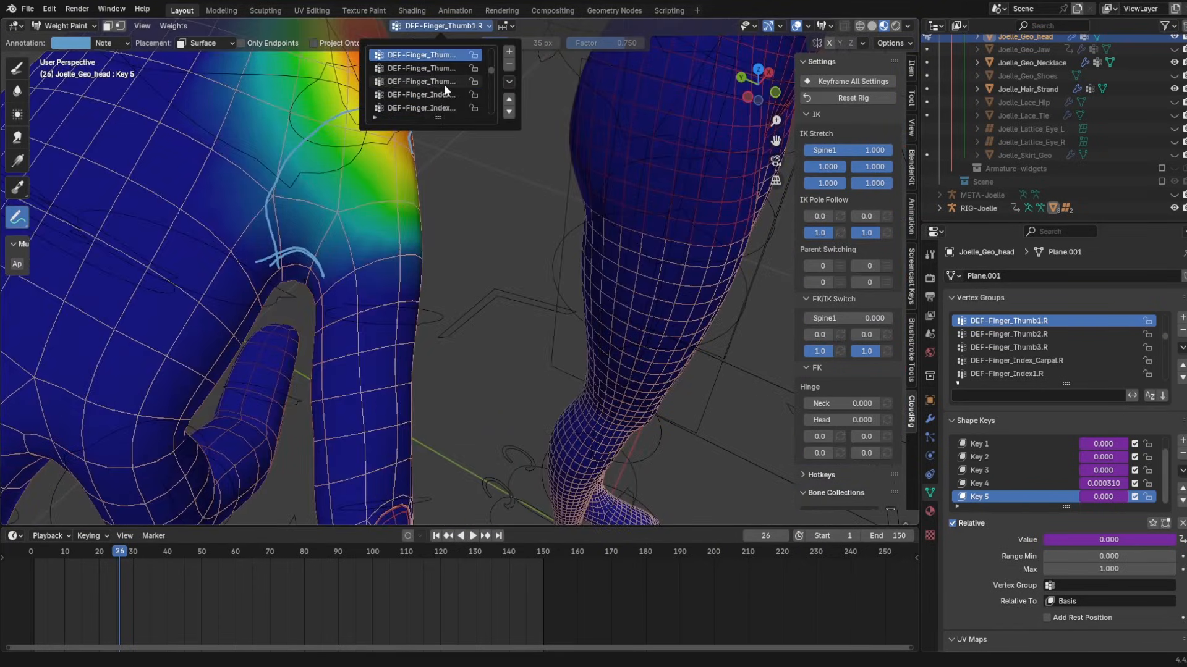
pyautogui.click(433, 82)
pyautogui.moveTo(444, 86); pyautogui.dragTo(259, 216, button='middle')
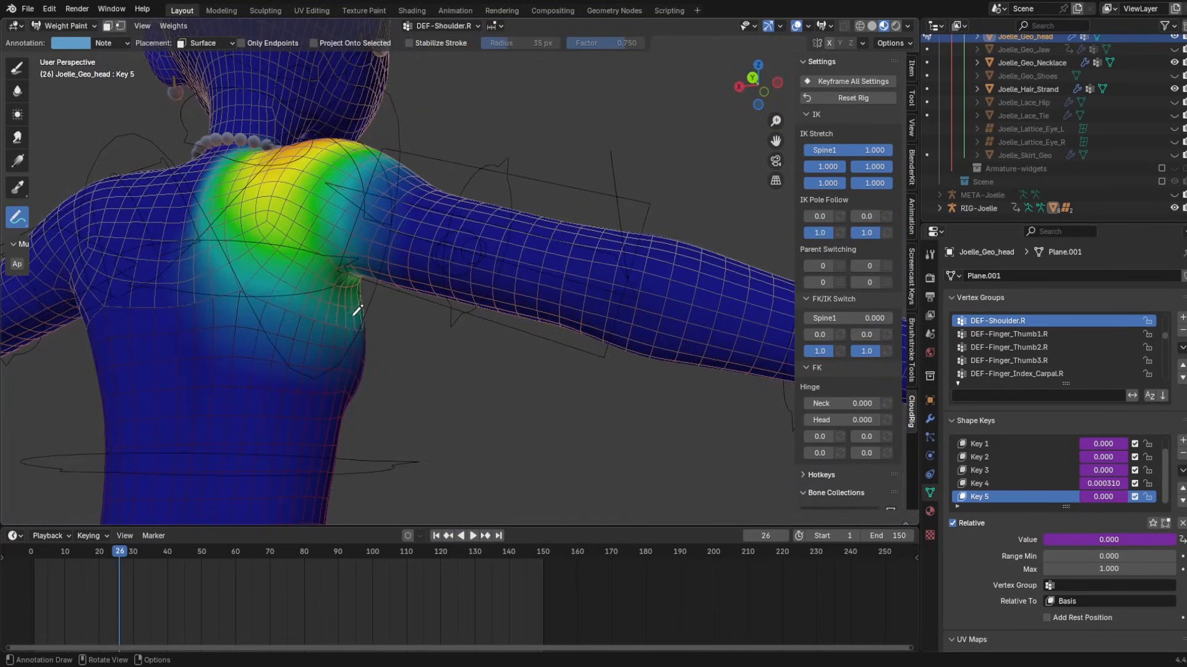
pyautogui.moveTo(322, 299)
pyautogui.mouseDown(button='middle')
pyautogui.moveTo(206, 328)
pyautogui.moveTo(313, 279)
pyautogui.mouseUp(button='middle')
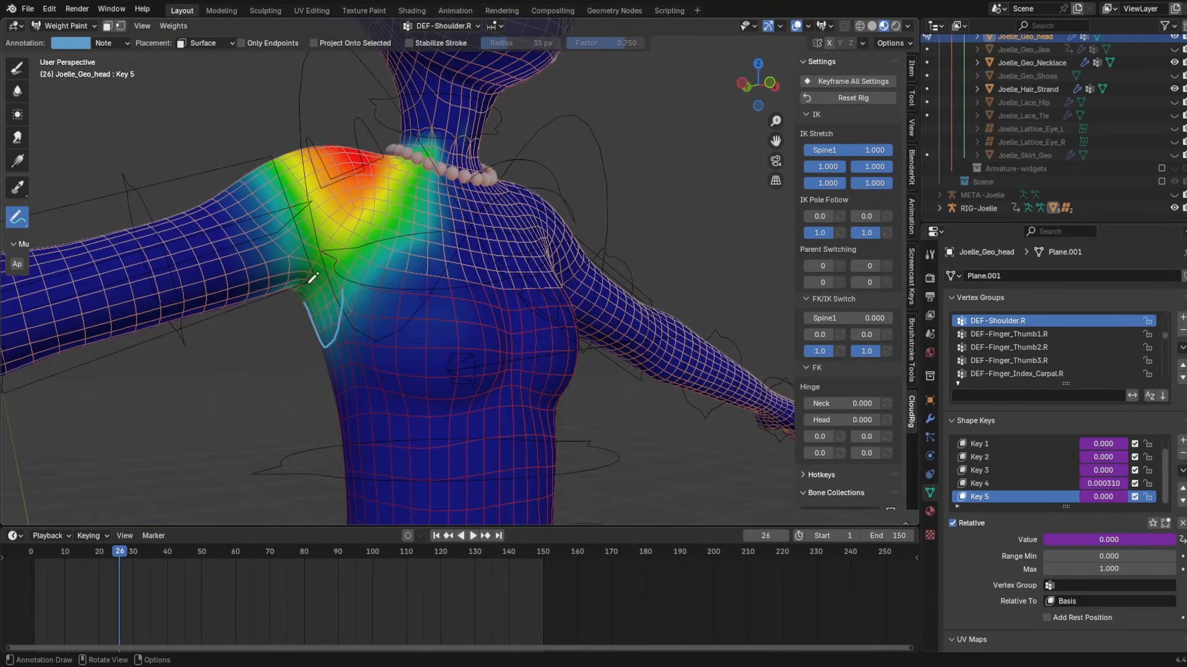
# - Rotate FK-Shoulder.L by -32.1° in Pose Mode, check the left shoulder and armpit deformation, and clear its rotation
pyautogui.hotkey('ctrl', 'Tab')
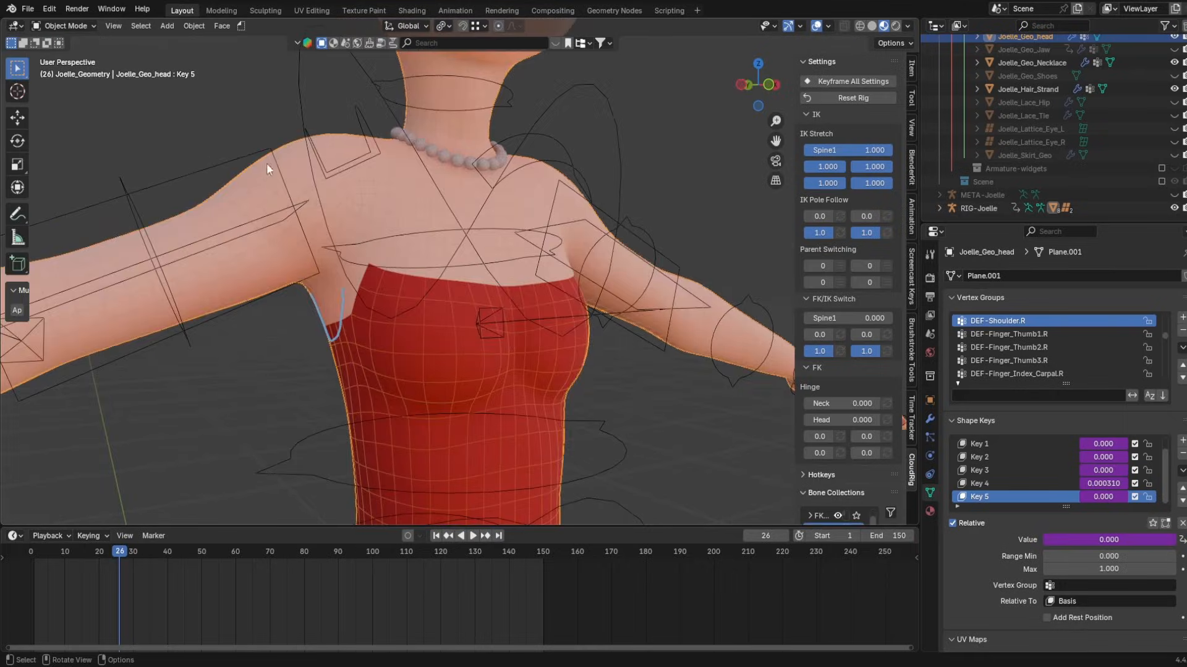
pyautogui.click(303, 132)
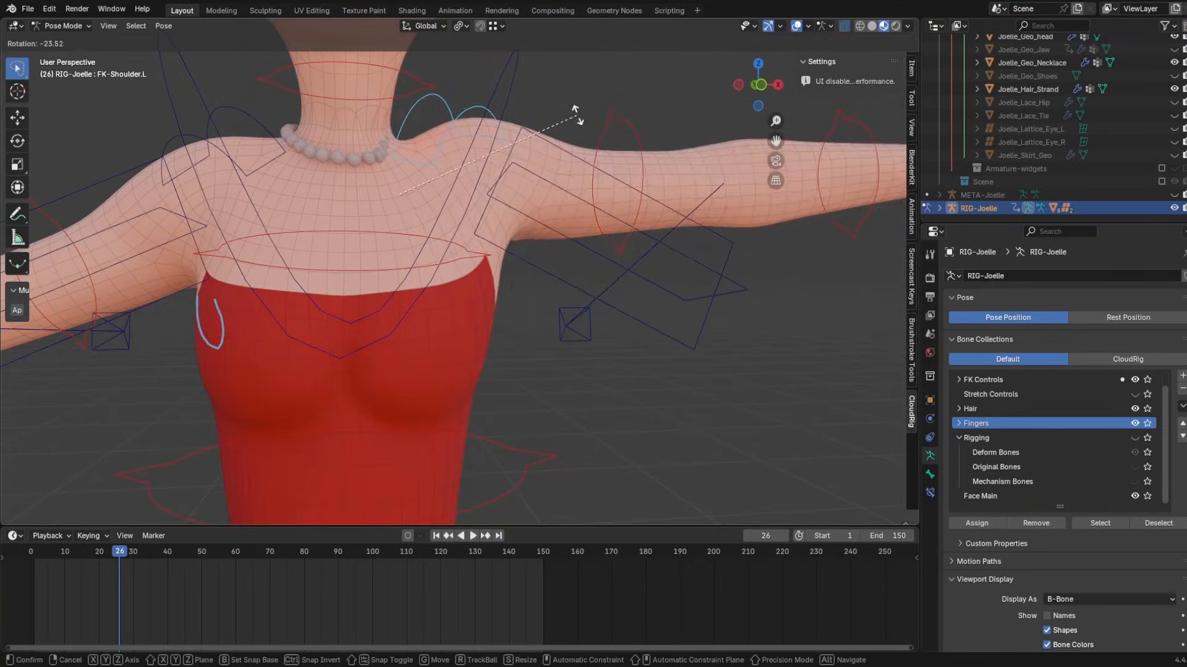
pyautogui.click(575, 116)
pyautogui.moveTo(556, 129); pyautogui.dragTo(529, 202, button='middle')
pyautogui.press('r')
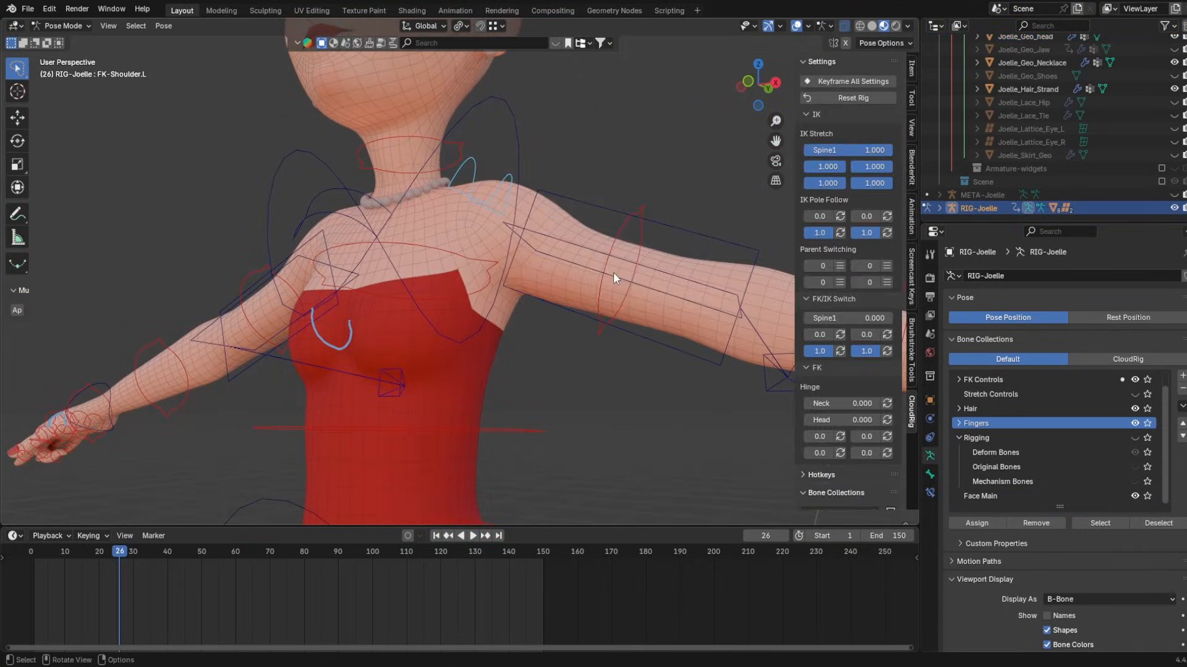
pyautogui.click(602, 183)
pyautogui.moveTo(431, 330); pyautogui.dragTo(463, 345, button='middle')
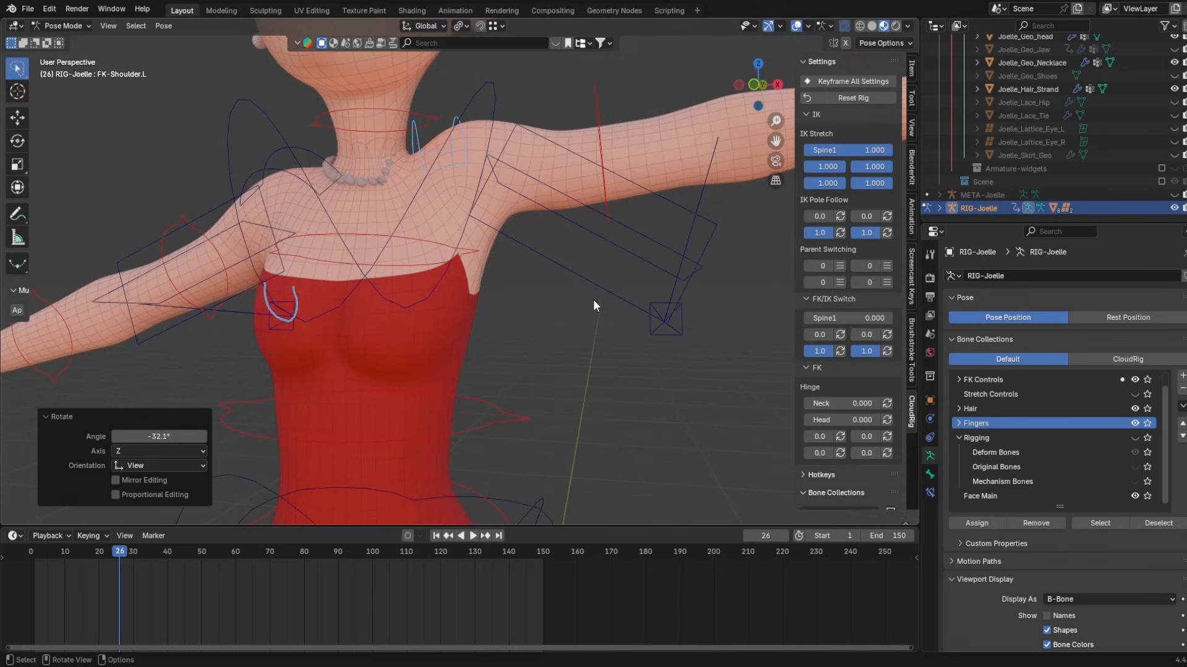
pyautogui.hotkey('alt', 'r')
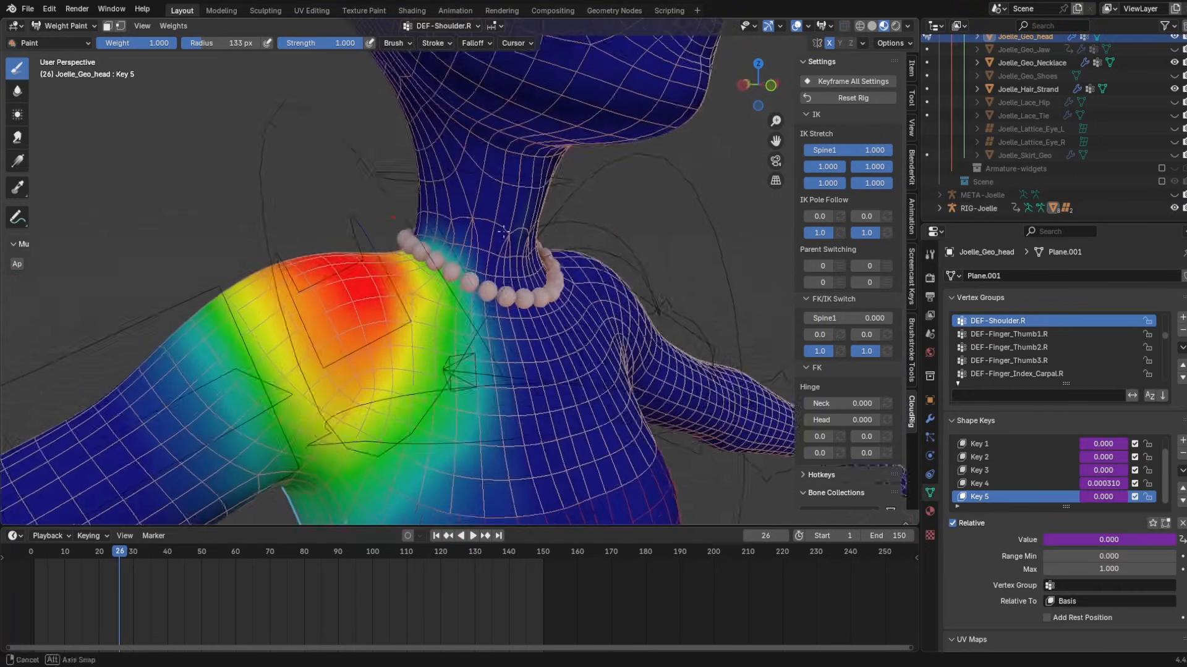
# - Examine the DEF-Shoulder.R weights where they spread into the neck base, and return Joelle_Geo_head to Object Mode
pyautogui.moveTo(371, 290)
pyautogui.mouseDown(button='middle')
pyautogui.moveTo(330, 302)
pyautogui.moveTo(427, 247)
pyautogui.mouseUp(button='middle')
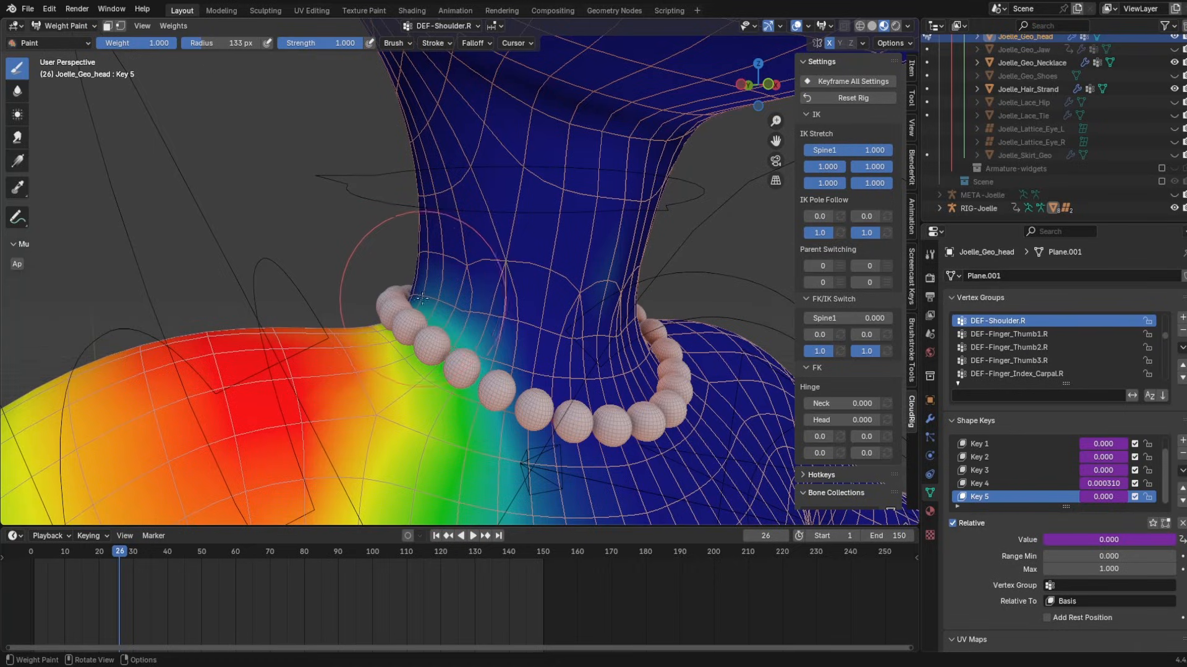
pyautogui.moveTo(422, 299); pyautogui.dragTo(370, 284, button='middle')
pyautogui.click(68, 26)
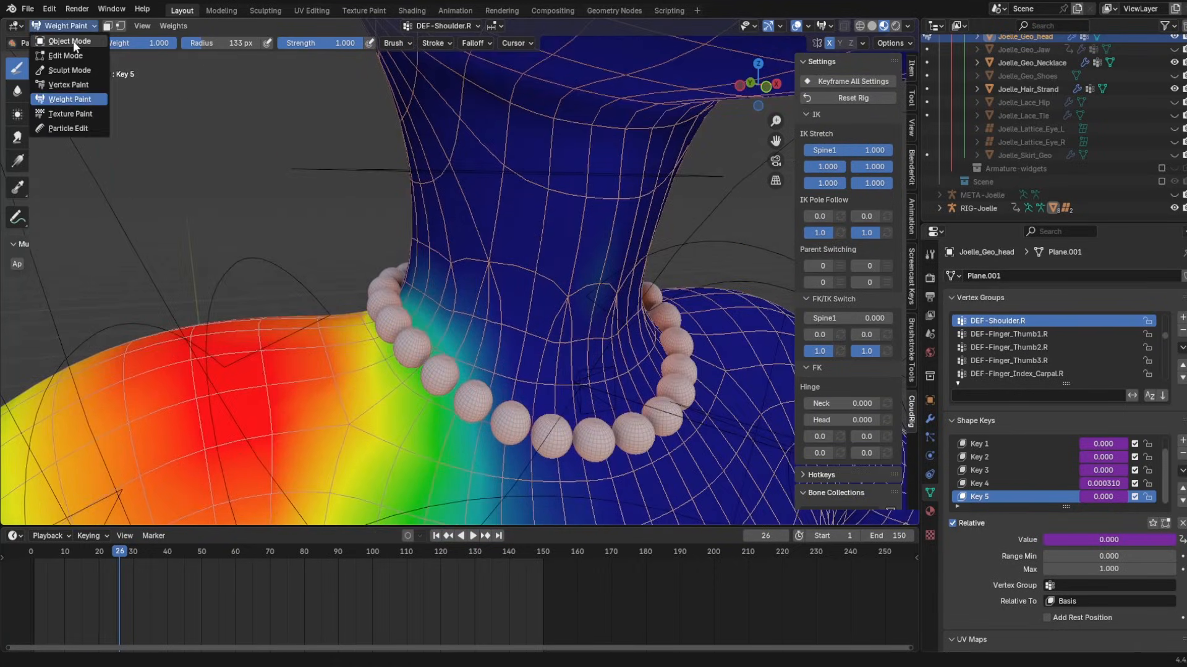
pyautogui.click(73, 42)
# - Put RIG-Joelle in Pose Mode and rotate FK-Shoulder.R by 30.4° to test the deformation beside the neck
pyautogui.scroll(-4, 384, 238)
pyautogui.click(384, 264)
pyautogui.hotkey('ctrl', 'Tab')
pyautogui.moveTo(376, 176); pyautogui.dragTo(494, 266, button='middle')
pyautogui.press('r')
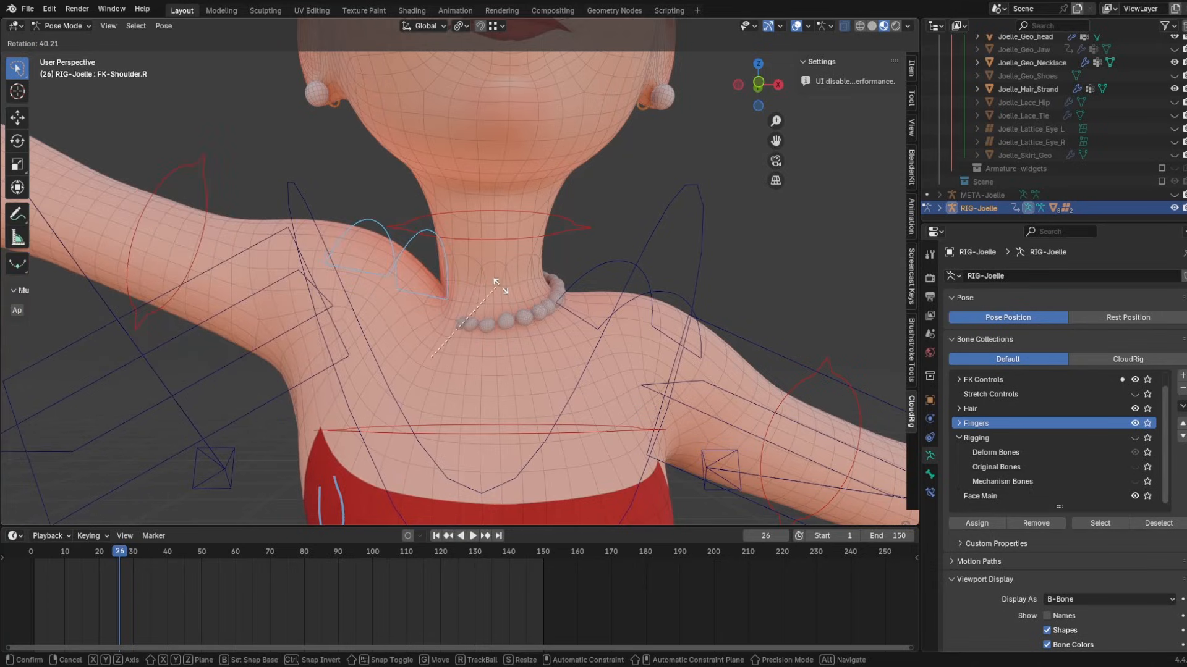
pyautogui.click(498, 285)
pyautogui.moveTo(499, 285); pyautogui.dragTo(437, 287, button='middle')
pyautogui.scroll(-5, 435, 361)
# - Rotate FK-Shoulder.R again and test-rotate the opposite shoulder control to check the upper back's deformation
pyautogui.press('r')
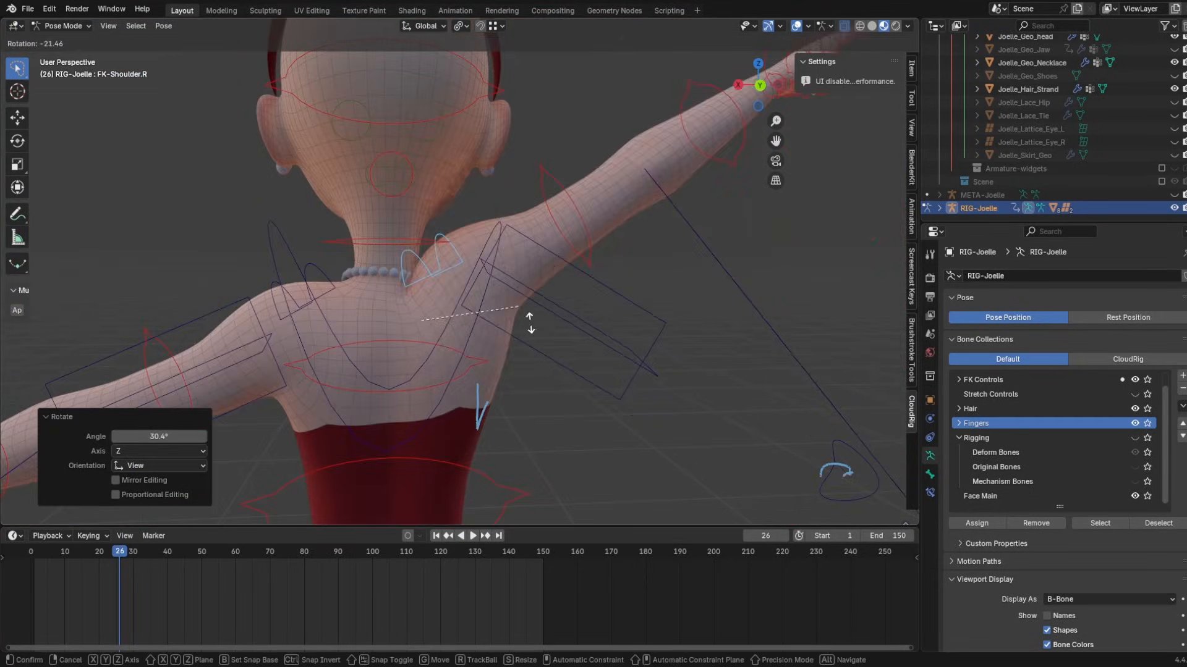
pyautogui.click(494, 365)
pyautogui.click(341, 281)
pyautogui.press('r')
pyautogui.click(437, 292)
pyautogui.scroll(5, 336, 232)
pyautogui.moveTo(437, 291); pyautogui.dragTo(414, 220, button='middle')
pyautogui.scroll(-3, 540, 238)
pyautogui.click(539, 247)
pyautogui.press('r')
pyautogui.press('z')
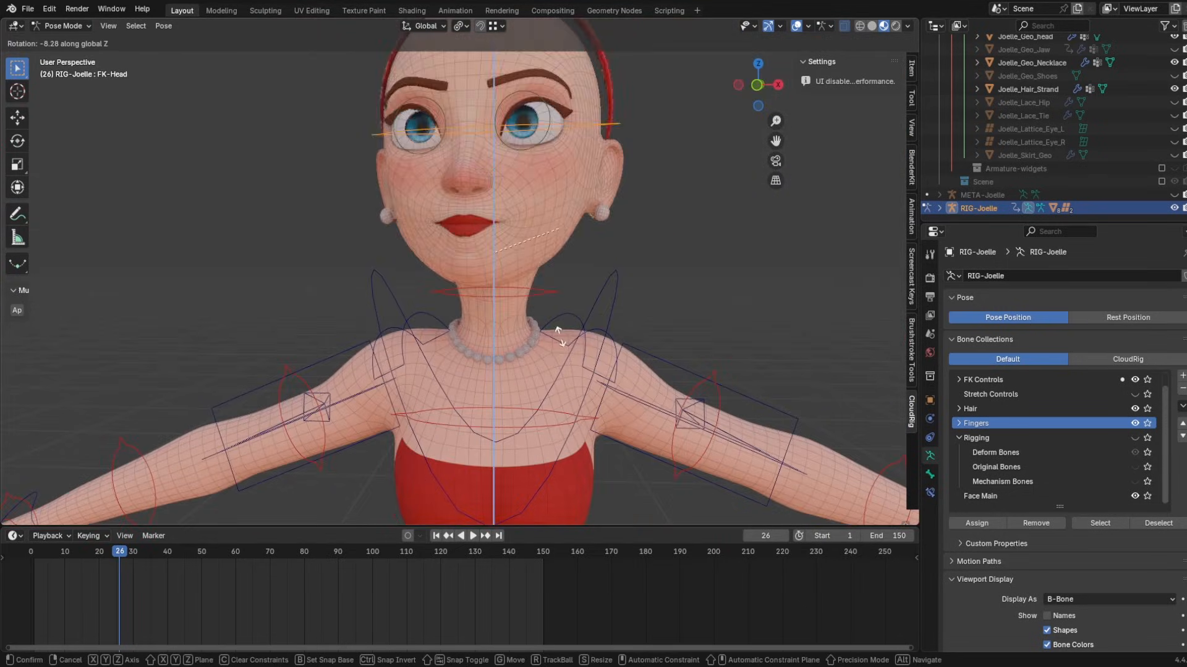
pyautogui.rightClick(553, 339)
# - Show the Rigging bone collection of RIG-Joelle and select the DEF-Neck bone in Pose Mode
pyautogui.hotkey('ctrl', 'Tab')
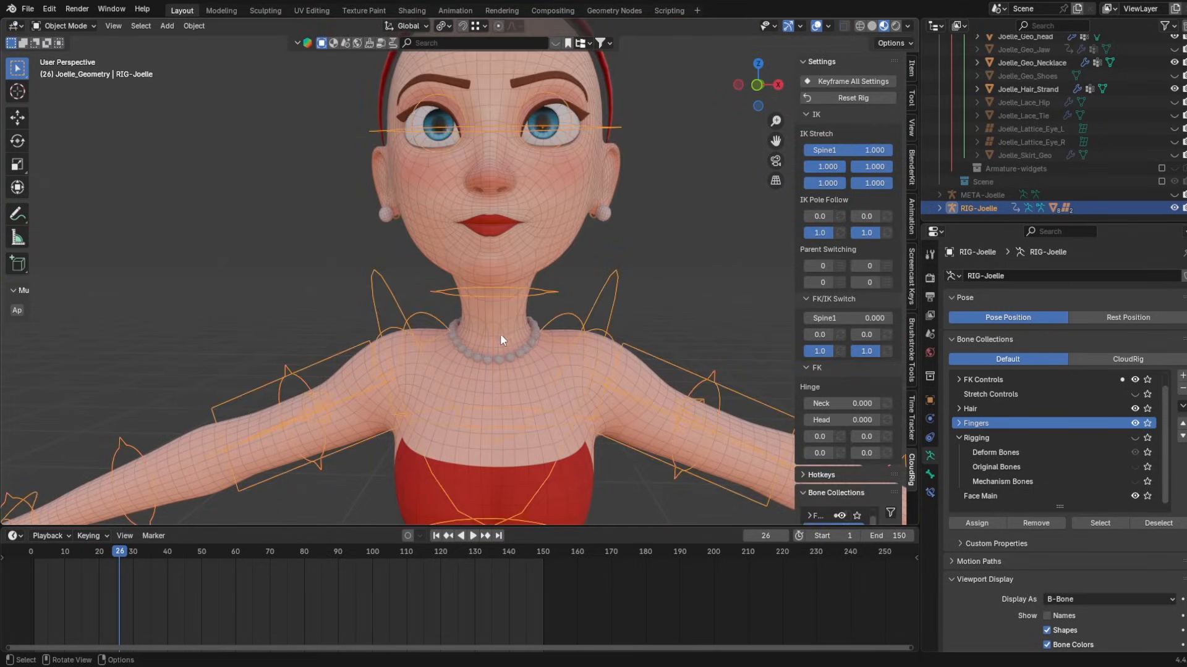
pyautogui.scroll(3, 498, 331)
pyautogui.scroll(-3, 640, 164)
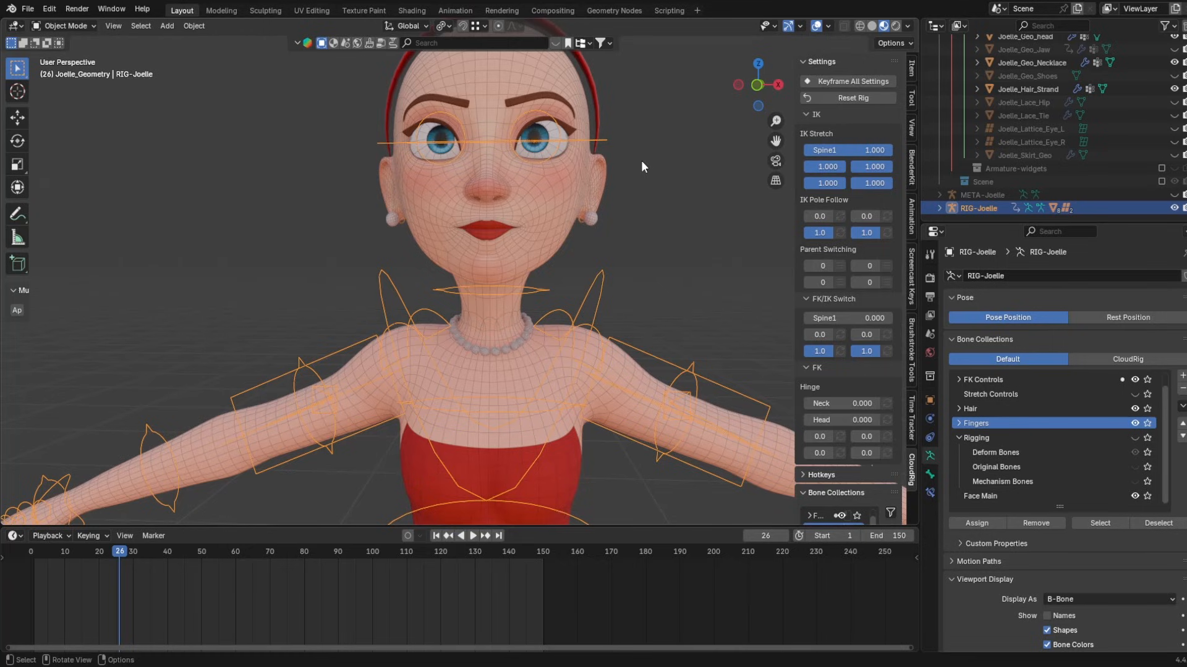
pyautogui.scroll(3, 506, 320)
pyautogui.moveTo(505, 320); pyautogui.dragTo(505, 293, button='middle')
pyautogui.click(1134, 438)
pyautogui.hotkey('ctrl', 'Tab')
pyautogui.click(526, 288)
pyautogui.scroll(-3, 538, 241)
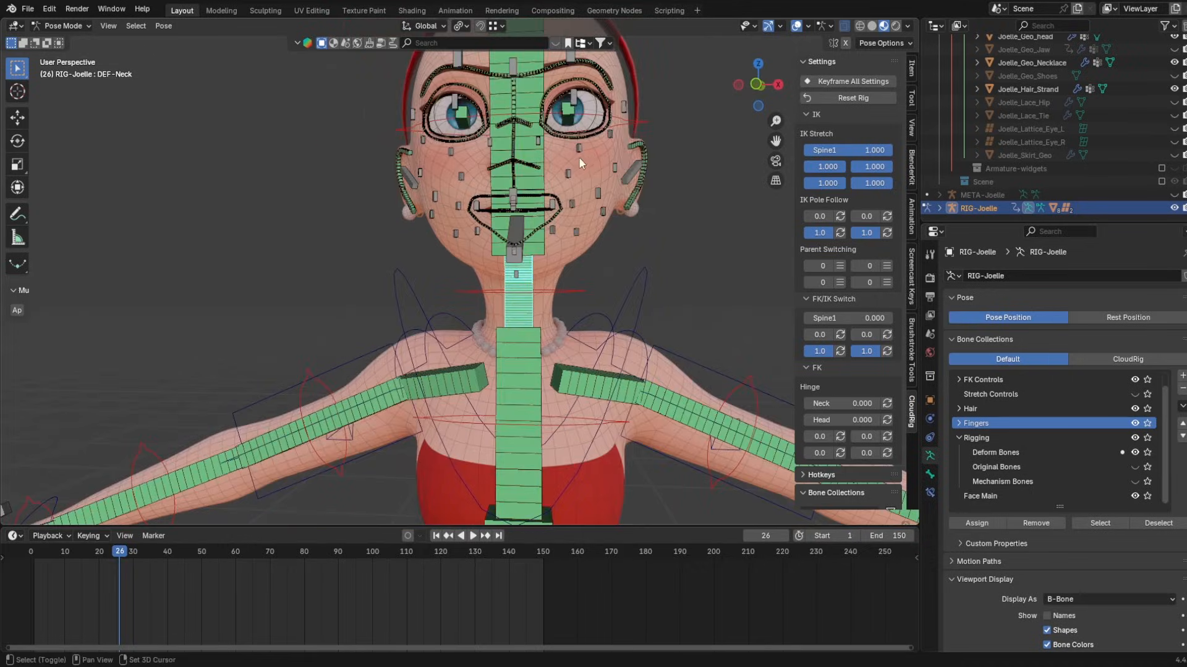
# - Rotate FK-Head by -50.2° around the global Z axis and examine the twist of the neck's deform bone segments
pyautogui.keyDown('shift'); pyautogui.moveTo(579, 159); pyautogui.dragTo(572, 186, button='middle'); pyautogui.keyUp('shift')
pyautogui.click(637, 147)
pyautogui.press('r')
pyautogui.press('z')
pyautogui.click(777, 286)
pyautogui.moveTo(778, 285); pyautogui.dragTo(738, 272, button='middle')
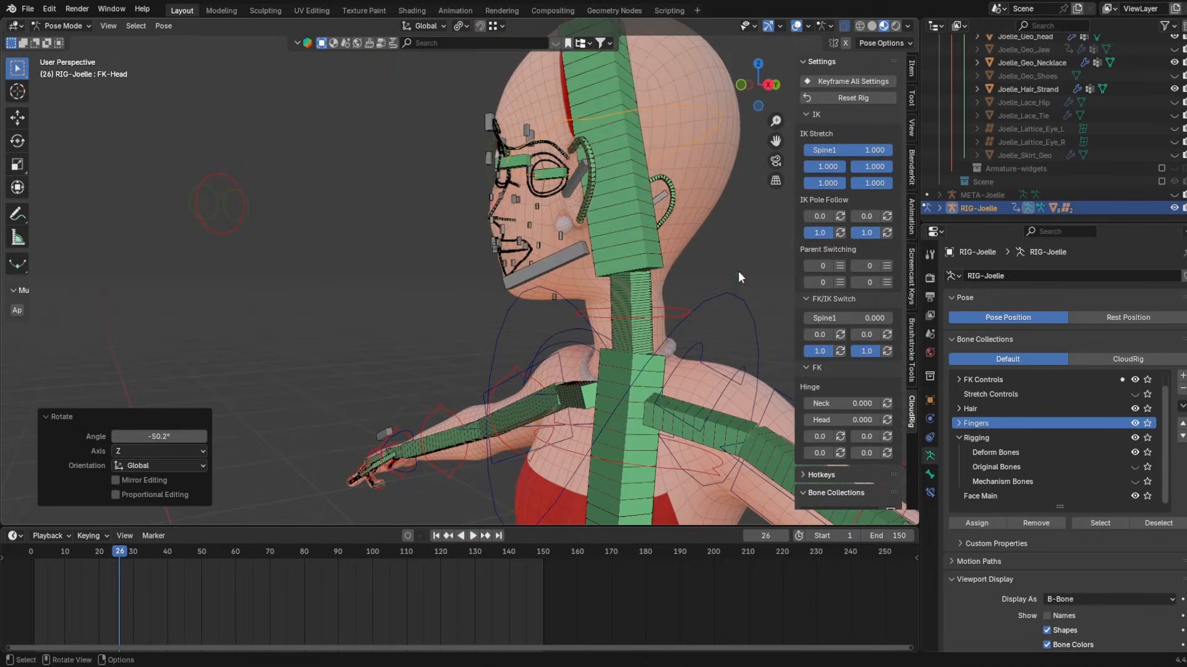
pyautogui.scroll(5, 635, 282)
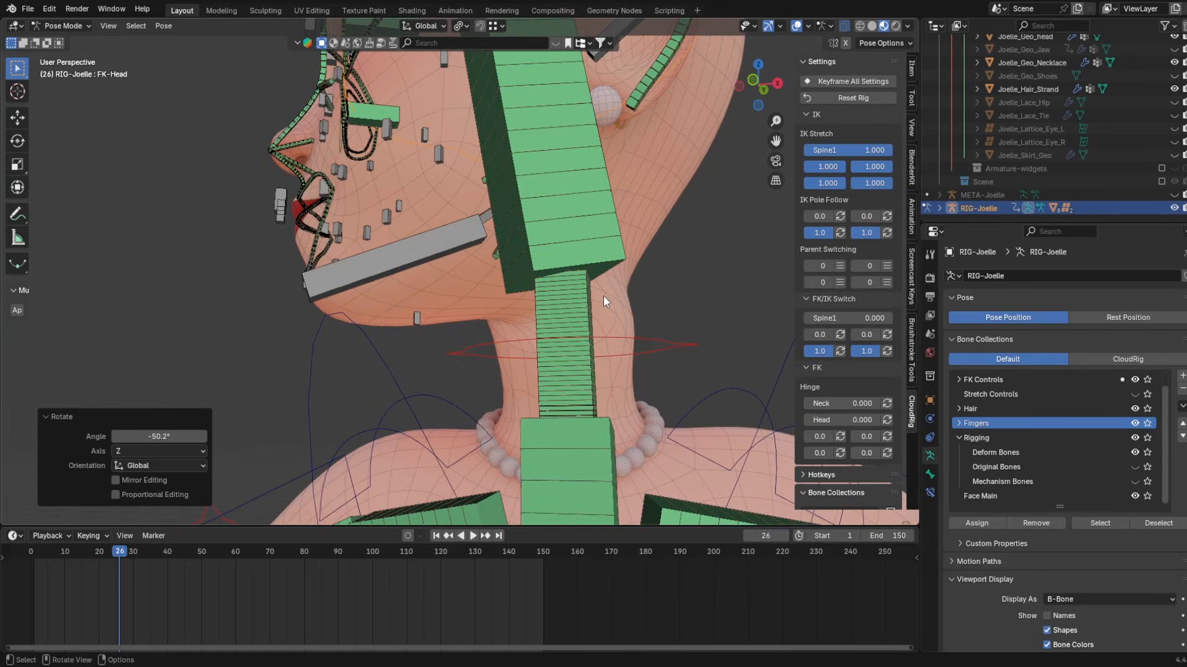
# - Leave Pose Mode, select the head mesh and switch it to Weight Paint mode
pyautogui.scroll(-4, 556, 280)
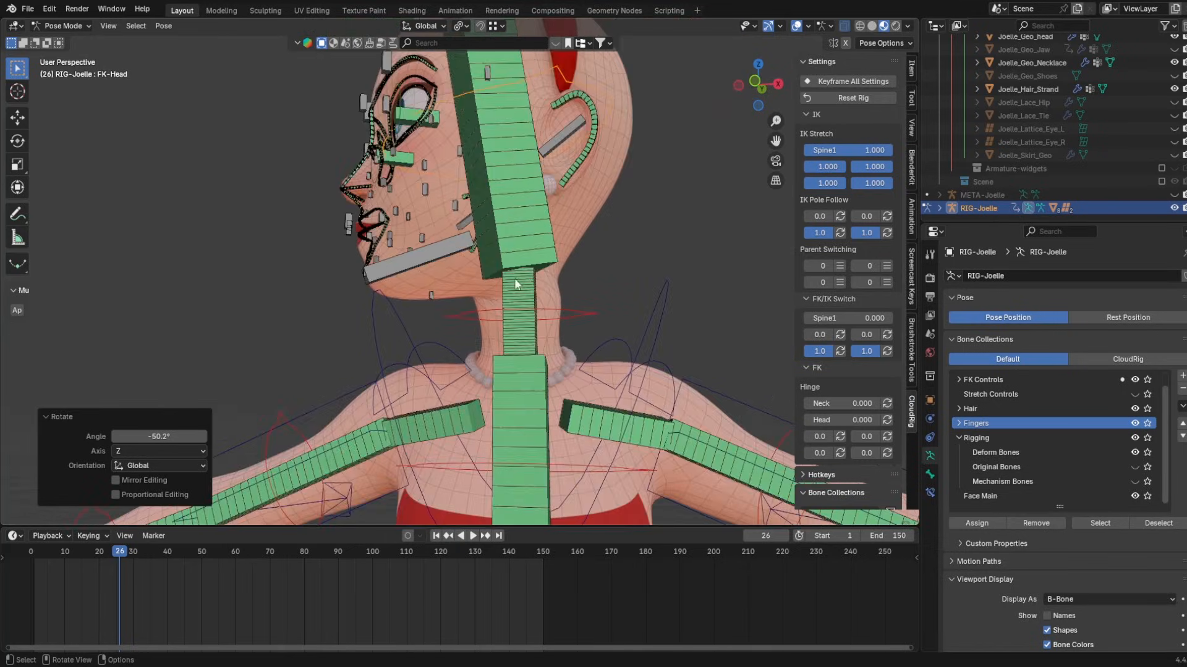
pyautogui.scroll(5, 631, 313)
pyautogui.moveTo(630, 313); pyautogui.dragTo(642, 314, button='middle')
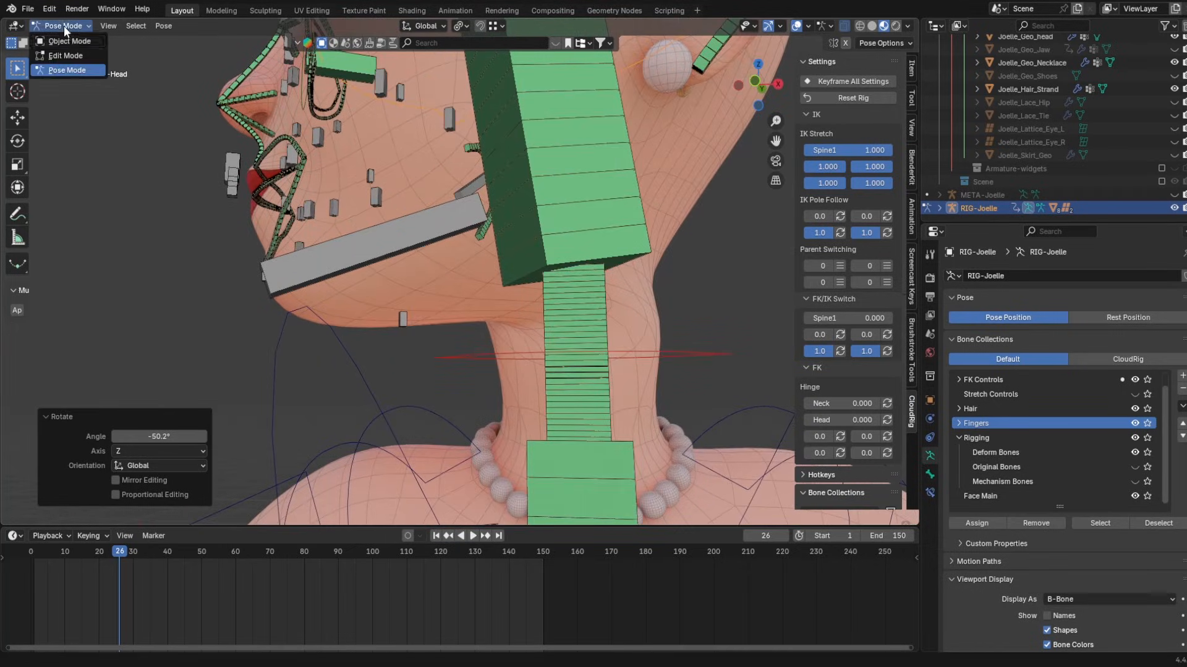
pyautogui.click(69, 41)
pyautogui.click(637, 300)
pyautogui.click(65, 26)
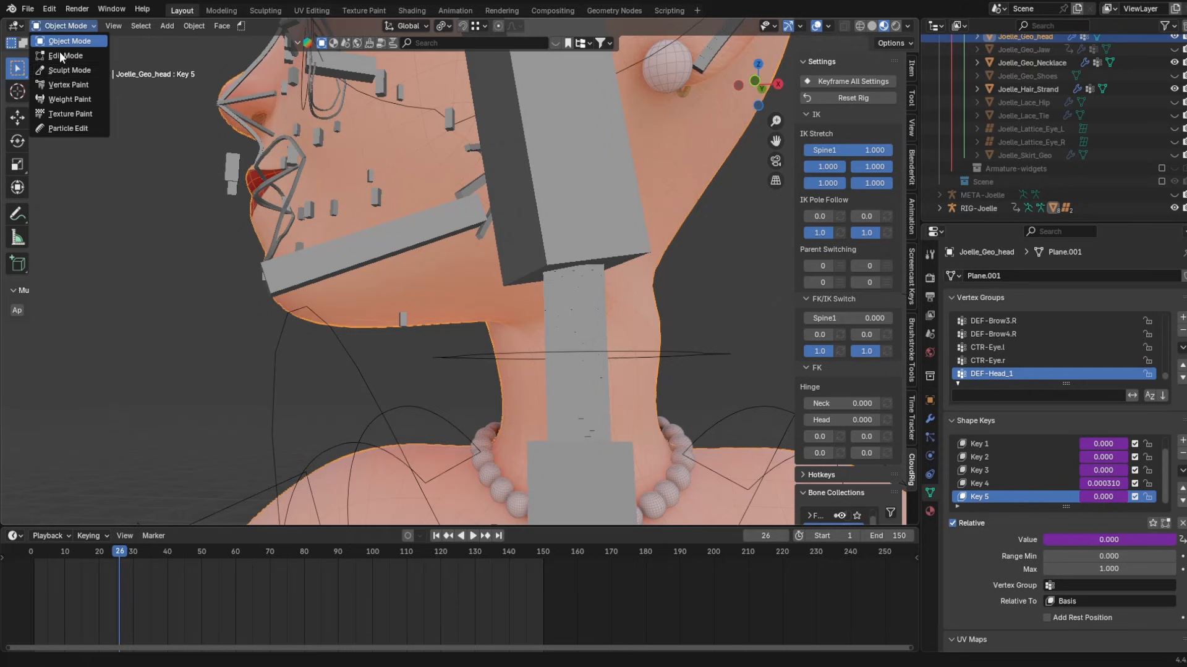
pyautogui.click(69, 99)
# - Select the head mesh again in Object Mode and open the choice of interaction modes
pyautogui.scroll(1, 545, 153)
pyautogui.moveTo(670, 322)
pyautogui.mouseDown()
pyautogui.moveTo(702, 314)
pyautogui.moveTo(710, 334)
pyautogui.mouseUp()
pyautogui.moveTo(711, 334); pyautogui.dragTo(498, 290, button='middle')
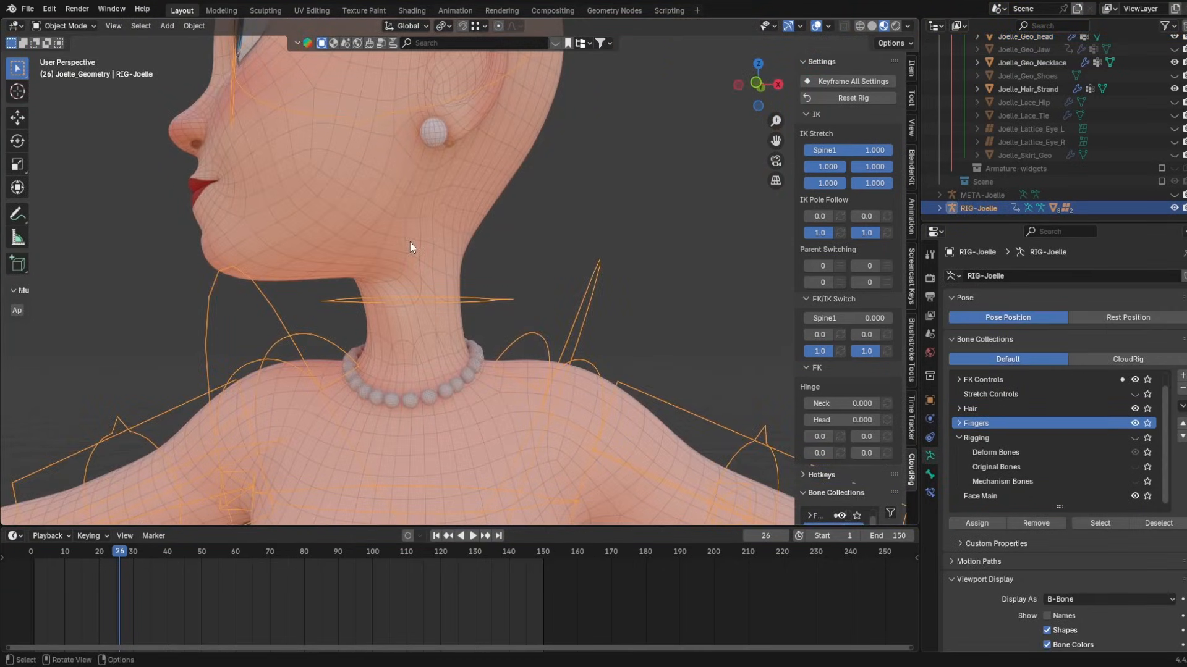
pyautogui.click(410, 242)
pyautogui.click(65, 25)
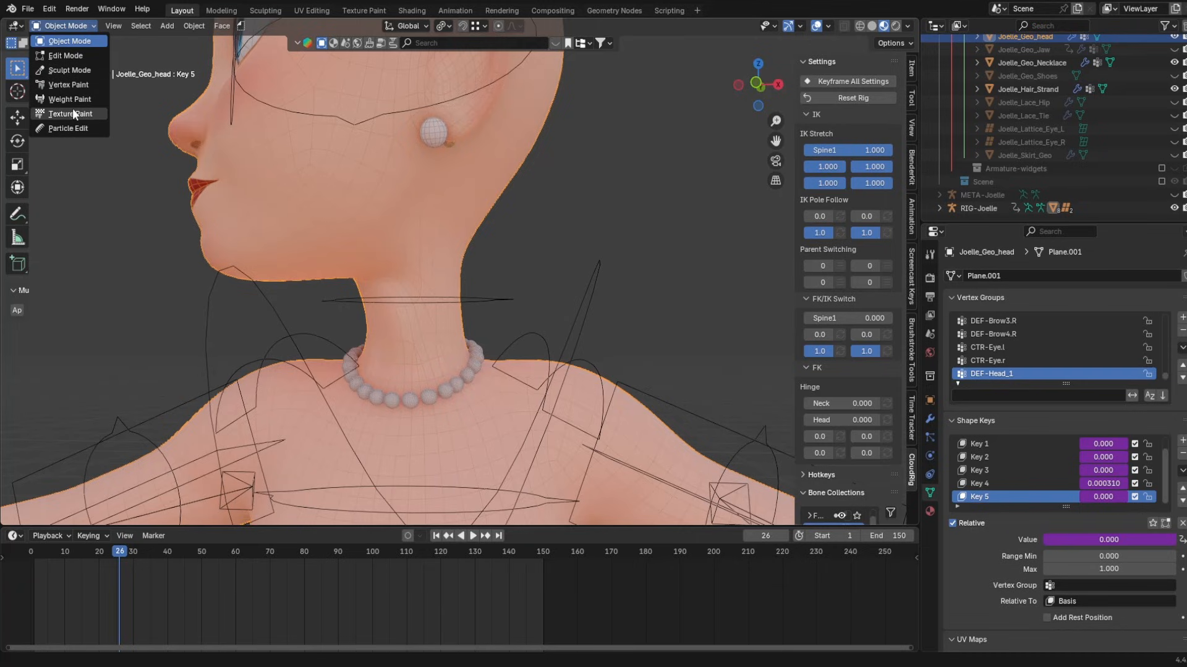
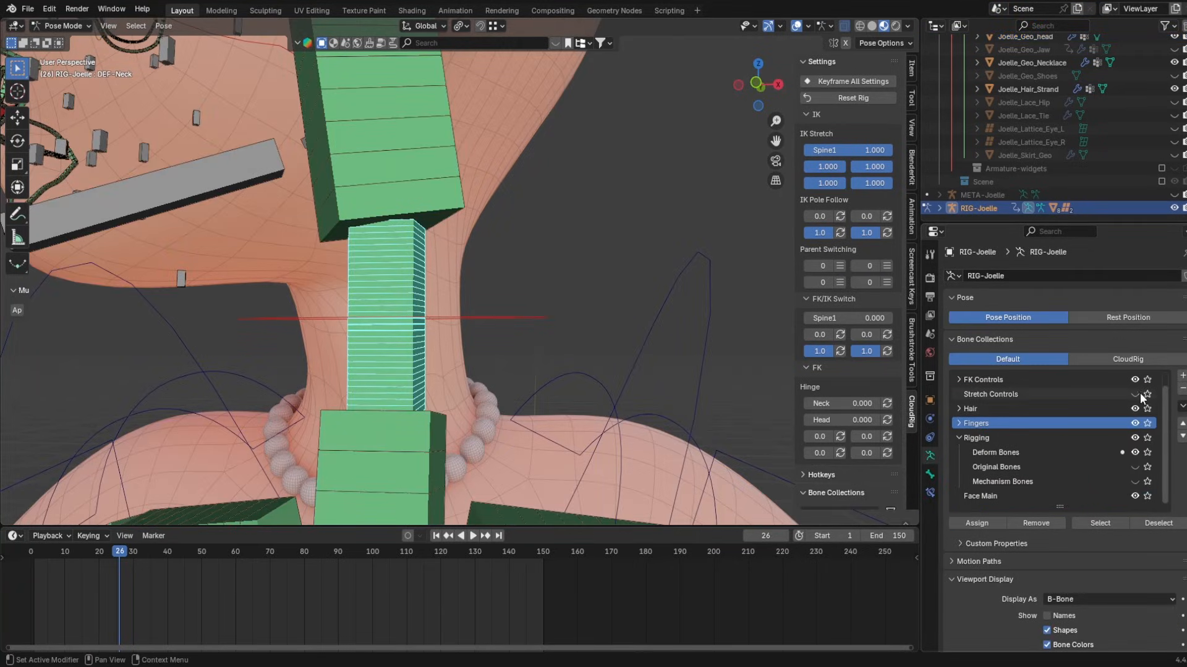
# - Show the Stretch Controls bone collection and set the DEF-Neck bone's bendy segments to 10
pyautogui.click(1134, 395)
pyautogui.scroll(3, 450, 248)
pyautogui.click(930, 474)
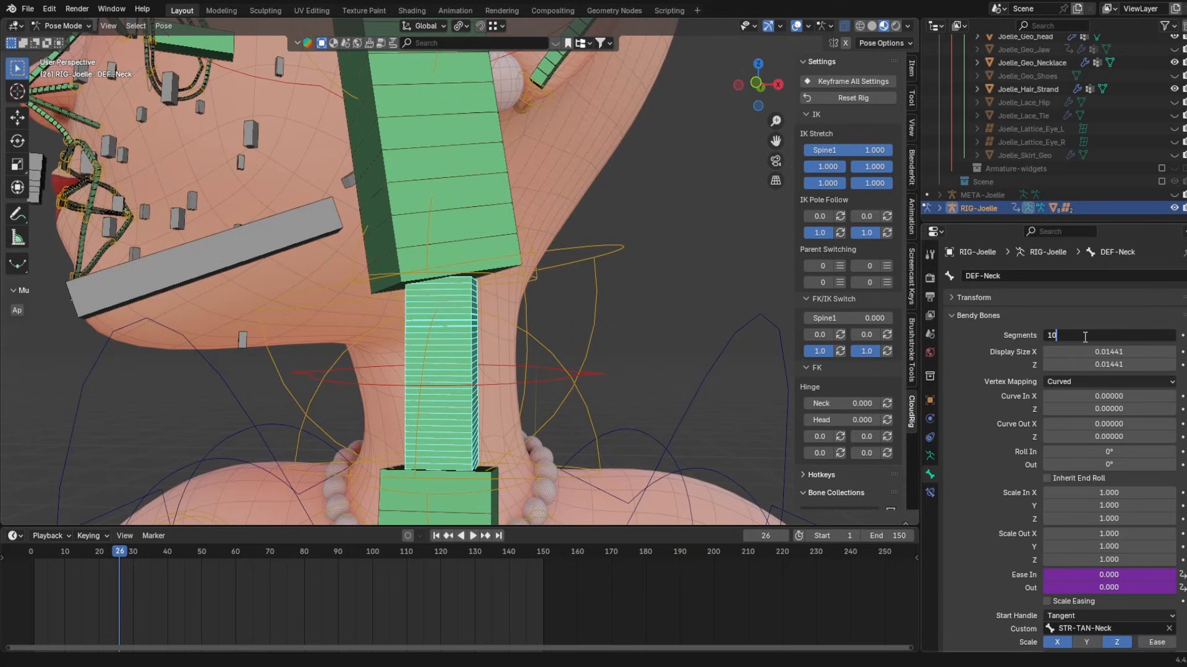
pyautogui.press('Return')
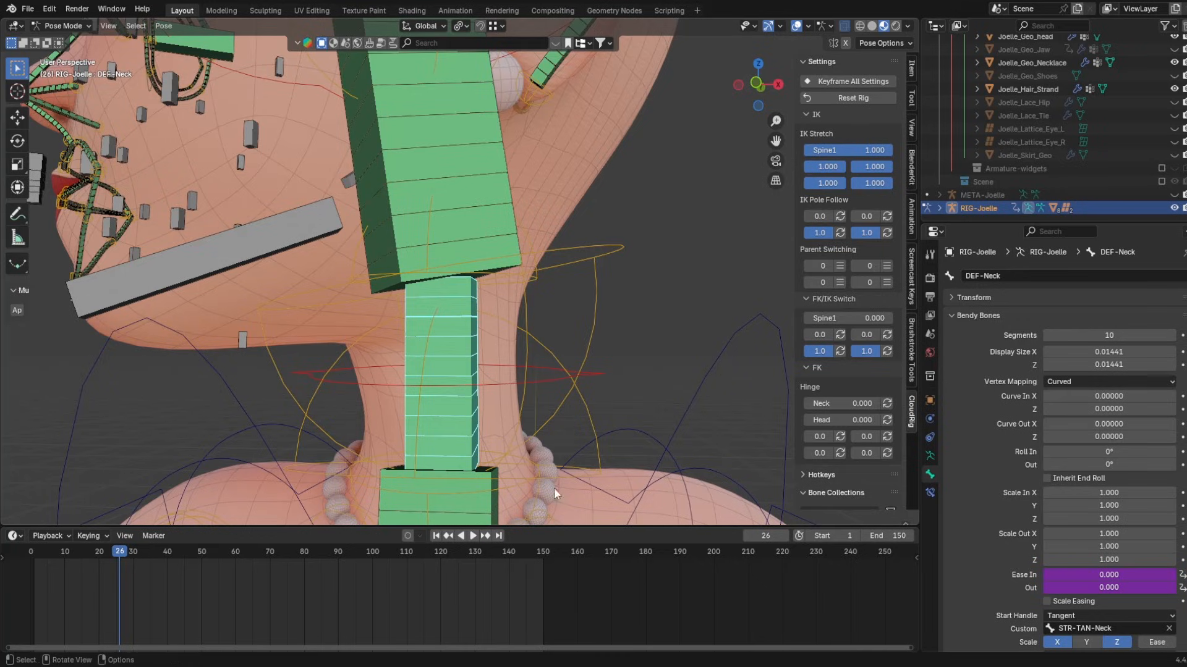
# - Try a free rotation of the STR-Head_1 stretch control at the base of the head
pyautogui.click(543, 248)
pyautogui.press('r')
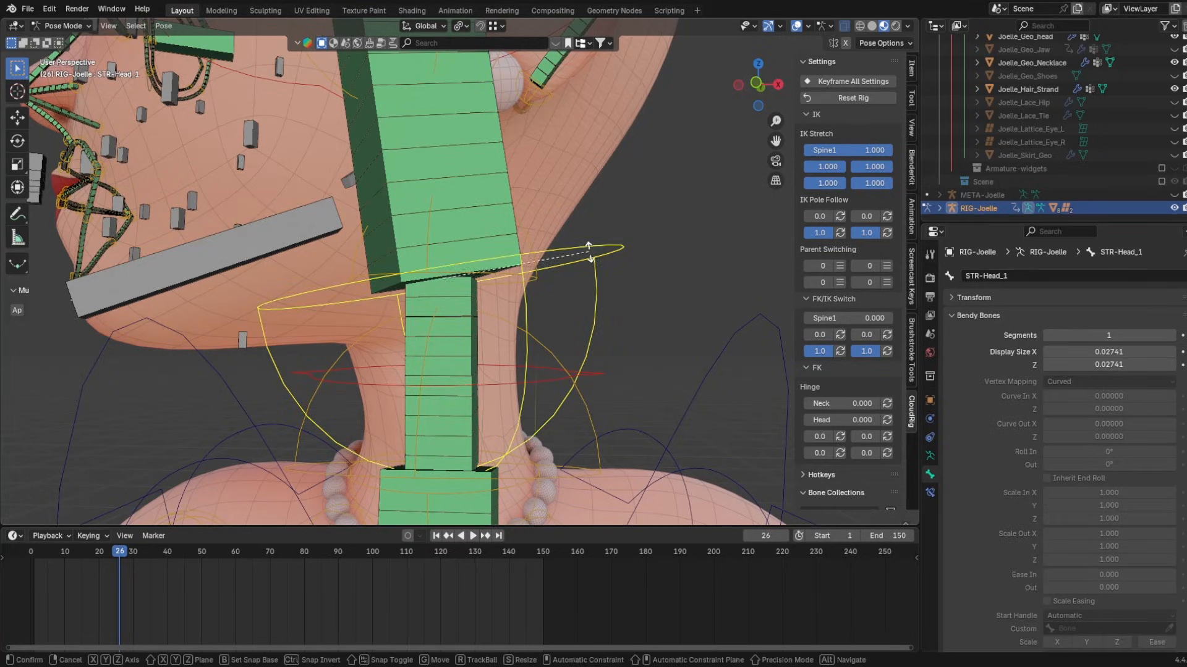
pyautogui.rightClick(573, 245)
# - Try rotating the STR-Neck1 control around the global Z axis to test how the neck segments twist
pyautogui.click(536, 269)
pyautogui.press('r')
pyautogui.press('z')
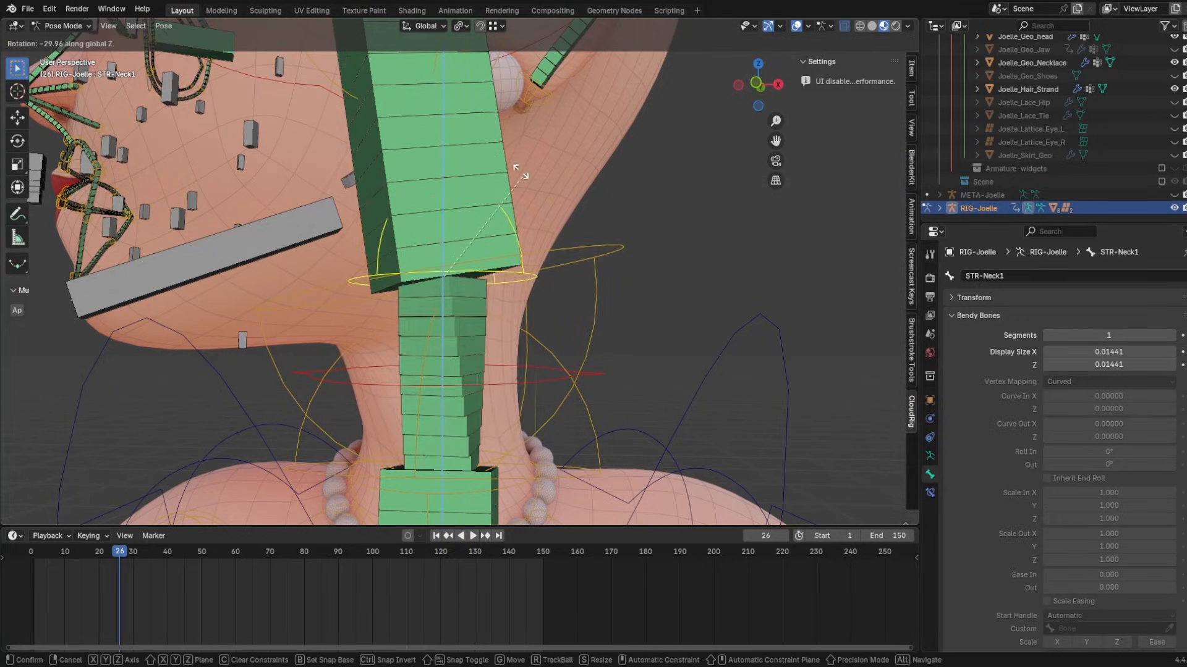
pyautogui.rightClick(488, 166)
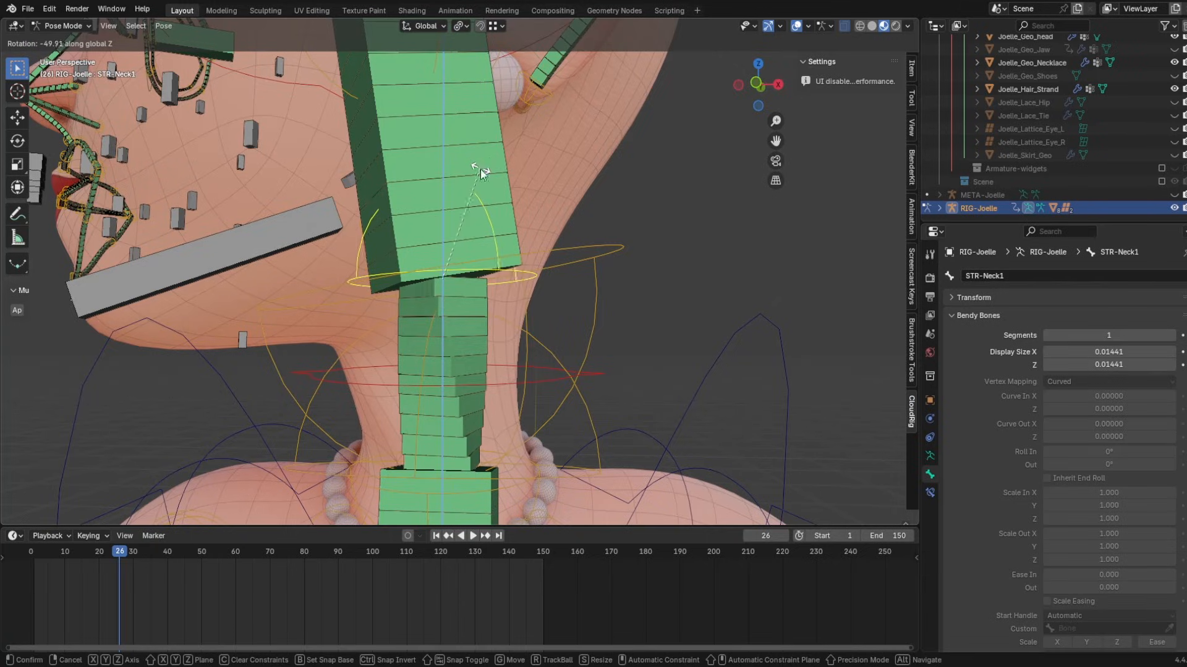
pyautogui.click(462, 337)
pyautogui.click(526, 247)
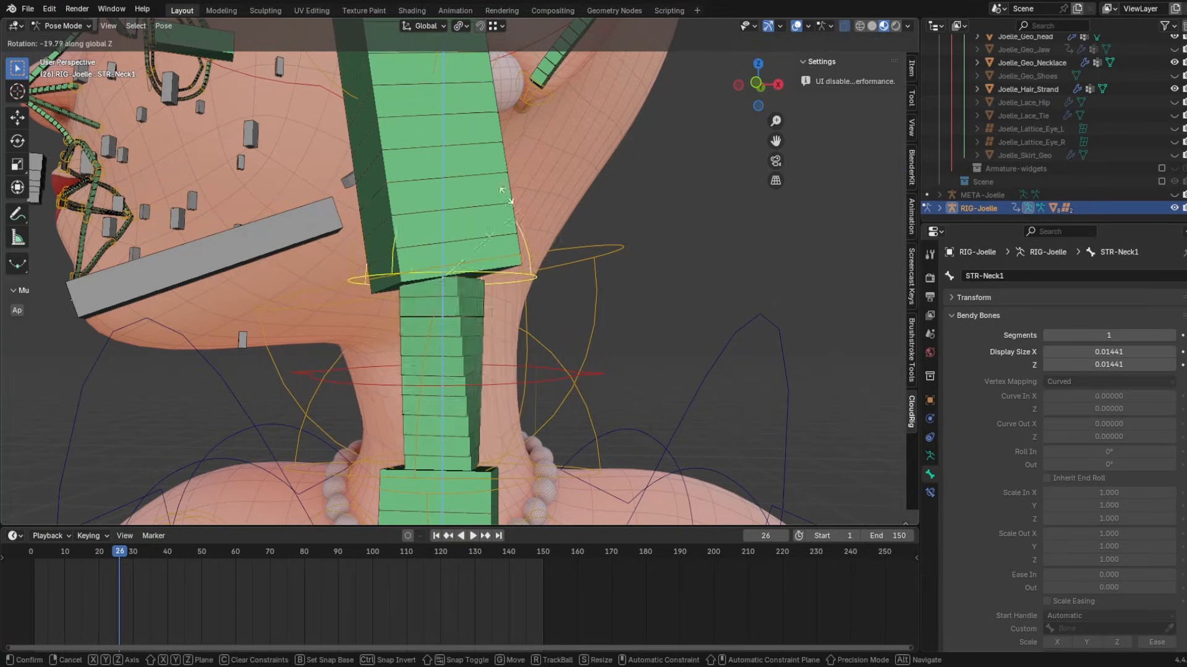
pyautogui.scroll(-1, 602, 176)
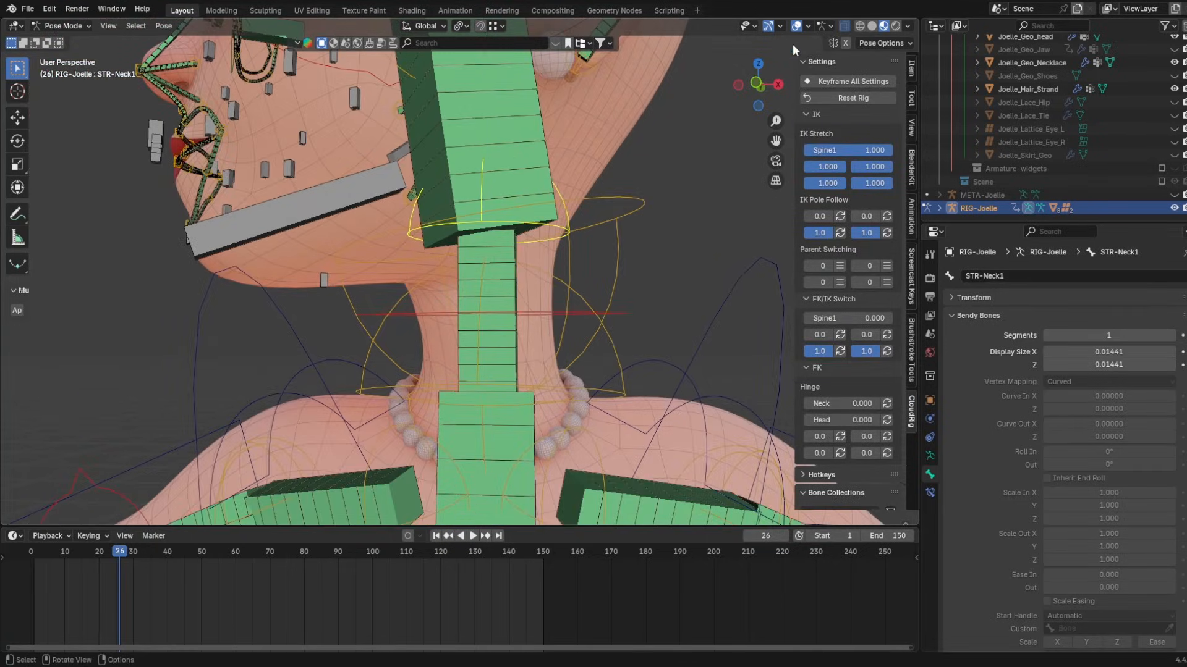
# - Test the STR-Neck1 twist around global Z on the bare mesh with overlays hidden, and show the overlays again
pyautogui.press('r')
pyautogui.press('z')
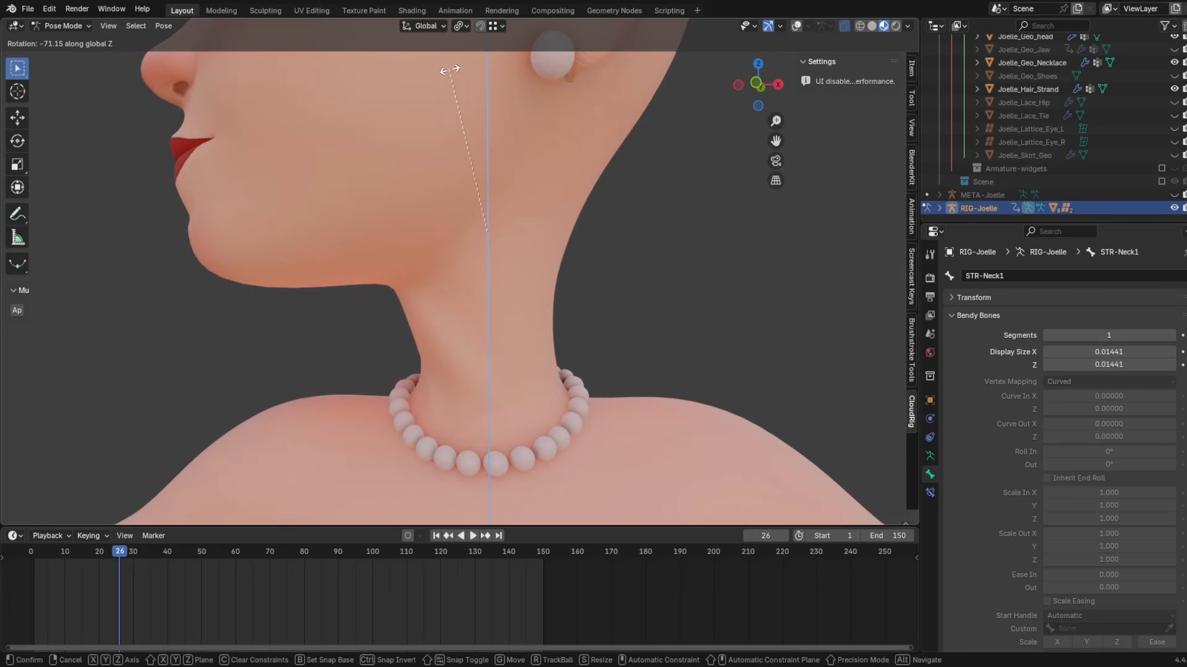
pyautogui.rightClick(600, 137)
pyautogui.click(795, 28)
pyautogui.keyDown('shift'); pyautogui.moveTo(543, 234); pyautogui.dragTo(482, 337, button='middle'); pyautogui.keyUp('shift')
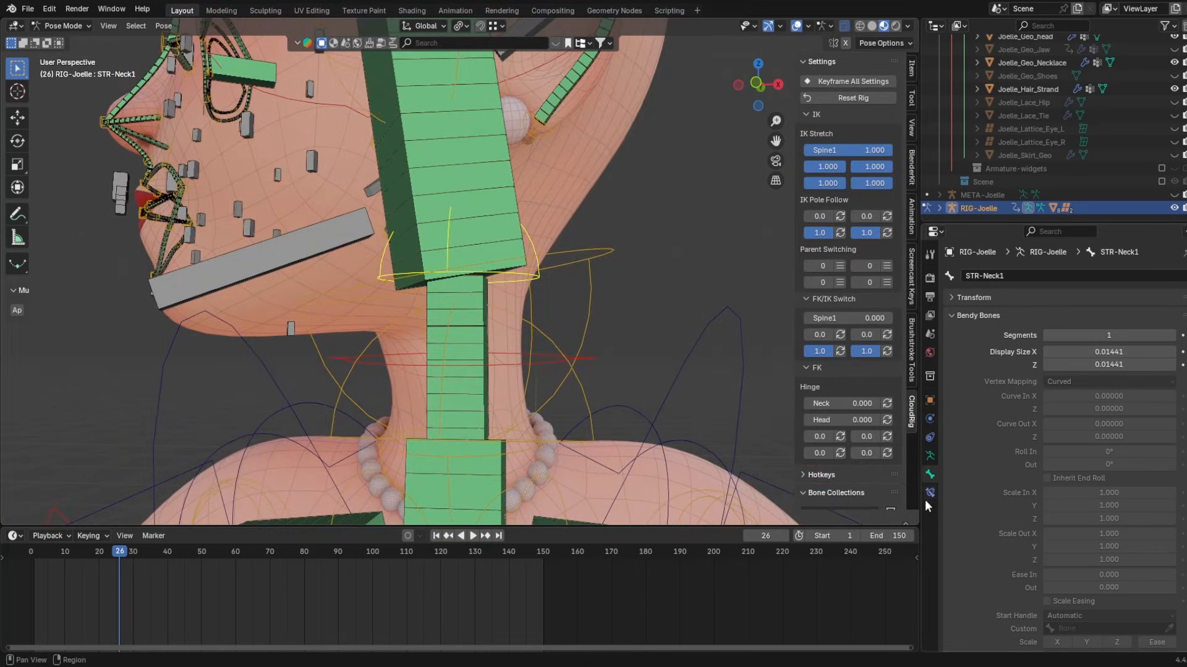
# - Compare the two upper neck controls and try rotating STR-Neck1 around global Z and moving it
pyautogui.click(559, 256)
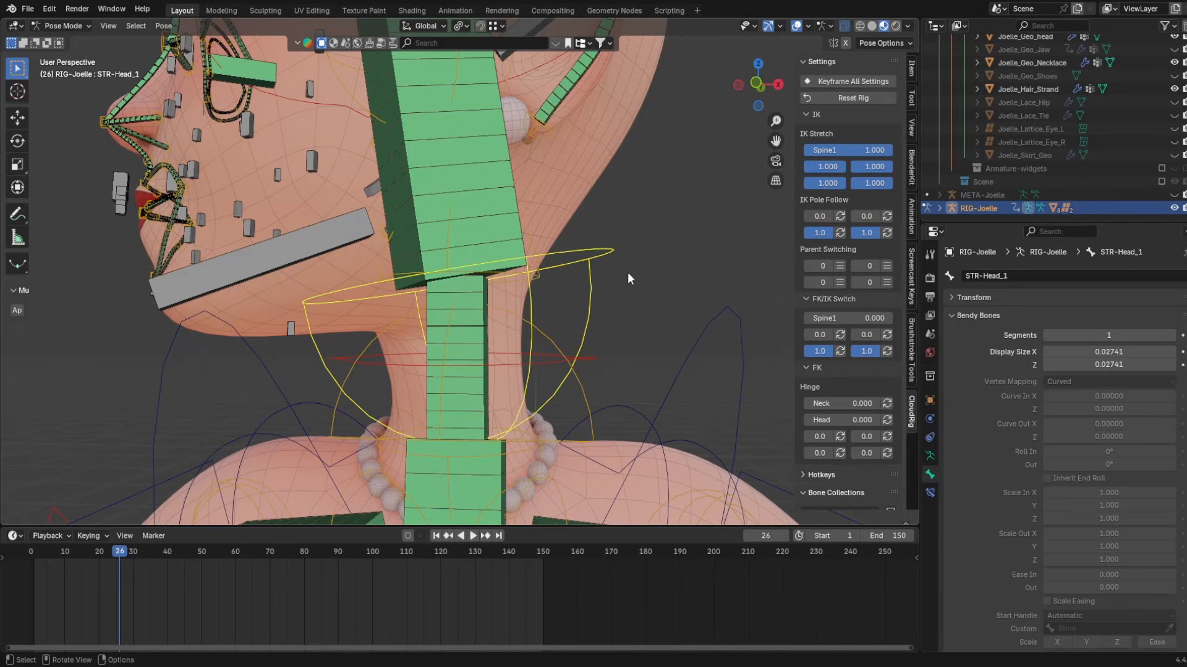
pyautogui.click(533, 235)
pyautogui.press('r')
pyautogui.press('z')
pyautogui.rightClick(466, 210)
pyautogui.press('r')
pyautogui.press('z')
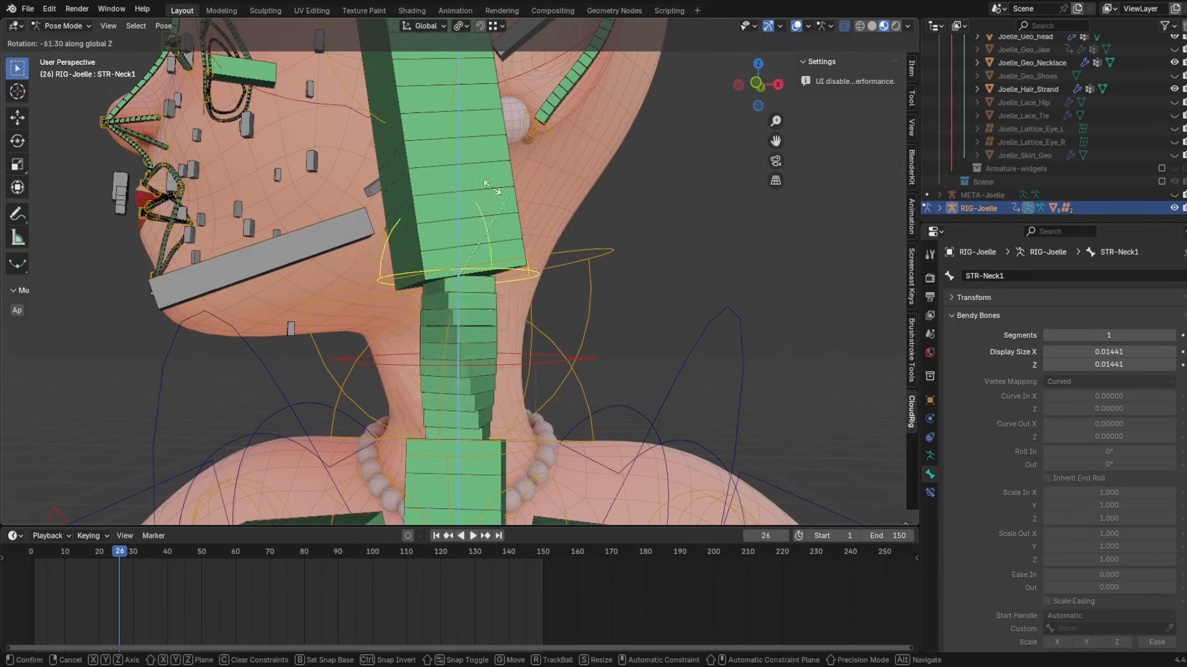
pyautogui.press('g')
pyautogui.rightClick(512, 252)
# - Try rotating the STR-Head_1 control around the global Z axis
pyautogui.click(557, 255)
pyautogui.press('r')
pyautogui.press('z')
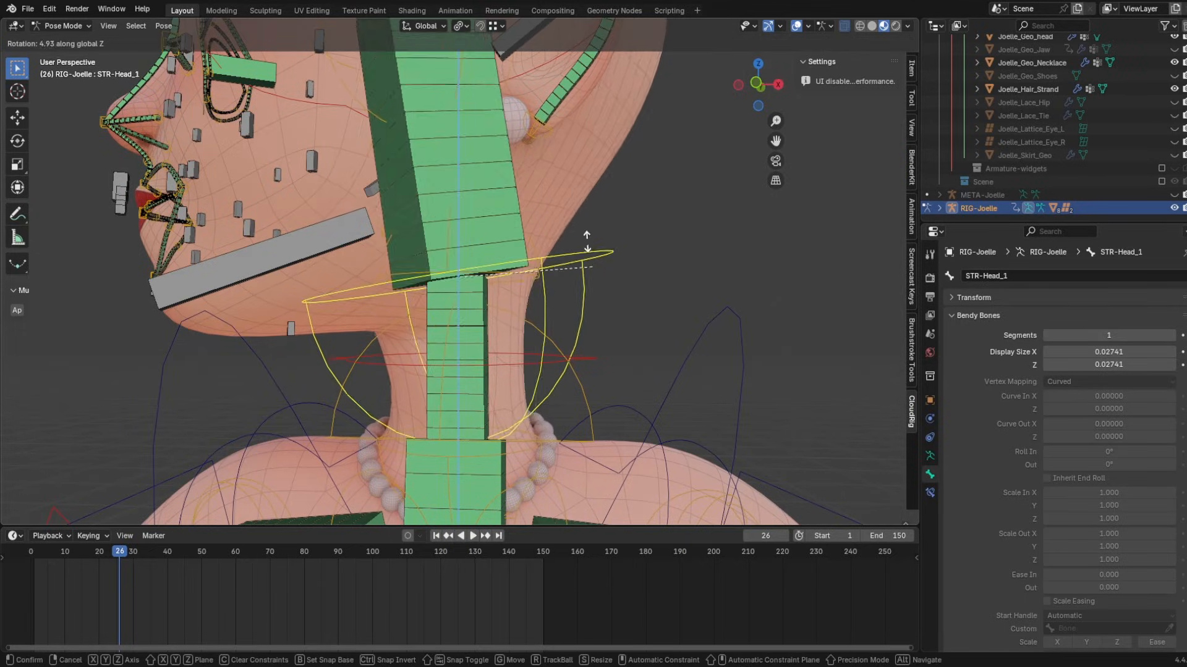
pyautogui.rightClick(542, 249)
# - Parent the STR-Neck1 bone to STR-Head_1 in Edit Mode
pyautogui.press('Tab')
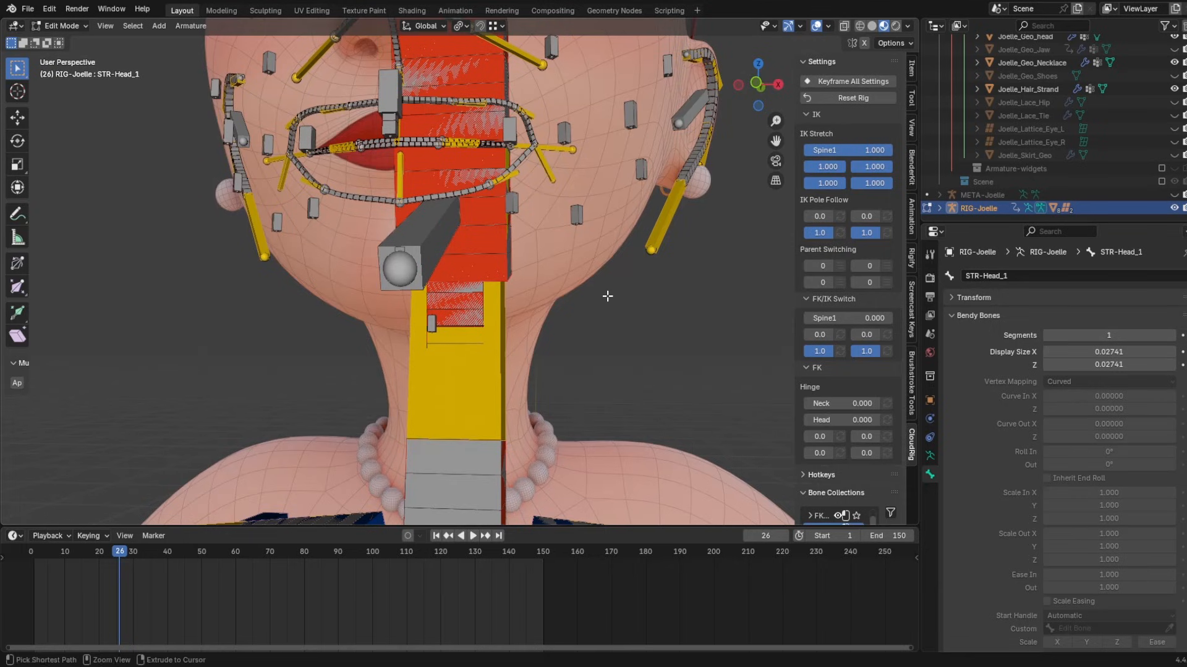
pyautogui.hotkey('ctrl', 'p')
pyautogui.click(607, 296)
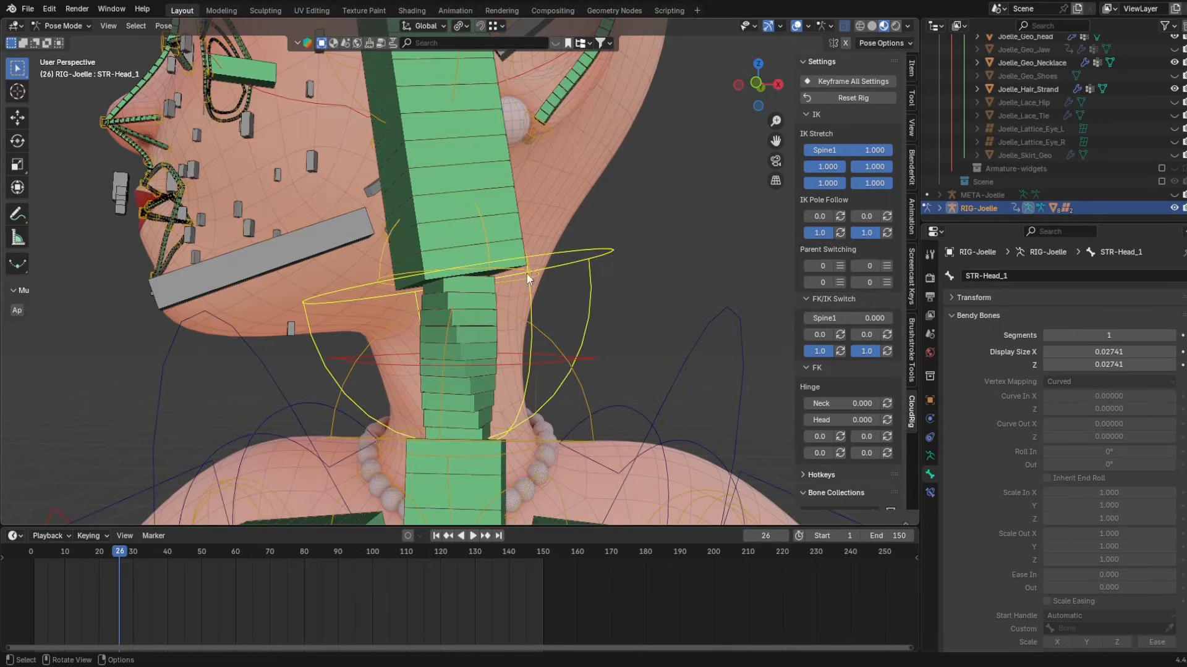
# - Test-rotate the FK-Head control around global Z to check that the neck twists with the head
pyautogui.scroll(-2, 525, 101)
pyautogui.click(533, 99)
pyautogui.press('r')
pyautogui.press('z')
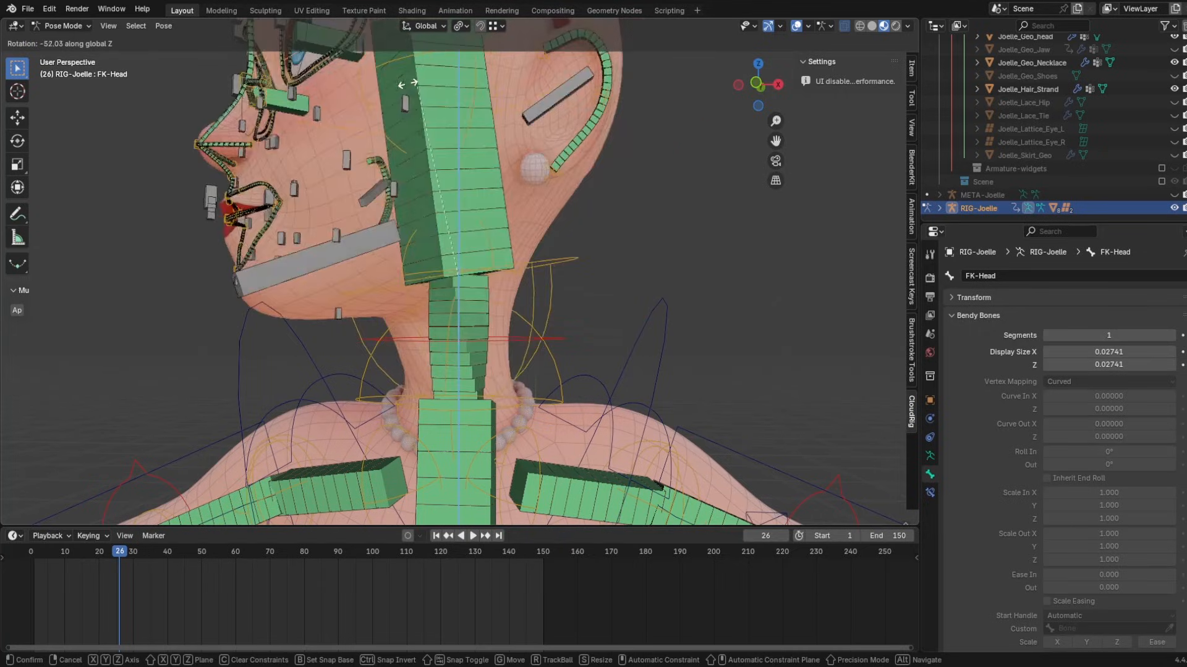
pyautogui.rightClick(547, 280)
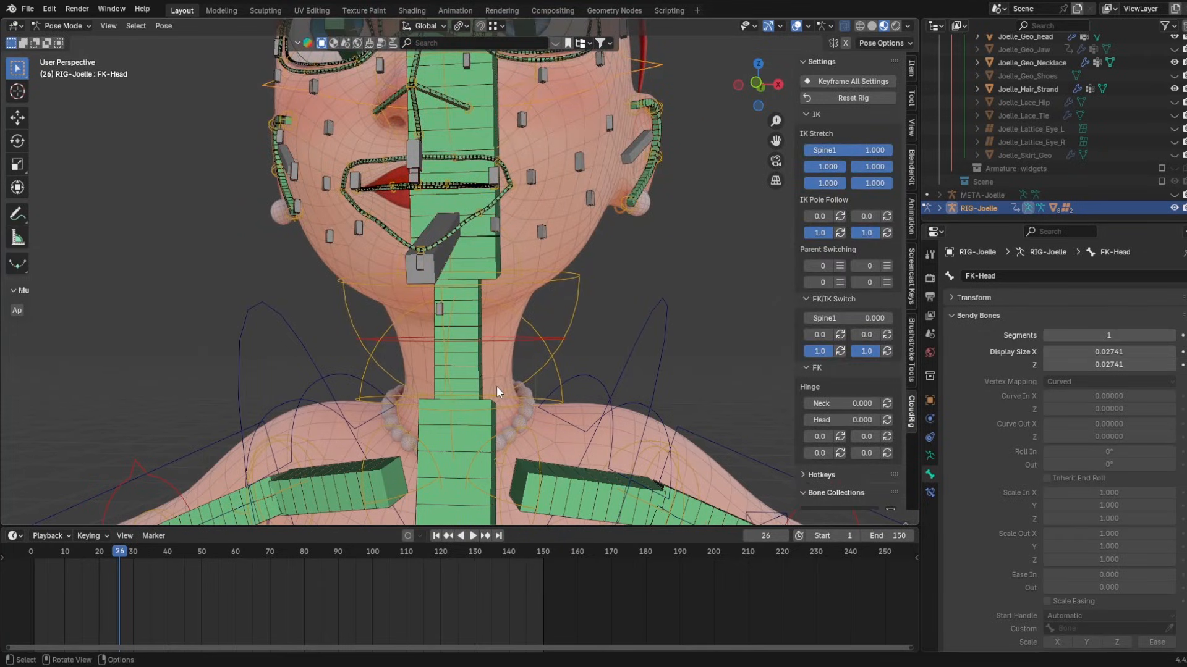
# - Select STR-Neck1 and STR-Head_1 in turn and test-rotate STR-Head_1 around the global Z axis
pyautogui.click(519, 280)
pyautogui.scroll(2, 502, 292)
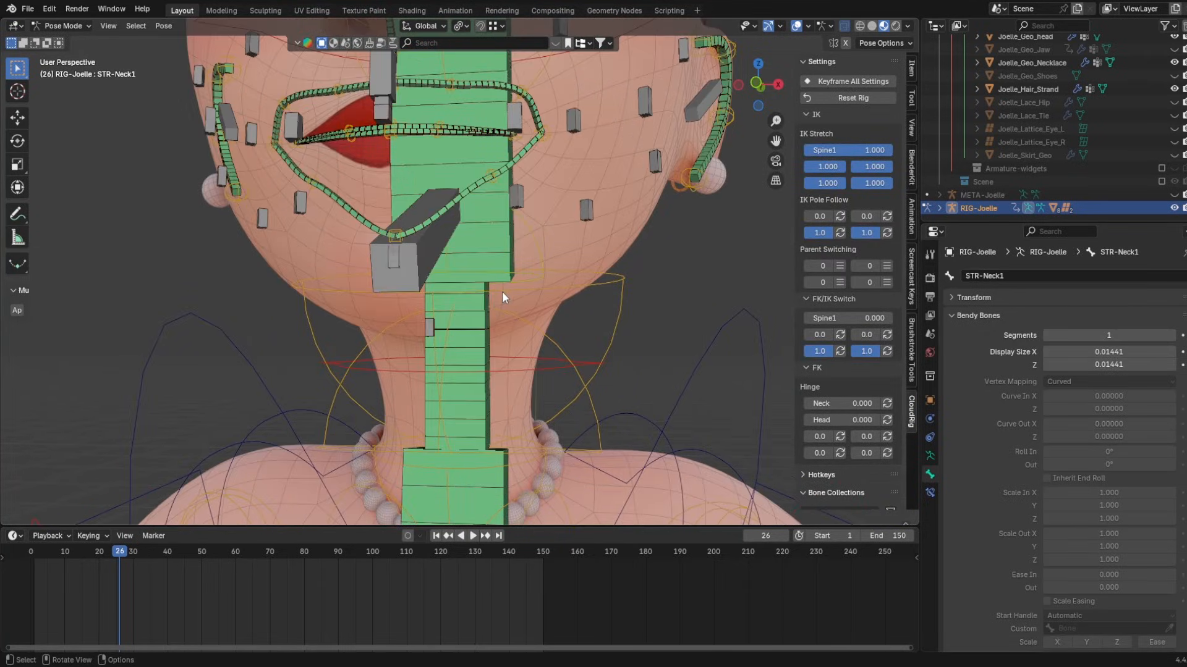
pyautogui.click(502, 293)
pyautogui.press('r')
pyautogui.press('z')
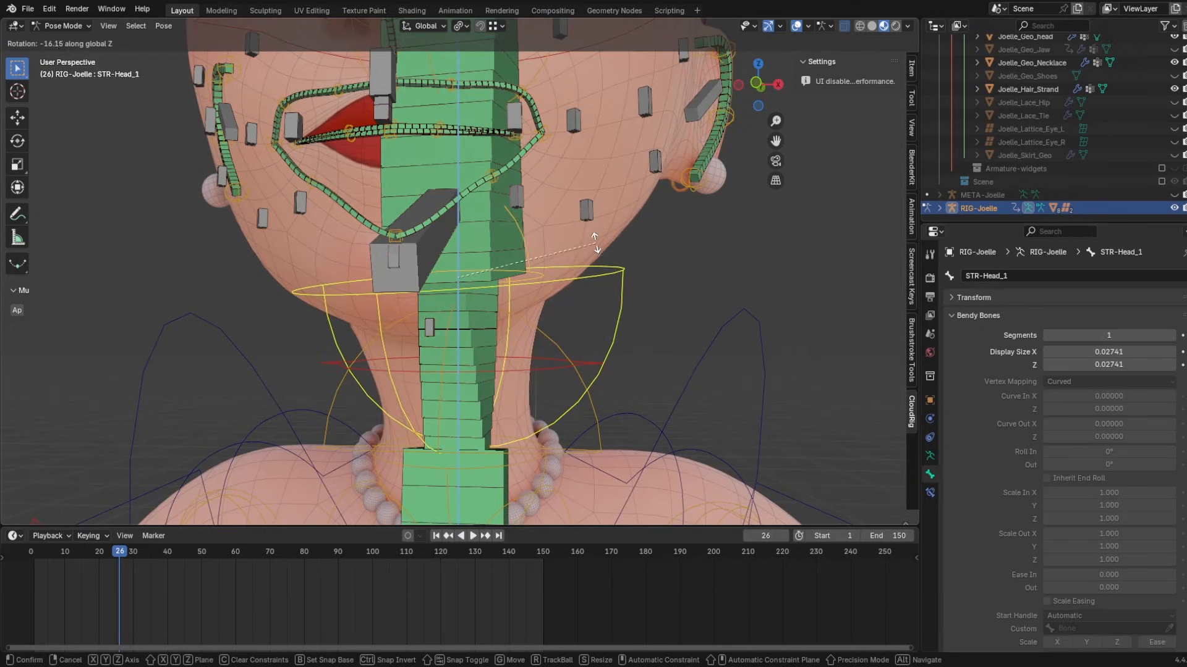
pyautogui.rightClick(595, 242)
# - Rotate the FK-Head control about -44.4° around global Z and toggle the overlays to inspect the neck deformation
pyautogui.click(544, 249)
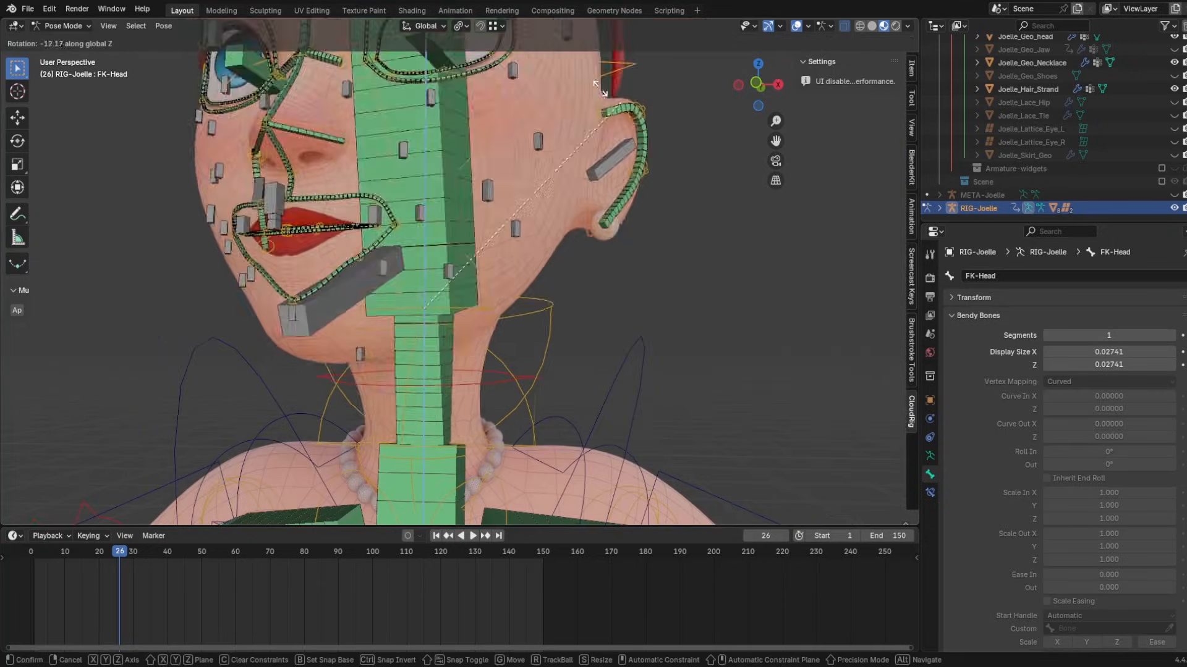
pyautogui.click(481, 52)
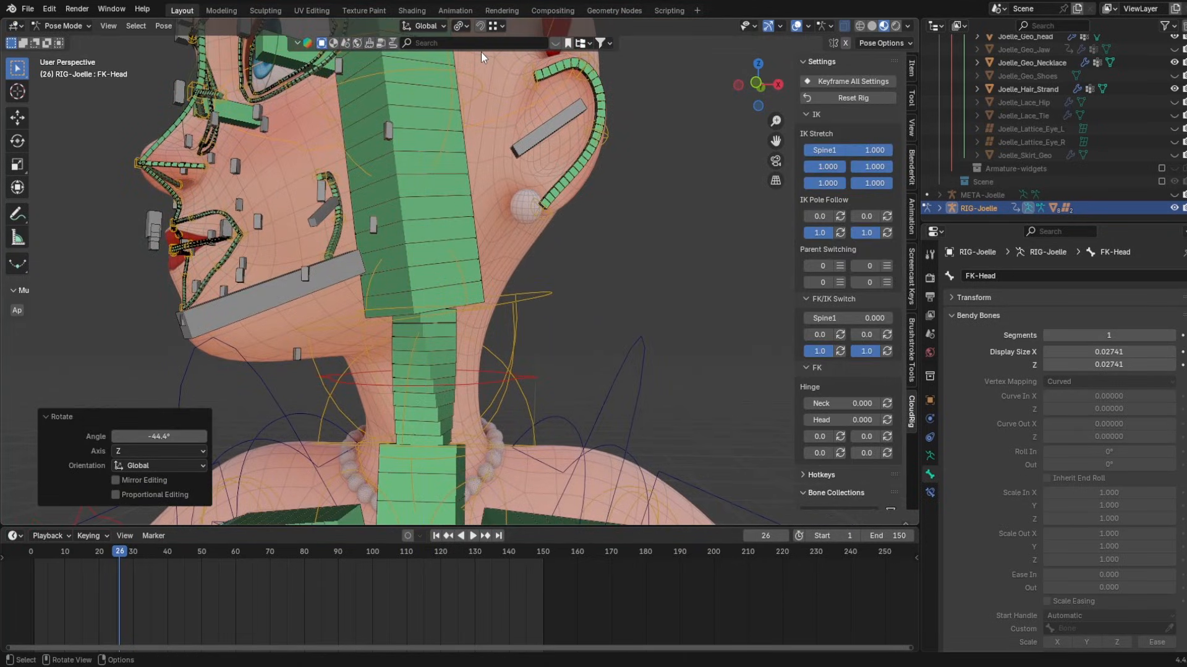
pyautogui.keyDown('shift'); pyautogui.moveTo(462, 246); pyautogui.dragTo(636, 262, button='middle'); pyautogui.keyUp('shift')
pyautogui.click(796, 25)
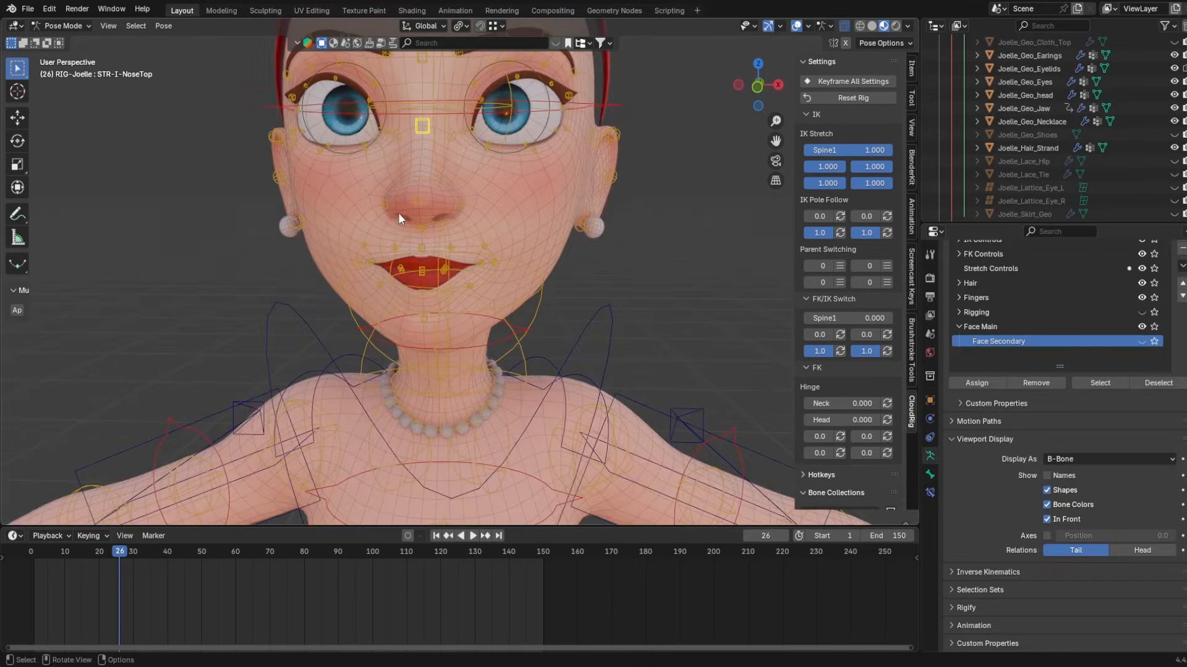
# - Examine the mouth controls up close and select the upper lip control STR-LipUp2.R
pyautogui.scroll(-5, 434, 303)
pyautogui.scroll(4, 473, 229)
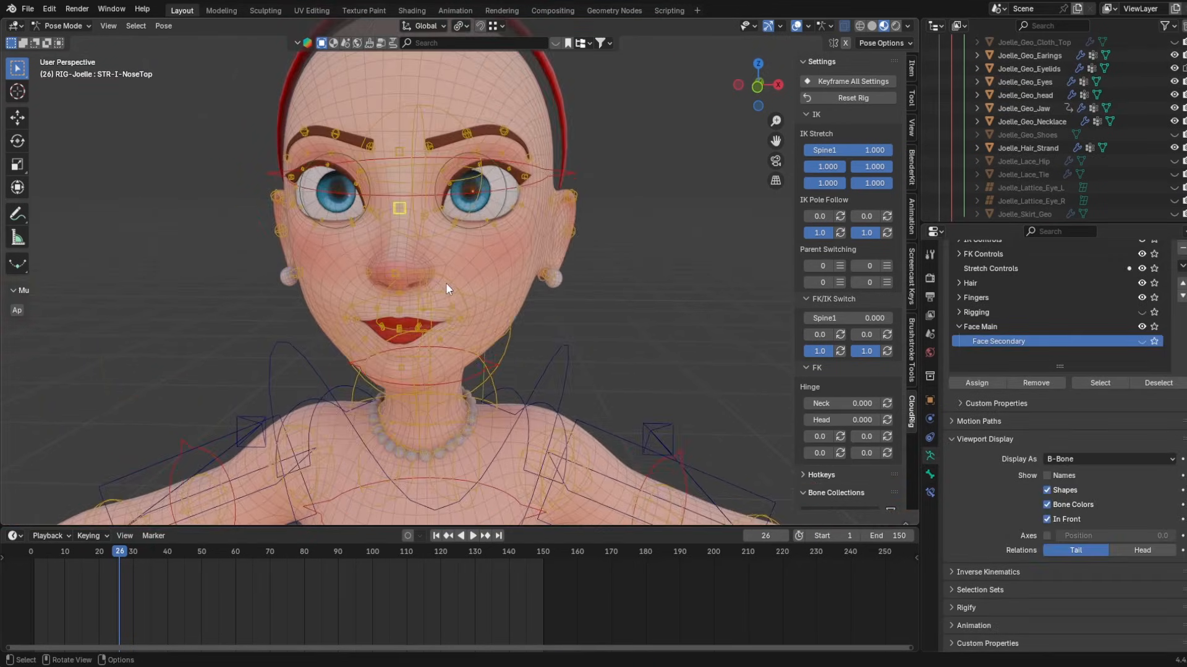
pyautogui.moveTo(446, 283); pyautogui.dragTo(475, 331, button='middle')
pyautogui.scroll(2, 438, 283)
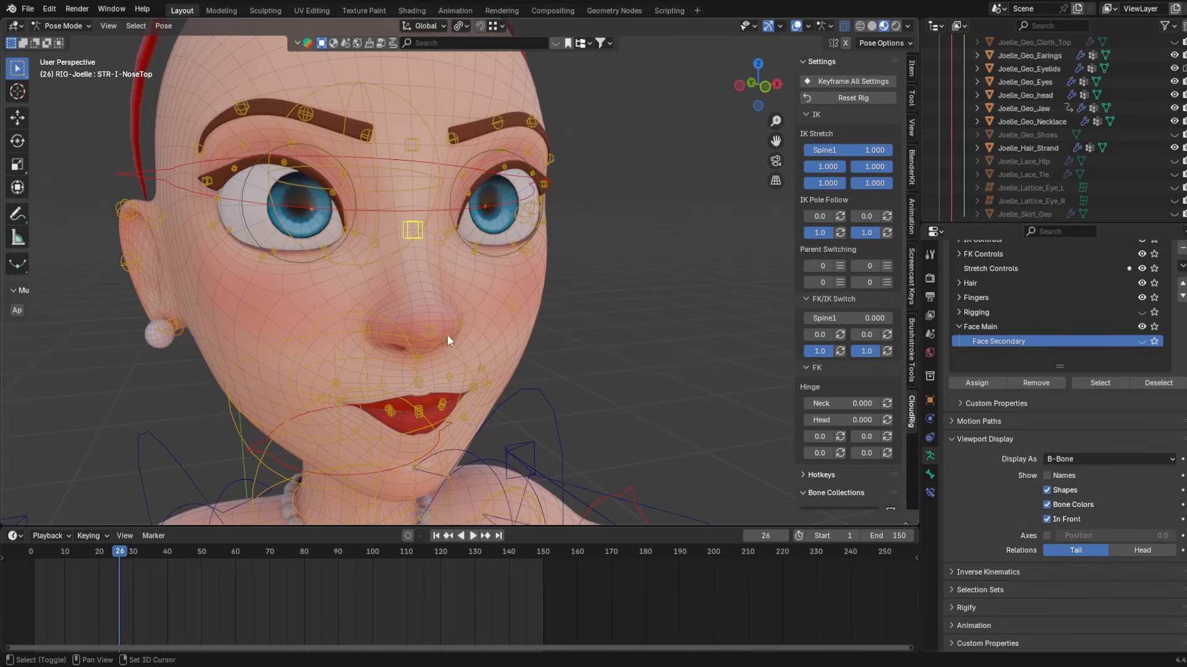
pyautogui.keyDown('shift'); pyautogui.scroll(-4, 446, 340); pyautogui.keyUp('shift')
pyautogui.scroll(3, 476, 285)
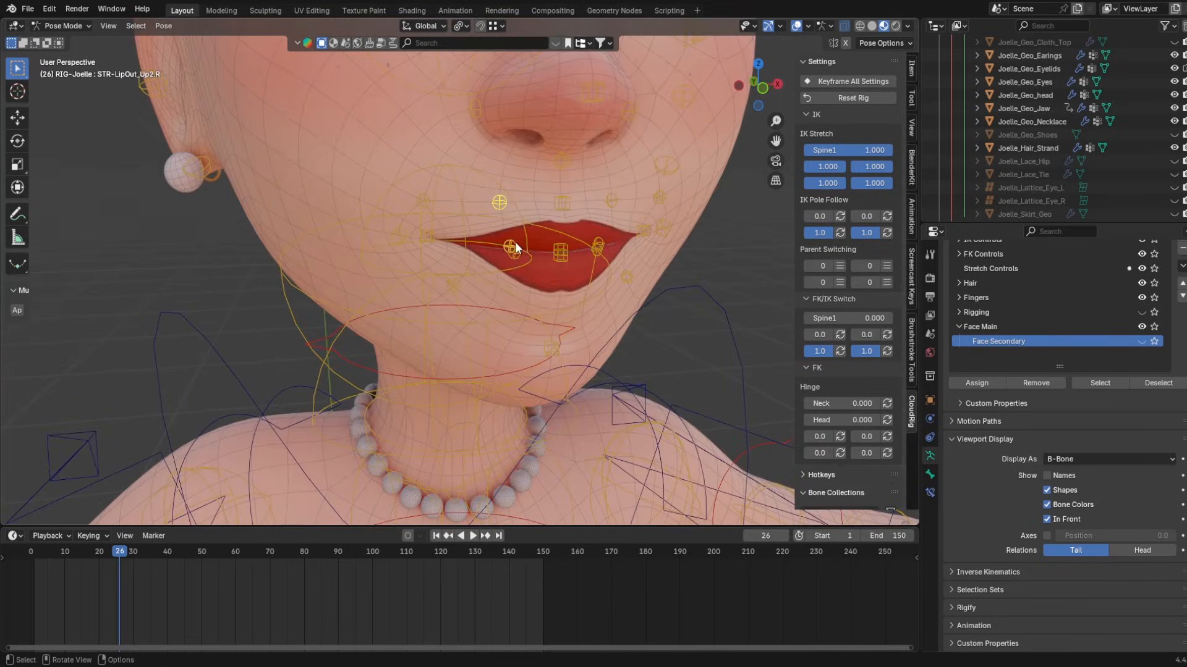
pyautogui.moveTo(514, 242); pyautogui.dragTo(509, 214)
pyautogui.click(508, 214)
pyautogui.moveTo(543, 216); pyautogui.dragTo(581, 261, button='middle')
pyautogui.moveTo(472, 266); pyautogui.dragTo(415, 272, button='middle')
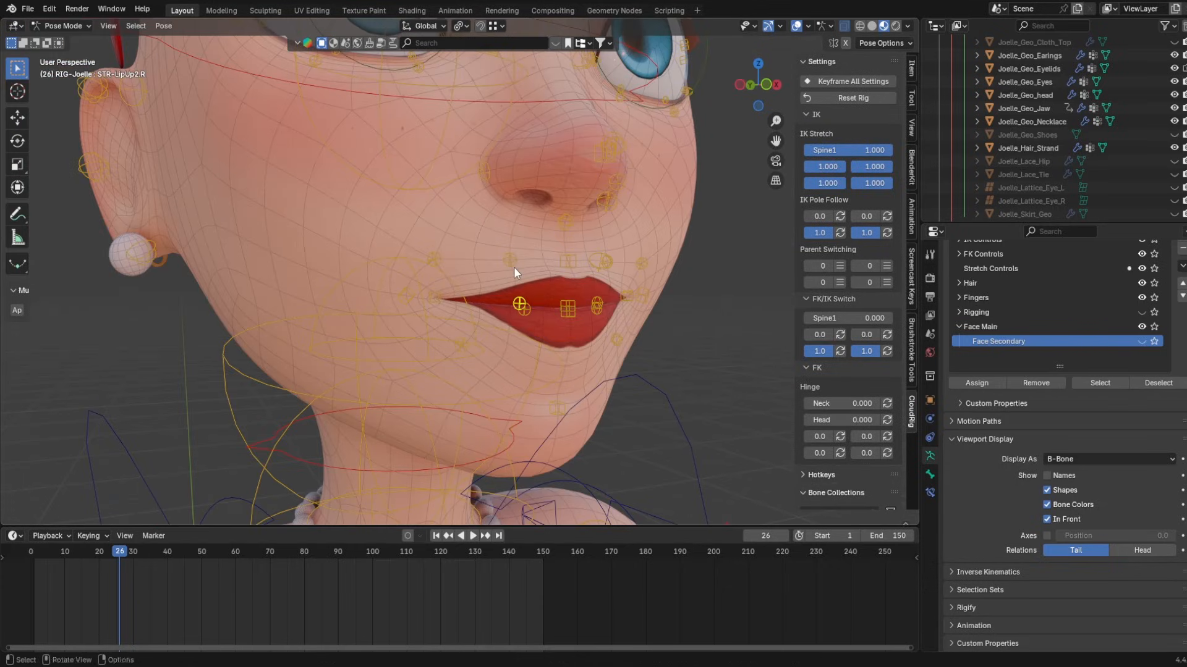
# - Raise STR-LipUp2.R together with STR-LipOut_Up2.R to pull the upper lip open on that side
pyautogui.click(512, 264)
pyautogui.press('g')
pyautogui.click(509, 207)
pyautogui.moveTo(509, 207); pyautogui.dragTo(514, 286, button='middle')
# - Move STR-LipUp2.R and STR-LipOut_Up2.R together back down to close the lips
pyautogui.click(471, 262)
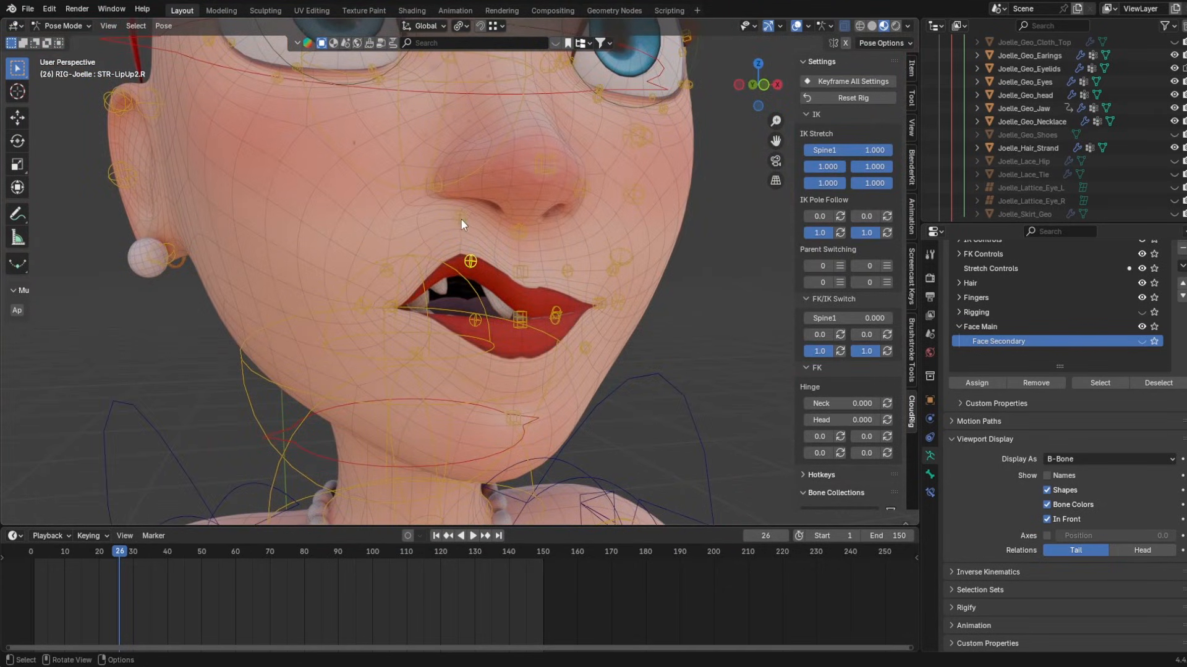
pyautogui.keyDown('shift'); pyautogui.click(461, 219); pyautogui.keyUp('shift')
pyautogui.press('g')
pyautogui.click(466, 299)
pyautogui.moveTo(466, 300); pyautogui.dragTo(537, 327, button='middle')
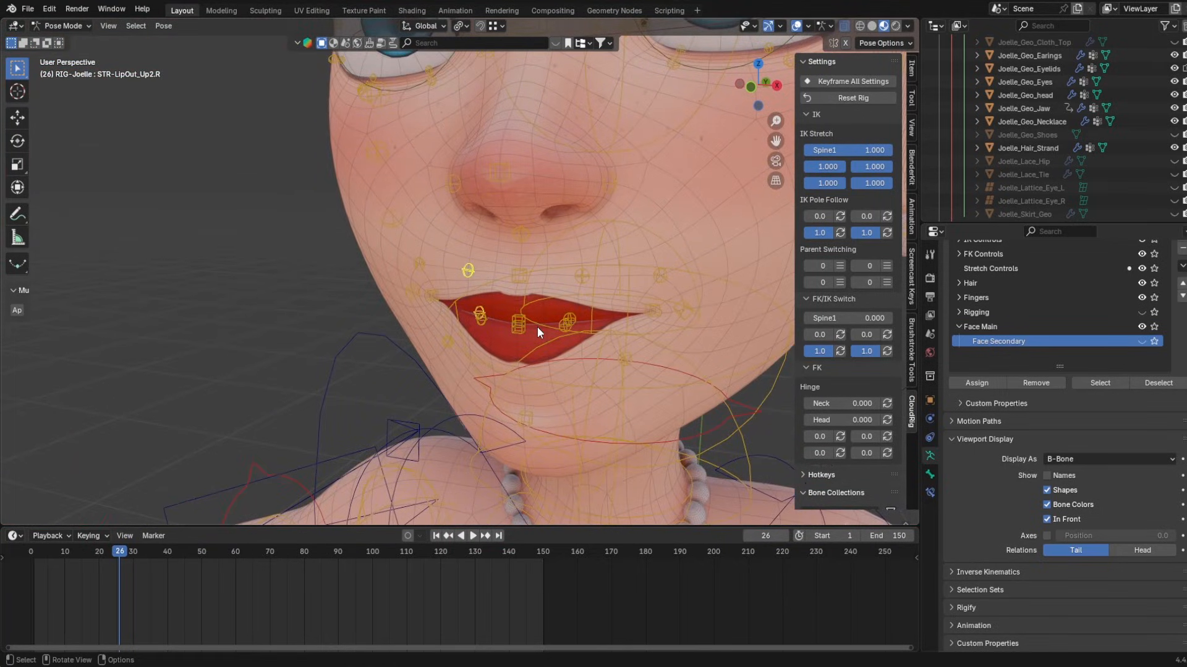
# - Hide the RIG-Joelle armature in the viewport
pyautogui.scroll(-3, 1140, 185)
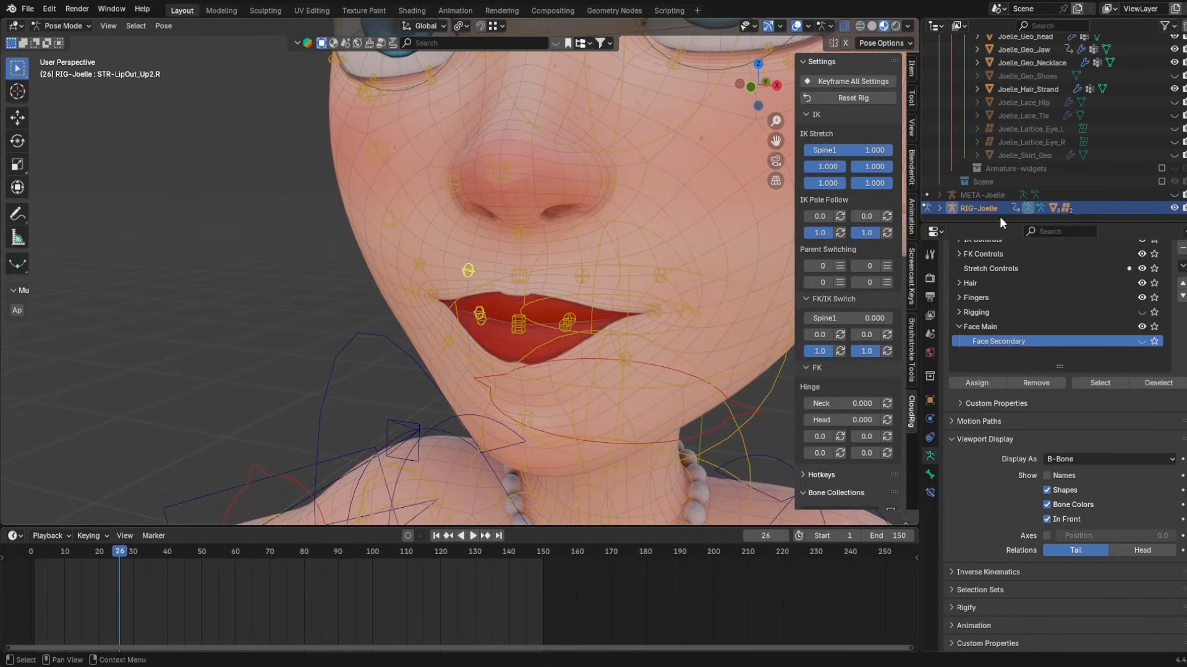
pyautogui.click(1175, 209)
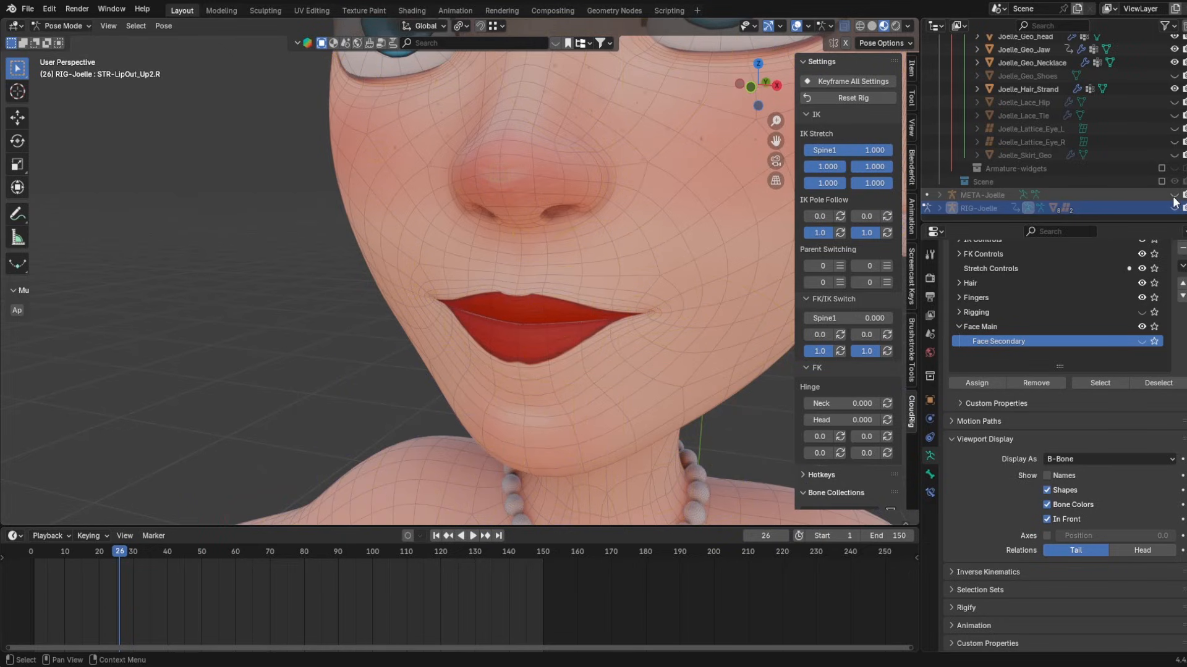
# - Unhide the META-Joelle armature and open it in Edit Mode from the right side view with X-ray on
pyautogui.click(1174, 194)
pyautogui.click(993, 193)
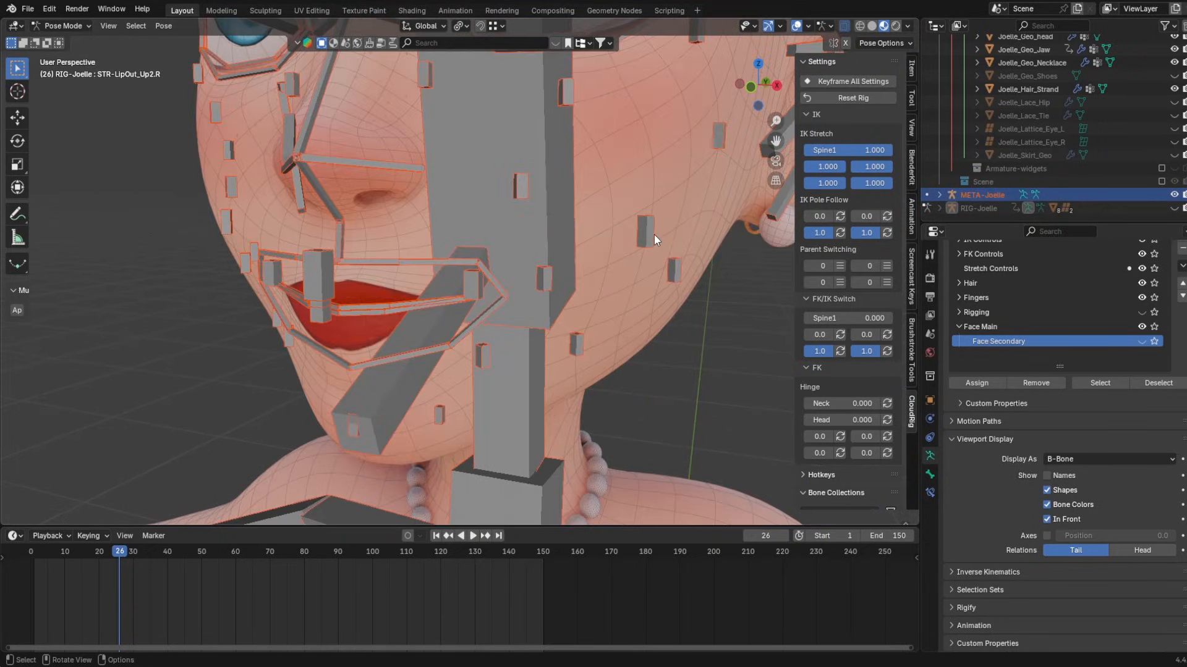
pyautogui.hotkey('ctrl', 'Tab')
pyautogui.click(654, 236)
pyautogui.moveTo(684, 350); pyautogui.dragTo(710, 278, button='middle')
pyautogui.keyDown('shift'); pyautogui.moveTo(710, 278); pyautogui.dragTo(432, 273, button='middle'); pyautogui.keyUp('shift')
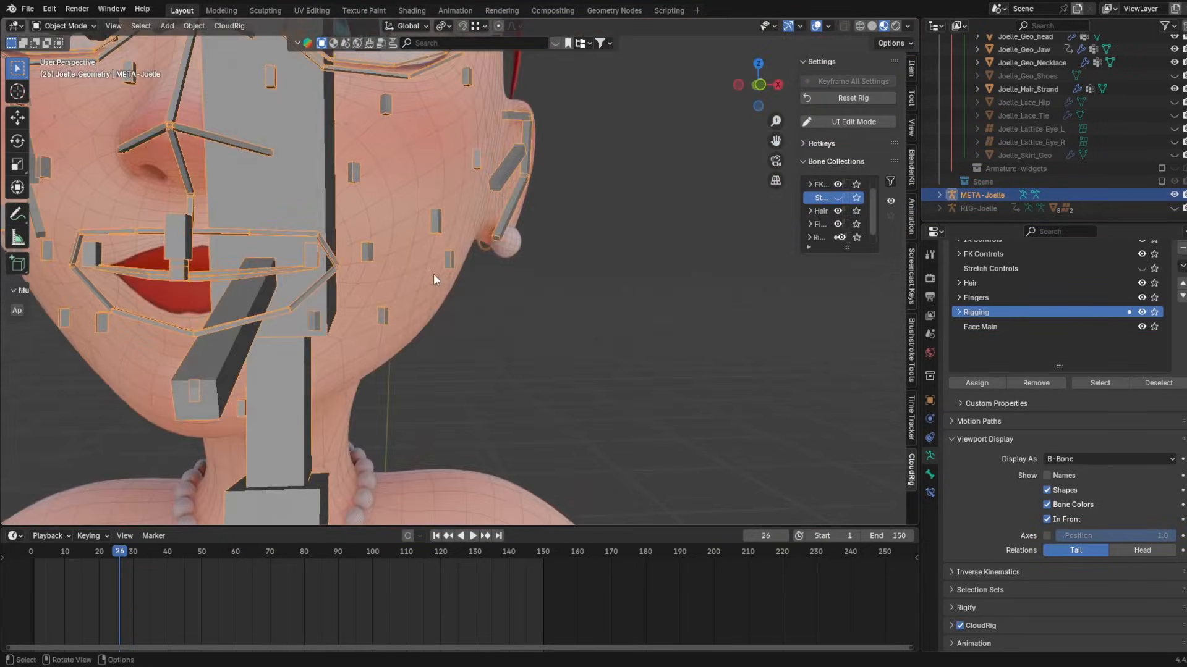
pyautogui.moveTo(101, 304); pyautogui.dragTo(493, 247, button='middle')
pyautogui.press('Tab')
pyautogui.press('KP_3')
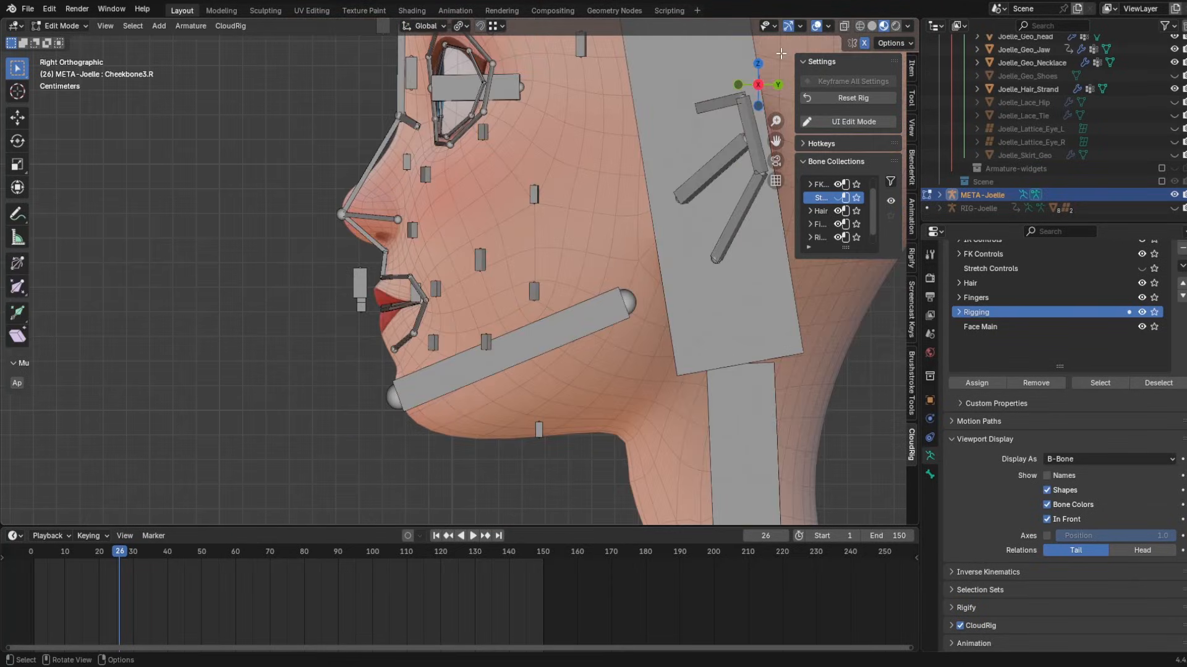
pyautogui.click(844, 26)
# - Add a new bone to META-Joelle and raise it about 1.63 m along Z to head height
pyautogui.keyDown('shift'); pyautogui.moveTo(572, 371); pyautogui.dragTo(507, 226, button='middle'); pyautogui.keyUp('shift')
pyautogui.scroll(-8, 506, 225)
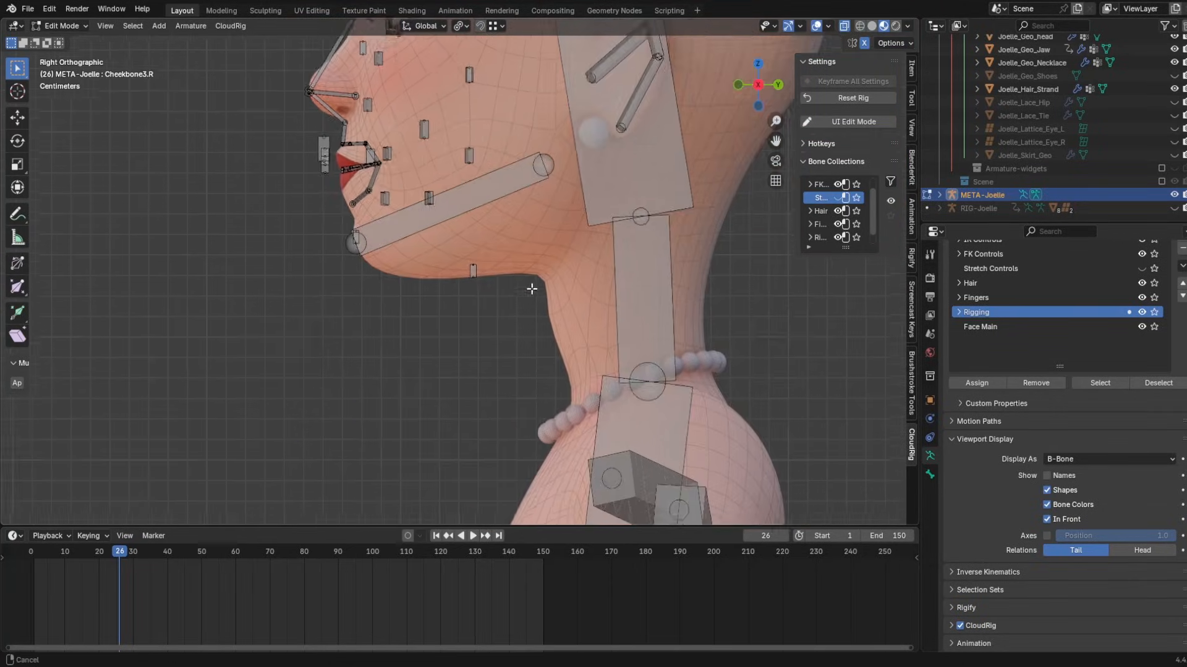
pyautogui.hotkey('shift', 'a')
pyautogui.press('g')
pyautogui.press('z')
pyautogui.click(476, 387)
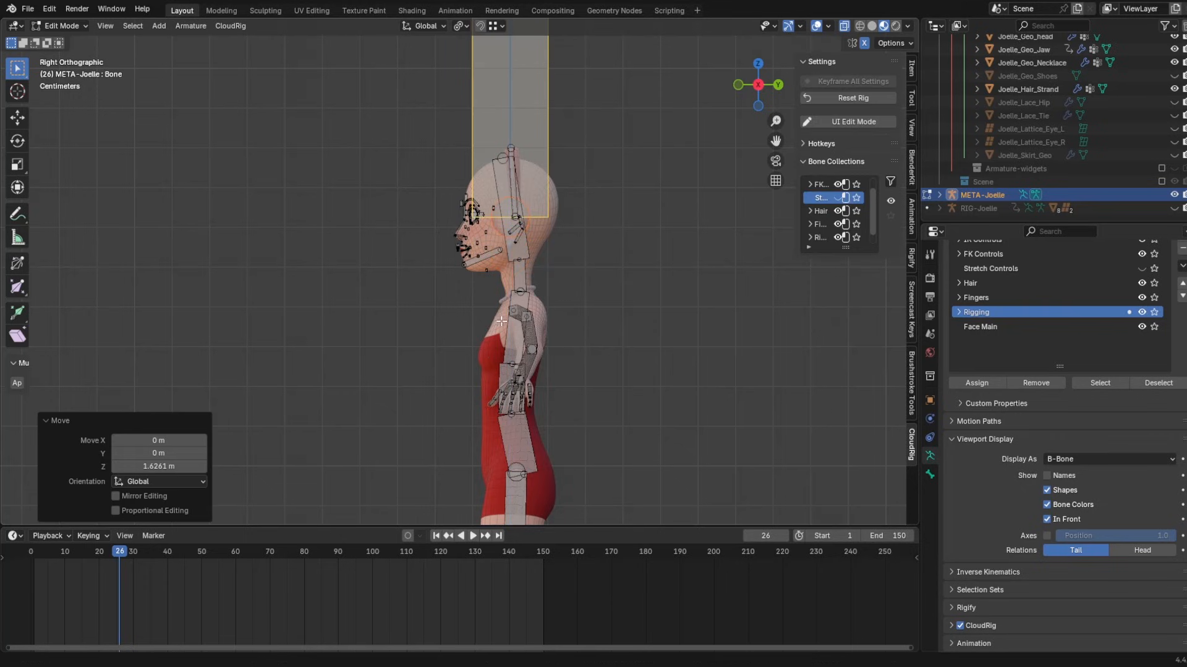
# - Resize the new bone and move it along Y and Z until its base sits at the back of the upper teeth
pyautogui.scroll(5, 476, 234)
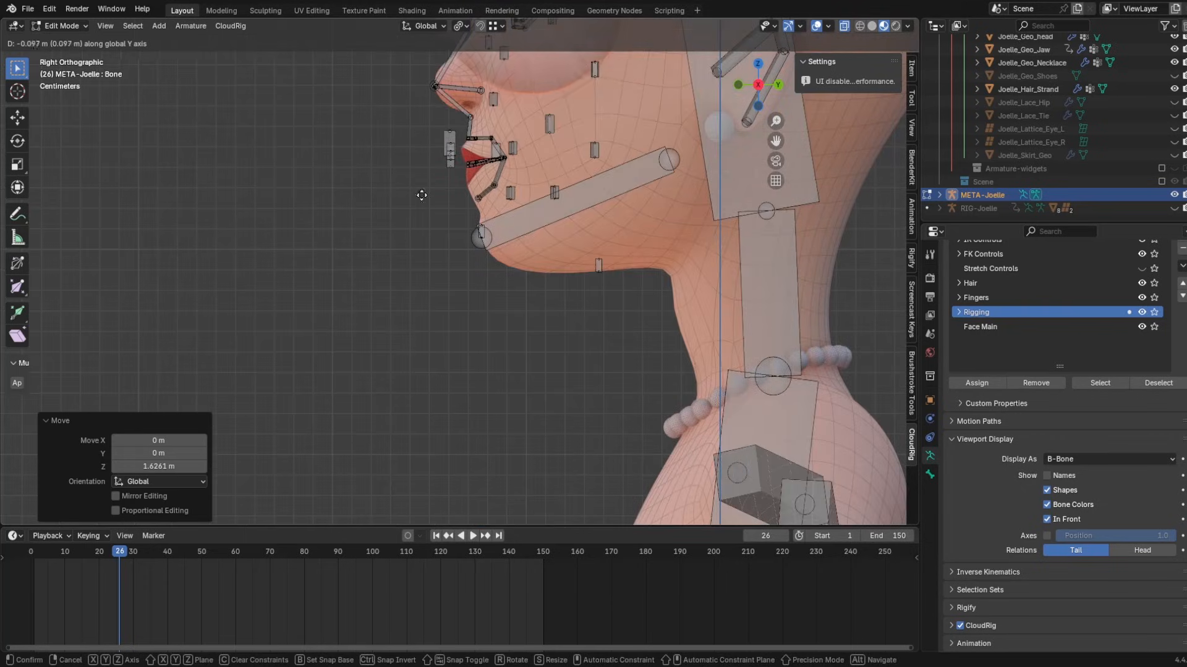
pyautogui.click(872, 26)
pyautogui.scroll(7, 461, 272)
pyautogui.keyDown('shift'); pyautogui.moveTo(522, 151); pyautogui.dragTo(472, 371, button='middle'); pyautogui.keyUp('shift')
pyautogui.scroll(-3, 462, 282)
pyautogui.press('s')
pyautogui.click(531, 172)
pyautogui.press('g')
pyautogui.press('z')
pyautogui.click(665, 221)
pyautogui.press('g')
pyautogui.press('y')
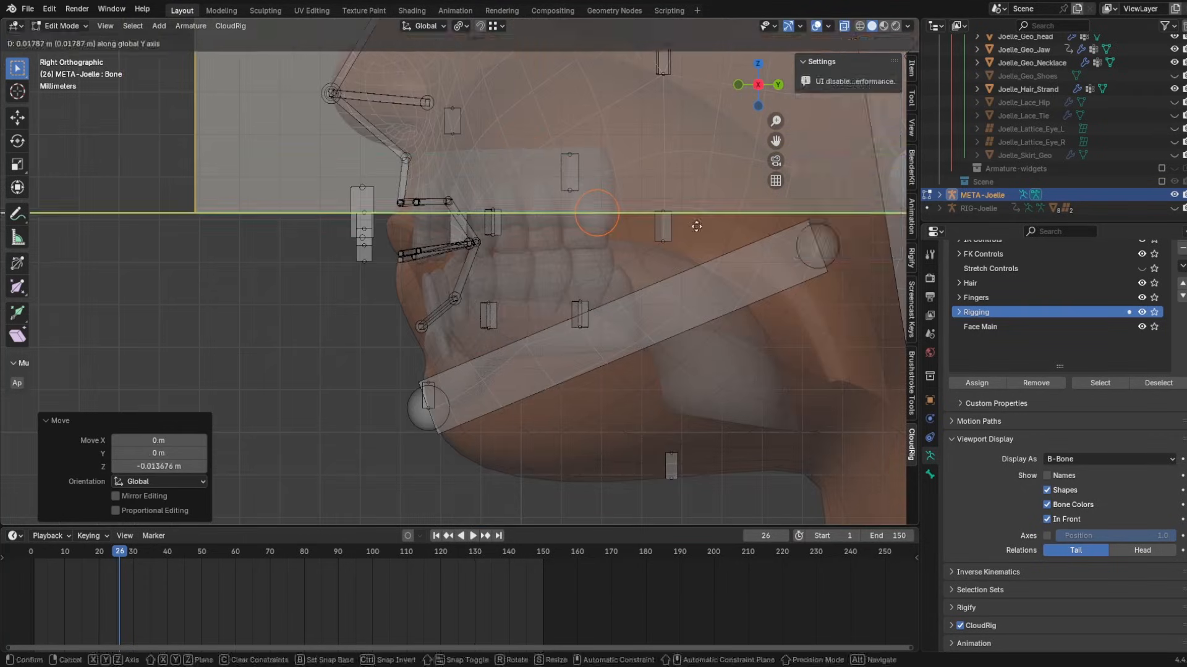
pyautogui.click(732, 229)
# - Scale the new bone to about 0.098 and move its tip to the front of the upper teeth
pyautogui.press('g')
pyautogui.rightClick(736, 229)
pyautogui.press('s')
pyautogui.click(603, 201)
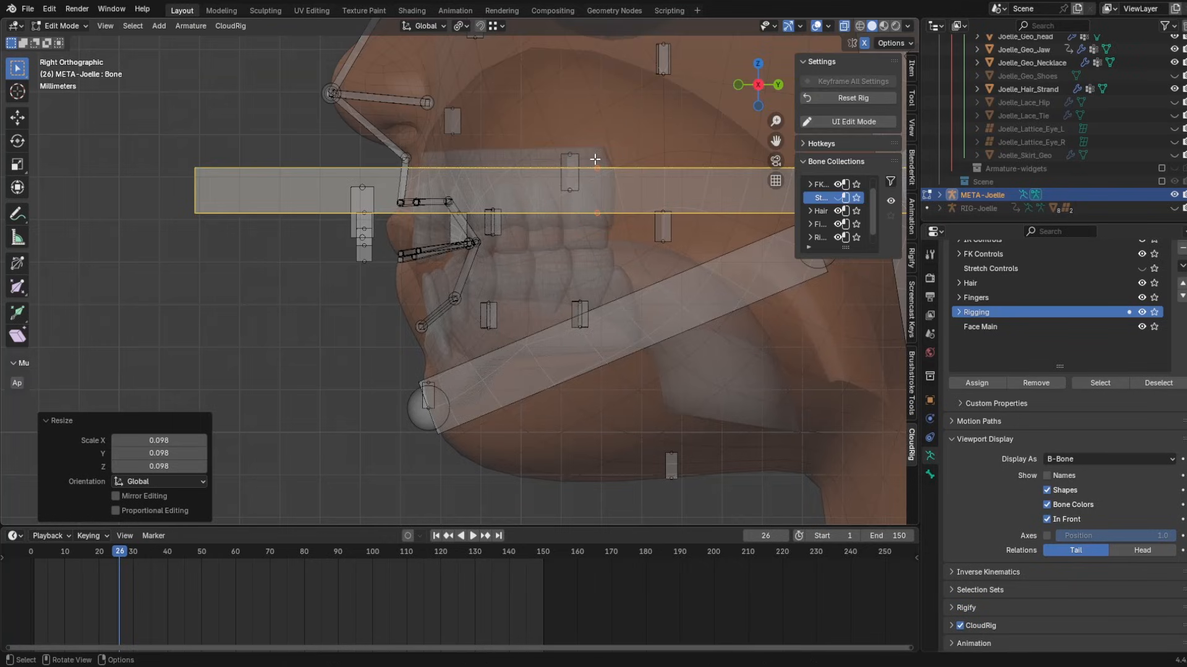
pyautogui.click(594, 164)
pyautogui.press('g')
pyautogui.hotkey('shift', 'x')
pyautogui.click(419, 188)
# - Thin the upper teeth bone by scaling its B-Bone display size to about 0.2, and check it from several angles
pyautogui.click(525, 160)
pyautogui.hotkey('ctrl', 'alt', 's')
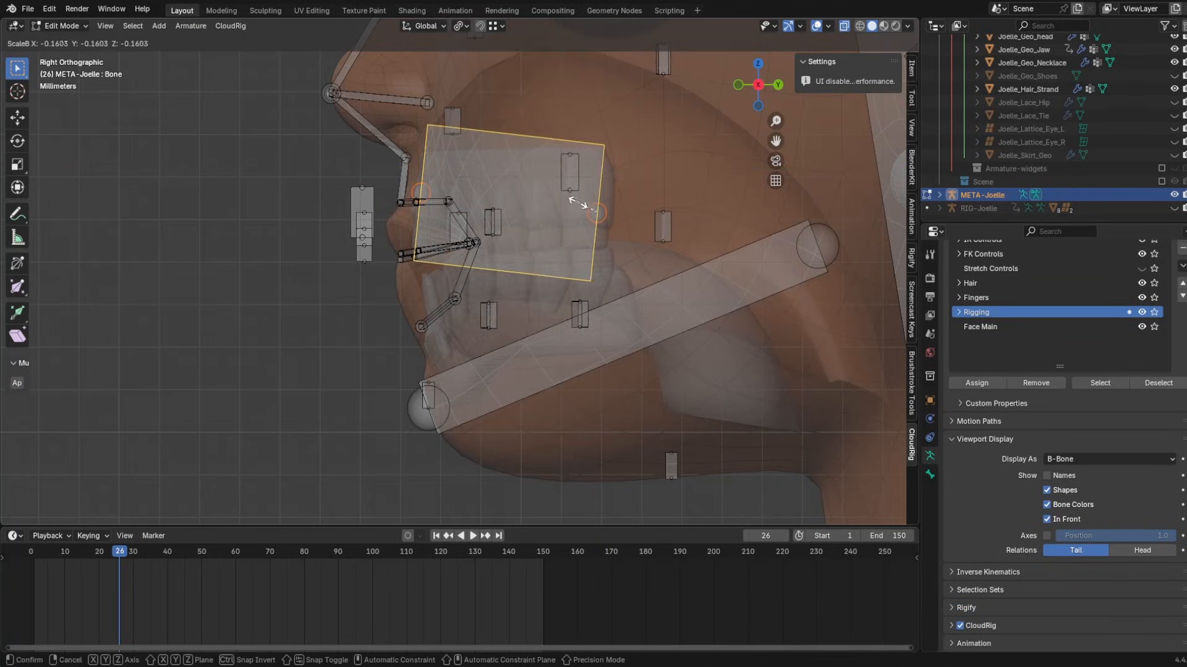
pyautogui.click(593, 173)
pyautogui.moveTo(593, 173); pyautogui.dragTo(466, 245, button='middle')
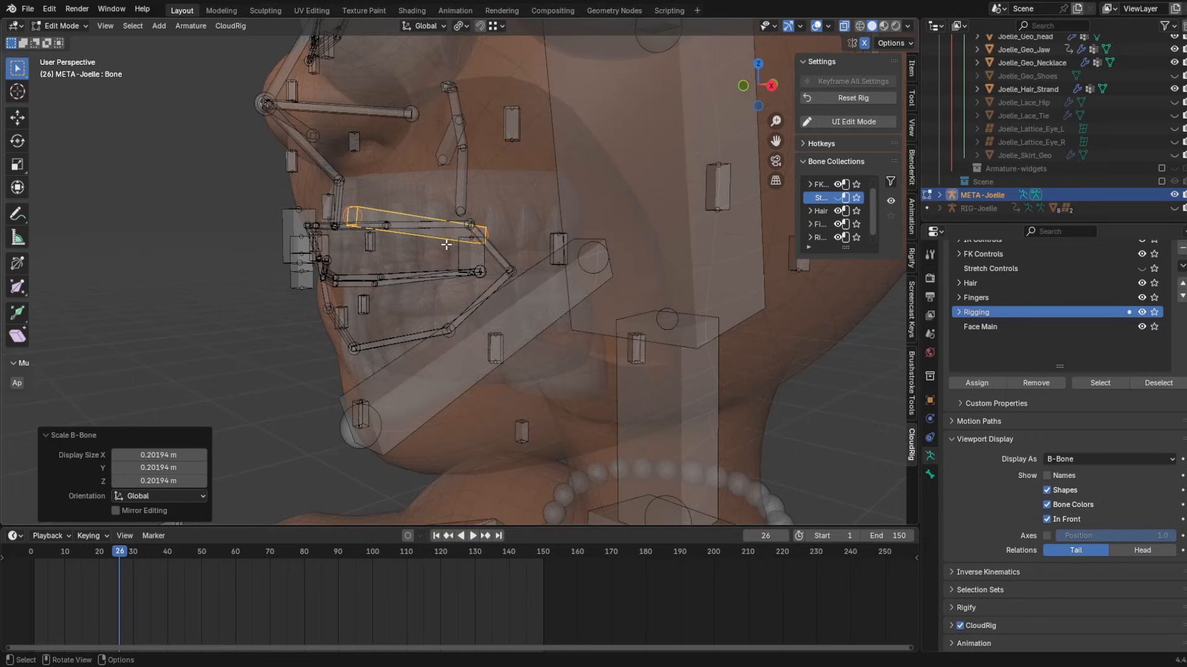
pyautogui.moveTo(420, 231); pyautogui.dragTo(401, 233, button='middle')
pyautogui.moveTo(496, 198); pyautogui.dragTo(414, 203, button='middle')
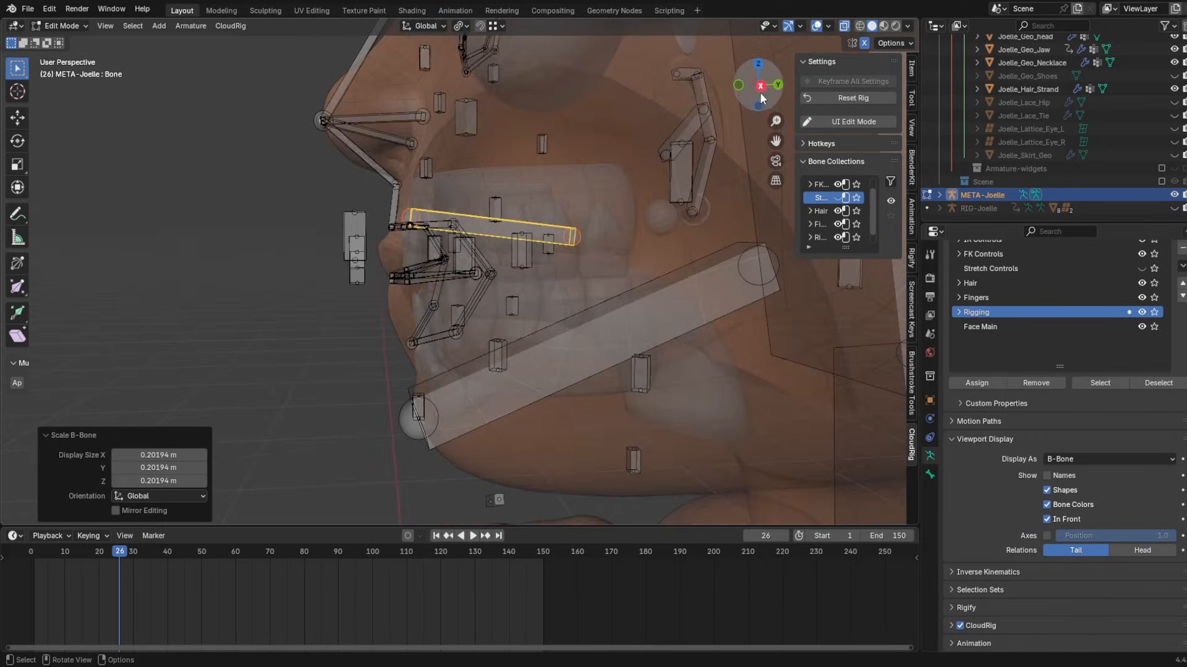
pyautogui.click(763, 86)
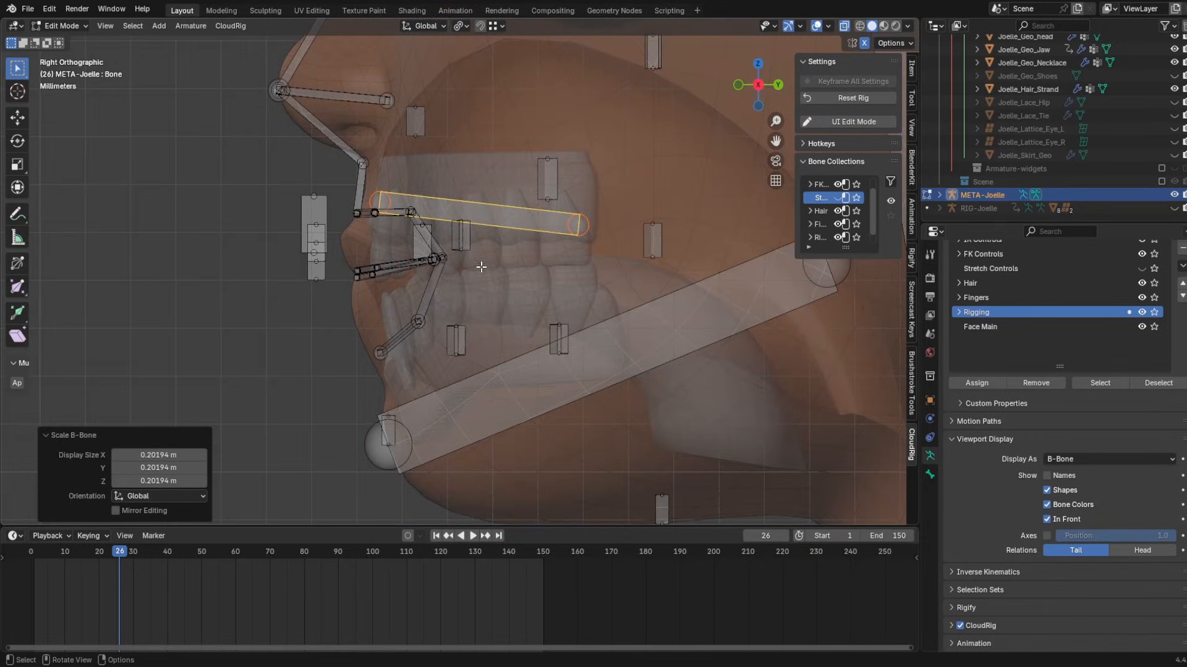
# - Rename the upper teeth bone as TheethUp
pyautogui.keyDown('shift'); pyautogui.moveTo(584, 241); pyautogui.dragTo(480, 210, button='middle'); pyautogui.keyUp('shift')
pyautogui.press('F2')
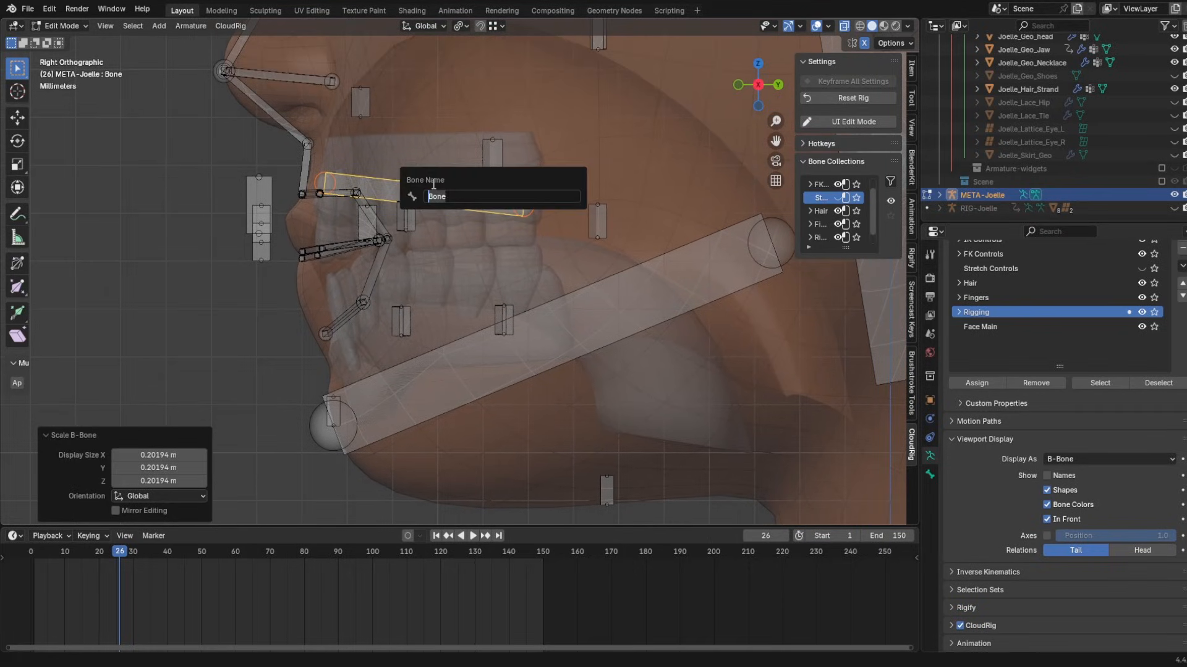
pyautogui.write('TheethUp')
pyautogui.press('Return')
# - Set TheethUp up as a Bone Copy component with Create Deform, and assign its deform bones to the Face Secondary collection
pyautogui.click(929, 474)
pyautogui.scroll(-5, 1051, 578)
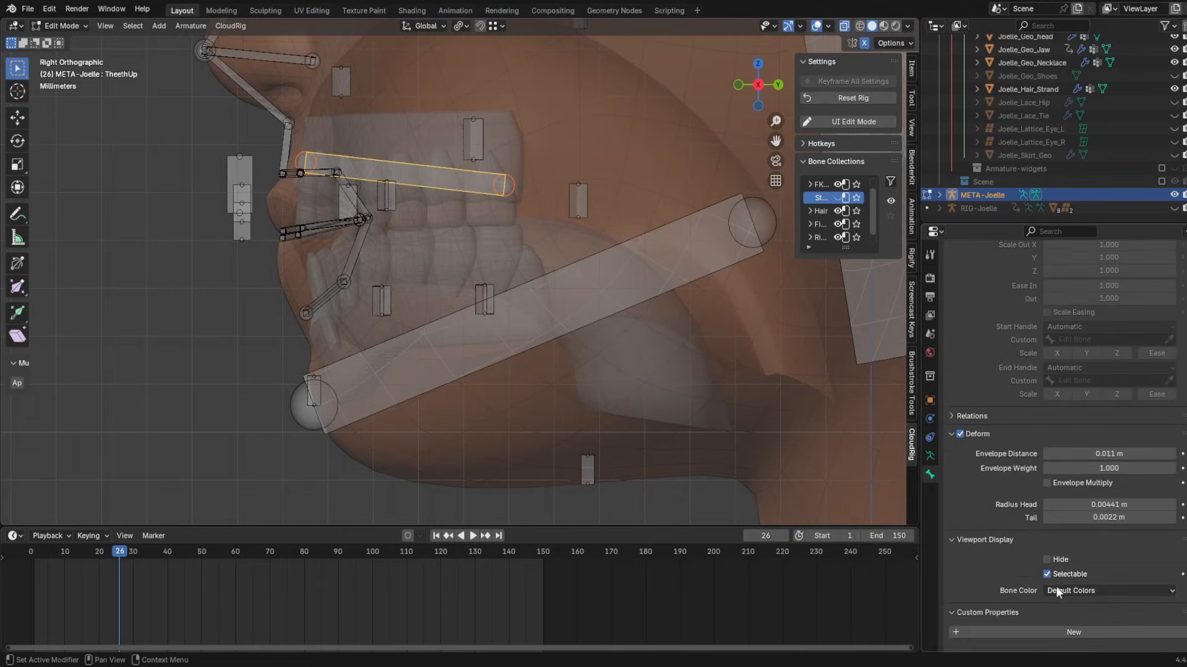
pyautogui.click(1052, 574)
pyautogui.scroll(-6, 993, 526)
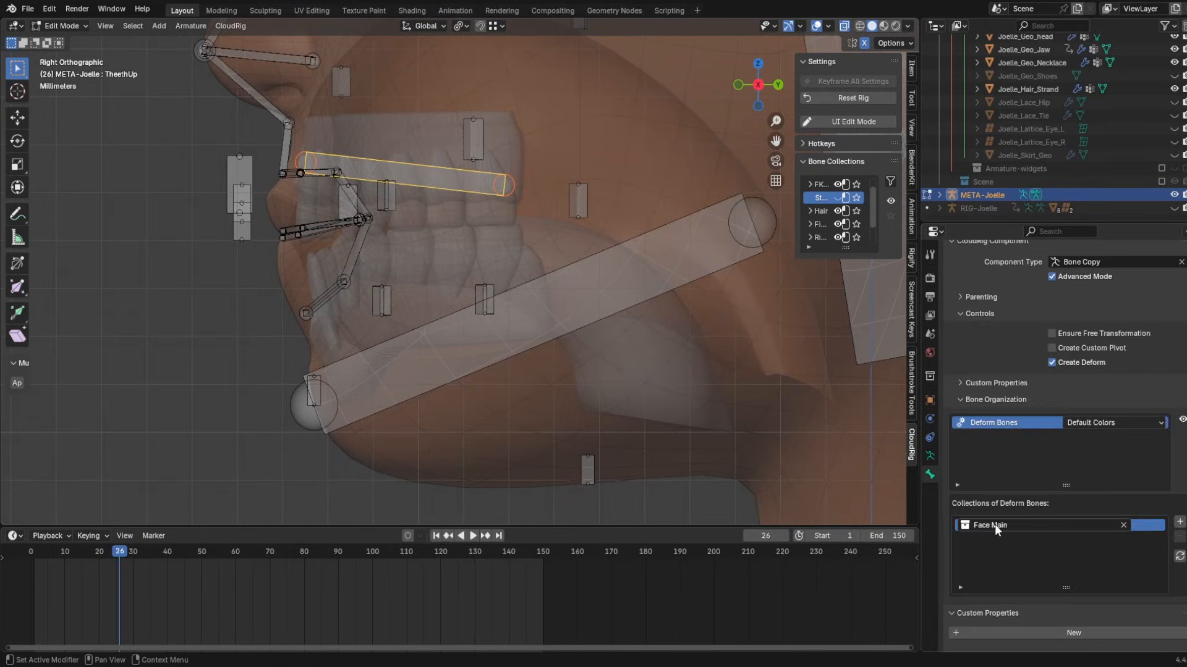
pyautogui.click(995, 524)
pyautogui.scroll(-8, 999, 458)
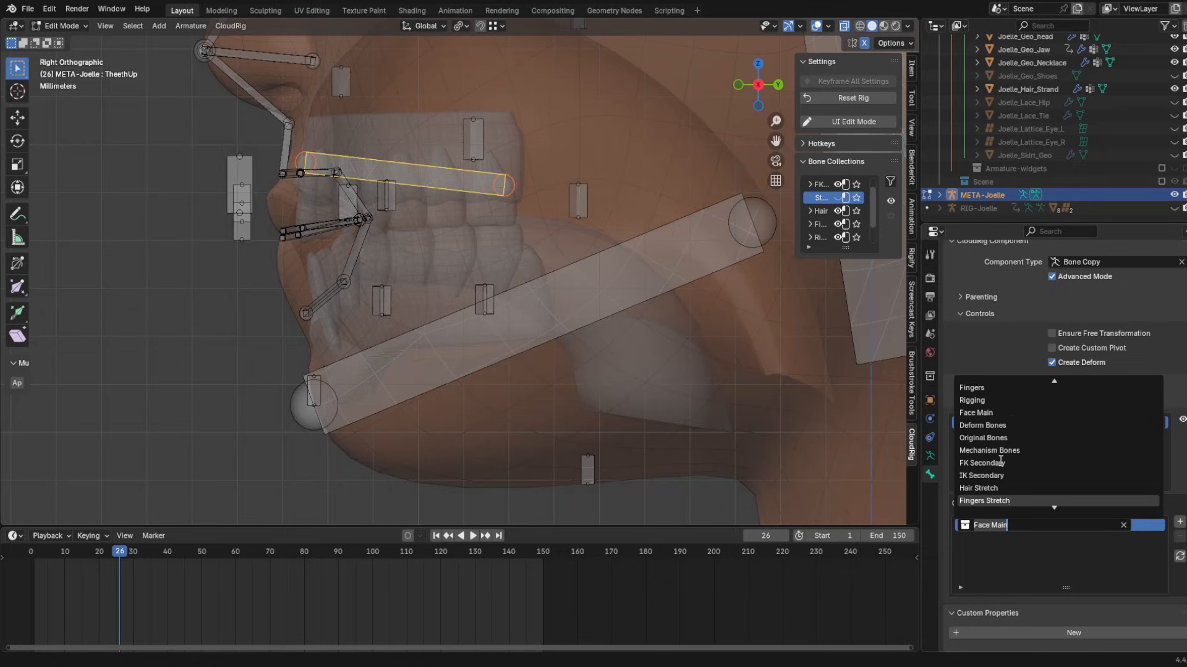
pyautogui.click(993, 501)
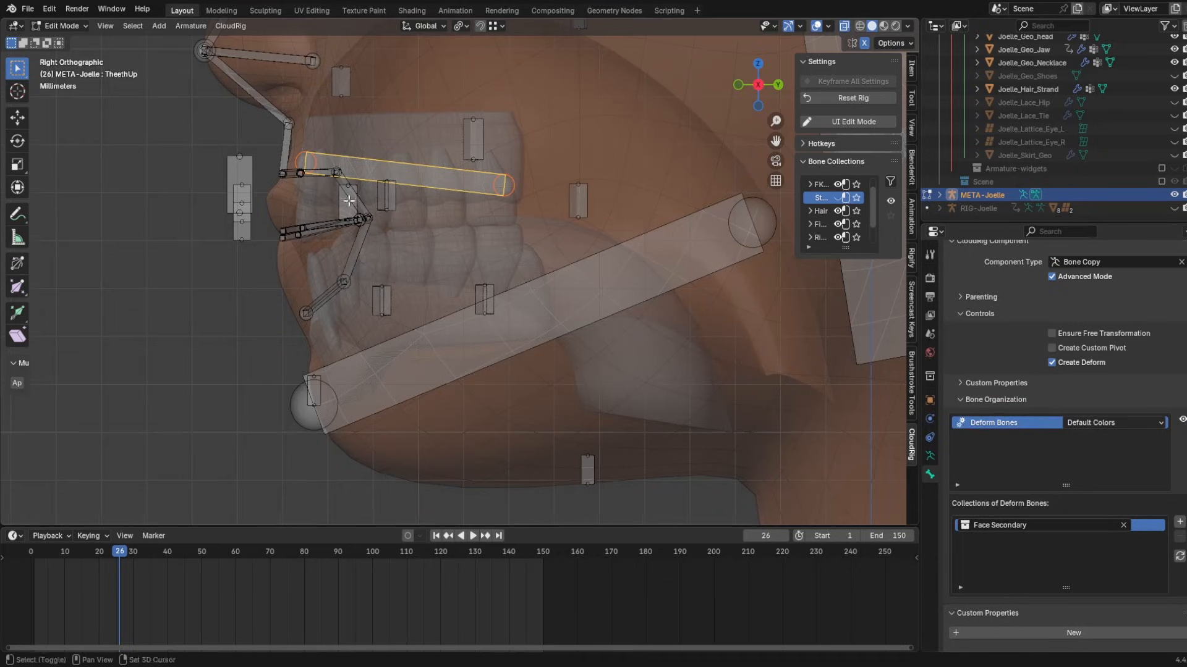
# - Parent the TheethUp bone to the Head bone with Keep Offset
pyautogui.keyDown('shift'); pyautogui.moveTo(438, 266); pyautogui.dragTo(525, 262, button='middle'); pyautogui.keyUp('shift')
pyautogui.keyDown('shift'); pyautogui.moveTo(566, 222); pyautogui.dragTo(495, 254, button='middle'); pyautogui.keyUp('shift')
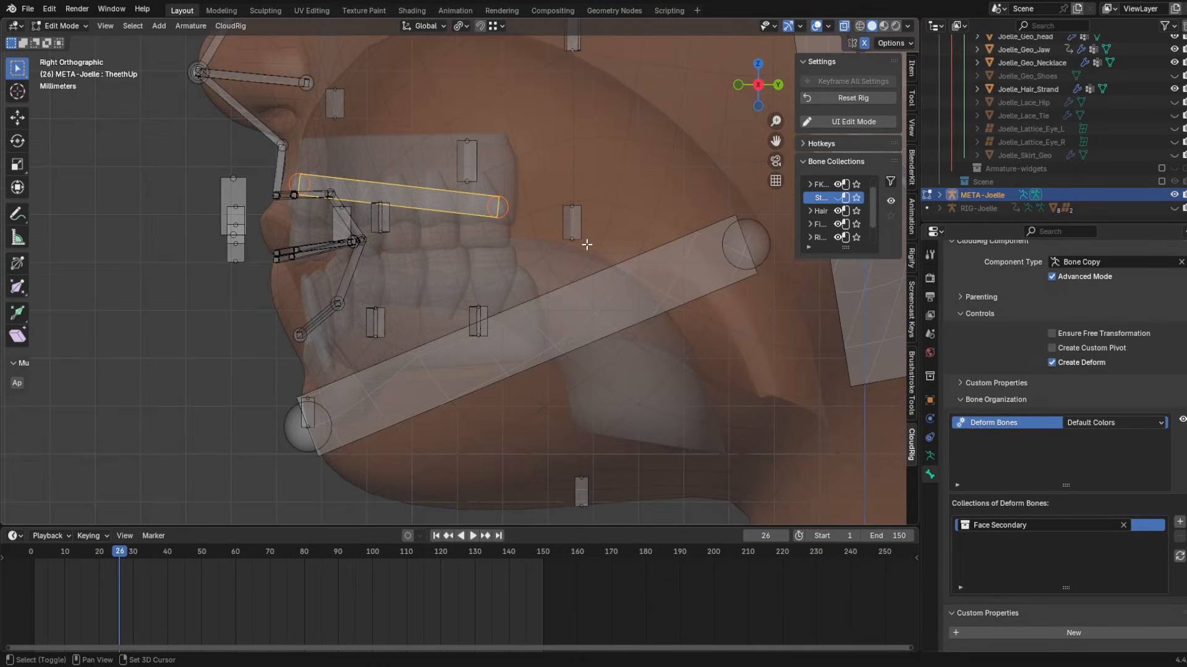
pyautogui.scroll(-4, 528, 206)
pyautogui.keyDown('shift'); pyautogui.click(589, 161); pyautogui.keyUp('shift')
pyautogui.hotkey('ctrl', 'p')
pyautogui.click(582, 157)
# - Duplicate TheethUp down to the lower teeth and parent the copy to the Jaw bone with Keep Offset
pyautogui.scroll(5, 459, 230)
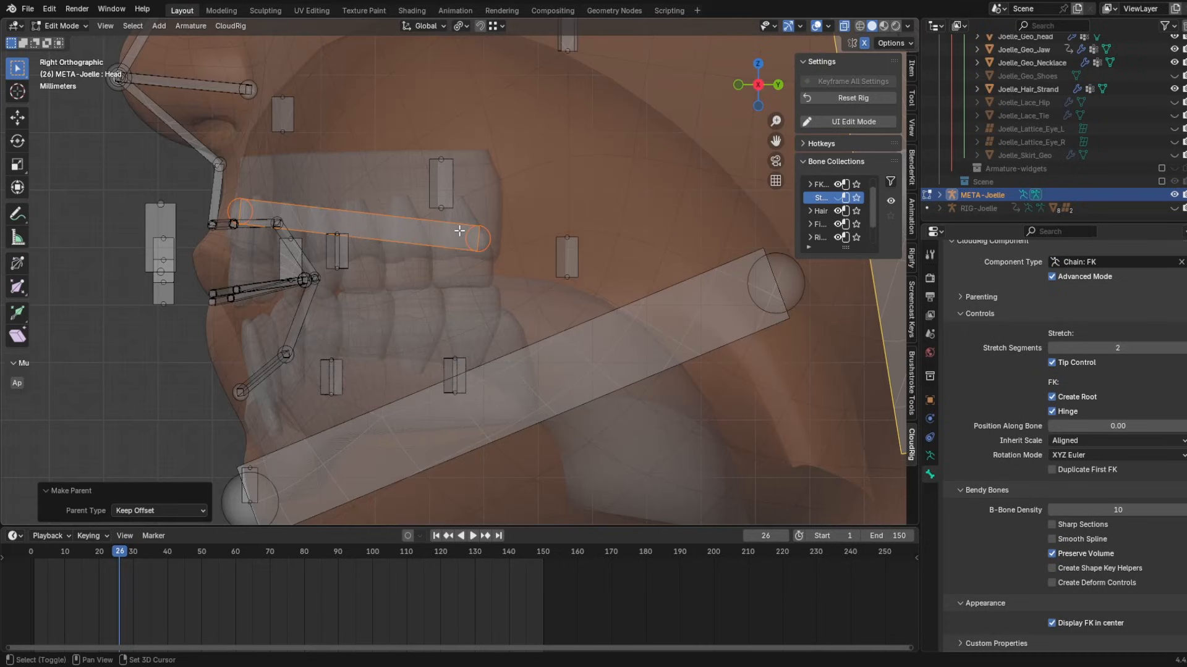
pyautogui.click(459, 231)
pyautogui.hotkey('shift', 'd')
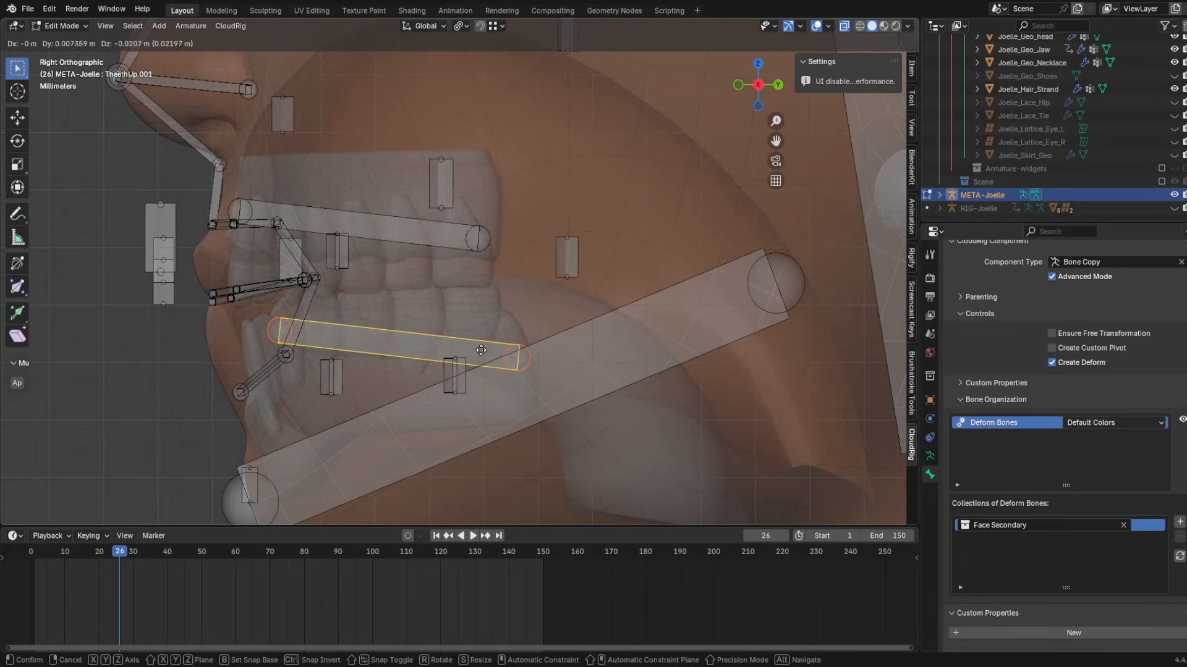
pyautogui.click(490, 351)
pyautogui.keyDown('shift'); pyautogui.click(670, 340); pyautogui.keyUp('shift')
pyautogui.hotkey('ctrl', 'p')
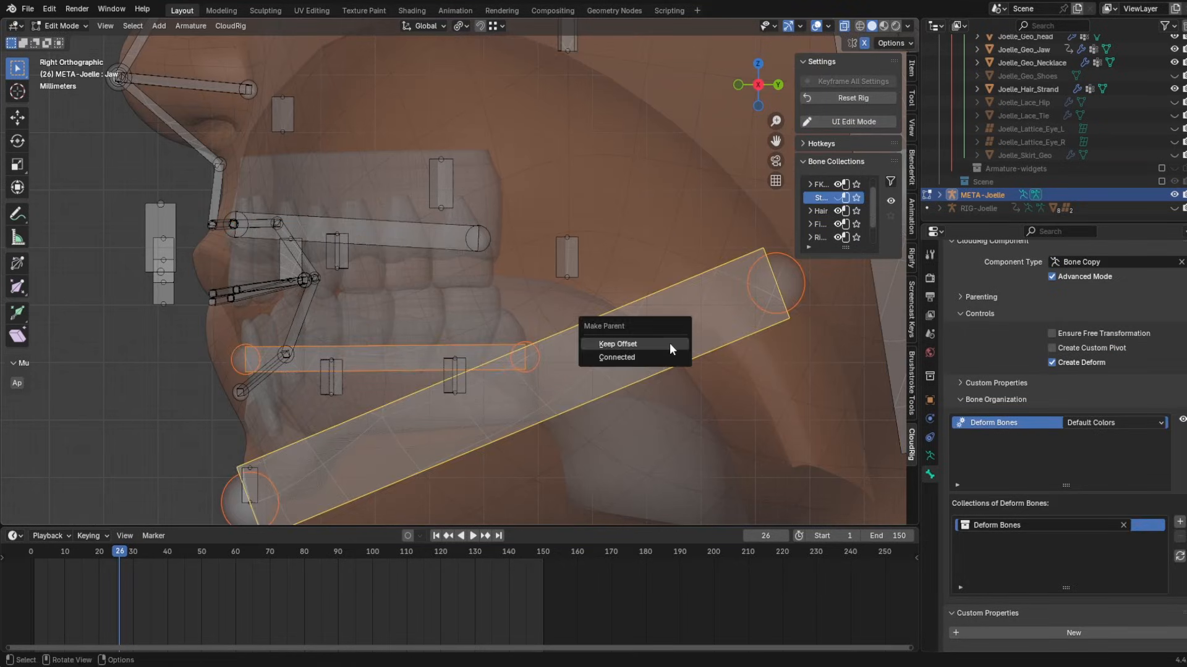
pyautogui.click(674, 337)
# - Rename the lower teeth bone as TheethBot
pyautogui.click(377, 357)
pyautogui.press('F2')
pyautogui.click(366, 362)
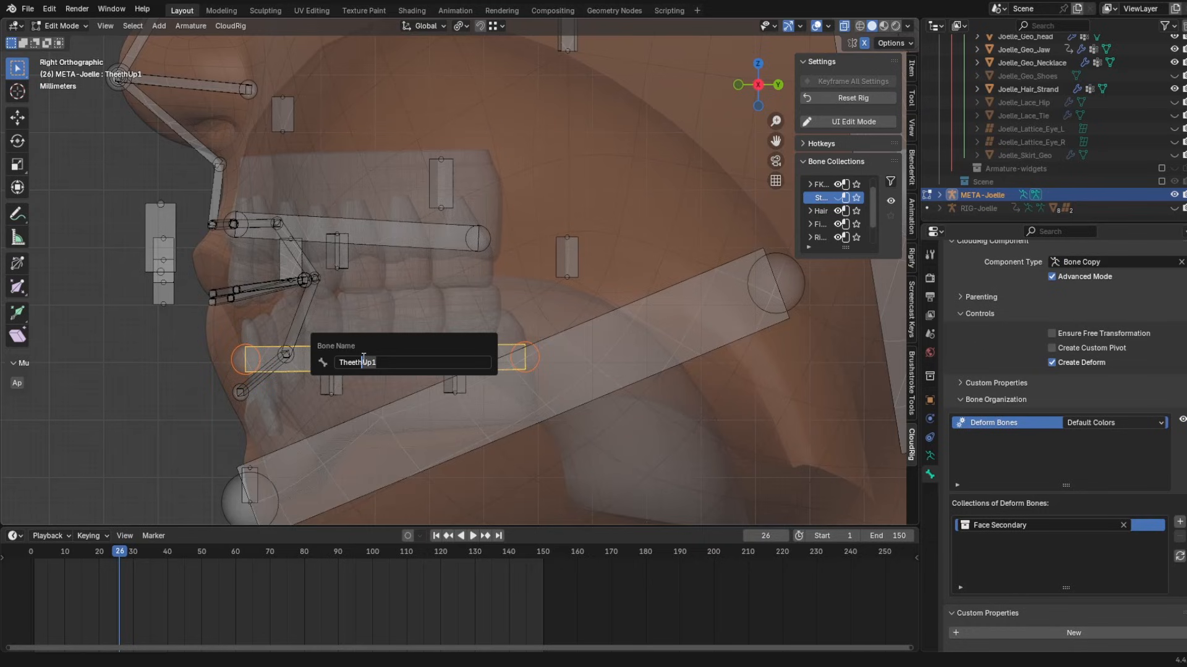
pyautogui.moveTo(717, 292); pyautogui.dragTo(558, 276, button='middle')
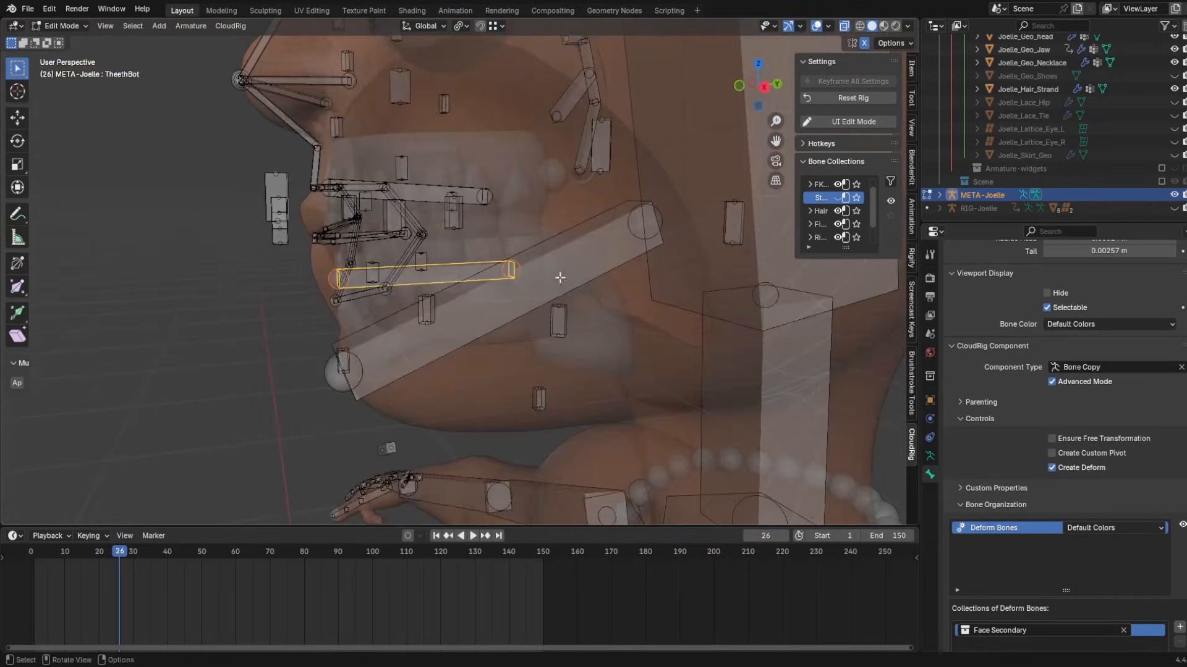
pyautogui.click(767, 85)
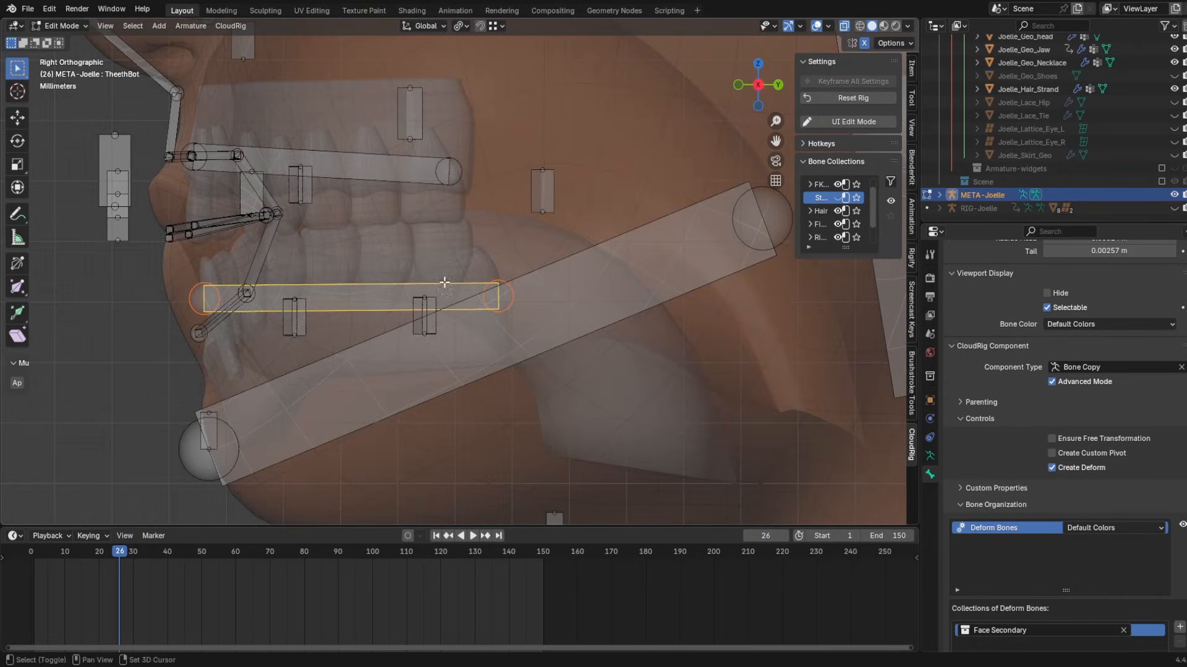
# - Duplicate TheethBot below the jaw bone and move the copy's front end up to the rear part of the tongue
pyautogui.hotkey('shift', 'd')
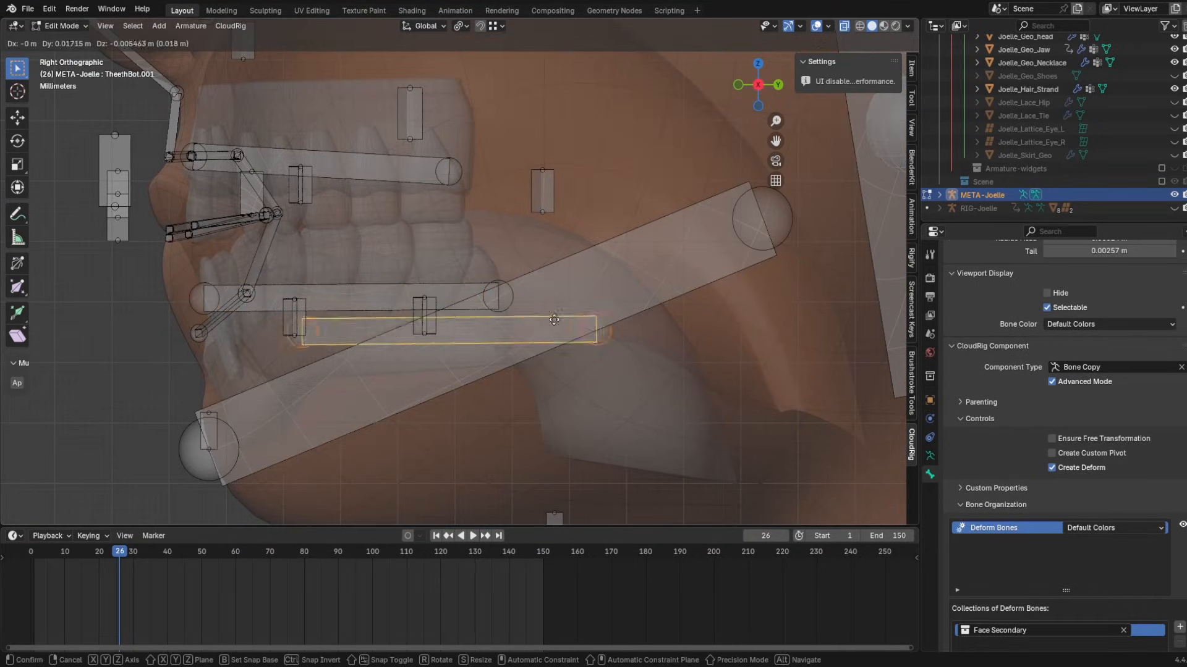
pyautogui.click(605, 433)
pyautogui.click(341, 457)
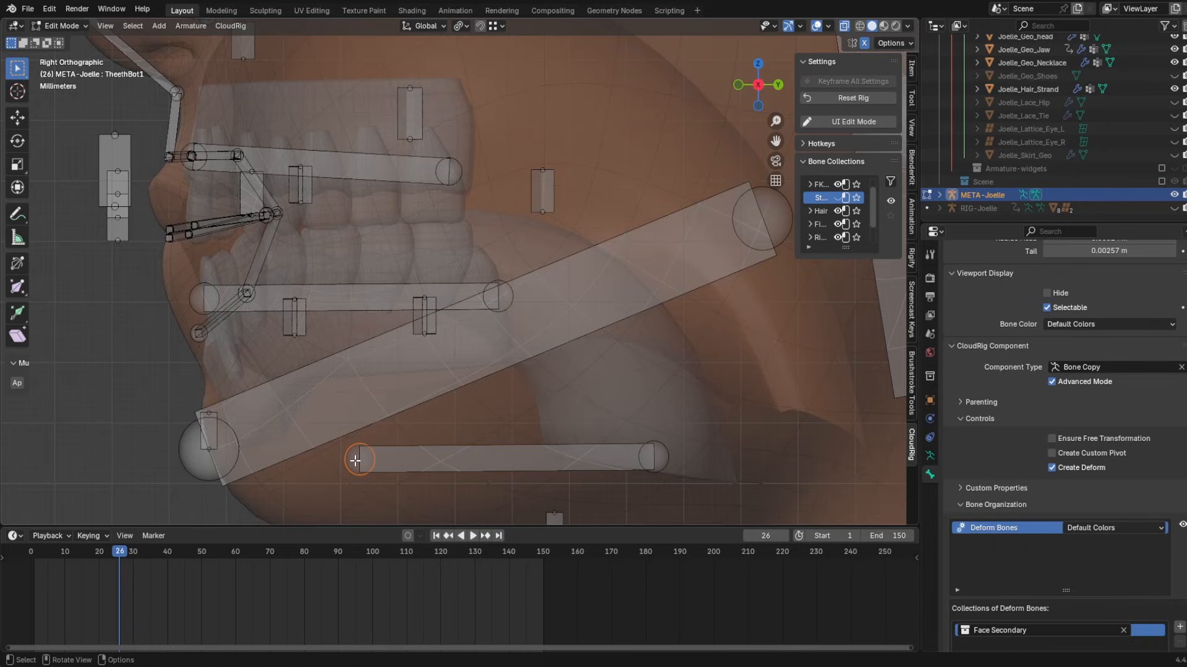
pyautogui.press('g')
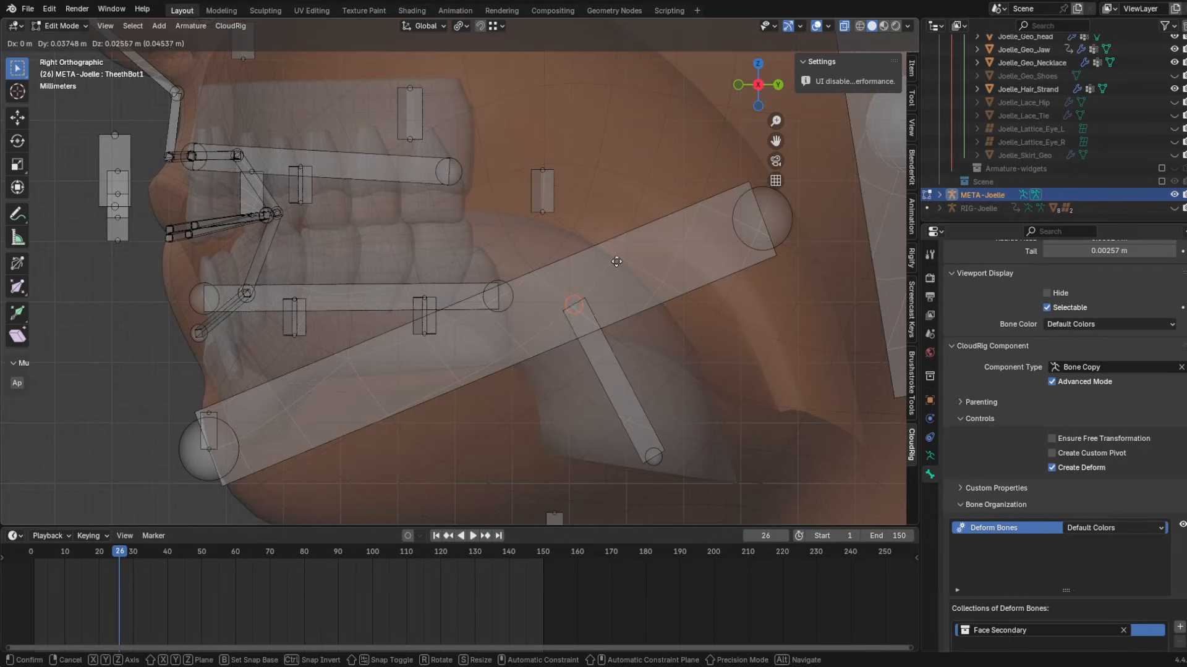
pyautogui.click(606, 265)
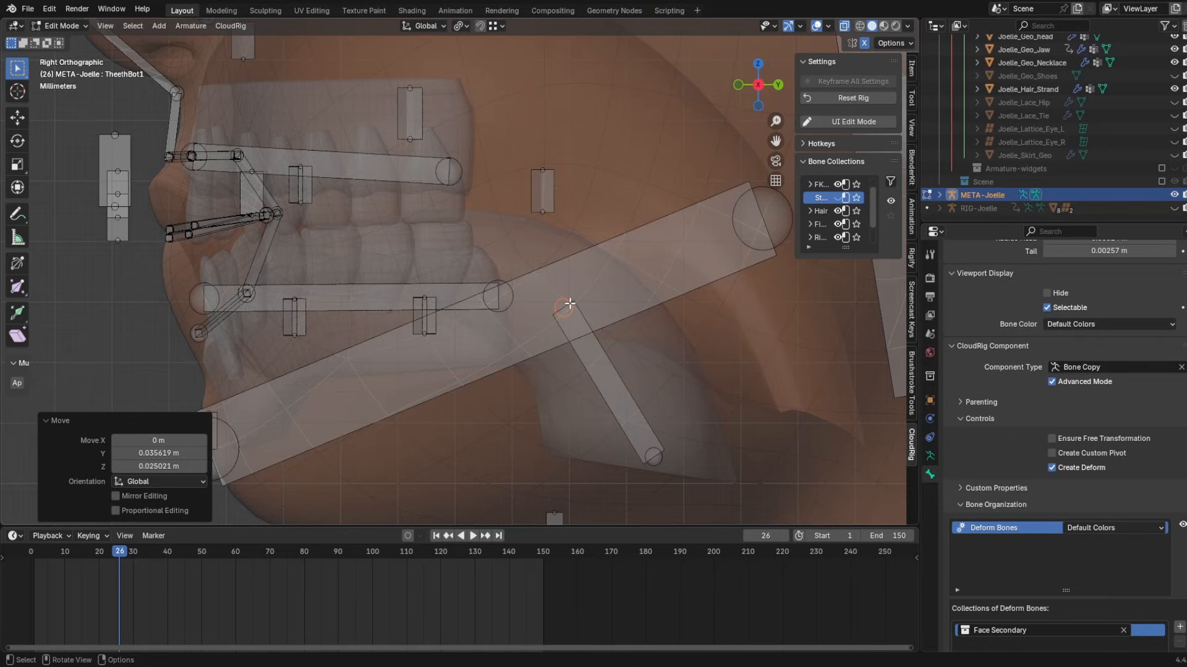
# - Reposition both ends of the duplicated bone so it runs diagonally through the tongue's root
pyautogui.press('g')
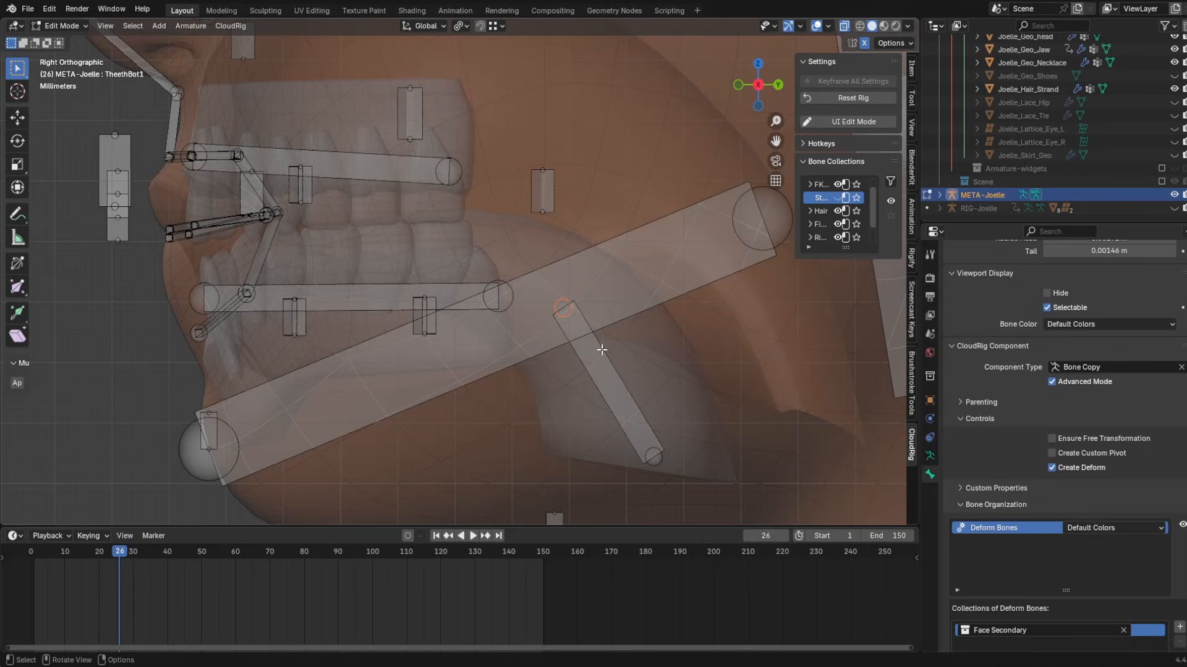
pyautogui.click(646, 351)
pyautogui.click(653, 457)
pyautogui.press('g')
pyautogui.click(643, 450)
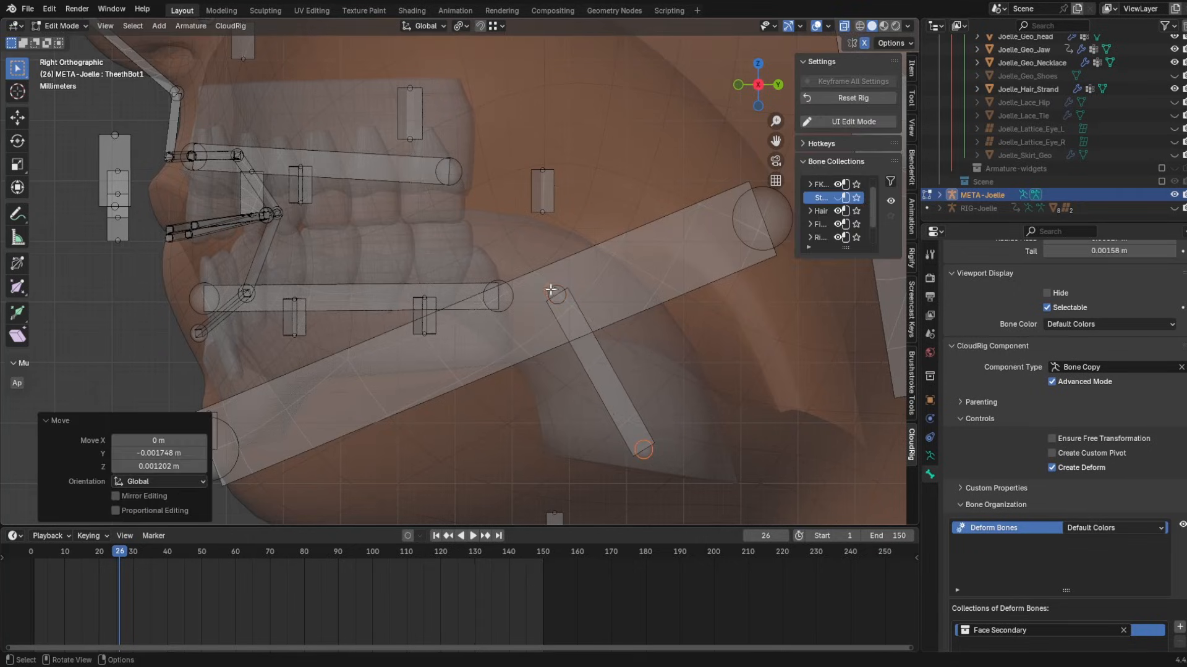
pyautogui.click(557, 296)
pyautogui.press('g')
pyautogui.click(574, 308)
# - Rename the bone in the tongue's root as Tongue1
pyautogui.click(605, 382)
pyautogui.press('F2')
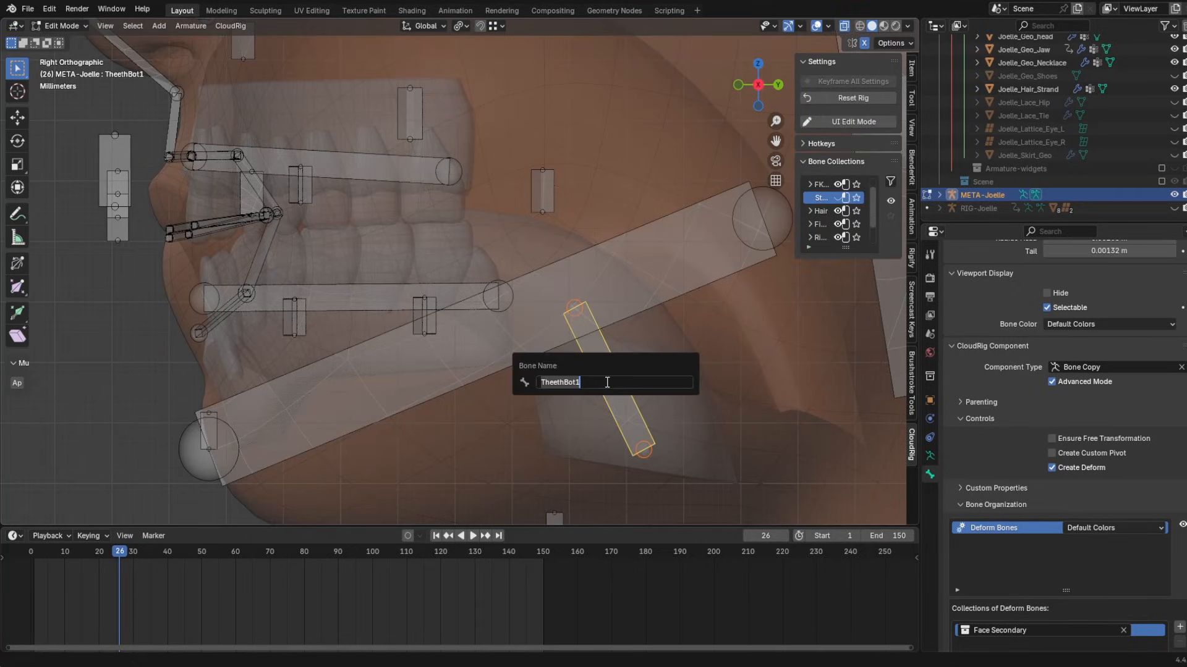
pyautogui.press('BackSpace')
pyautogui.write('Tongue1')
pyautogui.press('Return')
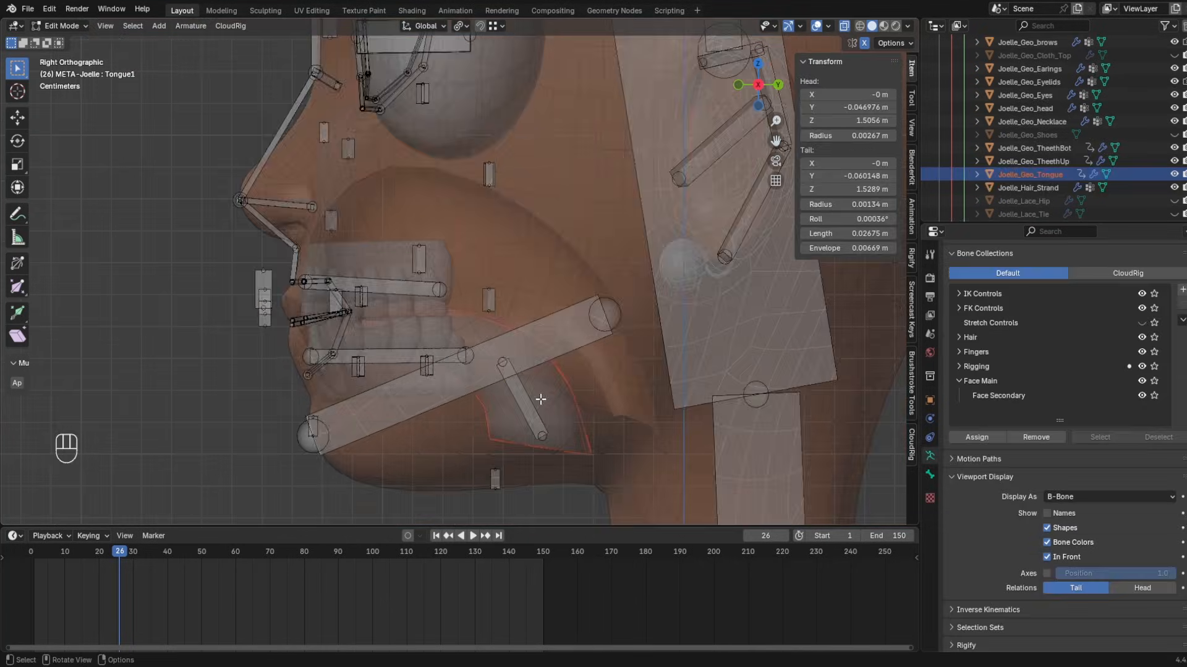
# - Extrude two more bones forward from the upper end of Tongue1, running through the tongue toward its tip
pyautogui.scroll(4, 540, 399)
pyautogui.keyDown('shift'); pyautogui.moveTo(557, 371); pyautogui.dragTo(638, 183, button='middle'); pyautogui.keyUp('shift')
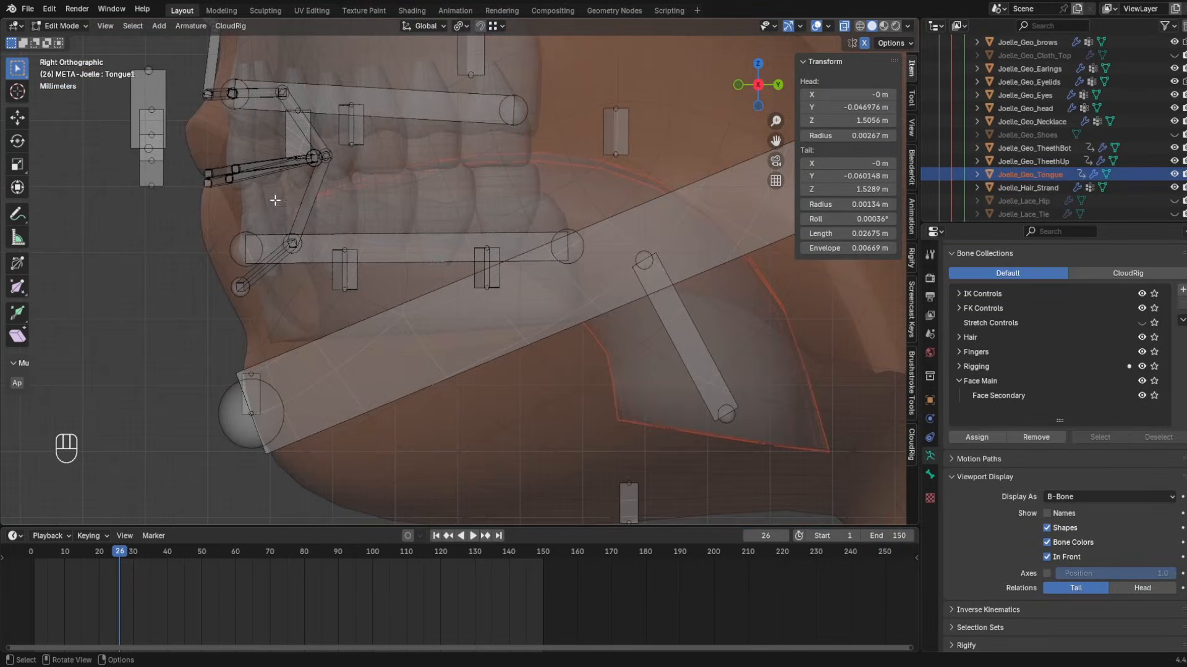
pyautogui.moveTo(284, 223); pyautogui.dragTo(312, 228, button='middle')
pyautogui.click(764, 87)
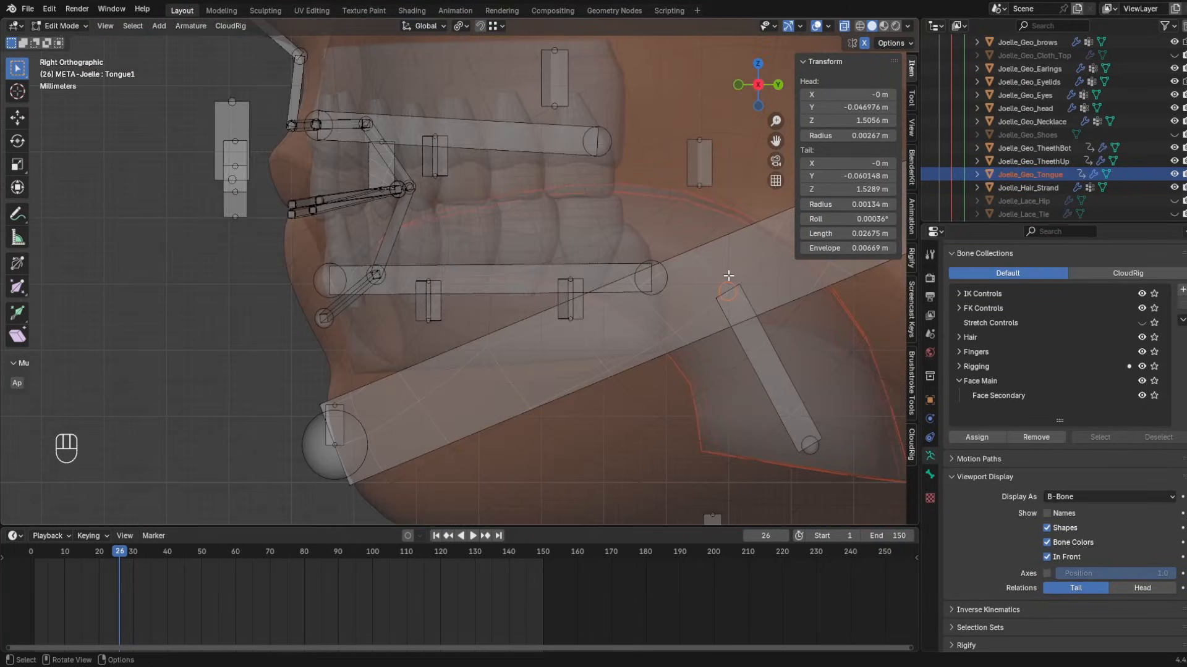
pyautogui.press('e')
pyautogui.click(552, 223)
pyautogui.press('e')
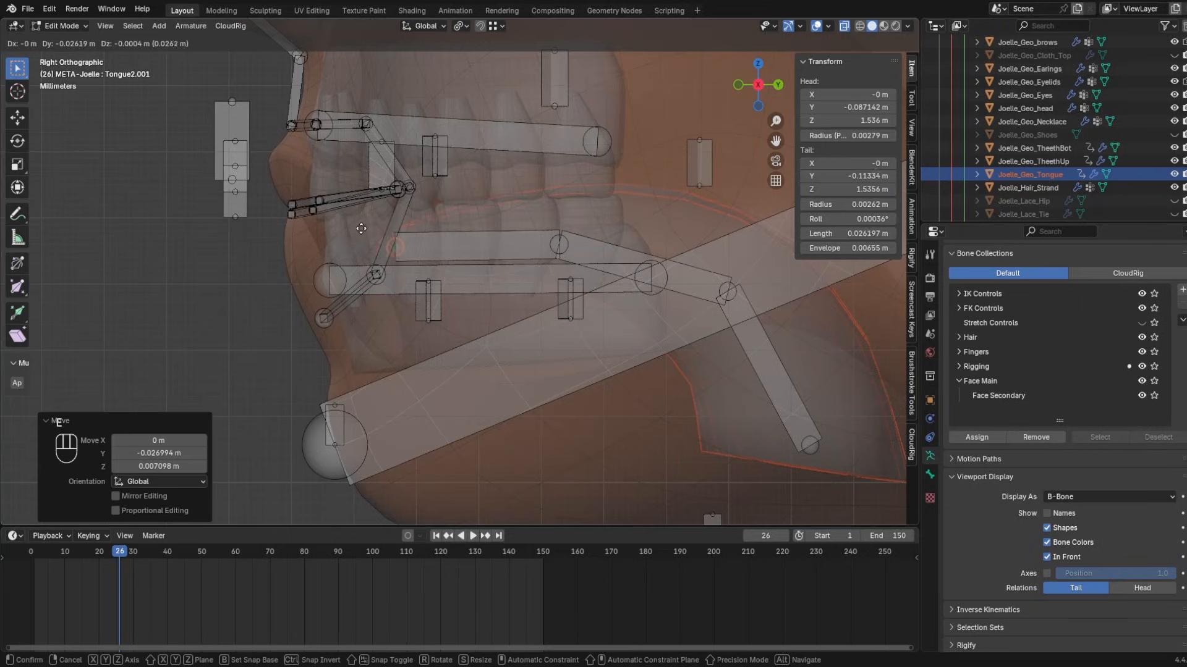
pyautogui.click(349, 234)
# - Nudge the joint between the two front tongue bones slightly forward and up to follow the tongue
pyautogui.click(561, 247)
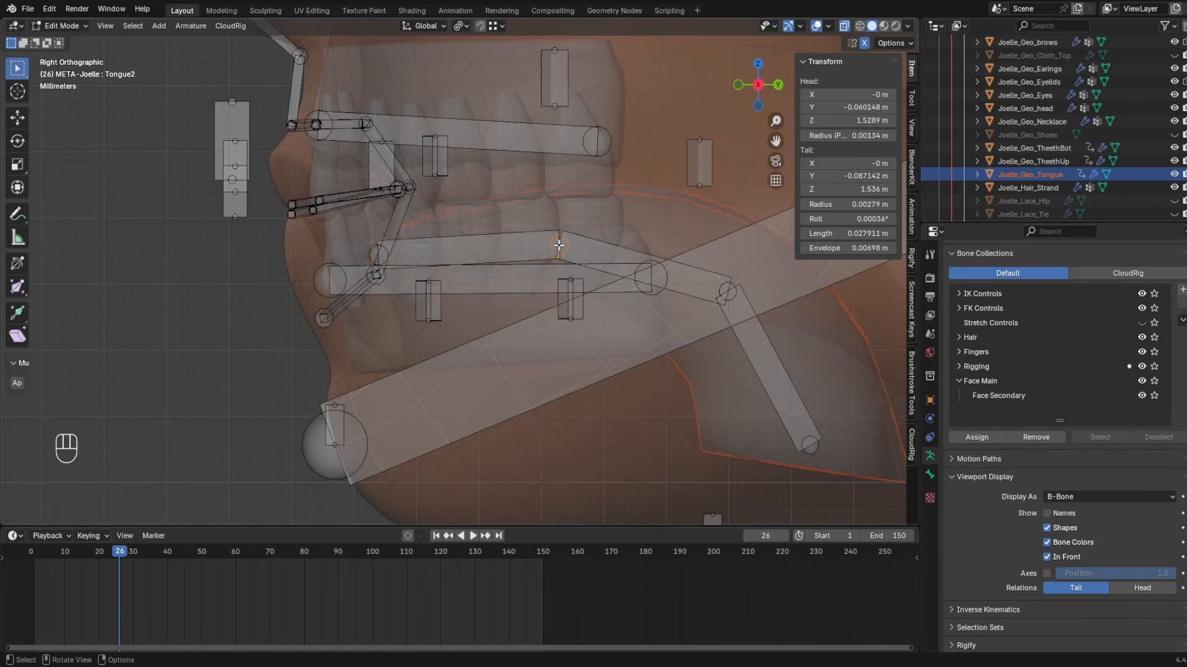
pyautogui.press('g')
pyautogui.click(547, 242)
# - Scale down the B-Bone display thickness of the newly extruded tongue bones
pyautogui.hotkey('ctrl', 'alt', 'shift', 's')
pyautogui.hotkey('ctrl', 'alt', 'shift', 's')
pyautogui.click(611, 249)
pyautogui.click(612, 250)
pyautogui.hotkey('ctrl', 'alt', 'shift', 's')
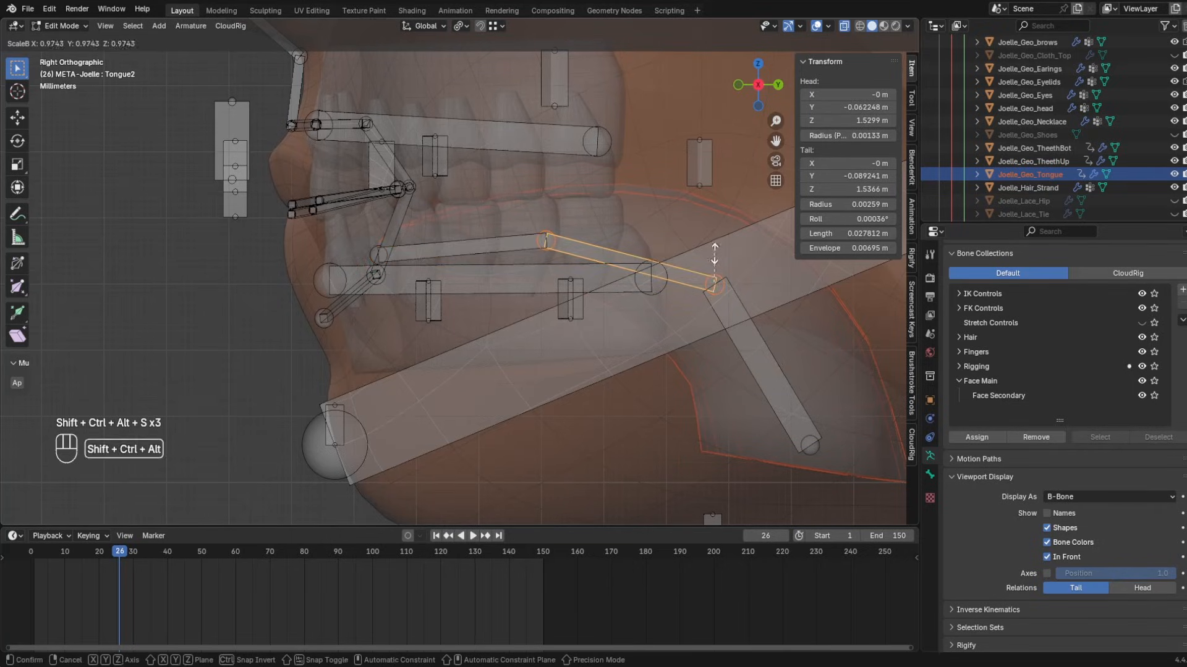
pyautogui.click(686, 312)
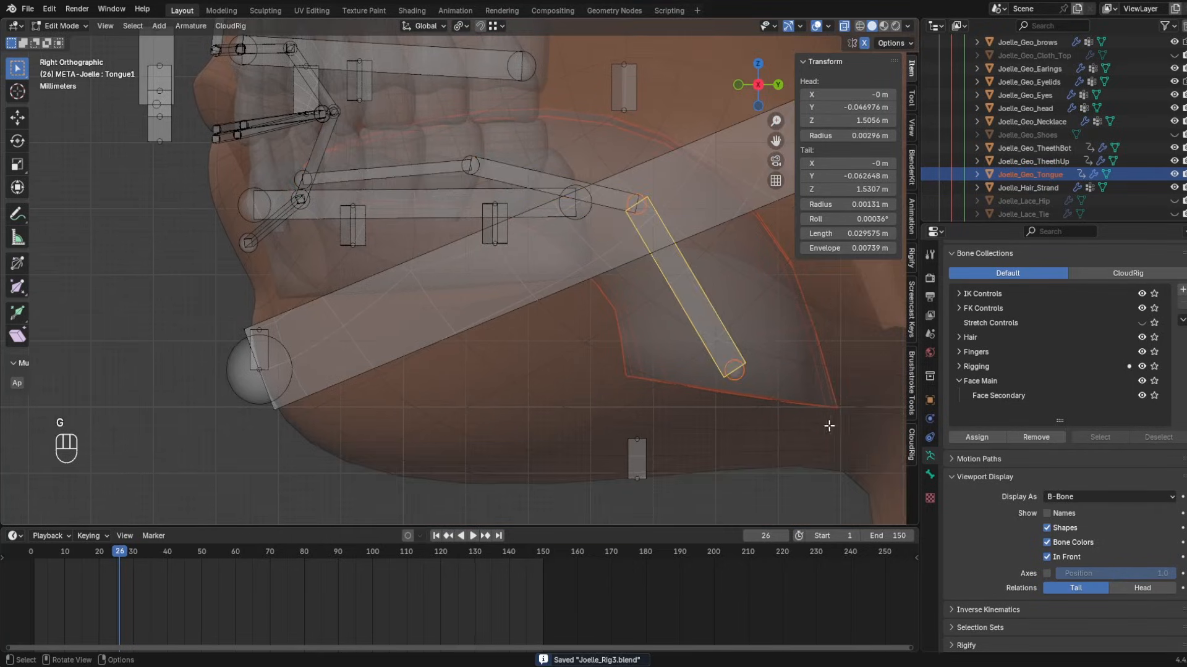
# - Parent the Tongue1 bone to the Jaw bone, keeping its offset
pyautogui.keyDown('shift'); pyautogui.moveTo(721, 326); pyautogui.dragTo(514, 281, button='middle'); pyautogui.keyUp('shift')
pyautogui.keyDown('shift'); pyautogui.click(541, 153); pyautogui.keyUp('shift')
pyautogui.hotkey('ctrl', 'p')
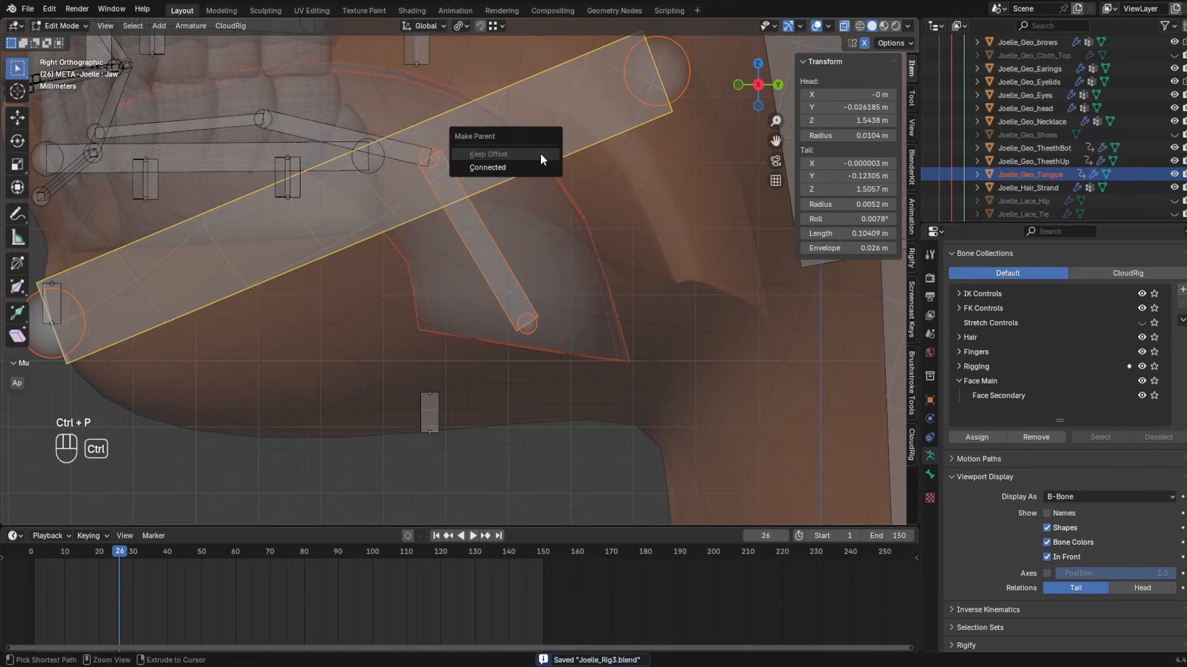
pyautogui.click(543, 166)
# - Set Tongue1's CloudRig component type to Chain: FK and enable Smooth Spline for its bendy bones
pyautogui.click(482, 262)
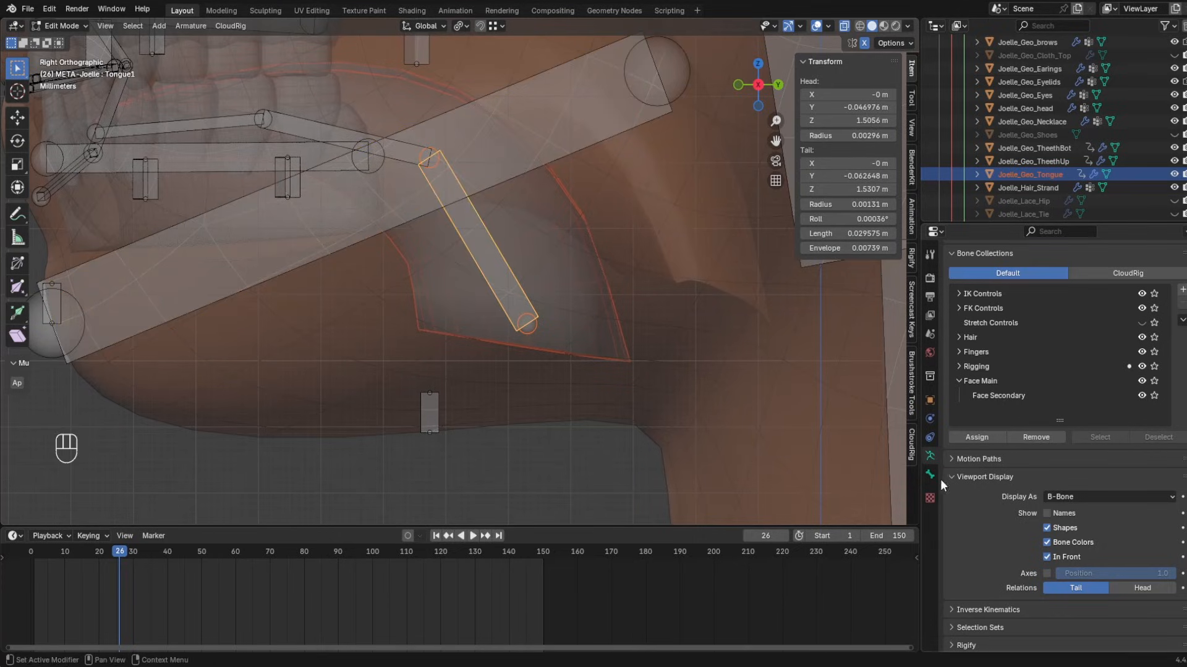
pyautogui.click(930, 475)
pyautogui.scroll(-5, 1063, 476)
pyautogui.click(1088, 572)
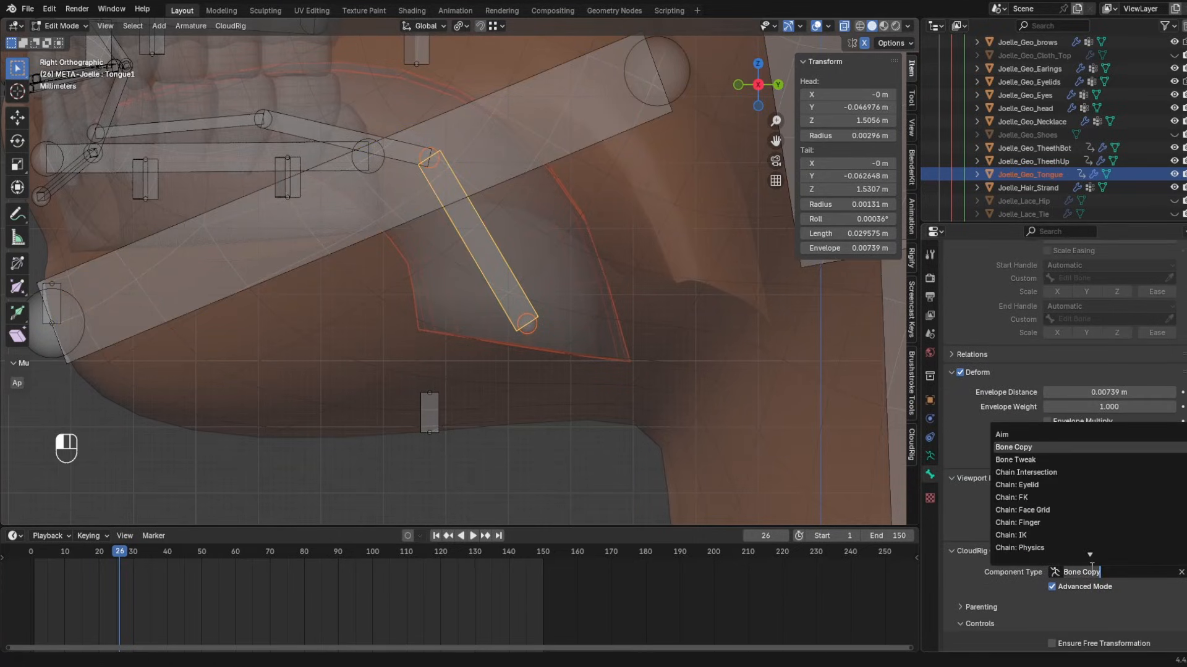
pyautogui.write('fk')
pyautogui.press('Return')
pyautogui.scroll(-10, 1020, 552)
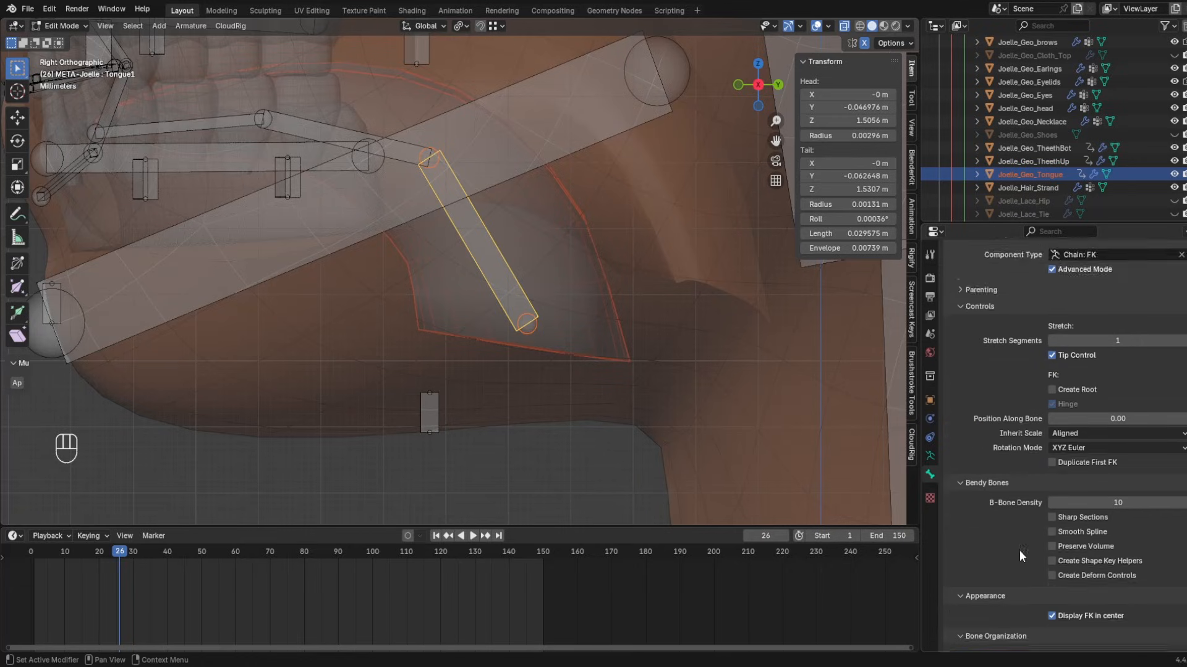
pyautogui.click(1052, 479)
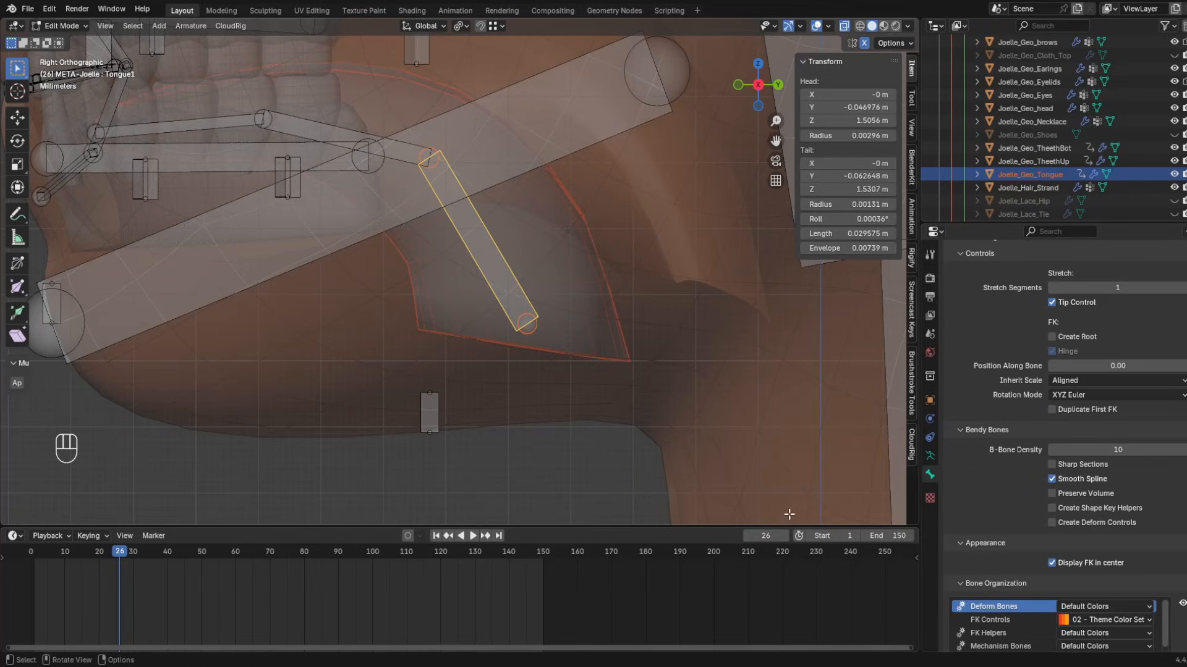
# - Select the META-Joelle metarig in Object Mode, save the file and regenerate RIG-Joelle
pyautogui.keyDown('shift'); pyautogui.moveTo(287, 146); pyautogui.dragTo(435, 298, button='middle'); pyautogui.keyUp('shift')
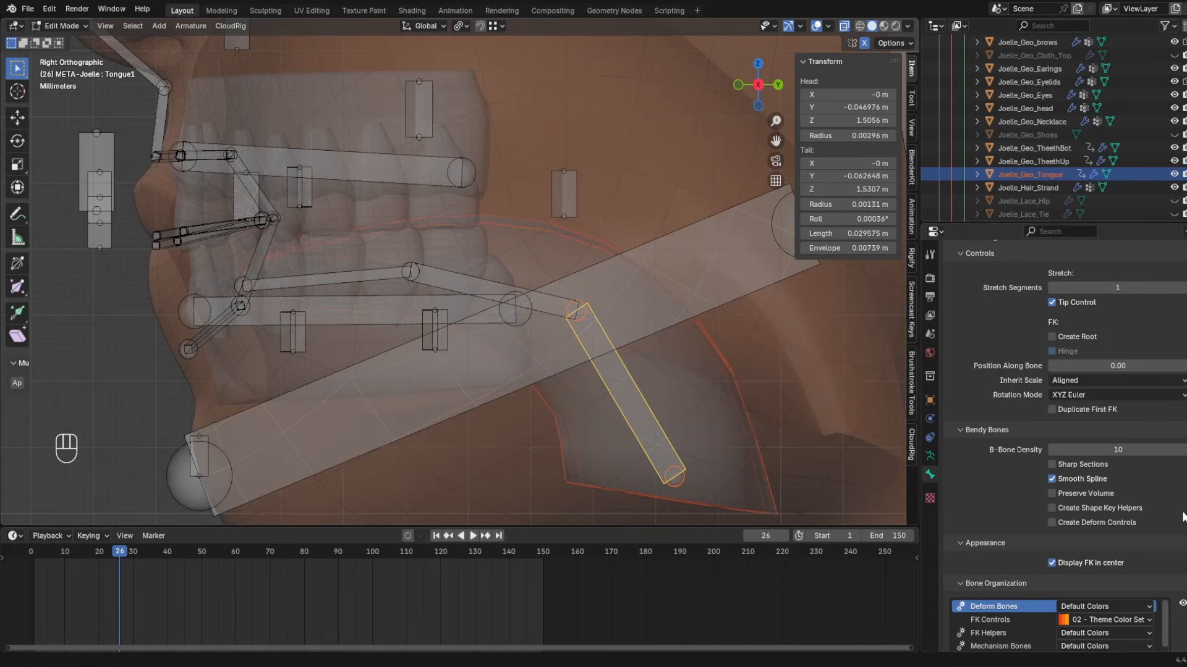
pyautogui.scroll(-3, 1044, 451)
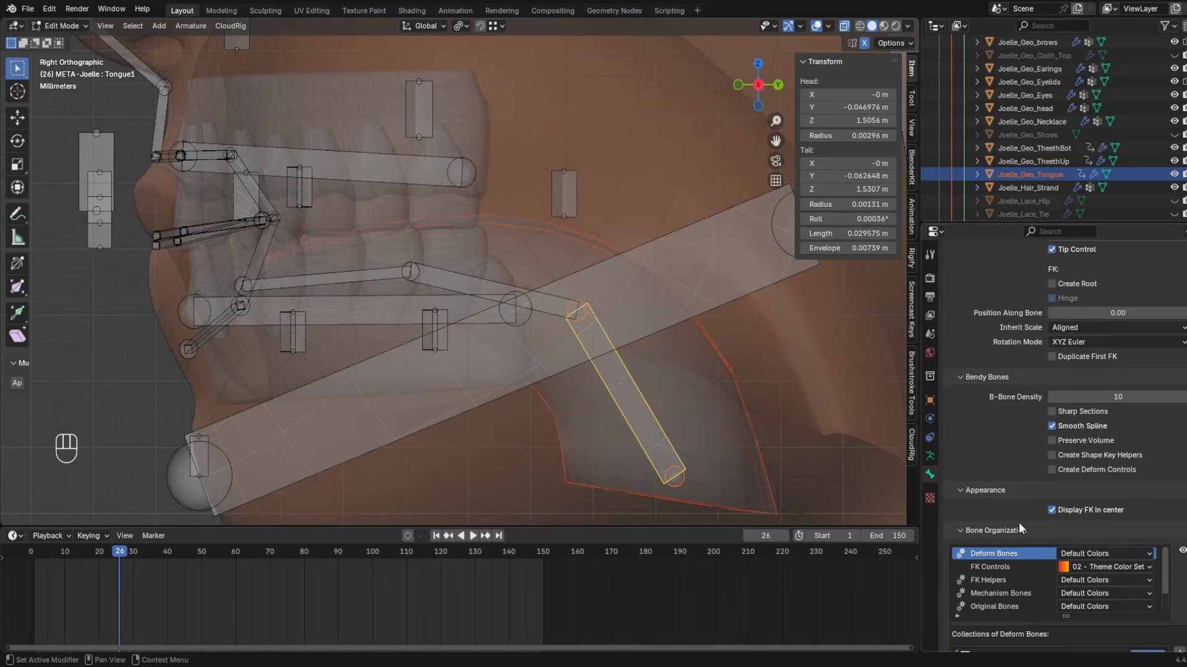
pyautogui.keyDown('shift'); pyautogui.moveTo(474, 266); pyautogui.dragTo(610, 299, button='middle'); pyautogui.keyUp('shift')
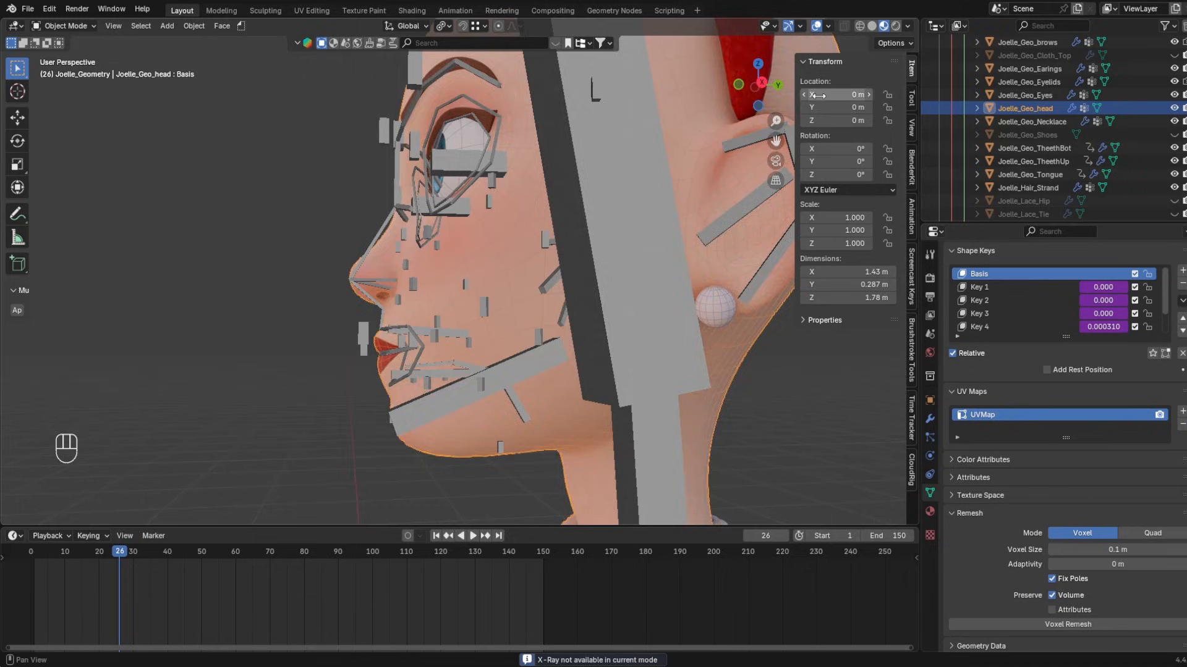
pyautogui.moveTo(544, 238); pyautogui.dragTo(631, 296, button='middle')
pyautogui.click(598, 350)
pyautogui.moveTo(663, 415); pyautogui.dragTo(619, 327, button='middle')
pyautogui.hotkey('ctrl', 's')
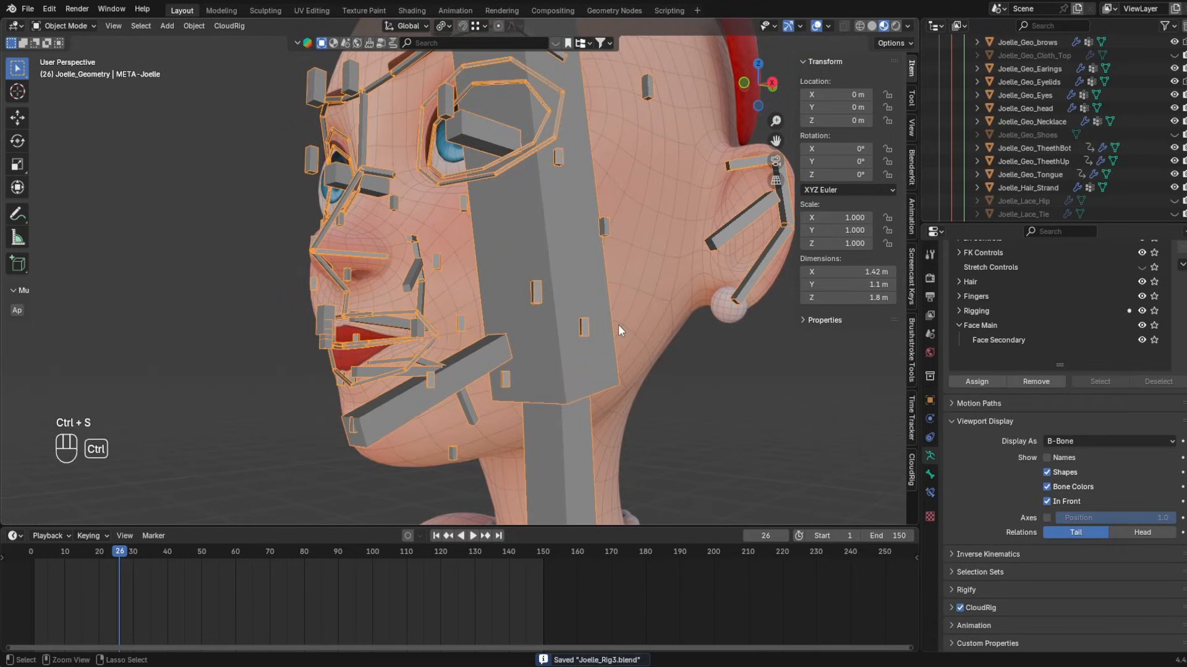
# - Try rotating the FK tongue controls of the generated rig, starting with FK-Tongue2
pyautogui.press('r')
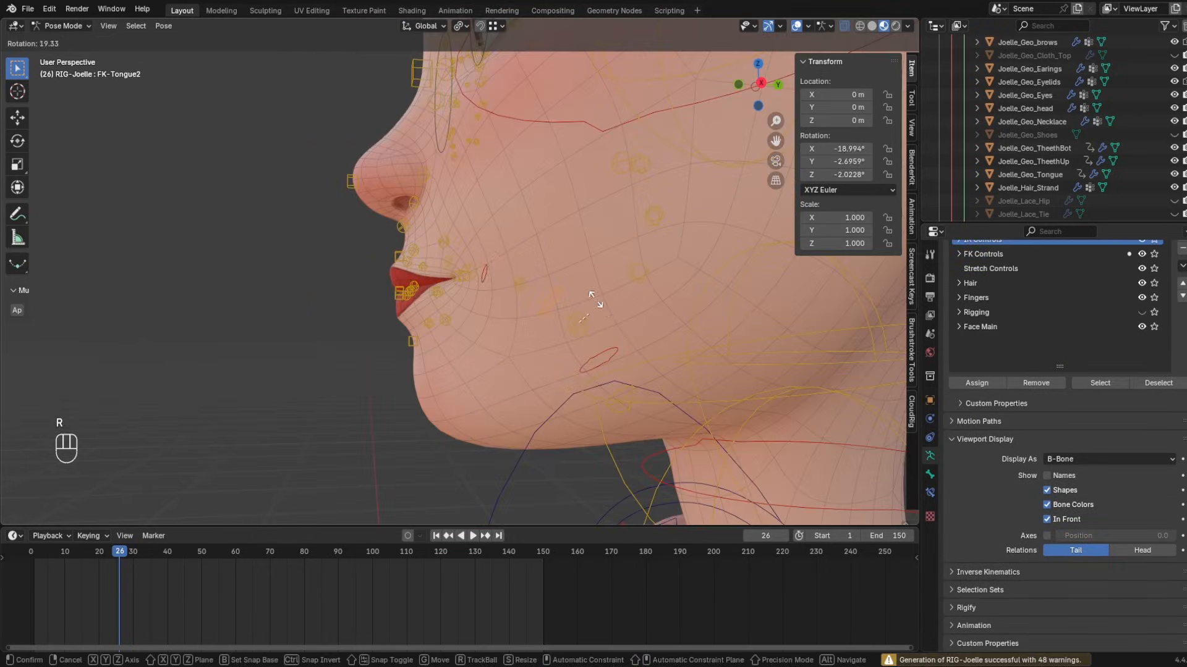
pyautogui.click(595, 301)
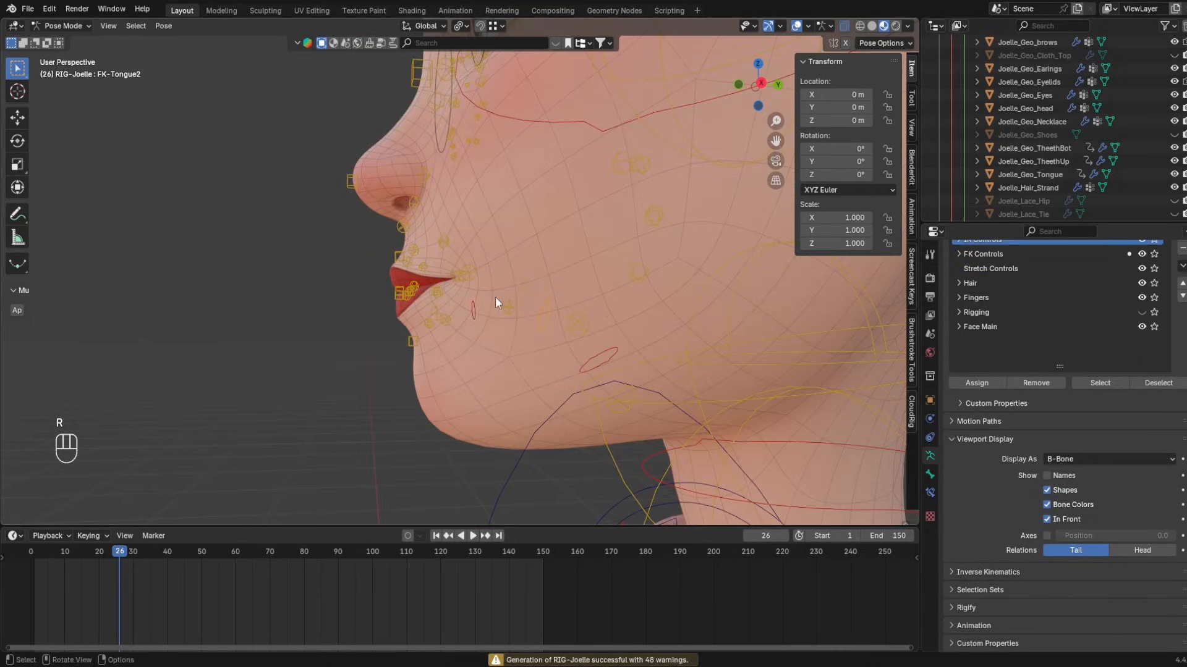
pyautogui.click(517, 284)
pyautogui.press('r')
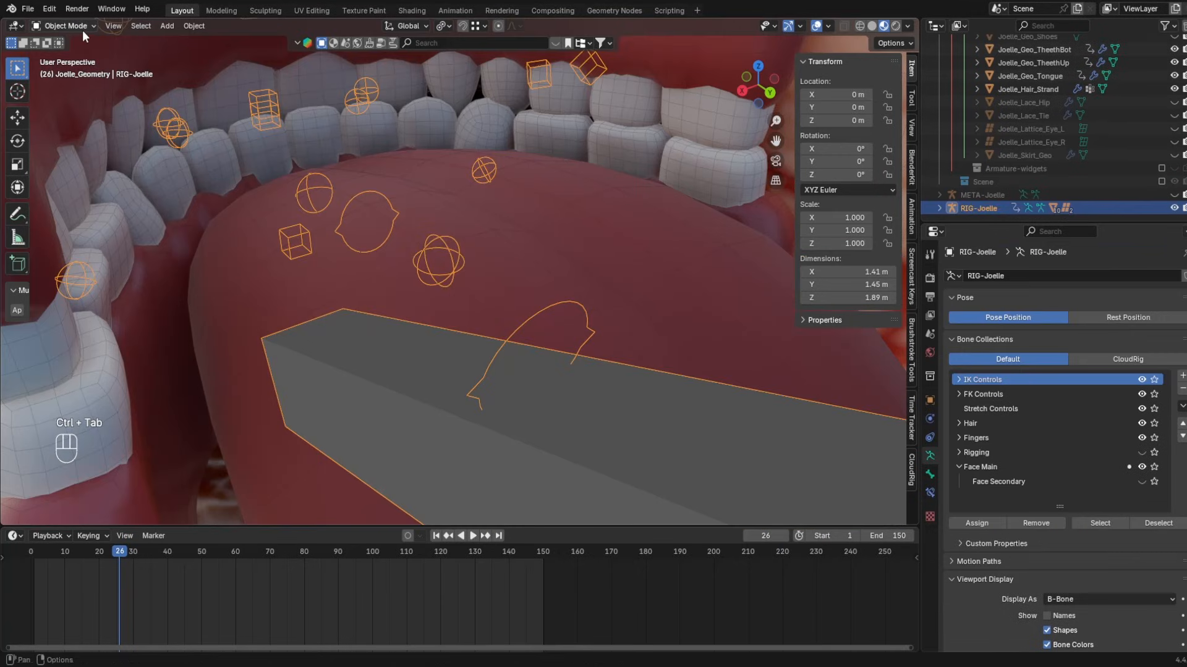
# - Parent the upper and lower teeth meshes to RIG-Joelle with automatic weights
pyautogui.click(384, 227)
pyautogui.keyDown('shift'); pyautogui.click(371, 196); pyautogui.keyUp('shift')
pyautogui.hotkey('ctrl', 'p')
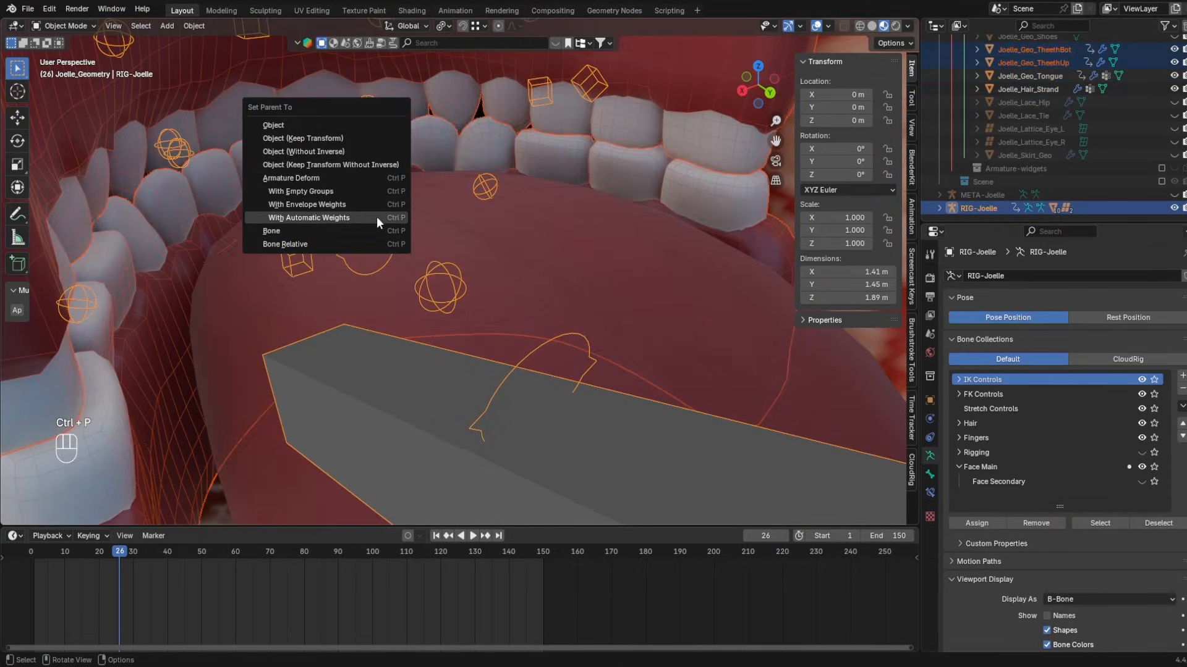
pyautogui.click(377, 217)
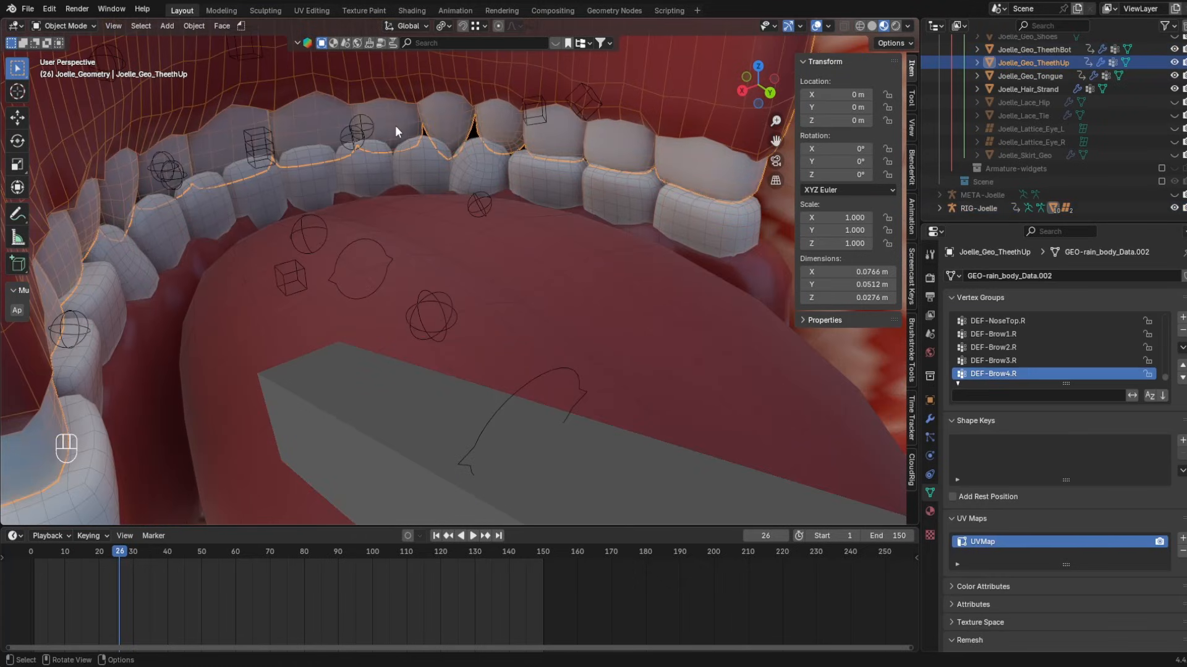
# - Try rotating the DEF-TheethUp bone in Pose Mode, then return to Object Mode
pyautogui.moveTo(433, 309); pyautogui.dragTo(383, 241, button='middle')
pyautogui.click(65, 25)
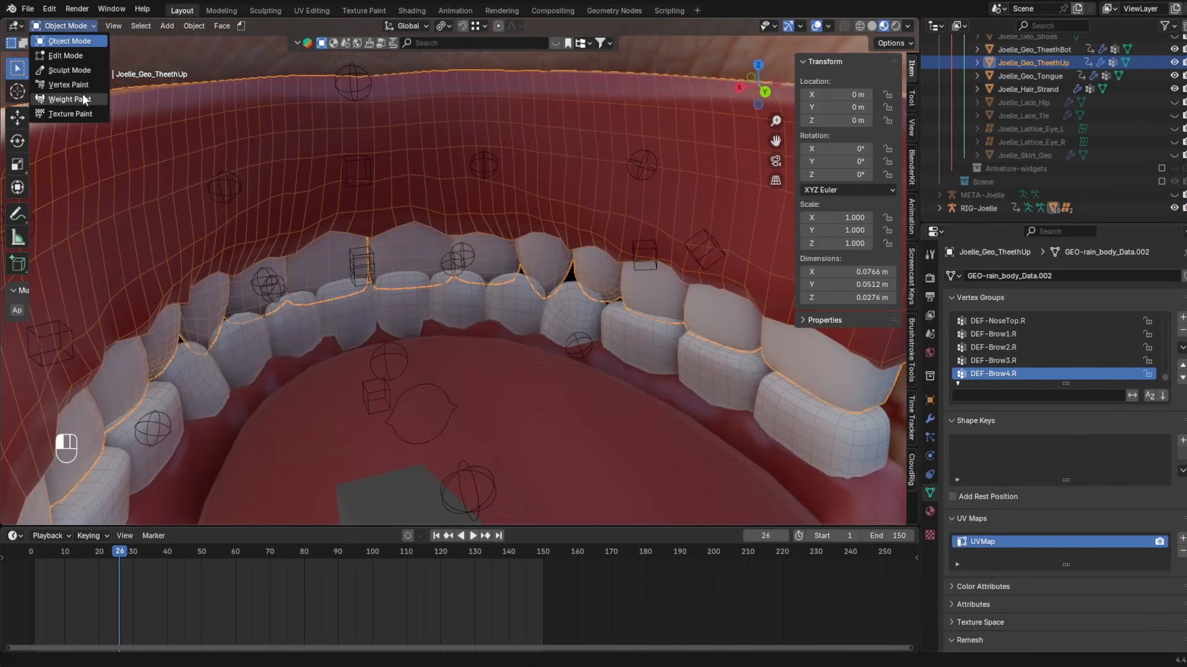
pyautogui.scroll(-1, 1032, 521)
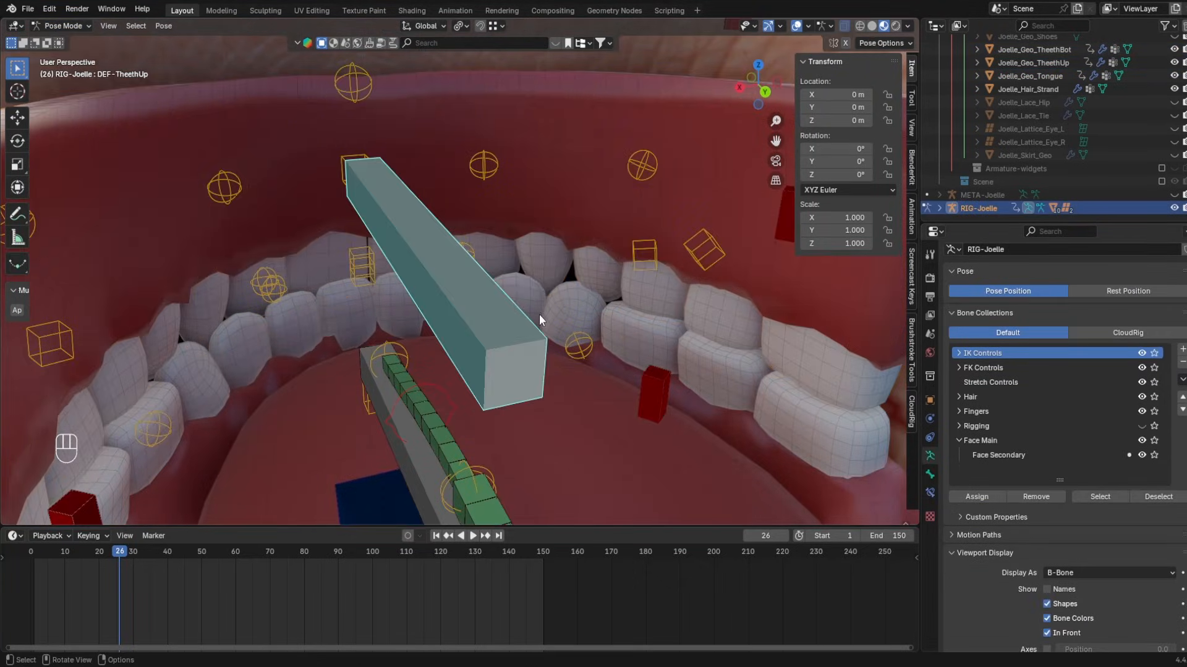
pyautogui.press('r')
pyautogui.press('r')
pyautogui.rightClick(475, 203)
pyautogui.hotkey('ctrl', 'Tab')
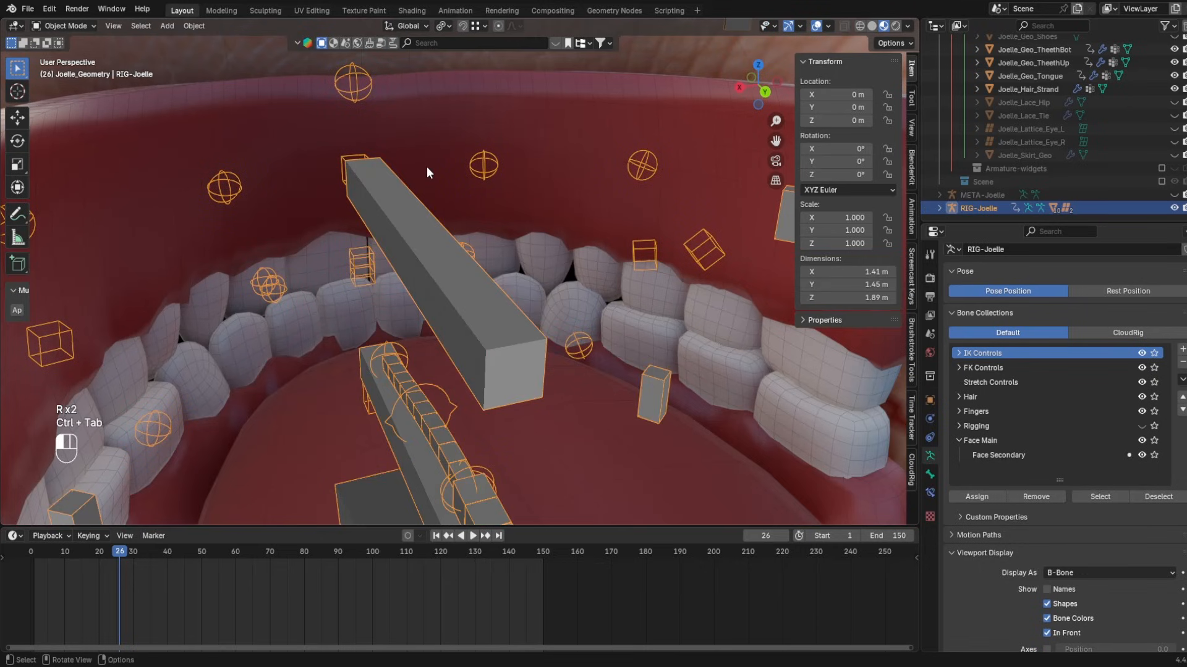
# - Put the upper teeth mesh in Weight Paint mode and make DEF-TheethUp its active vertex group
pyautogui.hotkey('ctrl', 'Tab')
pyautogui.hotkey('ctrl', 'Tab')
pyautogui.click(187, 128)
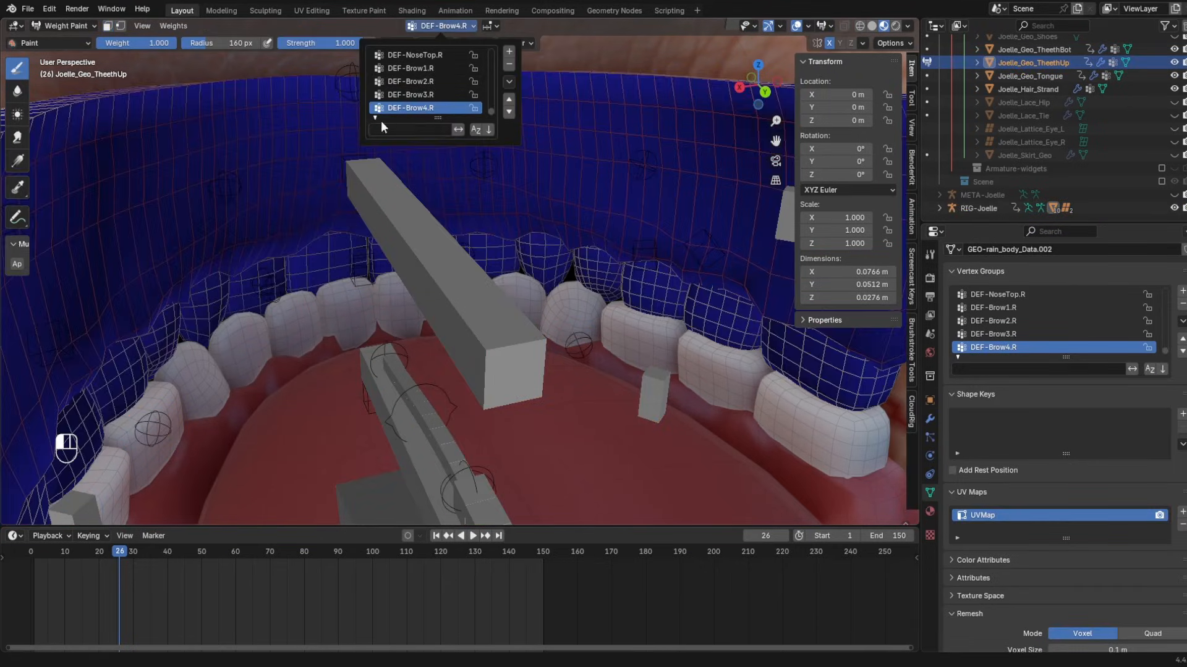
pyautogui.write('th')
pyautogui.click(413, 56)
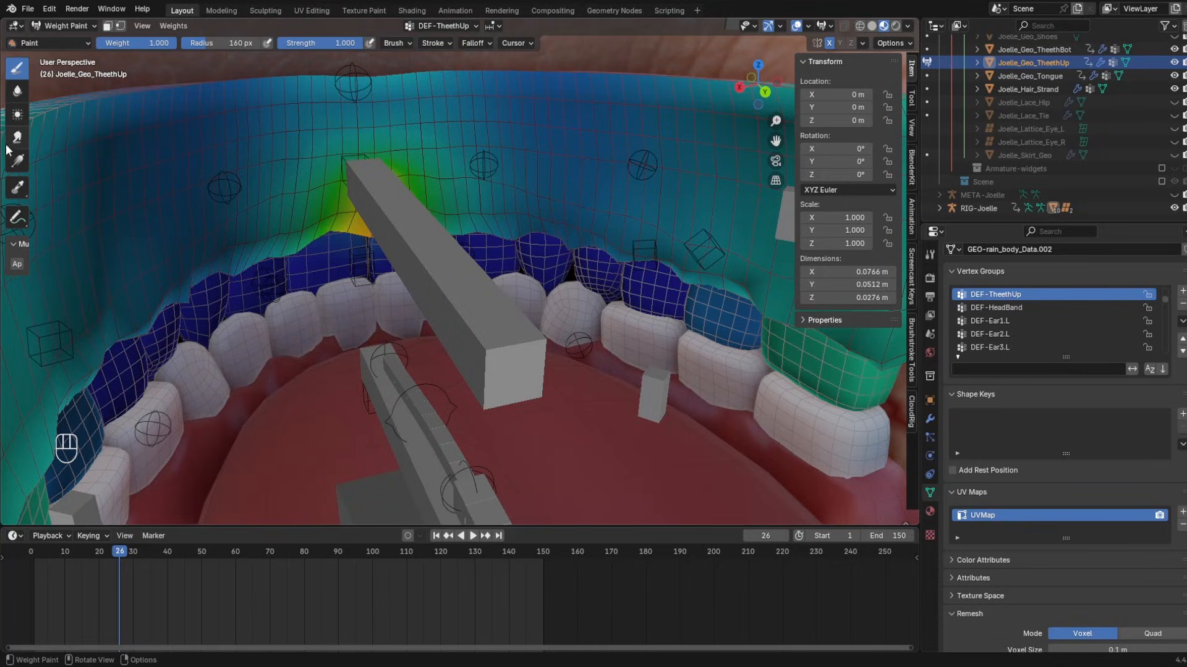
# - Fill the whole upper teeth mesh with weight 1.000 using a linear weight gradient and return to Object Mode
pyautogui.click(14, 163)
pyautogui.scroll(-6, 579, 347)
pyautogui.moveTo(578, 347); pyautogui.dragTo(656, 315, button='middle')
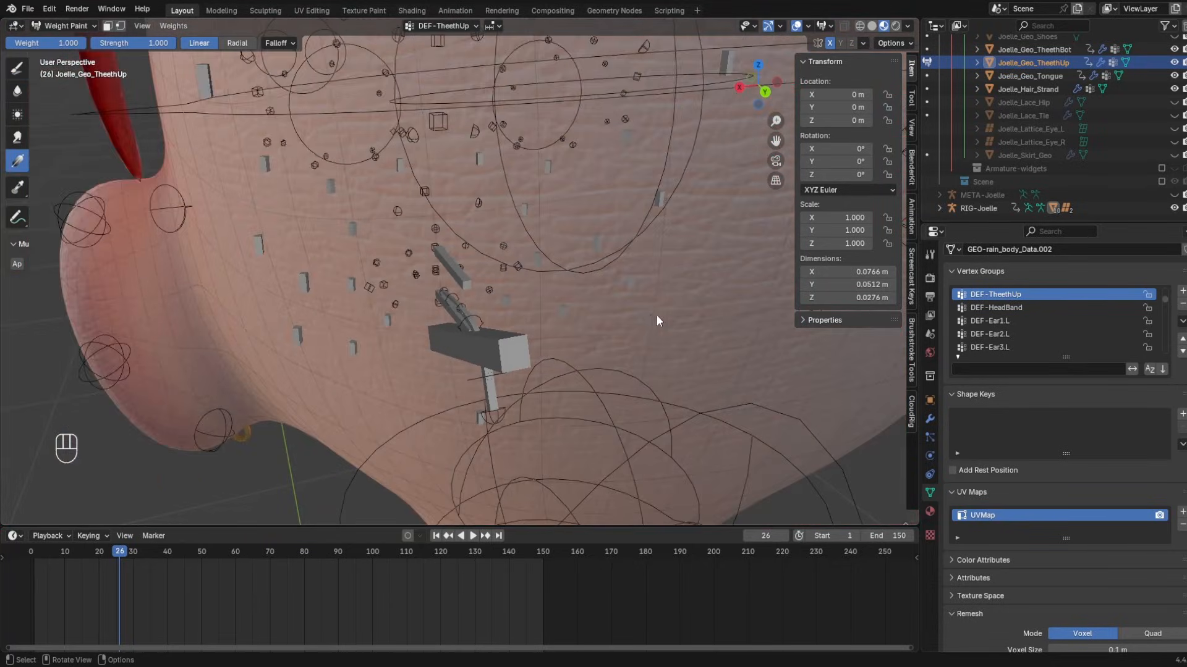
pyautogui.scroll(-6, 517, 291)
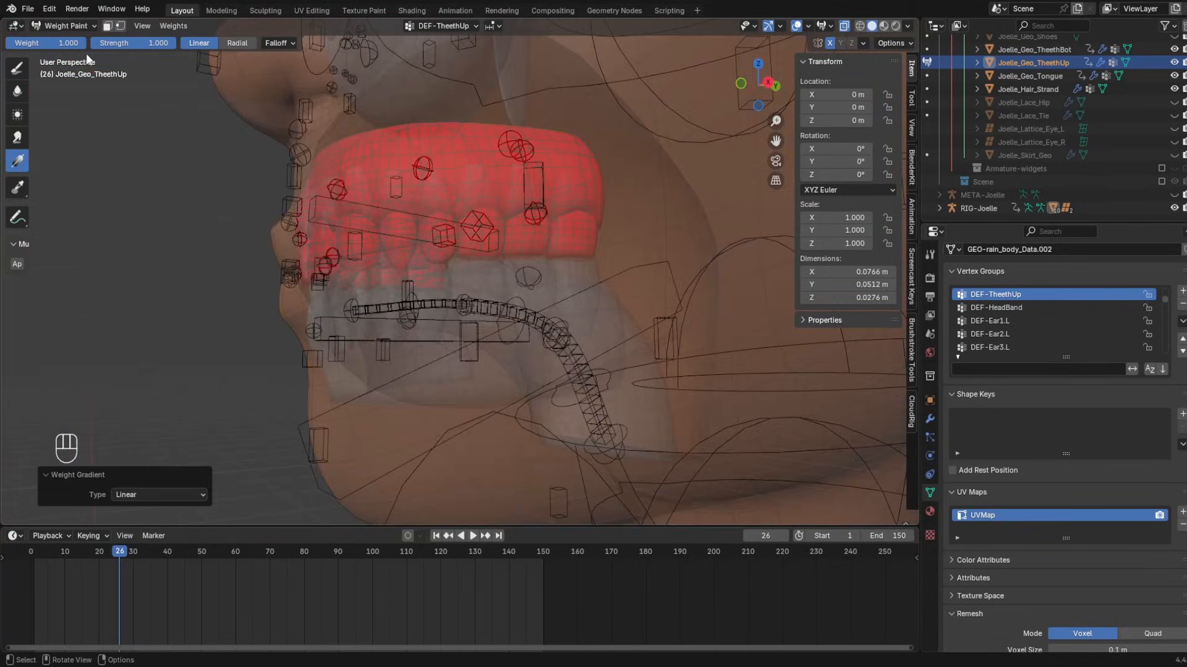
pyautogui.click(65, 25)
pyautogui.click(61, 40)
# - Put the lower teeth mesh in Weight Paint mode and make DEF-TeethBot its active vertex group
pyautogui.click(418, 364)
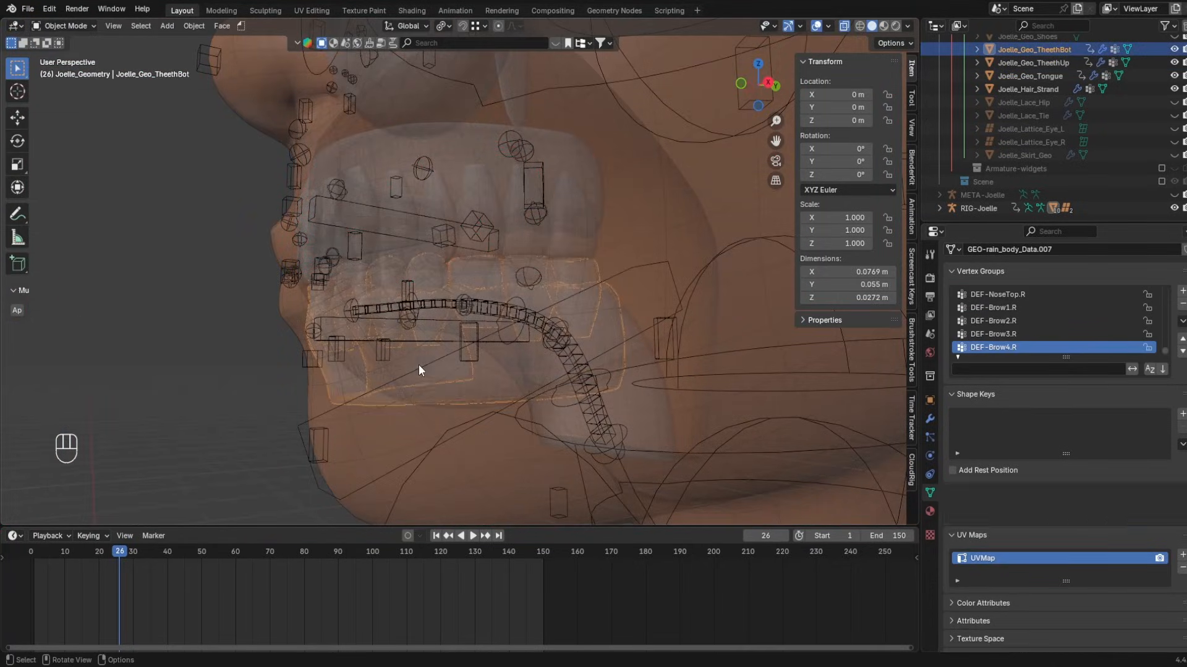
pyautogui.click(65, 26)
pyautogui.click(69, 99)
pyautogui.click(444, 26)
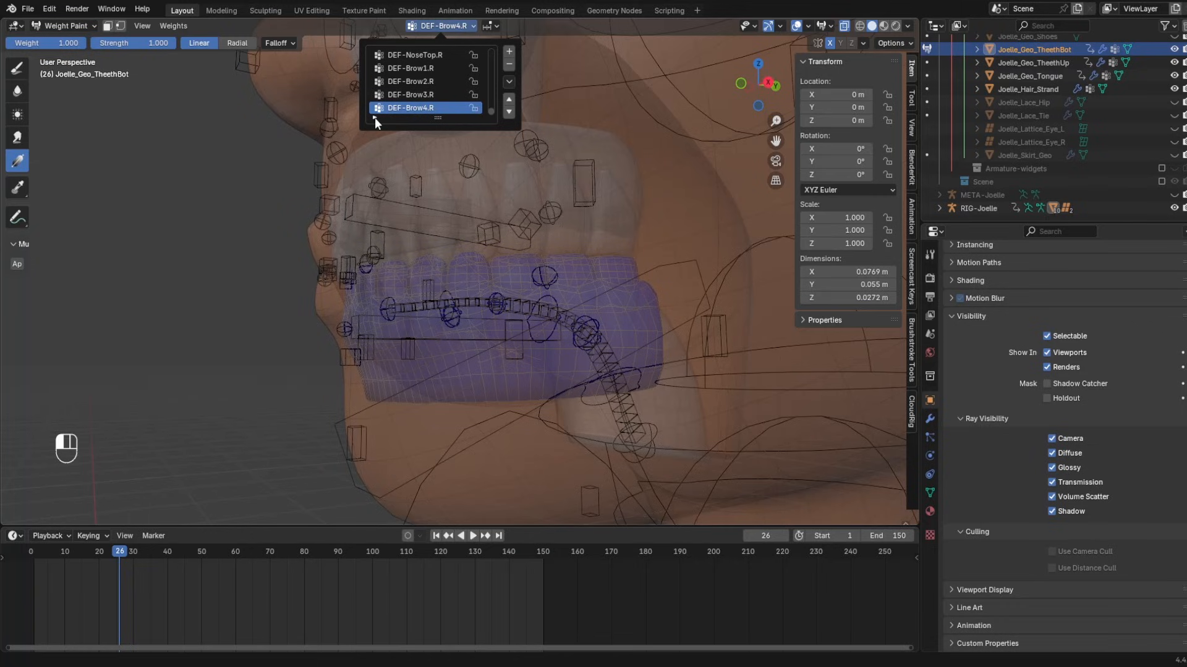
pyautogui.write('tee')
pyautogui.press('Return')
pyautogui.click(428, 54)
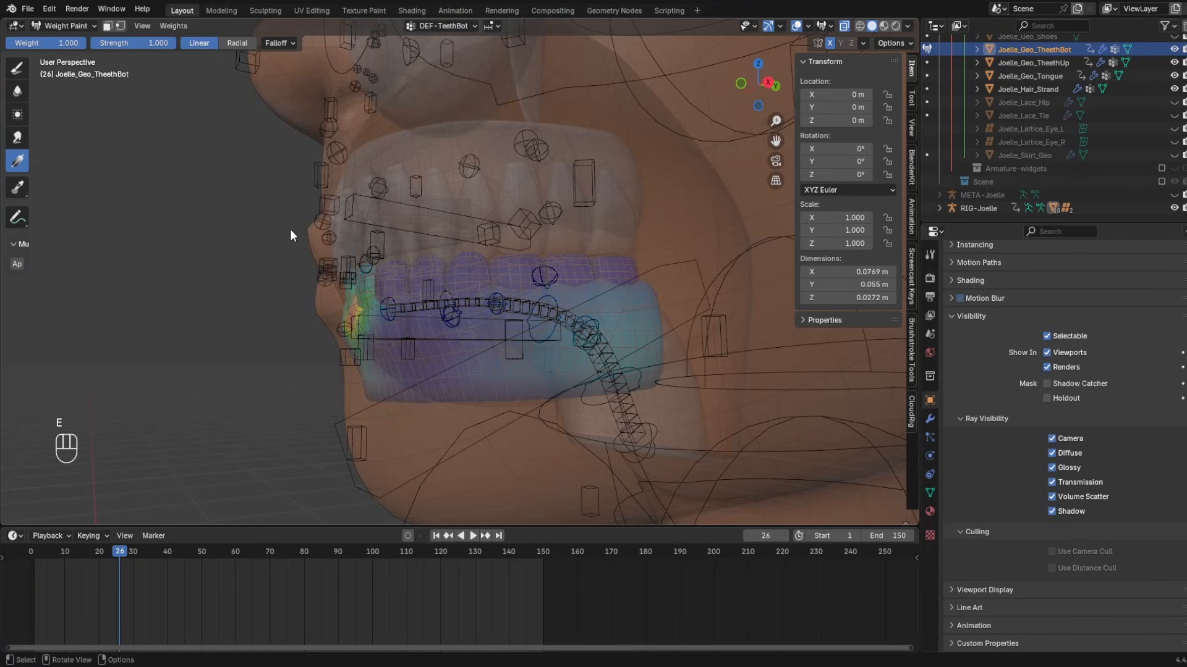
# - Fill the lower teeth mesh with weight 1.000 using a linear gradient and return to Object Mode
pyautogui.moveTo(290, 230); pyautogui.dragTo(247, 213)
pyautogui.click(74, 25)
pyautogui.click(64, 40)
# - Open the mouth by rotating RIG-Joelle's Jaw bone about 14.8° around its local X axis in Pose Mode
pyautogui.moveTo(453, 290); pyautogui.dragTo(402, 320, button='middle')
pyautogui.click(403, 320)
pyautogui.hotkey('ctrl', 'Tab')
pyautogui.moveTo(618, 284); pyautogui.dragTo(484, 328, button='middle')
pyautogui.press('r')
pyautogui.press('x')
pyautogui.click(622, 290)
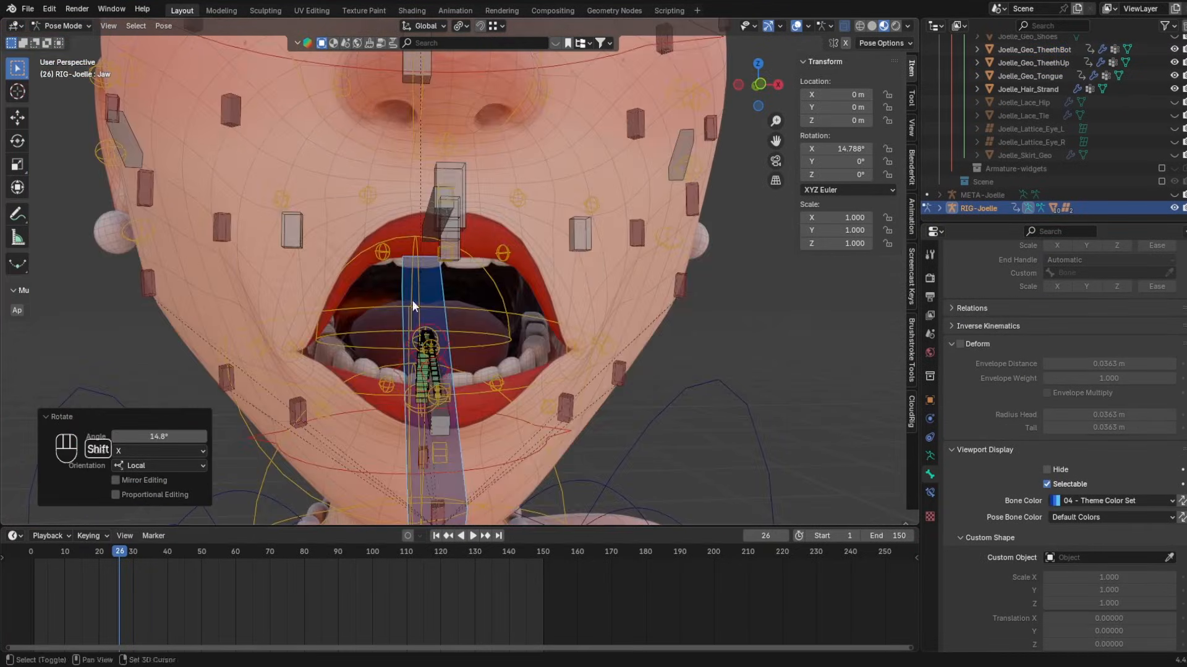
# - Hide the rig's Stretch Controls bone collection
pyautogui.moveTo(411, 299); pyautogui.dragTo(772, 121, button='middle')
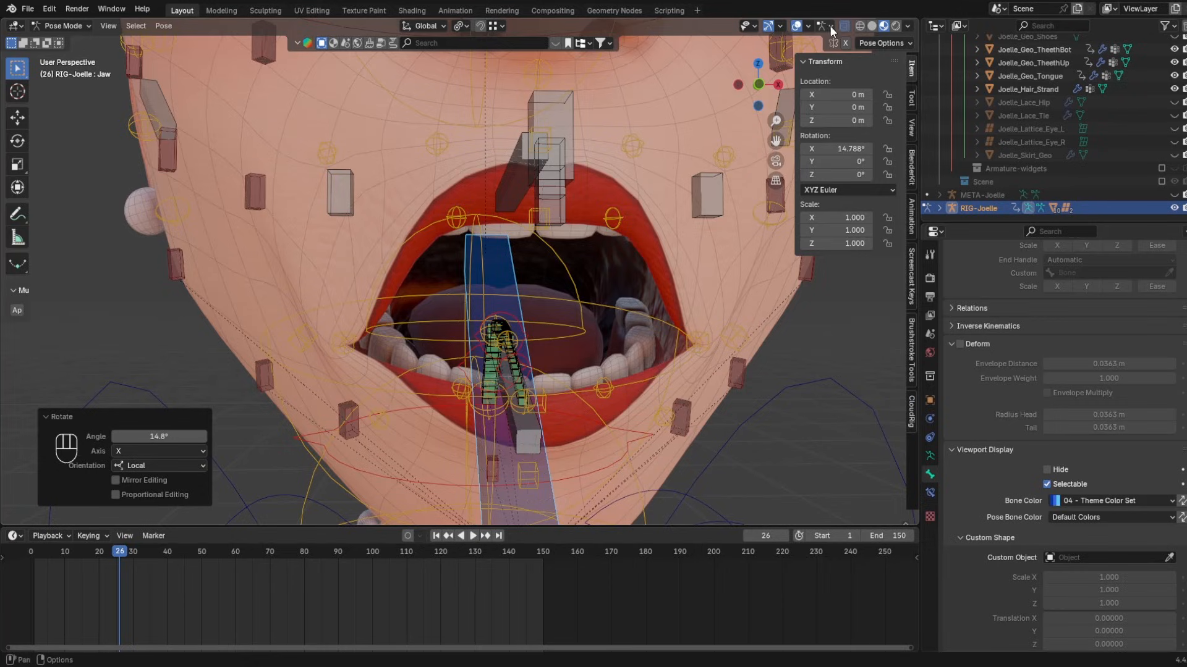
pyautogui.click(929, 456)
pyautogui.click(1142, 268)
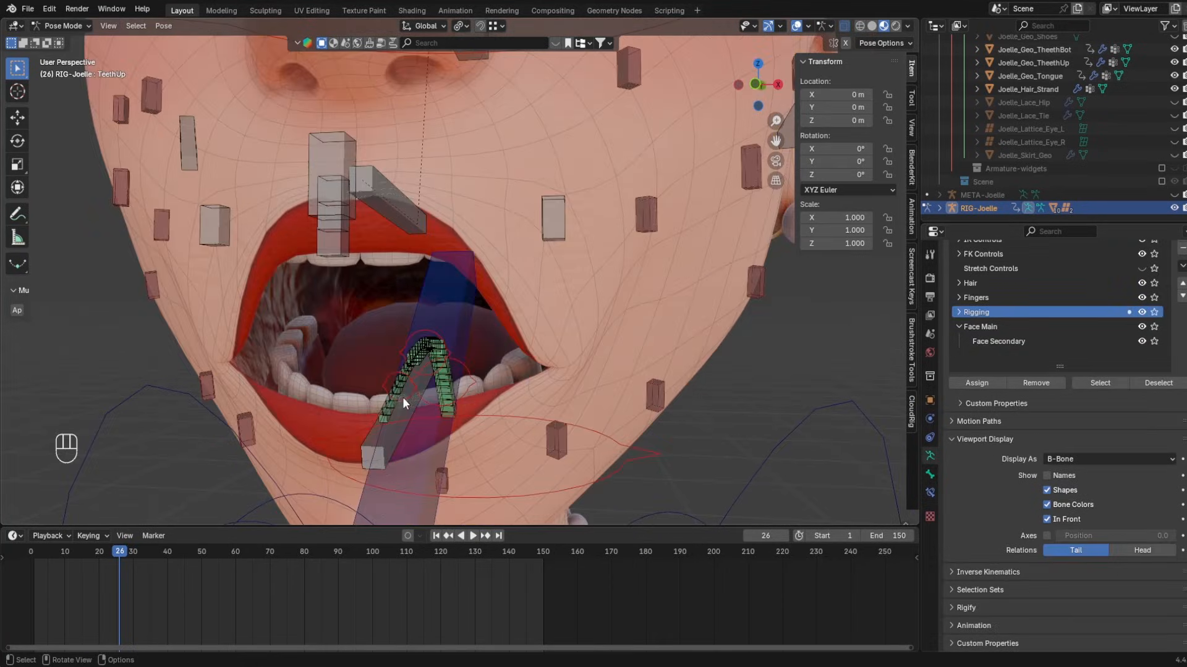
# - Test the lower teeth control by rotating and moving it
pyautogui.click(384, 432)
pyautogui.press('r')
pyautogui.press('r')
pyautogui.press('r')
pyautogui.press('g')
# - Move the FK-Tongue1 control forward until the tongue is outside the mouth
pyautogui.moveTo(458, 365)
pyautogui.mouseDown(button='middle')
pyautogui.moveTo(431, 351)
pyautogui.moveTo(470, 361)
pyautogui.mouseUp(button='middle')
pyautogui.moveTo(545, 372); pyautogui.dragTo(440, 354, button='middle')
pyautogui.click(440, 354)
pyautogui.press('g')
pyautogui.press('y')
pyautogui.click(219, 386)
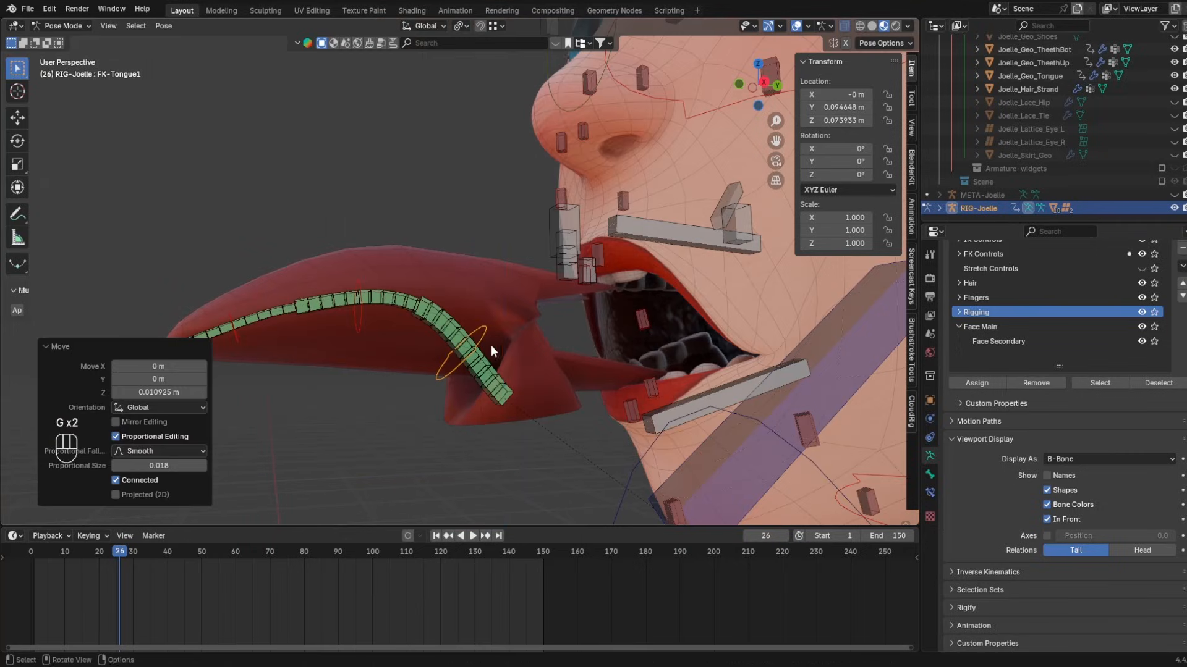
# - Leave the rig's Pose Mode and put the Joelle_Geo_Tongue mesh in Weight Paint mode
pyautogui.hotkey('ctrl', 'Tab')
pyautogui.click(66, 26)
pyautogui.click(107, 25)
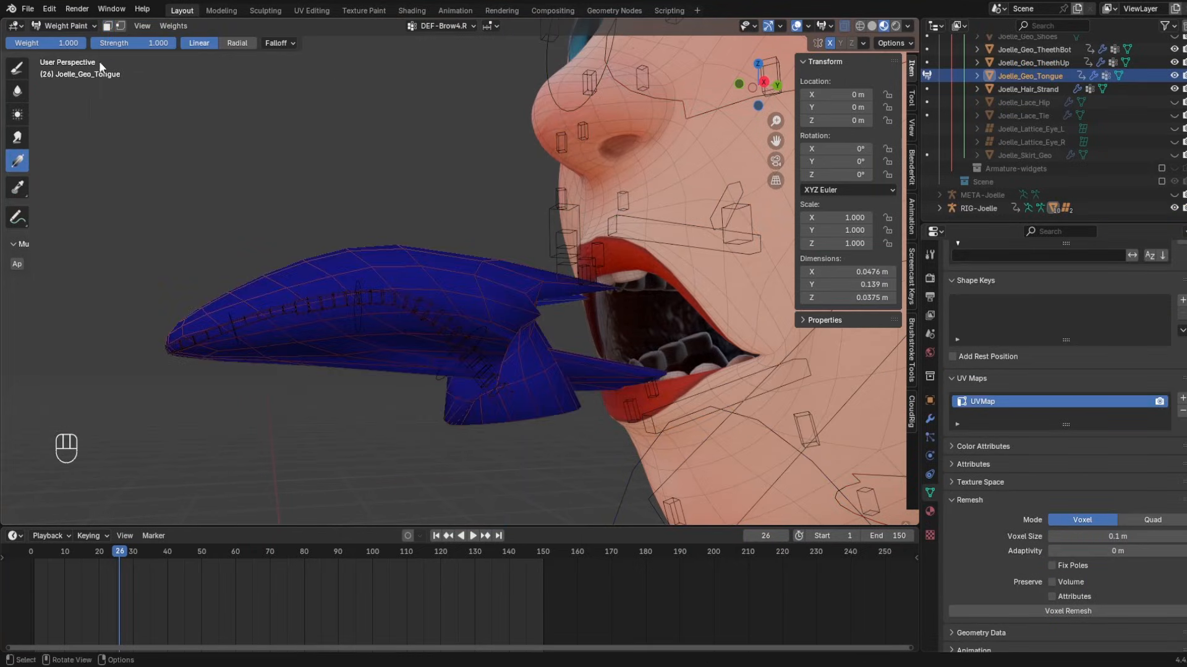
# - Weight the whole tongue mesh to DEF-Tongue1 with a linear gradient at weight 1.000, and make DEF-Tongue2 the active vertex group
pyautogui.click(444, 26)
pyautogui.click(409, 98)
pyautogui.press('KP_3')
pyautogui.click(443, 25)
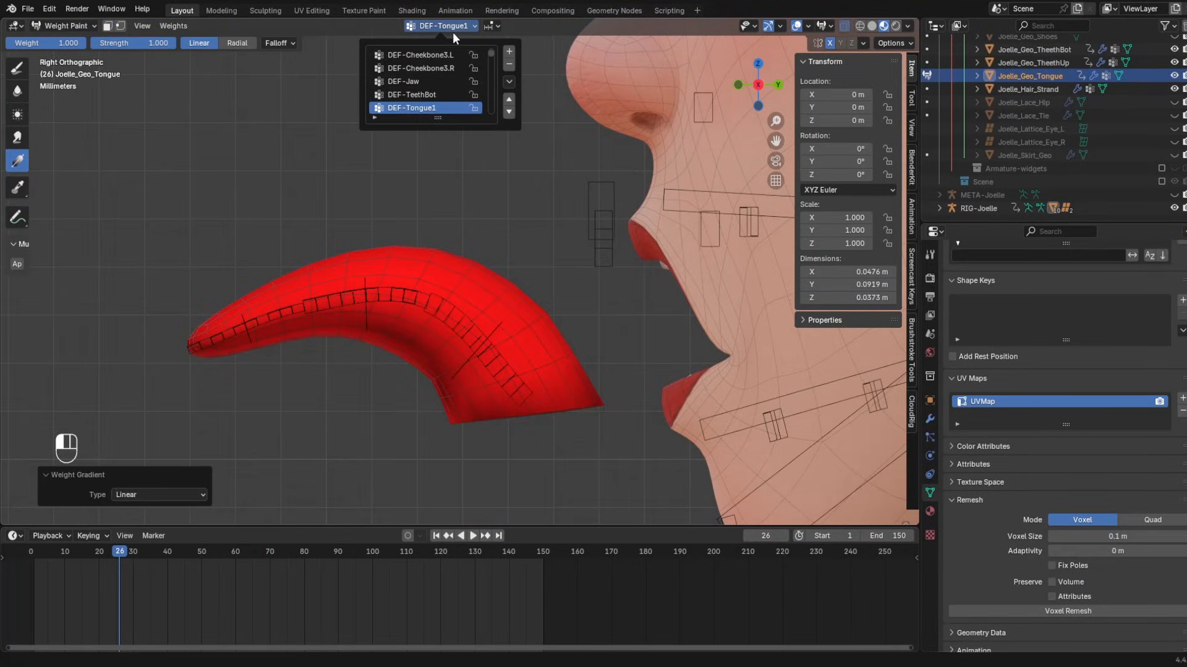
pyautogui.scroll(-1, 433, 101)
pyautogui.click(420, 108)
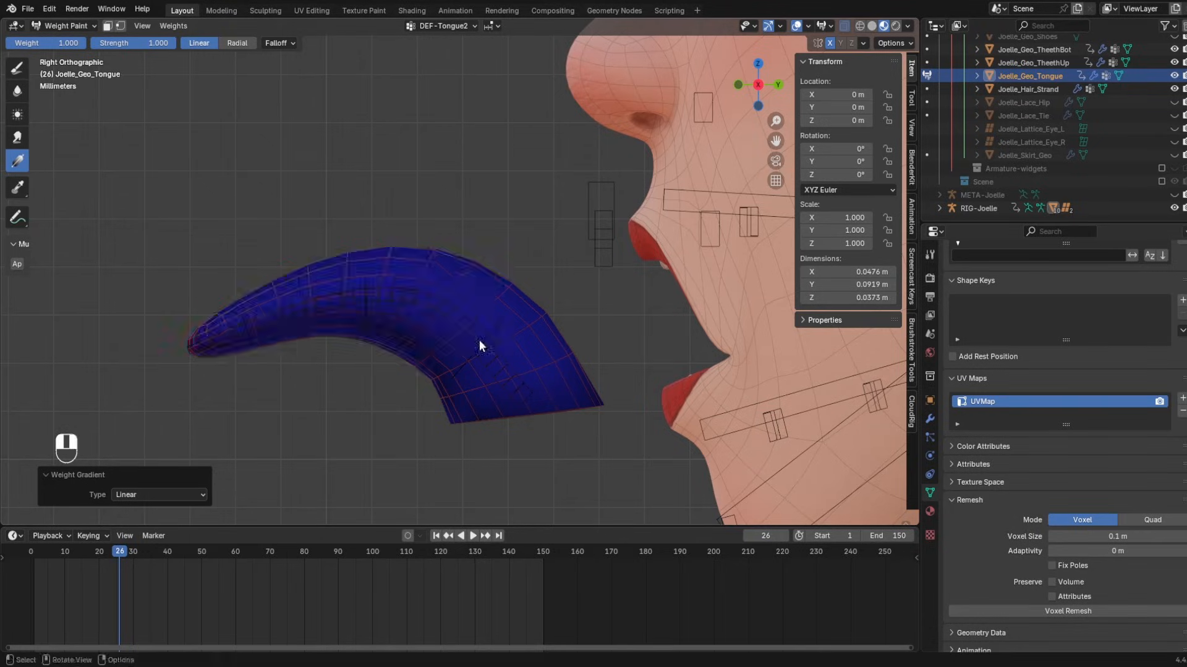
pyautogui.click(444, 25)
pyautogui.hotkey('ctrl', 'z')
# - Put RIG-Joelle in Pose Mode and clear the rotation and location of the posed bones
pyautogui.moveTo(391, 291); pyautogui.dragTo(614, 298, button='middle')
pyautogui.click(583, 310)
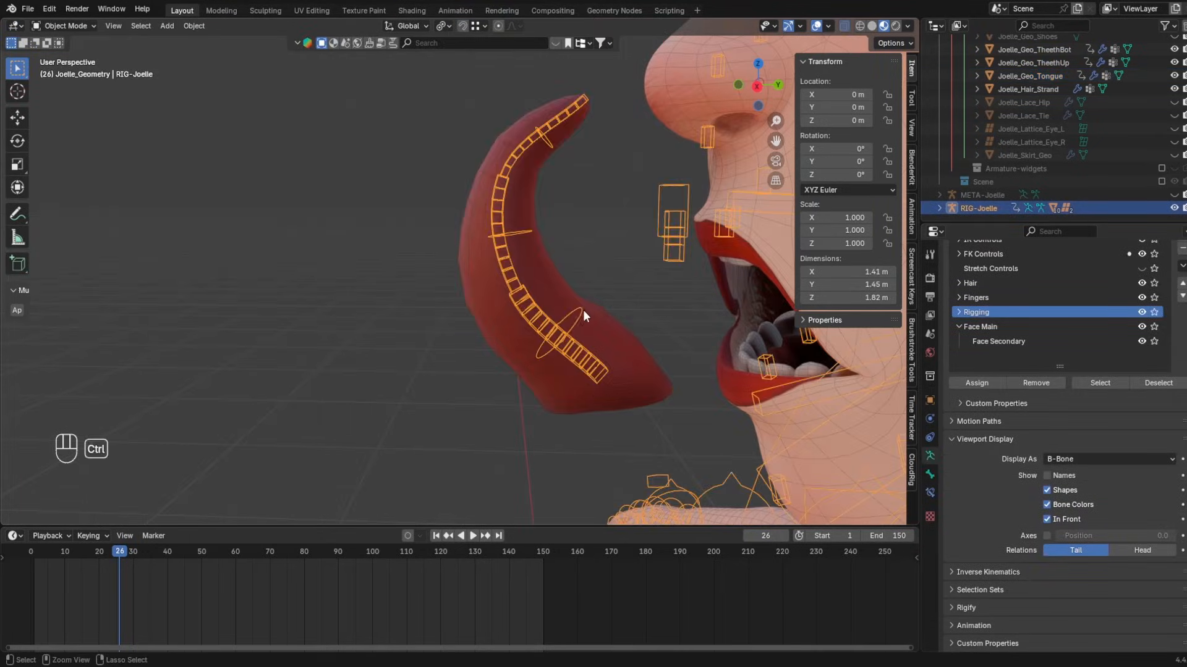
pyautogui.hotkey('ctrl', 'Tab')
pyautogui.hotkey('alt', 'r')
pyautogui.hotkey('alt', 'g')
# - Test the STR-LipUp2.R upper lip control by moving it up about 0.010 m with proportional editing
pyautogui.moveTo(787, 322); pyautogui.dragTo(564, 258, button='middle')
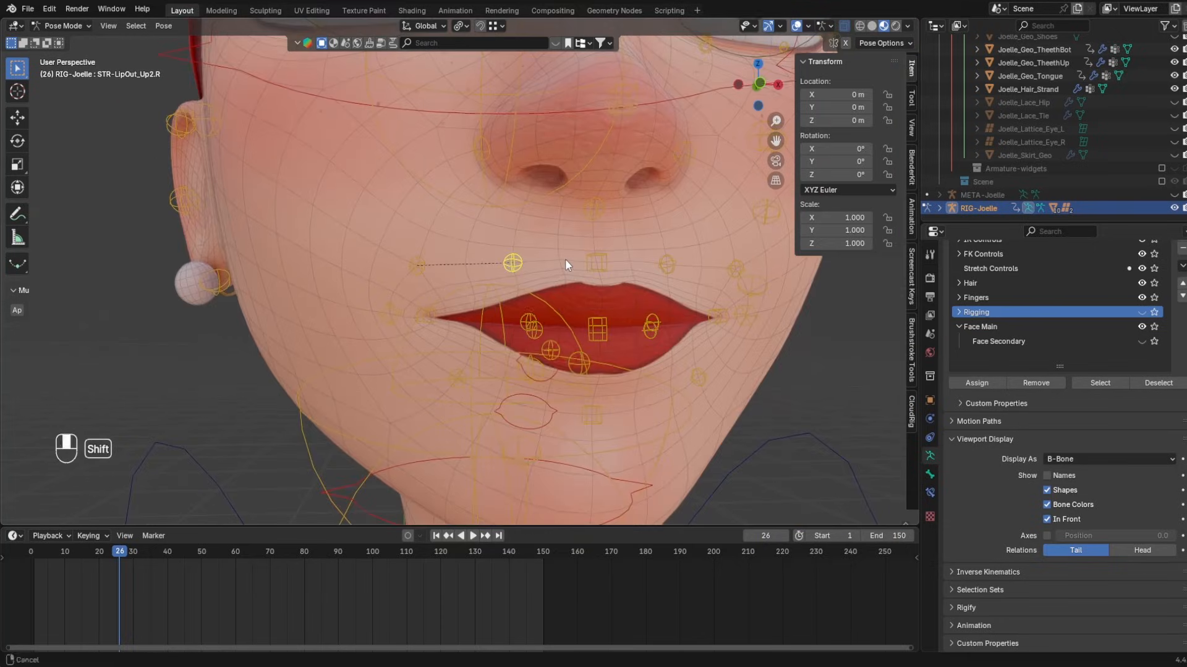
pyautogui.scroll(3, 560, 291)
pyautogui.keyDown('shift'); pyautogui.click(581, 337); pyautogui.keyUp('shift')
pyautogui.press('g')
pyautogui.click(498, 286)
pyautogui.scroll(-6, 498, 286)
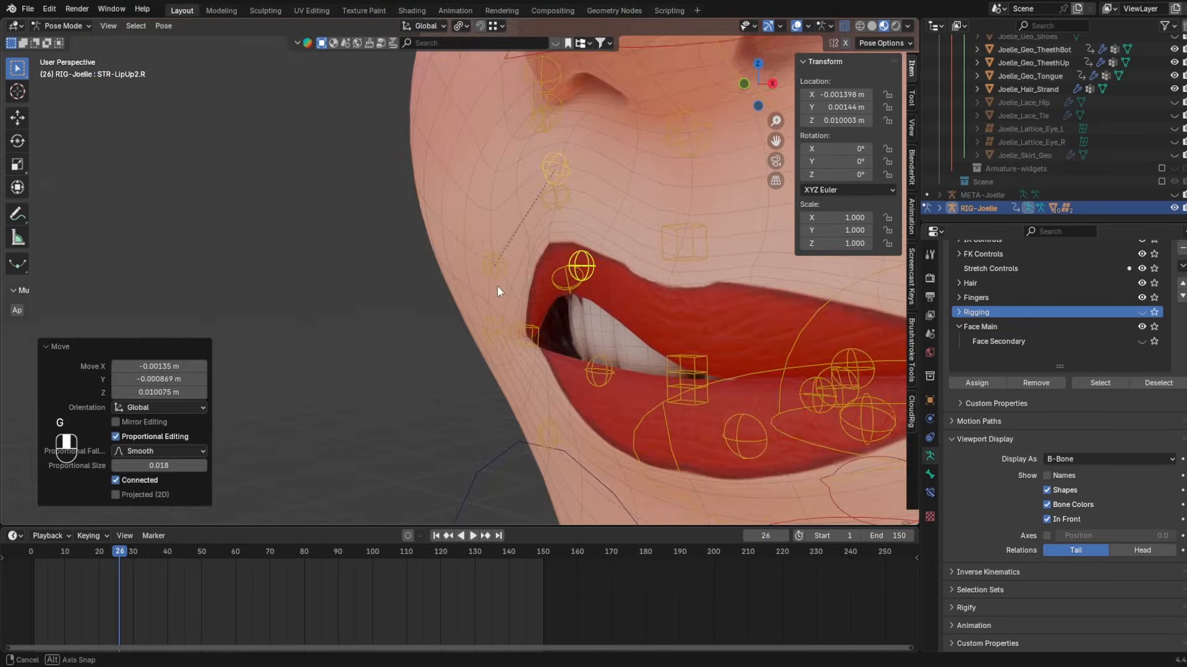
pyautogui.scroll(4, 518, 240)
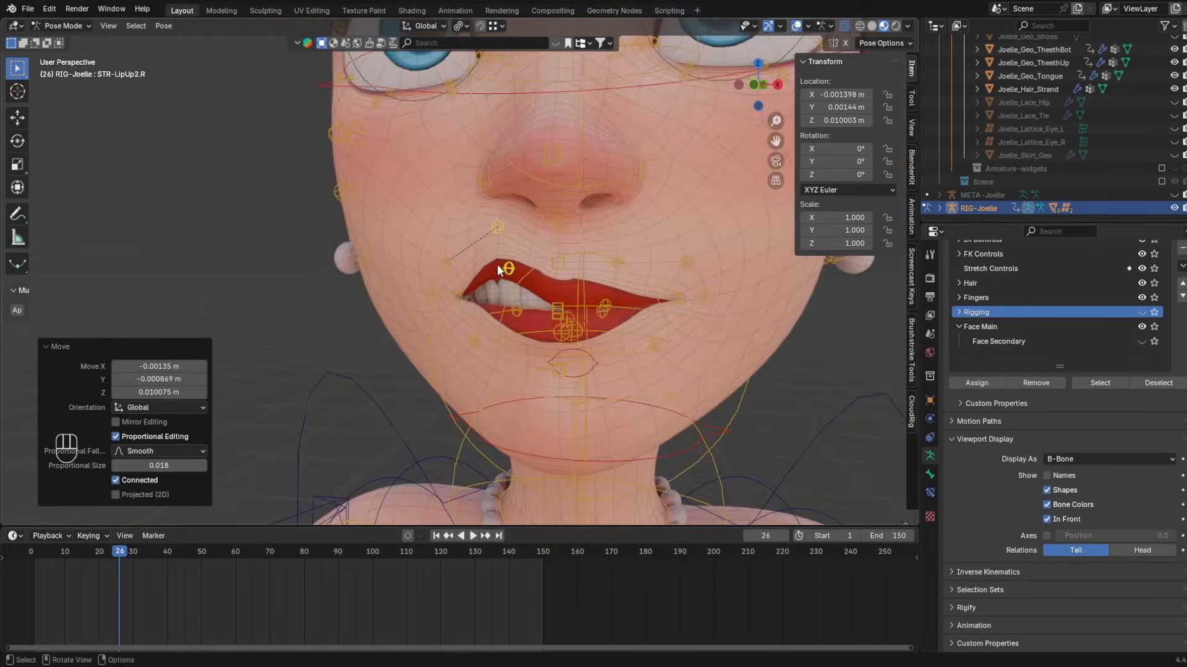
pyautogui.moveTo(497, 265); pyautogui.dragTo(558, 257, button='middle')
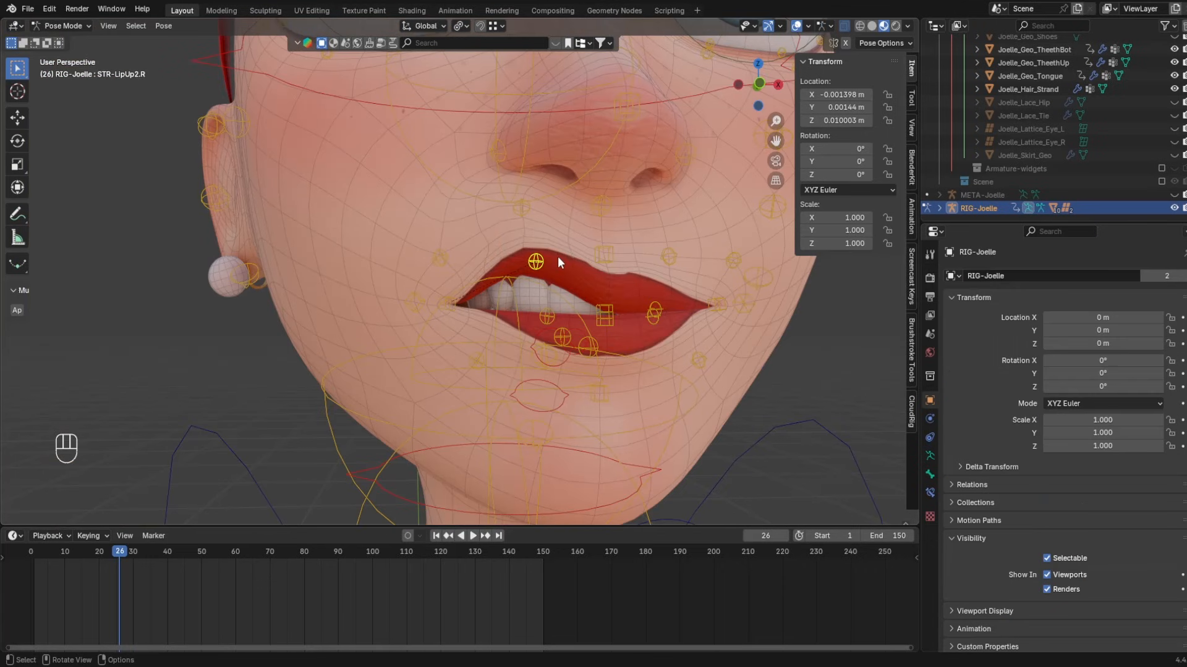
# - Put the Joelle_Geo_head mesh in Weight Paint mode and inspect the weights of the DEF-Nostril.R vertex group
pyautogui.click(76, 94)
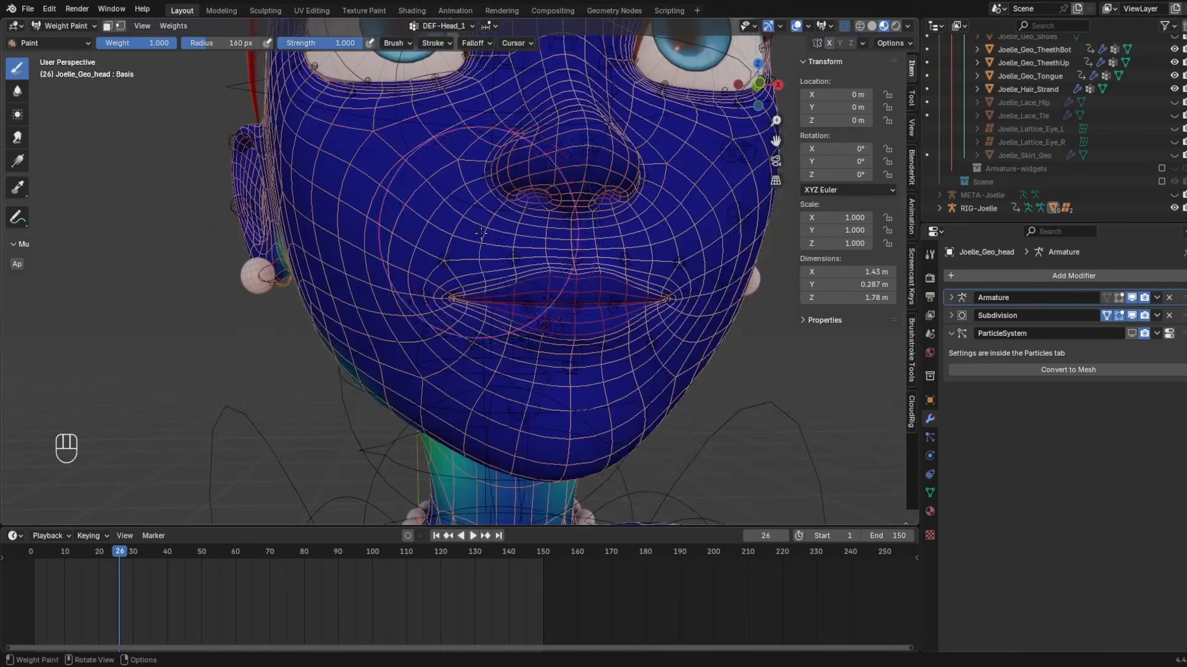
pyautogui.click(437, 25)
pyautogui.press('Up')
pyautogui.press('Up')
pyautogui.press('Up')
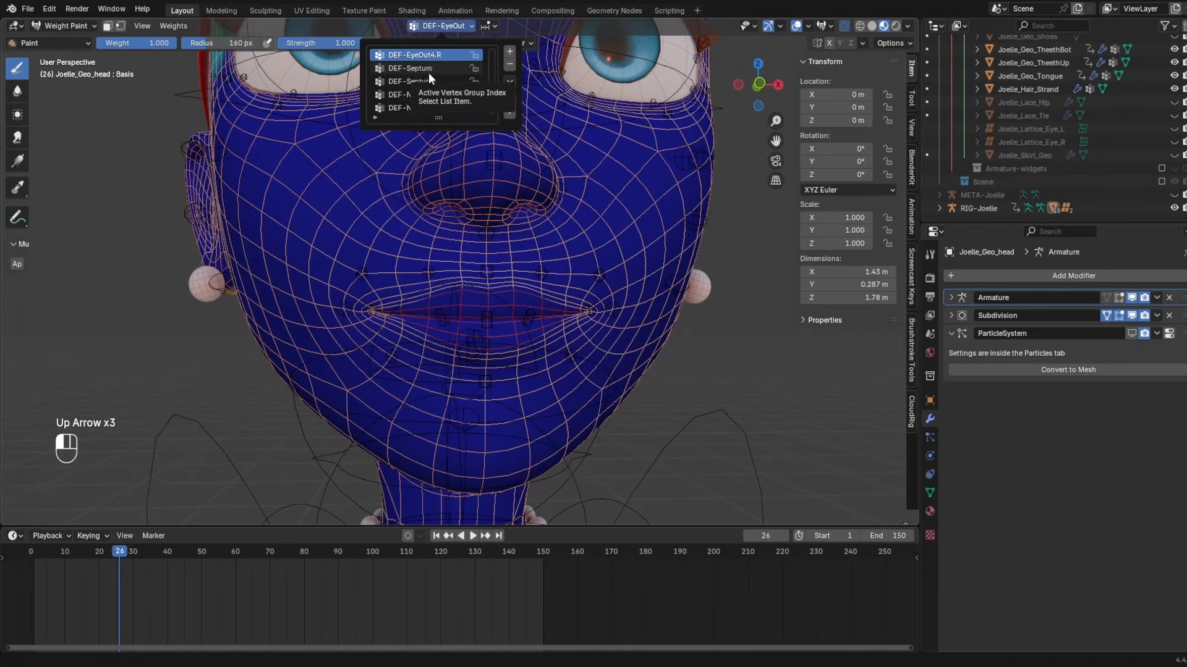
pyautogui.scroll(-3, 428, 72)
pyautogui.click(430, 80)
pyautogui.keyDown('shift'); pyautogui.moveTo(487, 160); pyautogui.dragTo(497, 266, button='middle'); pyautogui.keyUp('shift')
pyautogui.moveTo(497, 266); pyautogui.dragTo(522, 303, button='middle')
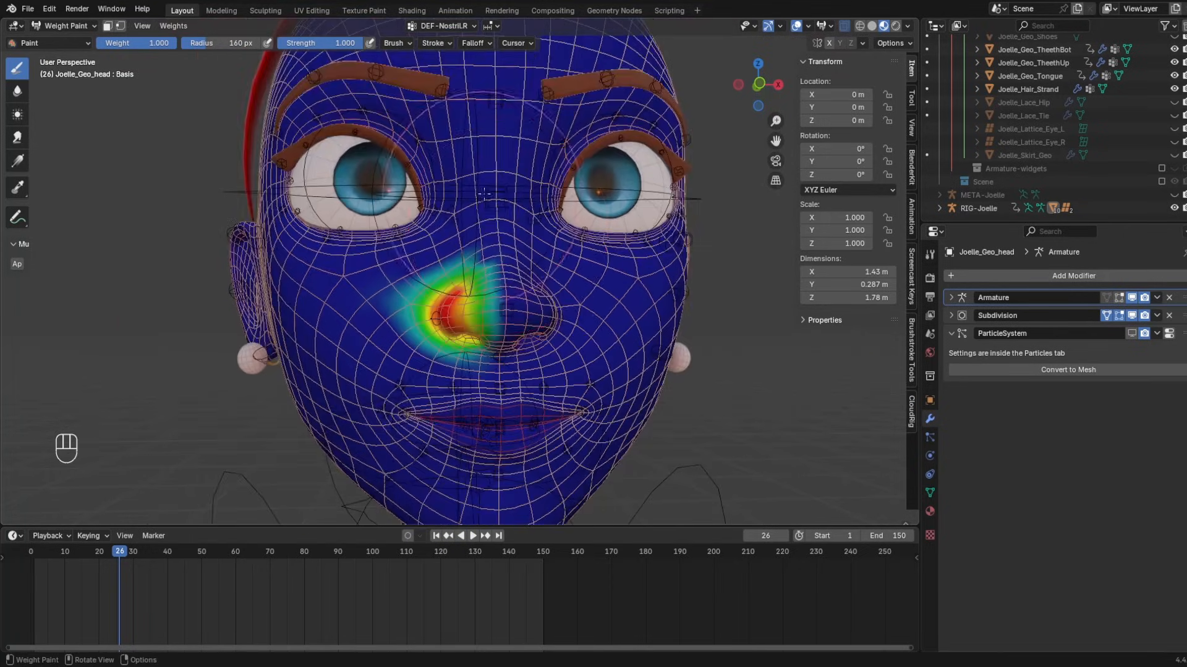
# - Examine the weights of the head's brow and nose vertex groups, including DEF-Brow4.L and DEF-NoseTip
pyautogui.click(443, 26)
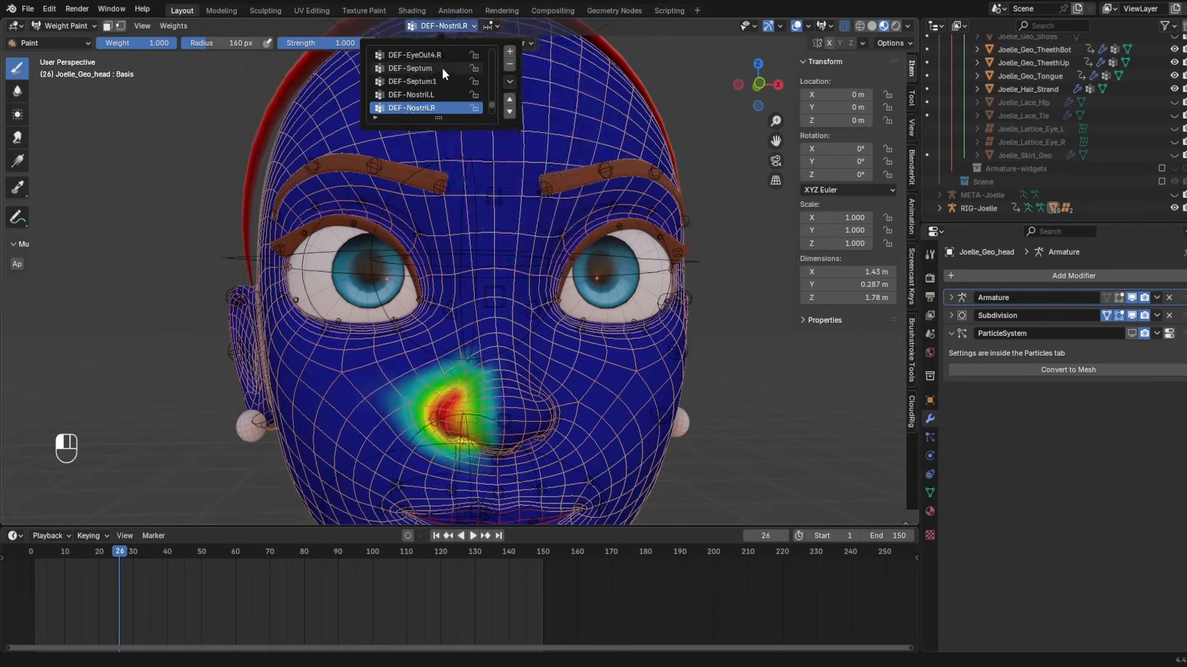
pyautogui.press('Down')
pyautogui.press('Down')
pyautogui.press('Down')
pyautogui.press('Down')
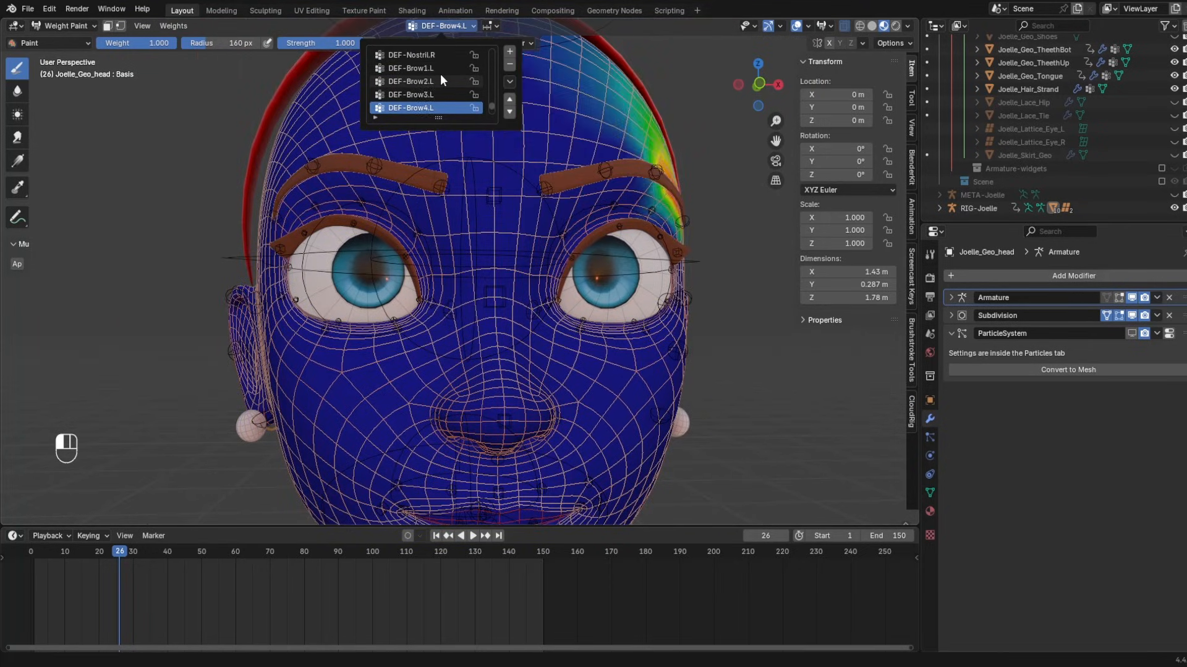
pyautogui.press('Up')
pyautogui.keyDown('ctrl'); pyautogui.scroll(-8, 441, 76); pyautogui.keyUp('ctrl')
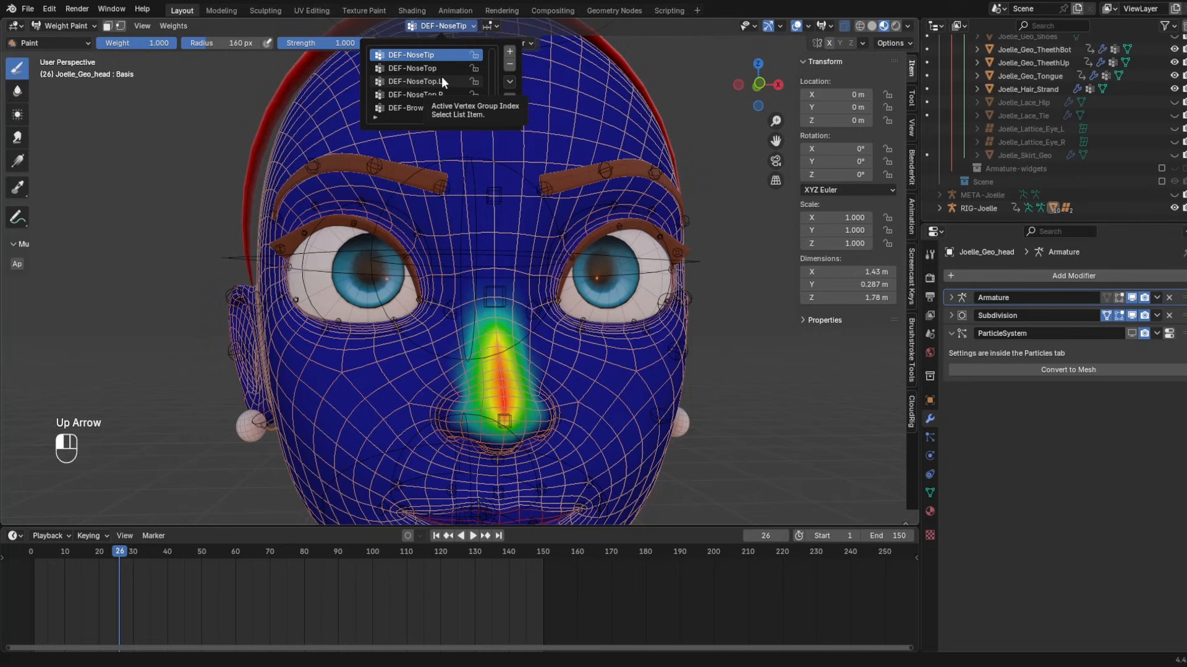
pyautogui.keyDown('ctrl'); pyautogui.scroll(-3, 442, 76); pyautogui.keyUp('ctrl')
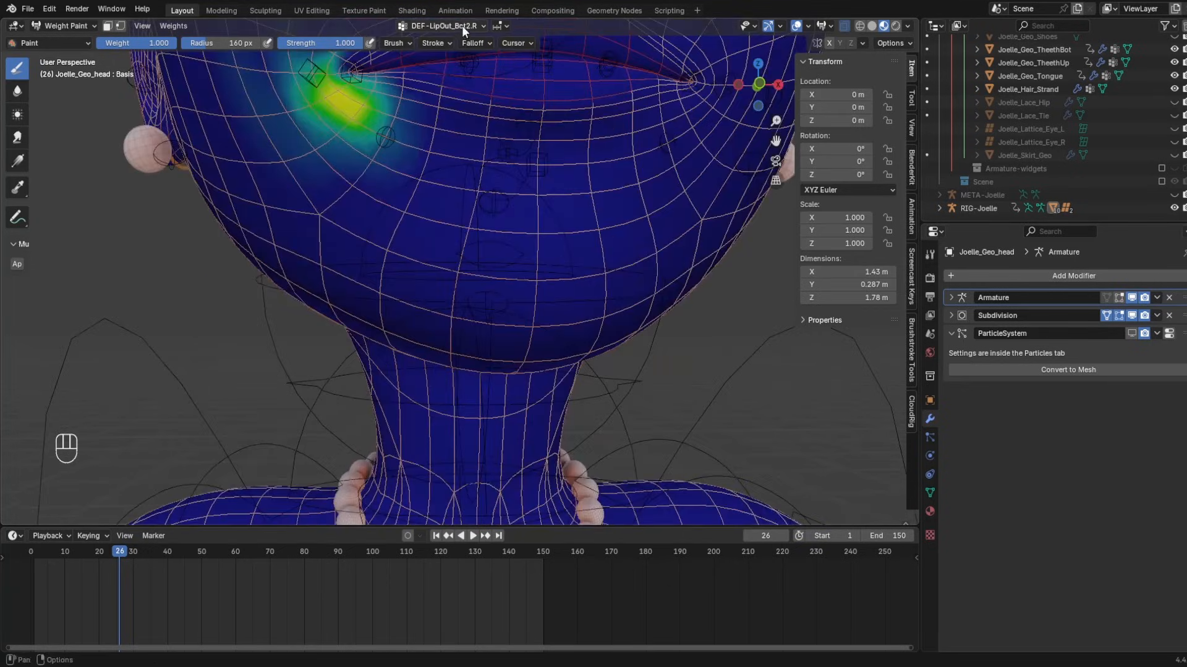
# - Make DEF-LipBot2.L the active vertex group of the head mesh
pyautogui.click(461, 27)
pyautogui.press('Down')
pyautogui.press('Down')
pyautogui.press('Down')
pyautogui.press('Down')
pyautogui.press('Down')
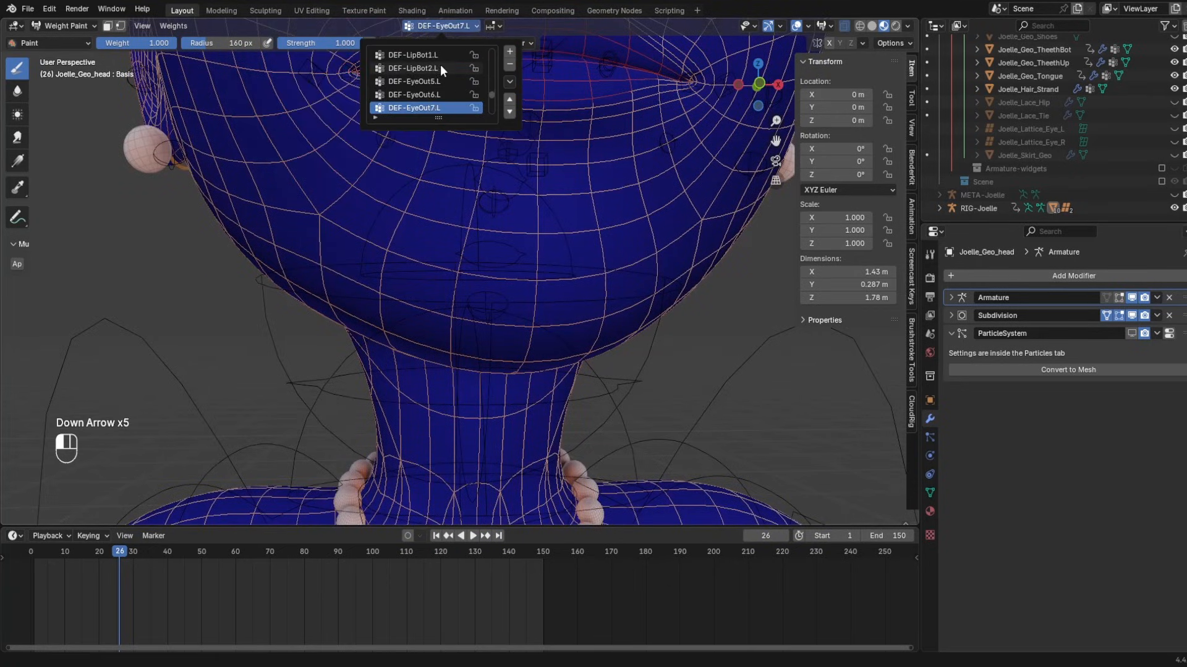
pyautogui.press('Up')
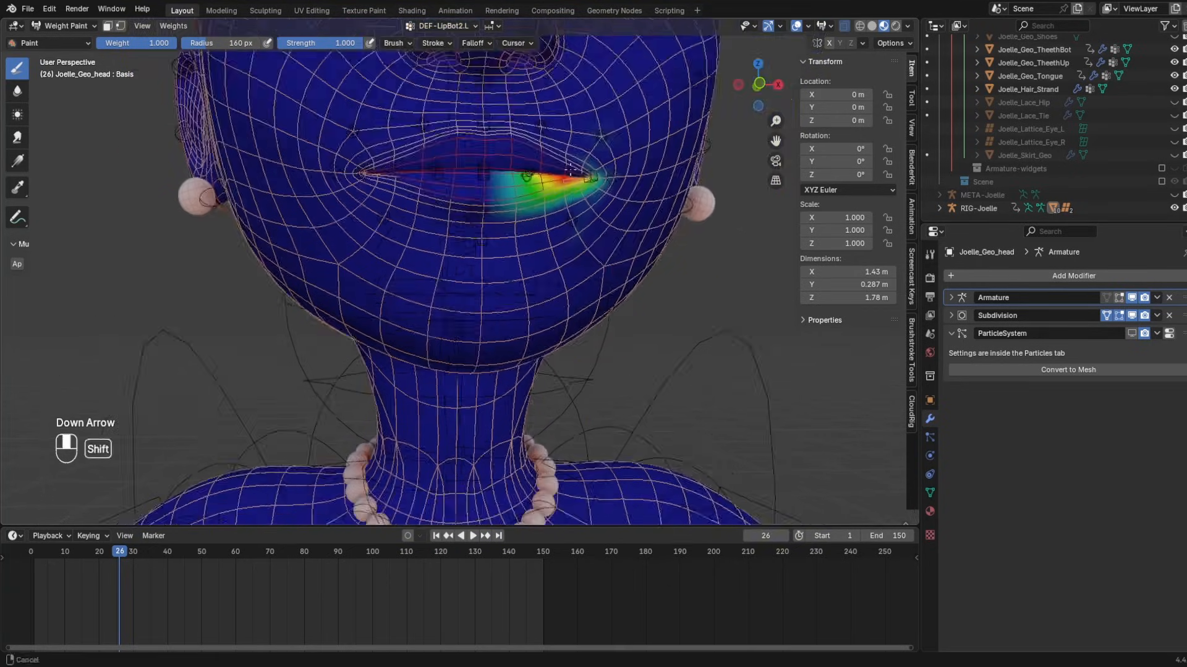
pyautogui.keyDown('shift'); pyautogui.moveTo(570, 170); pyautogui.dragTo(250, 196, button='middle'); pyautogui.keyUp('shift')
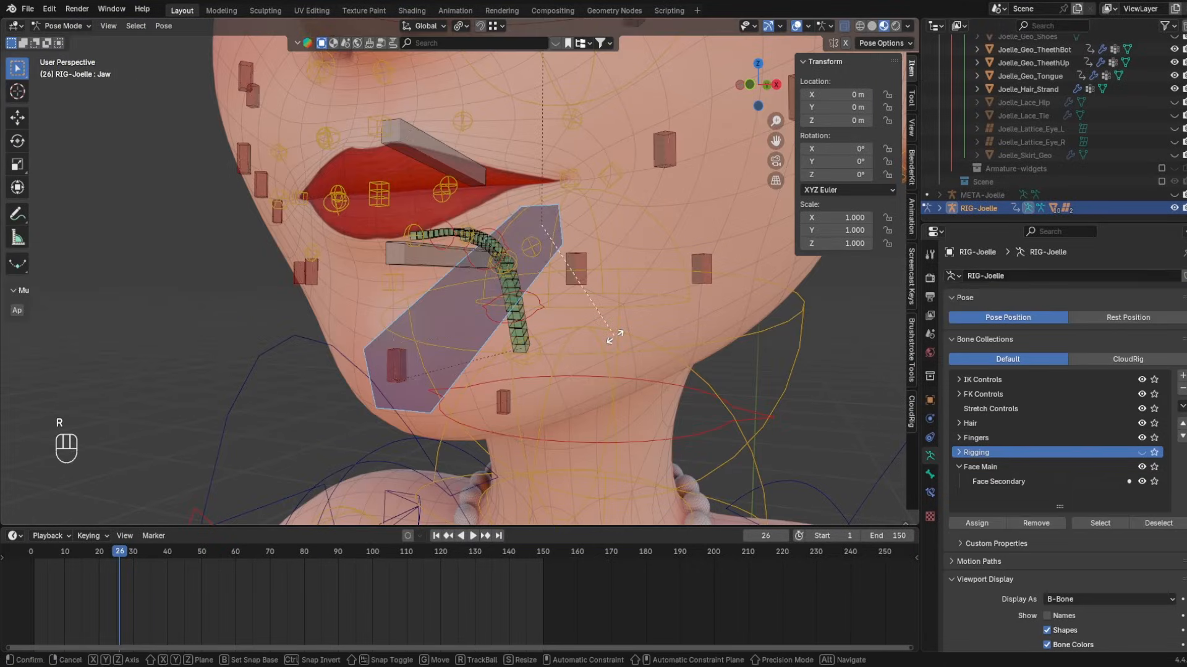
# - Rotate the Jaw bone around its local X axis to open the mouth, and leave the rig's Pose Mode
pyautogui.press('r')
pyautogui.press('x')
pyautogui.press('x')
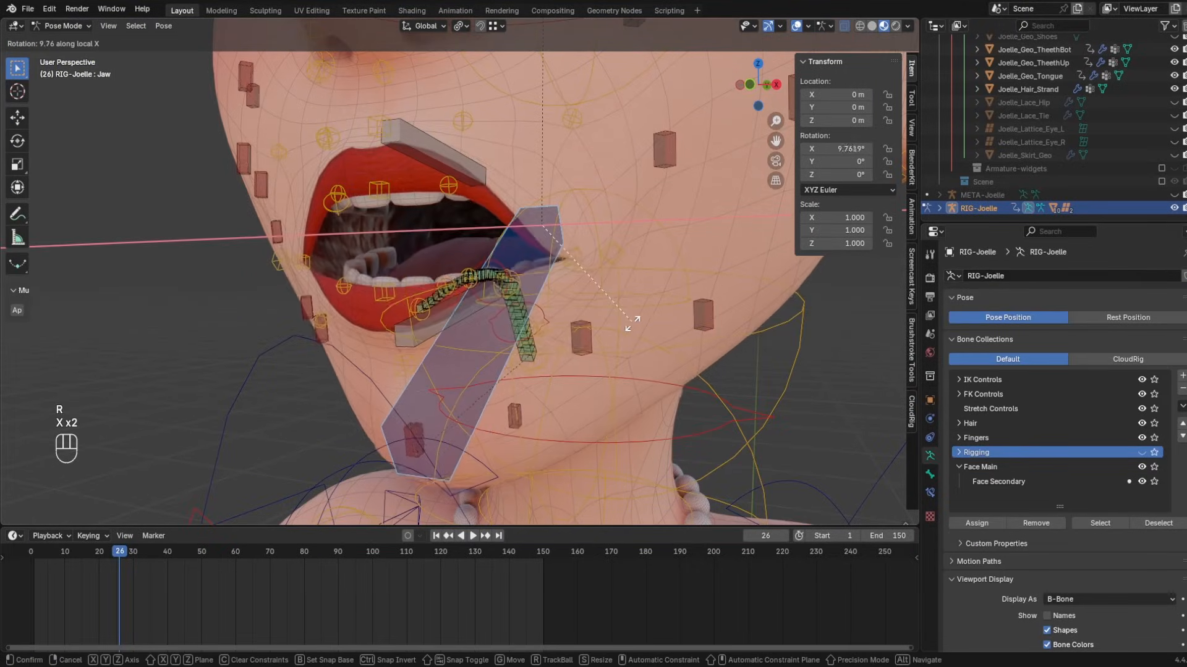
pyautogui.hotkey('ctrl', 'Tab')
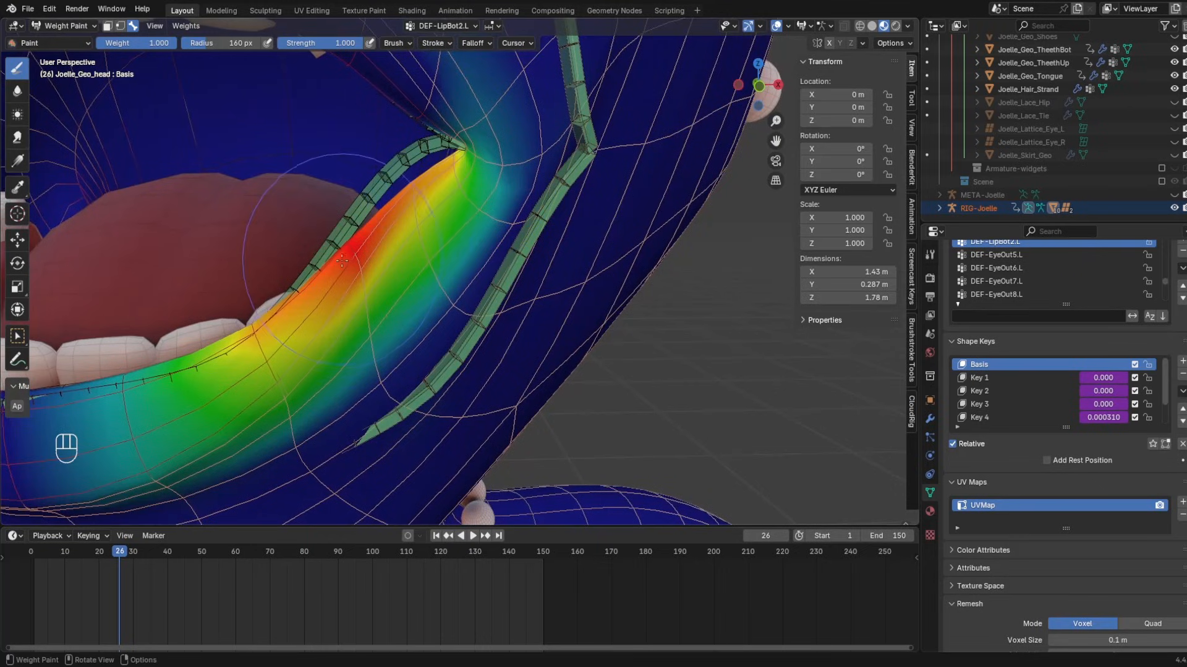
# - Paint and blur the DEF-LipBot2.L weights along the lower lip, and subtract weight above the mouth corner at strength 0.273
pyautogui.moveTo(309, 293); pyautogui.dragTo(391, 233, button='middle')
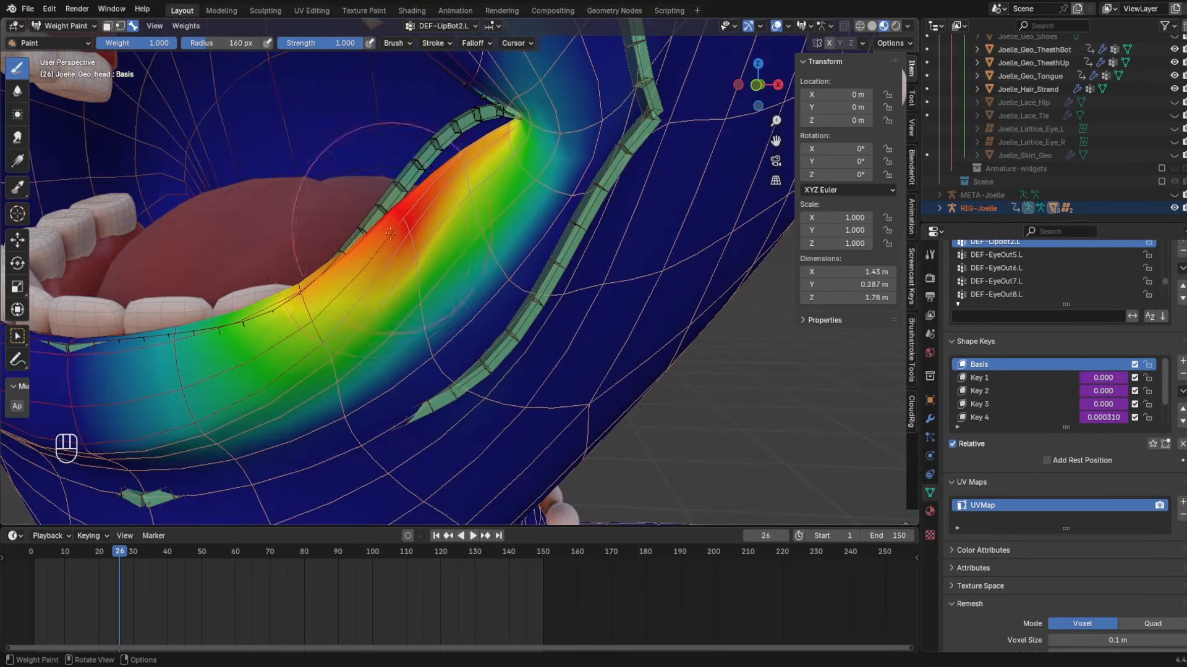
pyautogui.moveTo(393, 242); pyautogui.dragTo(421, 303)
pyautogui.moveTo(485, 344); pyautogui.dragTo(467, 327, button='middle')
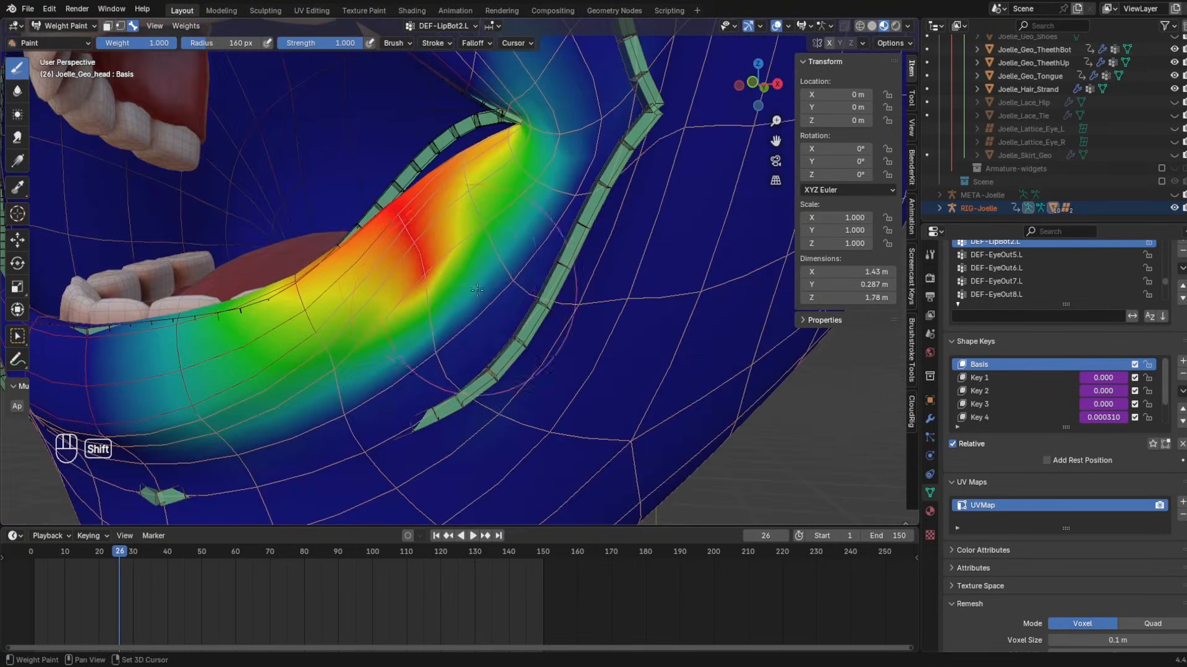
pyautogui.keyDown('shift'); pyautogui.moveTo(467, 328); pyautogui.dragTo(438, 340); pyautogui.keyUp('shift')
pyautogui.moveTo(316, 329); pyautogui.dragTo(336, 323, button='middle')
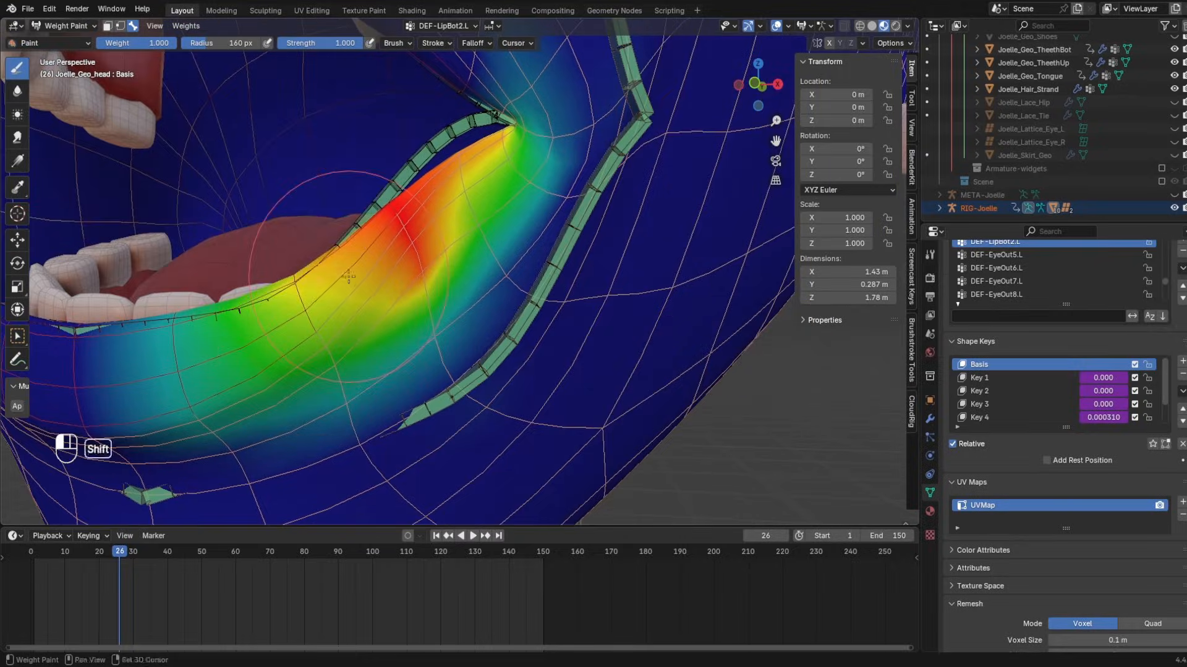
pyautogui.keyDown('shift'); pyautogui.moveTo(337, 323); pyautogui.dragTo(327, 269); pyautogui.keyUp('shift')
pyautogui.moveTo(330, 204); pyautogui.dragTo(475, 189, button='middle')
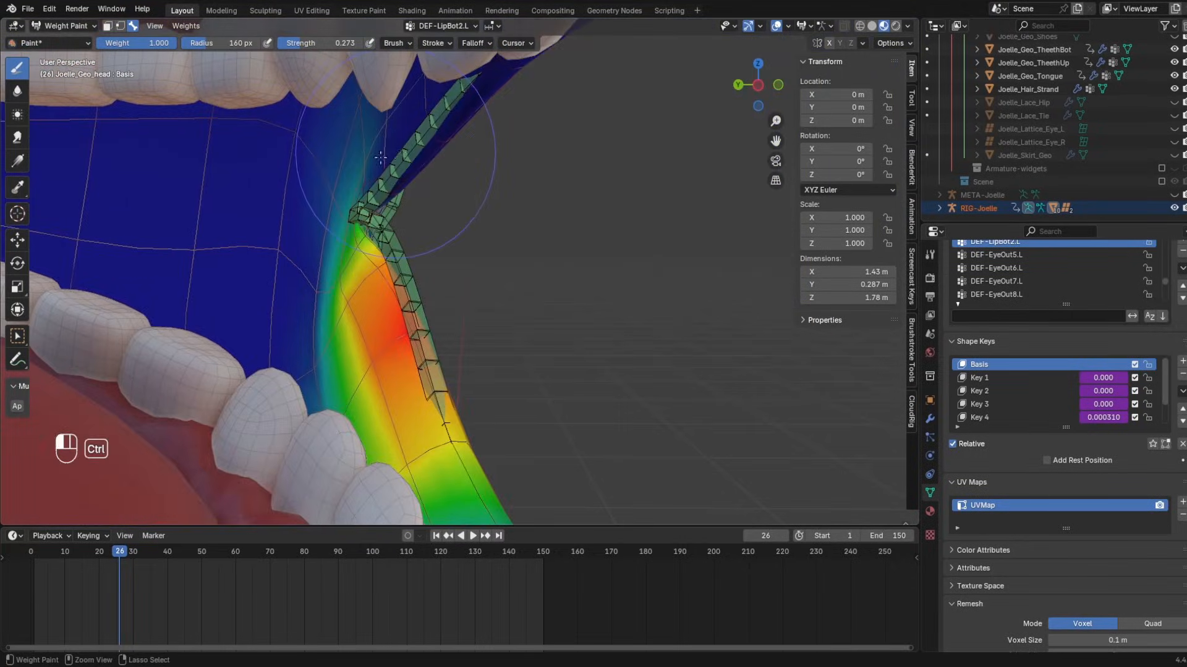
pyautogui.keyDown('ctrl'); pyautogui.moveTo(380, 157); pyautogui.dragTo(358, 162); pyautogui.keyUp('ctrl')
# - Leave Weight Paint mode, put RIG-Joelle in Pose Mode, and reset the End Handle of the DEF-LipBot2.L bone to Automatic
pyautogui.moveTo(359, 162)
pyautogui.mouseDown(button='middle')
pyautogui.moveTo(276, 164)
pyautogui.moveTo(255, 309)
pyautogui.mouseUp(button='middle')
pyautogui.moveTo(352, 414)
pyautogui.mouseDown(button='middle')
pyautogui.moveTo(411, 429)
pyautogui.moveTo(451, 184)
pyautogui.moveTo(482, 216)
pyautogui.moveTo(395, 278)
pyautogui.mouseUp(button='middle')
pyautogui.scroll(-8, 371, 296)
pyautogui.keyDown('shift'); pyautogui.moveTo(333, 352); pyautogui.dragTo(295, 365, button='middle'); pyautogui.keyUp('shift')
pyautogui.hotkey('ctrl', 'Tab')
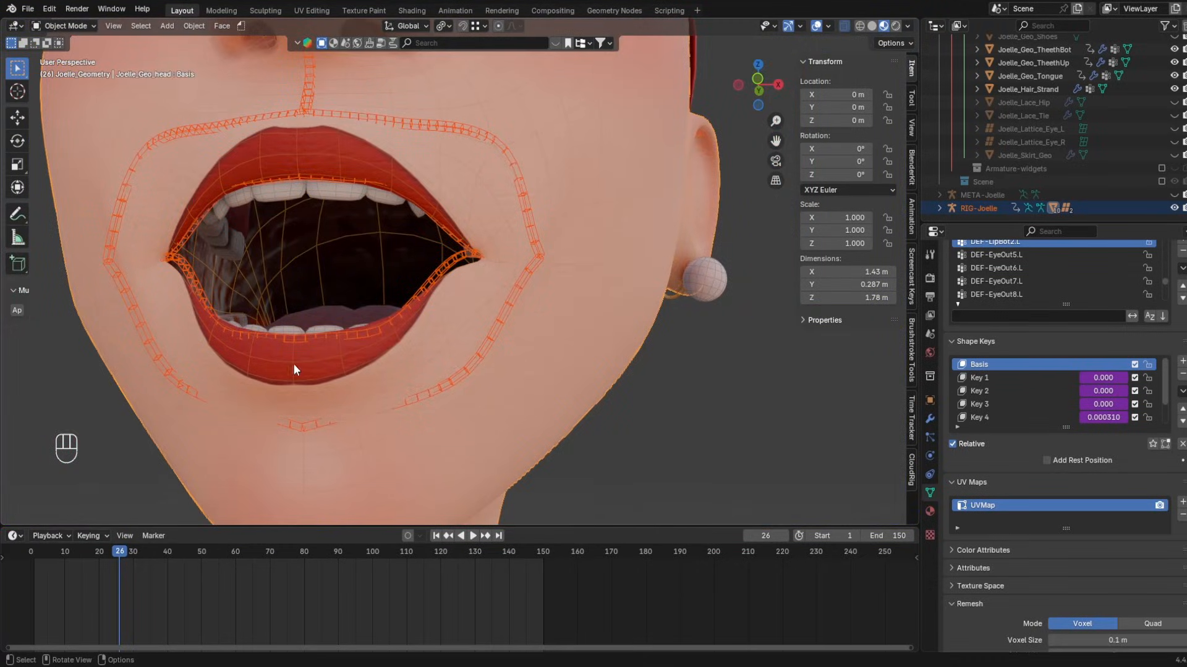
pyautogui.scroll(3, 495, 260)
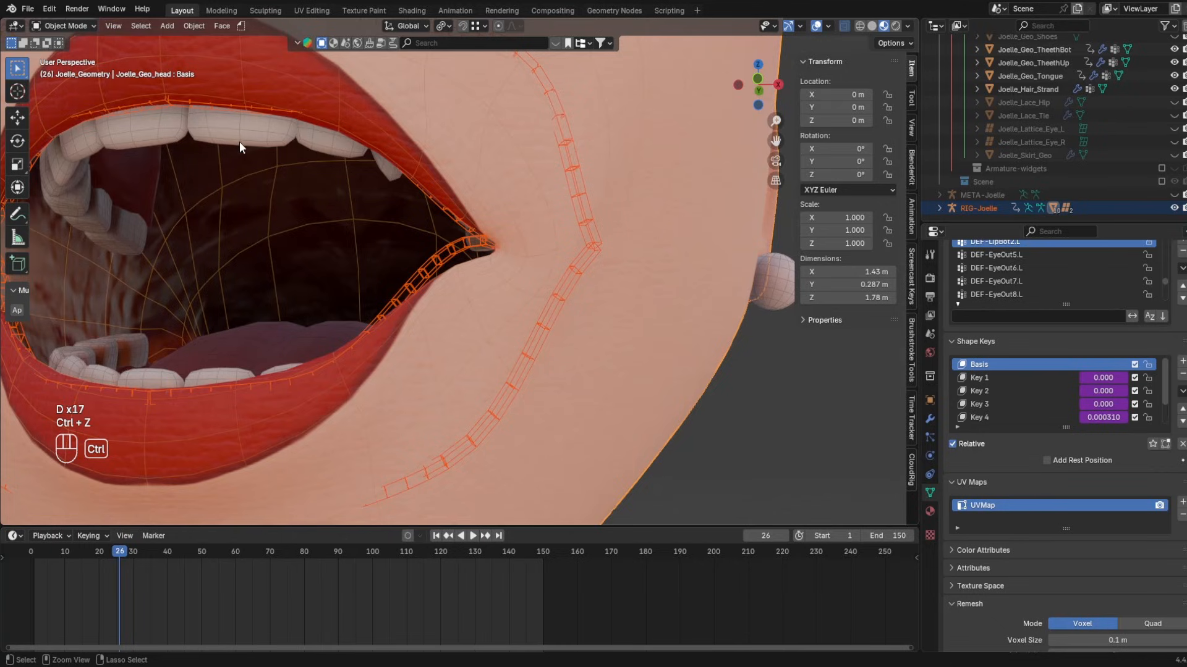
pyautogui.click(422, 258)
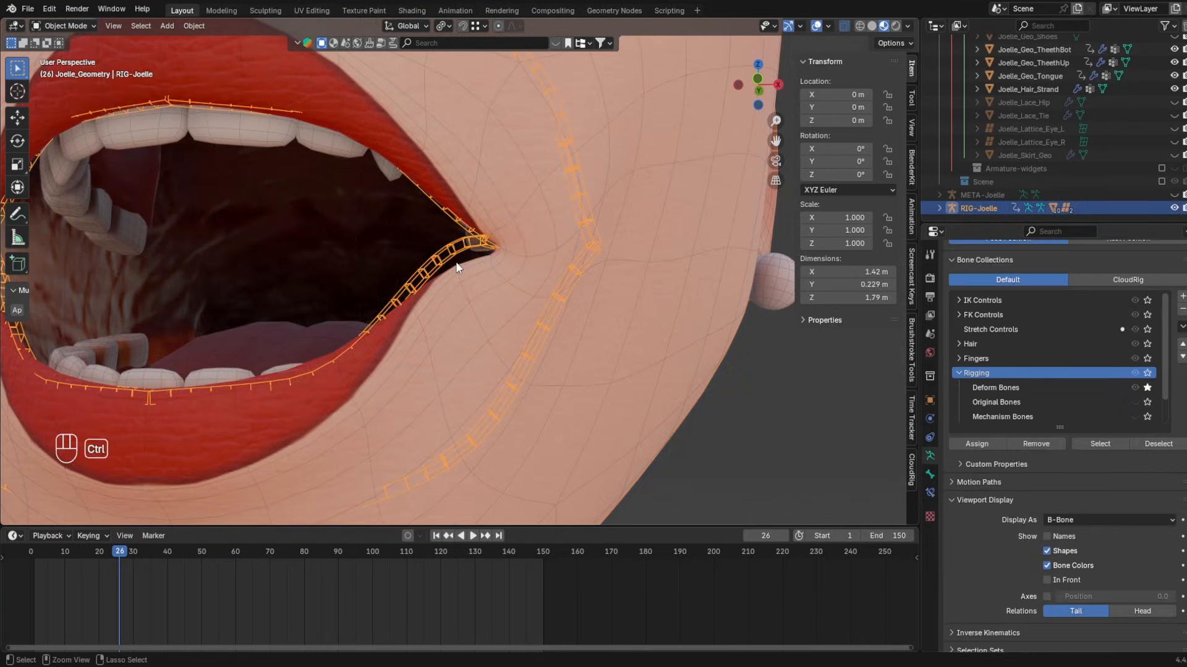
pyautogui.hotkey('ctrl', 'Tab')
pyautogui.click(930, 474)
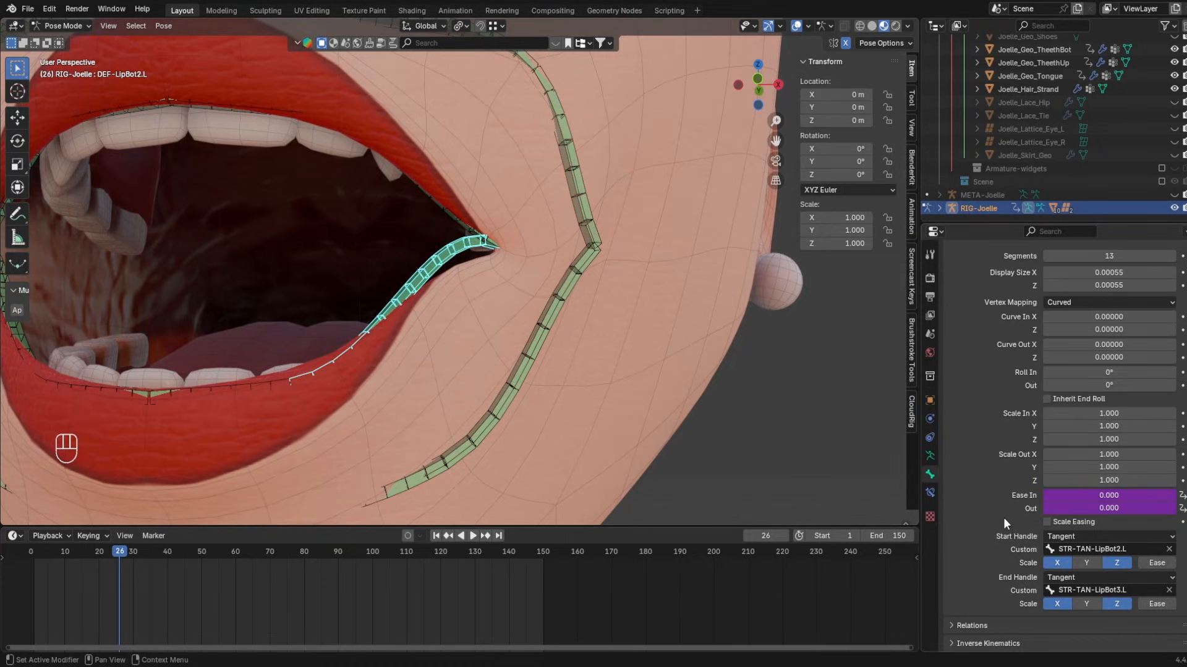
pyautogui.press('BackSpace')
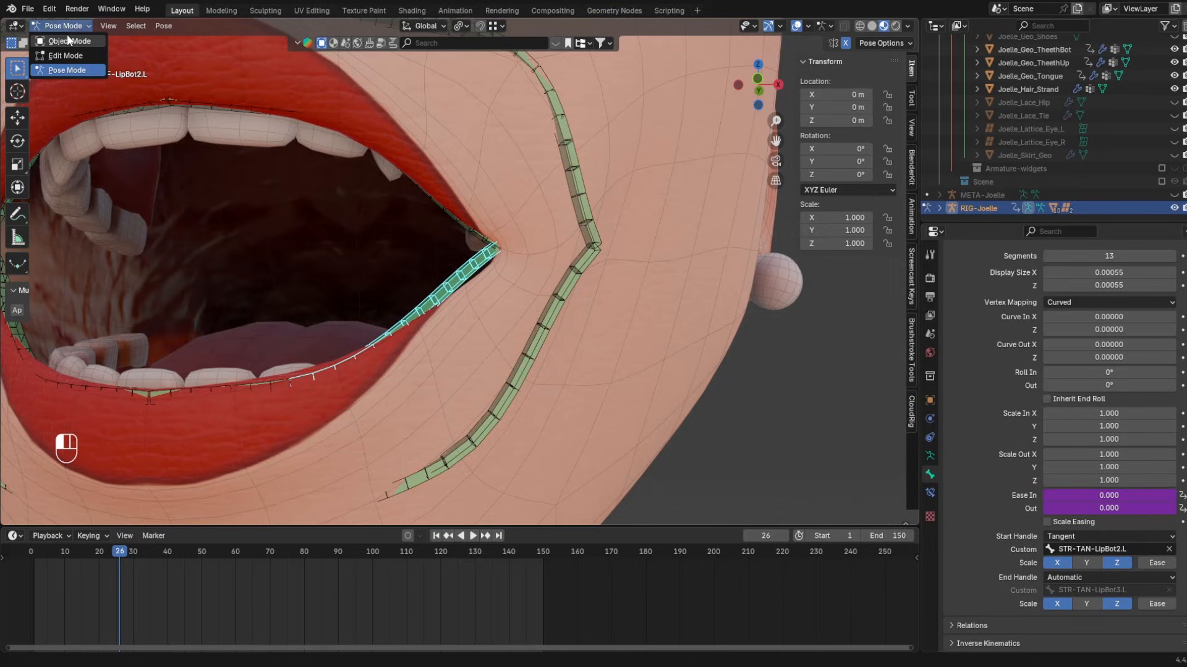
# - Bring back the rig's control bones by ending the Deform Bones solo, and try moving the STR-LipBot2.L control down
pyautogui.click(69, 41)
pyautogui.click(476, 191)
pyautogui.moveTo(398, 221); pyautogui.dragTo(411, 235, button='middle')
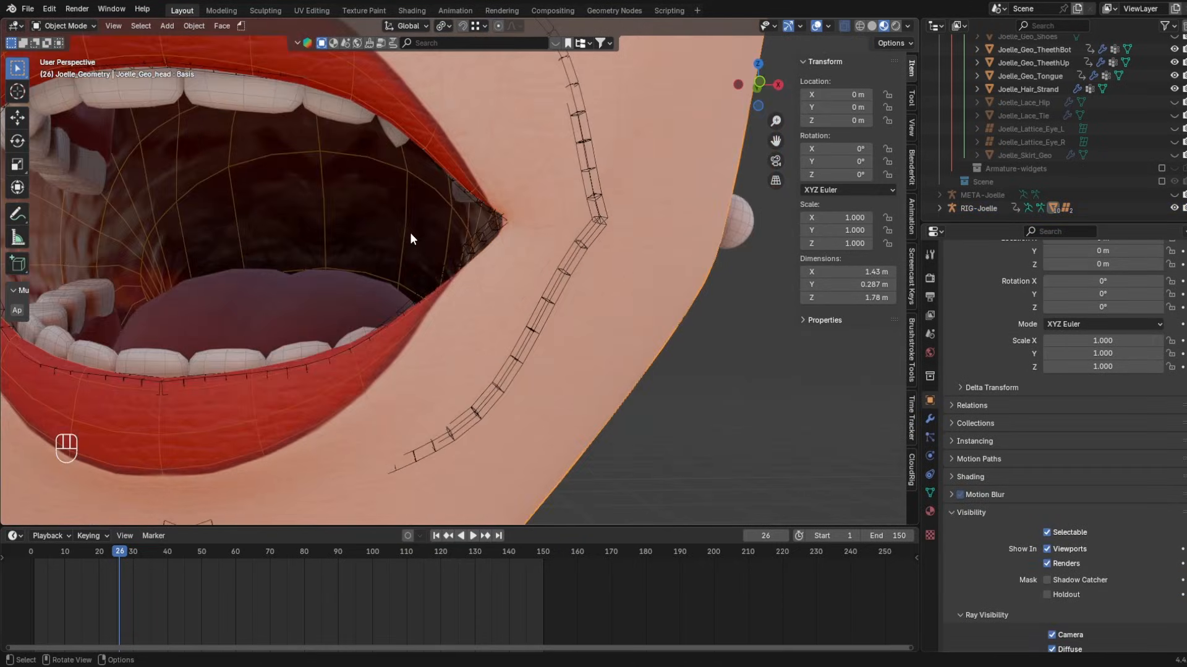
pyautogui.click(468, 268)
pyautogui.hotkey('ctrl', 'Tab')
pyautogui.click(930, 456)
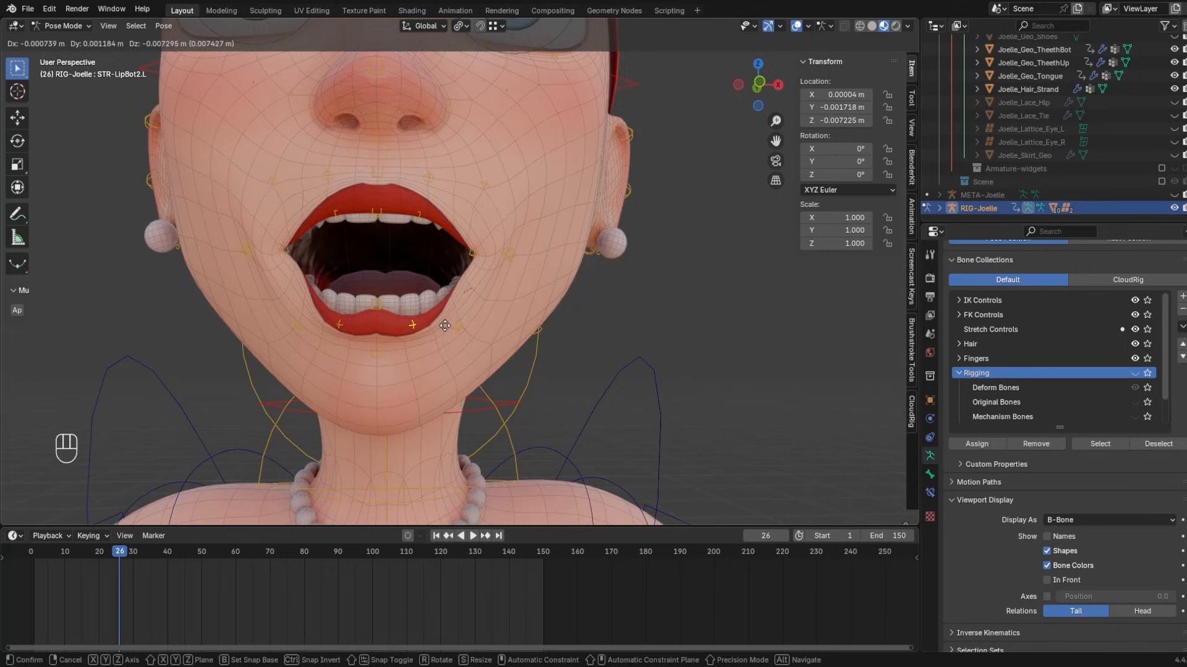
pyautogui.rightClick(421, 315)
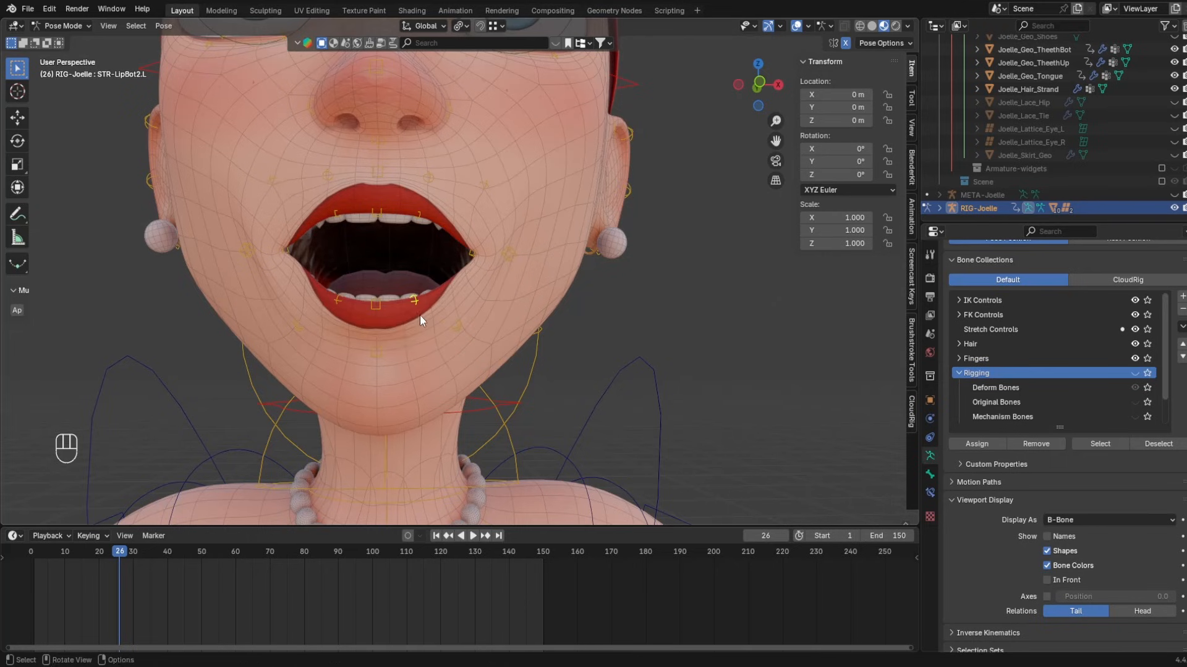
# - Raise the lower lip controls and adjust the DEF-LipBot1.L weights on the head's lower lip
pyautogui.scroll(5, 396, 320)
pyautogui.press('g')
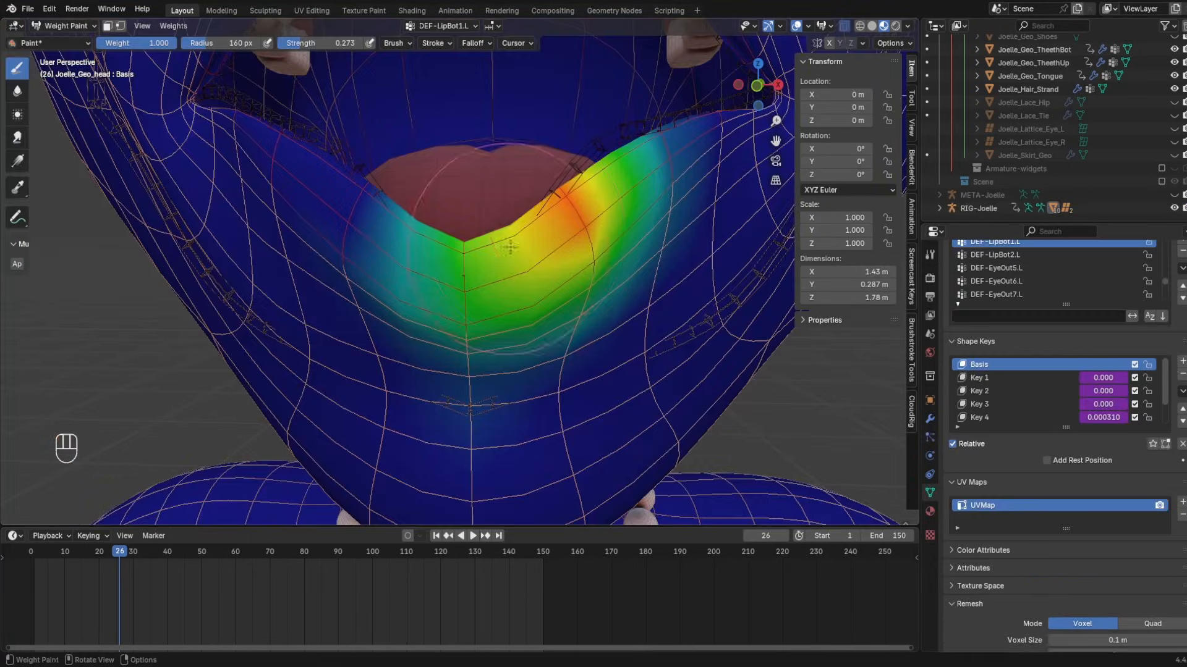
pyautogui.moveTo(508, 247); pyautogui.dragTo(662, 198, button='middle')
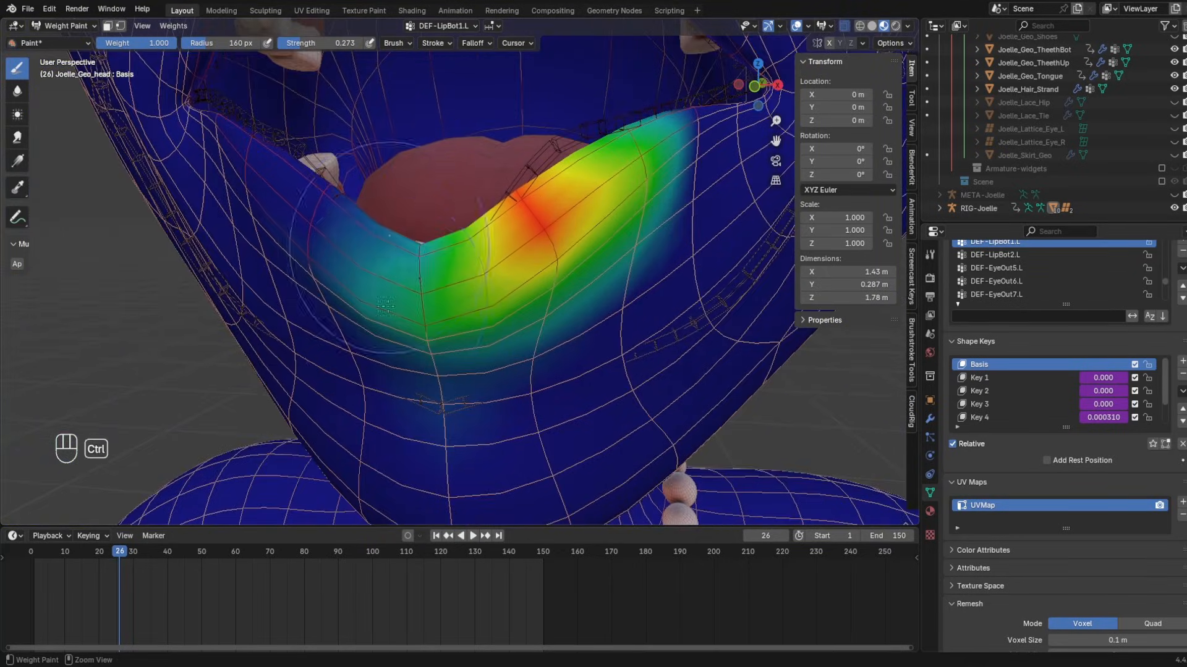
pyautogui.keyDown('ctrl'); pyautogui.moveTo(385, 304); pyautogui.dragTo(396, 260, button='middle'); pyautogui.keyUp('ctrl')
# - Try moving the STR-LipBot2.L and STR-I-LipBot1 lower lip controls with the mouth open
pyautogui.press('g')
pyautogui.press('g')
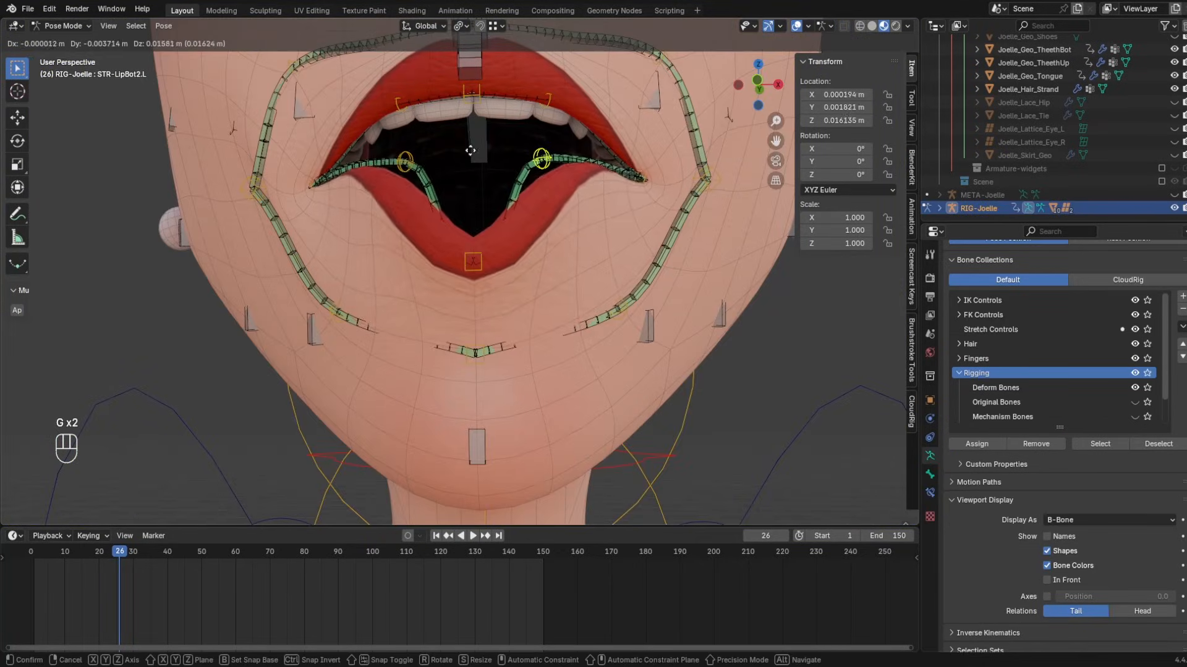
pyautogui.rightClick(475, 254)
pyautogui.click(476, 244)
pyautogui.press('g')
pyautogui.rightClick(486, 232)
pyautogui.press('g')
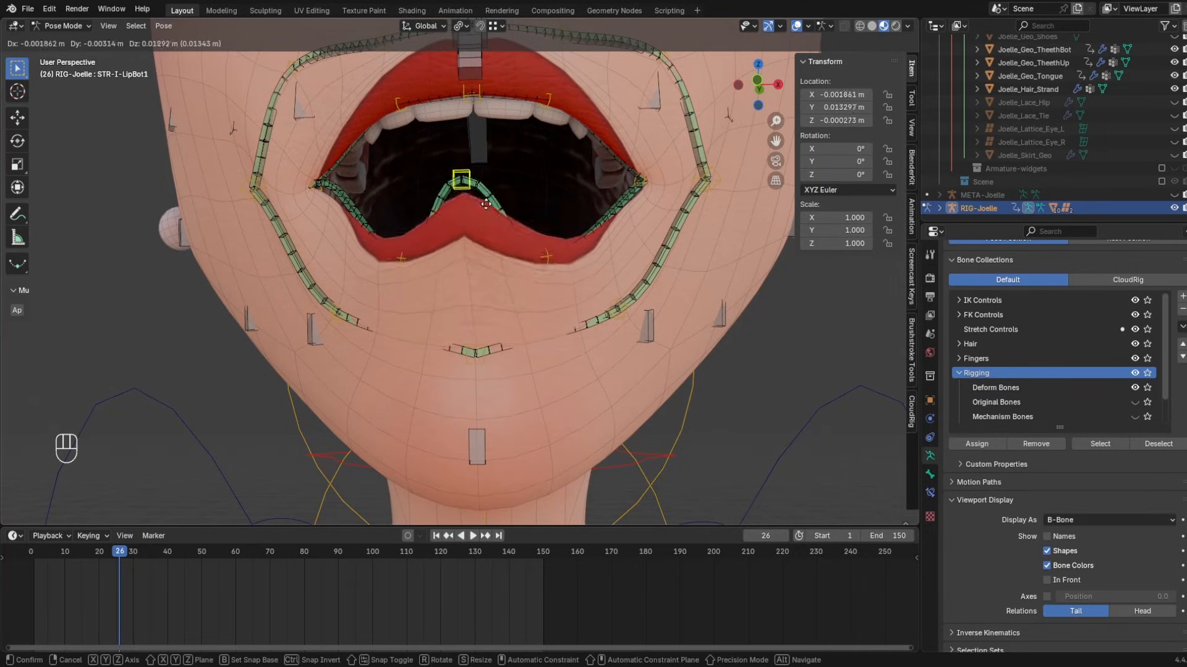
pyautogui.rightClick(498, 230)
pyautogui.press('g')
pyautogui.rightClick(538, 257)
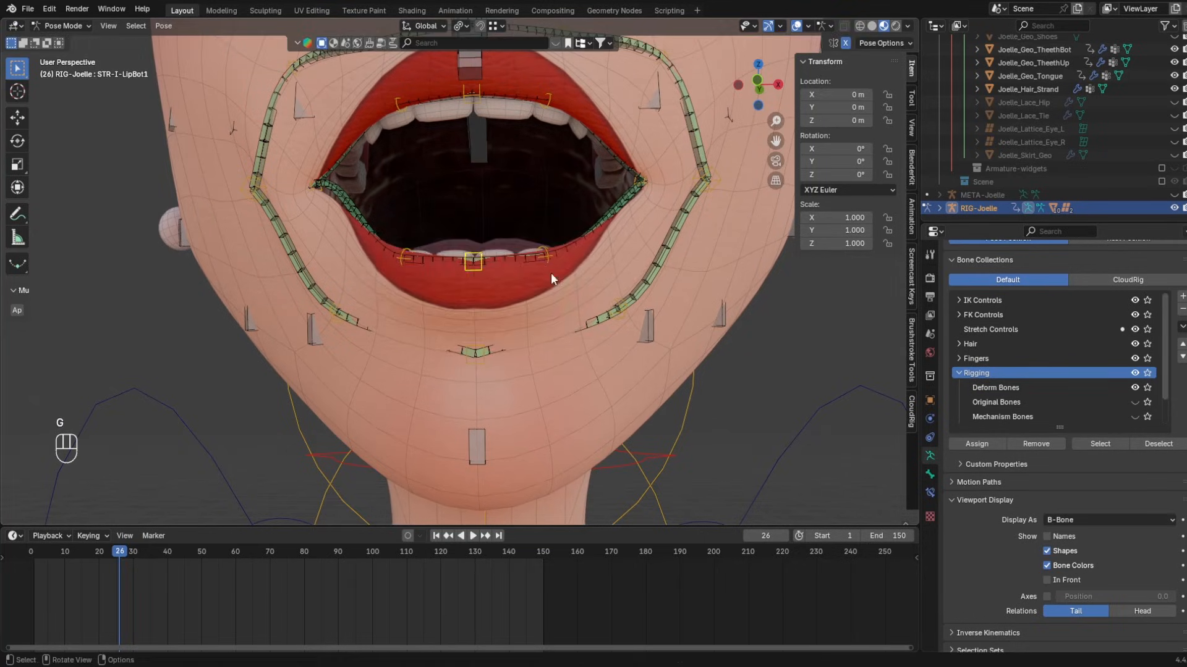
# - Try moving the STR-LipBot2.L control while viewing the lower lip from several angles
pyautogui.moveTo(550, 267); pyautogui.dragTo(509, 245, button='middle')
pyautogui.press('g')
pyautogui.rightClick(569, 270)
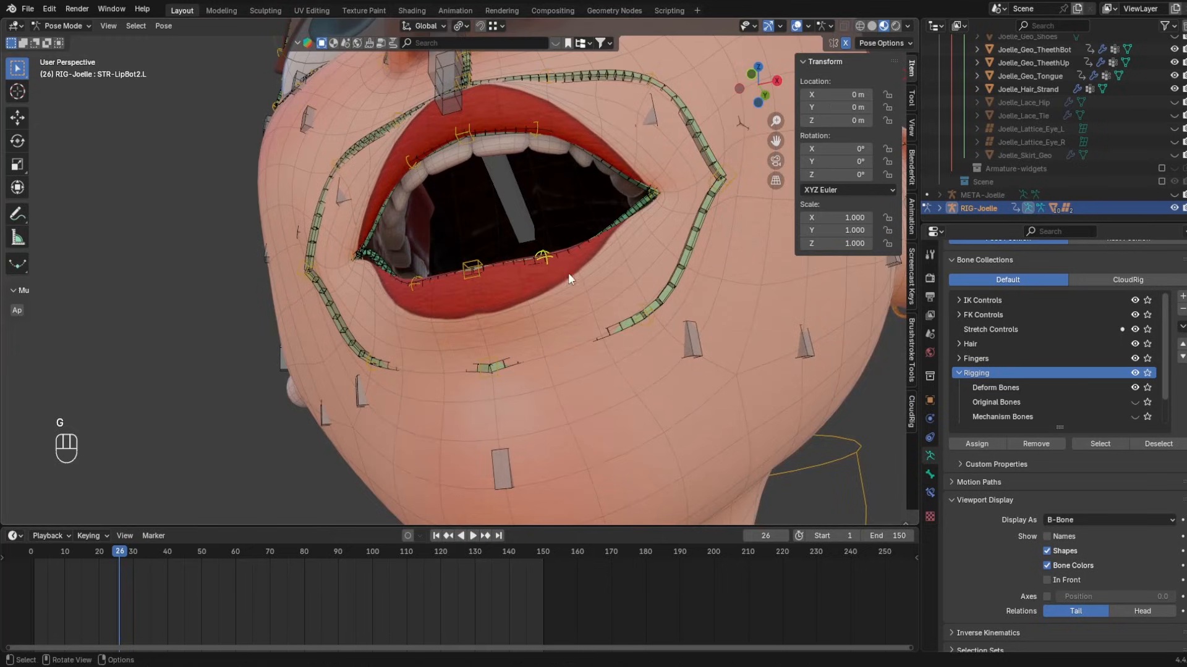
pyautogui.press('g')
pyautogui.rightClick(522, 277)
pyautogui.moveTo(522, 277)
pyautogui.mouseDown(button='middle')
pyautogui.moveTo(462, 280)
pyautogui.moveTo(541, 274)
pyautogui.mouseUp(button='middle')
pyautogui.press('g')
pyautogui.rightClick(650, 224)
# - Annotate the stretch of lower lip beside the STR-LipBot2.L control and try moving that control again
pyautogui.press('d')
pyautogui.moveTo(605, 219); pyautogui.dragTo(622, 236)
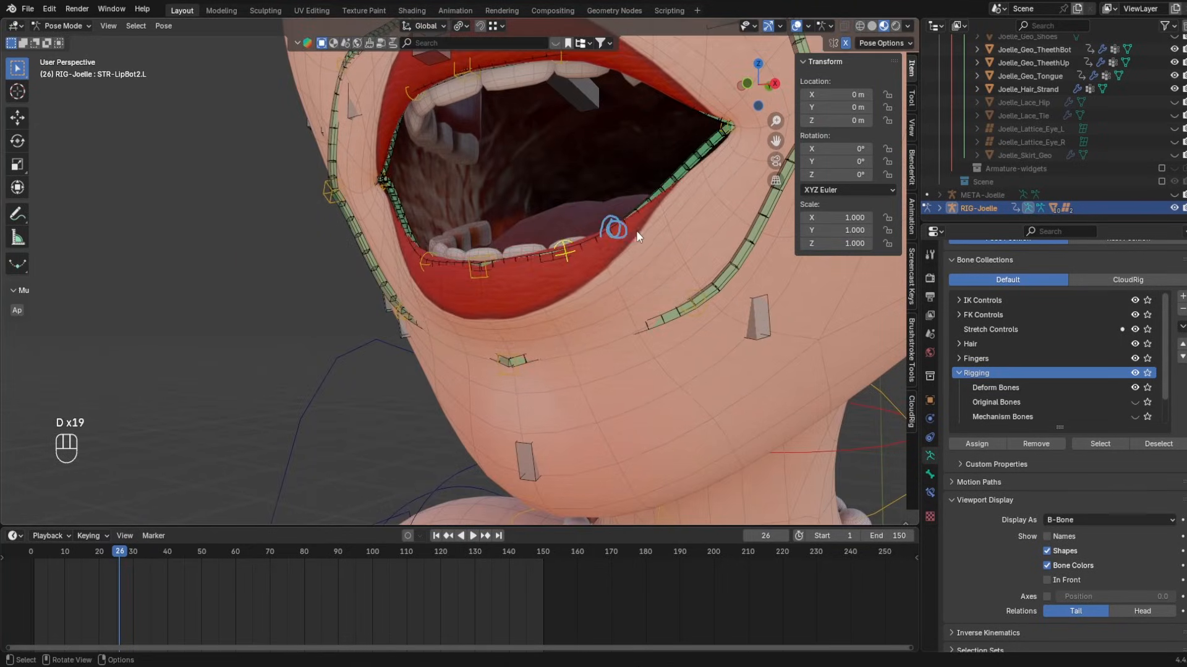
pyautogui.moveTo(636, 231); pyautogui.dragTo(678, 221, button='middle')
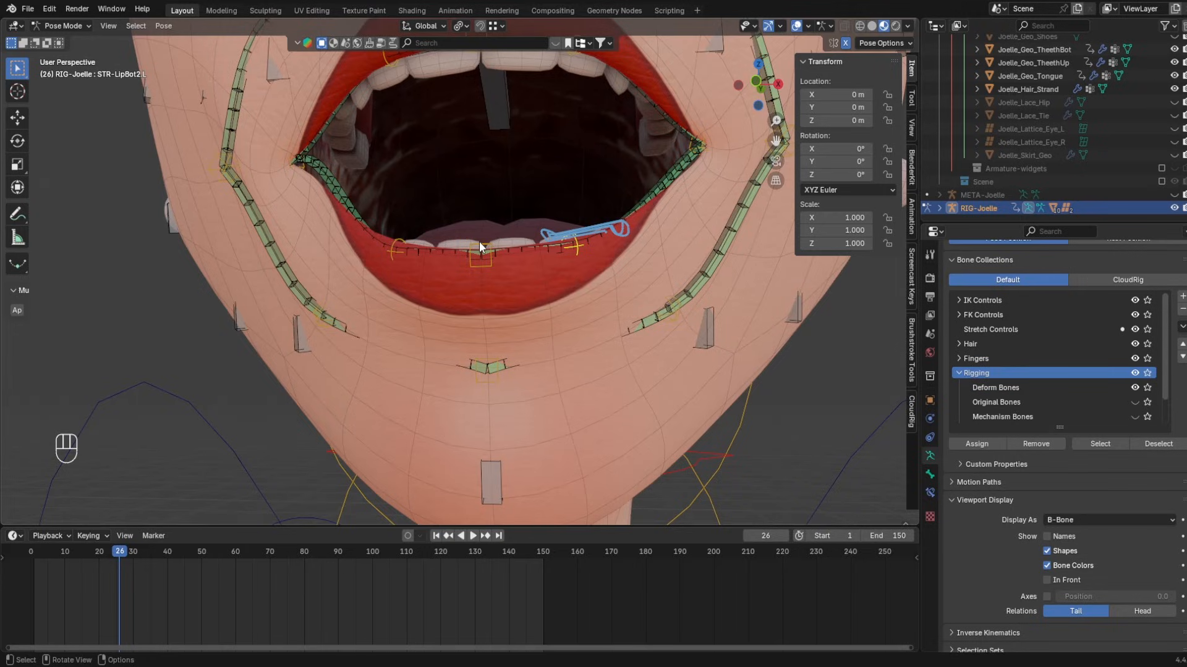
pyautogui.moveTo(550, 261); pyautogui.dragTo(610, 340, button='middle')
pyautogui.press('g')
pyautogui.rightClick(557, 328)
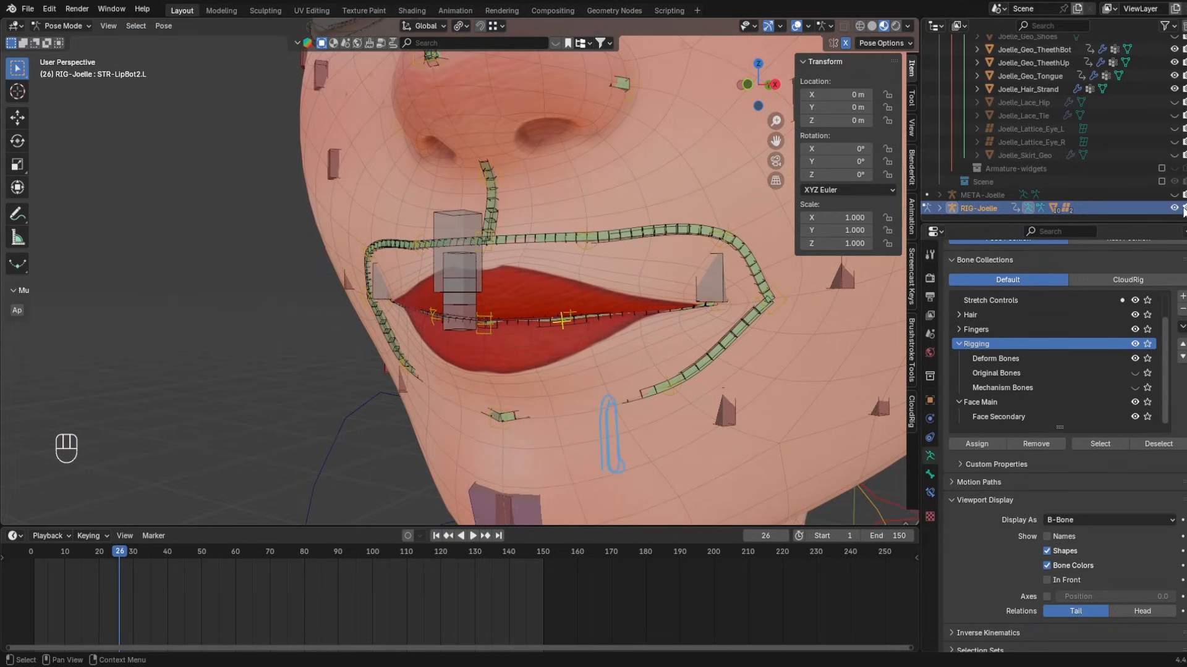
# - Open the META-Joelle armature in Edit Mode and turn off X-ray display
pyautogui.hotkey('ctrl', 'Tab')
pyautogui.moveTo(559, 244); pyautogui.dragTo(494, 265, button='middle')
pyautogui.press('Tab')
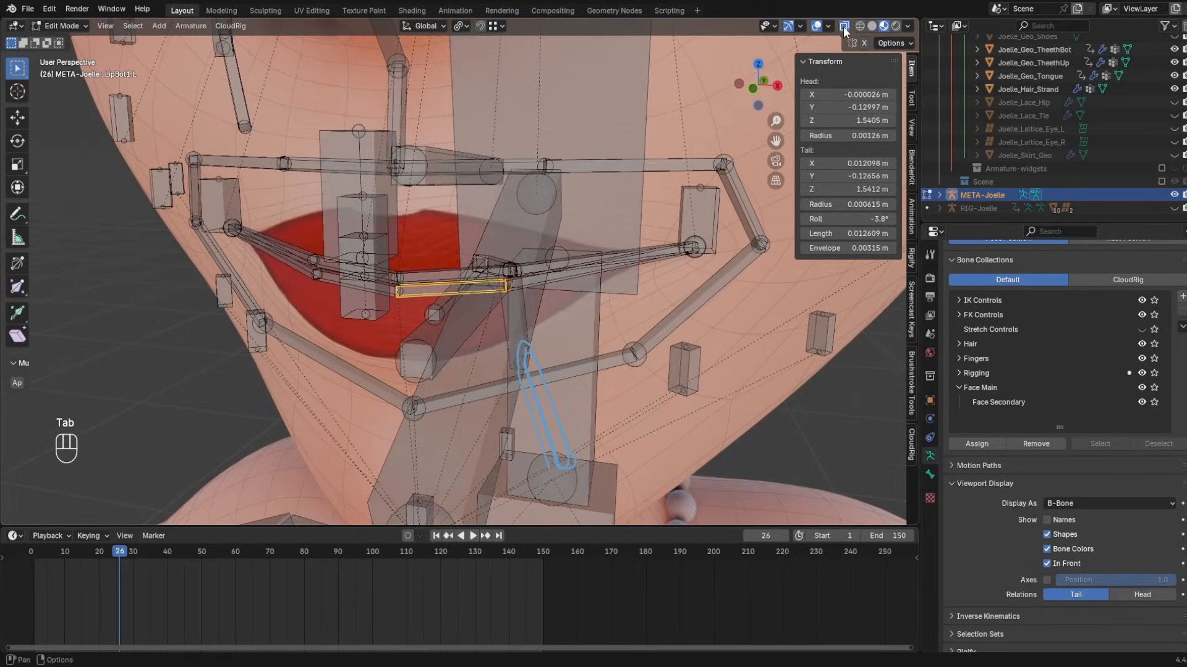
pyautogui.click(844, 28)
# - Try scaling down the LipBot1.L bone at the middle of the lower lip
pyautogui.moveTo(570, 219); pyautogui.dragTo(405, 293, button='middle')
pyautogui.press('s')
pyautogui.rightClick(535, 285)
pyautogui.press('s')
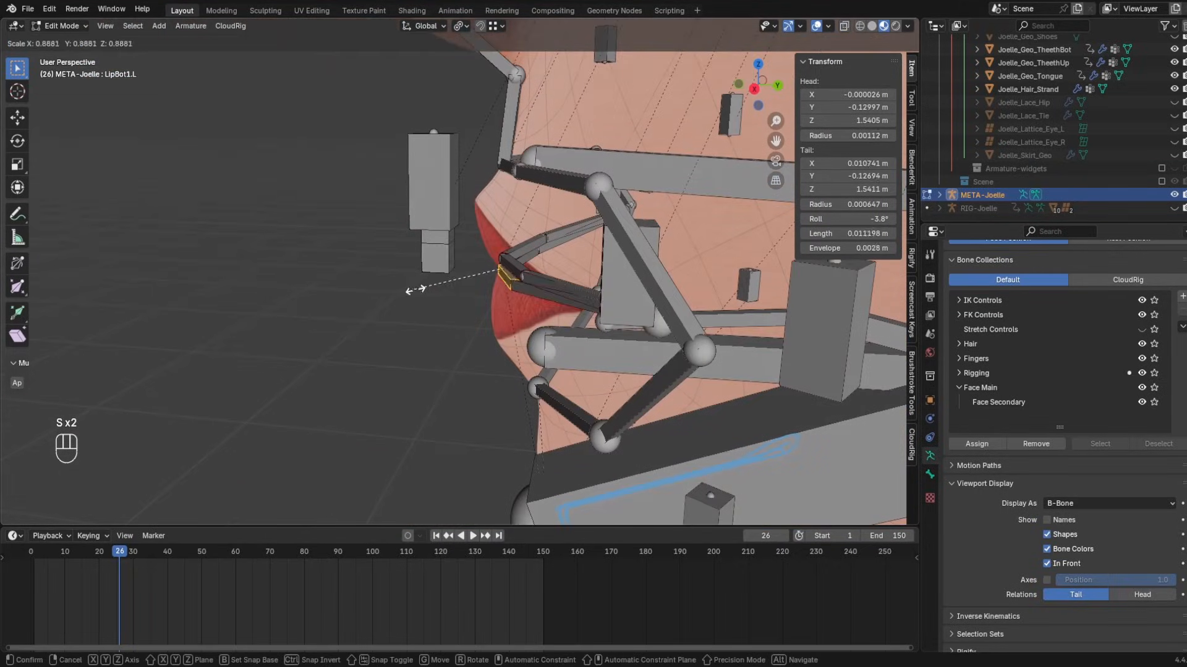
pyautogui.click(341, 317)
pyautogui.moveTo(334, 337); pyautogui.dragTo(449, 346, button='middle')
# - Enable X-axis mirroring and scale the LipBot2.L bone by 0.822 toward the mouth corner
pyautogui.click(864, 43)
pyautogui.scroll(4, 503, 374)
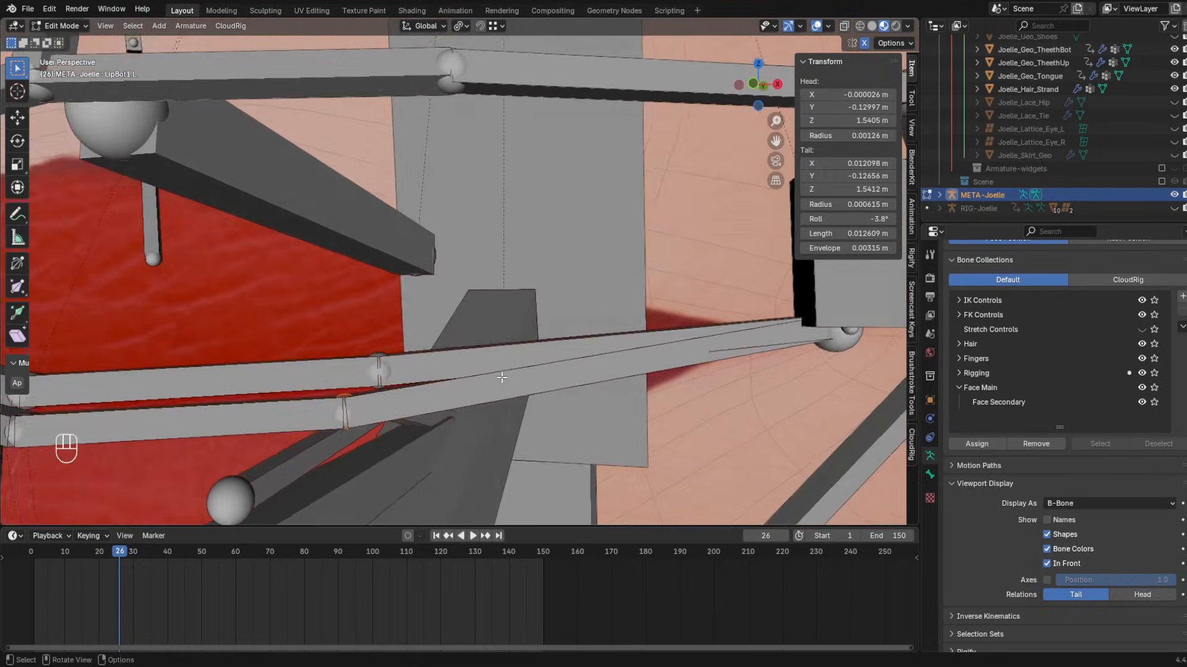
pyautogui.keyDown('shift'); pyautogui.moveTo(503, 374); pyautogui.dragTo(643, 198, button='middle'); pyautogui.keyUp('shift')
pyautogui.press('h')
pyautogui.moveTo(654, 289); pyautogui.dragTo(403, 259)
pyautogui.moveTo(402, 260); pyautogui.dragTo(494, 185, button='middle')
pyautogui.press('s')
pyautogui.press('s')
pyautogui.click(684, 249)
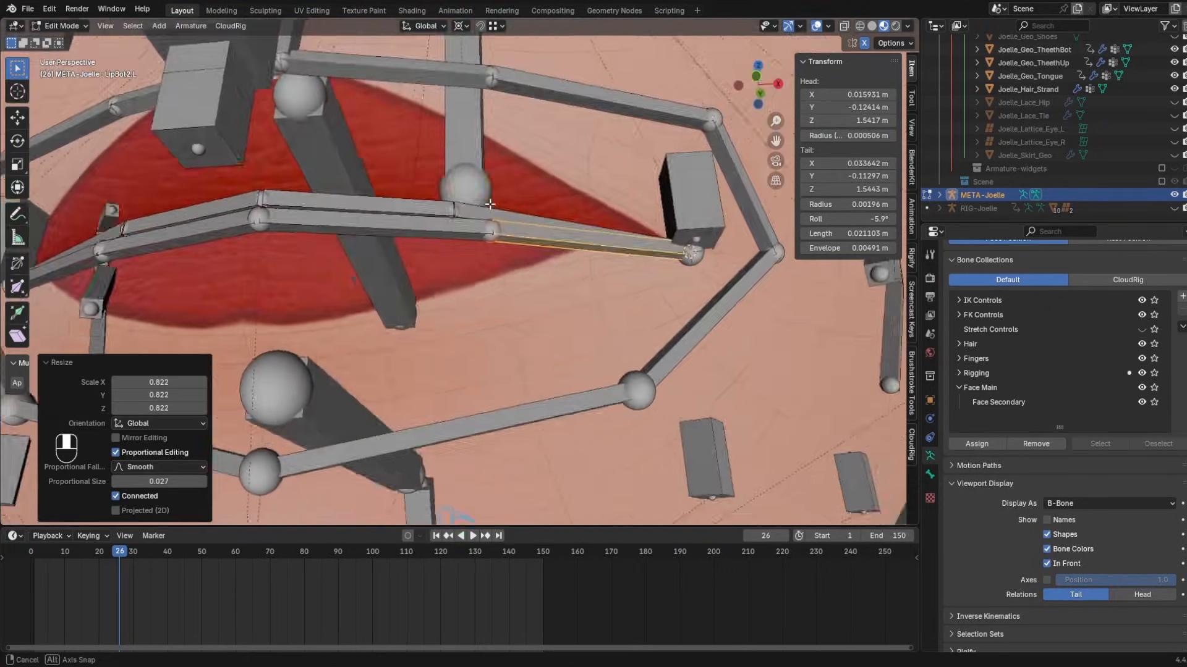
# - Readjust the LipBot2.L bone to a length of about 0.0198 m and regenerate the rig
pyautogui.scroll(4, 640, 324)
pyautogui.scroll(-4, 490, 255)
pyautogui.press('s')
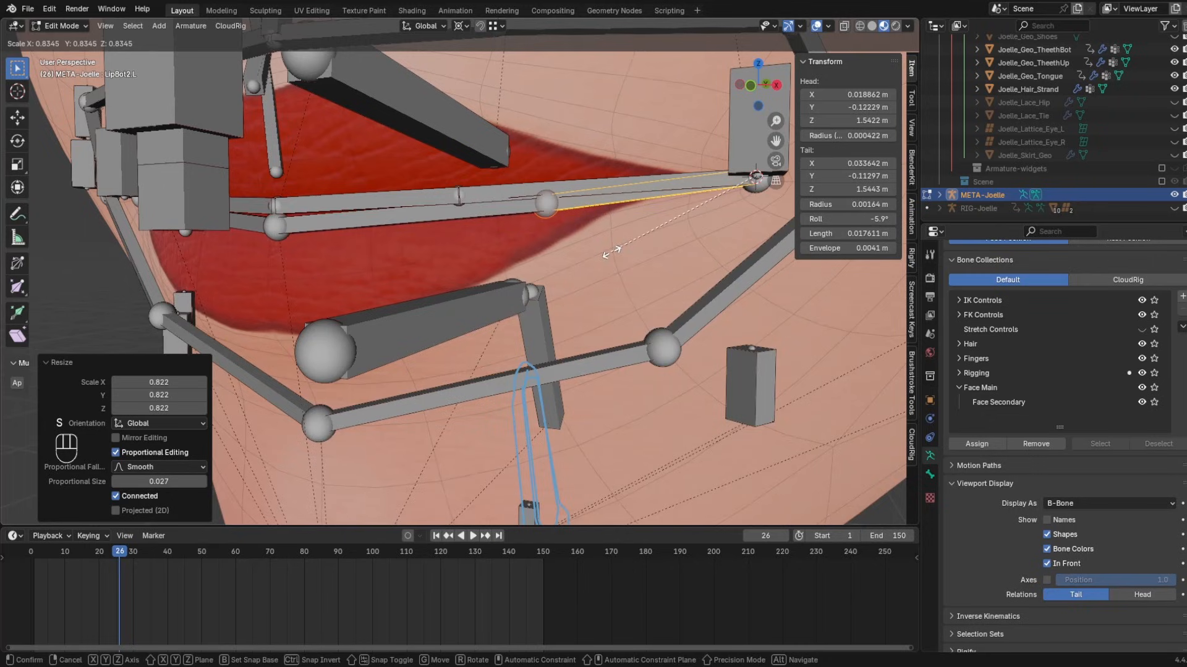
pyautogui.click(598, 267)
pyautogui.scroll(-4, 711, 247)
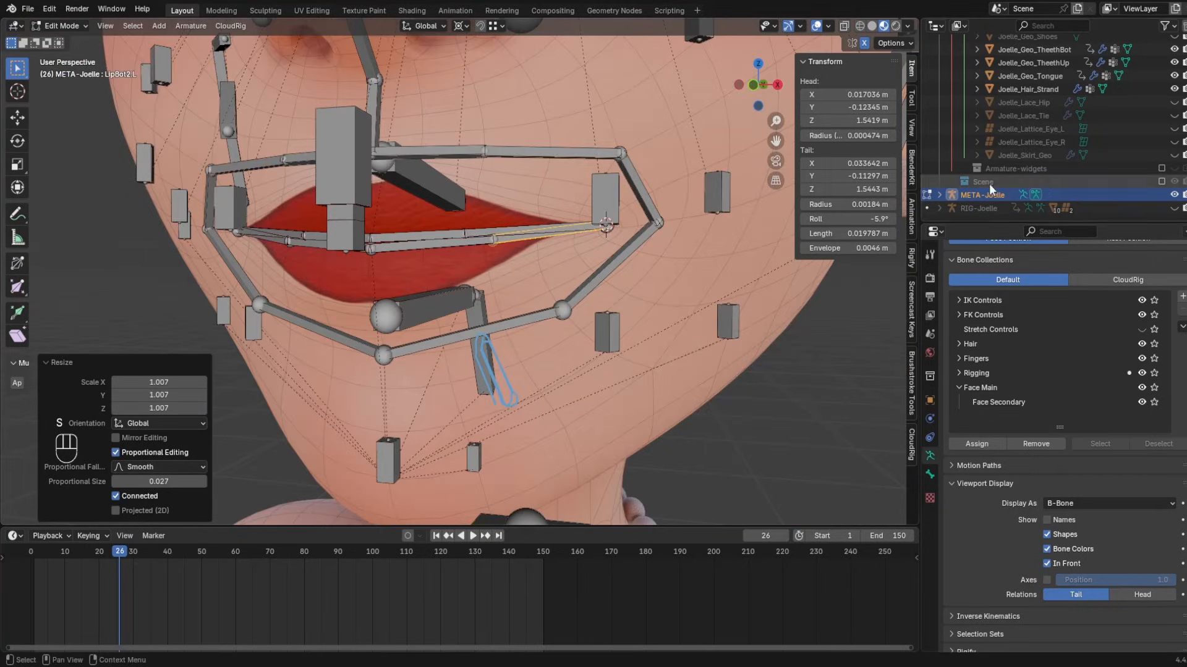
pyautogui.hotkey('ctrl', 'alt', 'r')
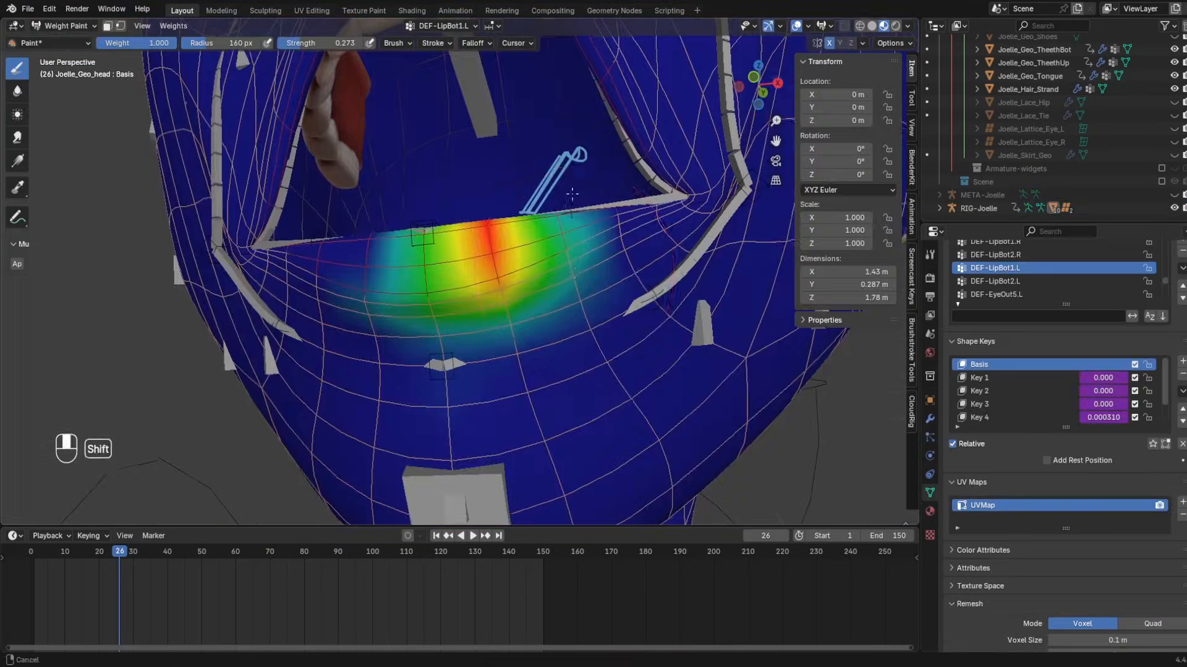
# - Try moving the STR-I-LipBot1 control and clear the lower lip control's location in Pose Mode
pyautogui.moveTo(526, 259)
pyautogui.mouseDown(button='middle')
pyautogui.moveTo(526, 315)
pyautogui.moveTo(510, 288)
pyautogui.moveTo(535, 295)
pyautogui.moveTo(538, 346)
pyautogui.moveTo(532, 333)
pyautogui.mouseUp(button='middle')
pyautogui.press('g')
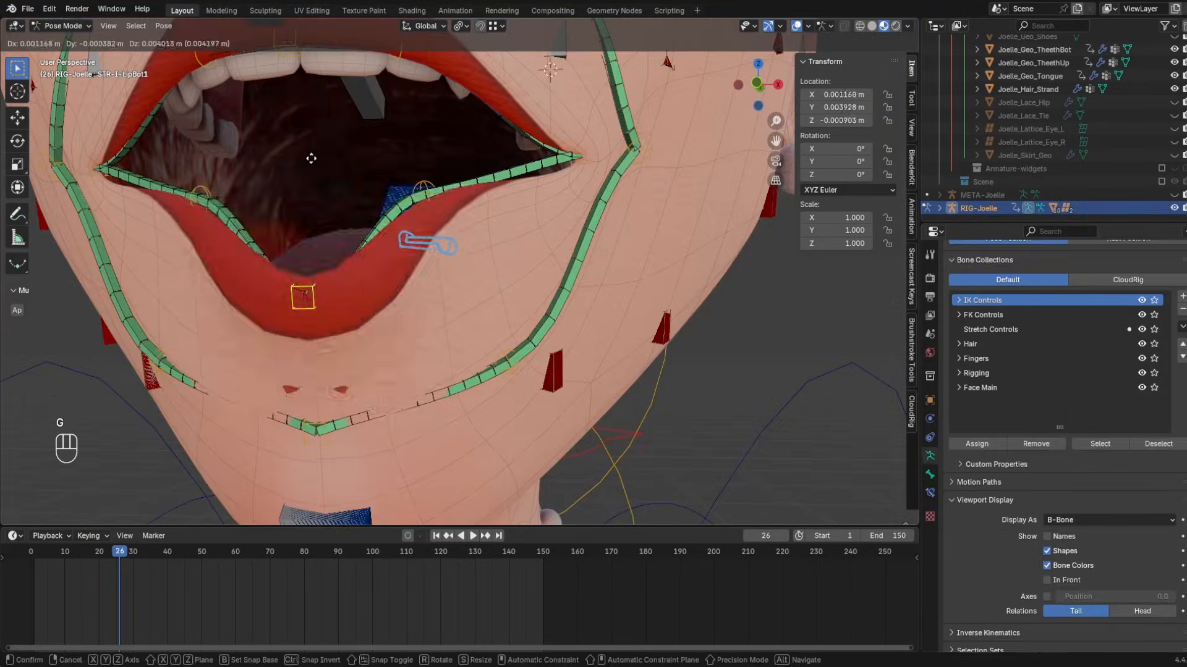
pyautogui.rightClick(311, 158)
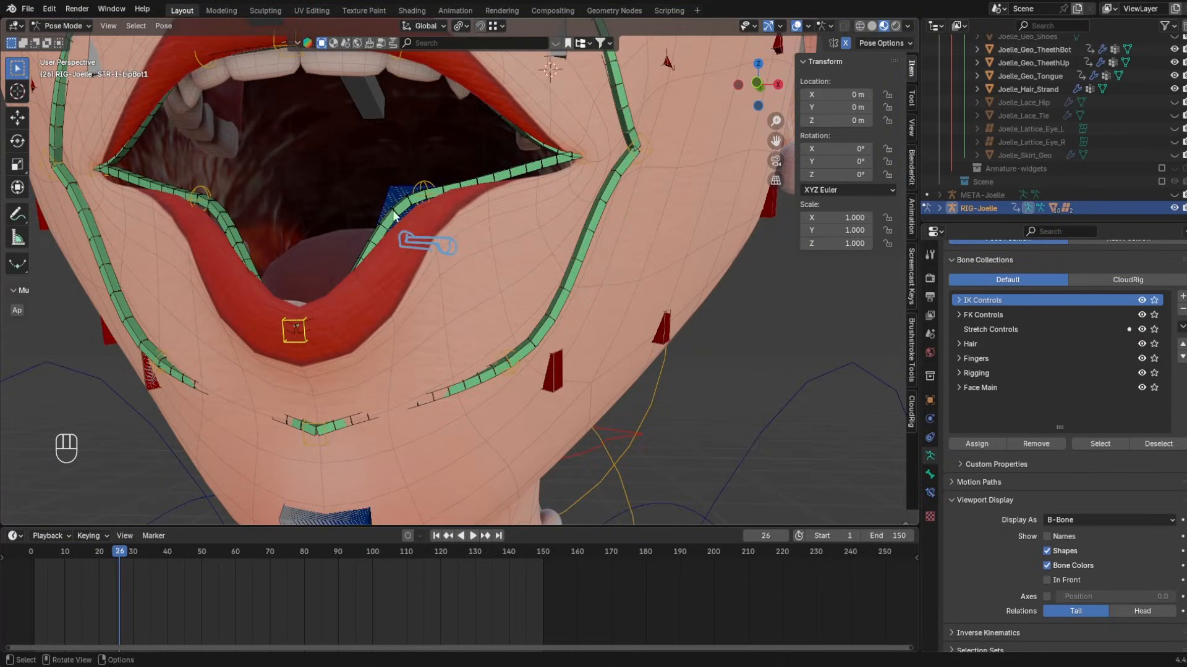
pyautogui.hotkey('alt', 'g')
# - Check the DEF-LipBot2.L weights along the lower lip, then test STR-LipBot2.L and clear its location
pyautogui.moveTo(421, 178); pyautogui.dragTo(433, 320, button='middle')
pyautogui.click(433, 320)
pyautogui.press('g')
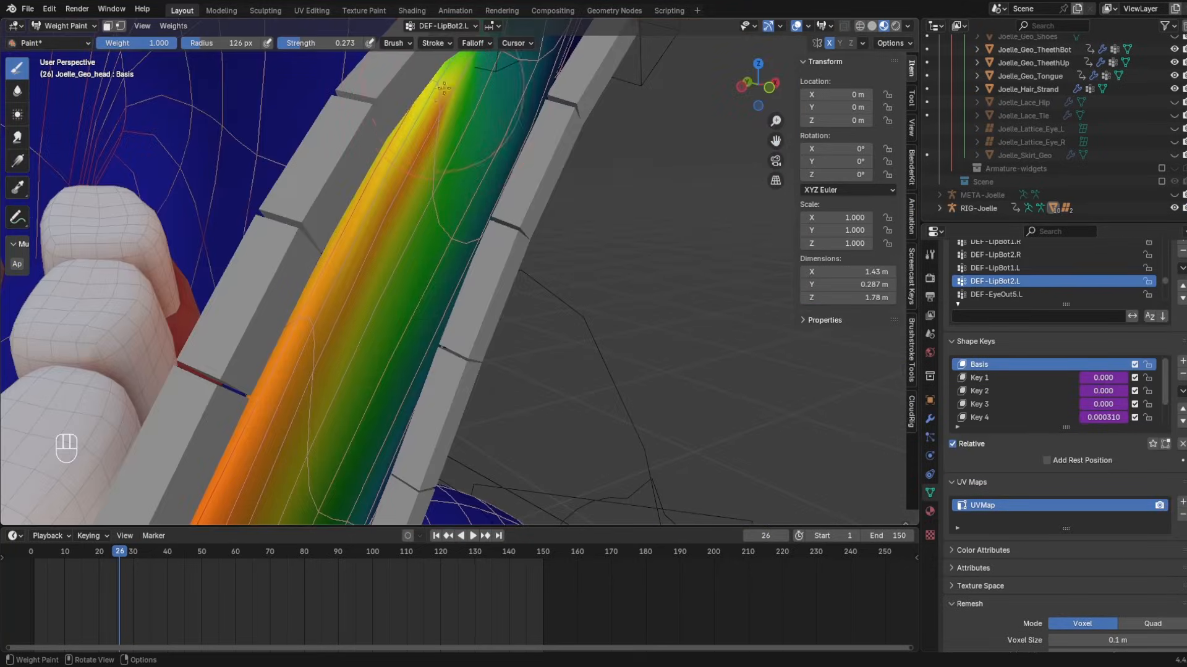
pyautogui.moveTo(443, 89); pyautogui.dragTo(495, 247, button='middle')
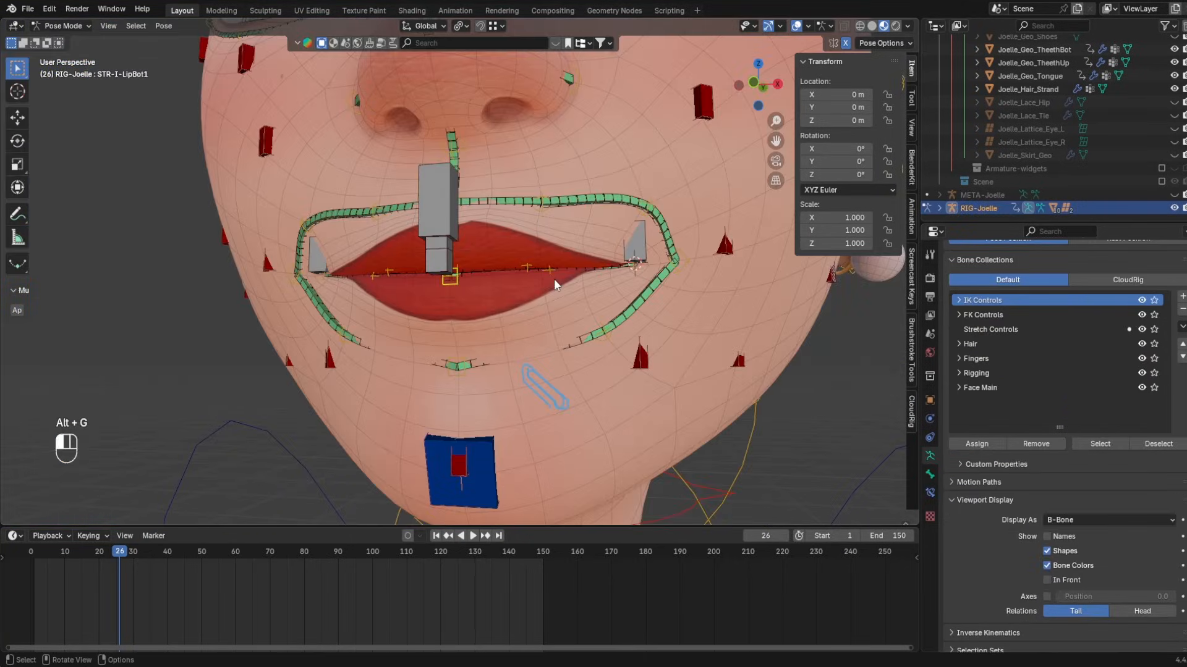
pyautogui.moveTo(554, 280); pyautogui.dragTo(565, 317)
pyautogui.moveTo(565, 316); pyautogui.dragTo(458, 402, button='middle')
pyautogui.hotkey('alt', 'g')
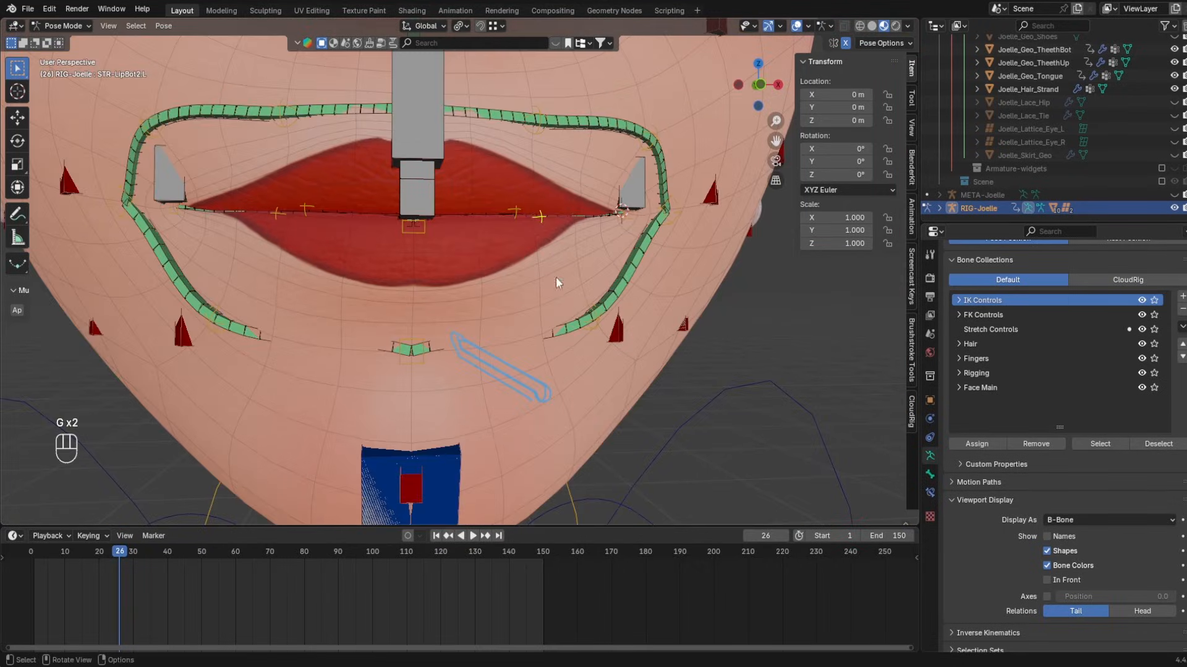
# - Remove the blue annotation strokes from the viewport
pyautogui.moveTo(555, 276); pyautogui.dragTo(412, 210, button='middle')
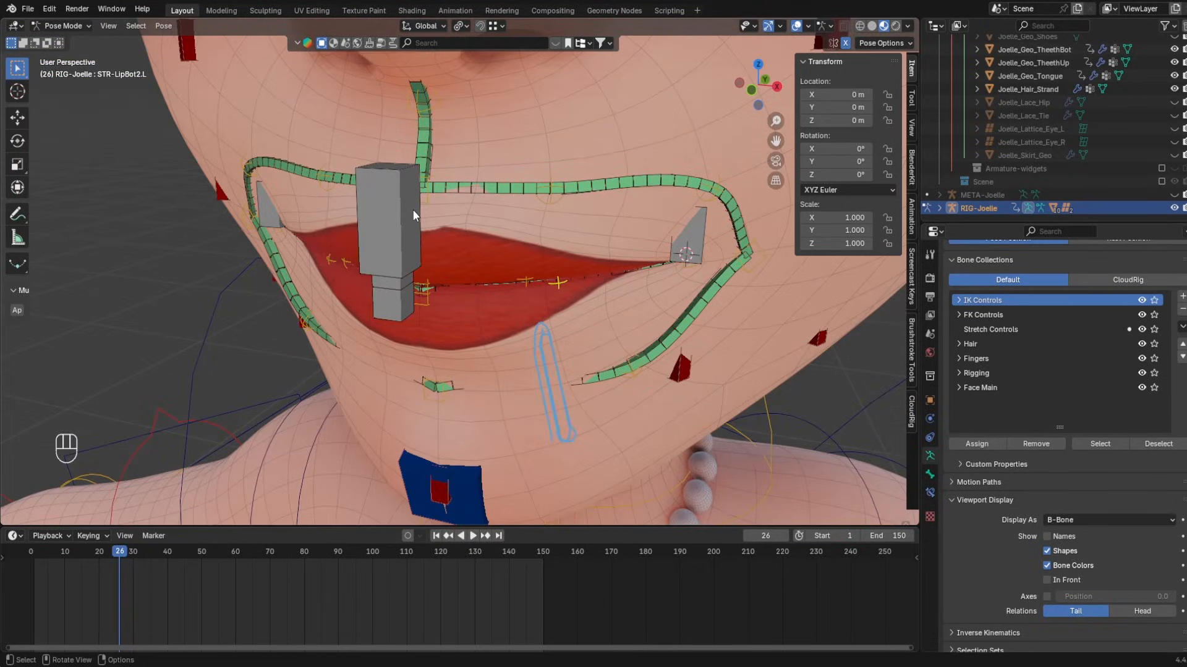
pyautogui.keyDown('shift'); pyautogui.moveTo(497, 217); pyautogui.dragTo(544, 183, button='middle'); pyautogui.keyUp('shift')
pyautogui.click(19, 213)
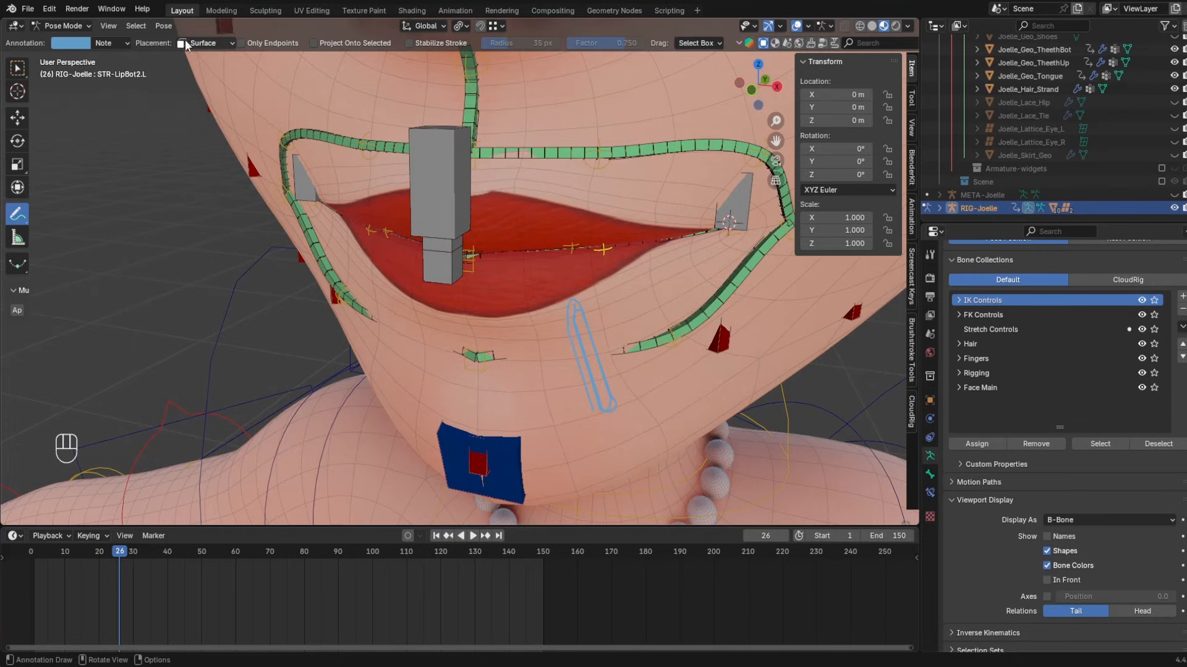
pyautogui.click(115, 44)
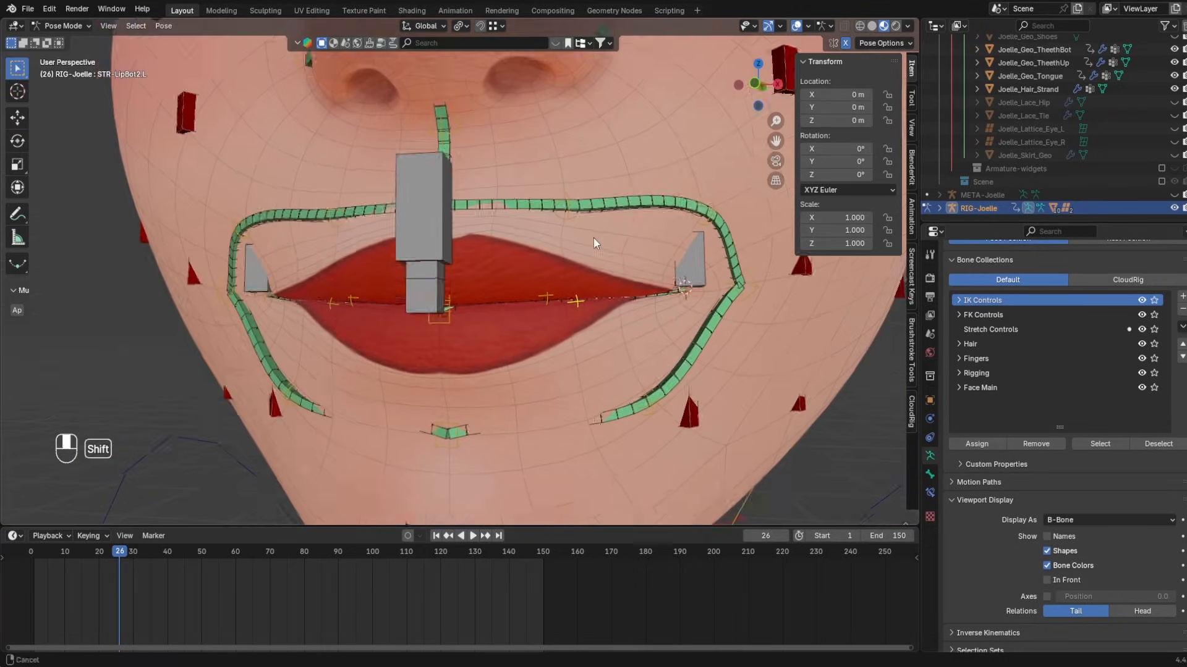
# - Try moving the STR-LipBot2.L and STR-LipOut_Bot2.L controls down, and clear their locations
pyautogui.moveTo(593, 238)
pyautogui.mouseDown(button='middle')
pyautogui.moveTo(576, 391)
pyautogui.moveTo(547, 315)
pyautogui.mouseUp(button='middle')
pyautogui.press('g')
pyautogui.press('g')
pyautogui.click(565, 376)
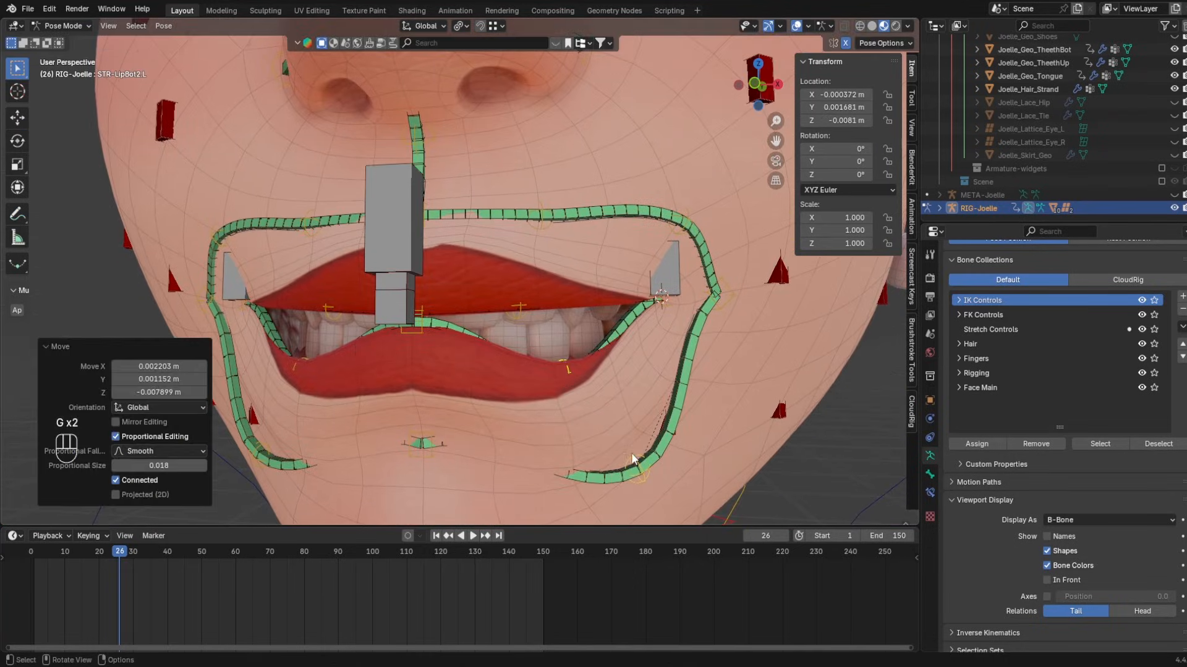
pyautogui.press('g')
pyautogui.press('g')
pyautogui.click(572, 390)
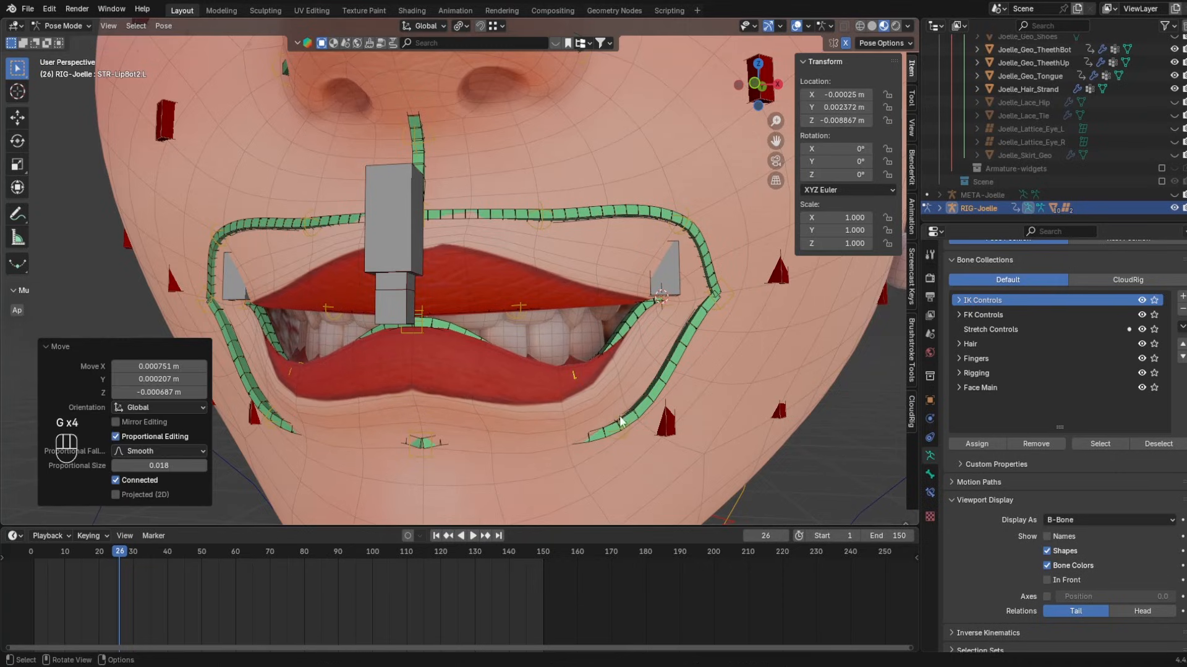
pyautogui.hotkey('alt', 'g')
pyautogui.click(616, 409)
pyautogui.hotkey('alt', 'g')
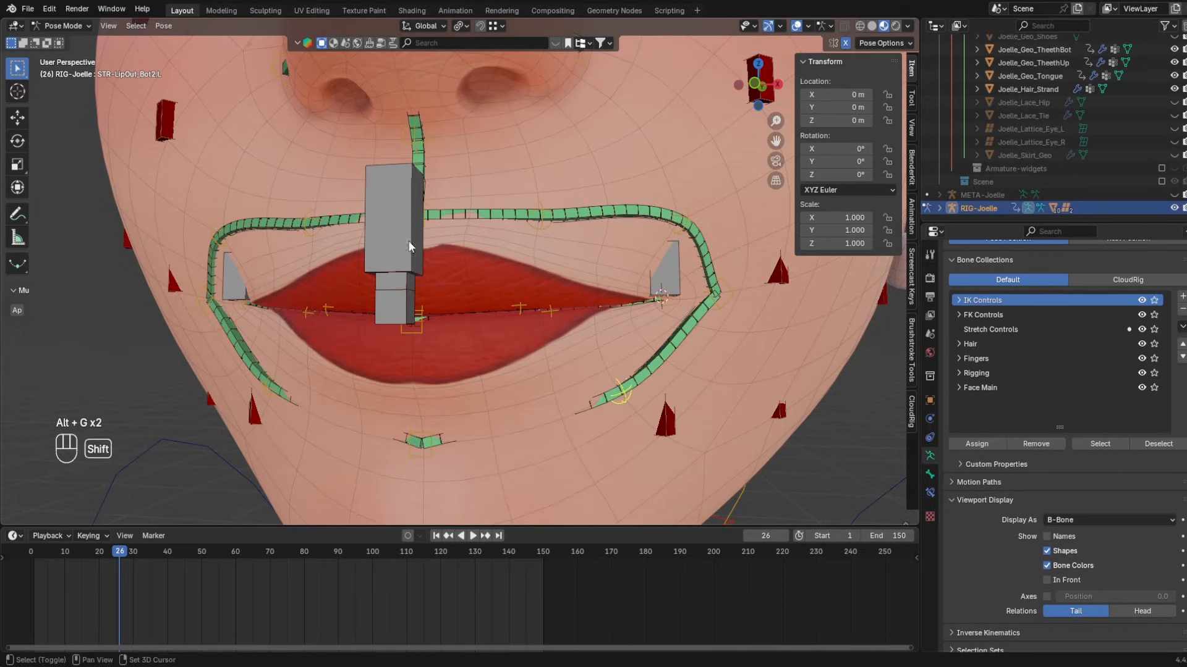
# - Open the mouth by rotating the Jaw bone 11.8° around the global X axis
pyautogui.keyDown('shift'); pyautogui.moveTo(409, 246); pyautogui.dragTo(537, 350, button='middle'); pyautogui.keyUp('shift')
pyautogui.click(437, 363)
pyautogui.press('g')
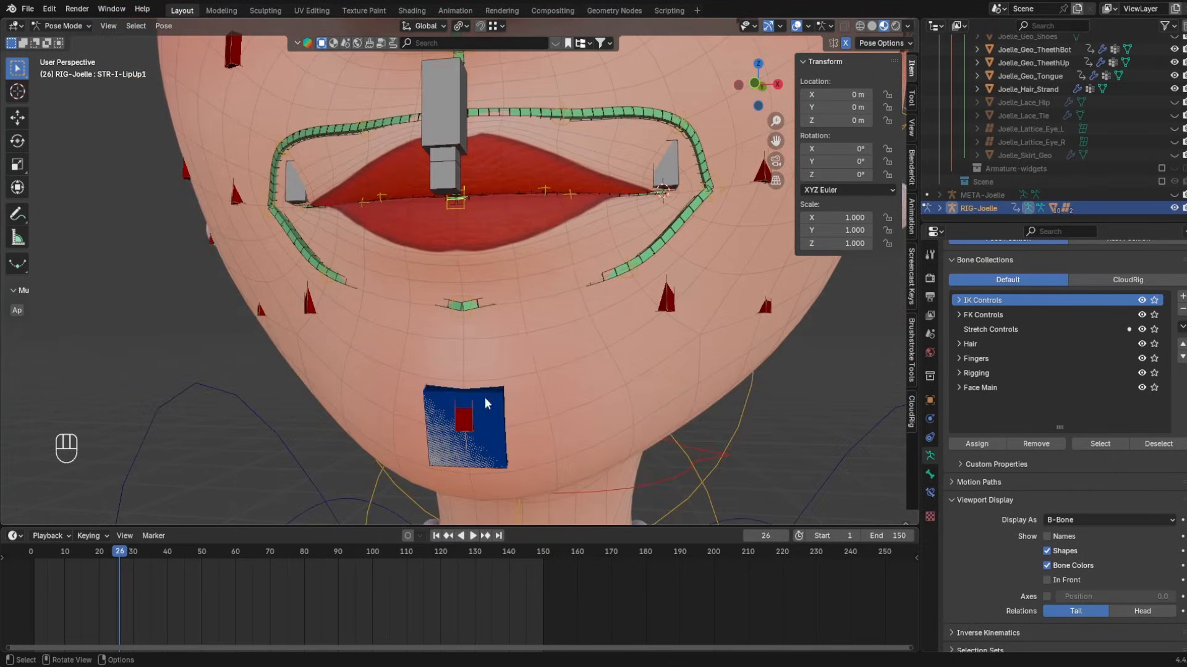
pyautogui.click(485, 398)
pyautogui.press('r')
pyautogui.press('x')
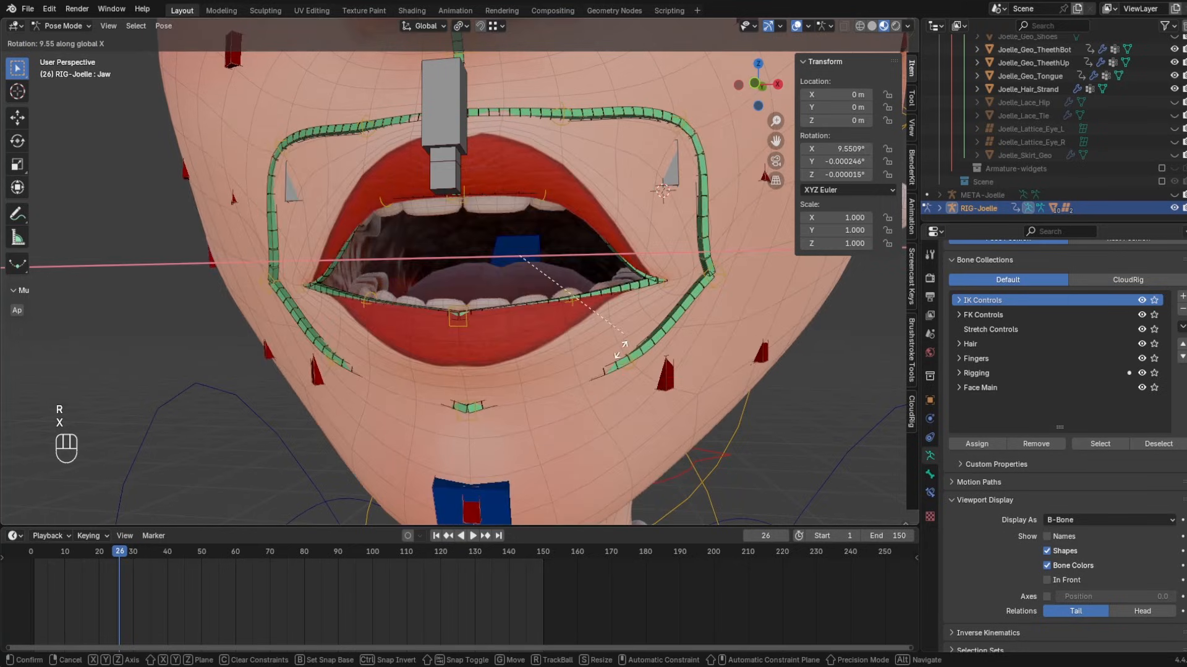
pyautogui.click(563, 146)
pyautogui.press('g')
pyautogui.rightClick(548, 193)
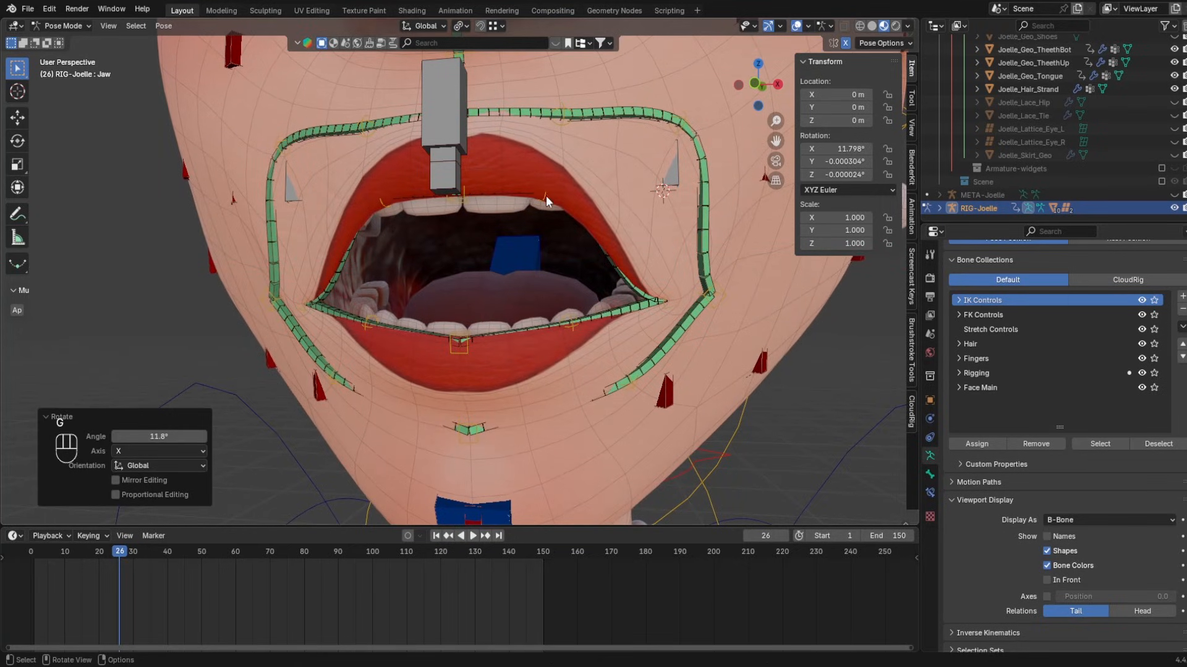
# - Examine the head's lower lip weights in Weight Paint mode, going through the DEF-LipBot vertex groups on both sides
pyautogui.click(545, 196)
pyautogui.keyDown('ctrl'); pyautogui.click(558, 176); pyautogui.keyUp('ctrl')
pyautogui.click(453, 28)
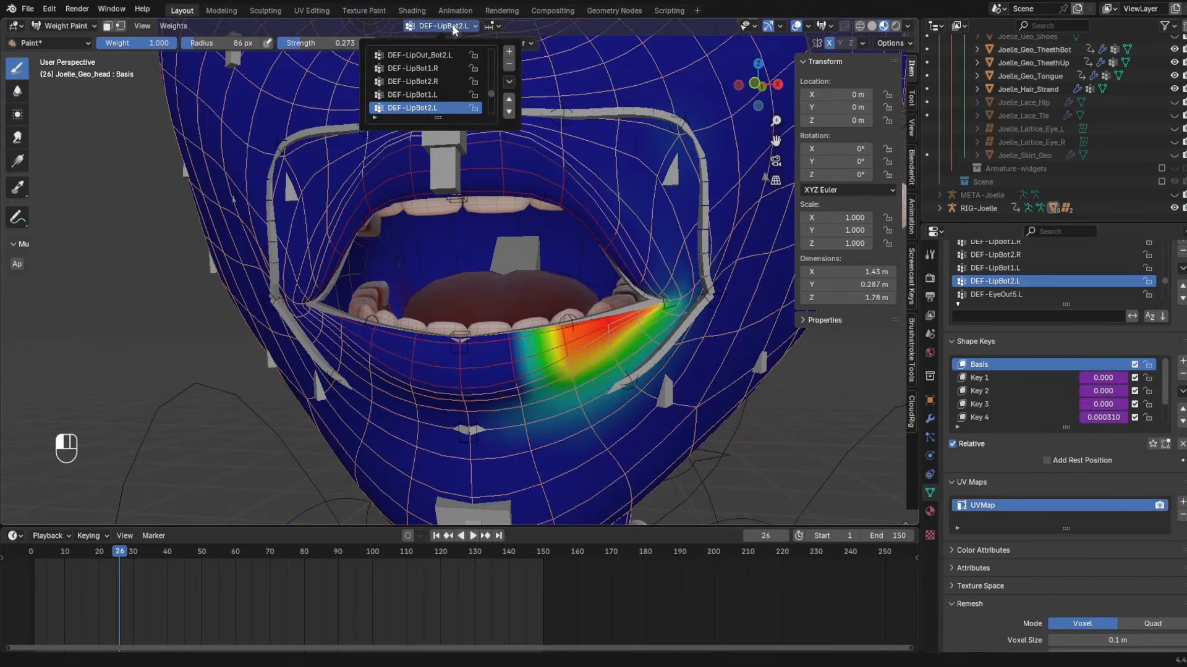
pyautogui.click(461, 118)
pyautogui.click(434, 84)
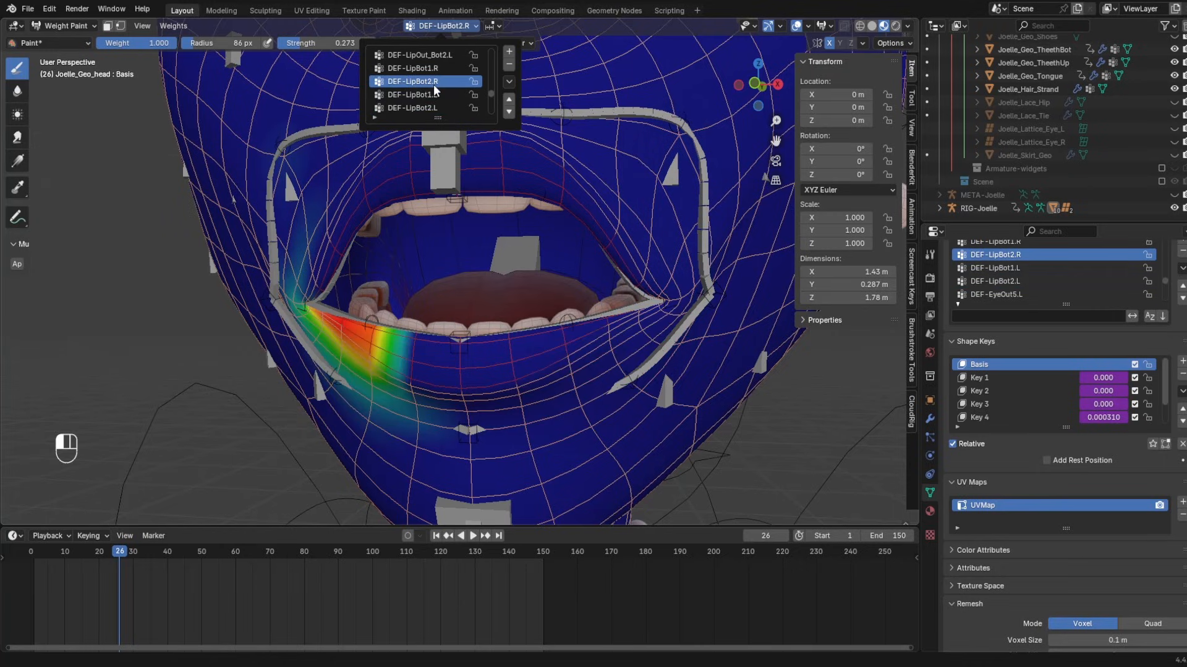
pyautogui.press('Down')
pyautogui.press('Down')
pyautogui.press('Up')
pyautogui.press('Up')
pyautogui.press('Up')
pyautogui.press('Up')
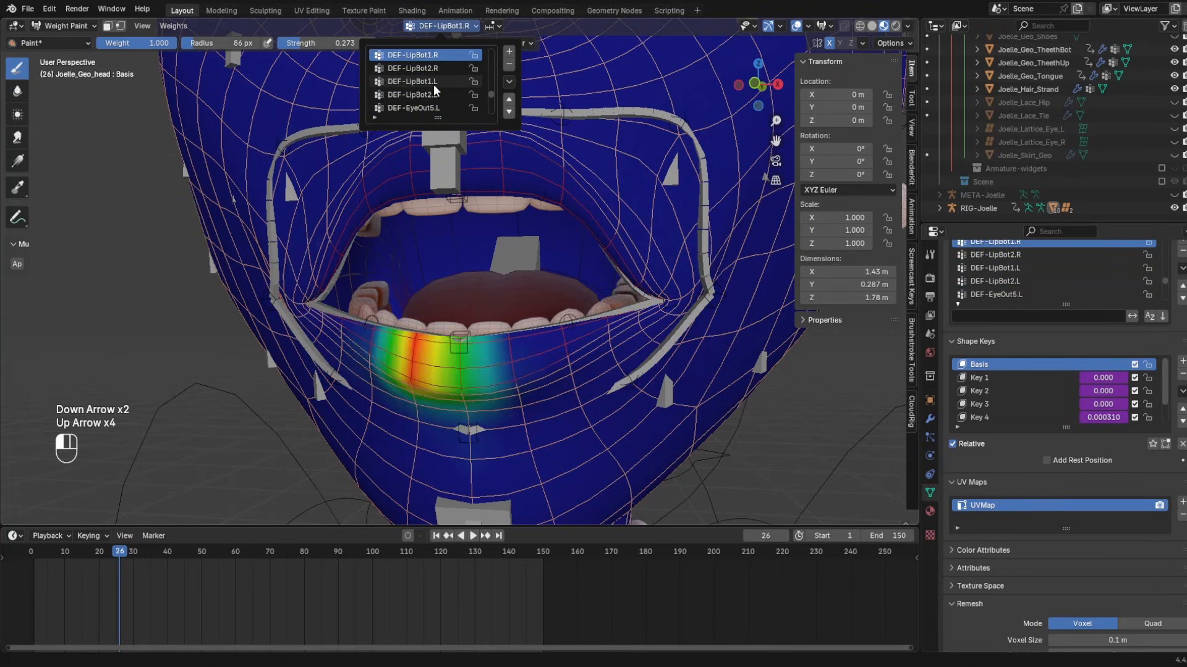
pyautogui.press('Down')
pyautogui.press('Down')
pyautogui.press('Down')
pyautogui.press('Down')
pyautogui.press('Down')
pyautogui.press('Down')
pyautogui.press('Down')
pyautogui.press('Down')
pyautogui.press('Down')
pyautogui.press('Up')
# - Raise the STR-LipOut_Up2.R control above the upper lip toward the nose
pyautogui.scroll(4, 556, 278)
pyautogui.keyDown('shift'); pyautogui.moveTo(618, 278); pyautogui.dragTo(309, 284, button='middle'); pyautogui.keyUp('shift')
pyautogui.scroll(4, 272, 284)
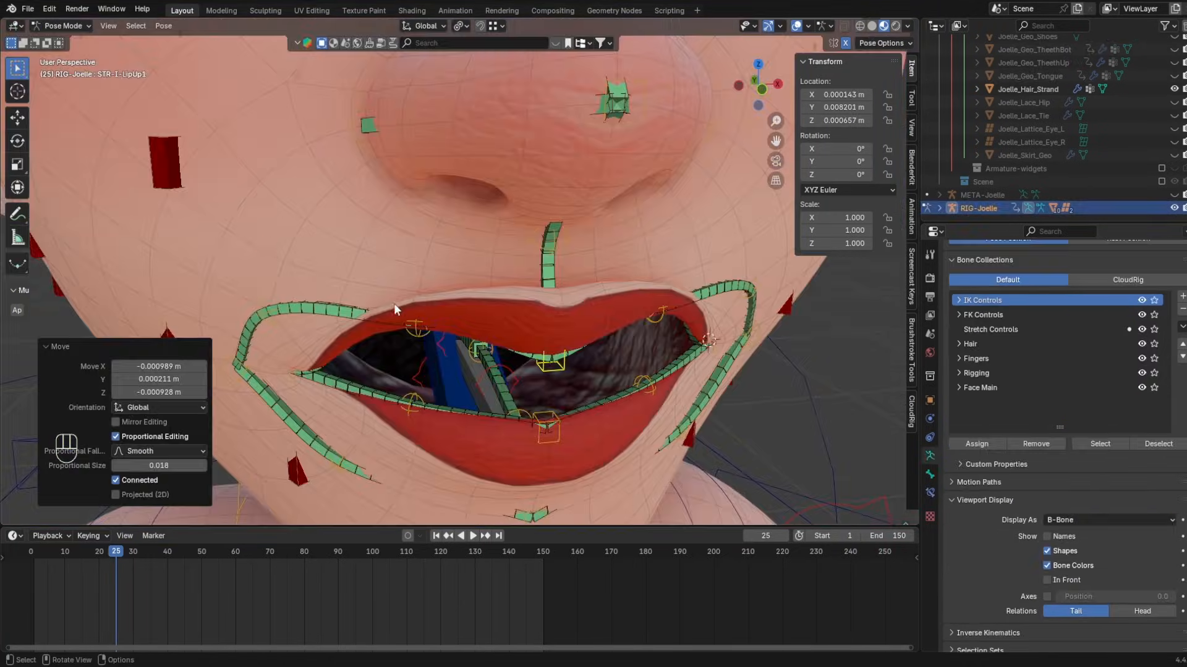
pyautogui.moveTo(394, 302); pyautogui.dragTo(492, 220, button='middle')
pyautogui.moveTo(535, 321); pyautogui.dragTo(362, 260, button='middle')
pyautogui.scroll(2, 408, 278)
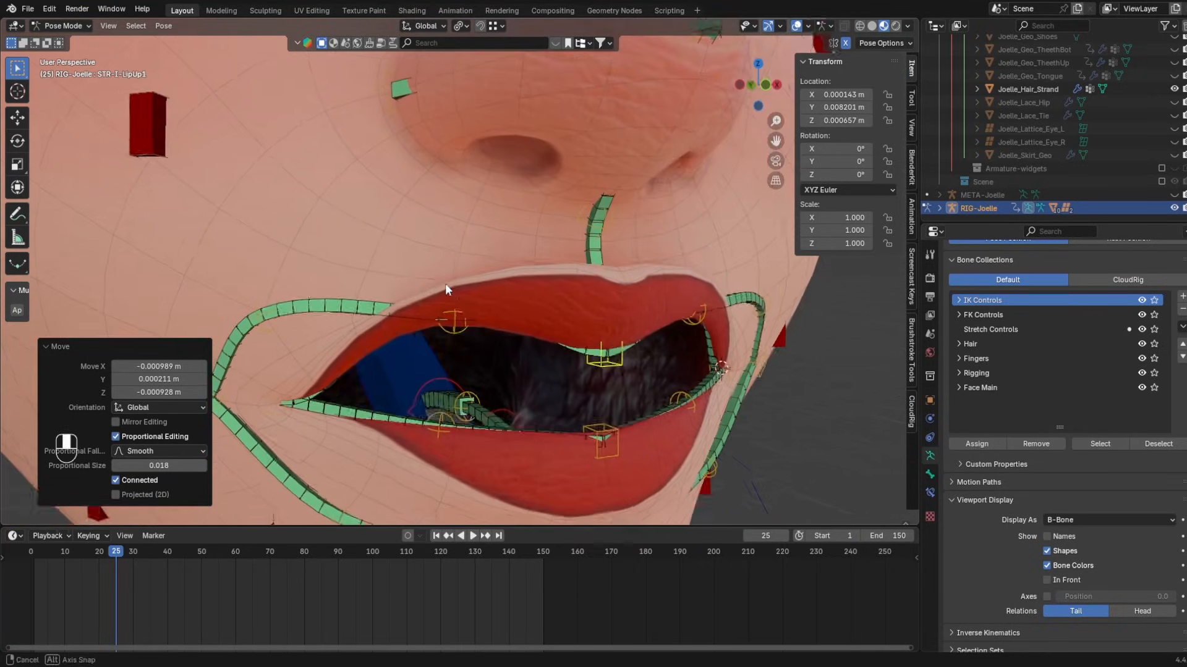
pyautogui.click(456, 318)
pyautogui.press('g')
pyautogui.rightClick(476, 328)
pyautogui.press('g')
pyautogui.rightClick(470, 285)
pyautogui.scroll(-1, 503, 278)
pyautogui.keyDown('shift'); pyautogui.moveTo(510, 275); pyautogui.dragTo(525, 318, button='middle'); pyautogui.keyUp('shift')
pyautogui.press('g')
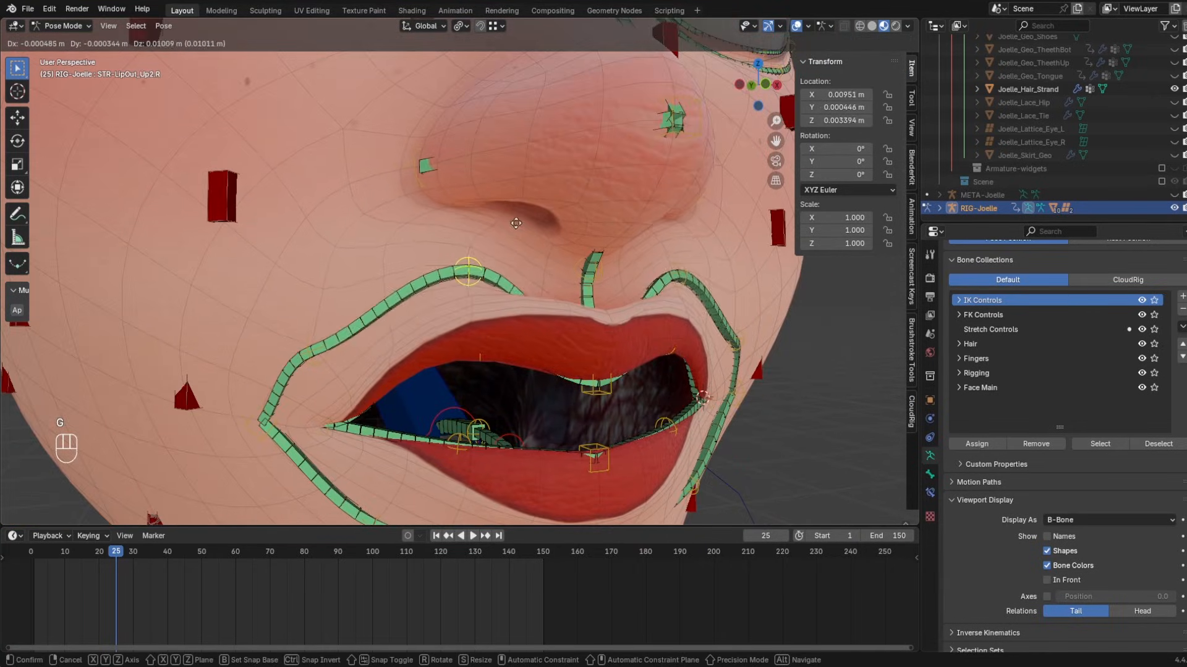
pyautogui.click(519, 247)
# - Try raising the STR-I-Septum2+LipOut_Up1 control below the nose by about 0.01 m
pyautogui.click(597, 393)
pyautogui.moveTo(760, 371); pyautogui.dragTo(698, 346, button='middle')
pyautogui.click(633, 356)
pyautogui.press('g')
pyautogui.rightClick(633, 354)
pyautogui.click(599, 337)
pyautogui.press('g')
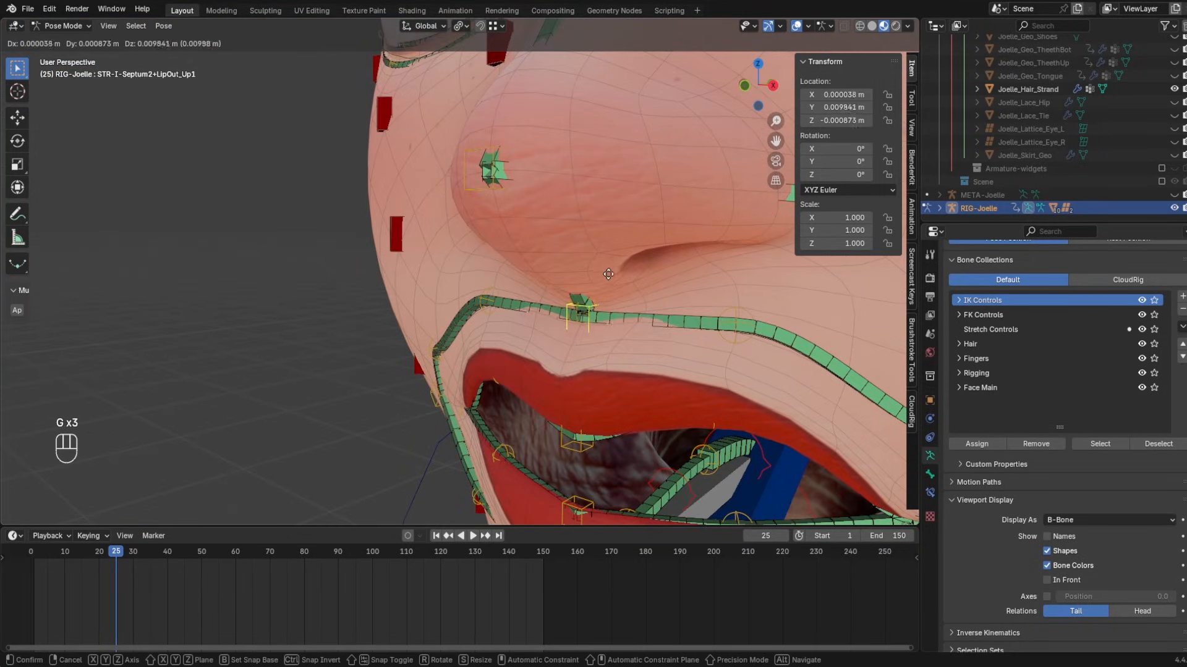
pyautogui.click(607, 281)
# - Try repositioning the STR-LipOut_Up2.R control above the upper lip and moving the middle upper lip control
pyautogui.moveTo(607, 281); pyautogui.dragTo(450, 309, button='middle')
pyautogui.click(450, 310)
pyautogui.press('g')
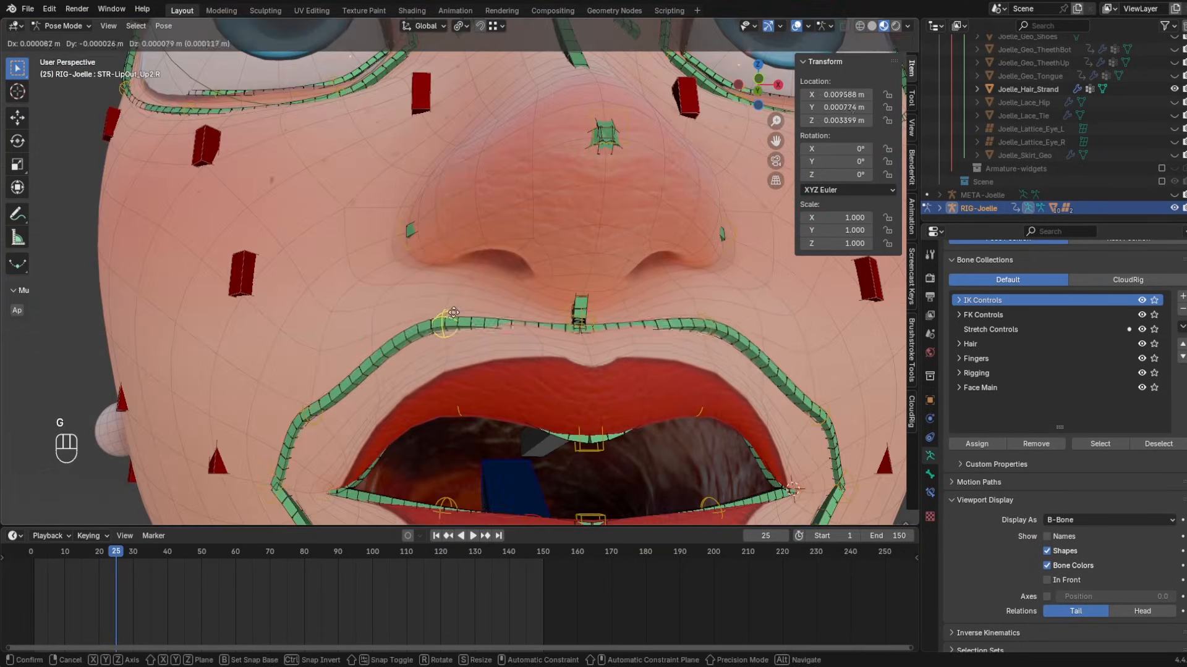
pyautogui.click(458, 321)
pyautogui.click(604, 446)
pyautogui.press('g')
pyautogui.rightClick(599, 409)
pyautogui.scroll(-3, 600, 408)
pyautogui.moveTo(600, 408)
pyautogui.mouseDown(button='middle')
pyautogui.moveTo(506, 396)
pyautogui.moveTo(532, 329)
pyautogui.moveTo(632, 319)
pyautogui.mouseUp(button='middle')
# - Undo the lip control moves back to the head mesh's Weight Paint state
pyautogui.hotkey('ctrl', 'z')
pyautogui.hotkey('ctrl', 'z')
pyautogui.hotkey('ctrl', 'z')
pyautogui.hotkey('ctrl', 'z')
pyautogui.hotkey('ctrl', 'z')
pyautogui.hotkey('ctrl', 'z')
pyautogui.hotkey('ctrl', 'z')
pyautogui.hotkey('ctrl', 'z')
pyautogui.hotkey('ctrl', 'z')
pyautogui.hotkey('ctrl', 'z')
pyautogui.hotkey('ctrl', 'z')
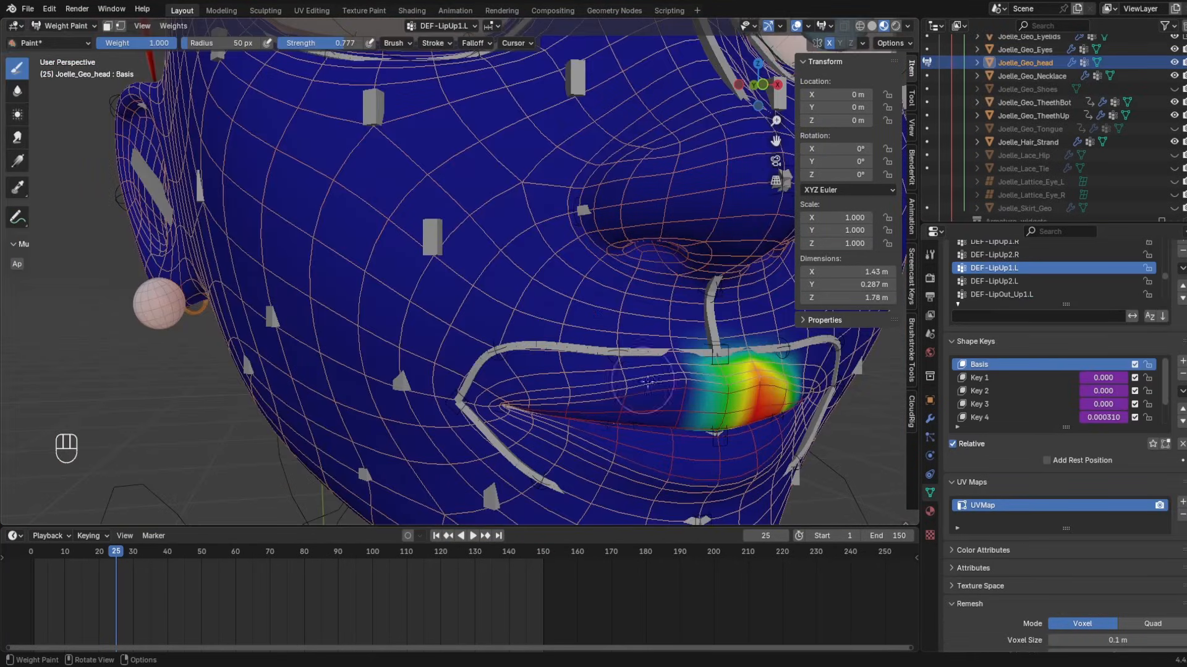
# - Go through the upper lip vertex groups to DEF-LipOut_Up1.L and turn on X-ray display for the bones
pyautogui.moveTo(641, 318)
pyautogui.keyDown('shift'); pyautogui.mouseDown(button='middle')
pyautogui.moveTo(602, 303)
pyautogui.moveTo(512, 311)
pyautogui.mouseUp(button='middle'); pyautogui.keyUp('shift')
pyautogui.click(442, 25)
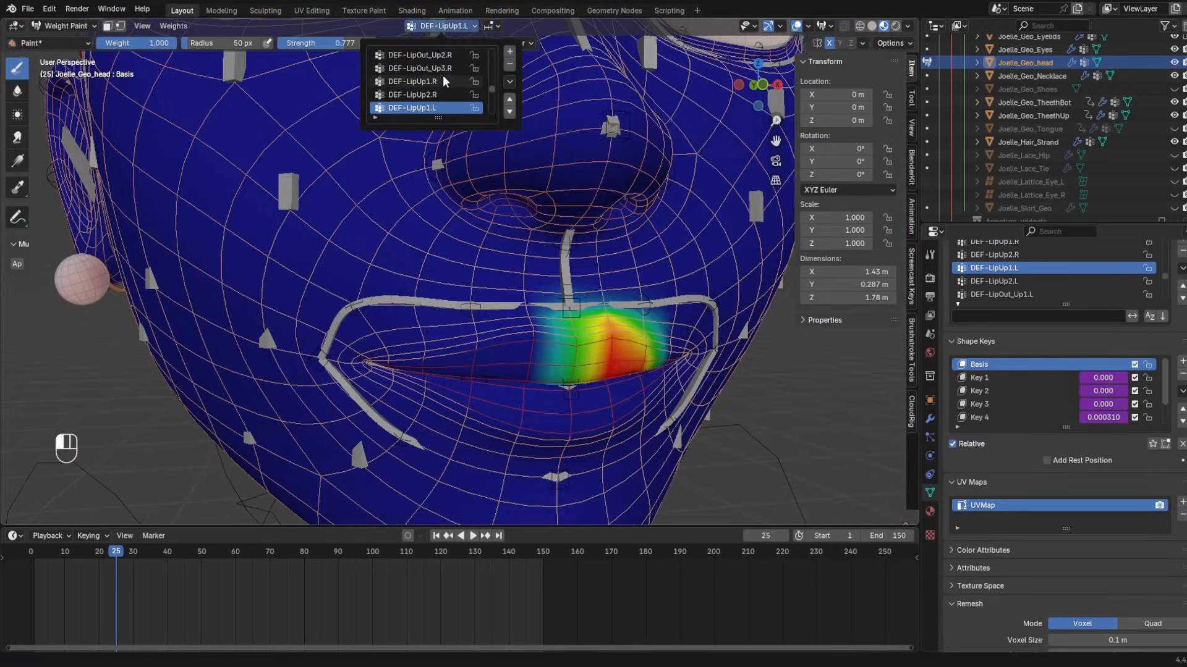
pyautogui.press('Down')
pyautogui.press('Down')
pyautogui.press('Up')
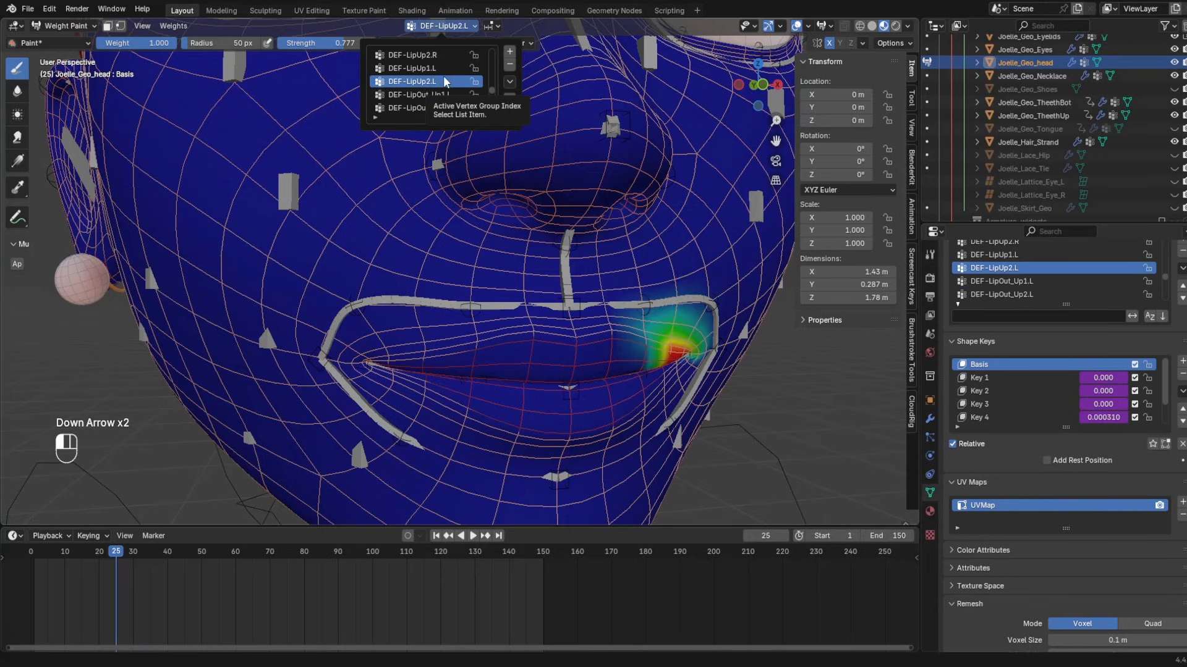
pyautogui.press('Down')
pyautogui.moveTo(702, 264); pyautogui.dragTo(649, 262, button='middle')
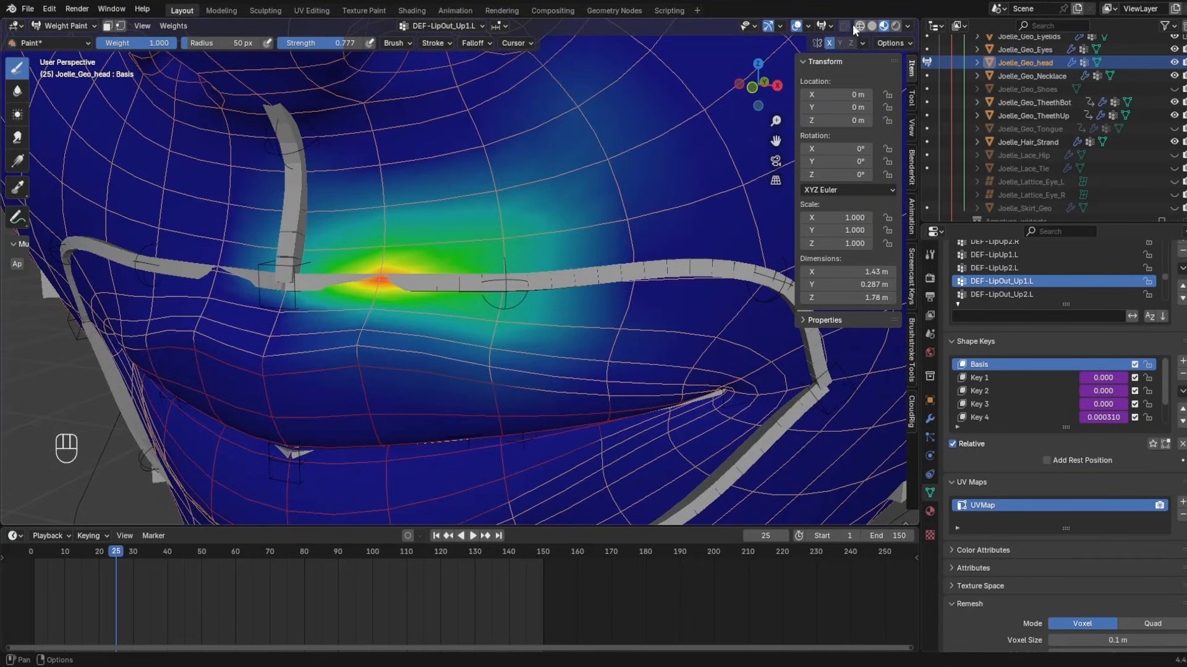
pyautogui.click(850, 25)
# - Examine how the DEF-LipOut_Up1.L weights spread above the upper lip
pyautogui.moveTo(350, 283); pyautogui.dragTo(325, 278, button='middle')
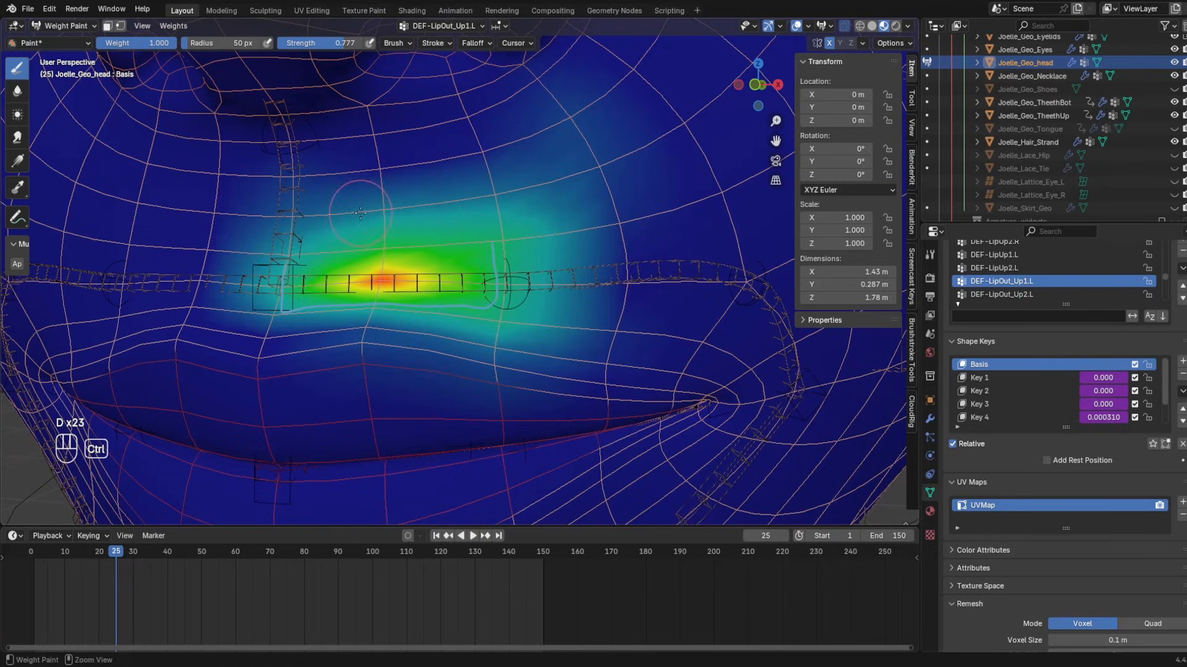
pyautogui.keyDown('shift'); pyautogui.moveTo(616, 267); pyautogui.dragTo(476, 237, button='middle'); pyautogui.keyUp('shift')
pyautogui.scroll(-2, 485, 247)
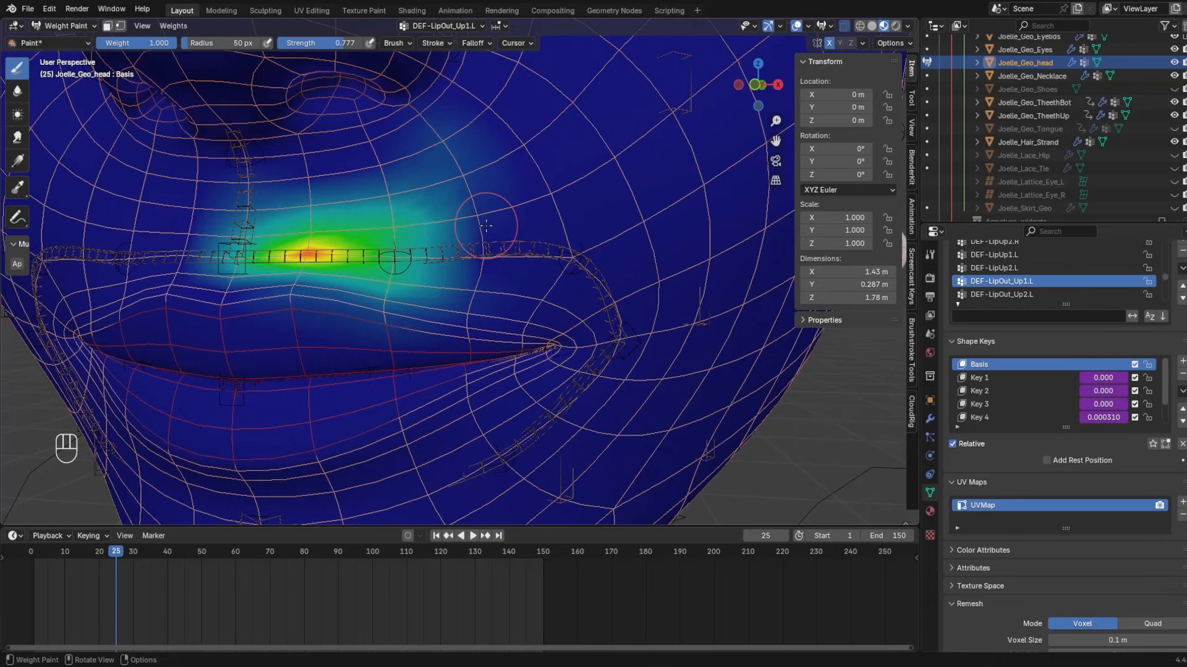
pyautogui.moveTo(380, 175); pyautogui.dragTo(355, 175, button='middle')
pyautogui.moveTo(292, 284); pyautogui.dragTo(566, 255, button='middle')
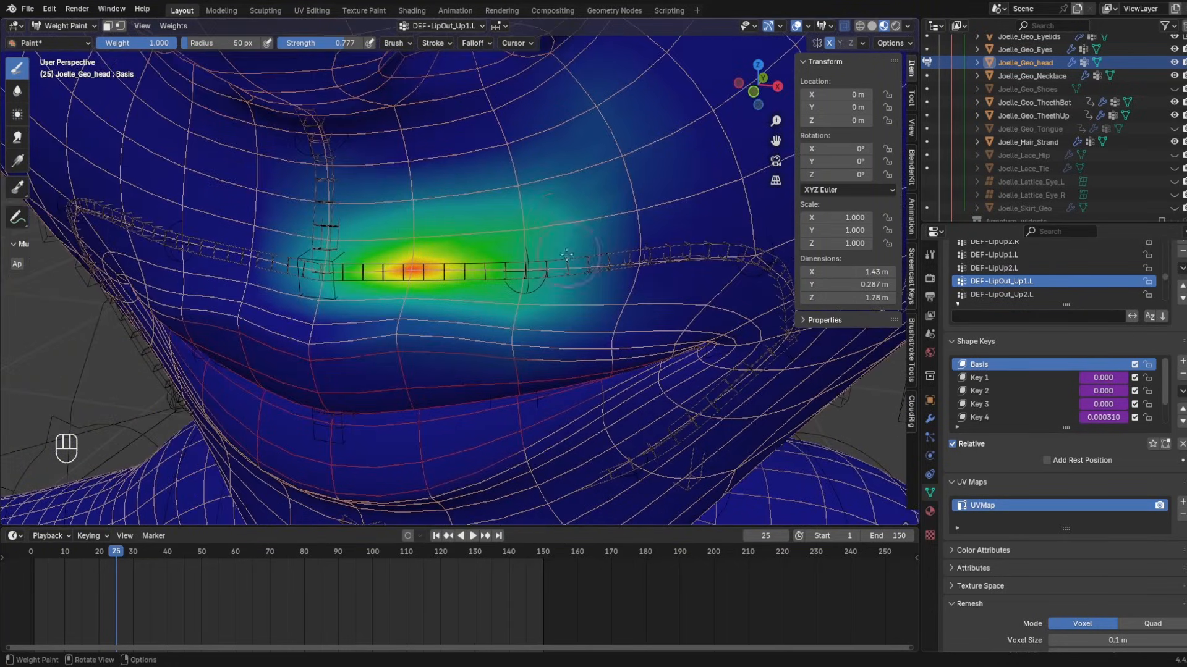
pyautogui.keyDown('shift'); pyautogui.moveTo(455, 224); pyautogui.dragTo(266, 158, button='middle'); pyautogui.keyUp('shift')
# - Activate the DEF-LipOut_Up2.L vertex group, then smooth and reduce its weights above the mouth corner toward the cheek
pyautogui.click(443, 25)
pyautogui.click(427, 94)
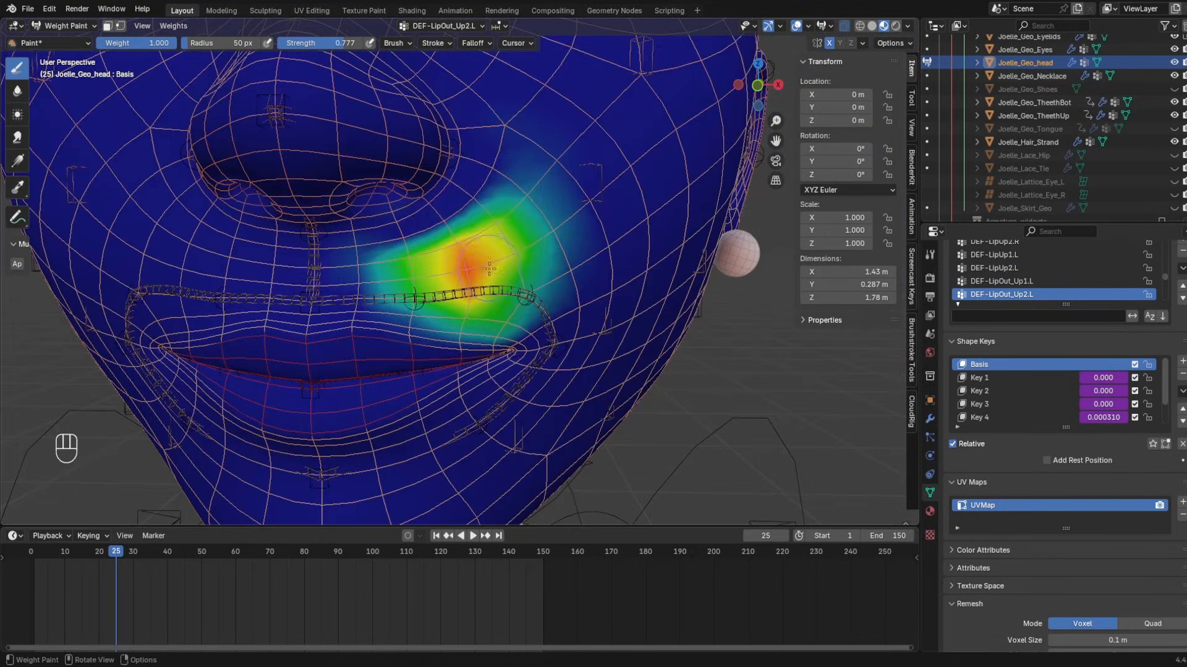
pyautogui.keyDown('shift'); pyautogui.moveTo(433, 297); pyautogui.dragTo(438, 249, button='middle'); pyautogui.keyUp('shift')
pyautogui.keyDown('shift'); pyautogui.moveTo(438, 249); pyautogui.dragTo(454, 246); pyautogui.keyUp('shift')
pyautogui.keyDown('ctrl'); pyautogui.moveTo(522, 193); pyautogui.dragTo(423, 232); pyautogui.keyUp('ctrl')
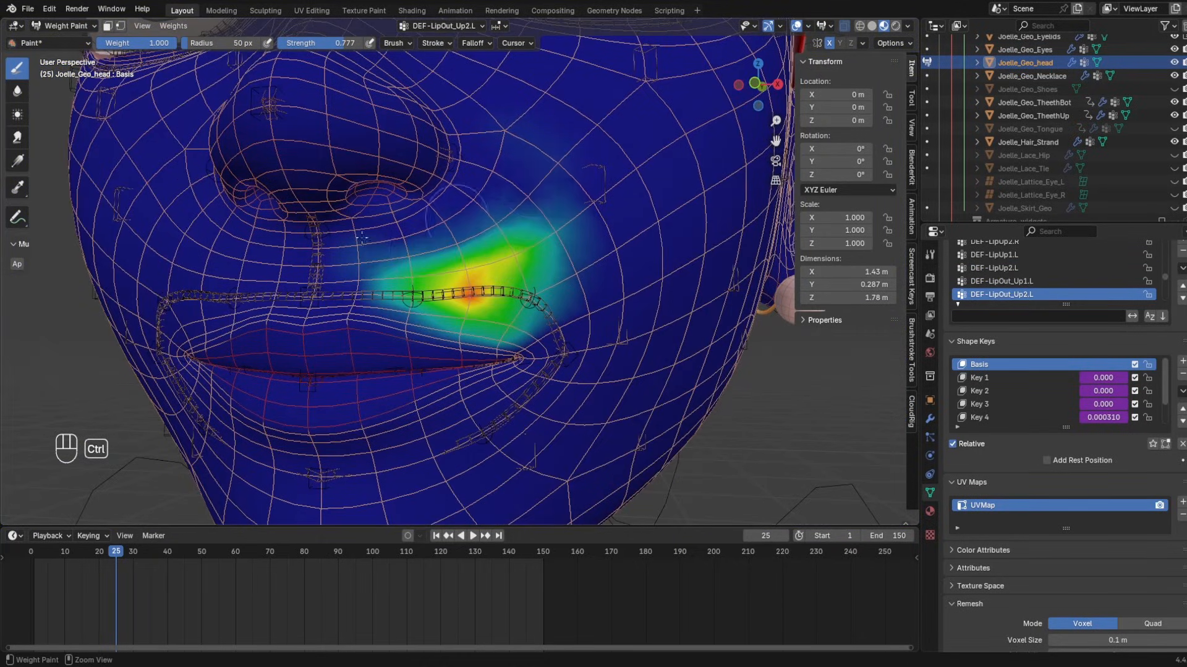
pyautogui.moveTo(433, 241); pyautogui.dragTo(377, 272, button='middle')
pyautogui.keyDown('shift'); pyautogui.moveTo(504, 265); pyautogui.dragTo(519, 229); pyautogui.keyUp('shift')
pyautogui.moveTo(352, 309); pyautogui.dragTo(402, 299, button='middle')
pyautogui.keyDown('shift'); pyautogui.moveTo(454, 281); pyautogui.dragTo(465, 269); pyautogui.keyUp('shift')
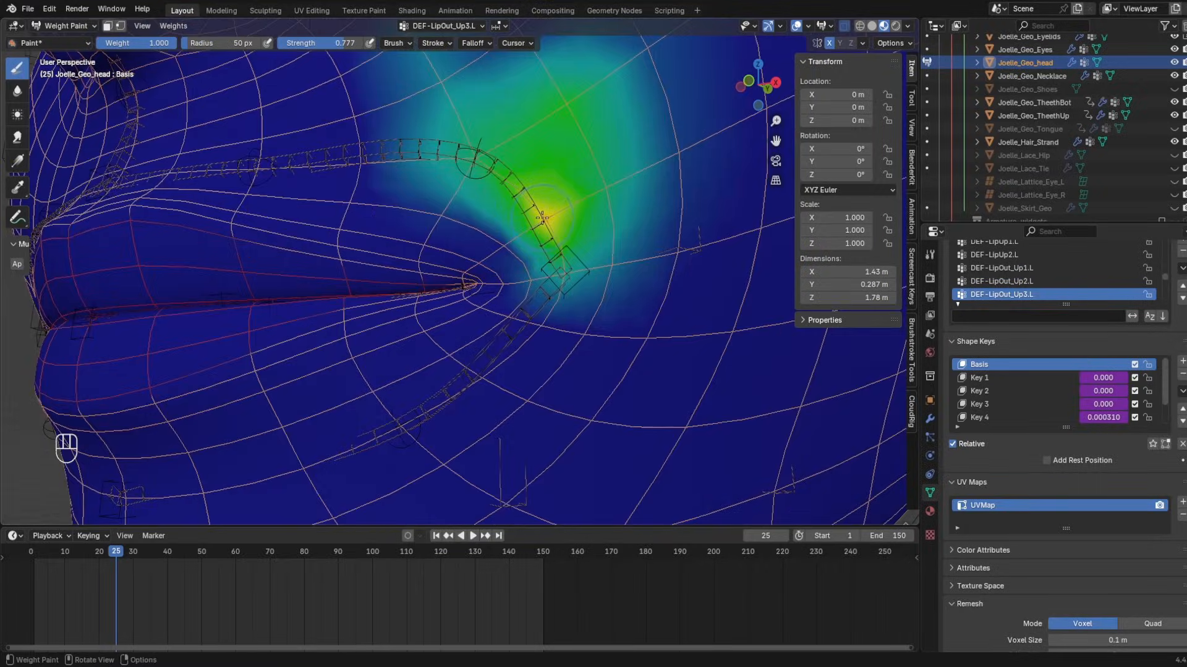
pyautogui.moveTo(542, 218); pyautogui.dragTo(531, 235, button='middle')
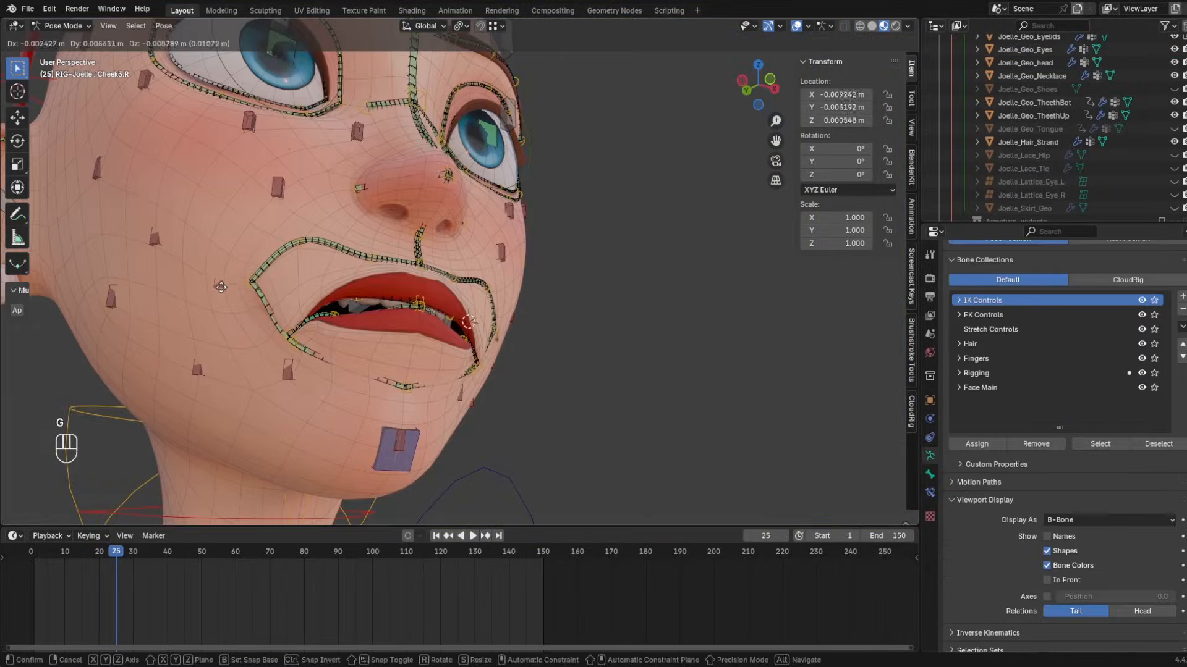
# - Move the Cheek3.R control on the cheek and the STR-LipUp2.R control on the upper lip
pyautogui.press('g')
pyautogui.click(247, 290)
pyautogui.click(246, 291)
pyautogui.moveTo(260, 303); pyautogui.dragTo(198, 341, button='middle')
pyautogui.click(305, 335)
pyautogui.press('g')
pyautogui.click(296, 323)
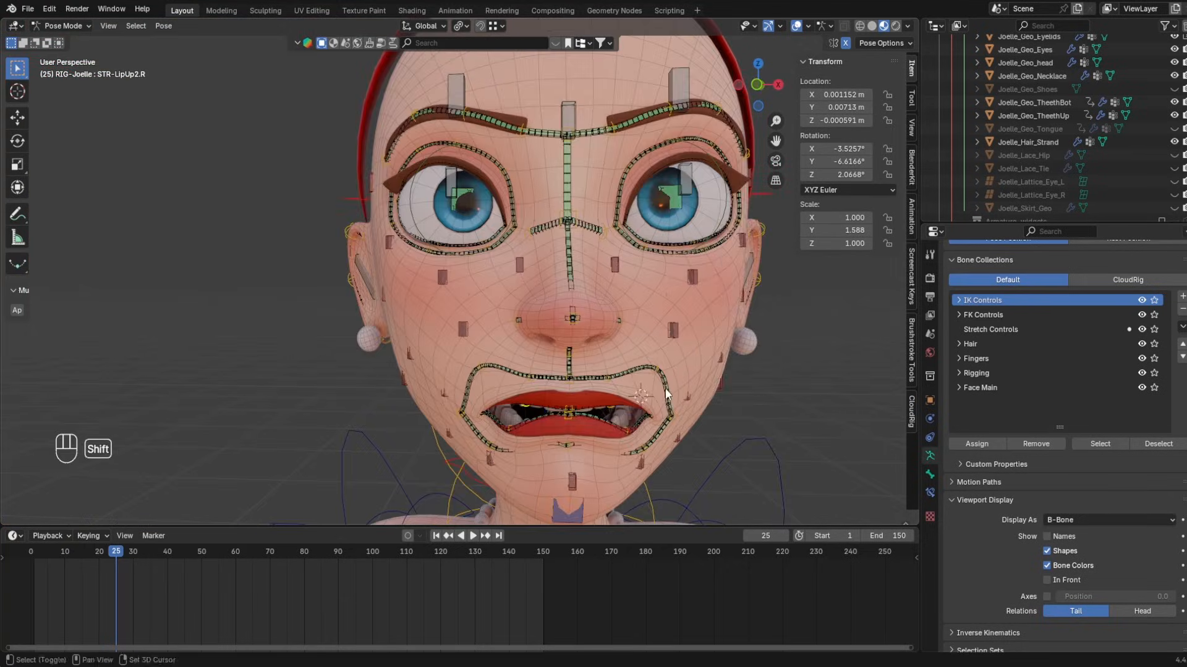
# - Examine the posed face from the forehead and brows down to the mouth
pyautogui.moveTo(666, 394); pyautogui.dragTo(590, 413, button='middle')
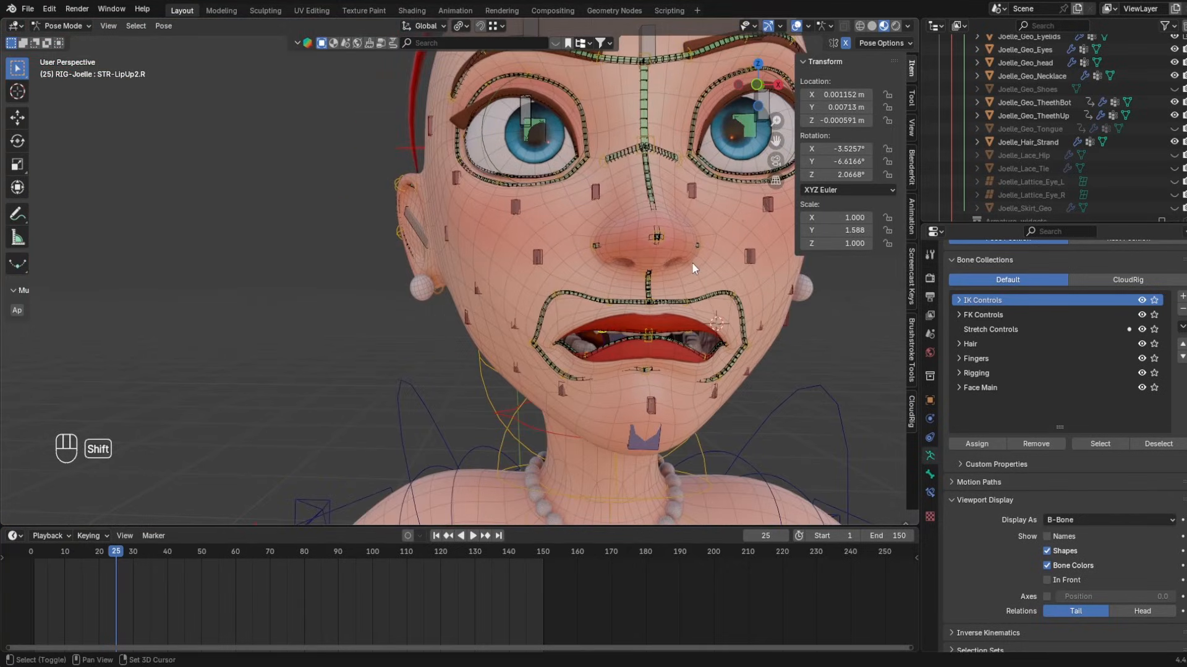
pyautogui.keyDown('shift'); pyautogui.moveTo(692, 267); pyautogui.dragTo(645, 339, button='middle'); pyautogui.keyUp('shift')
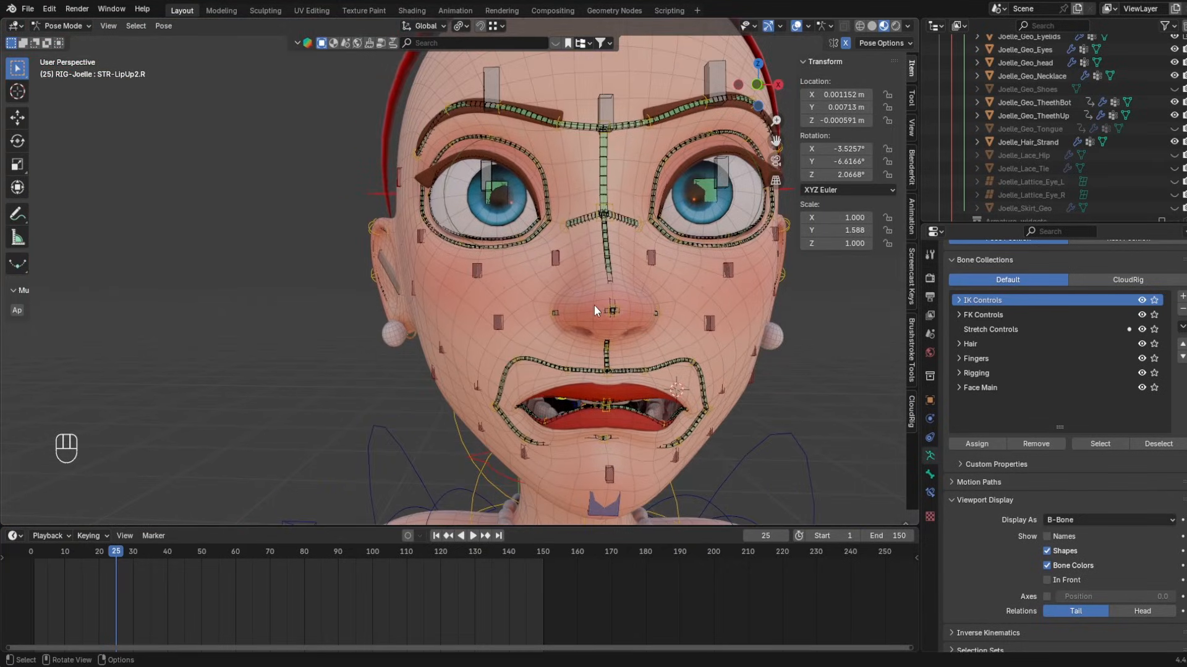
pyautogui.keyDown('shift'); pyautogui.moveTo(436, 112); pyautogui.dragTo(445, 230, button='middle'); pyautogui.keyUp('shift')
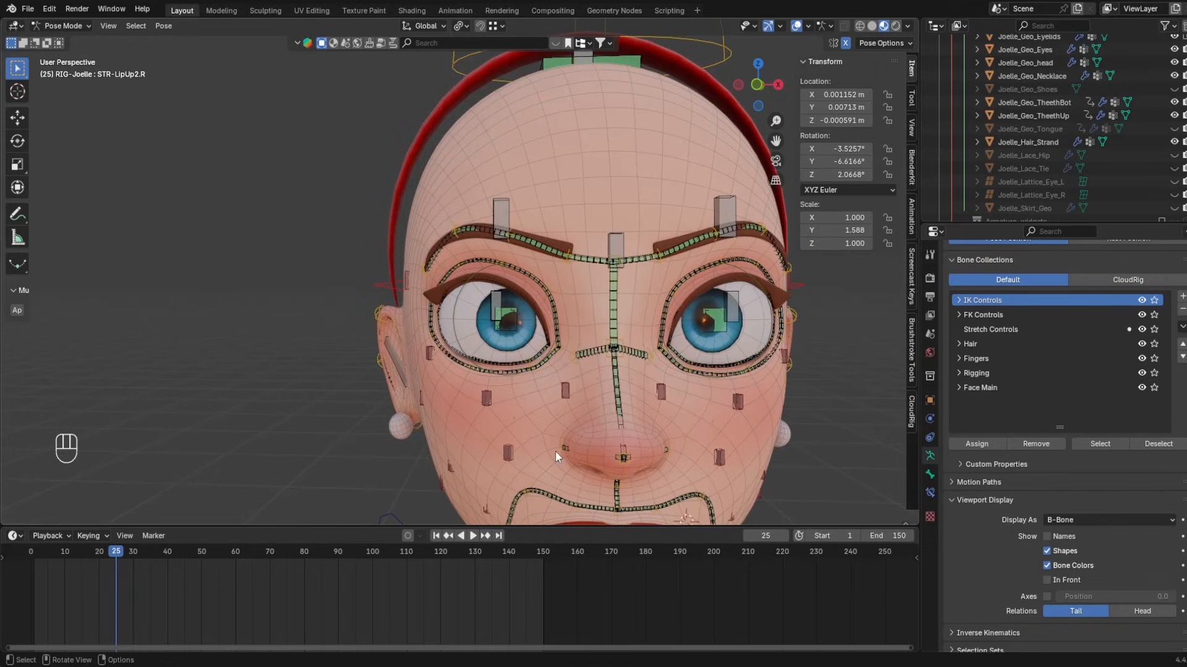
pyautogui.keyDown('shift'); pyautogui.moveTo(557, 455); pyautogui.dragTo(544, 266, button='middle'); pyautogui.keyUp('shift')
pyautogui.keyDown('shift'); pyautogui.moveTo(545, 53); pyautogui.dragTo(550, 440, button='middle'); pyautogui.keyUp('shift')
pyautogui.keyDown('shift'); pyautogui.moveTo(632, 367); pyautogui.dragTo(511, 521, button='middle'); pyautogui.keyUp('shift')
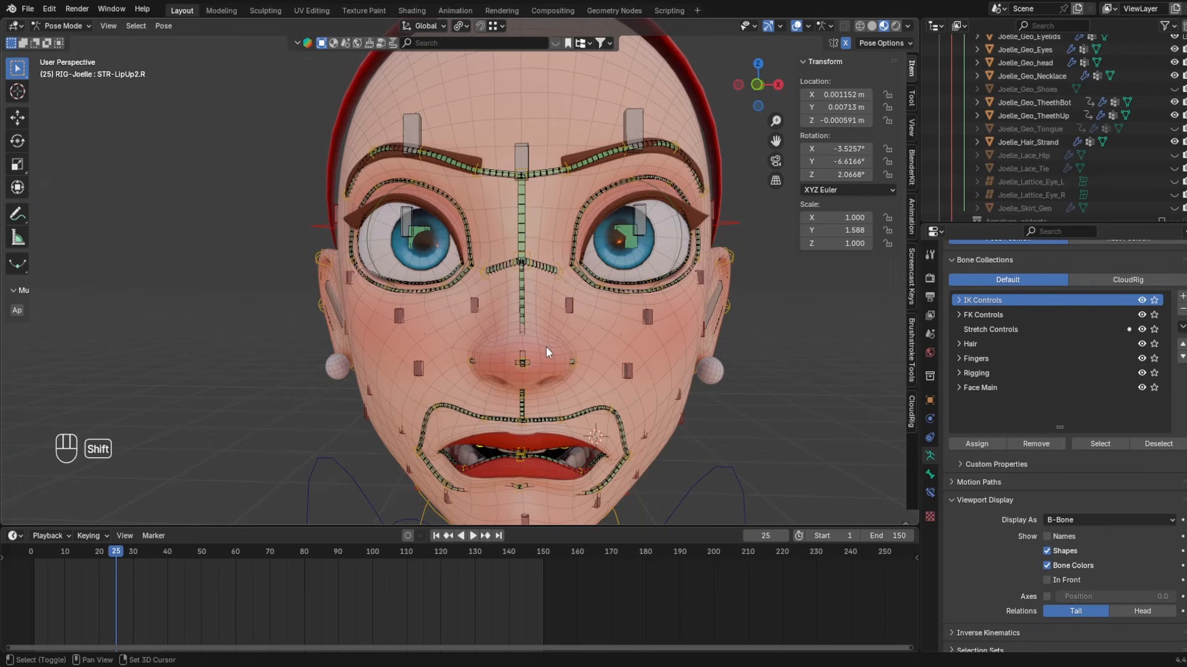
pyautogui.keyDown('shift'); pyautogui.moveTo(546, 352); pyautogui.dragTo(556, 251, button='middle'); pyautogui.keyUp('shift')
# - Switch from posing the rig to Weight Paint mode on Joelle_Geo_head and activate the DEF-LipOut_Up3.L vertex group
pyautogui.scroll(3, 538, 204)
pyautogui.scroll(4, 557, 252)
pyautogui.hotkey('ctrl', 'Tab')
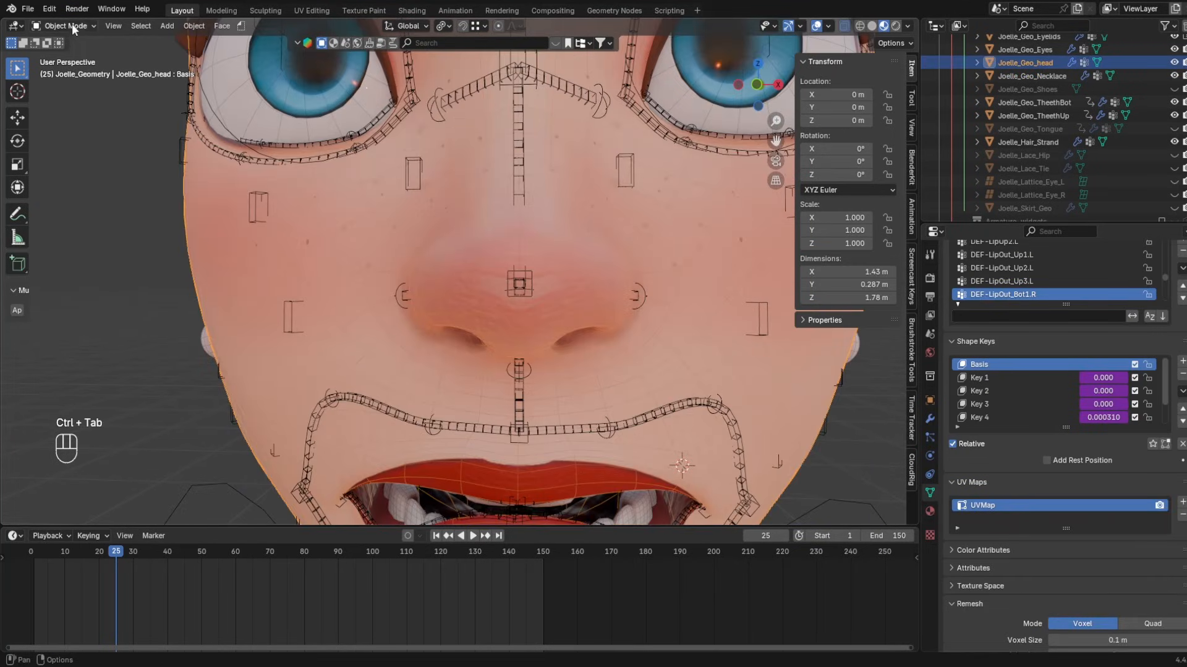
pyautogui.click(72, 26)
pyautogui.click(68, 100)
pyautogui.click(440, 25)
pyautogui.click(449, 93)
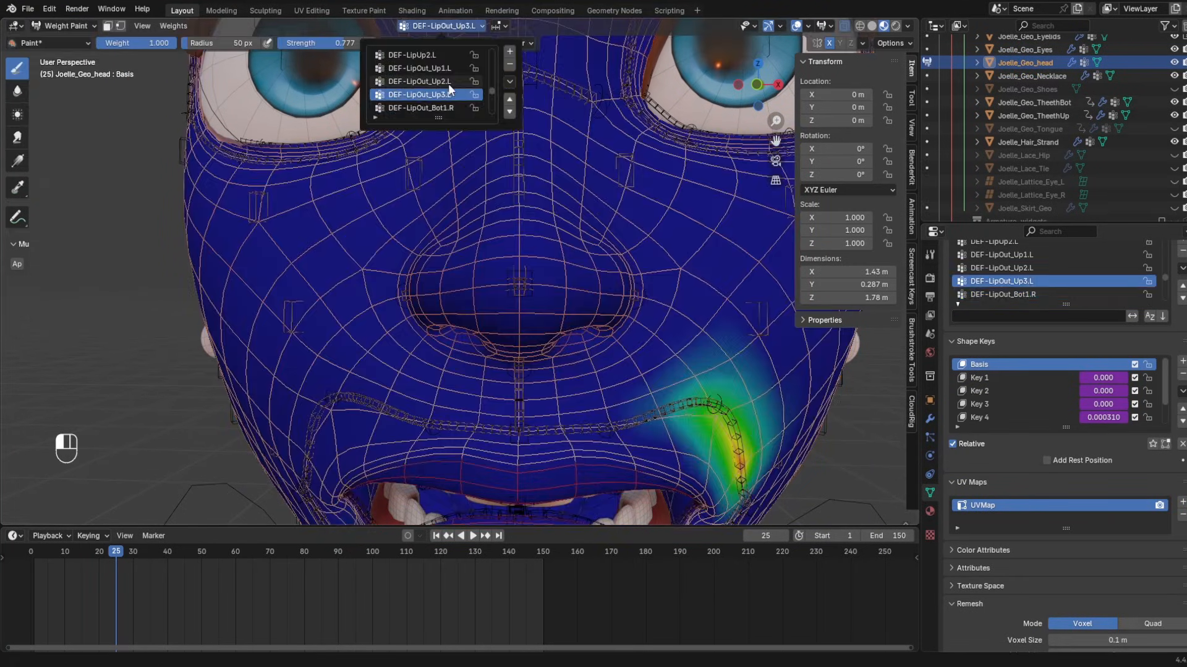
# - Go through the vertex groups to DEF-Nostril.R and examine its weights around the nostril
pyautogui.press('Down')
pyautogui.press('Down')
pyautogui.press('Down')
pyautogui.press('Down')
pyautogui.press('Down')
pyautogui.press('Down')
pyautogui.press('Down')
pyautogui.press('Down')
pyautogui.press('Down')
pyautogui.press('Down')
pyautogui.press('Down')
pyautogui.press('Down')
pyautogui.press('Up')
pyautogui.moveTo(377, 302); pyautogui.dragTo(594, 223, button='middle')
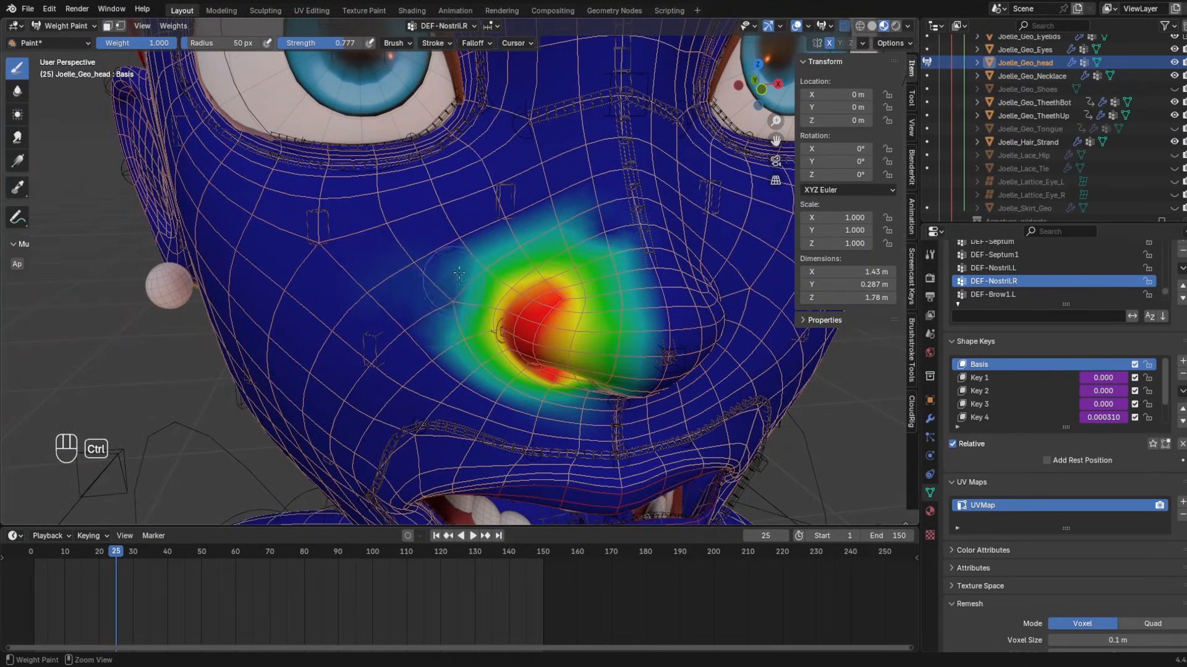
pyautogui.moveTo(434, 314); pyautogui.dragTo(630, 377, button='middle')
pyautogui.keyDown('ctrl'); pyautogui.click(630, 377); pyautogui.keyUp('ctrl')
pyautogui.scroll(2, 633, 418)
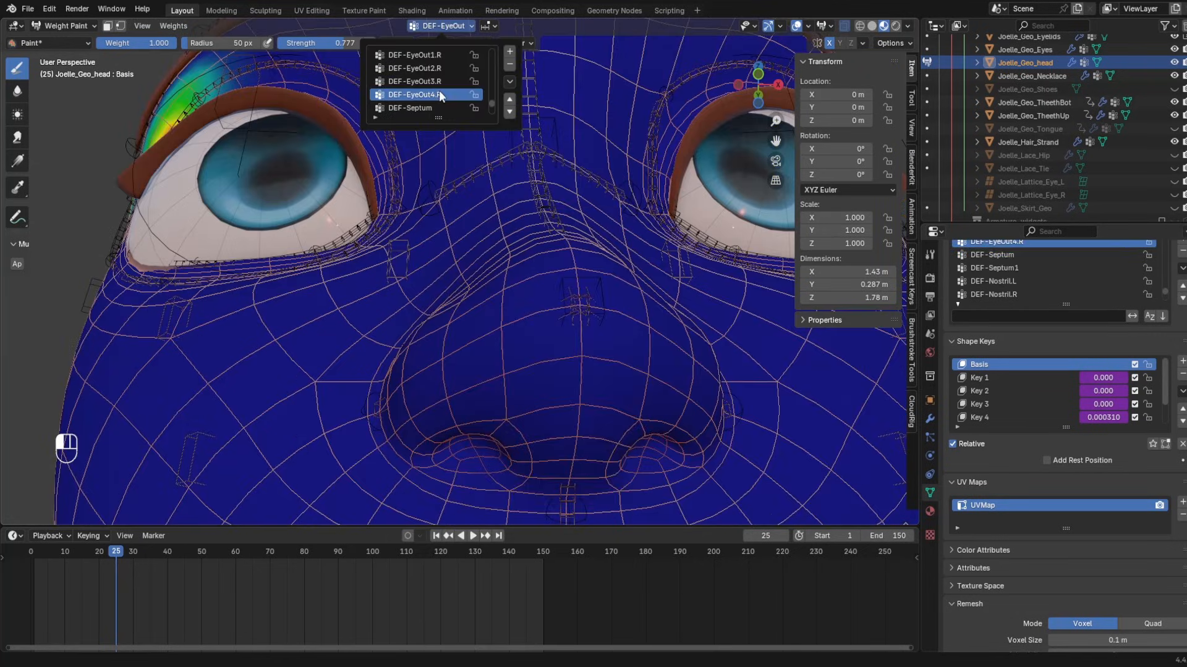
# - Browse the brow and nose vertex groups and examine the DEF-NoseTip weights along the nose bridge
pyautogui.press('Down')
pyautogui.press('Down')
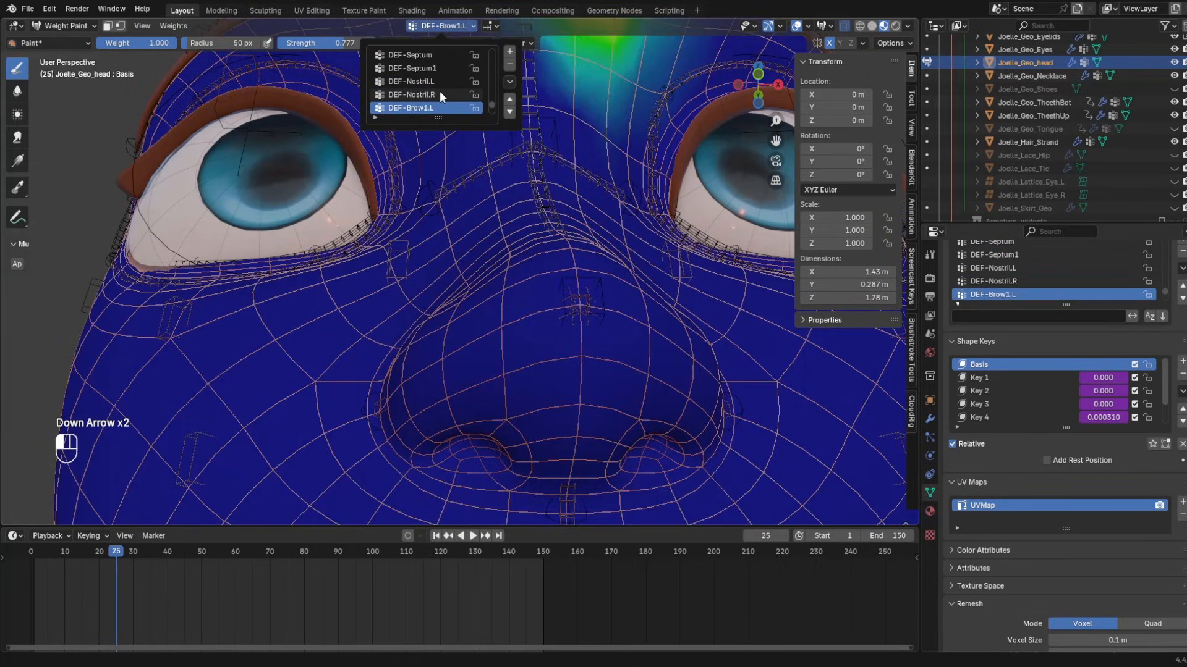
pyautogui.press('Up')
pyautogui.press('Up')
pyautogui.press('Up')
pyautogui.press('Up')
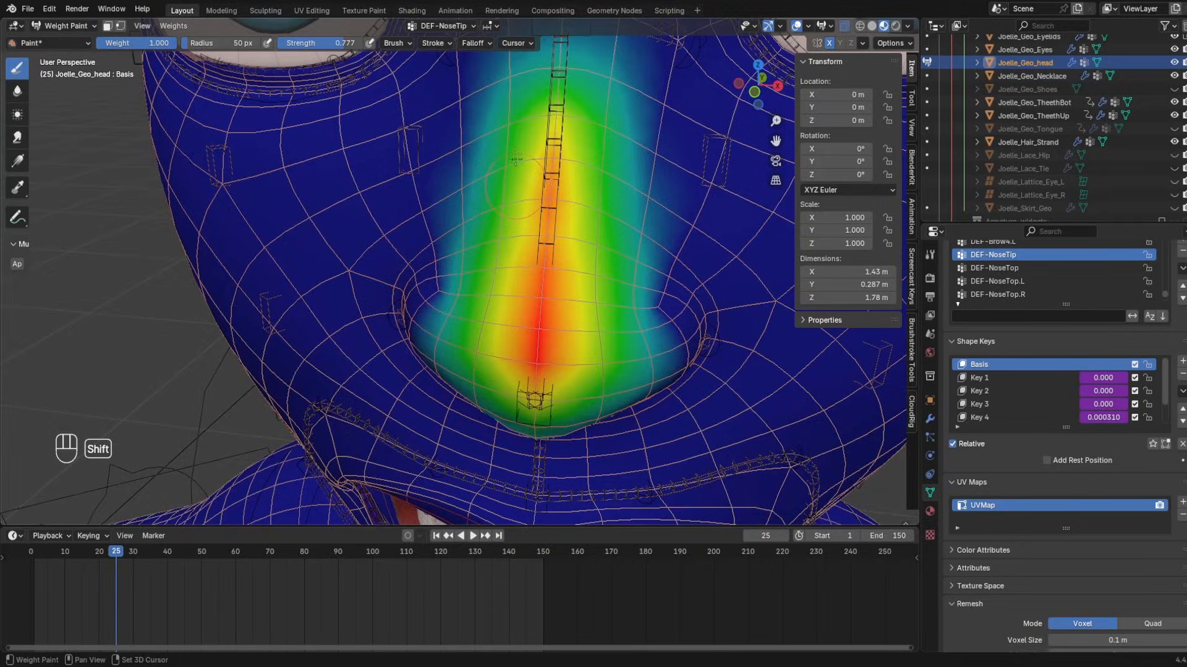
pyautogui.moveTo(515, 159)
pyautogui.mouseDown(button='middle')
pyautogui.moveTo(572, 114)
pyautogui.moveTo(534, 160)
pyautogui.mouseUp(button='middle')
pyautogui.scroll(-2, 535, 161)
pyautogui.keyDown('shift'); pyautogui.moveTo(535, 161); pyautogui.dragTo(526, 247, button='middle'); pyautogui.keyUp('shift')
pyautogui.moveTo(553, 266)
pyautogui.keyDown('shift'); pyautogui.mouseDown(button='middle')
pyautogui.moveTo(562, 290)
pyautogui.moveTo(557, 241)
pyautogui.mouseUp(button='middle'); pyautogui.keyUp('shift')
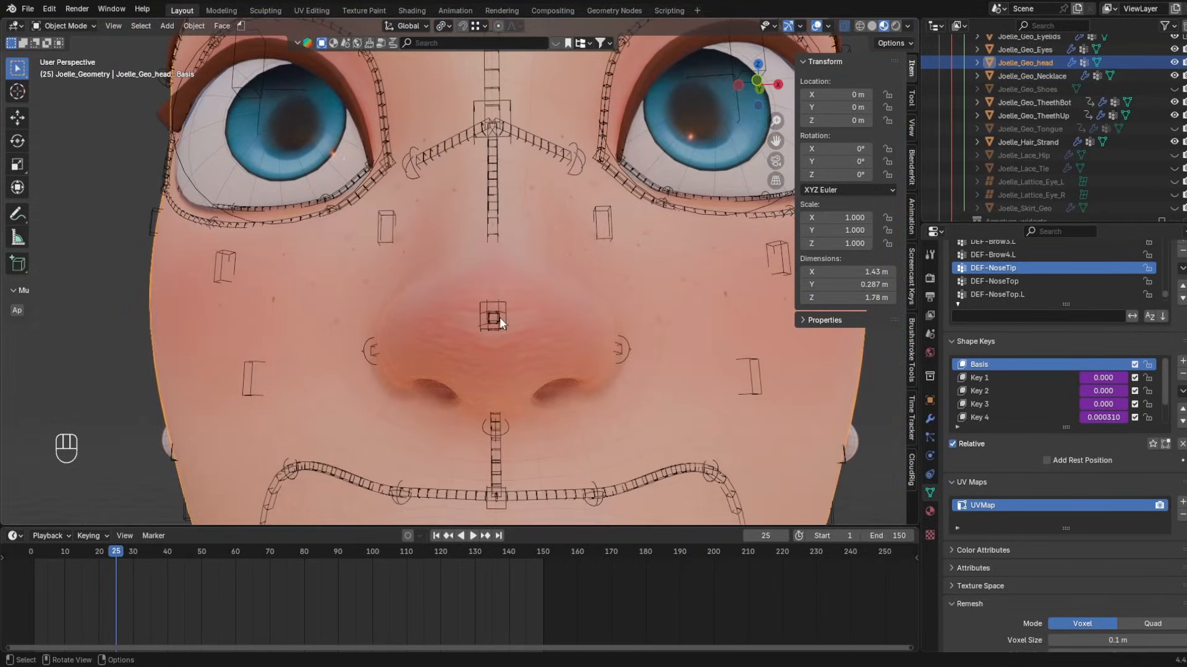
# - Put the rig in Pose Mode and try moving the STR-I-Septum+Nostril+NoseTip control at the nose tip
pyautogui.click(502, 320)
pyautogui.hotkey('ctrl', 'Tab')
pyautogui.rightClick(398, 329)
pyautogui.moveTo(399, 329); pyautogui.dragTo(546, 325, button='middle')
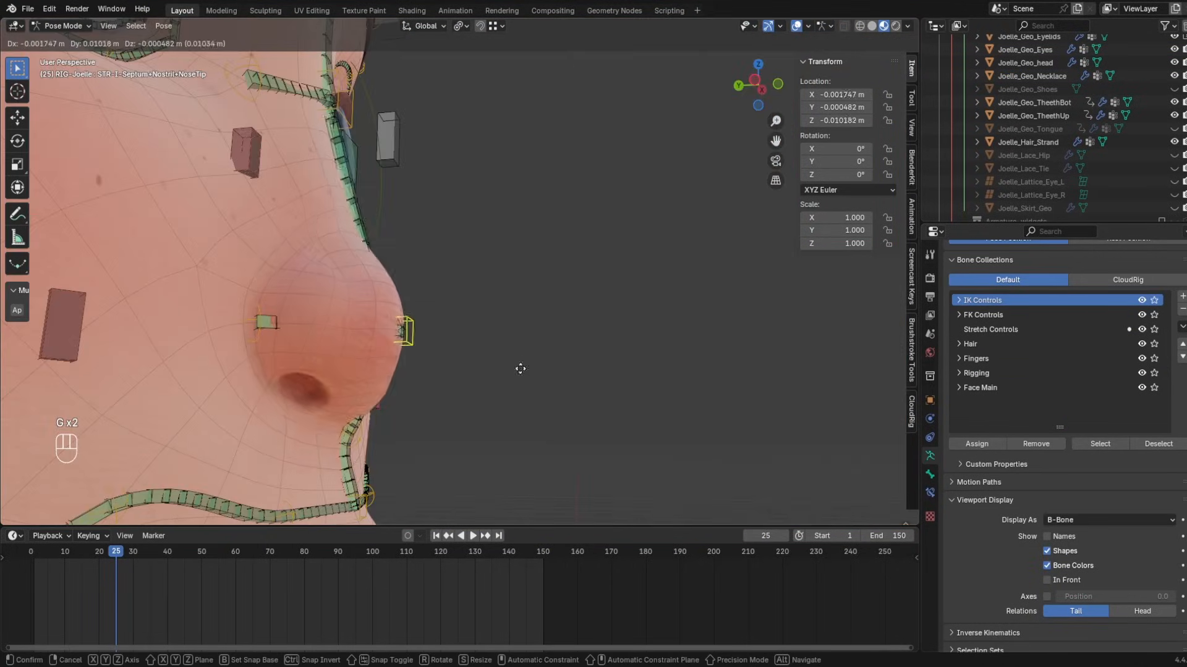
pyautogui.press('g')
pyautogui.press('g')
pyautogui.press('g')
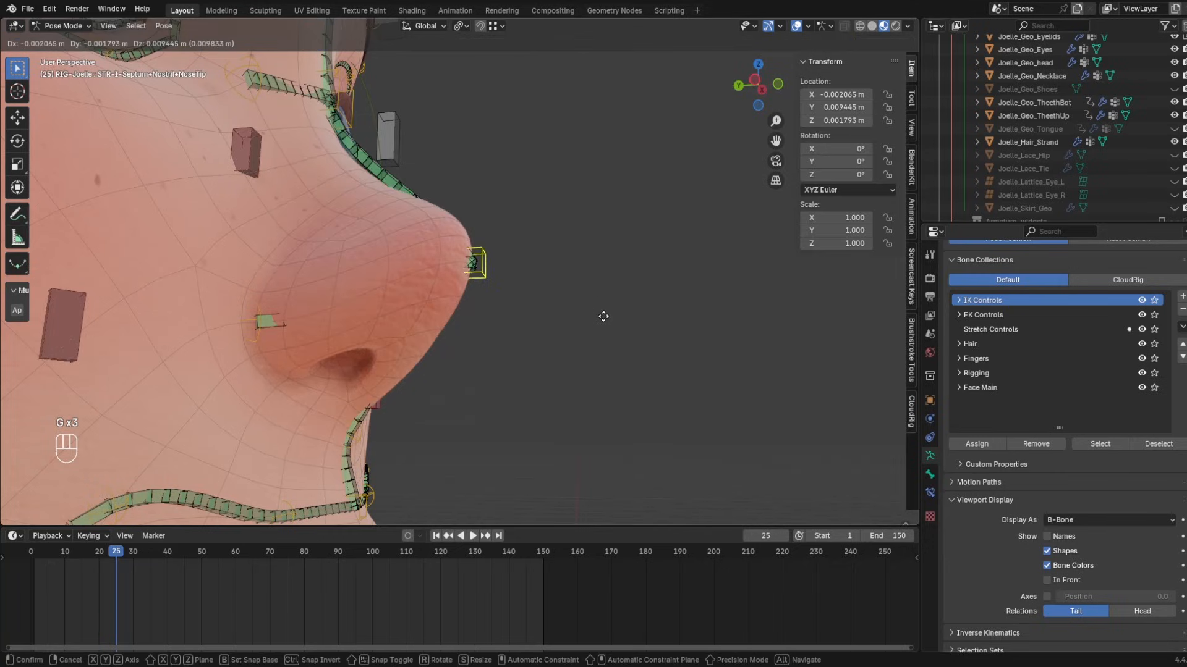
pyautogui.rightClick(603, 317)
# - Rotate the nose tip control -20.1° around the global X axis
pyautogui.press('r')
pyautogui.rightClick(604, 275)
pyautogui.moveTo(605, 275); pyautogui.dragTo(632, 276, button='middle')
pyautogui.press('r')
pyautogui.press('x')
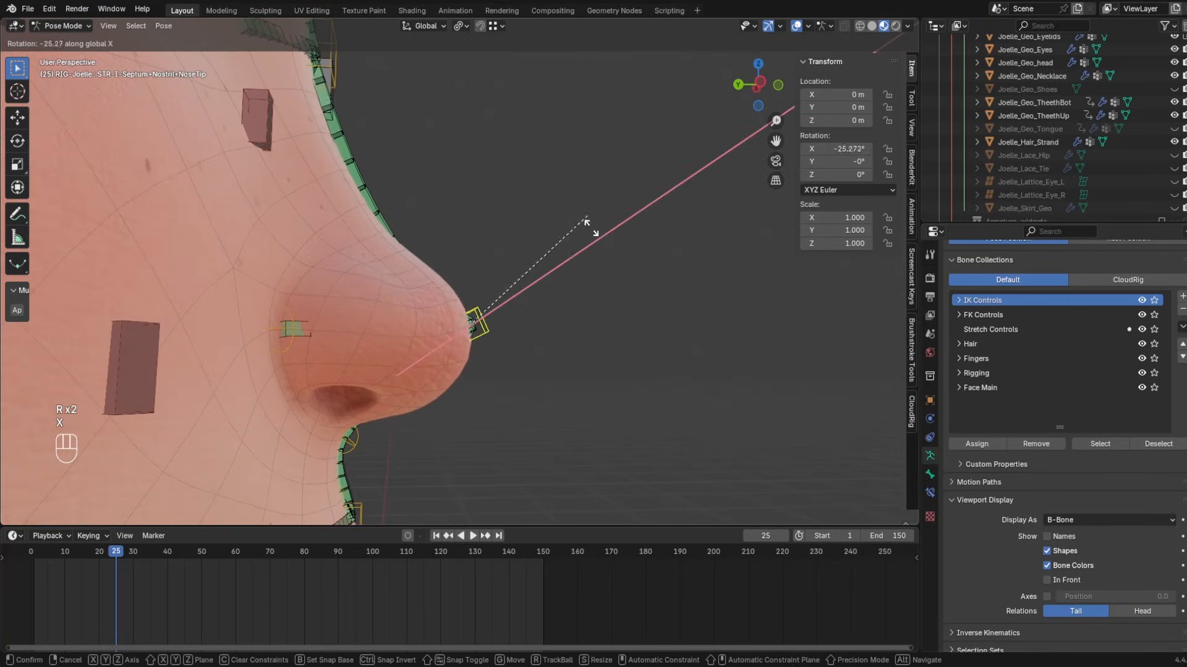
pyautogui.click(597, 238)
pyautogui.moveTo(597, 238); pyautogui.dragTo(212, 270, button='middle')
# - Move the nose tip control slightly, and clear its location and rotation
pyautogui.press('g')
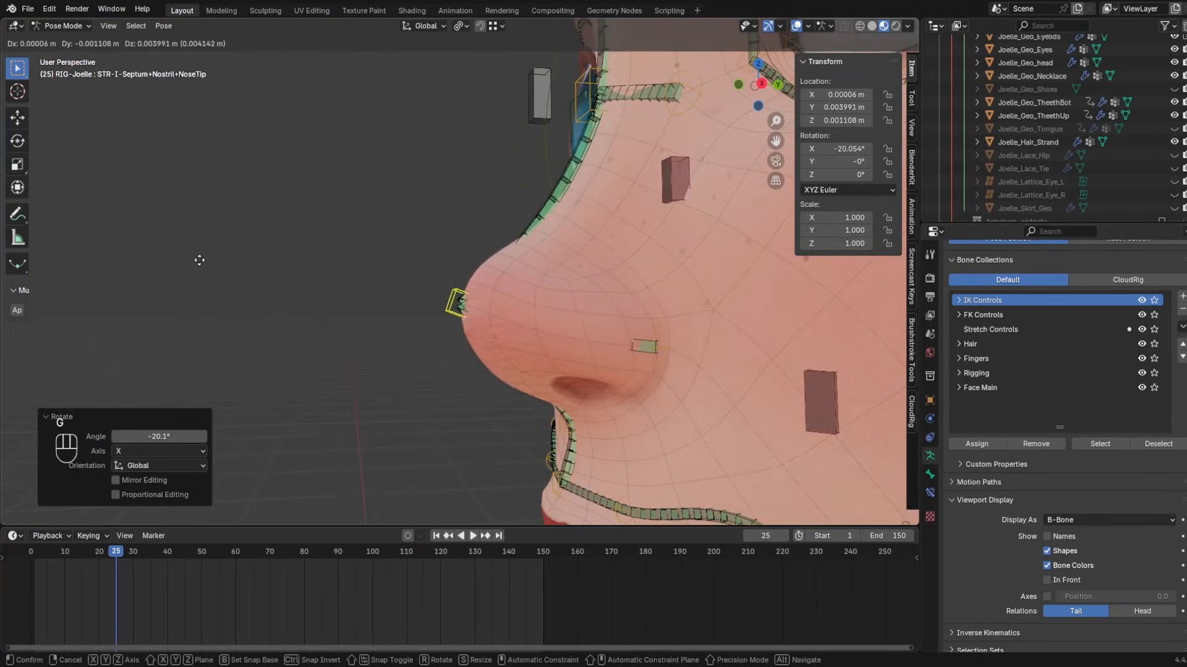
pyautogui.click(217, 263)
pyautogui.hotkey('alt', 'g')
pyautogui.hotkey('alt', 'g')
pyautogui.hotkey('alt', 'r')
pyautogui.hotkey('alt', 'g')
# - Test the nostril deformation by moving the STR-Nostril1.L control at the outer edge of the left nostril
pyautogui.moveTo(354, 294); pyautogui.dragTo(568, 318, button='middle')
pyautogui.click(687, 349)
pyautogui.press('g')
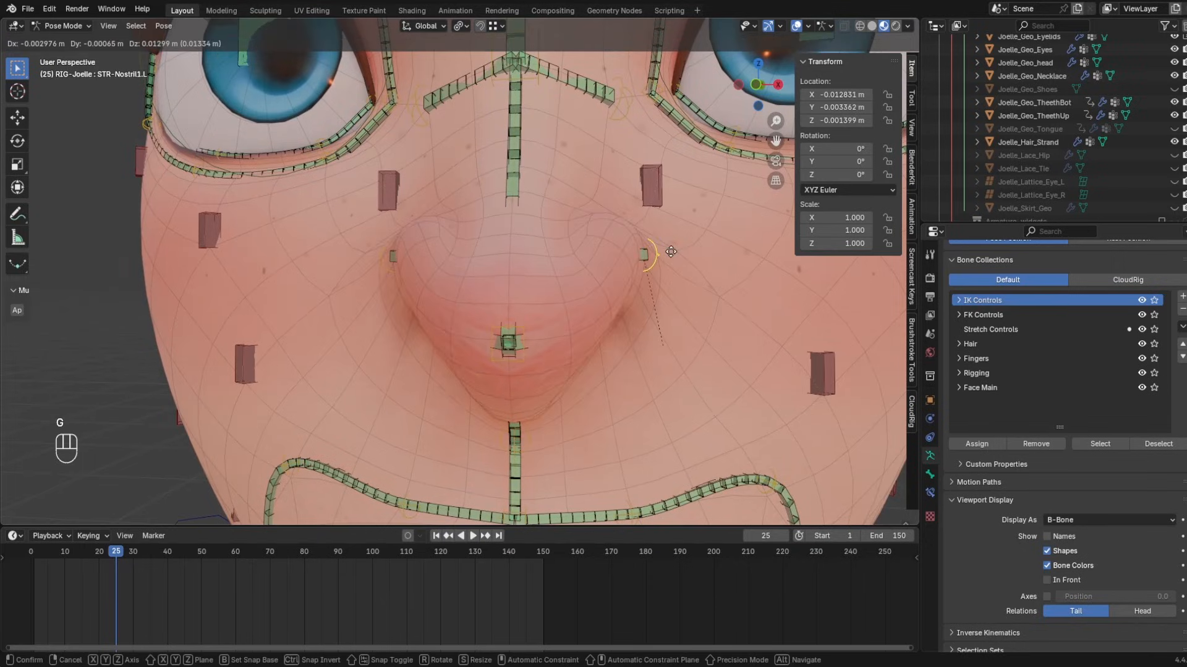
pyautogui.click(690, 336)
pyautogui.moveTo(690, 338); pyautogui.dragTo(683, 308, button='middle')
pyautogui.press('g')
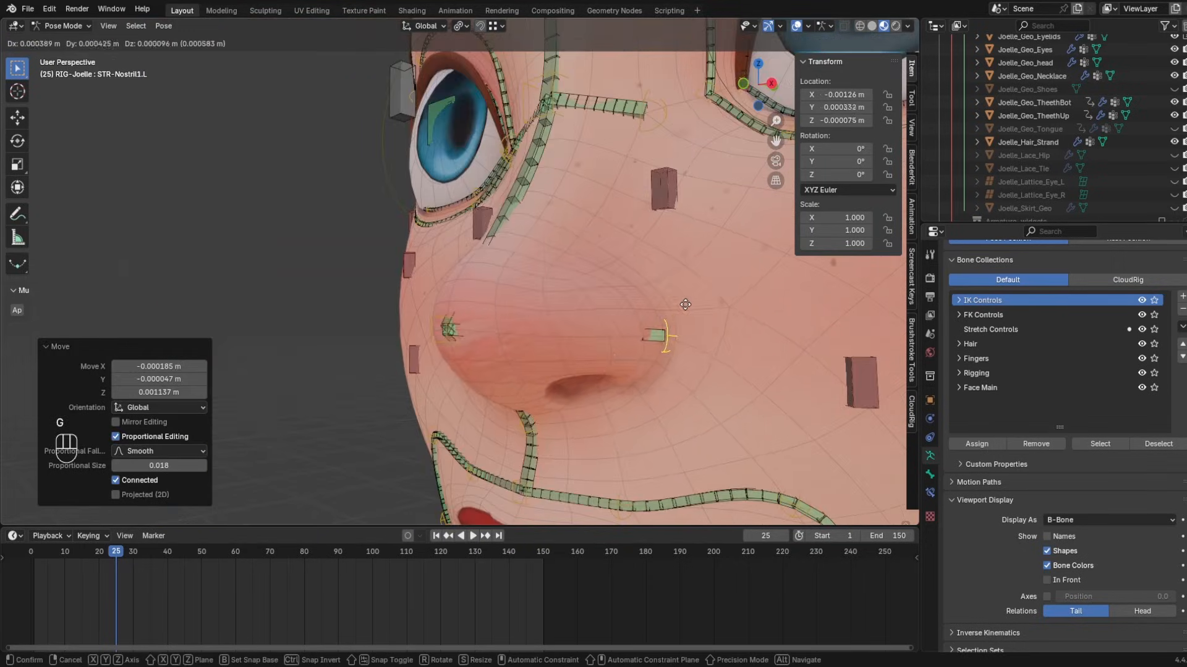
pyautogui.click(728, 273)
pyautogui.moveTo(728, 273); pyautogui.dragTo(662, 334, button='middle')
# - Leave Pose Mode and put the Joelle_Geo_head mesh back into Weight Paint mode
pyautogui.hotkey('ctrl', 'Tab')
pyautogui.click(567, 351)
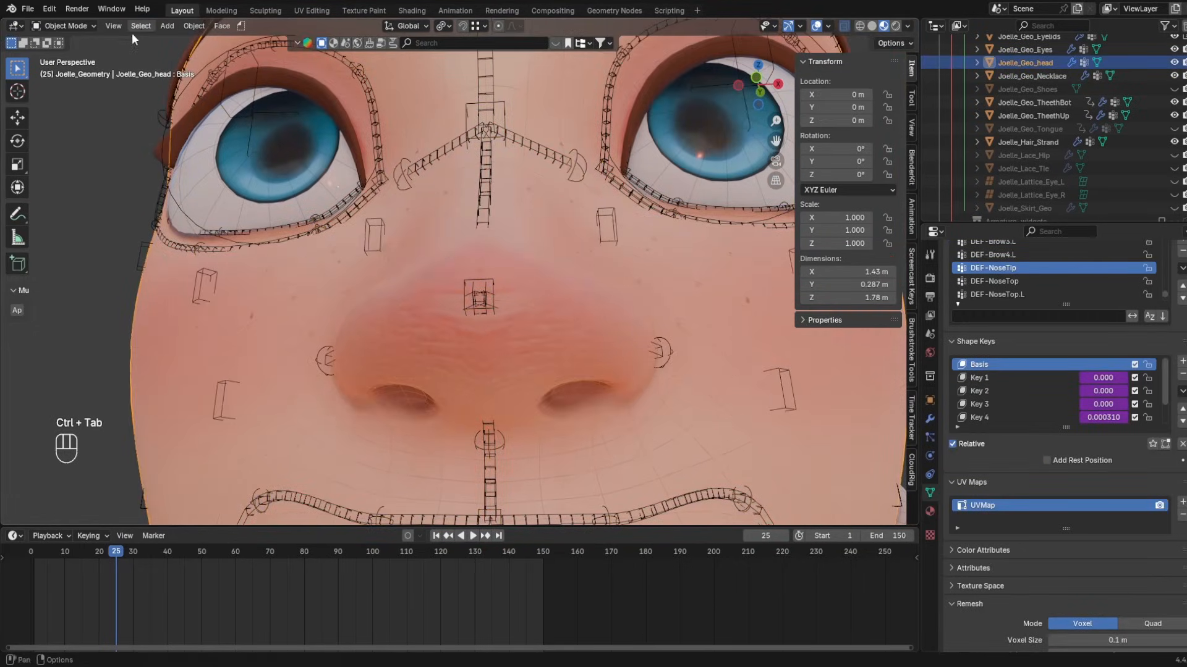
pyautogui.click(65, 25)
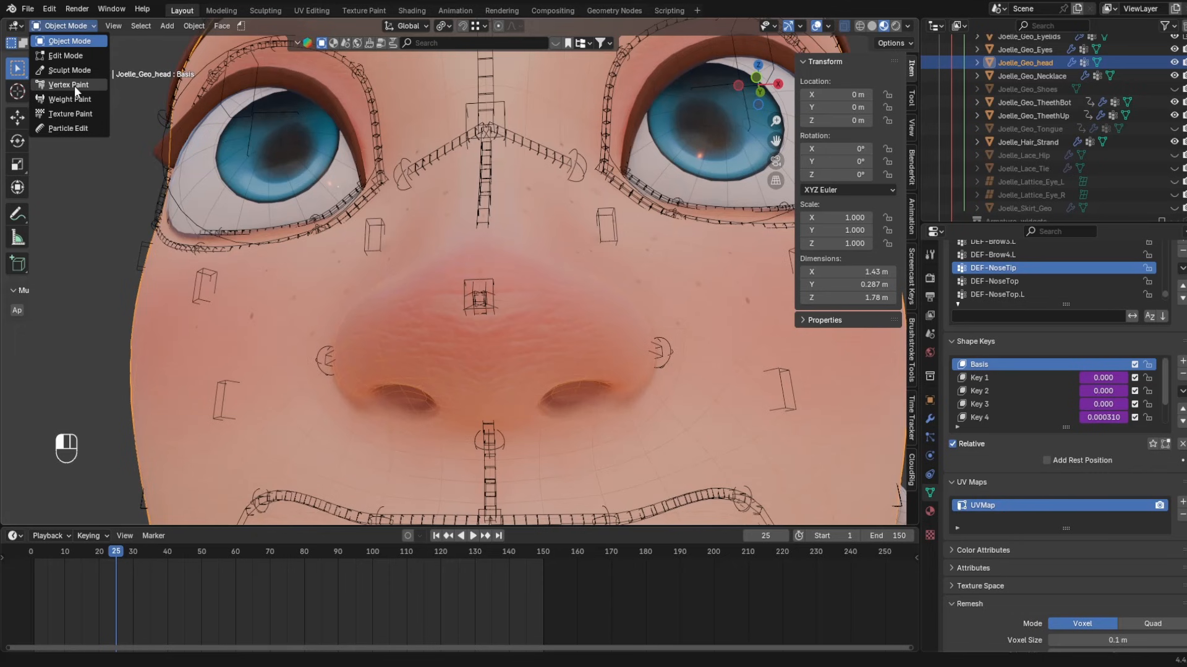
pyautogui.click(69, 98)
# - Activate the DEF-Septum vertex group and examine its weights on the underside of the nose
pyautogui.click(442, 26)
pyautogui.press('Down')
pyautogui.press('Up')
pyautogui.press('Up')
pyautogui.press('Up')
pyautogui.press('Up')
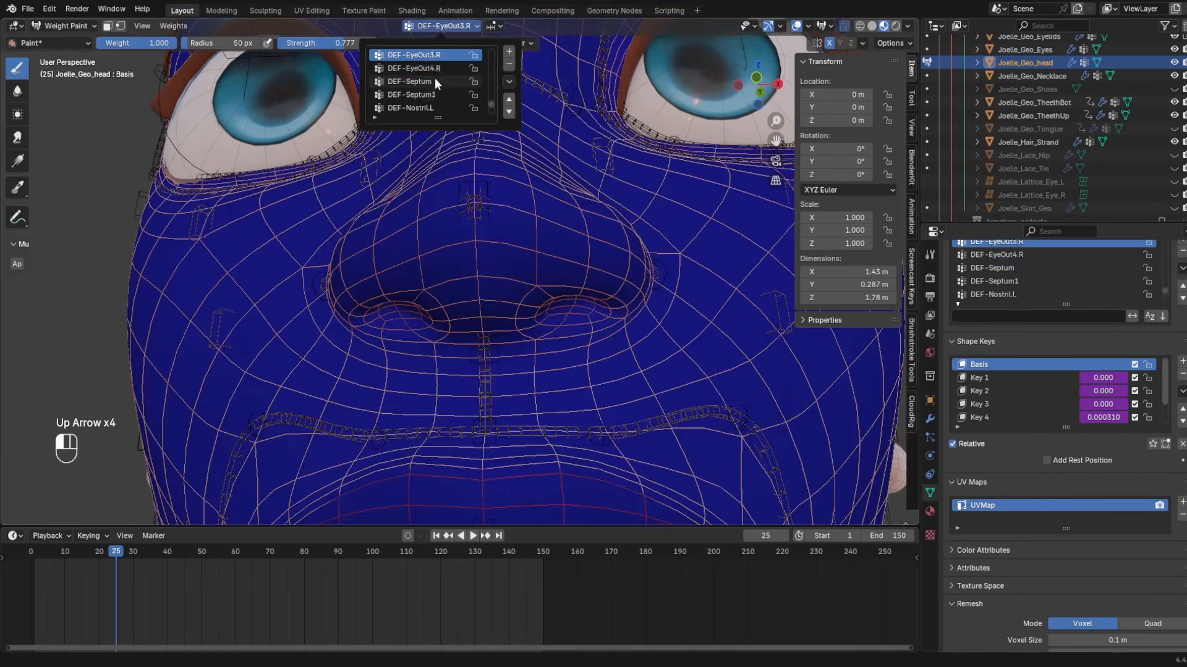
pyautogui.press('Down')
pyautogui.press('Down')
pyautogui.moveTo(445, 155); pyautogui.dragTo(513, 212, button='middle')
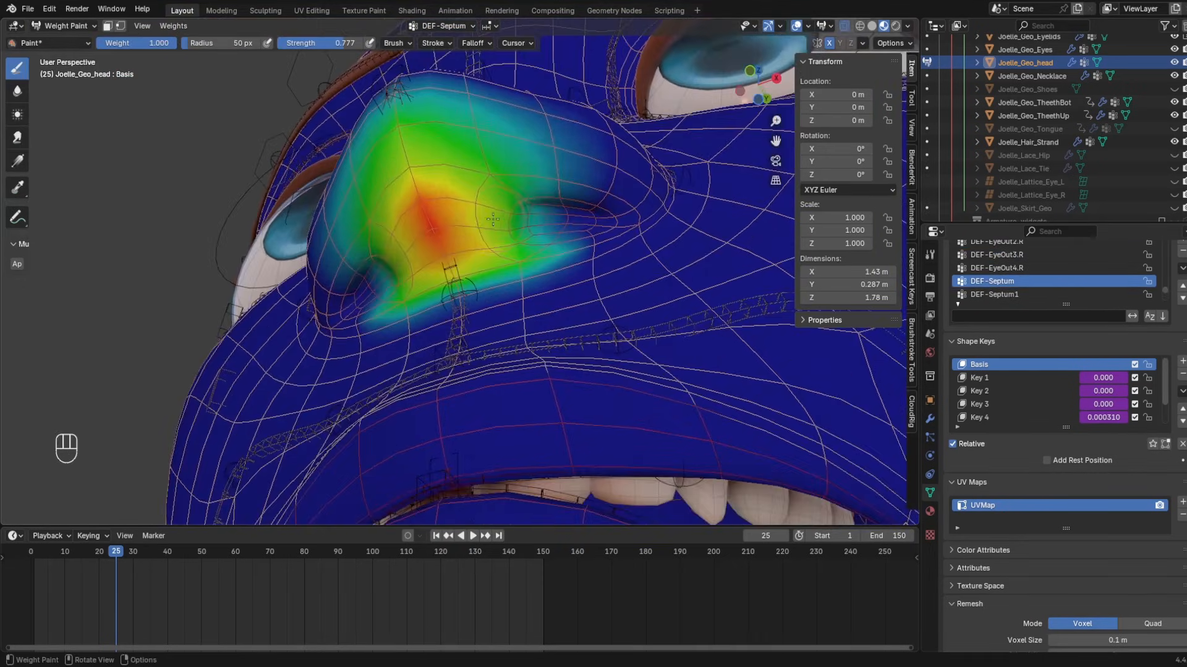
# - Test the left nostril deformation by rotating the STR-Nostril1.L control, viewed from below the nose
pyautogui.moveTo(514, 212)
pyautogui.mouseDown()
pyautogui.moveTo(536, 245)
pyautogui.moveTo(512, 233)
pyautogui.mouseUp()
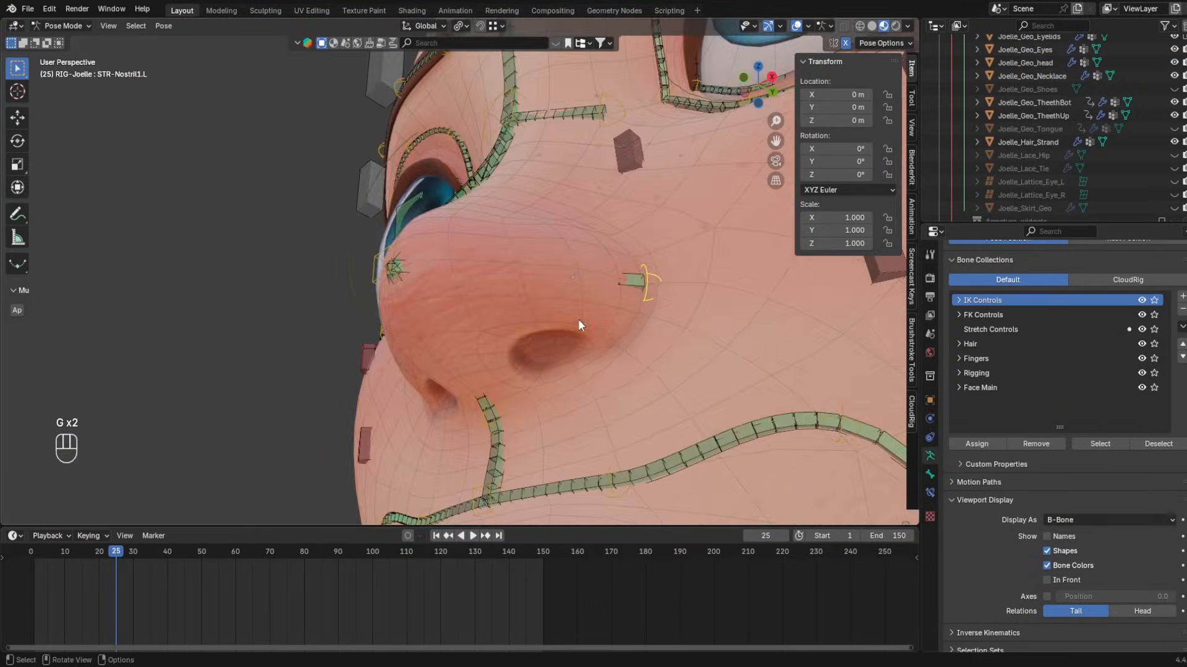
pyautogui.moveTo(579, 325); pyautogui.dragTo(563, 264, button='middle')
pyautogui.press('r')
pyautogui.rightClick(624, 265)
# - Annotate freehand outlines along the left side of the nose, the nostril wing and the nostril opening
pyautogui.press('d')
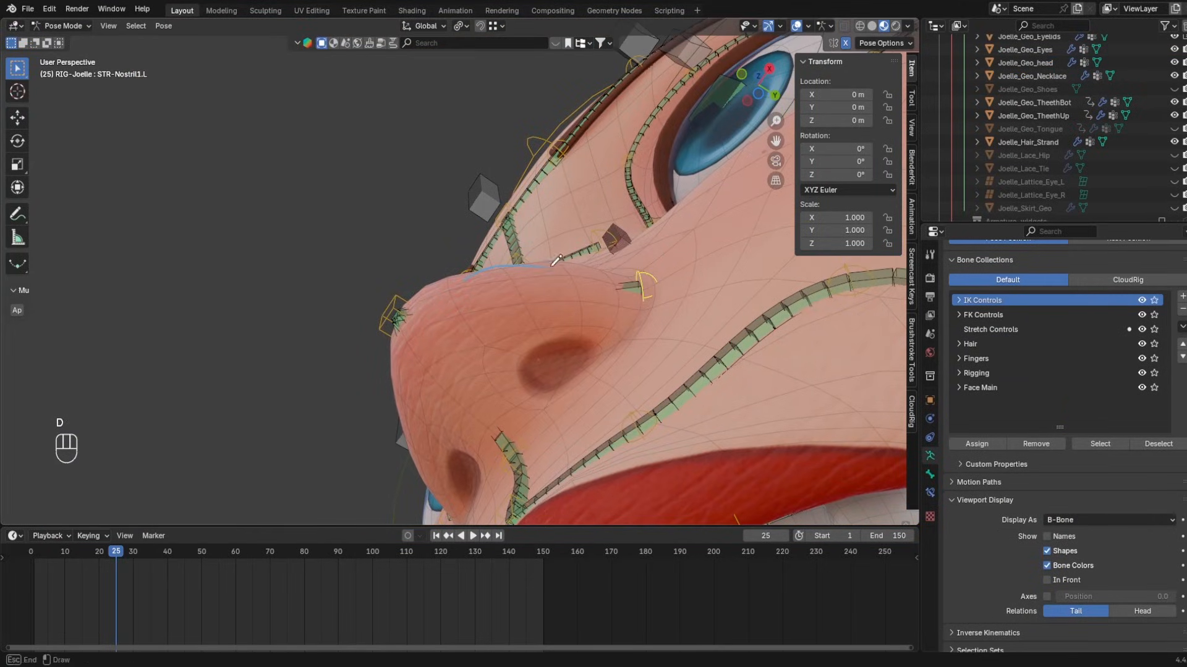
pyautogui.moveTo(464, 282); pyautogui.dragTo(621, 312)
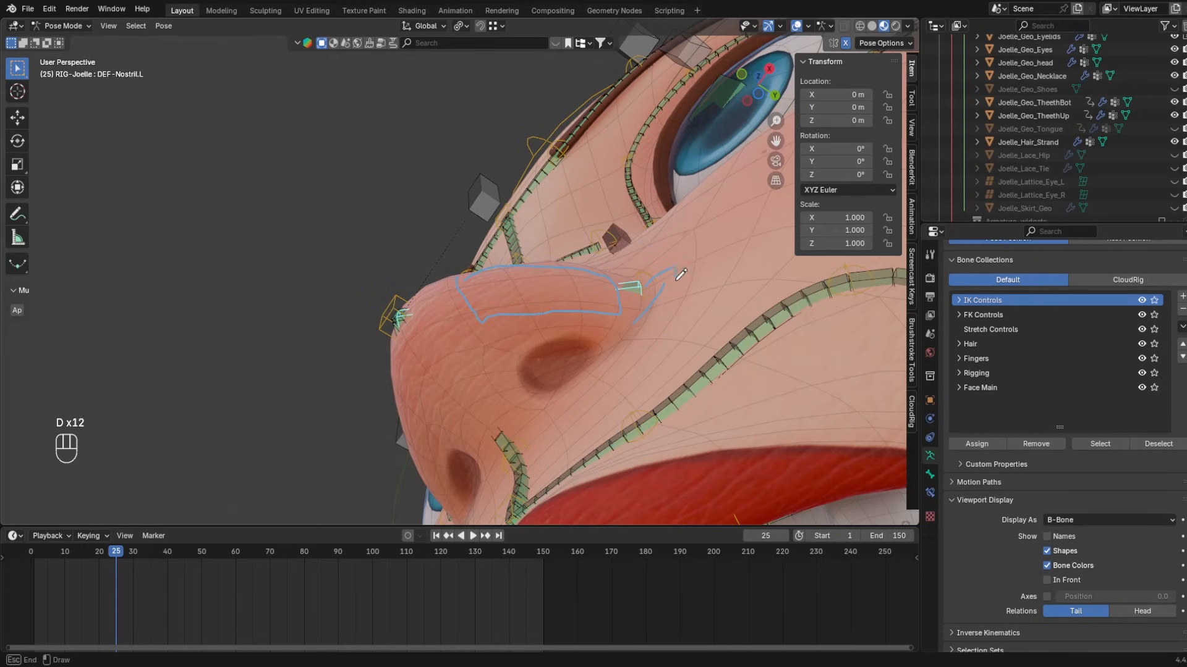
pyautogui.moveTo(681, 274)
pyautogui.mouseDown(button='middle')
pyautogui.moveTo(663, 379)
pyautogui.moveTo(606, 361)
pyautogui.mouseUp(button='middle')
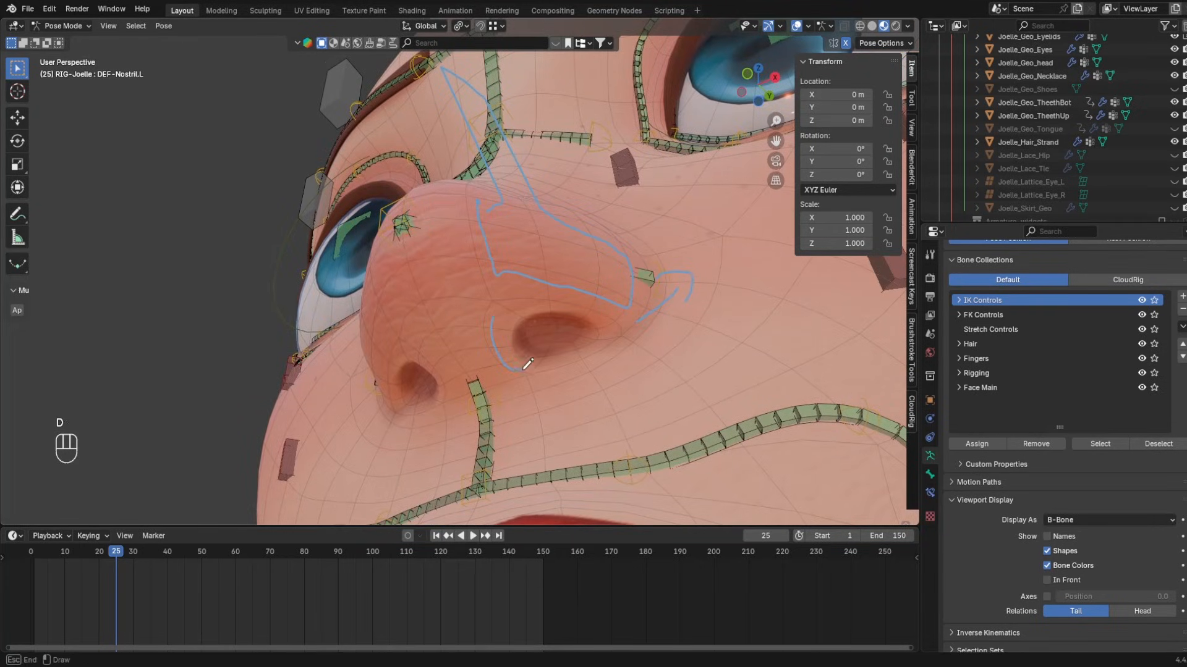
pyautogui.moveTo(575, 355); pyautogui.dragTo(571, 354)
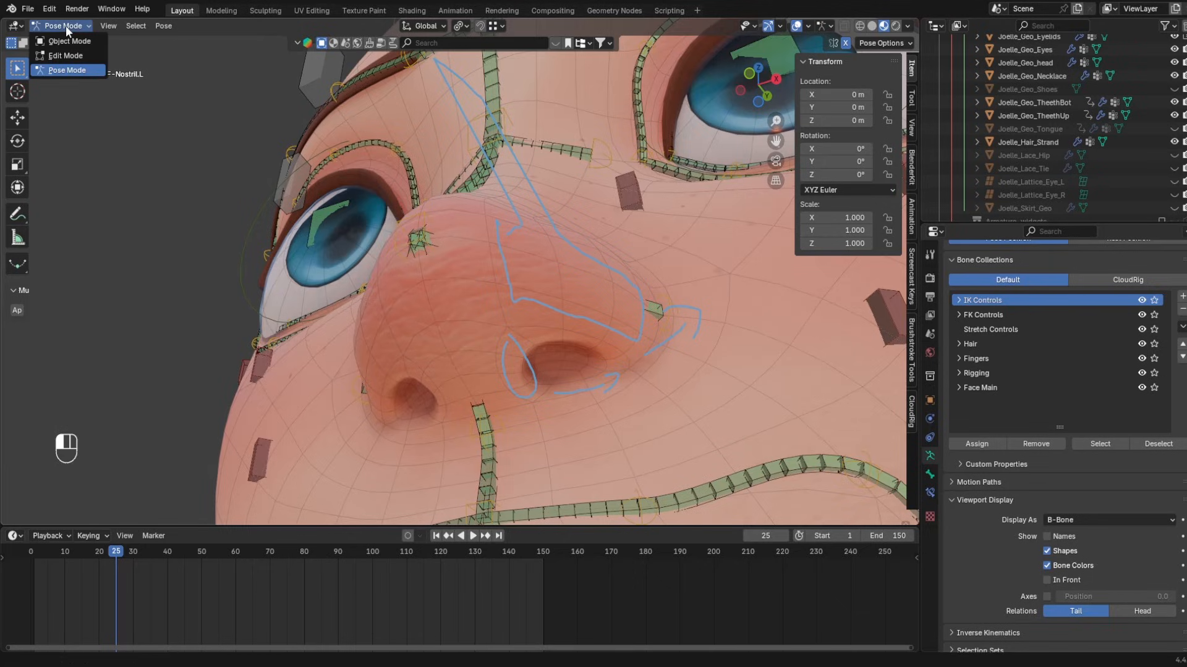
# - Leave Pose Mode and select the Joelle_Geo_head mesh
pyautogui.click(68, 41)
pyautogui.click(615, 335)
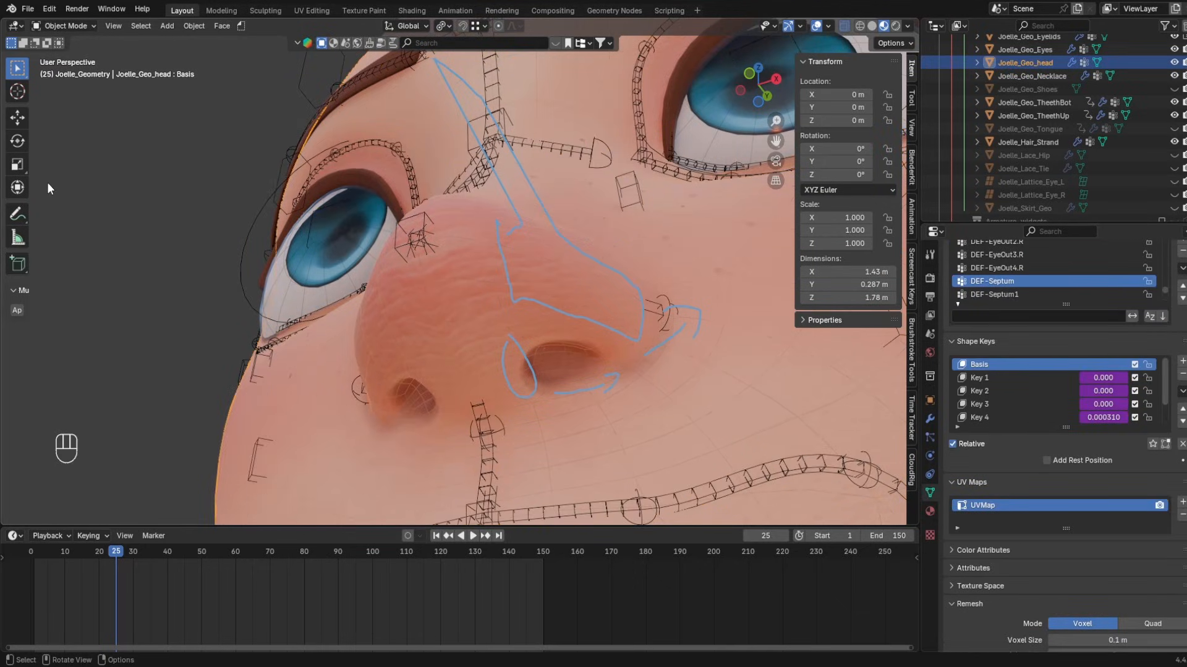
pyautogui.click(114, 43)
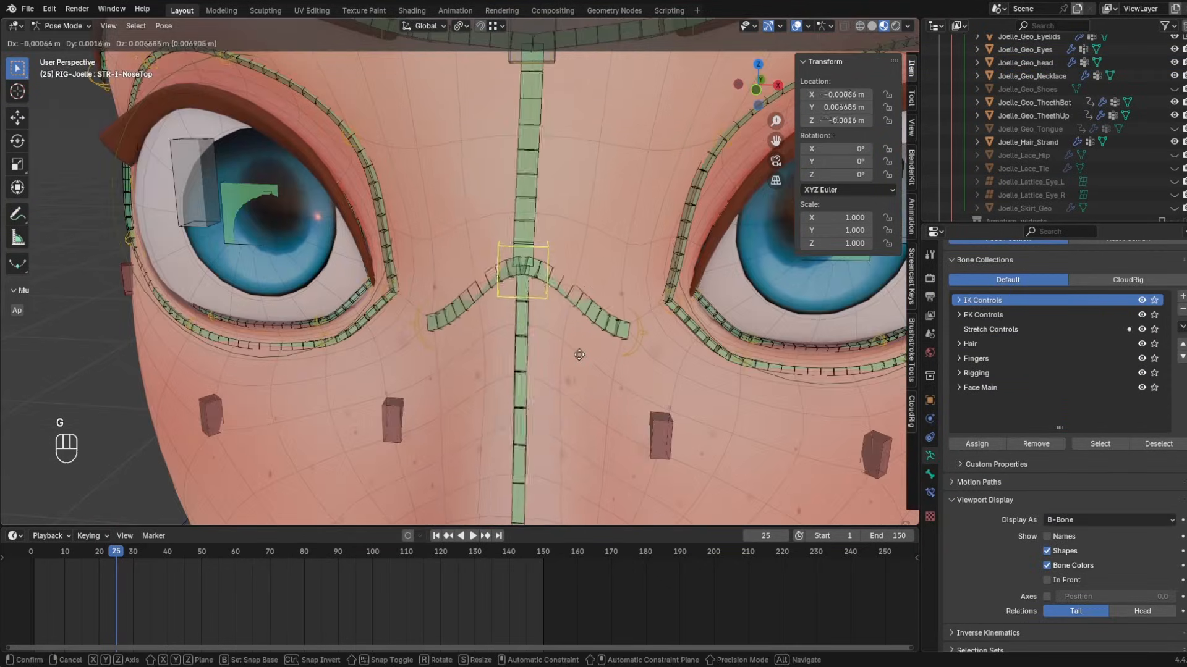
# - Test the nose bridge by moving the STR-I-NoseTop control, examining it from the front and the side
pyautogui.moveTo(611, 340); pyautogui.dragTo(692, 337, button='middle')
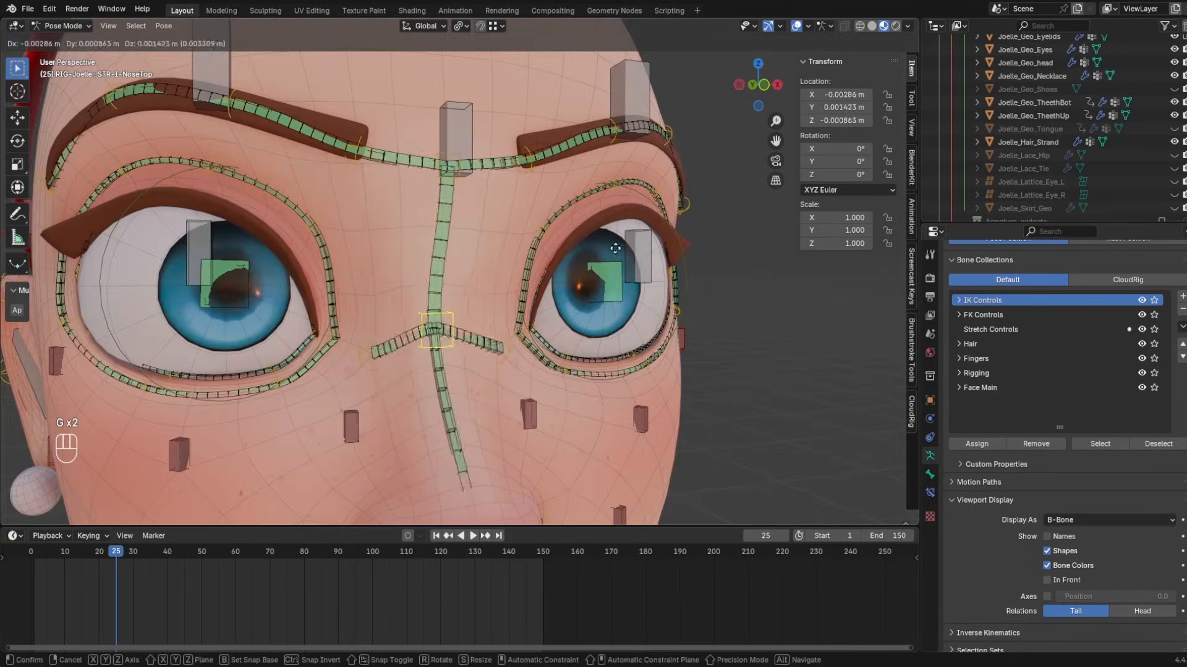
pyautogui.rightClick(615, 249)
pyautogui.moveTo(587, 340); pyautogui.dragTo(371, 310, button='middle')
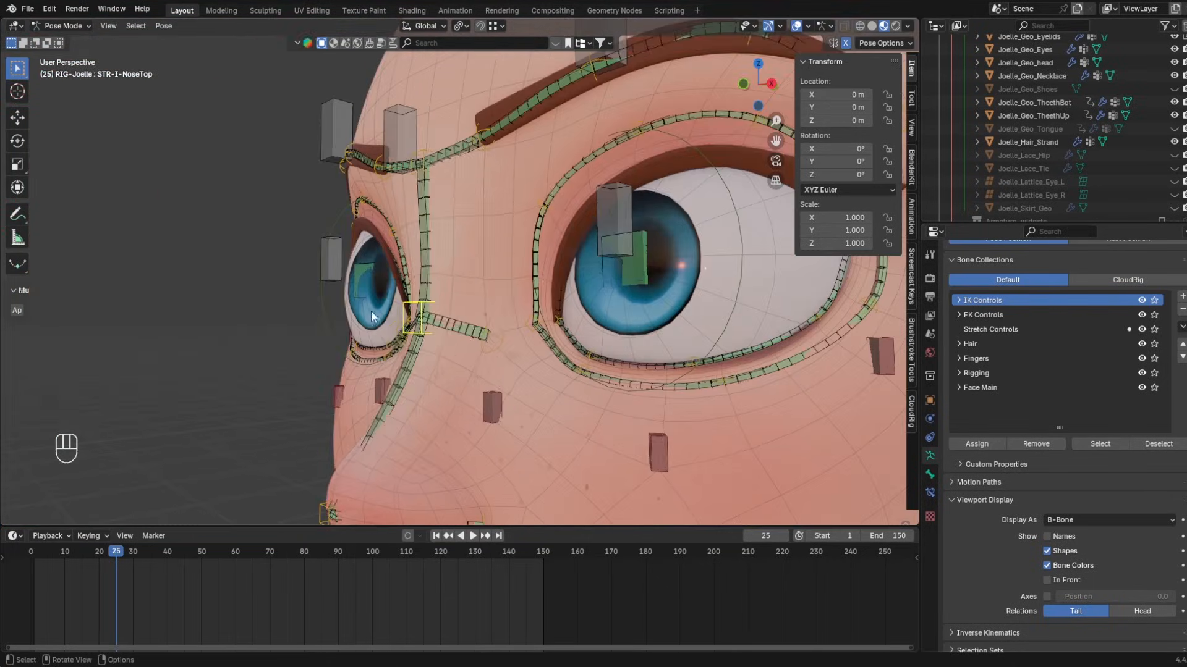
pyautogui.press('g')
pyautogui.press('g')
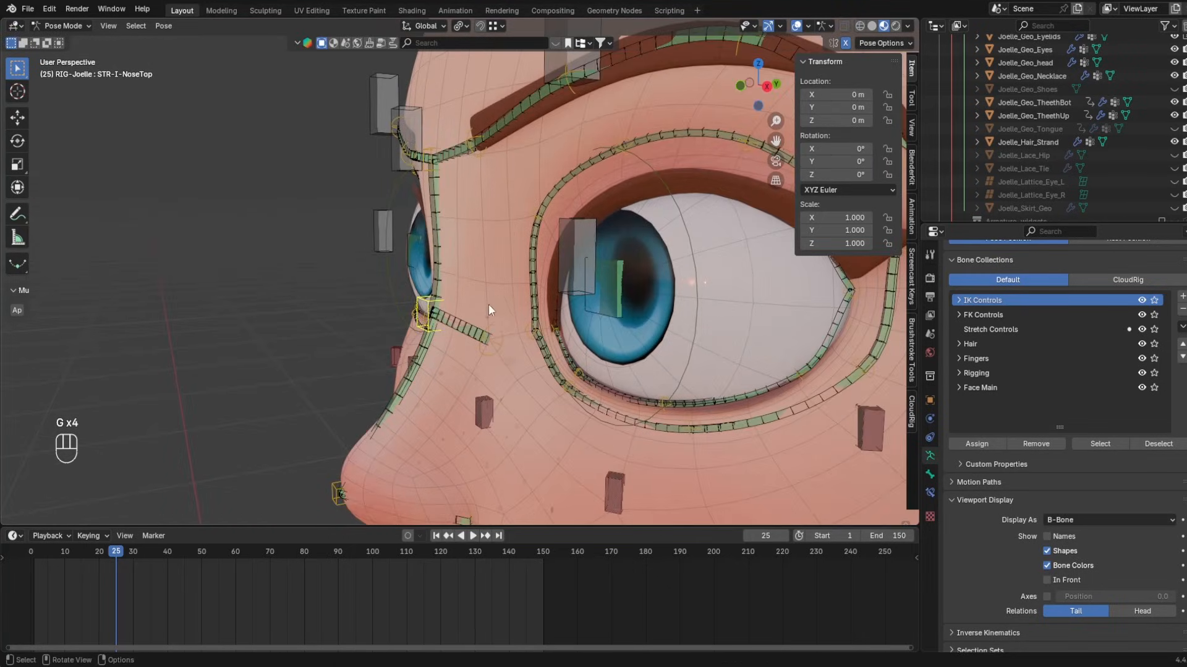
# - Test the control at the outer end of the left nose-bridge bone chain by moving it
pyautogui.click(502, 332)
pyautogui.press('g')
pyautogui.press('g')
pyautogui.press('g')
pyautogui.rightClick(517, 337)
pyautogui.moveTo(518, 335); pyautogui.dragTo(514, 291, button='middle')
# - Test the remaining nose-bridge controls by moving them, and select the DEF-NoseTop.R bone
pyautogui.keyDown('shift'); pyautogui.moveTo(514, 291); pyautogui.dragTo(578, 382, button='middle'); pyautogui.keyUp('shift')
pyautogui.click(516, 396)
pyautogui.press('g')
pyautogui.rightClick(567, 369)
pyautogui.moveTo(578, 382); pyautogui.dragTo(588, 313, button='middle')
pyautogui.press('g')
pyautogui.rightClick(487, 360)
pyautogui.click(489, 359)
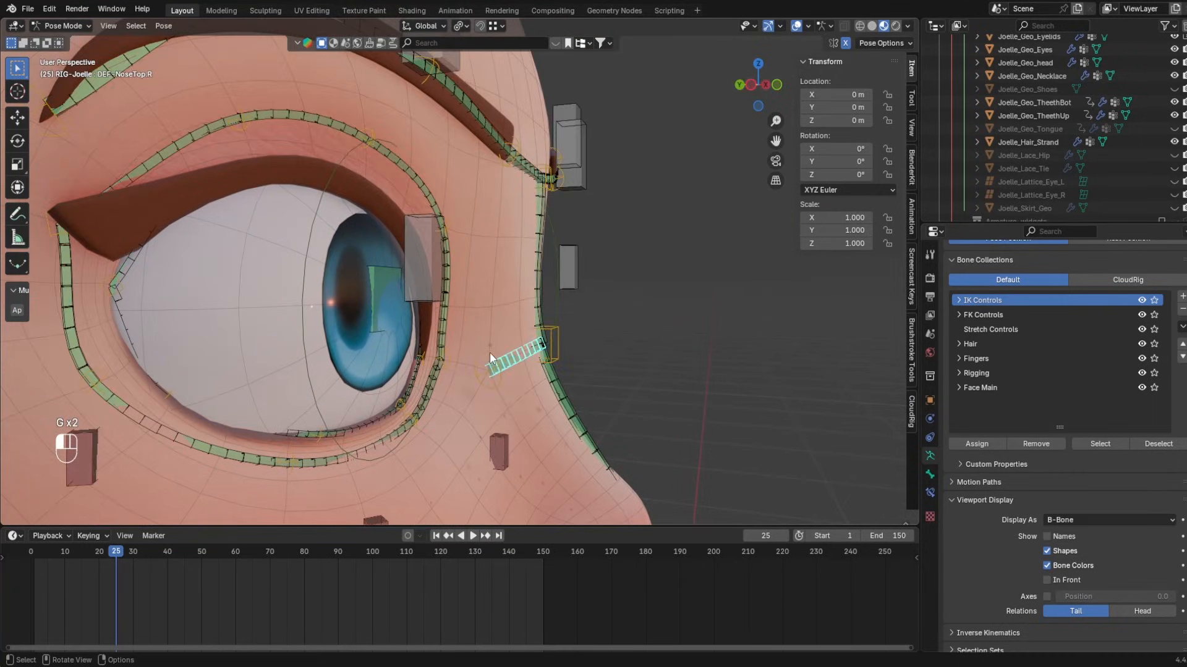
# - Test the STR-I-NoseTop1+Brow1 control between the eyebrows by moving it from several angles
pyautogui.click(505, 269)
pyautogui.press('g')
pyautogui.moveTo(494, 357); pyautogui.dragTo(519, 333, button='middle')
pyautogui.rightClick(489, 298)
pyautogui.keyDown('shift'); pyautogui.moveTo(520, 334); pyautogui.dragTo(548, 272, button='middle'); pyautogui.keyUp('shift')
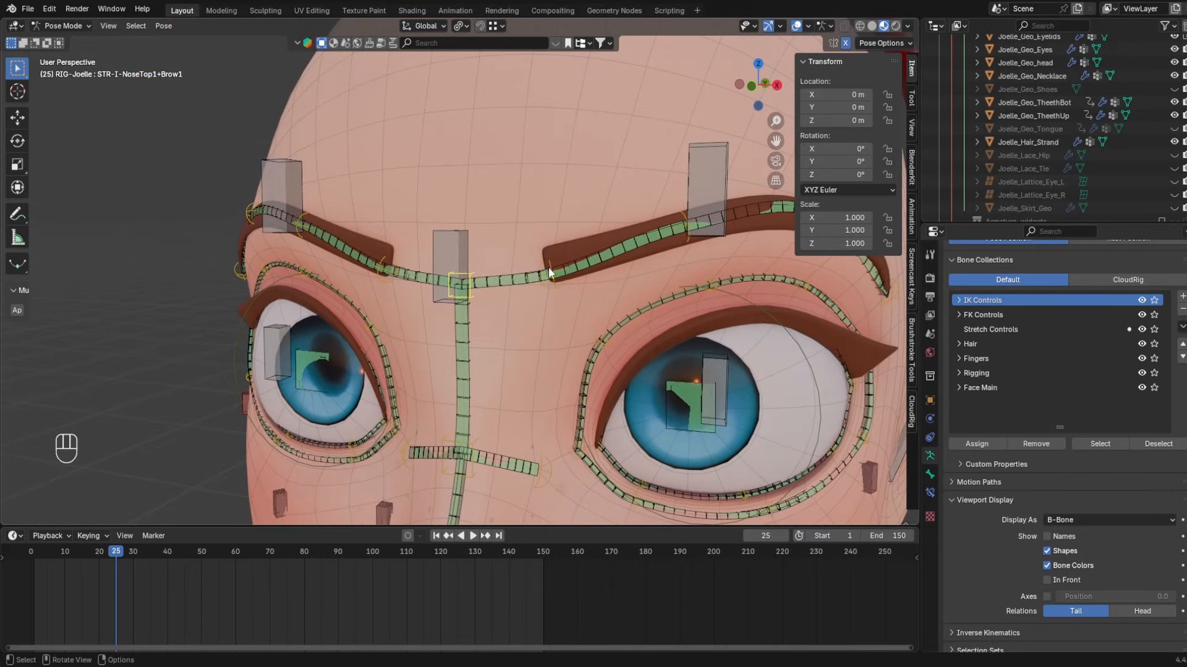
pyautogui.click(481, 297)
pyautogui.press('g')
pyautogui.click(484, 340)
pyautogui.moveTo(484, 340); pyautogui.dragTo(531, 396, button='middle')
pyautogui.scroll(3, 536, 334)
pyautogui.press('g')
pyautogui.rightClick(535, 333)
# - Return to the front view of the character and save the rig file
pyautogui.click(479, 443)
pyautogui.press('KP_1')
pyautogui.hotkey('ctrl', 's')
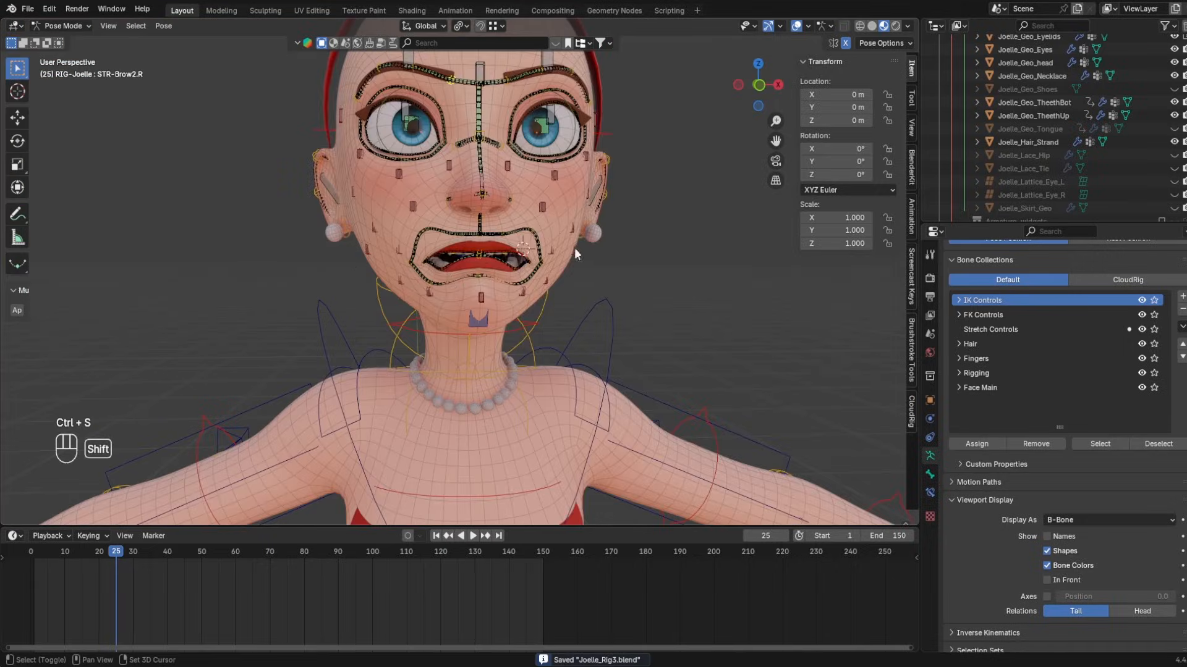
# - Test the upper part of the left ear by moving the STR-Ear2.L control, examining it from behind and the side
pyautogui.scroll(4, 574, 253)
pyautogui.moveTo(314, 329); pyautogui.dragTo(498, 357, button='middle')
pyautogui.click(443, 268)
pyautogui.scroll(5, 443, 268)
pyautogui.press('g')
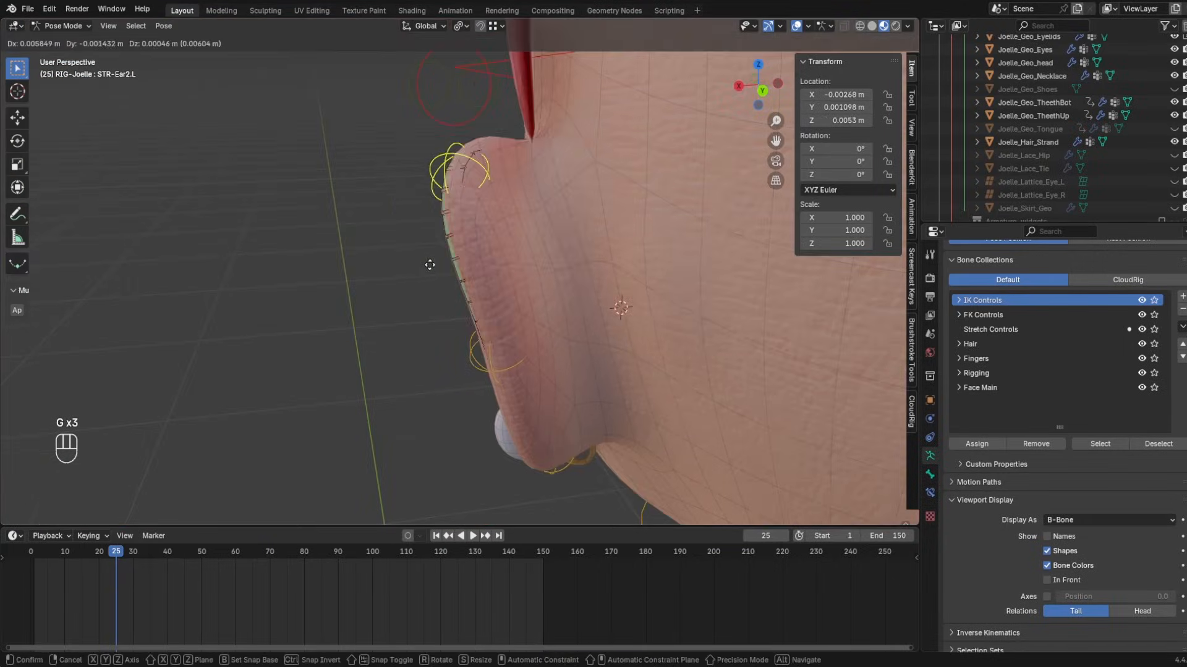
pyautogui.rightClick(429, 264)
pyautogui.moveTo(429, 264); pyautogui.dragTo(568, 250, button='middle')
pyautogui.press('g')
pyautogui.rightClick(561, 281)
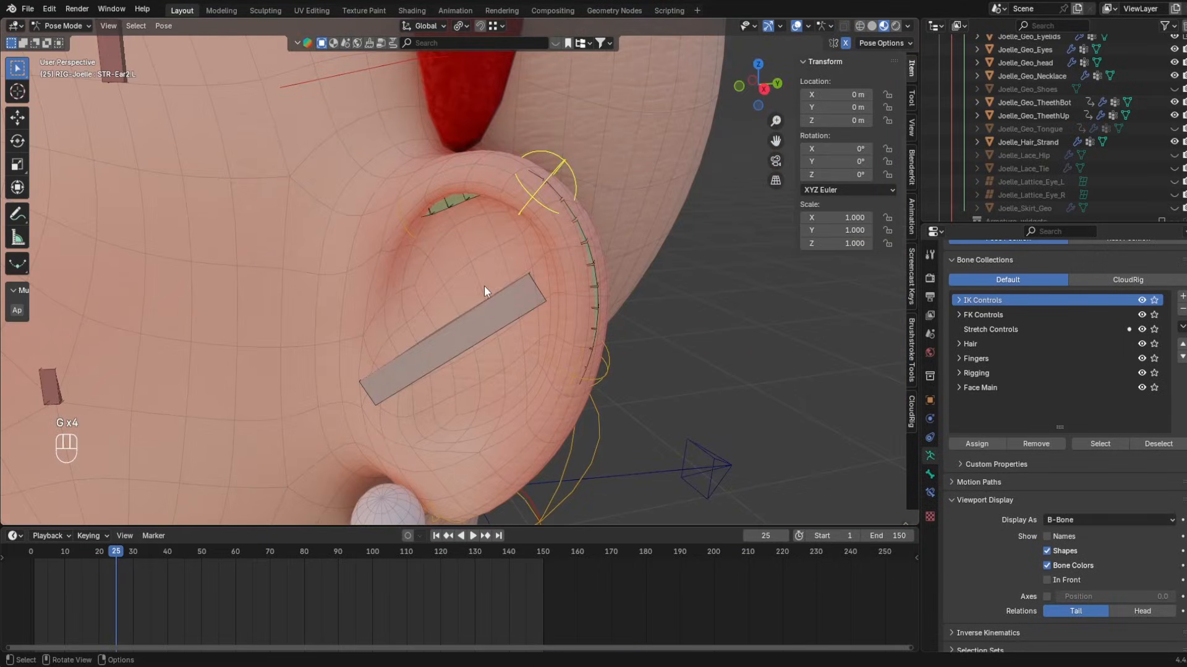
# - Test the left ear's lobe control STR-Ear4.L and the control on its outer rim by moving them
pyautogui.moveTo(484, 285); pyautogui.dragTo(433, 332, button='middle')
pyautogui.moveTo(432, 333); pyautogui.dragTo(488, 336)
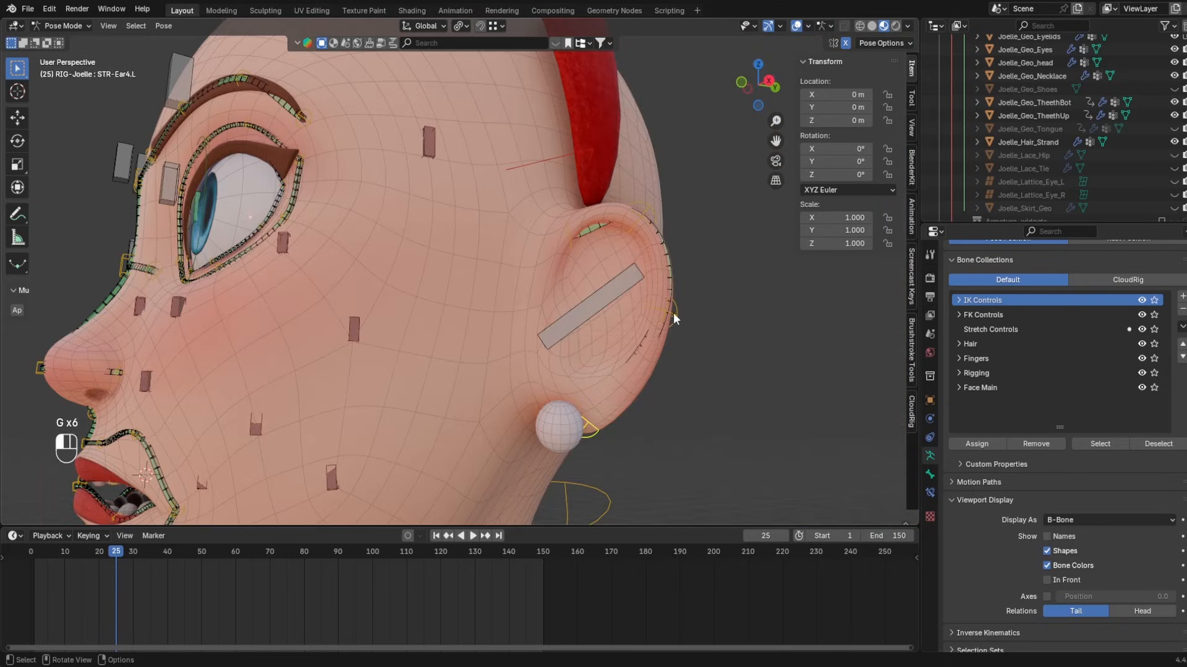
pyautogui.click(673, 313)
pyautogui.press('g')
pyautogui.rightClick(555, 273)
# - Put Joelle_Geo_head into Weight Paint mode and clear the DEF-Ear1.L weights from the lower inner part of the left ear
pyautogui.click(72, 25)
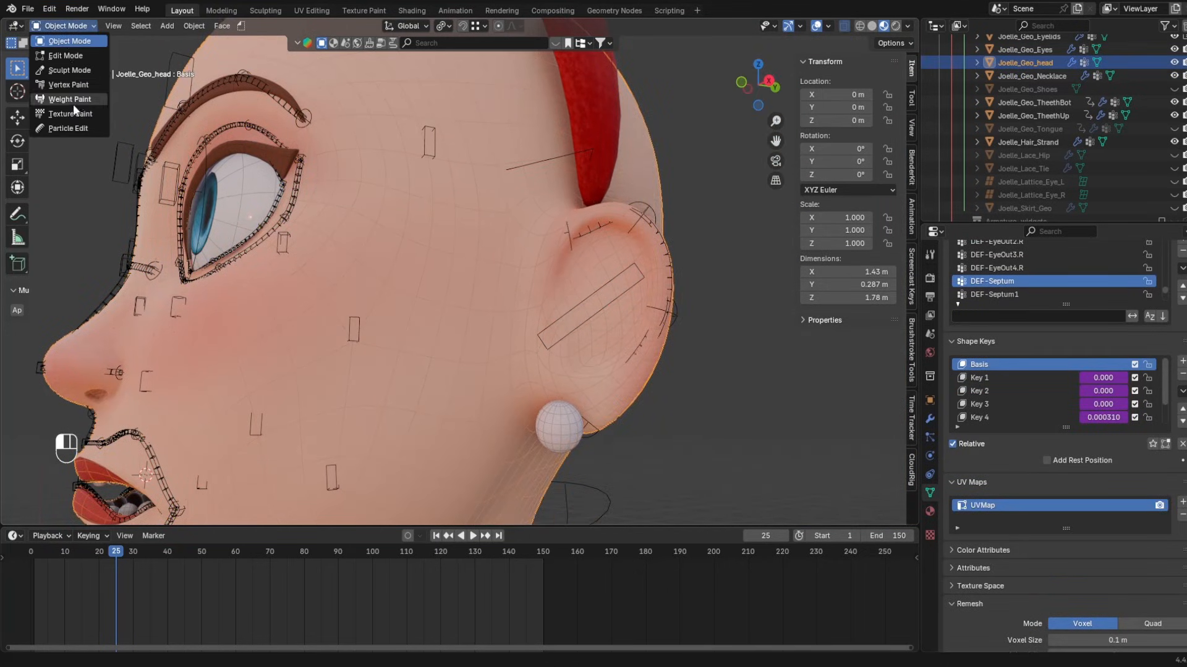
pyautogui.click(73, 104)
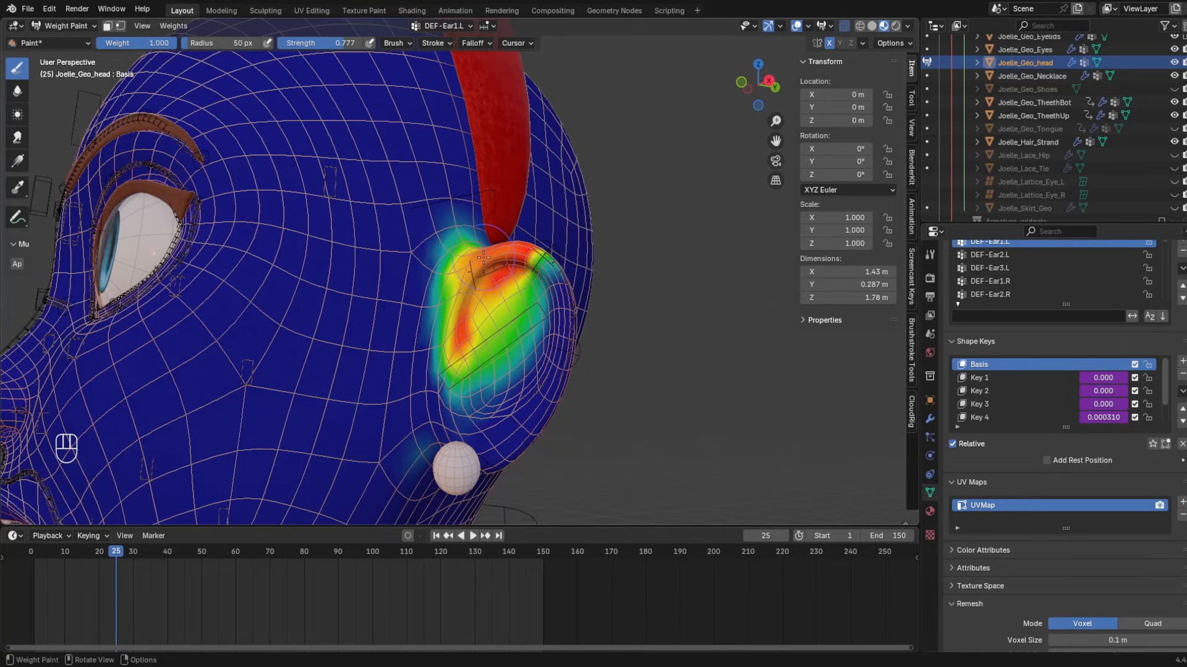
pyautogui.moveTo(525, 369)
pyautogui.mouseDown(button='middle')
pyautogui.moveTo(491, 366)
pyautogui.moveTo(521, 368)
pyautogui.mouseUp(button='middle')
pyautogui.moveTo(493, 329)
pyautogui.keyDown('ctrl'); pyautogui.mouseDown()
pyautogui.moveTo(442, 384)
pyautogui.moveTo(525, 321)
pyautogui.moveTo(426, 374)
pyautogui.mouseUp(); pyautogui.keyUp('ctrl')
pyautogui.moveTo(437, 235); pyautogui.dragTo(421, 204, button='middle')
pyautogui.keyDown('ctrl'); pyautogui.moveTo(462, 323); pyautogui.dragTo(590, 364, button='middle'); pyautogui.keyUp('ctrl')
pyautogui.moveTo(588, 306); pyautogui.dragTo(645, 251, button='middle')
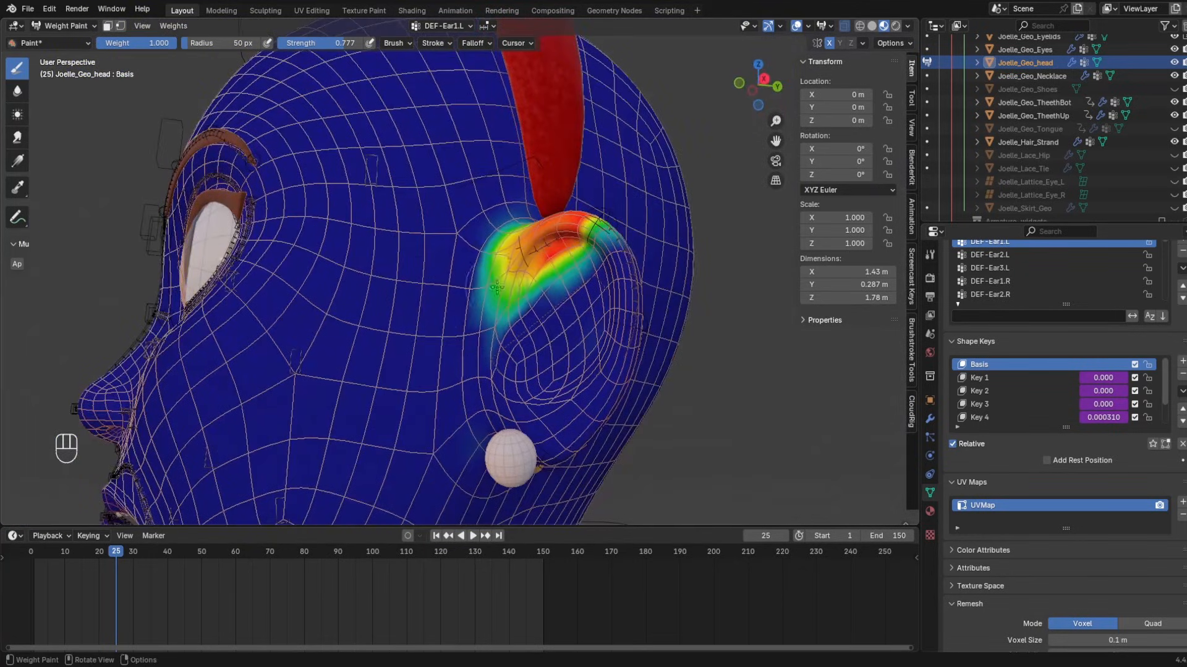
pyautogui.moveTo(589, 342); pyautogui.dragTo(592, 357, button='middle')
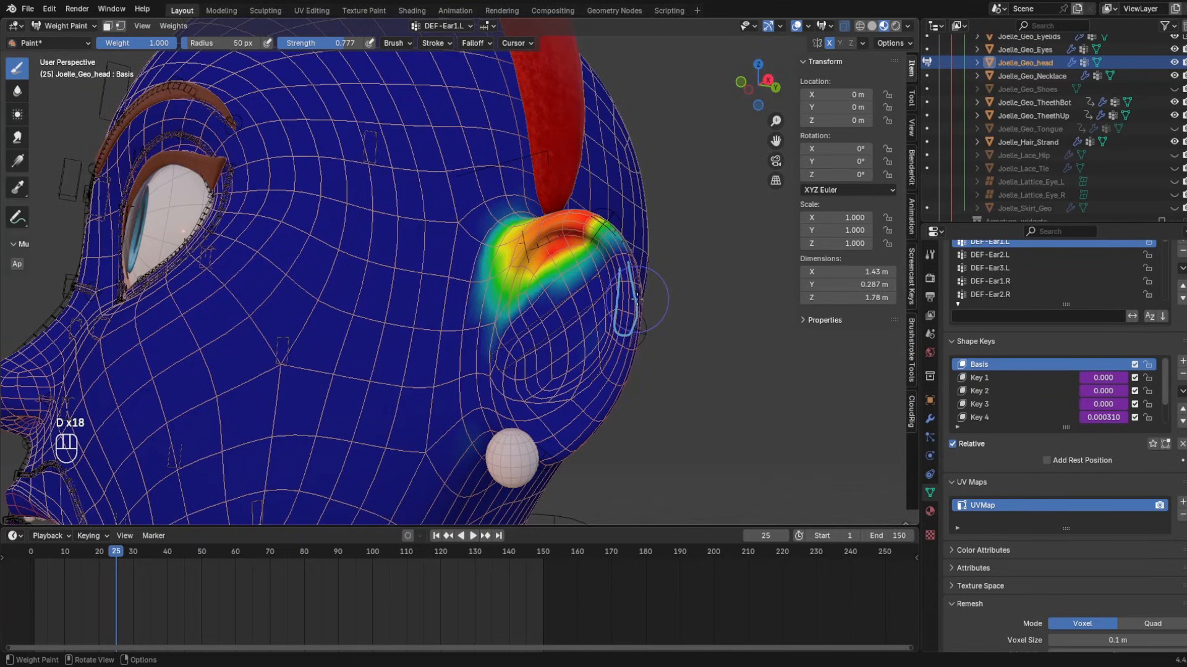
# - Undo the last annotation on the ear's outer rim and activate the DEF-Ear2.L vertex group
pyautogui.hotkey('ctrl', 'z')
pyautogui.click(447, 28)
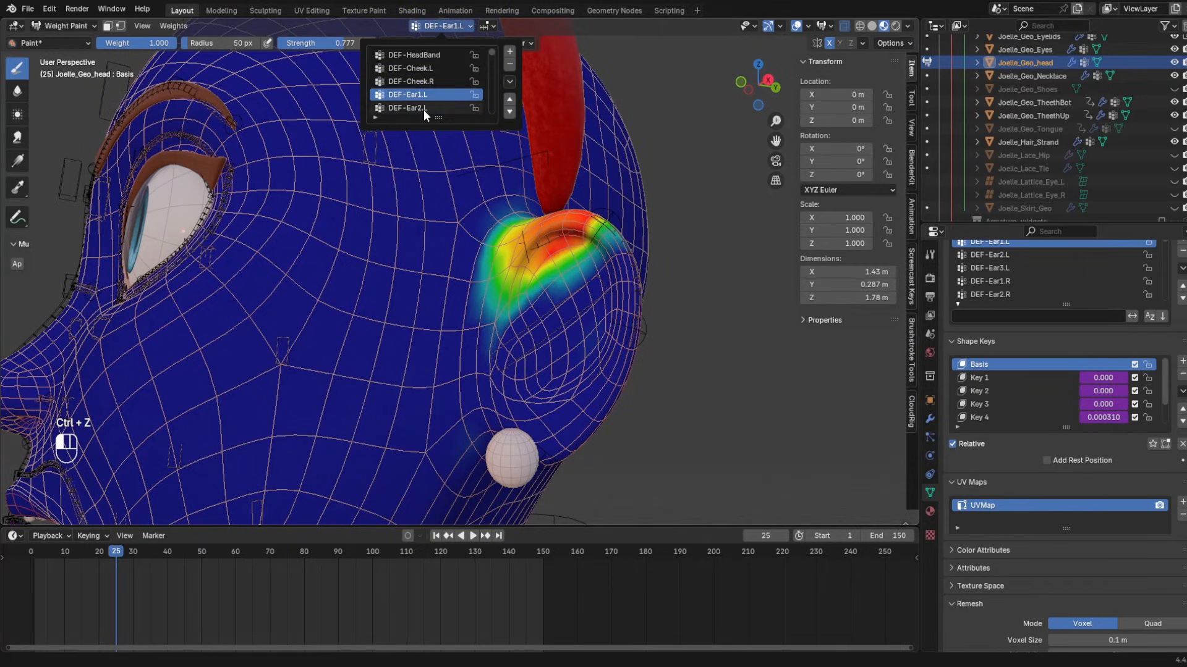
pyautogui.click(424, 110)
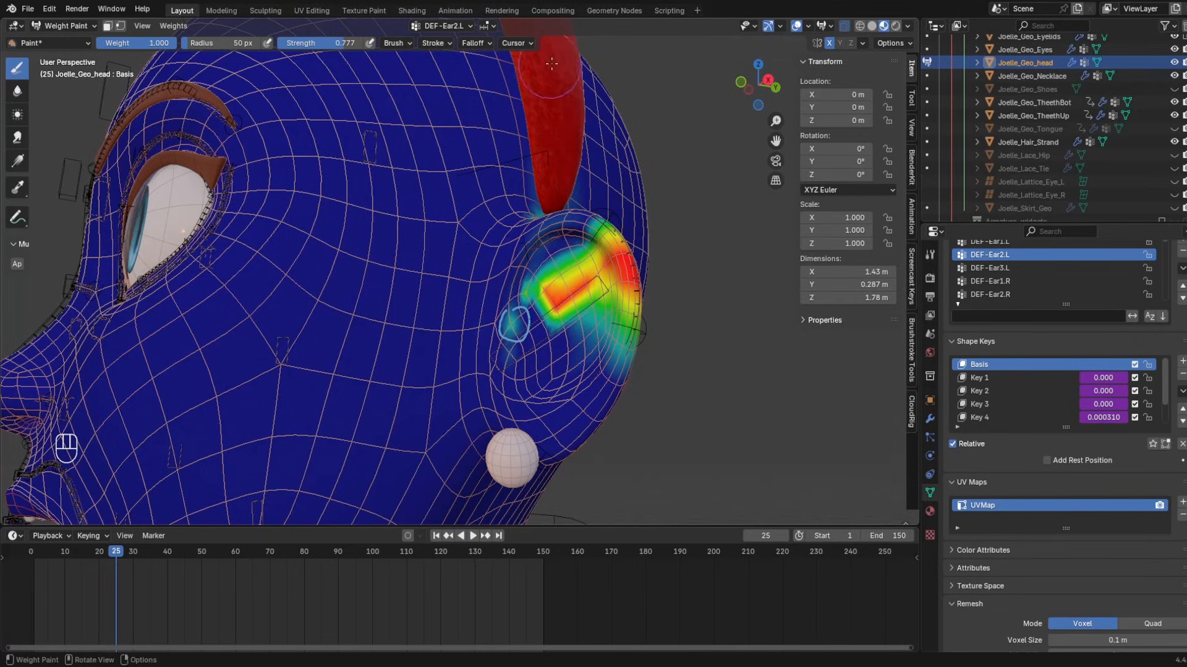
# - Filter the vertex groups by HEAD, check DEF-Head_1, and activate DEF-Head_2
pyautogui.click(442, 26)
pyautogui.click(375, 117)
pyautogui.click(398, 130)
pyautogui.write('HEAD')
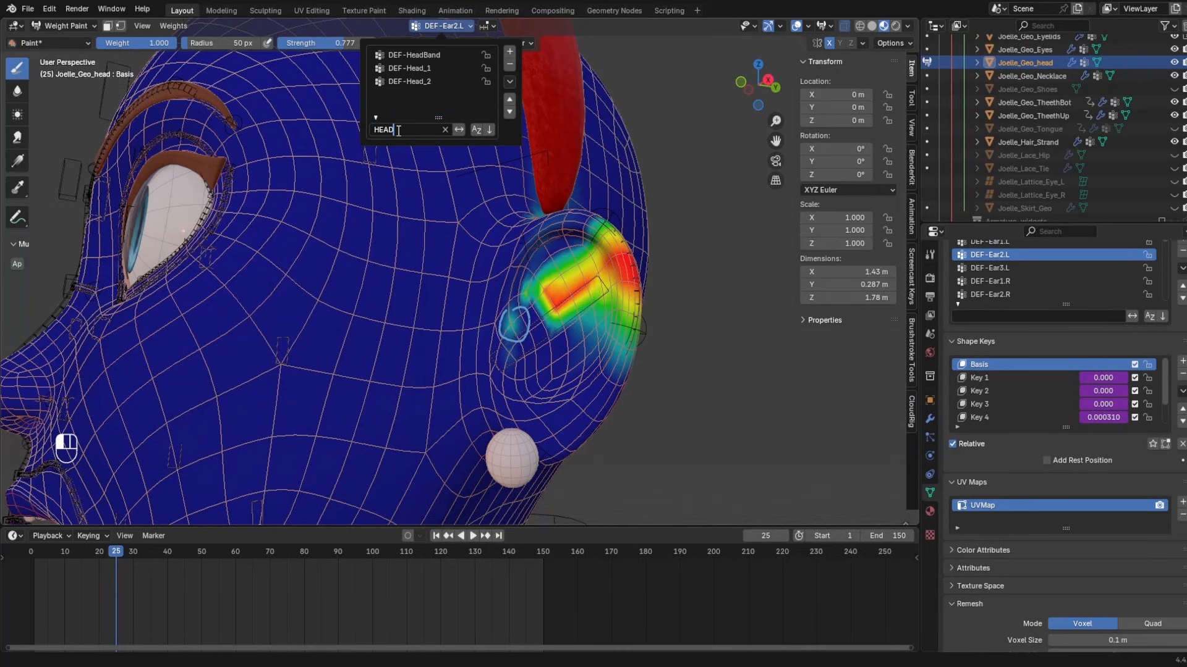
pyautogui.click(429, 67)
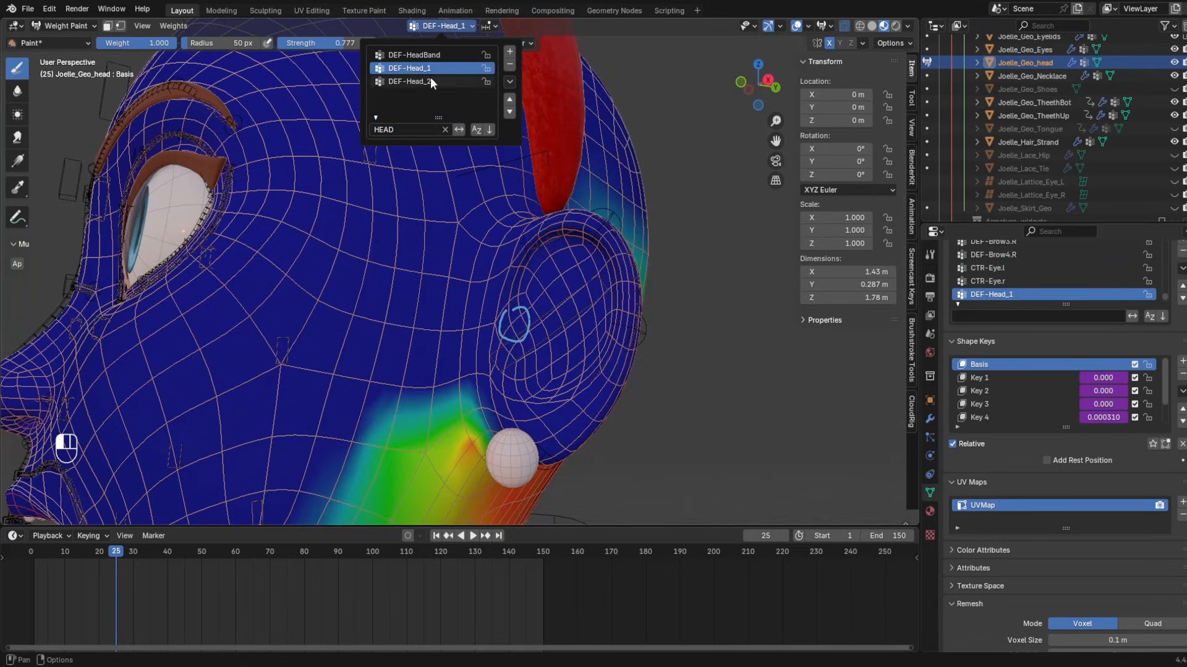
pyautogui.click(430, 81)
# - Paint DEF-Head_2 with weight 1.000 on the scalp around the headband and above the left ear
pyautogui.scroll(-2, 411, 191)
pyautogui.moveTo(503, 170)
pyautogui.keyDown('shift'); pyautogui.mouseDown(button='middle')
pyautogui.moveTo(523, 315)
pyautogui.moveTo(510, 184)
pyautogui.moveTo(525, 131)
pyautogui.moveTo(501, 210)
pyautogui.mouseUp(button='middle'); pyautogui.keyUp('shift')
pyautogui.scroll(-2, 526, 131)
pyautogui.moveTo(397, 91); pyautogui.dragTo(421, 93)
pyautogui.moveTo(420, 93); pyautogui.dragTo(421, 148, button='middle')
pyautogui.moveTo(420, 151)
pyautogui.mouseDown()
pyautogui.moveTo(421, 186)
pyautogui.moveTo(524, 238)
pyautogui.mouseUp()
pyautogui.keyDown('shift'); pyautogui.moveTo(524, 238); pyautogui.dragTo(519, 146, button='middle'); pyautogui.keyUp('shift')
pyautogui.moveTo(457, 214)
pyautogui.mouseDown()
pyautogui.moveTo(474, 275)
pyautogui.moveTo(492, 257)
pyautogui.mouseUp()
pyautogui.moveTo(493, 256); pyautogui.dragTo(559, 96, button='middle')
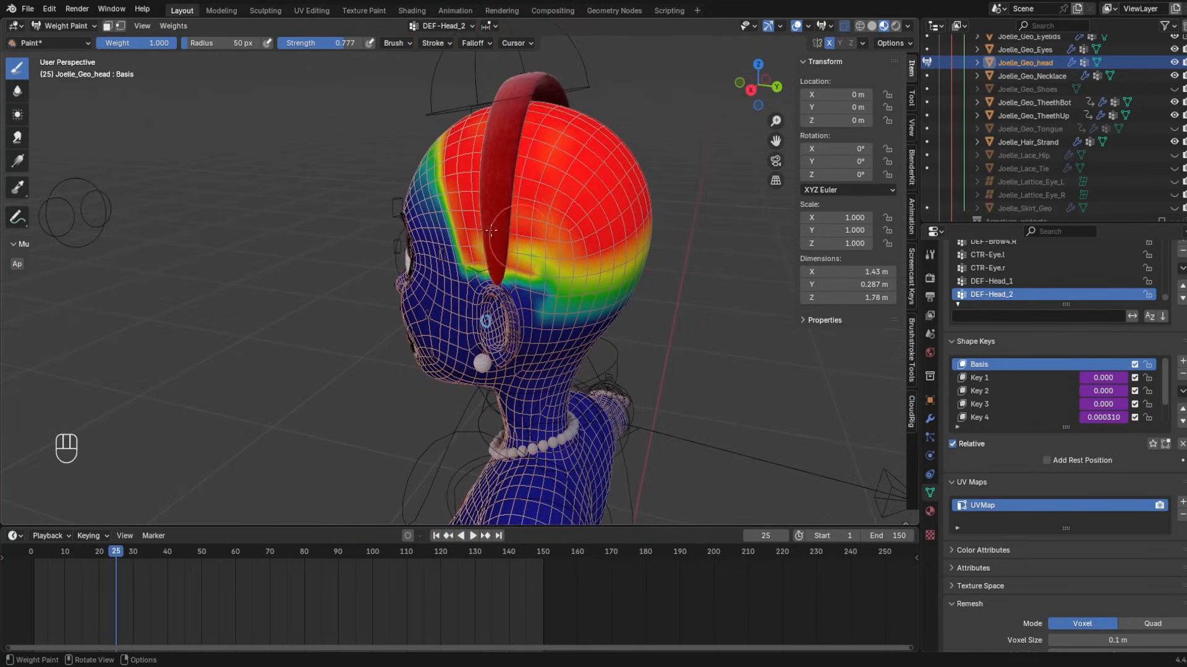
pyautogui.scroll(3, 490, 229)
pyautogui.moveTo(491, 230); pyautogui.dragTo(562, 213, button='middle')
pyautogui.moveTo(502, 383); pyautogui.dragTo(452, 396, button='middle')
pyautogui.moveTo(544, 247)
pyautogui.mouseDown()
pyautogui.moveTo(599, 263)
pyautogui.moveTo(618, 241)
pyautogui.mouseUp()
# - Activate DEF-Head_1 and paint weight 1.000 in front of and behind the left ear
pyautogui.click(991, 281)
pyautogui.moveTo(438, 420); pyautogui.dragTo(488, 384, button='middle')
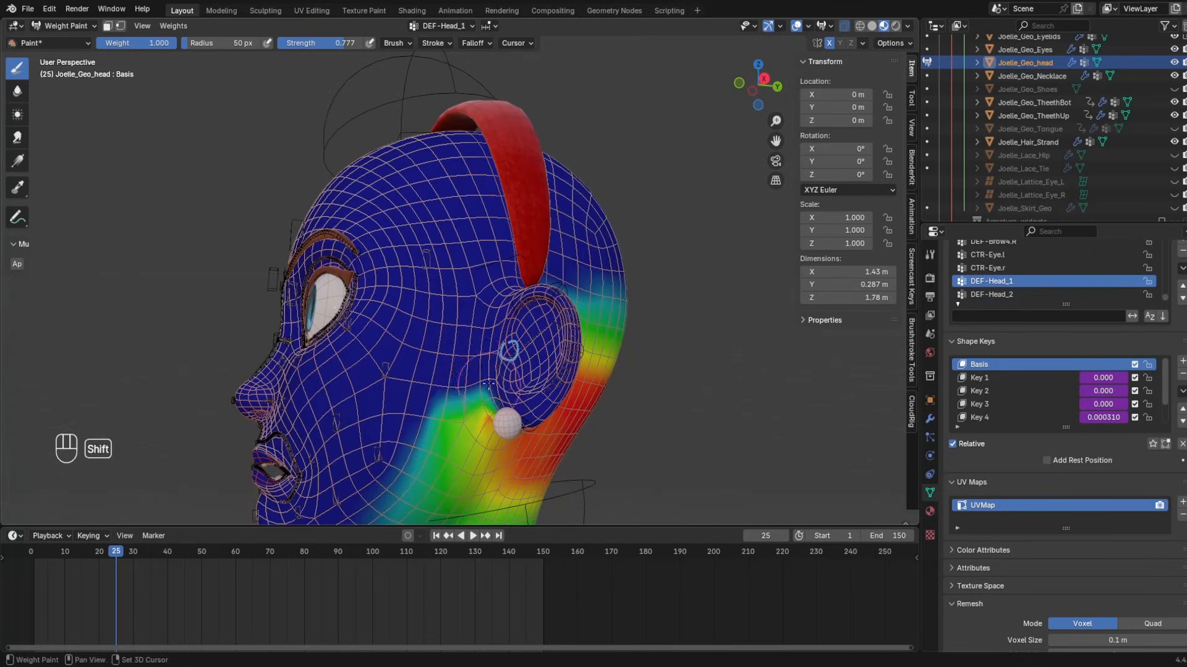
pyautogui.moveTo(487, 330)
pyautogui.mouseDown()
pyautogui.moveTo(488, 395)
pyautogui.moveTo(490, 371)
pyautogui.mouseUp()
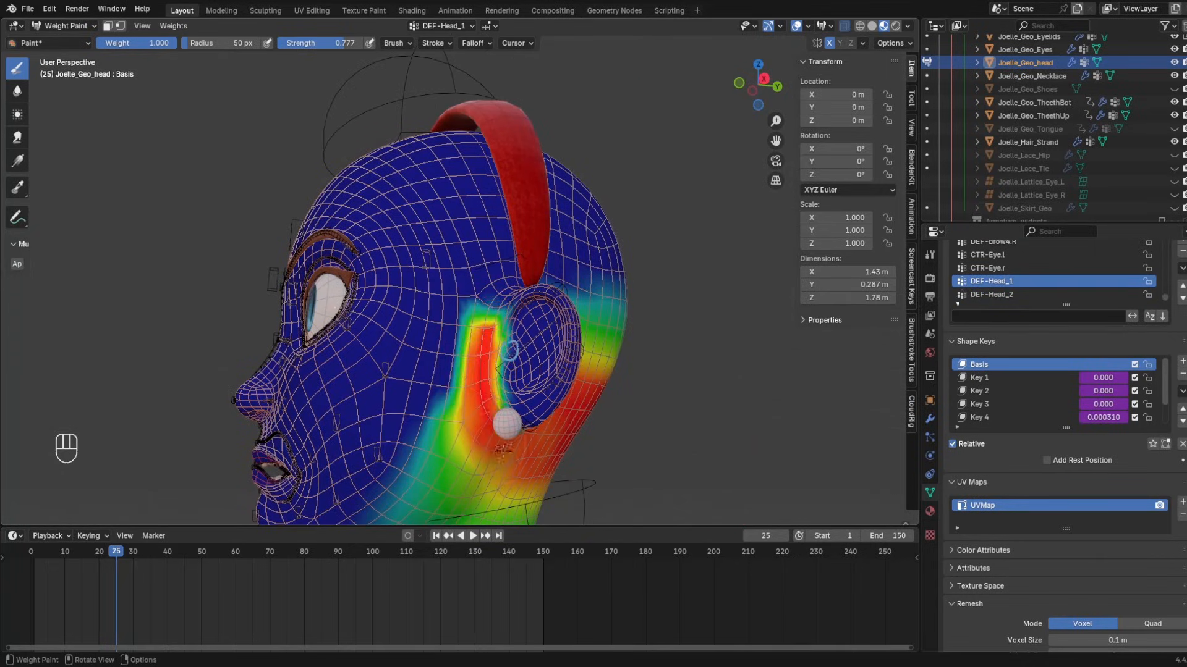
pyautogui.moveTo(503, 448); pyautogui.dragTo(424, 437, button='middle')
pyautogui.moveTo(527, 355); pyautogui.dragTo(511, 296)
pyautogui.moveTo(511, 346); pyautogui.dragTo(569, 319, button='middle')
pyautogui.moveTo(504, 297)
pyautogui.mouseDown()
pyautogui.moveTo(502, 262)
pyautogui.moveTo(506, 281)
pyautogui.mouseUp()
pyautogui.moveTo(497, 108); pyautogui.dragTo(464, 106, button='middle')
# - Switch back to DEF-Head_2 and extend its weights down to the skin around the top of the left ear
pyautogui.click(991, 294)
pyautogui.moveTo(504, 254); pyautogui.dragTo(526, 279)
pyautogui.moveTo(556, 153); pyautogui.dragTo(566, 188)
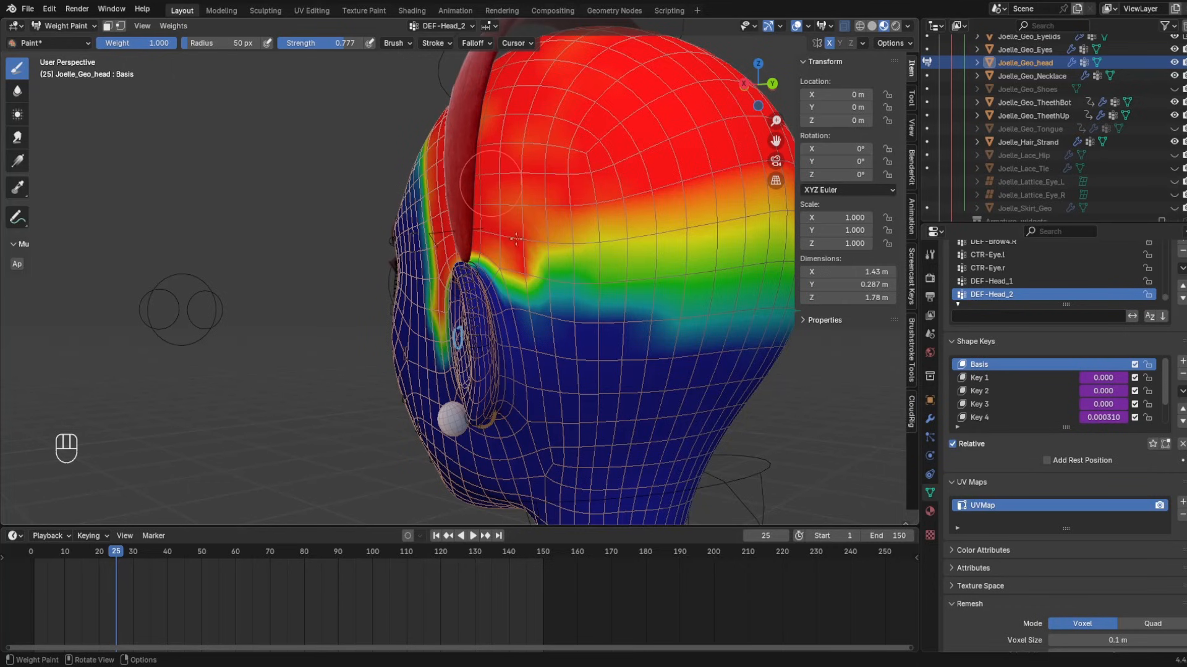
# - Filter the vertex groups by Ear, activate DEF-Ear1.L, and examine its weights behind the ear
pyautogui.write('r')
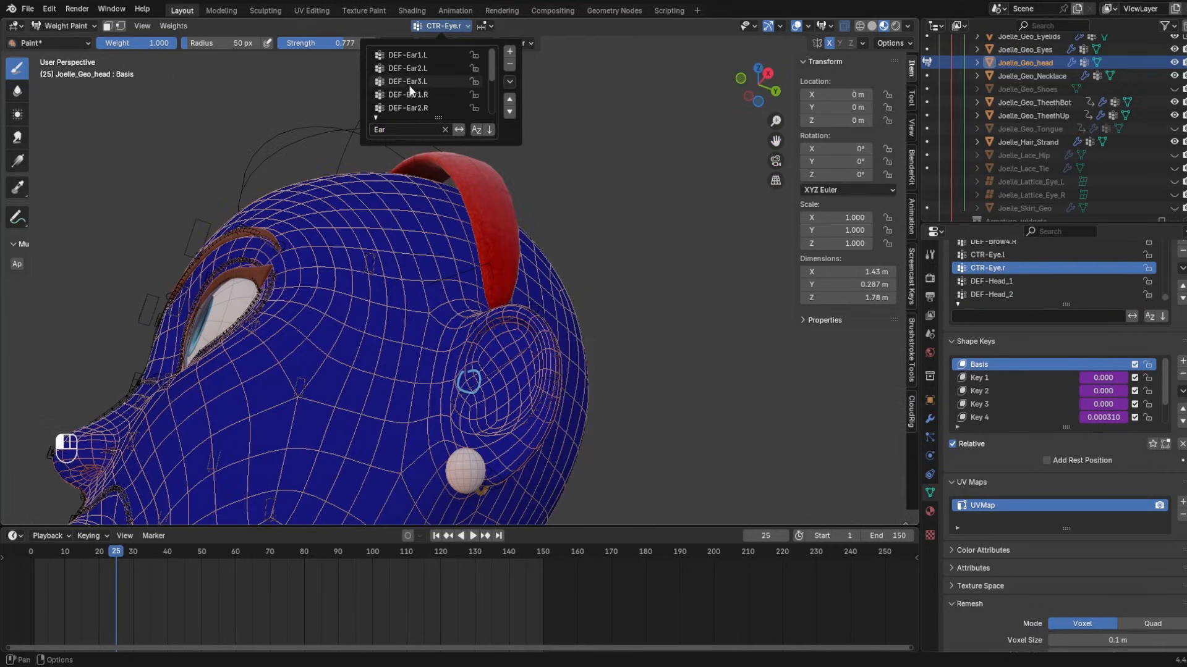
pyautogui.click(410, 95)
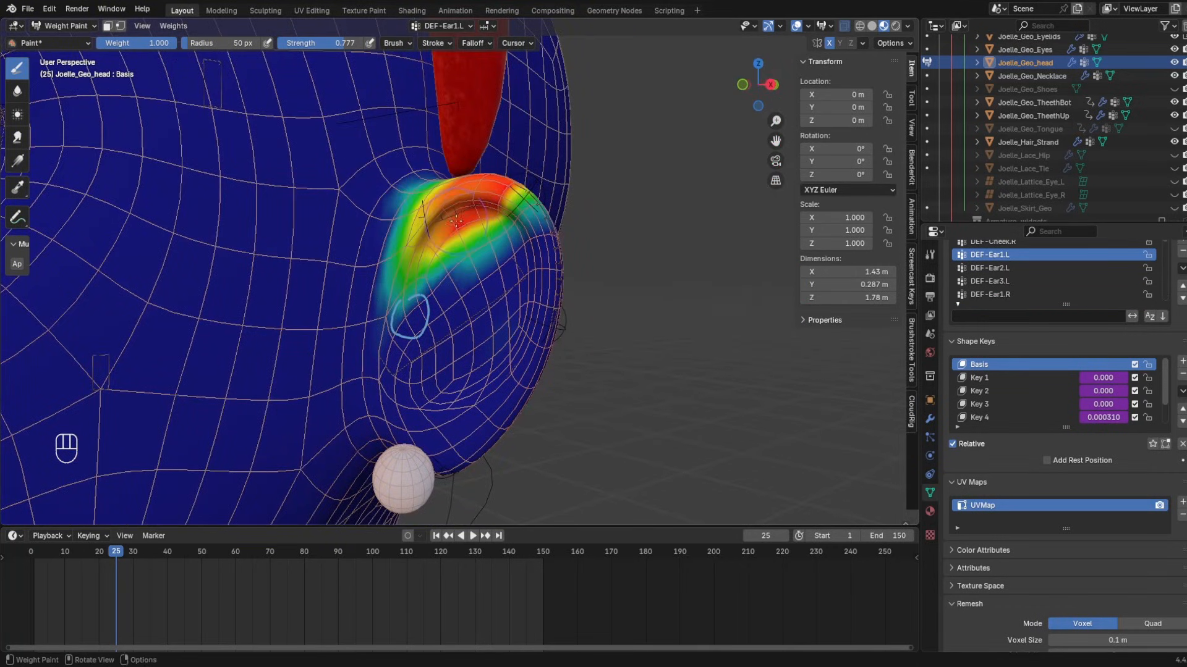
pyautogui.moveTo(456, 221); pyautogui.dragTo(235, 305, button='middle')
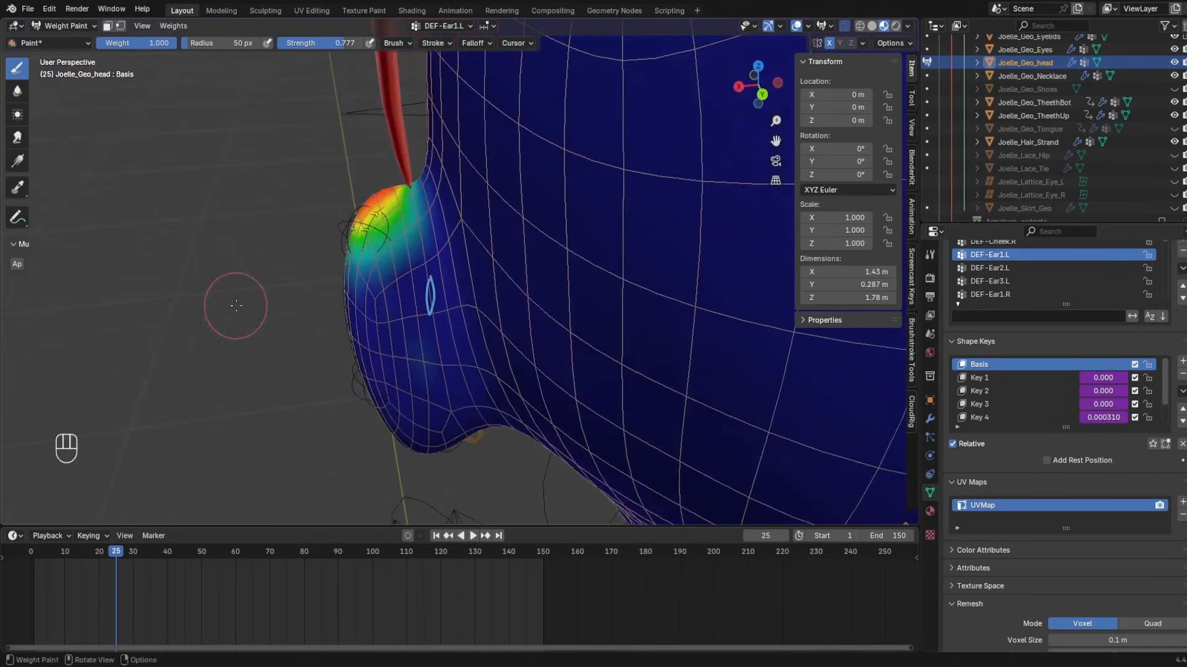
# - Test the upper ear deformation in Pose Mode by rotating and moving the STR-Ear2.L control
pyautogui.press('r')
pyautogui.press('r')
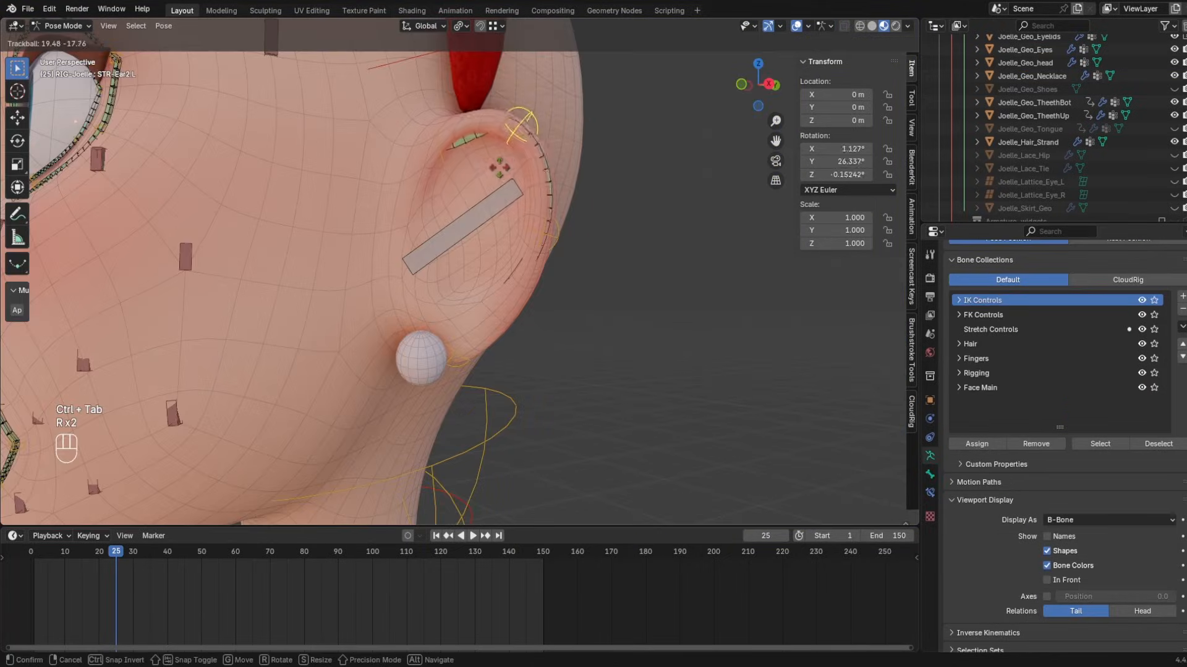
pyautogui.click(487, 168)
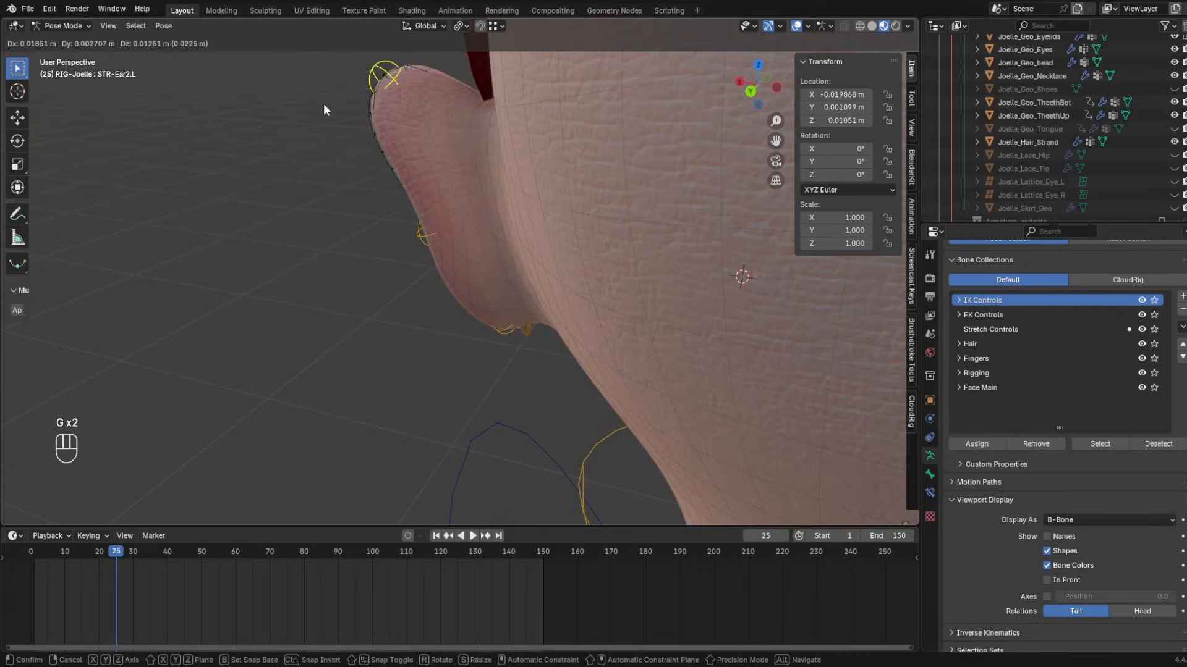
# - Test the whole left ear by freely rotating the Ear_Ctrl.L control twice, cancelling each rotation
pyautogui.press('r')
pyautogui.press('r')
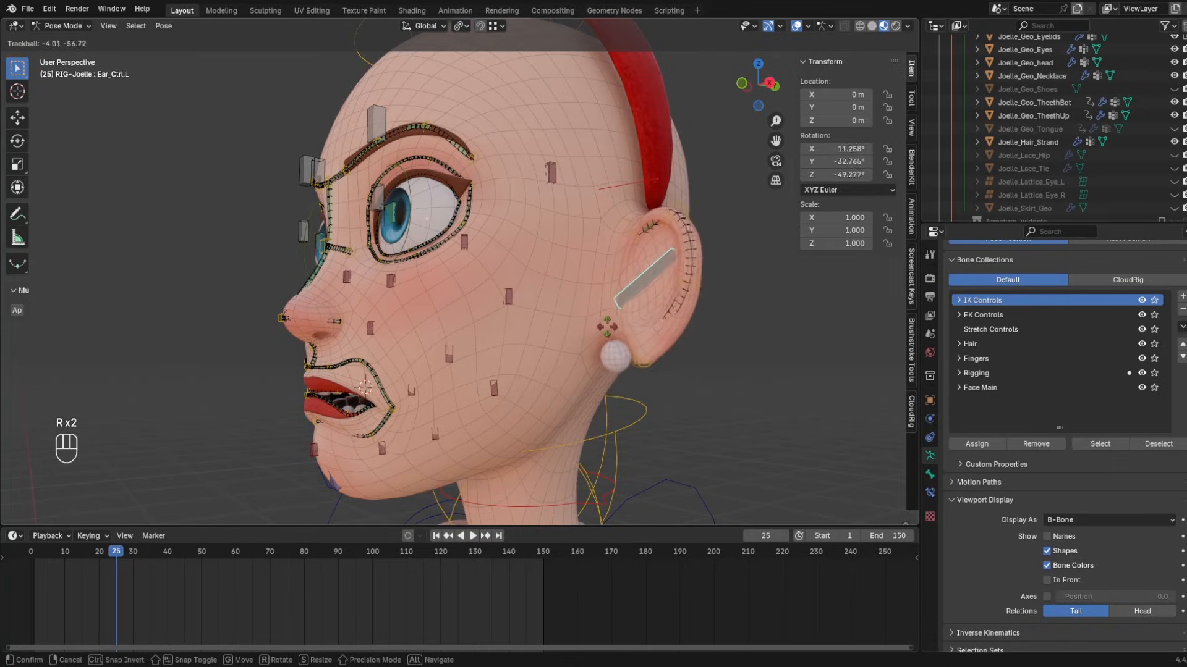
pyautogui.rightClick(630, 321)
pyautogui.press('r')
pyautogui.press('r')
pyautogui.rightClick(703, 257)
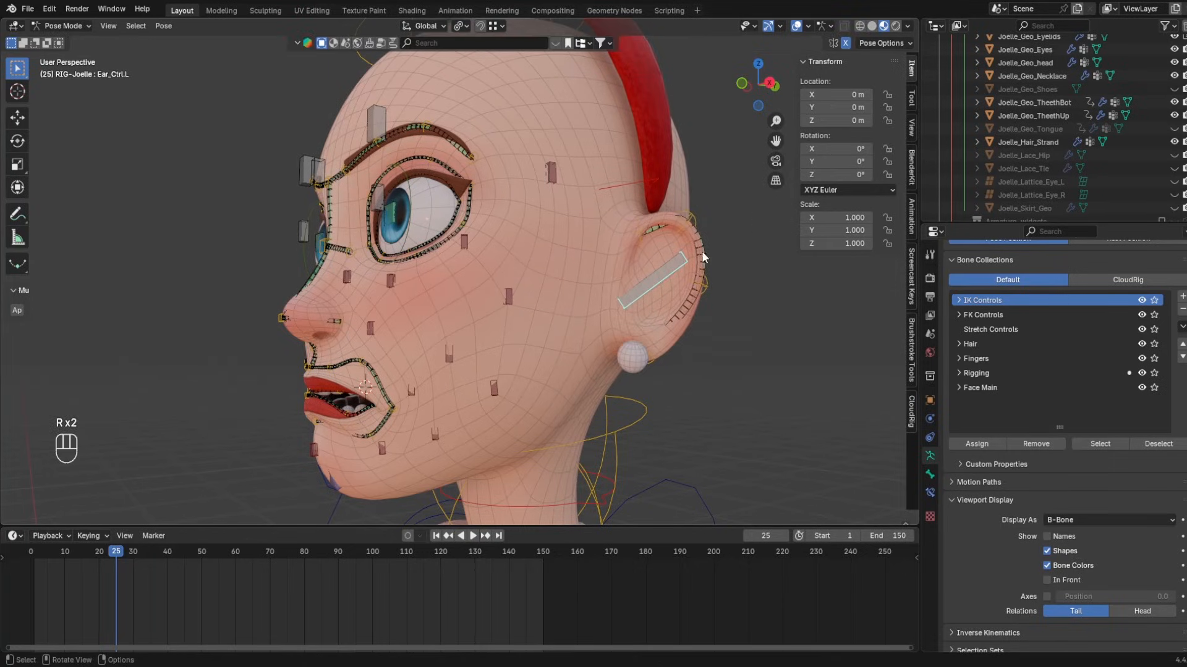
# - Test the left earlobe deformation by moving the STR-Ear4.L control, cancelling the move
pyautogui.keyDown('shift'); pyautogui.moveTo(702, 321); pyautogui.dragTo(405, 298, button='middle'); pyautogui.keyUp('shift')
pyautogui.click(535, 280)
pyautogui.scroll(3, 494, 240)
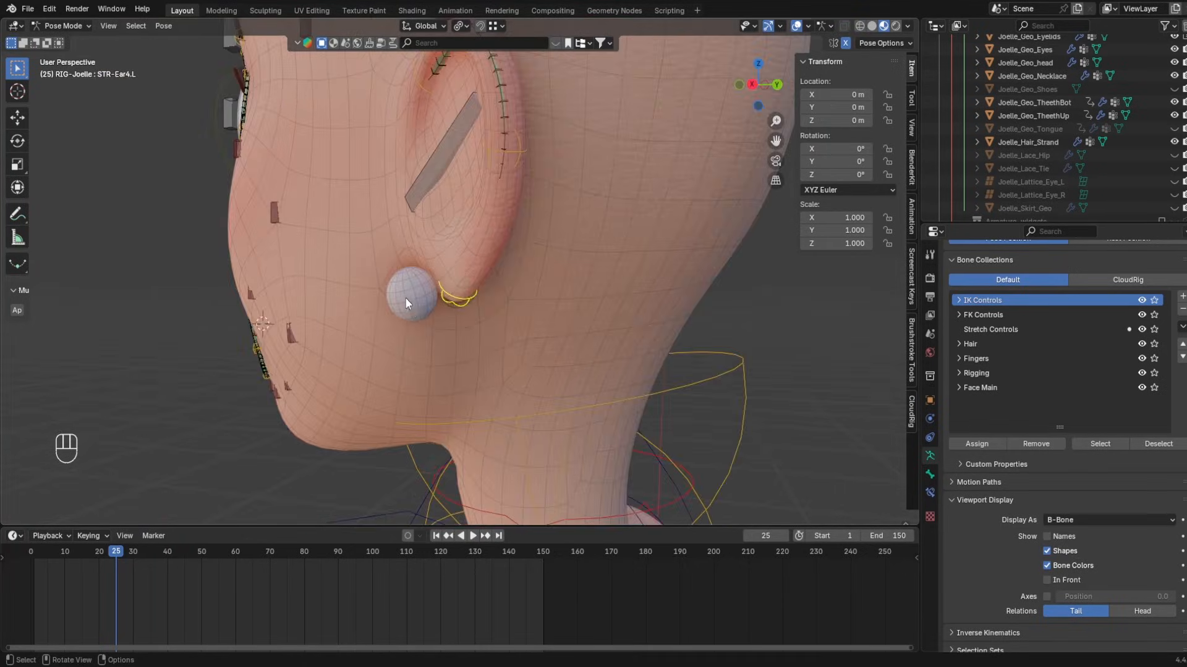
pyautogui.scroll(3, 433, 315)
pyautogui.press('g')
pyautogui.rightClick(479, 326)
# - Test the rear edge of the left ear by moving the STR-Ear3.L control freely outward and upward
pyautogui.moveTo(486, 325); pyautogui.dragTo(612, 297, button='middle')
pyautogui.click(680, 187)
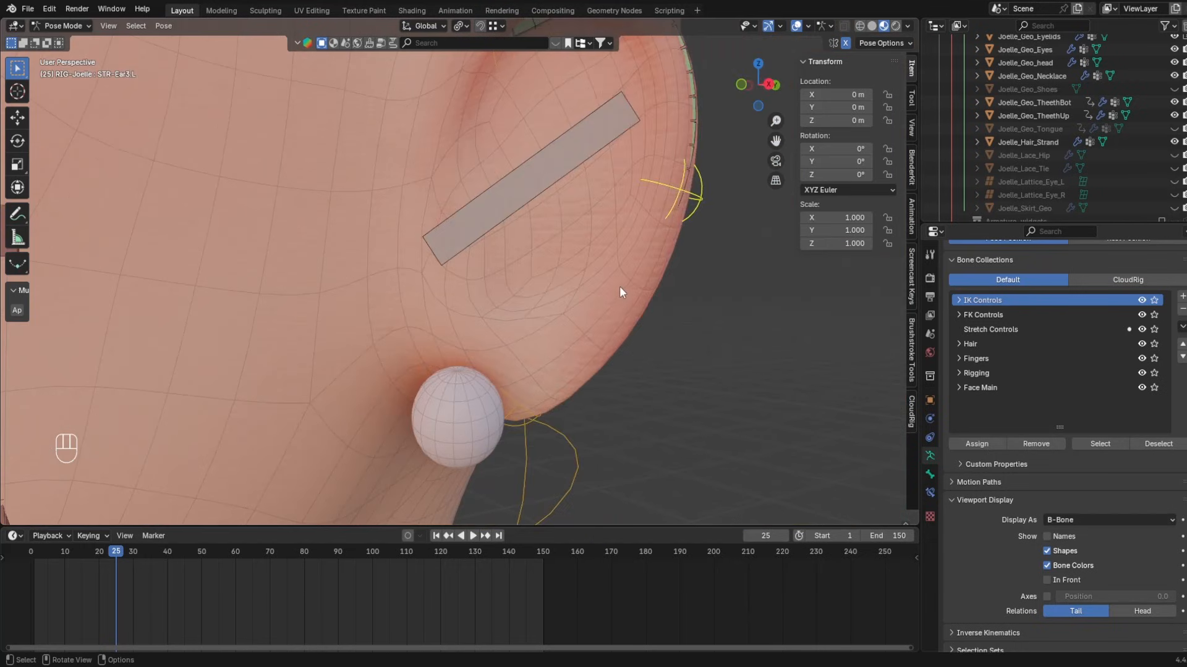
pyautogui.scroll(-4, 637, 309)
pyautogui.press('g')
pyautogui.click(579, 288)
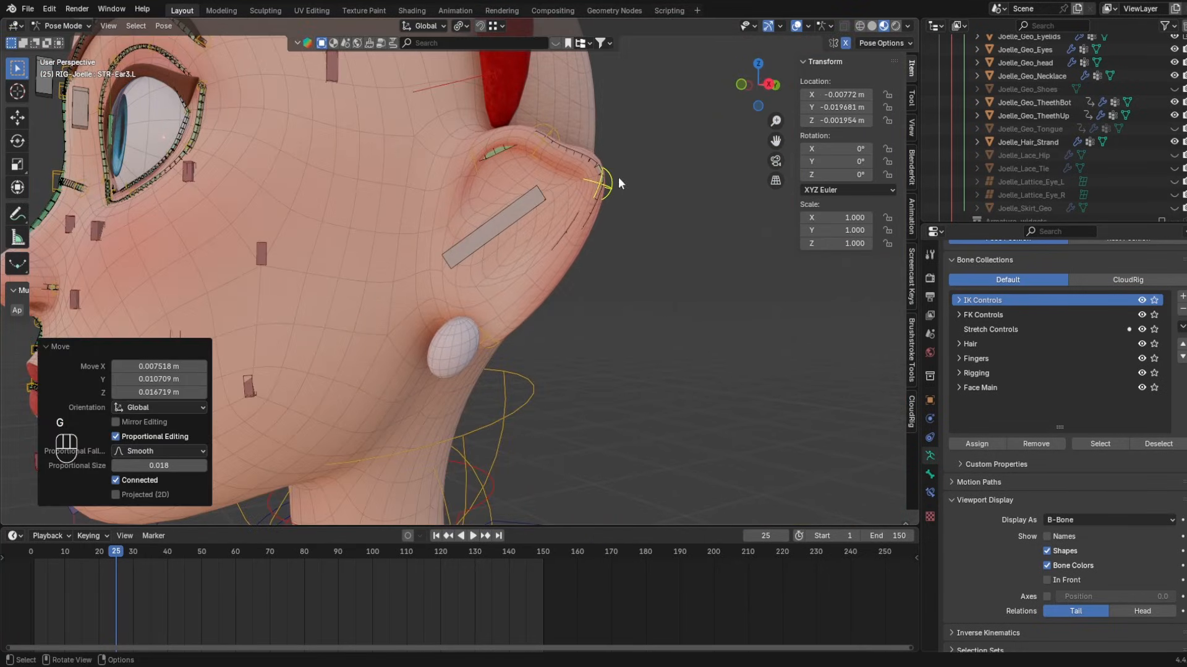
# - Circle the left earring with a freehand annotation and remove that annotation again
pyautogui.press('d')
pyautogui.moveTo(460, 316)
pyautogui.mouseDown()
pyautogui.moveTo(421, 380)
pyautogui.moveTo(455, 323)
pyautogui.mouseUp()
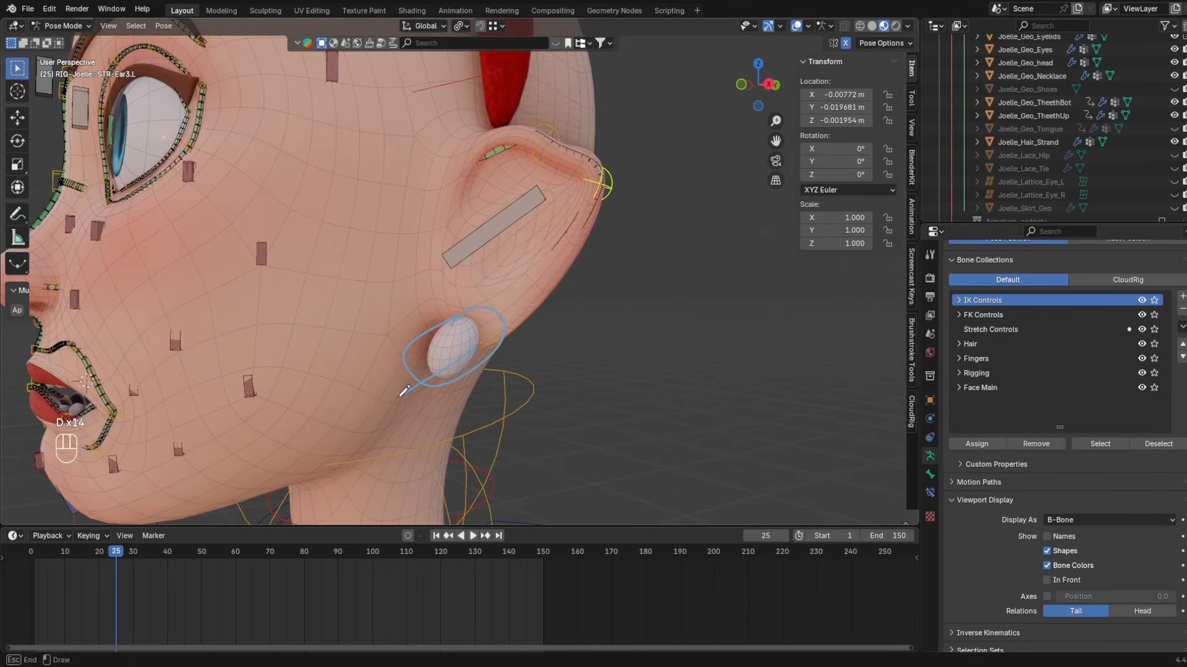
pyautogui.hotkey('ctrl', 'z')
pyautogui.hotkey('ctrl', 'a')
pyautogui.click(19, 212)
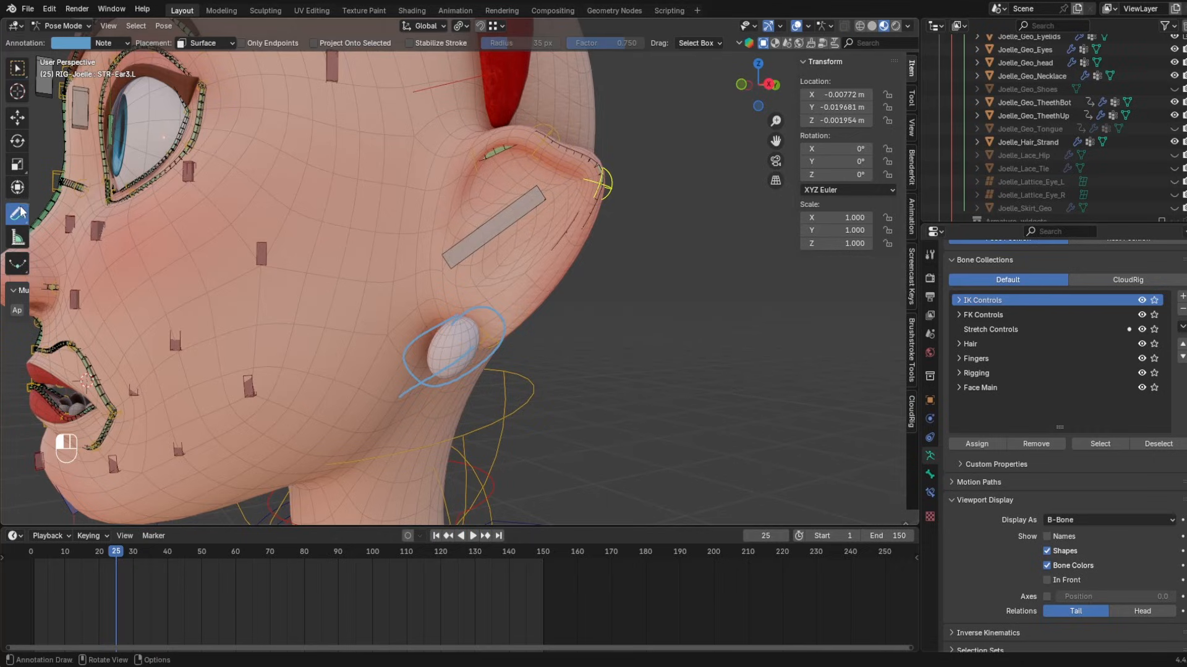
pyautogui.click(110, 44)
pyautogui.click(191, 98)
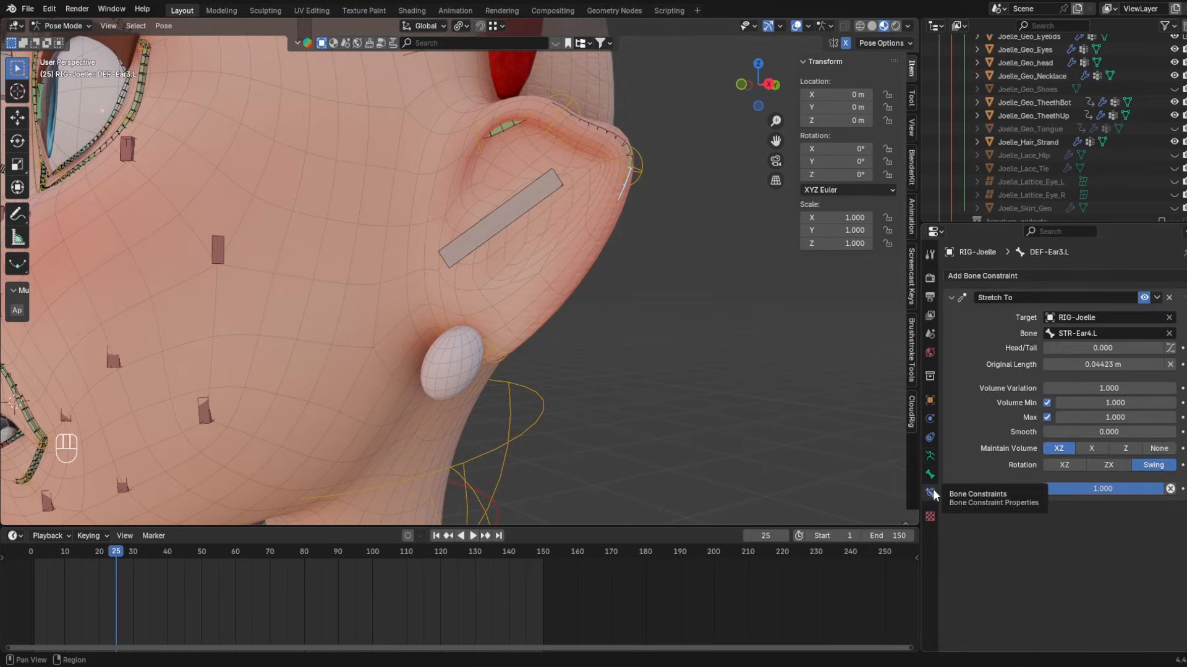
# - Check the constraint and Bendy Bone handle settings of DEF-Ear3.L, and clear the location of STR-Ear3.L
pyautogui.click(964, 490)
pyautogui.scroll(-6, 1068, 437)
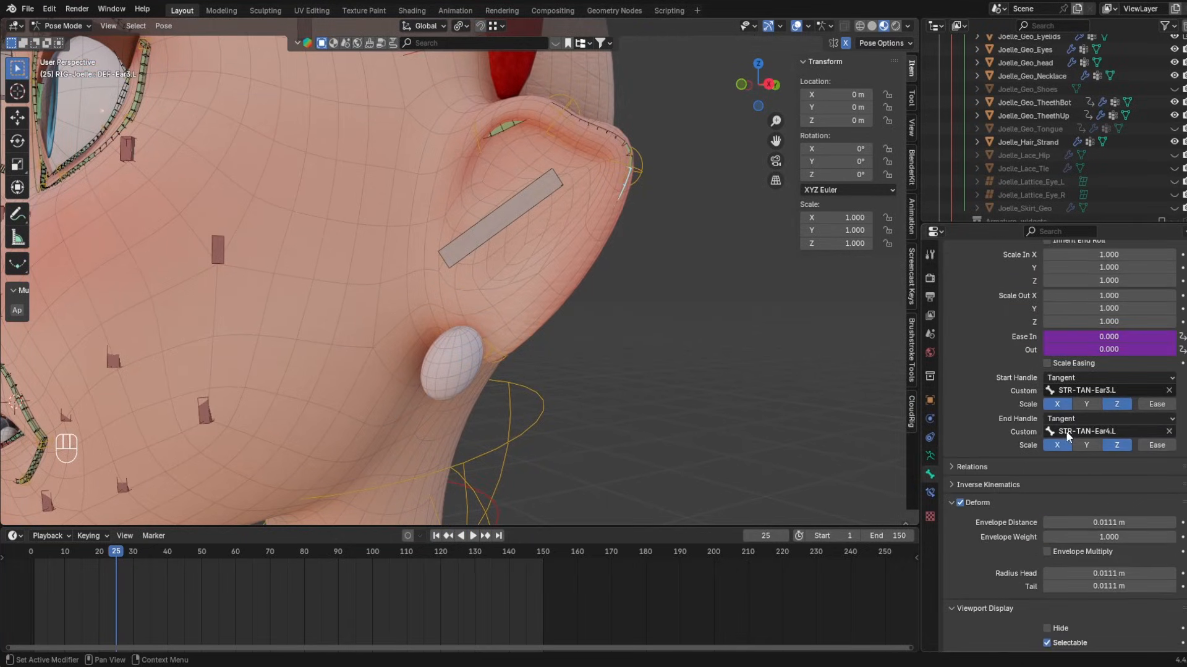
pyautogui.hotkey('alt', 'g')
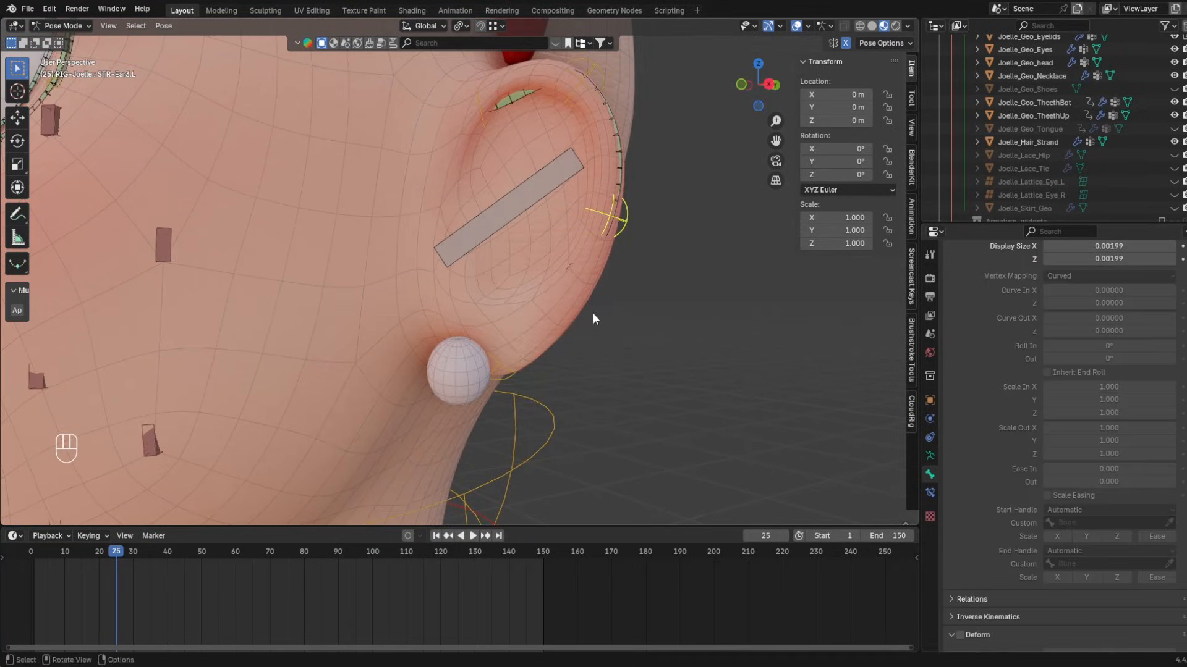
# - Examine the restored left ear, the side of the head and the face controls from several angles
pyautogui.scroll(-2, 581, 178)
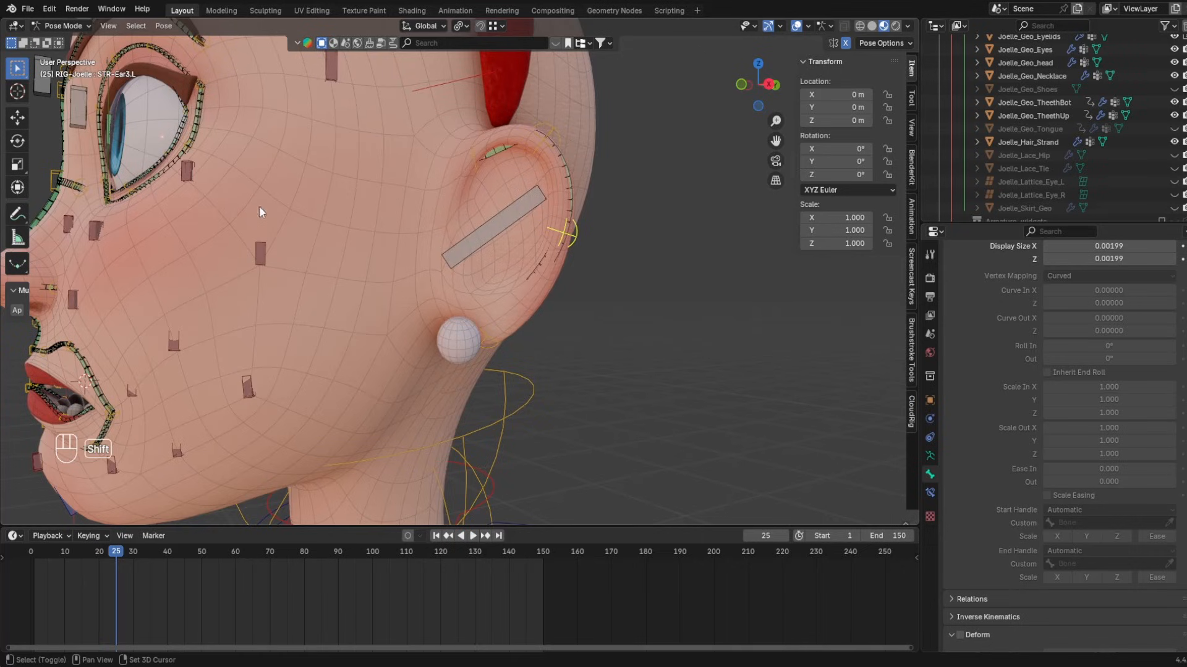
pyautogui.keyDown('shift'); pyautogui.moveTo(364, 266); pyautogui.dragTo(466, 336, button='middle'); pyautogui.keyUp('shift')
pyautogui.moveTo(167, 248); pyautogui.dragTo(315, 283, button='middle')
pyautogui.keyDown('shift'); pyautogui.moveTo(649, 322); pyautogui.dragTo(566, 362, button='middle'); pyautogui.keyUp('shift')
pyautogui.scroll(-2, 566, 362)
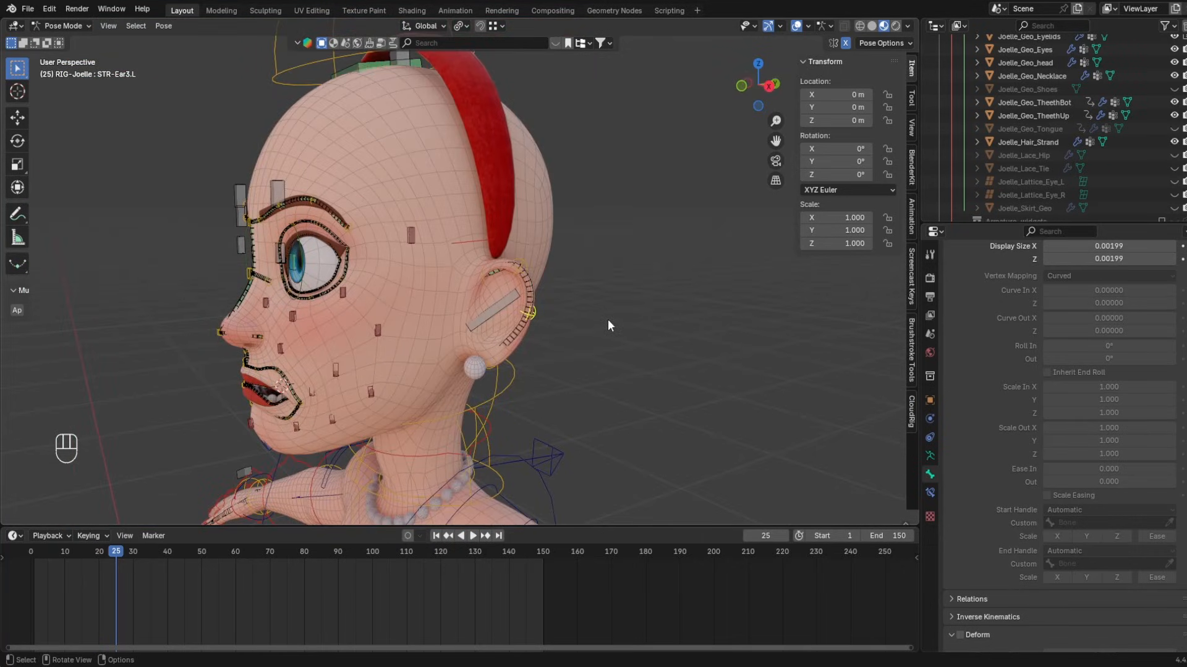
pyautogui.scroll(-2, 1110, 158)
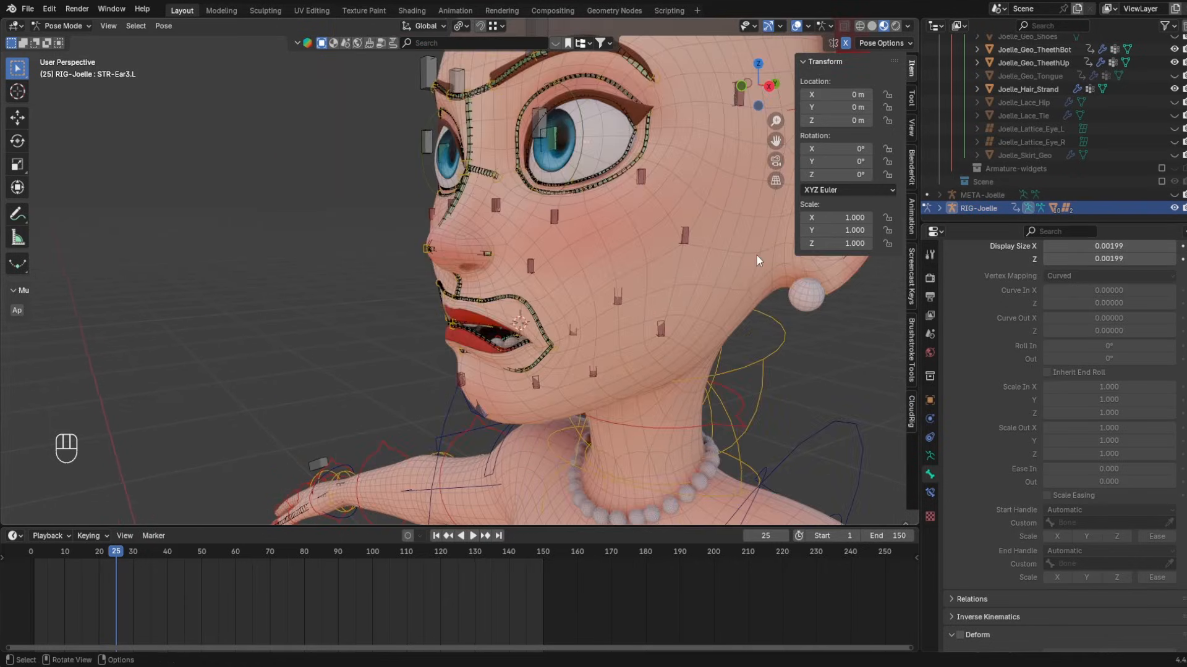
pyautogui.keyDown('shift'); pyautogui.moveTo(757, 261); pyautogui.dragTo(495, 242, button='middle'); pyautogui.keyUp('shift')
pyautogui.scroll(2, 503, 281)
pyautogui.scroll(-3, 502, 281)
pyautogui.keyDown('shift'); pyautogui.moveTo(494, 242); pyautogui.dragTo(395, 260, button='middle'); pyautogui.keyUp('shift')
pyautogui.keyDown('shift'); pyautogui.moveTo(395, 260); pyautogui.dragTo(437, 196, button='middle'); pyautogui.keyUp('shift')
pyautogui.moveTo(426, 254); pyautogui.dragTo(562, 262, button='middle')
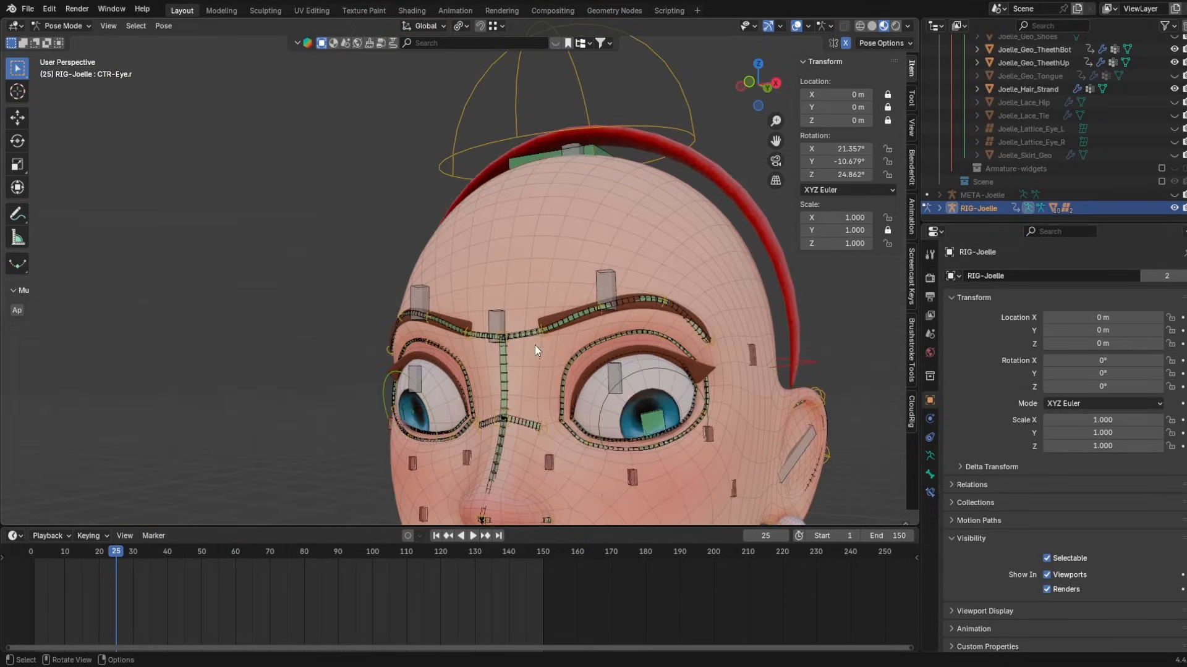
# - Leave Pose Mode and open the Joelle_Geo_brows mesh in Weight Paint mode
pyautogui.scroll(4, 510, 262)
pyautogui.hotkey('ctrl', 'Tab')
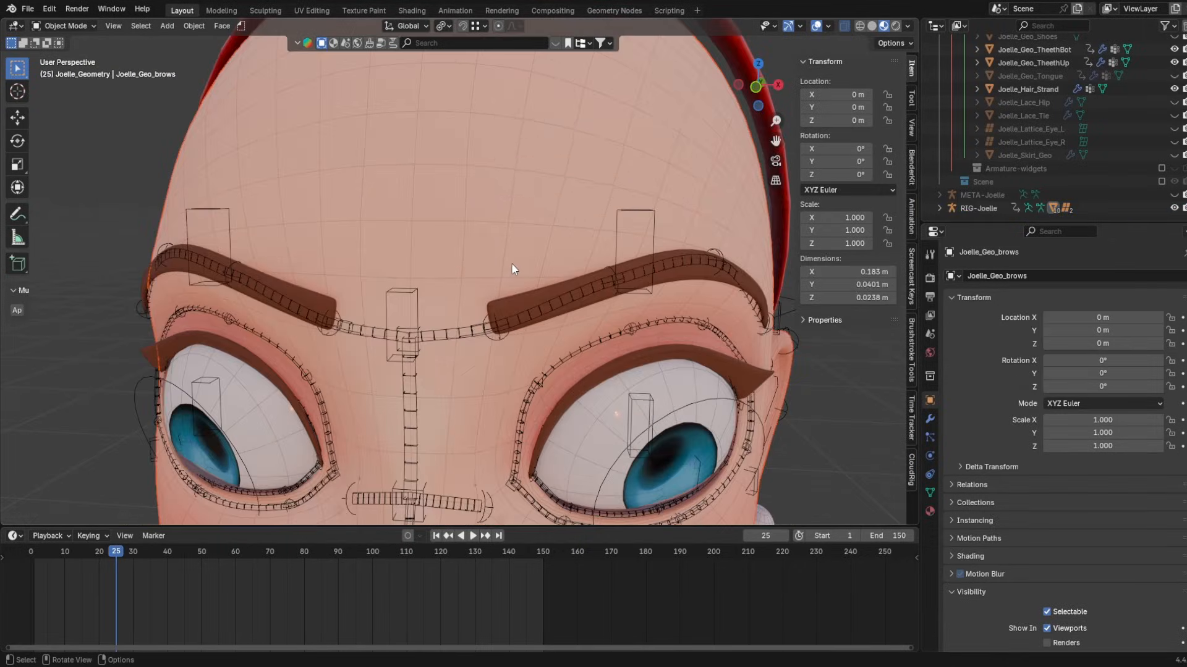
pyautogui.click(518, 261)
pyautogui.click(514, 302)
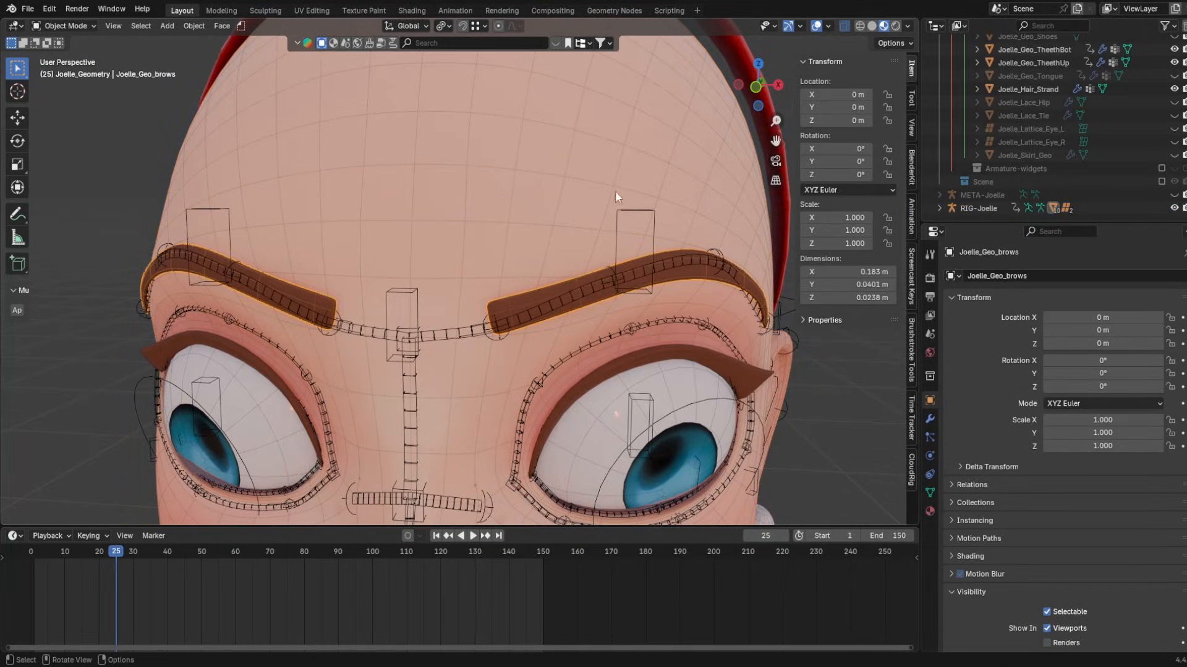
pyautogui.click(65, 25)
pyautogui.click(63, 41)
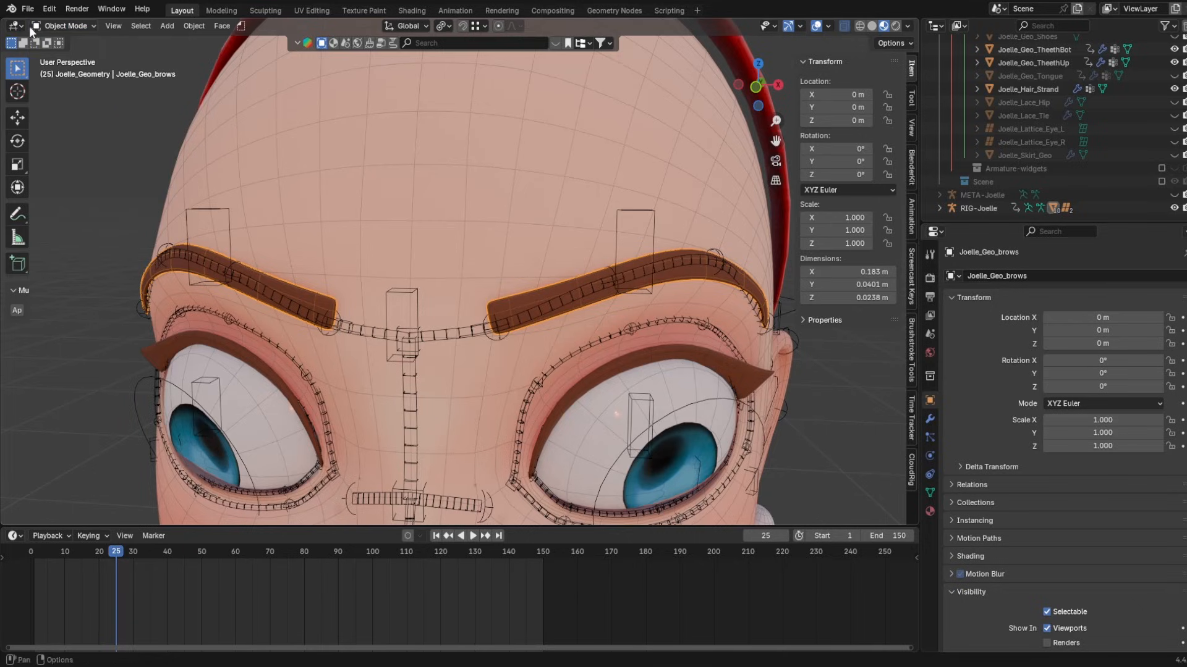
pyautogui.click(64, 26)
pyautogui.click(65, 25)
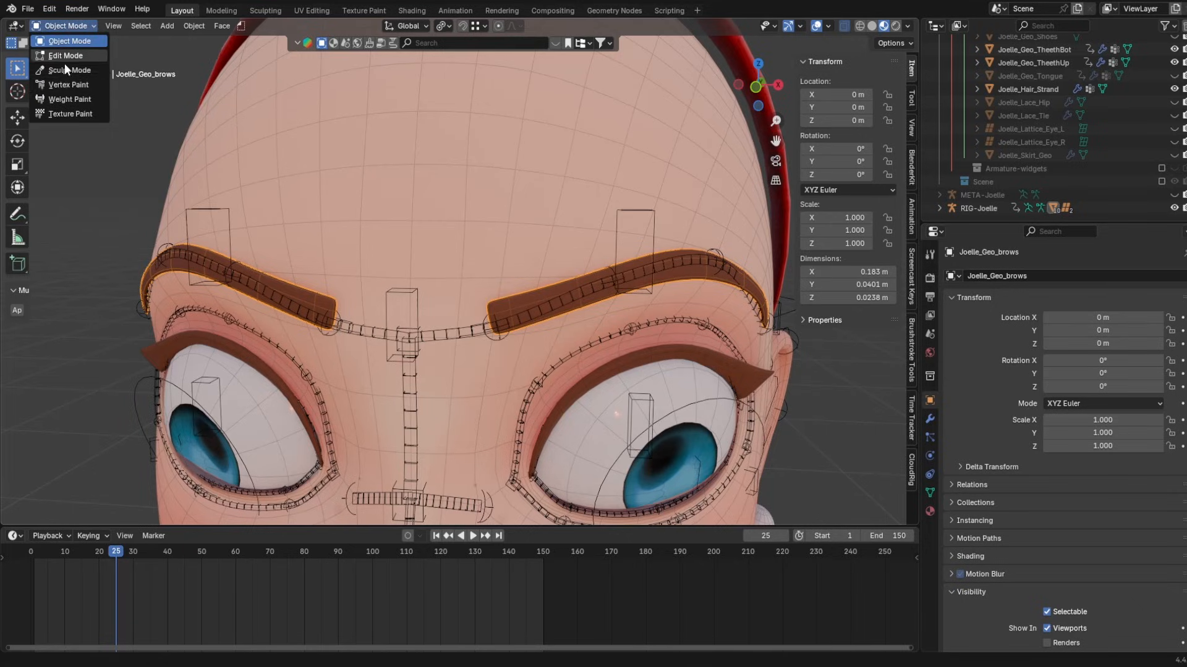
pyautogui.click(66, 99)
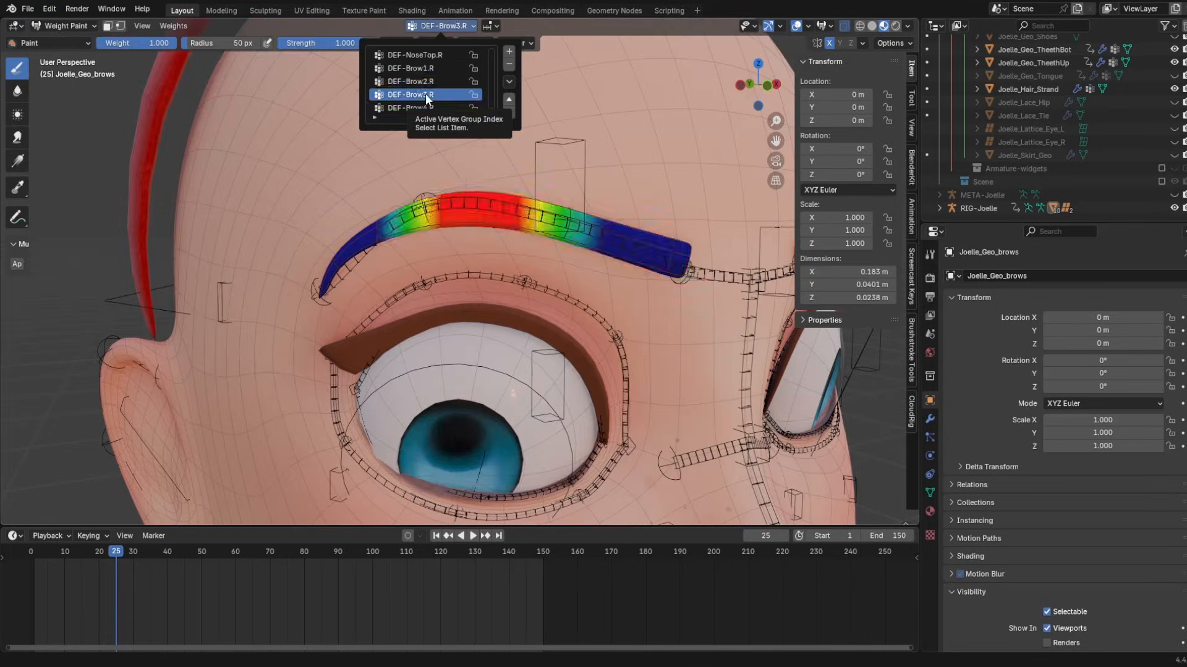
# - Examine how the DEF-Brow3.R and DEF-Brow2.R weights on the right eyebrow mesh follow the posed brow bones
pyautogui.click(424, 190)
pyautogui.hotkey('ctrl', 'Tab')
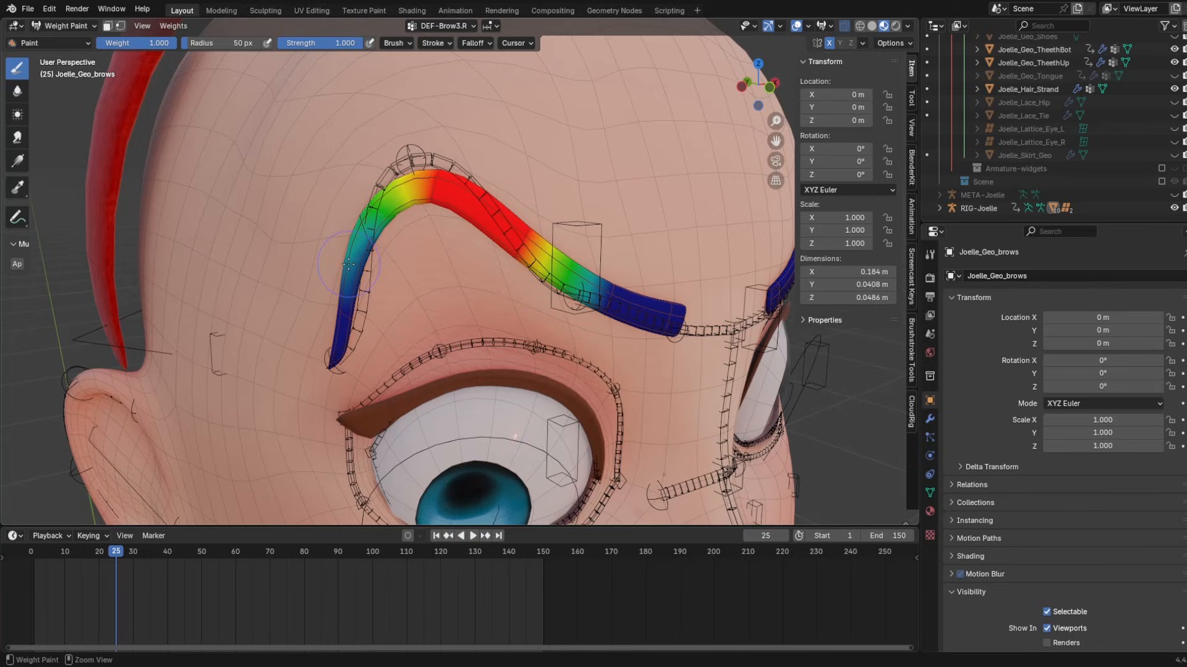
pyautogui.moveTo(337, 262); pyautogui.dragTo(375, 183, button='middle')
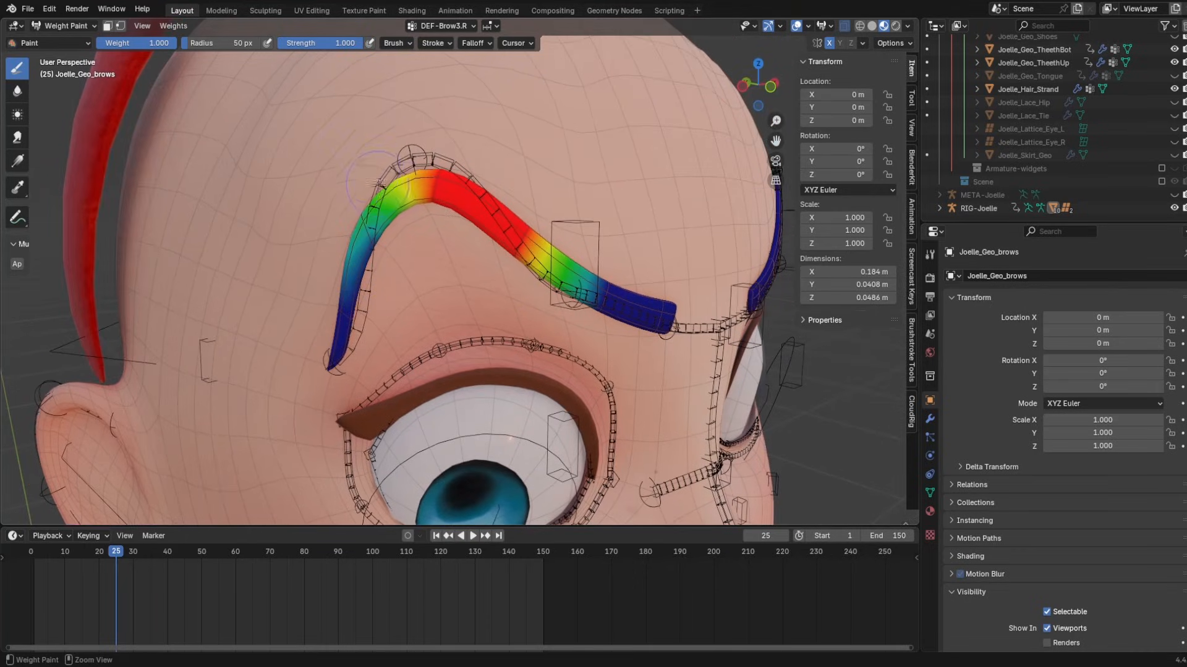
pyautogui.click(442, 25)
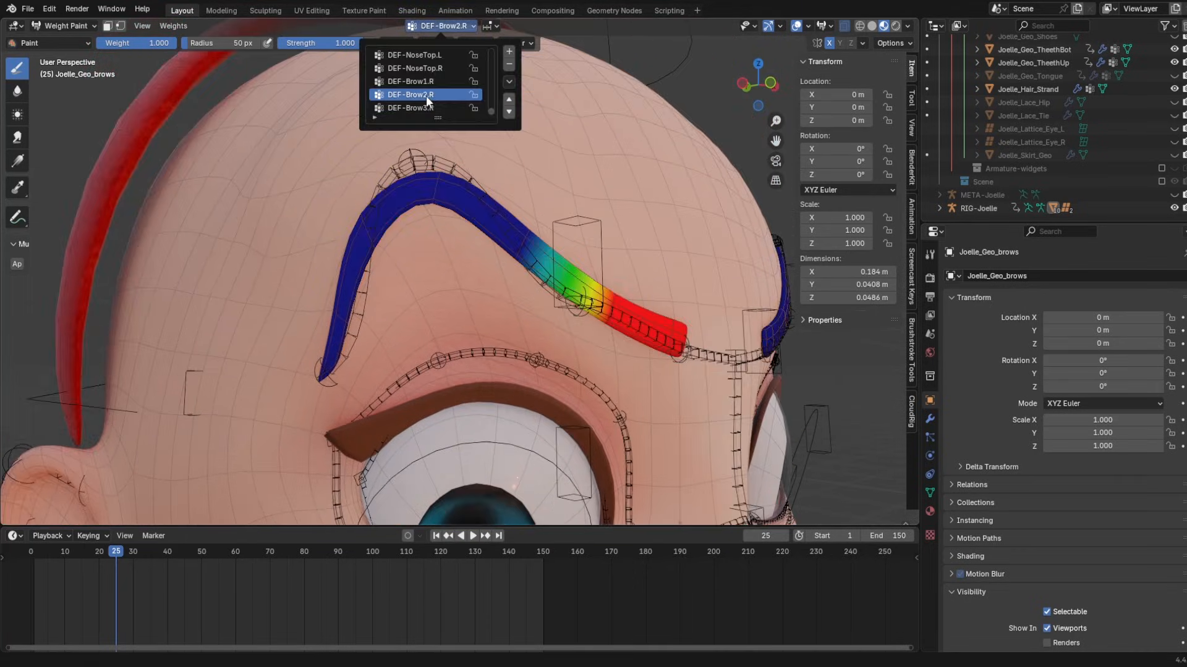
pyautogui.click(426, 95)
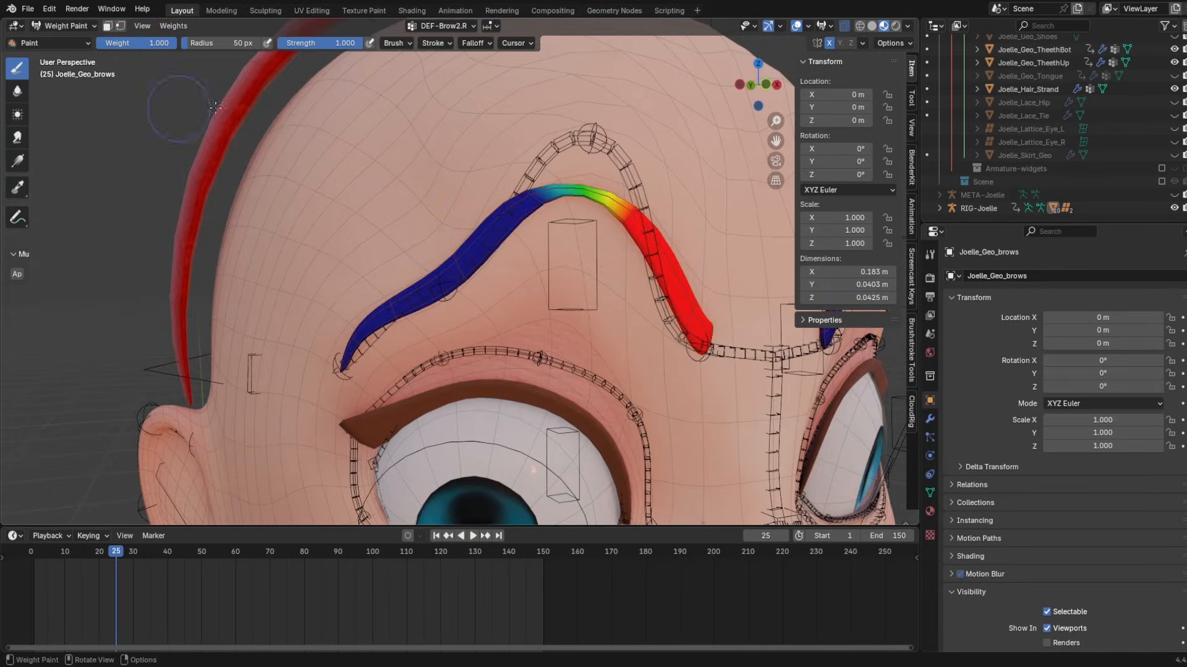
pyautogui.moveTo(575, 211); pyautogui.dragTo(577, 209, button='middle')
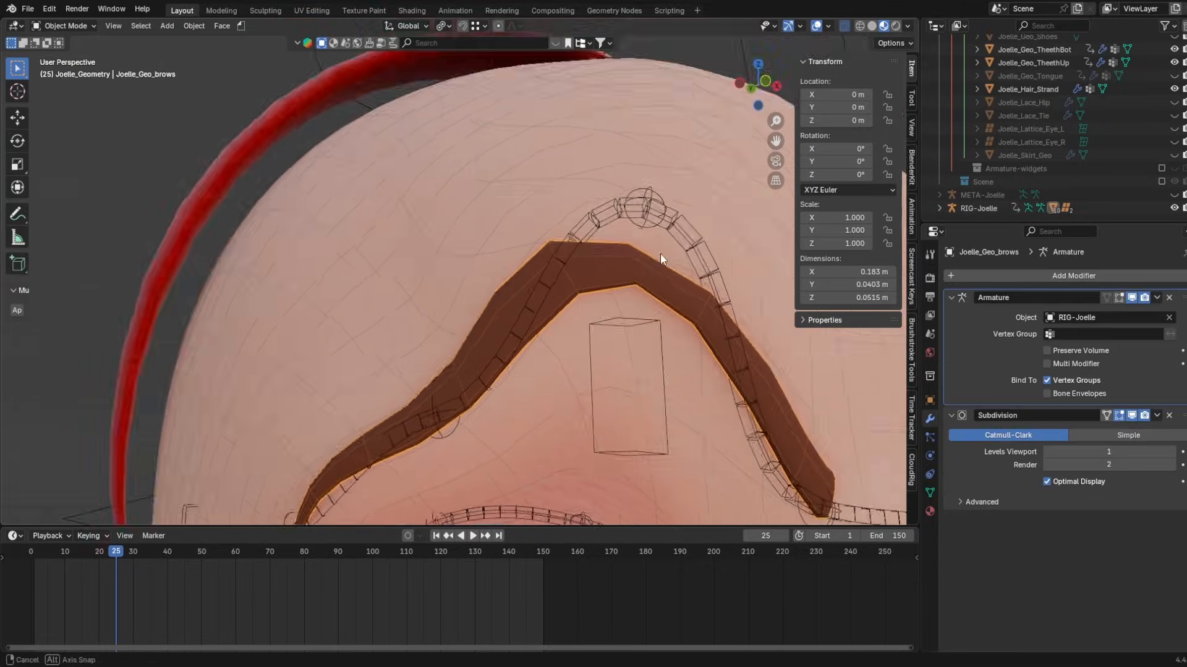
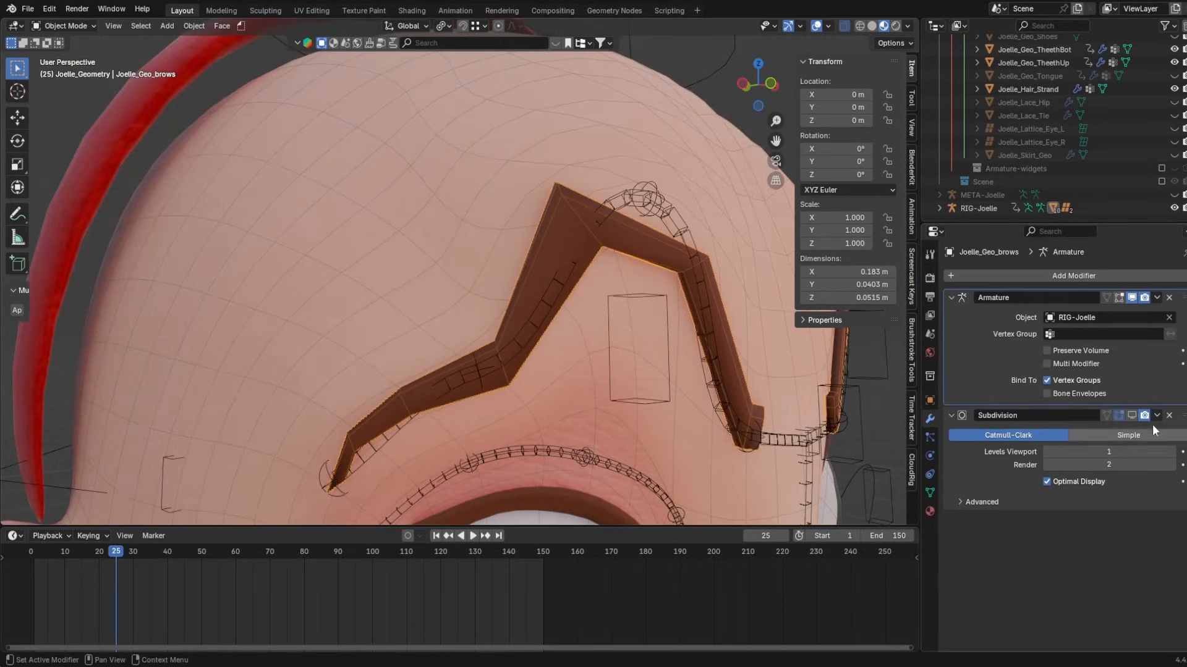
# - Move the brow mesh's Subdivision modifier above the Armature modifier and apply it
pyautogui.click(1133, 416)
pyautogui.moveTo(865, 341); pyautogui.dragTo(649, 296, button='middle')
pyautogui.moveTo(1183, 419); pyautogui.dragTo(1032, 298)
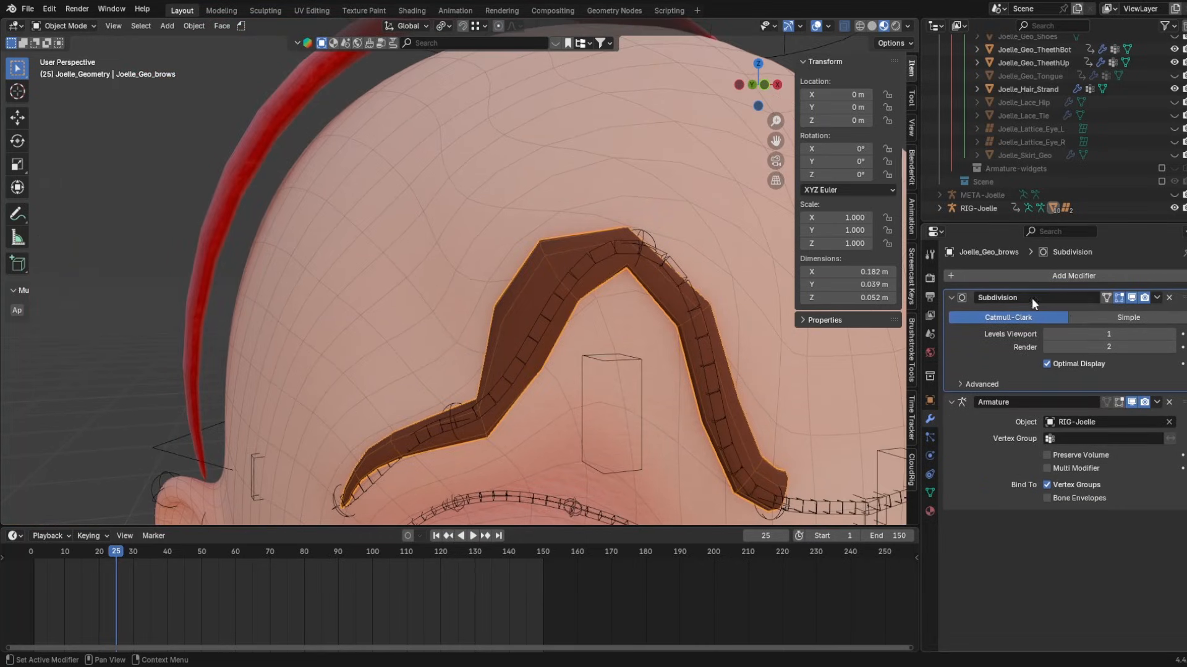
pyautogui.click(1152, 298)
pyautogui.click(1145, 311)
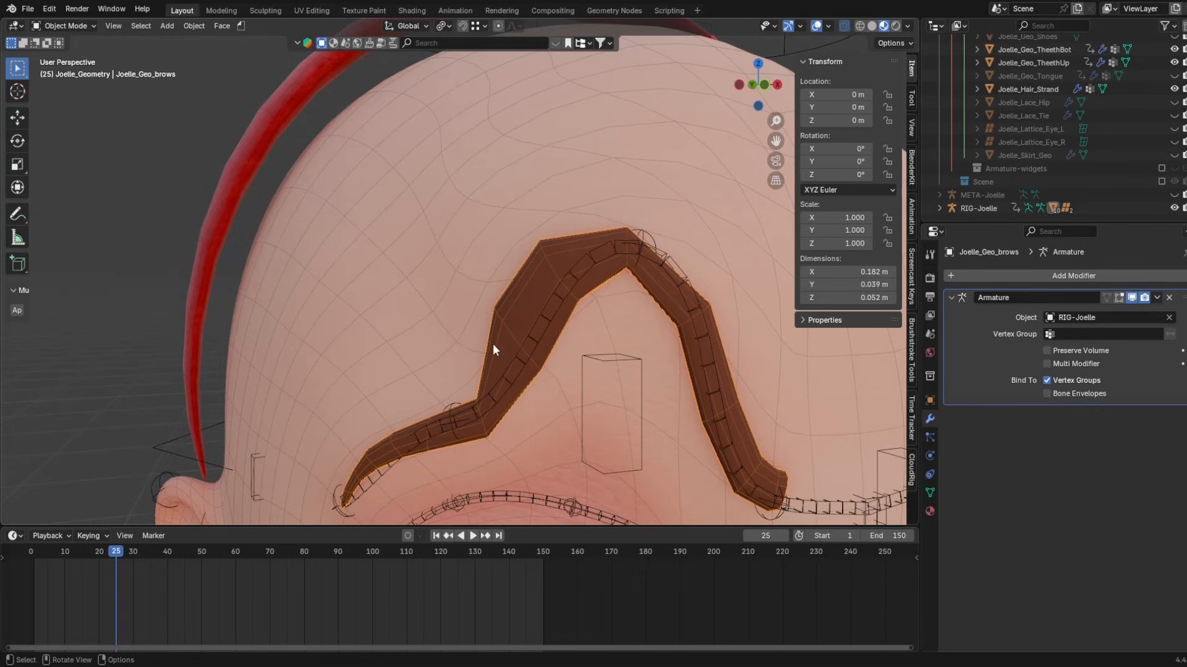
# - Add a new level 1 Subdivision modifier to the brow mesh and return it to Weight Paint mode
pyautogui.moveTo(493, 349); pyautogui.dragTo(551, 259, button='middle')
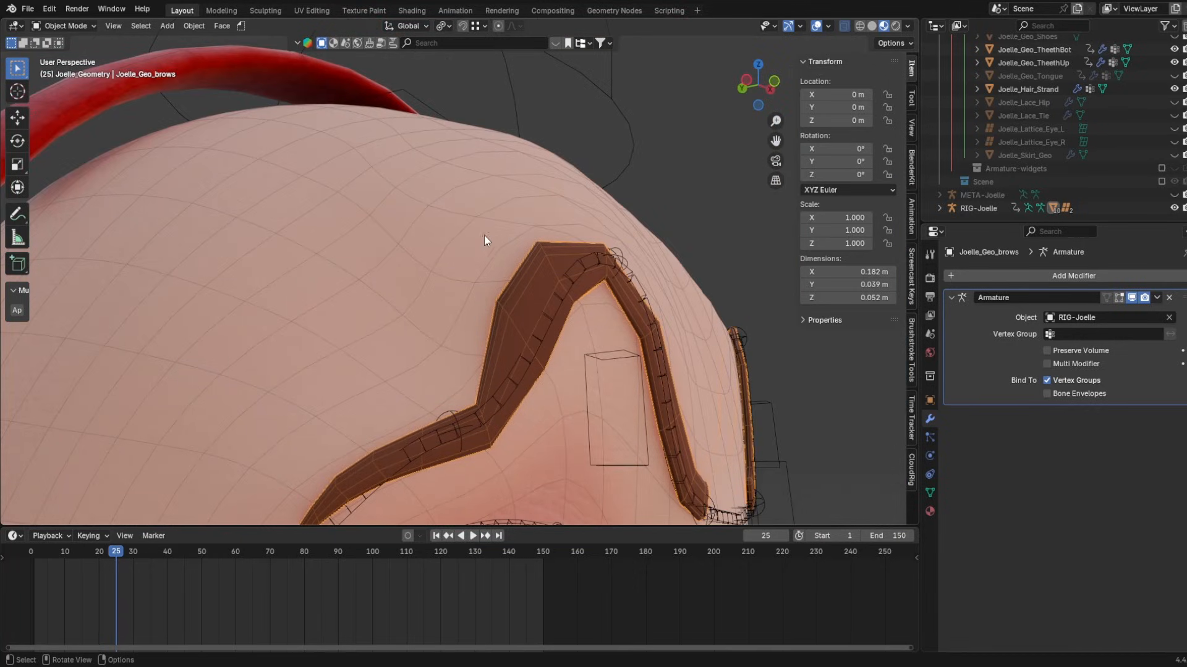
pyautogui.hotkey('ctrl', '1')
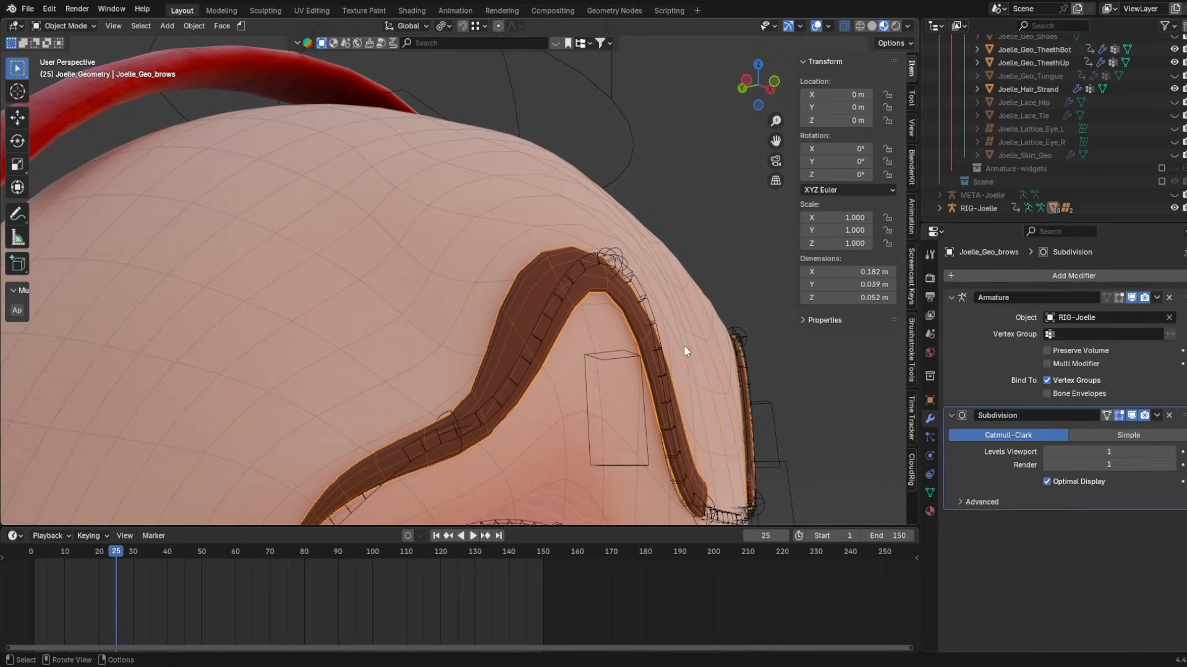
pyautogui.moveTo(684, 345)
pyautogui.mouseDown(button='middle')
pyautogui.moveTo(633, 354)
pyautogui.moveTo(593, 321)
pyautogui.mouseUp(button='middle')
pyautogui.click(65, 26)
pyautogui.click(70, 99)
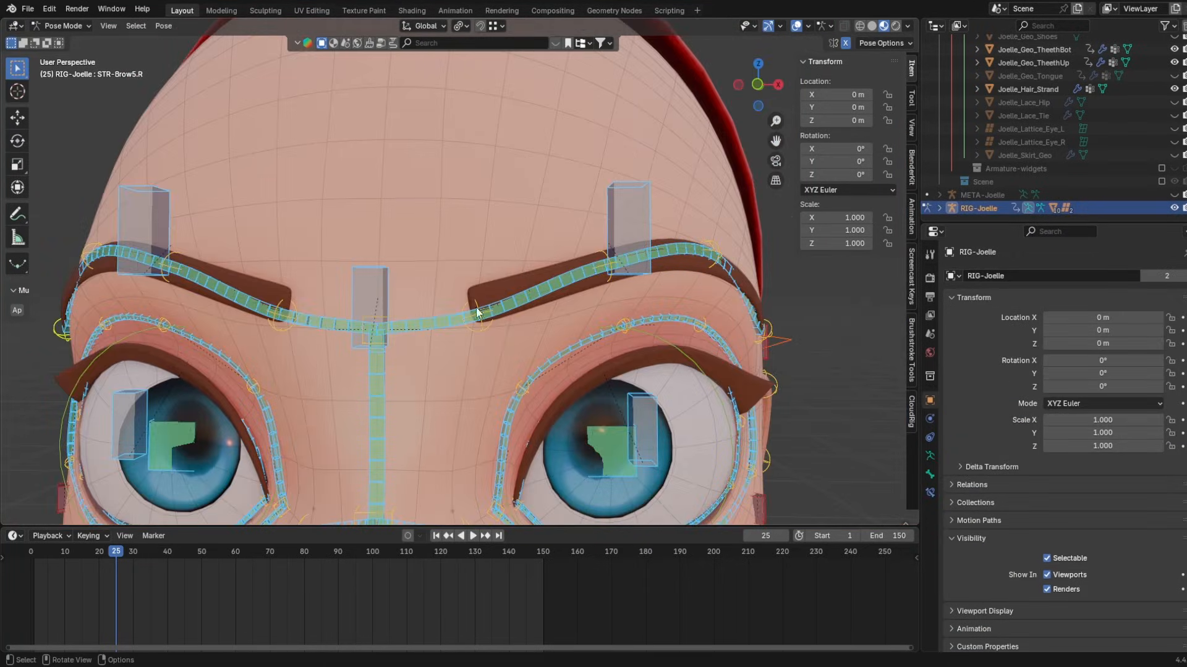
# - Switch from the rig to Joelle_Geo_head in Weight Paint mode and activate its DEF-Brow1.L vertex group
pyautogui.moveTo(655, 279); pyautogui.dragTo(612, 277, button='middle')
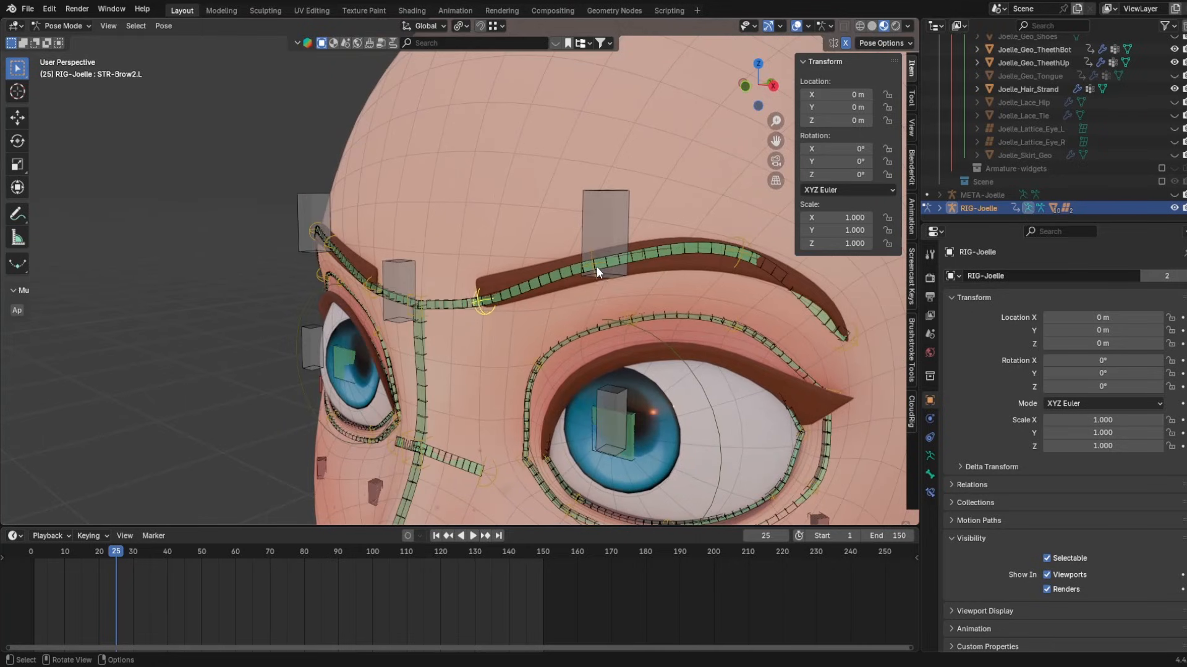
pyautogui.moveTo(436, 295); pyautogui.dragTo(426, 295, button='middle')
pyautogui.click(65, 26)
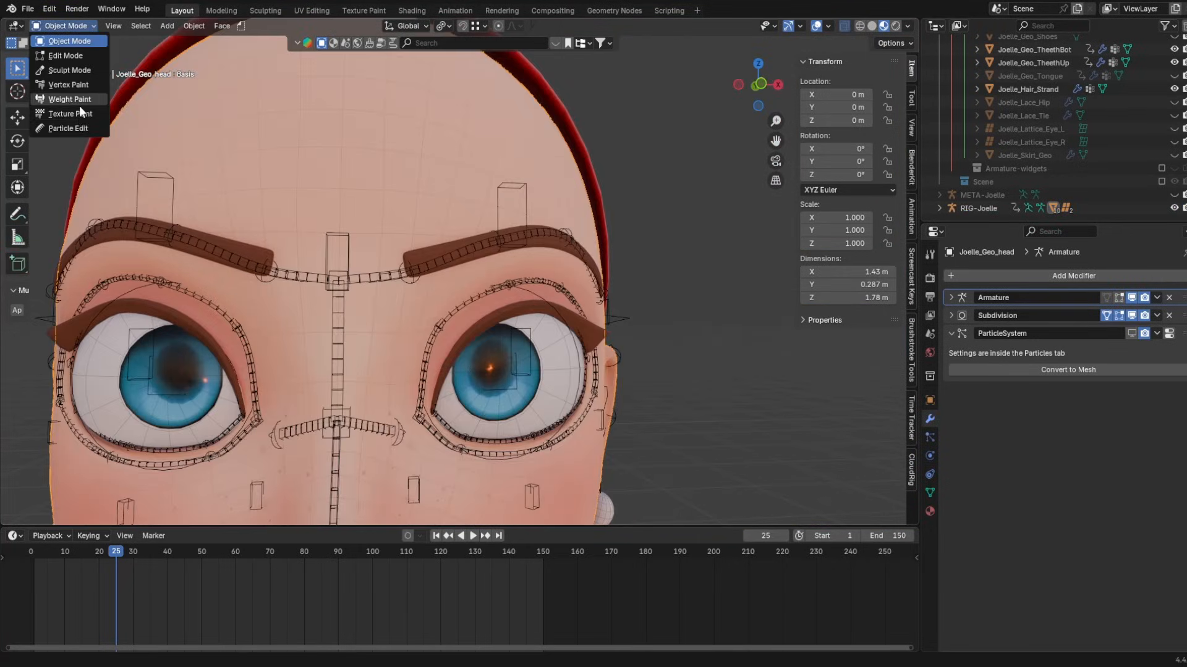
pyautogui.click(75, 99)
pyautogui.click(440, 25)
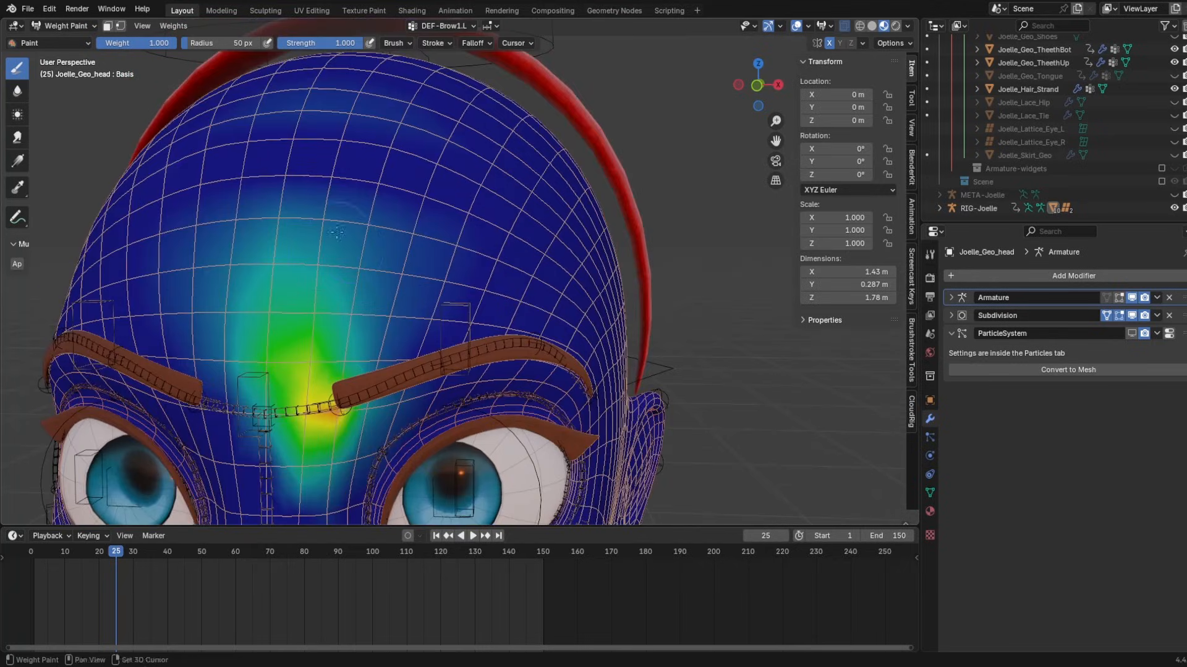
# - Examine the DEF-Brow1.L weights between the eyebrows and across the forehead with the brows lowered and raised
pyautogui.scroll(-5, 442, 214)
pyautogui.moveTo(450, 198)
pyautogui.keyDown('ctrl'); pyautogui.mouseDown()
pyautogui.moveTo(389, 203)
pyautogui.moveTo(516, 263)
pyautogui.mouseUp(); pyautogui.keyUp('ctrl')
pyautogui.moveTo(516, 262); pyautogui.dragTo(454, 204, button='middle')
pyautogui.keyDown('ctrl'); pyautogui.moveTo(408, 259); pyautogui.dragTo(513, 262); pyautogui.keyUp('ctrl')
pyautogui.moveTo(544, 272); pyautogui.dragTo(581, 275, button='middle')
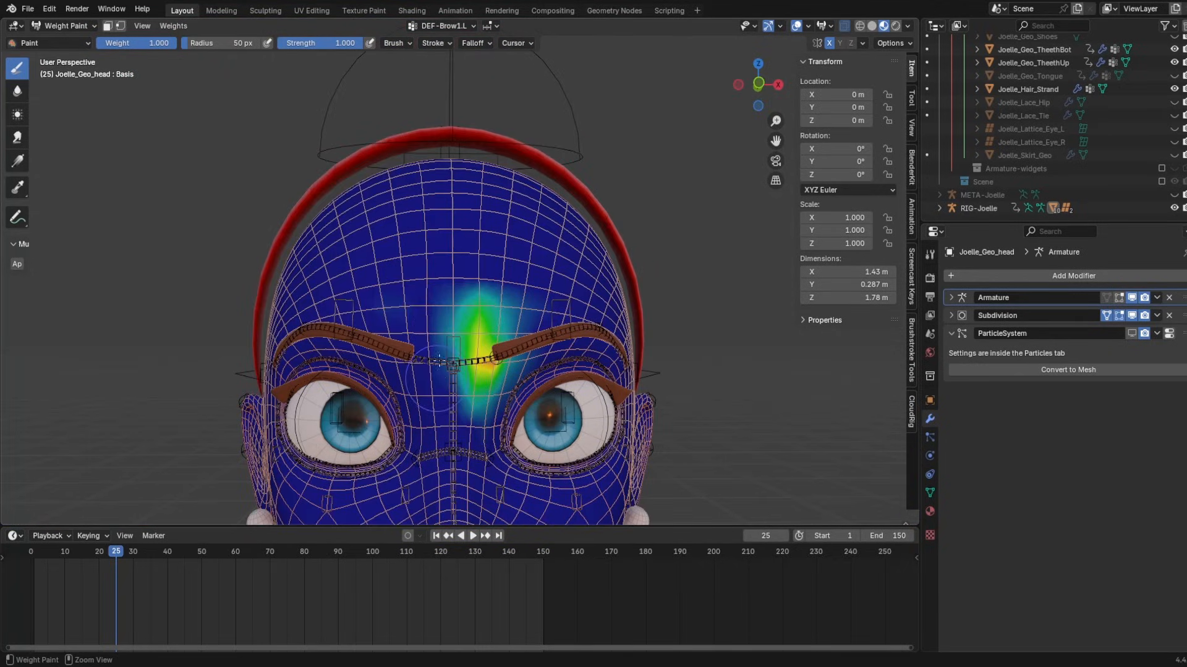
pyautogui.scroll(5, 569, 301)
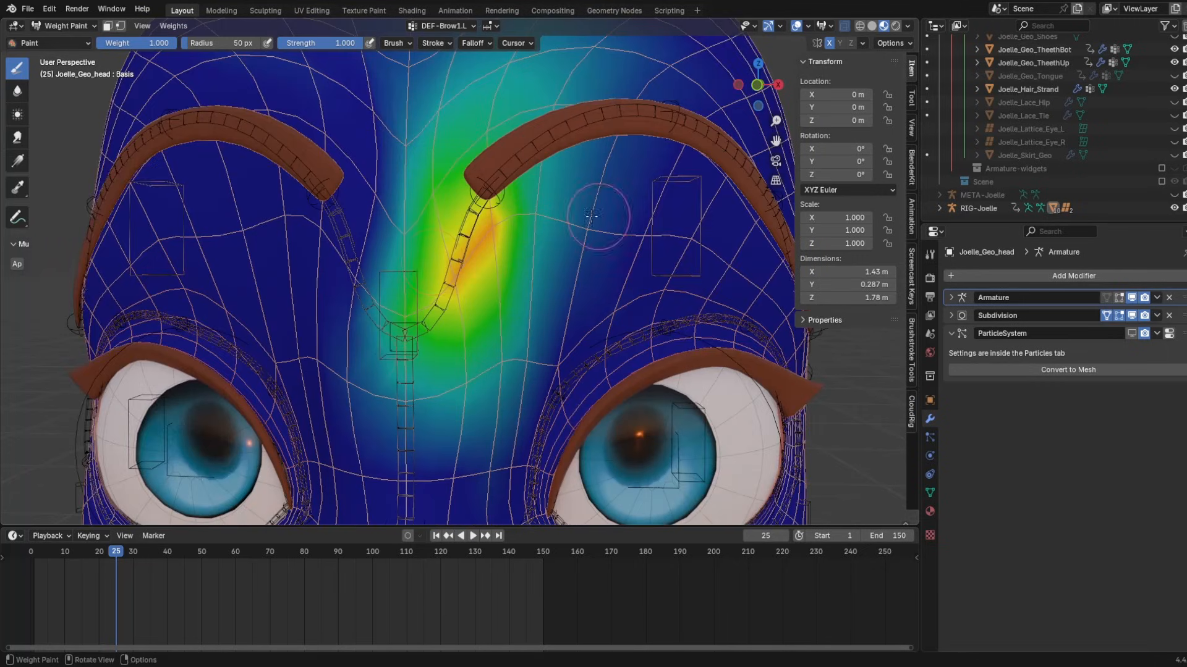
pyautogui.scroll(-4, 382, 145)
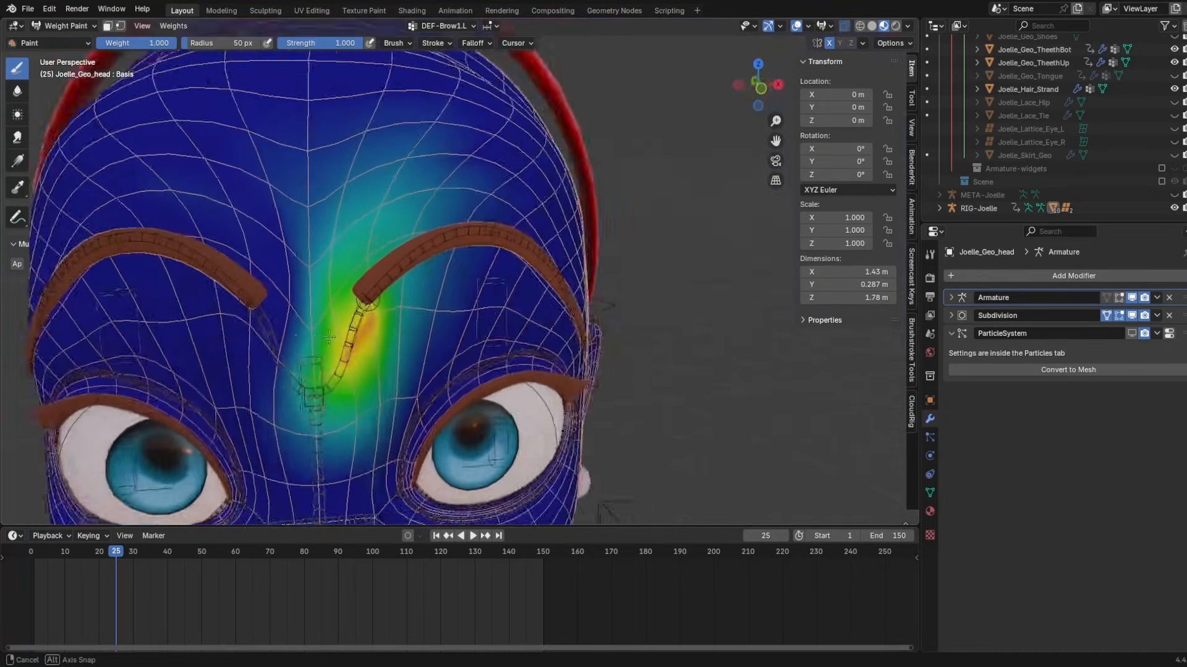
# - Activate the DEF-Brow2.L vertex group and examine its weights above the left eyebrow
pyautogui.click(442, 26)
pyautogui.click(443, 88)
pyautogui.scroll(4, 346, 290)
pyautogui.moveTo(346, 290)
pyautogui.mouseDown(button='middle')
pyautogui.moveTo(298, 297)
pyautogui.moveTo(363, 304)
pyautogui.mouseUp(button='middle')
pyautogui.scroll(-4, 363, 304)
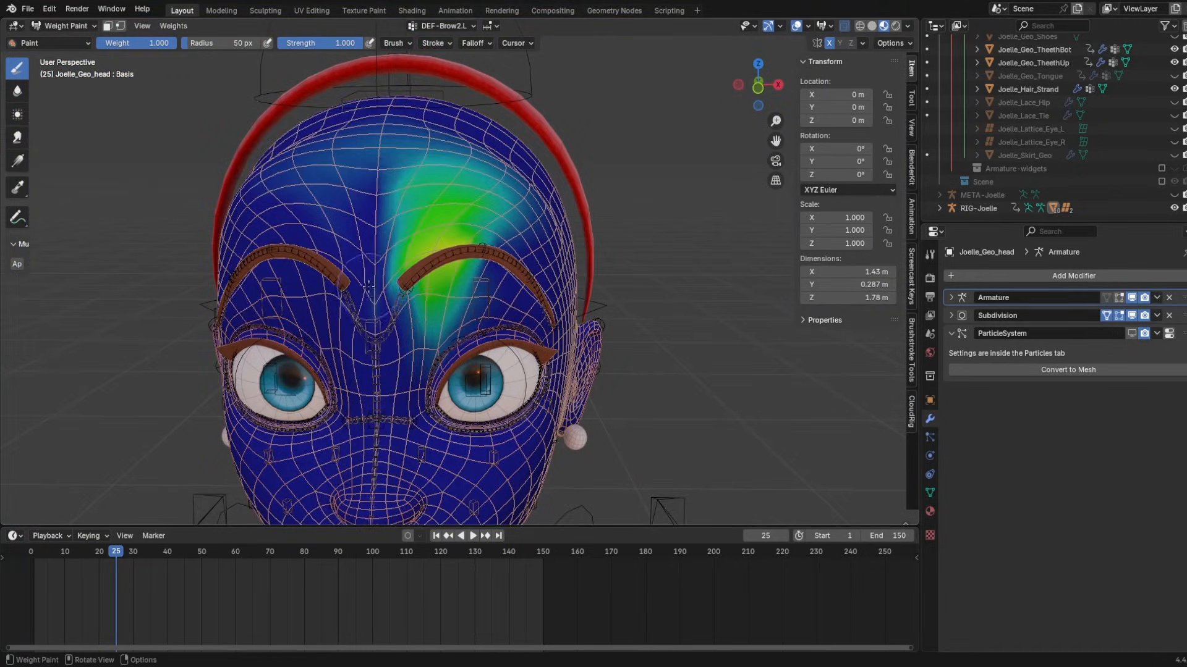
# - Subtract the stray DEF-Brow2.L weights from the centre, far side and outer edge of the forehead
pyautogui.scroll(2, 369, 285)
pyautogui.moveTo(425, 127)
pyautogui.mouseDown(button='middle')
pyautogui.moveTo(466, 216)
pyautogui.moveTo(445, 151)
pyautogui.moveTo(490, 110)
pyautogui.moveTo(424, 235)
pyautogui.moveTo(525, 266)
pyautogui.moveTo(568, 347)
pyautogui.mouseUp(button='middle')
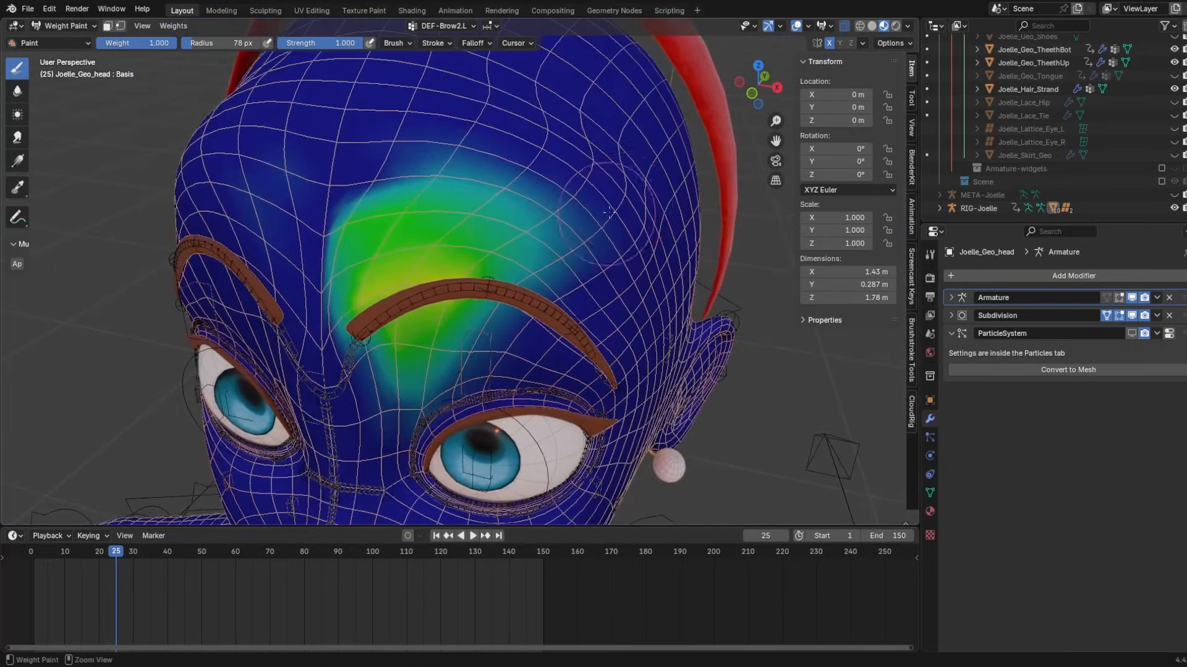
pyautogui.moveTo(602, 212)
pyautogui.keyDown('ctrl'); pyautogui.mouseDown()
pyautogui.moveTo(408, 162)
pyautogui.moveTo(303, 186)
pyautogui.mouseUp(); pyautogui.keyUp('ctrl')
pyautogui.moveTo(467, 195)
pyautogui.keyDown('ctrl'); pyautogui.mouseDown()
pyautogui.moveTo(337, 243)
pyautogui.moveTo(278, 189)
pyautogui.mouseUp(); pyautogui.keyUp('ctrl')
pyautogui.moveTo(296, 154)
pyautogui.mouseDown(button='middle')
pyautogui.moveTo(443, 122)
pyautogui.moveTo(321, 131)
pyautogui.mouseUp(button='middle')
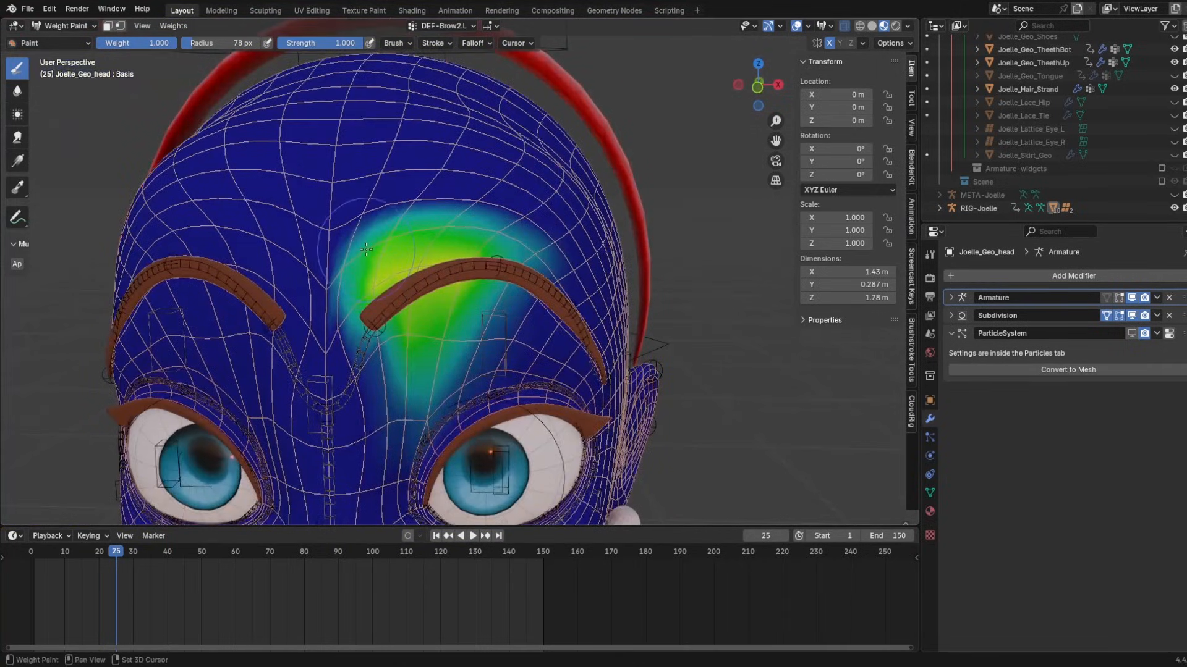
pyautogui.scroll(1, 359, 235)
pyautogui.scroll(5, 1132, 84)
pyautogui.scroll(-2, 1136, 84)
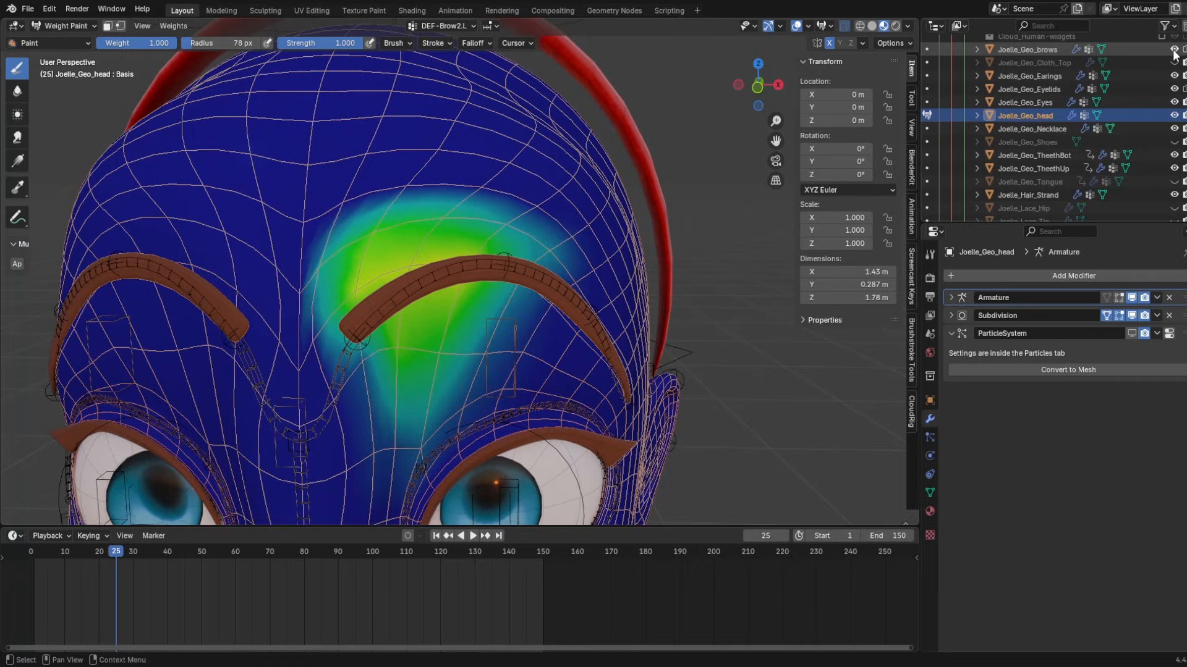
# - Hide the Joelle_Geo_brows mesh and check the DEF-Brow2.L weights above the left brow from the side and front
pyautogui.scroll(2, 384, 281)
pyautogui.scroll(-4, 557, 398)
pyautogui.moveTo(556, 399); pyautogui.dragTo(486, 237, button='middle')
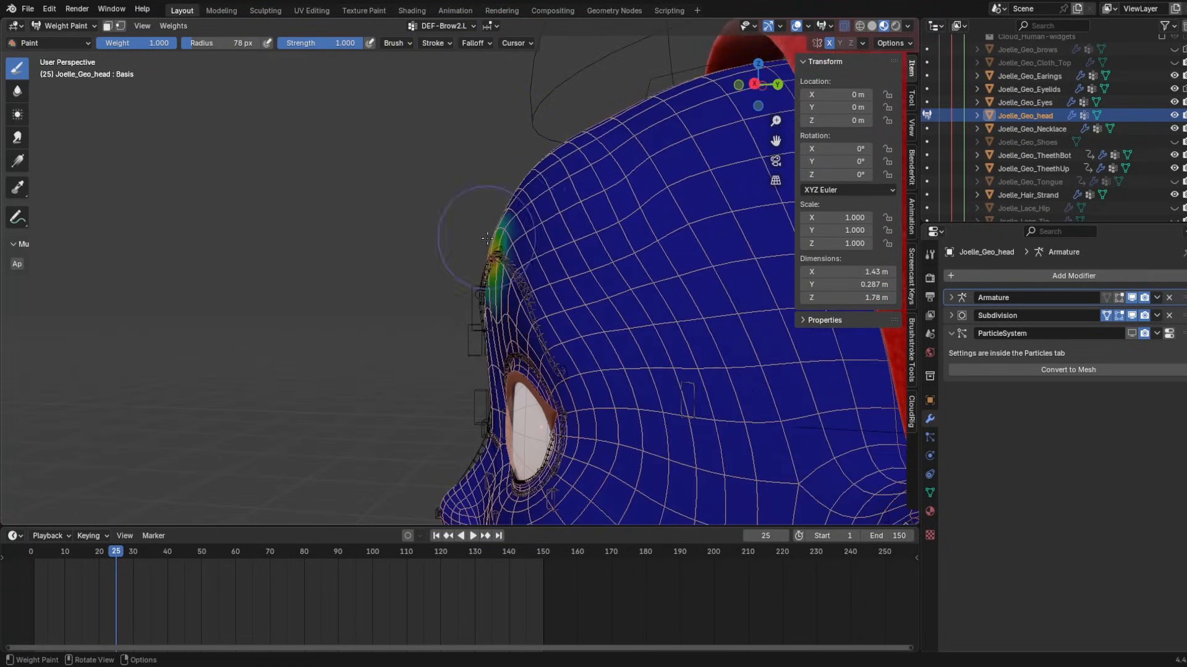
pyautogui.moveTo(513, 157); pyautogui.dragTo(510, 168, button='middle')
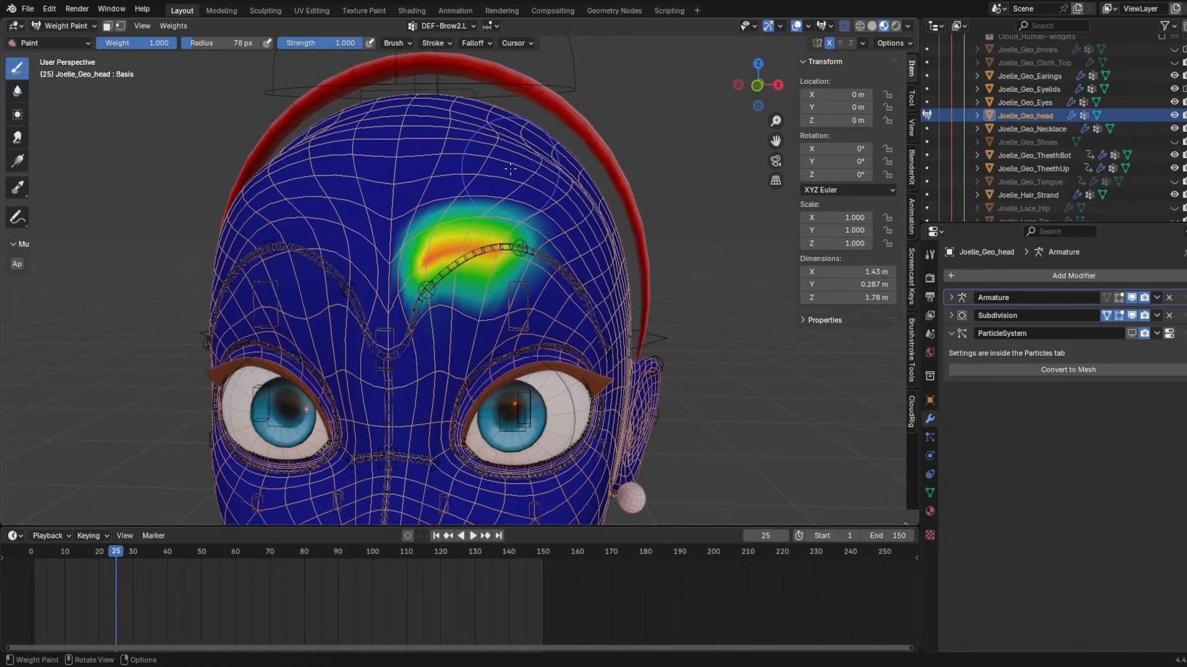
pyautogui.scroll(3, 496, 114)
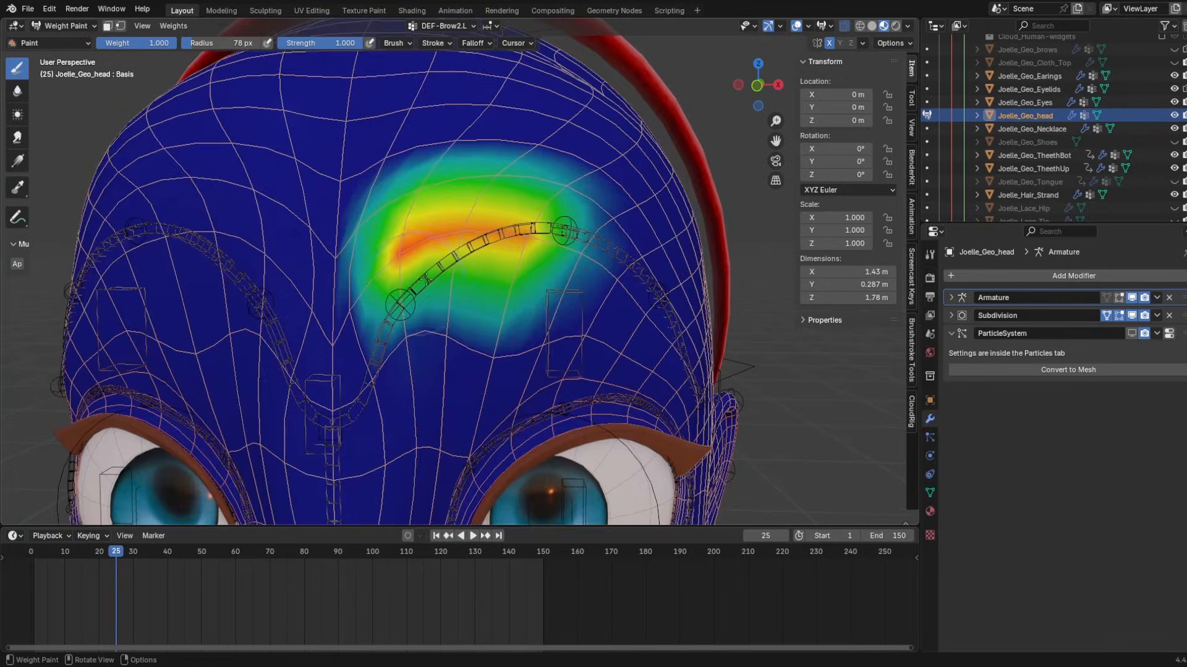
# - Switch Joelle_Geo_head to Object Mode and examine the raised forehead surface along the brow bones from the side
pyautogui.click(59, 26)
pyautogui.click(55, 40)
pyautogui.moveTo(570, 143); pyautogui.dragTo(477, 206, button='middle')
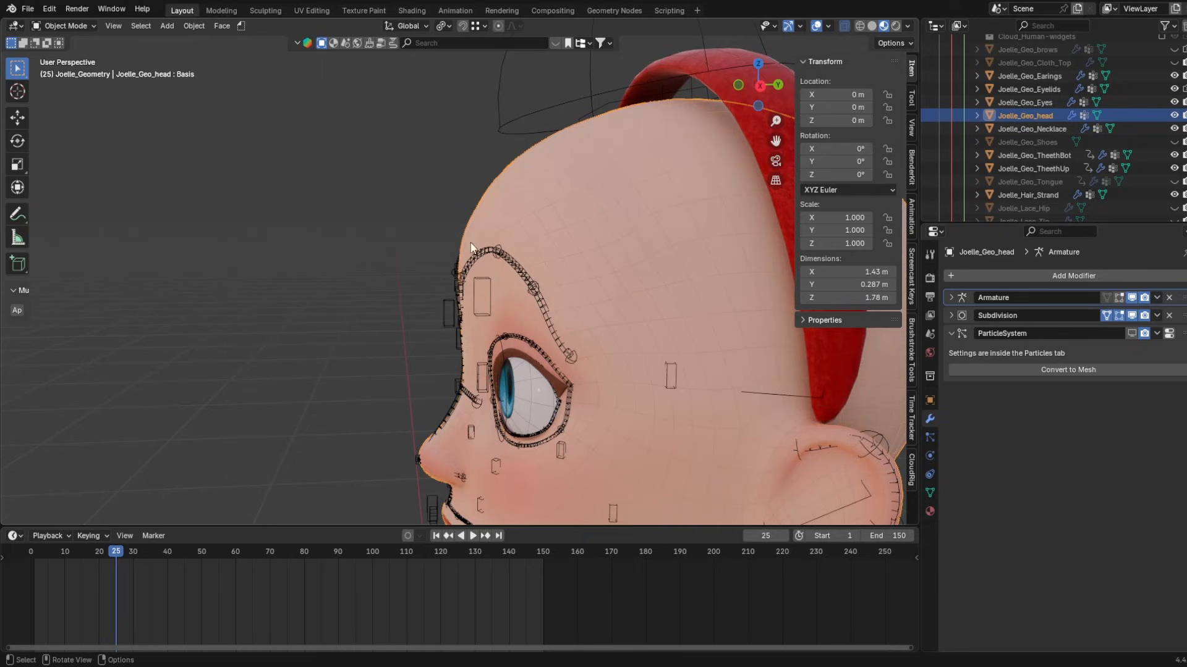
pyautogui.moveTo(471, 247)
pyautogui.mouseDown(button='middle')
pyautogui.moveTo(507, 213)
pyautogui.moveTo(483, 199)
pyautogui.moveTo(477, 265)
pyautogui.mouseUp(button='middle')
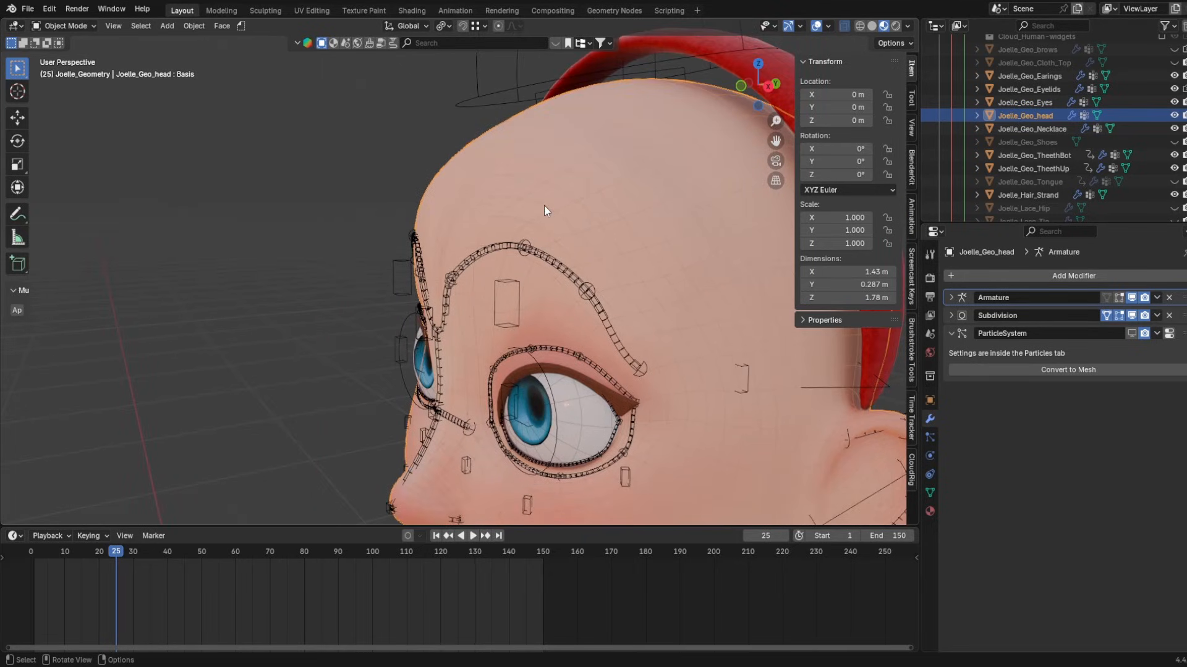
pyautogui.scroll(-2, 544, 207)
pyautogui.moveTo(559, 237); pyautogui.dragTo(544, 201, button='middle')
pyautogui.scroll(4, 618, 204)
# - Select RIG-Joelle and Joelle_Geo_head in turn, and put the head back into Weight Paint mode
pyautogui.click(636, 207)
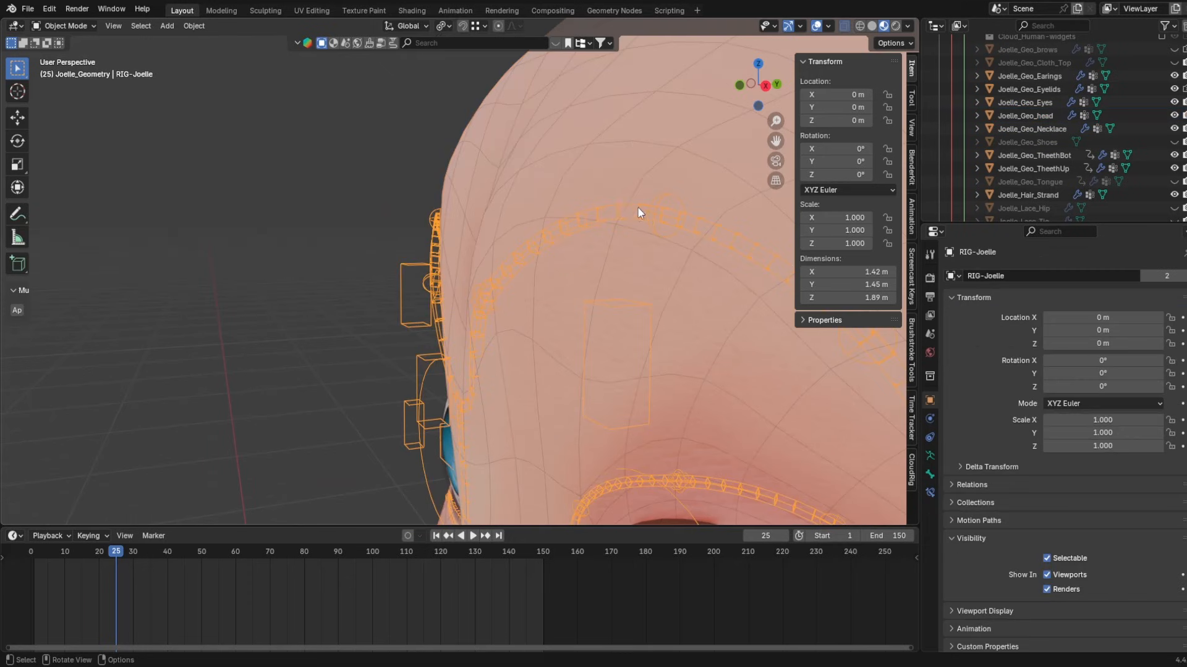
pyautogui.click(65, 26)
pyautogui.click(507, 142)
pyautogui.click(63, 27)
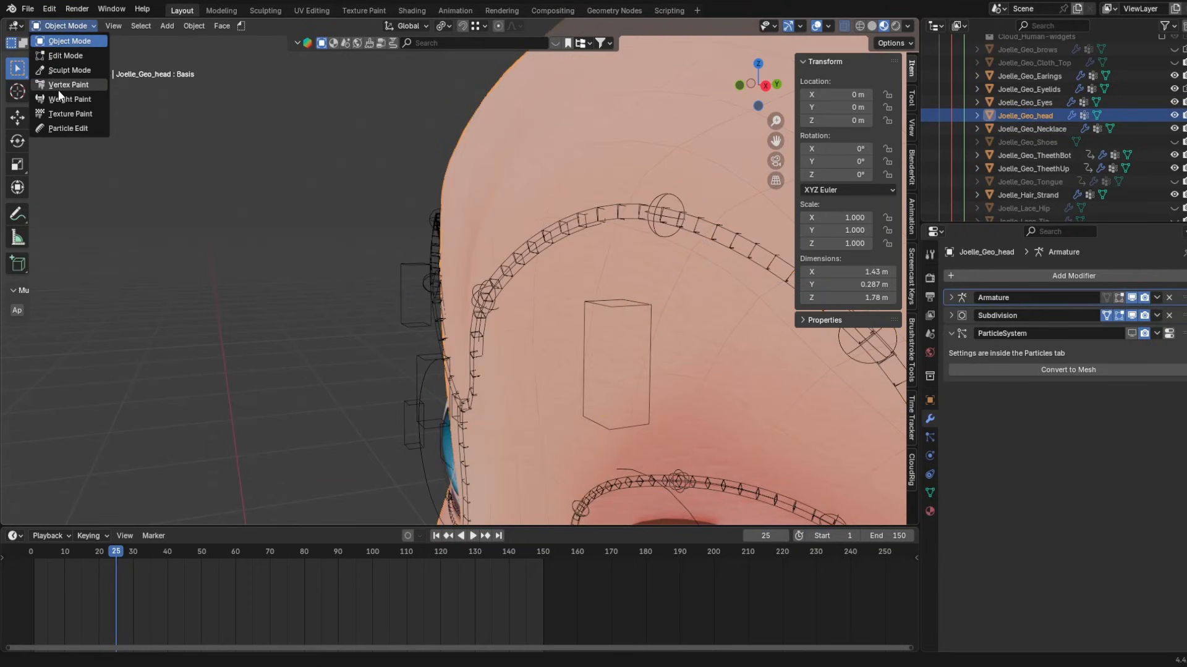
pyautogui.click(61, 99)
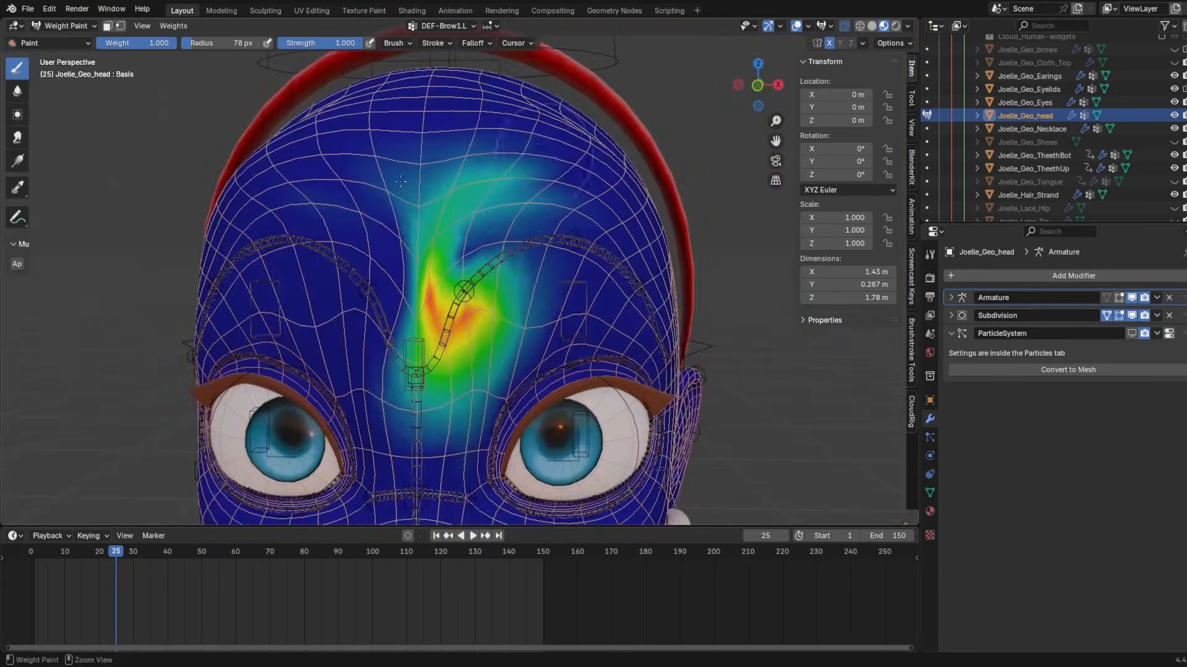
# - Clean up the DEF-Brow1.L weights across the forehead and around the inner left brow, and save the file
pyautogui.moveTo(401, 181)
pyautogui.keyDown('ctrl'); pyautogui.mouseDown()
pyautogui.moveTo(398, 201)
pyautogui.moveTo(431, 249)
pyautogui.mouseUp(); pyautogui.keyUp('ctrl')
pyautogui.scroll(3, 421, 280)
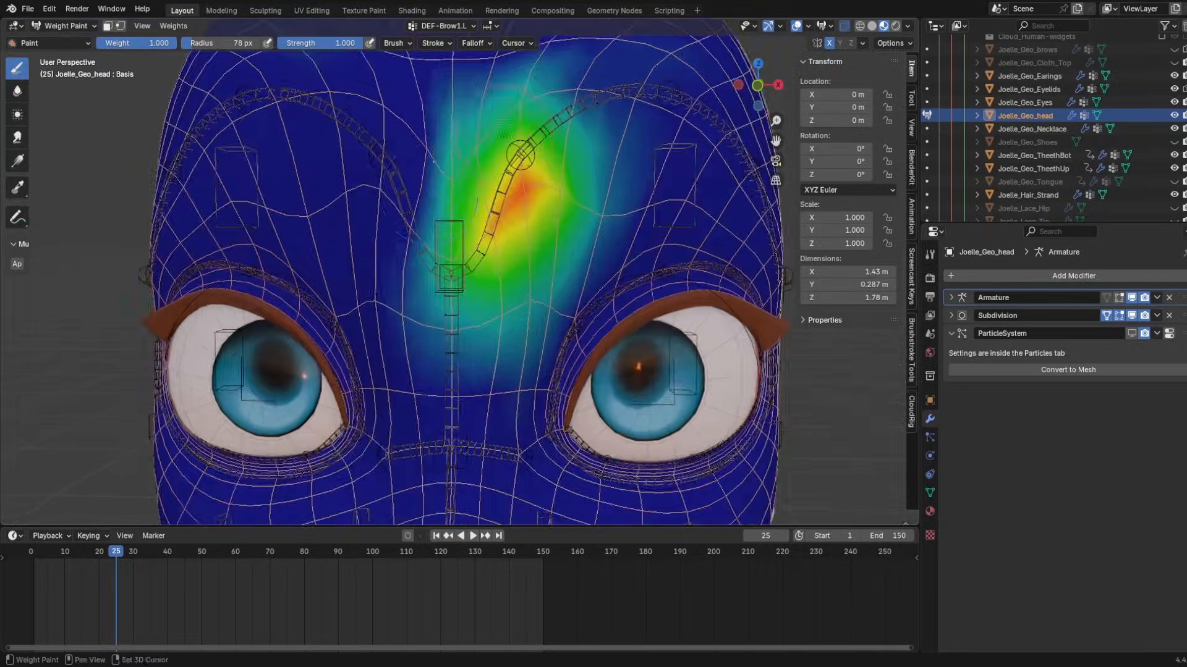
pyautogui.moveTo(525, 247); pyautogui.dragTo(578, 201)
pyautogui.hotkey('ctrl', 's')
# - Raise STR-Brow2.L and STR-Brow3.L on RIG-Joelle in Pose Mode, moving STR-Brow3.L up about 0.022 m
pyautogui.moveTo(470, 93); pyautogui.dragTo(526, 141, button='middle')
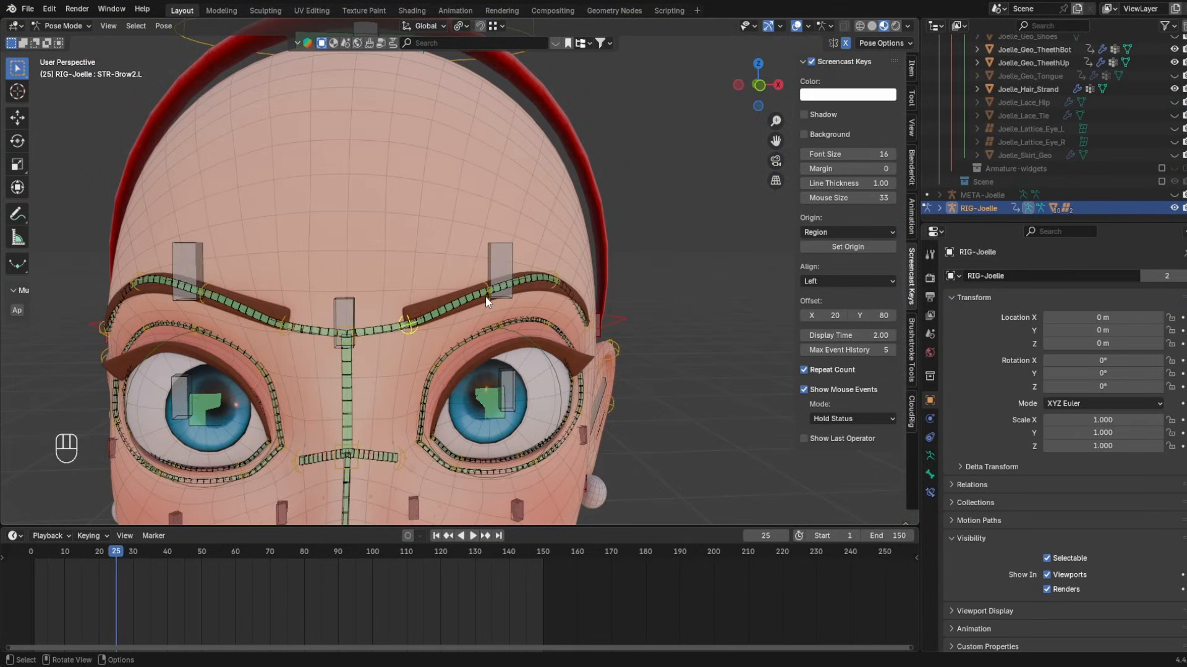
pyautogui.press('g')
pyautogui.click(471, 186)
pyautogui.click(484, 290)
pyautogui.press('g')
pyautogui.click(484, 223)
pyautogui.press('e')
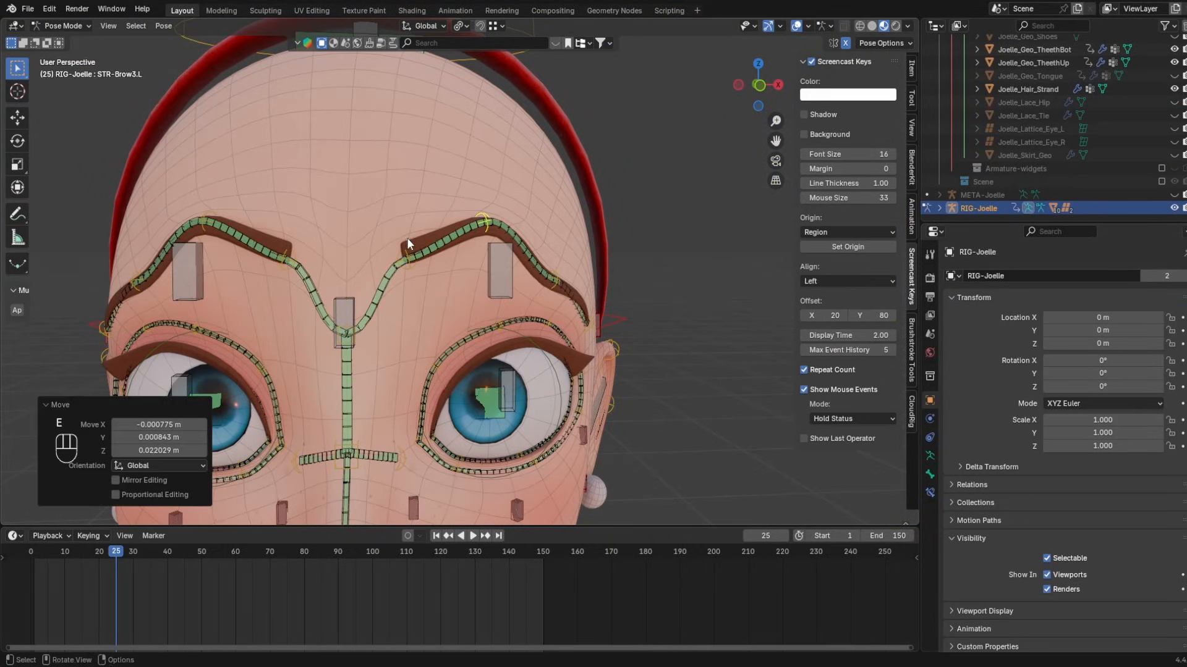
pyautogui.press('r')
pyautogui.rightClick(488, 207)
# - Rotate STR-Brow2.L and raise STR-I-NoseTop1+Brow1 between the brows by about 0.0135 m
pyautogui.click(408, 259)
pyautogui.press('r')
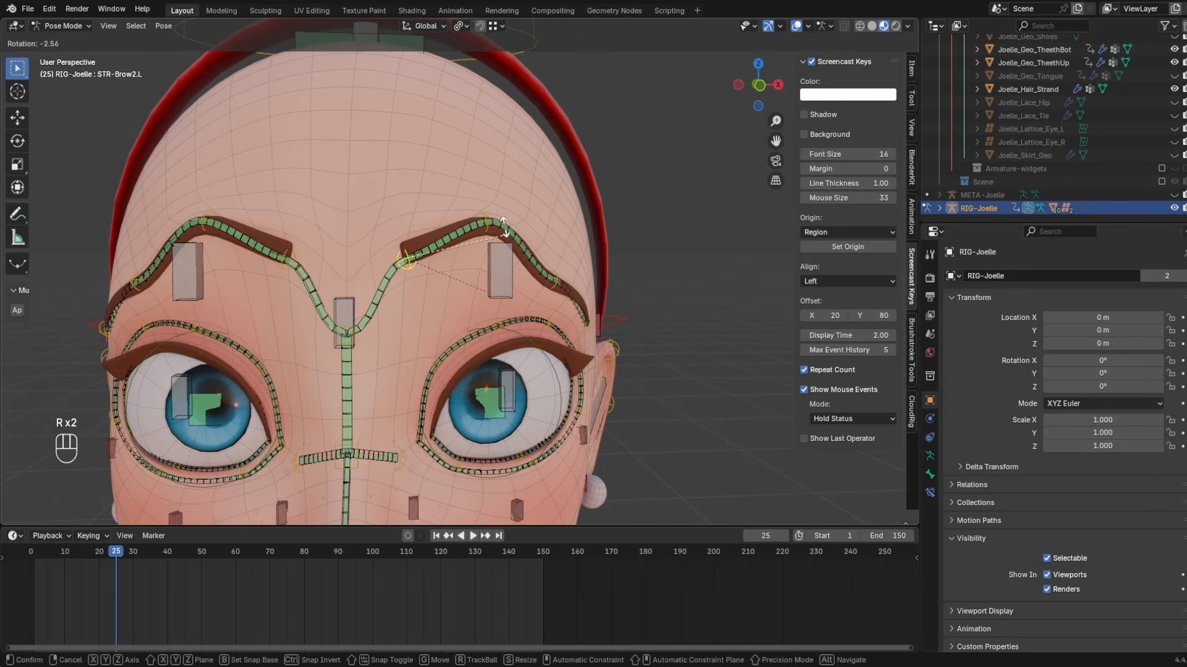
pyautogui.click(469, 199)
pyautogui.click(345, 325)
pyautogui.moveTo(344, 325); pyautogui.dragTo(483, 270, button='middle')
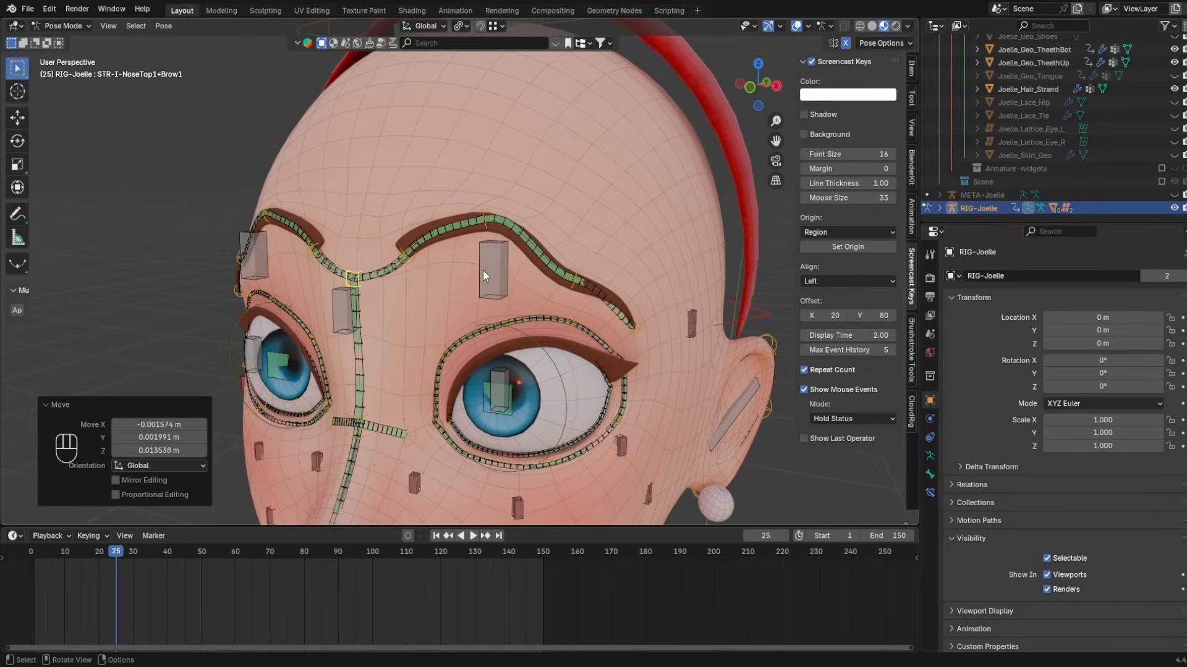
# - Move STR-Brow4.L and STR-Brow3.L upward to arch the outer part of the left brow
pyautogui.click(572, 272)
pyautogui.click(573, 273)
pyautogui.press('g')
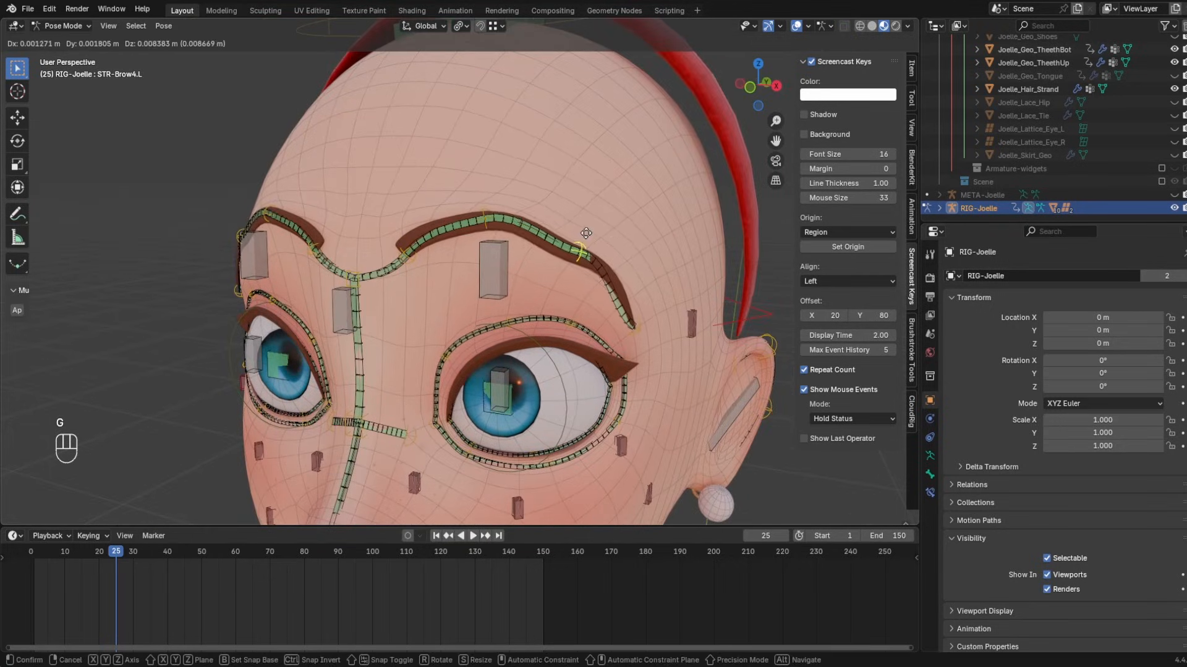
pyautogui.click(592, 226)
pyautogui.press('r')
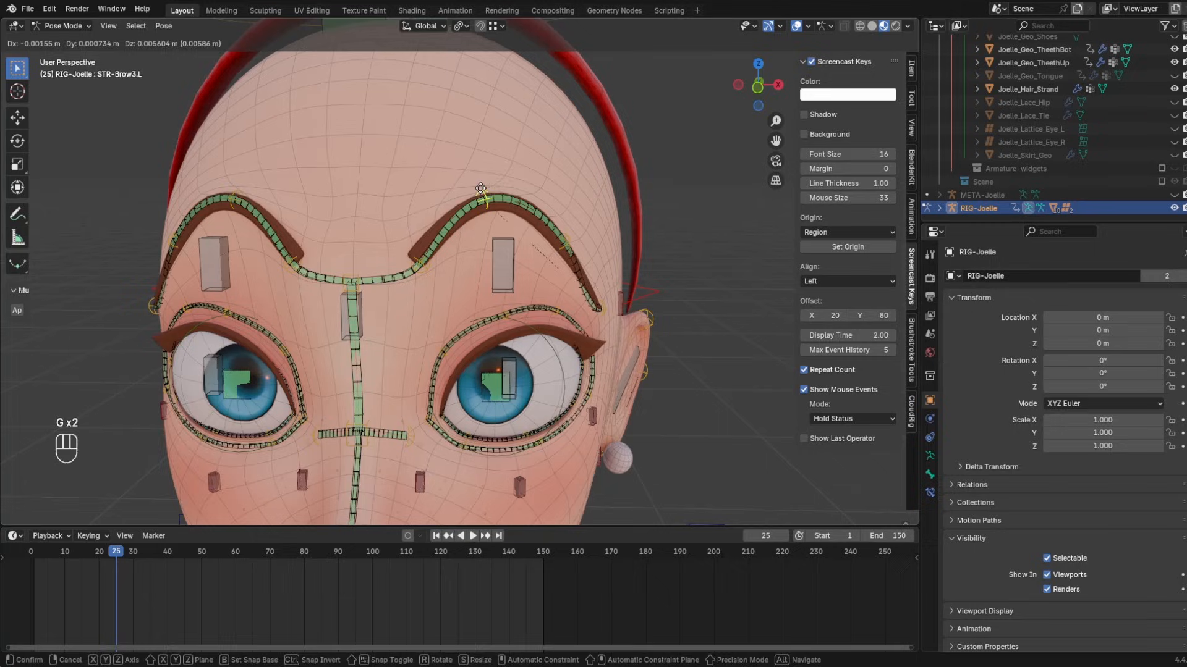
pyautogui.click(482, 185)
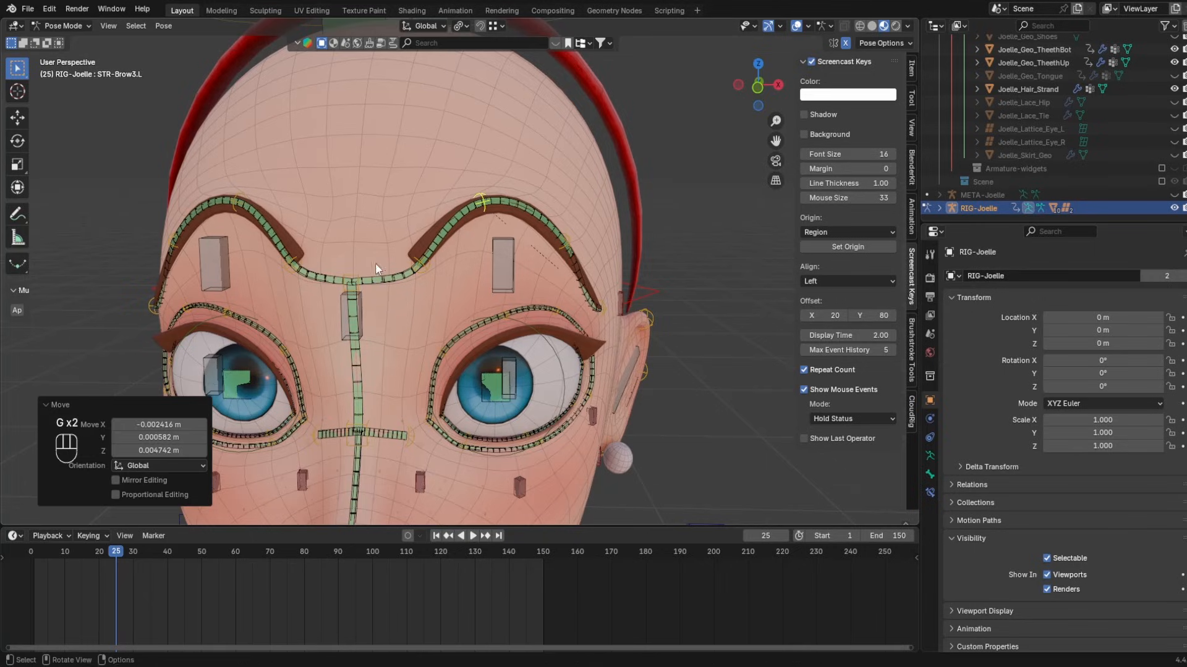
# - Move STR-Brow4.R outward and up by about 0.004 m to shape the outer right brow
pyautogui.click(362, 260)
pyautogui.click(219, 265)
pyautogui.moveTo(219, 265); pyautogui.dragTo(688, 61, button='middle')
pyautogui.click(207, 295)
pyautogui.press('g')
pyautogui.press('g')
pyautogui.click(207, 296)
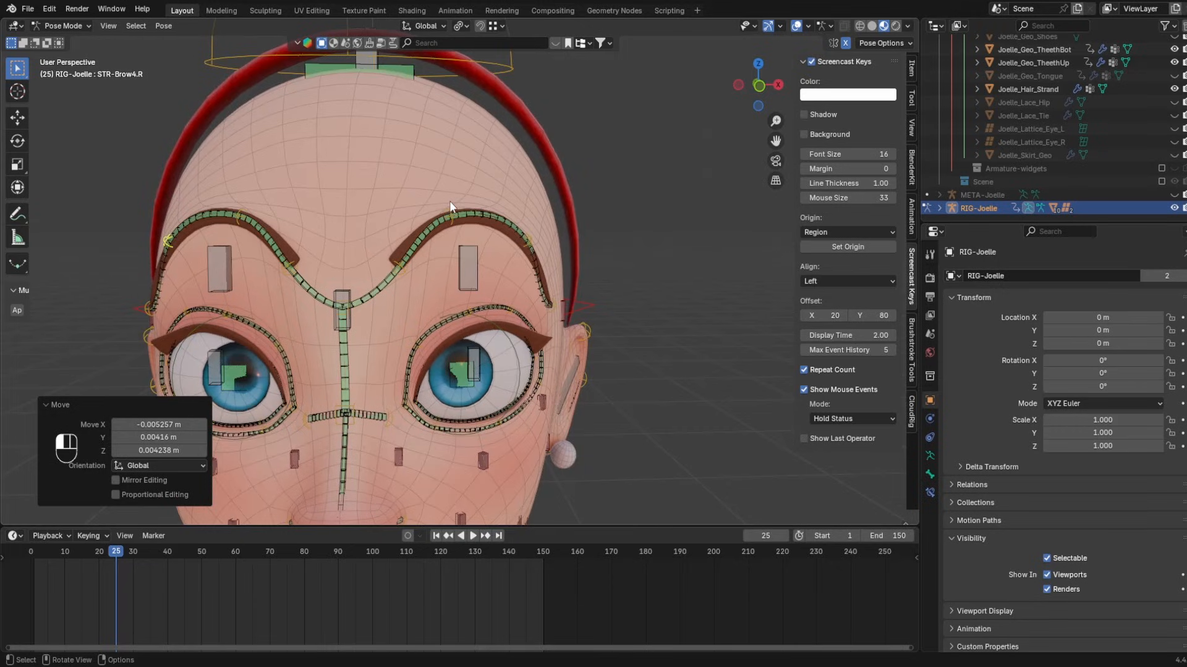
# - Clear the locations of the posed brow and nose-top controls
pyautogui.hotkey('alt', 'g')
pyautogui.click(394, 314)
pyautogui.hotkey('alt', 'g')
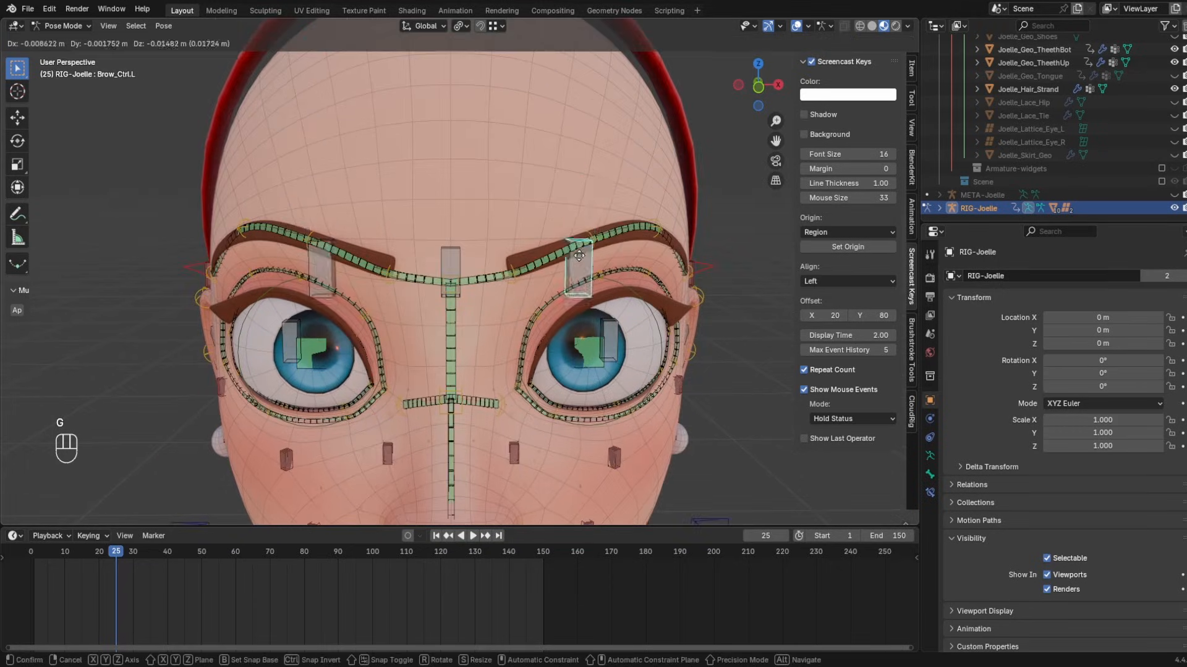
# - Try moving Brow_Ctrl.L freely and along Z to test how the left brow follows
pyautogui.rightClick(637, 223)
pyautogui.moveTo(641, 219); pyautogui.dragTo(627, 248, button='middle')
pyautogui.press('g')
pyautogui.rightClick(507, 241)
pyautogui.press('g')
pyautogui.press('z')
pyautogui.rightClick(596, 240)
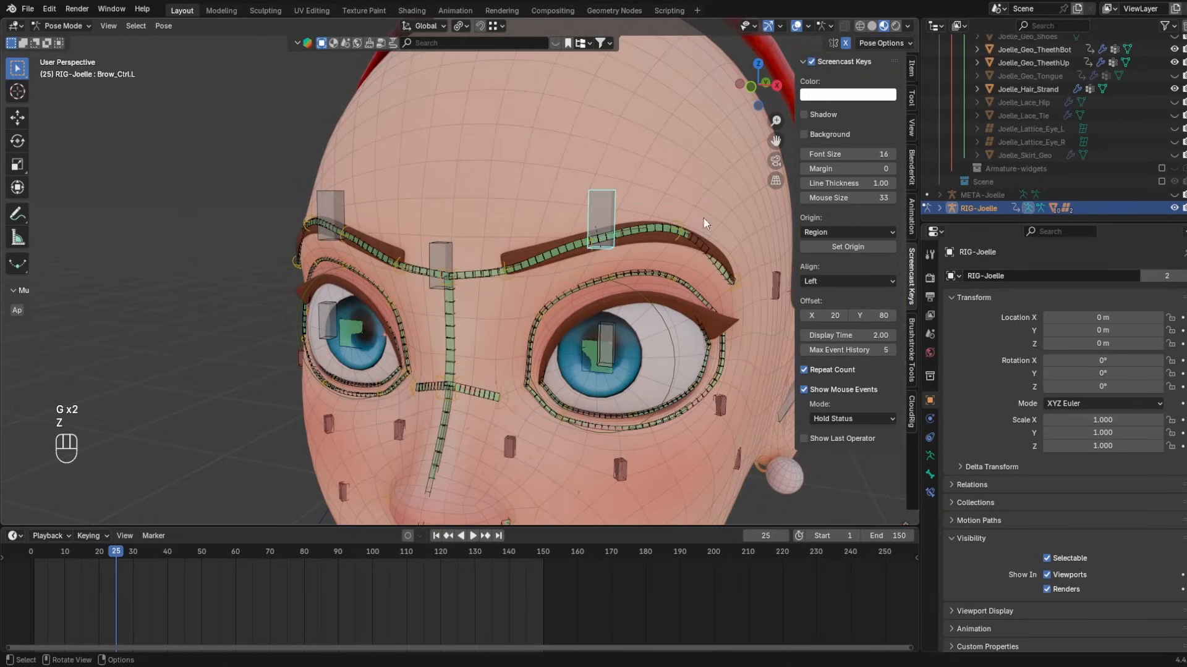
# - Switch to META-Joelle in Edit Mode and select its left brow bones, including Brow4.L
pyautogui.click(1014, 194)
pyautogui.hotkey('ctrl', 'Tab')
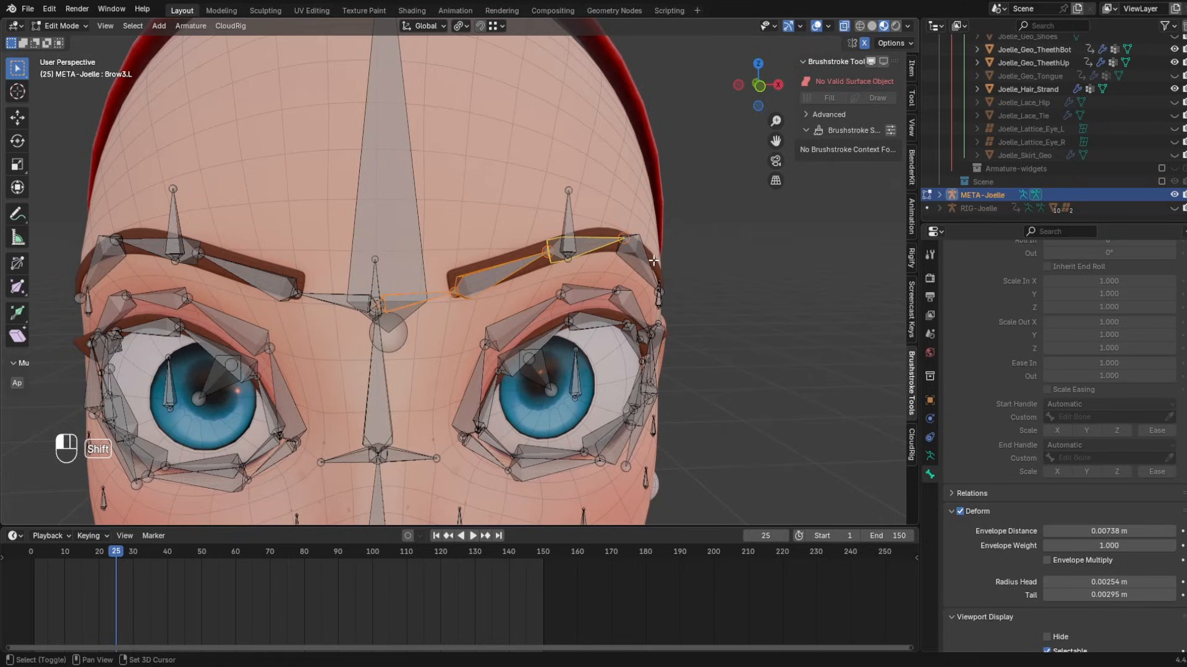
pyautogui.keyDown('shift'); pyautogui.click(653, 260); pyautogui.keyUp('shift')
pyautogui.moveTo(653, 260); pyautogui.dragTo(538, 131, button='middle')
pyautogui.press('g')
pyautogui.rightClick(538, 131)
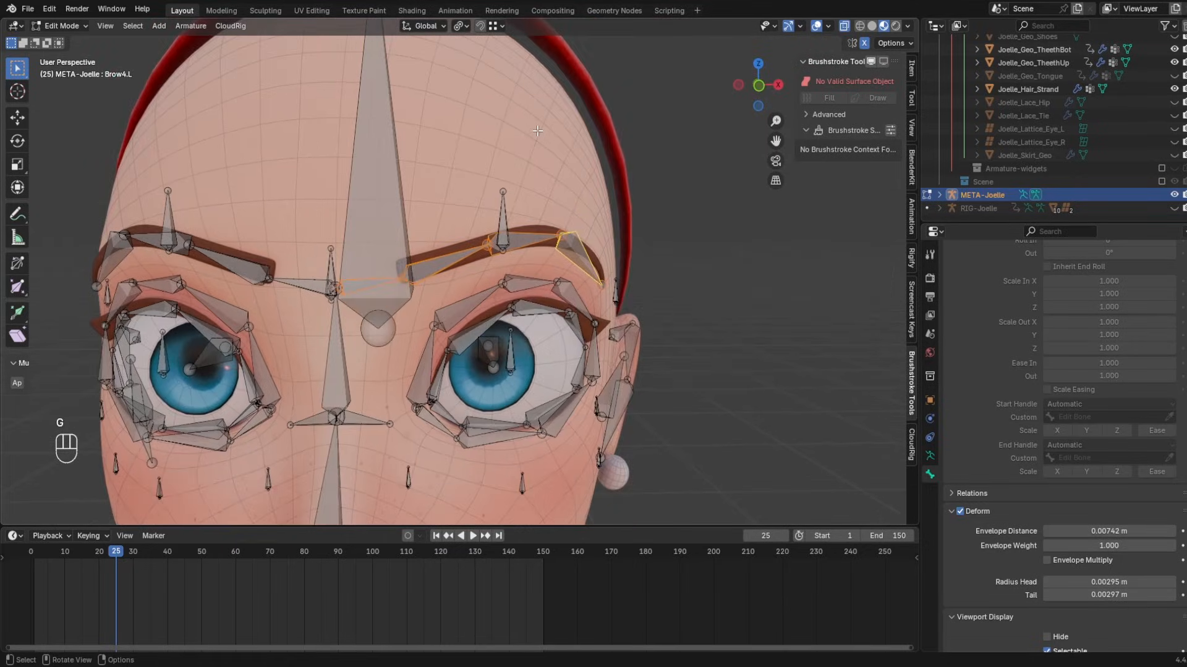
# - Parent the Brow1.L bone to Brow_Ctrl.L with Keep Offset
pyautogui.click(373, 286)
pyautogui.moveTo(374, 287); pyautogui.dragTo(436, 301, button='middle')
pyautogui.moveTo(525, 309); pyautogui.dragTo(480, 317, button='middle')
pyautogui.moveTo(503, 278); pyautogui.dragTo(531, 286, button='middle')
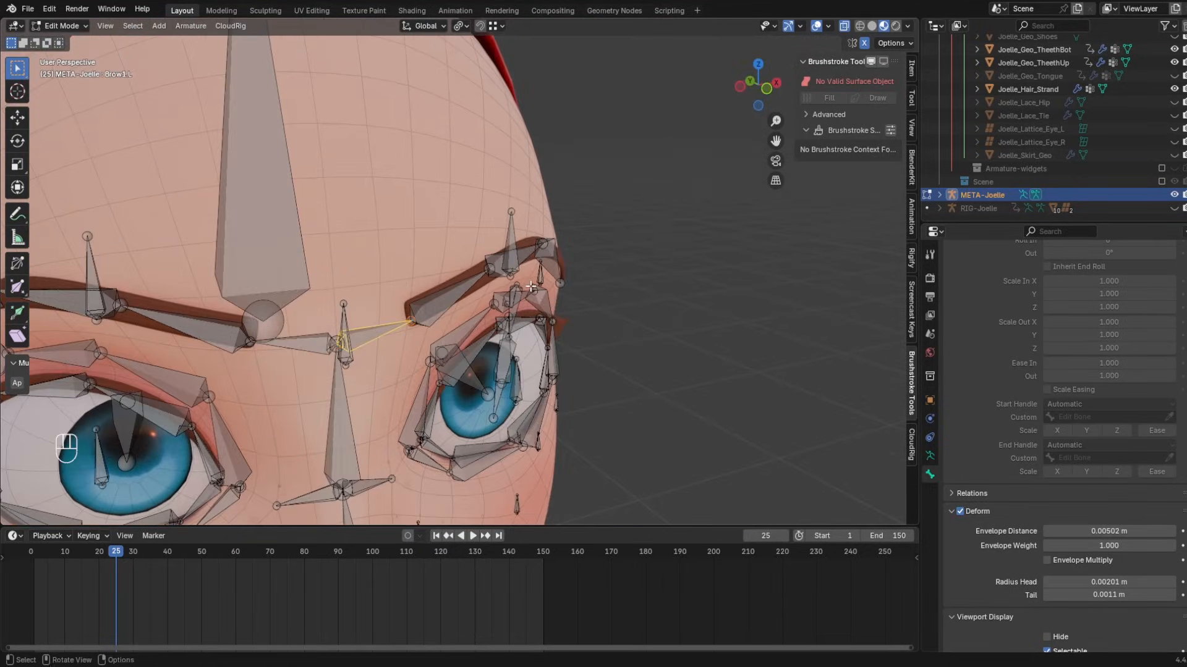
pyautogui.keyDown('shift'); pyautogui.click(518, 235); pyautogui.keyUp('shift')
pyautogui.moveTo(517, 235); pyautogui.dragTo(605, 229, button='middle')
pyautogui.hotkey('ctrl', 'p')
pyautogui.click(596, 241)
pyautogui.scroll(-1, 533, 247)
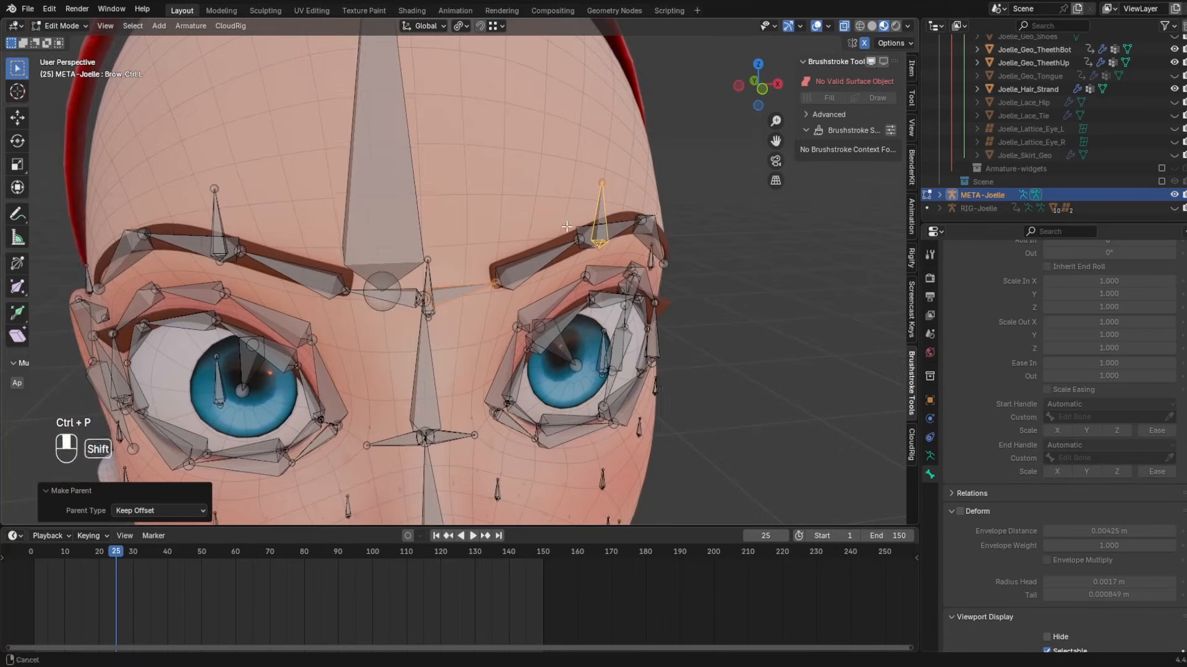
# - Select the Brow1.R bone, regenerate RIG-Joelle from the metarig and return to Pose Mode
pyautogui.click(388, 297)
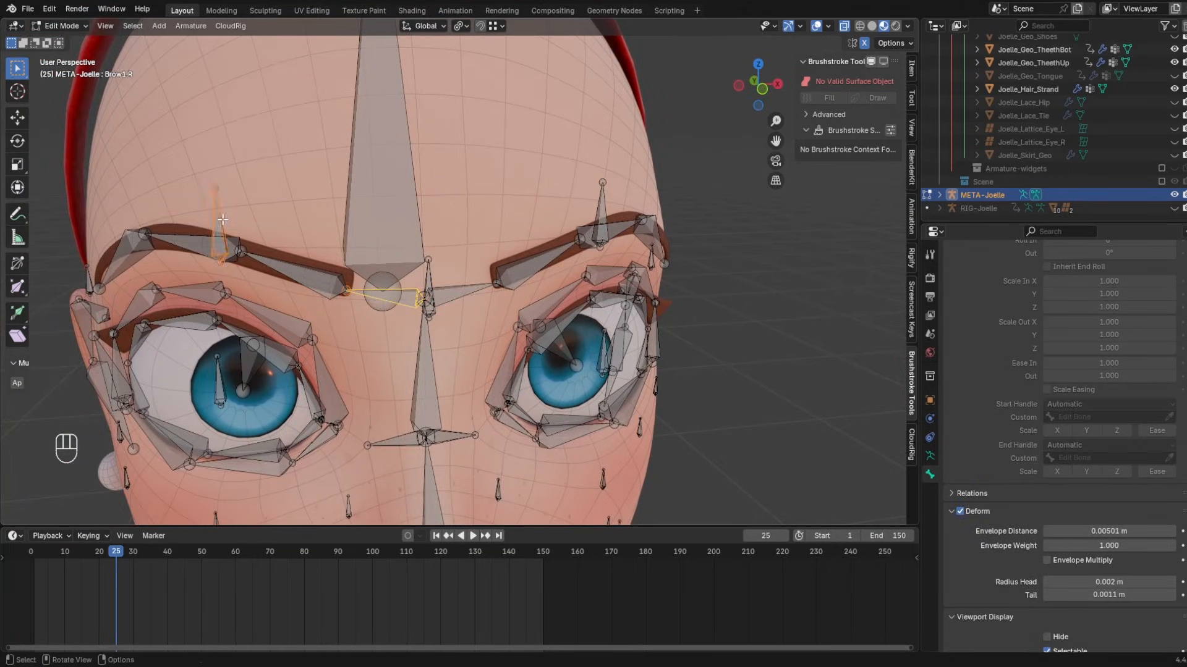
pyautogui.hotkey('ctrl', 'alt', 'g')
pyautogui.hotkey('ctrl', 'Tab')
# - Try raising Brow_Ctrl.L and Brow_Ctrl.R one after the other along Z to test the regenerated brows
pyautogui.press('g')
pyautogui.press('z')
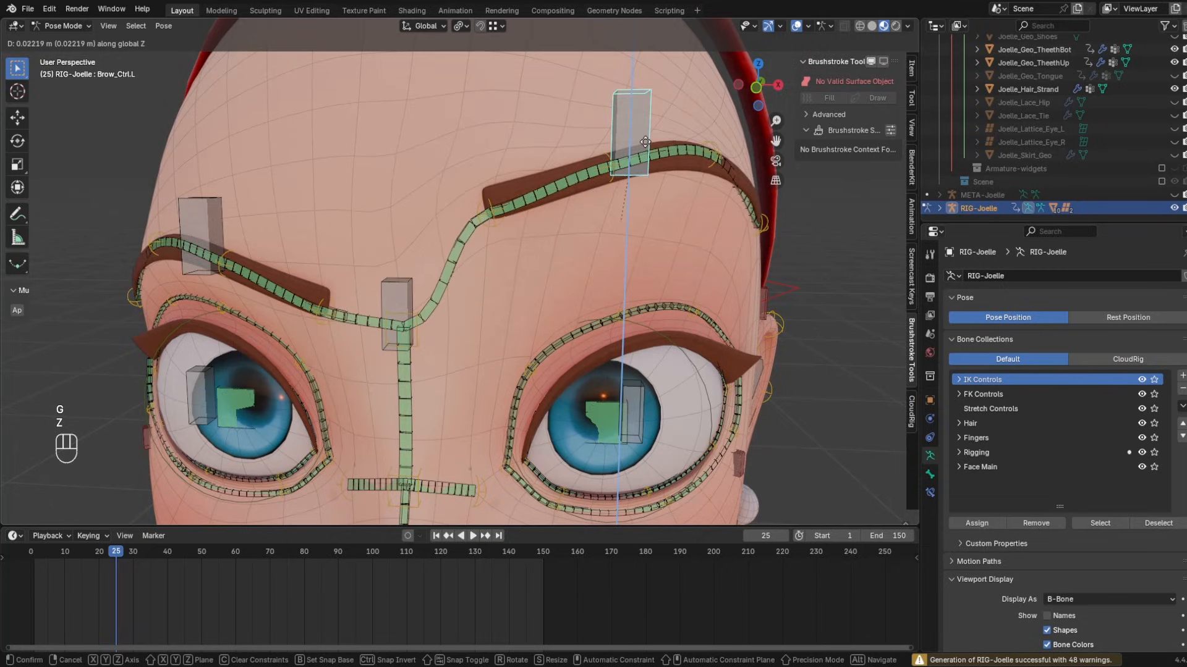
pyautogui.rightClick(649, 139)
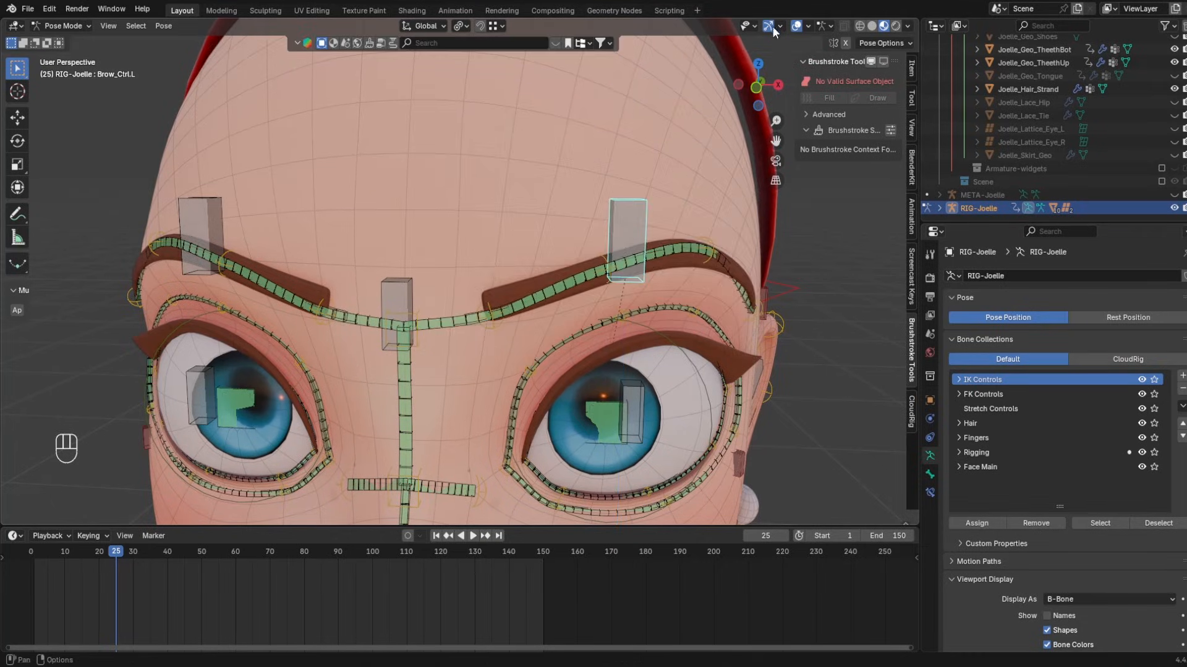
pyautogui.scroll(-3, 614, 112)
pyautogui.press('g')
pyautogui.press('z')
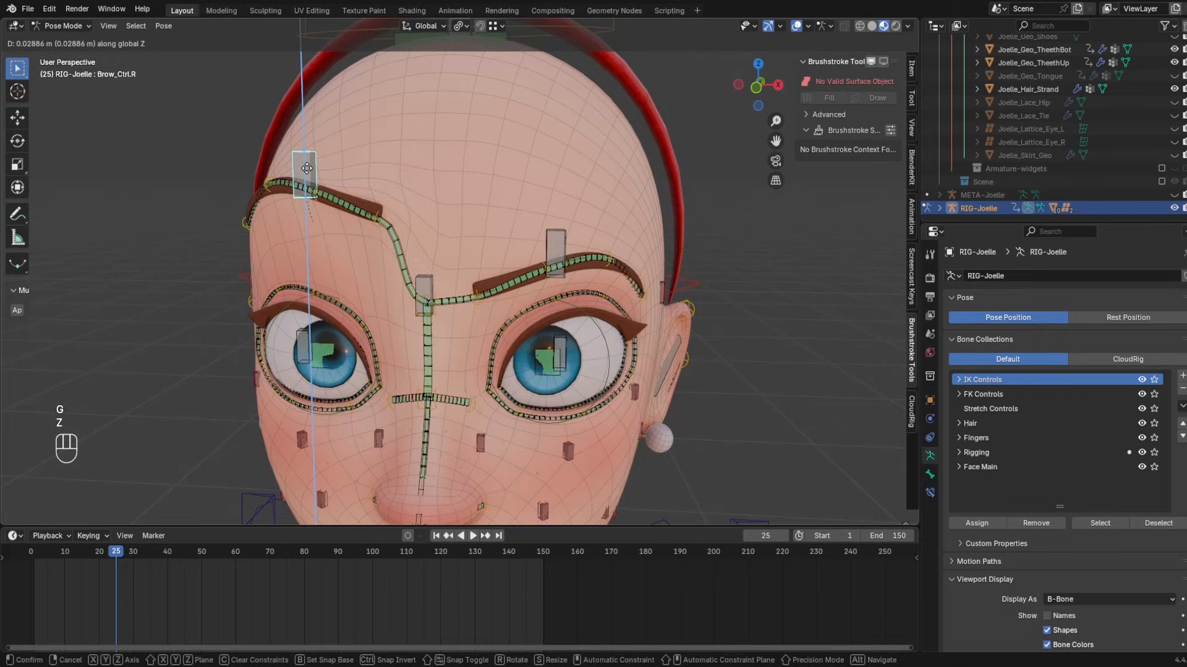
pyautogui.rightClick(337, 179)
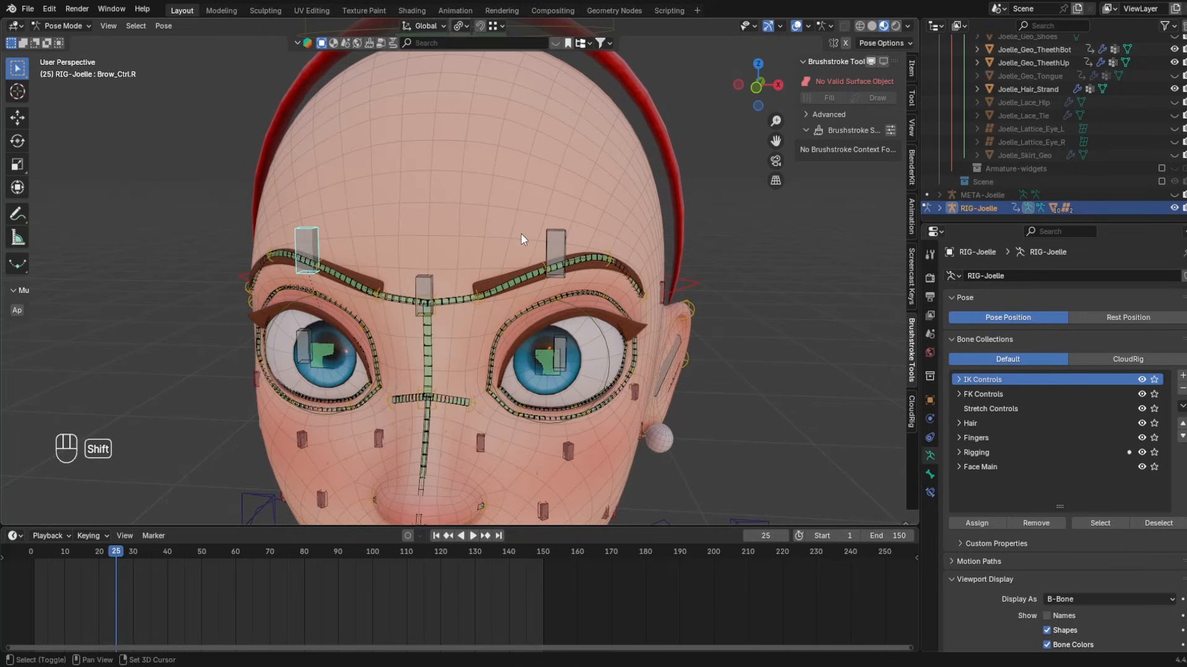
# - Raise Brow_Ctrl.L along the Z axis to lift the left brow
pyautogui.scroll(1, 610, 236)
pyautogui.keyDown('shift'); pyautogui.moveTo(521, 234); pyautogui.dragTo(551, 261, button='middle'); pyautogui.keyUp('shift')
pyautogui.click(610, 235)
pyautogui.press('g')
pyautogui.press('z')
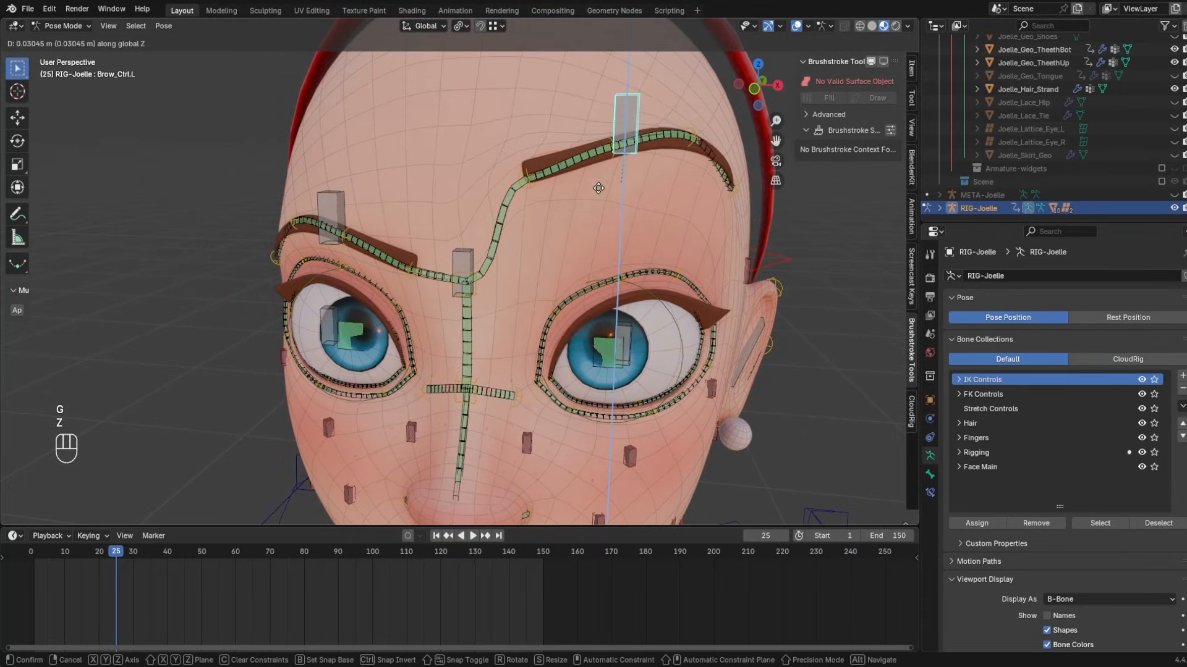
pyautogui.click(594, 208)
# - Try moving STR-I-NoseTop1+Brow1 along Z with only the left brow raised
pyautogui.scroll(2, 581, 204)
pyautogui.keyDown('shift'); pyautogui.moveTo(540, 151); pyautogui.dragTo(476, 347, button='middle'); pyautogui.keyUp('shift')
pyautogui.click(472, 337)
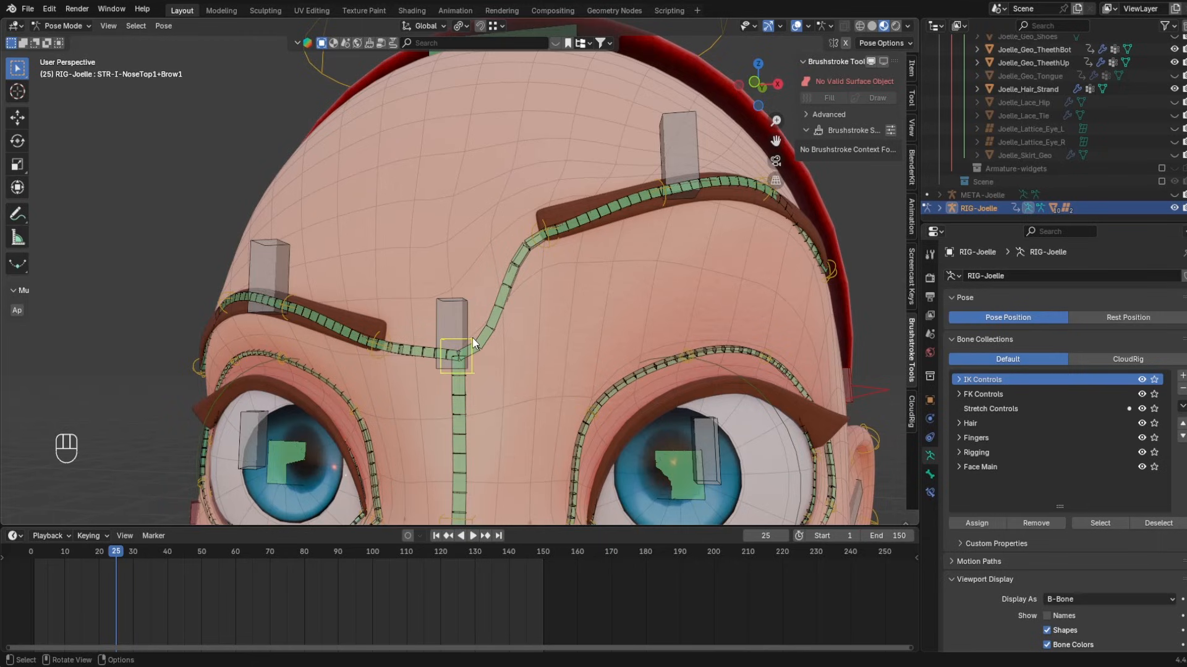
pyautogui.press('g')
pyautogui.press('z')
pyautogui.rightClick(467, 328)
# - Raise Brow_Ctrl.R along the Z axis to bring the right brow up level with the left one
pyautogui.moveTo(467, 327); pyautogui.dragTo(441, 372, button='middle')
pyautogui.click(297, 241)
pyautogui.press('g')
pyautogui.press('z')
pyautogui.click(312, 118)
# - Raise STR-I-NoseTop1+Brow1 along Z by about 0.005 m between the lifted brows and try rotating it
pyautogui.moveTo(463, 288); pyautogui.dragTo(414, 353, button='middle')
pyautogui.click(476, 344)
pyautogui.click(454, 297)
pyautogui.press('g')
pyautogui.press('z')
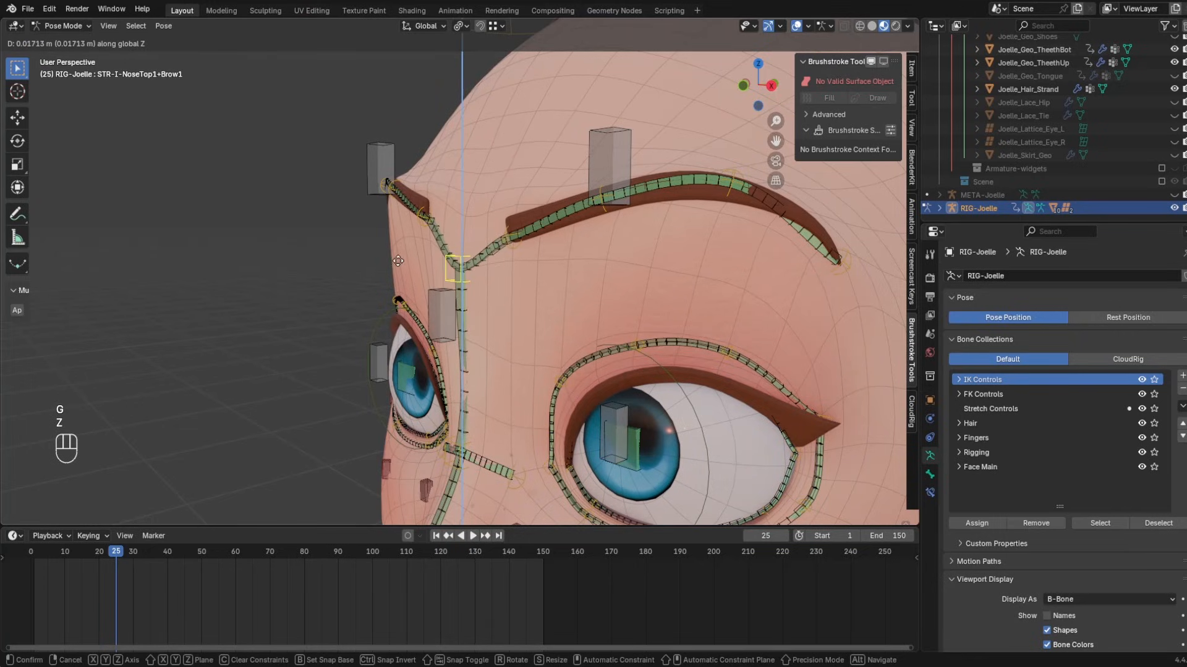
pyautogui.click(400, 280)
pyautogui.moveTo(404, 278); pyautogui.dragTo(571, 232, button='middle')
pyautogui.scroll(-2, 542, 278)
pyautogui.press('r')
pyautogui.rightClick(542, 283)
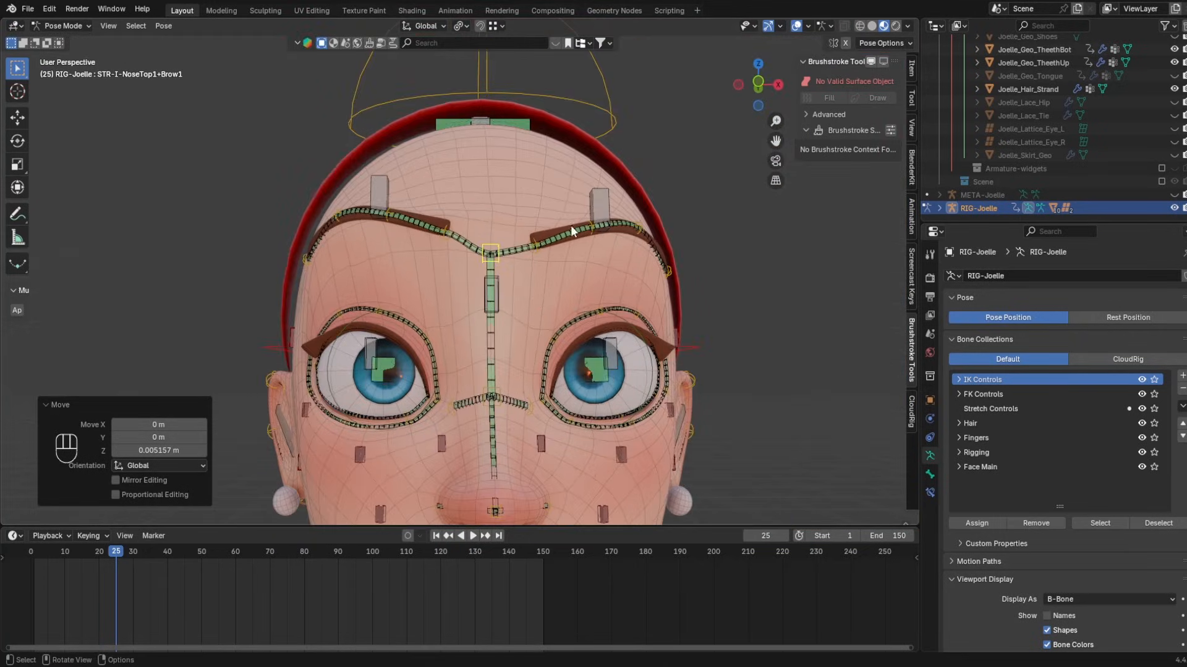
# - Clear the location of STR-I-NoseTop1+Brow1 and add a target bone to its Armature constraint
pyautogui.hotkey('alt', 'g')
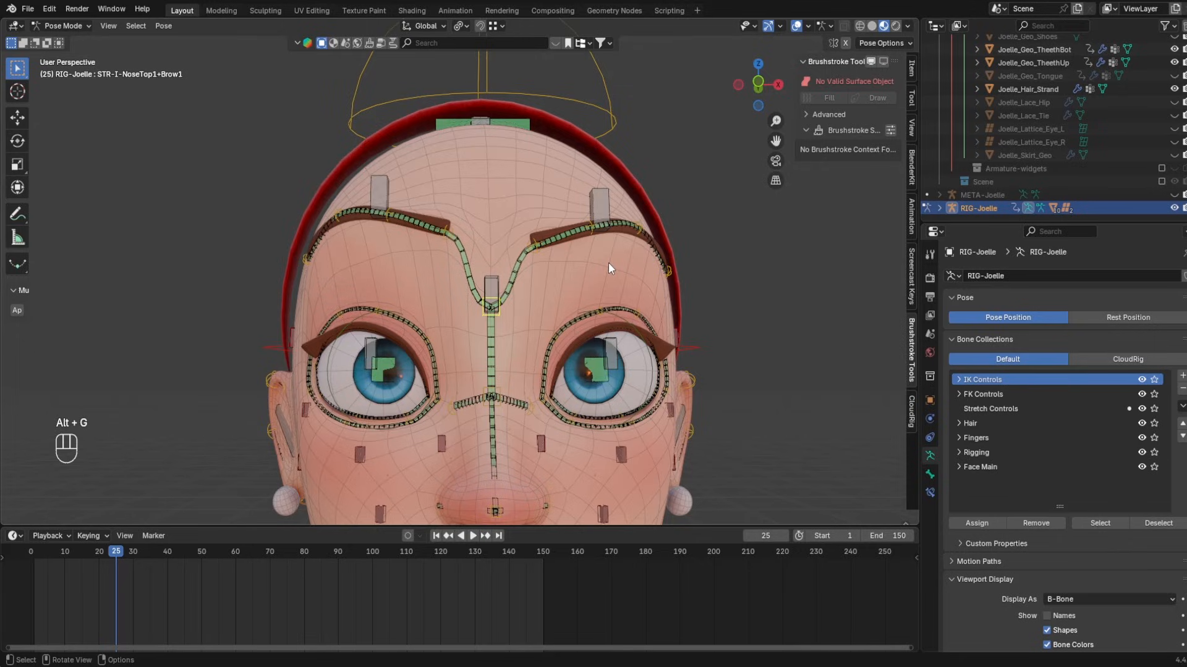
pyautogui.moveTo(608, 262); pyautogui.dragTo(581, 383, button='middle')
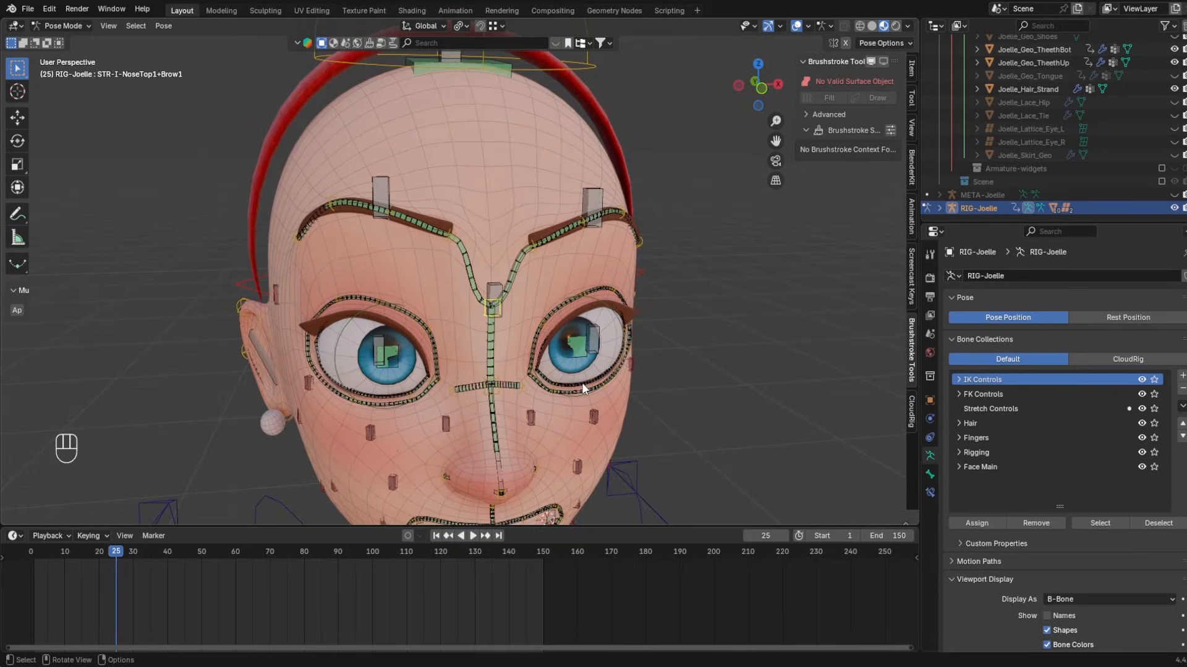
pyautogui.moveTo(429, 378); pyautogui.dragTo(544, 290, button='middle')
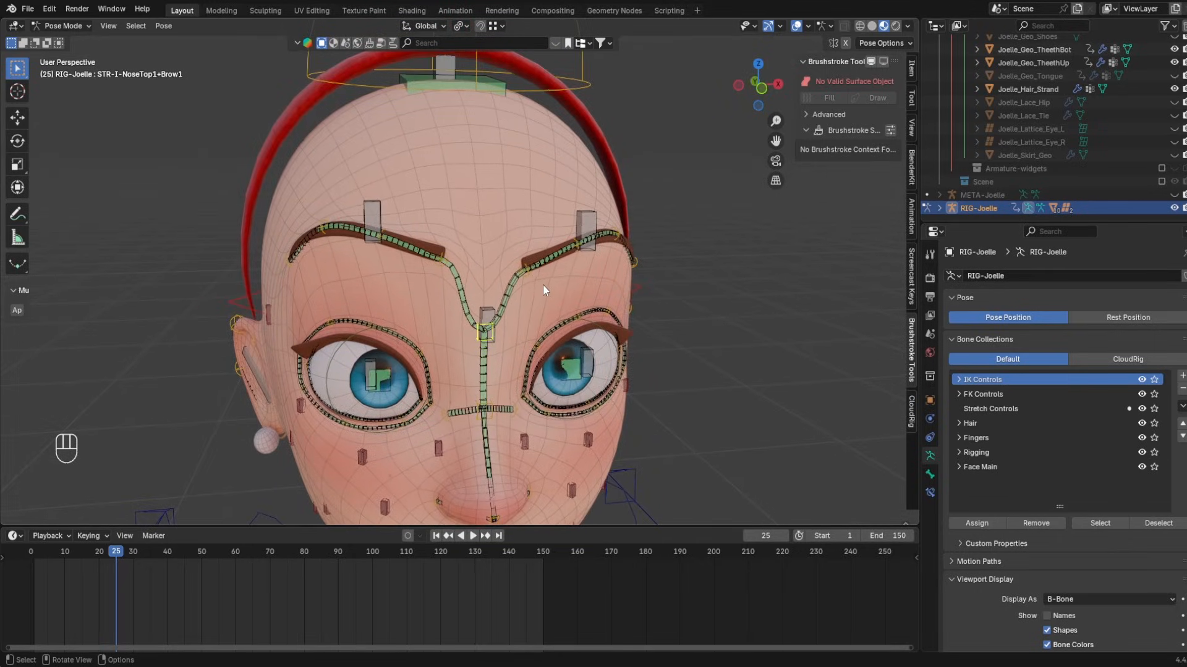
pyautogui.click(937, 494)
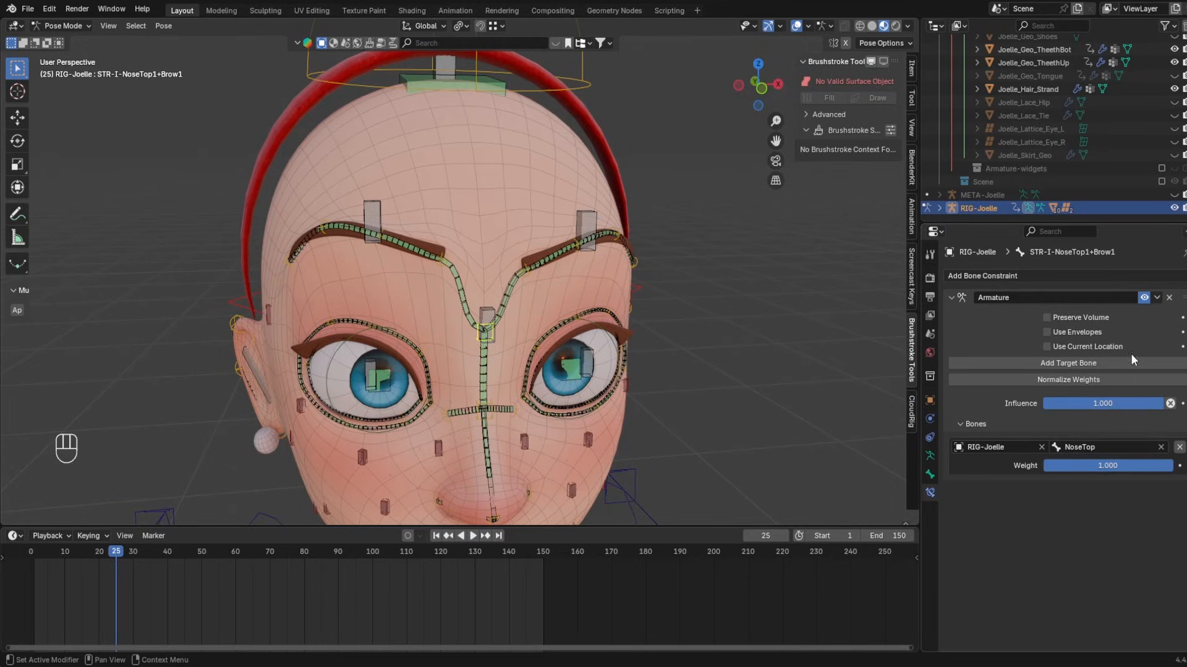
pyautogui.click(1069, 363)
pyautogui.click(1160, 489)
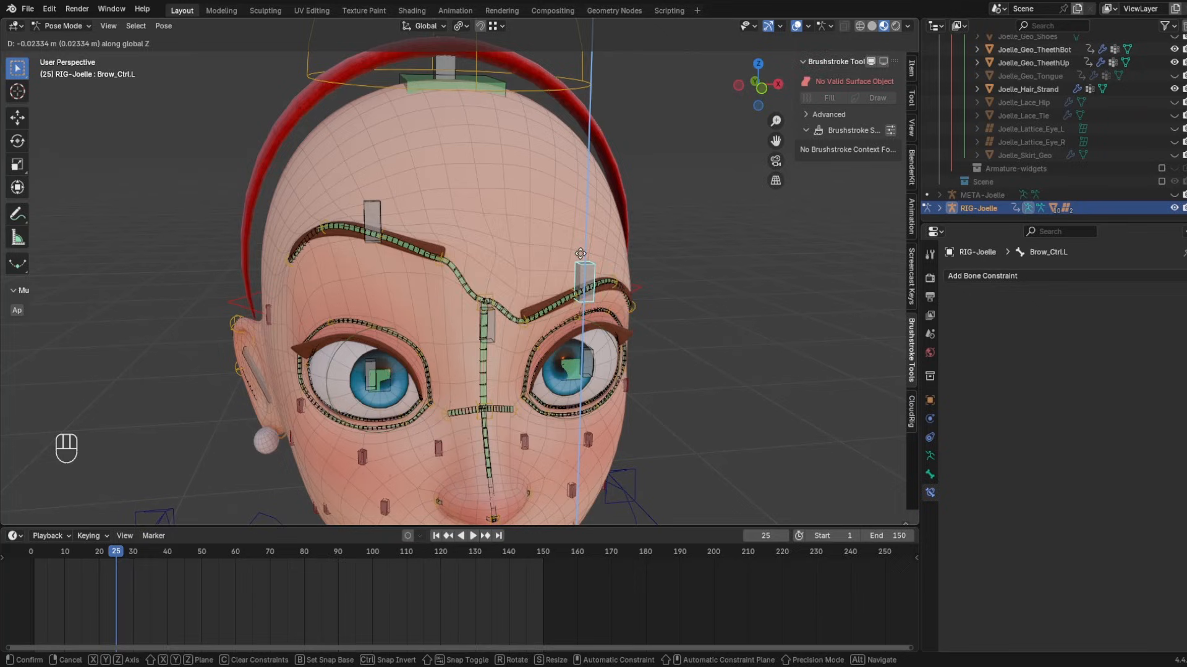
# - Test moving the left and right brow controls along Z and clear the location of Brow_Ctrl.L
pyautogui.rightClick(553, 216)
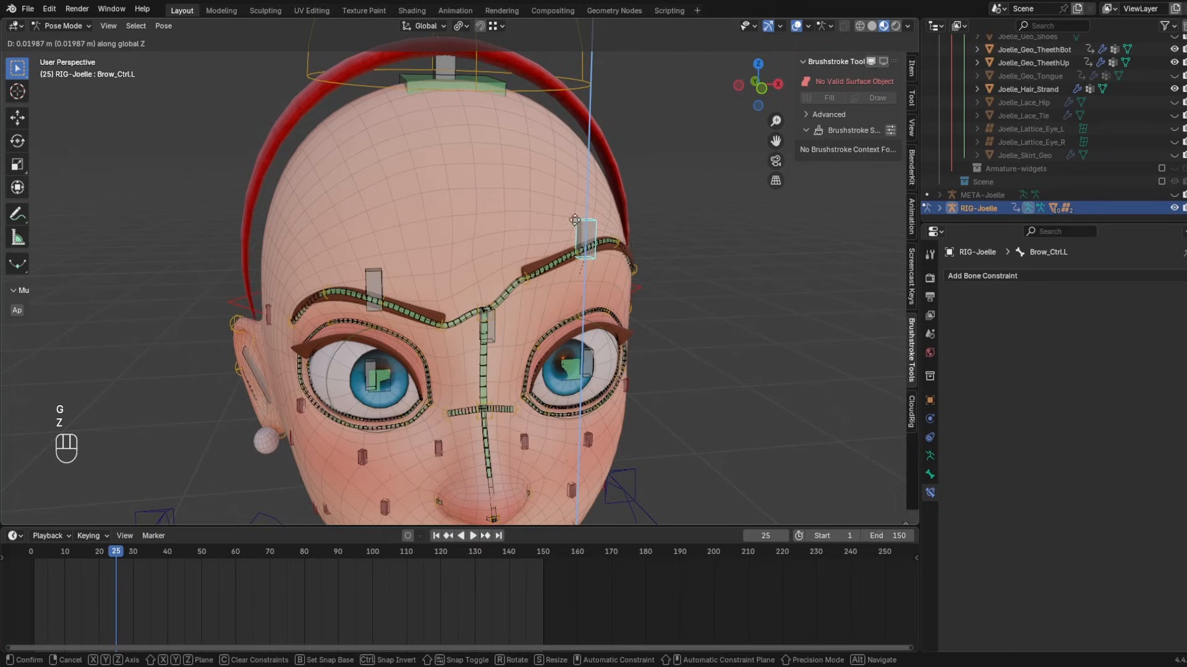
pyautogui.click(574, 220)
pyautogui.click(485, 305)
pyautogui.click(582, 241)
pyautogui.hotkey('alt', 'g')
pyautogui.click(373, 275)
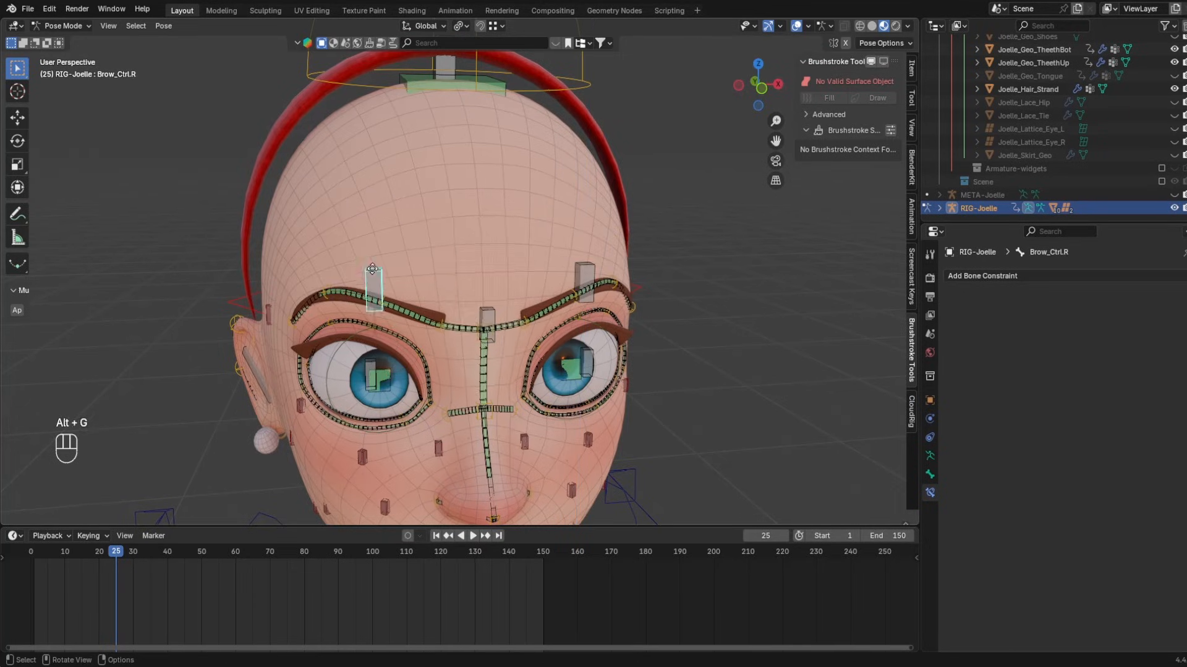
pyautogui.press('g')
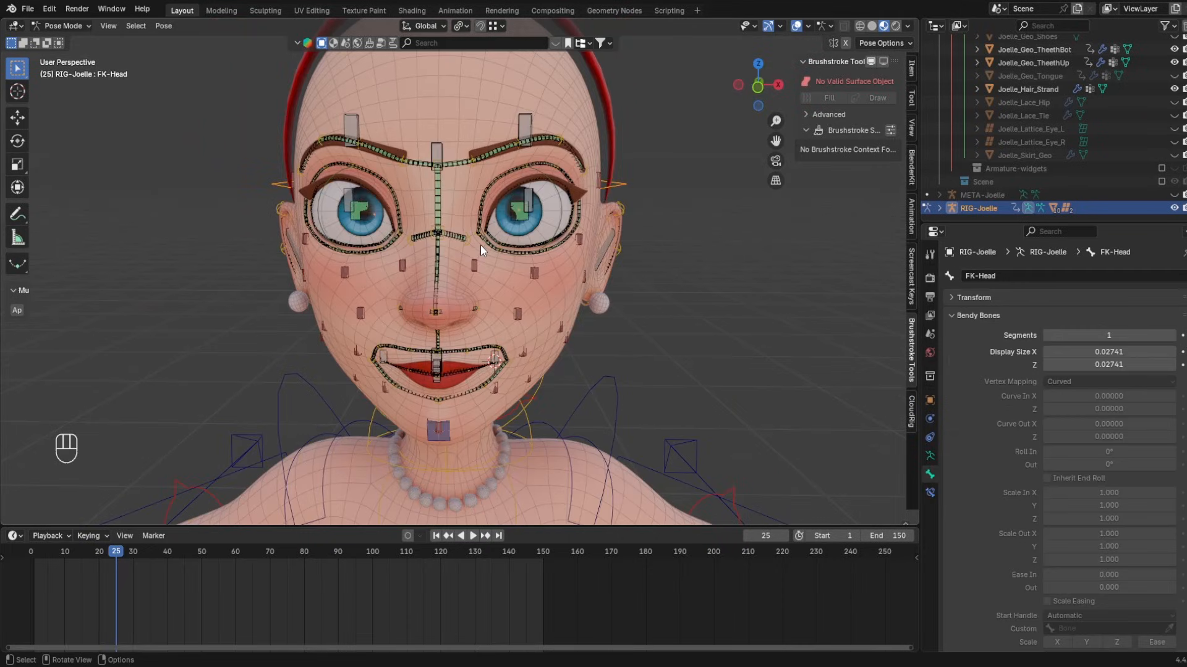
# - Try moving the Cheek1.L control to test how the left cheek deforms
pyautogui.moveTo(480, 245); pyautogui.dragTo(466, 335, button='middle')
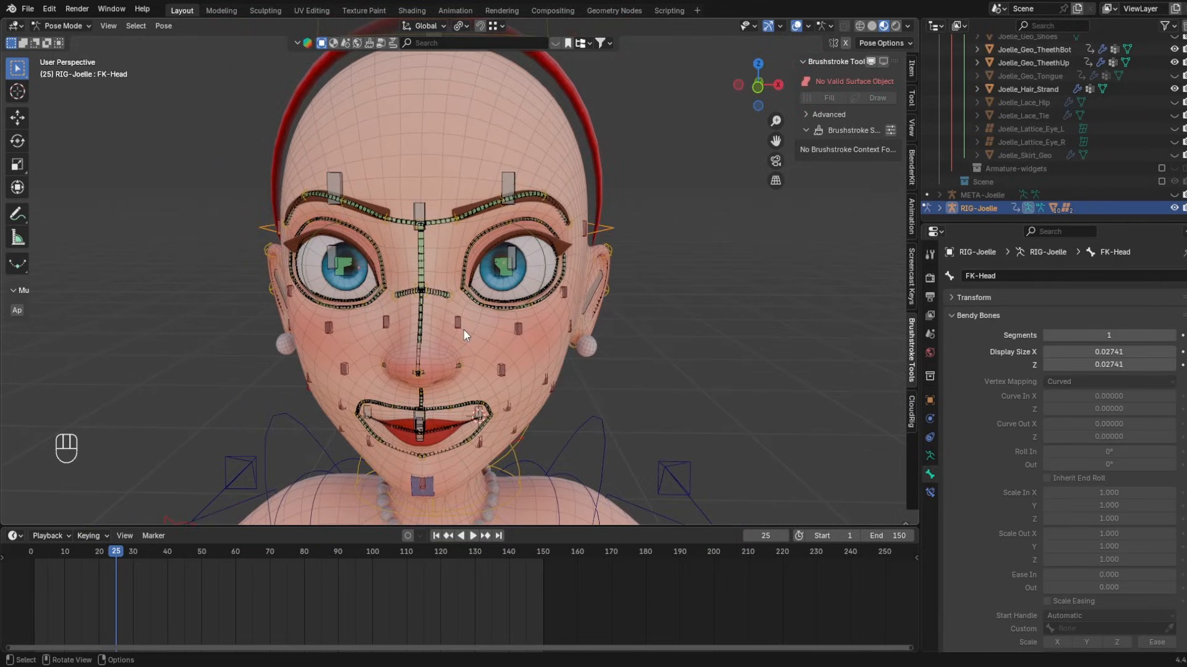
pyautogui.moveTo(532, 307); pyautogui.dragTo(387, 338, button='middle')
pyautogui.moveTo(484, 328); pyautogui.dragTo(517, 323, button='middle')
pyautogui.scroll(3, 517, 323)
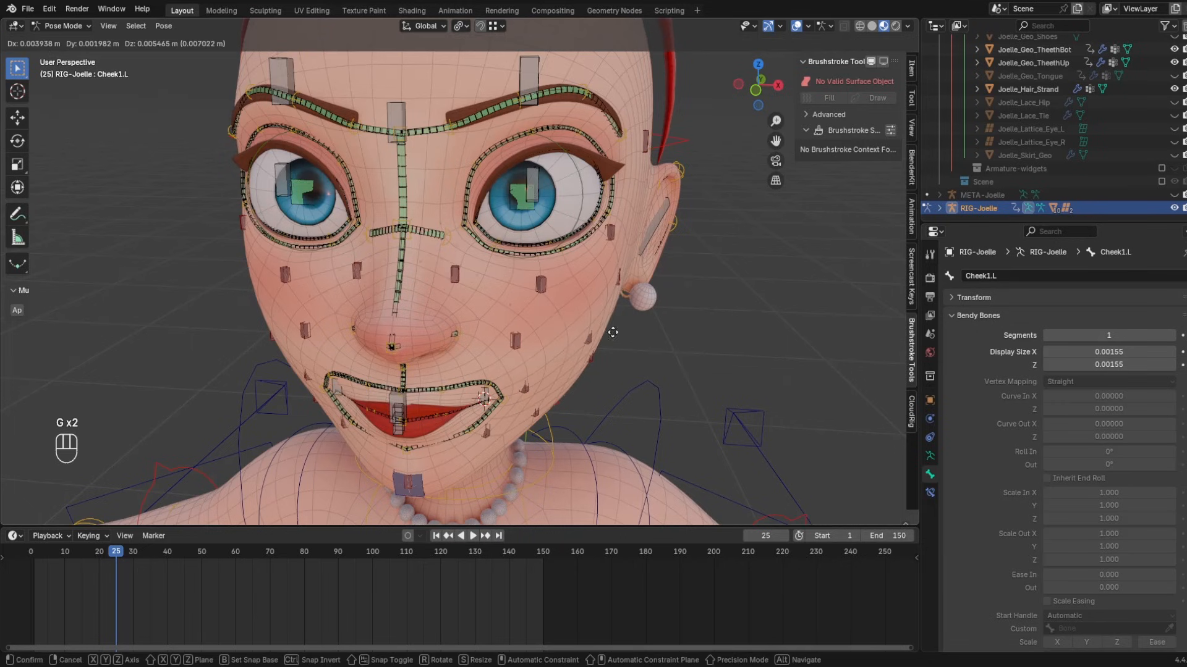
pyautogui.hotkey('ctrl', 'Tab')
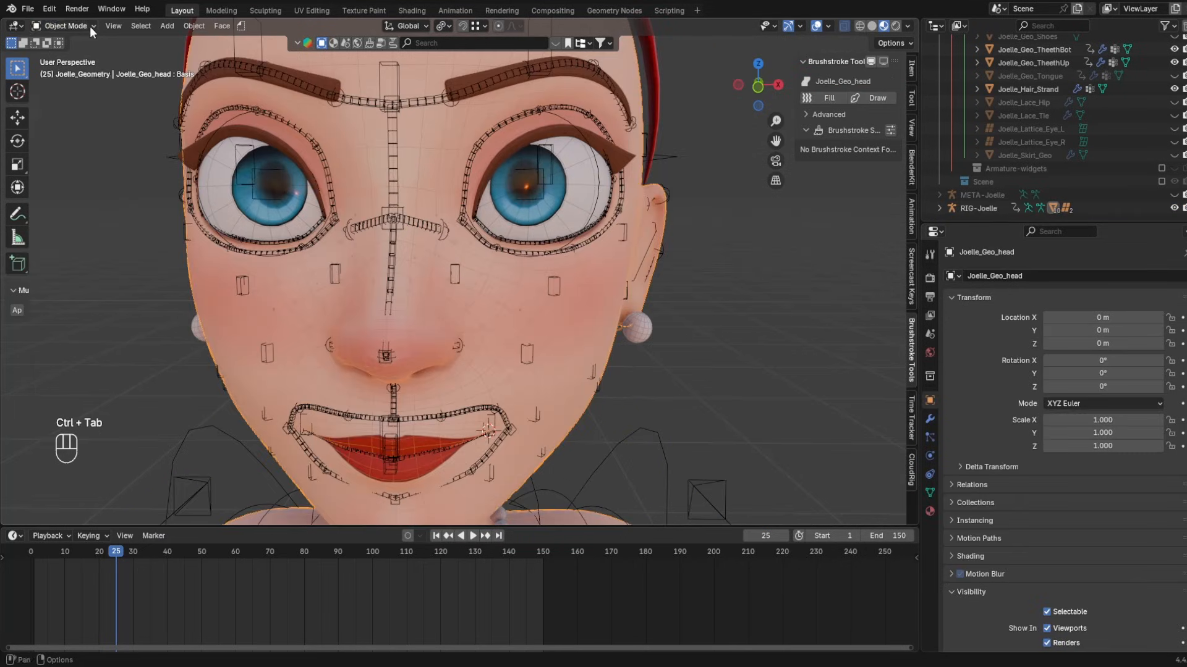
pyautogui.click(91, 26)
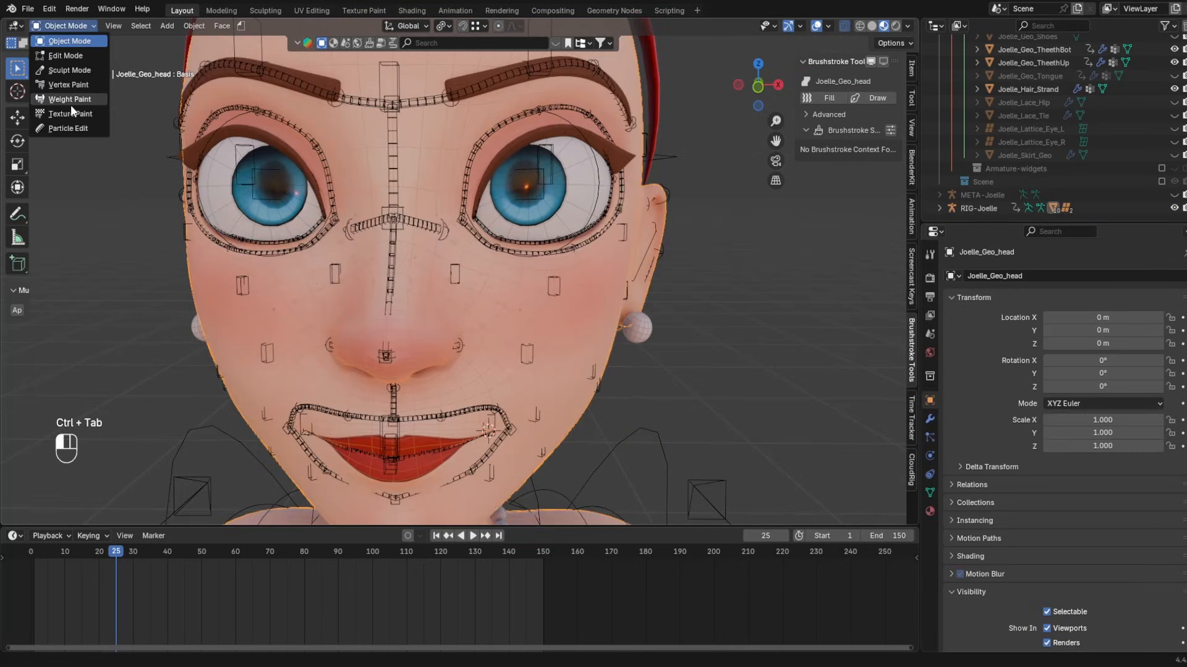
pyautogui.click(91, 117)
pyautogui.keyDown('shift'); pyautogui.moveTo(371, 278); pyautogui.dragTo(339, 182, button='middle'); pyautogui.keyUp('shift')
pyautogui.click(442, 25)
pyautogui.press('Down')
pyautogui.press('Up')
pyautogui.press('Up')
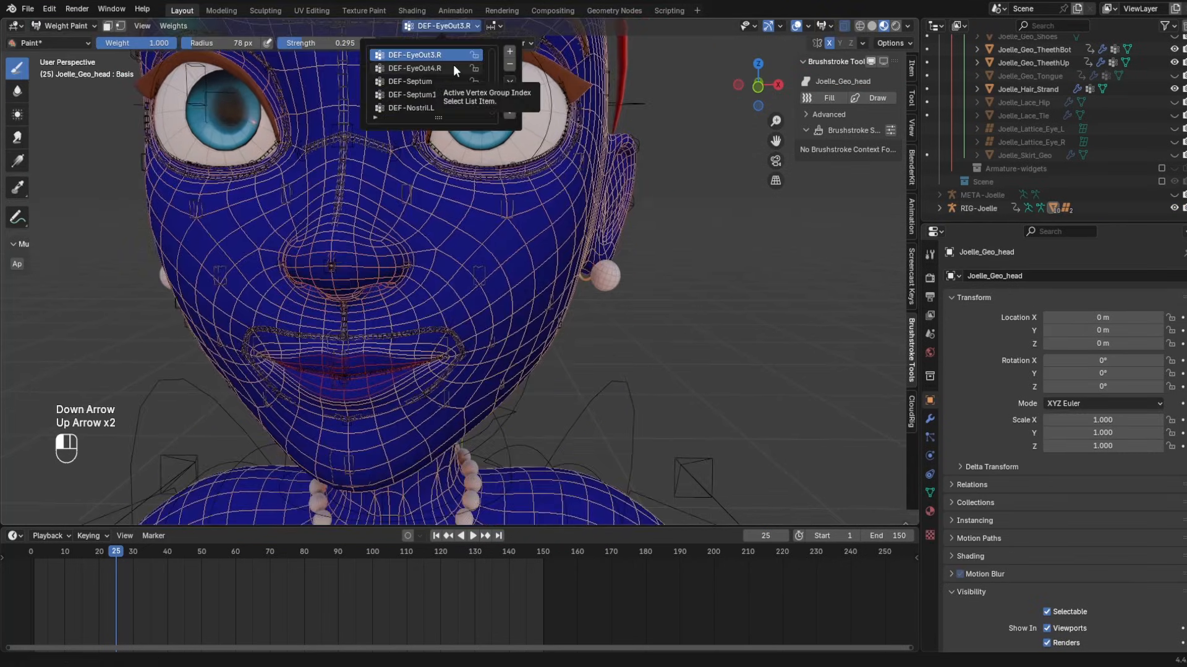
pyautogui.click(436, 26)
pyautogui.hotkey('ctrl', 'Tab')
pyautogui.hotkey('ctrl', 'Tab')
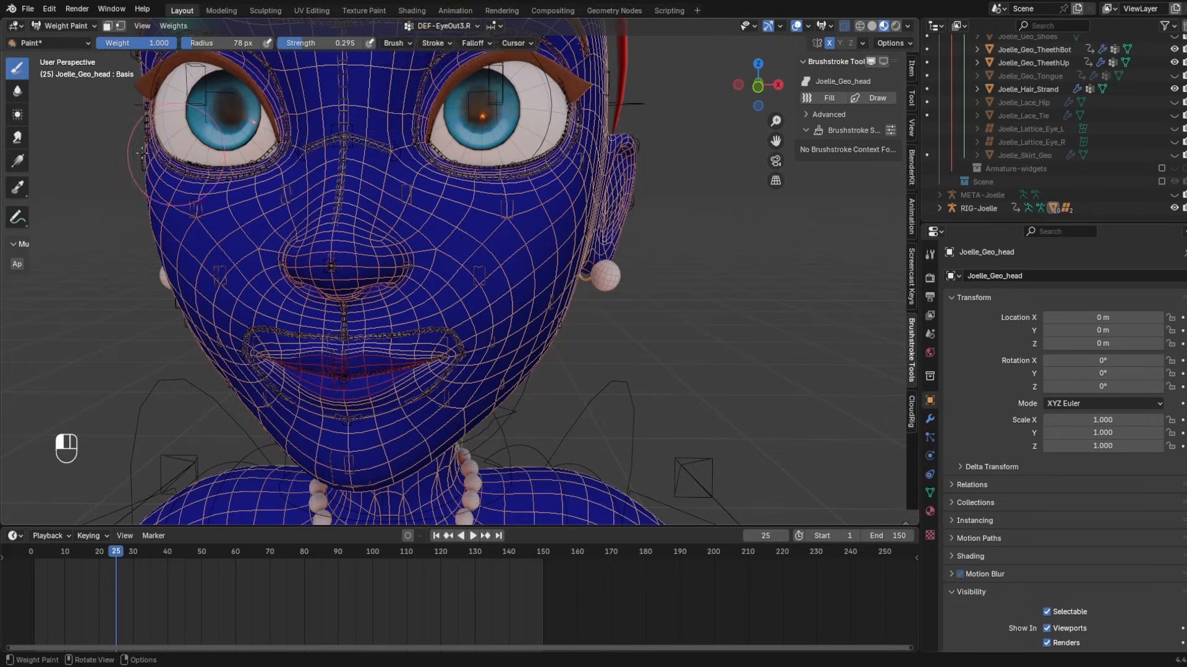
# - Enter Weight Paint mode on Joelle_Geo_head together with the rig and show the weights of DEF-Cheek.L
pyautogui.click(76, 28)
pyautogui.click(73, 99)
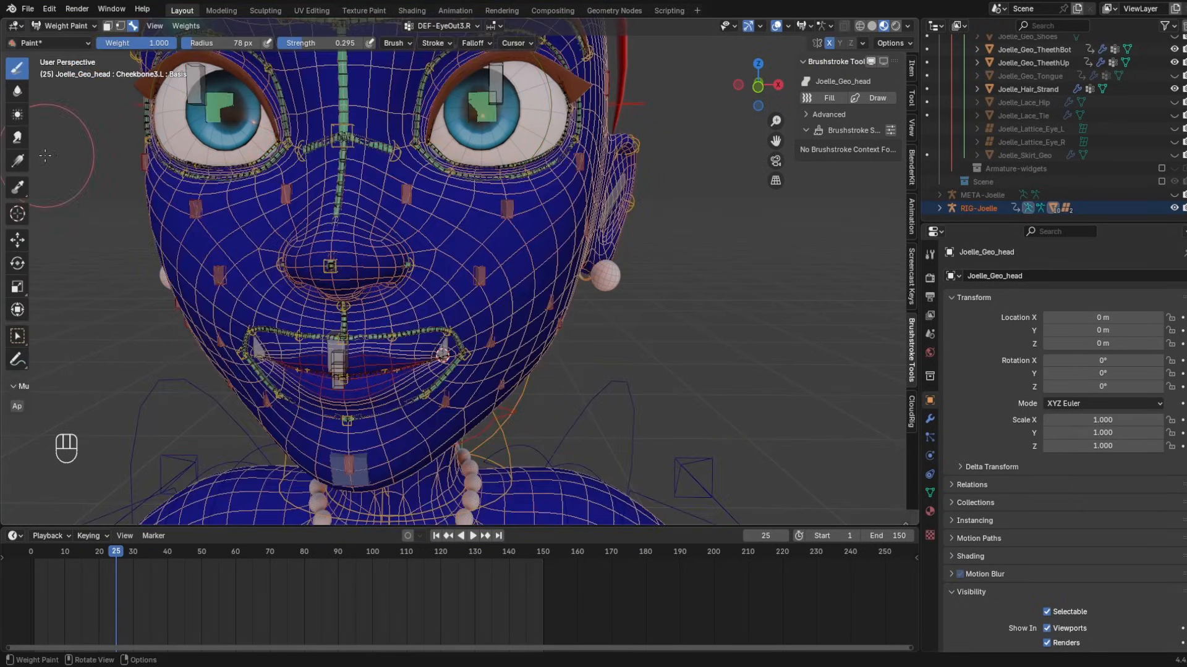
pyautogui.click(17, 335)
pyautogui.click(481, 278)
pyautogui.press('KP_Decimal')
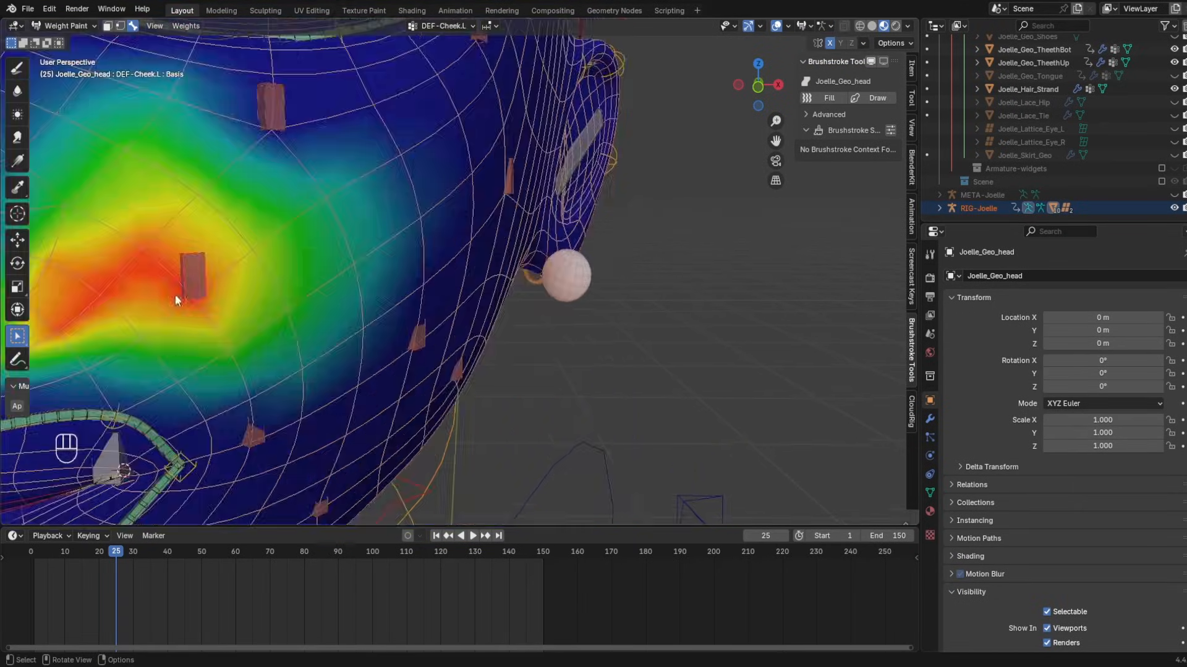
# - Examine the spread of DEF-Cheek.L's weights between the nose, mouth and left cheek
pyautogui.scroll(-4, 435, 271)
pyautogui.click(17, 68)
pyautogui.scroll(2, 494, 247)
pyautogui.moveTo(501, 210)
pyautogui.keyDown('shift'); pyautogui.mouseDown(button='middle')
pyautogui.moveTo(520, 288)
pyautogui.moveTo(442, 387)
pyautogui.moveTo(522, 377)
pyautogui.moveTo(476, 346)
pyautogui.mouseUp(button='middle'); pyautogui.keyUp('shift')
pyautogui.scroll(3, 468, 338)
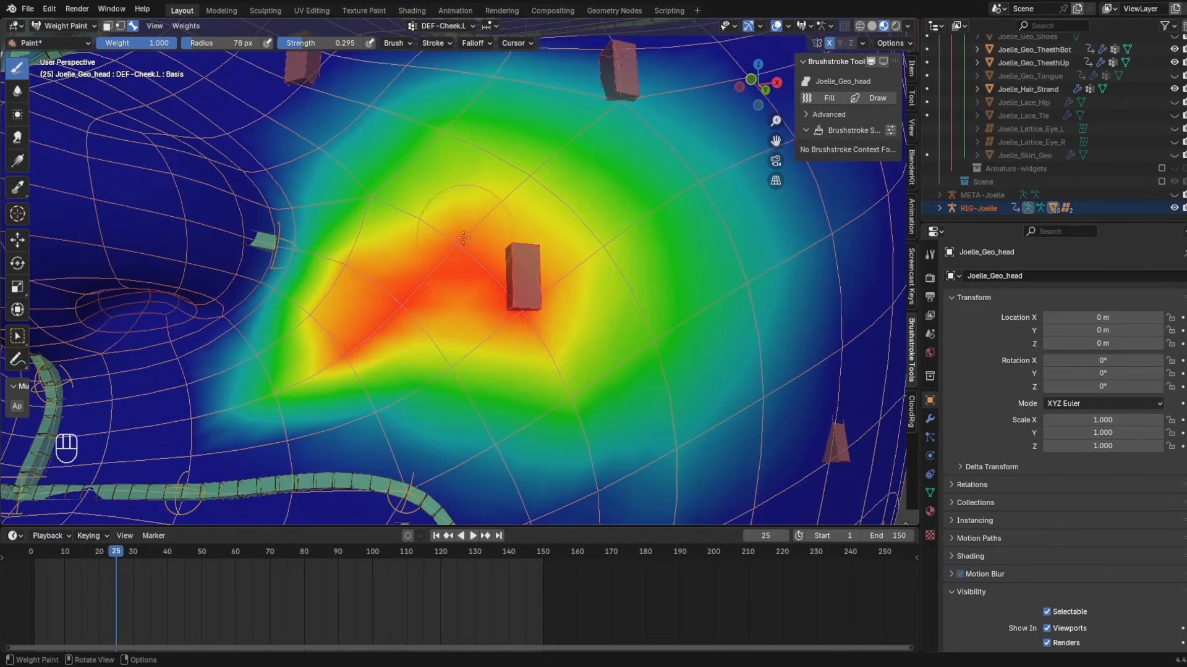
pyautogui.scroll(-1, 468, 338)
pyautogui.moveTo(408, 326); pyautogui.dragTo(612, 338, button='middle')
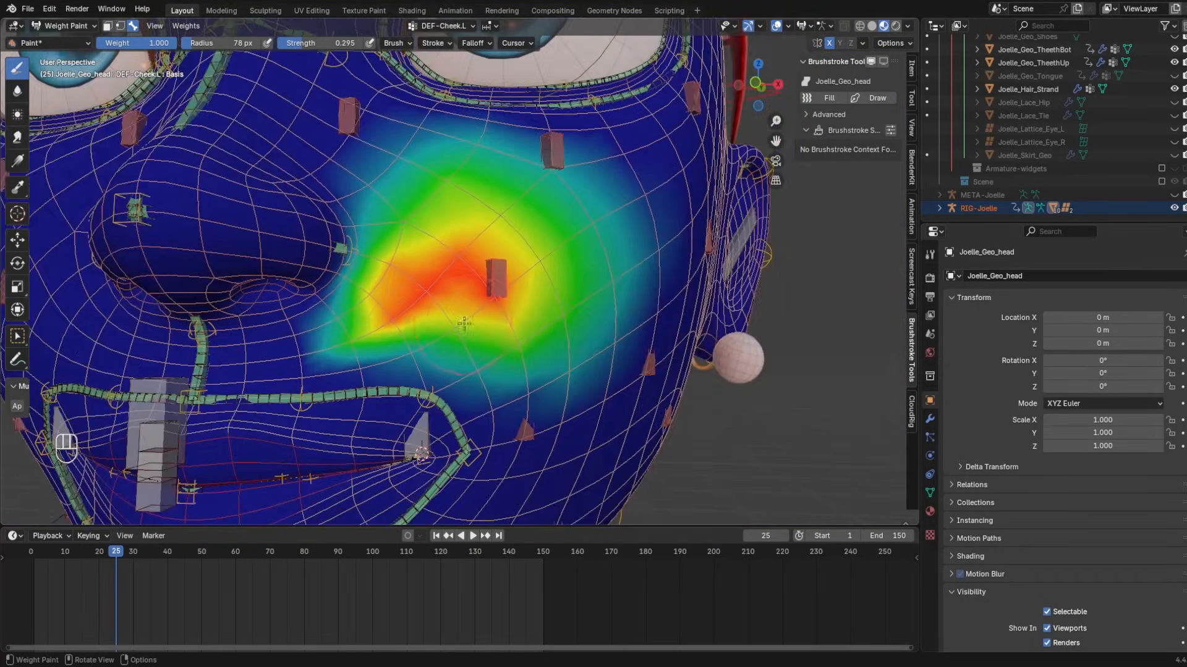
pyautogui.moveTo(463, 324); pyautogui.dragTo(339, 330, button='middle')
# - Activate DEF-Cheek1.L and subtract its weights from the rear of the cheek toward the ear
pyautogui.click(18, 336)
pyautogui.click(620, 350)
pyautogui.moveTo(650, 354); pyautogui.dragTo(625, 346, button='middle')
pyautogui.moveTo(625, 346)
pyautogui.keyDown('shift'); pyautogui.mouseDown(button='middle')
pyautogui.moveTo(635, 302)
pyautogui.moveTo(610, 273)
pyautogui.mouseUp(button='middle'); pyautogui.keyUp('shift')
pyautogui.click(20, 70)
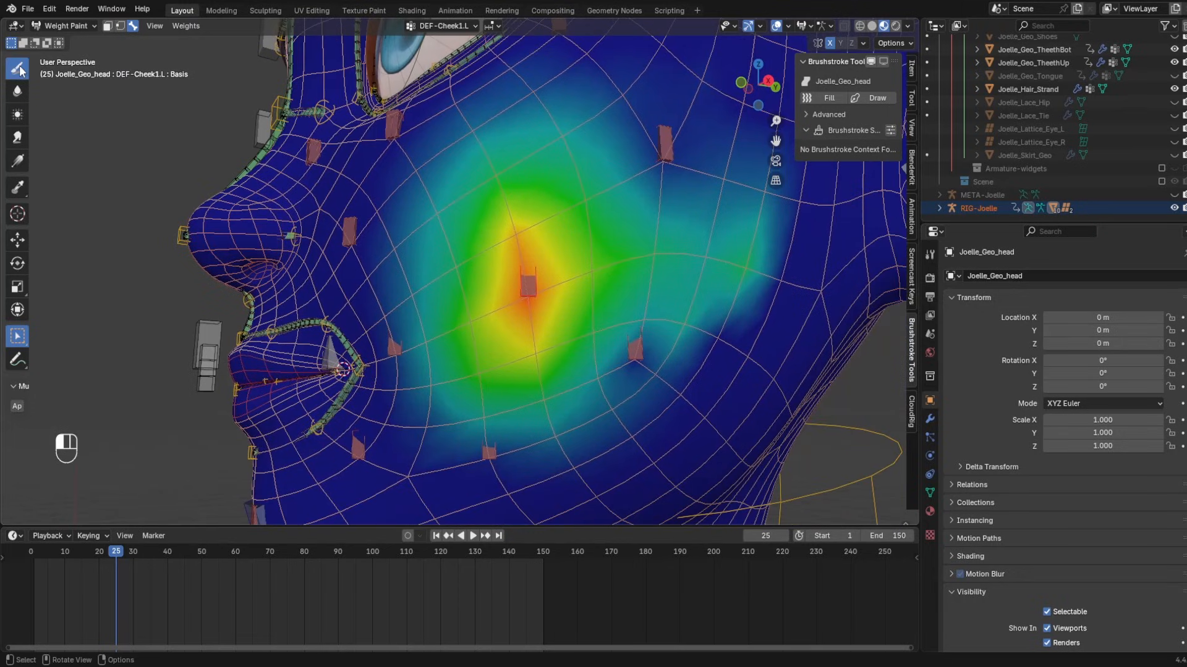
pyautogui.keyDown('ctrl'); pyautogui.moveTo(738, 244); pyautogui.dragTo(697, 318); pyautogui.keyUp('ctrl')
# - Set the brush strength to 0.367, subtract more of DEF-Cheek1.L's weights in front of the ear, and undo the last stroke
pyautogui.moveTo(304, 45); pyautogui.dragTo(316, 44)
pyautogui.scroll(-1, 698, 272)
pyautogui.keyDown('shift'); pyautogui.moveTo(699, 271); pyautogui.dragTo(662, 290, button='middle'); pyautogui.keyUp('shift')
pyautogui.keyDown('ctrl'); pyautogui.moveTo(682, 214); pyautogui.dragTo(645, 336); pyautogui.keyUp('ctrl')
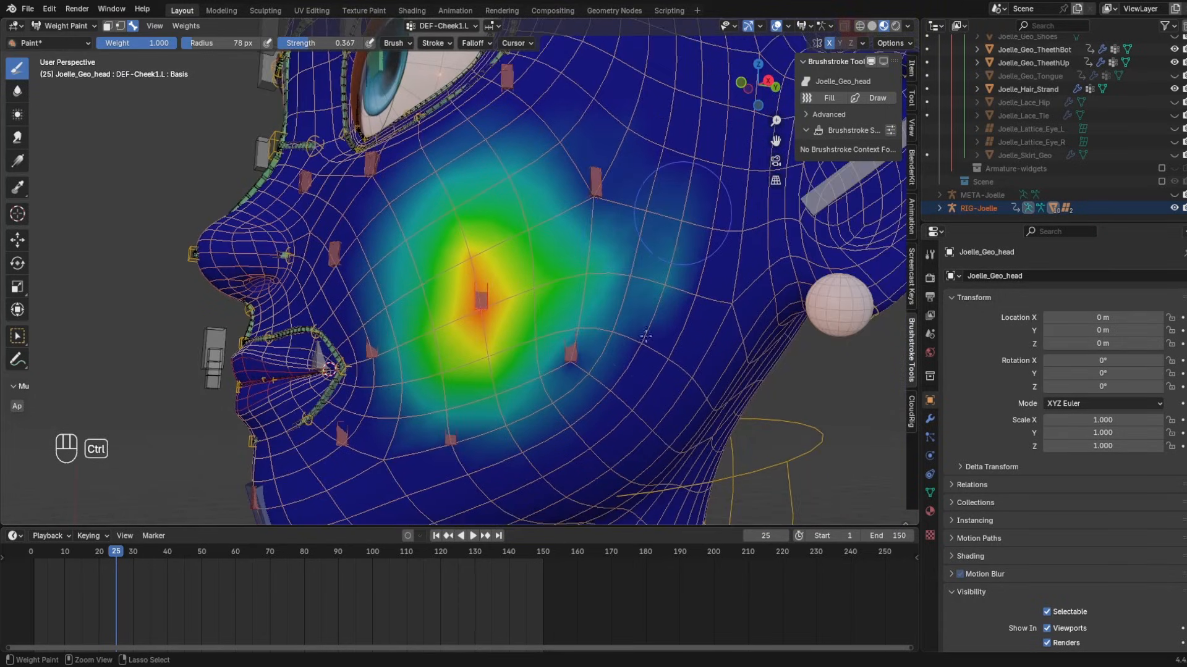
pyautogui.scroll(-2, 645, 336)
pyautogui.moveTo(609, 266)
pyautogui.keyDown('ctrl'); pyautogui.mouseDown()
pyautogui.moveTo(601, 334)
pyautogui.moveTo(581, 297)
pyautogui.moveTo(576, 352)
pyautogui.mouseUp(); pyautogui.keyUp('ctrl')
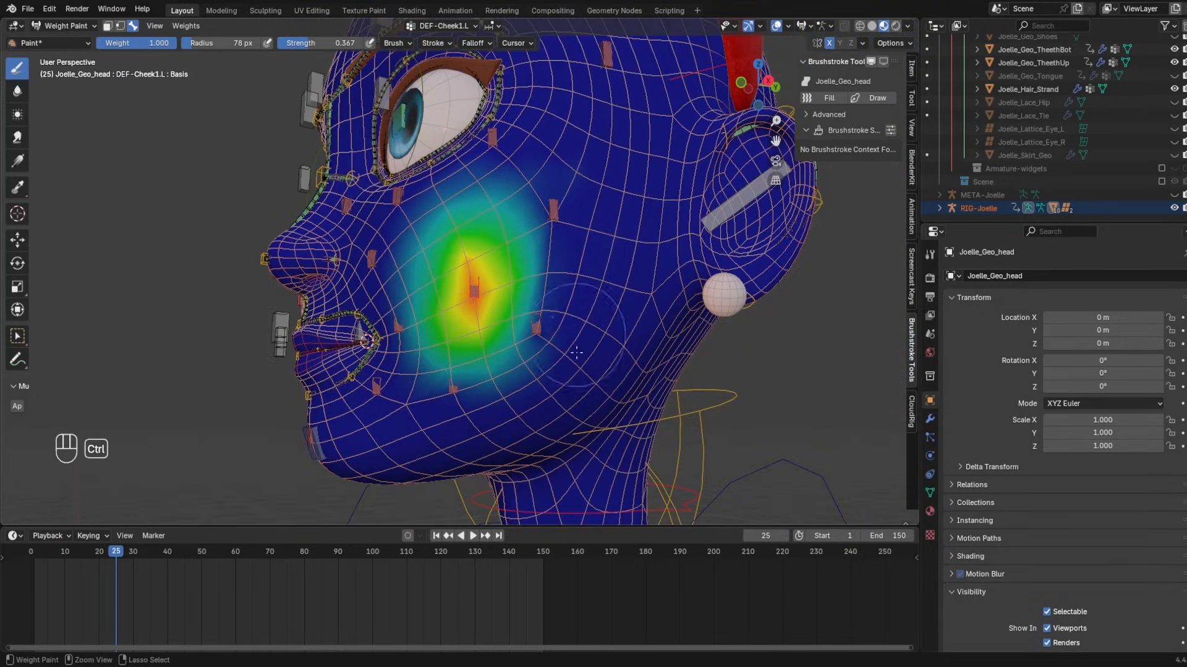
pyautogui.scroll(3, 465, 363)
pyautogui.moveTo(584, 373)
pyautogui.mouseDown(button='middle')
pyautogui.moveTo(605, 387)
pyautogui.moveTo(575, 393)
pyautogui.mouseUp(button='middle')
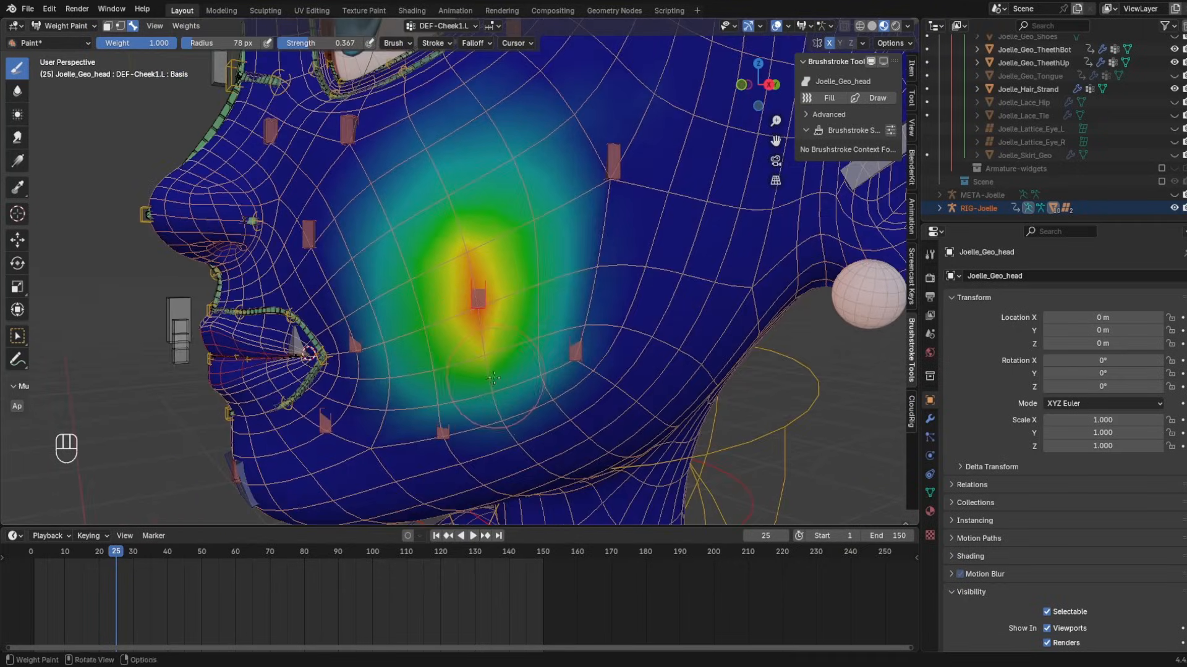
pyautogui.hotkey('ctrl', 'z')
# - Activate DEF-Cheekbone2.L, blur its weights below the left eye and subtract them toward the ear
pyautogui.moveTo(493, 379); pyautogui.dragTo(457, 259, button='middle')
pyautogui.click(442, 25)
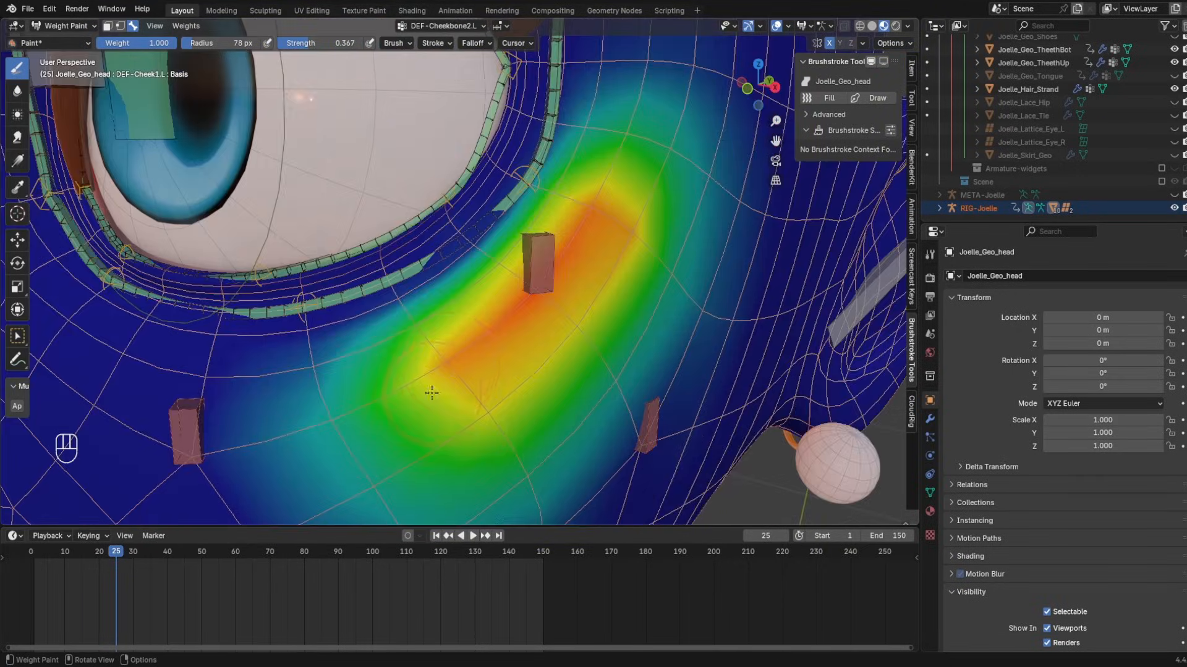
pyautogui.scroll(-1, 435, 394)
pyautogui.keyDown('shift'); pyautogui.moveTo(377, 346); pyautogui.dragTo(359, 346); pyautogui.keyUp('shift')
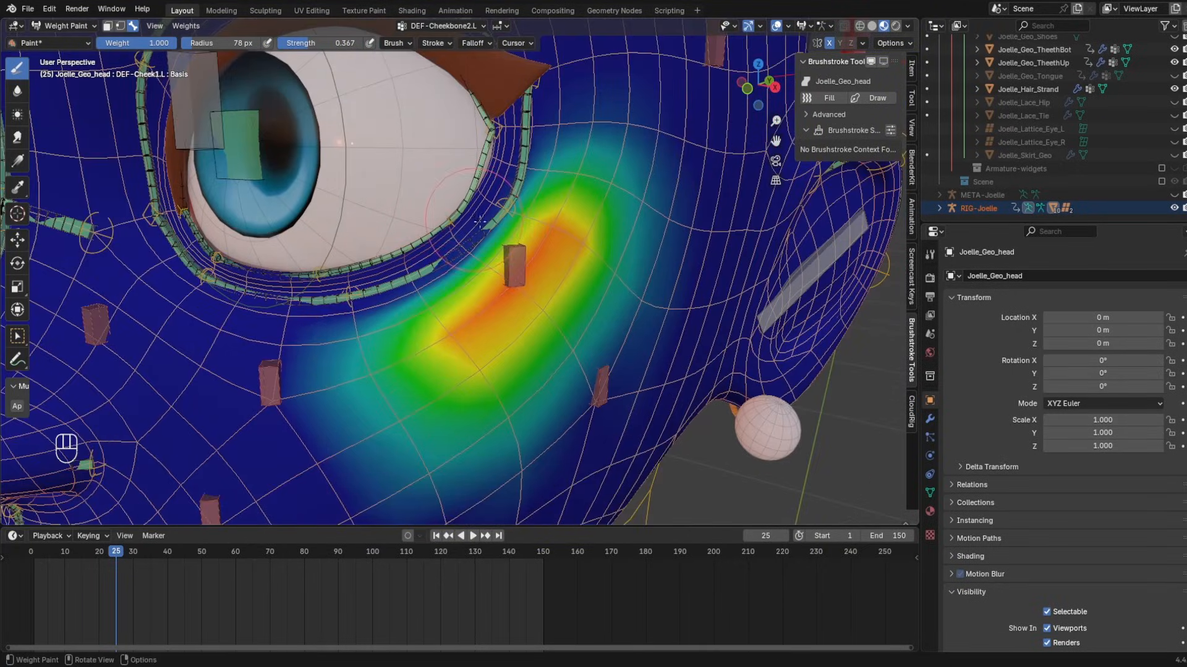
pyautogui.scroll(2, 480, 221)
pyautogui.moveTo(480, 221); pyautogui.dragTo(495, 257, button='middle')
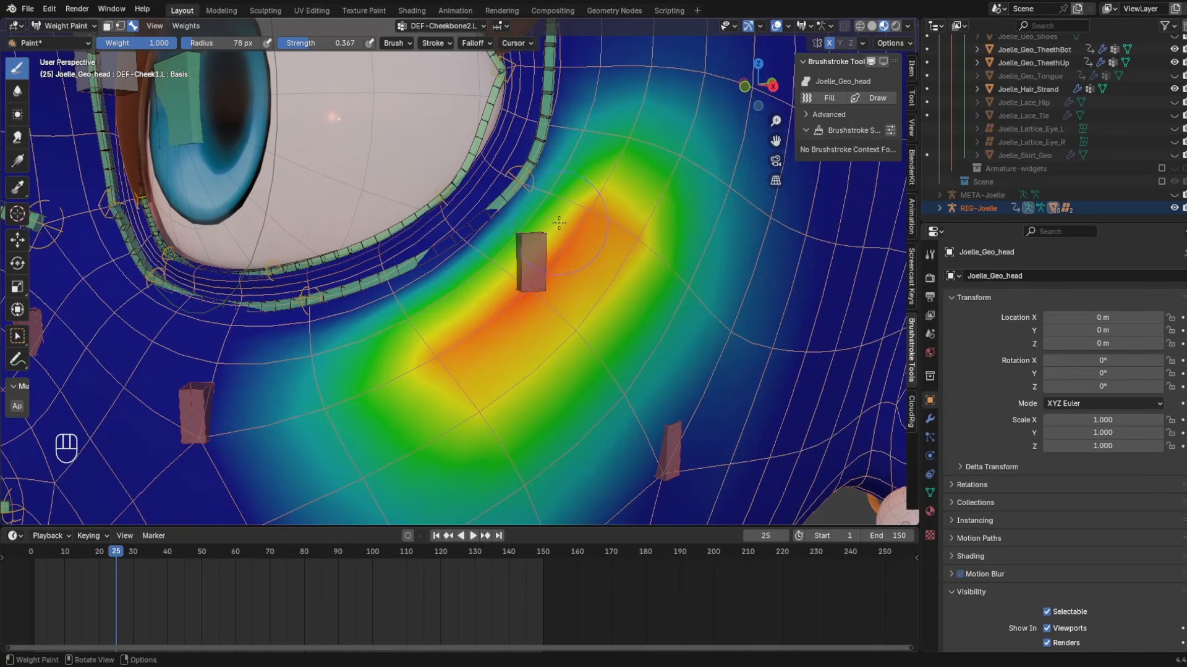
pyautogui.scroll(-5, 558, 223)
pyautogui.moveTo(558, 228); pyautogui.dragTo(488, 235, button='middle')
pyautogui.keyDown('ctrl'); pyautogui.moveTo(609, 287); pyautogui.dragTo(570, 380); pyautogui.keyUp('ctrl')
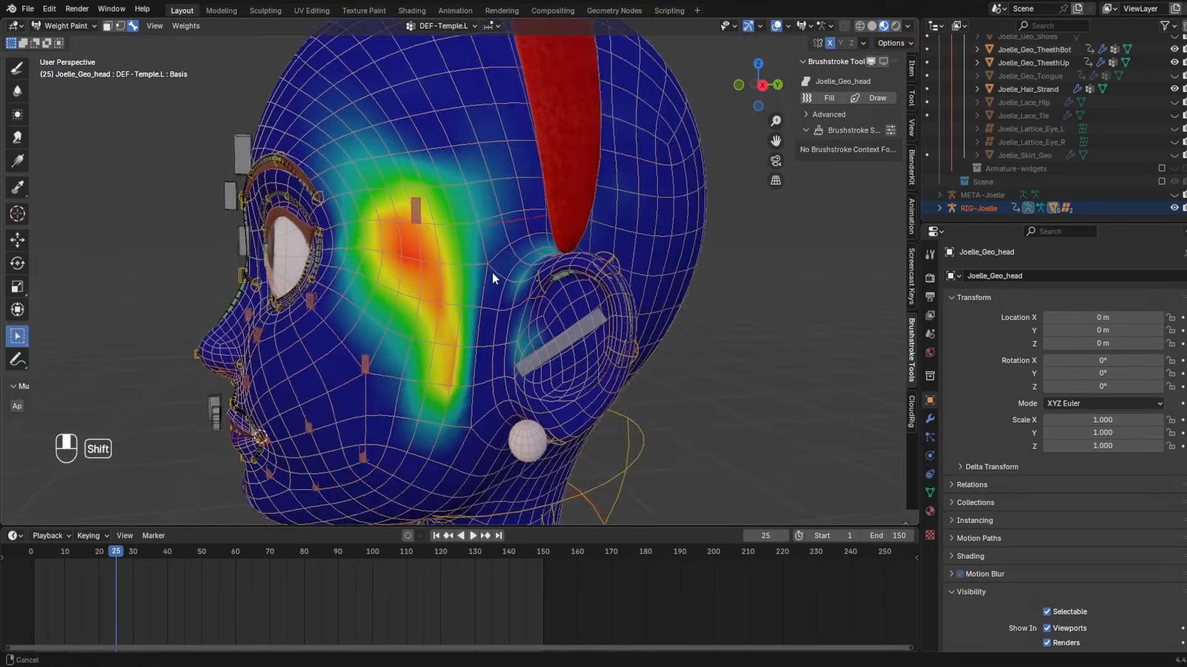
# - Try subtracting the lower part of DEF-Temple.L's weights in front of the ear, and undo the strokes
pyautogui.moveTo(492, 272)
pyautogui.mouseDown(button='middle')
pyautogui.moveTo(432, 299)
pyautogui.moveTo(464, 272)
pyautogui.moveTo(536, 337)
pyautogui.moveTo(469, 237)
pyautogui.mouseUp(button='middle')
pyautogui.hotkey('shift', 'space')
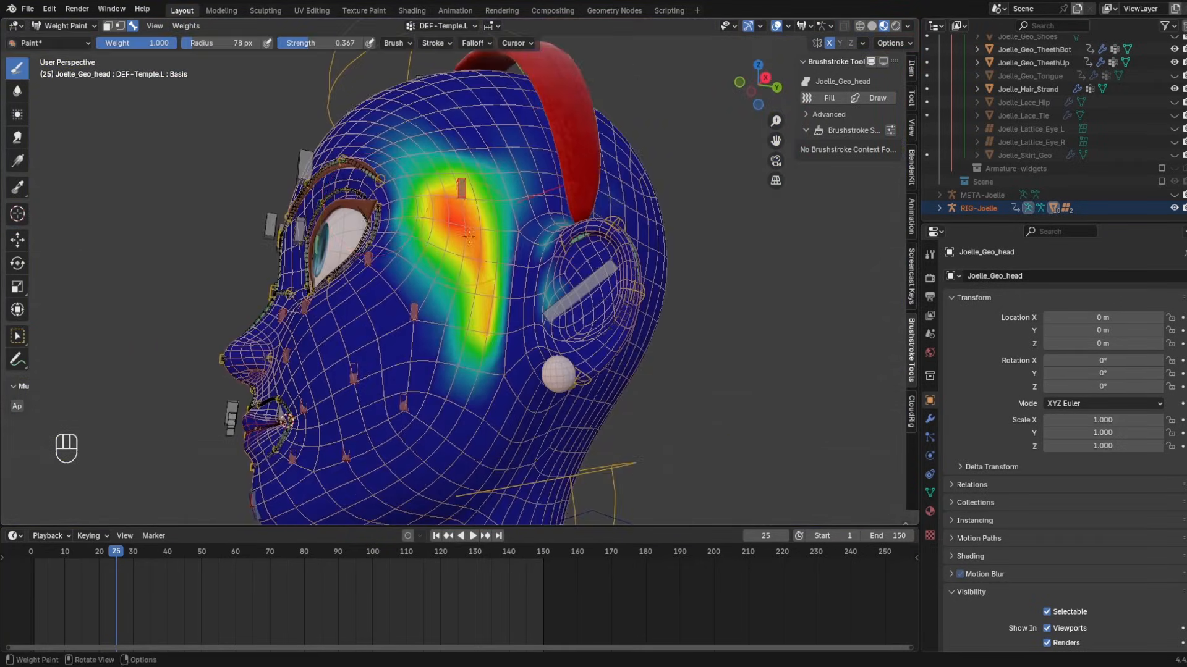
pyautogui.moveTo(466, 164); pyautogui.dragTo(448, 399, button='middle')
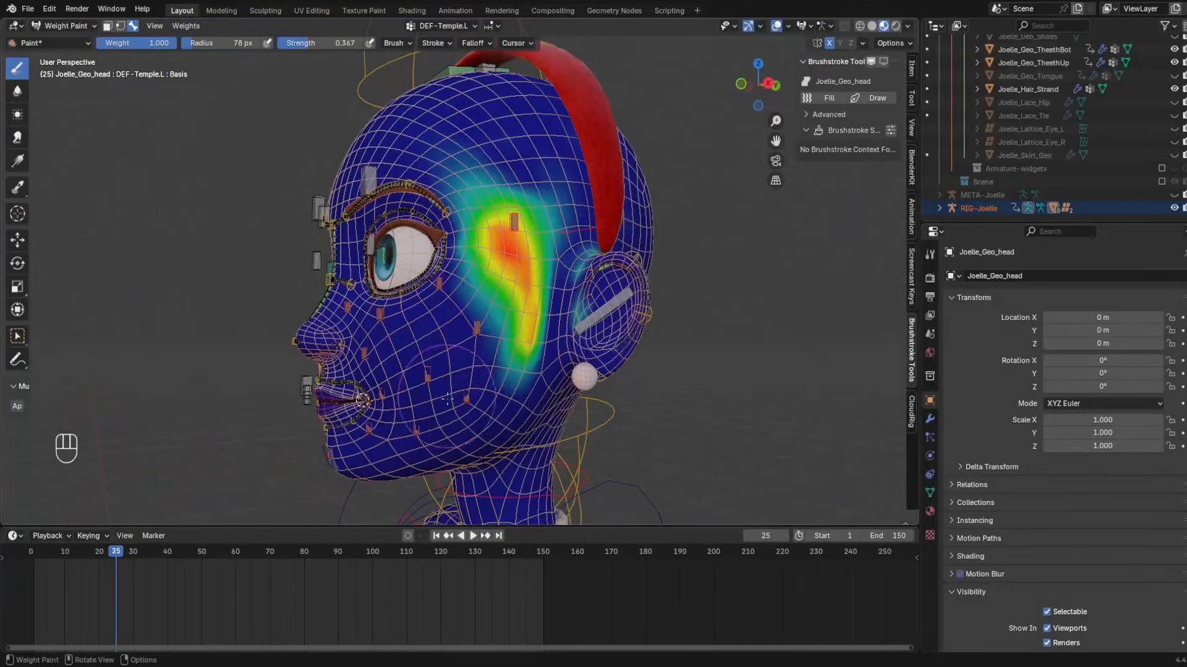
pyautogui.scroll(3, 564, 311)
pyautogui.moveTo(532, 309)
pyautogui.keyDown('ctrl'); pyautogui.mouseDown()
pyautogui.moveTo(513, 336)
pyautogui.moveTo(496, 327)
pyautogui.mouseUp(); pyautogui.keyUp('ctrl')
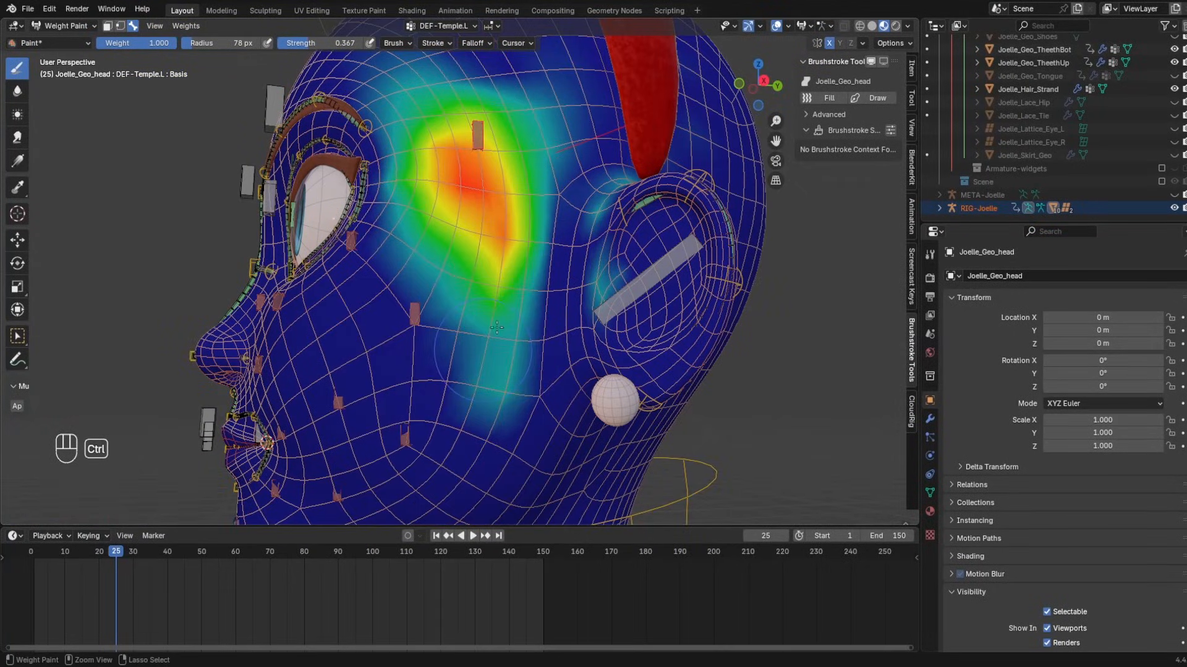
pyautogui.hotkey('ctrl', 'z')
pyautogui.hotkey('ctrl', 'z')
pyautogui.hotkey('ctrl', 'z')
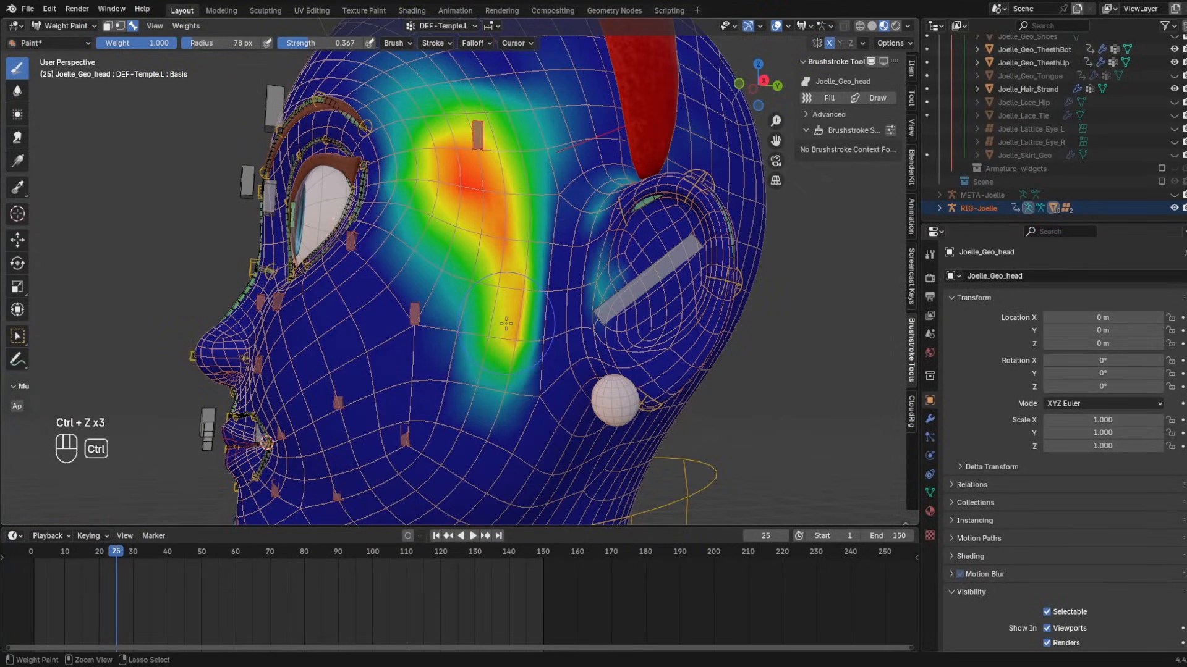
# - Activate DEF-Cheek2.L and subtract its weights along the jaw below the ear
pyautogui.click(18, 336)
pyautogui.click(406, 316)
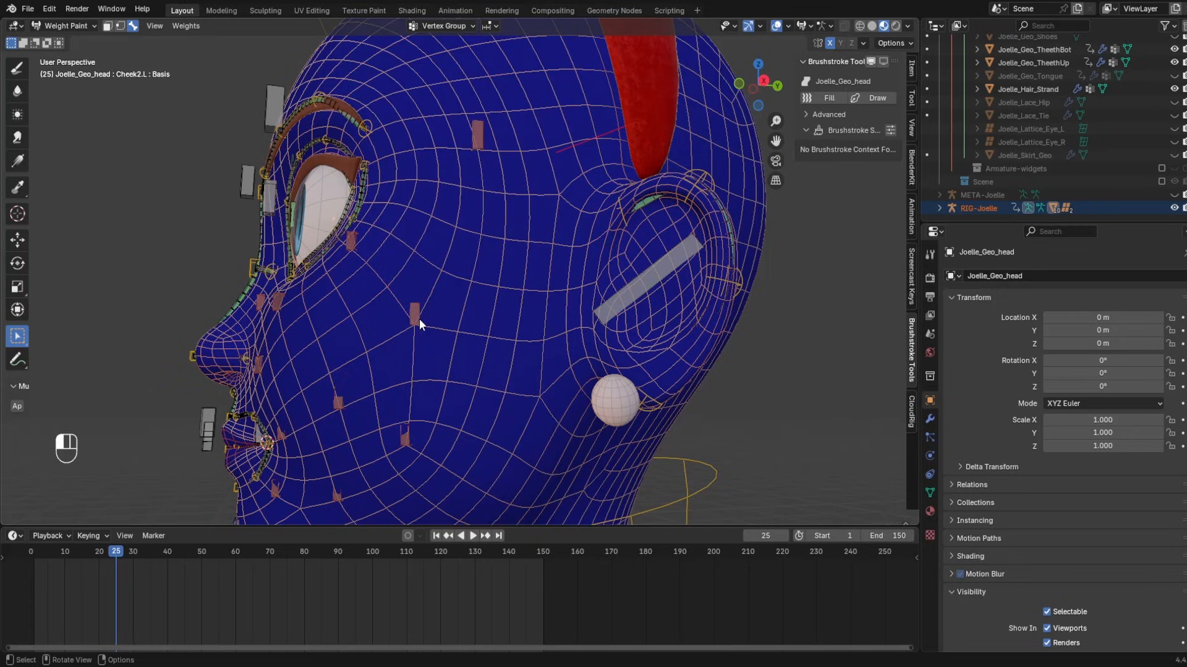
pyautogui.click(419, 318)
pyautogui.click(17, 69)
pyautogui.keyDown('ctrl'); pyautogui.moveTo(503, 468); pyautogui.dragTo(537, 430); pyautogui.keyUp('ctrl')
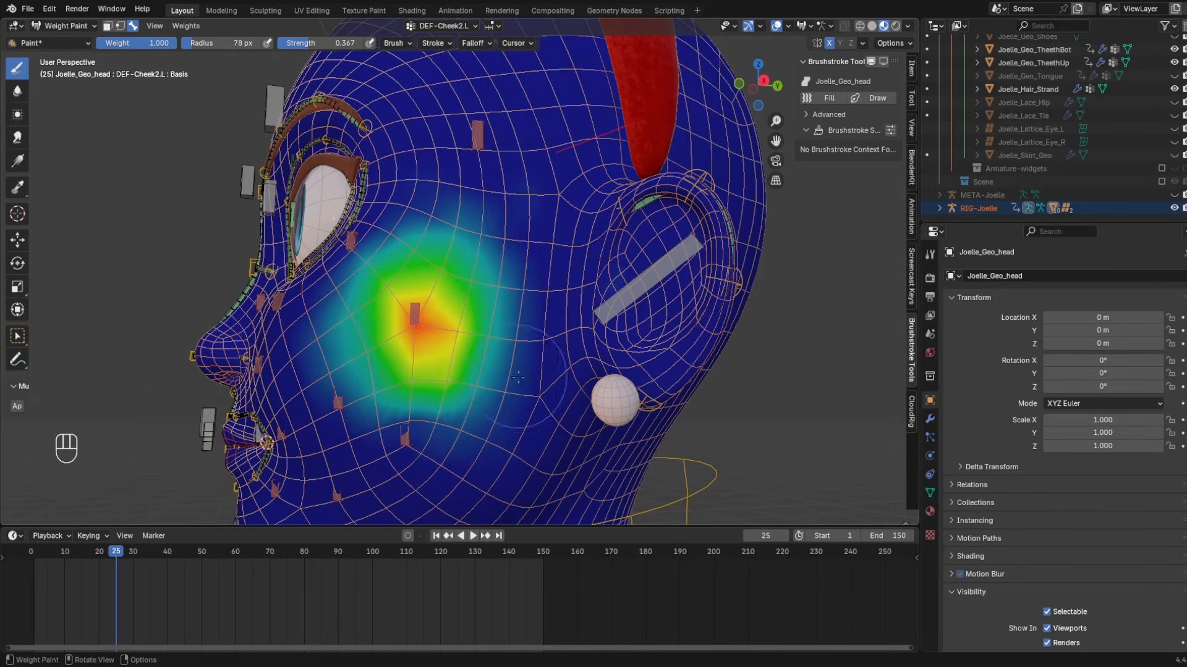
# - Select the Temple.L bone, filter the vertex groups by HEAD and make DEF-Head_2 the active group
pyautogui.press('w')
pyautogui.click(476, 134)
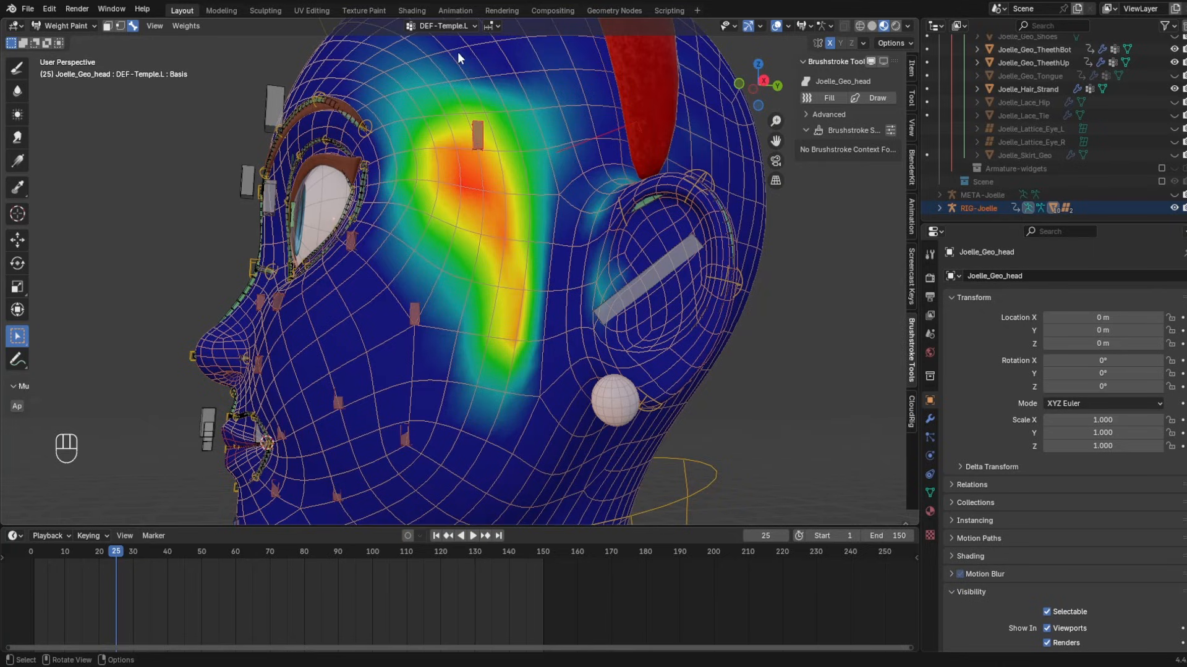
pyautogui.click(442, 25)
pyautogui.write('HEAD')
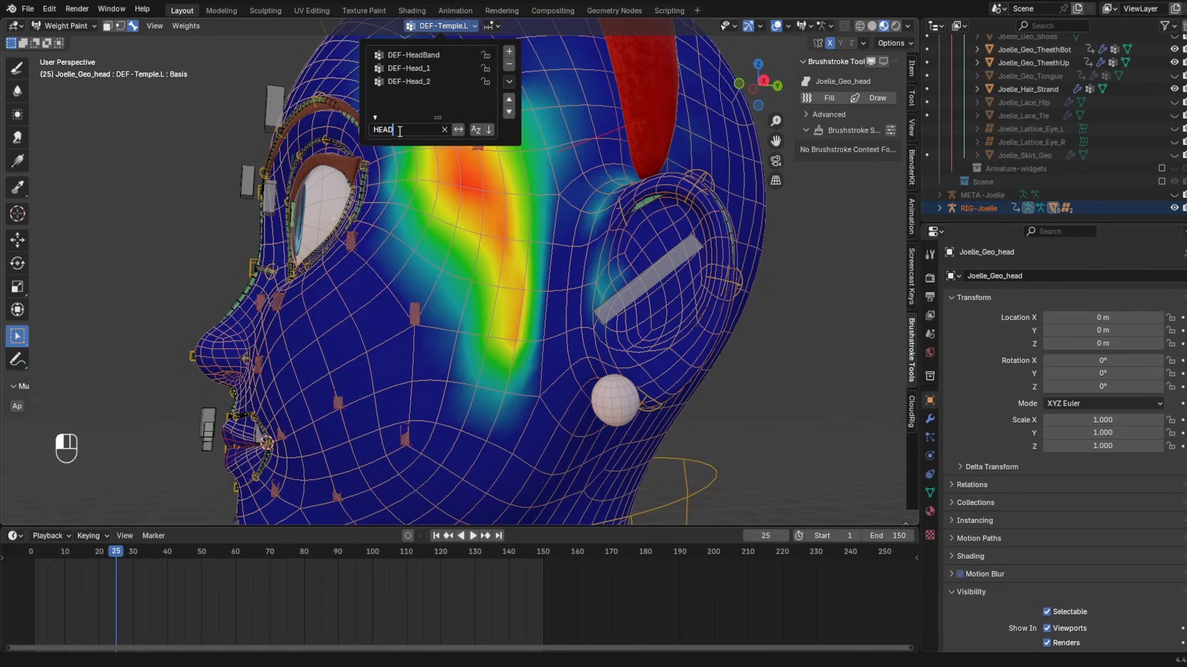
pyautogui.click(428, 81)
pyautogui.click(442, 25)
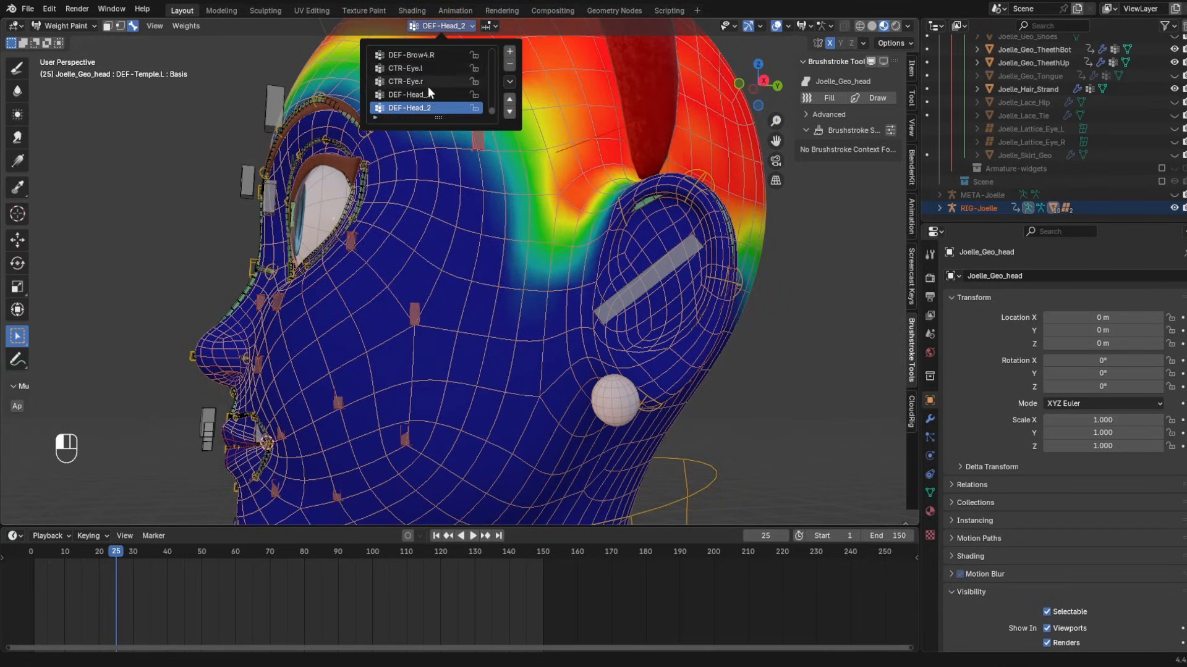
# - Activate DEF-Head_1 and paint its weights in front of the left ear, undoing one brush stroke along the way
pyautogui.click(427, 91)
pyautogui.keyDown('shift'); pyautogui.moveTo(517, 256); pyautogui.dragTo(502, 205, button='middle'); pyautogui.keyUp('shift')
pyautogui.scroll(-1, 477, 266)
pyautogui.click(18, 67)
pyautogui.moveTo(482, 167)
pyautogui.mouseDown()
pyautogui.moveTo(495, 296)
pyautogui.moveTo(470, 185)
pyautogui.moveTo(476, 321)
pyautogui.moveTo(488, 305)
pyautogui.moveTo(483, 260)
pyautogui.mouseUp()
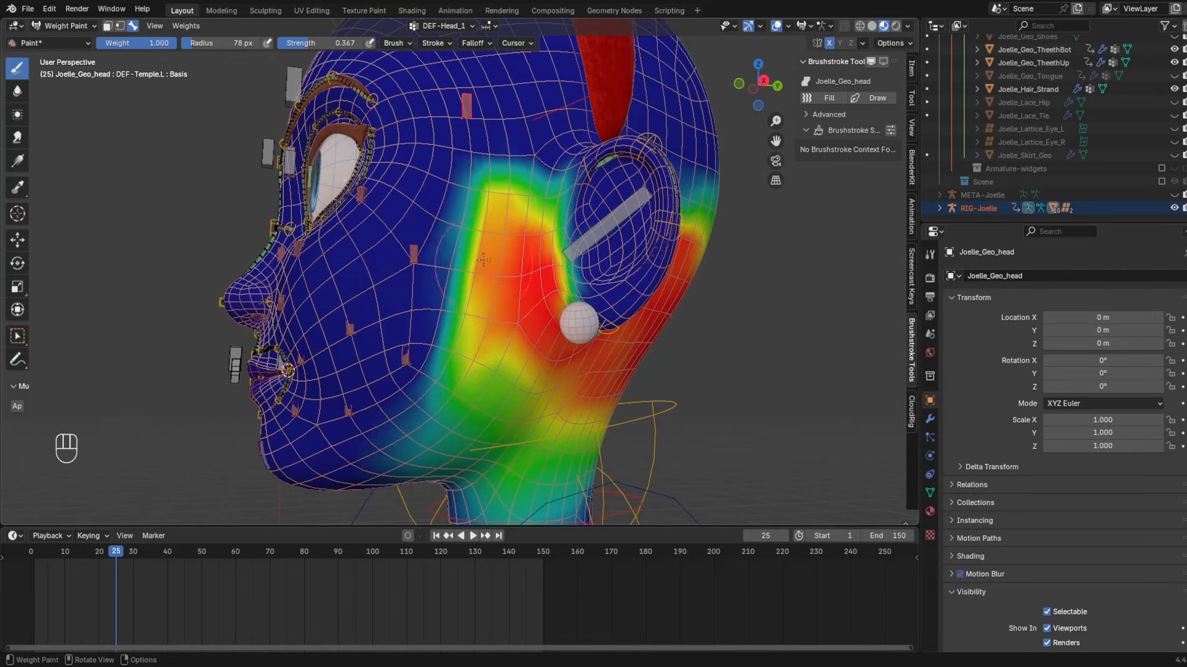
pyautogui.keyDown('shift'); pyautogui.moveTo(459, 80); pyautogui.dragTo(568, 266, button='middle'); pyautogui.keyUp('shift')
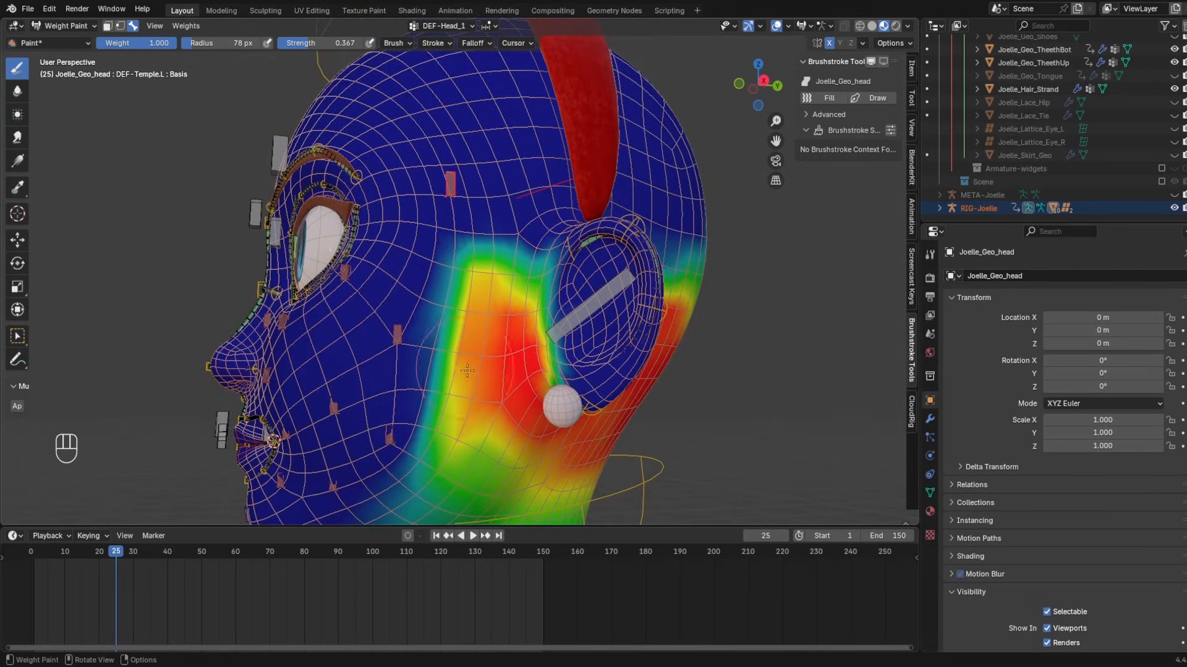
pyautogui.scroll(1, 530, 268)
pyautogui.hotkey('ctrl', 'z')
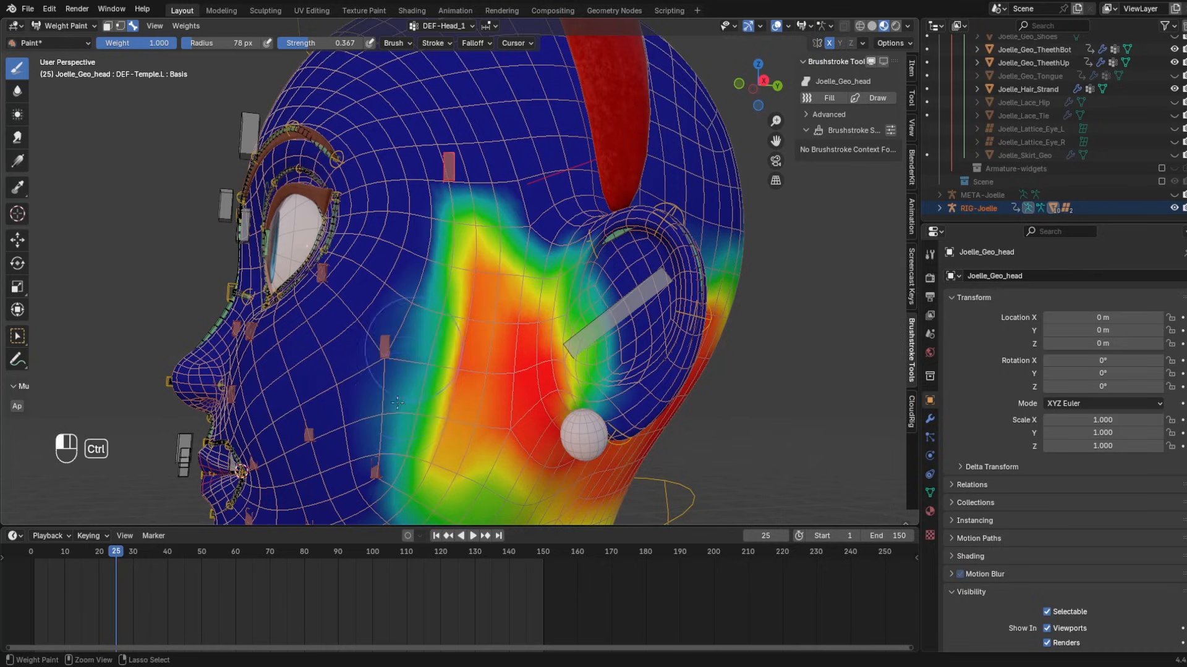
pyautogui.keyDown('shift'); pyautogui.moveTo(504, 233); pyautogui.dragTo(462, 322, button='middle'); pyautogui.keyUp('shift')
pyautogui.moveTo(516, 309); pyautogui.dragTo(525, 321)
# - Activate DEF-Cheek.L from its bone beside the nose and switch to the Paint brush
pyautogui.moveTo(443, 258); pyautogui.dragTo(562, 266, button='middle')
pyautogui.keyDown('shift'); pyautogui.moveTo(525, 272); pyautogui.dragTo(550, 148, button='middle'); pyautogui.keyUp('shift')
pyautogui.click(441, 26)
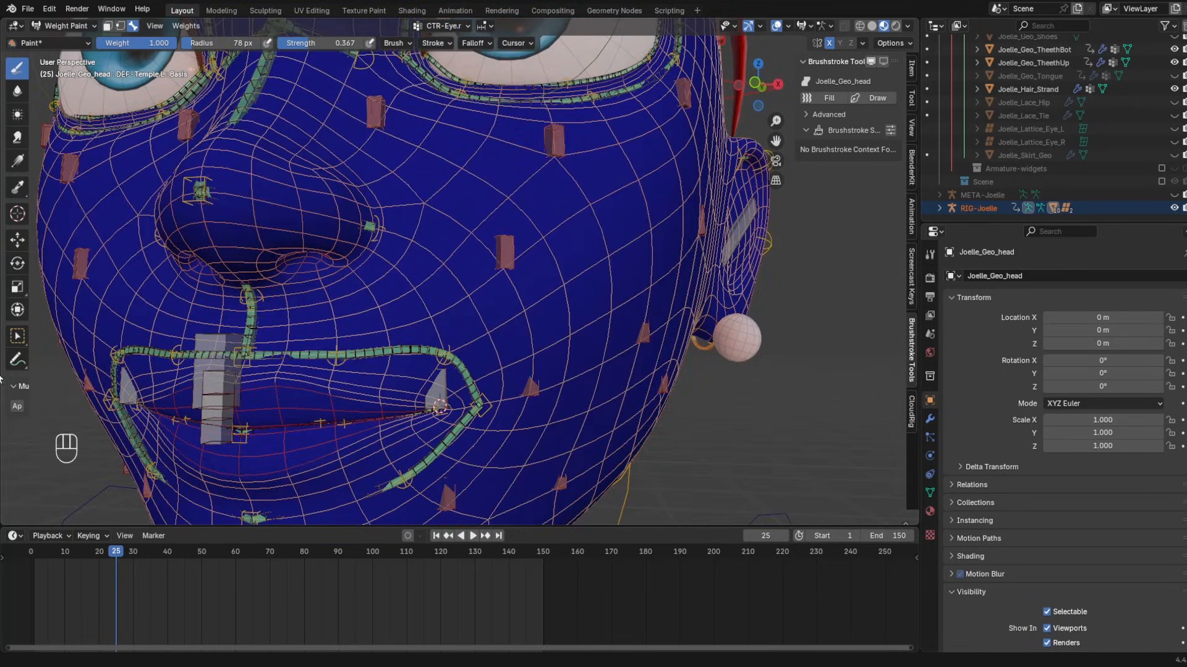
pyautogui.press('w')
pyautogui.click(513, 248)
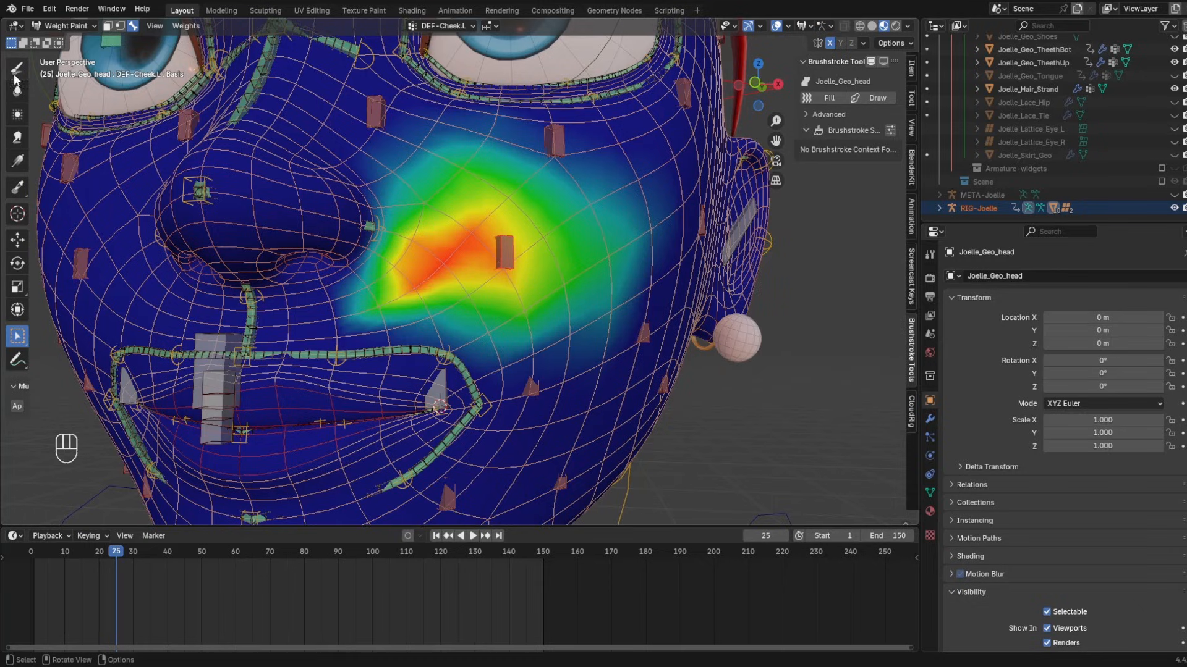
pyautogui.click(16, 71)
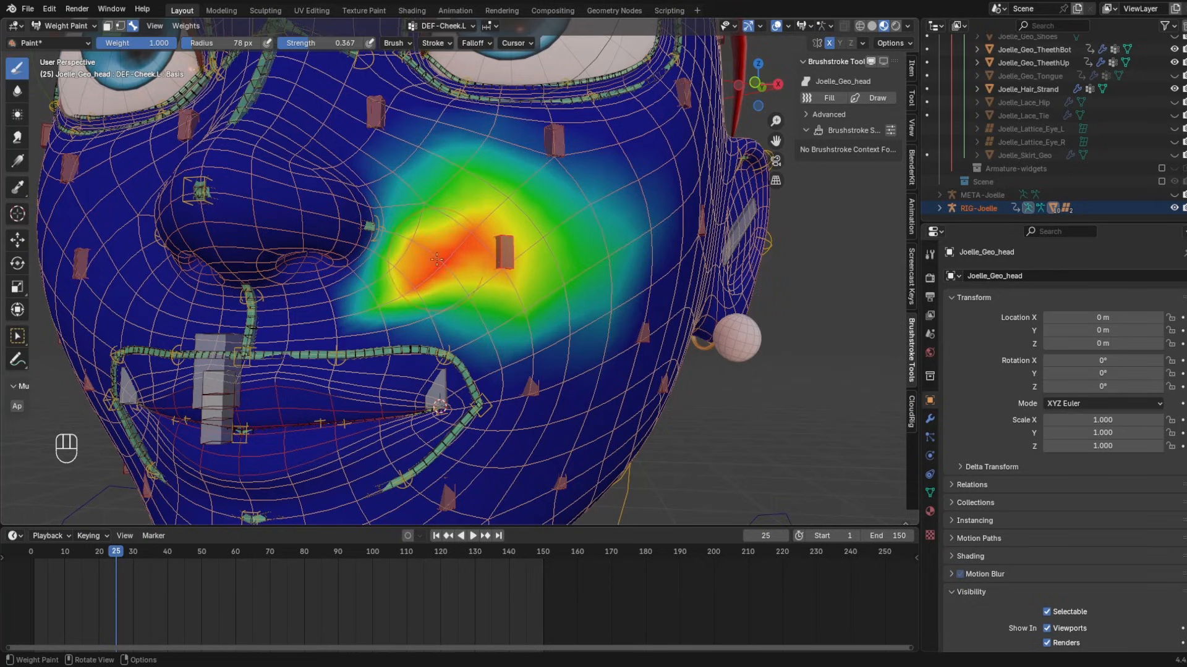
# - Inspect the weights of the left nostril bone and DEF-LipOut_Up2.L, and return to DEF-Cheek.L
pyautogui.press('w')
pyautogui.click(369, 226)
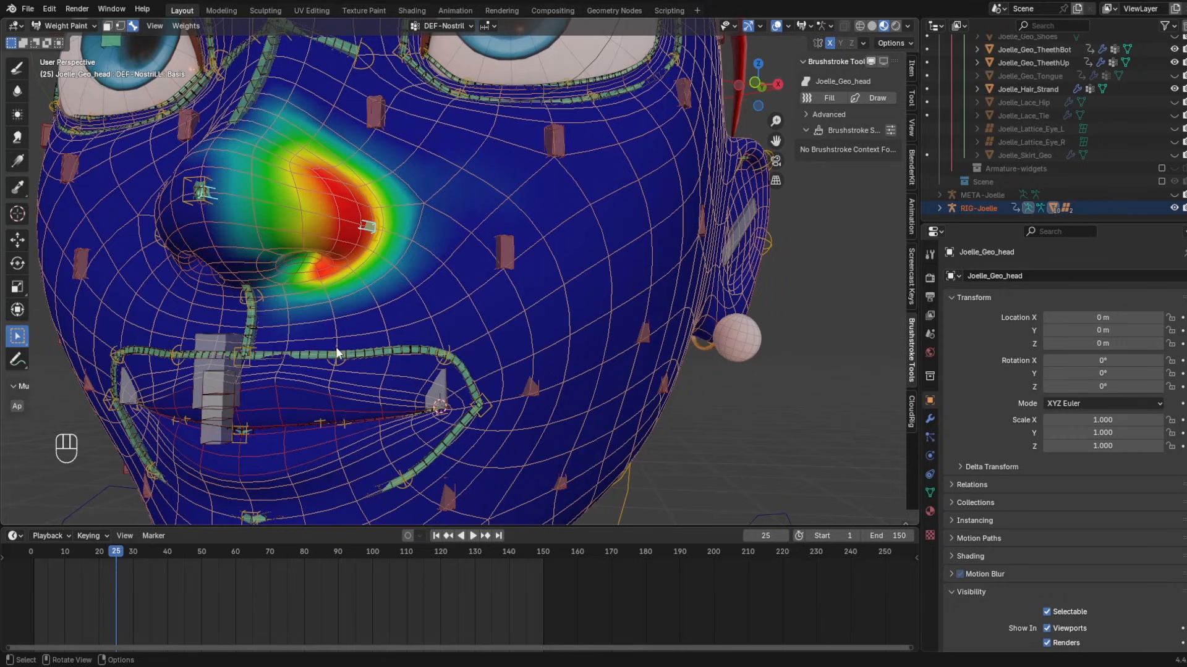
pyautogui.click(402, 355)
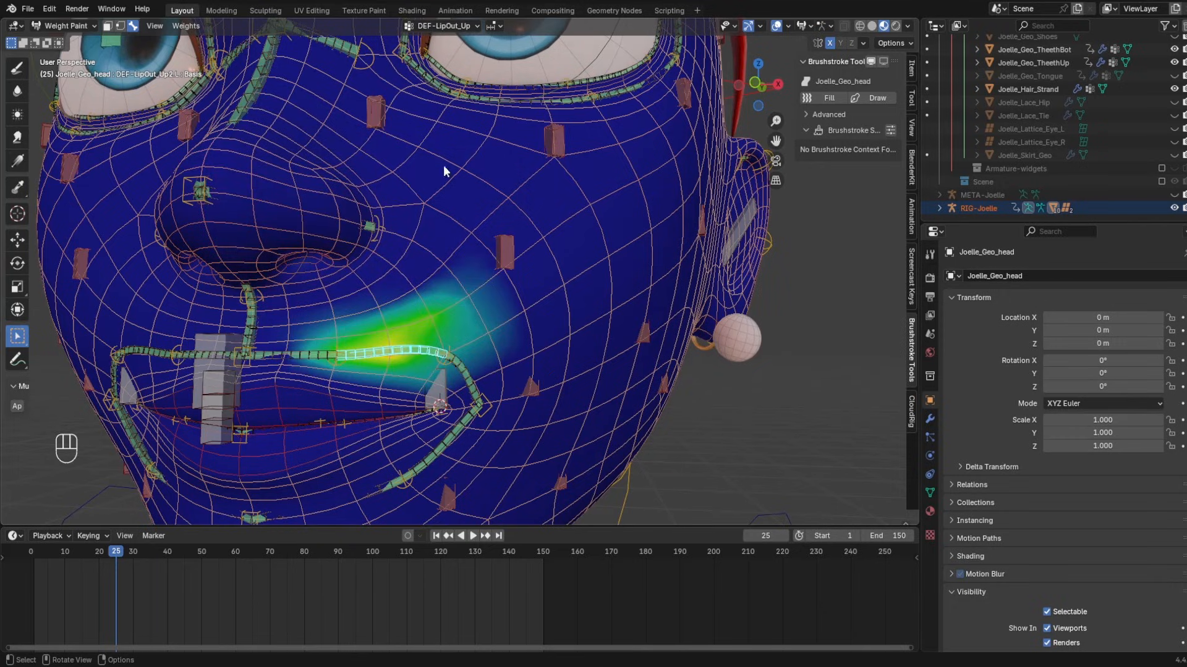
pyautogui.click(502, 258)
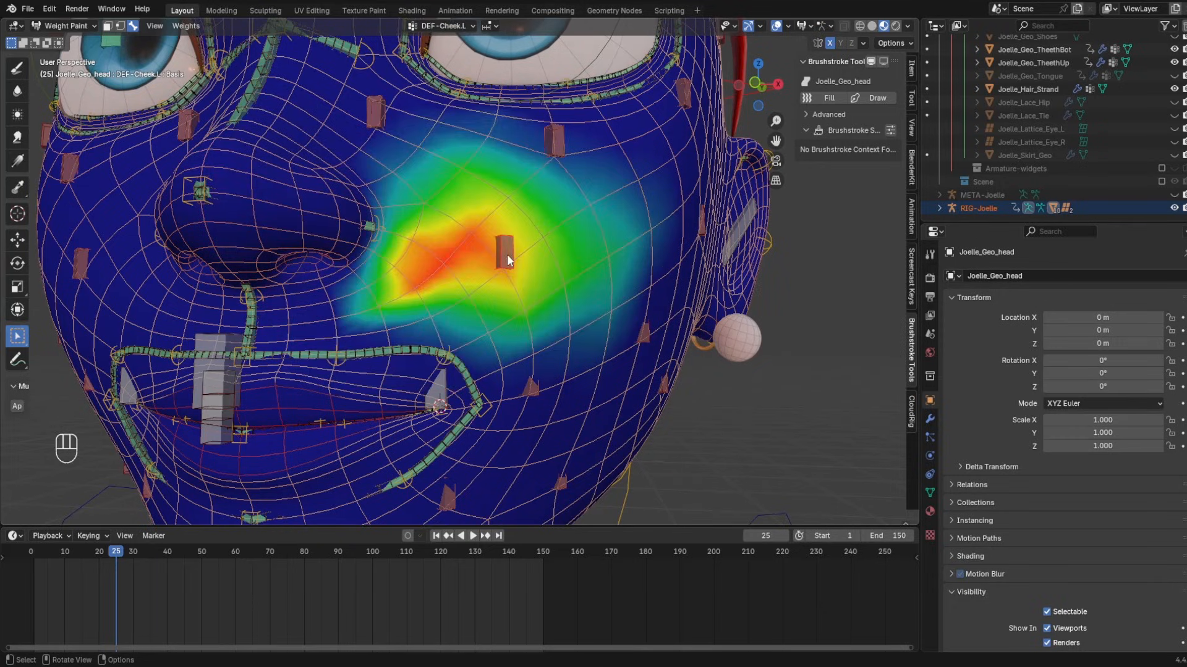
# - Filter the vertex groups by HEA and make DEF-Head_2 the active group
pyautogui.click(464, 25)
pyautogui.click(374, 118)
pyautogui.write('HEA')
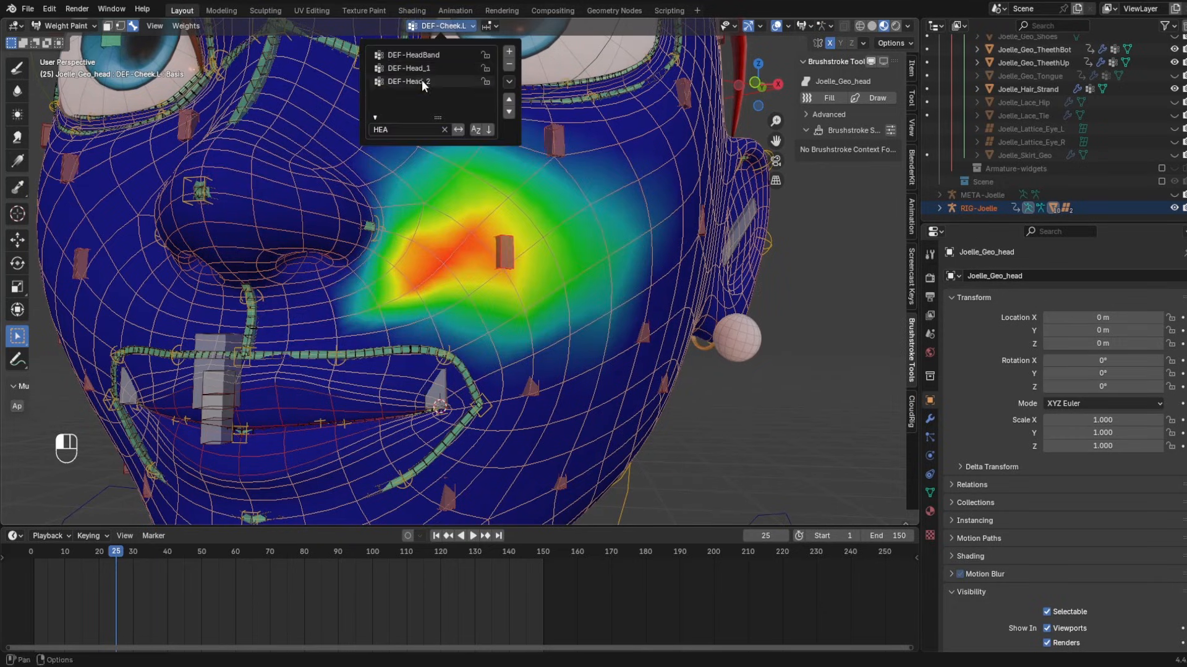
pyautogui.click(421, 81)
pyautogui.click(408, 68)
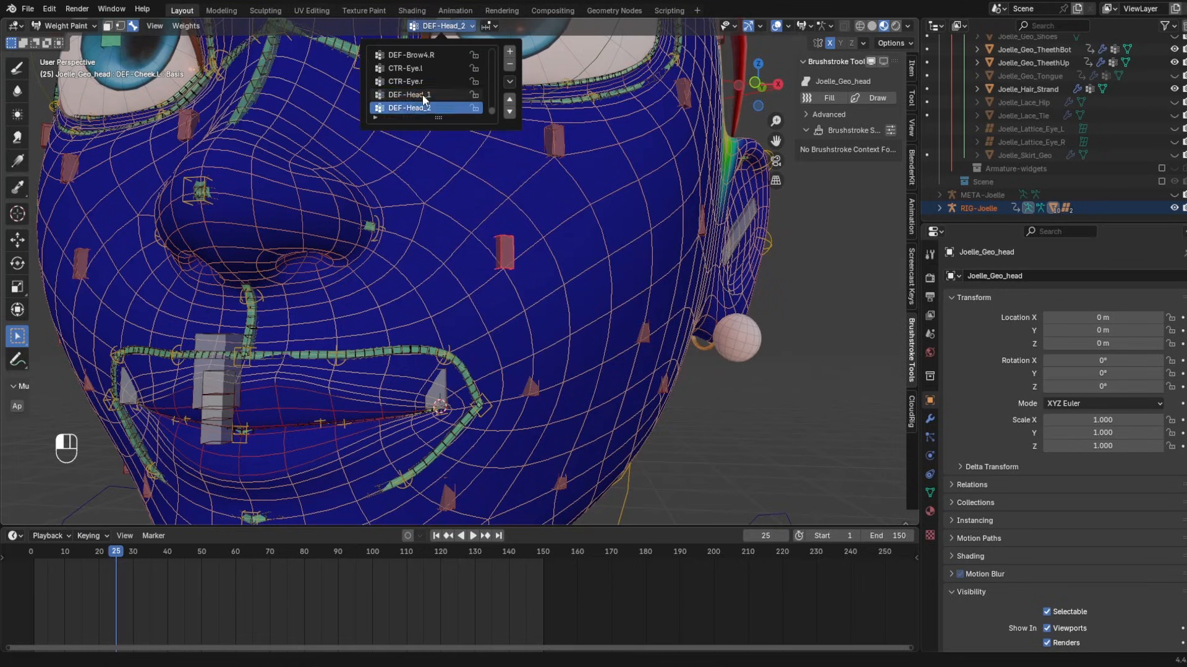
# - Paint DEF-Head_1 weight onto the cheeks beside the nose, then select the left cheek bone to show the DEF-Cheek.L weights
pyautogui.moveTo(391, 277)
pyautogui.mouseDown()
pyautogui.moveTo(412, 256)
pyautogui.moveTo(458, 301)
pyautogui.moveTo(403, 287)
pyautogui.moveTo(396, 302)
pyautogui.moveTo(475, 284)
pyautogui.moveTo(411, 278)
pyautogui.mouseUp()
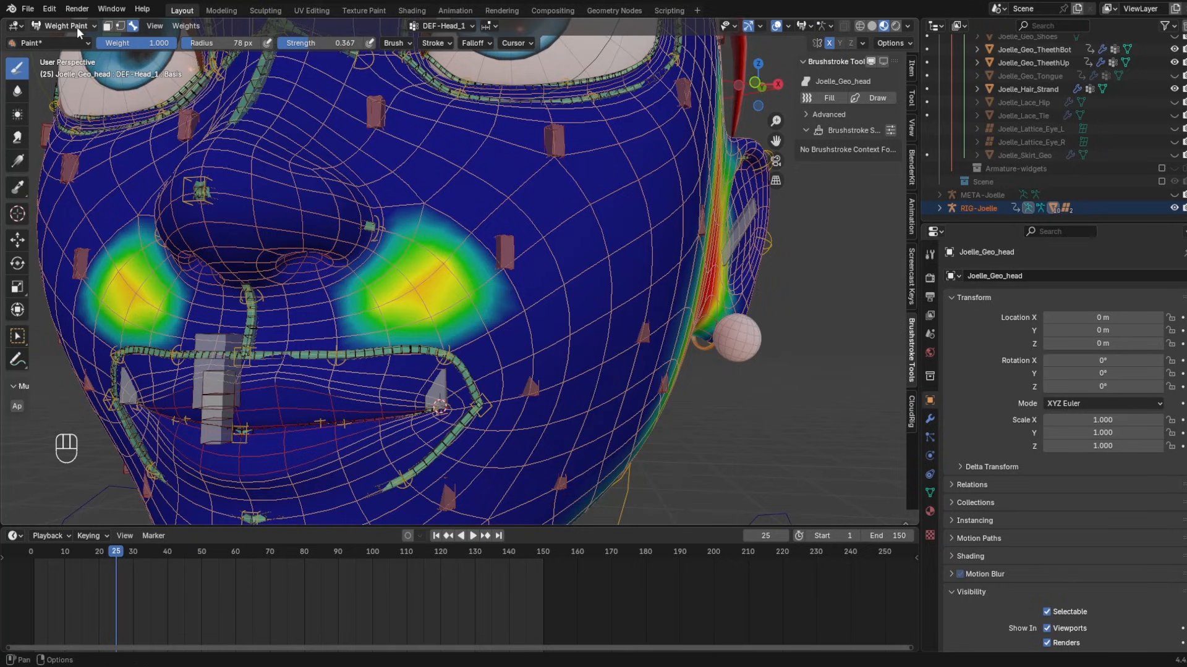
pyautogui.click(17, 336)
pyautogui.click(505, 252)
pyautogui.click(17, 68)
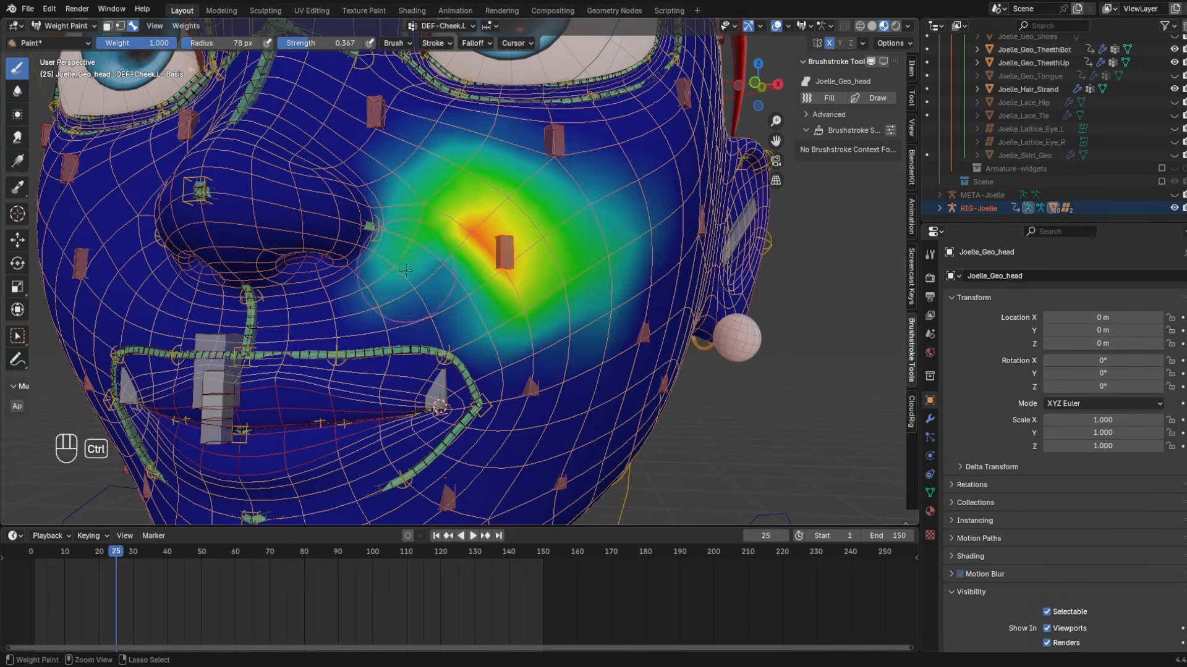
# - Adjust the DEF-Cheek.L weights on the cheek below the nostril with short strokes and undo the last one
pyautogui.moveTo(402, 285)
pyautogui.keyDown('ctrl'); pyautogui.mouseDown()
pyautogui.moveTo(399, 266)
pyautogui.moveTo(440, 282)
pyautogui.moveTo(464, 312)
pyautogui.mouseUp(); pyautogui.keyUp('ctrl')
pyautogui.keyDown('ctrl'); pyautogui.moveTo(425, 309); pyautogui.dragTo(419, 314); pyautogui.keyUp('ctrl')
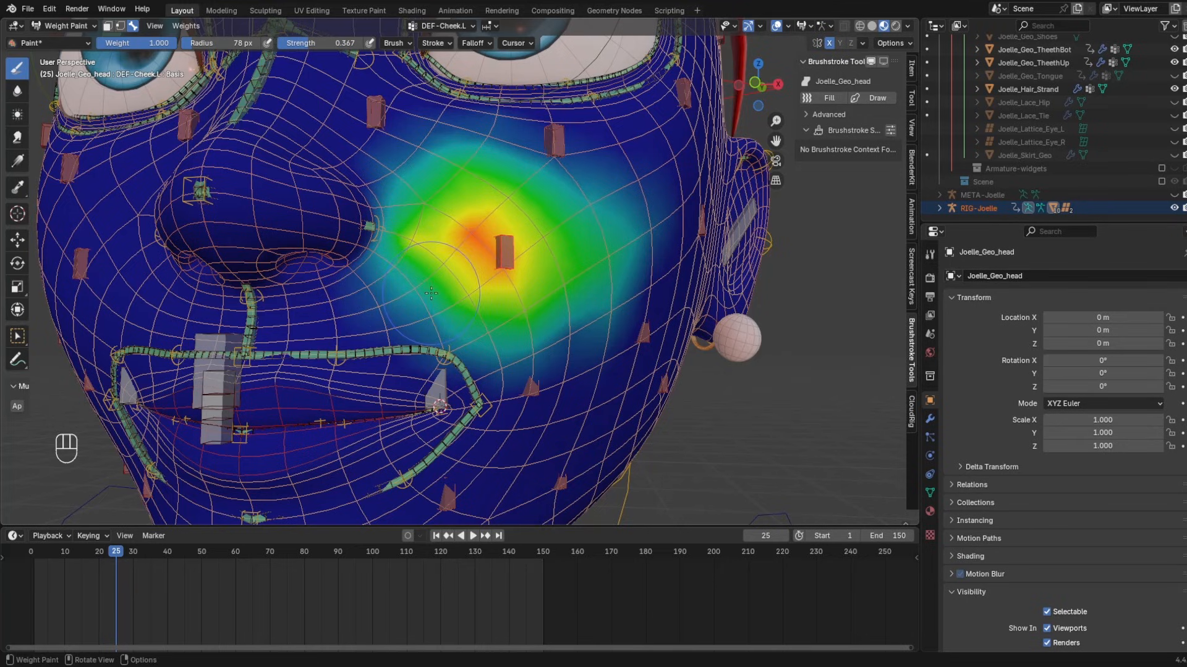
pyautogui.keyDown('ctrl'); pyautogui.moveTo(431, 293); pyautogui.dragTo(421, 290); pyautogui.keyUp('ctrl')
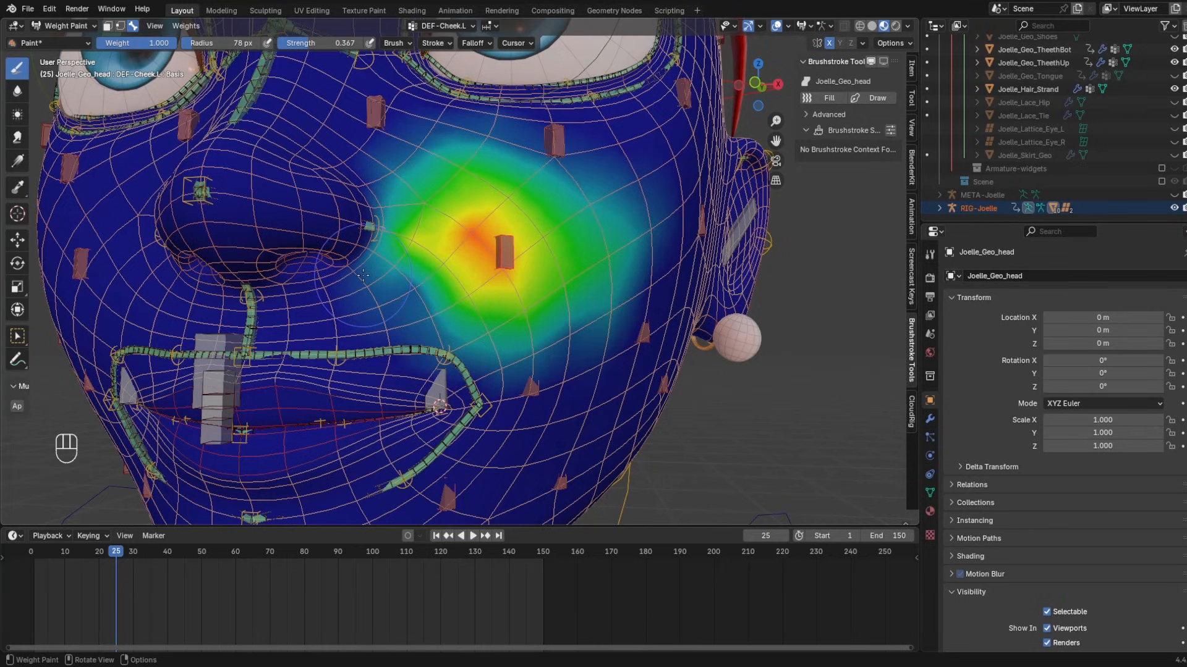
pyautogui.hotkey('ctrl', 'z')
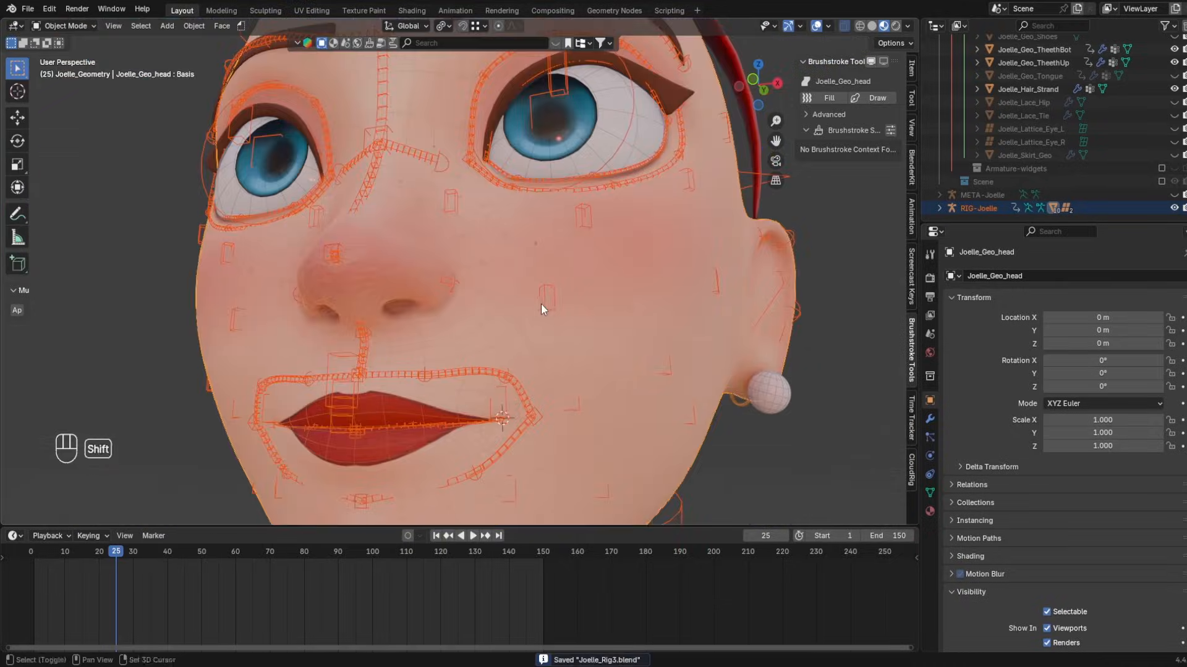
# - Switch to Pose Mode and test-move the Cheek.L, Cheekbone3.L and Cheek1.L bones, cancelling each move
pyautogui.hotkey('ctrl', 'Tab')
pyautogui.hotkey('ctrl', 'Tab')
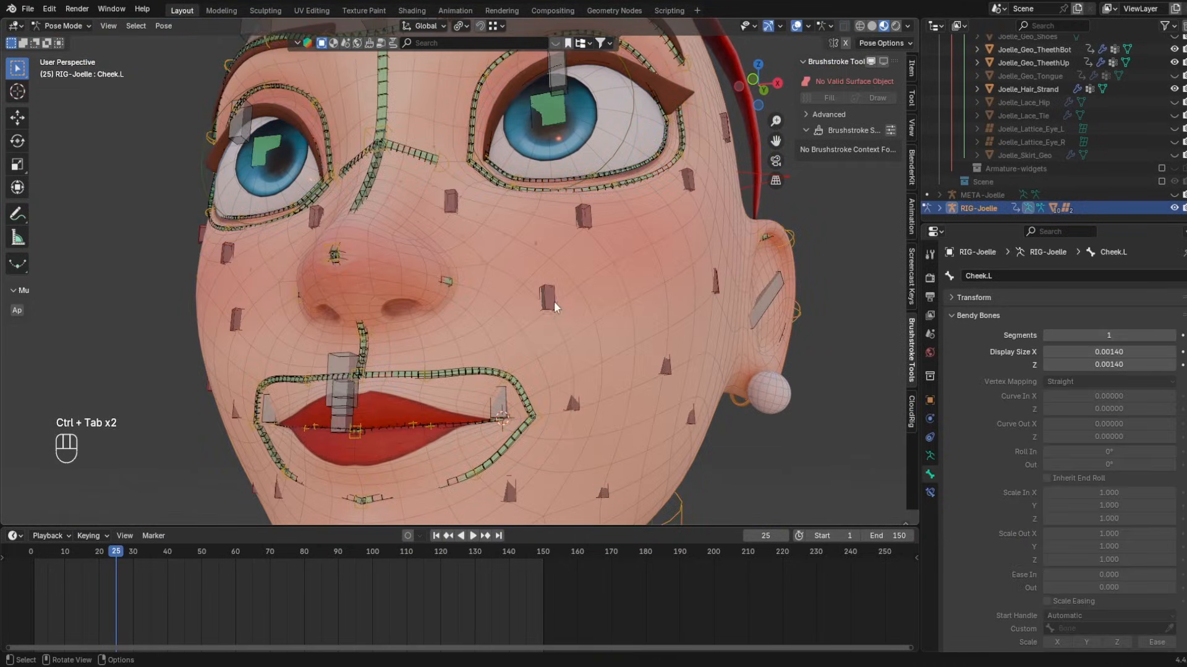
pyautogui.press('g')
pyautogui.press('g')
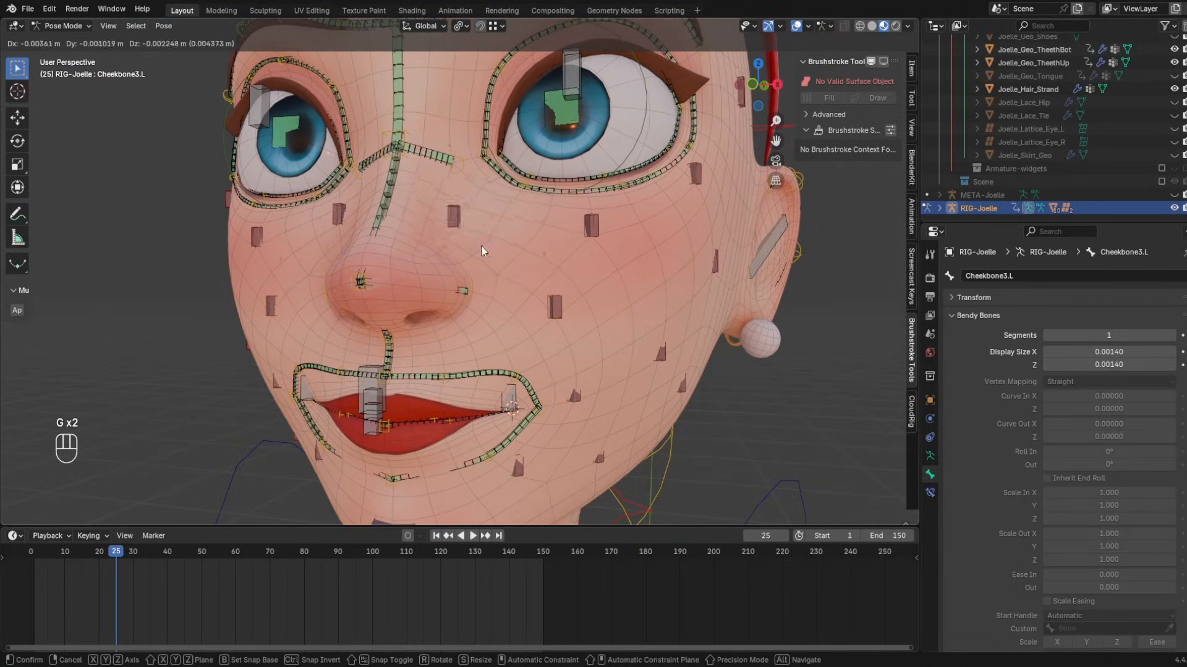
pyautogui.rightClick(483, 249)
pyautogui.moveTo(626, 230); pyautogui.dragTo(601, 232, button='middle')
pyautogui.click(729, 357)
pyautogui.press('g')
pyautogui.rightClick(781, 370)
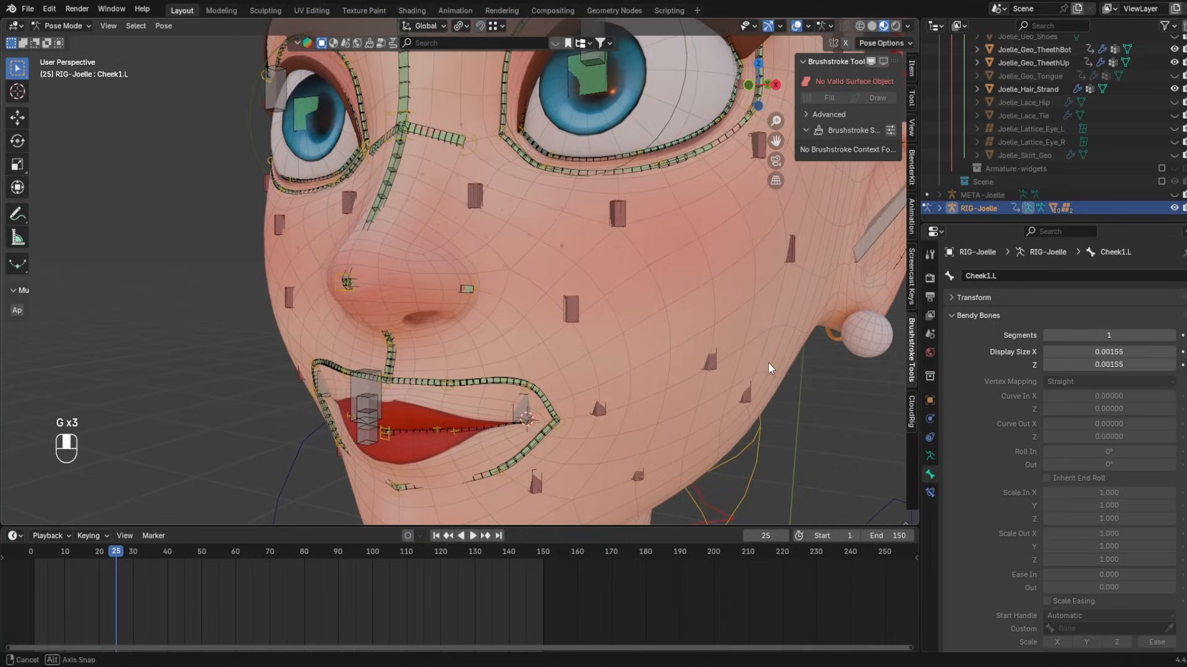
# - Test the skin deformation by moving the Cheek2.L bone and its neighbouring cheek bones, cancelling each move
pyautogui.keyDown('shift'); pyautogui.moveTo(770, 324); pyautogui.dragTo(641, 273, button='middle'); pyautogui.keyUp('shift')
pyautogui.click(670, 206)
pyautogui.press('g')
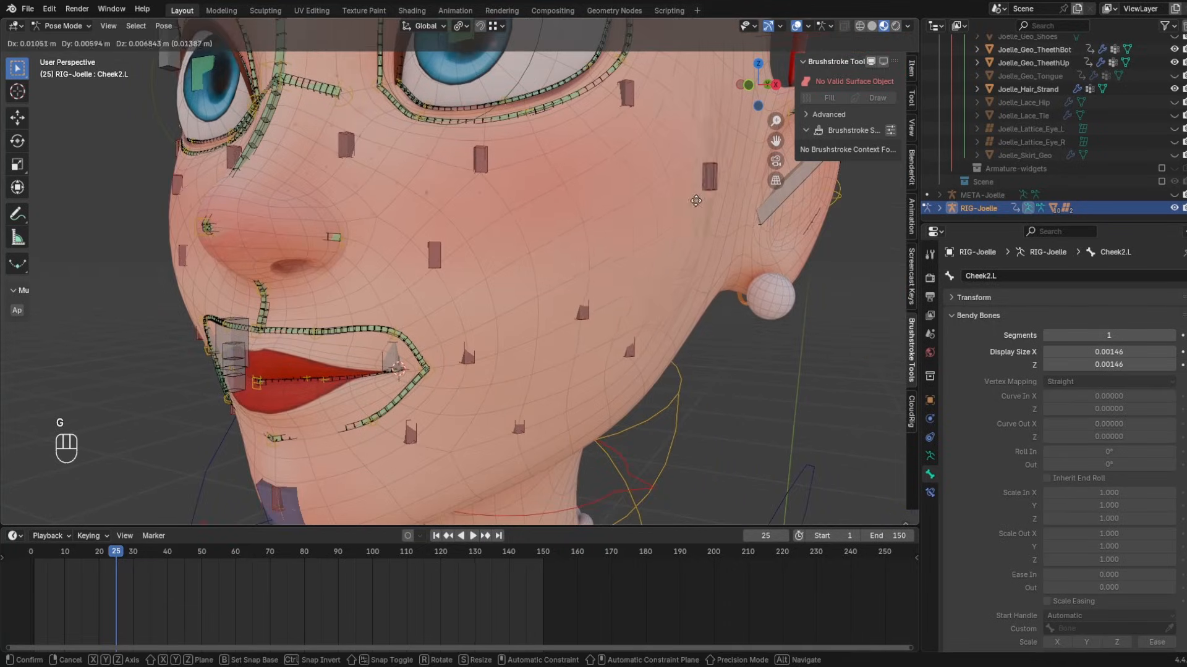
pyautogui.rightClick(741, 230)
pyautogui.moveTo(741, 230); pyautogui.dragTo(758, 264, button='middle')
pyautogui.press('g')
pyautogui.rightClick(698, 244)
pyautogui.press('g')
pyautogui.rightClick(612, 203)
# - Test-move further bones on the left cheek, including Cheekbone2.L, to check the deformation, cancelling each move
pyautogui.moveTo(647, 409); pyautogui.dragTo(661, 213, button='middle')
pyautogui.press('g')
pyautogui.rightClick(613, 315)
pyautogui.press('g')
pyautogui.rightClick(668, 210)
pyautogui.press('g')
pyautogui.rightClick(761, 186)
pyautogui.moveTo(760, 185); pyautogui.dragTo(697, 172, button='middle')
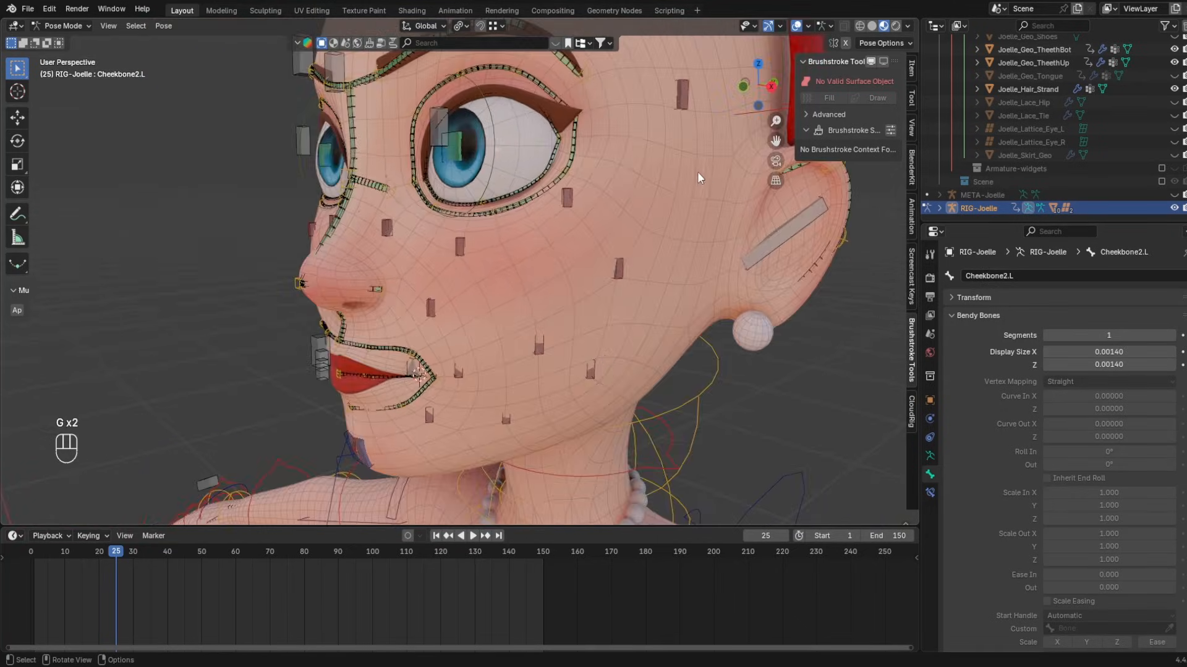
# - Test-move the Cheek5.L and Cheek4.L bones on the lower cheek, viewing the deformation from several angles, and cancel the moves
pyautogui.click(598, 373)
pyautogui.moveTo(598, 373); pyautogui.dragTo(671, 319, button='middle')
pyautogui.press('g')
pyautogui.rightClick(736, 371)
pyautogui.moveTo(736, 369); pyautogui.dragTo(655, 361, button='middle')
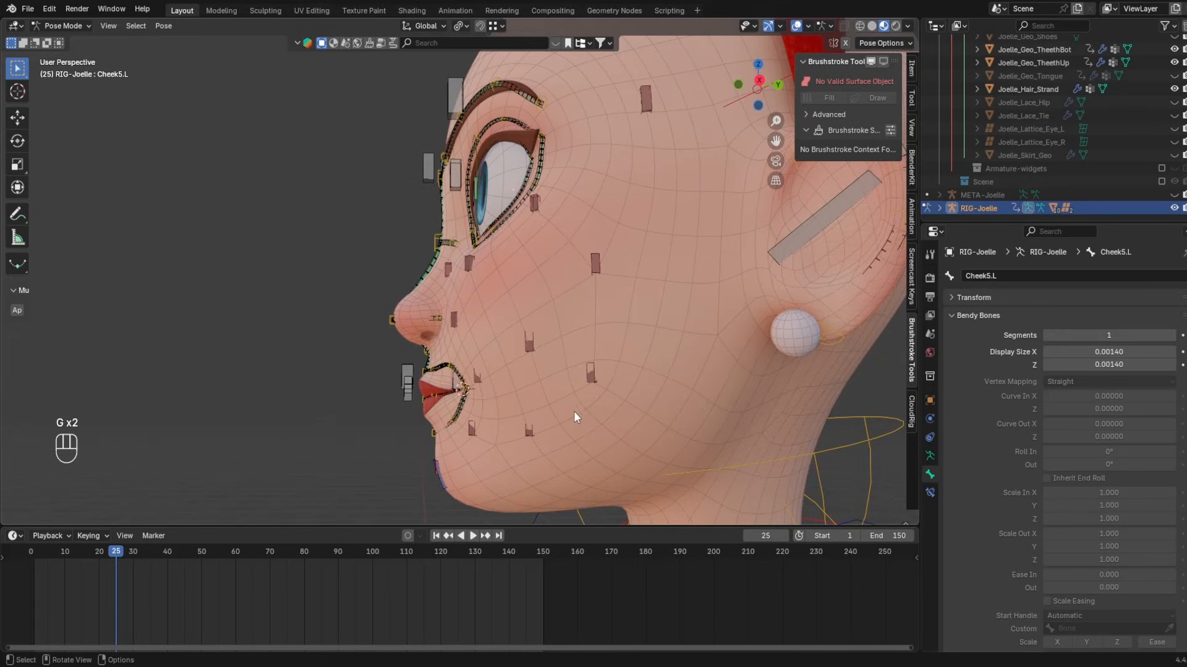
pyautogui.press('g')
pyautogui.moveTo(574, 412); pyautogui.dragTo(632, 404, button='middle')
pyautogui.rightClick(698, 402)
pyautogui.click(528, 435)
pyautogui.moveTo(527, 436); pyautogui.dragTo(594, 395, button='middle')
pyautogui.press('g')
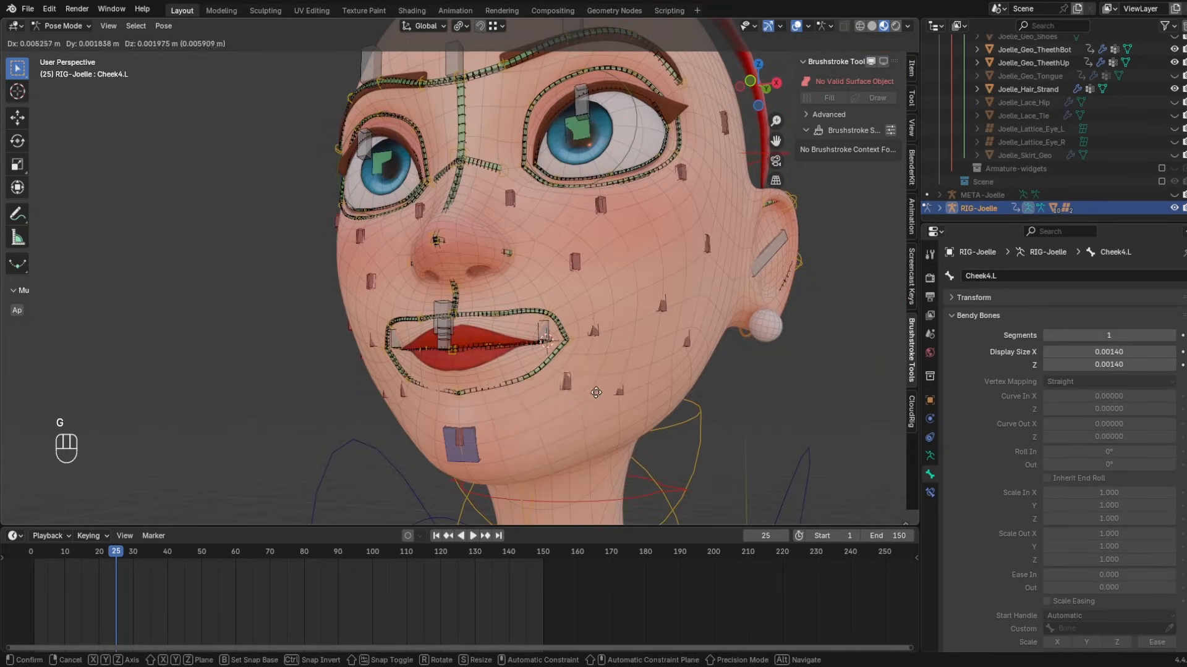
pyautogui.rightClick(525, 411)
# - Return the head mesh to Weight Paint mode and pick another vertex group to display its weights
pyautogui.hotkey('ctrl', 'Tab')
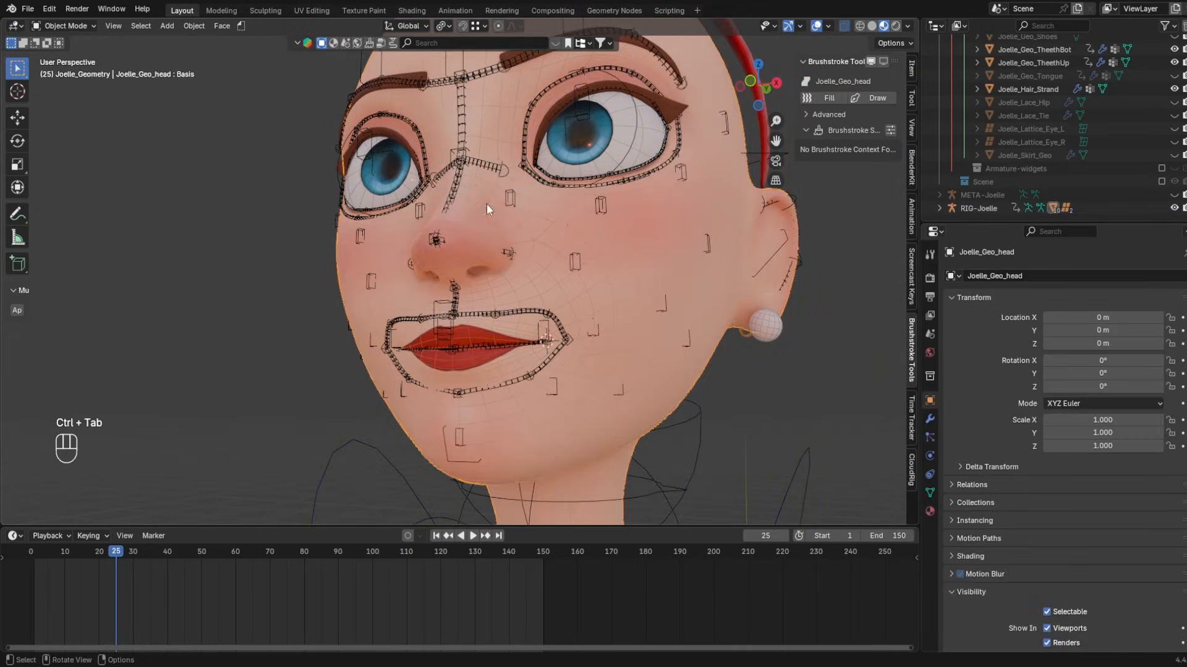
pyautogui.click(64, 26)
pyautogui.click(81, 112)
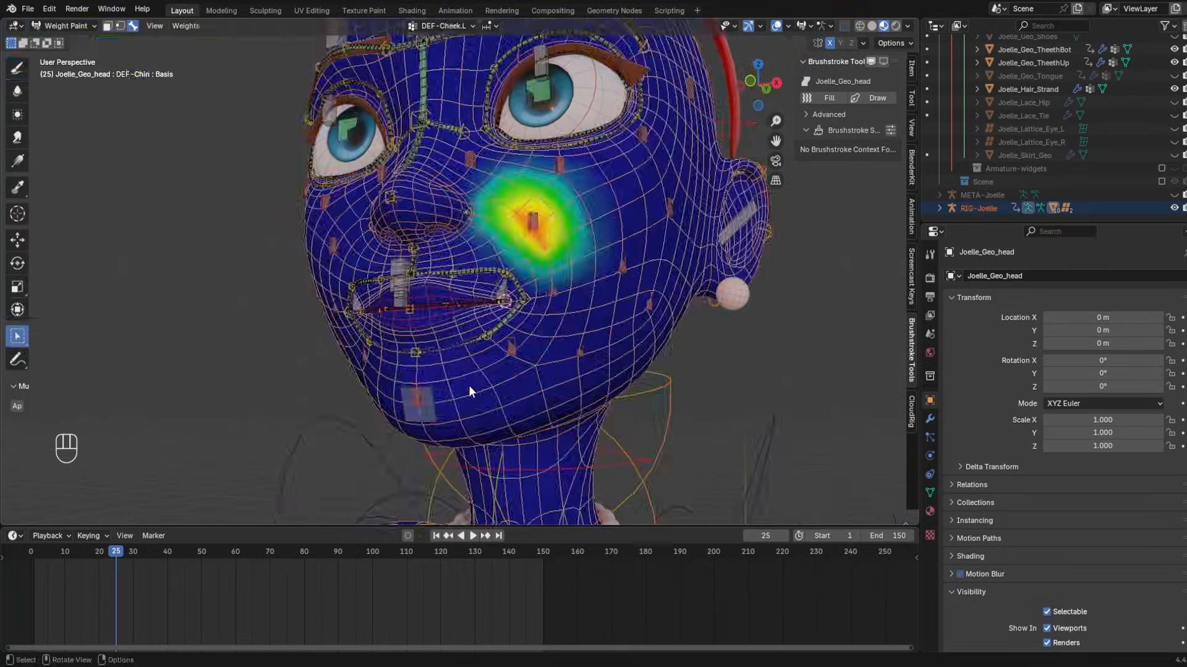
pyautogui.click(440, 27)
pyautogui.click(426, 94)
# - Return to Pose Mode on the rig with the STR-EyeOut2.L bone active and hide the Joelle_Geo_Eyelids object
pyautogui.hotkey('ctrl', 'Tab')
pyautogui.press('g')
pyautogui.hotkey('ctrl', 'Tab')
pyautogui.click(510, 267)
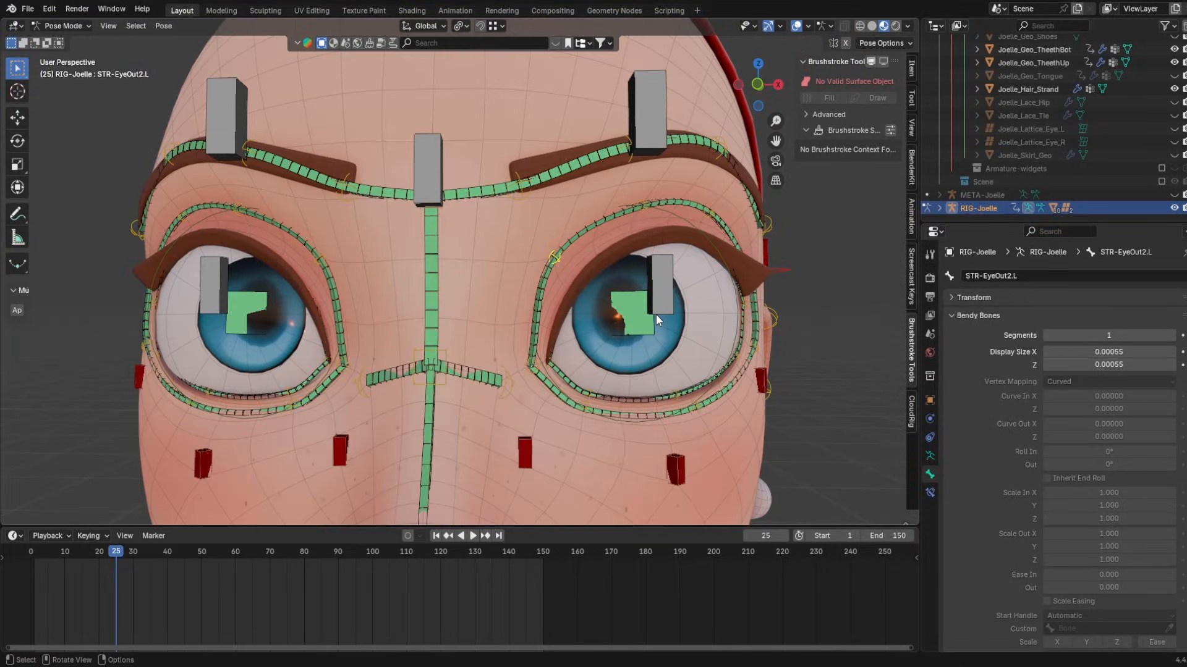
pyautogui.scroll(4, 1159, 99)
pyautogui.click(1173, 89)
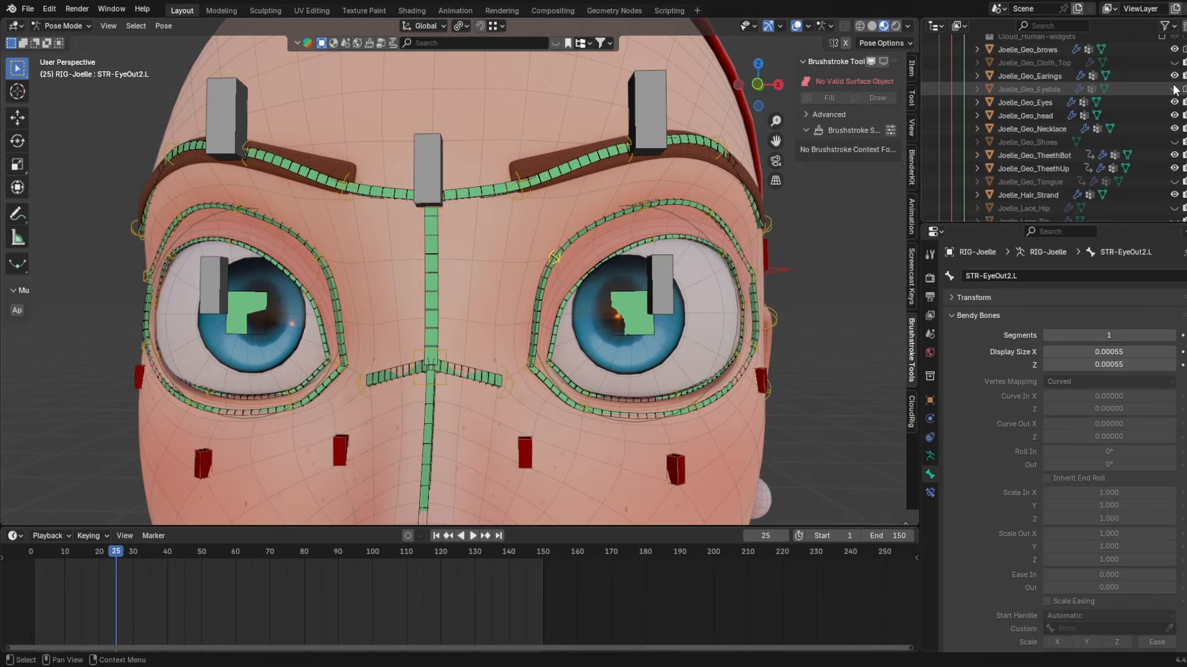
pyautogui.click(1173, 89)
pyautogui.click(1174, 89)
# - Select the STR-Eyelid_Up3.L bone and try lowering it about 0.018 m along Z in the side view
pyautogui.moveTo(803, 185); pyautogui.dragTo(495, 291, button='middle')
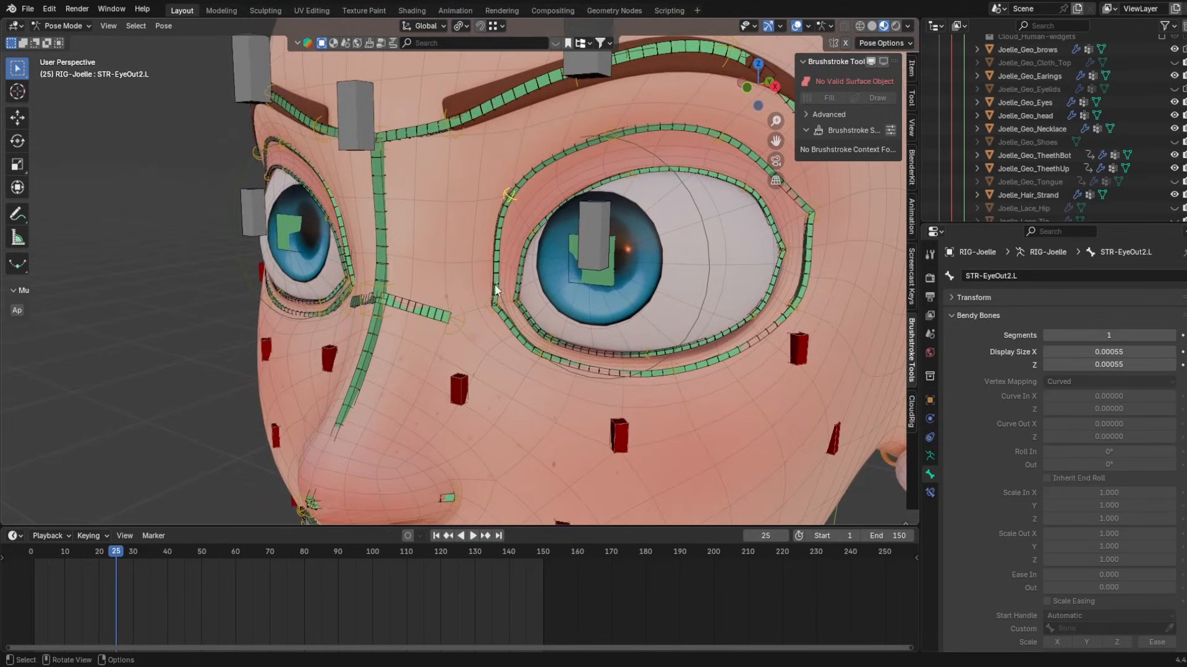
pyautogui.click(636, 173)
pyautogui.moveTo(637, 174); pyautogui.dragTo(567, 187, button='middle')
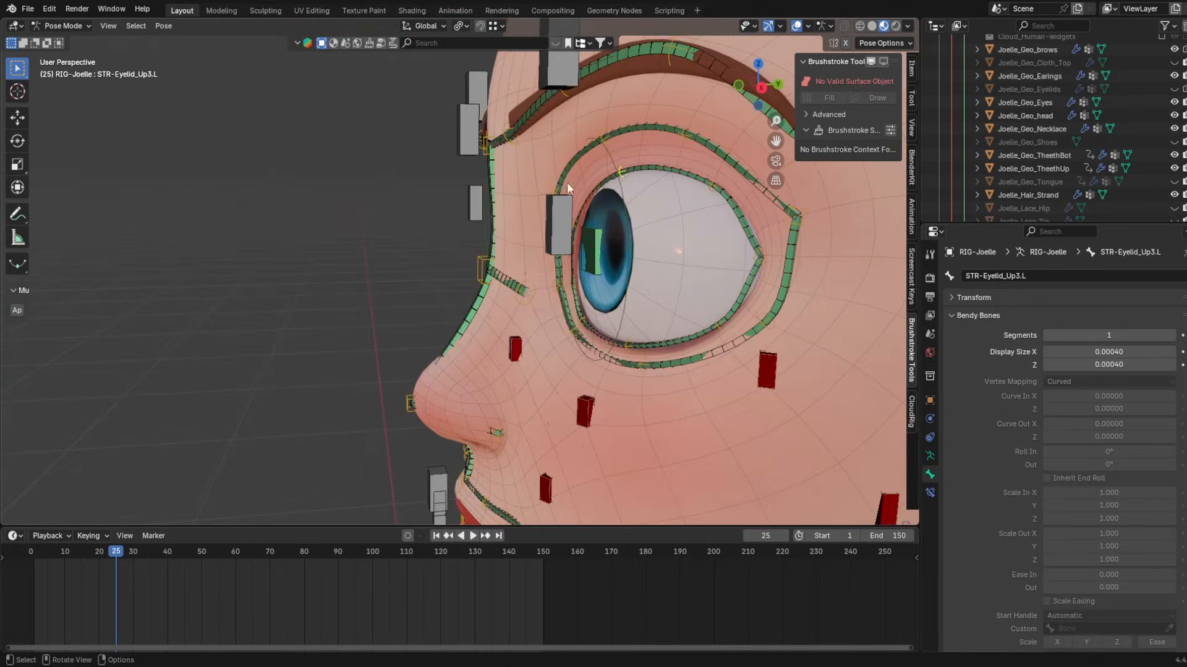
pyautogui.click(762, 88)
pyautogui.moveTo(620, 216); pyautogui.dragTo(689, 238, button='middle')
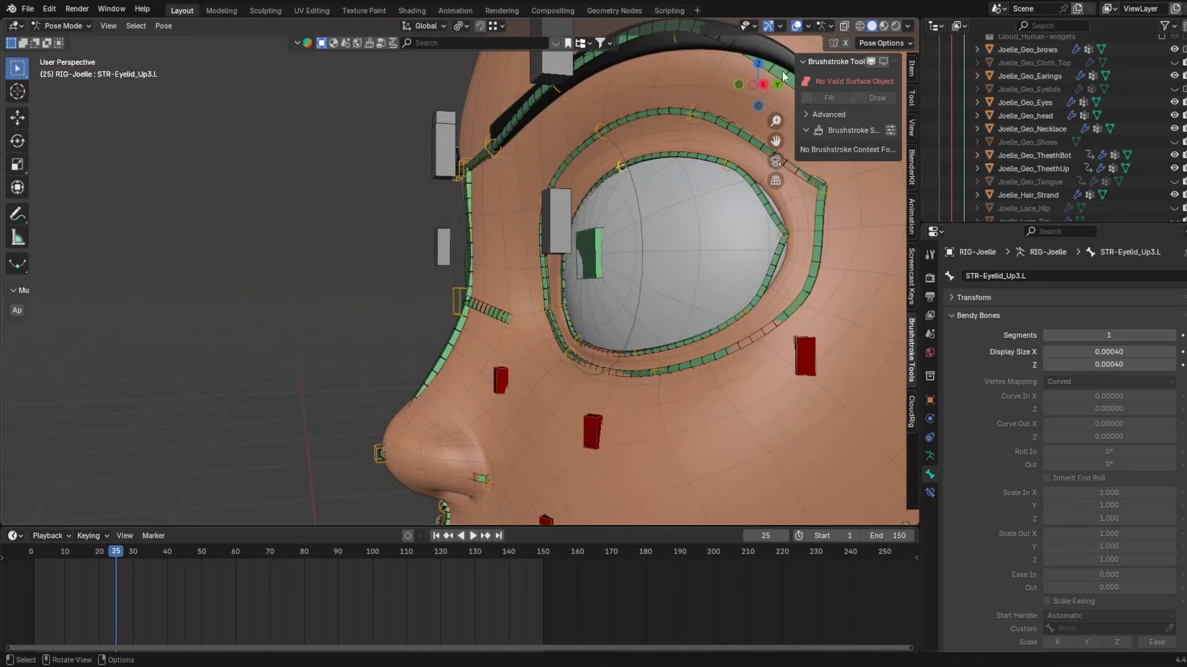
pyautogui.click(764, 88)
pyautogui.press('g')
pyautogui.click(641, 262)
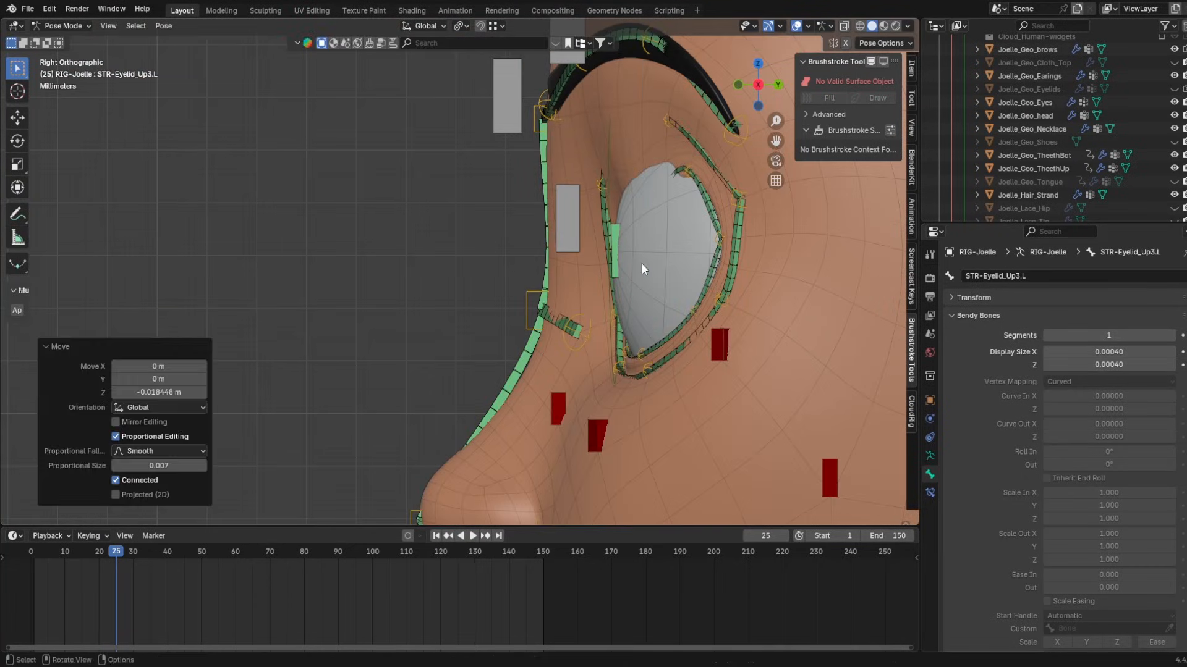
# - Try shifting the STR-Eyelid_Up3.L bone about 0.005 m along Y and check the eyelid against the eyeball
pyautogui.moveTo(642, 243); pyautogui.dragTo(511, 239, button='middle')
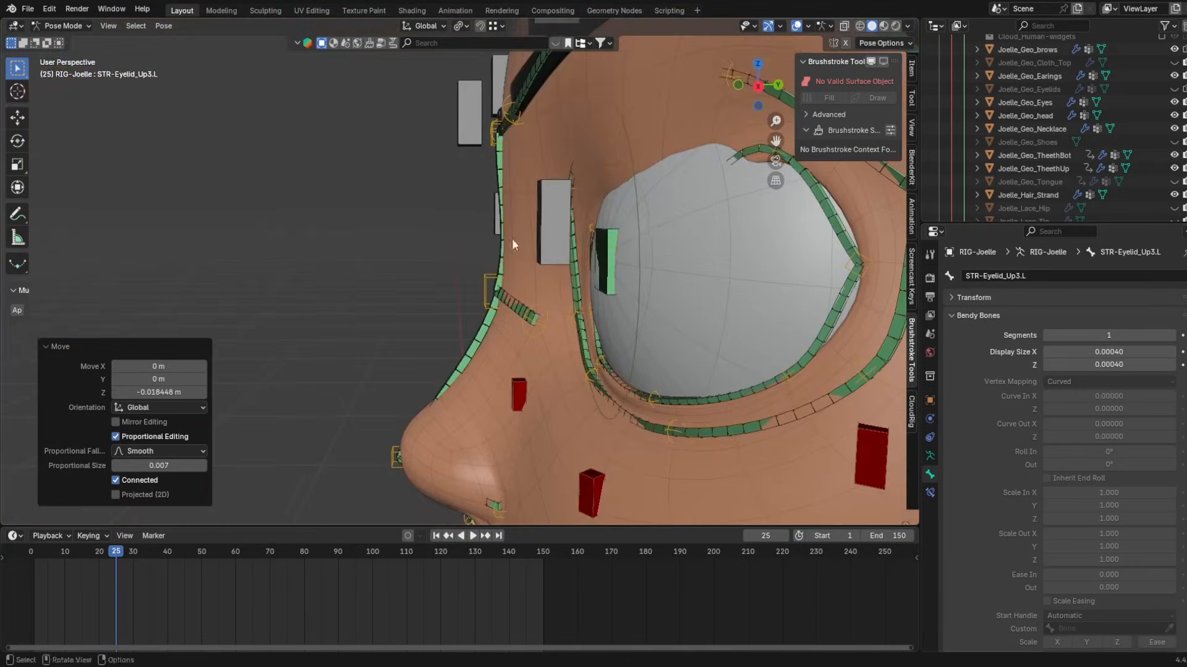
pyautogui.press('g')
pyautogui.press('y')
pyautogui.click(689, 327)
pyautogui.moveTo(699, 346); pyautogui.dragTo(817, 354, button='middle')
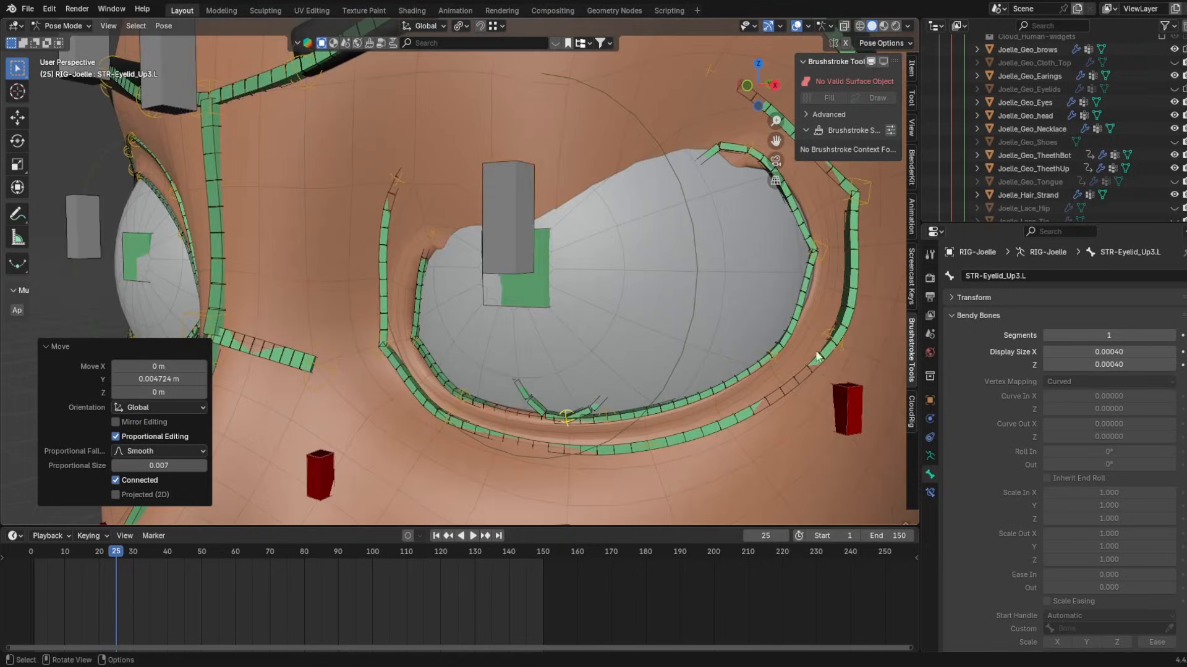
# - Cancel a further test move and reset the location of the STR-Eyelid_Up3.L bone
pyautogui.moveTo(595, 294); pyautogui.dragTo(516, 289, button='middle')
pyautogui.press('g')
pyautogui.rightClick(584, 275)
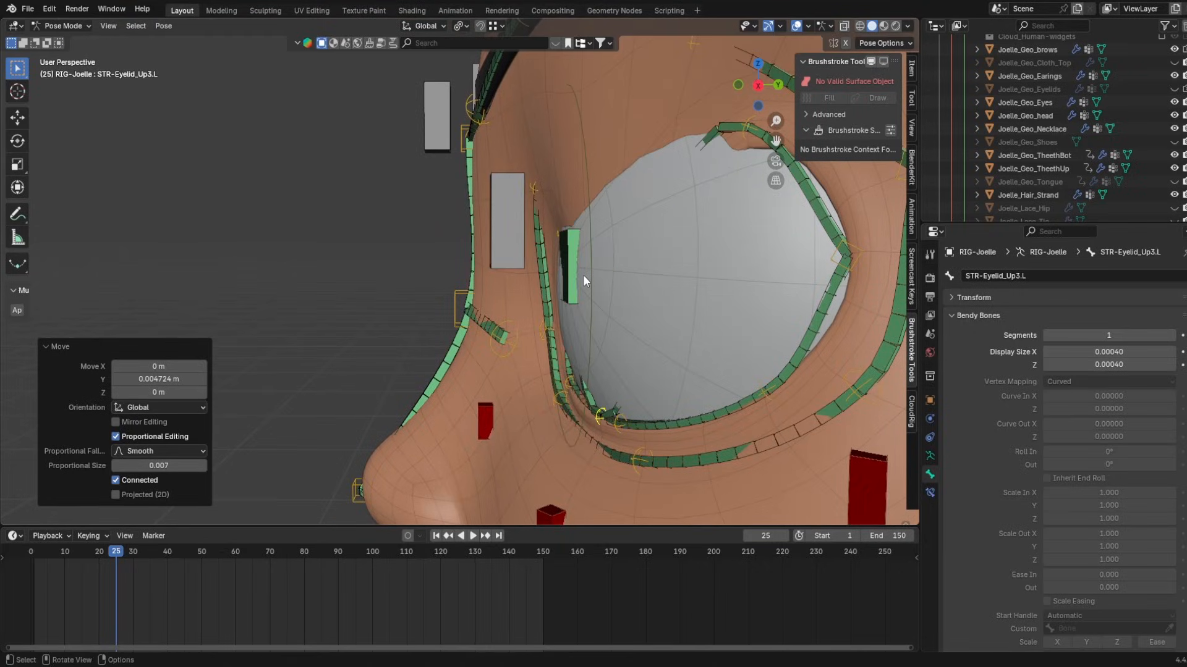
pyautogui.hotkey('alt', 'g')
pyautogui.moveTo(583, 276)
pyautogui.mouseDown(button='middle')
pyautogui.moveTo(556, 185)
pyautogui.moveTo(396, 265)
pyautogui.moveTo(524, 309)
pyautogui.mouseUp(button='middle')
# - Annotate the left upper eyelid by outlining and hatching the band between the lid edge and the outer eye bones
pyautogui.scroll(3, 524, 309)
pyautogui.click(17, 214)
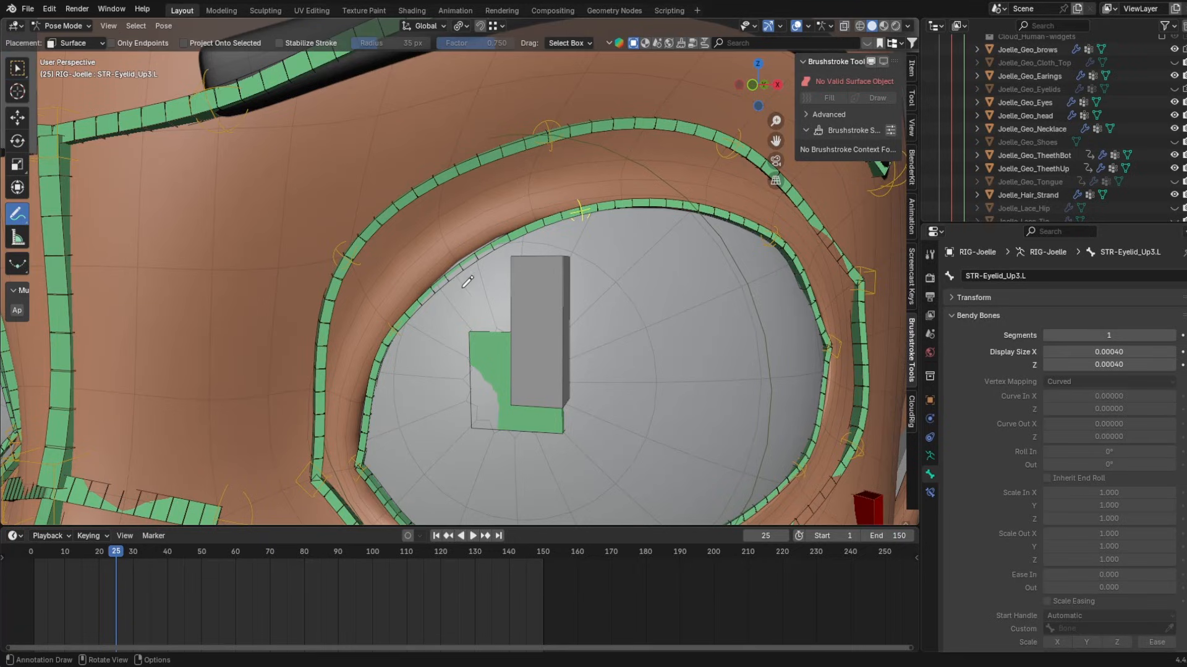
pyautogui.moveTo(356, 458); pyautogui.dragTo(370, 371)
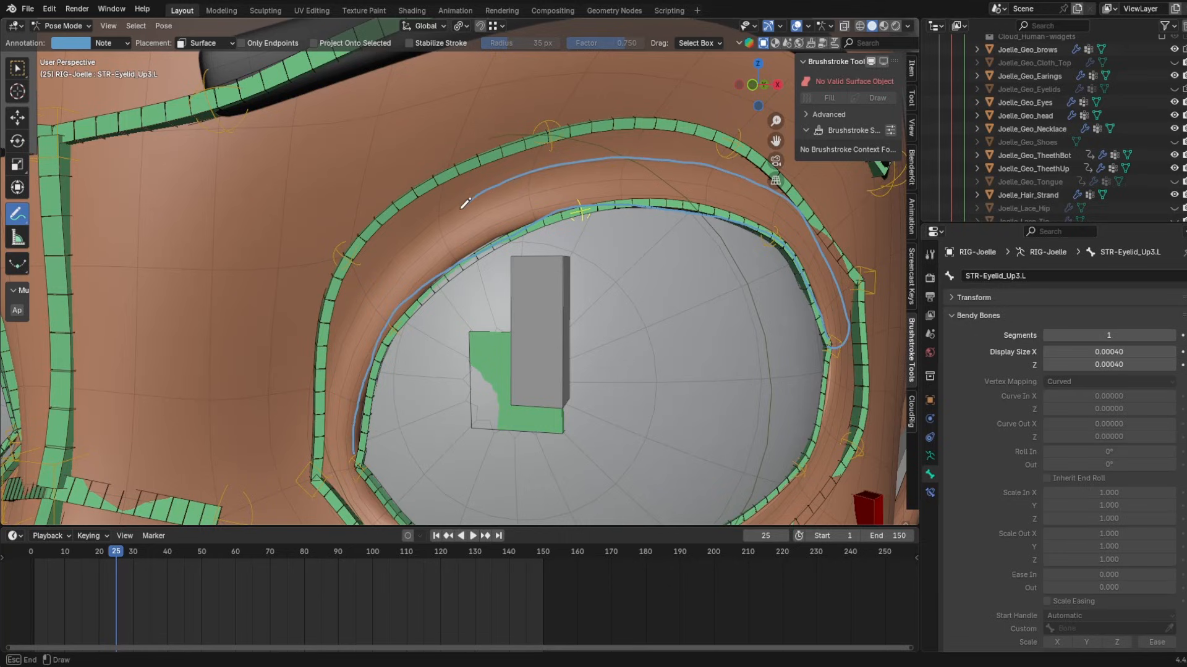
pyautogui.moveTo(352, 354); pyautogui.dragTo(355, 461)
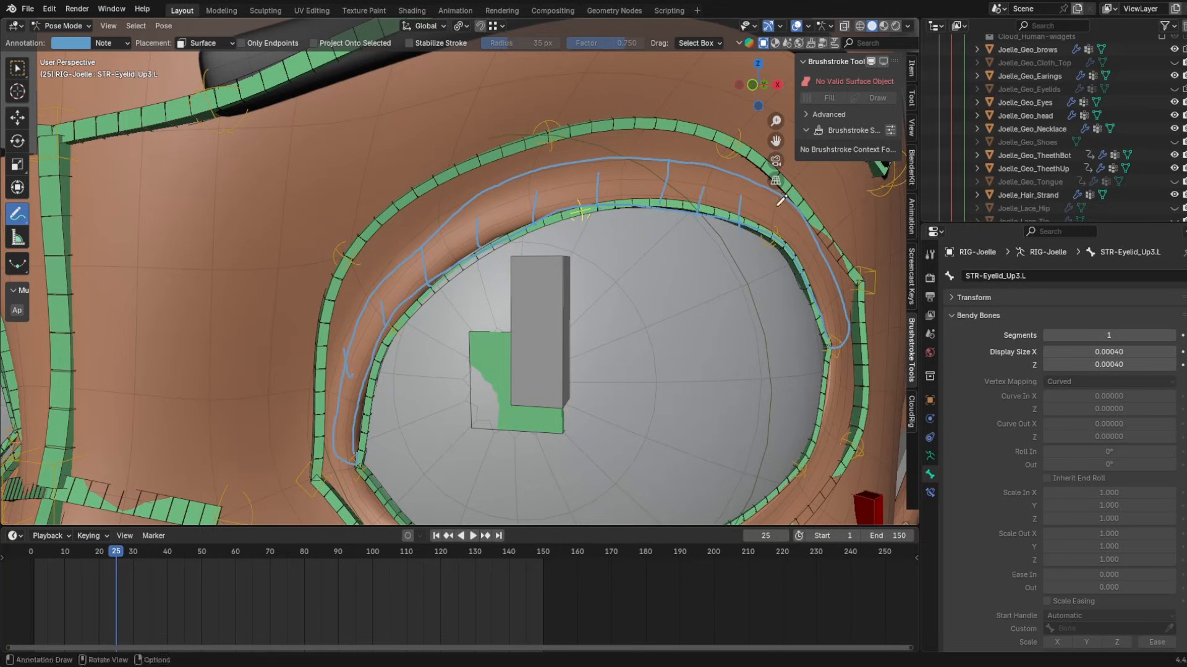
pyautogui.moveTo(829, 278); pyautogui.dragTo(582, 415, button='middle')
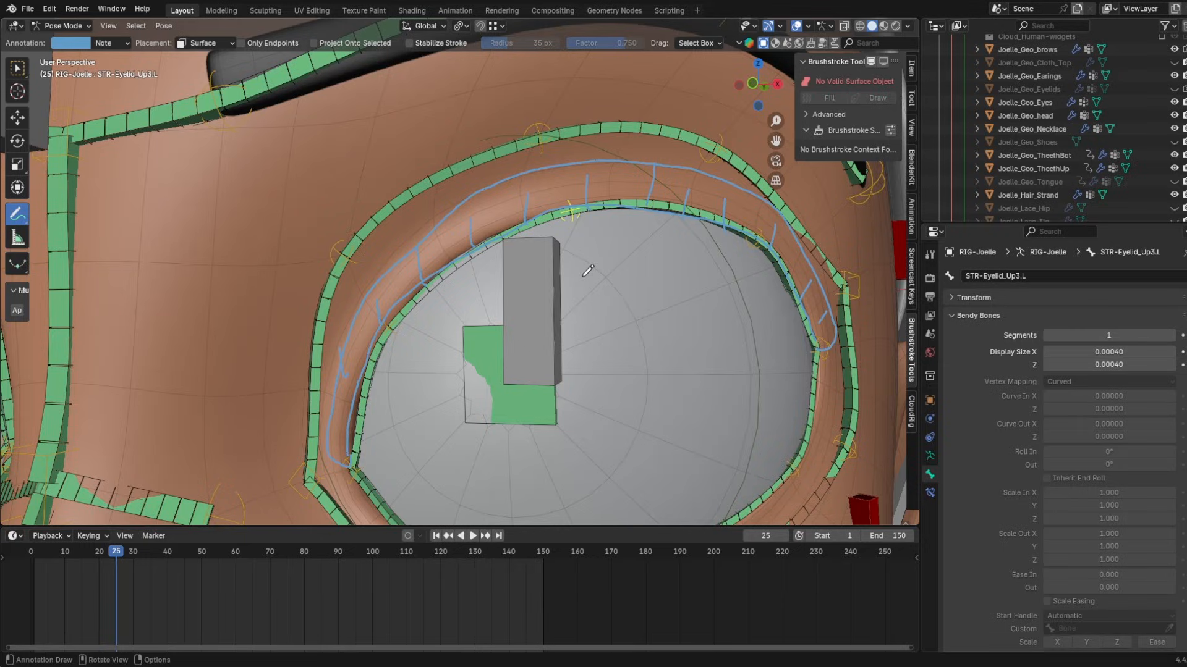
# - Try lowering the STR-Eyelid_Up3.L bone about 0.028 m along Z and moving it along Y to close the lid
pyautogui.click(17, 68)
pyautogui.moveTo(572, 139); pyautogui.dragTo(554, 251, button='middle')
pyautogui.press('g')
pyautogui.press('z')
pyautogui.click(608, 504)
pyautogui.press('g')
pyautogui.press('y')
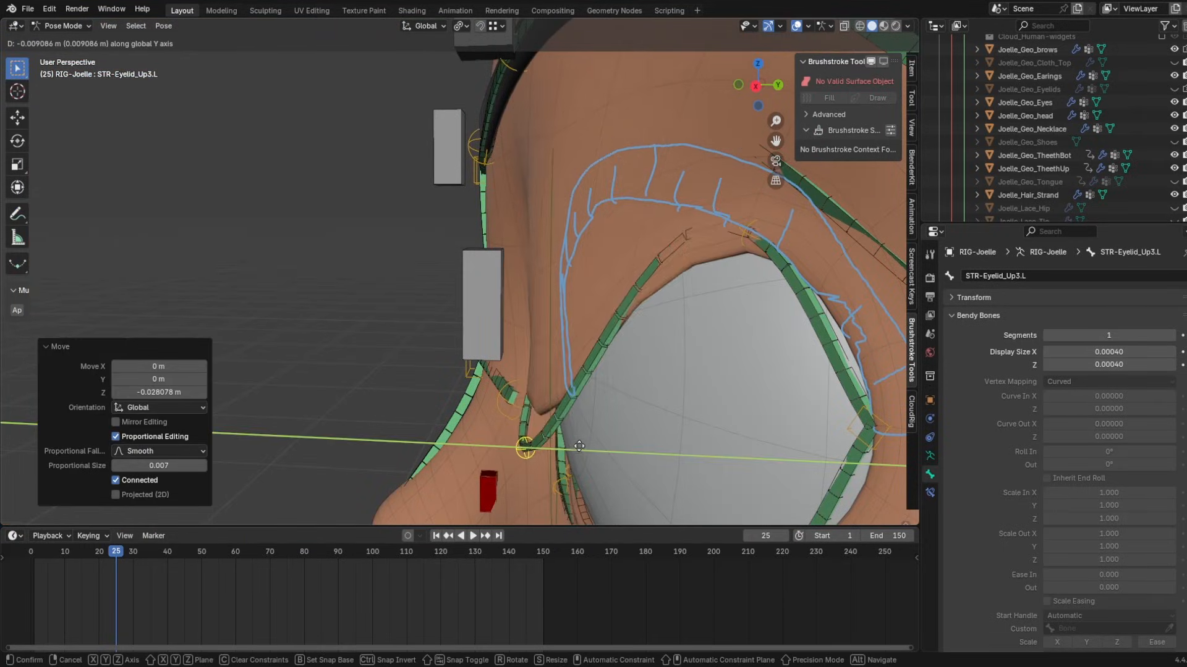
pyautogui.click(603, 377)
# - Undo the last Z and Y moves of the STR-Eyelid_Up3.L bone
pyautogui.keyDown('shift'); pyautogui.moveTo(603, 377); pyautogui.dragTo(648, 306, button='middle'); pyautogui.keyUp('shift')
pyautogui.moveTo(722, 204)
pyautogui.keyDown('shift'); pyautogui.mouseDown(button='middle')
pyautogui.moveTo(520, 284)
pyautogui.moveTo(639, 280)
pyautogui.moveTo(523, 285)
pyautogui.mouseUp(button='middle'); pyautogui.keyUp('shift')
pyautogui.scroll(2, 521, 284)
pyautogui.hotkey('ctrl', 'z')
pyautogui.hotkey('ctrl', 'z')
# - Remove the Note annotation layer with the eyelid drawing
pyautogui.click(17, 214)
pyautogui.click(121, 43)
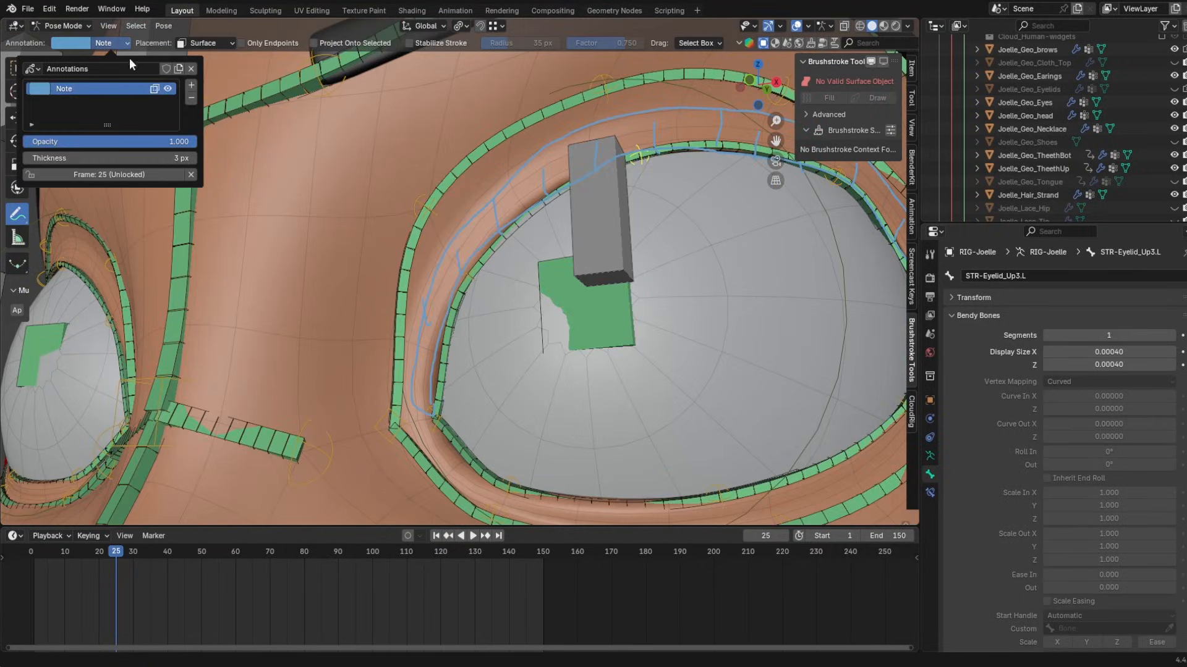
pyautogui.click(192, 101)
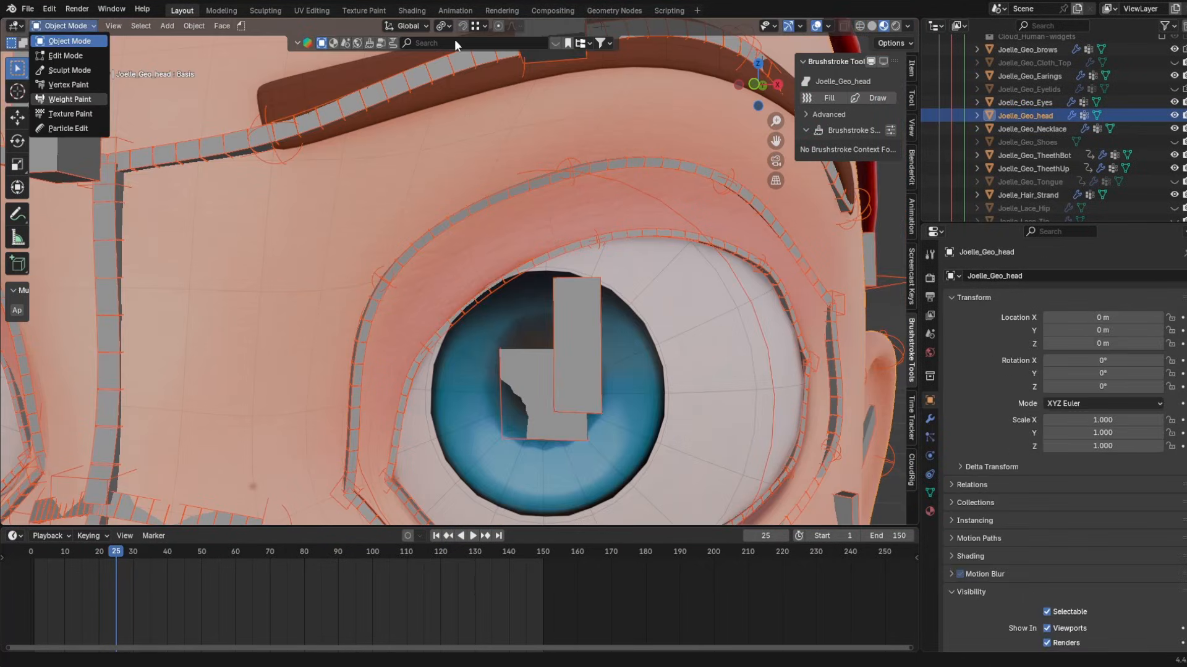
# - Switch Joelle_Geo_head to Weight Paint mode and examine the DEF-EyeOut2.L weights and the surrounding face
pyautogui.click(62, 93)
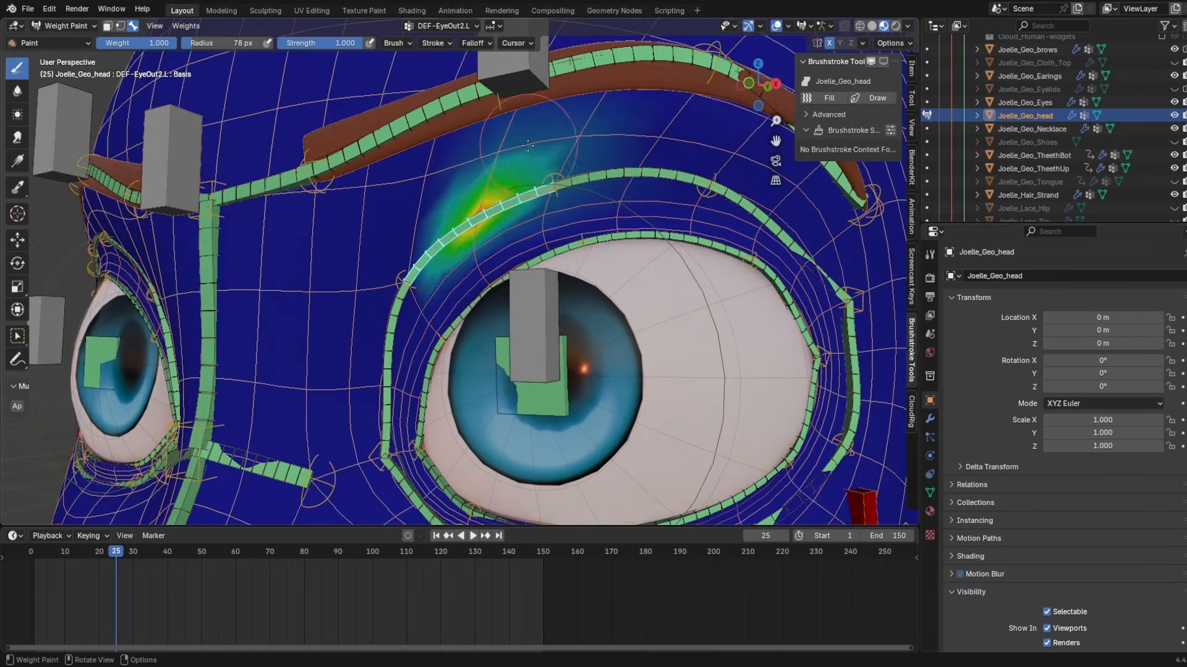
pyautogui.scroll(-5, 478, 155)
pyautogui.keyDown('shift'); pyautogui.moveTo(479, 349); pyautogui.dragTo(491, 134, button='middle'); pyautogui.keyUp('shift')
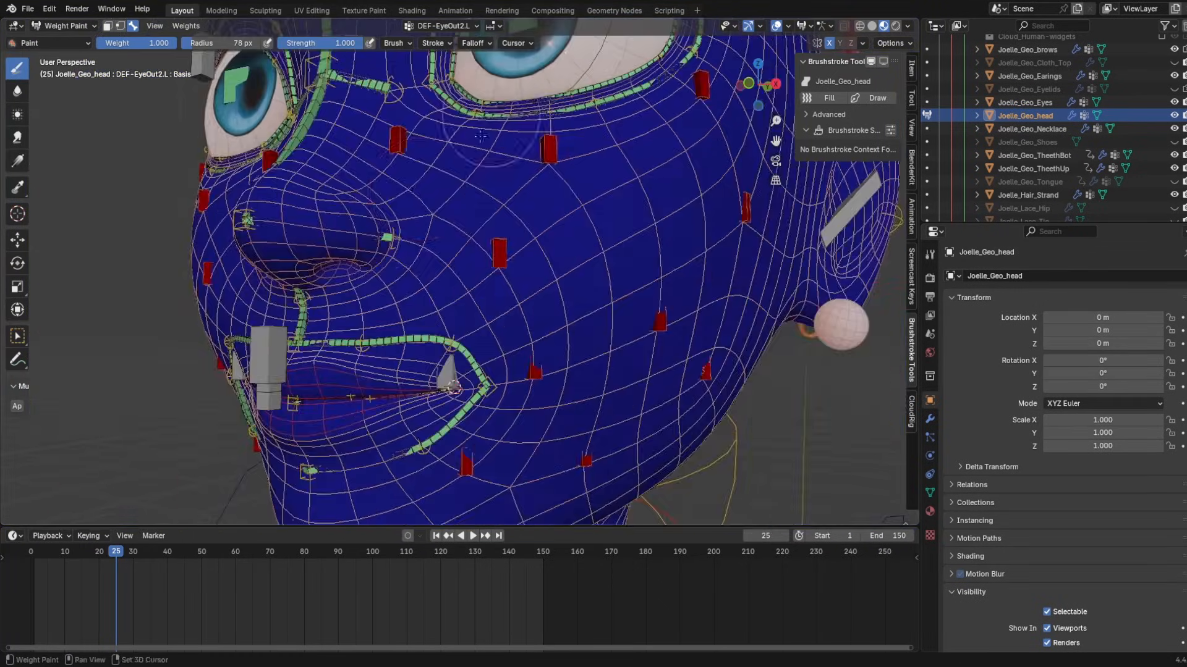
pyautogui.moveTo(330, 251)
pyautogui.mouseDown(button='middle')
pyautogui.moveTo(371, 241)
pyautogui.moveTo(327, 195)
pyautogui.moveTo(337, 179)
pyautogui.moveTo(241, 349)
pyautogui.mouseUp(button='middle')
pyautogui.scroll(2, 328, 195)
pyautogui.scroll(2, 328, 195)
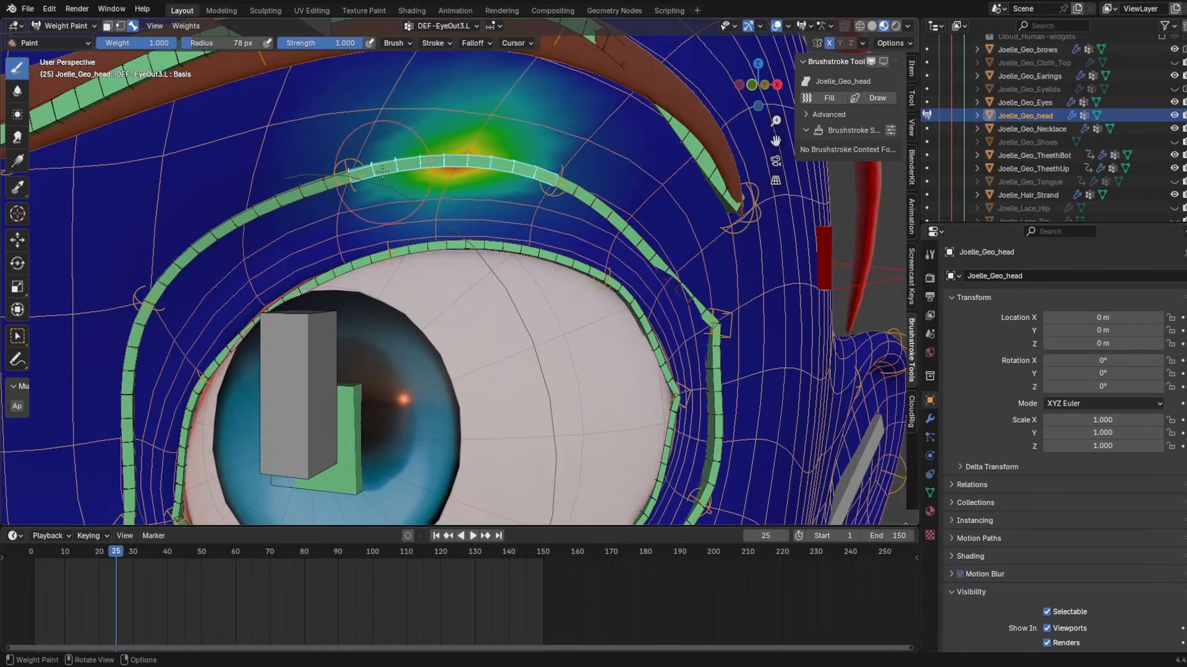
# - Work along the DEF-EyeOut3.L area above the left eye, then display the DEF-EyeOut4.L weights up close
pyautogui.moveTo(382, 172)
pyautogui.keyDown('shift'); pyautogui.mouseDown()
pyautogui.moveTo(544, 118)
pyautogui.moveTo(497, 131)
pyautogui.moveTo(501, 123)
pyautogui.mouseUp(); pyautogui.keyUp('shift')
pyautogui.moveTo(648, 186)
pyautogui.mouseDown(button='middle')
pyautogui.moveTo(598, 184)
pyautogui.moveTo(652, 177)
pyautogui.mouseUp(button='middle')
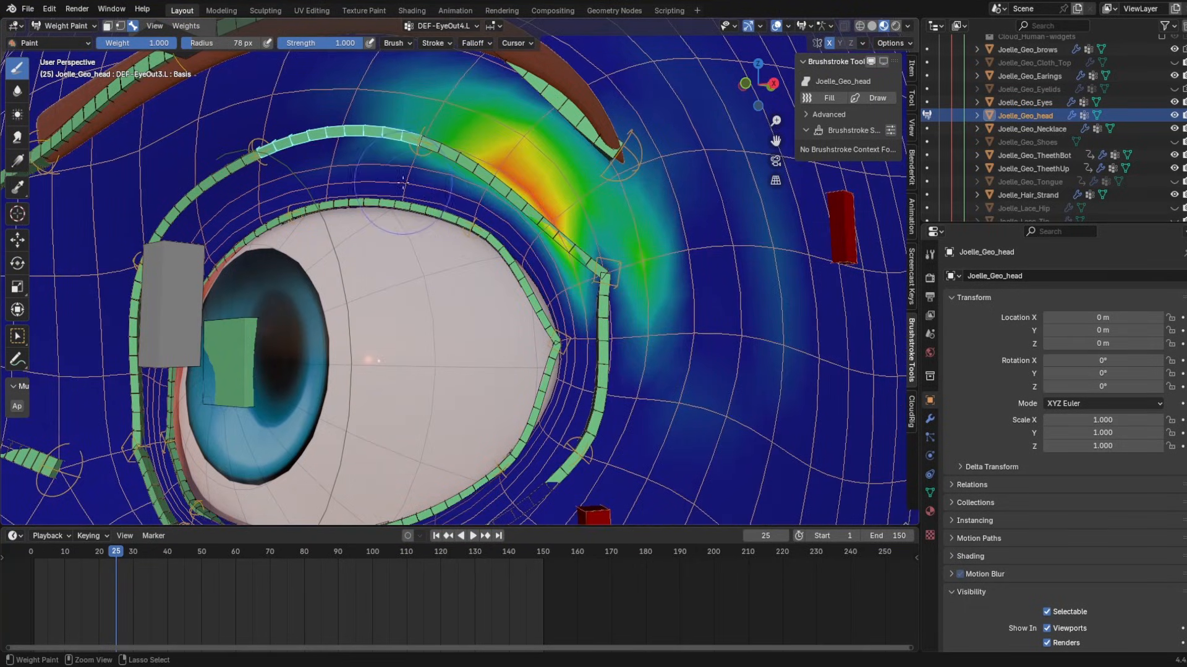
pyautogui.scroll(2, 472, 223)
pyautogui.keyDown('shift'); pyautogui.moveTo(322, 147); pyautogui.dragTo(408, 281, button='middle'); pyautogui.keyUp('shift')
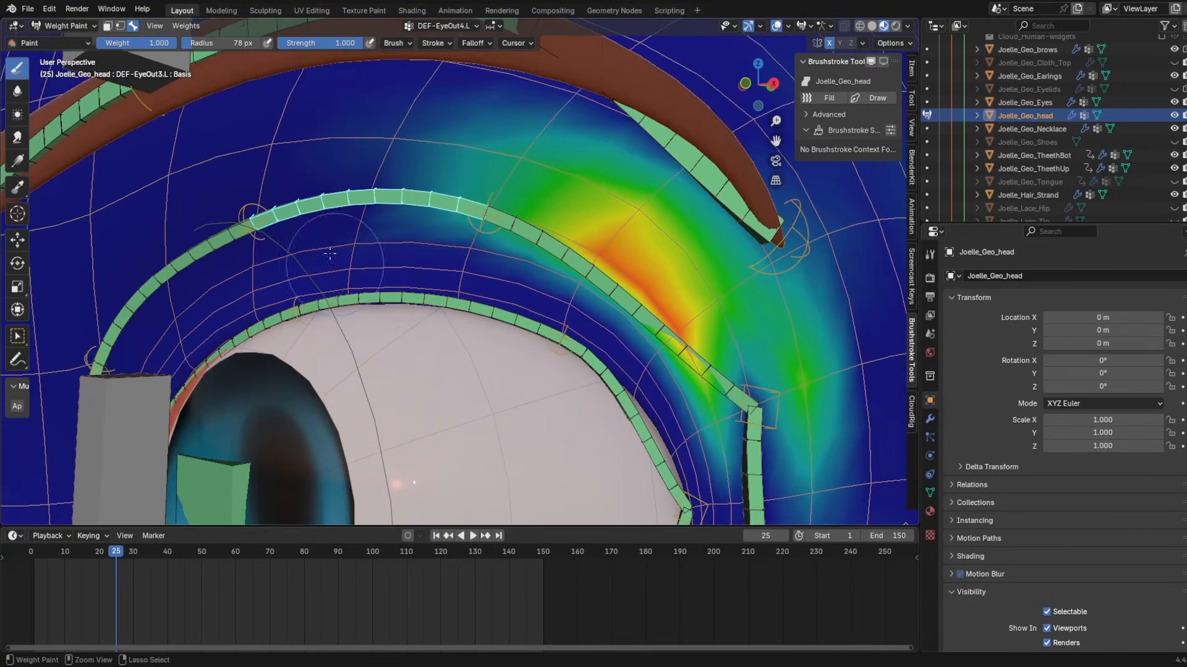
# - Undo the last two weight-painting changes around the DEF-EyeOut4.L area above the left eye
pyautogui.moveTo(329, 254)
pyautogui.mouseDown(button='middle')
pyautogui.moveTo(453, 278)
pyautogui.moveTo(201, 282)
pyautogui.mouseUp(button='middle')
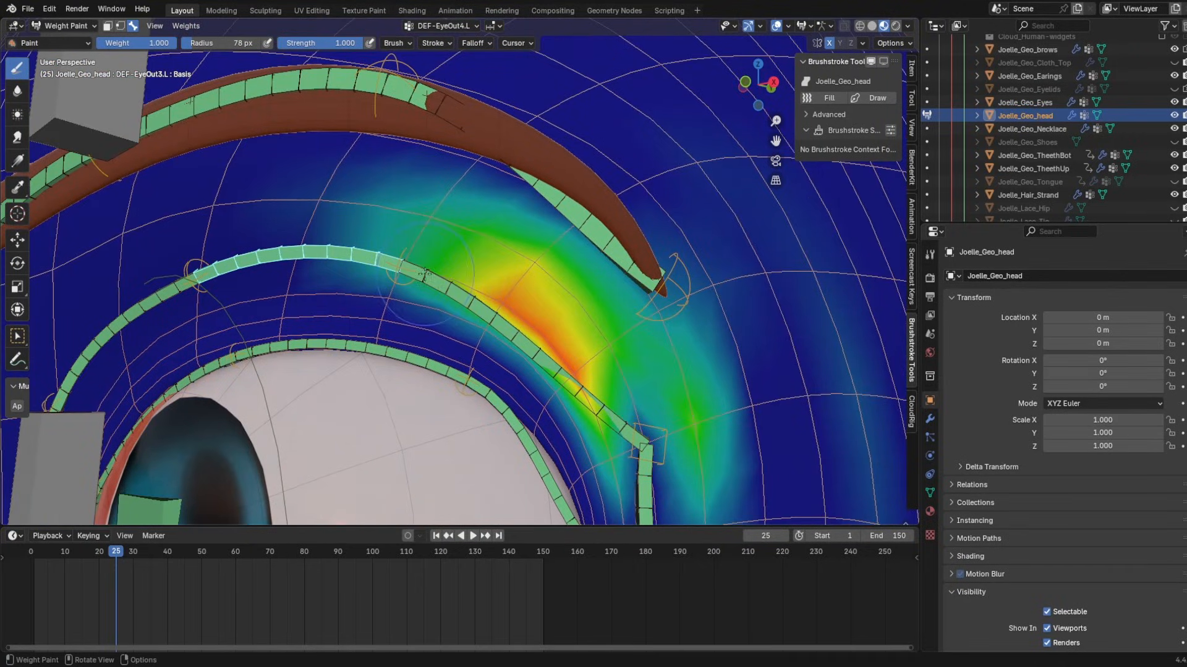
pyautogui.hotkey('ctrl', 'z')
pyautogui.hotkey('ctrl', 'z')
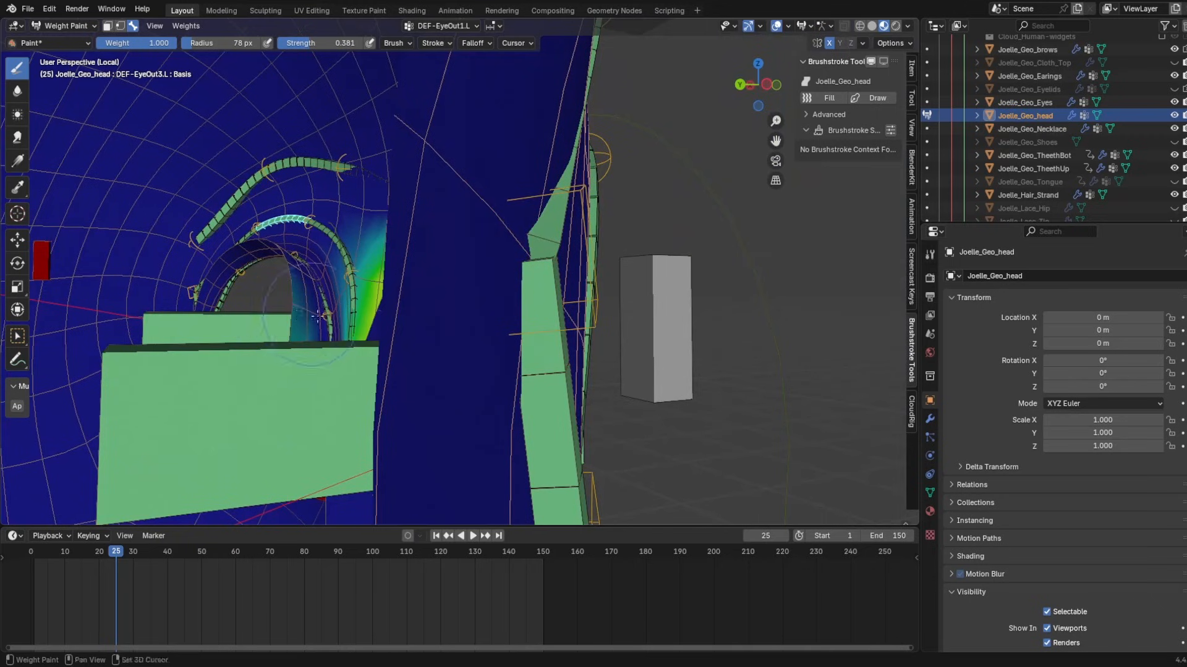
# - Examine the DEF-EyeOut1.L weights beside the left eye and inspect the eye bone chains of RIG-Joelle in Pose Mode
pyautogui.keyDown('shift'); pyautogui.moveTo(317, 317); pyautogui.dragTo(401, 235, button='middle'); pyautogui.keyUp('shift')
pyautogui.moveTo(314, 52); pyautogui.dragTo(308, 52)
pyautogui.moveTo(426, 296)
pyautogui.mouseDown(button='middle')
pyautogui.moveTo(532, 322)
pyautogui.moveTo(561, 243)
pyautogui.moveTo(495, 259)
pyautogui.moveTo(456, 162)
pyautogui.moveTo(456, 204)
pyautogui.mouseUp(button='middle')
pyautogui.moveTo(456, 204)
pyautogui.mouseDown(button='middle')
pyautogui.moveTo(488, 229)
pyautogui.moveTo(488, 260)
pyautogui.moveTo(398, 245)
pyautogui.mouseUp(button='middle')
pyautogui.hotkey('ctrl', 'Tab')
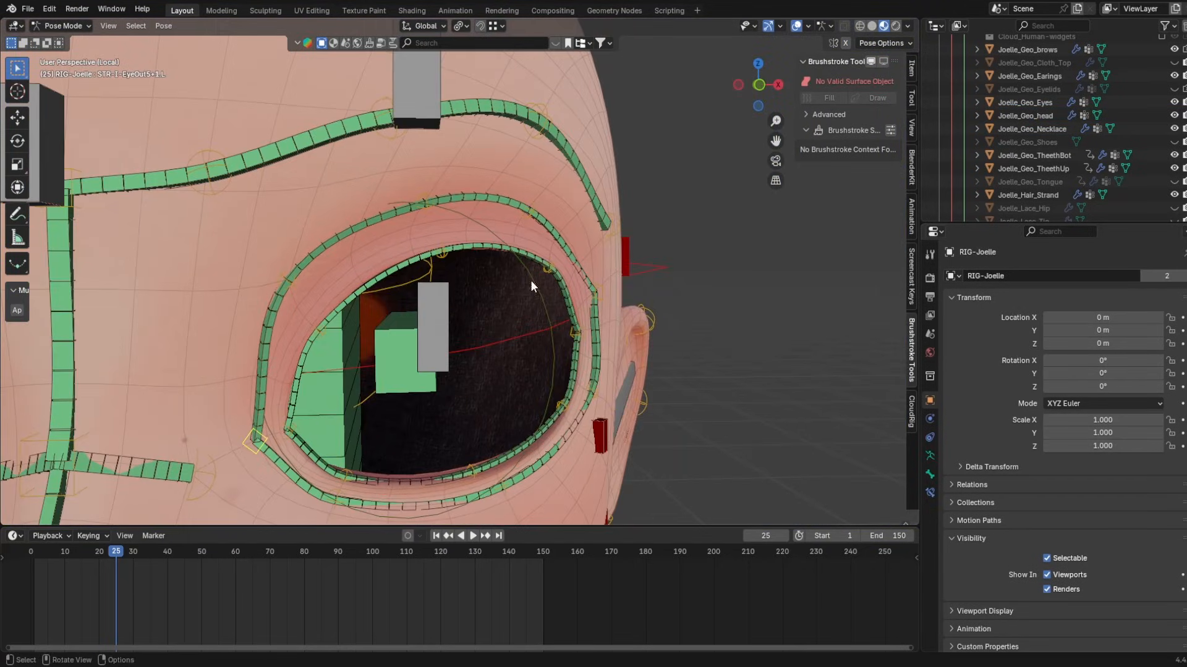
pyautogui.click(431, 206)
pyautogui.moveTo(431, 206); pyautogui.dragTo(544, 214, button='middle')
# - Switch Joelle_Geo_head to Weight Paint mode and display the DEF-Eyelid_Up1.L weights at the inner edge of the left eye
pyautogui.click(361, 255)
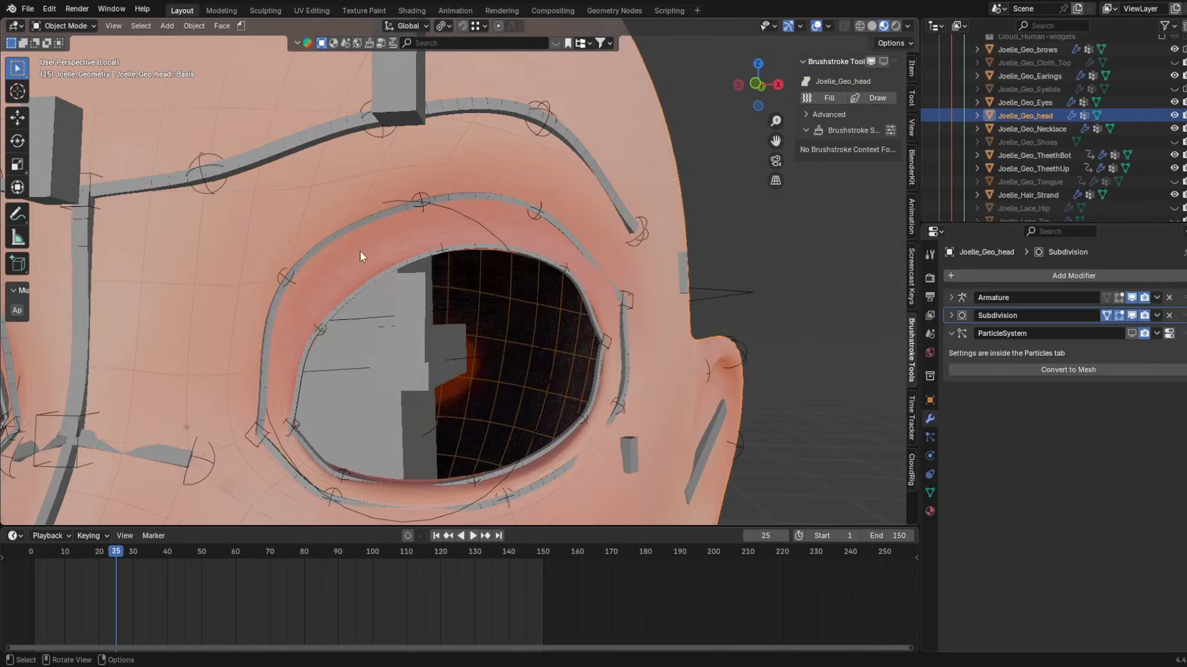
pyautogui.click(58, 24)
pyautogui.click(65, 93)
pyautogui.scroll(3, 302, 232)
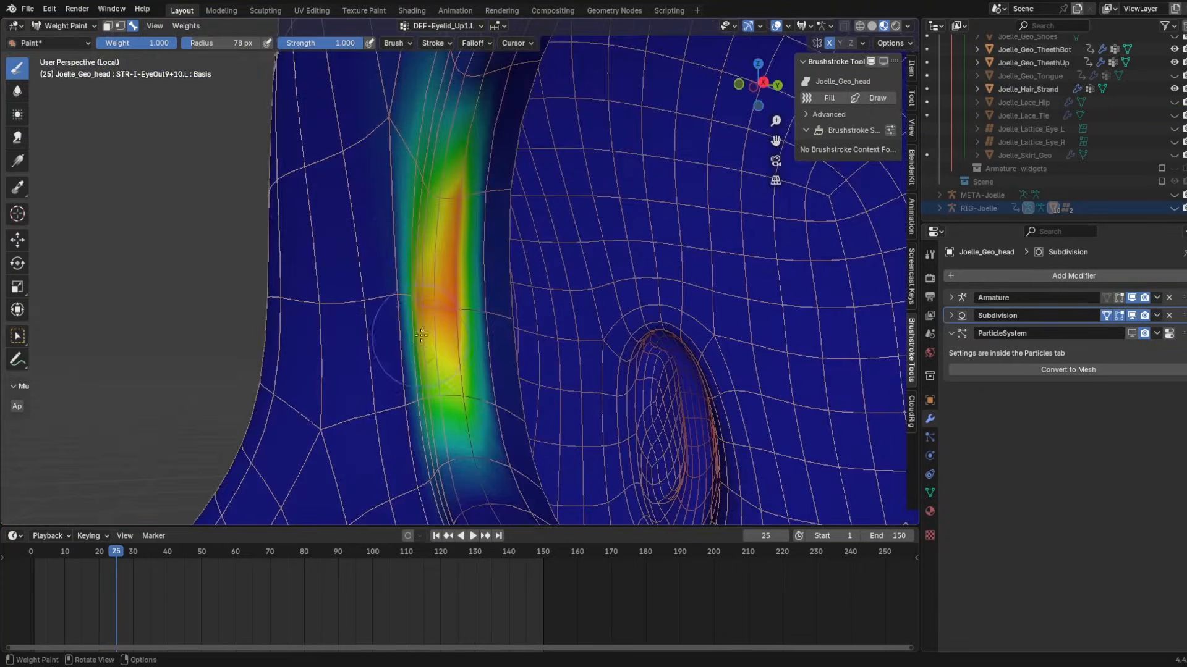
pyautogui.moveTo(421, 334); pyautogui.dragTo(490, 344, button='middle')
pyautogui.moveTo(458, 259); pyautogui.dragTo(388, 312, button='middle')
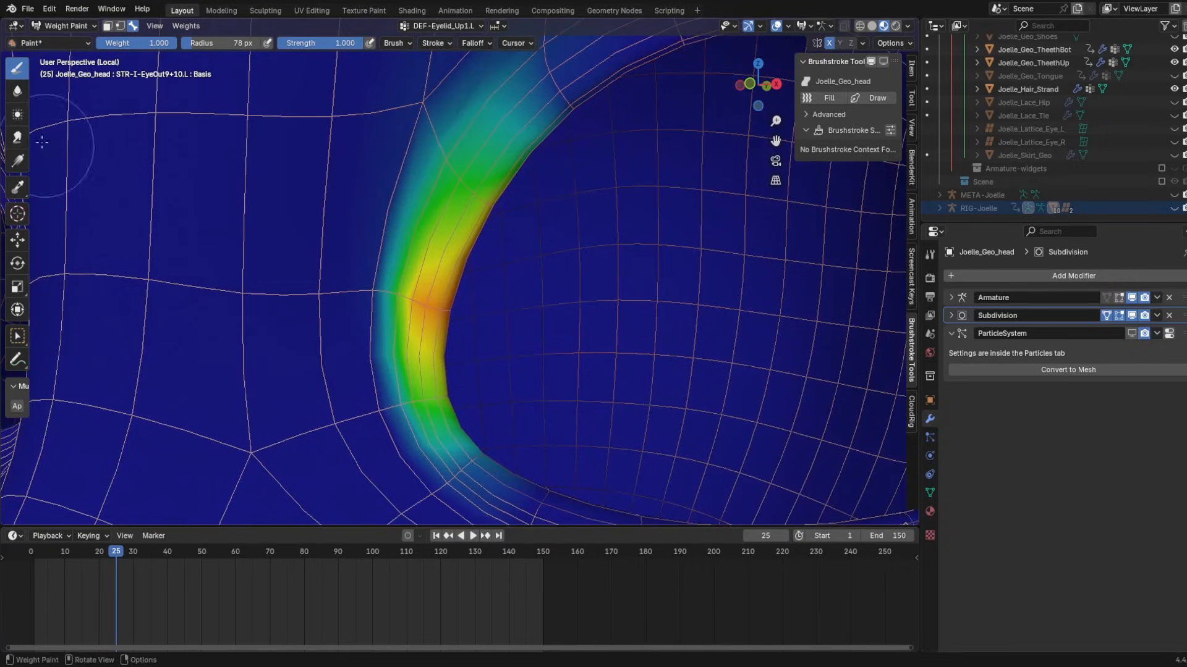
# - Outline the inner rim strip of the DEF-Eyelid_Up1.L area with an annotation and paint it at weight 1.000
pyautogui.click(18, 187)
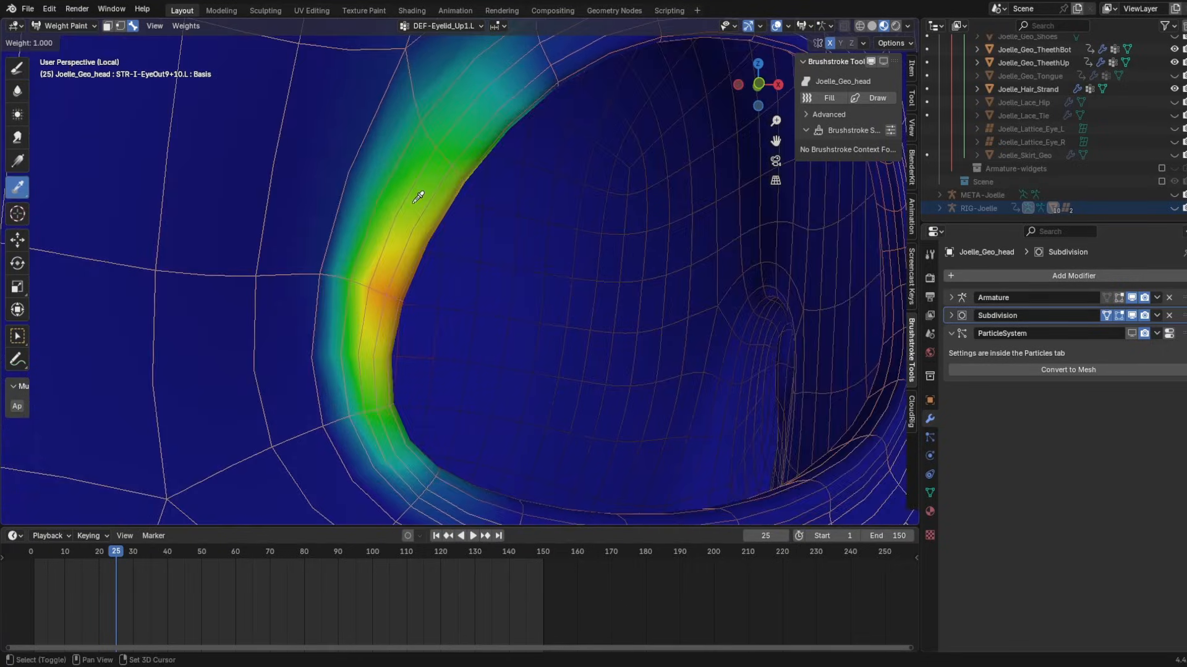
pyautogui.scroll(2, 418, 194)
pyautogui.moveTo(401, 266)
pyautogui.keyDown('shift'); pyautogui.mouseDown(button='middle')
pyautogui.moveTo(389, 357)
pyautogui.moveTo(331, 374)
pyautogui.mouseUp(button='middle'); pyautogui.keyUp('shift')
pyautogui.moveTo(454, 180); pyautogui.dragTo(427, 255)
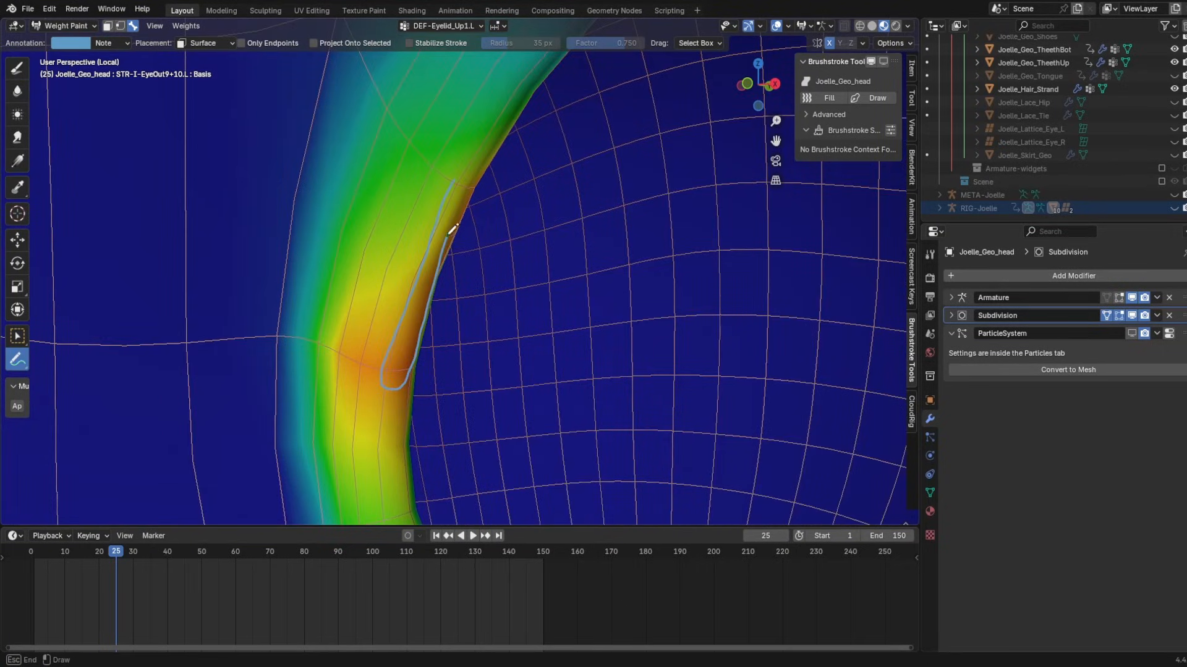
pyautogui.moveTo(442, 266)
pyautogui.mouseDown()
pyautogui.moveTo(436, 365)
pyautogui.moveTo(428, 309)
pyautogui.mouseUp()
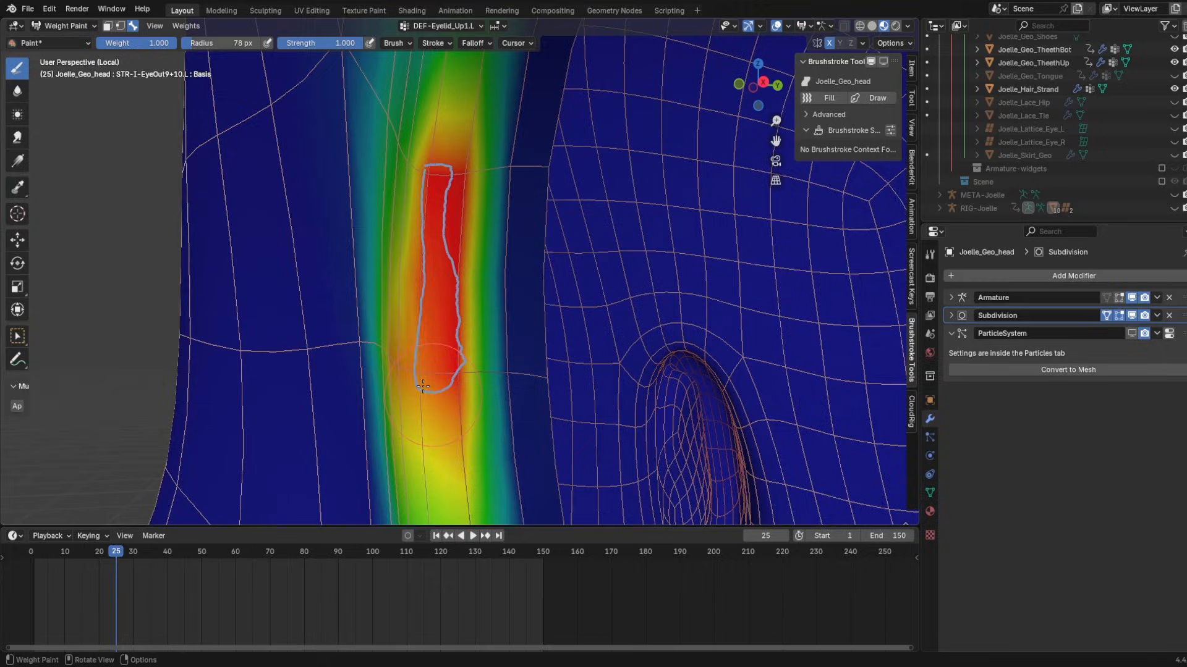
# - Examine the DEF-Eyelid_Up1.L weights along the eyelid rim and undo the last change on DEF-Eyelid_Bot4.L
pyautogui.moveTo(428, 346)
pyautogui.mouseDown(button='middle')
pyautogui.moveTo(461, 370)
pyautogui.moveTo(371, 193)
pyautogui.mouseUp(button='middle')
pyautogui.keyDown('shift'); pyautogui.moveTo(368, 293); pyautogui.dragTo(368, 256, button='middle'); pyautogui.keyUp('shift')
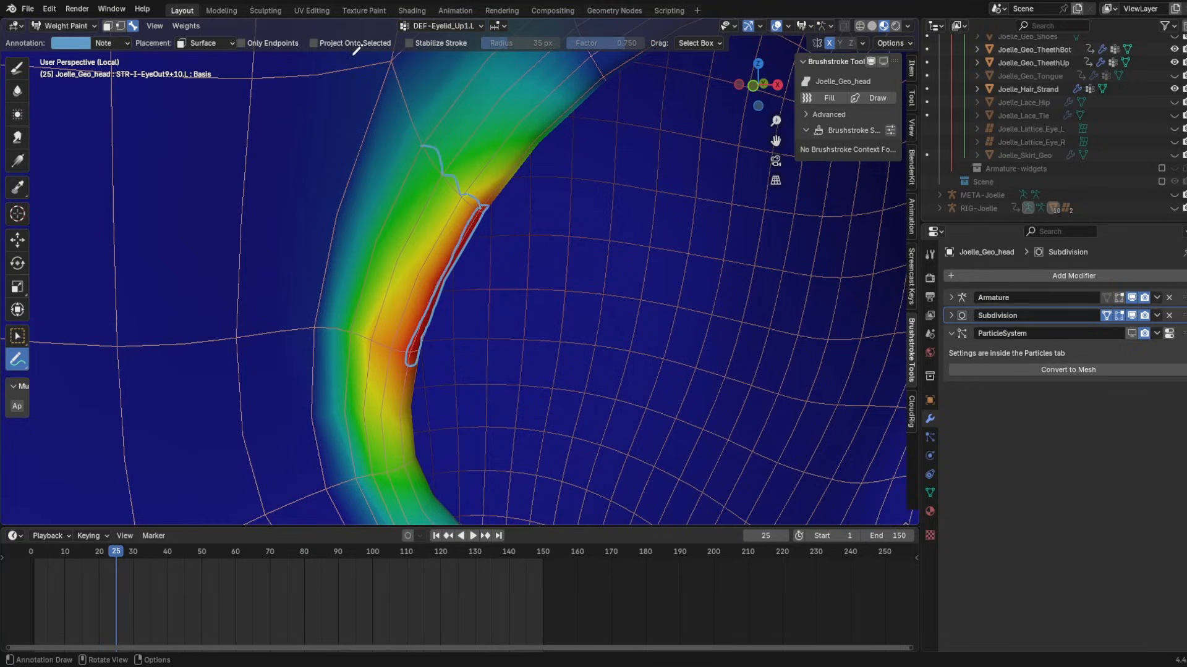
pyautogui.keyDown('shift'); pyautogui.moveTo(383, 99); pyautogui.dragTo(383, 176, button='middle'); pyautogui.keyUp('shift')
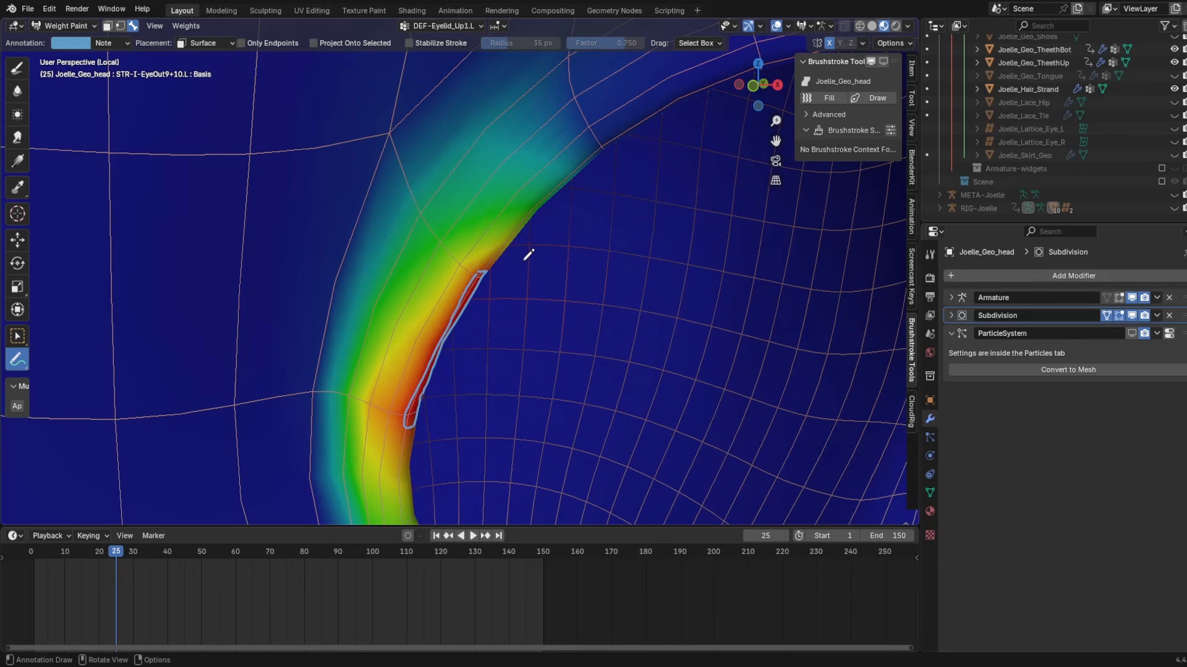
pyautogui.scroll(-5, 458, 414)
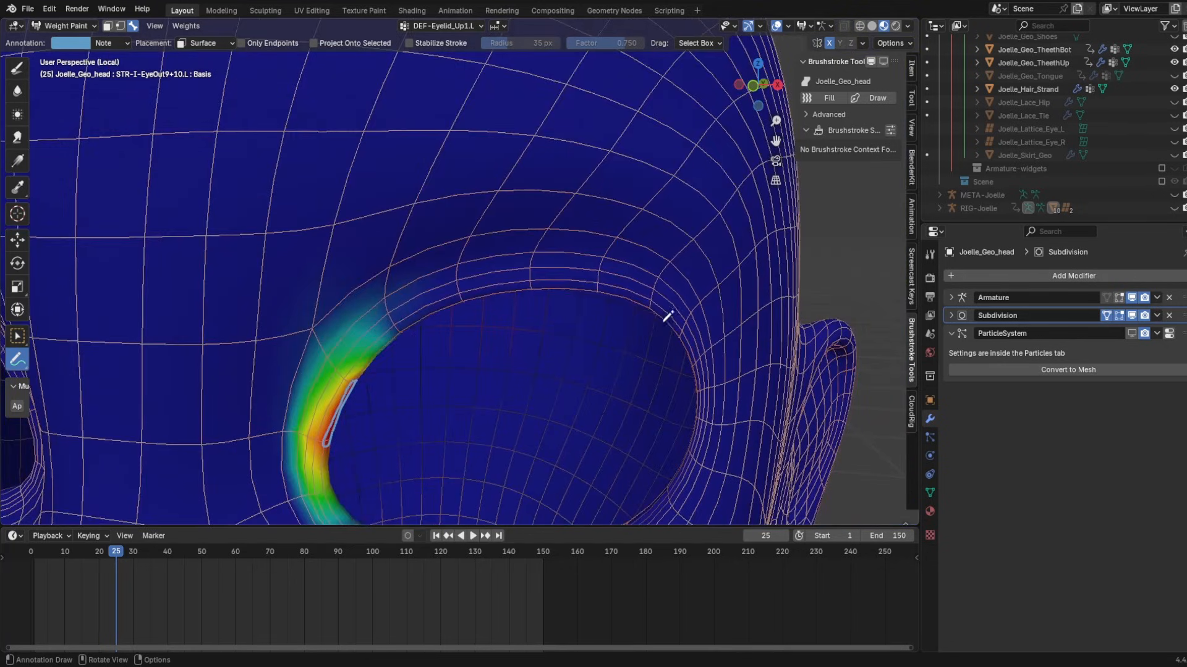
pyautogui.keyDown('shift'); pyautogui.moveTo(319, 251); pyautogui.dragTo(325, 208, button='middle'); pyautogui.keyUp('shift')
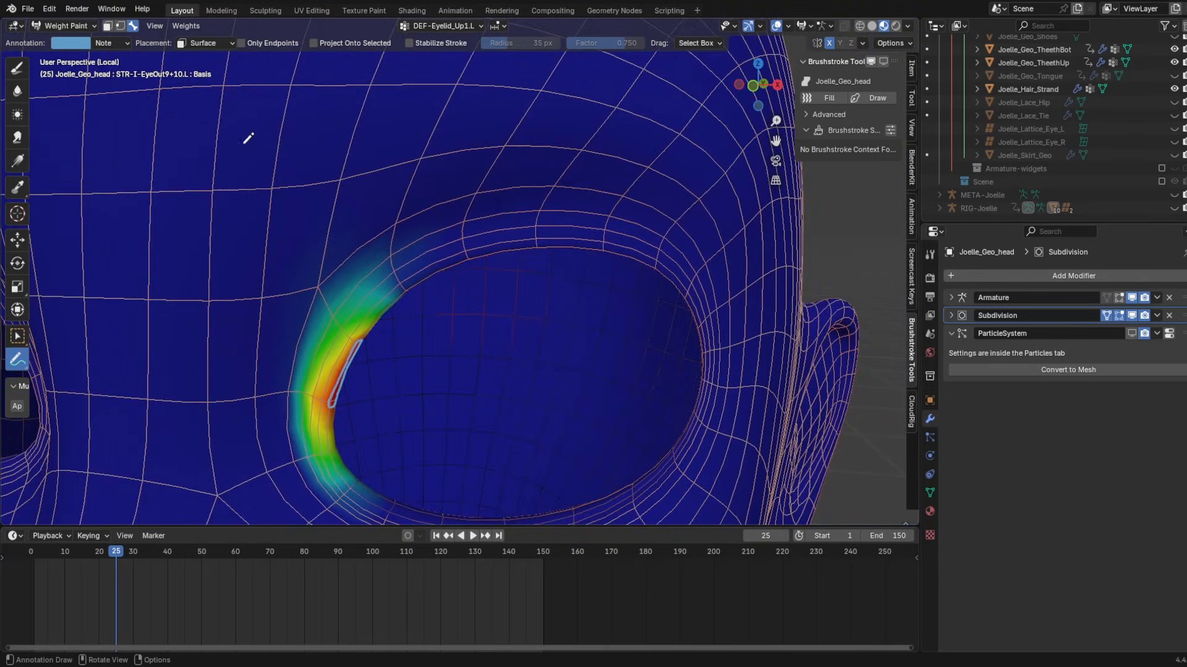
pyautogui.moveTo(285, 152)
pyautogui.mouseDown(button='middle')
pyautogui.moveTo(283, 141)
pyautogui.moveTo(356, 199)
pyautogui.mouseUp(button='middle')
pyautogui.moveTo(191, 134); pyautogui.dragTo(345, 259, button='middle')
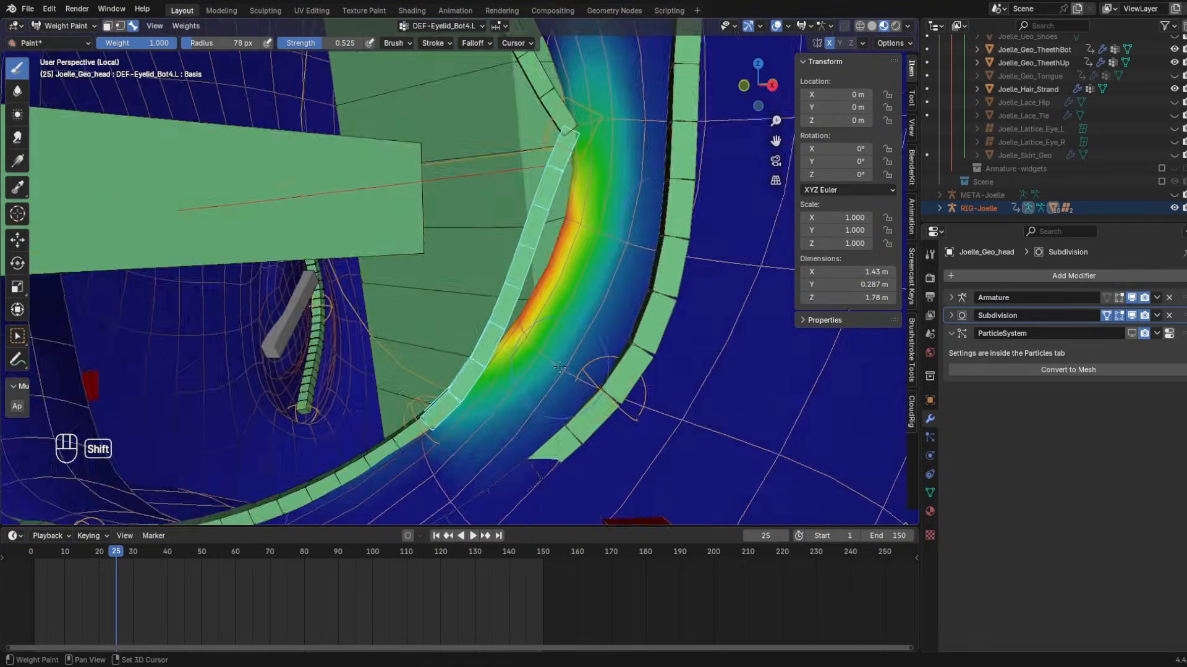
pyautogui.hotkey('ctrl', 'z')
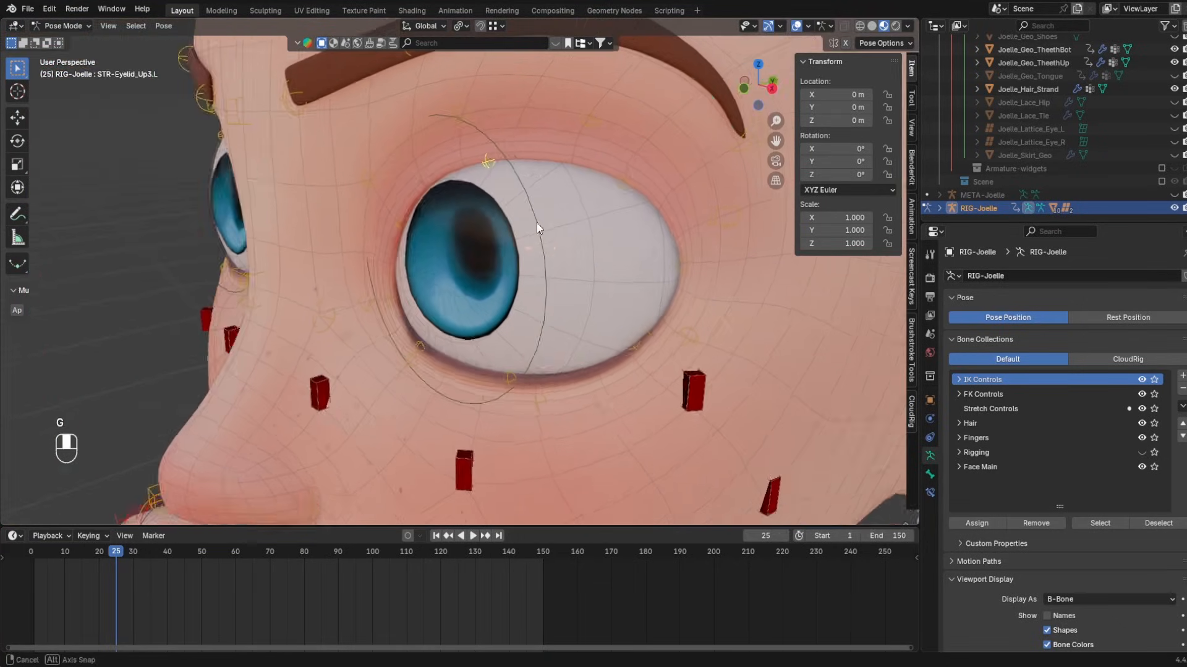
# - Try moving the STR-Eyelid_Up3.L bone down over the left eye, partly along global Z, and clear its location
pyautogui.press('g')
pyautogui.press('g')
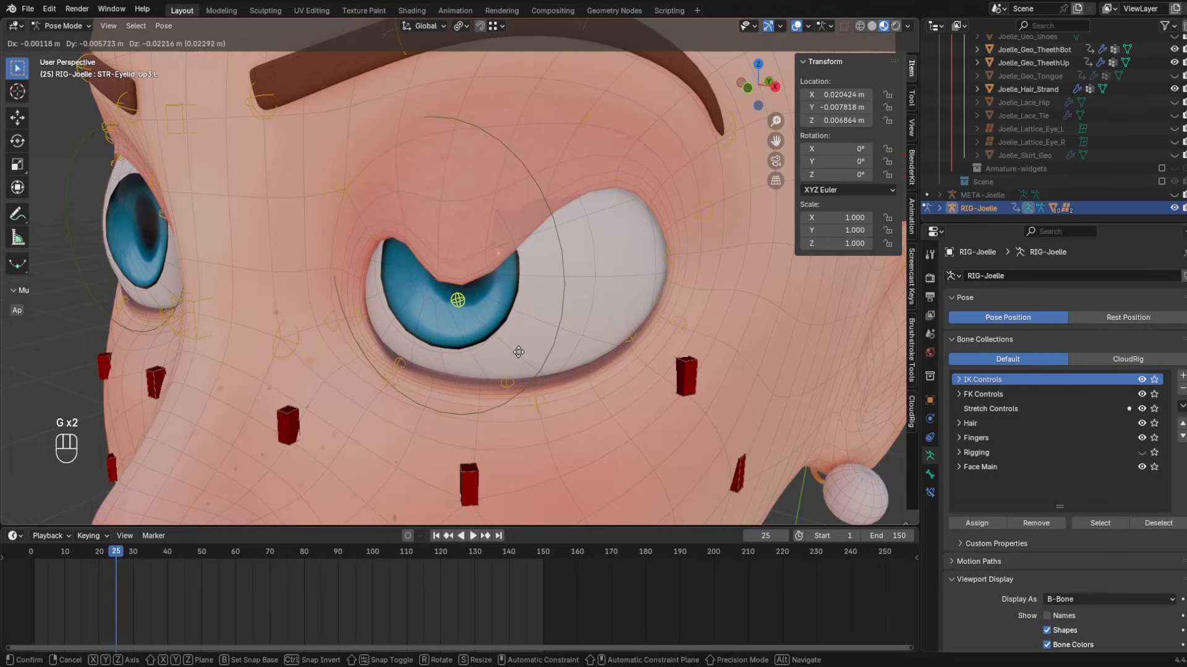
pyautogui.press('g')
pyautogui.press('z')
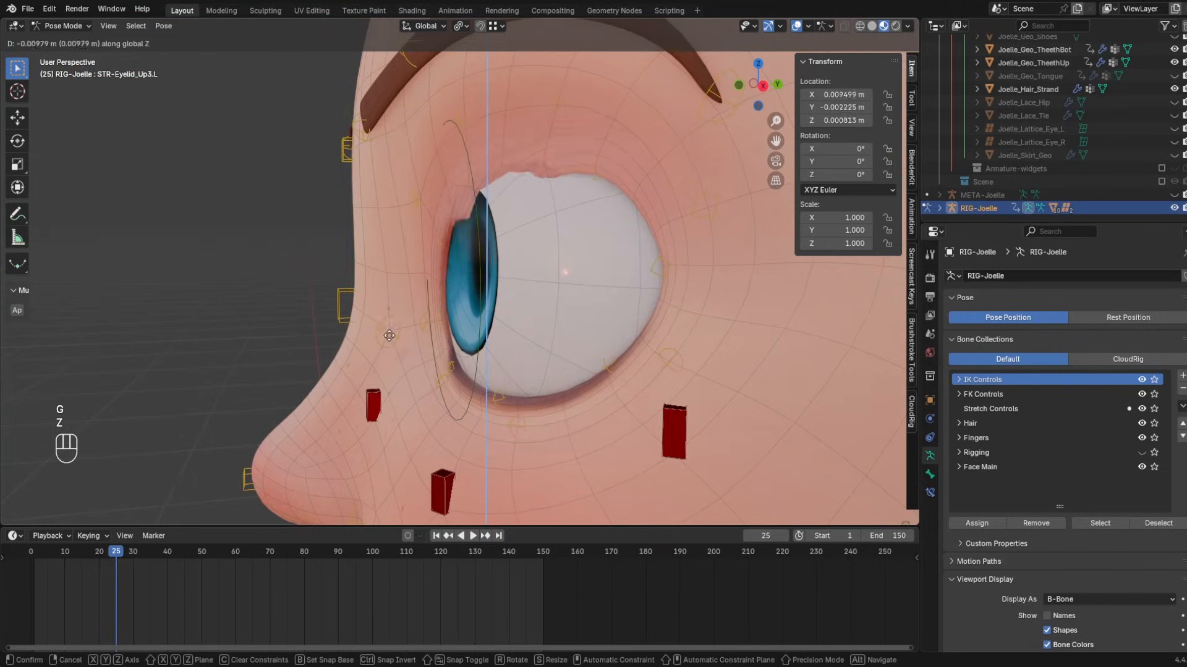
pyautogui.click(392, 416)
pyautogui.moveTo(538, 326); pyautogui.dragTo(556, 303, button='middle')
pyautogui.press('g')
pyautogui.moveTo(580, 240); pyautogui.dragTo(606, 292, button='middle')
pyautogui.click(479, 308)
pyautogui.hotkey('alt', 'g')
# - Pull the STR-Eyelid_Up3.L bone down over the left eyeball to test the upper eyelid deformation
pyautogui.press('g')
pyautogui.press('z')
pyautogui.press('g')
pyautogui.click(468, 323)
pyautogui.moveTo(468, 322); pyautogui.dragTo(378, 256, button='middle')
pyautogui.press('g')
pyautogui.moveTo(492, 265); pyautogui.dragTo(487, 310, button='middle')
pyautogui.click(453, 269)
pyautogui.press('g')
pyautogui.click(486, 311)
# - Rotate the STR-Eyelid_Up3.L bone 69.7° about global X and reposition it in front of the eyeball
pyautogui.press('r')
pyautogui.press('x')
pyautogui.click(374, 198)
pyautogui.press('g')
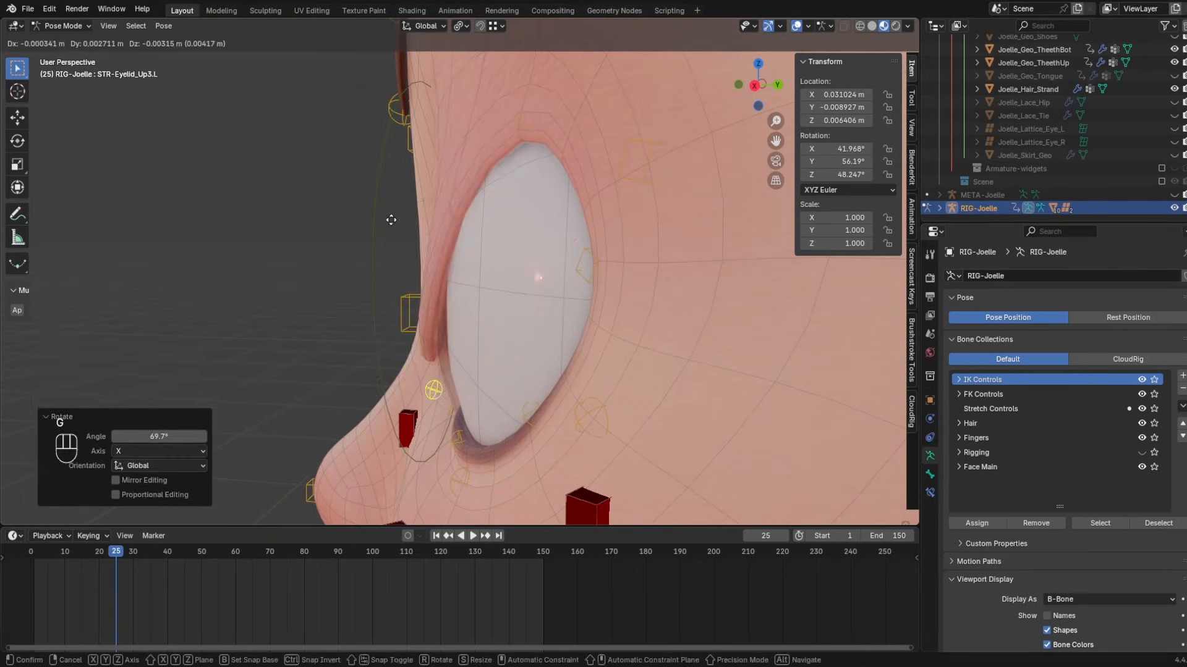
pyautogui.click(394, 222)
# - Move STR-Eyelid_Up3.L by X 0.00312, Y 0.001572 and Z 0.001704 m, and rotate it freely to smooth the lid
pyautogui.moveTo(397, 225); pyautogui.dragTo(511, 280, button='middle')
pyautogui.press('g')
pyautogui.click(542, 265)
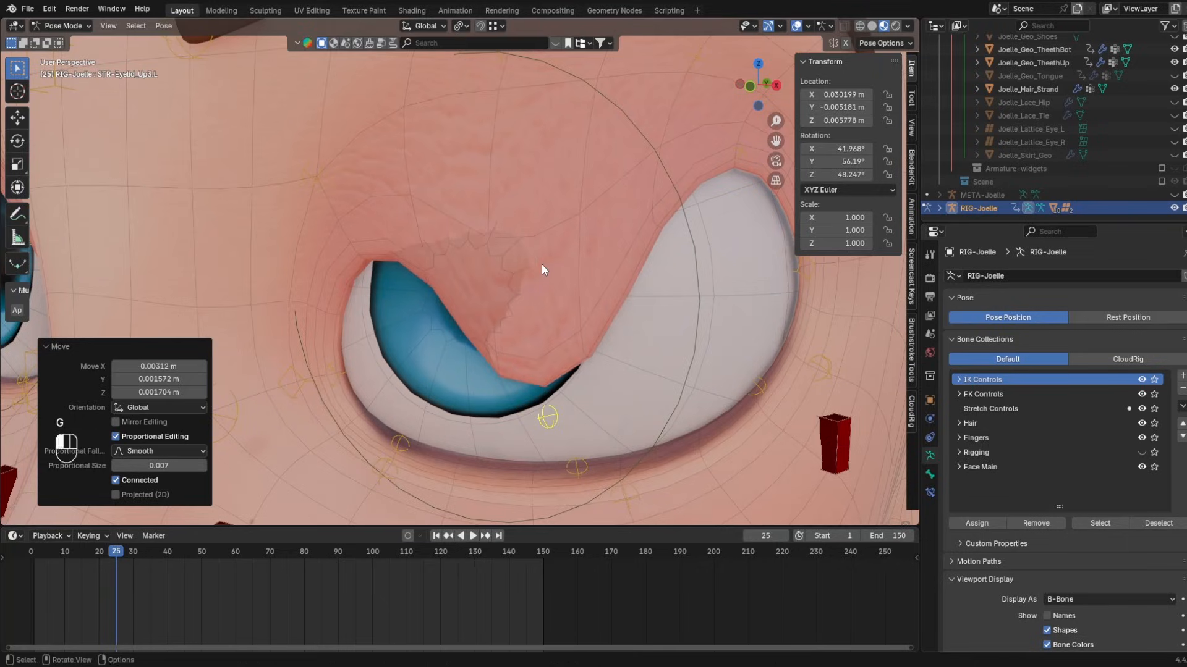
pyautogui.press('r')
pyautogui.press('r')
pyautogui.click(580, 272)
# - Move and rotate the STR-Eyelid_Up2.L bone to lower the inner part of the left upper eyelid
pyautogui.click(327, 199)
pyautogui.press('g')
pyautogui.rightClick(333, 230)
pyautogui.click(367, 268)
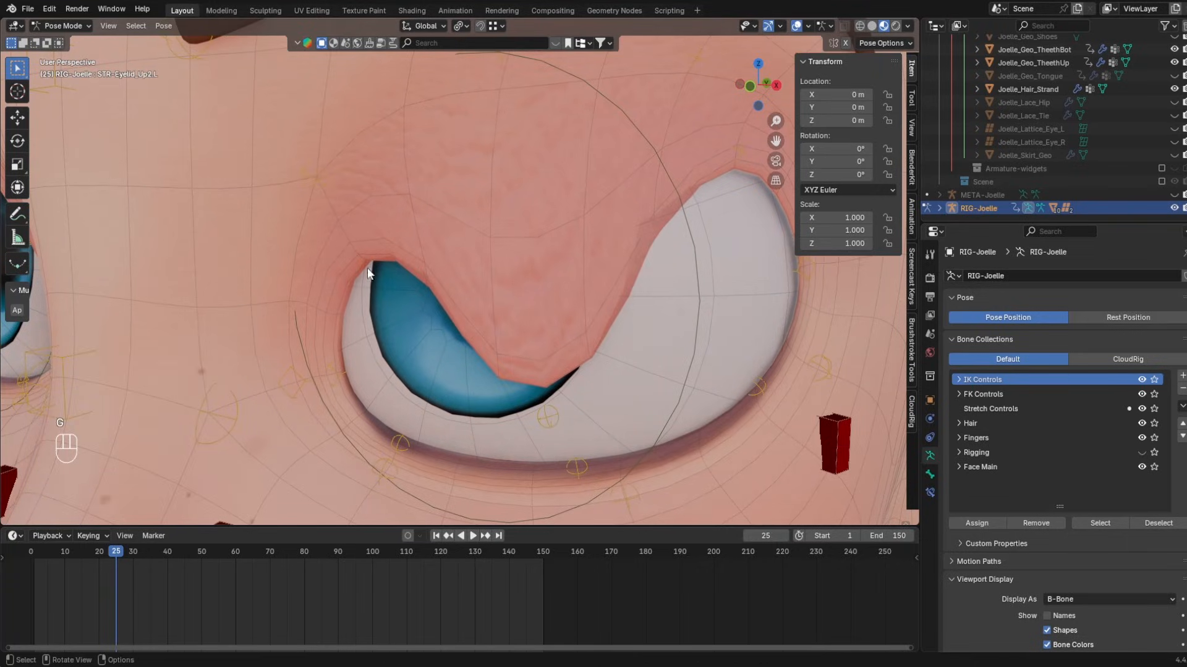
pyautogui.press('g')
pyautogui.click(501, 456)
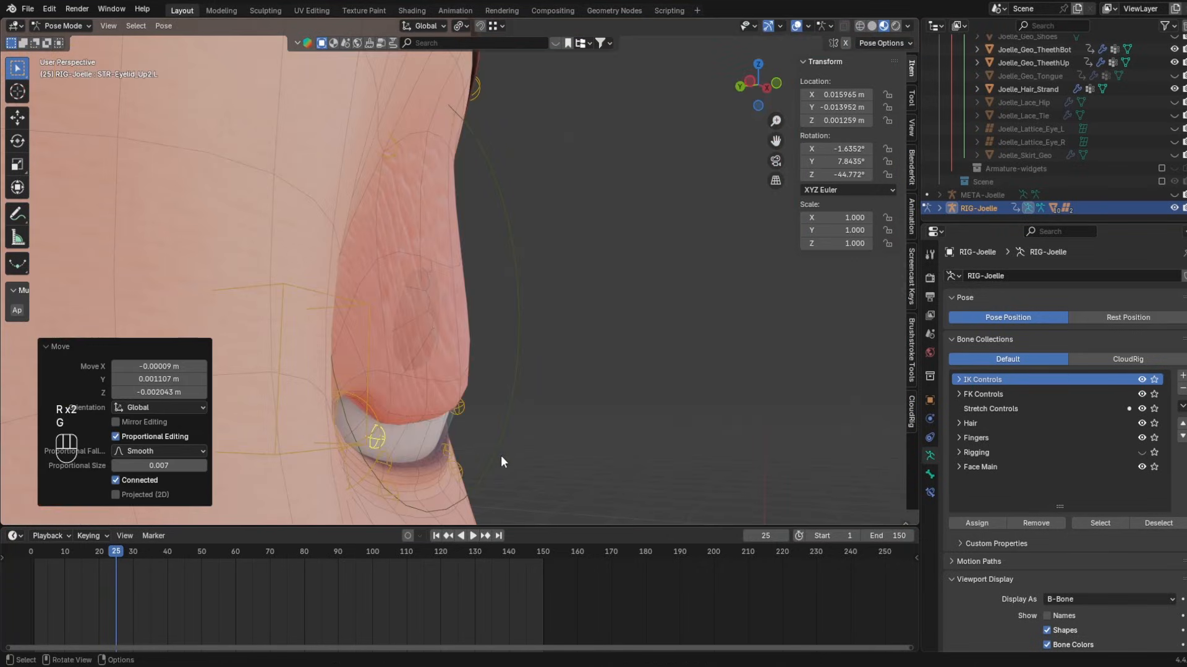
pyautogui.moveTo(501, 458); pyautogui.dragTo(376, 402, button='middle')
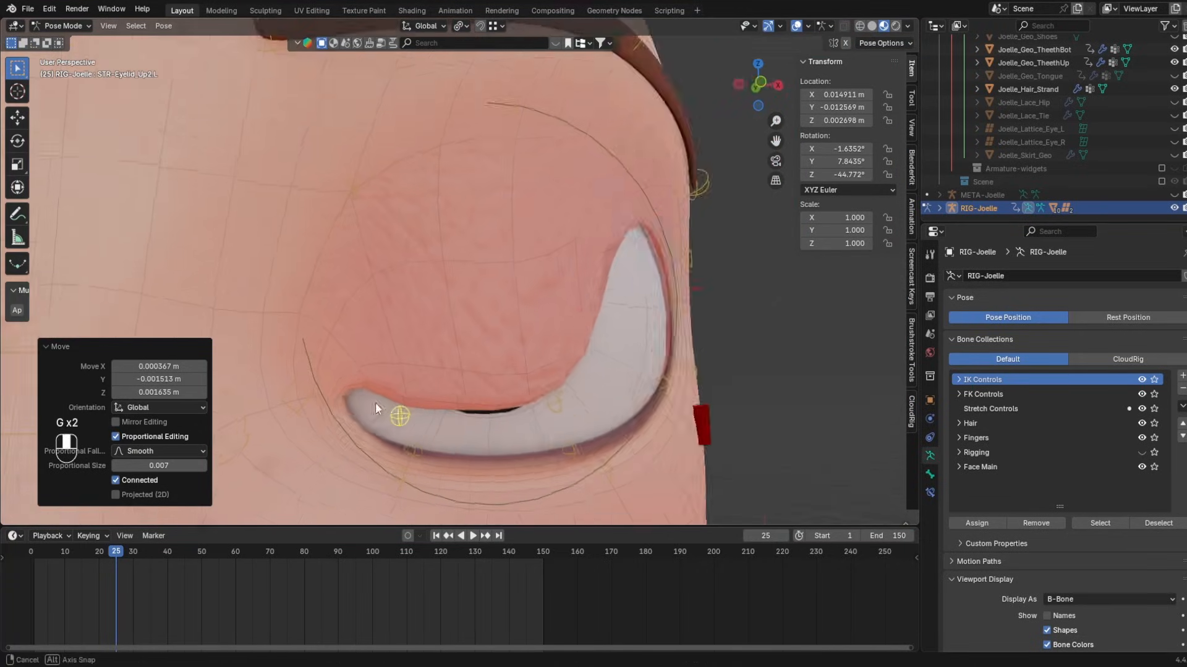
# - Lower STR-Eyelid_Up4.L at the outer part of the lid, rotating it -23.2° in the view and 22.3°/13.8° with Trackball
pyautogui.press('g')
pyautogui.press('g')
pyautogui.click(544, 270)
pyautogui.press('r')
pyautogui.click(565, 230)
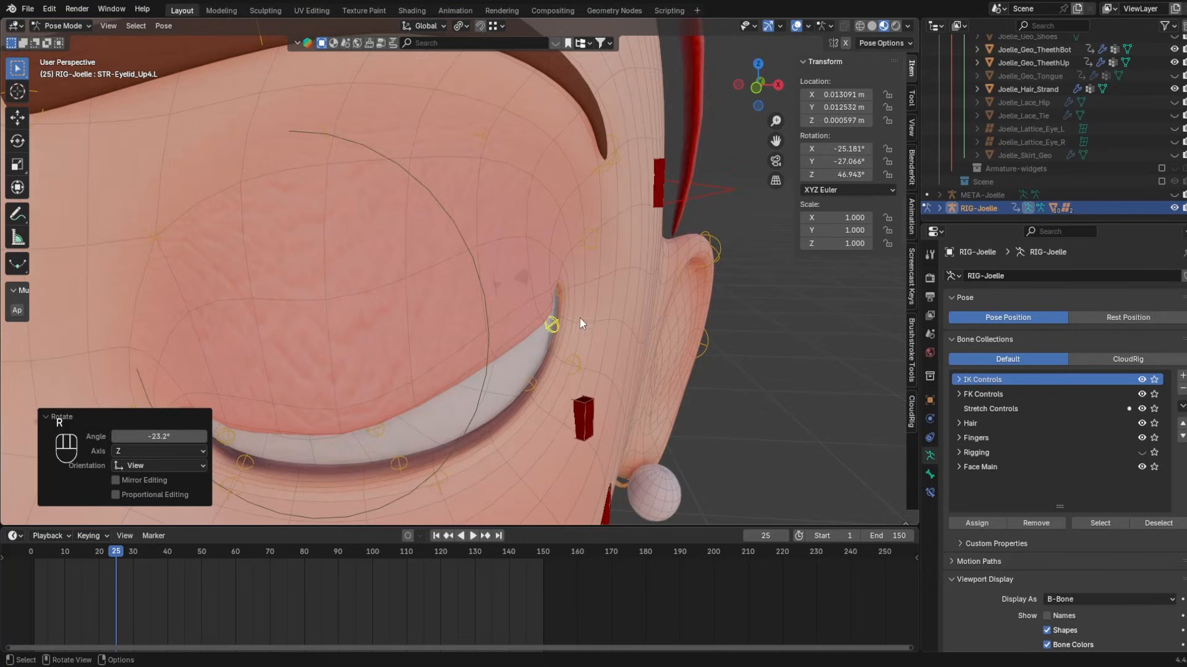
pyautogui.press('r')
pyautogui.press('r')
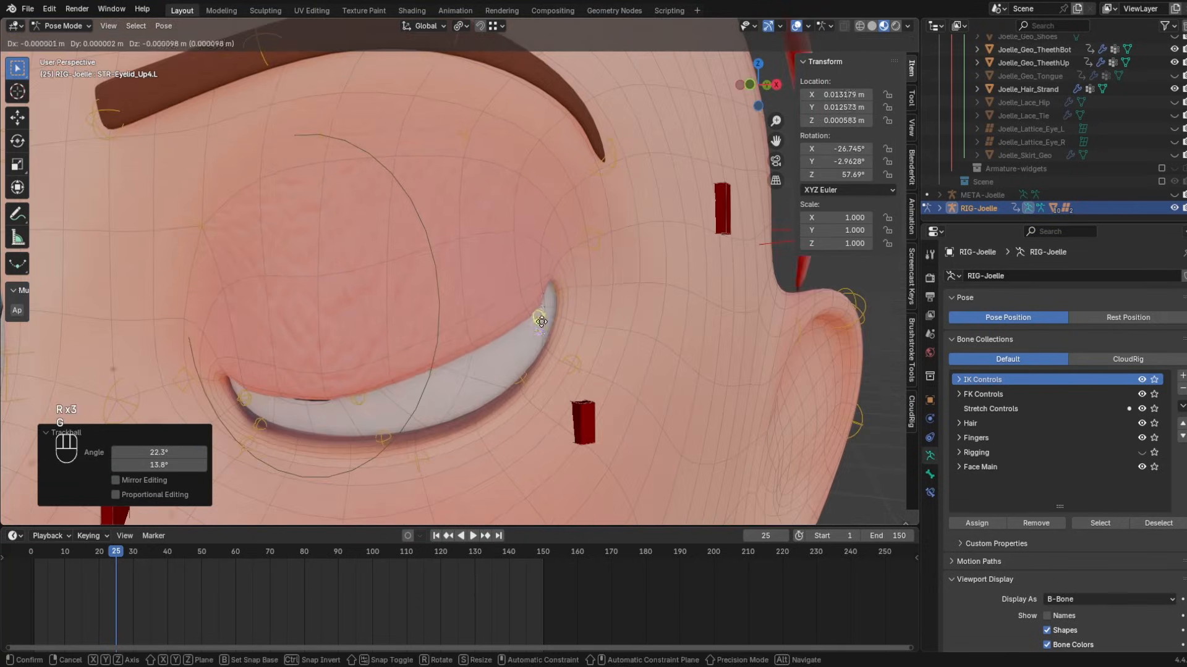
# - Adjust STR-Eyelid_Up3.L again, rotating it 12.7° in the view, and check the nearly closed left eyelid
pyautogui.click(356, 403)
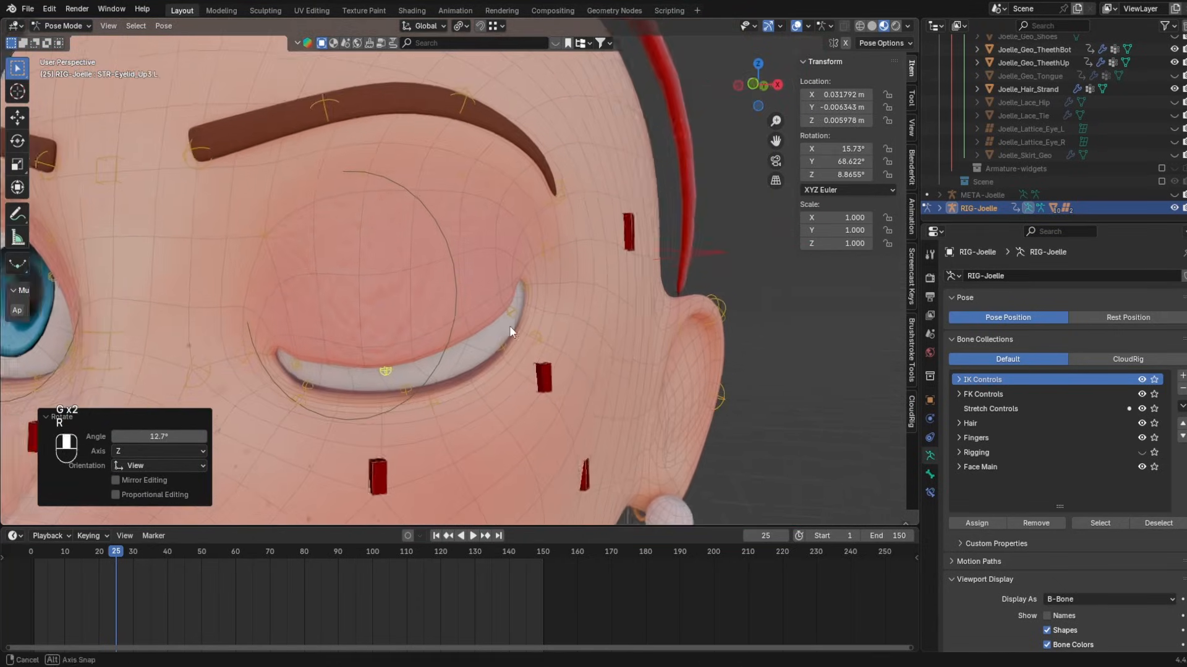
pyautogui.moveTo(509, 325)
pyautogui.mouseDown(button='middle')
pyautogui.moveTo(460, 321)
pyautogui.moveTo(492, 328)
pyautogui.mouseUp(button='middle')
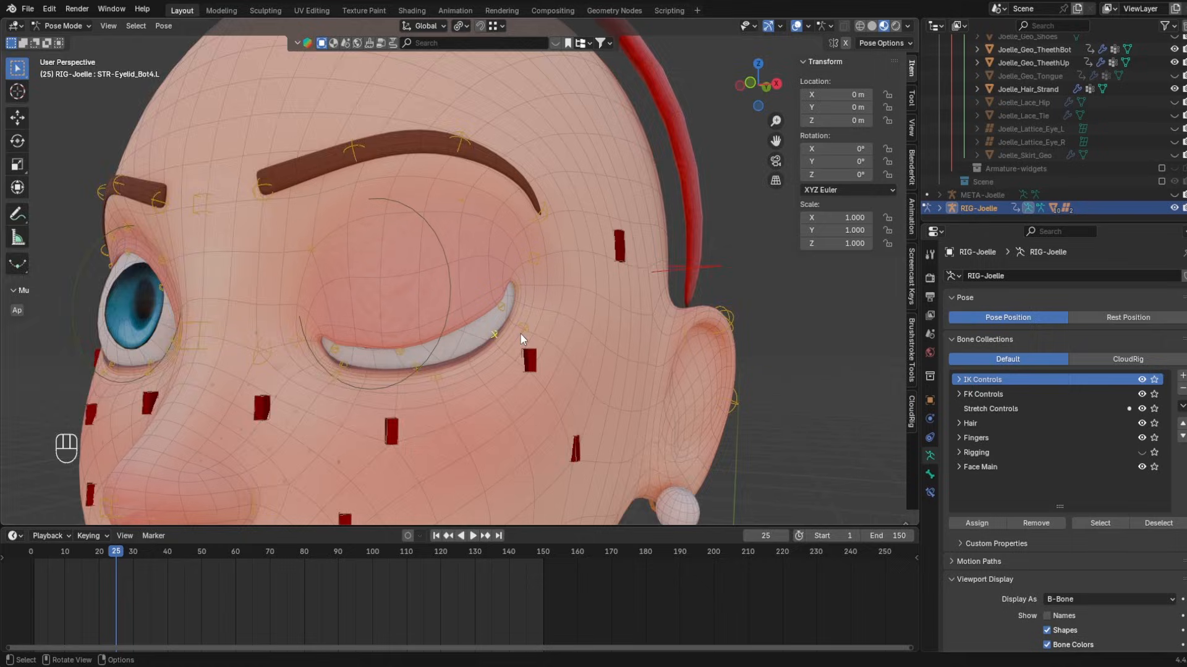
pyautogui.scroll(5, 520, 333)
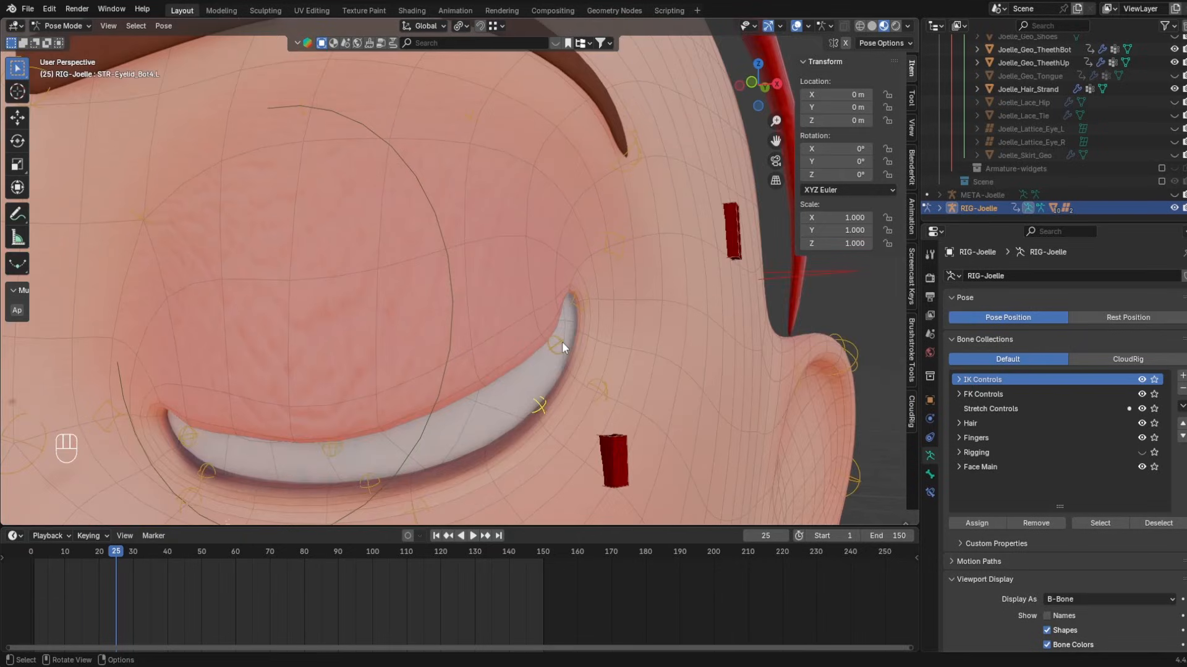
pyautogui.moveTo(574, 321); pyautogui.dragTo(641, 321, button='middle')
# - Try moving the eyelid bones at the outer corner of the left eye and undo the last two changes
pyautogui.click(527, 293)
pyautogui.press('g')
pyautogui.click(487, 344)
pyautogui.click(515, 300)
pyautogui.press('g')
pyautogui.moveTo(556, 283); pyautogui.dragTo(458, 363, button='middle')
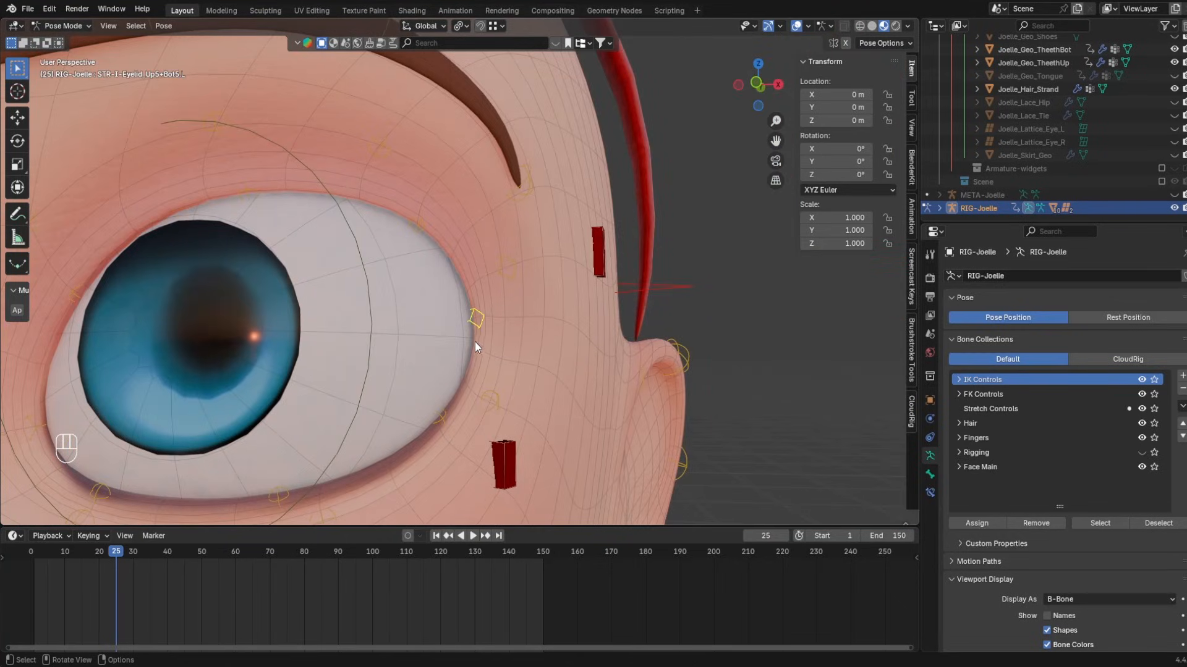
pyautogui.moveTo(482, 383); pyautogui.dragTo(572, 306, button='middle')
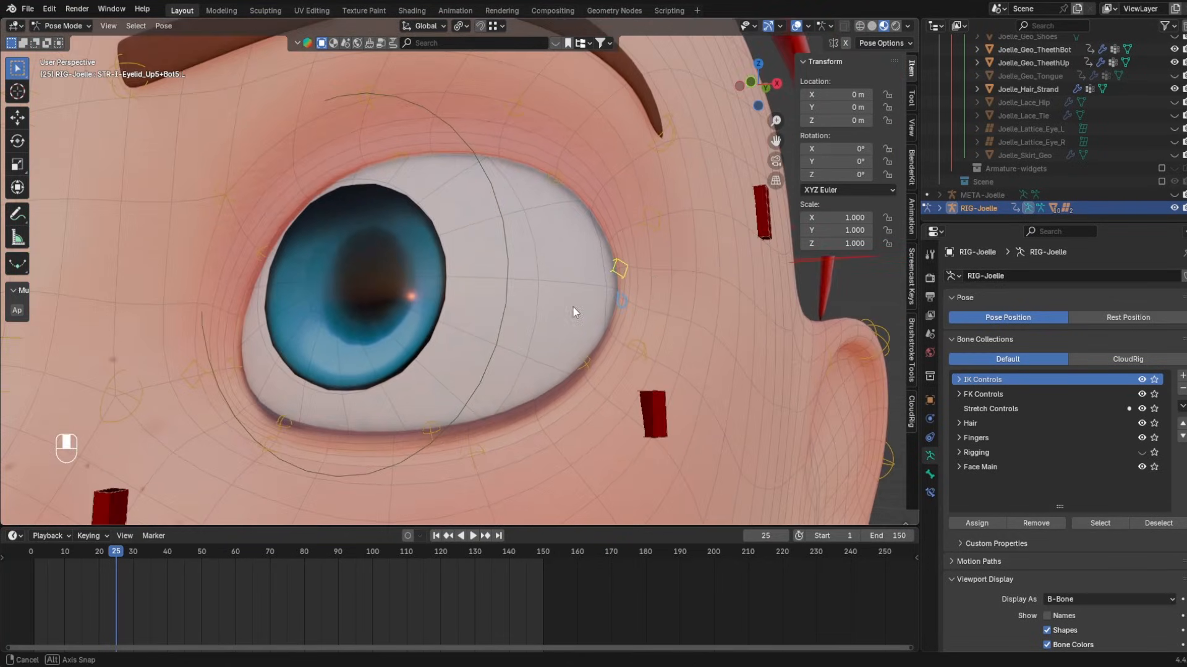
pyautogui.hotkey('ctrl', 'z')
pyautogui.hotkey('ctrl', 'z')
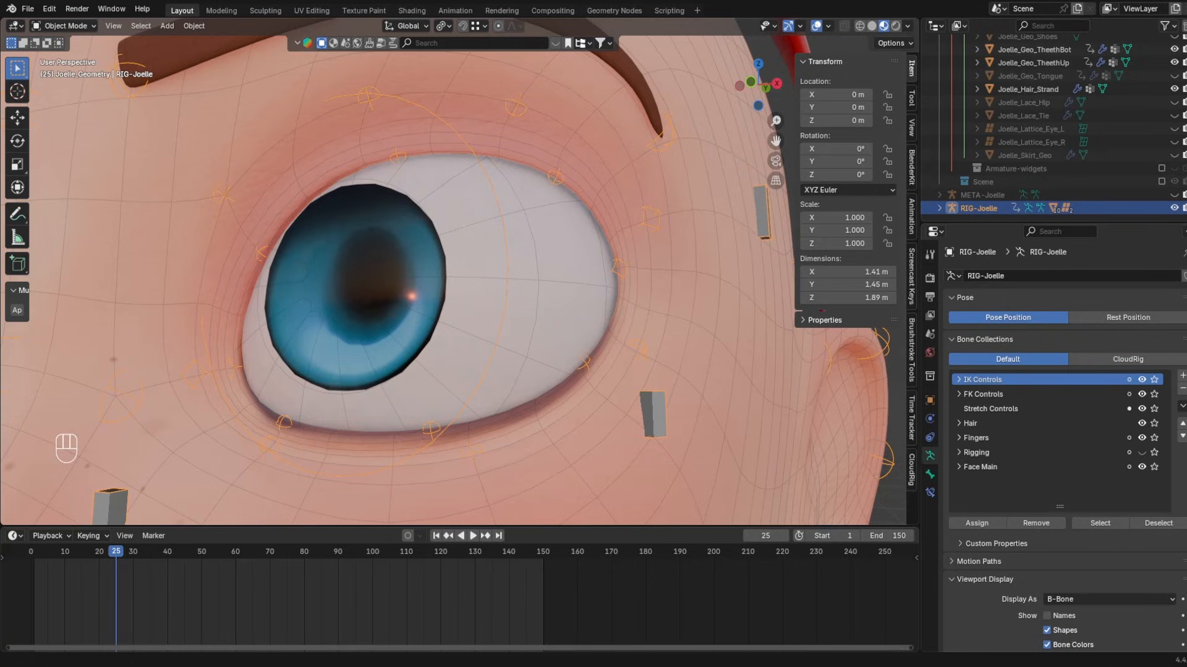
# - Move the tail joint of META-Joelle's Eyelid_Bot4.L bone by X -0.000058, Y -0.00029 and Z -0.003818 m at the outer eye corner
pyautogui.press('g')
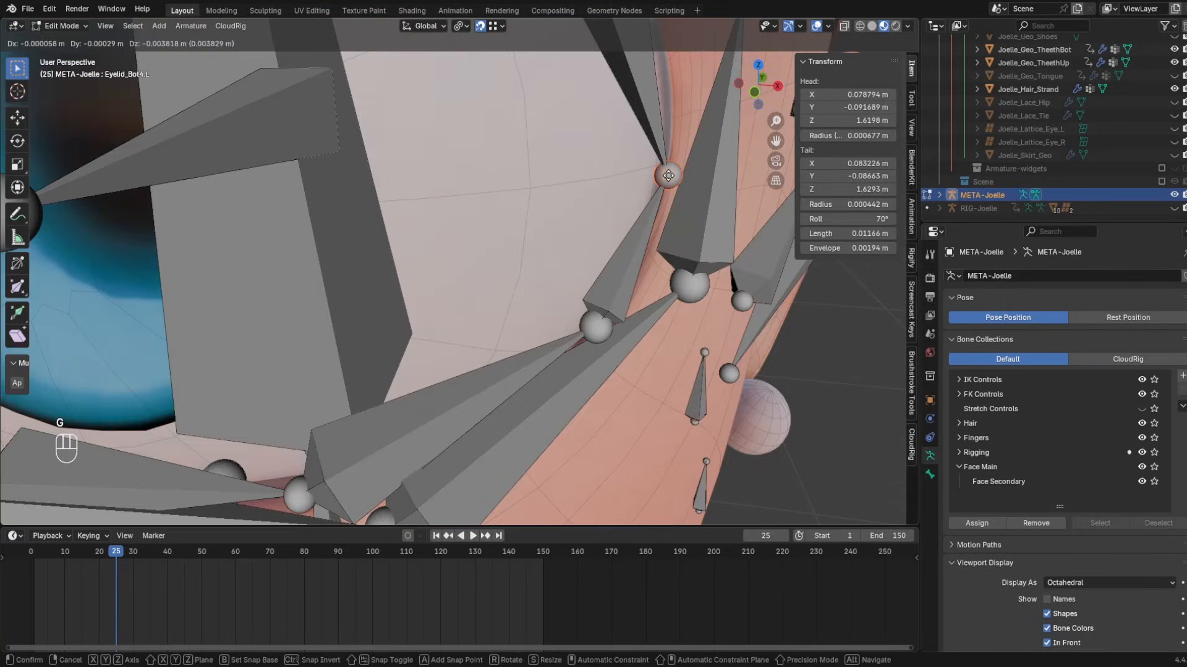
pyautogui.click(674, 118)
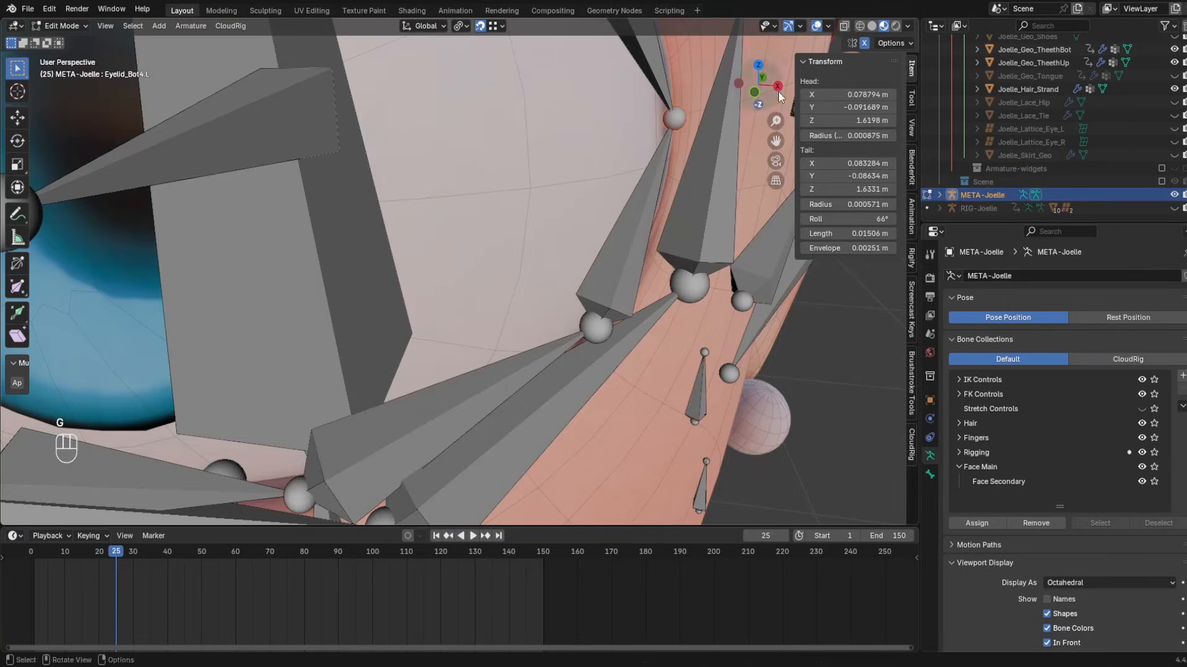
pyautogui.press('g')
pyautogui.click(660, 186)
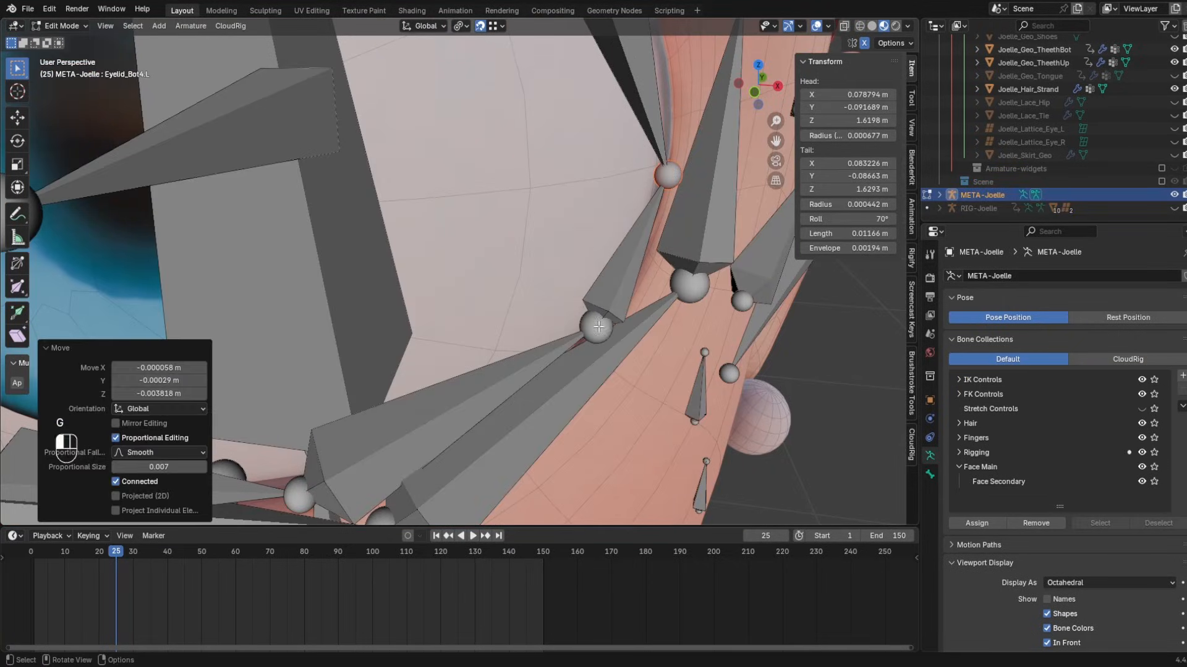
# - Put the Joelle_Geo_head mesh into Weight Paint mode and examine the DEF-Eyelid_Bot4.L weights at the left eye's outer corner
pyautogui.scroll(-6, 598, 327)
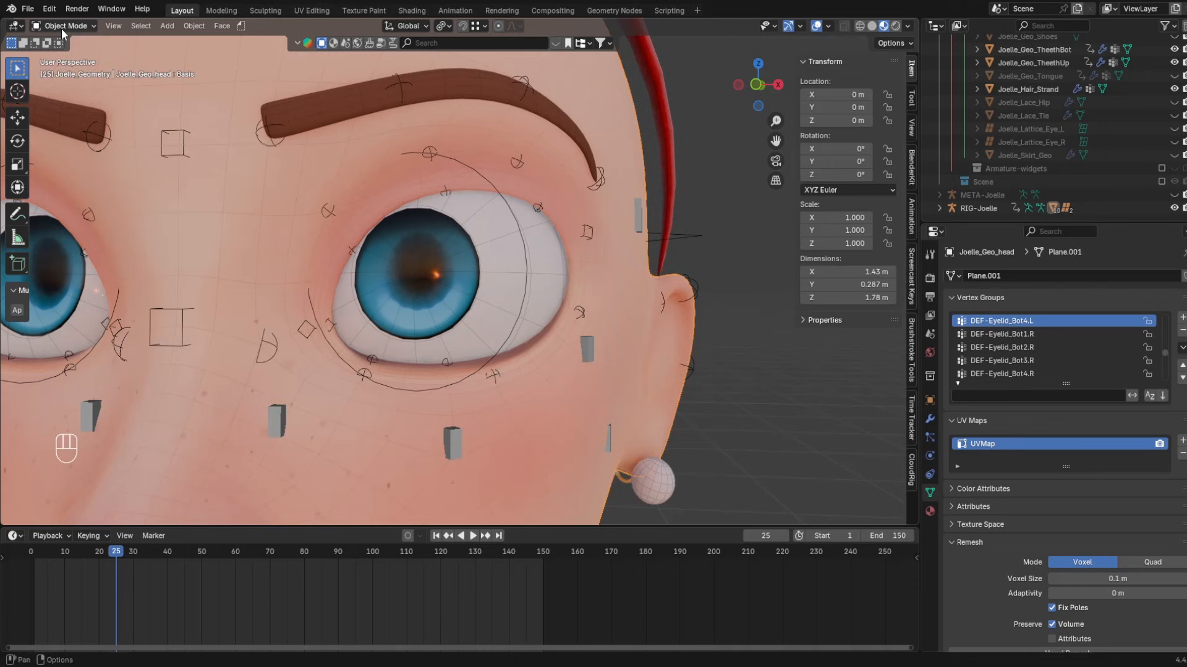
pyautogui.click(62, 25)
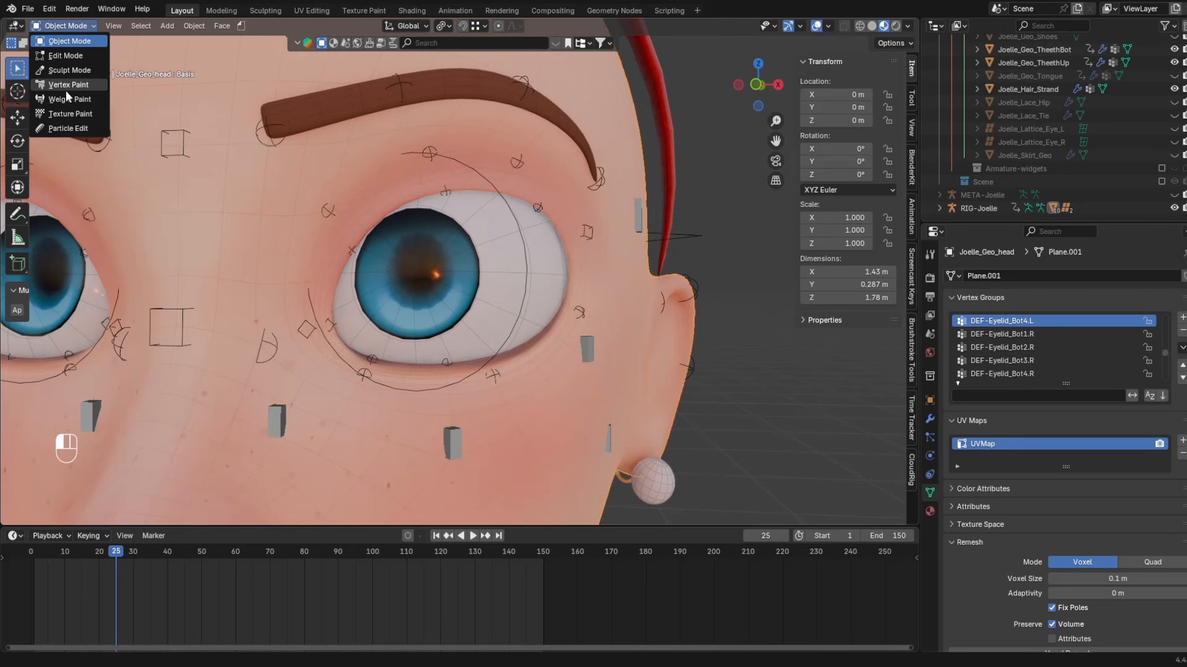
pyautogui.click(67, 98)
pyautogui.scroll(3, 528, 292)
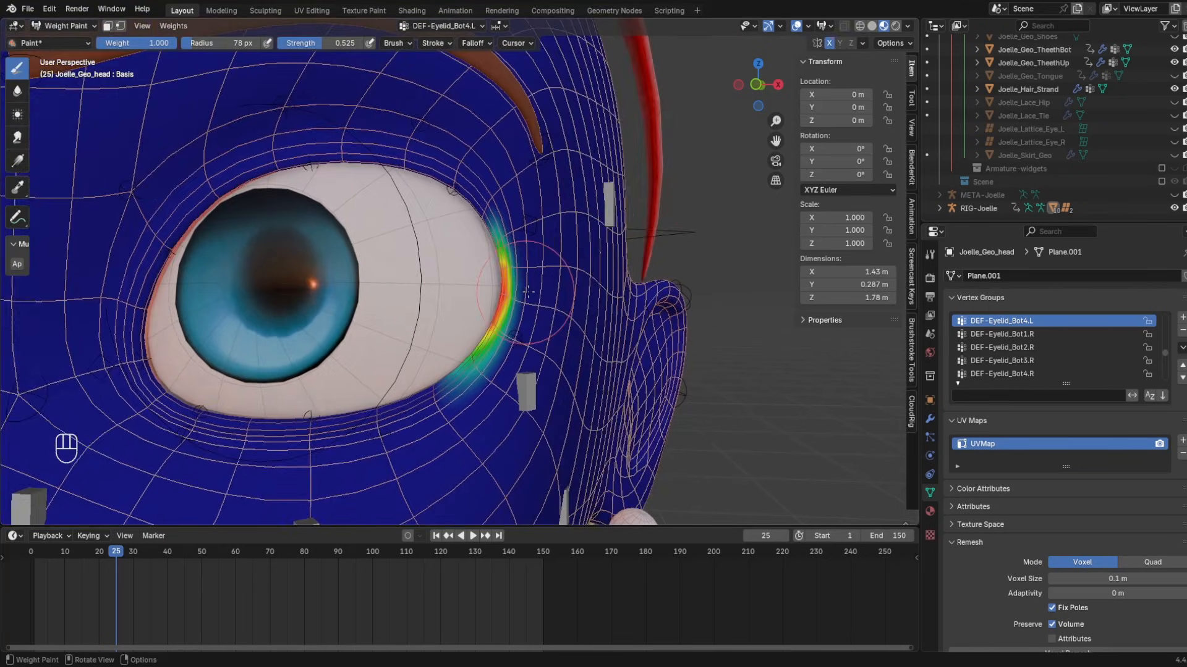
pyautogui.moveTo(528, 292); pyautogui.dragTo(526, 284, button='middle')
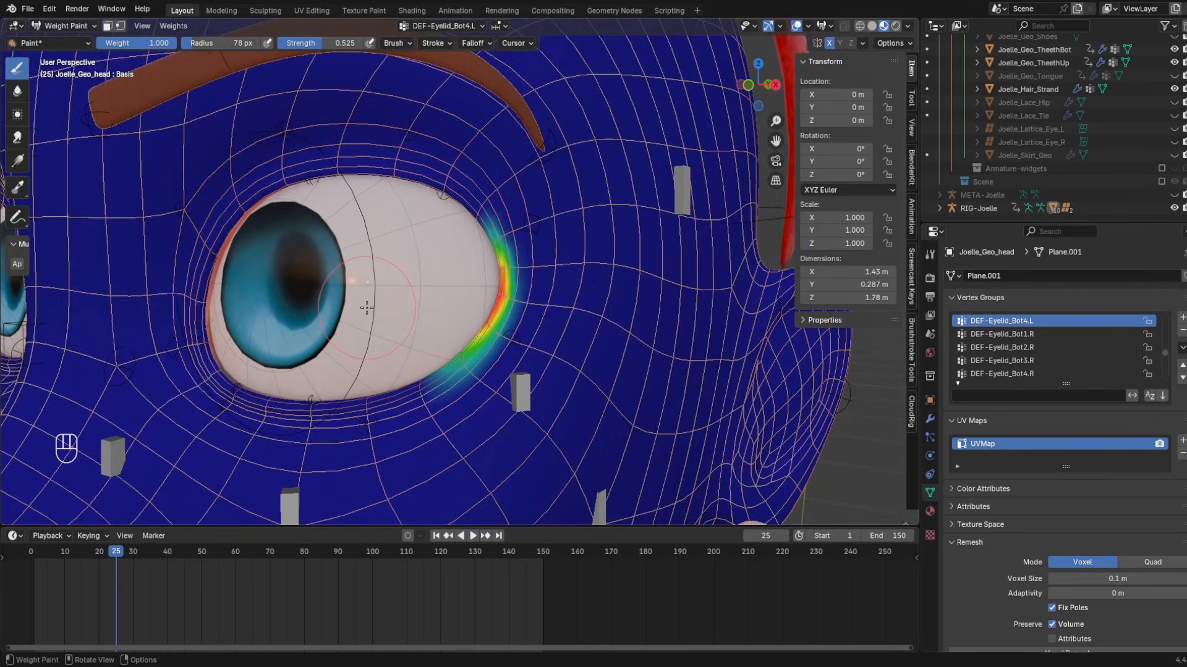
pyautogui.keyDown('shift'); pyautogui.moveTo(367, 308); pyautogui.dragTo(369, 363, button='middle'); pyautogui.keyUp('shift')
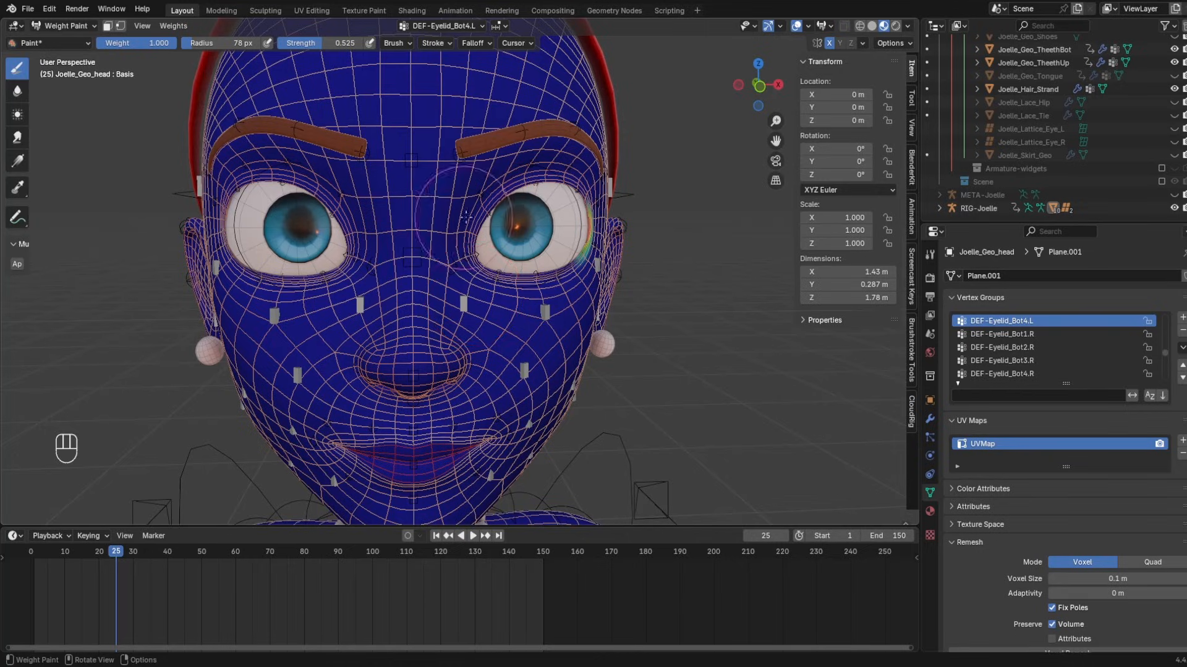
pyautogui.keyDown('shift'); pyautogui.moveTo(466, 215); pyautogui.dragTo(476, 241, button='middle'); pyautogui.keyUp('shift')
pyautogui.scroll(6, 470, 234)
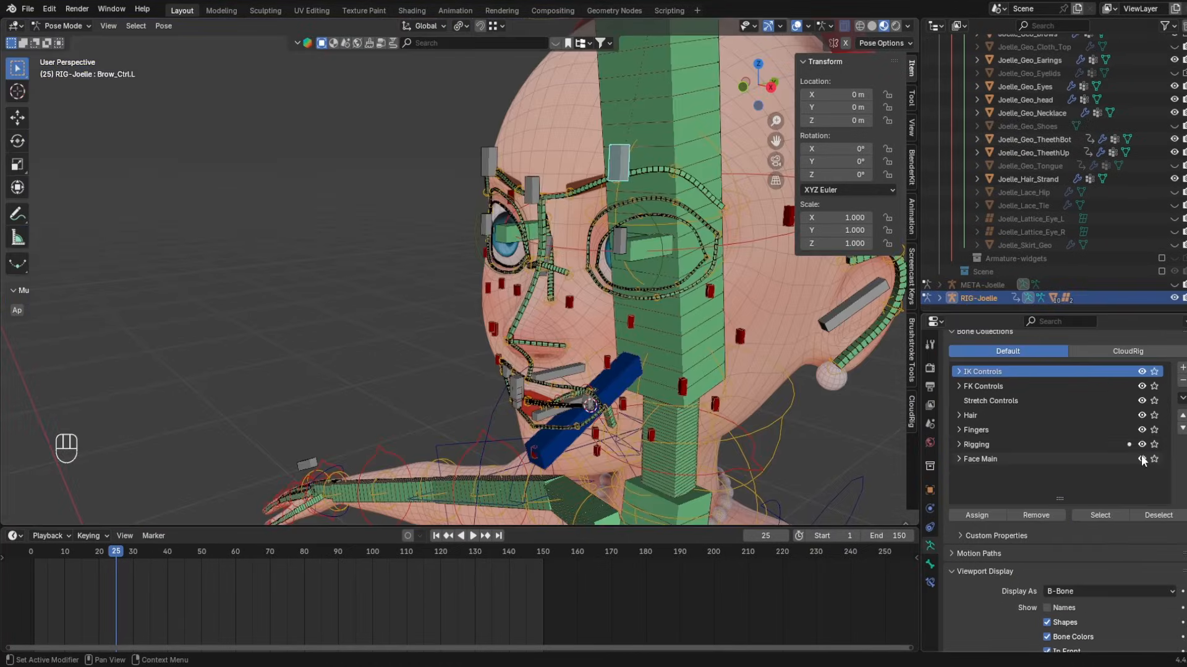
# - Try moving the RIG-Joelle control bones Eye_Ctrl.R and Eye_Ctrl.L in Pose Mode
pyautogui.click(1142, 459)
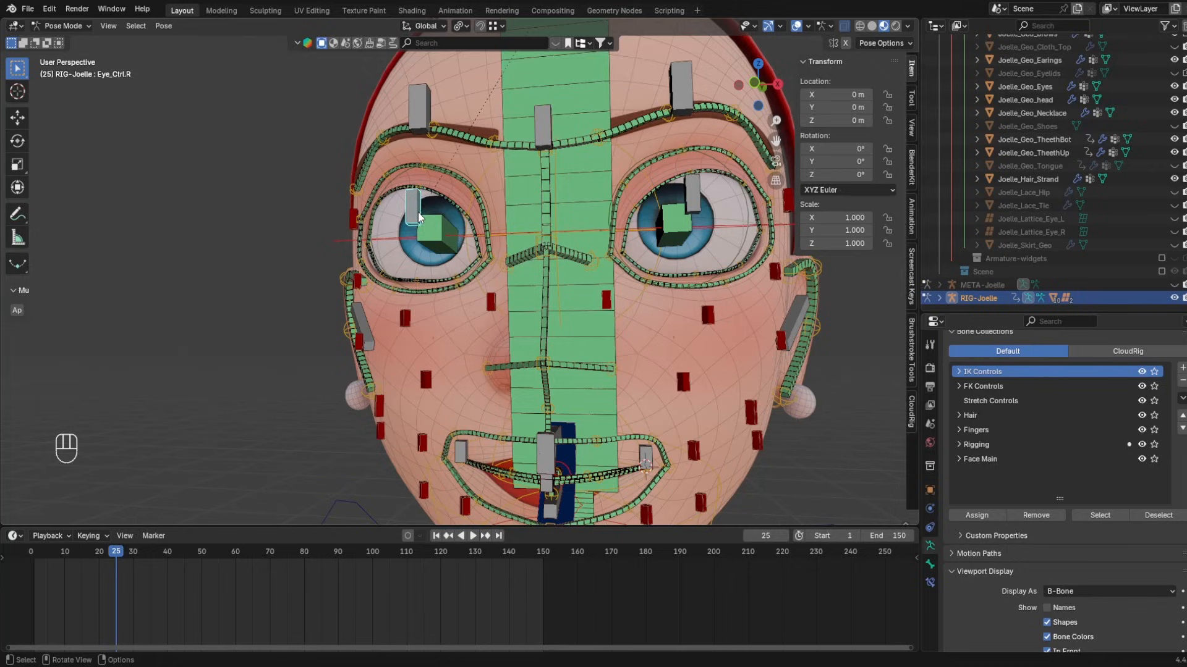
pyautogui.press('g')
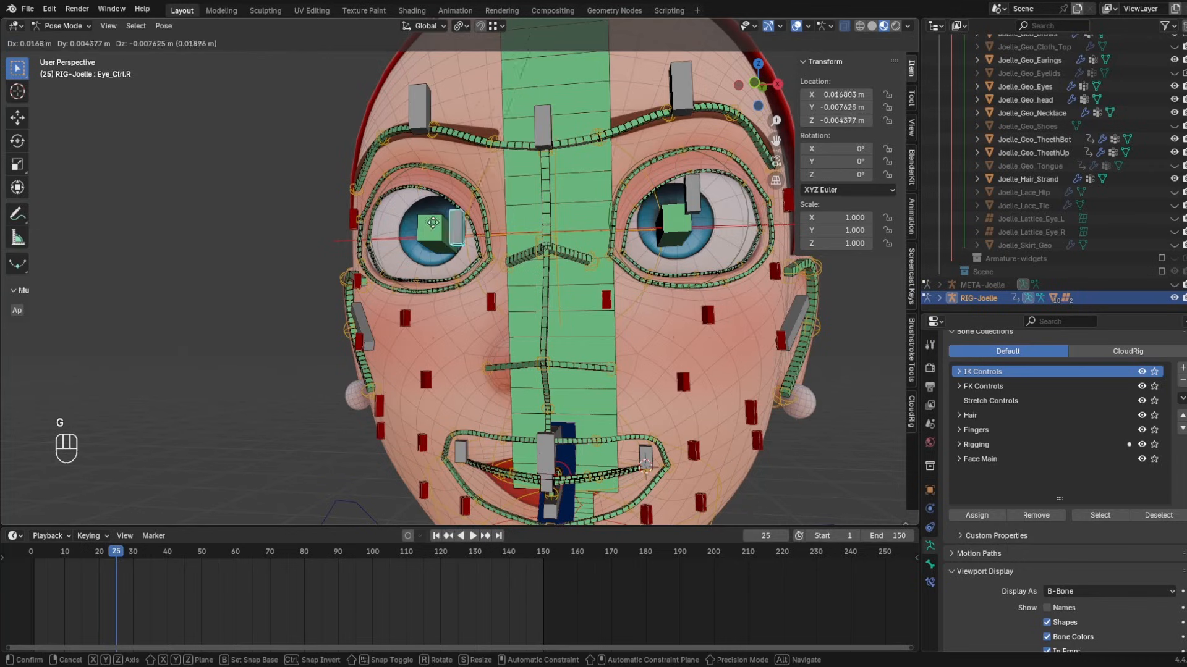
pyautogui.rightClick(411, 212)
pyautogui.click(686, 200)
pyautogui.press('g')
pyautogui.rightClick(685, 196)
pyautogui.moveTo(618, 309); pyautogui.dragTo(557, 247, button='middle')
# - Leave Pose Mode, hide RIG-Joelle, unhide META-Joelle and open META-Joelle in Edit Mode
pyautogui.click(64, 25)
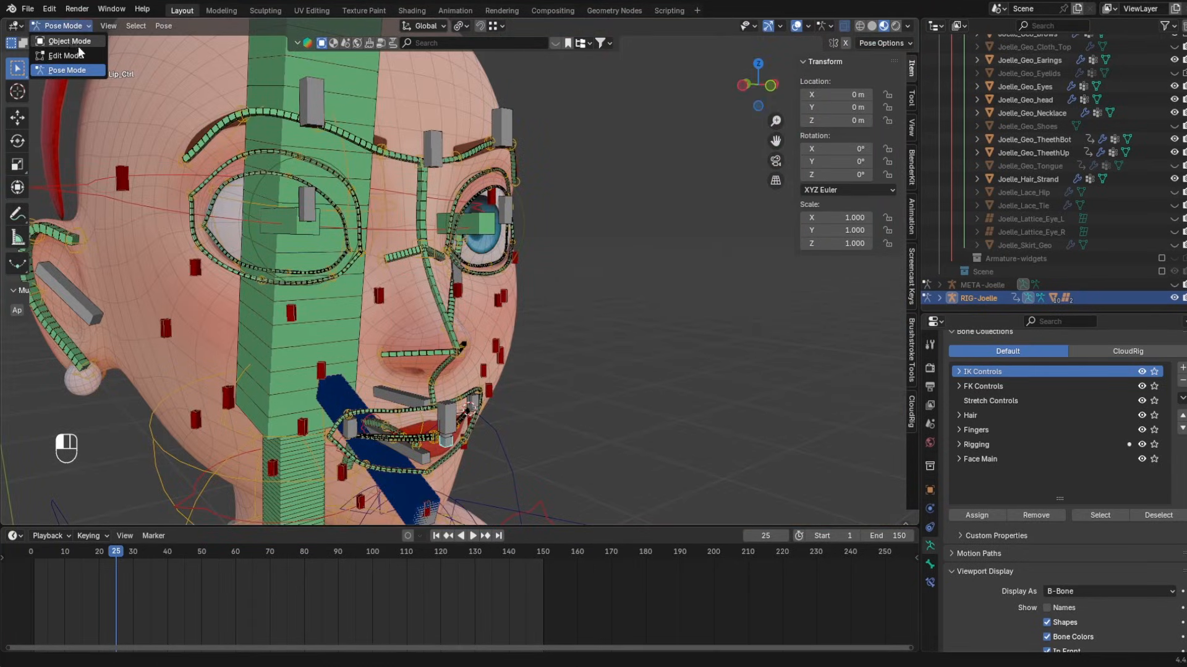
pyautogui.click(69, 41)
pyautogui.click(1173, 298)
pyautogui.click(1174, 284)
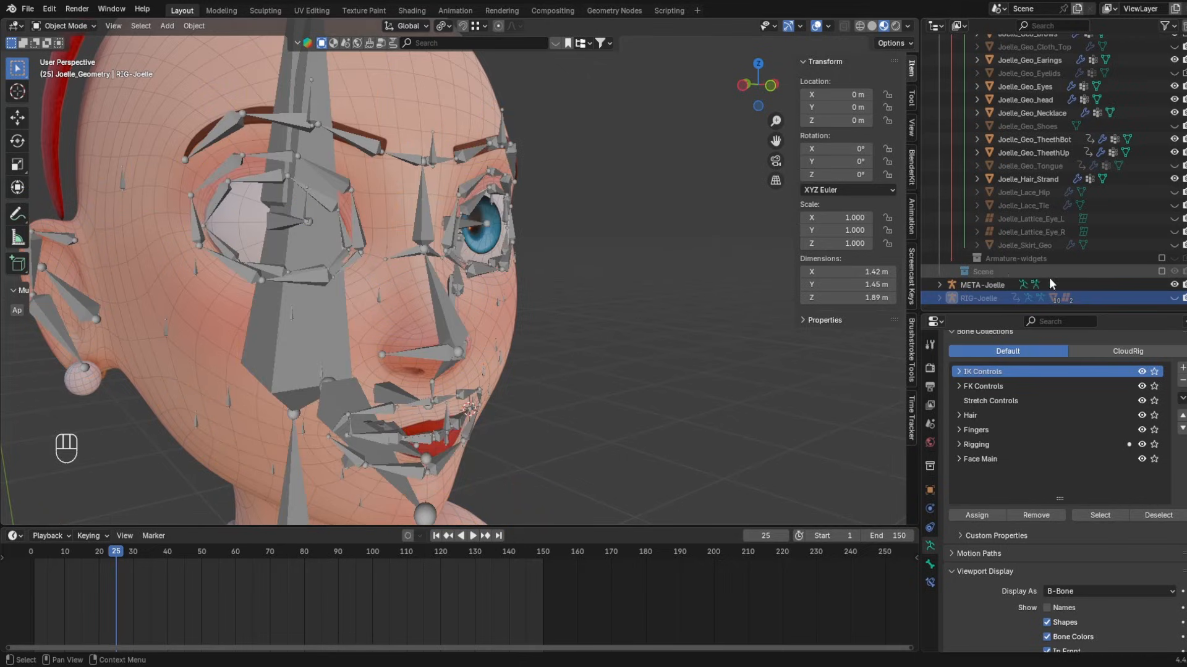
pyautogui.click(989, 285)
pyautogui.moveTo(470, 272)
pyautogui.mouseDown(button='middle')
pyautogui.moveTo(460, 270)
pyautogui.moveTo(484, 289)
pyautogui.mouseUp(button='middle')
pyautogui.press('Tab')
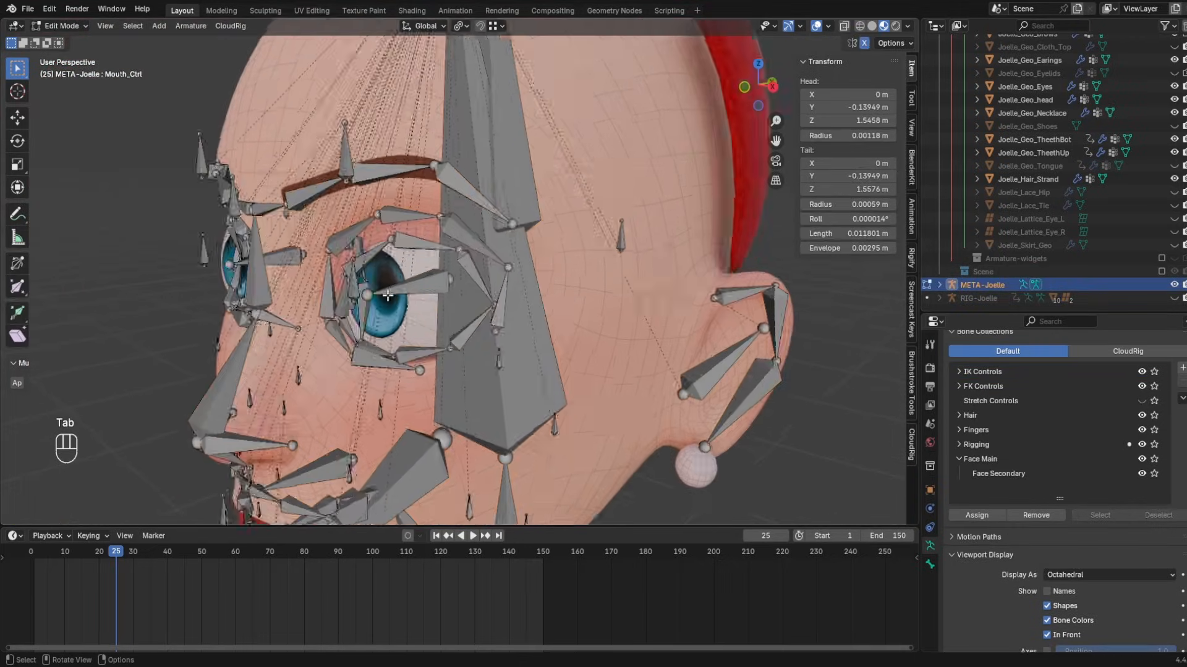
# - Add a new bone to META-Joelle at the 3D cursor beside the mouth
pyautogui.scroll(5, 484, 289)
pyautogui.press('ctrl+KP_3')
pyautogui.hotkey('shift', 'a')
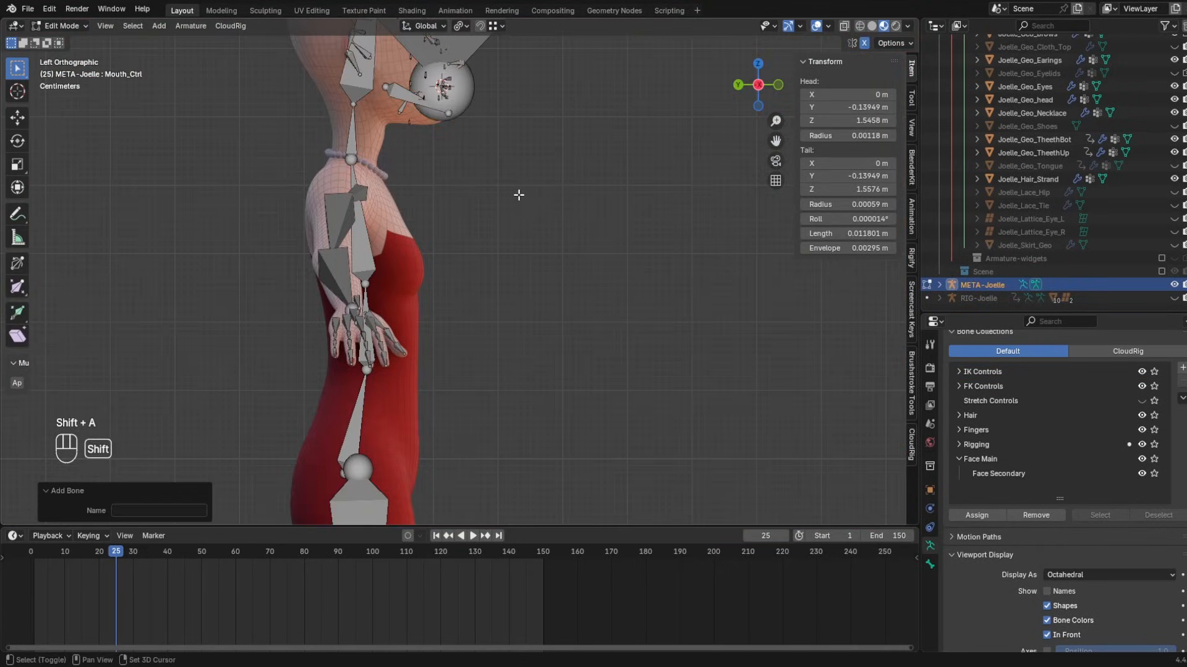
pyautogui.moveTo(484, 101); pyautogui.dragTo(756, 246, button='middle')
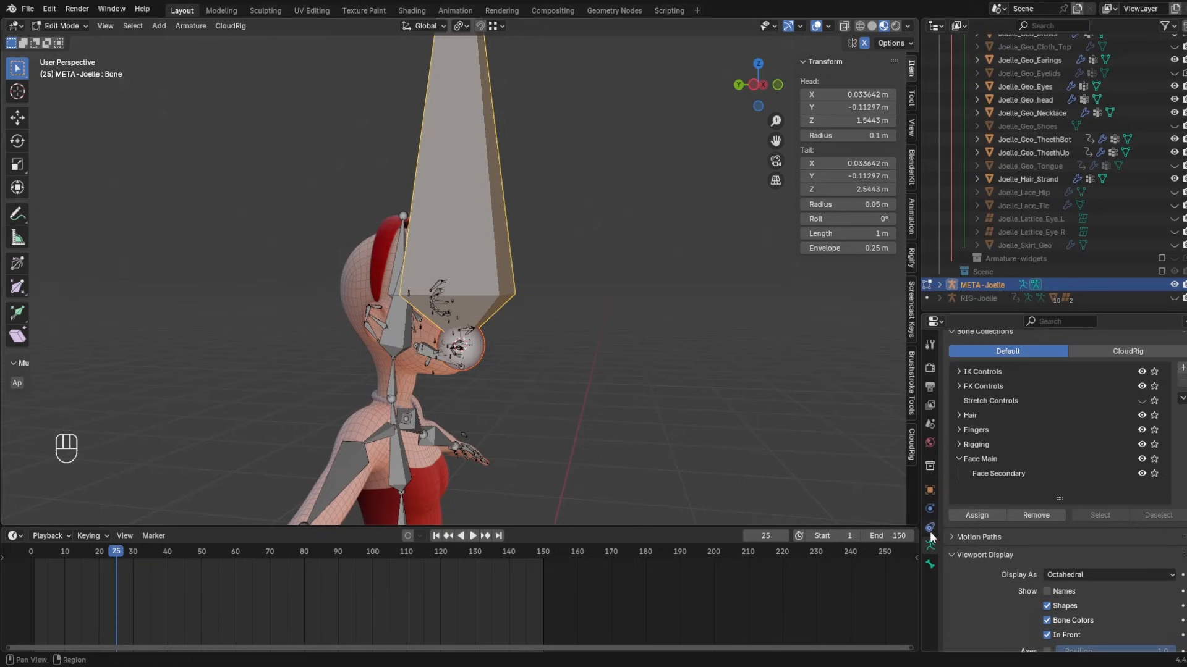
# - Set the META-Joelle armature's viewport display to B-Bone
pyautogui.scroll(-5, 1051, 463)
pyautogui.click(1109, 440)
pyautogui.click(1088, 478)
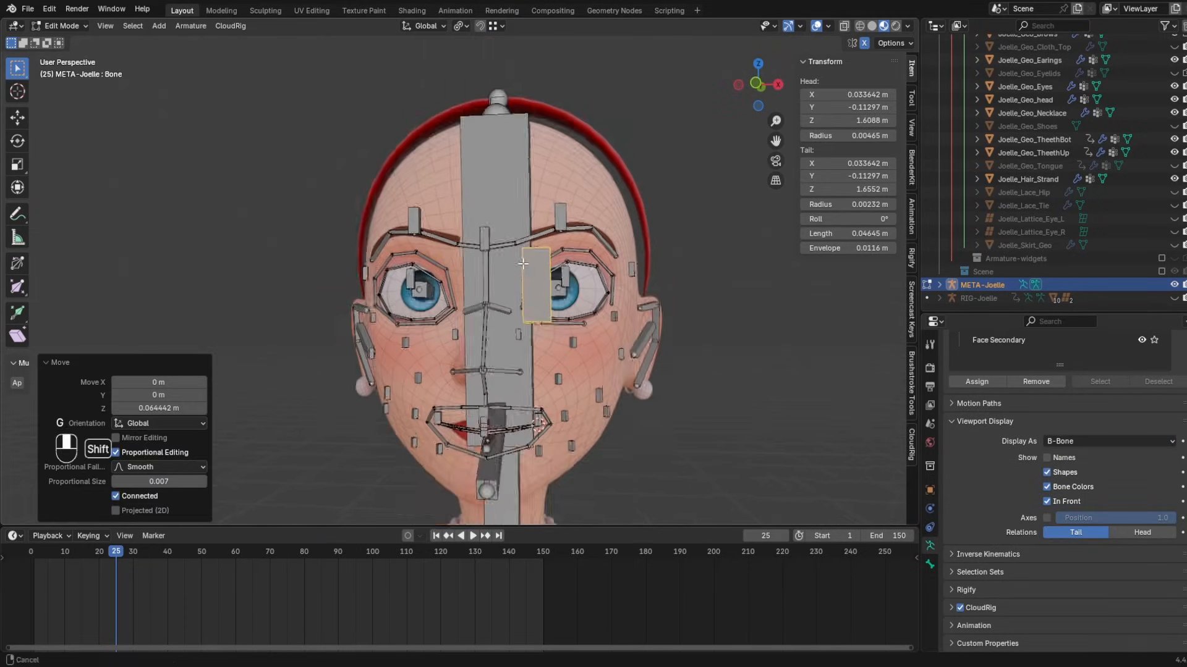
# - Move the new bone above the left eye: 0.02237 m along X, about 0.03 m up along Z, and -0.002613 m along X
pyautogui.scroll(5, 627, 312)
pyautogui.press('g')
pyautogui.press('x')
pyautogui.click(627, 312)
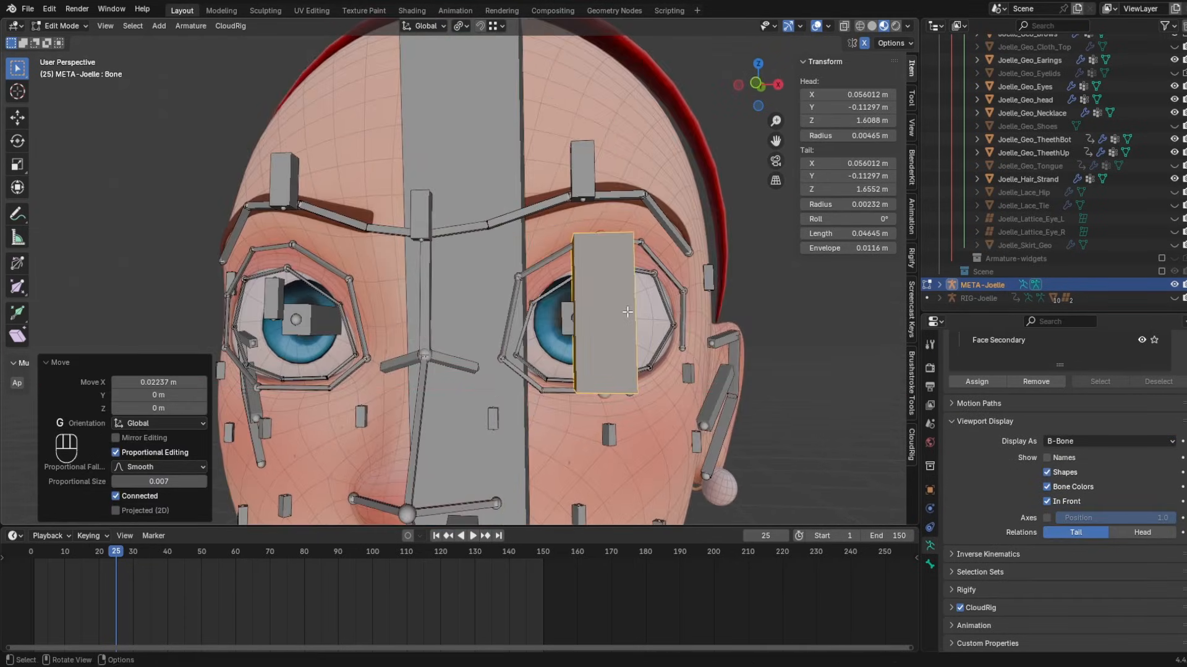
pyautogui.press('g')
pyautogui.press('z')
pyautogui.click(627, 210)
pyautogui.press('g')
pyautogui.press('x')
pyautogui.click(619, 210)
# - Scale down the new bone above the left eye
pyautogui.click(778, 85)
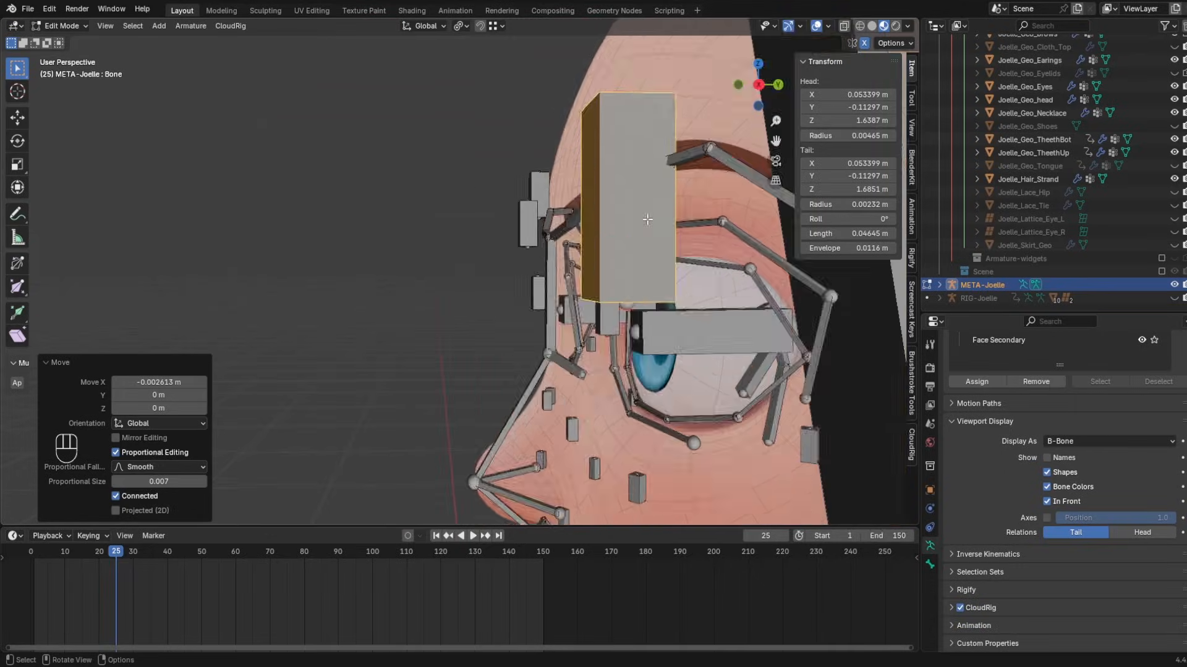
pyautogui.moveTo(647, 220); pyautogui.dragTo(670, 221, button='middle')
pyautogui.press('s')
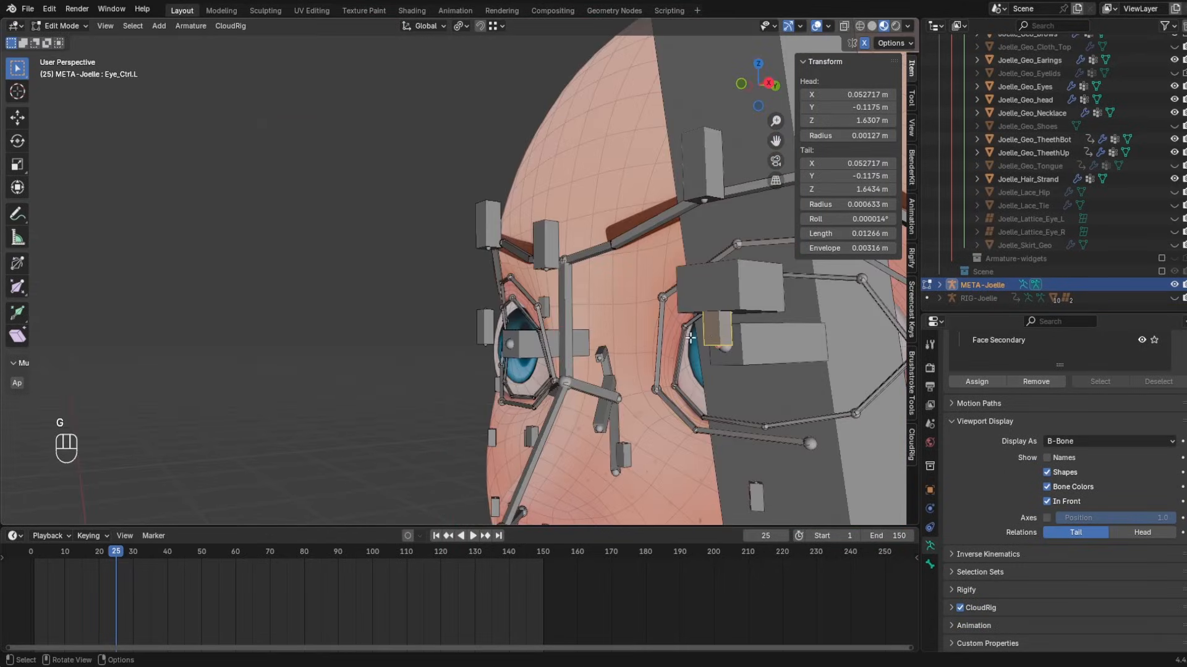
# - Rename the Eye_Ctrl.L bone in front of the left eye as Eye_Blink.L
pyautogui.moveTo(690, 337); pyautogui.dragTo(504, 202, button='middle')
pyautogui.moveTo(608, 248); pyautogui.dragTo(541, 290, button='middle')
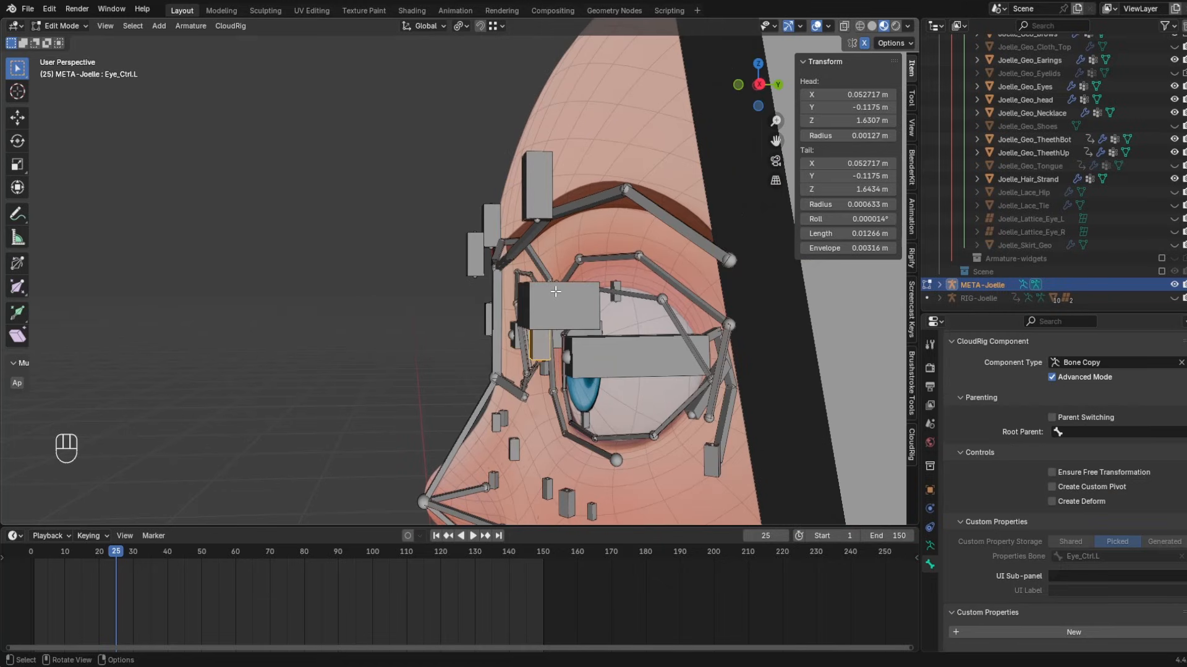
pyautogui.press('F2')
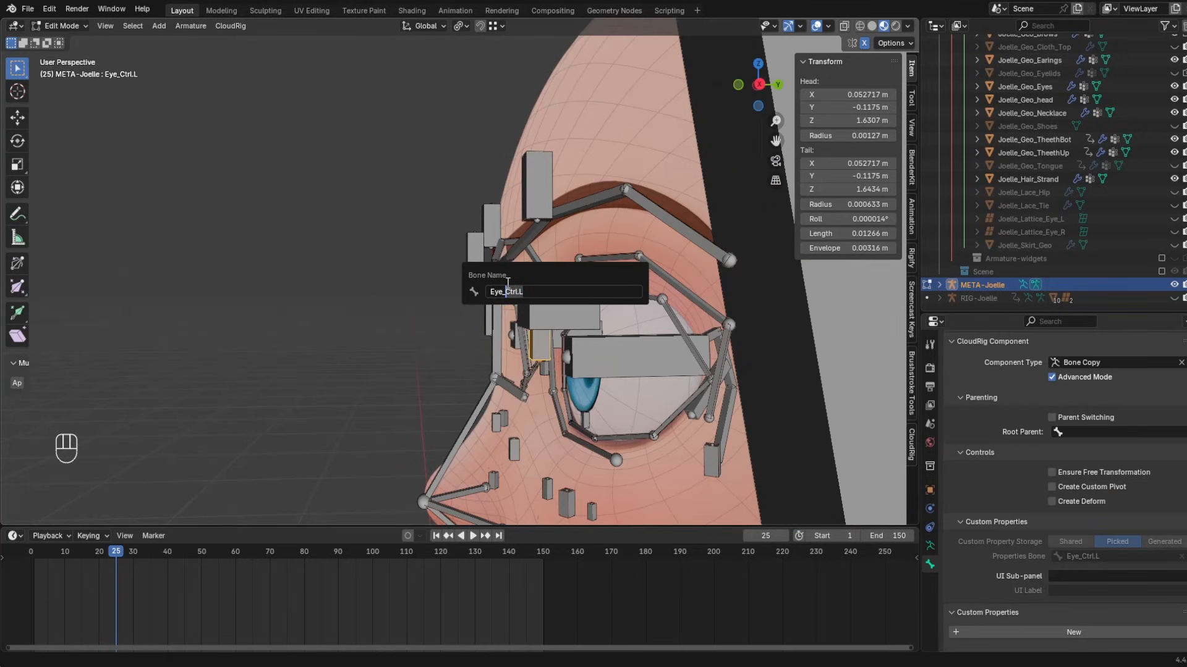
pyautogui.write('Eye_Blink.L')
pyautogui.press('Return')
# - Delete the Eye_Ctrl.R bone in front of the right eye
pyautogui.moveTo(508, 283); pyautogui.dragTo(522, 263, button='middle')
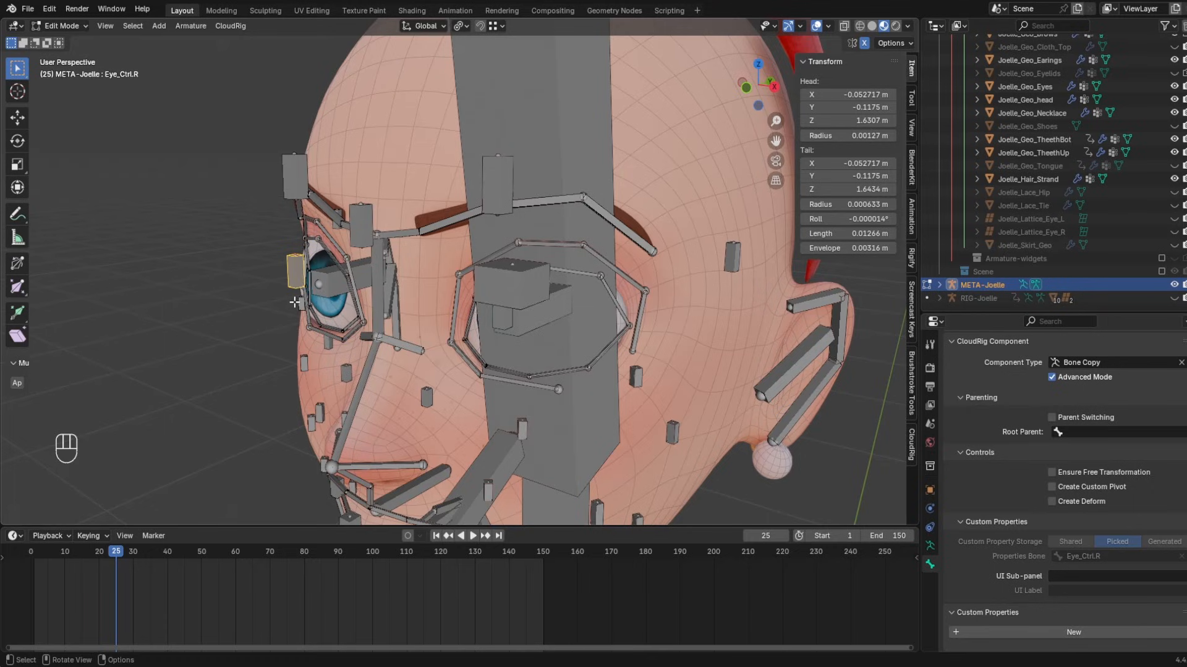
pyautogui.press('Delete')
pyautogui.hotkey('ctrl', 'z')
pyautogui.press('Delete')
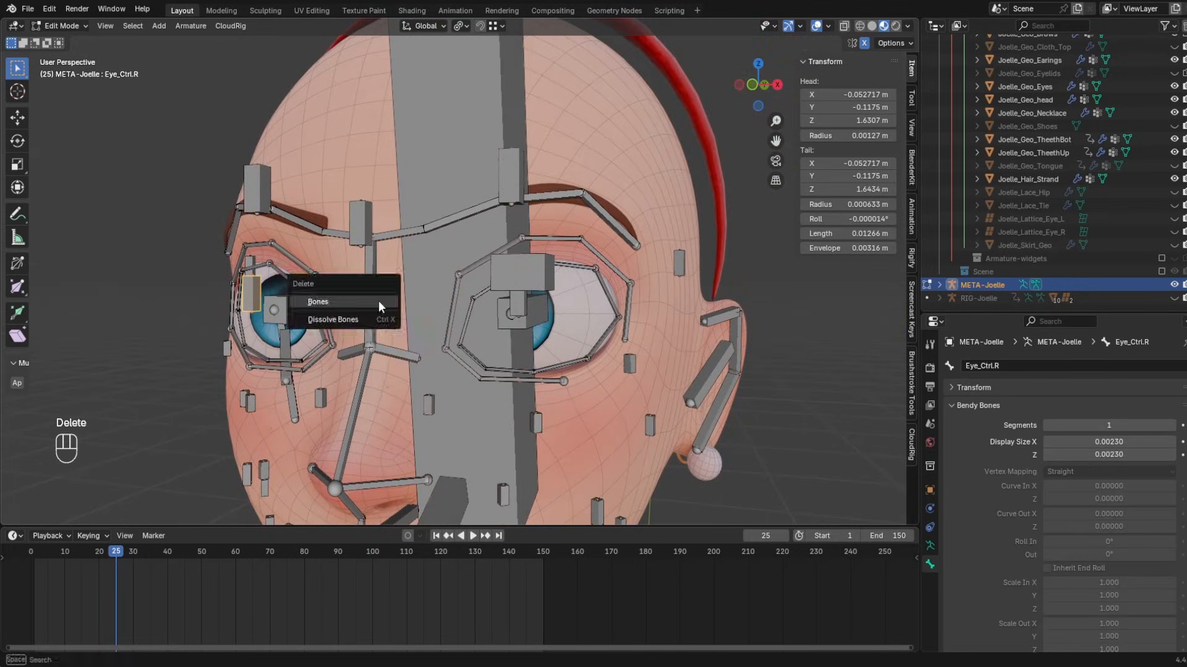
pyautogui.click(380, 302)
# - Symmetrize Eye_Blink.L to create the matching Eye_Blink.R bone
pyautogui.click(518, 306)
pyautogui.rightClick(596, 314)
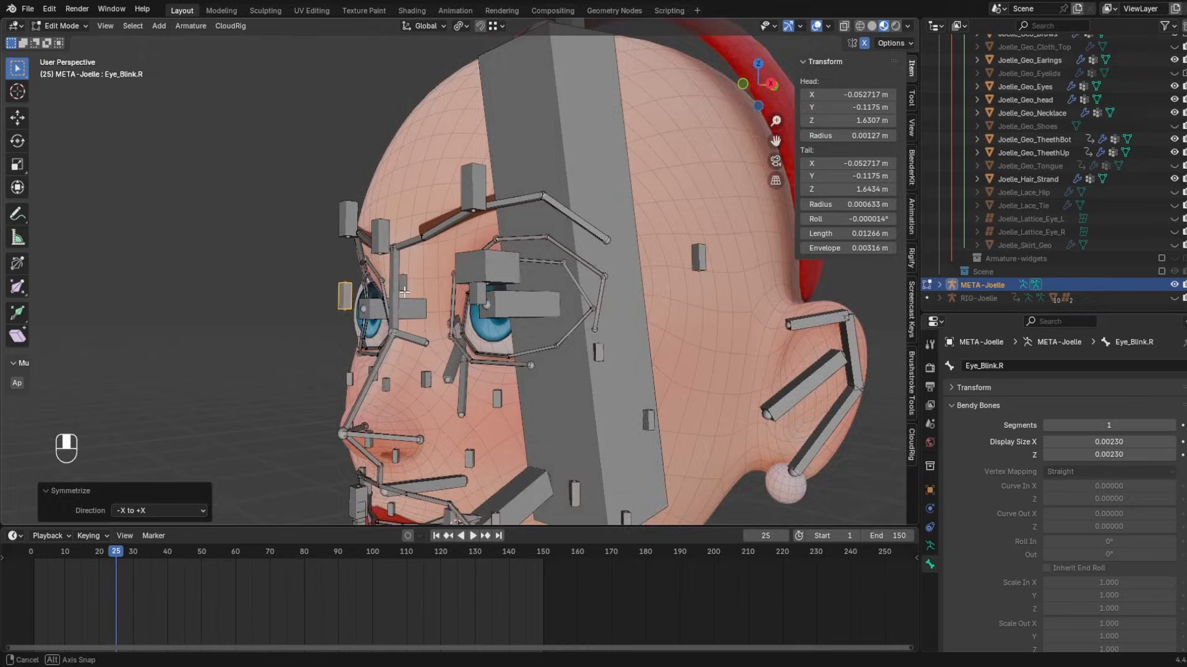
pyautogui.moveTo(491, 265); pyautogui.dragTo(503, 259, button='middle')
# - Scale the extra new bone's display size by 0.22903 and delete that bone above the left eye
pyautogui.hotkey('shift', 'ctrl', 'alt', 's')
pyautogui.press('Delete')
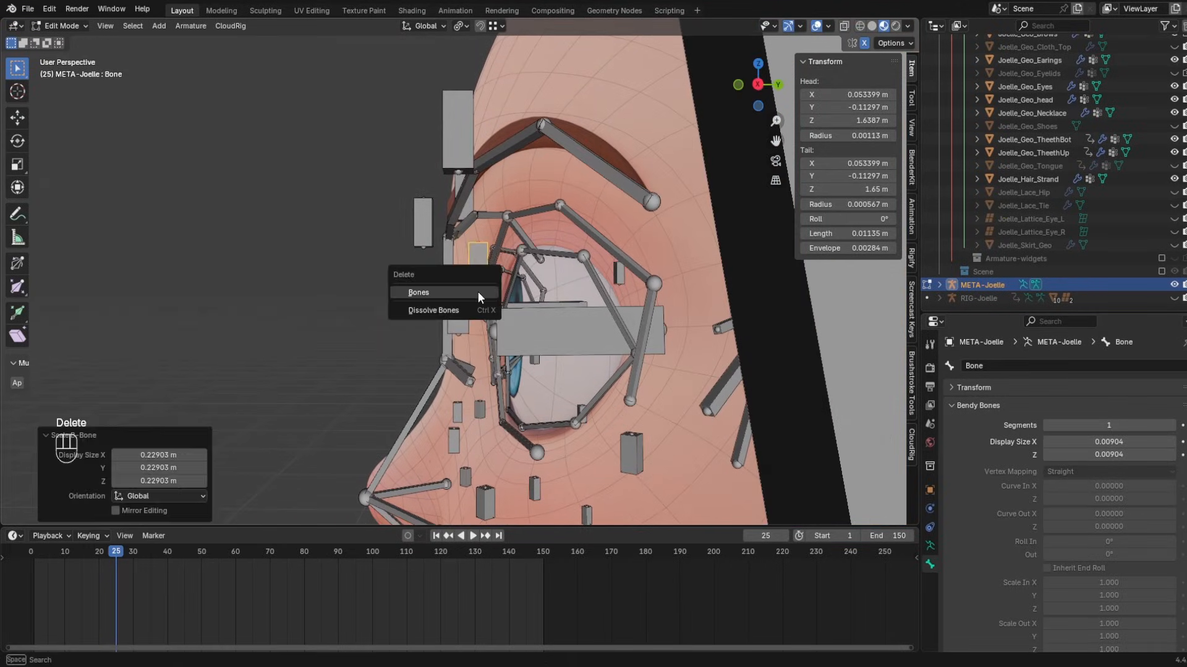
pyautogui.click(473, 294)
# - Duplicate Eye_Blink.L and move the copy 0.006601 m up along Z
pyautogui.click(454, 300)
pyautogui.hotkey('shift', 'd')
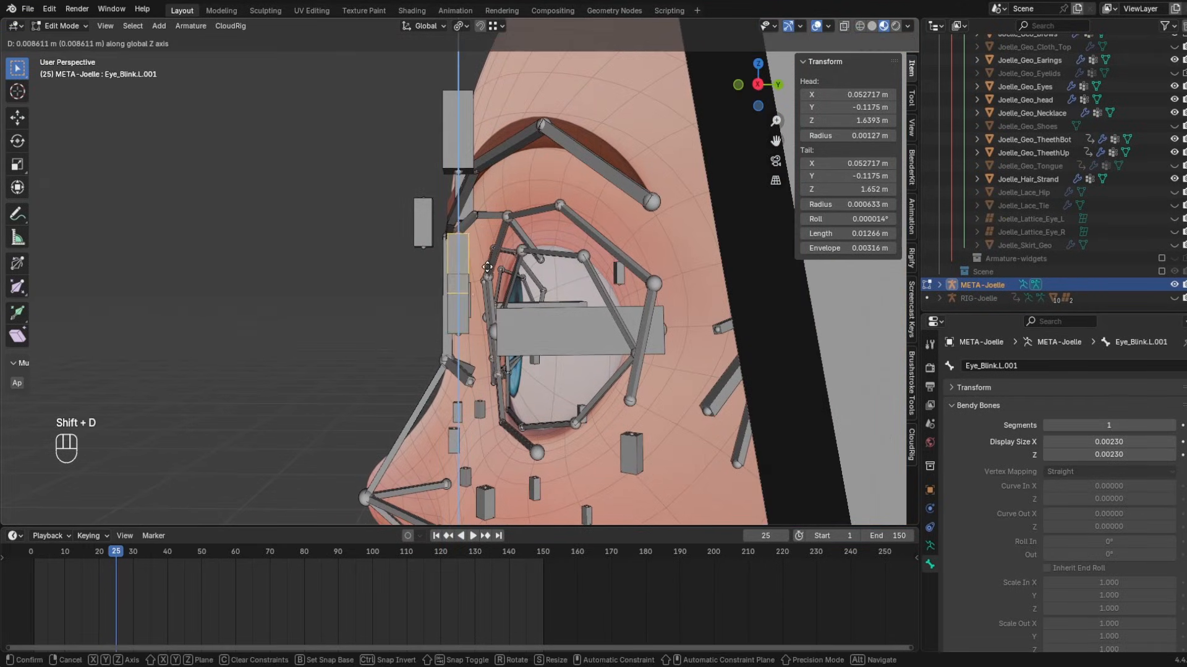
pyautogui.click(484, 276)
pyautogui.scroll(4, 490, 266)
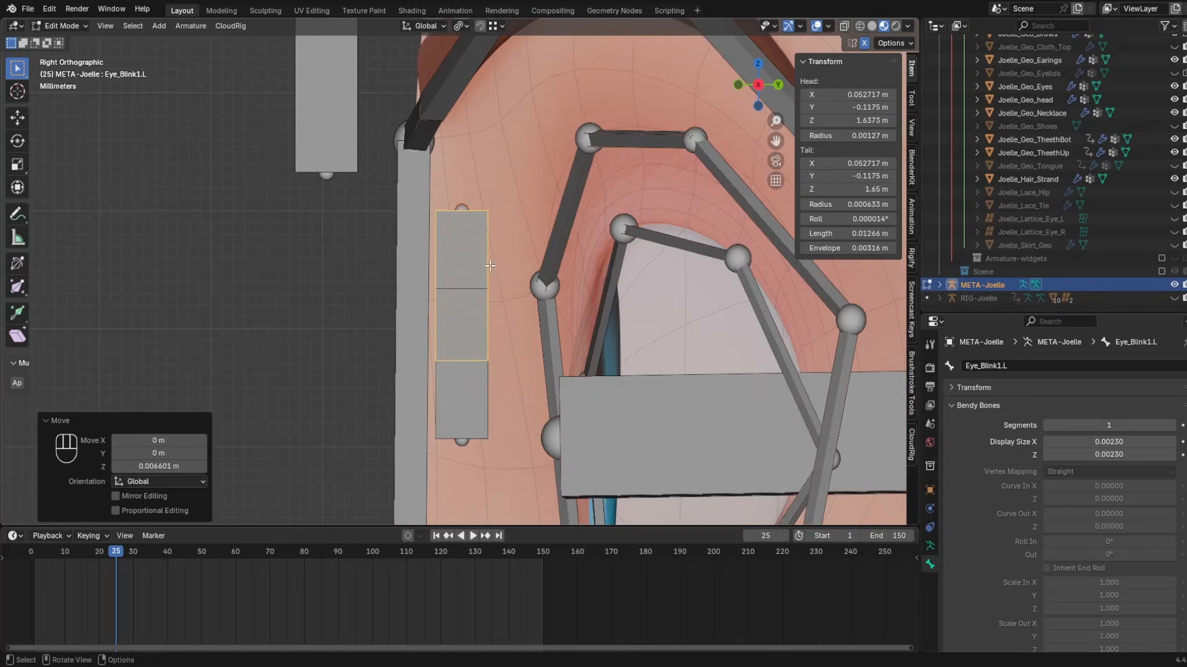
# - Reduce the copy's display size, scale it to 0.550, and move it back along Y and up along Z toward the left upper eyelid
pyautogui.hotkey('ctrl', 'alt', 'shift', 's')
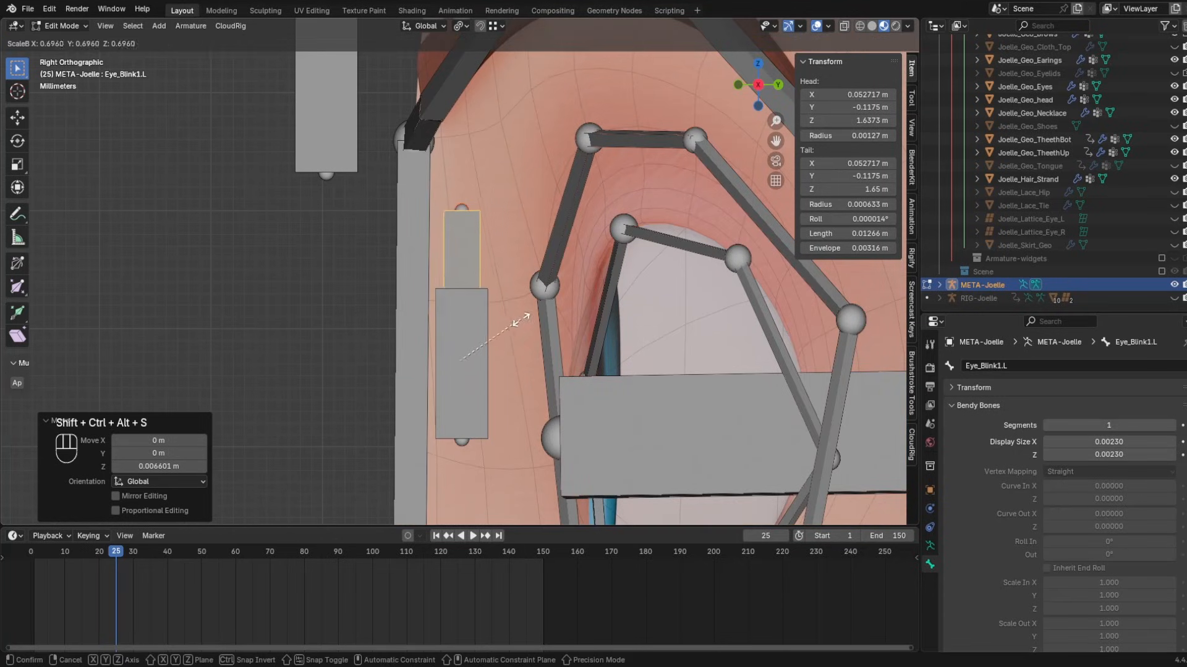
pyautogui.press('g')
pyautogui.press('y')
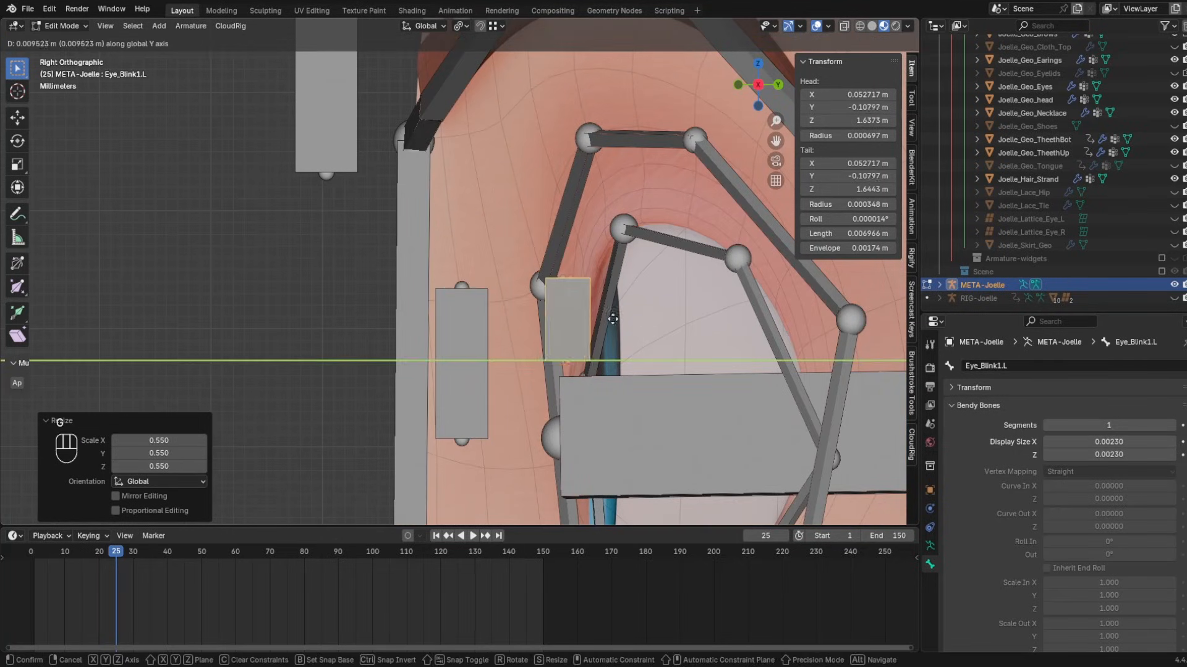
pyautogui.click(617, 311)
pyautogui.press('g')
pyautogui.press('z')
pyautogui.click(620, 223)
# - Align the copy over the left upper eyelid at X 0.055494 m and move it -0.002781 m along Y
pyautogui.moveTo(620, 223); pyautogui.dragTo(504, 200, button='middle')
pyautogui.press('g')
pyautogui.rightClick(514, 191)
pyautogui.press('g')
pyautogui.press('x')
pyautogui.press('y')
pyautogui.click(534, 162)
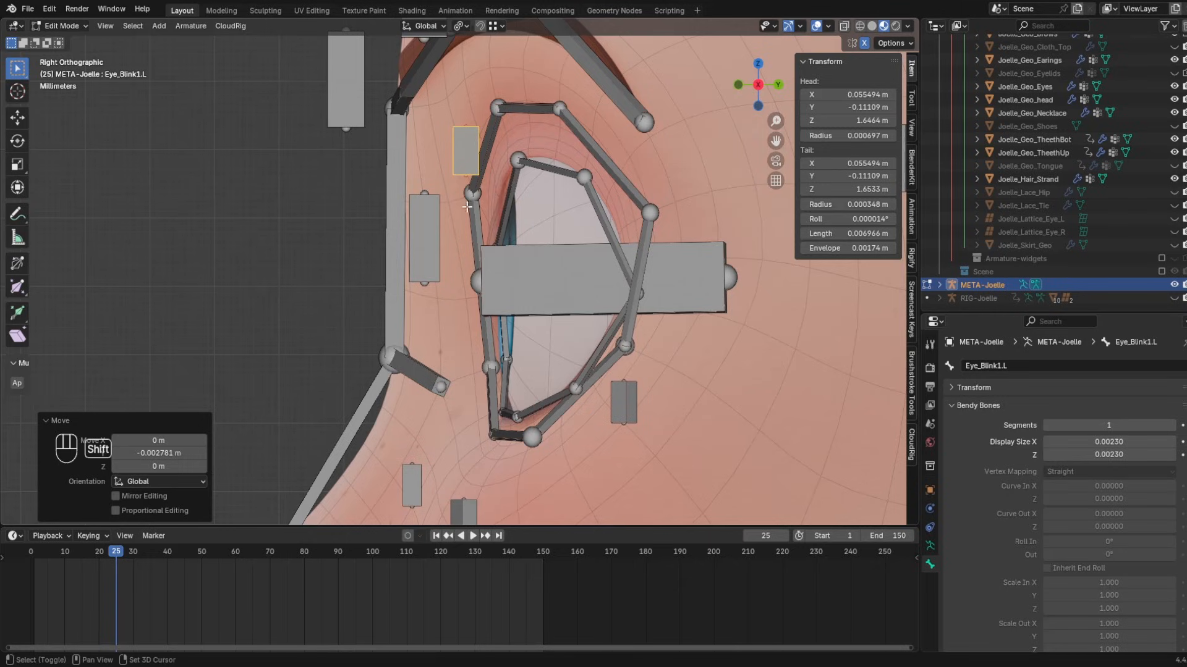
# - Rename the upper eyelid bone Eye_EyelidUp_Ctrl.L and symmetrize it to the right eye
pyautogui.press('F2')
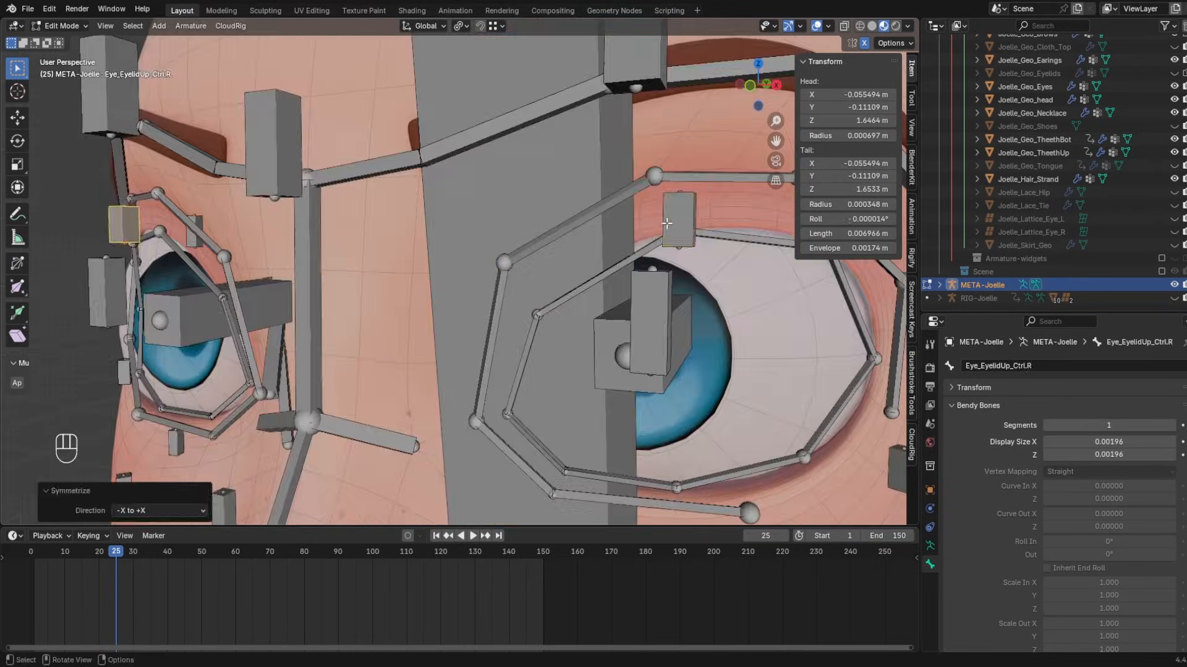
# - Duplicate Eye_EyelidUp_Ctrl.L and move the copy -0.031196 m along Z to the left lower eyelid
pyautogui.click(624, 213)
pyautogui.moveTo(624, 213); pyautogui.dragTo(457, 227, button='middle')
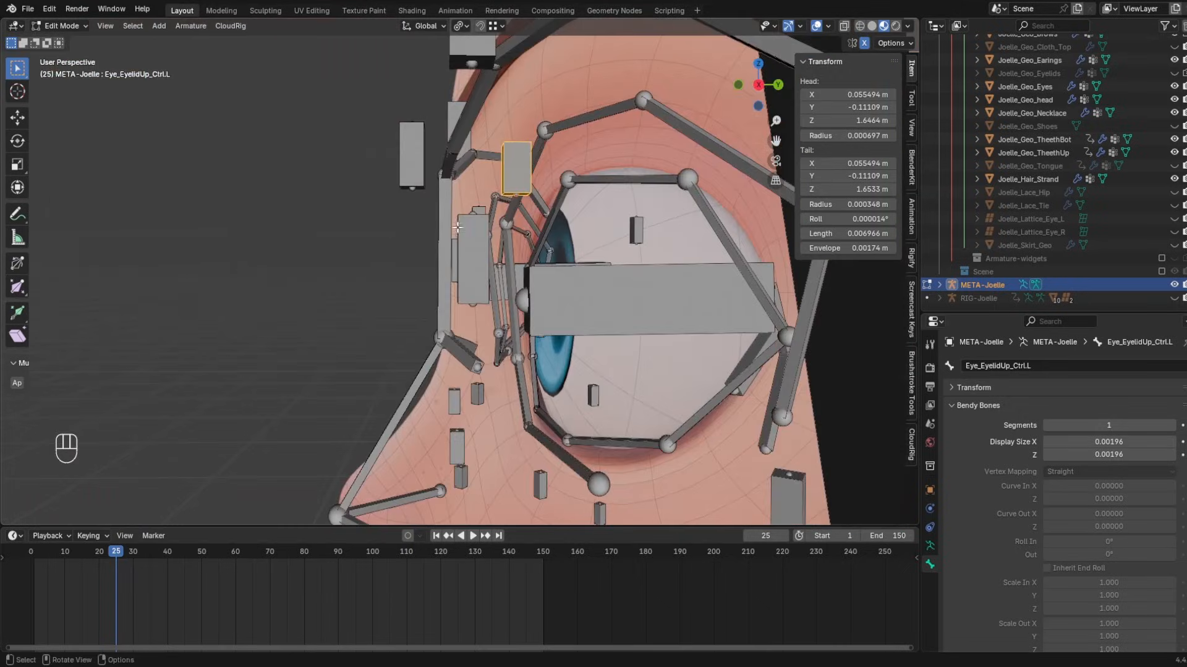
pyautogui.press('KP_1')
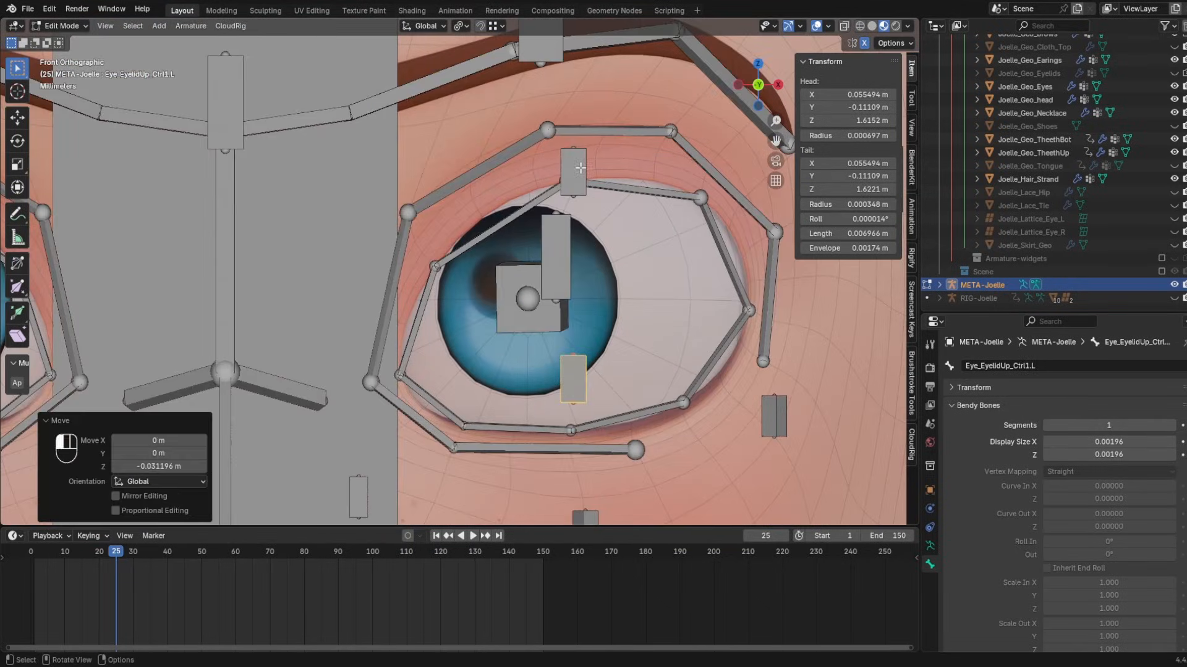
# - Raise Eye_EyelidUp_Ctrl.L about 0.0019 m along Z, and position its lower copy at Z 1.6111 m, shifted 0.002938 m along Y
pyautogui.press('g')
pyautogui.press('z')
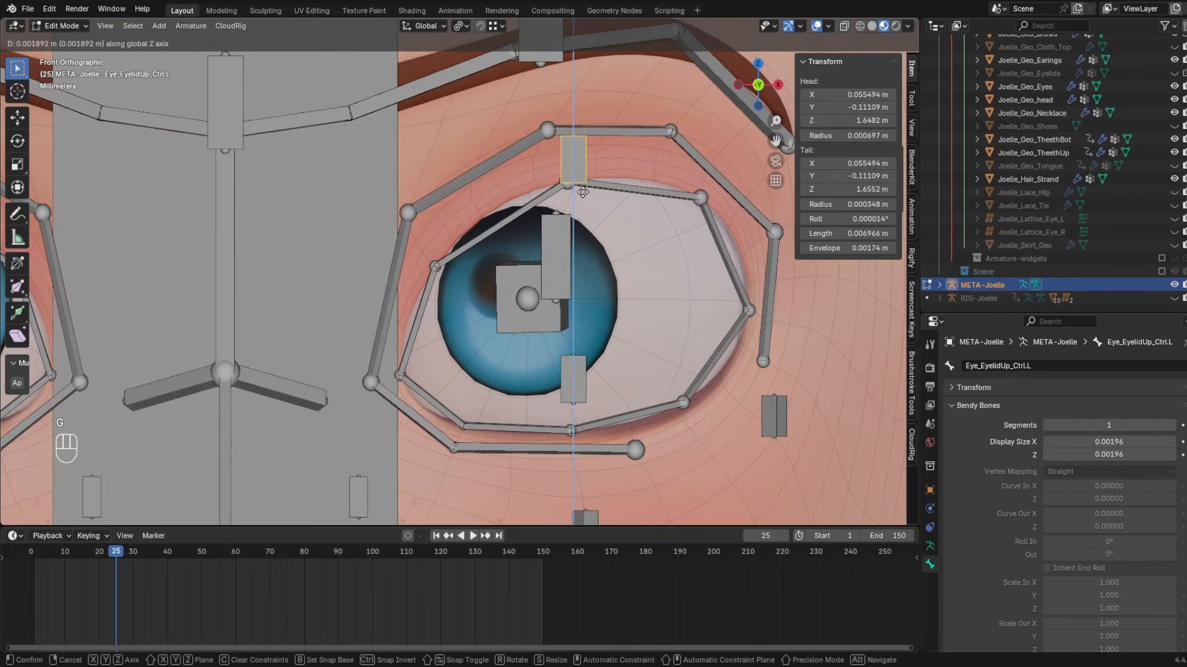
pyautogui.click(583, 192)
pyautogui.moveTo(581, 192); pyautogui.dragTo(503, 196, button='middle')
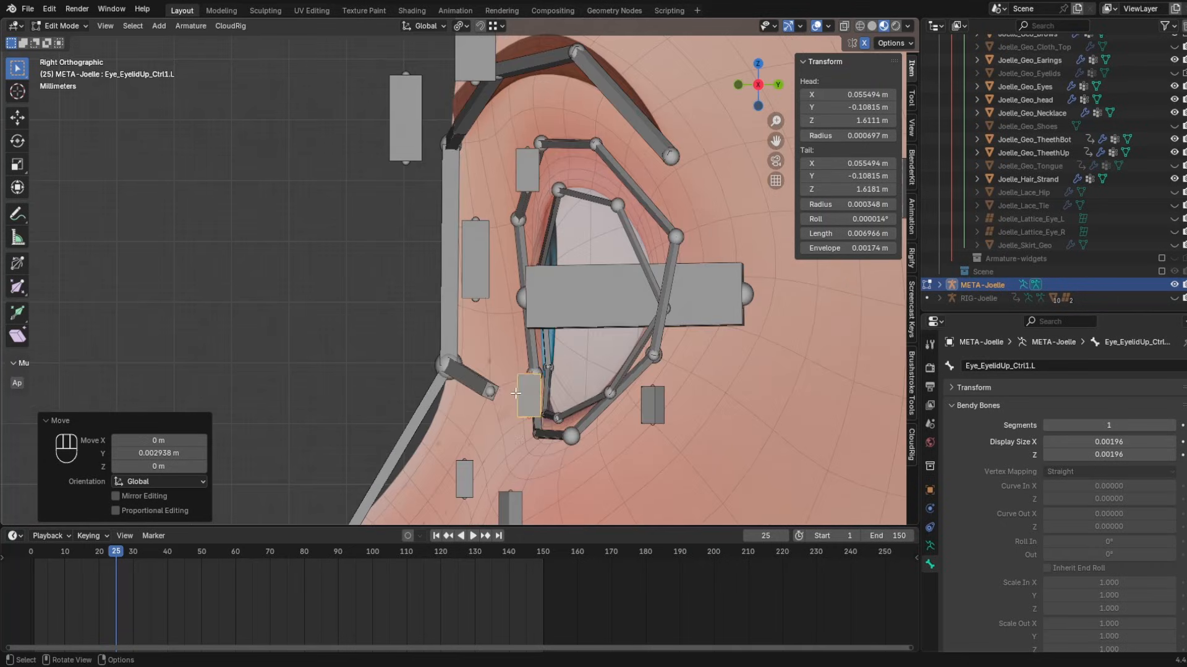
# - Rename the lower copy Eye_EyelidBot_Ctrl.L, symmetrize it to the right eye and save the file
pyautogui.press('F2')
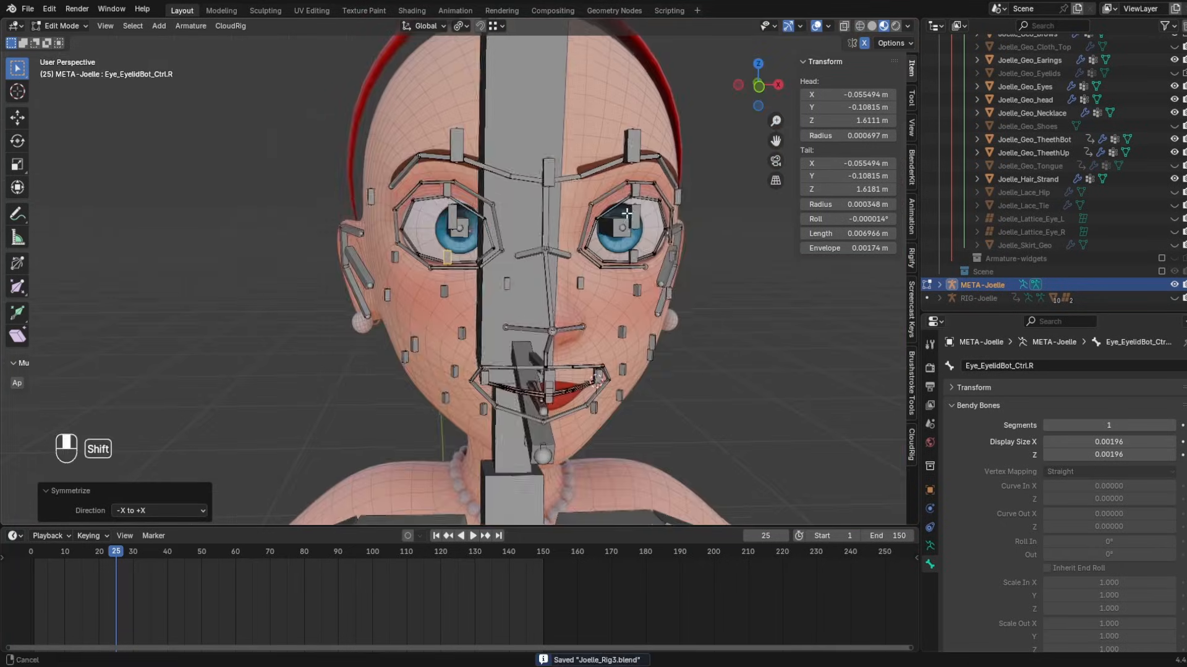
pyautogui.scroll(5, 556, 278)
pyautogui.moveTo(556, 278); pyautogui.dragTo(526, 283, button='middle')
pyautogui.moveTo(526, 283); pyautogui.dragTo(518, 282, button='middle')
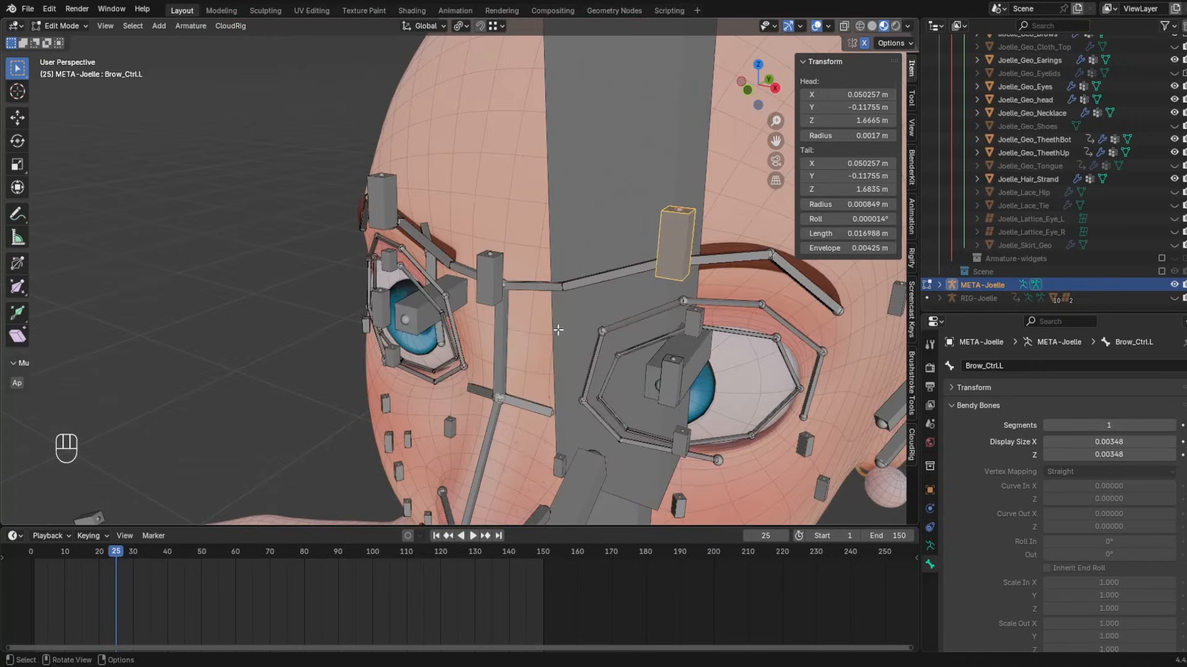
# - Check the eyelid control placement and shift CornerLip_Ctrl.L -0.003414 m along Y at the corner of the mouth
pyautogui.moveTo(556, 328); pyautogui.dragTo(609, 232, button='middle')
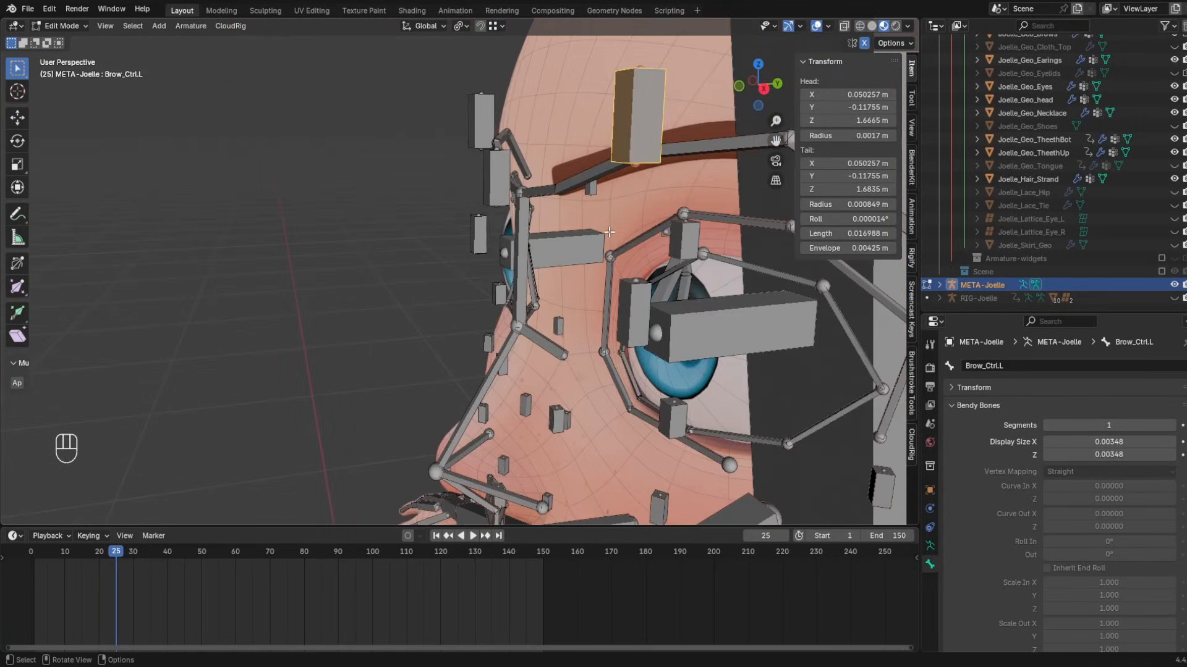
pyautogui.click(684, 245)
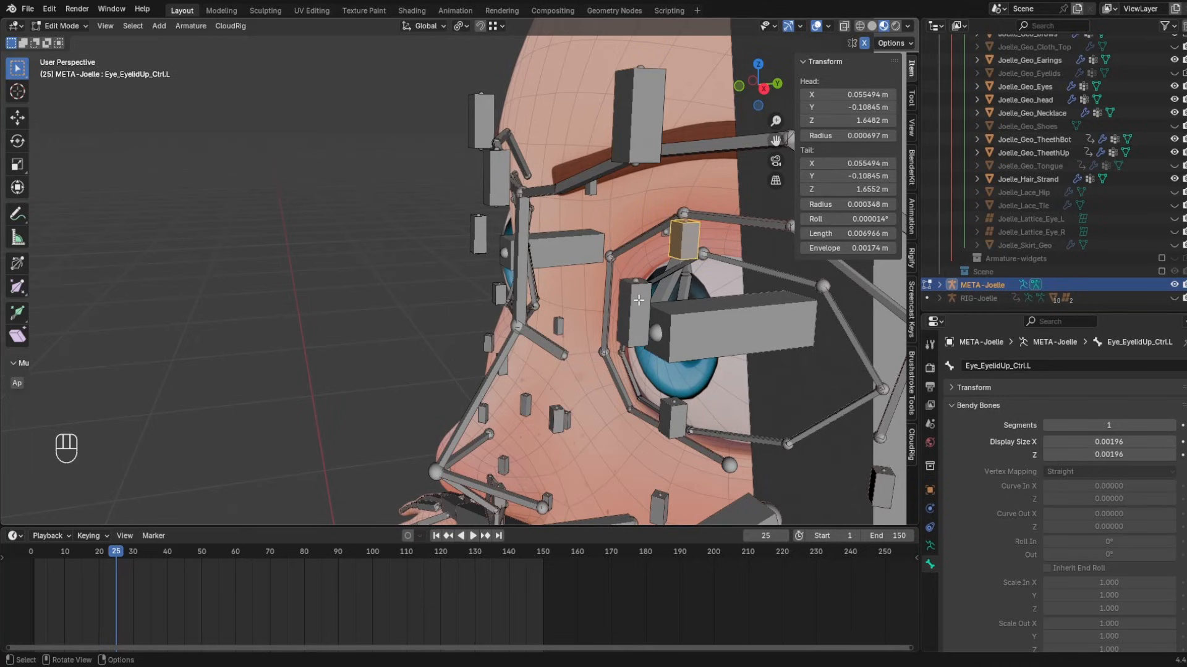
pyautogui.moveTo(638, 300); pyautogui.dragTo(546, 273, button='middle')
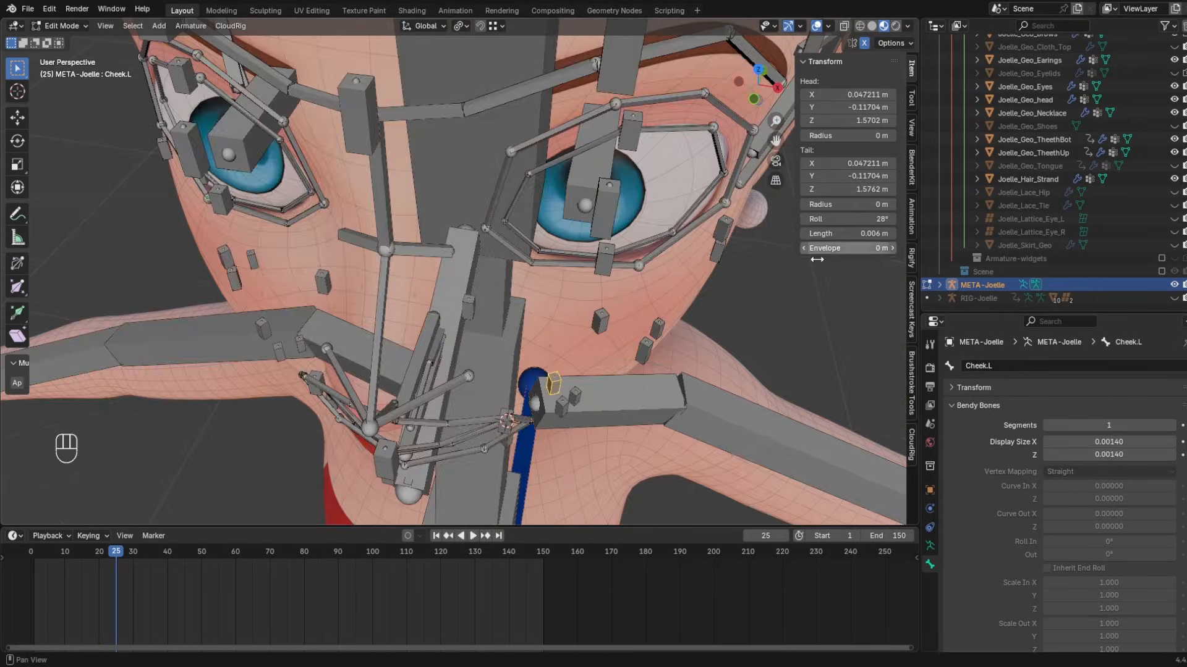
pyautogui.moveTo(594, 346); pyautogui.dragTo(482, 340, button='middle')
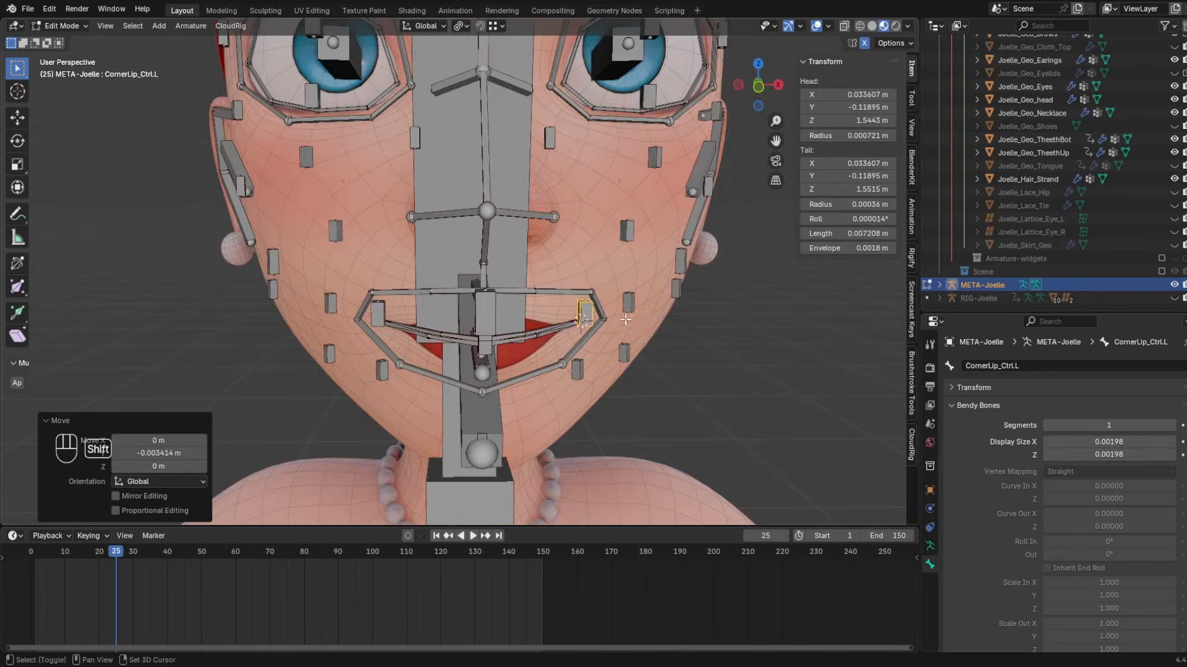
pyautogui.moveTo(626, 319); pyautogui.dragTo(532, 304, button='middle')
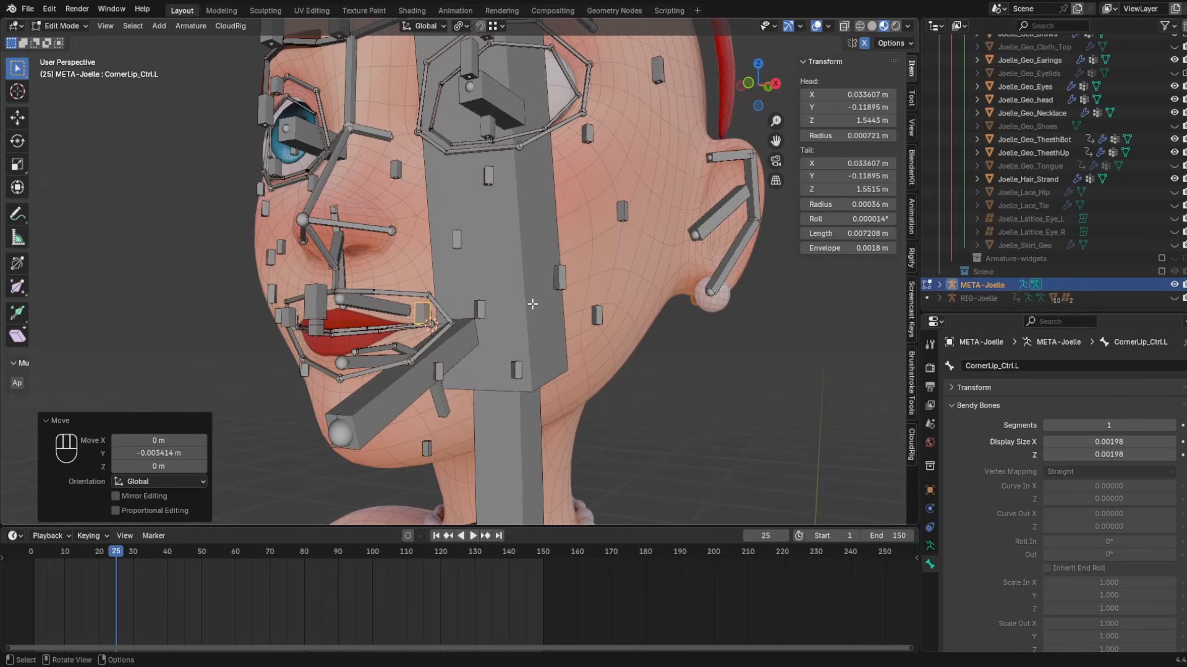
pyautogui.moveTo(532, 304); pyautogui.dragTo(502, 375, button='middle')
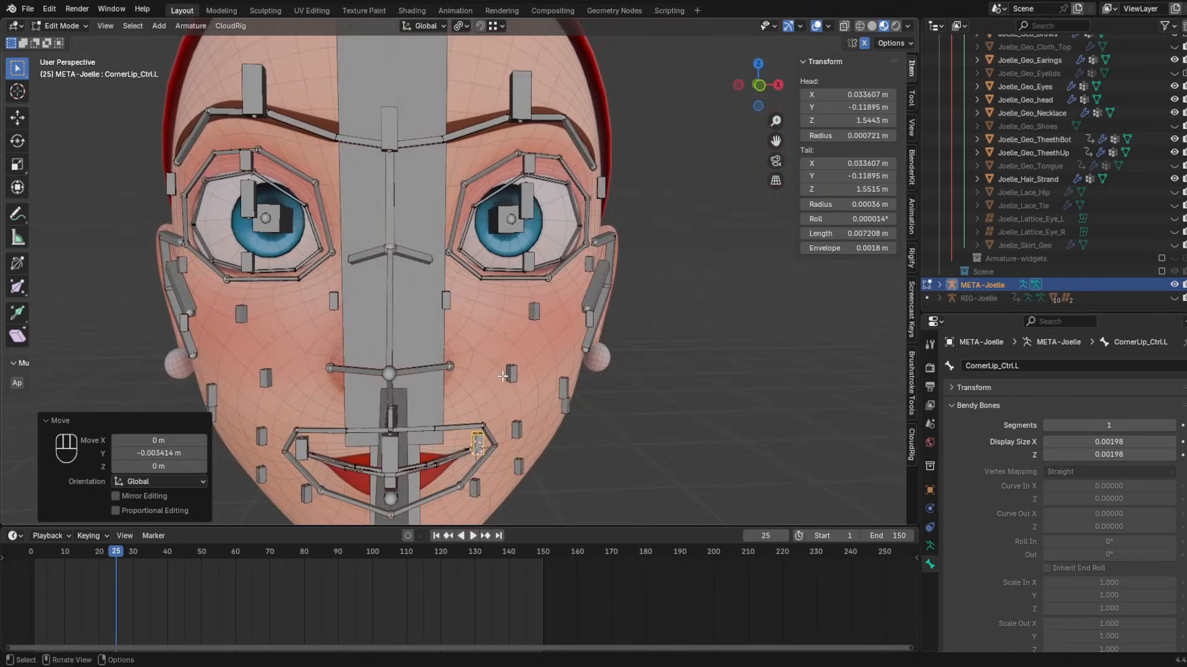
# - Add a new bone and place it in front of the face at about Y -0.226 m and Z 1.581 m
pyautogui.moveTo(524, 325); pyautogui.dragTo(499, 412, button='middle')
pyautogui.scroll(-5, 551, 346)
pyautogui.hotkey('shift', 'a')
pyautogui.scroll(-7, 508, 471)
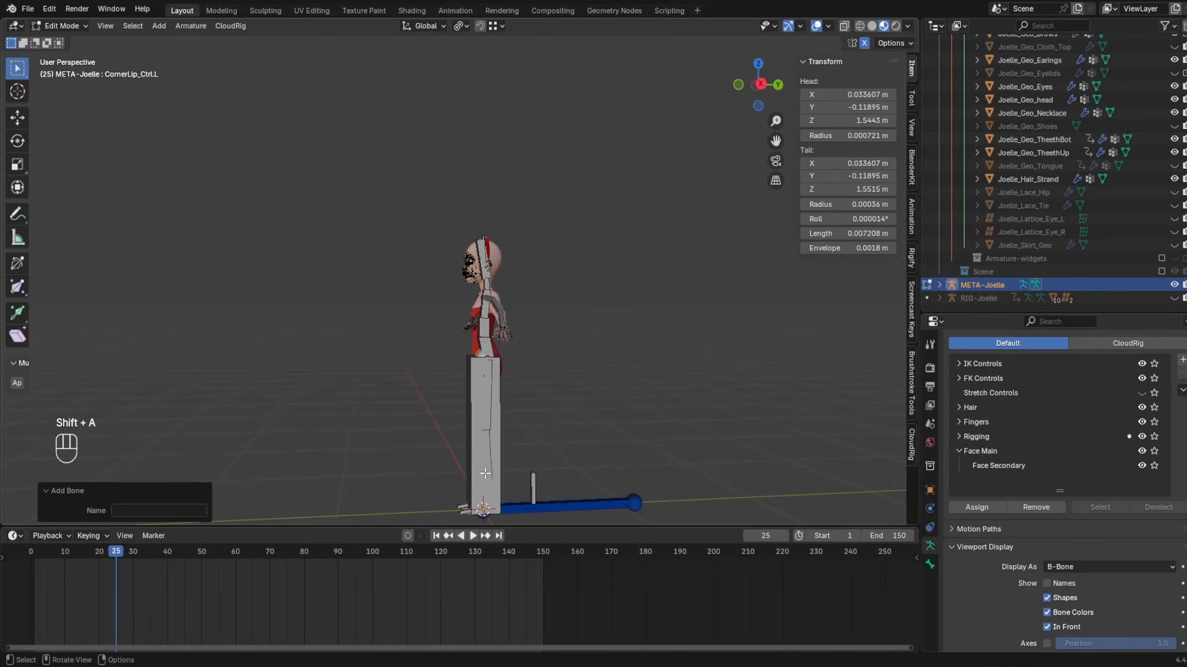
pyautogui.click(485, 473)
pyautogui.press('g')
pyautogui.press('y')
pyautogui.click(484, 427)
pyautogui.press('g')
pyautogui.press('z')
pyautogui.click(459, 252)
# - Shrink the new bone to about 0.0083 m long and scale its B-bone display size by 0.38472
pyautogui.press('KP_3')
pyautogui.scroll(7, 458, 255)
pyautogui.press('s')
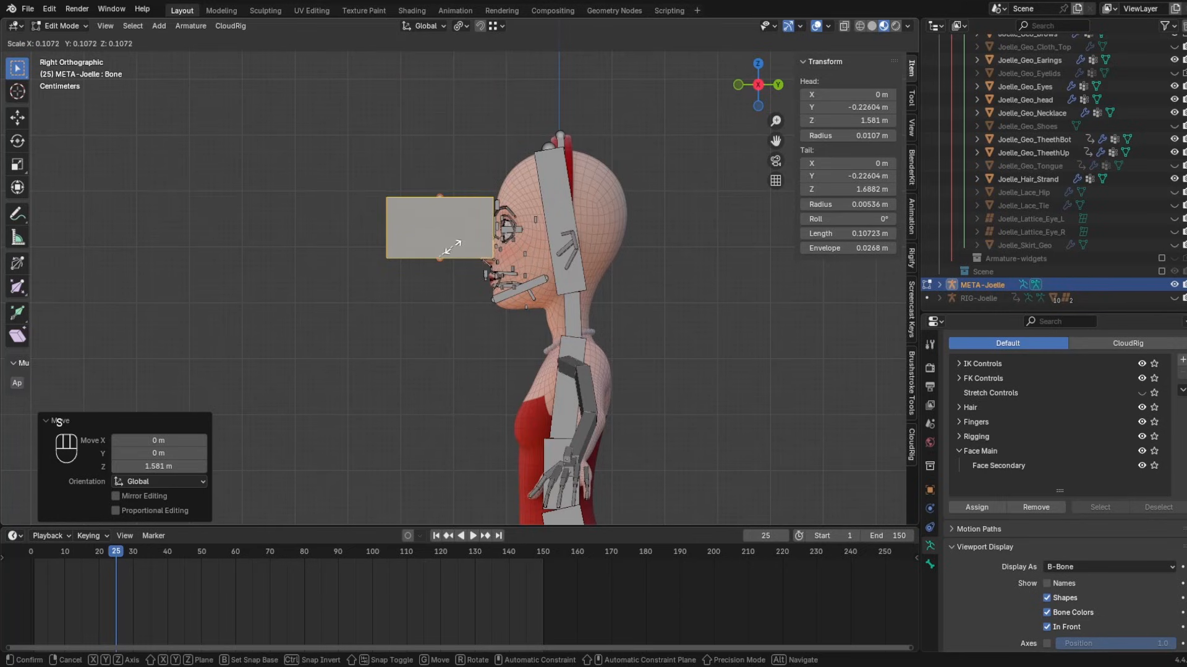
pyautogui.click(453, 248)
pyautogui.hotkey('shift', 'ctrl', 'alt', 's')
pyautogui.click(451, 250)
pyautogui.press('s')
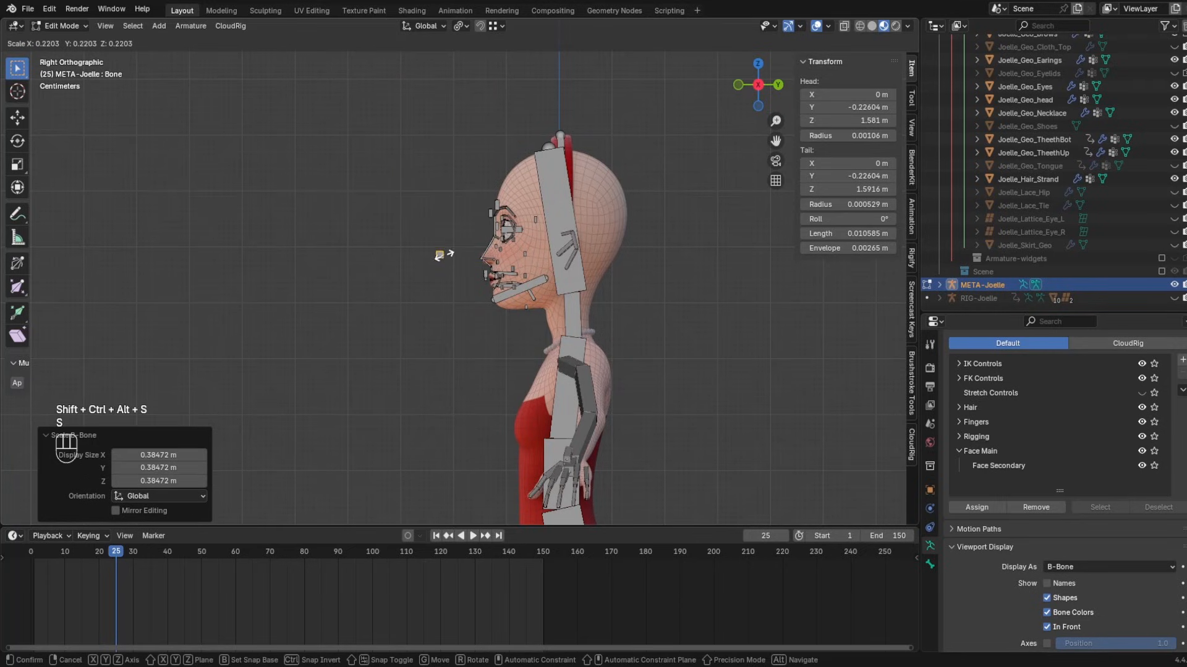
pyautogui.click(440, 255)
# - Move the new bone to the tip of the nose, with its head at Y -0.15096 m and Z 1.5793 m
pyautogui.scroll(5, 440, 255)
pyautogui.press('g')
pyautogui.press('y')
pyautogui.scroll(3, 554, 251)
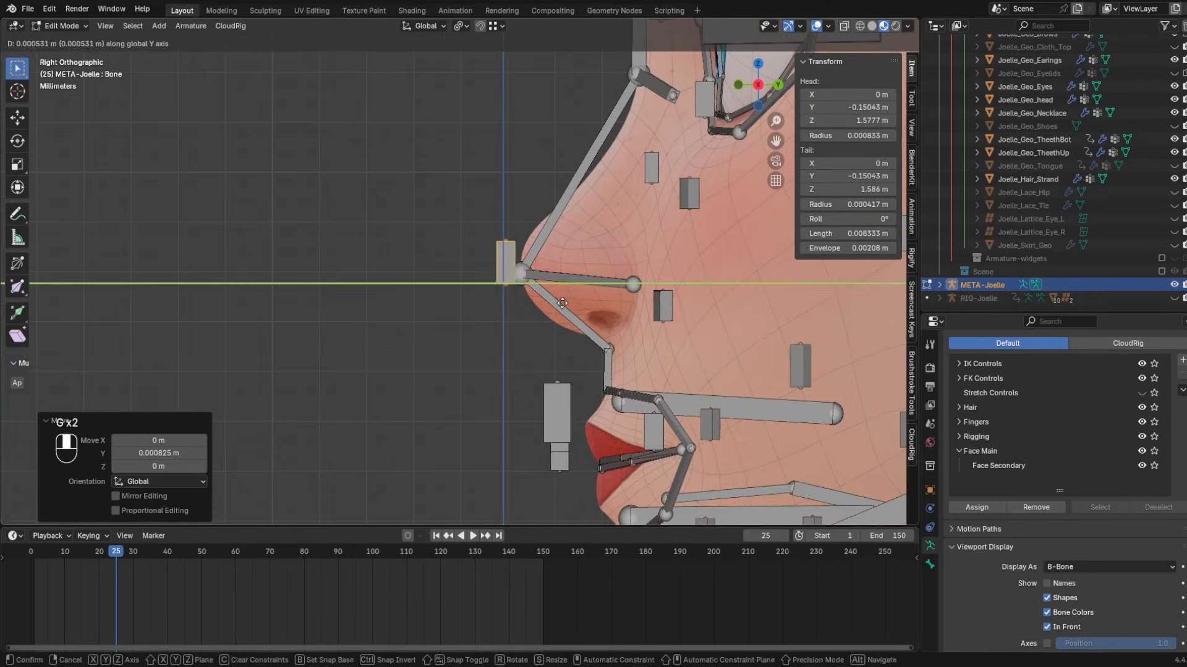
pyautogui.press('z')
pyautogui.click(559, 303)
# - Rename the bone at the nose tip Nose_Ctrl
pyautogui.press('F2')
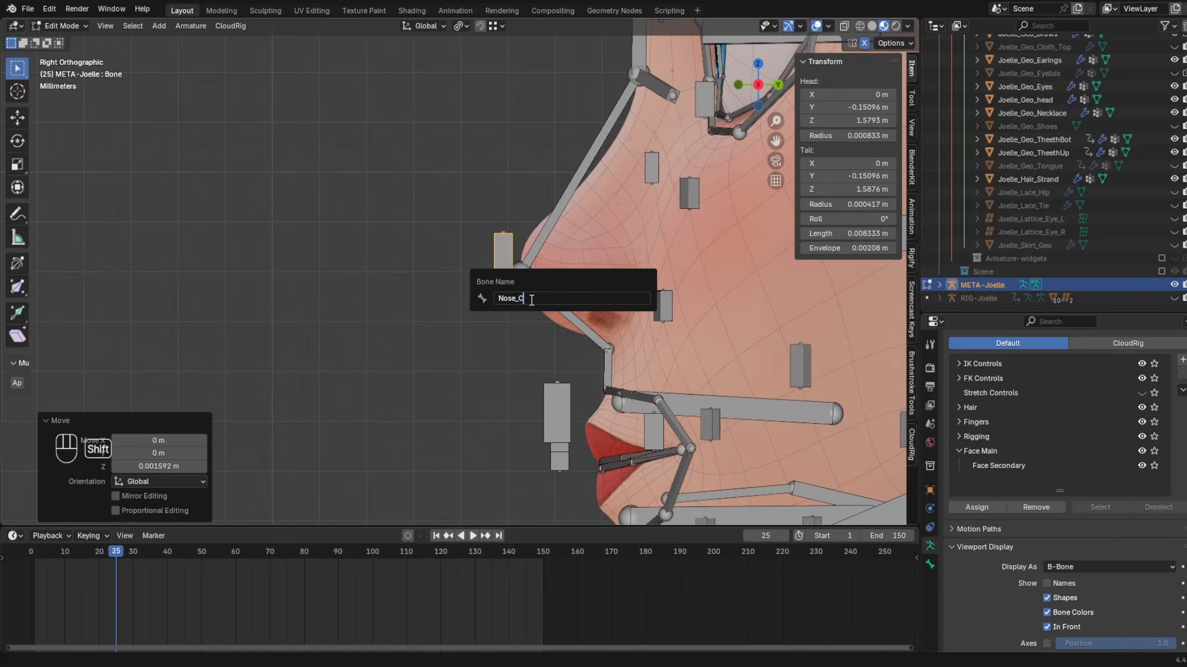
pyautogui.write('Nose_Ctr')
pyautogui.write('l')
pyautogui.press('Return')
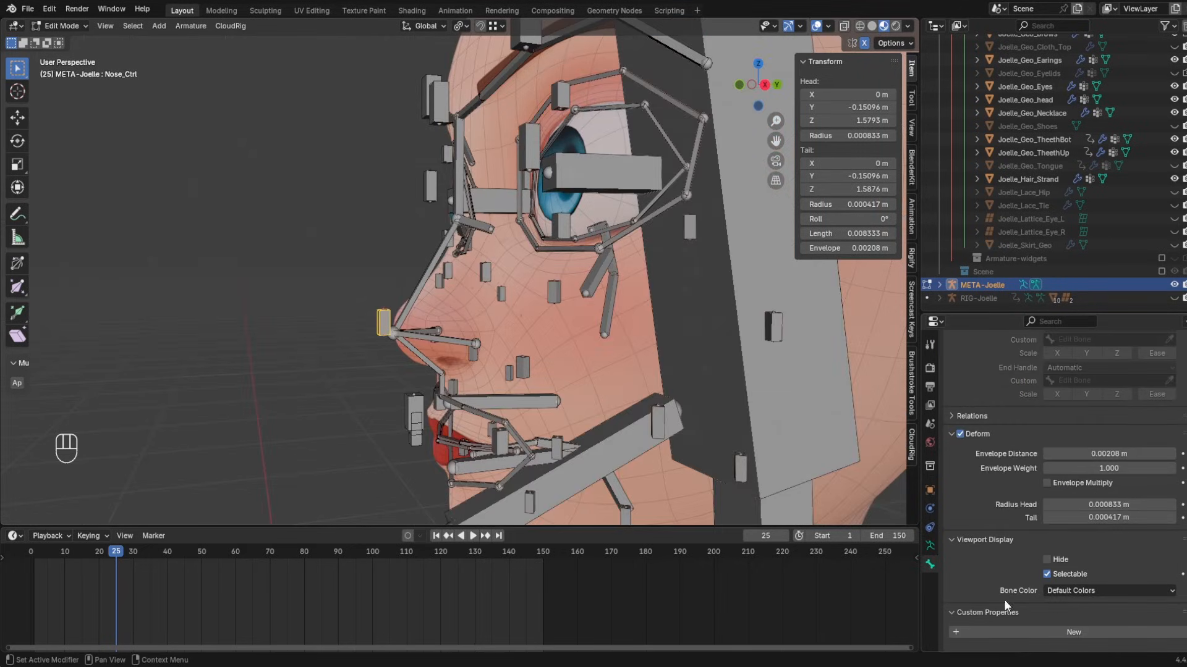
# - Assign the CloudRig Bone Copy component to Nose_Ctrl
pyautogui.hotkey('ctrl', 'Tab')
pyautogui.hotkey('ctrl', 'Tab')
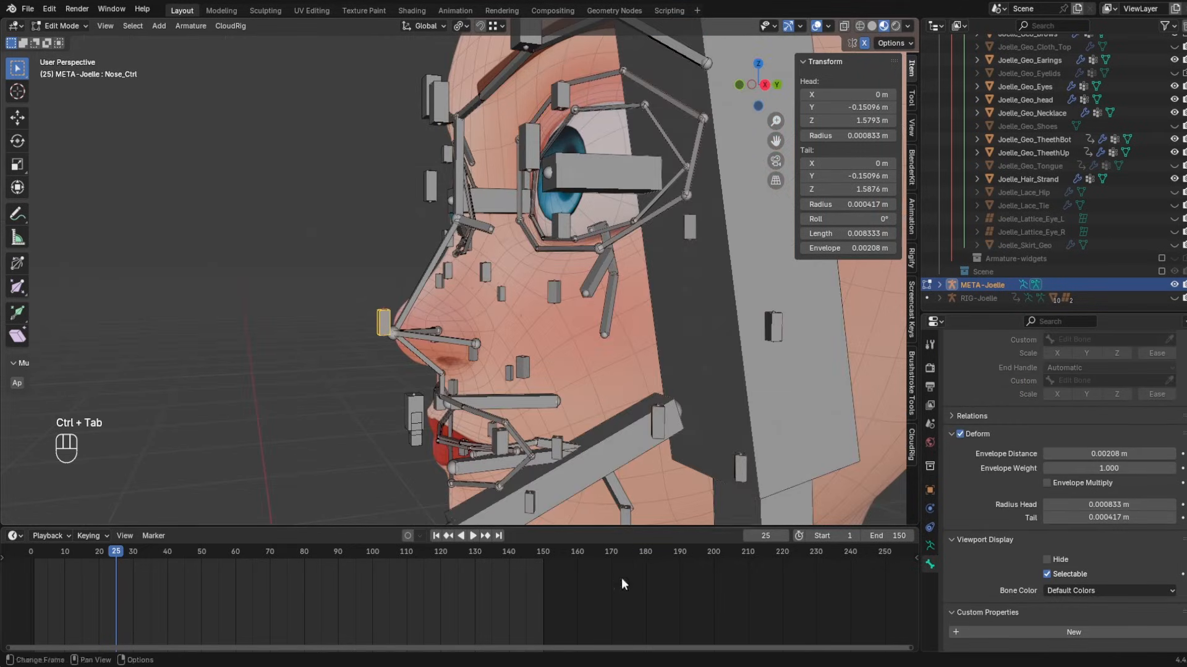
pyautogui.press('Tab')
pyautogui.click(1079, 576)
pyautogui.click(1017, 451)
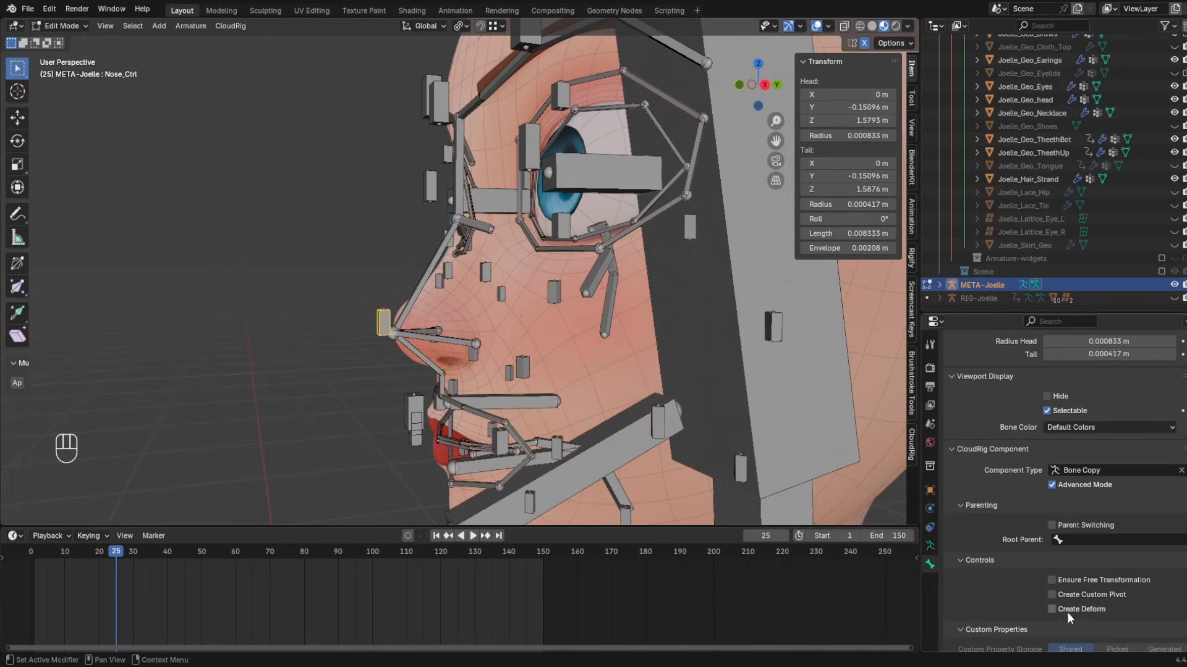
pyautogui.scroll(1, 964, 407)
pyautogui.click(960, 403)
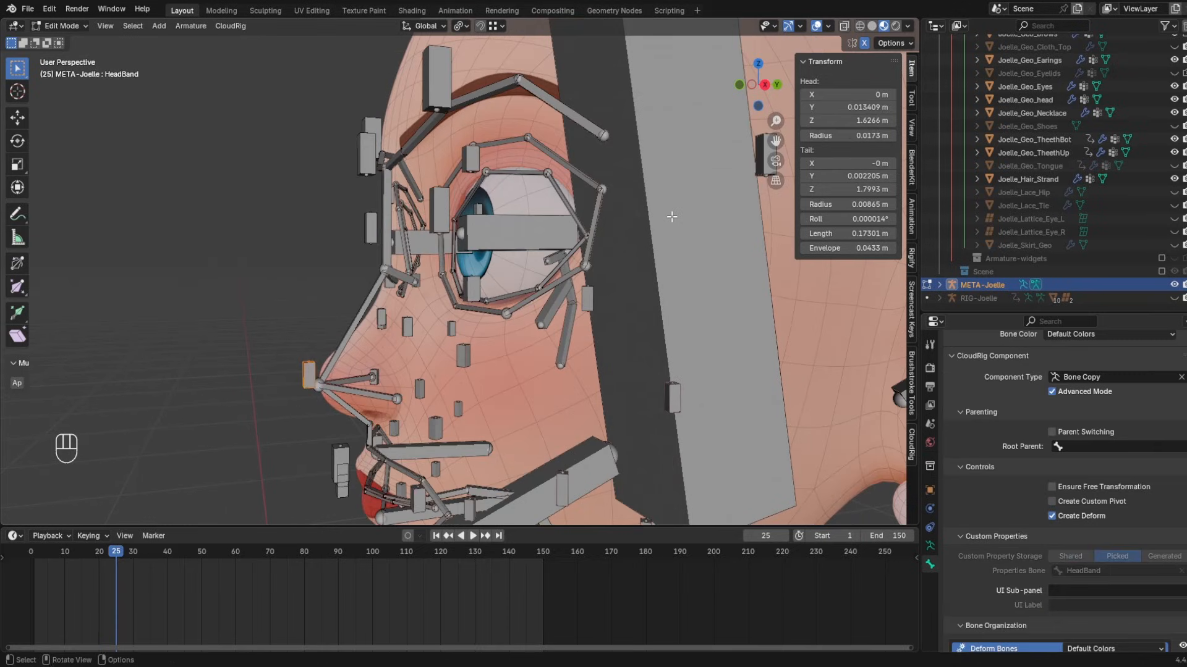
pyautogui.moveTo(321, 350); pyautogui.dragTo(466, 269, button='middle')
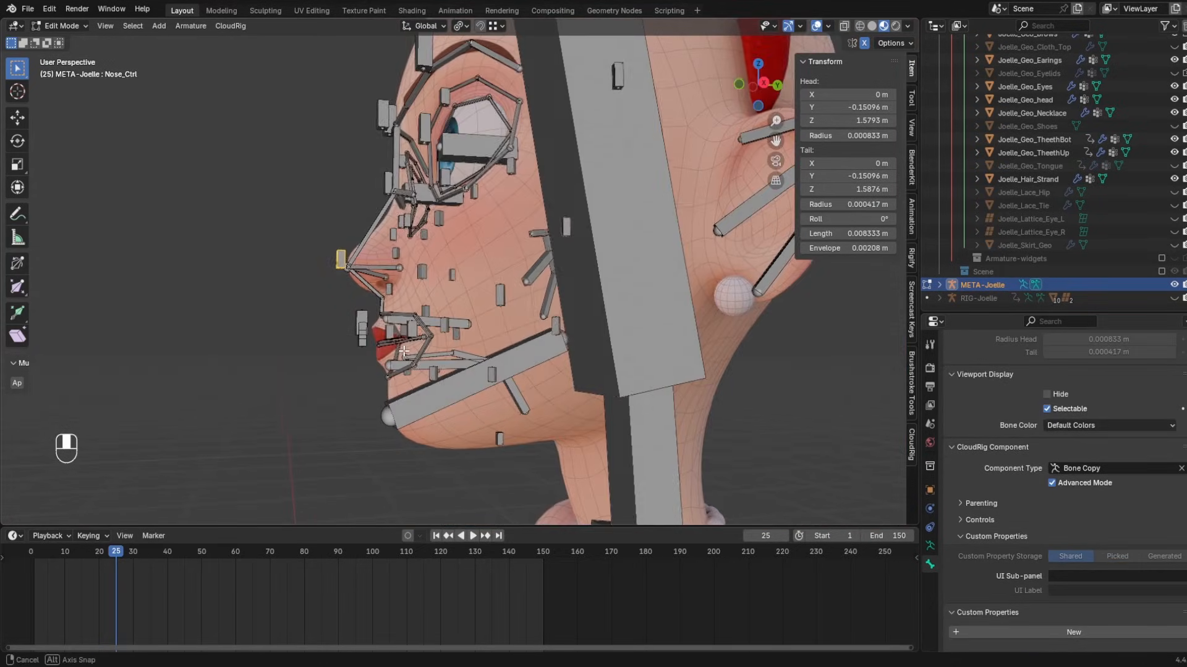
pyautogui.scroll(-4, 405, 351)
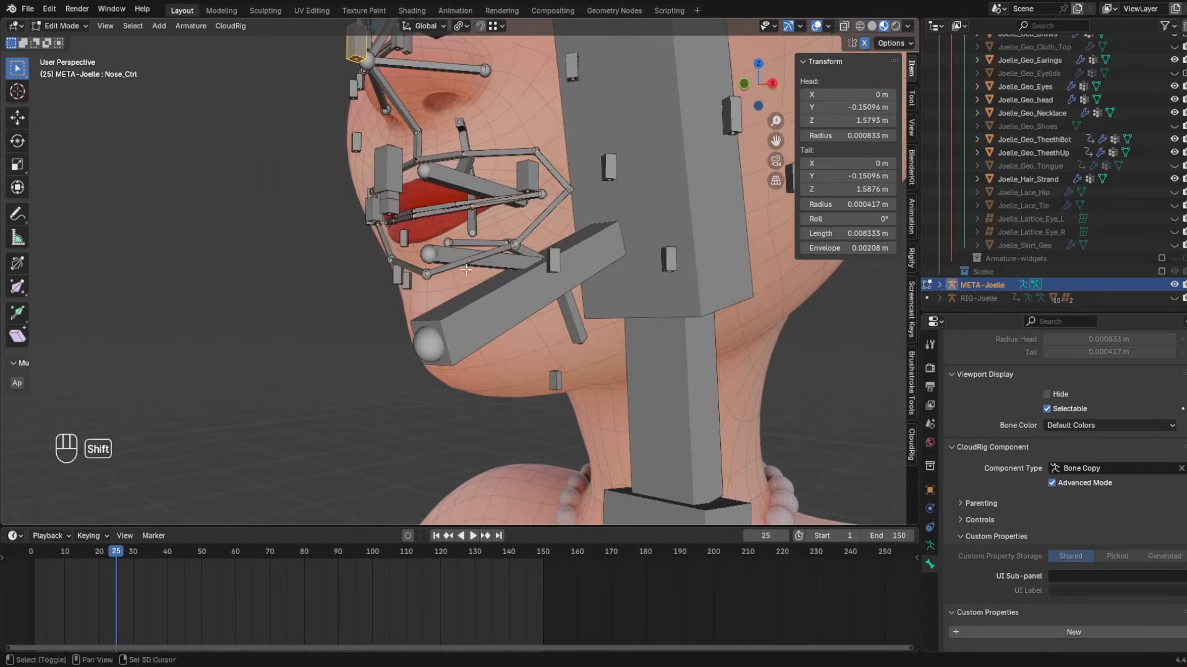
pyautogui.click(420, 327)
pyautogui.moveTo(420, 327); pyautogui.dragTo(455, 329, button='middle')
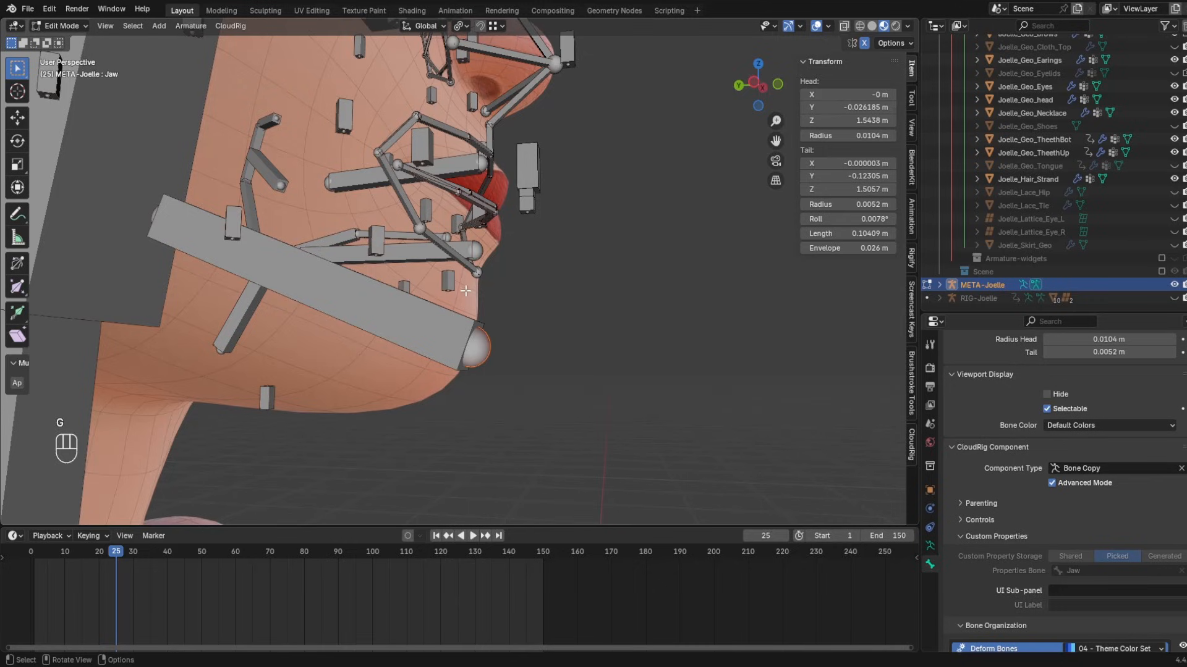
pyautogui.press('g')
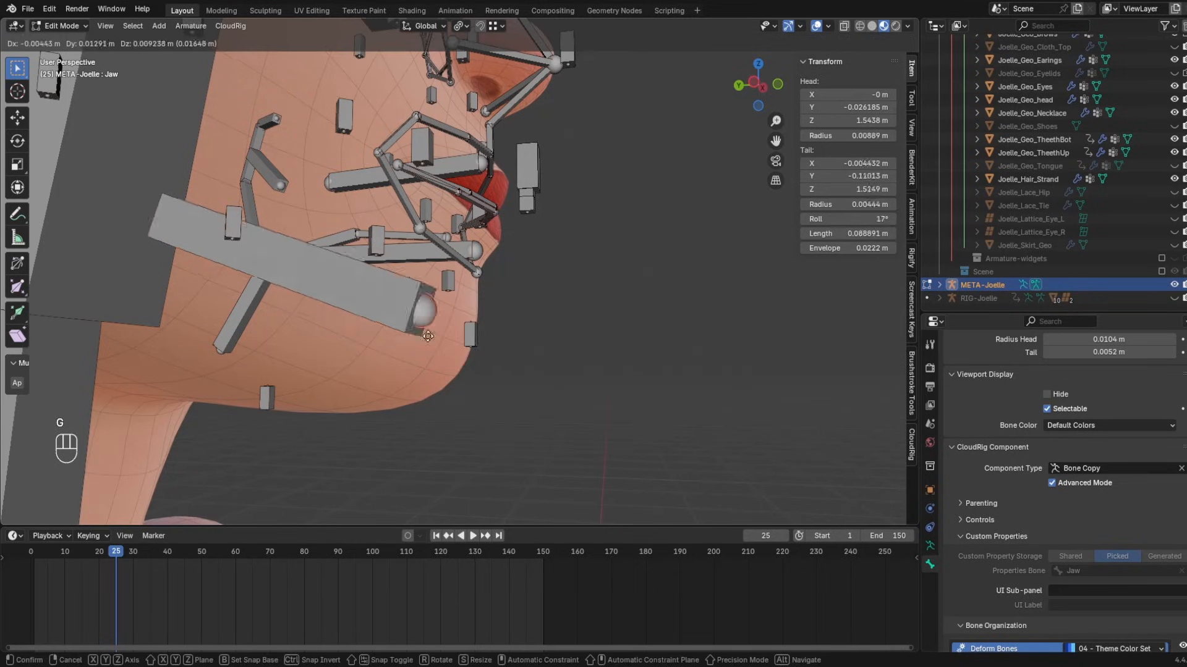
pyautogui.rightClick(427, 296)
pyautogui.click(365, 296)
pyautogui.moveTo(365, 296); pyautogui.dragTo(433, 334, button='middle')
pyautogui.press('r')
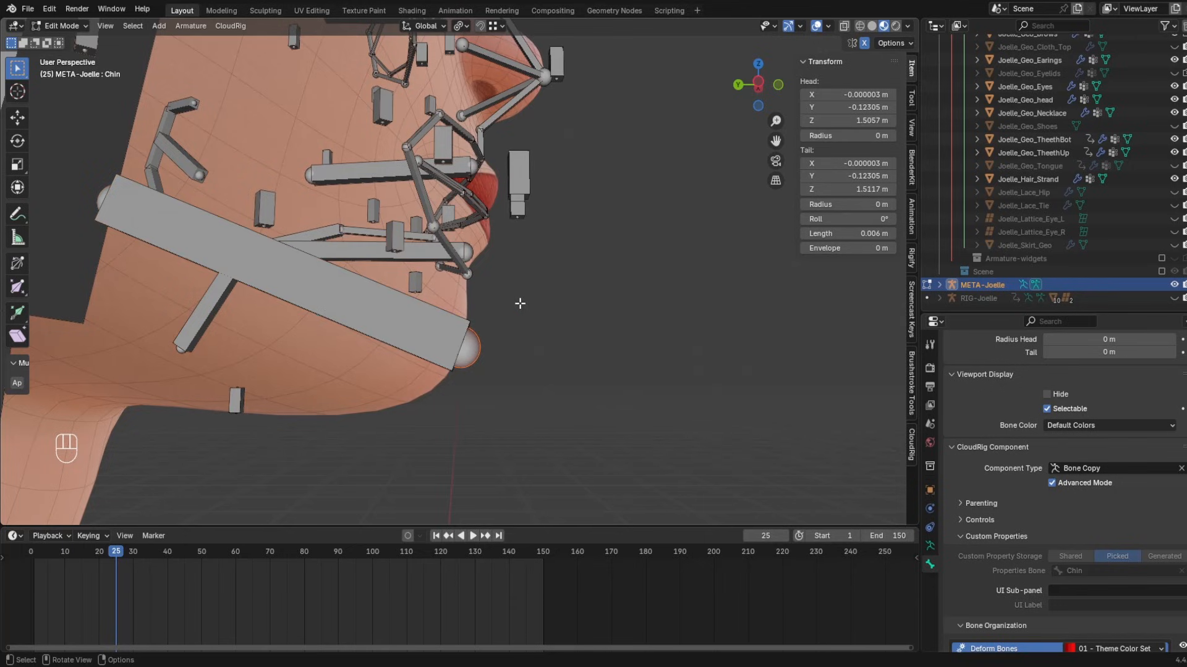
pyautogui.press('x')
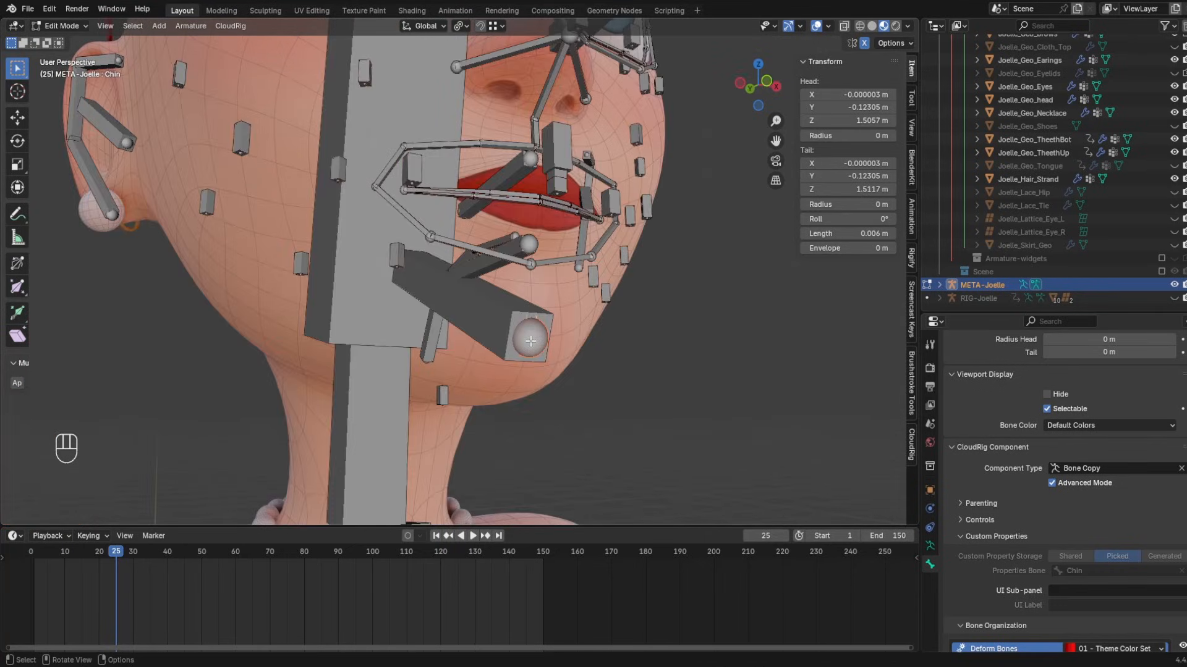
pyautogui.moveTo(531, 340); pyautogui.dragTo(618, 349, button='middle')
pyautogui.press('g')
pyautogui.press('r')
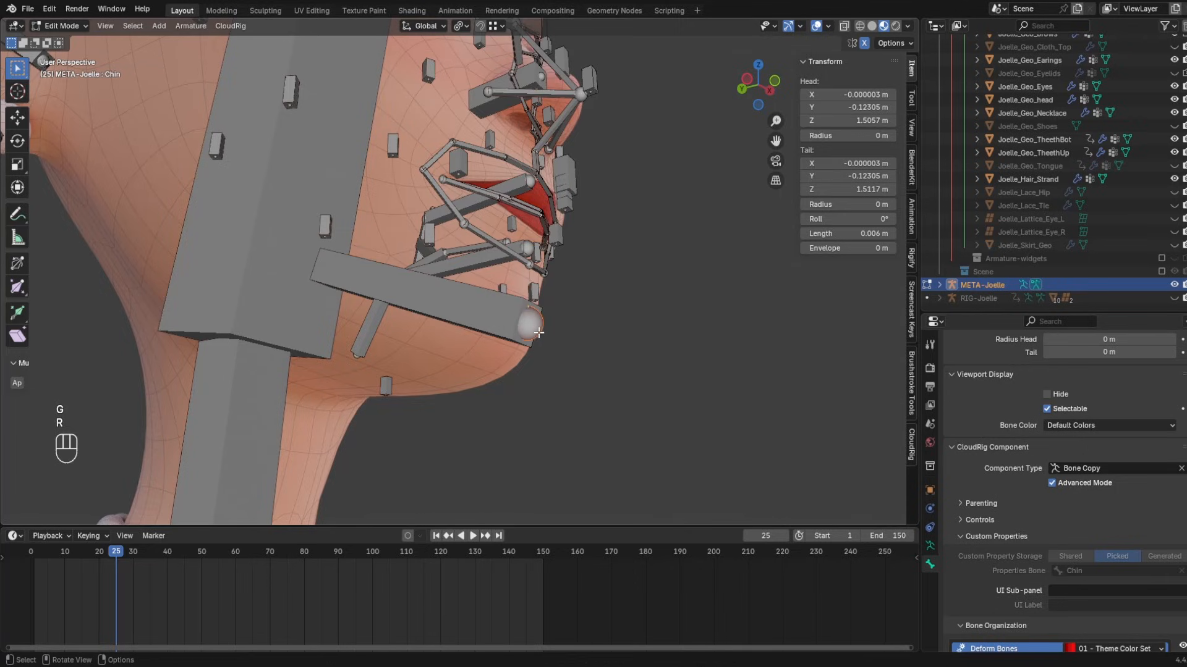
pyautogui.moveTo(537, 334); pyautogui.dragTo(485, 398, button='middle')
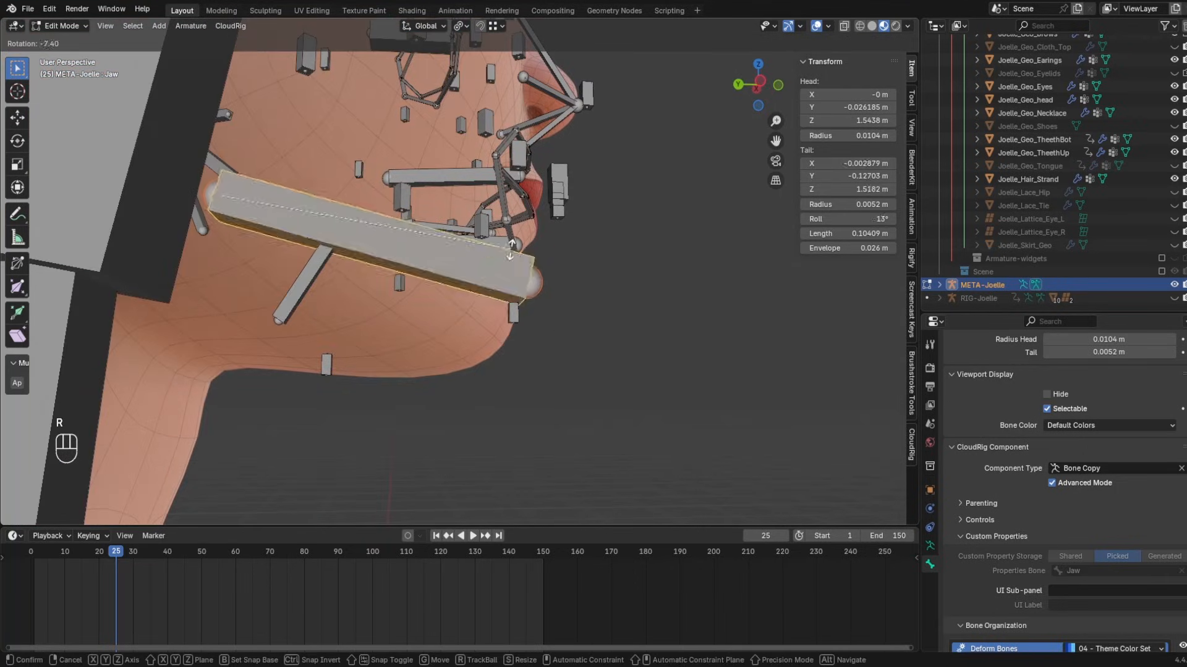
pyautogui.click(517, 345)
pyautogui.moveTo(517, 341)
pyautogui.mouseDown(button='middle')
pyautogui.moveTo(414, 318)
pyautogui.moveTo(519, 320)
pyautogui.mouseUp(button='middle')
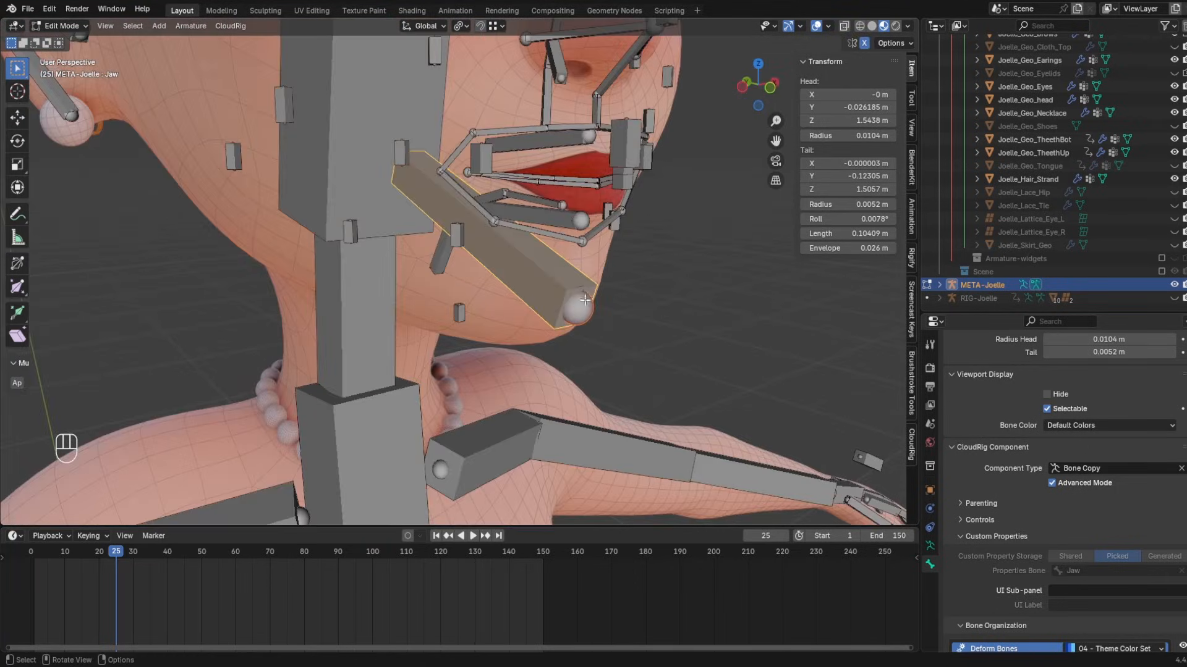
# - Duplicate the Chin bone in place, resize the copy's B-bone display and scale the copy by 1.893
pyautogui.click(576, 290)
pyautogui.scroll(3, 664, 270)
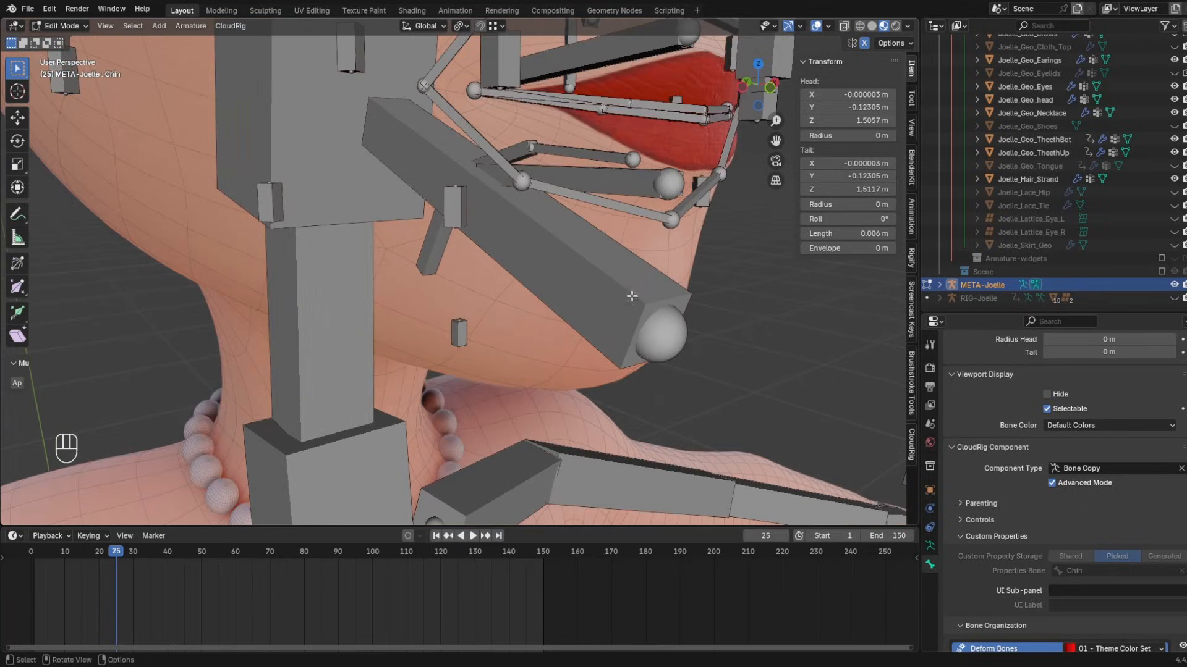
pyautogui.click(747, 87)
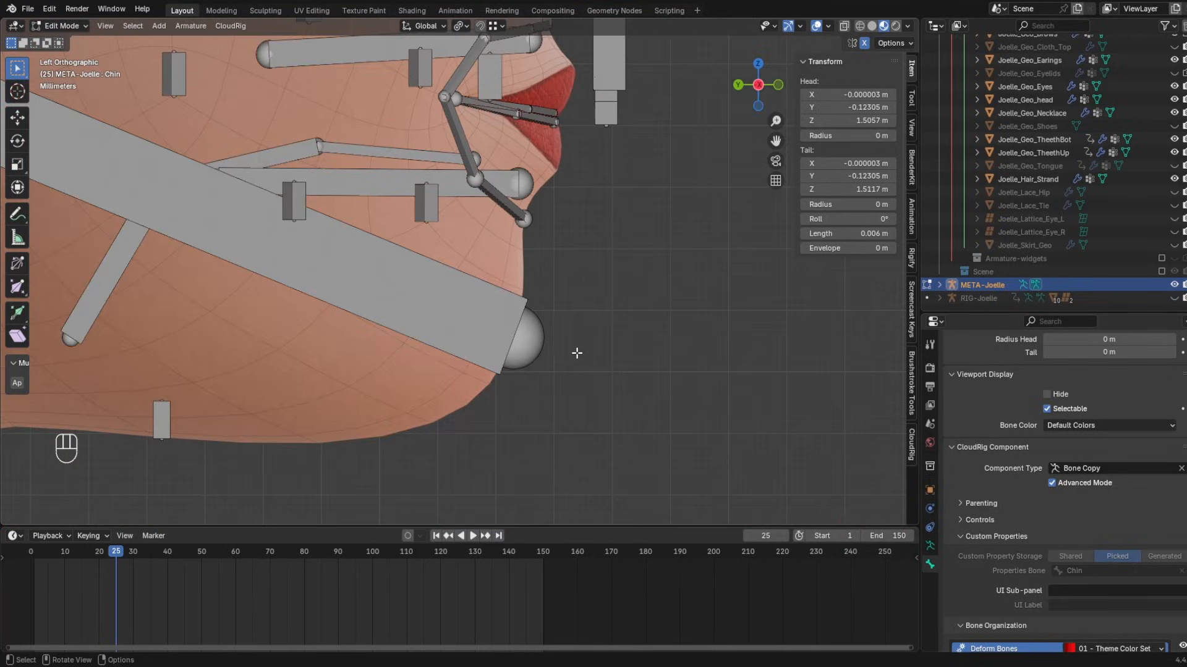
pyautogui.moveTo(577, 353); pyautogui.dragTo(556, 318, button='middle')
pyautogui.hotkey('shift', 'd')
pyautogui.rightClick(583, 344)
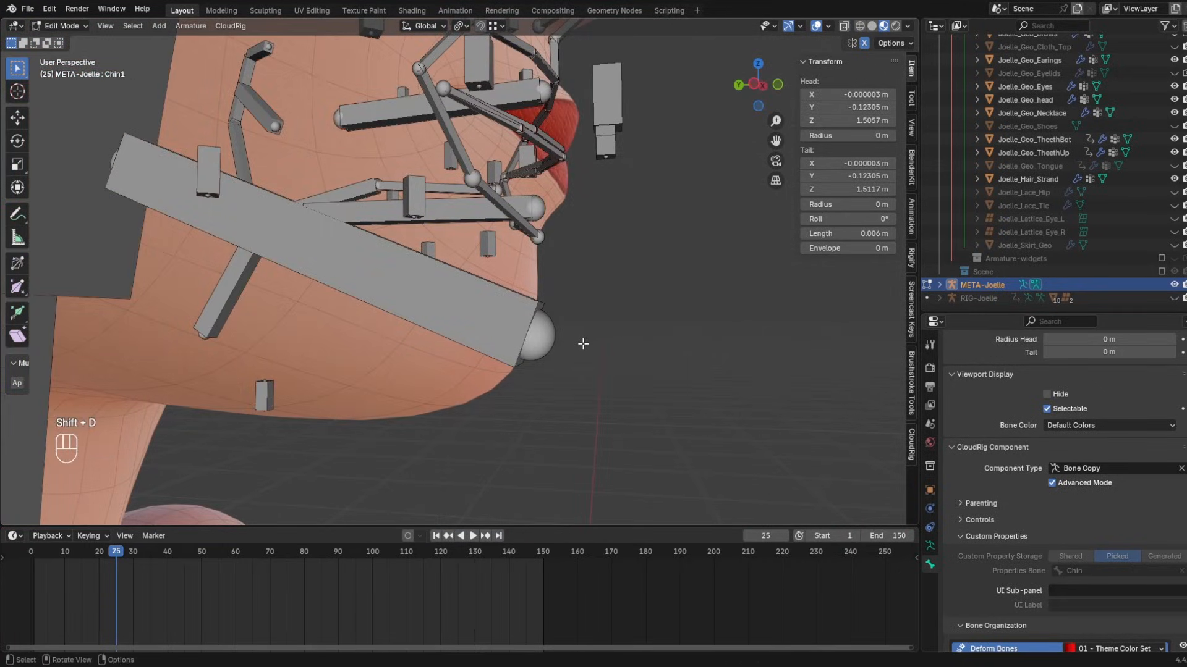
pyautogui.hotkey('ctrl', 'alt', 'shift', 's')
pyautogui.click(649, 326)
pyautogui.press('s')
pyautogui.click(708, 278)
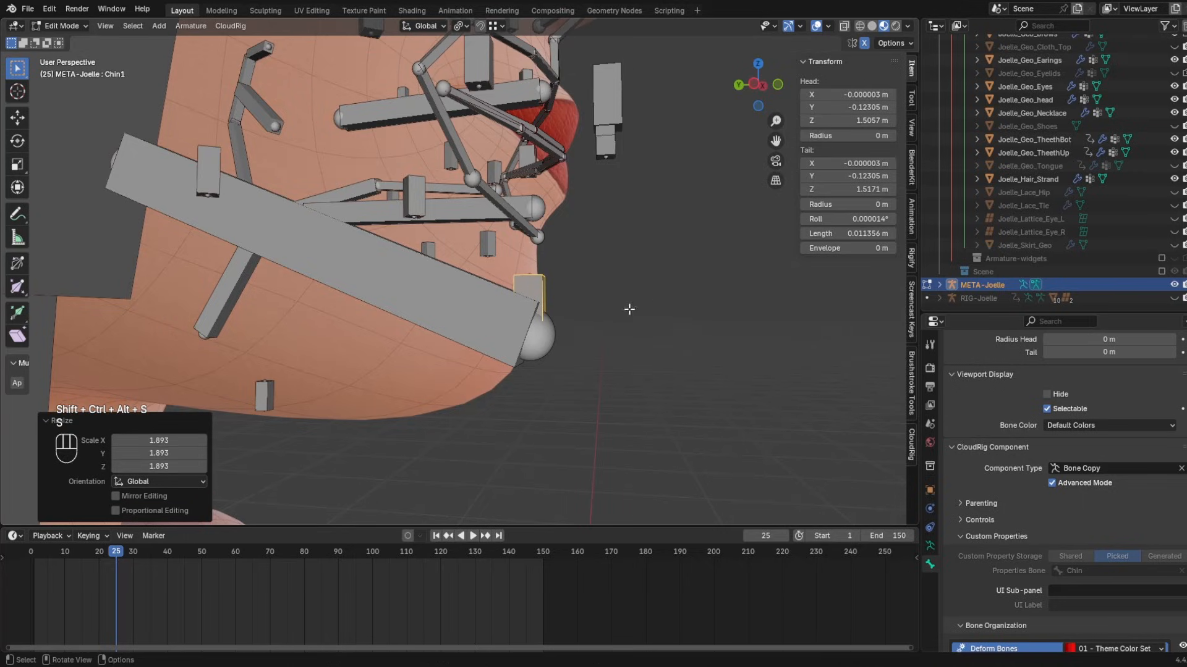
# - Rename the chin copy Jaw_Ctrl and collapse the Custom Properties section of its CloudRig component settings
pyautogui.press('F2')
pyautogui.click(547, 316)
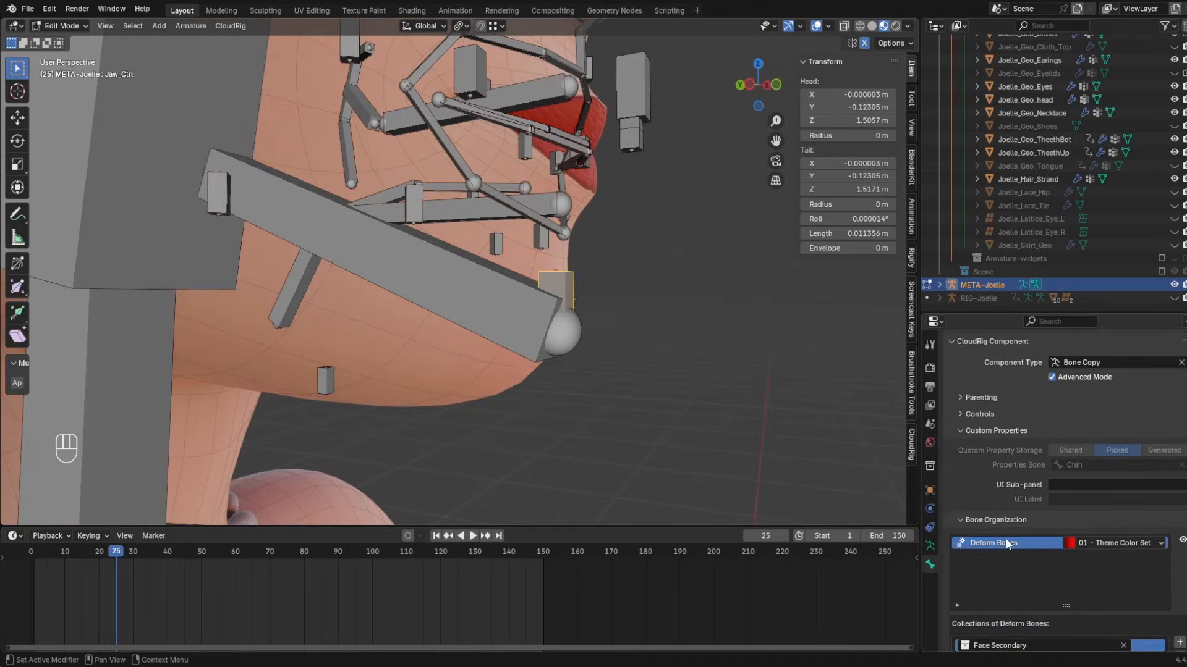
pyautogui.scroll(-3, 1007, 538)
pyautogui.scroll(7, 1026, 535)
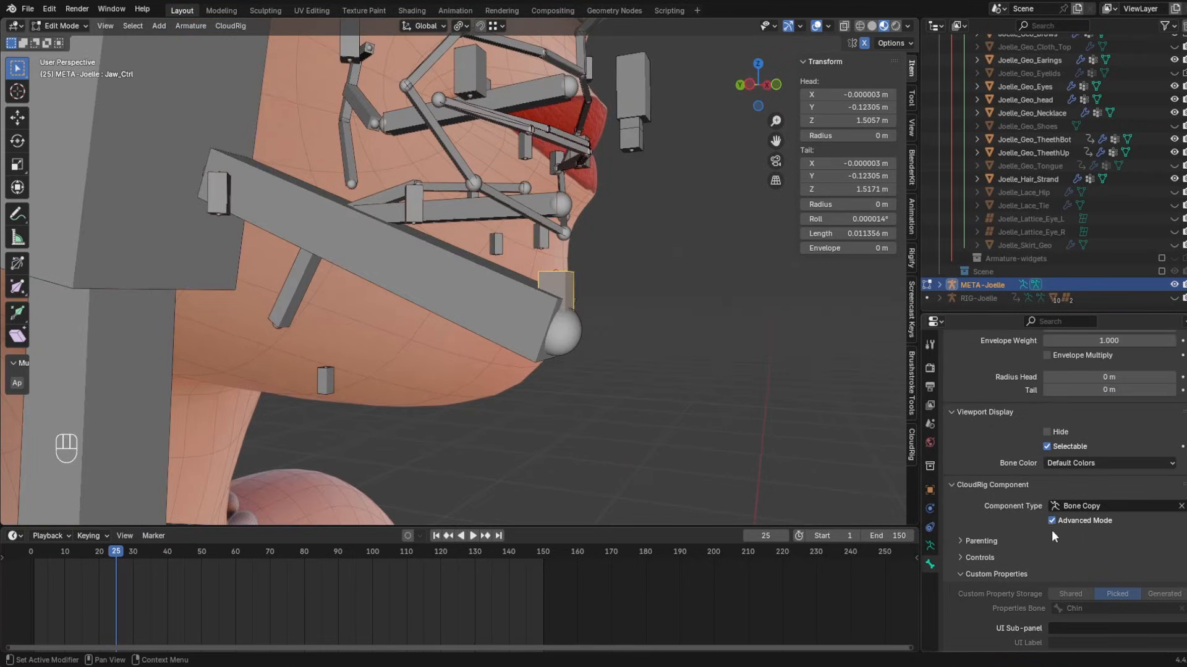
pyautogui.click(979, 578)
pyautogui.click(996, 540)
pyautogui.click(999, 543)
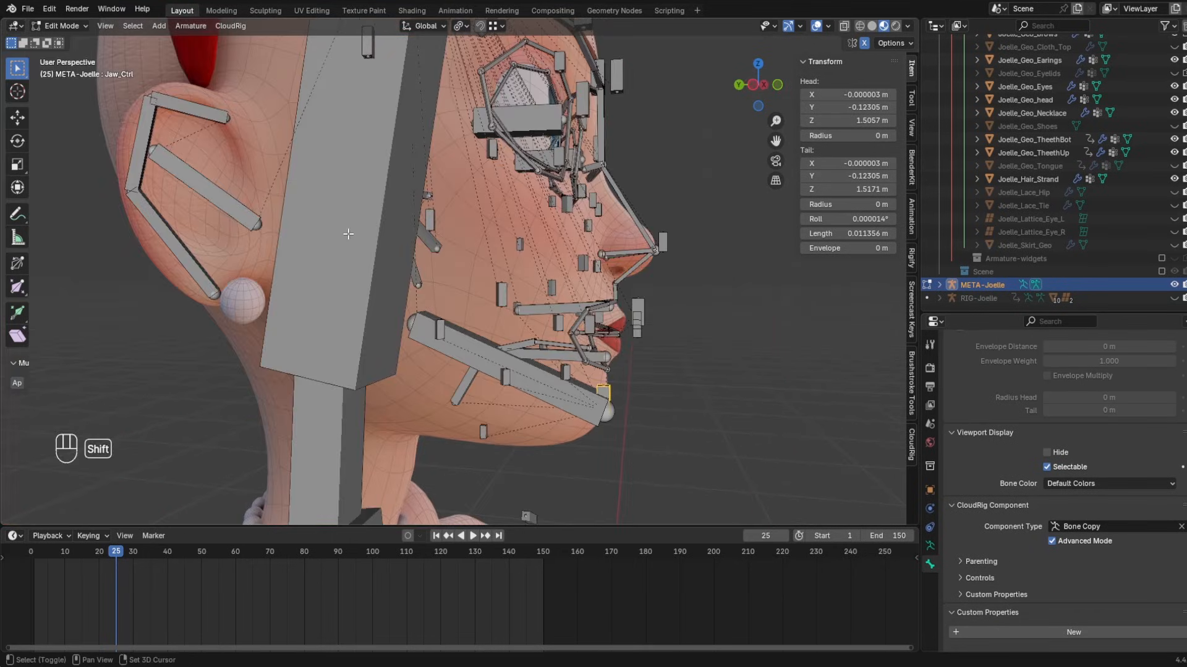
# - Parent Jaw_Ctrl to the large head bone
pyautogui.keyDown('shift'); pyautogui.moveTo(350, 212); pyautogui.dragTo(351, 210); pyautogui.keyUp('shift')
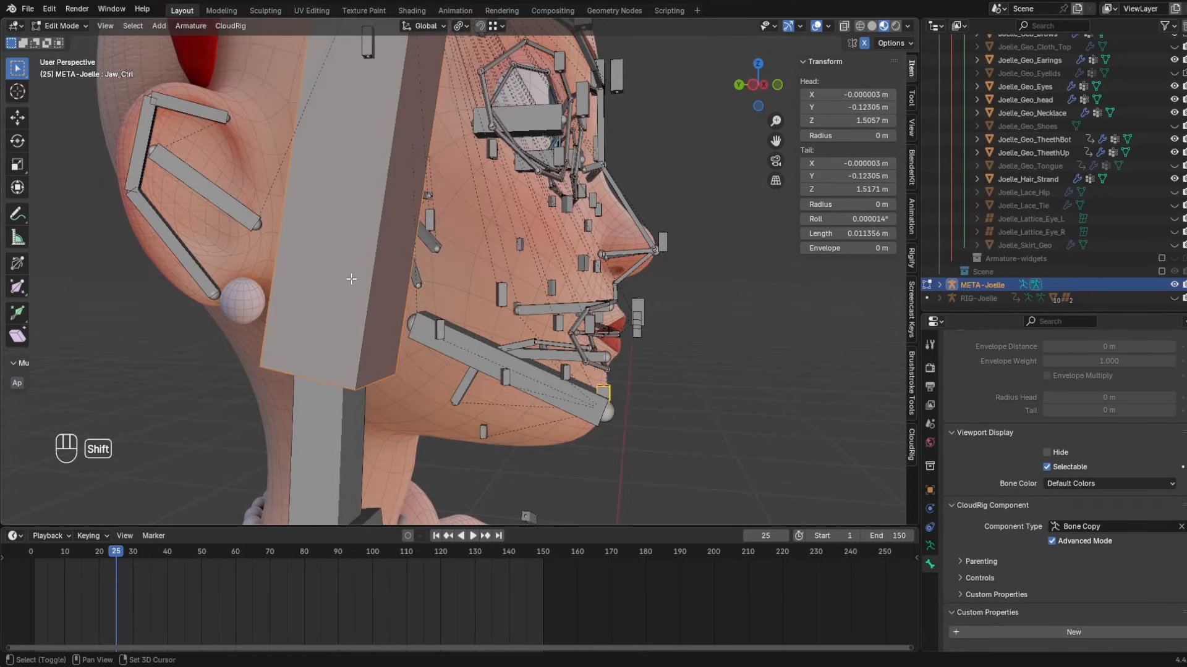
pyautogui.hotkey('ctrl', 'p')
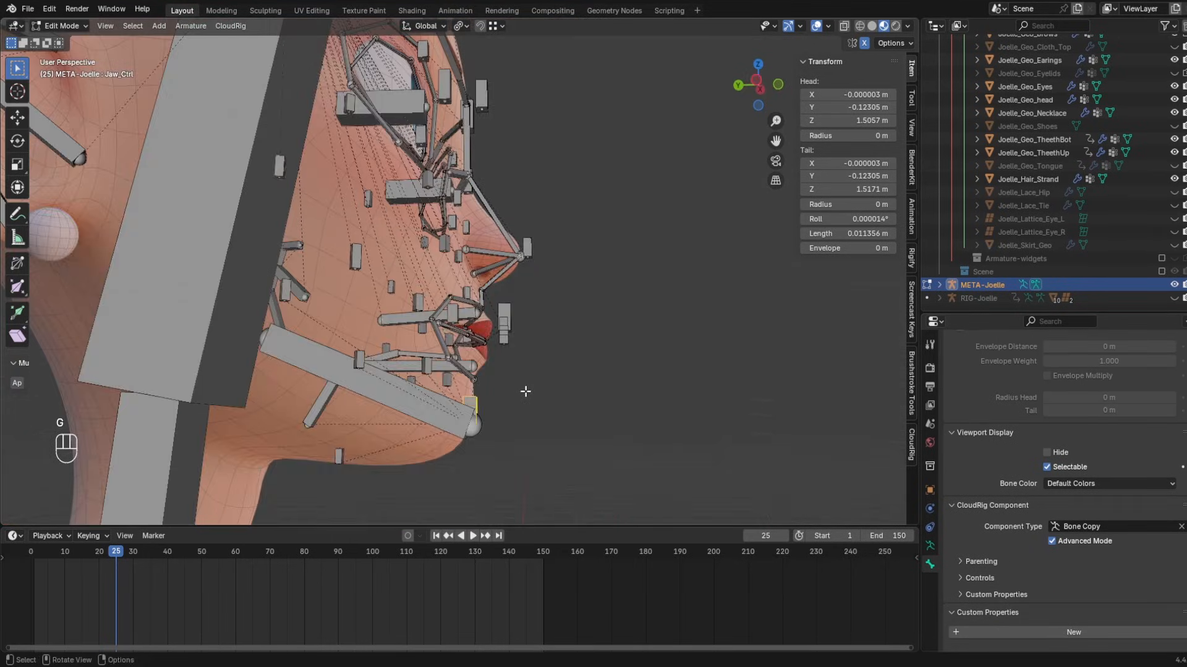
pyautogui.keyDown('shift'); pyautogui.moveTo(524, 392); pyautogui.dragTo(534, 256, button='middle'); pyautogui.keyUp('shift')
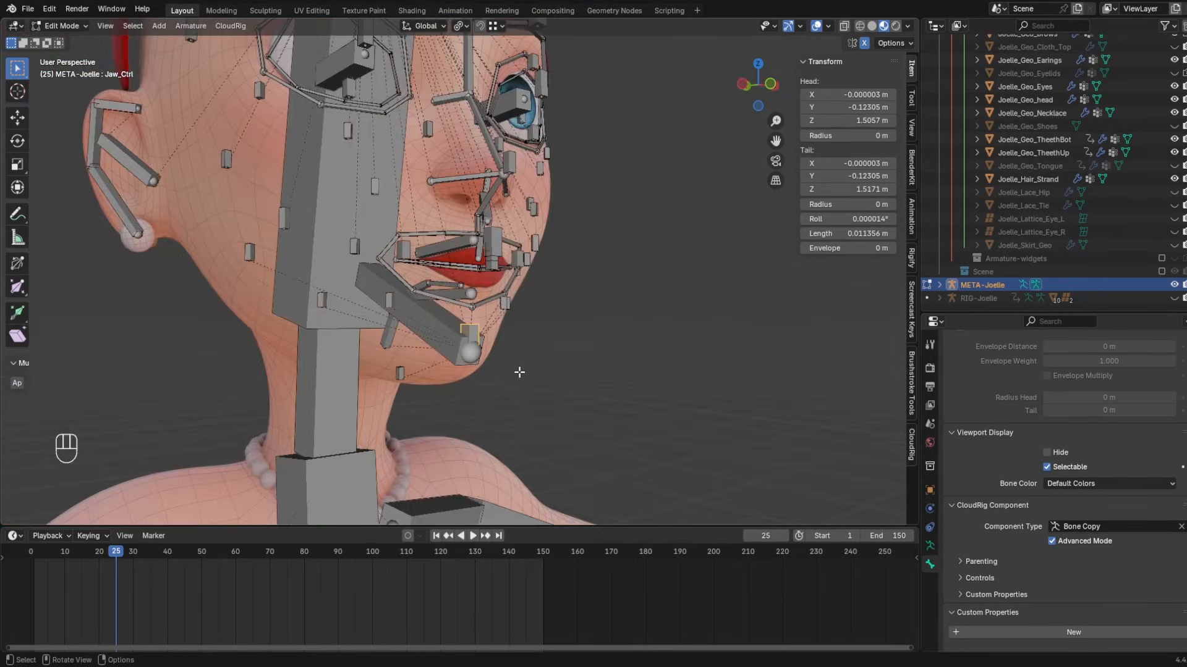
pyautogui.scroll(3, 490, 363)
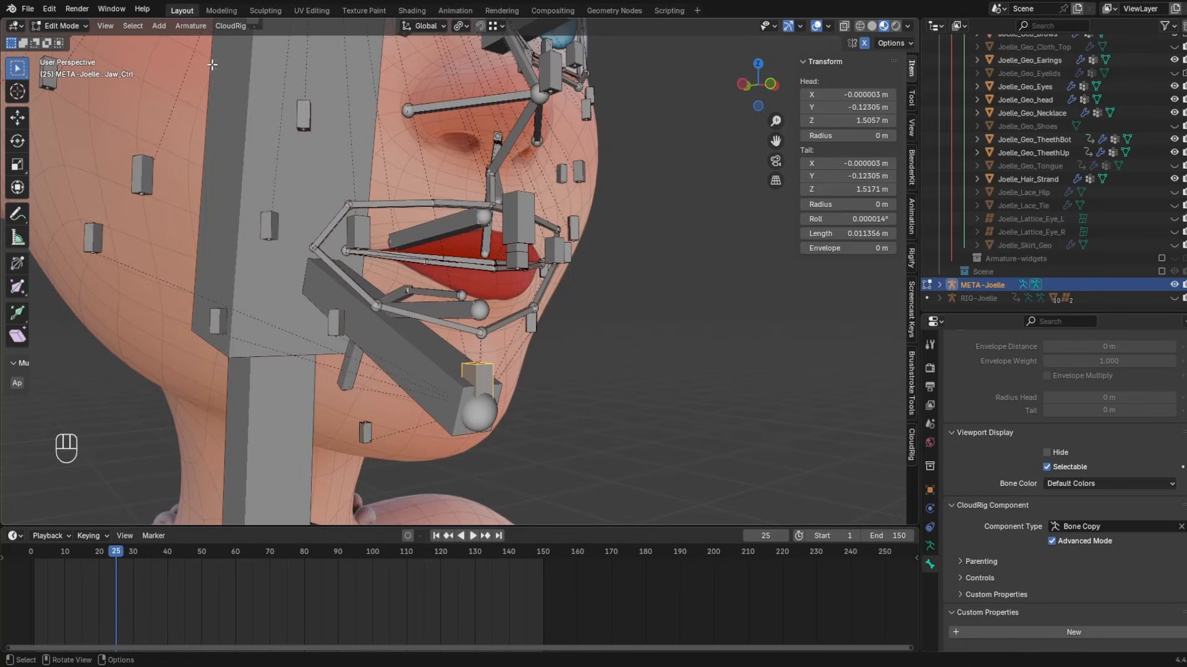
pyautogui.moveTo(397, 255); pyautogui.dragTo(420, 362, button='middle')
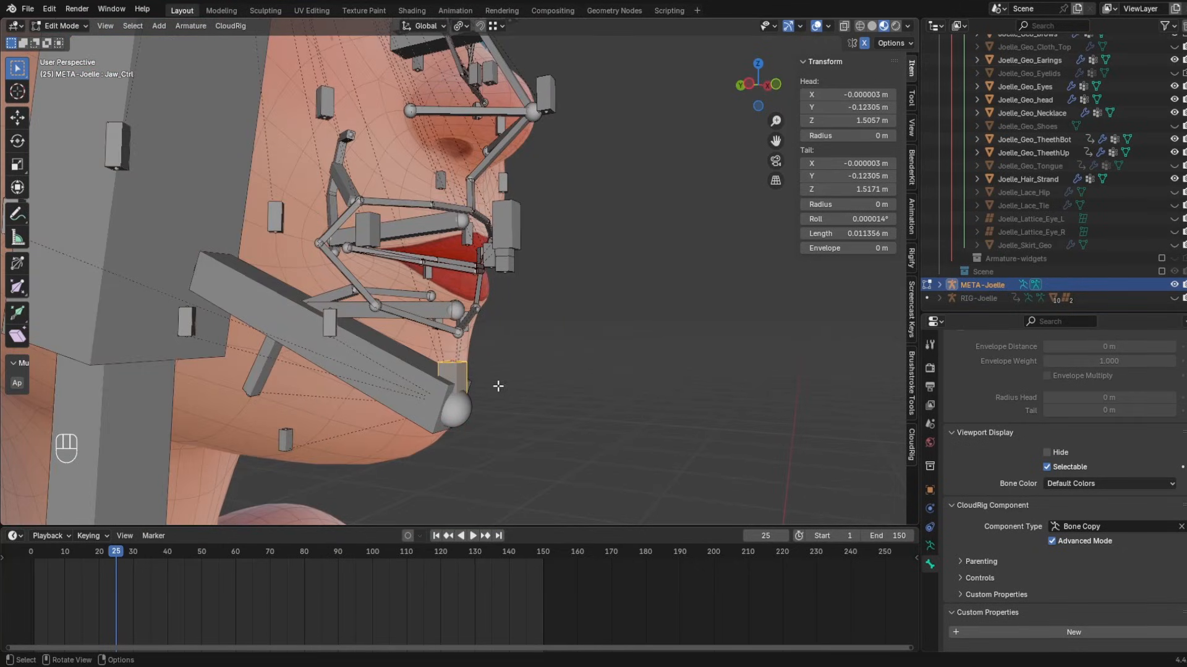
pyautogui.press('g')
pyautogui.rightClick(529, 437)
pyautogui.press('g')
pyautogui.rightClick(532, 440)
pyautogui.moveTo(501, 475); pyautogui.dragTo(593, 245, button='middle')
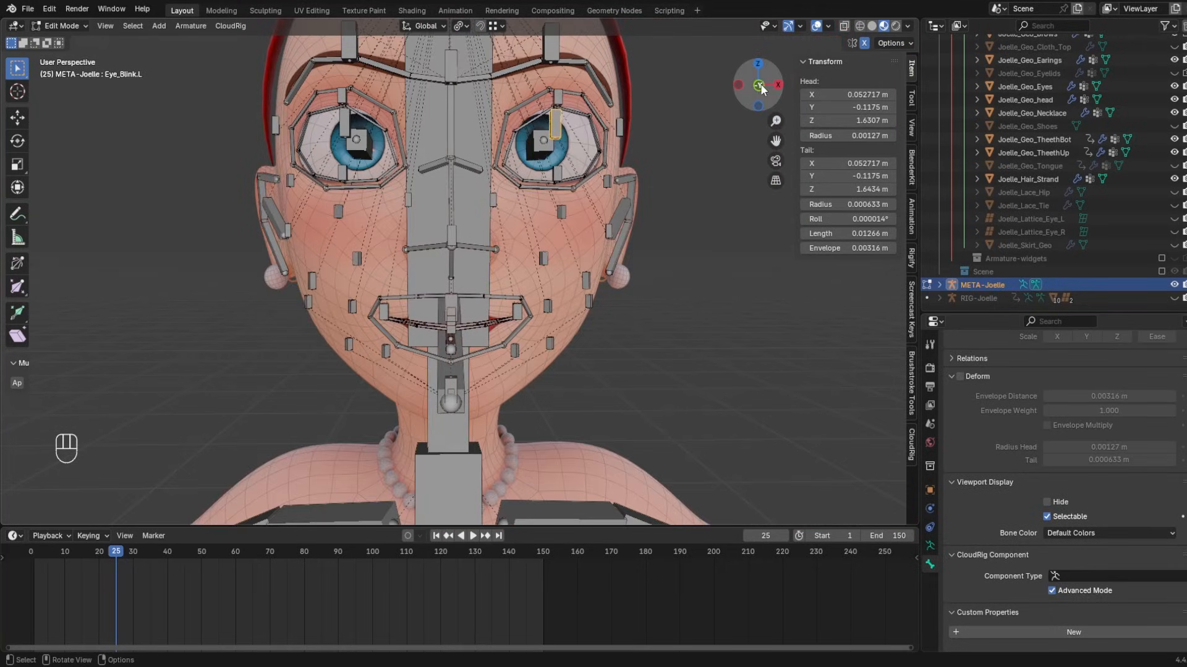
# - Duplicate Eye_Blink.L and lower the copy along Z by about 0.036 m to just below the eye
pyautogui.click(757, 87)
pyautogui.hotkey('shift', 'd')
pyautogui.press('z')
pyautogui.click(621, 189)
# - Rename the duplicated bone below the left eye Cheekbone_Ctrl.L
pyautogui.moveTo(620, 189); pyautogui.dragTo(569, 218, button='middle')
pyautogui.keyDown('shift'); pyautogui.click(542, 258); pyautogui.keyUp('shift')
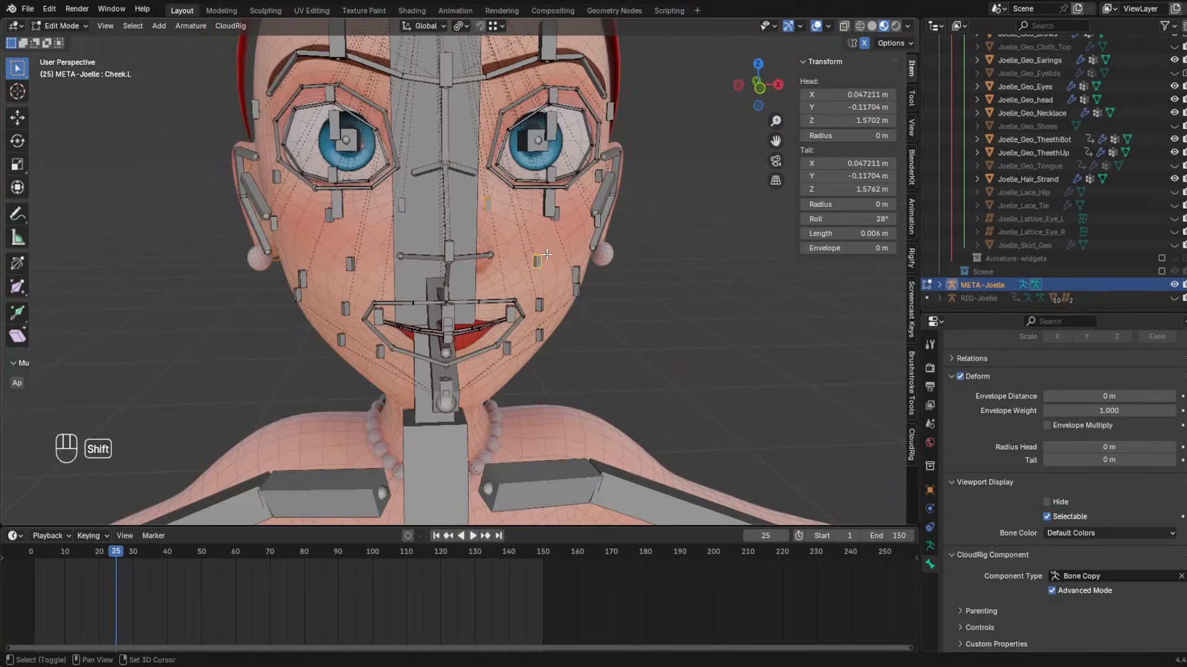
pyautogui.moveTo(550, 241); pyautogui.dragTo(543, 226, button='middle')
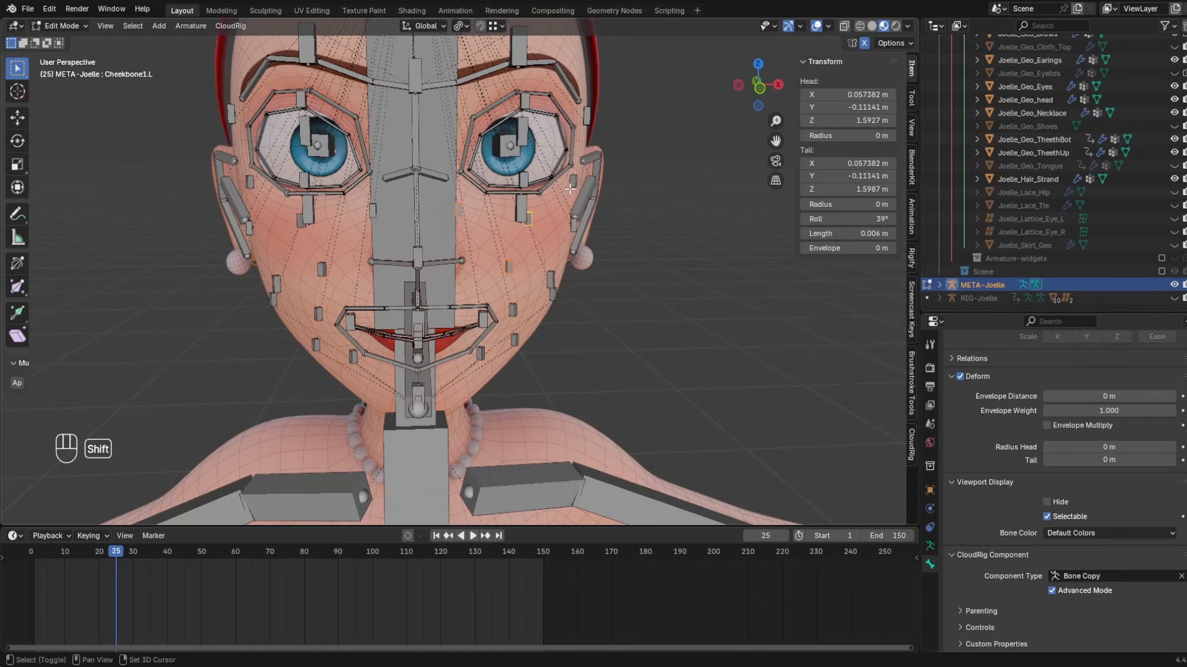
pyautogui.click(535, 216)
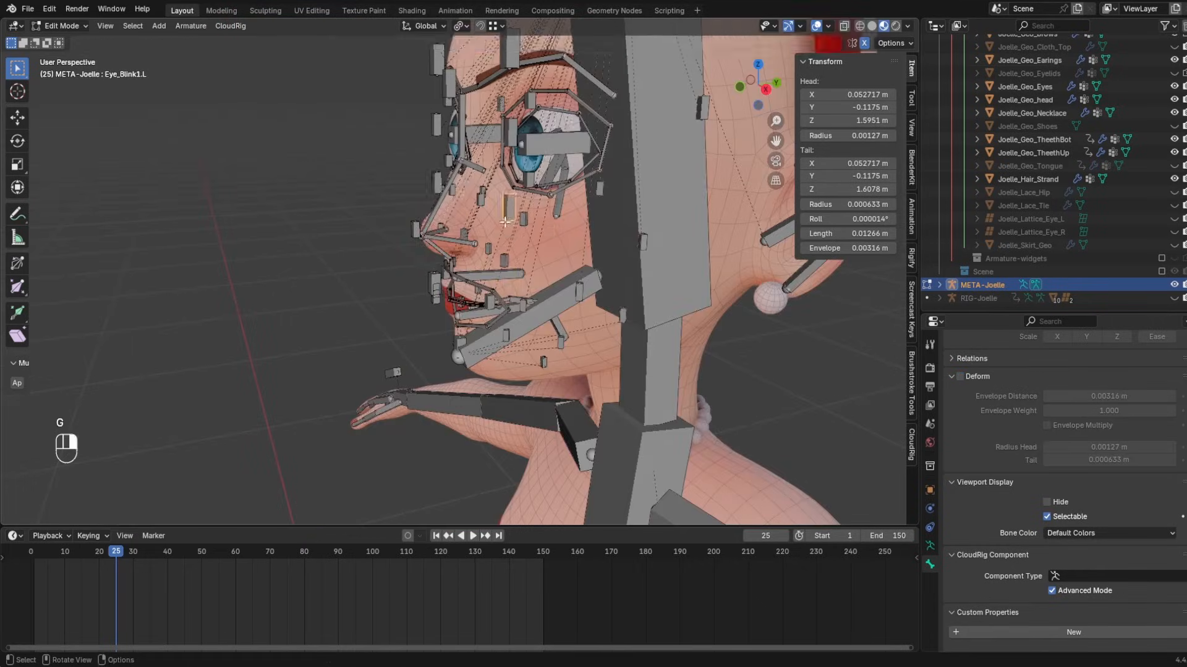
pyautogui.click(518, 197)
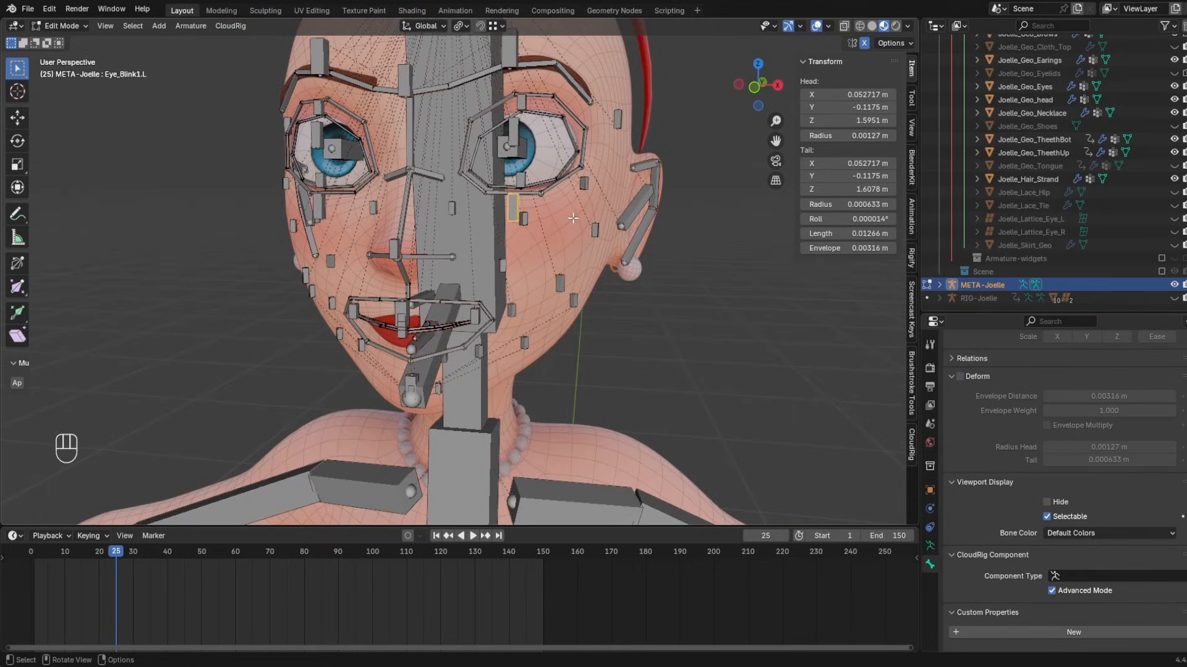
pyautogui.moveTo(540, 218); pyautogui.dragTo(501, 191, button='middle')
pyautogui.press('F2')
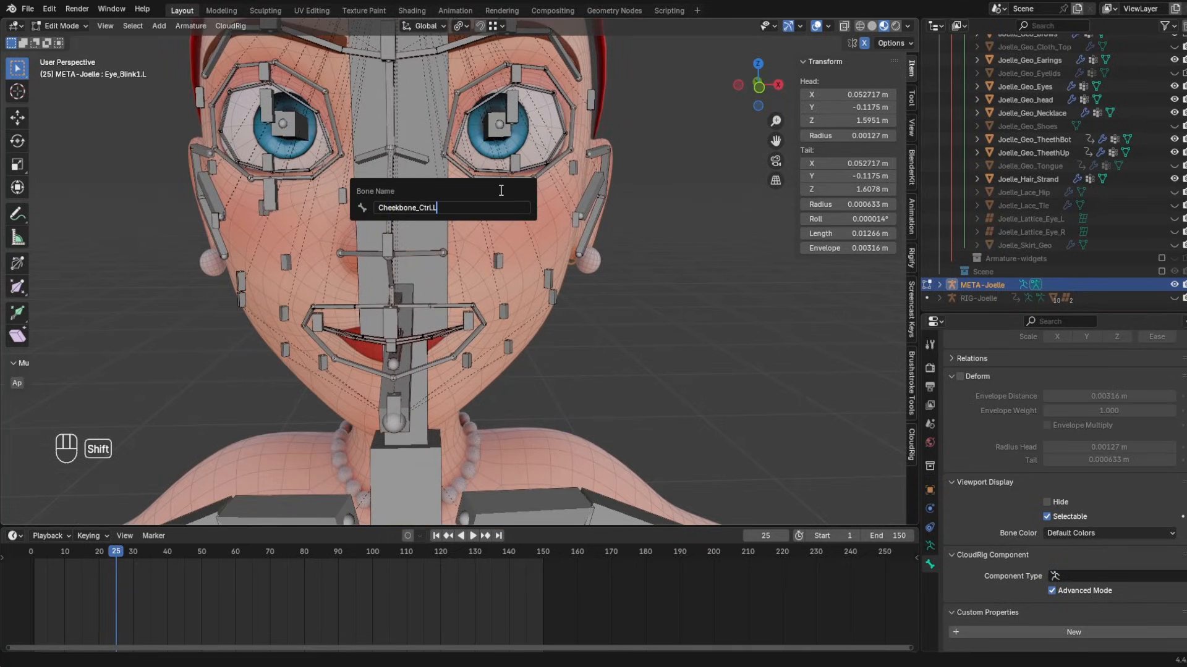
pyautogui.press('Return')
pyautogui.rightClick(508, 223)
pyautogui.moveTo(508, 223); pyautogui.dragTo(498, 358, button='middle')
pyautogui.keyDown('shift'); pyautogui.moveTo(542, 271); pyautogui.dragTo(636, 235, button='middle'); pyautogui.keyUp('shift')
pyautogui.scroll(2, 618, 260)
pyautogui.moveTo(543, 296); pyautogui.dragTo(628, 354, button='middle')
pyautogui.click(631, 375)
pyautogui.press('g')
pyautogui.press('g')
pyautogui.press('g')
pyautogui.keyDown('shift'); pyautogui.moveTo(627, 353); pyautogui.dragTo(572, 290, button='middle'); pyautogui.keyUp('shift')
pyautogui.press('g')
pyautogui.rightClick(569, 290)
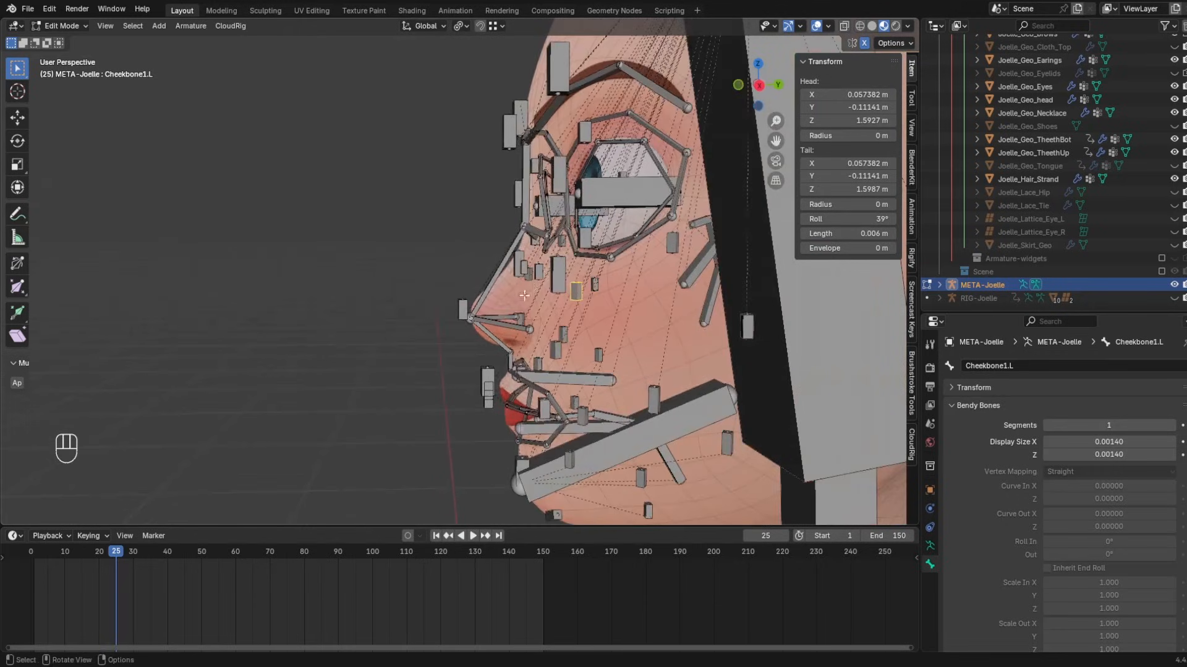
pyautogui.click(572, 290)
pyautogui.click(542, 280)
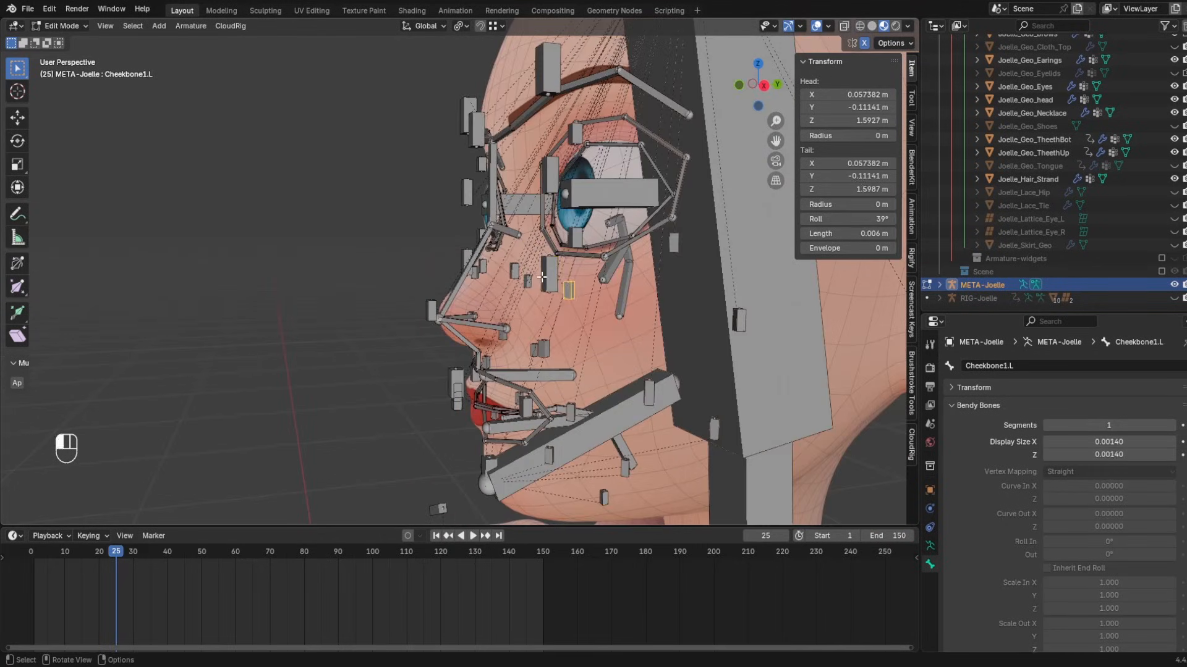
pyautogui.press('g')
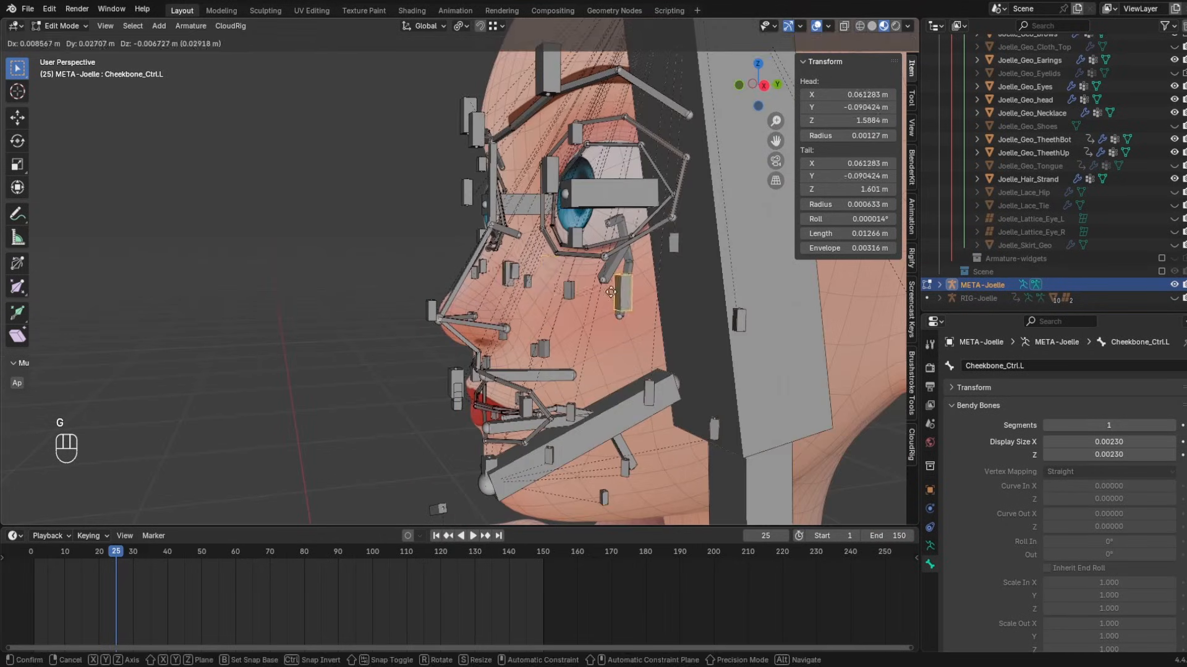
pyautogui.rightClick(566, 288)
# - Move Cheekbone_Ctrl.L 0.003796 m along X and about 0.0017 m down, shrink it to 0.01194 m long and set its B-bone display size to 0.00257
pyautogui.moveTo(454, 295); pyautogui.dragTo(531, 299, button='middle')
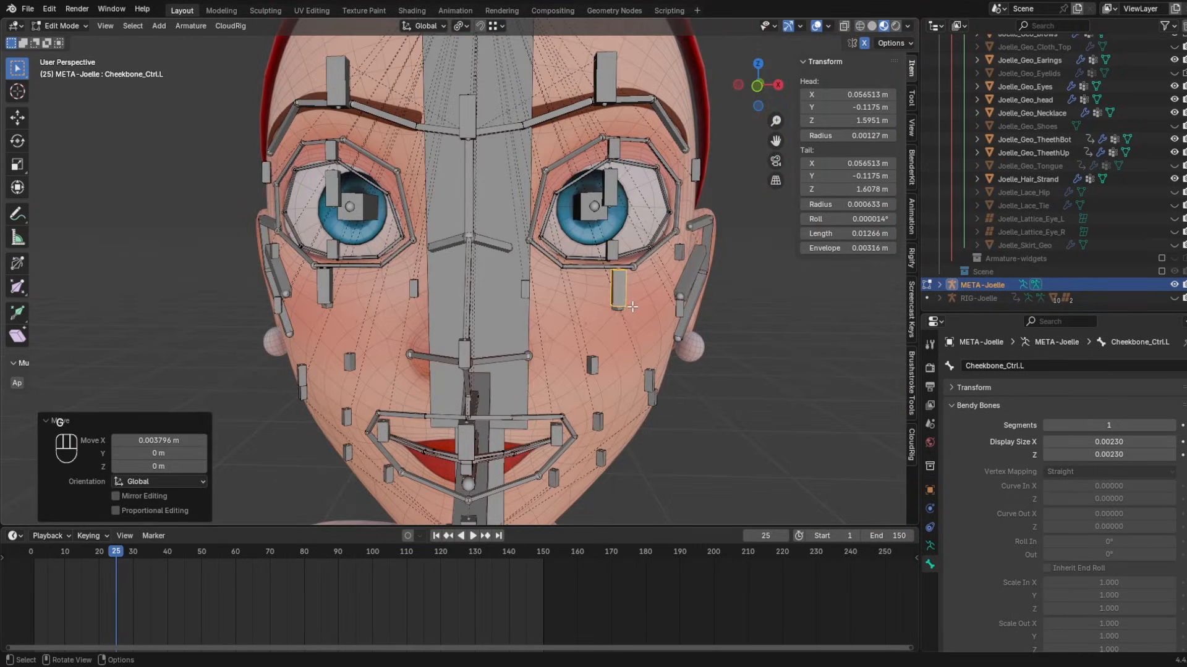
pyautogui.press('s')
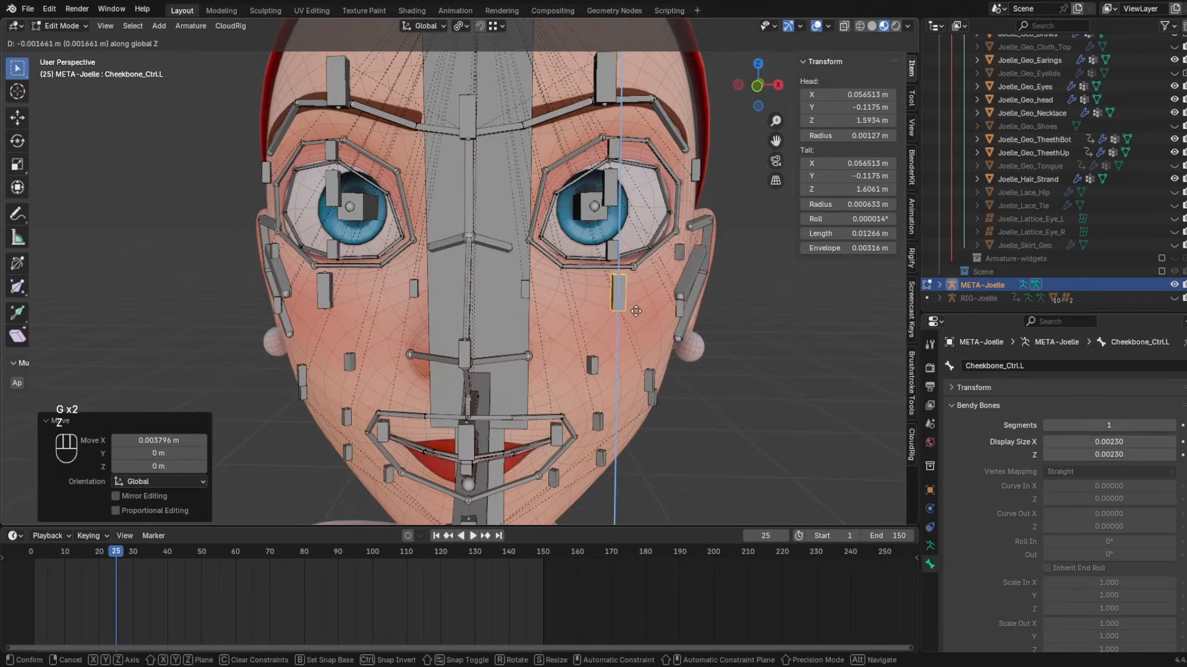
pyautogui.rightClick(717, 290)
pyautogui.moveTo(717, 290); pyautogui.dragTo(584, 357, button='middle')
pyautogui.click(581, 358)
pyautogui.scroll(1, 675, 288)
pyautogui.click(603, 292)
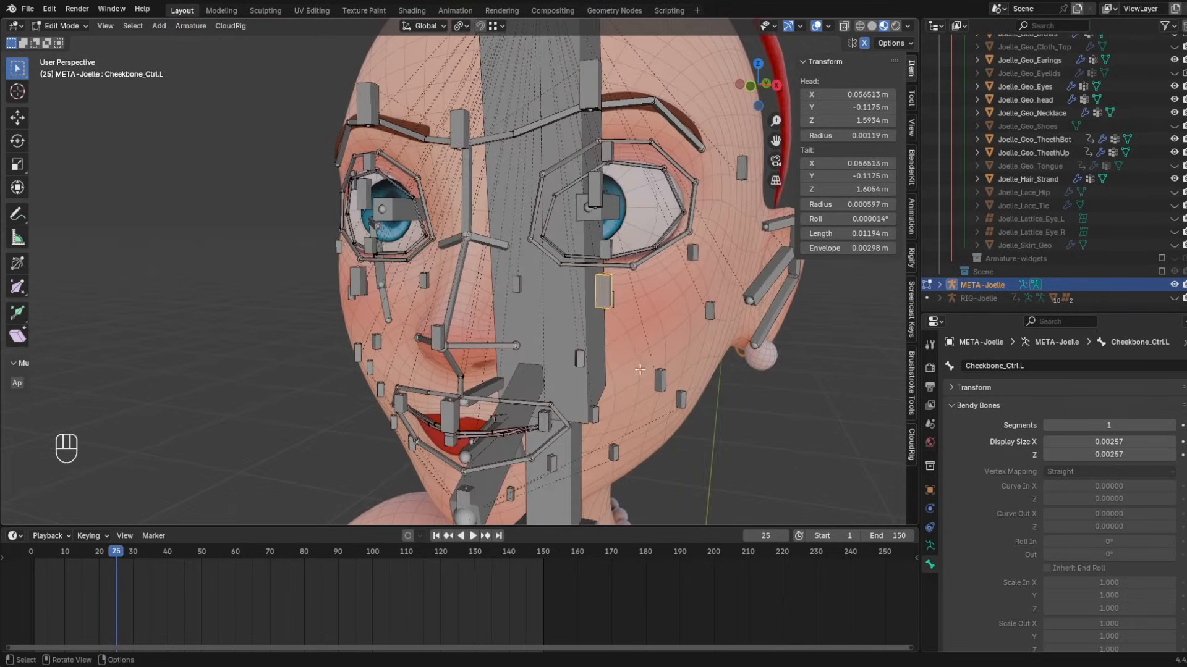
# - Assign the CloudRig Bone Copy component to Eye_Blink.L and expand its Controls settings
pyautogui.moveTo(602, 292); pyautogui.dragTo(517, 82, button='middle')
pyautogui.click(521, 80)
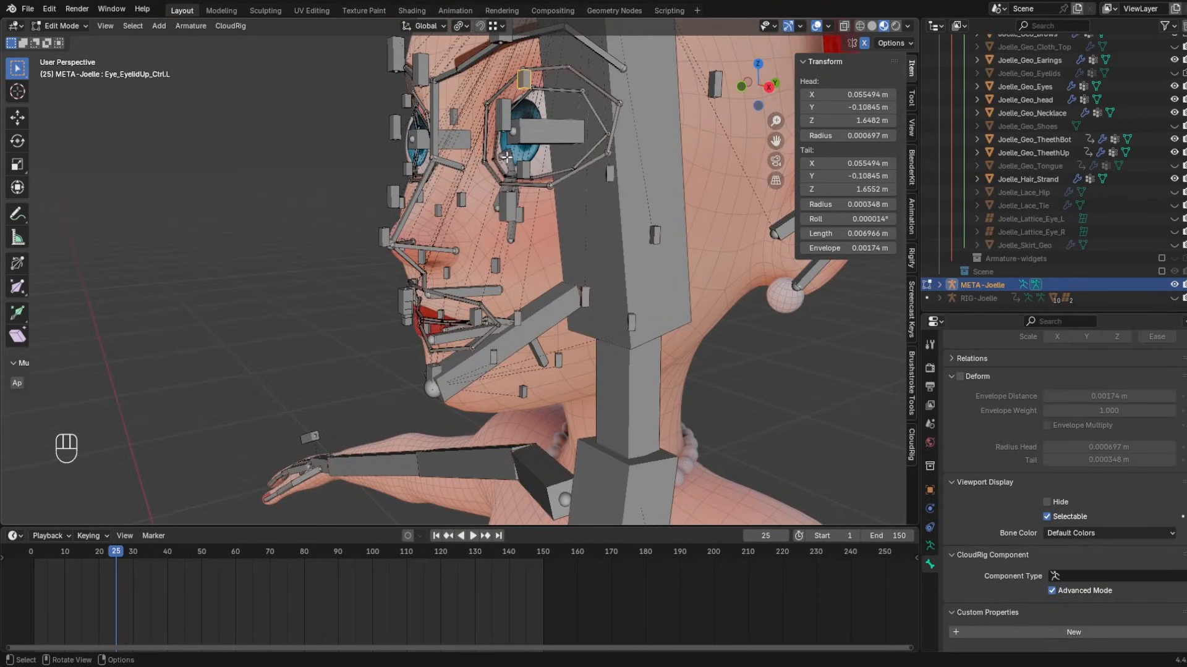
pyautogui.moveTo(512, 165); pyautogui.dragTo(488, 146, button='middle')
pyautogui.click(488, 145)
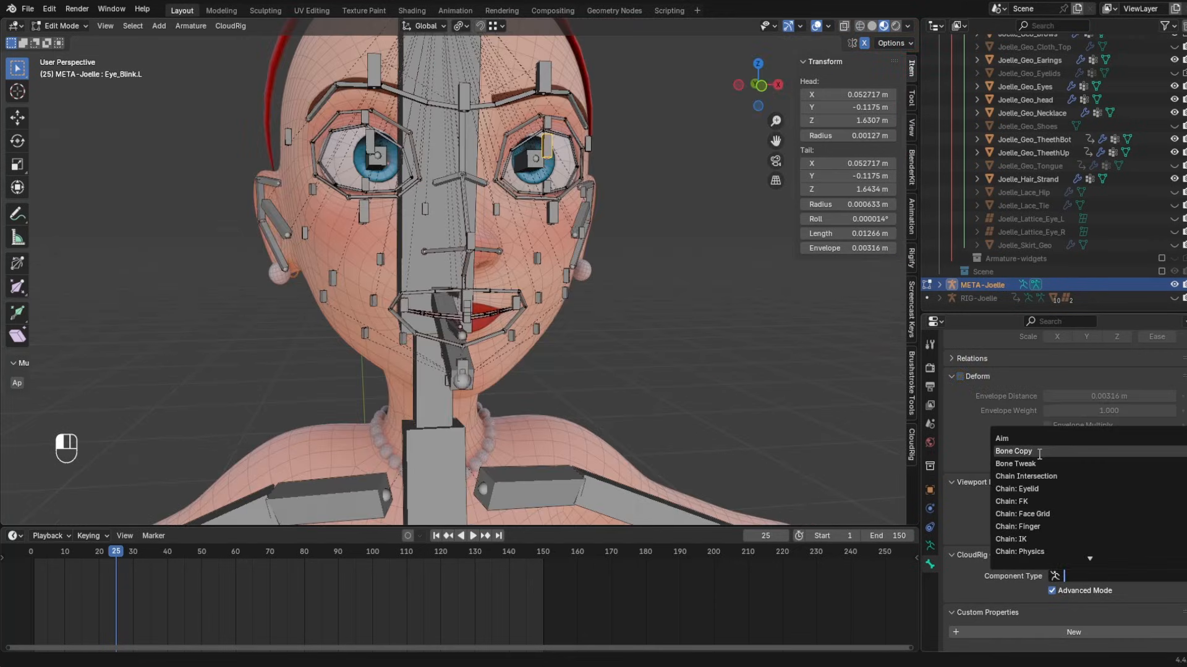
pyautogui.scroll(-2, 1044, 579)
pyautogui.click(1000, 562)
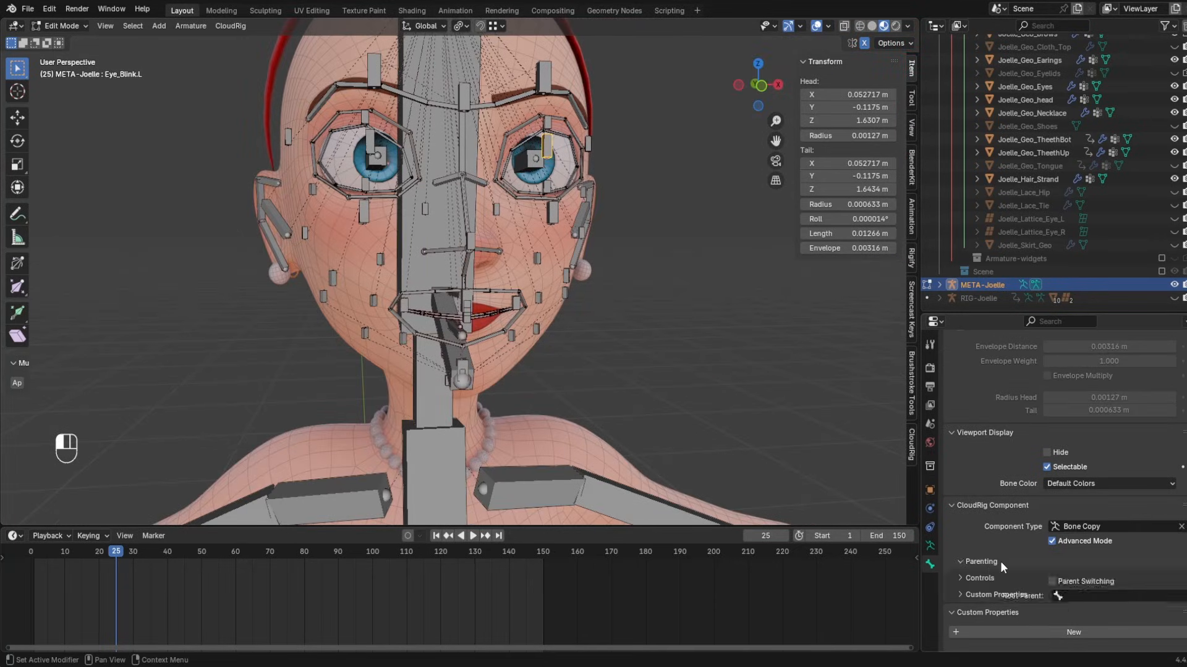
pyautogui.click(1004, 575)
pyautogui.scroll(2, 1003, 573)
# - Duplicate Cheekbone_Ctrl.L down to the lower cheek and offset the copy by a further 0.00559 m in X and 0.014139 m in Y
pyautogui.keyDown('shift'); pyautogui.moveTo(370, 147); pyautogui.dragTo(185, 228, button='middle'); pyautogui.keyUp('shift')
pyautogui.click(98, 243)
pyautogui.hotkey('shift', 'd')
pyautogui.click(620, 348)
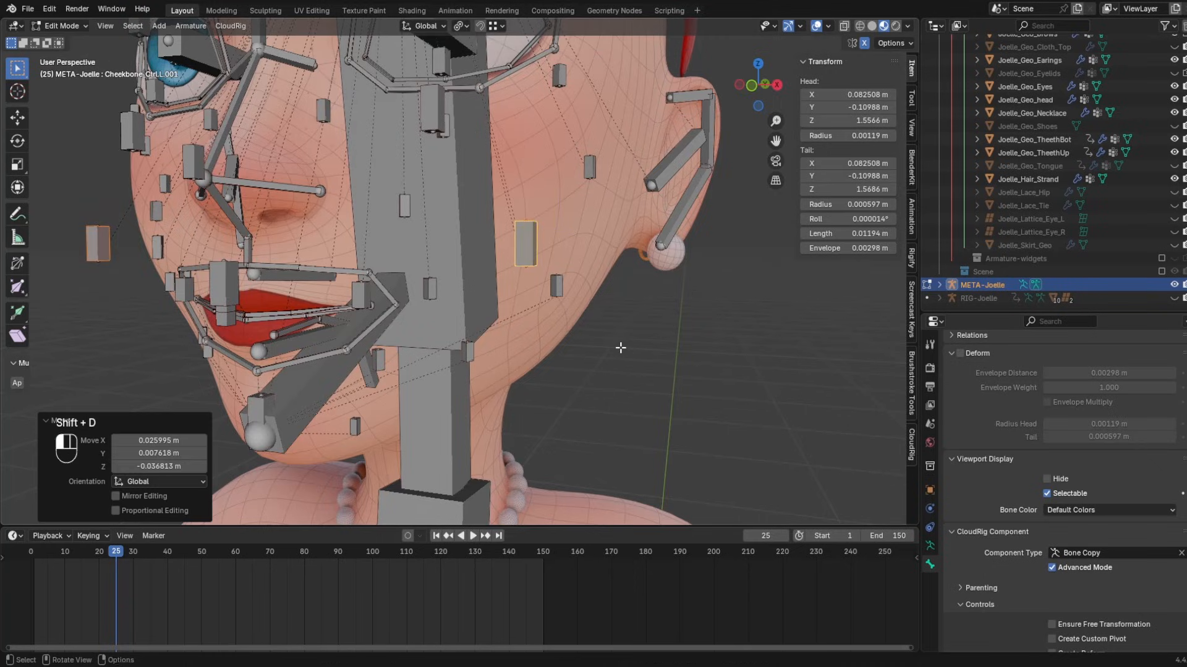
pyautogui.moveTo(621, 348); pyautogui.dragTo(513, 322, button='middle')
pyautogui.press('g')
pyautogui.click(442, 294)
pyautogui.moveTo(441, 293); pyautogui.dragTo(524, 290, button='middle')
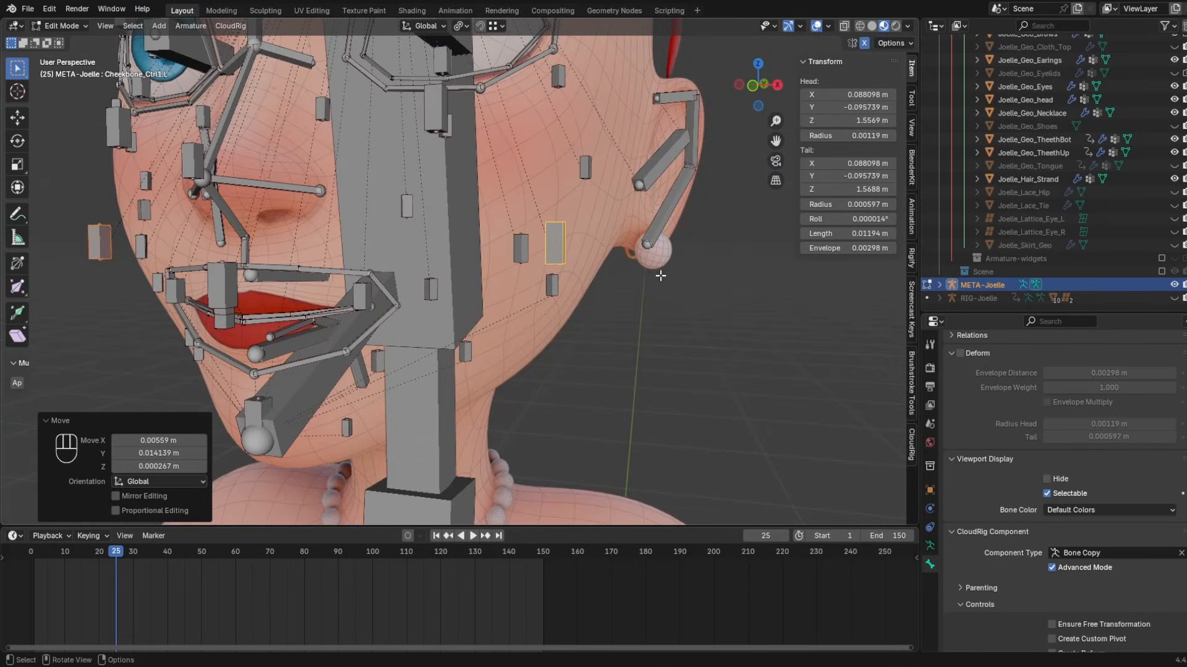
# - Rename the lower cheek copy Cheek_Ctrl.L and reposition it closer to the cheek with a roll of -27°
pyautogui.moveTo(660, 275); pyautogui.dragTo(603, 231, button='middle')
pyautogui.press('F2')
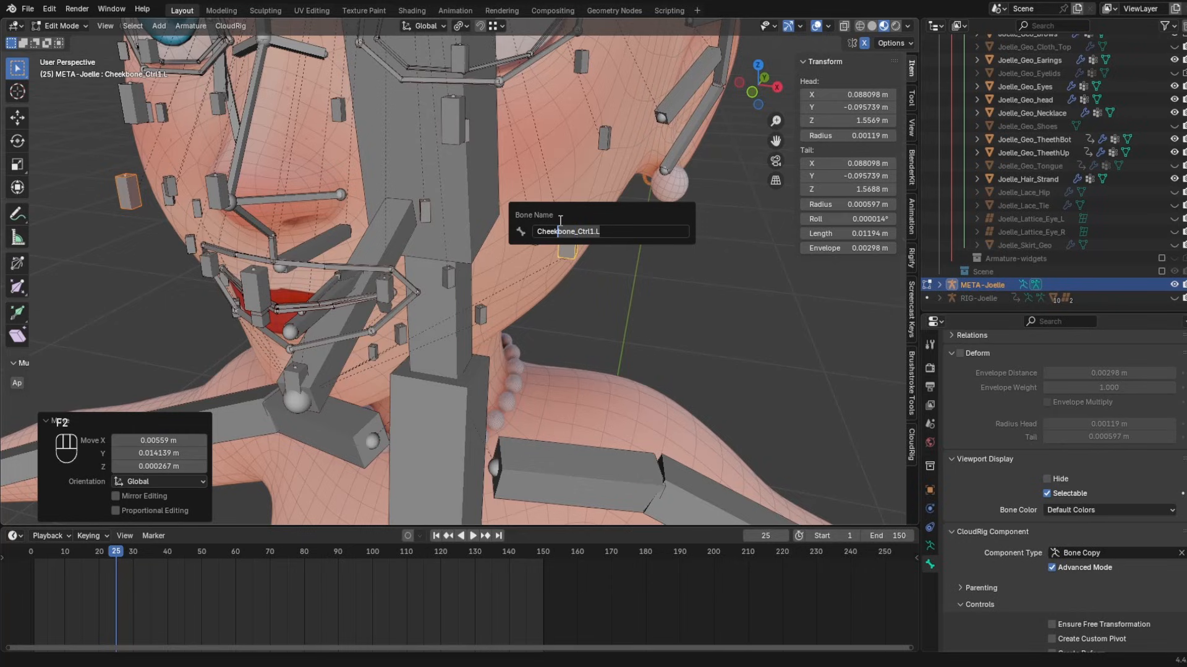
pyautogui.press('Return')
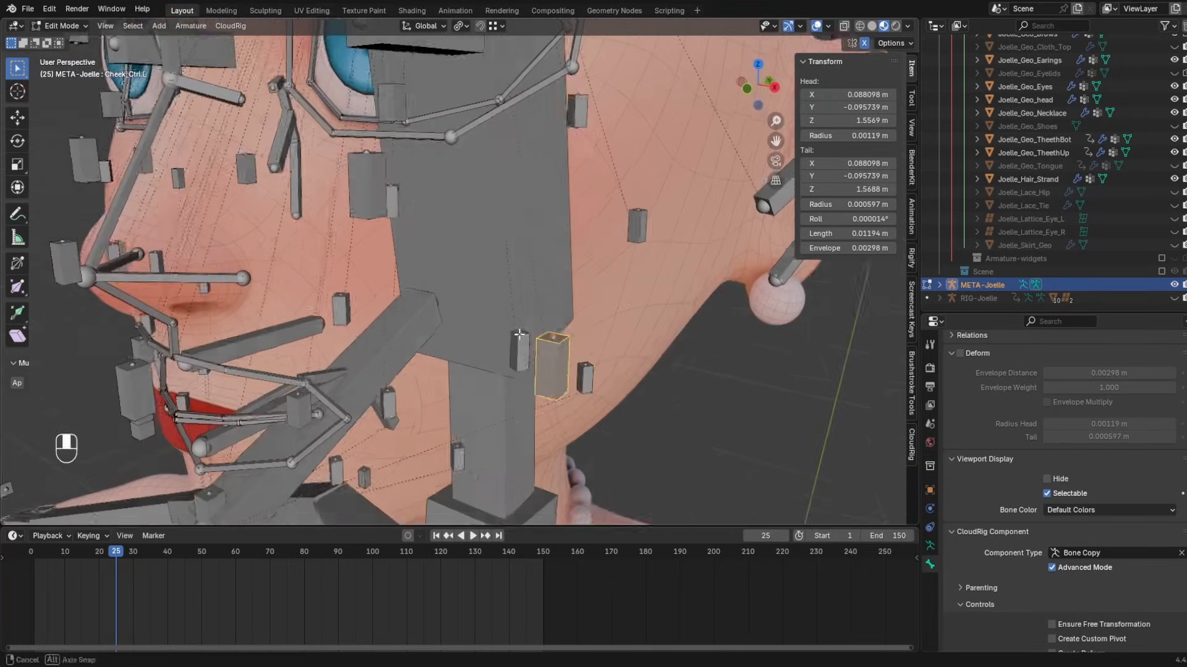
pyautogui.moveTo(562, 227); pyautogui.dragTo(681, 270, button='middle')
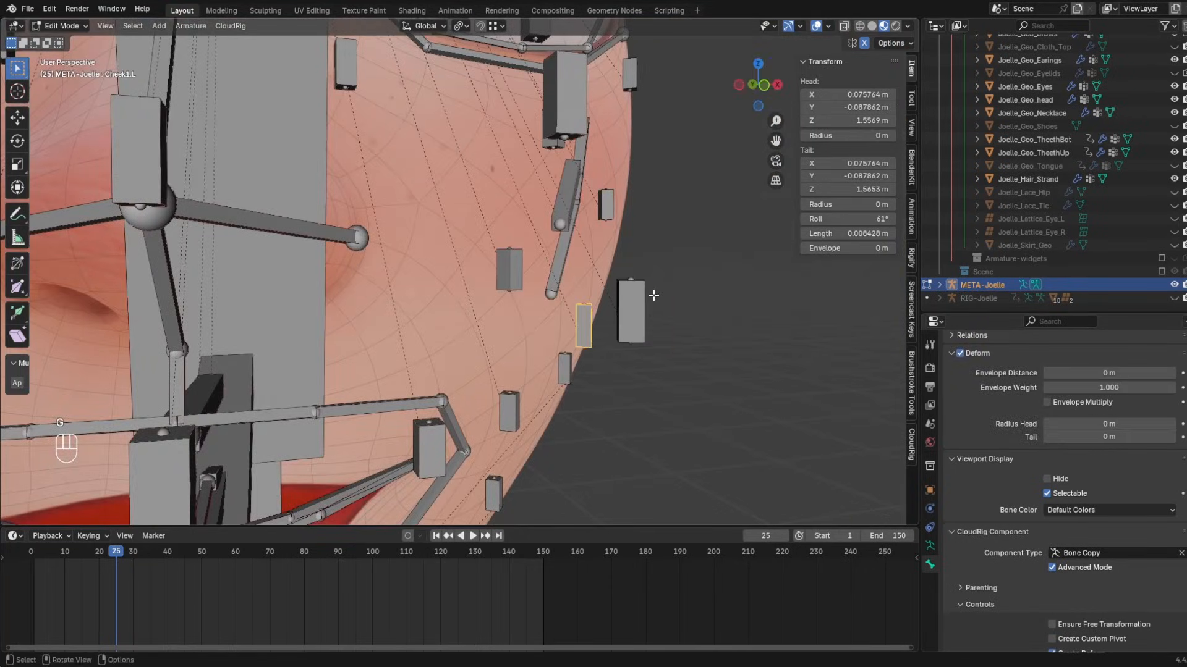
pyautogui.click(625, 322)
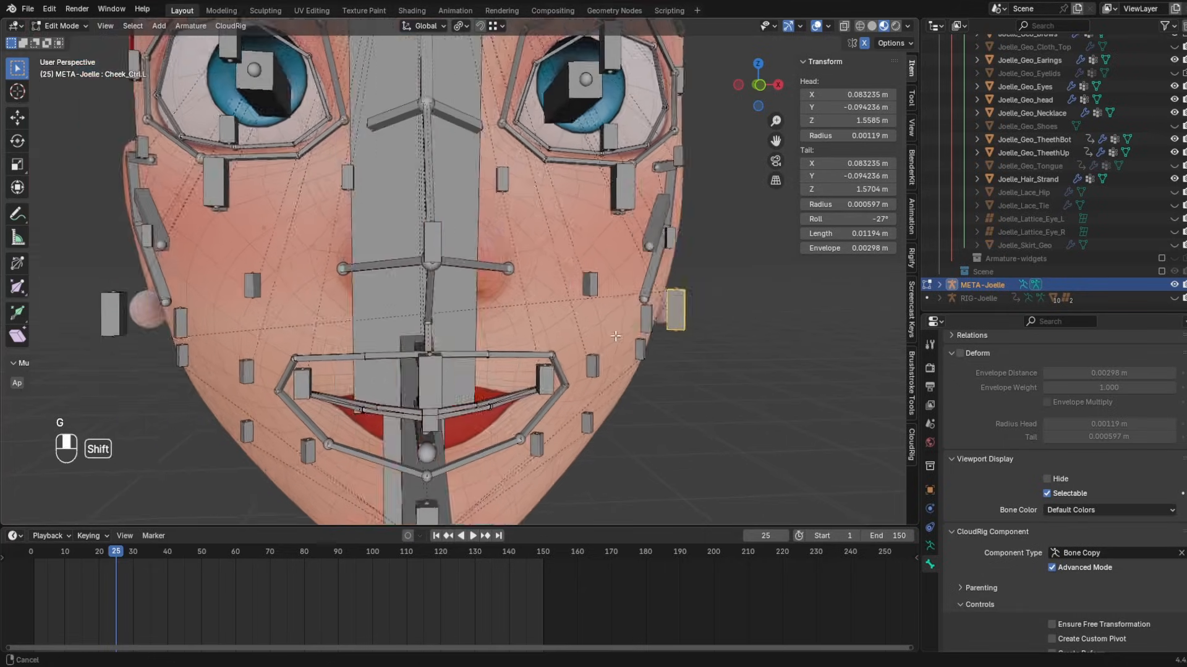
# - Delete the outdated mirrored cheek control and symmetrize Cheek_Ctrl.L to the character's other side
pyautogui.press('Delete')
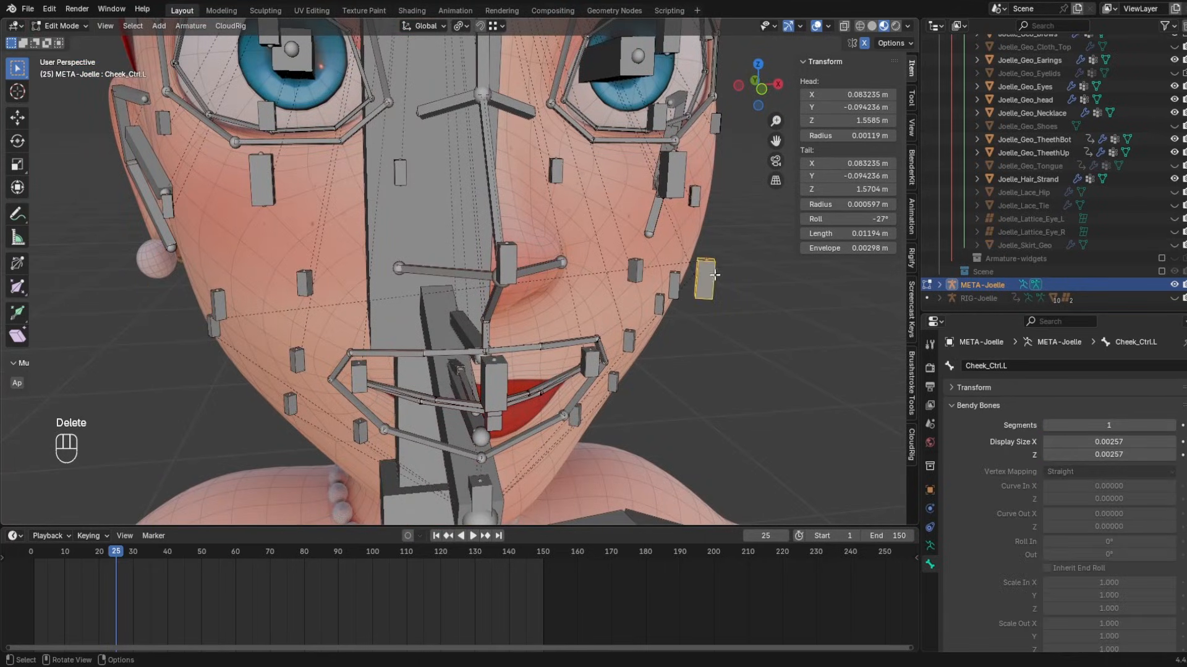
pyautogui.rightClick(711, 282)
pyautogui.click(714, 283)
# - Parent the neighbouring small cheek bone to Cheek_Ctrl.R with Keep Offset
pyautogui.click(222, 298)
pyautogui.keyDown('shift'); pyautogui.click(185, 303); pyautogui.keyUp('shift')
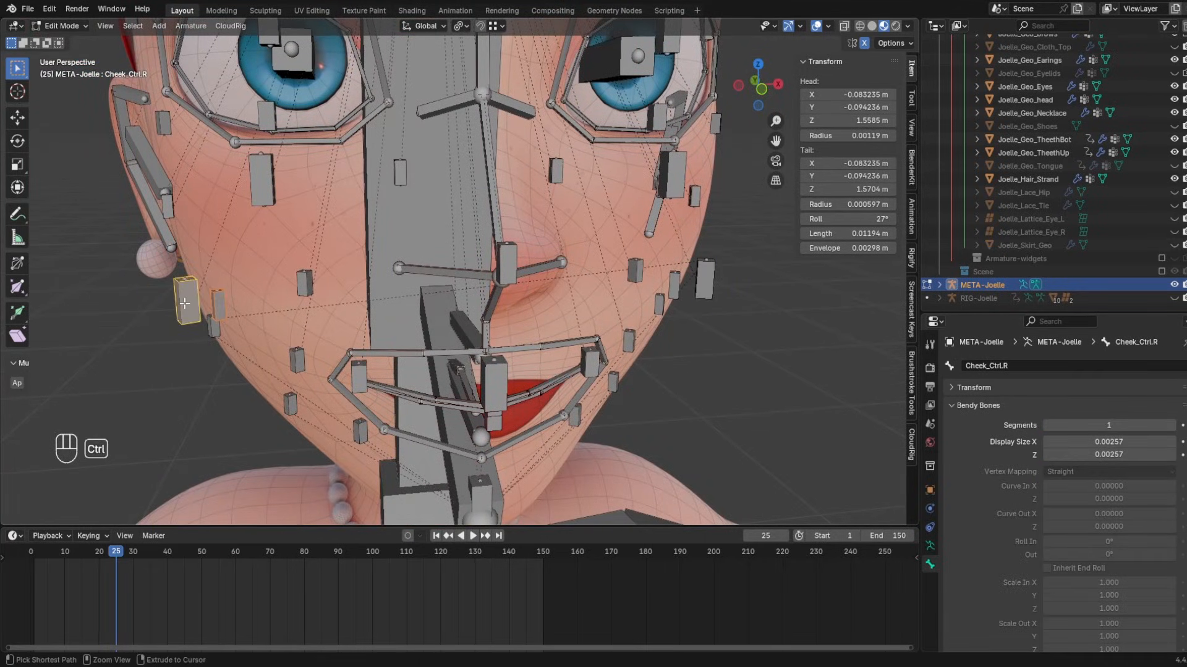
pyautogui.hotkey('ctrl', 'p')
pyautogui.click(185, 303)
# - Move CornerLip_Ctrl.L 0.001329 m along the global X axis
pyautogui.moveTo(749, 289); pyautogui.dragTo(605, 235, button='middle')
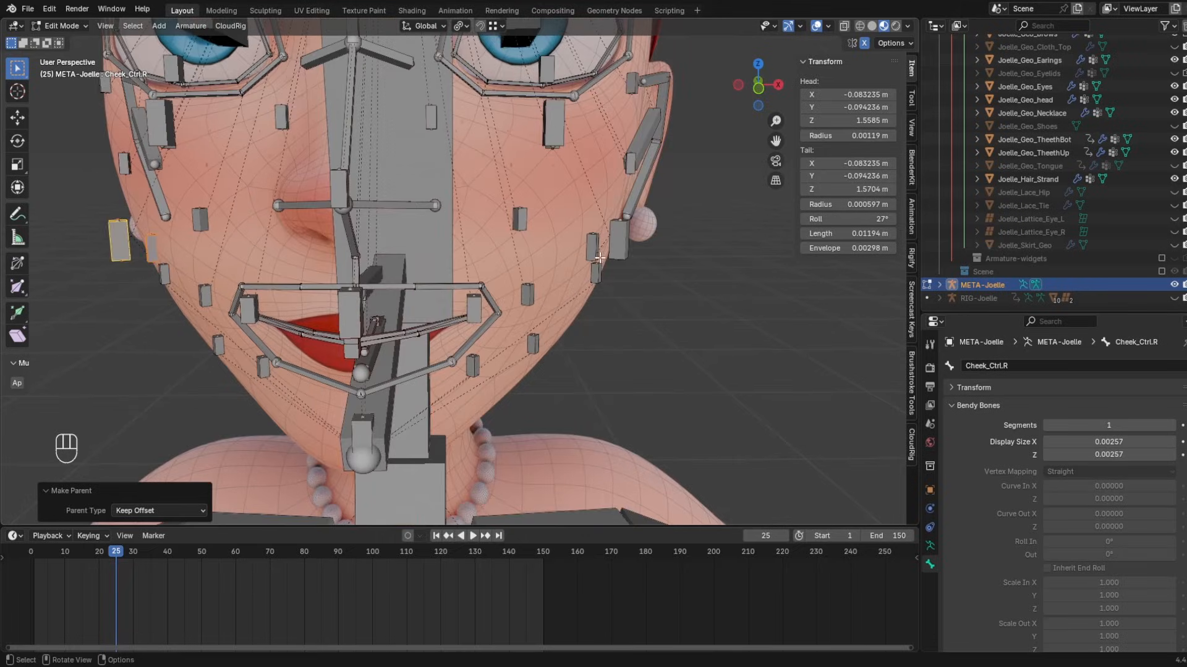
pyautogui.press('g')
pyautogui.moveTo(431, 271); pyautogui.dragTo(494, 315, button='middle')
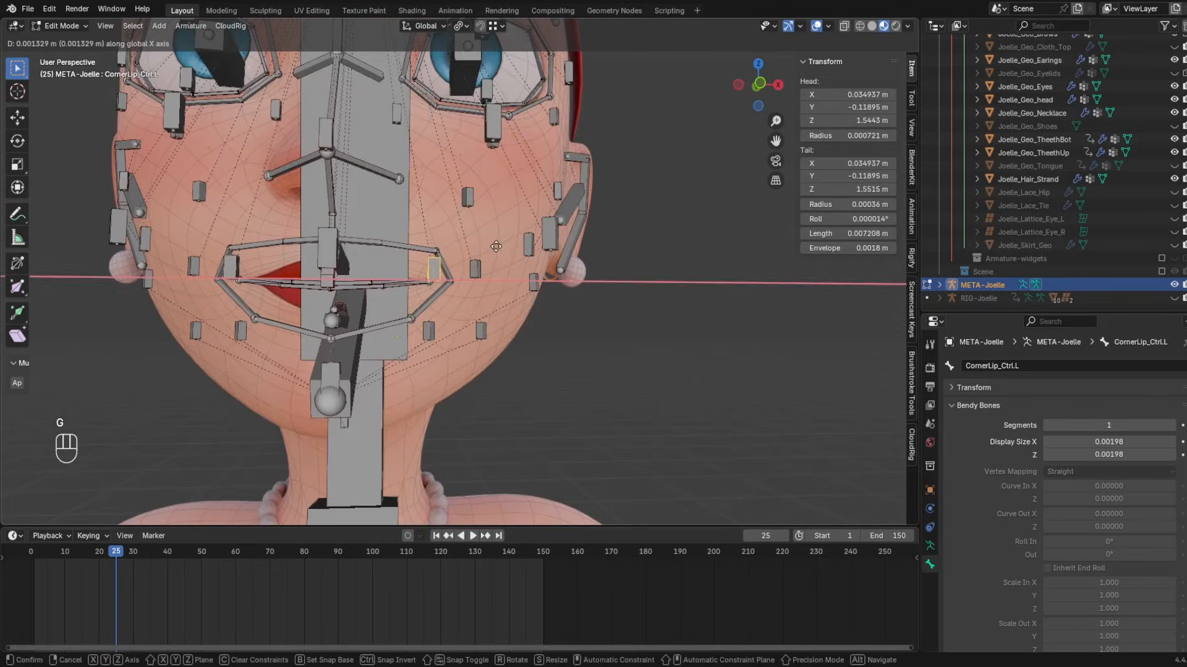
pyautogui.click(445, 270)
# - Remove the Note annotation layer with the arrows drawn beside the lips and return to the selection tool
pyautogui.scroll(4, 445, 271)
pyautogui.scroll(2, 501, 296)
pyautogui.scroll(2, 496, 303)
pyautogui.click(502, 273)
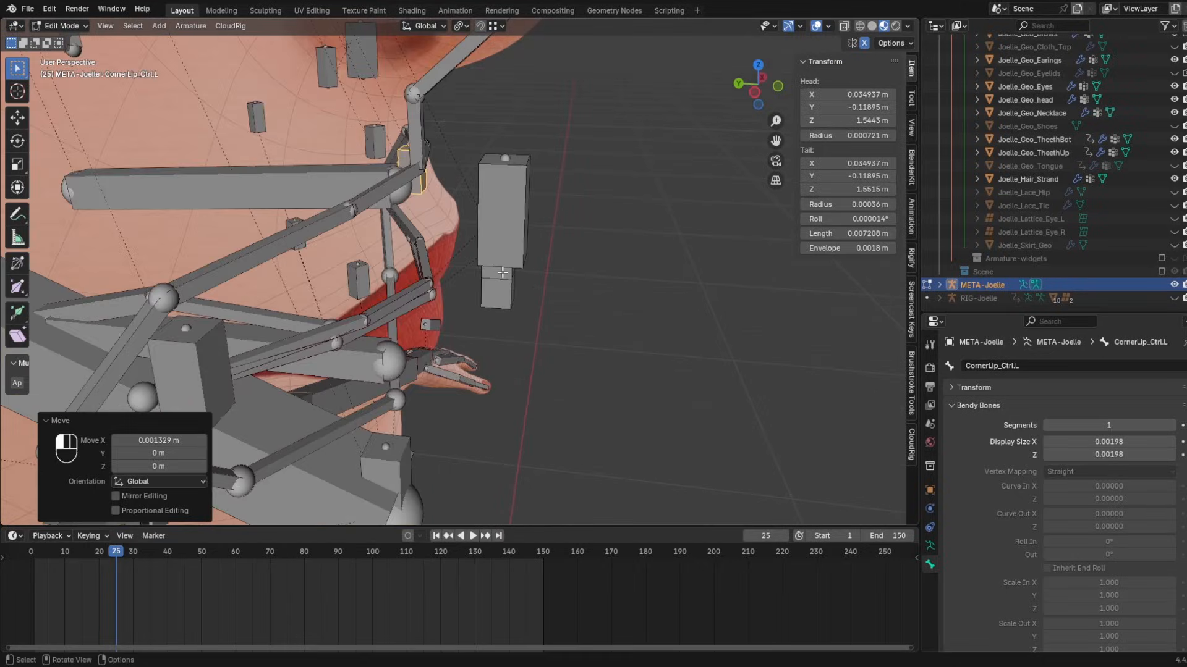
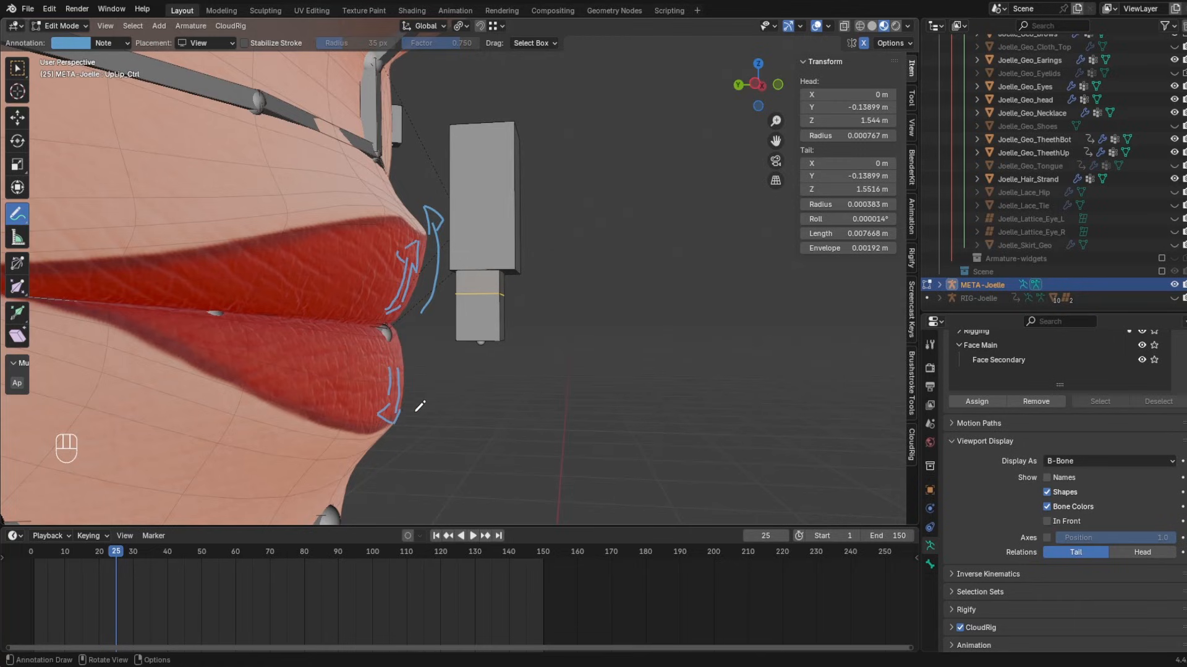
pyautogui.click(113, 43)
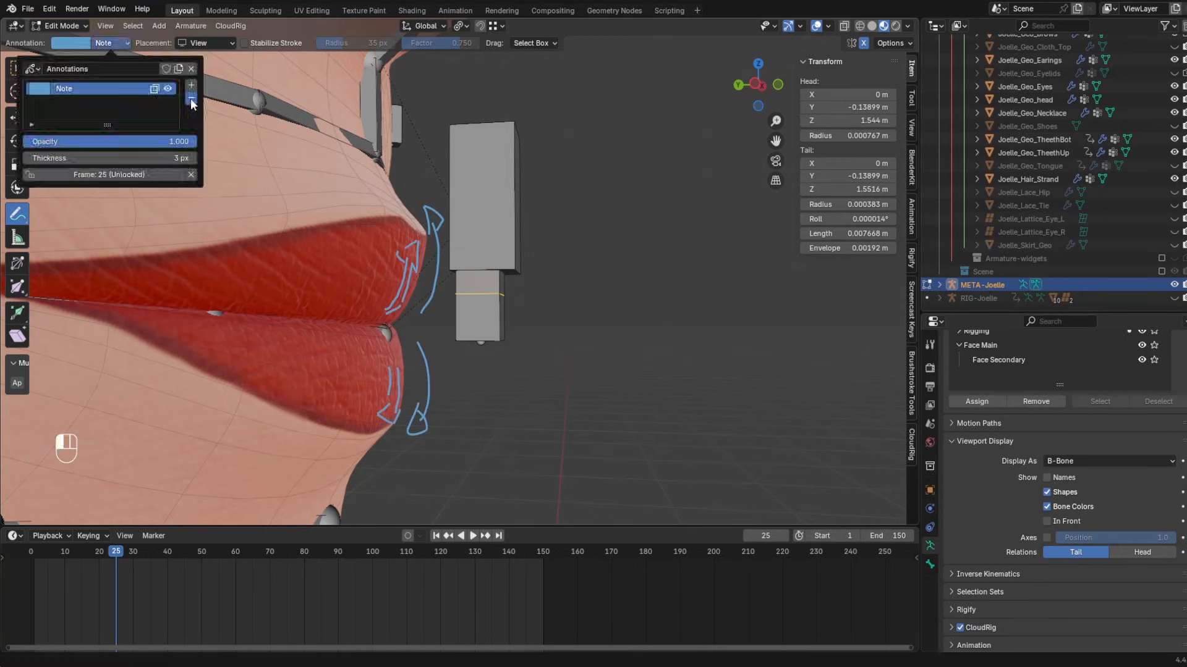
pyautogui.click(191, 100)
pyautogui.click(17, 69)
# - Duplicate the lower lip control, place the copy against the lower lip, scale it by 0.572 and scale its B-bone display by 0.65775
pyautogui.moveTo(466, 286); pyautogui.dragTo(496, 296, button='middle')
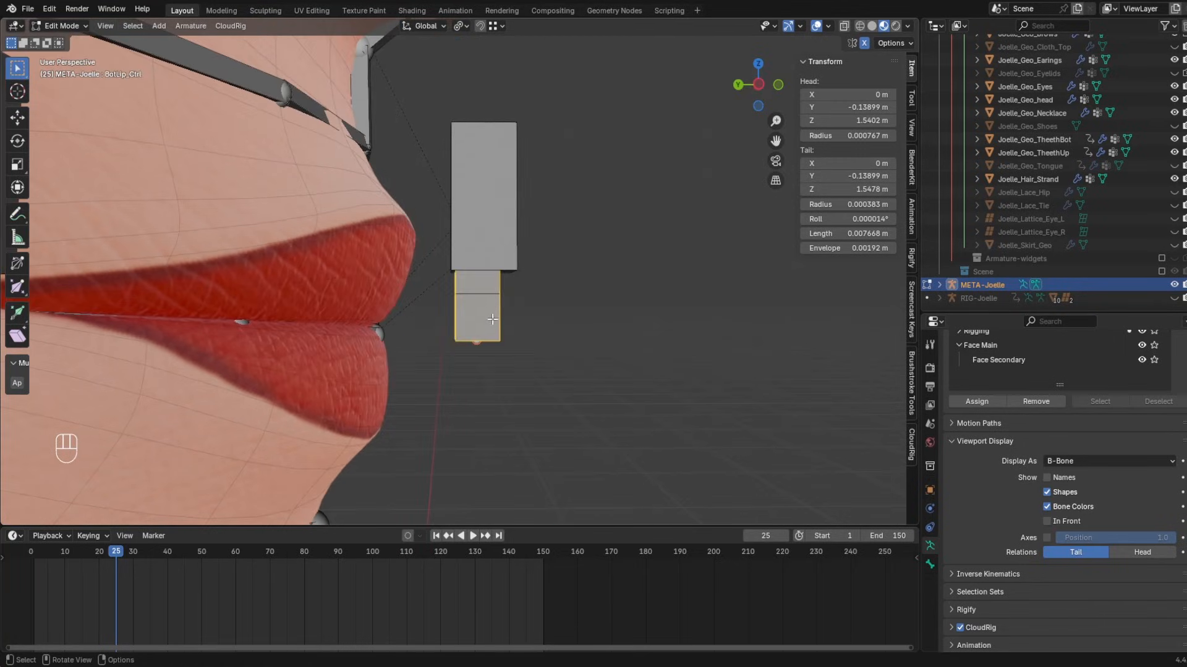
pyautogui.hotkey('shift', 'd')
pyautogui.moveTo(491, 356); pyautogui.dragTo(454, 349, button='middle')
pyautogui.click(424, 348)
pyautogui.press('g')
pyautogui.press('z')
pyautogui.click(426, 421)
pyautogui.hotkey('shift', 'ctrl', 'alt', 's')
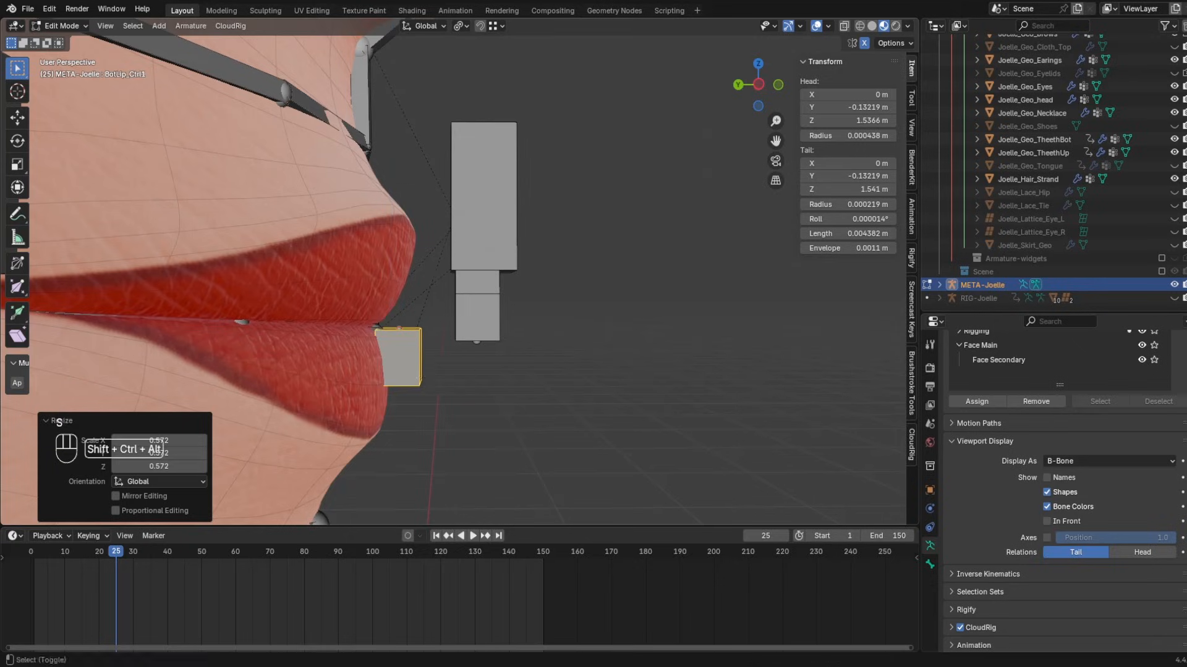
pyautogui.click(442, 365)
# - Rename the small copy BotLip_Roll_Ctrl1 and parent it to the lower lip control with Keep Offset
pyautogui.press('F2')
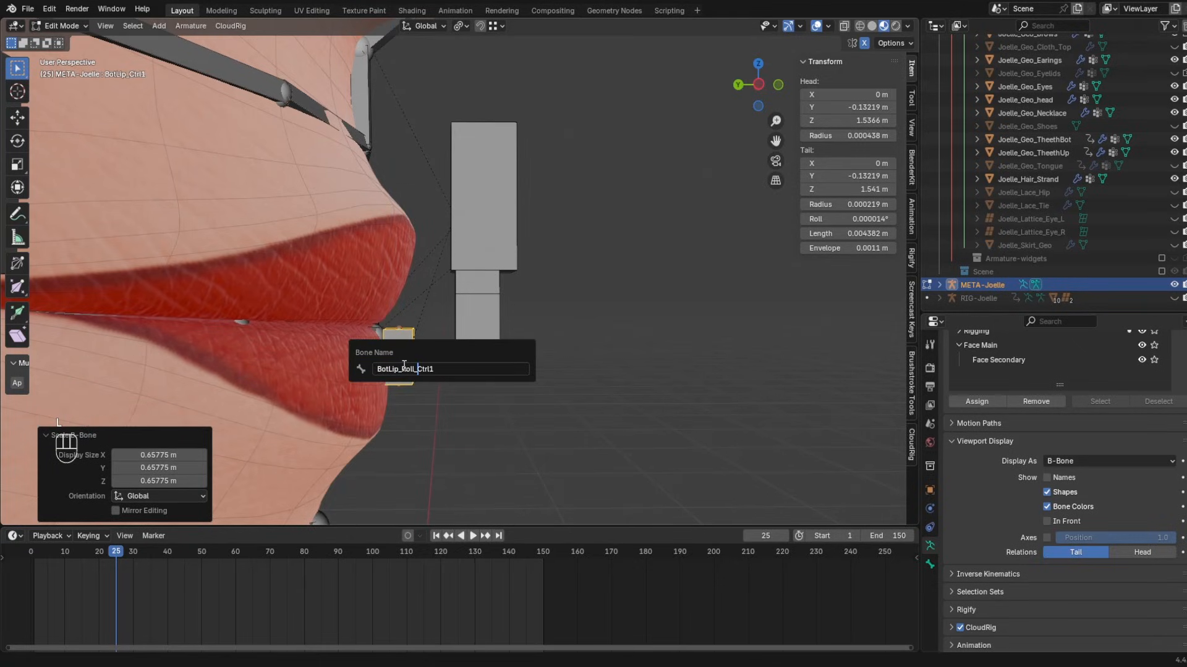
pyautogui.press('Return')
pyautogui.keyDown('shift'); pyautogui.click(472, 322); pyautogui.keyUp('shift')
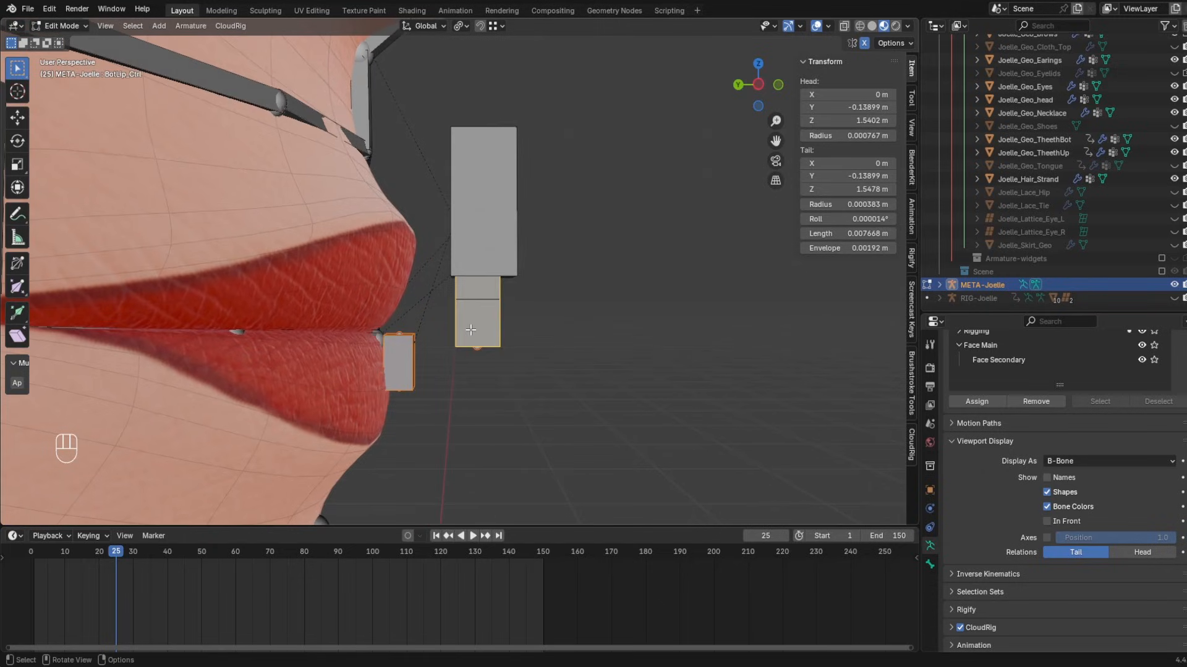
pyautogui.hotkey('ctrl', 'p')
pyautogui.click(470, 329)
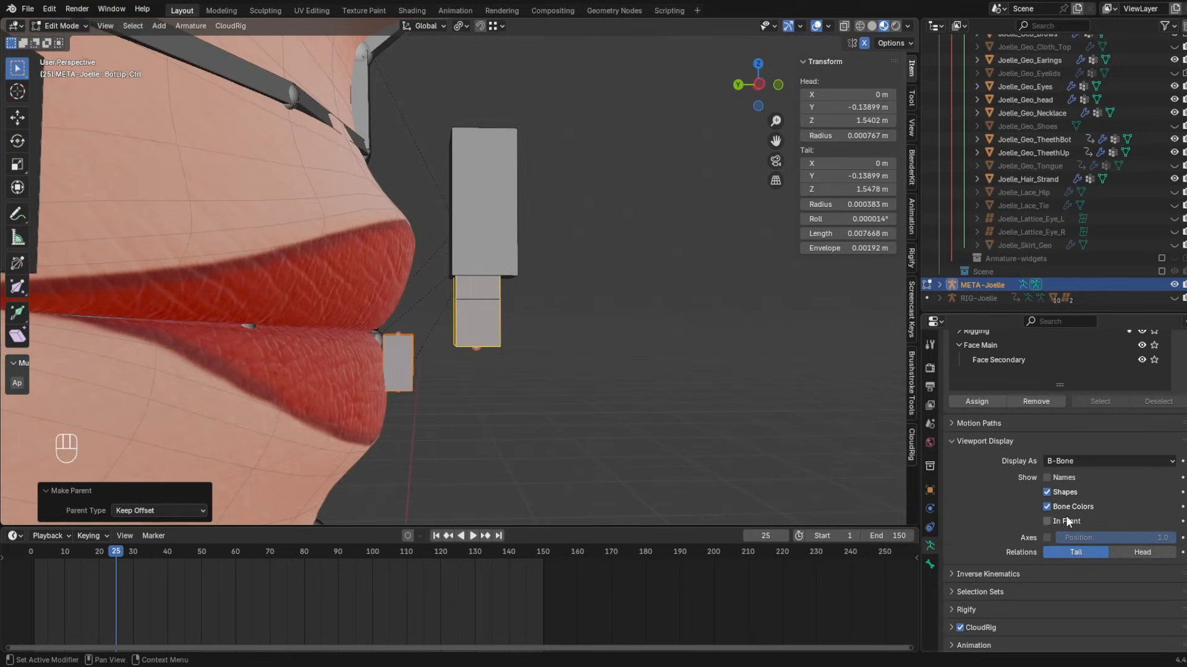
# - Check the small lower lip roll control's CloudRig component and duplicate the control 0.007742 m upward along the global Z axis
pyautogui.scroll(-1, 1066, 516)
pyautogui.click(929, 564)
pyautogui.scroll(-8, 1017, 581)
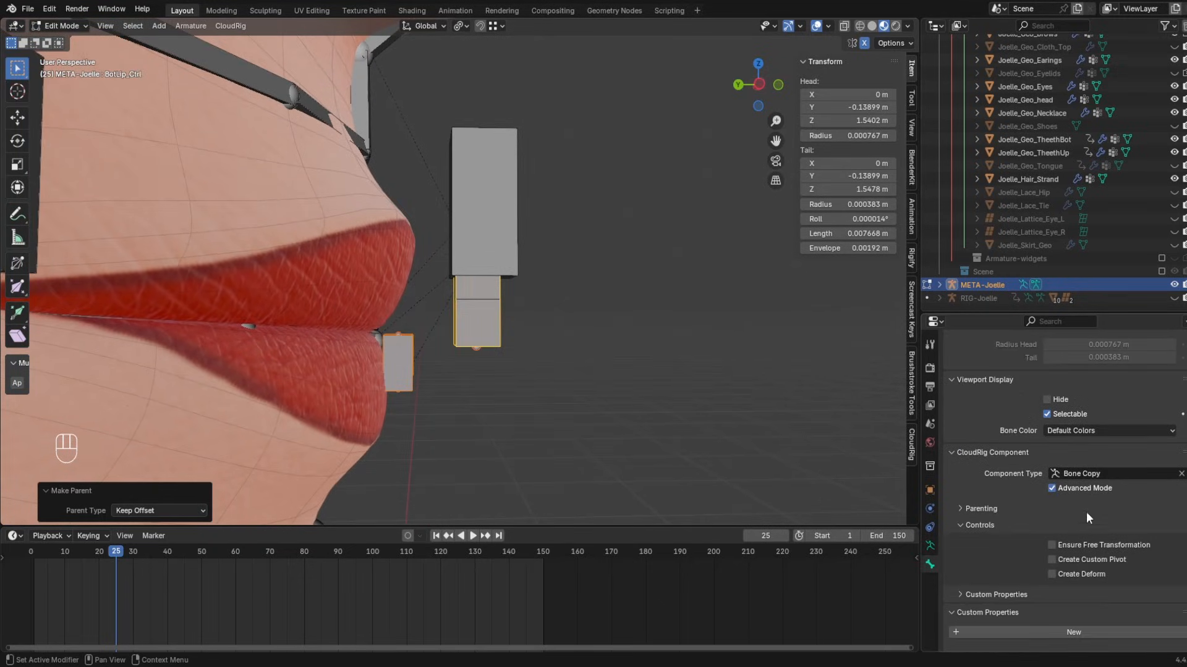
pyautogui.click(398, 363)
pyautogui.hotkey('shift', 'd')
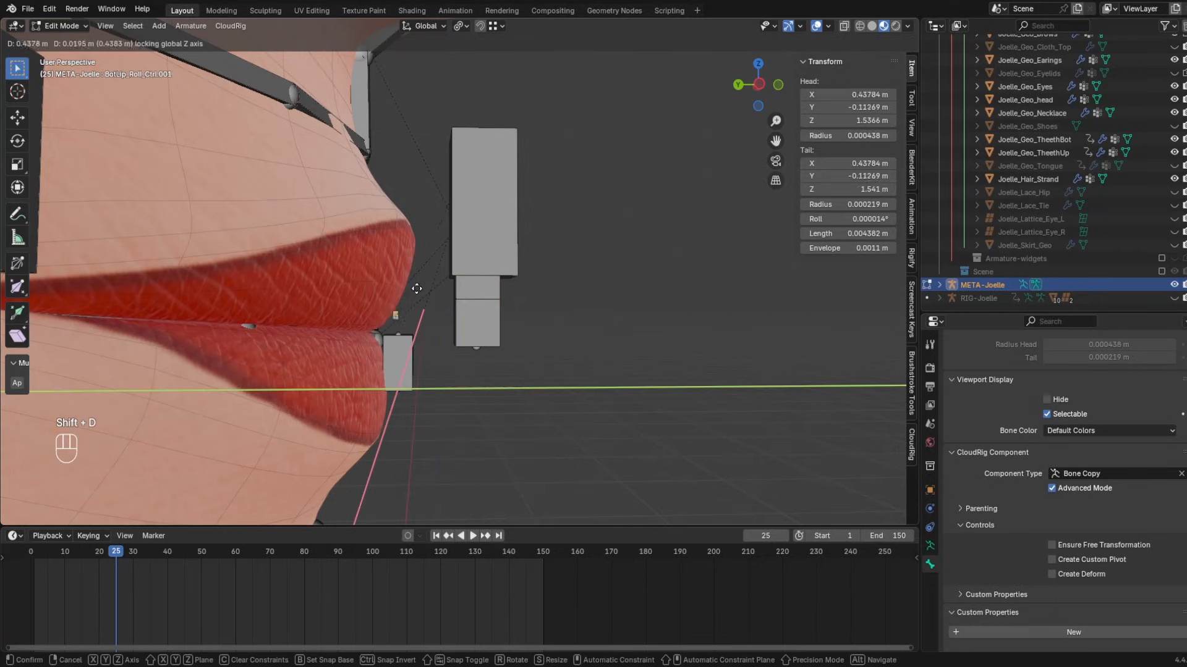
pyautogui.press('z')
pyautogui.click(414, 280)
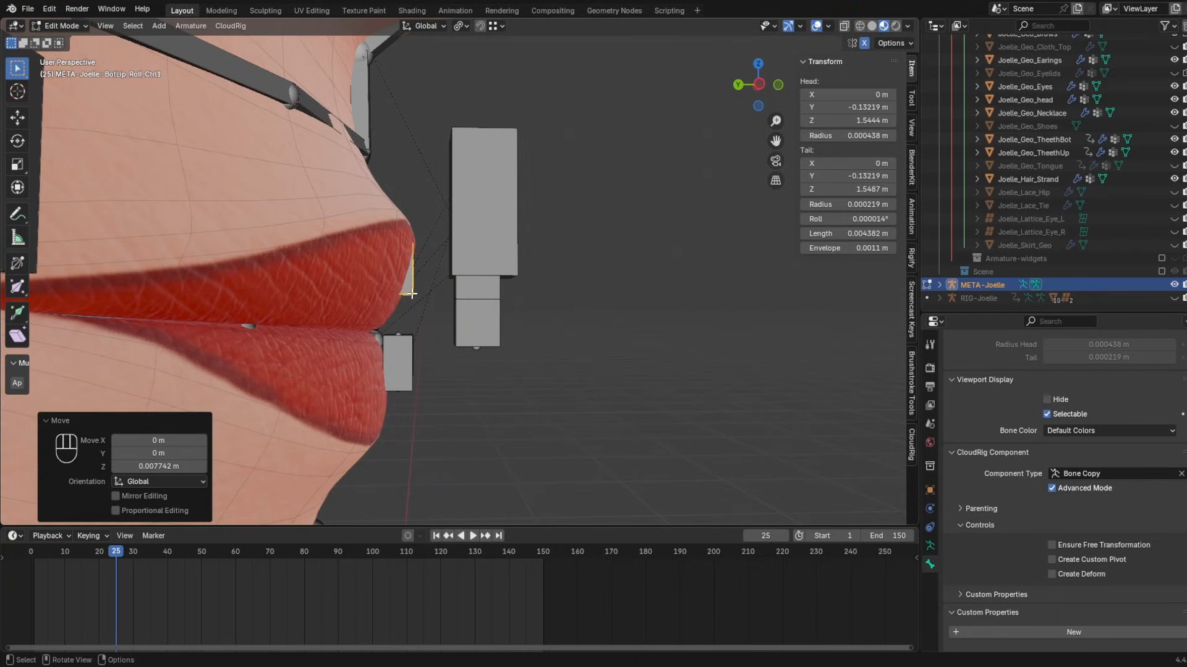
# - Position the copy against the front of the upper lip and rename it UpLip_Roll_Ctrl
pyautogui.press('g')
pyautogui.moveTo(426, 285); pyautogui.dragTo(442, 292, button='middle')
pyautogui.click(436, 293)
pyautogui.press('g')
pyautogui.click(442, 291)
pyautogui.press('F2')
pyautogui.moveTo(439, 295); pyautogui.dragTo(425, 294)
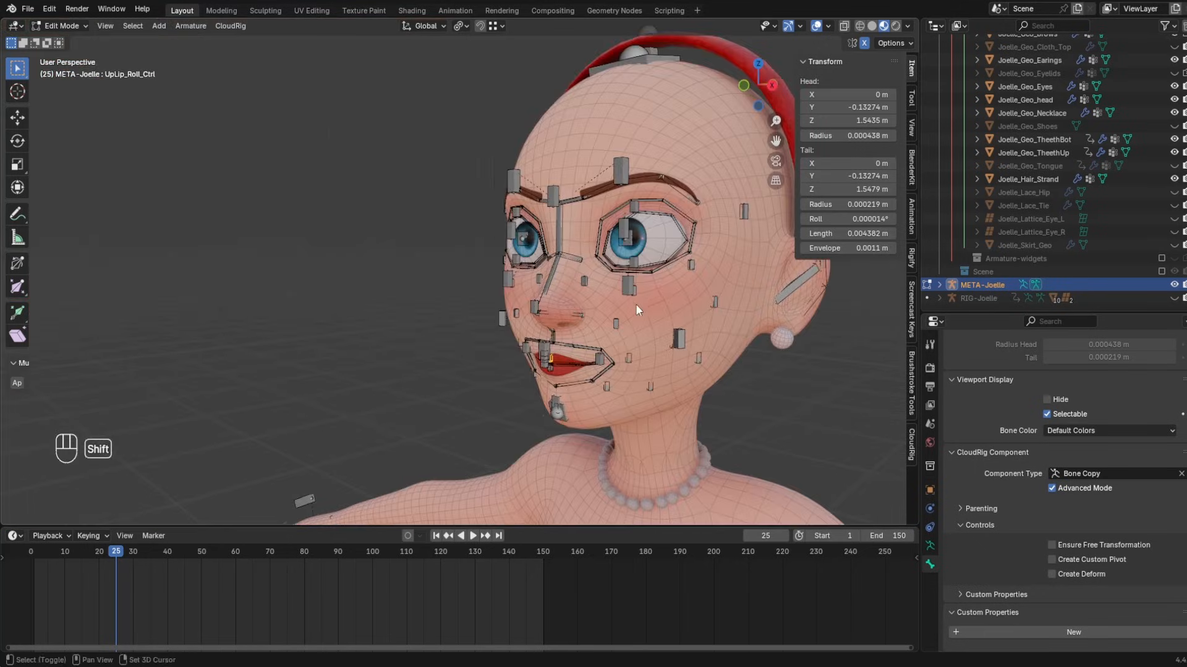
# - Examine the placement of the lip controls and surrounding facial bones from several angles
pyautogui.keyDown('shift'); pyautogui.moveTo(635, 309); pyautogui.dragTo(488, 256, button='middle'); pyautogui.keyUp('shift')
pyautogui.scroll(2, 489, 257)
pyautogui.moveTo(476, 255)
pyautogui.mouseDown(button='middle')
pyautogui.moveTo(309, 257)
pyautogui.moveTo(474, 272)
pyautogui.mouseUp(button='middle')
pyautogui.keyDown('shift'); pyautogui.moveTo(319, 228); pyautogui.dragTo(380, 295, button='middle'); pyautogui.keyUp('shift')
pyautogui.moveTo(281, 321); pyautogui.dragTo(328, 334, button='middle')
pyautogui.scroll(2, 328, 334)
pyautogui.moveTo(188, 268); pyautogui.dragTo(266, 235, button='middle')
pyautogui.keyDown('shift'); pyautogui.moveTo(418, 198); pyautogui.dragTo(355, 260, button='middle'); pyautogui.keyUp('shift')
pyautogui.moveTo(356, 259); pyautogui.dragTo(346, 272, button='middle')
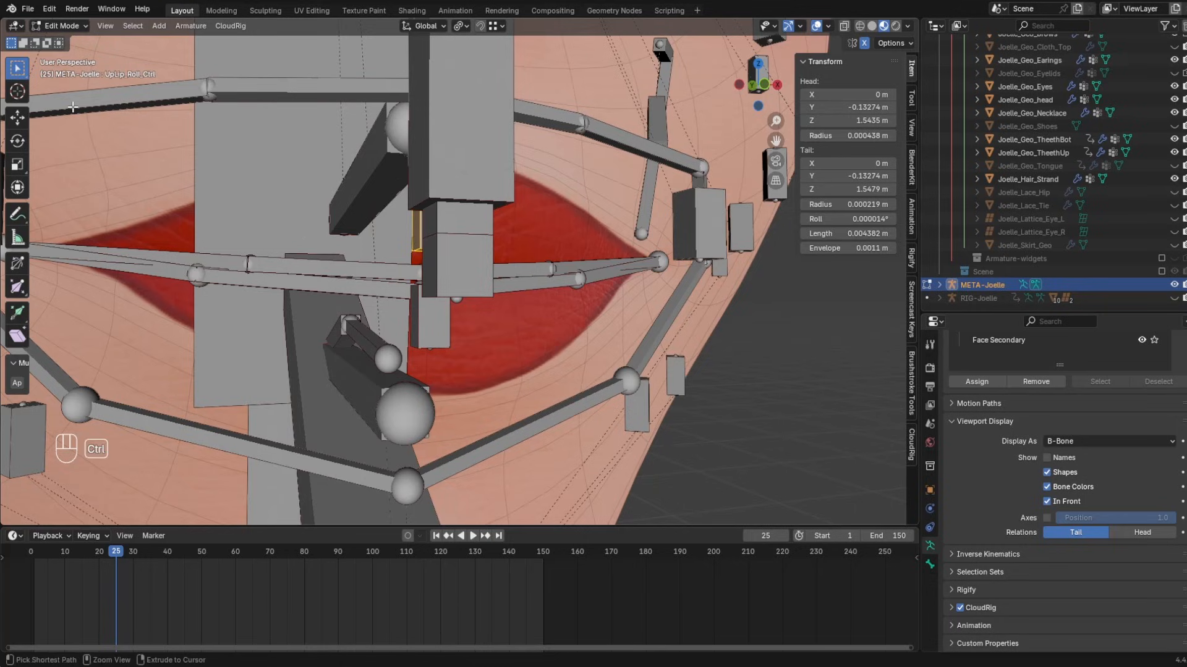
# - Save an incremental version of the file and try to generate the CloudRig rig from META-Joelle
pyautogui.click(28, 9)
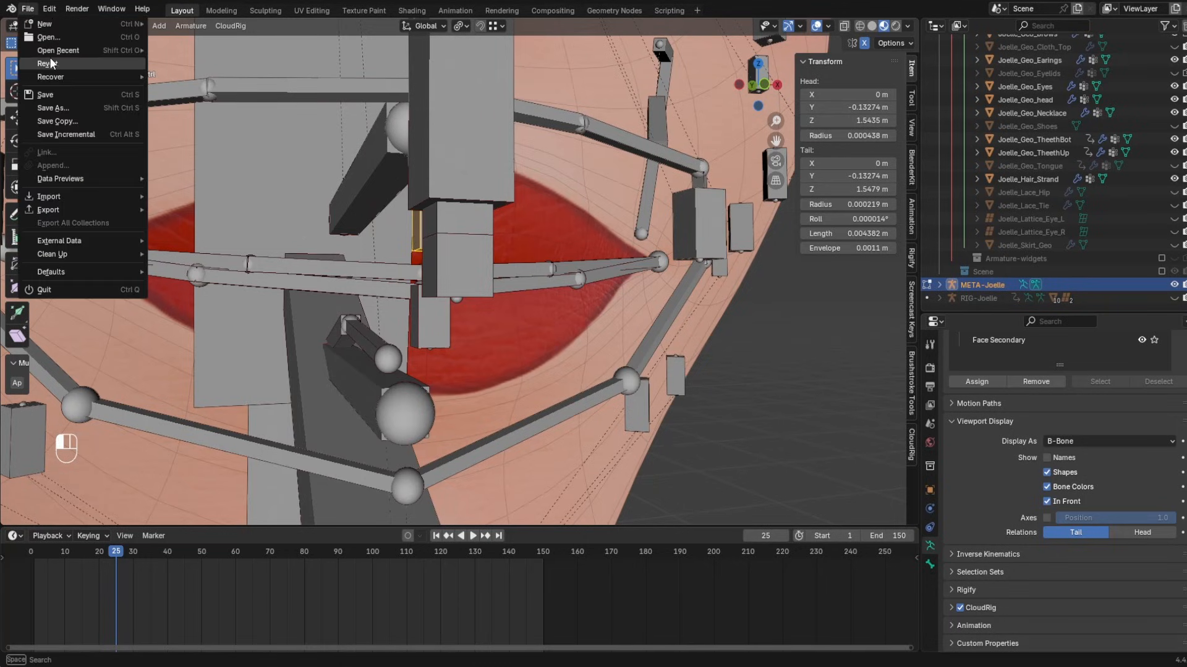
pyautogui.click(73, 136)
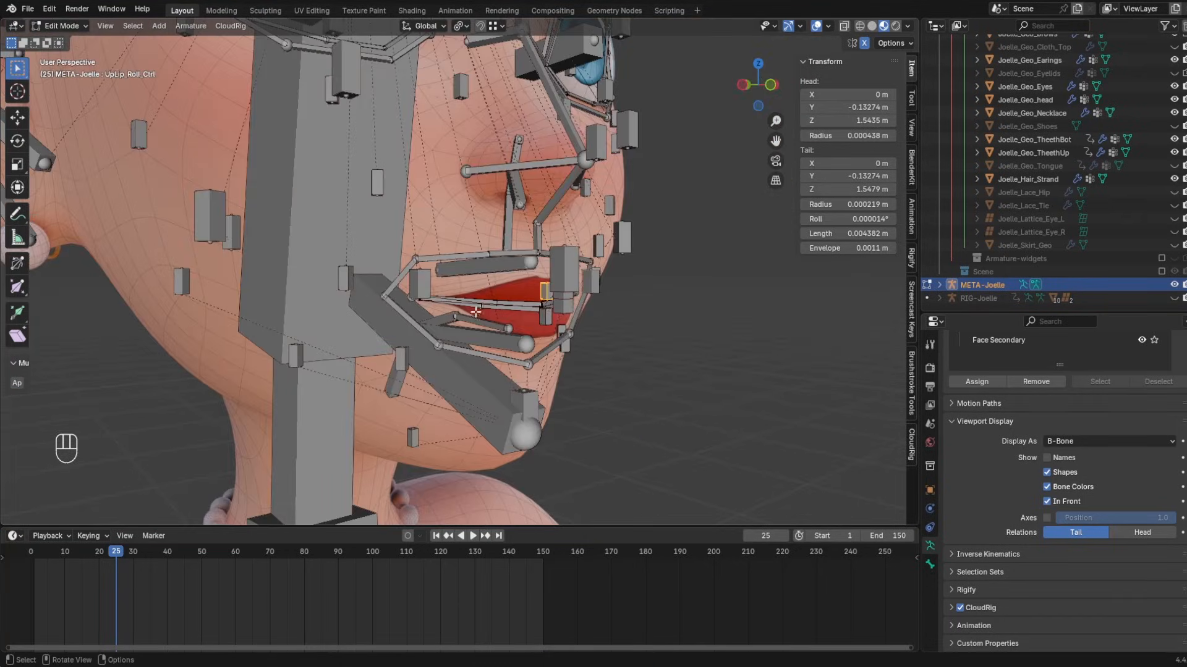
pyautogui.moveTo(475, 312); pyautogui.dragTo(570, 286, button='middle')
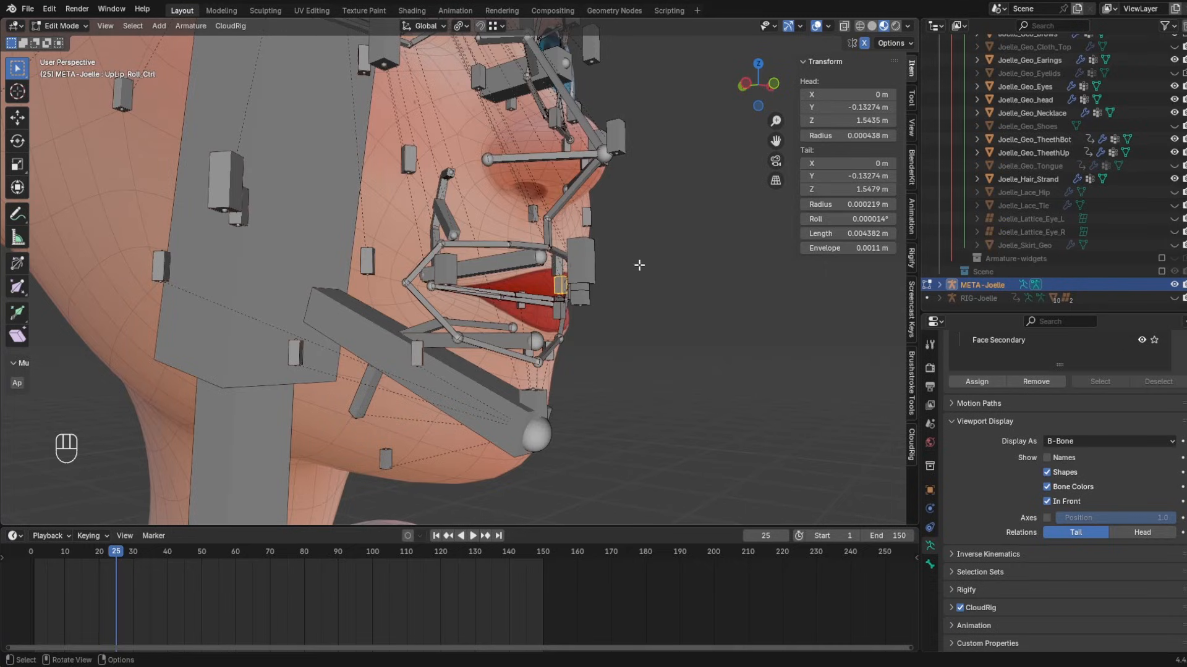
pyautogui.hotkey('ctrl', 'alt', 'g')
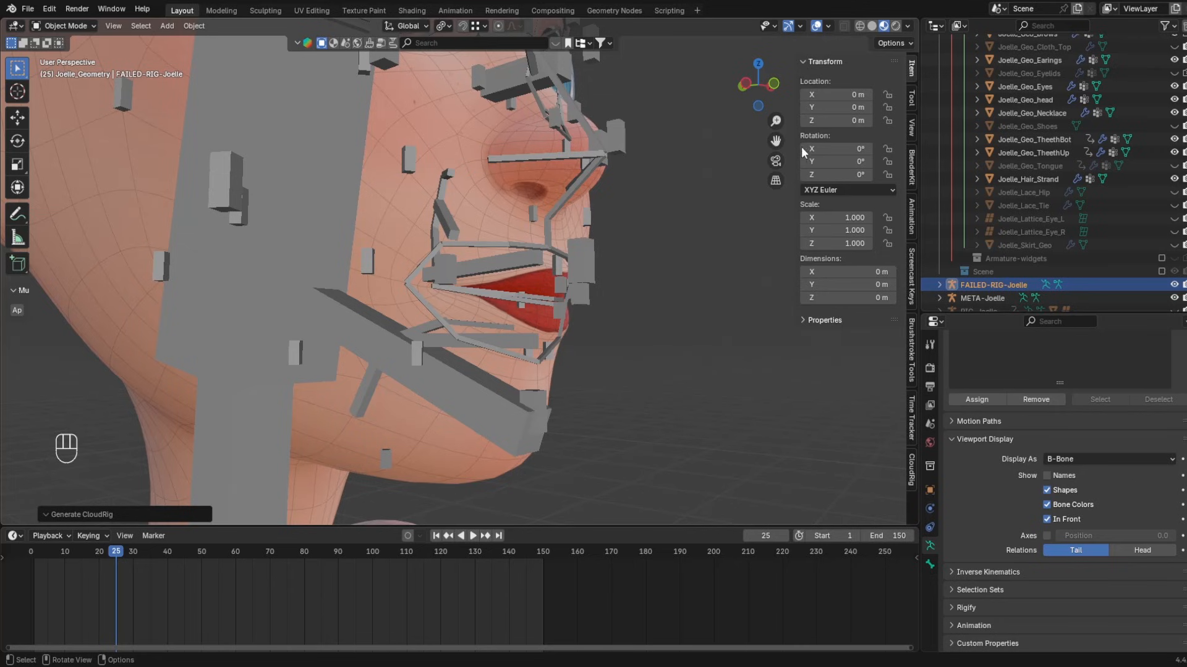
# - Reselect META-Joelle in Edit Mode and check the CloudRig component assigned to Cheek_Ctrl.L
pyautogui.keyDown('shift'); pyautogui.moveTo(686, 180); pyautogui.dragTo(456, 249); pyautogui.keyUp('shift')
pyautogui.click(396, 262)
pyautogui.moveTo(442, 256); pyautogui.dragTo(391, 256, button='middle')
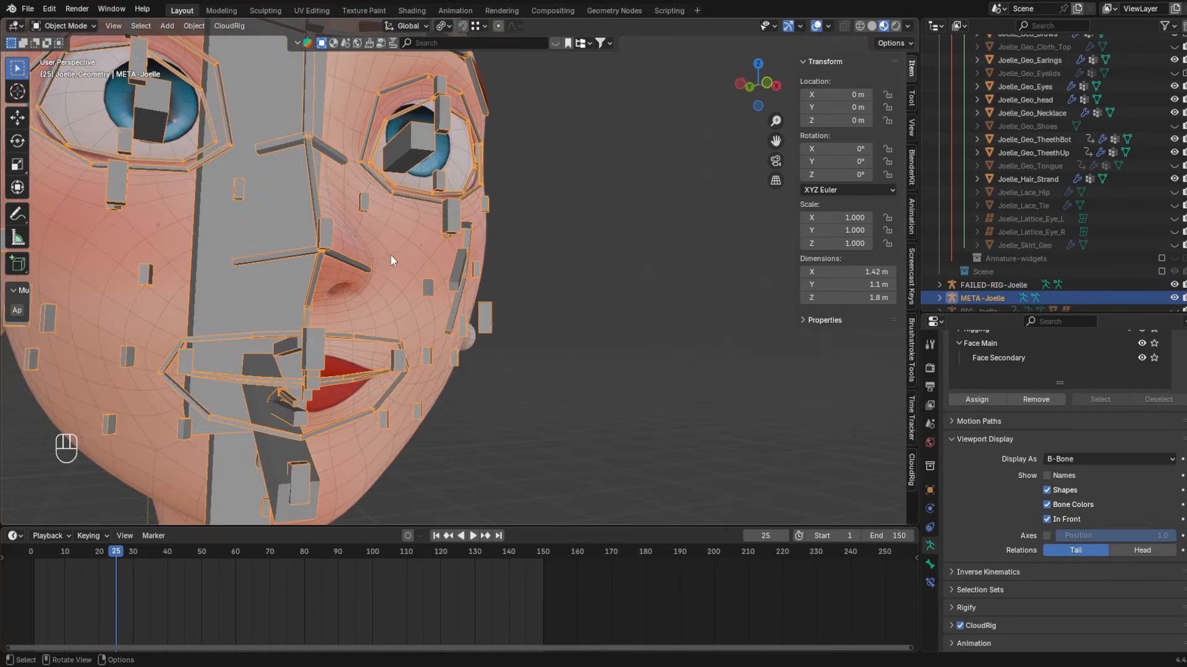
pyautogui.press('Tab')
pyautogui.scroll(2, 491, 252)
pyautogui.click(506, 323)
pyautogui.click(929, 564)
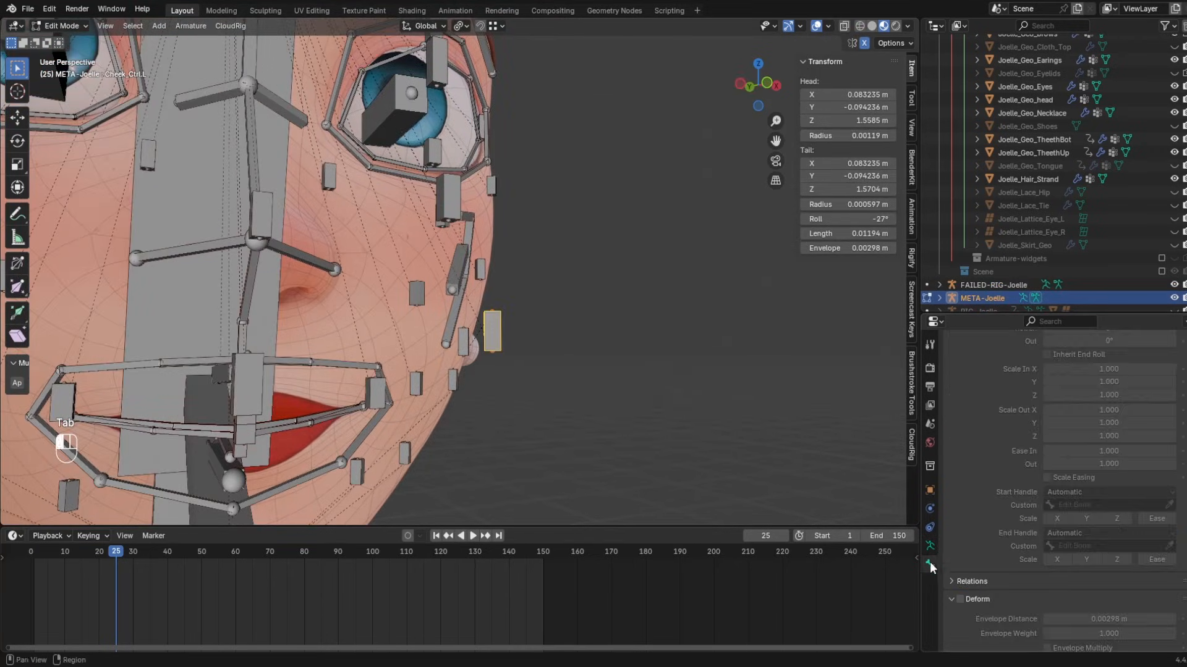
pyautogui.scroll(-6, 979, 581)
pyautogui.scroll(-5, 1027, 580)
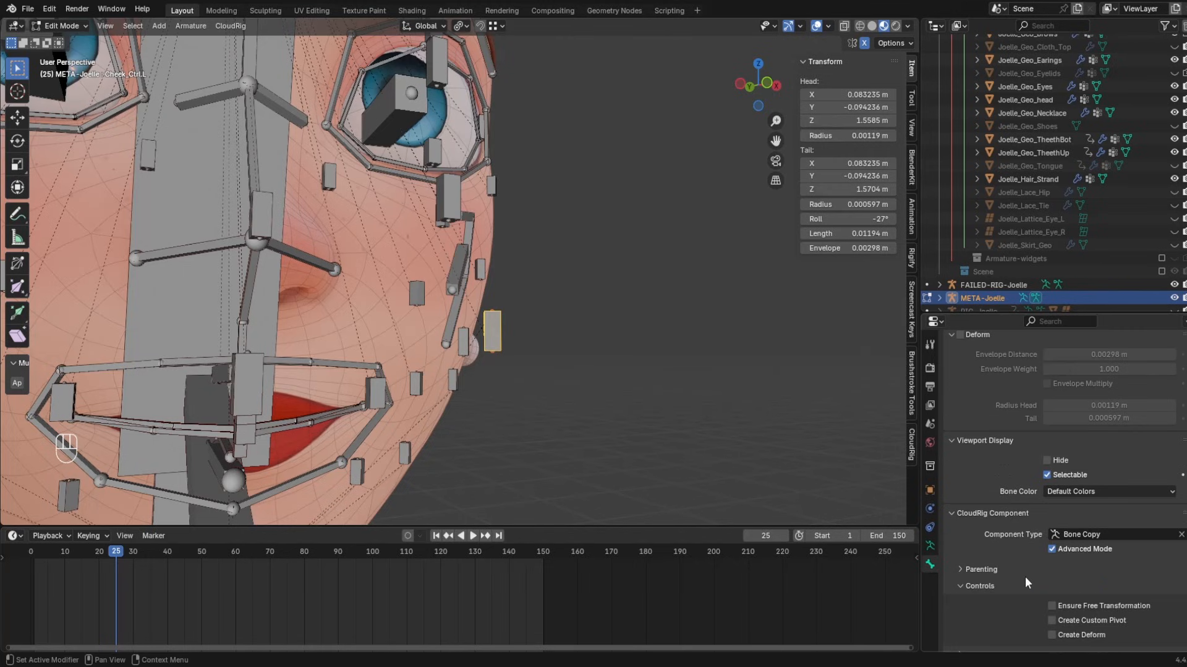
pyautogui.scroll(3, 1068, 585)
# - Symmetrize Cheek_Ctrl.L to the other side, check the mirrored control's component and regenerate the CloudRig rig
pyautogui.keyDown('shift'); pyautogui.moveTo(463, 272); pyautogui.dragTo(692, 291, button='middle'); pyautogui.keyUp('shift')
pyautogui.rightClick(692, 291)
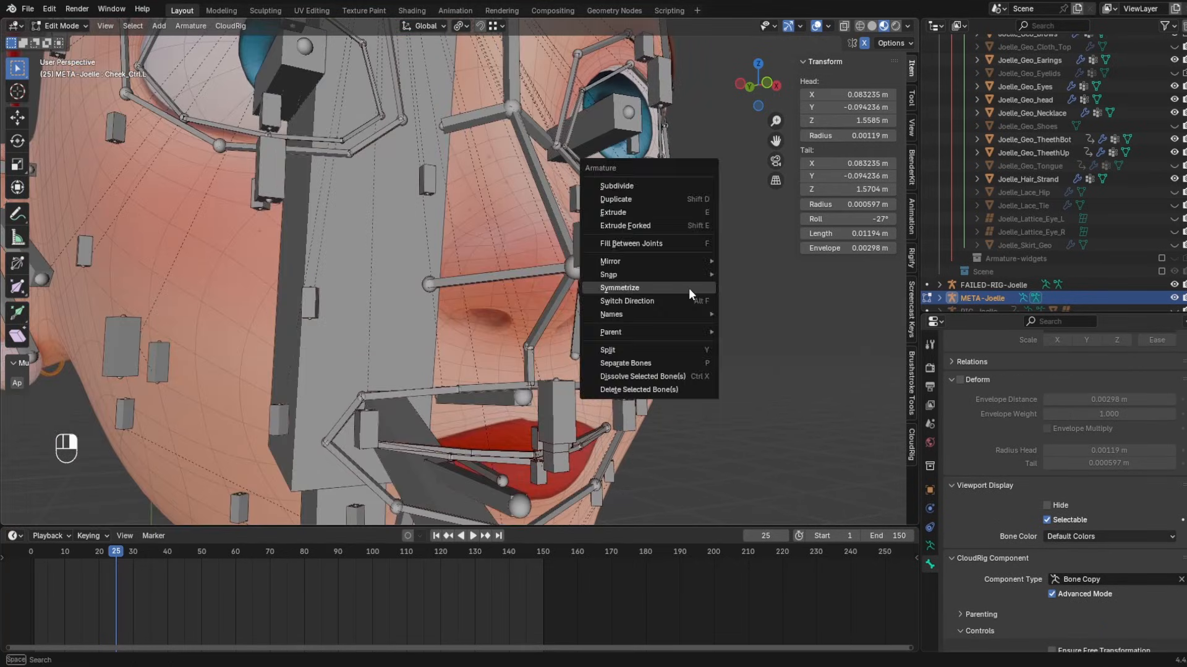
pyautogui.click(692, 289)
pyautogui.click(103, 331)
pyautogui.scroll(-3, 1088, 596)
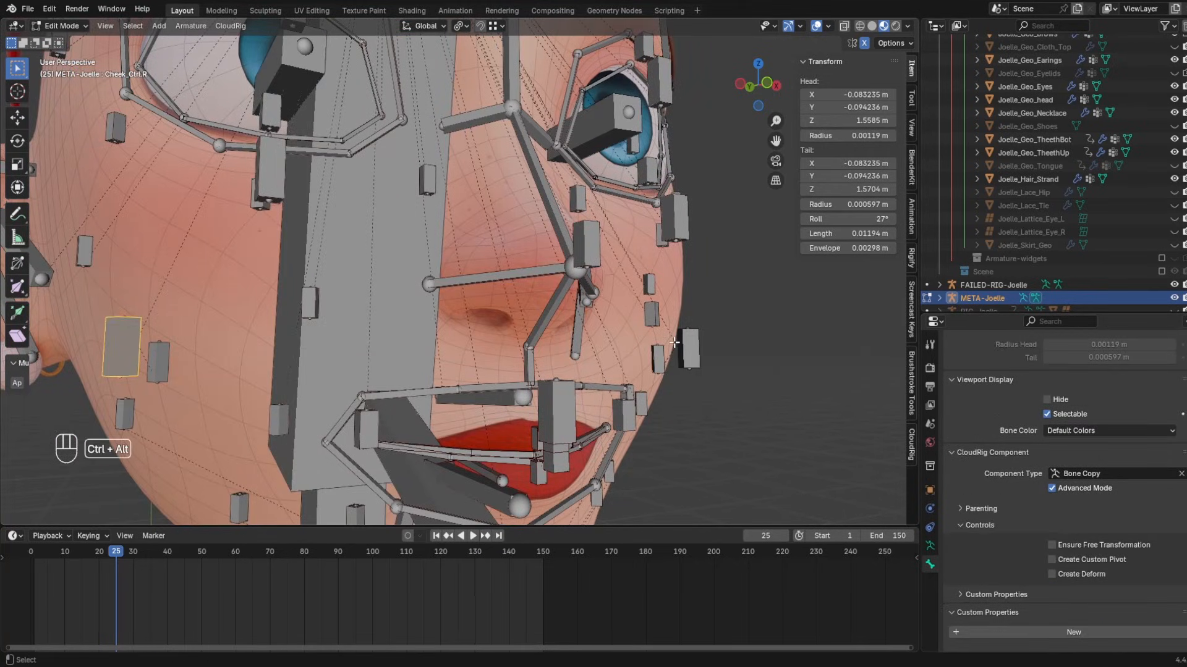
pyautogui.hotkey('ctrl', 'alt', 'r')
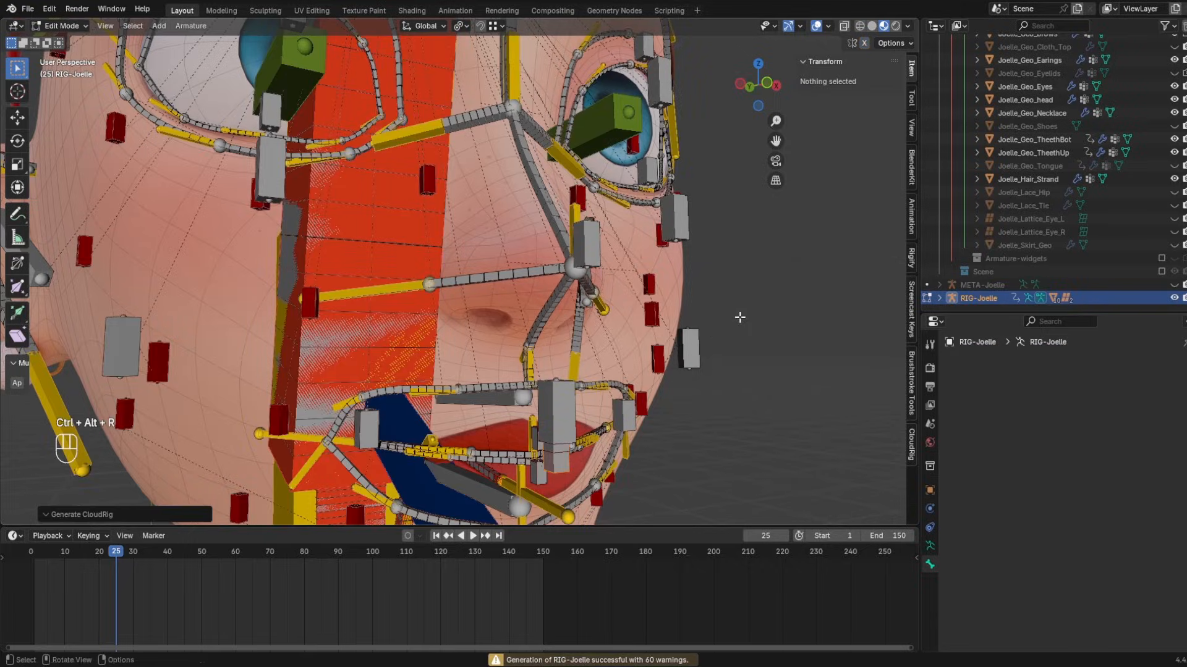
# - Inspect RIG-Joelle in Object Mode, show its armature properties in an enlarged Properties editor and switch the rig to Pose Mode
pyautogui.hotkey('ctrl', 'Tab')
pyautogui.moveTo(726, 503); pyautogui.dragTo(598, 405, button='middle')
pyautogui.scroll(-4, 732, 350)
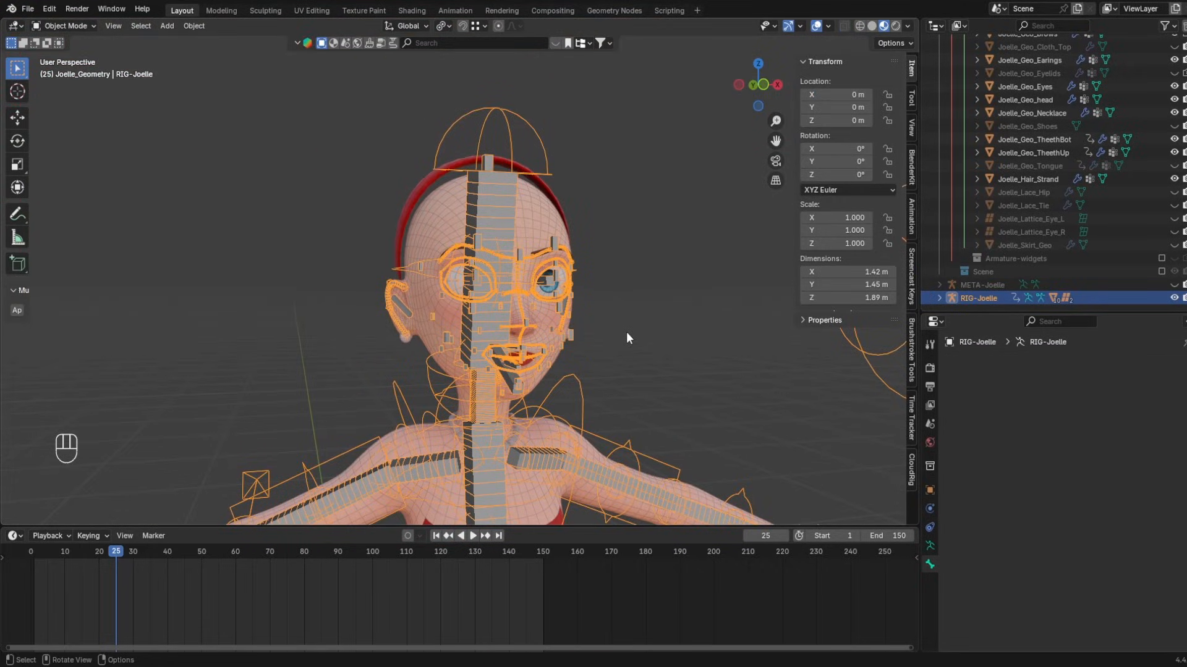
pyautogui.scroll(-4, 626, 332)
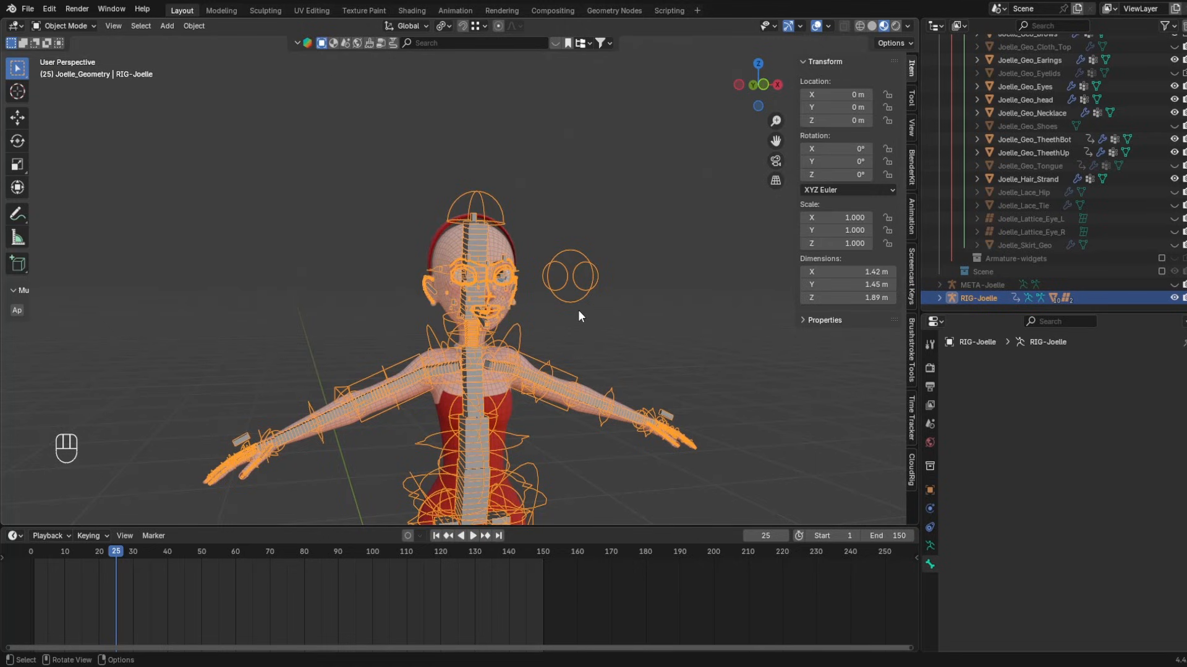
pyautogui.moveTo(570, 314); pyautogui.dragTo(625, 343, button='middle')
pyautogui.scroll(4, 625, 343)
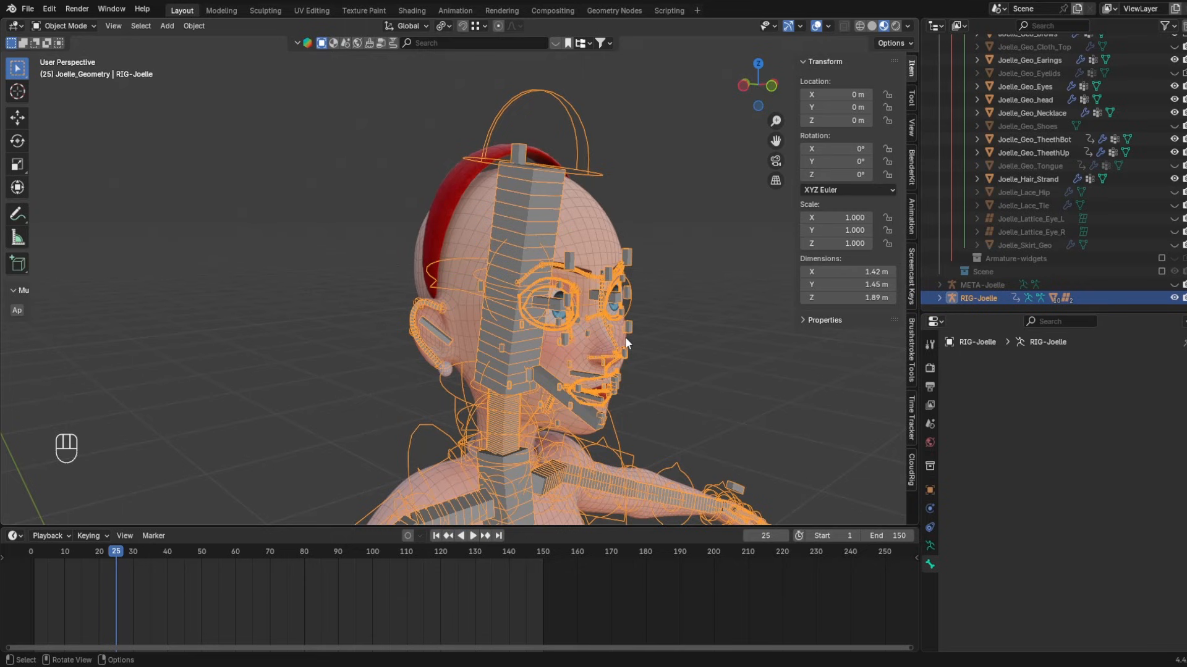
pyautogui.scroll(-2, 625, 336)
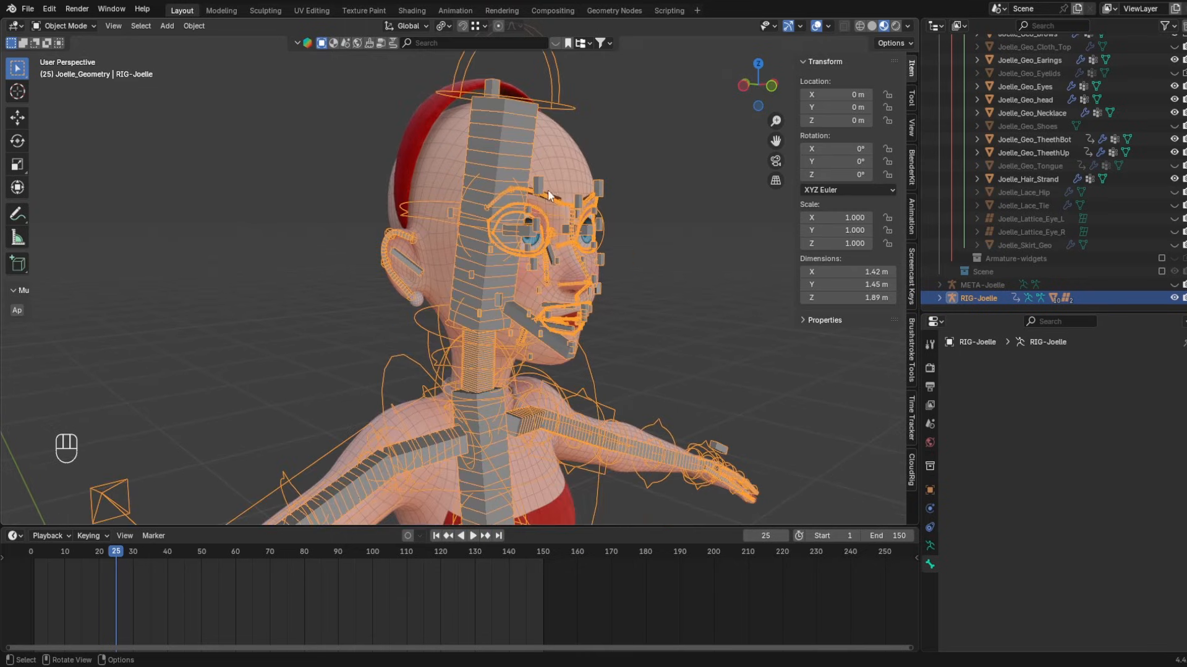
pyautogui.click(929, 547)
pyautogui.moveTo(1005, 313); pyautogui.dragTo(1017, 125)
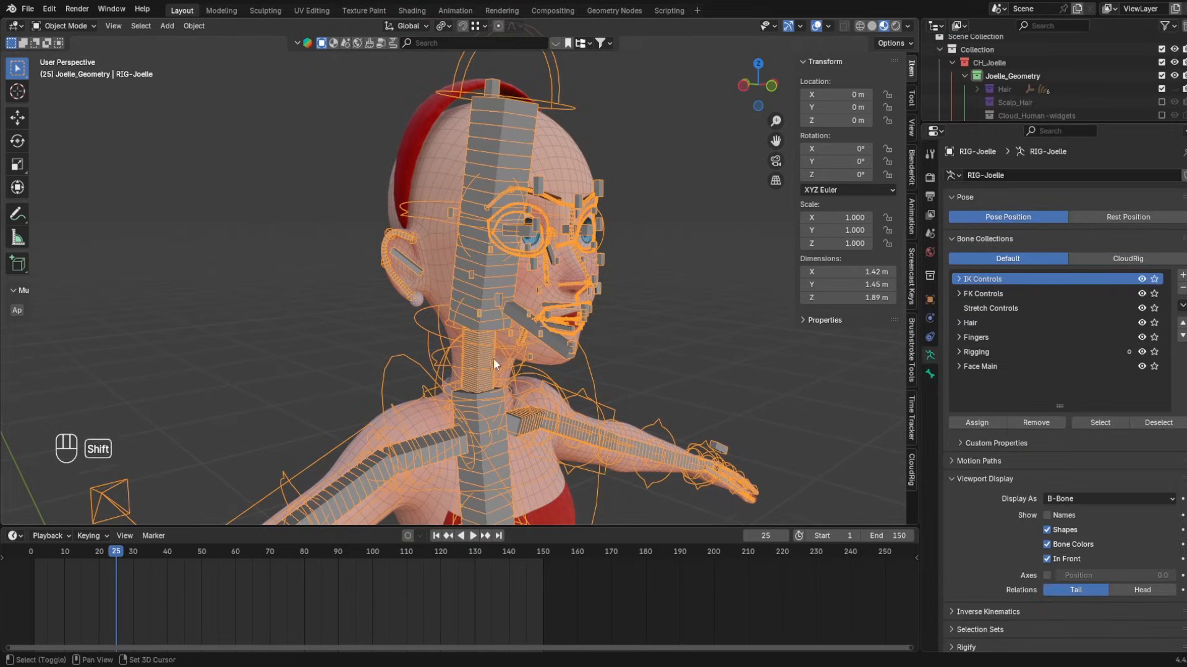
pyautogui.keyDown('shift'); pyautogui.moveTo(493, 358); pyautogui.dragTo(620, 272, button='middle'); pyautogui.keyUp('shift')
pyautogui.hotkey('ctrl', 'Tab')
# - Try a custom shape Y translation of 0.35287 for the CHST-Spine1 bone
pyautogui.click(929, 374)
pyautogui.scroll(-10, 1041, 496)
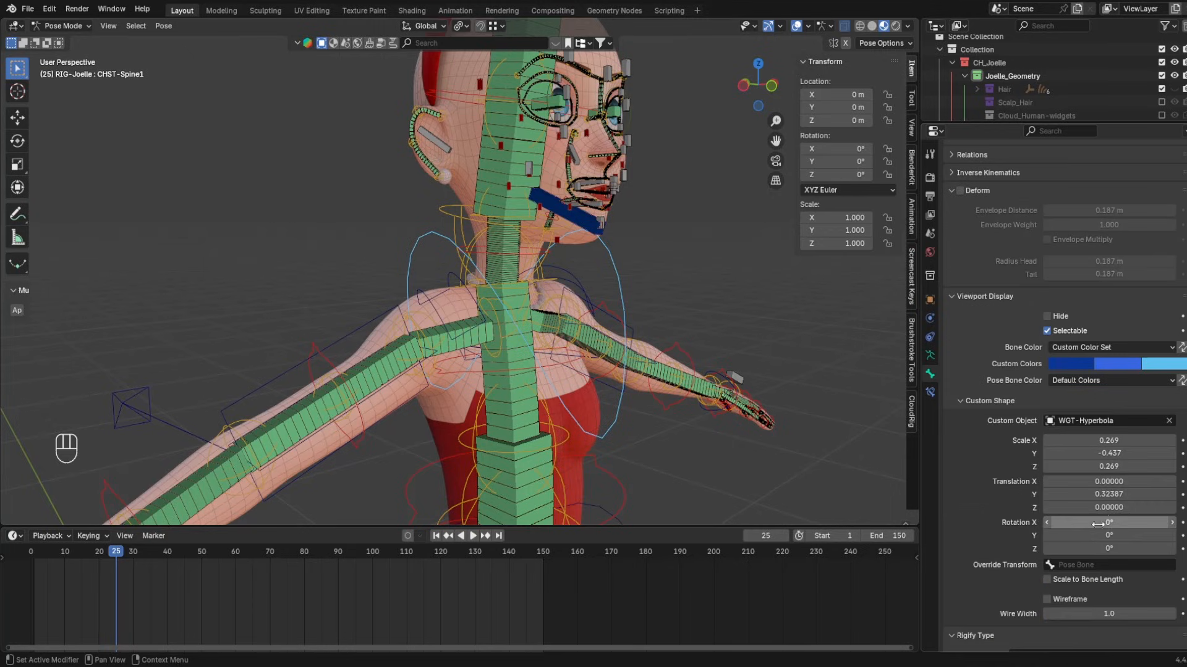
pyautogui.keyDown('shift'); pyautogui.moveTo(1108, 494); pyautogui.dragTo(1128, 494); pyautogui.keyUp('shift')
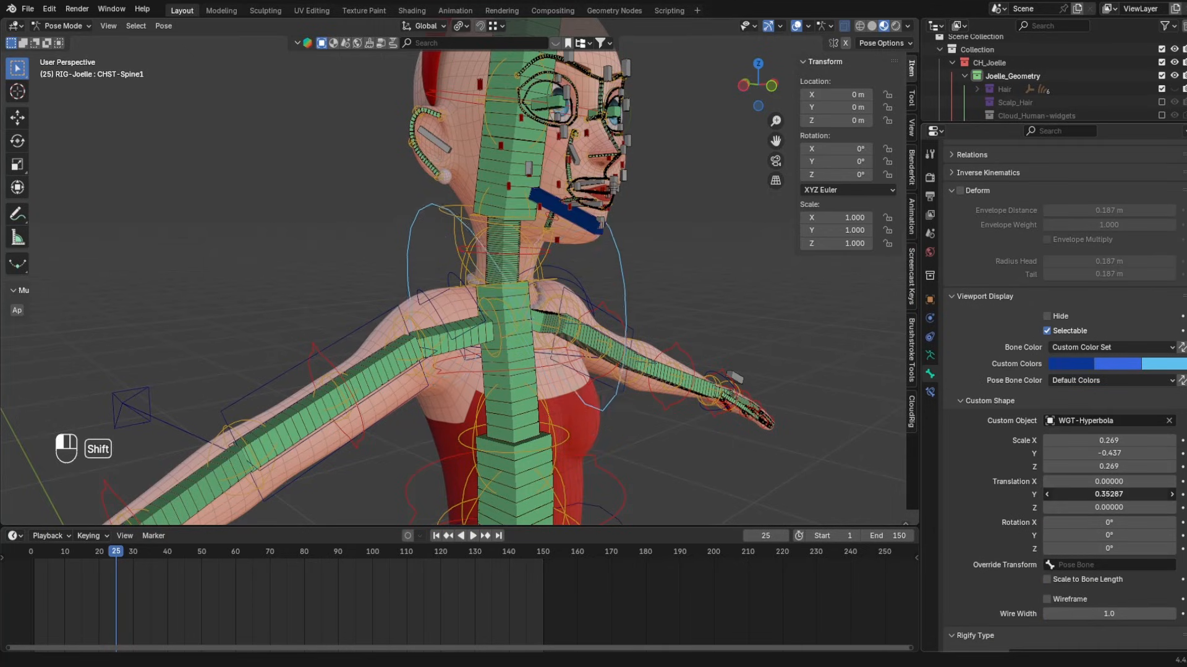
pyautogui.rightClick(1109, 495)
# - Enlarge the Properties editor further and display RIG-Joelle's bone collections while framing the face
pyautogui.moveTo(448, 238); pyautogui.dragTo(338, 269, button='middle')
pyautogui.moveTo(571, 294); pyautogui.dragTo(596, 315, button='middle')
pyautogui.keyDown('shift'); pyautogui.moveTo(559, 364); pyautogui.dragTo(547, 405, button='middle'); pyautogui.keyUp('shift')
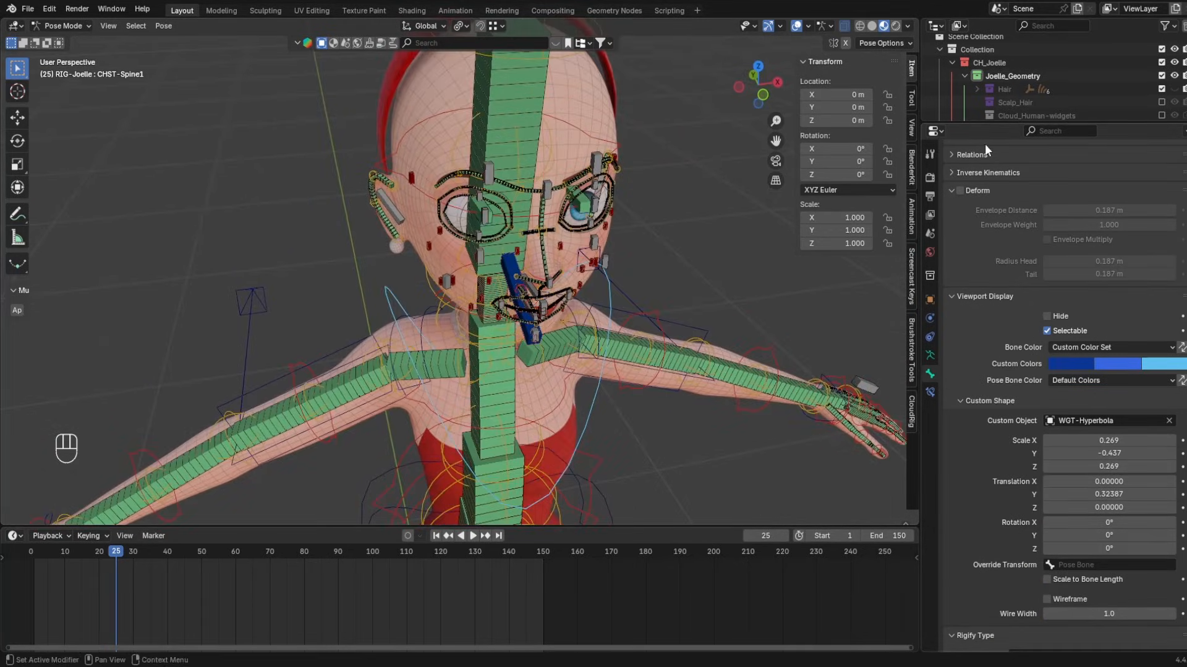
pyautogui.moveTo(990, 125); pyautogui.dragTo(990, 75)
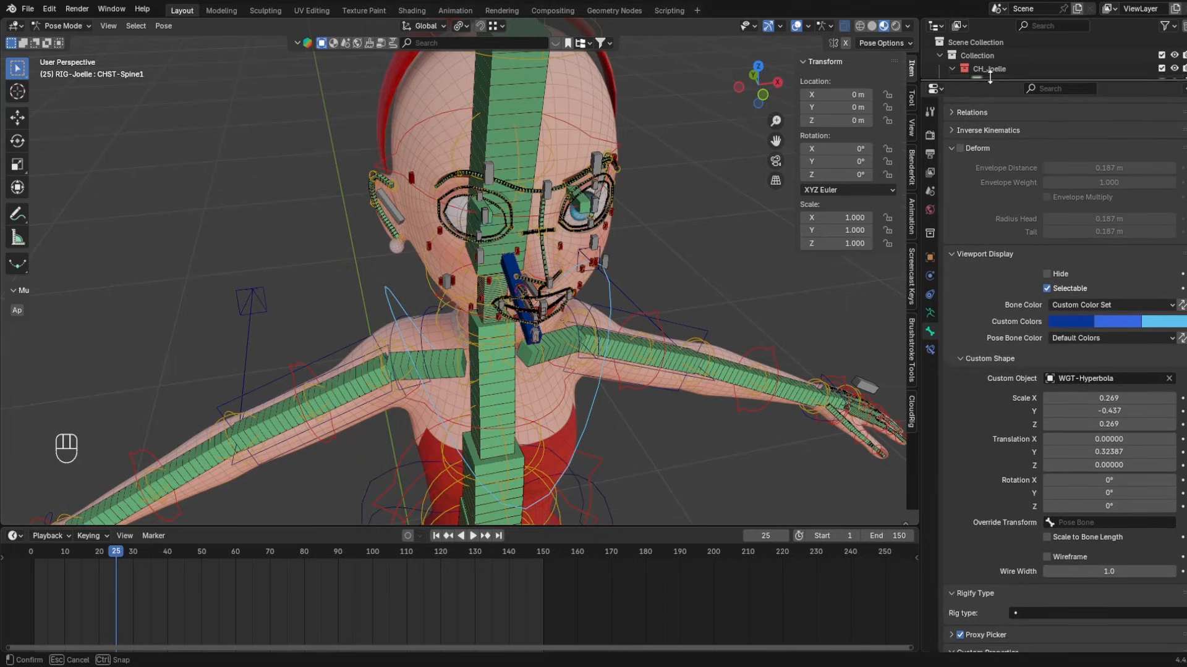
pyautogui.moveTo(519, 371); pyautogui.dragTo(433, 290, button='middle')
pyautogui.click(930, 312)
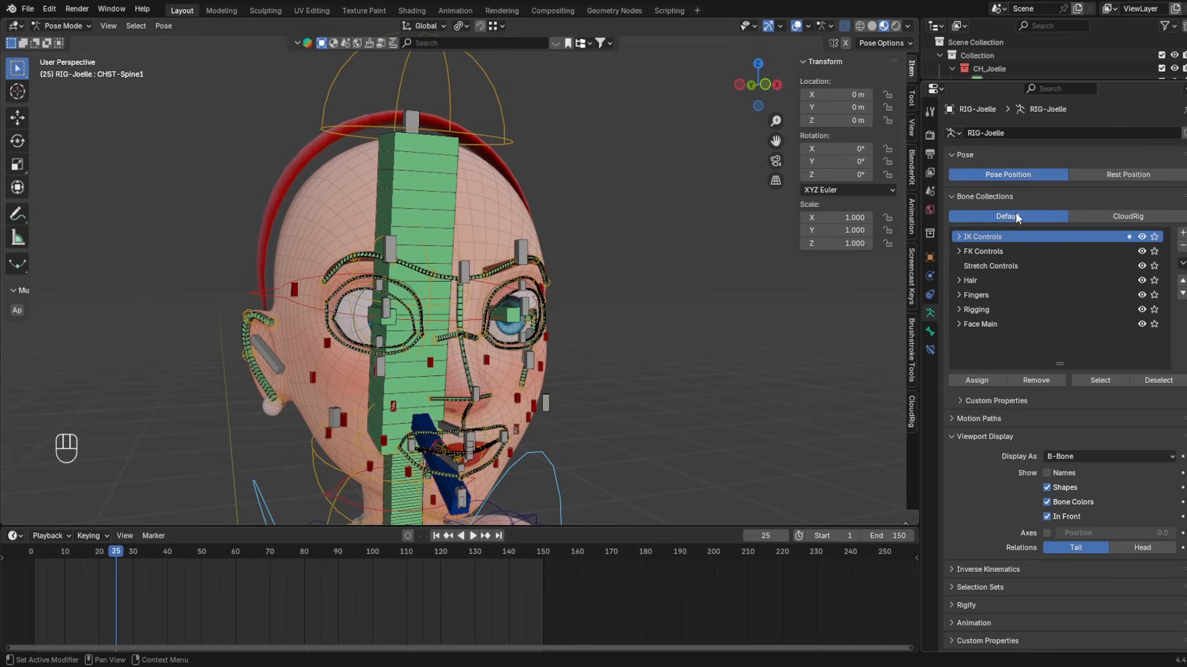
pyautogui.keyDown('shift'); pyautogui.moveTo(402, 371); pyautogui.dragTo(520, 297, button='middle'); pyautogui.keyUp('shift')
# - Toggle the Rigging bone collection's visibility to compare which facial bones belong to it, leaving it shown
pyautogui.click(1142, 309)
pyautogui.click(1142, 310)
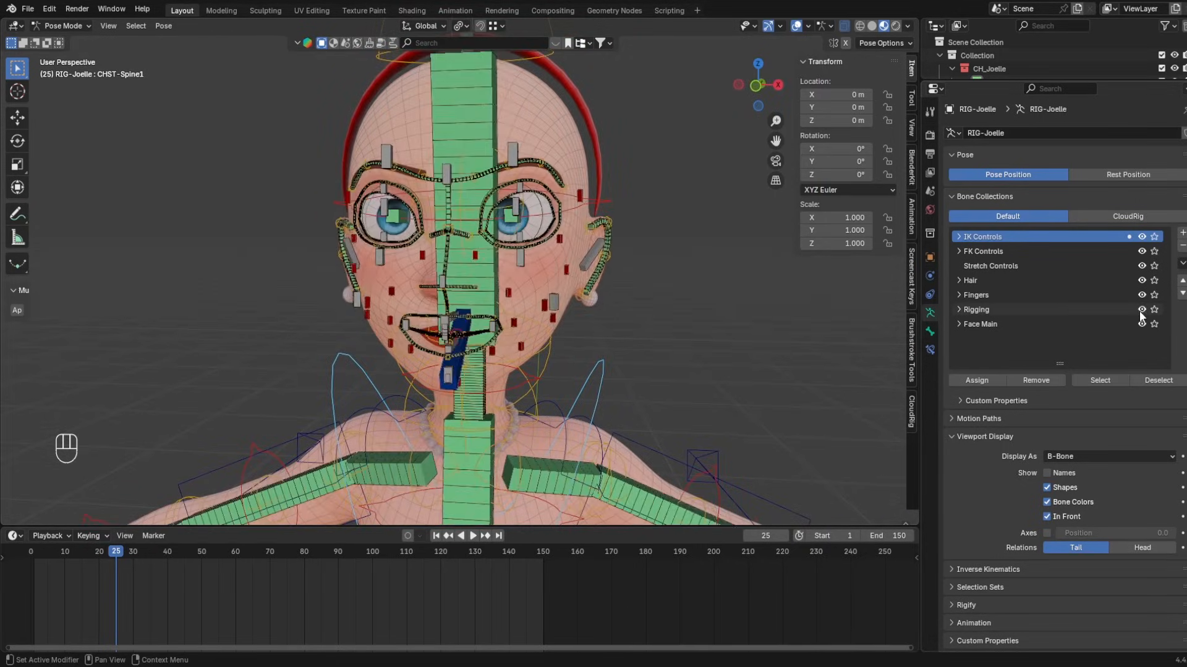
pyautogui.click(1141, 309)
pyautogui.click(1142, 309)
pyautogui.click(1142, 310)
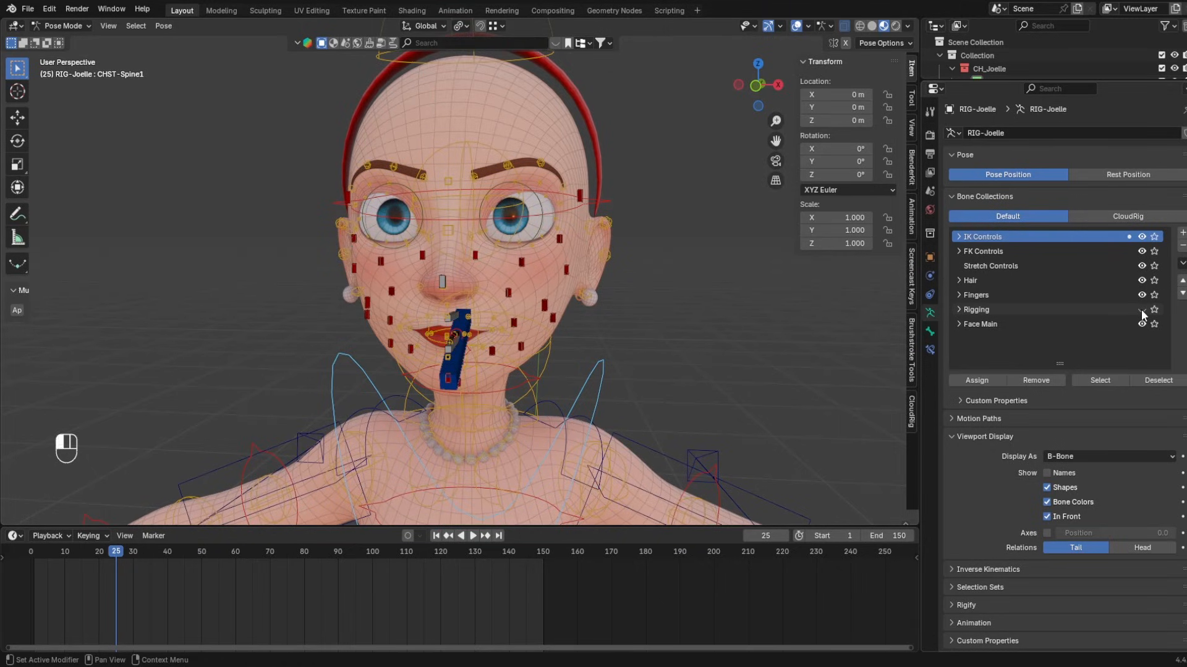
pyautogui.click(1142, 310)
# - Check which collection holds the left ear control, expand the Rigging collection and select its bones
pyautogui.click(625, 247)
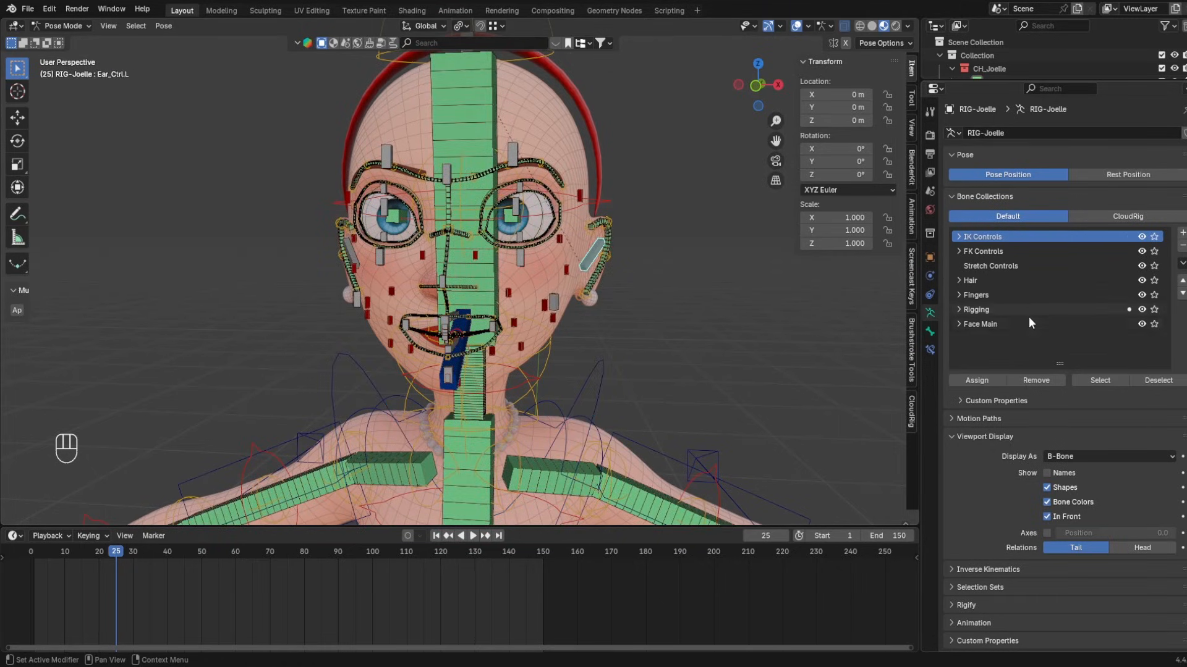
pyautogui.click(1042, 325)
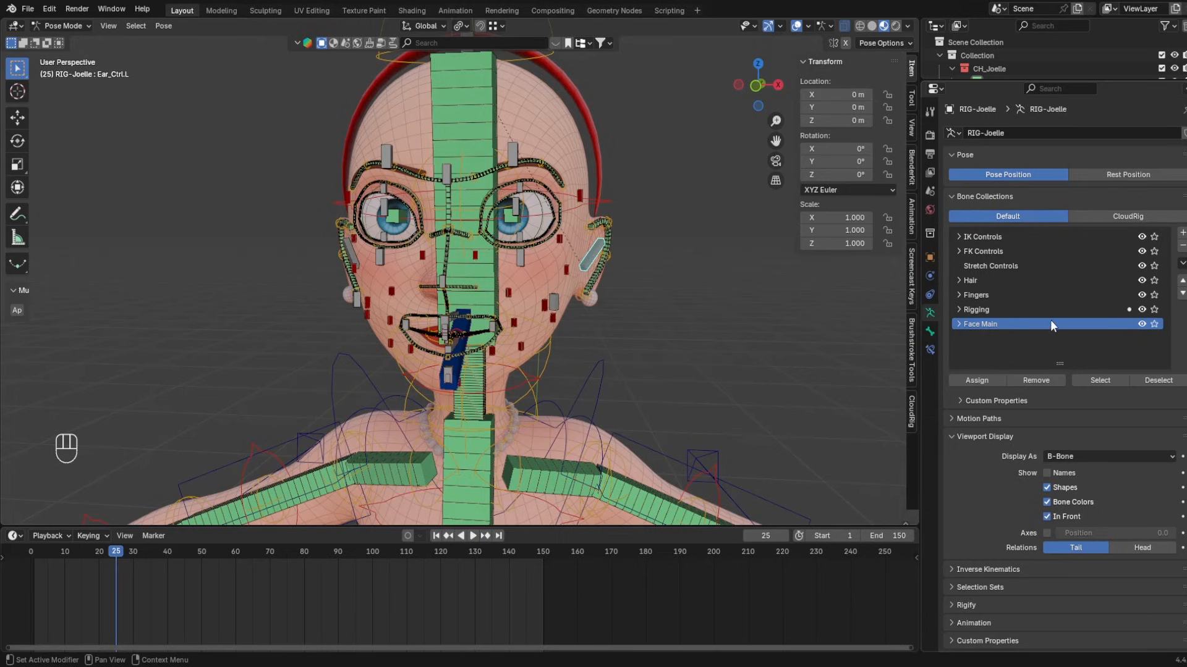
pyautogui.scroll(-4, 742, 270)
pyautogui.click(958, 310)
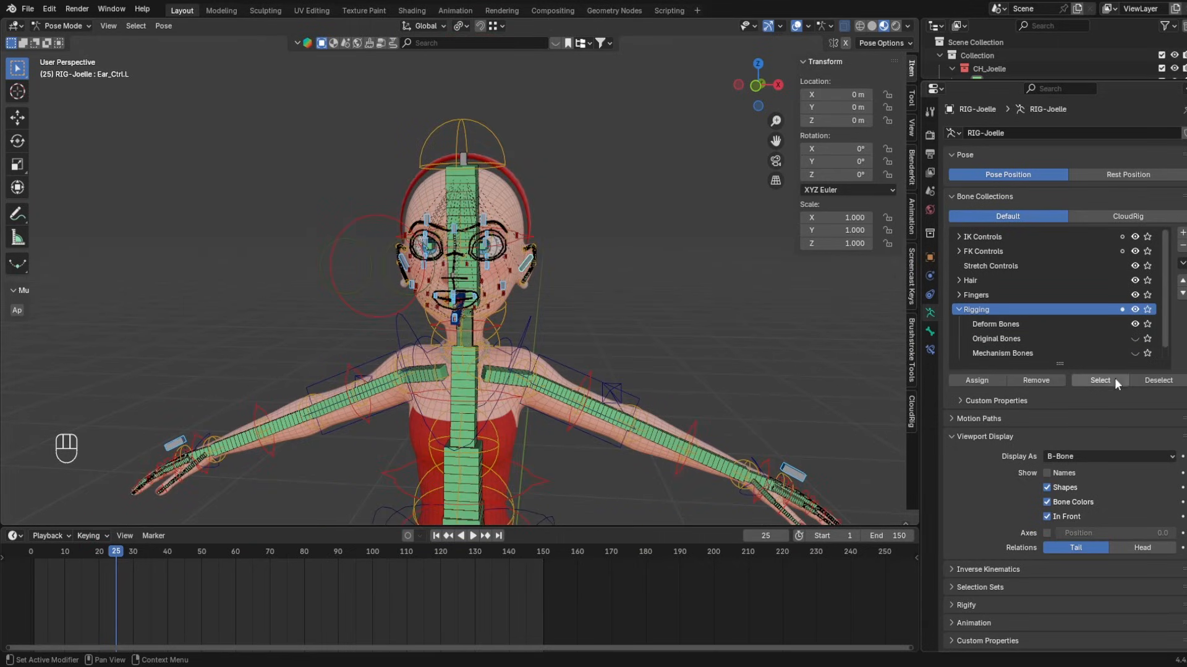
# - Inspect the selected Rigging bones on the face and body, and collapse the Rigging collection
pyautogui.scroll(5, 568, 273)
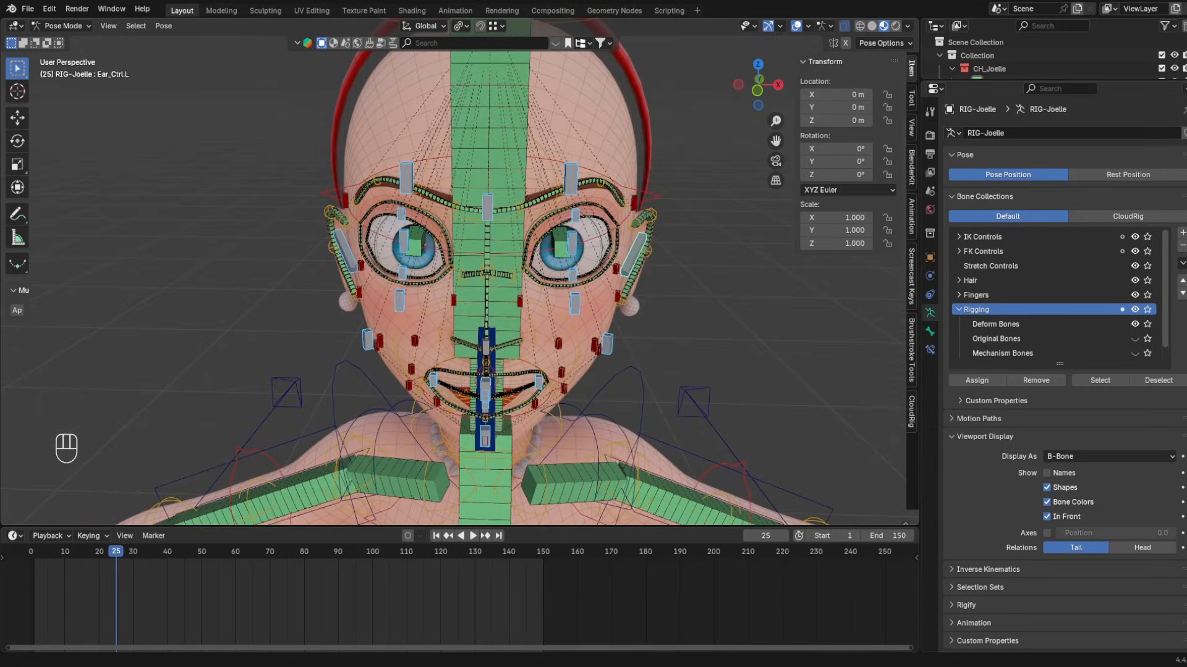
pyautogui.moveTo(568, 284); pyautogui.dragTo(586, 423, button='middle')
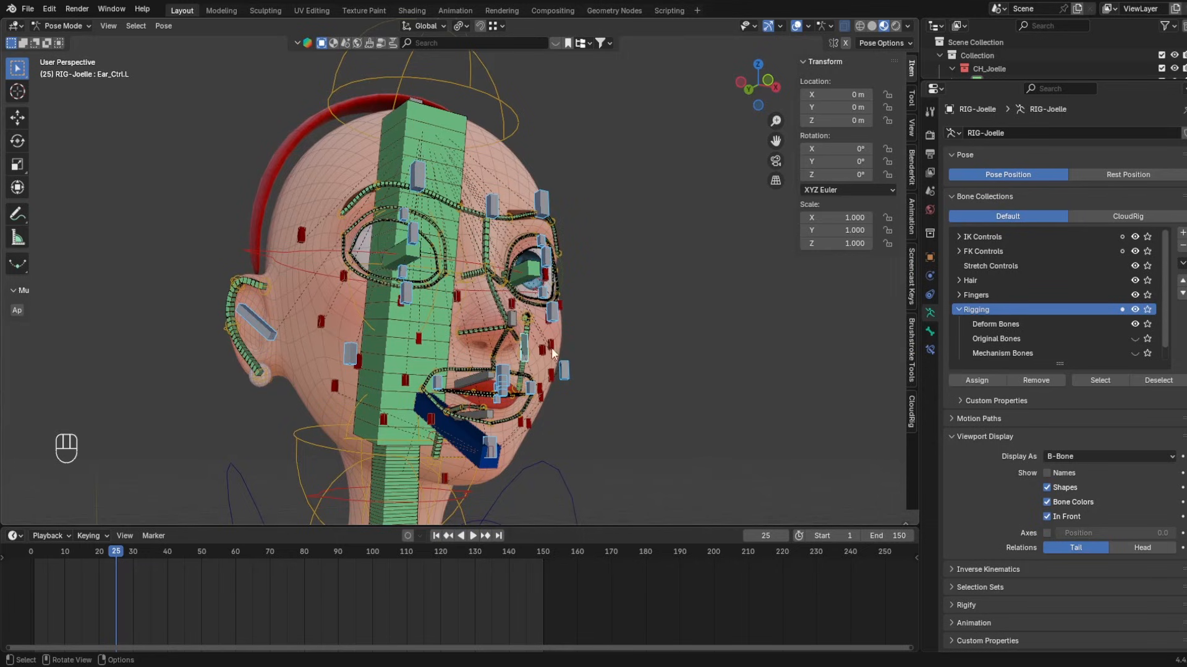
pyautogui.keyDown('ctrl'); pyautogui.moveTo(379, 280); pyautogui.dragTo(412, 308); pyautogui.keyUp('ctrl')
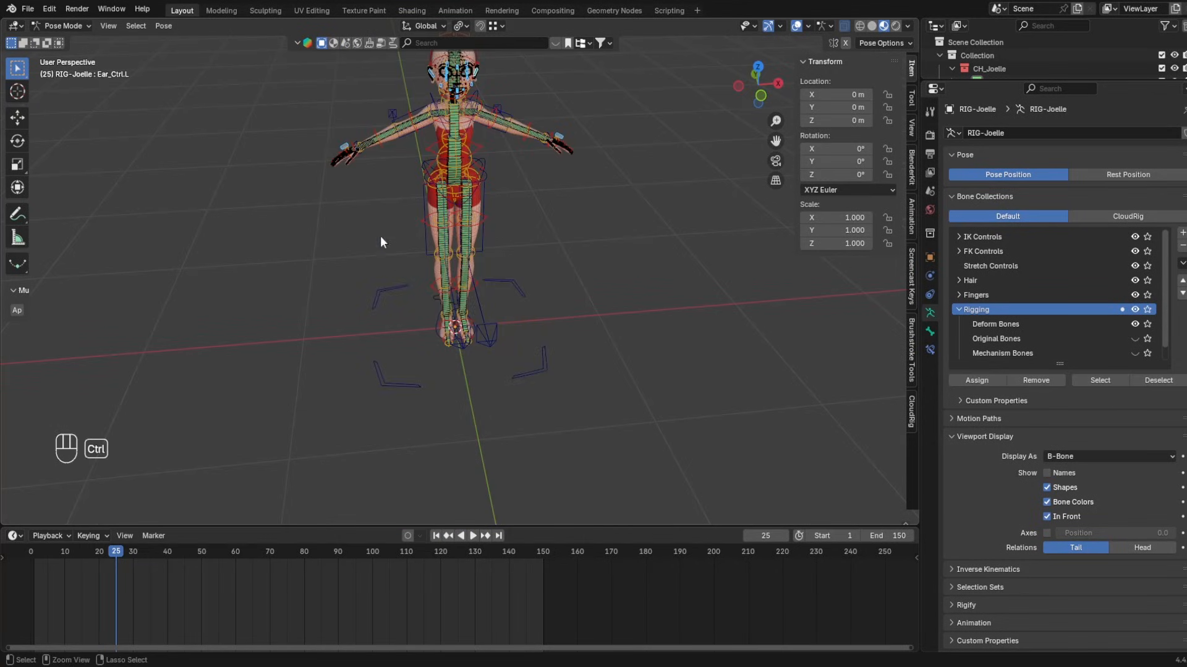
pyautogui.scroll(1, 442, 180)
pyautogui.keyDown('shift'); pyautogui.moveTo(445, 175); pyautogui.dragTo(453, 263, button='middle'); pyautogui.keyUp('shift')
pyautogui.scroll(4, 454, 264)
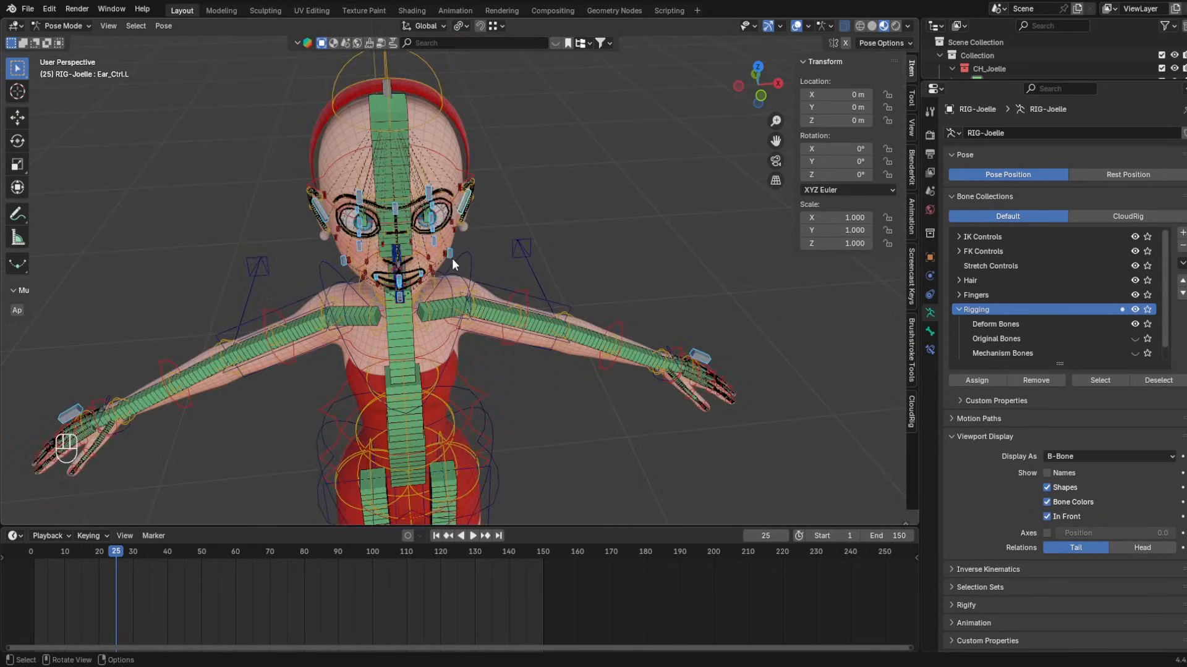
pyautogui.scroll(3, 451, 258)
pyautogui.click(959, 310)
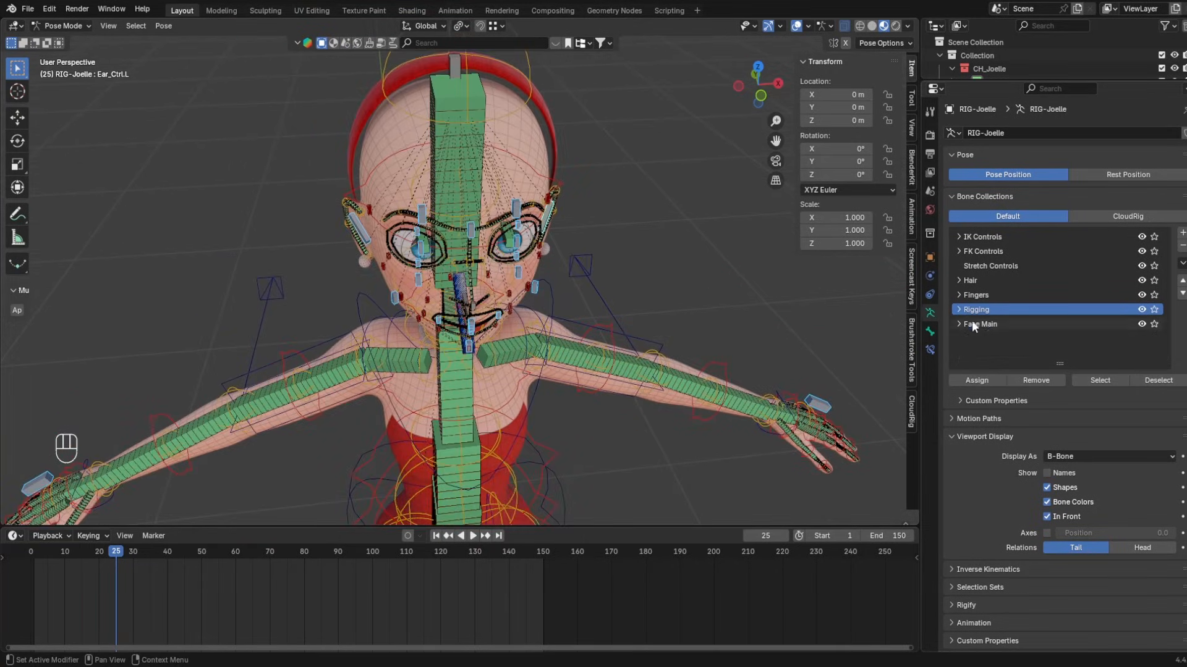
# - Assign the selected facial control bones, including the left ear control, to the Face Main bone collection
pyautogui.click(974, 323)
pyautogui.click(982, 379)
pyautogui.moveTo(672, 303); pyautogui.dragTo(470, 272, button='middle')
# - Hide the Rigging bone collection and switch off relationship lines in the viewport overlays
pyautogui.click(1141, 310)
pyautogui.moveTo(556, 278); pyautogui.dragTo(711, 259, button='middle')
pyautogui.click(807, 25)
pyautogui.click(731, 214)
pyautogui.moveTo(476, 297); pyautogui.dragTo(313, 385, button='middle')
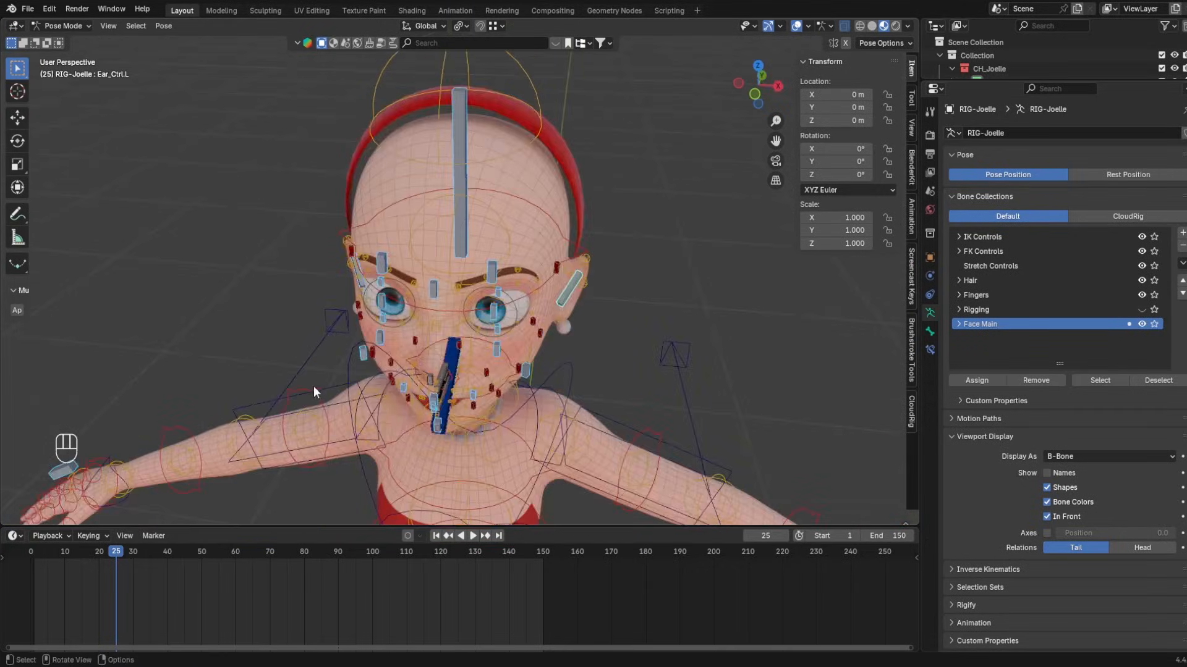
# - Examine the bones inside the jaw and test-move the DEF-Tongue2 bone, cancelling the move
pyautogui.keyDown('shift'); pyautogui.moveTo(544, 433); pyautogui.dragTo(561, 194, button='middle'); pyautogui.keyUp('shift')
pyautogui.scroll(-6, 556, 247)
pyautogui.keyDown('shift'); pyautogui.moveTo(529, 411); pyautogui.dragTo(550, 215, button='middle'); pyautogui.keyUp('shift')
pyautogui.scroll(4, 542, 269)
pyautogui.scroll(3, 561, 374)
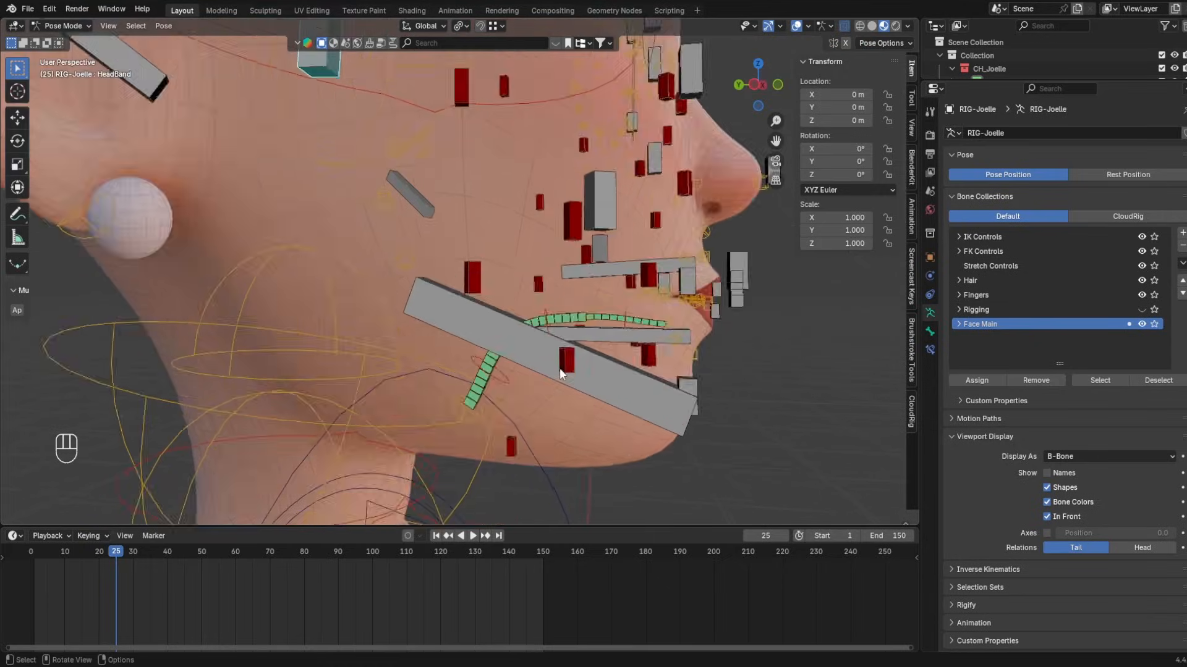
pyautogui.scroll(2, 563, 364)
pyautogui.keyDown('shift'); pyautogui.moveTo(571, 337); pyautogui.dragTo(575, 317, button='middle'); pyautogui.keyUp('shift')
pyautogui.moveTo(512, 370); pyautogui.dragTo(419, 371, button='middle')
pyautogui.press('g')
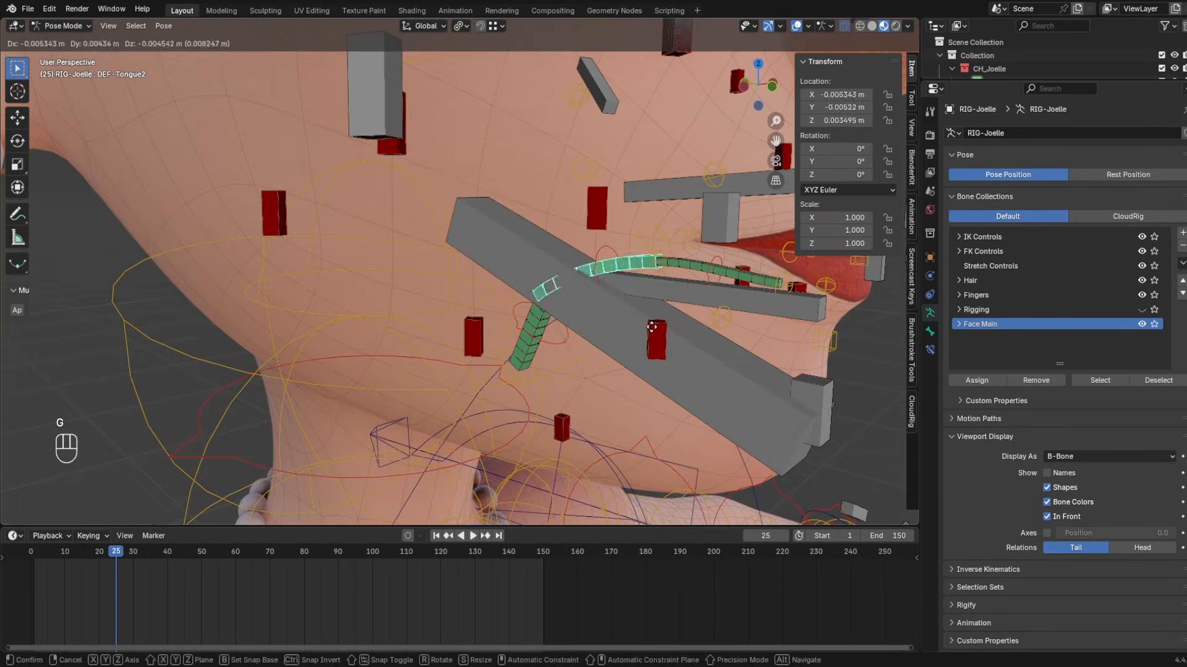
pyautogui.rightClick(525, 337)
# - Select the DEF-Tongue1 bone and check which sub-collections the Rigging collection contains
pyautogui.click(543, 313)
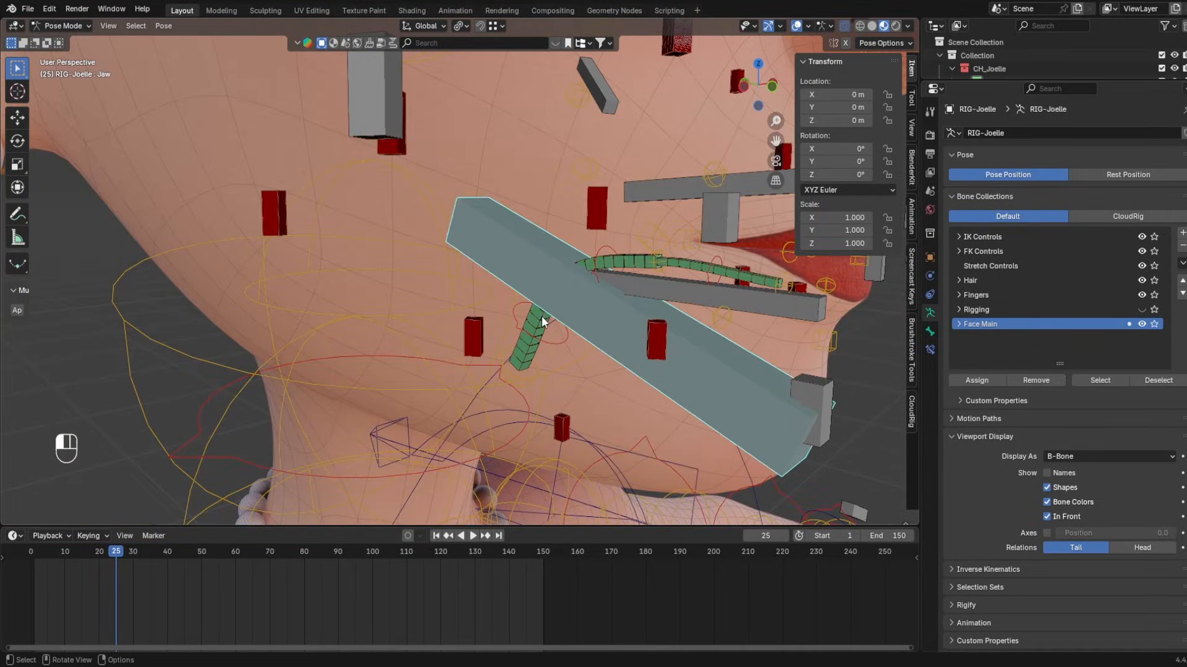
pyautogui.click(541, 317)
pyautogui.click(958, 309)
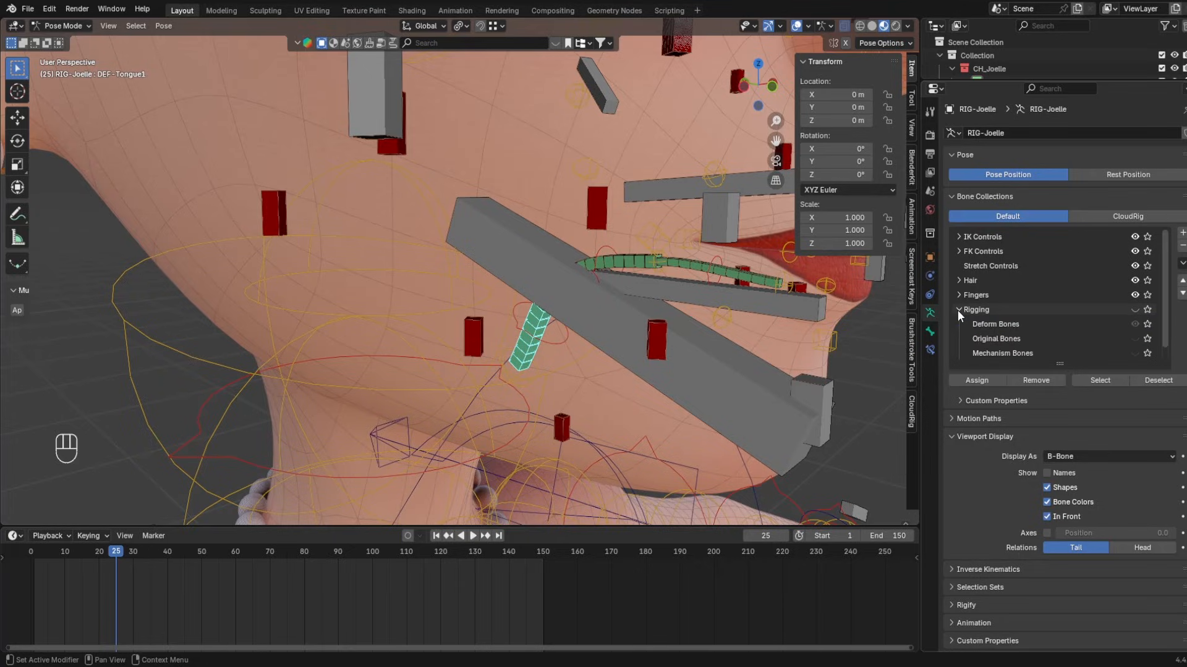
pyautogui.click(958, 310)
pyautogui.moveTo(758, 294); pyautogui.dragTo(663, 214, button='middle')
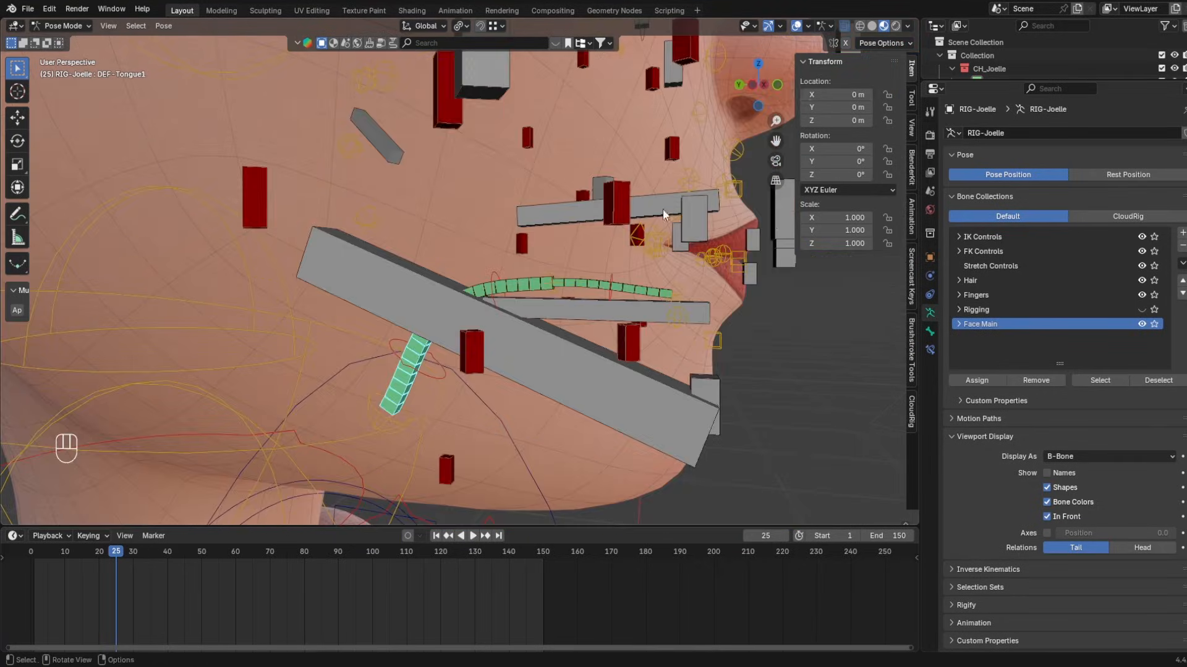
# - Move the three tongue deform bones from the Face Secondary collection to Deform Bones
pyautogui.click(753, 86)
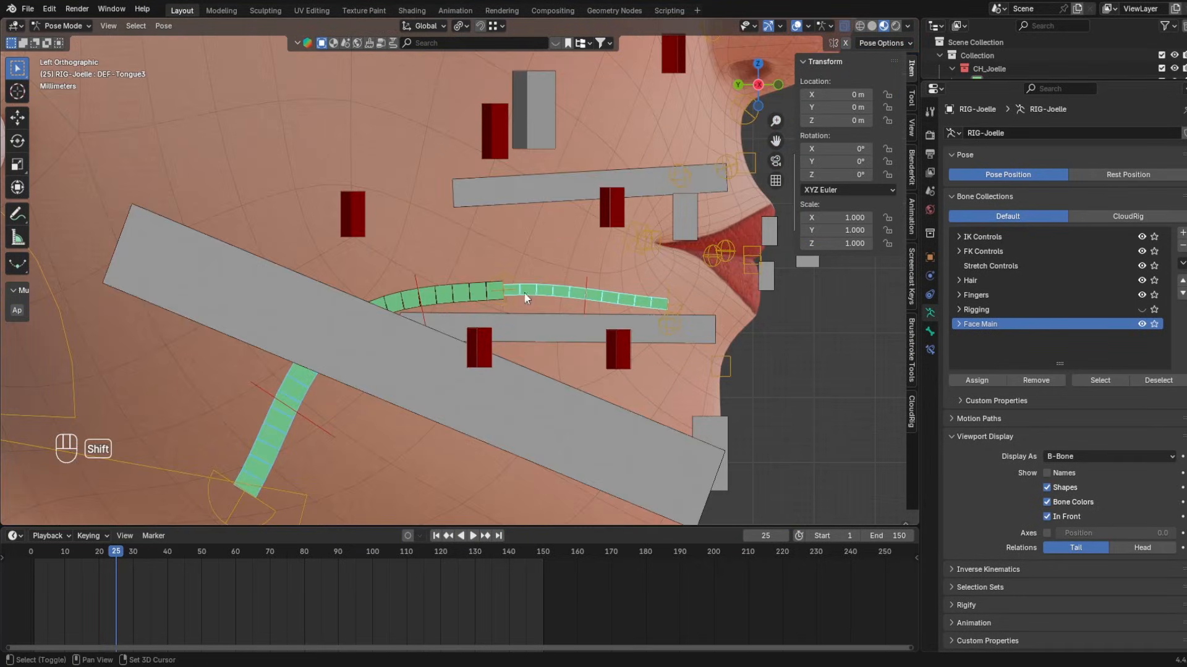
pyautogui.click(445, 292)
pyautogui.click(958, 310)
pyautogui.click(994, 325)
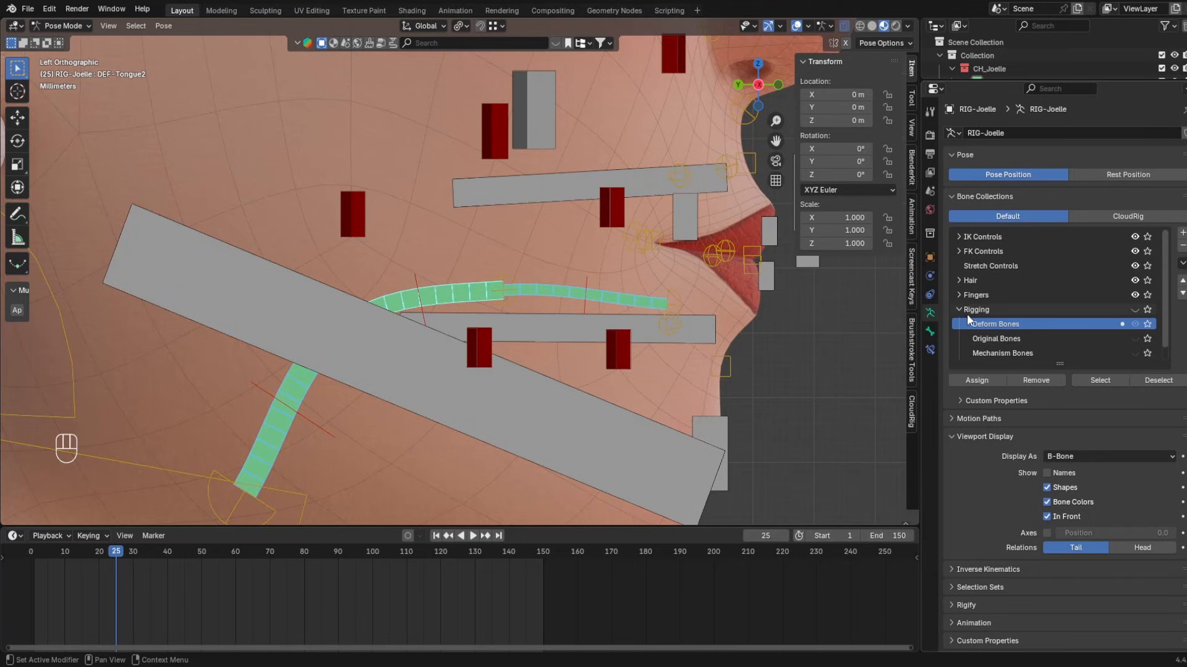
pyautogui.scroll(-5, 485, 325)
pyautogui.scroll(3, 555, 315)
pyautogui.scroll(-2, 1051, 321)
pyautogui.click(1004, 353)
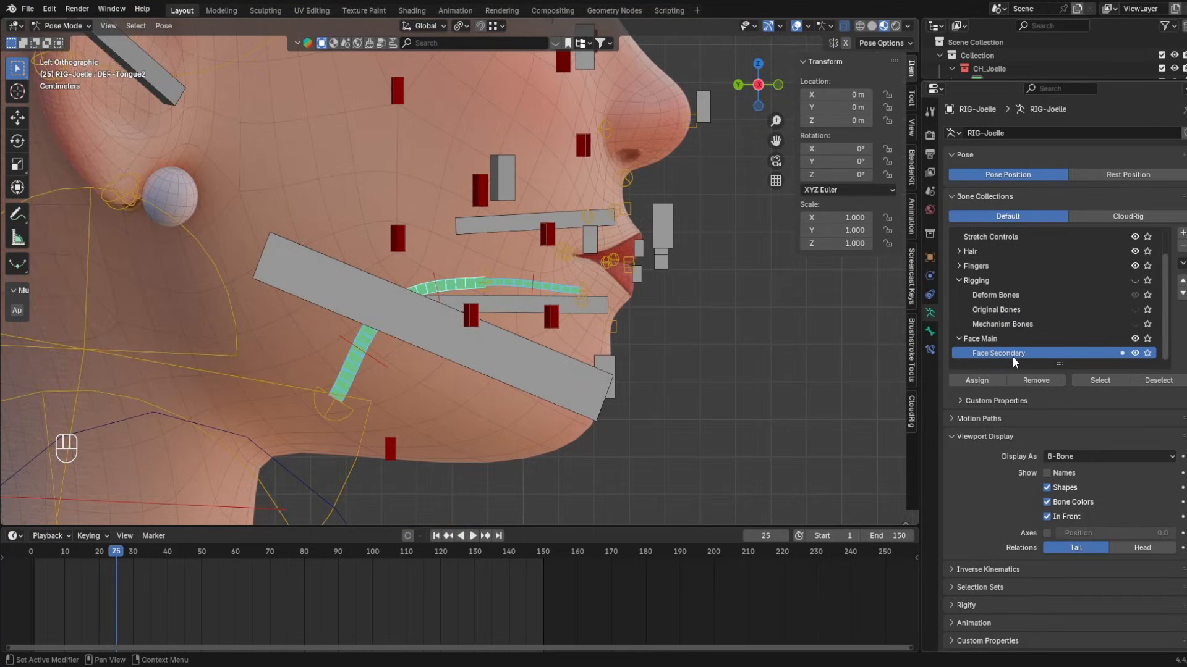
pyautogui.click(1031, 380)
pyautogui.click(1034, 298)
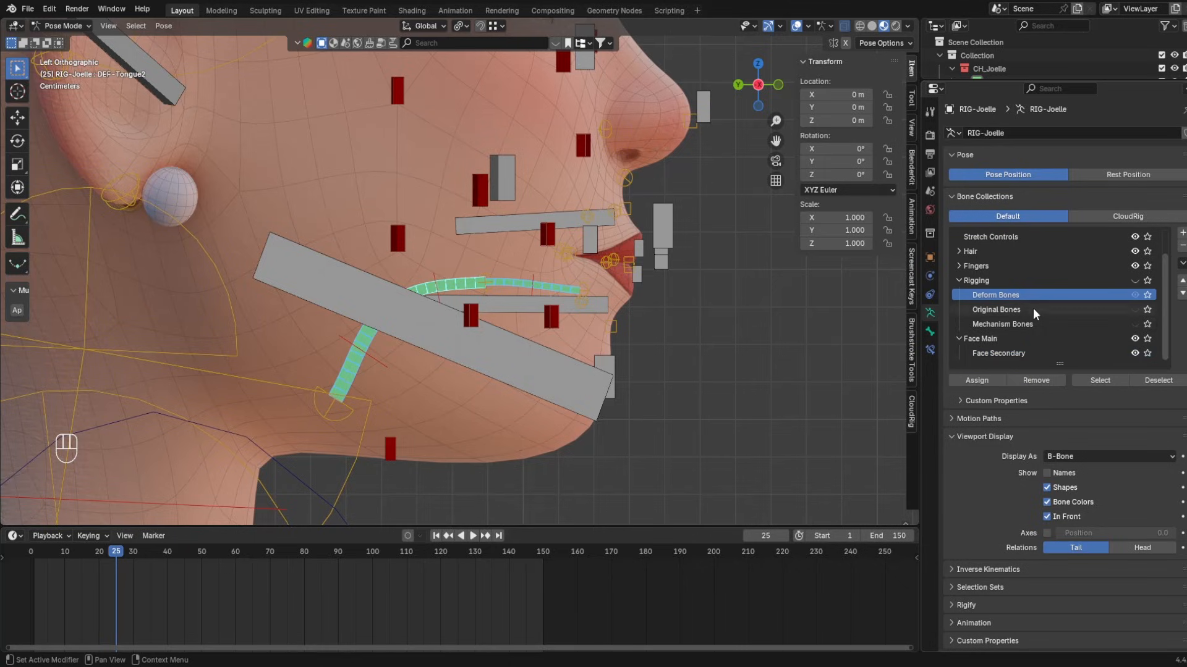
pyautogui.click(959, 340)
# - Test the stretch controls on the left eyebrow by moving them, cancelling the trial moves
pyautogui.scroll(-12, 655, 334)
pyautogui.moveTo(473, 475)
pyautogui.keyDown('shift'); pyautogui.mouseDown(button='middle')
pyautogui.moveTo(463, 85)
pyautogui.moveTo(461, 496)
pyautogui.mouseUp(button='middle'); pyautogui.keyUp('shift')
pyautogui.scroll(10, 455, 250)
pyautogui.scroll(-1, 428, 303)
pyautogui.keyDown('shift'); pyautogui.moveTo(429, 309); pyautogui.dragTo(434, 358, button='middle'); pyautogui.keyUp('shift')
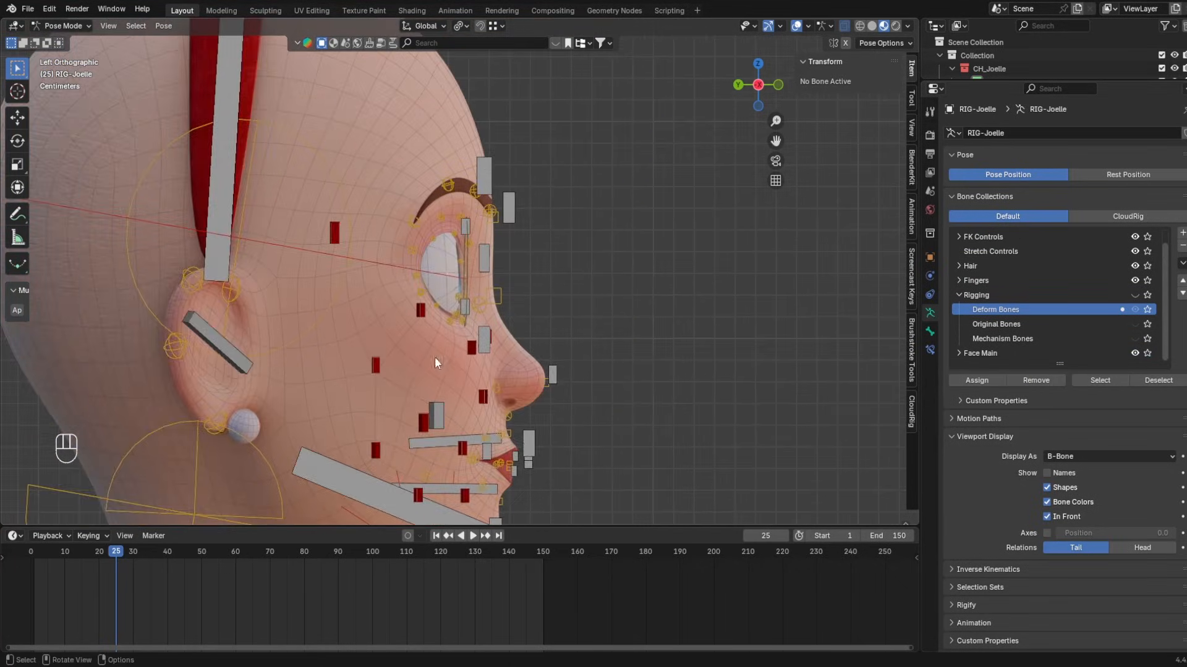
pyautogui.click(435, 222)
pyautogui.moveTo(460, 241); pyautogui.dragTo(341, 258, button='middle')
pyautogui.click(550, 257)
pyautogui.press('g')
pyautogui.keyDown('shift'); pyautogui.moveTo(717, 215); pyautogui.dragTo(666, 256, button='middle'); pyautogui.keyUp('shift')
pyautogui.click(663, 257)
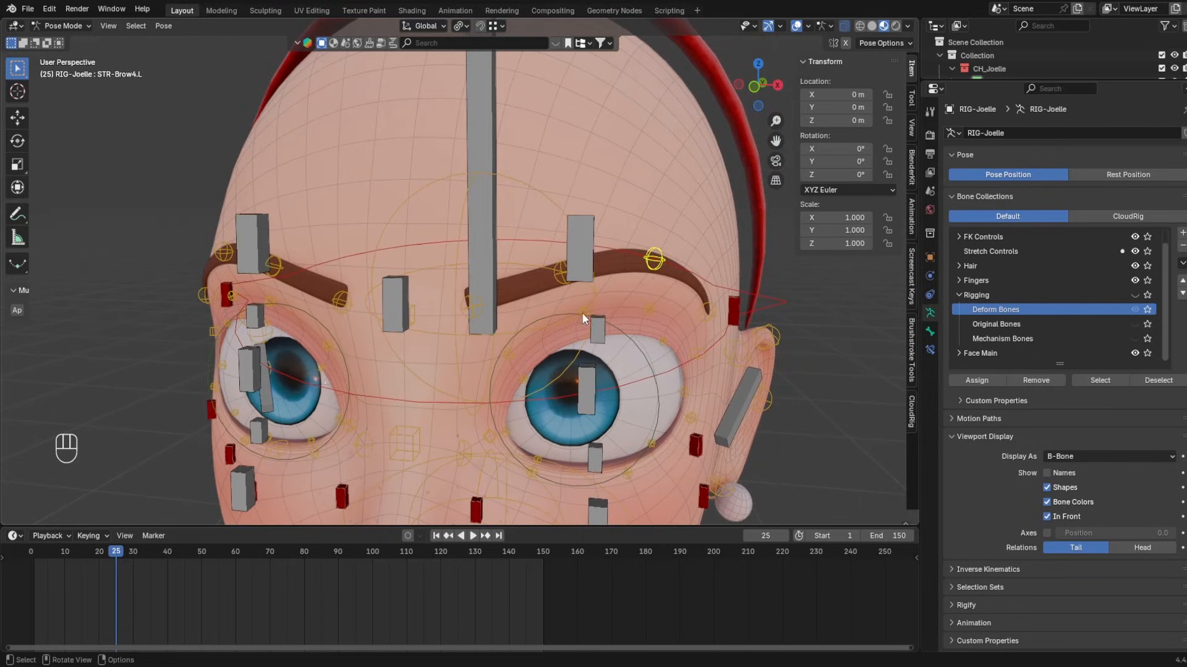
pyautogui.press('g')
pyautogui.rightClick(671, 197)
pyautogui.click(560, 271)
# - Toggle the Stretch Controls collection to compare which face and body controls it holds, leaving it shown
pyautogui.click(1136, 252)
pyautogui.scroll(-4, 542, 371)
pyautogui.keyDown('shift'); pyautogui.moveTo(542, 402); pyautogui.dragTo(567, 278, button='middle'); pyautogui.keyUp('shift')
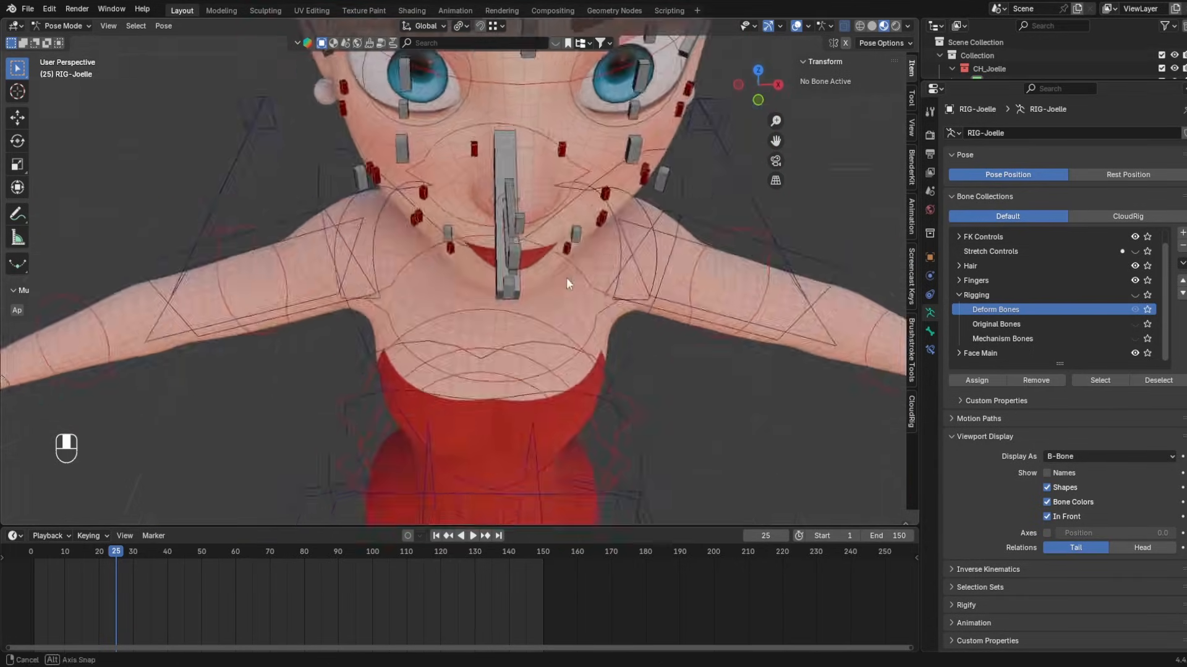
pyautogui.scroll(-4, 581, 309)
pyautogui.keyDown('shift'); pyautogui.moveTo(667, 495); pyautogui.dragTo(690, 312, button='middle'); pyautogui.keyUp('shift')
pyautogui.hotkey('ctrl', 'z')
pyautogui.scroll(-2, 688, 306)
pyautogui.keyDown('shift'); pyautogui.moveTo(518, 136); pyautogui.dragTo(510, 278, button='middle'); pyautogui.keyUp('shift')
pyautogui.scroll(2, 495, 193)
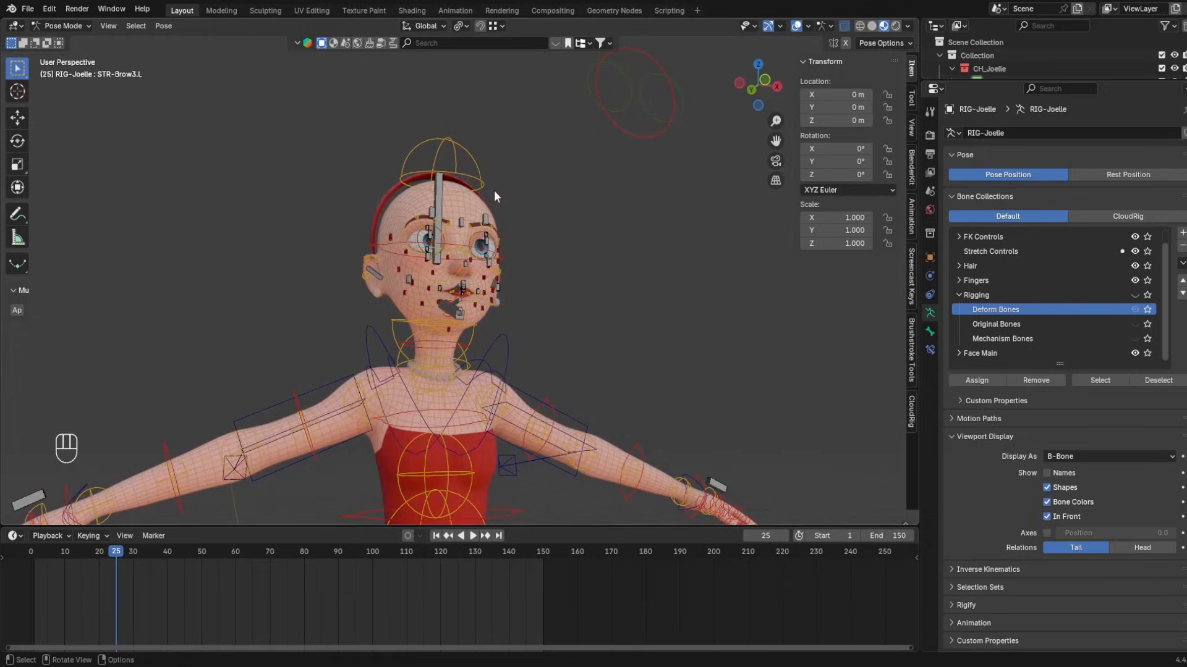
pyautogui.click(1134, 253)
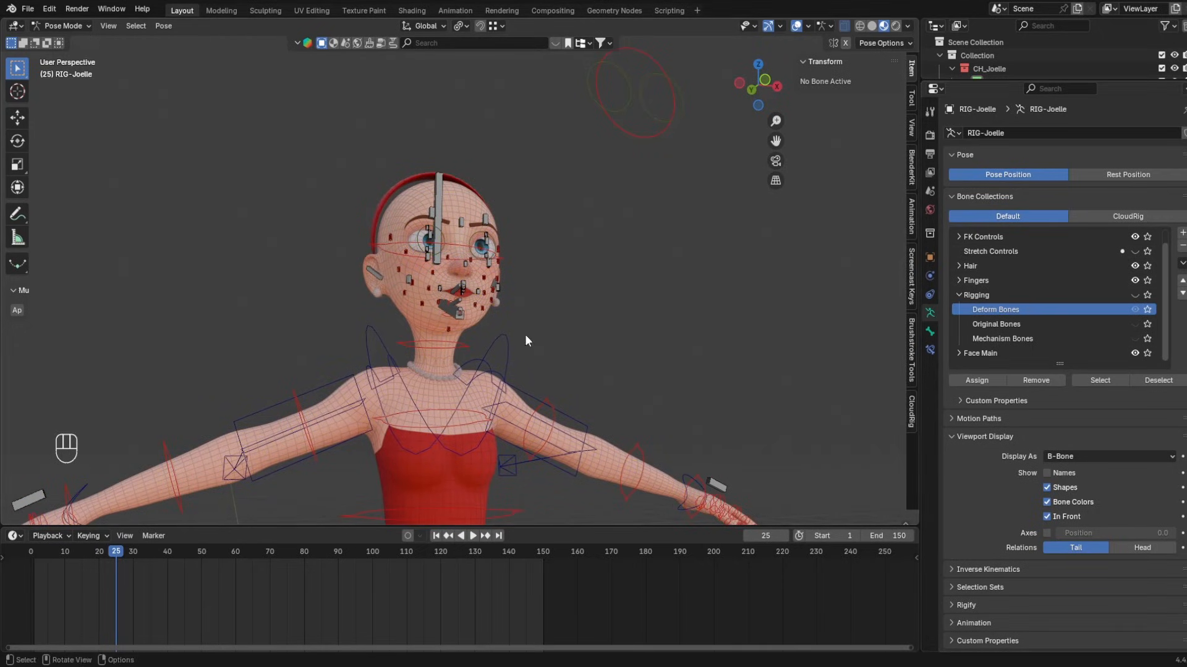
pyautogui.hotkey('ctrl', 'z')
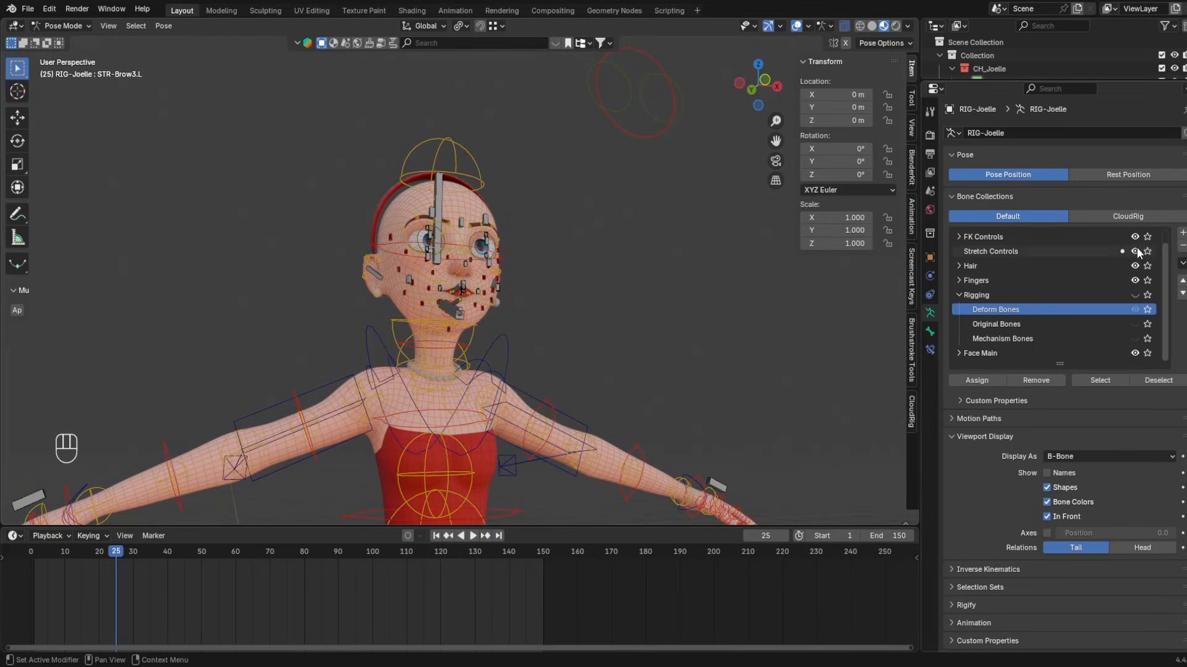
# - Inspect the stretch controls around the face and compare the Face Main and Face Secondary collections as their destination
pyautogui.scroll(3, 380, 284)
pyautogui.moveTo(380, 284); pyautogui.dragTo(550, 293, button='middle')
pyautogui.scroll(2, 564, 297)
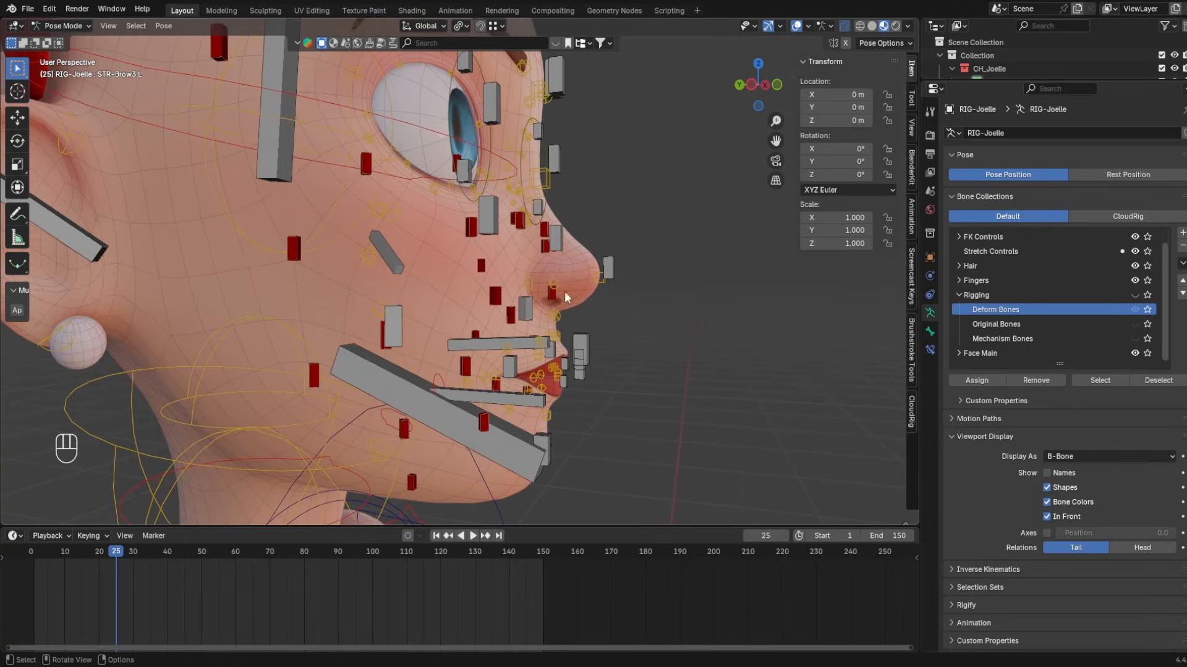
pyautogui.keyDown('shift'); pyautogui.moveTo(339, 131); pyautogui.dragTo(362, 245, button='middle'); pyautogui.keyUp('shift')
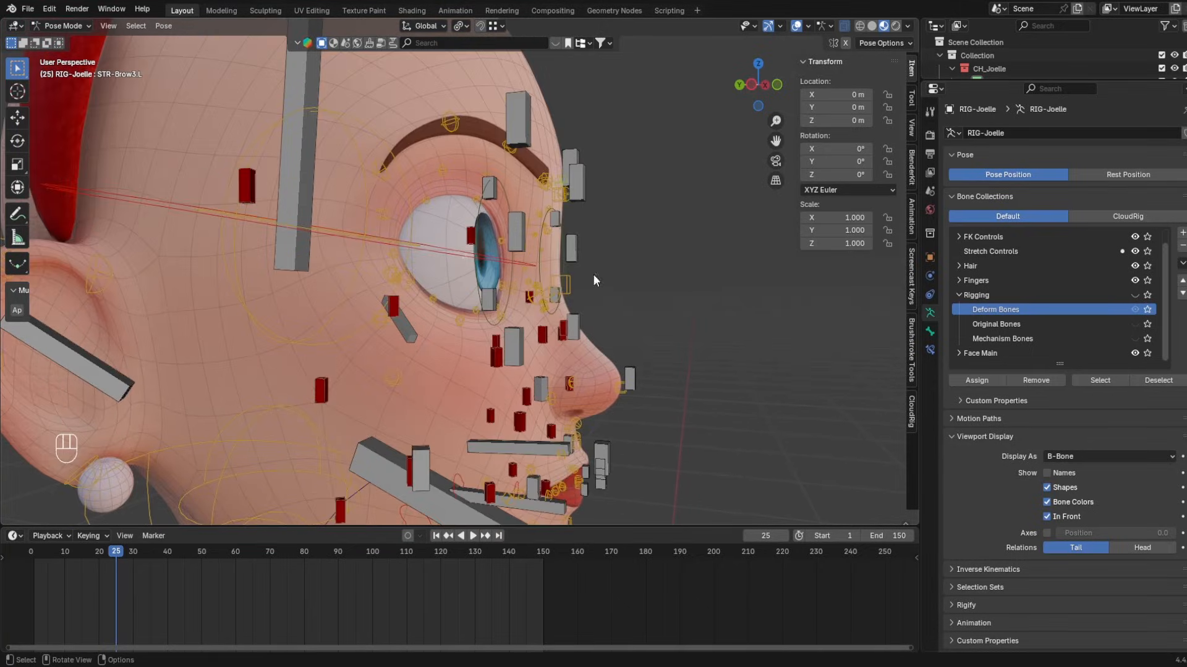
pyautogui.moveTo(593, 276); pyautogui.dragTo(329, 291, button='middle')
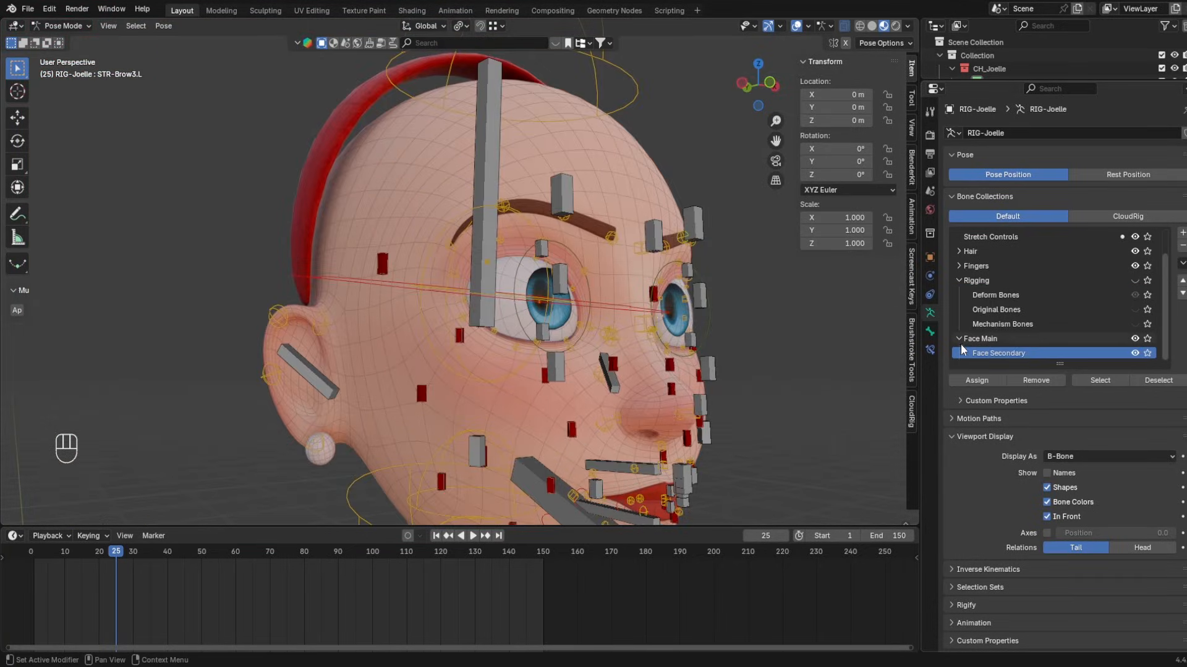
pyautogui.click(990, 340)
pyautogui.keyDown('shift'); pyautogui.moveTo(557, 371); pyautogui.dragTo(550, 327, button='middle'); pyautogui.keyUp('shift')
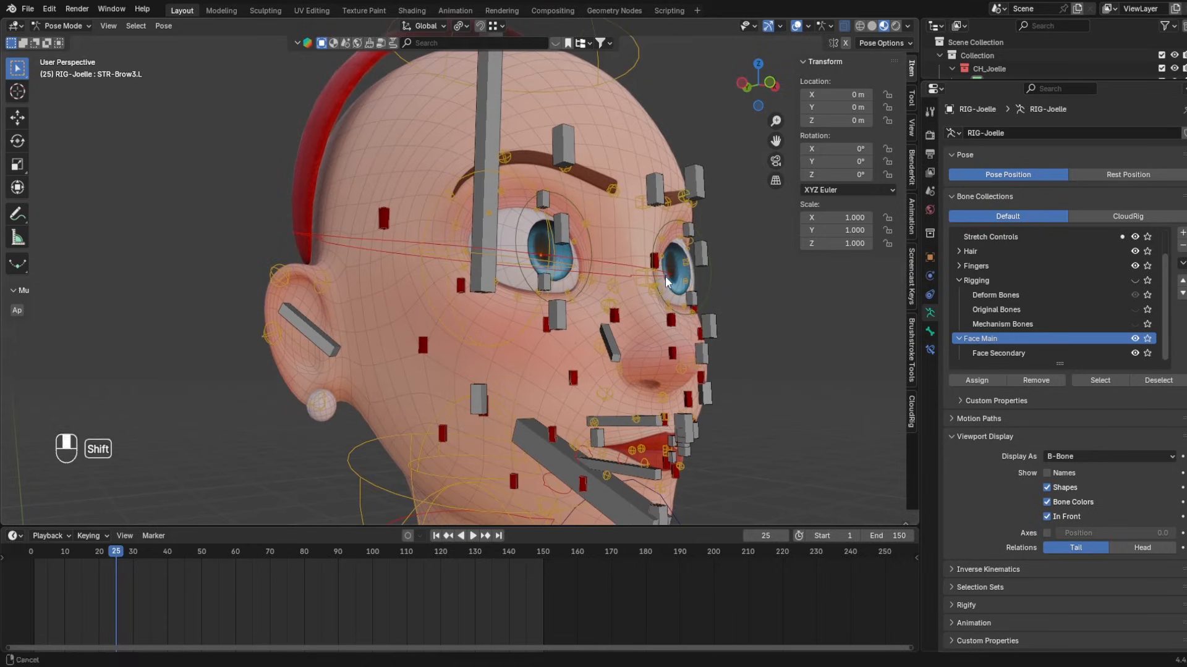
pyautogui.click(1016, 354)
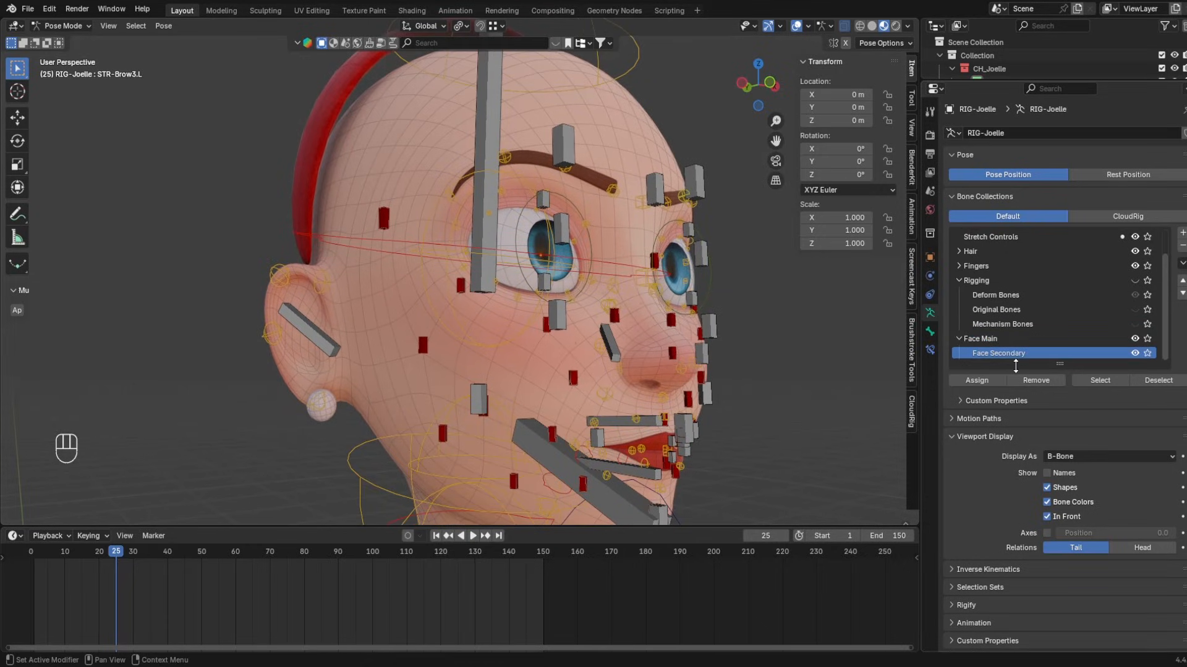
pyautogui.click(1000, 338)
# - Move the facial stretch controls from the Stretch Controls collection to Face Main, and hide Stretch Controls
pyautogui.moveTo(565, 283); pyautogui.dragTo(556, 256, button='middle')
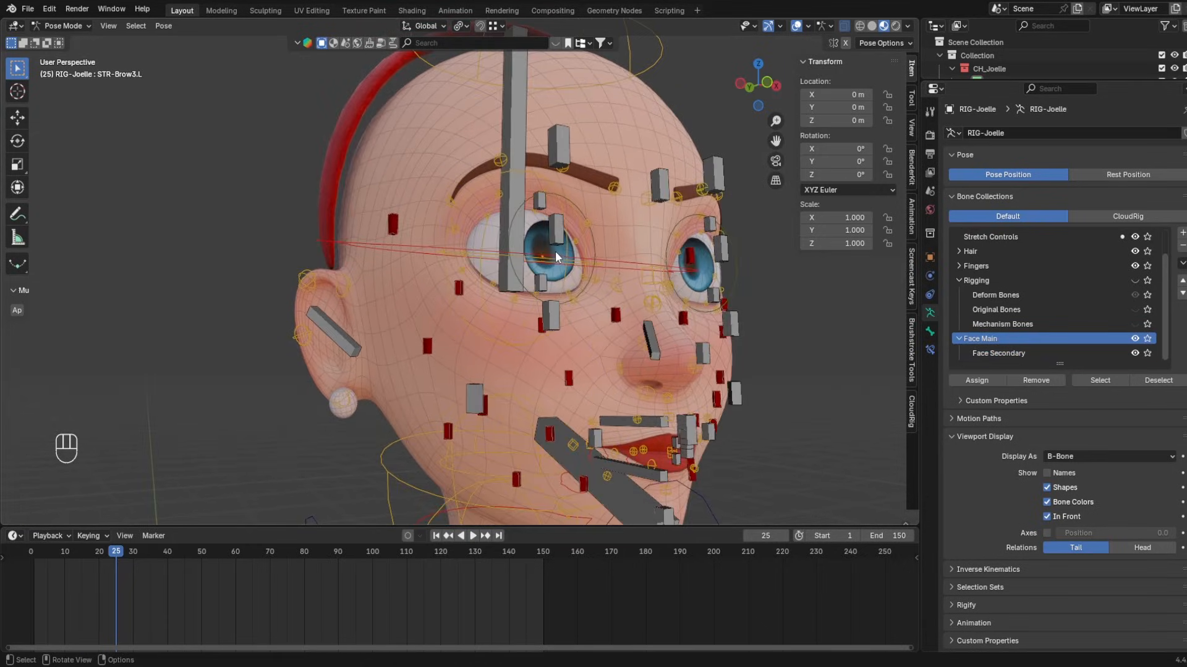
pyautogui.moveTo(532, 189); pyautogui.dragTo(538, 204, button='middle')
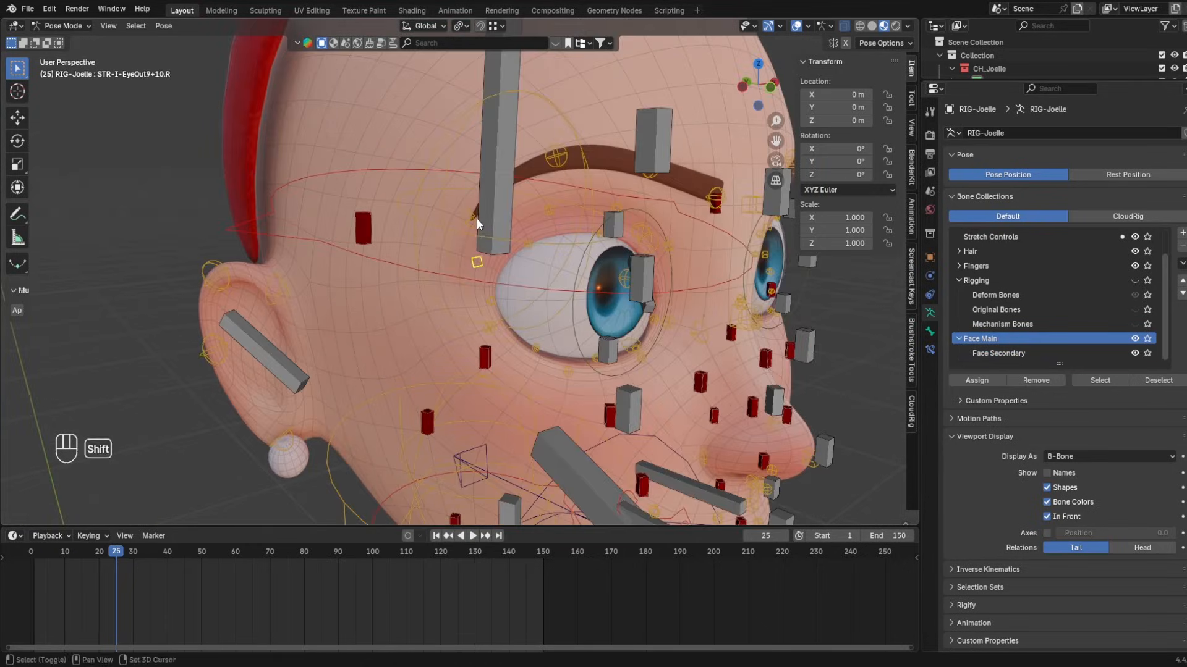
pyautogui.keyDown('shift'); pyautogui.click(476, 218); pyautogui.keyUp('shift')
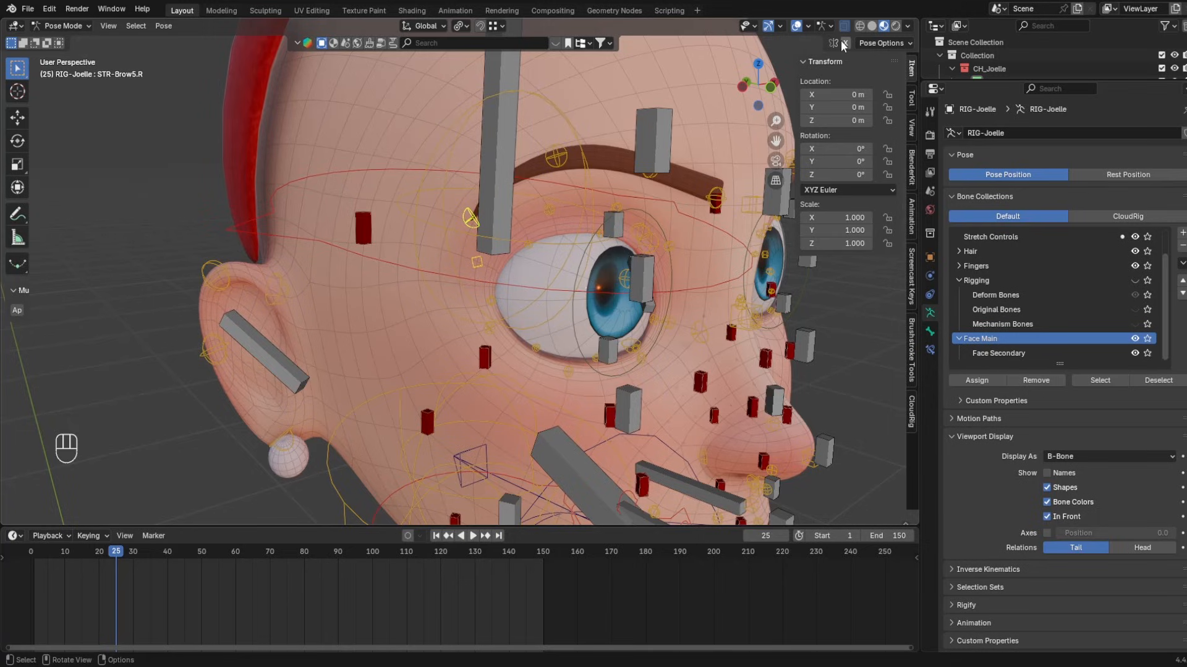
pyautogui.click(1013, 252)
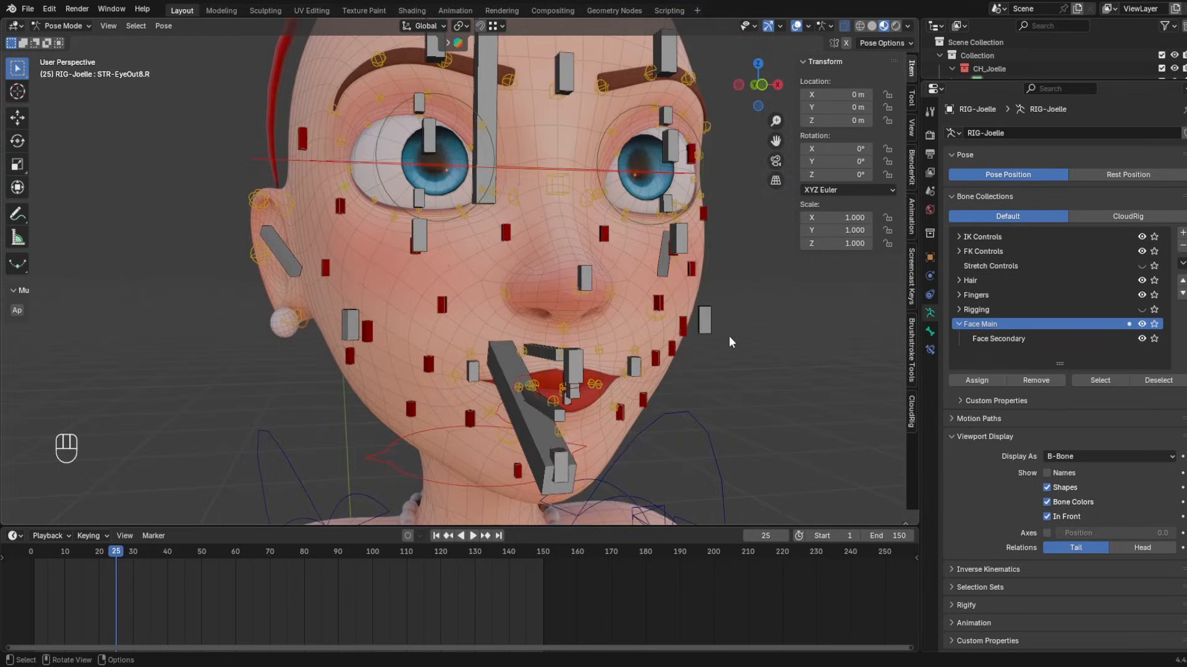
# - Inspect the remaining face controls from several angles and hide the Face Secondary collection
pyautogui.scroll(-6, 731, 342)
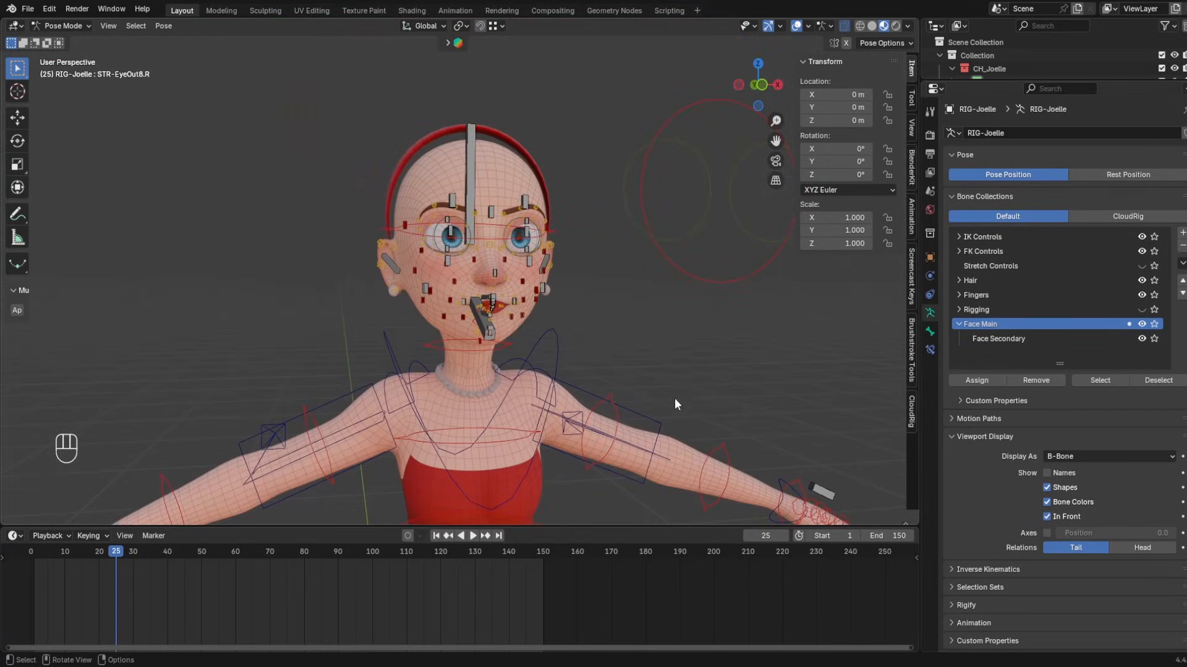
pyautogui.scroll(6, 508, 302)
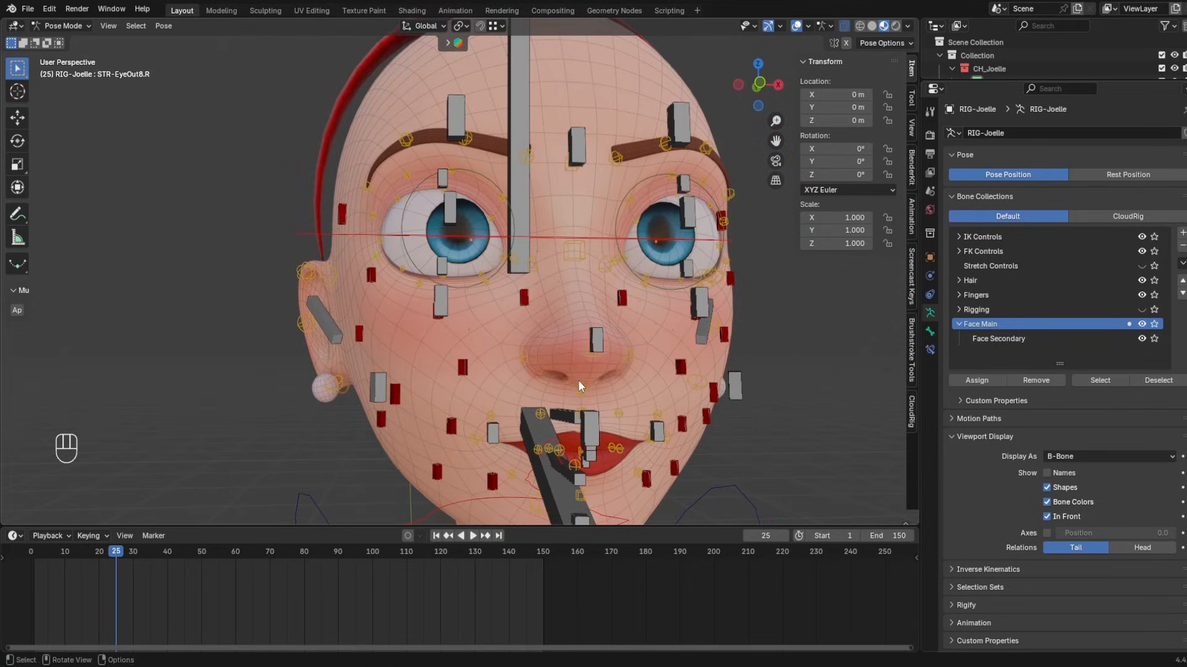
pyautogui.moveTo(525, 309); pyautogui.dragTo(487, 358, button='middle')
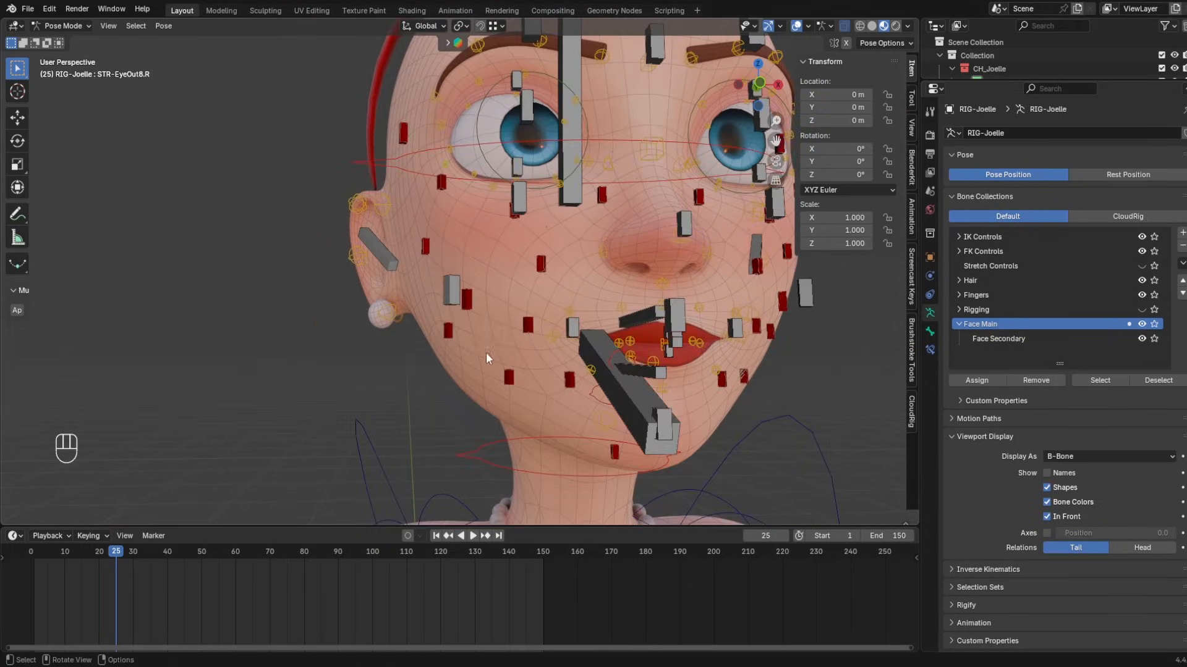
pyautogui.moveTo(742, 347); pyautogui.dragTo(617, 354, button='middle')
pyautogui.moveTo(687, 389); pyautogui.dragTo(732, 389, button='middle')
pyautogui.click(1142, 340)
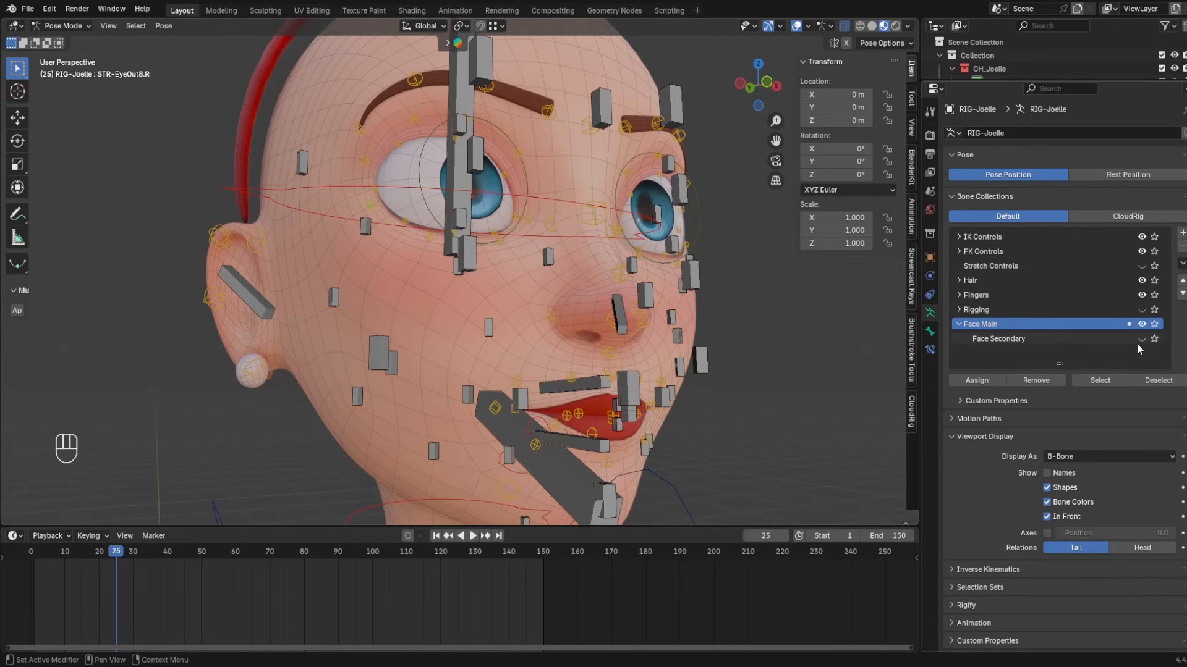
# - Test-move the small controls around the right cheek and temple, cancelling each move
pyautogui.click(334, 298)
pyautogui.press('g')
pyautogui.rightClick(312, 327)
pyautogui.click(303, 165)
pyautogui.press('g')
pyautogui.rightClick(294, 197)
pyautogui.moveTo(324, 175); pyautogui.dragTo(273, 175, button='middle')
pyautogui.press('g')
pyautogui.rightClick(312, 185)
pyautogui.click(332, 228)
pyautogui.press('g')
pyautogui.rightClick(277, 218)
# - Test-move the Cheek_Ctrl.R control, cancel the move, and select the neighbouring Cheek1.R bone
pyautogui.click(447, 263)
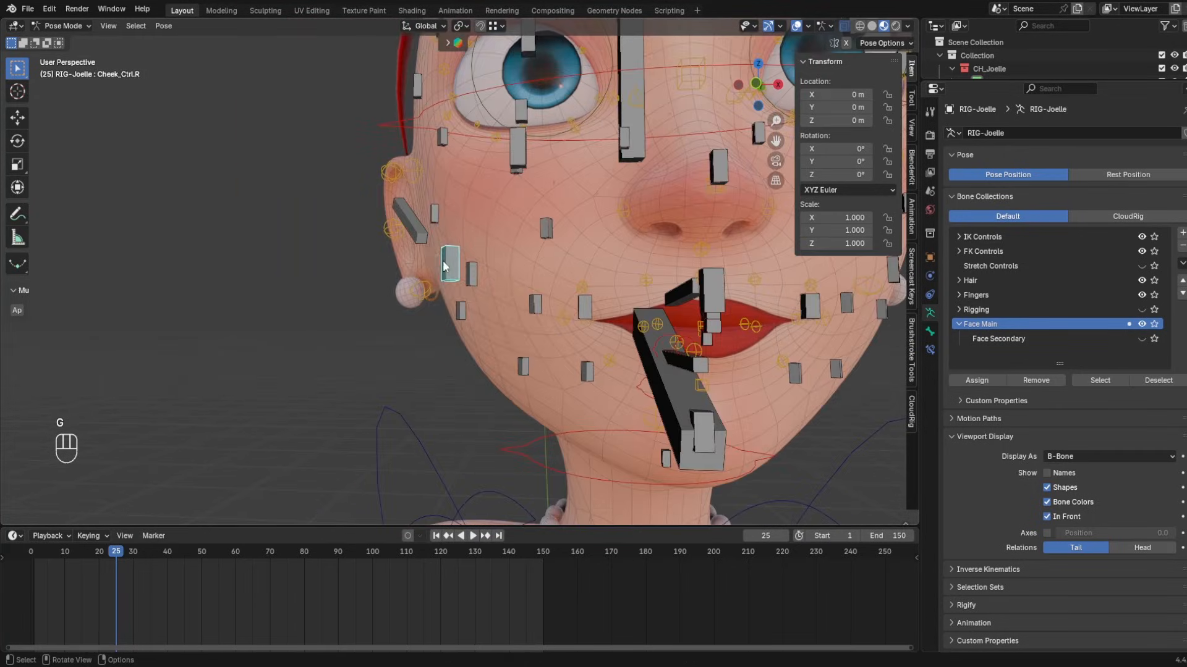
pyautogui.press('g')
pyautogui.rightClick(413, 270)
pyautogui.moveTo(460, 269); pyautogui.dragTo(407, 230, button='middle')
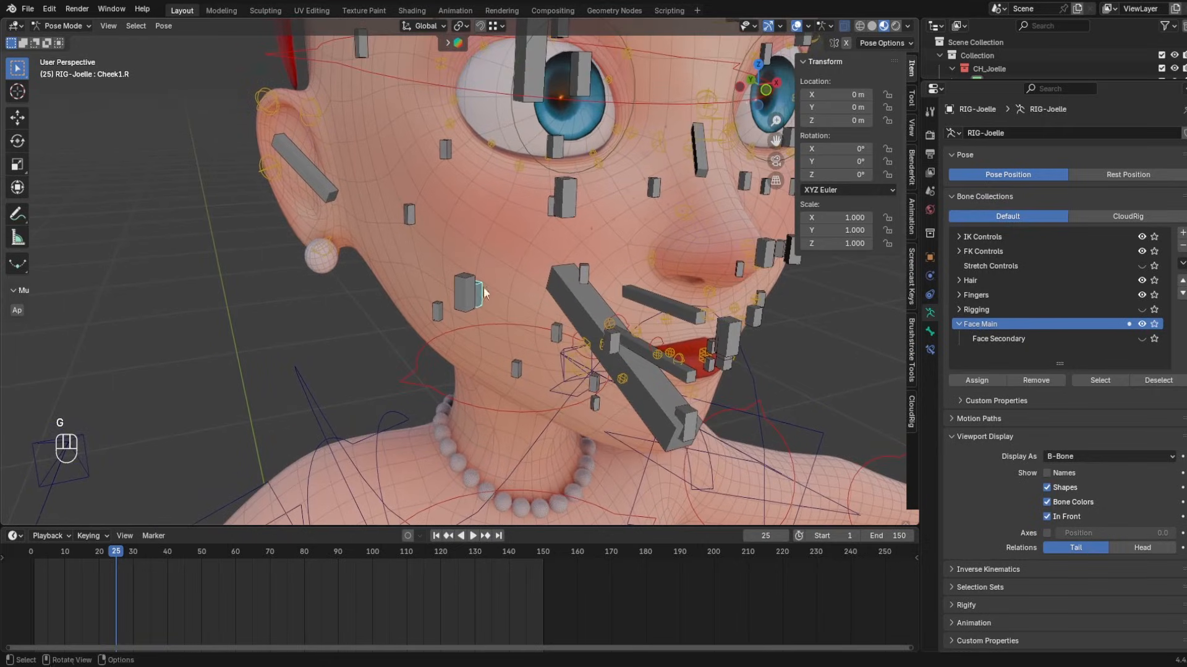
# - Take the small cheek controls out of the Face Main collection and hide the Face Secondary collection
pyautogui.click(1142, 338)
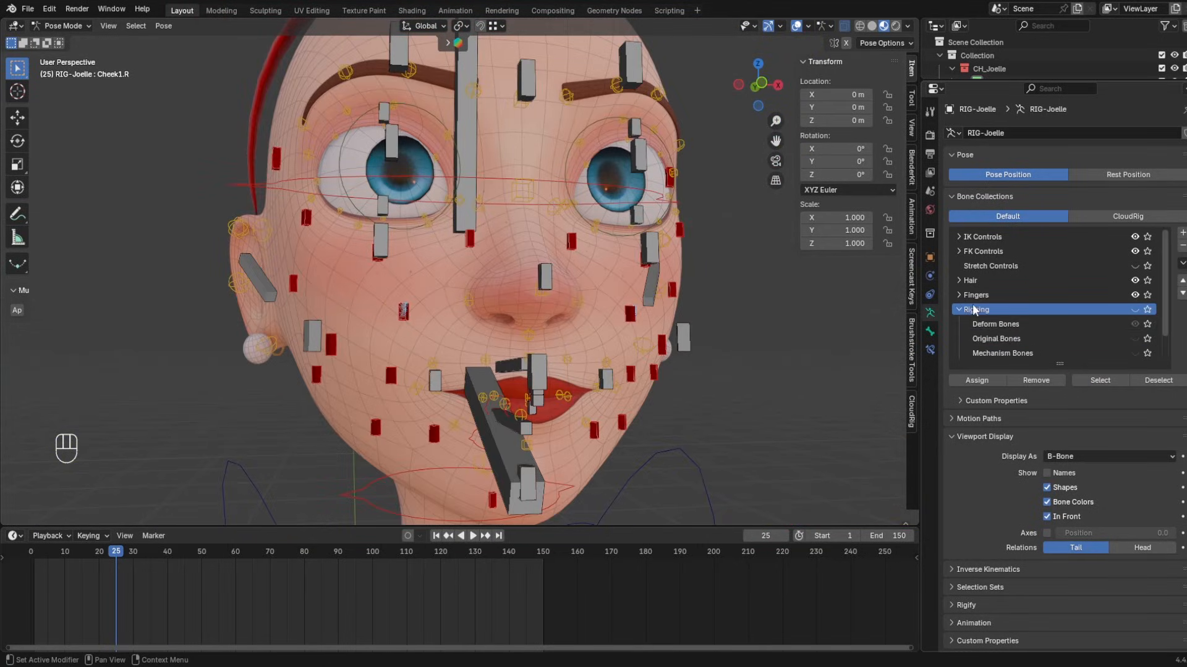
pyautogui.click(959, 309)
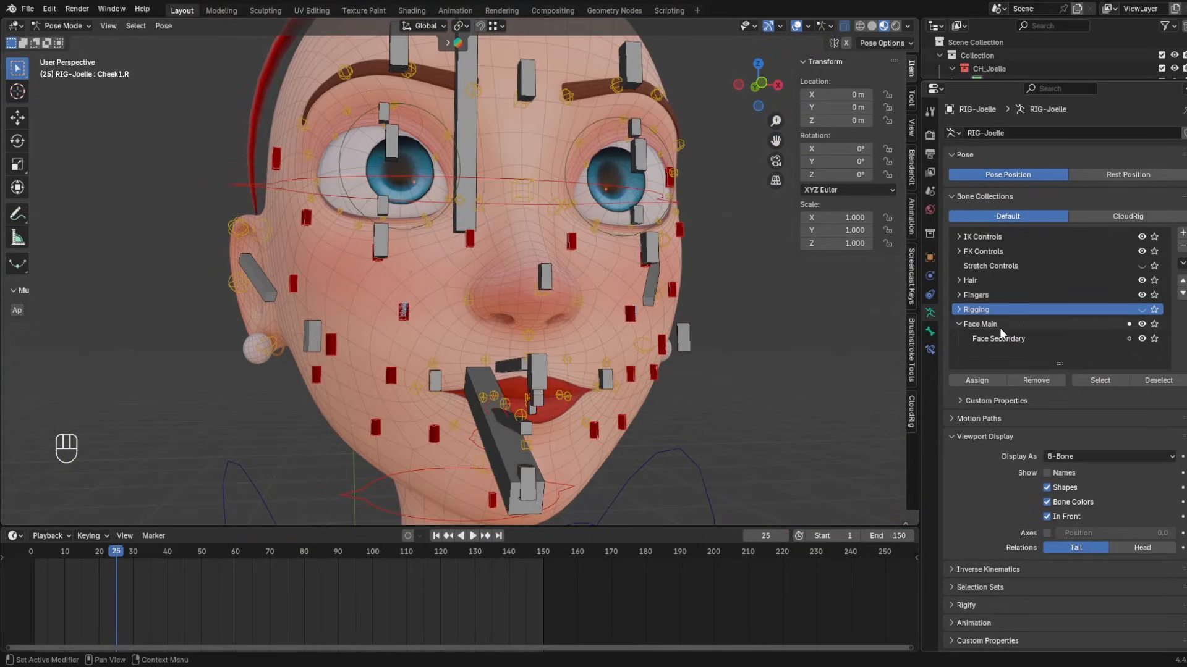
pyautogui.click(989, 324)
pyautogui.click(1142, 339)
# - Select the FK tongue controls and move them from the Face Main collection into Face Secondary
pyautogui.moveTo(711, 322); pyautogui.dragTo(629, 249, button='middle')
pyautogui.scroll(2, 635, 341)
pyautogui.keyDown('shift'); pyautogui.click(629, 249); pyautogui.keyUp('shift')
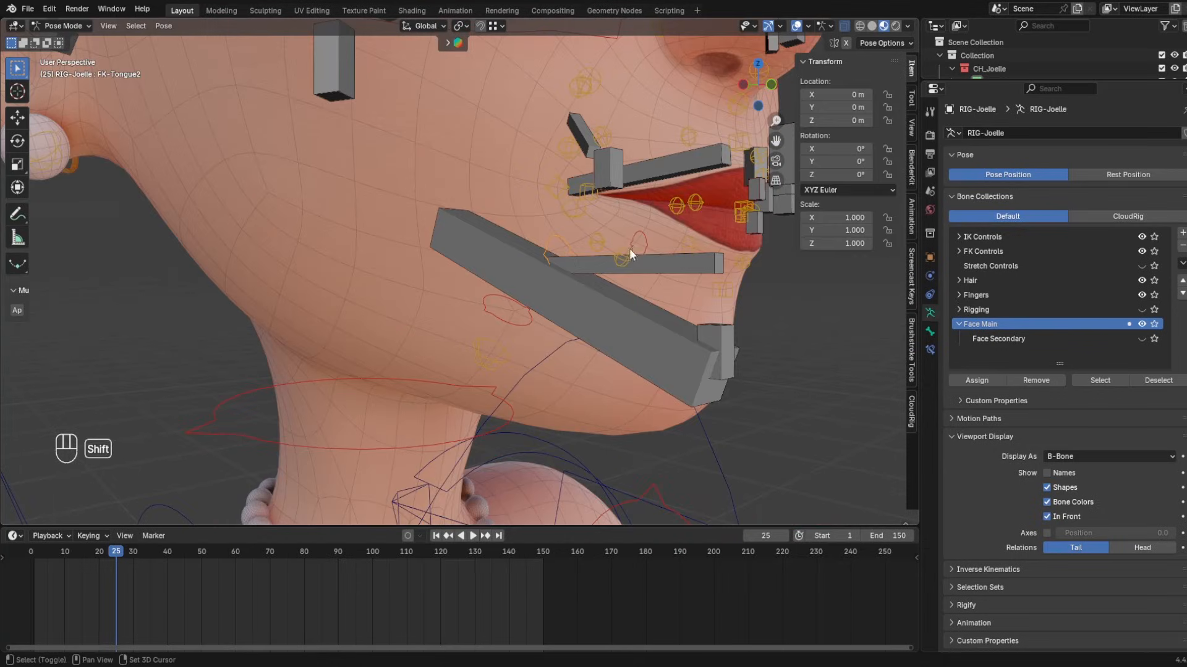
pyautogui.keyDown('shift'); pyautogui.click(552, 237); pyautogui.keyUp('shift')
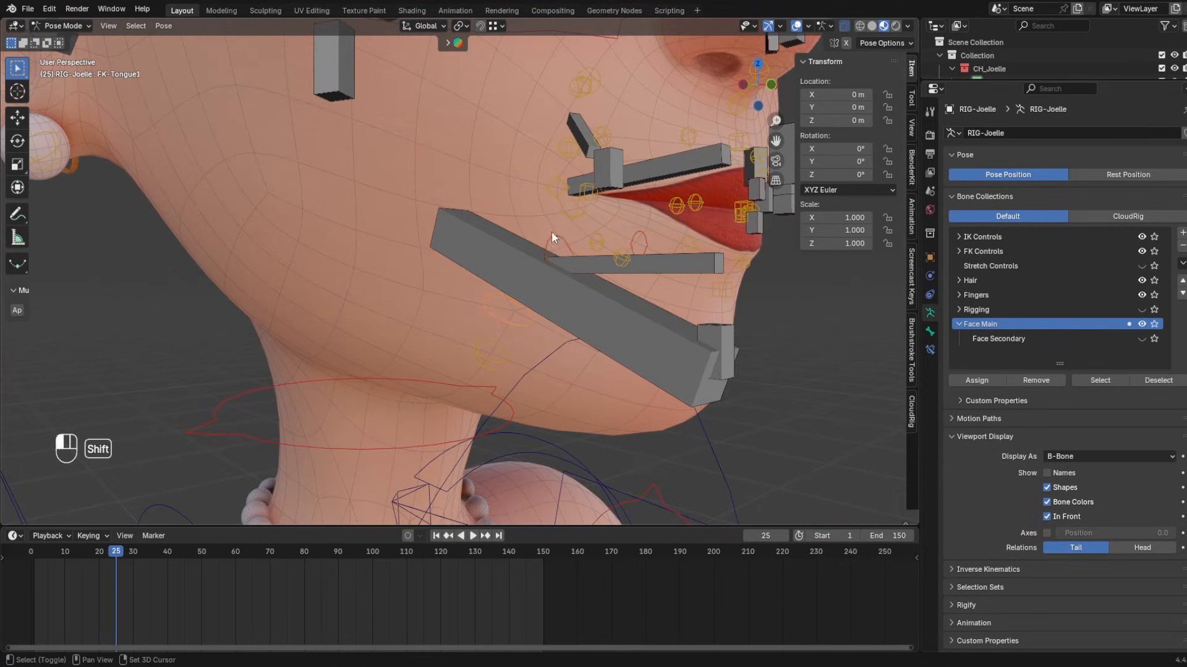
pyautogui.keyDown('shift'); pyautogui.click(647, 232); pyautogui.keyUp('shift')
pyautogui.click(1034, 339)
# - Select the STR-Tongue controls inside the mouth and move them into the Stretch Controls collection
pyautogui.moveTo(647, 298); pyautogui.dragTo(426, 325, button='middle')
pyautogui.keyDown('shift'); pyautogui.click(420, 329); pyautogui.keyUp('shift')
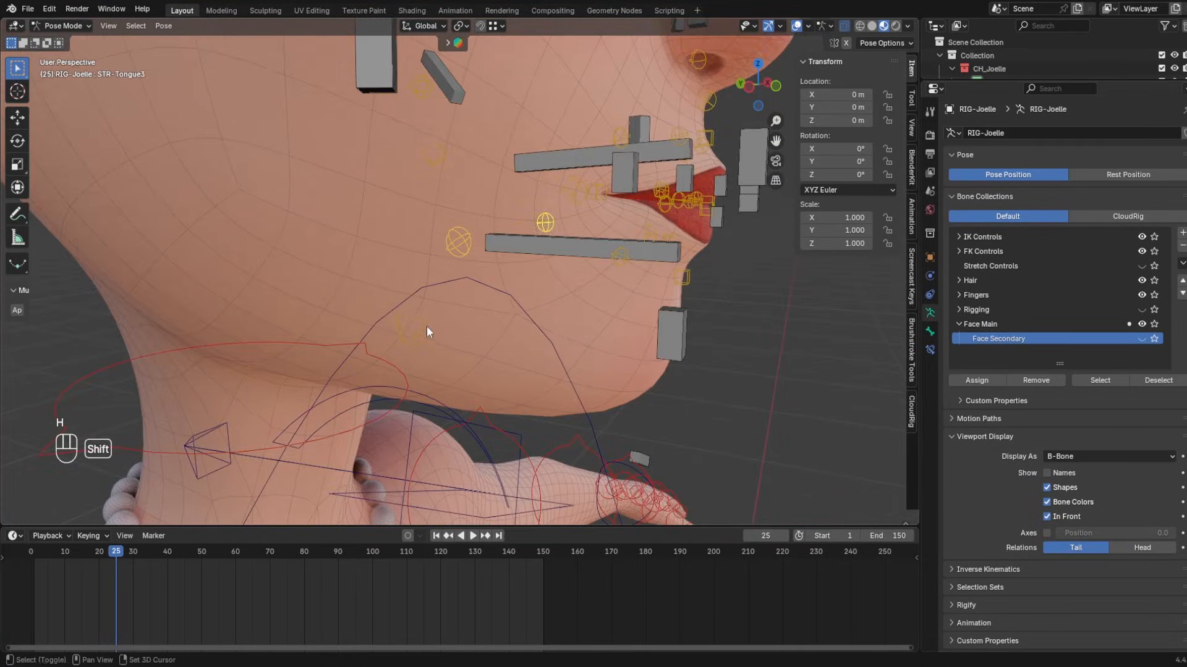
pyautogui.click(1003, 265)
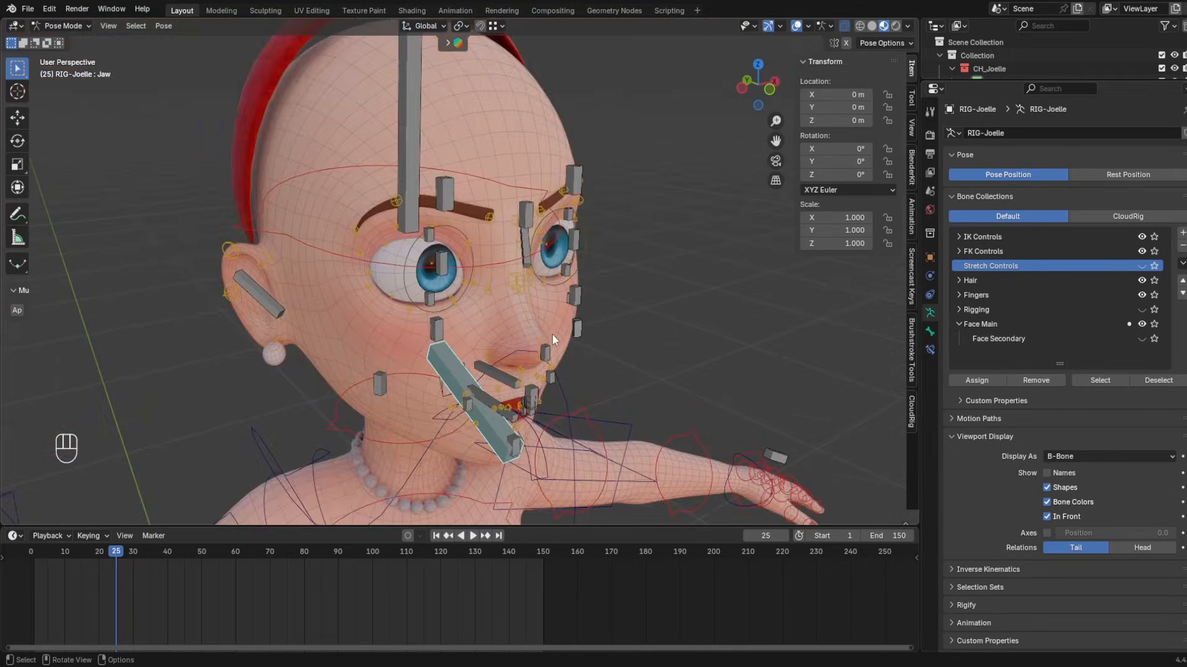
# - Select the small STR controls around the nose and upper lip and take them out of the Face Main collection
pyautogui.scroll(6, 455, 306)
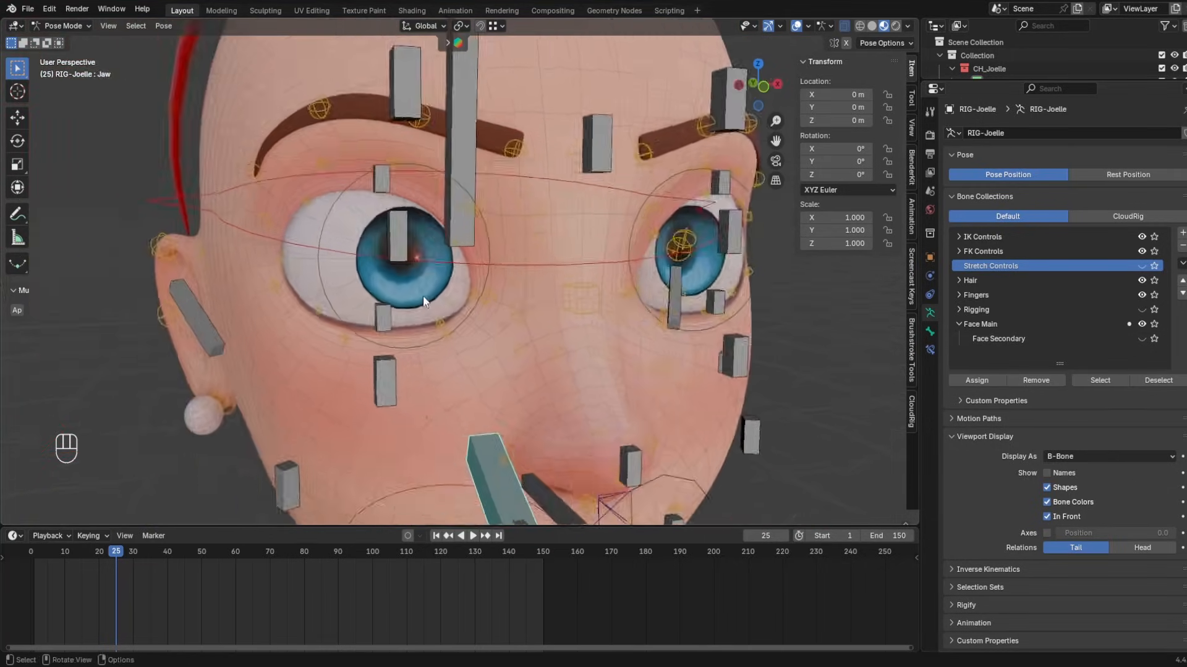
pyautogui.moveTo(423, 296); pyautogui.dragTo(277, 347, button='middle')
pyautogui.keyDown('shift'); pyautogui.click(277, 348); pyautogui.keyUp('shift')
pyautogui.keyDown('shift'); pyautogui.click(352, 273); pyautogui.keyUp('shift')
pyautogui.moveTo(593, 361); pyautogui.dragTo(123, 321, button='middle')
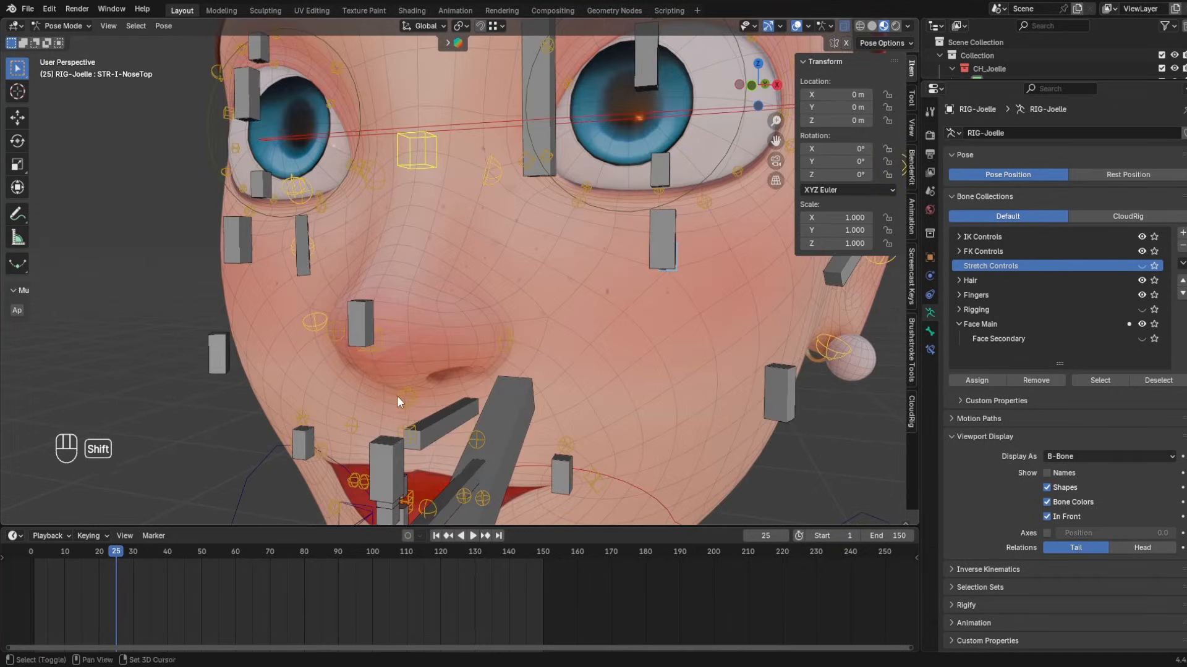
pyautogui.moveTo(396, 396); pyautogui.dragTo(371, 337, button='middle')
pyautogui.keyDown('shift'); pyautogui.moveTo(371, 337); pyautogui.dragTo(330, 459, button='middle'); pyautogui.keyUp('shift')
pyautogui.keyDown('shift'); pyautogui.click(421, 330); pyautogui.keyUp('shift')
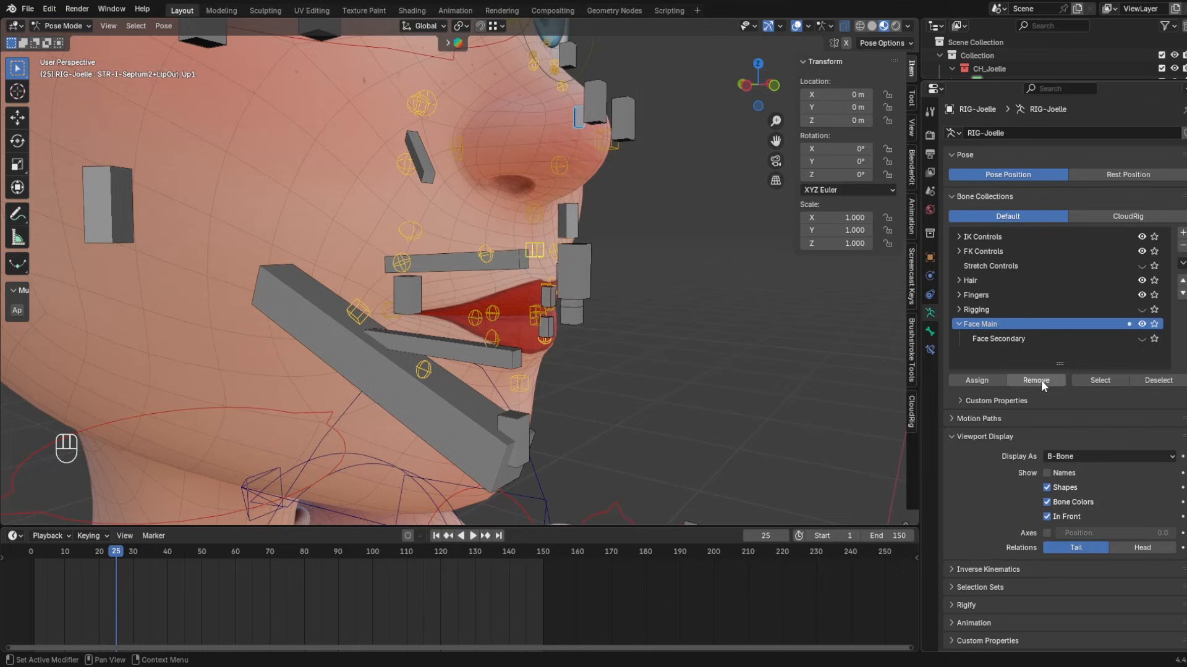
pyautogui.click(1036, 380)
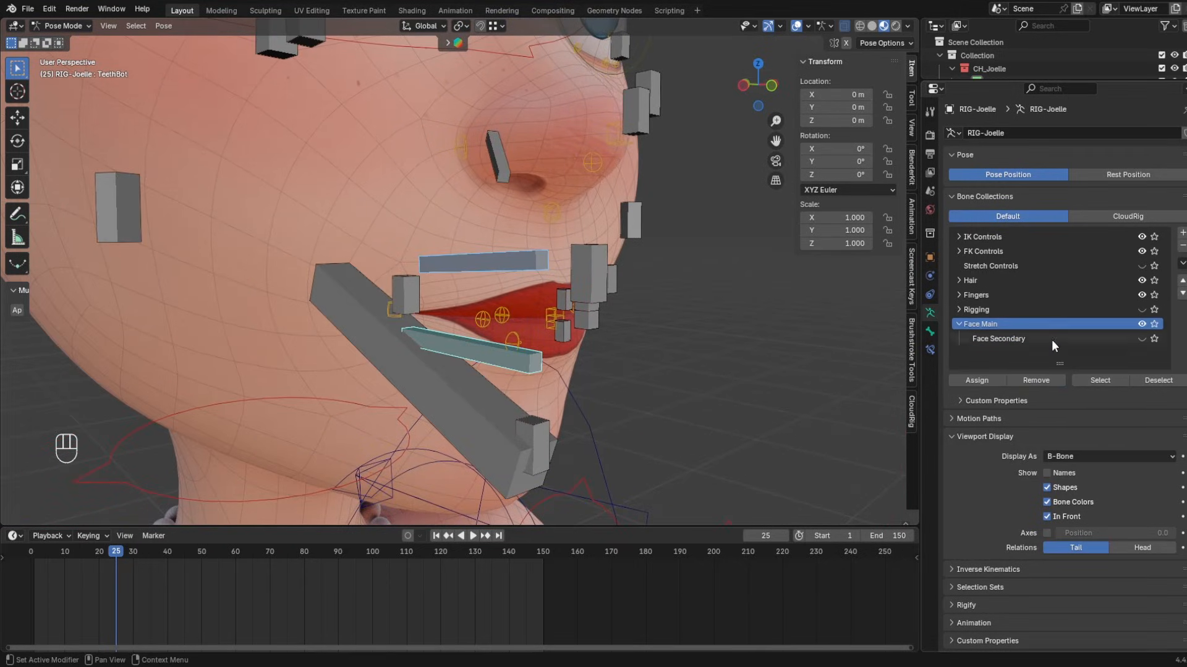
# - Put the upper and lower teeth bones in Face Secondary and take the STR-Tongue4 control out of Face Main
pyautogui.click(1051, 340)
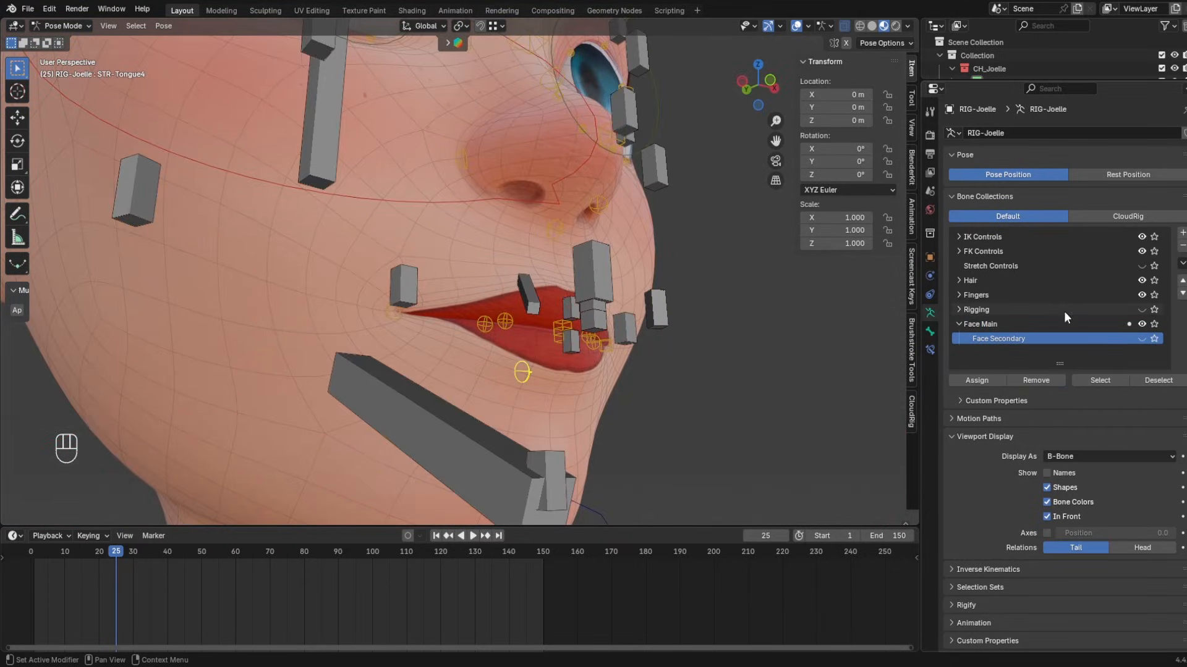
pyautogui.click(1063, 323)
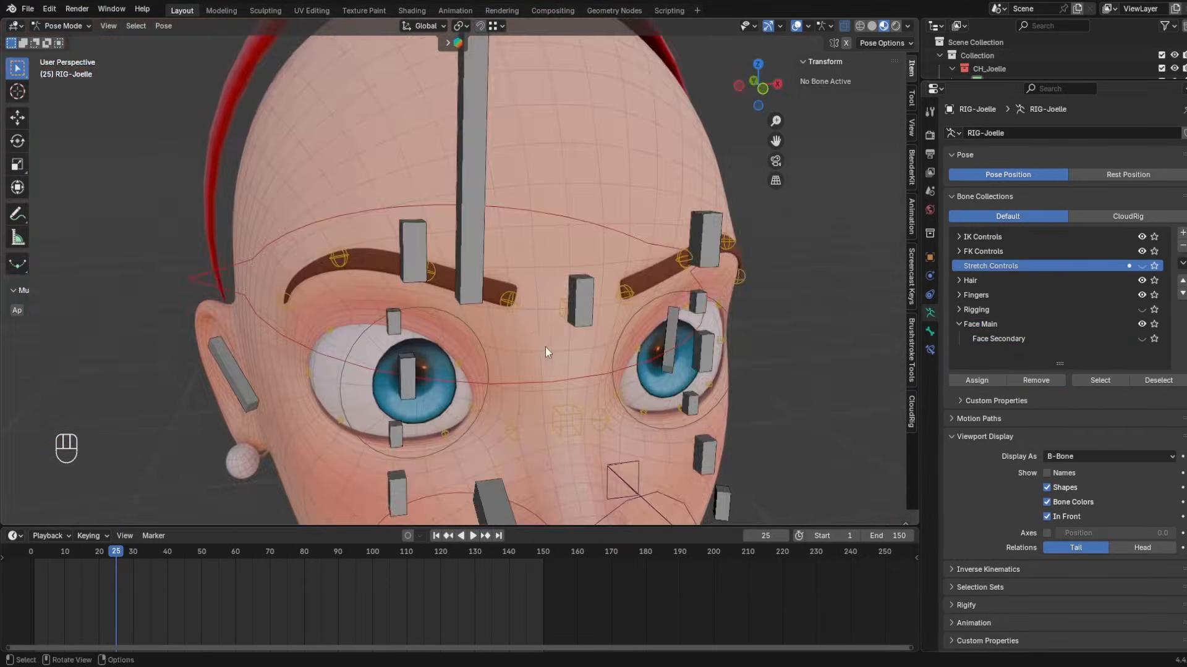
# - Inspect the remaining Face Main controls, and test-move and test-rotate the HeadBand bone, cancelling both transforms
pyautogui.scroll(2, 545, 346)
pyautogui.scroll(-5, 480, 313)
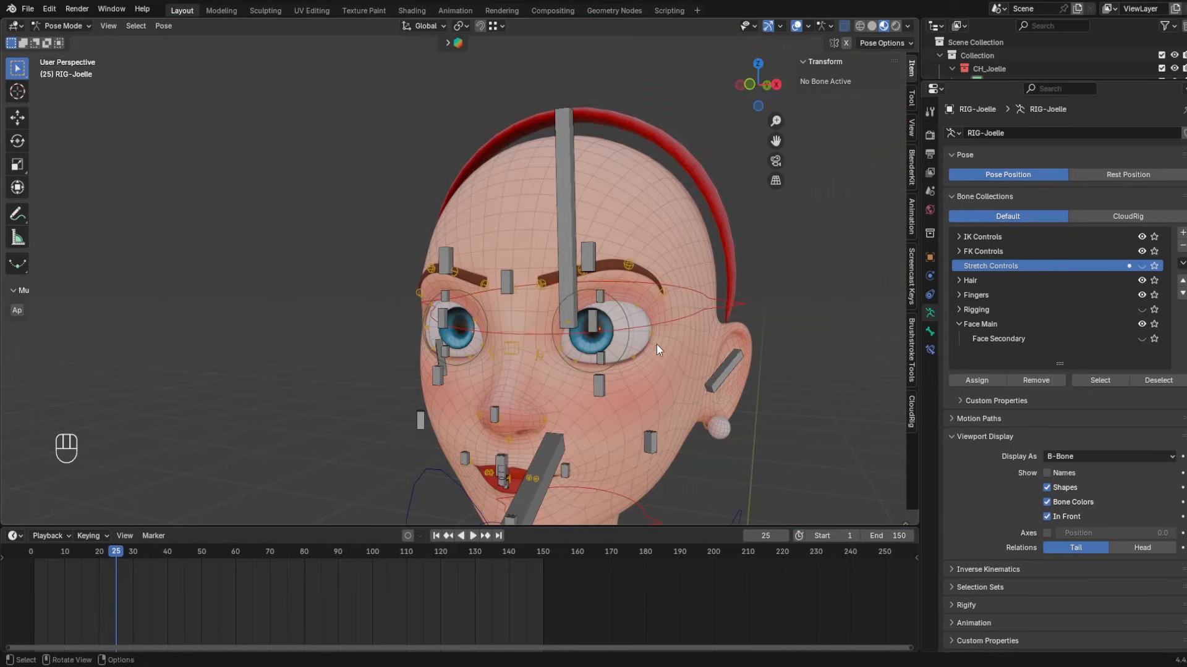
pyautogui.keyDown('shift'); pyautogui.moveTo(657, 344); pyautogui.dragTo(433, 309, button='middle'); pyautogui.keyUp('shift')
pyautogui.moveTo(432, 309); pyautogui.dragTo(537, 305, button='middle')
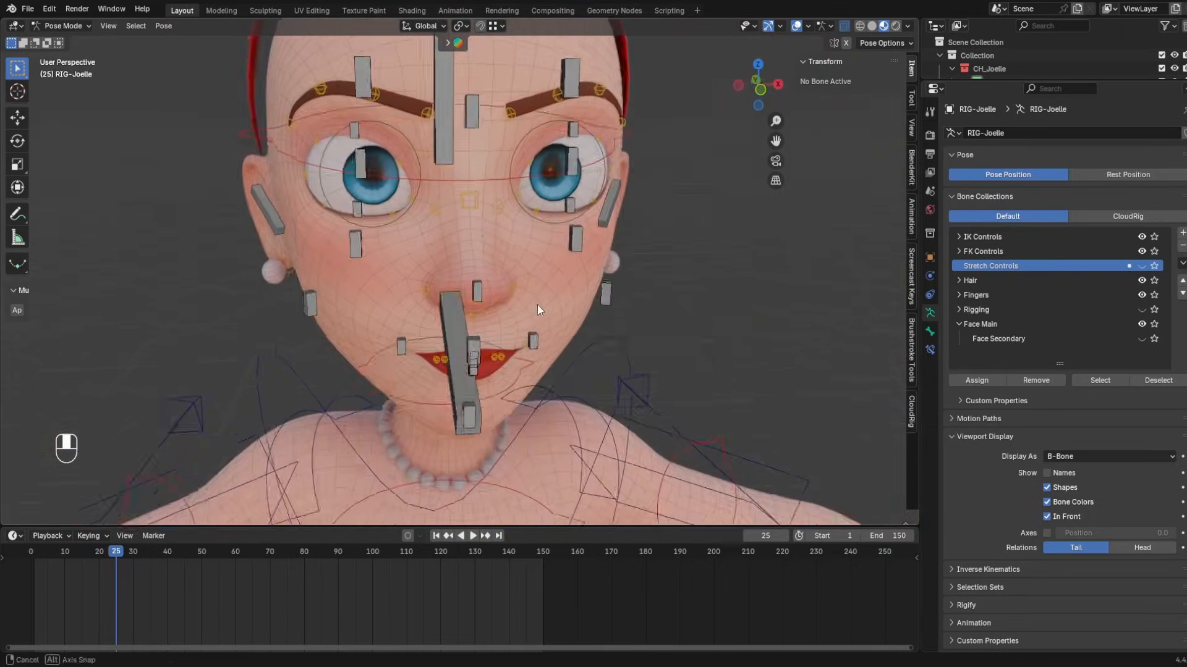
pyautogui.keyDown('shift'); pyautogui.moveTo(398, 179); pyautogui.dragTo(403, 289, button='middle'); pyautogui.keyUp('shift')
pyautogui.scroll(1, 403, 288)
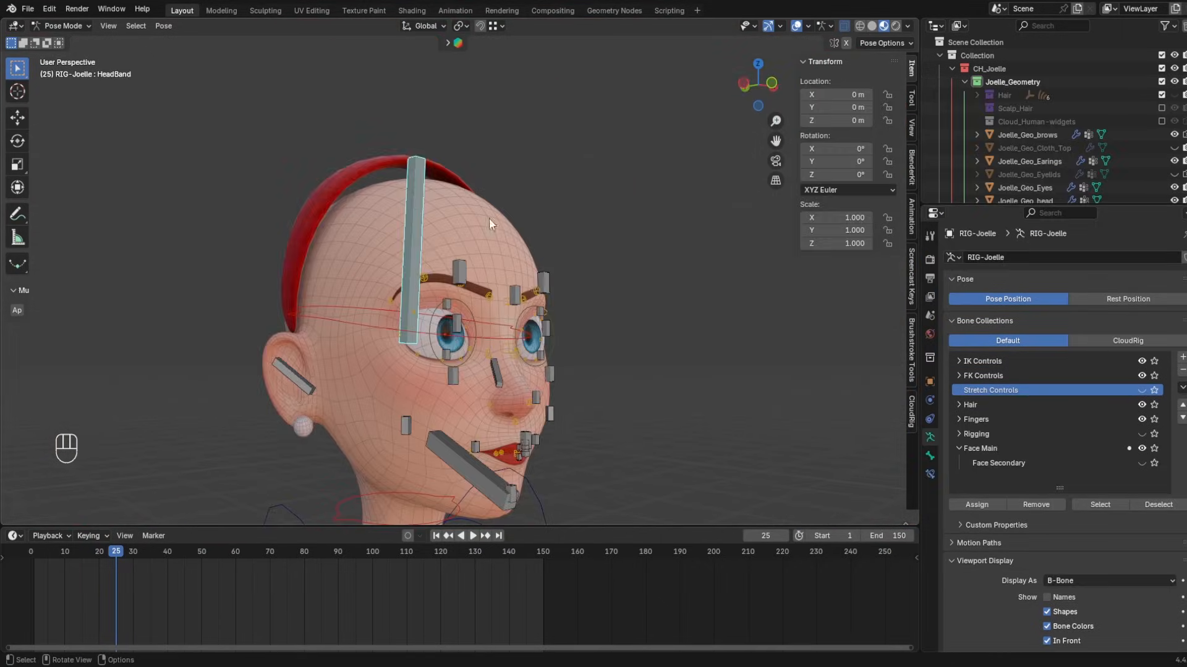
pyautogui.moveTo(489, 218); pyautogui.dragTo(458, 305, button='middle')
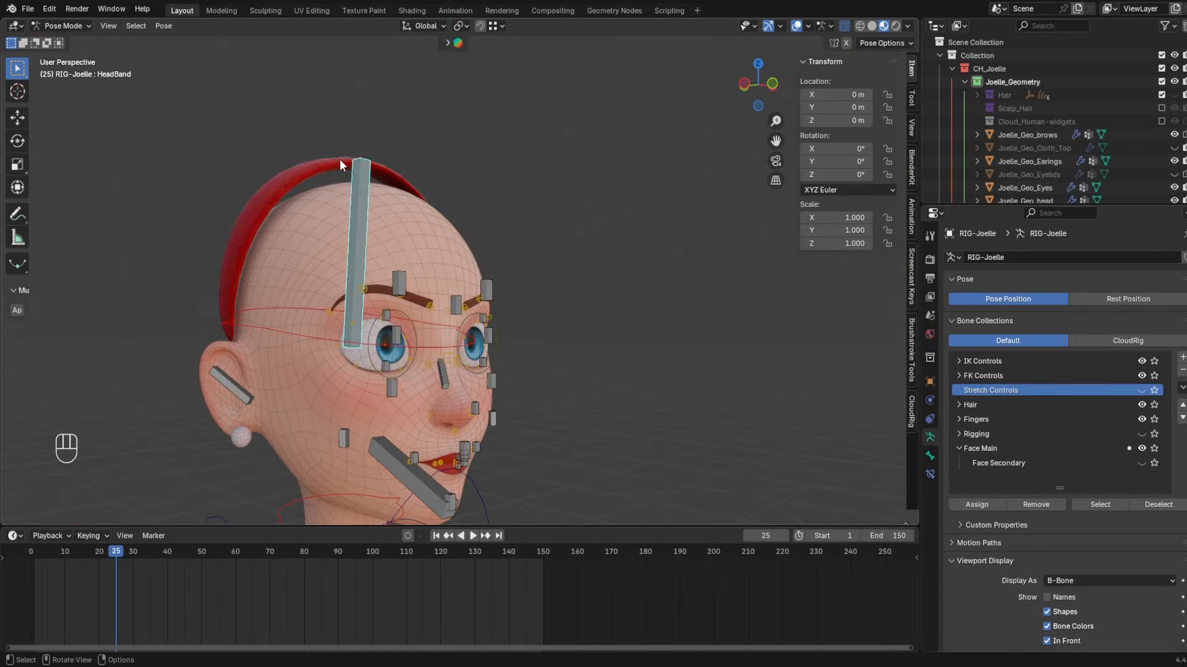
pyautogui.press('g')
pyautogui.rightClick(305, 159)
pyautogui.press('r')
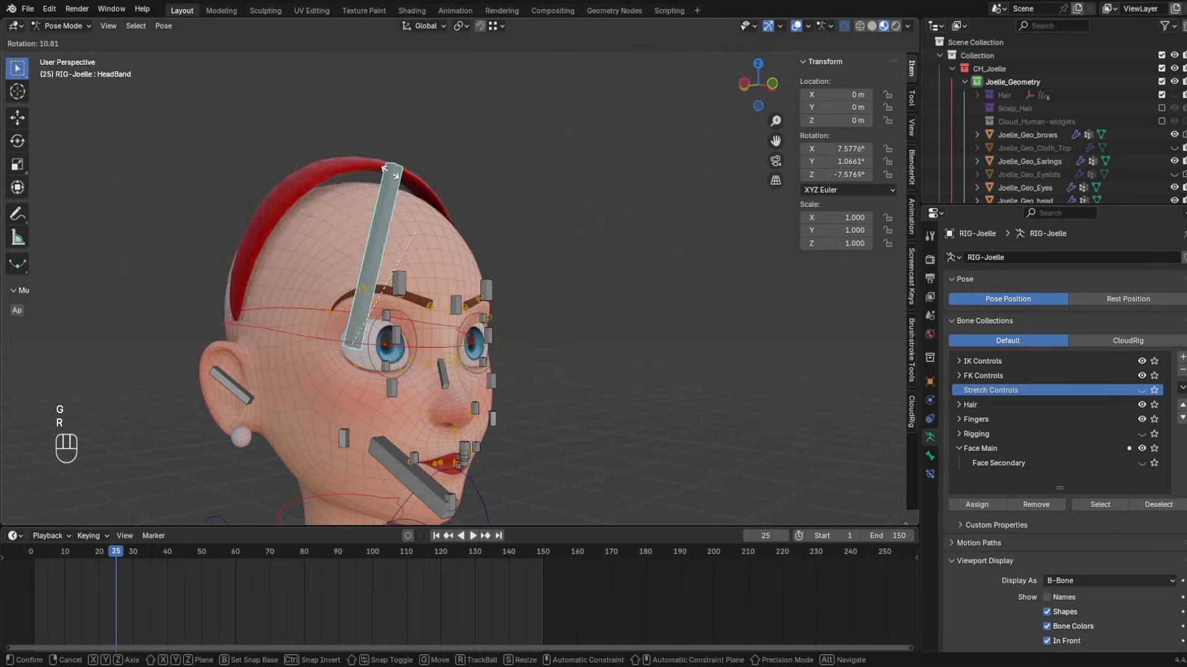
pyautogui.rightClick(328, 148)
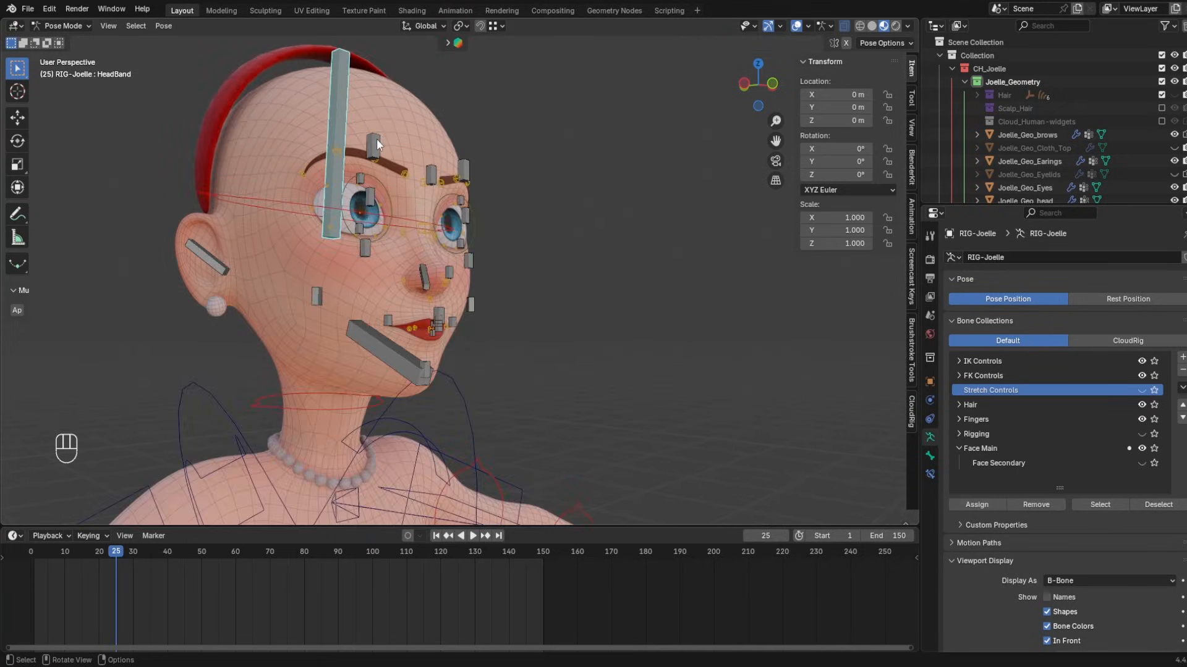
# - Open the HeadBand bone's custom shape settings
pyautogui.keyDown('shift'); pyautogui.moveTo(377, 138); pyautogui.dragTo(405, 205, button='middle'); pyautogui.keyUp('shift')
pyautogui.click(929, 474)
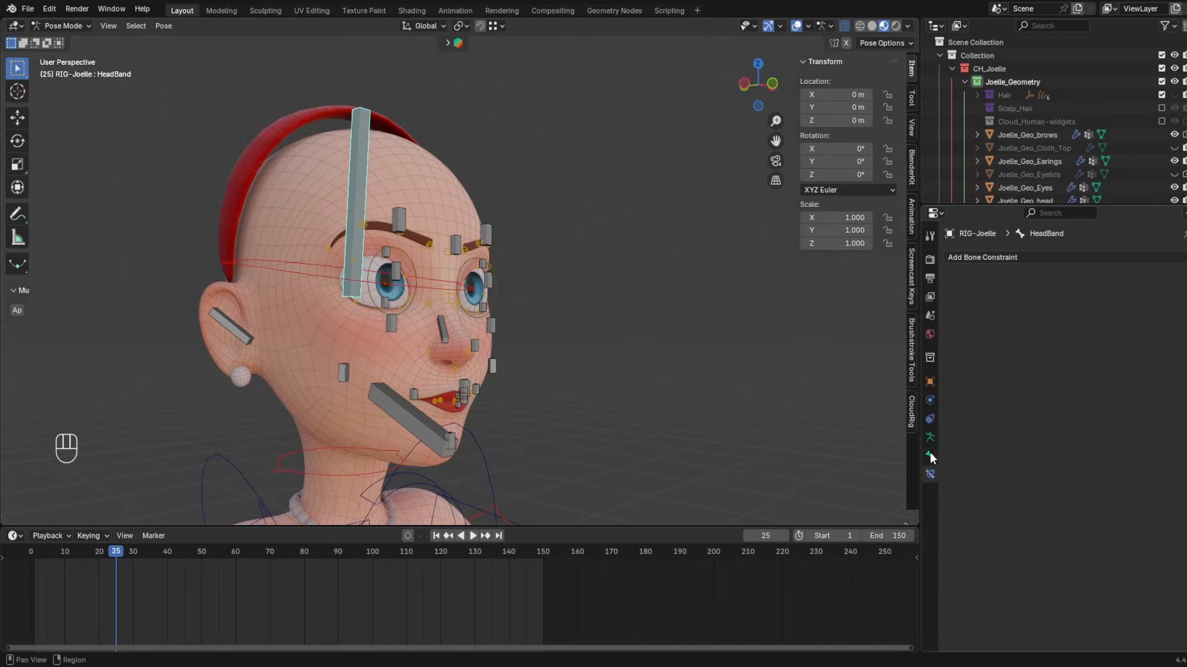
pyautogui.click(930, 455)
pyautogui.scroll(-10, 1008, 456)
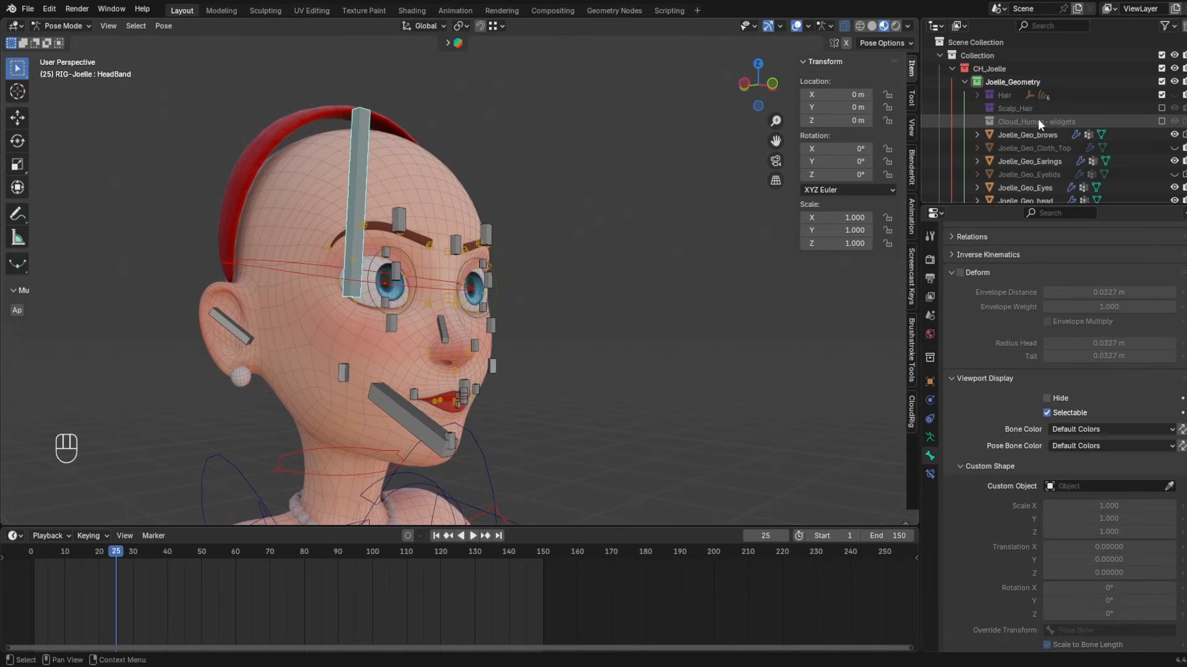
# - Enable the Cloud_Human-widgets collection and rename it WGT
pyautogui.scroll(-6, 1026, 119)
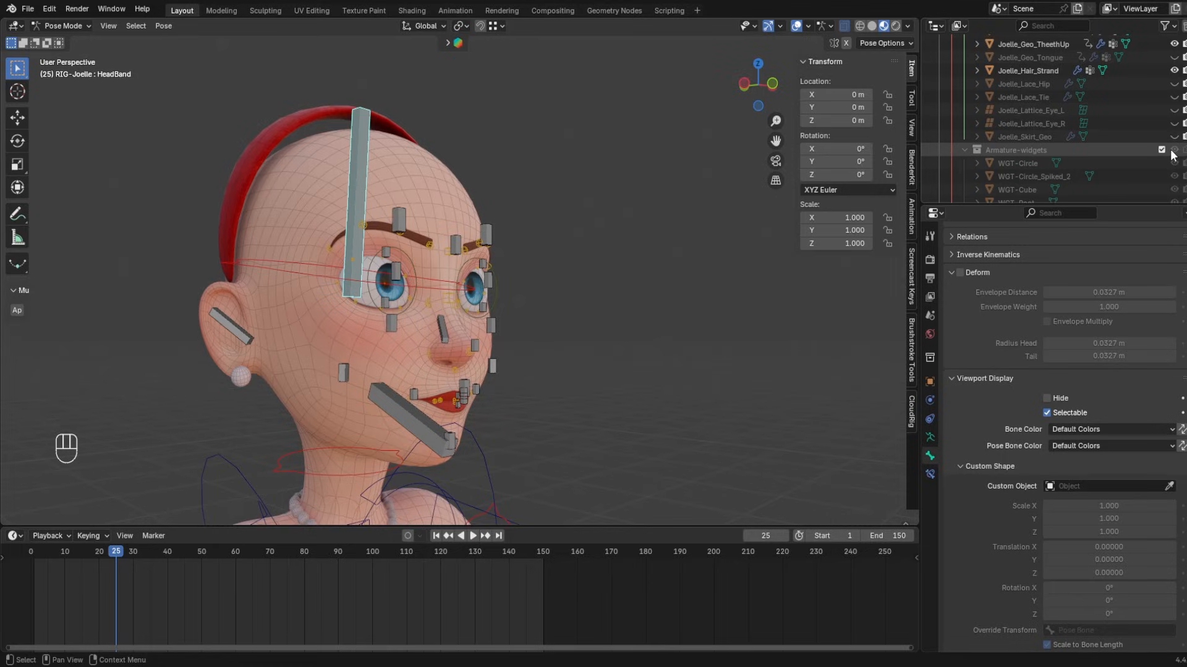
pyautogui.scroll(5, 1024, 149)
pyautogui.scroll(10, 1029, 117)
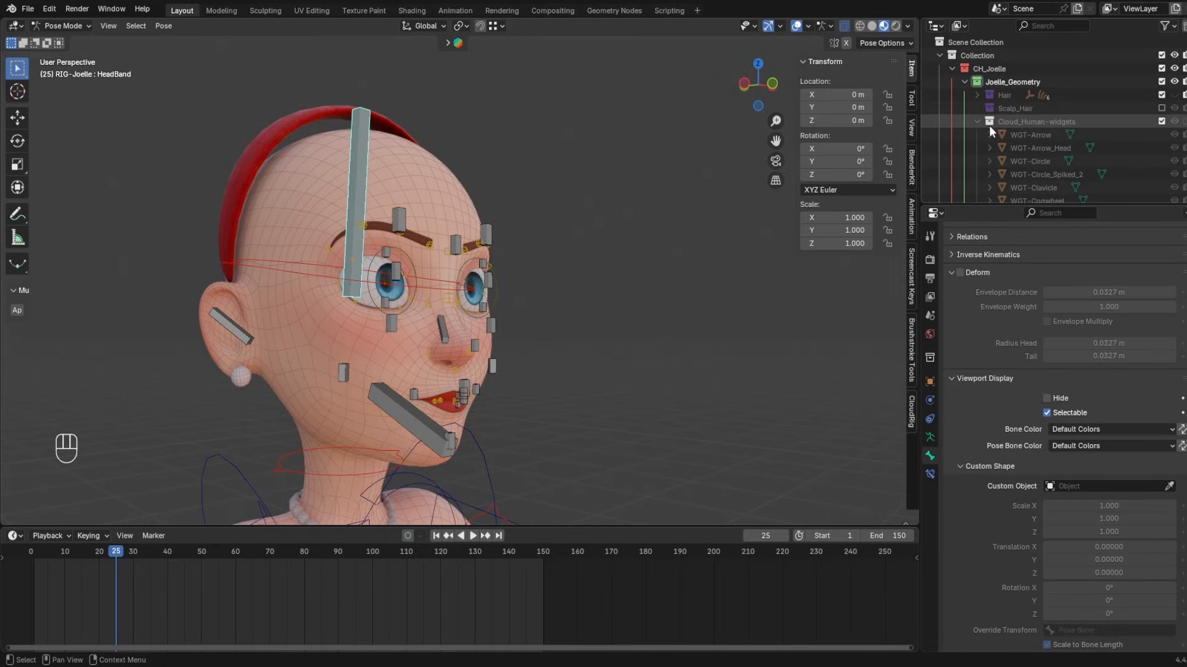
pyautogui.doubleClick(1016, 121)
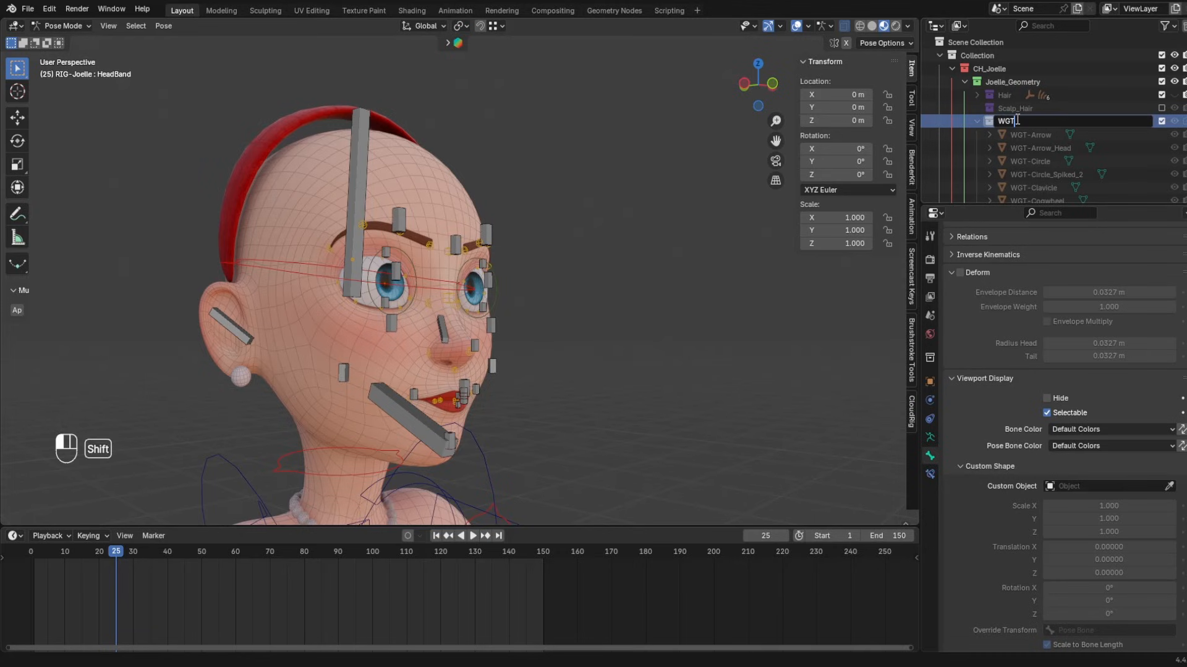
pyautogui.write('WGT')
pyautogui.press('Return')
pyautogui.scroll(-8, 1001, 131)
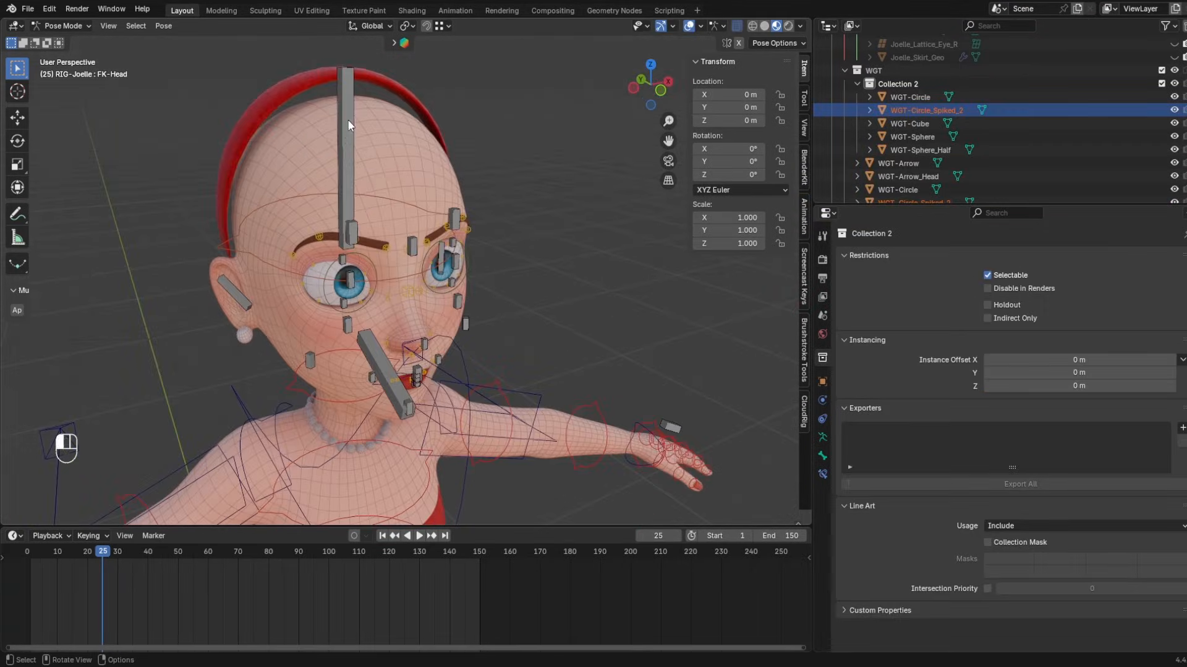
# - Try the WGT-Circle widget as the HeadBand bone's custom shape and check it around the head
pyautogui.click(347, 120)
pyautogui.press('KP_Decimal')
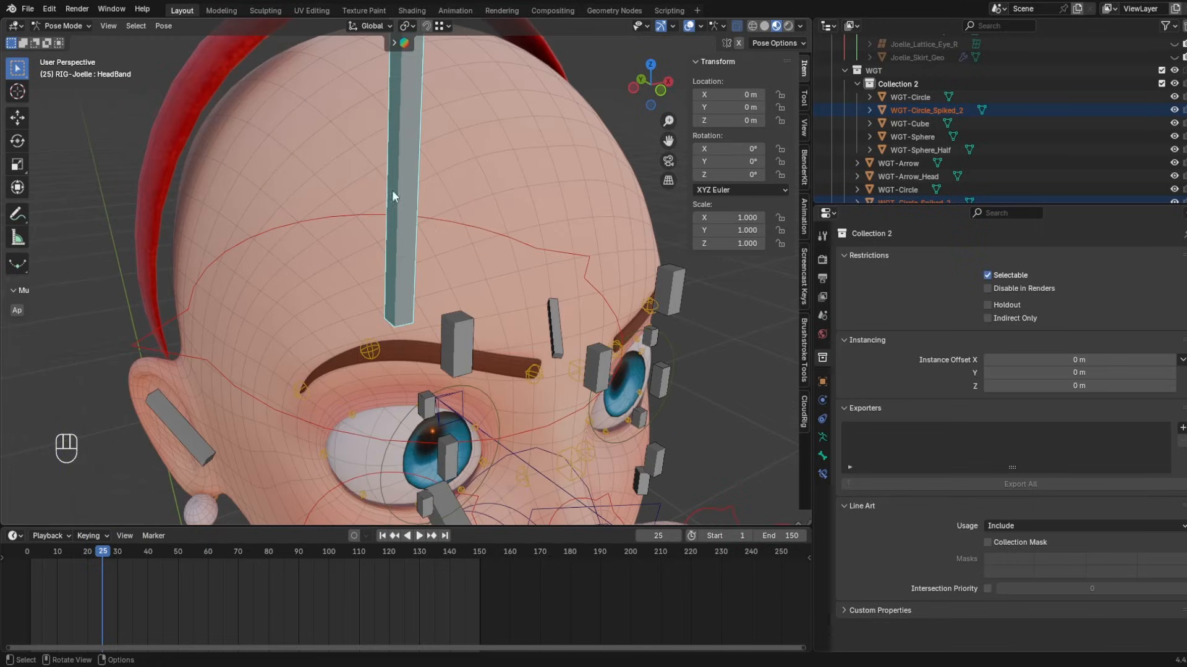
pyautogui.click(822, 456)
pyautogui.scroll(-10, 962, 475)
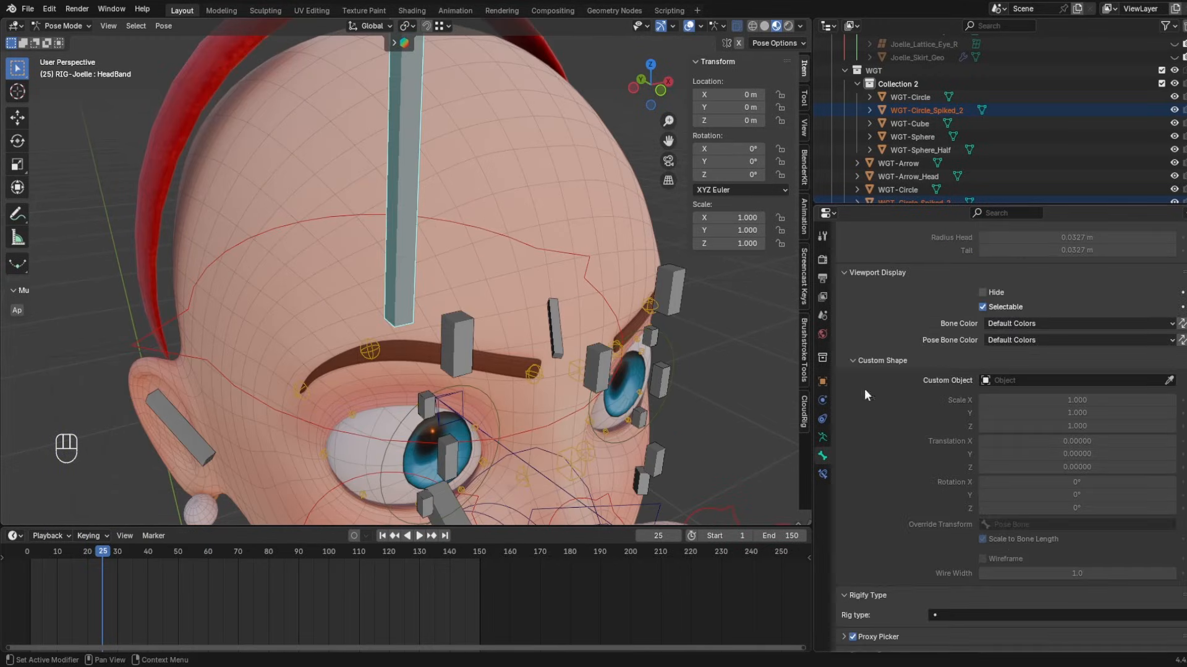
pyautogui.keyDown('shift'); pyautogui.moveTo(502, 209); pyautogui.dragTo(587, 278, button='middle'); pyautogui.keyUp('shift')
pyautogui.moveTo(587, 278); pyautogui.dragTo(549, 265, button='middle')
pyautogui.click(1168, 381)
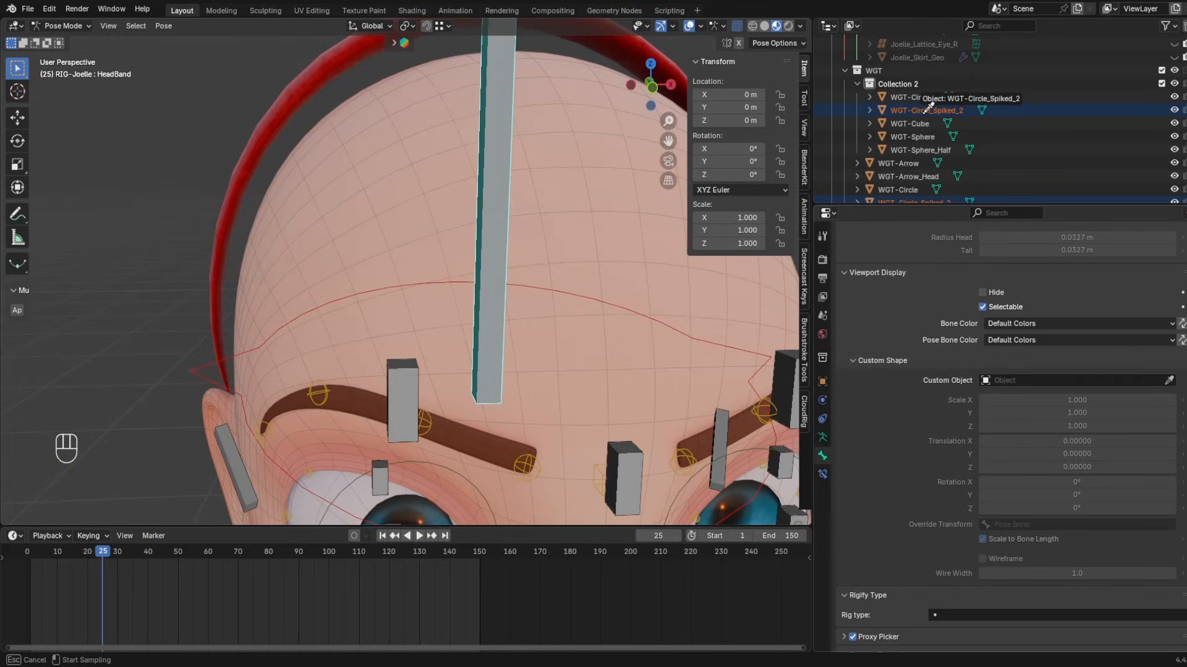
pyautogui.click(914, 98)
pyautogui.scroll(-5, 440, 413)
pyautogui.moveTo(439, 413); pyautogui.dragTo(505, 372, button='middle')
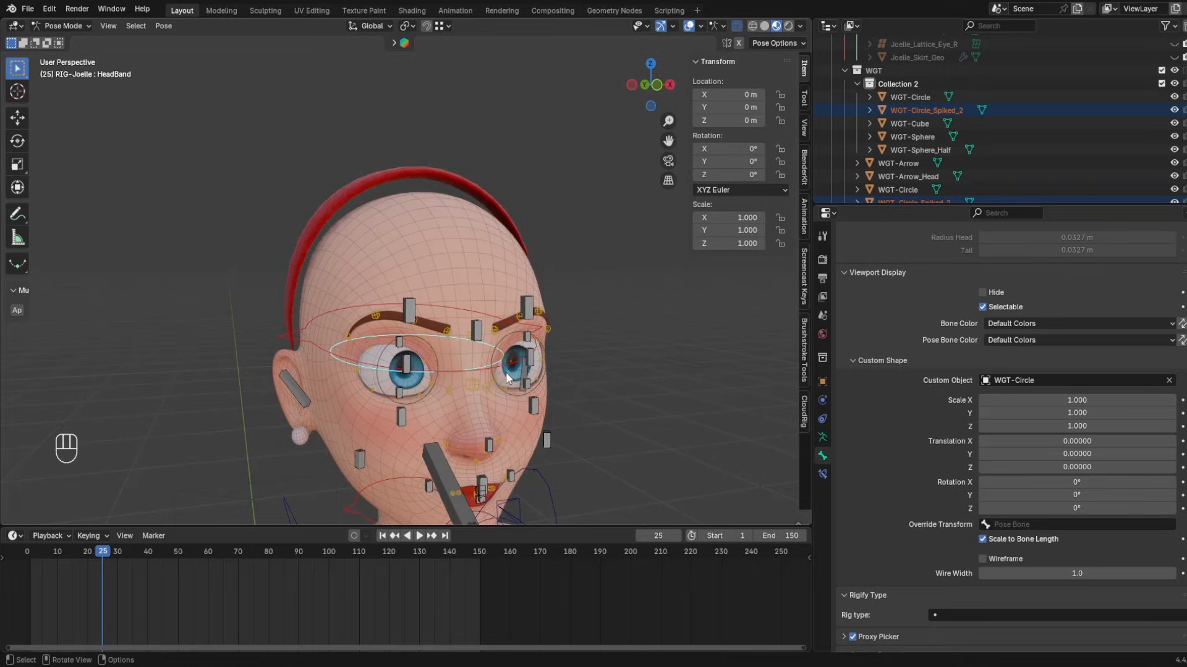
# - Clear the circle, then try WGT-Arrow and WGT-Cube as the HeadBand bone's custom shape, clearing each one
pyautogui.click(1169, 380)
pyautogui.click(1168, 381)
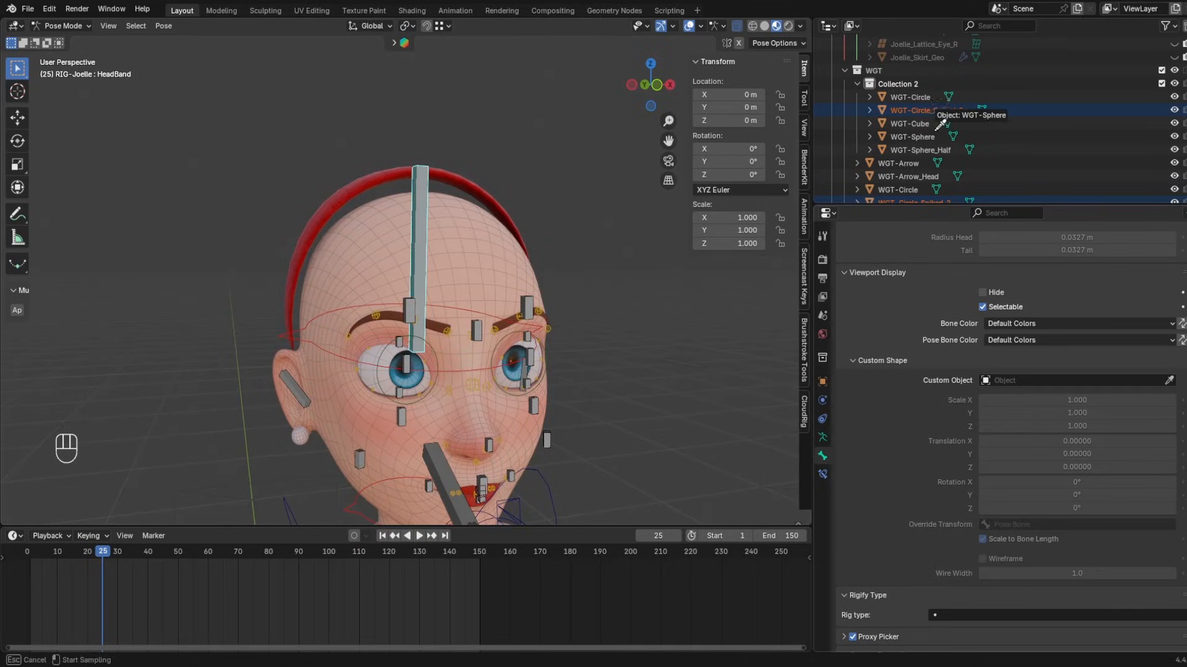
pyautogui.click(900, 163)
pyautogui.click(1169, 380)
pyautogui.scroll(-4, 969, 190)
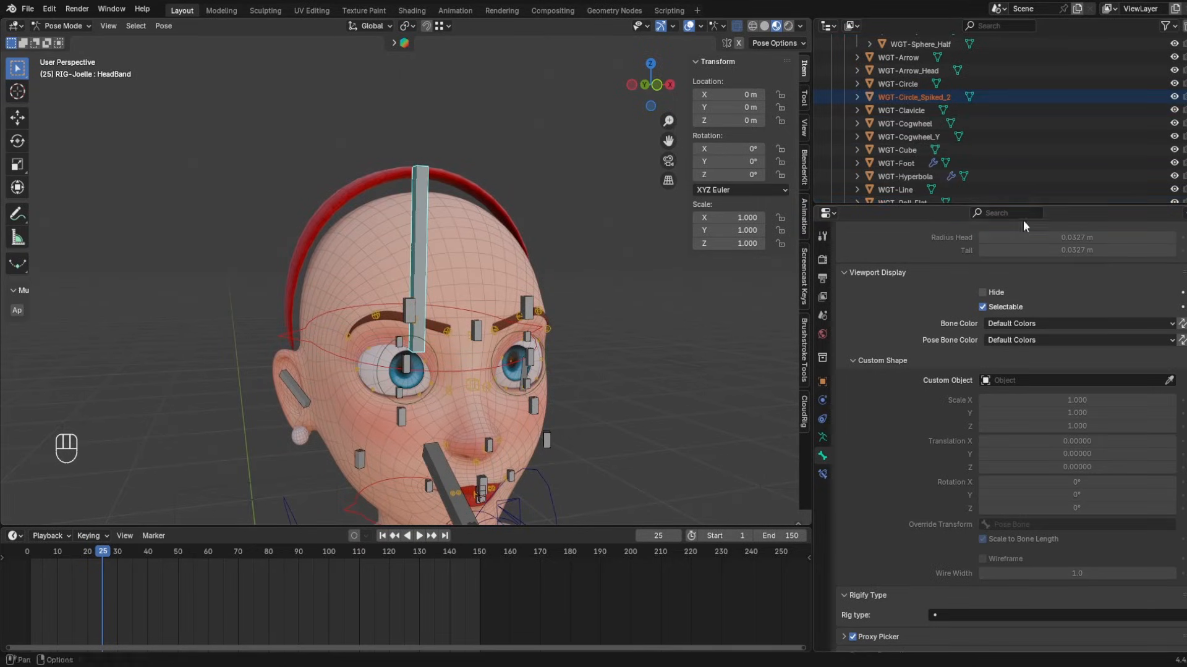
pyautogui.click(897, 150)
pyautogui.click(1169, 381)
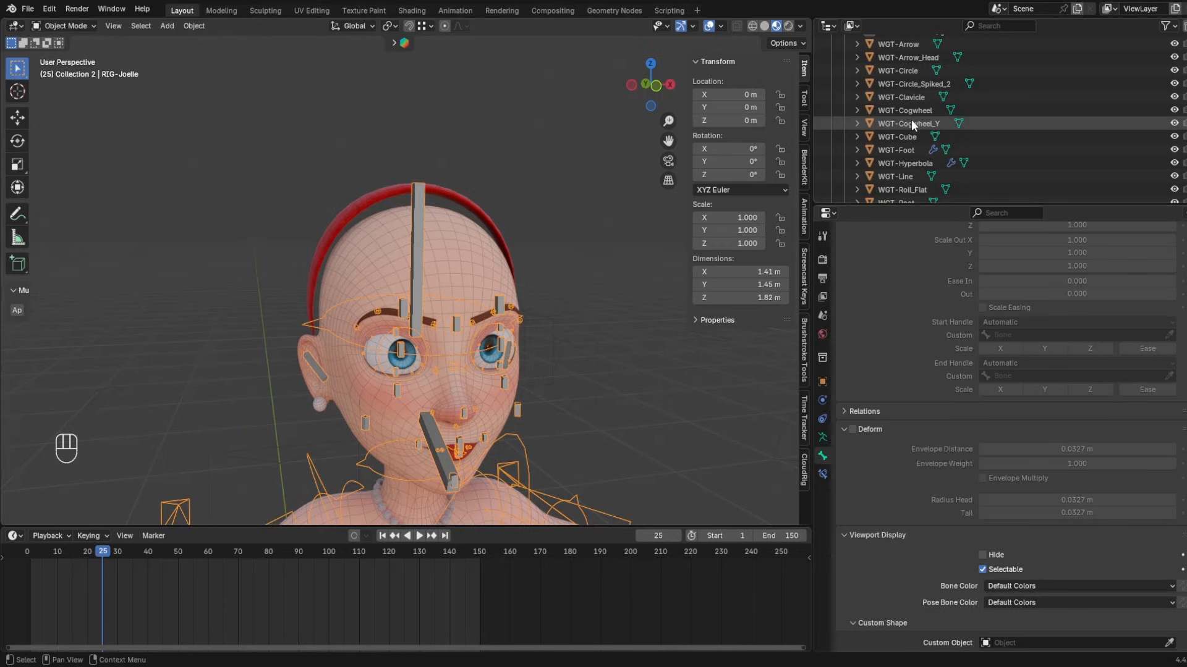
# - Look through the WGT widget objects for a shape suited to the headband and deselect the rig
pyautogui.scroll(-5, 899, 142)
pyautogui.scroll(4, 896, 95)
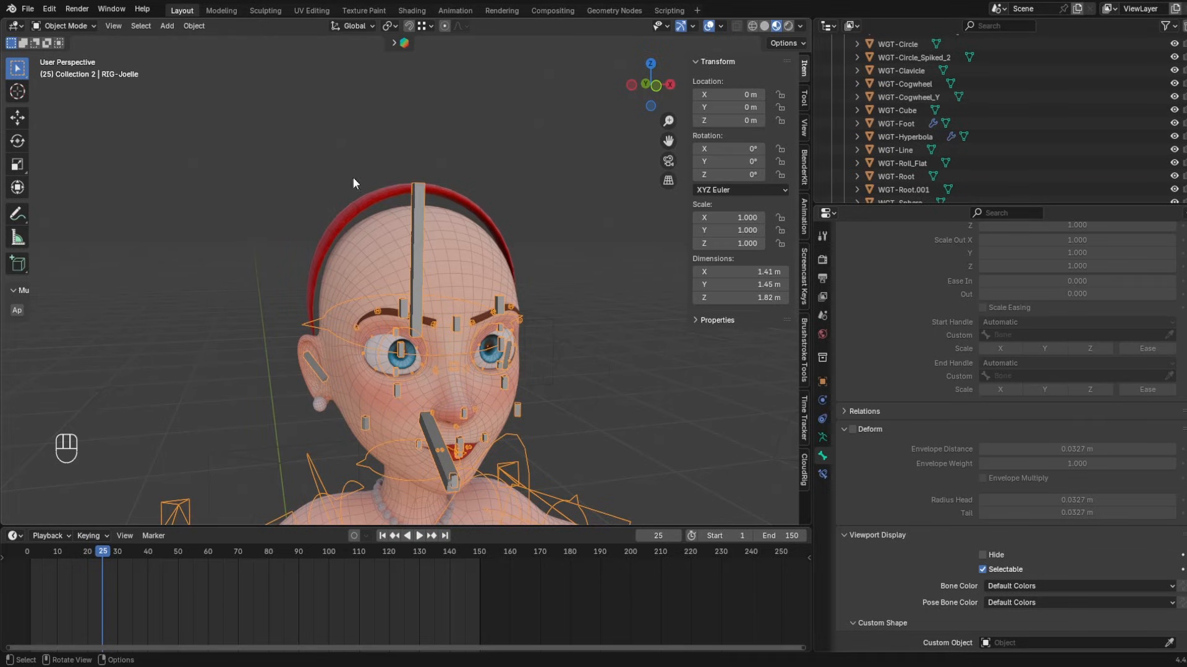
pyautogui.moveTo(352, 176); pyautogui.dragTo(447, 225, button='middle')
pyautogui.scroll(-2, 457, 234)
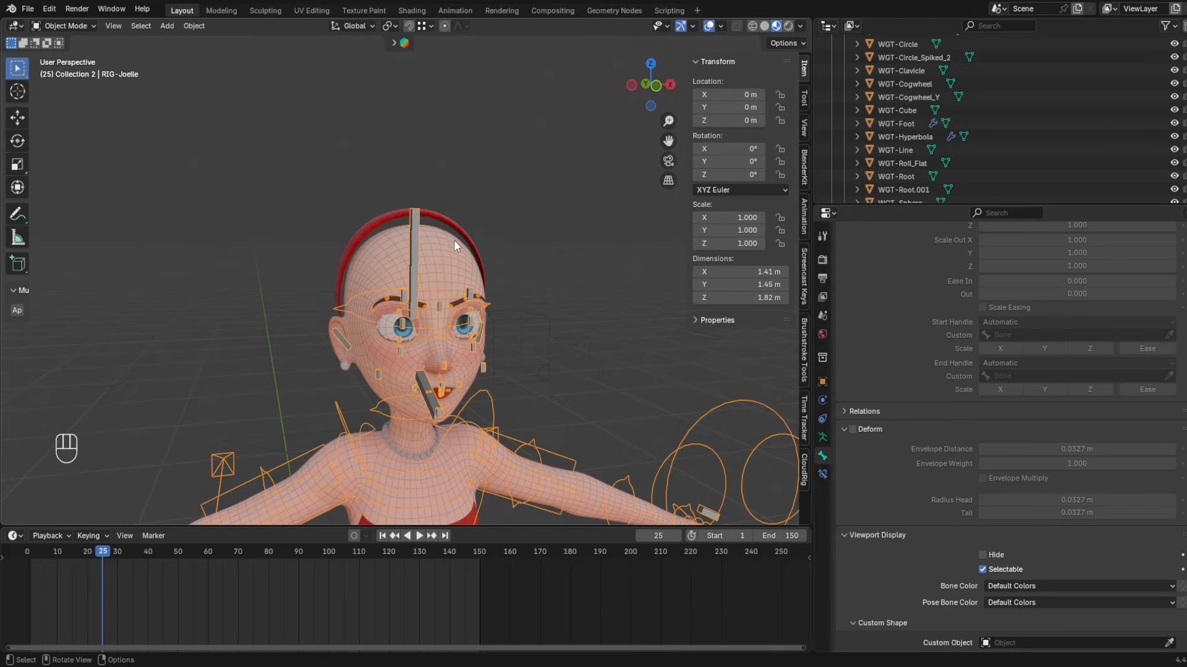
pyautogui.keyDown('shift'); pyautogui.moveTo(453, 240); pyautogui.dragTo(392, 201, button='middle'); pyautogui.keyUp('shift')
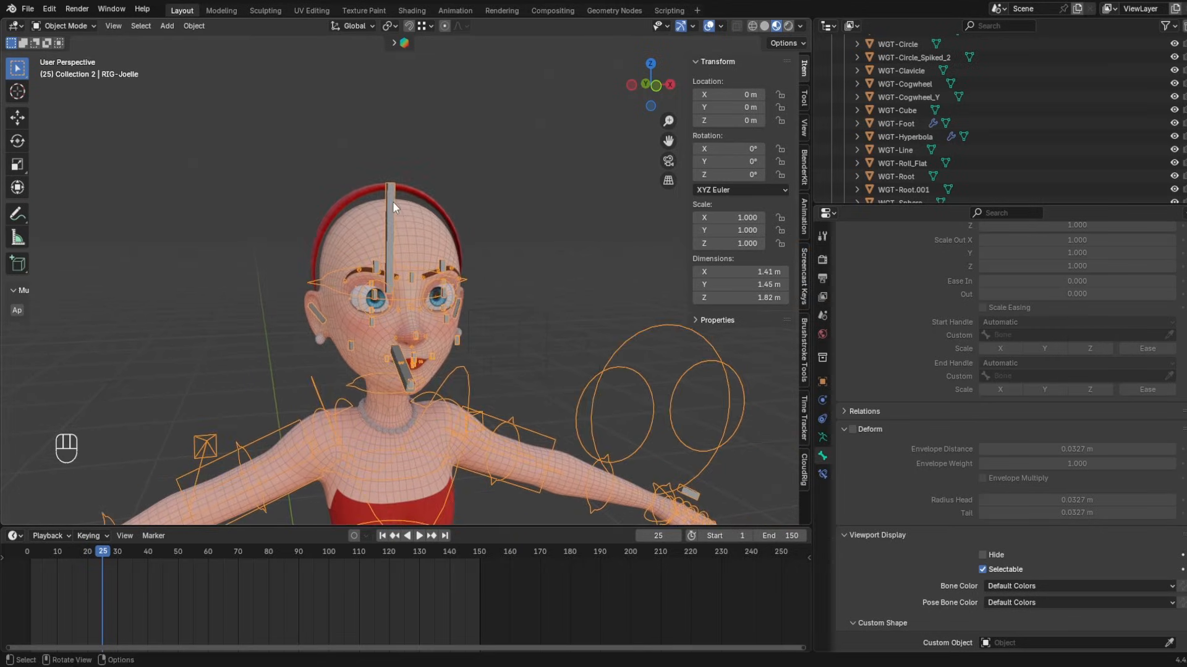
pyautogui.click(532, 242)
pyautogui.scroll(-5, 556, 282)
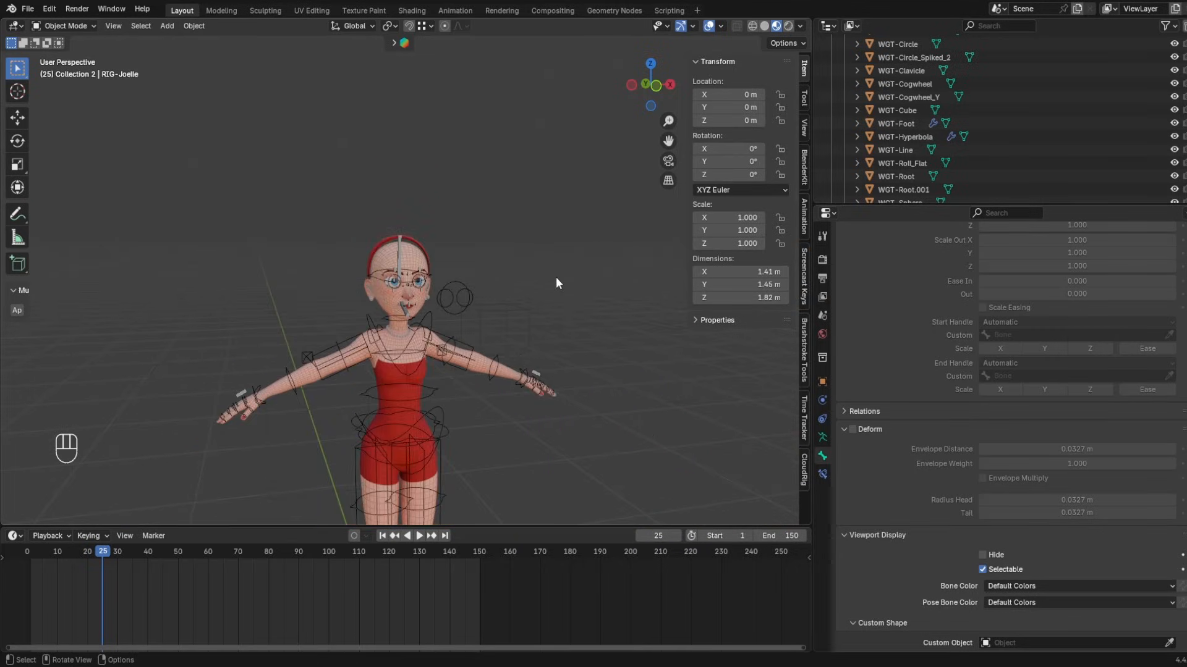
# - Add a mesh circle at the world origin for a new widget
pyautogui.click(897, 110)
pyautogui.scroll(4, 879, 131)
pyautogui.press('KP_Decimal')
pyautogui.hotkey('shift', 'a')
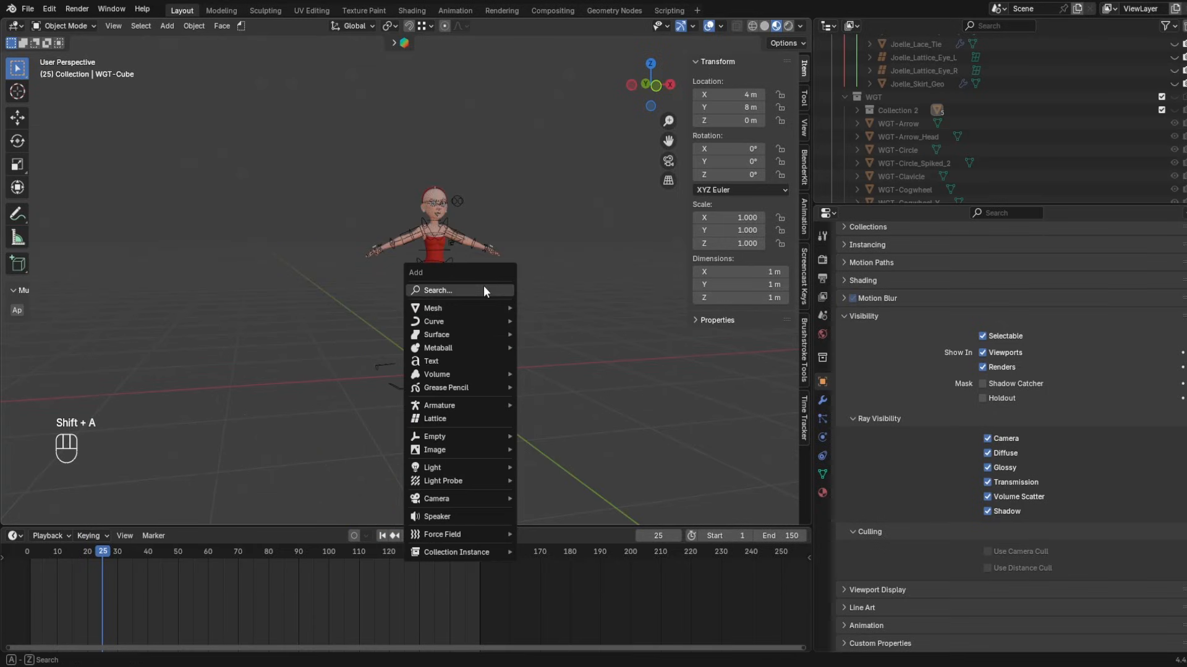
pyautogui.moveTo(494, 308)
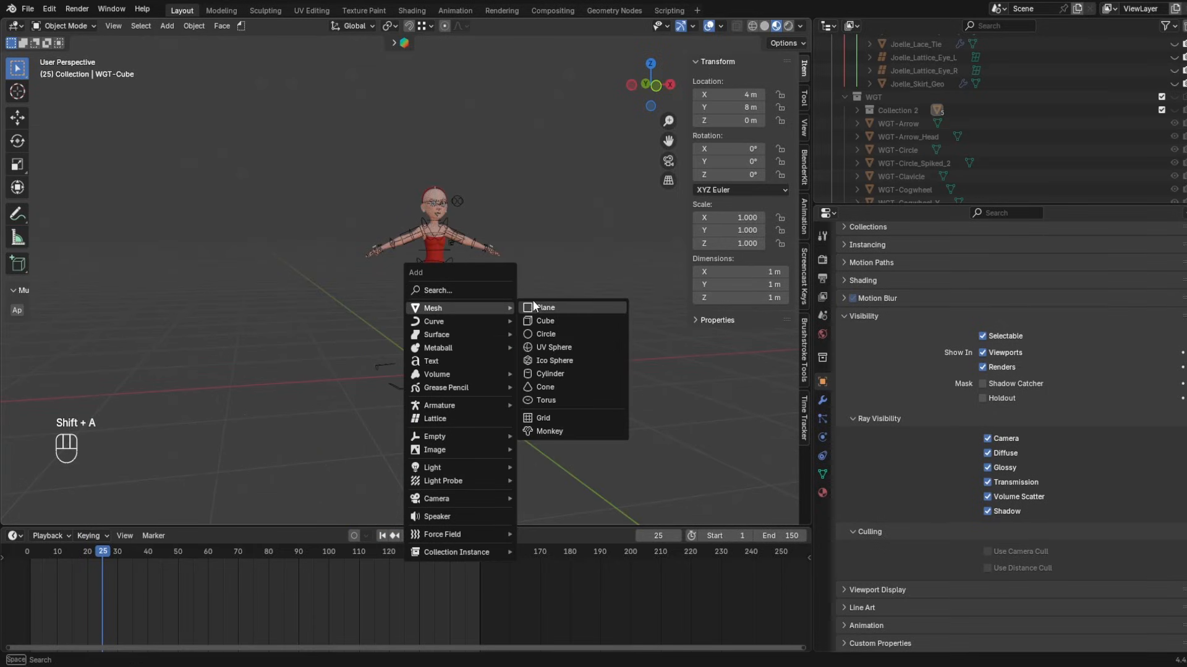
pyautogui.click(543, 334)
# - In top view, delete the vertices of the circle's negative-Y half so only an open semicircle remains
pyautogui.press('Tab')
pyautogui.press('KP_7')
pyautogui.press('s')
pyautogui.click(313, 324)
pyautogui.moveTo(290, 328); pyautogui.dragTo(482, 349)
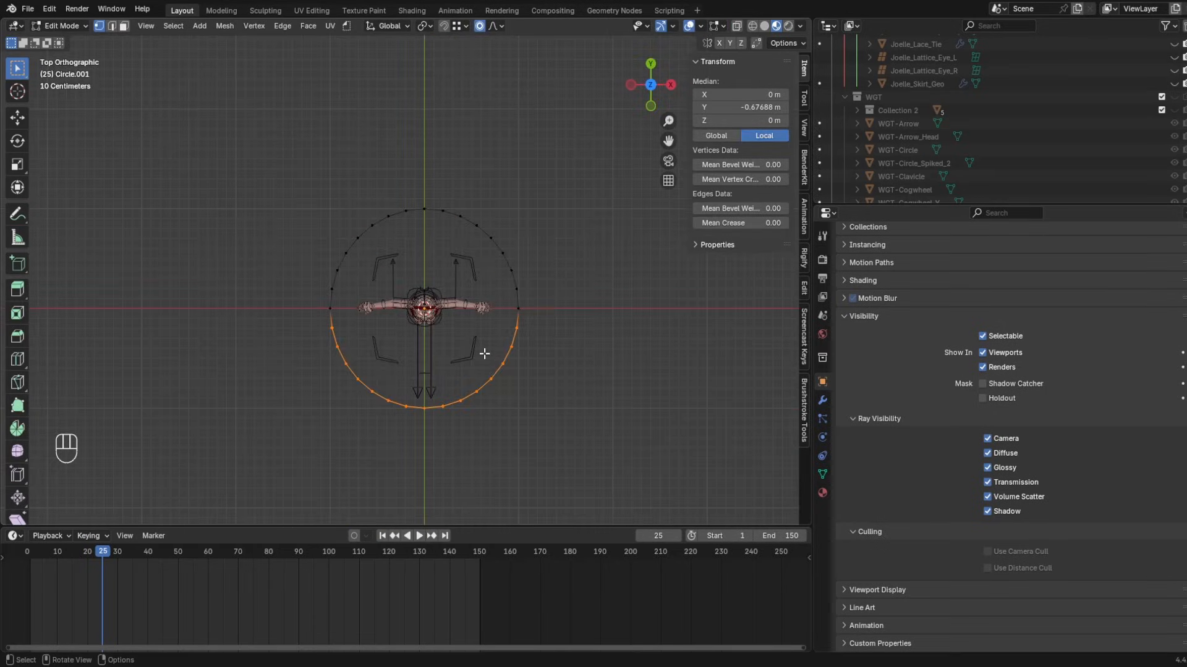
pyautogui.press('x')
pyautogui.click(484, 354)
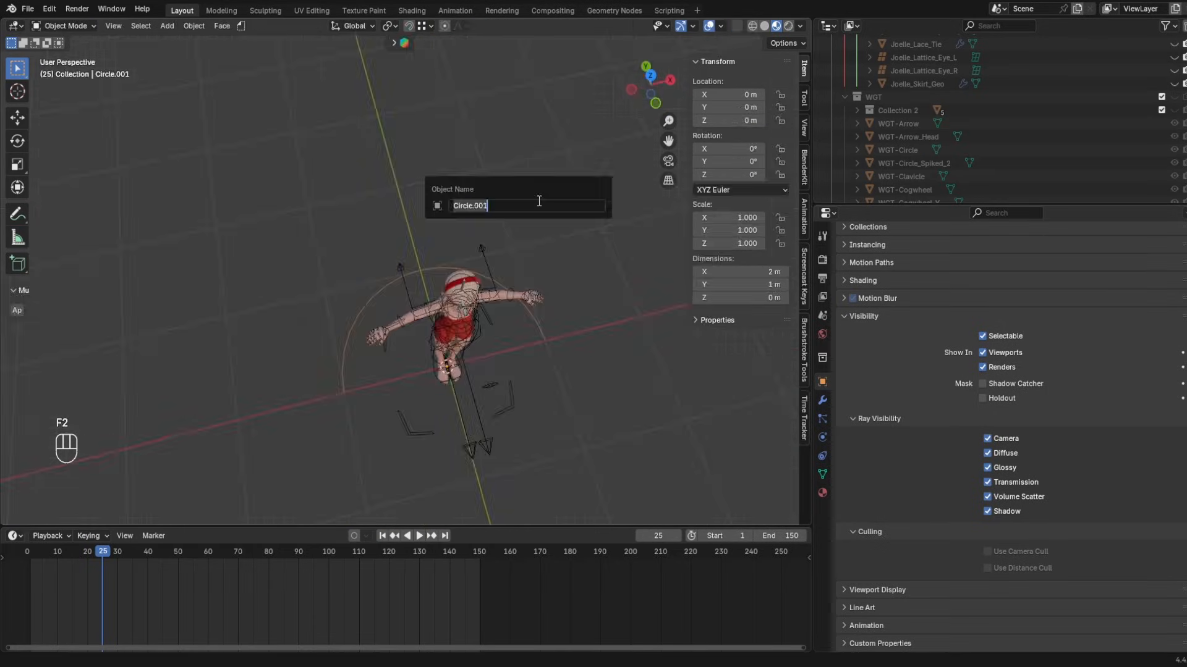
# - Rename the semicircle object WGT-Half-Circle and look through the WGT collection's objects
pyautogui.write('WGT')
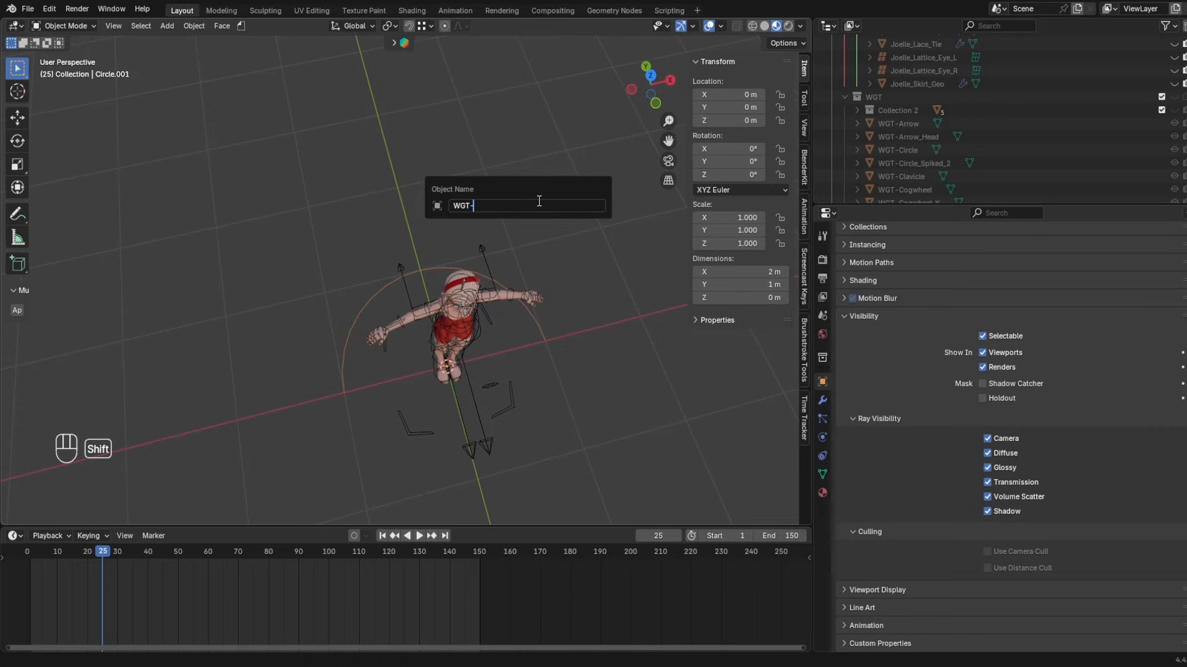
pyautogui.write('-Sphere_Half')
pyautogui.write('_Circle')
pyautogui.press('Return')
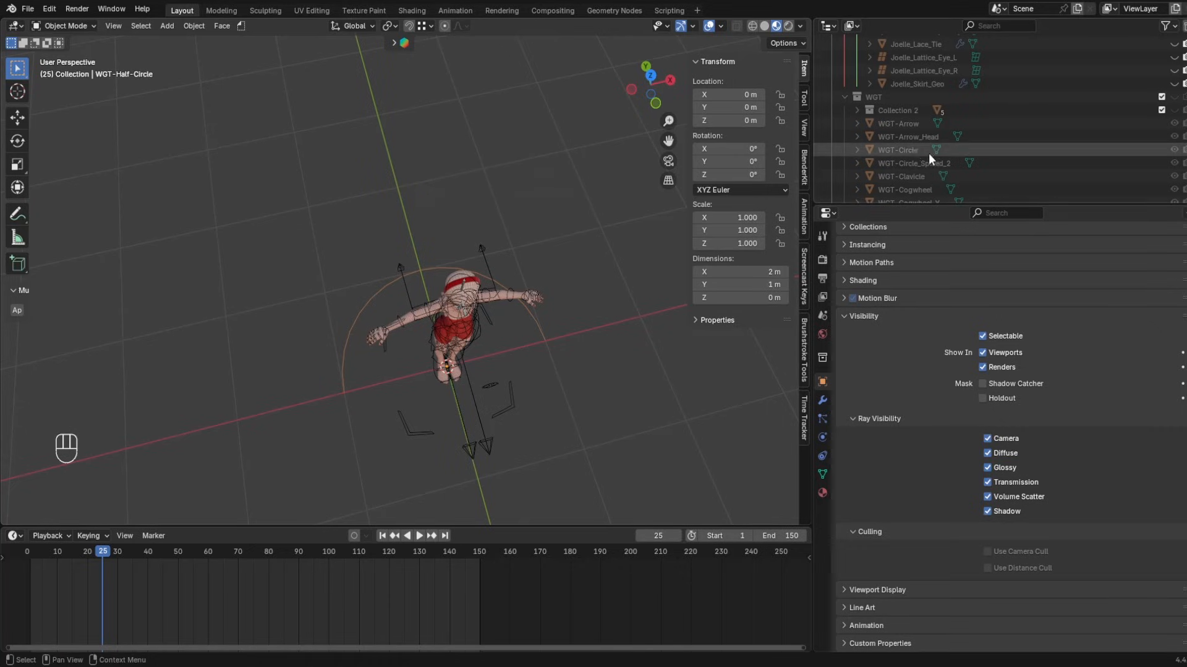
pyautogui.scroll(-10, 927, 155)
pyautogui.scroll(4, 484, 267)
# - Set WGT-Half-Circle as the HeadBand bone's custom shape and fit it to the headband with scale X 0.730, Y 0.830 and Y translation 0.031
pyautogui.click(561, 301)
pyautogui.hotkey('ctrl', 'Tab')
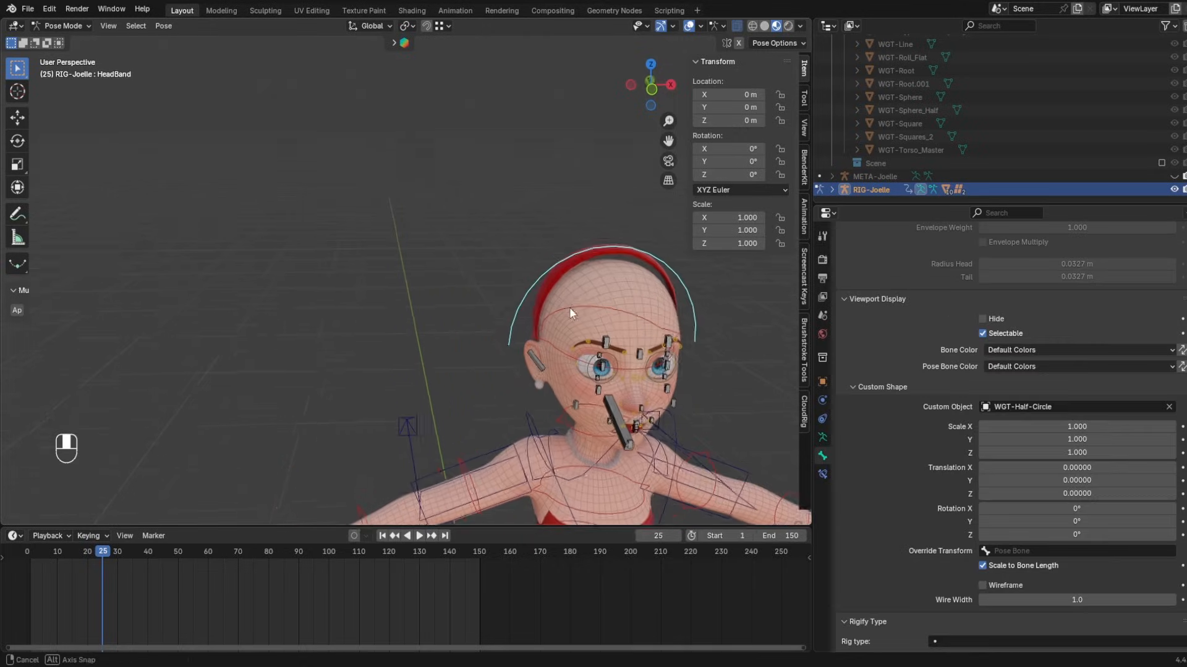
pyautogui.scroll(4, 487, 266)
pyautogui.moveTo(498, 262); pyautogui.dragTo(349, 318, button='middle')
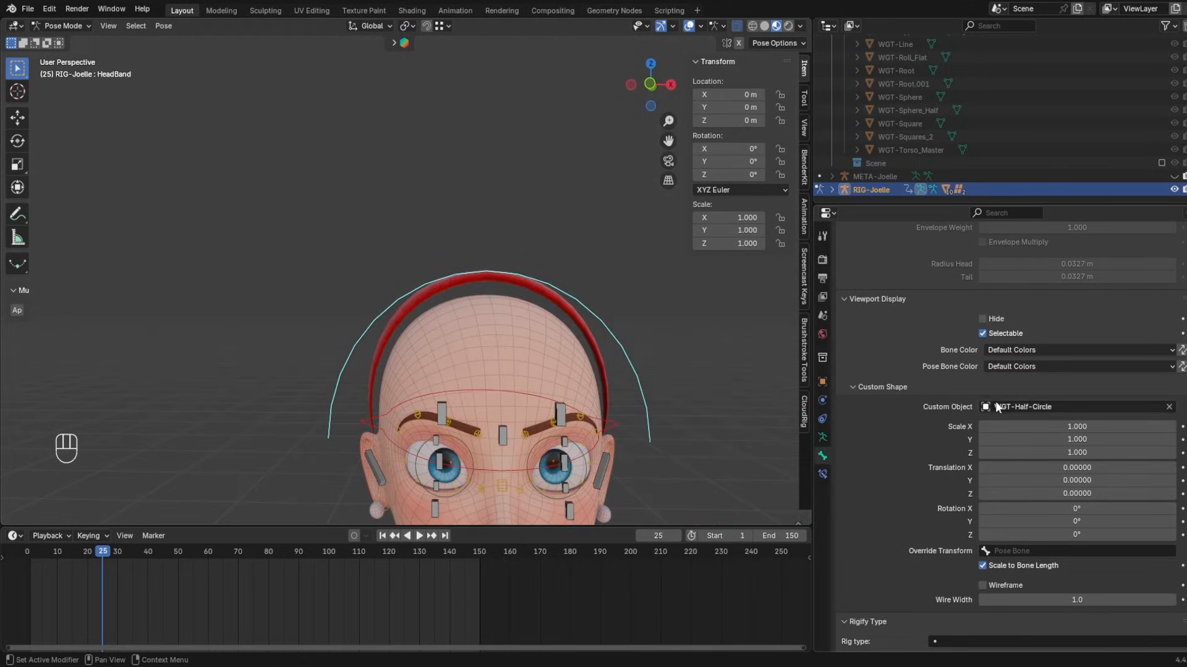
pyautogui.moveTo(513, 346); pyautogui.dragTo(445, 333, button='middle')
pyautogui.keyDown('shift'); pyautogui.moveTo(1087, 427); pyautogui.dragTo(1078, 427); pyautogui.keyUp('shift')
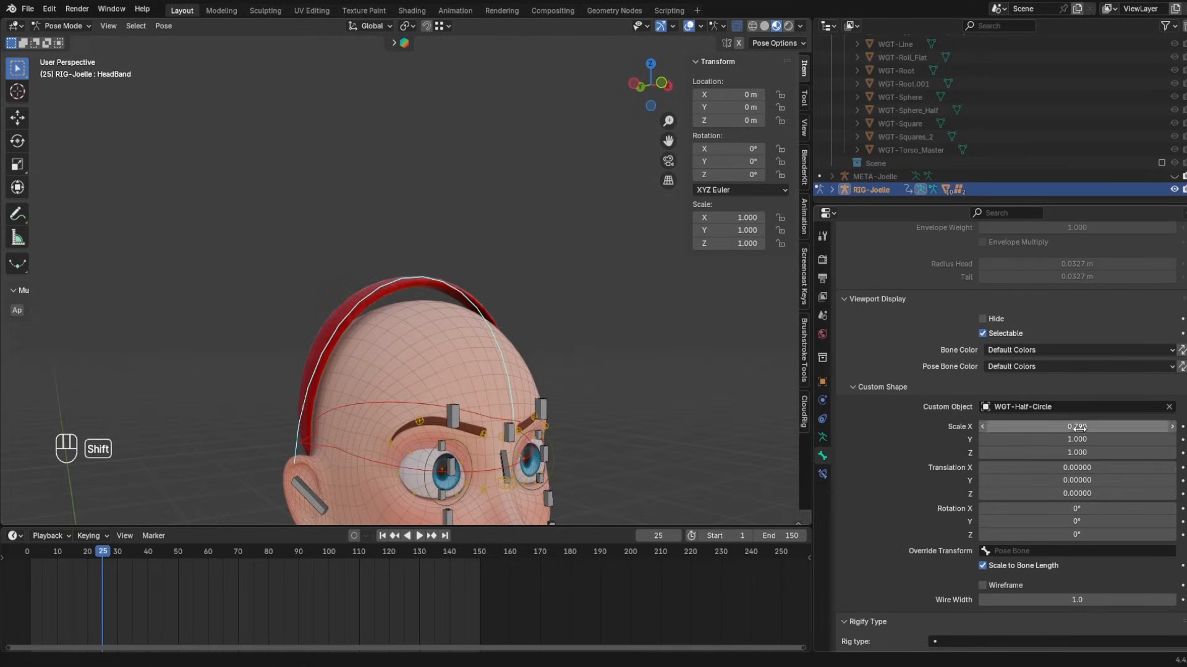
pyautogui.moveTo(489, 322); pyautogui.dragTo(513, 336, button='middle')
# - Set the HeadBand bone's colour to 01 - Theme Color Set and try a thicker wire width for its widget
pyautogui.click(1051, 350)
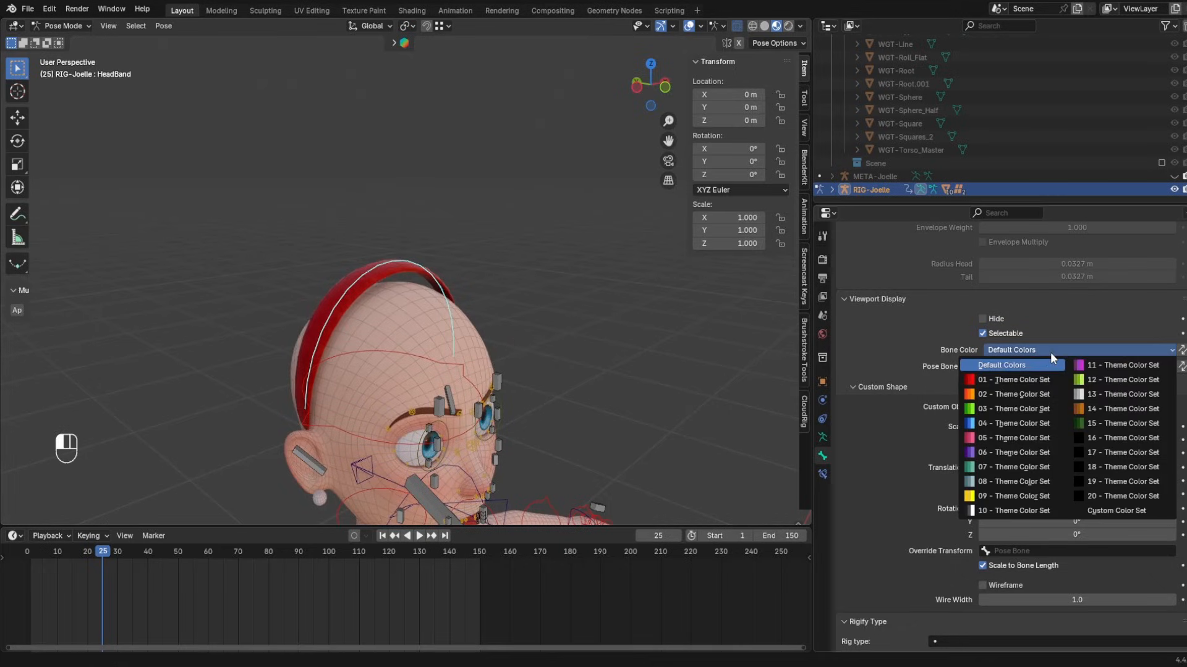
pyautogui.click(996, 380)
pyautogui.moveTo(455, 299); pyautogui.dragTo(489, 316, button='middle')
pyautogui.scroll(-3, 1020, 432)
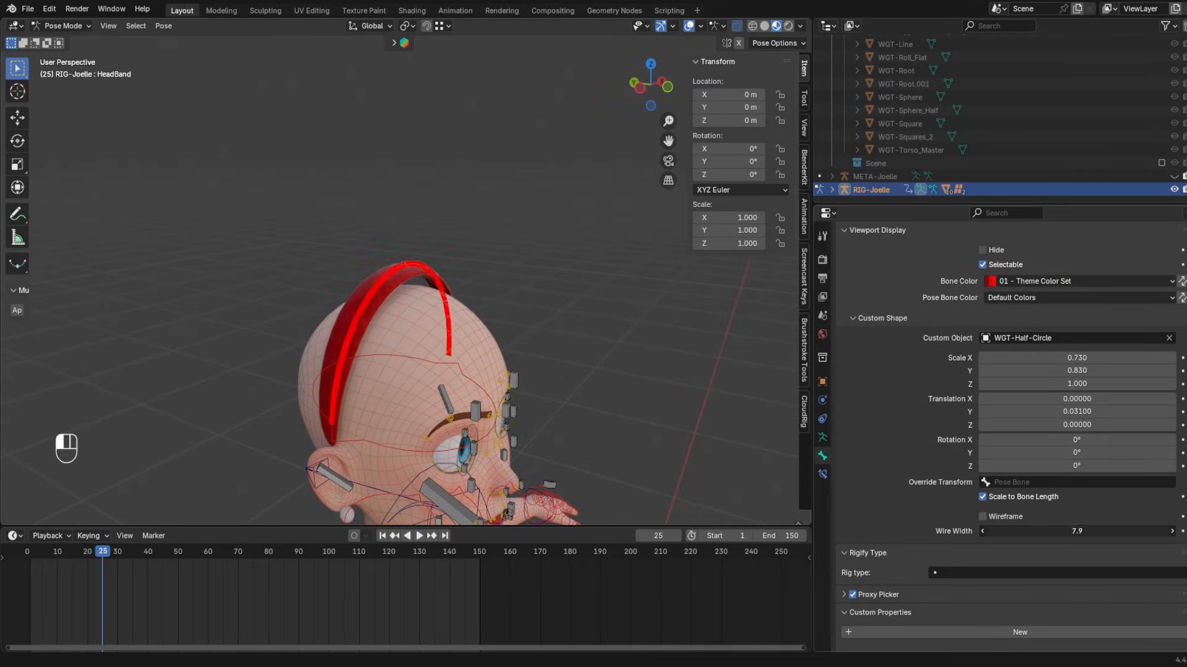
pyautogui.moveTo(1077, 531); pyautogui.dragTo(1060, 532)
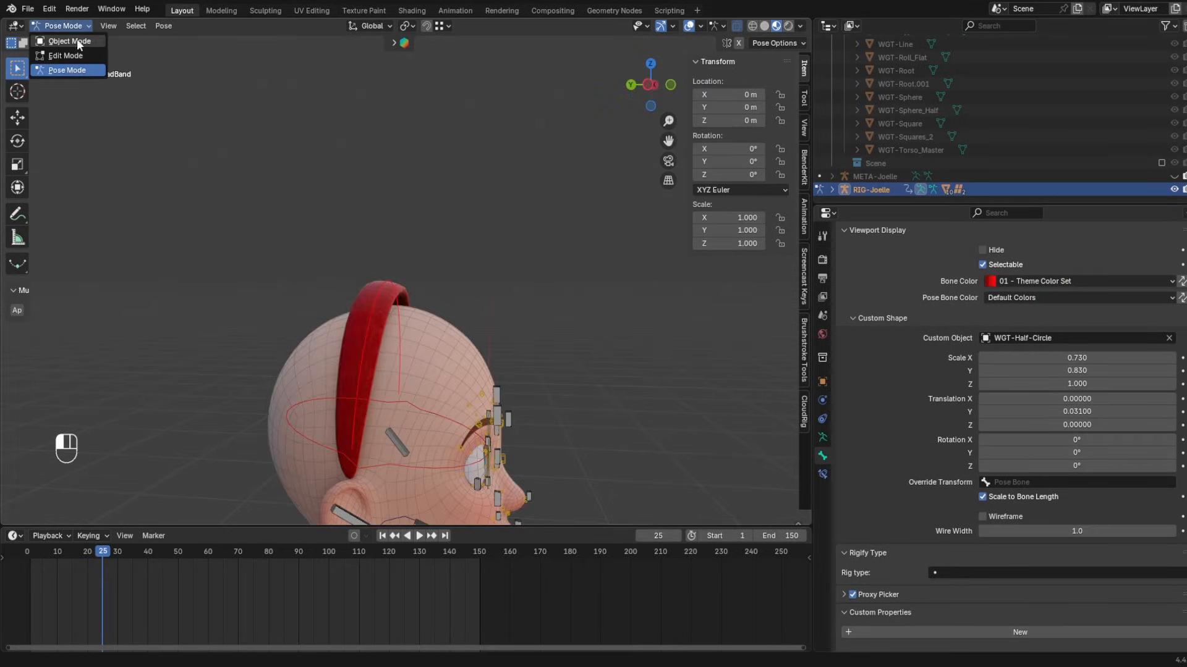
# - Switch the rig to Object Mode and enable the Bone Widget add-on
pyautogui.click(69, 41)
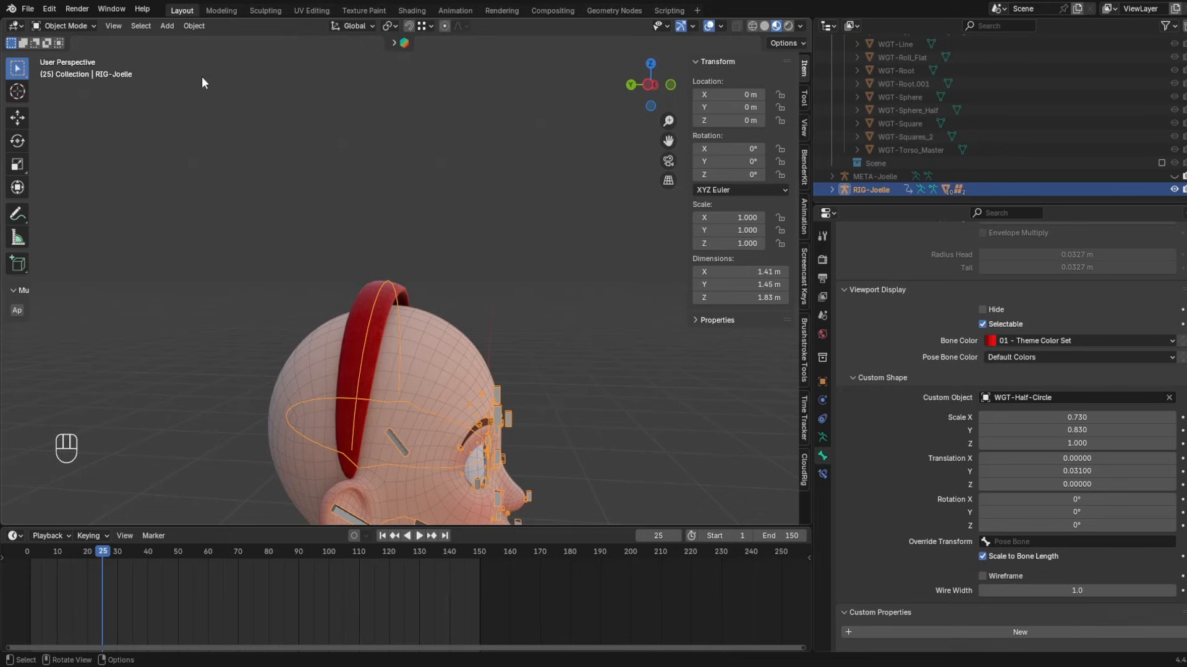
pyautogui.click(69, 10)
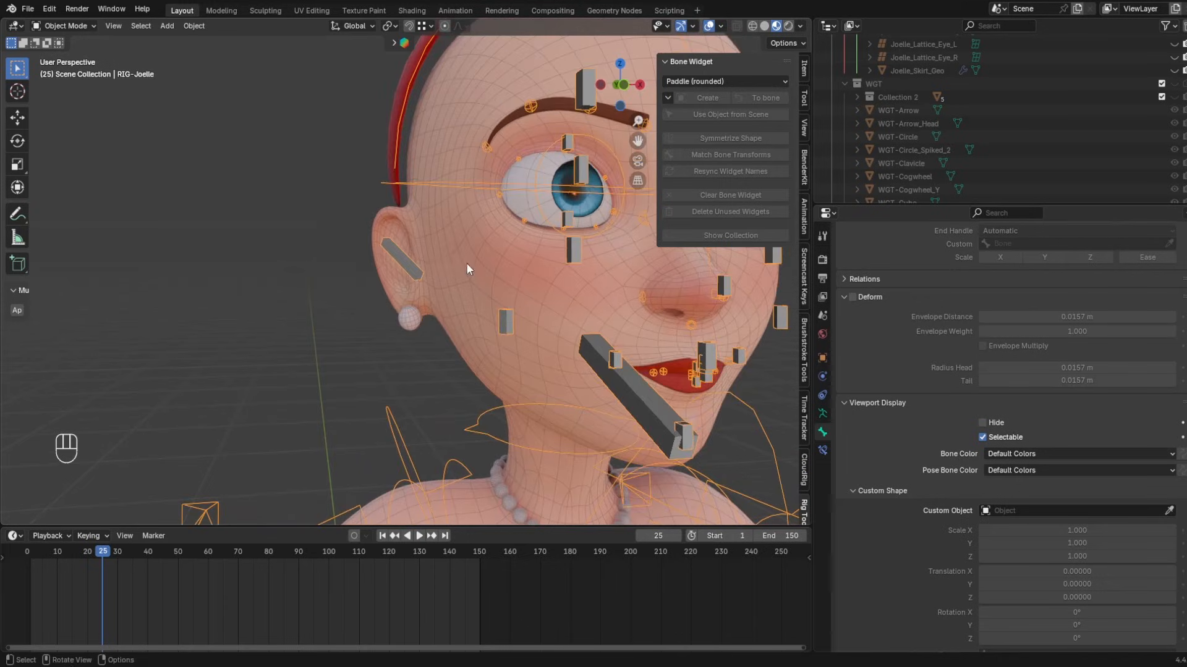
# - Examine the head mesh's edge loops around the ear, cheek and eye as possible widget outlines
pyautogui.press('Tab')
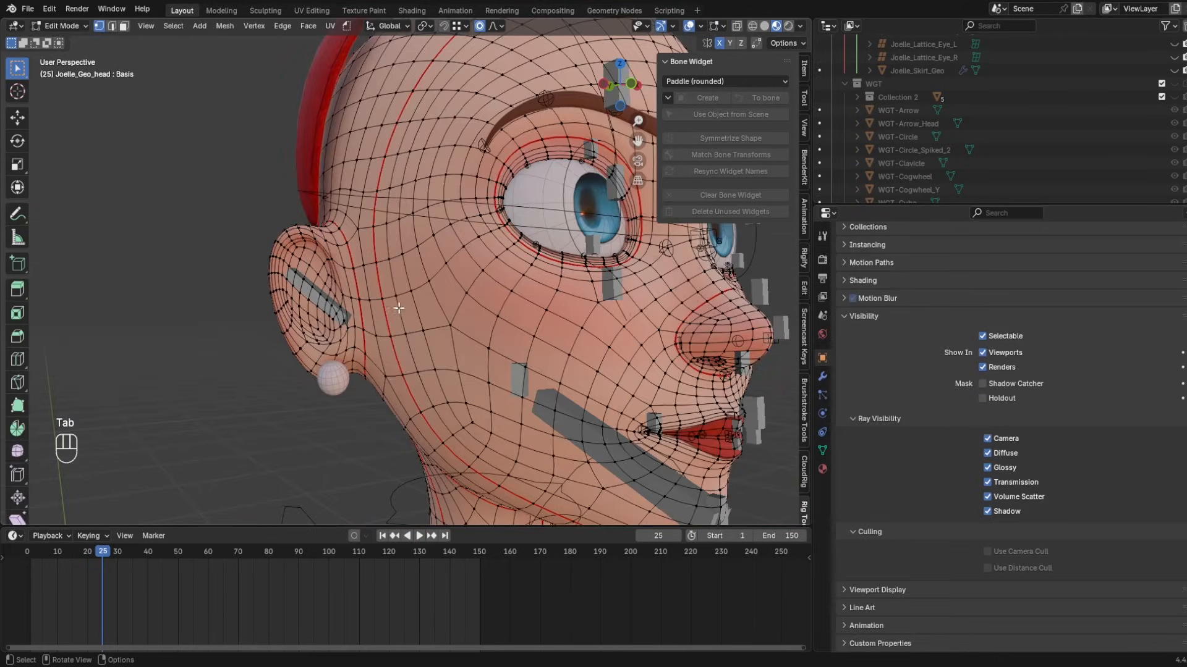
pyautogui.moveTo(340, 288); pyautogui.dragTo(383, 261, button='middle')
pyautogui.press('Tab')
pyautogui.press('Tab')
pyautogui.scroll(3, 334, 270)
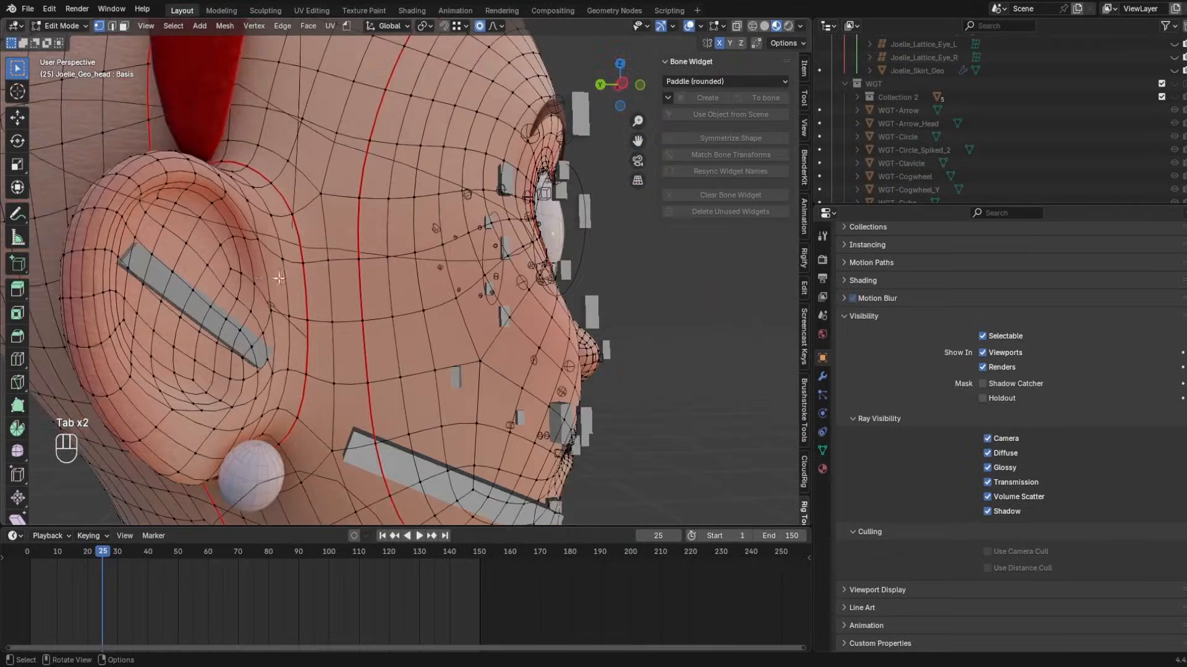
pyautogui.press('Tab')
pyautogui.moveTo(237, 266); pyautogui.dragTo(339, 236, button='middle')
pyautogui.scroll(4, 328, 191)
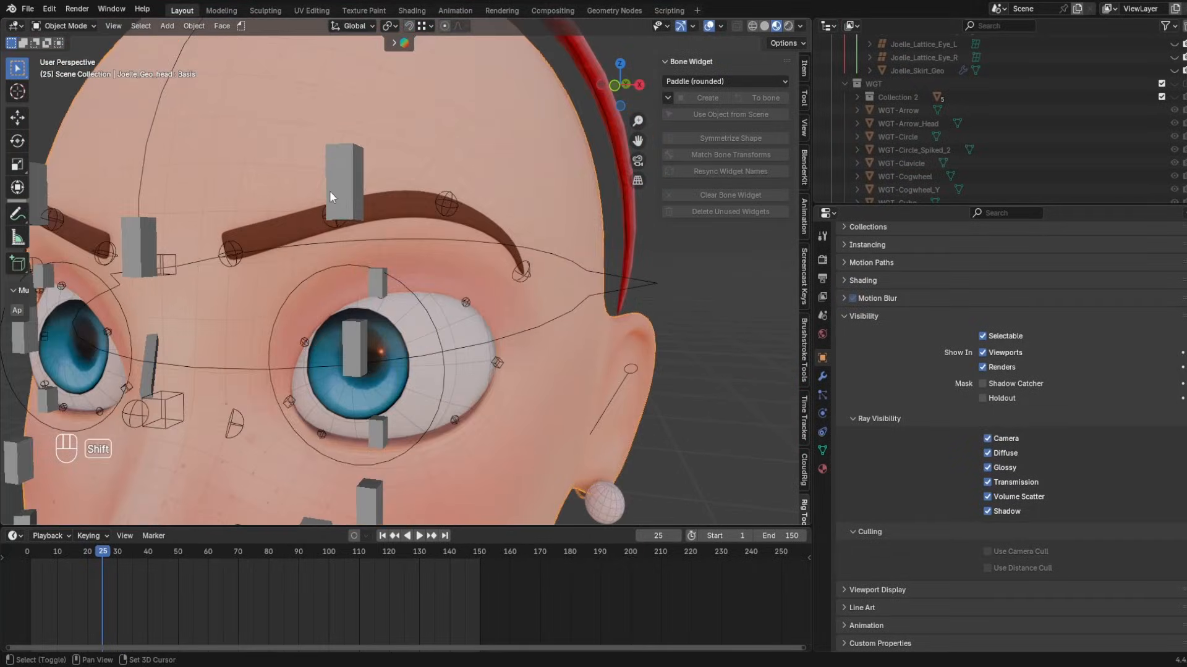
# - Duplicate an edge outline of the left eyebrow in Joelle_Geo_brows and separate it into its own object
pyautogui.click(315, 283)
pyautogui.moveTo(315, 283); pyautogui.dragTo(379, 209, button='middle')
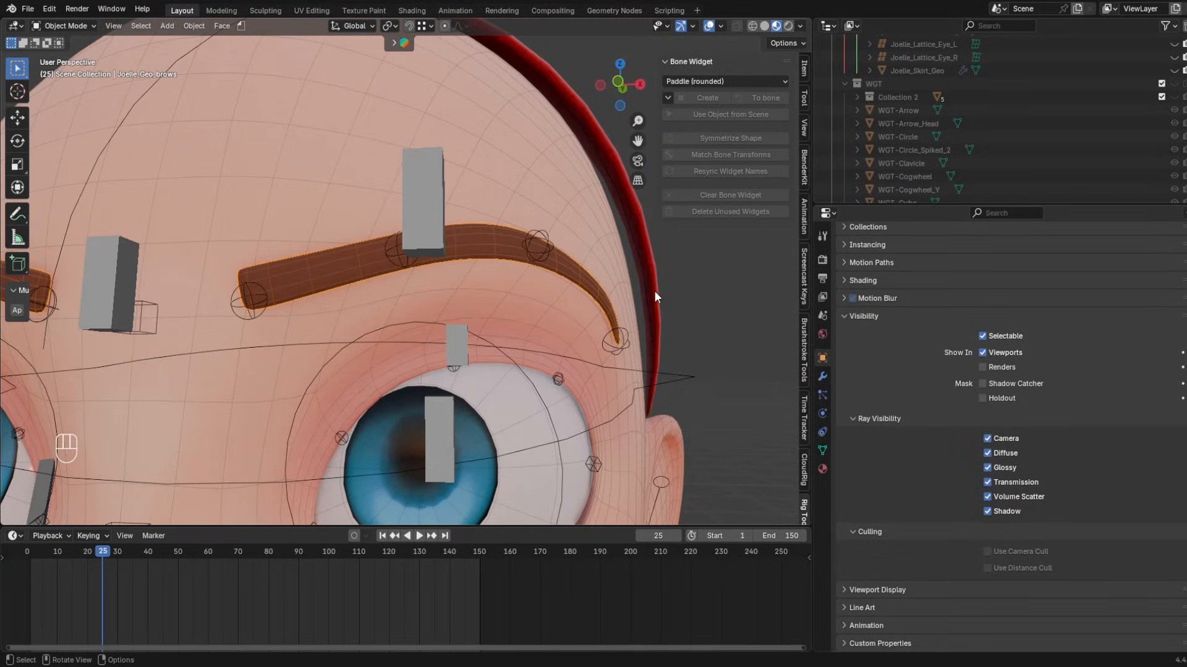
pyautogui.moveTo(657, 298); pyautogui.dragTo(524, 272, button='middle')
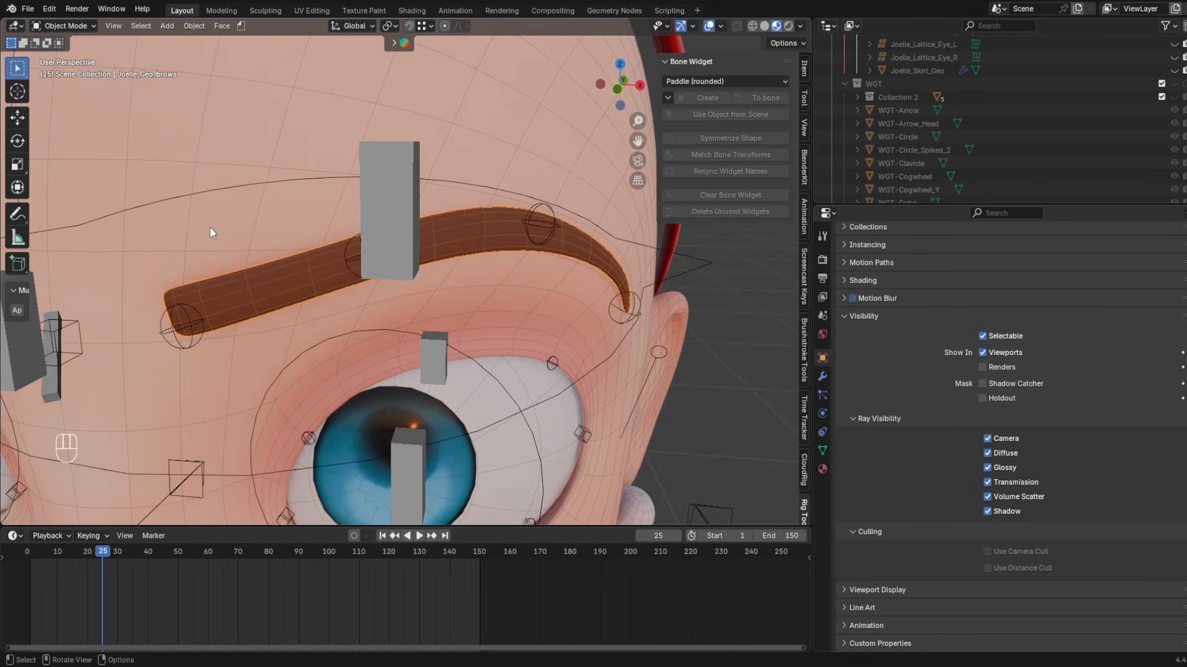
pyautogui.press('Tab')
pyautogui.moveTo(211, 232); pyautogui.dragTo(442, 217, button='middle')
pyautogui.scroll(4, 211, 312)
pyautogui.hotkey('shift', 'd')
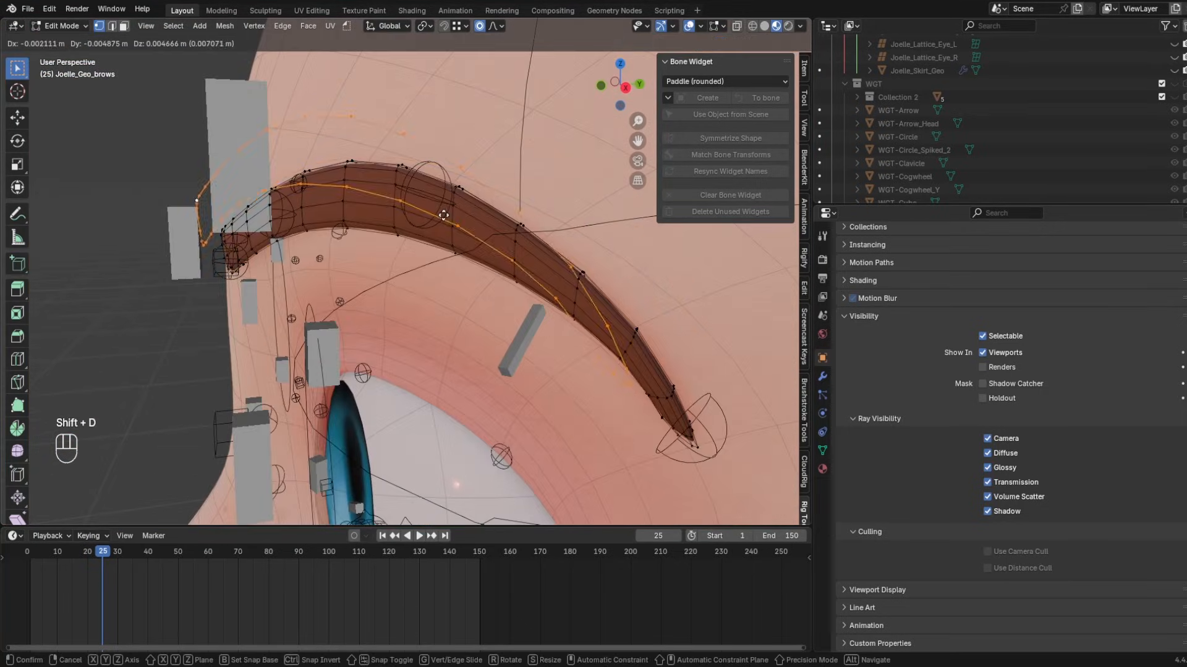
pyautogui.rightClick(443, 215)
pyautogui.press('p')
pyautogui.click(443, 215)
pyautogui.press('Tab')
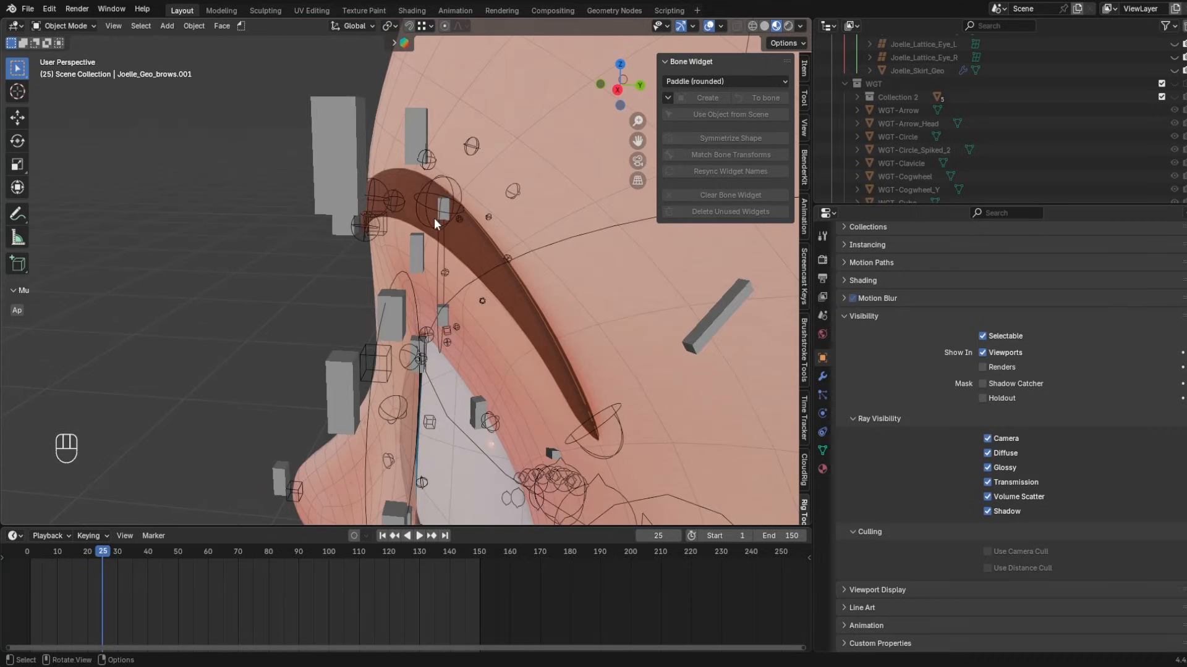
# - Test moving the separated eyebrow outline, remove its modifiers, and inspect its mesh in Edit Mode
pyautogui.press('g')
pyautogui.rightClick(410, 228)
pyautogui.scroll(-2, 410, 228)
pyautogui.press('g')
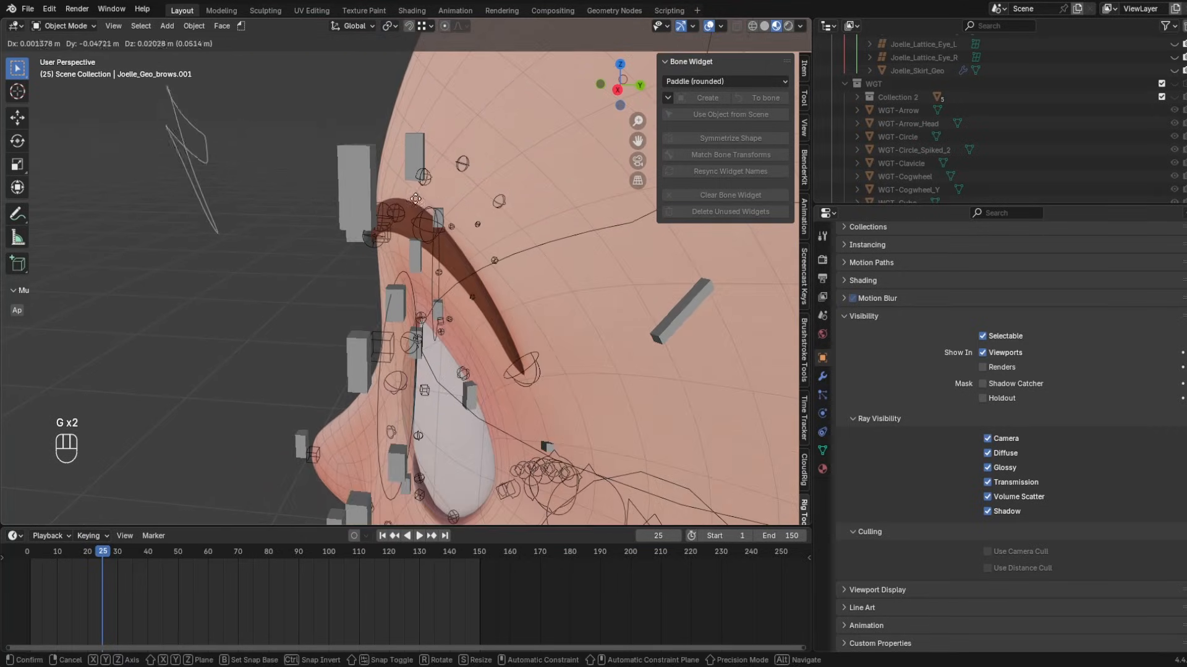
pyautogui.click(415, 198)
pyautogui.click(822, 376)
pyautogui.click(1169, 279)
pyautogui.click(1170, 279)
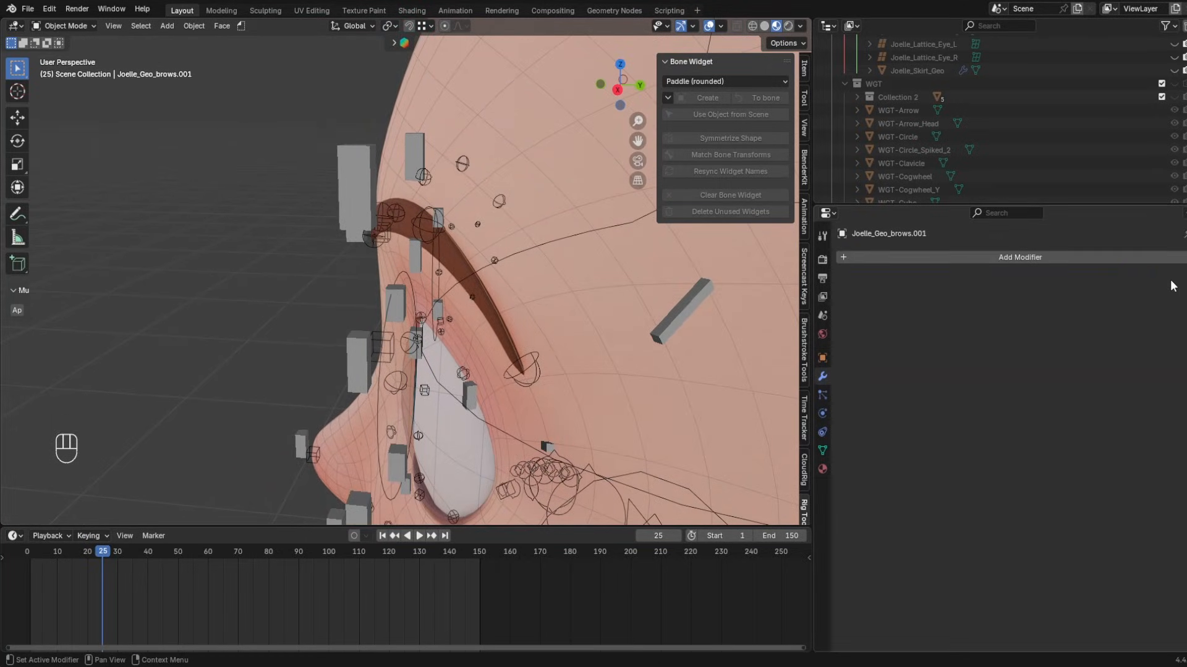
pyautogui.press('g')
pyautogui.press('Tab')
pyautogui.press('Tab')
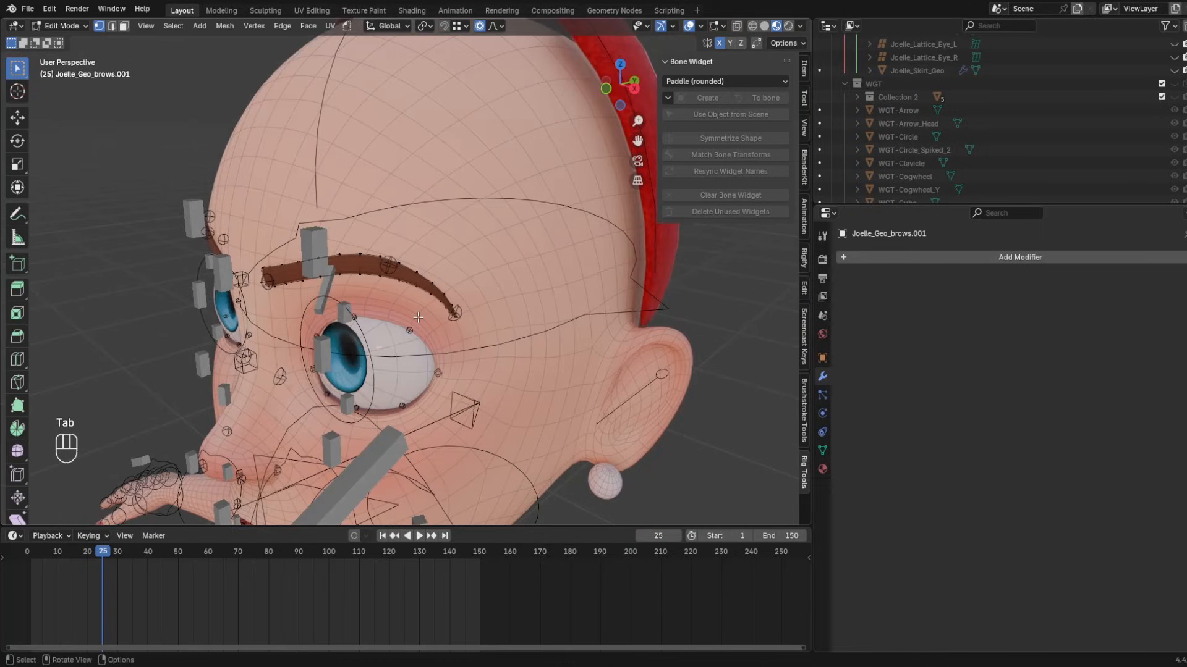
# - Rename the eyebrow outline WGT-Brow and try to move it into the WGT collection
pyautogui.press('F2')
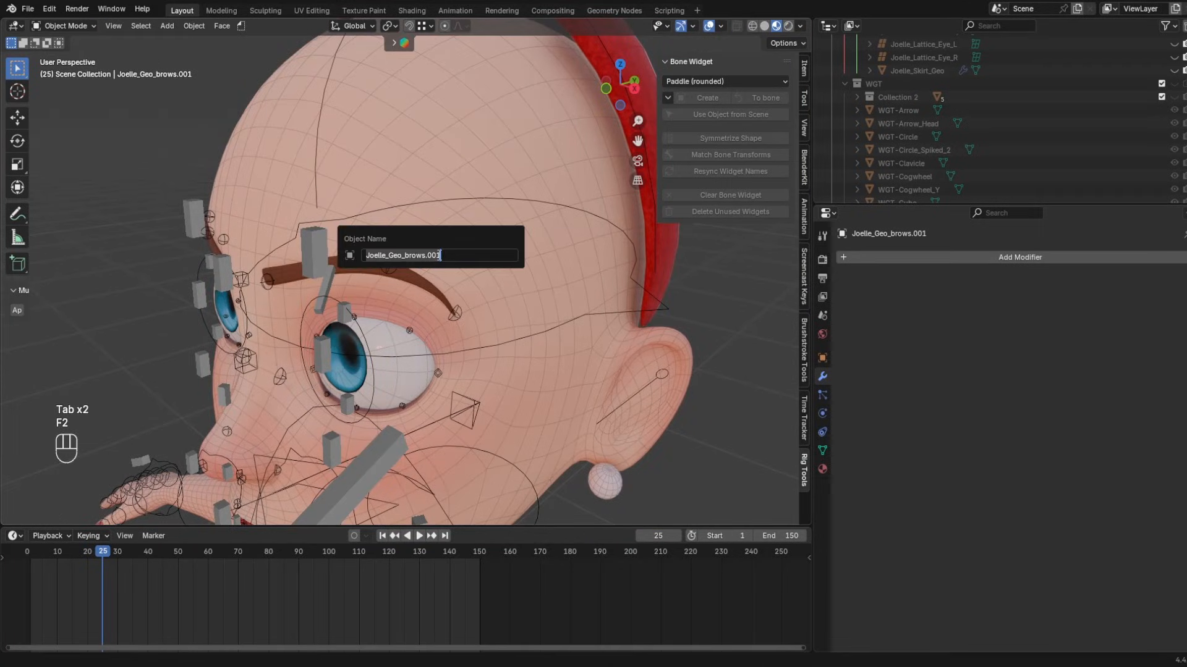
pyautogui.write('WGT-Bro')
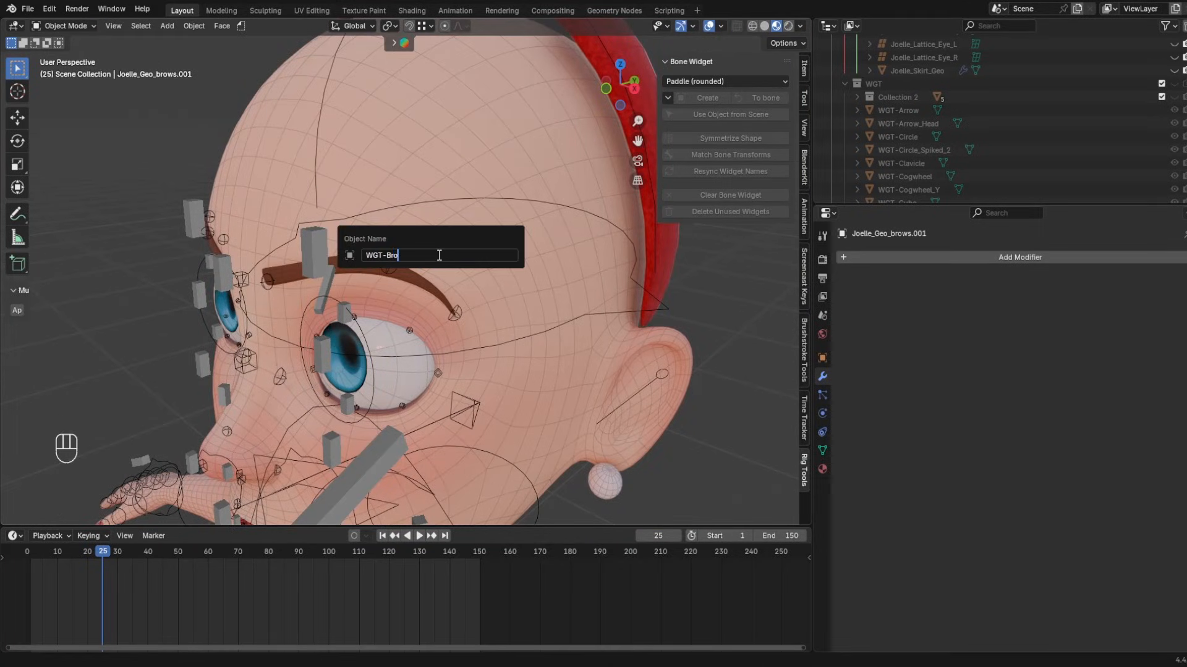
pyautogui.write('w')
pyautogui.press('Return')
pyautogui.moveTo(908, 65); pyautogui.dragTo(895, 87)
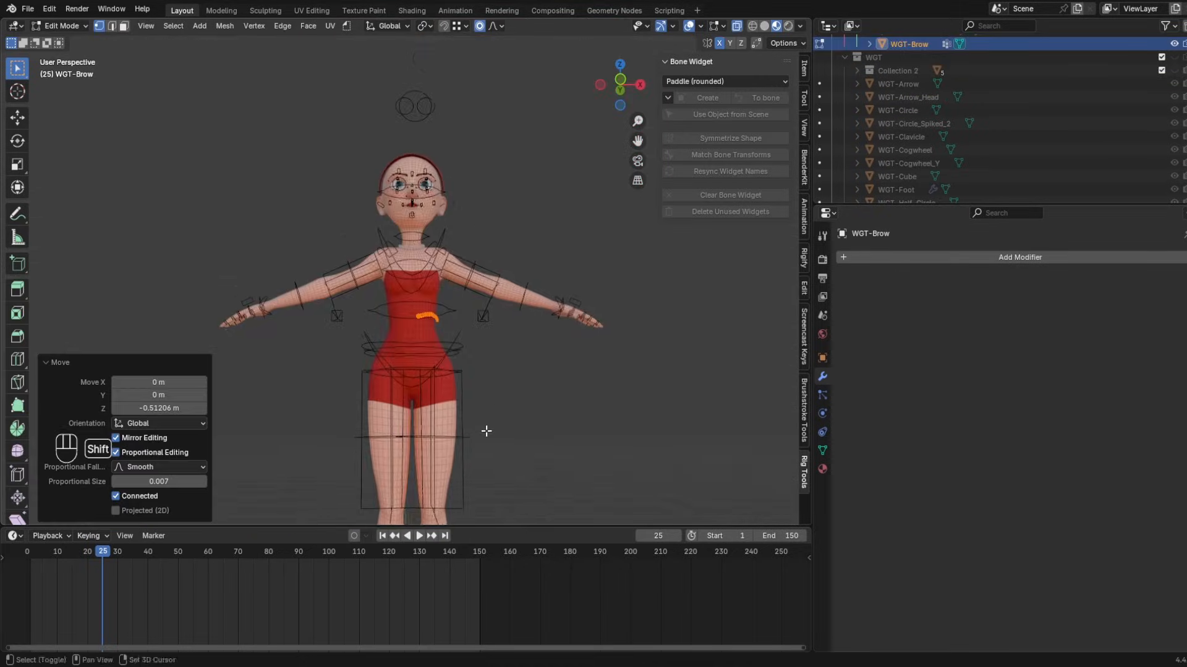
# - In Edit Mode, move the WGT-Brow outline down along Z toward the world origin and rotate it 180° about Y
pyautogui.keyDown('shift'); pyautogui.moveTo(485, 429); pyautogui.dragTo(570, 135, button='middle'); pyautogui.keyUp('shift')
pyautogui.click(622, 80)
pyautogui.press('g')
pyautogui.press('z')
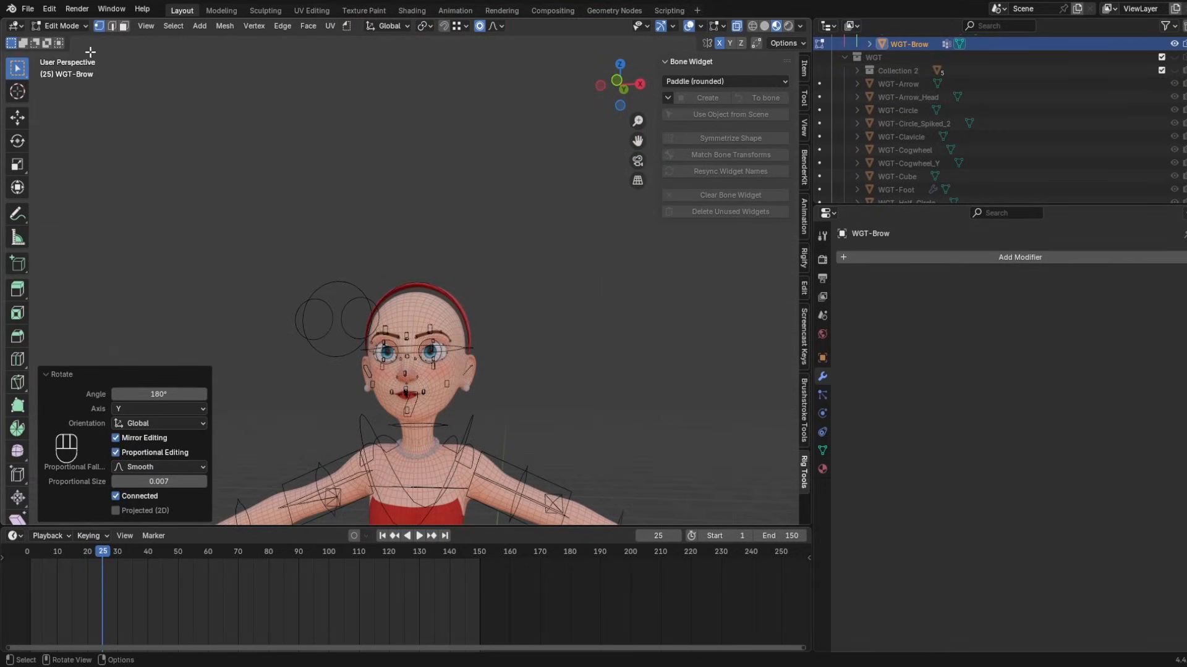
pyautogui.click(66, 26)
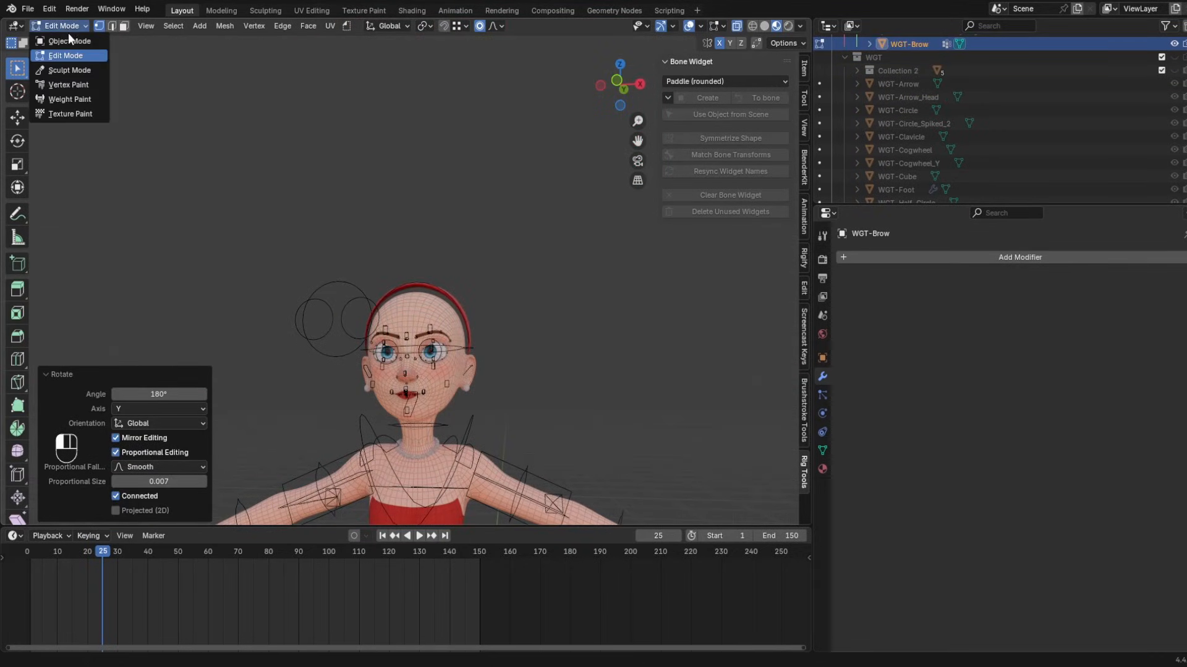
# - Assign WGT-Brow as the Brow_Ctrl.L bone's custom shape and check its fit around the left eyebrow
pyautogui.hotkey('ctrl', 'Tab')
pyautogui.click(1051, 406)
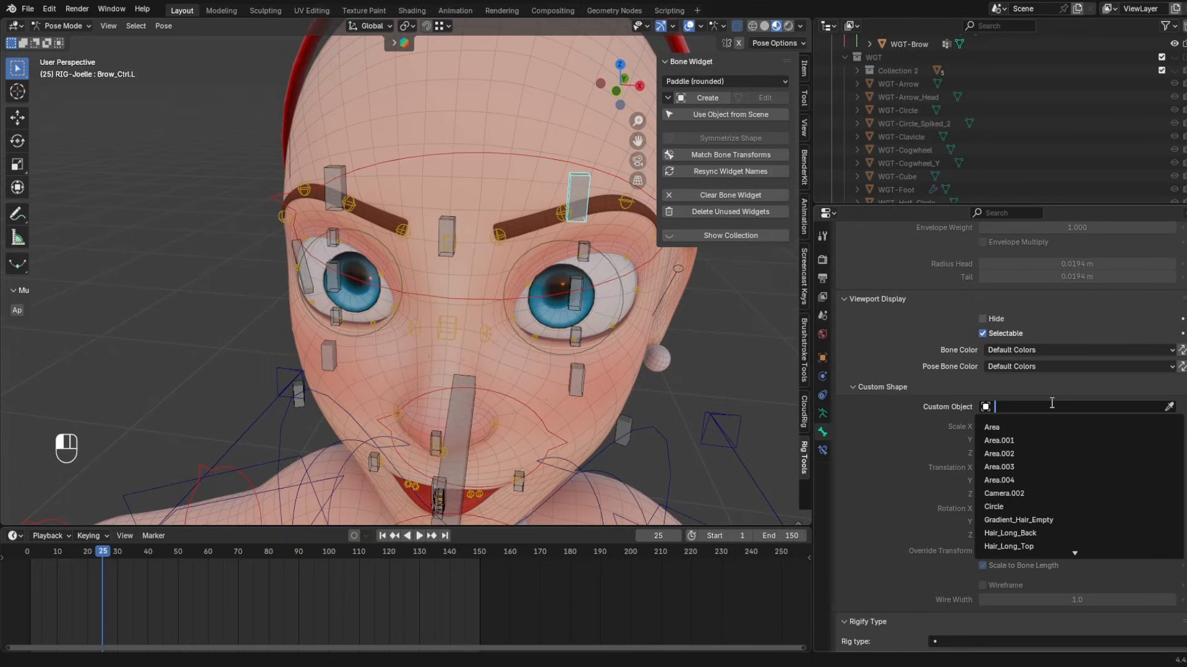
pyautogui.write('brow')
pyautogui.press('Return')
pyautogui.keyDown('shift'); pyautogui.moveTo(748, 393); pyautogui.dragTo(518, 52, button='middle'); pyautogui.keyUp('shift')
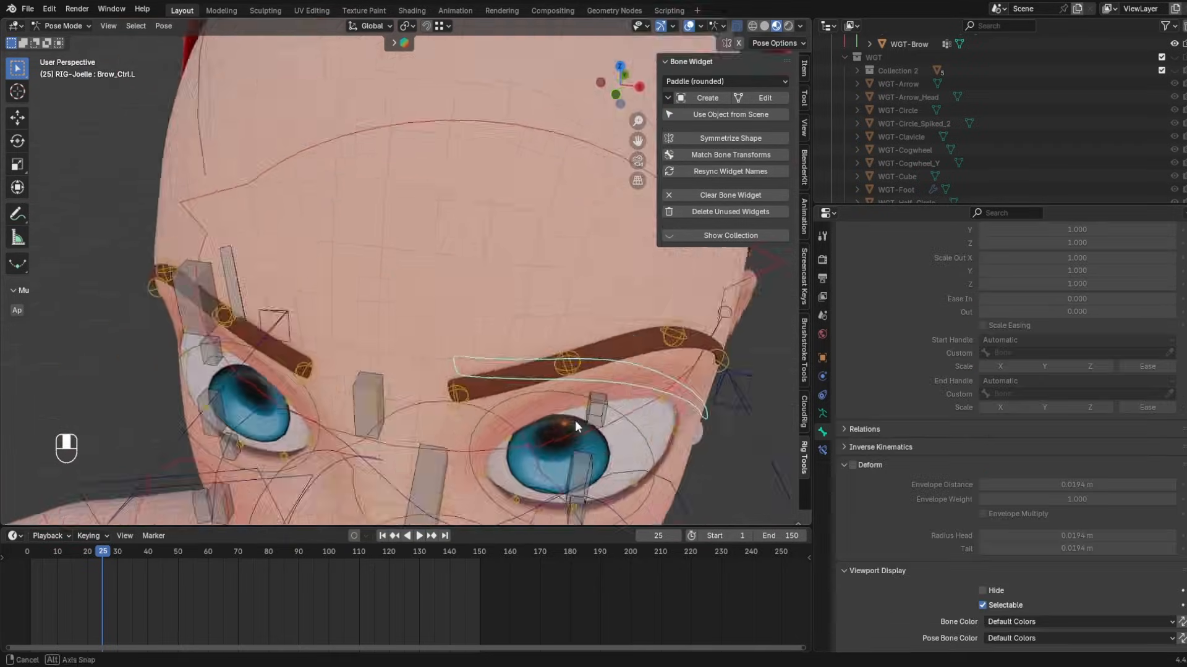
pyautogui.scroll(-9, 570, 429)
pyautogui.moveTo(576, 422); pyautogui.dragTo(583, 269, button='middle')
pyautogui.scroll(-4, 583, 270)
# - Flatten the WGT-Brow outline in Edit Mode by scaling it to 0 along the global Z axis
pyautogui.press('Tab')
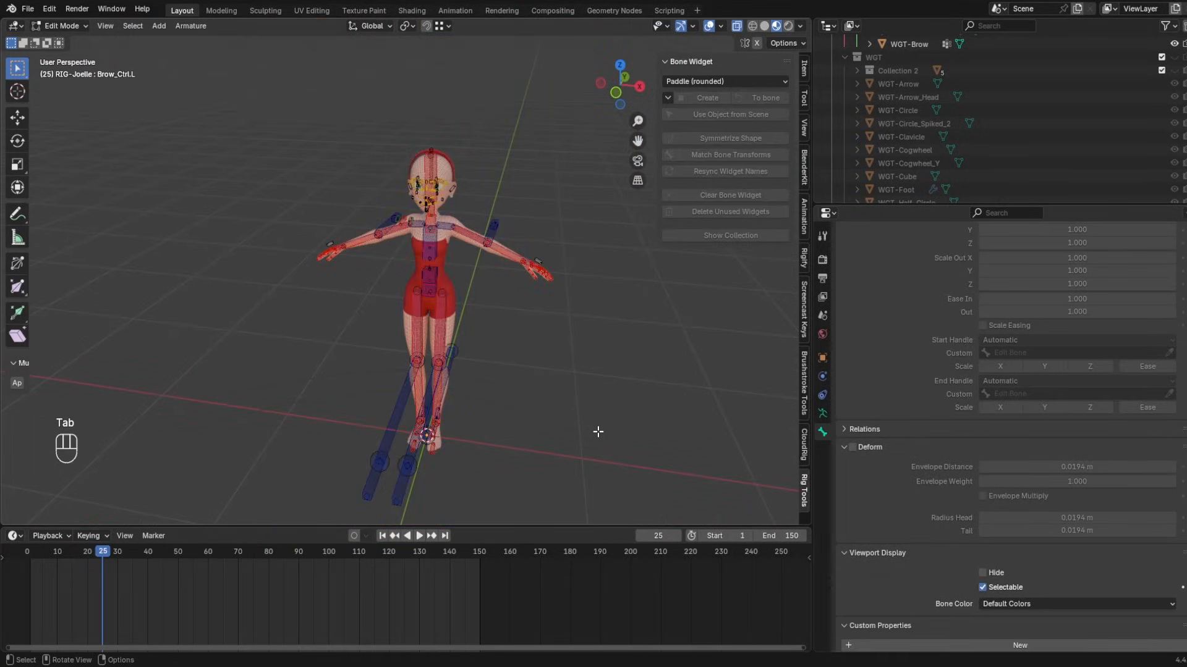
pyautogui.press('Tab')
pyautogui.hotkey('ctrl', 'Tab')
pyautogui.click(563, 430)
pyautogui.press('Tab')
pyautogui.press('s')
pyautogui.press('z')
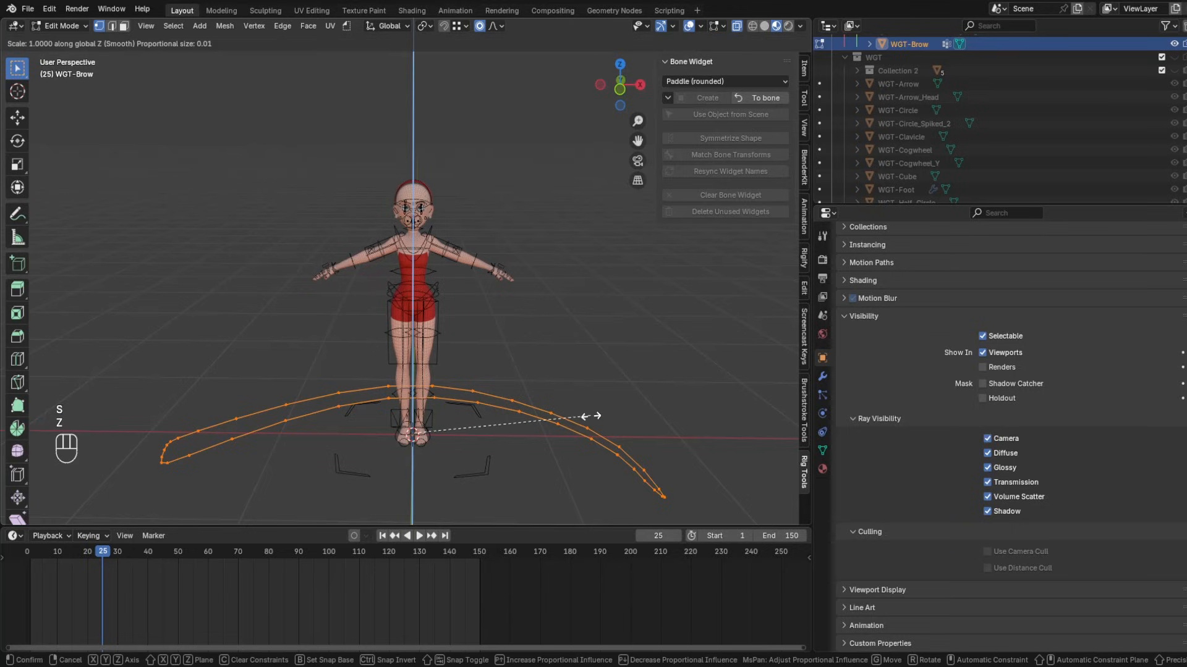
pyautogui.press('0')
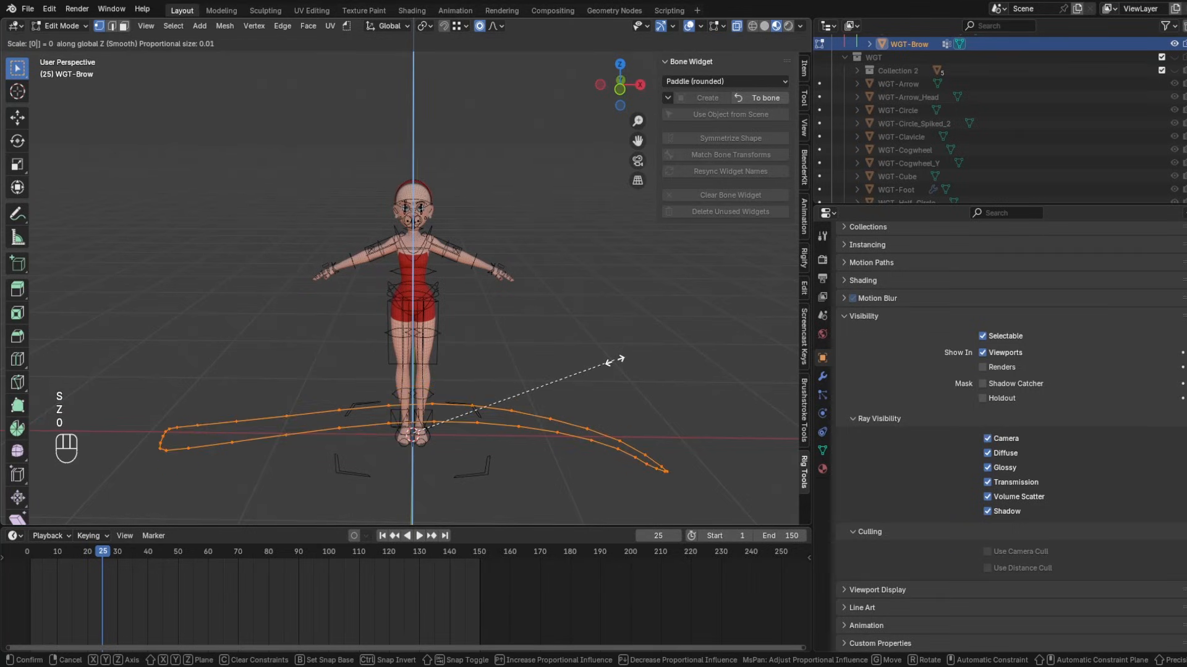
pyautogui.press('Return')
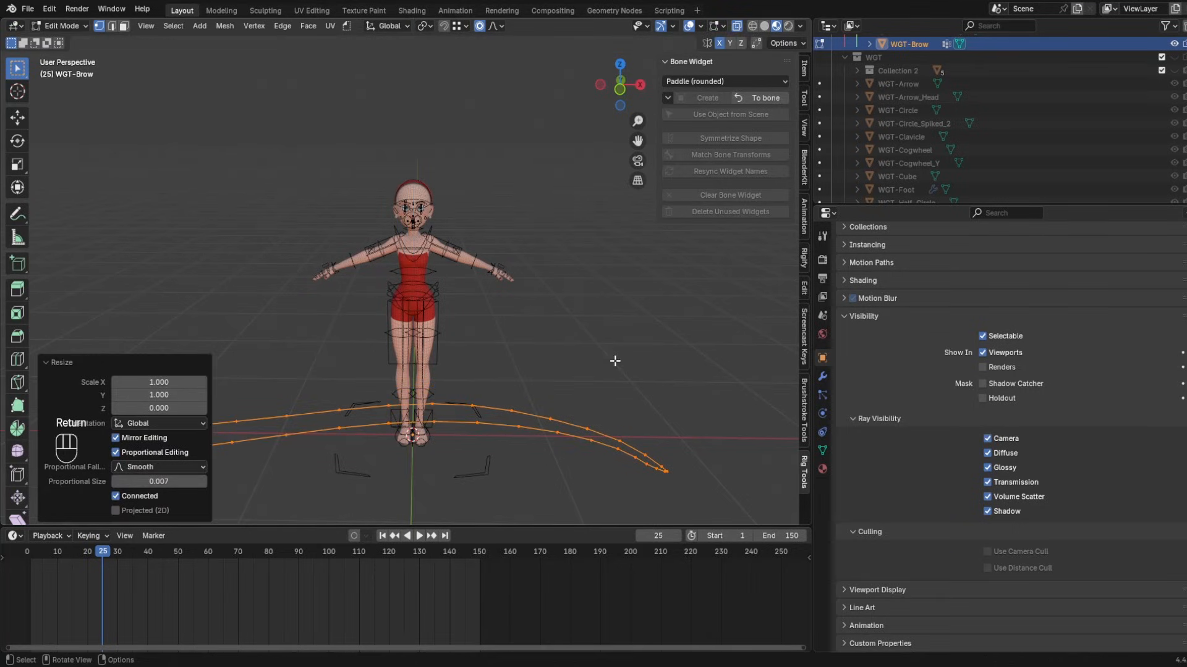
# - Leave the WGT-Brow outline's Edit Mode and set the Brow_Ctrl.L bone's color to 03 - Theme Color Set
pyautogui.scroll(1, 602, 352)
pyautogui.moveTo(553, 321); pyautogui.dragTo(546, 281, button='middle')
pyautogui.click(617, 76)
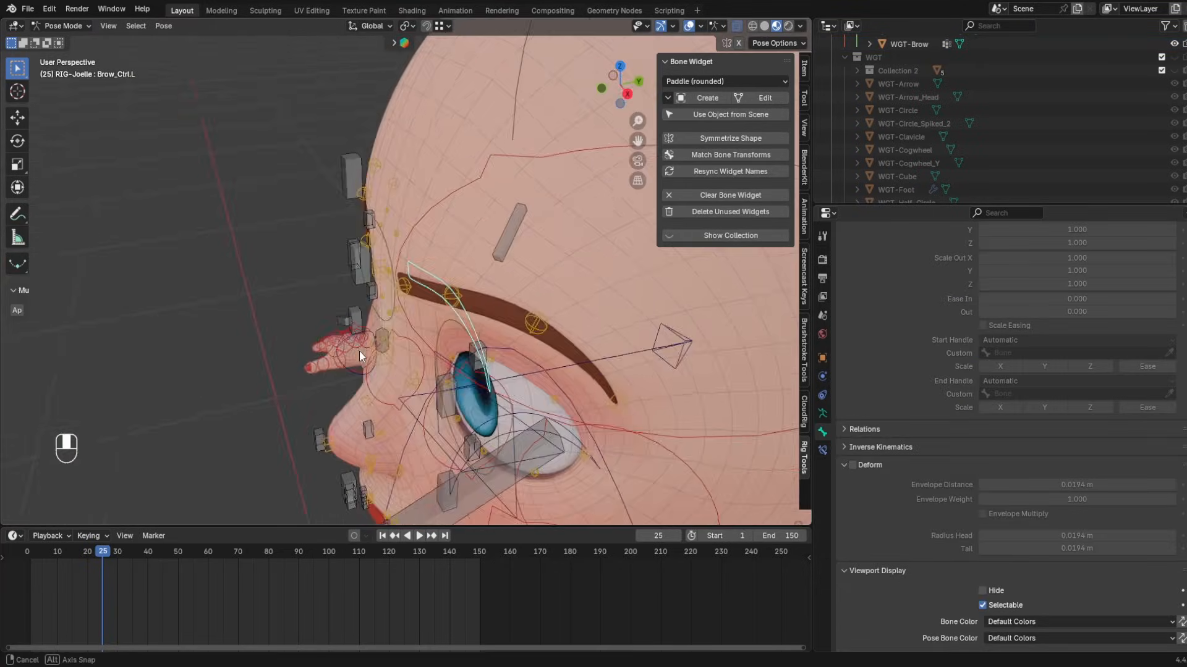
pyautogui.moveTo(358, 350); pyautogui.dragTo(296, 346, button='middle')
pyautogui.scroll(-8, 1050, 480)
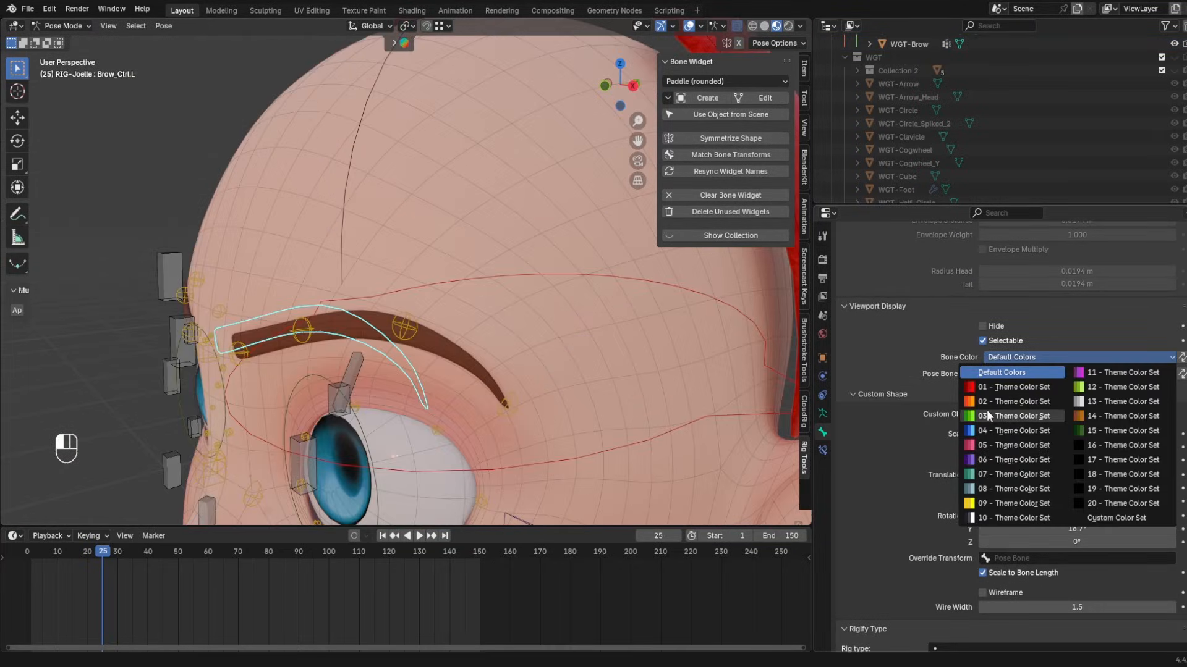
pyautogui.click(987, 410)
# - Test-move the Brow_Ctrl.L bone to examine how the left eyebrow follows it
pyautogui.moveTo(346, 321); pyautogui.dragTo(296, 312, button='middle')
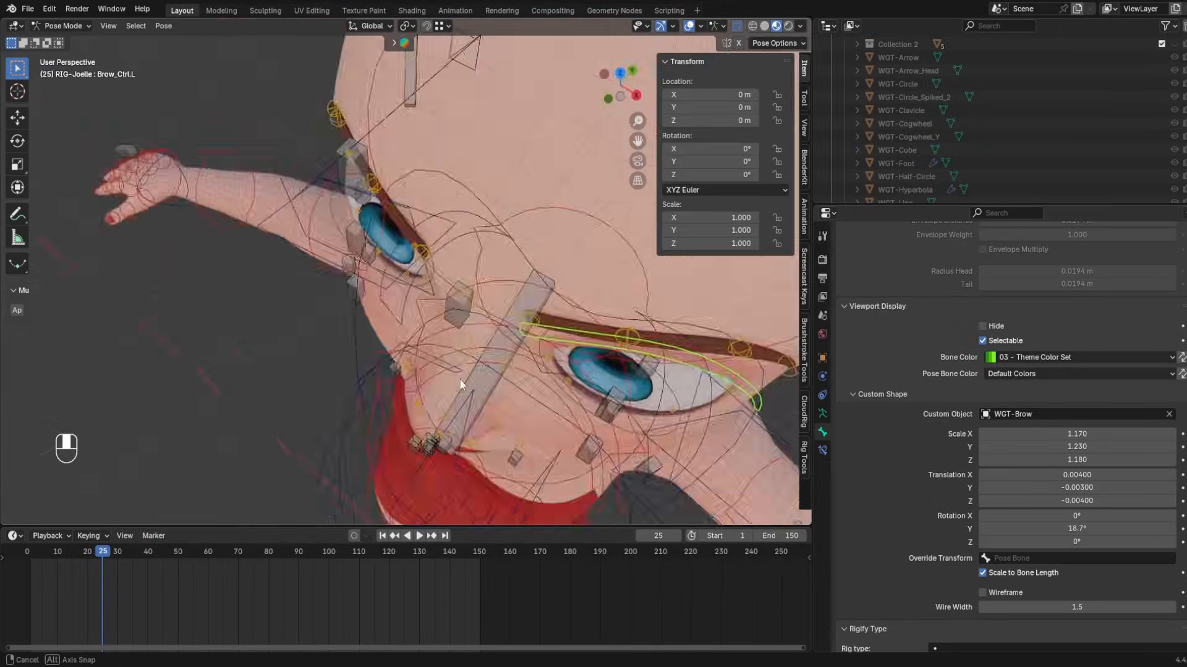
pyautogui.moveTo(432, 297); pyautogui.dragTo(528, 281, button='middle')
pyautogui.scroll(1, 528, 281)
pyautogui.press('g')
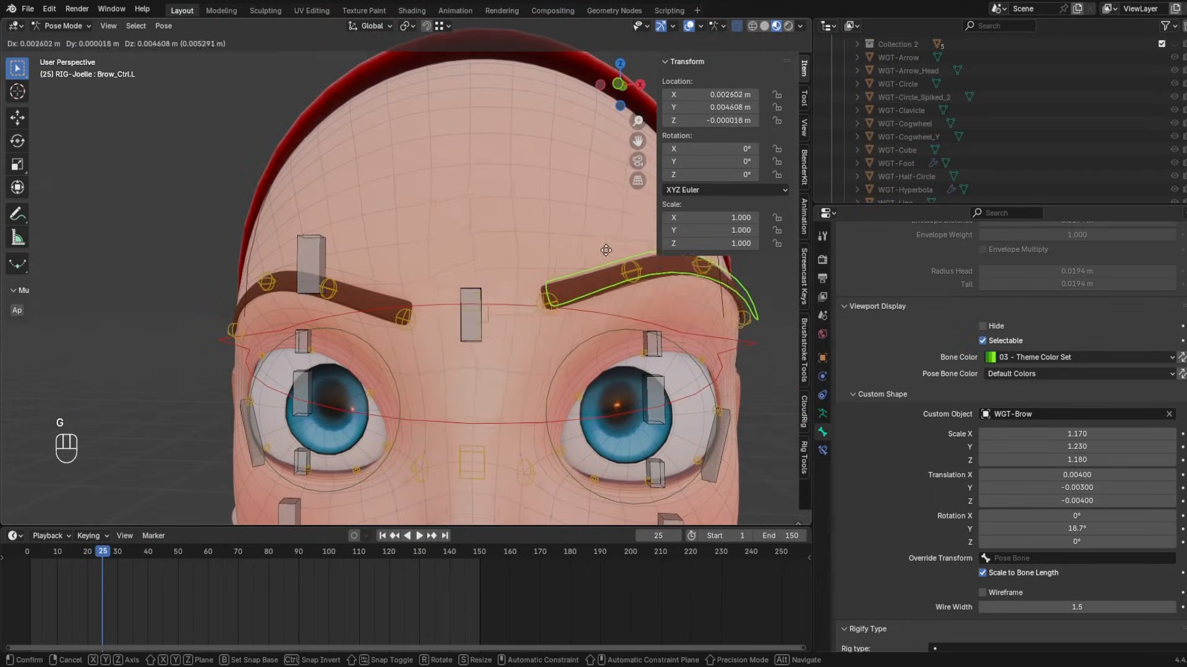
pyautogui.click(612, 275)
# - Reset Brow_Ctrl.L's custom shape to scale 1.000, translation 0 and rotation 0° on all axes
pyautogui.moveTo(612, 275); pyautogui.dragTo(365, 357, button='middle')
pyautogui.scroll(-10, 340, 390)
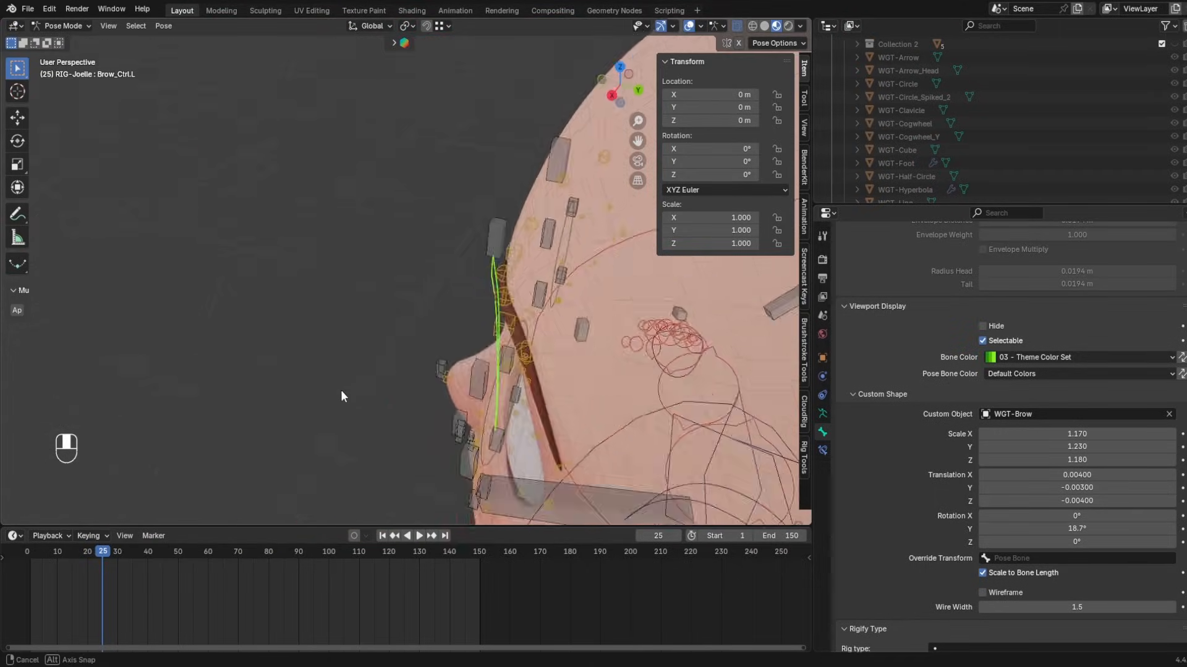
pyautogui.hotkey('ctrl', 'Tab')
pyautogui.moveTo(436, 392); pyautogui.dragTo(609, 350, button='middle')
pyautogui.press('Tab')
pyautogui.keyDown('shift'); pyautogui.moveTo(569, 137); pyautogui.dragTo(564, 25, button='middle'); pyautogui.keyUp('shift')
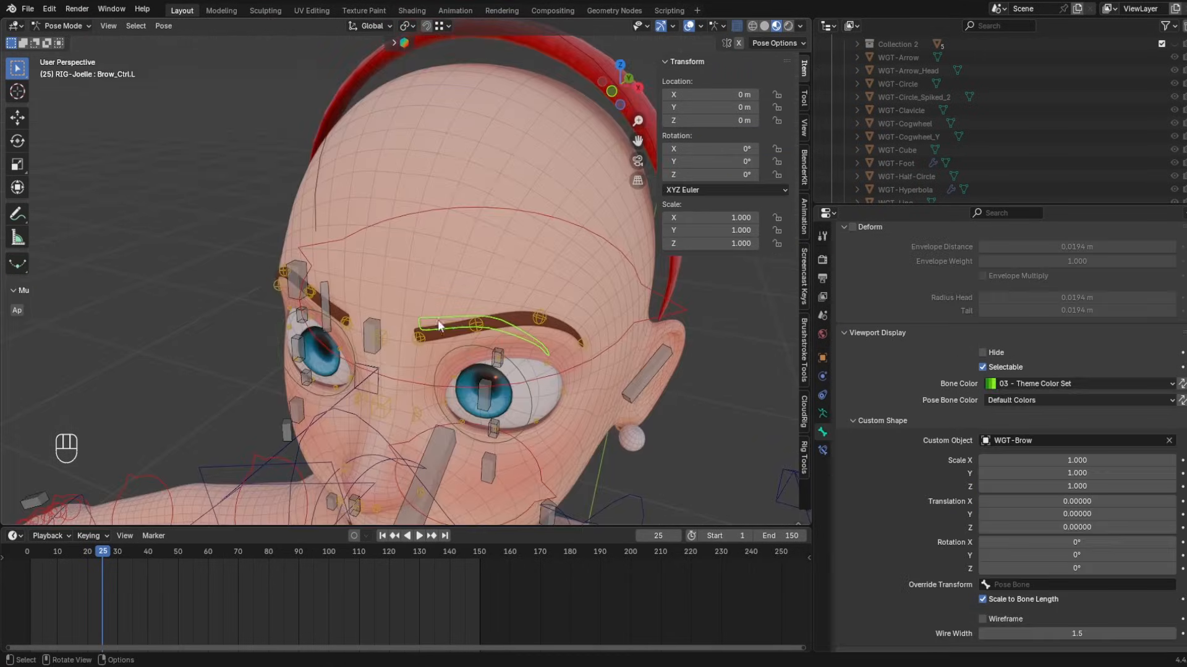
pyautogui.moveTo(437, 320); pyautogui.dragTo(352, 320, button='middle')
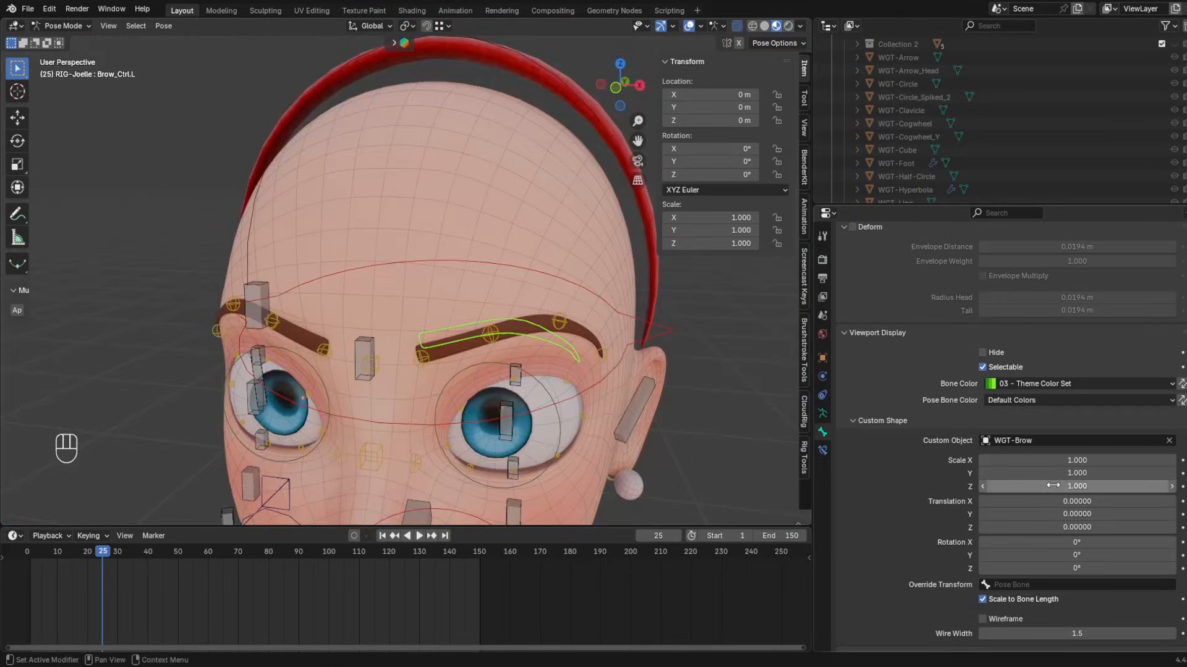
pyautogui.click(1049, 477)
pyautogui.moveTo(1049, 514); pyautogui.dragTo(1090, 514)
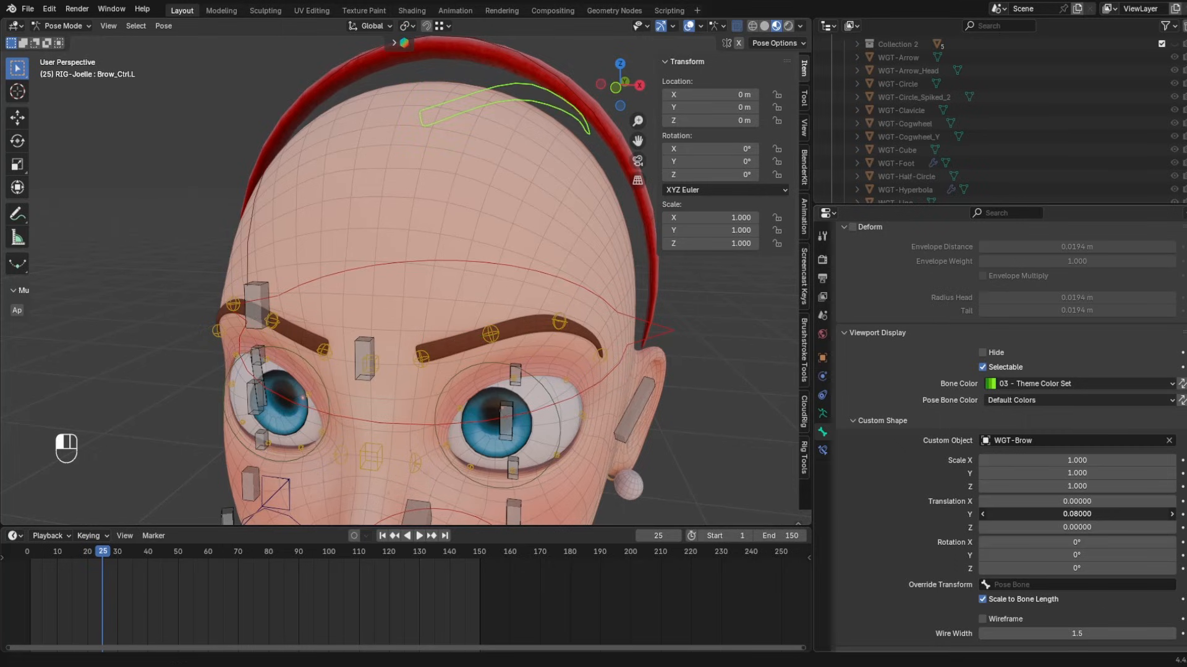
pyautogui.rightClick(1090, 514)
# - Give Brow_Ctrl.R the WGT-Brow custom shape, the 03 - Theme Color Set bone color and a custom shape Scale X of -1
pyautogui.keyDown('shift'); pyautogui.moveTo(434, 328); pyautogui.dragTo(541, 325, button='middle'); pyautogui.keyUp('shift')
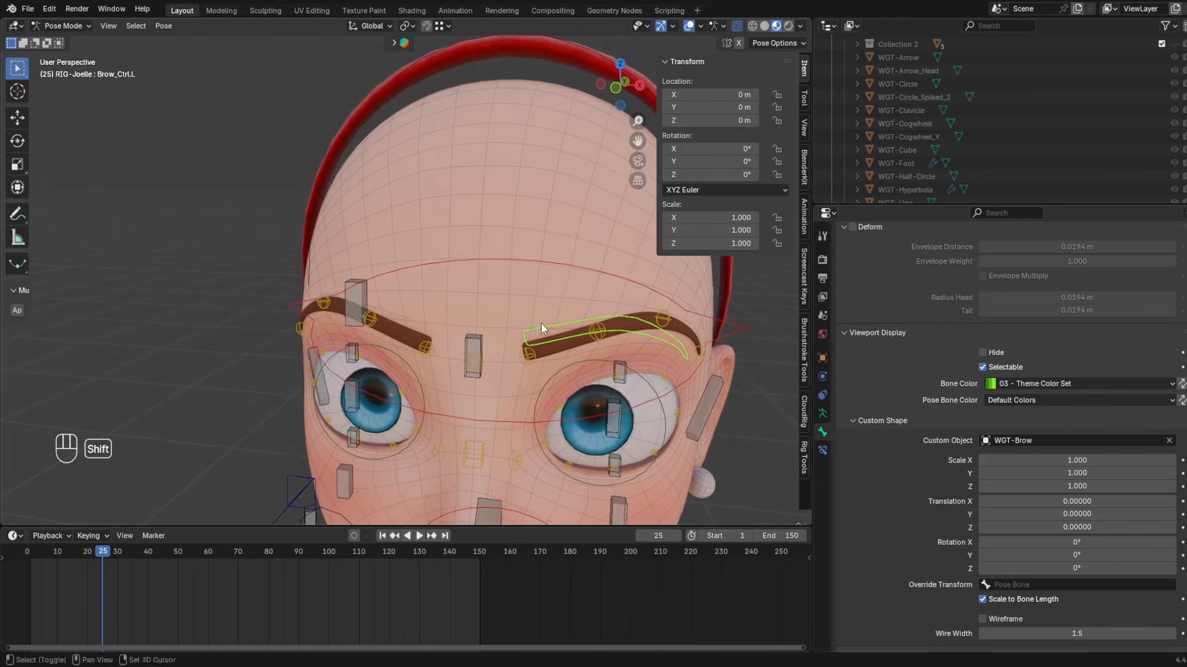
pyautogui.click(359, 296)
pyautogui.click(1028, 440)
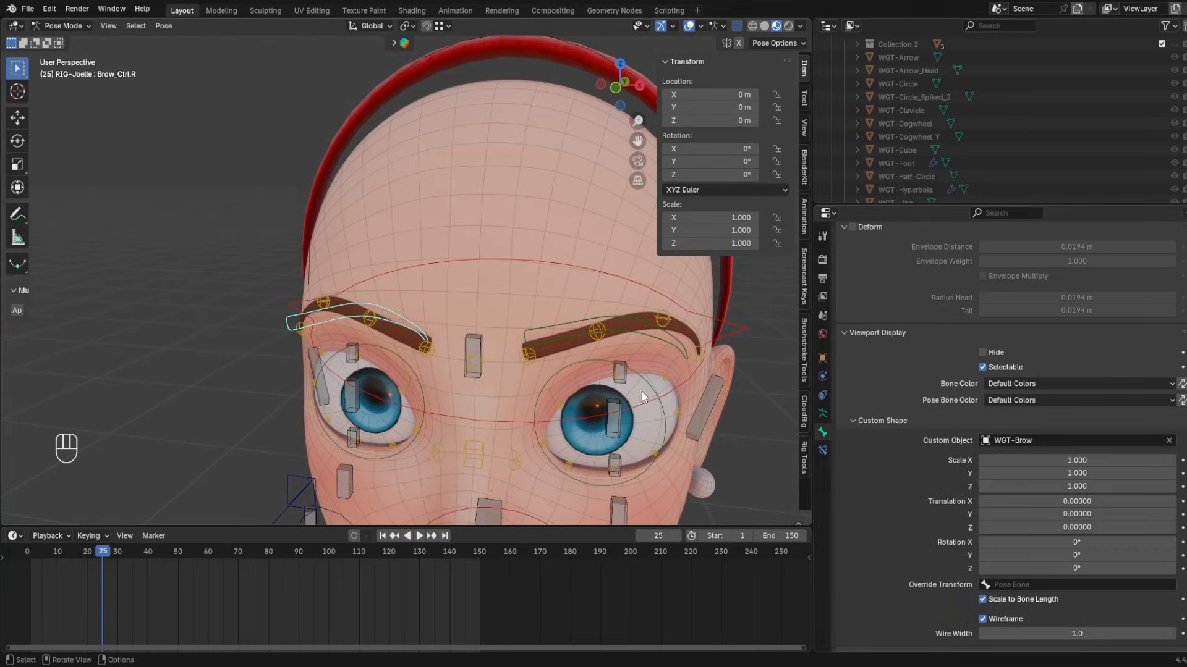
pyautogui.click(997, 384)
pyautogui.click(1013, 443)
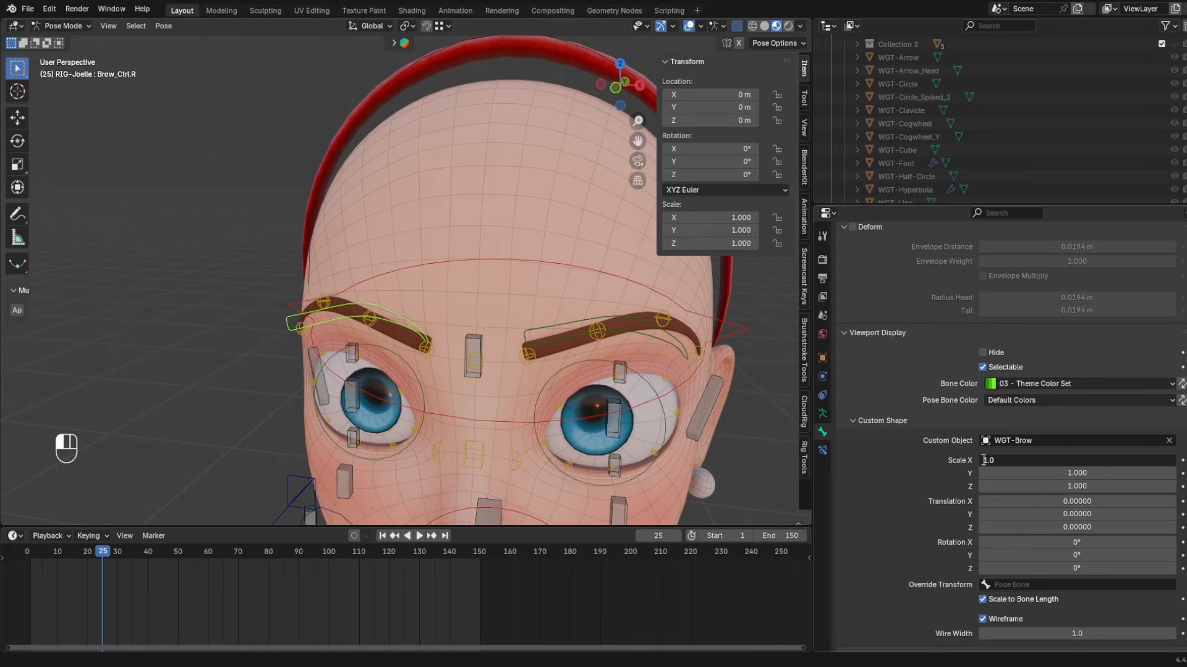
pyautogui.press('-')
# - Offset the custom shapes of both brow control bones together to Translation Y -0.005 and Z 0.004 so they fit the eyebrows
pyautogui.moveTo(532, 291); pyautogui.dragTo(403, 343, button='middle')
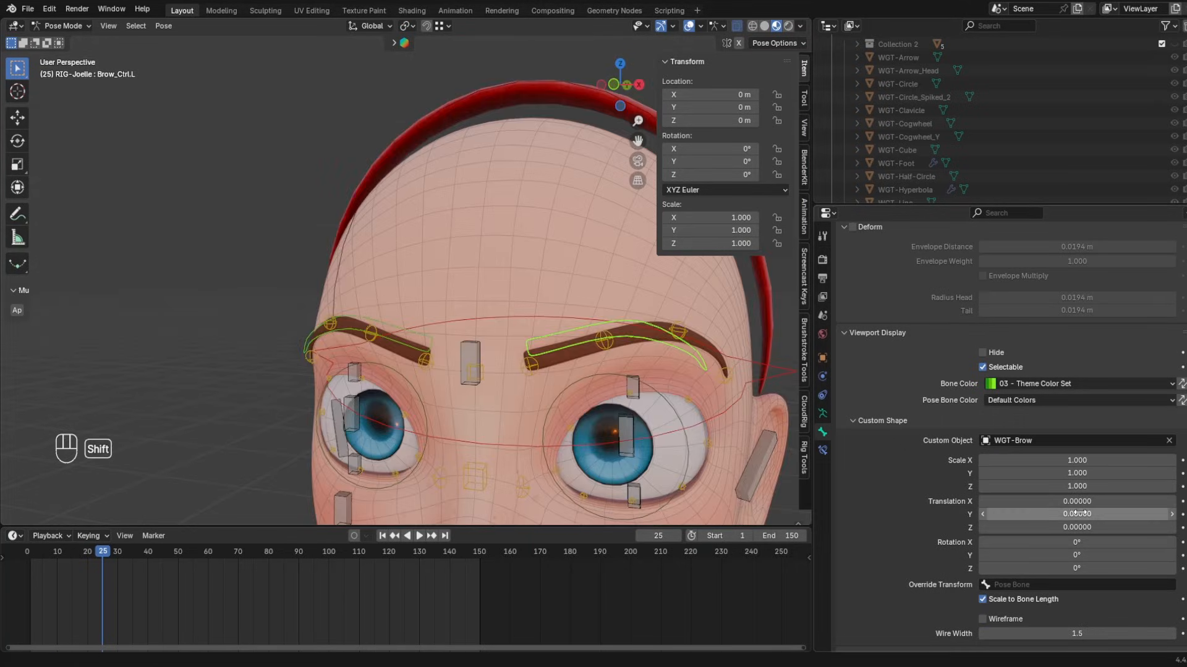
pyautogui.moveTo(1071, 514)
pyautogui.keyDown('shift'); pyautogui.mouseDown()
pyautogui.moveTo(1084, 514)
pyautogui.moveTo(1056, 515)
pyautogui.moveTo(1084, 527)
pyautogui.mouseUp(); pyautogui.keyUp('shift')
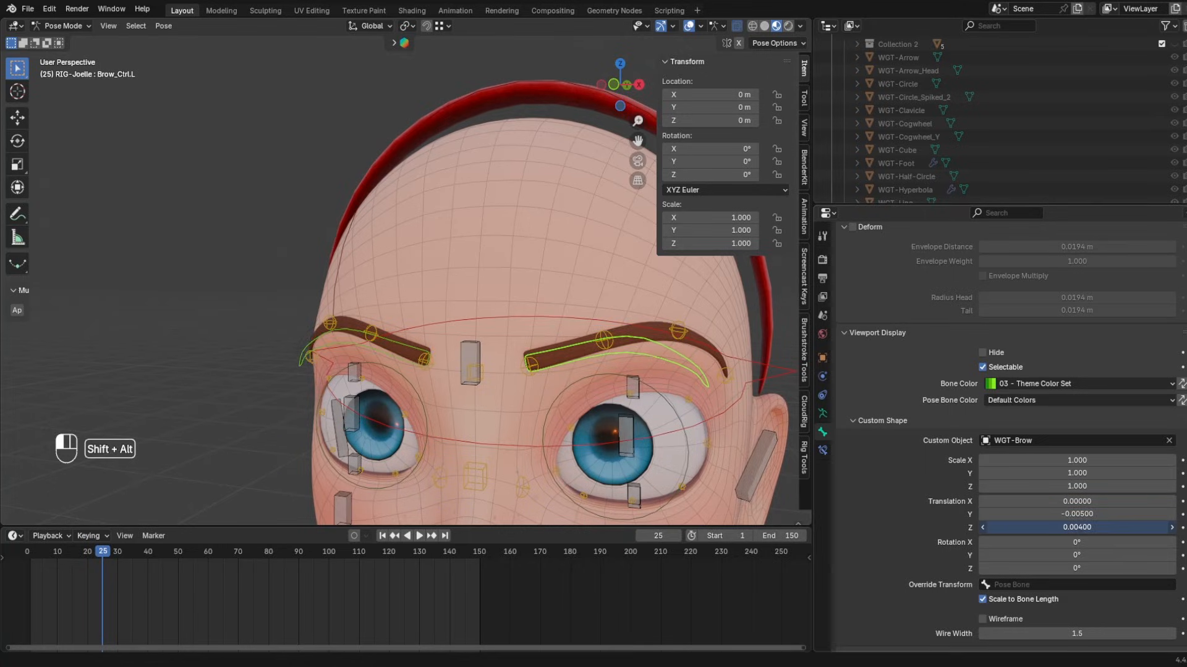
pyautogui.moveTo(532, 371); pyautogui.dragTo(346, 377, button='middle')
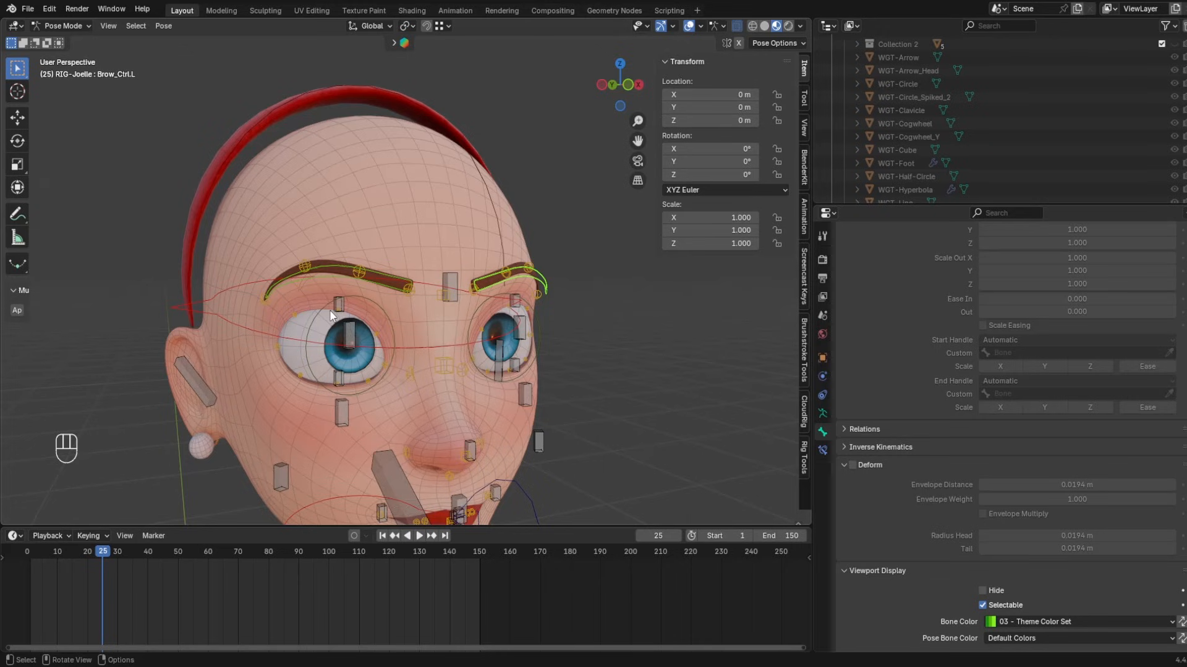
# - Open the bone color choices for the Cheek_Ctrl.L bone
pyautogui.moveTo(361, 285); pyautogui.dragTo(362, 232, button='middle')
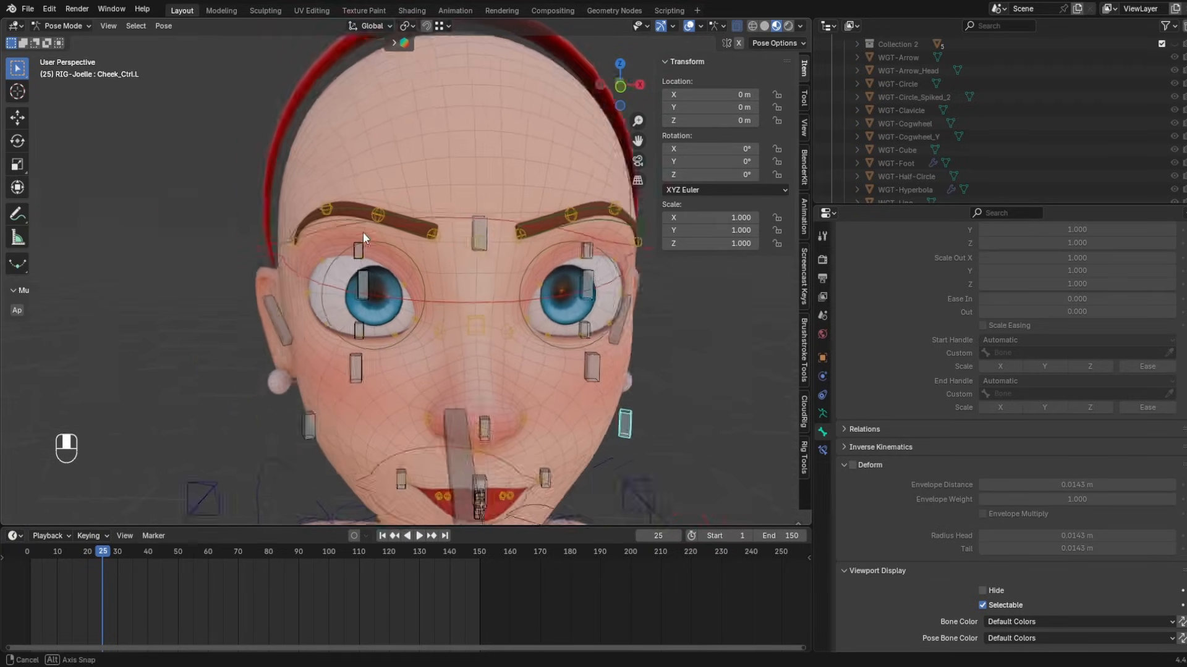
pyautogui.click(1021, 621)
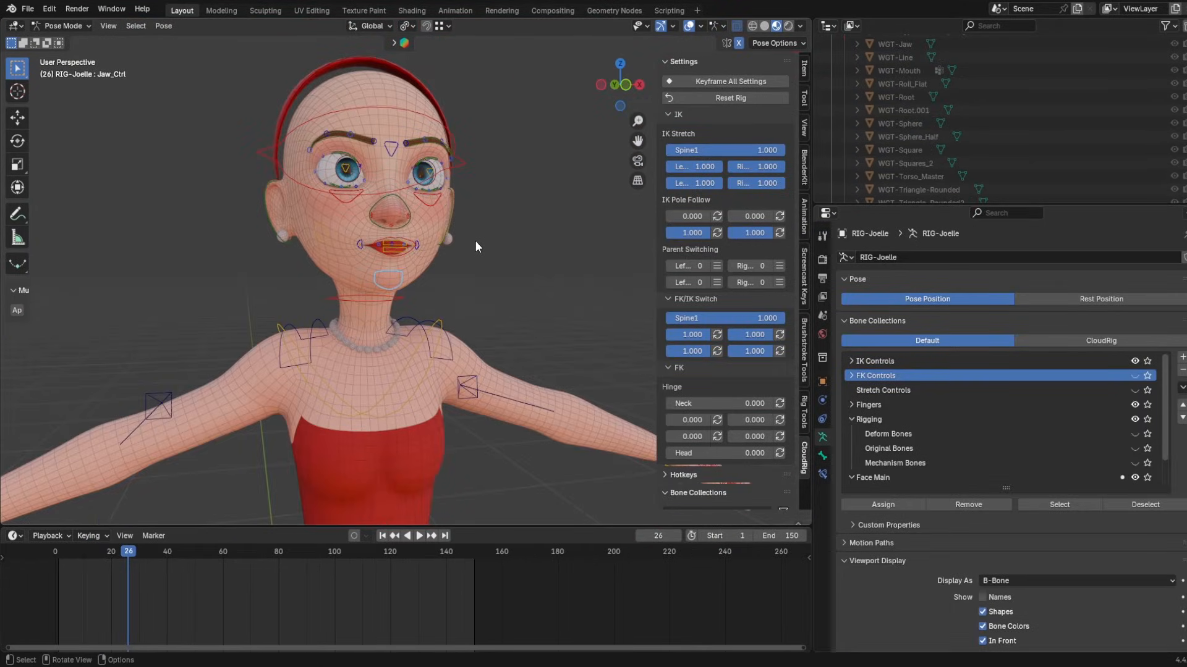
# - Test-move the CornerLip_Ctrl.R control to examine how the mouth corner and cheek deform
pyautogui.keyDown('shift'); pyautogui.moveTo(394, 223); pyautogui.dragTo(419, 313, button='middle'); pyautogui.keyUp('shift')
pyautogui.scroll(2, 388, 241)
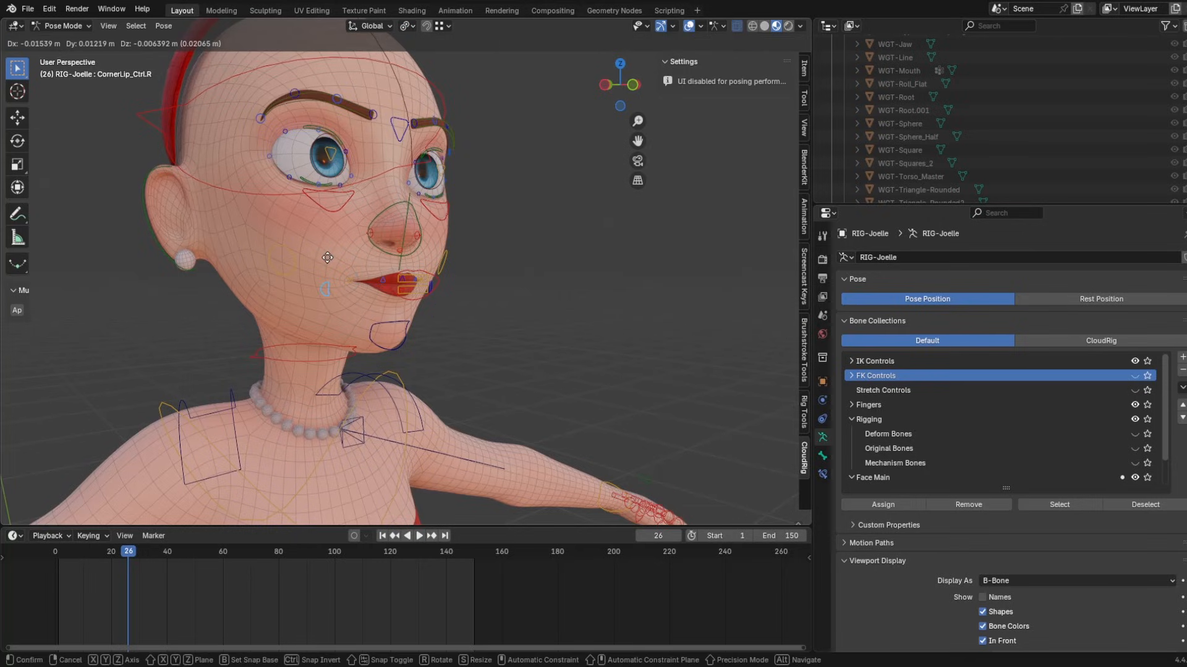
pyautogui.click(303, 207)
pyautogui.keyDown('shift'); pyautogui.moveTo(344, 248); pyautogui.dragTo(341, 198, button='middle'); pyautogui.keyUp('shift')
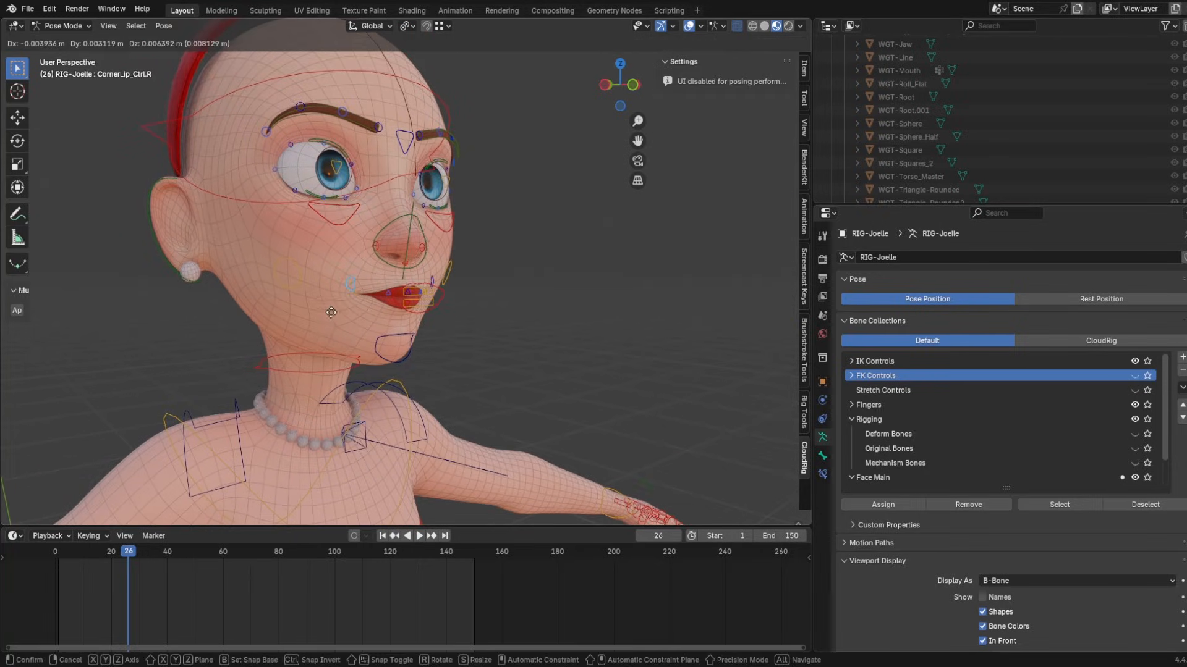
pyautogui.rightClick(331, 313)
pyautogui.press('g')
pyautogui.rightClick(309, 297)
# - Hide the Stretch Controls bone collection and move the Rigging collection below Face Main
pyautogui.keyDown('shift'); pyautogui.moveTo(278, 245); pyautogui.dragTo(387, 284, button='middle'); pyautogui.keyUp('shift')
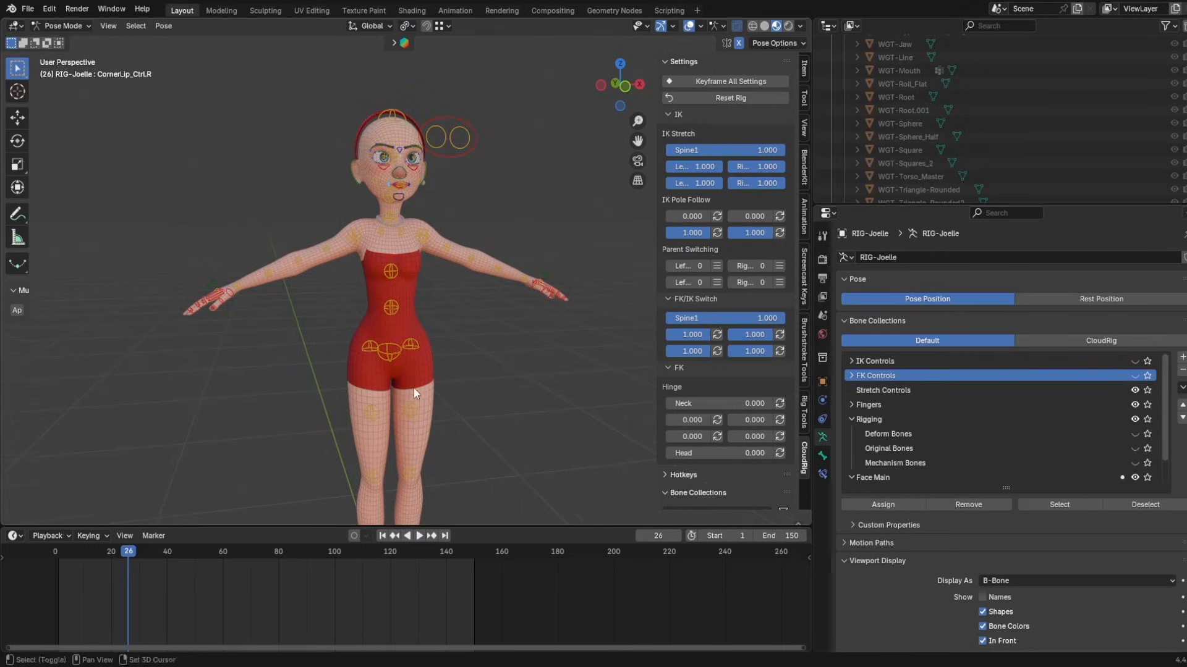
pyautogui.keyDown('shift'); pyautogui.moveTo(413, 388); pyautogui.dragTo(432, 314, button='middle'); pyautogui.keyUp('shift')
pyautogui.click(851, 420)
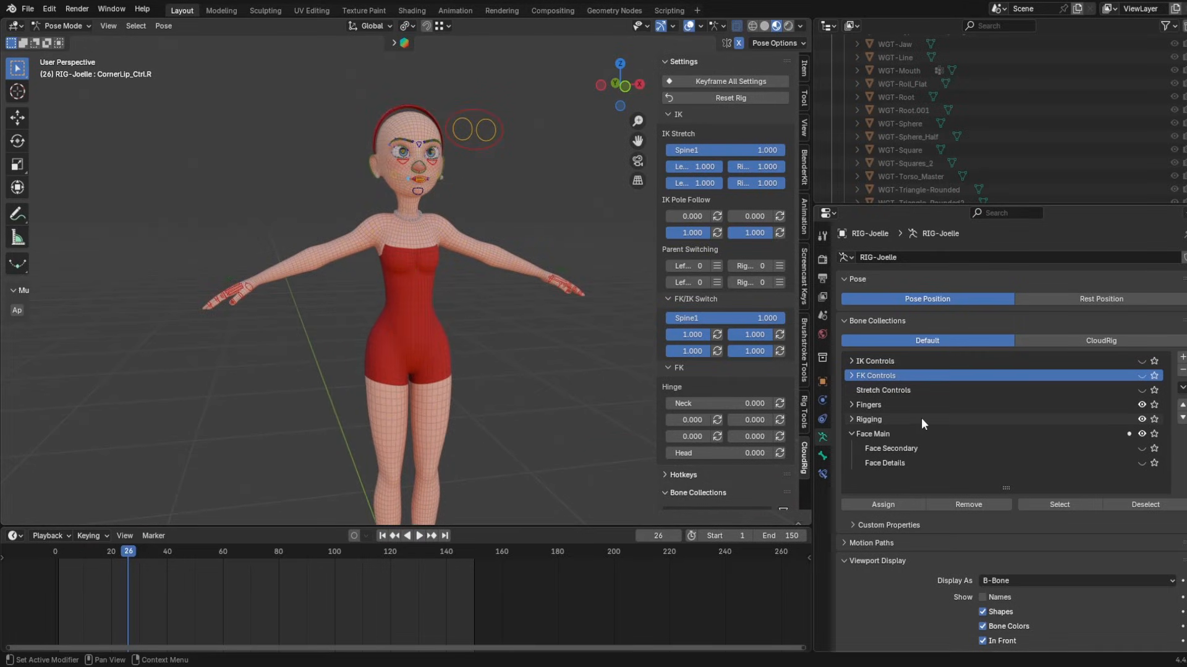
pyautogui.moveTo(921, 420)
pyautogui.mouseDown()
pyautogui.moveTo(895, 468)
pyautogui.moveTo(906, 416)
pyautogui.mouseUp()
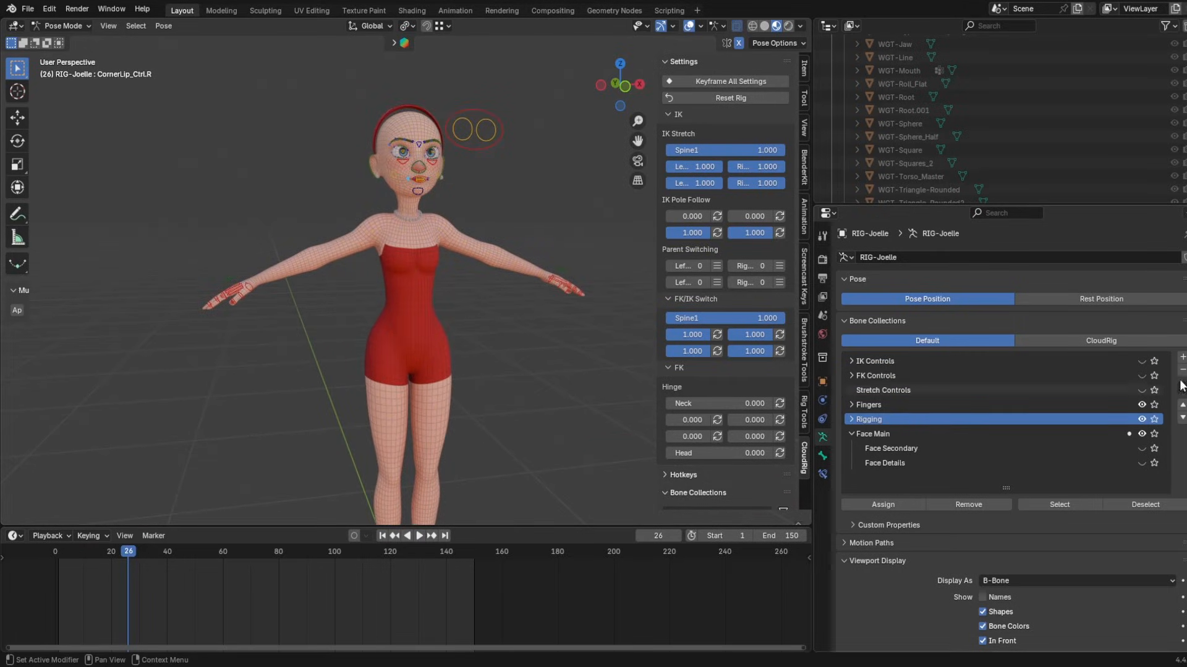
pyautogui.click(1182, 418)
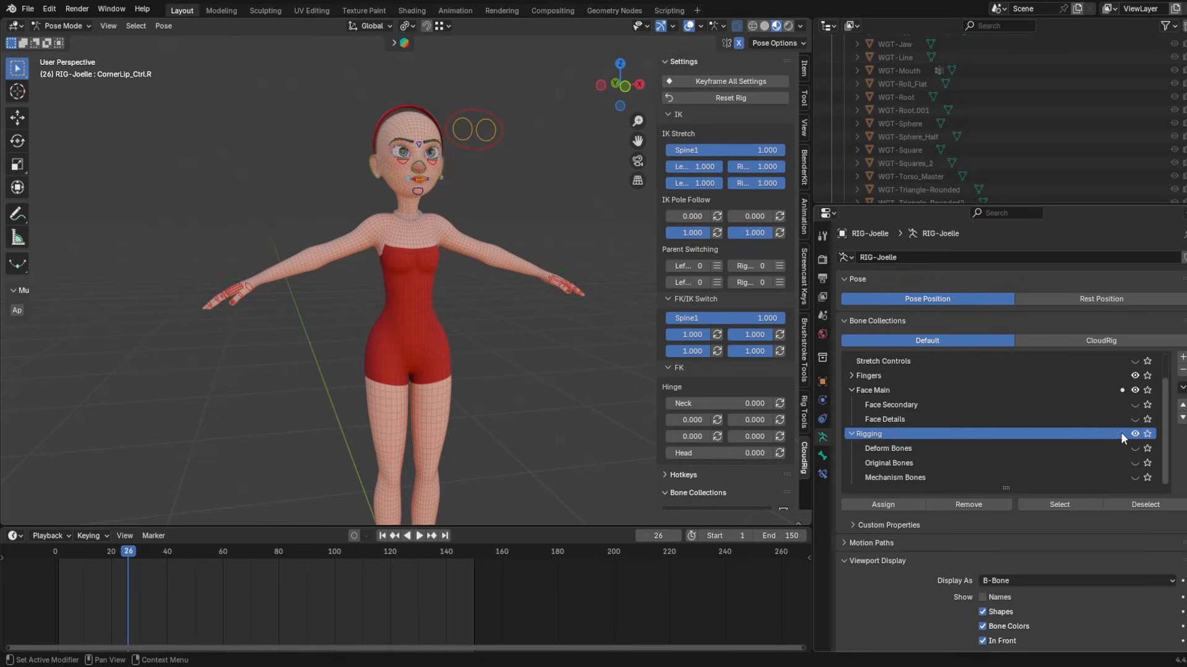
# - Examine the Deform, Original and Mechanism Bones collections by showing and hiding them under Rigging
pyautogui.click(1135, 448)
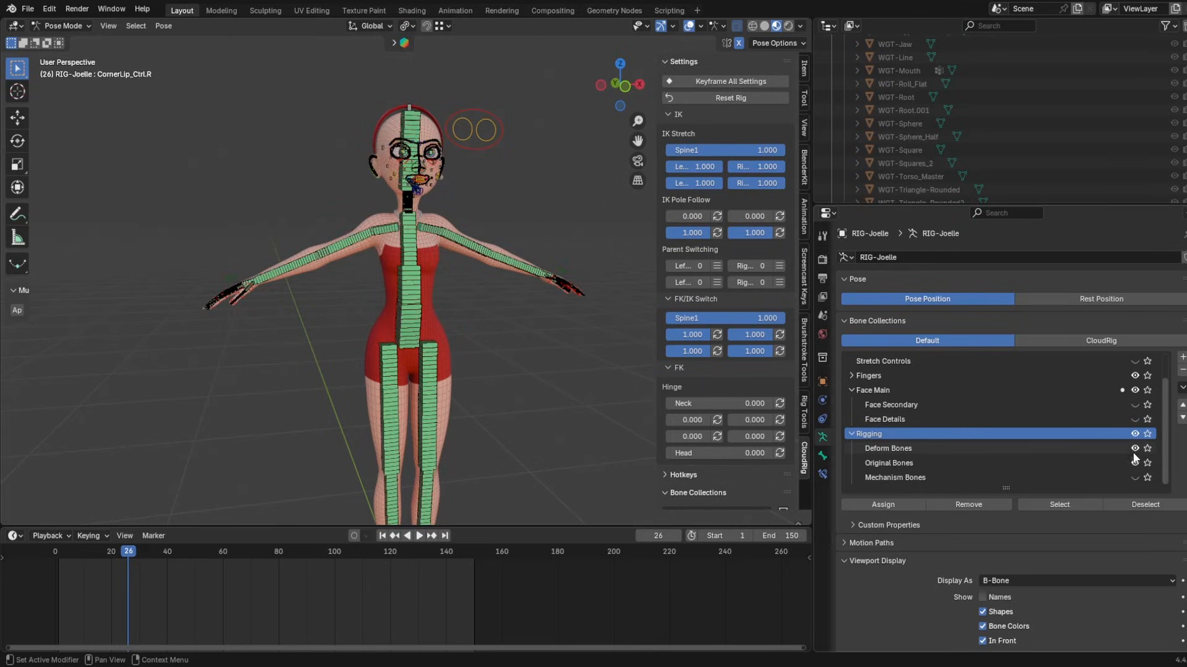
pyautogui.click(1134, 451)
pyautogui.click(1134, 464)
pyautogui.click(1134, 463)
pyautogui.click(1134, 450)
pyautogui.click(1134, 450)
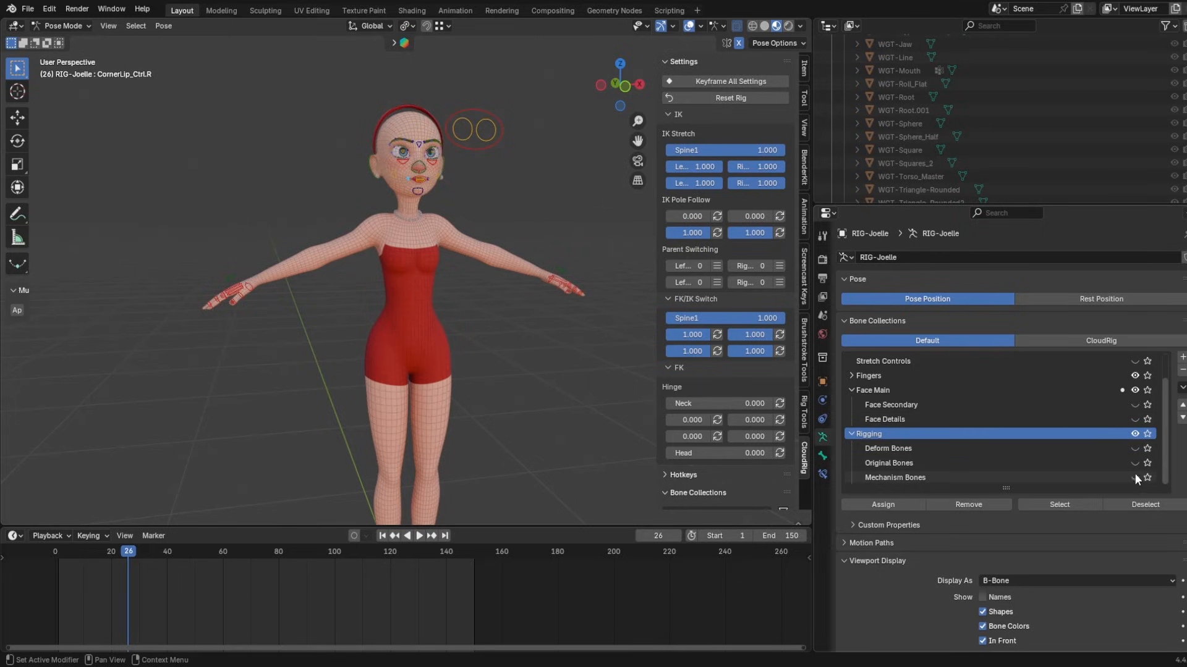
pyautogui.click(1136, 475)
pyautogui.click(1134, 462)
pyautogui.click(1136, 450)
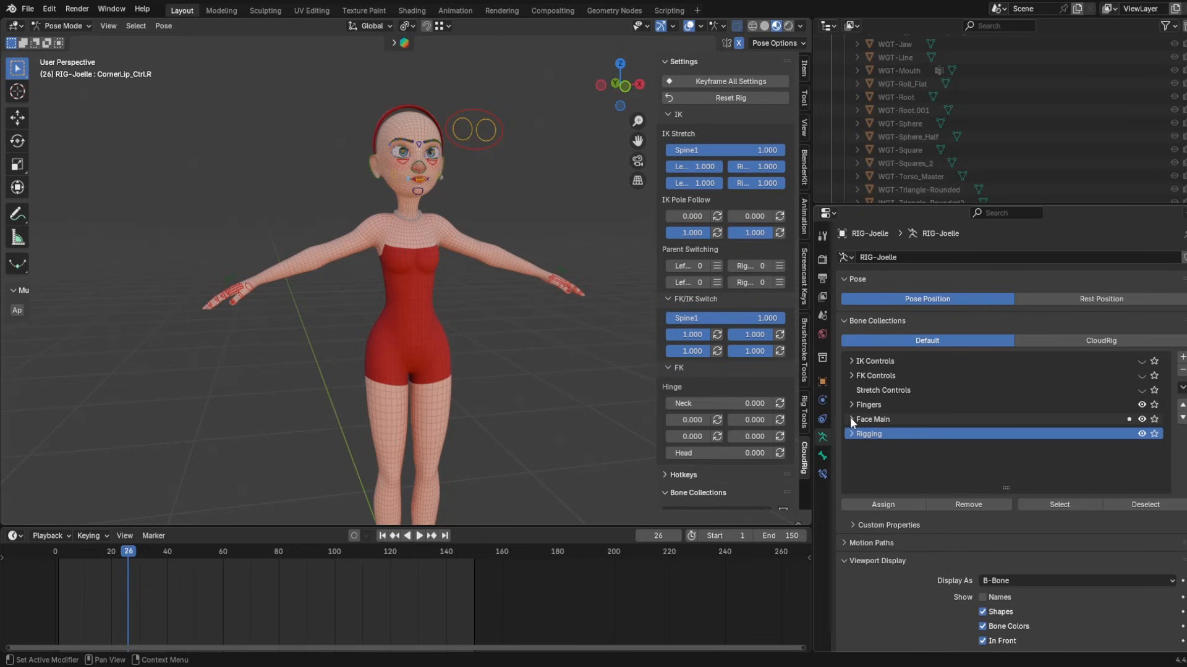
# - Expand Face Main and show the Face Secondary bone collection to examine its controls on the face
pyautogui.scroll(6, 455, 104)
pyautogui.keyDown('shift'); pyautogui.moveTo(455, 104); pyautogui.dragTo(442, 448, button='middle'); pyautogui.keyUp('shift')
pyautogui.scroll(1, 525, 303)
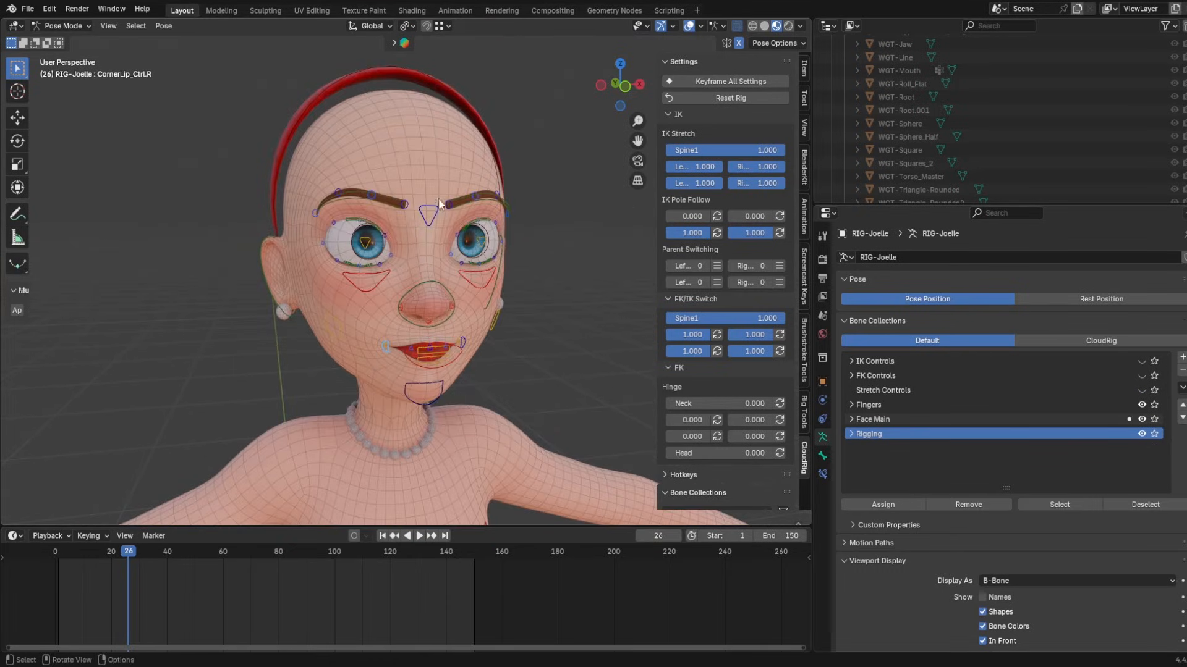
pyautogui.moveTo(439, 204); pyautogui.dragTo(283, 301, button='middle')
pyautogui.click(851, 419)
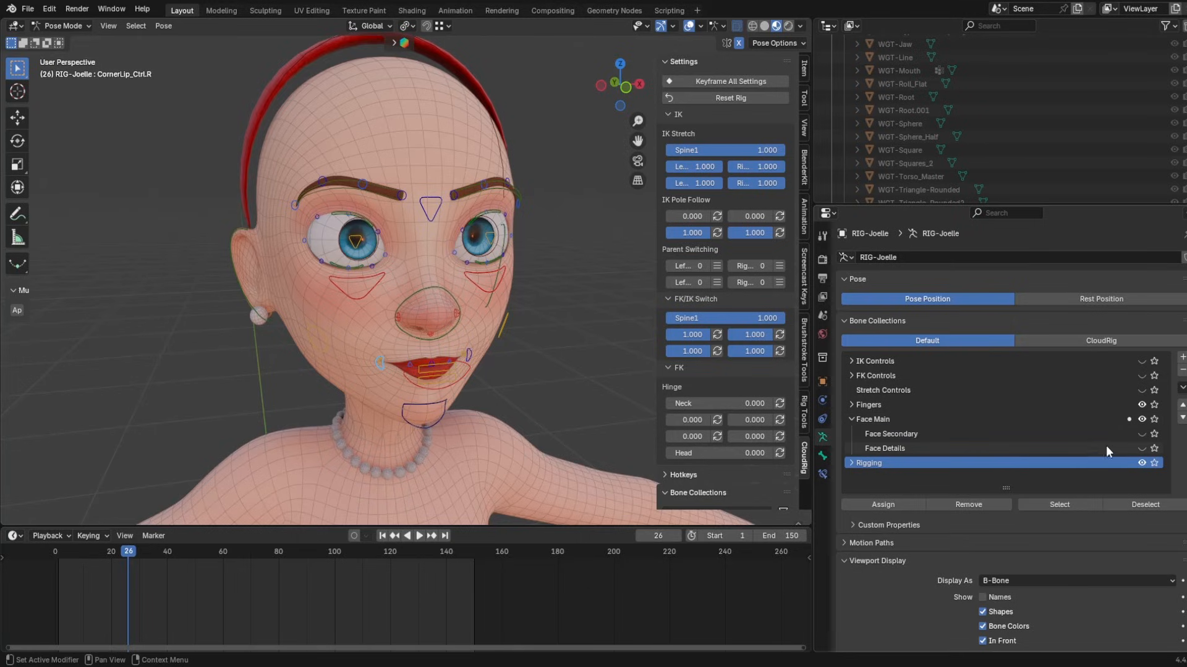
pyautogui.click(1142, 434)
pyautogui.click(1141, 432)
pyautogui.click(1142, 432)
pyautogui.scroll(1, 494, 247)
# - Test-move a secondary control beside the character's right mouth corner and the STR-NoseTop1.R control
pyautogui.moveTo(482, 241); pyautogui.dragTo(408, 256, button='middle')
pyautogui.scroll(-1, 457, 297)
pyautogui.click(369, 358)
pyautogui.press('g')
pyautogui.rightClick(361, 341)
pyautogui.click(387, 216)
pyautogui.press('g')
pyautogui.rightClick(393, 223)
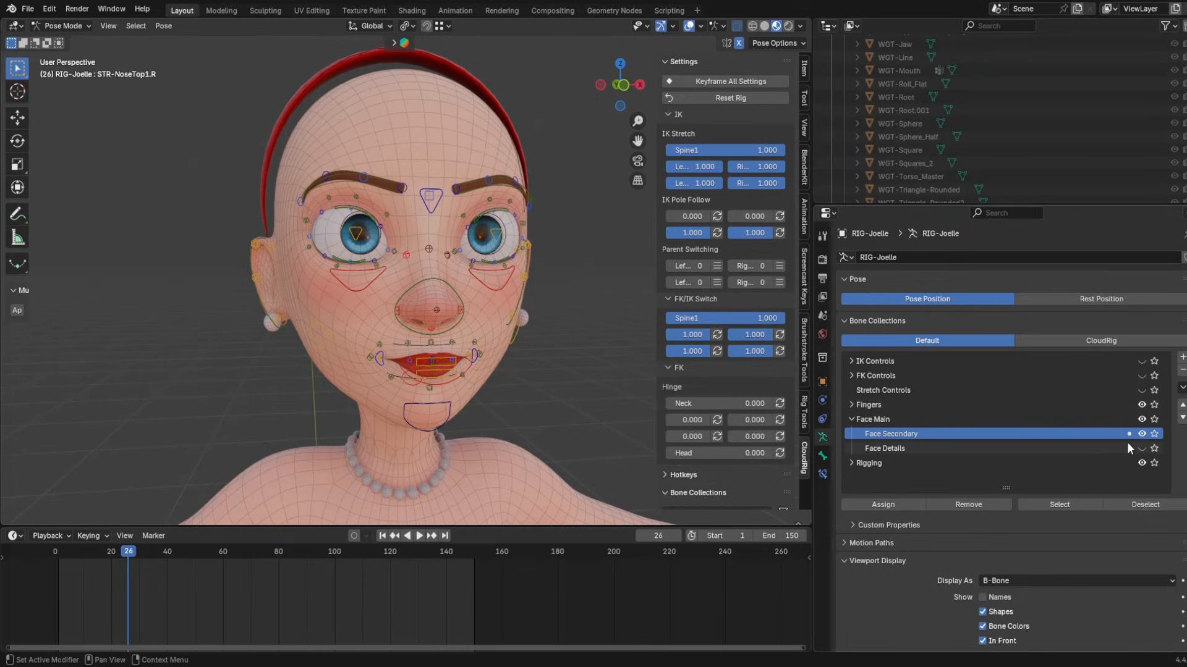
# - Compare the face with and without the Face Secondary controls, and show the Face Details bone collection
pyautogui.scroll(2, 654, 313)
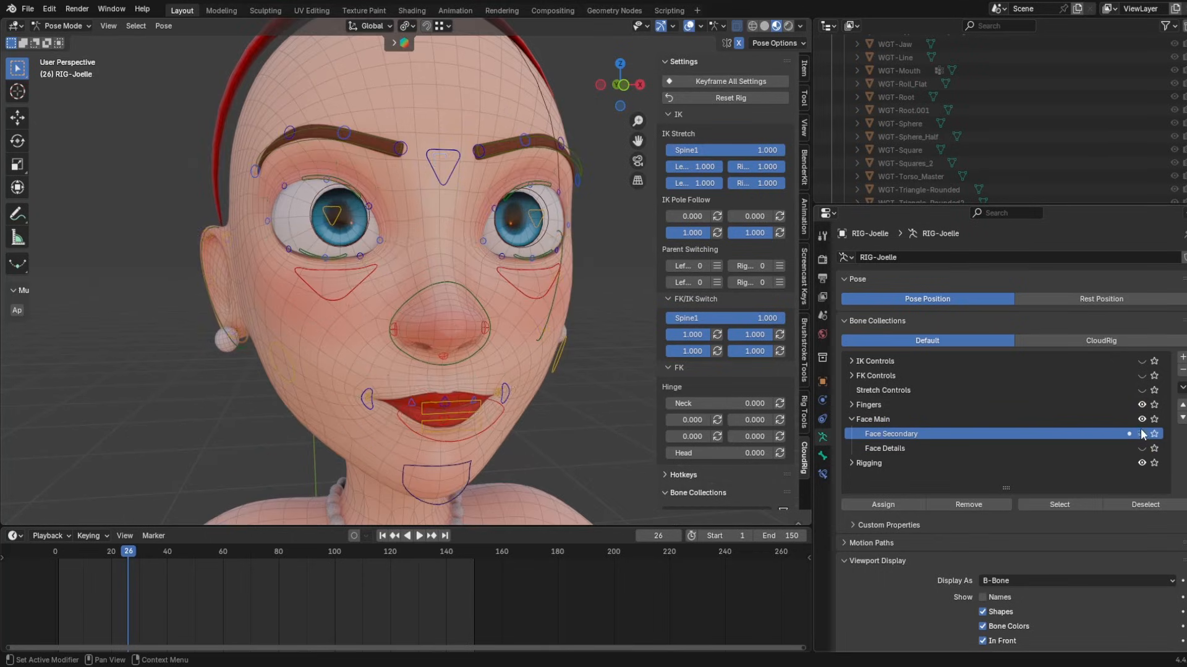
pyautogui.moveTo(517, 294); pyautogui.dragTo(465, 319, button='middle')
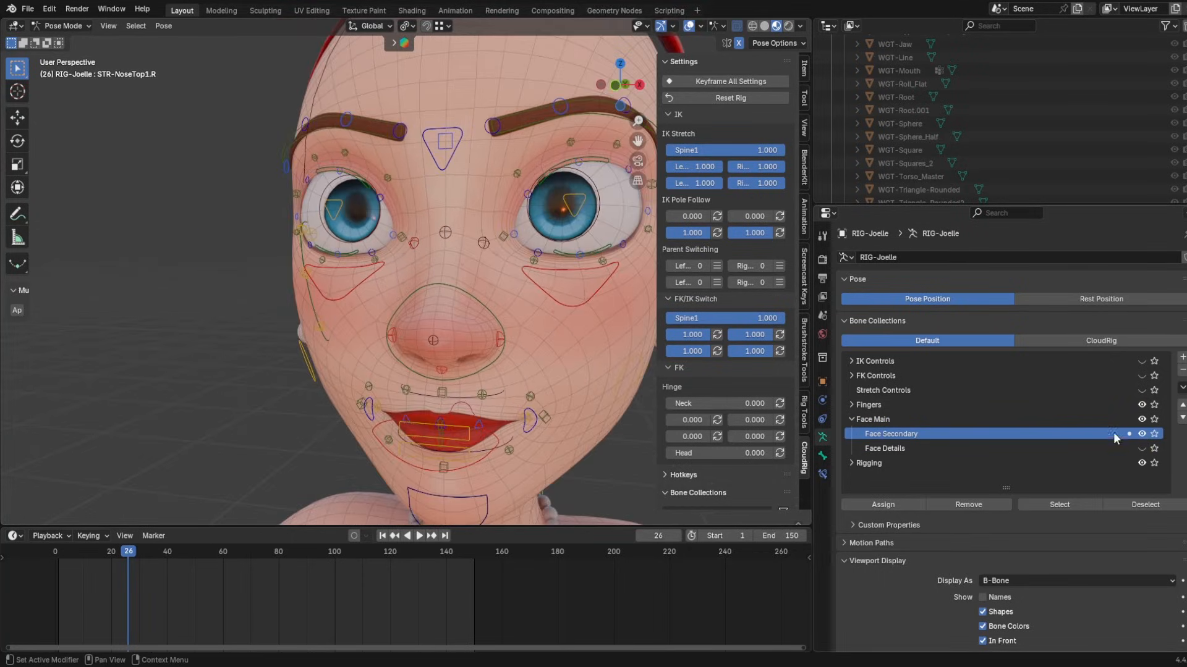
pyautogui.click(1141, 448)
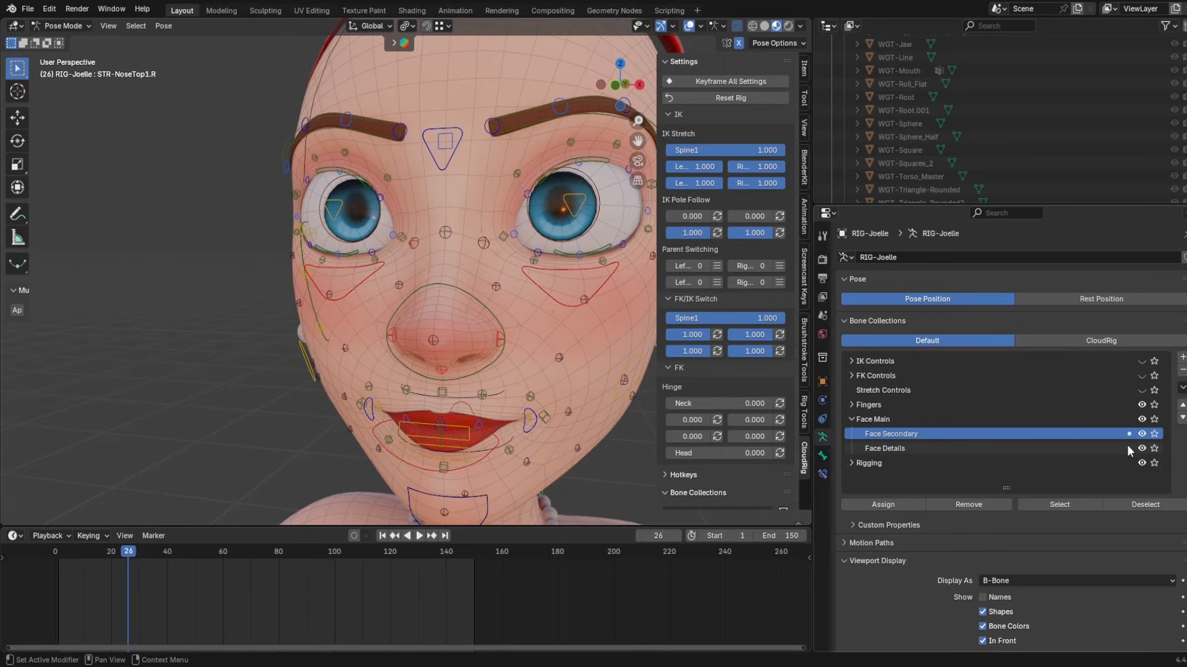
# - Try out the detail controls on the left cheek and hide the Face Details and Face Secondary collections
pyautogui.moveTo(532, 377); pyautogui.dragTo(386, 339, button='middle')
pyautogui.click(371, 328)
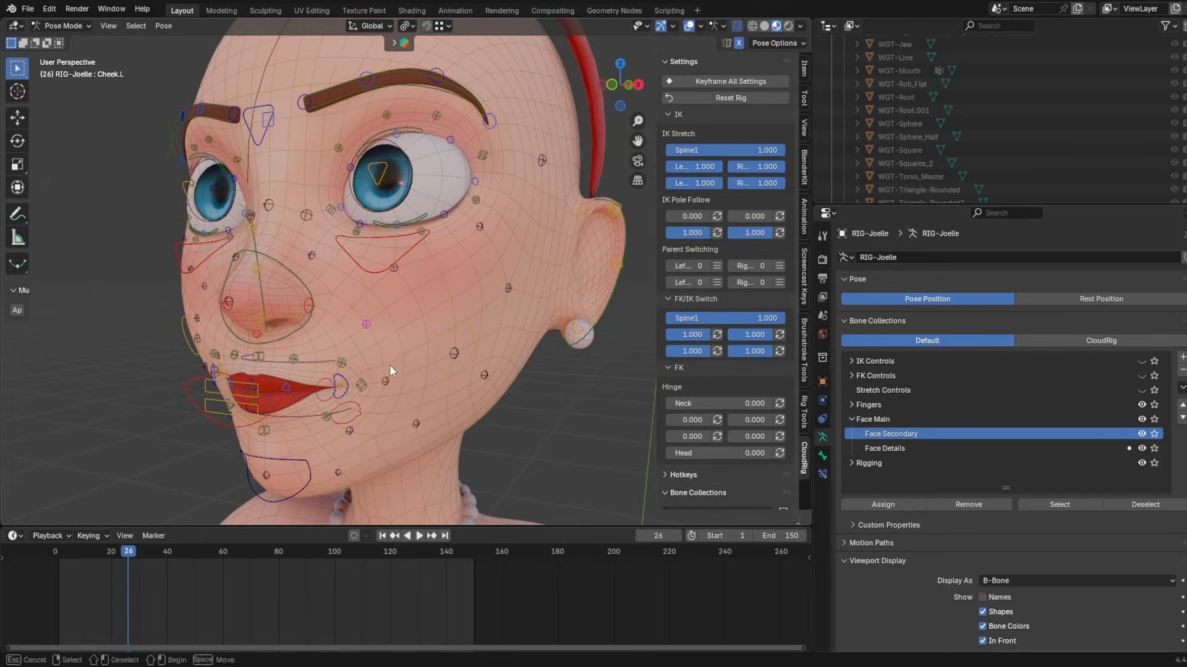
pyautogui.click(450, 427)
pyautogui.press('g')
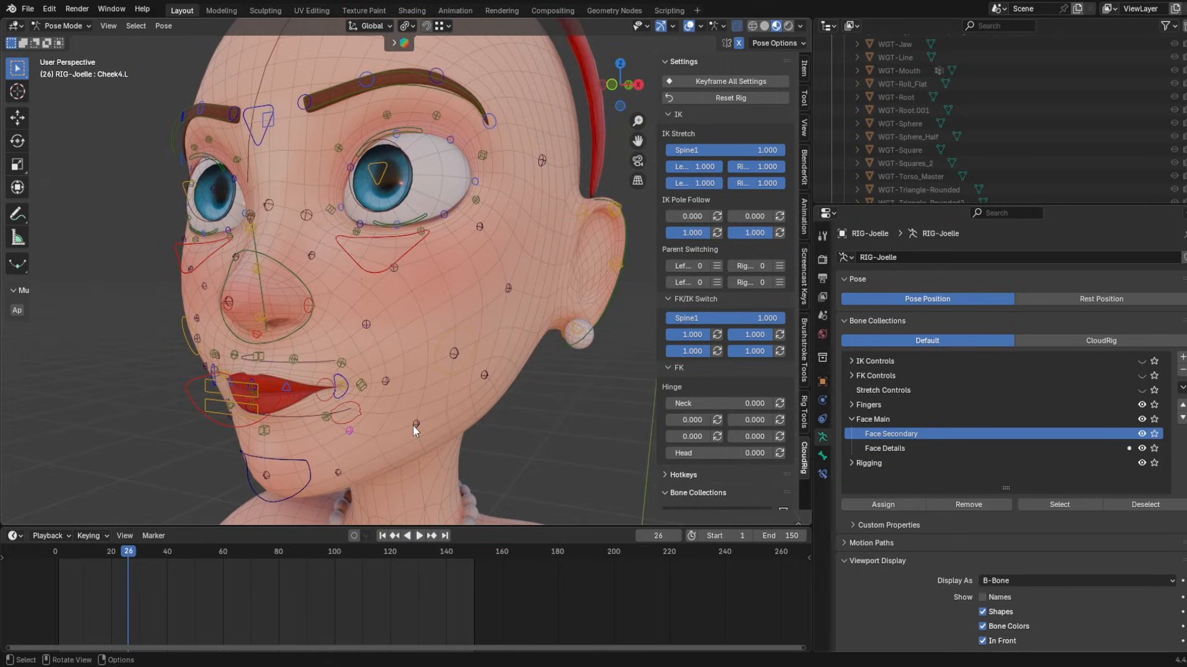
pyautogui.rightClick(430, 421)
pyautogui.moveTo(403, 383); pyautogui.dragTo(447, 382, button='middle')
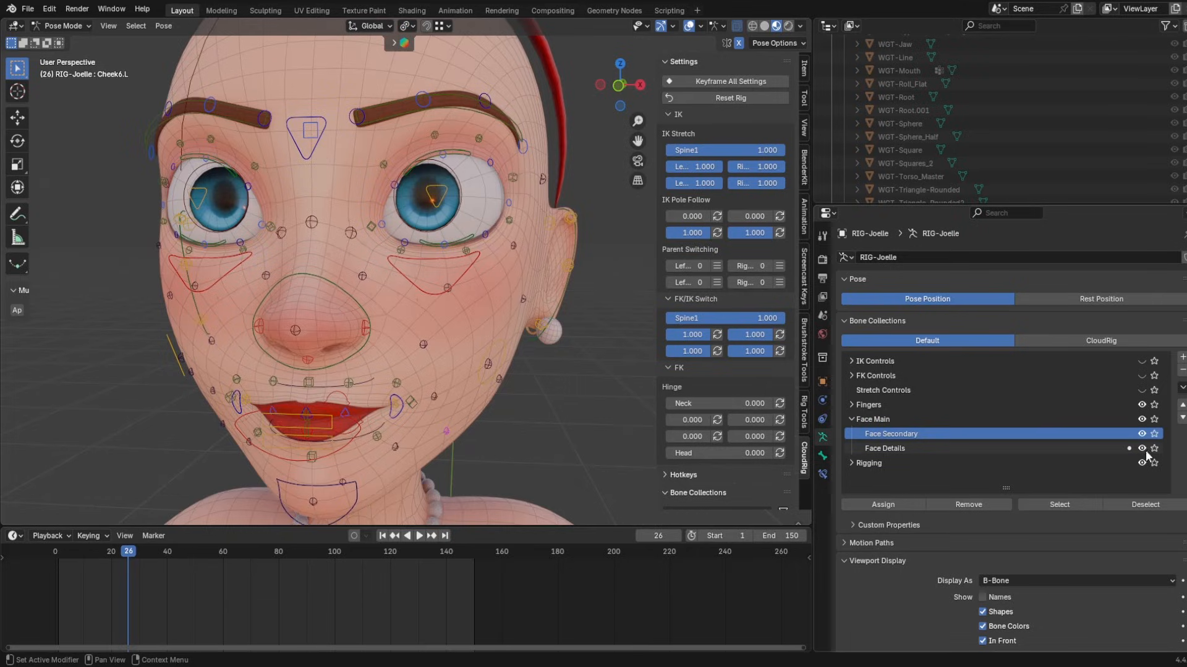
pyautogui.moveTo(1141, 448); pyautogui.dragTo(1142, 440)
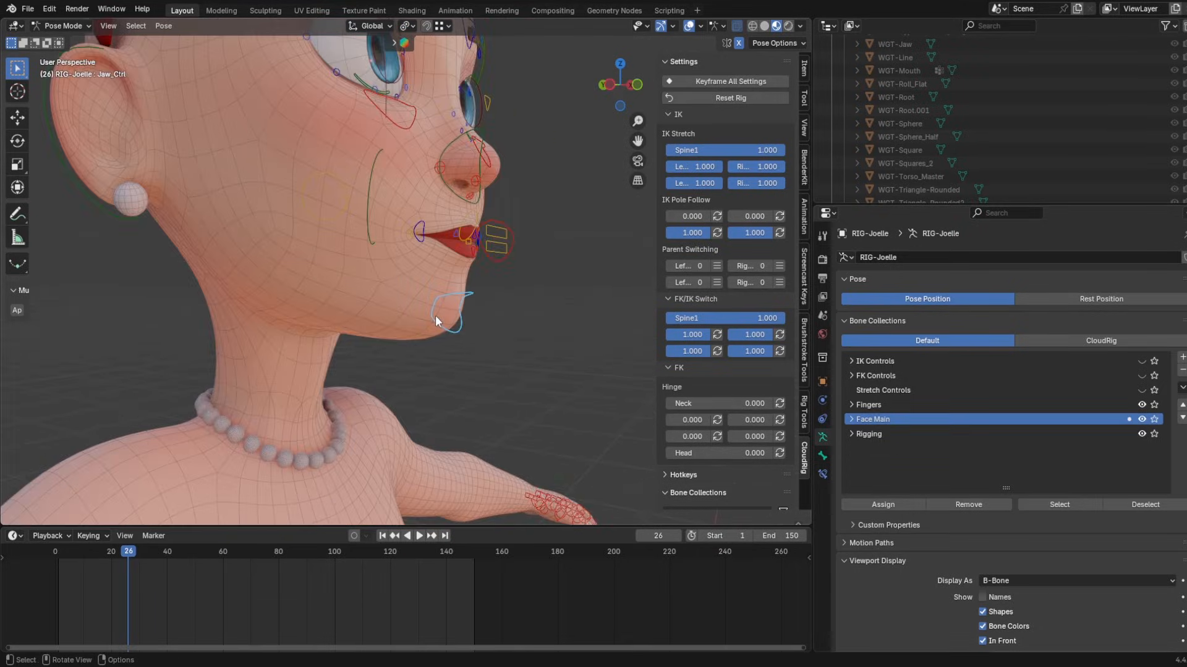
# - Test-move the Jaw_Ctrl control, and show the rig's deform bones to open the Jaw bone's constraints
pyautogui.press('g')
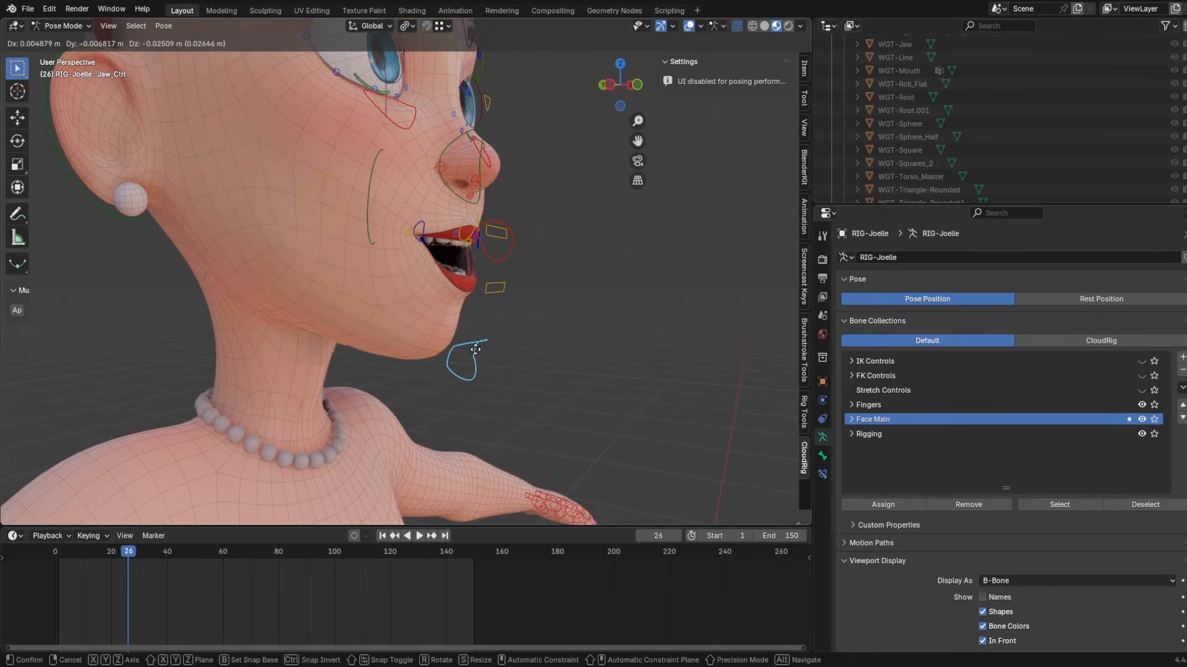
pyautogui.rightClick(478, 324)
pyautogui.click(1141, 435)
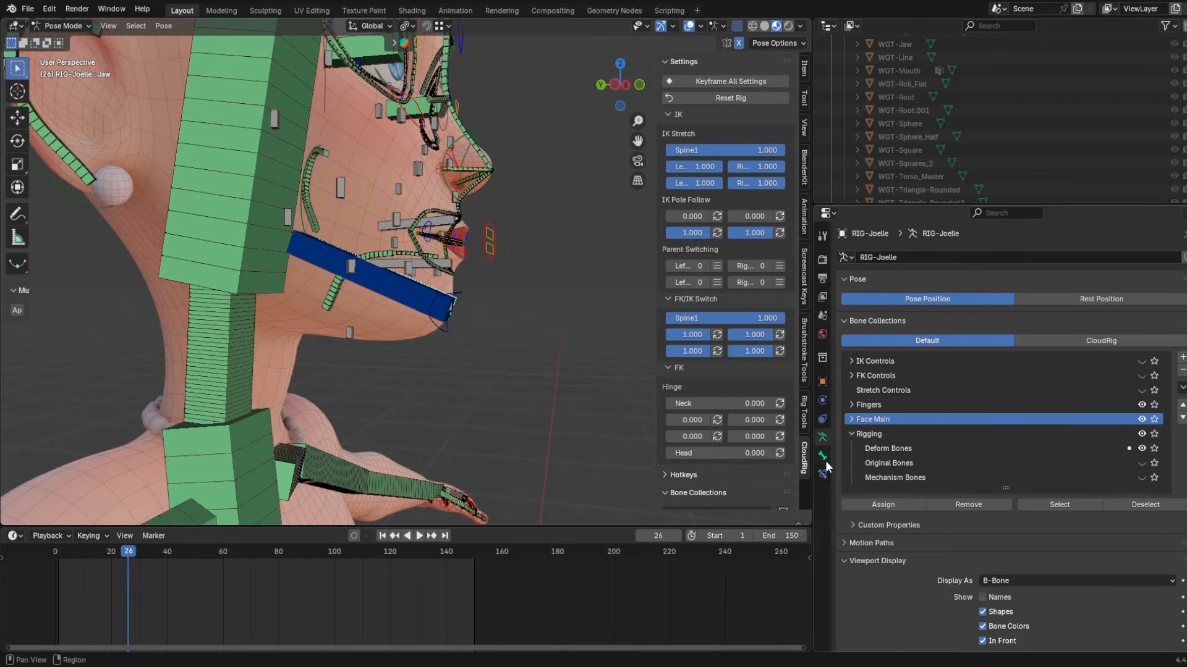
pyautogui.click(822, 474)
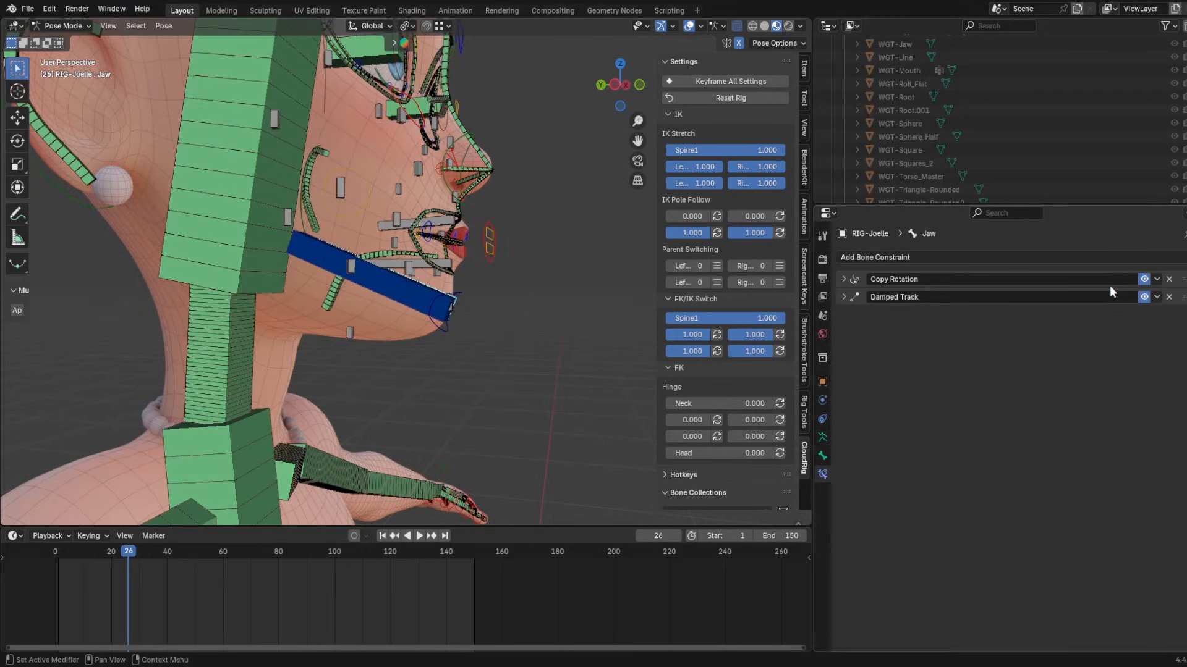
# - Try rotating the Jaw bone with its Copy Rotation and Damped Track constraints disabled, and test-move Jaw_Ctrl
pyautogui.click(1144, 279)
pyautogui.click(1143, 297)
pyautogui.press('r')
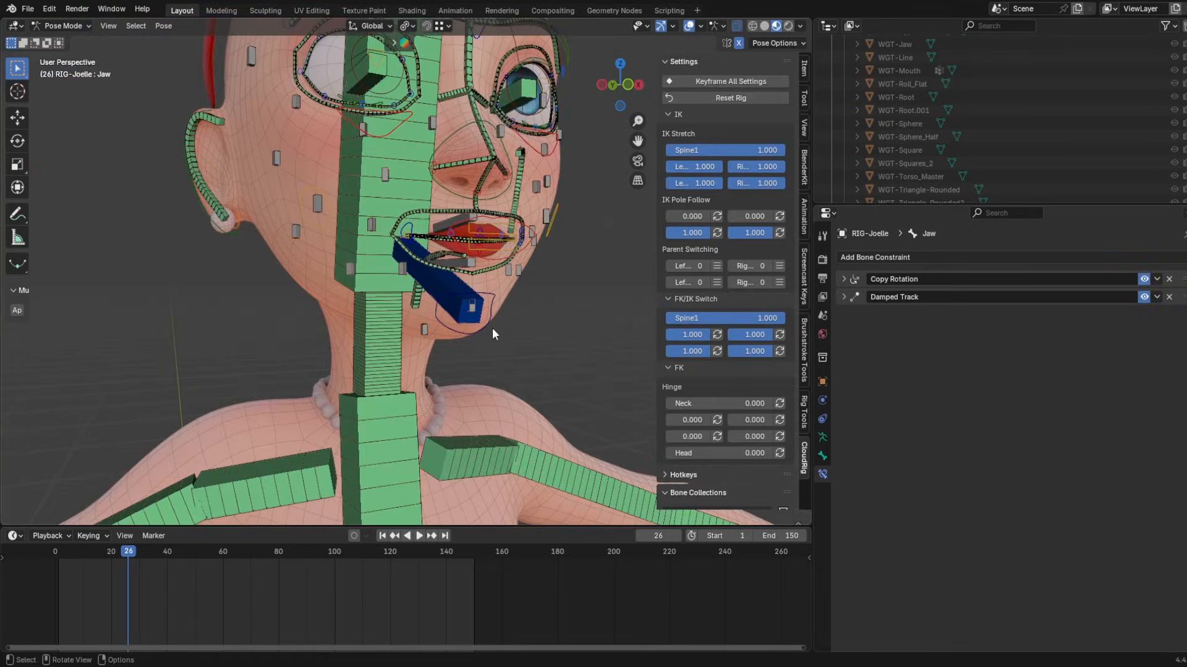
pyautogui.moveTo(492, 328)
pyautogui.mouseDown(button='middle')
pyautogui.moveTo(513, 305)
pyautogui.moveTo(476, 312)
pyautogui.mouseUp(button='middle')
pyautogui.press('g')
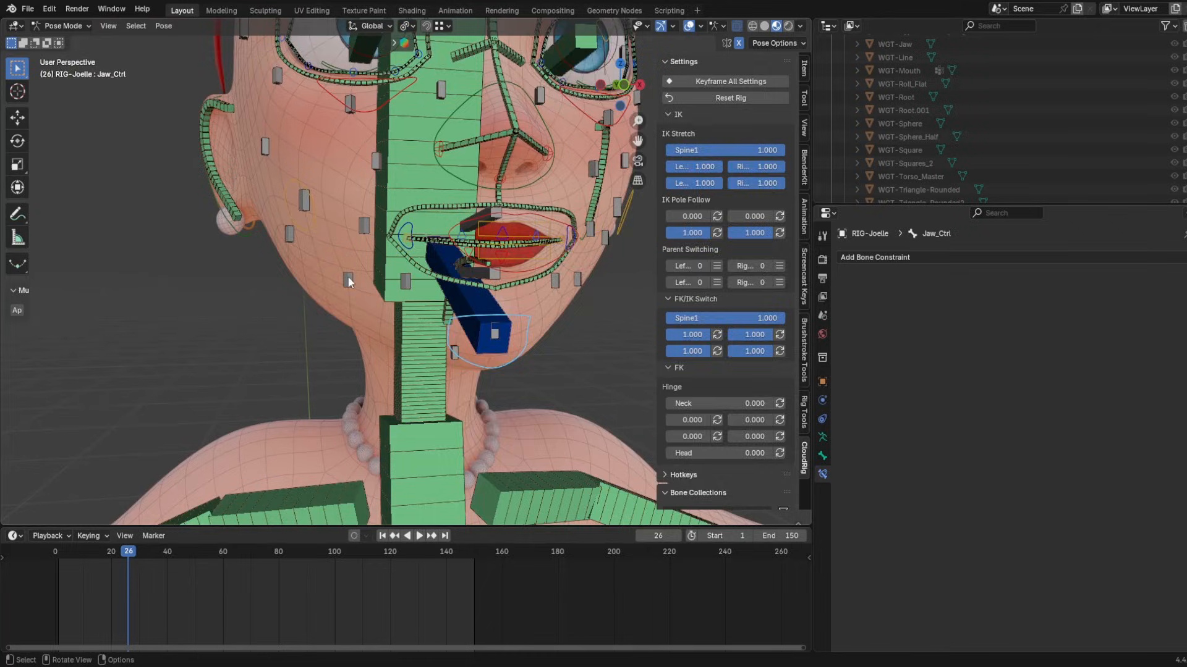
pyautogui.press('g')
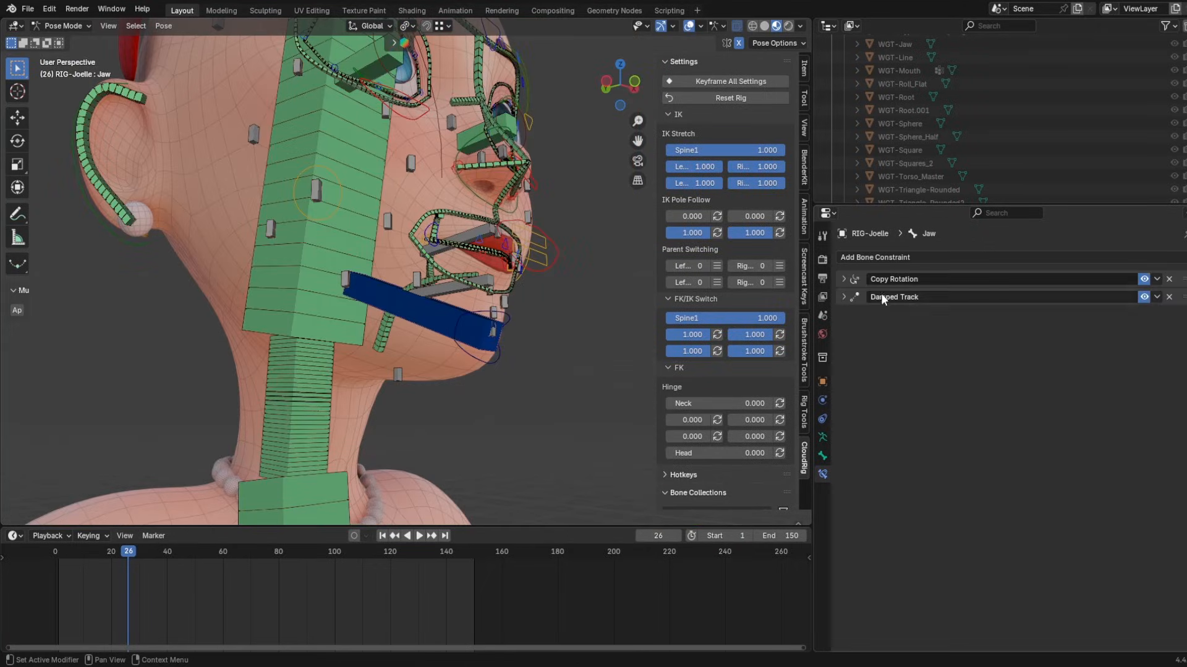
# - Check the Jaw bone's Copy Rotation settings and remove its Copy Rotation and Damped Track constraints
pyautogui.click(846, 280)
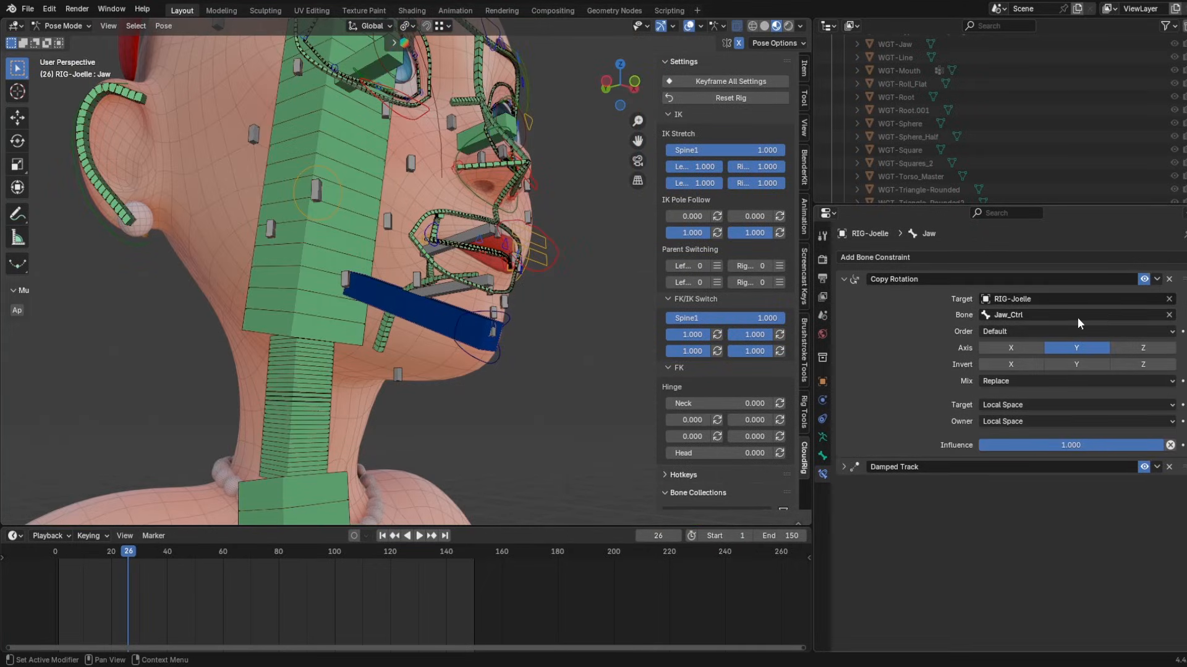
pyautogui.click(1169, 280)
pyautogui.click(844, 280)
# - Add a Copy Rotation constraint to the Jaw bone, targeting the Jaw_Ctrl bone of RIG-Joelle
pyautogui.click(974, 258)
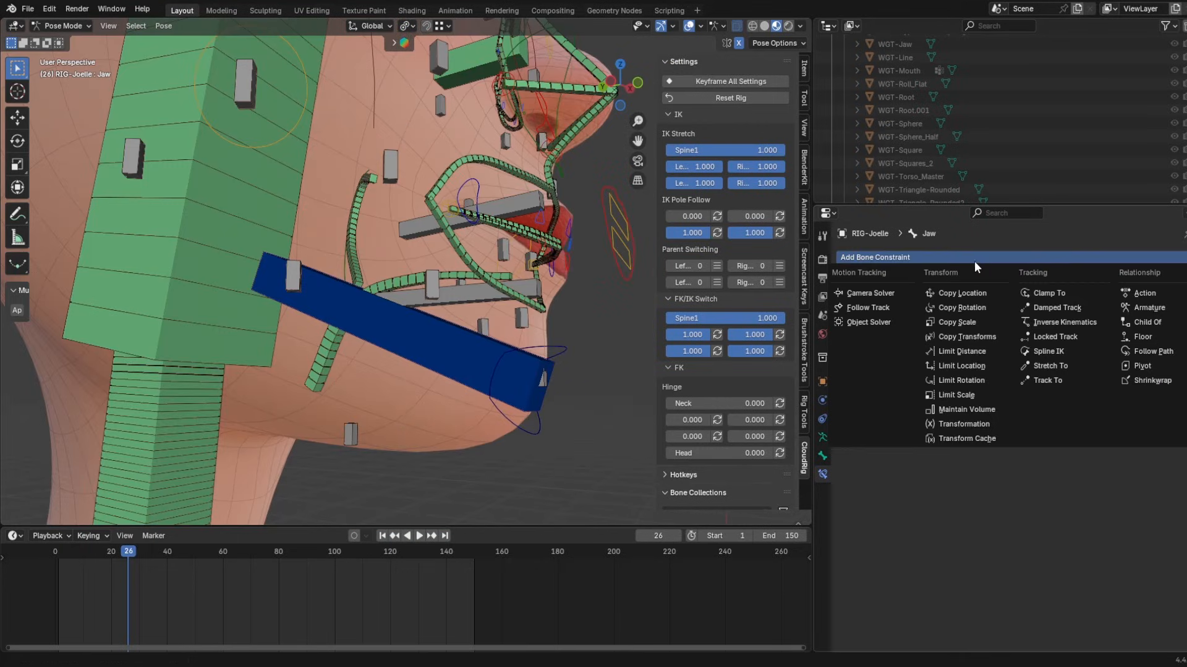
pyautogui.click(967, 308)
pyautogui.click(1169, 299)
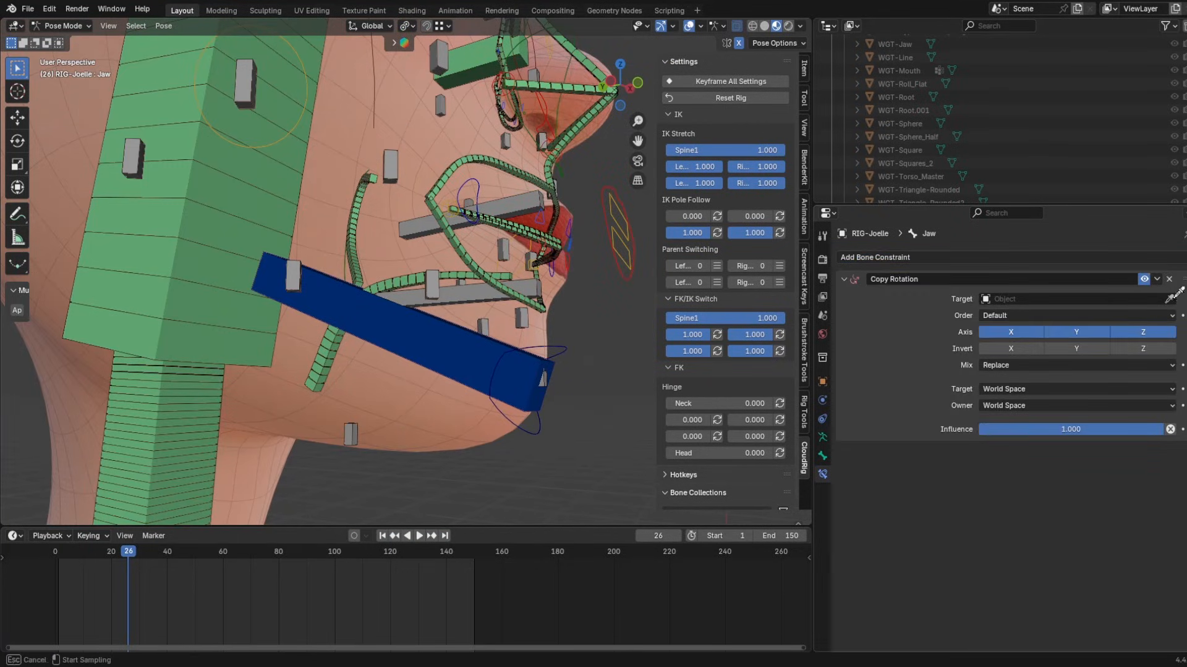
pyautogui.click(576, 339)
pyautogui.click(1168, 315)
pyautogui.click(556, 337)
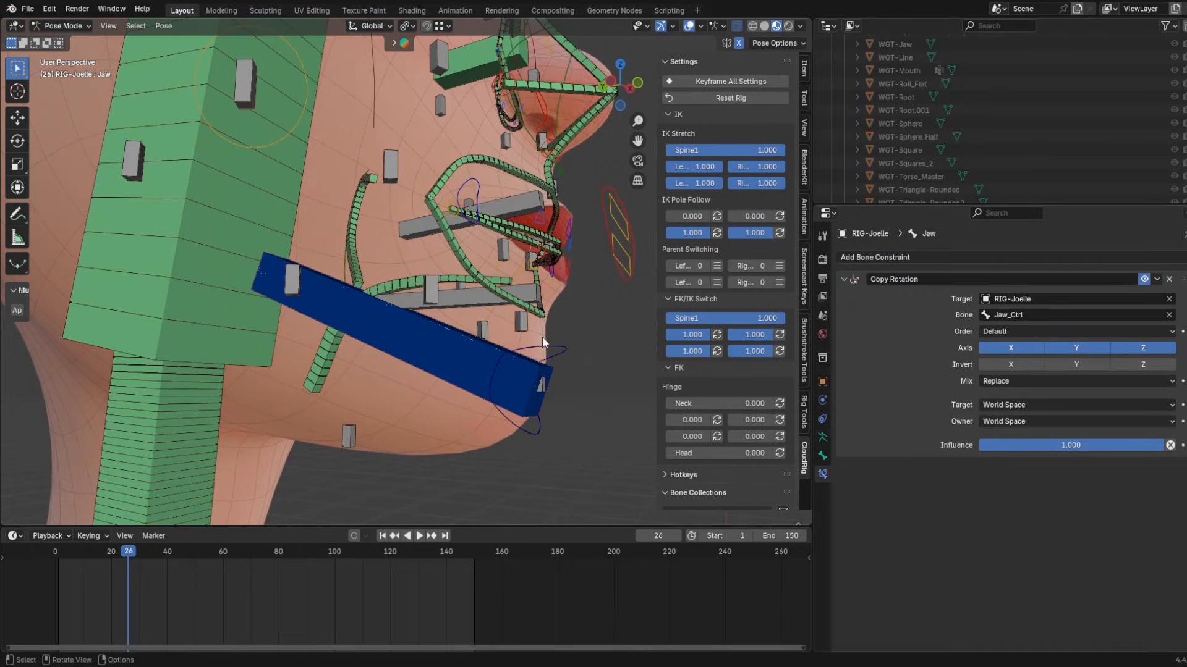
# - Set the target space of the Jaw bone's Copy Rotation constraint to Local Space
pyautogui.click(542, 339)
pyautogui.click(451, 361)
pyautogui.click(1005, 405)
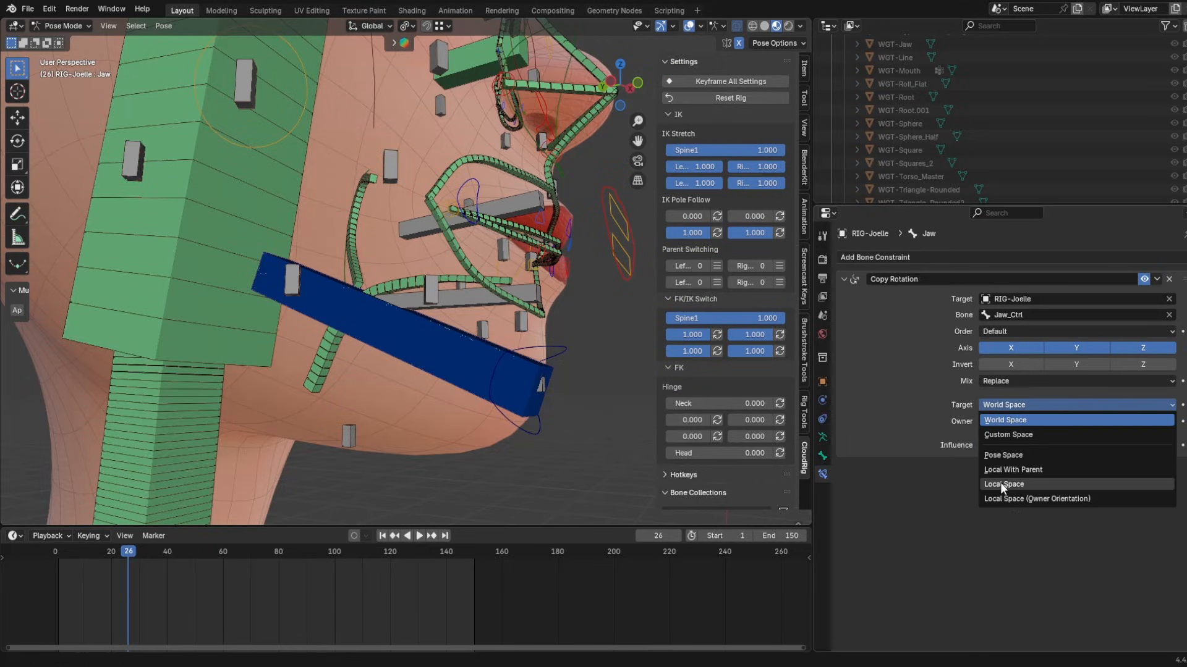
# - Set both the target and owner spaces of the Jaw bone's Copy Rotation constraint to Local Space
pyautogui.click(999, 484)
pyautogui.click(1001, 420)
pyautogui.click(1005, 500)
pyautogui.click(1002, 347)
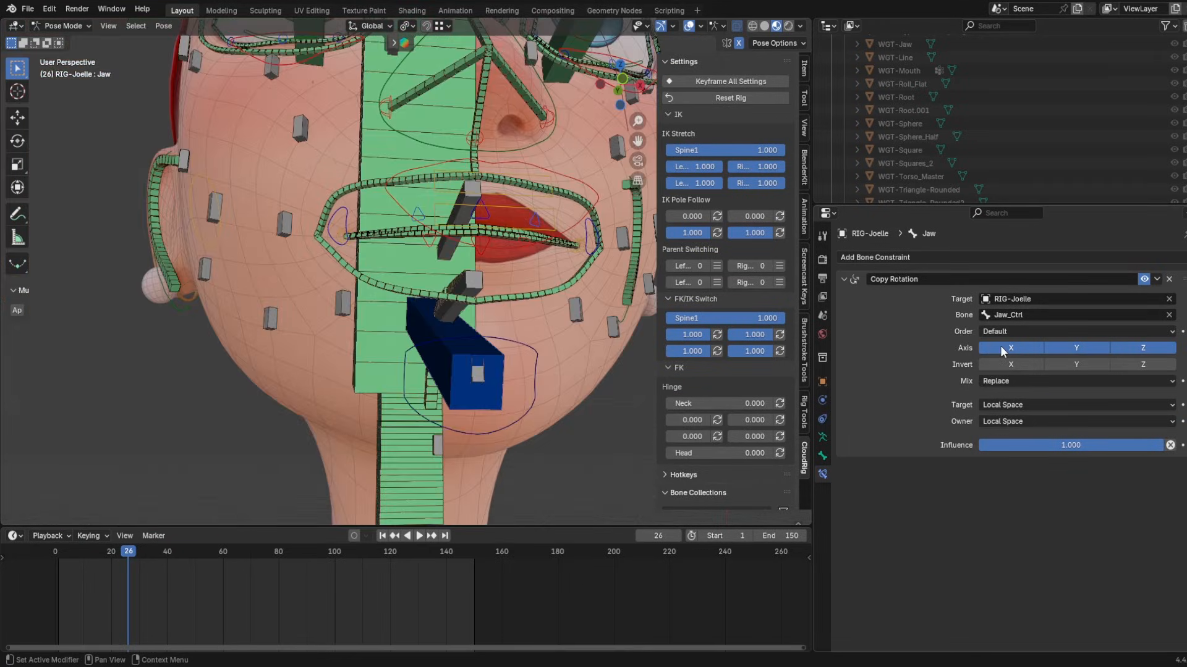
# - Try rotating the Jaw_Ctrl bone about its local Y axis and freely, cancelling each rotation
pyautogui.click(512, 337)
pyautogui.press('r')
pyautogui.press('y')
pyautogui.press('y')
pyautogui.press('y')
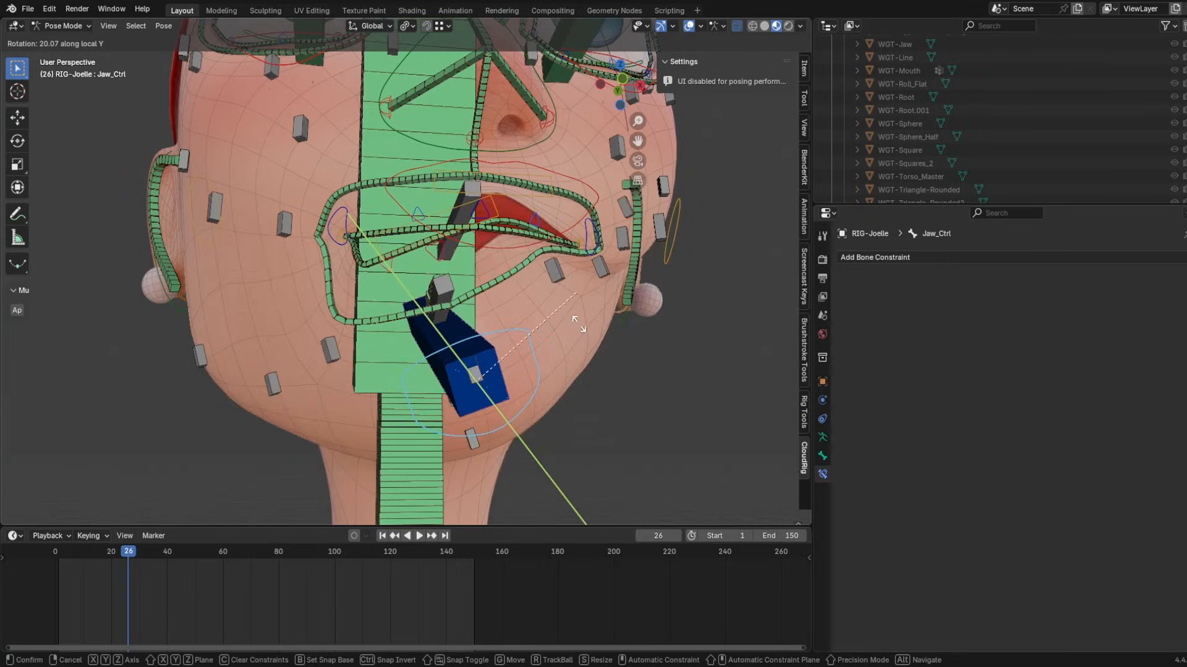
pyautogui.rightClick(559, 348)
pyautogui.press('r')
pyautogui.press('r')
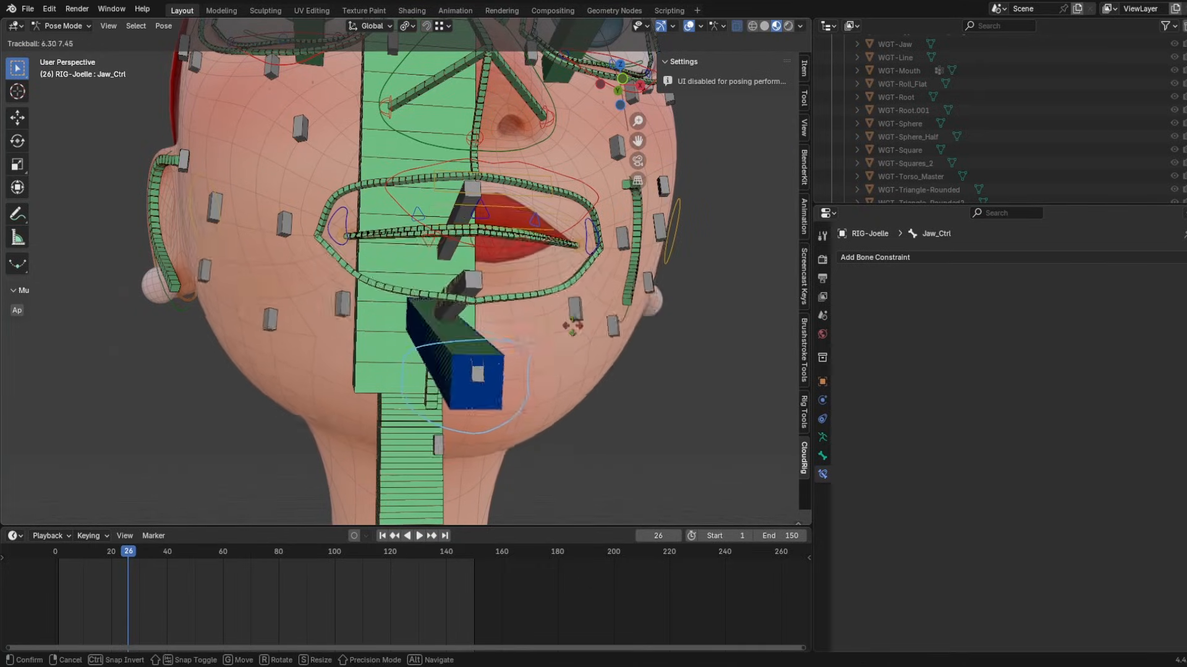
pyautogui.rightClick(568, 331)
# - Add a Damped Track constraint to the Jaw bone
pyautogui.moveTo(510, 341); pyautogui.dragTo(559, 344, button='middle')
pyautogui.click(460, 354)
pyautogui.click(1014, 257)
pyautogui.click(1058, 308)
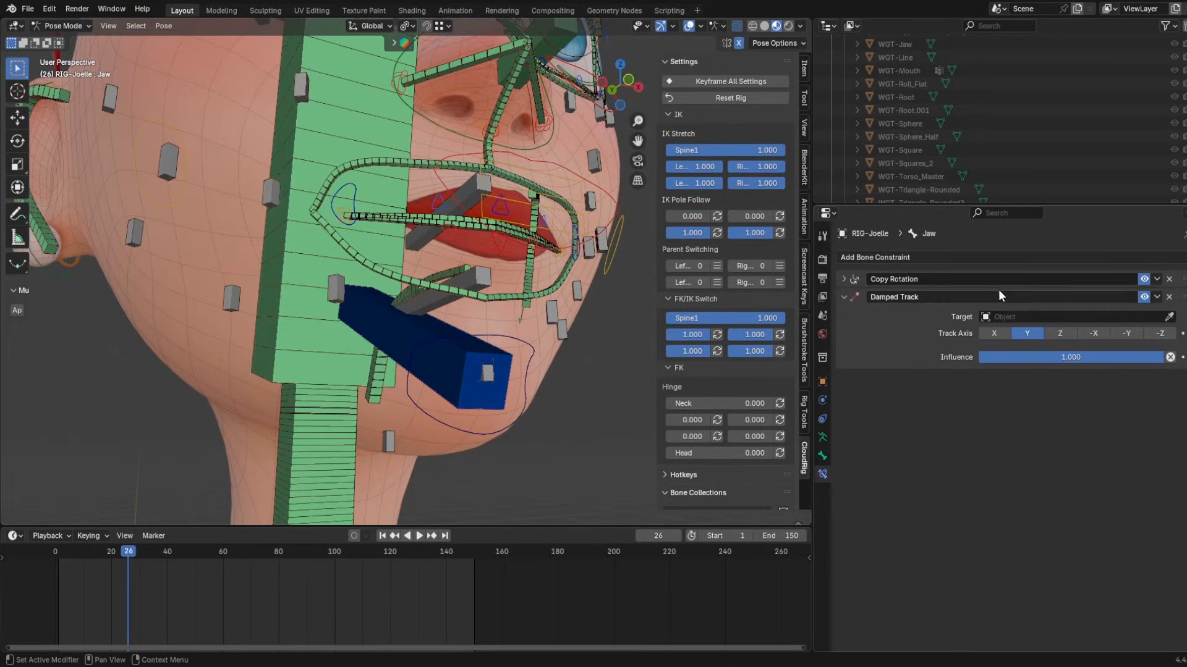
# - Set the Damped Track target to the RIG-Joelle armature and its target bone to Jaw_Ctrl
pyautogui.scroll(-6, 500, 324)
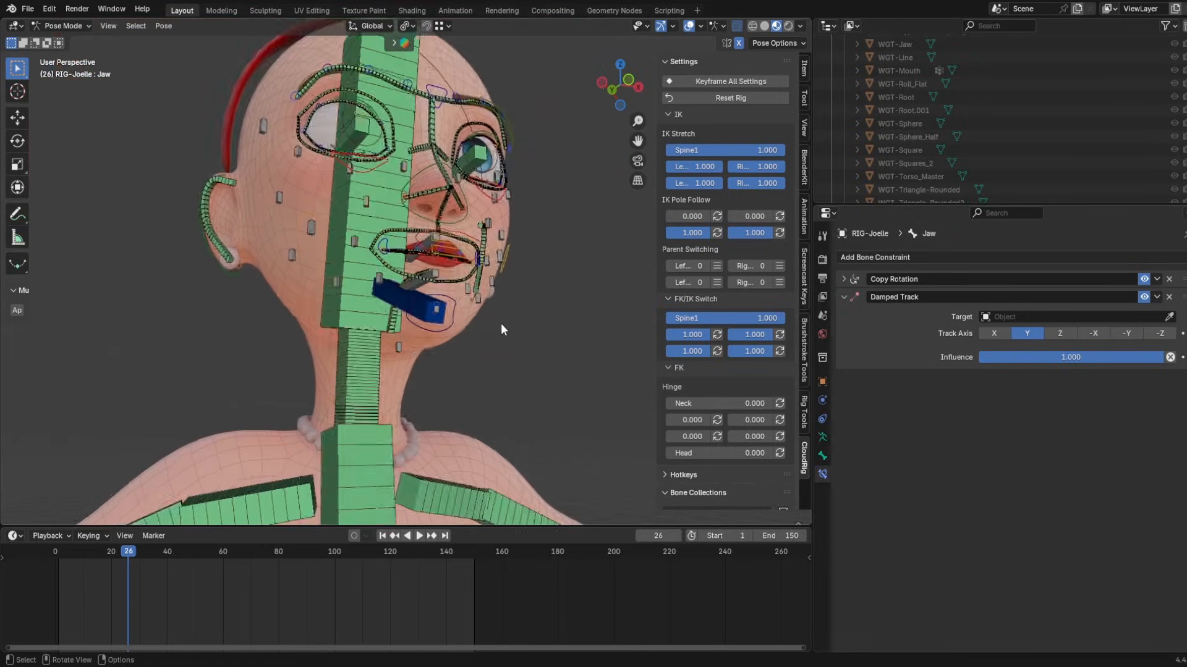
pyautogui.moveTo(436, 308); pyautogui.dragTo(448, 317, button='middle')
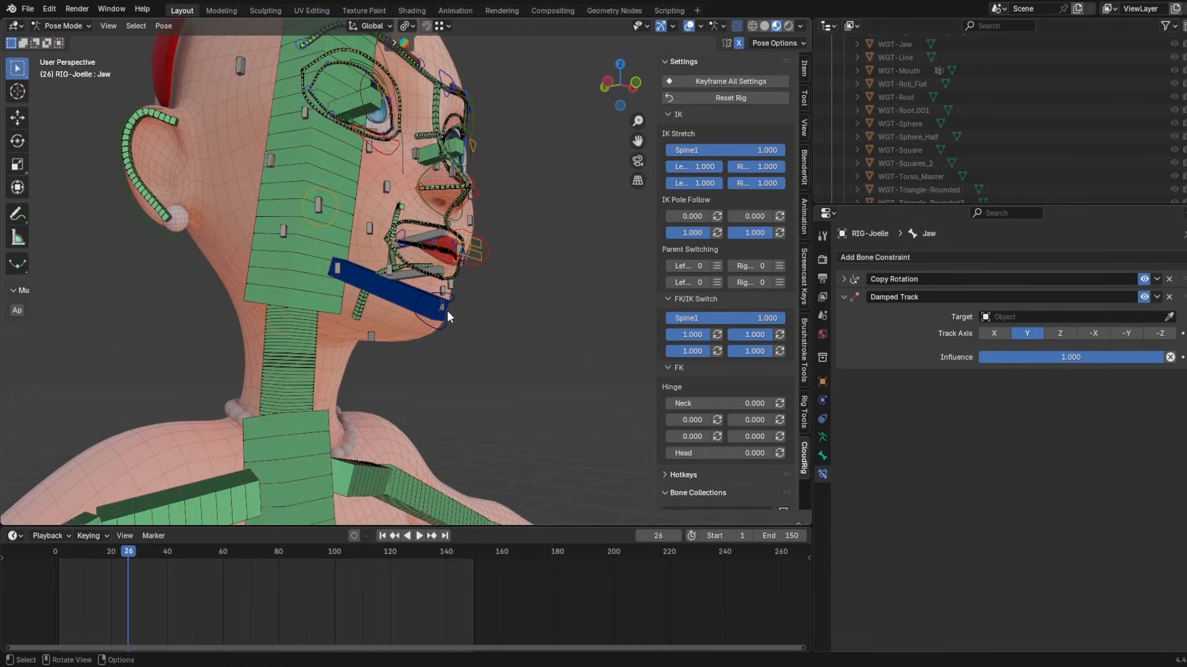
pyautogui.scroll(6, 418, 321)
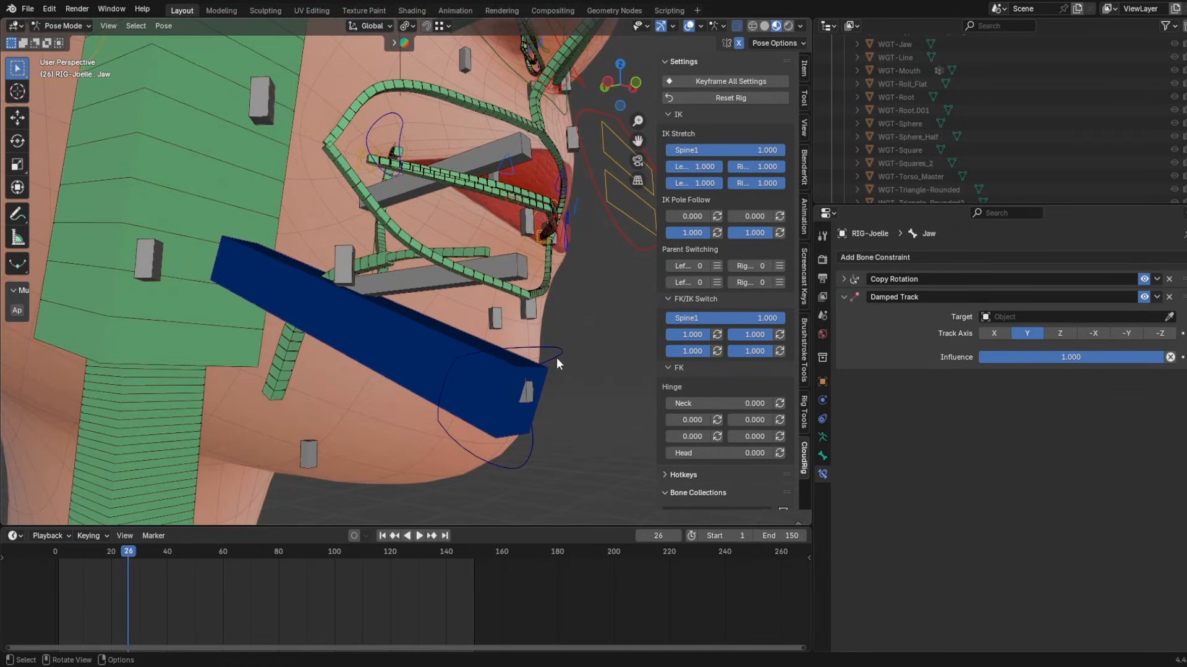
pyautogui.click(1169, 316)
pyautogui.click(1169, 333)
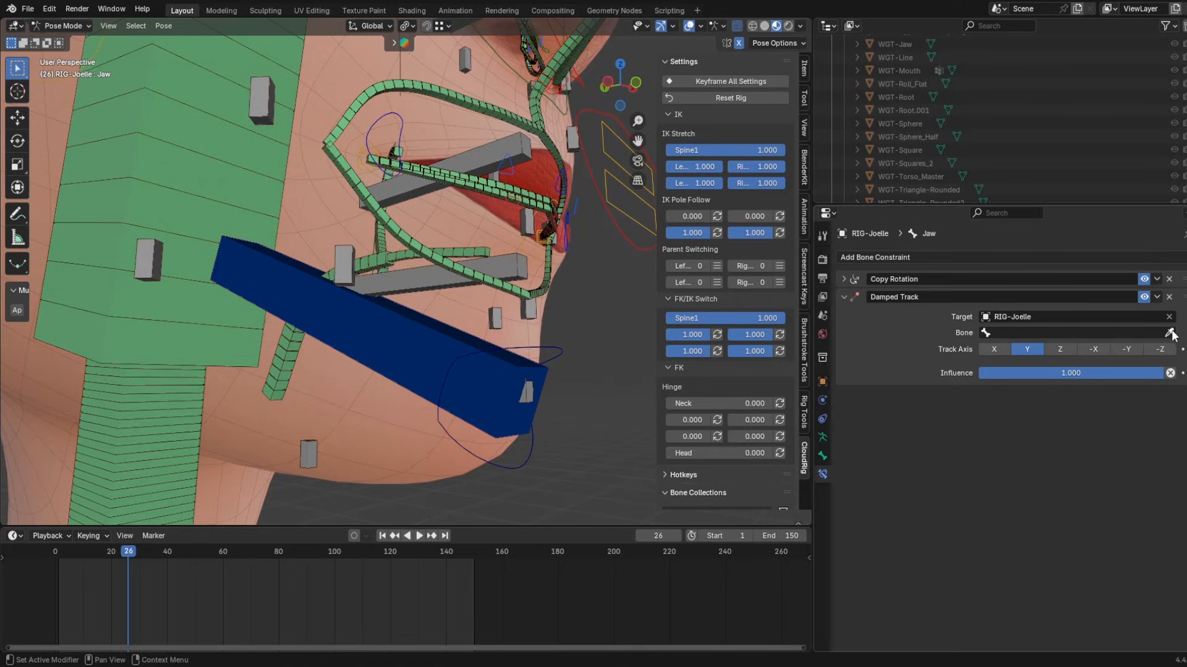
pyautogui.click(568, 342)
pyautogui.click(556, 346)
# - Try moving Jaw_Ctrl to test how the jaw tracks it, leaving the control in its original position
pyautogui.moveTo(550, 345); pyautogui.dragTo(383, 330, button='middle')
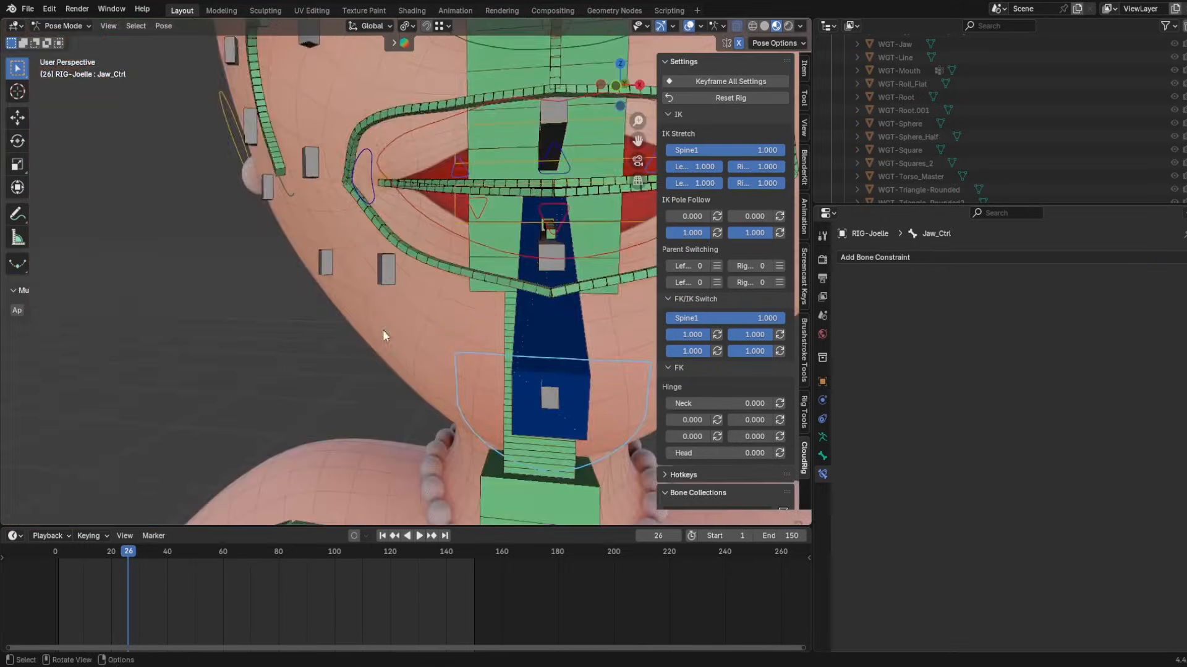
pyautogui.scroll(-3, 386, 330)
pyautogui.press('g')
pyautogui.click(506, 316)
pyautogui.moveTo(505, 316); pyautogui.dragTo(479, 312, button='middle')
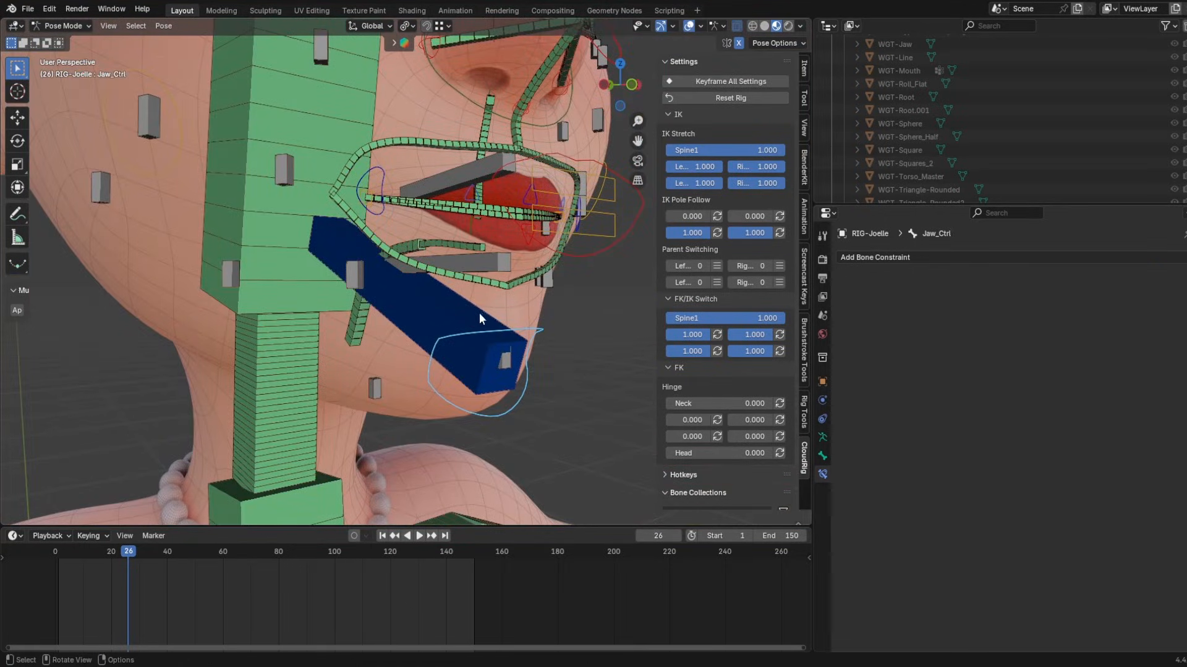
pyautogui.press('g')
pyautogui.rightClick(578, 296)
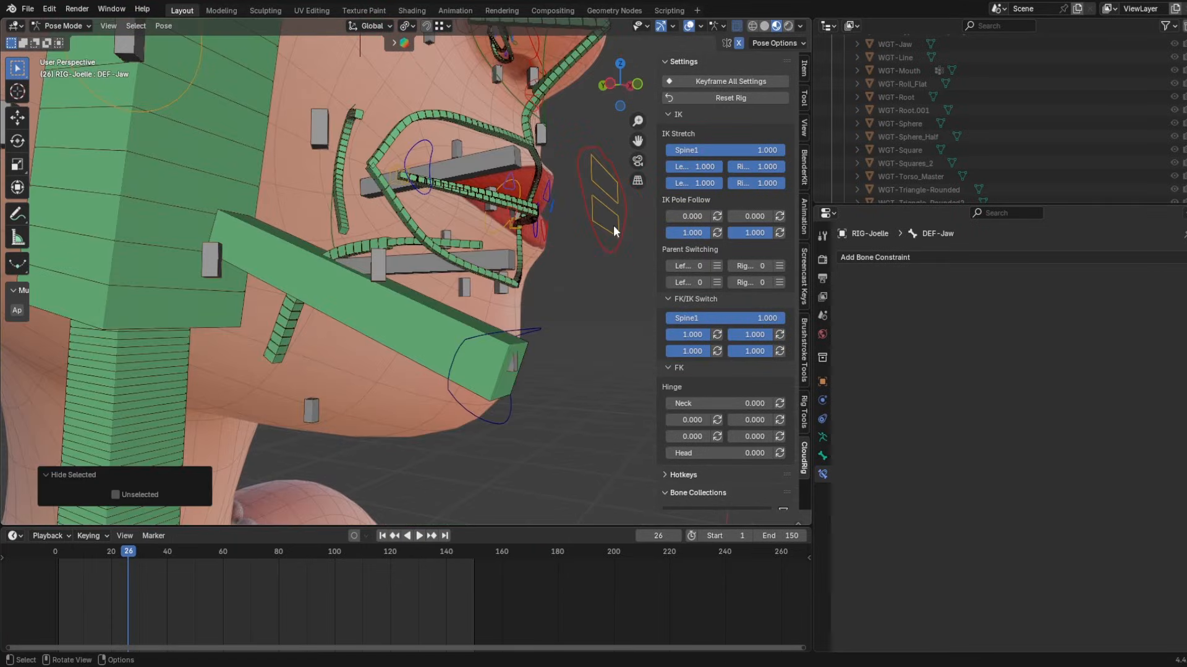
# - Parent the BotLip_Ctrl bone to the Jaw bone in Edit Mode with Keep Offset and return to Pose Mode
pyautogui.click(613, 231)
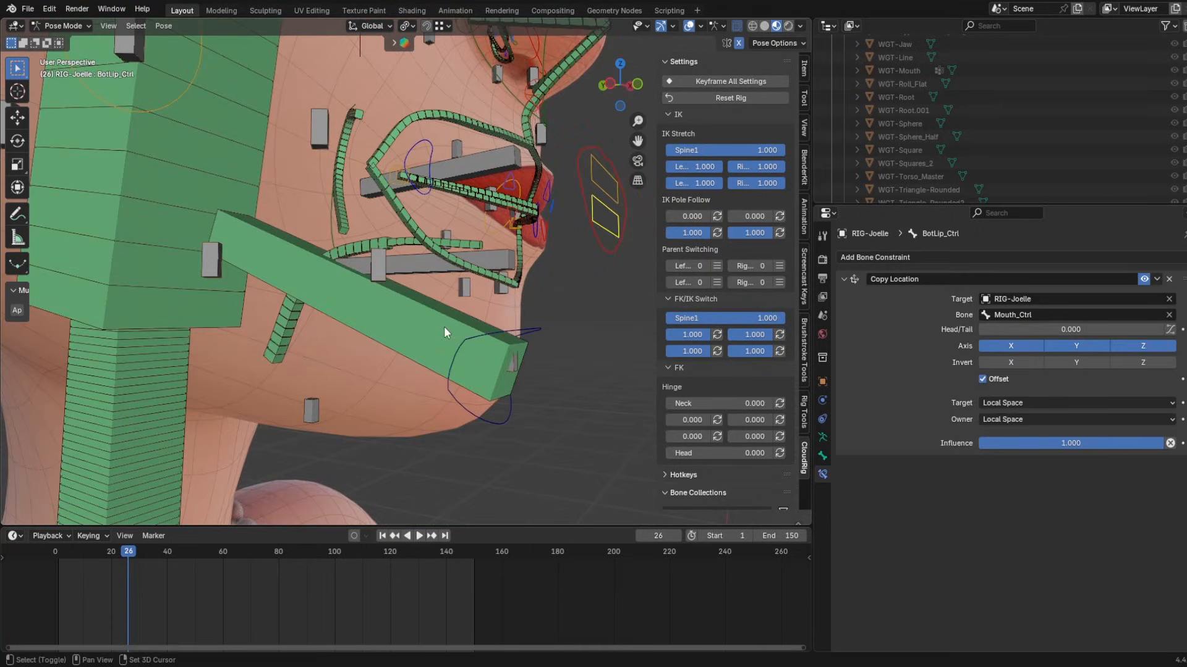
pyautogui.click(460, 344)
pyautogui.press('Tab')
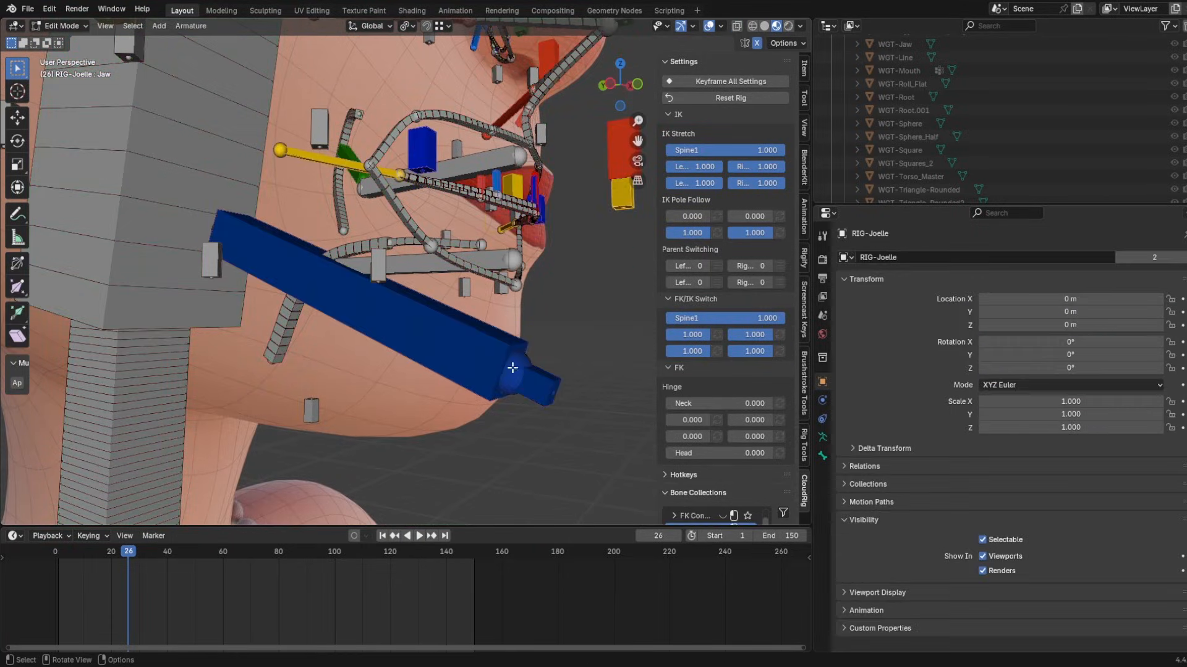
pyautogui.hotkey('ctrl', 'p')
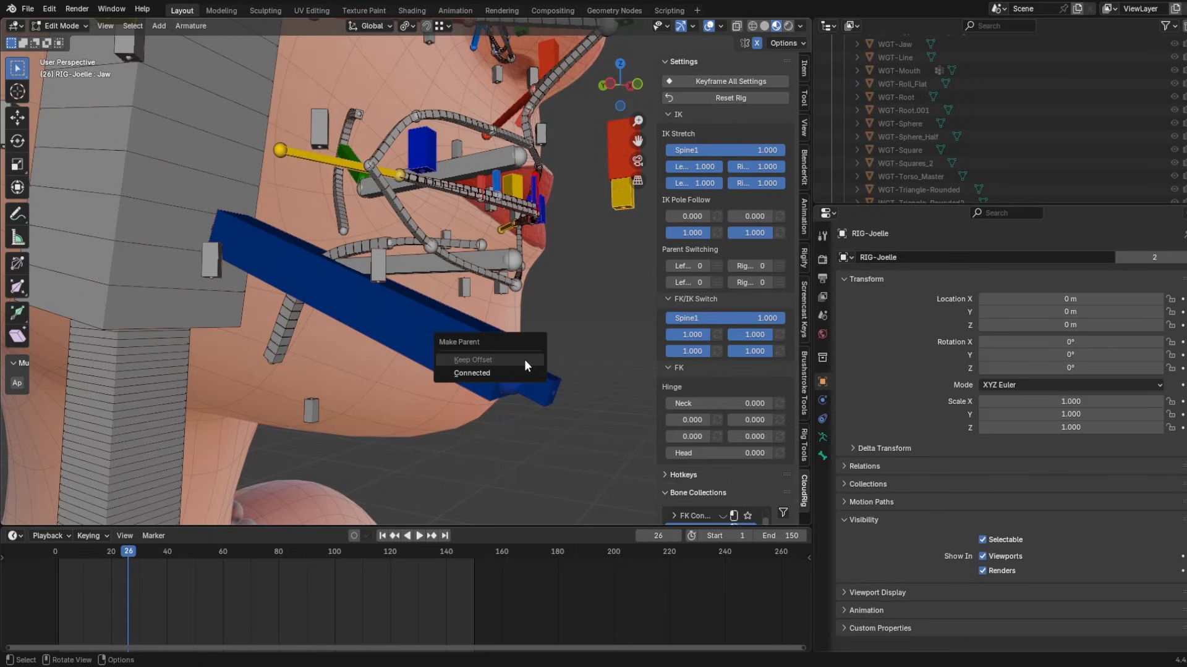
pyautogui.press('Tab')
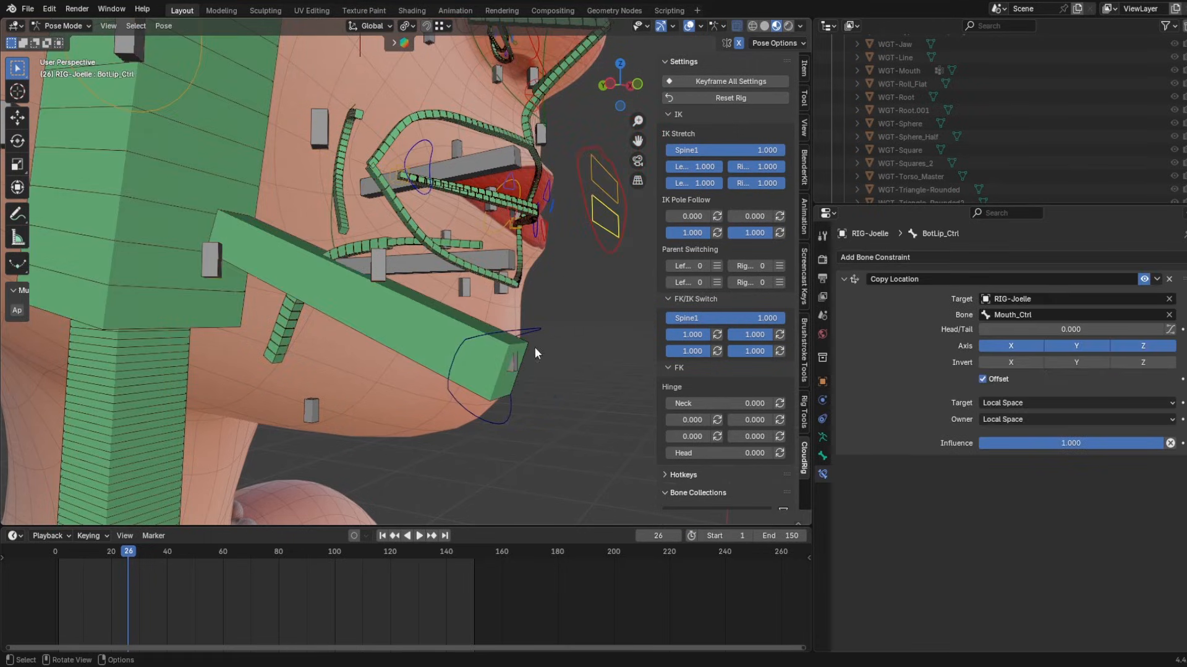
# - Select Jaw_Ctrl, hide the rigging bones in the armature's bone collections and collapse the Rigging collection
pyautogui.moveTo(604, 219); pyautogui.dragTo(584, 322)
pyautogui.rightClick(584, 323)
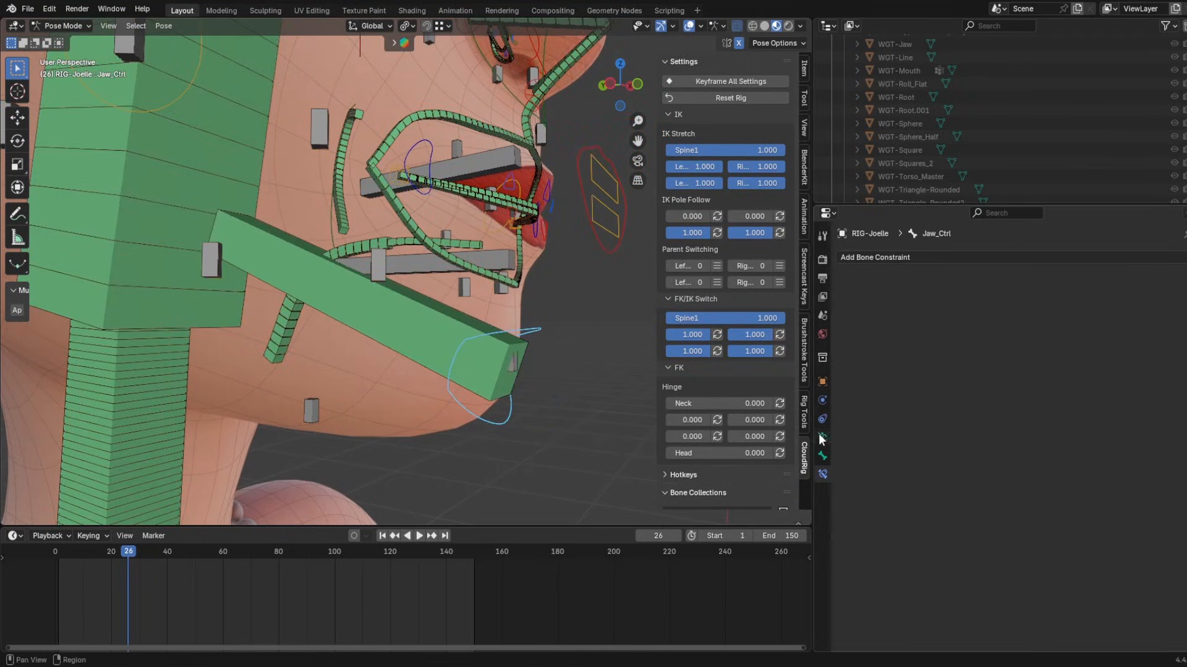
pyautogui.click(821, 437)
pyautogui.click(1142, 448)
pyautogui.click(852, 434)
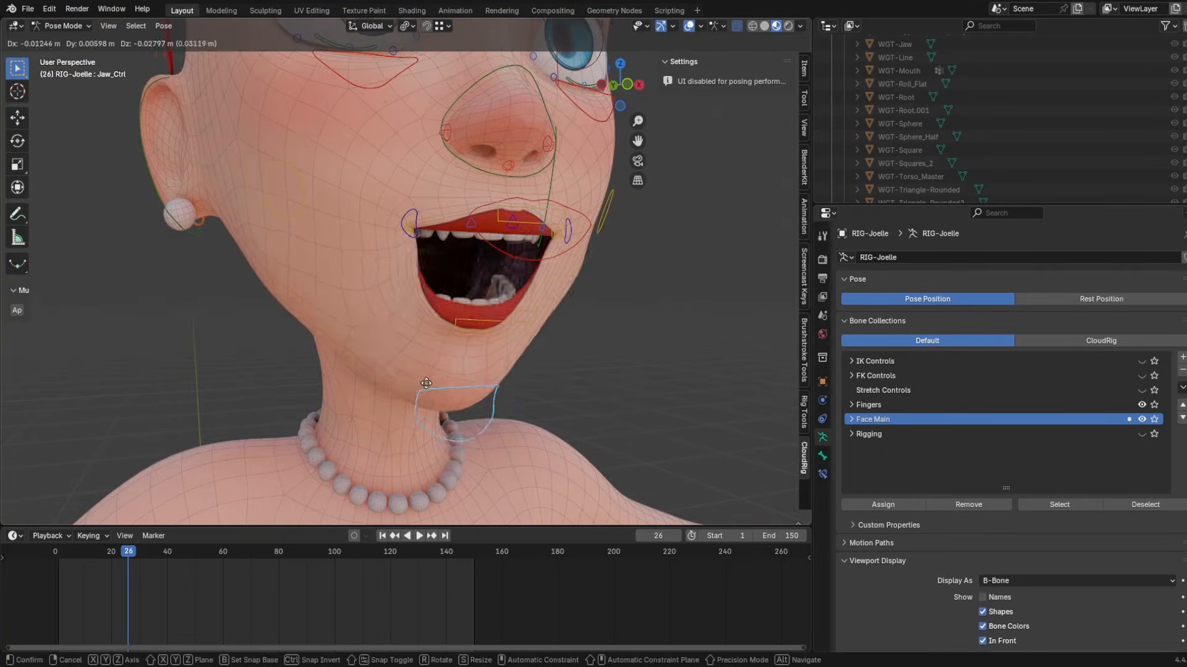
# - Move Jaw_Ctrl down about 0.031 m to open the mouth
pyautogui.rightClick(513, 320)
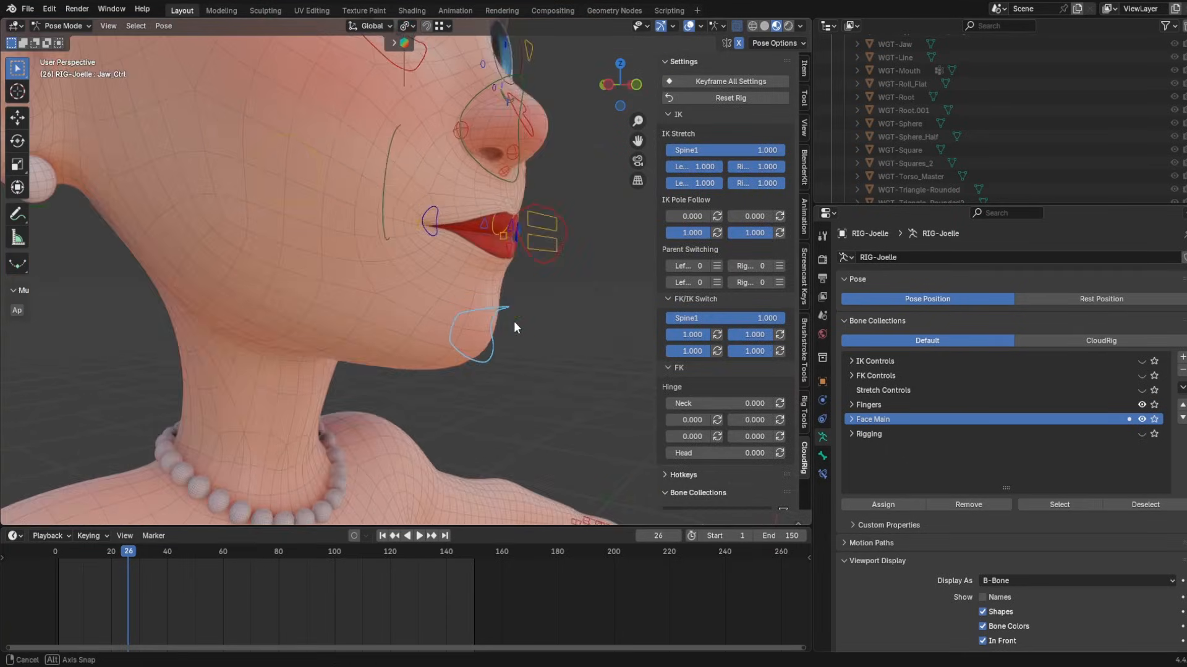
pyautogui.moveTo(514, 321); pyautogui.dragTo(485, 406)
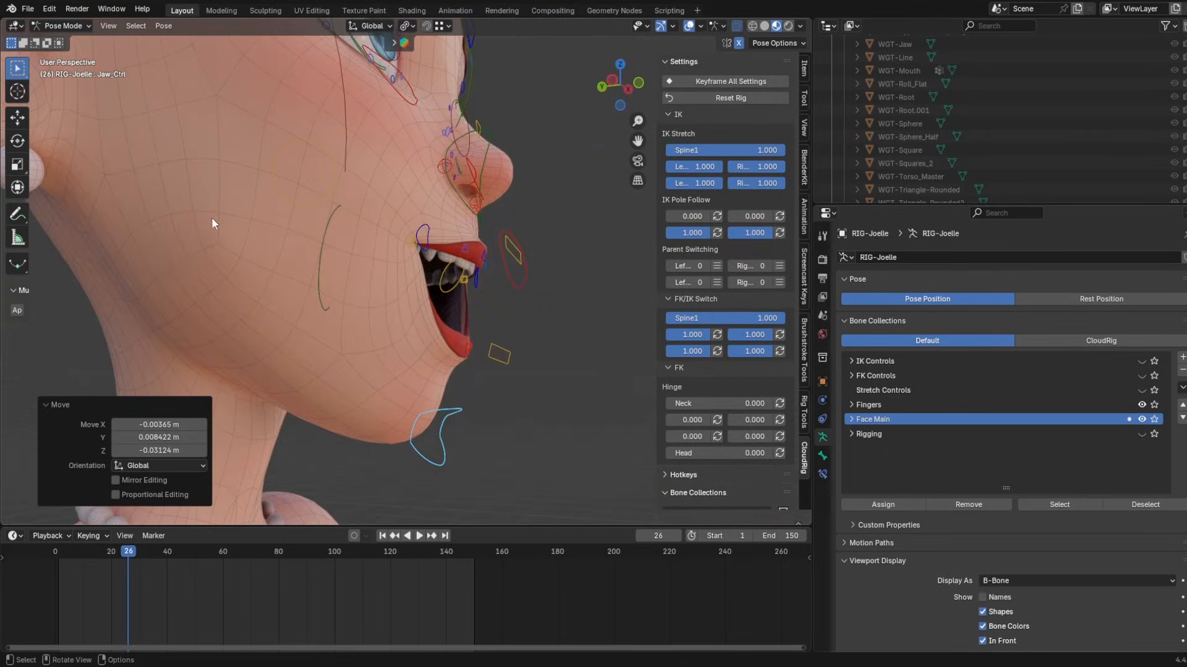
# - Expand the Face Main bone collection, show Face Details and select the Cheek5.R bone
pyautogui.click(822, 455)
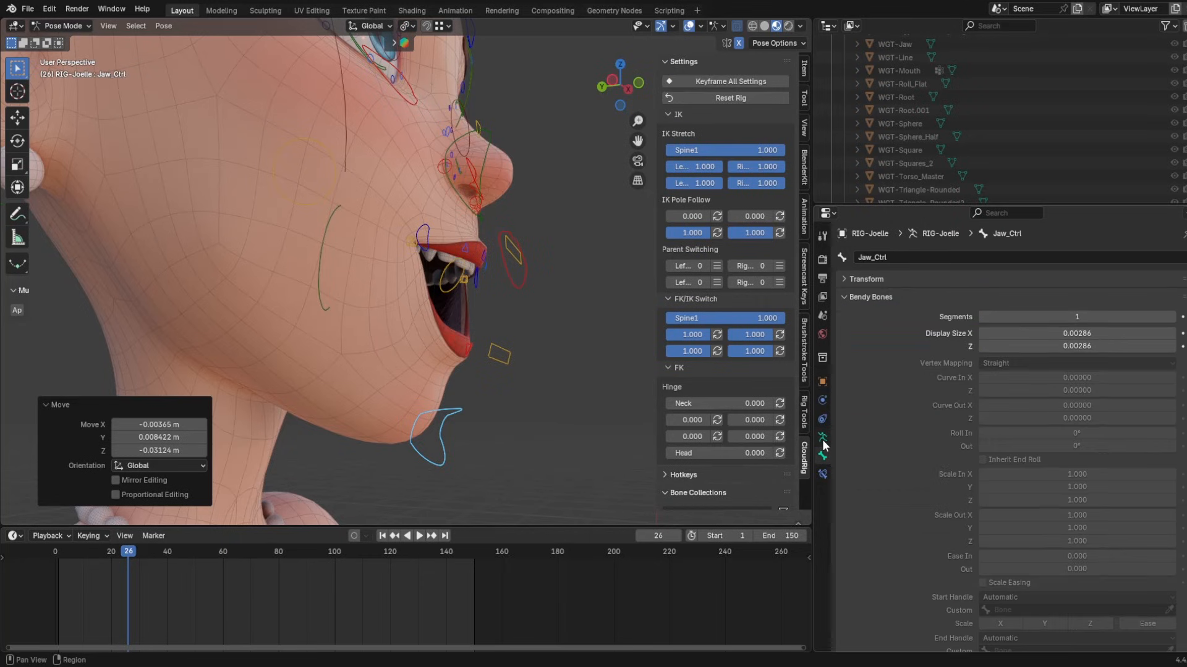
pyautogui.click(822, 437)
pyautogui.click(1141, 433)
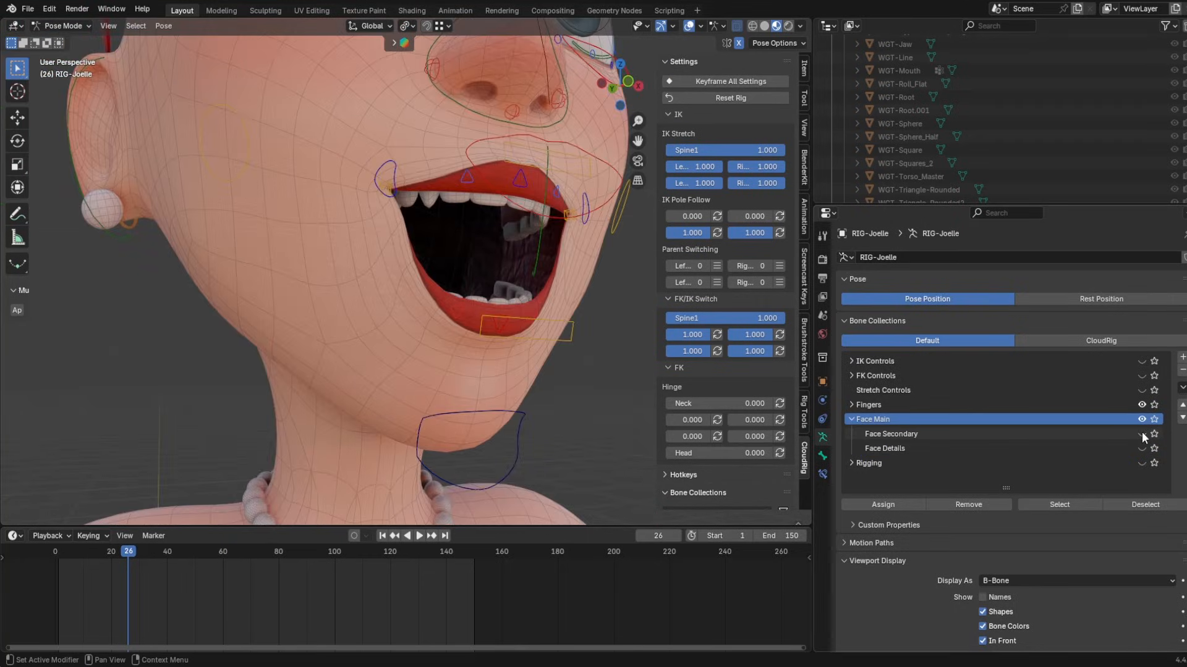
pyautogui.click(1141, 448)
pyautogui.click(199, 246)
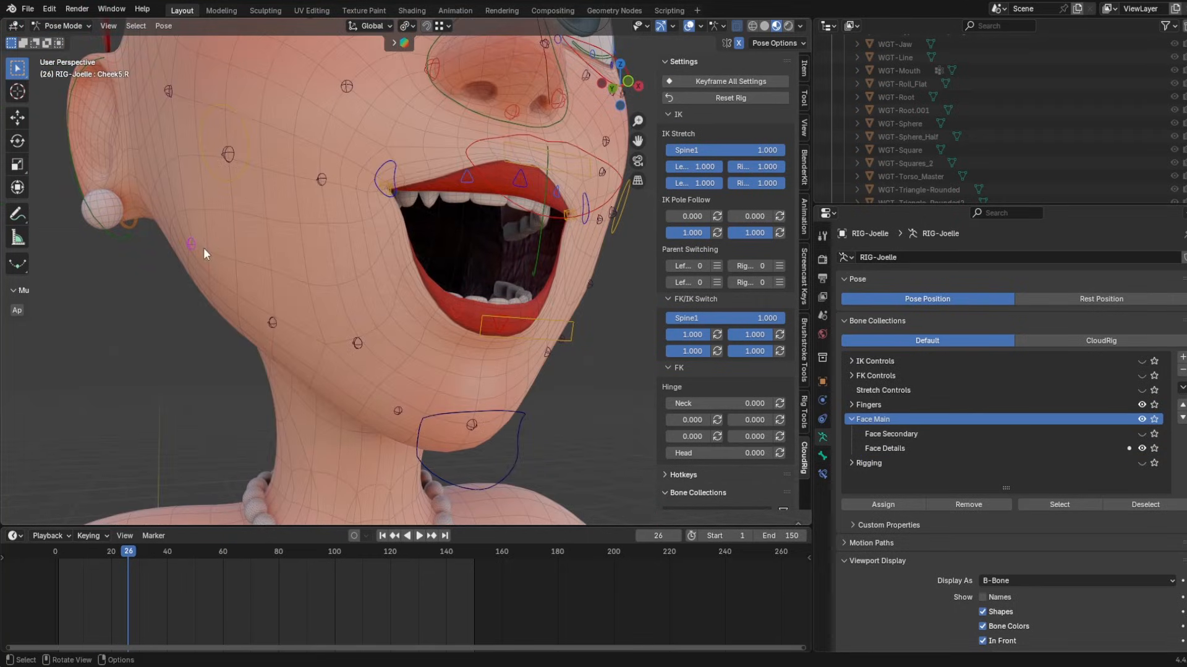
# - Try several Jaw_Ctrl moves to test how the cheek detail bones follow the jaw, undoing or cancelling them
pyautogui.click(476, 413)
pyautogui.press('g')
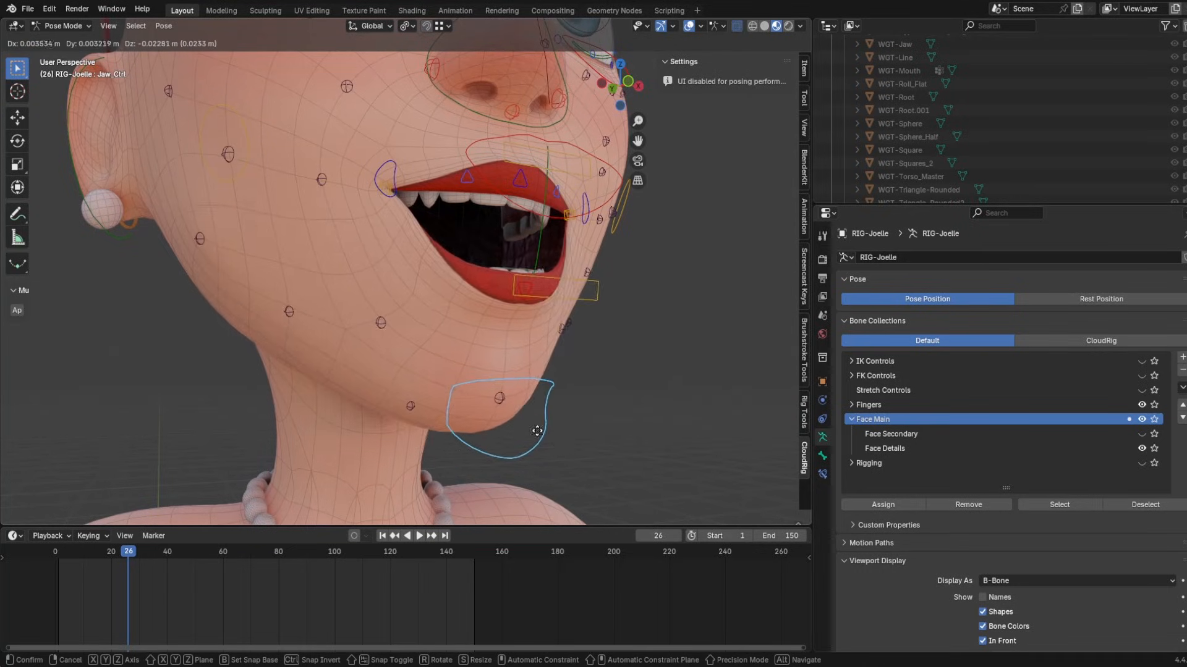
pyautogui.click(542, 461)
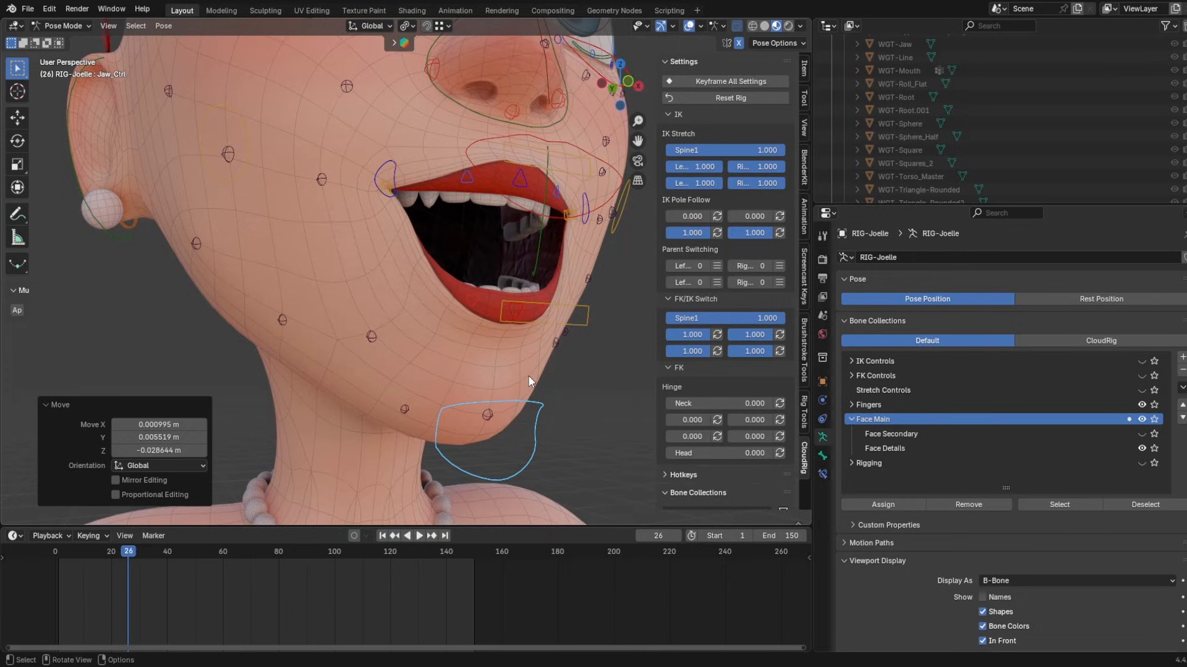
pyautogui.press('g')
pyautogui.rightClick(532, 352)
pyautogui.hotkey('ctrl', 'z')
pyautogui.press('g')
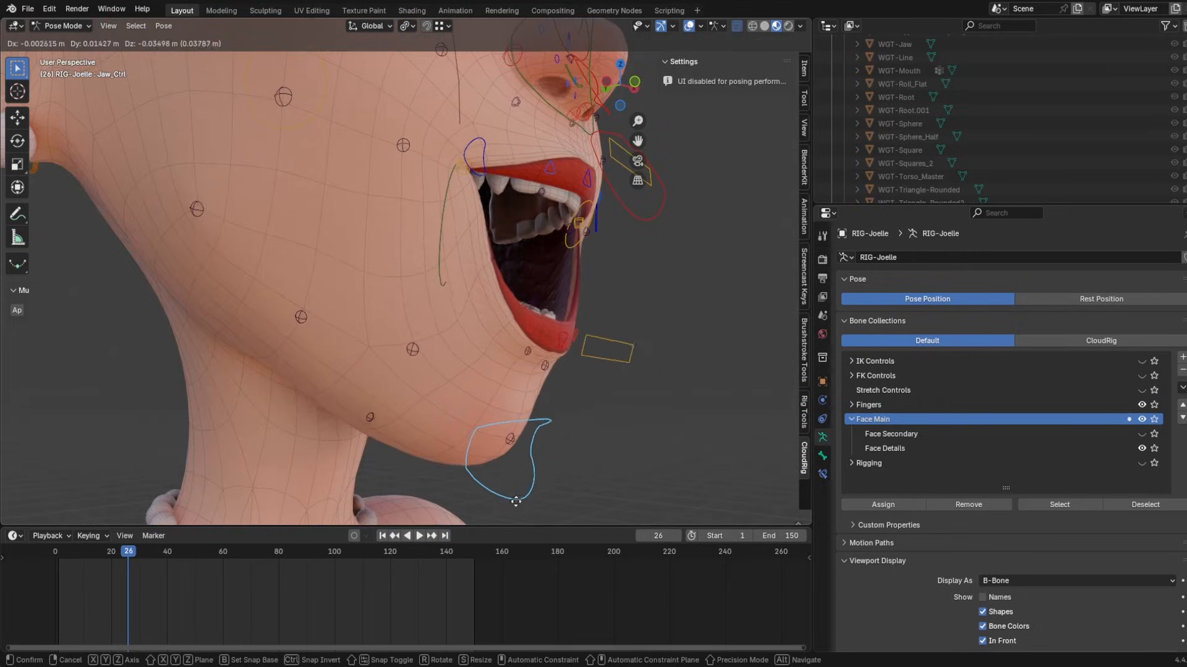
pyautogui.rightClick(516, 501)
# - Change the parent of the Cheek5.L bone to Head in Edit Mode and return to Pose Mode
pyautogui.click(213, 164)
pyautogui.moveTo(246, 216); pyautogui.dragTo(392, 278, button='middle')
pyautogui.keyDown('shift'); pyautogui.moveTo(544, 263); pyautogui.dragTo(382, 288, button='middle'); pyautogui.keyUp('shift')
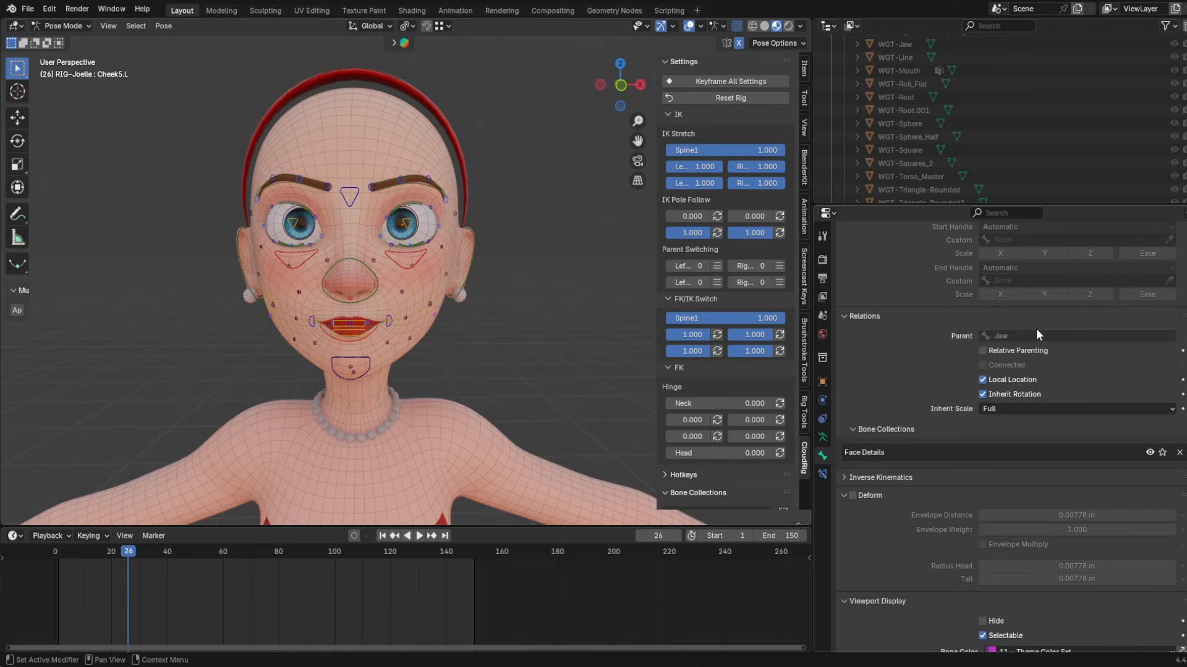
pyautogui.press('Tab')
pyautogui.click(999, 337)
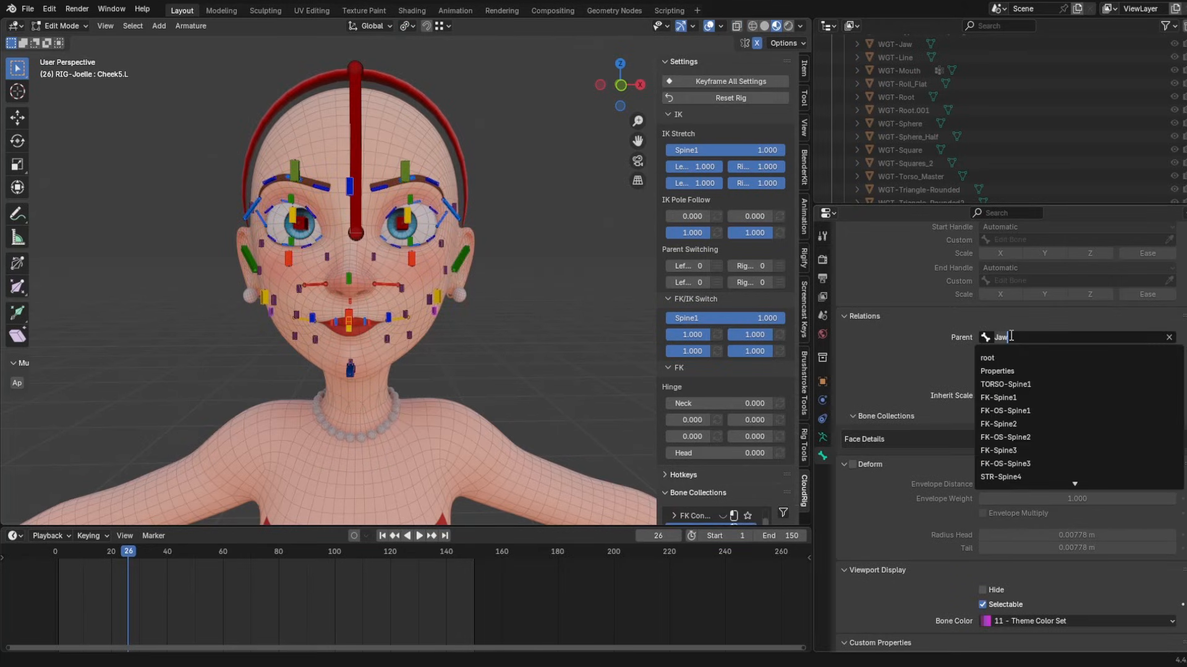
pyautogui.write('head')
pyautogui.click(984, 355)
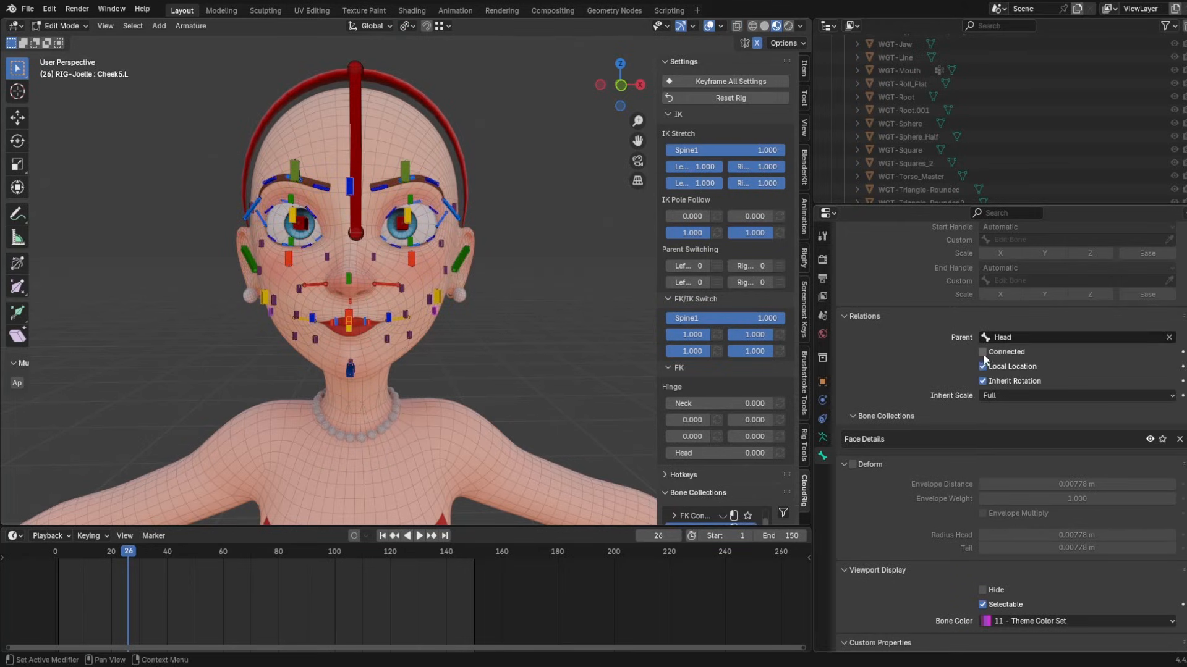
pyautogui.press('Tab')
# - Test the cheek deformation by moving Jaw_Ctrl down from several view angles, cancelling every move
pyautogui.click(372, 355)
pyautogui.press('g')
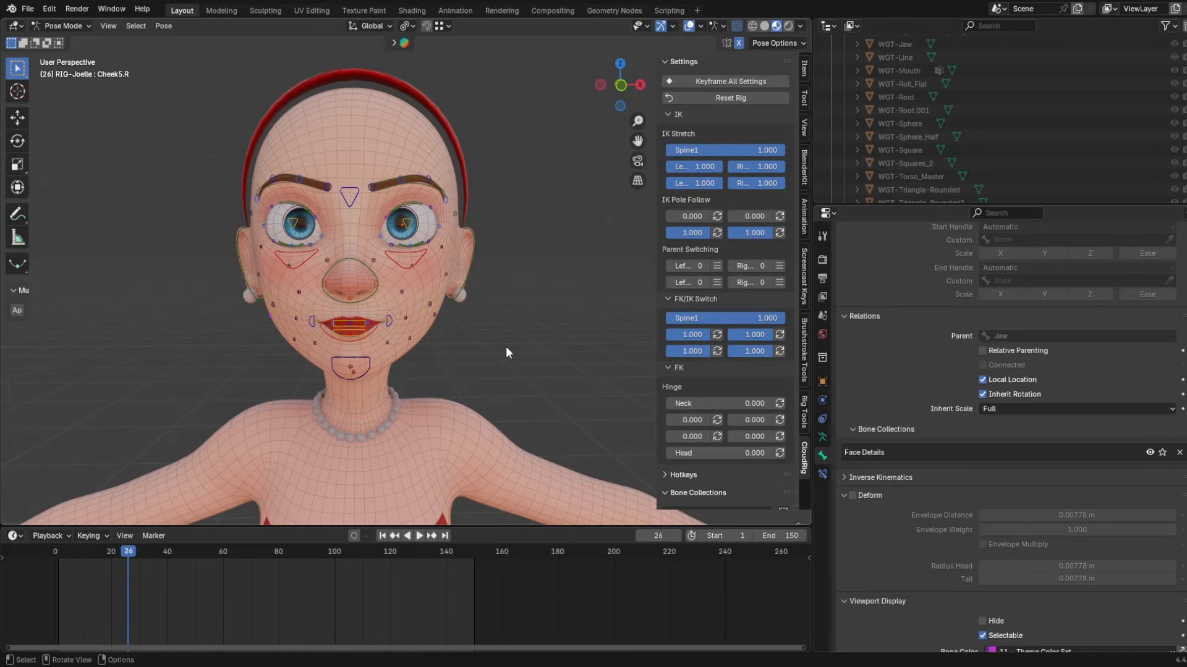
pyautogui.click(351, 369)
pyautogui.press('g')
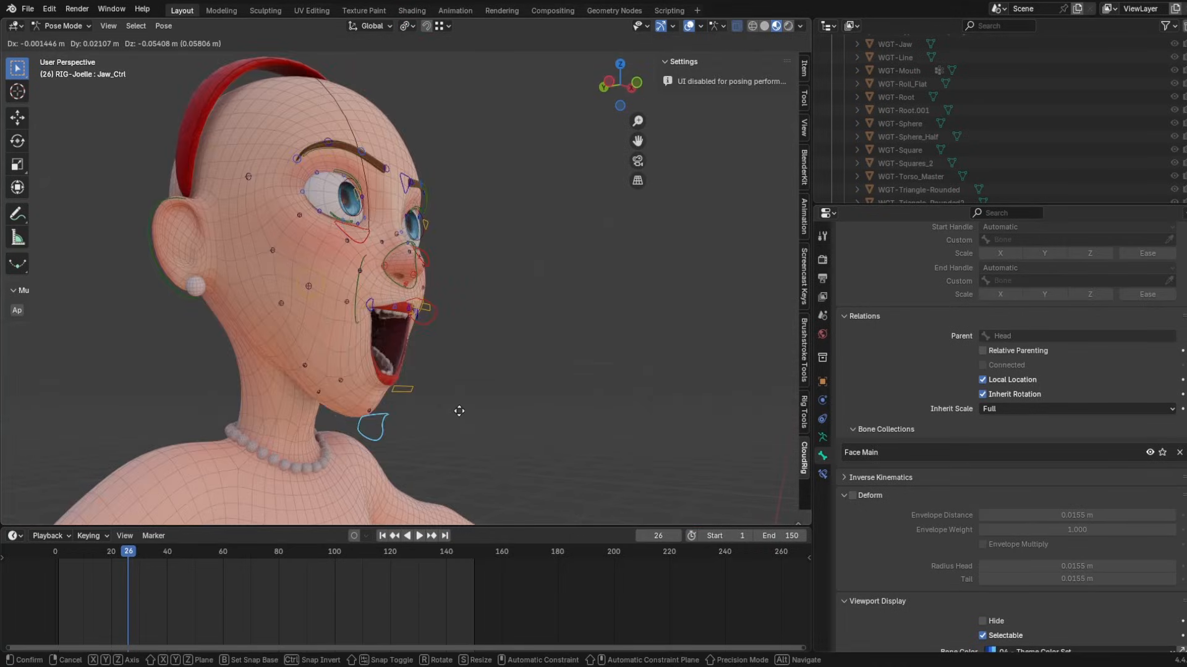
pyautogui.rightClick(465, 393)
pyautogui.press('g')
pyautogui.moveTo(463, 393); pyautogui.dragTo(408, 383, button='middle')
pyautogui.rightClick(417, 354)
pyautogui.press('g')
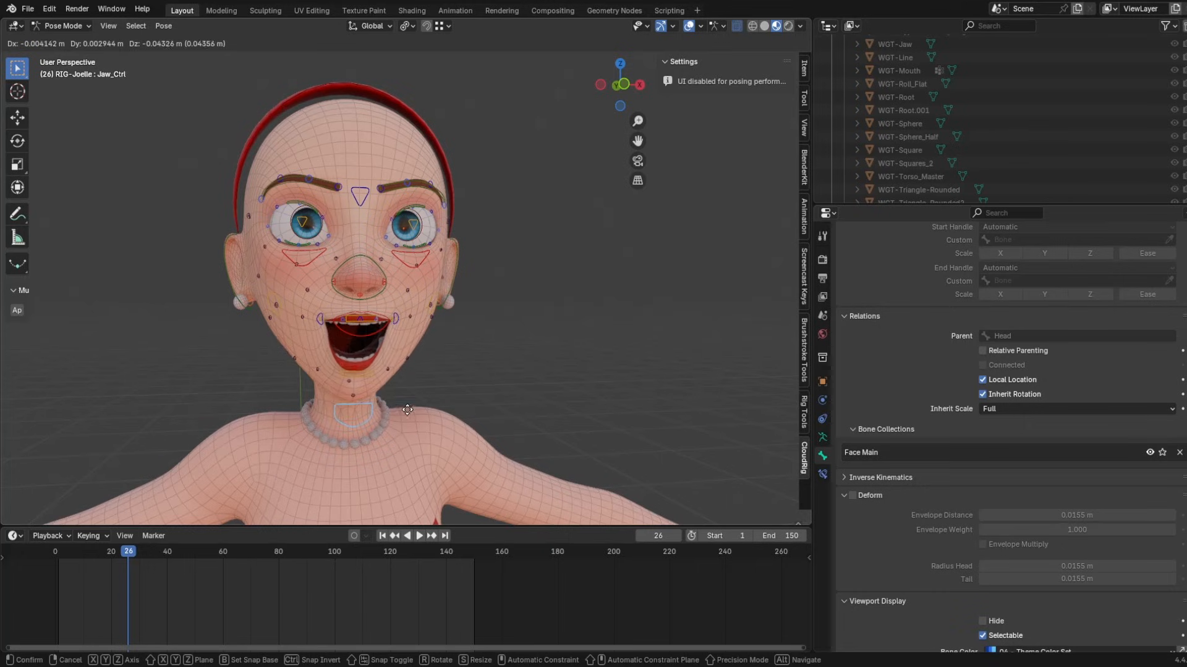
pyautogui.rightClick(395, 377)
# - Hide the Face Details bone collection
pyautogui.scroll(3, 389, 372)
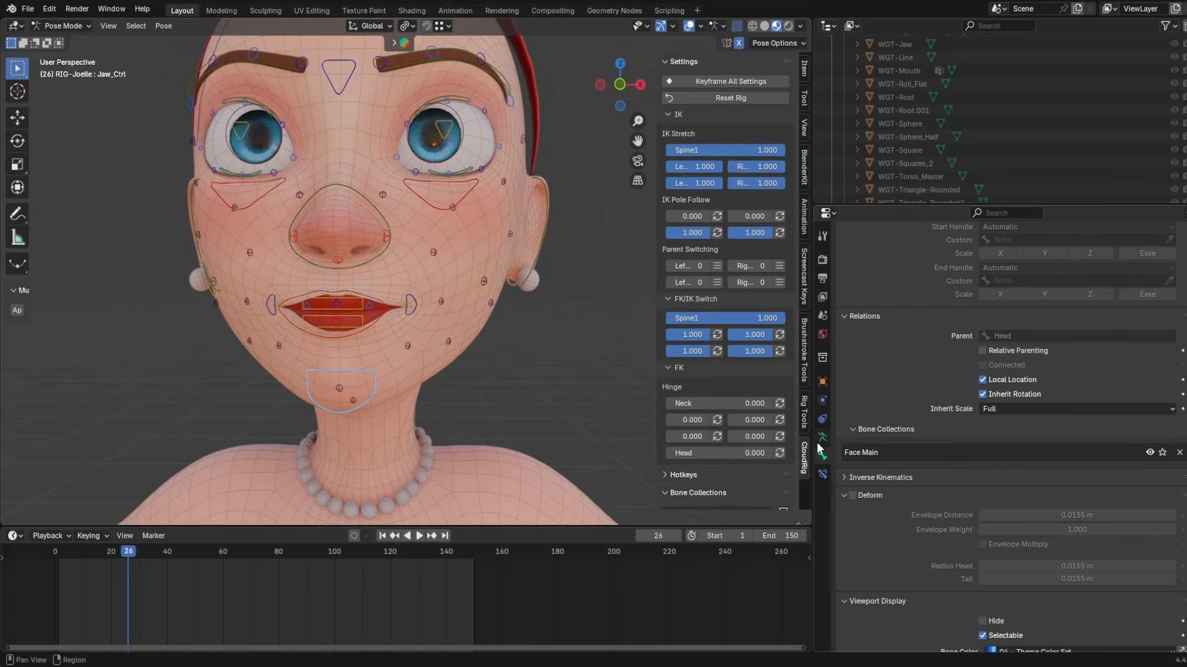
pyautogui.click(822, 437)
pyautogui.click(1141, 327)
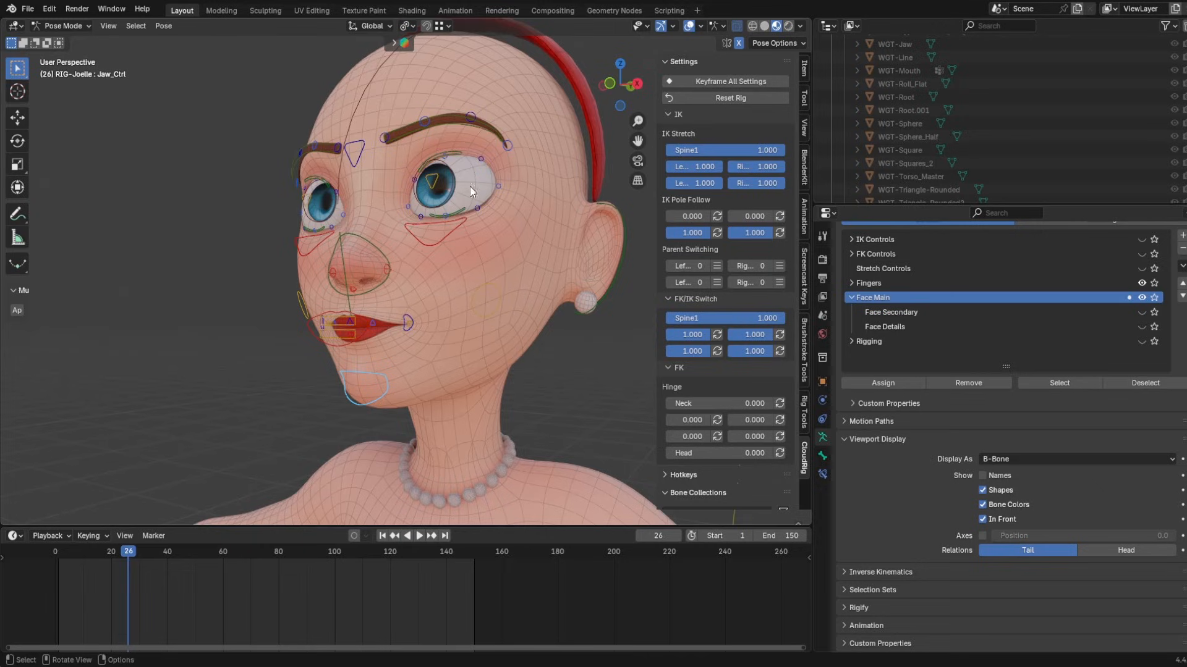
# - Show the Face Secondary bone collection briefly and hide it again
pyautogui.moveTo(454, 264); pyautogui.dragTo(385, 245, button='middle')
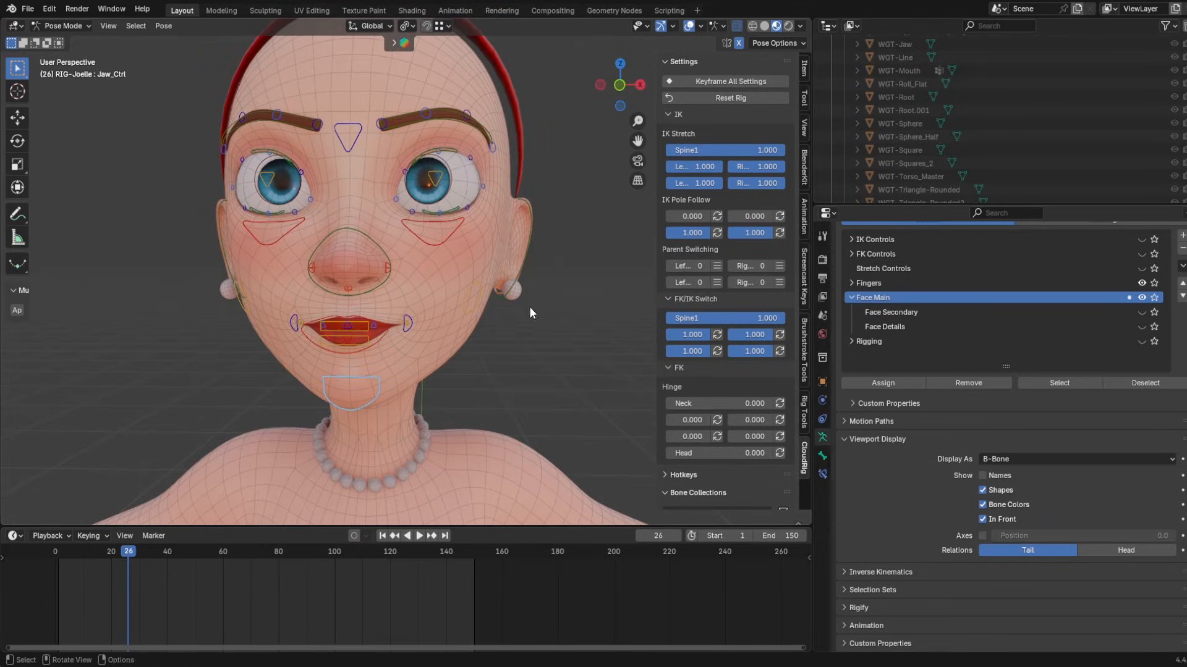
pyautogui.click(1142, 314)
pyautogui.click(1141, 313)
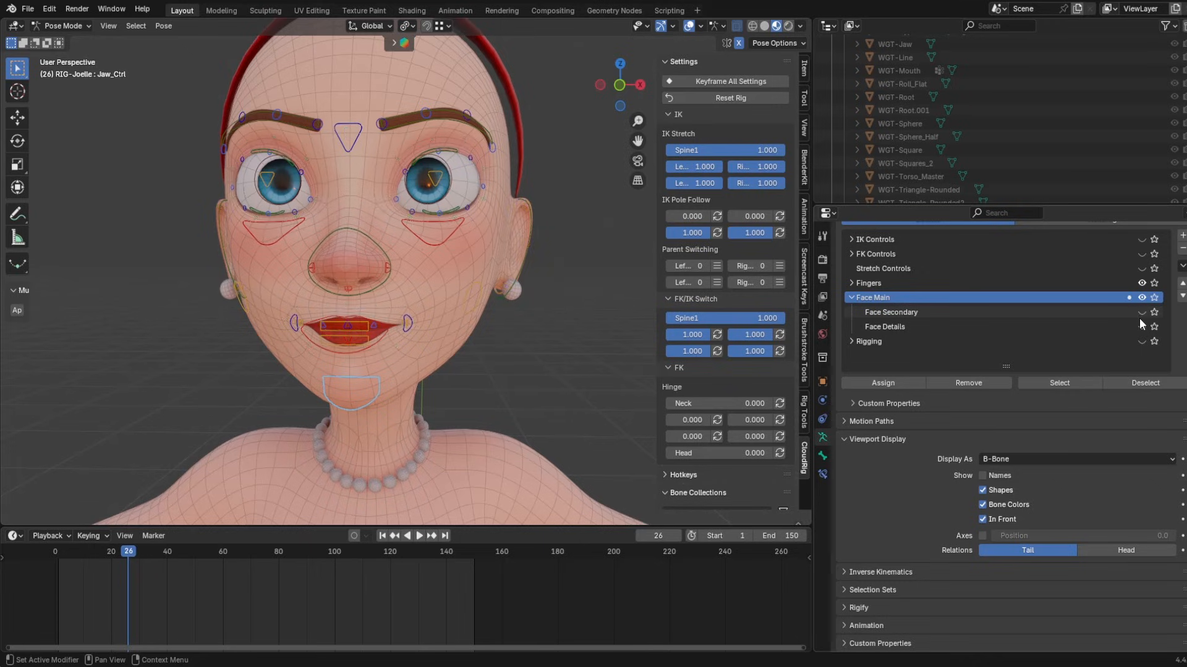
# - Show the Face Secondary and Face Details bone collections briefly and hide them again
pyautogui.click(1142, 314)
pyautogui.click(1141, 327)
pyautogui.moveTo(495, 300)
pyautogui.mouseDown(button='middle')
pyautogui.moveTo(555, 277)
pyautogui.moveTo(511, 299)
pyautogui.mouseUp(button='middle')
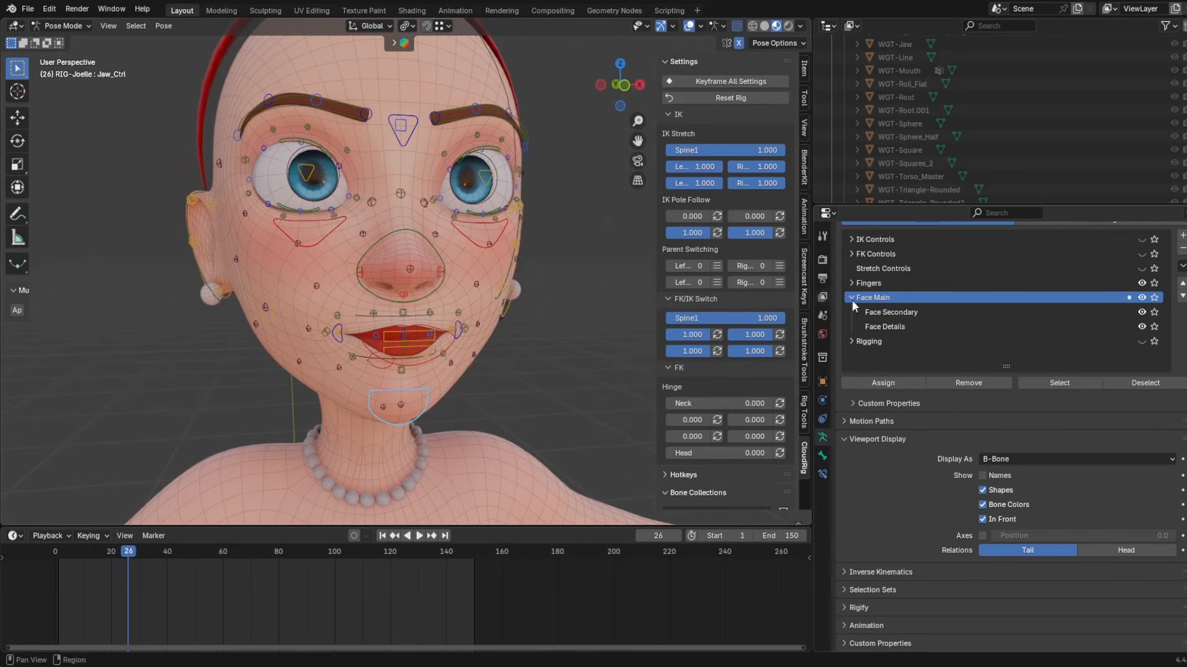
pyautogui.click(1142, 313)
pyautogui.click(1142, 327)
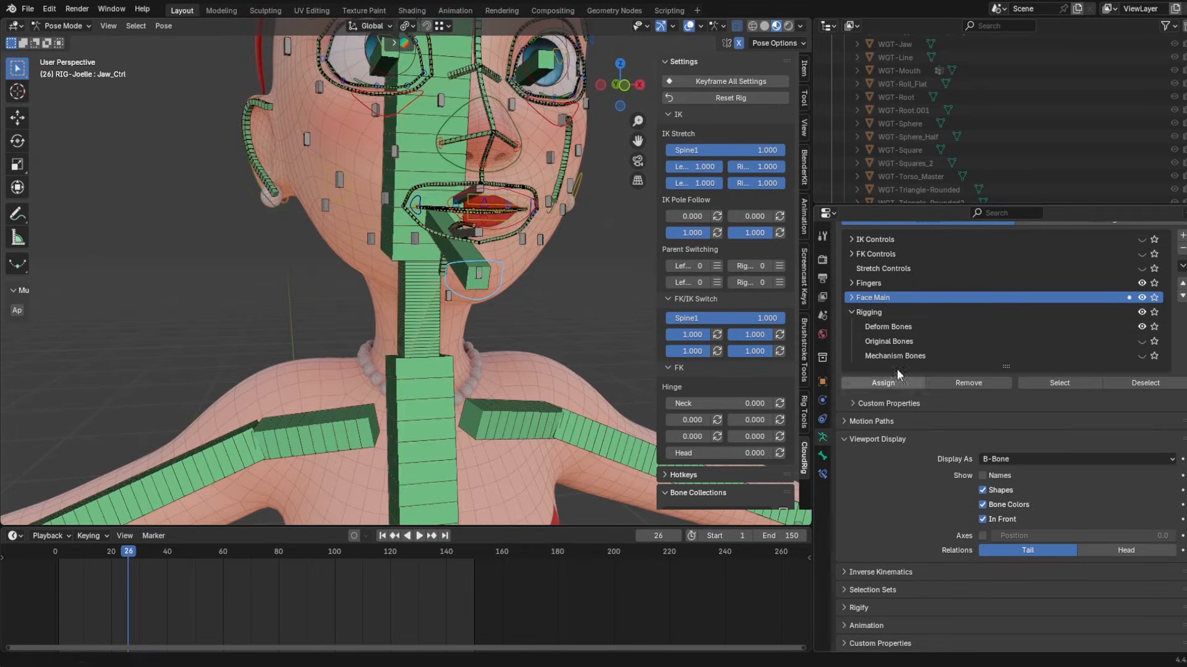
# - Show the Deform Bones collection under Rigging together with the IK Controls collection
pyautogui.keyDown('shift'); pyautogui.moveTo(456, 199); pyautogui.dragTo(393, 321, button='middle'); pyautogui.keyUp('shift')
pyautogui.scroll(-2, 402, 259)
pyautogui.scroll(-3, 413, 177)
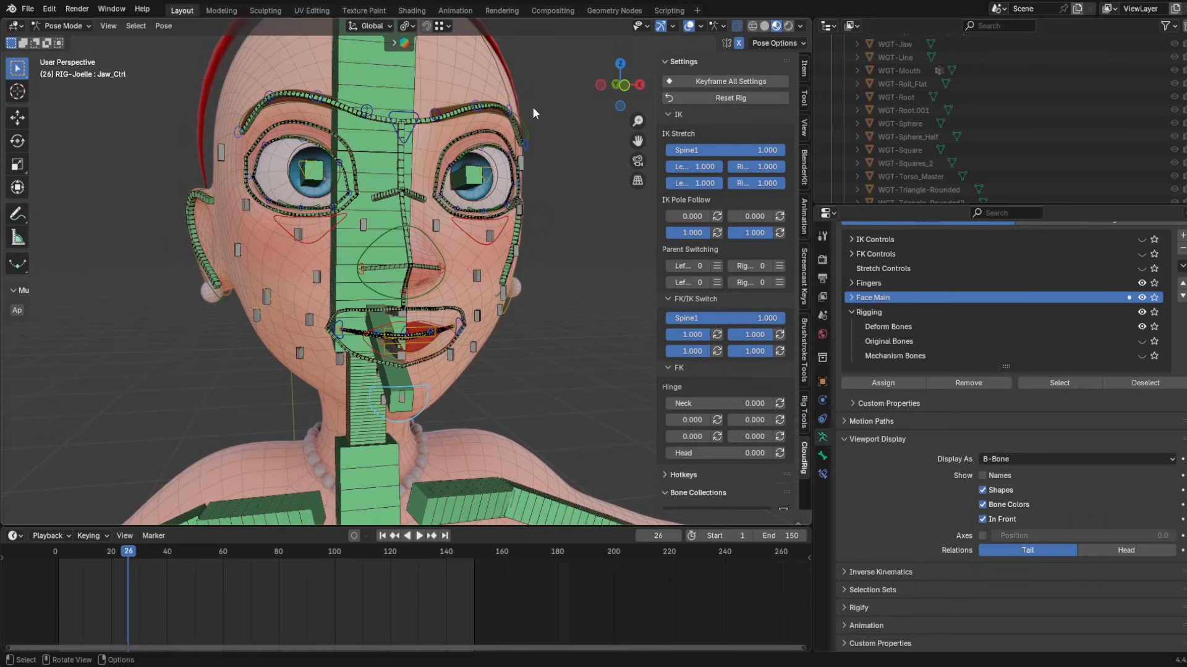
pyautogui.scroll(-1, 494, 117)
pyautogui.click(1142, 239)
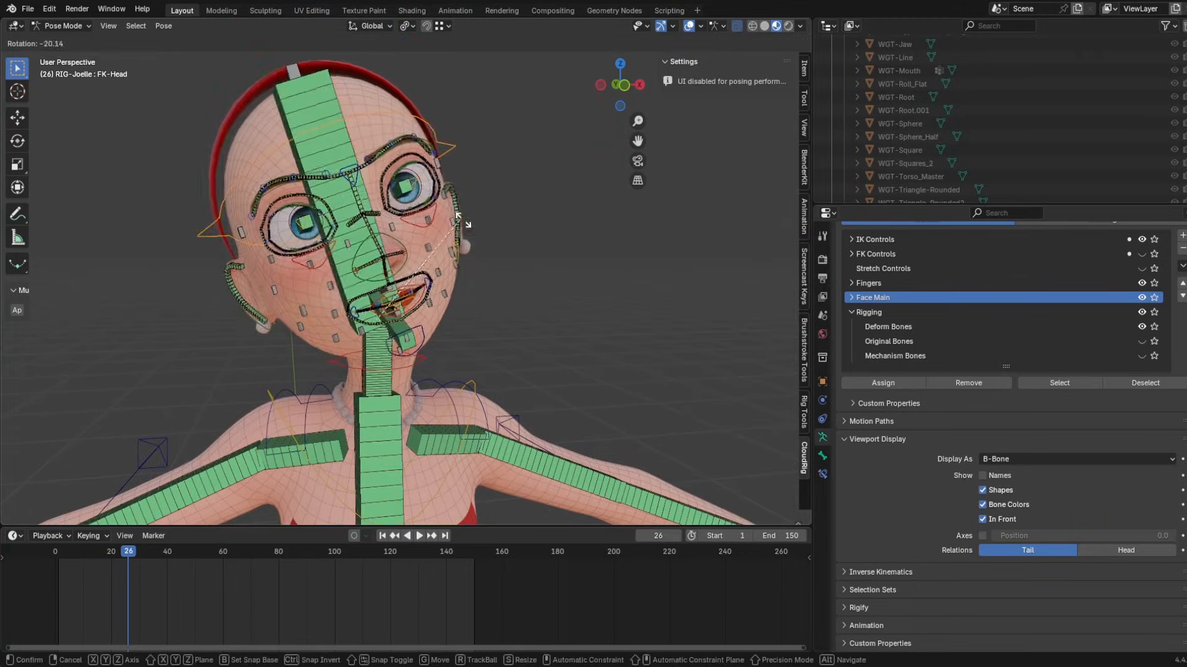
# - Test the head and neck deformation by rotating FK-Head freely and around its local Y axis, with viewport overlays temporarily off
pyautogui.rightClick(469, 222)
pyautogui.press('r')
pyautogui.press('r')
pyautogui.click(403, 382)
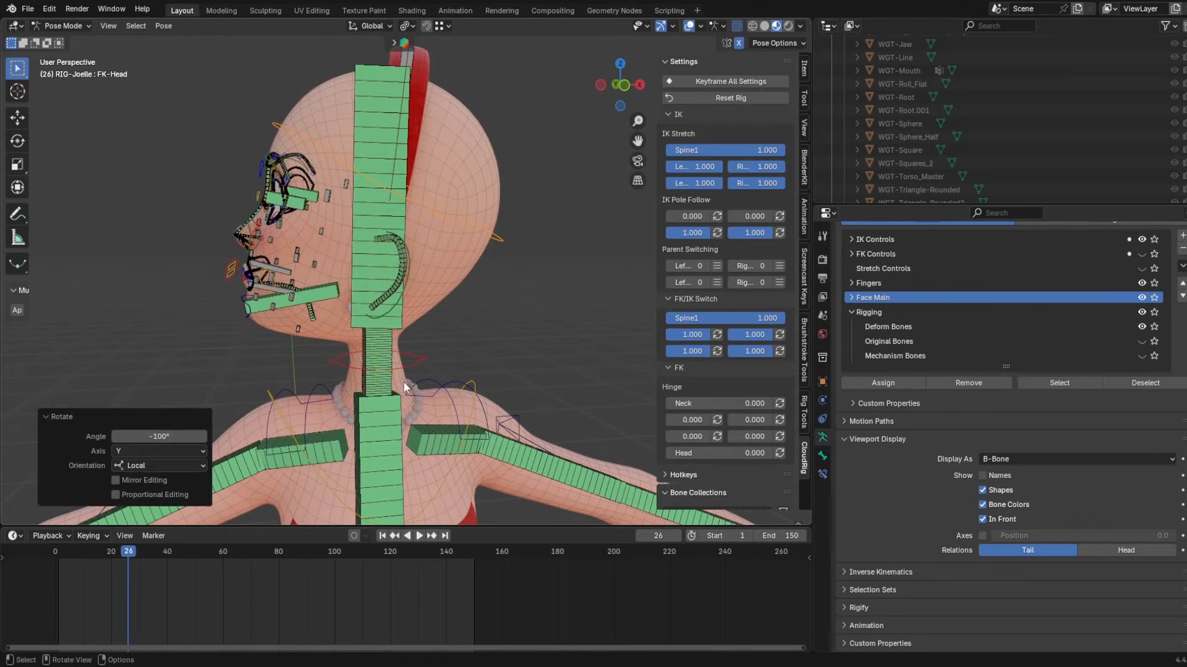
pyautogui.press('r')
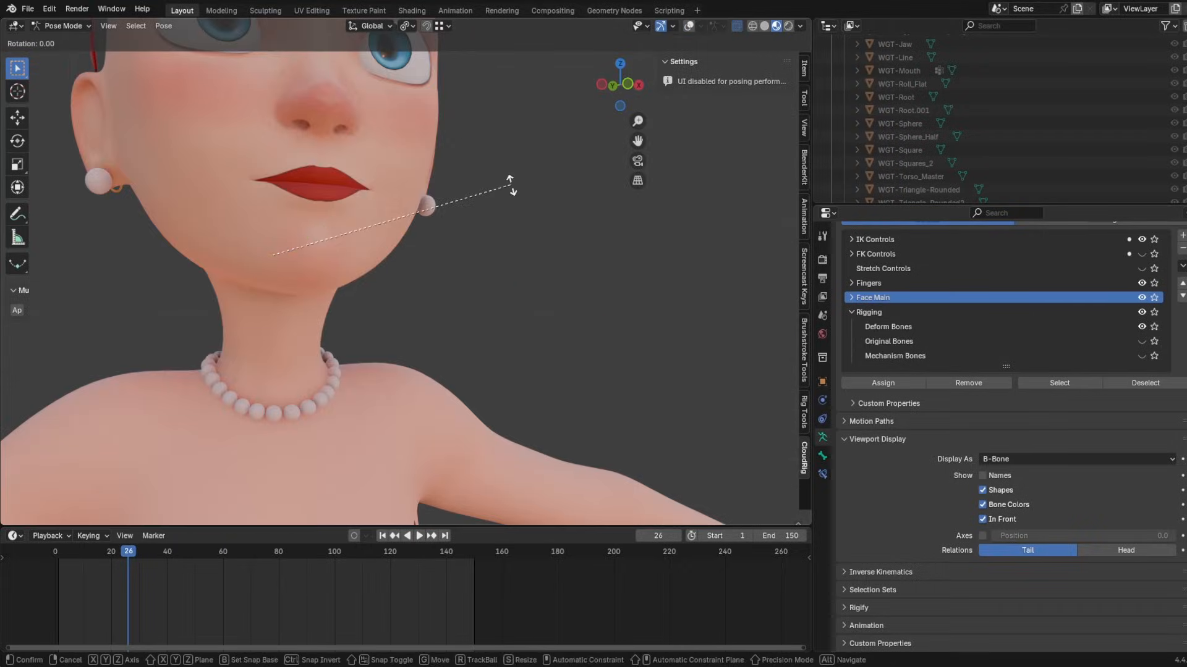
pyautogui.press('y')
pyautogui.press('y')
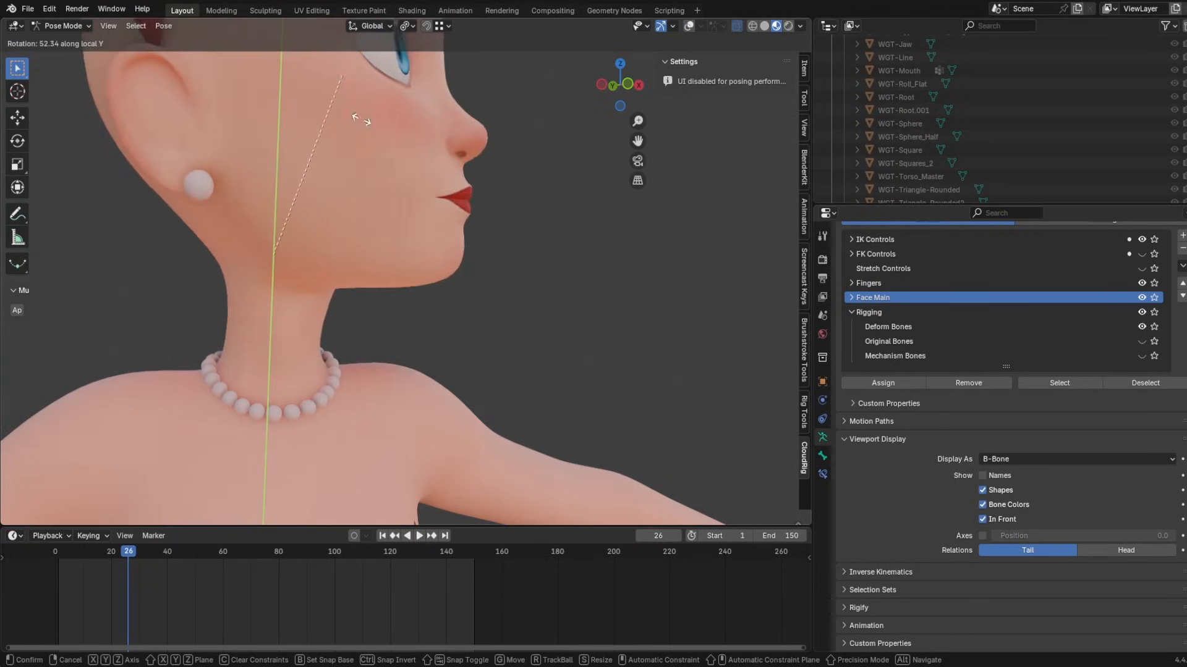
pyautogui.press('Return')
pyautogui.click(689, 25)
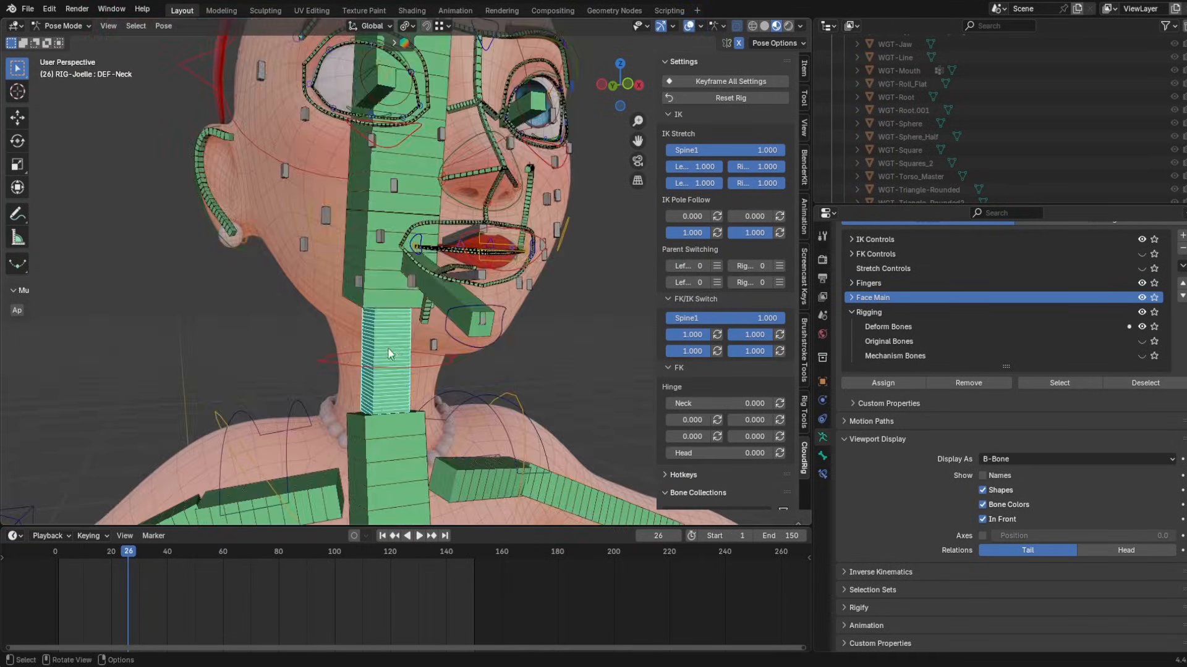
# - Reduce the number of bendy bone segments on the DEF-Neck bone
pyautogui.click(412, 261)
pyautogui.moveTo(412, 261); pyautogui.dragTo(526, 255, button='middle')
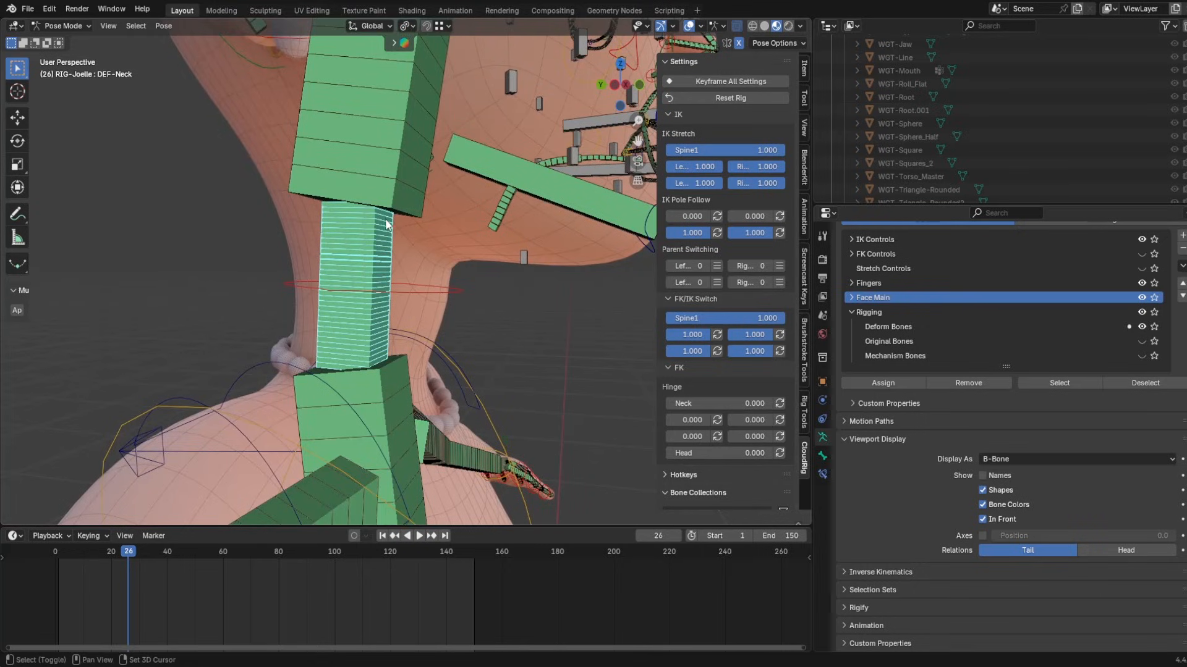
pyautogui.moveTo(384, 218); pyautogui.dragTo(387, 243, button='middle')
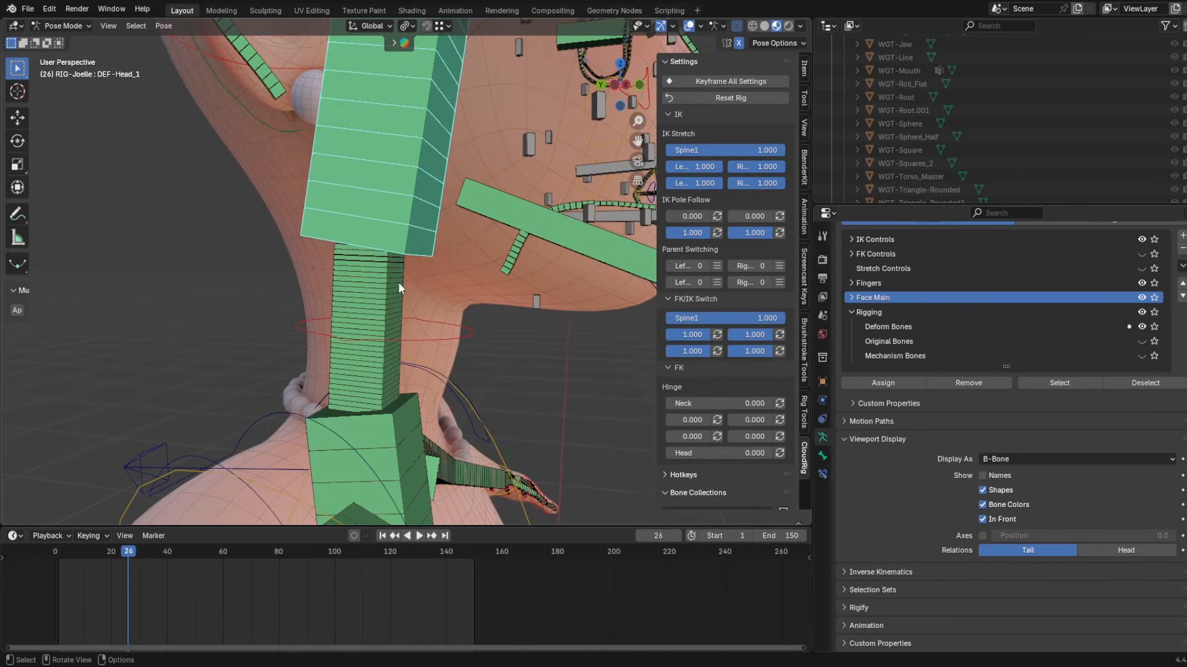
pyautogui.click(822, 456)
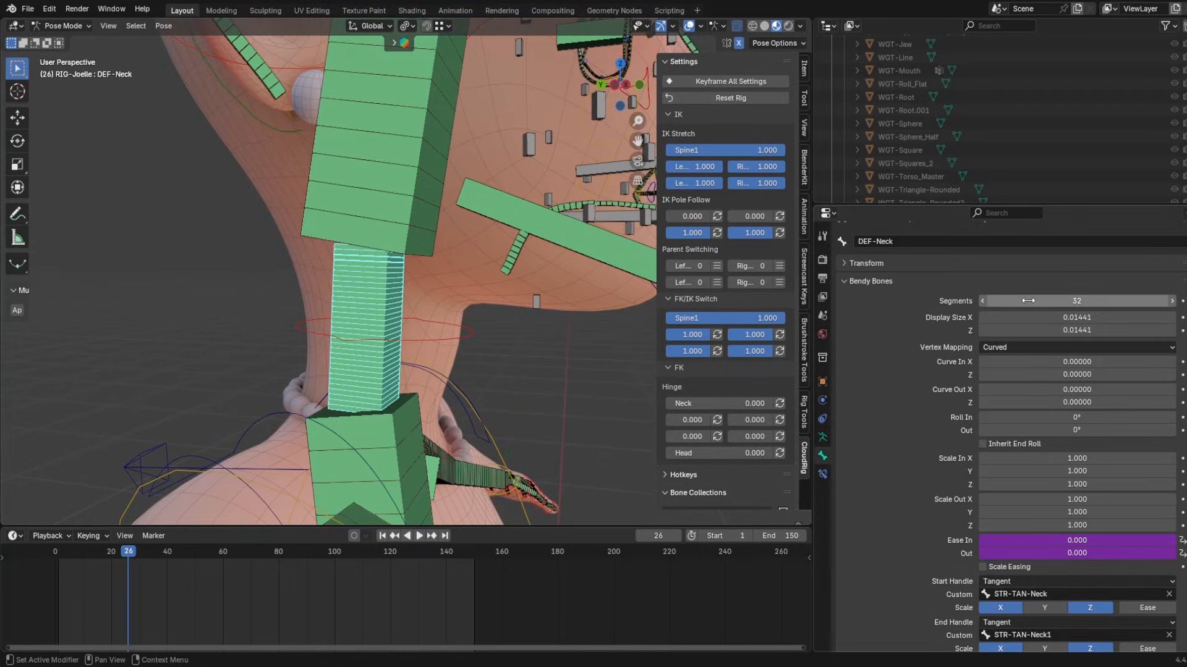
pyautogui.scroll(-4, 372, 351)
pyautogui.scroll(-2, 372, 350)
pyautogui.scroll(7, 440, 299)
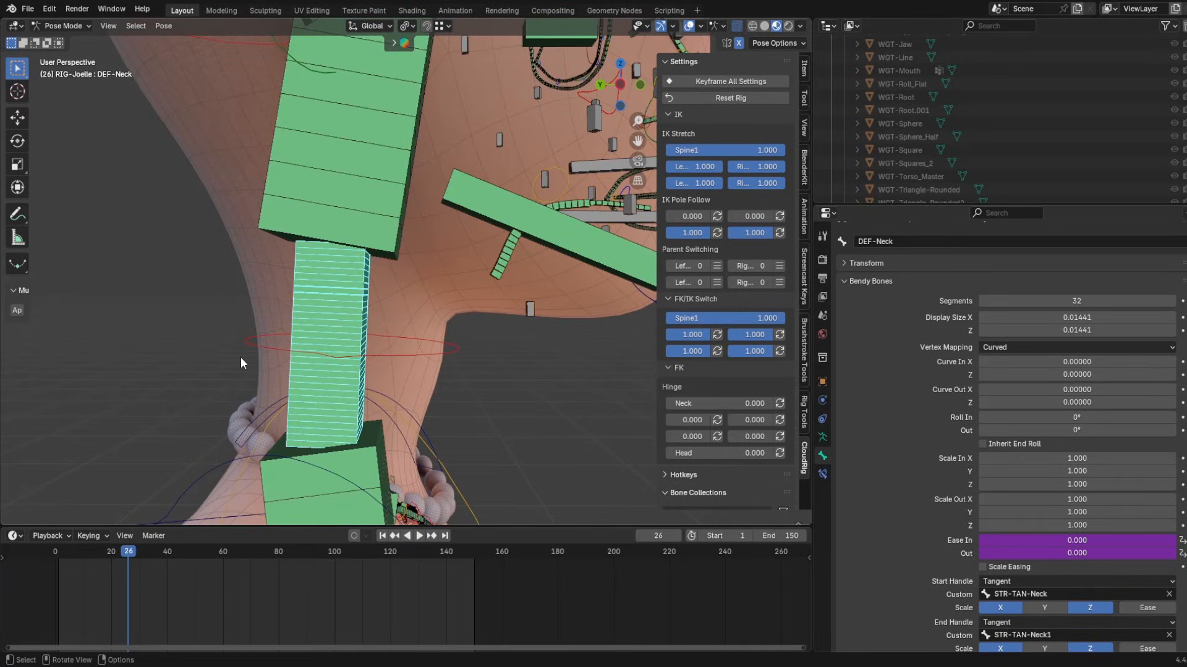
pyautogui.click(1058, 301)
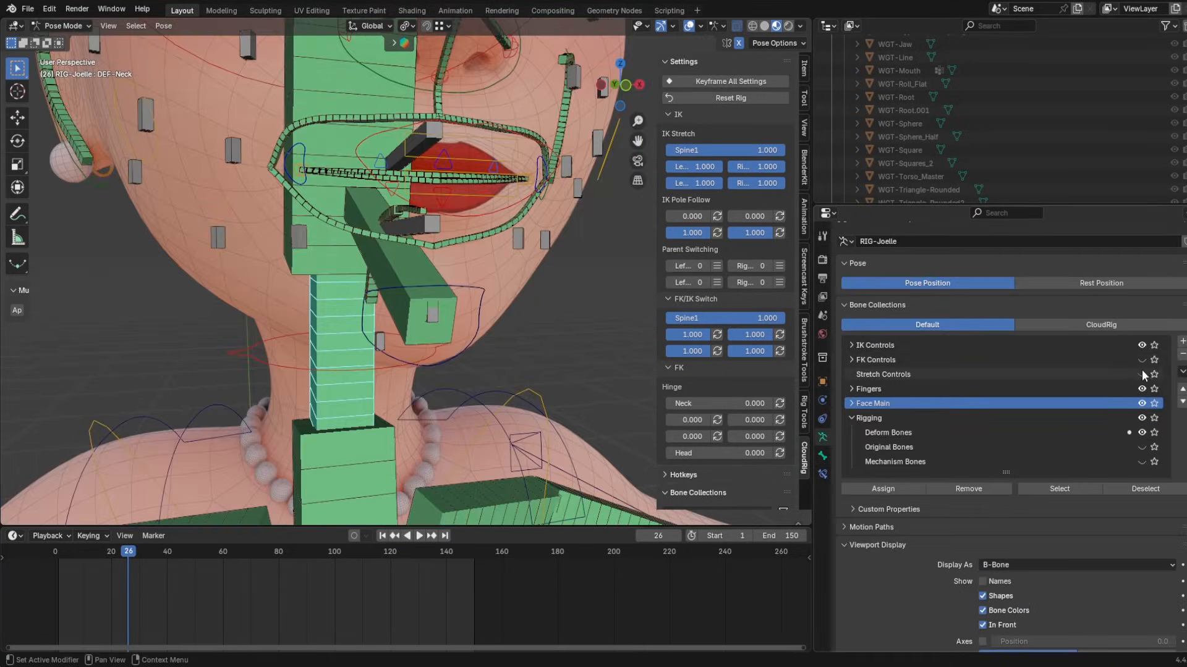
# - Show the Stretch Controls collection and turn FK-Head about 58° around global Z
pyautogui.moveTo(432, 297); pyautogui.dragTo(445, 262, button='middle')
pyautogui.click(396, 304)
pyautogui.press('r')
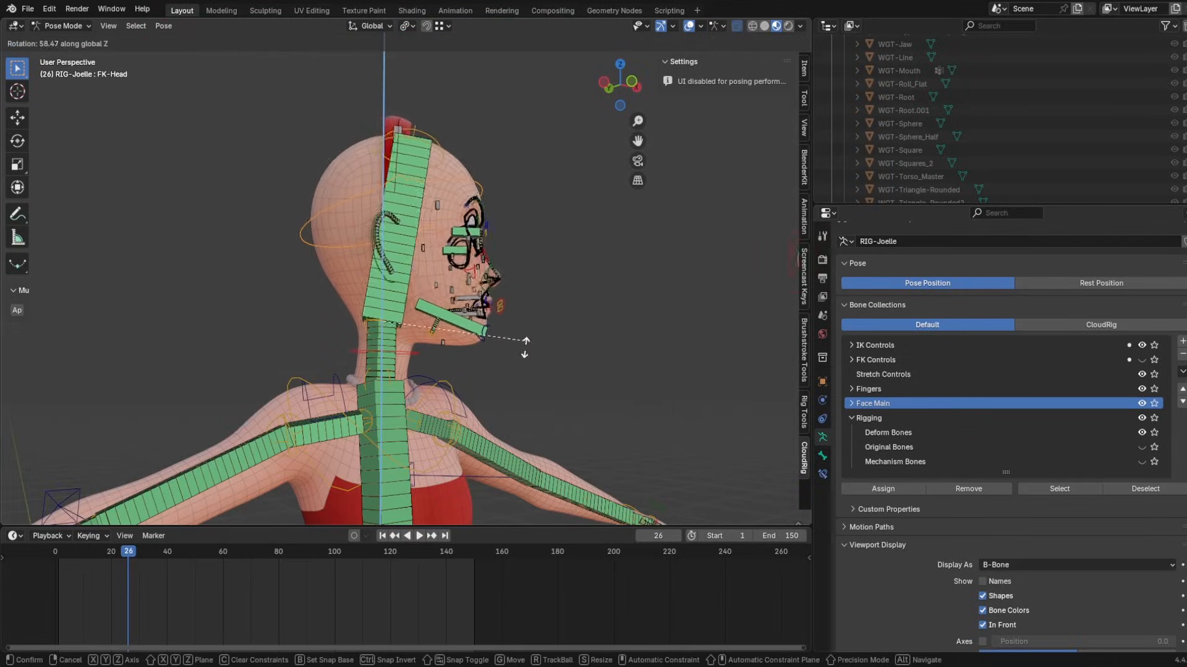
pyautogui.click(519, 354)
pyautogui.scroll(4, 330, 353)
# - Test the neck twist by rotating the STR-Neck1 control 67.9° around global Z
pyautogui.click(329, 369)
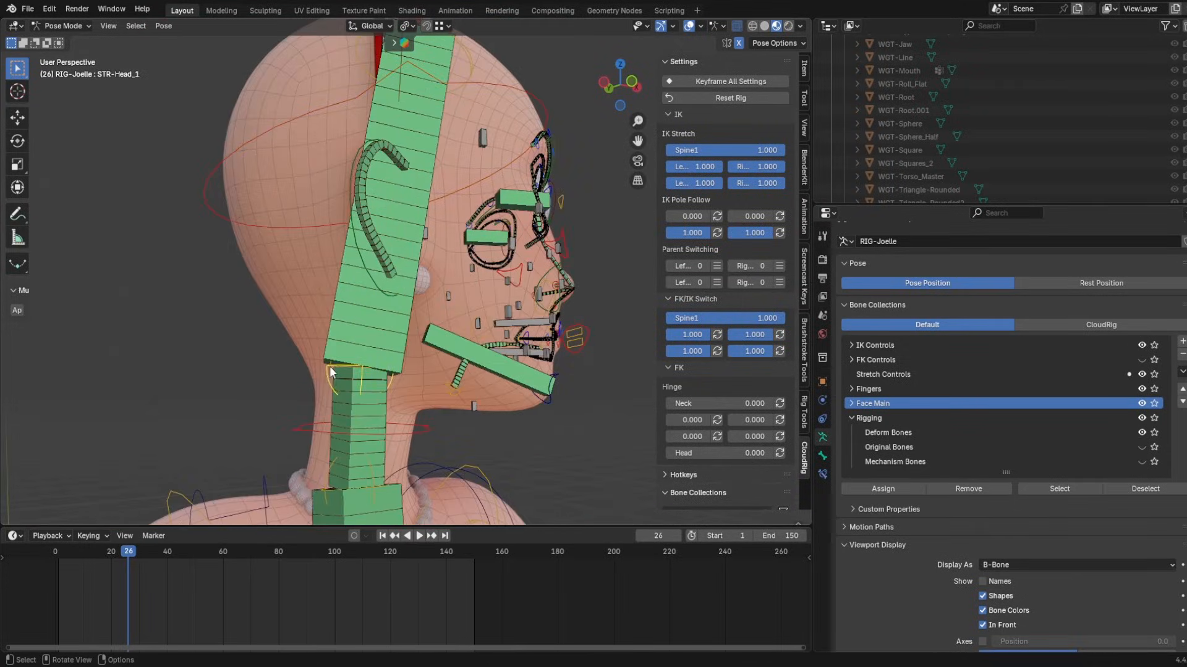
pyautogui.press('r')
pyautogui.press('z')
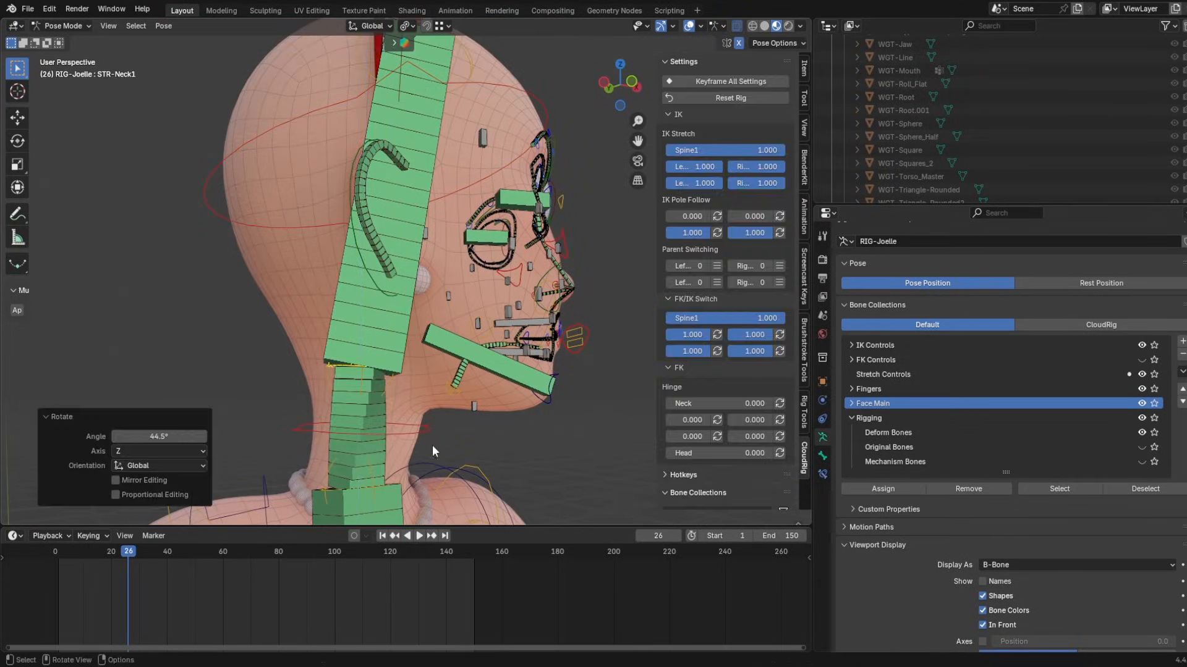
pyautogui.click(518, 436)
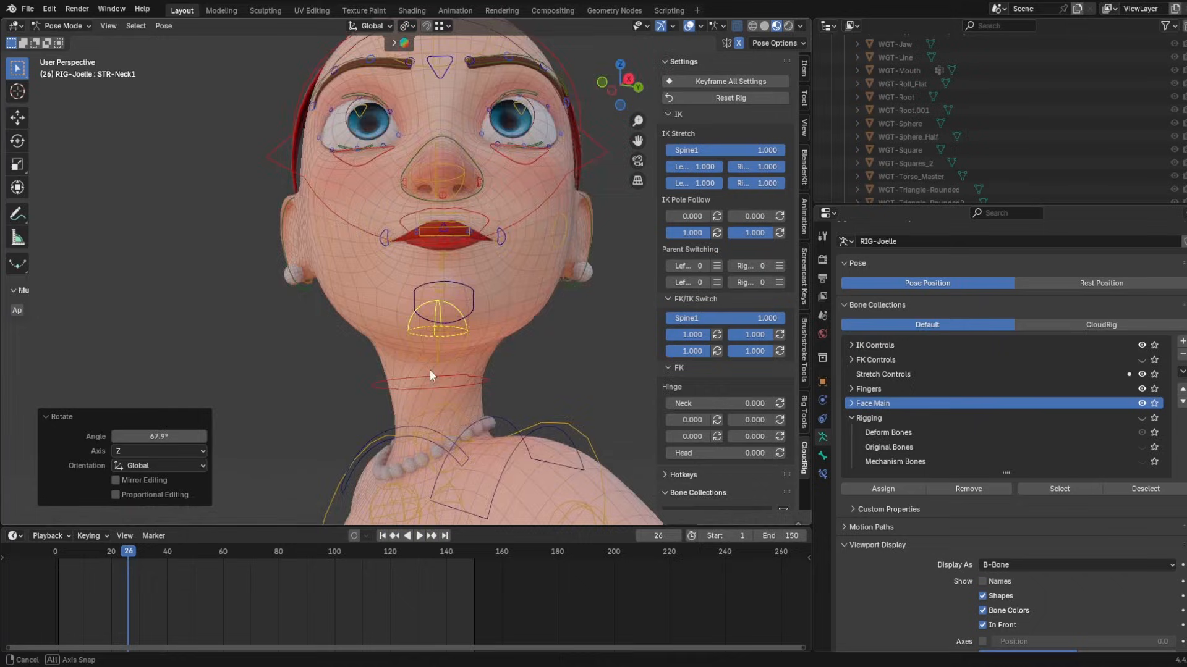
# - Try parenting the STR-Neck1 bone to STR-Head_1 in Edit Mode and return to Pose Mode
pyautogui.moveTo(431, 373); pyautogui.dragTo(468, 321, button='middle')
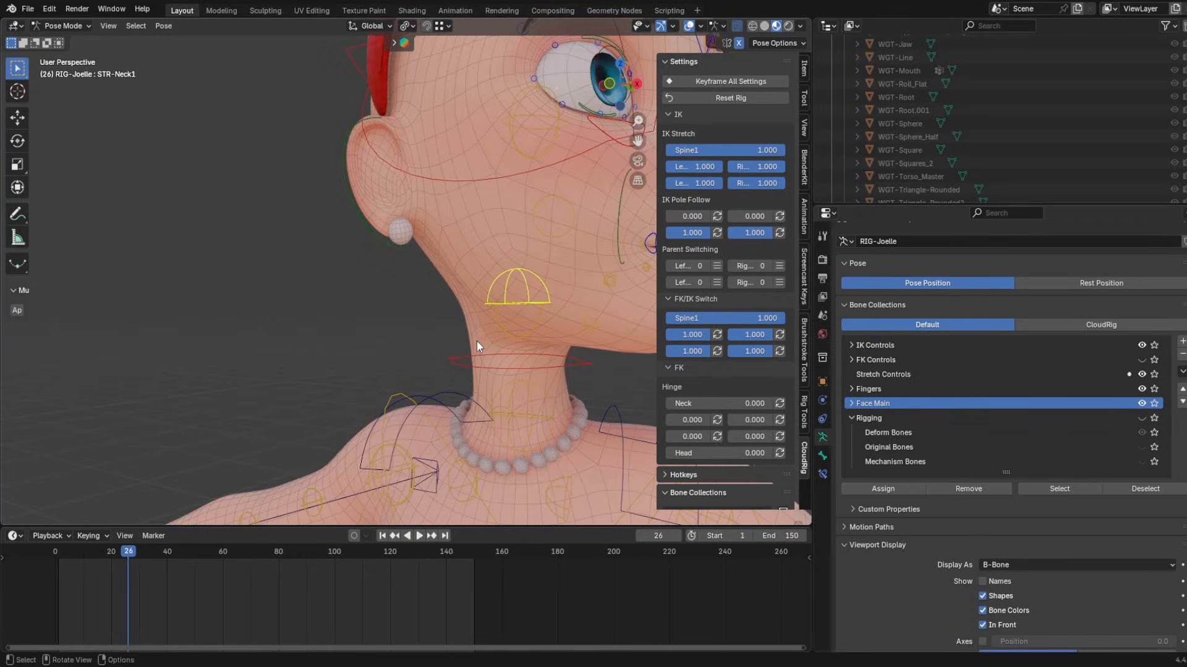
pyautogui.keyDown('shift'); pyautogui.click(498, 318); pyautogui.keyUp('shift')
pyautogui.press('Tab')
pyautogui.hotkey('ctrl', 'p')
pyautogui.click(499, 335)
pyautogui.press('Tab')
# - Test the neck parenting by rotating FK-Head, cancelling the rotation
pyautogui.moveTo(498, 335); pyautogui.dragTo(503, 195, button='middle')
pyautogui.click(466, 214)
pyautogui.press('r')
pyautogui.press('z')
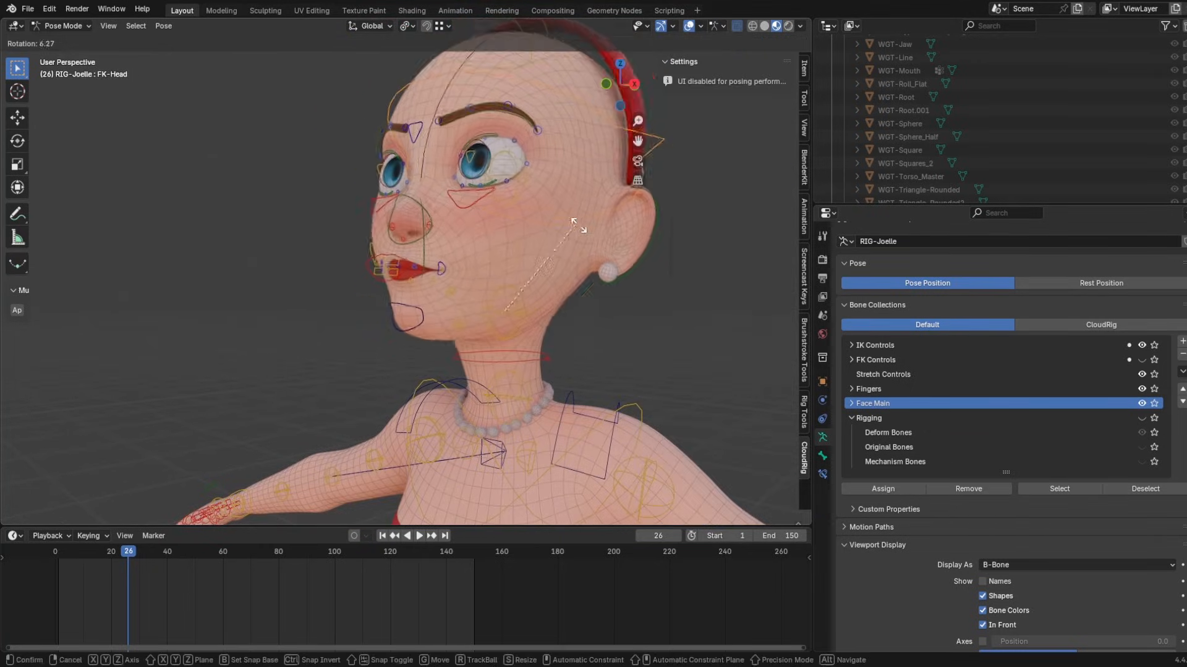
pyautogui.rightClick(485, 263)
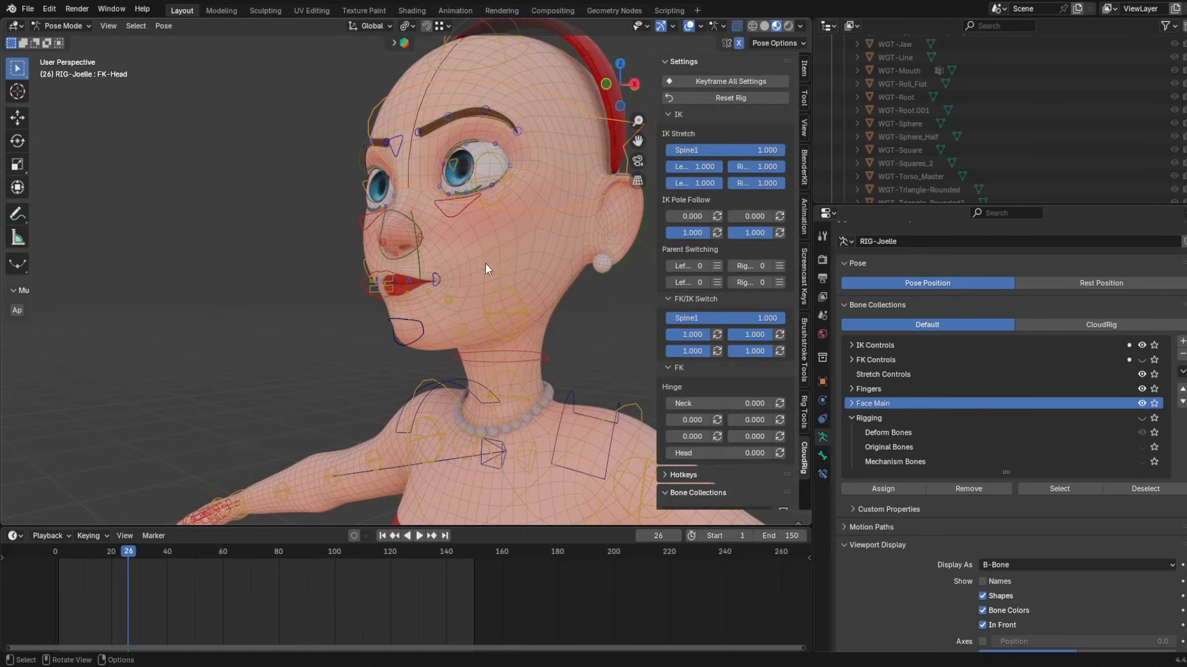
# - Test-move the STR-Head_1 control twice to check how the neck follows, cancelling both moves
pyautogui.moveTo(484, 264); pyautogui.dragTo(454, 262, button='middle')
pyautogui.click(503, 316)
pyautogui.press('g')
pyautogui.rightClick(519, 337)
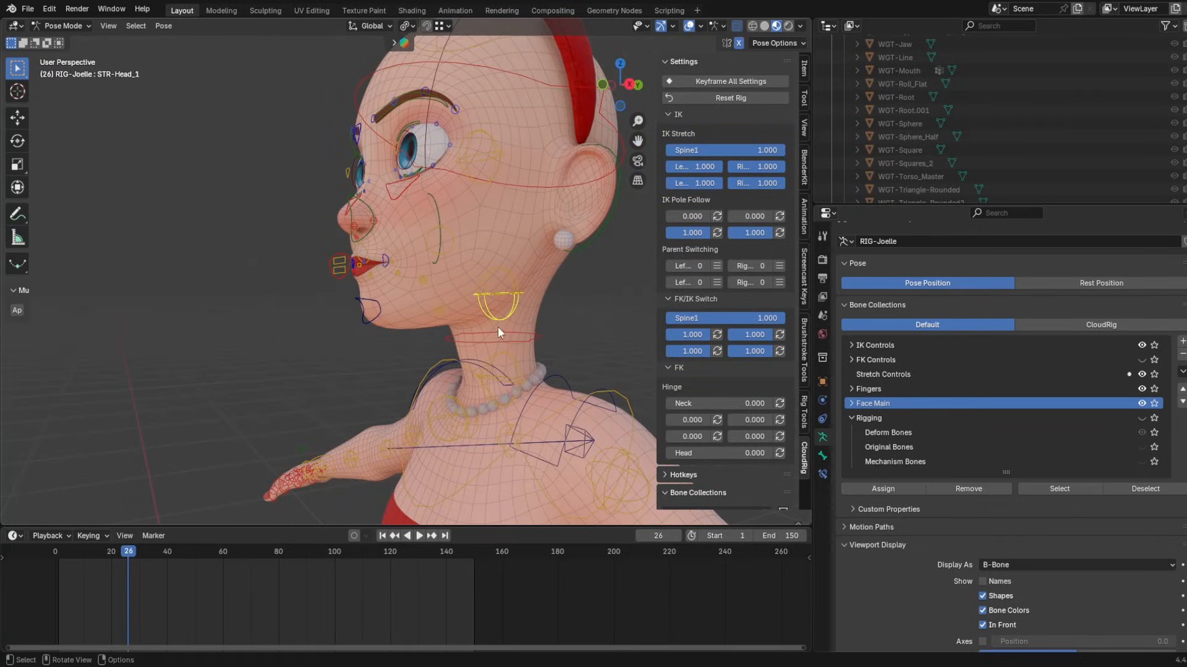
pyautogui.press('g')
pyautogui.rightClick(481, 369)
pyautogui.moveTo(515, 326); pyautogui.dragTo(409, 400, button='middle')
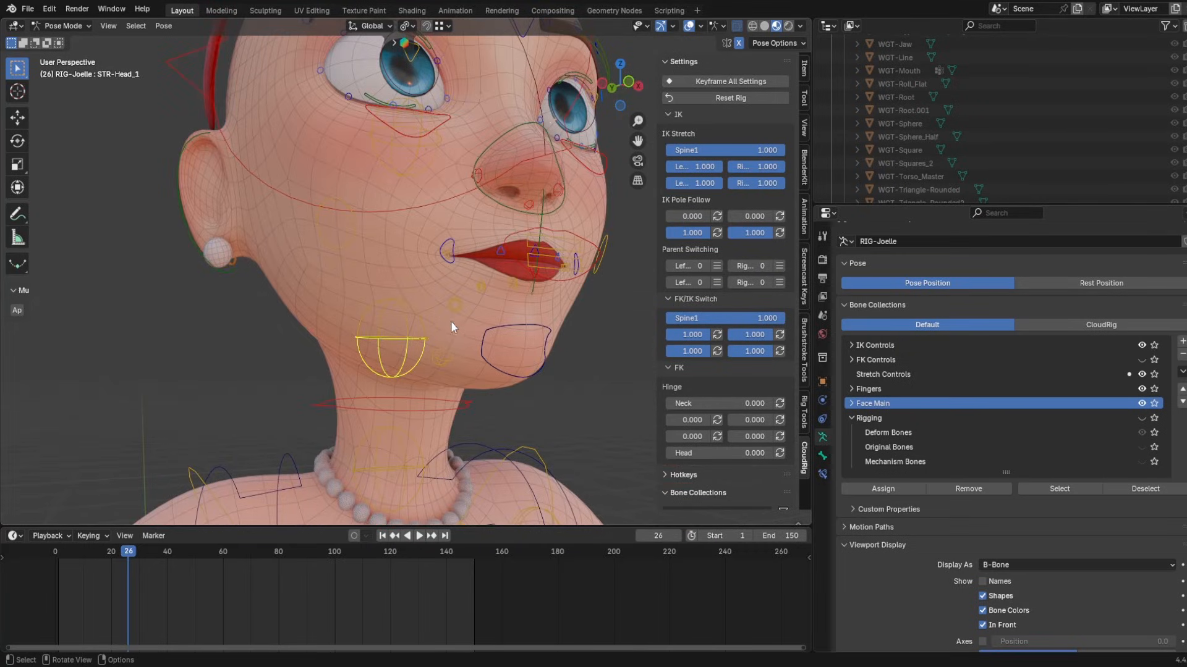
# - Undo the parenting of STR-Neck1 to STR-Head_1
pyautogui.hotkey('ctrl', 'z')
pyautogui.hotkey('ctrl', 'z')
pyautogui.hotkey('ctrl', 'z')
pyautogui.hotkey('ctrl', 'z')
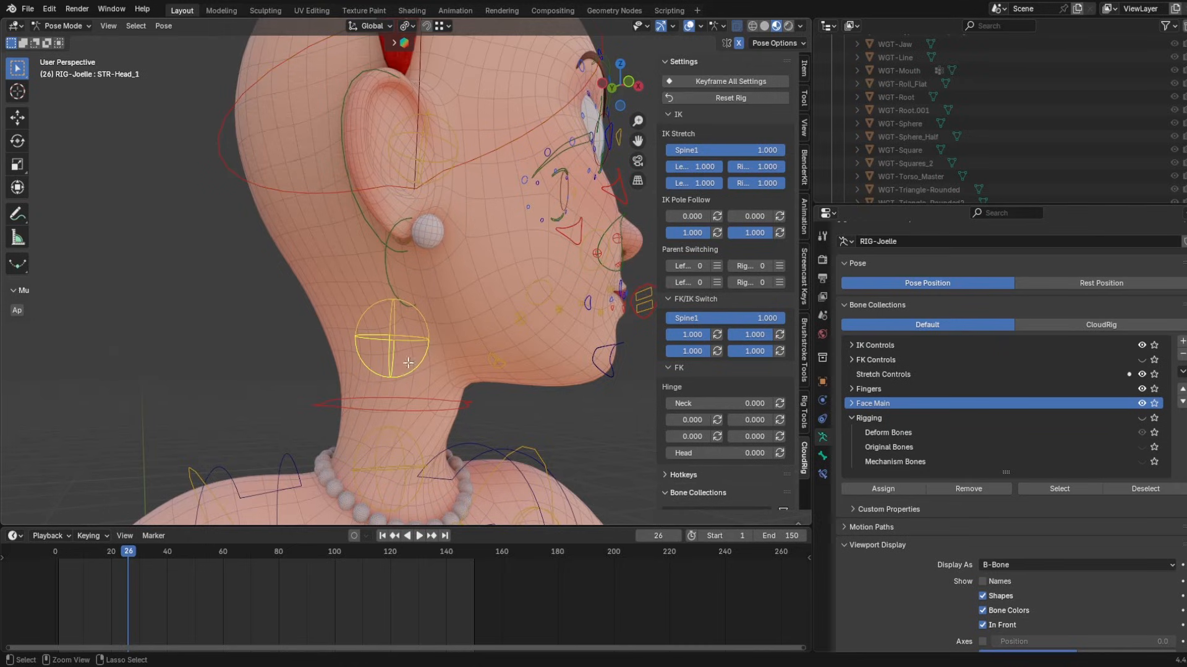
pyautogui.hotkey('ctrl', 'z')
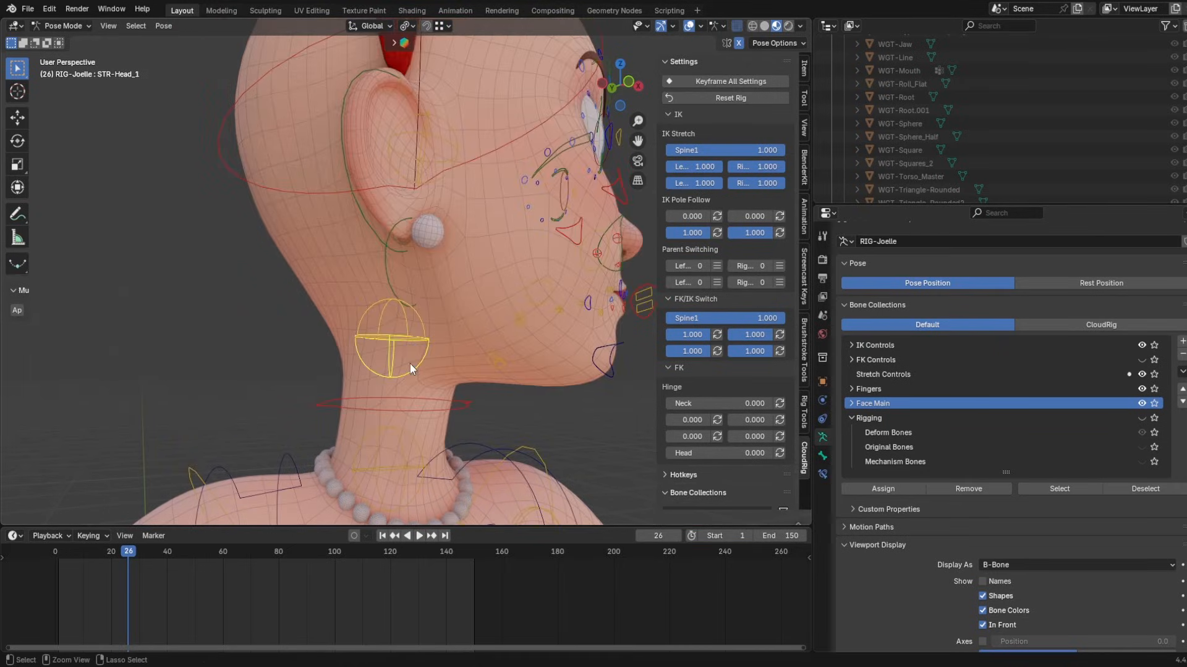
# - Add a Copy Rotation bone constraint to STR-Neck1 with RIG-Joelle as its target
pyautogui.click(423, 318)
pyautogui.click(823, 456)
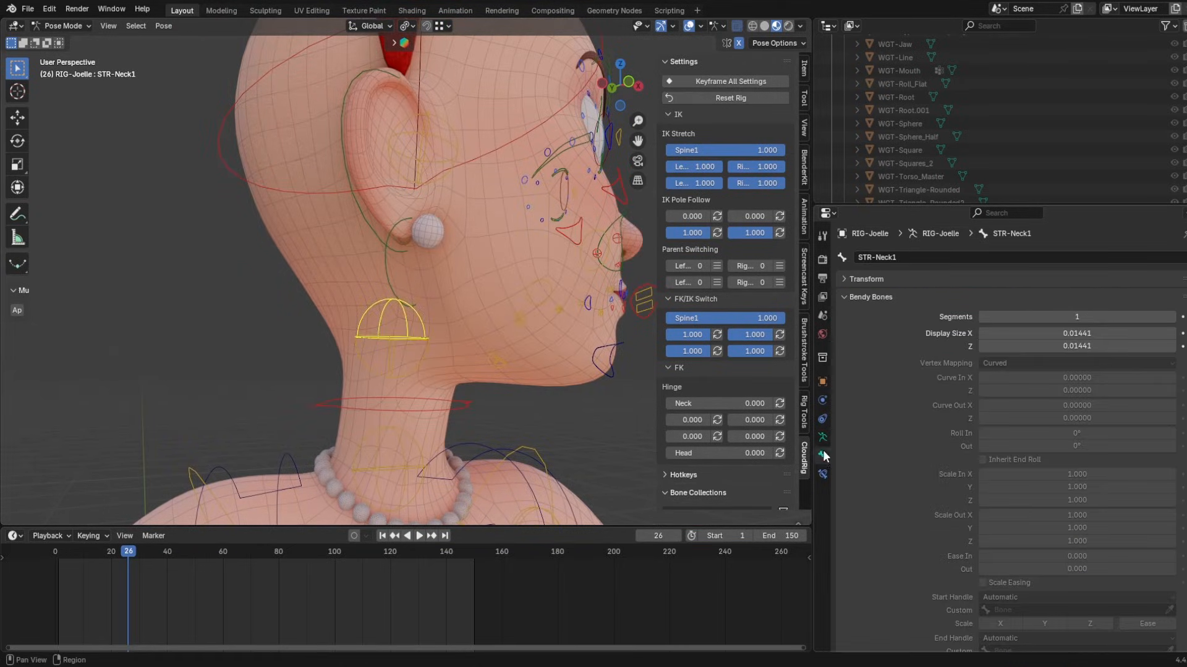
pyautogui.click(822, 474)
pyautogui.click(874, 257)
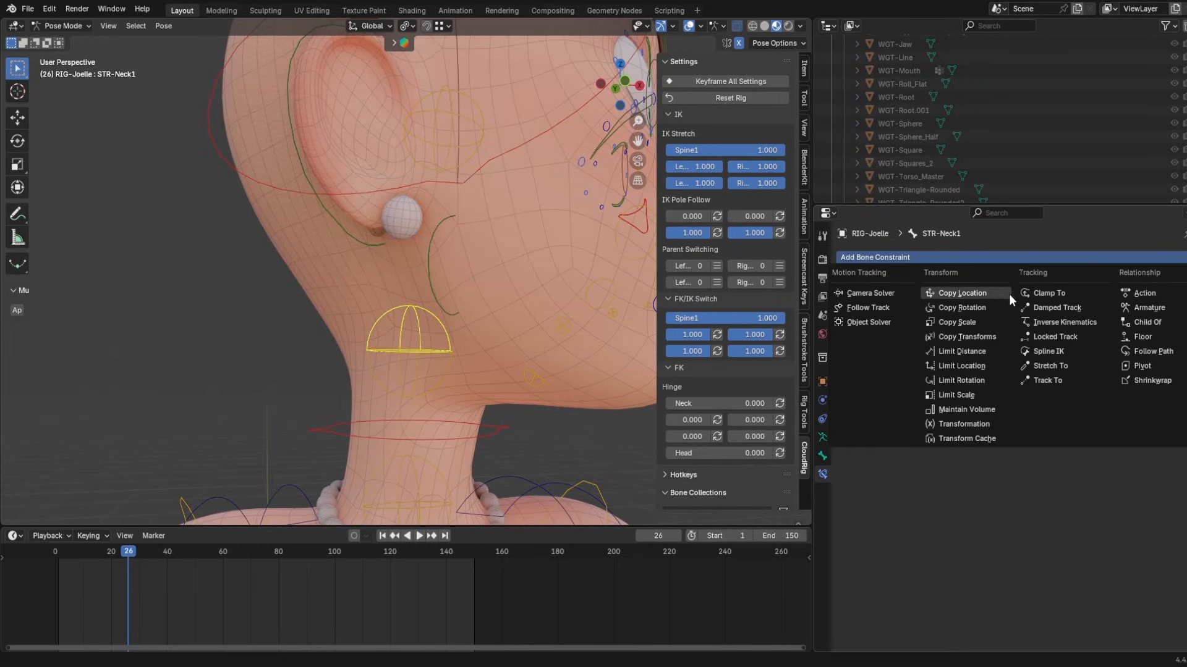
pyautogui.click(946, 293)
pyautogui.click(419, 331)
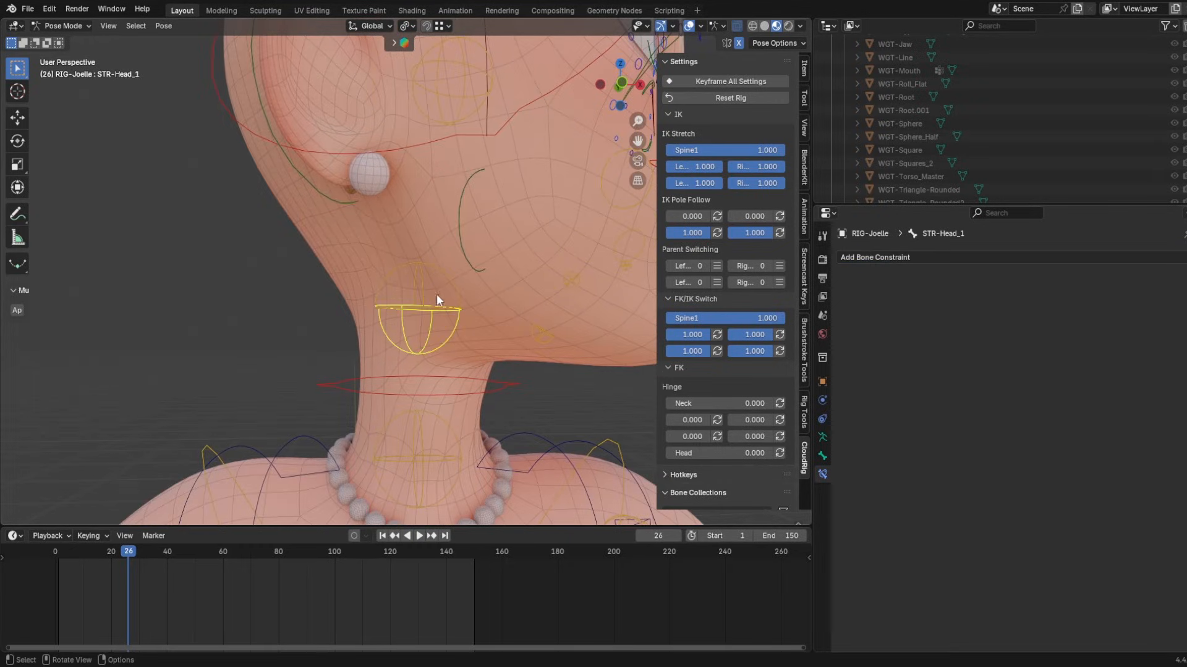
pyautogui.click(424, 274)
pyautogui.click(875, 257)
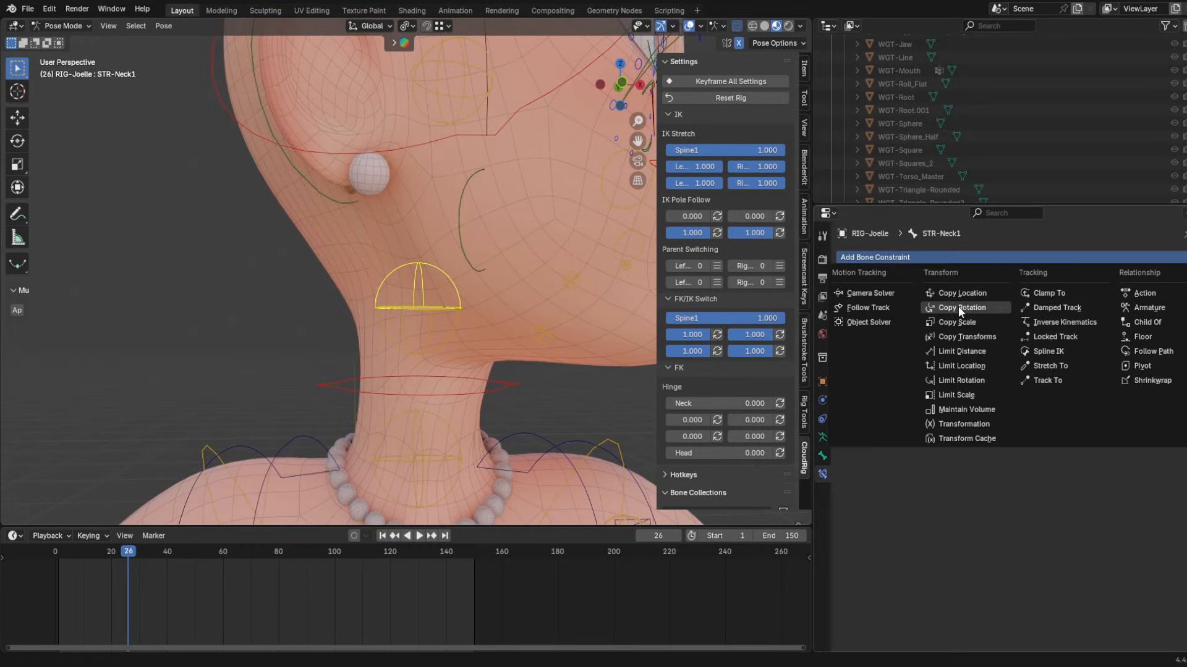
pyautogui.click(959, 307)
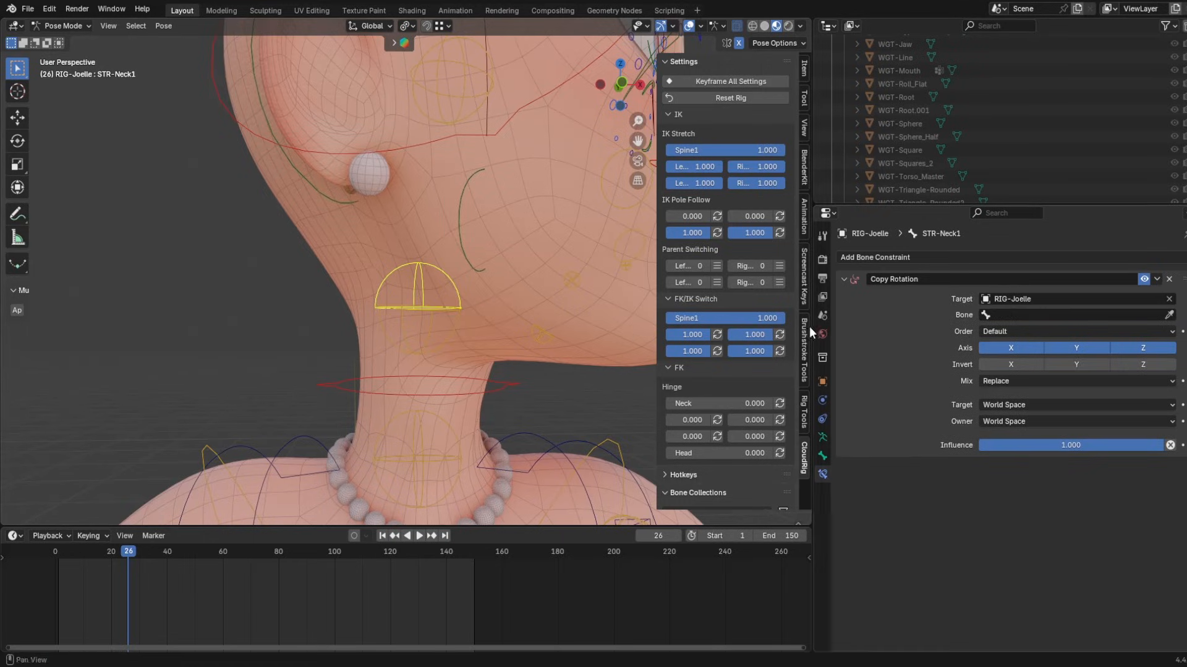
# - Set the Copy Rotation bone to STR-Head_1, use Local Space for target and owner, and disable the X axis
pyautogui.click(1169, 316)
pyautogui.click(428, 339)
pyautogui.click(1017, 405)
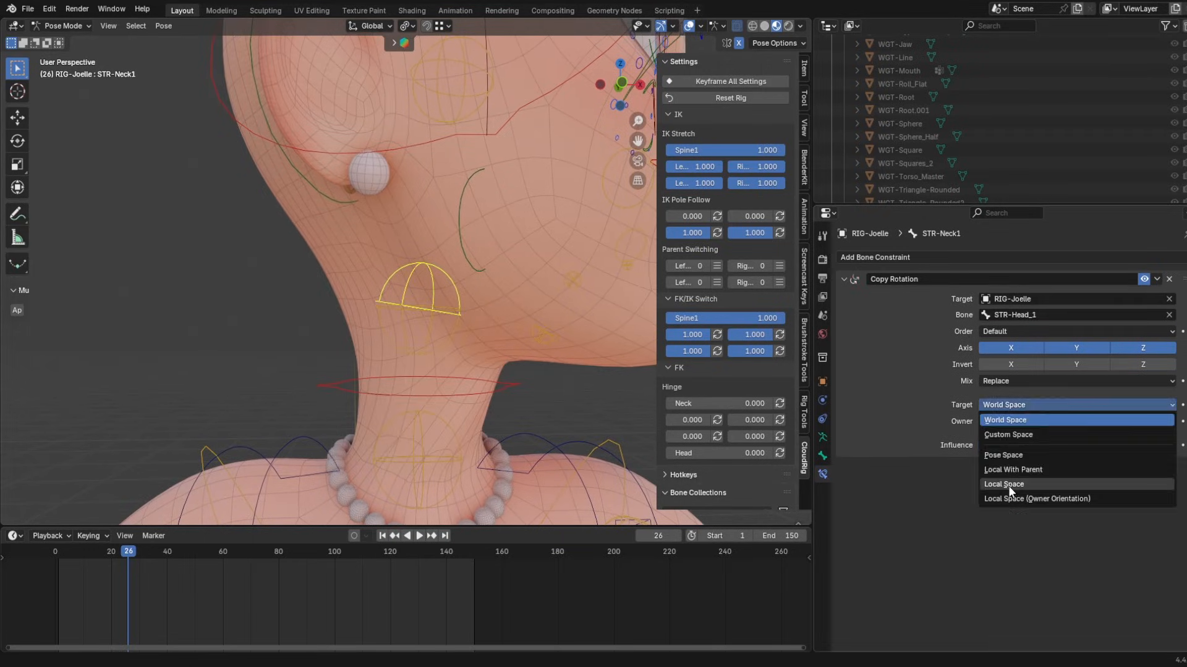
pyautogui.click(1007, 486)
pyautogui.click(1011, 421)
pyautogui.click(1007, 500)
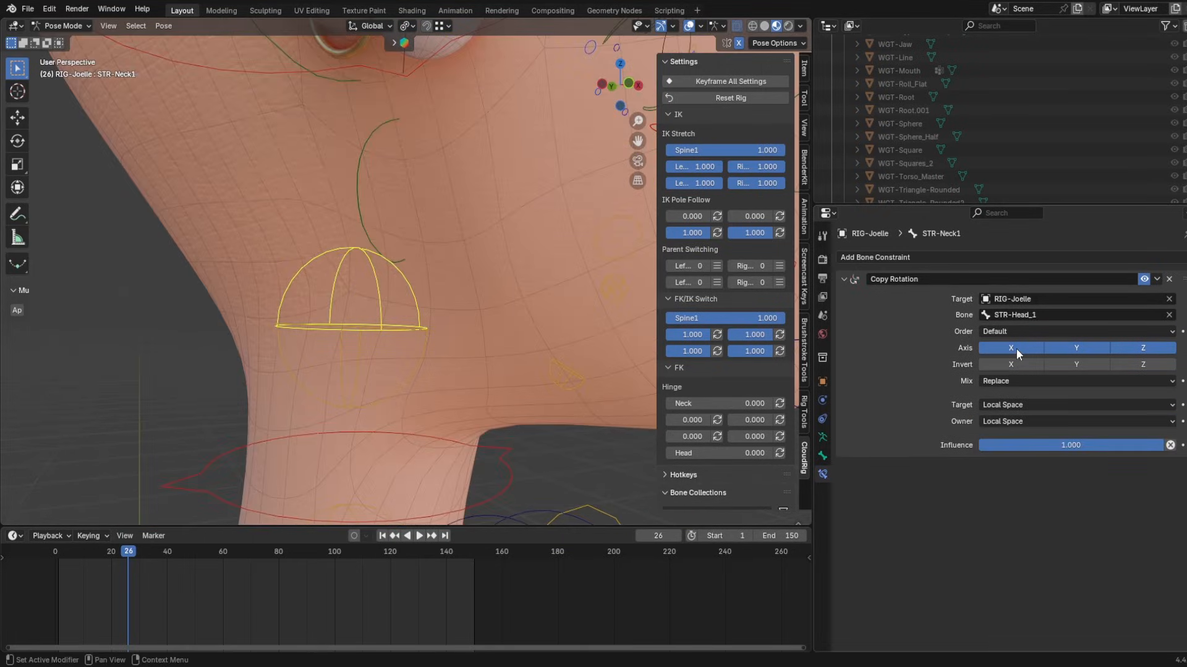
pyautogui.click(1016, 348)
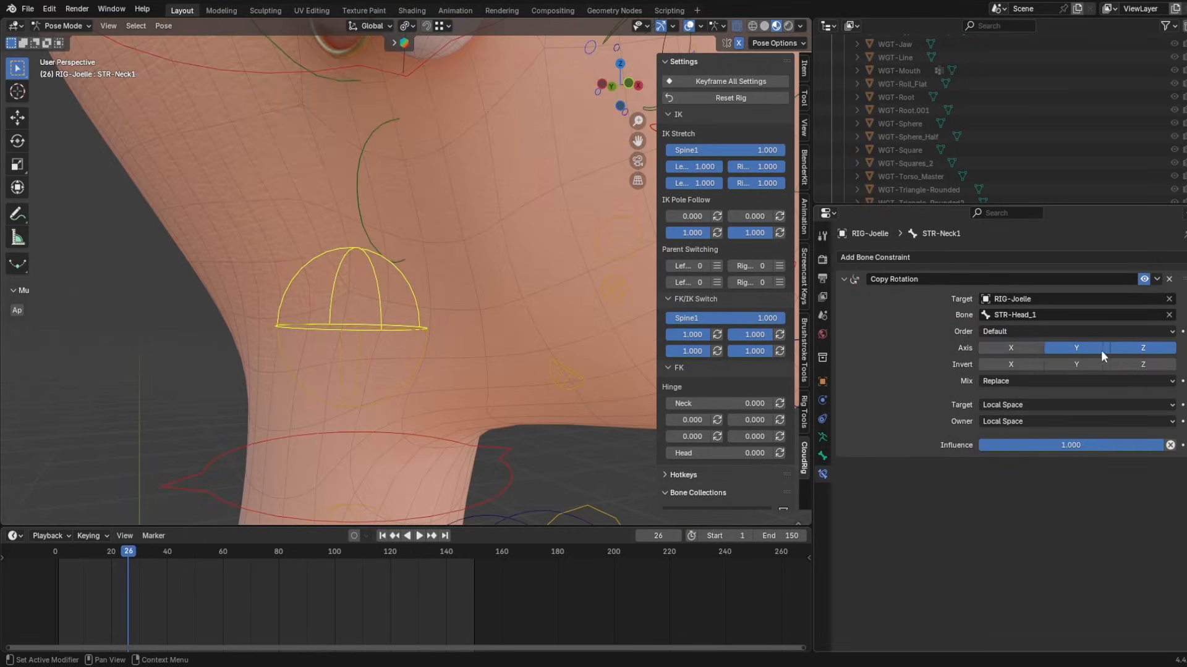
# - Test the constraint by rotating STR-Head_1 around local Y and FK-Head around global Z, cancelling both rotations
pyautogui.click(414, 331)
pyautogui.press('r')
pyautogui.press('y')
pyautogui.press('y')
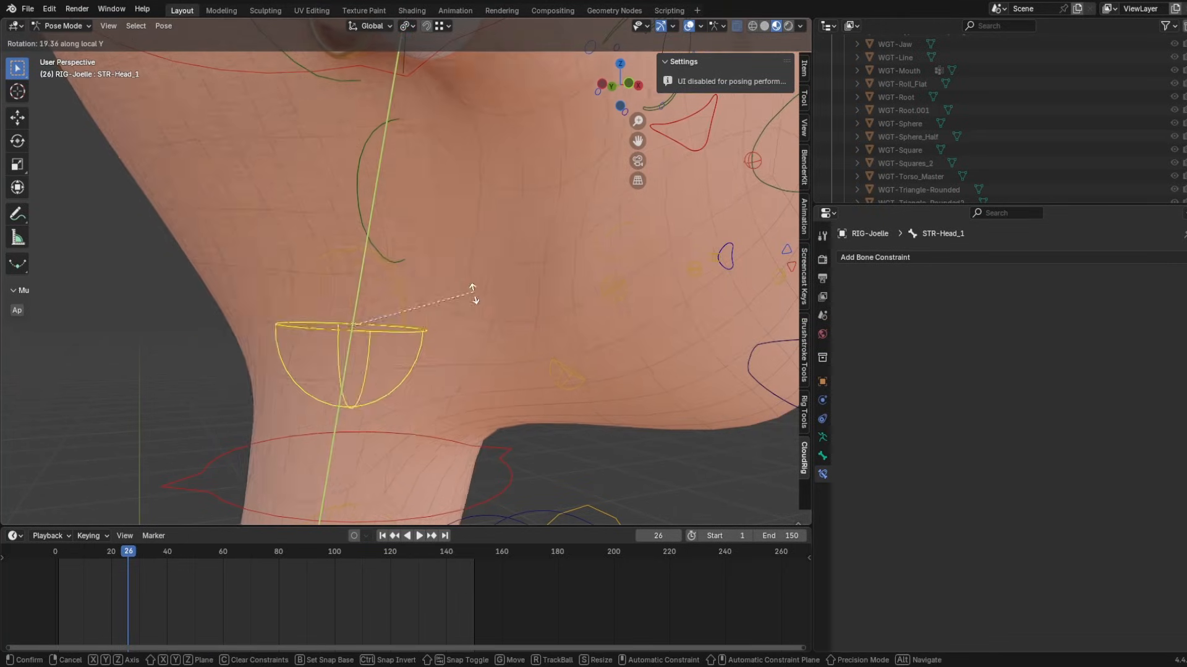
pyautogui.rightClick(456, 335)
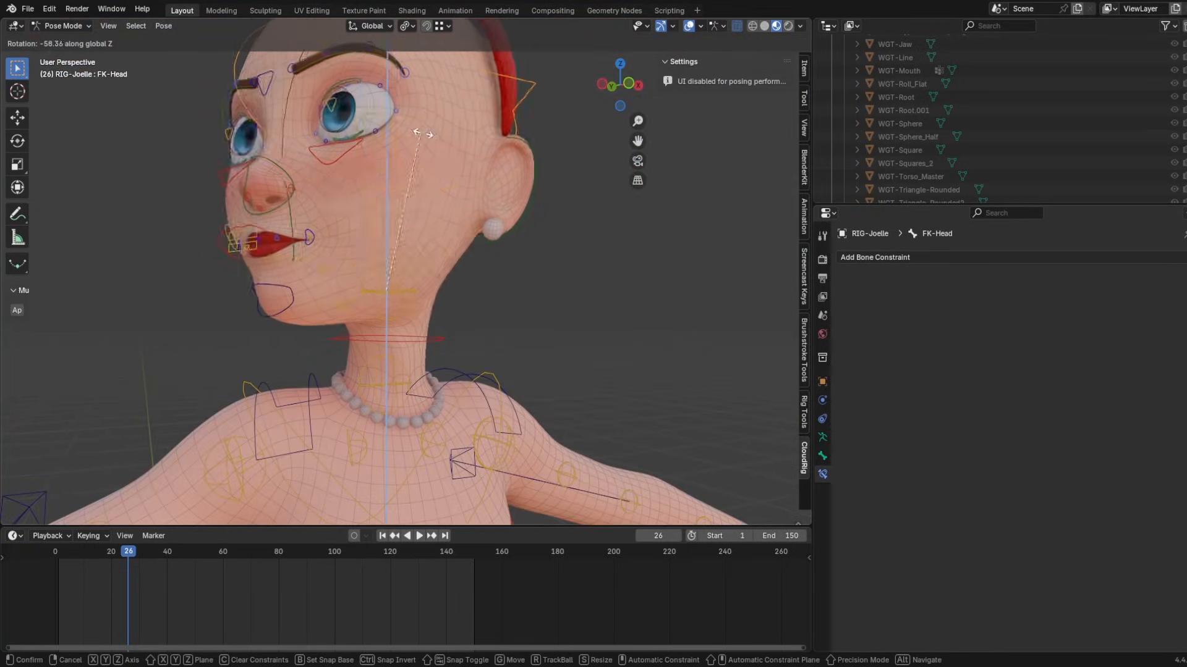
pyautogui.rightClick(427, 131)
# - Show the Rigging bone collection with its Deform Bones again
pyautogui.click(823, 437)
pyautogui.click(1141, 434)
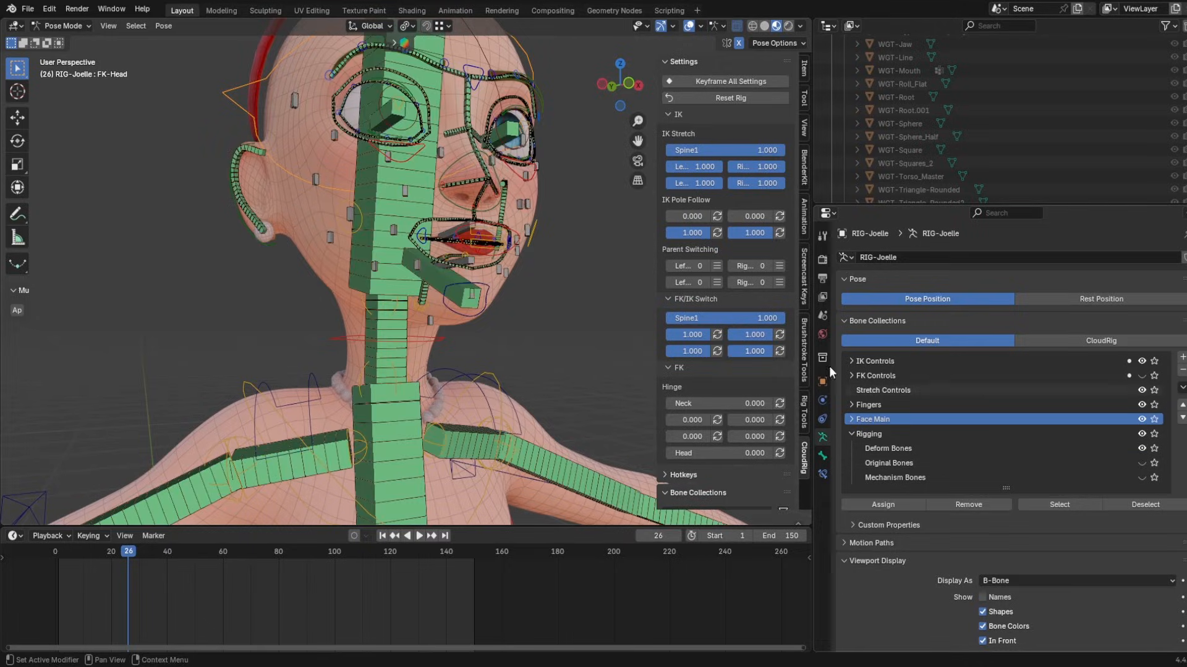
# - Test the head turn by rotating FK-Head around global Z, then cancel the rotation
pyautogui.press('r')
pyautogui.press('z')
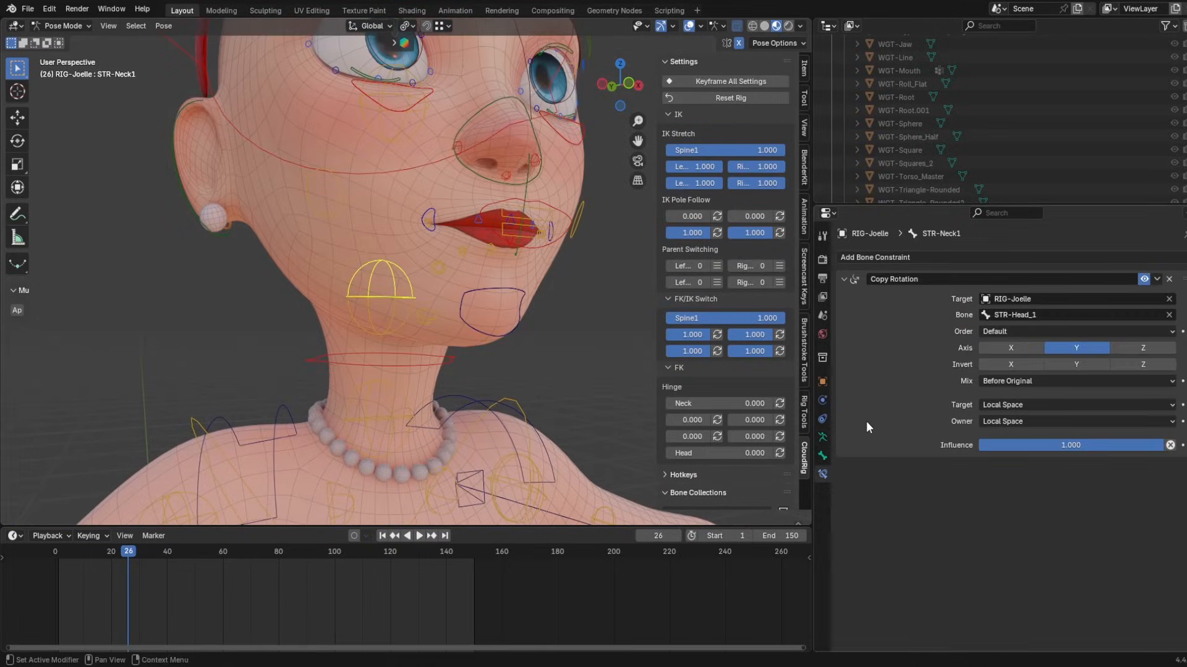
pyautogui.click(408, 178)
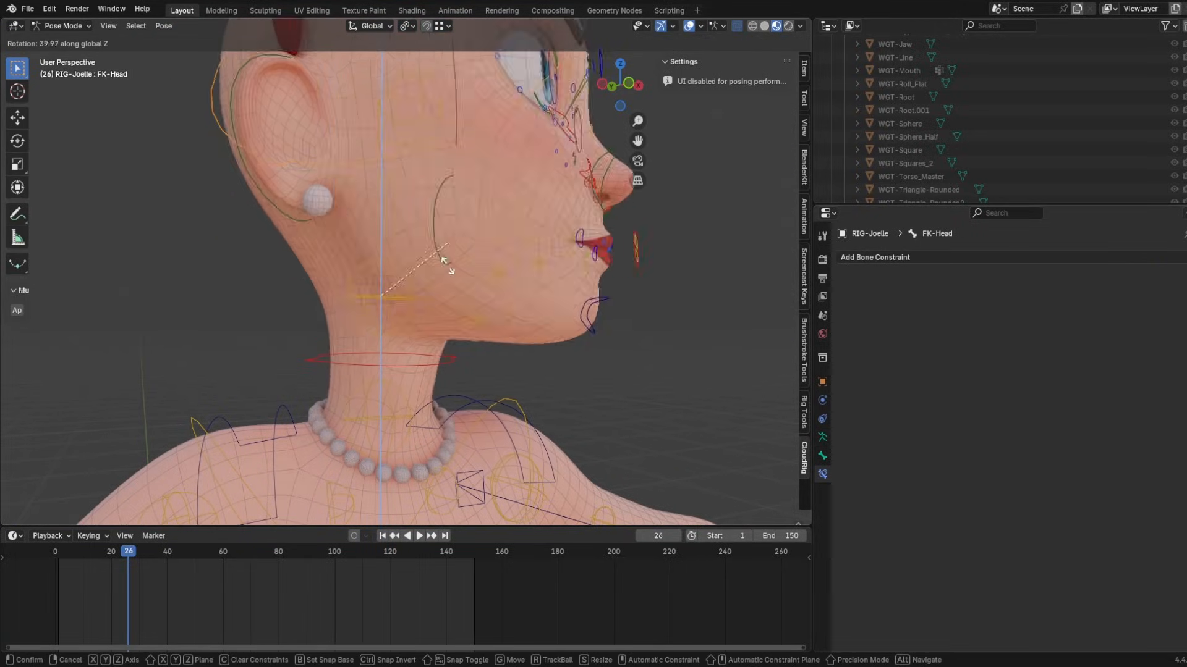
pyautogui.rightClick(437, 286)
# - Set STR-Neck1's Copy Rotation constraint to World Space for target and owner, and limit it to the Z axis only
pyautogui.click(387, 293)
pyautogui.click(1015, 405)
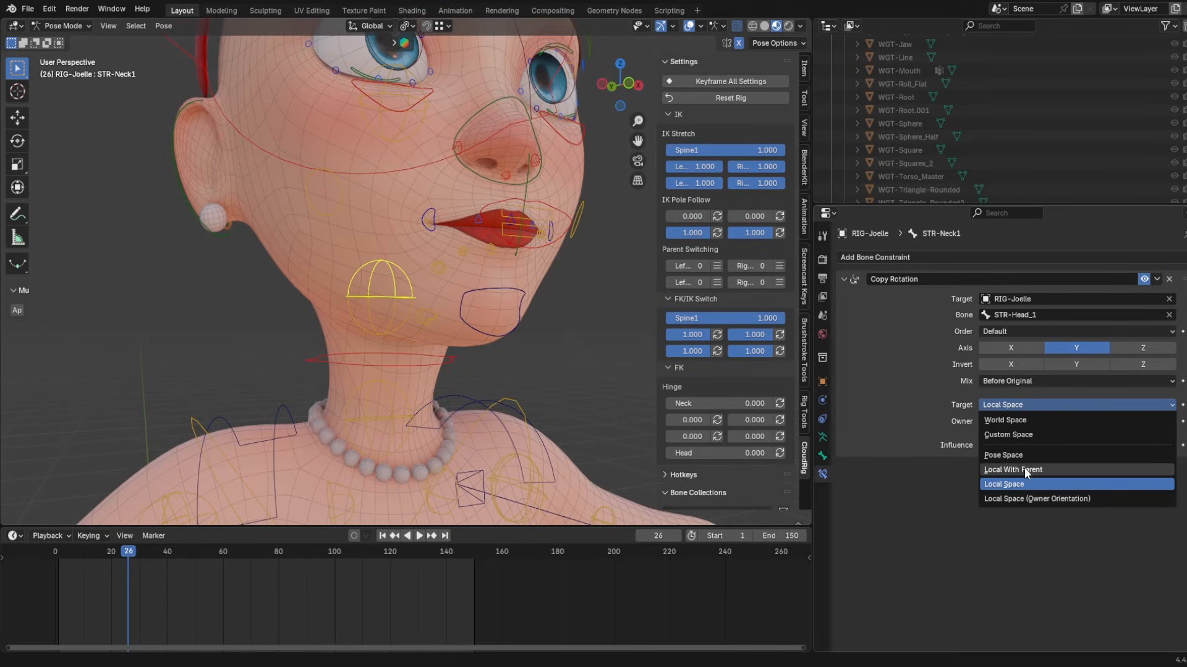
pyautogui.click(1019, 421)
pyautogui.click(1020, 425)
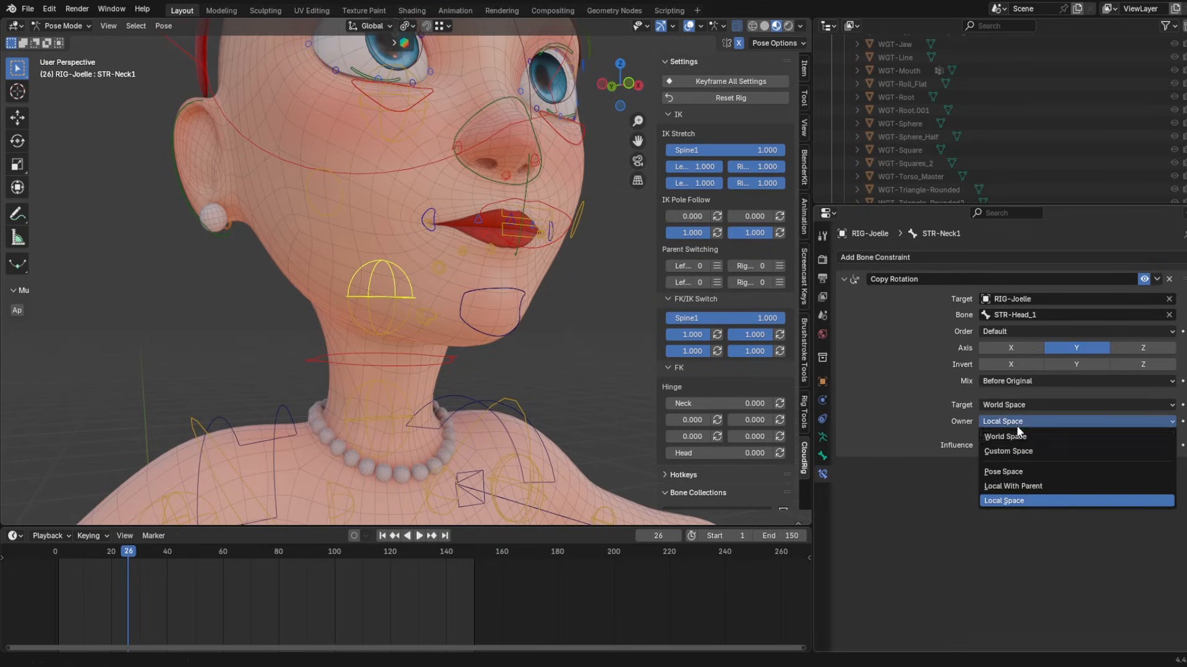
pyautogui.click(1021, 437)
pyautogui.click(1076, 348)
pyautogui.click(1041, 354)
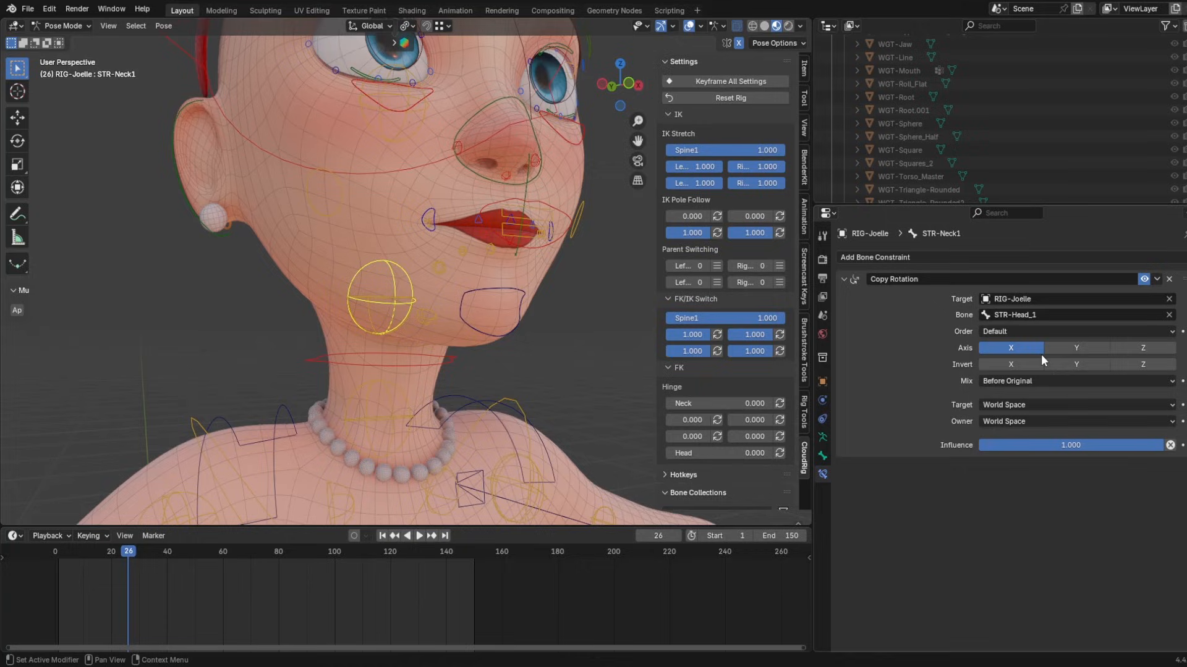
pyautogui.click(1009, 350)
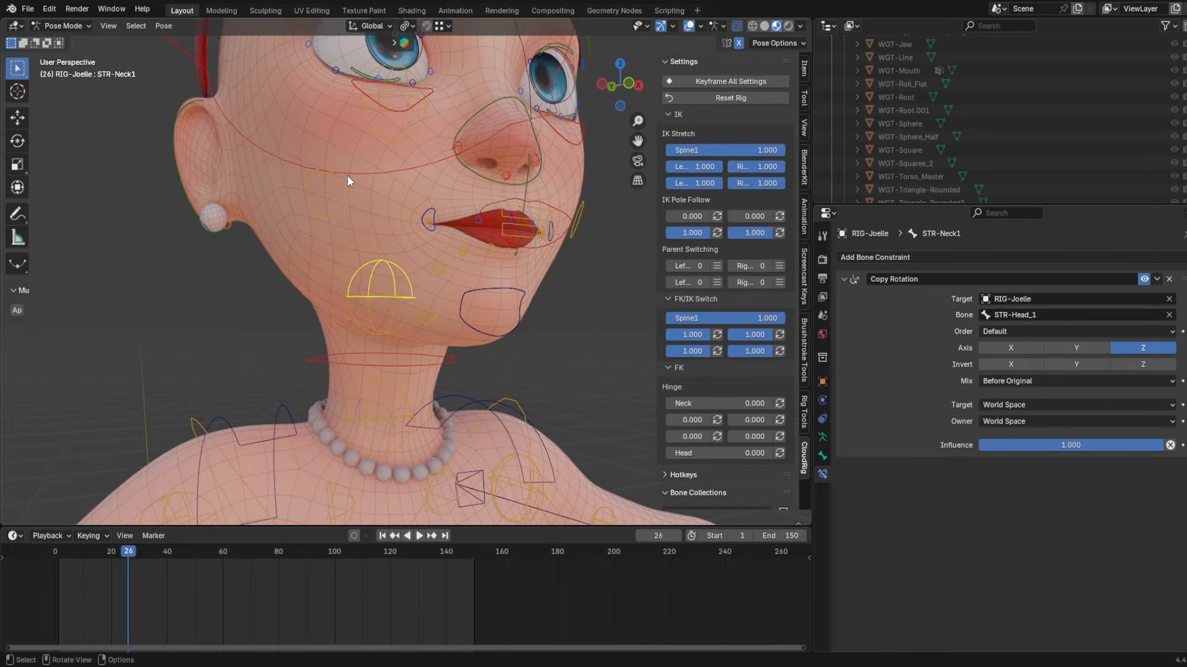
# - Test the neck by rotating FK-Head around global Z and freely, then shifting STR-Head_1 and cancelling the move
pyautogui.click(581, 199)
pyautogui.press('r')
pyautogui.press('z')
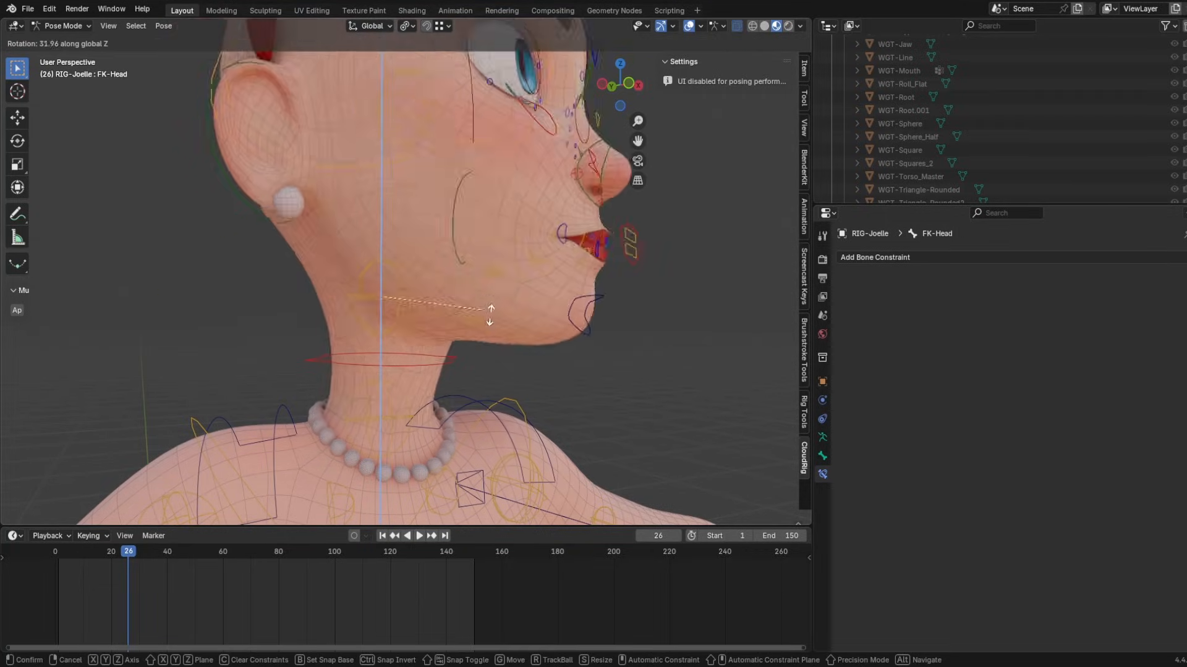
pyautogui.click(575, 297)
pyautogui.scroll(3, 580, 292)
pyautogui.press('r')
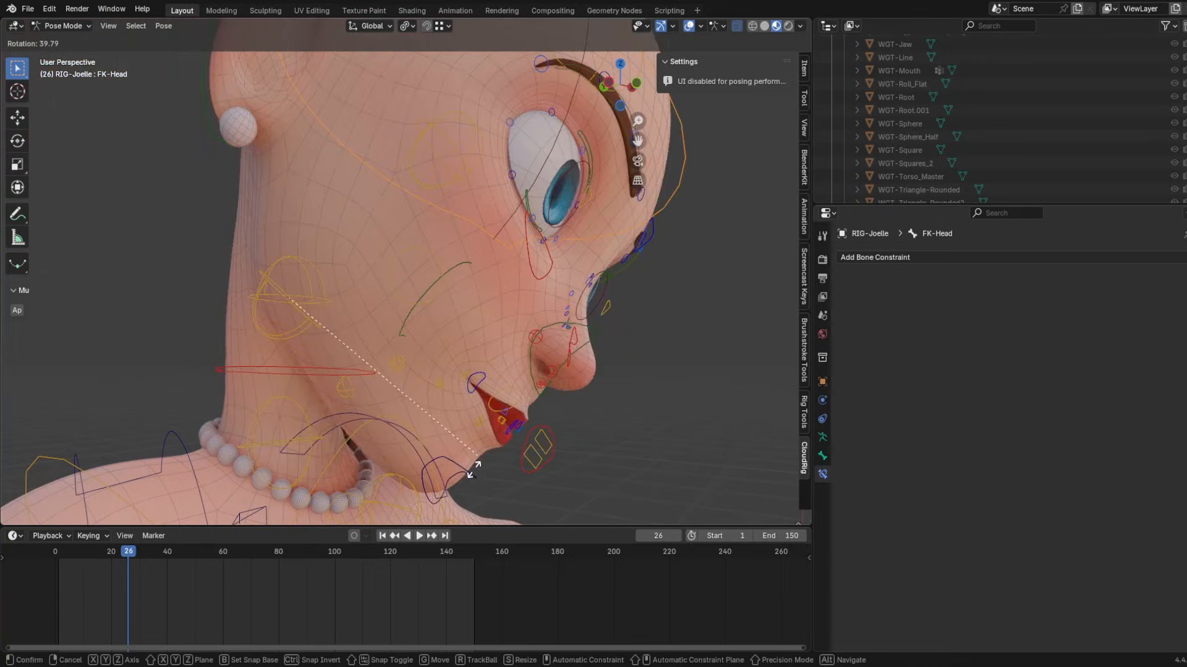
pyautogui.rightClick(460, 258)
pyautogui.moveTo(580, 319); pyautogui.dragTo(484, 322, button='middle')
pyautogui.click(517, 331)
pyautogui.press('g')
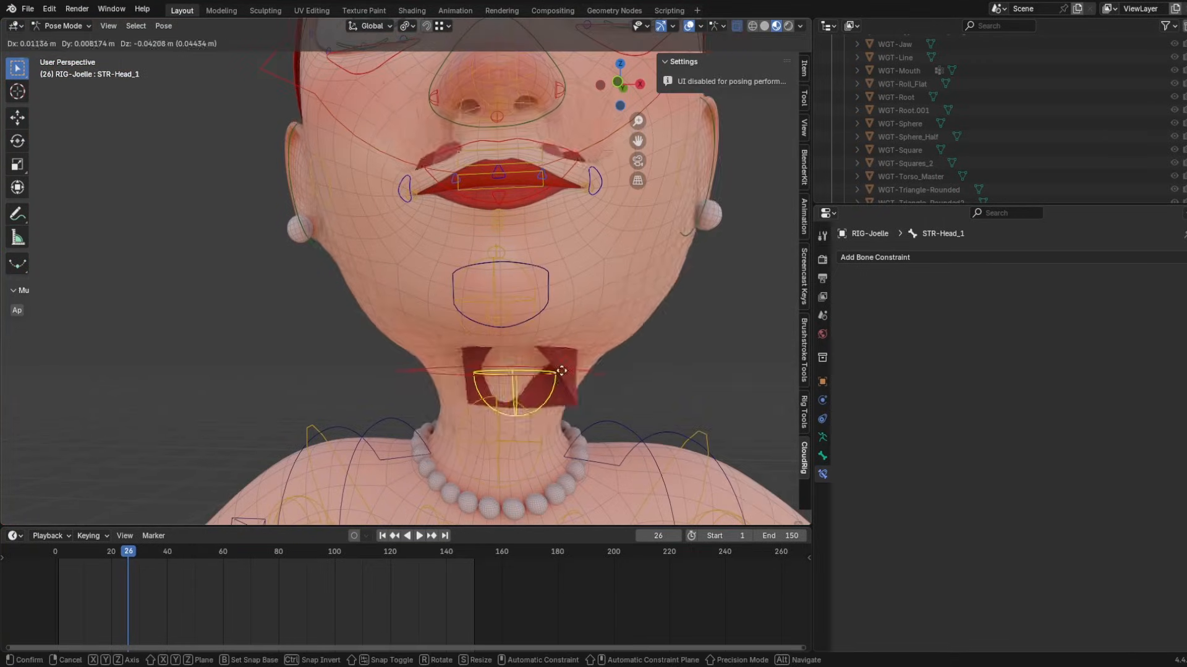
pyautogui.rightClick(532, 272)
# - Select STR-Neck1 again and collapse its Copy Rotation constraint
pyautogui.click(532, 266)
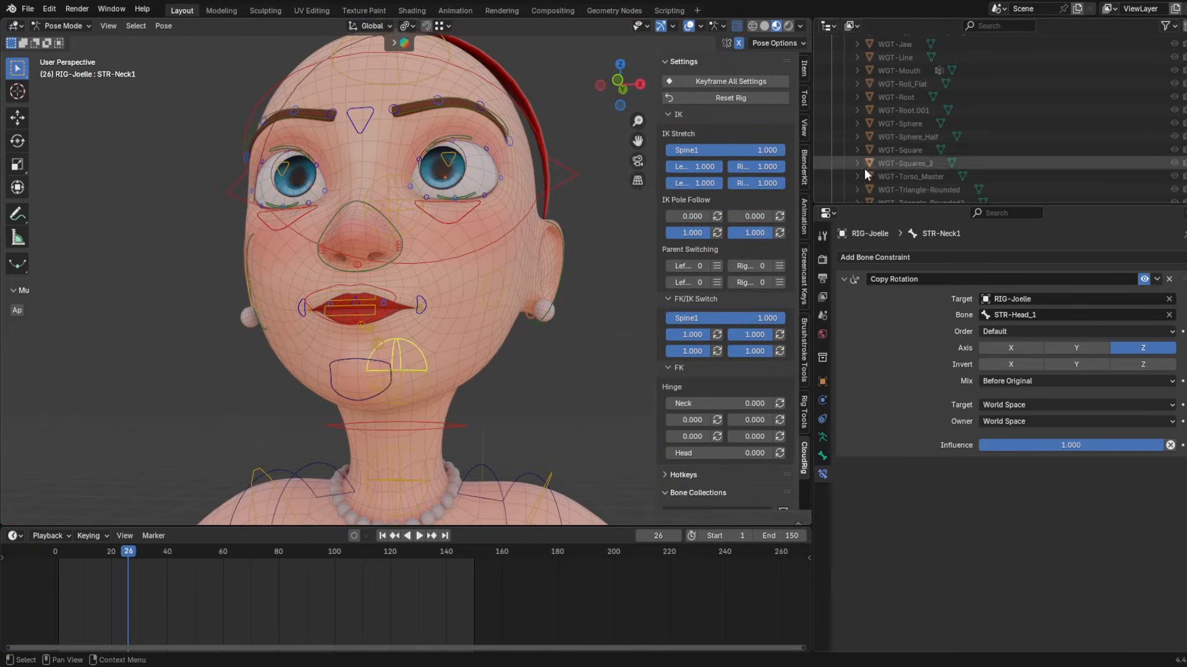
pyautogui.moveTo(398, 316); pyautogui.dragTo(505, 265, button='middle')
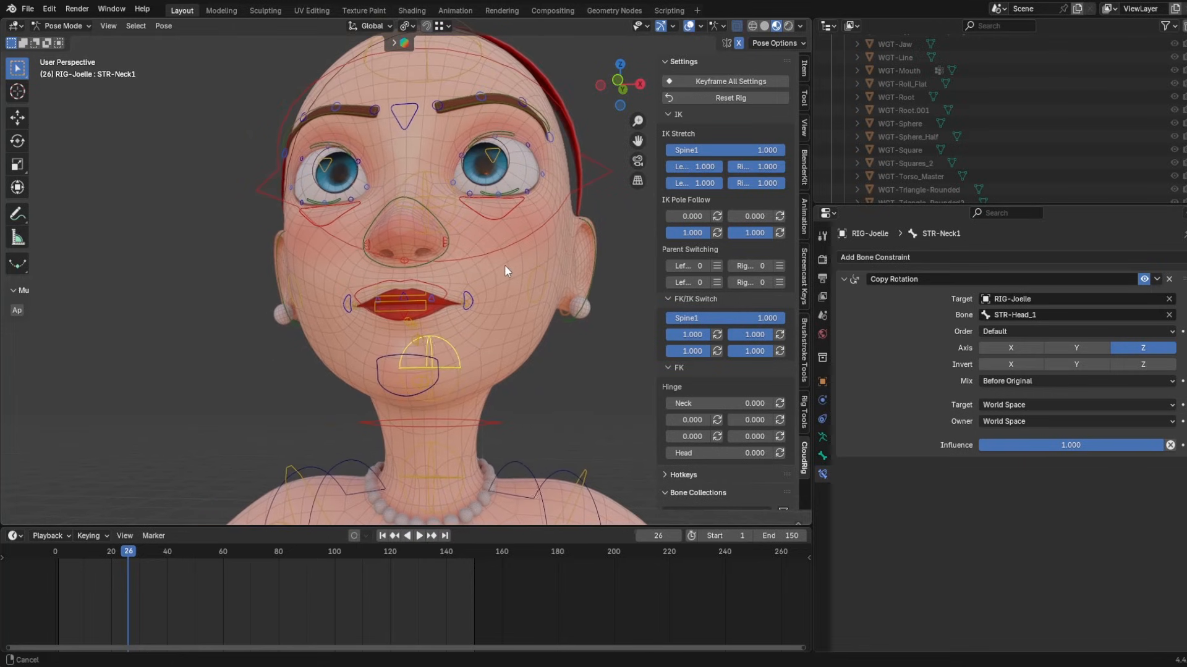
pyautogui.click(844, 280)
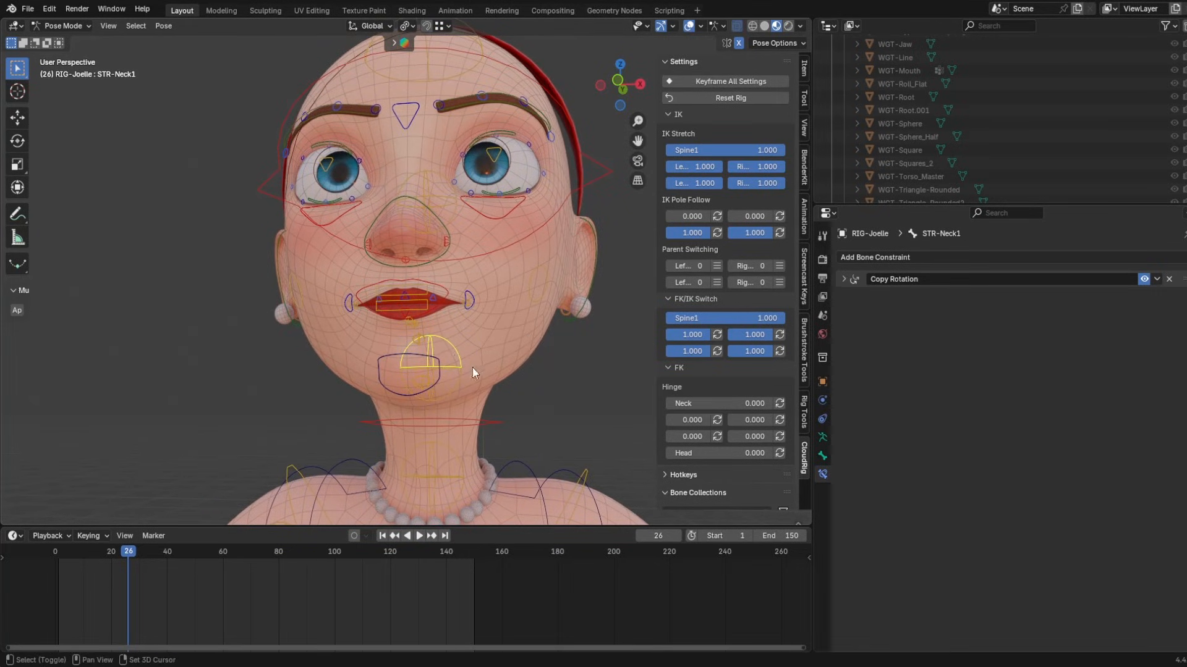
# - Open the mouth by moving Jaw_Ctrl down about 0.022 m
pyautogui.moveTo(472, 368); pyautogui.dragTo(503, 328, button='middle')
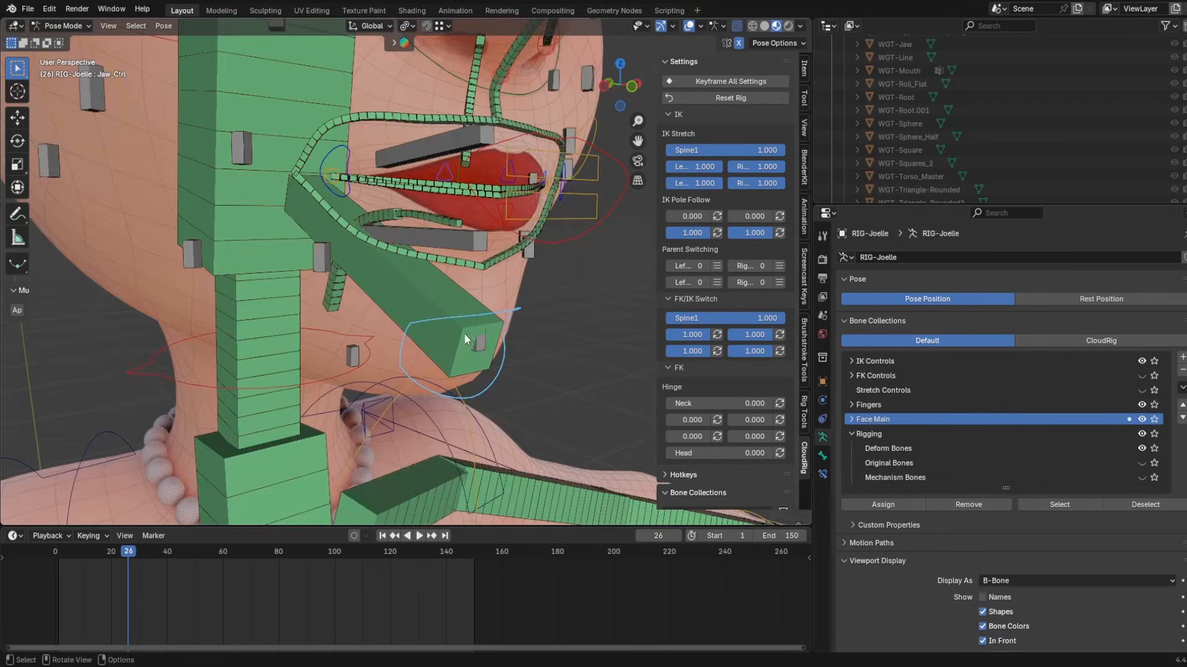
pyautogui.moveTo(519, 319); pyautogui.dragTo(535, 392)
pyautogui.scroll(5, 487, 326)
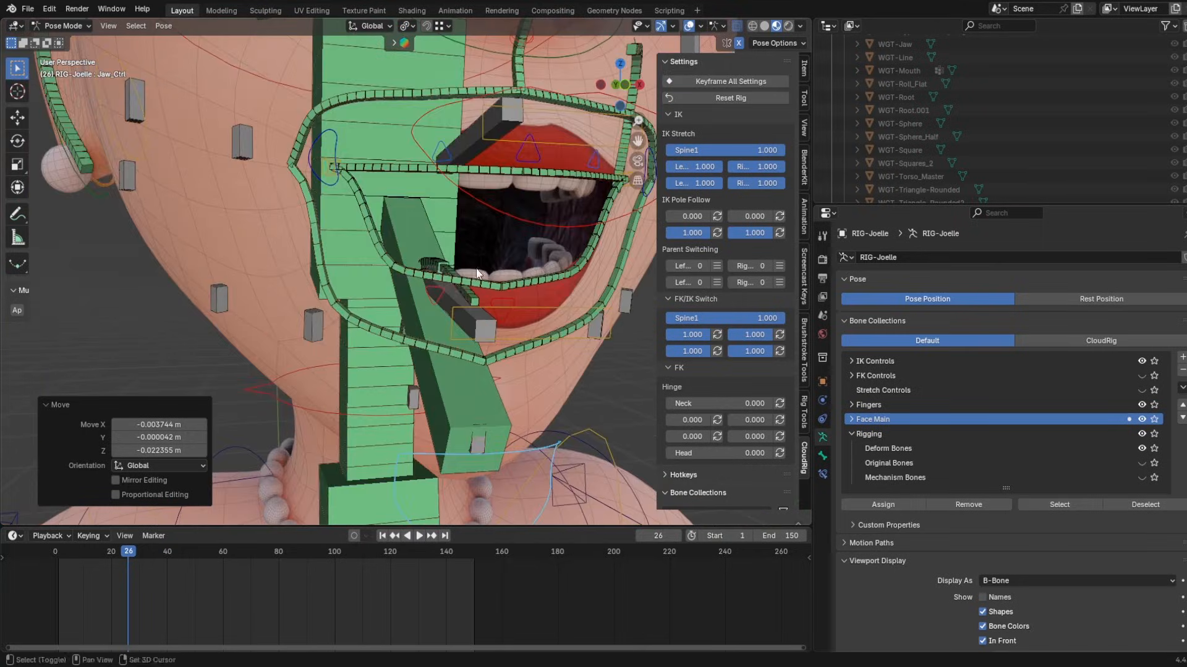
# - Examine the Stretch To constraint and bendy-bone handle settings of the lower-lip bone DEF-LipBot2.L
pyautogui.click(456, 295)
pyautogui.scroll(-4, 478, 334)
pyautogui.moveTo(478, 333); pyautogui.dragTo(451, 363, button='middle')
pyautogui.scroll(4, 440, 333)
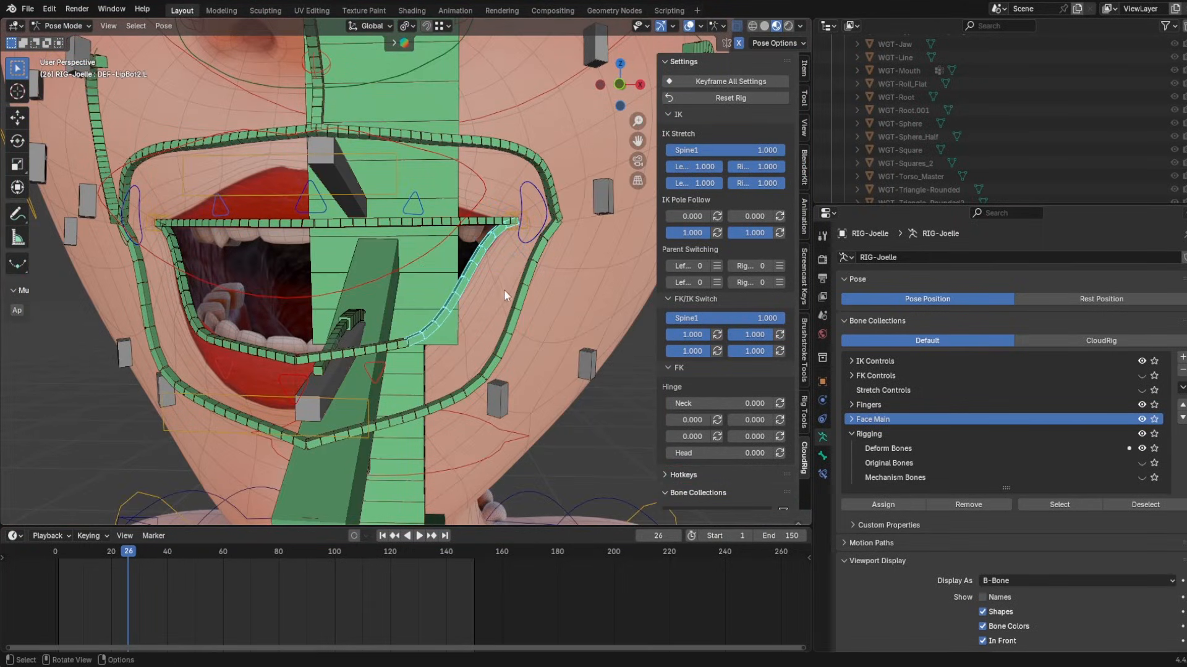
pyautogui.click(493, 244)
pyautogui.click(492, 243)
pyautogui.click(822, 474)
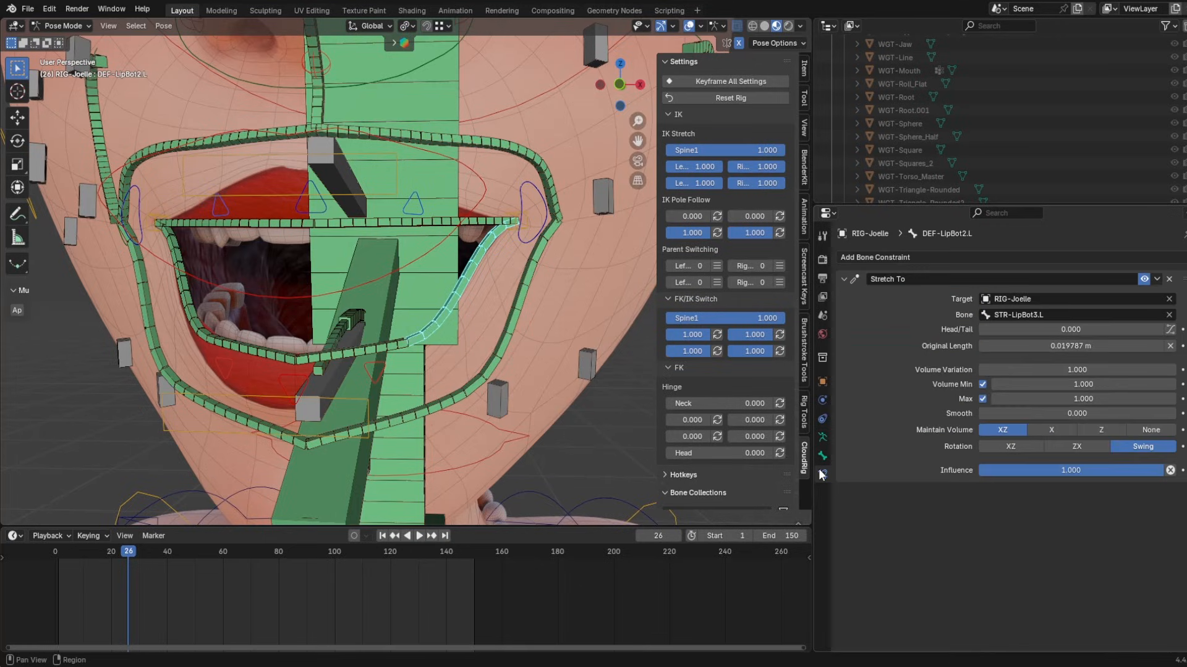
pyautogui.click(822, 455)
pyautogui.scroll(-8, 964, 495)
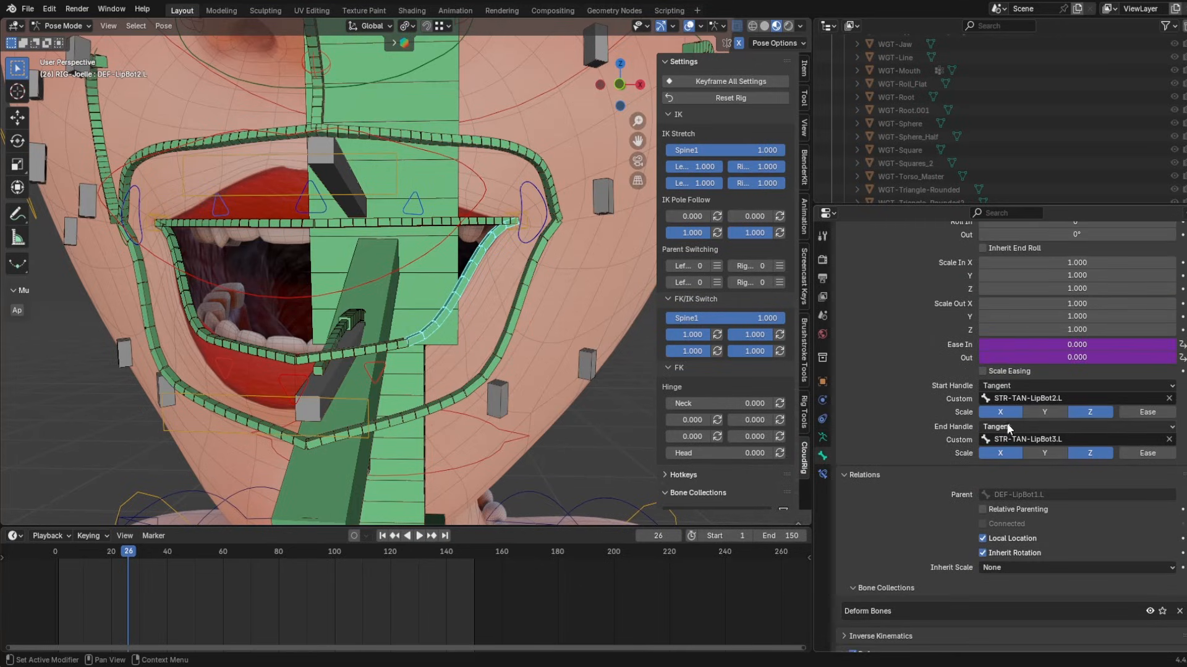
# - Select the left mouth-corner control, sketch temporary annotation strokes around the lips, and cancel a trial rotation of the control
pyautogui.click(517, 246)
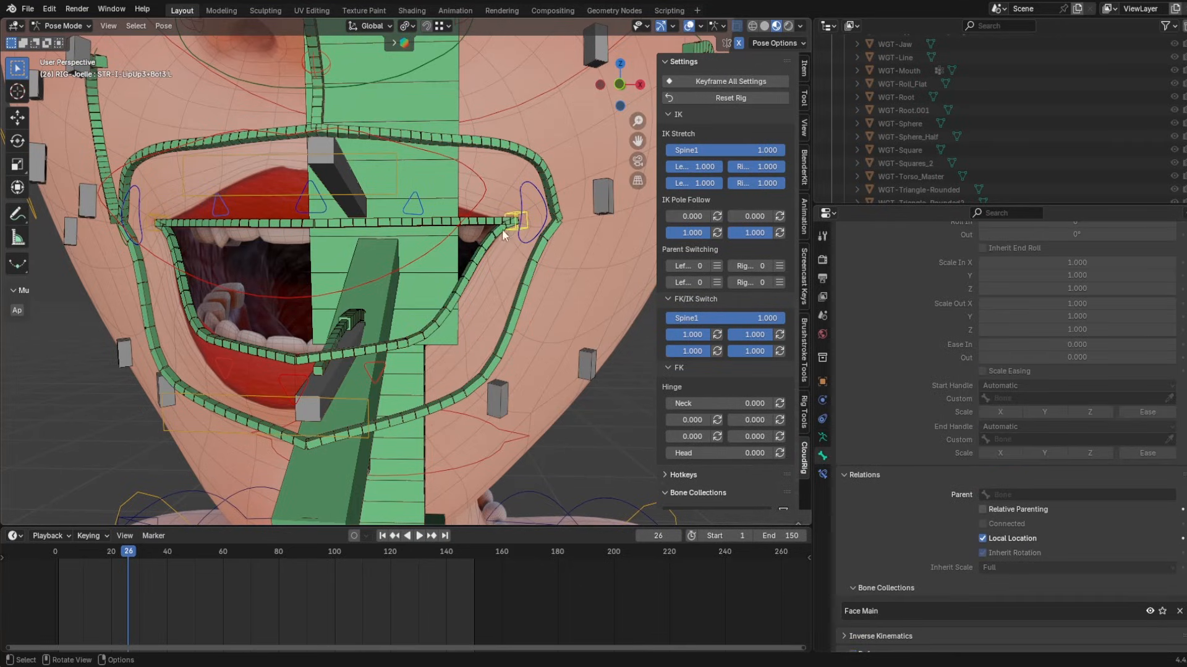
pyautogui.press('d')
pyautogui.moveTo(534, 220); pyautogui.dragTo(570, 217)
pyautogui.press('d')
pyautogui.moveTo(391, 220); pyautogui.dragTo(585, 221)
pyautogui.press('d')
pyautogui.moveTo(457, 299); pyautogui.dragTo(496, 242)
pyautogui.press('Escape')
pyautogui.press('r')
pyautogui.press('Escape')
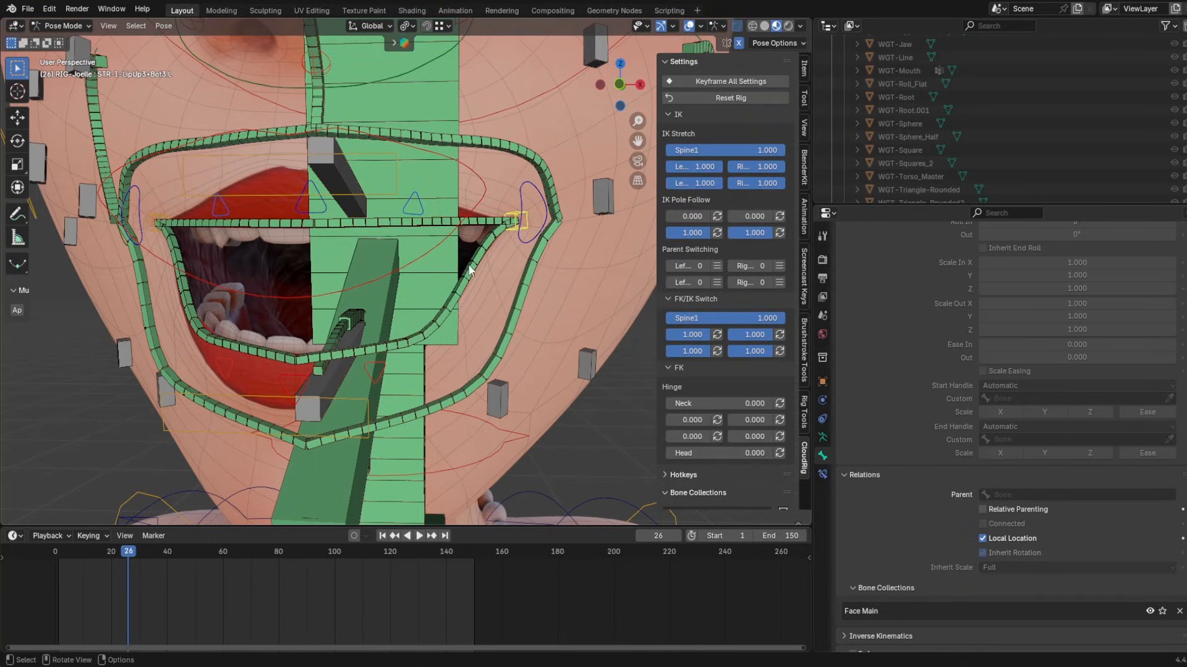
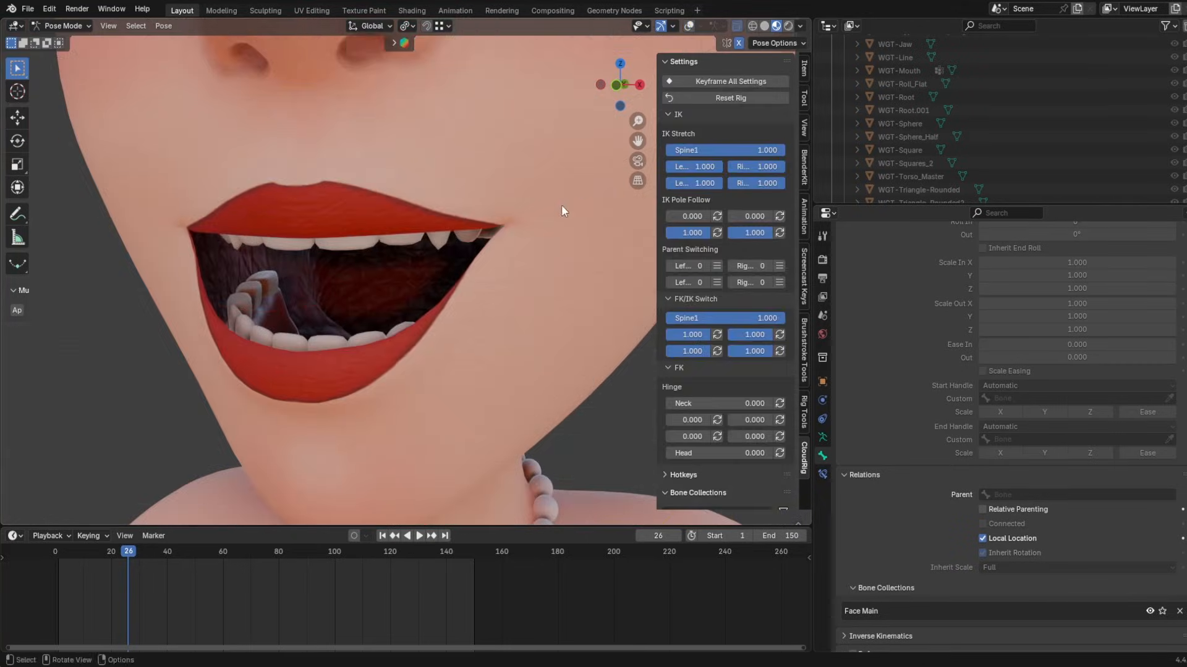
# - Inspect how DEF-LipBot2.L curves into the left mouth-corner control while the mouth is open
pyautogui.press('r')
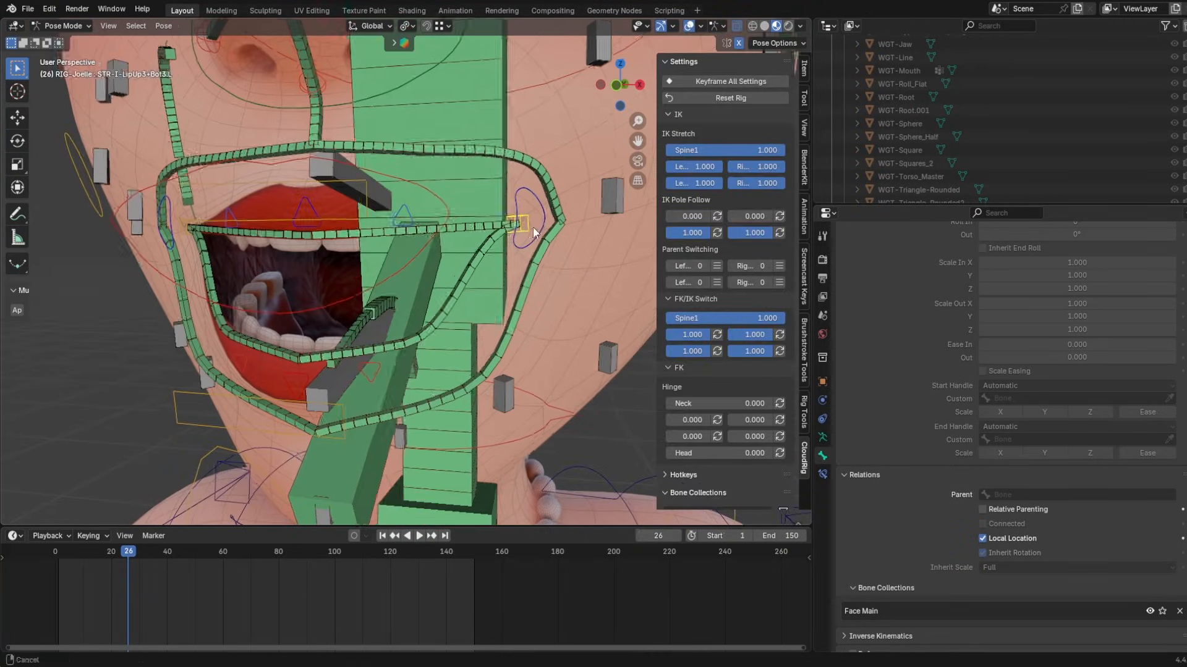
pyautogui.click(554, 232)
pyautogui.scroll(3, 487, 303)
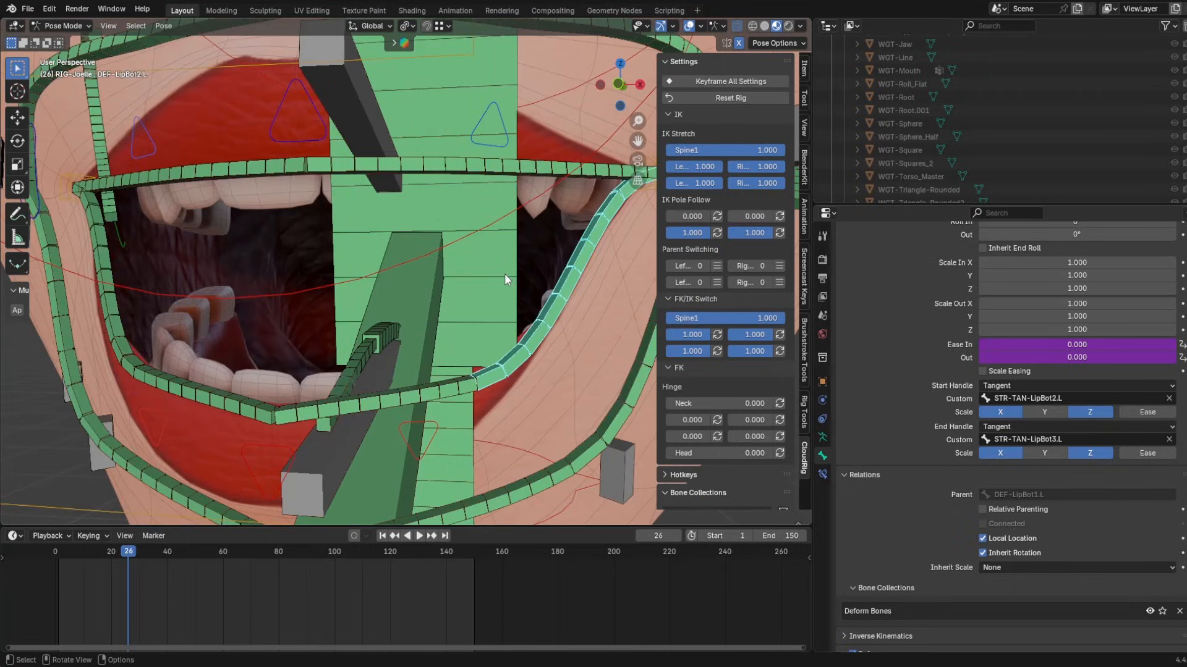
pyautogui.scroll(-3, 586, 242)
pyautogui.moveTo(529, 261); pyautogui.dragTo(535, 231, button='middle')
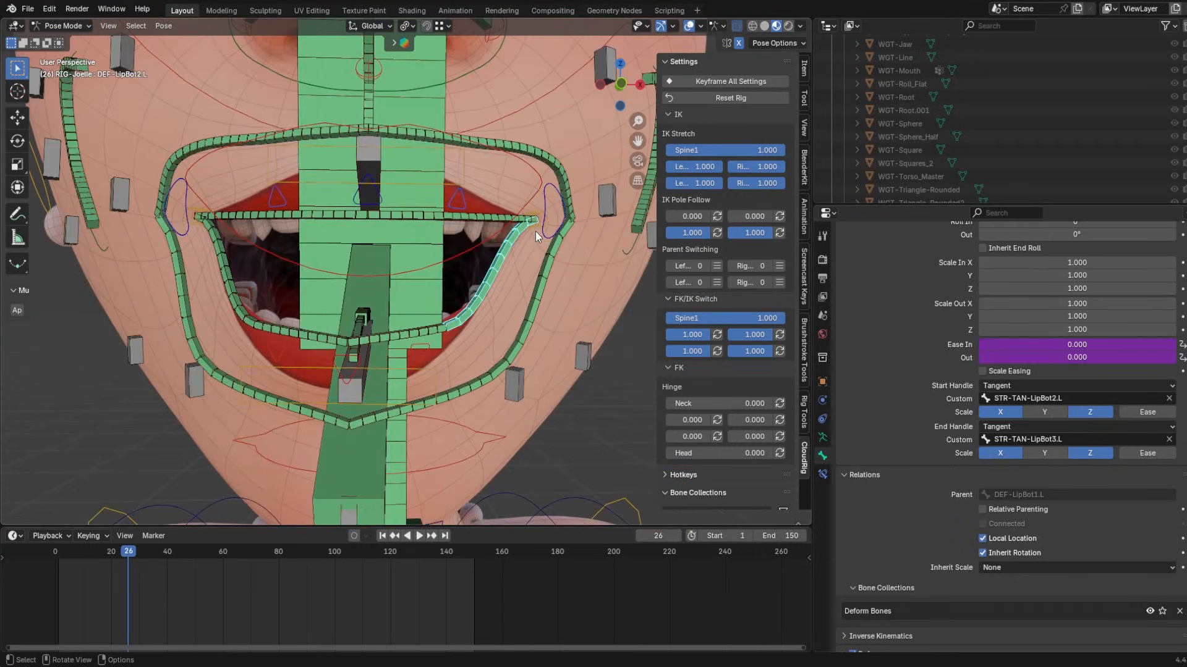
pyautogui.press('d')
pyautogui.press('Escape')
pyautogui.click(554, 280)
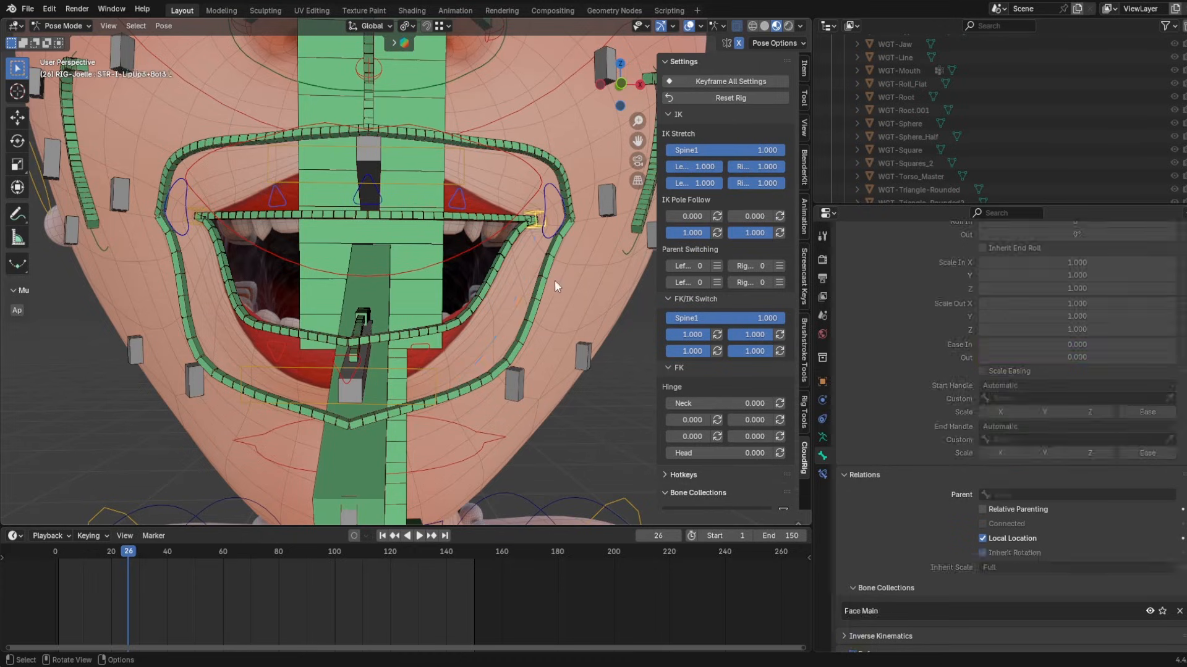
# - Set the bendy-bone End Handle of DEF-LipBot2.L and DEF-LipBot2.R to Automatic
pyautogui.click(493, 265)
pyautogui.click(989, 430)
pyautogui.click(992, 434)
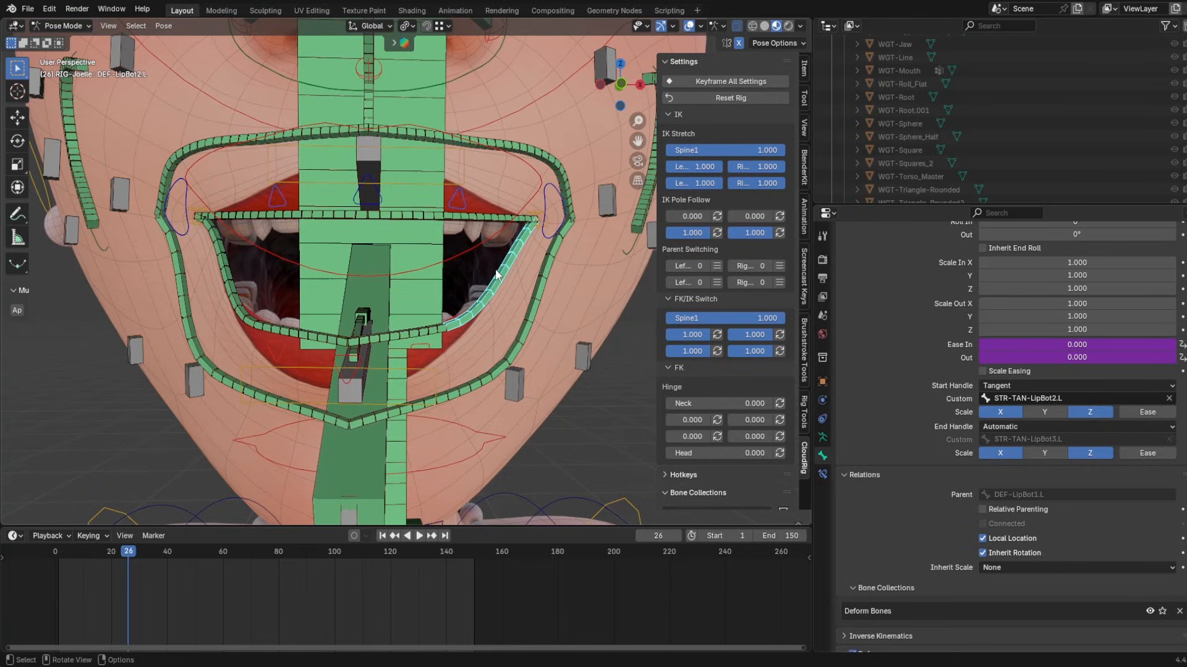
pyautogui.click(224, 257)
pyautogui.click(1010, 431)
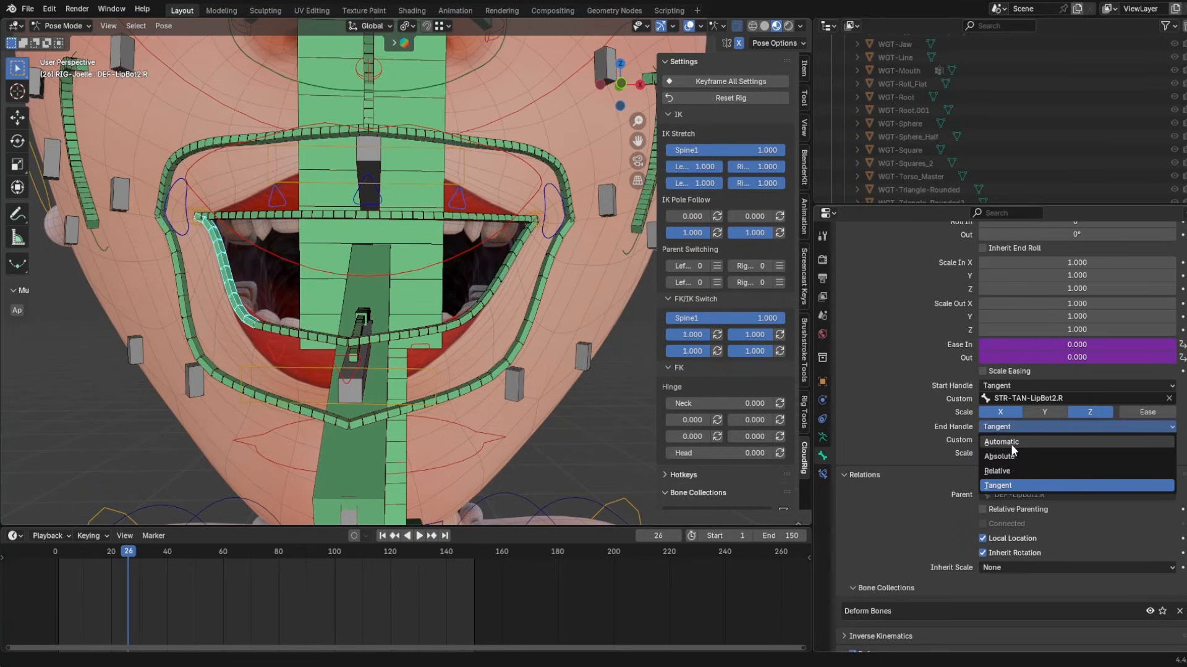
pyautogui.click(1010, 444)
# - Test the lip curve by rotating the left mouth-corner control twice, cancelling each rotation
pyautogui.click(539, 225)
pyautogui.press('r')
pyautogui.rightClick(576, 209)
pyautogui.moveTo(569, 214); pyautogui.dragTo(580, 204, button='middle')
pyautogui.click(540, 231)
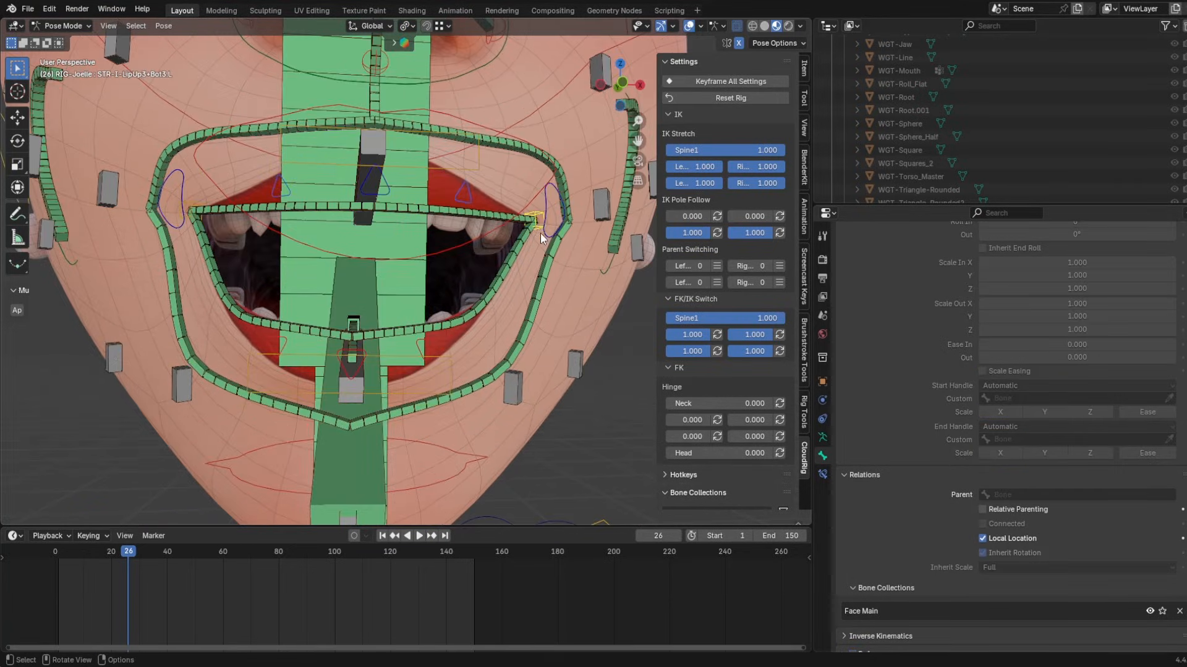
pyautogui.press('r')
pyautogui.rightClick(495, 265)
# - Check the handle settings of DEF-LipUp2.L and lower Jaw_Ctrl about 0.027 m along Z
pyautogui.click(521, 223)
pyautogui.click(521, 224)
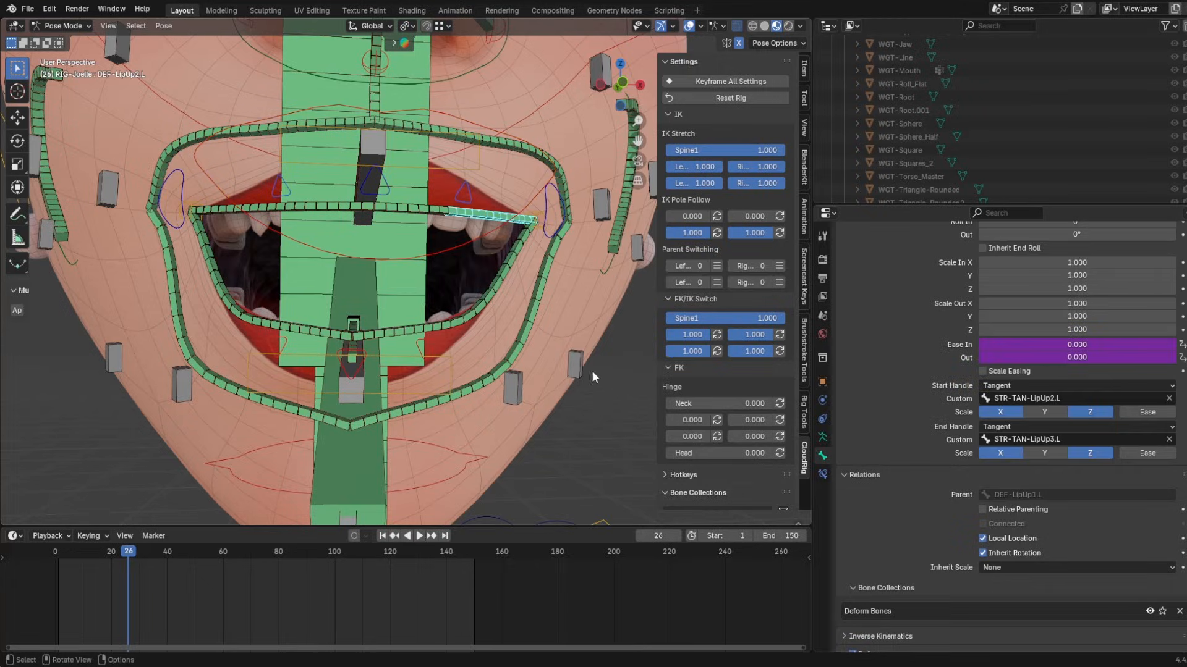
pyautogui.moveTo(267, 345); pyautogui.dragTo(448, 324, button='middle')
pyautogui.moveTo(448, 325); pyautogui.dragTo(476, 321, button='middle')
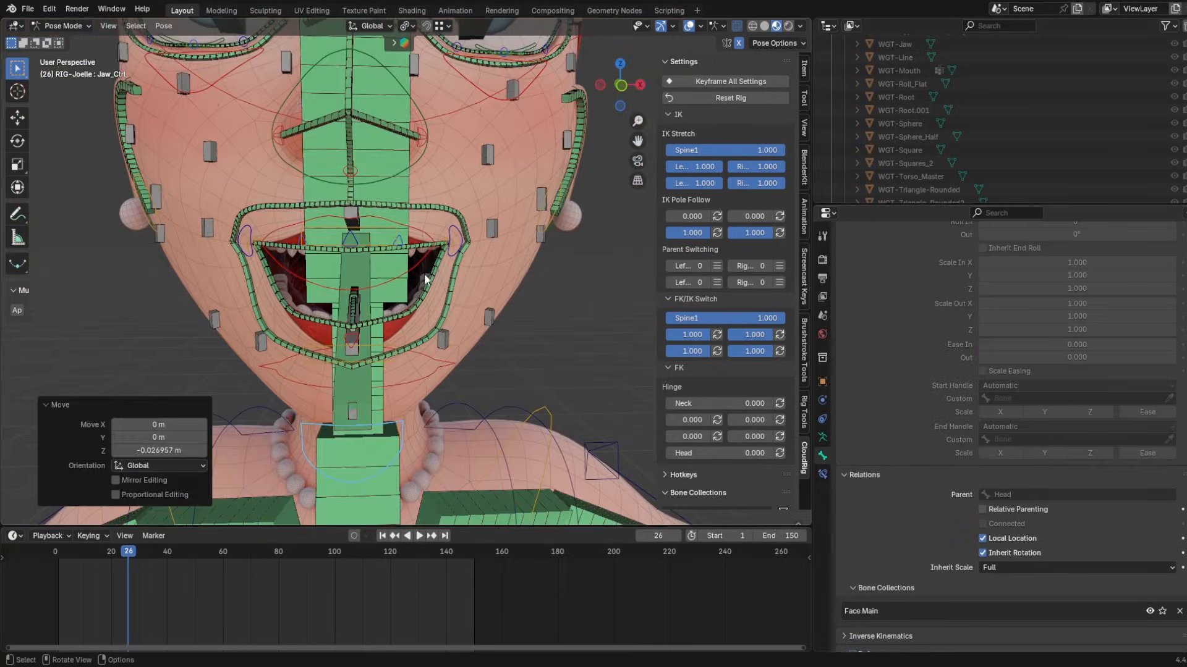
# - Select both DEF-LipBot2 bones, hide the viewport overlays, and undo the last End Handle change to compare the mouth shape
pyautogui.click(431, 281)
pyautogui.click(274, 288)
pyautogui.hotkey('shift', 'alt', 'z')
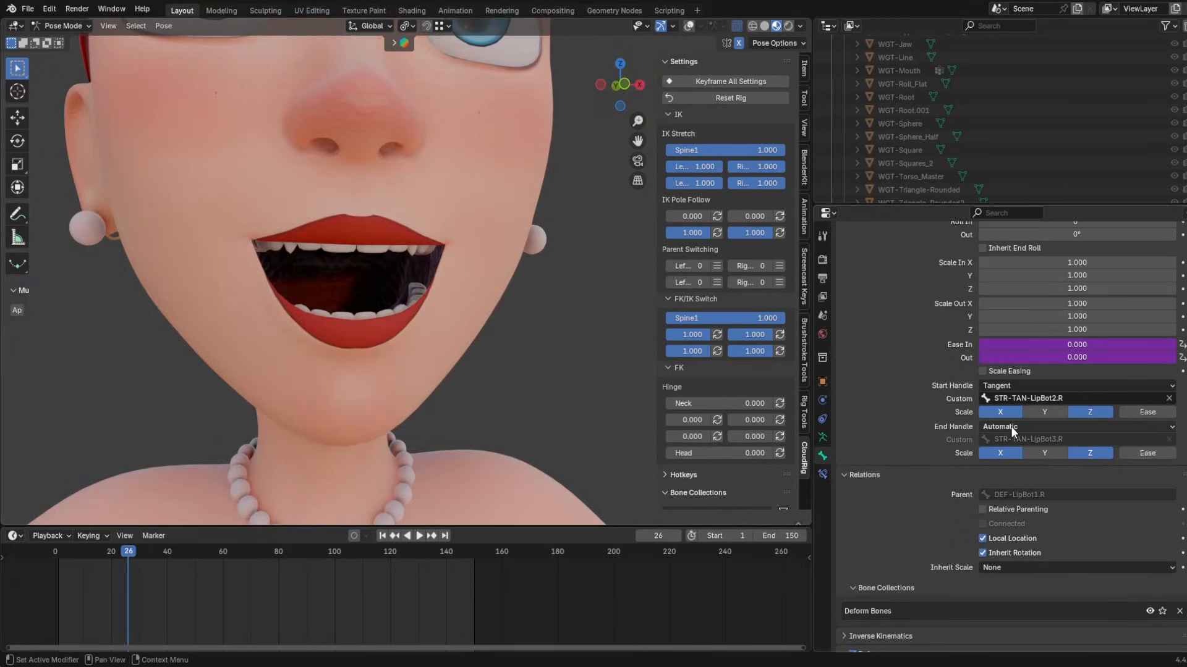
pyautogui.hotkey('ctrl', 'z')
pyautogui.moveTo(395, 378); pyautogui.dragTo(454, 359, button='middle')
pyautogui.scroll(-5, 479, 393)
pyautogui.scroll(2, 364, 244)
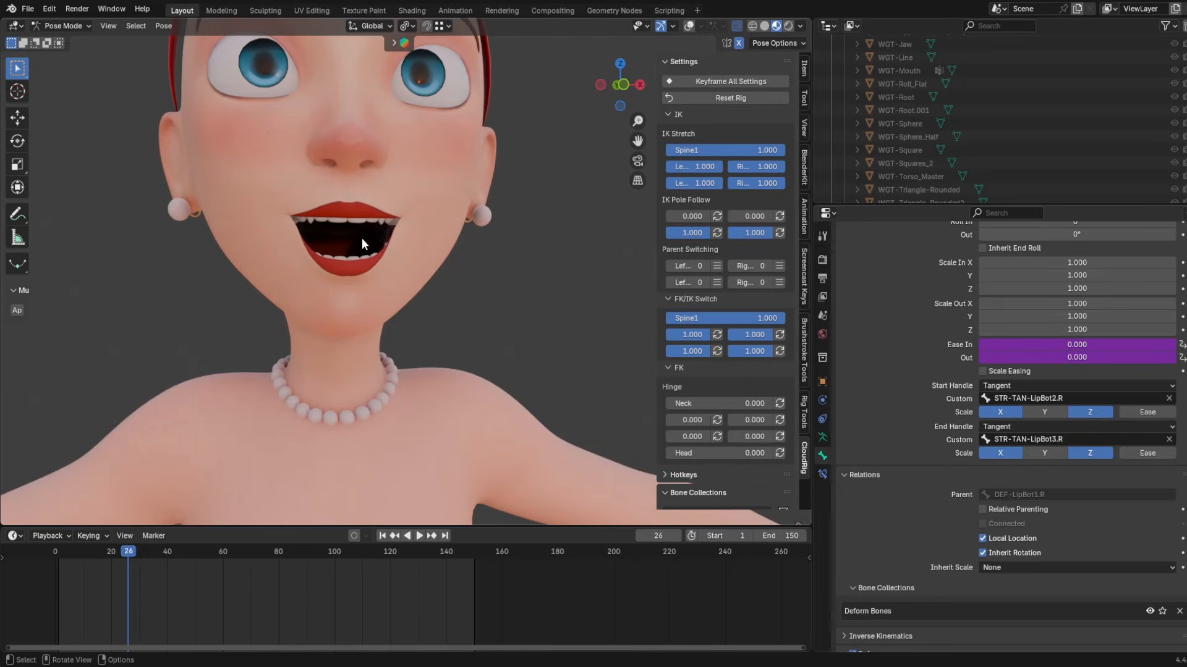
# - Set the End Handle of the selected DEF-LipBot2 bones to Automatic and show the viewport overlays again
pyautogui.click(1011, 421)
pyautogui.click(1010, 439)
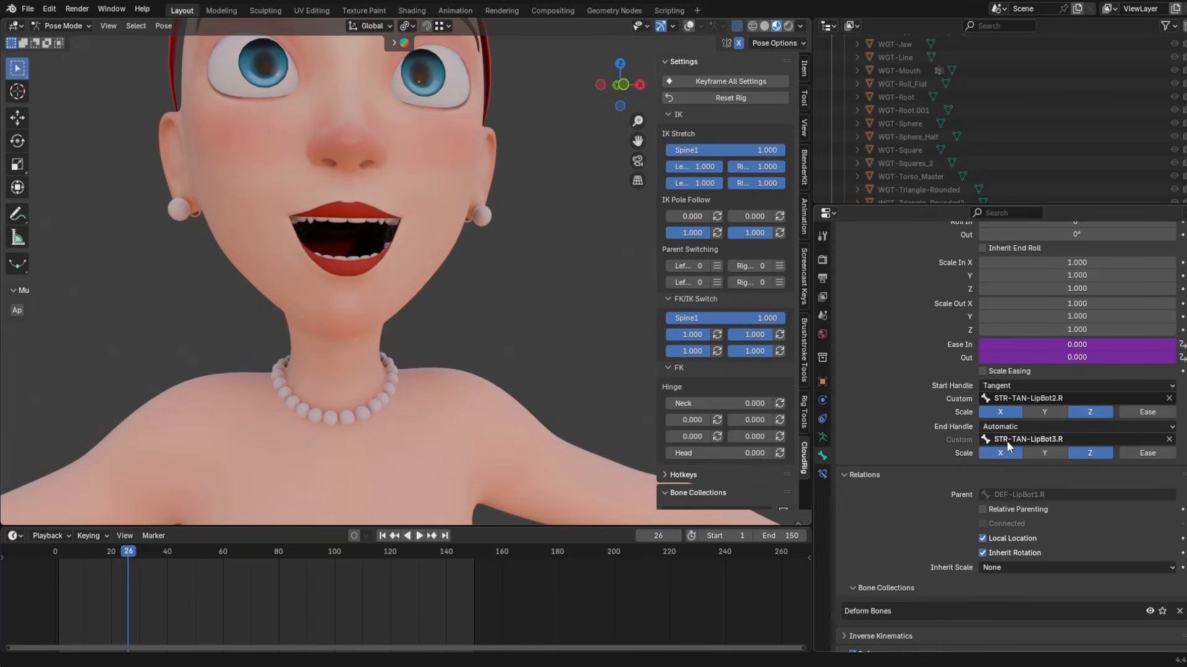
pyautogui.hotkey('shift', 'alt', 'z')
pyautogui.scroll(2, 418, 315)
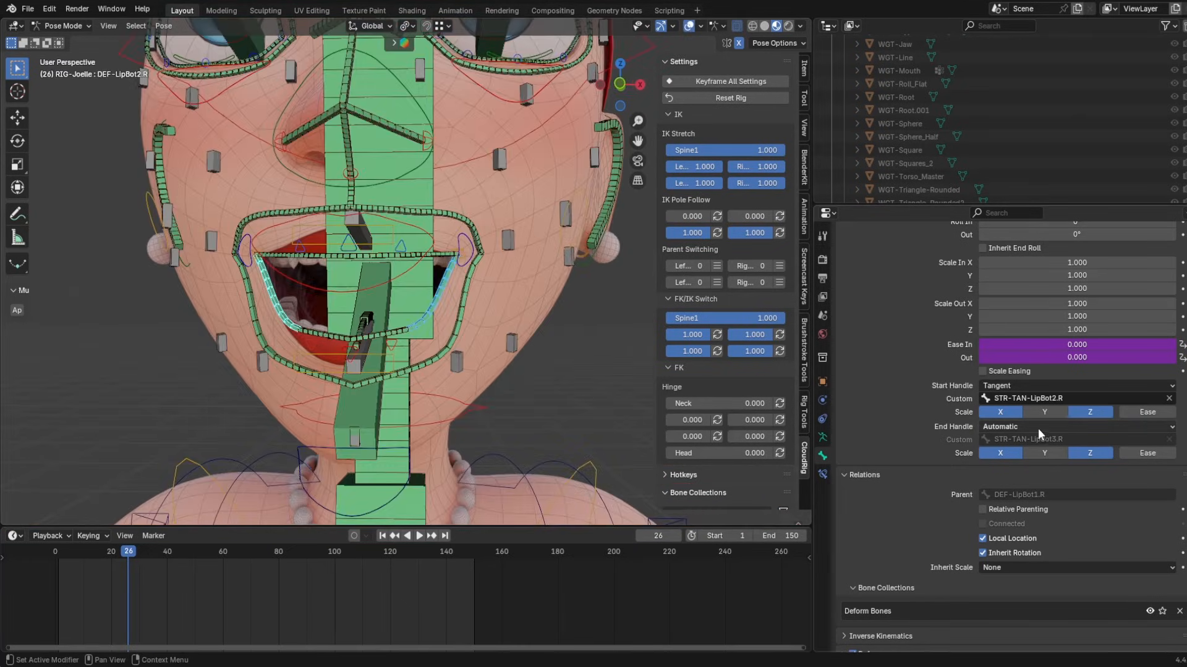
# - Set the End Handle of both DEF-LipOut_Bot2 bones to Automatic
pyautogui.click(996, 428)
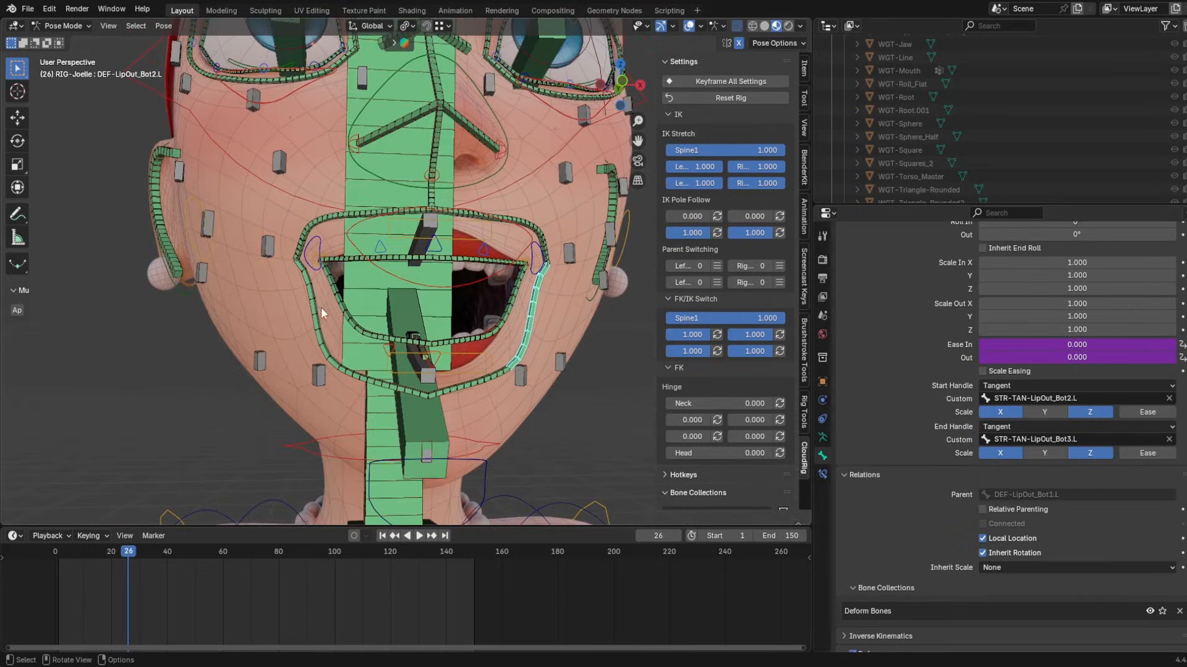
pyautogui.keyDown('shift'); pyautogui.click(320, 312); pyautogui.keyUp('shift')
pyautogui.click(1029, 426)
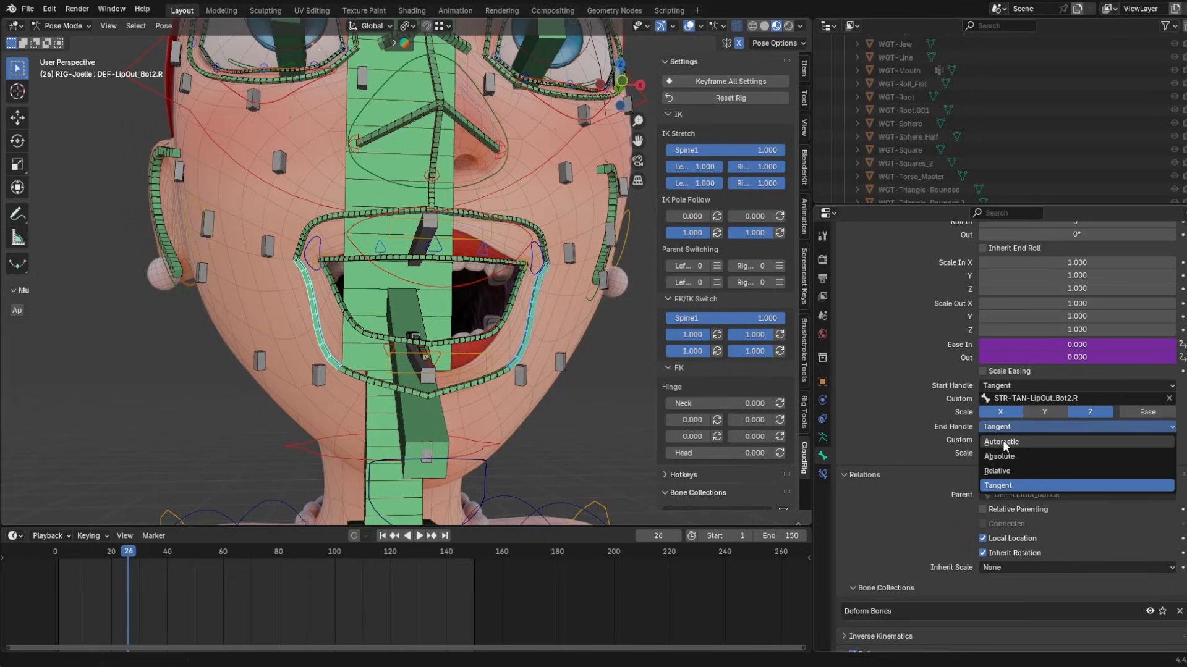
# - Set the Start Handle of both DEF-LipOut_Up3 bones to Automatic
pyautogui.click(540, 244)
pyautogui.keyDown('shift'); pyautogui.click(295, 250); pyautogui.keyUp('shift')
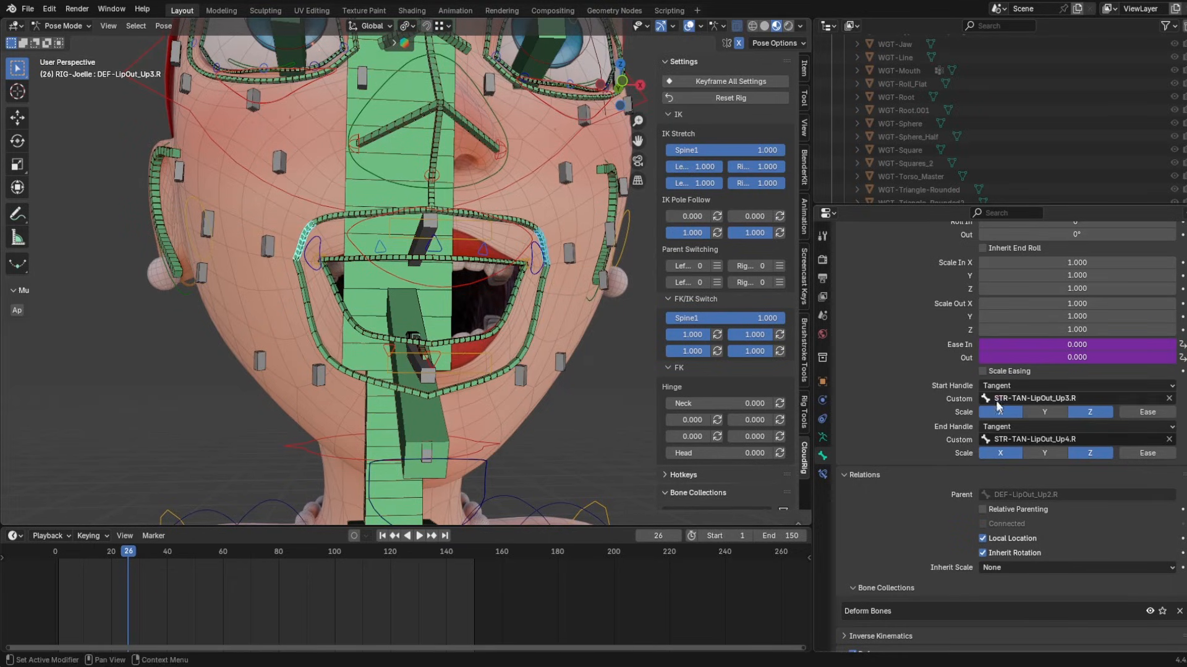
pyautogui.click(1014, 385)
pyautogui.click(1011, 399)
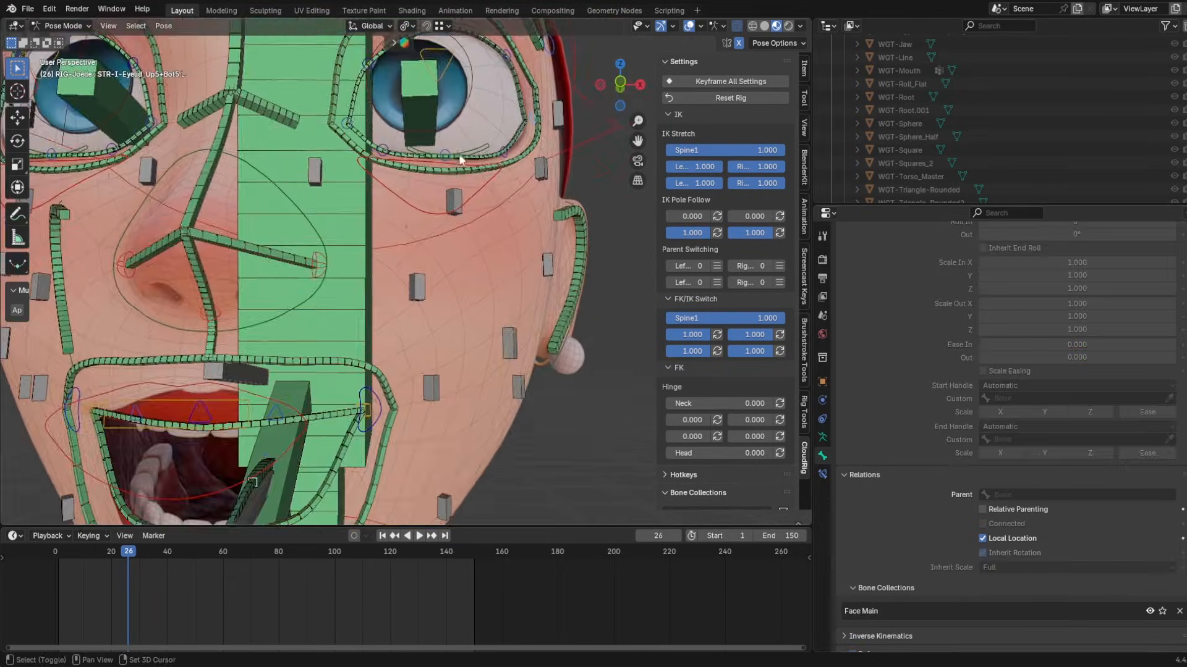
# - Set the End Handle of the bone below the character's left eye to Automatic
pyautogui.scroll(2, 481, 128)
pyautogui.moveTo(481, 129); pyautogui.dragTo(433, 216, button='middle')
pyautogui.keyDown('shift'); pyautogui.moveTo(433, 216); pyautogui.dragTo(414, 314, button='middle'); pyautogui.keyUp('shift')
pyautogui.click(439, 304)
pyautogui.click(436, 322)
pyautogui.click(1013, 427)
pyautogui.click(1011, 440)
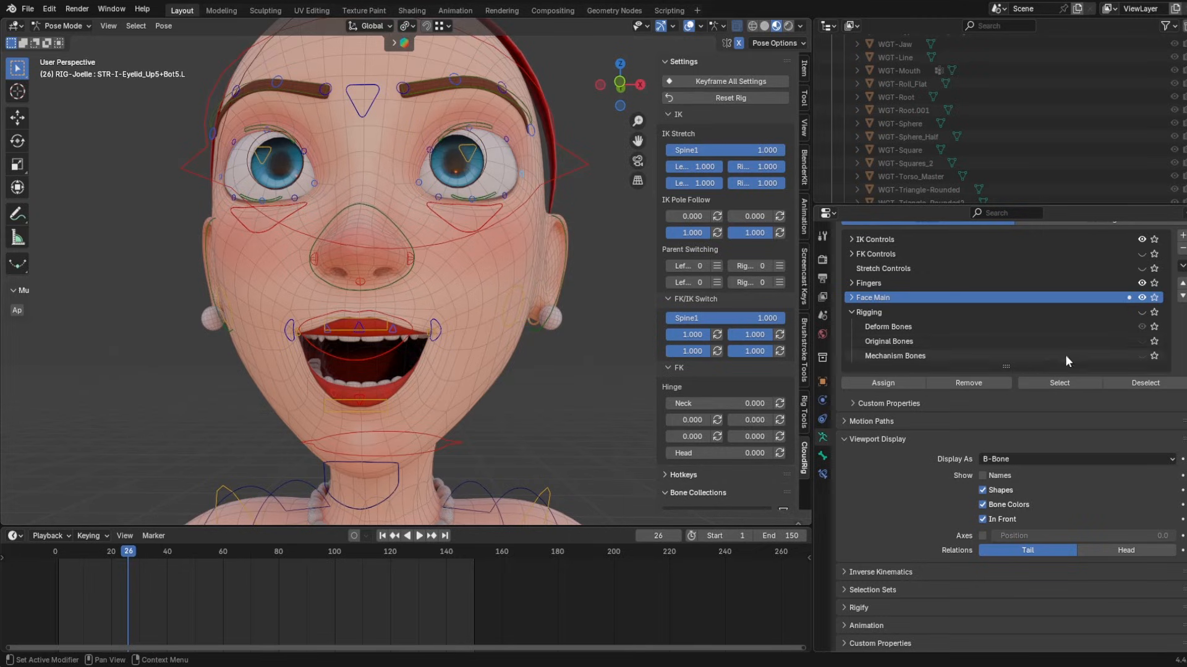
# - Collapse the Rigging bone collection and show the Face Secondary and Face Details collections under Face Main
pyautogui.click(852, 313)
pyautogui.click(852, 297)
pyautogui.click(1142, 312)
pyautogui.click(1141, 327)
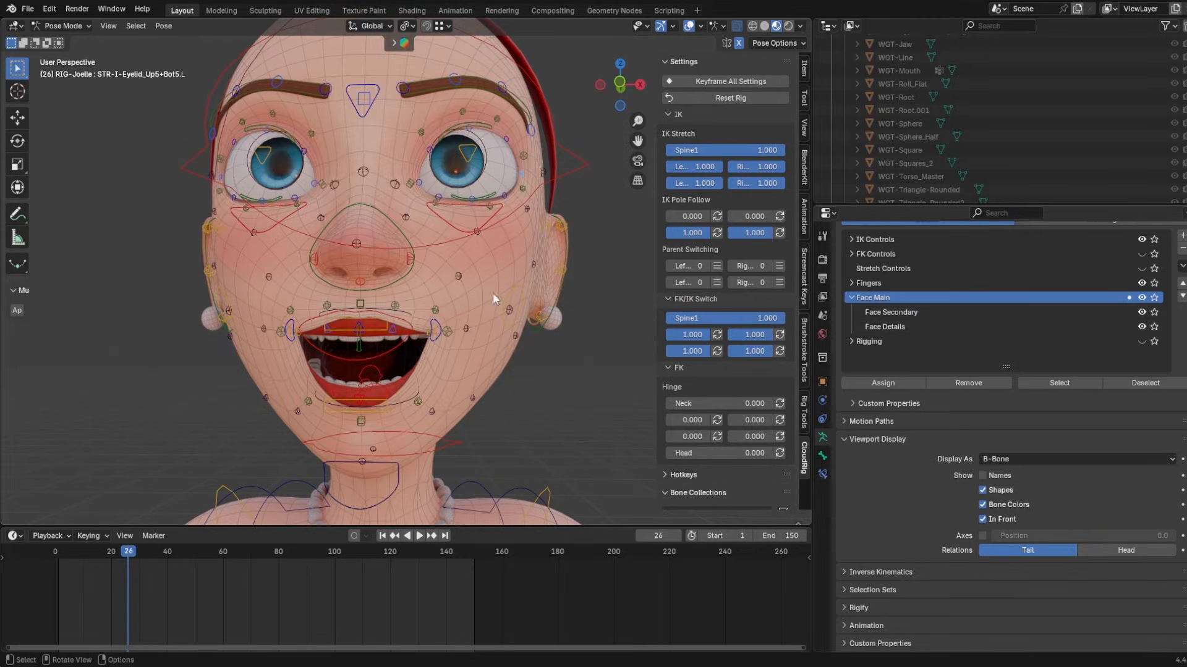
pyautogui.scroll(3, 426, 284)
pyautogui.scroll(-2, 415, 337)
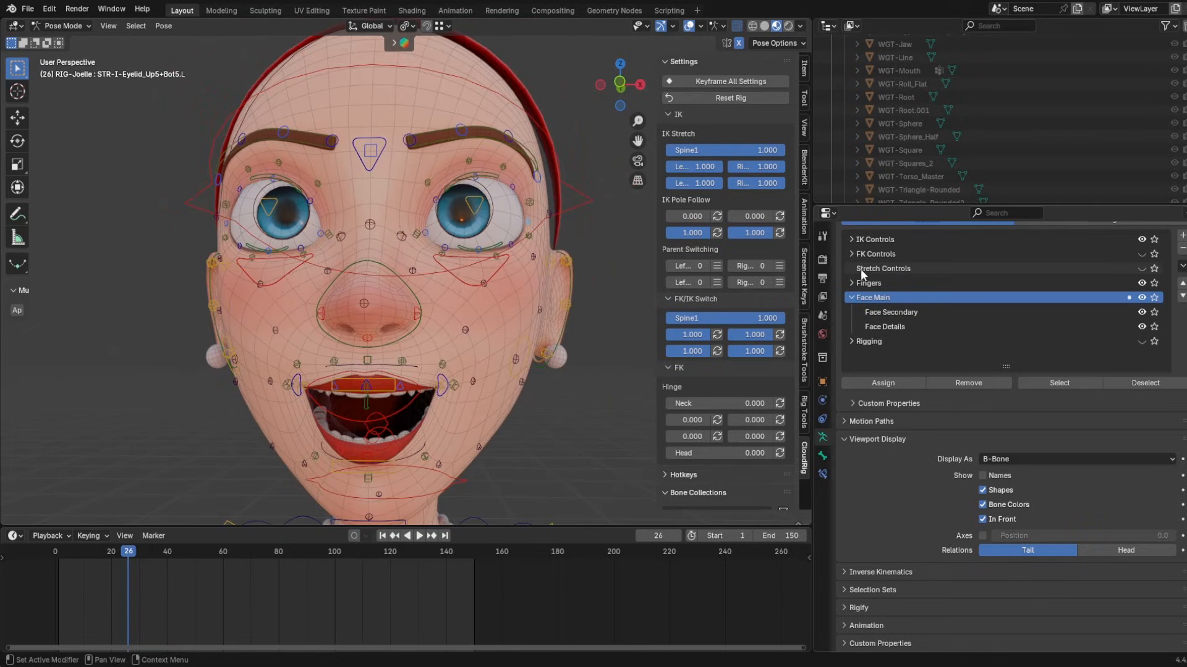
pyautogui.click(851, 283)
pyautogui.click(851, 284)
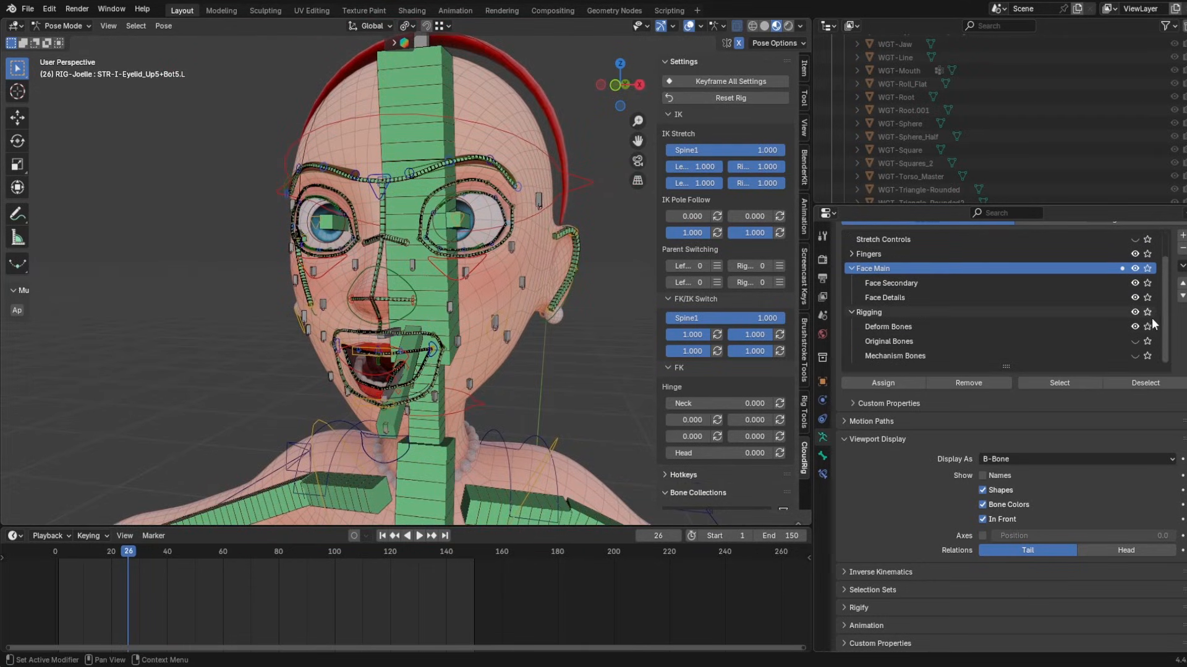
# - Examine the two head deform bones by selecting each in turn, and hide the Deform Bones collection
pyautogui.click(1146, 327)
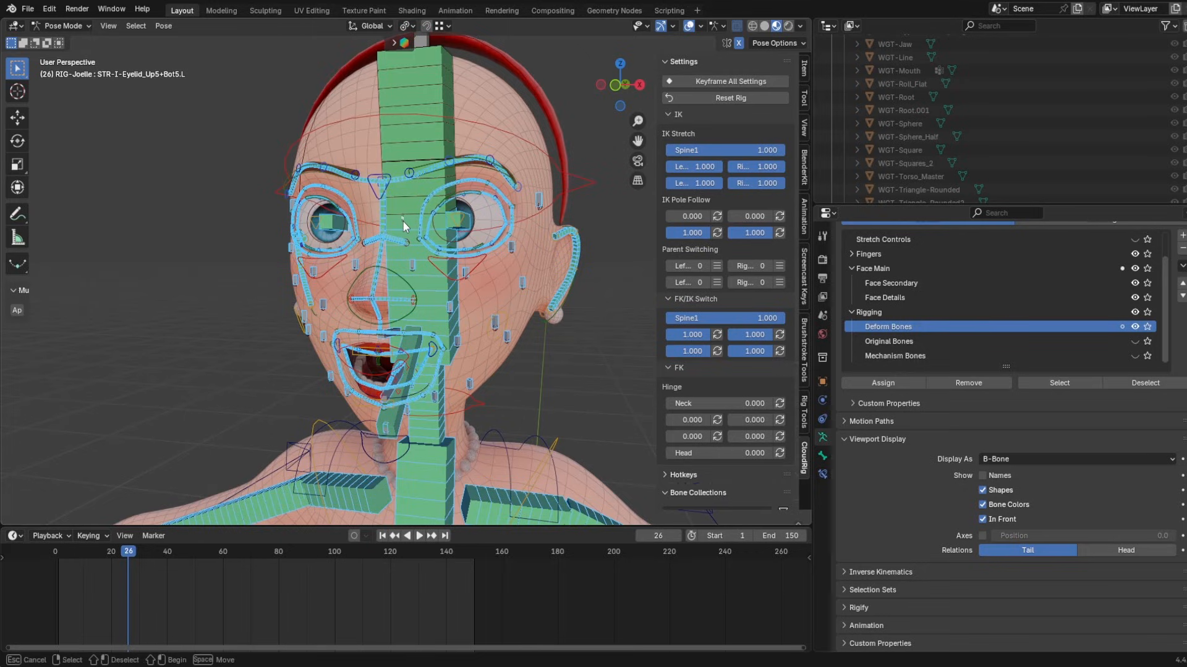
pyautogui.press('h')
pyautogui.moveTo(361, 236); pyautogui.dragTo(395, 239, button='middle')
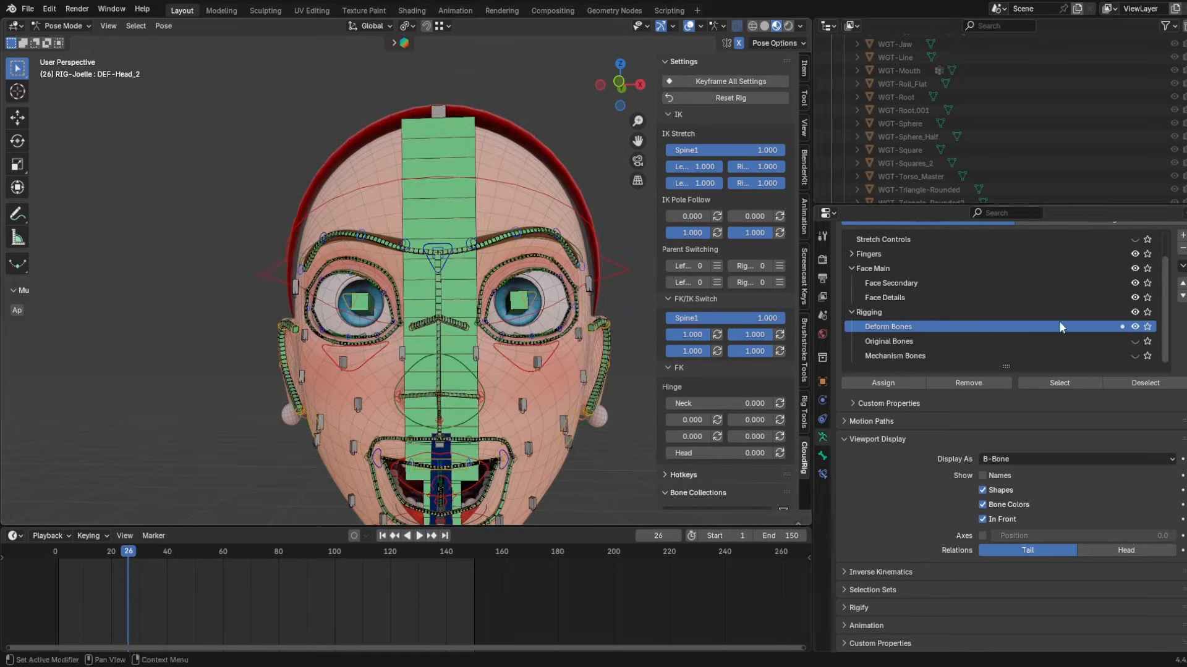
pyautogui.moveTo(491, 275); pyautogui.dragTo(447, 281, button='middle')
pyautogui.click(474, 196)
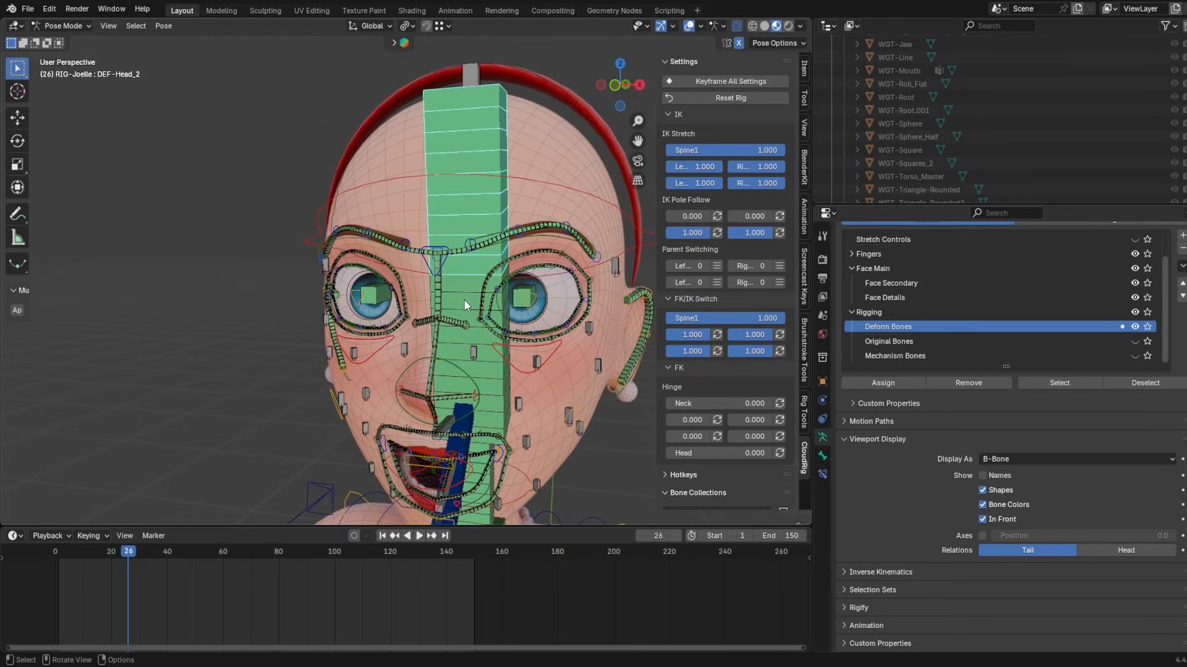
pyautogui.click(464, 299)
pyautogui.click(461, 196)
pyautogui.click(458, 299)
pyautogui.click(1135, 326)
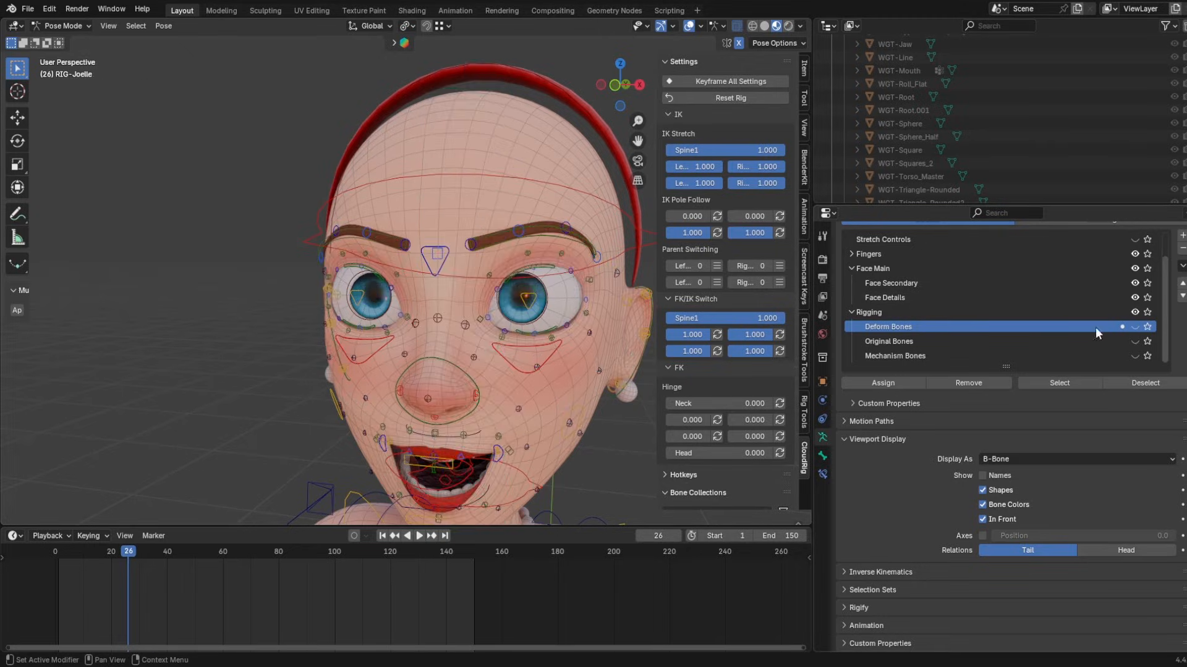
# - Show the Stretch Controls and test how the face follows STR-Head_2 by moving it several times, cancelling each move
pyautogui.moveTo(544, 276); pyautogui.dragTo(569, 275, button='middle')
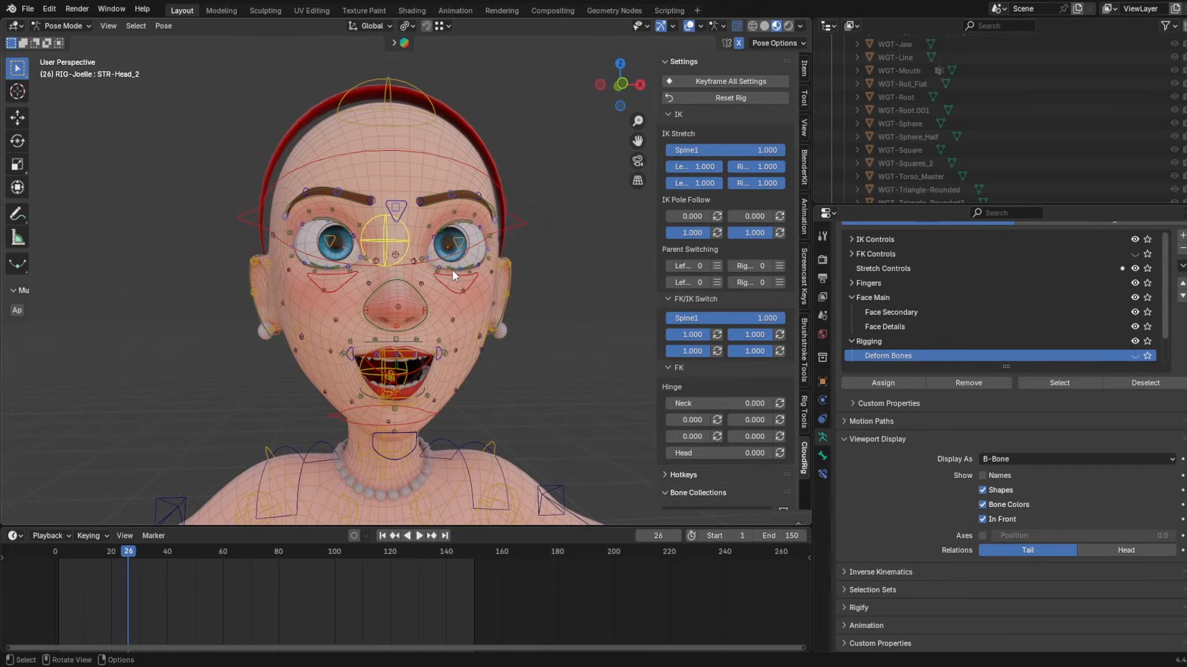
pyautogui.moveTo(452, 270); pyautogui.dragTo(396, 253, button='middle')
pyautogui.press('g')
pyautogui.rightClick(463, 296)
pyautogui.press('g')
pyautogui.rightClick(476, 324)
pyautogui.press('g')
pyautogui.rightClick(441, 314)
pyautogui.scroll(5, 397, 253)
pyautogui.press('g')
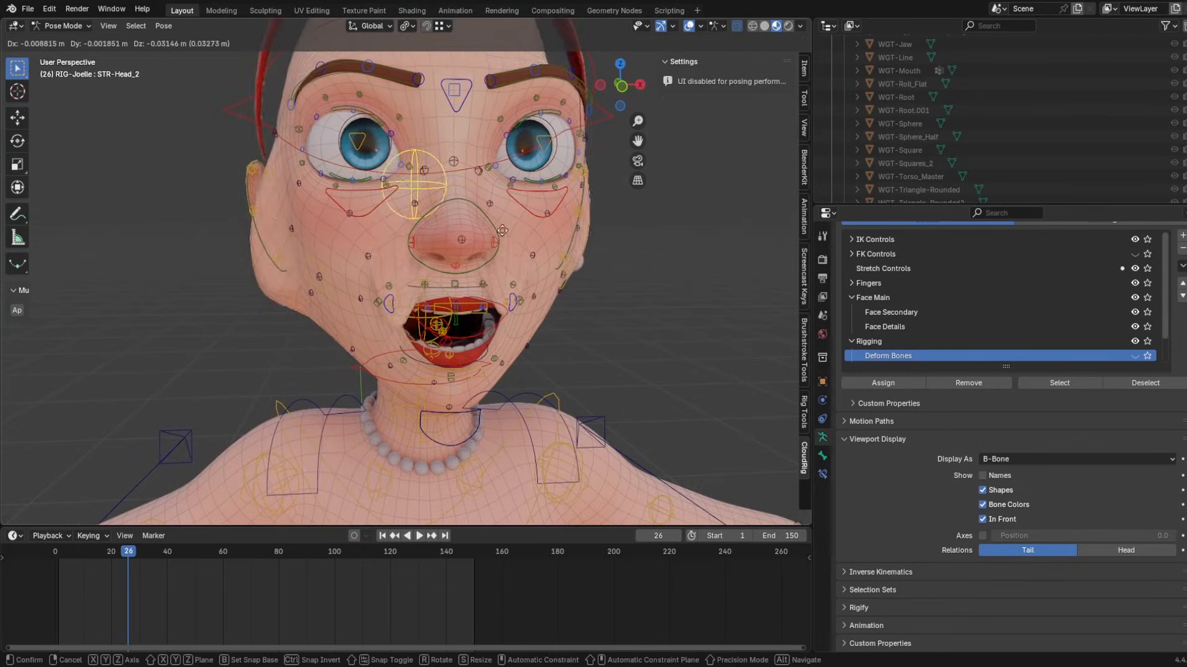
pyautogui.rightClick(459, 162)
# - Select the inner brow control STR-Brow2.R and add an Armature bone constraint to it
pyautogui.keyDown('shift'); pyautogui.moveTo(458, 161); pyautogui.dragTo(450, 281, button='middle'); pyautogui.keyUp('shift')
pyautogui.scroll(2, 450, 282)
pyautogui.click(391, 225)
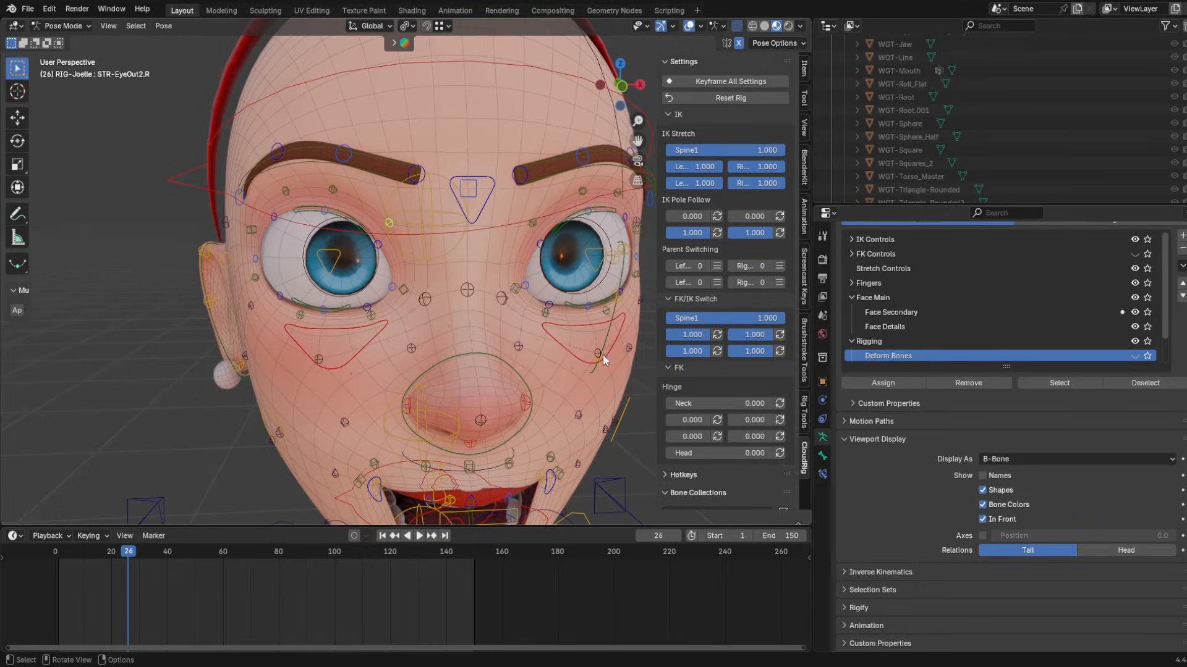
pyautogui.click(415, 174)
pyautogui.click(822, 474)
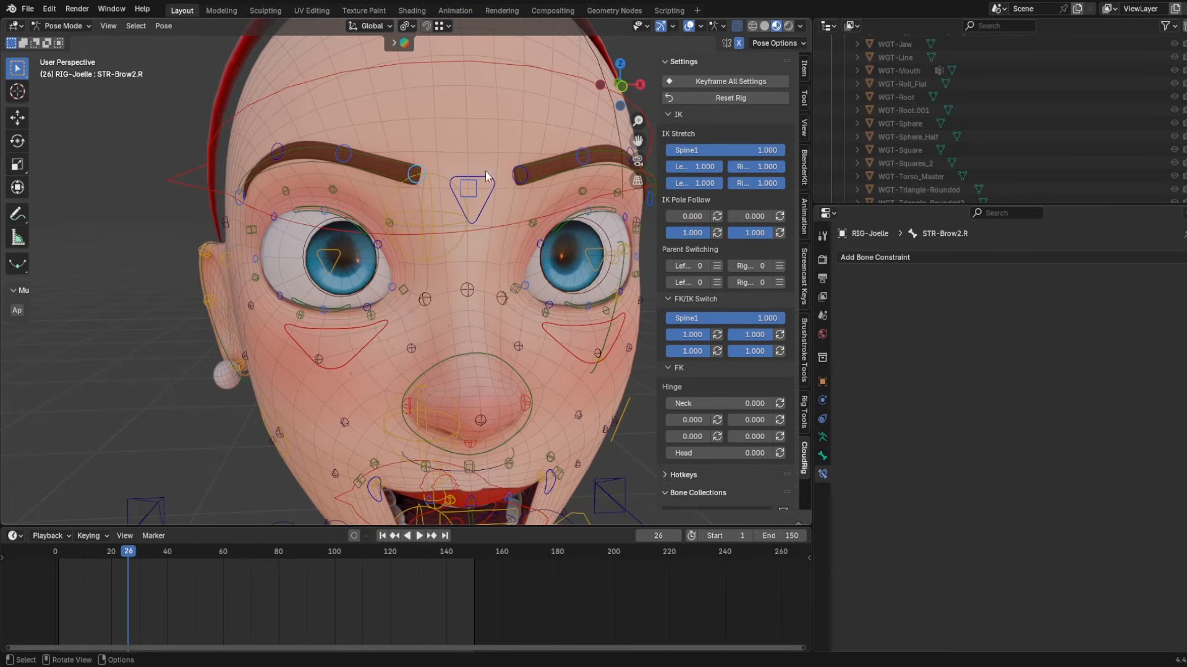
pyautogui.click(983, 260)
pyautogui.click(1112, 307)
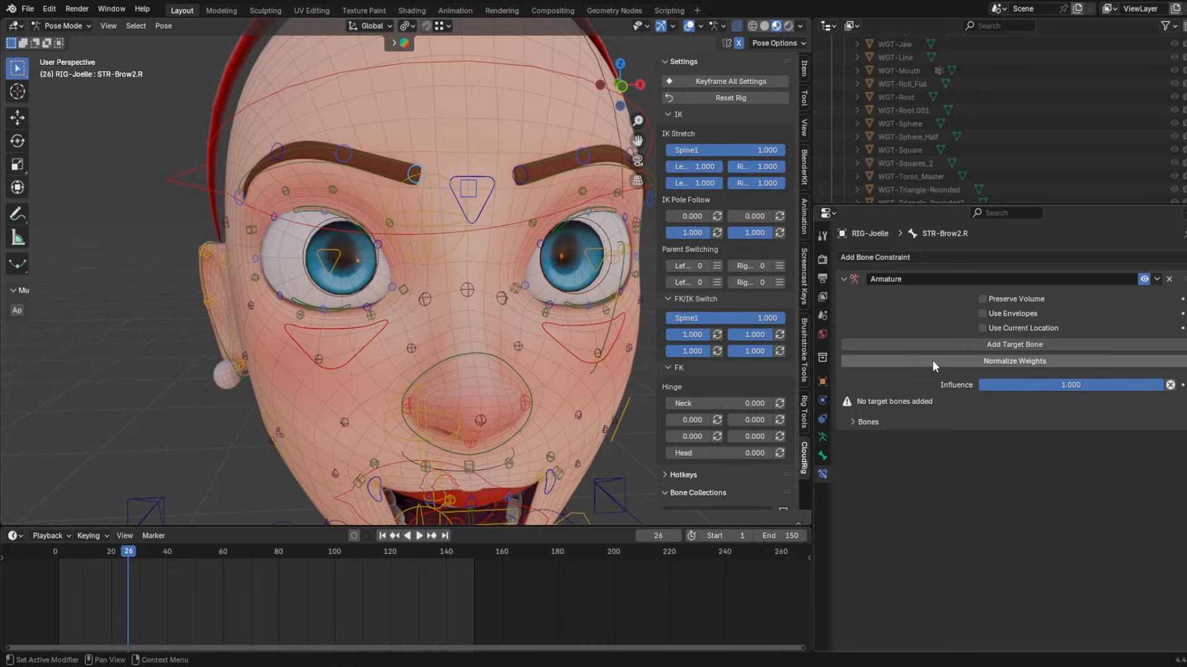
# - Add a target bone to the Armature constraint, using the character rig as object and DEF-Head_2 as bone
pyautogui.click(867, 422)
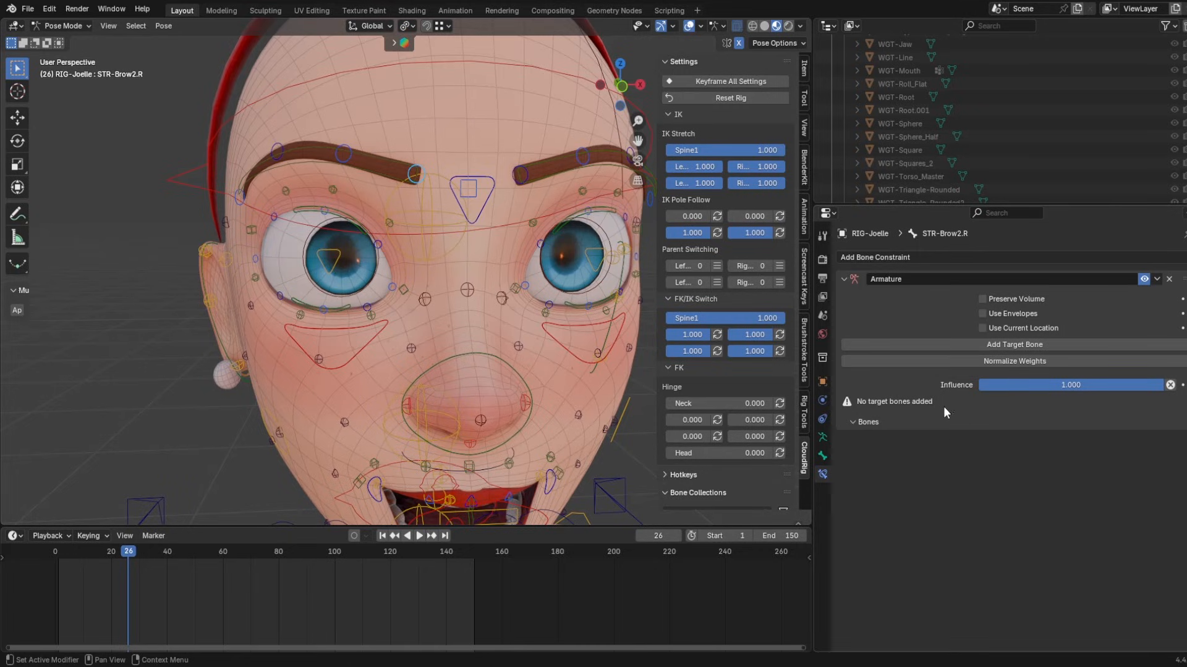
pyautogui.click(974, 344)
pyautogui.click(982, 429)
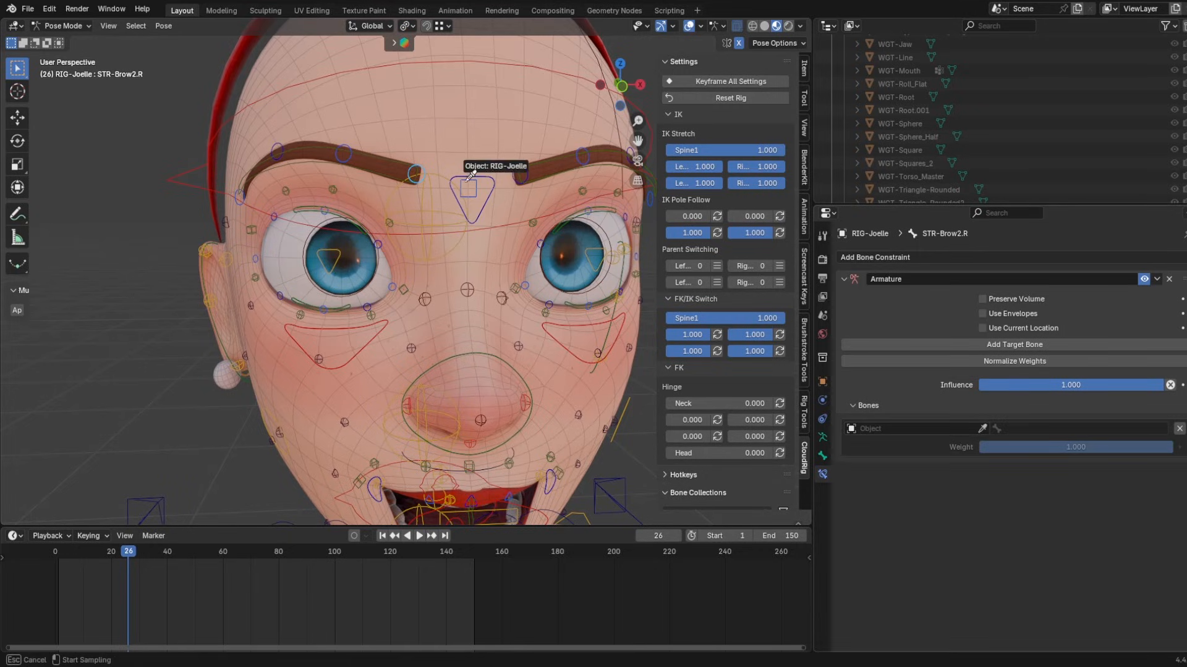
pyautogui.click(485, 173)
pyautogui.click(1051, 428)
pyautogui.write('head')
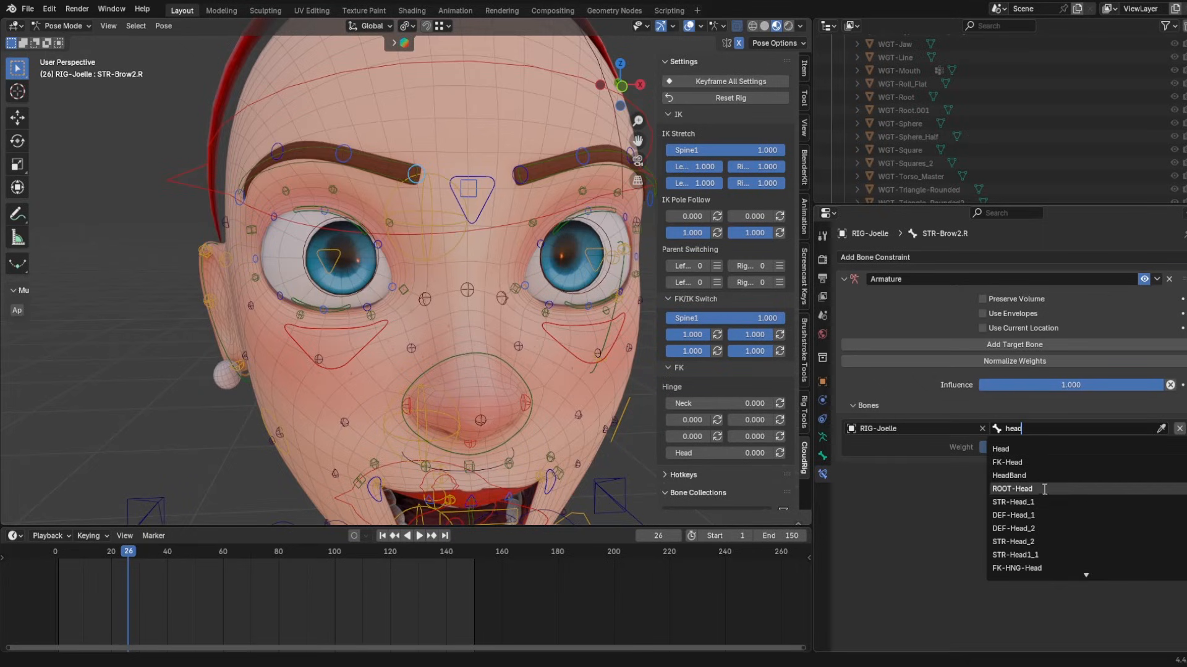
pyautogui.click(1042, 523)
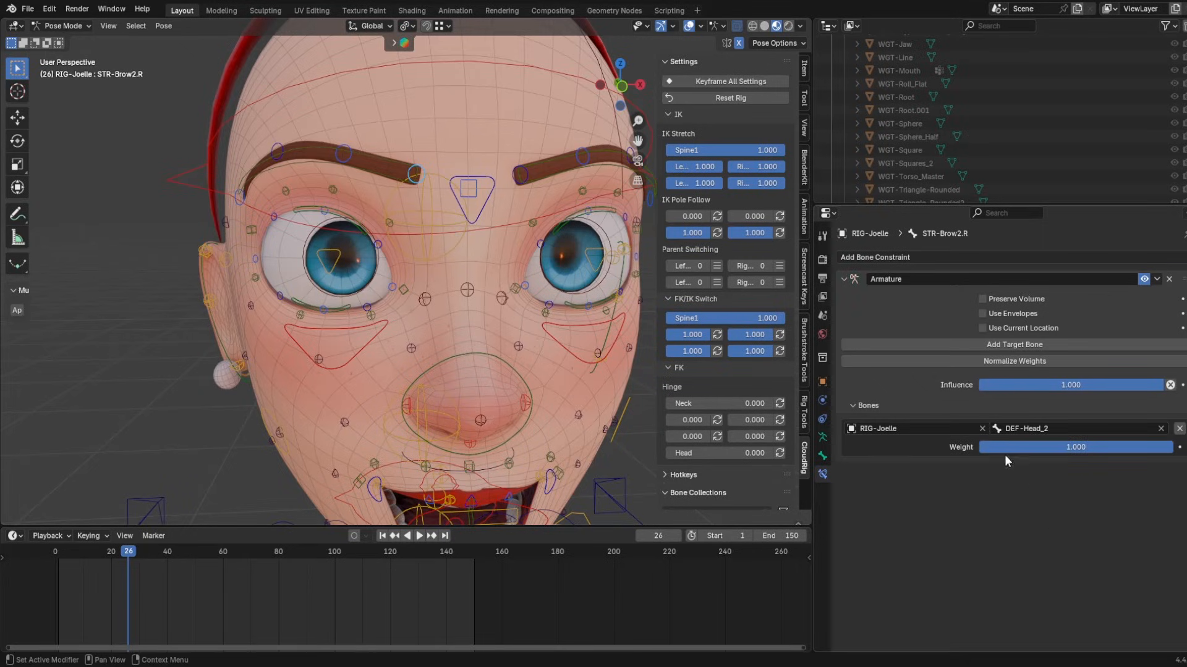
# - Test the brow constraint by moving STR-Head_2, cancelling the move
pyautogui.click(443, 230)
pyautogui.press('g')
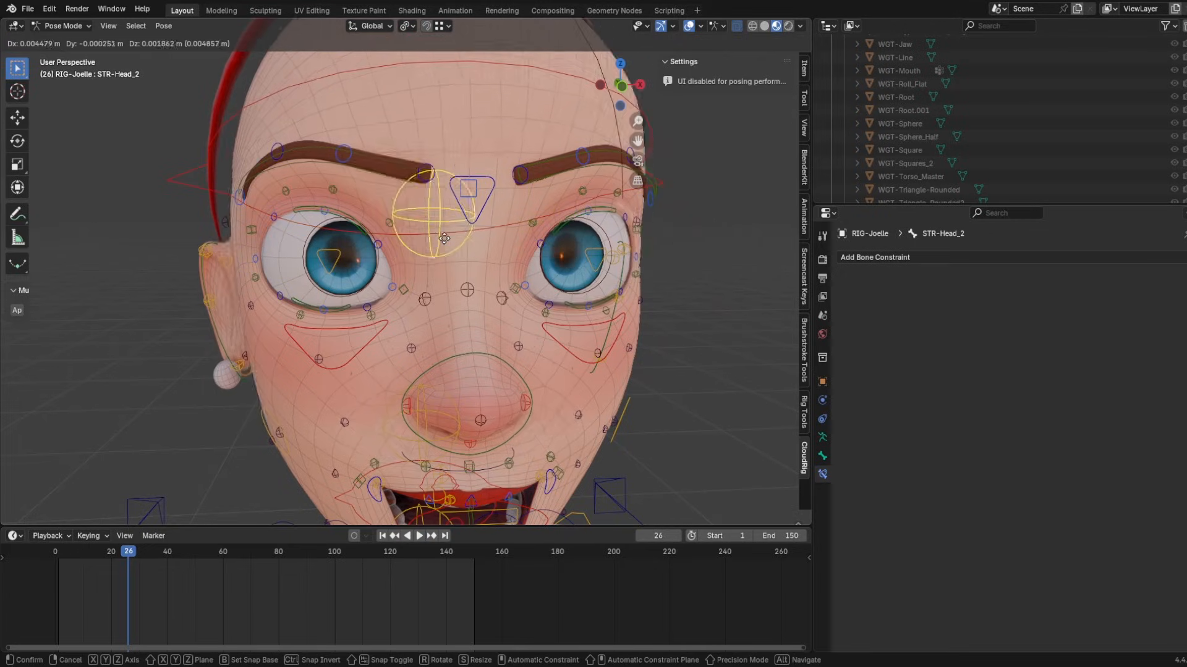
pyautogui.rightClick(450, 217)
pyautogui.press('g')
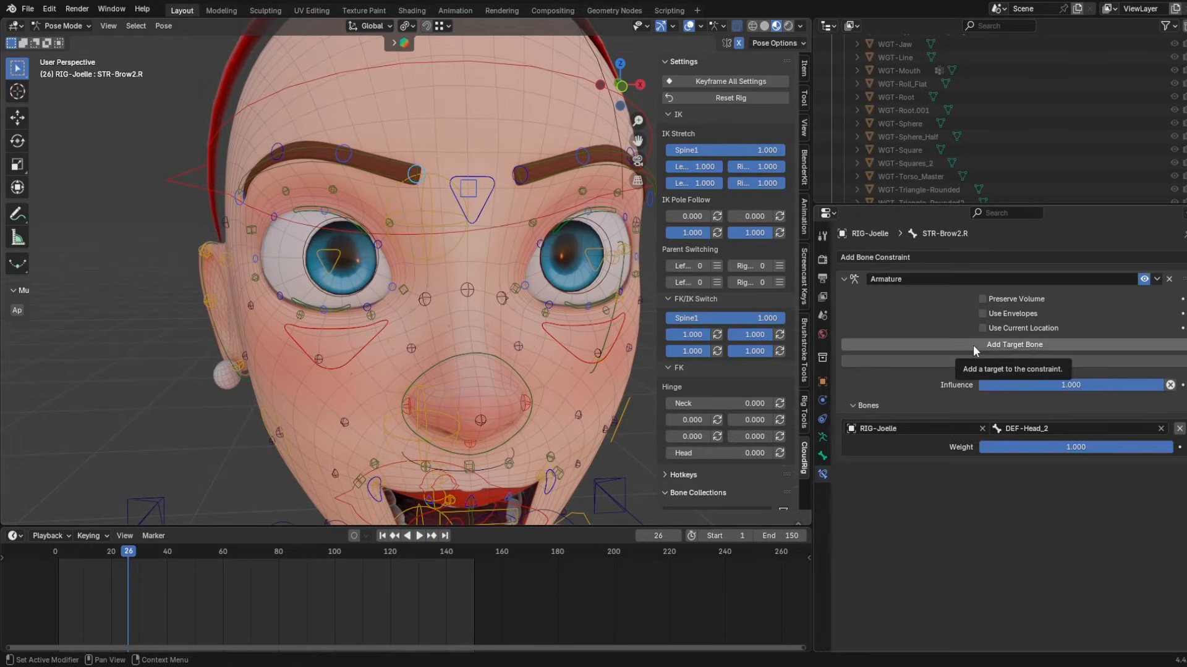
# - Add a second target to STR-Brow2.R's Armature constraint, using the character rig and its DEF-Head_1 bone
pyautogui.click(973, 347)
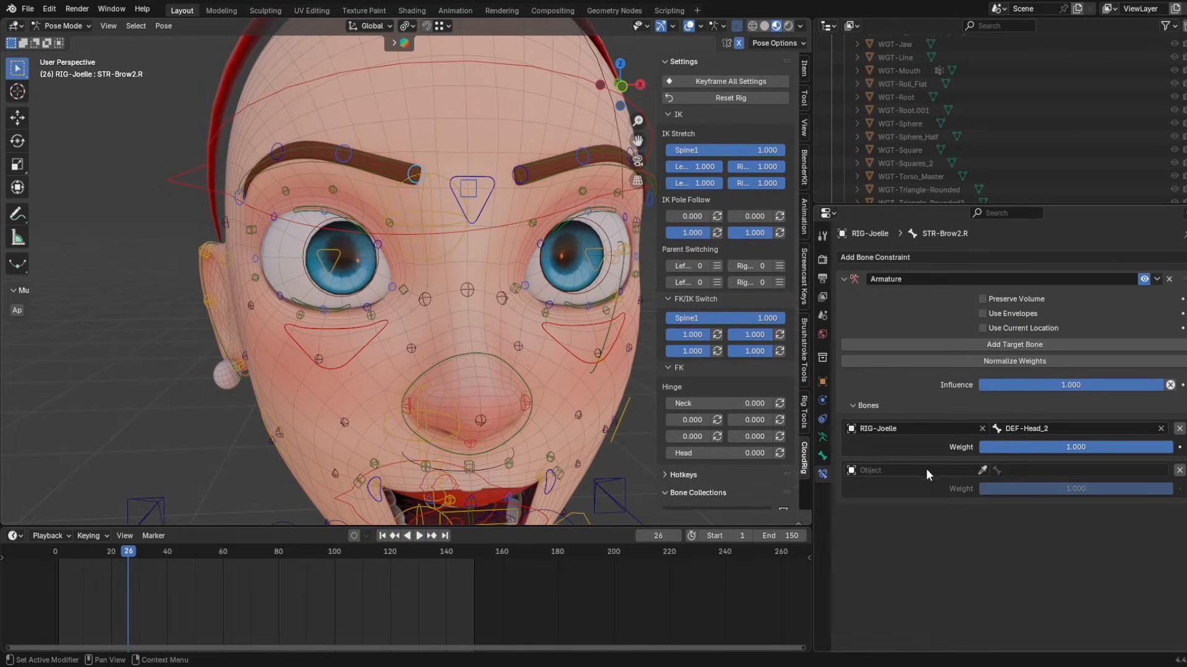
pyautogui.click(984, 472)
pyautogui.click(480, 305)
pyautogui.click(1029, 475)
pyautogui.write('he')
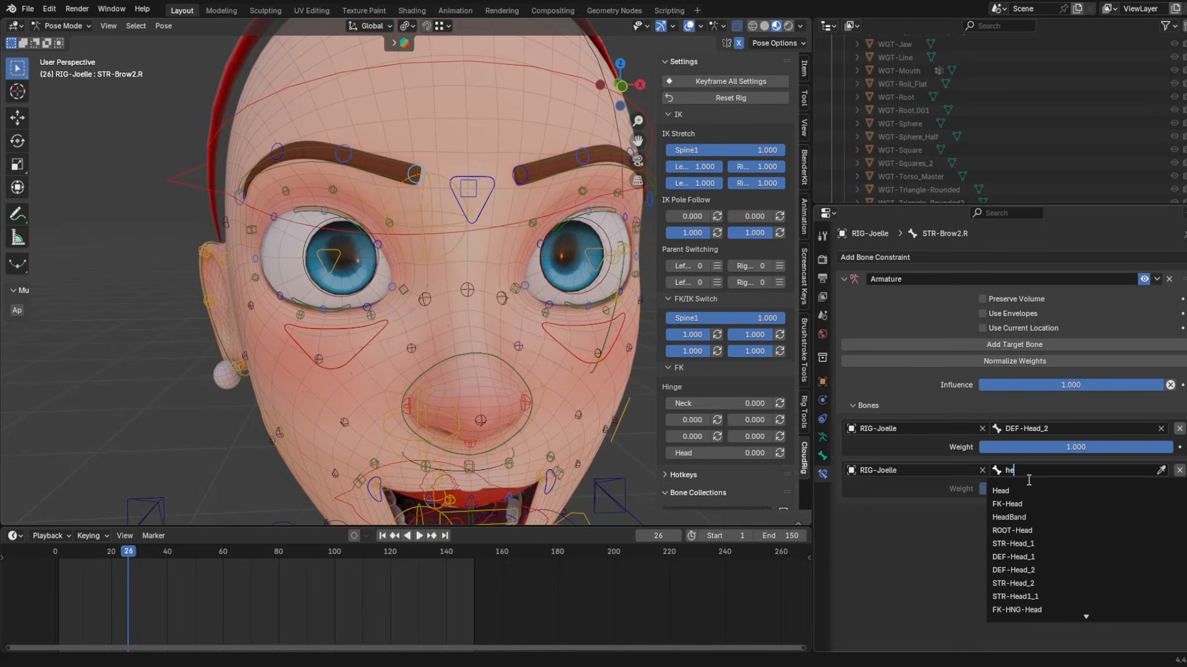
pyautogui.click(1037, 557)
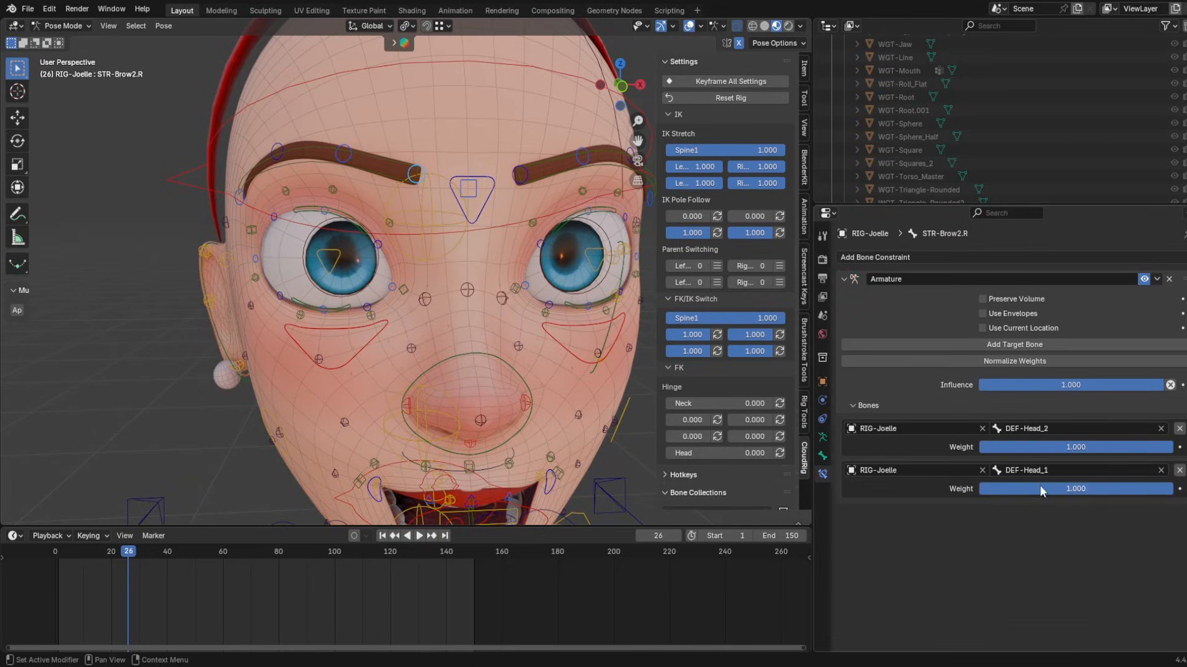
# - Set the weights of the DEF-Head_1 and DEF-Head_2 targets to 0.5 each
pyautogui.click(1077, 490)
pyautogui.write('0')
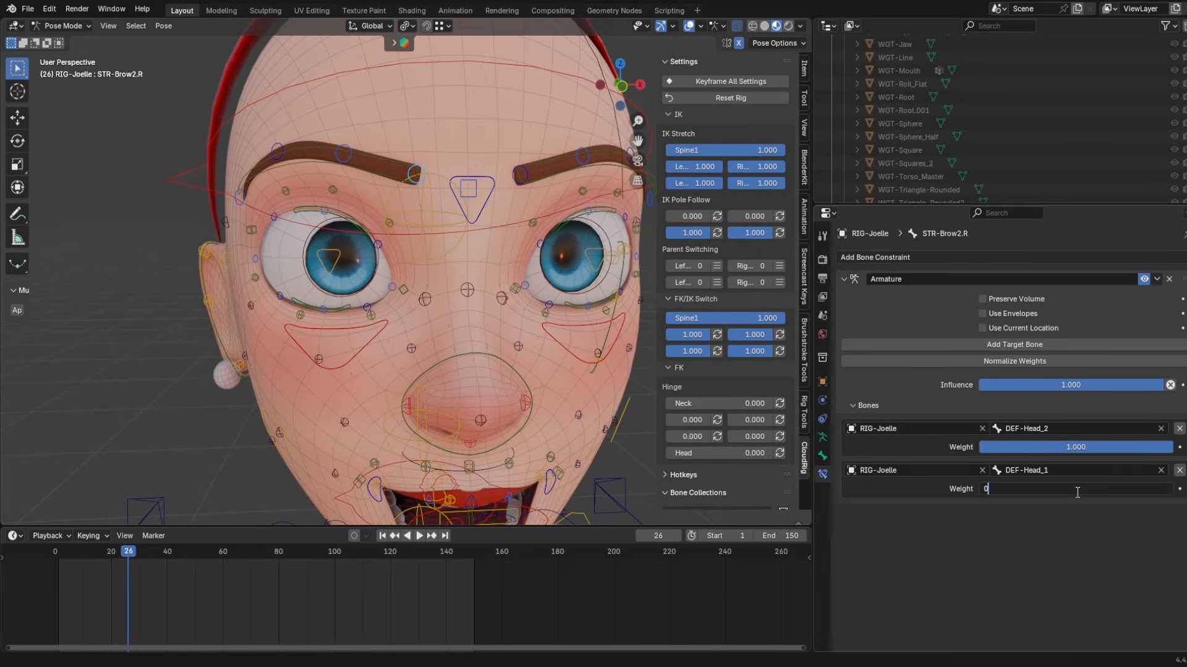
pyautogui.write('.5')
pyautogui.press('Return')
pyautogui.click(1081, 448)
pyautogui.write('0.5')
pyautogui.press('Return')
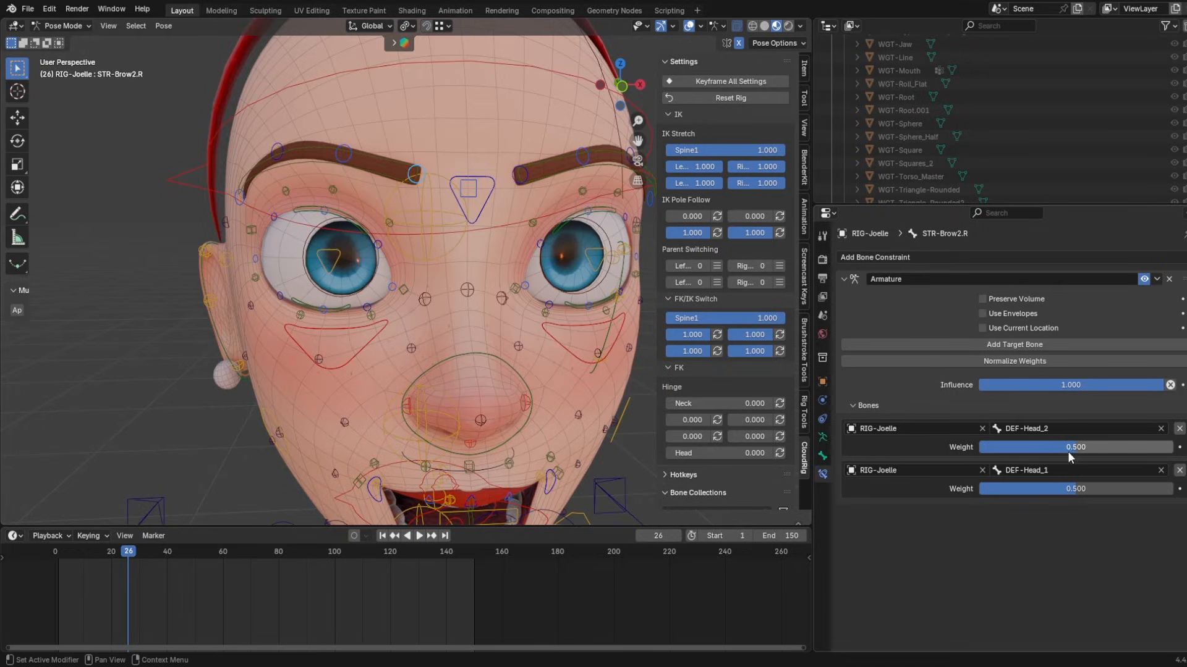
# - Check the bone constraints of the right-side brow, temple and outer-eye controls one after another
pyautogui.click(343, 153)
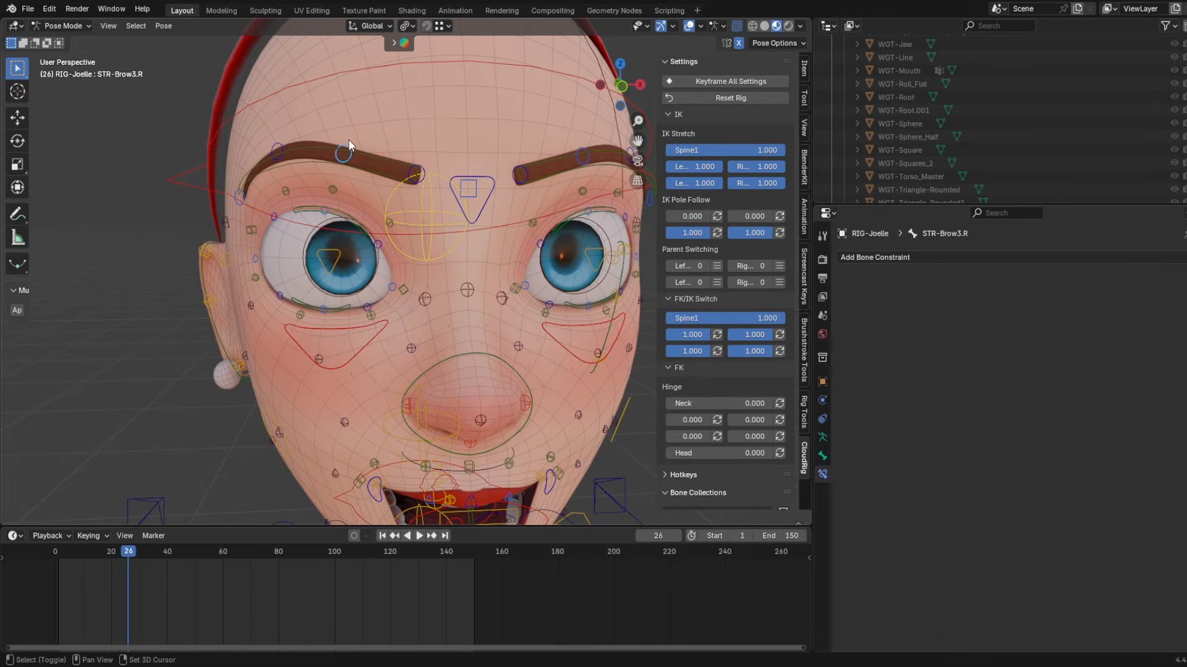
pyautogui.moveTo(239, 199); pyautogui.dragTo(231, 222, button='middle')
pyautogui.click(262, 228)
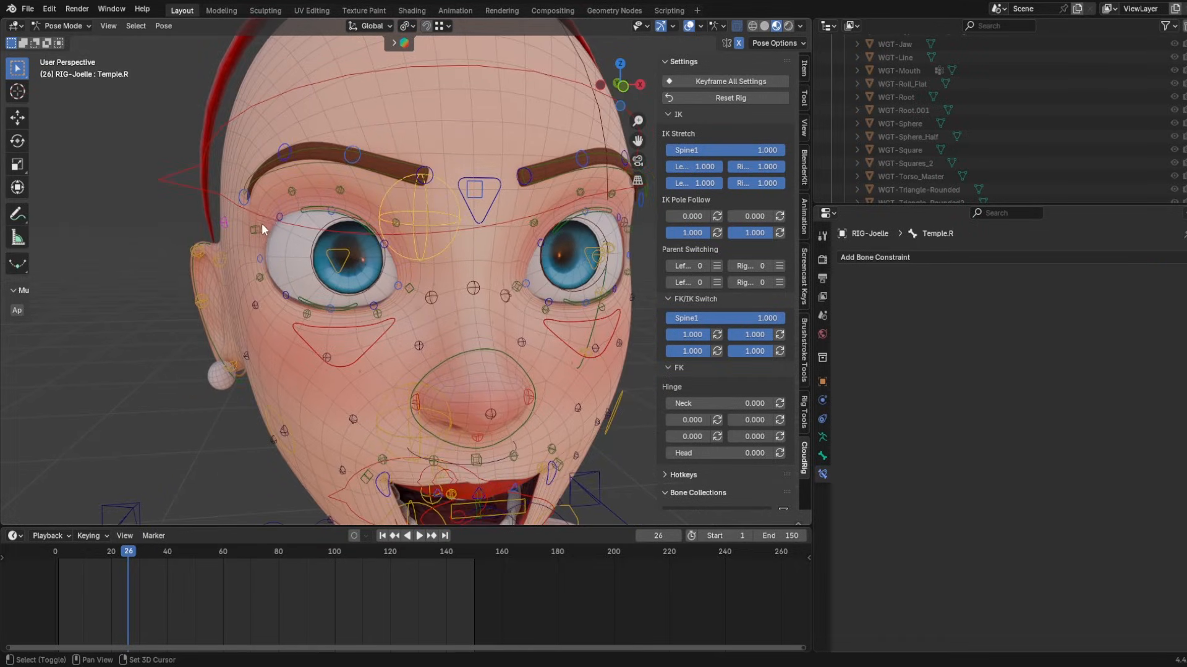
pyautogui.click(250, 201)
pyautogui.click(293, 194)
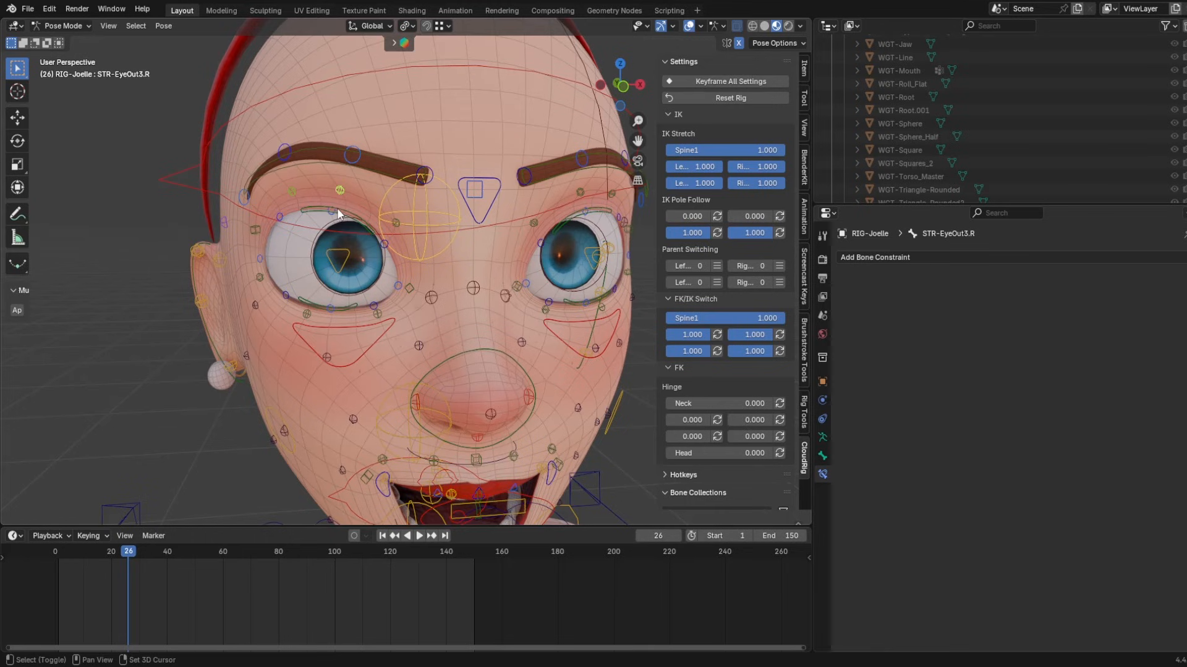
pyautogui.click(256, 231)
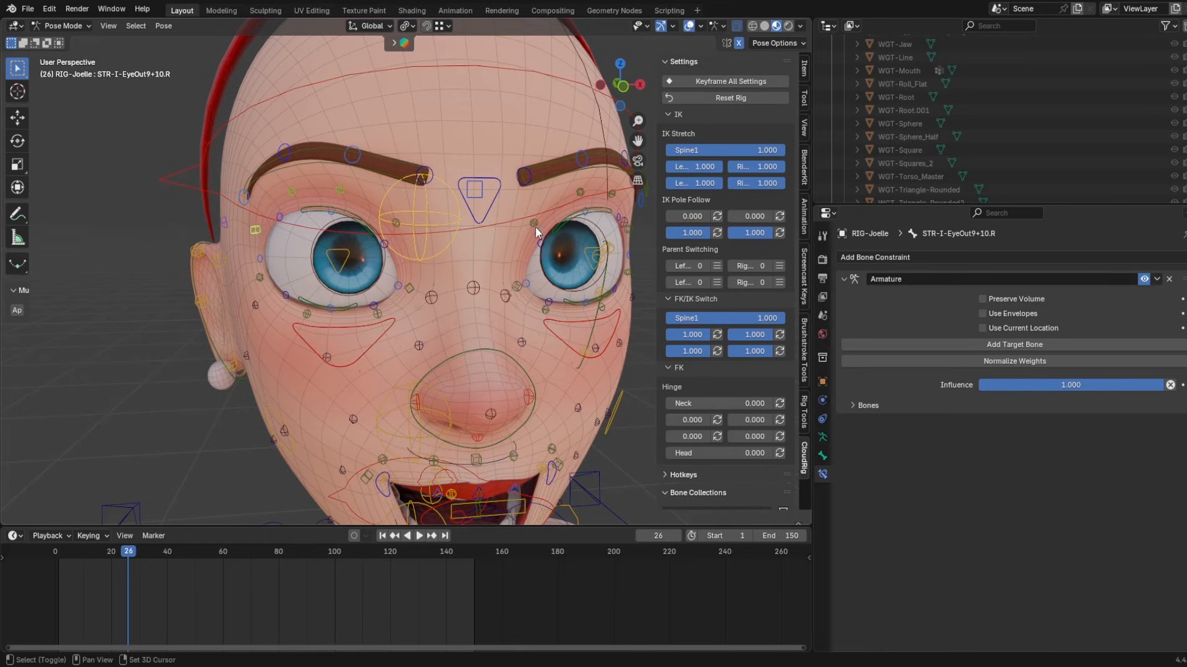
pyautogui.keyDown('shift'); pyautogui.click(260, 280); pyautogui.keyUp('shift')
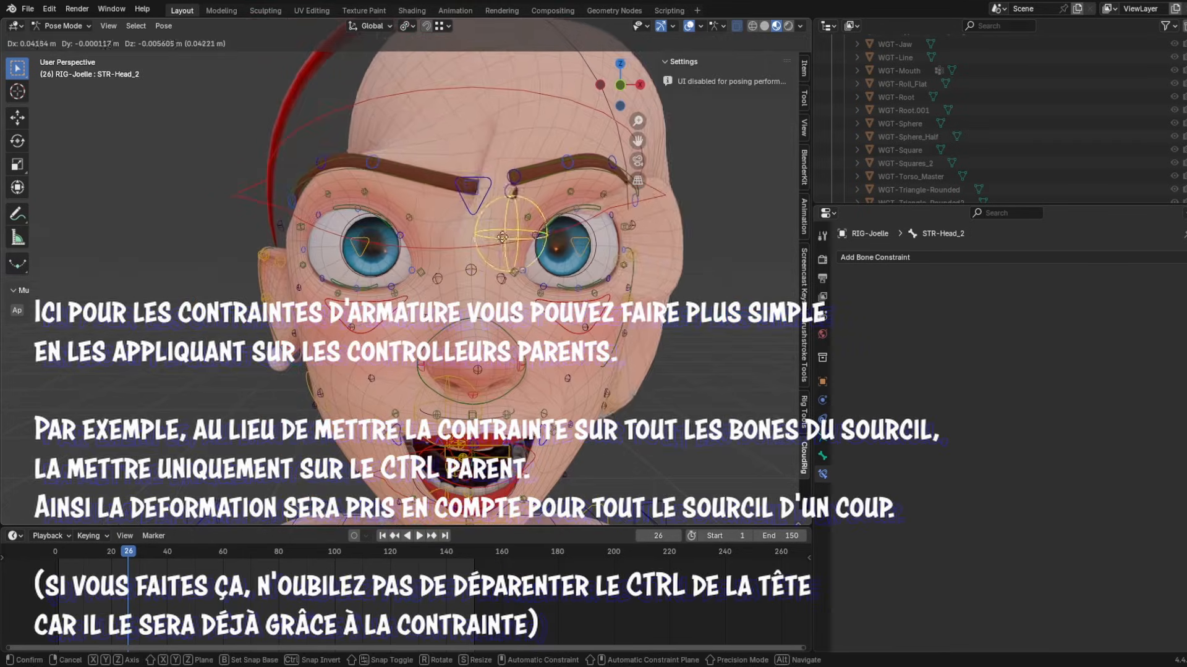
# - Test the deformation of the brows and eye area by moving STR-Head_2, cancelling the move
pyautogui.rightClick(492, 246)
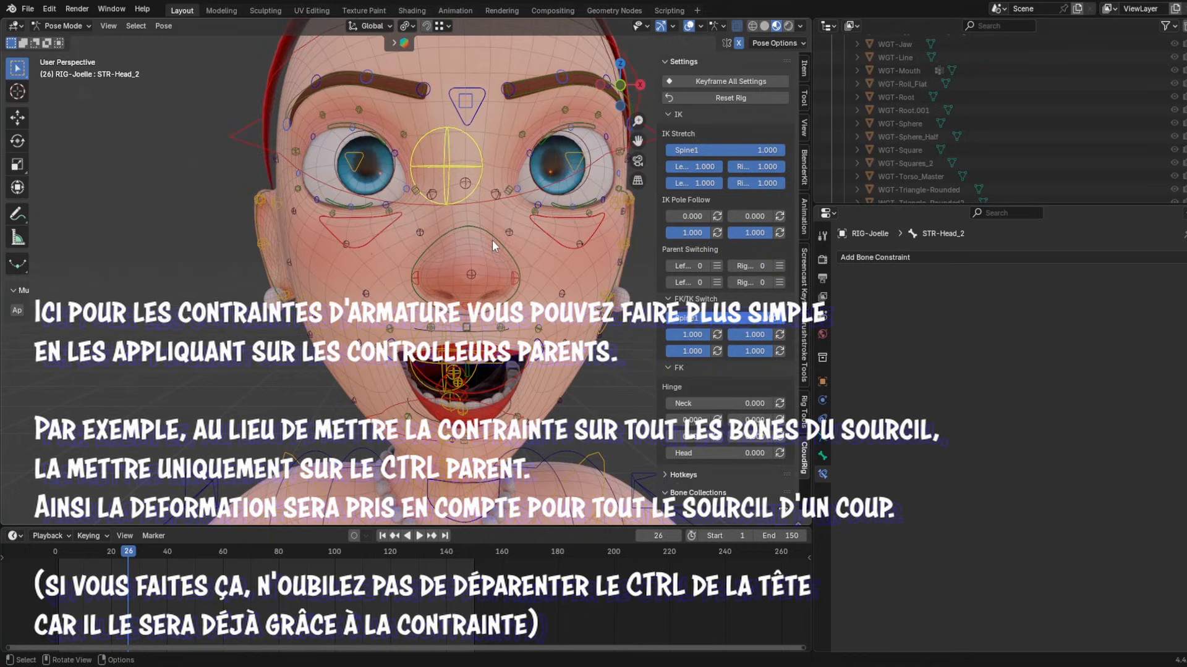
pyautogui.moveTo(493, 247); pyautogui.dragTo(511, 249, button='middle')
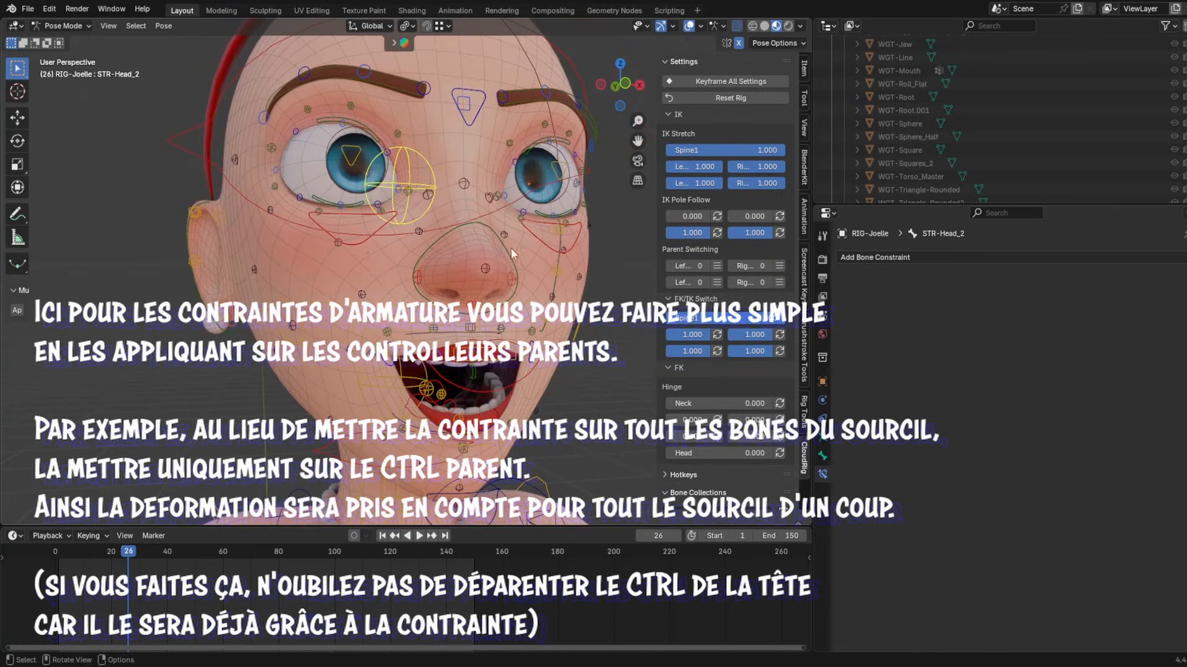
# - Select all bones belonging to the Face Details bone collection
pyautogui.click(822, 456)
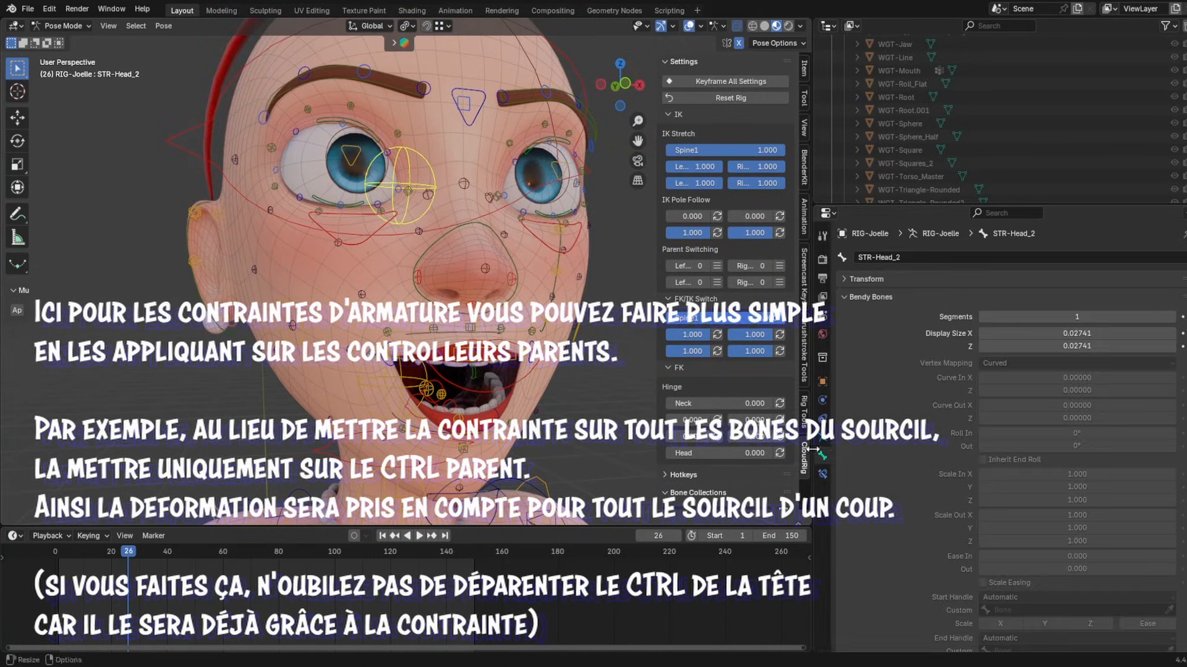
pyautogui.click(822, 437)
pyautogui.click(918, 448)
pyautogui.click(1051, 505)
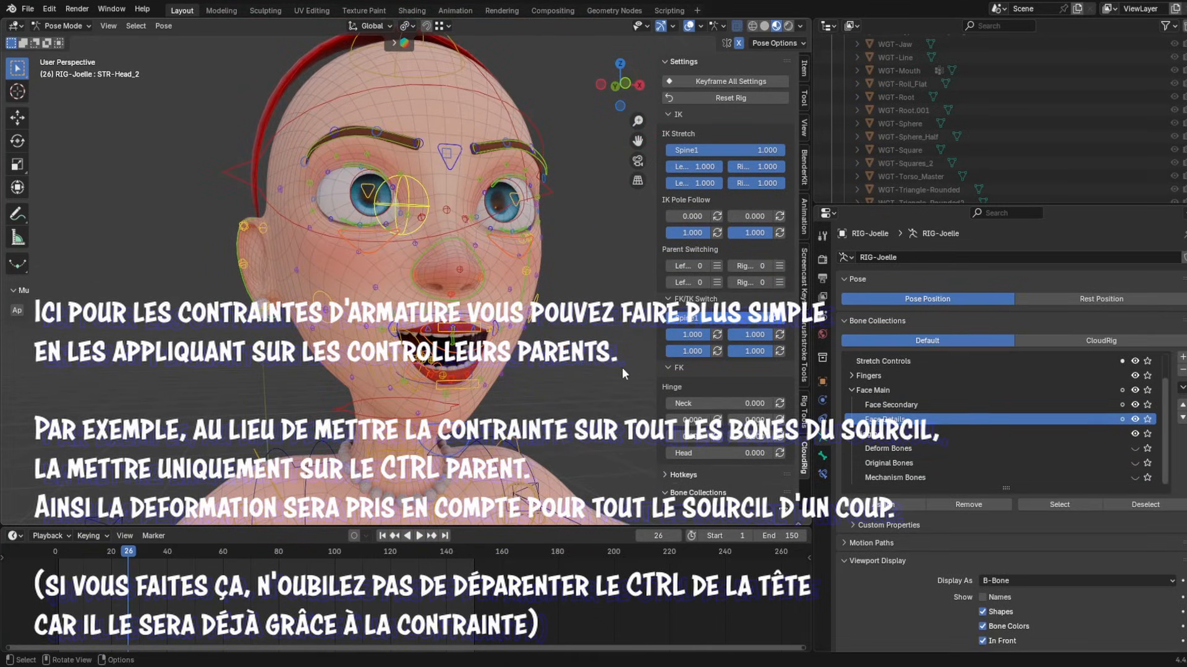
pyautogui.moveTo(530, 338); pyautogui.dragTo(583, 351, button='middle')
pyautogui.moveTo(533, 384); pyautogui.dragTo(321, 384, button='middle')
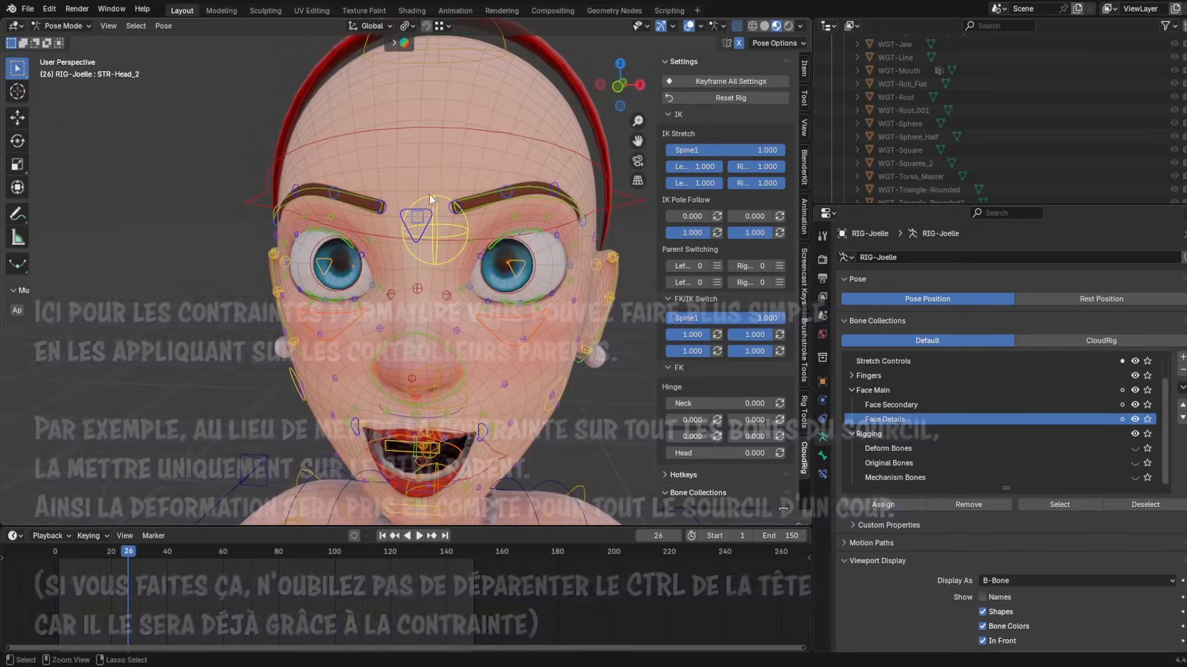
# - Make STR-Brow2.R the active bone and copy its Armature constraint to the selected bones
pyautogui.moveTo(456, 276); pyautogui.dragTo(369, 233, button='middle')
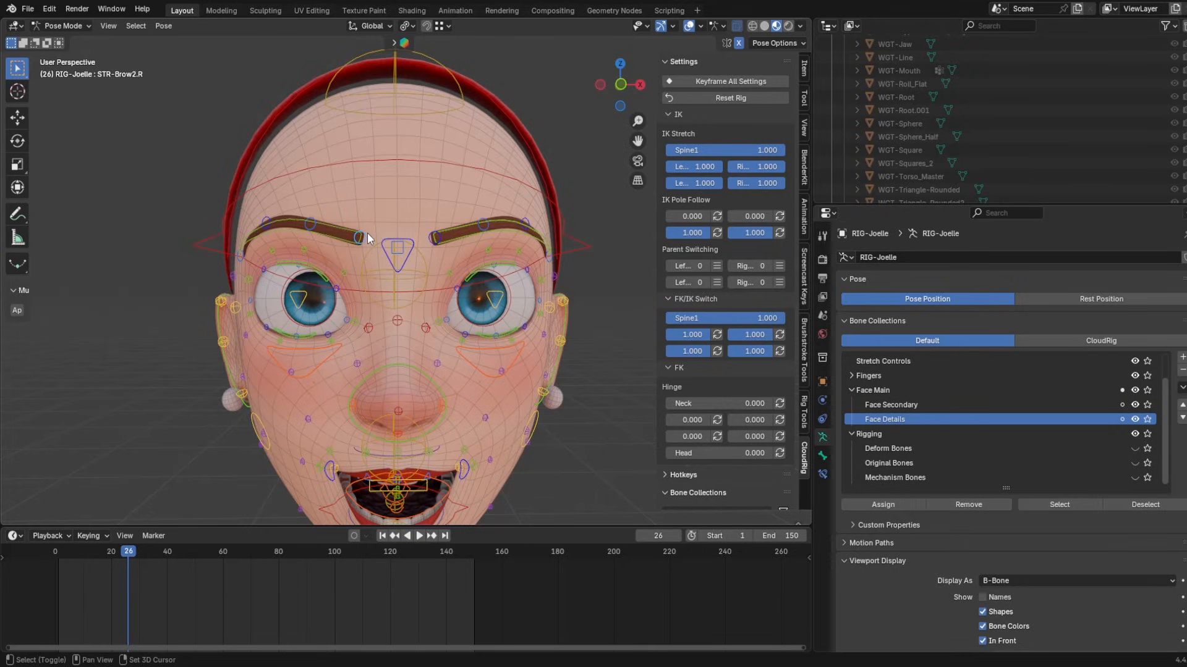
pyautogui.click(822, 474)
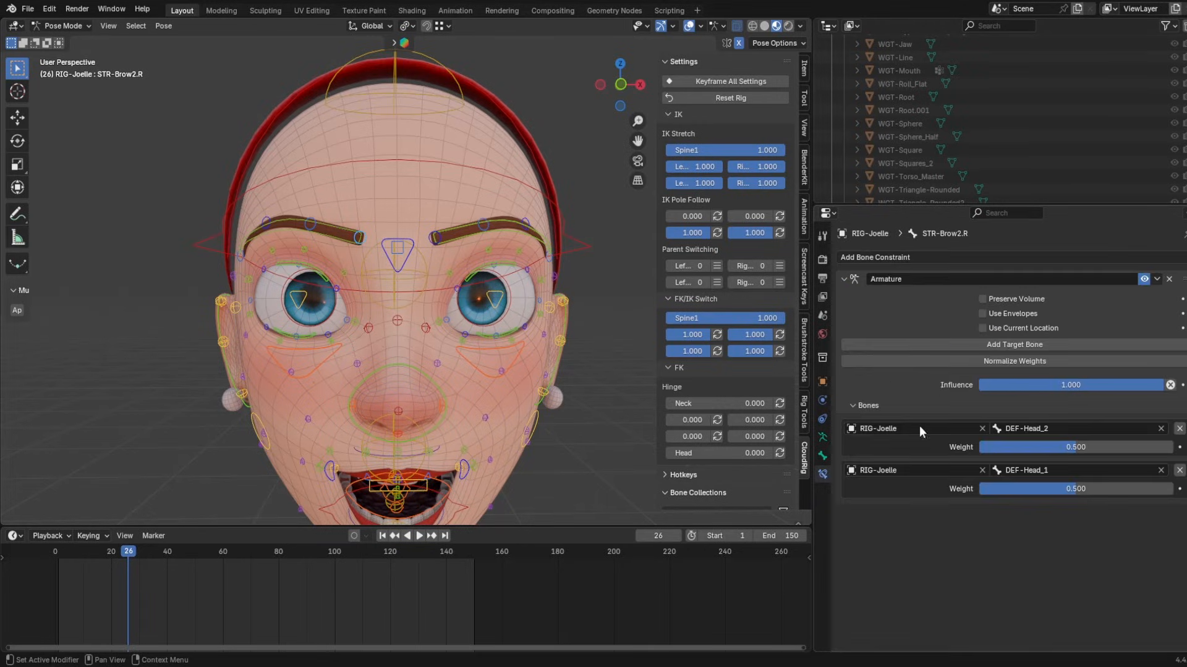
pyautogui.click(1156, 279)
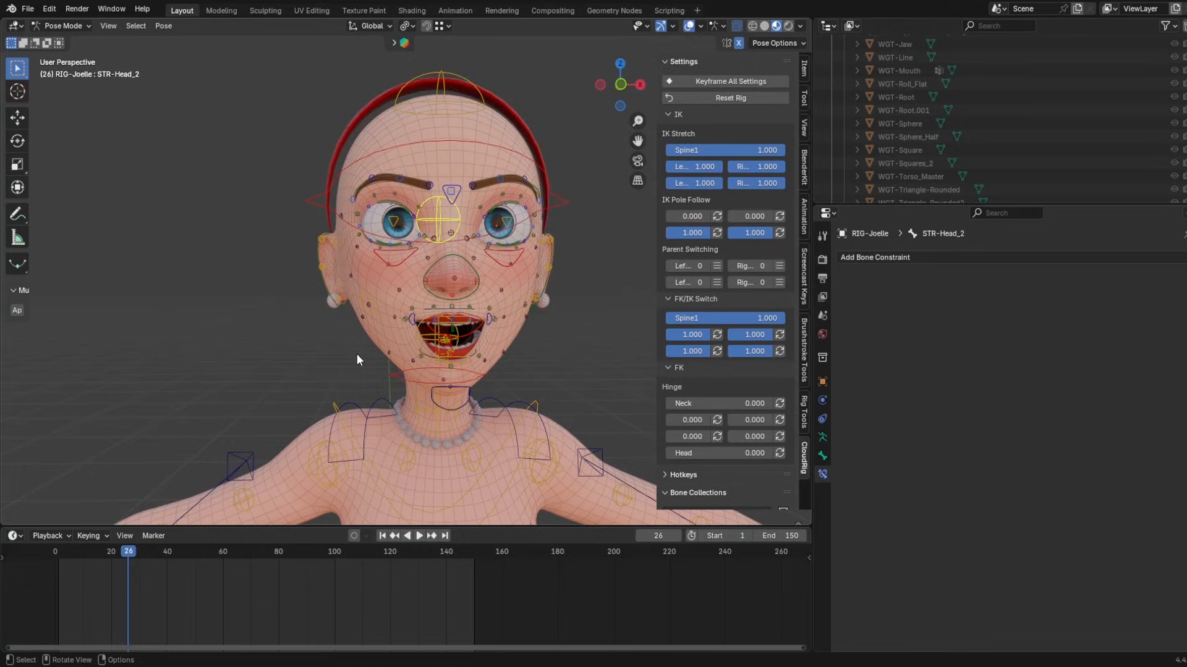
# - Test how the whole face follows STR-Head_2 by moving it downward, cancelling the move
pyautogui.moveTo(371, 340); pyautogui.dragTo(437, 293, button='middle')
pyautogui.press('g')
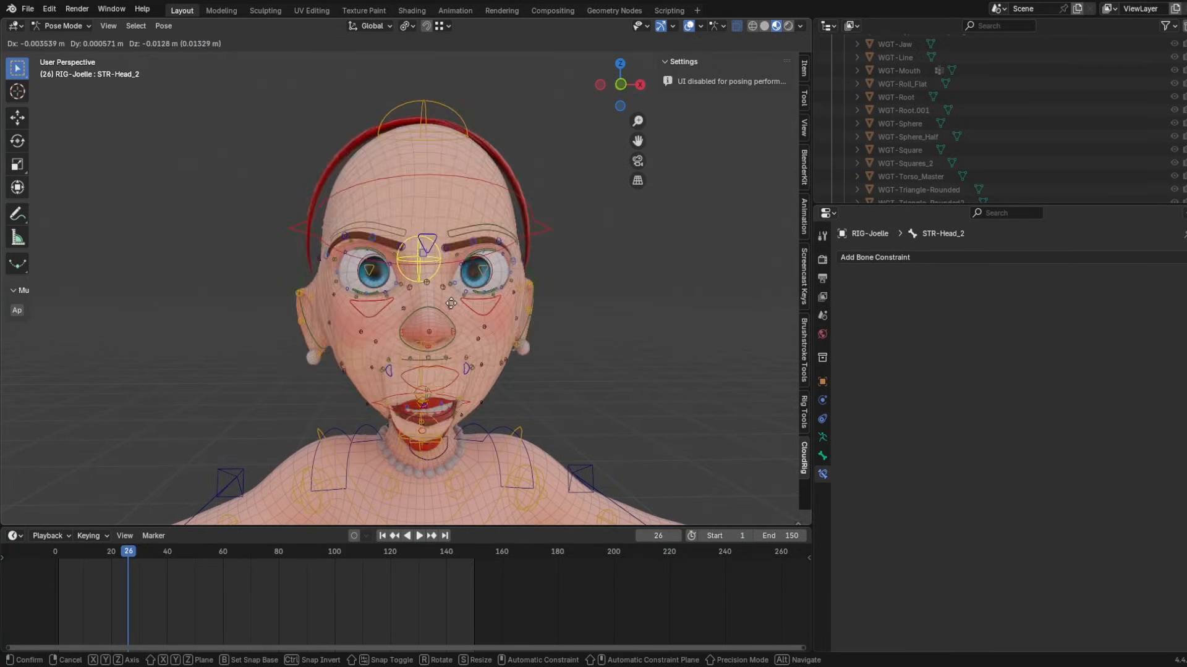
pyautogui.press('Escape')
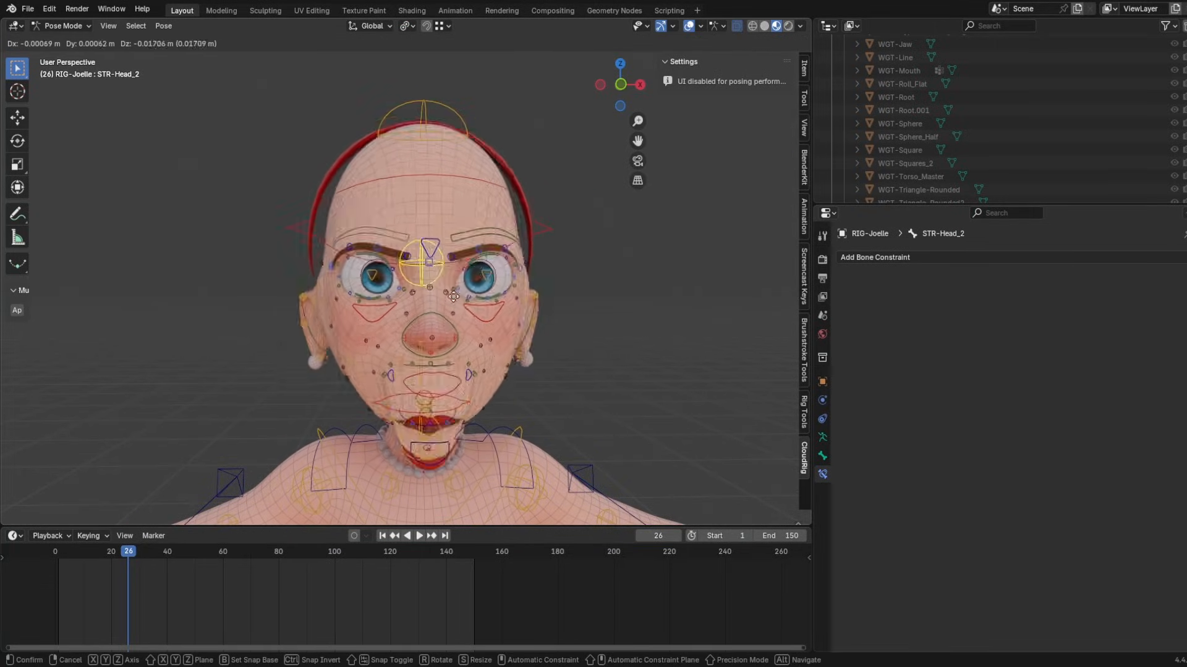
# - Compare the Armature constraints and motion of Cheekbone_Ctrl.R and its child bone Cheekbone1.R
pyautogui.scroll(5, 334, 396)
pyautogui.click(314, 337)
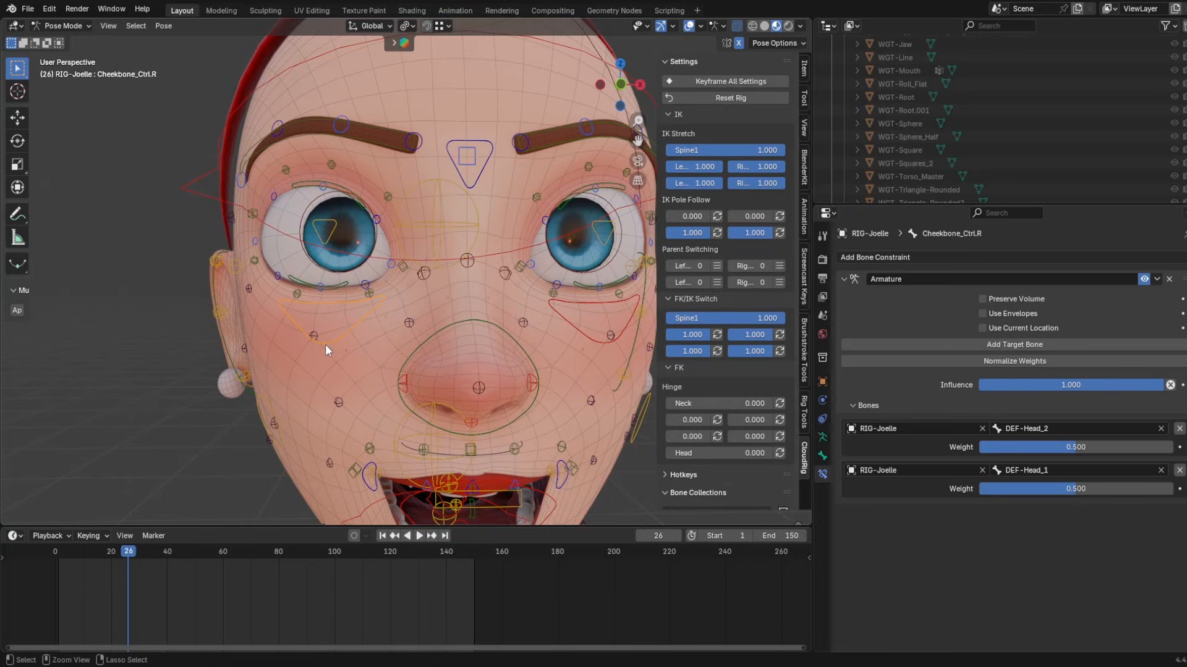
pyautogui.keyDown('shift'); pyautogui.moveTo(325, 344); pyautogui.dragTo(284, 349, button='middle'); pyautogui.keyUp('shift')
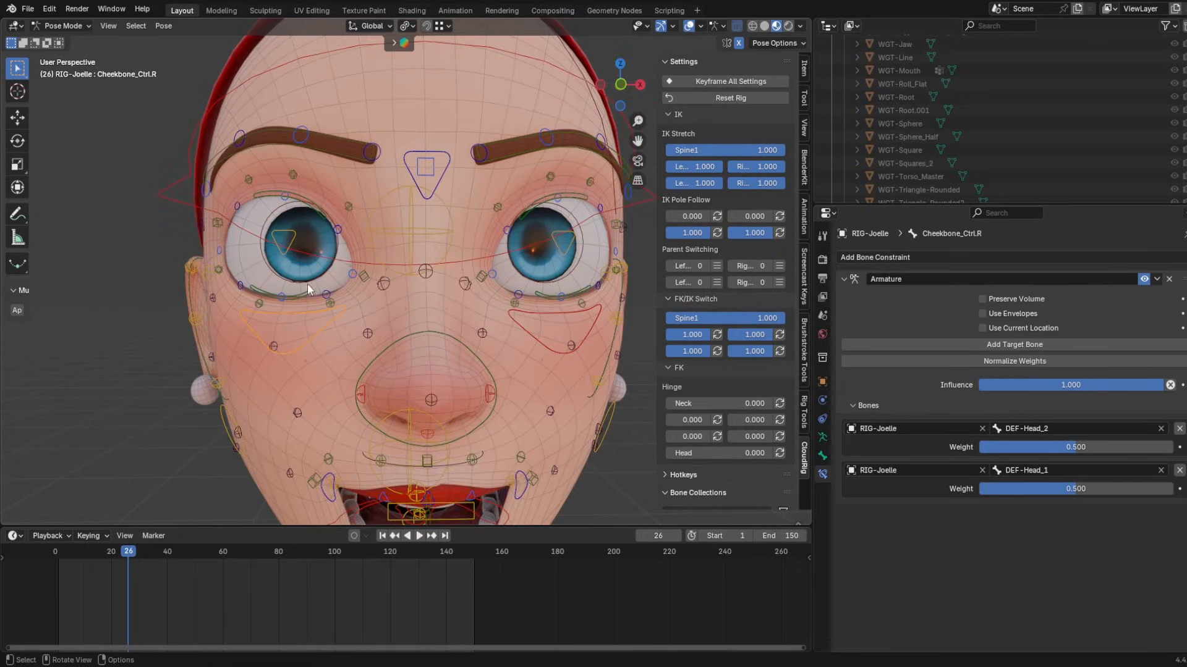
pyautogui.click(446, 232)
pyautogui.press('g')
pyautogui.click(408, 228)
pyautogui.click(320, 332)
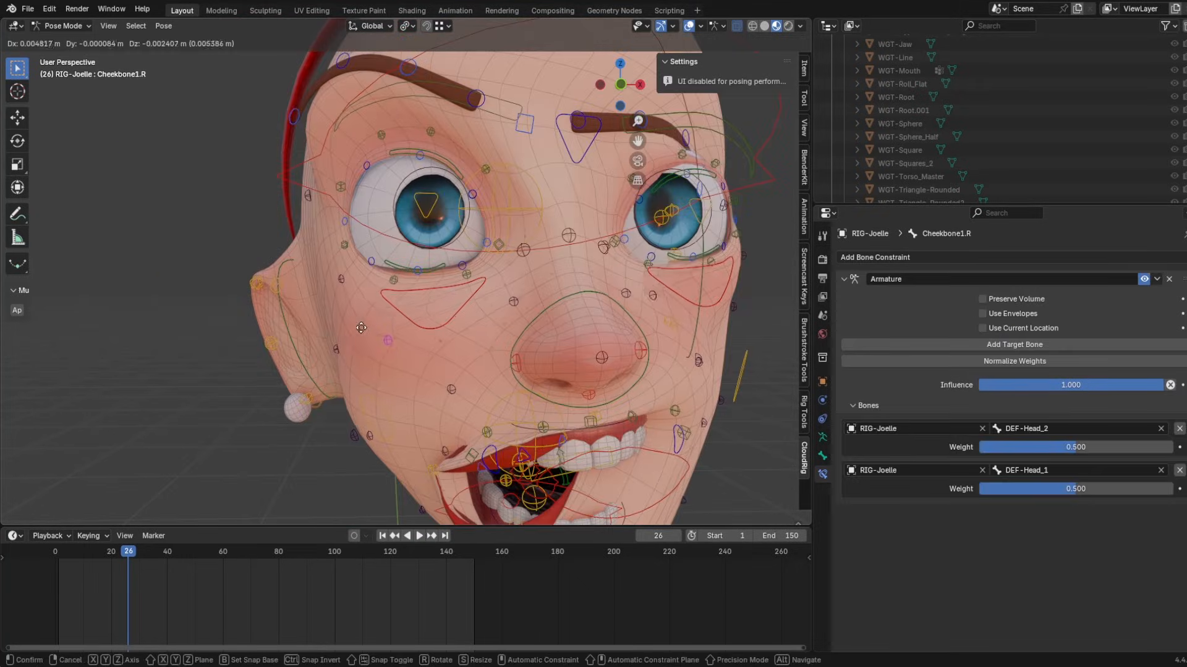
pyautogui.moveTo(351, 346); pyautogui.dragTo(436, 327, button='middle')
pyautogui.click(436, 335)
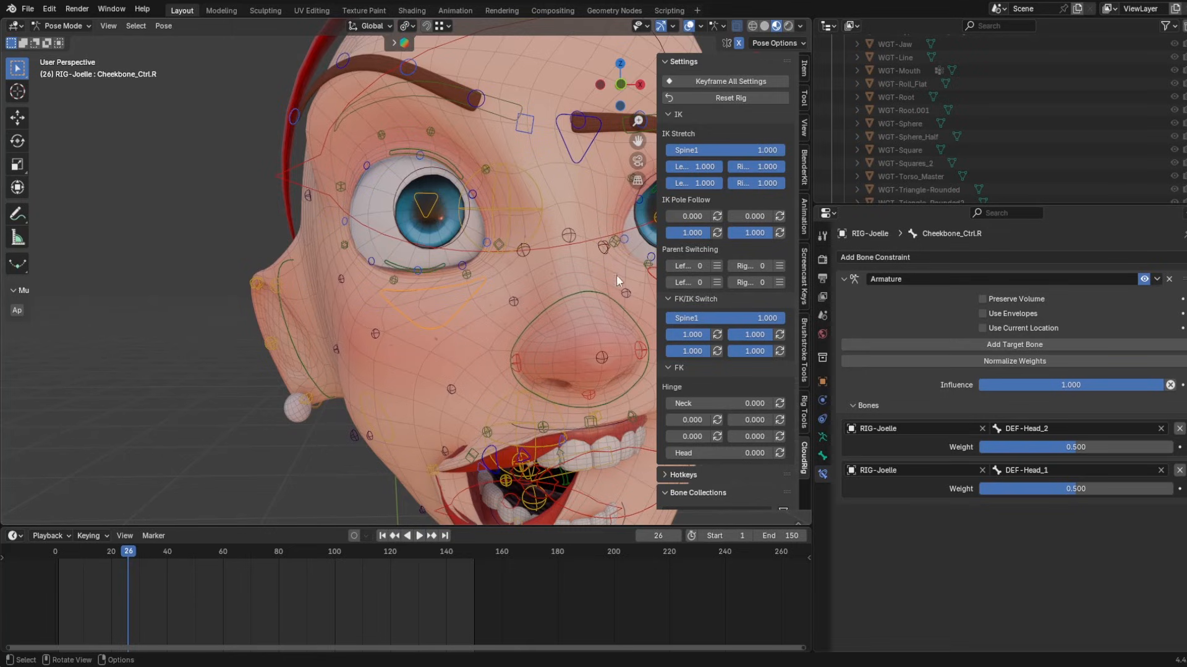
pyautogui.click(376, 336)
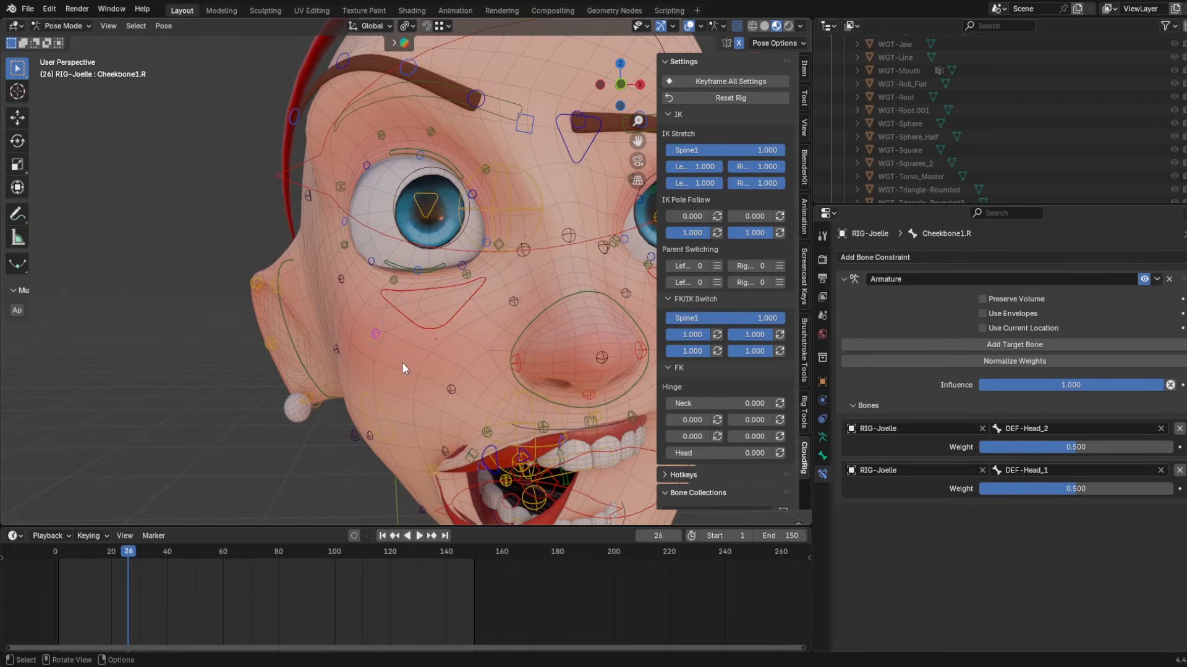
pyautogui.click(424, 327)
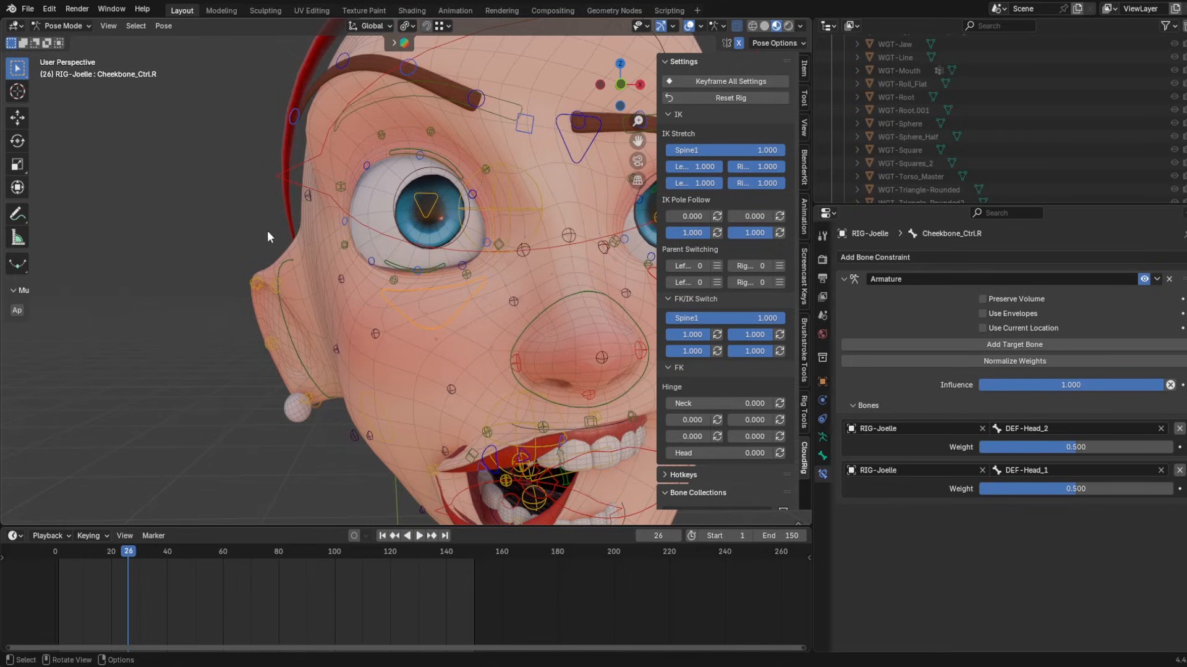
# - Remove the Armature constraints from the cheekbone and brow parent controls on both sides of the face
pyautogui.click(1169, 279)
pyautogui.moveTo(532, 302); pyautogui.dragTo(380, 314, button='middle')
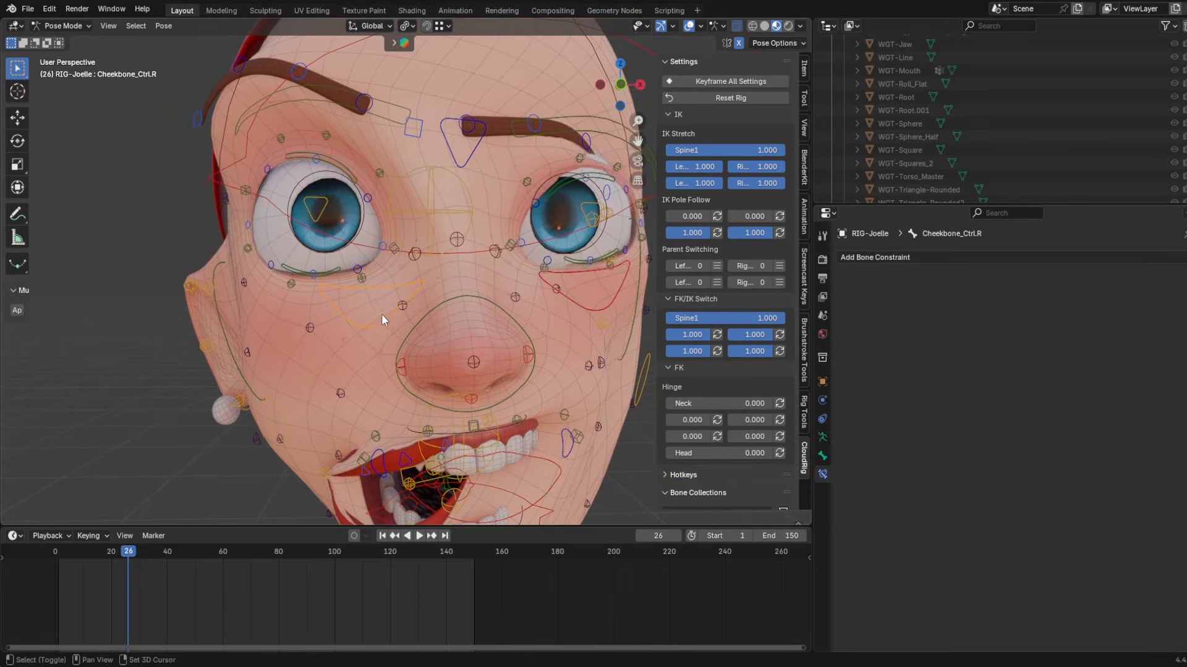
pyautogui.click(487, 302)
pyautogui.moveTo(487, 302); pyautogui.dragTo(327, 215, button='middle')
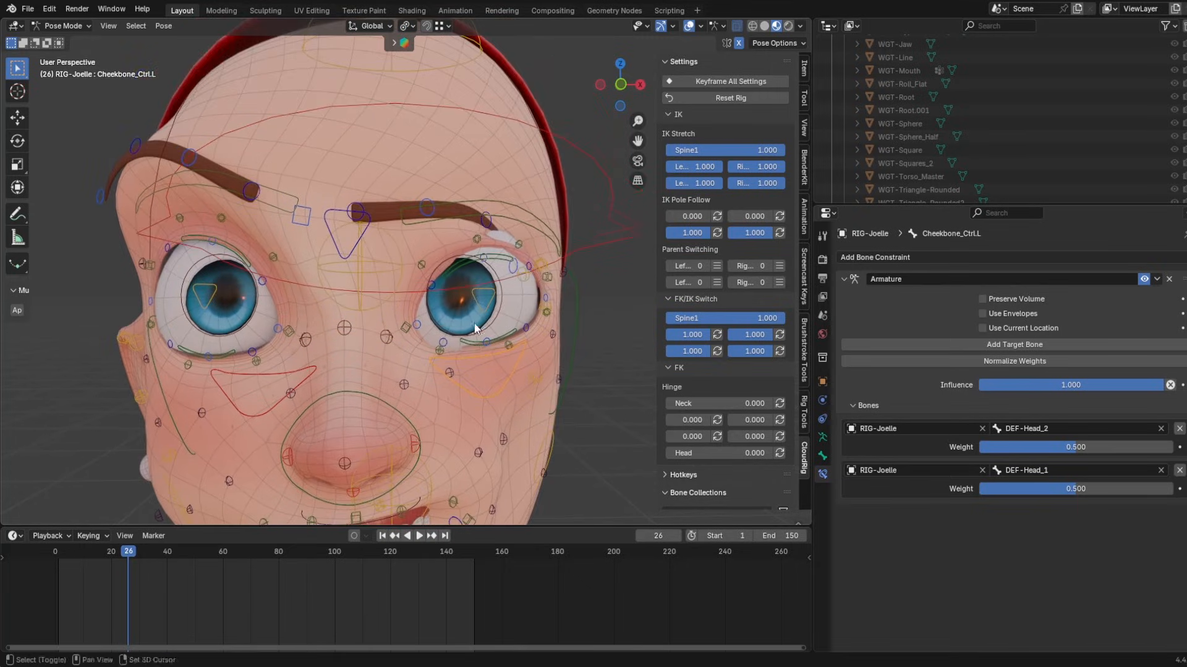
pyautogui.click(209, 192)
pyautogui.click(1169, 279)
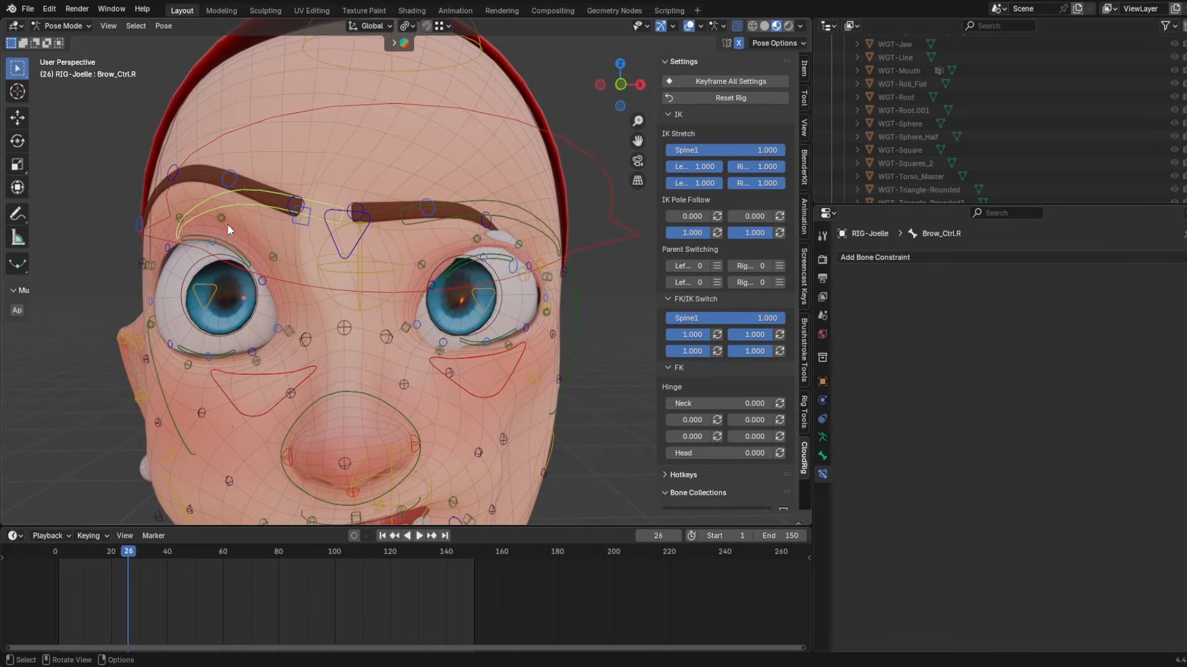
pyautogui.click(447, 222)
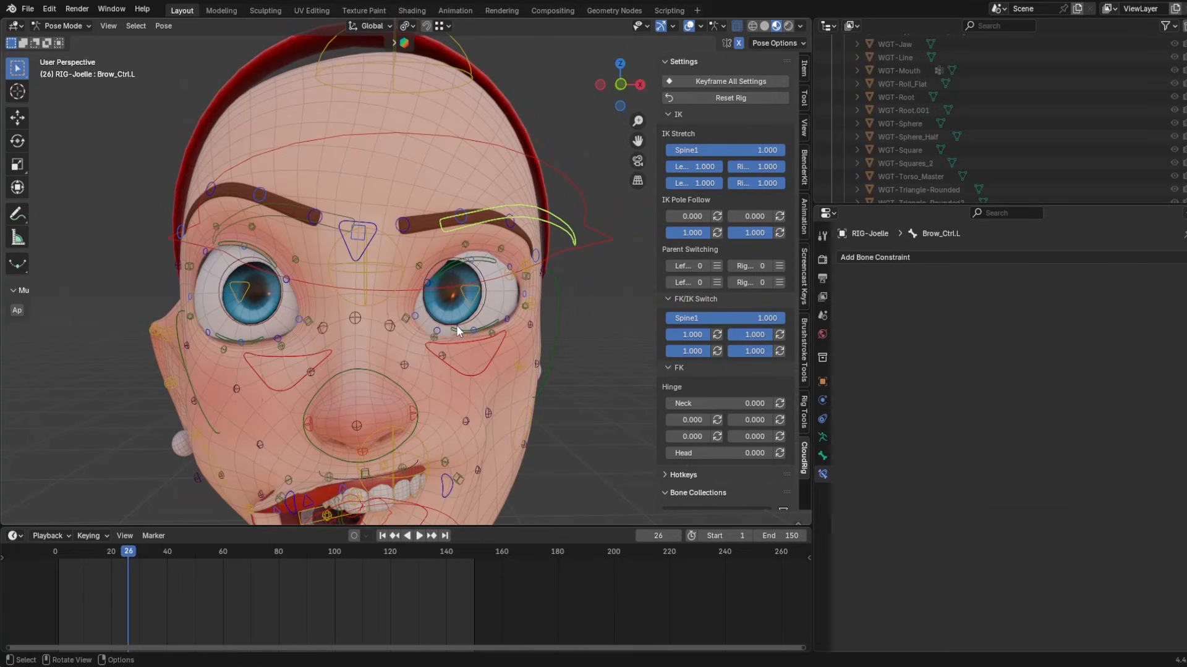
# - Remove the Armature constraints from the upper and lower eyelid controls of both eyes
pyautogui.click(476, 261)
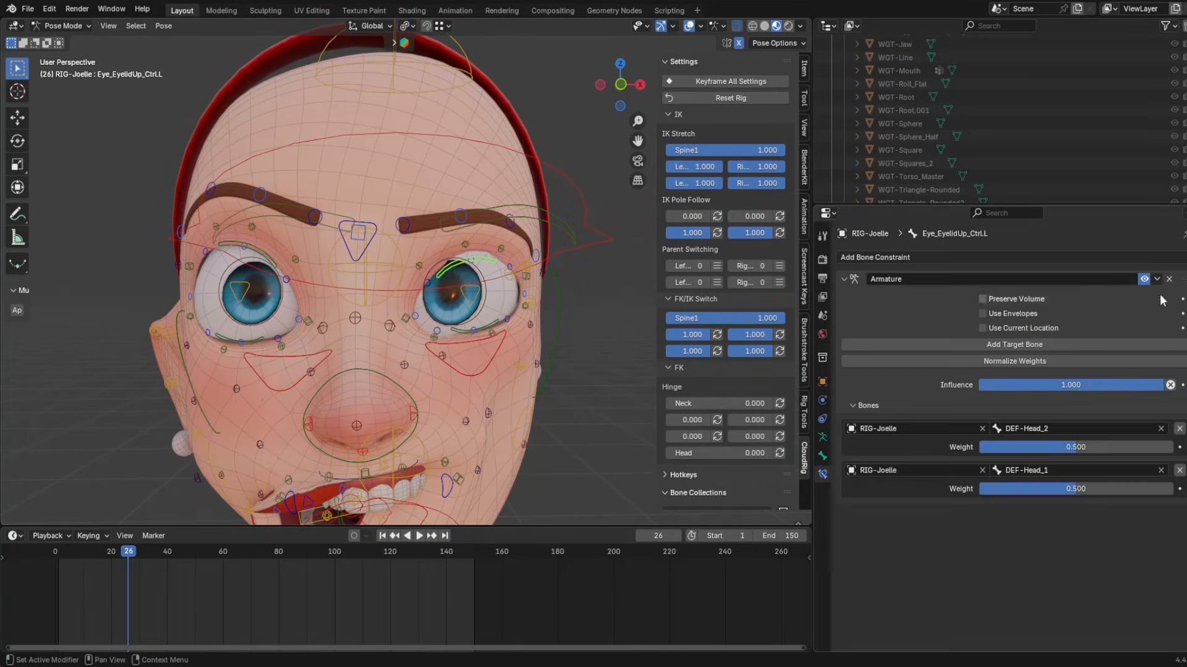
pyautogui.click(1168, 280)
pyautogui.click(476, 334)
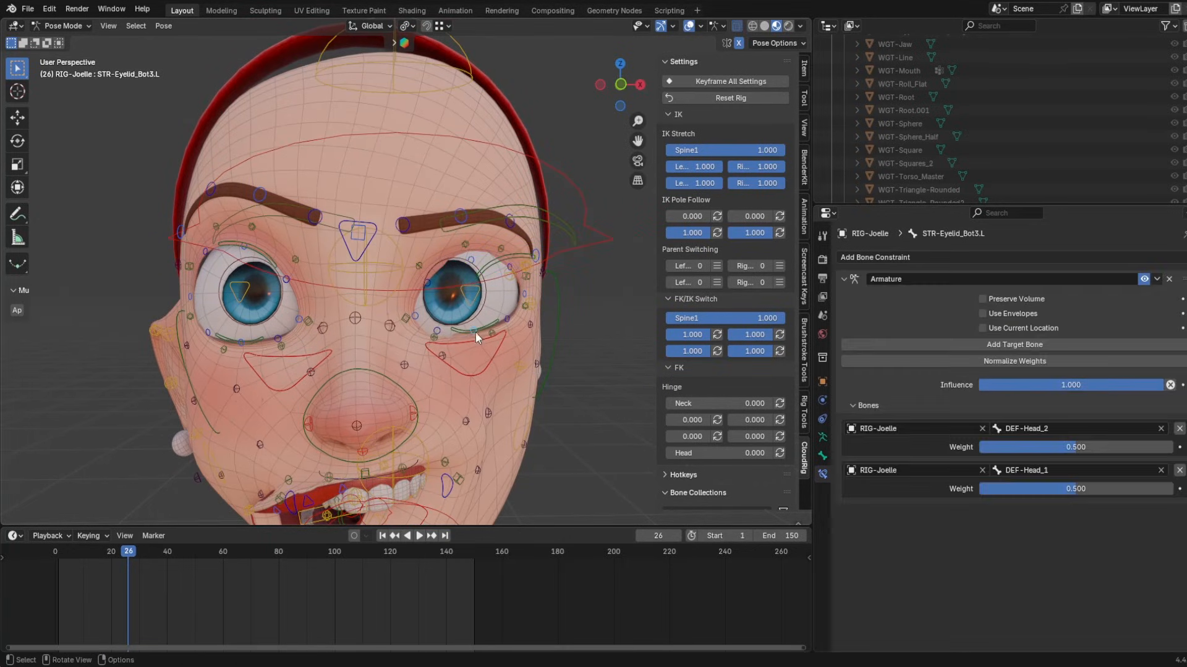
pyautogui.click(495, 325)
pyautogui.click(1168, 279)
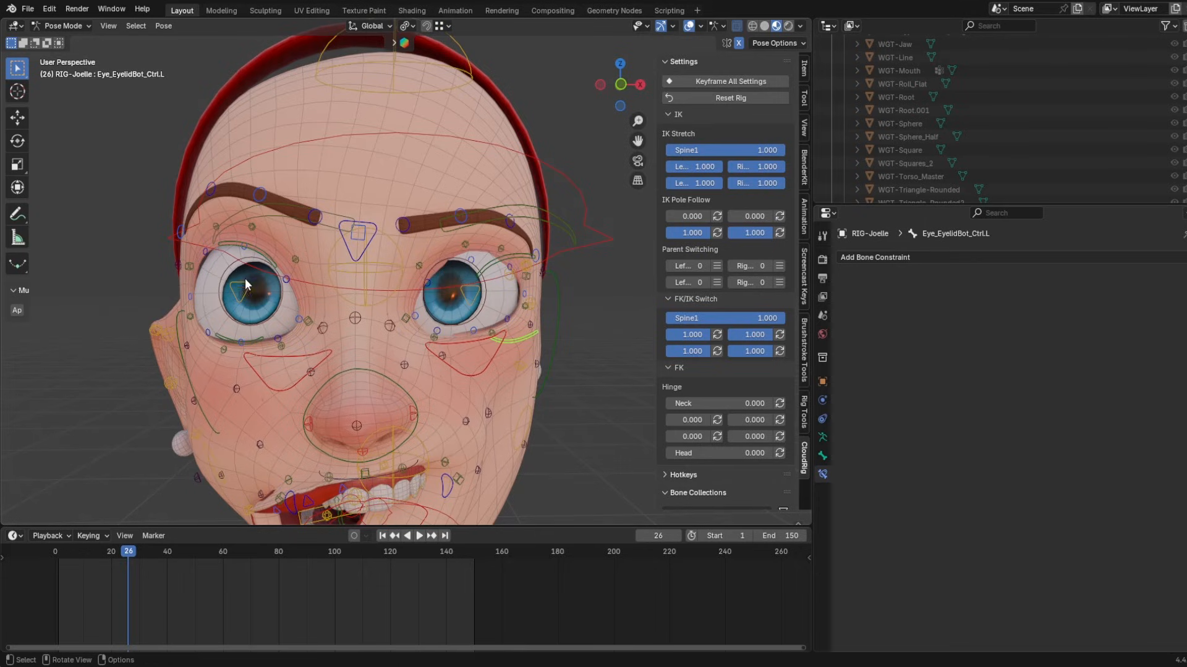
pyautogui.click(254, 255)
pyautogui.click(251, 345)
pyautogui.click(1168, 279)
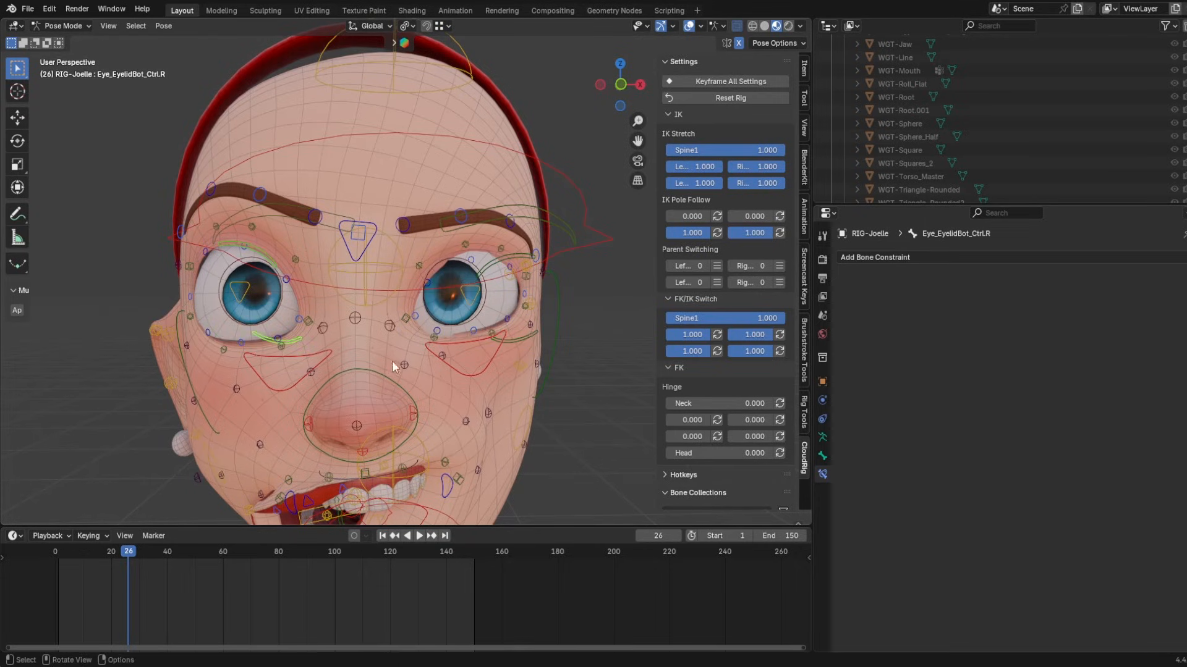
# - Remove the Armature constraints from Ear_Ctrl.L and Ear_Ctrl.R
pyautogui.moveTo(391, 361); pyautogui.dragTo(392, 295, button='middle')
pyautogui.click(533, 267)
pyautogui.click(1169, 279)
pyautogui.click(152, 324)
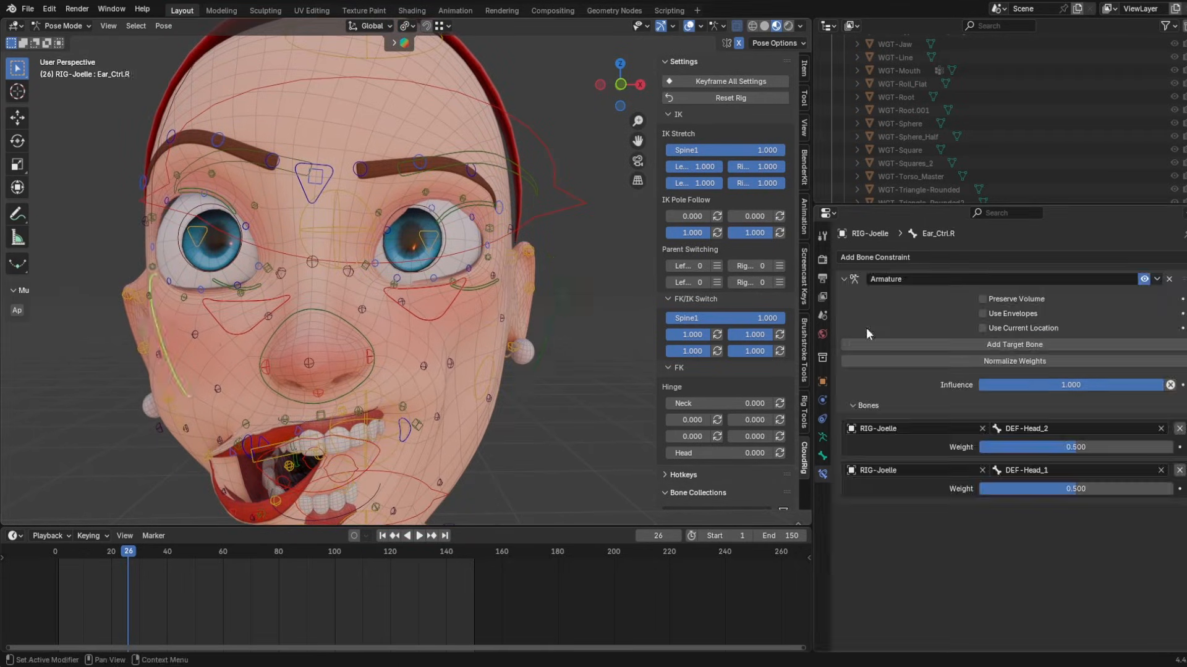
pyautogui.click(1169, 280)
# - Remove the Armature constraints from the controls inside the mouth, including FK-Tongue3
pyautogui.click(418, 390)
pyautogui.keyDown('shift'); pyautogui.moveTo(371, 457); pyautogui.dragTo(350, 394, button='middle'); pyautogui.keyUp('shift')
pyautogui.click(375, 375)
pyautogui.click(1168, 279)
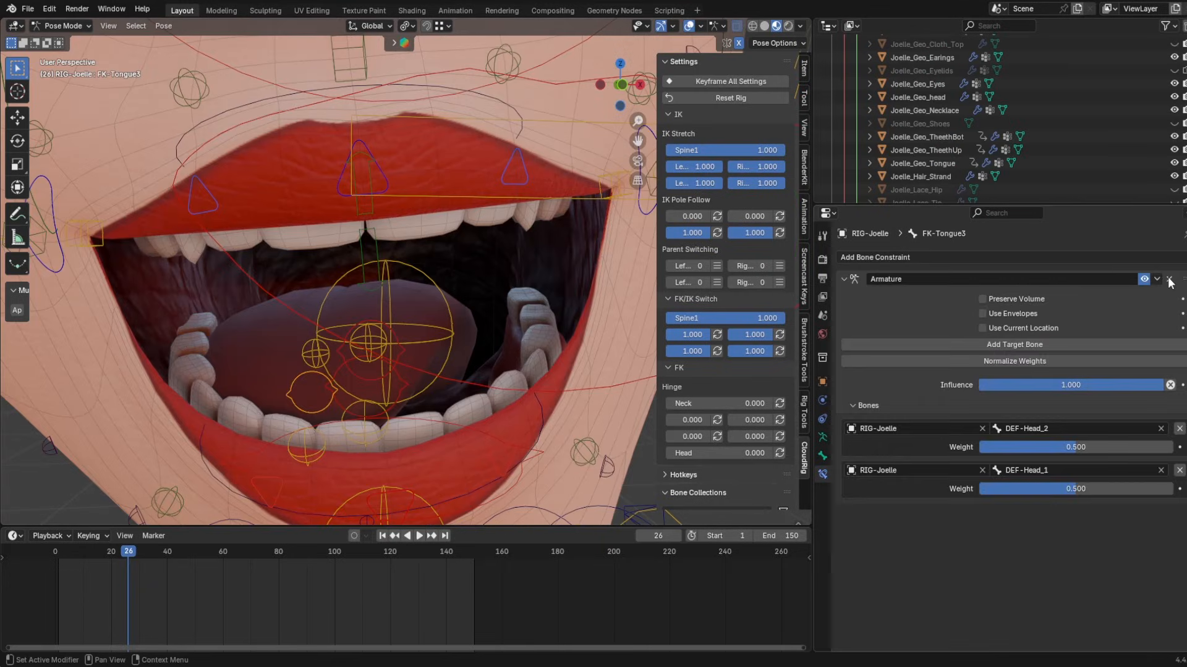
pyautogui.click(1169, 279)
pyautogui.moveTo(399, 387); pyautogui.dragTo(376, 394, button='middle')
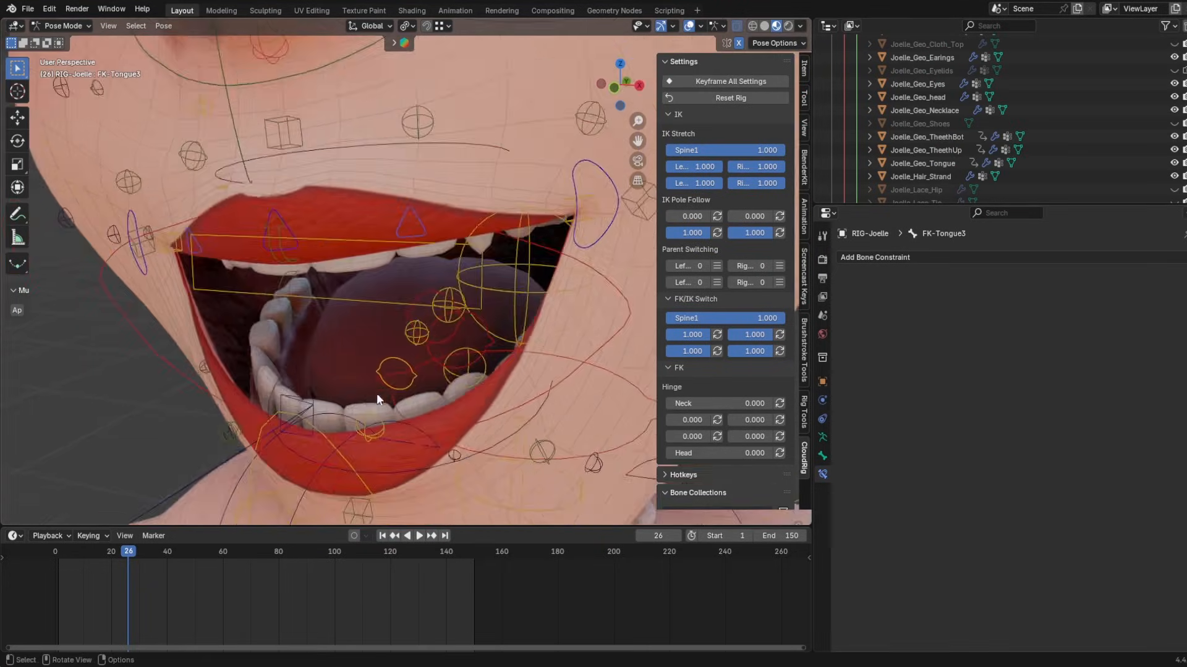
# - Remove the Armature constraint from Cheek_Ctrl.R and check the constraints of both ear controls
pyautogui.scroll(-6, 468, 346)
pyautogui.click(324, 320)
pyautogui.click(293, 322)
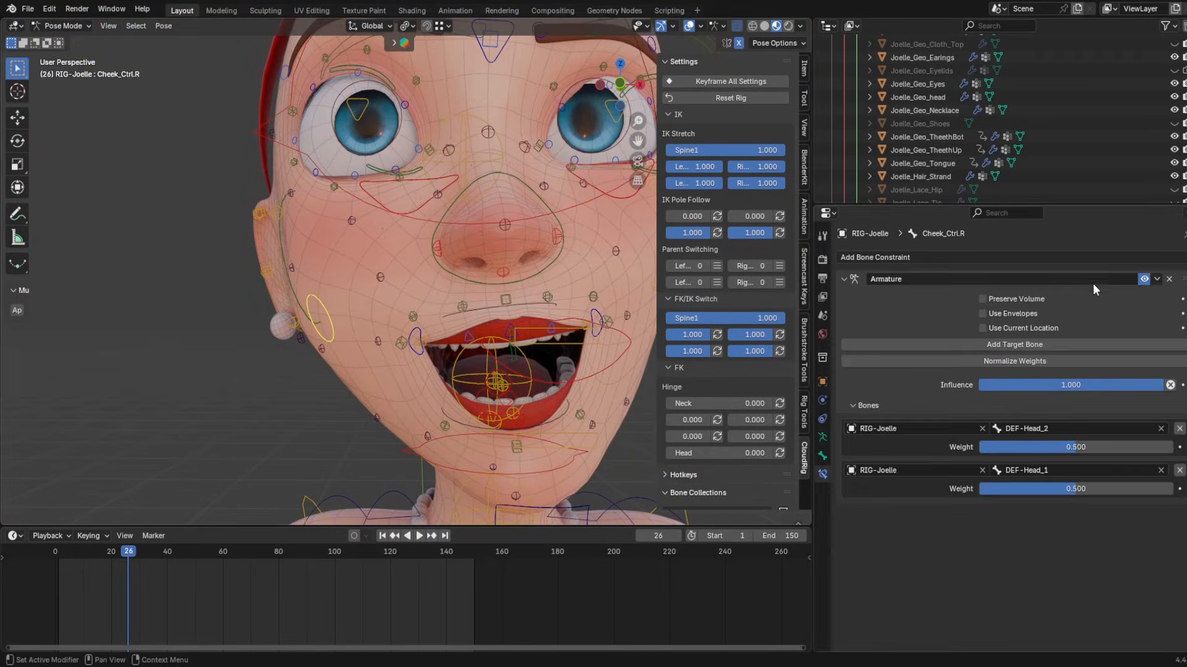
pyautogui.click(1169, 280)
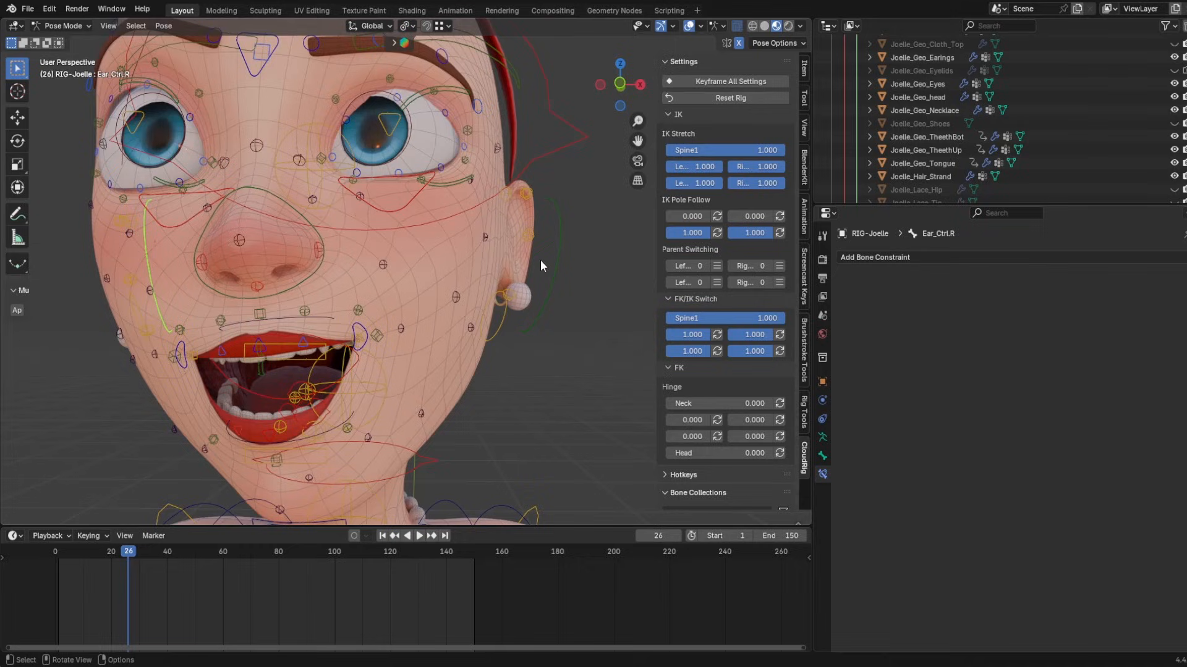
pyautogui.click(561, 288)
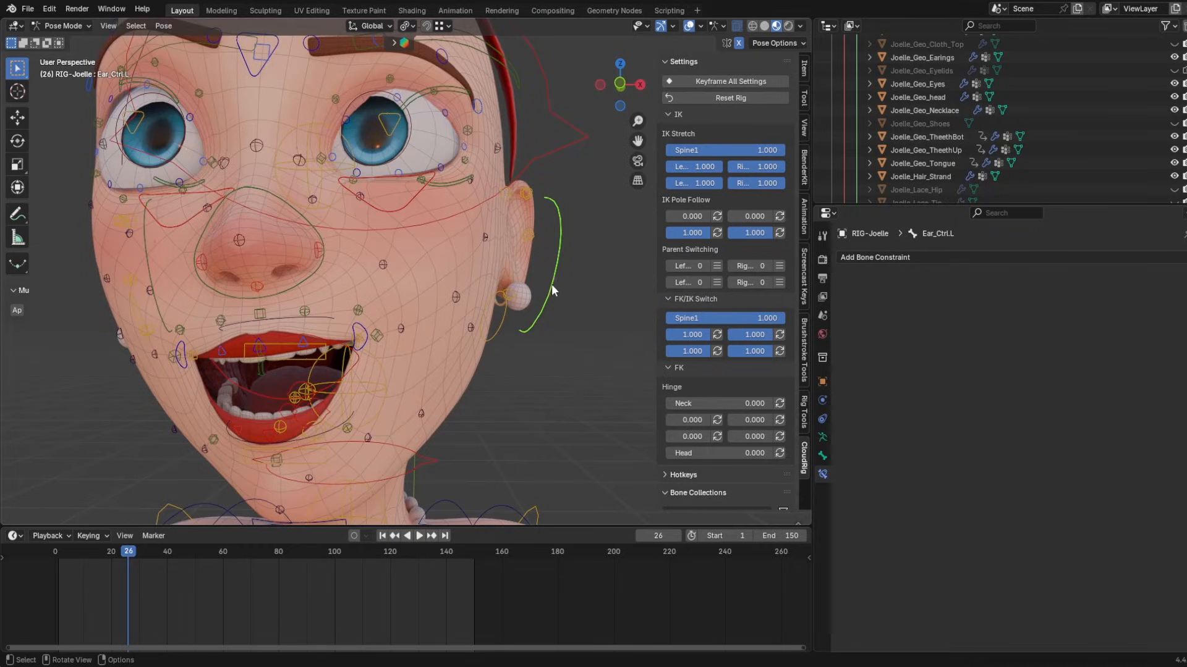
pyautogui.moveTo(365, 266); pyautogui.dragTo(497, 322, button='middle')
# - Move the Armature constraint of CTR-Eye.r above its Copy Rotation constraint
pyautogui.click(498, 322)
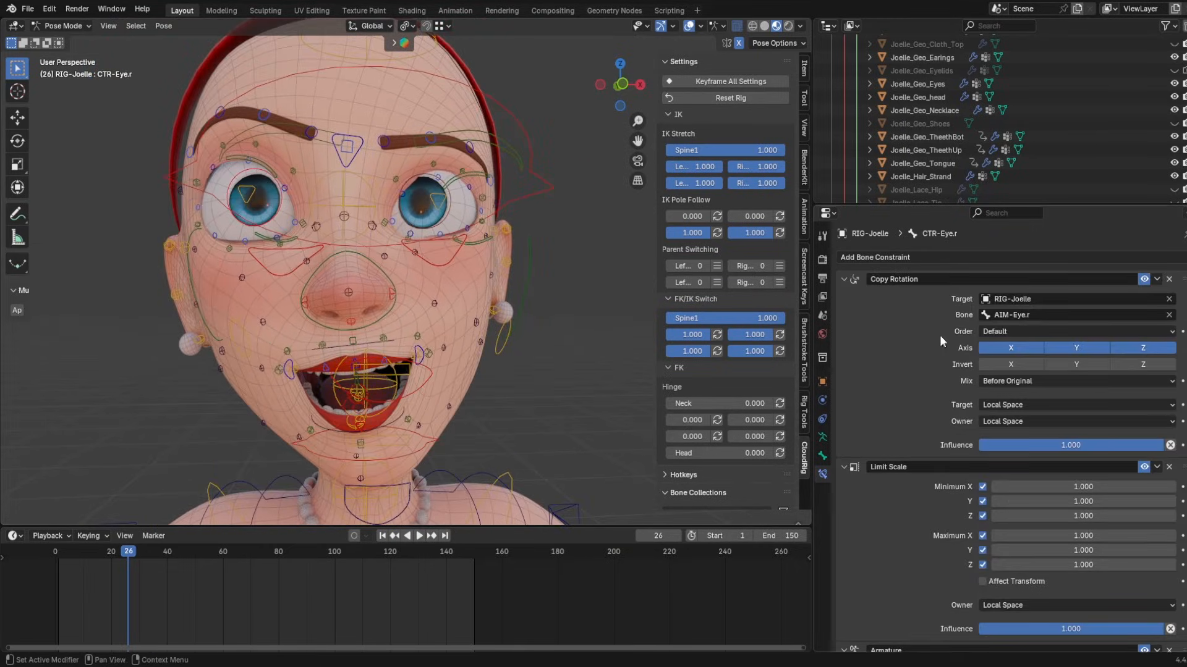
pyautogui.scroll(-10, 1014, 433)
pyautogui.click(1168, 275)
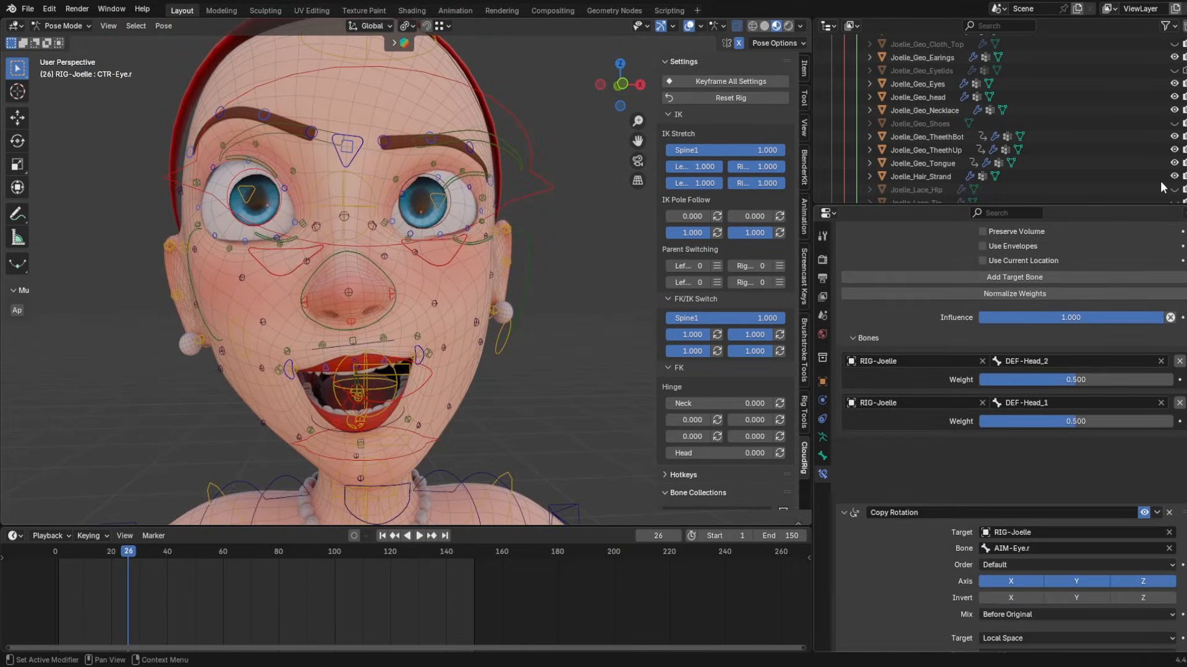
pyautogui.hotkey('ctrl', 'z')
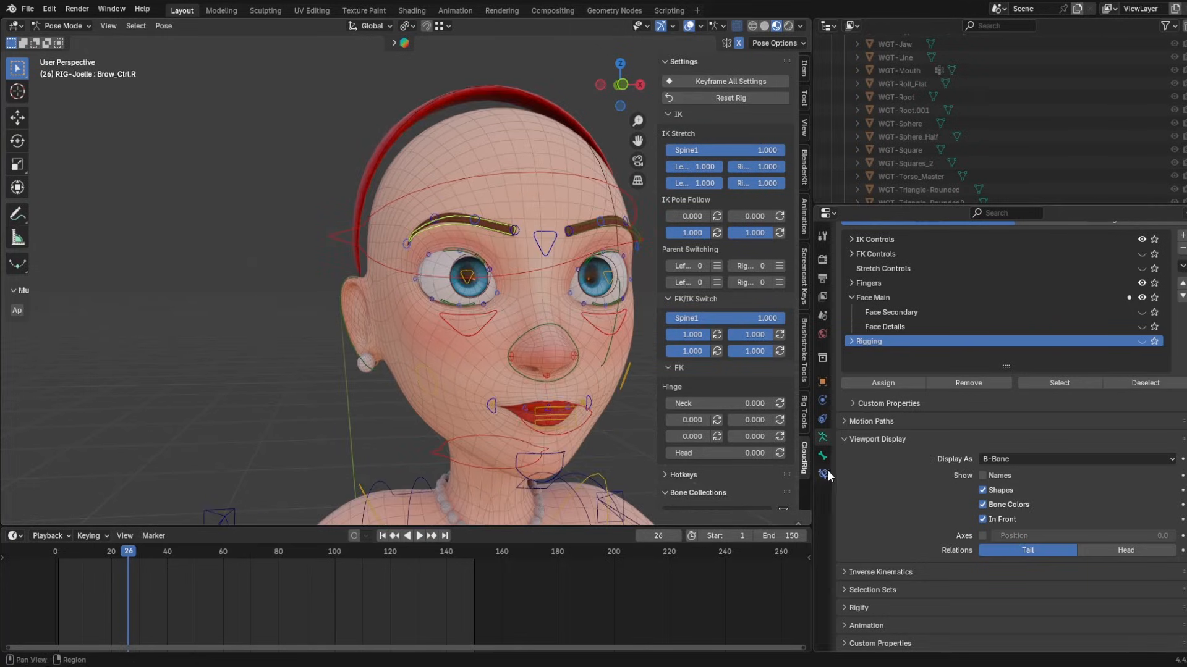
# - Check the bone constraints of Brow_Ctrl.R and test how the brow deforms when the control moves along global Z
pyautogui.click(823, 474)
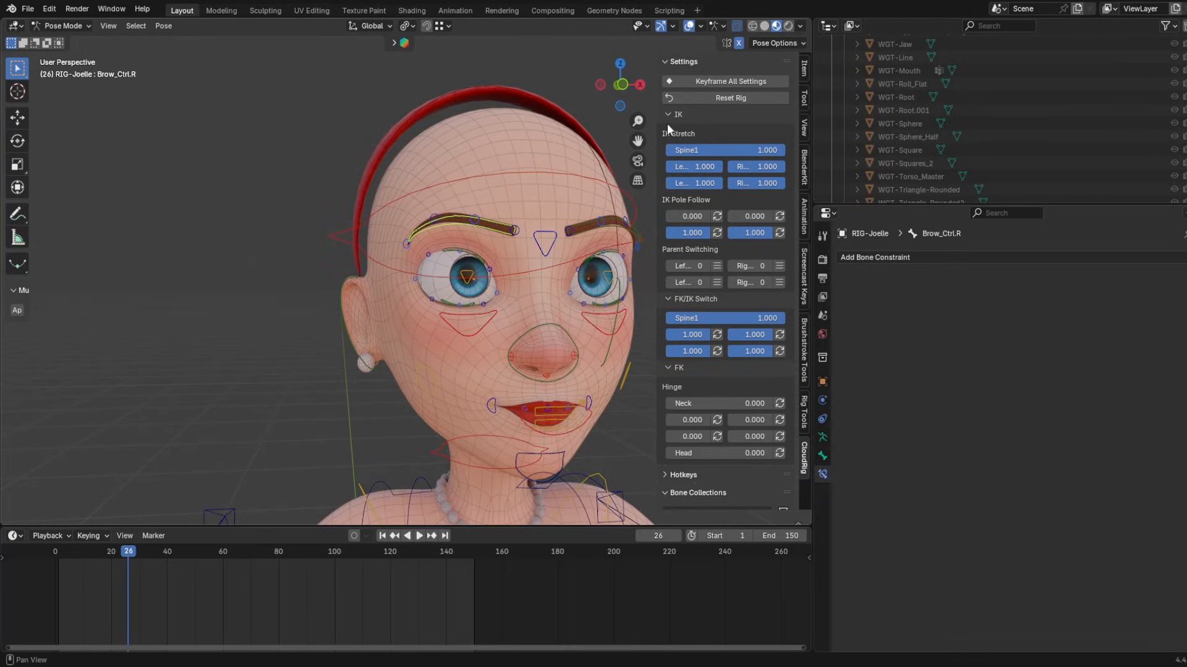
pyautogui.press('KP_1')
pyautogui.scroll(4, 477, 363)
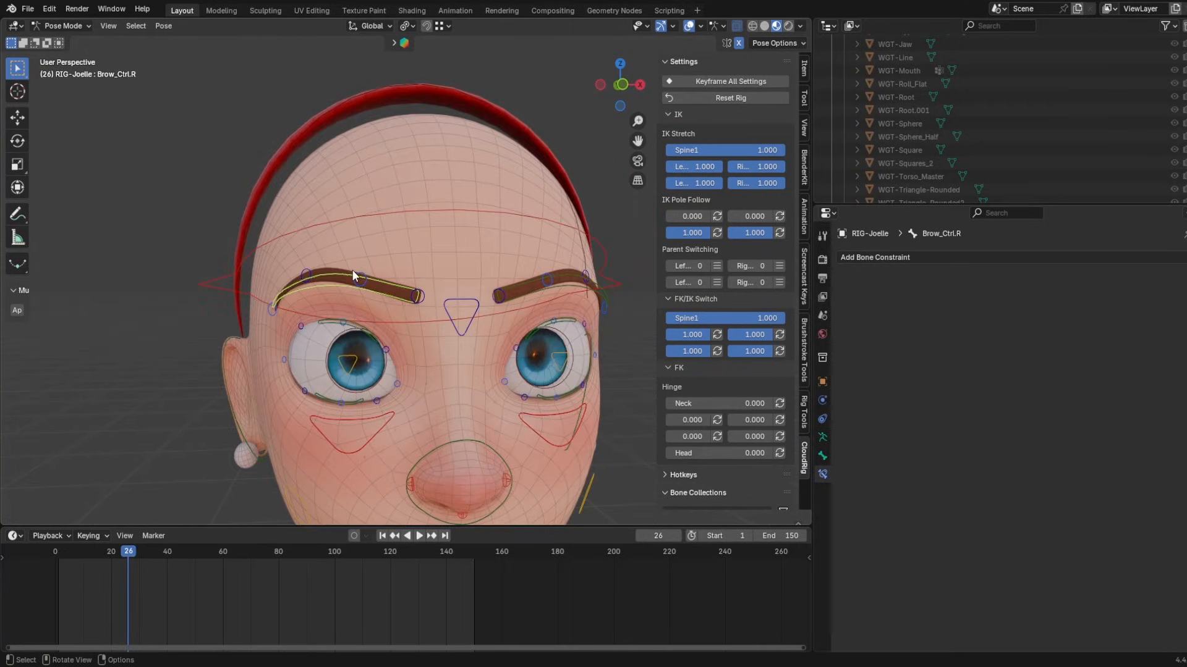
pyautogui.moveTo(376, 292); pyautogui.dragTo(443, 314, button='middle')
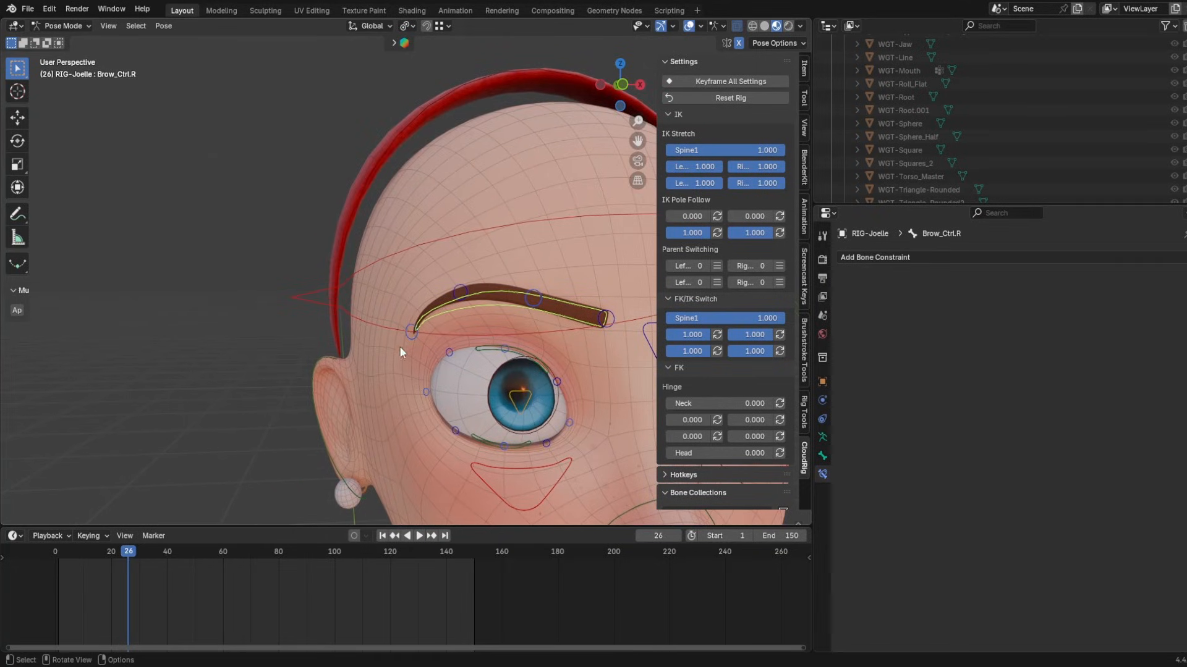
pyautogui.moveTo(417, 356); pyautogui.dragTo(337, 366, button='middle')
pyautogui.moveTo(466, 387); pyautogui.dragTo(390, 494, button='middle')
pyautogui.moveTo(421, 365); pyautogui.dragTo(472, 342, button='middle')
pyautogui.scroll(4, 378, 319)
pyautogui.scroll(-3, 383, 315)
pyautogui.press('g')
pyautogui.press('z')
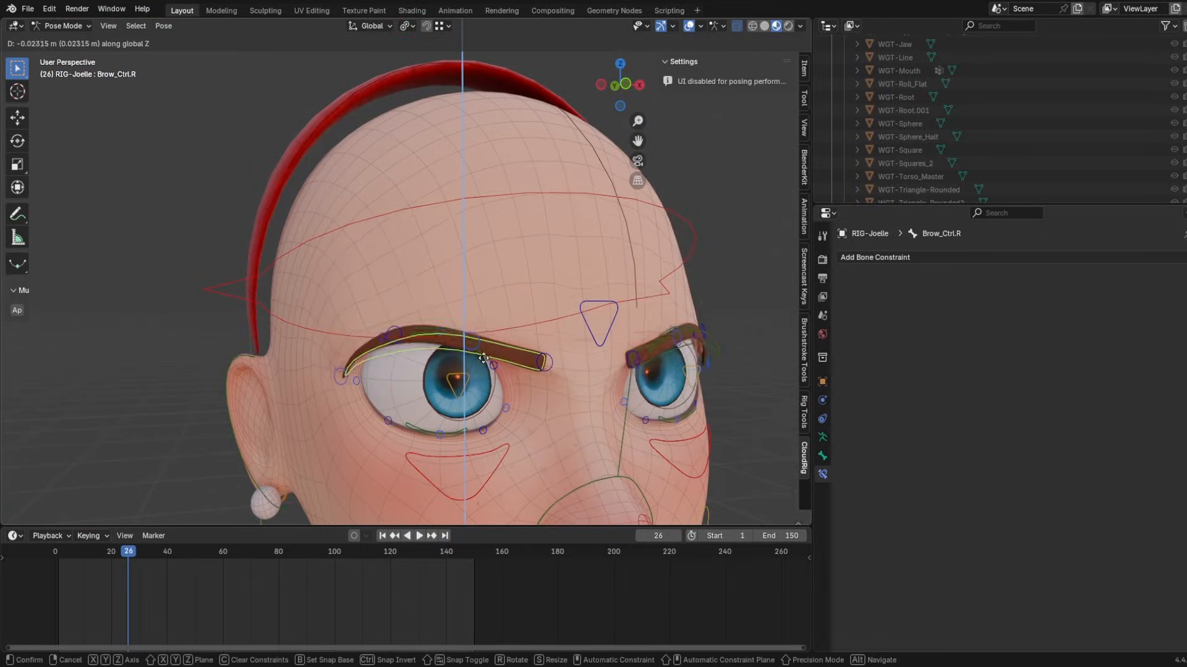
pyautogui.rightClick(478, 322)
# - Test-move STR-Brow3.R to see how it shapes the middle of the right brow
pyautogui.click(473, 310)
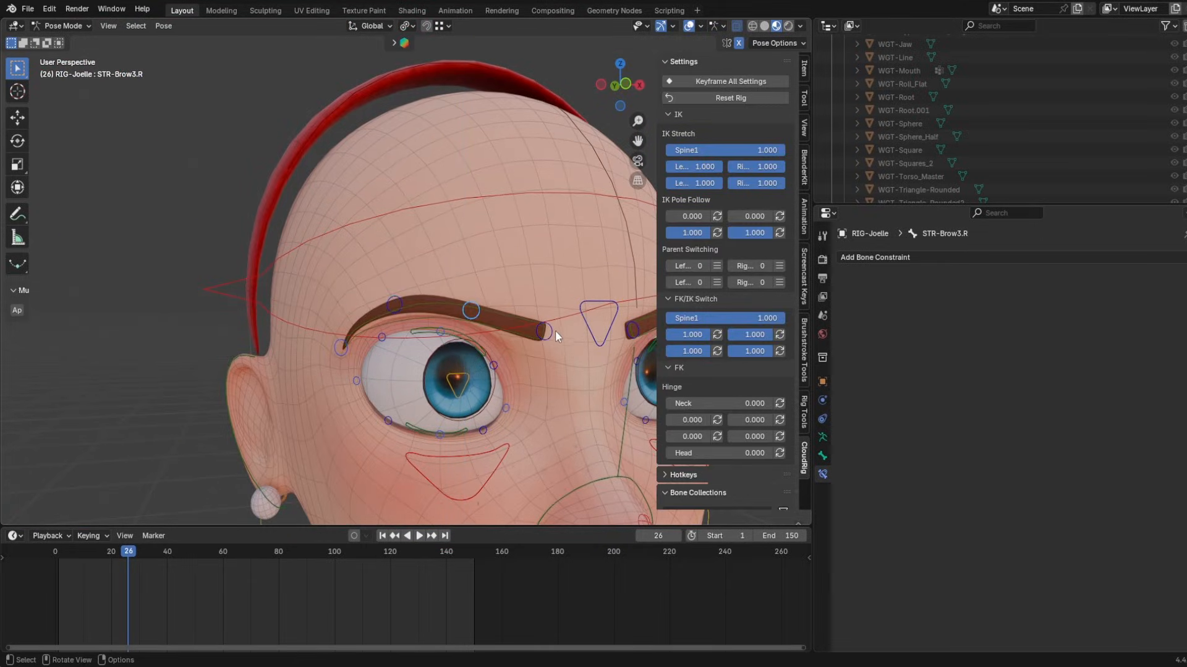
pyautogui.click(554, 333)
pyautogui.click(473, 304)
pyautogui.press('g')
pyautogui.rightClick(465, 246)
# - Lower Brow_Ctrl.R about 0.024 m along global Z to test the brow against the eye
pyautogui.click(502, 313)
pyautogui.press('g')
pyautogui.press('z')
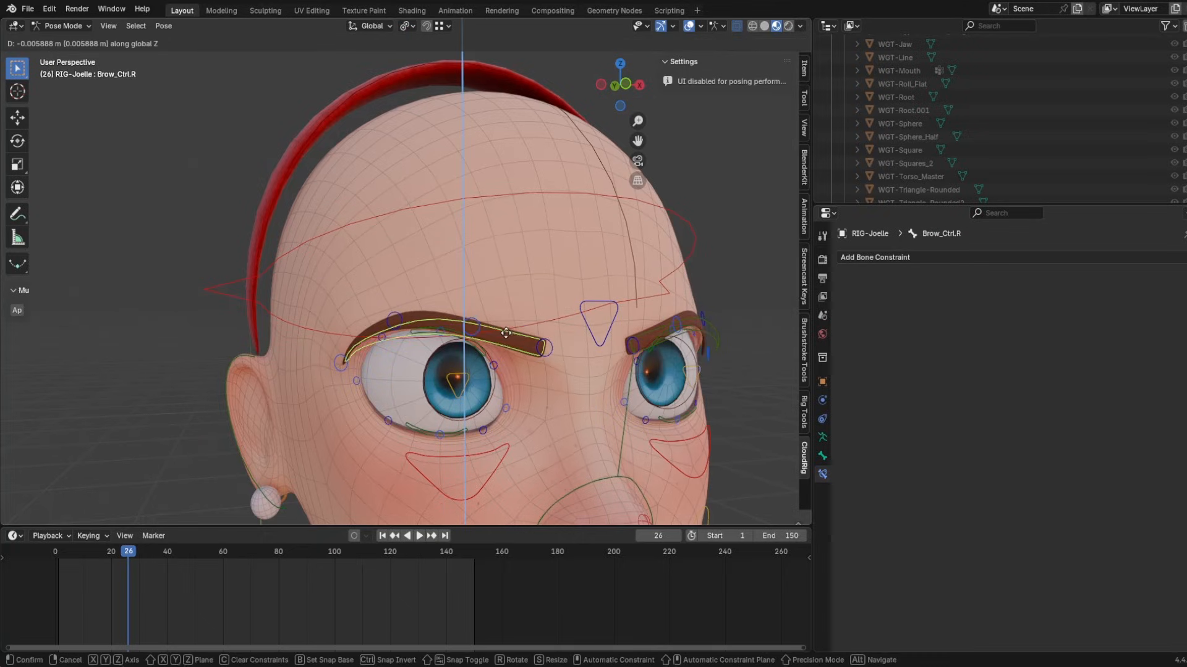
pyautogui.click(416, 374)
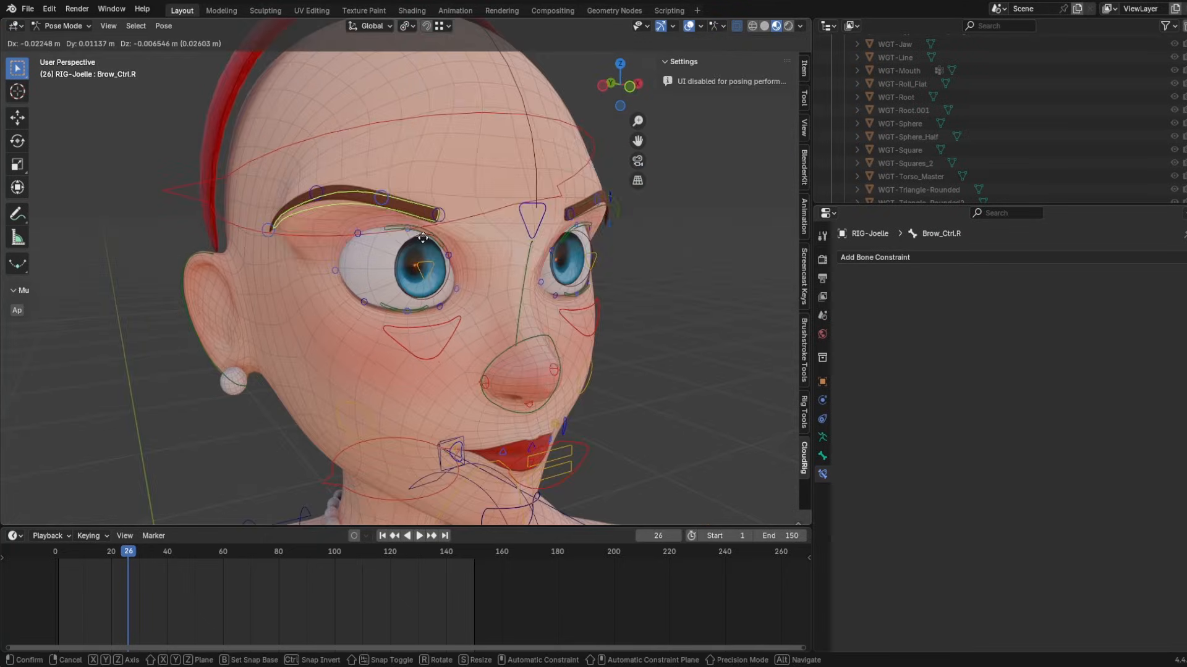
pyautogui.rightClick(507, 229)
pyautogui.press('g')
pyautogui.press('z')
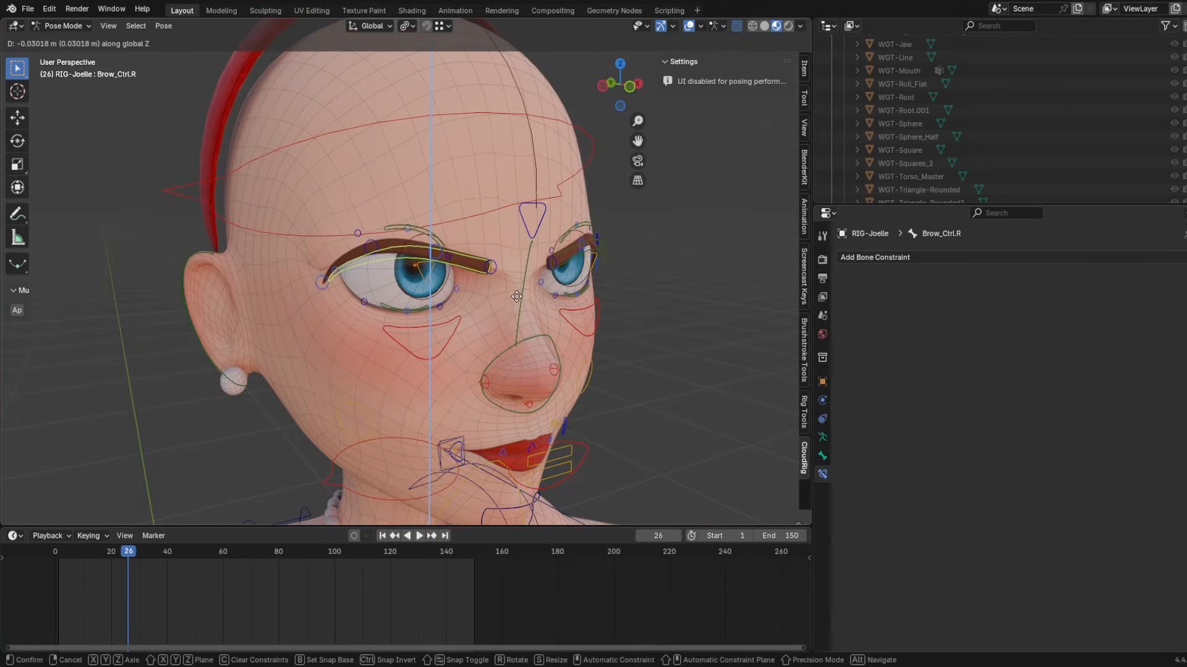
pyautogui.click(523, 278)
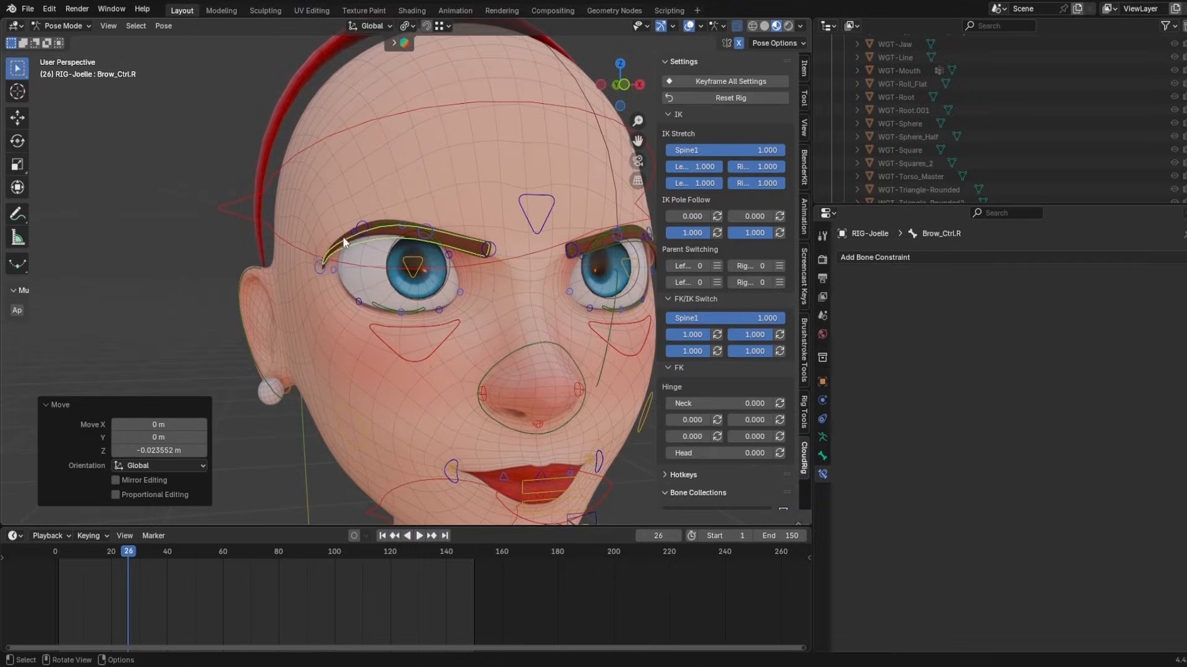
# - Test-move STR-Brow5.R at the outer end of the lowered right brow and examine the deformation from several angles
pyautogui.scroll(3, 272, 310)
pyautogui.moveTo(368, 301); pyautogui.dragTo(472, 328, button='middle')
pyautogui.click(339, 316)
pyautogui.press('g')
pyautogui.rightClick(543, 299)
pyautogui.scroll(-2, 543, 299)
pyautogui.moveTo(544, 299); pyautogui.dragTo(457, 307, button='middle')
pyautogui.scroll(-1, 542, 277)
pyautogui.moveTo(543, 277); pyautogui.dragTo(461, 277, button='middle')
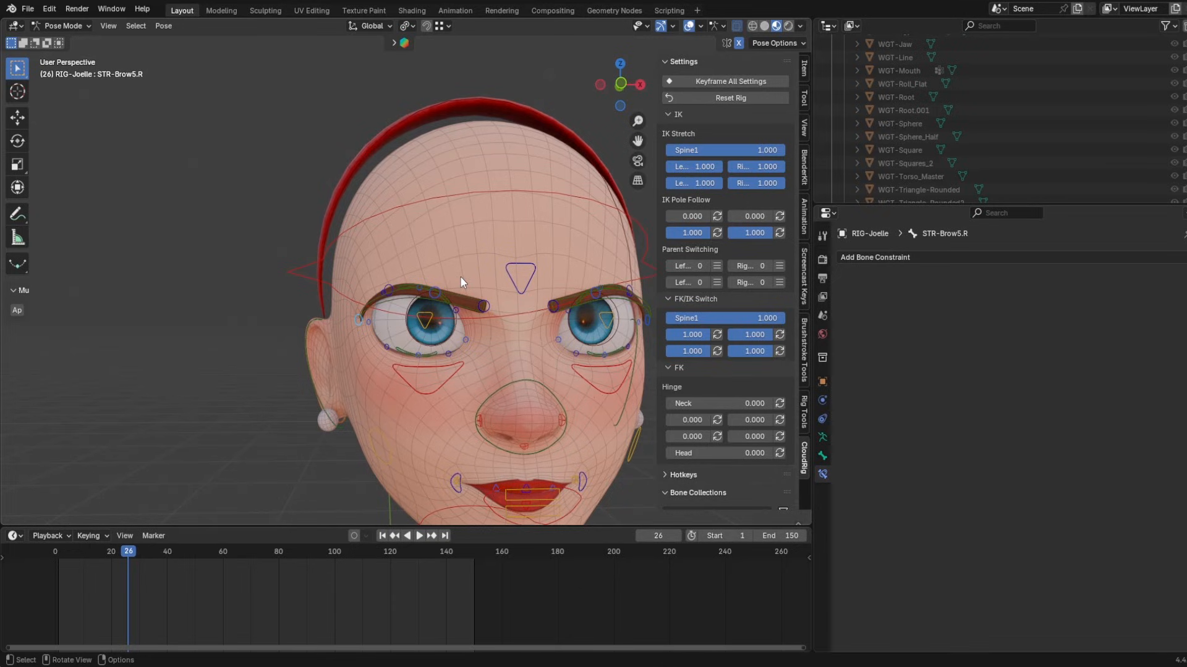
pyautogui.press('g')
pyautogui.rightClick(353, 279)
pyautogui.press('g')
pyautogui.rightClick(375, 270)
# - Test-move the detail controls along the right brow, including STR-Brow4.R, and examine how they bend it
pyautogui.scroll(4, 470, 303)
pyautogui.keyDown('shift'); pyautogui.moveTo(482, 321); pyautogui.dragTo(262, 210, button='middle'); pyautogui.keyUp('shift')
pyautogui.click(374, 321)
pyautogui.press('g')
pyautogui.rightClick(369, 345)
pyautogui.press('g')
pyautogui.rightClick(443, 339)
pyautogui.press('g')
pyautogui.rightClick(425, 352)
pyautogui.click(262, 210)
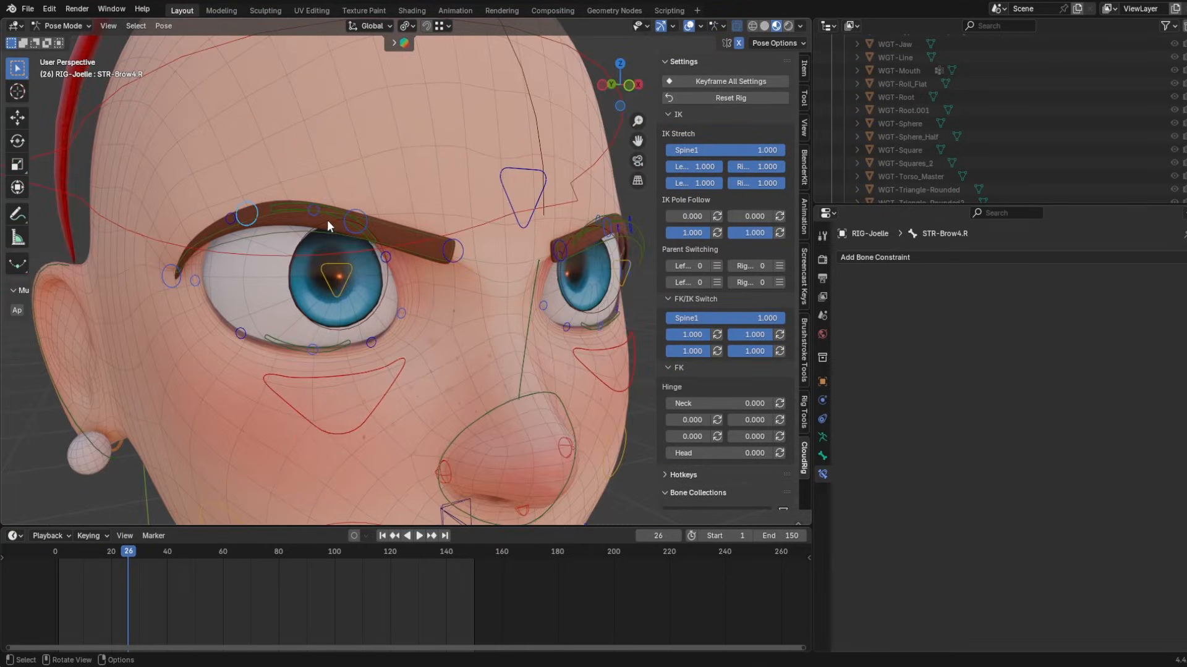
# - Clear the parent of STR-Brow3.R and test the brow by moving Brow_Ctrl.R
pyautogui.click(353, 222)
pyautogui.moveTo(354, 222); pyautogui.dragTo(188, 195, button='middle')
pyautogui.keyDown('shift'); pyautogui.moveTo(291, 202); pyautogui.dragTo(445, 235, button='middle'); pyautogui.keyUp('shift')
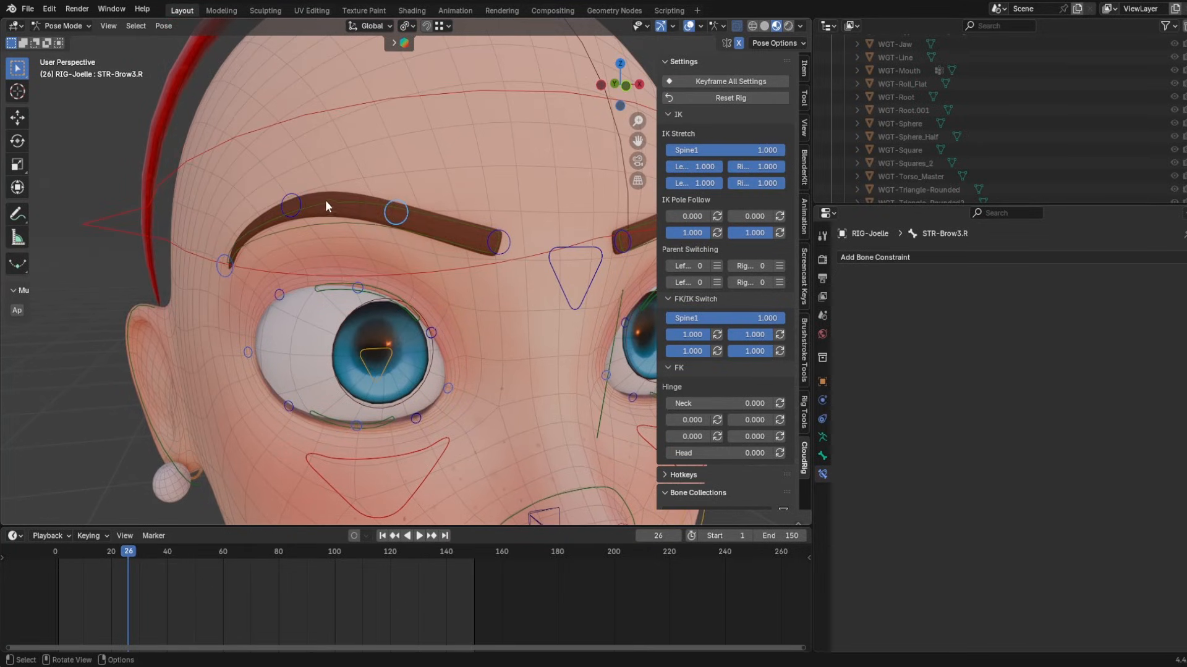
pyautogui.keyDown('shift'); pyautogui.click(291, 203); pyautogui.keyUp('shift')
pyautogui.keyDown('shift'); pyautogui.click(226, 263); pyautogui.keyUp('shift')
pyautogui.moveTo(226, 263); pyautogui.dragTo(441, 293, button='middle')
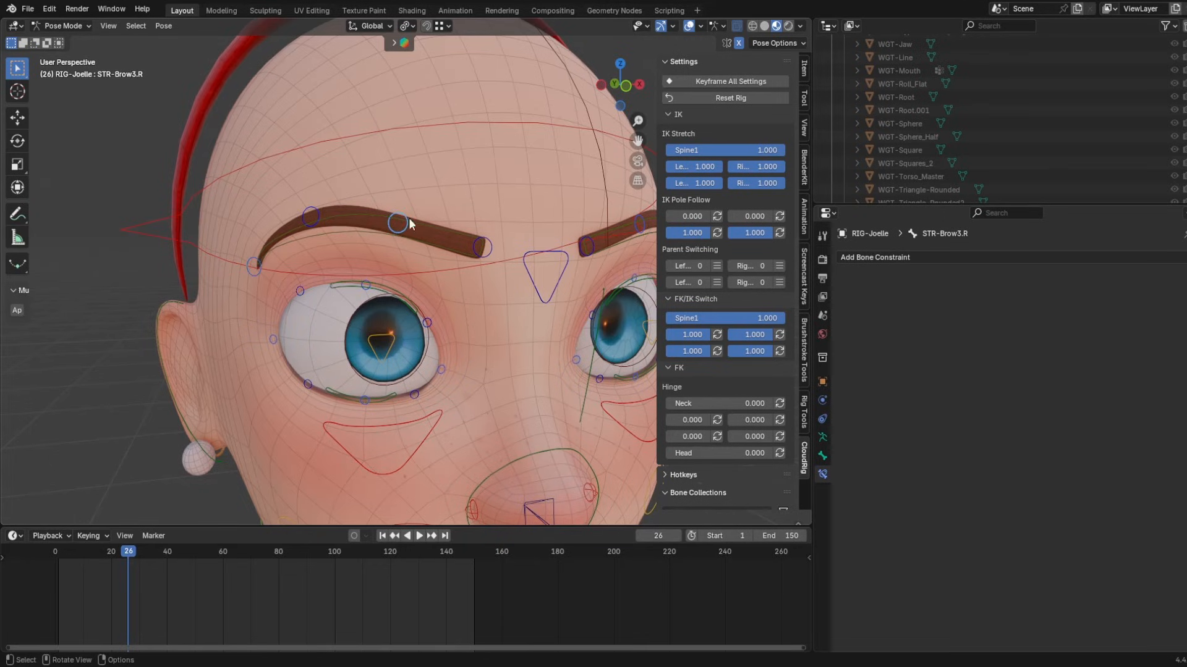
pyautogui.press('Tab')
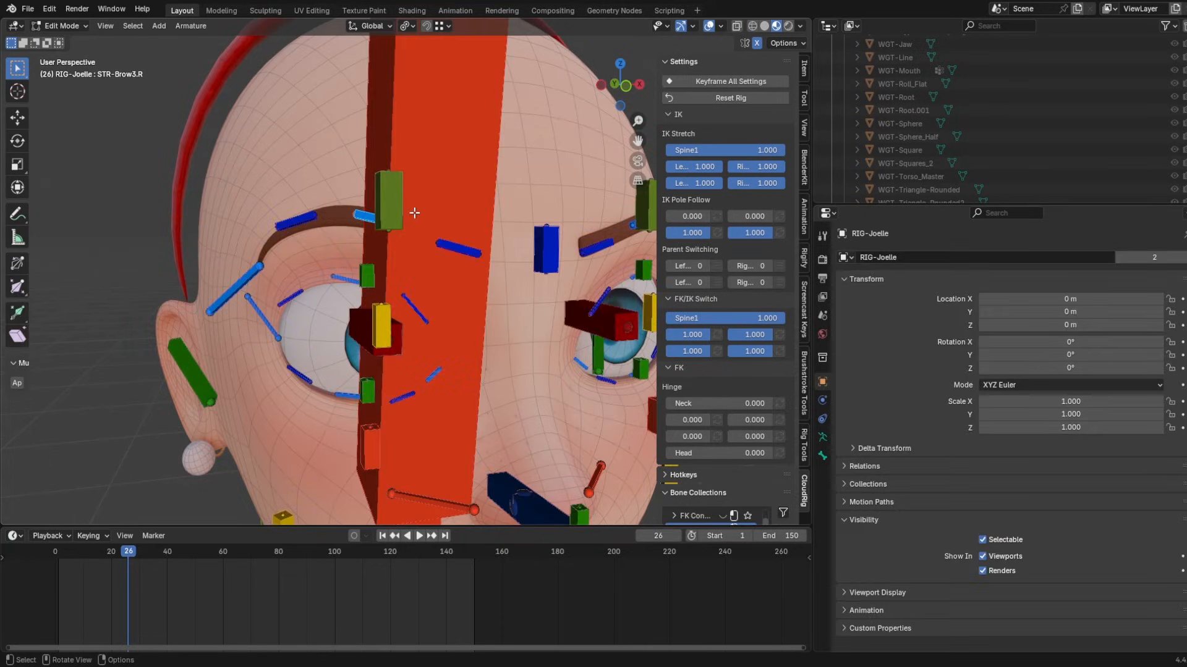
pyautogui.hotkey('alt', 'p')
pyautogui.click(414, 212)
pyautogui.press('Tab')
pyautogui.click(422, 216)
pyautogui.press('g')
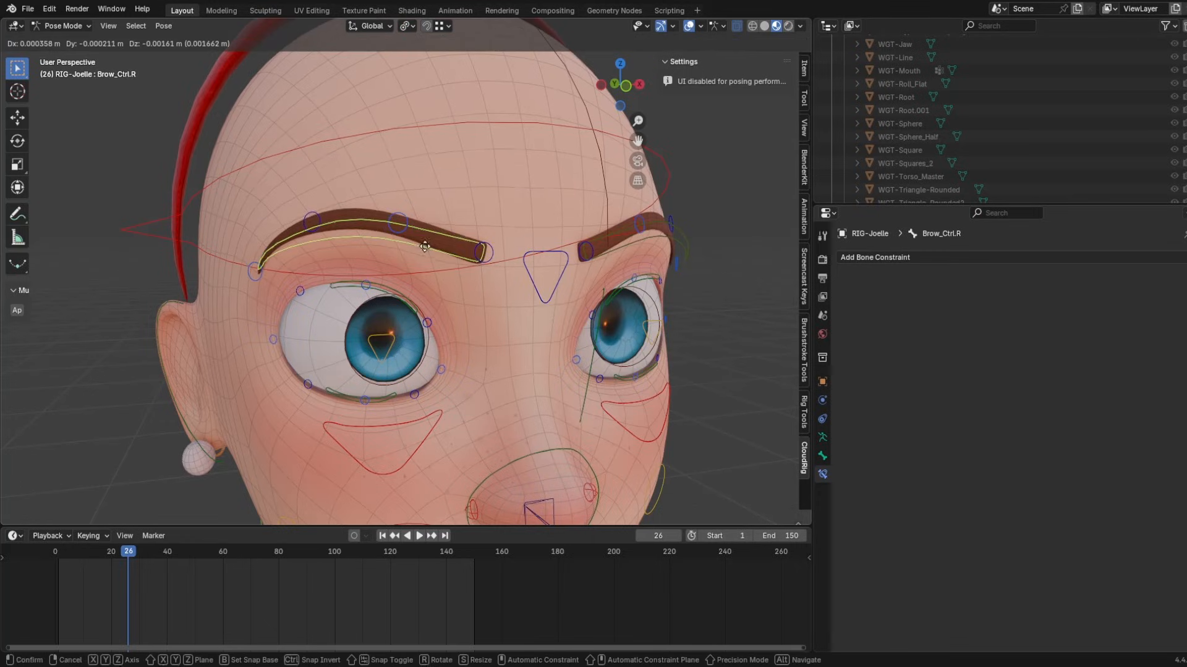
pyautogui.rightClick(420, 252)
# - Give STR-Brow3.R an Armature constraint with RIG-Joelle's Brow_Ctrl.R as target bone, and test-move Brow_Ctrl.R
pyautogui.click(398, 223)
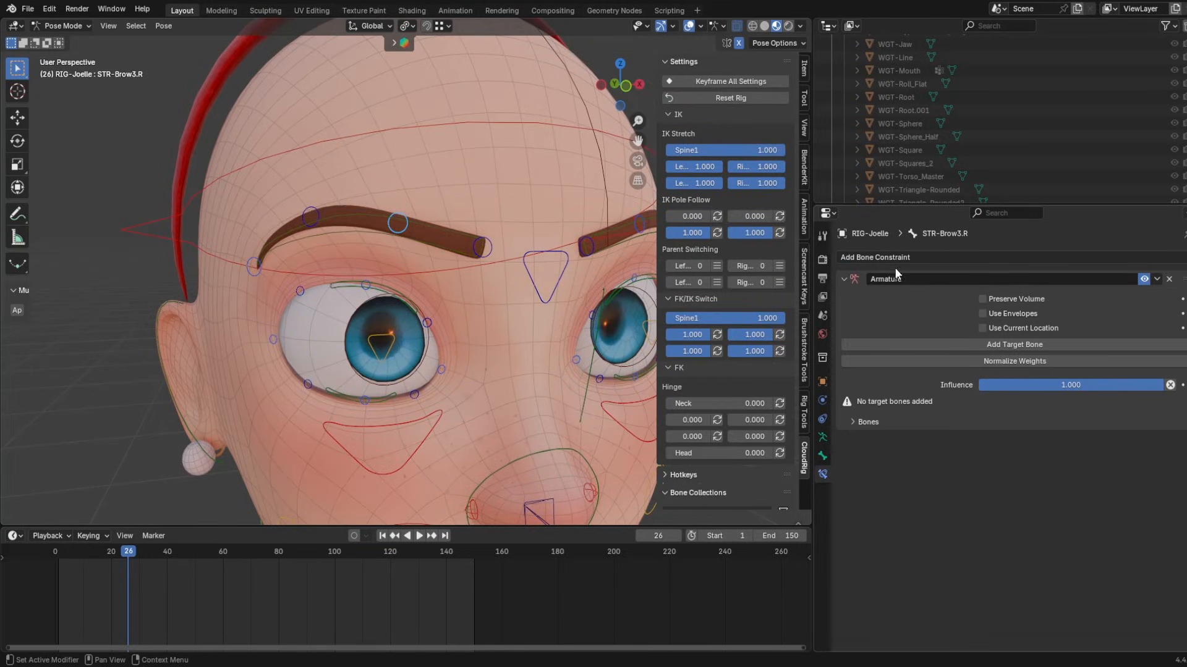
pyautogui.click(1014, 344)
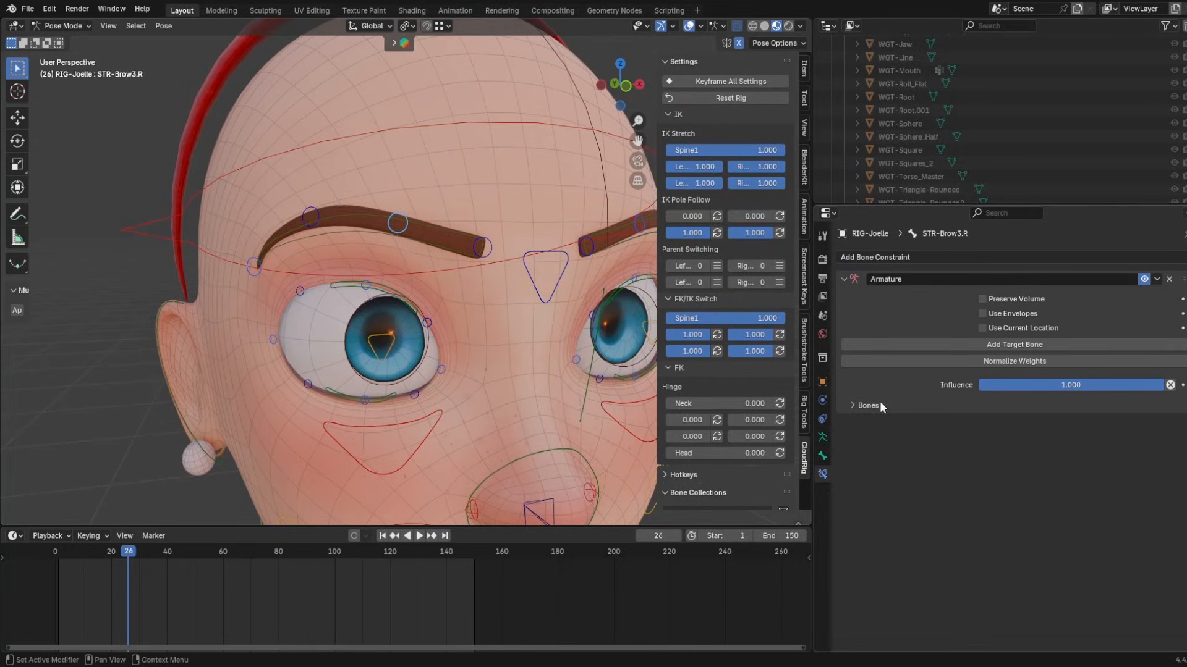
pyautogui.click(1160, 429)
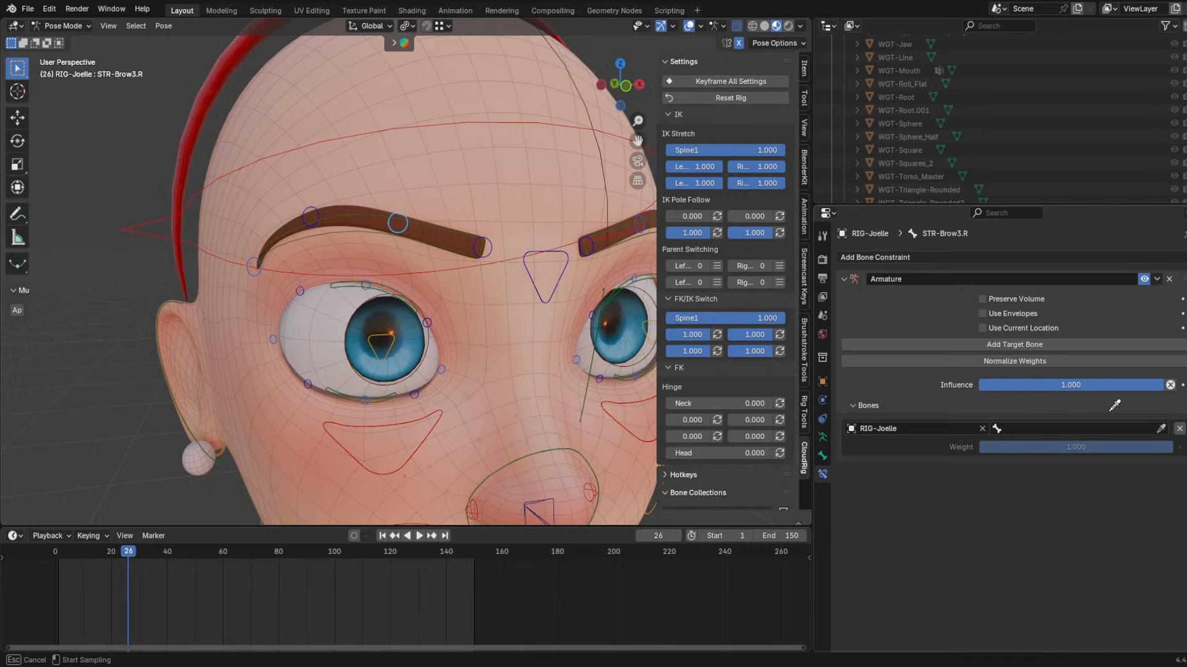
pyautogui.click(427, 238)
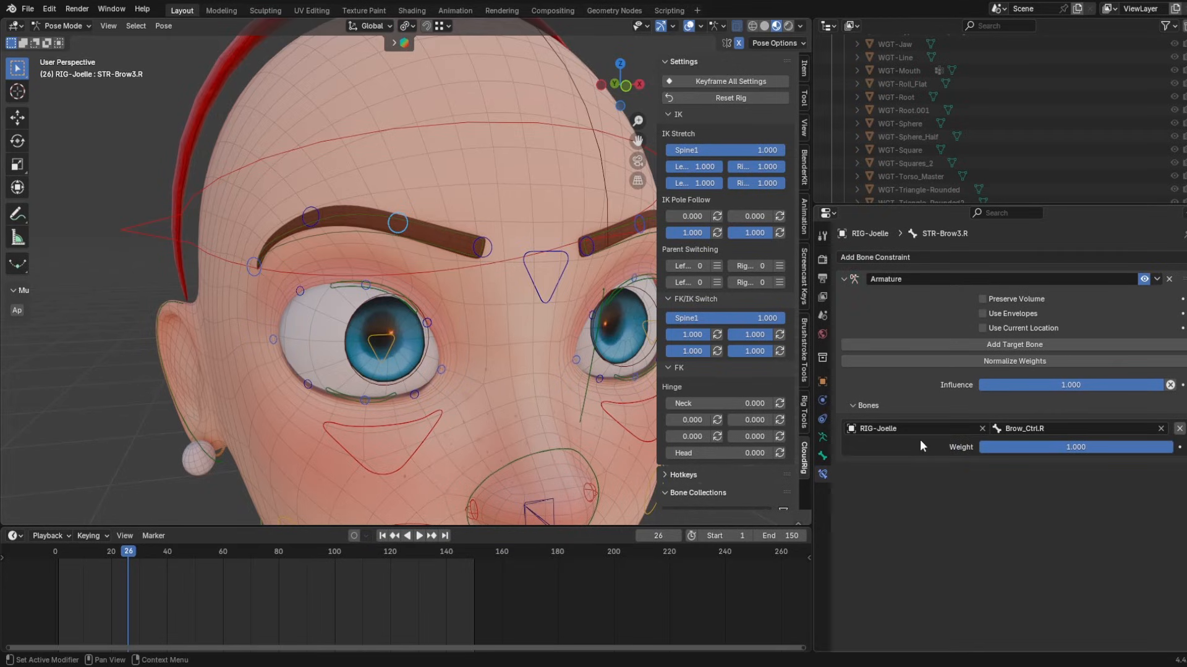
pyautogui.click(455, 255)
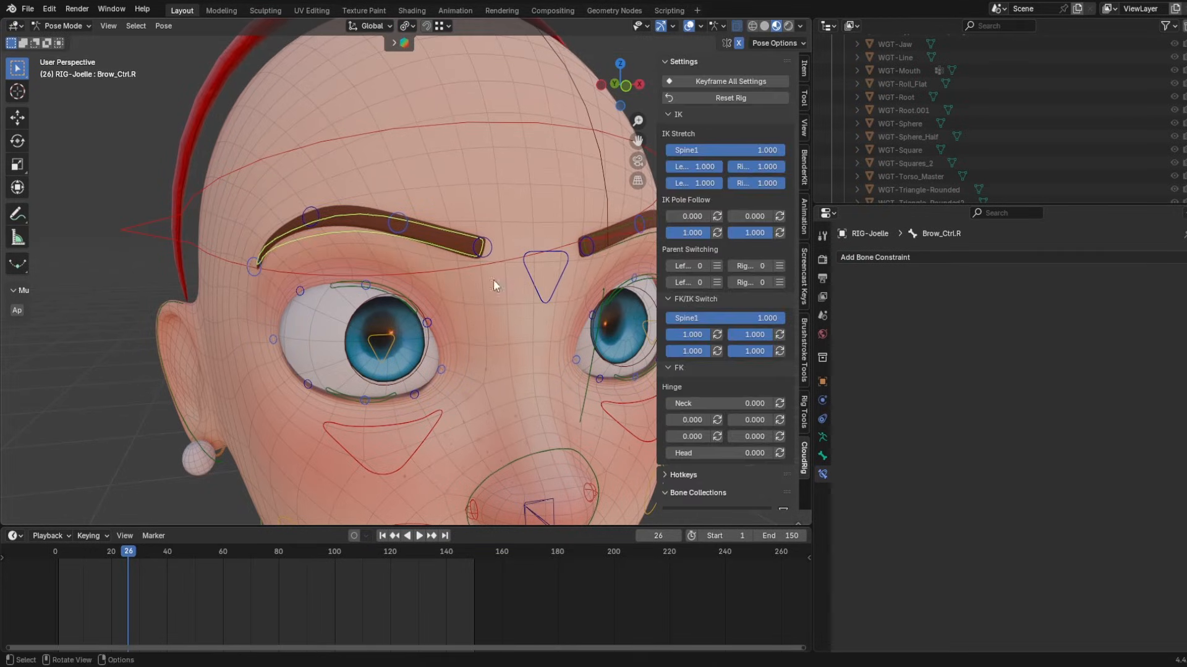
pyautogui.press('g')
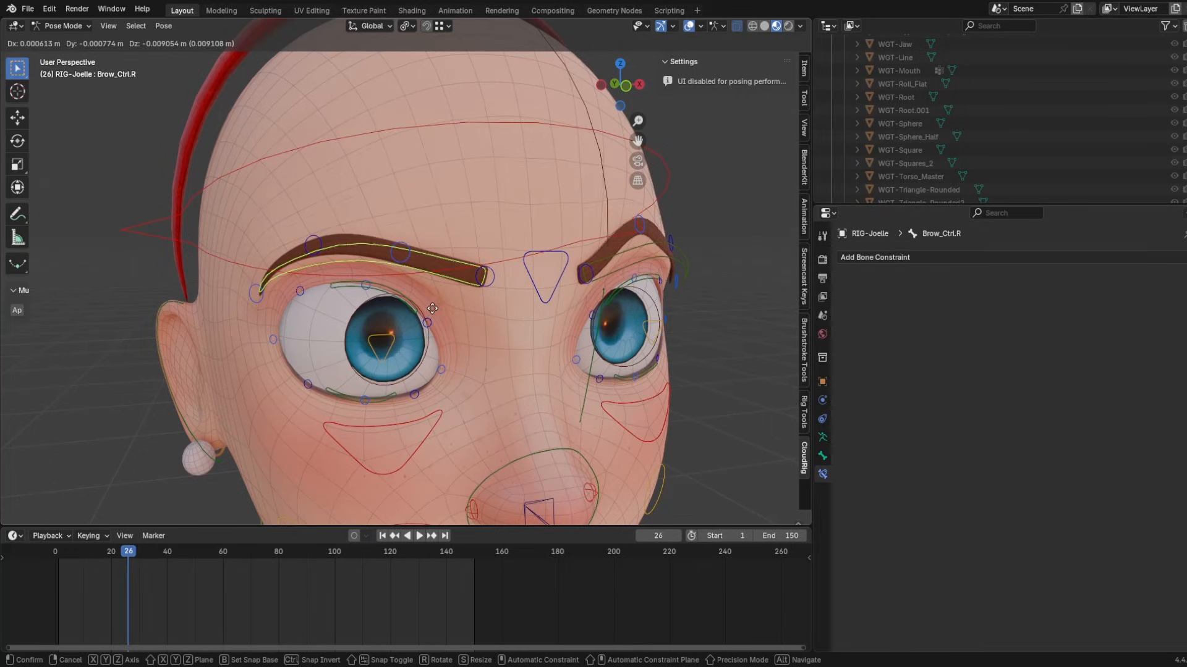
pyautogui.rightClick(423, 246)
# - Set the Brow_Ctrl.R target weight on STR-Brow3.R to 0.5 and test Brow_Ctrl.R along global Z
pyautogui.click(402, 225)
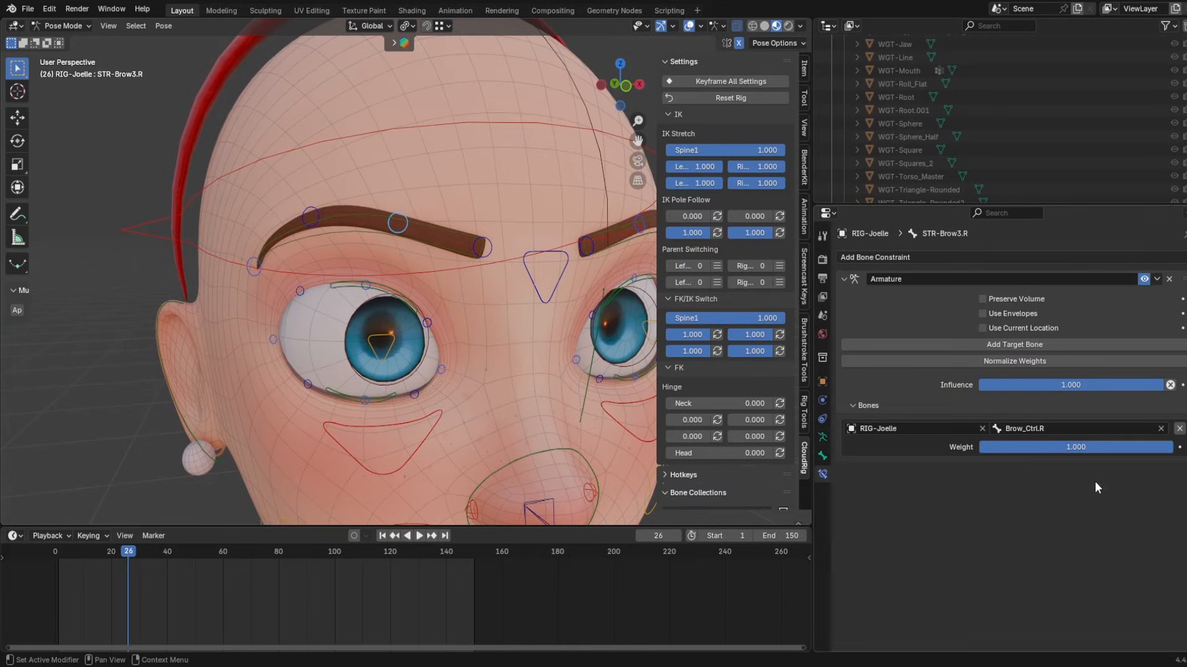
pyautogui.moveTo(1083, 449)
pyautogui.mouseDown()
pyautogui.moveTo(994, 448)
pyautogui.moveTo(1159, 441)
pyautogui.moveTo(1094, 447)
pyautogui.mouseUp()
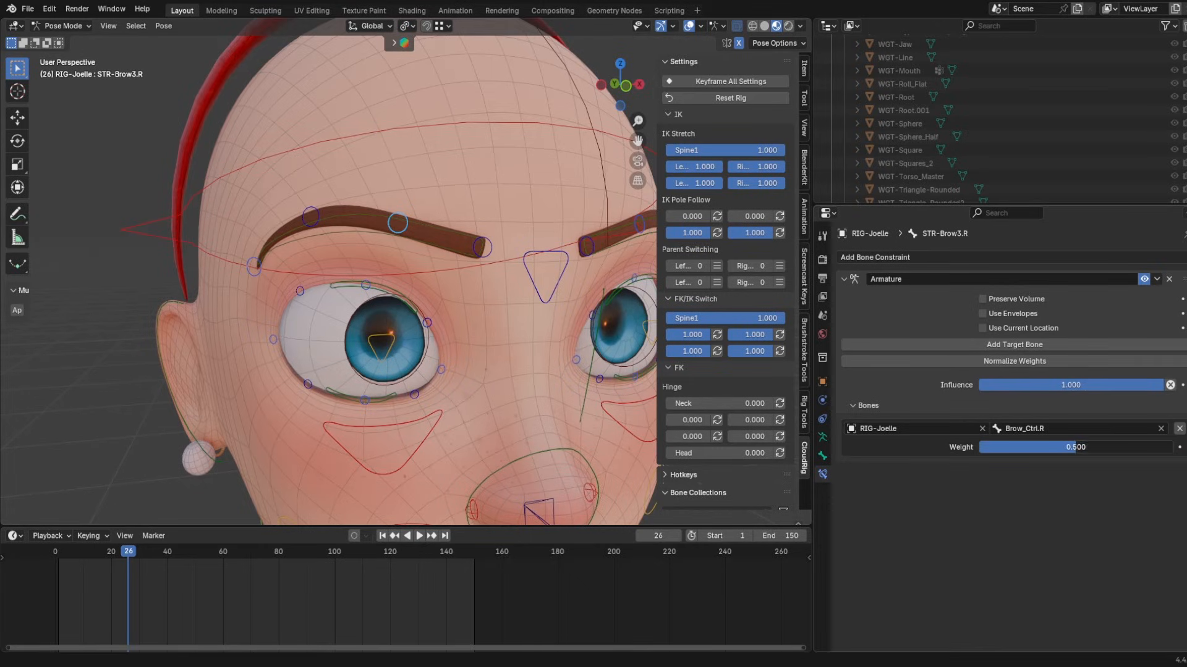
pyautogui.click(433, 233)
pyautogui.press('g')
pyautogui.press('z')
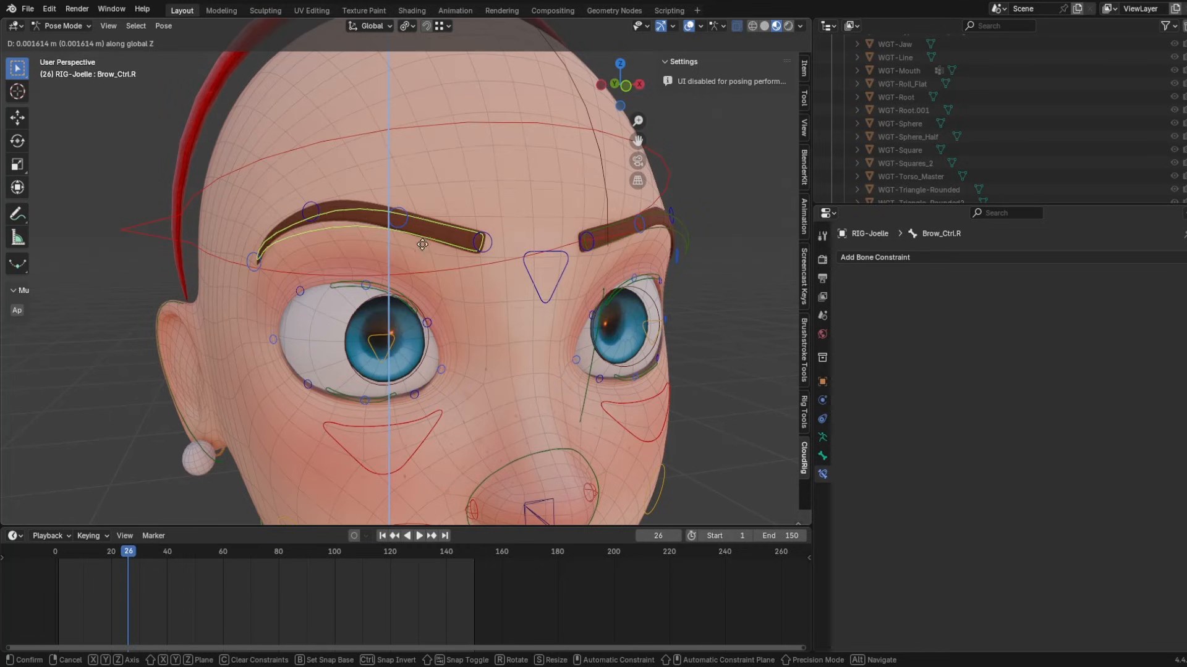
pyautogui.click(422, 244)
# - Add RIG-Joelle's FK-Head as a second target bone in STR-Brow3.R's Armature constraint, with a weight of 0.5
pyautogui.click(397, 221)
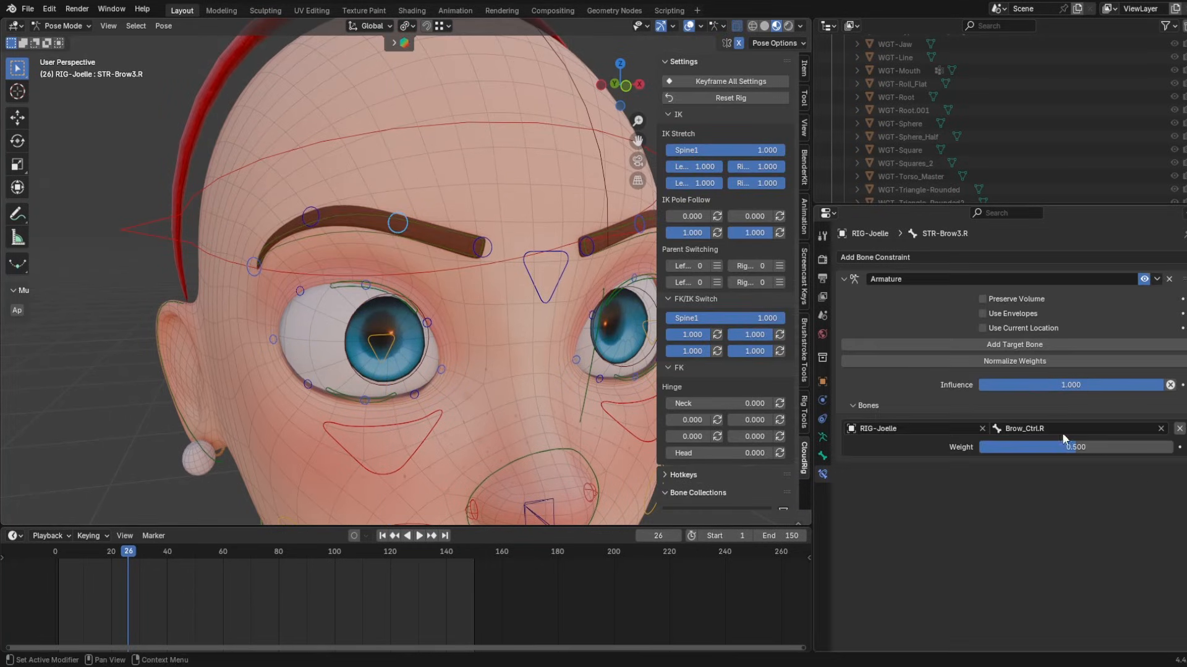
pyautogui.click(878, 344)
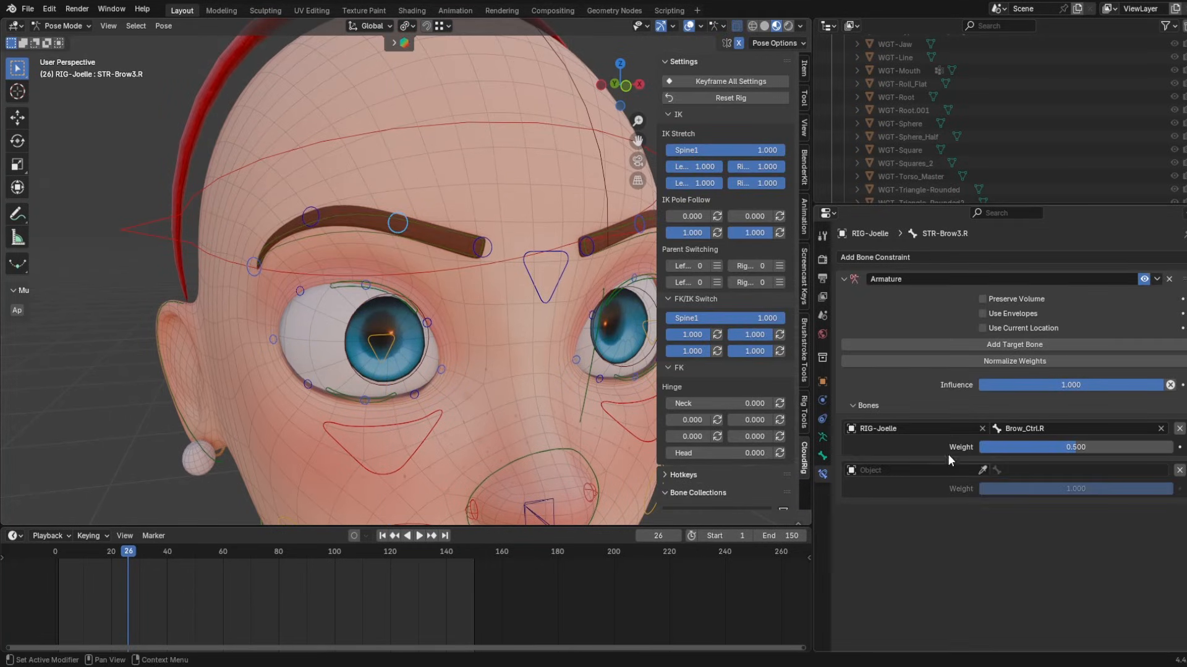
pyautogui.click(982, 470)
pyautogui.click(514, 276)
pyautogui.click(440, 122)
pyautogui.click(1067, 471)
pyautogui.press('Return')
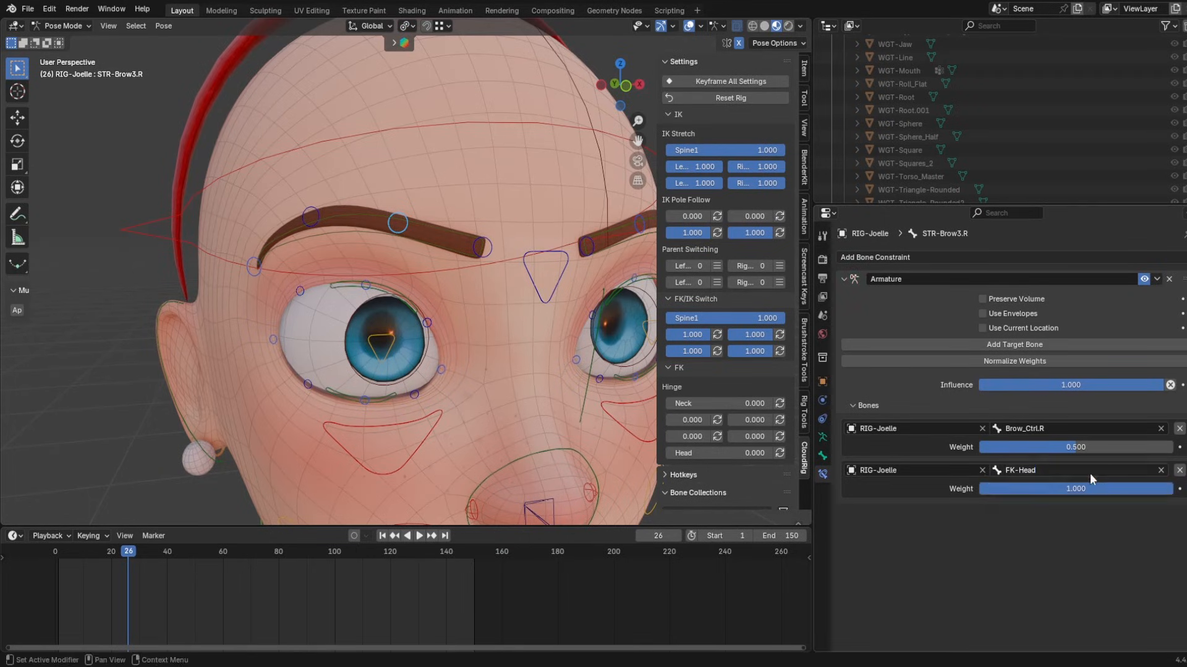
pyautogui.click(1095, 488)
pyautogui.write('0.5')
pyautogui.press('Return')
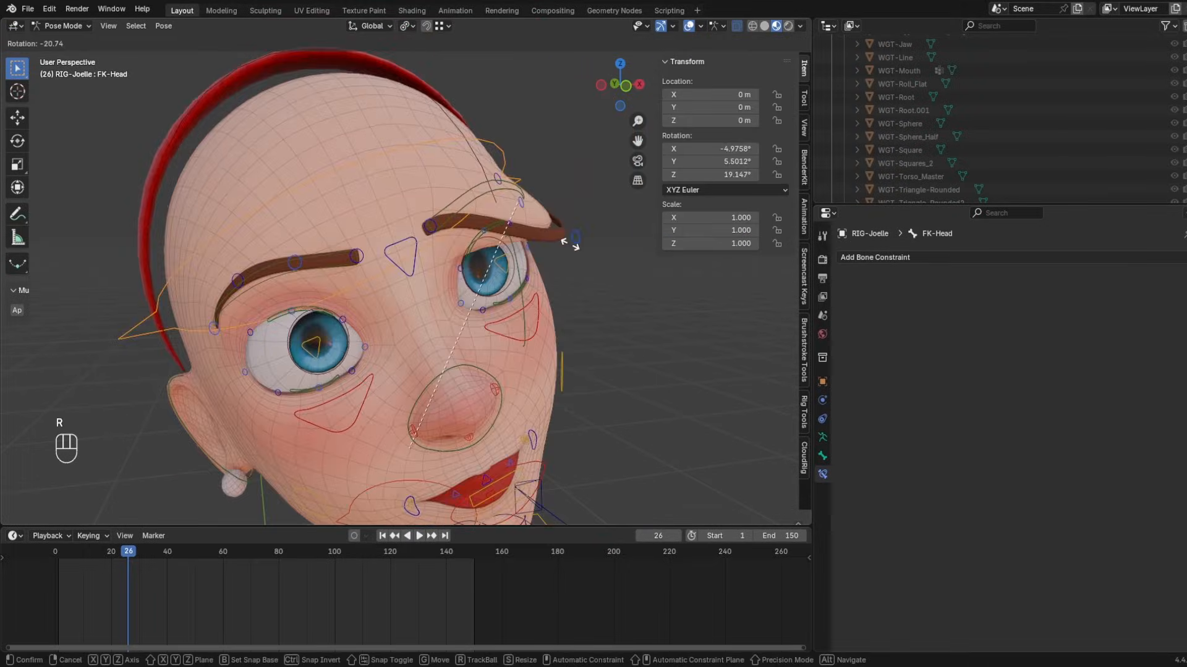
# - Test the brow by rotating FK-Head, and clear the head control's rotation
pyautogui.rightClick(492, 142)
pyautogui.hotkey('alt', 'r')
pyautogui.click(423, 238)
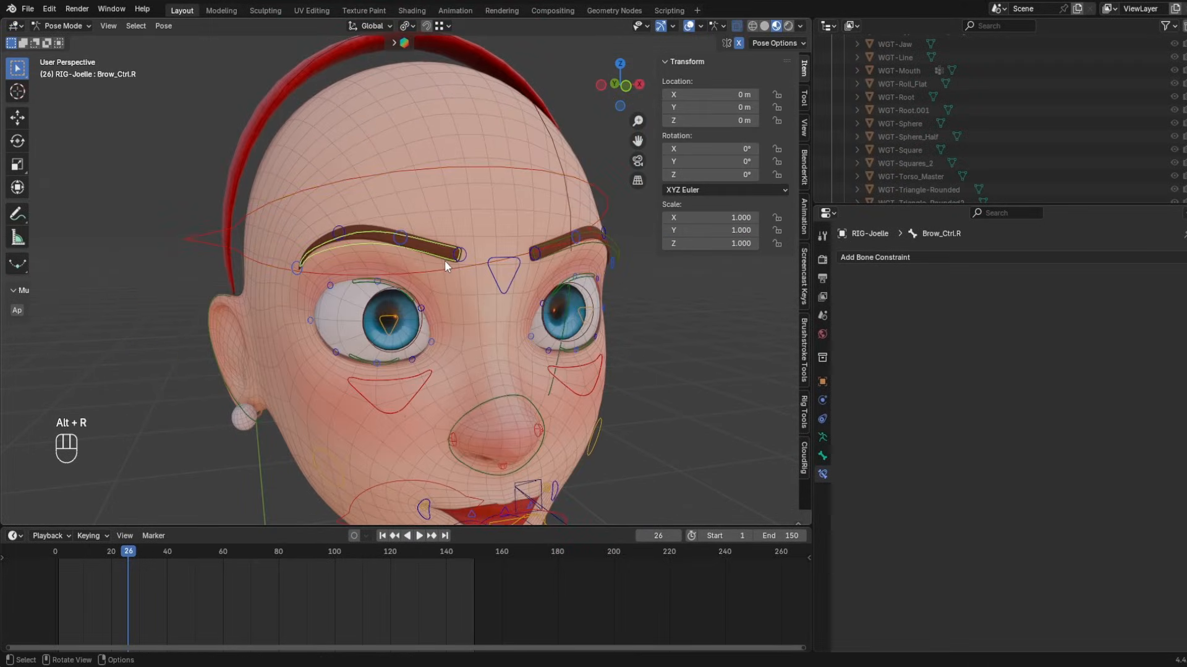
pyautogui.keyDown('shift'); pyautogui.click(474, 166); pyautogui.keyUp('shift')
pyautogui.keyDown('shift'); pyautogui.click(459, 237); pyautogui.keyUp('shift')
pyautogui.click(529, 195)
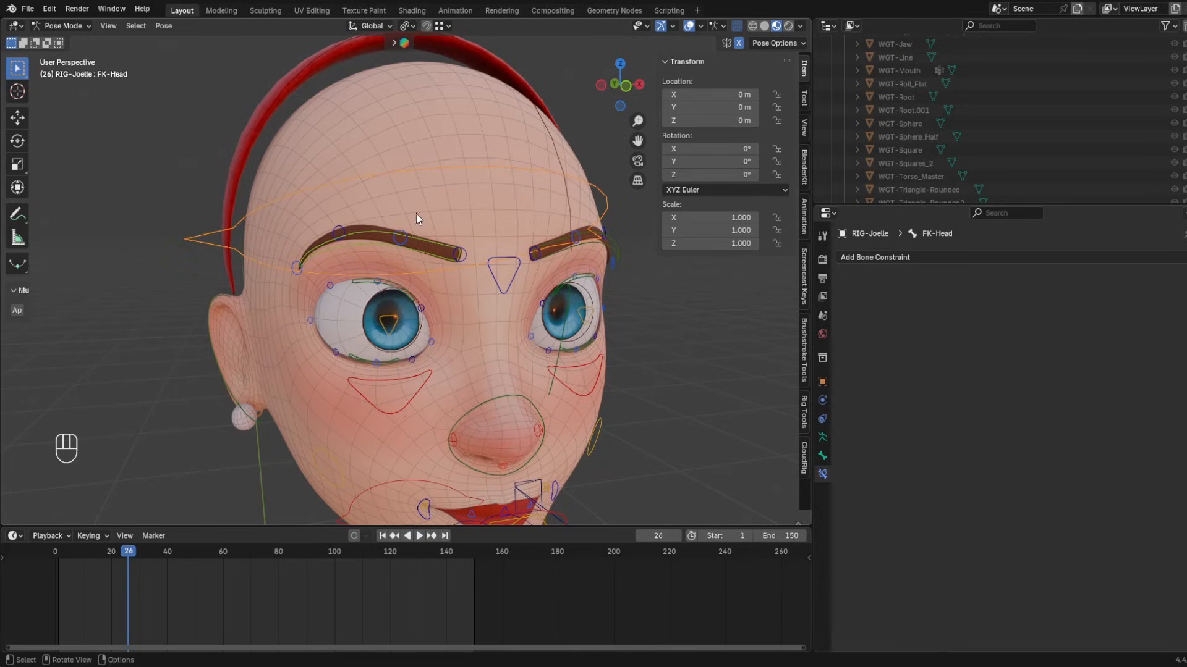
pyautogui.press('r')
pyautogui.rightClick(407, 230)
# - Lower Brow_Ctrl.R about 0.01 m and select STR-Brow3.R to check its constraint targets
pyautogui.click(405, 232)
pyautogui.press('g')
pyautogui.press('g')
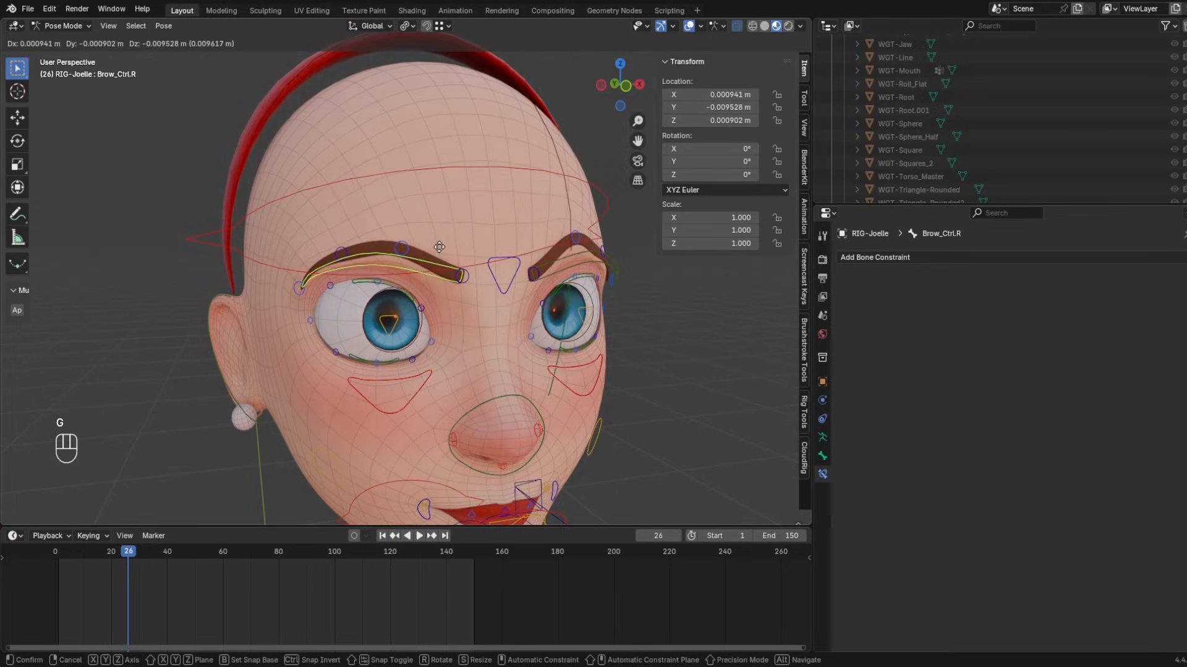
pyautogui.click(397, 239)
pyautogui.click(399, 246)
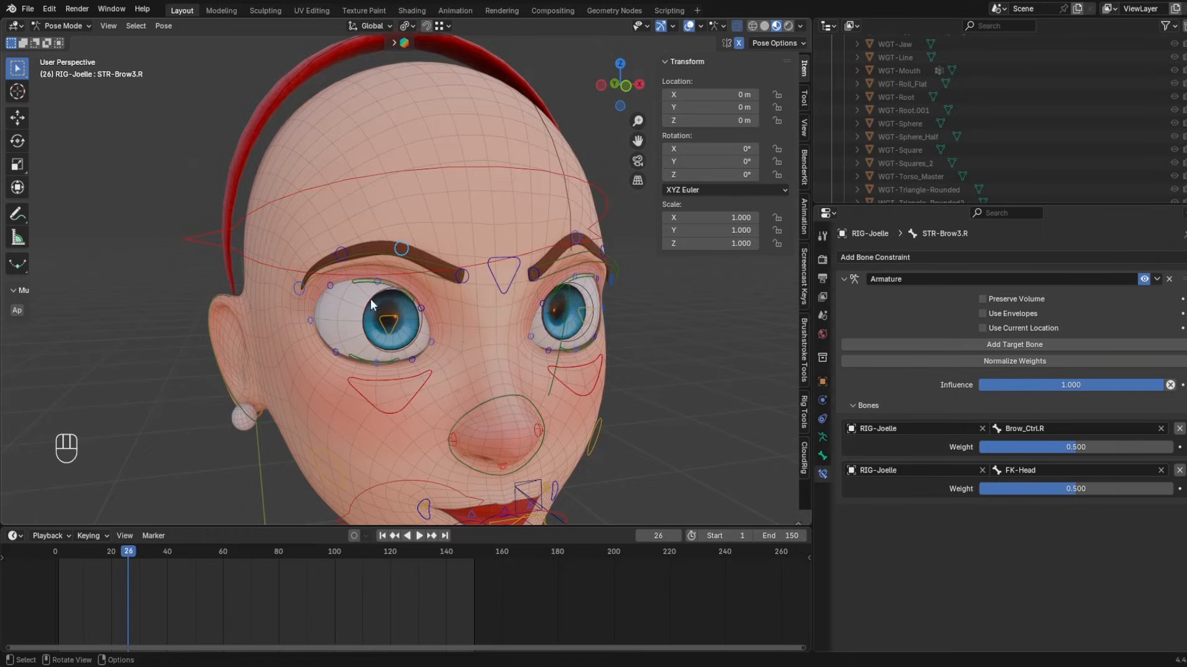
# - Try moving CornerLip_Ctrl.R and STR-I-LipUp3+Bot3.R to test how the right mouth corner deforms
pyautogui.scroll(-3, 500, 319)
pyautogui.scroll(4, 489, 283)
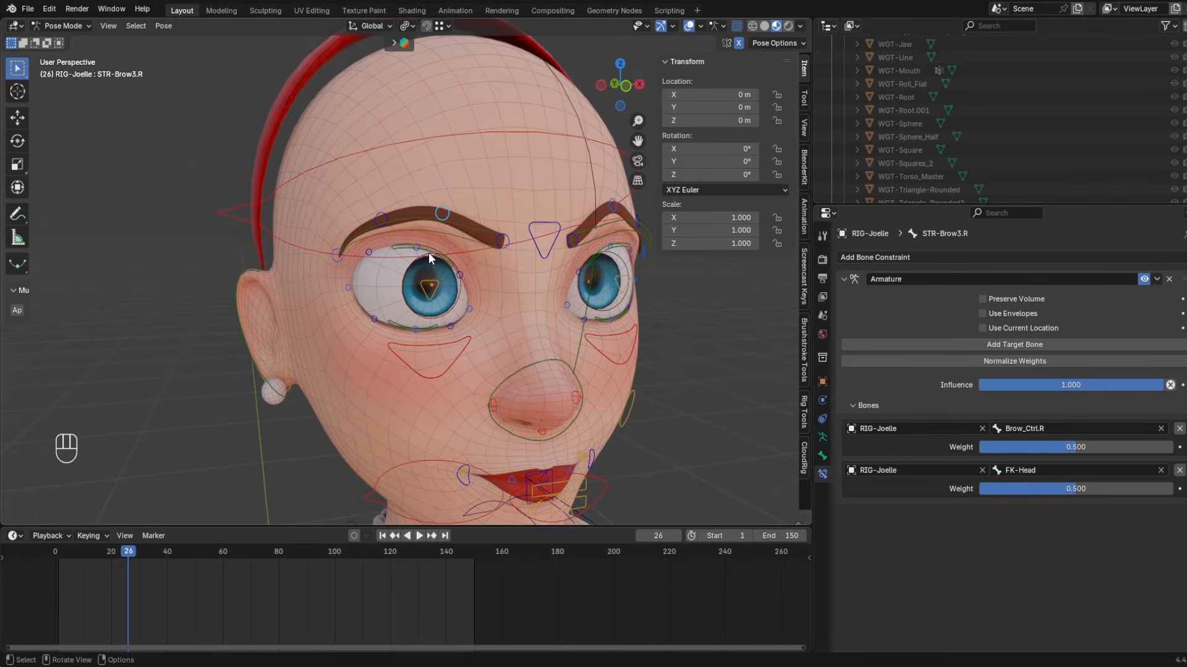
pyautogui.keyDown('shift'); pyautogui.moveTo(456, 393); pyautogui.dragTo(454, 269, button='middle'); pyautogui.keyUp('shift')
pyautogui.click(473, 361)
pyautogui.press('g')
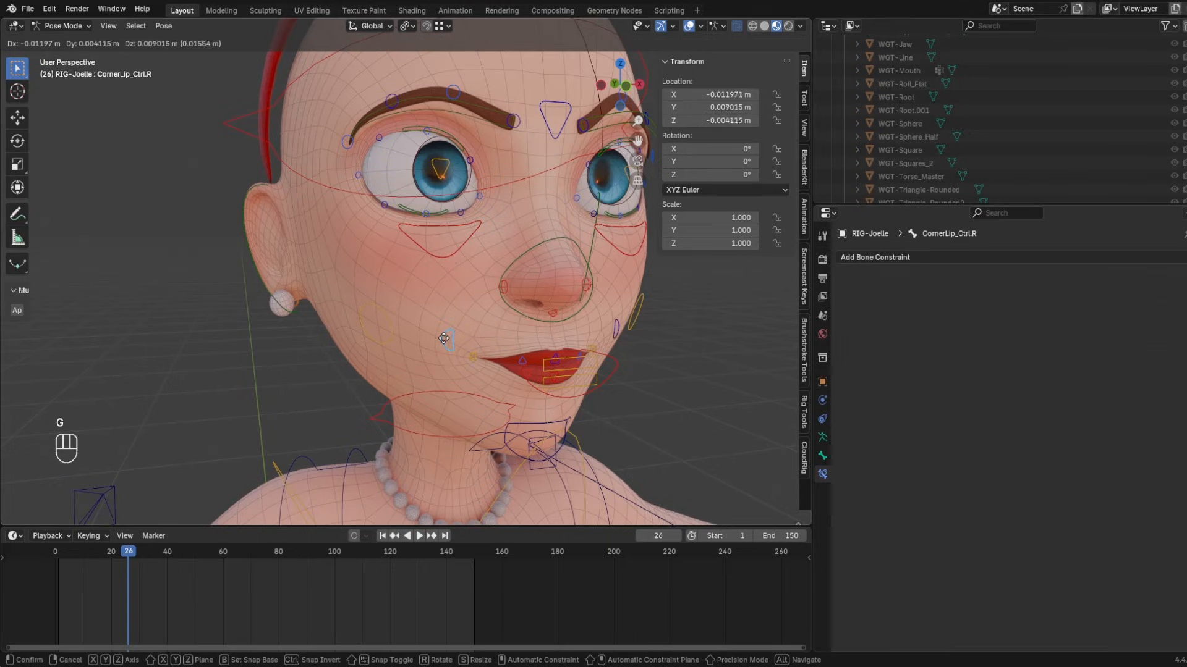
pyautogui.rightClick(446, 342)
pyautogui.click(473, 358)
pyautogui.press('g')
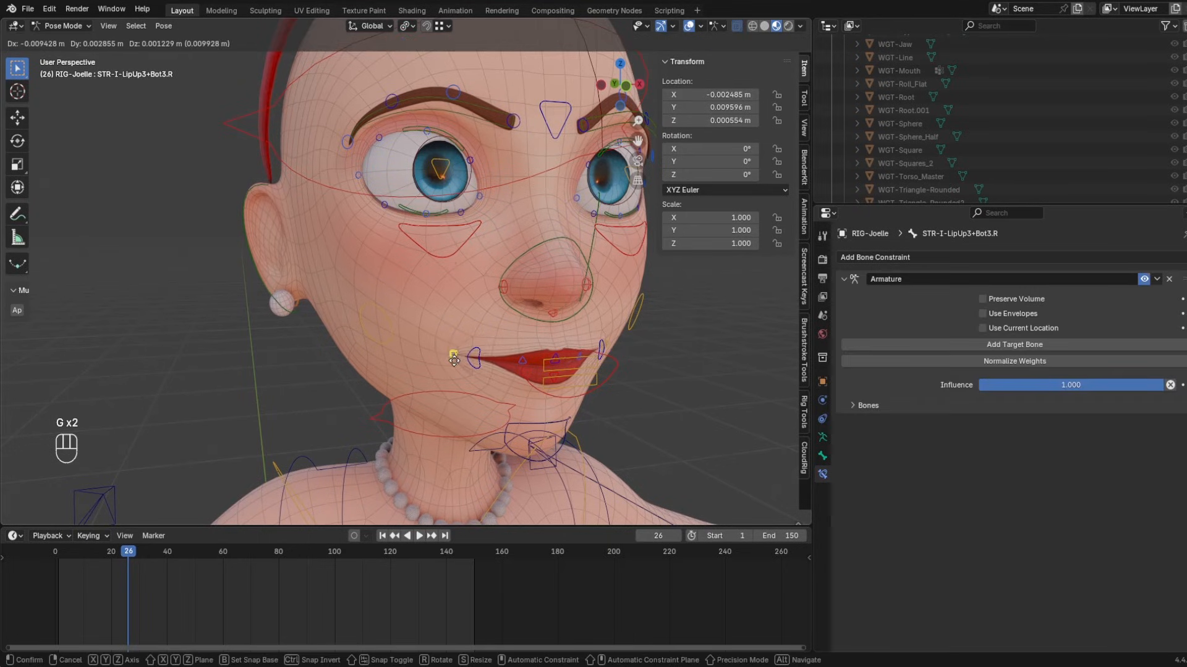
pyautogui.click(455, 345)
# - Display the secondary and detail face bones and try shifting the outer-lip and cheek bones around the right mouth corner
pyautogui.click(822, 437)
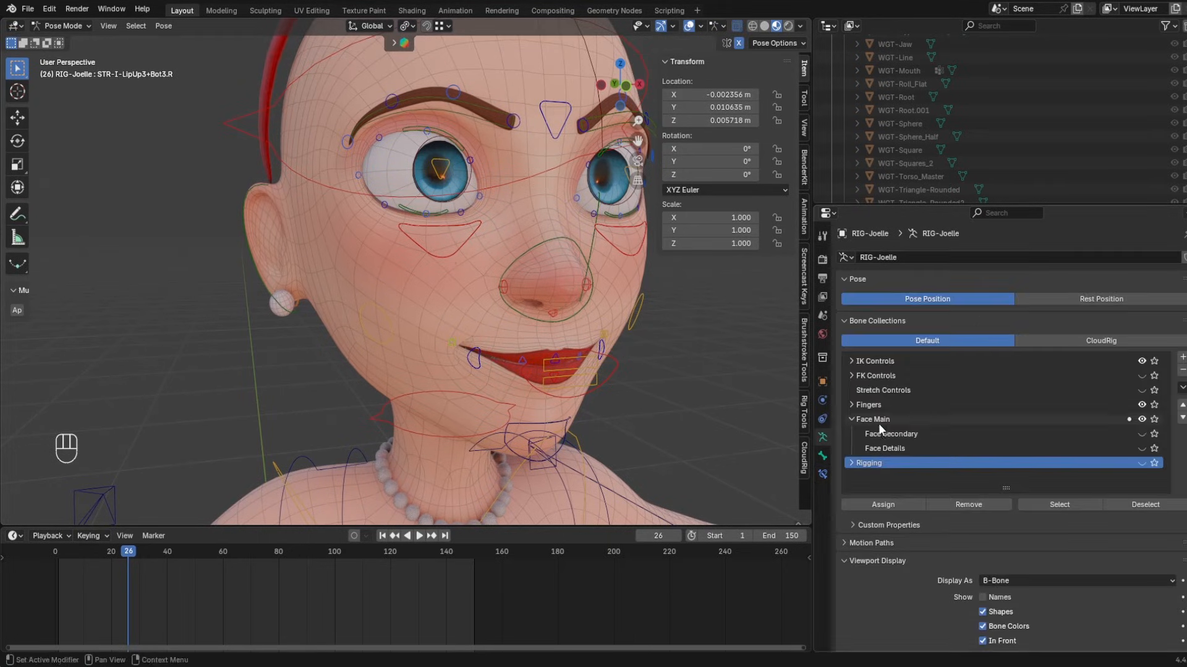
pyautogui.press('g')
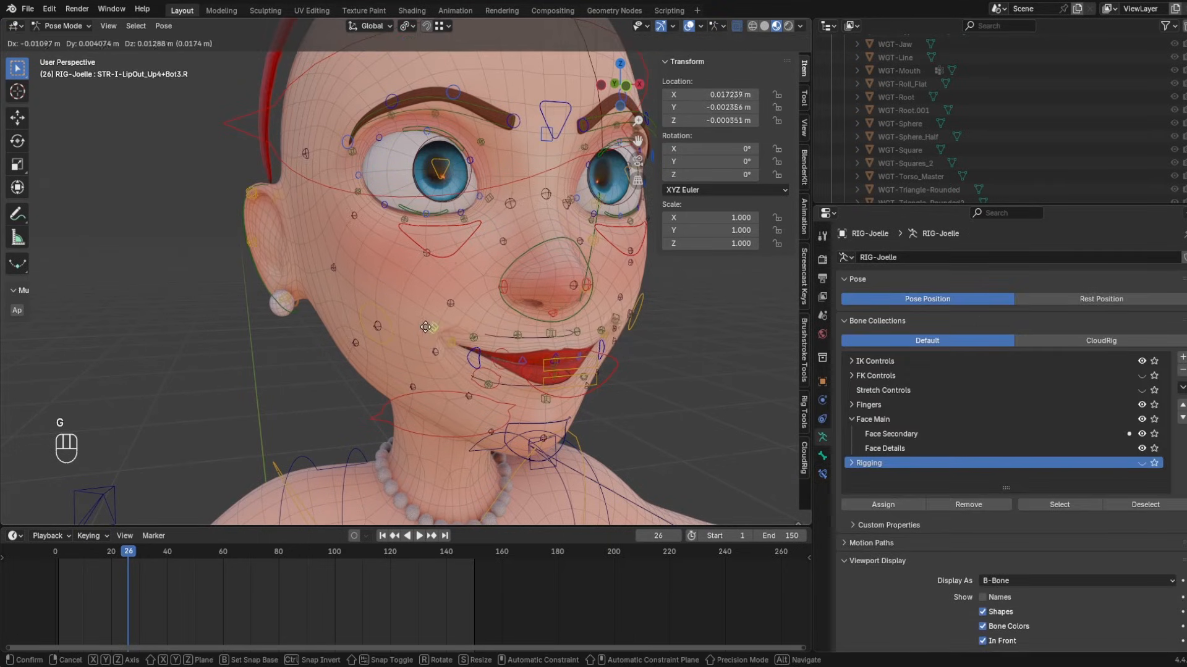
pyautogui.click(432, 329)
pyautogui.click(479, 339)
pyautogui.press('g')
pyautogui.click(451, 298)
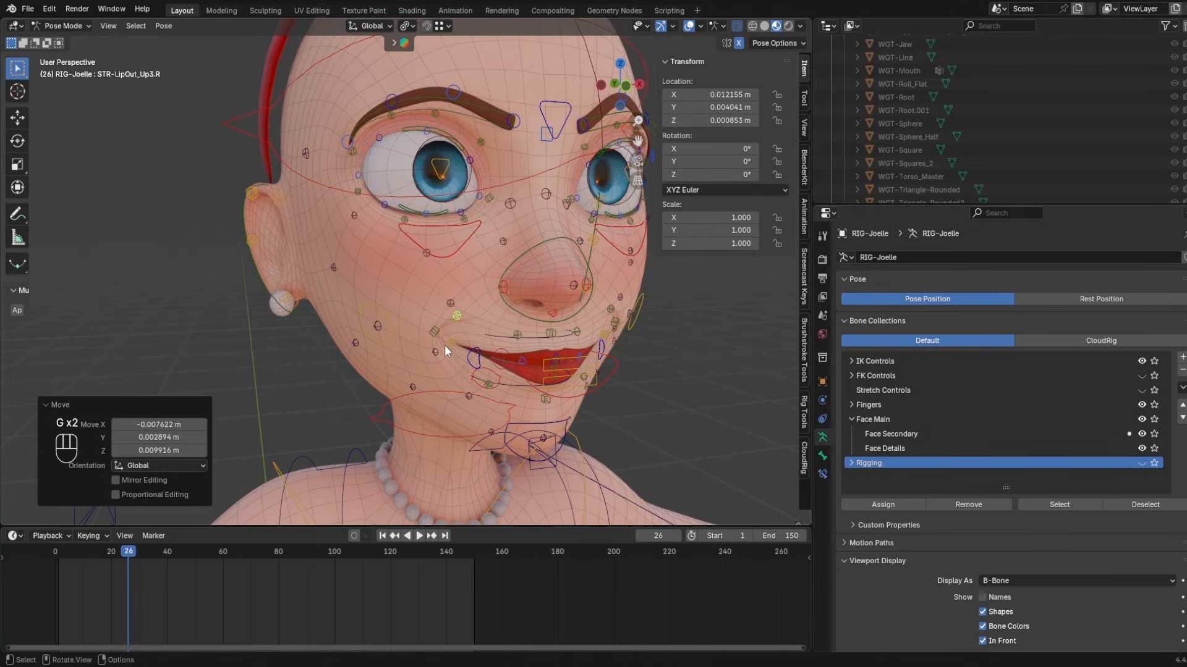
pyautogui.click(438, 352)
pyautogui.press('g')
pyautogui.click(406, 326)
pyautogui.click(454, 304)
pyautogui.press('g')
pyautogui.click(427, 284)
# - Undo the test moves of the lip and cheek bones and the change to the bone collections' visibility
pyautogui.hotkey('ctrl', 'z')
pyautogui.hotkey('ctrl', 'z')
pyautogui.hotkey('ctrl', 'z')
pyautogui.hotkey('ctrl', 'z')
pyautogui.hotkey('ctrl', 'z')
pyautogui.hotkey('ctrl', 'z')
pyautogui.hotkey('ctrl', 'z')
pyautogui.hotkey('ctrl', 'z')
pyautogui.hotkey('ctrl', 'z')
pyautogui.hotkey('ctrl', 'z')
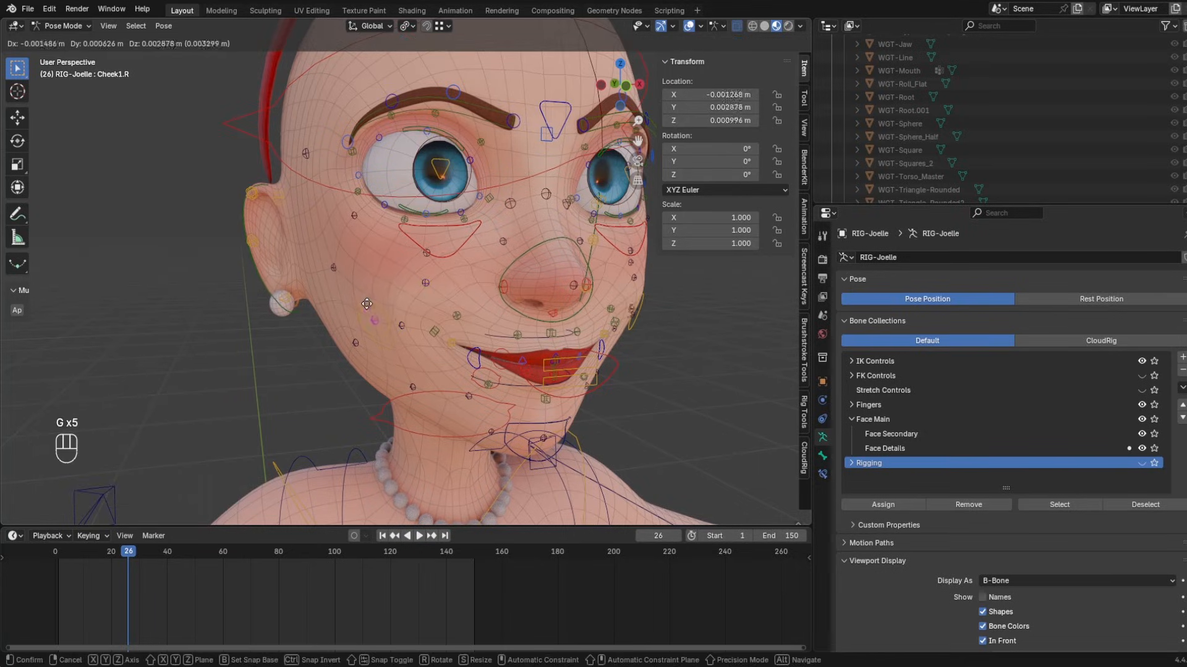
pyautogui.hotkey('ctrl', 'z')
pyautogui.hotkey('ctrl', 'z')
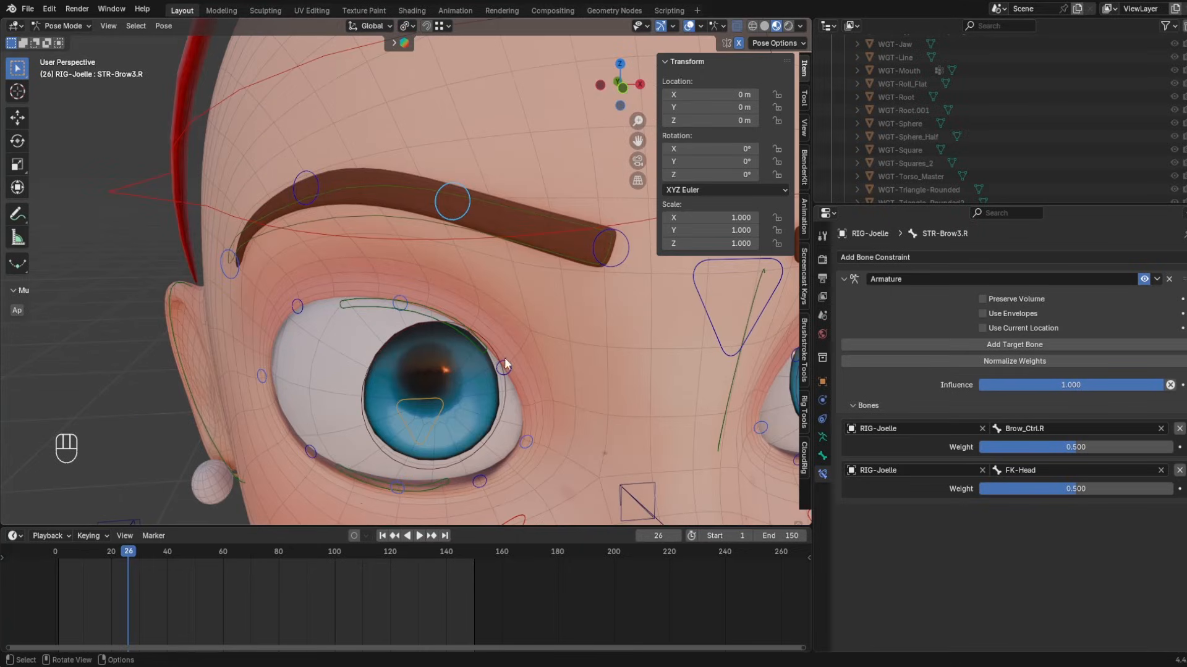
# - Set STR-Brow3.R's Armature weights to 0.8 for Brow_Ctrl.R and 0.2 for FK-Head, and test by moving Brow_Ctrl.R
pyautogui.keyDown('shift'); pyautogui.moveTo(251, 199); pyautogui.dragTo(426, 263, button='middle'); pyautogui.keyUp('shift')
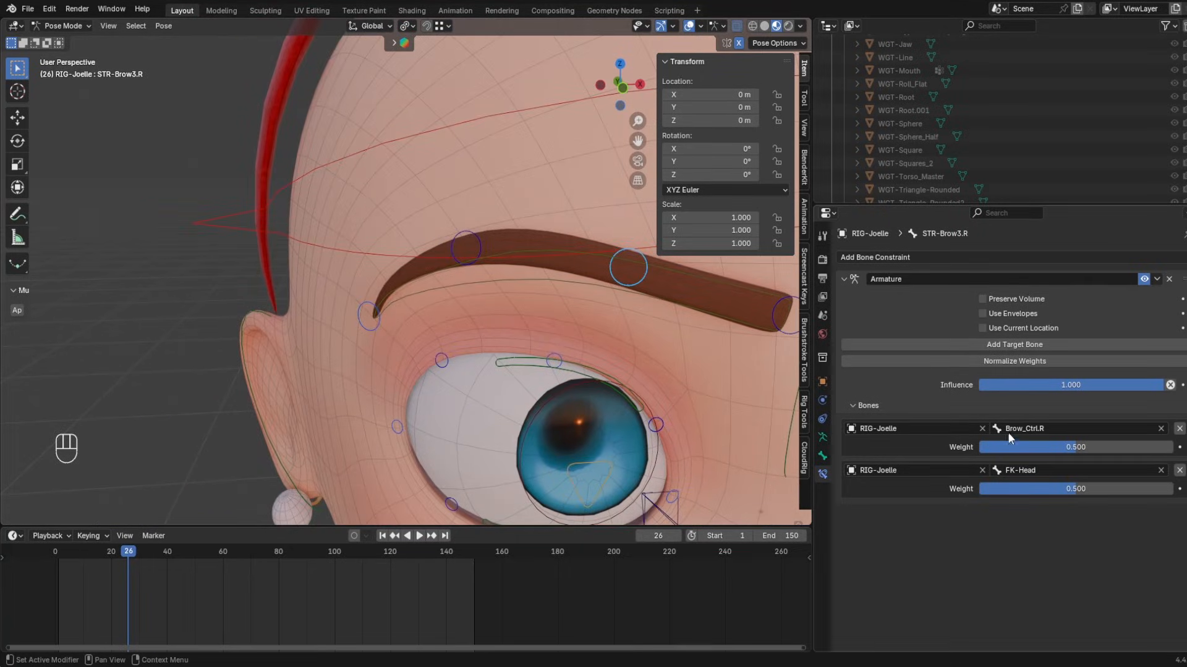
pyautogui.scroll(-2, 695, 297)
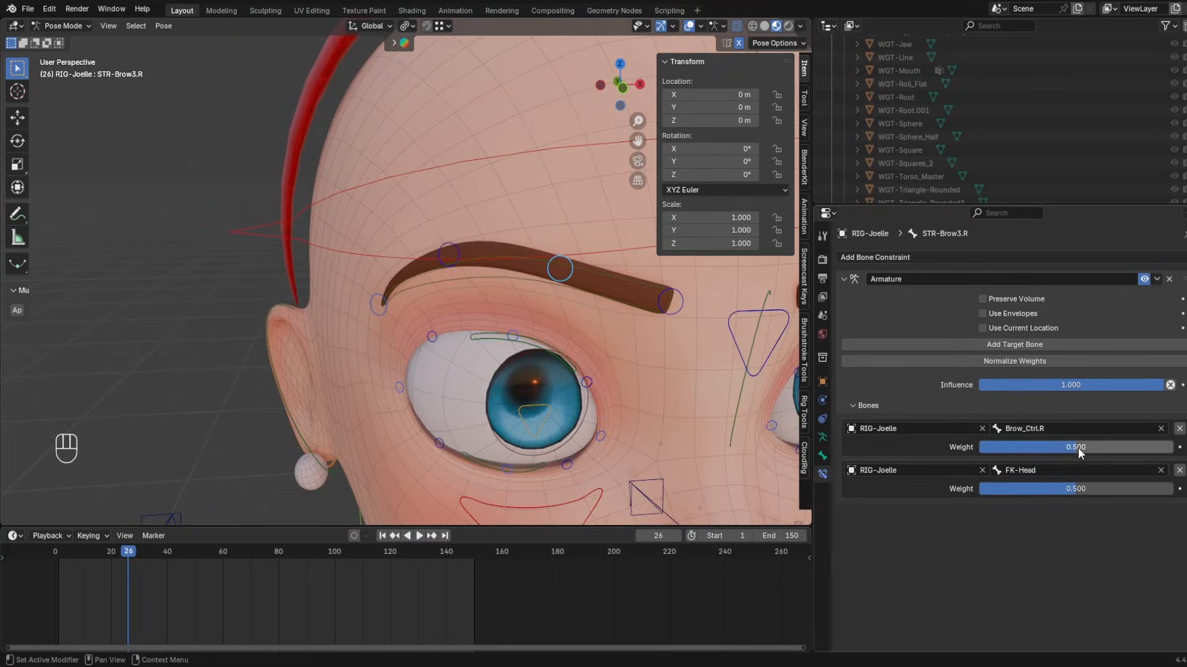
pyautogui.moveTo(1078, 447); pyautogui.dragTo(1116, 447)
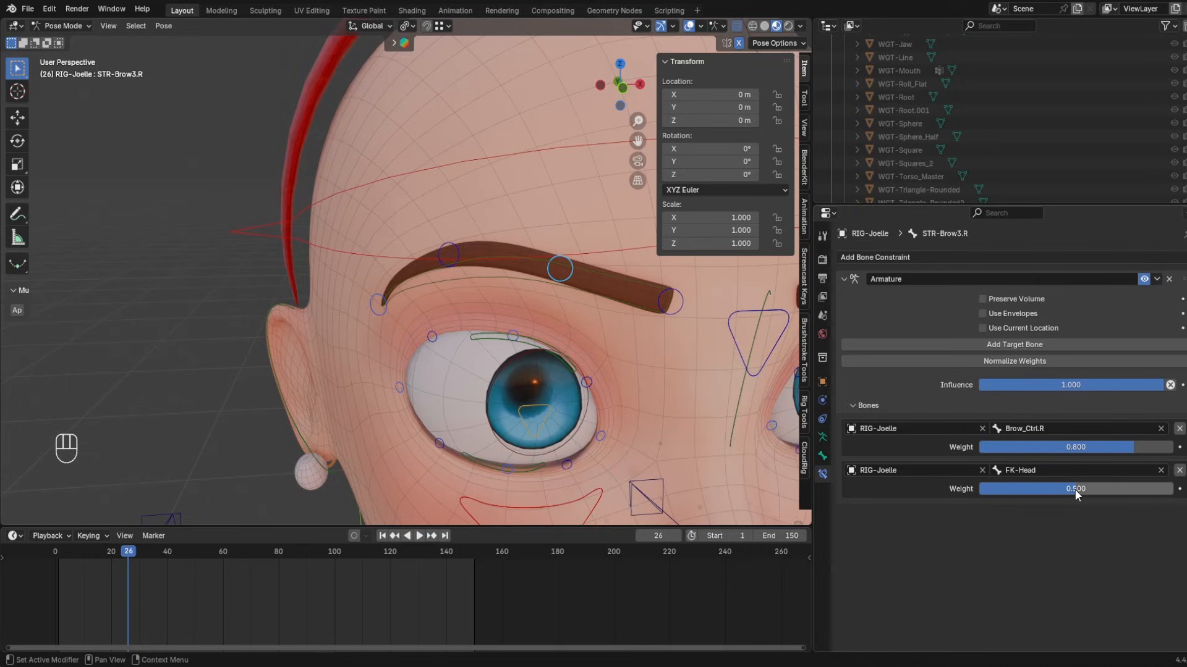
pyautogui.moveTo(1075, 489); pyautogui.dragTo(1026, 488)
pyautogui.click(591, 267)
pyautogui.press('g')
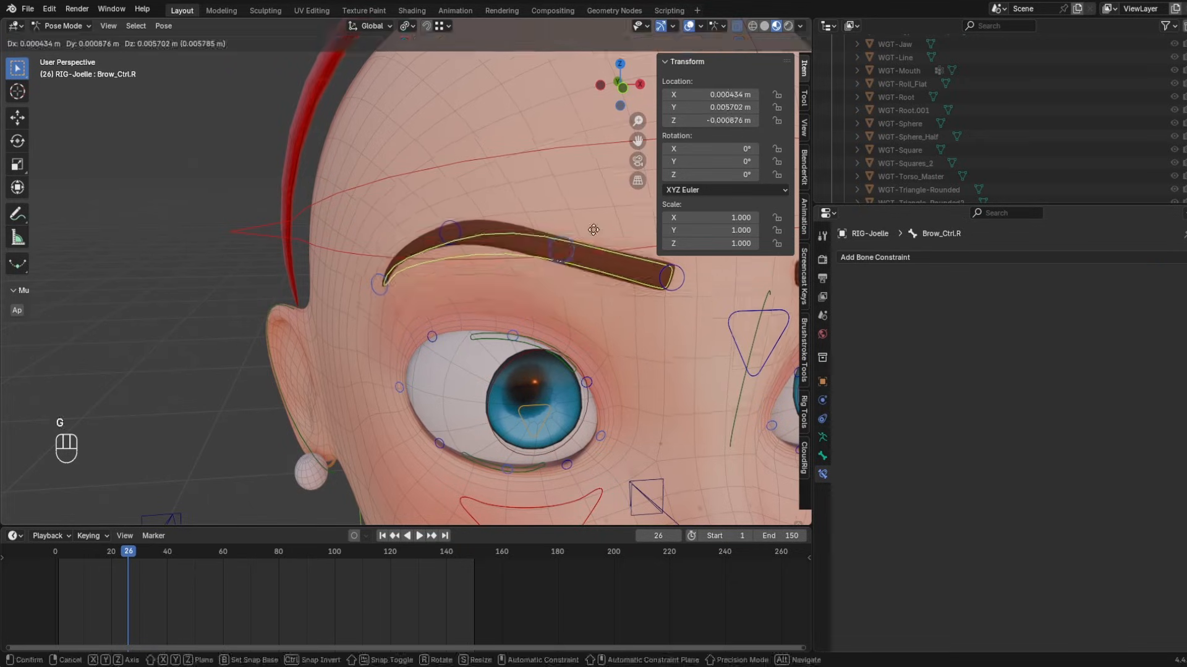
# - Set STR-Brow3.R's Armature weights to 0.9 for Brow_Ctrl.R and 0.1 for FK-Head, and test Brow_Ctrl.R along global Z
pyautogui.keyDown('ctrl'); pyautogui.moveTo(1084, 447); pyautogui.dragTo(1104, 448); pyautogui.keyUp('ctrl')
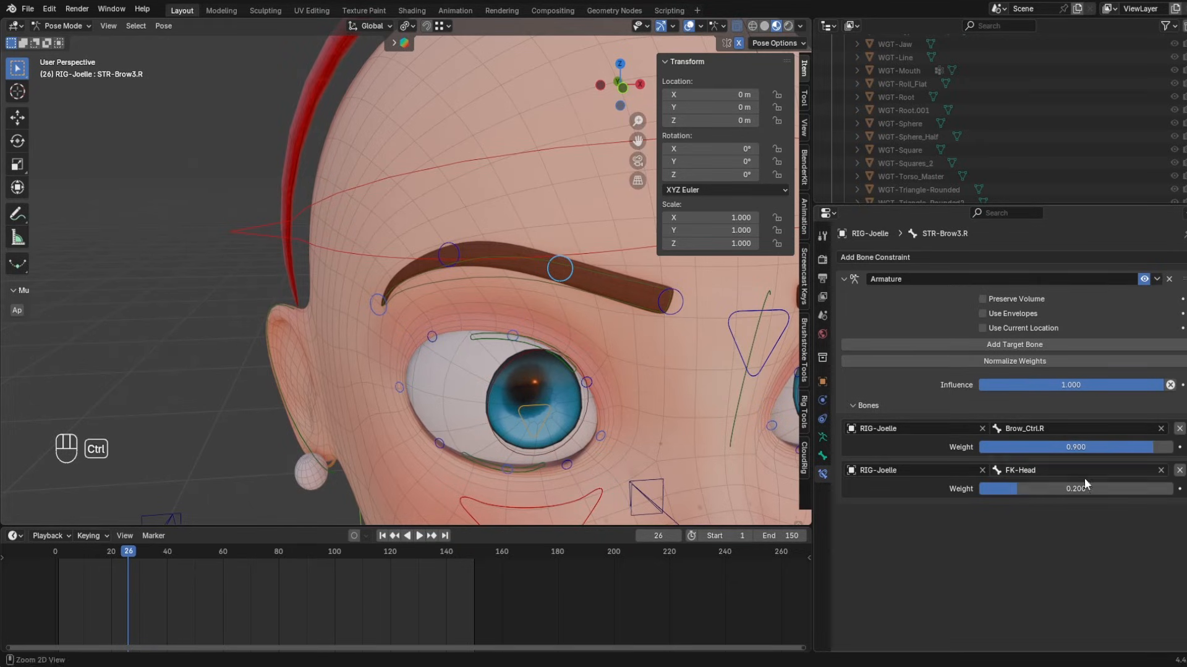
pyautogui.moveTo(1084, 489); pyautogui.dragTo(1074, 489)
pyautogui.keyDown('ctrl'); pyautogui.moveTo(1074, 489); pyautogui.dragTo(1064, 489); pyautogui.keyUp('ctrl')
pyautogui.press('g')
pyautogui.press('z')
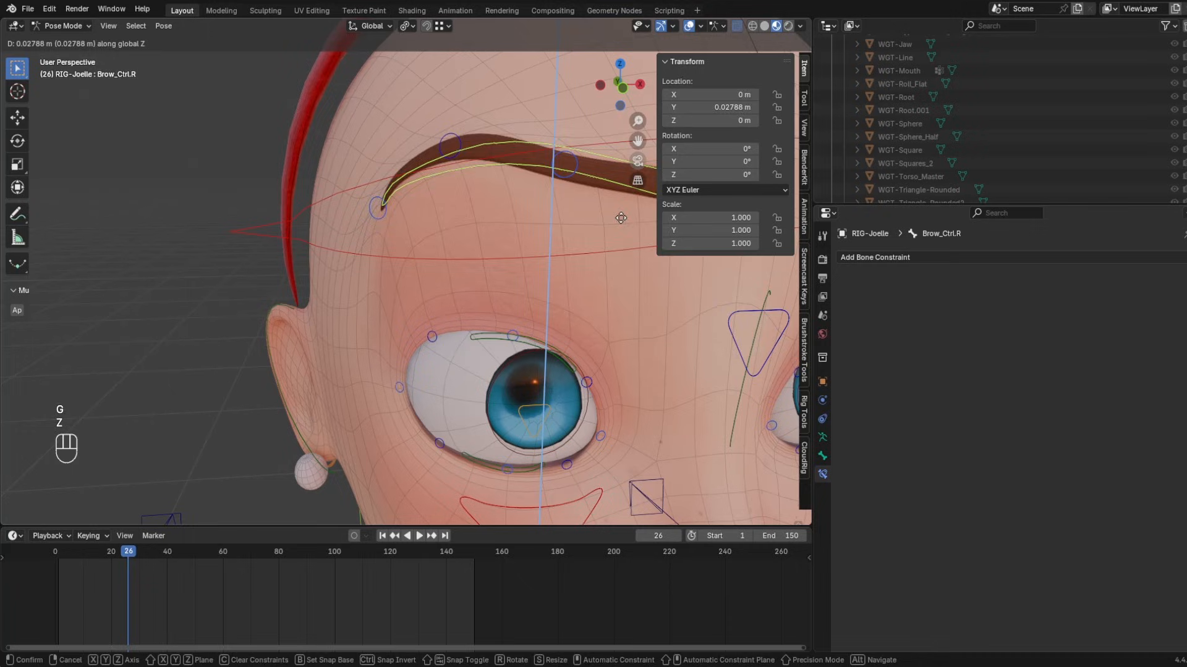
pyautogui.press('Escape')
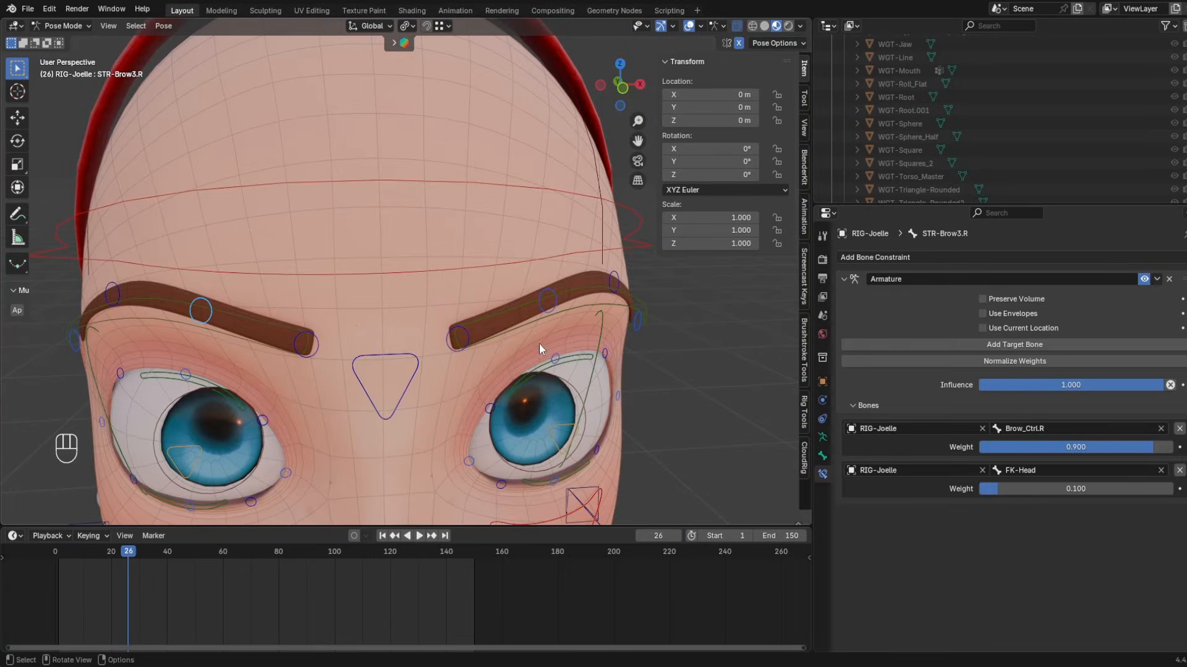
# - Copy STR-Brow3.R's Armature constraint to STR-Brow3.L and change its first target bone to Brow_Ctrl.L
pyautogui.click(530, 320)
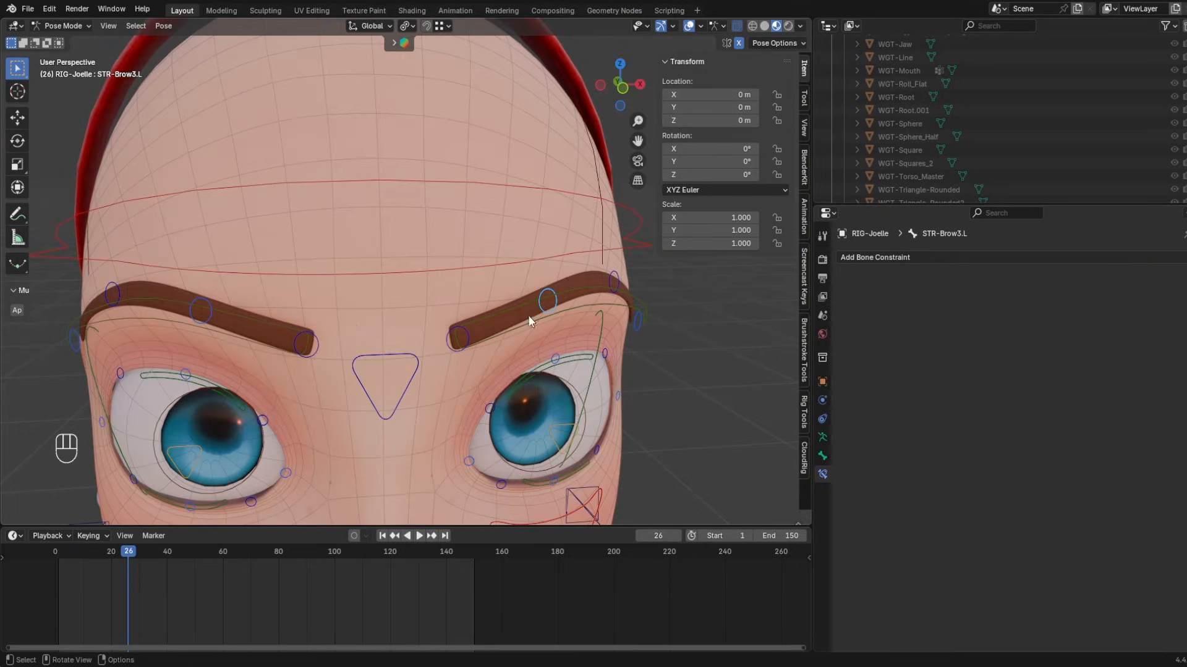
pyautogui.click(199, 299)
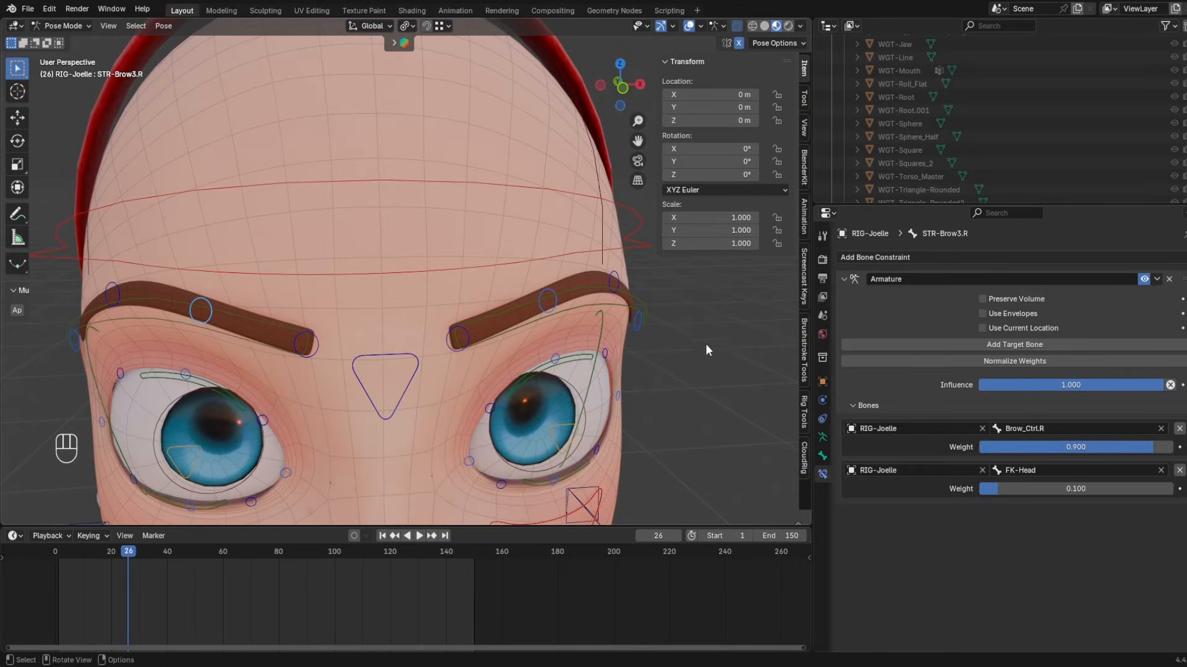
pyautogui.click(1157, 279)
pyautogui.click(1058, 428)
pyautogui.press('BackSpace')
pyautogui.write('L')
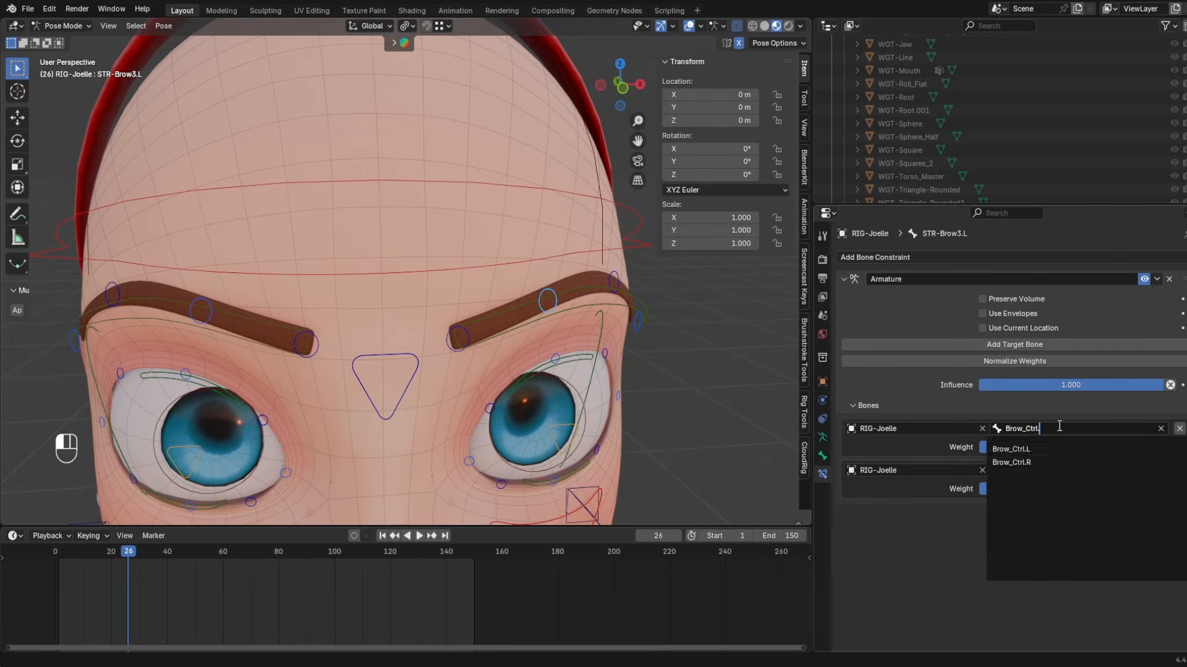
pyautogui.press('Return')
pyautogui.keyDown('shift'); pyautogui.moveTo(445, 353); pyautogui.dragTo(499, 341, button='middle'); pyautogui.keyUp('shift')
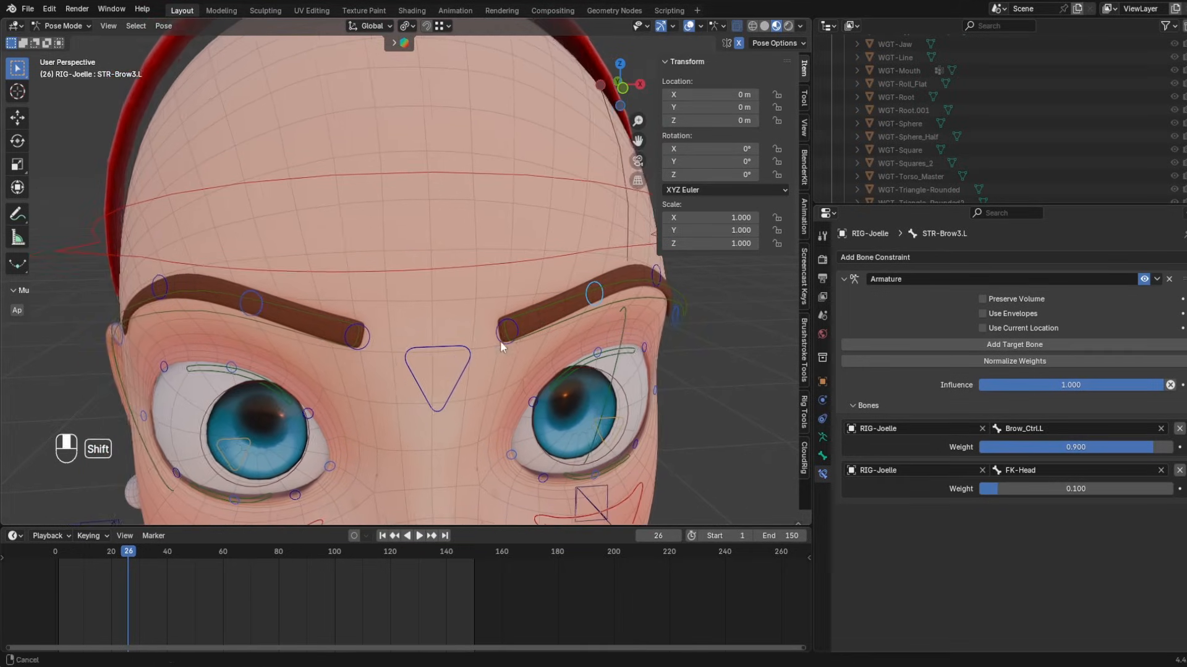
pyautogui.click(555, 309)
# - Copy STR-Brow3.R's Armature constraint to STR-Brow4.R, with weights of 0.7 for Brow_Ctrl.R and 0.3 for FK-Head
pyautogui.keyDown('shift'); pyautogui.moveTo(348, 306); pyautogui.dragTo(501, 309, button='middle'); pyautogui.keyUp('shift')
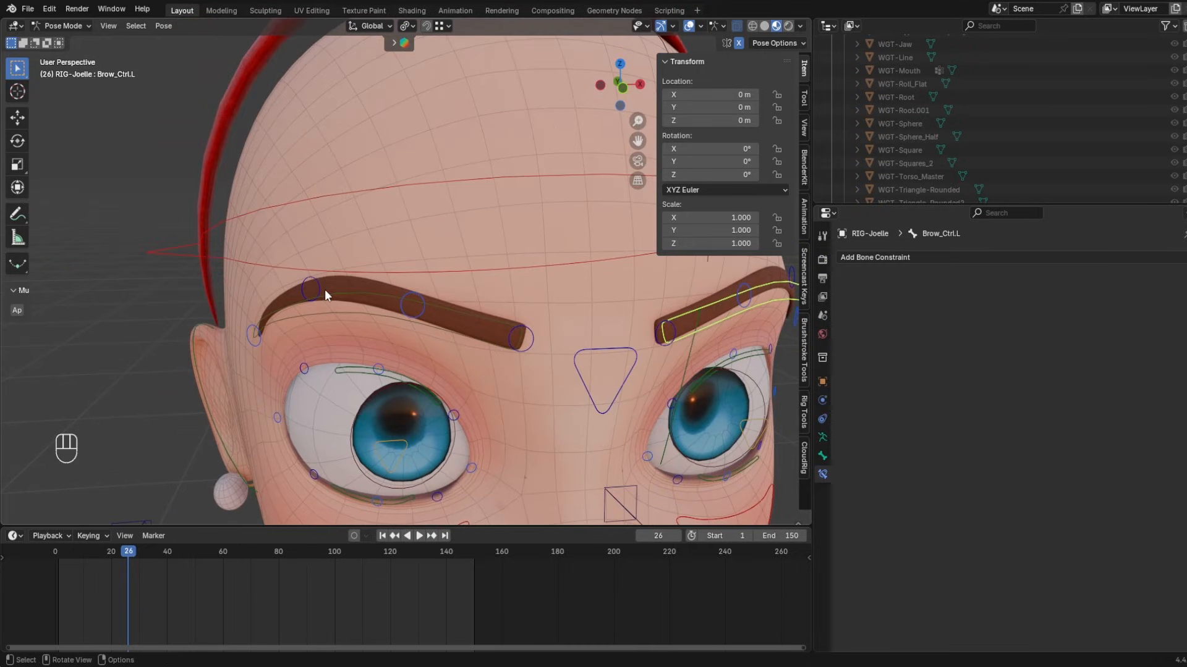
pyautogui.click(412, 305)
pyautogui.click(1156, 279)
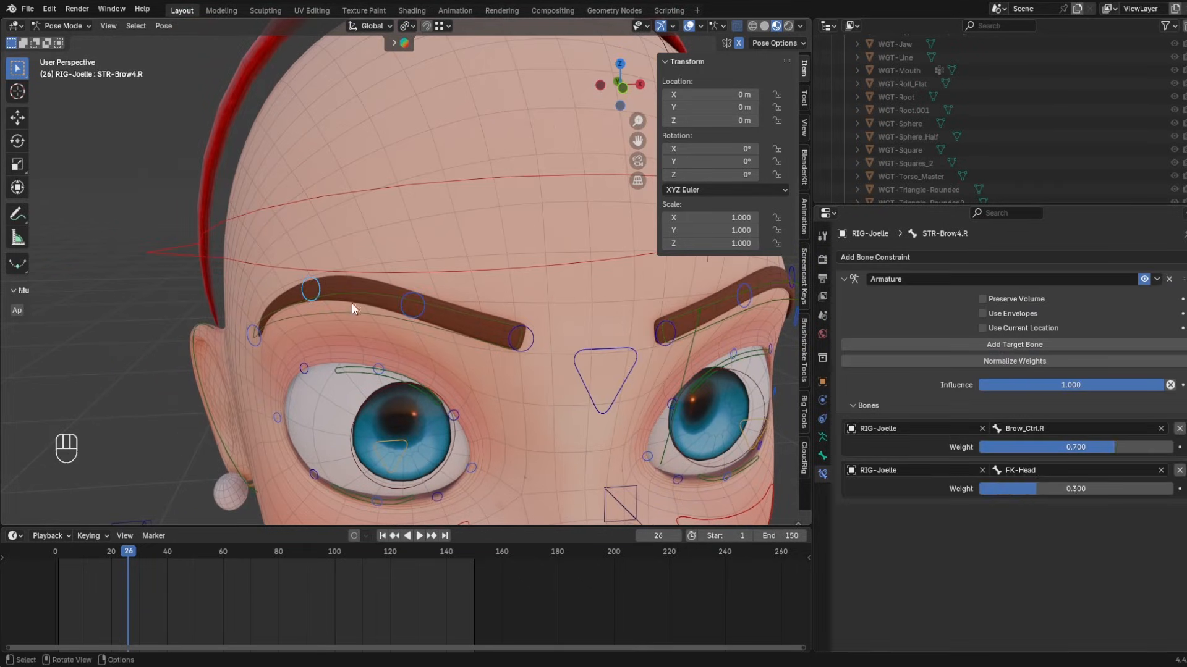
# - Test the right brow by moving Brow_Ctrl.R freely and along global Z, cancelling each move
pyautogui.click(389, 293)
pyautogui.press('g')
pyautogui.rightClick(339, 301)
pyautogui.click(312, 290)
pyautogui.press('g')
pyautogui.press('z')
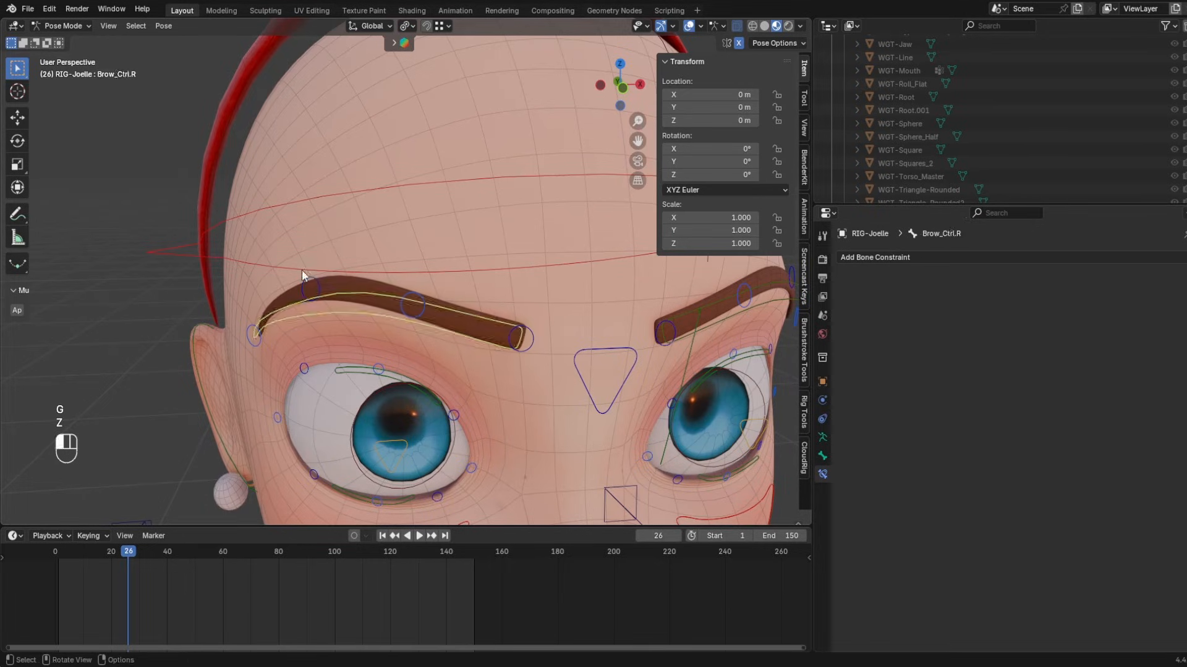
pyautogui.rightClick(306, 270)
# - Clear the parent of STR-Brow4.R in Edit Mode and return to Pose Mode
pyautogui.press('Tab')
pyautogui.hotkey('alt', 'p')
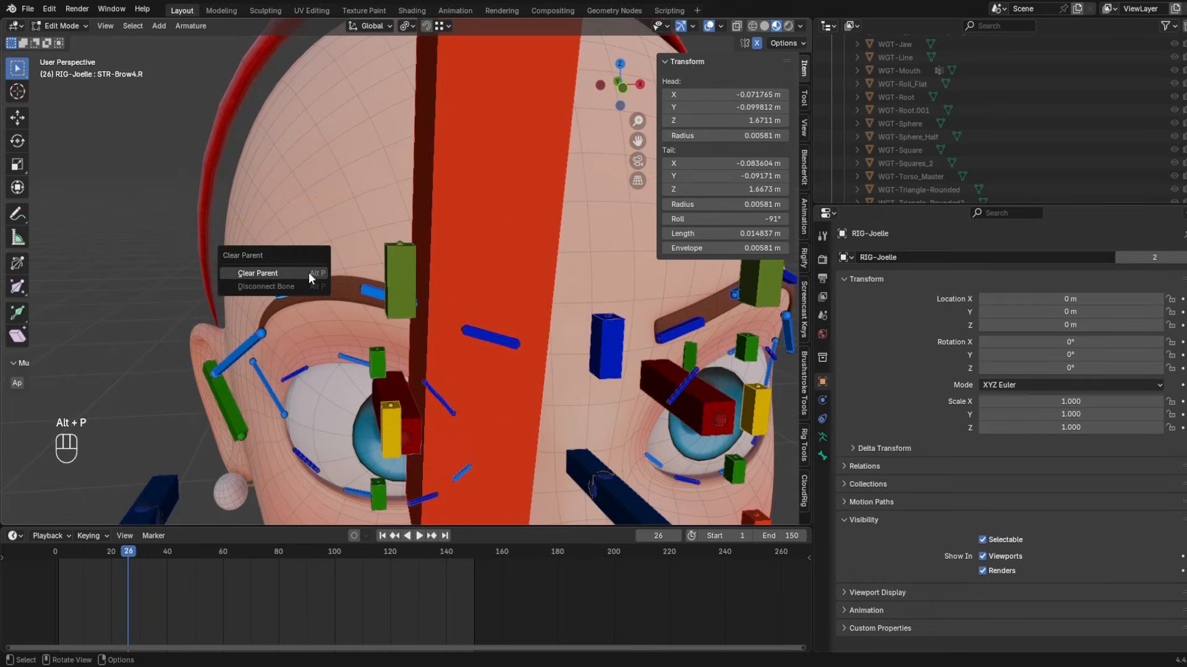
pyautogui.click(309, 273)
pyautogui.press('Tab')
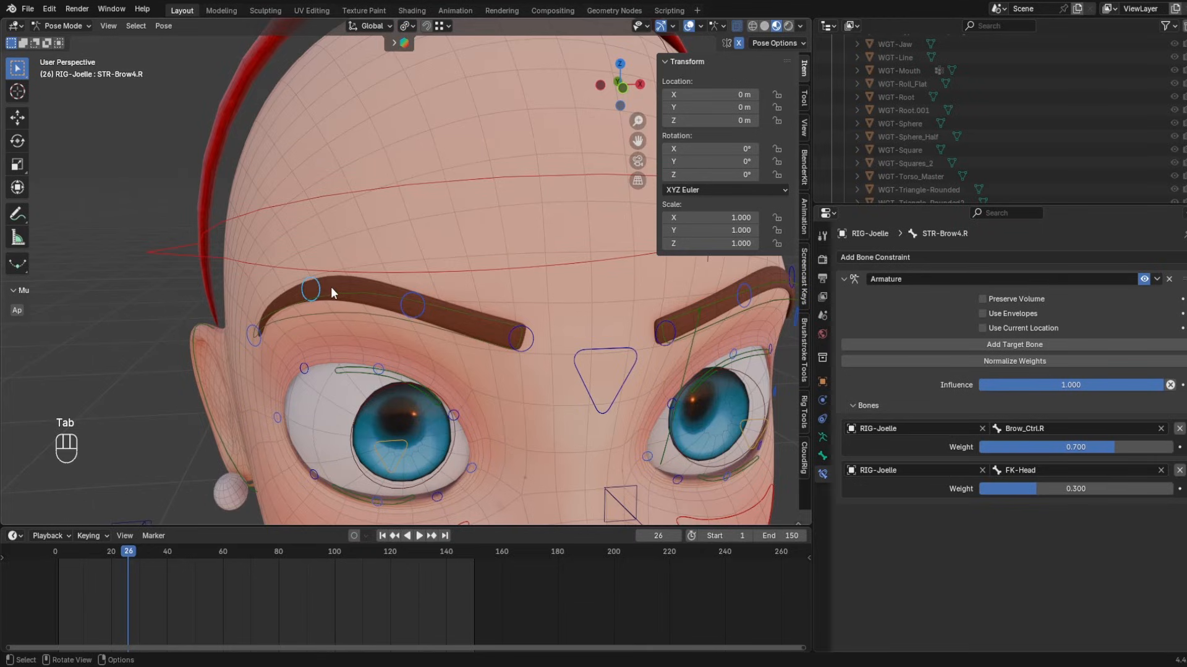
# - Test the brow by moving Brow_Ctrl.R, and set STR-Brow4.R's FK-Head weight to 0.1
pyautogui.click(343, 312)
pyautogui.press('g')
pyautogui.rightClick(337, 321)
pyautogui.click(312, 291)
pyautogui.keyDown('ctrl'); pyautogui.scroll(-2, 1051, 489); pyautogui.keyUp('ctrl')
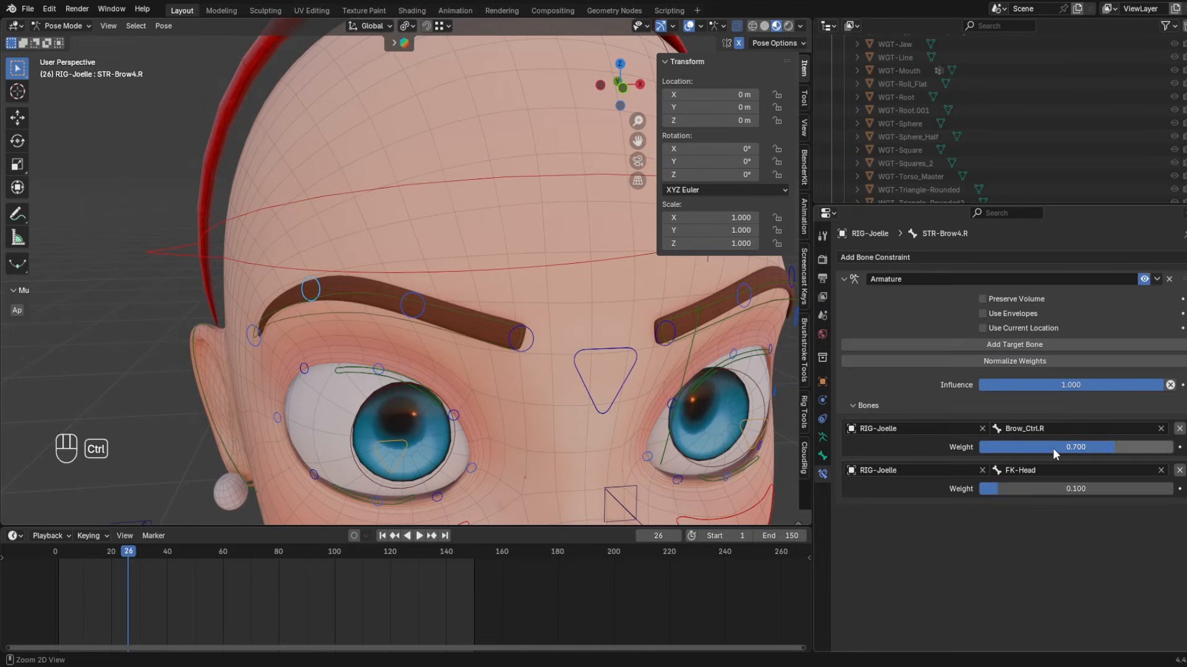
# - Test the outer brow bone STR-Brow5.R along global Z, and clear its parent in Edit Mode
pyautogui.click(253, 335)
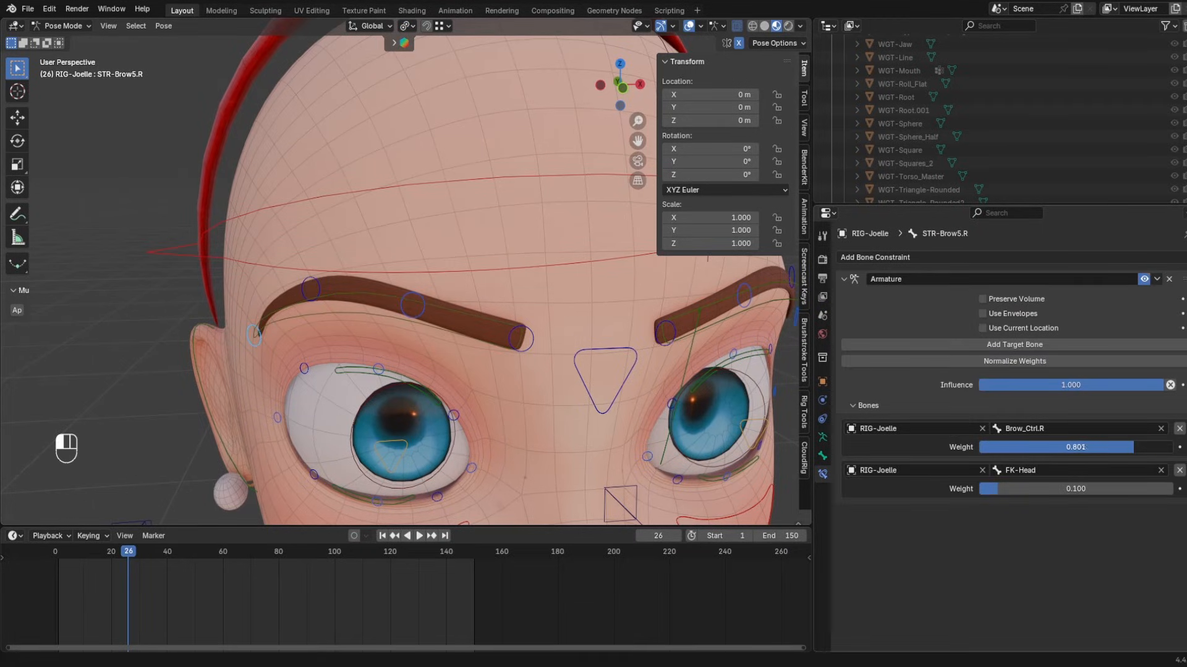
pyautogui.press('g')
pyautogui.press('z')
pyautogui.press('Tab')
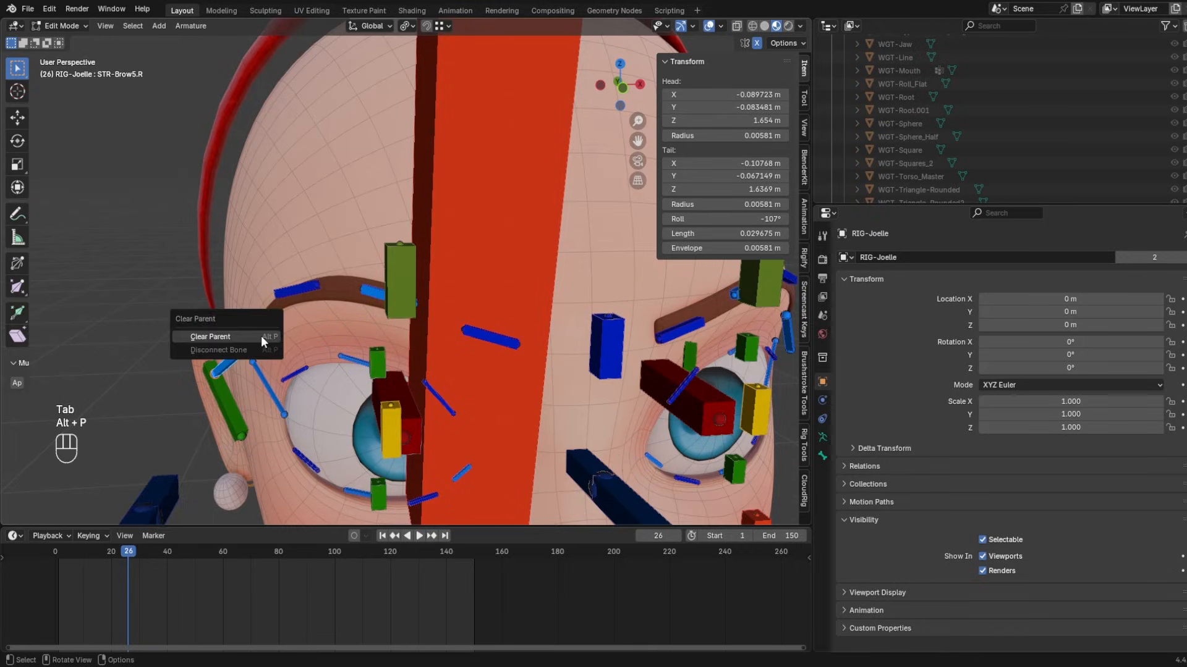
pyautogui.click(262, 337)
pyautogui.press('Tab')
# - Test Brow_Ctrl.R along global Z and select STR-Brow3.R to check its constraint weights
pyautogui.click(324, 312)
pyautogui.press('g')
pyautogui.press('z')
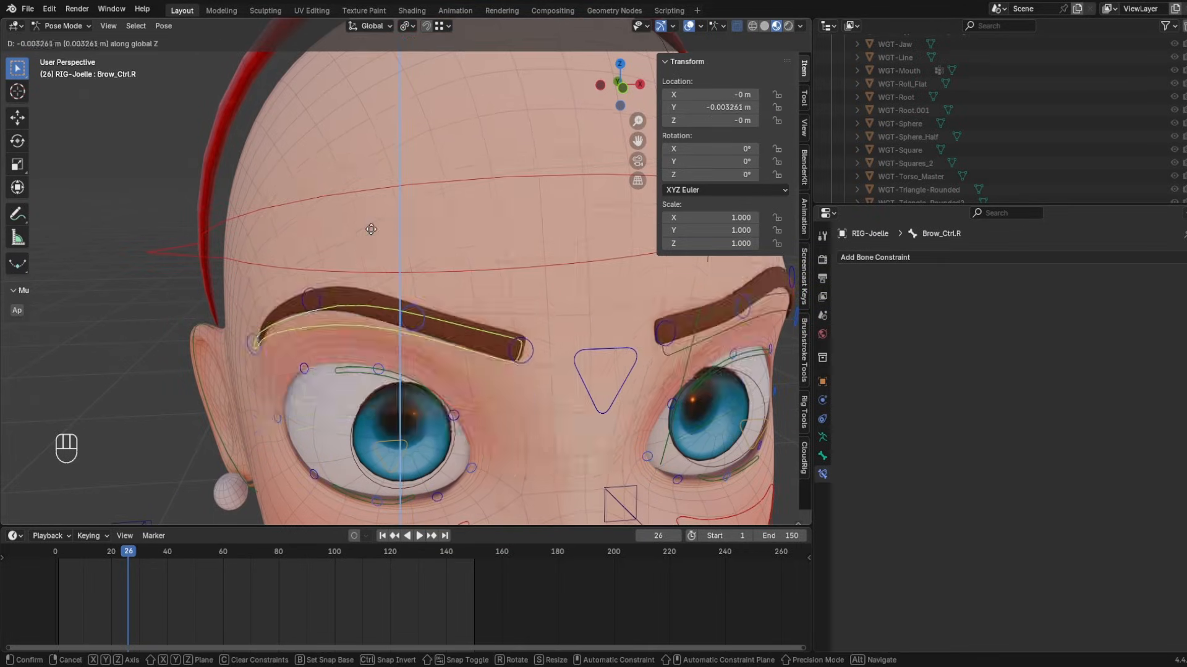
pyautogui.click(411, 286)
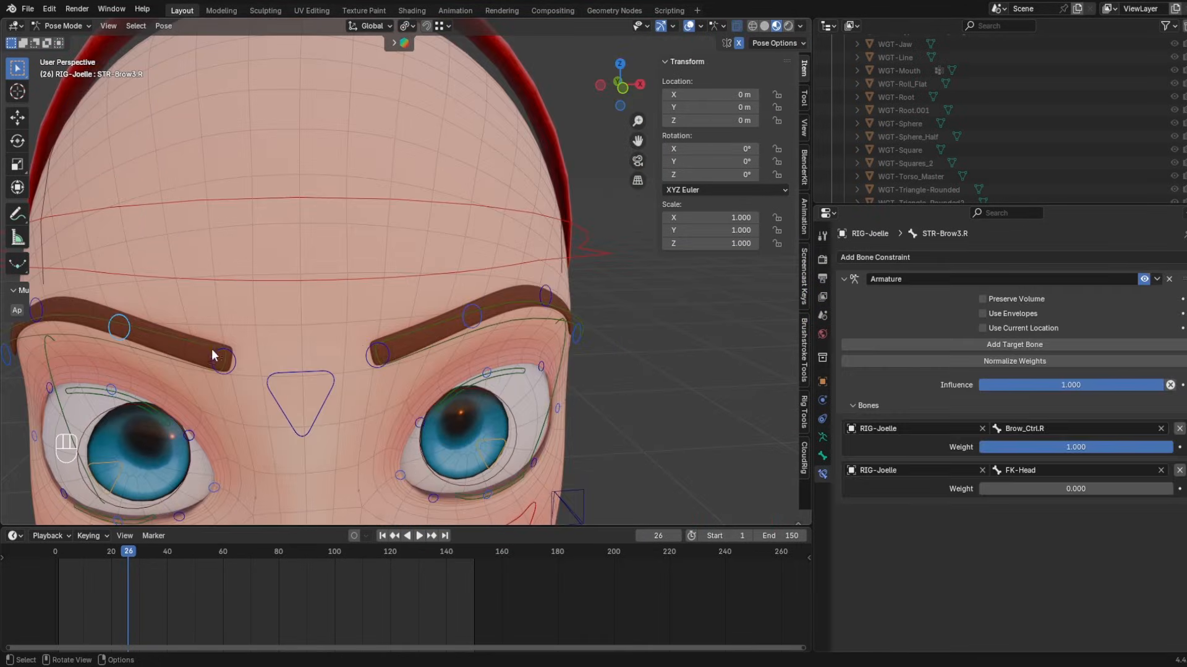
# - Change the first target bone in STR-Brow4.L's Armature constraint to Brow_Ctrl.L
pyautogui.click(378, 354)
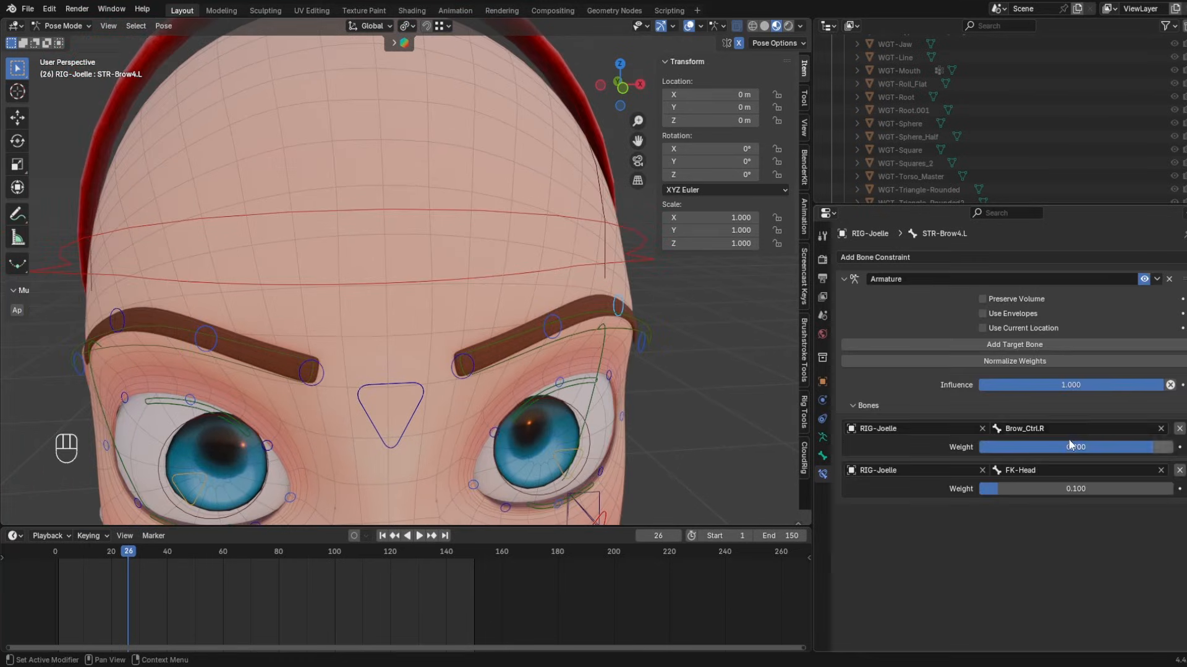
pyautogui.click(1068, 428)
pyautogui.write('Brow_Ctrl.R')
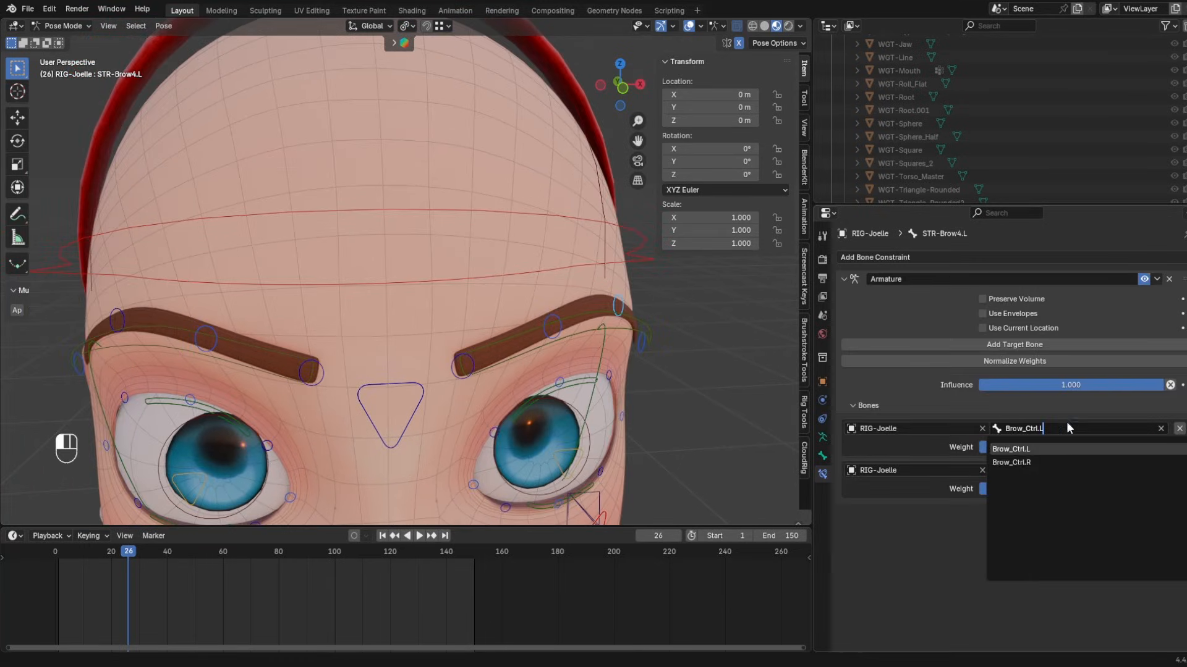
pyautogui.press('Return')
# - Test the left brow by moving Brow_Ctrl.L along global Z
pyautogui.click(611, 311)
pyautogui.press('g')
pyautogui.press('z')
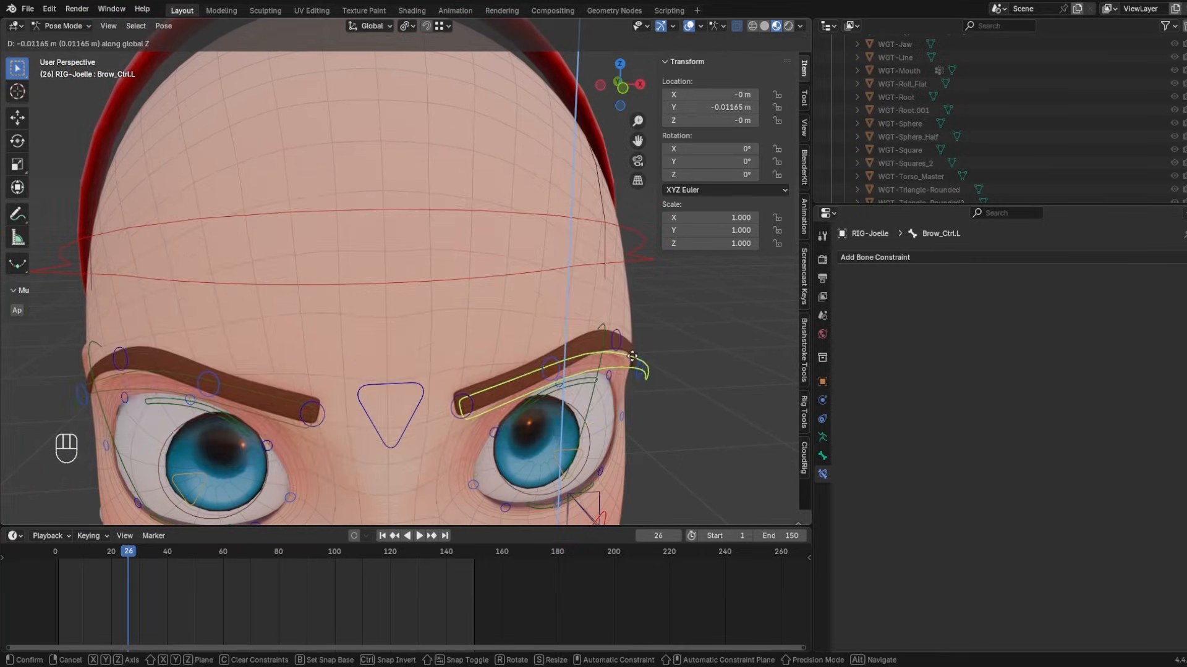
pyautogui.click(629, 430)
pyautogui.scroll(-5, 618, 402)
pyautogui.press('g')
pyautogui.press('z')
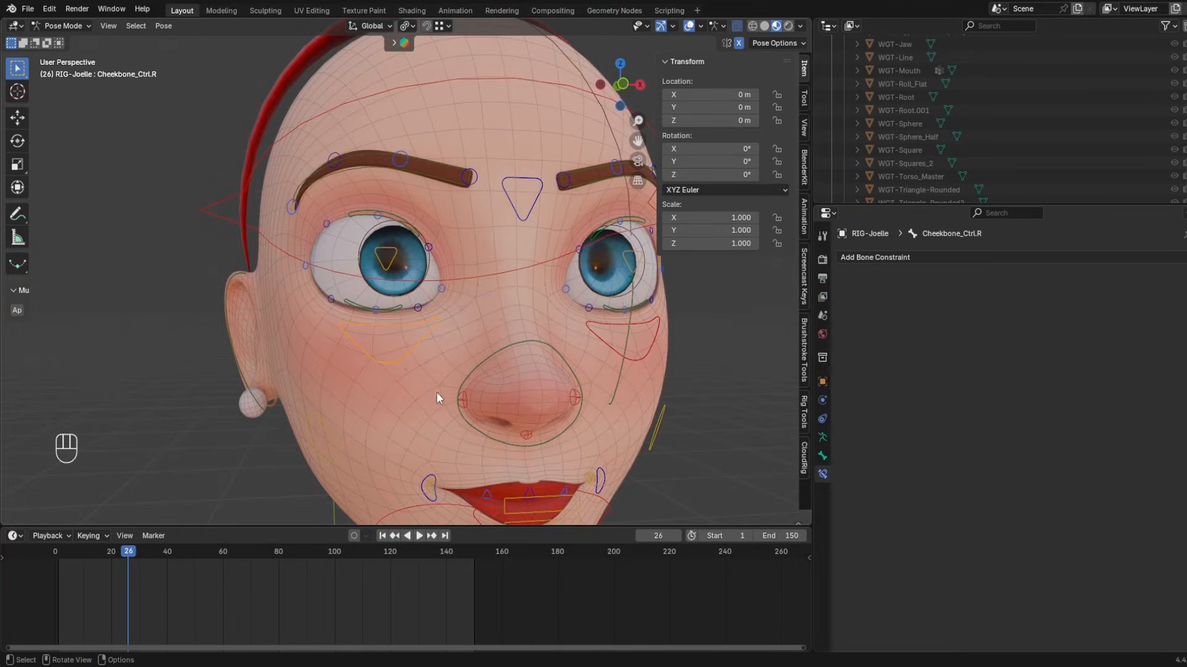
# - Test-move Cheekbone_Ctrl.R, and show the Face Secondary and Face Details bone collections
pyautogui.press('g')
pyautogui.rightClick(496, 371)
pyautogui.click(822, 456)
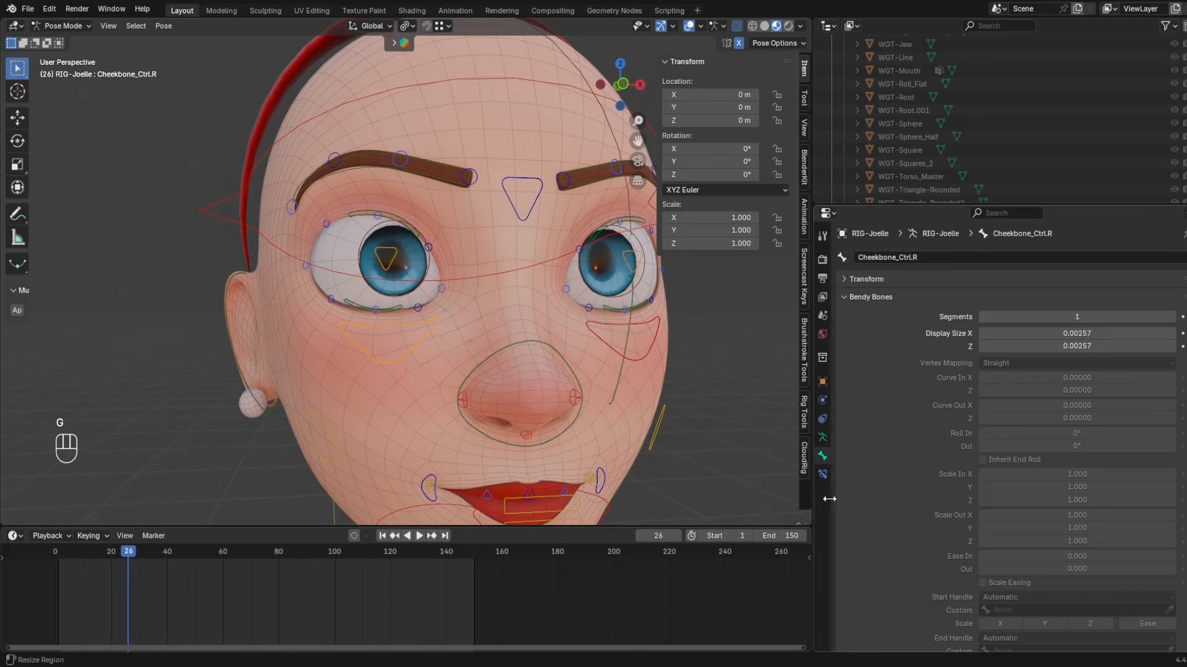
pyautogui.click(822, 437)
pyautogui.click(1141, 434)
pyautogui.click(1141, 434)
pyautogui.click(1141, 449)
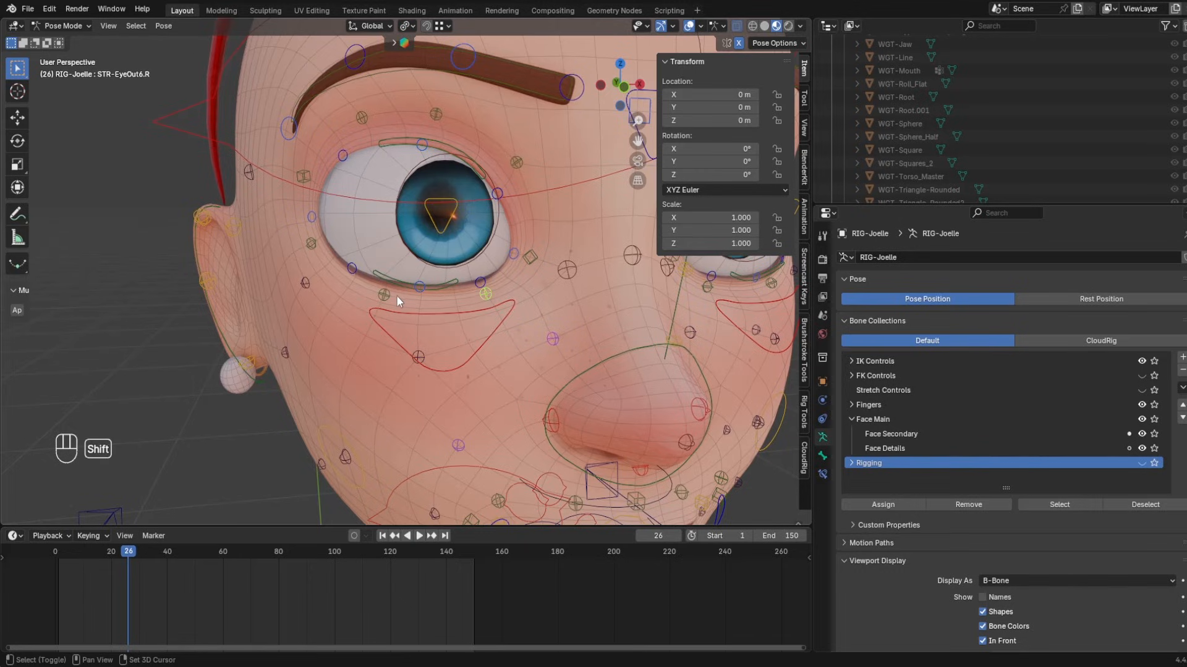
# - Clear the parent of the selected lower outer eye bones STR-EyeOut6.R and STR-EyeOut7.R, and return to Pose Mode
pyautogui.moveTo(343, 369); pyautogui.dragTo(365, 354, button='middle')
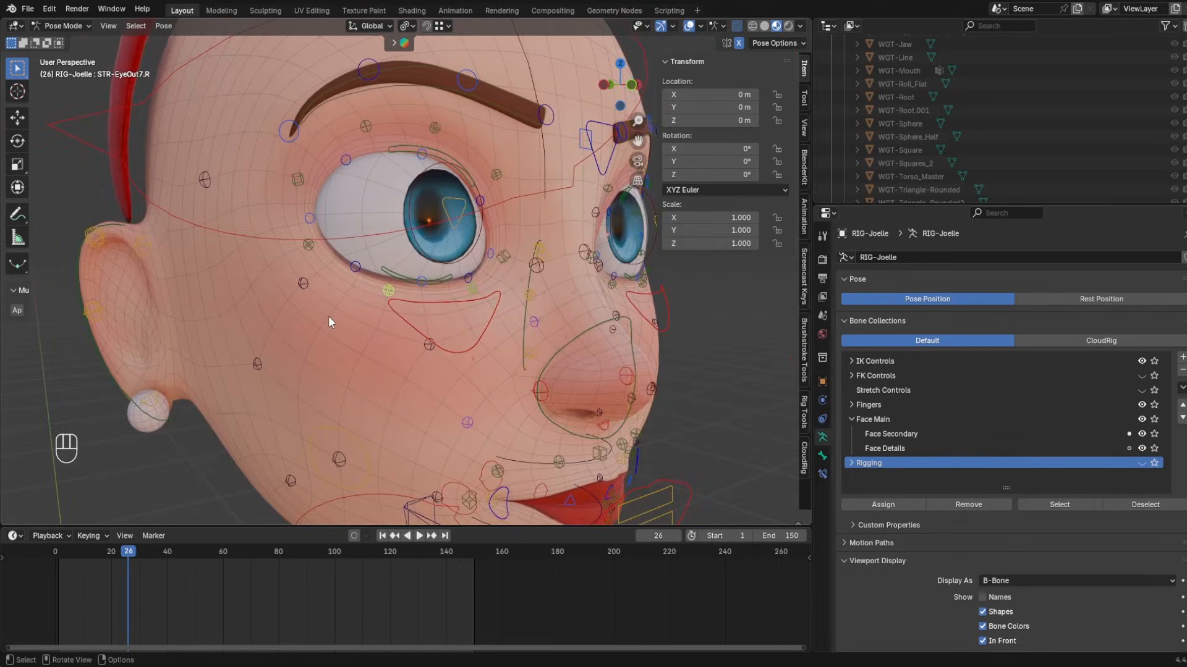
pyautogui.moveTo(328, 316); pyautogui.dragTo(440, 327, button='middle')
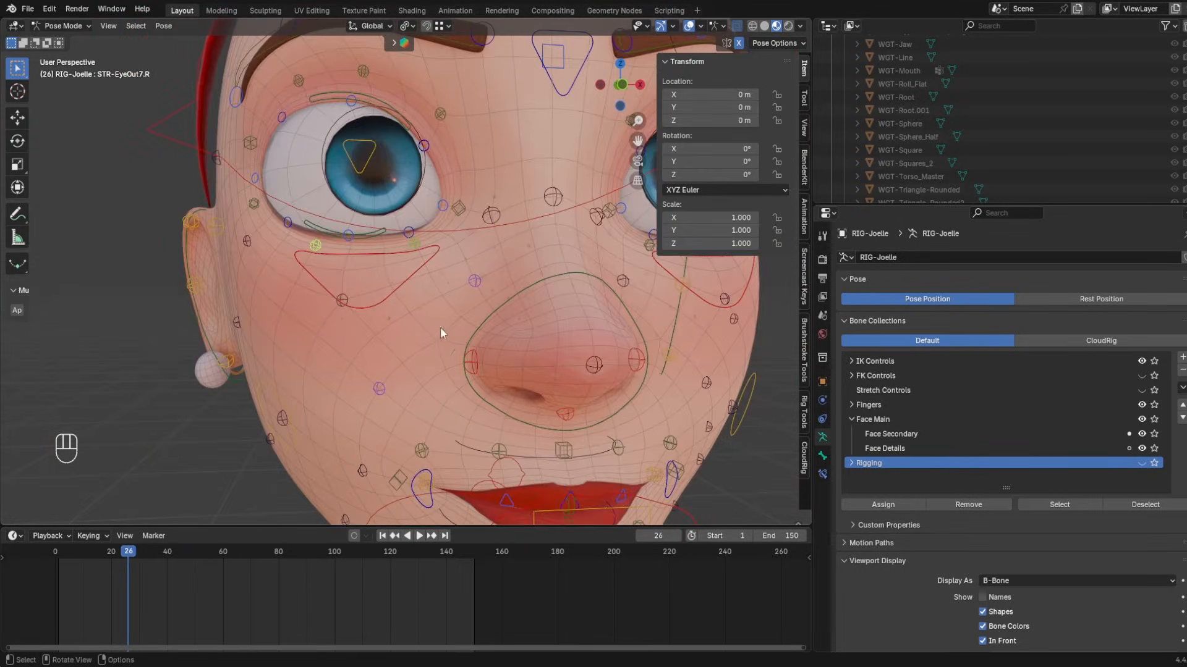
pyautogui.keyDown('shift'); pyautogui.moveTo(396, 258); pyautogui.dragTo(438, 272, button='middle'); pyautogui.keyUp('shift')
pyautogui.press('Tab')
pyautogui.hotkey('alt', 'p')
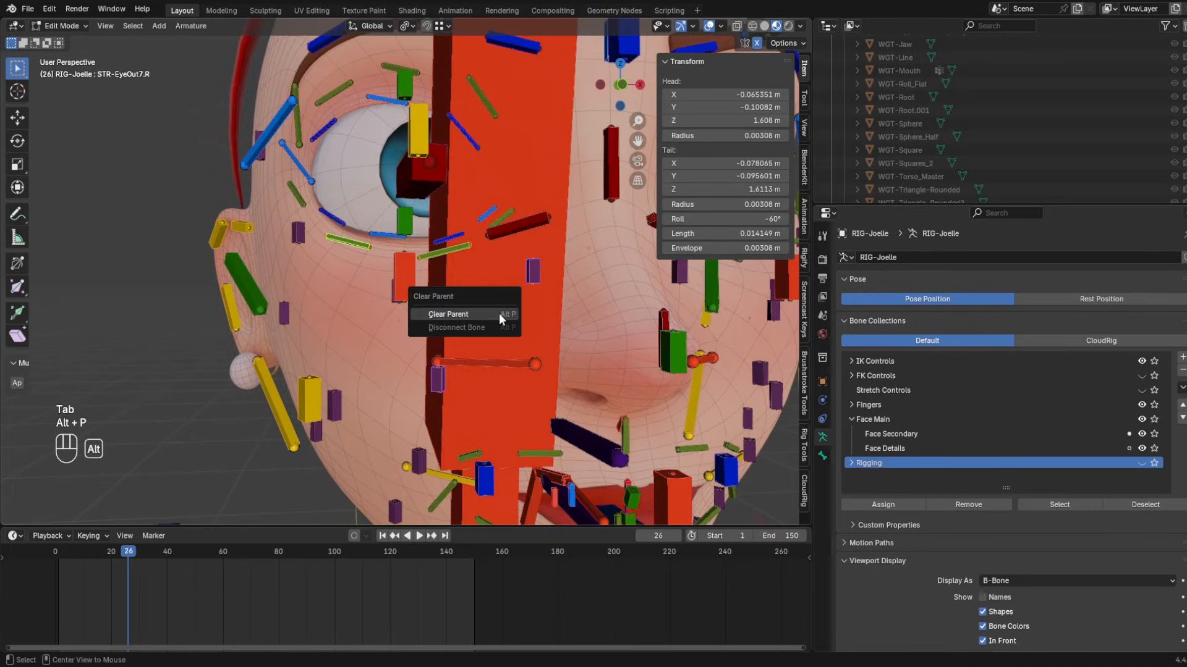
pyautogui.click(499, 313)
pyautogui.press('Tab')
# - Add RIG-Joelle's Cheekbone_Ctrl.R and Head as the two target bones of Cheekbone3.R's Armature constraint
pyautogui.click(417, 306)
pyautogui.click(823, 474)
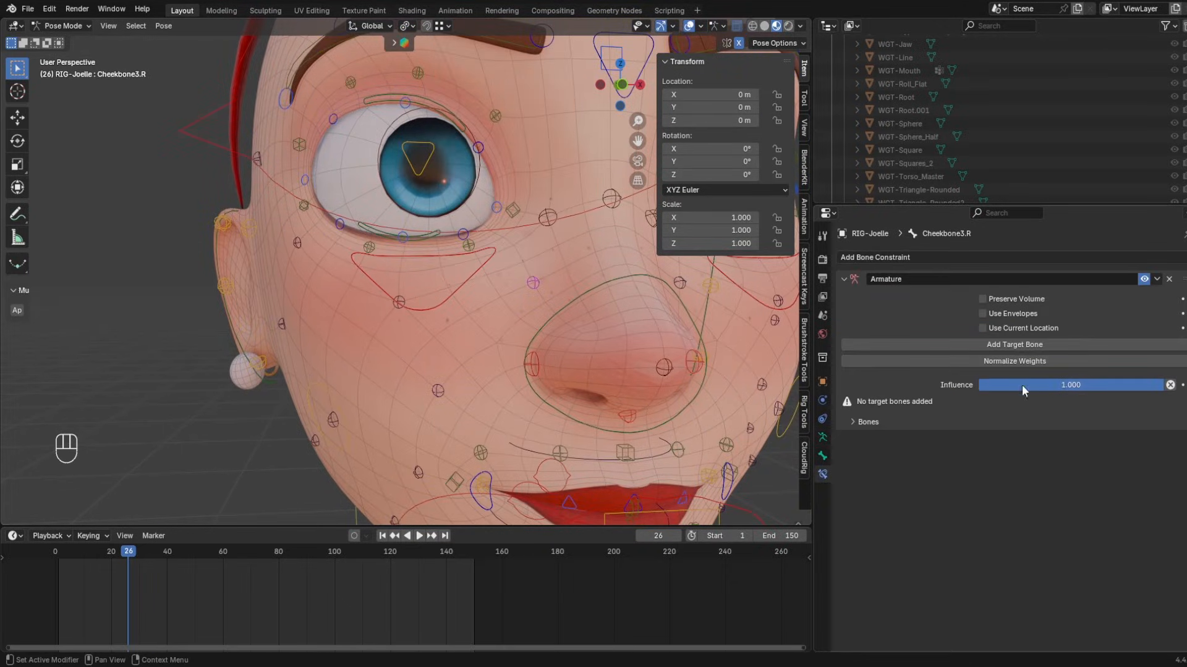
pyautogui.click(1014, 344)
pyautogui.click(982, 428)
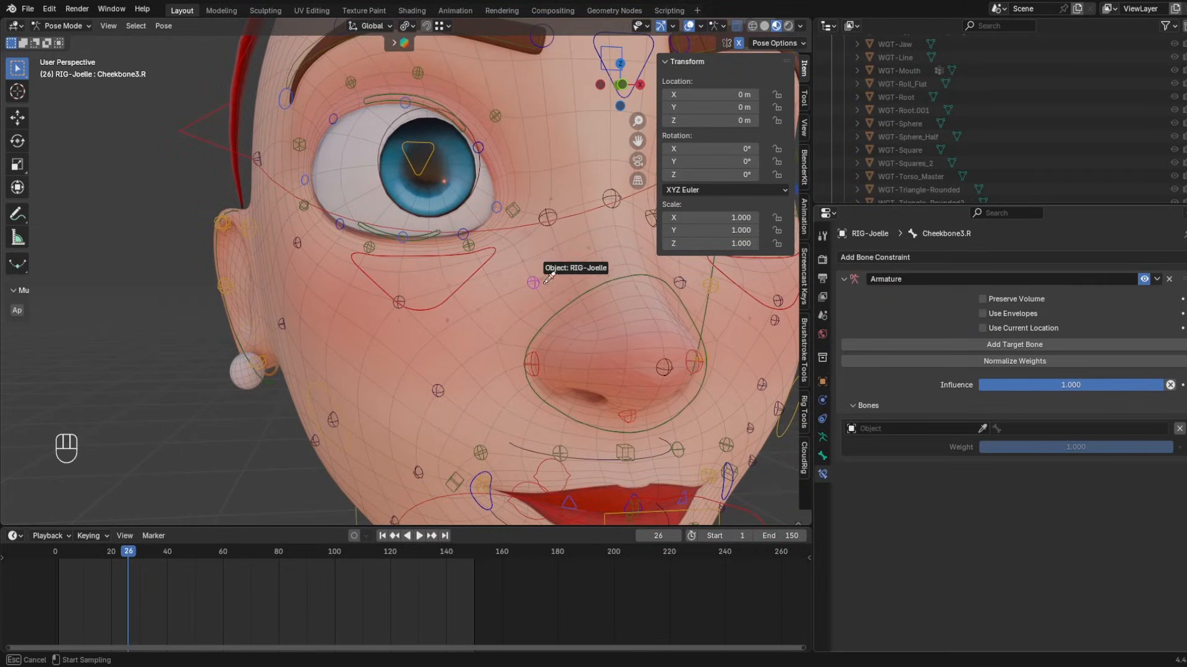
pyautogui.click(473, 275)
pyautogui.click(1014, 344)
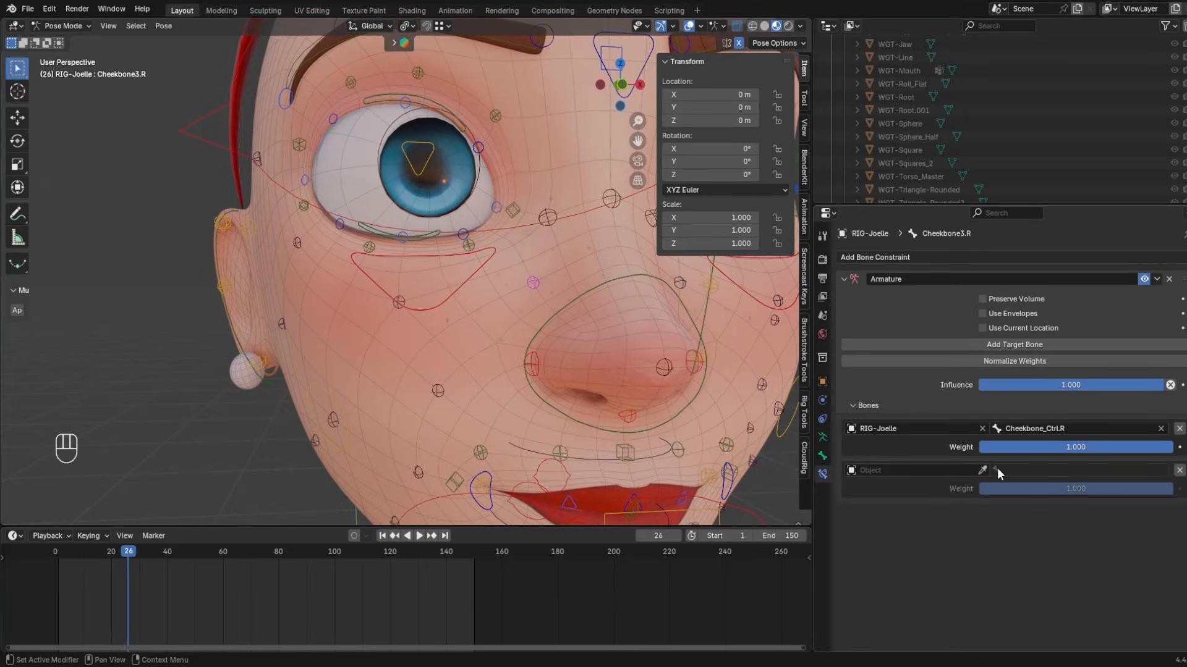
pyautogui.click(712, 347)
pyautogui.click(1053, 471)
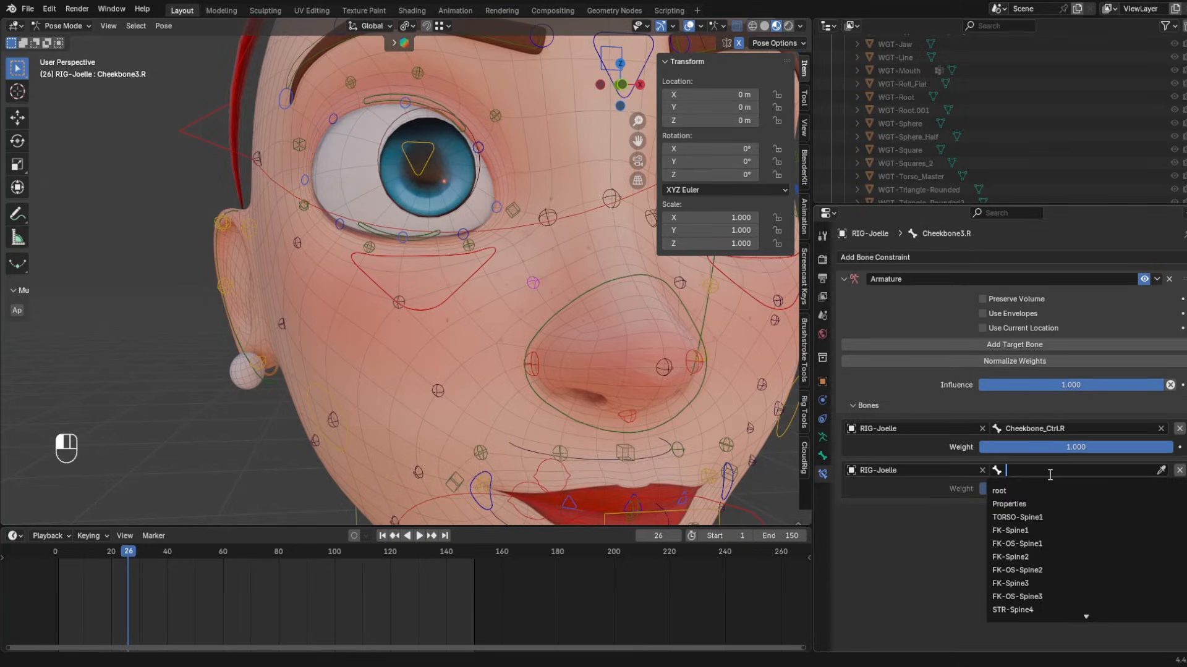
pyautogui.write('HE')
# - Test Cheekbone3.R by freely rotating FK-Head and moving Cheekbone_Ctrl.R
pyautogui.click(536, 223)
pyautogui.press('r')
pyautogui.press('r')
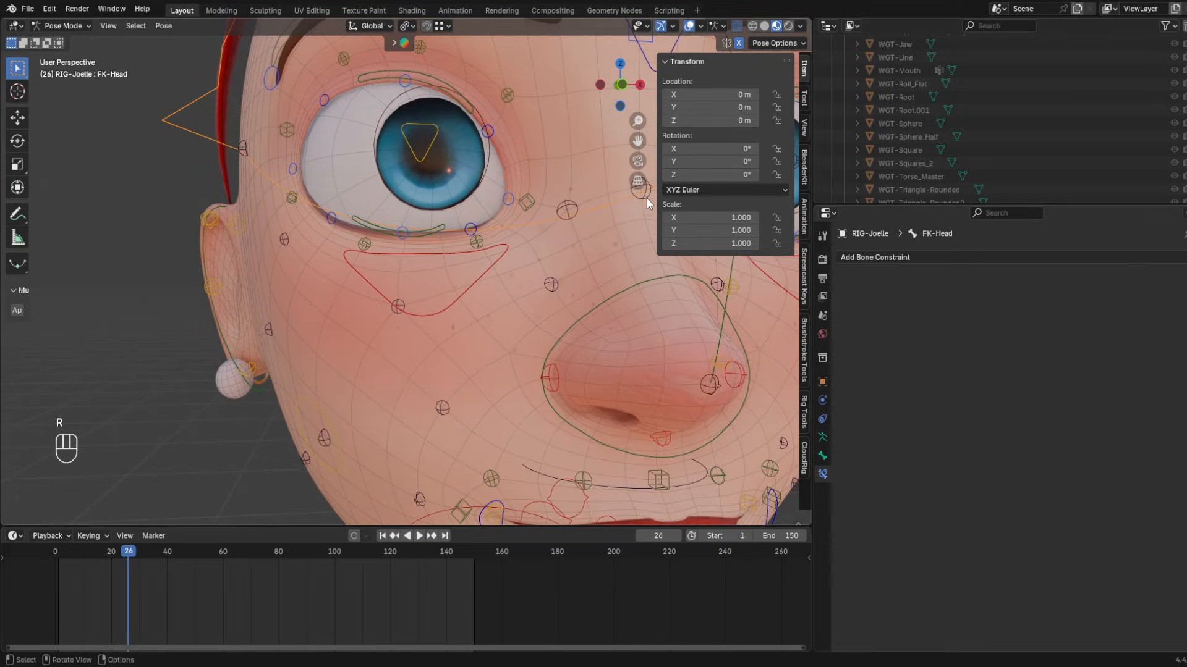
pyautogui.rightClick(499, 269)
pyautogui.click(499, 269)
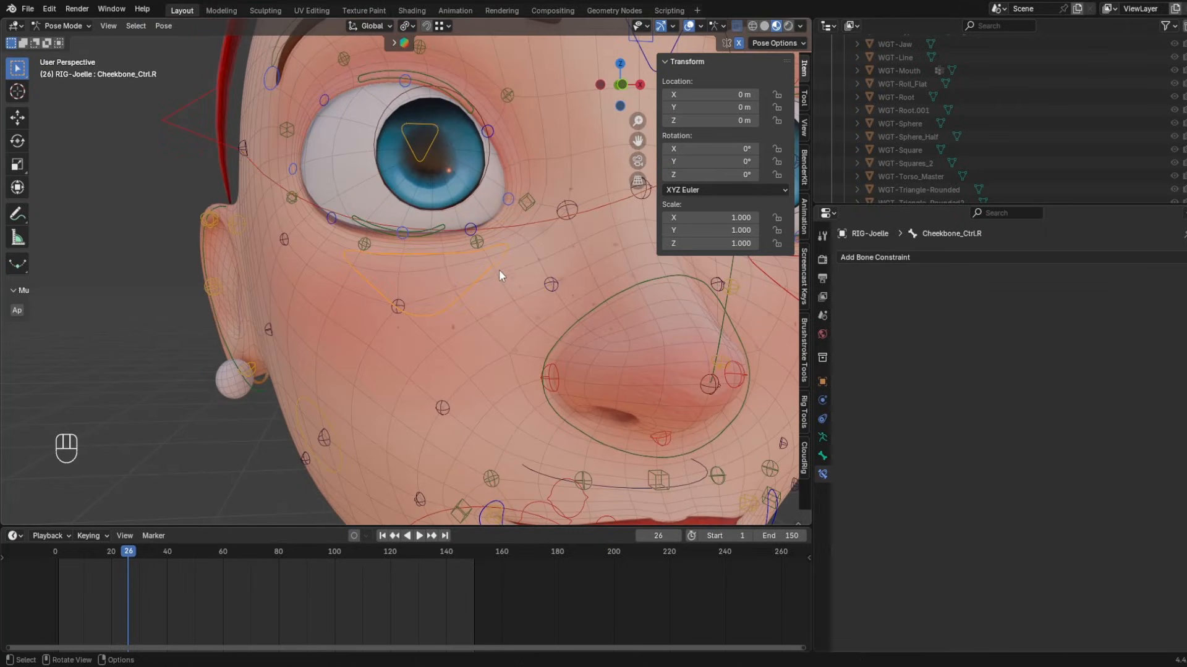
pyautogui.press('g')
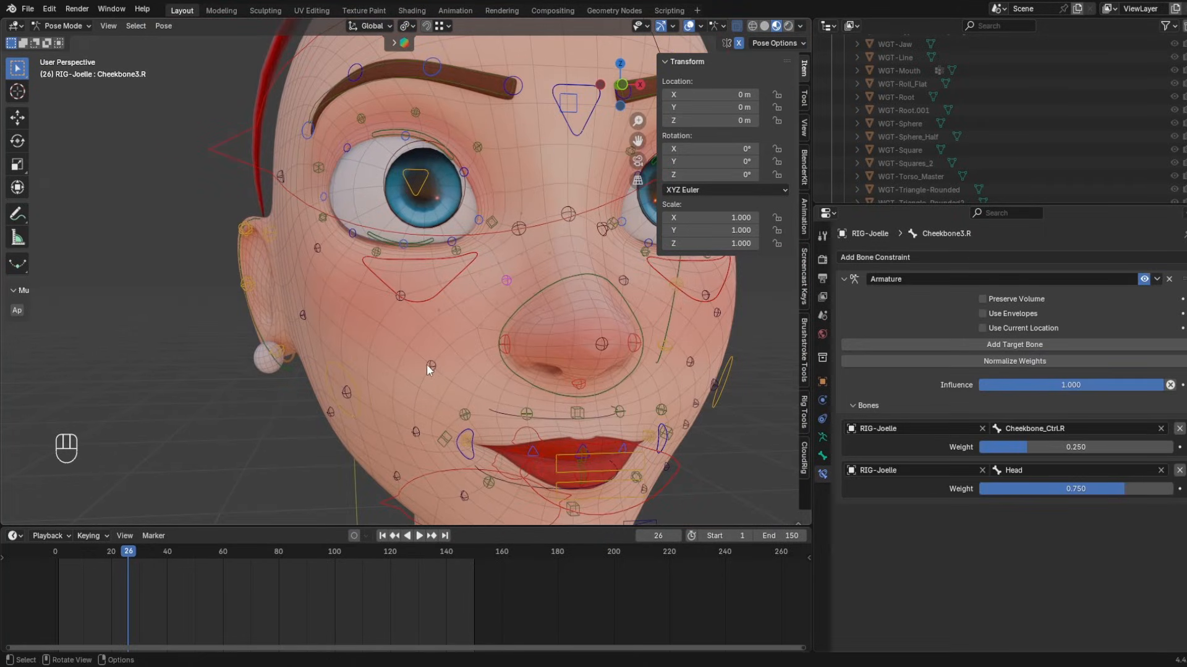
# - Copy Cheekbone3.R's Armature constraint to the right cheek bone below it, and undo the last change
pyautogui.click(427, 365)
pyautogui.keyDown('shift'); pyautogui.click(506, 281); pyautogui.keyUp('shift')
pyautogui.click(1156, 279)
pyautogui.click(1145, 322)
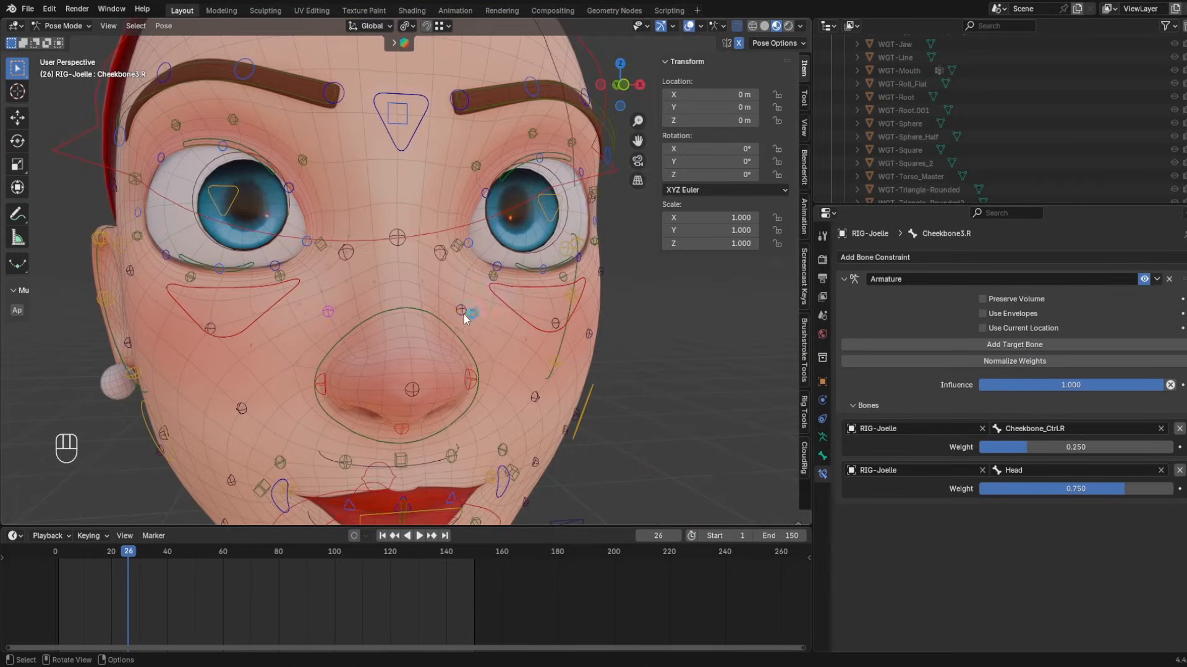
pyautogui.keyDown('shift'); pyautogui.click(494, 323); pyautogui.keyUp('shift')
pyautogui.hotkey('ctrl', 'z')
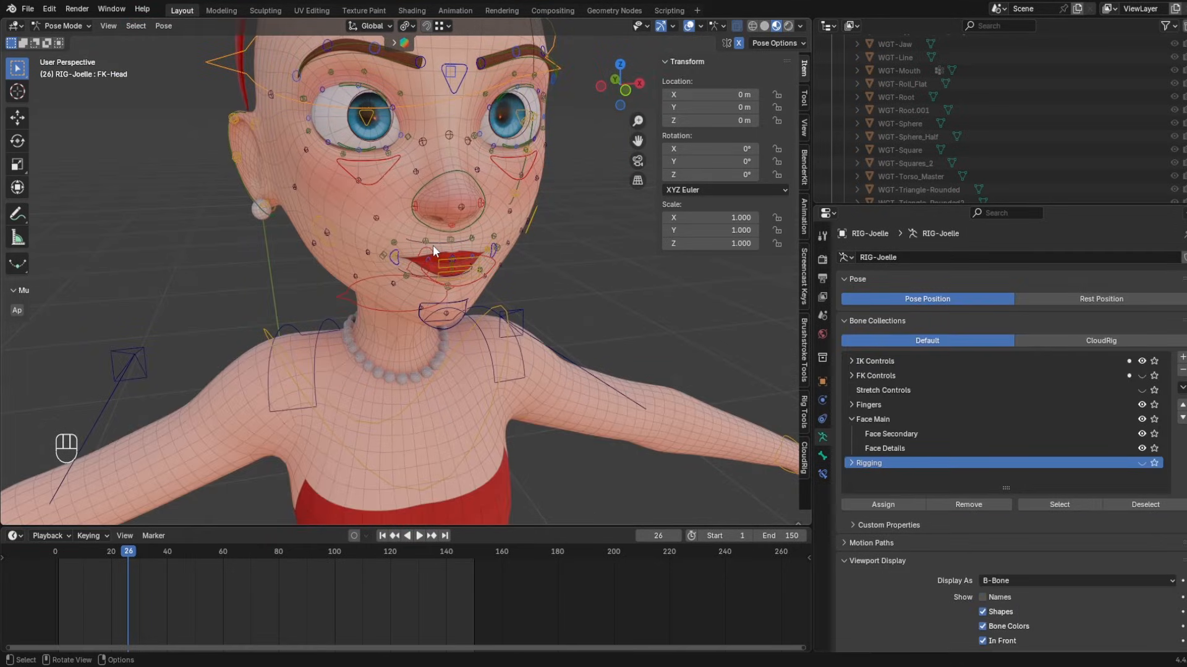
# - Examine the left cheek and mouth bones from several angles, selecting Cheek6.L
pyautogui.moveTo(432, 245); pyautogui.dragTo(510, 354, button='middle')
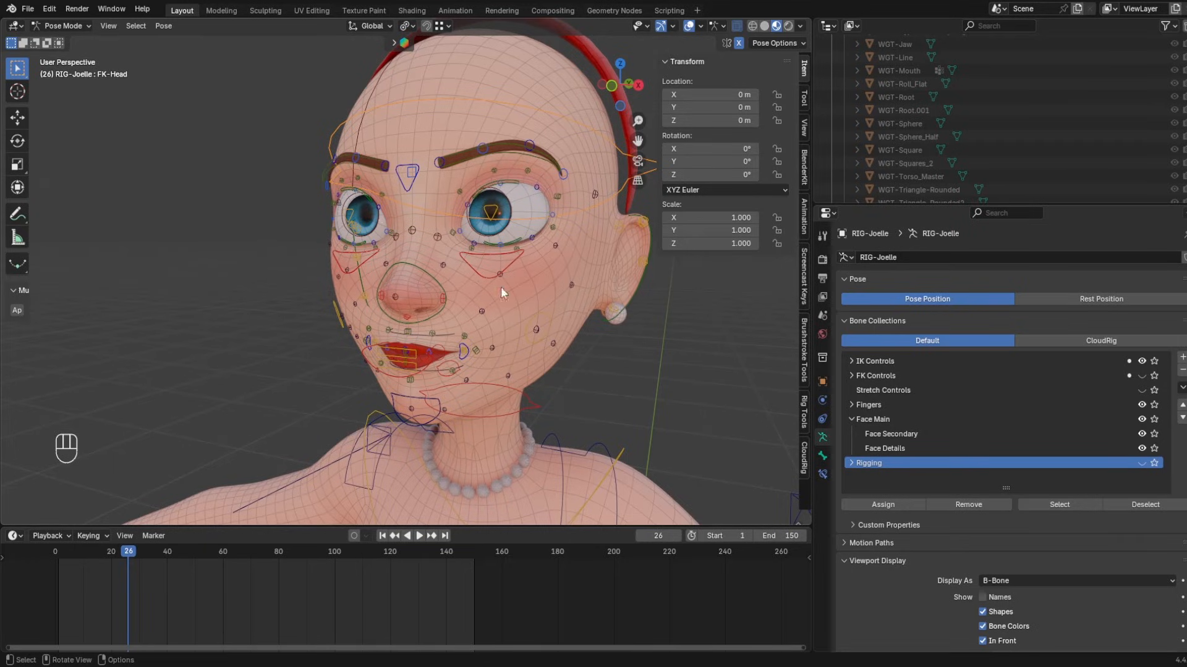
pyautogui.keyDown('shift'); pyautogui.moveTo(558, 329); pyautogui.dragTo(307, 217, button='middle'); pyautogui.keyUp('shift')
pyautogui.scroll(3, 478, 225)
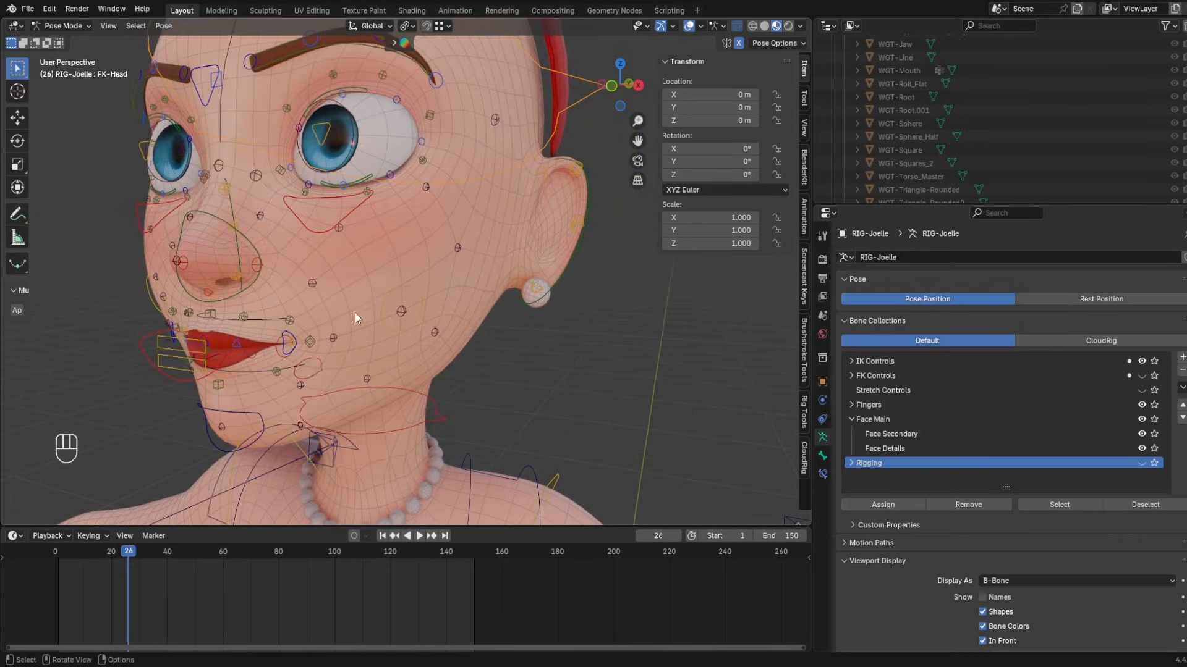
pyautogui.keyDown('shift'); pyautogui.moveTo(357, 316); pyautogui.dragTo(539, 176, button='middle'); pyautogui.keyUp('shift')
pyautogui.moveTo(391, 239); pyautogui.dragTo(424, 241, button='middle')
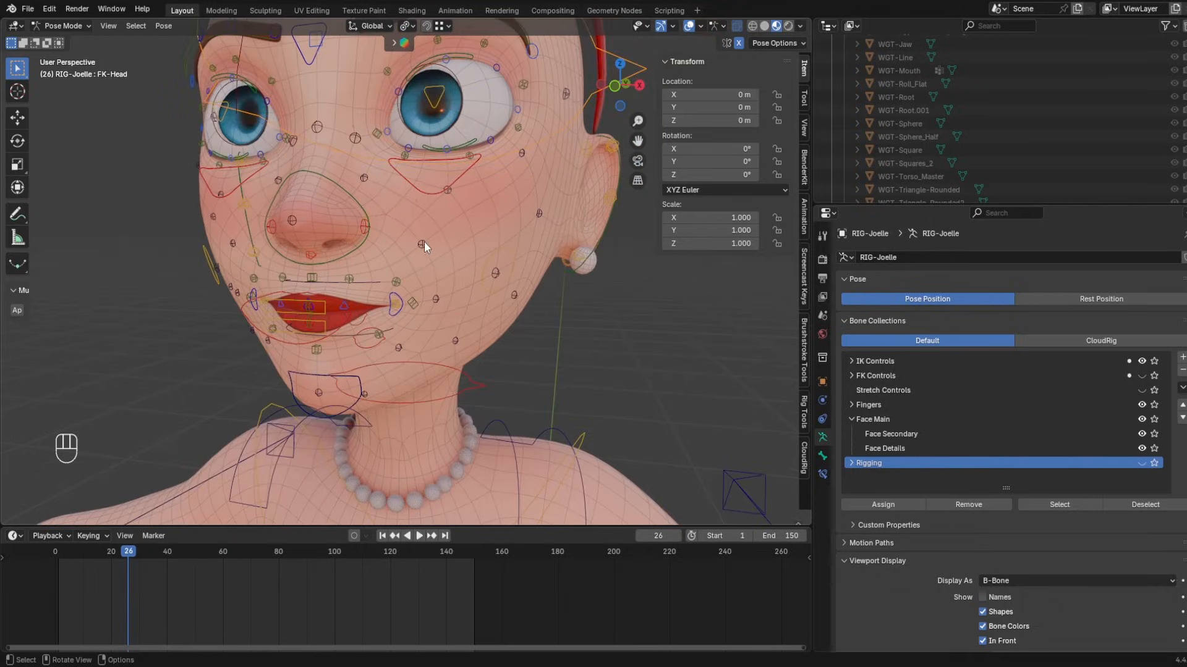
pyautogui.scroll(-3, 440, 297)
pyautogui.moveTo(440, 297)
pyautogui.mouseDown(button='middle')
pyautogui.moveTo(461, 307)
pyautogui.moveTo(428, 301)
pyautogui.mouseUp(button='middle')
pyautogui.click(429, 302)
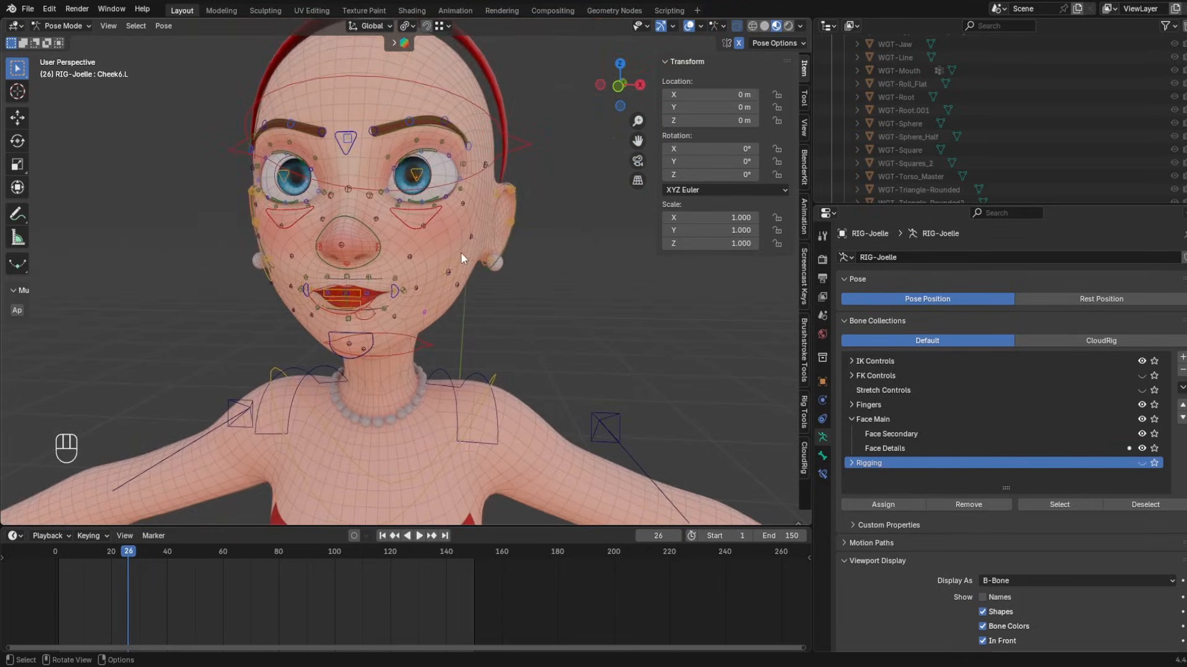
pyautogui.moveTo(461, 253); pyautogui.dragTo(478, 256, button='middle')
pyautogui.keyDown('shift'); pyautogui.moveTo(458, 247); pyautogui.dragTo(482, 308, button='middle'); pyautogui.keyUp('shift')
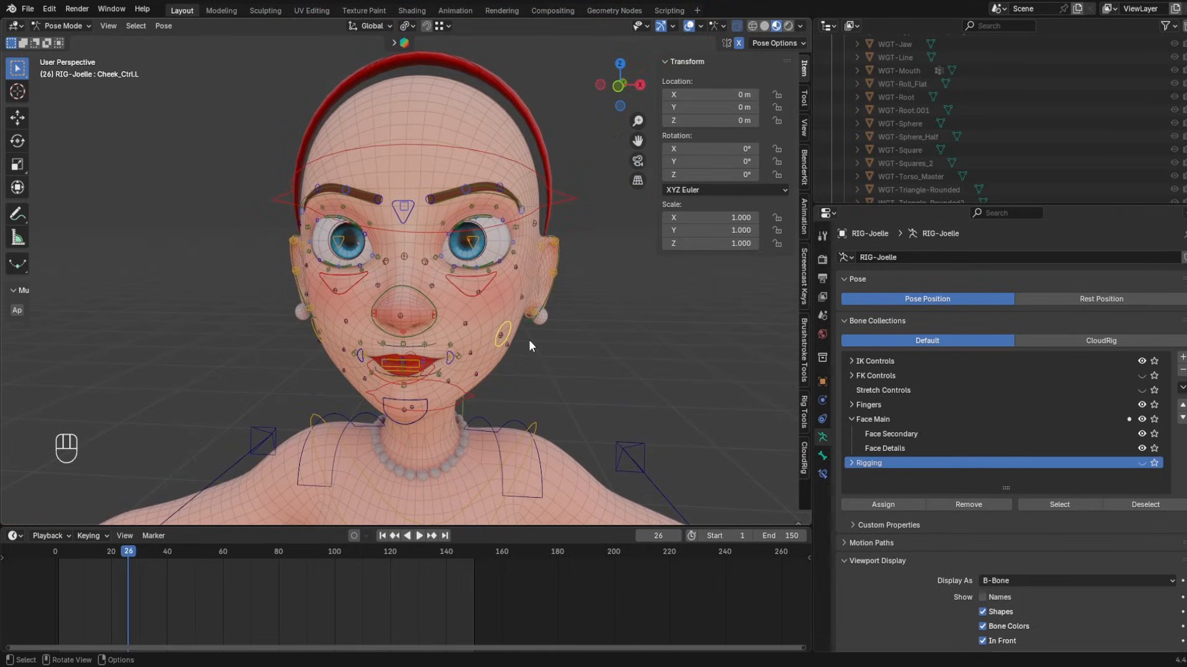
# - Test-move the left eye and cheek controls, including Cheekbone_Ctrl.L, without keeping the movement
pyautogui.click(469, 236)
pyautogui.click(473, 241)
pyautogui.press('g')
pyautogui.rightClick(498, 280)
pyautogui.click(403, 208)
pyautogui.press('g')
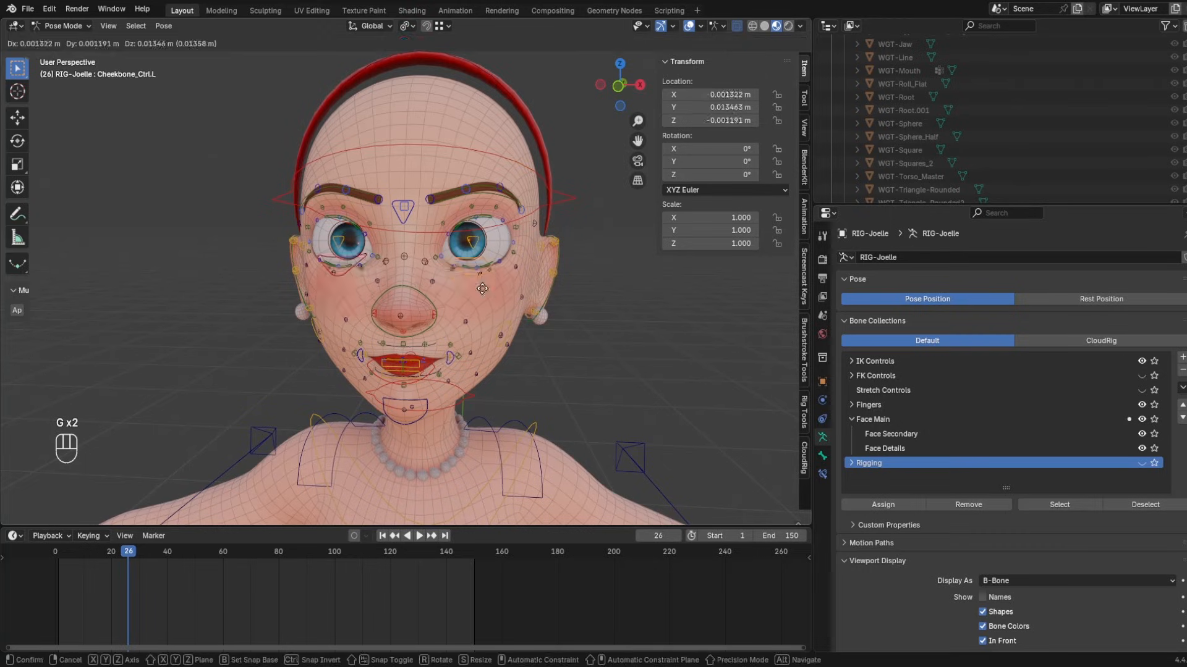
pyautogui.rightClick(414, 175)
# - Test-move CornerLip_Ctrl.L to check how the left cheek bones around the mouth corner follow it
pyautogui.moveTo(452, 309); pyautogui.dragTo(468, 264, button='middle')
pyautogui.click(461, 299)
pyautogui.press('g')
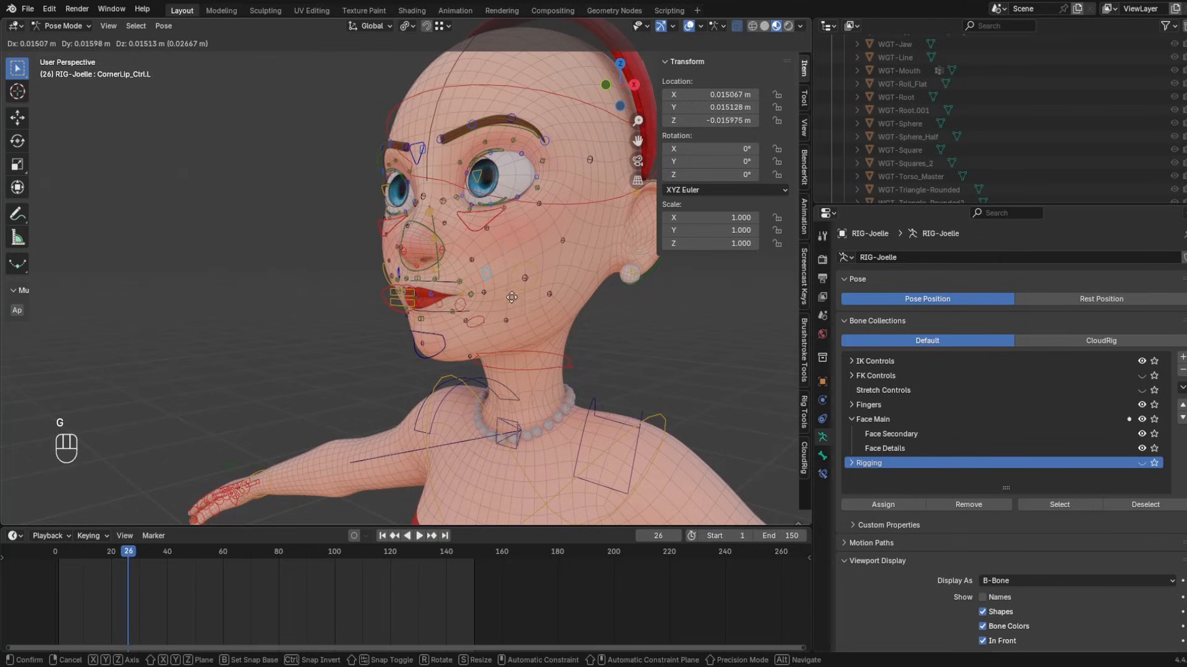
pyautogui.rightClick(512, 297)
pyautogui.scroll(-4, 453, 388)
pyautogui.keyDown('shift'); pyautogui.moveTo(510, 393); pyautogui.dragTo(539, 405, button='middle'); pyautogui.keyUp('shift')
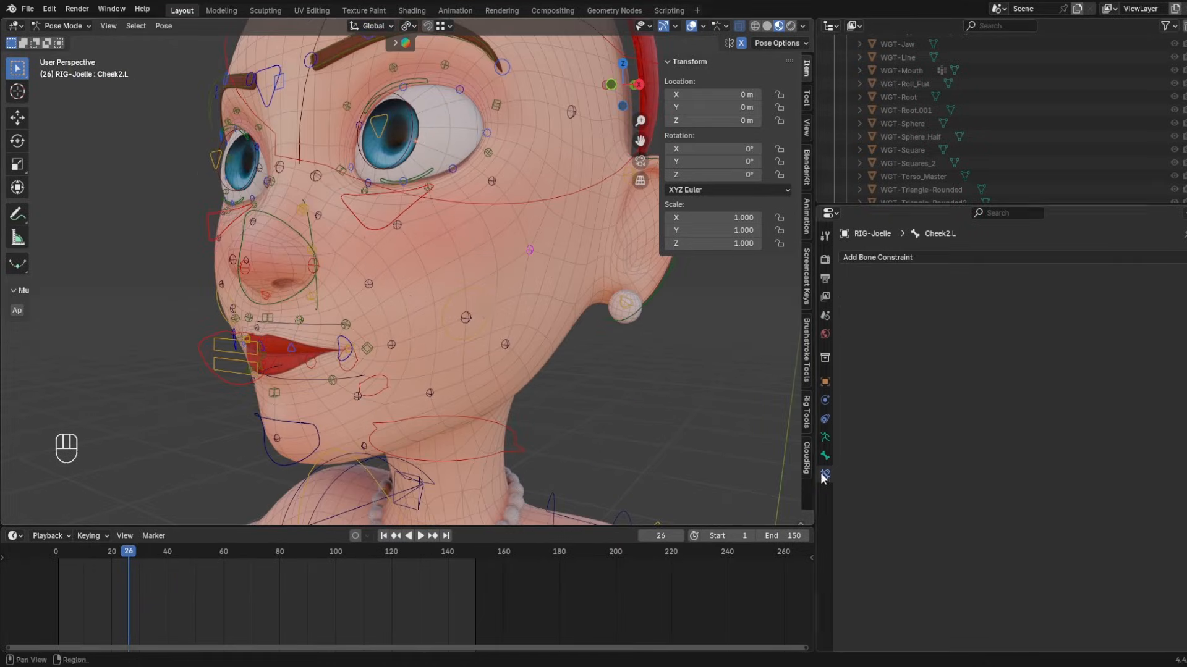
# - Test-move Cheek_Ctrl.L outward and check the Head and Cheek_Ctrl.L weights in Cheek5.L's Armature constraint
pyautogui.press('g')
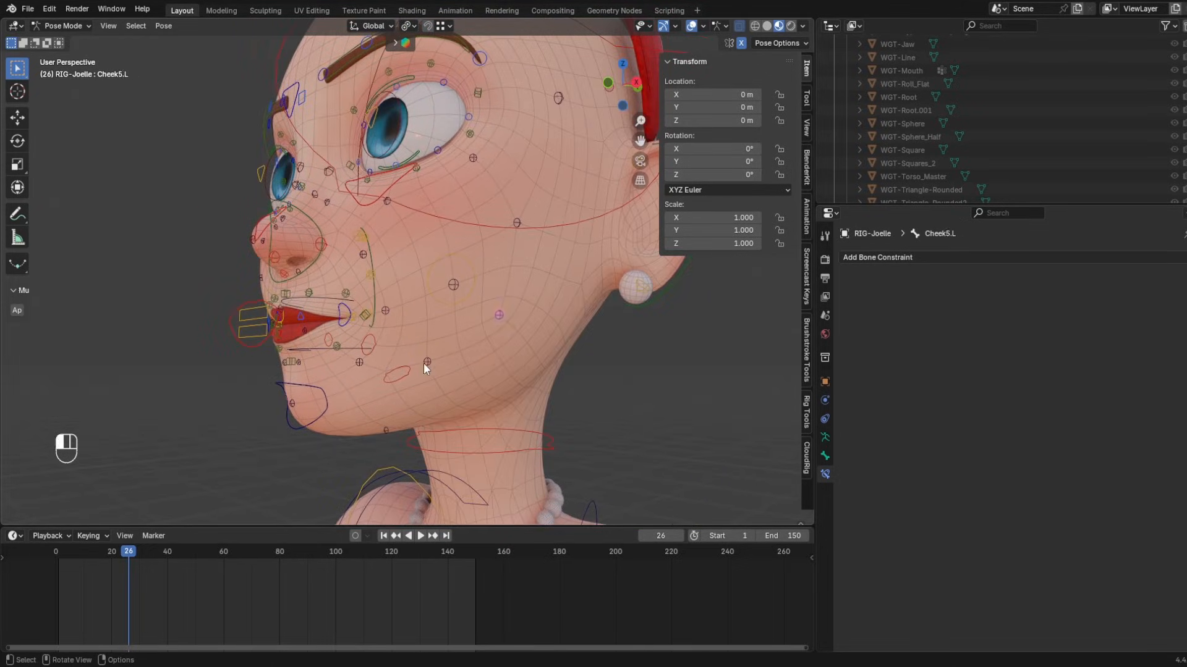
pyautogui.click(387, 201)
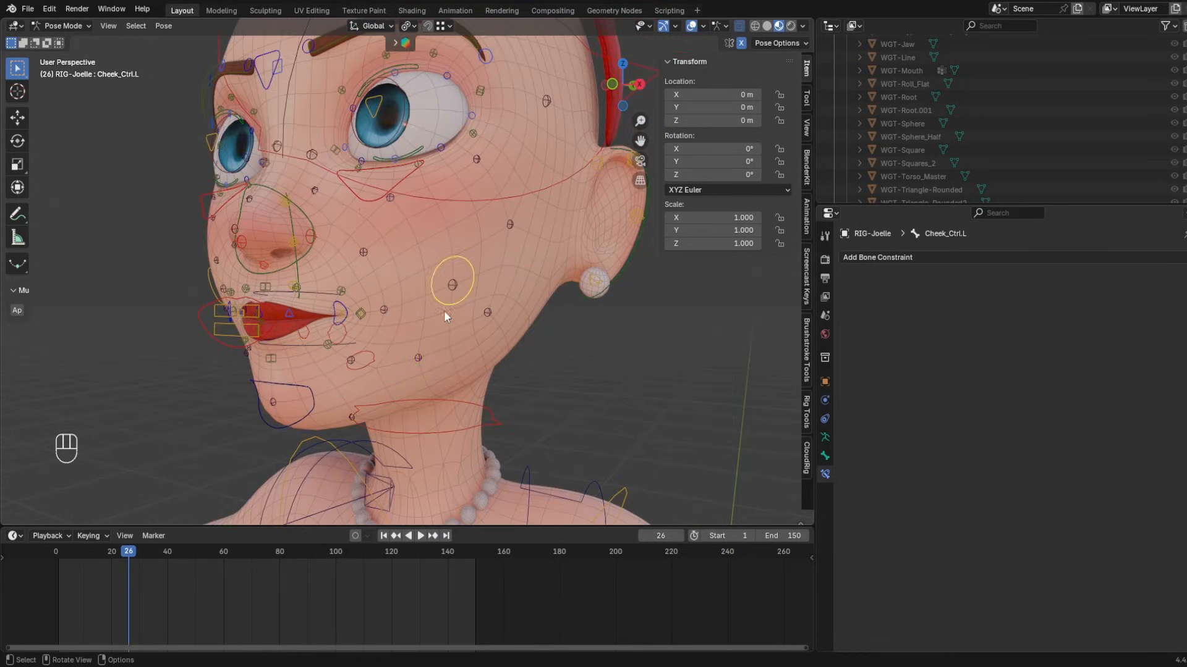
pyautogui.click(447, 308)
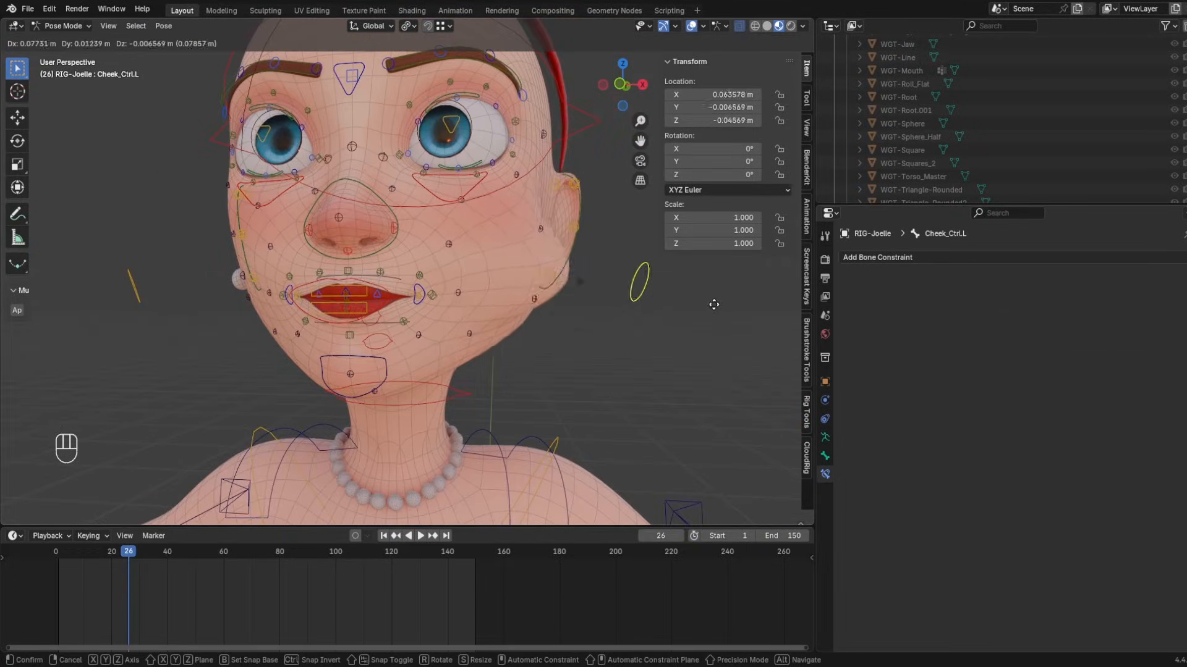
pyautogui.click(713, 305)
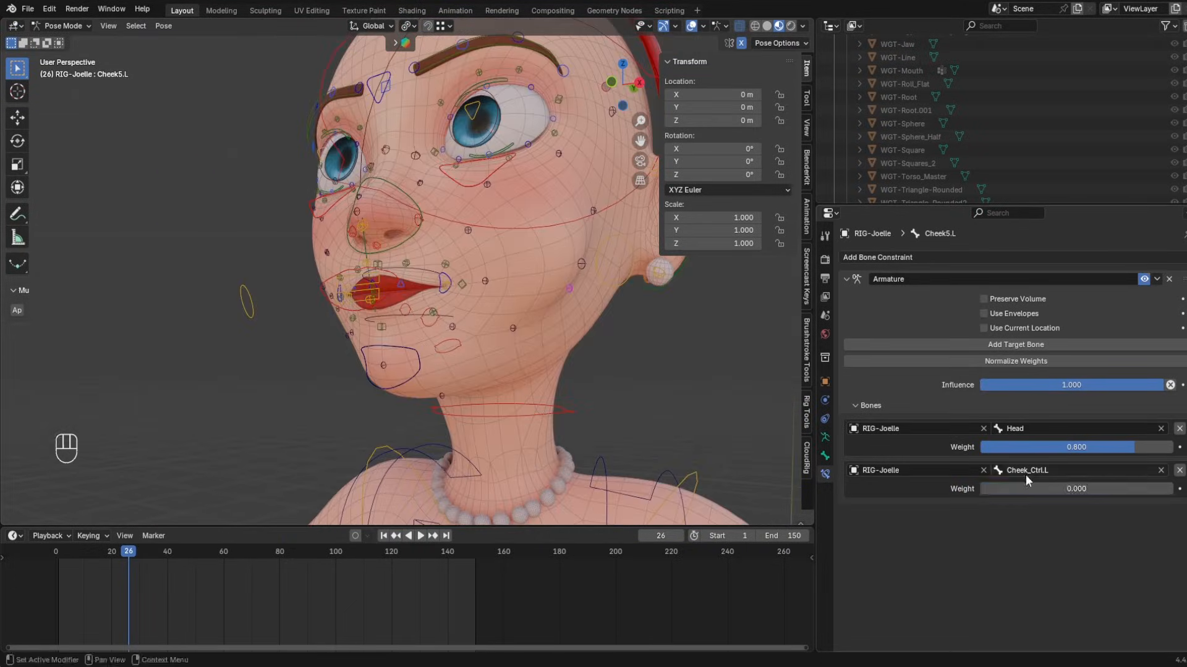
pyautogui.click(516, 331)
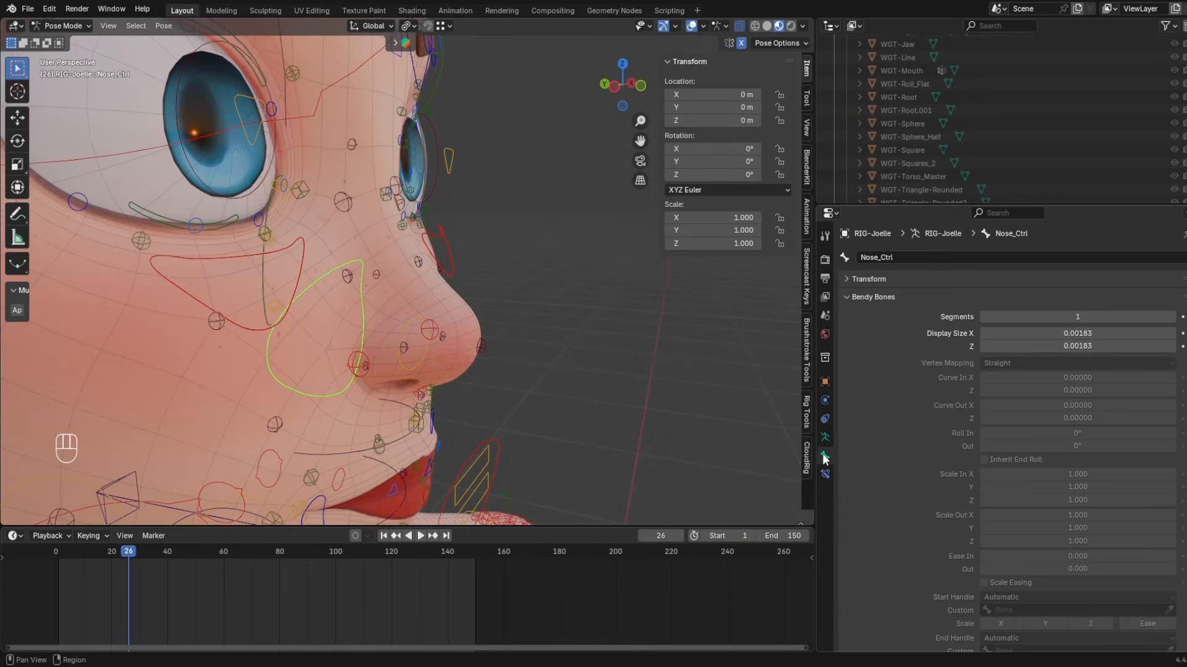
# - Add RIG-Joelle's Nose_Ctrl as a target bone in the Armature constraint of STR-I-Septum+Nostril+NoseTip
pyautogui.scroll(-15, 1002, 432)
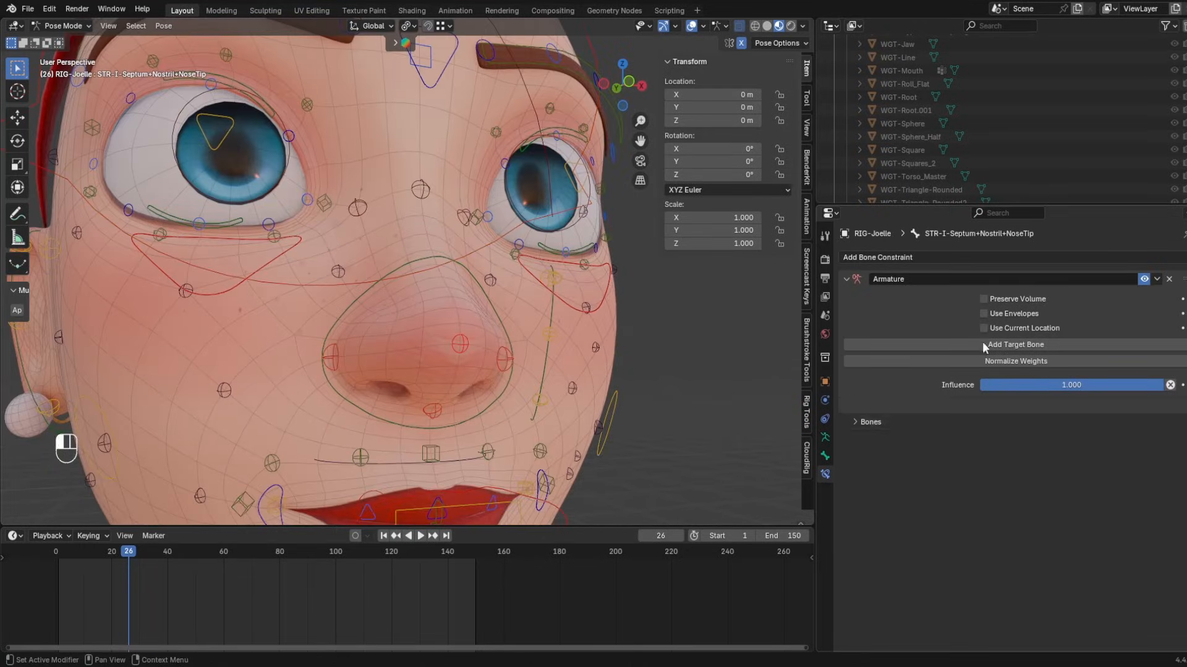
pyautogui.click(981, 345)
pyautogui.click(982, 428)
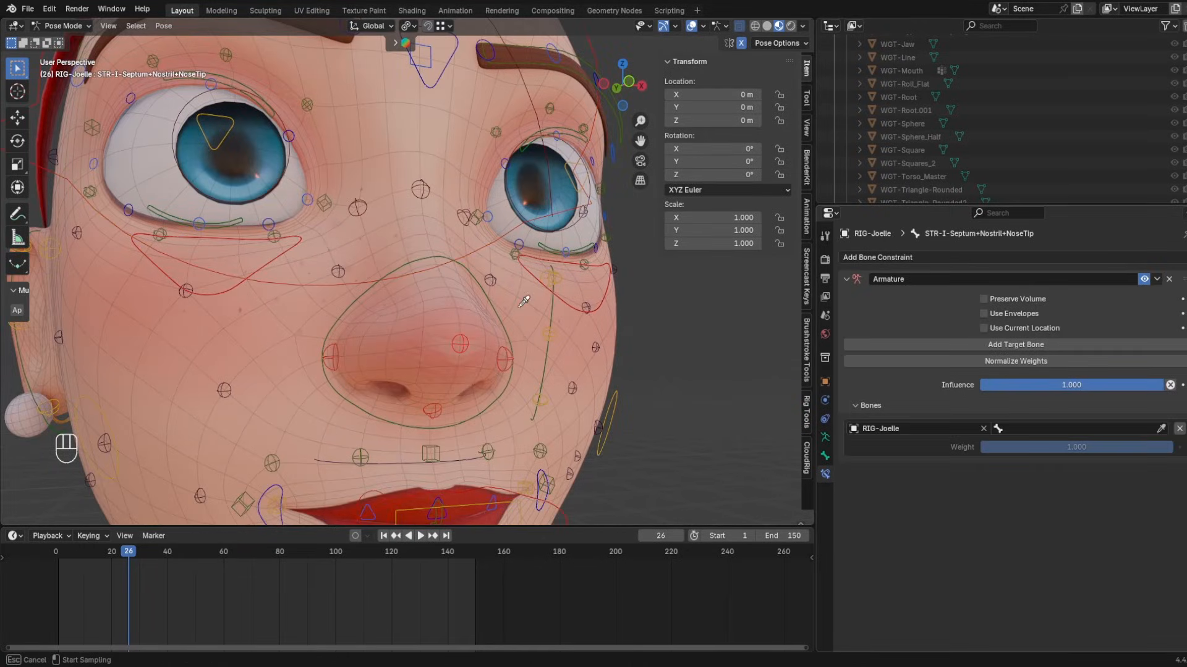
pyautogui.click(497, 291)
pyautogui.press('g')
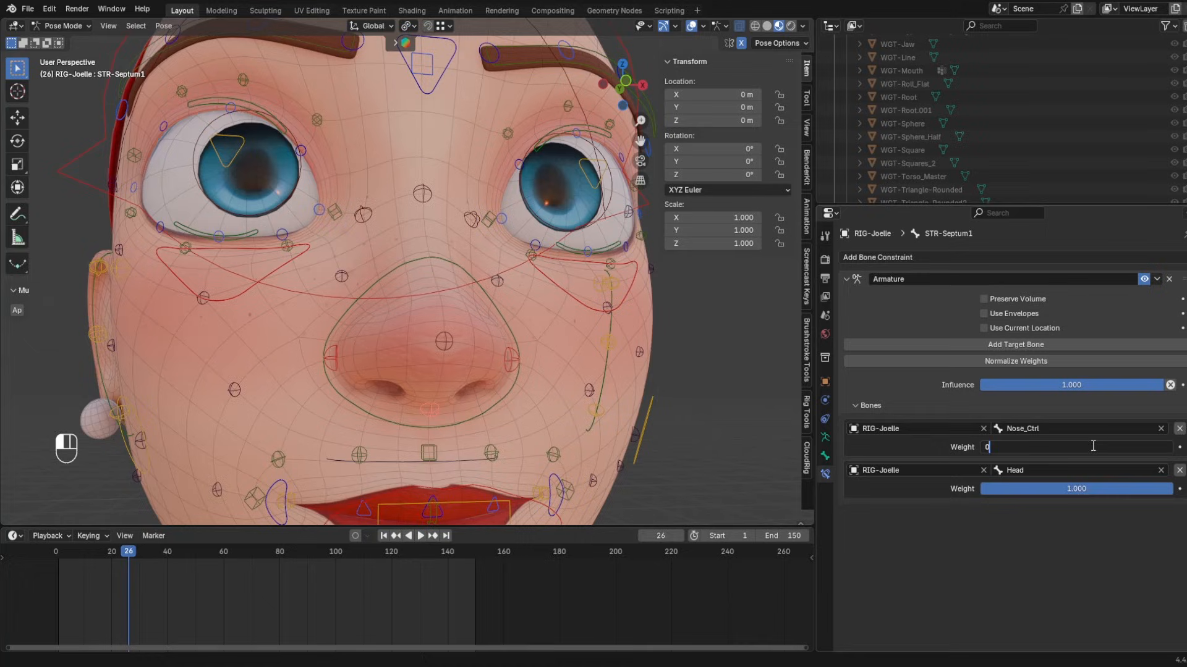
# - Adjust the Armature weights of STR-Septum1, with Nose_Ctrl at 0.75, and STR-Nostril1.R, with Nose_Ctrl at 0.6 and Head at 0.4
pyautogui.click(1071, 489)
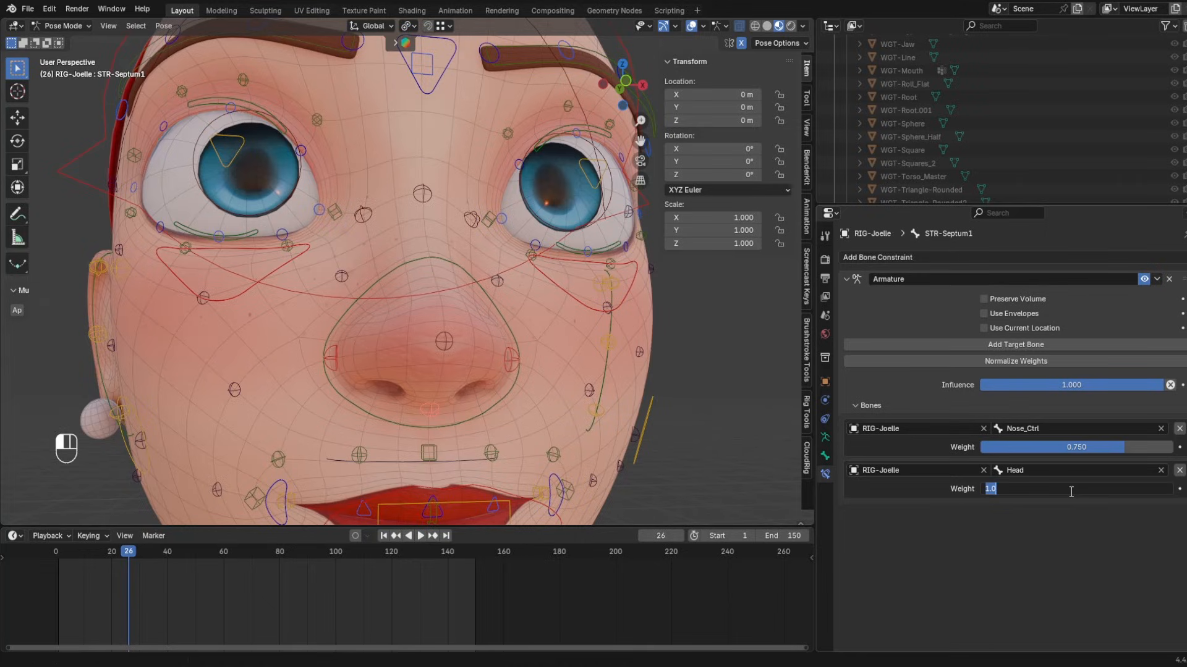
pyautogui.press('Return')
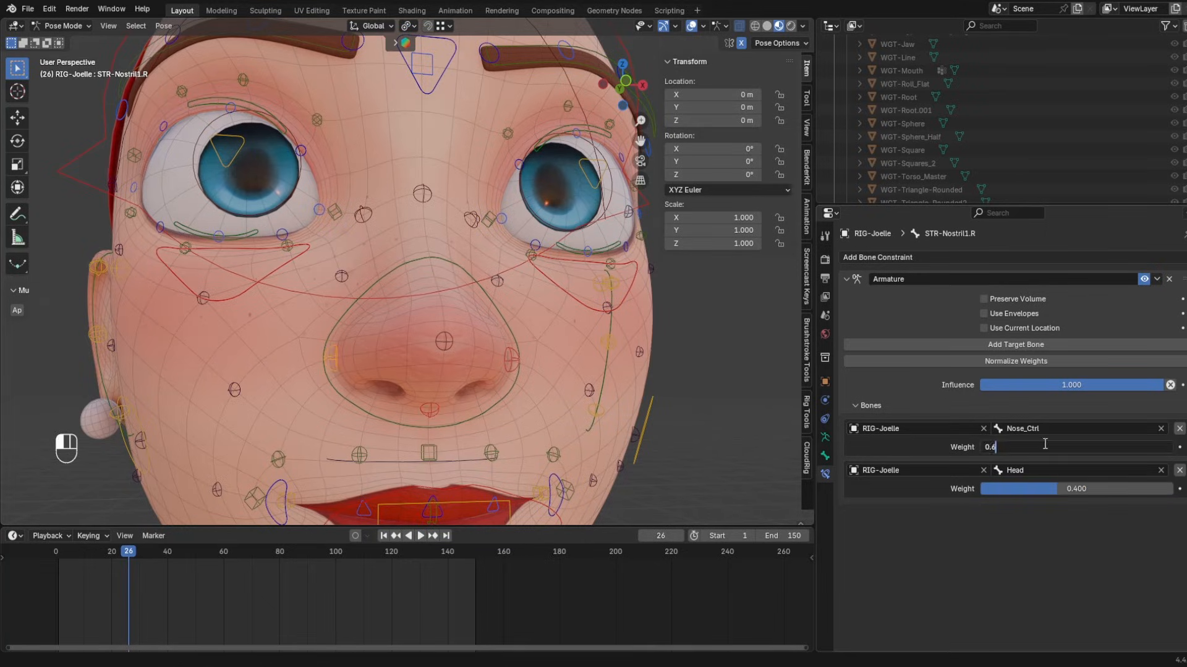
# - Test-move Nose_Ctrl on its own and together with the bones beside the nose, cancelling the movement
pyautogui.click(513, 309)
pyautogui.press('g')
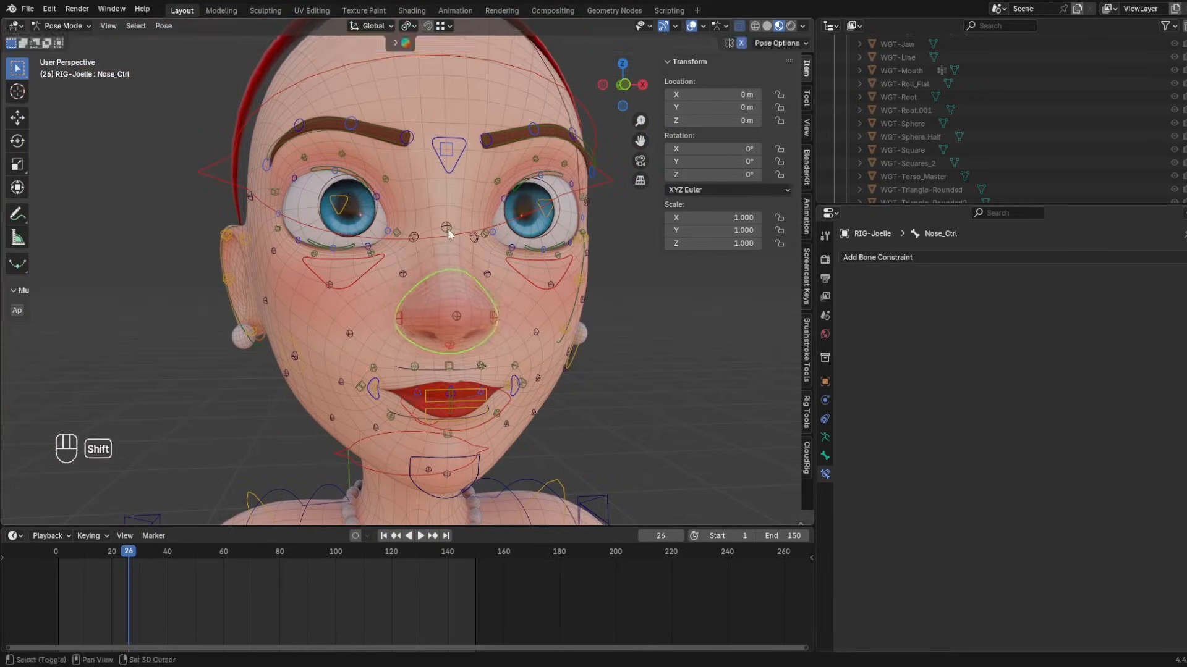
pyautogui.click(444, 247)
pyautogui.press('g')
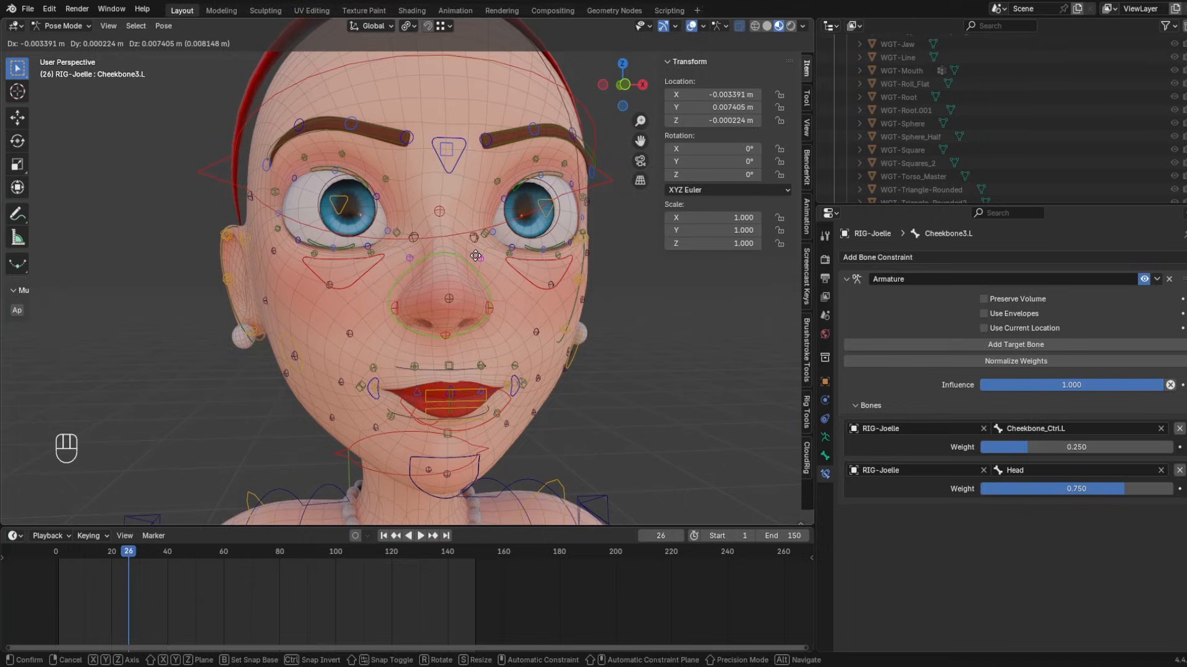
pyautogui.press('Escape')
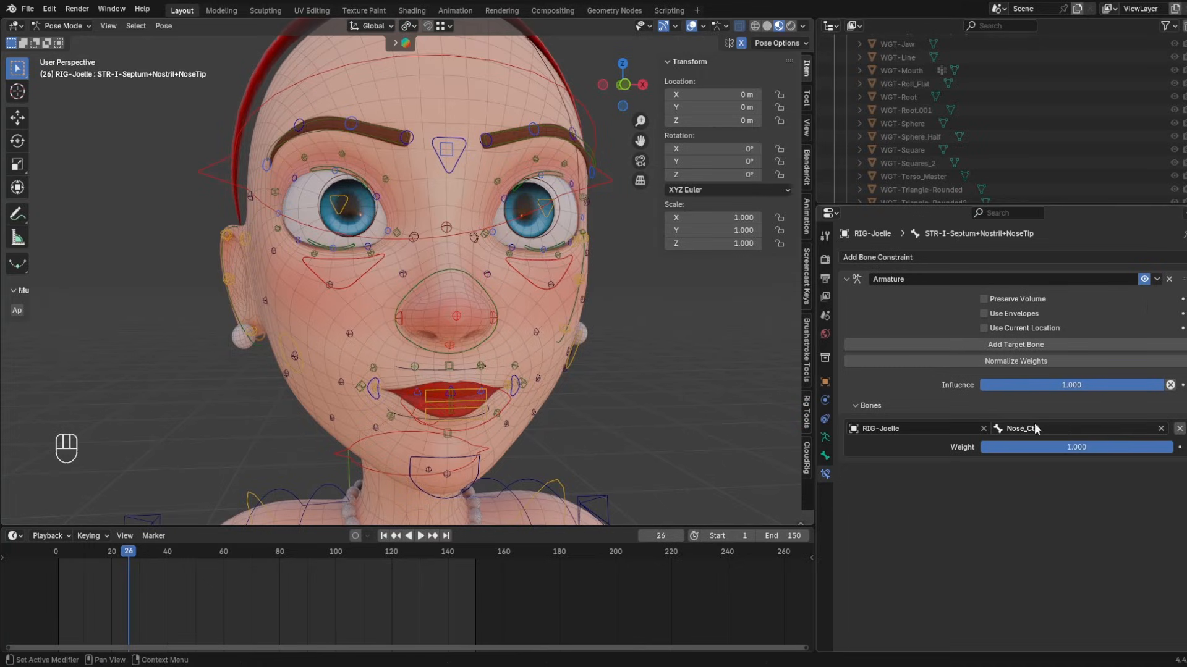
# - Test-move Jaw_Ctrl downward to open the mouth and check how the lips and cheeks follow
pyautogui.press('g')
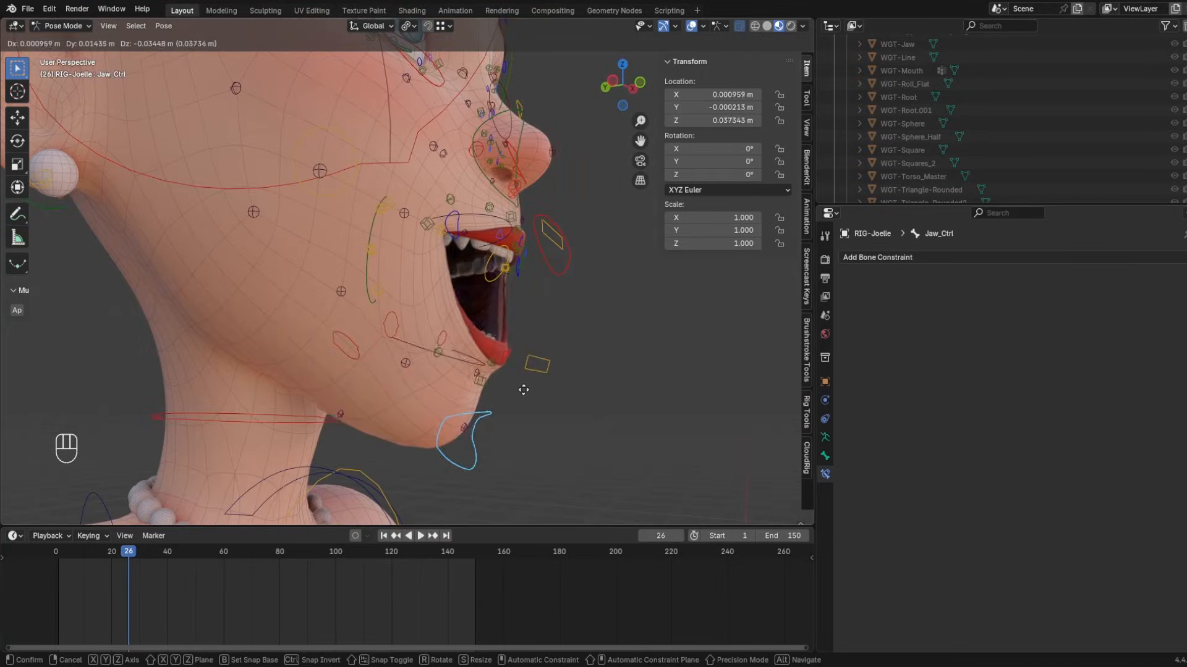
pyautogui.press('Return')
pyautogui.press('h')
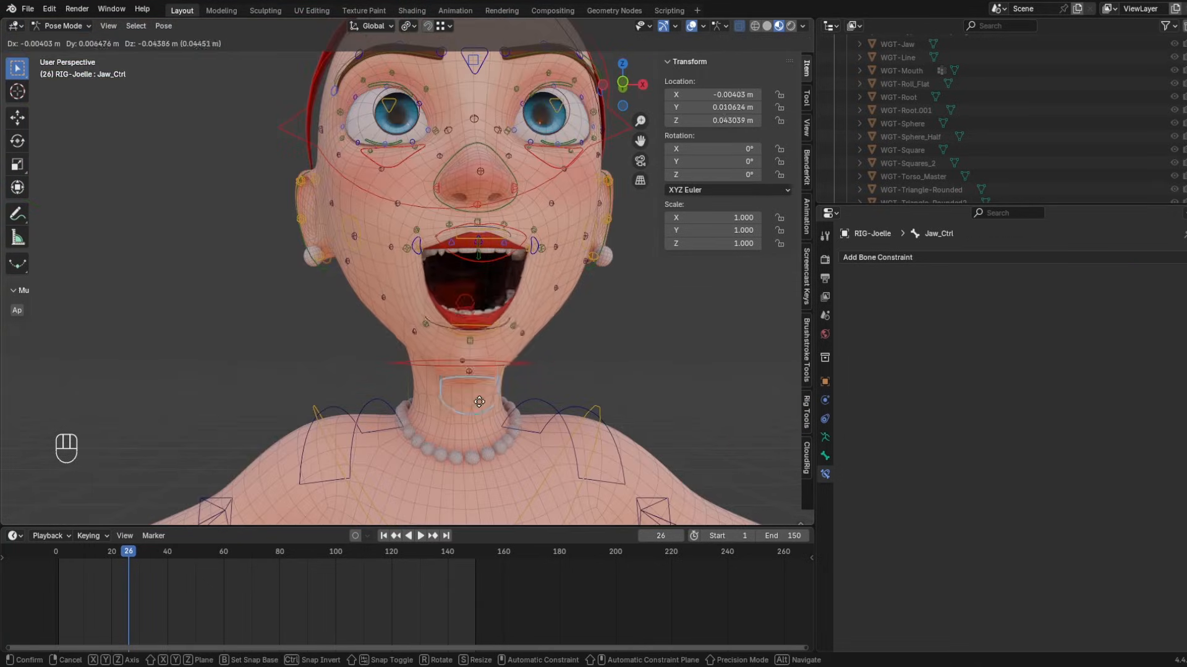
pyautogui.click(483, 377)
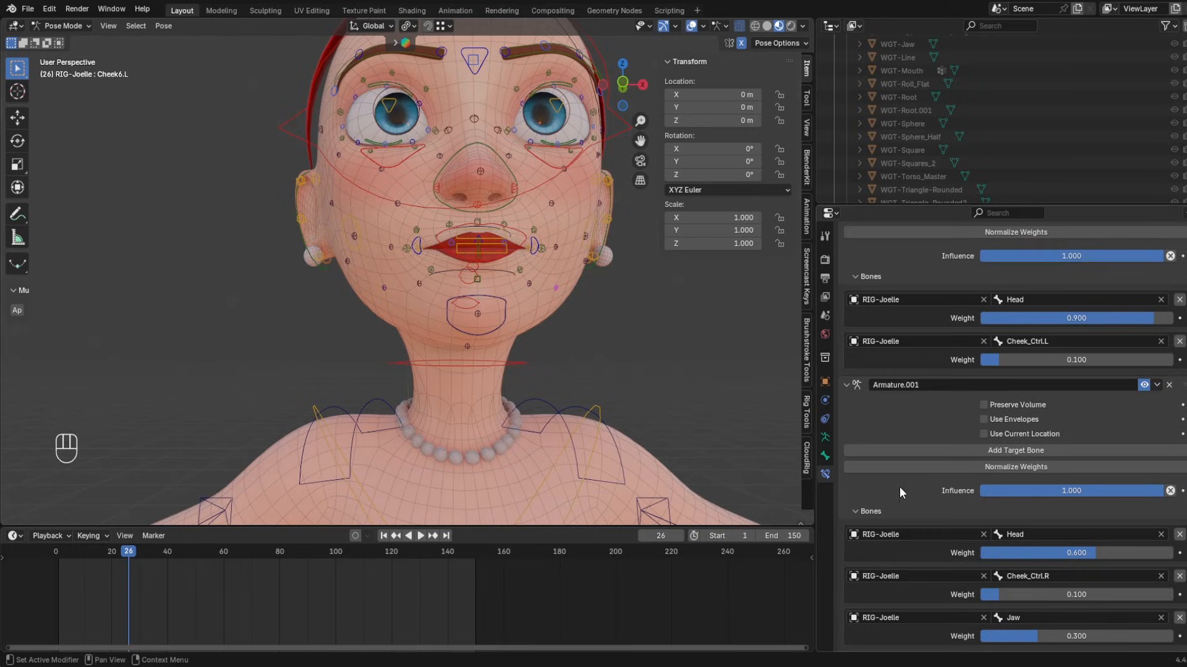
# - Add a third RIG-Joelle target bone to Cheek5.R's Armature constraint with a weight of 0.1
pyautogui.hotkey('ctrl', 'shift', 'z')
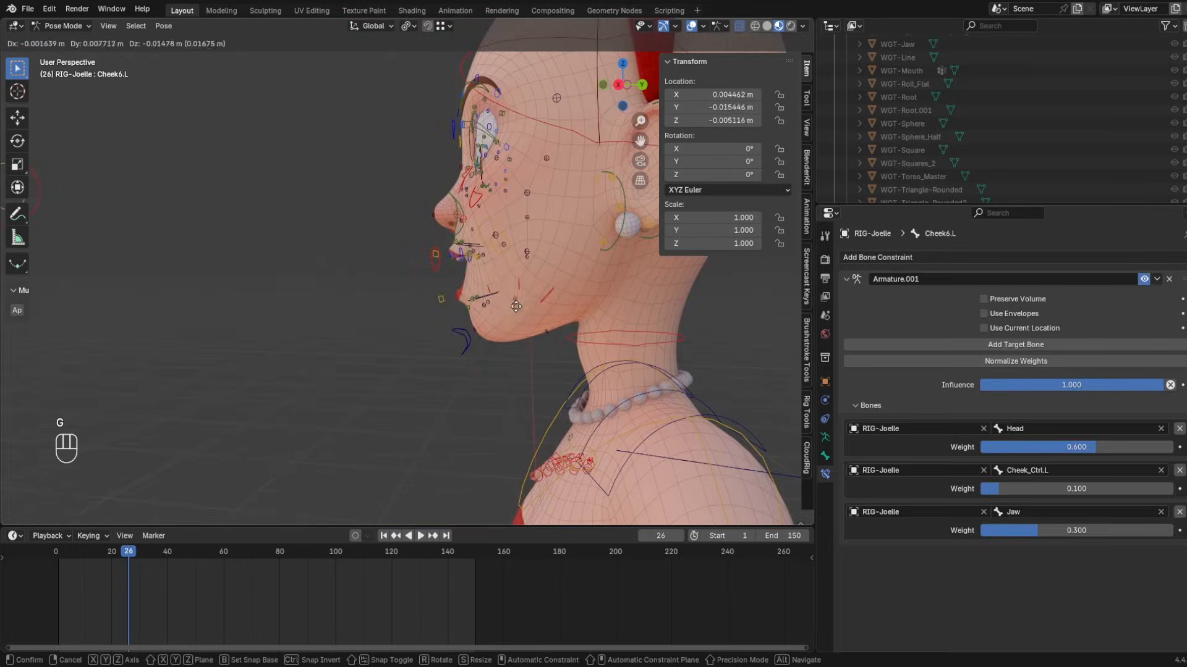
pyautogui.doubleClick(1055, 527)
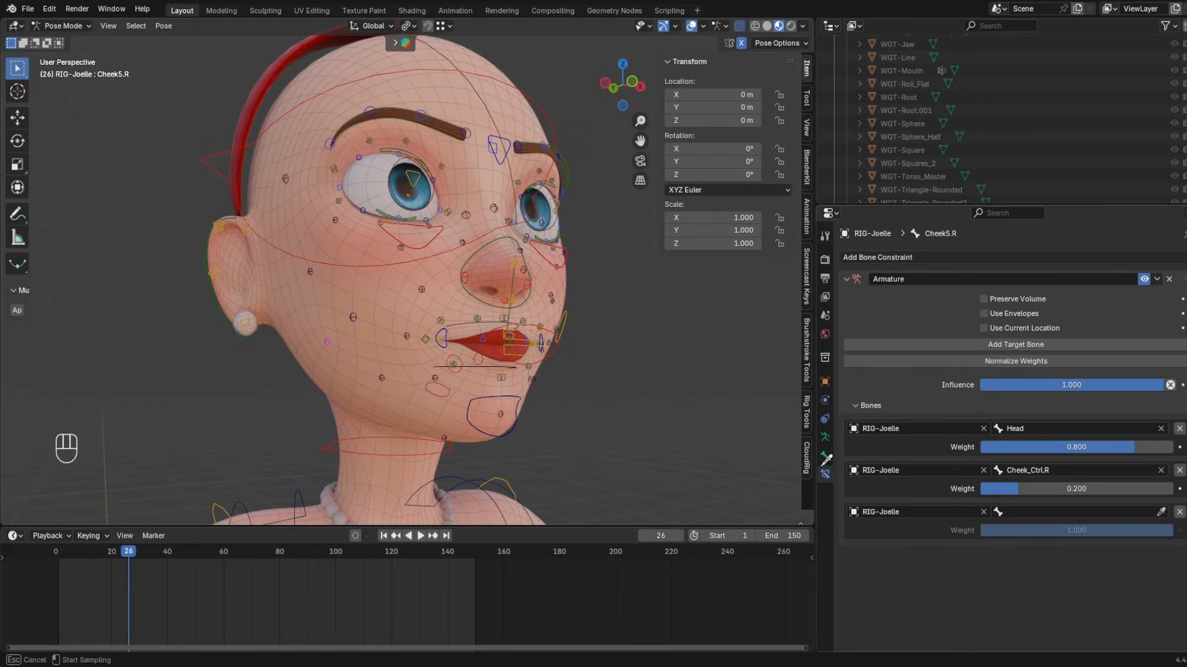
pyautogui.doubleClick(1075, 530)
pyautogui.write('0.1')
pyautogui.press('Return')
# - Check the Armature weights of Cheekbone1.R and the neighbouring cheek bones beside the nose
pyautogui.moveTo(557, 377); pyautogui.dragTo(481, 379, button='middle')
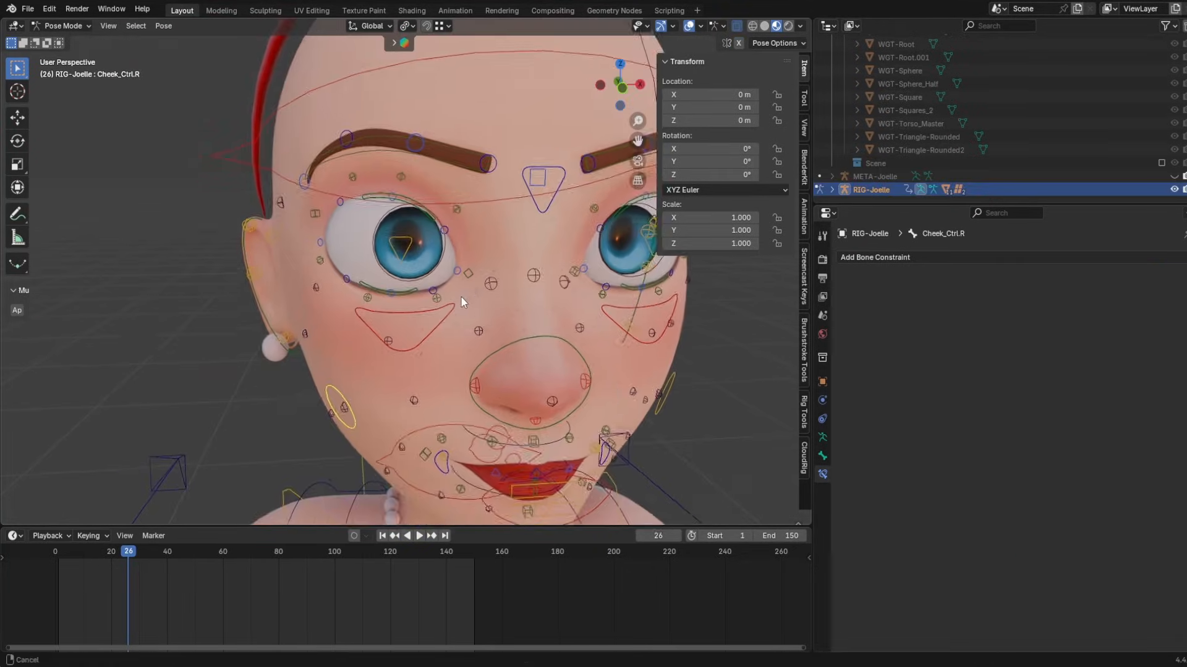
pyautogui.keyDown('shift'); pyautogui.moveTo(461, 296); pyautogui.dragTo(425, 246, button='middle'); pyautogui.keyUp('shift')
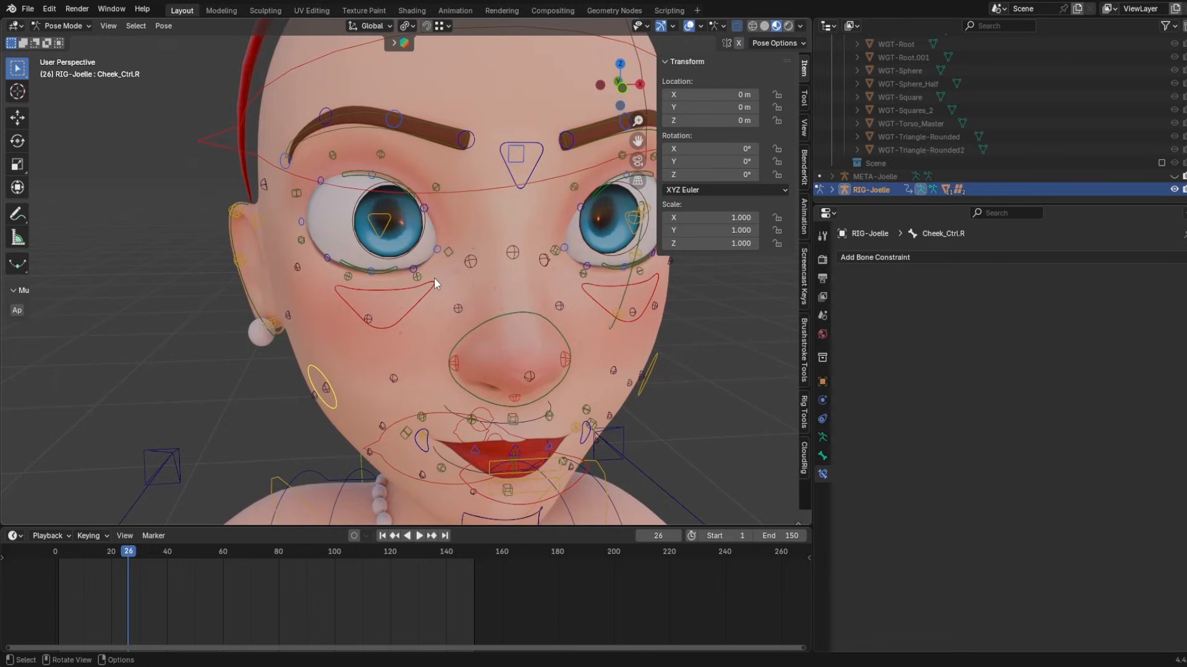
pyautogui.click(370, 323)
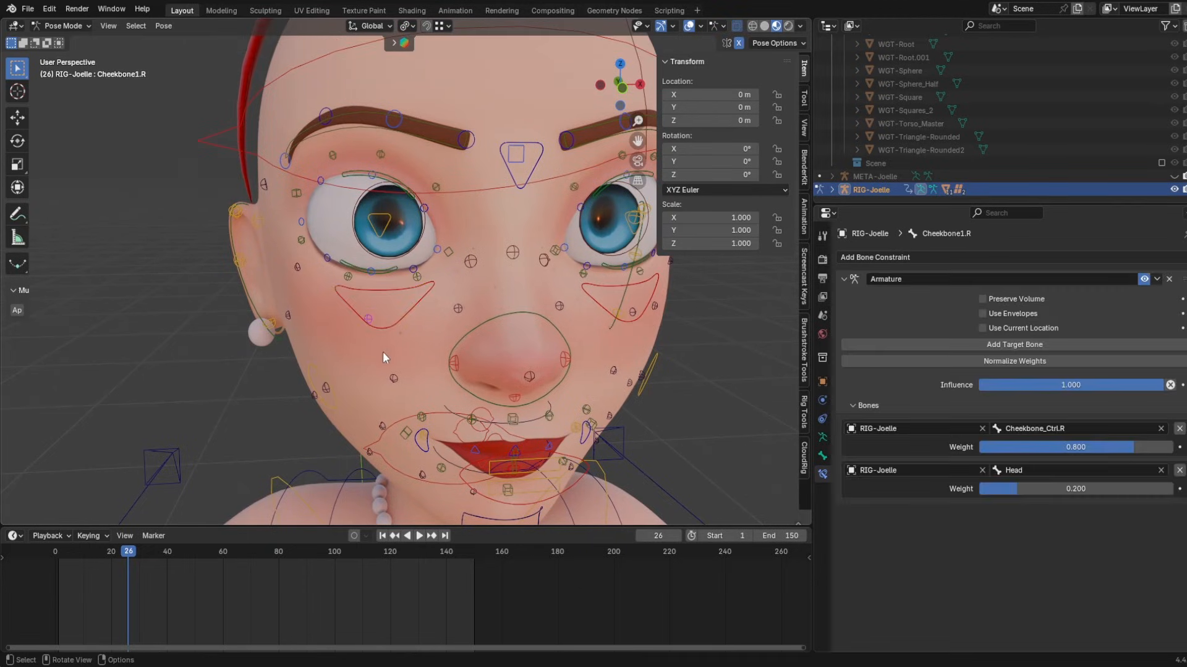
pyautogui.click(395, 378)
pyautogui.click(458, 311)
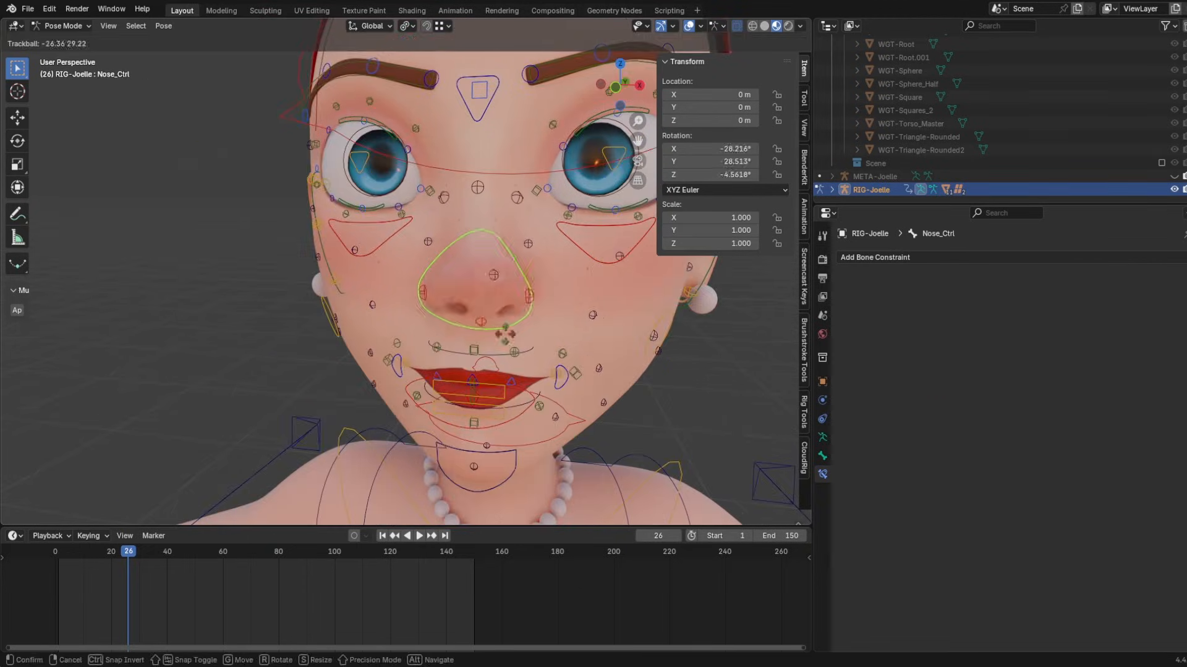
# - Test Nose_Ctrl and the surrounding face controls with trial rotations and moves, cancelling each transformation
pyautogui.rightClick(503, 334)
pyautogui.moveTo(504, 334); pyautogui.dragTo(443, 338, button='middle')
pyautogui.press('g')
pyautogui.rightClick(410, 341)
pyautogui.moveTo(539, 345); pyautogui.dragTo(587, 325)
pyautogui.press('g')
pyautogui.rightClick(653, 282)
# - Check the Armature weights of STR-LipOut_Up3.L and the cheek bones around that mouth corner, test-moving a nearby bone
pyautogui.click(623, 318)
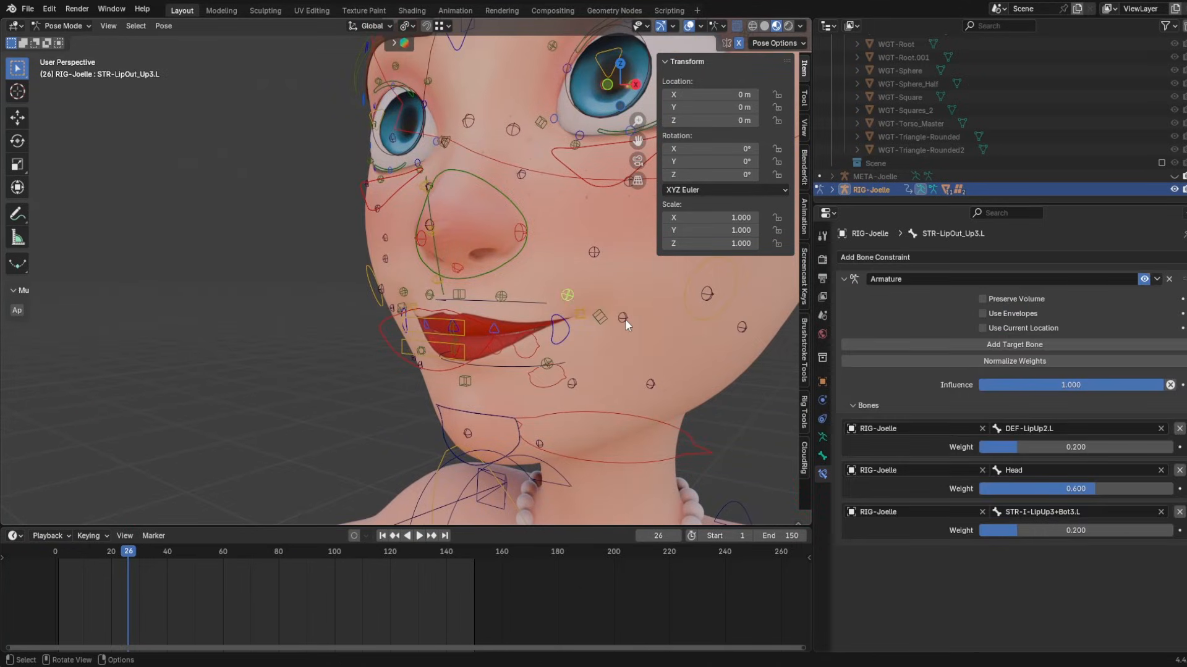
pyautogui.click(651, 387)
pyautogui.click(593, 253)
pyautogui.click(707, 293)
pyautogui.keyDown('shift'); pyautogui.moveTo(711, 291); pyautogui.dragTo(628, 350, button='middle'); pyautogui.keyUp('shift')
pyautogui.click(583, 318)
pyautogui.press('g')
pyautogui.rightClick(634, 349)
# - Select further bones around the mouth and test-move them, cancelling the movement, to check how the face deforms
pyautogui.click(514, 327)
pyautogui.moveTo(495, 347); pyautogui.dragTo(596, 329, button='middle')
pyautogui.click(513, 321)
pyautogui.click(333, 351)
pyautogui.press('g')
pyautogui.rightClick(327, 377)
pyautogui.moveTo(325, 387); pyautogui.dragTo(350, 374, button='middle')
pyautogui.press('g')
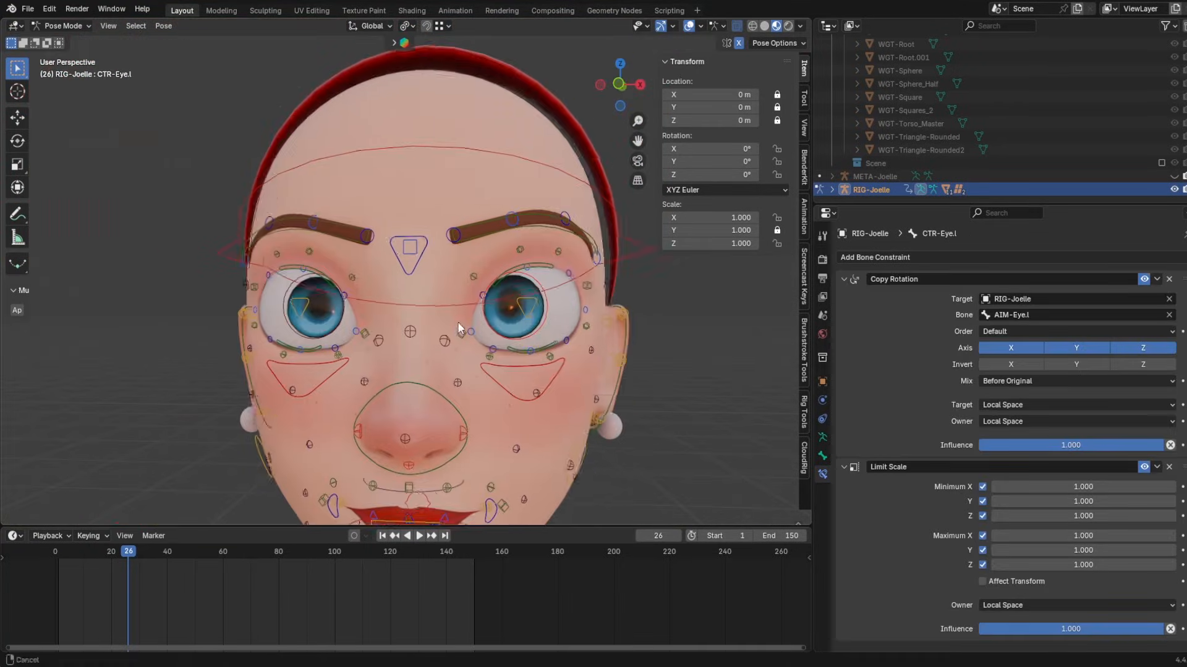
# - Review the CloudRig settings of RIG-Joelle with CTR-Eye.l selected, and return to the bone's transform values
pyautogui.moveTo(457, 321); pyautogui.dragTo(472, 317, button='middle')
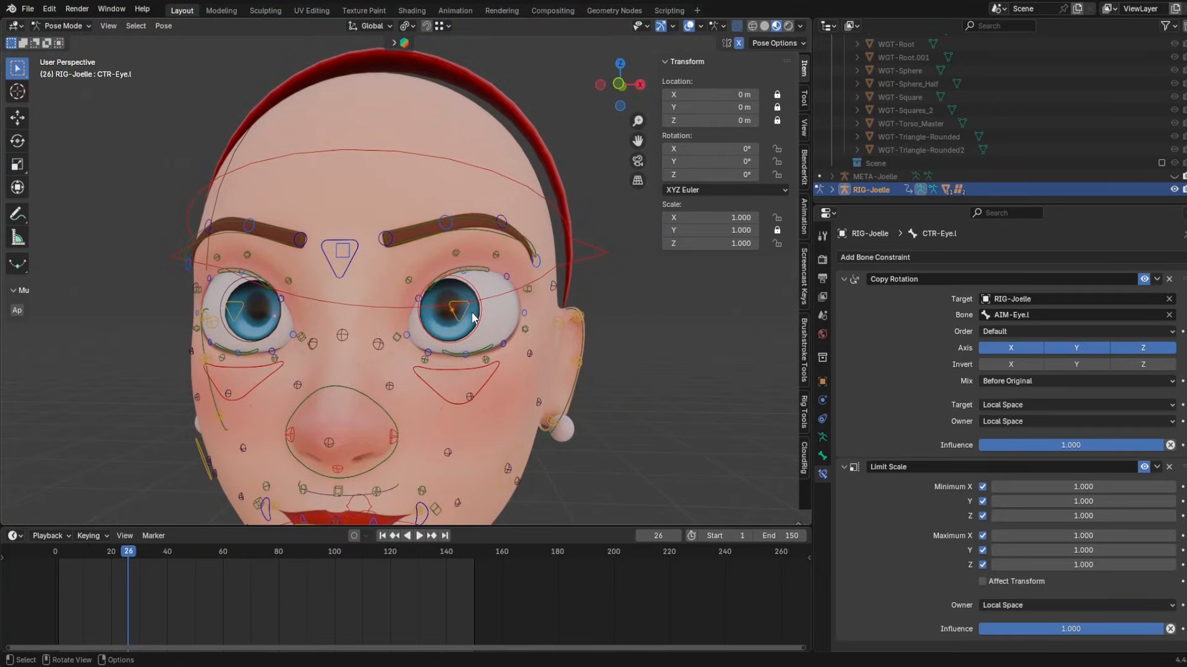
pyautogui.click(803, 459)
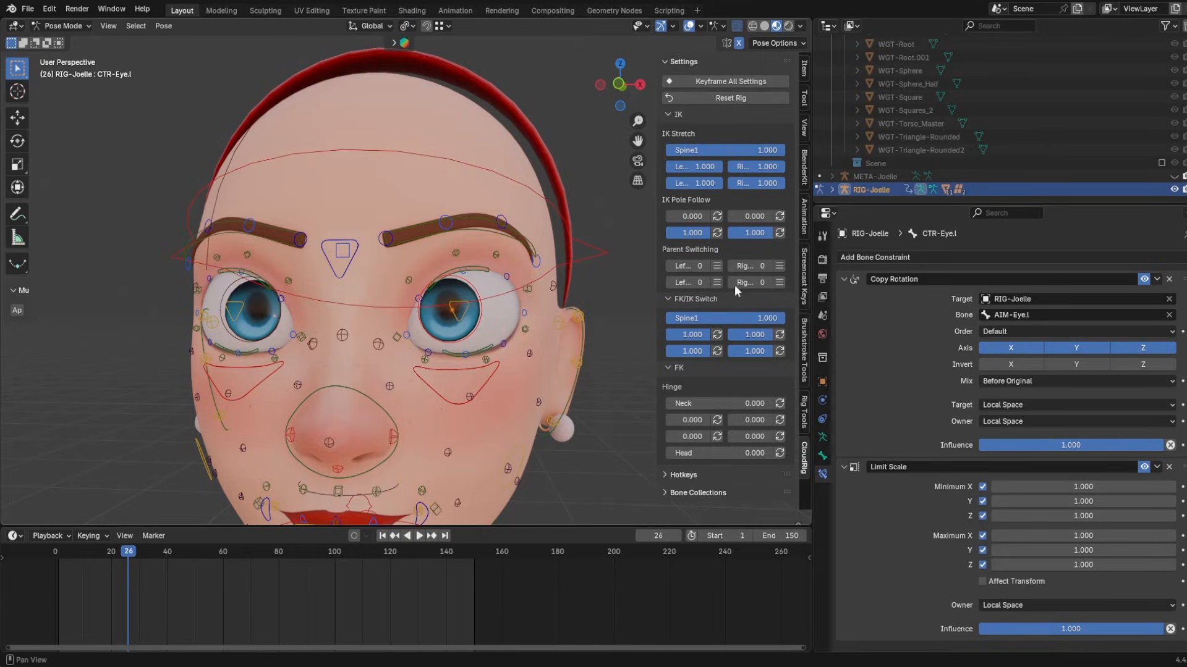
pyautogui.moveTo(587, 296)
pyautogui.mouseDown(button='middle')
pyautogui.moveTo(597, 283)
pyautogui.moveTo(600, 303)
pyautogui.mouseUp(button='middle')
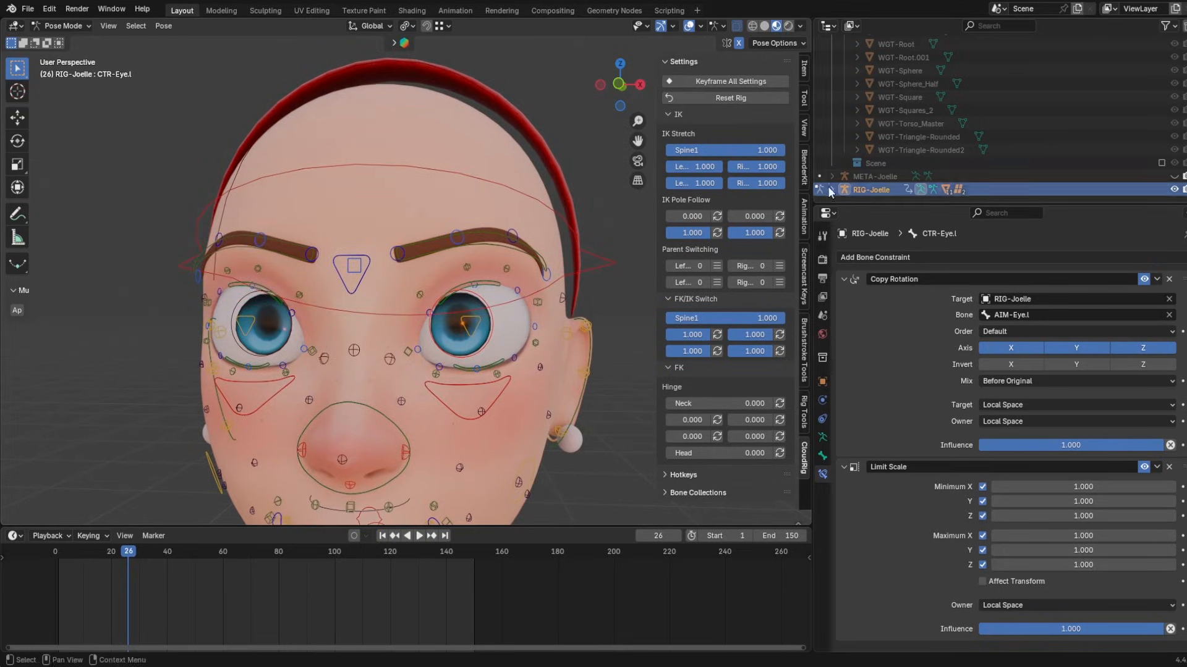
pyautogui.click(803, 67)
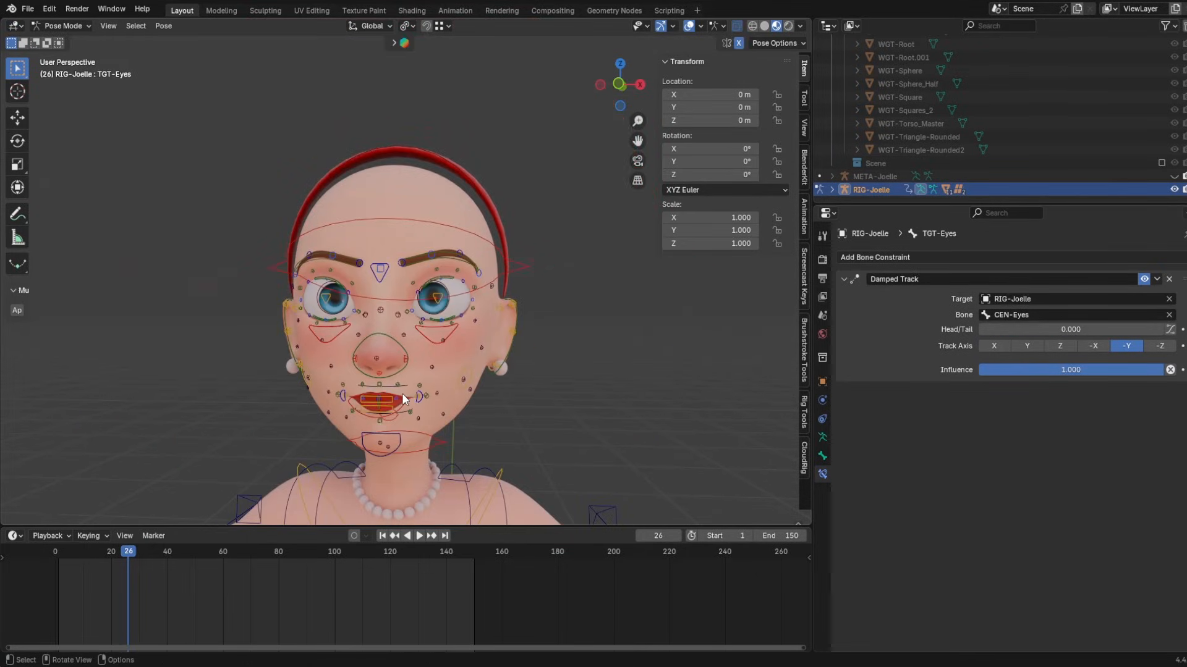
# - Try a trackball rotation on the eye controls, cancel it, and check STR-Eyelid_Up4.L's Armature weights
pyautogui.press('r')
pyautogui.press('r')
pyautogui.press('Escape')
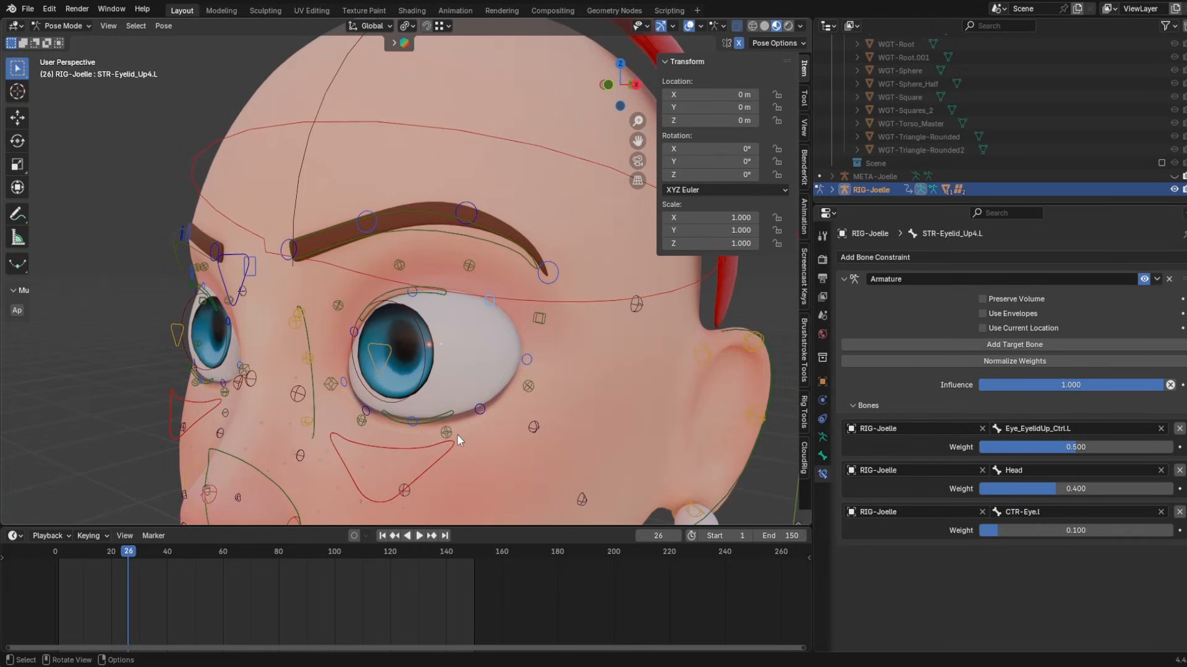
pyautogui.moveTo(457, 434); pyautogui.dragTo(349, 404, button='middle')
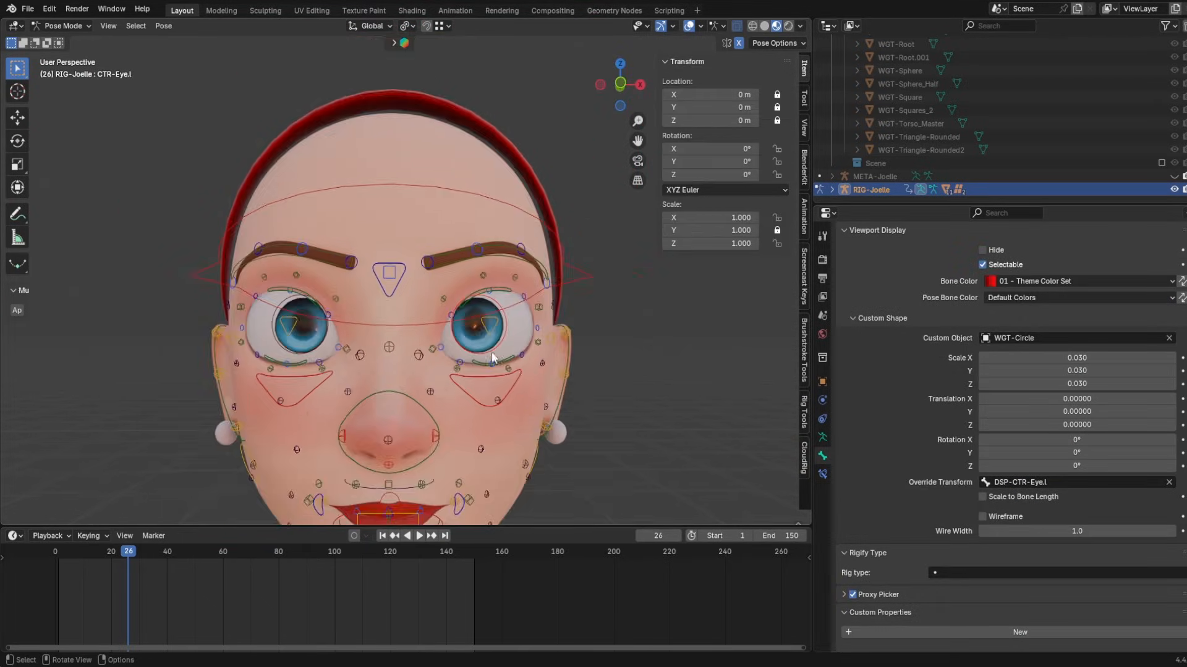
# - Try adding a custom property to CTR-Eye.l and changing its value, and undo it
pyautogui.scroll(3, 554, 326)
pyautogui.moveTo(554, 327); pyautogui.dragTo(395, 325, button='middle')
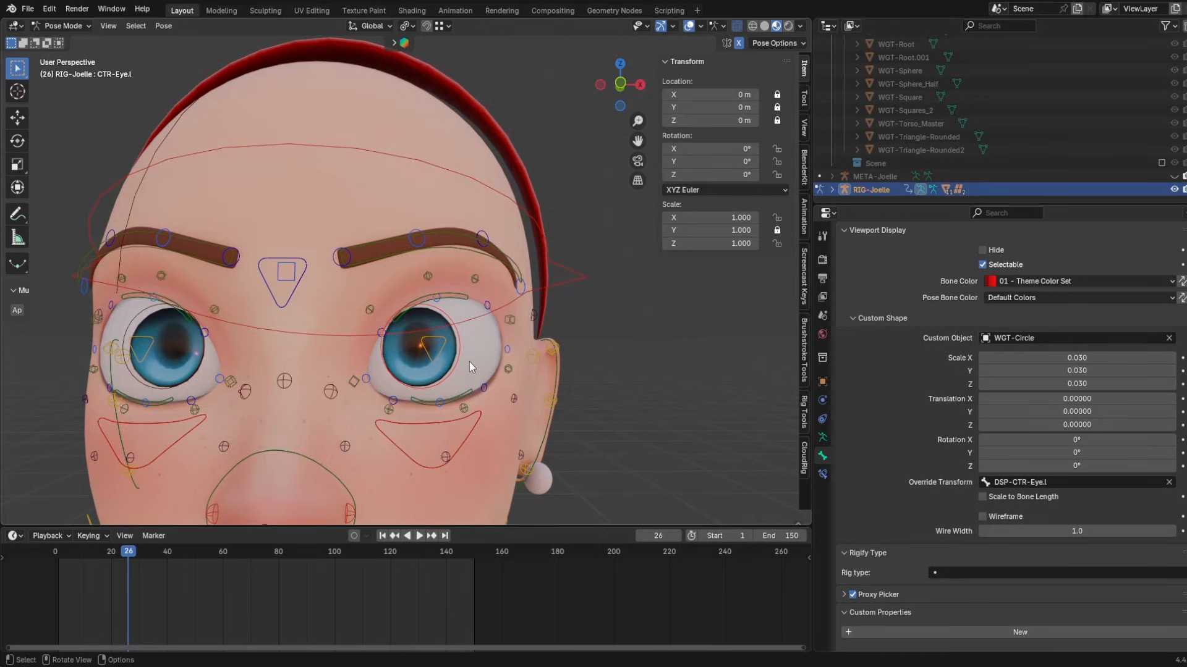
pyautogui.moveTo(475, 390)
pyautogui.mouseDown(button='middle')
pyautogui.moveTo(526, 377)
pyautogui.moveTo(468, 381)
pyautogui.mouseUp(button='middle')
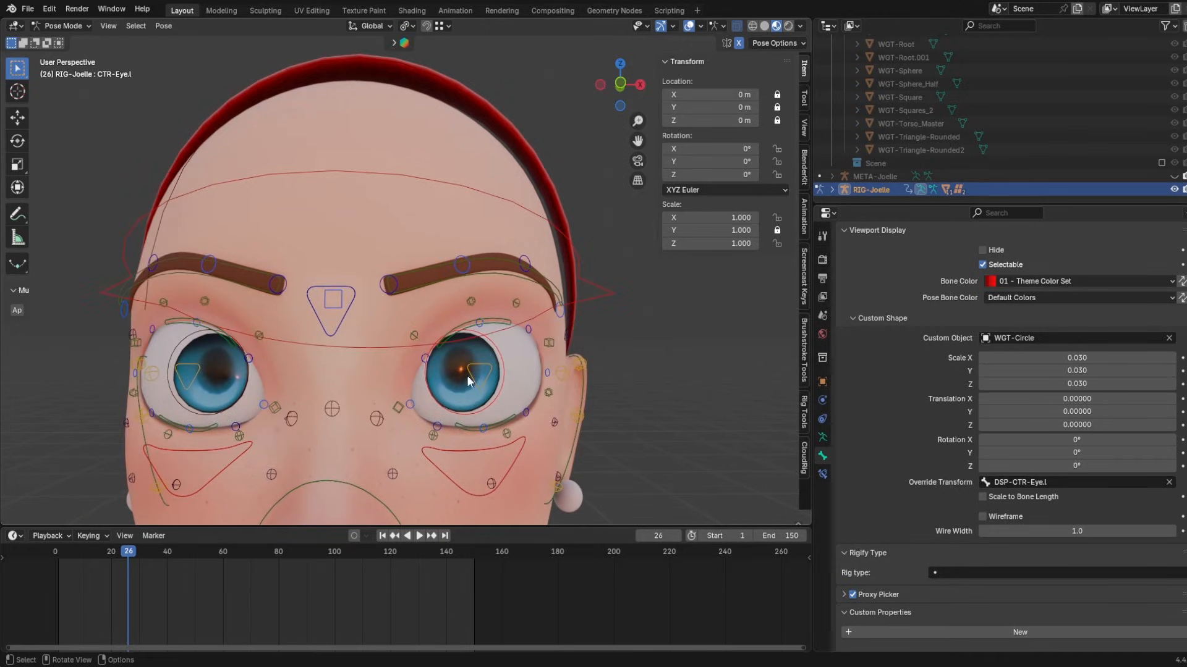
pyautogui.scroll(12, 937, 618)
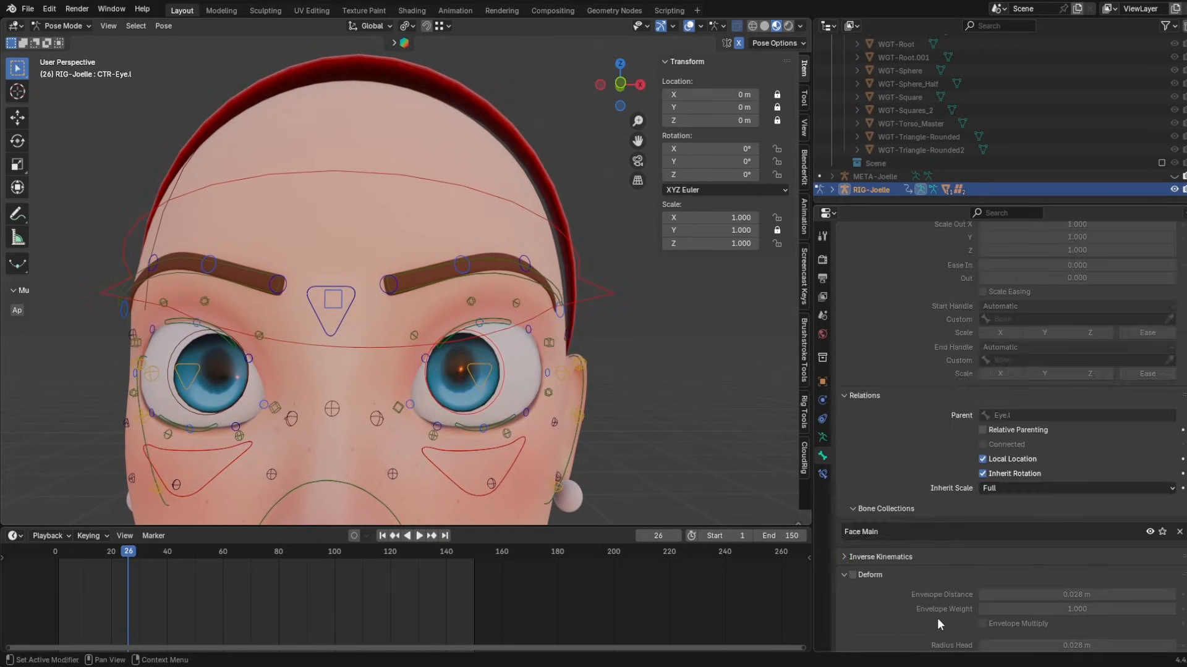
pyautogui.scroll(-11, 932, 636)
pyautogui.scroll(-2, 932, 637)
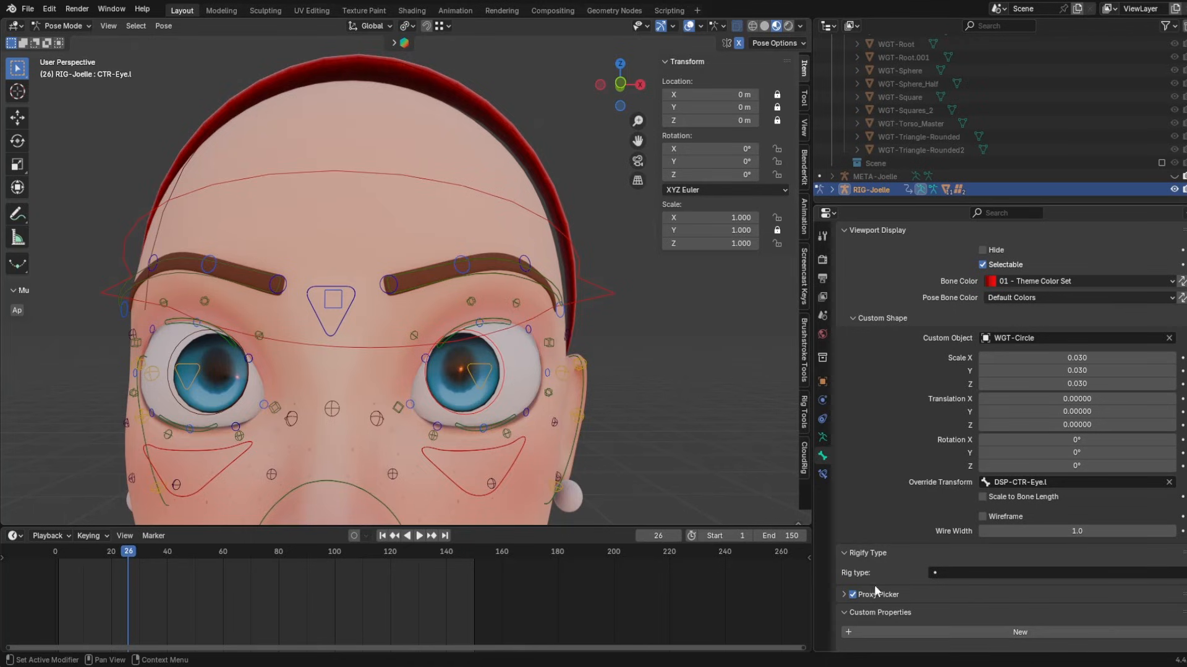
pyautogui.click(885, 630)
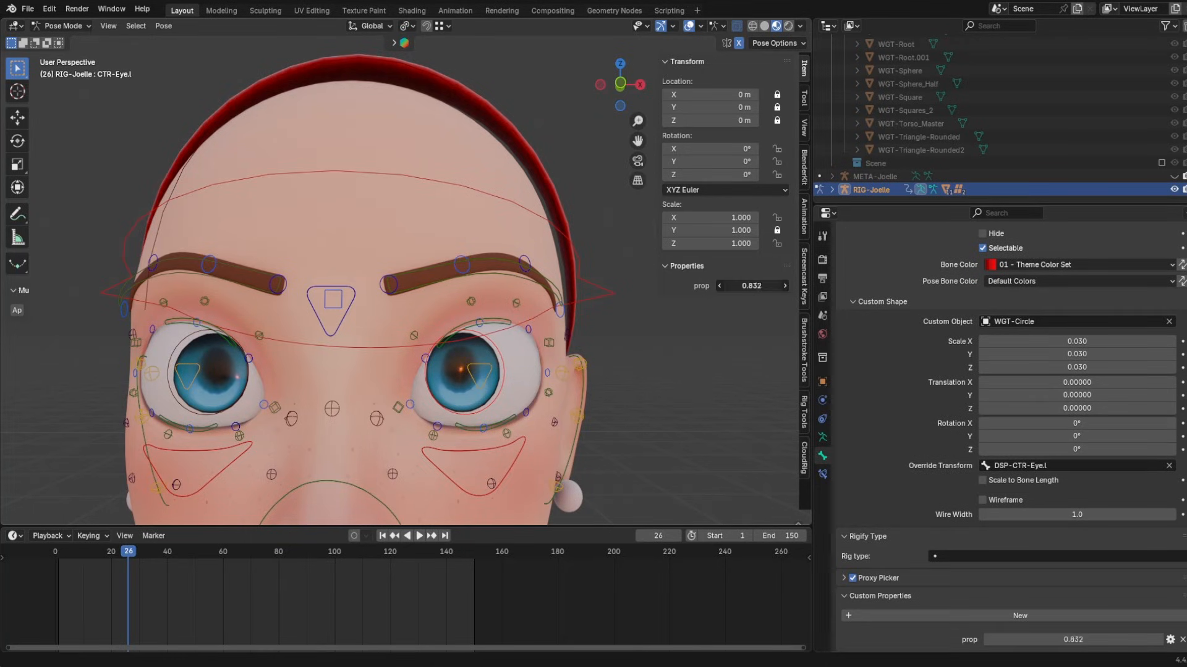
pyautogui.hotkey('ctrl', 'z')
# - Examine the armature's custom properties and the CloudRig hotkeys for a suitable place to store rig properties
pyautogui.click(822, 438)
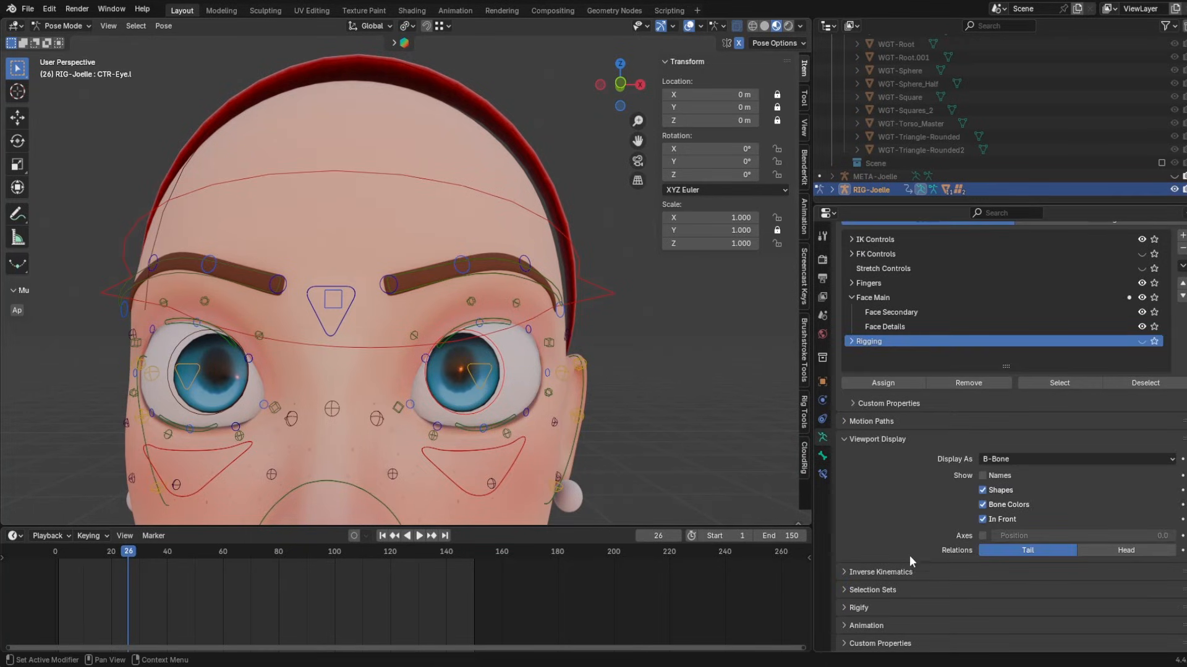
pyautogui.click(880, 643)
pyautogui.scroll(-4, 946, 584)
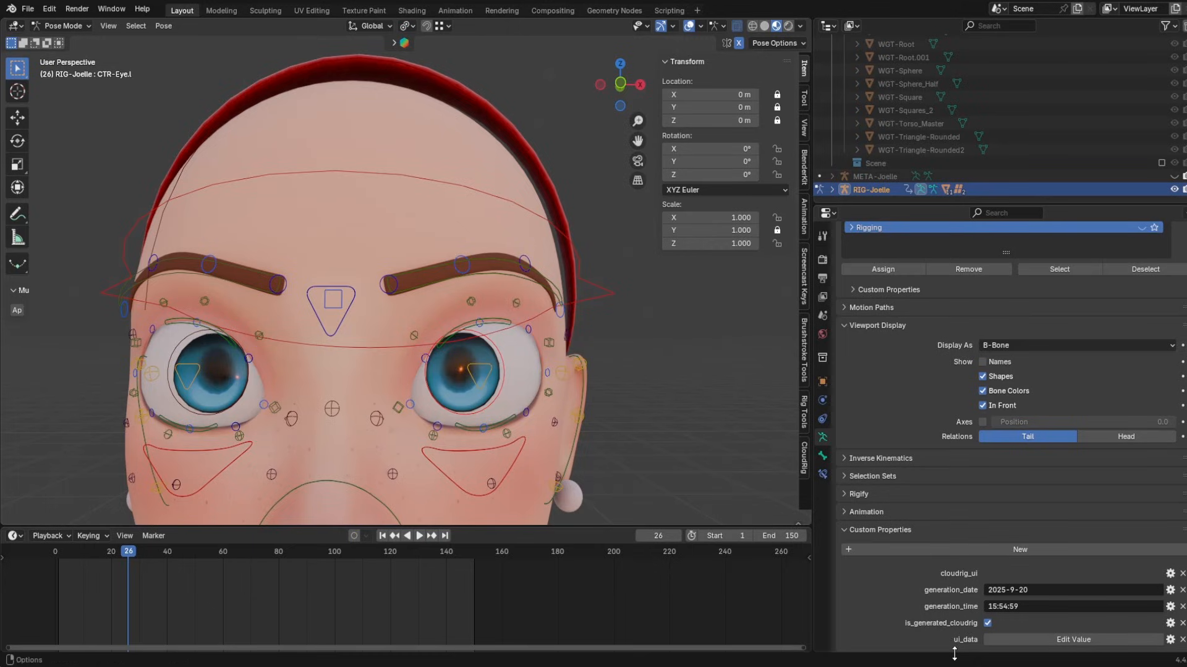
pyautogui.scroll(-1, 1001, 602)
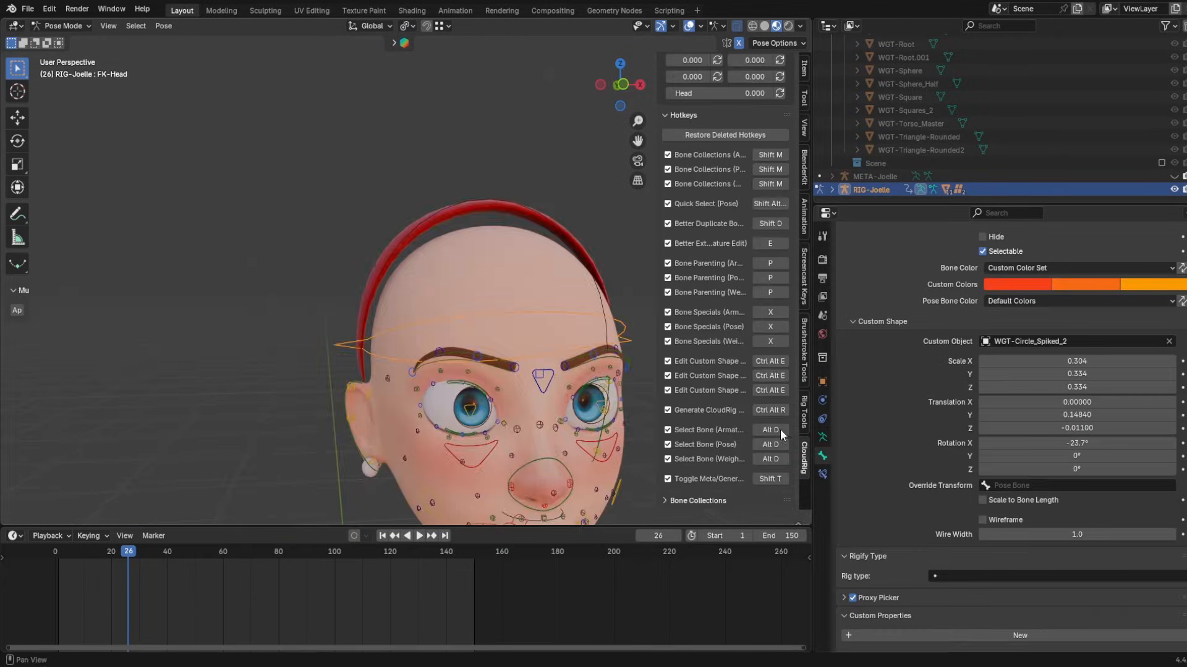
pyautogui.scroll(-6, 526, 309)
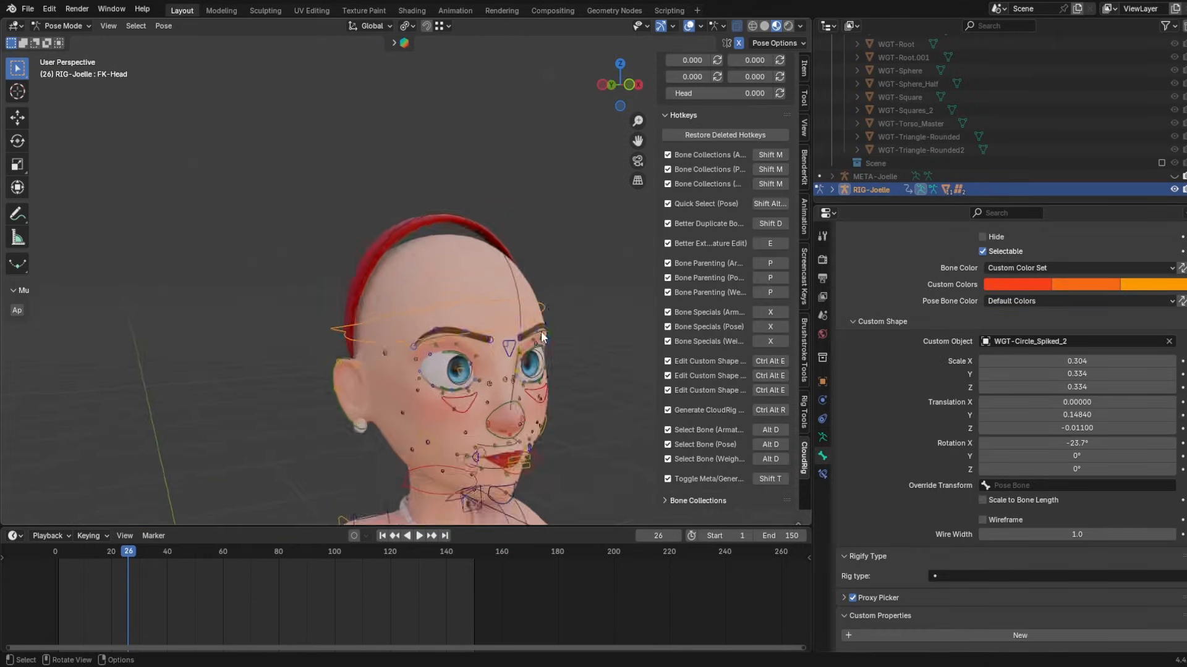
# - Add a new bone to RIG-Joelle above the head, scale it down to about 0.25, and name it Properties
pyautogui.moveTo(525, 309); pyautogui.dragTo(494, 317, button='middle')
pyautogui.press('Tab')
pyautogui.scroll(-5, 469, 334)
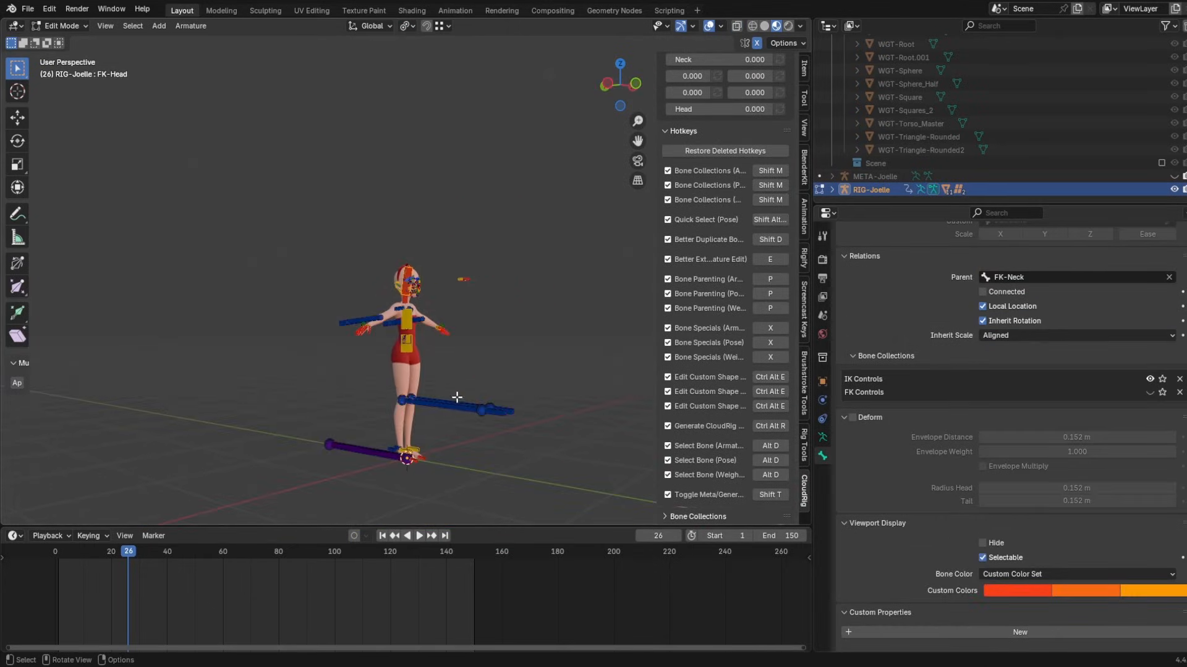
pyautogui.scroll(3, 463, 247)
pyautogui.keyDown('shift'); pyautogui.moveTo(465, 233); pyautogui.dragTo(494, 312, button='middle'); pyautogui.keyUp('shift')
pyautogui.hotkey('shift', 'a')
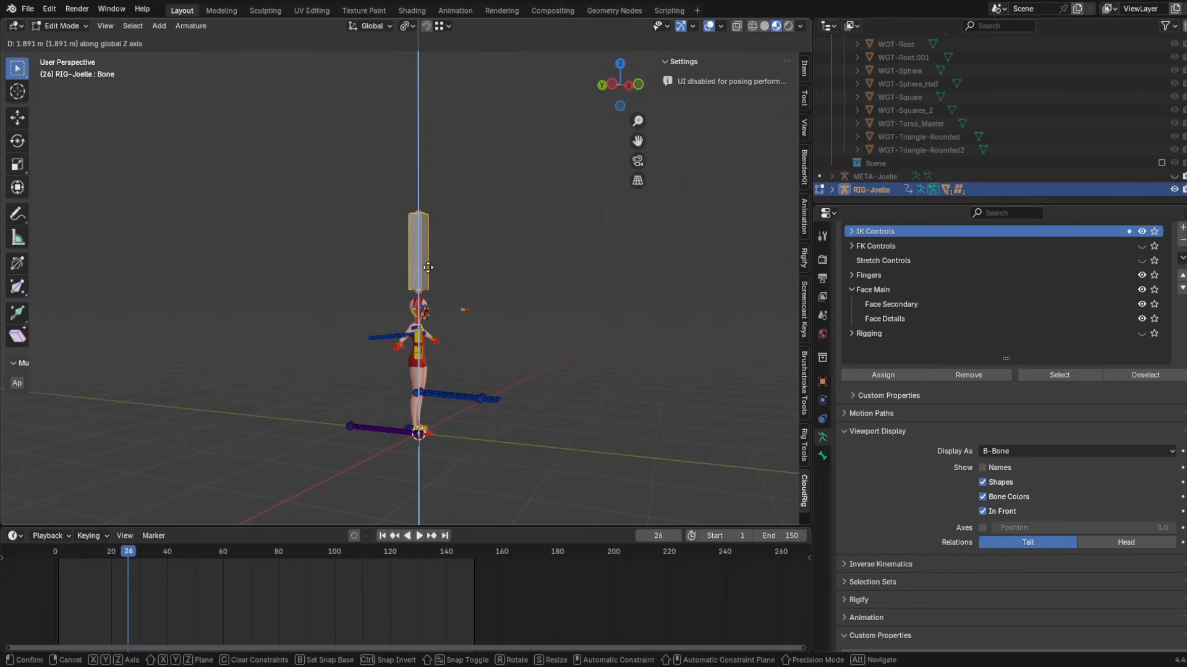
pyautogui.press('s')
pyautogui.click(457, 276)
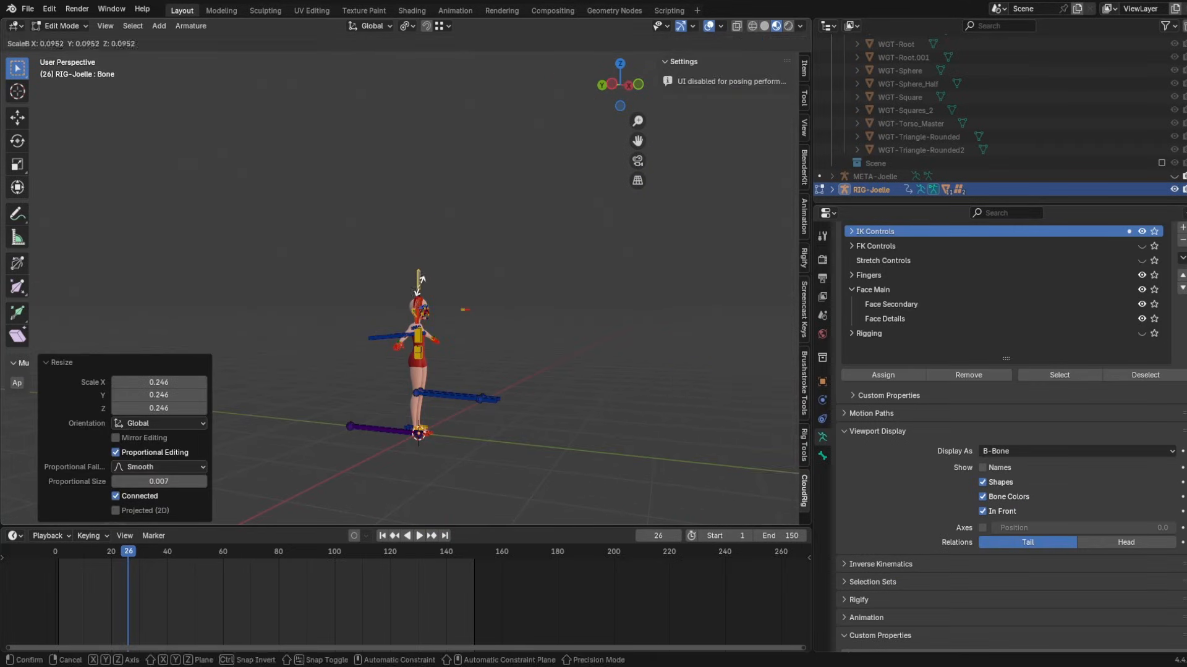
pyautogui.scroll(8, 488, 247)
pyautogui.press('F2')
pyautogui.write('P')
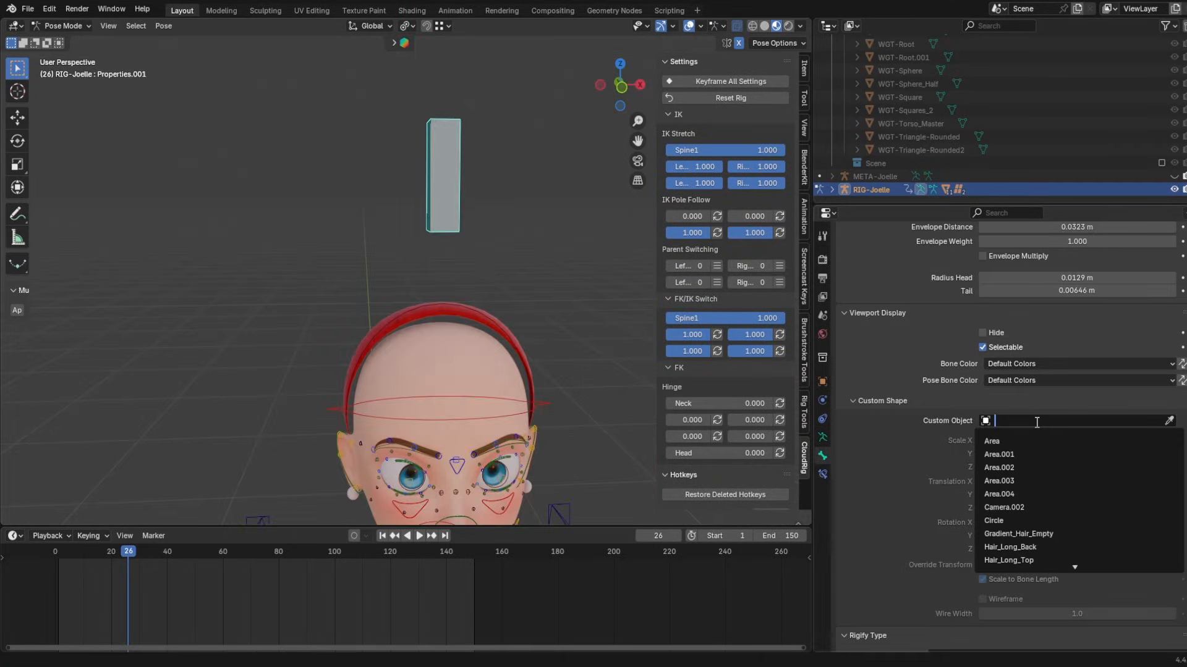
# - Assign WGT-Cogwheel_Y as the custom shape object of the new properties bone above the head
pyautogui.write('wh')
pyautogui.click(1037, 440)
pyautogui.click(1050, 421)
pyautogui.write('co')
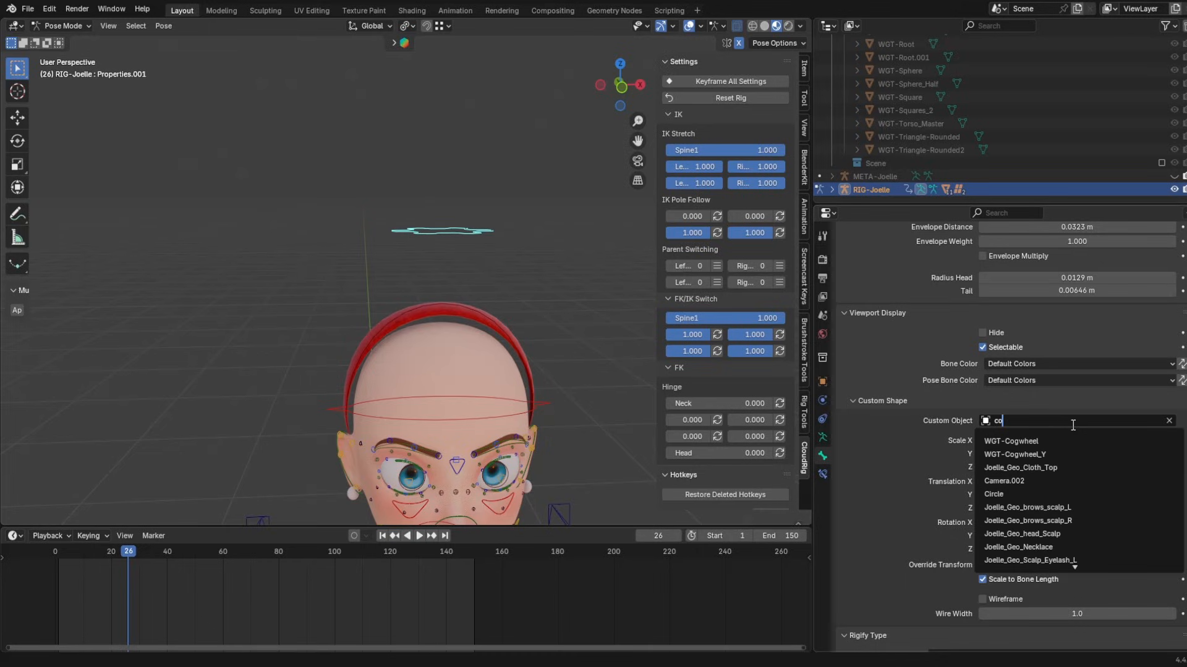
pyautogui.click(1014, 454)
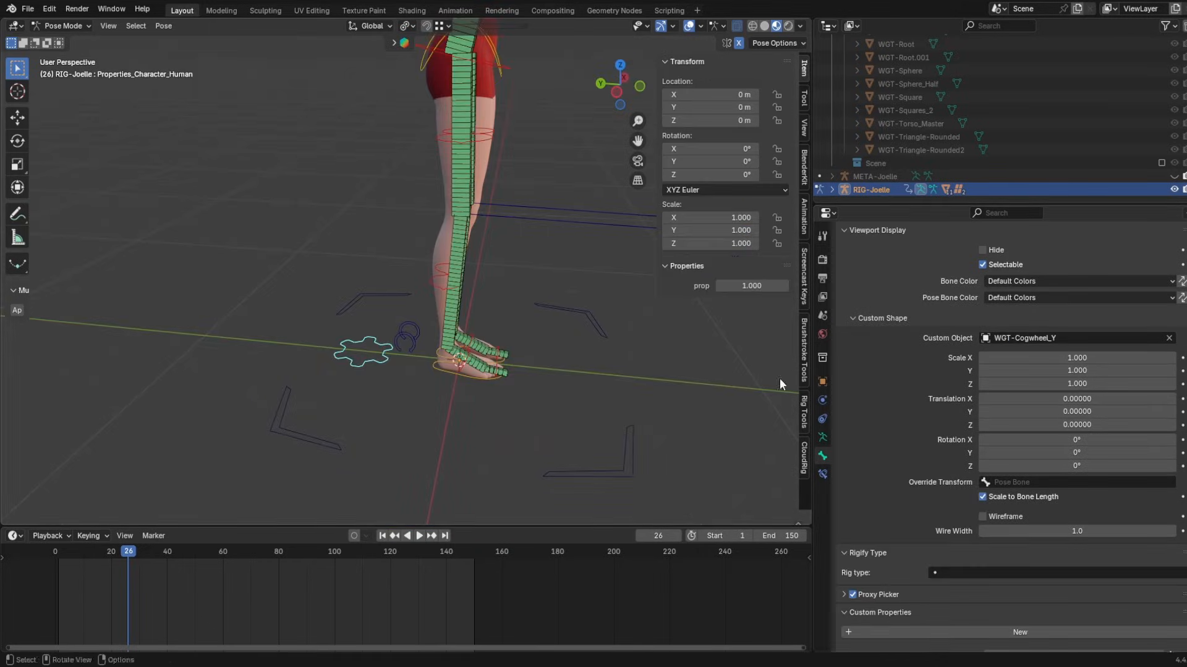
# - Rename the properties bone's custom property to Eyelid_Follow, with default value 0.1, precision 2 and library override allowed
pyautogui.scroll(-2, 1181, 637)
pyautogui.click(1169, 640)
pyautogui.write('Eye')
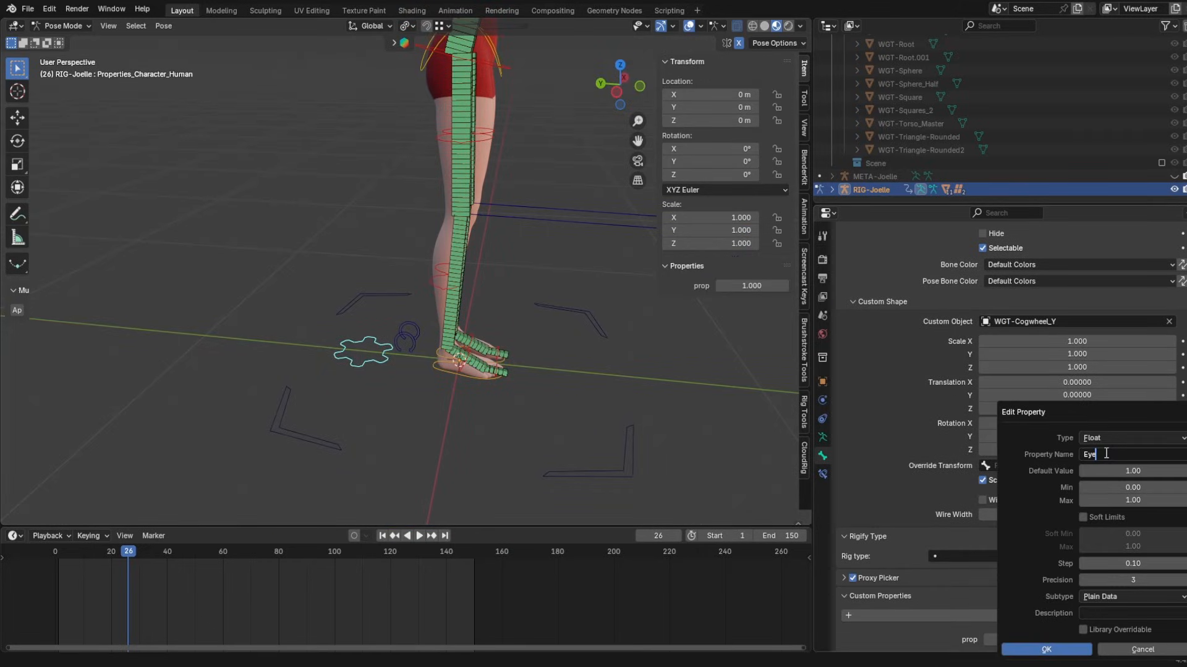
pyautogui.write('lig_Follow')
pyautogui.press('Return')
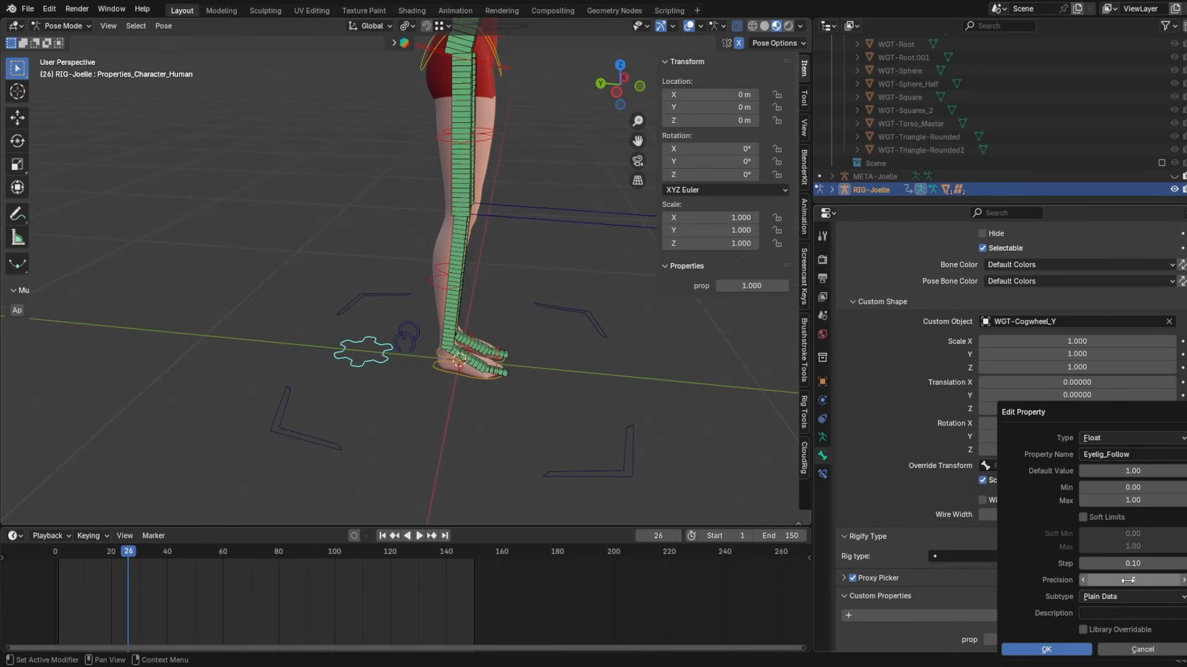
pyautogui.click(1083, 580)
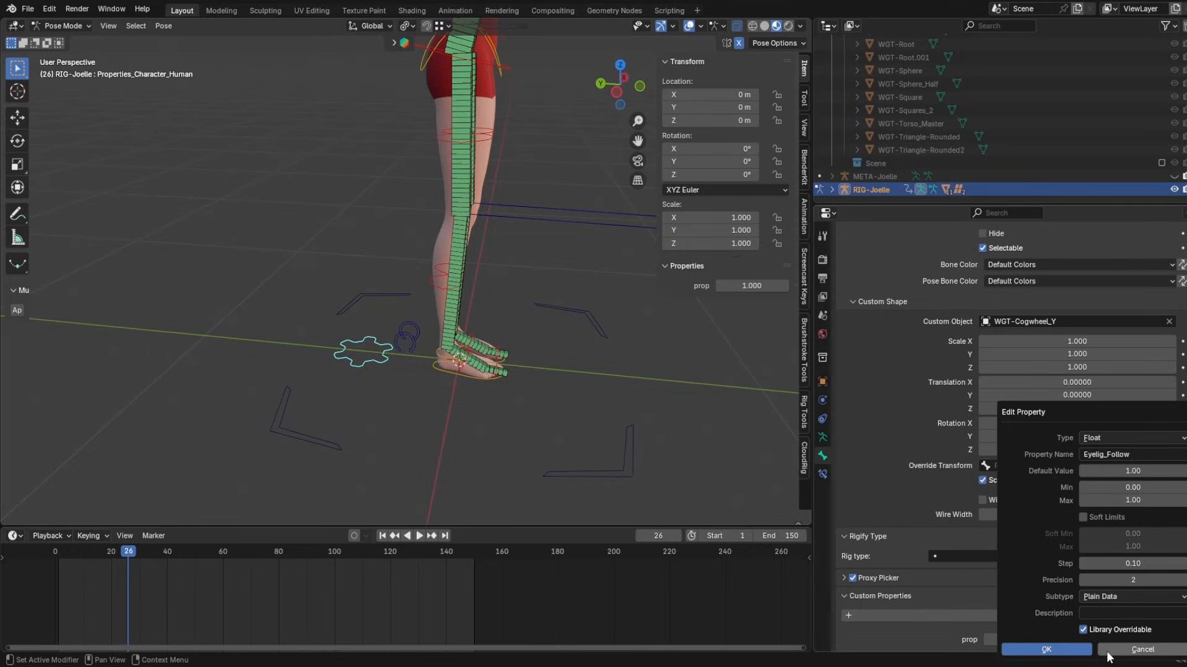
pyautogui.click(1110, 471)
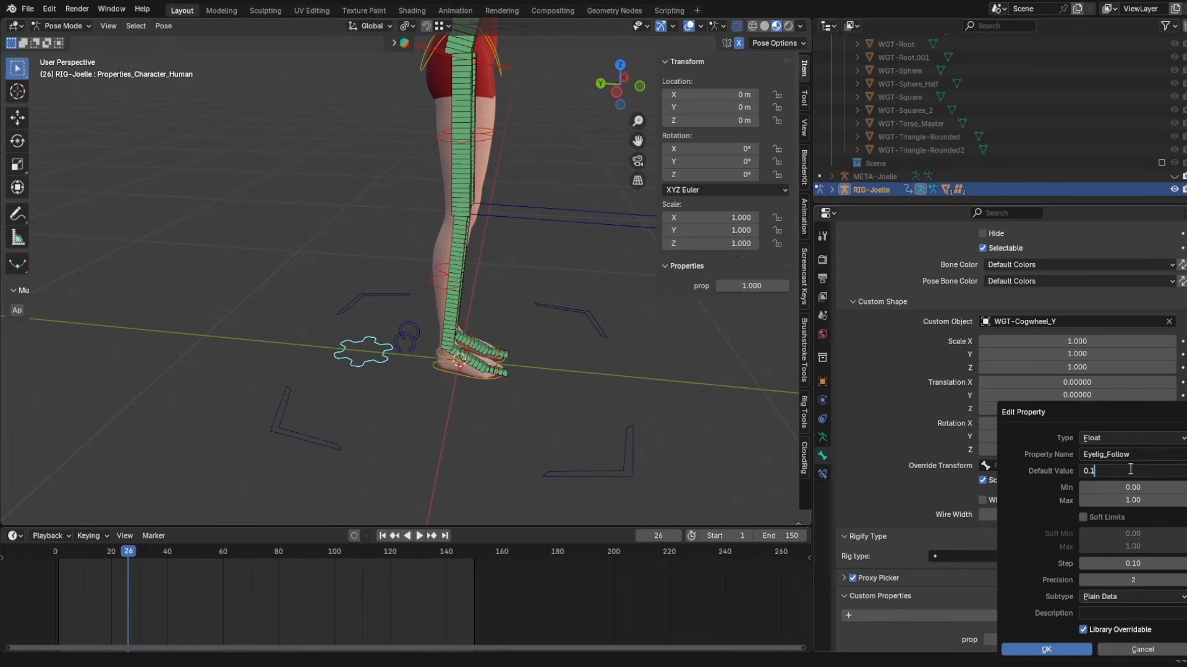
pyautogui.click(1111, 454)
pyautogui.press('BackSpace')
pyautogui.write('d')
pyautogui.press('Return')
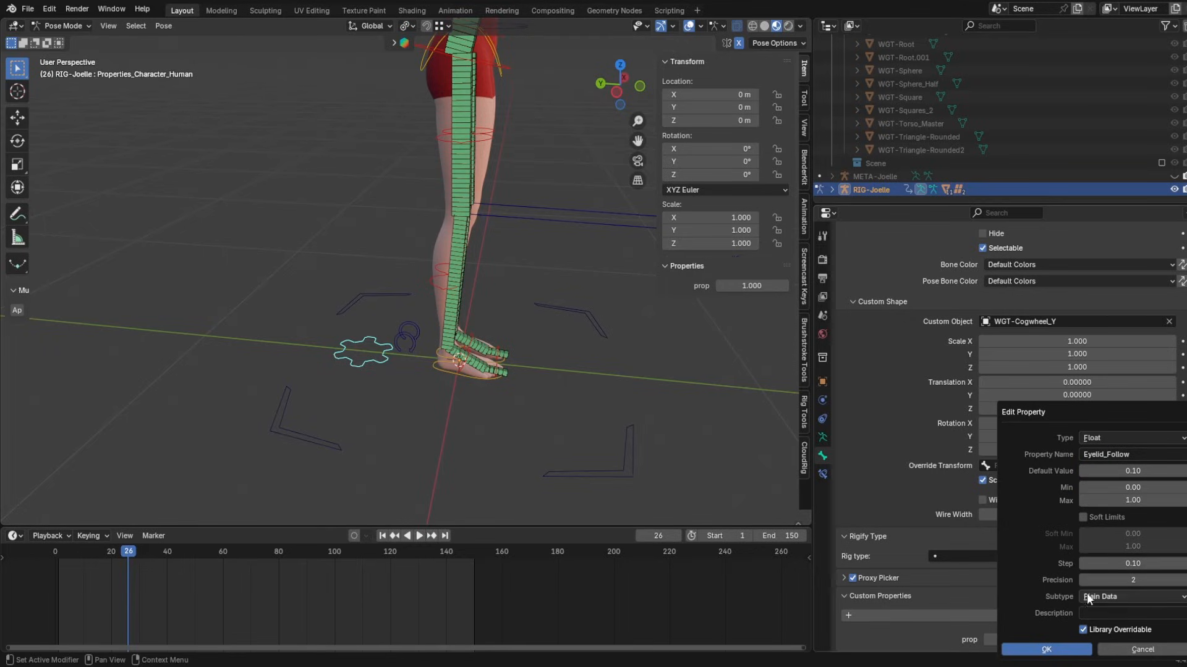
pyautogui.press('Return')
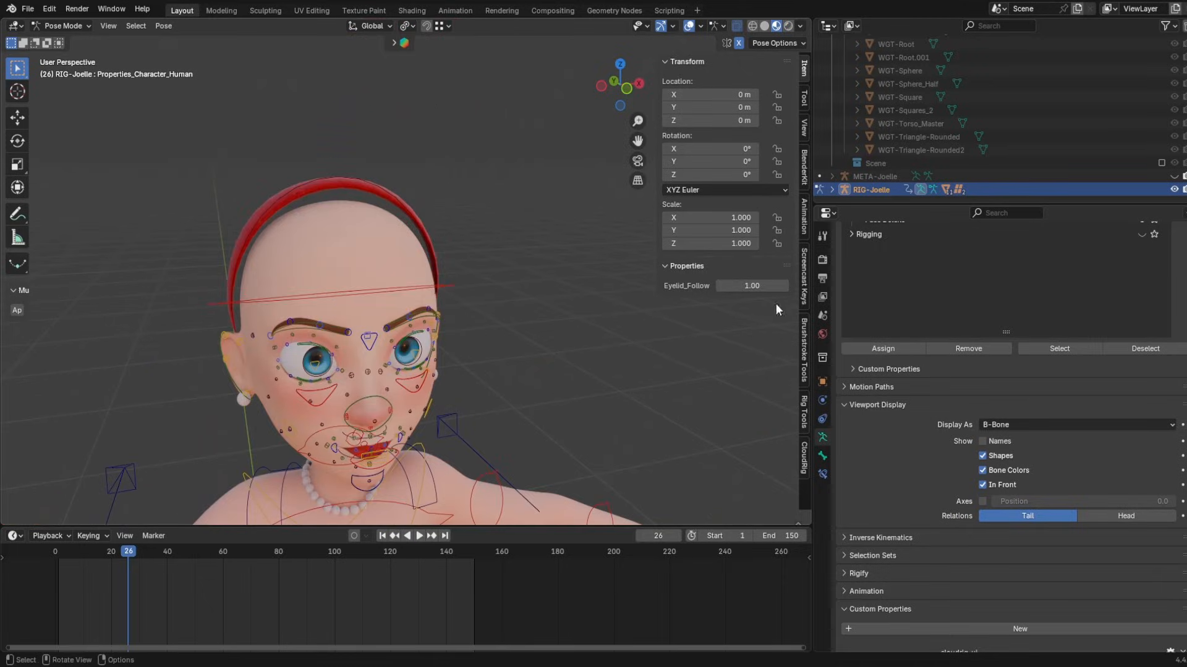
# - Copy the Eyelid_Follow property as a driver and paste it onto the CTR-Eye.l weight in STR-Eyelid_Up2.L's Armature constraint
pyautogui.moveTo(413, 357); pyautogui.dragTo(383, 349, button='middle')
pyautogui.click(612, 364)
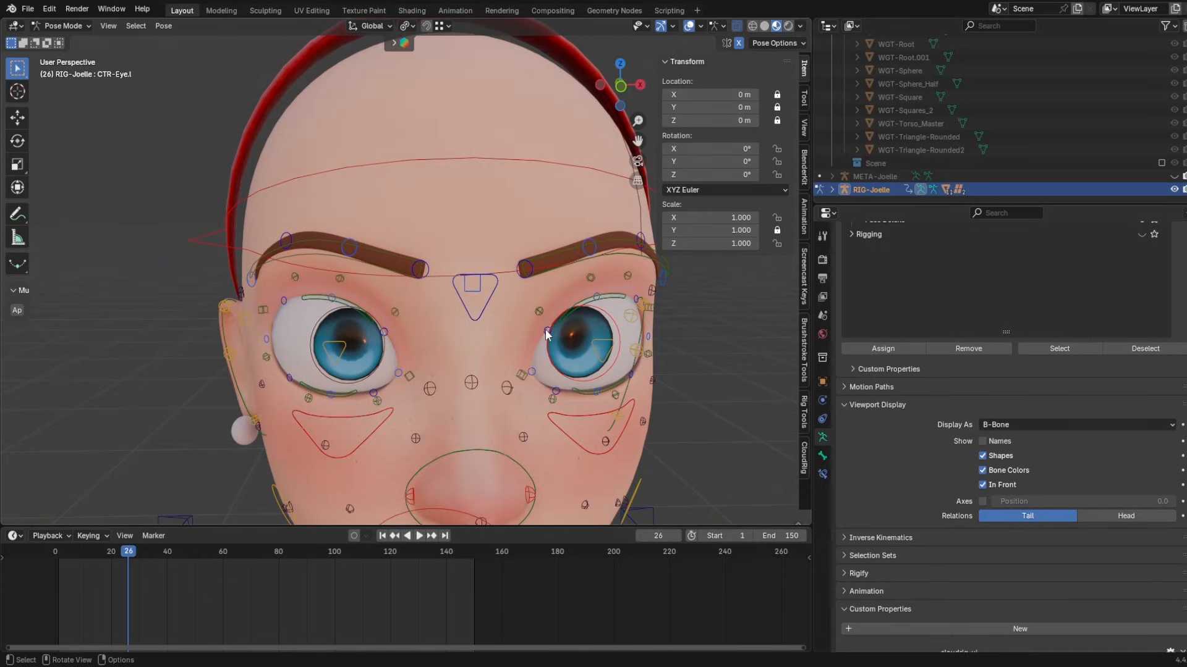
pyautogui.moveTo(1076, 531)
pyautogui.mouseDown()
pyautogui.moveTo(1014, 530)
pyautogui.moveTo(1174, 531)
pyautogui.moveTo(990, 530)
pyautogui.moveTo(1079, 530)
pyautogui.mouseUp()
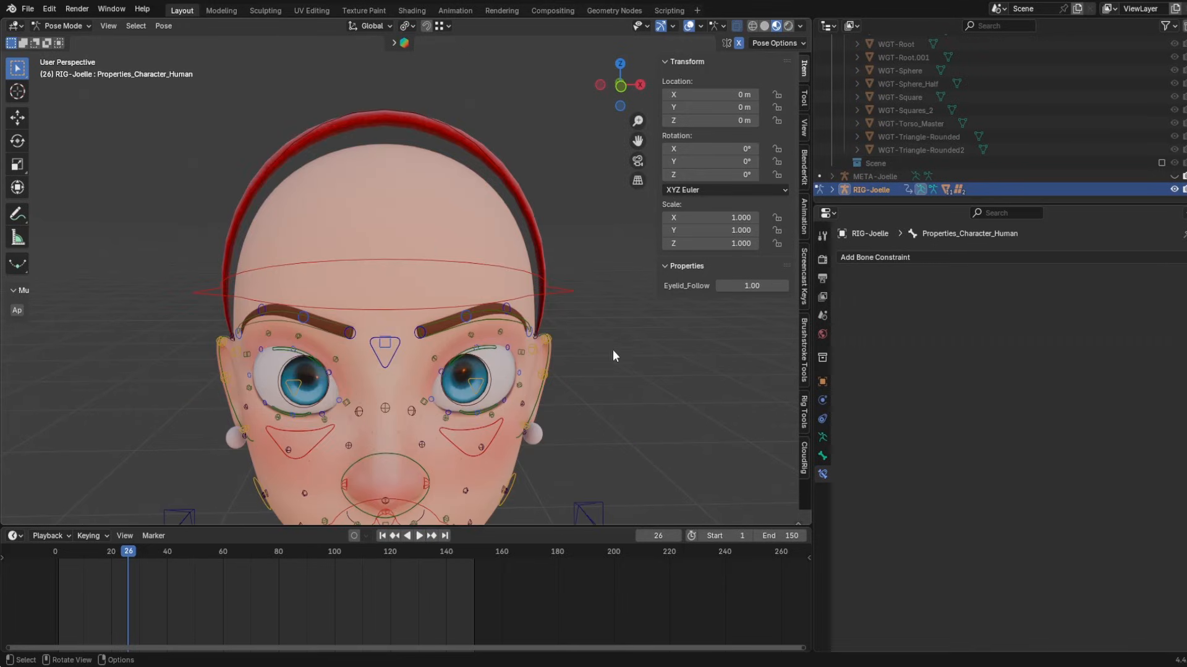
pyautogui.keyDown('shift'); pyautogui.moveTo(488, 373); pyautogui.dragTo(503, 325, button='middle'); pyautogui.keyUp('shift')
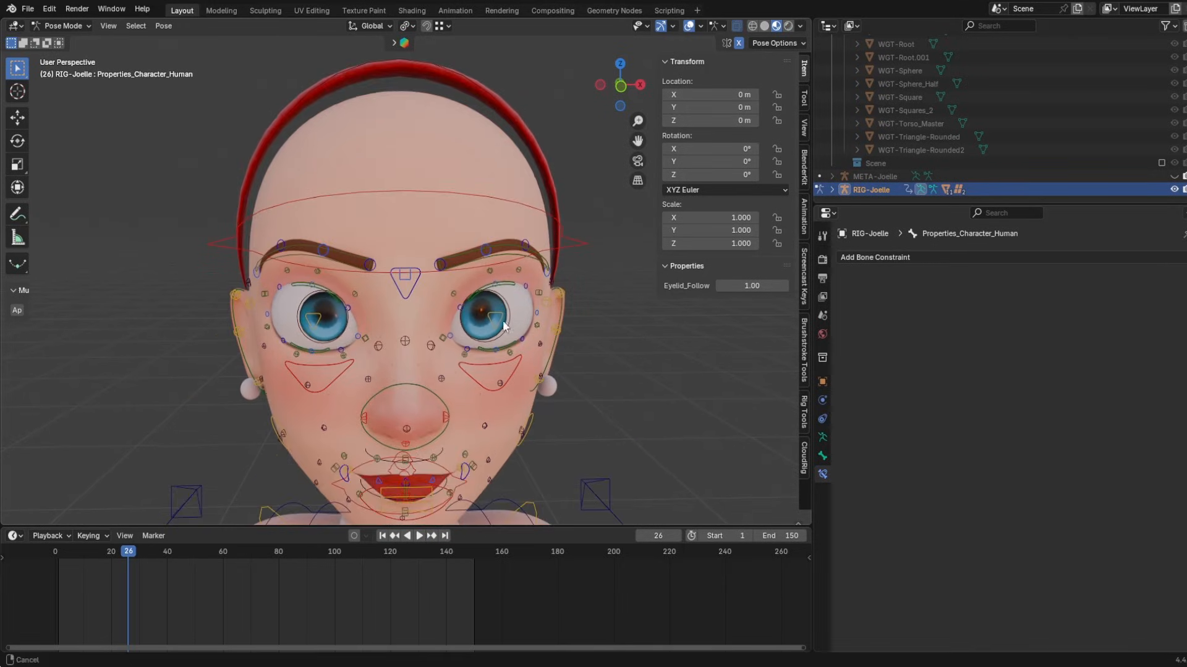
pyautogui.scroll(2, 503, 325)
pyautogui.click(484, 322)
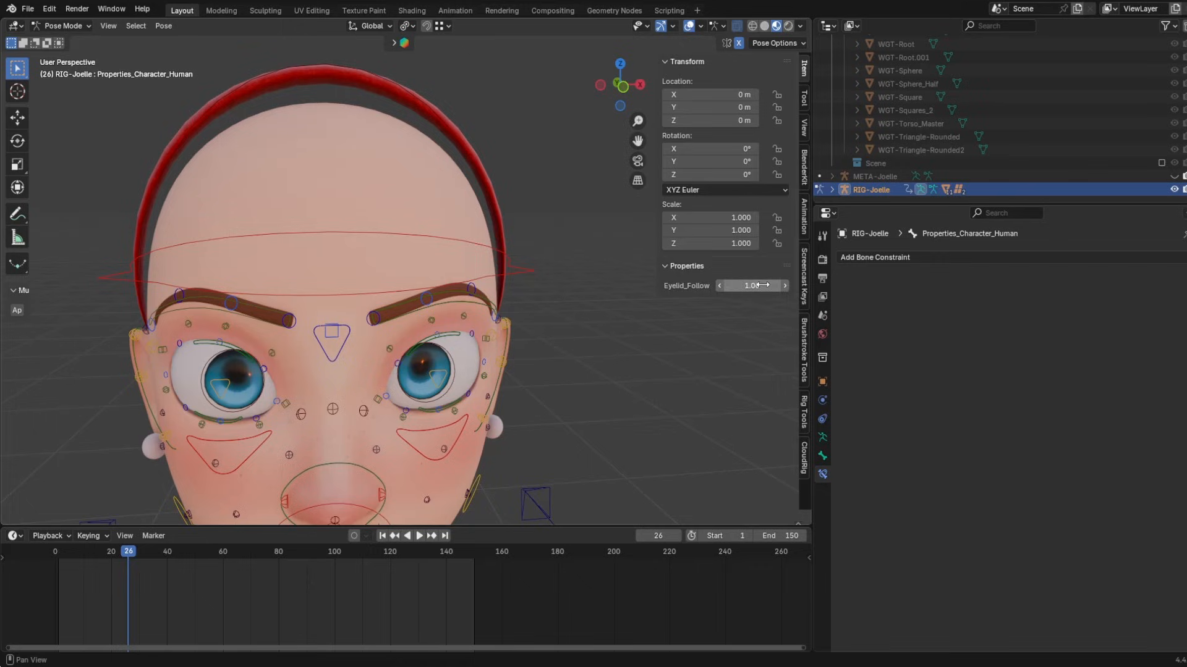
pyautogui.rightClick(764, 286)
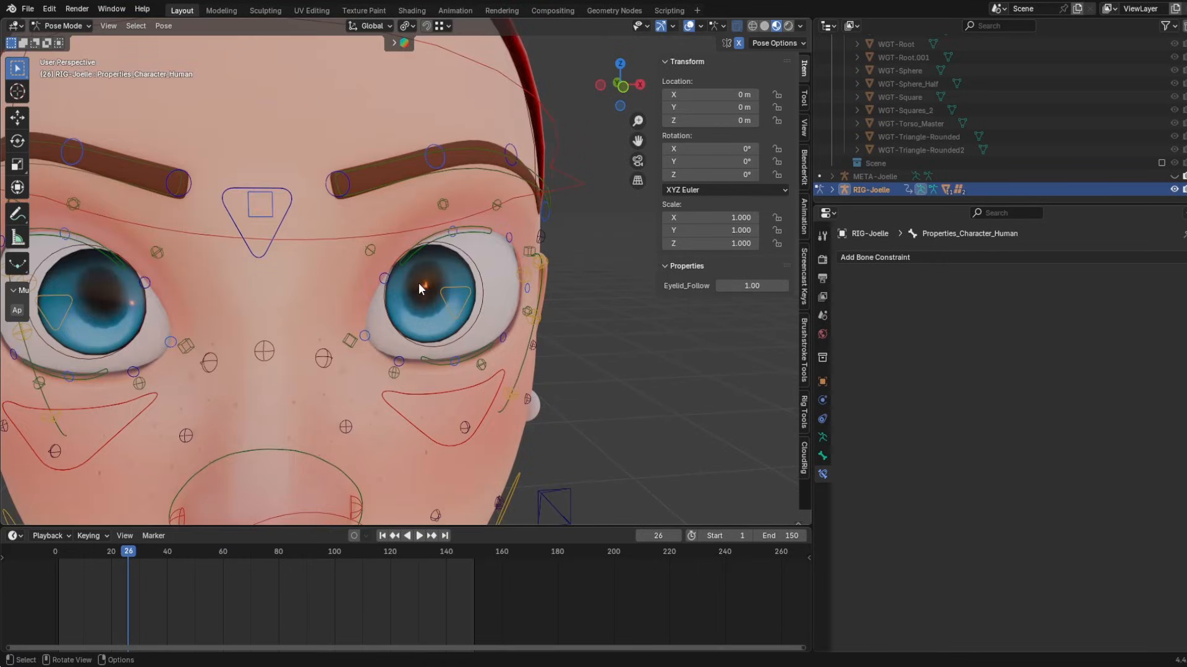
pyautogui.click(418, 283)
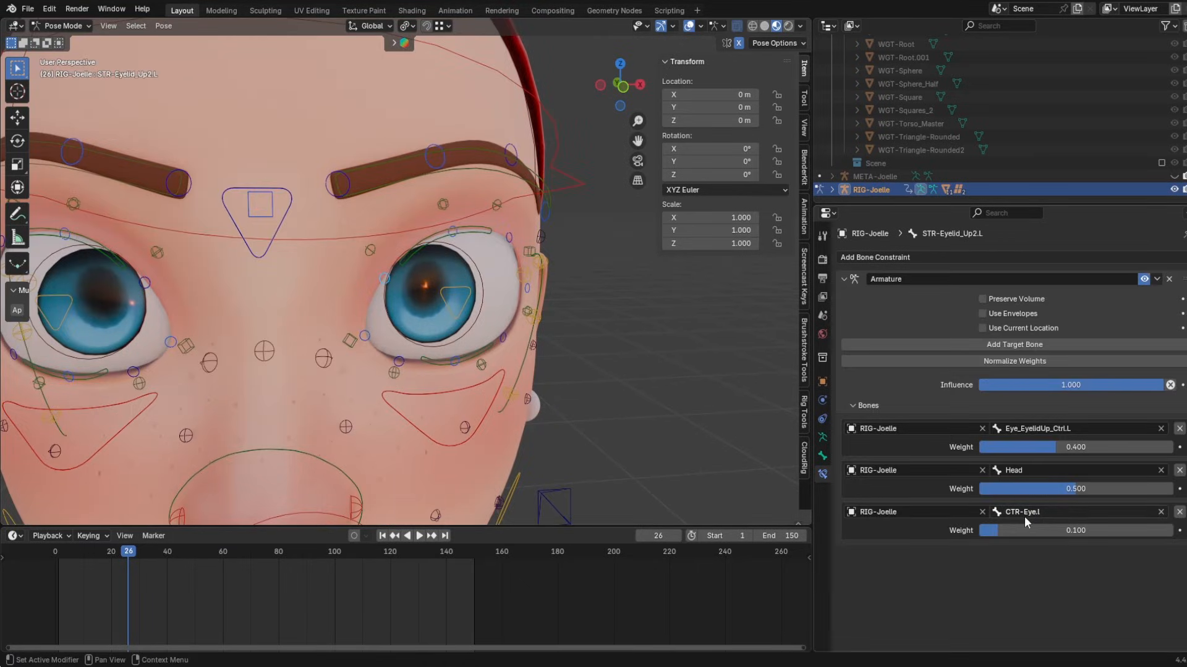
pyautogui.rightClick(1041, 533)
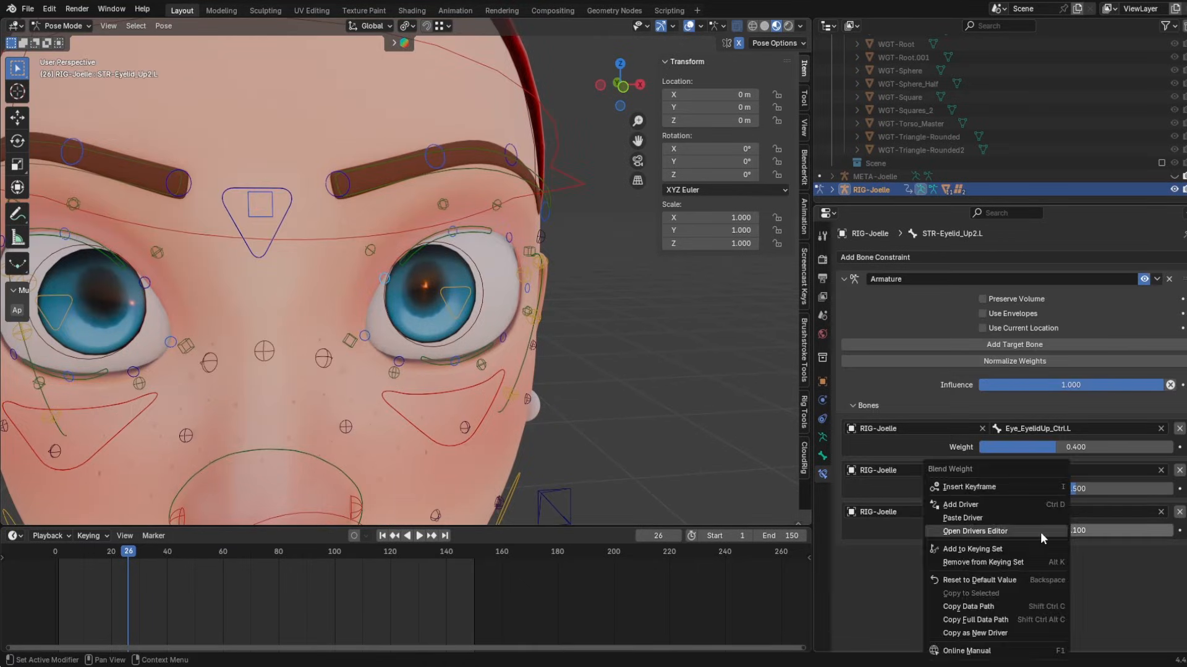
pyautogui.click(996, 518)
# - Raise the properties bone about 2.05 m along Z to sit above the head, and add FK-Head to the selection
pyautogui.scroll(-11, 514, 363)
pyautogui.keyDown('shift'); pyautogui.moveTo(522, 378); pyautogui.dragTo(554, 305, button='middle'); pyautogui.keyUp('shift')
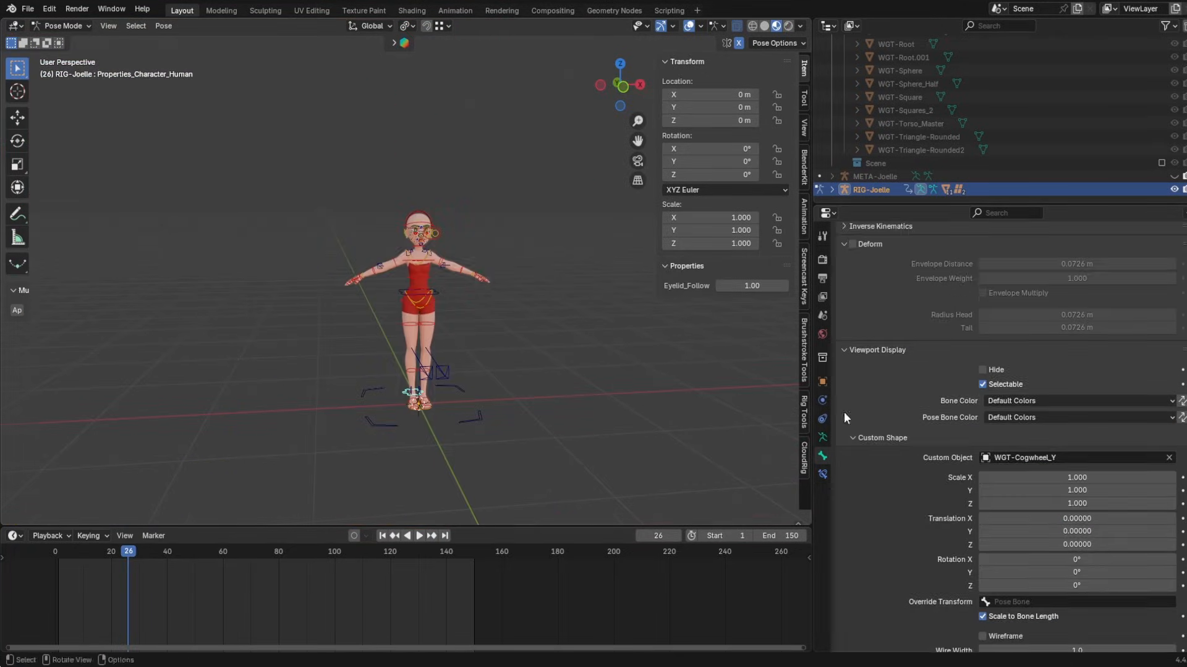
pyautogui.scroll(-4, 915, 438)
pyautogui.click(1170, 637)
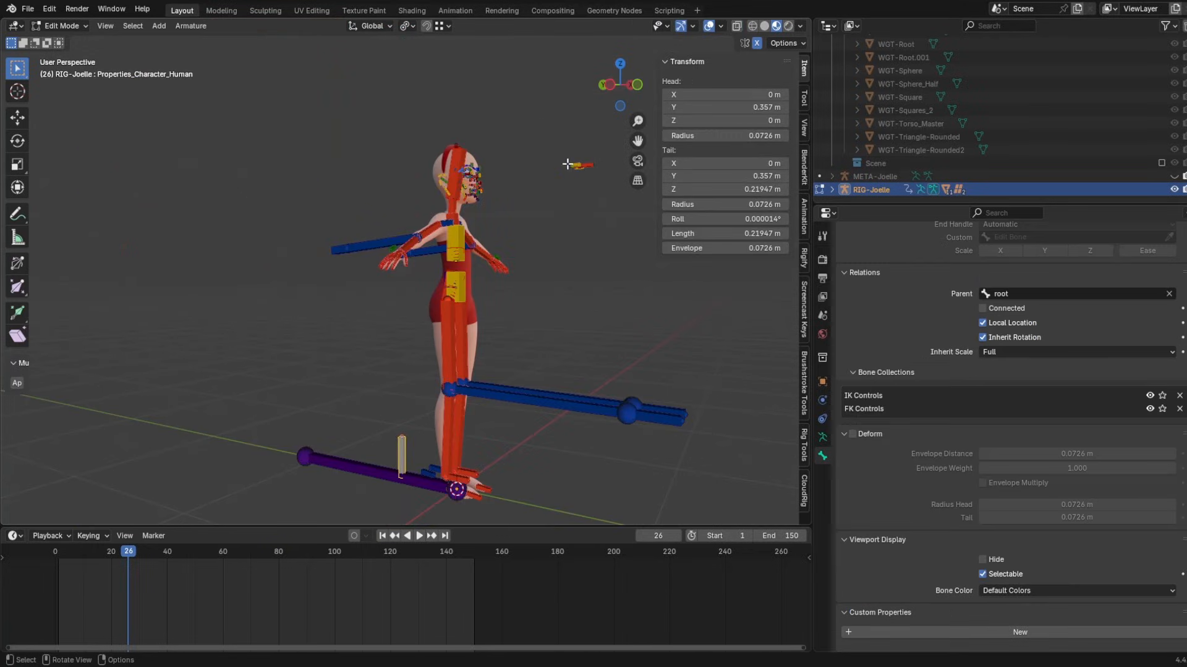
pyautogui.press('g')
pyautogui.press('z')
pyautogui.click(569, 384)
pyautogui.press('g')
pyautogui.hotkey('shift', 'y')
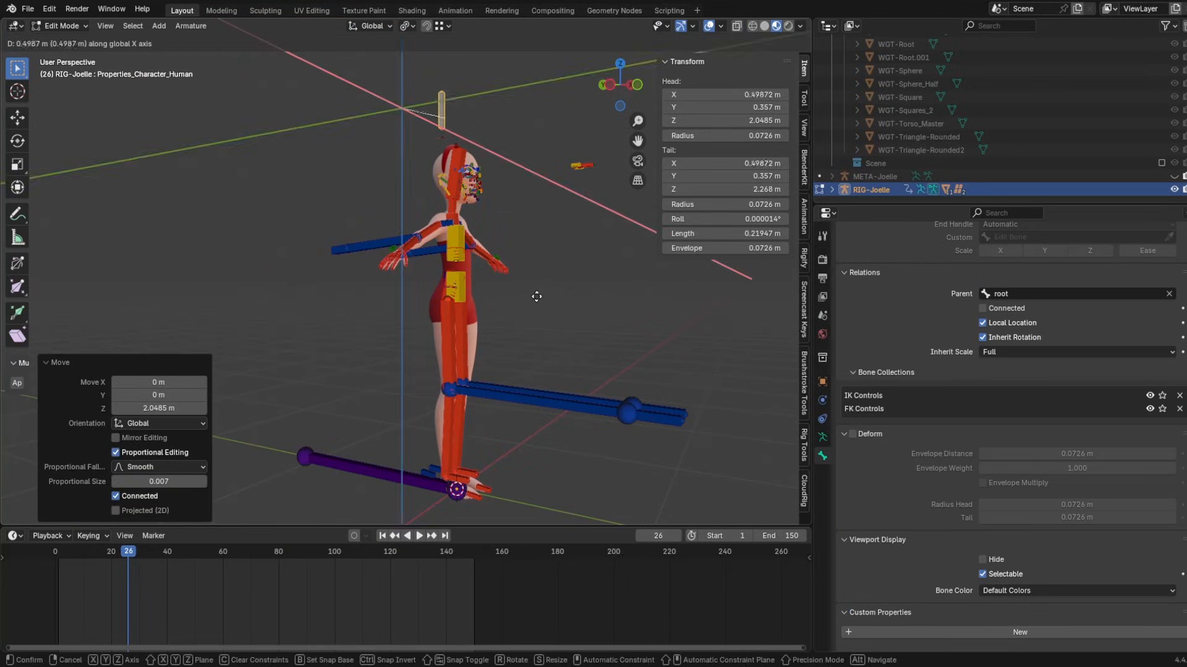
pyautogui.rightClick(517, 289)
pyautogui.keyDown('shift'); pyautogui.click(482, 206); pyautogui.keyUp('shift')
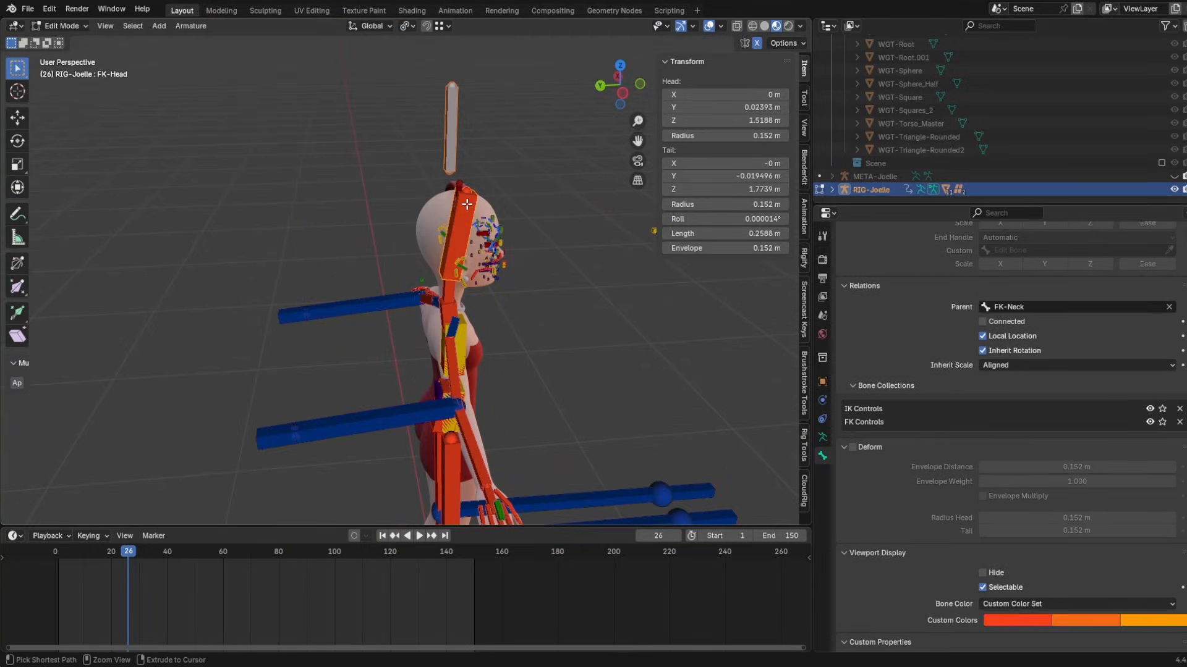
pyautogui.hotkey('ctrl', 'Tab')
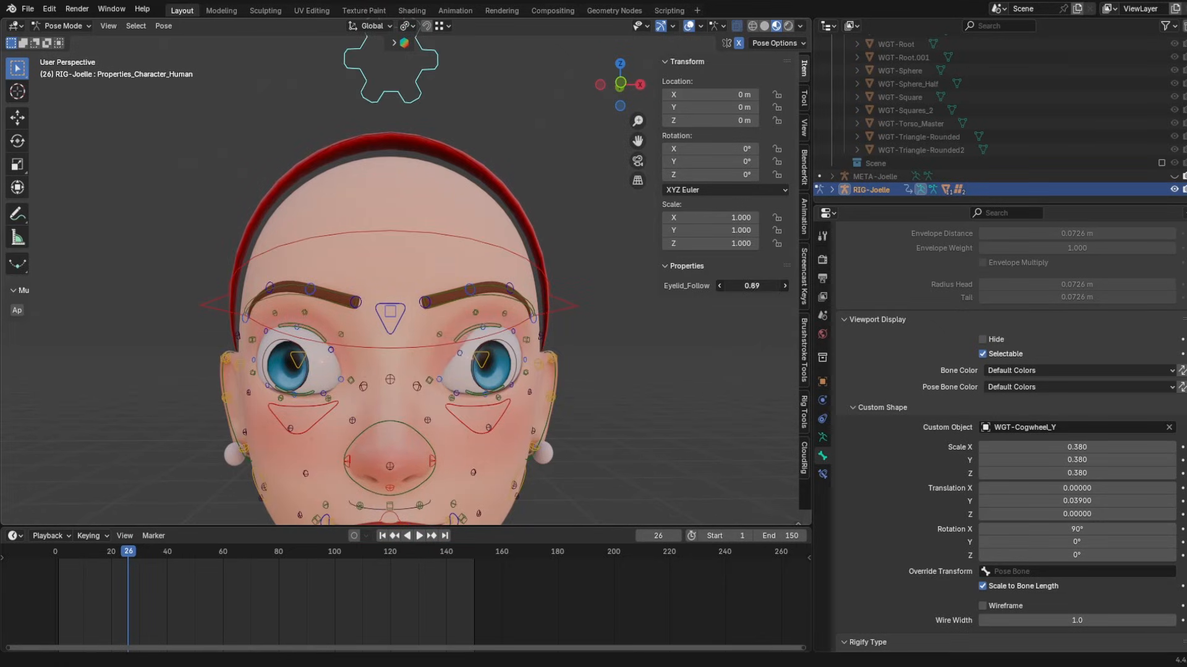
# - Set the Eyelid_Follow property's step to 1 and its value to 0.10
pyautogui.moveTo(745, 286); pyautogui.dragTo(766, 285)
pyautogui.scroll(-4, 944, 581)
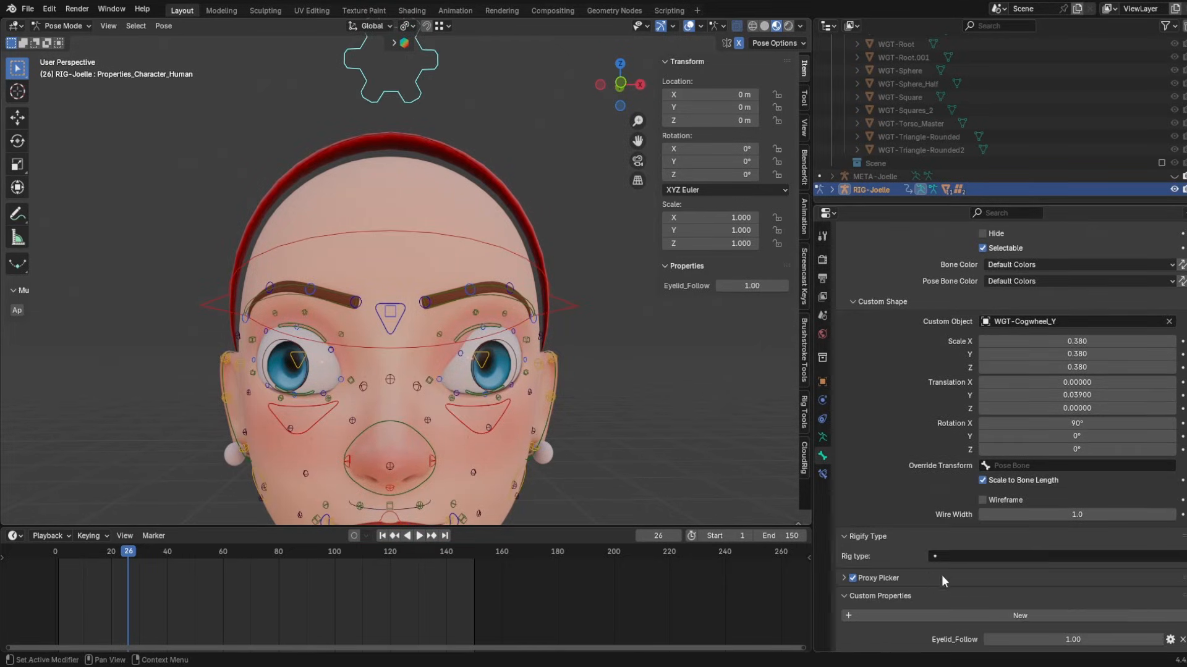
pyautogui.click(1170, 640)
pyautogui.click(1110, 563)
pyautogui.write('1')
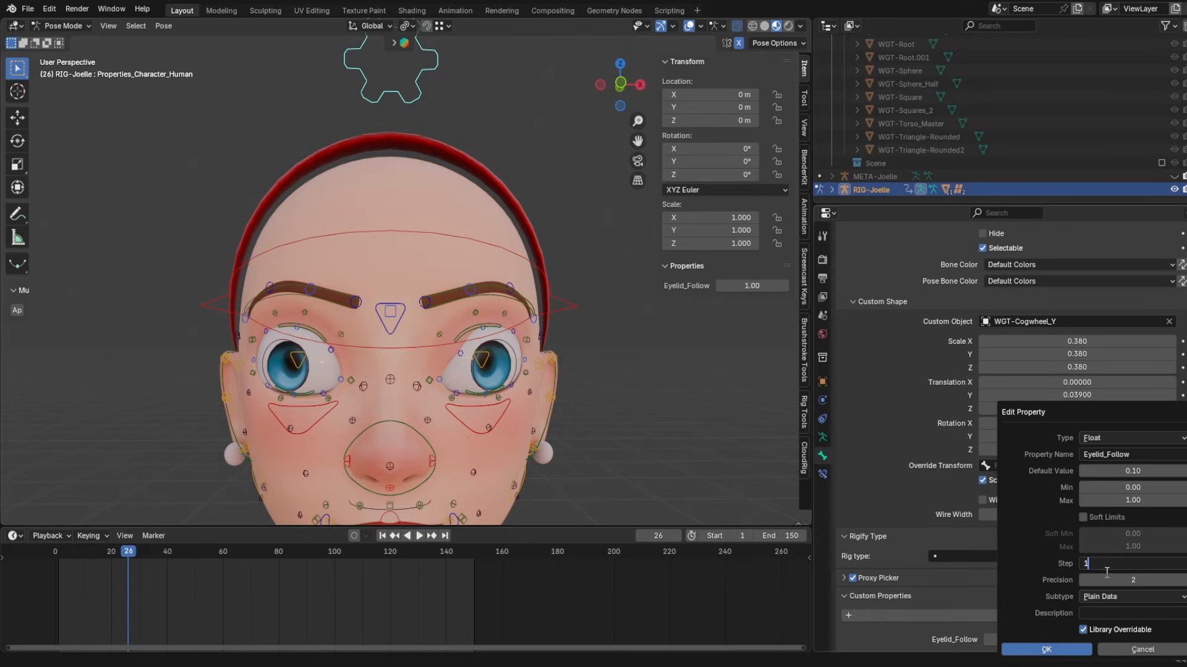
pyautogui.click(1033, 650)
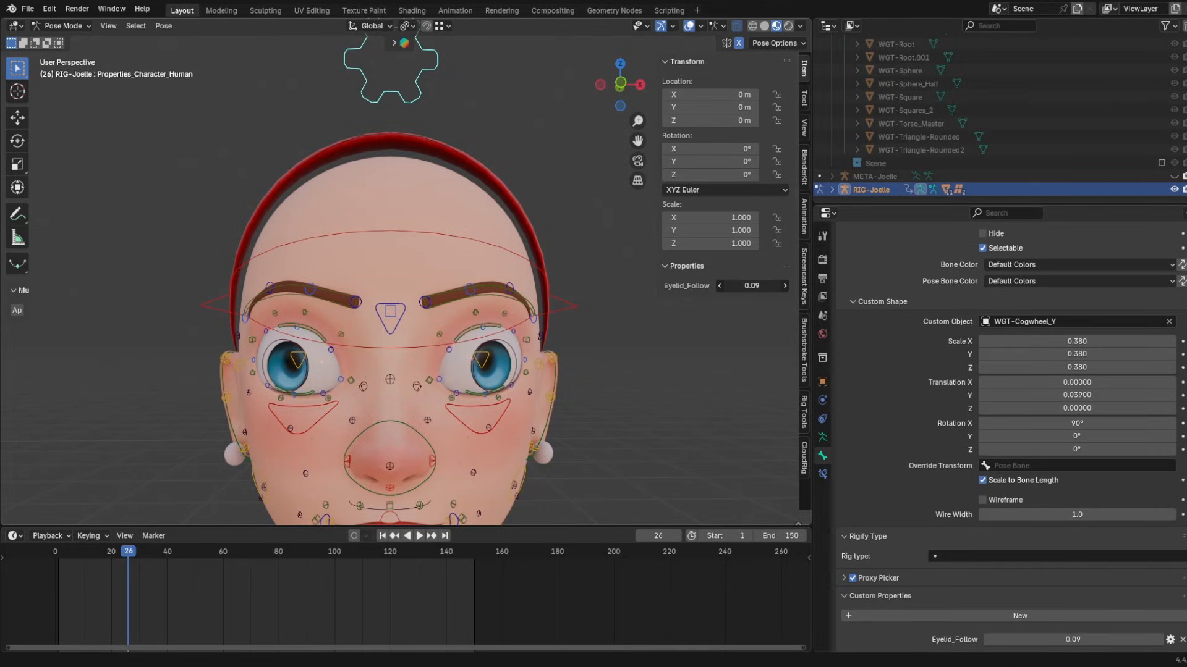
pyautogui.moveTo(752, 286); pyautogui.dragTo(759, 286)
pyautogui.moveTo(751, 286); pyautogui.dragTo(758, 286)
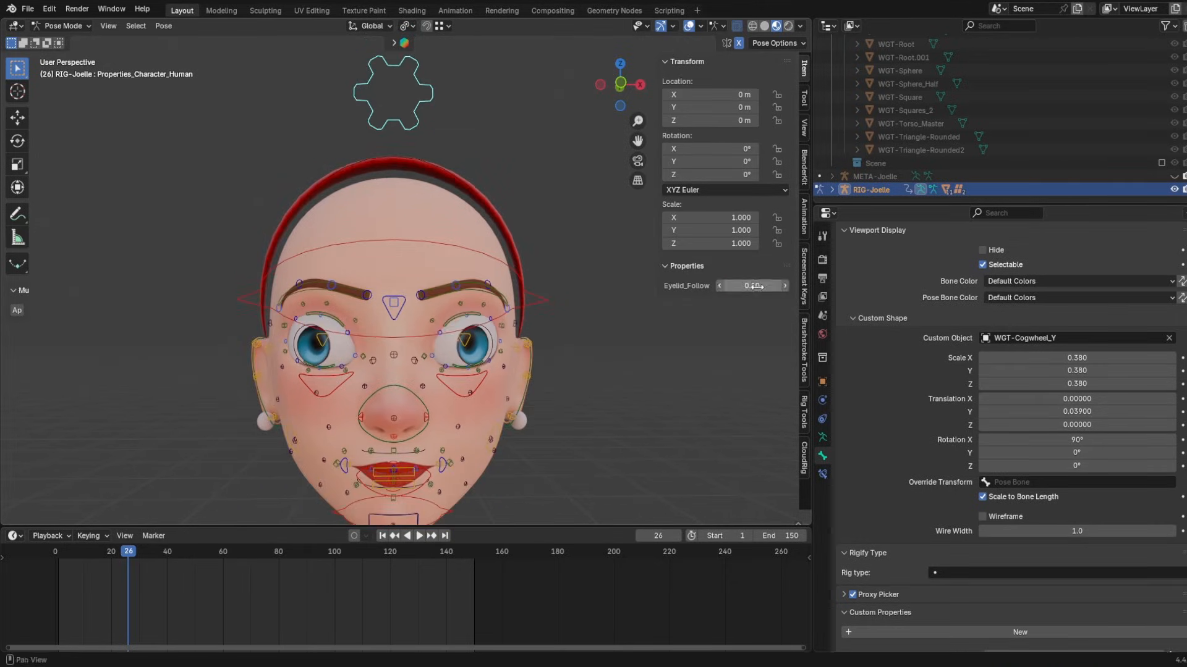
# - Paste the Eyelid_Follow driver onto the CTR-Eye.l weights of STR-Eyelid_Up3.L and STR-Eyelid_Up4.L
pyautogui.scroll(5, 543, 314)
pyautogui.keyDown('shift'); pyautogui.moveTo(542, 359); pyautogui.dragTo(464, 309, button='middle'); pyautogui.keyUp('shift')
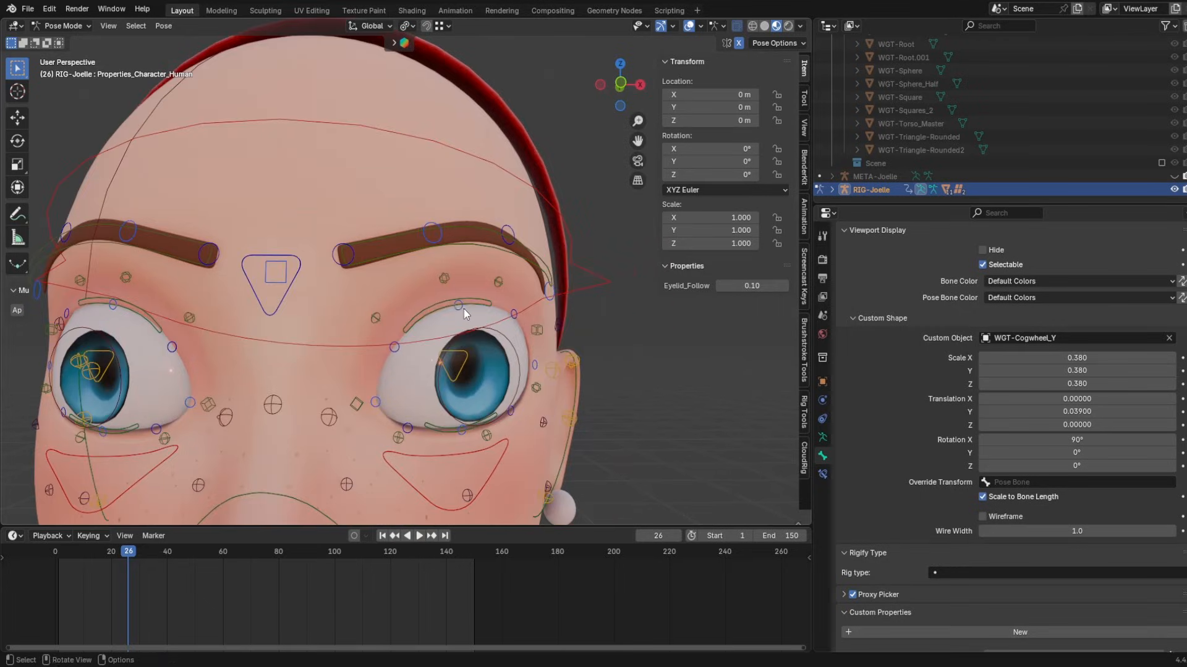
pyautogui.click(464, 309)
pyautogui.click(822, 474)
pyautogui.rightClick(1028, 527)
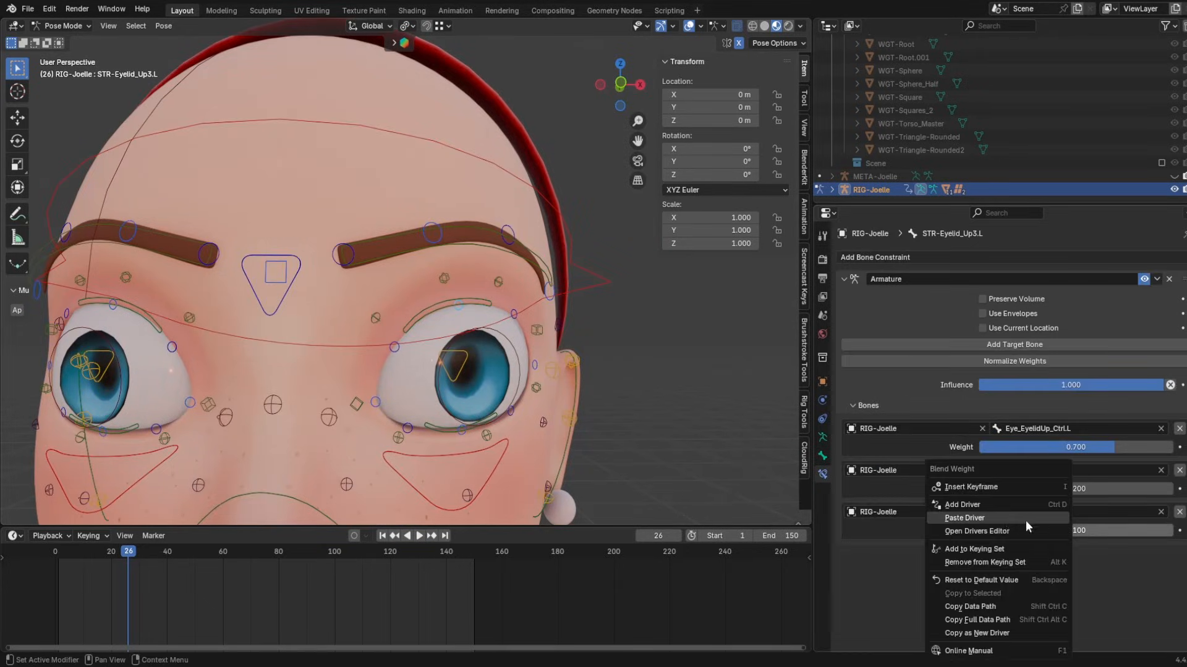
pyautogui.click(1004, 521)
pyautogui.click(514, 314)
pyautogui.rightClick(1053, 533)
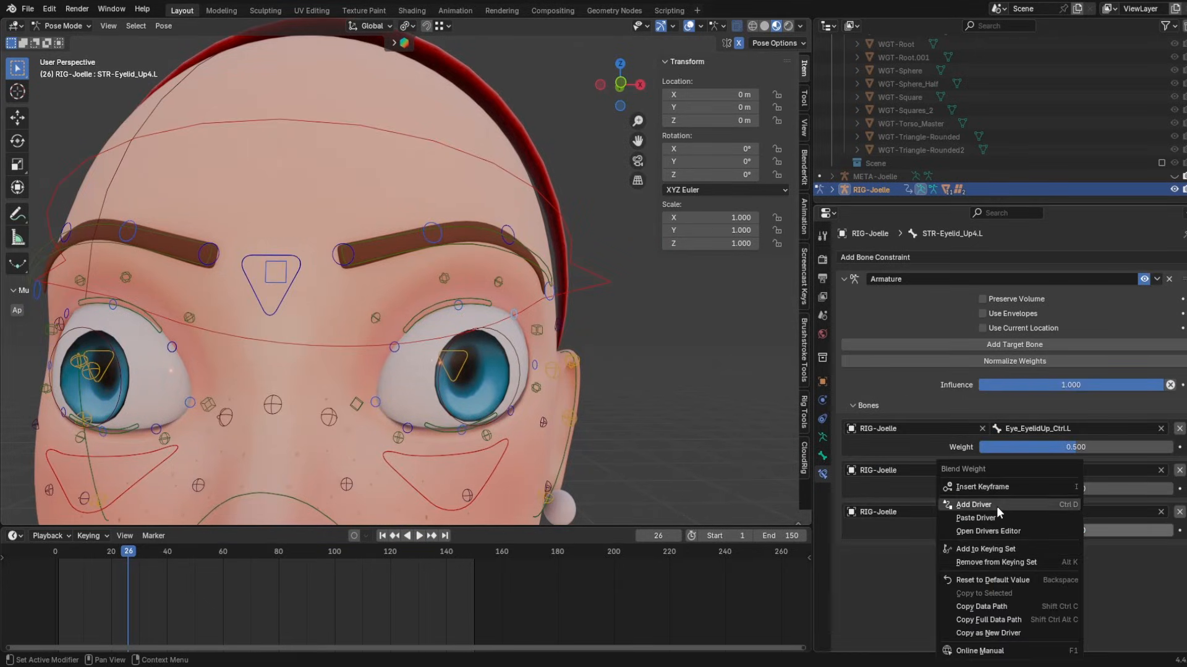
pyautogui.click(988, 518)
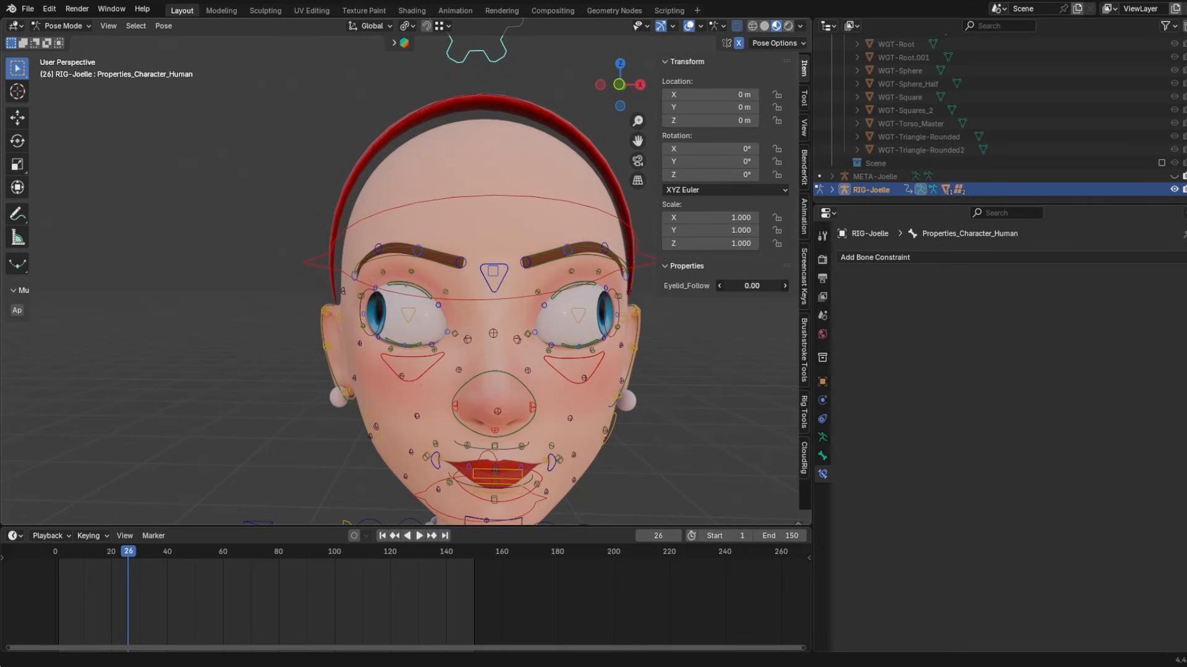
# - Select the Middle_Brow_Ctrl bone between the eyebrows
pyautogui.click(621, 357)
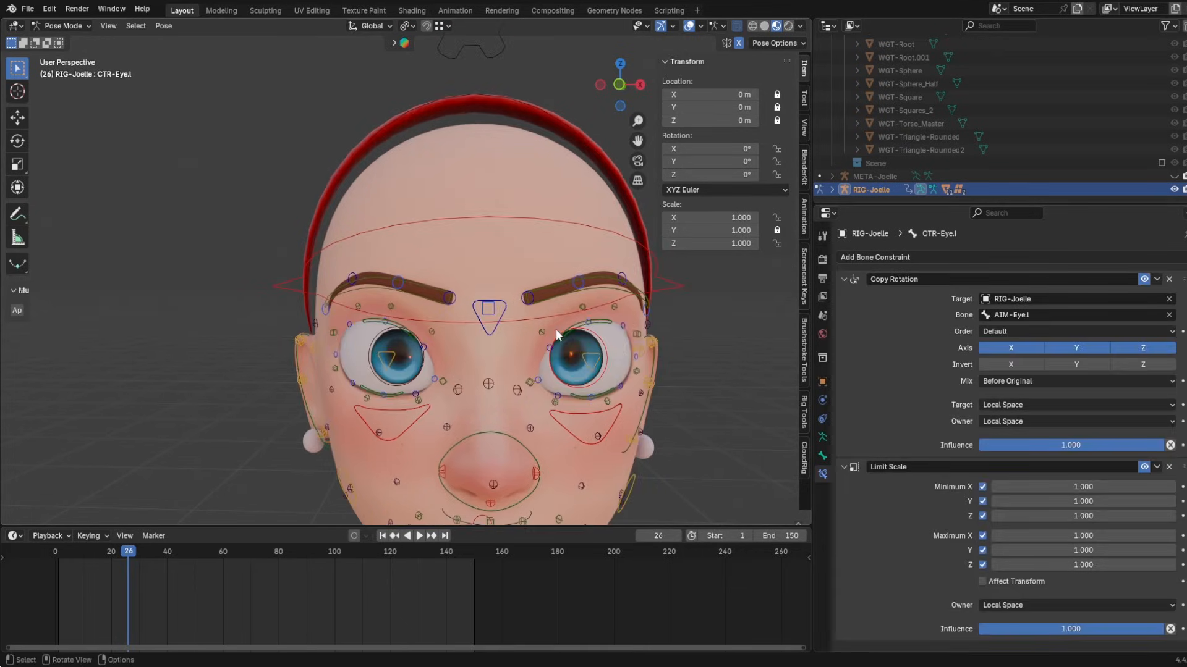
pyautogui.scroll(-1, 555, 329)
pyautogui.keyDown('shift'); pyautogui.moveTo(496, 300); pyautogui.dragTo(404, 380, button='middle'); pyautogui.keyUp('shift')
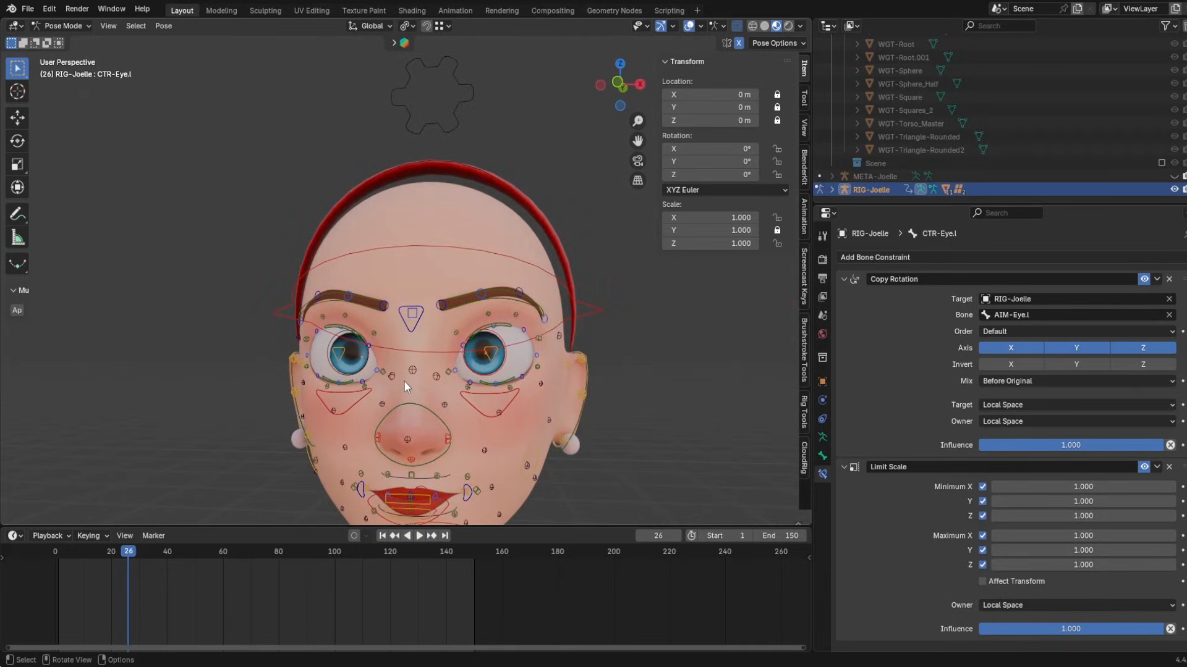
pyautogui.click(404, 378)
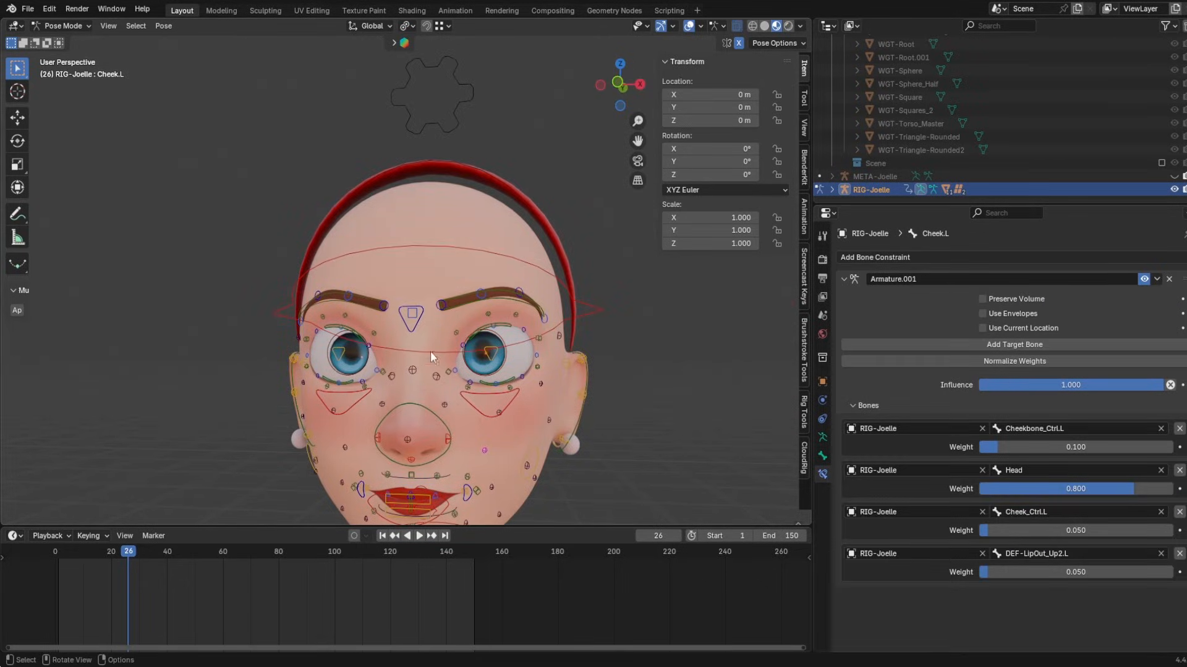
pyautogui.click(414, 332)
pyautogui.moveTo(414, 332); pyautogui.dragTo(507, 366, button='middle')
# - Change the timeline area to a Dope Sheet and move the playhead to frame 0
pyautogui.click(52, 536)
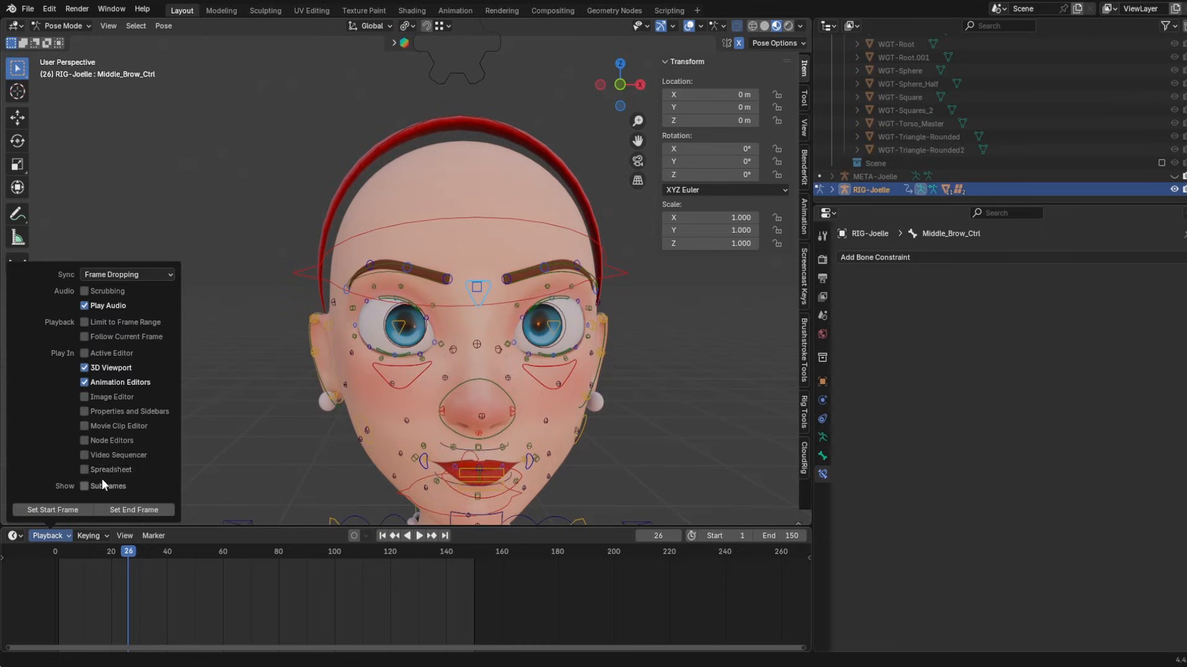
pyautogui.click(15, 536)
pyautogui.click(198, 406)
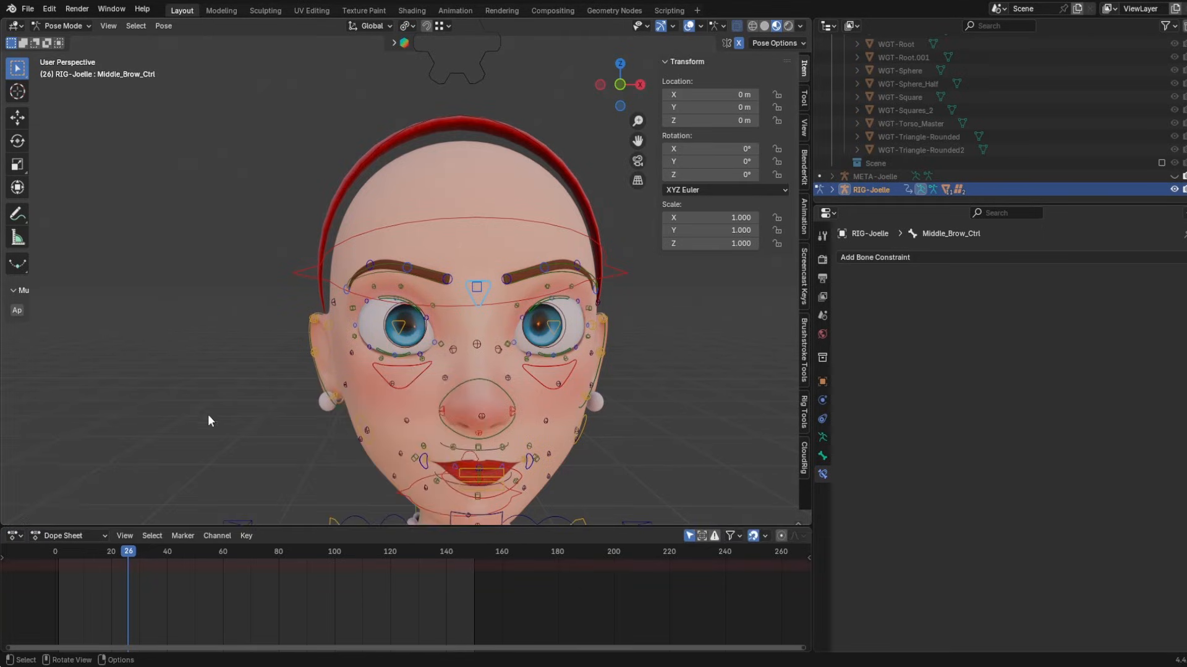
pyautogui.click(66, 535)
pyautogui.click(15, 536)
pyautogui.click(16, 536)
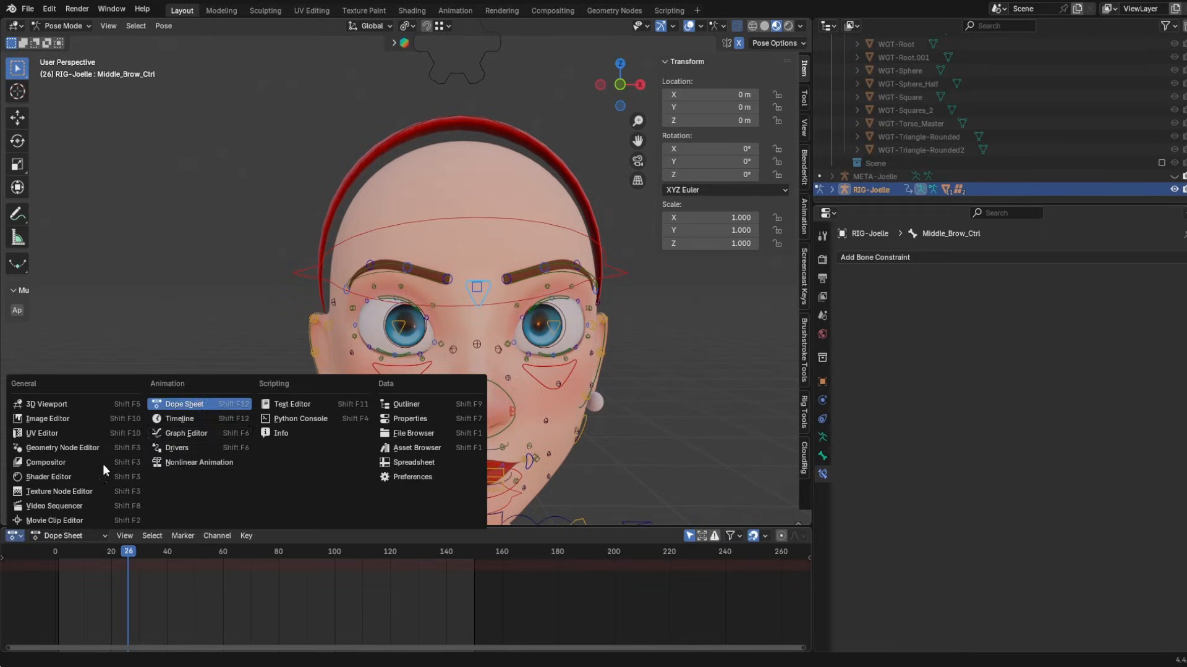
pyautogui.click(184, 405)
pyautogui.moveTo(126, 552); pyautogui.dragTo(55, 552)
# - Switch the Dope Sheet to Action Editor mode and create a new action for the rig
pyautogui.click(68, 536)
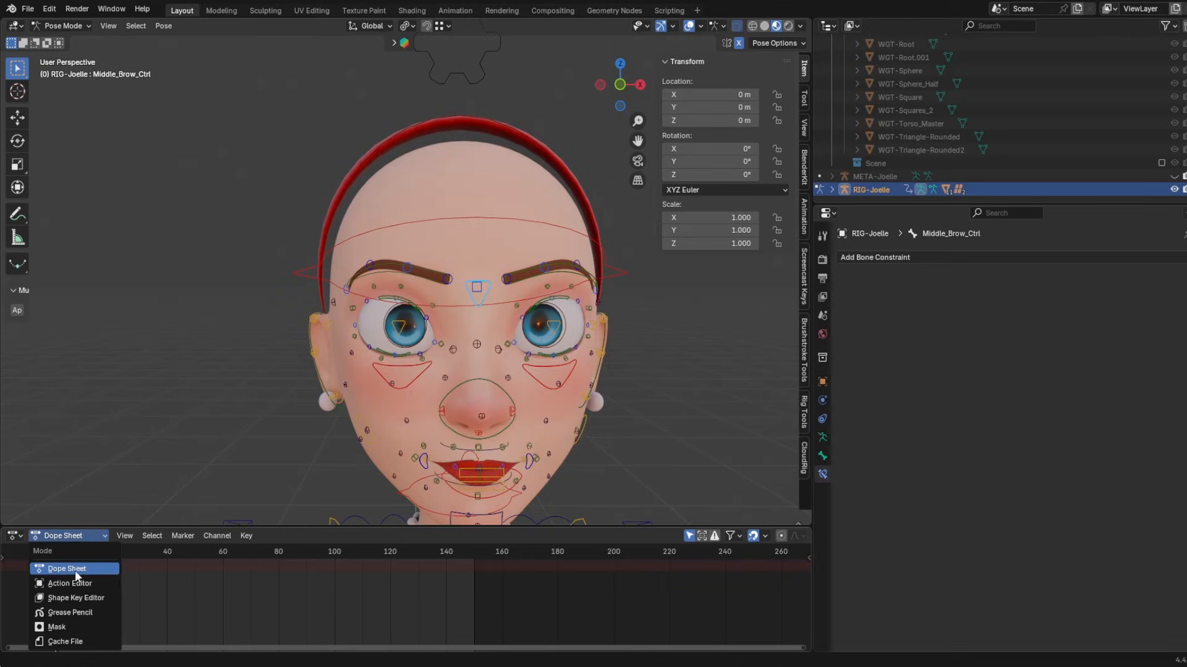
pyautogui.click(77, 582)
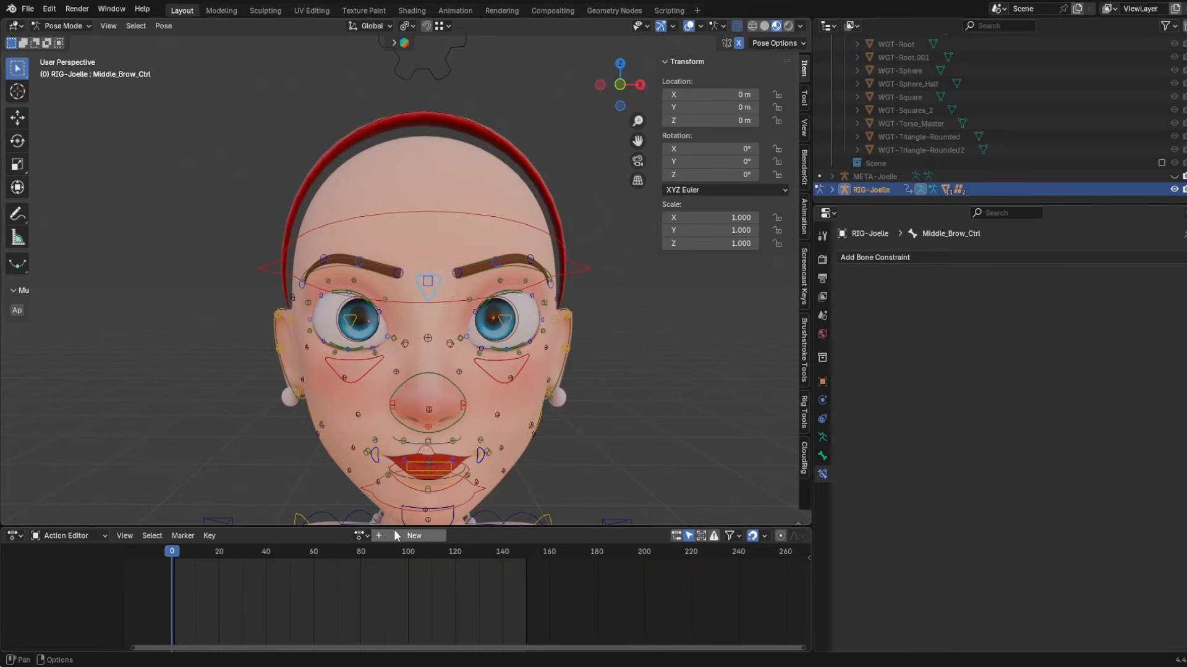
pyautogui.click(399, 535)
pyautogui.scroll(2, 247, 476)
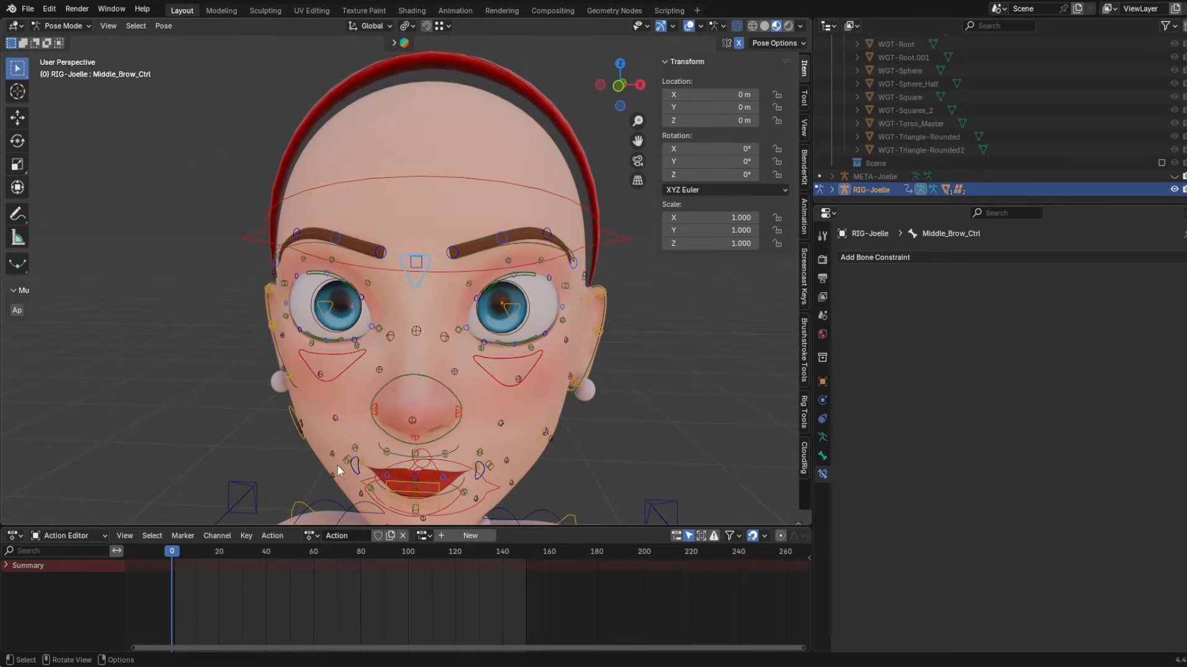
# - Lock the X and Z location of the Middle_Brow_Ctrl bone
pyautogui.moveTo(441, 291); pyautogui.dragTo(348, 292, button='middle')
pyautogui.press('g')
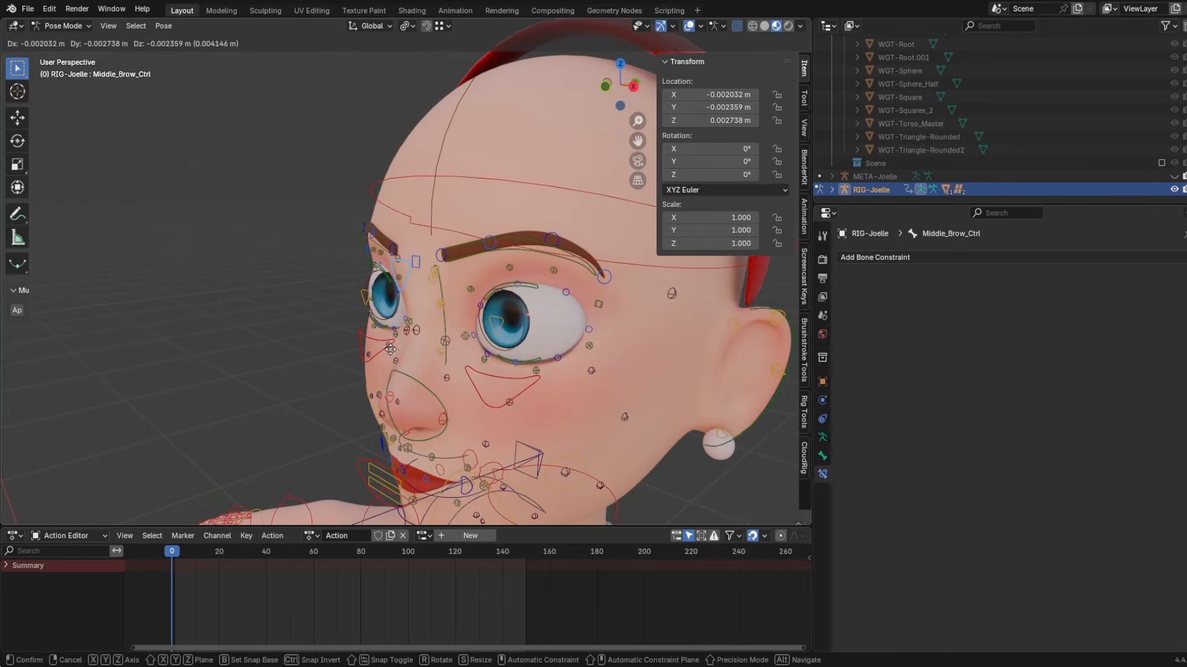
pyautogui.rightClick(387, 294)
pyautogui.click(777, 95)
pyautogui.click(777, 121)
# - Test how the Middle_Brow_Ctrl bone moves along its unlocked Y axis from different angles, cancelling each trial move
pyautogui.moveTo(407, 237); pyautogui.dragTo(313, 271, button='middle')
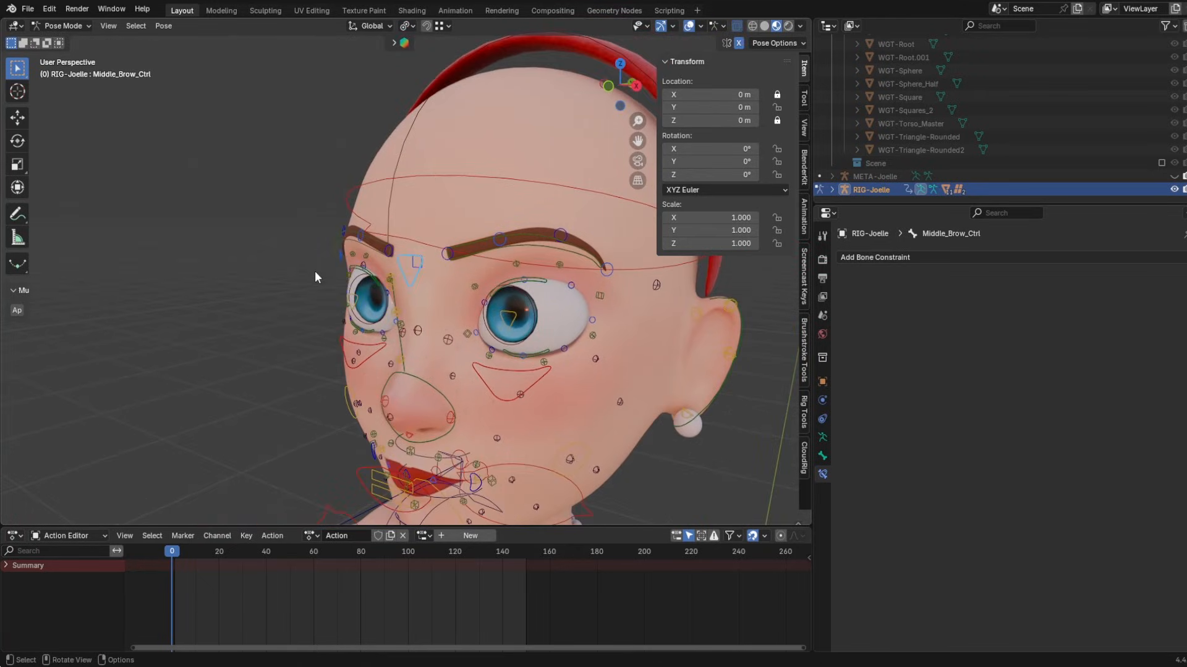
pyautogui.press('g')
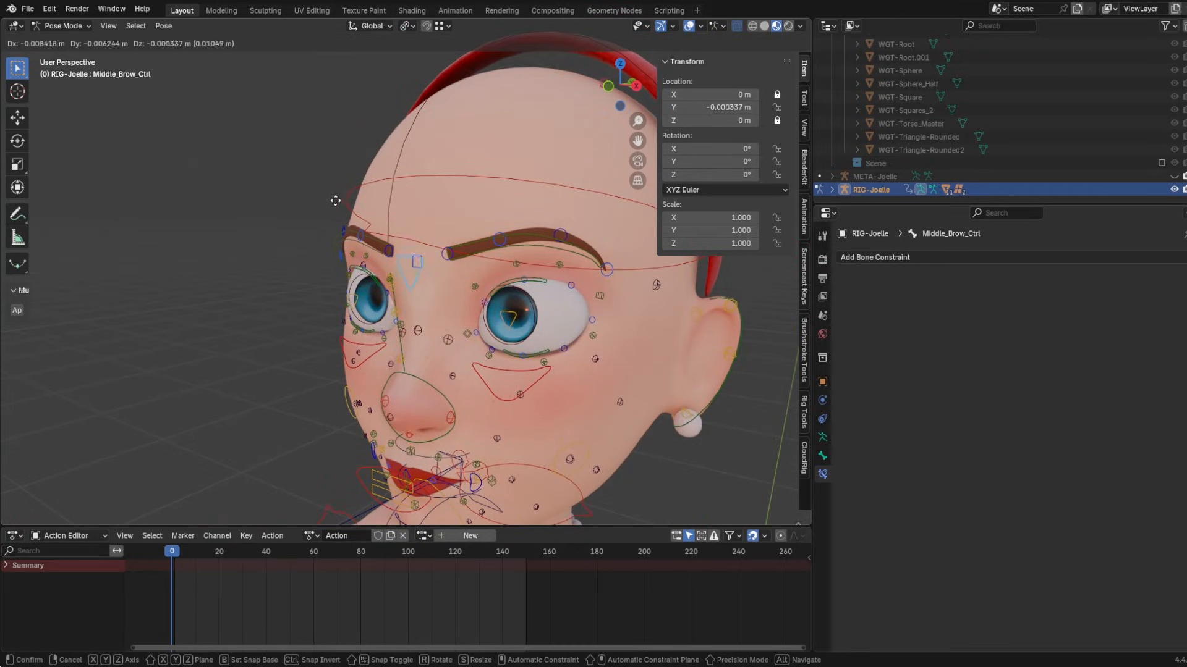
pyautogui.rightClick(317, 284)
pyautogui.moveTo(436, 286); pyautogui.dragTo(512, 285, button='middle')
pyautogui.press('g')
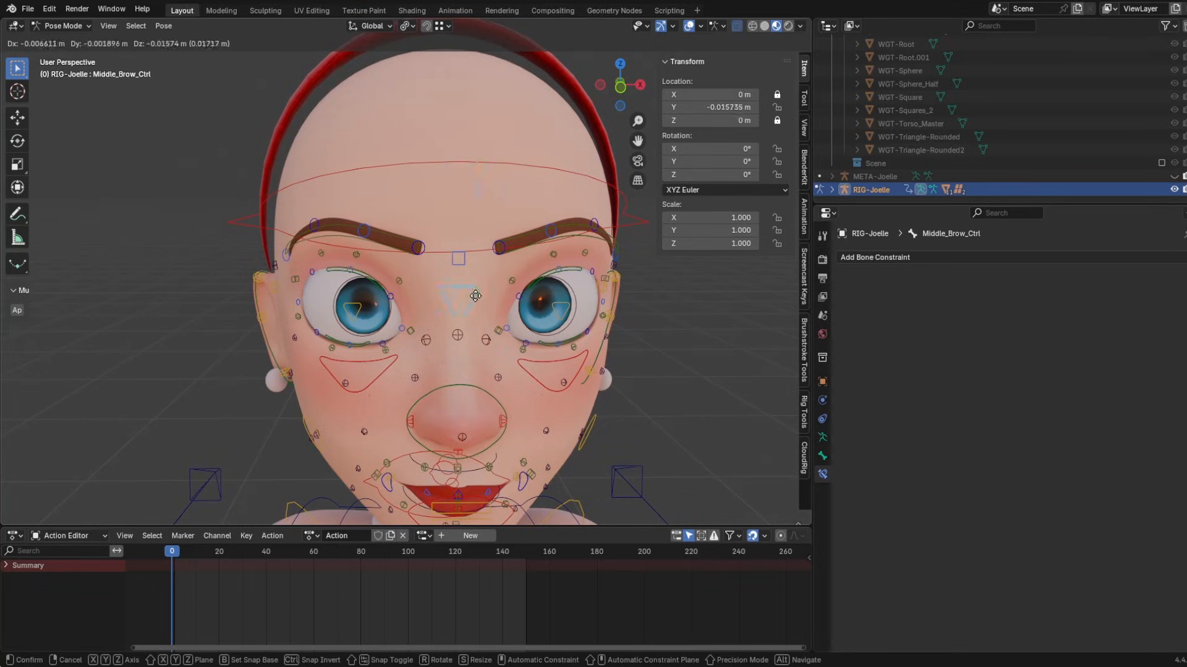
pyautogui.rightClick(497, 240)
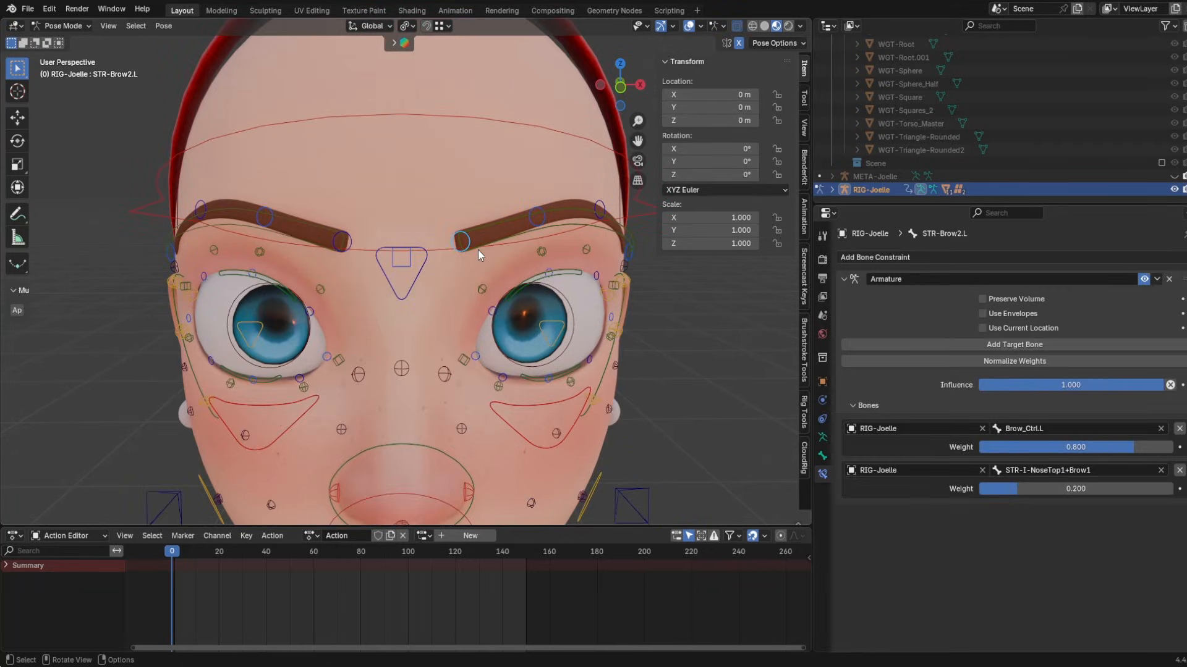
# - Rename the new action EyeBrow_Up and protect it with a fake user
pyautogui.click(491, 240)
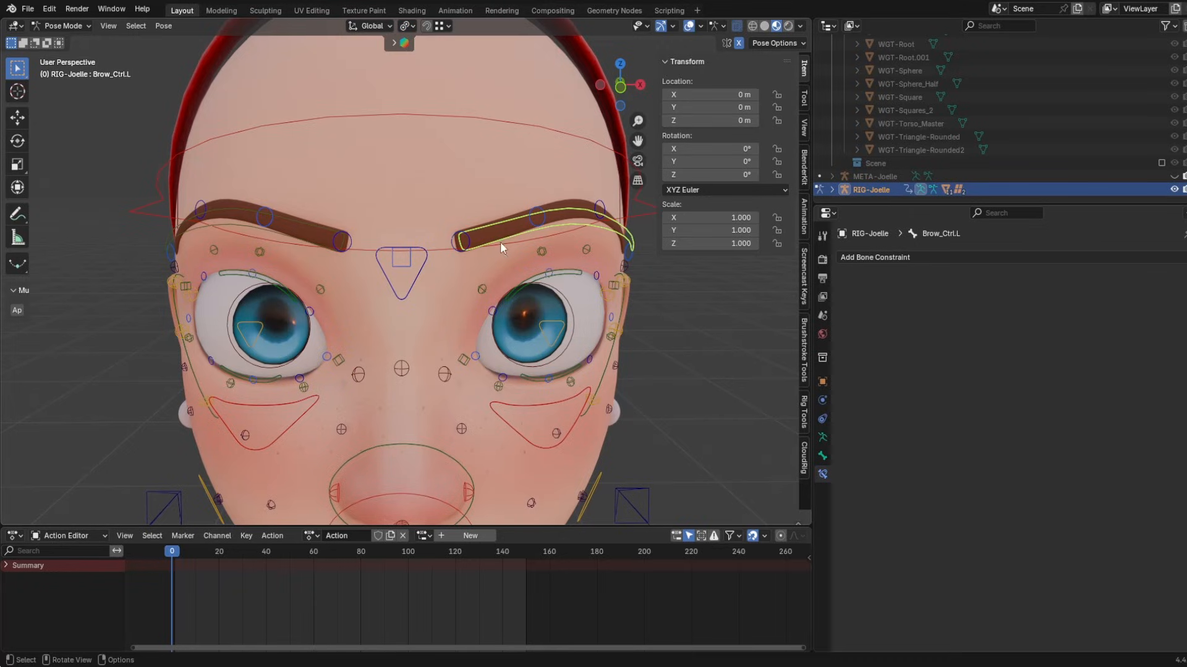
pyautogui.click(355, 536)
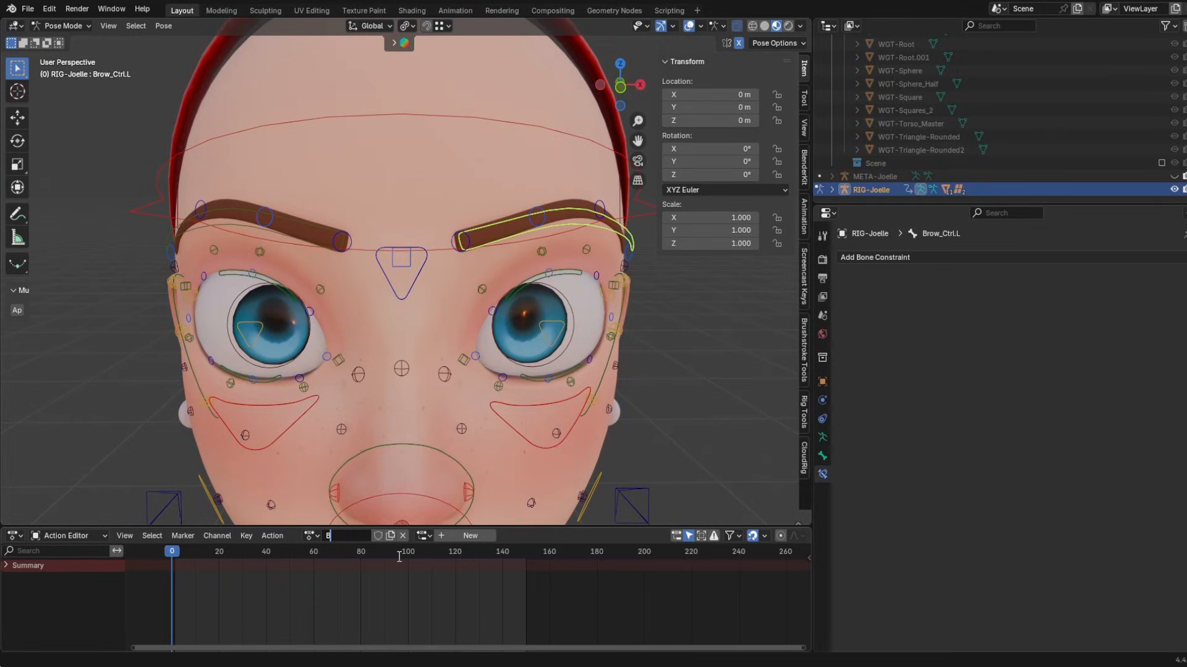
pyautogui.click(379, 535)
# - At frame 10, raise the Brow_Ctrl.L bone vertically by about 0.011 m
pyautogui.moveTo(498, 229); pyautogui.dragTo(518, 336, button='middle')
pyautogui.moveTo(174, 556); pyautogui.dragTo(195, 556)
pyautogui.moveTo(395, 322); pyautogui.dragTo(413, 297, button='middle')
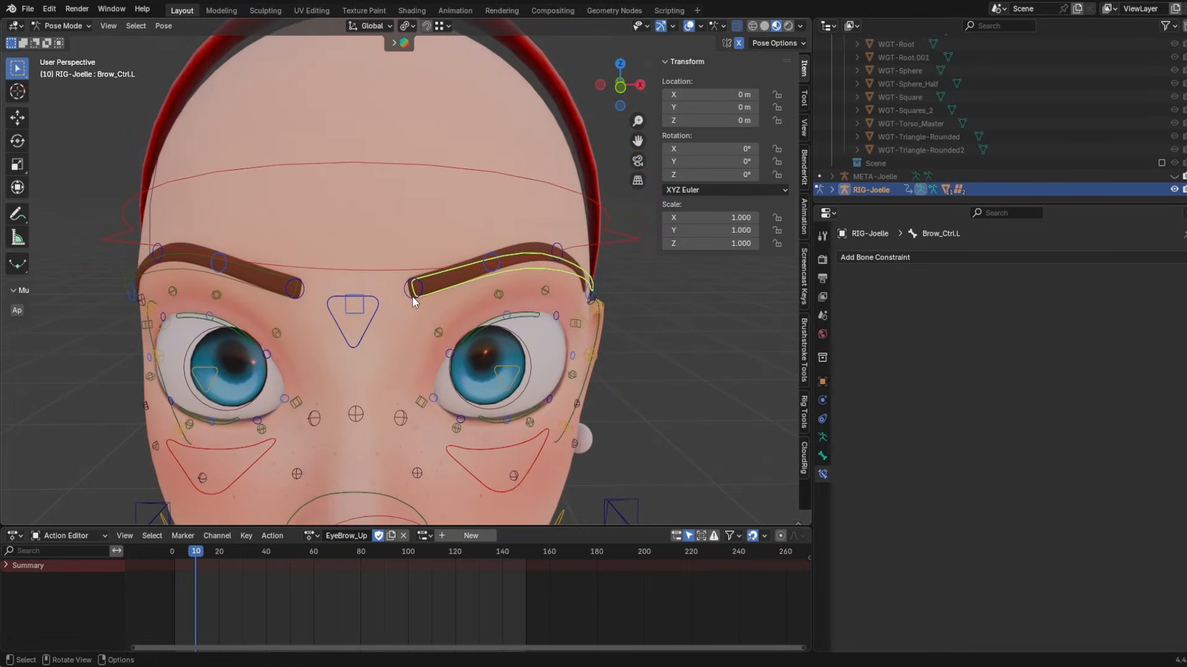
pyautogui.click(413, 291)
pyautogui.click(493, 258)
pyautogui.click(585, 291)
pyautogui.keyDown('shift'); pyautogui.click(589, 294); pyautogui.keyUp('shift')
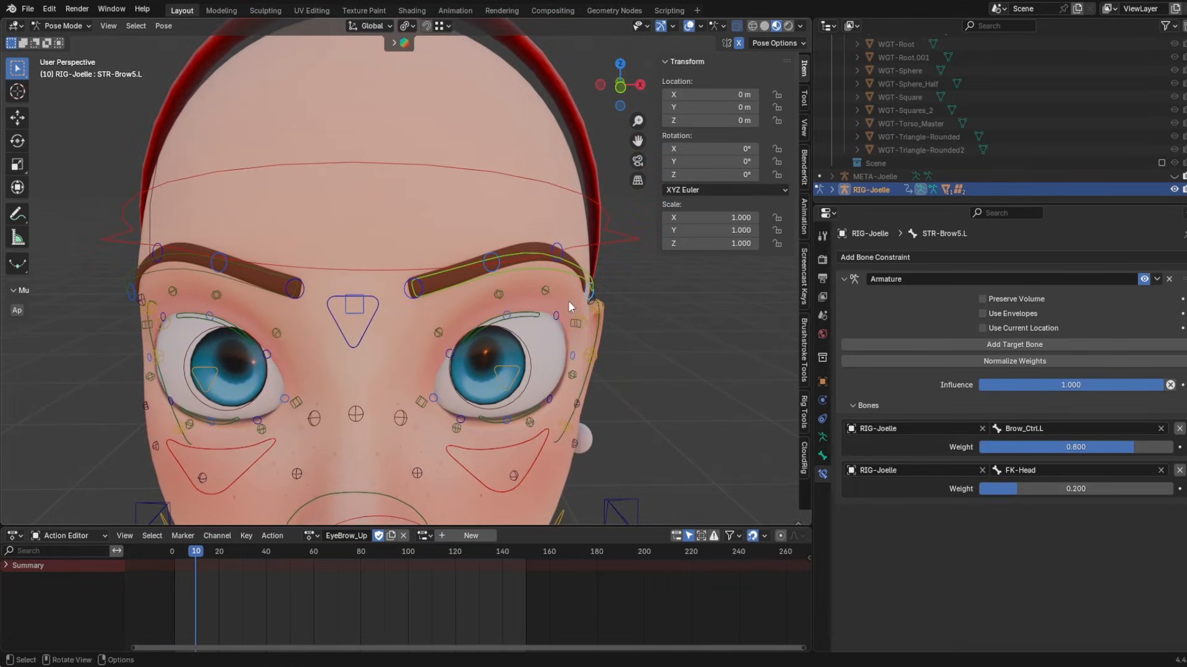
pyautogui.click(566, 275)
pyautogui.press('g')
pyautogui.press('z')
pyautogui.click(553, 230)
# - Shape the raised left eyebrow into an arch by moving and rotating STR-Brow2.L, STR-Brow3.L and STR-Brow5.L
pyautogui.click(423, 243)
pyautogui.press('g')
pyautogui.rightClick(426, 216)
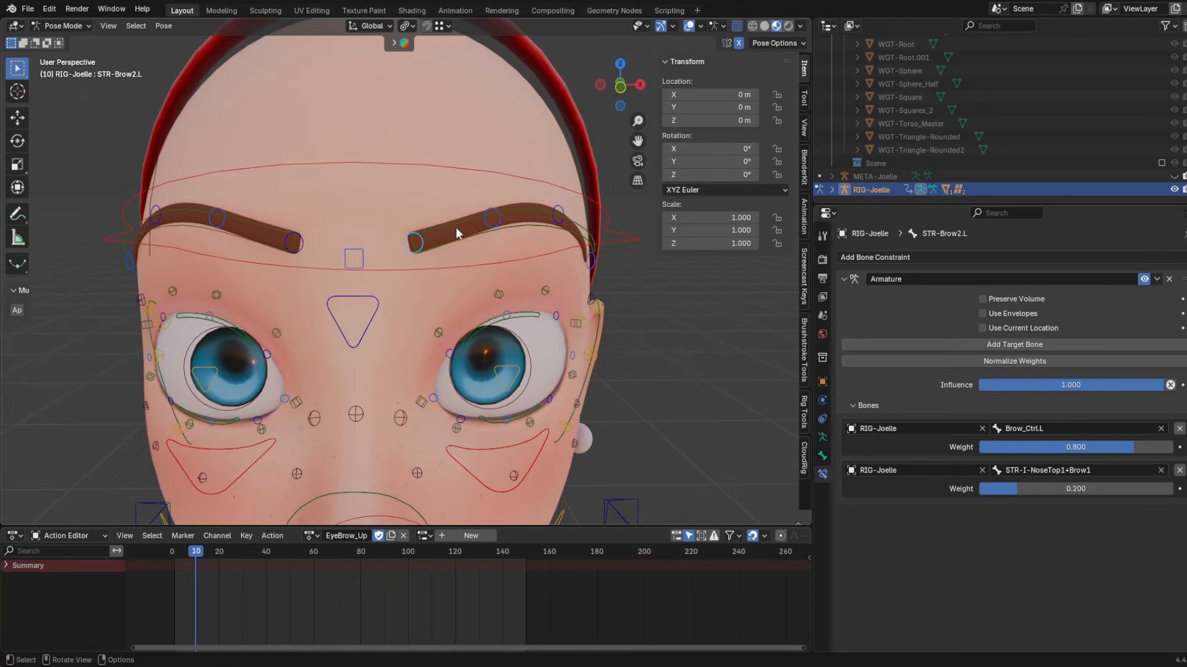
pyautogui.click(488, 214)
pyautogui.click(487, 241)
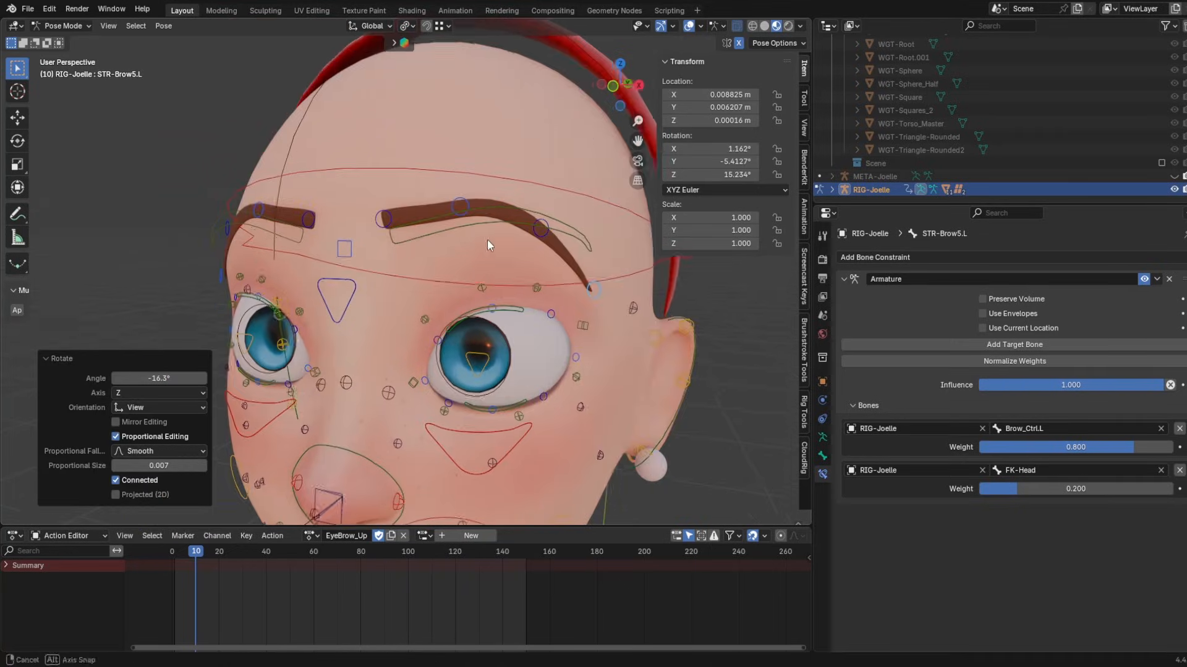
pyautogui.moveTo(487, 241); pyautogui.dragTo(532, 232, button='middle')
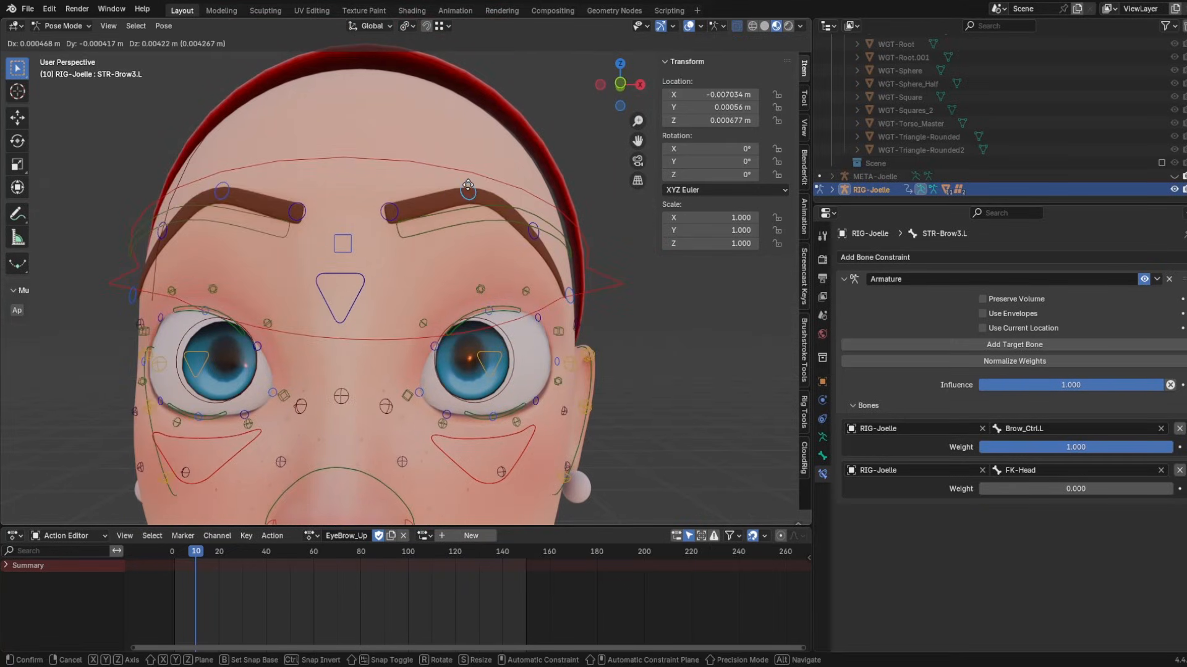
pyautogui.click(445, 220)
pyautogui.press('r')
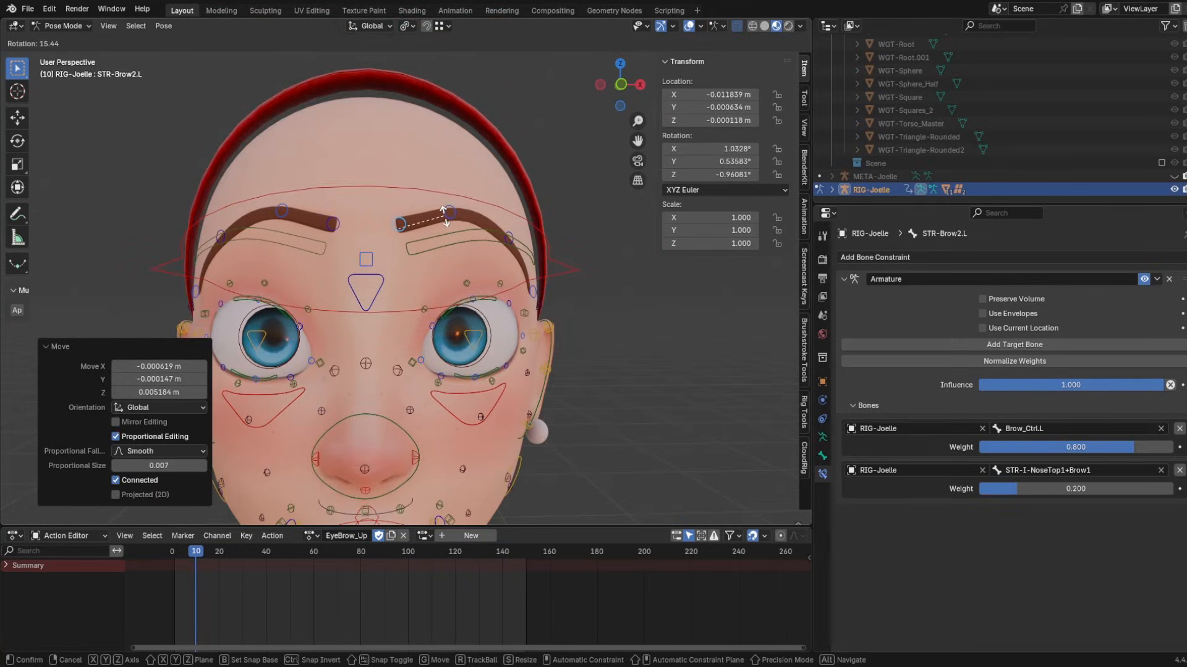
pyautogui.click(445, 213)
# - Select both brow controls and the posed eyebrow bones and keyframe their location, rotation and scale at frame 10
pyautogui.moveTo(374, 235); pyautogui.dragTo(426, 244, button='middle')
pyautogui.click(217, 236)
pyautogui.press('g')
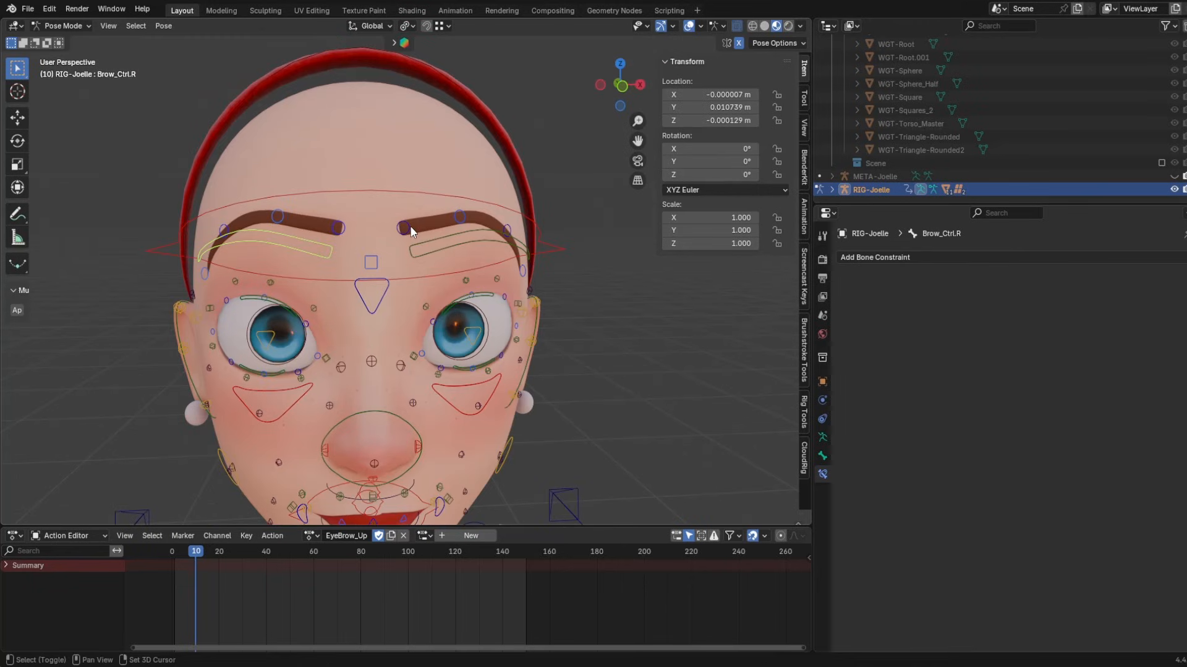
pyautogui.click(426, 240)
pyautogui.click(517, 260)
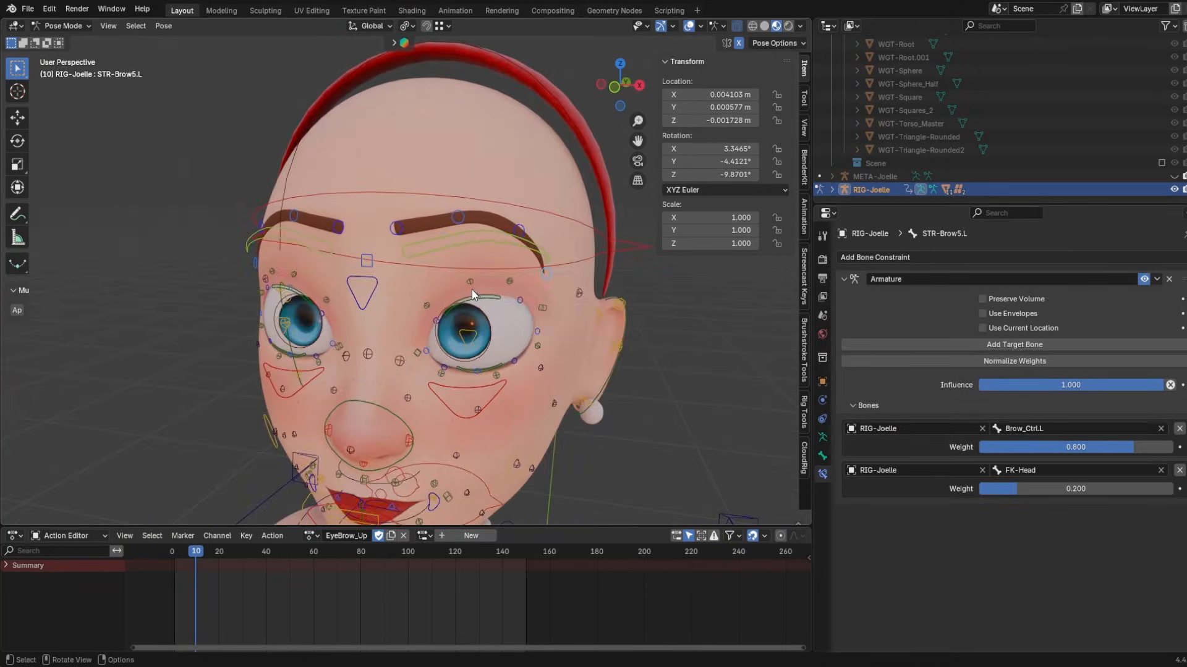
pyautogui.moveTo(455, 280); pyautogui.dragTo(381, 371, button='middle')
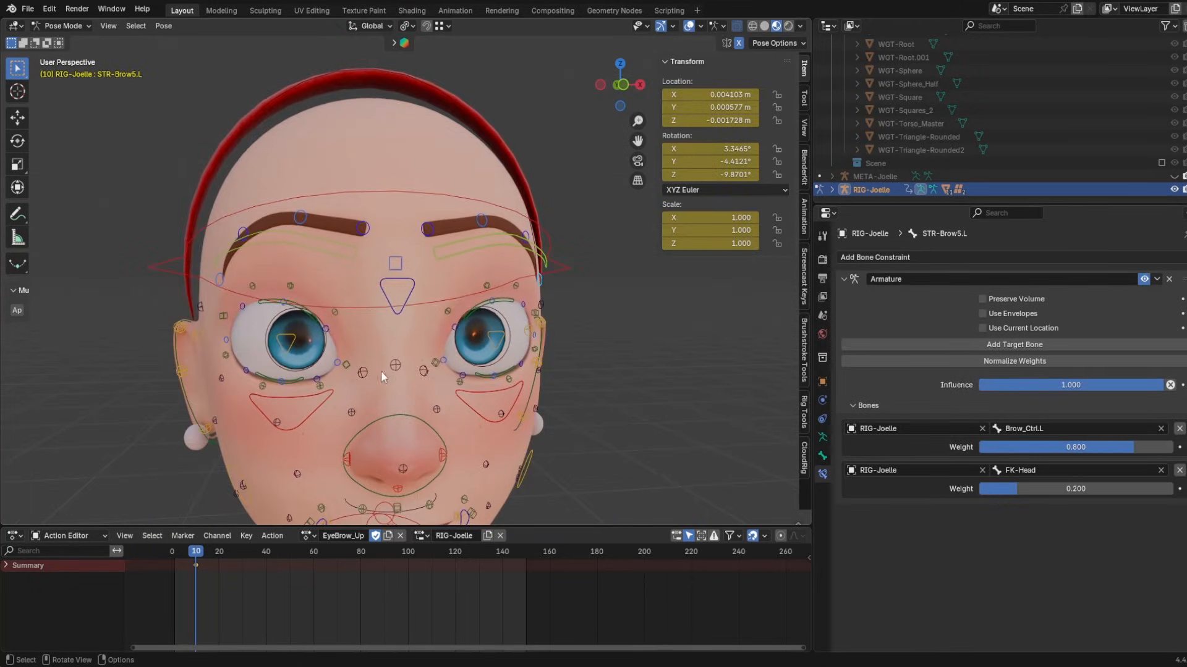
# - Enlarge the Action Editor area and scrub the playhead past the brow keyframe and back to frame 10
pyautogui.moveTo(197, 529); pyautogui.dragTo(197, 473)
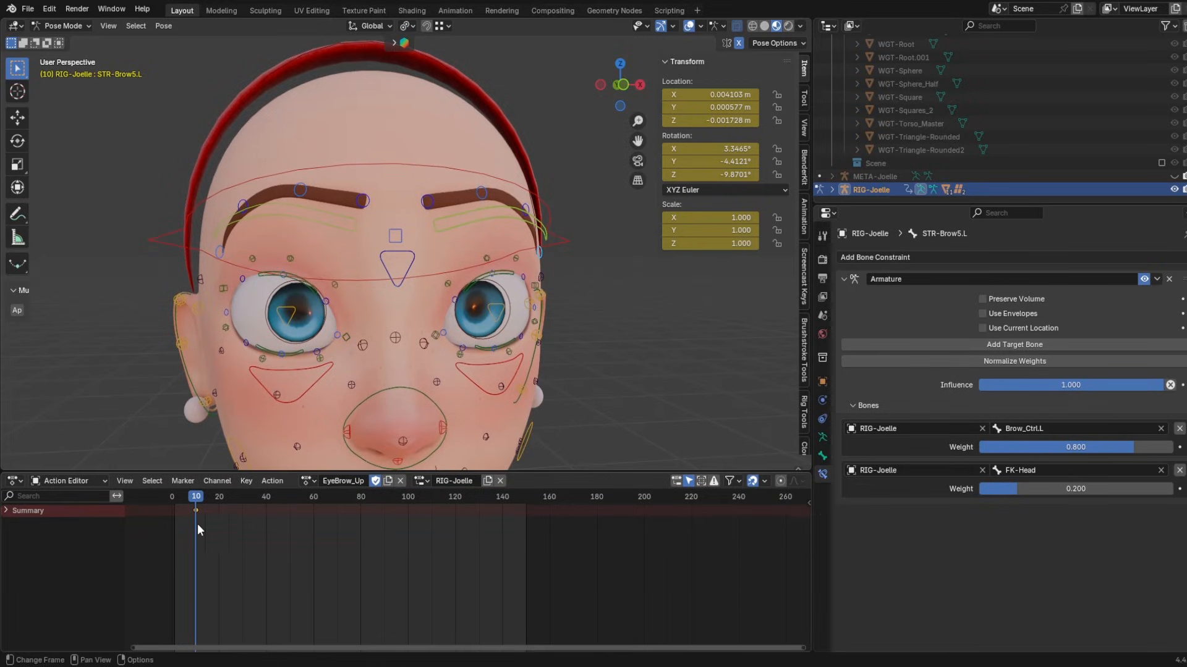
pyautogui.click(216, 498)
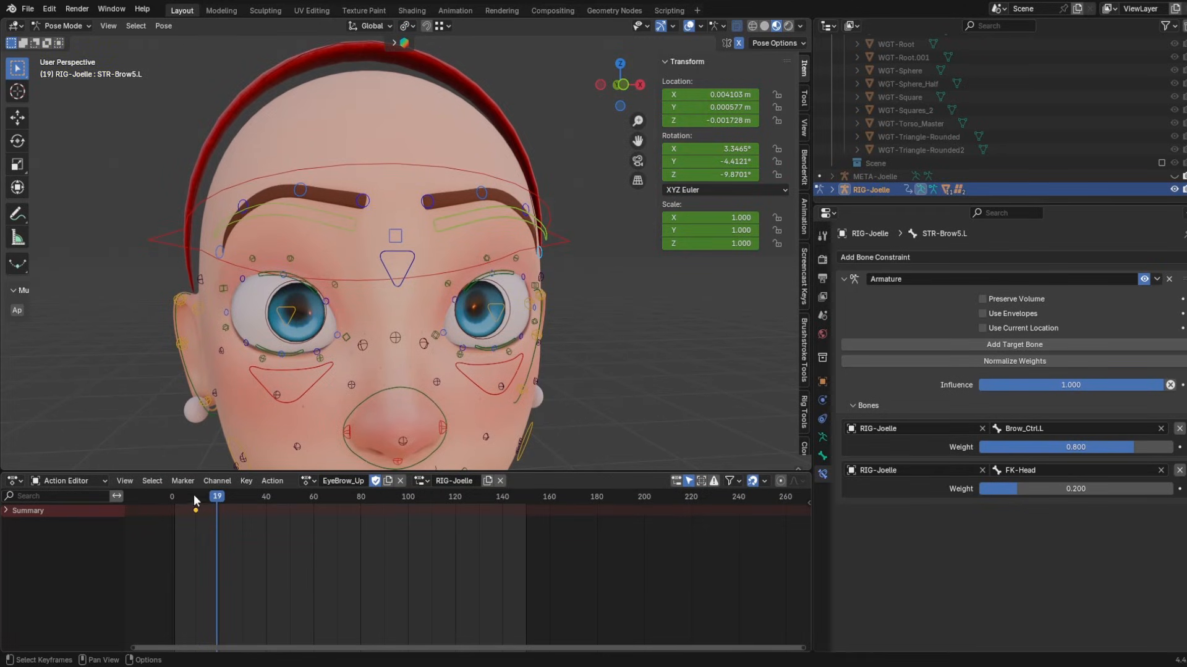
pyautogui.moveTo(341, 502); pyautogui.dragTo(350, 502)
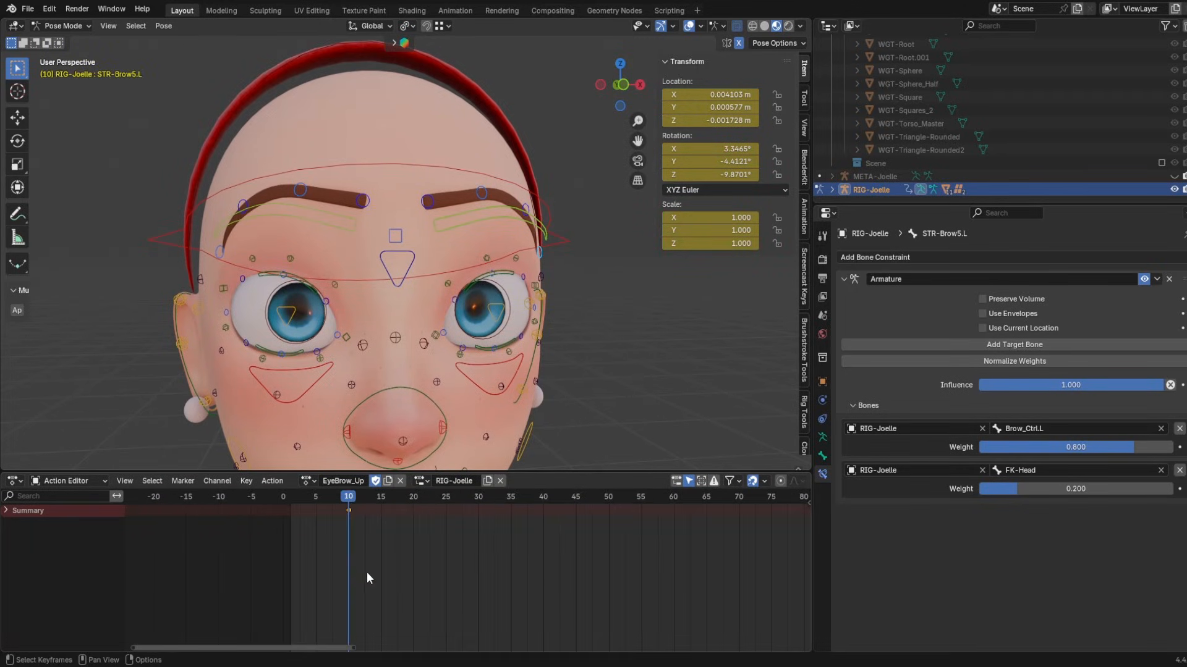
# - At frame 0 of the EyeBrow_Up action, clear the location and rotation of the selected brow bones and keyframe that rest pose
pyautogui.scroll(3, 366, 572)
pyautogui.moveTo(363, 565); pyautogui.dragTo(408, 557, button='middle')
pyautogui.hotkey('shift', 'Left')
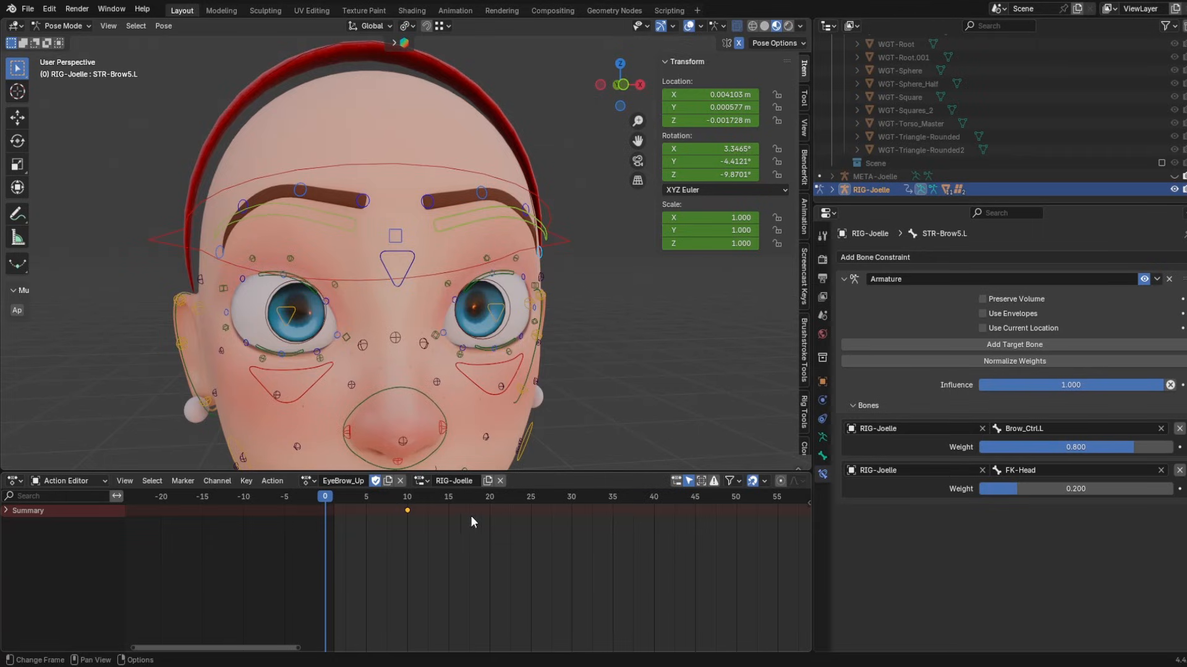
pyautogui.hotkey('alt', 'g')
pyautogui.hotkey('alt', 'r')
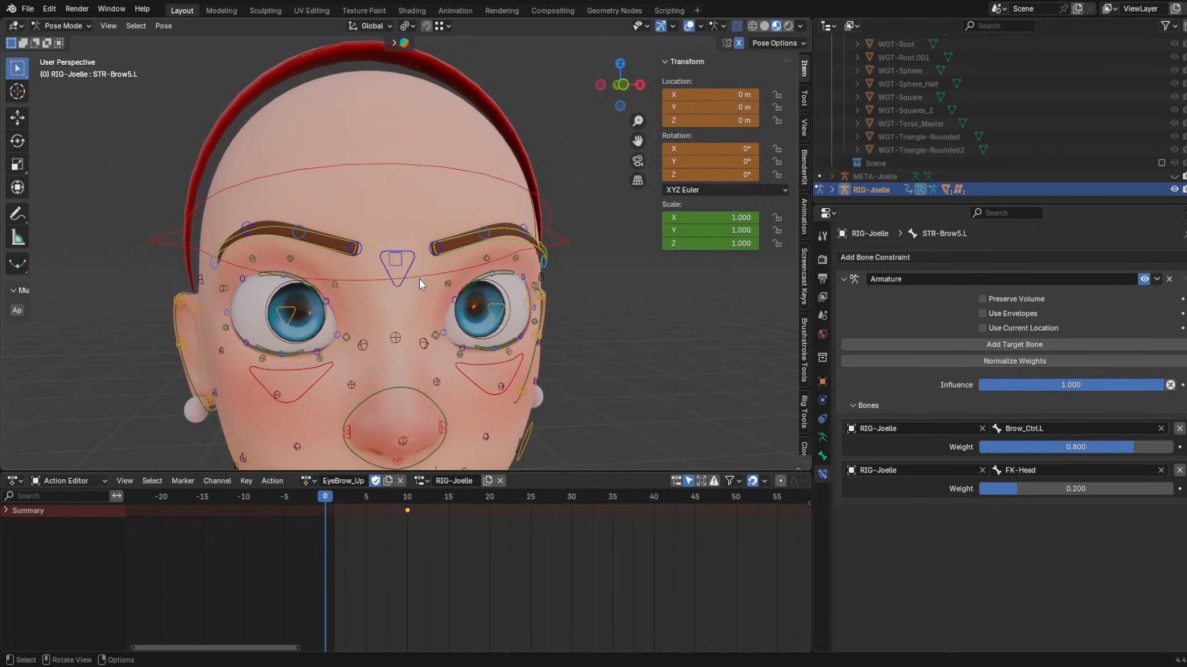
pyautogui.press('i')
pyautogui.moveTo(417, 280); pyautogui.dragTo(468, 231, button='middle')
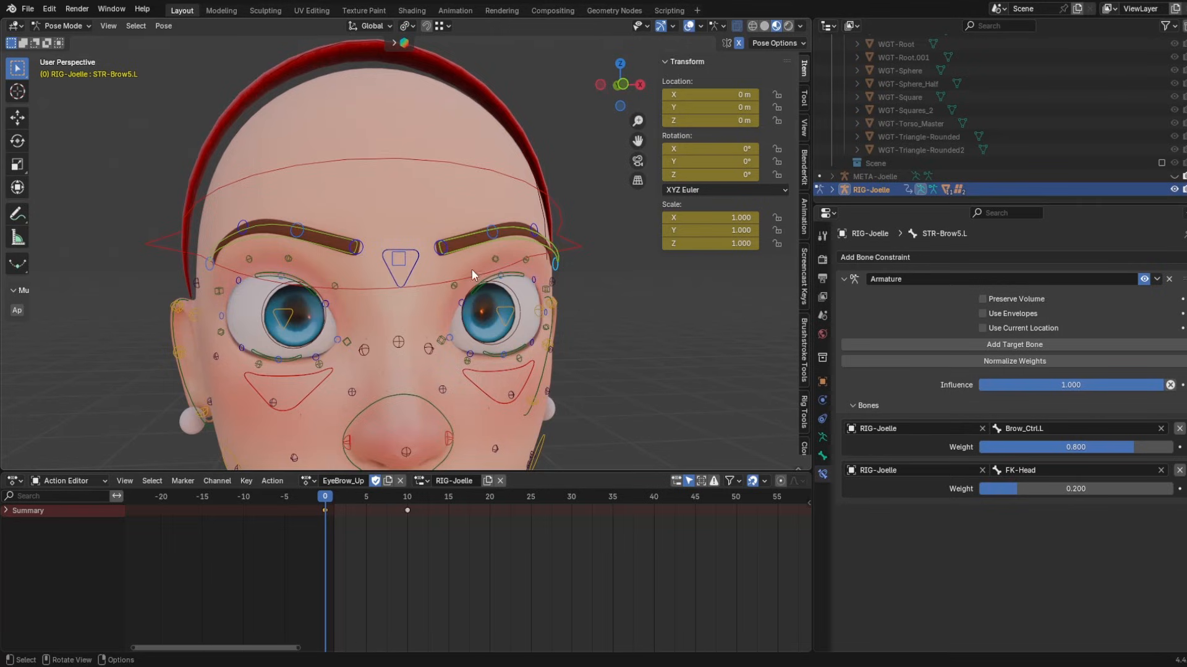
# - Scrub the action between frames 0 and 10, and try moving Middle_Brow_Ctrl up about 0.027 m along Z
pyautogui.moveTo(503, 538); pyautogui.dragTo(406, 519)
pyautogui.click(415, 254)
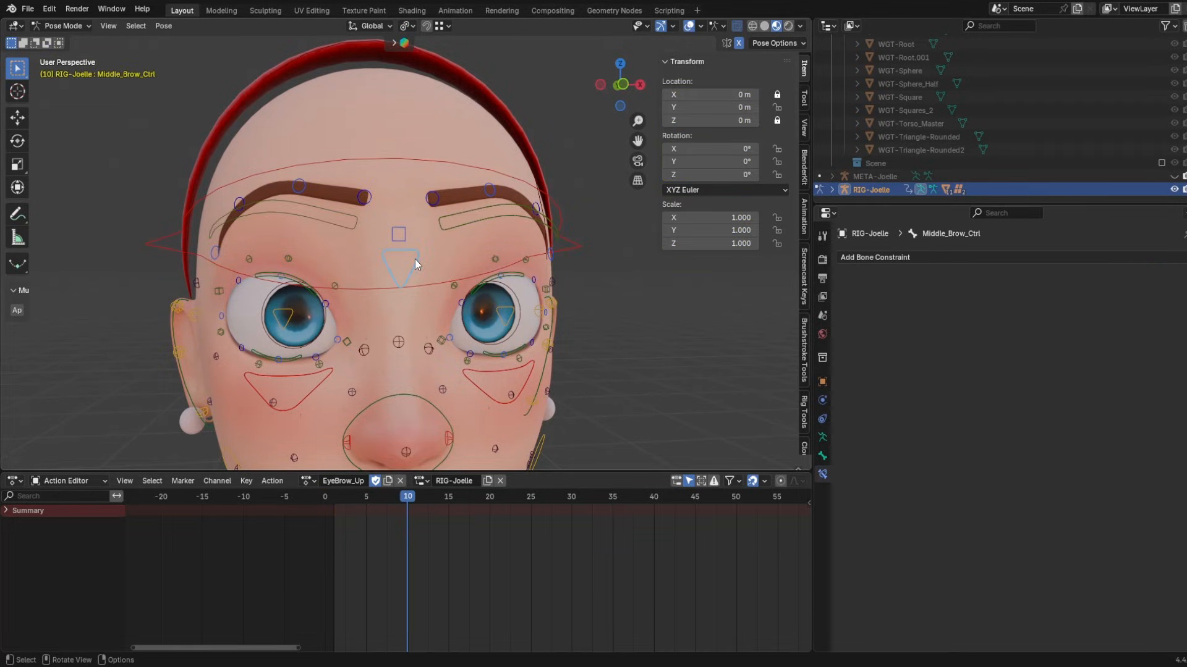
pyautogui.hotkey('shift', 'Left')
pyautogui.press('g')
pyautogui.press('z')
pyautogui.click(419, 214)
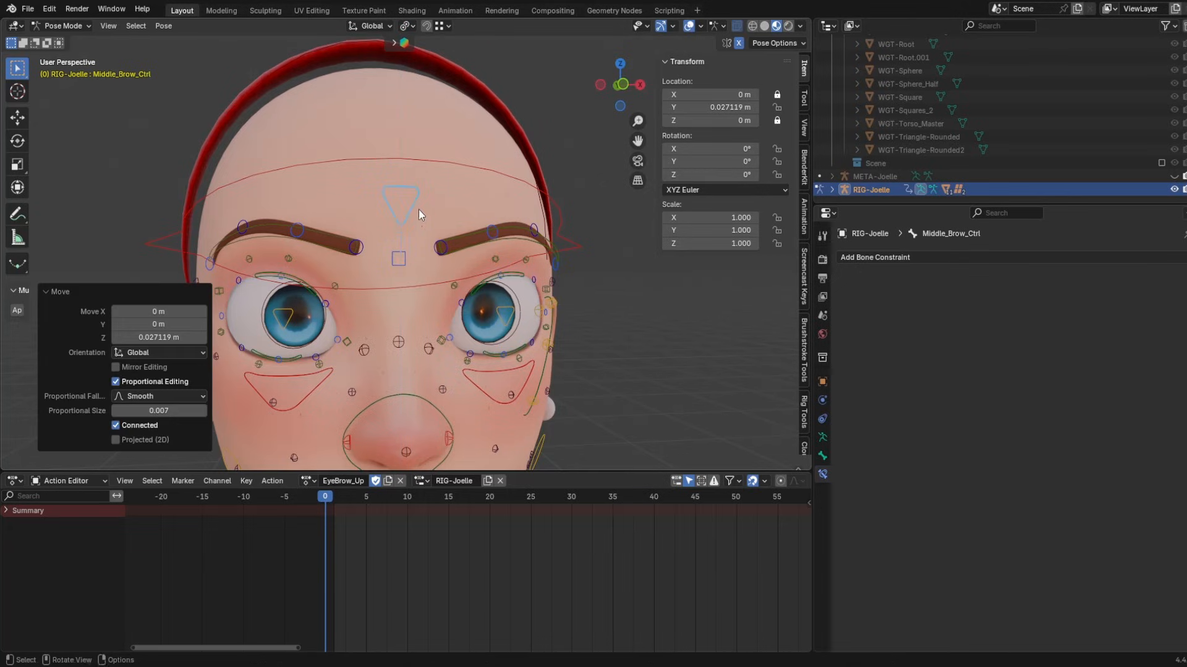
pyautogui.moveTo(329, 498); pyautogui.dragTo(408, 512)
pyautogui.hotkey('shift', 'Left')
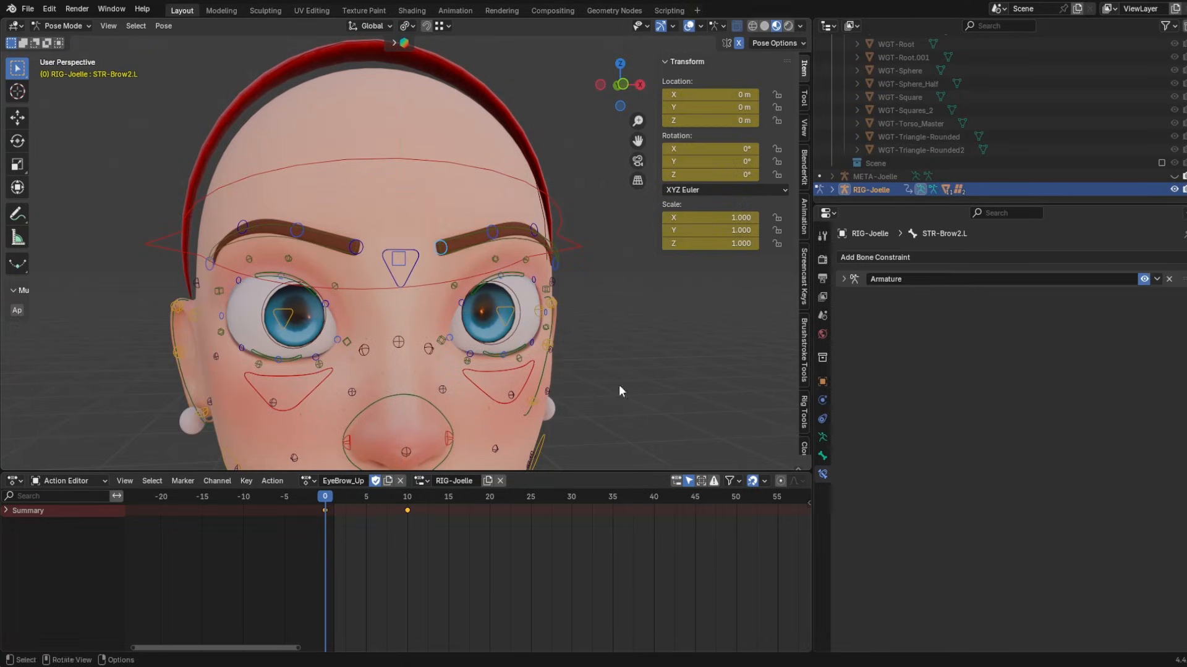
# - Add an Action constraint to STR-Brow2.L, targeting RIG-Joelle with the bone Middle_Brow_Ctrl
pyautogui.click(929, 249)
pyautogui.click(1137, 291)
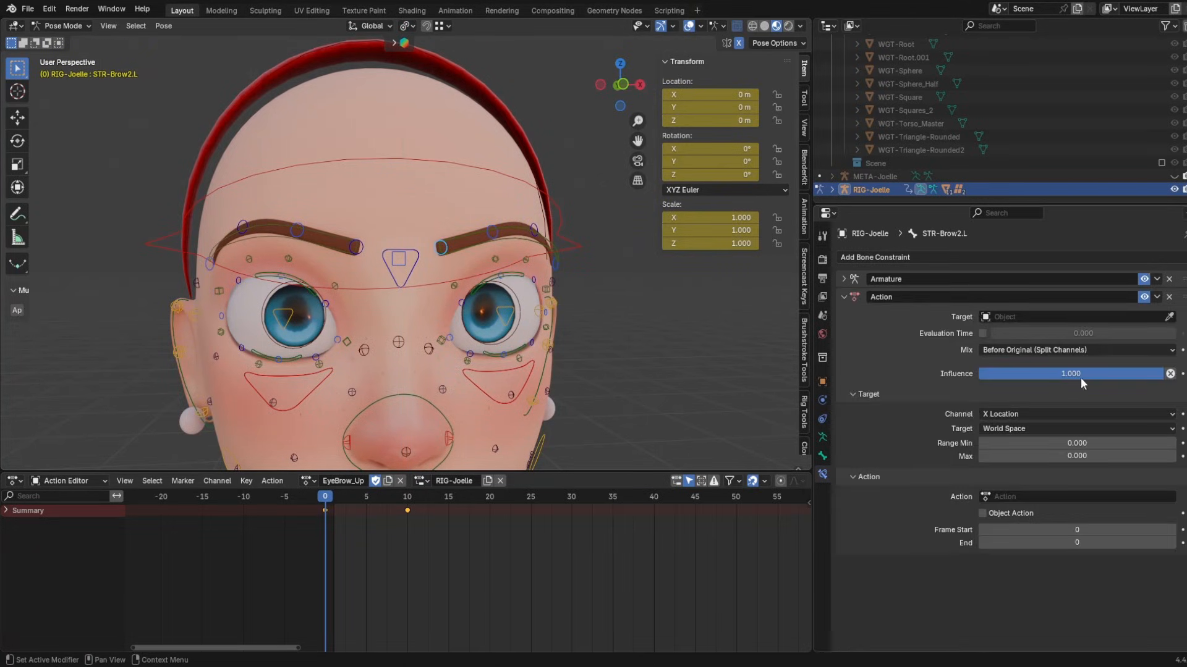
pyautogui.click(1169, 316)
pyautogui.press('Escape')
pyautogui.click(1170, 317)
pyautogui.click(396, 233)
pyautogui.click(1170, 333)
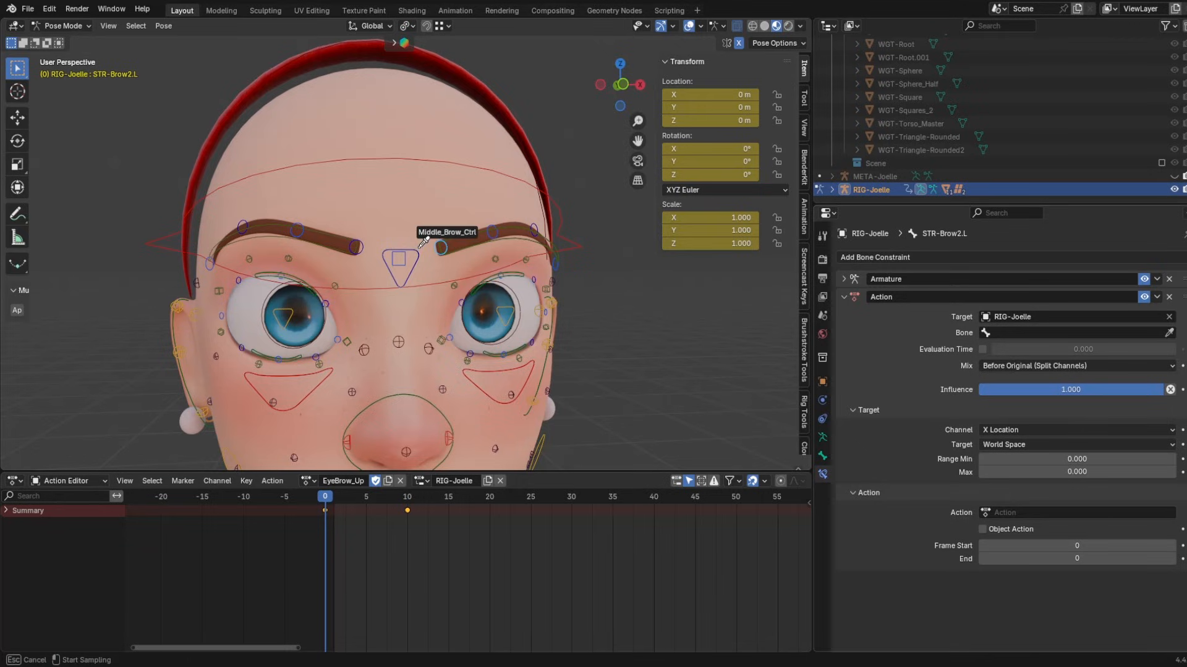
pyautogui.click(400, 257)
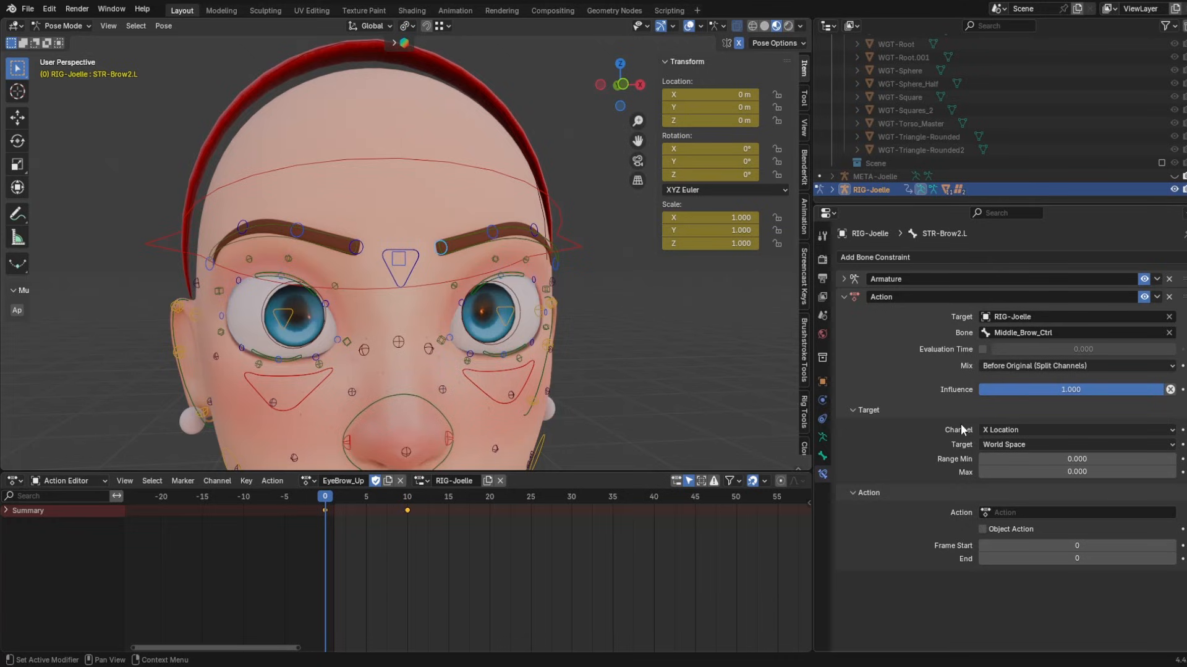
# - Move Middle_Brow_Ctrl up the forehead to check its travel axis and distance, then cancel the move
pyautogui.click(418, 264)
pyautogui.press('g')
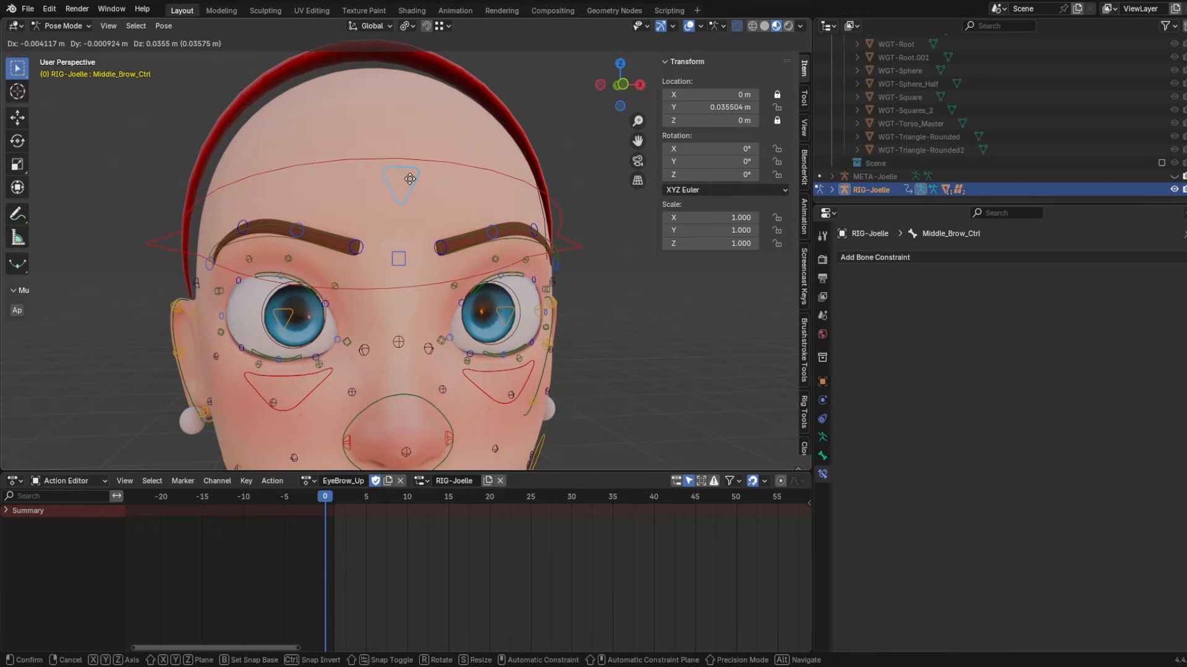
pyautogui.press('Escape')
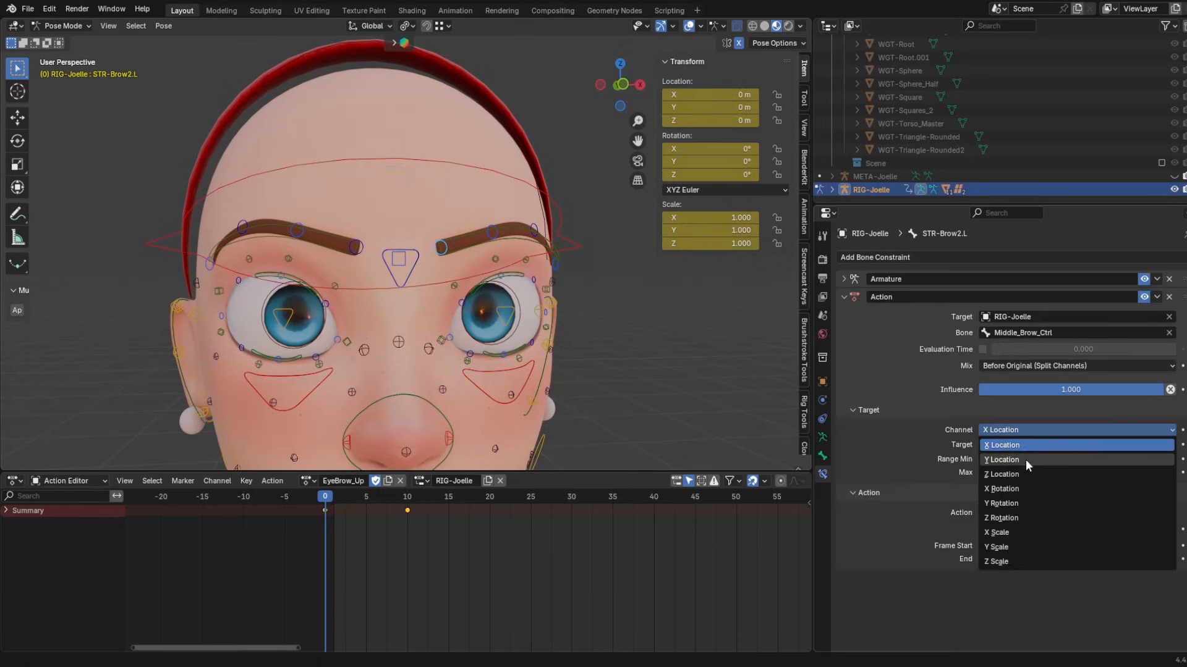
# - Drive the Action constraint by Y Location in Local Space with a range maximum of 0.035
pyautogui.click(1025, 459)
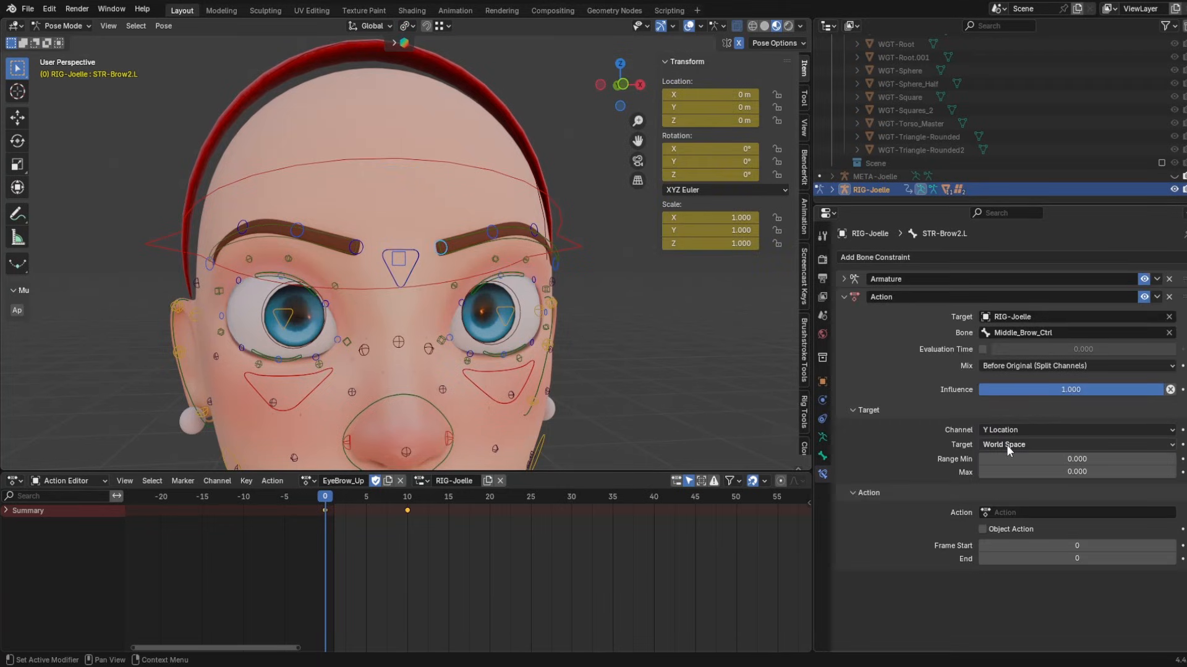
pyautogui.click(1006, 445)
pyautogui.click(1008, 523)
pyautogui.click(1045, 471)
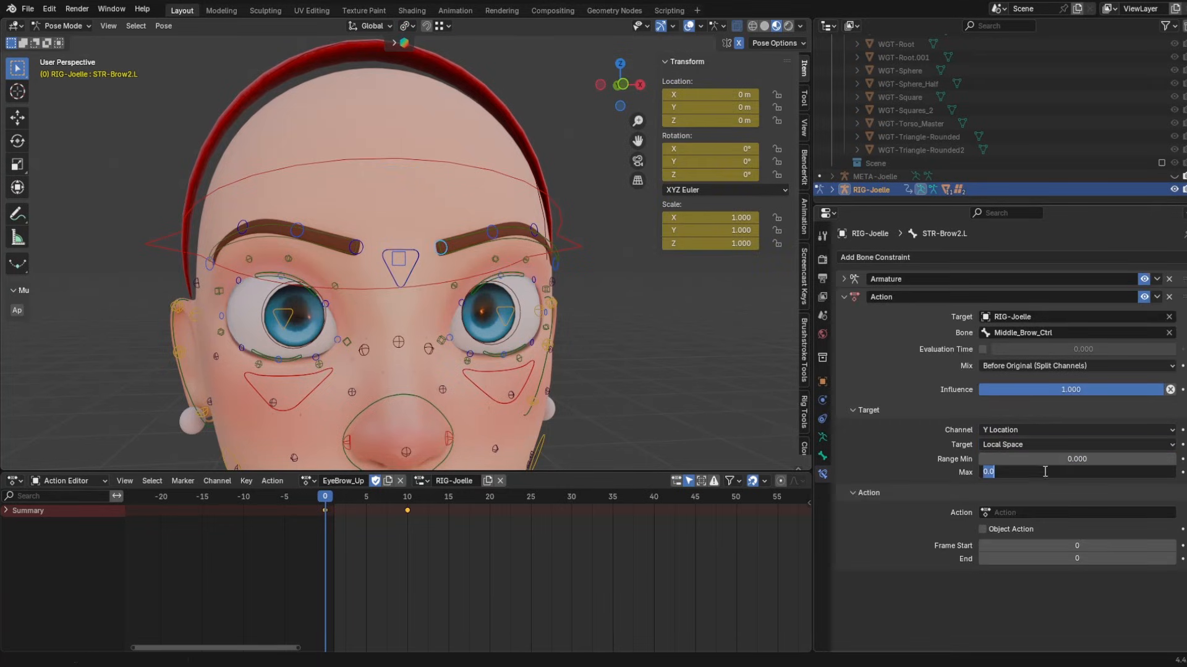
pyautogui.write('0.035')
pyautogui.press('Return')
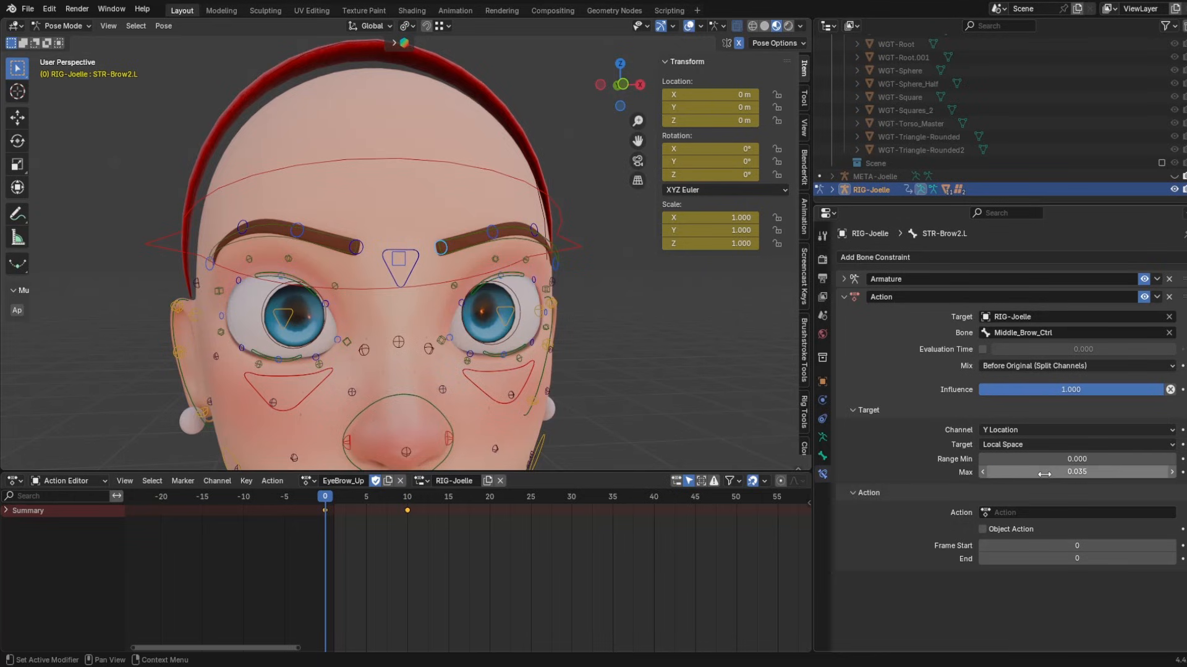
# - Assign the EyeBrow_Up action to the constraint and set its end frame to 10
pyautogui.click(1050, 512)
pyautogui.click(1026, 533)
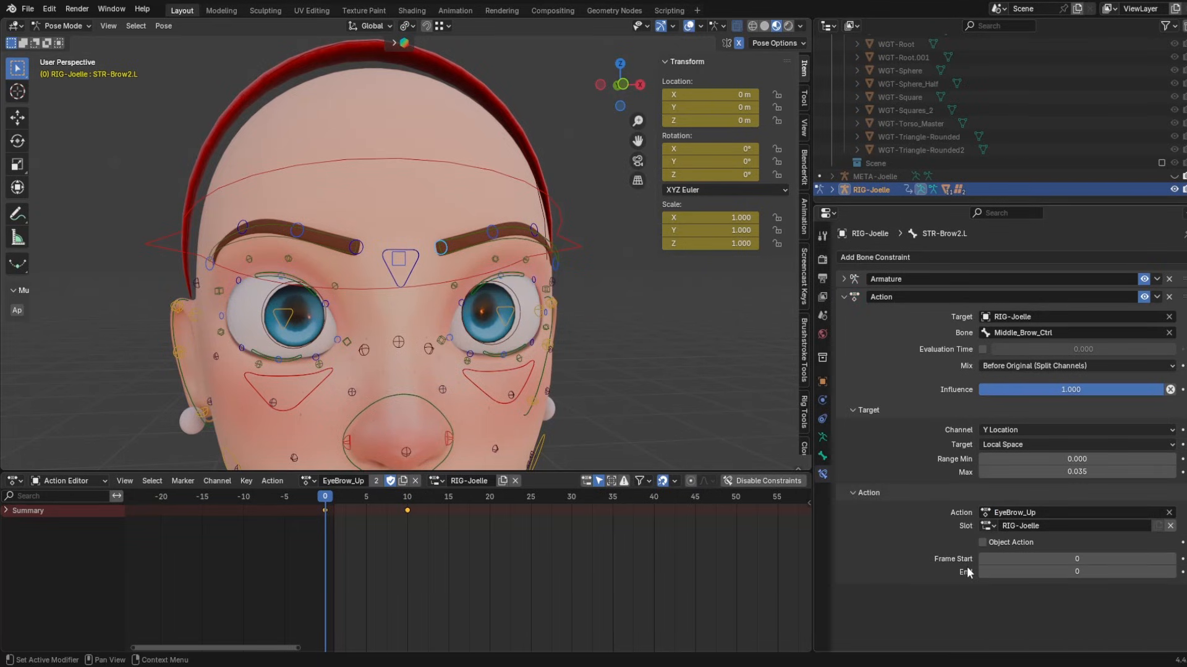
pyautogui.click(1074, 569)
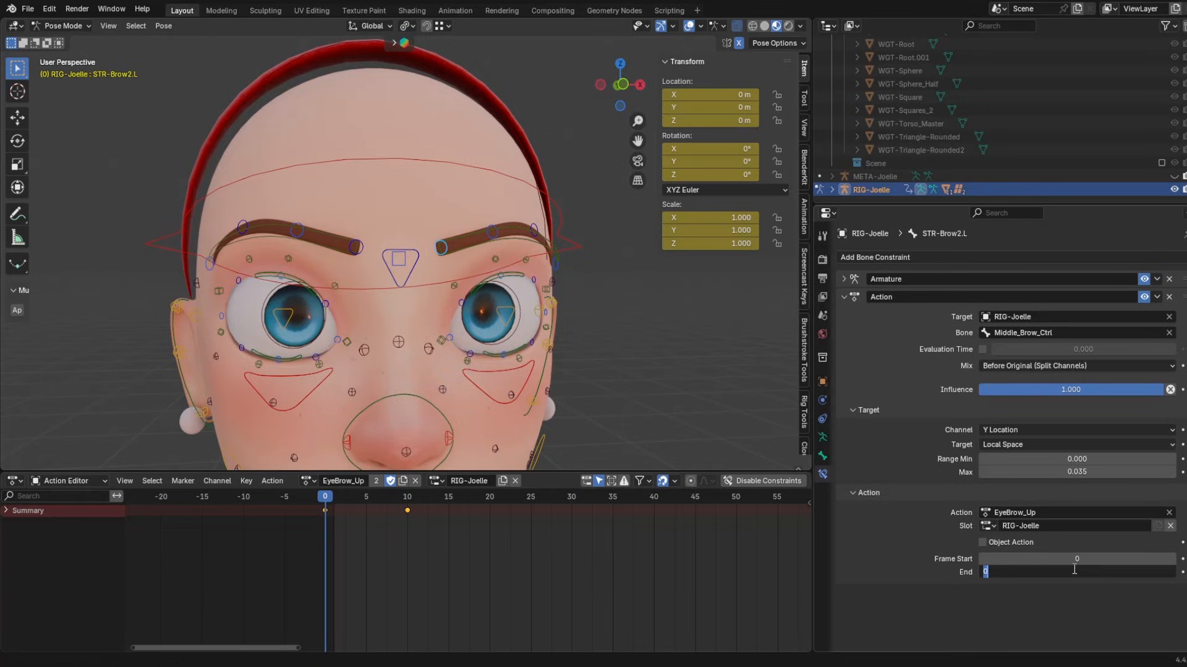
pyautogui.write('10')
pyautogui.press('Return')
# - Test how the left inner brow follows by raising Middle_Brow_Ctrl at frame 0, cancelling each move
pyautogui.click(399, 260)
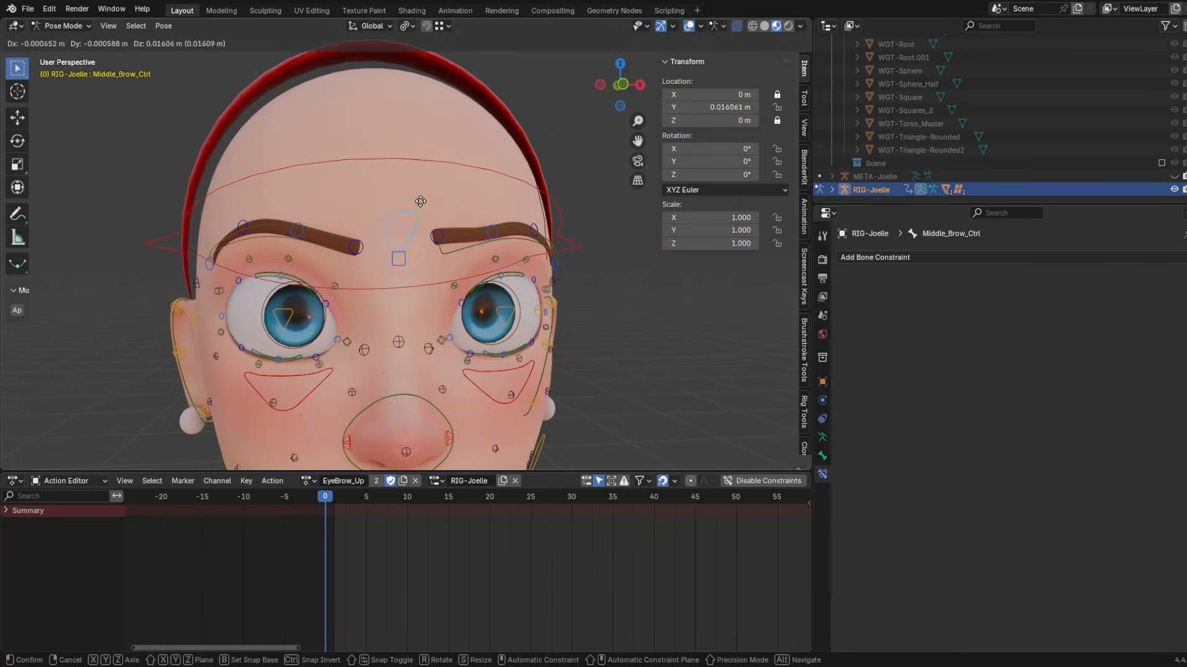
pyautogui.press('g')
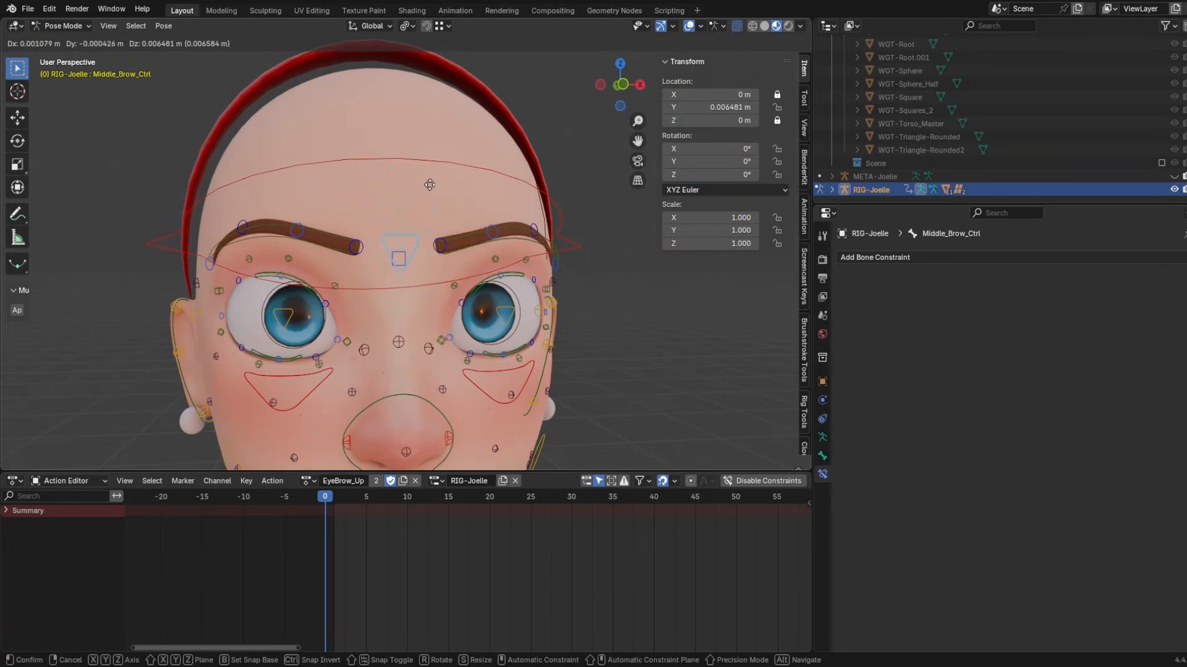
pyautogui.press('Escape')
pyautogui.click(422, 255)
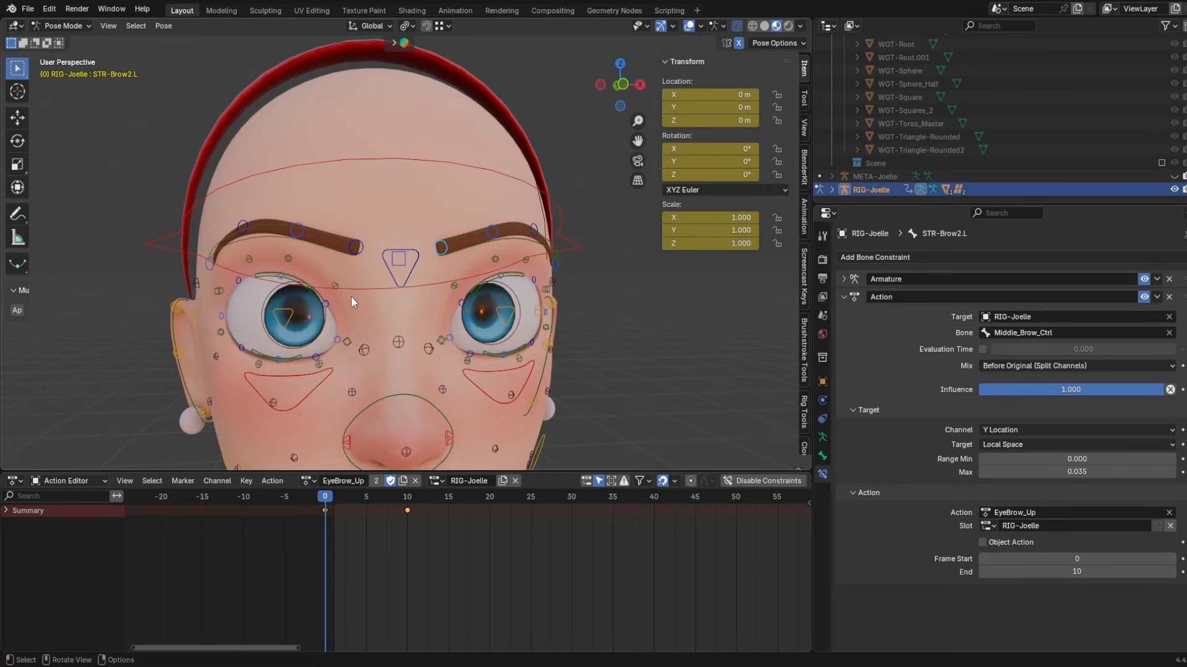
pyautogui.press('a')
pyautogui.moveTo(357, 504); pyautogui.dragTo(297, 508)
pyautogui.click(402, 275)
pyautogui.scroll(3, 403, 276)
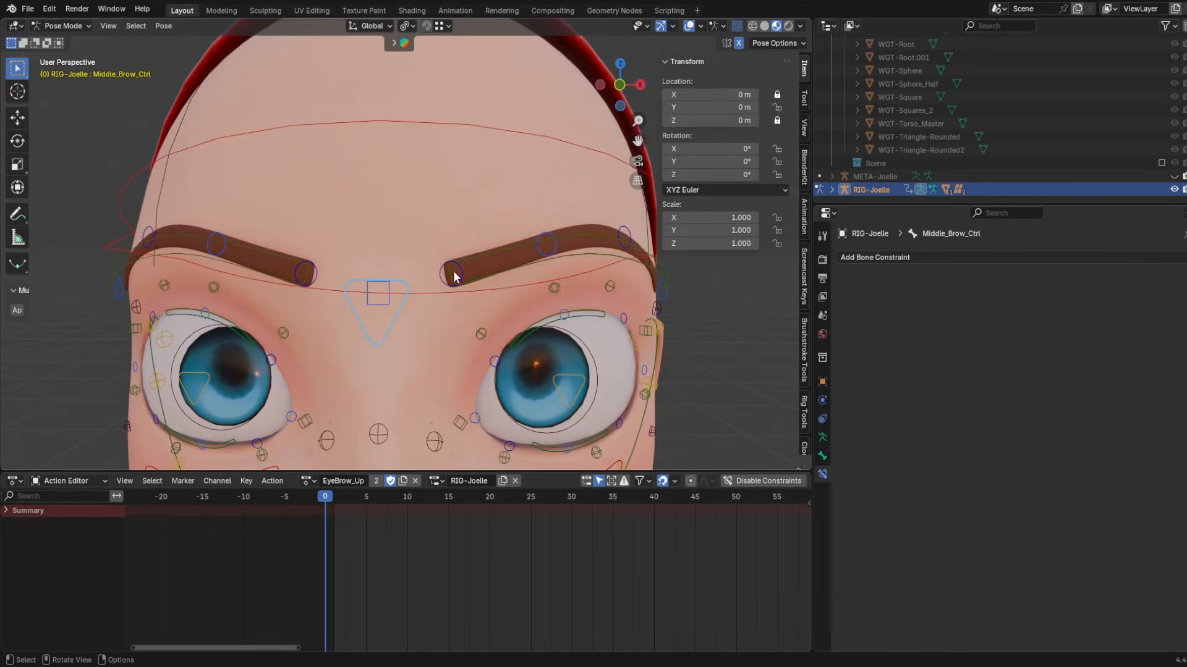
pyautogui.press('g')
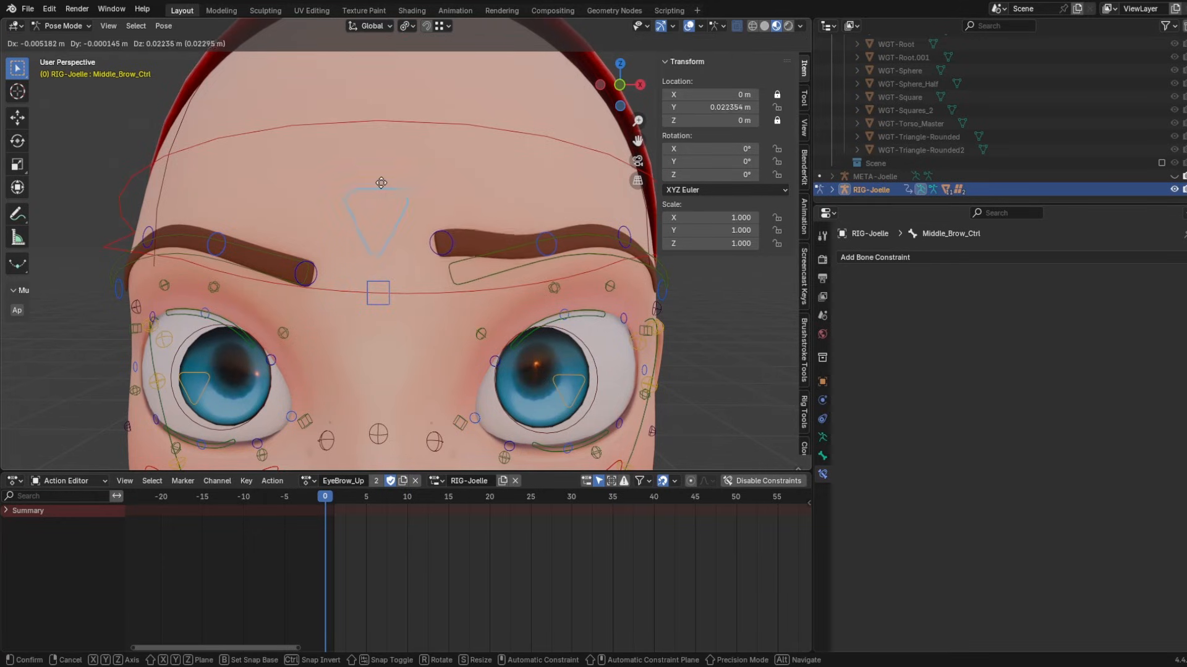
pyautogui.press('Escape')
# - Change the interpolation mode of the EyeBrow_Up keyframes at frames 0 and 10 for all bones, and test Middle_Brow_Ctrl
pyautogui.click(453, 273)
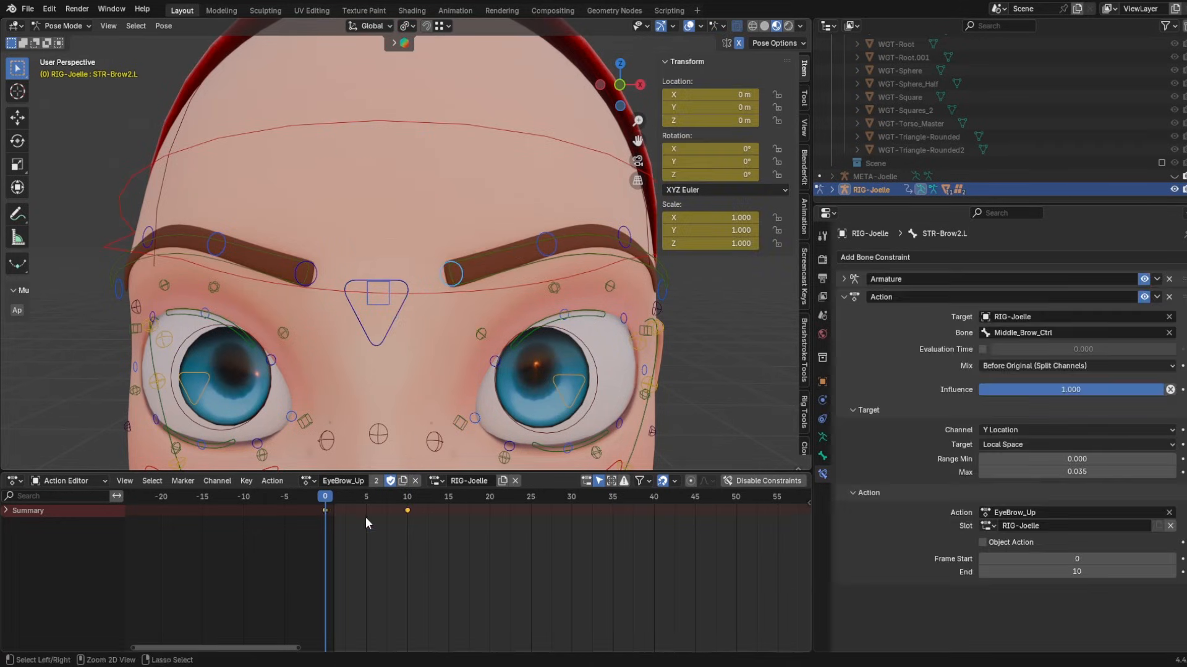
pyautogui.hotkey('ctrl', 'Tab')
pyautogui.keyDown('ctrl'); pyautogui.moveTo(366, 535); pyautogui.dragTo(451, 527, button='middle'); pyautogui.keyUp('ctrl')
pyautogui.hotkey('ctrl', 'Tab')
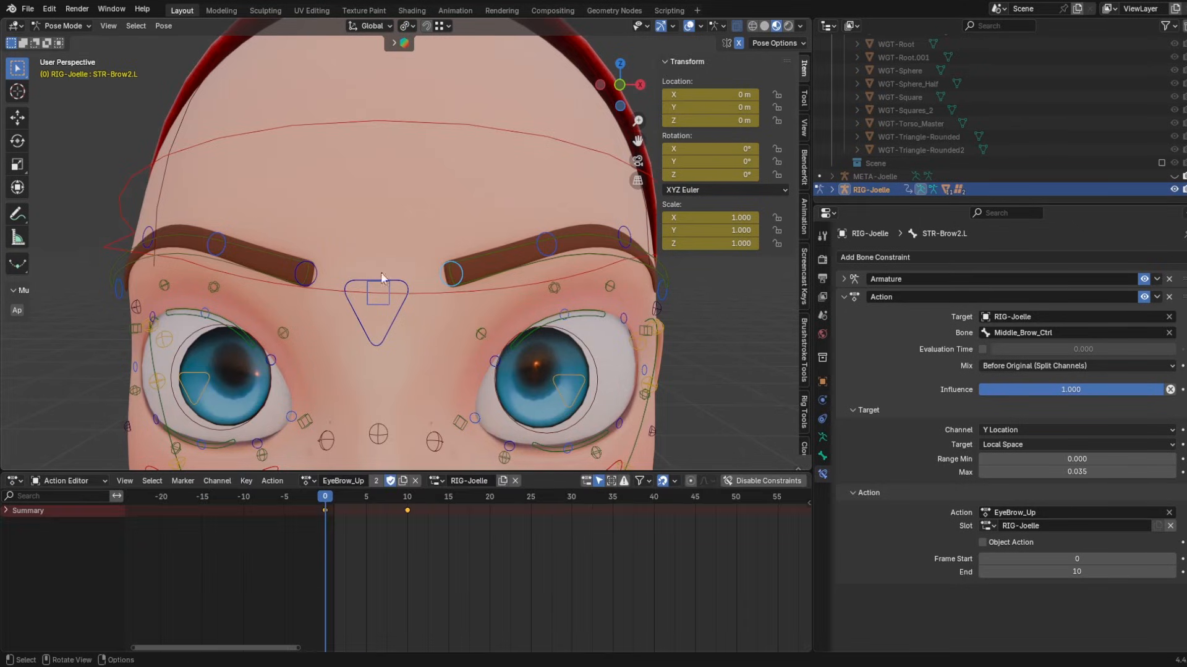
pyautogui.click(407, 292)
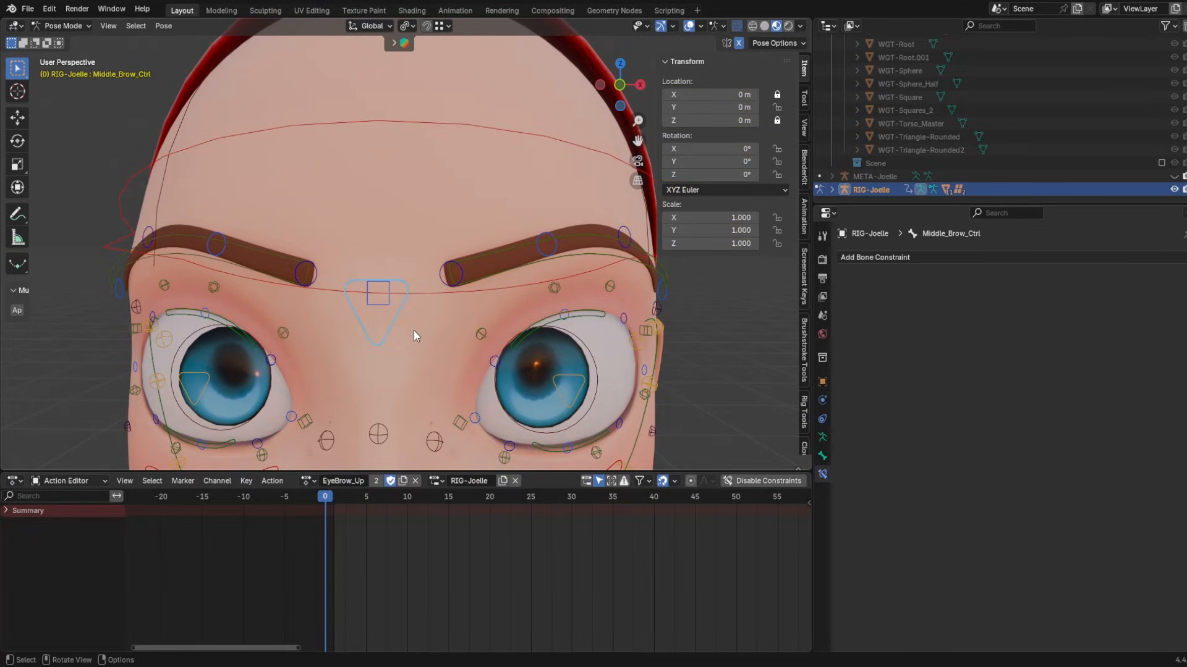
pyautogui.click(458, 276)
pyautogui.moveTo(461, 521); pyautogui.dragTo(247, 509)
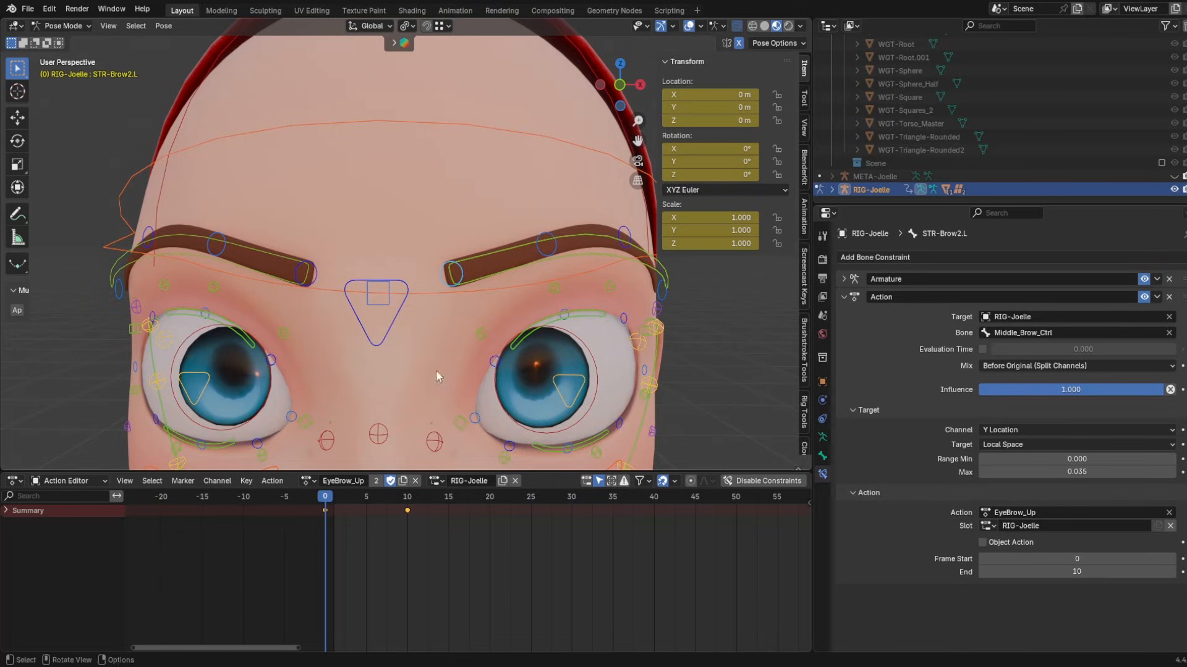
pyautogui.press('t')
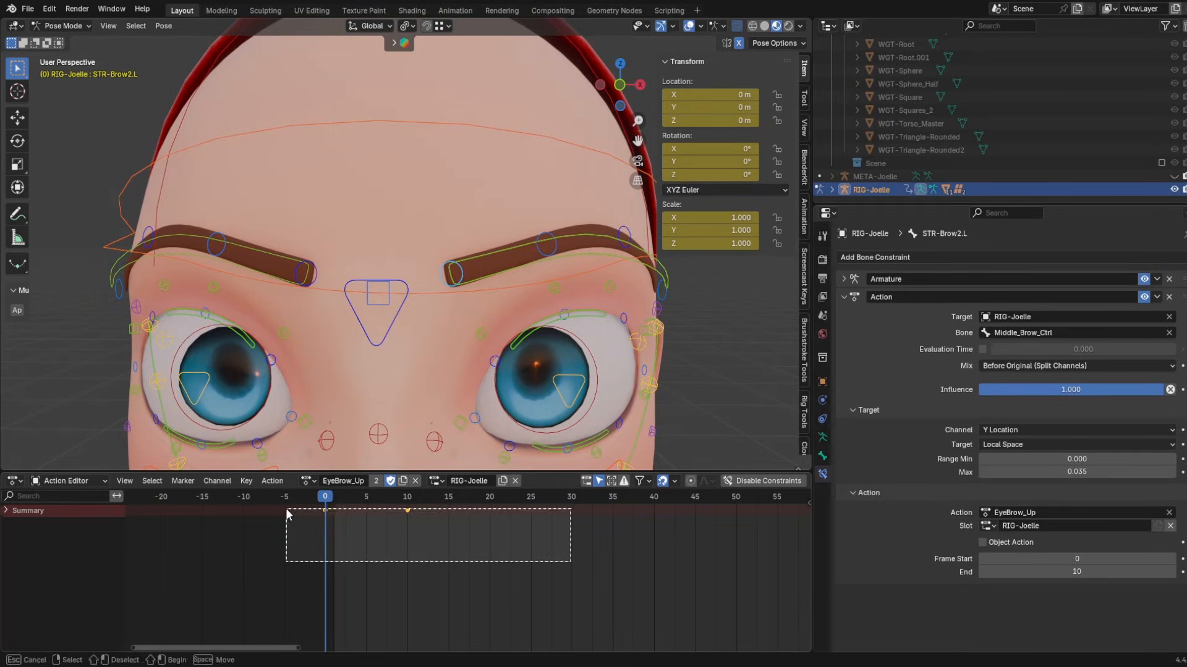
pyautogui.click(136, 585)
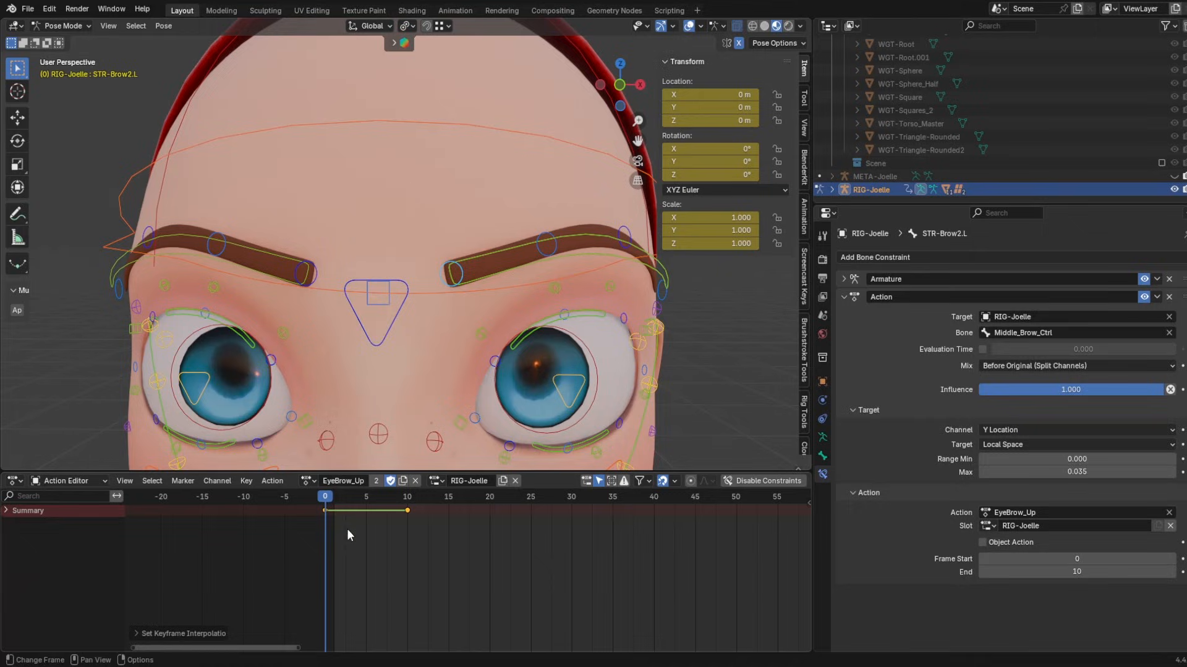
pyautogui.click(380, 342)
pyautogui.press('g')
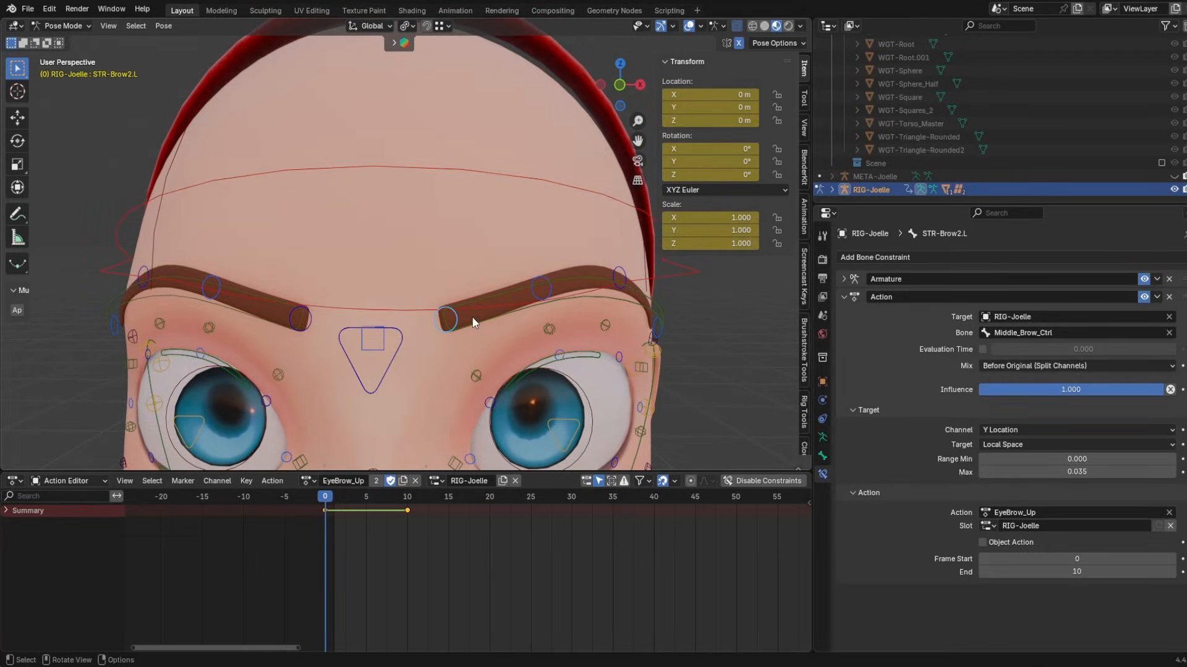
# - Select the brow bones on both sides with STR-Brow2.L active, and copy its Action constraint to the selected bones
pyautogui.keyDown('shift'); pyautogui.click(542, 283); pyautogui.keyUp('shift')
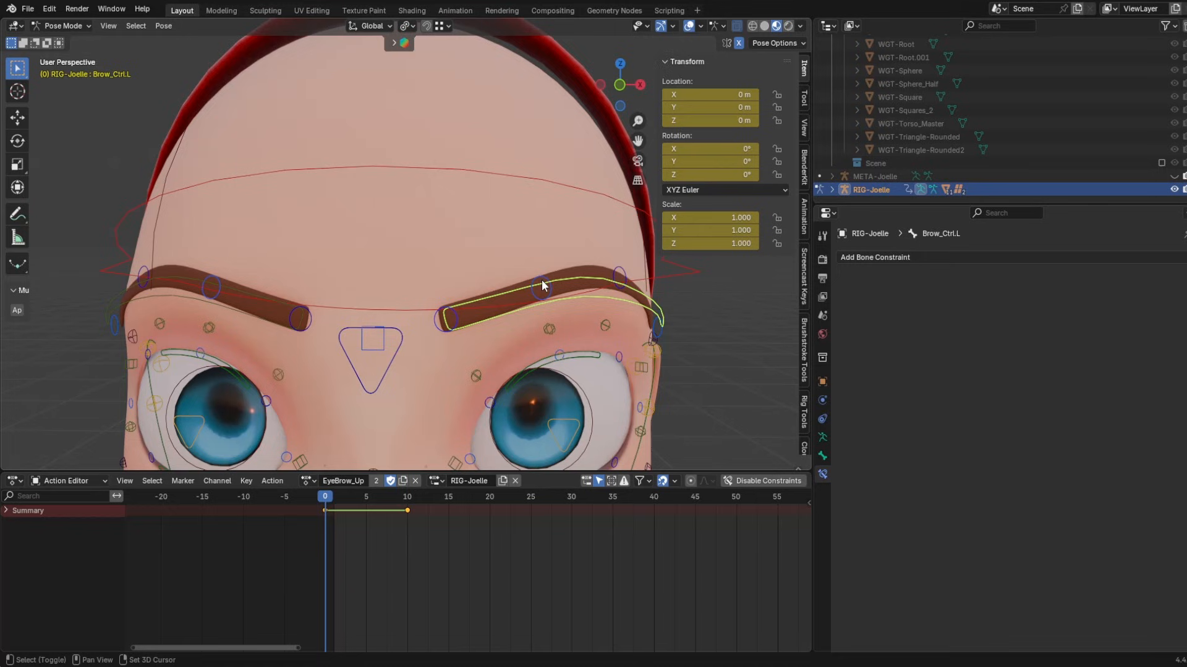
pyautogui.keyDown('shift'); pyautogui.click(618, 276); pyautogui.keyUp('shift')
pyautogui.keyDown('shift'); pyautogui.click(659, 328); pyautogui.keyUp('shift')
pyautogui.keyDown('shift'); pyautogui.click(281, 326); pyautogui.keyUp('shift')
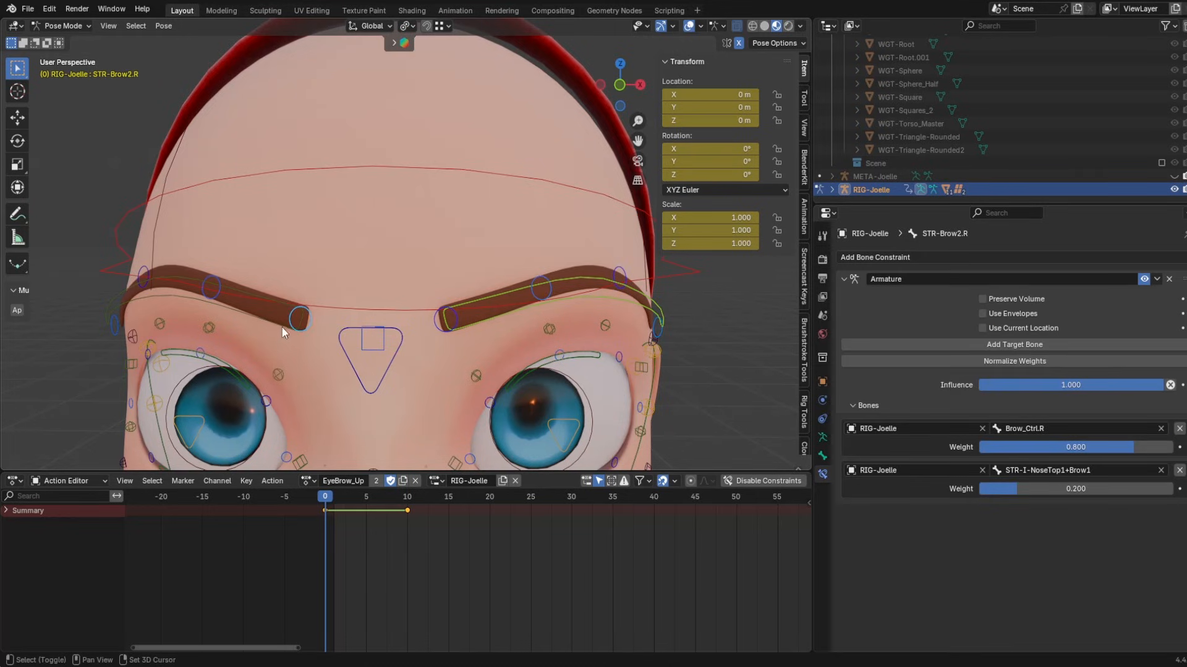
pyautogui.keyDown('shift'); pyautogui.click(146, 281); pyautogui.keyUp('shift')
pyautogui.keyDown('shift'); pyautogui.click(109, 332); pyautogui.keyUp('shift')
pyautogui.keyDown('shift'); pyautogui.click(108, 329); pyautogui.keyUp('shift')
pyautogui.keyDown('shift'); pyautogui.click(442, 322); pyautogui.keyUp('shift')
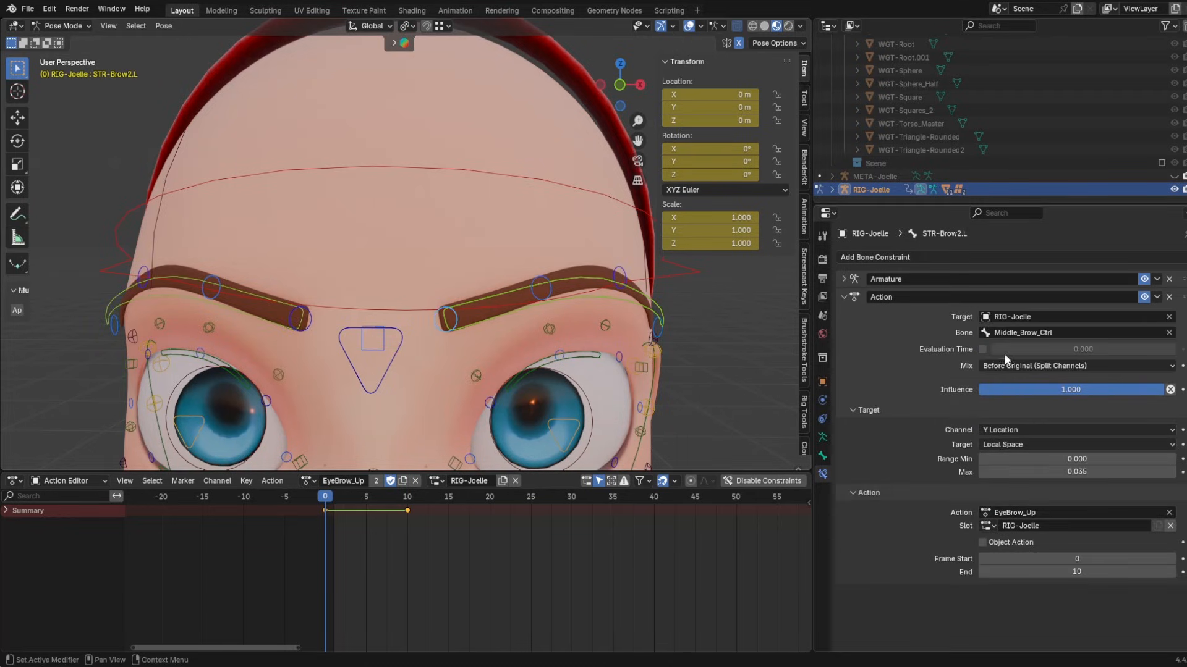
pyautogui.click(1157, 298)
pyautogui.click(1129, 339)
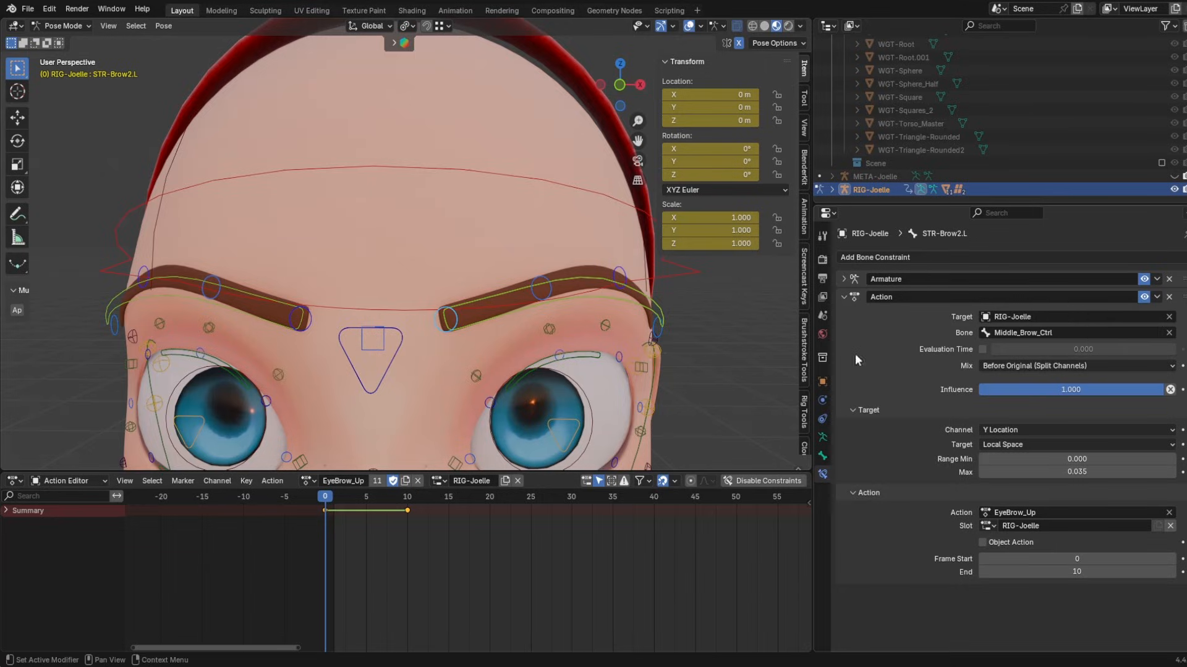
# - Select Brow_Ctrl.L and duplicate the EyeBrow_Up action as a new action
pyautogui.click(394, 346)
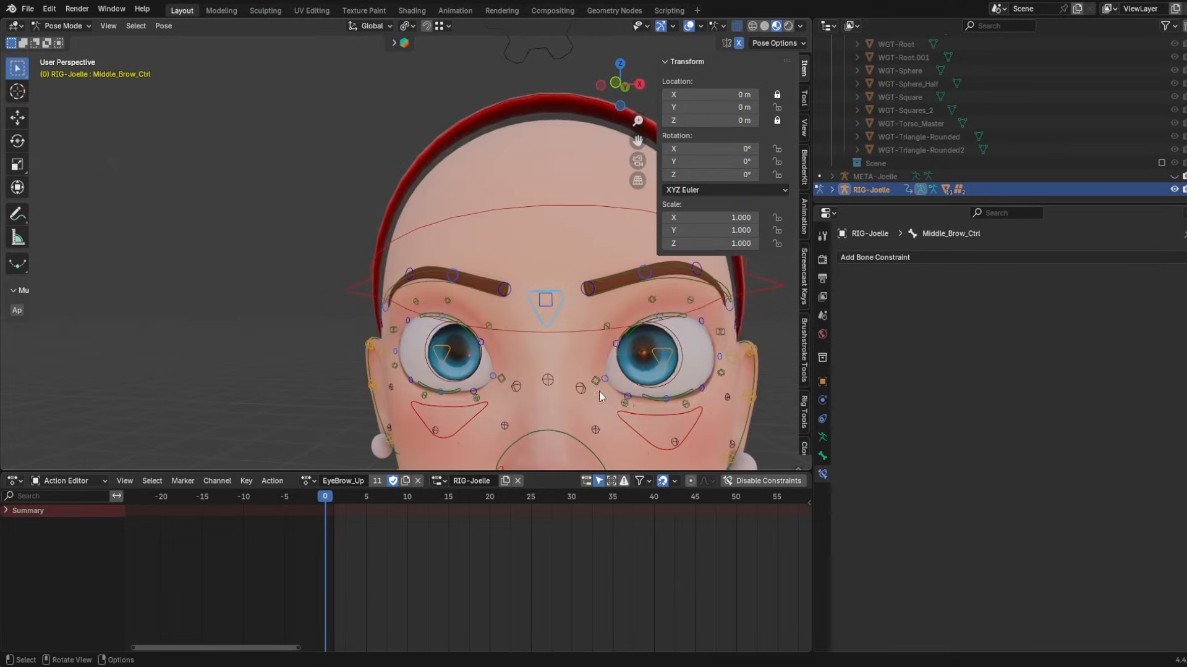
pyautogui.keyDown('shift'); pyautogui.moveTo(599, 391); pyautogui.dragTo(461, 359, button='middle'); pyautogui.keyUp('shift')
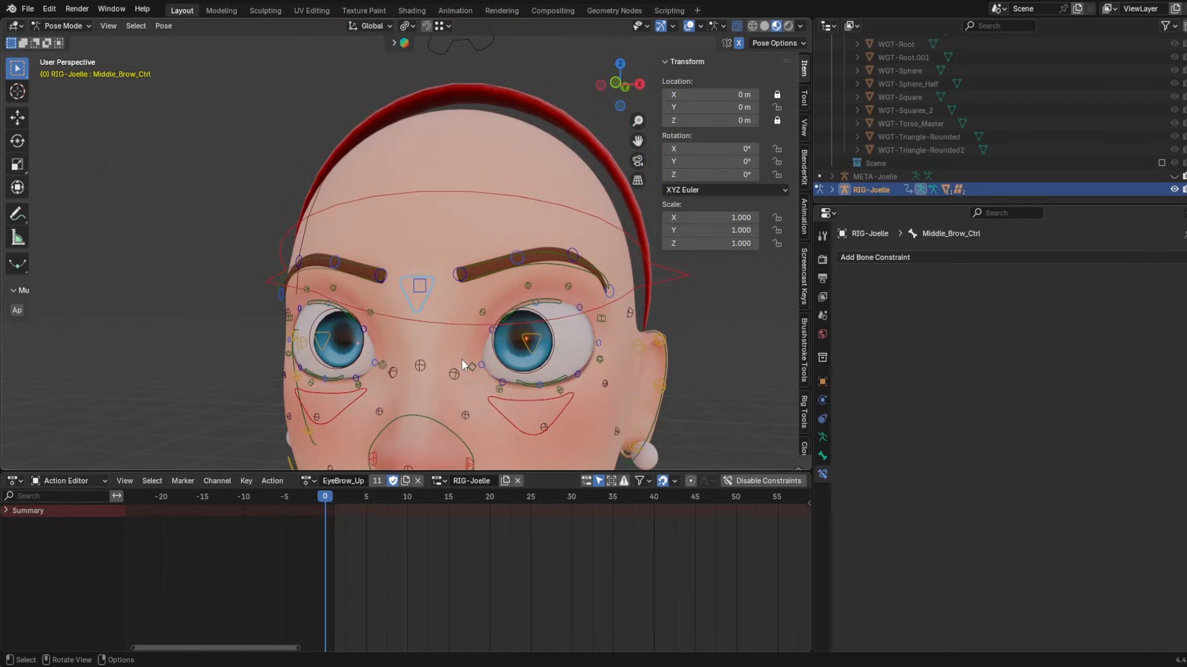
pyautogui.scroll(2, 462, 316)
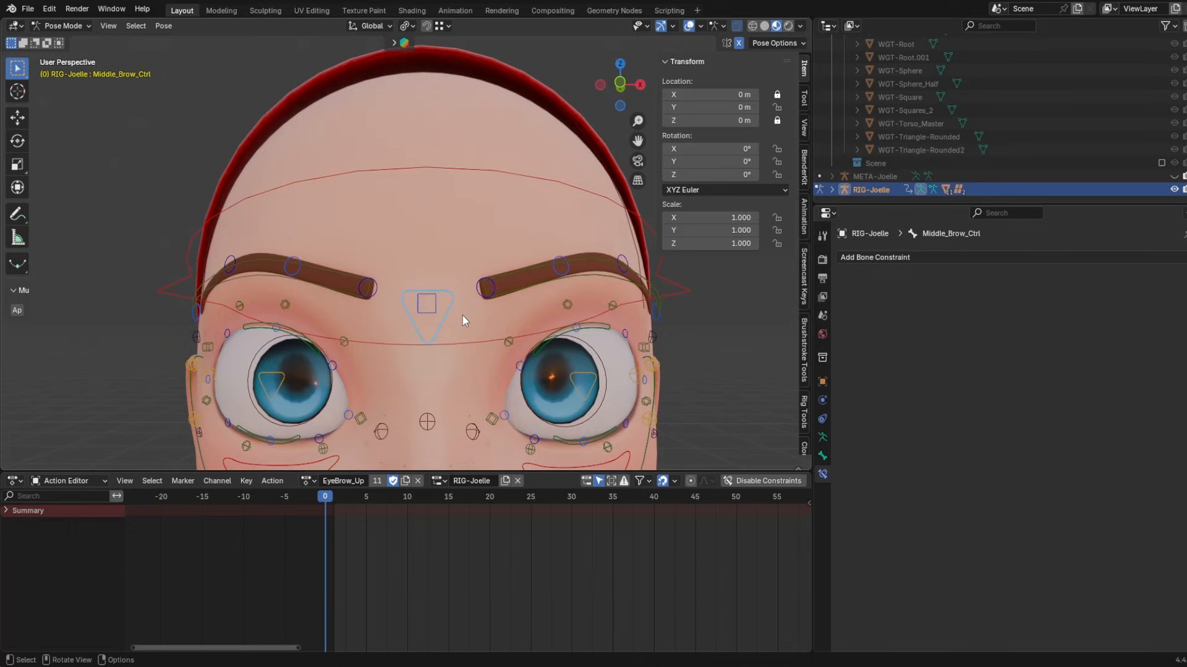
pyautogui.click(510, 288)
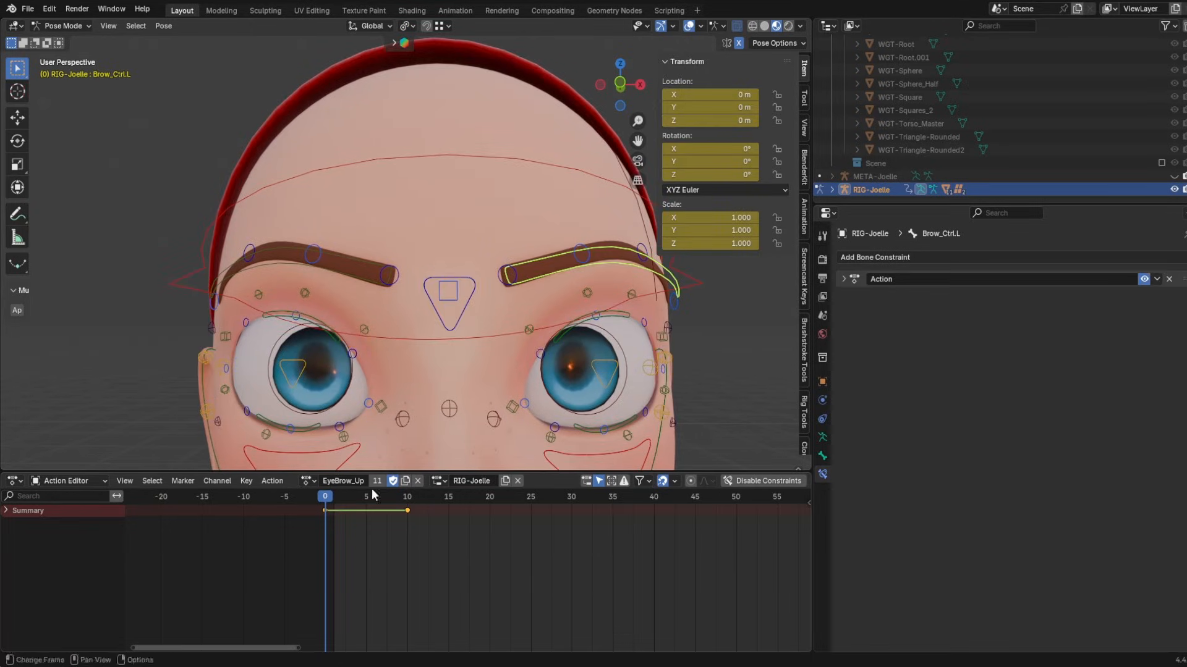
pyautogui.click(405, 481)
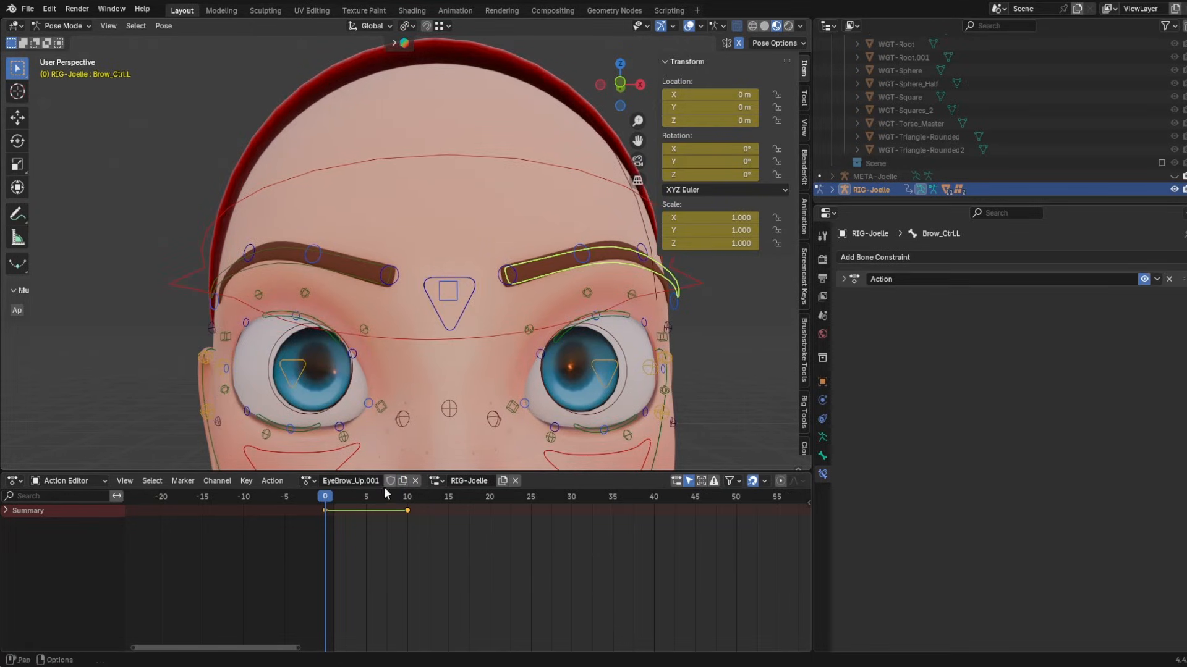
# - At frame 10, clear the bones' locations and lower Brow_Ctrl.L along the global Z axis for a frowning brow pose
pyautogui.moveTo(327, 496); pyautogui.dragTo(404, 516)
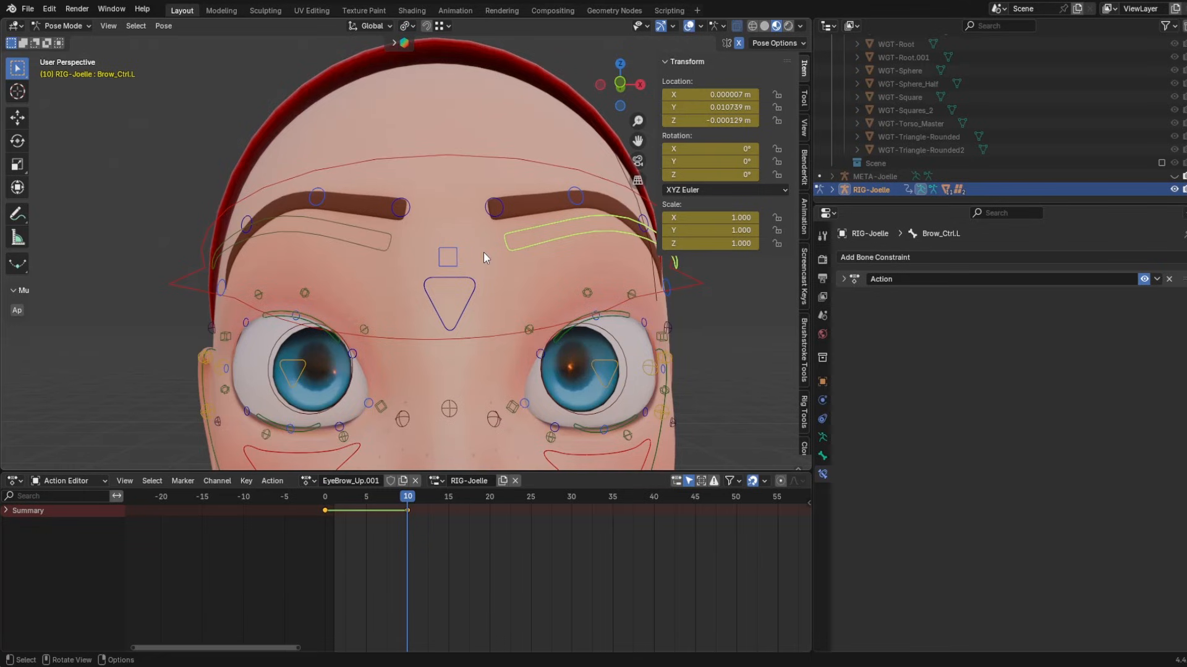
pyautogui.hotkey('alt', 'g')
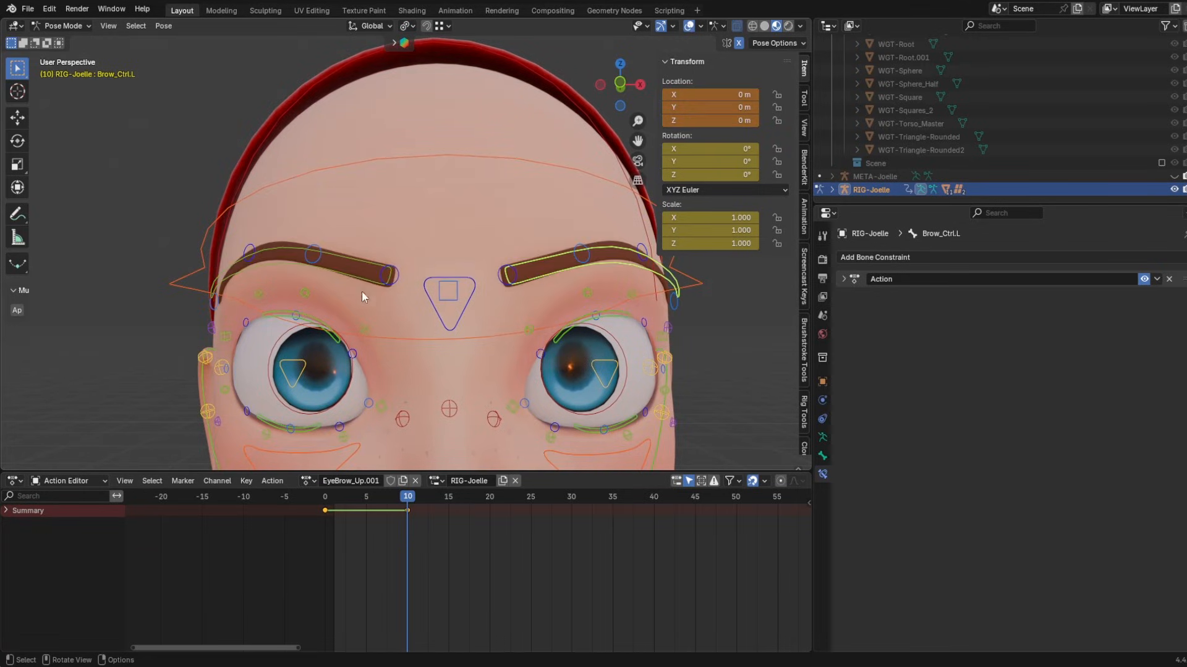
pyautogui.press('g')
pyautogui.press('z')
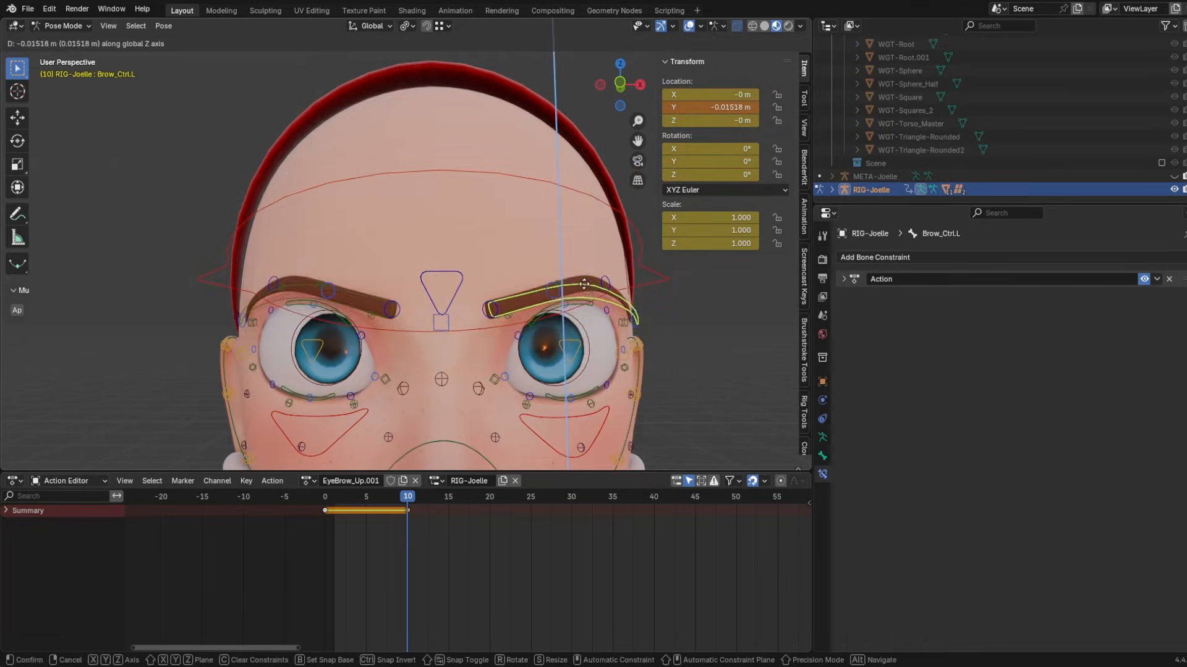
pyautogui.click(584, 301)
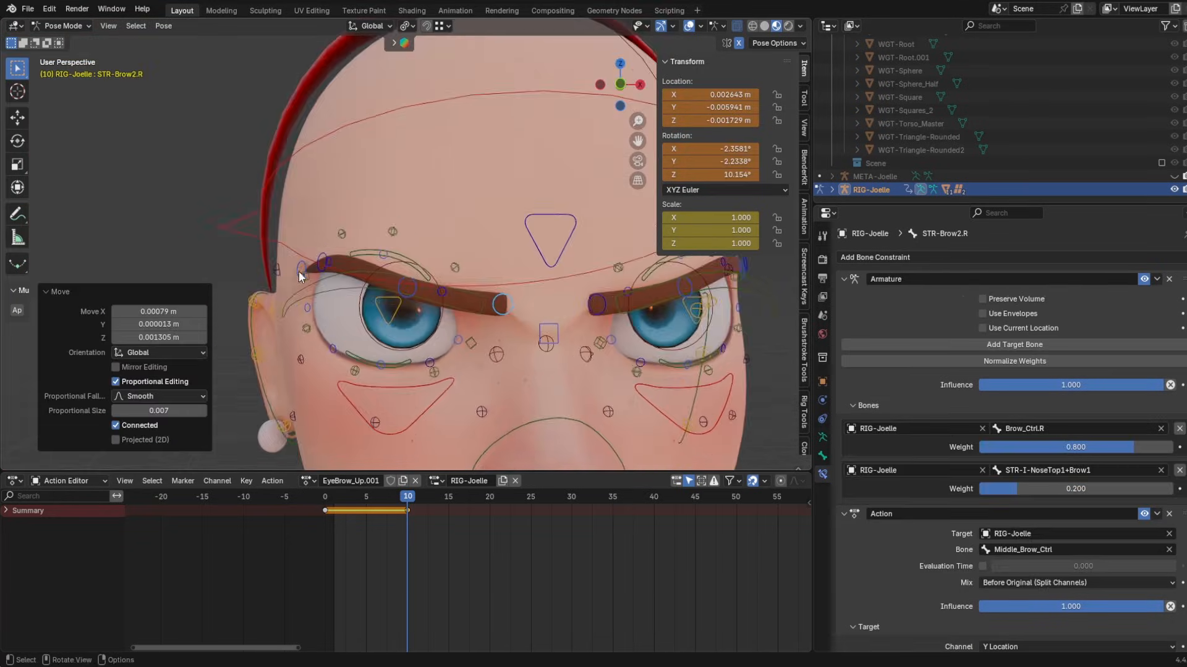
# - Select the control and STR-Brow bones of both eyebrows and key their lowered pose at frame 10
pyautogui.moveTo(299, 272); pyautogui.dragTo(311, 266, button='middle')
pyautogui.keyDown('shift'); pyautogui.click(312, 265); pyautogui.keyUp('shift')
pyautogui.keyDown('shift'); pyautogui.click(344, 255); pyautogui.keyUp('shift')
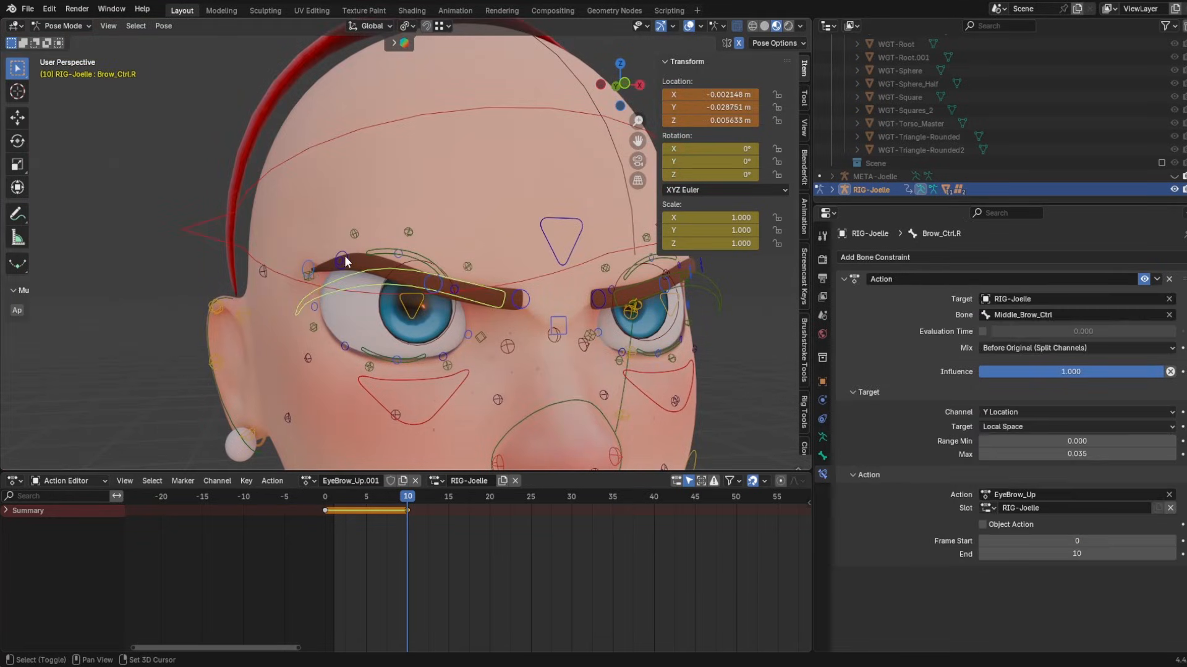
pyautogui.keyDown('shift'); pyautogui.click(344, 255); pyautogui.keyUp('shift')
pyautogui.keyDown('shift'); pyautogui.click(518, 301); pyautogui.keyUp('shift')
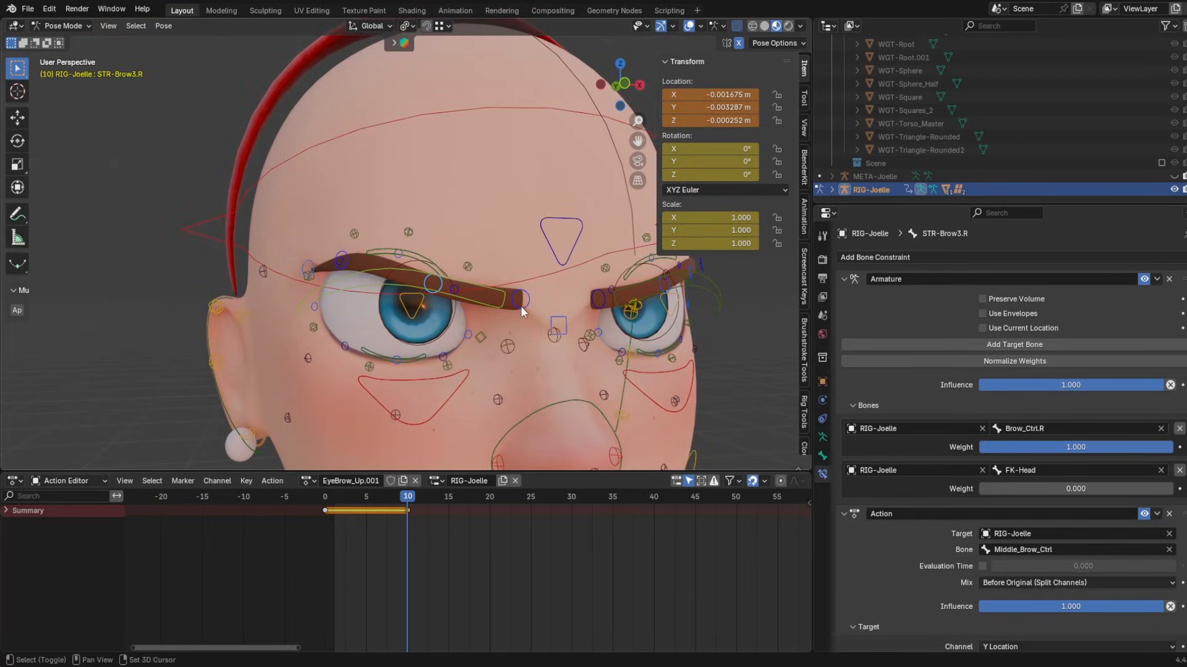
pyautogui.keyDown('shift'); pyautogui.click(521, 306); pyautogui.keyUp('shift')
pyautogui.moveTo(637, 303); pyautogui.dragTo(427, 307, button='middle')
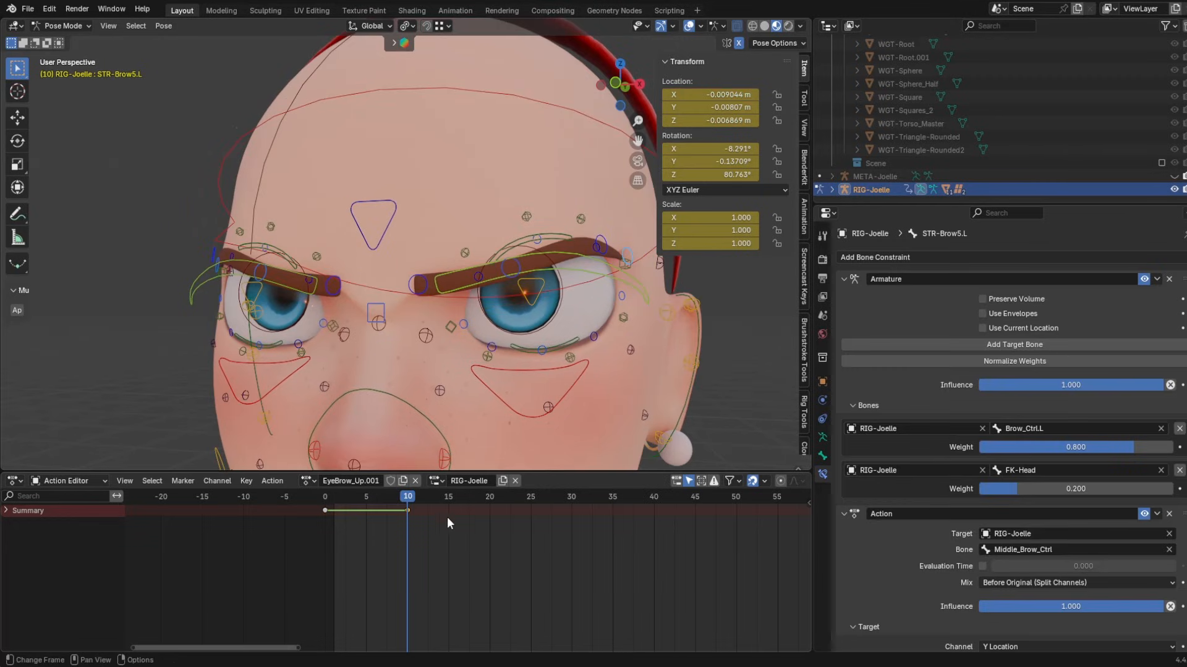
# - Change the interpolation mode of the duplicated action's keyframe at frame 0
pyautogui.click(325, 510)
pyautogui.press('t')
pyautogui.click(309, 523)
pyautogui.moveTo(408, 309); pyautogui.dragTo(427, 287, button='middle')
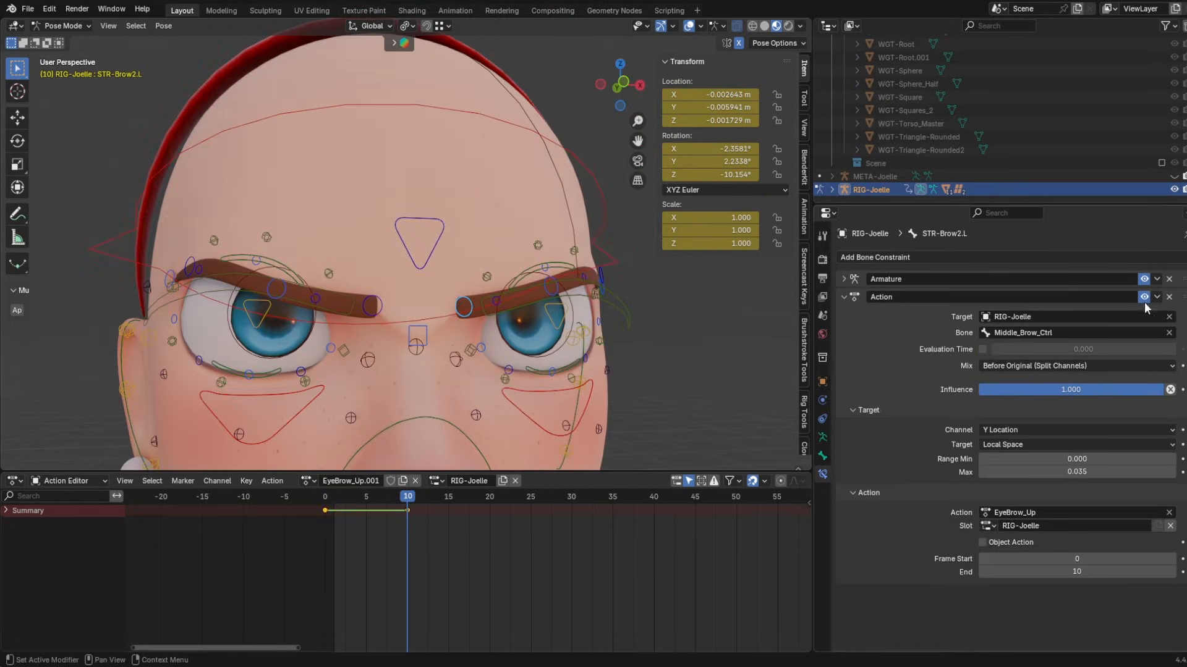
# - Duplicate the Action constraint on STR-Brow2.L and collapse the original constraint
pyautogui.click(1156, 297)
pyautogui.click(1129, 324)
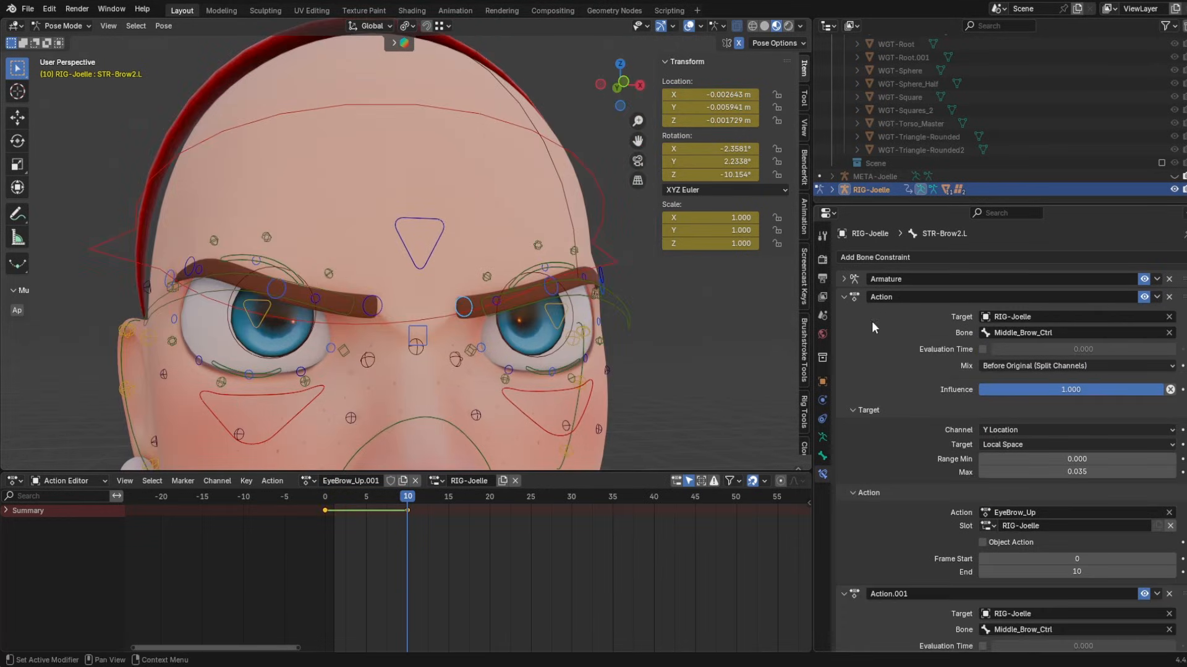
pyautogui.click(848, 296)
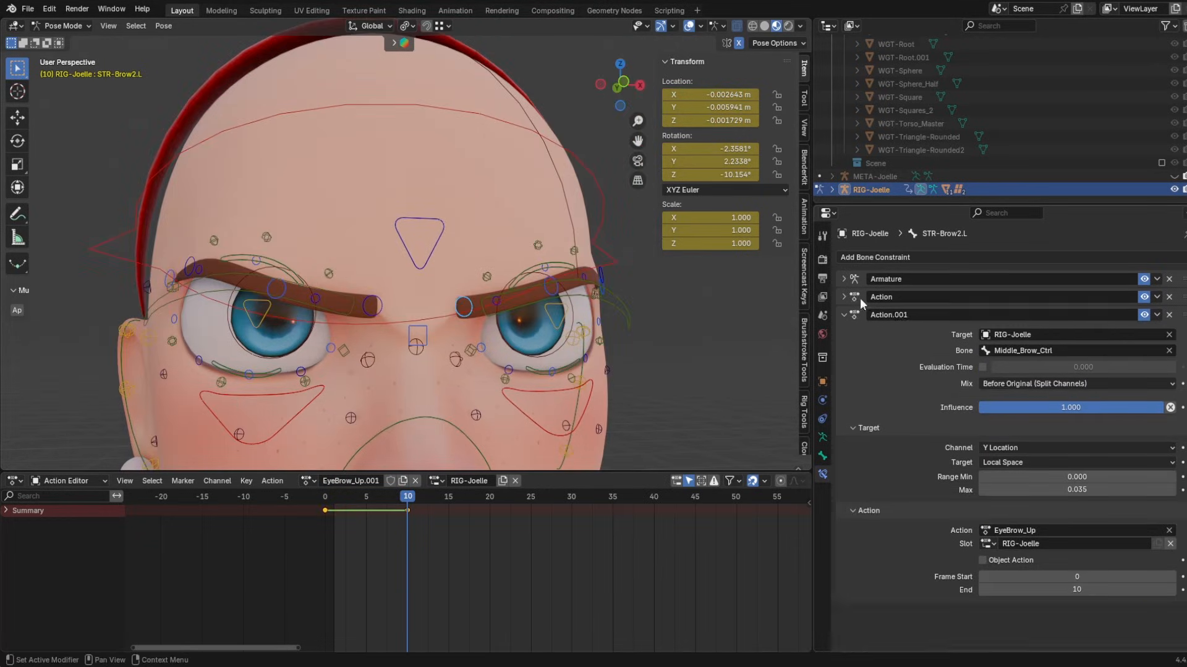
# - Rename the duplicated action as EyeBrow_Down with a fake user, and give the duplicated constraint the same name
pyautogui.doubleClick(911, 314)
pyautogui.click(913, 315)
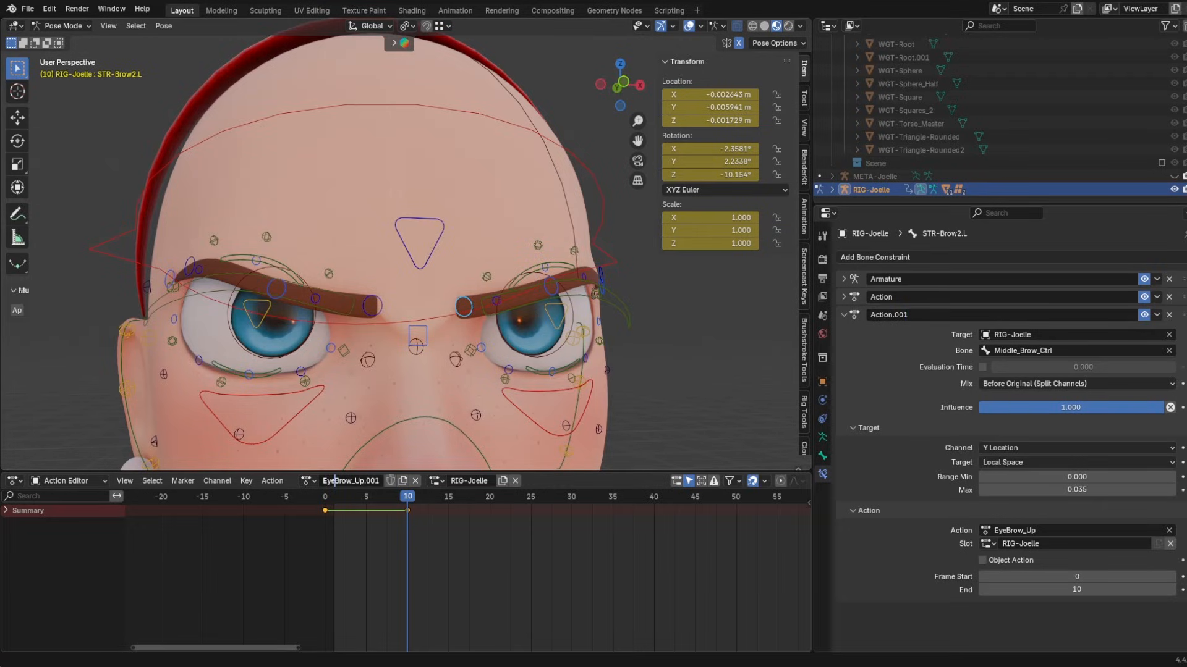
pyautogui.click(390, 481)
pyautogui.doubleClick(363, 485)
pyautogui.doubleClick(909, 315)
pyautogui.write('EyeBrow_Down')
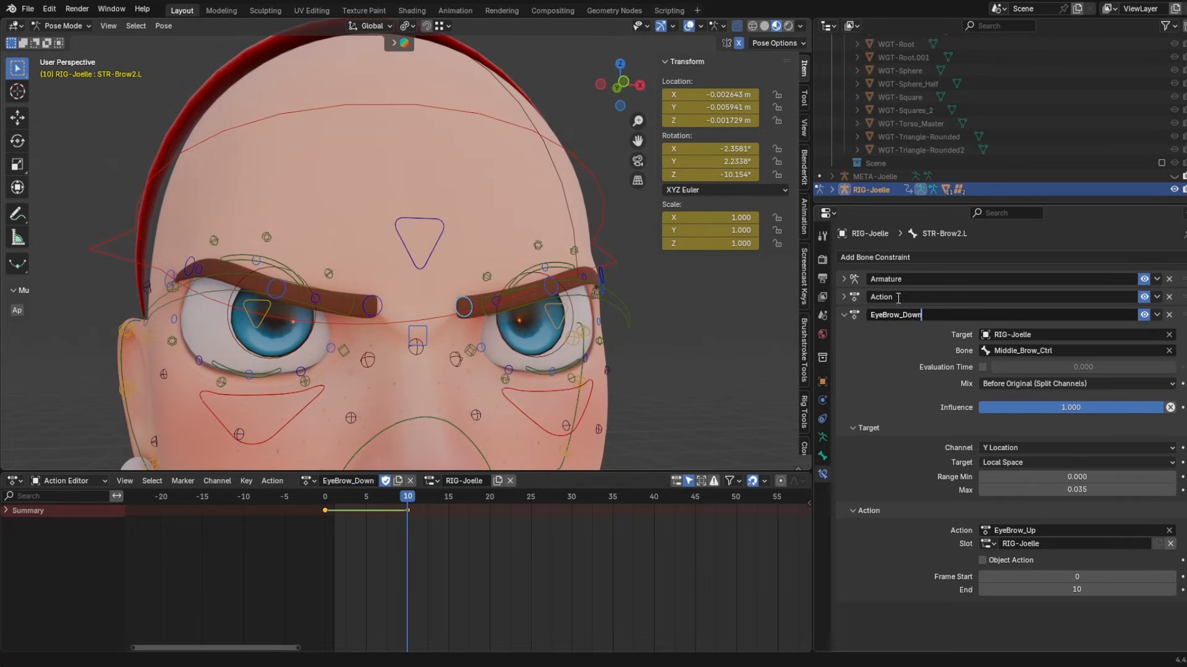
# - Rename the original Action constraint on STR-Brow2.L as EyeBrow_Up
pyautogui.doubleClick(898, 297)
pyautogui.write('EyeBrow_Down')
pyautogui.write('Up')
pyautogui.press('Return')
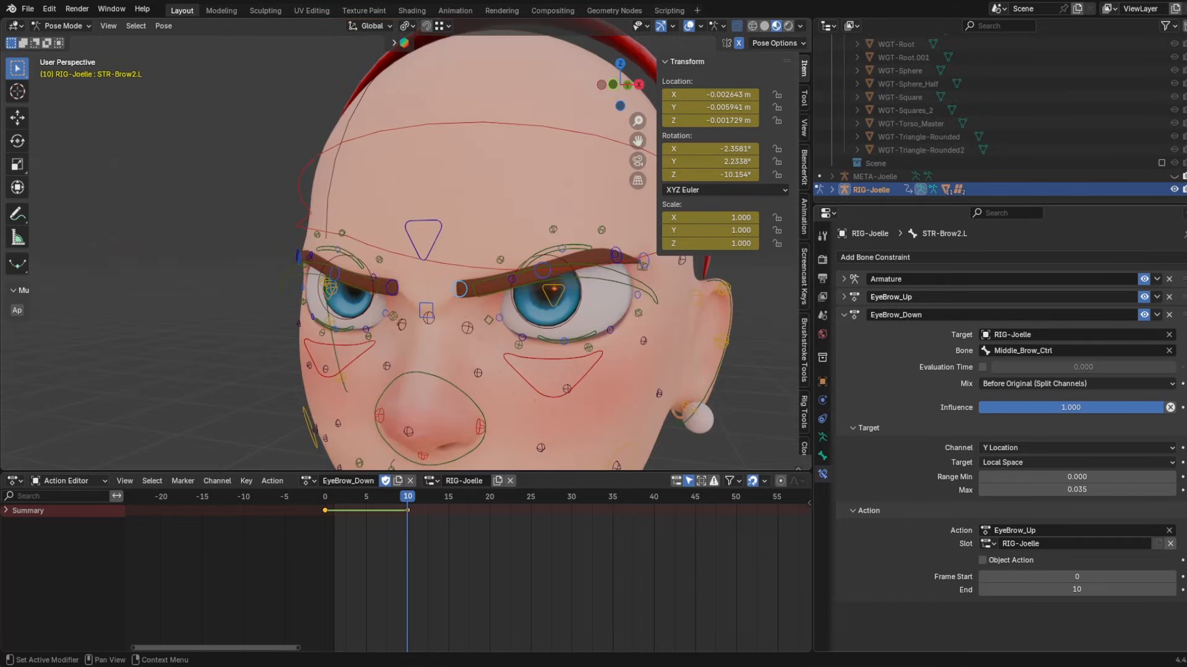
# - Set the EyeBrow_Down constraint's target range maximum to -0.035 and assign the EyeBrow_Down action to it
pyautogui.moveTo(572, 342); pyautogui.dragTo(591, 343, button='middle')
pyautogui.scroll(2, 591, 343)
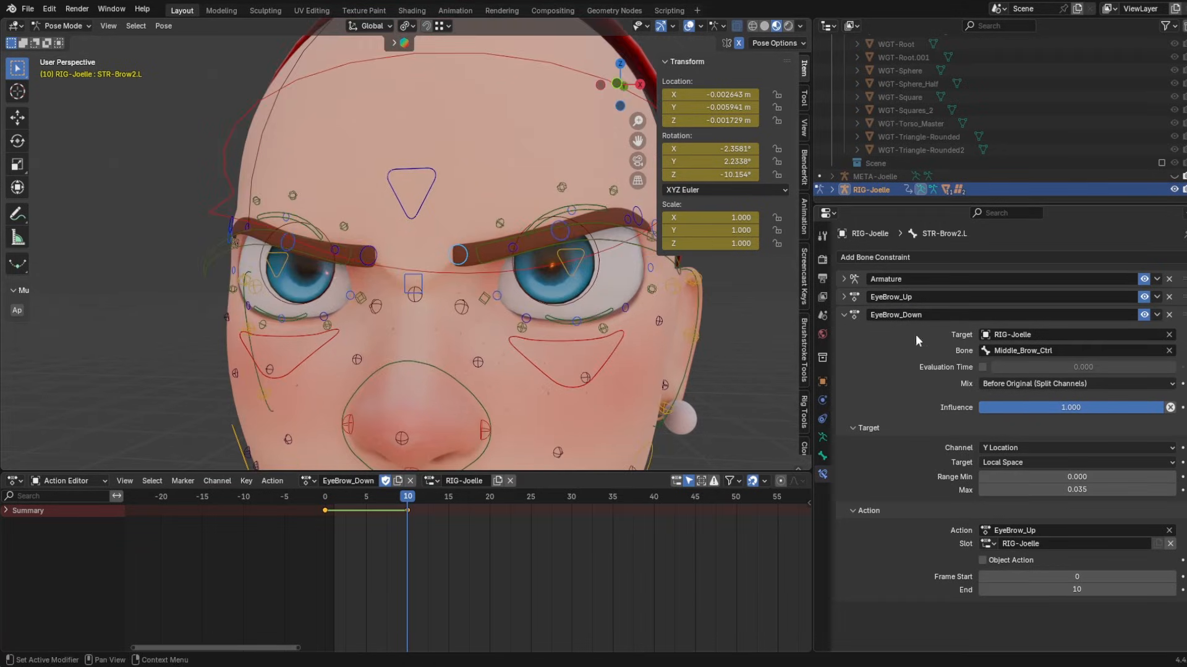
pyautogui.moveTo(587, 255); pyautogui.dragTo(489, 280, button='middle')
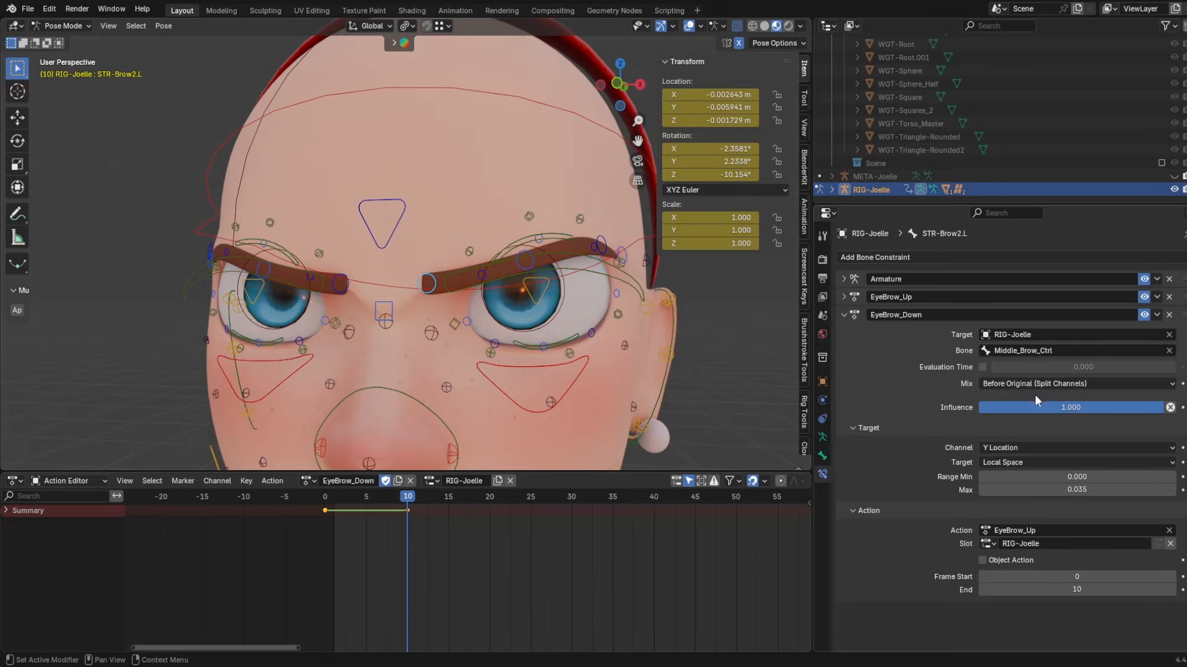
pyautogui.doubleClick(992, 490)
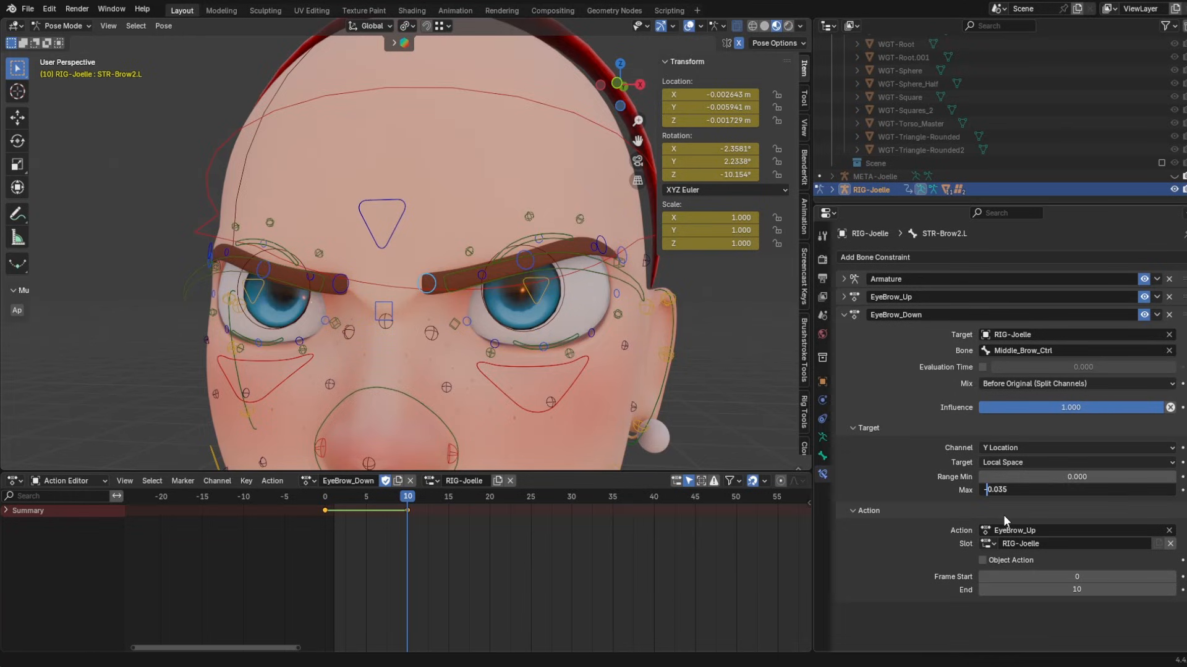
pyautogui.press('Return')
pyautogui.click(1008, 530)
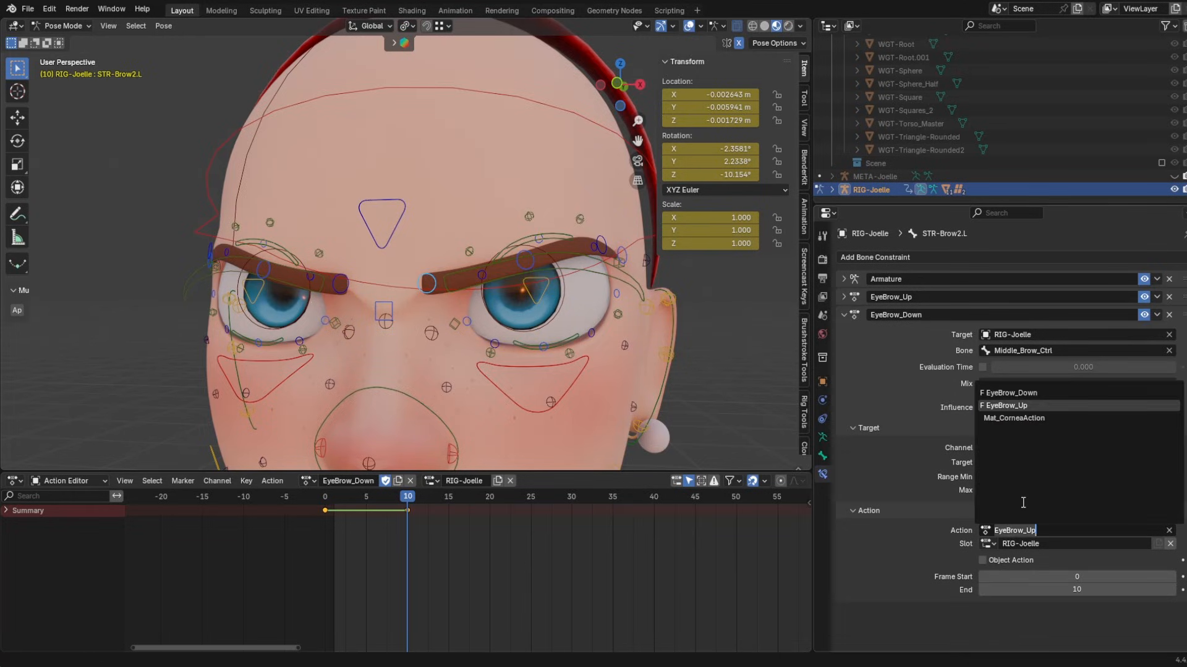
pyautogui.click(1020, 393)
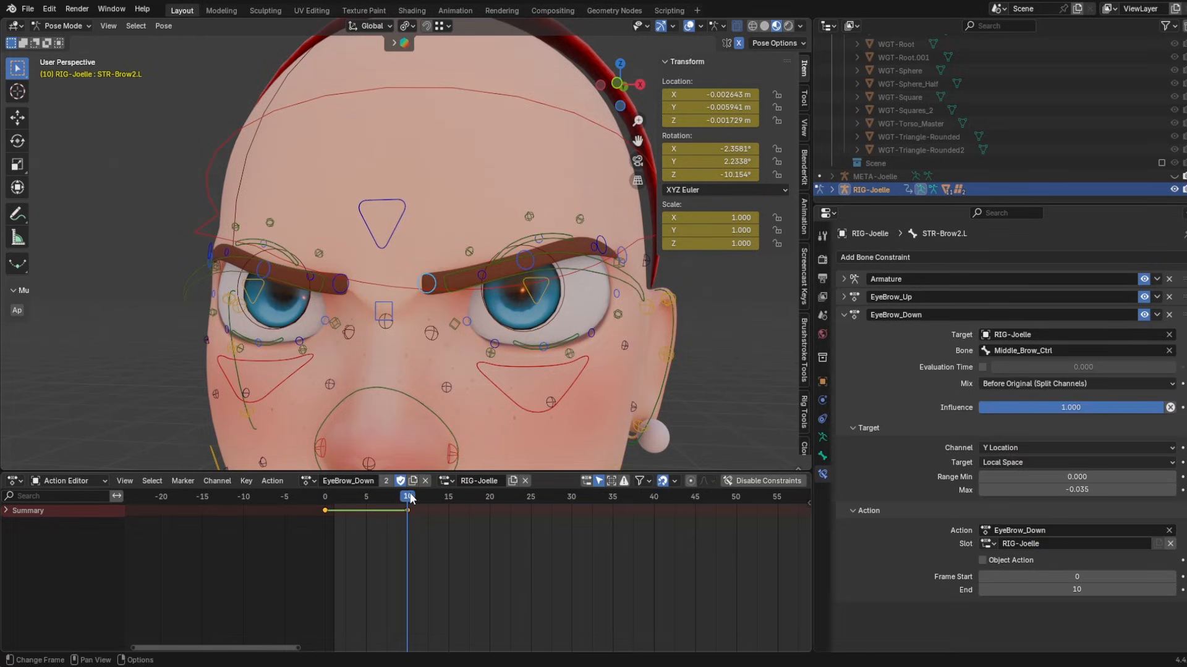
# - Test lowering Middle_Brow_Ctrl at frame 0, cancel the move, and copy STR-Brow2.L's EyeBrow_Down constraint to the other brow bones
pyautogui.moveTo(410, 497); pyautogui.dragTo(325, 498)
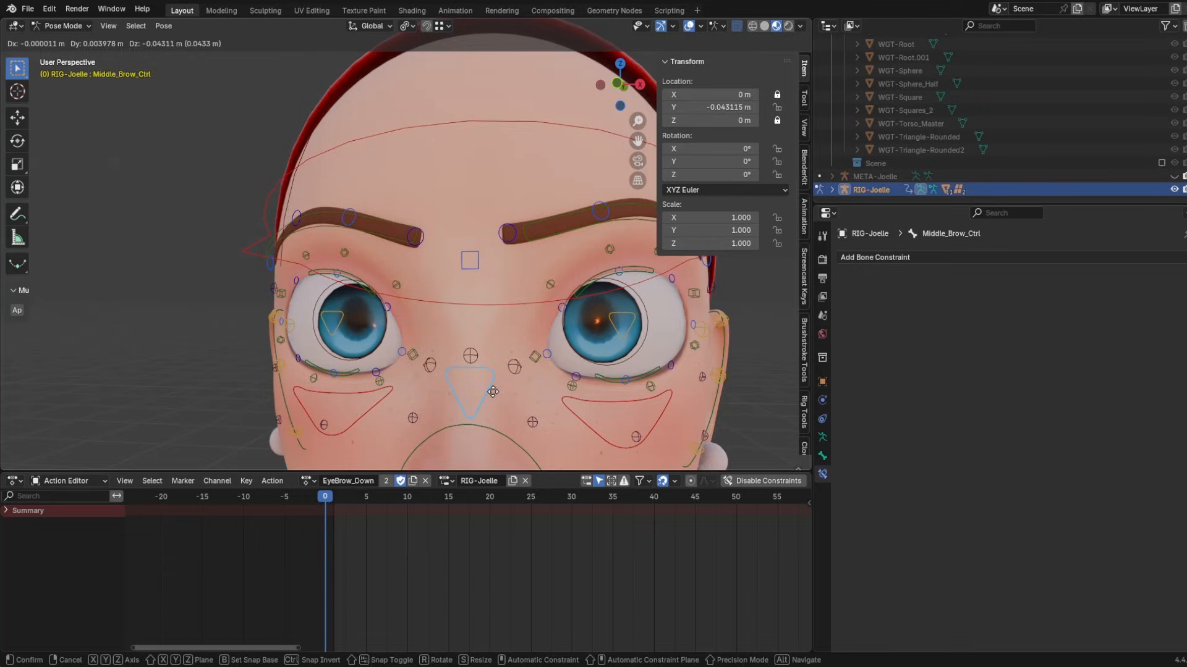
pyautogui.press('Escape')
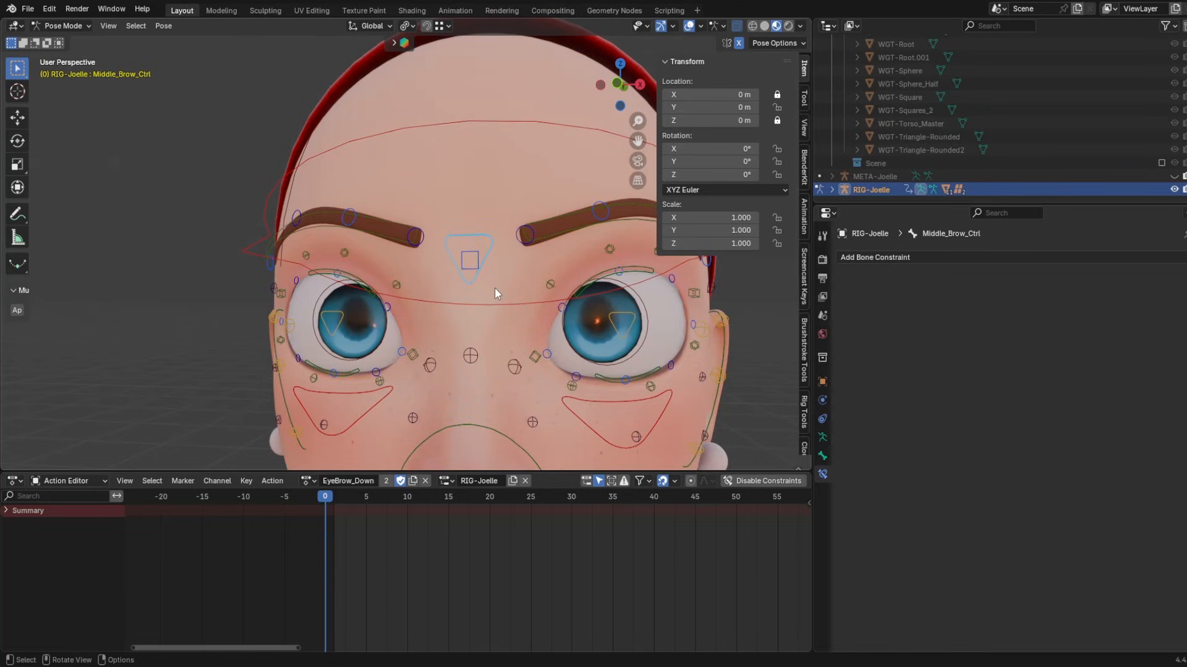
pyautogui.keyDown('shift'); pyautogui.moveTo(494, 287); pyautogui.dragTo(456, 337, button='middle'); pyautogui.keyUp('shift')
pyautogui.click(300, 269)
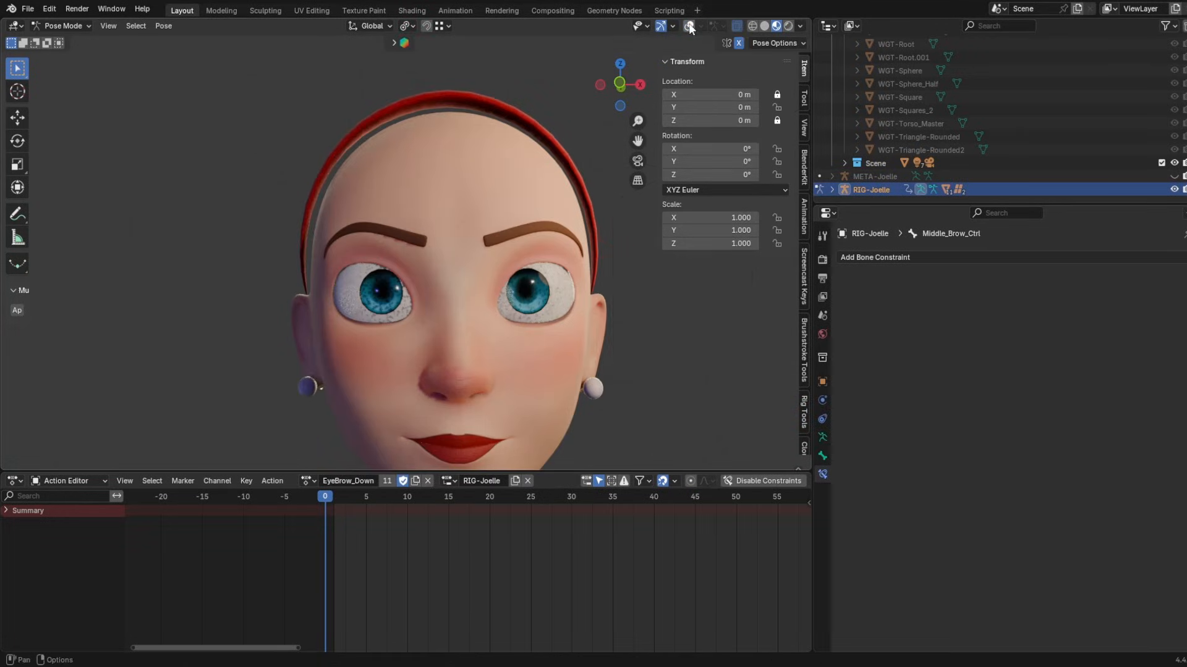
# - Show the viewport overlays, switch to Object Mode and add a Smooth Corrective modifier to Joelle_Geo_head
pyautogui.click(689, 26)
pyautogui.hotkey('ctrl', 'Tab')
pyautogui.click(470, 191)
pyautogui.scroll(3, 470, 192)
pyautogui.moveTo(471, 193); pyautogui.dragTo(552, 259, button='middle')
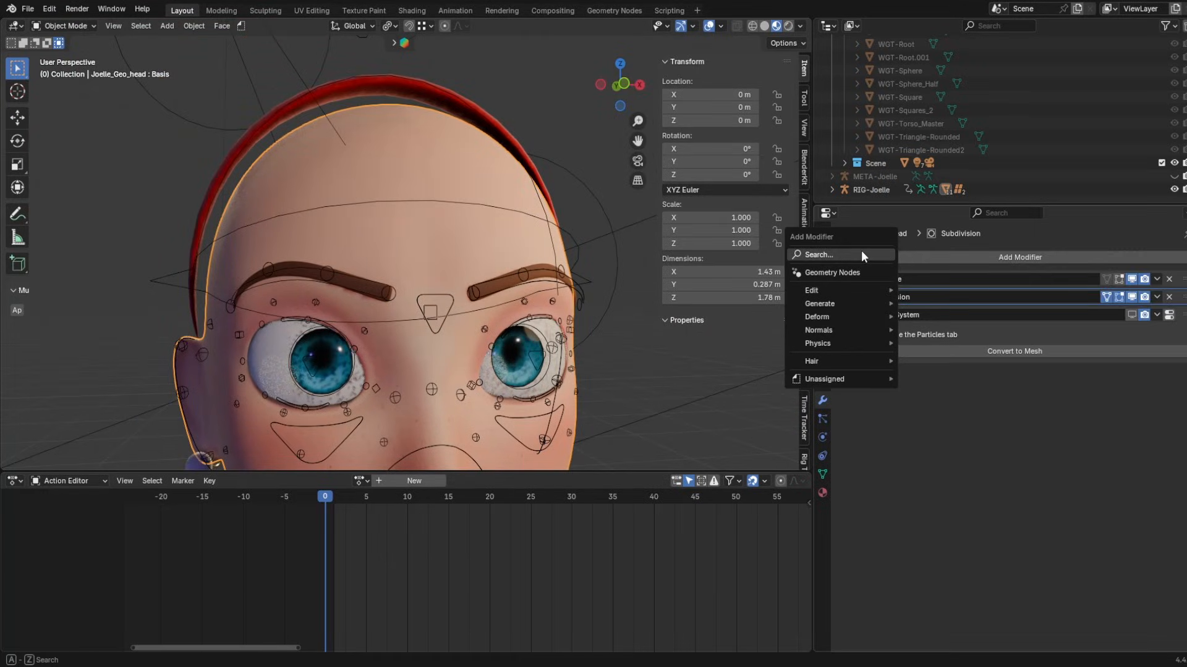
pyautogui.click(865, 261)
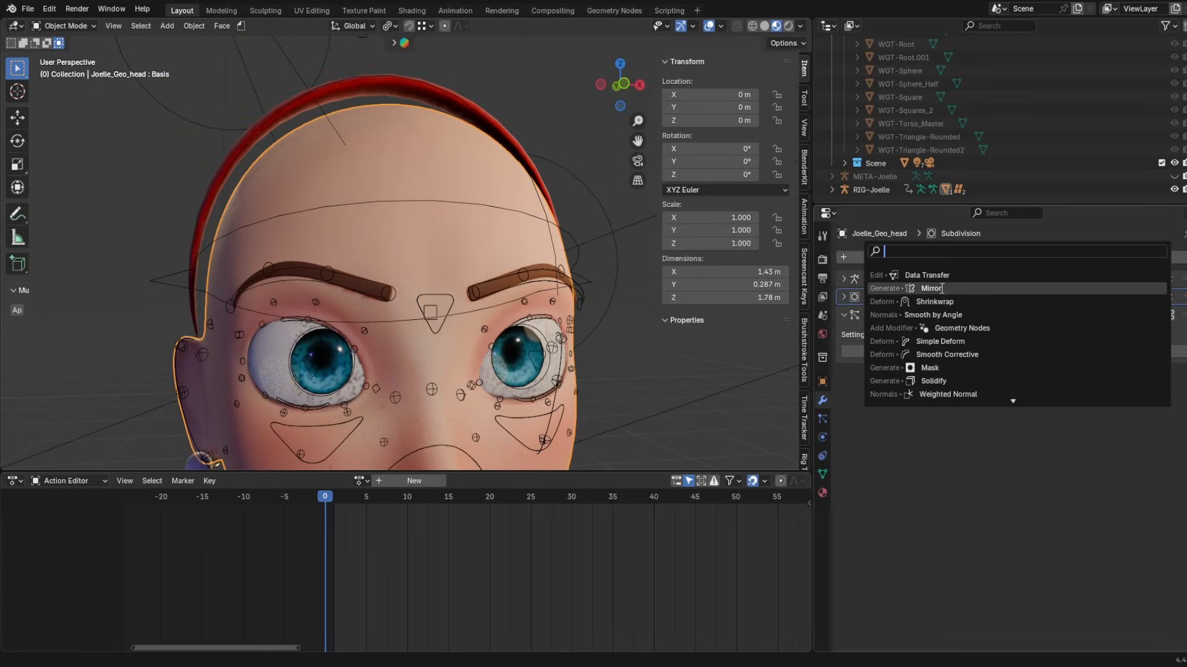
pyautogui.click(947, 354)
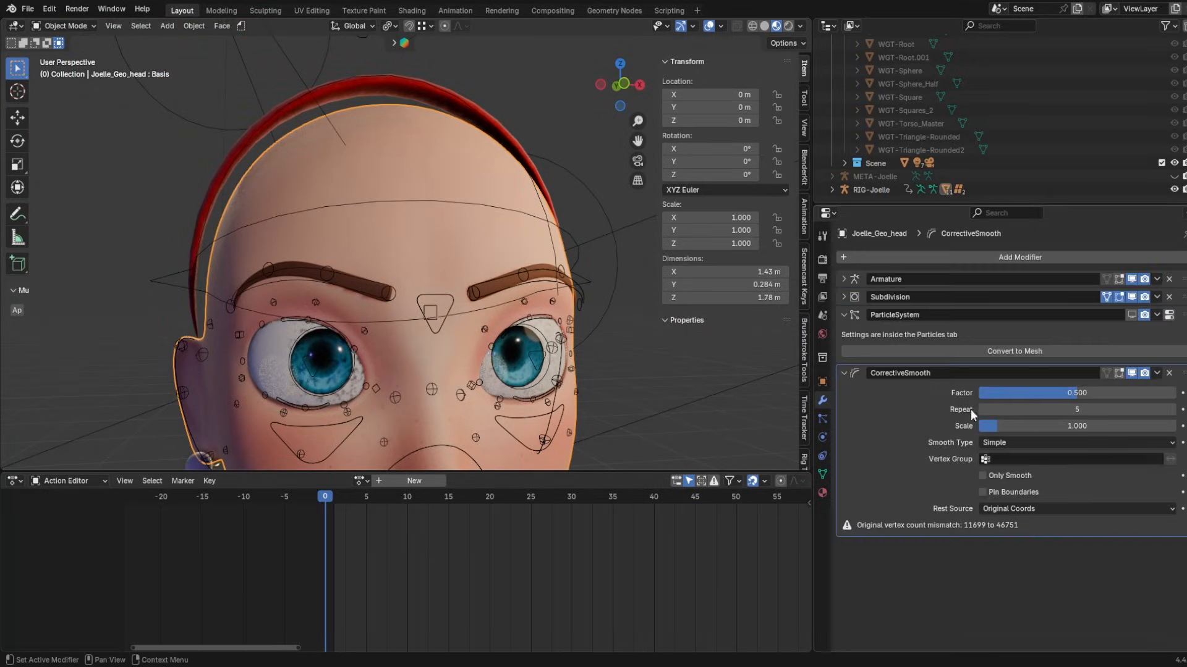
# - Reorder the head's modifier stack so CorrectiveSmooth sits directly after Armature and before Subdivision
pyautogui.click(1156, 373)
pyautogui.click(1170, 431)
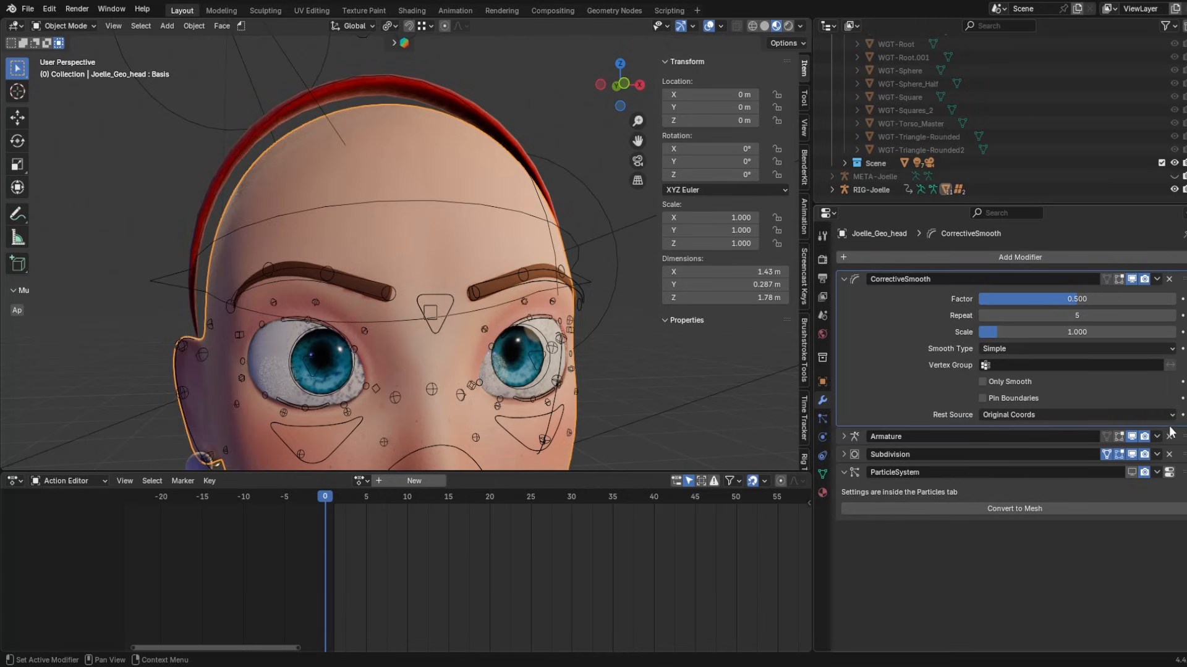
pyautogui.moveTo(1170, 433); pyautogui.dragTo(923, 281)
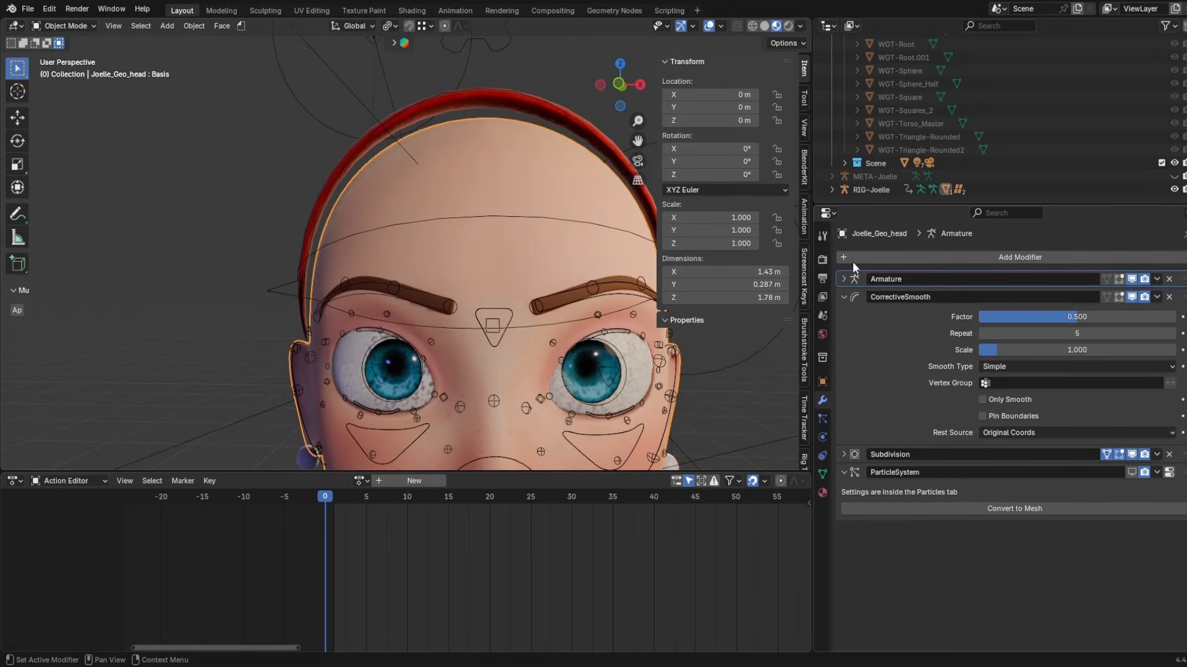
# - Return RIG-Joelle to Pose Mode and test a vertical move of Middle_Brow_Ctrl, cancelling it
pyautogui.keyDown('shift'); pyautogui.moveTo(646, 380); pyautogui.dragTo(638, 291, button='middle'); pyautogui.keyUp('shift')
pyautogui.click(486, 243)
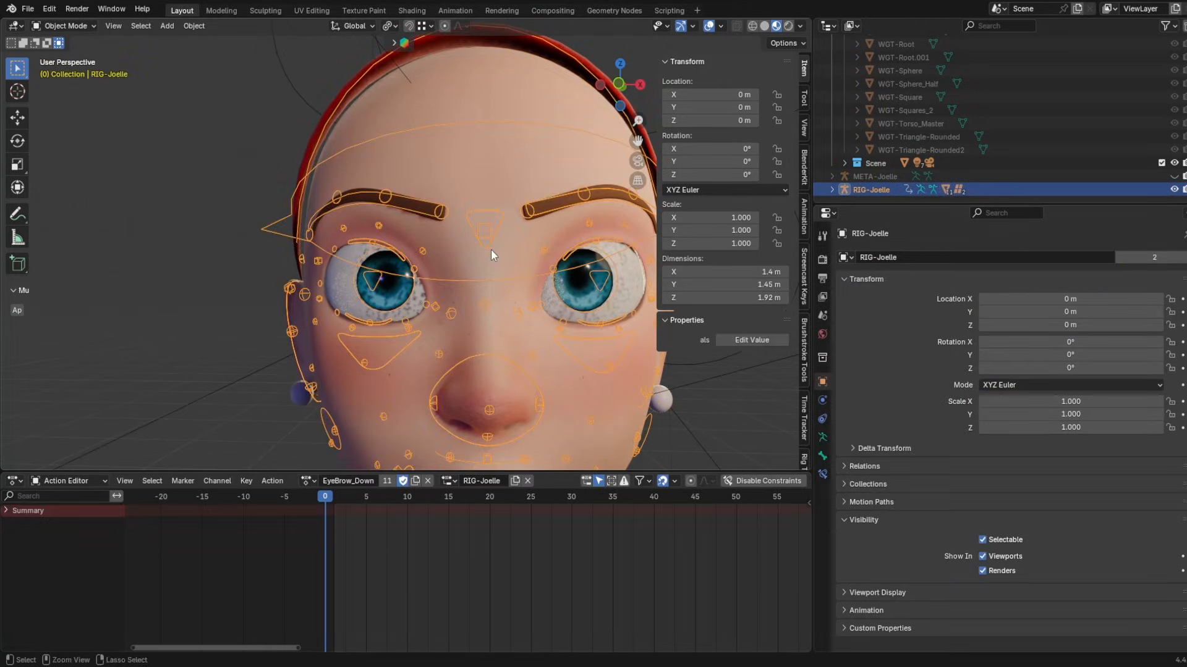
pyautogui.hotkey('ctrl', 'Tab')
pyautogui.click(491, 240)
pyautogui.press('g')
pyautogui.press('z')
pyautogui.press('Escape')
pyautogui.click(484, 230)
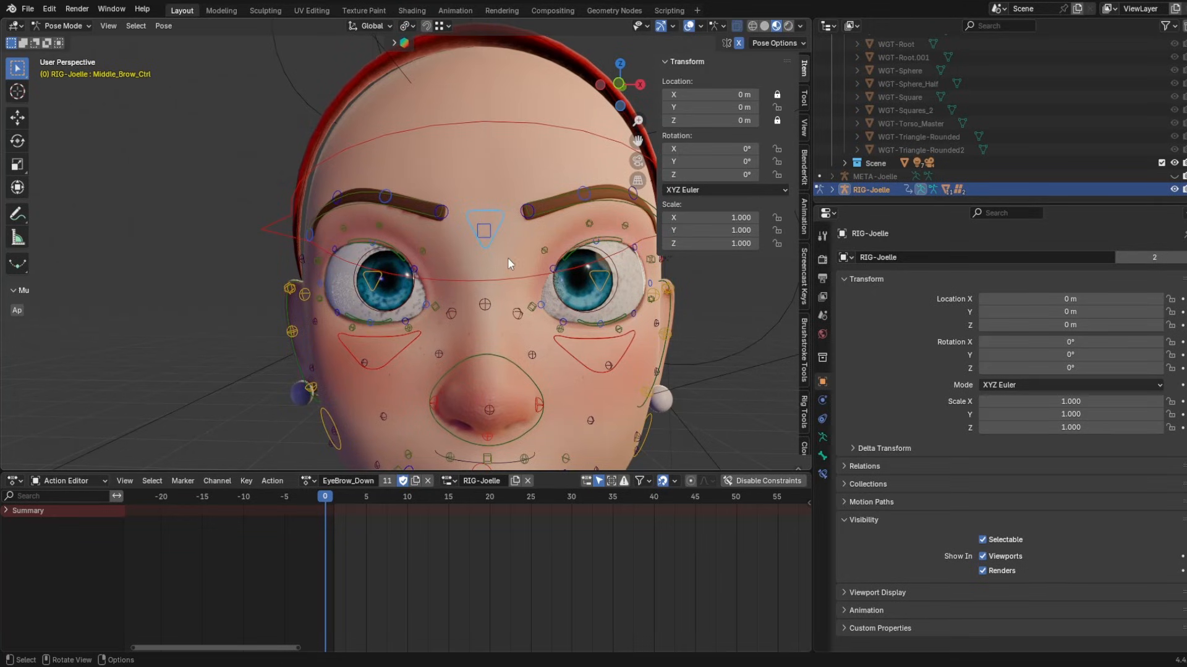
# - Turn on the wireframe overlay, lower Middle_Brow_Ctrl about 0.029 m along Z and examine the brow deformation from the side
pyautogui.click(700, 25)
pyautogui.click(625, 267)
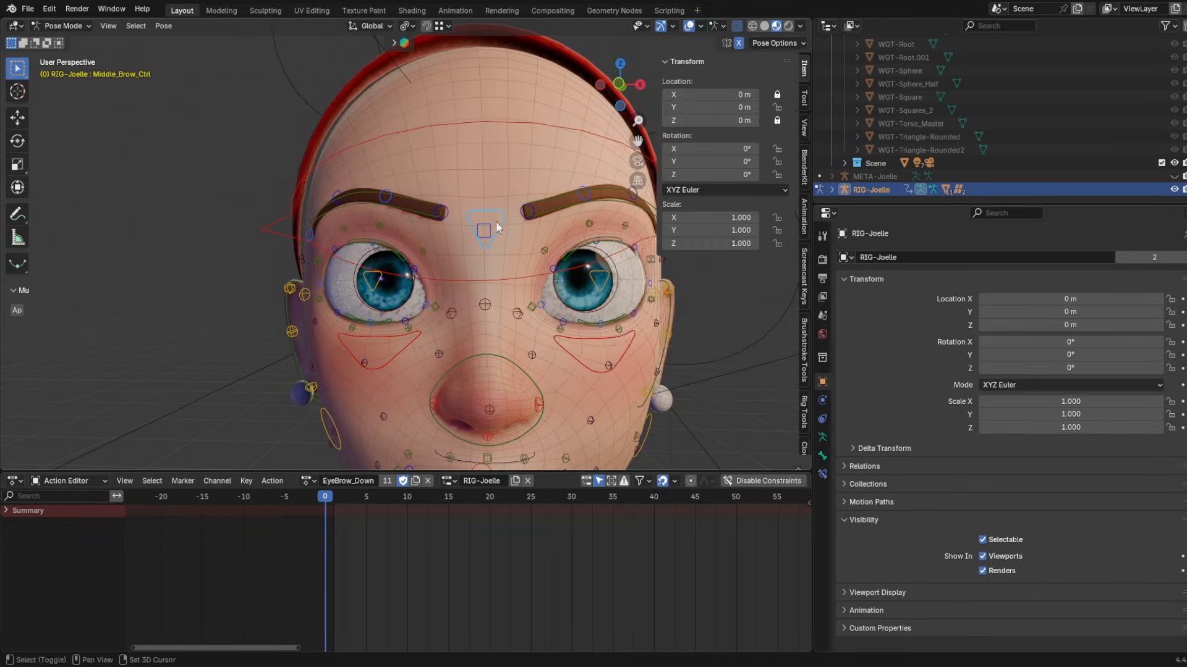
pyautogui.keyDown('shift'); pyautogui.moveTo(495, 229); pyautogui.dragTo(415, 271, button='middle'); pyautogui.keyUp('shift')
pyautogui.press('g')
pyautogui.press('z')
pyautogui.click(417, 336)
pyautogui.moveTo(643, 306); pyautogui.dragTo(525, 292, button='middle')
pyautogui.scroll(2, 525, 291)
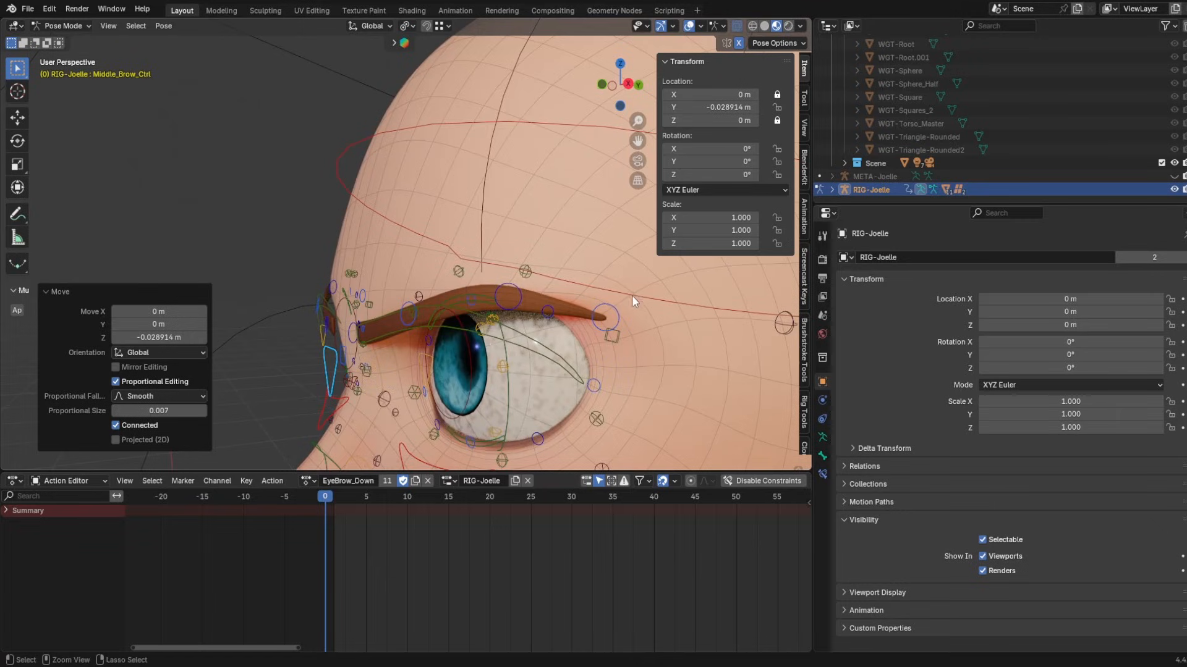
# - Switch to Object Mode, select Joelle_Geo_head and compare the brow deformation with CorrectiveSmooth shown and hidden in the viewport
pyautogui.hotkey('ctrl', 'Tab')
pyautogui.click(616, 265)
pyautogui.click(1131, 297)
pyautogui.click(1132, 296)
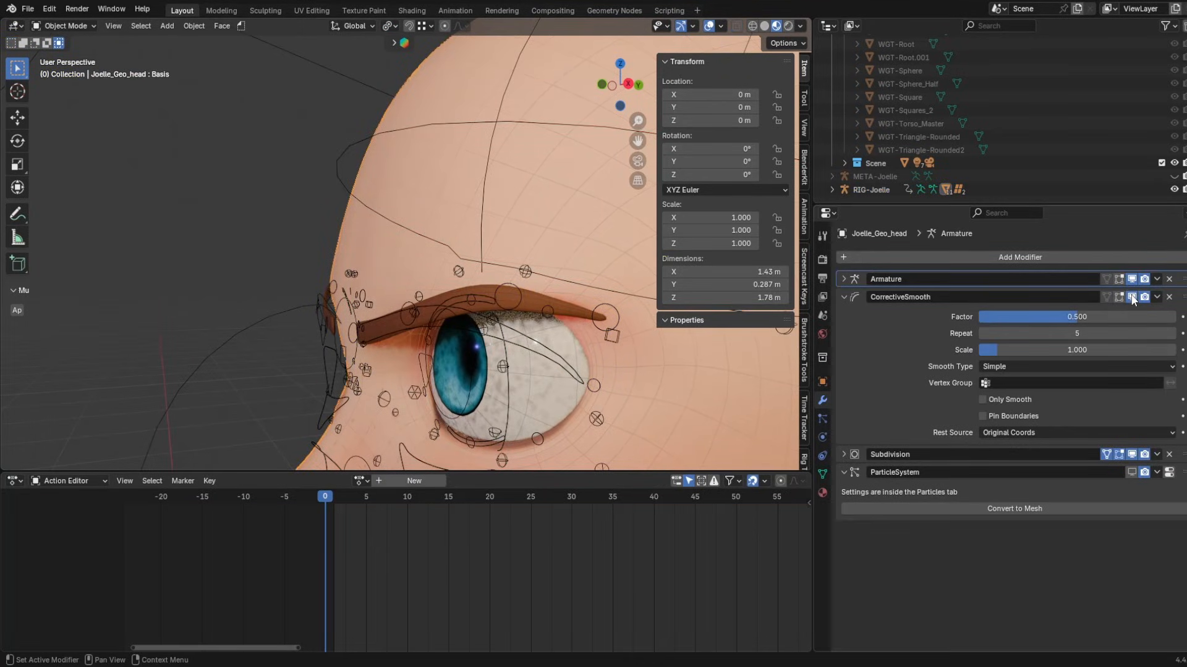
pyautogui.click(1131, 296)
pyautogui.click(1131, 296)
pyautogui.click(1131, 297)
pyautogui.moveTo(179, 231); pyautogui.dragTo(291, 267, button='middle')
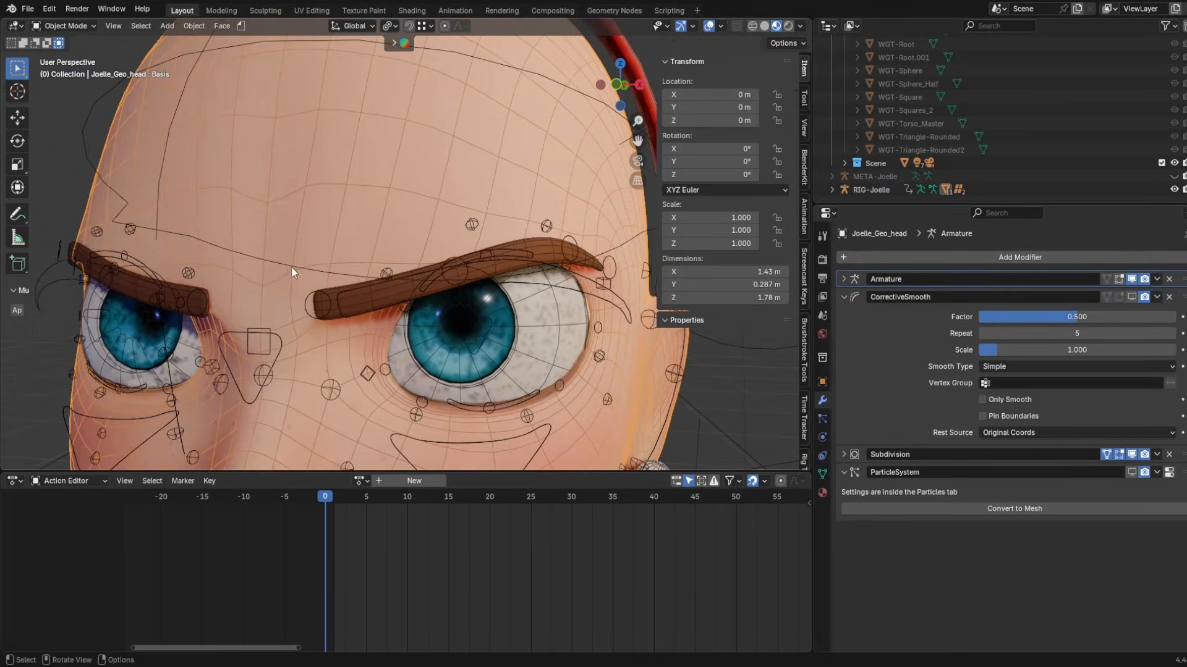
pyautogui.click(1131, 297)
pyautogui.click(1132, 297)
pyautogui.click(1129, 297)
# - Set the CorrectiveSmooth factor to 0.300 and turn off the wireframe overlay
pyautogui.moveTo(609, 310); pyautogui.dragTo(532, 290, button='middle')
pyautogui.moveTo(1095, 318); pyautogui.dragTo(1057, 317)
pyautogui.moveTo(480, 295)
pyautogui.mouseDown(button='middle')
pyautogui.moveTo(383, 294)
pyautogui.moveTo(489, 295)
pyautogui.mouseUp(button='middle')
pyautogui.click(721, 26)
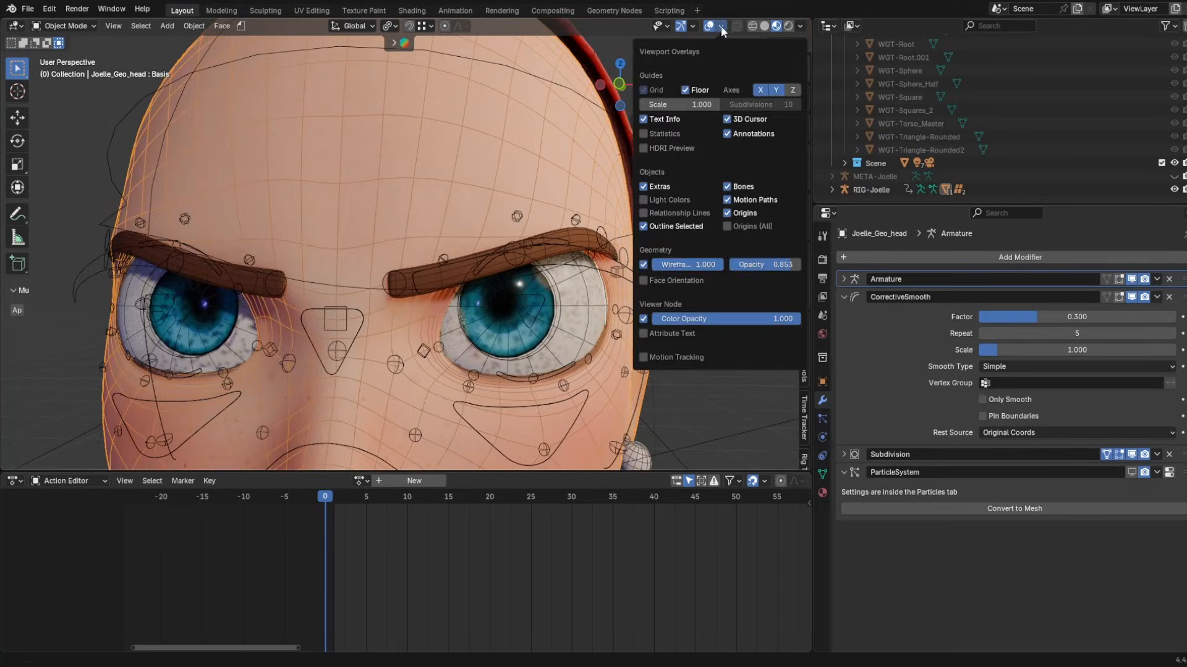
pyautogui.click(643, 264)
# - Test the left eye's blink control Eye_Blink.L with an axis-constrained move and cancel it
pyautogui.keyDown('shift'); pyautogui.moveTo(435, 269); pyautogui.dragTo(508, 304, button='middle'); pyautogui.keyUp('shift')
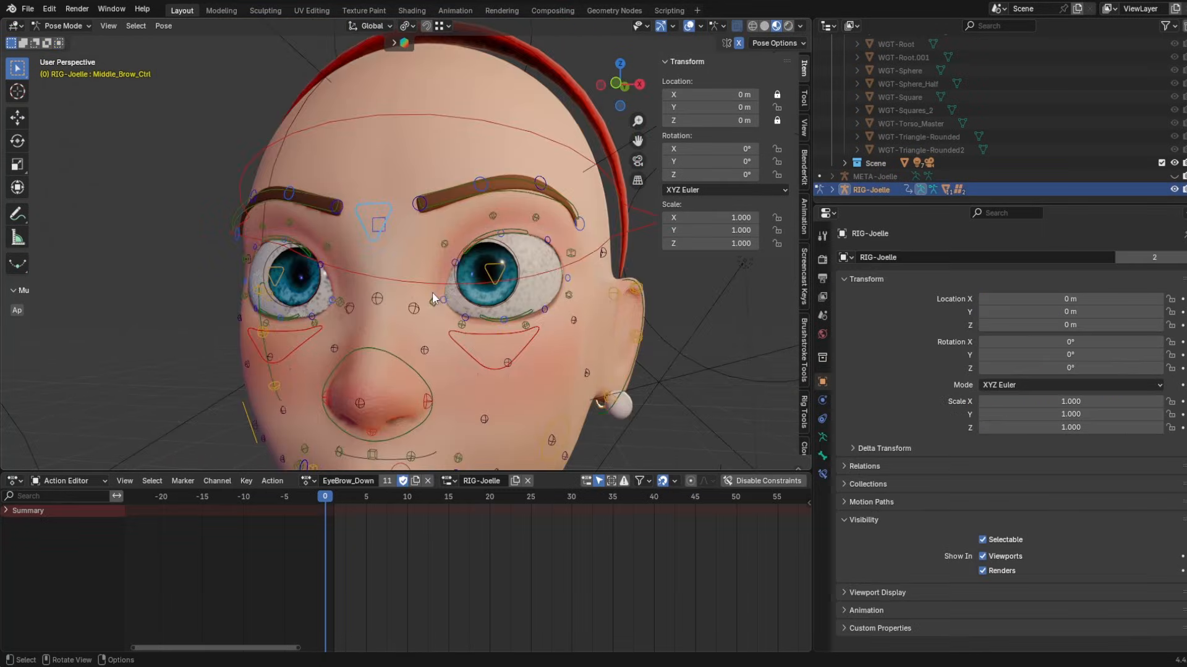
pyautogui.moveTo(432, 292); pyautogui.dragTo(349, 306, button='middle')
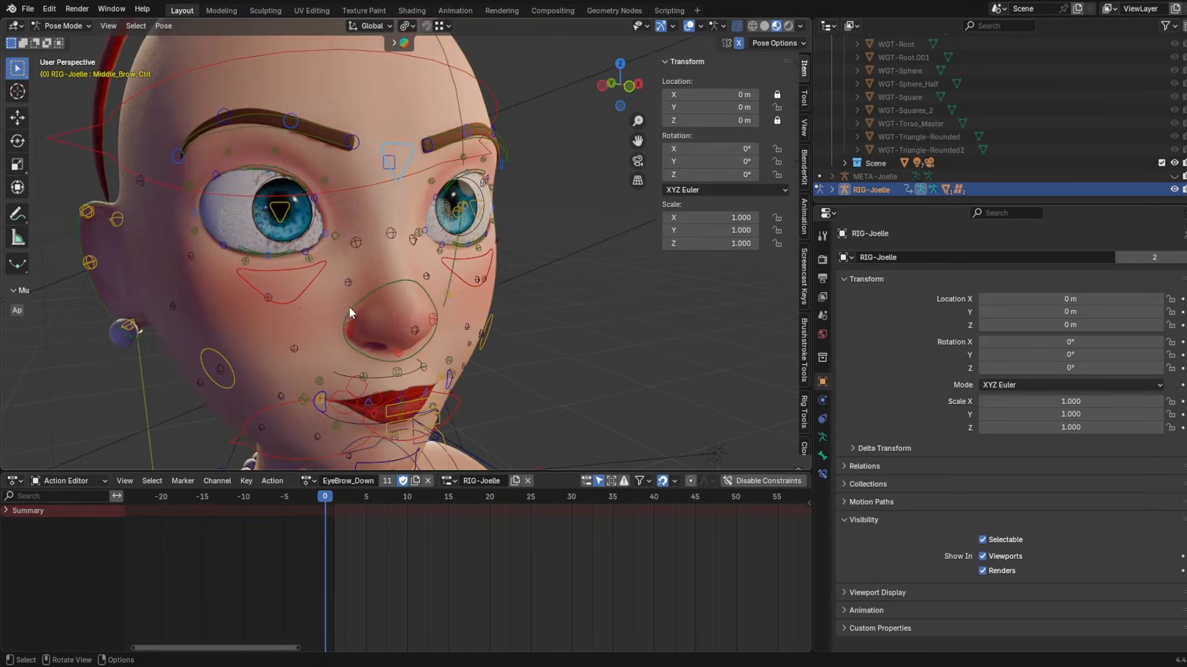
pyautogui.moveTo(528, 325); pyautogui.dragTo(495, 338, button='middle')
pyautogui.scroll(4, 441, 373)
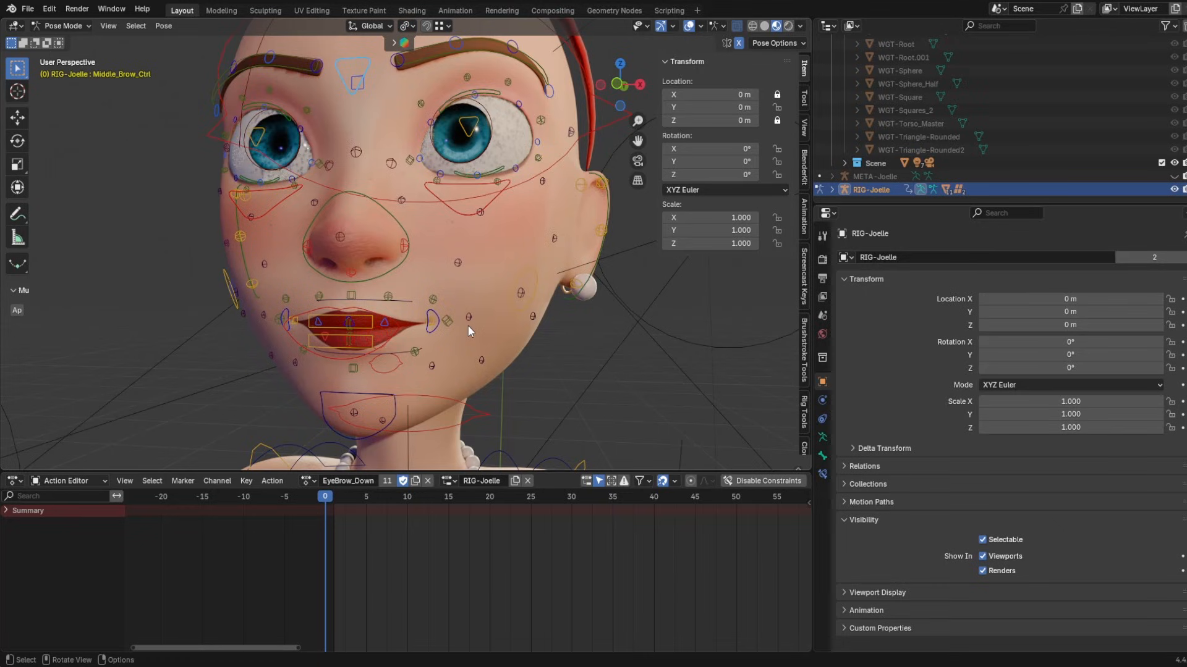
pyautogui.click(485, 94)
pyautogui.moveTo(474, 123); pyautogui.dragTo(439, 253, button='middle')
pyautogui.scroll(3, 494, 139)
pyautogui.click(483, 157)
pyautogui.press('g')
pyautogui.press('z')
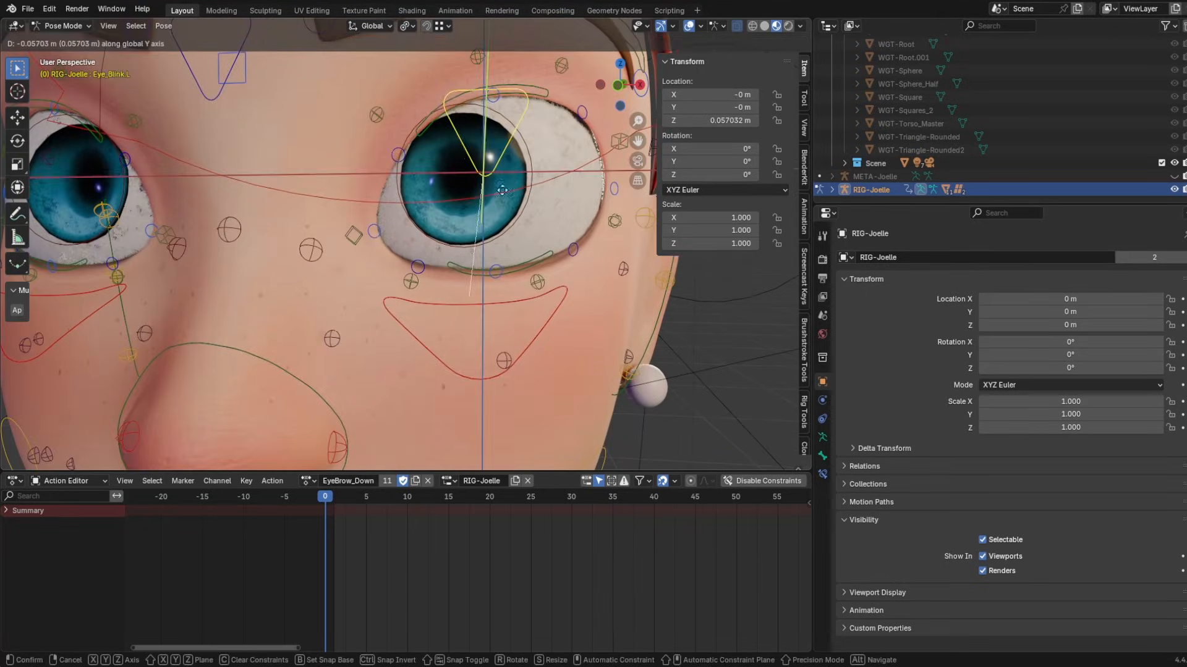
pyautogui.rightClick(510, 117)
# - Try a free move of the left upper eyelid control Eye_EyelidUp_Ctrl.L and cancel it
pyautogui.moveTo(509, 117); pyautogui.dragTo(429, 133, button='middle')
pyautogui.click(485, 151)
pyautogui.press('g')
pyautogui.rightClick(477, 295)
# - Test free moves of Eye_Blink.L from several angles, cancelling each one
pyautogui.moveTo(439, 266); pyautogui.dragTo(488, 207, button='middle')
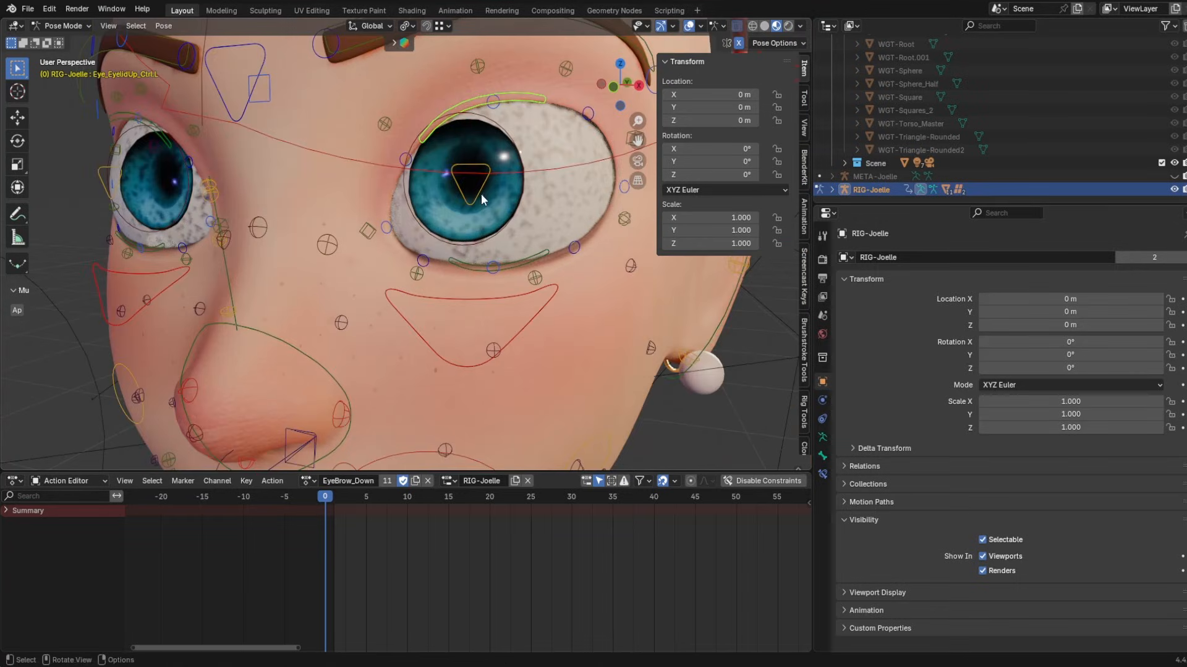
pyautogui.click(481, 197)
pyautogui.press('g')
pyautogui.rightClick(461, 283)
pyautogui.moveTo(488, 268); pyautogui.dragTo(444, 237, button='middle')
pyautogui.scroll(-2, 444, 237)
pyautogui.press('g')
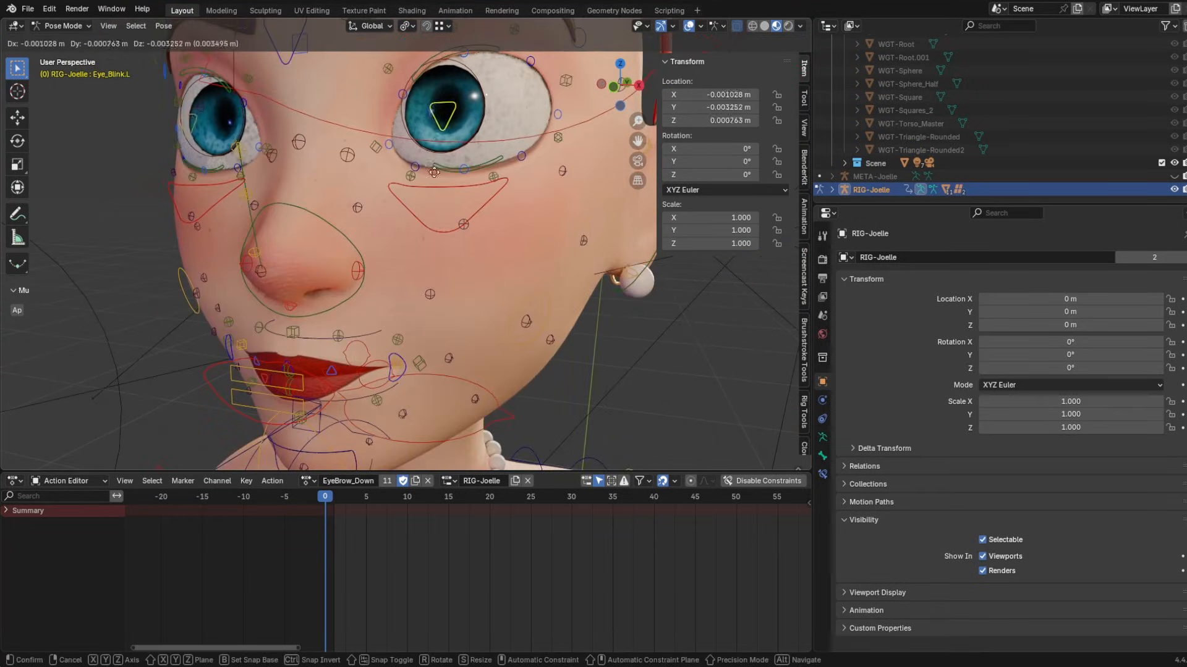
pyautogui.rightClick(440, 156)
pyautogui.moveTo(440, 157); pyautogui.dragTo(479, 198, button='middle')
pyautogui.press('g')
pyautogui.rightClick(489, 296)
# - Test free moves of the left mouth-corner control CornerLip_Ctrl.L from the front and side, cancelling each one
pyautogui.moveTo(488, 306); pyautogui.dragTo(367, 296, button='middle')
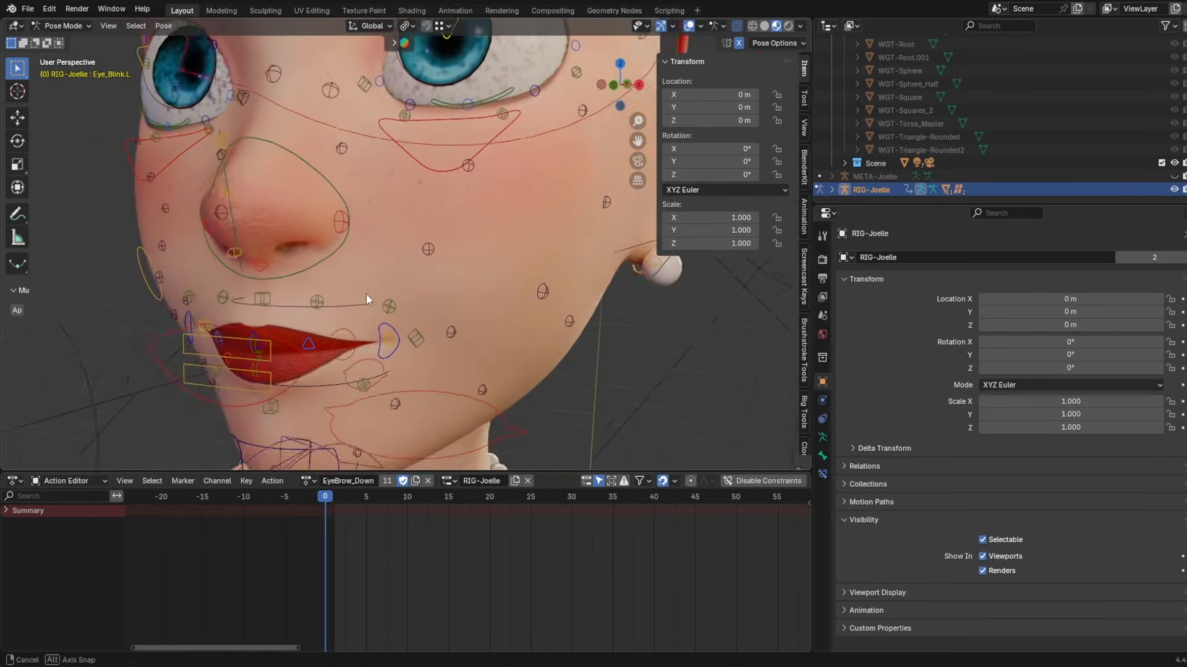
pyautogui.click(388, 339)
pyautogui.moveTo(388, 338); pyautogui.dragTo(438, 351, button='middle')
pyautogui.press('g')
pyautogui.rightClick(454, 312)
pyautogui.moveTo(455, 312); pyautogui.dragTo(410, 351, button='middle')
pyautogui.moveTo(241, 360)
pyautogui.mouseDown(button='middle')
pyautogui.moveTo(313, 336)
pyautogui.moveTo(235, 373)
pyautogui.mouseUp(button='middle')
pyautogui.press('g')
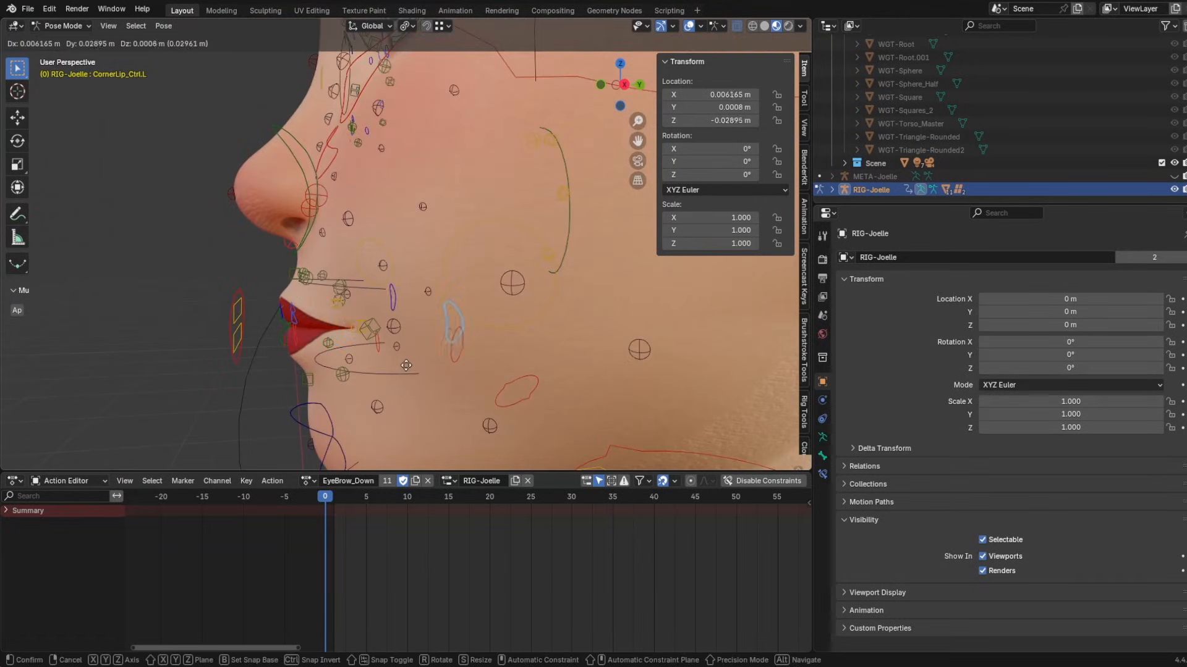
pyautogui.rightClick(333, 365)
# - Test a move of CornerLip_Ctrl.L along X, cancel it and review the whole face
pyautogui.moveTo(334, 366); pyautogui.dragTo(316, 299, button='middle')
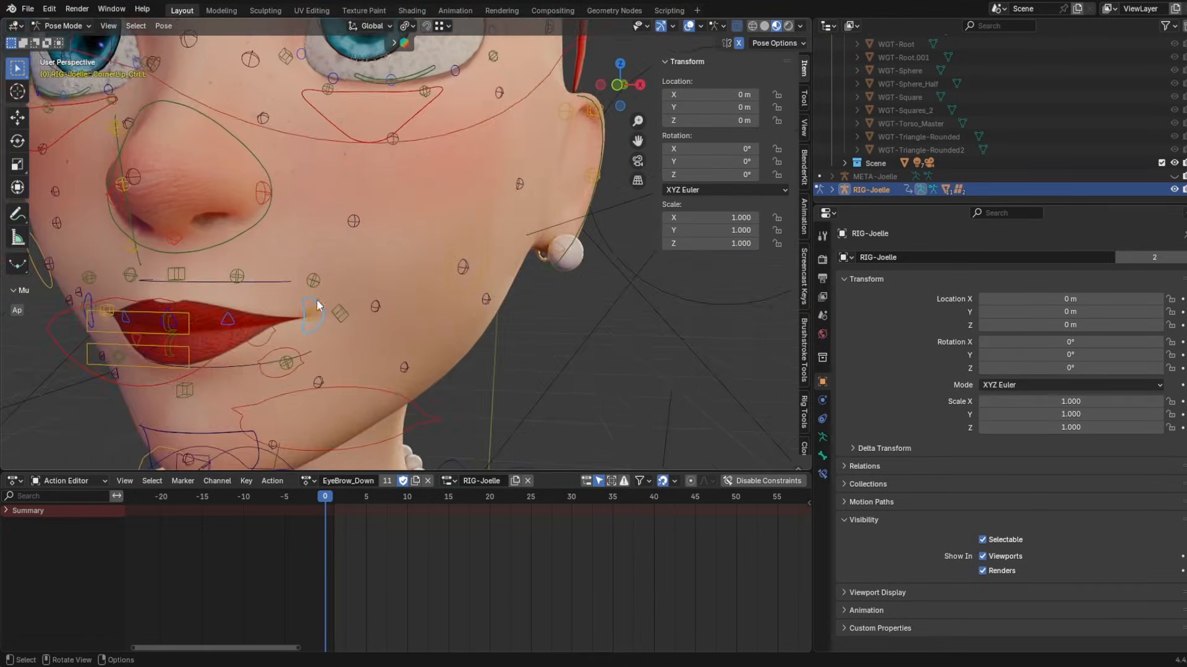
pyautogui.press('g')
pyautogui.press('x')
pyautogui.rightClick(459, 313)
pyautogui.moveTo(459, 313); pyautogui.dragTo(377, 332, button='middle')
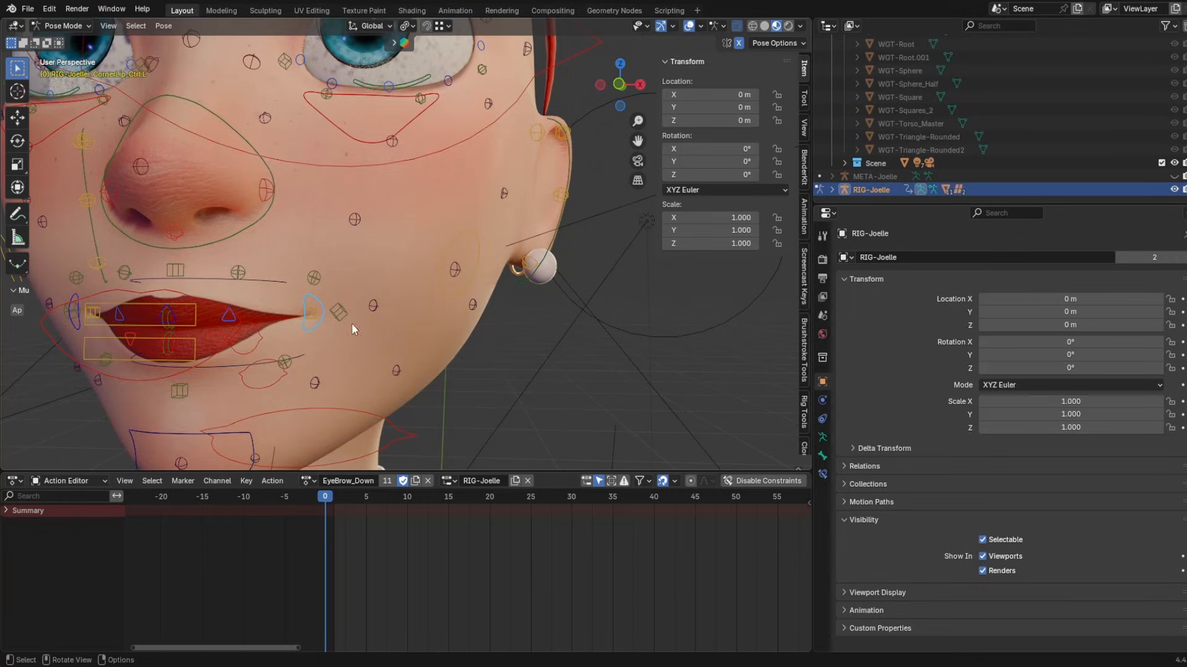
pyautogui.moveTo(232, 319); pyautogui.dragTo(350, 299, button='middle')
pyautogui.scroll(-5, 330, 295)
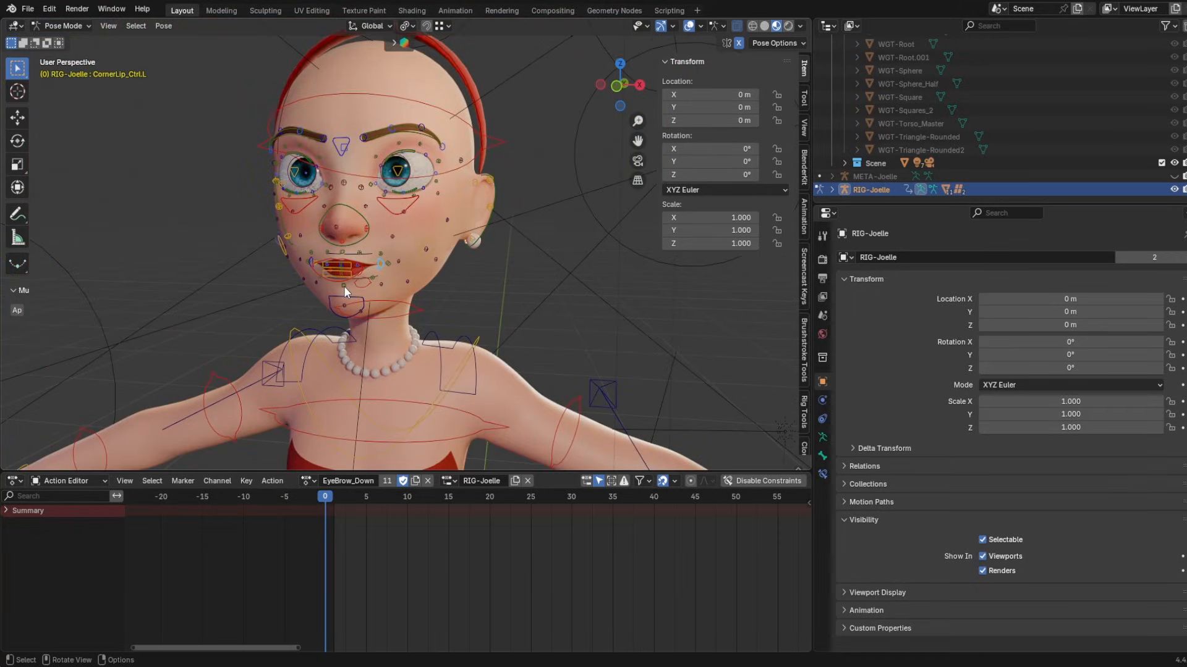
pyautogui.scroll(5, 344, 291)
pyautogui.moveTo(343, 290); pyautogui.dragTo(431, 281, button='middle')
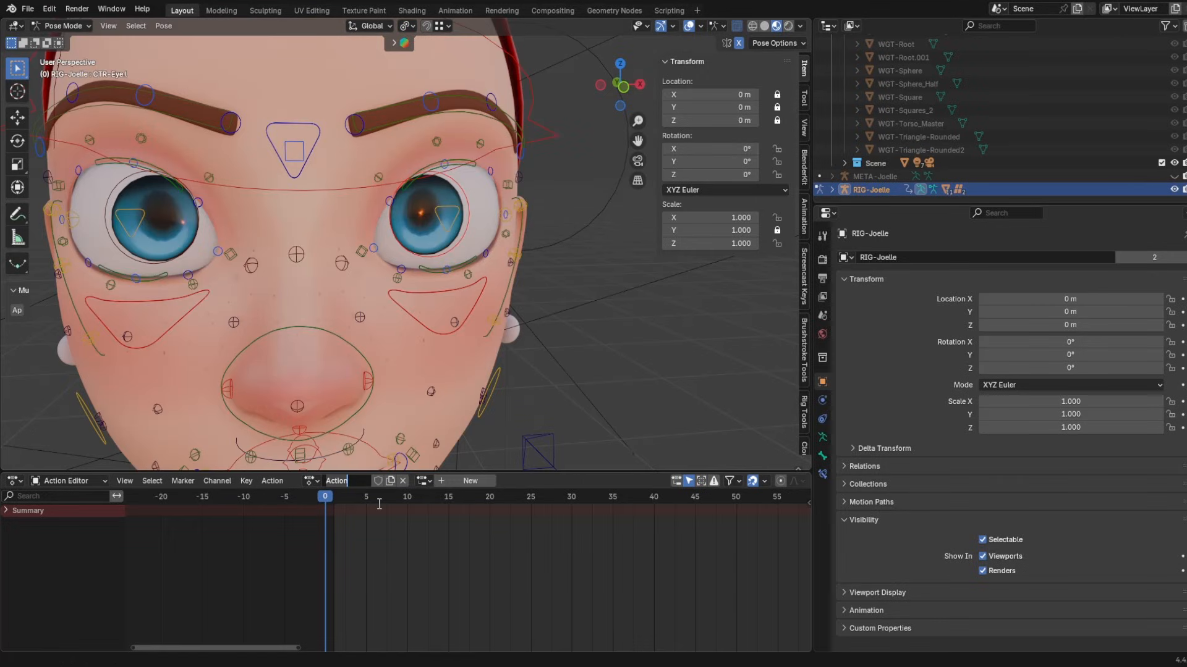
# - Name the new action Eye_Blink_L and extend the selection of left eyelid bones
pyautogui.press('Return')
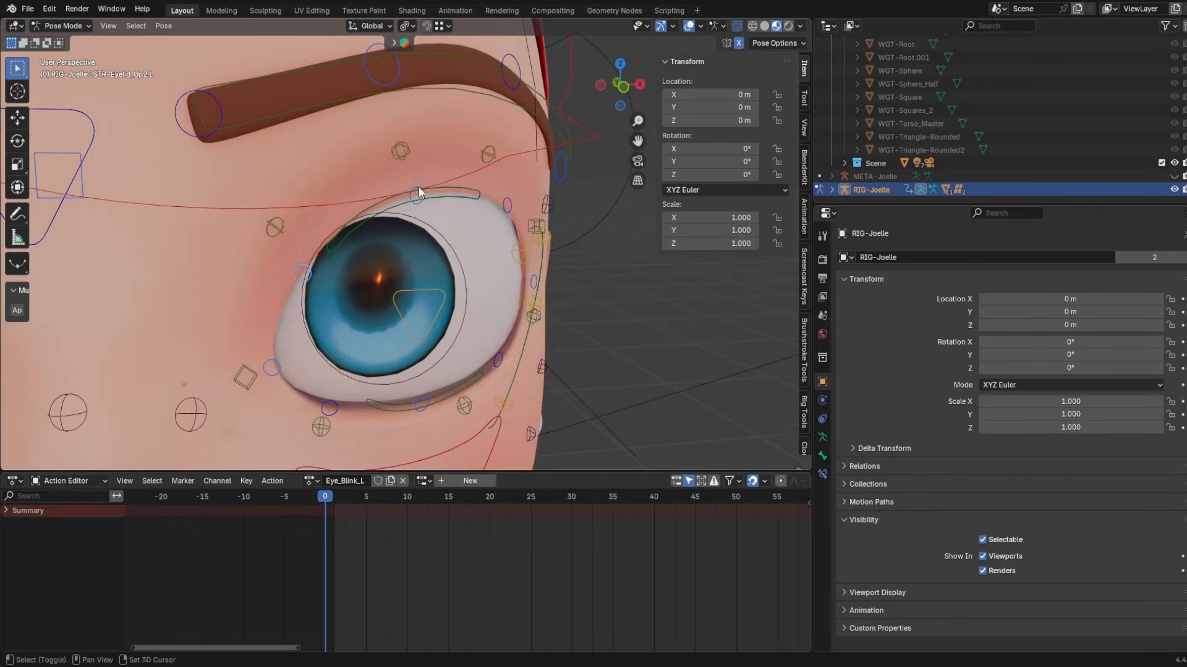
pyautogui.keyDown('shift'); pyautogui.click(550, 288); pyautogui.keyUp('shift')
pyautogui.click(383, 504)
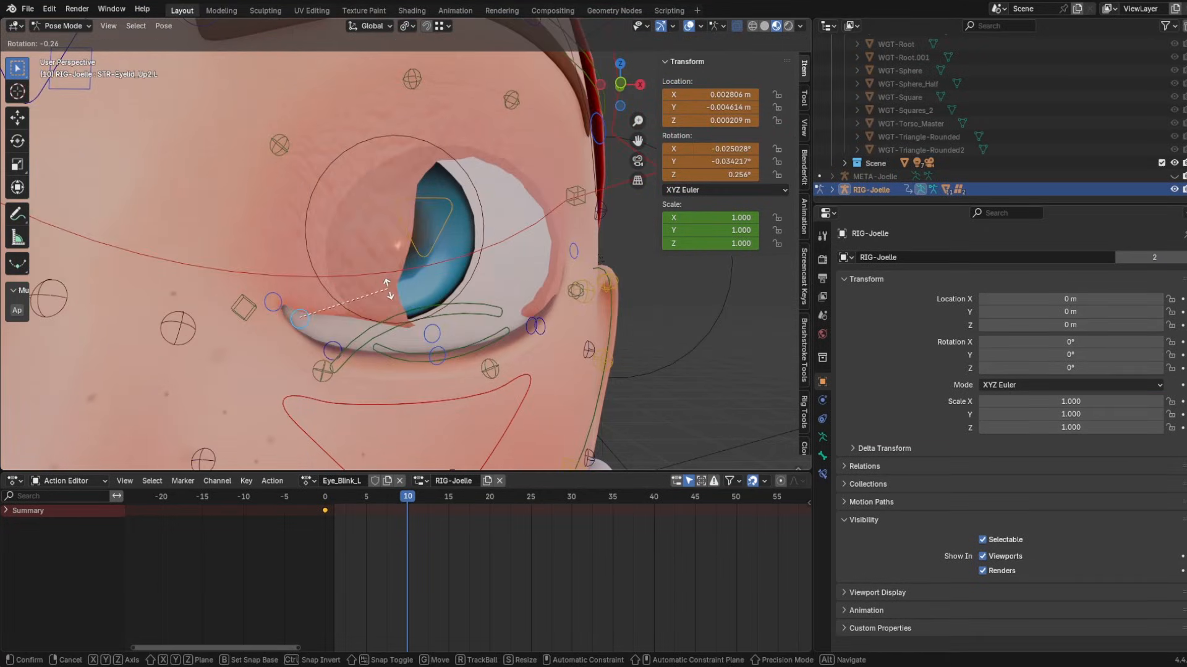
# - Rotate and move the left upper and lower eyelid bones to refine the closing pose at frame 10 of Eye_Blink_L
pyautogui.press('r')
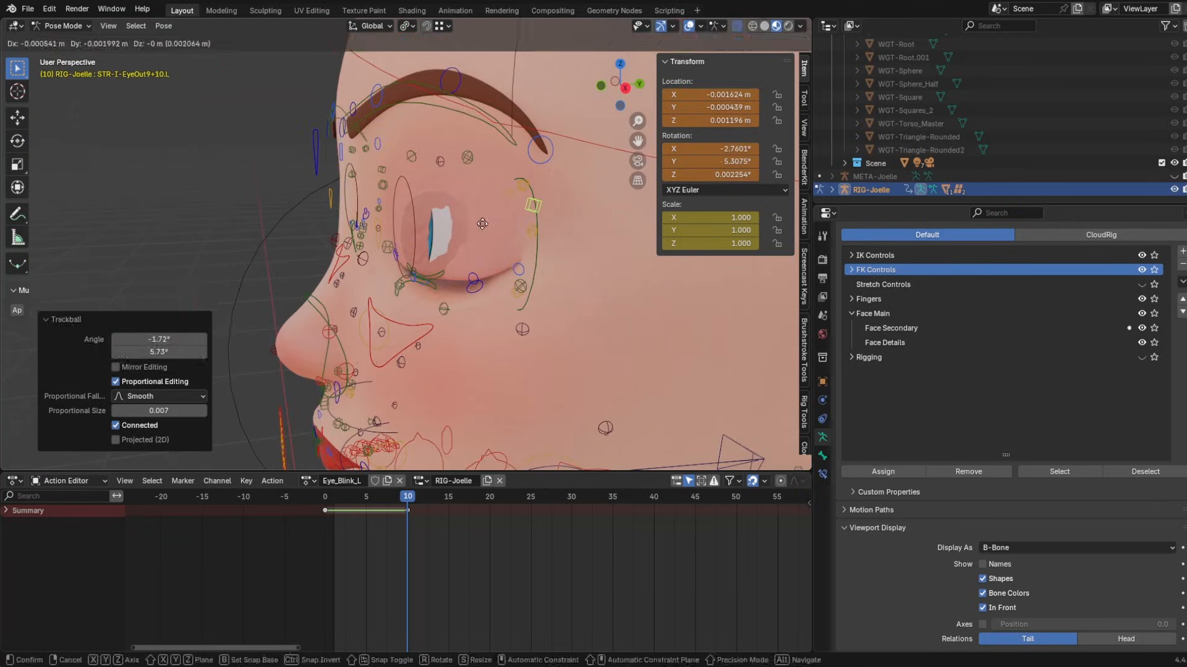
pyautogui.click(479, 283)
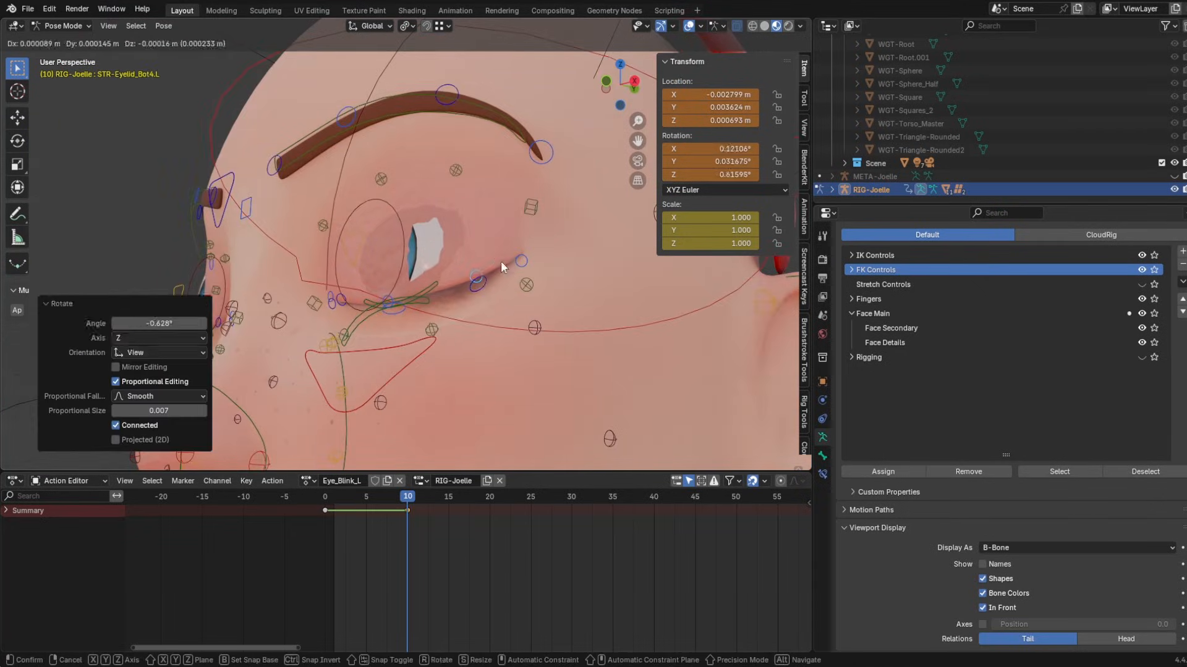
pyautogui.click(501, 261)
pyautogui.moveTo(333, 263); pyautogui.dragTo(433, 272, button='middle')
pyautogui.press('r')
pyautogui.click(383, 267)
pyautogui.keyDown('shift'); pyautogui.click(458, 309); pyautogui.keyUp('shift')
pyautogui.keyDown('alt'); pyautogui.scroll(10, 435, 388); pyautogui.keyUp('alt')
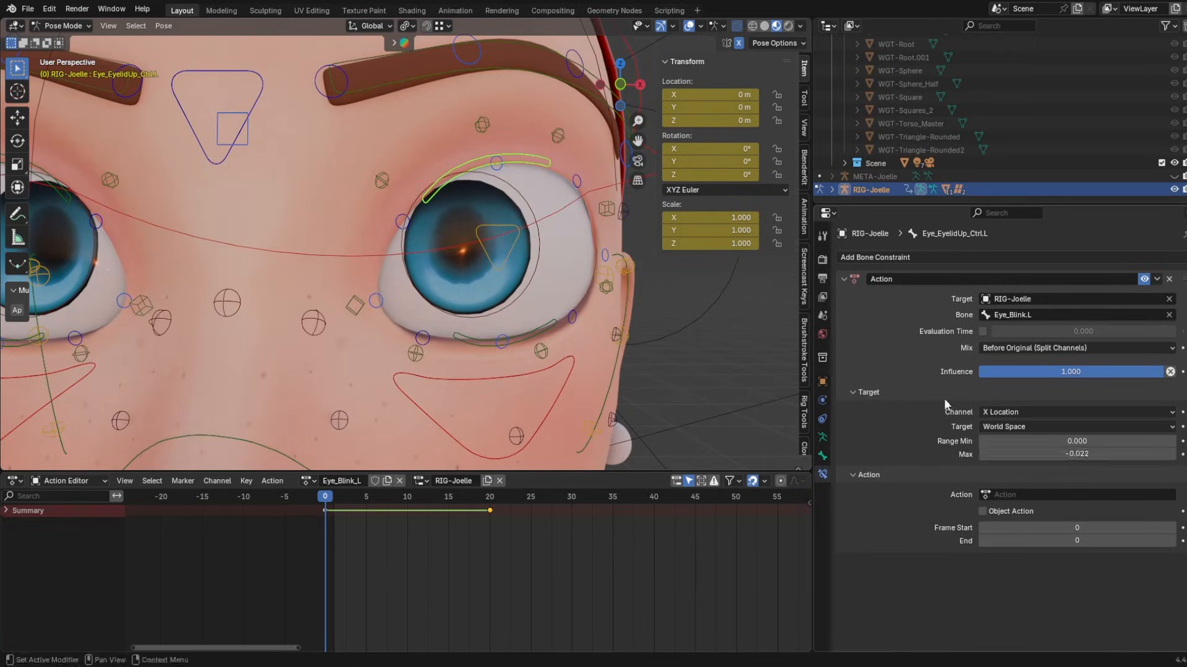
# - Assign an action to the Action constraint on Eye_EyelidUp_Ctrl.L that targets Eye_Blink.L
pyautogui.click(1075, 494)
pyautogui.click(1020, 514)
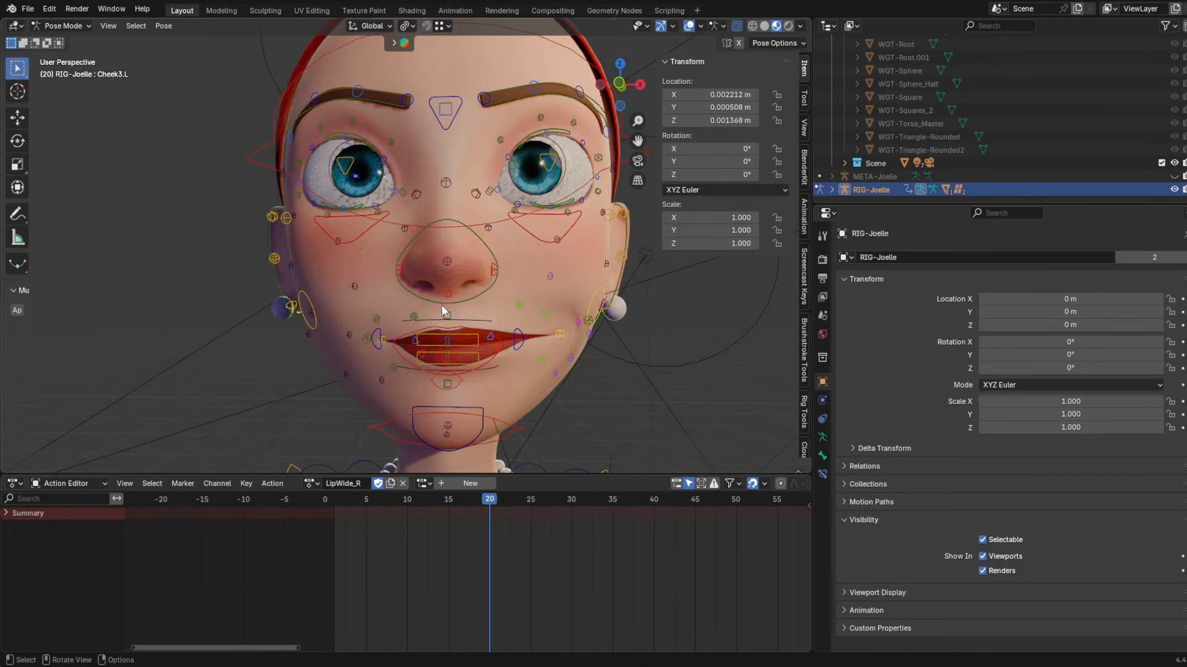
# - Copy the pose of the selected left cheek and mouth bones for the LipWide_R action
pyautogui.hotkey('ctrl', 'c')
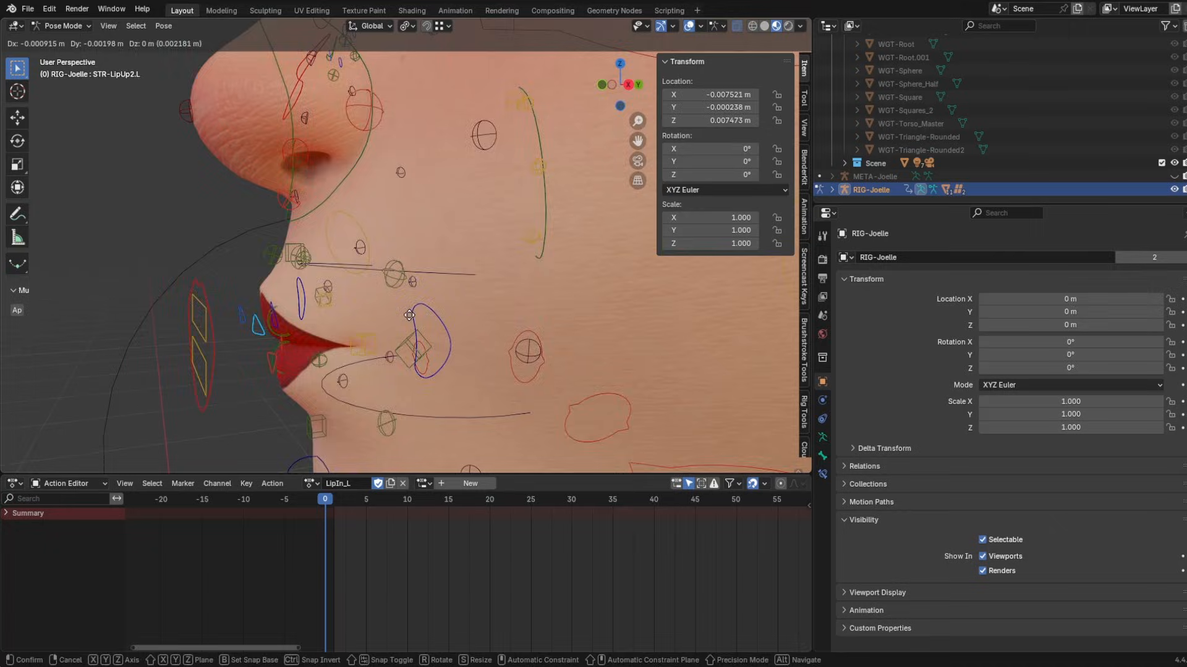
# - Move and rotate the left upper and lower lip bones to pull the mouth corner inward for the LipIn_L action
pyautogui.moveTo(346, 334); pyautogui.dragTo(324, 351, button='middle')
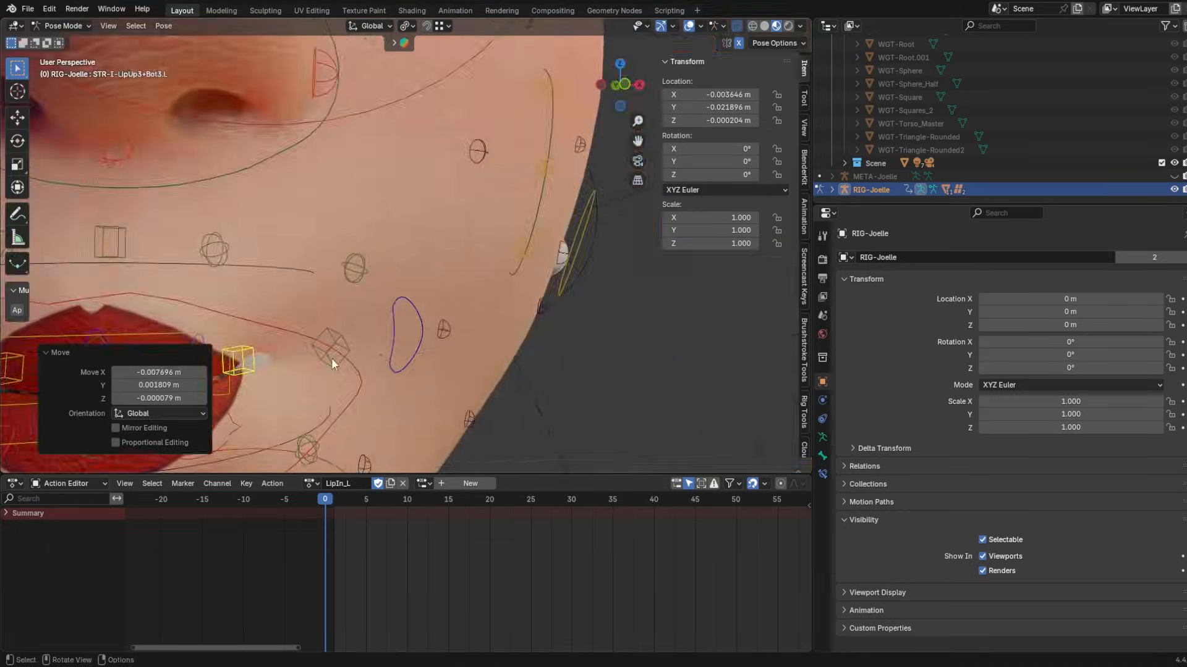
pyautogui.moveTo(331, 358); pyautogui.dragTo(312, 339, button='middle')
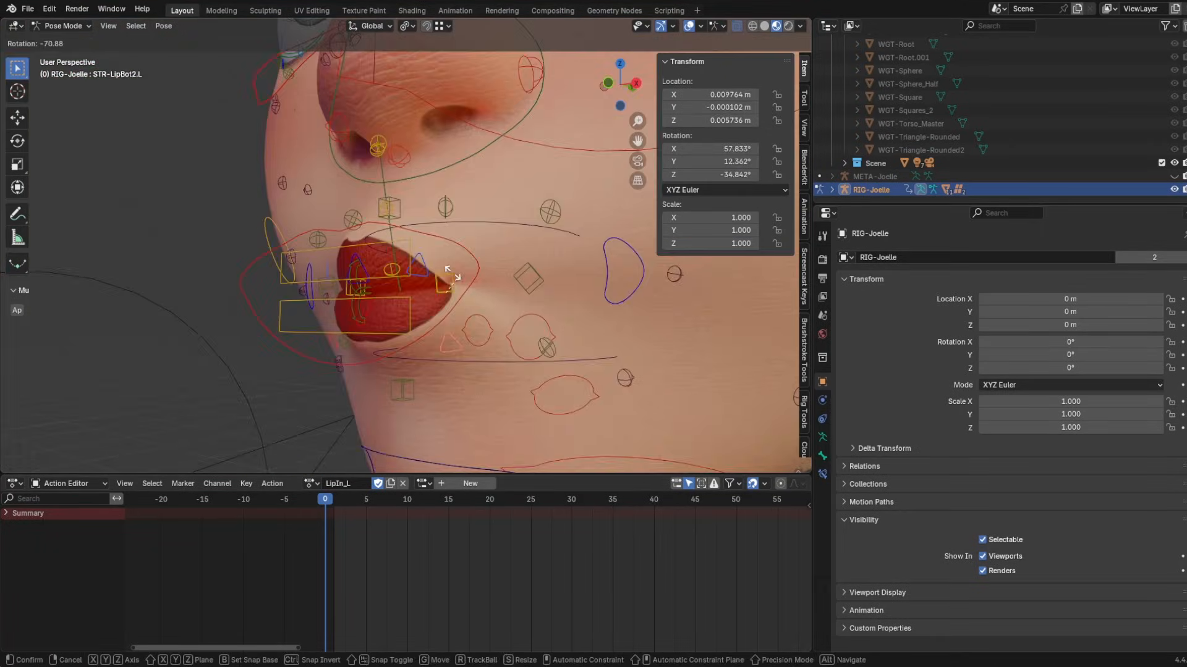
pyautogui.press('g')
pyautogui.click(435, 253)
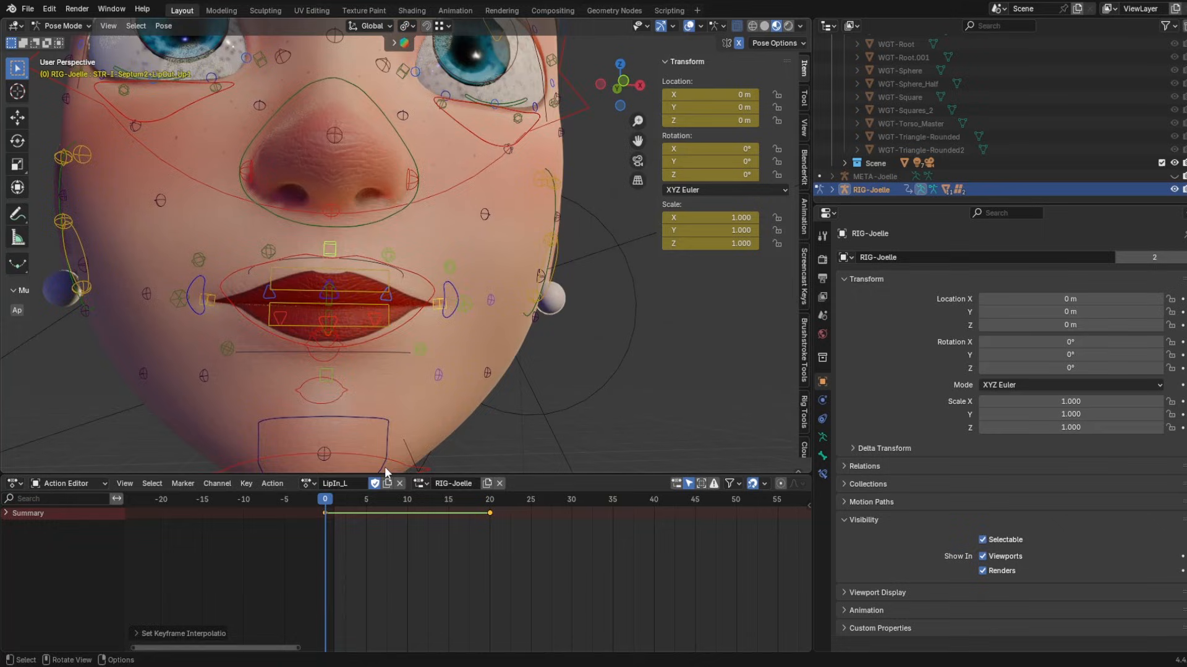
# - Copy the selected face bones' pose at frame 20 of LipIn_L and paste it flipped to the opposite side
pyautogui.hotkey('shift', 'ctrl', 'c')
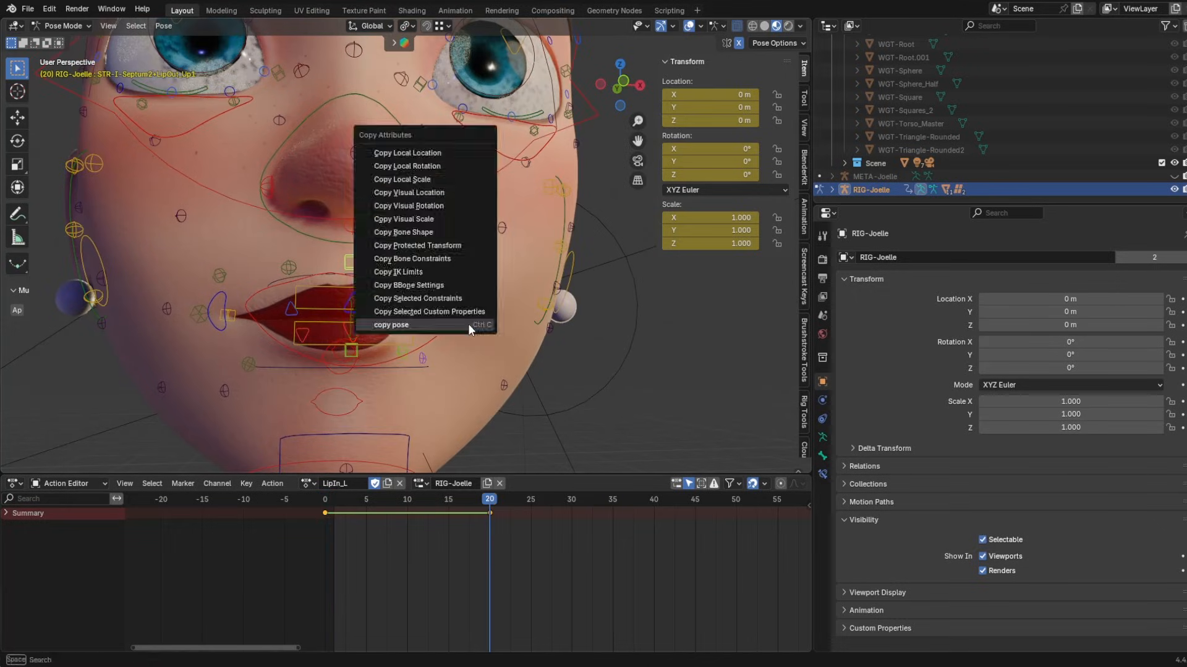
pyautogui.click(468, 324)
pyautogui.hotkey('shift', 'ctrl', 'v')
# - Test the lip-in constraint by moving CornerLip_Ctrl.L along X
pyautogui.moveTo(321, 346); pyautogui.dragTo(346, 361, button='middle')
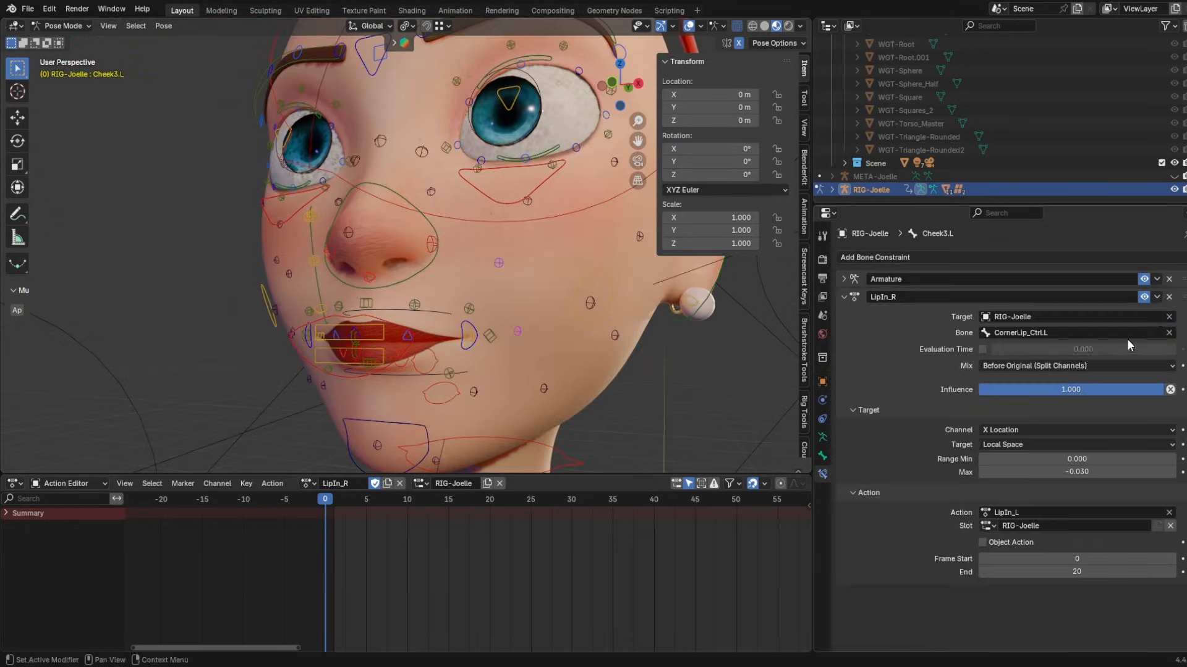
pyautogui.click(467, 334)
pyautogui.press('g')
pyautogui.press('x')
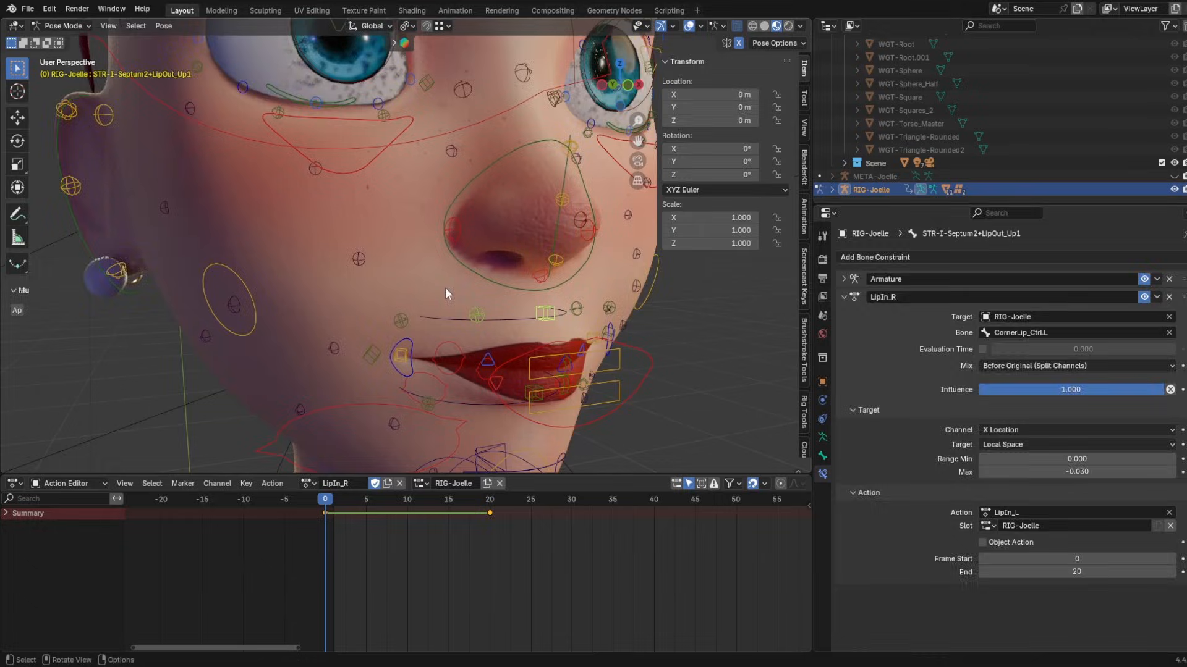
# - Adjust the LipIn_R Action constraint on STR-I-Septum2+LipOut_Up1
pyautogui.scroll(3, 1014, 371)
pyautogui.click(1061, 401)
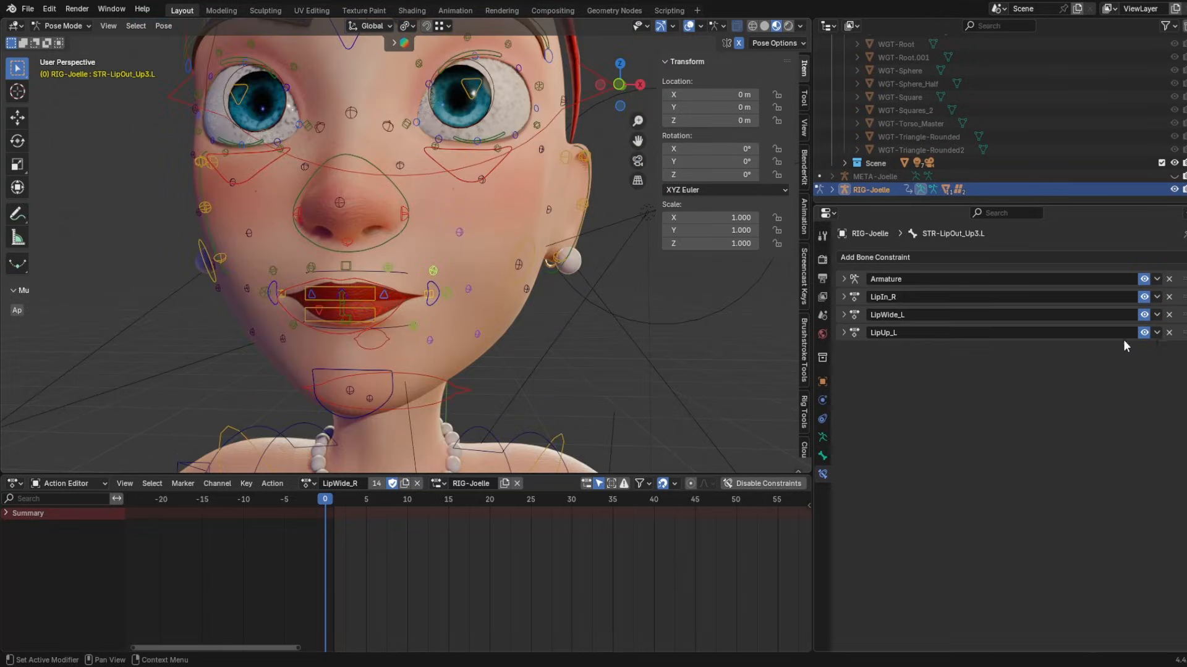
pyautogui.press('g')
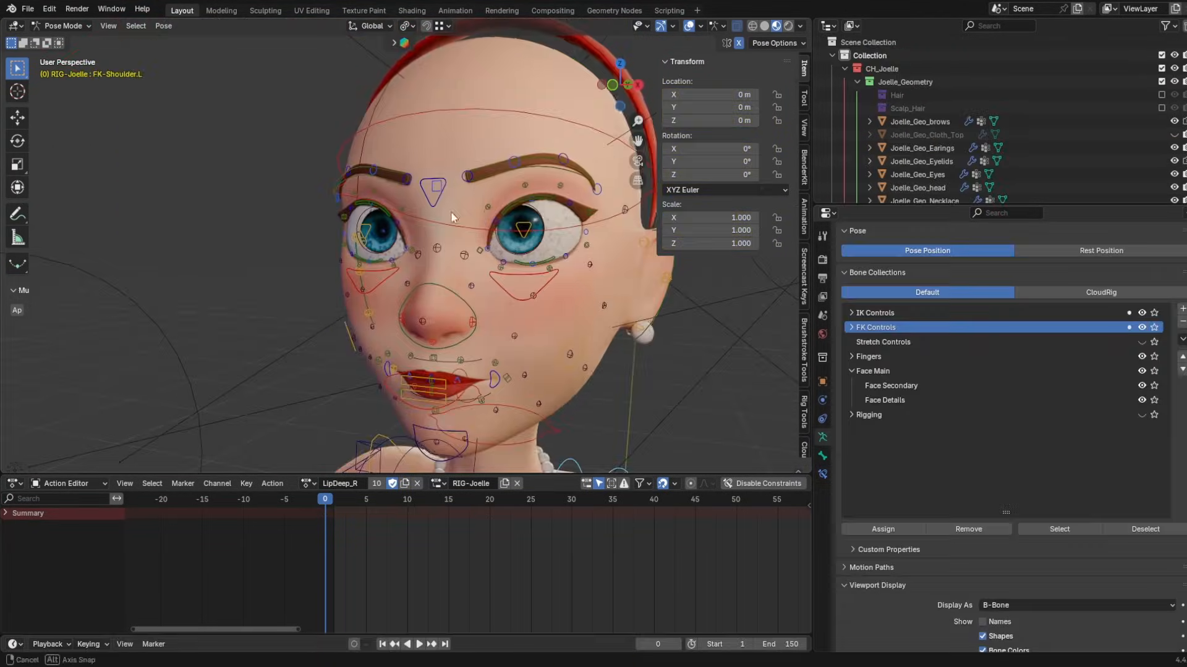
# - Lower the right eye's blink control Eye_Blink.R about 0.024 m to close the eyelid
pyautogui.scroll(5, 436, 278)
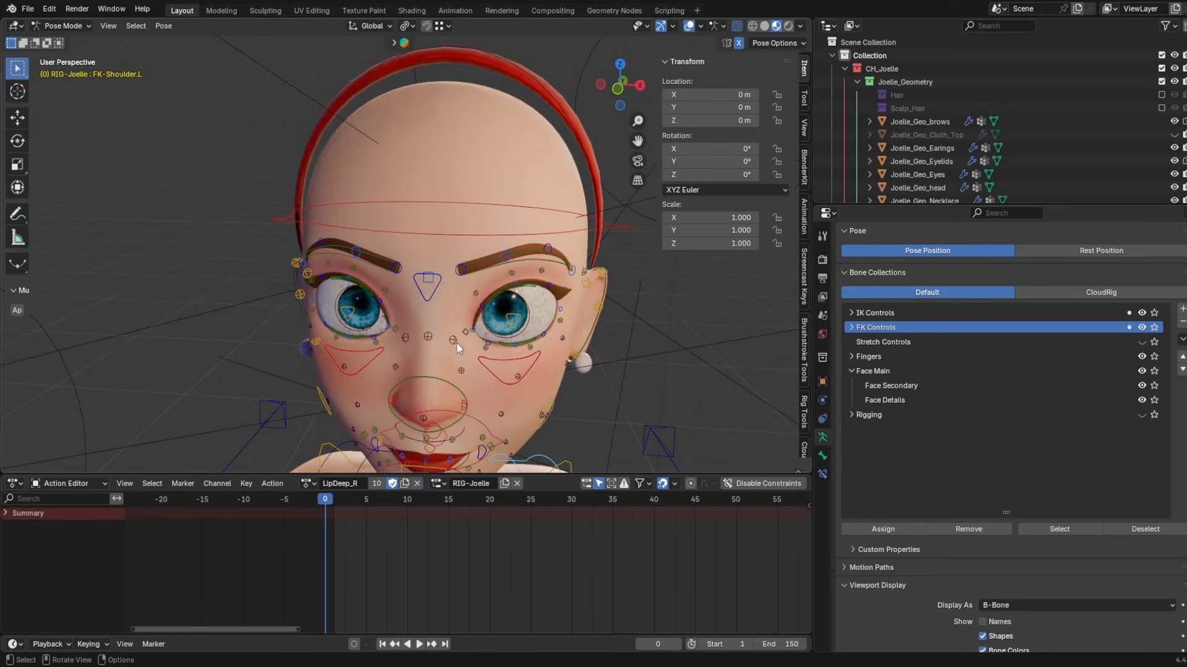
pyautogui.moveTo(478, 370); pyautogui.dragTo(436, 255, button='middle')
pyautogui.scroll(3, 435, 255)
pyautogui.press('g')
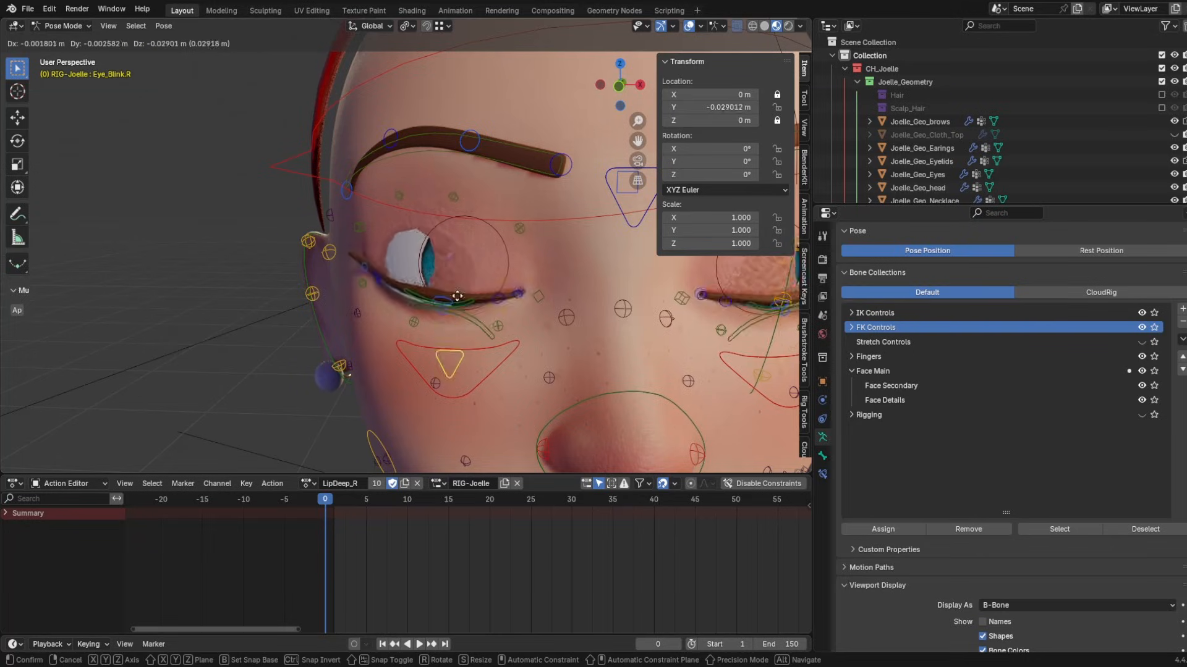
pyautogui.click(458, 331)
# - Lower Eye_Blink.R a further 0.0013 m or so and inspect the eyelid from the side
pyautogui.moveTo(457, 331); pyautogui.dragTo(525, 262, button='middle')
pyautogui.scroll(3, 525, 262)
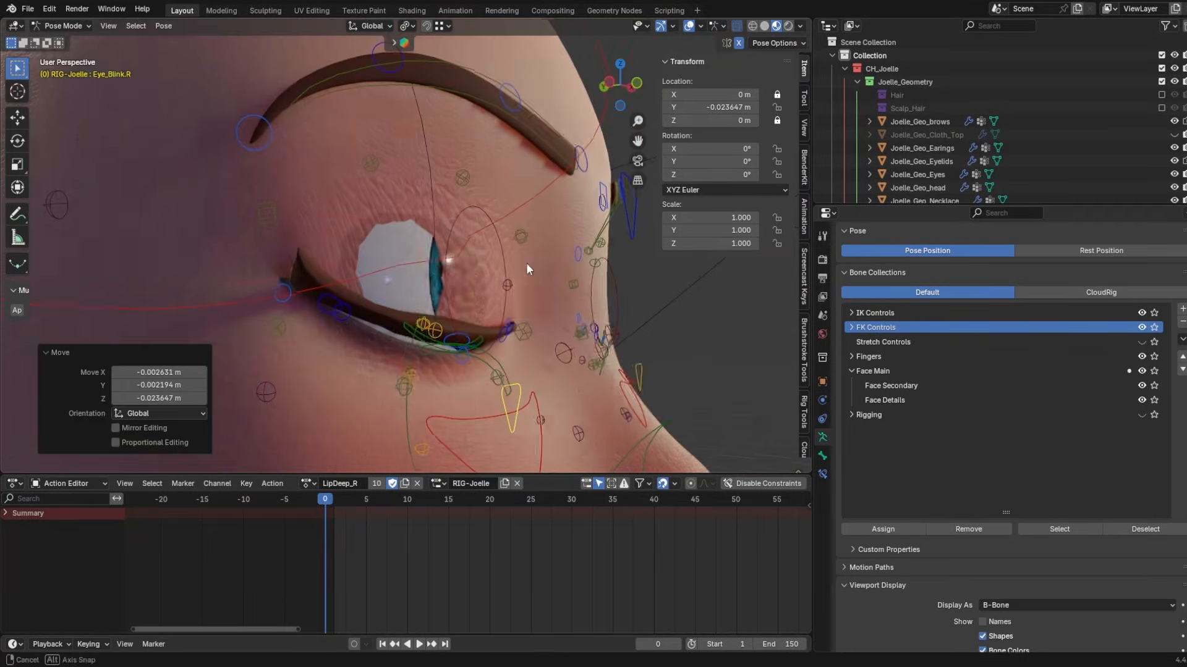
pyautogui.press('g')
pyautogui.click(492, 305)
pyautogui.moveTo(491, 306); pyautogui.dragTo(495, 297, button='middle')
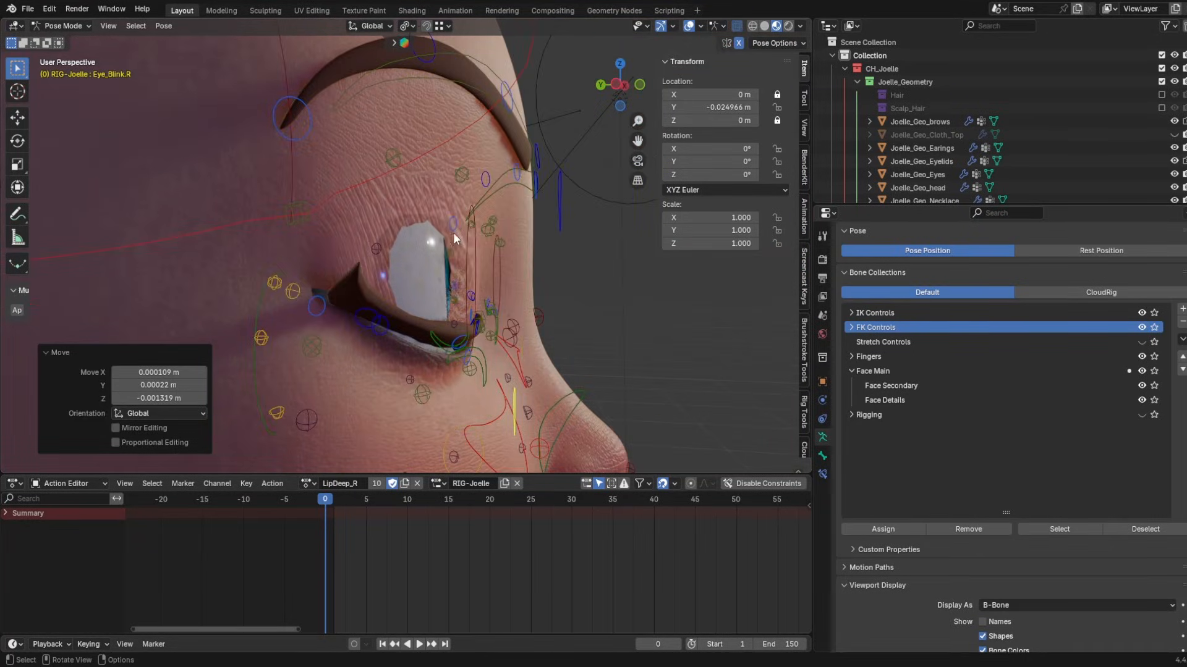
# - Try moving STR-EyeOut3.R above the closed right eyelid and cancel the move
pyautogui.moveTo(454, 233); pyautogui.dragTo(498, 334, button='middle')
pyautogui.click(460, 170)
pyautogui.press('g')
pyautogui.press('Escape')
pyautogui.scroll(2, 241, 396)
pyautogui.keyDown('shift'); pyautogui.moveTo(238, 398); pyautogui.dragTo(284, 379, button='middle'); pyautogui.keyUp('shift')
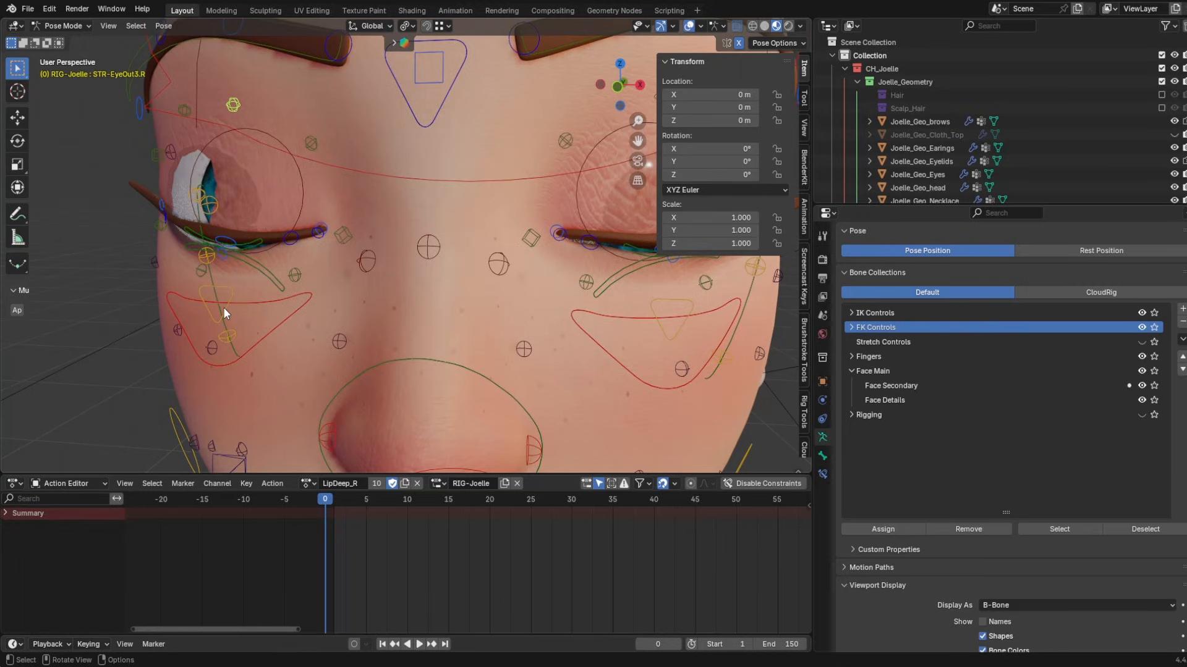
# - Reset the location of the eye-blink control Eye_Blink.L to reopen the eyelids
pyautogui.scroll(-3, 352, 287)
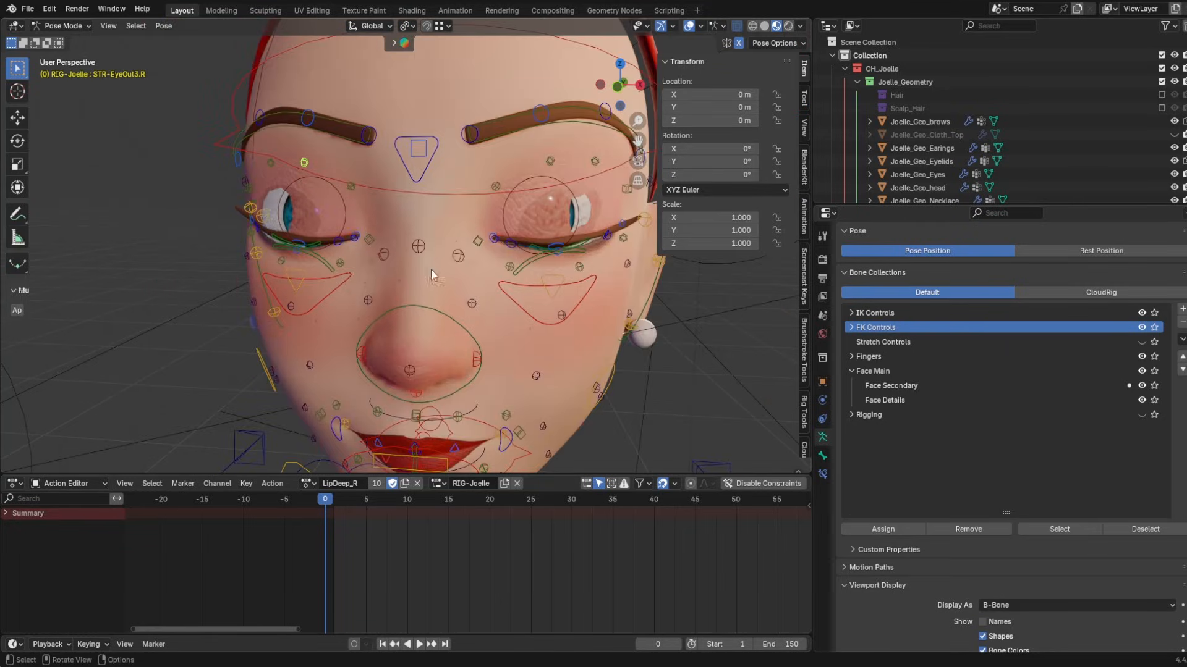
pyautogui.scroll(-1, 433, 275)
pyautogui.keyDown('shift'); pyautogui.moveTo(435, 324); pyautogui.dragTo(411, 306, button='middle'); pyautogui.keyUp('shift')
pyautogui.scroll(-1, 447, 174)
pyautogui.click(511, 170)
pyautogui.press('g')
pyautogui.rightClick(524, 158)
pyautogui.hotkey('alt', 'g')
# - Test the left hand control Hand_Ctrl.L by moving it freely and along the Z axis
pyautogui.scroll(1, 439, 213)
pyautogui.scroll(1, 474, 189)
pyautogui.keyDown('shift'); pyautogui.moveTo(452, 405); pyautogui.dragTo(461, 305, button='middle'); pyautogui.keyUp('shift')
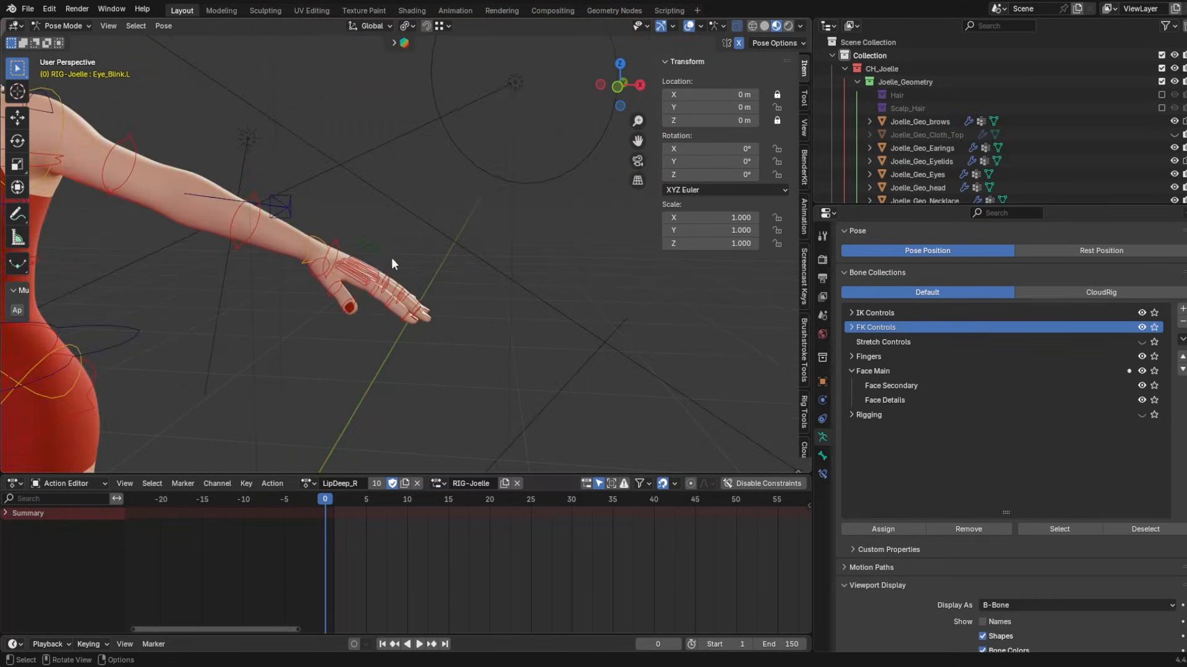
pyautogui.scroll(3, 392, 258)
pyautogui.click(354, 242)
pyautogui.scroll(2, 364, 238)
pyautogui.keyDown('shift'); pyautogui.moveTo(372, 225); pyautogui.dragTo(501, 327, button='middle'); pyautogui.keyUp('shift')
pyautogui.press('Escape')
pyautogui.press('g')
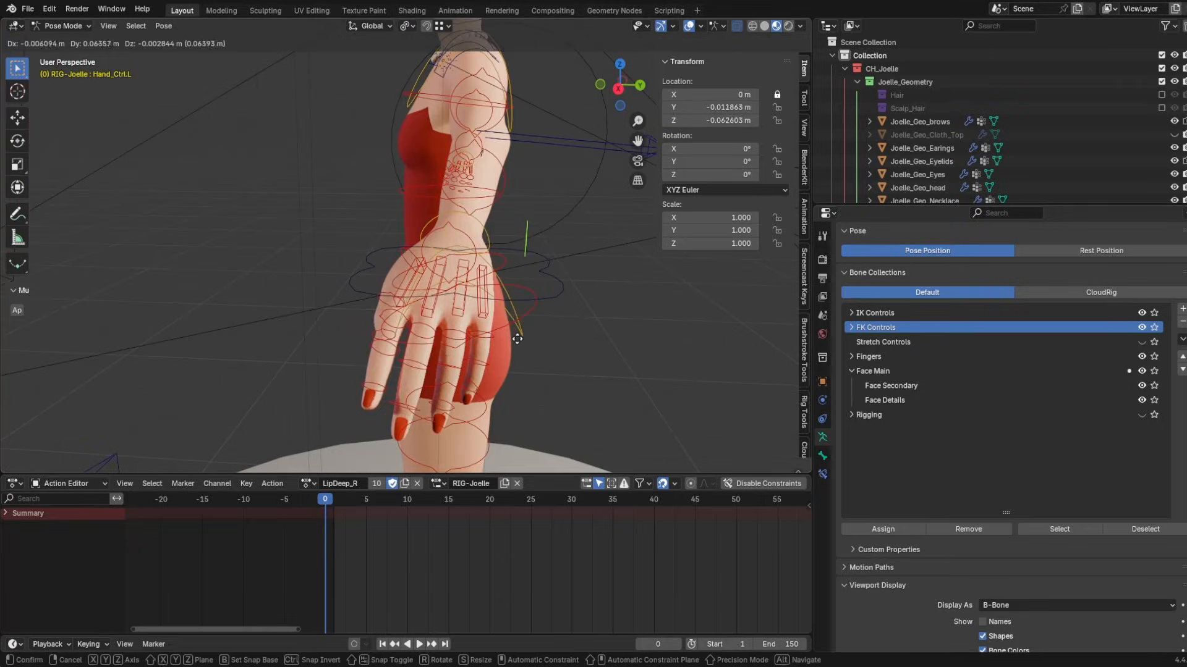
pyautogui.rightClick(411, 319)
pyautogui.moveTo(420, 317); pyautogui.dragTo(545, 287, button='middle')
pyautogui.press('g')
pyautogui.press('z')
pyautogui.rightClick(541, 305)
pyautogui.press('g')
pyautogui.rightClick(554, 269)
# - Browse the saved lip actions and try moving the left mouth-corner control CornerLip_Ctrl.L about 0.02 m
pyautogui.scroll(-2, 545, 288)
pyautogui.keyDown('shift'); pyautogui.moveTo(371, 65); pyautogui.dragTo(369, 206, button='middle'); pyautogui.keyUp('shift')
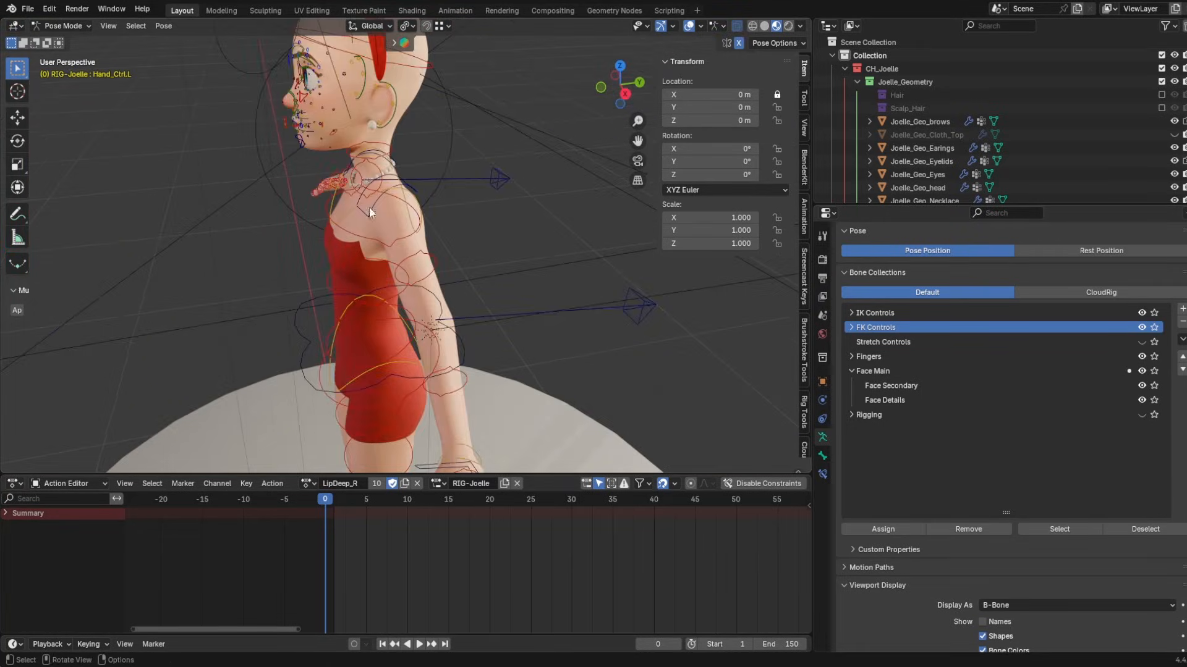
pyautogui.scroll(5, 369, 206)
pyautogui.keyDown('shift'); pyautogui.moveTo(377, 136); pyautogui.dragTo(430, 346, button='middle'); pyautogui.keyUp('shift')
pyautogui.scroll(-2, 450, 200)
pyautogui.scroll(3, 430, 346)
pyautogui.scroll(2, 473, 302)
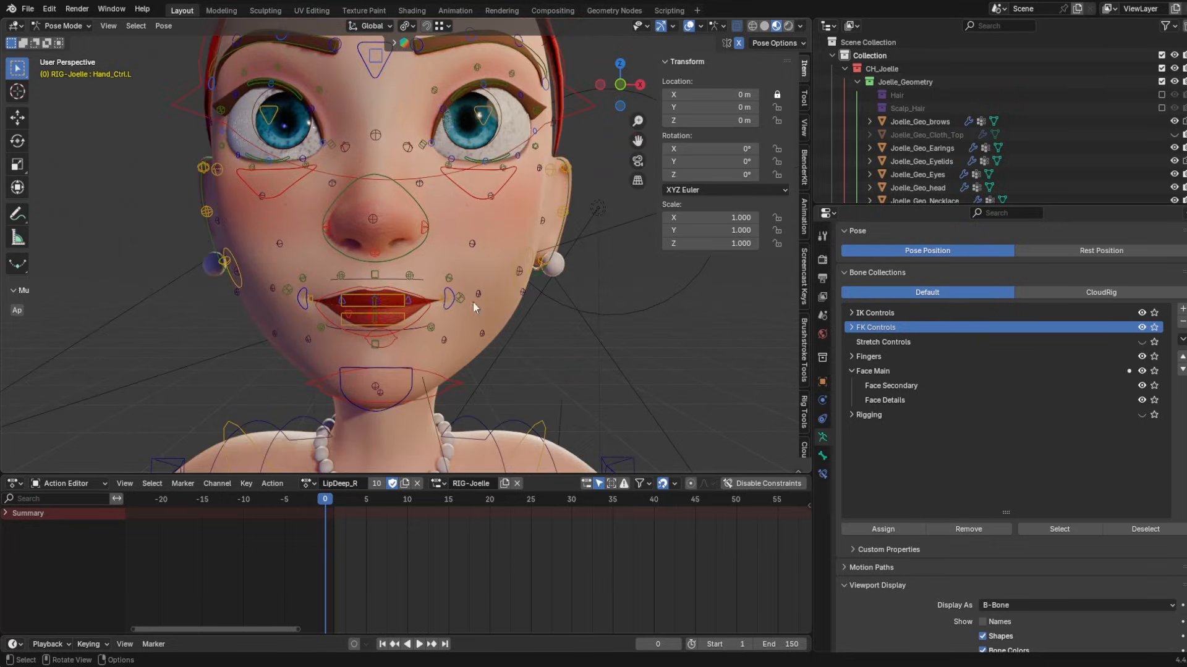
pyautogui.moveTo(472, 301); pyautogui.dragTo(495, 351, button='middle')
pyautogui.scroll(3, 494, 351)
pyautogui.scroll(-2, 494, 351)
pyautogui.click(473, 233)
pyautogui.moveTo(476, 252); pyautogui.dragTo(492, 218, button='middle')
pyautogui.keyDown('shift'); pyautogui.moveTo(421, 231); pyautogui.dragTo(344, 307, button='middle'); pyautogui.keyUp('shift')
pyautogui.click(308, 484)
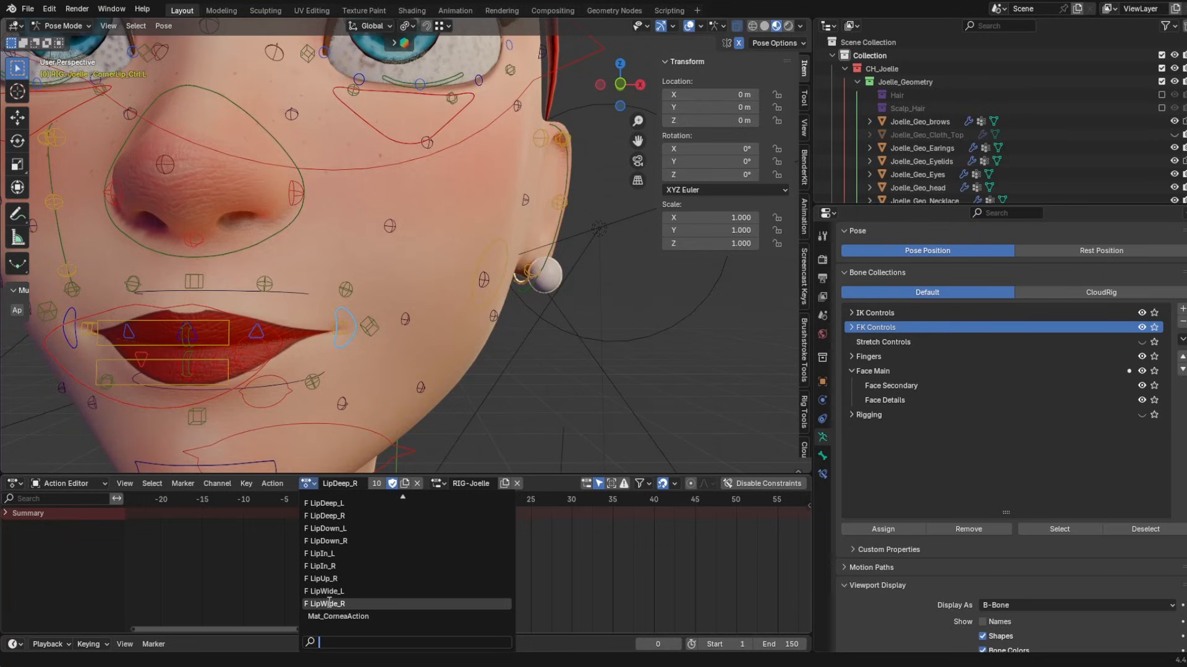
pyautogui.moveTo(315, 294); pyautogui.dragTo(383, 353, button='middle')
pyautogui.press('g')
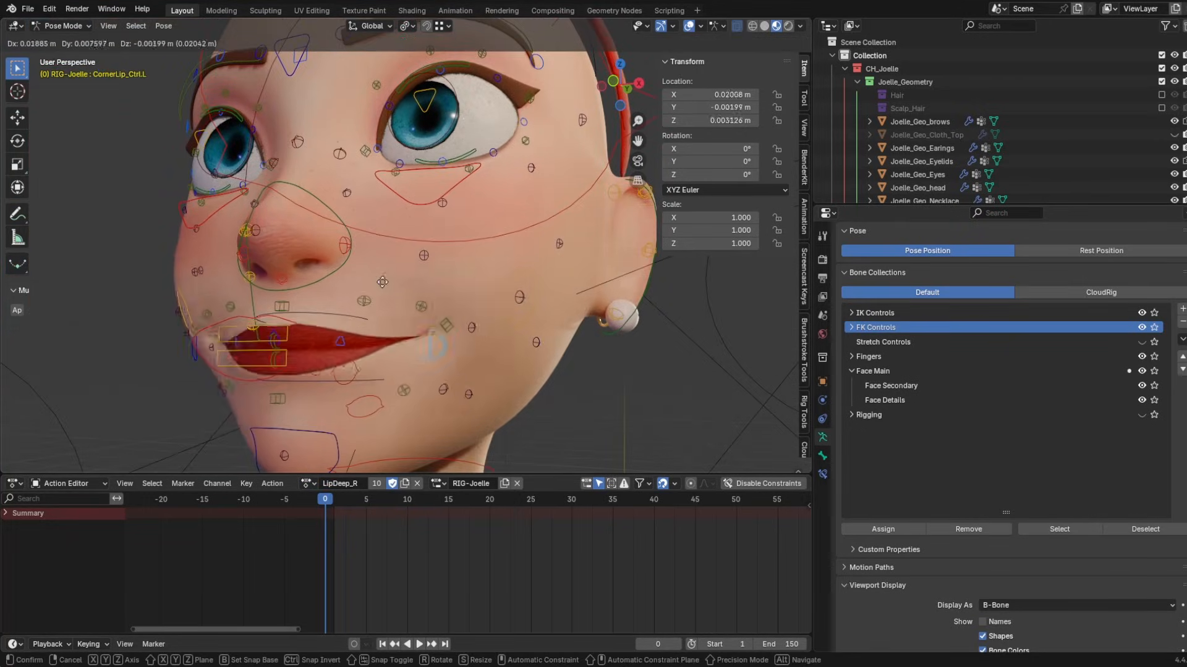
pyautogui.press('Escape')
# - Pull CornerLip_Ctrl.L outward and up into a smile, at about X 0.0317 m, Y 0.0286 m, Z 0.0034 m
pyautogui.moveTo(618, 352); pyautogui.dragTo(450, 359, button='middle')
pyautogui.press('g')
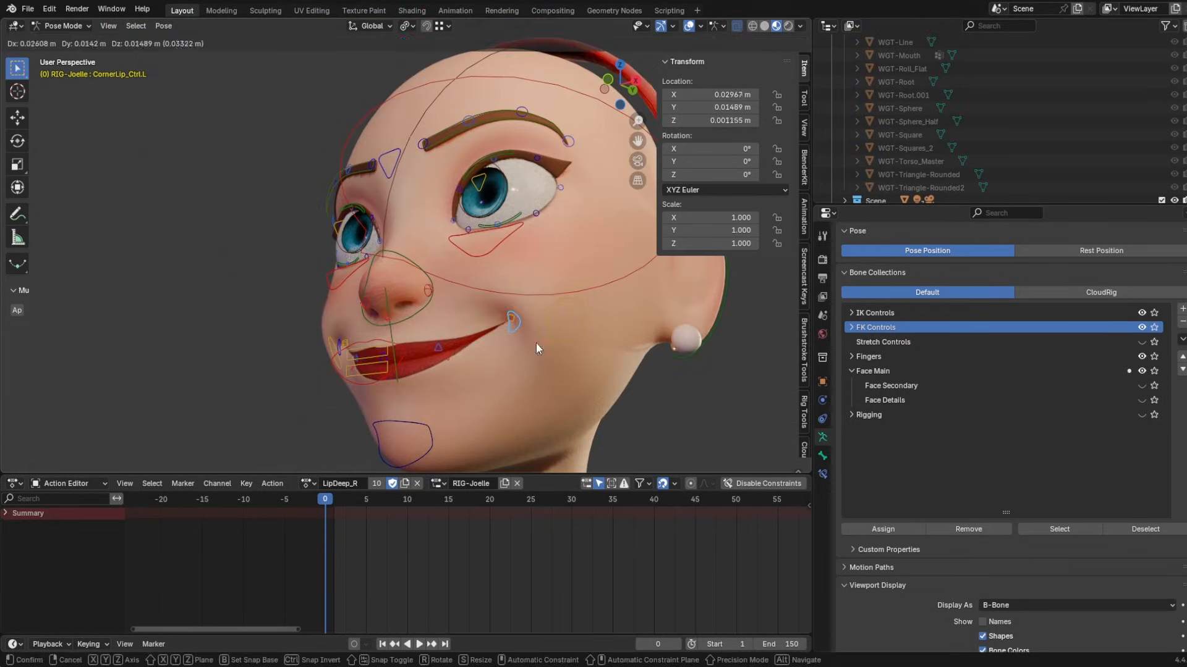
pyautogui.click(536, 343)
pyautogui.moveTo(536, 343); pyautogui.dragTo(492, 365, button='middle')
pyautogui.press('g')
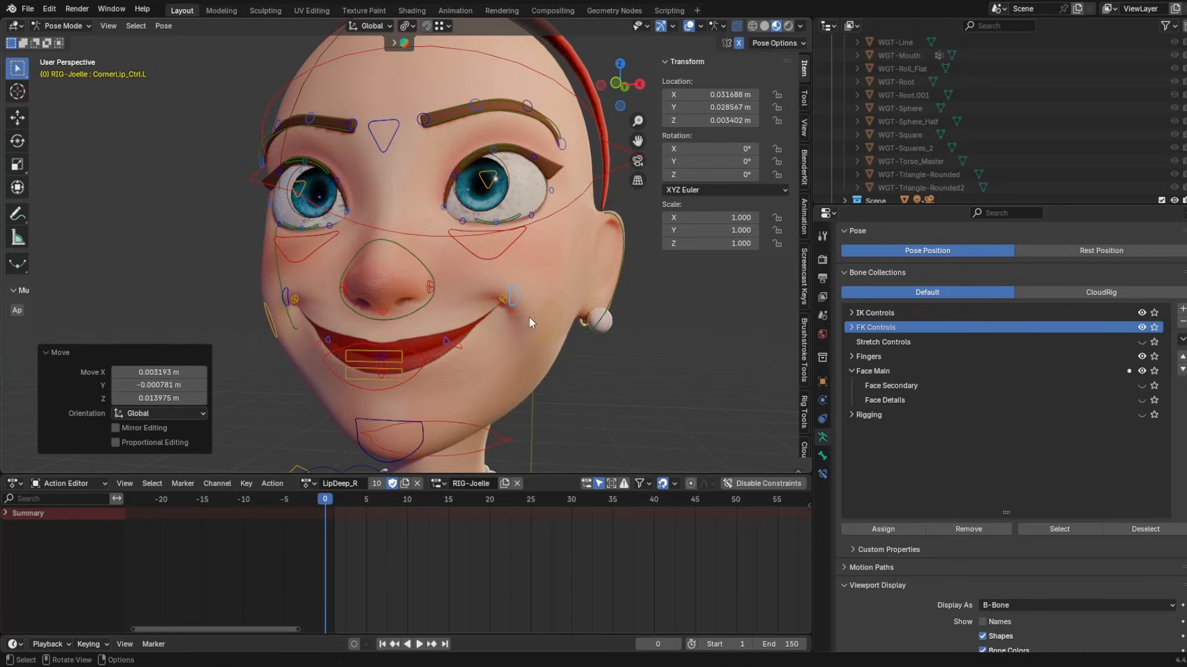
pyautogui.moveTo(530, 321); pyautogui.dragTo(519, 296, button='middle')
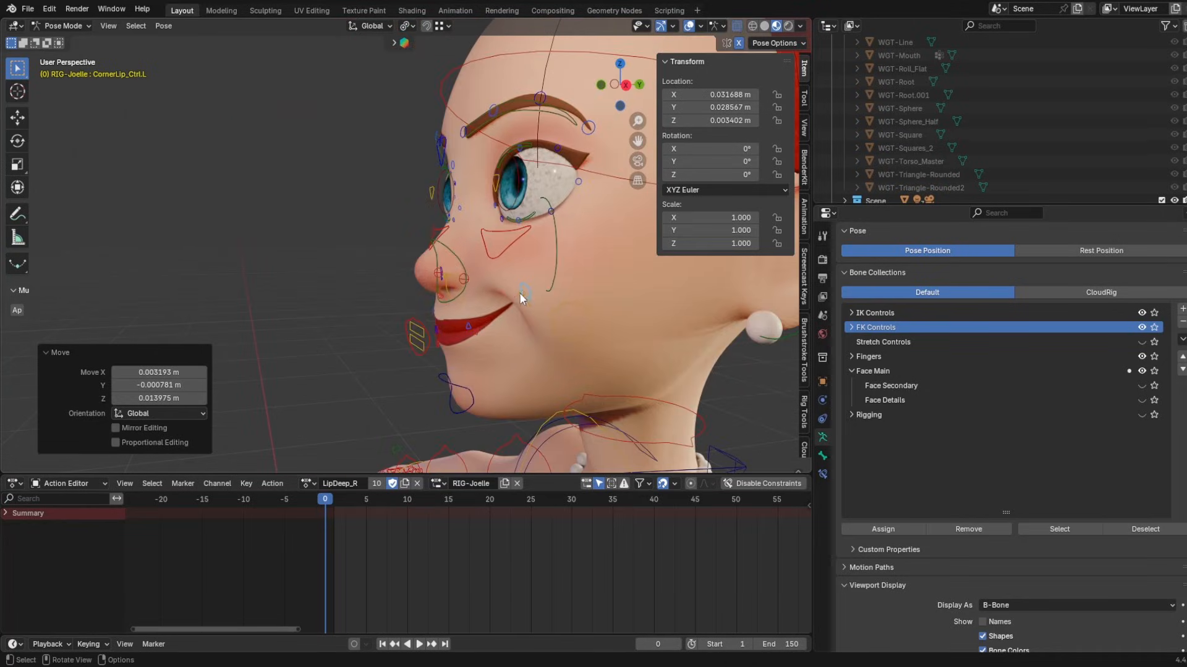
# - Try moving the left cheekbone control Cheekbone_Ctrl.L and look over the face and upper body
pyautogui.click(450, 358)
pyautogui.moveTo(450, 357); pyautogui.dragTo(453, 392, button='middle')
pyautogui.click(451, 395)
pyautogui.press('g')
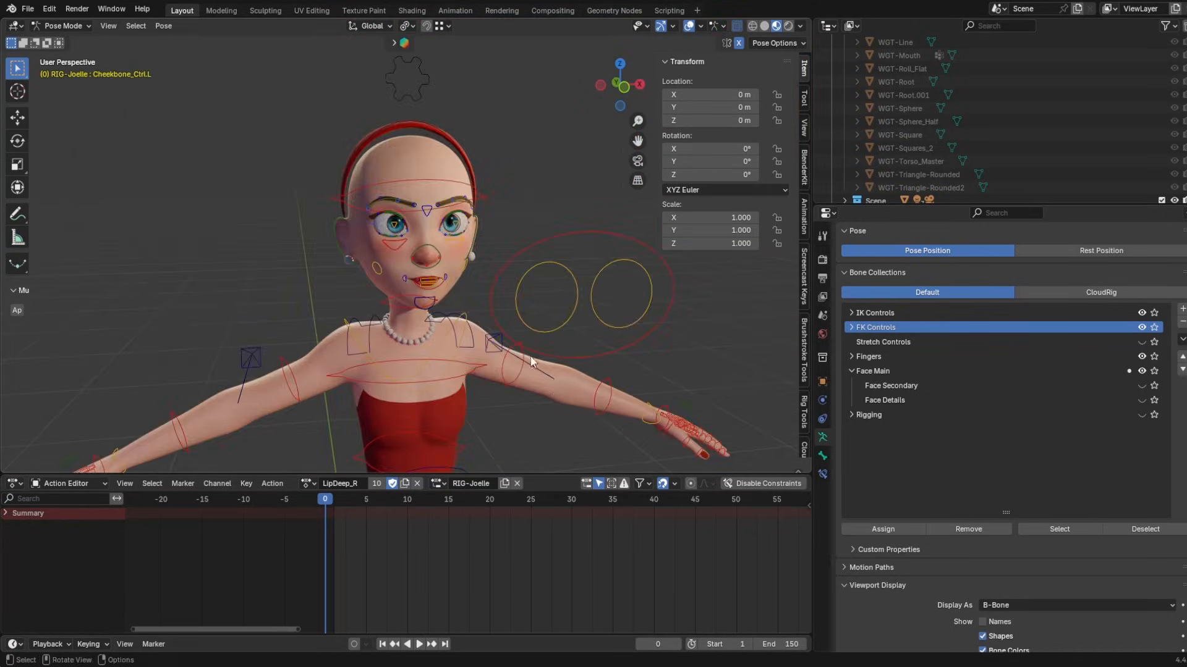
pyautogui.keyDown('shift'); pyautogui.moveTo(536, 366); pyautogui.dragTo(413, 219, button='middle'); pyautogui.keyUp('shift')
pyautogui.scroll(-5, 408, 223)
pyautogui.keyDown('shift'); pyautogui.moveTo(377, 309); pyautogui.dragTo(405, 340, button='middle'); pyautogui.keyUp('shift')
pyautogui.scroll(1, 386, 187)
pyautogui.keyDown('shift'); pyautogui.moveTo(386, 187); pyautogui.dragTo(401, 321, button='middle'); pyautogui.keyUp('shift')
pyautogui.scroll(10, 417, 241)
pyautogui.keyDown('shift'); pyautogui.moveTo(361, 271); pyautogui.dragTo(430, 386, button='middle'); pyautogui.keyUp('shift')
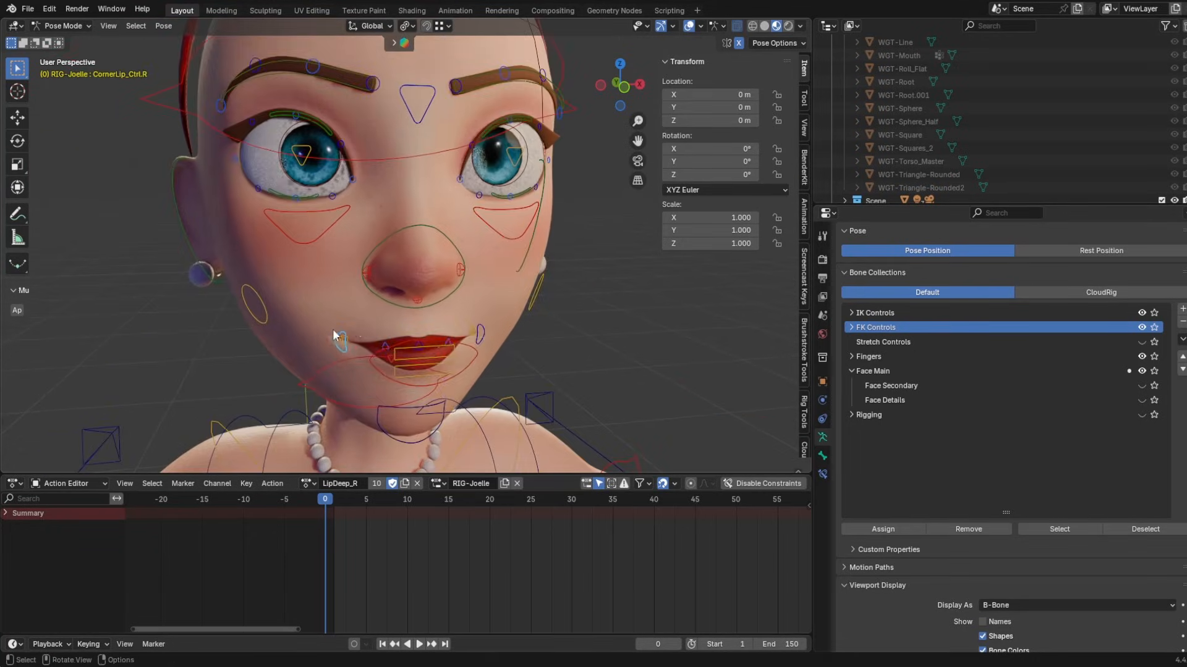
# - Try moving the middle brow control Middle_Brow_Ctrl and inspect the brows from the front
pyautogui.scroll(-4, 331, 336)
pyautogui.keyDown('shift'); pyautogui.moveTo(361, 157); pyautogui.dragTo(506, 373, button='middle'); pyautogui.keyUp('shift')
pyautogui.keyDown('shift'); pyautogui.moveTo(494, 198); pyautogui.dragTo(436, 324, button='middle'); pyautogui.keyUp('shift')
pyautogui.scroll(6, 435, 325)
pyautogui.keyDown('shift'); pyautogui.moveTo(464, 281); pyautogui.dragTo(355, 185, button='middle'); pyautogui.keyUp('shift')
pyautogui.click(414, 183)
pyautogui.press('g')
pyautogui.rightClick(436, 115)
pyautogui.scroll(1, 557, 234)
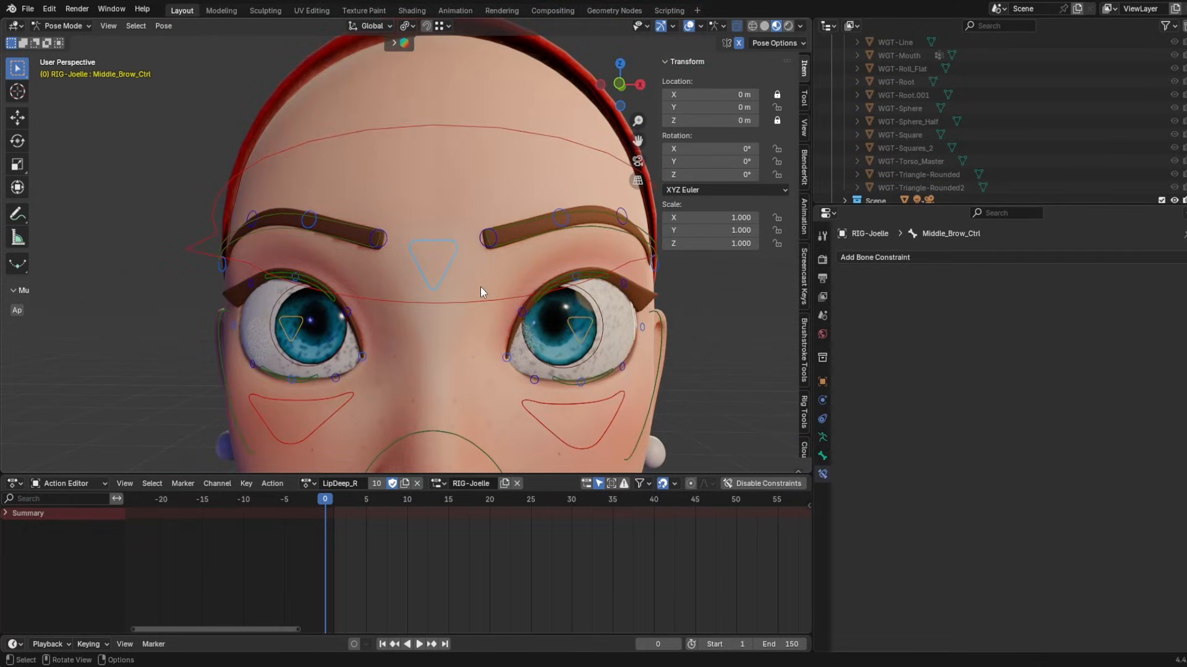
pyautogui.keyDown('shift'); pyautogui.moveTo(412, 187); pyautogui.dragTo(403, 166, button='middle'); pyautogui.keyUp('shift')
pyautogui.moveTo(477, 242); pyautogui.dragTo(444, 286, button='middle')
pyautogui.click(275, 300)
pyautogui.press('g')
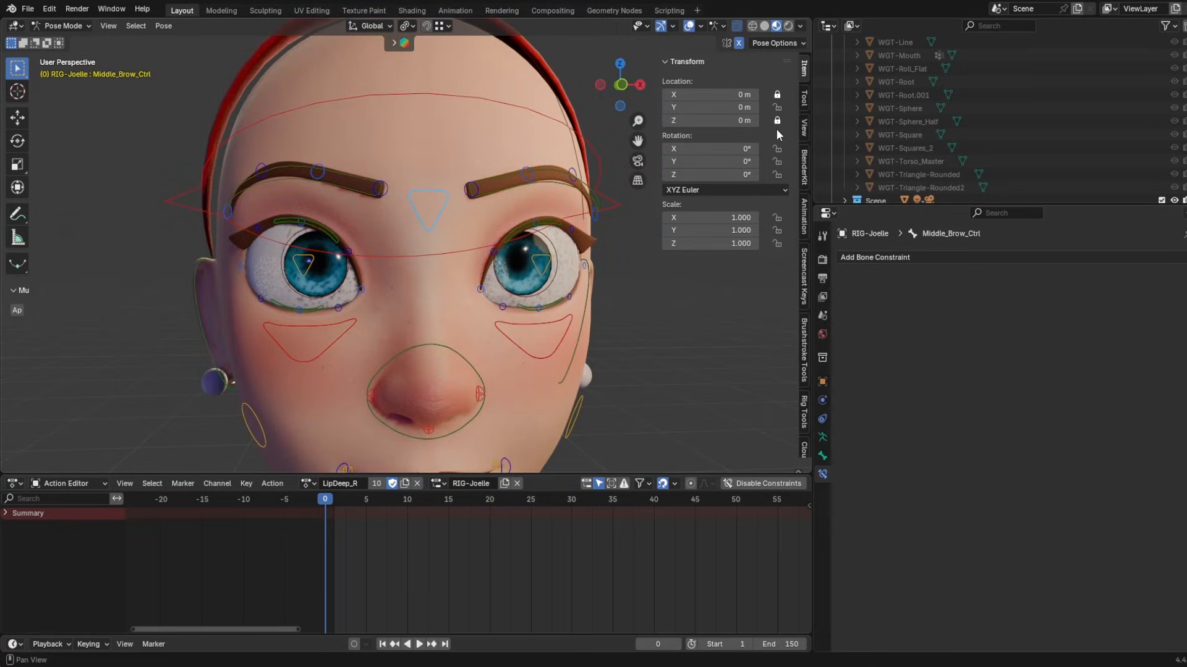
# - Add a Local Space Limit Location constraint to Middle_Brow_Ctrl with Affect Transform, Y limited to -0.04 and 0.04 m, X and Z to 0
pyautogui.click(902, 257)
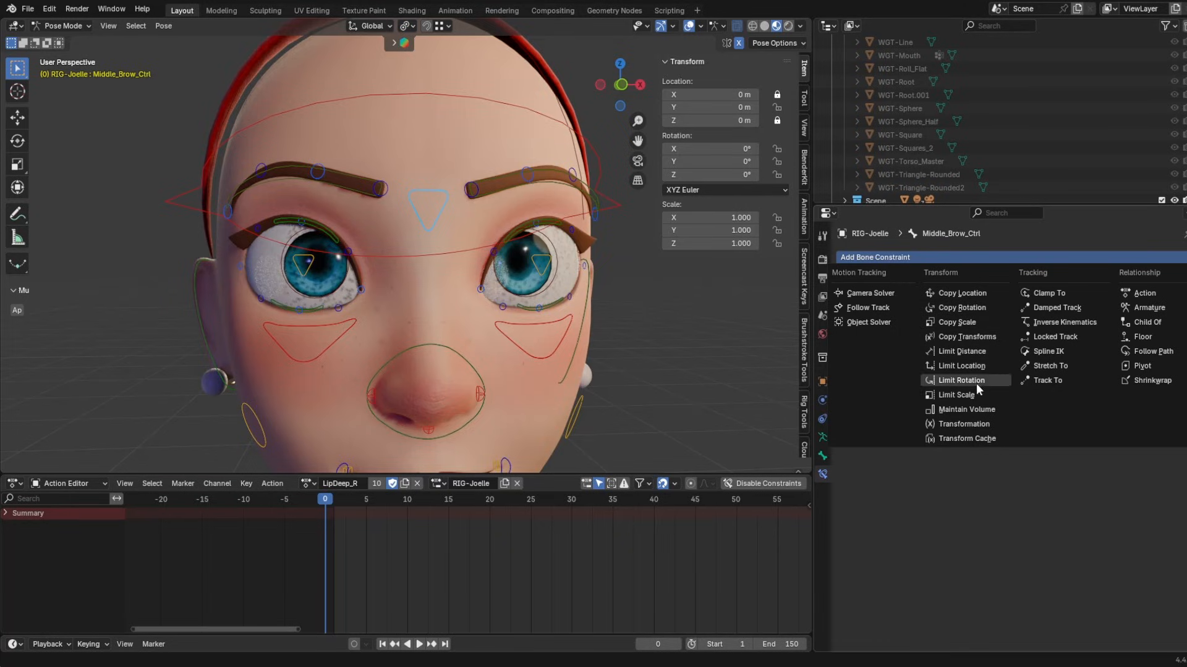
pyautogui.click(959, 366)
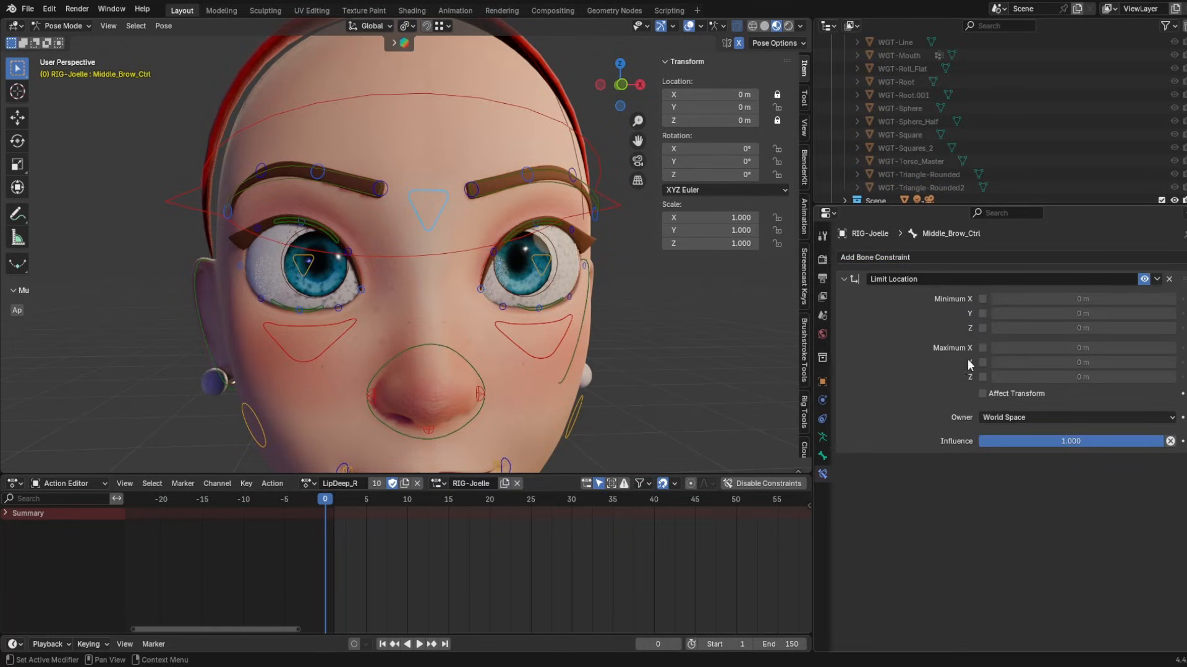
pyautogui.moveTo(440, 215); pyautogui.dragTo(443, 308)
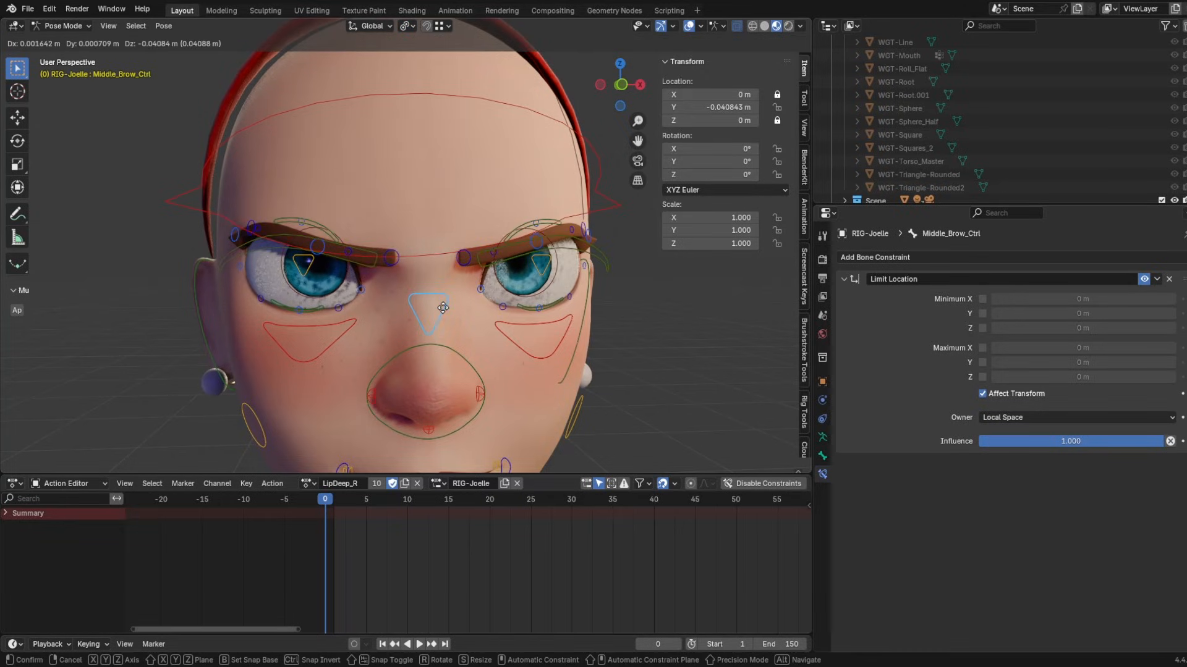
pyautogui.rightClick(443, 308)
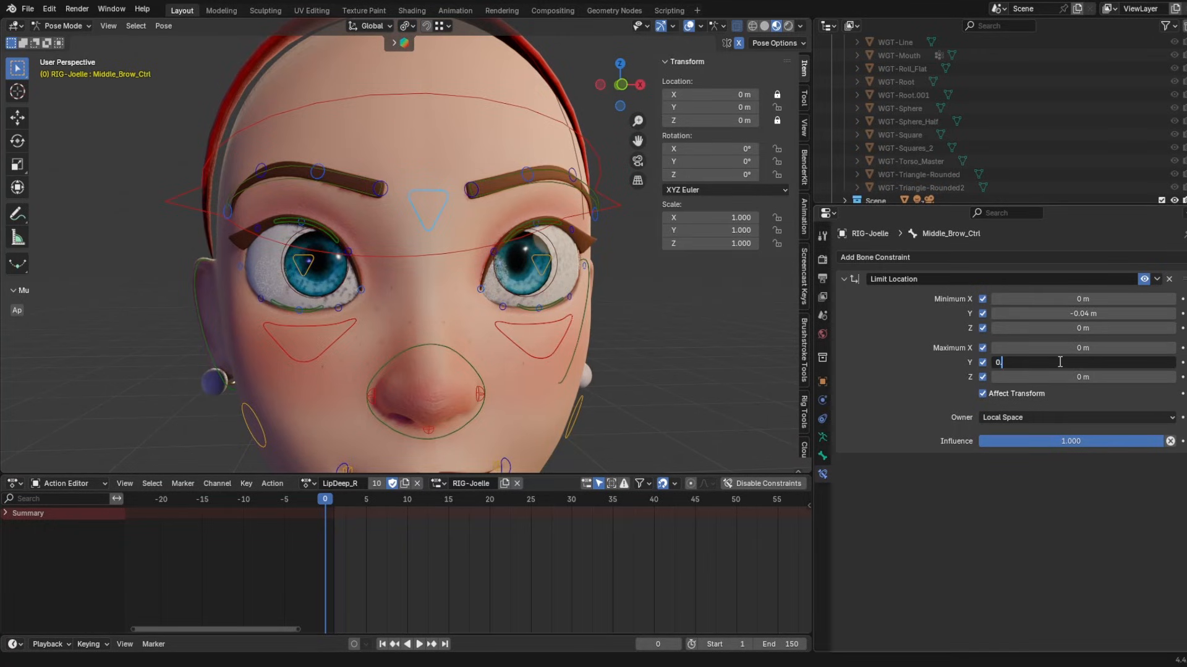
# - Test the limited Middle_Brow_Ctrl by moving it down about 0.03 m and up about 0.039 m
pyautogui.press('g')
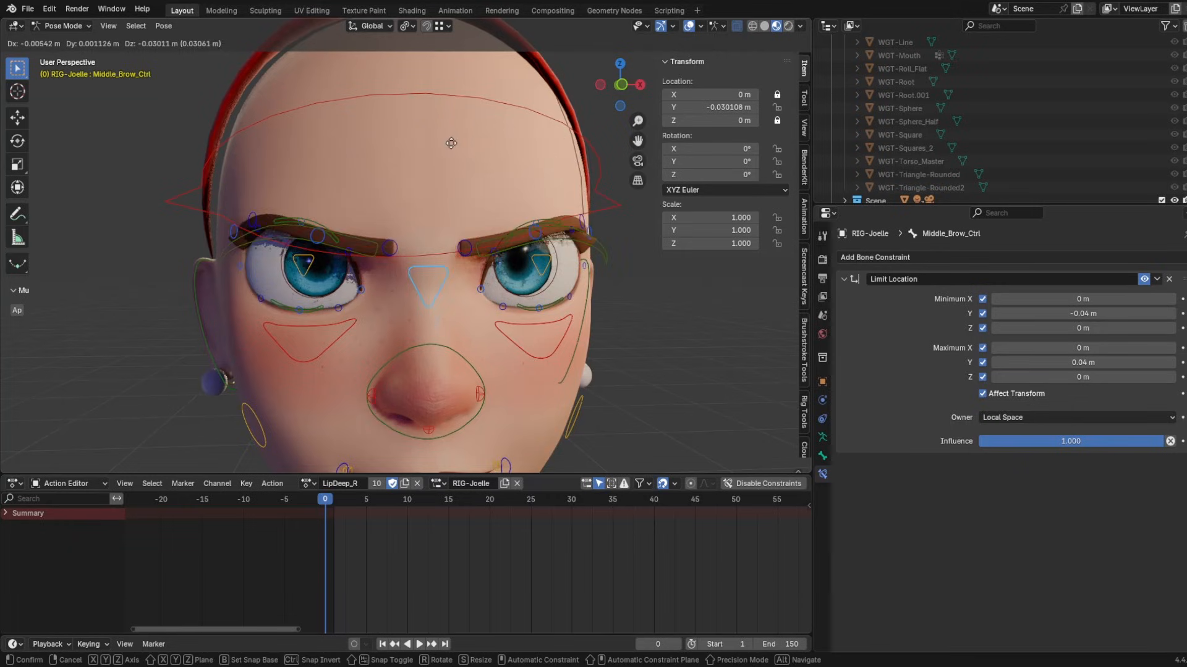
pyautogui.press('Escape')
pyautogui.keyDown('shift'); pyautogui.moveTo(462, 311); pyautogui.dragTo(480, 243, button='middle'); pyautogui.keyUp('shift')
pyautogui.scroll(-1, 475, 235)
pyautogui.press('g')
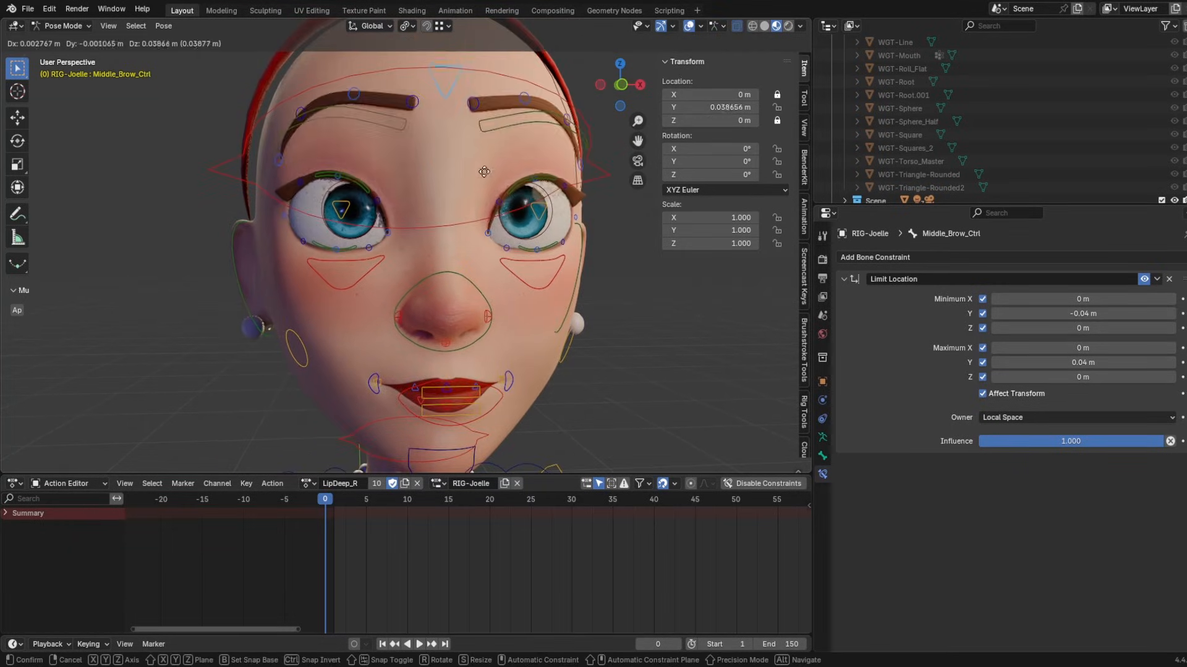
pyautogui.rightClick(591, 226)
# - Add a Local Space Limit Location constraint to CornerLip_Ctrl.L with Affect Transform and -0.035 to 0.035 m limits on all axes, and test it
pyautogui.keyDown('shift'); pyautogui.moveTo(575, 251); pyautogui.dragTo(457, 154, button='middle'); pyautogui.keyUp('shift')
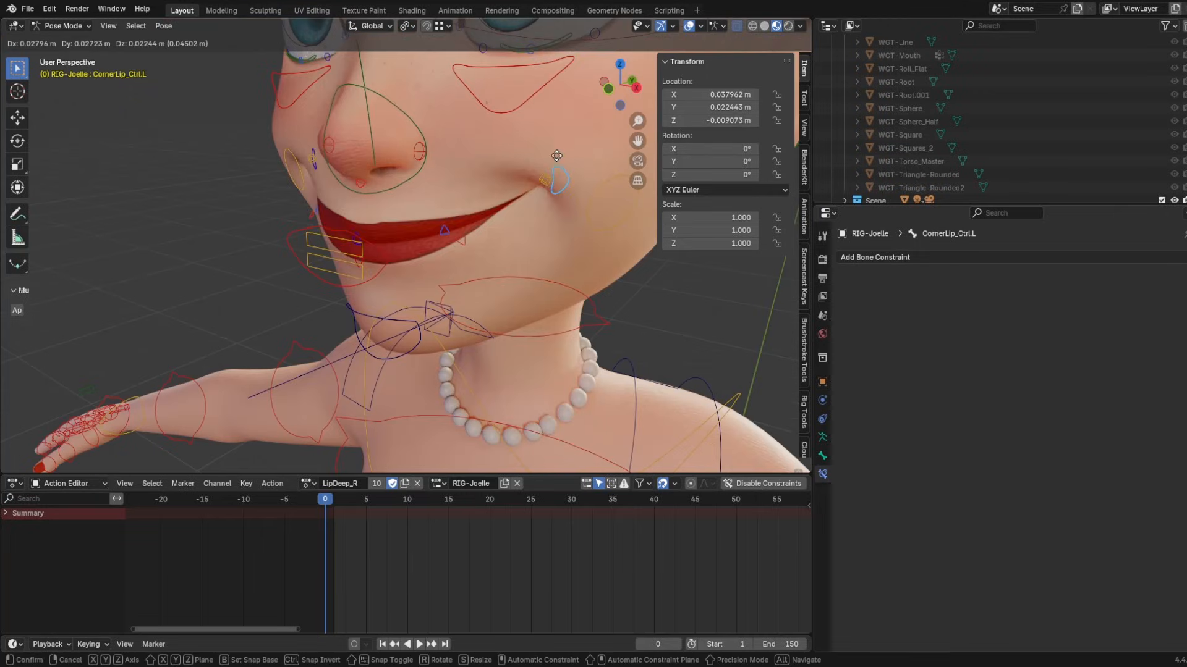
pyautogui.rightClick(419, 259)
pyautogui.click(822, 457)
pyautogui.click(822, 474)
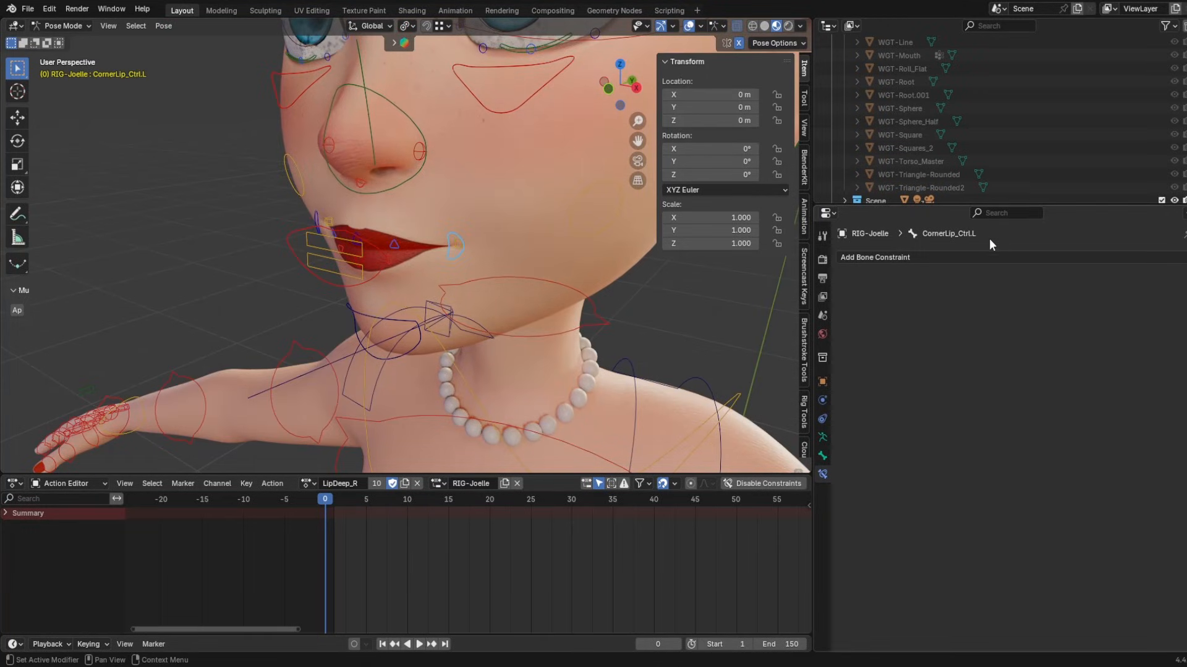
pyautogui.click(976, 257)
pyautogui.click(961, 366)
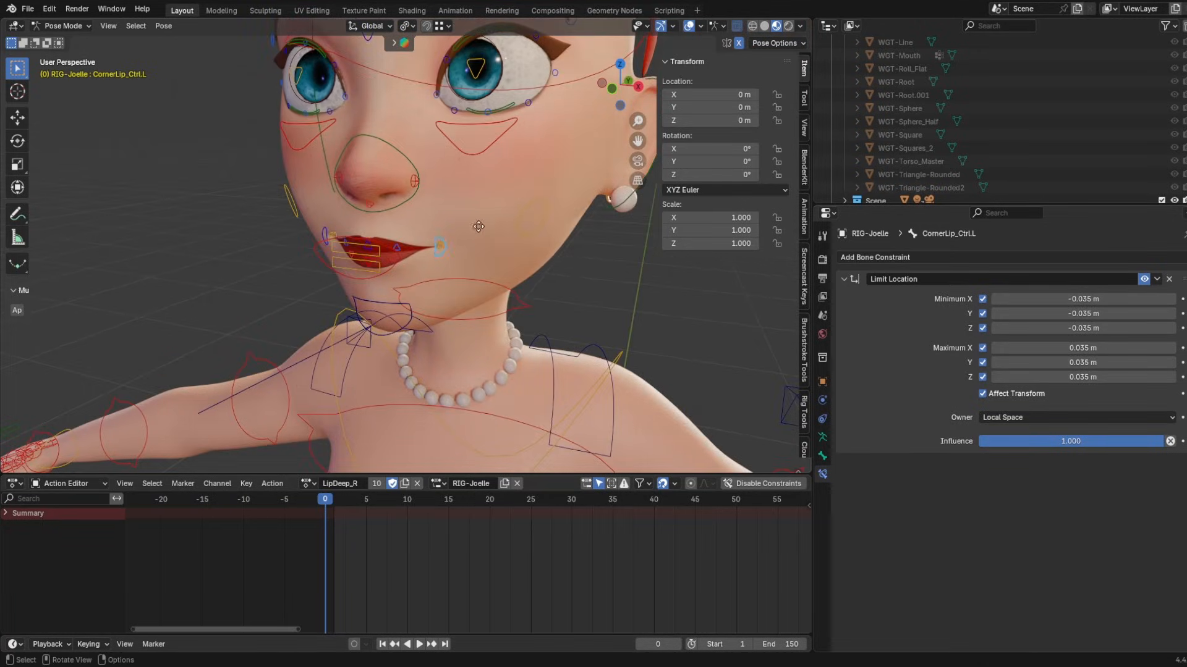
pyautogui.press('g')
pyautogui.press('Escape')
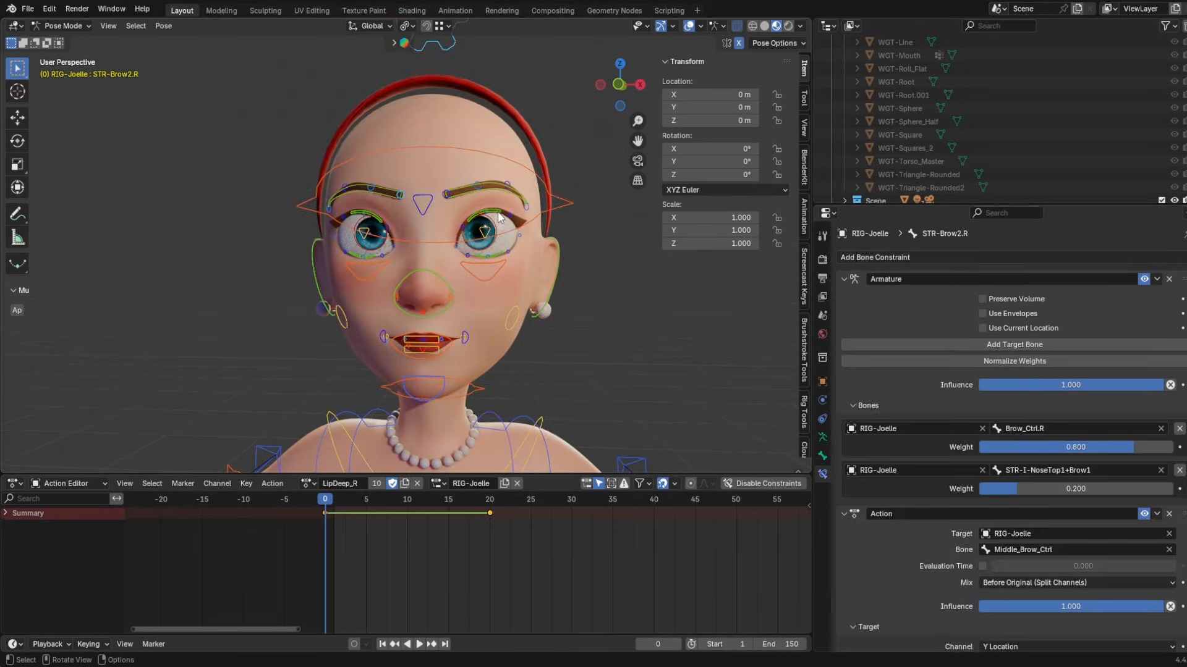
# - Try lowering the left upper-eyelid control Eye_EyelidUp_Ctrl.L about 0.015 m
pyautogui.click(488, 233)
pyautogui.press('g')
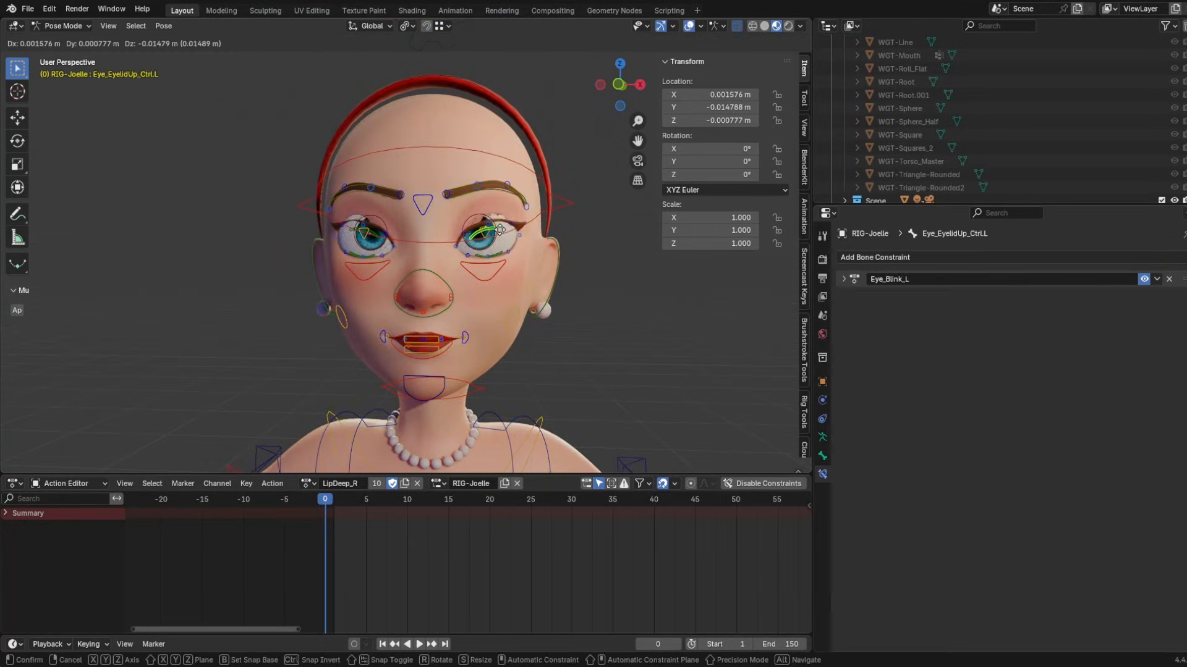
pyautogui.press('Escape')
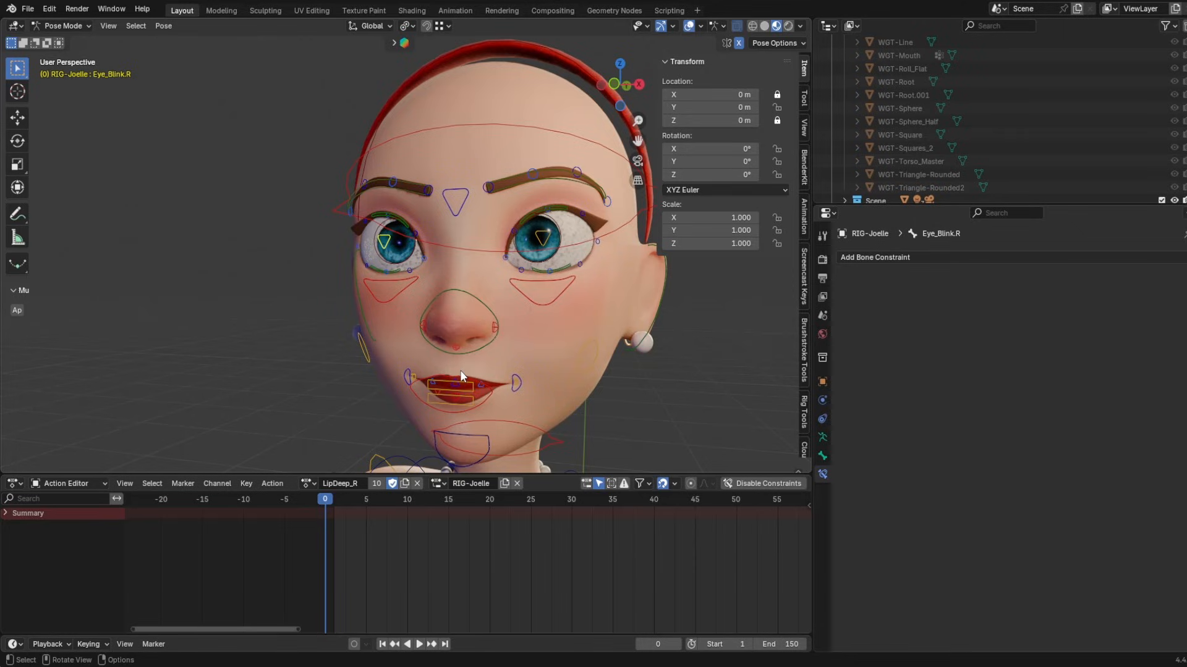
# - Rotate the right shoulder control FK-Shoulder.R by 34.8° in the view plane
pyautogui.scroll(5, 450, 282)
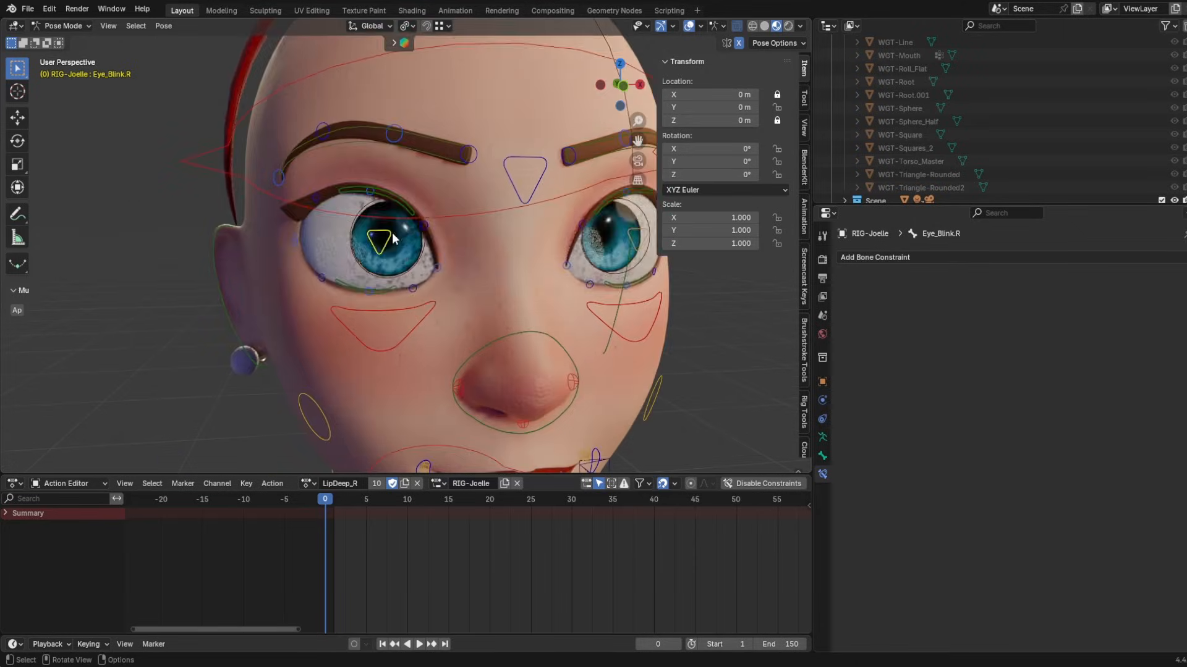
pyautogui.scroll(-8, 390, 312)
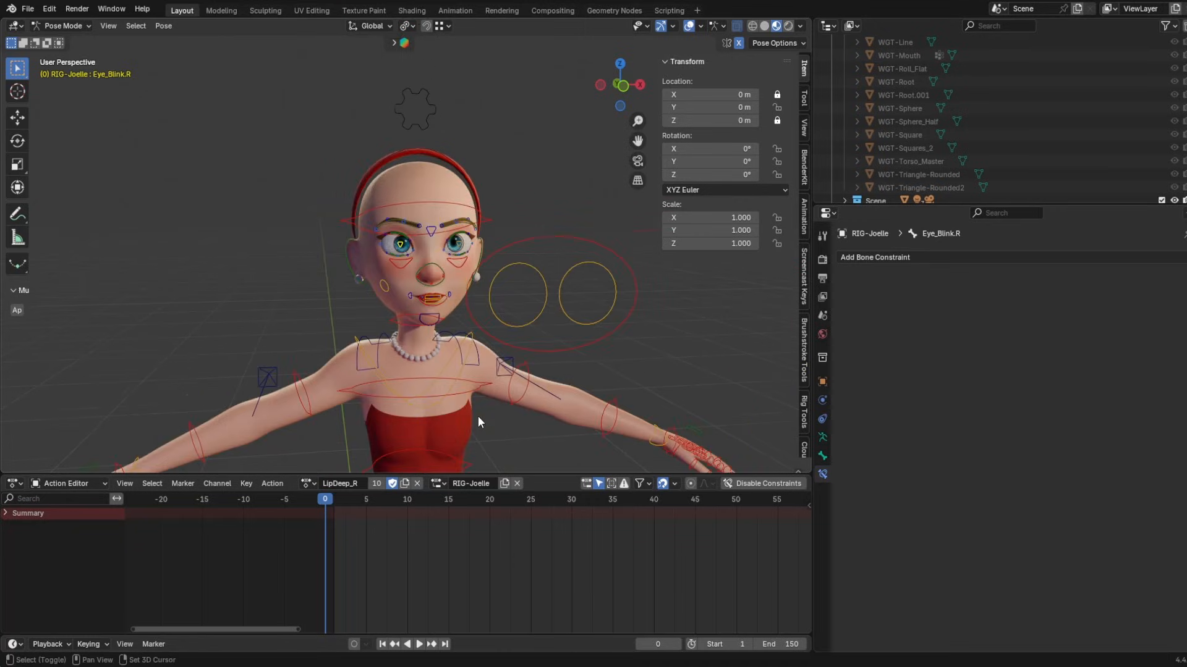
pyautogui.keyDown('shift'); pyautogui.moveTo(478, 417); pyautogui.dragTo(493, 299, button='middle'); pyautogui.keyUp('shift')
pyautogui.scroll(3, 488, 296)
pyautogui.click(348, 211)
pyautogui.press('r')
pyautogui.click(426, 212)
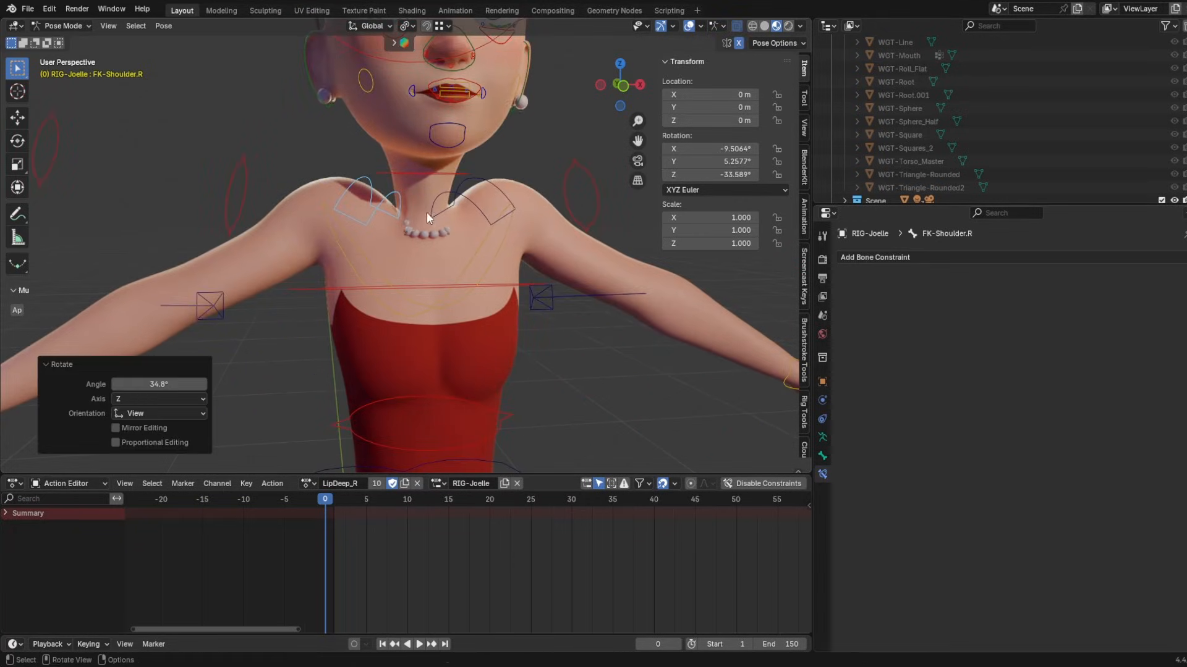
# - Try pulling the right mouth-corner control CornerLip_Ctrl.R outward and up into a smile, and undo the move
pyautogui.scroll(4, 395, 244)
pyautogui.moveTo(395, 215); pyautogui.dragTo(432, 128, button='middle')
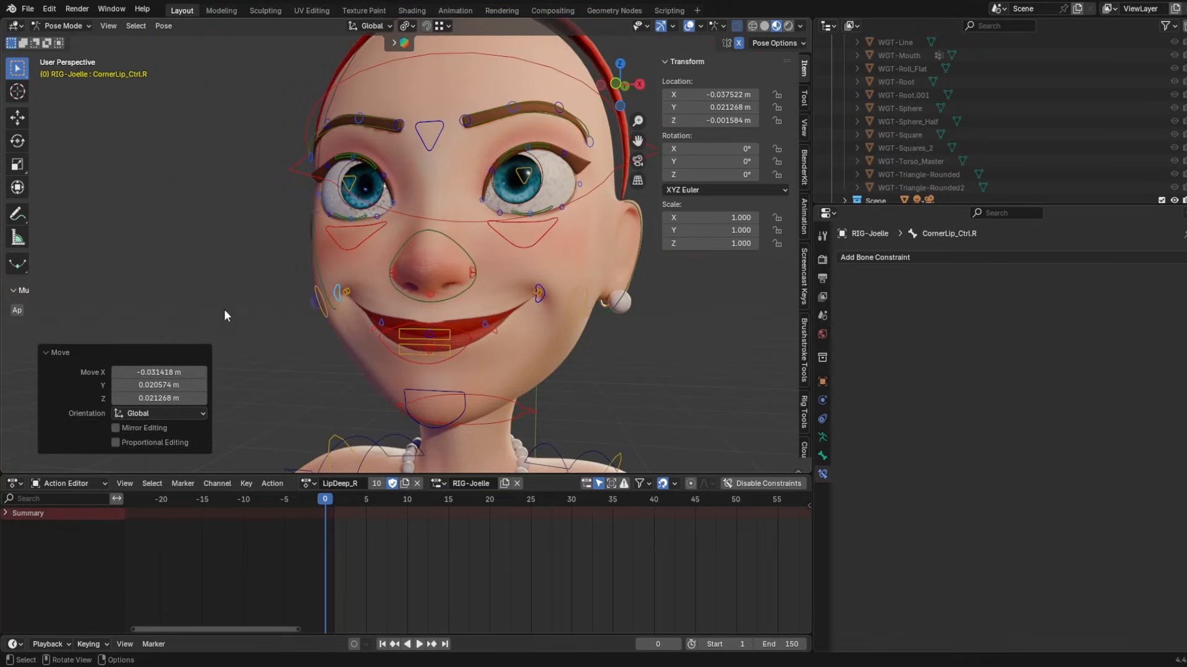
pyautogui.hotkey('ctrl', 'z')
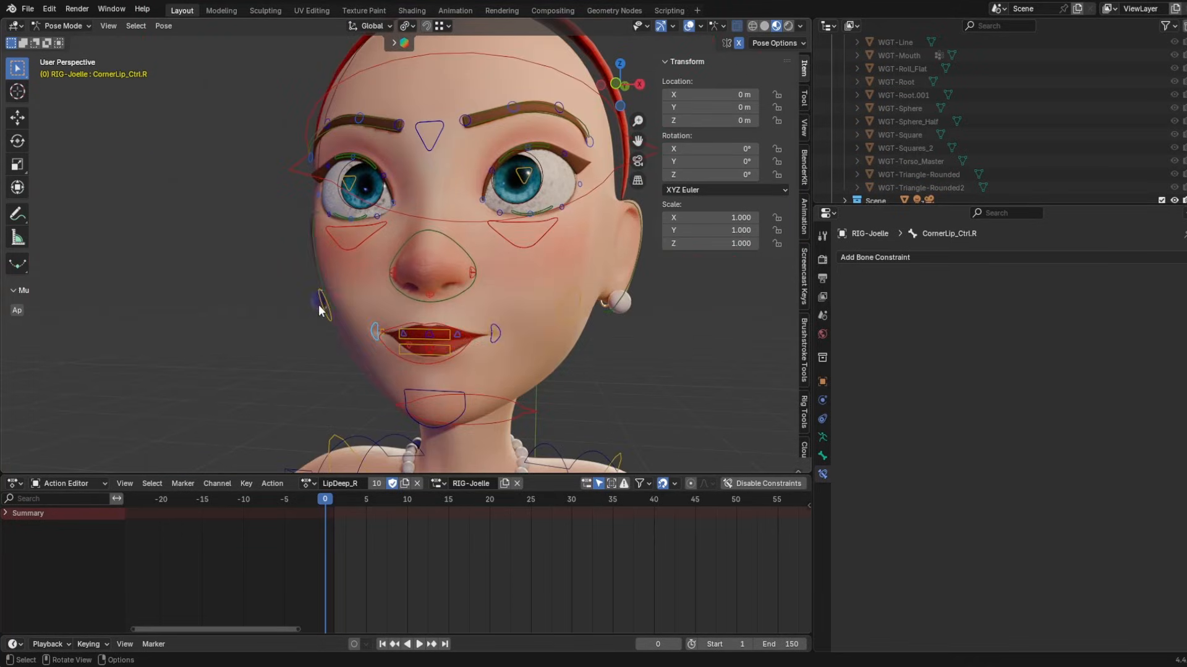
pyautogui.moveTo(317, 305); pyautogui.dragTo(355, 299, button='middle')
pyautogui.click(384, 342)
pyautogui.moveTo(384, 342); pyautogui.dragTo(373, 327)
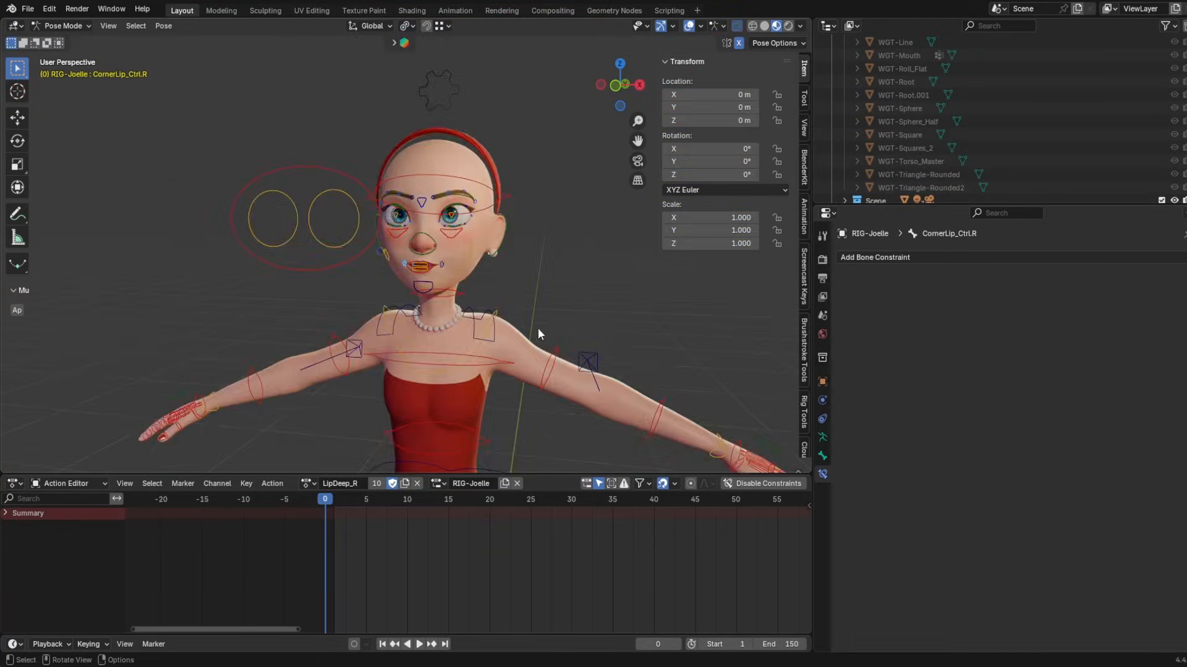
# - Lower the right blink control Eye_Blink.R about 0.029 m along global Z to close the eyelids
pyautogui.moveTo(538, 328); pyautogui.dragTo(388, 325, button='middle')
pyautogui.scroll(8, 388, 325)
pyautogui.scroll(-4, 421, 357)
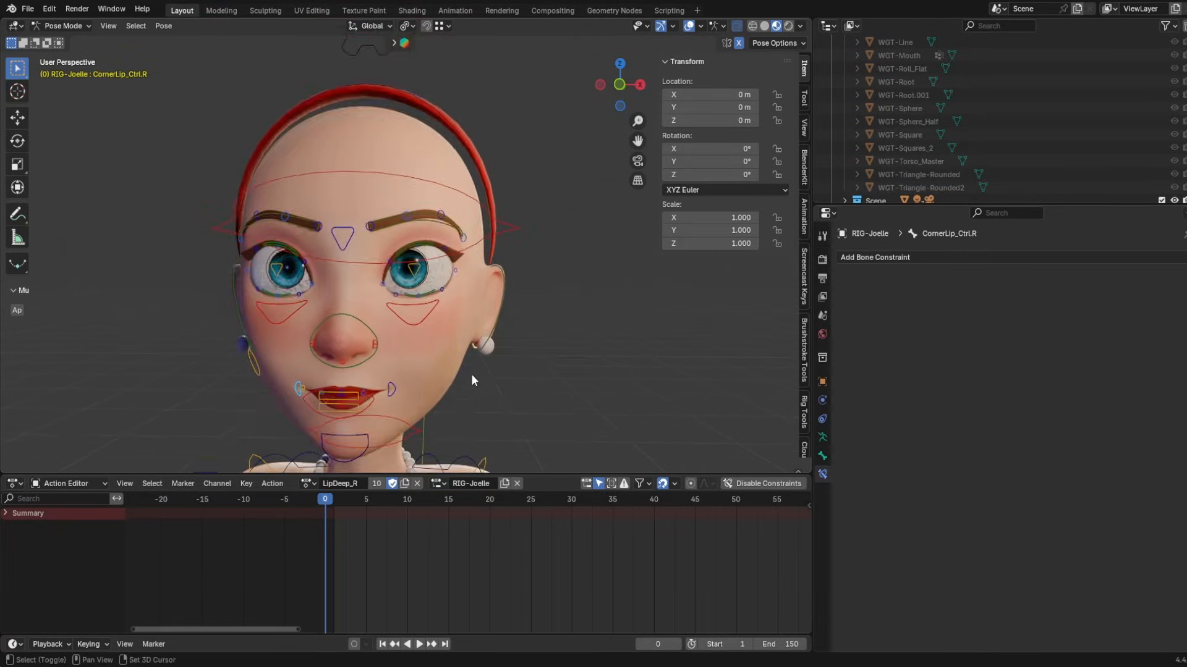
pyautogui.scroll(8, 437, 298)
pyautogui.moveTo(384, 260); pyautogui.dragTo(431, 264, button='middle')
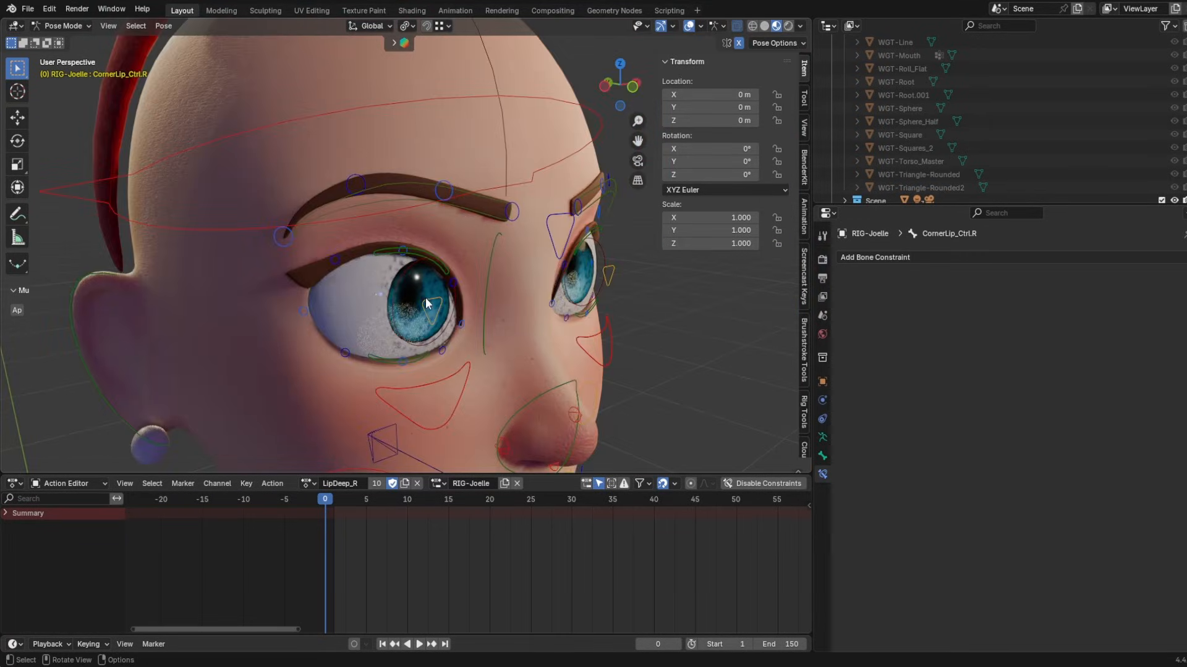
pyautogui.moveTo(427, 303); pyautogui.dragTo(439, 383)
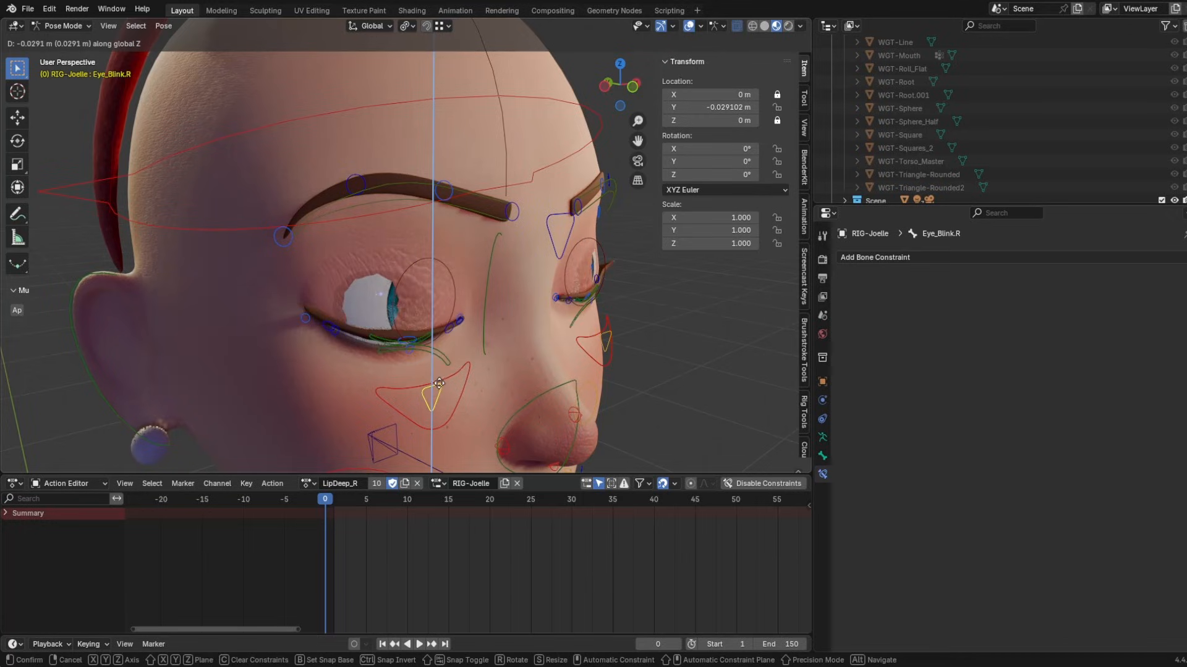
pyautogui.click(439, 388)
# - Select the head mesh Joelle_Geo_head and disable all its existing shape keys except Basis
pyautogui.scroll(2, 423, 322)
pyautogui.moveTo(422, 323); pyautogui.dragTo(406, 294, button='middle')
pyautogui.click(405, 295)
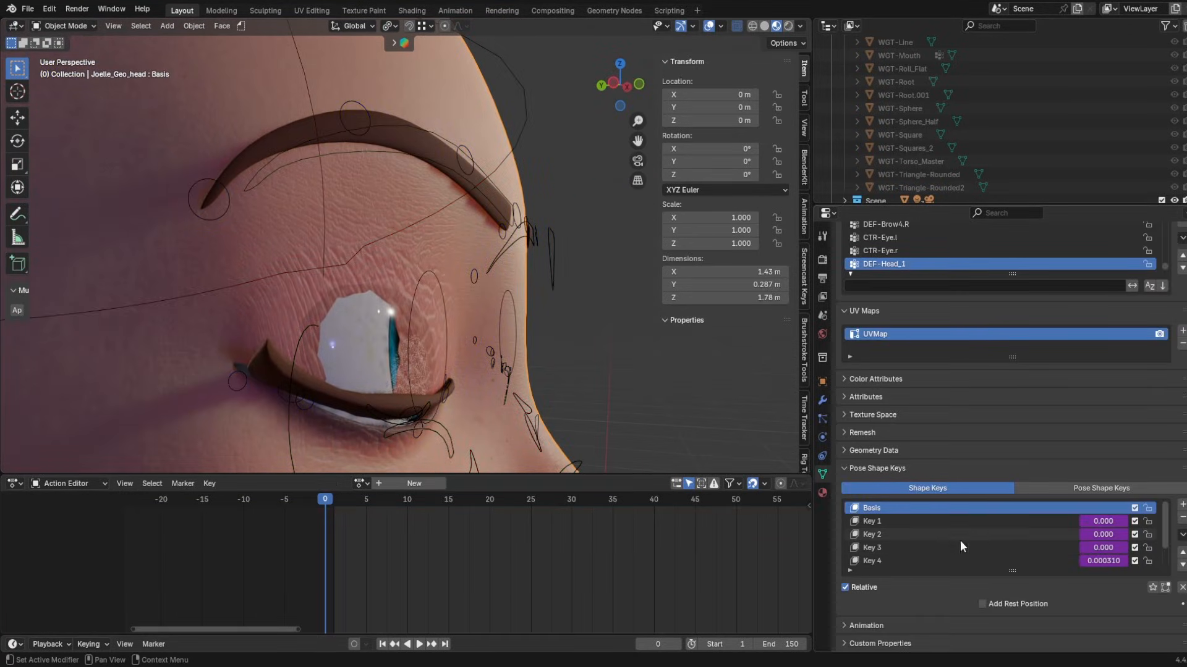
pyautogui.moveTo(1135, 522); pyautogui.dragTo(1135, 547)
pyautogui.scroll(-2, 1091, 530)
pyautogui.scroll(1, 1110, 547)
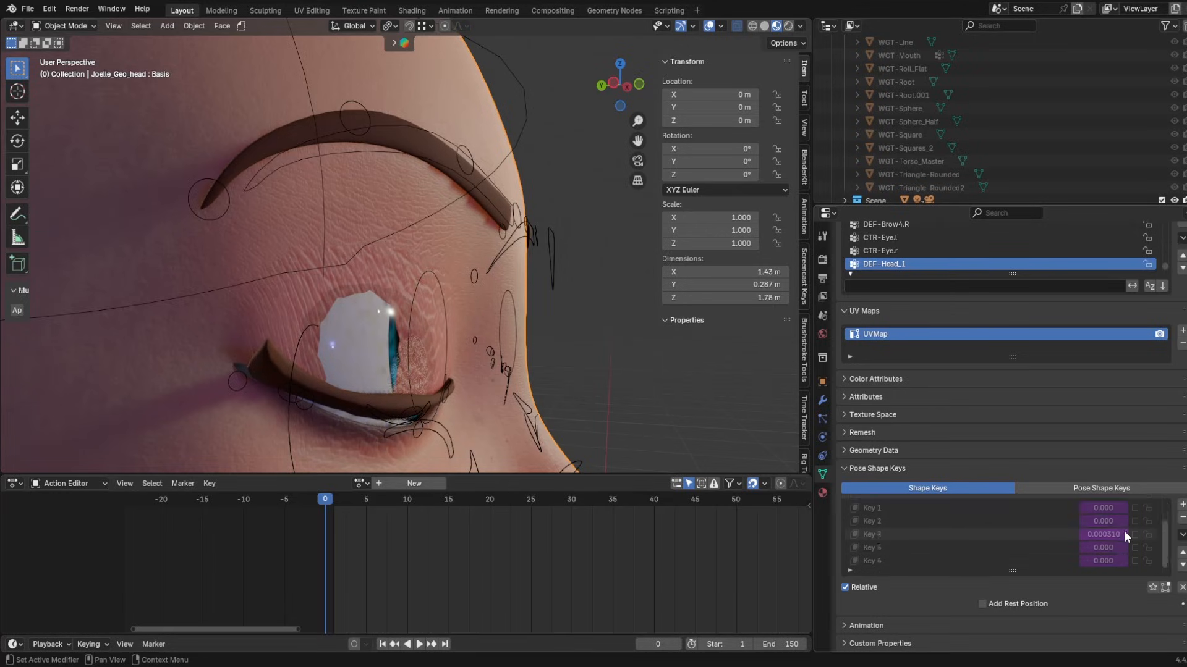
pyautogui.scroll(1, 1124, 532)
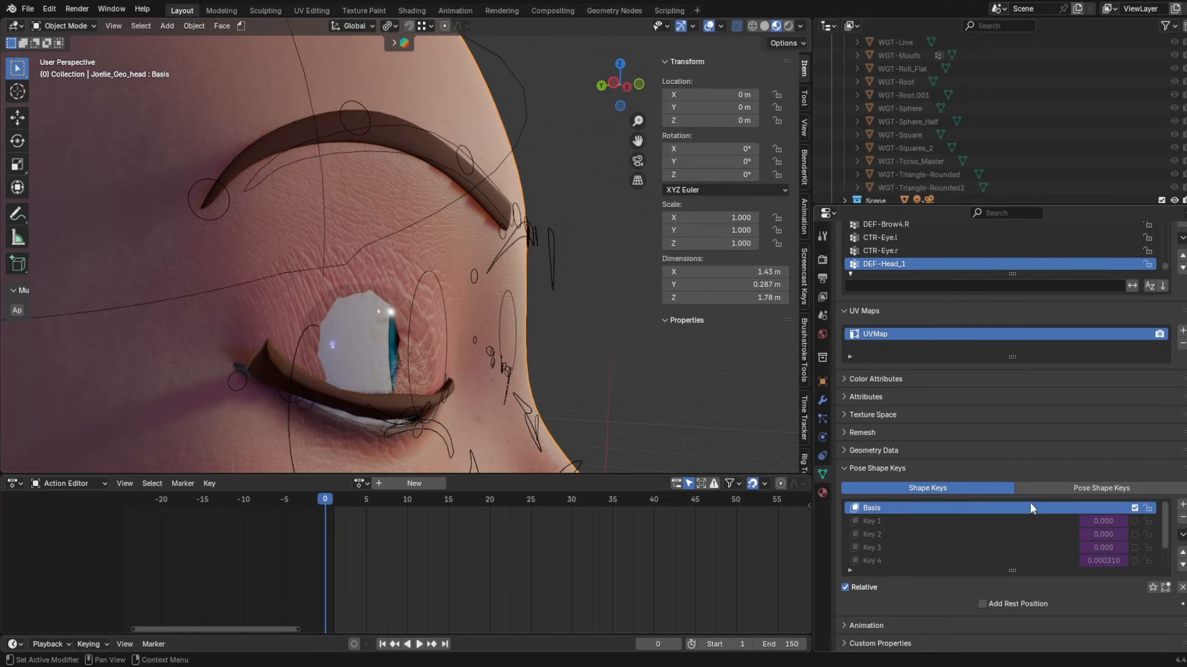
# - Add a new shape key to the head mesh and place it directly below Basis in the shape key list
pyautogui.click(1046, 488)
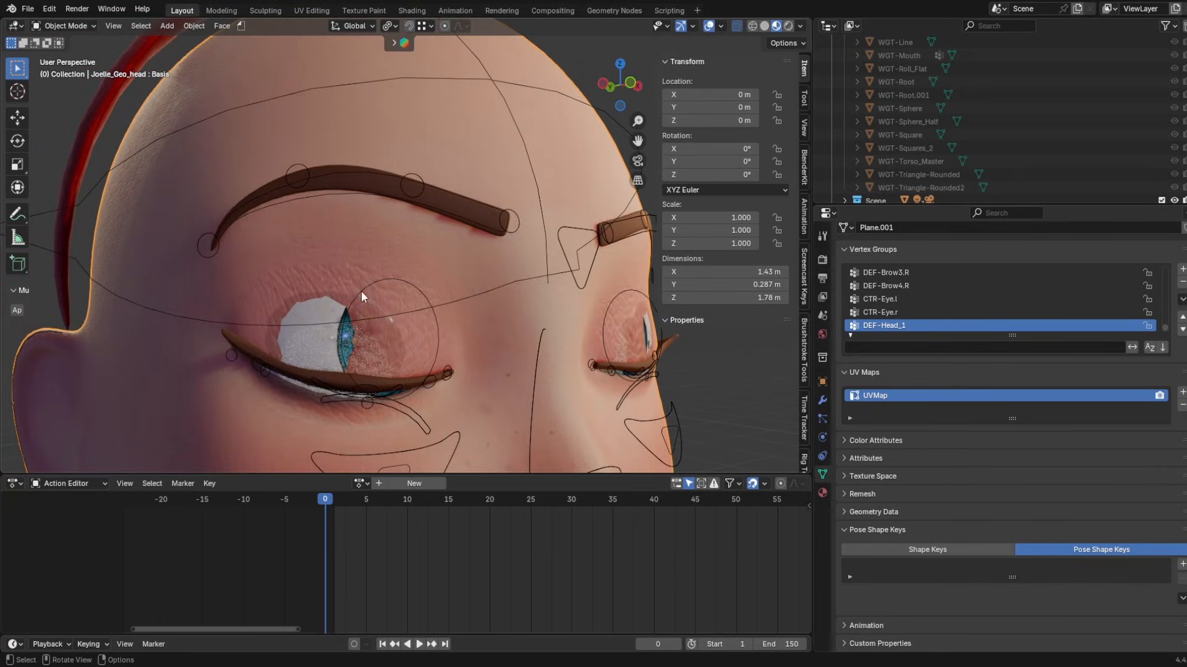
pyautogui.moveTo(361, 290); pyautogui.dragTo(313, 298, button='middle')
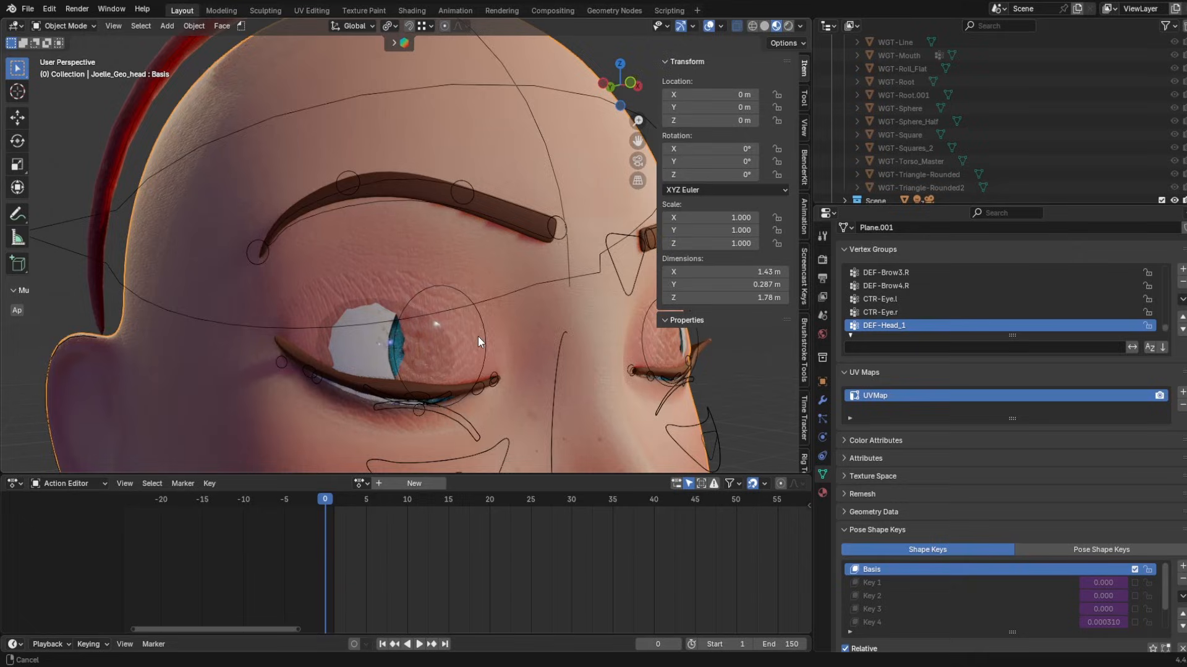
pyautogui.moveTo(477, 336); pyautogui.dragTo(493, 342, button='middle')
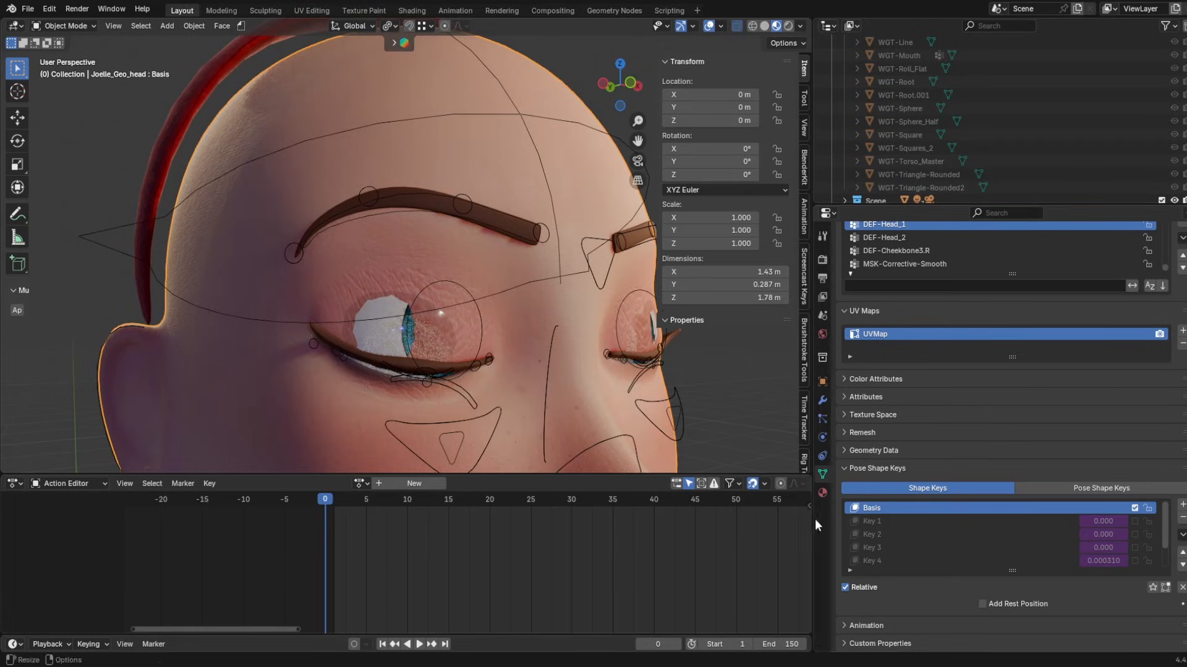
pyautogui.click(1182, 504)
pyautogui.click(1182, 550)
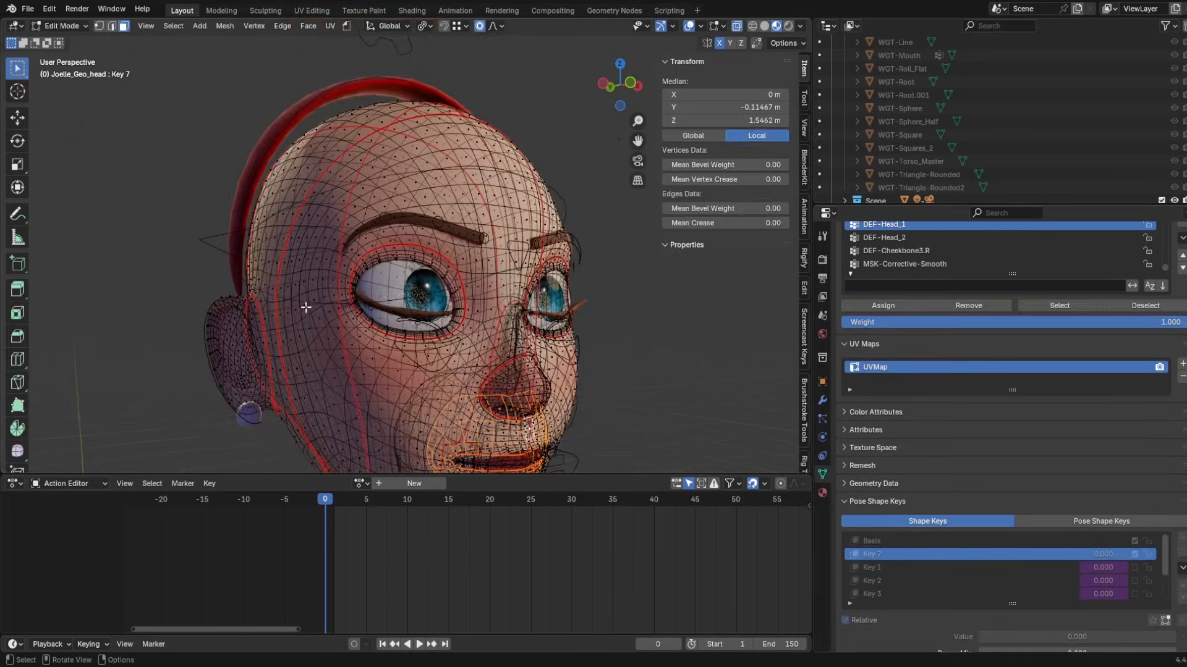
# - Try pulling the side of the head outward with proportional editing on shape key Key 7 and preview its value
pyautogui.moveTo(307, 304); pyautogui.dragTo(272, 339, button='middle')
pyautogui.press('g')
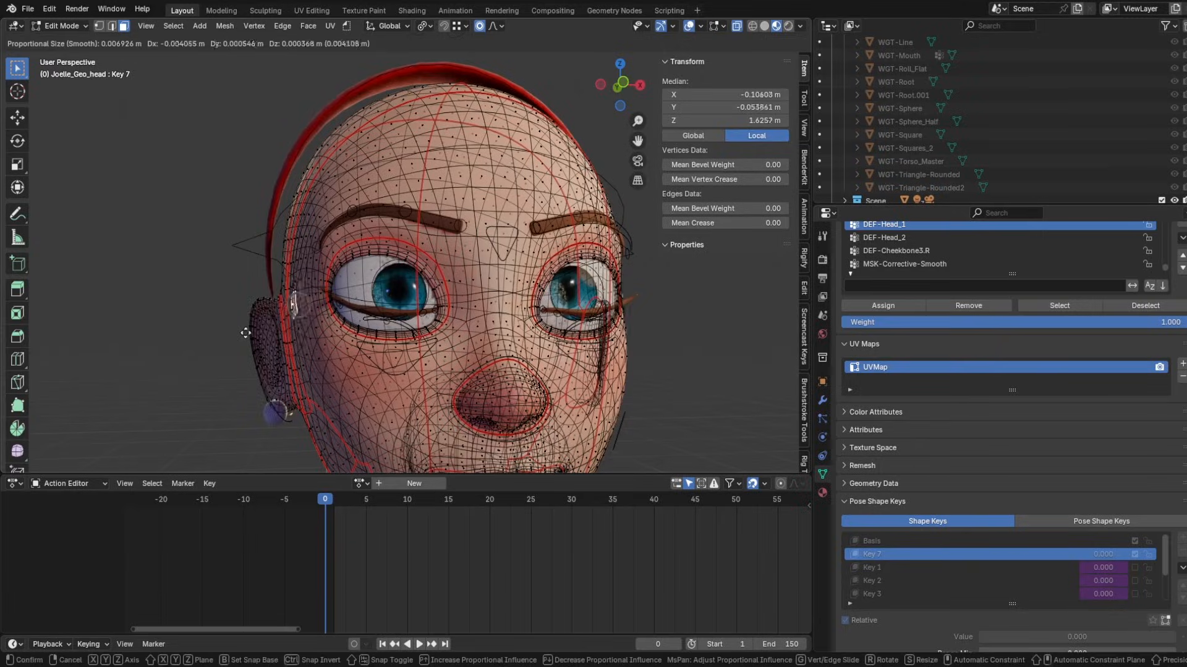
pyautogui.click(157, 325)
pyautogui.press('Tab')
pyautogui.moveTo(1026, 604); pyautogui.dragTo(983, 604)
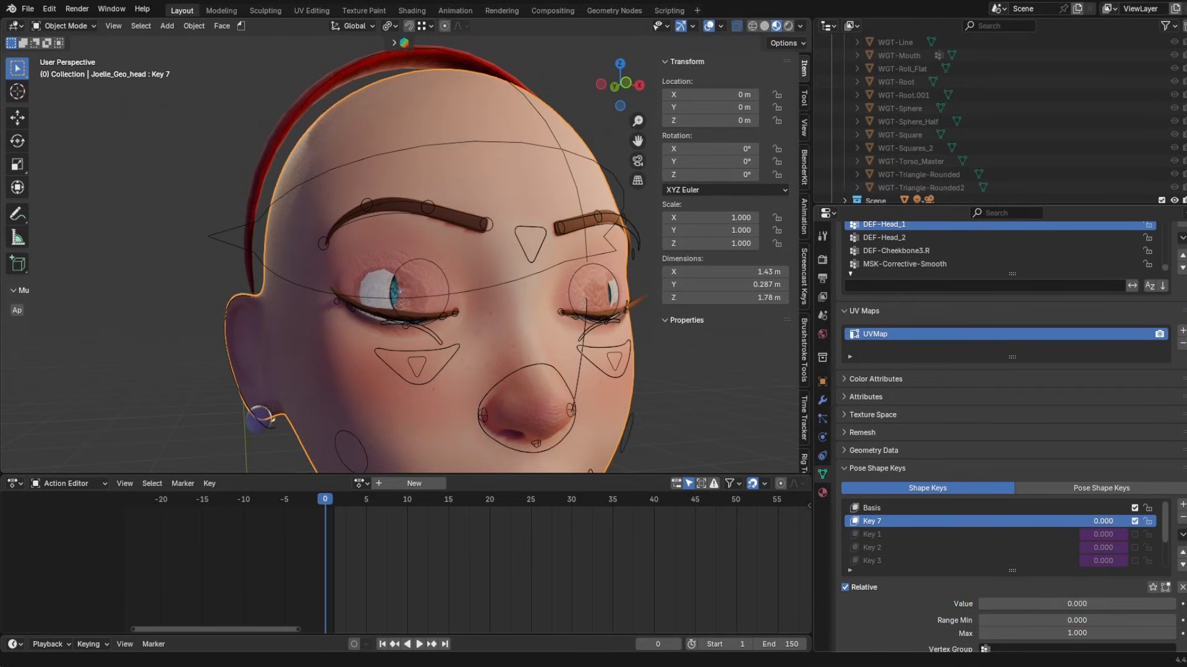
pyautogui.scroll(-3, 1164, 541)
pyautogui.click(1179, 553)
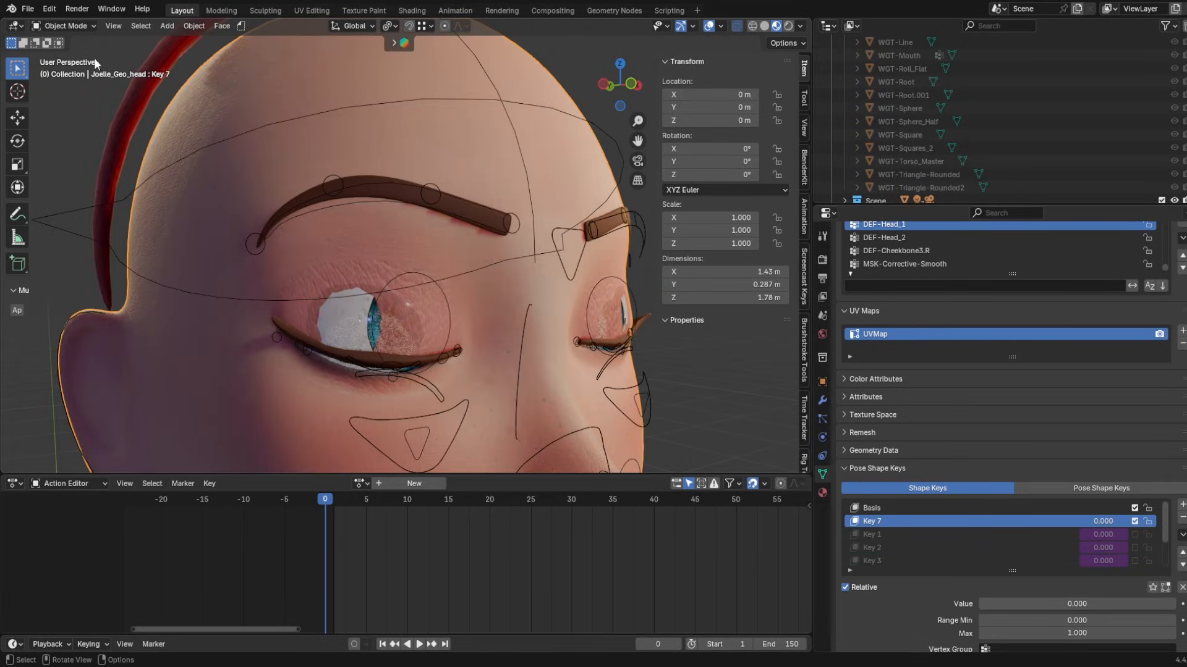
# - Sculpt Key 7 with the Grab brush, pulling the closed upper eyelid forward until it covers the exposed eyeball
pyautogui.click(63, 25)
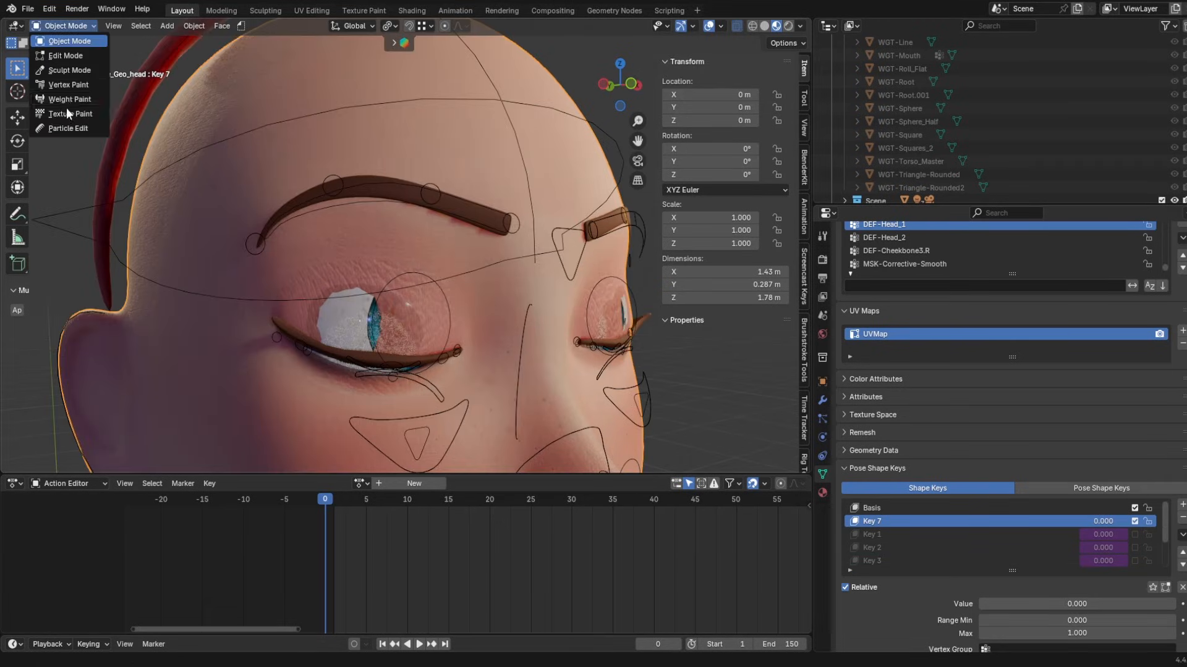
pyautogui.click(58, 71)
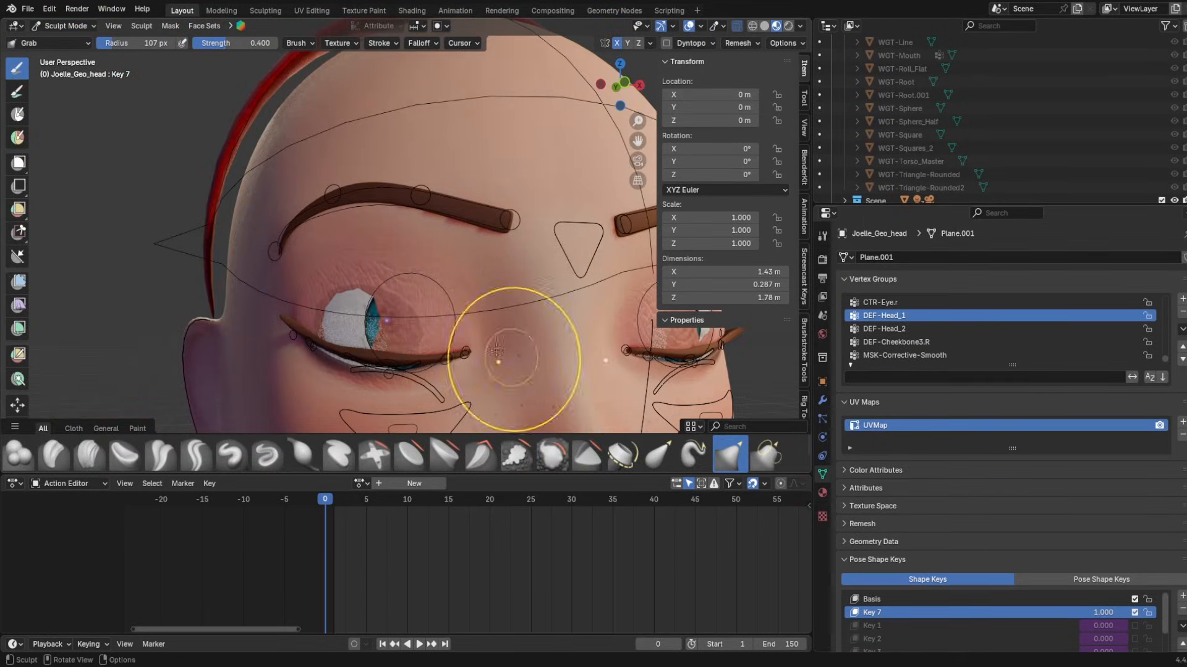
pyautogui.moveTo(523, 363)
pyautogui.mouseDown()
pyautogui.moveTo(371, 328)
pyautogui.moveTo(401, 279)
pyautogui.mouseUp()
pyautogui.hotkey('ctrl', 'z')
pyautogui.moveTo(404, 282)
pyautogui.mouseDown(button='middle')
pyautogui.moveTo(530, 304)
pyautogui.moveTo(503, 309)
pyautogui.mouseUp(button='middle')
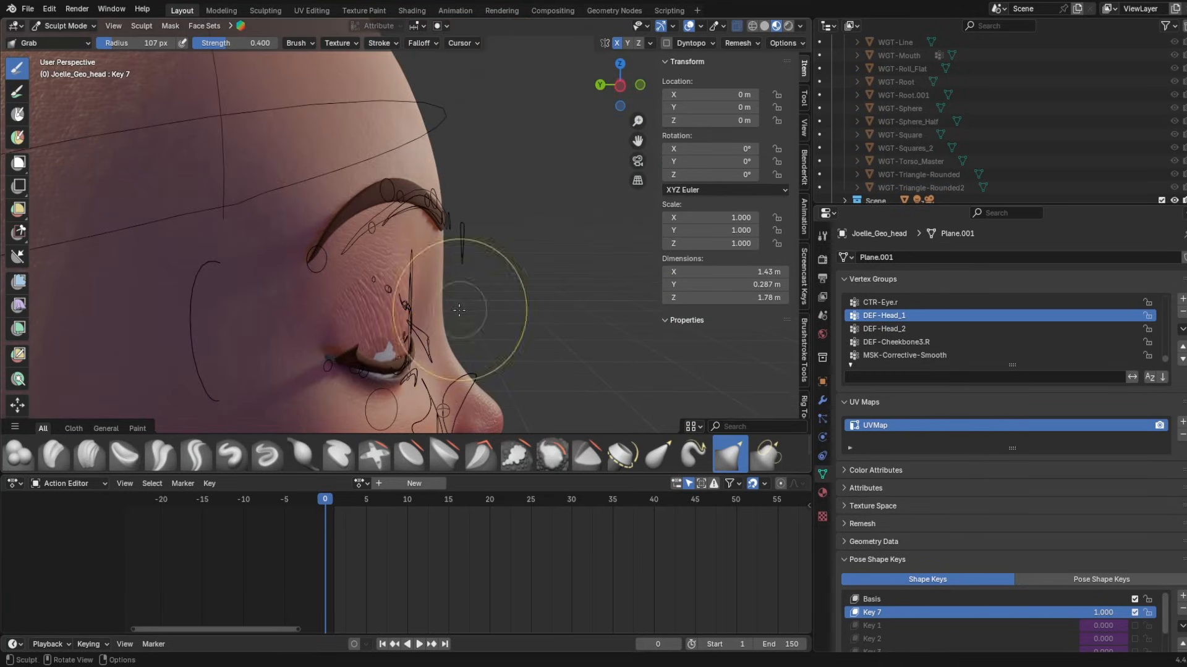
pyautogui.moveTo(382, 327); pyautogui.dragTo(399, 332)
pyautogui.moveTo(401, 333)
pyautogui.mouseDown(button='middle')
pyautogui.moveTo(334, 331)
pyautogui.moveTo(346, 332)
pyautogui.mouseUp(button='middle')
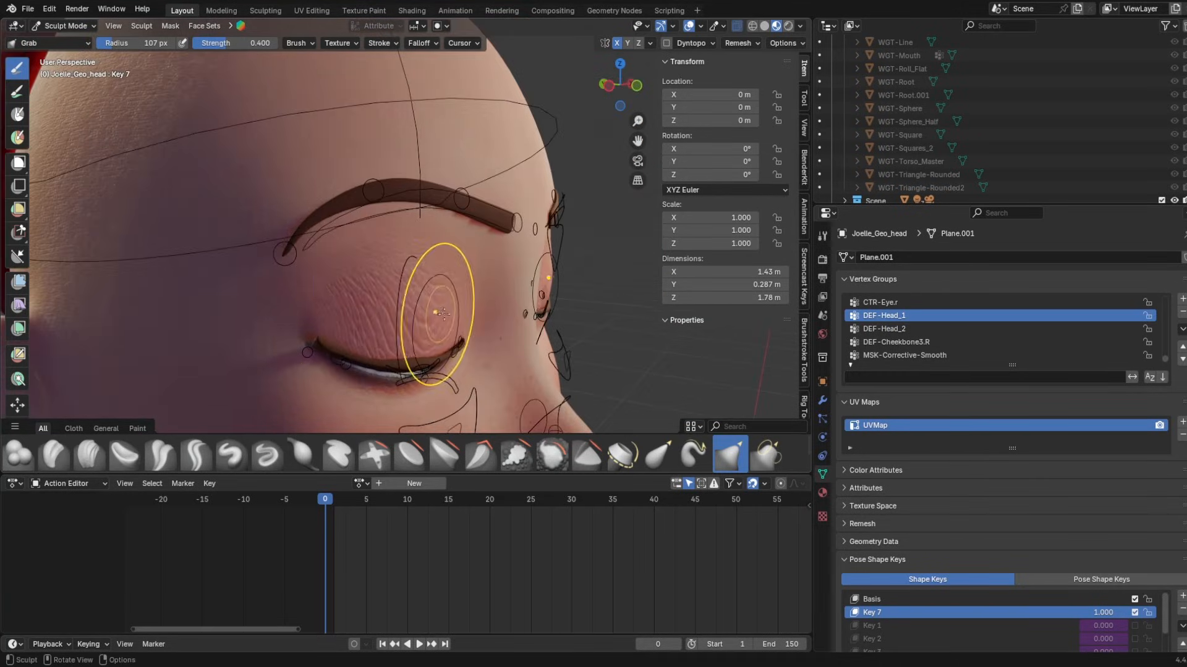
pyautogui.moveTo(437, 314); pyautogui.dragTo(450, 322)
pyautogui.moveTo(571, 327); pyautogui.dragTo(445, 318, button='middle')
# - Return to Object Mode and check the eyelid correction by sliding Key 7's value and moving the Eye_Blink.R control
pyautogui.click(65, 26)
pyautogui.click(67, 41)
pyautogui.moveTo(365, 297); pyautogui.dragTo(468, 300, button='middle')
pyautogui.moveTo(1101, 614)
pyautogui.mouseDown()
pyautogui.moveTo(1051, 614)
pyautogui.moveTo(1106, 613)
pyautogui.mouseUp()
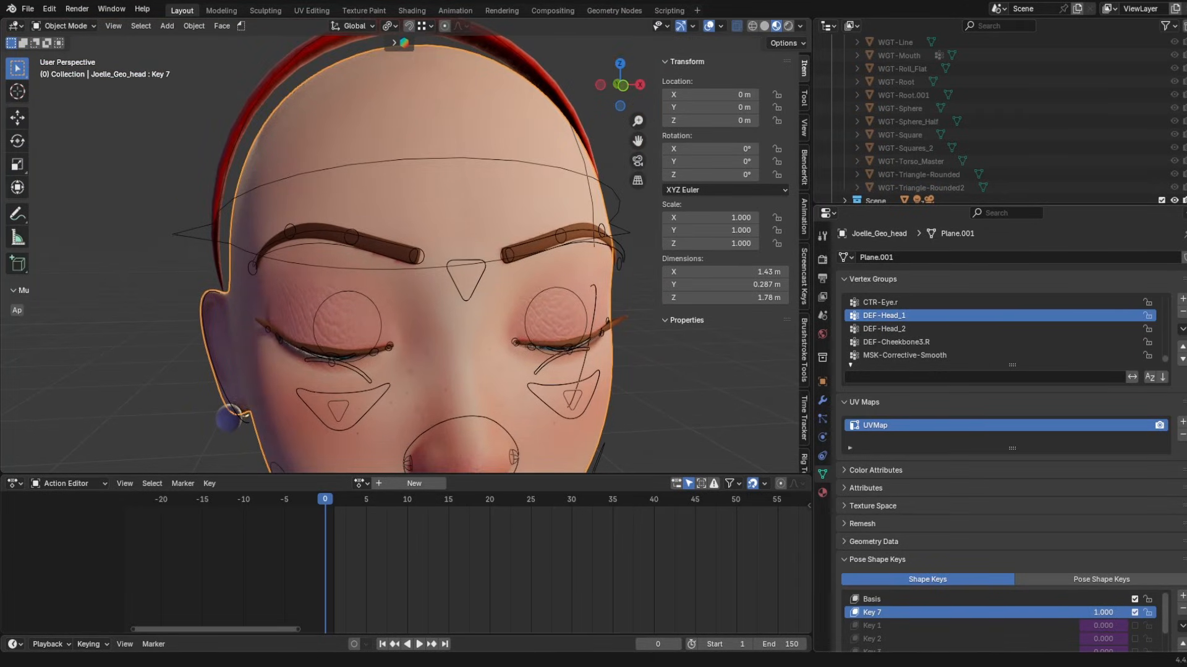
pyautogui.scroll(3, 371, 336)
pyautogui.moveTo(371, 336); pyautogui.dragTo(448, 339, button='middle')
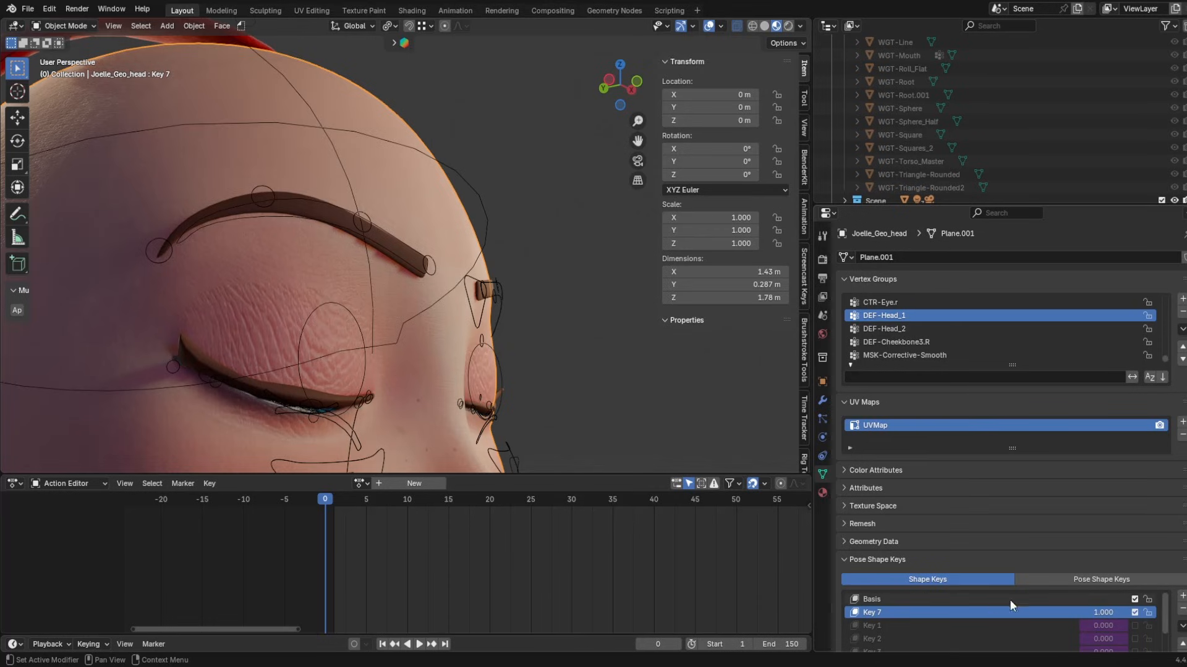
pyautogui.moveTo(1107, 614); pyautogui.dragTo(1050, 614)
pyautogui.moveTo(337, 358); pyautogui.dragTo(405, 340, button='middle')
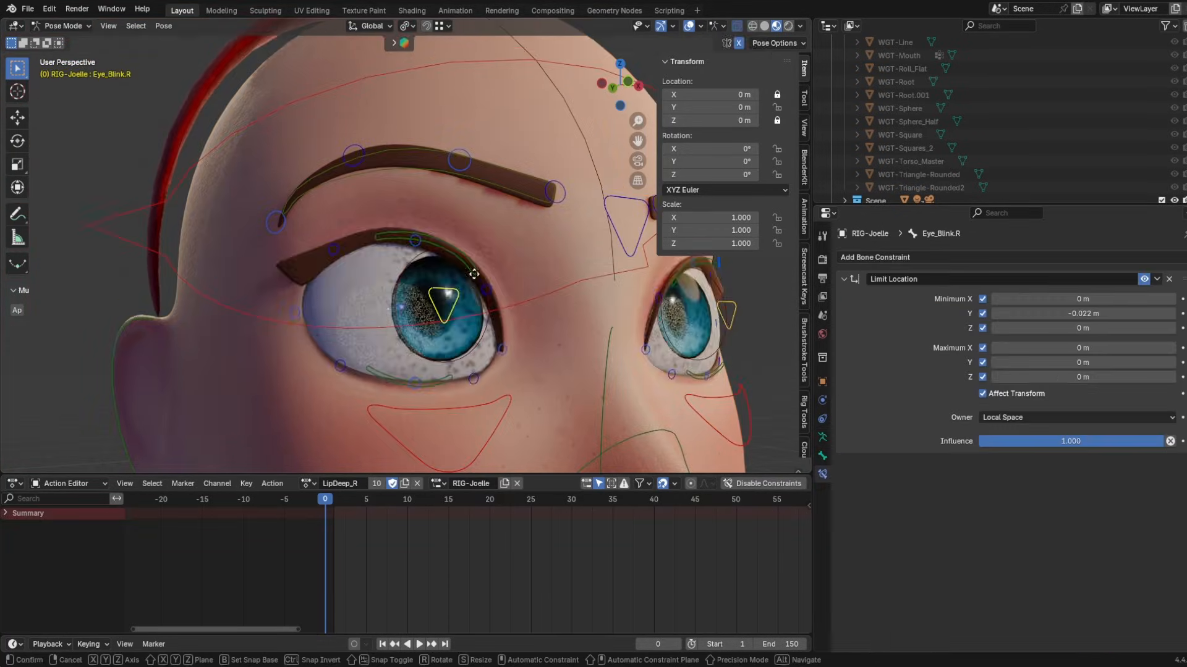
pyautogui.press('g')
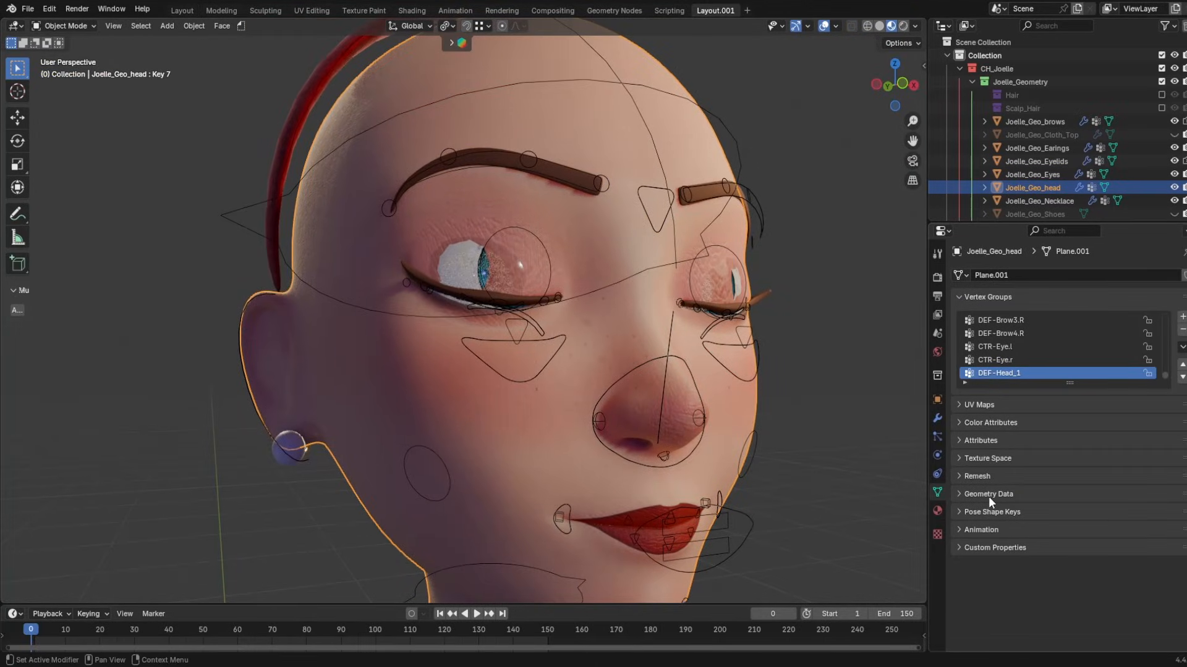
# - Add a driver to the value of the head mesh's shape key Key 7
pyautogui.click(990, 510)
pyautogui.scroll(-4, 1020, 483)
pyautogui.rightClick(1063, 459)
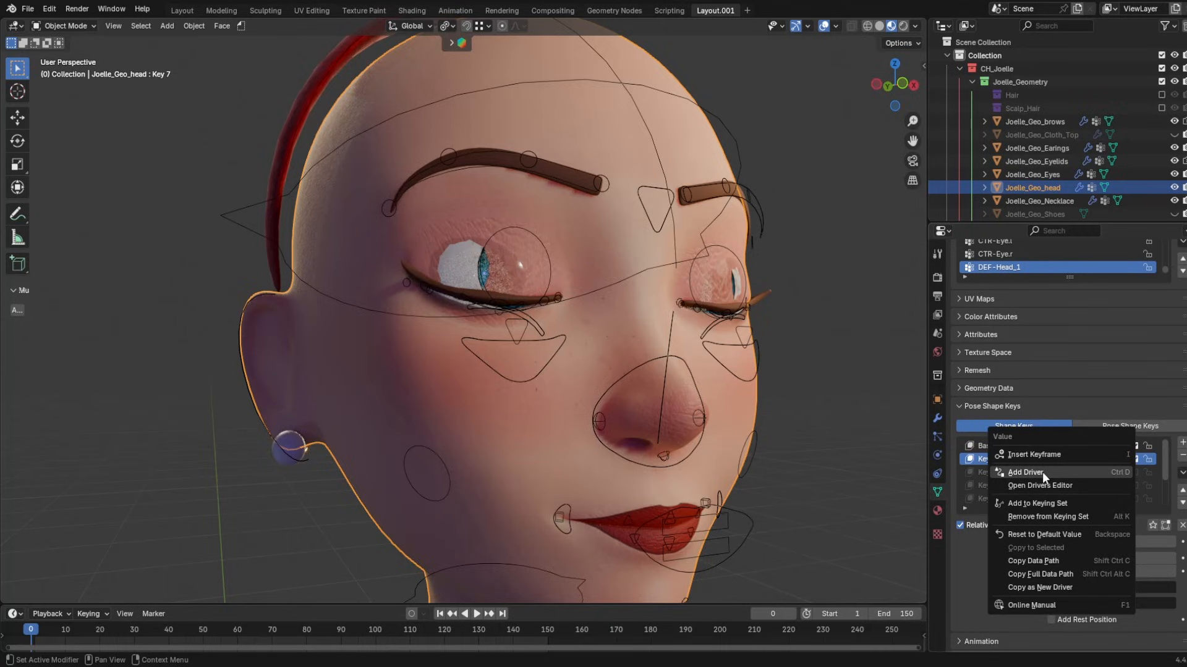
pyautogui.click(1042, 472)
pyautogui.press('Escape')
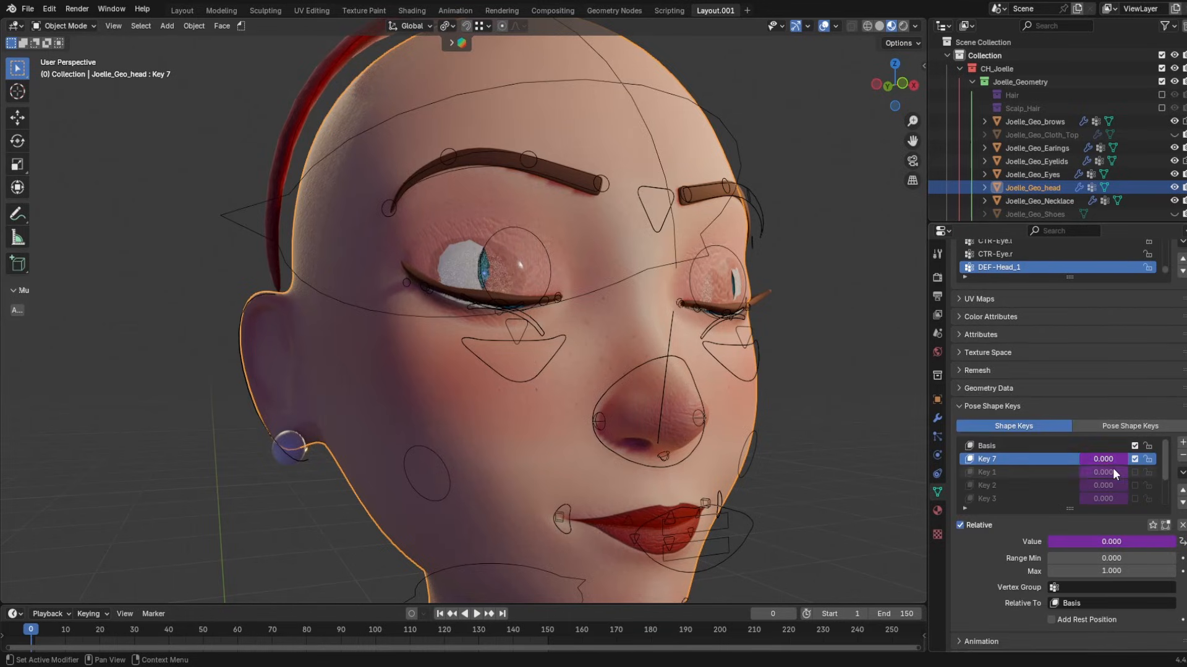
# - Set Key 7's driver variable to the Local Space Y Location of RIG-Joelle's Eye_Blink.R bone
pyautogui.rightClick(1110, 462)
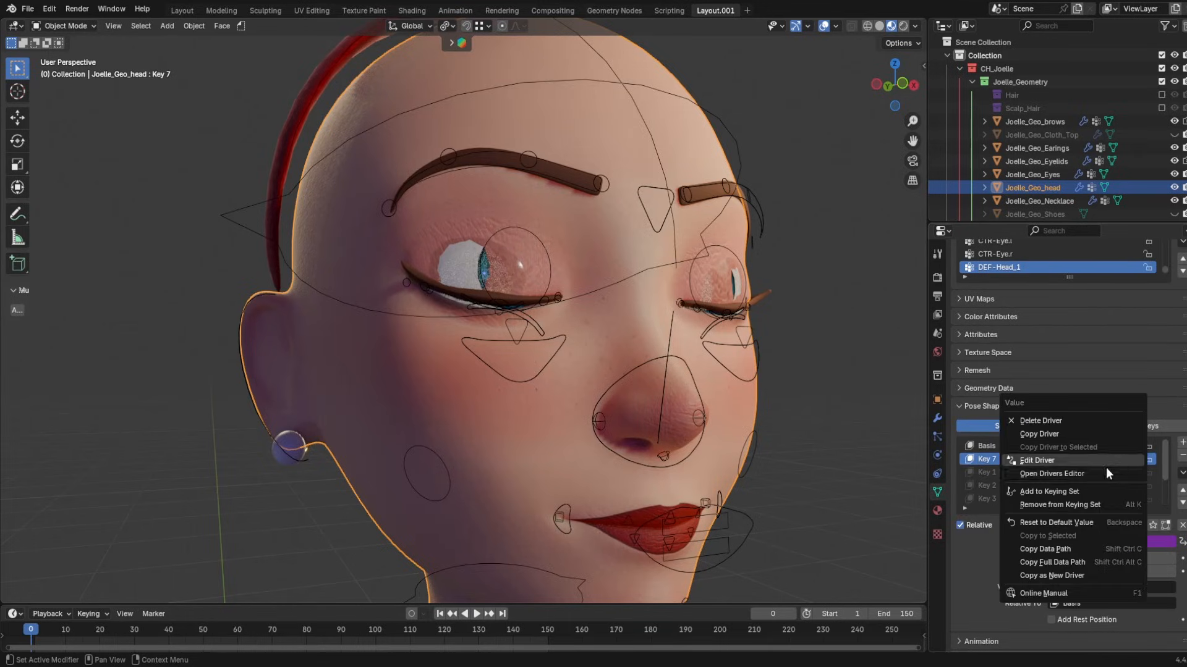
pyautogui.click(1105, 462)
pyautogui.click(1086, 546)
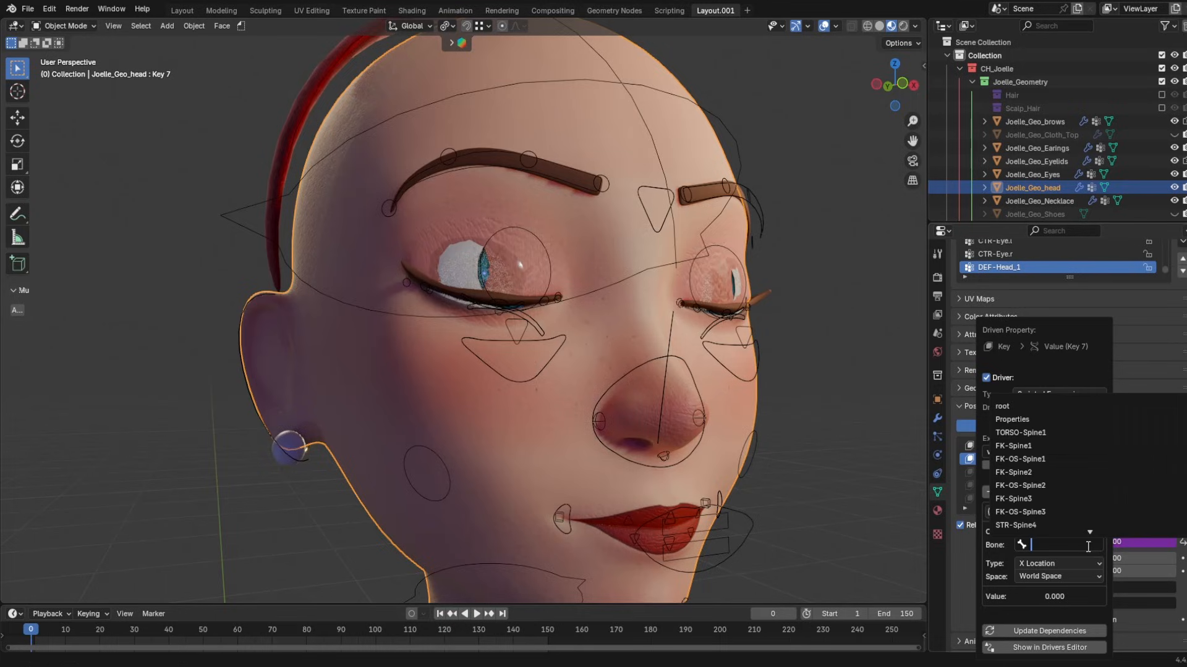
pyautogui.write('EYE BL')
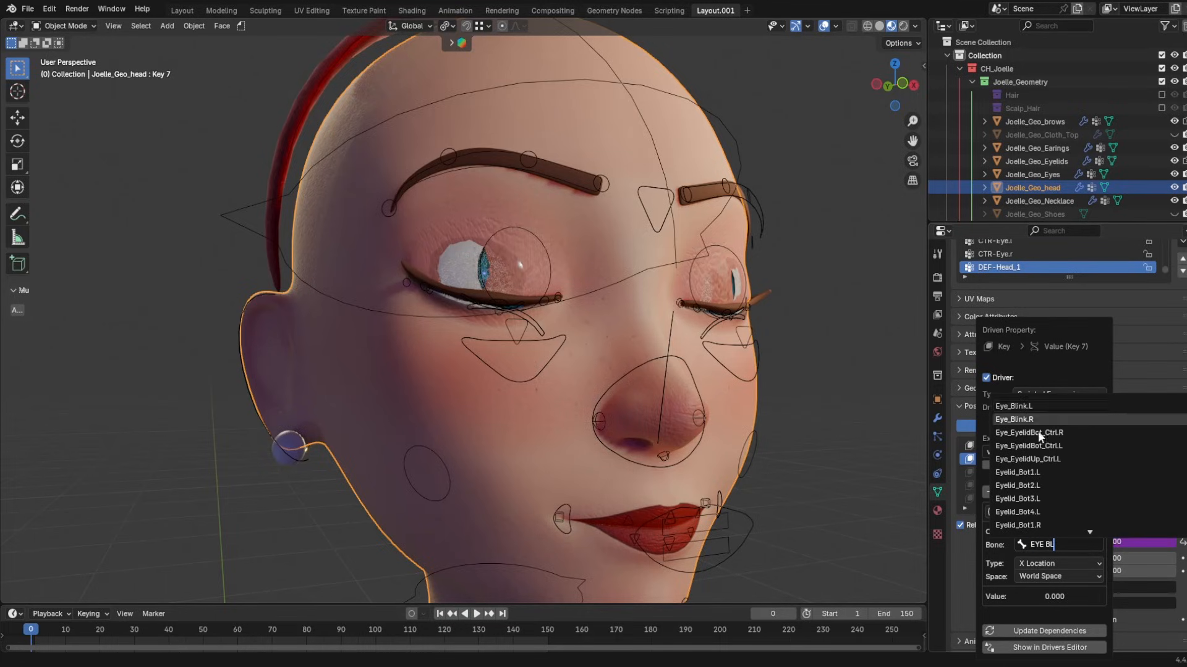
pyautogui.click(1014, 419)
pyautogui.click(1059, 563)
pyautogui.click(1048, 402)
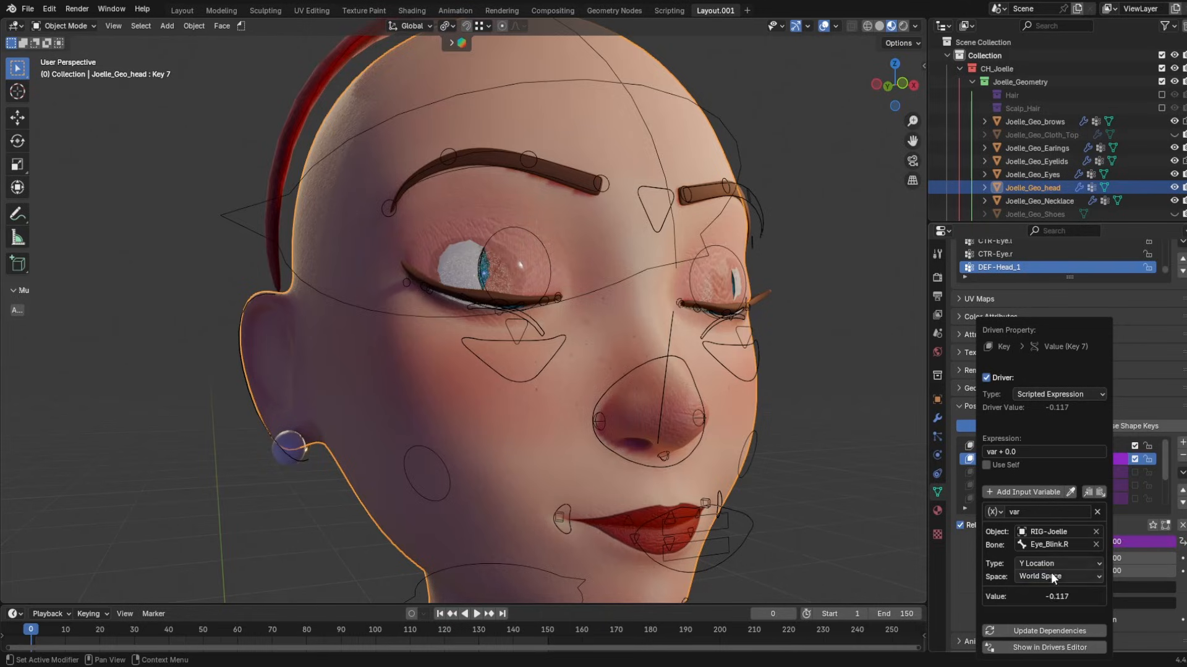
pyautogui.click(1051, 574)
pyautogui.click(1051, 623)
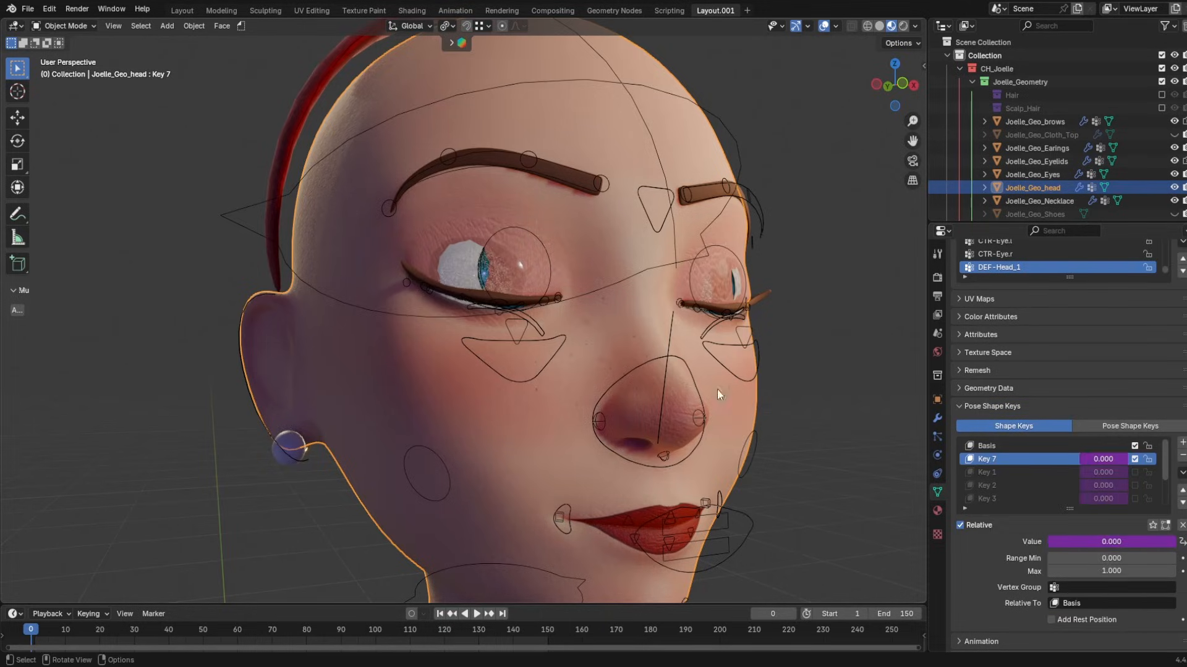
# - Test the Eye_Blink.R control and display its transform values to read its Y location in the closed position
pyautogui.click(519, 337)
pyautogui.press('g')
pyautogui.press('Return')
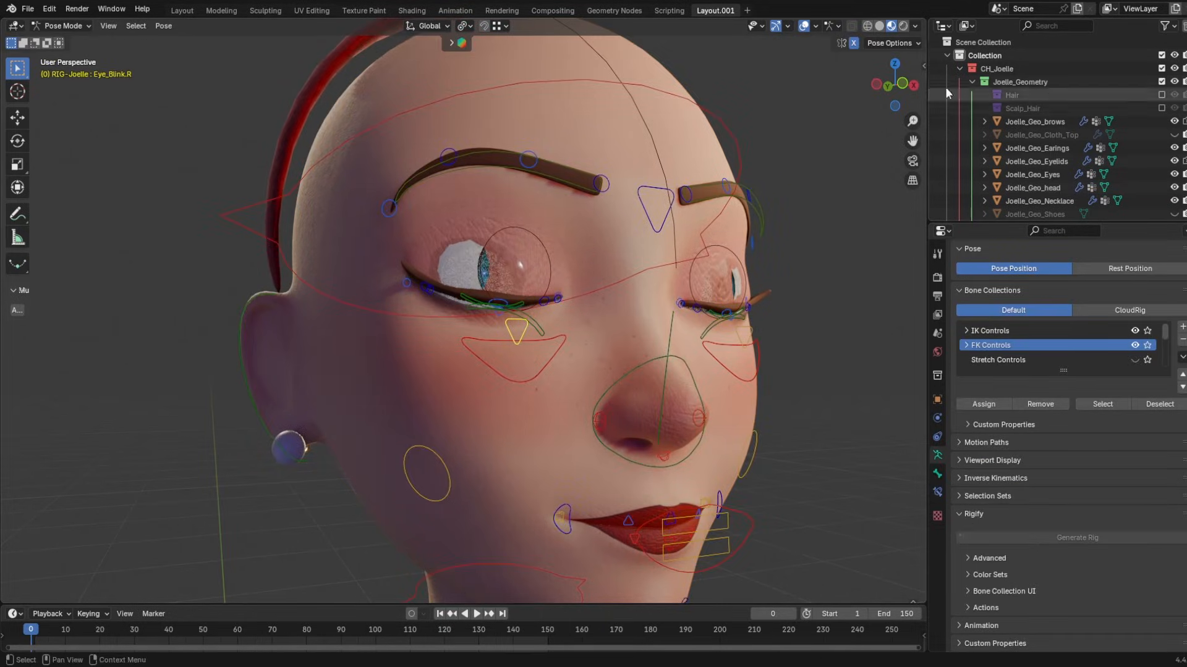
pyautogui.press('n')
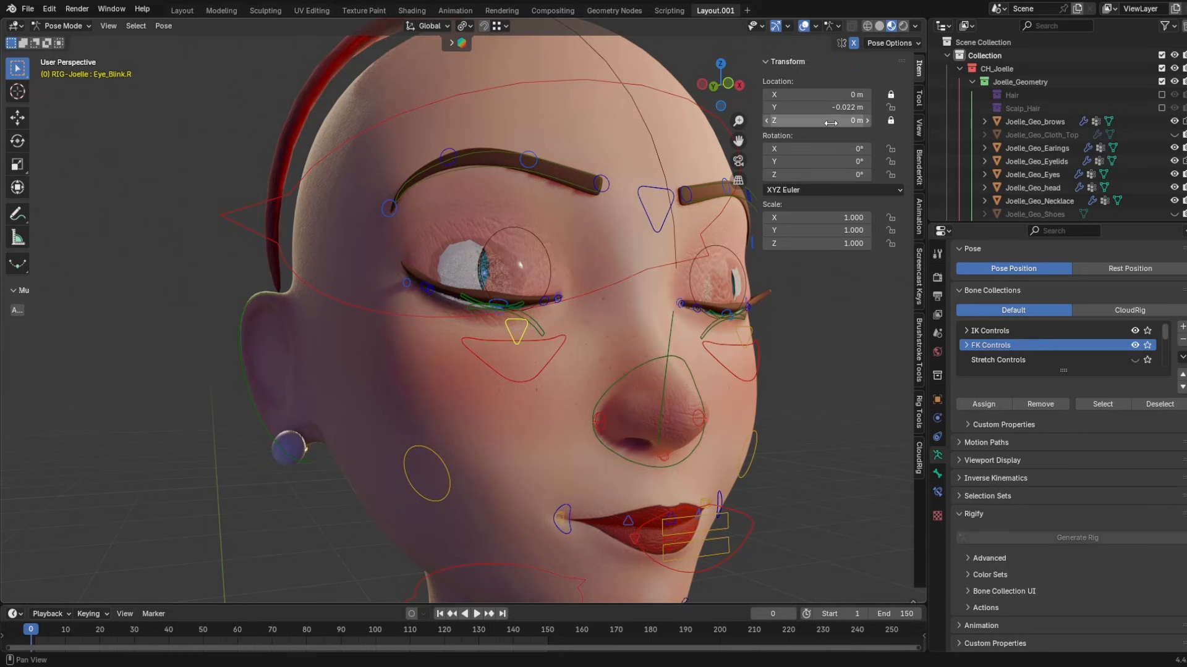
# - Select the head mesh and set Key 7's driver expression to -var*100
pyautogui.click(572, 230)
pyautogui.click(585, 232)
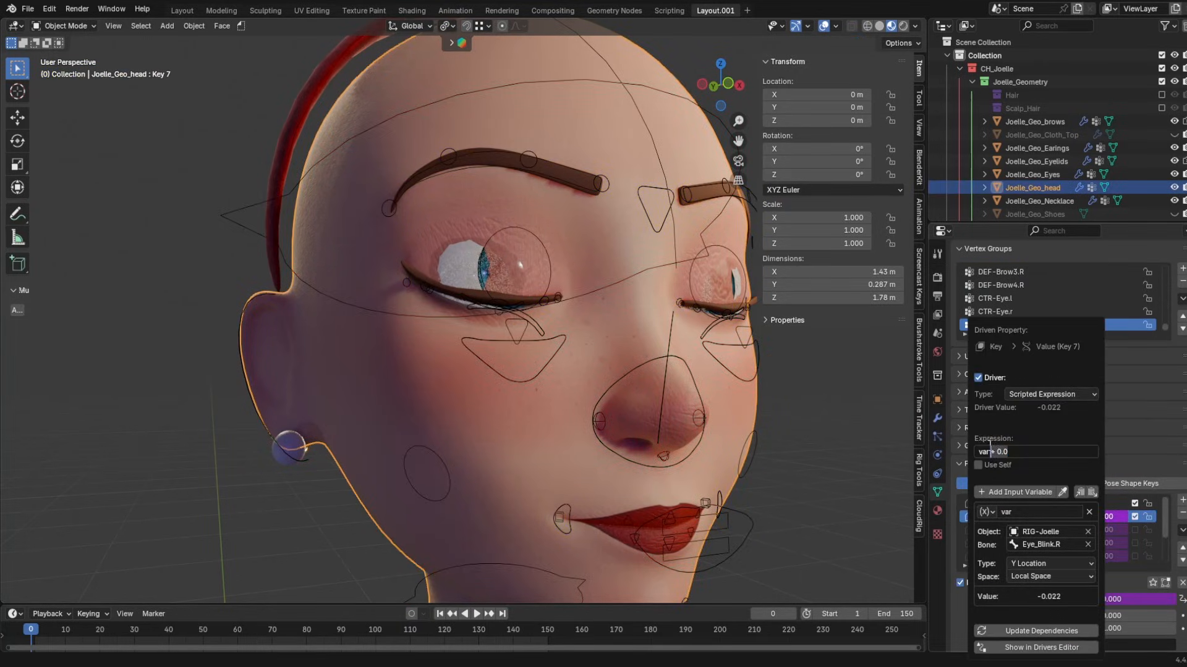
pyautogui.press('BackSpace')
pyautogui.press('Return')
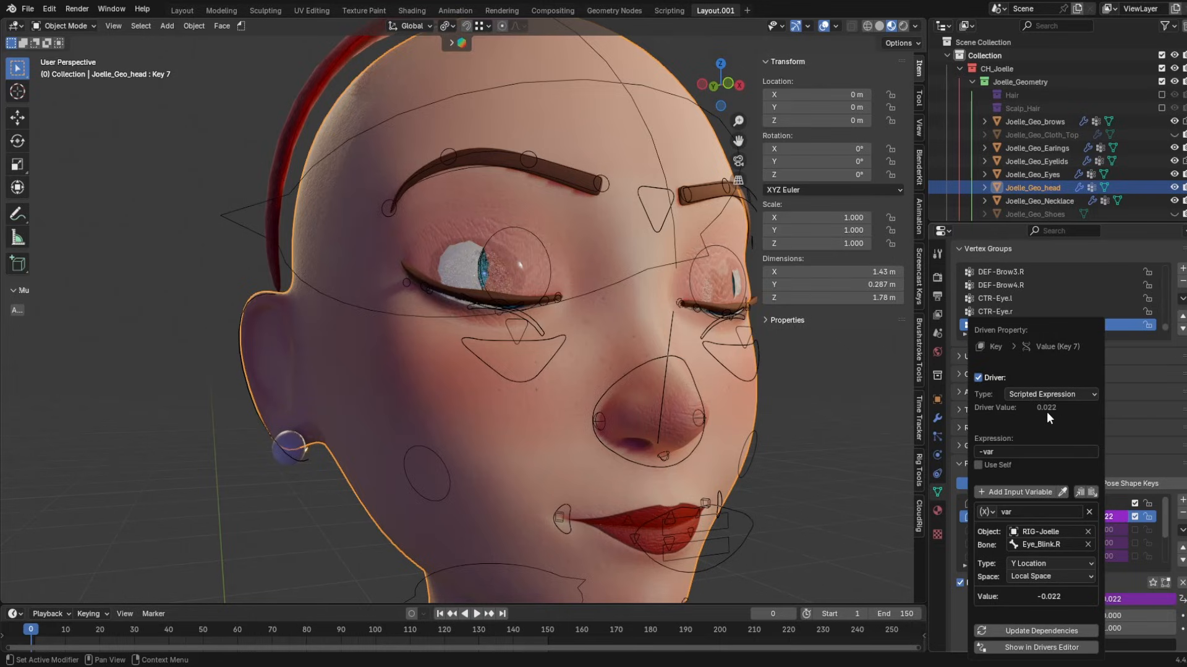
pyautogui.click(1007, 450)
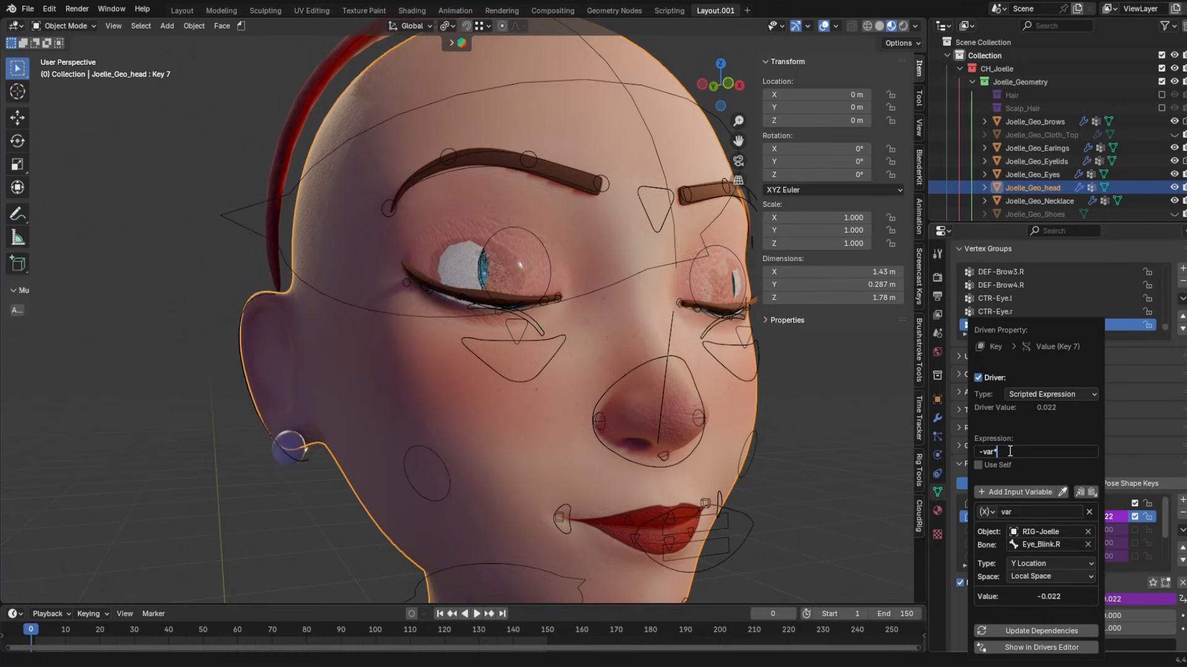
pyautogui.press('Return')
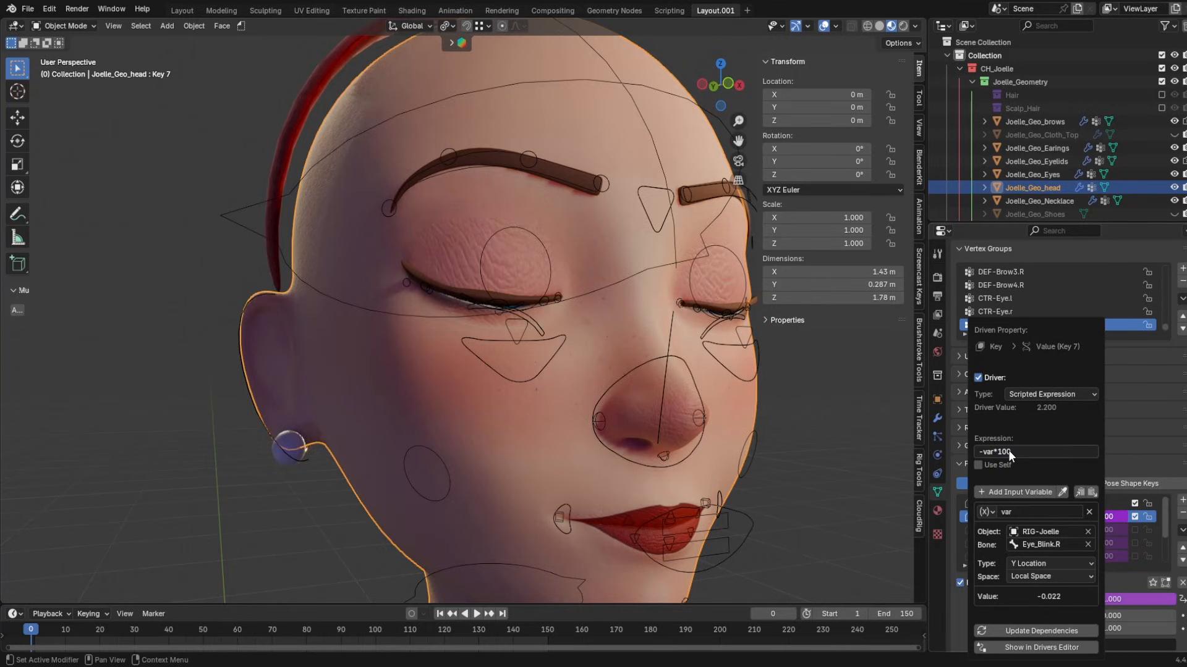
# - Set Key 7's driver expression to -var/0.01
pyautogui.click(1008, 450)
pyautogui.click(996, 449)
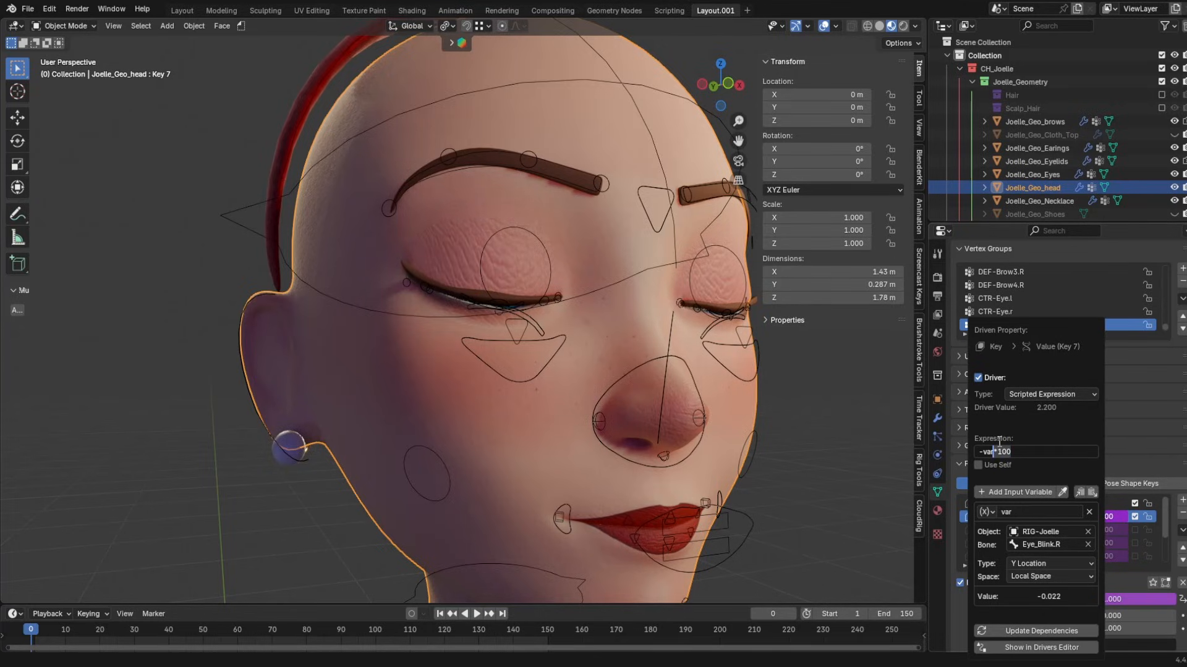
pyautogui.write('/0')
pyautogui.write('.001')
pyautogui.press('BackSpace')
pyautogui.press('BackSpace')
pyautogui.write('1')
pyautogui.press('Return')
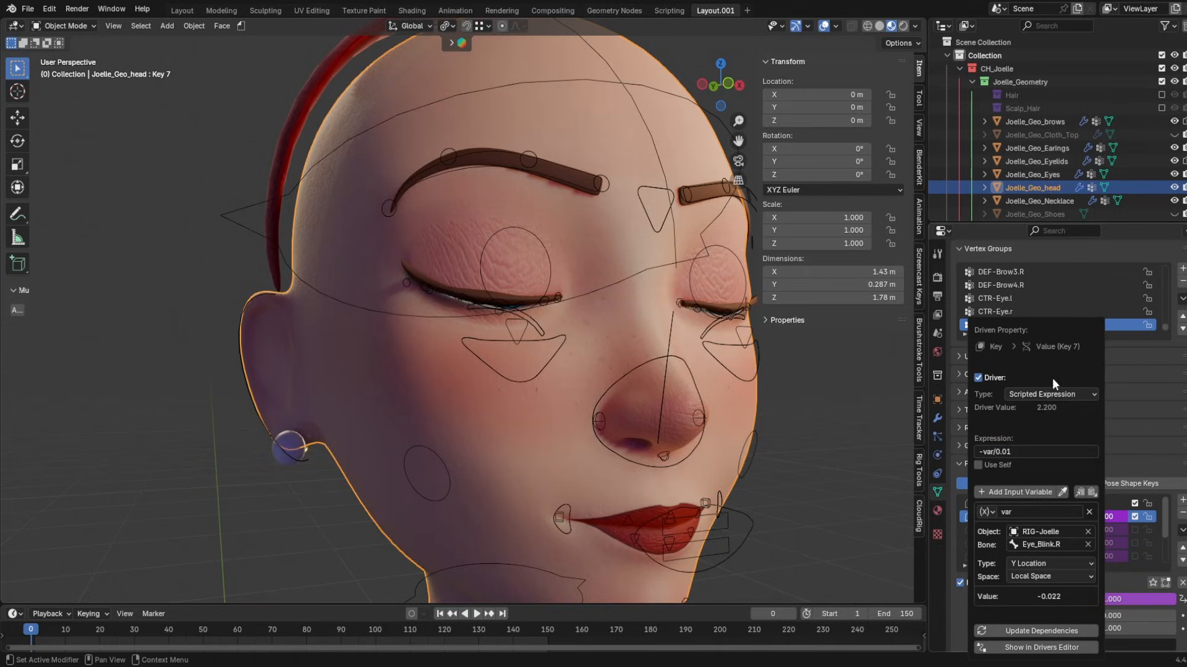
# - Change the divisor in Key 7's driver expression to end in 2, and test the shape by moving the Eye_Blink.R control
pyautogui.click(1026, 453)
pyautogui.write('2')
pyautogui.press('Return')
pyautogui.rightClick(1099, 515)
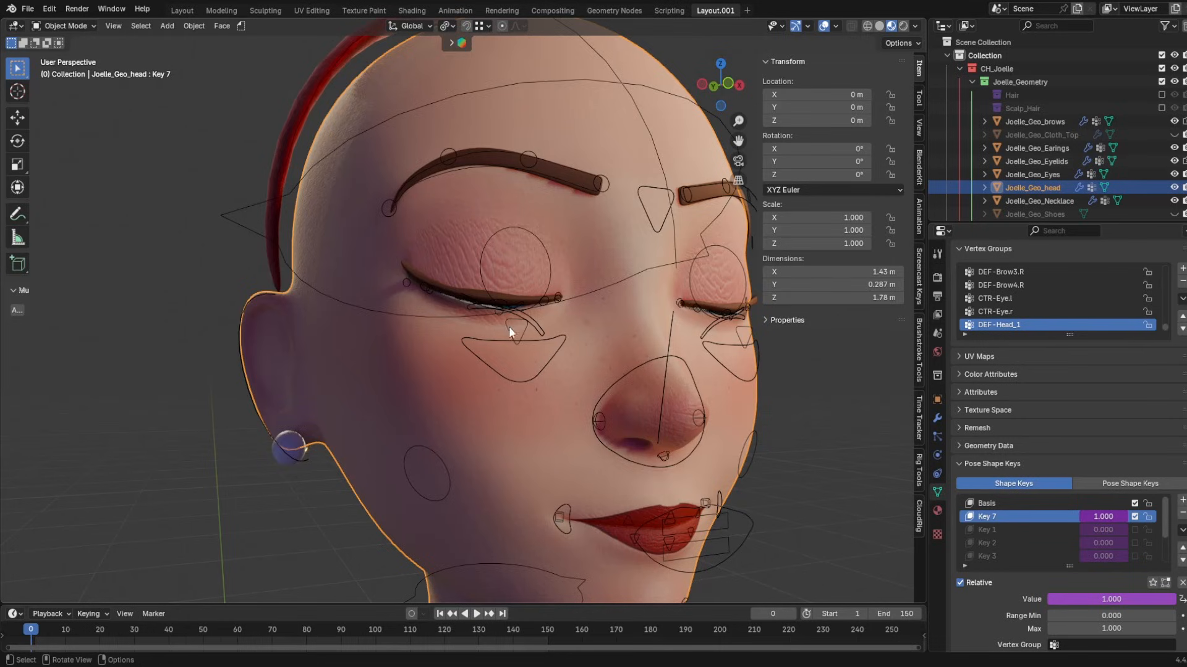
pyautogui.click(519, 341)
pyautogui.hotkey('ctrl', 'Tab')
pyautogui.press('g')
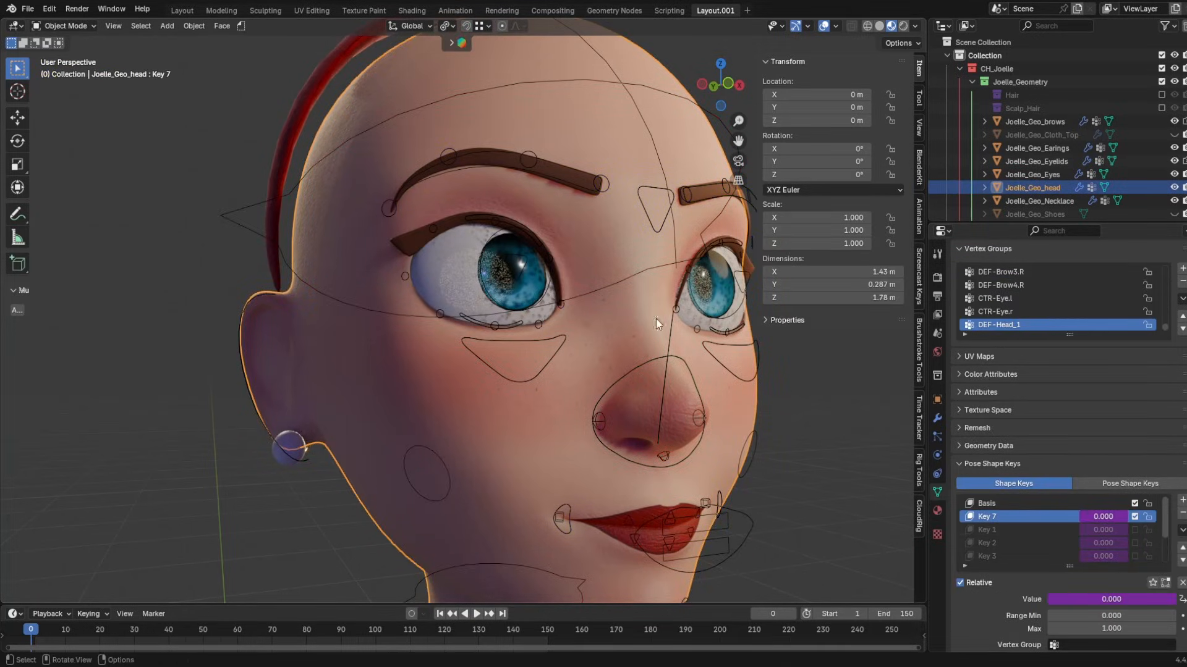
# - Rename shape key Key 7 as Corr-Eye_Blink_R
pyautogui.doubleClick(997, 516)
pyautogui.write('Eye_Blink_R')
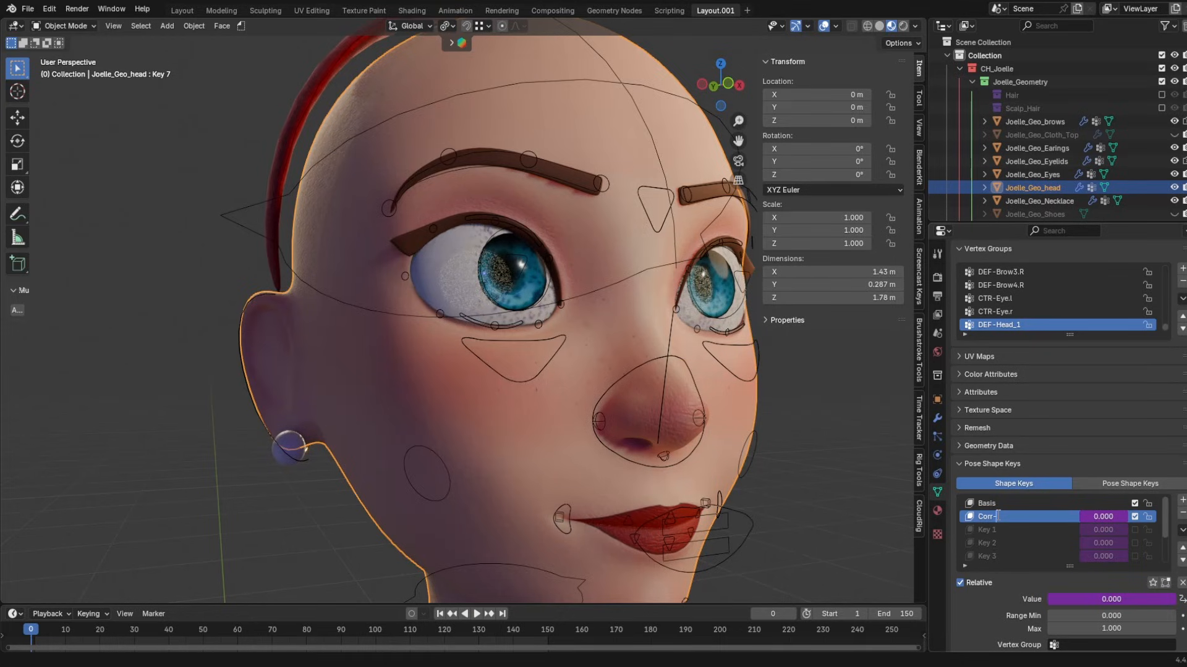
pyautogui.press('Return')
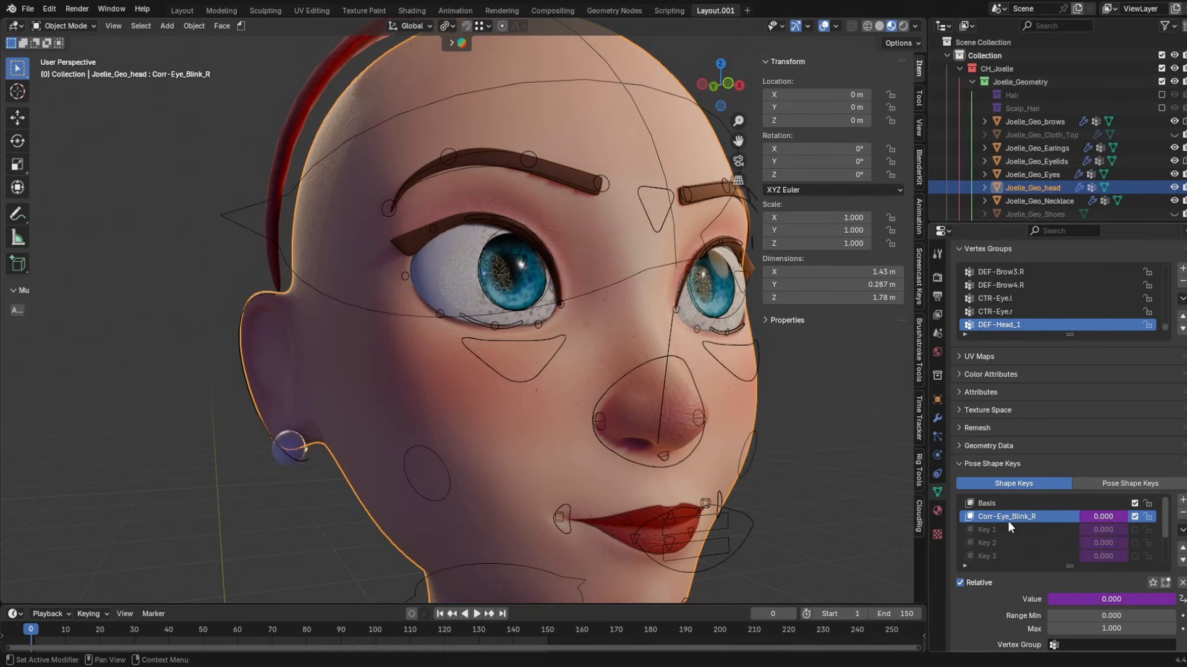
# - Create a new shape key from the closed-eye mix and move it up directly below Corr-Eye_Blink_R
pyautogui.moveTo(581, 291)
pyautogui.mouseDown(button='middle')
pyautogui.moveTo(625, 257)
pyautogui.moveTo(583, 290)
pyautogui.mouseUp(button='middle')
pyautogui.press('Tab')
pyautogui.keyDown('shift'); pyautogui.moveTo(584, 290); pyautogui.dragTo(460, 311, button='middle'); pyautogui.keyUp('shift')
pyautogui.scroll(1, 460, 311)
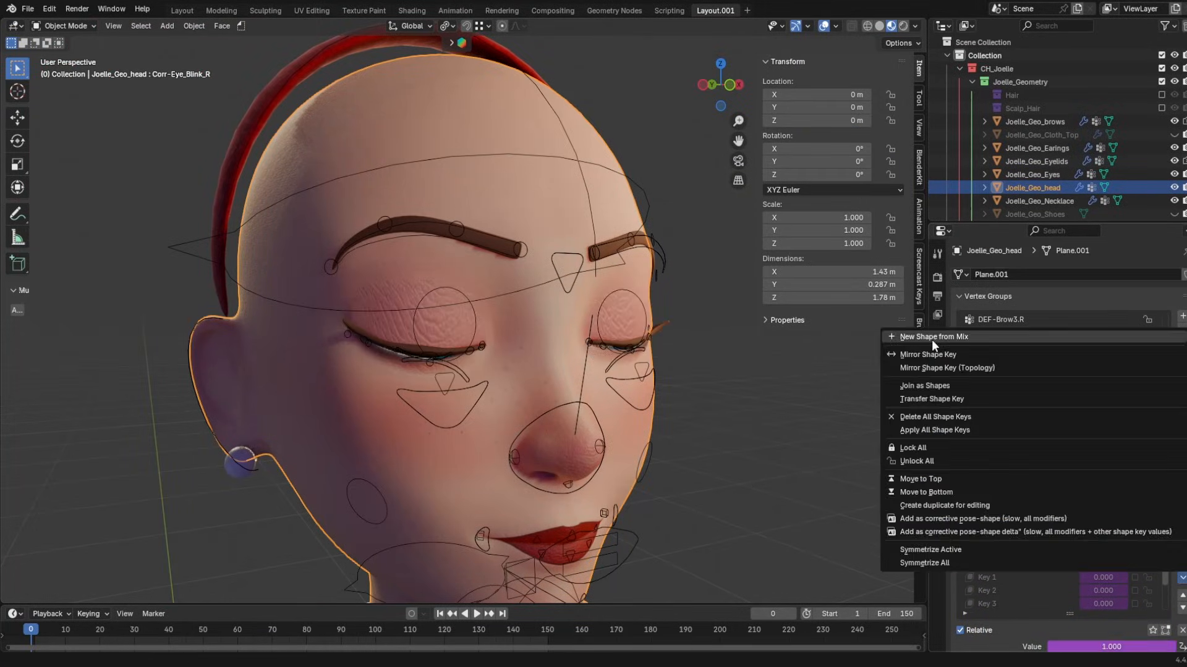
pyautogui.click(933, 340)
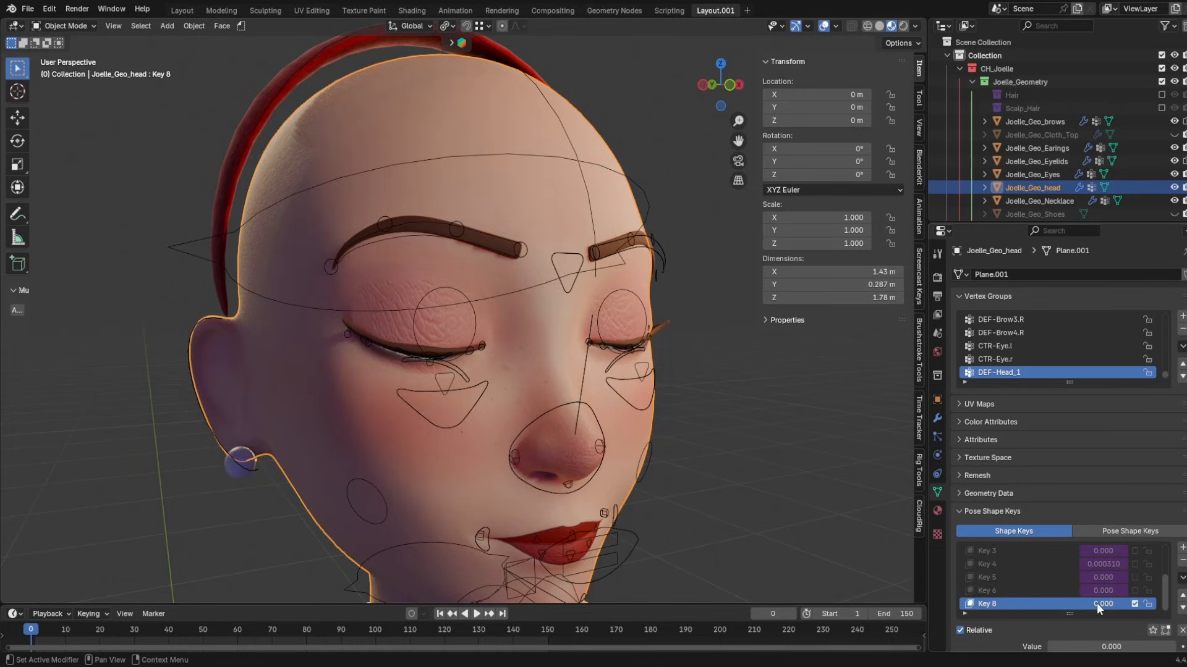
pyautogui.moveTo(1102, 605)
pyautogui.mouseDown()
pyautogui.moveTo(1168, 605)
pyautogui.moveTo(1102, 605)
pyautogui.mouseUp()
pyautogui.click(1181, 595)
pyautogui.click(1181, 595)
pyautogui.click(1181, 595)
pyautogui.click(1181, 595)
pyautogui.click(1181, 595)
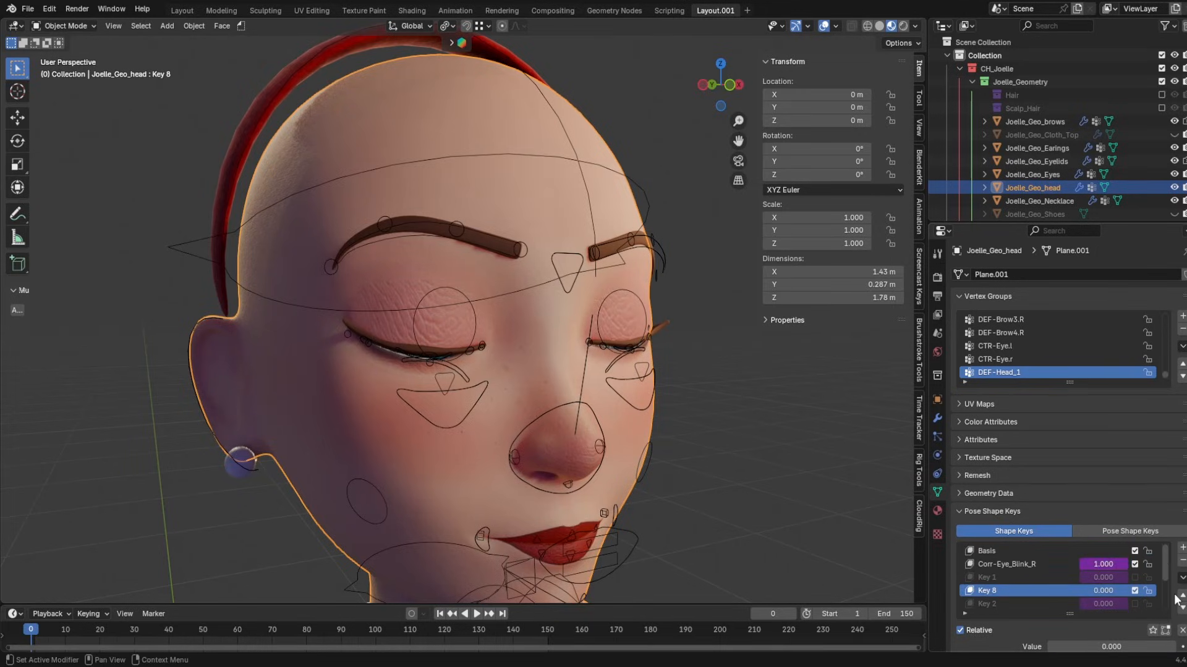
pyautogui.click(1179, 595)
# - Rename the new shape key as Corr-Eye_Blink_L
pyautogui.click(1013, 565)
pyautogui.hotkey('ctrl', 'c')
pyautogui.click(996, 578)
pyautogui.hotkey('ctrl', 'v')
pyautogui.doubleClick(1013, 578)
pyautogui.moveTo(1055, 578); pyautogui.dragTo(1033, 568)
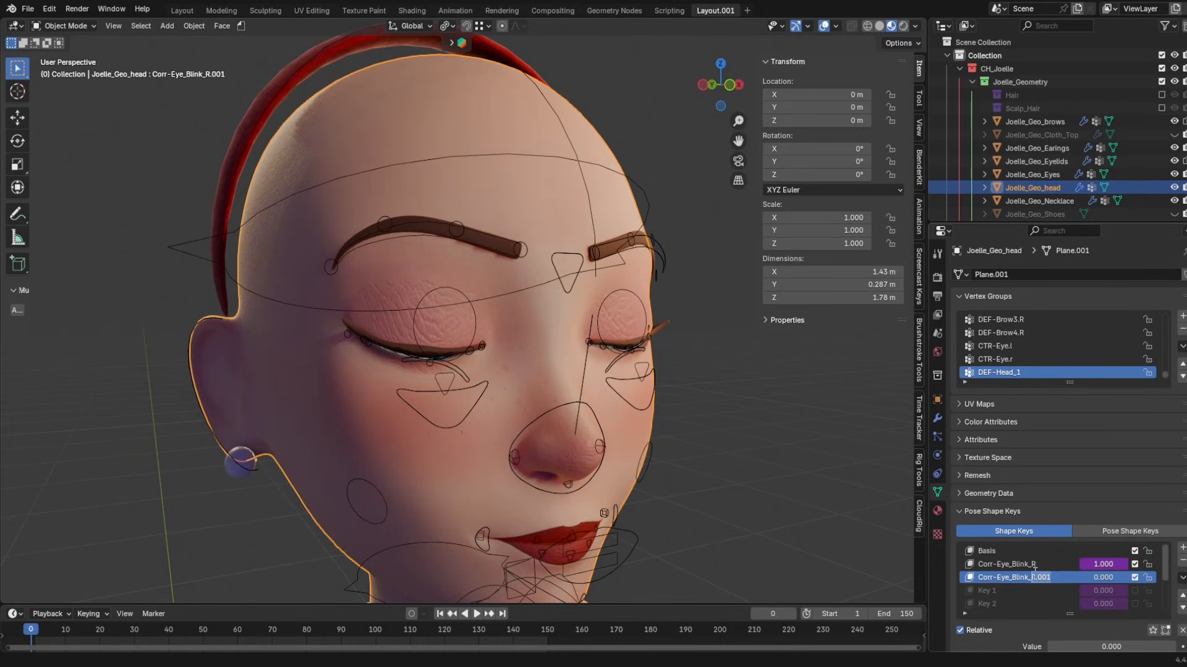
pyautogui.write('L')
pyautogui.press('Return')
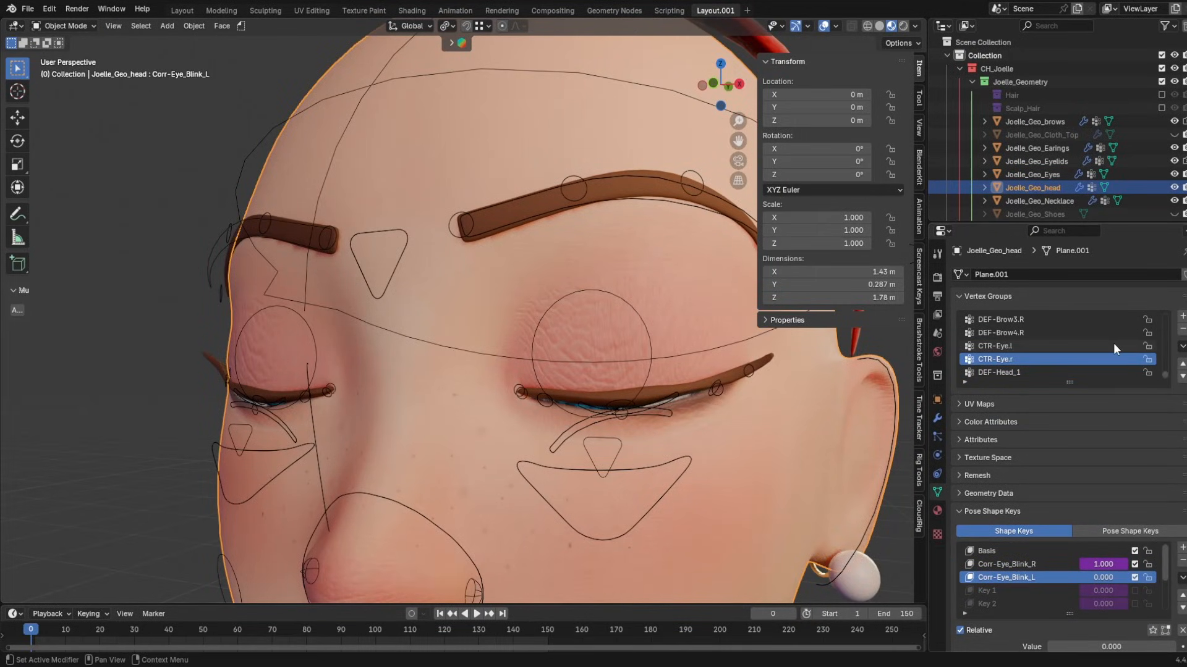
# - Add a vertex group named MSK-Eye.L to the head mesh
pyautogui.click(1182, 316)
pyautogui.doubleClick(989, 373)
pyautogui.write('MSK')
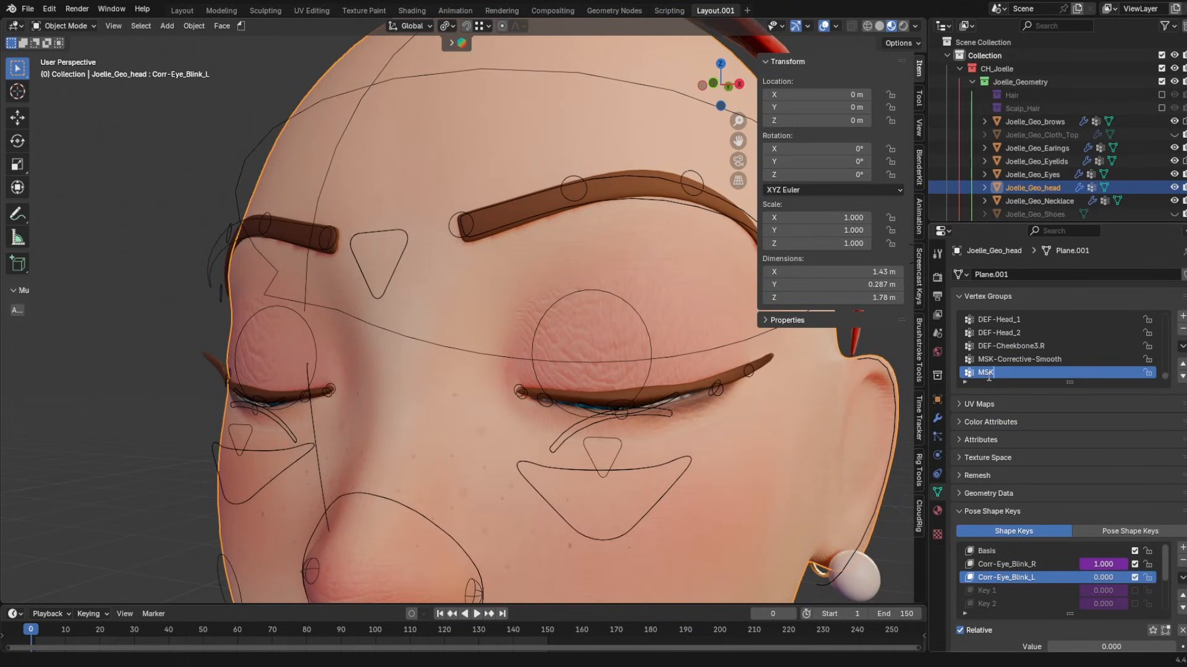
pyautogui.write('-Eye.L')
pyautogui.press('Return')
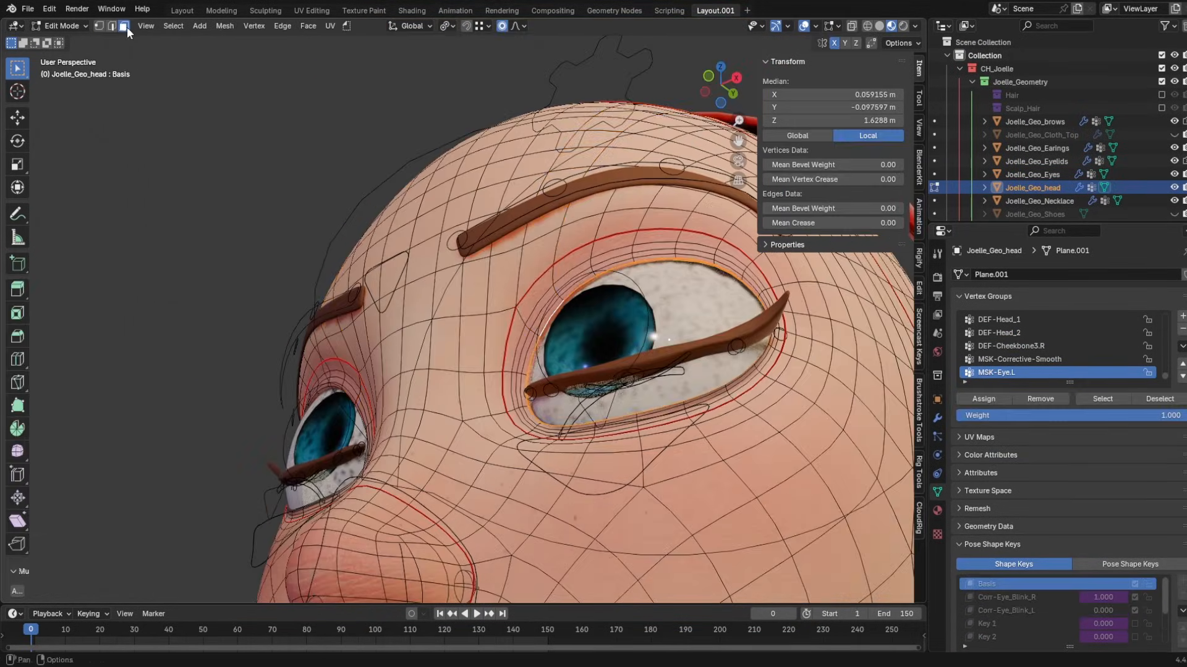
# - Grow the selection around the character's left eye and assign it to the MSK-Eye.L vertex group at weight 1.000
pyautogui.click(173, 25)
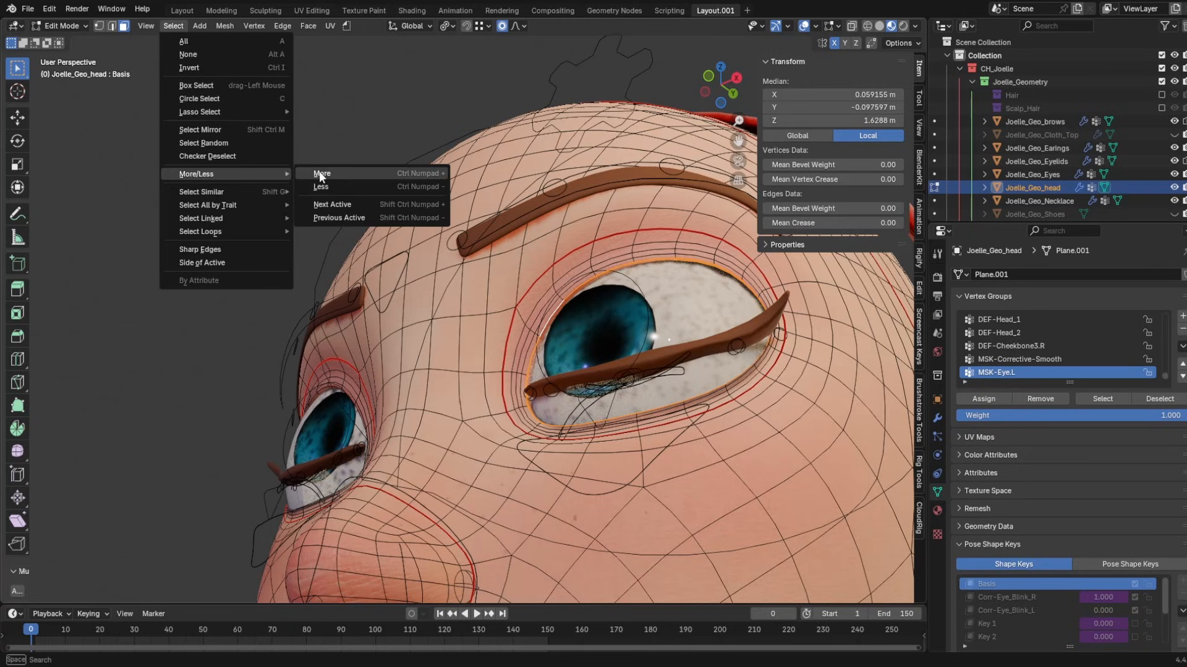
pyautogui.click(334, 175)
pyautogui.click(989, 401)
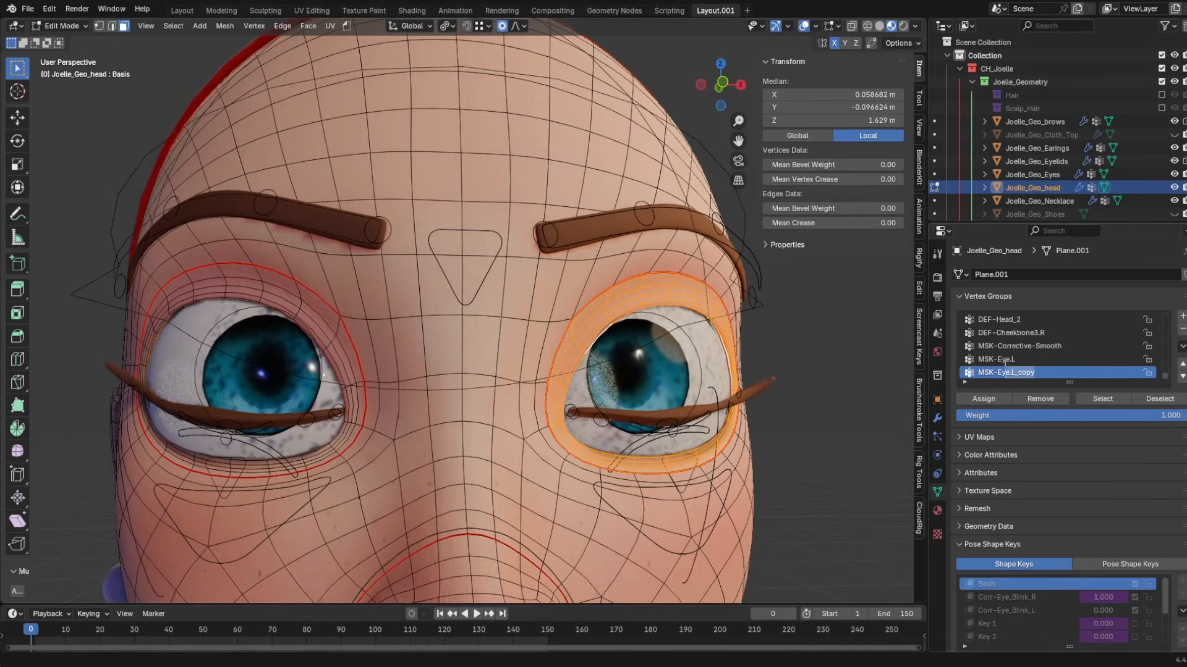
# - Rename the copied vertex group as MSK-Eye.R and assign the mirrored eye selection to it
pyautogui.write('R')
pyautogui.press('Return')
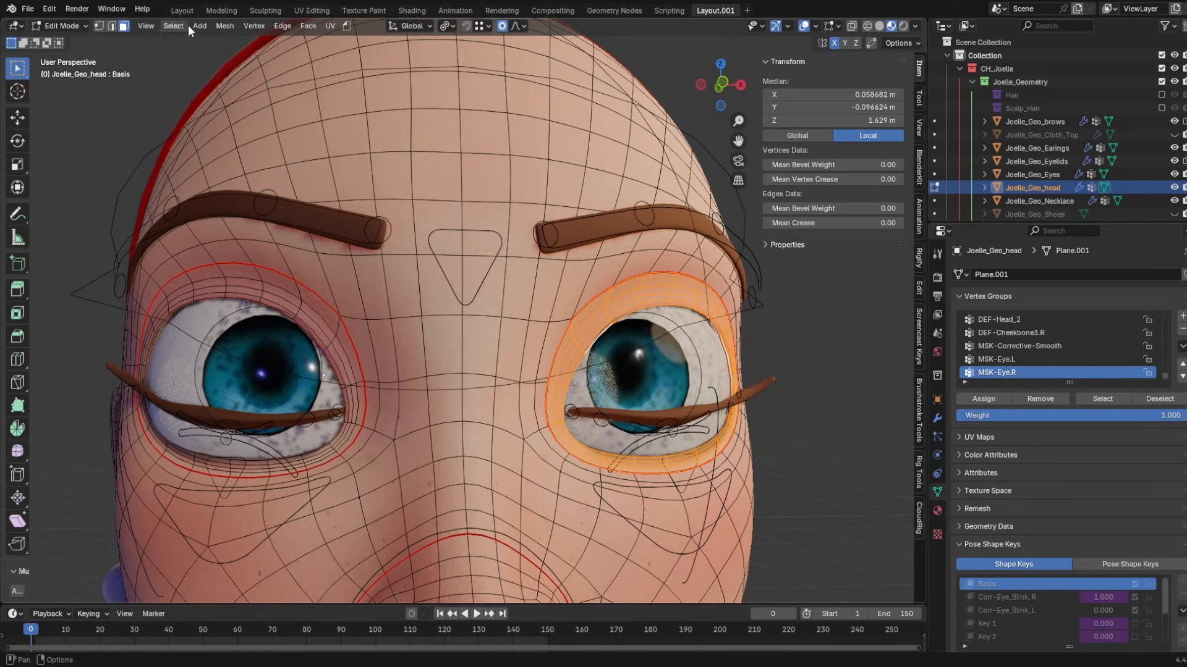
pyautogui.click(172, 25)
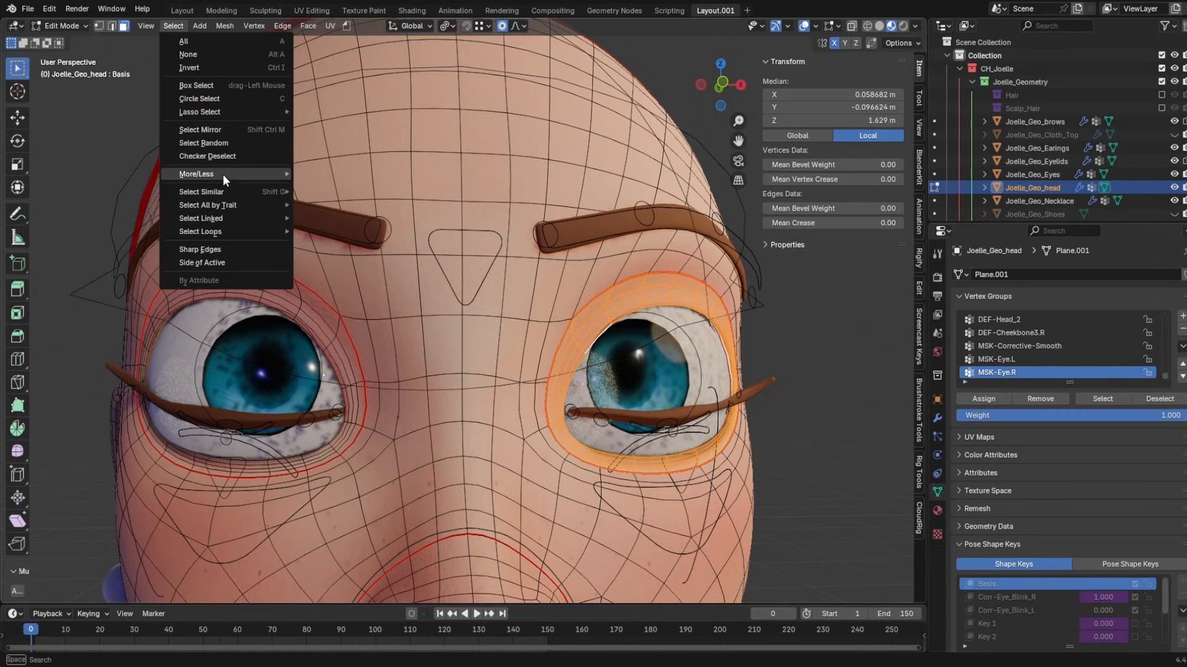
pyautogui.click(221, 132)
pyautogui.click(987, 400)
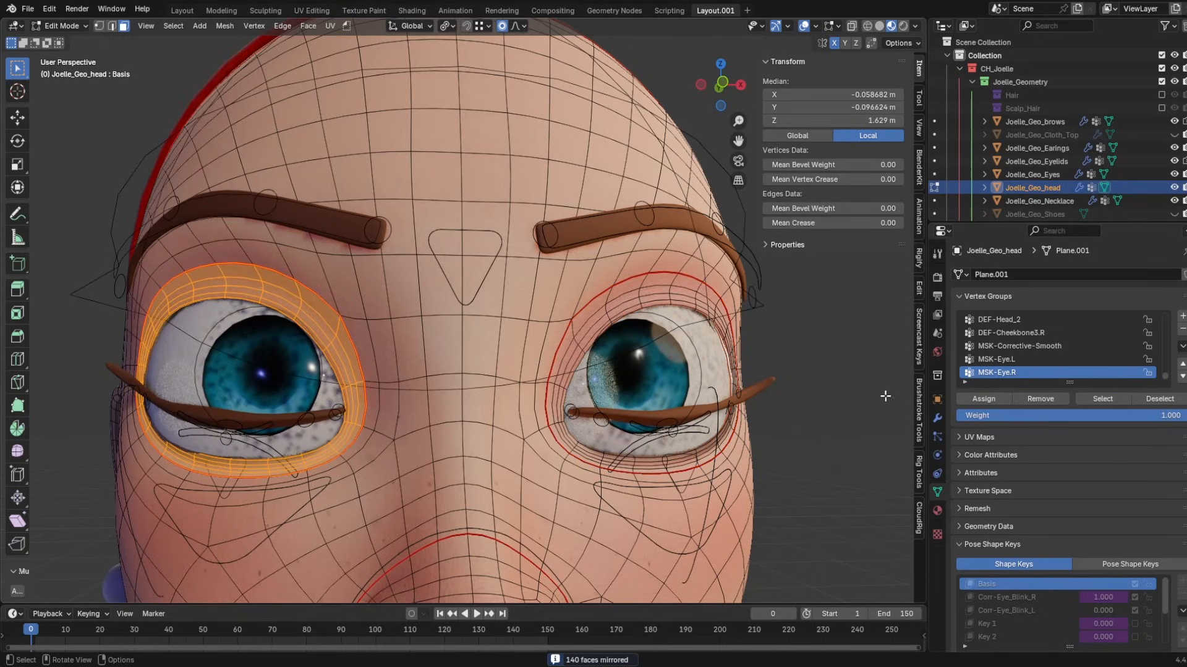
# - Clear the selection and select the vertices of MSK-Eye.L to check which eye area it covers
pyautogui.click(885, 396)
pyautogui.click(998, 359)
pyautogui.click(1103, 398)
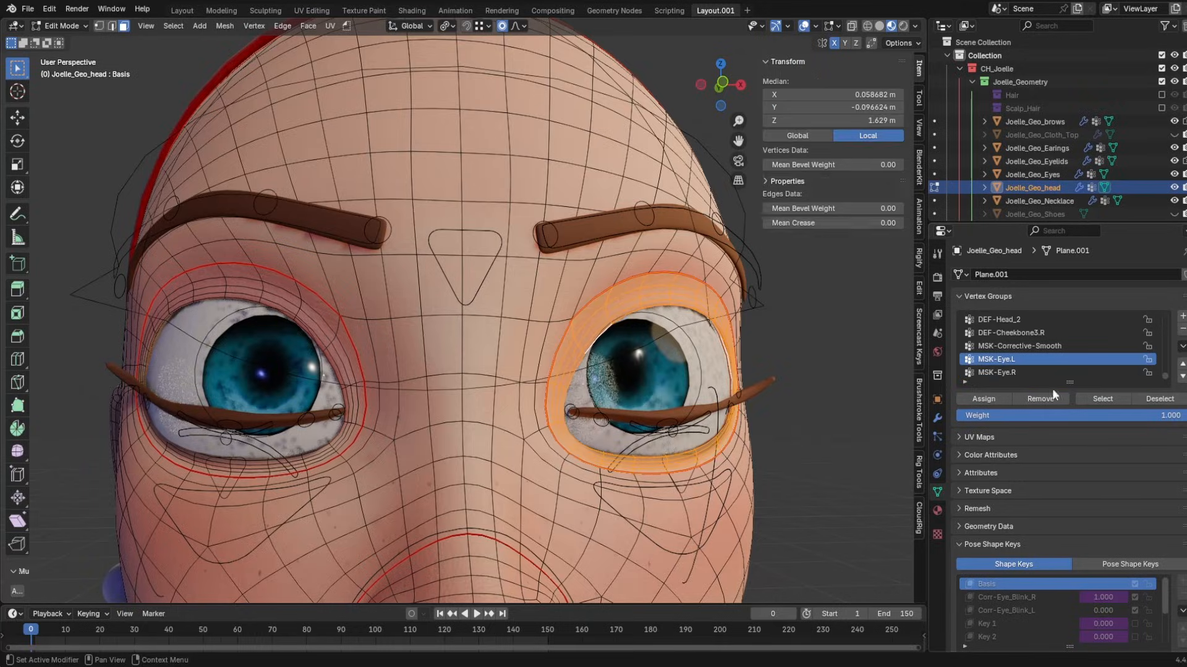
# - Return to Object Mode and limit the Corr-Eye_Blink_R shape key to the MSK-Eye.R vertex group
pyautogui.press('Tab')
pyautogui.scroll(-5, 1011, 448)
pyautogui.click(1007, 443)
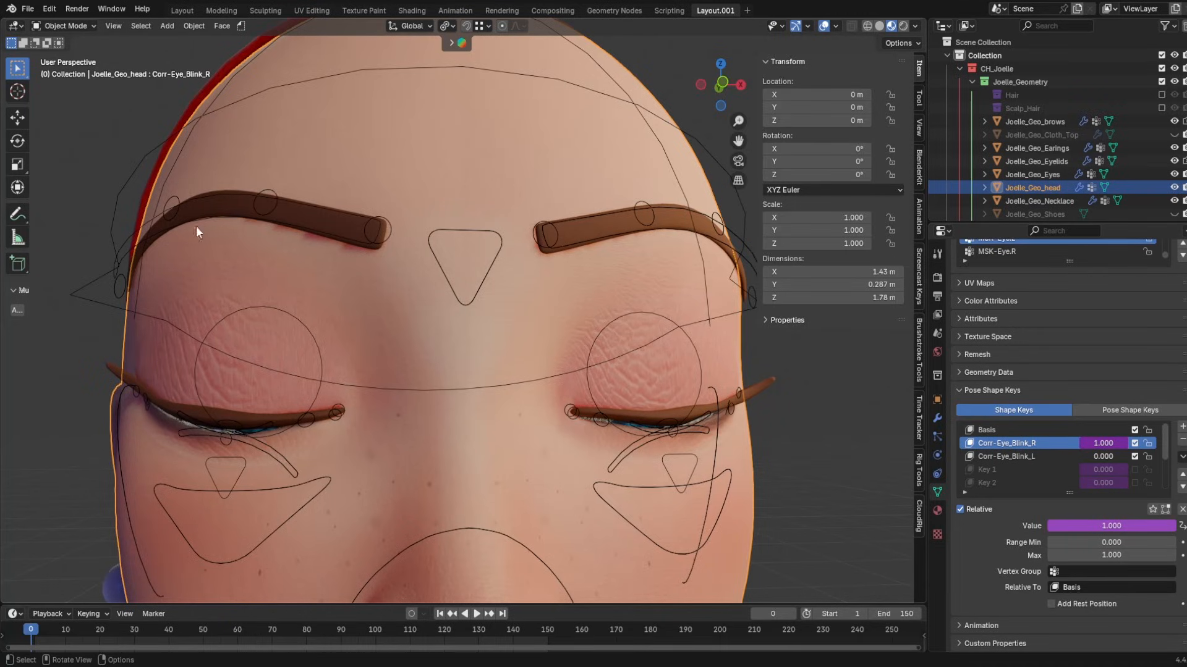
pyautogui.keyDown('shift'); pyautogui.moveTo(499, 494); pyautogui.dragTo(492, 481, button='middle'); pyautogui.keyUp('shift')
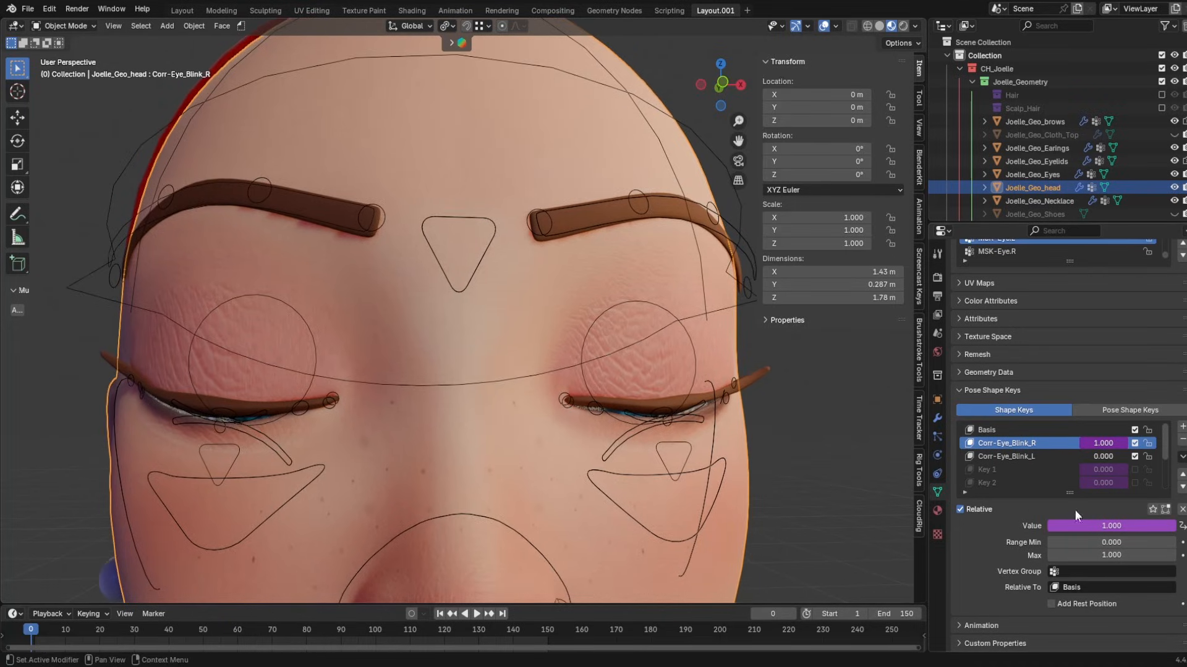
pyautogui.click(1085, 573)
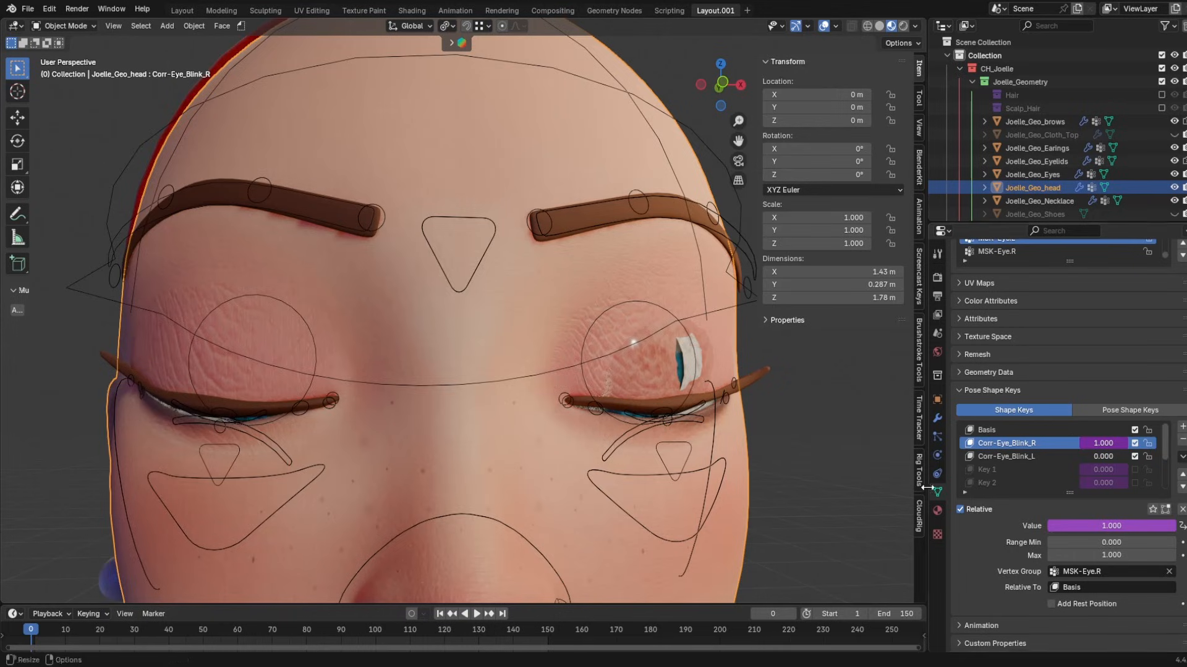
# - Limit the Corr-Eye_Blink_L shape key to the MSK-Eye.L vertex group
pyautogui.click(1080, 575)
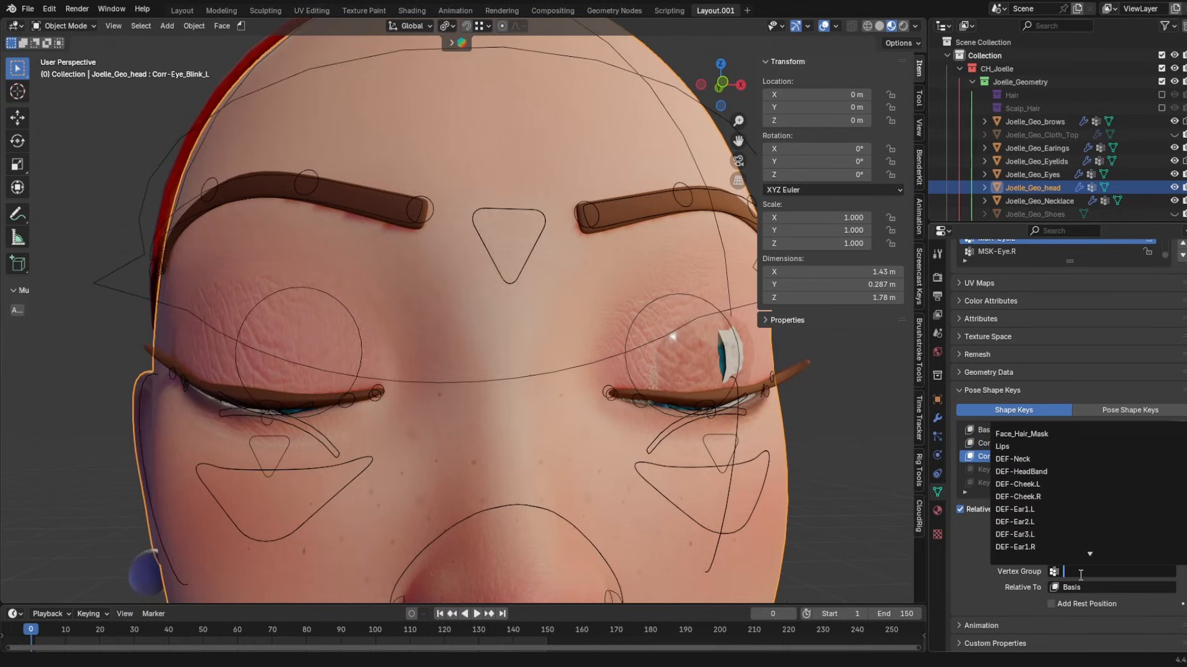
pyautogui.write('MSK')
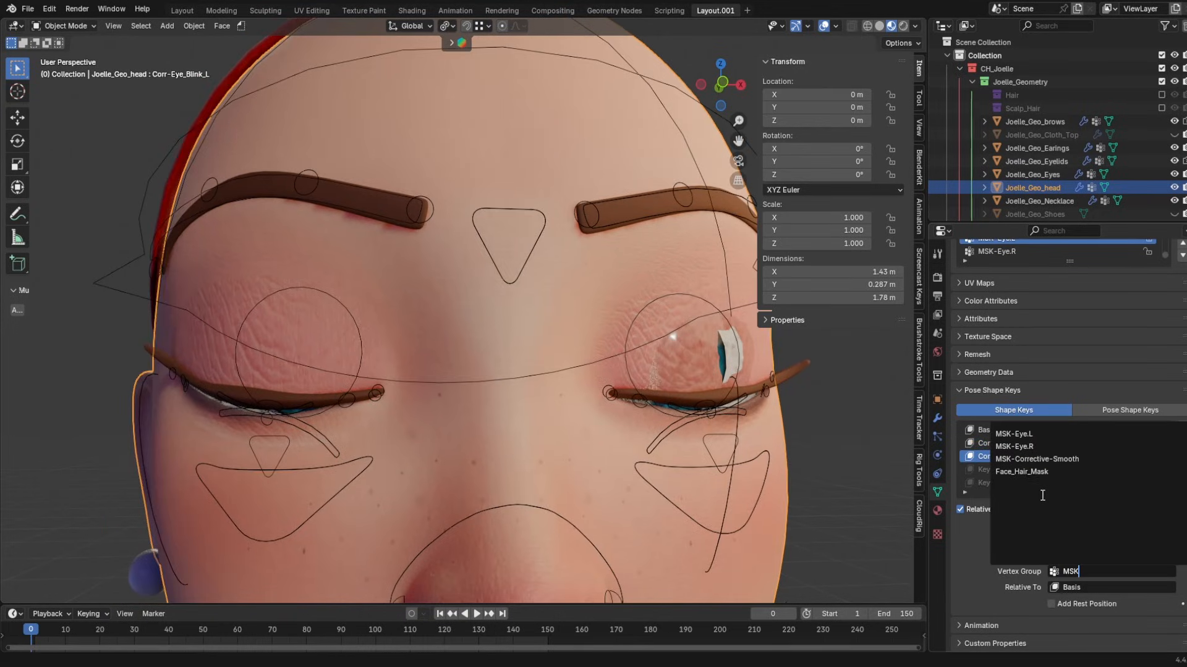
pyautogui.click(1020, 434)
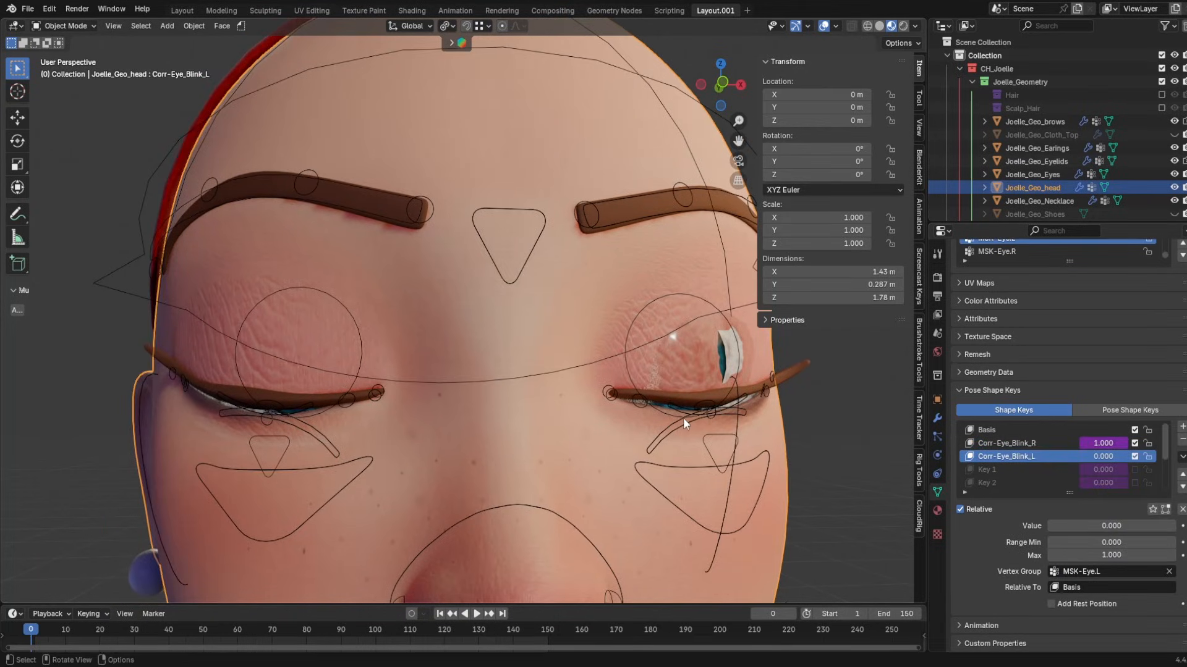
# - Compare the settings of the Corr-Eye_Blink_R and Corr-Eye_Blink_L shape keys, including their vertex groups
pyautogui.click(1016, 443)
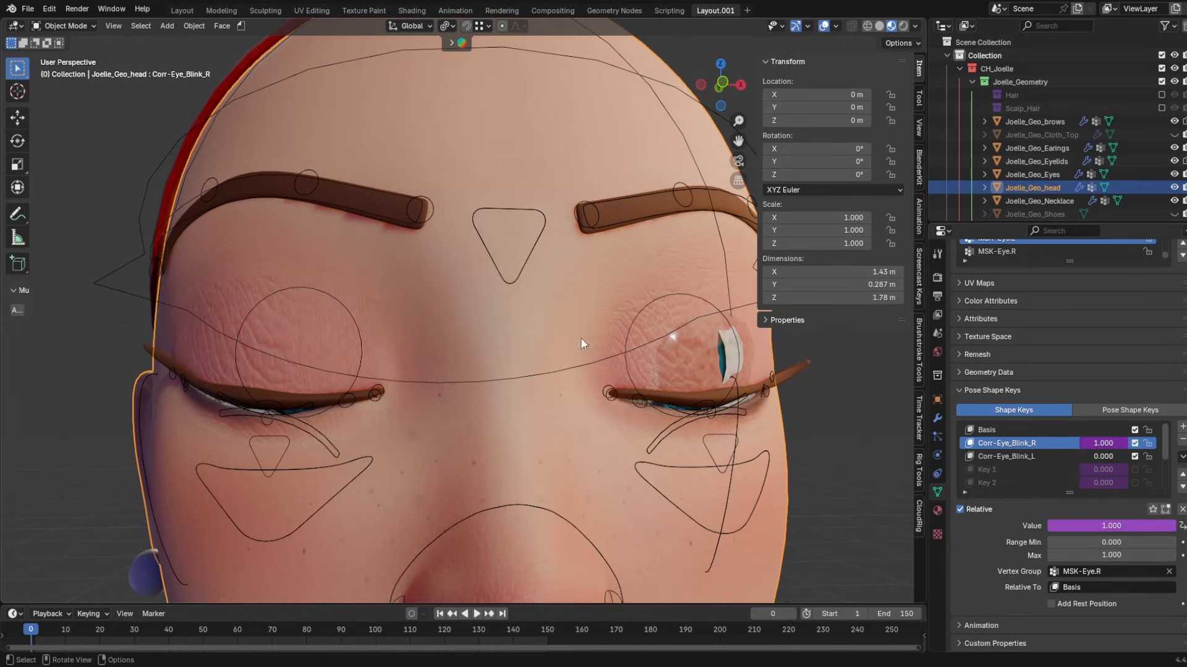
pyautogui.click(1016, 454)
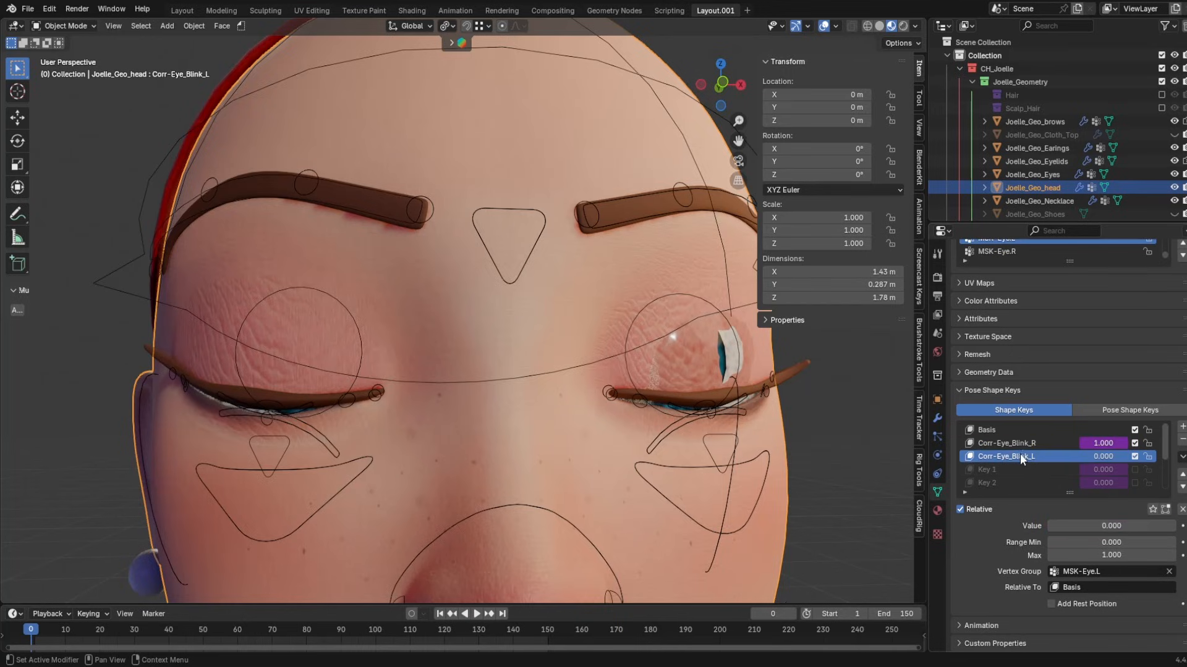
pyautogui.click(994, 444)
pyautogui.click(1048, 458)
pyautogui.click(1020, 444)
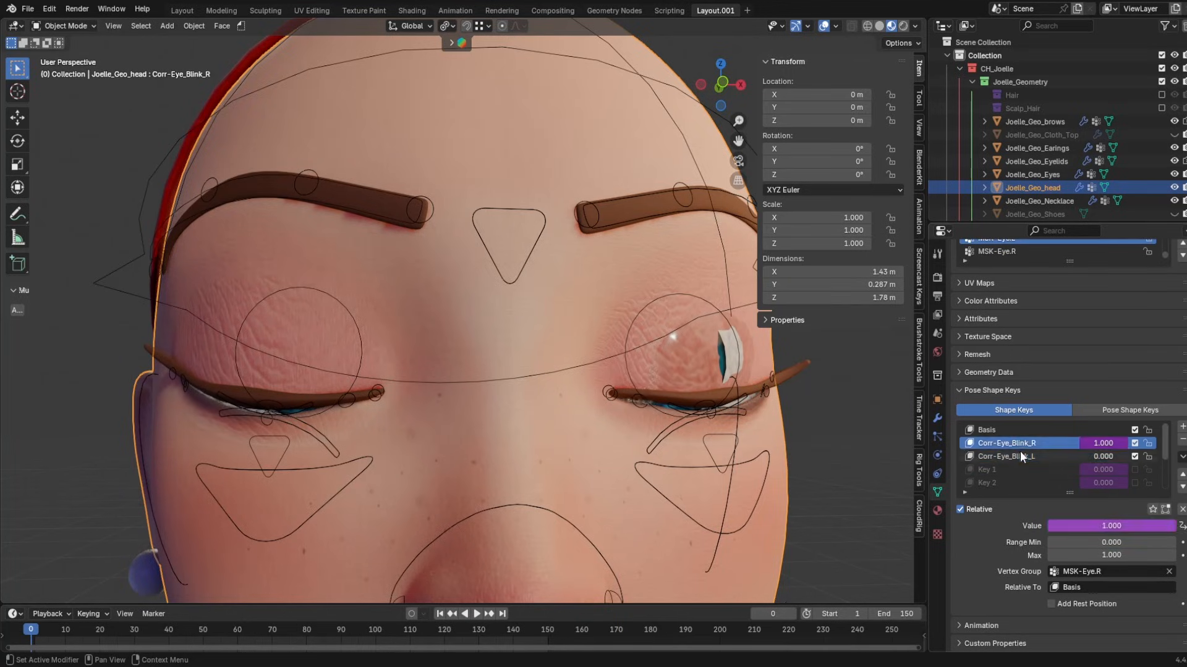
pyautogui.click(1021, 456)
pyautogui.click(1026, 444)
pyautogui.click(1033, 455)
pyautogui.click(1029, 447)
pyautogui.click(1036, 455)
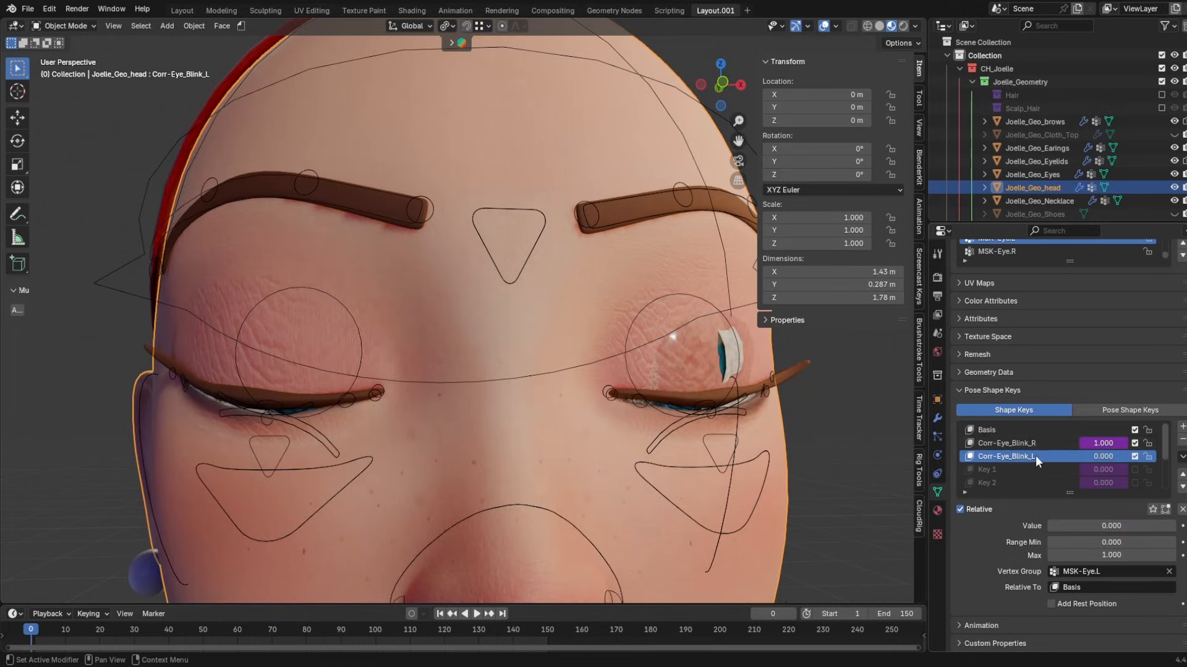
pyautogui.click(1045, 445)
pyautogui.click(1066, 456)
# - Test the right eye's corrective shape by moving the Eye_Blink.R control in Pose Mode
pyautogui.click(290, 442)
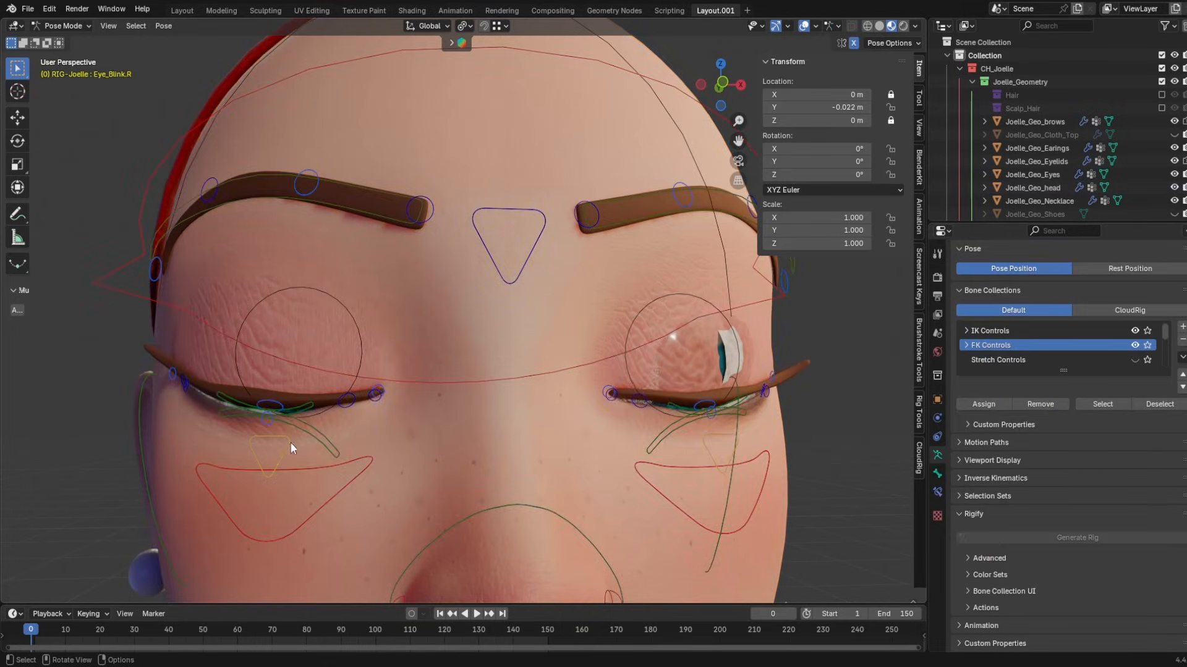
pyautogui.press('g')
pyautogui.click(286, 482)
pyautogui.hotkey('ctrl', 'Tab')
# - Reselect the head mesh and copy Corr-Eye_Blink_R's driver onto the value of Corr-Eye_Blink_L
pyautogui.click(674, 282)
pyautogui.rightClick(1077, 564)
pyautogui.press('Escape')
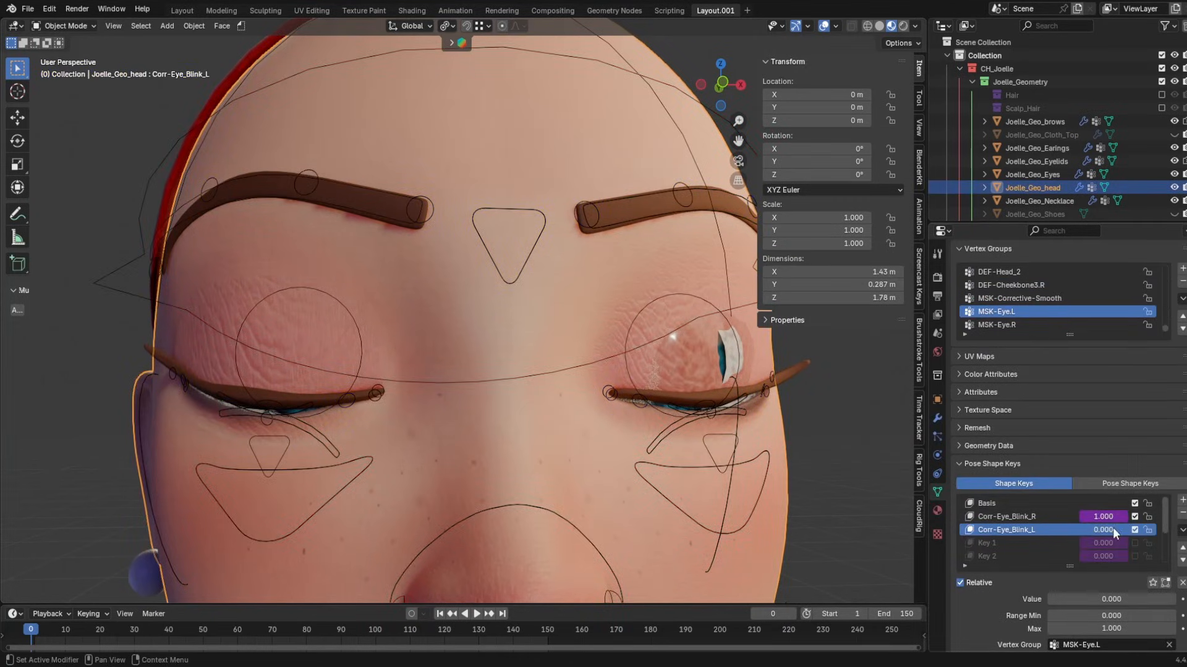
pyautogui.rightClick(1112, 528)
pyautogui.click(1051, 518)
# - Set the bone in Corr-Eye_Blink_L's driver variable to Eye_Blink.L and return to posing the rig
pyautogui.rightClick(1106, 529)
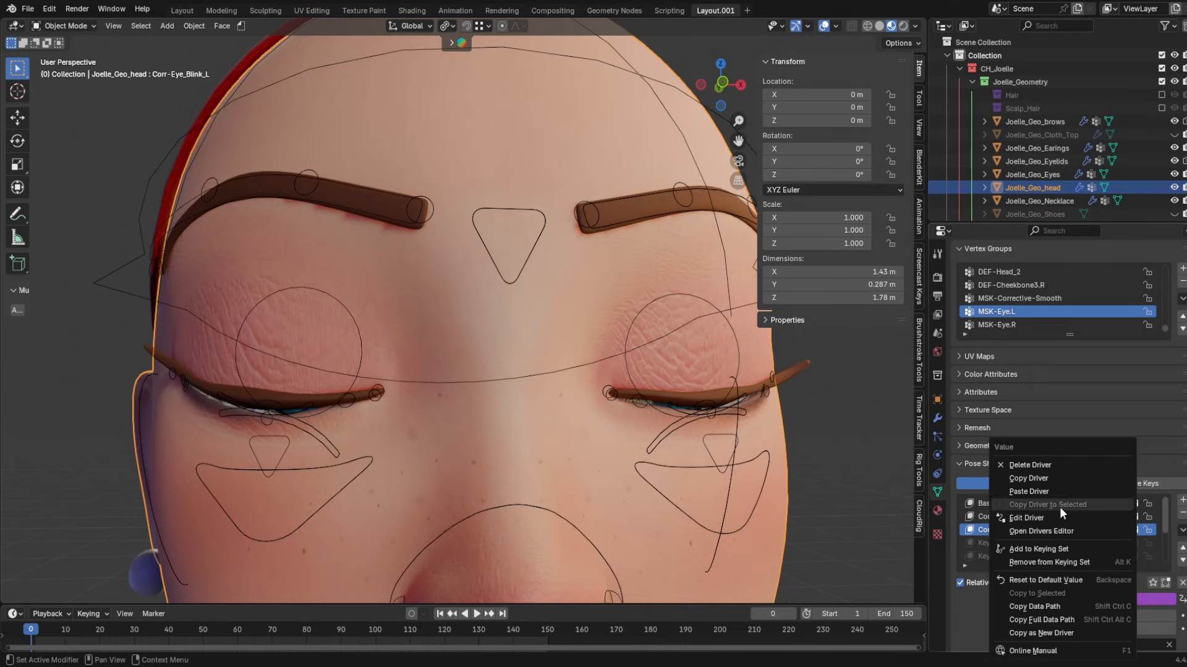
pyautogui.click(1031, 517)
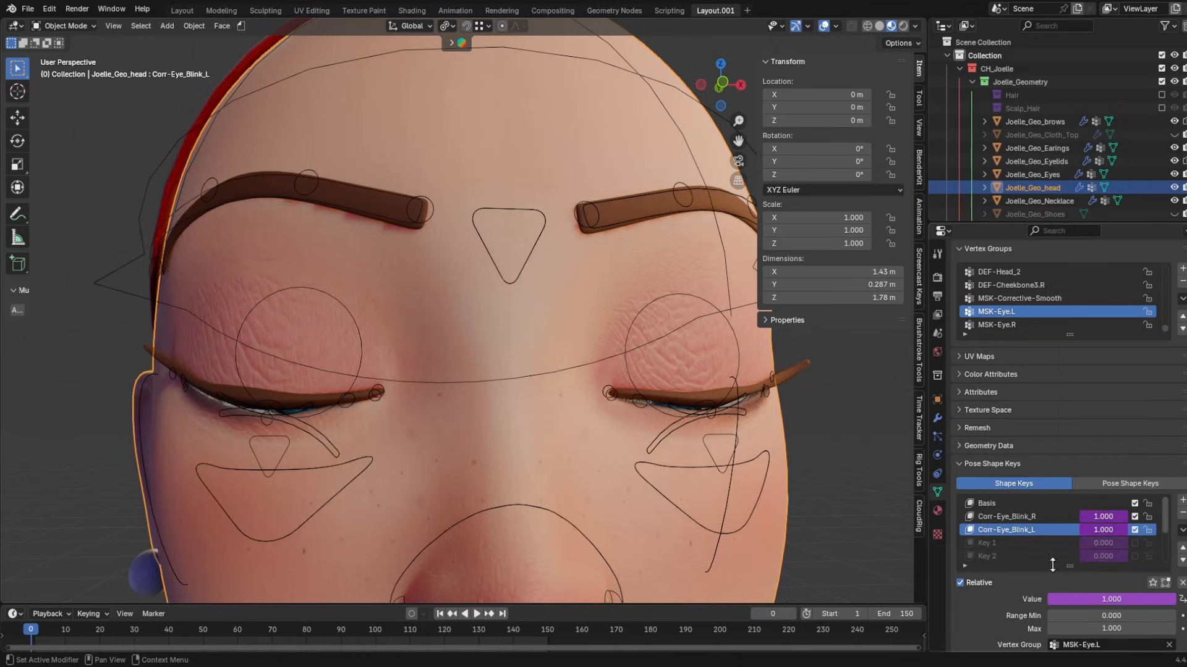
pyautogui.click(1014, 544)
pyautogui.click(1023, 545)
pyautogui.press('BackSpace')
pyautogui.write('L')
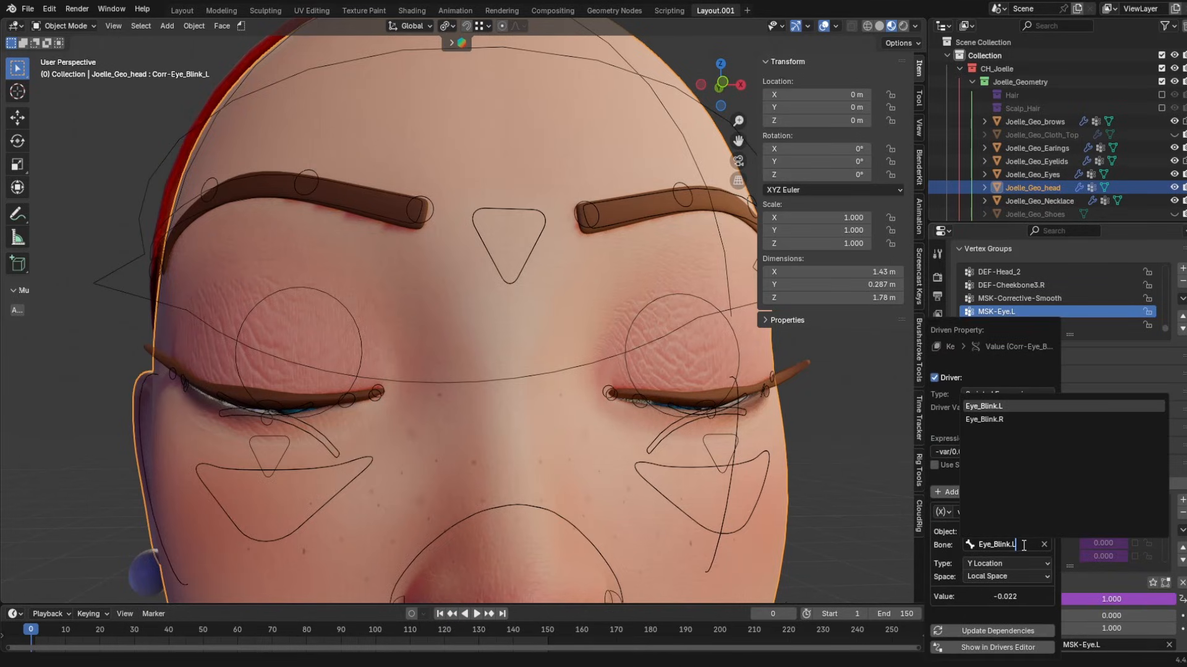
pyautogui.click(1000, 406)
pyautogui.hotkey('ctrl', 'Tab')
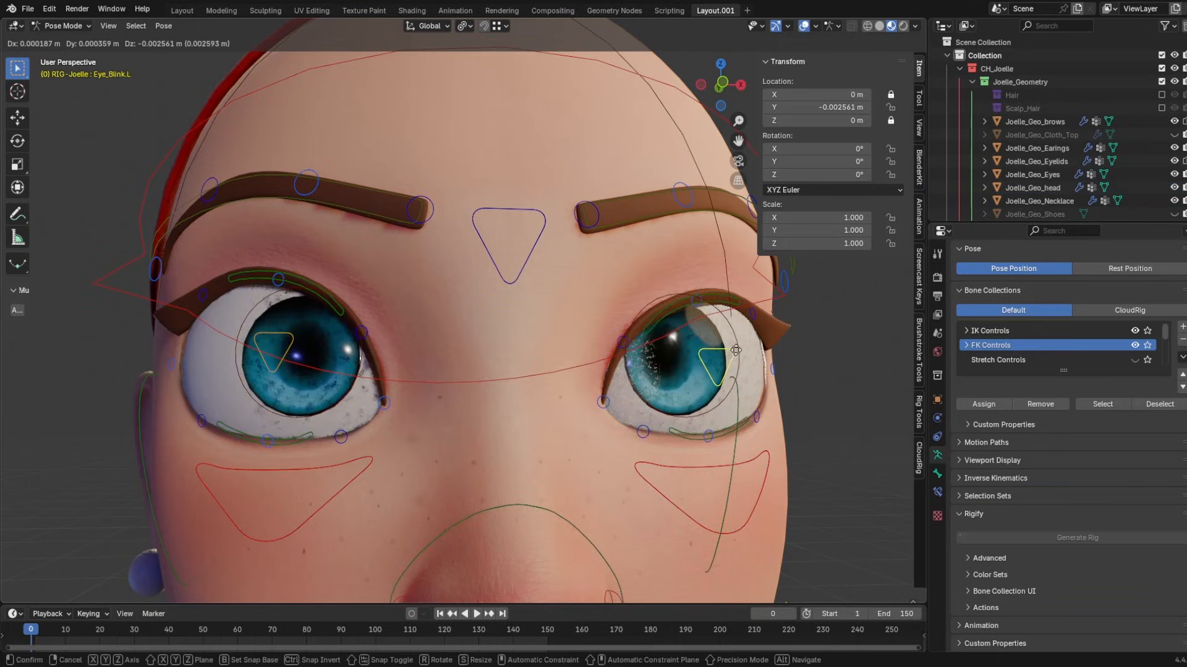
# - Test the left eye's corrective shape by lowering the Eye_Blink.L control and restoring it
pyautogui.press('g')
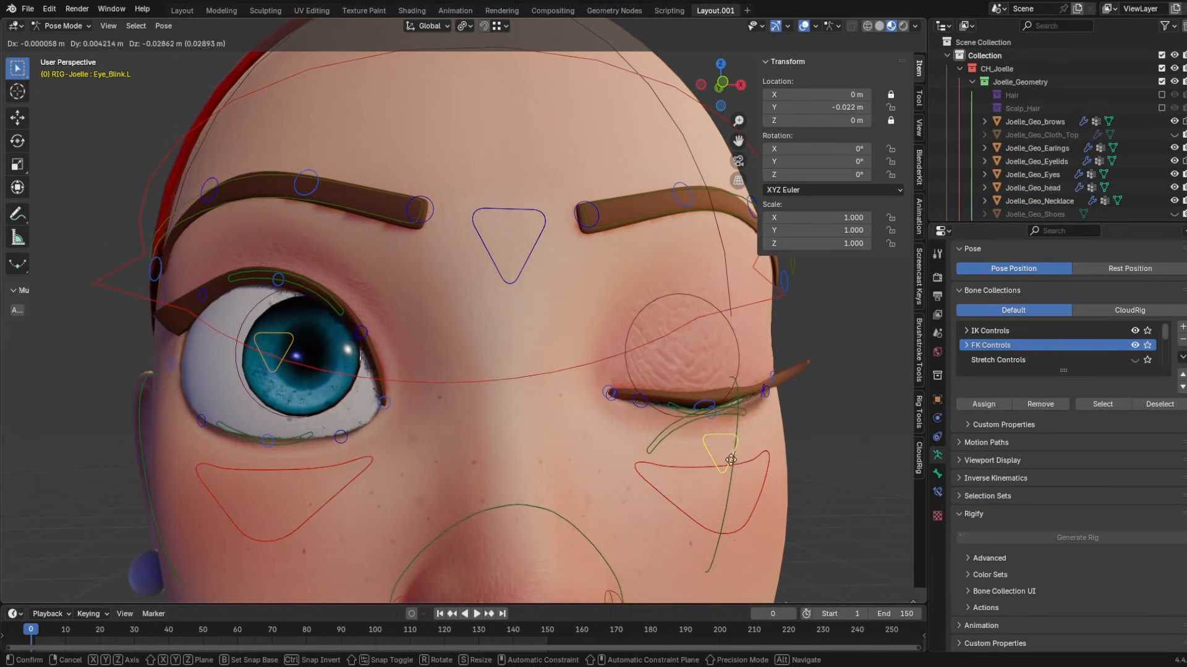
pyautogui.press('Escape')
pyautogui.click(288, 330)
pyautogui.press('g')
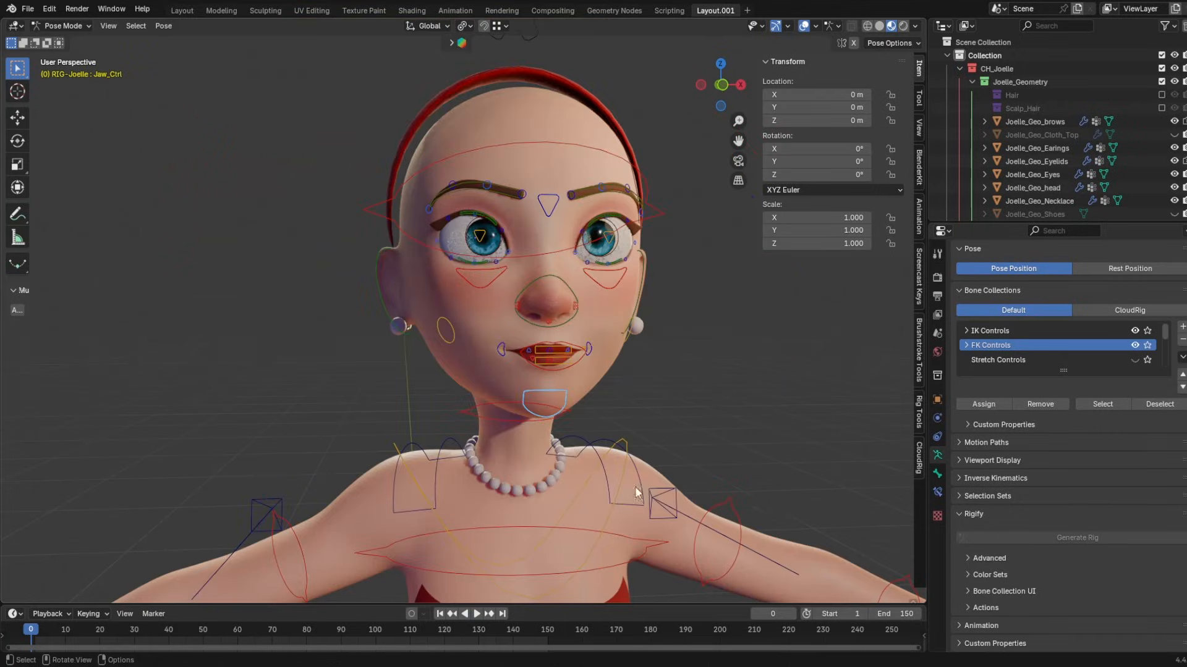
# - Raise the right leg sideways by moving the IK-Foot.R control to about X 1.01 m, Y -0.10 m, Z 0.70 m
pyautogui.scroll(-3, 431, 349)
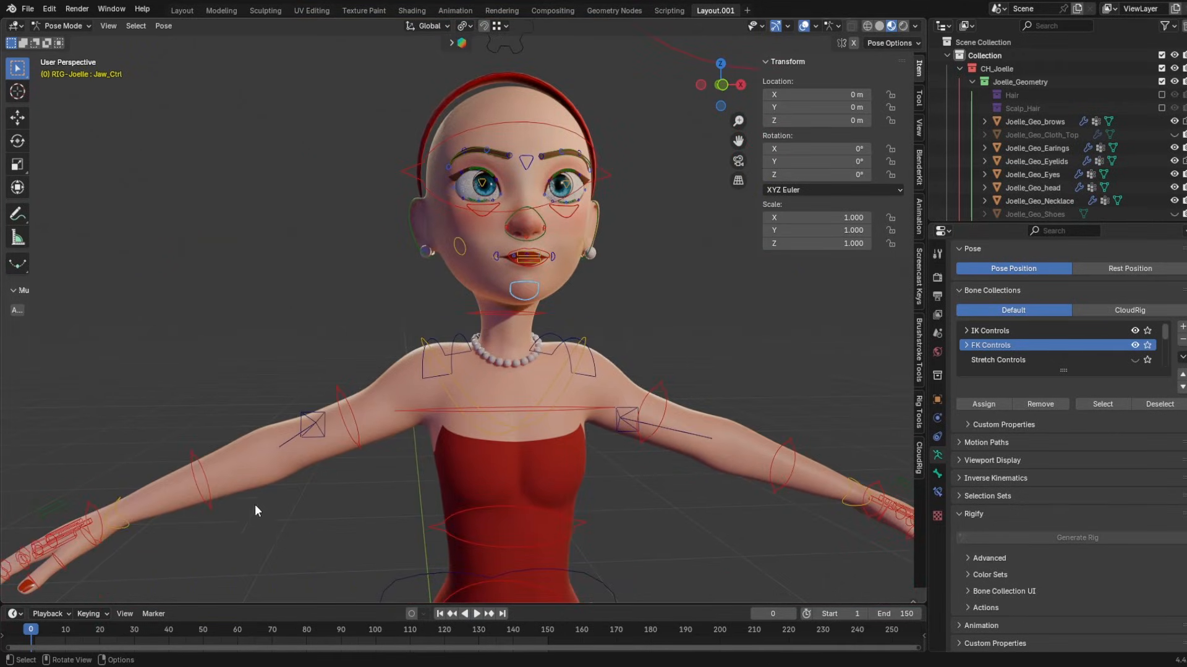
pyautogui.scroll(-4, 460, 495)
pyautogui.scroll(4, 497, 529)
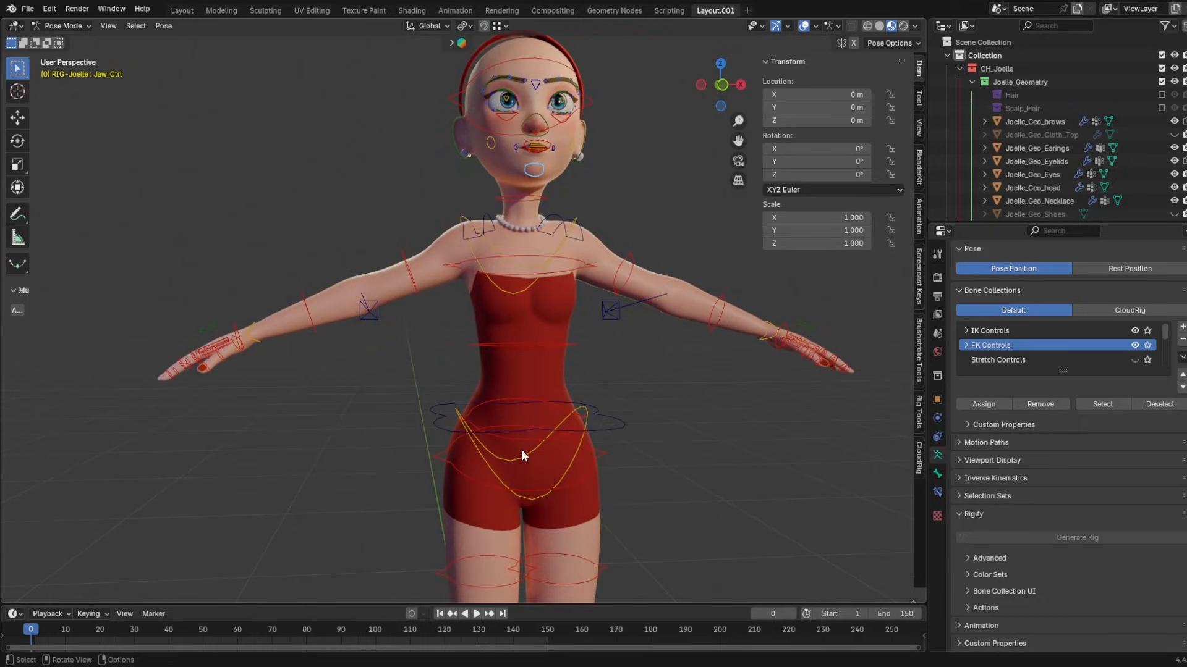
pyautogui.scroll(-4, 559, 530)
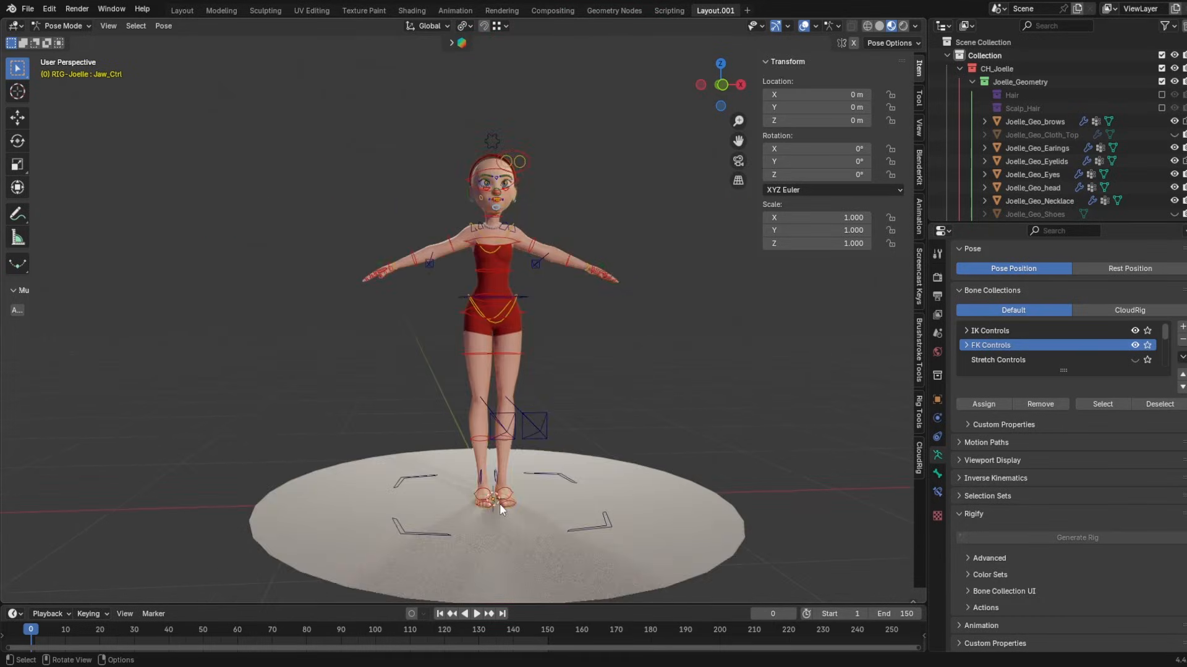
pyautogui.click(485, 498)
pyautogui.press('g')
pyautogui.click(332, 274)
pyautogui.scroll(8, 488, 301)
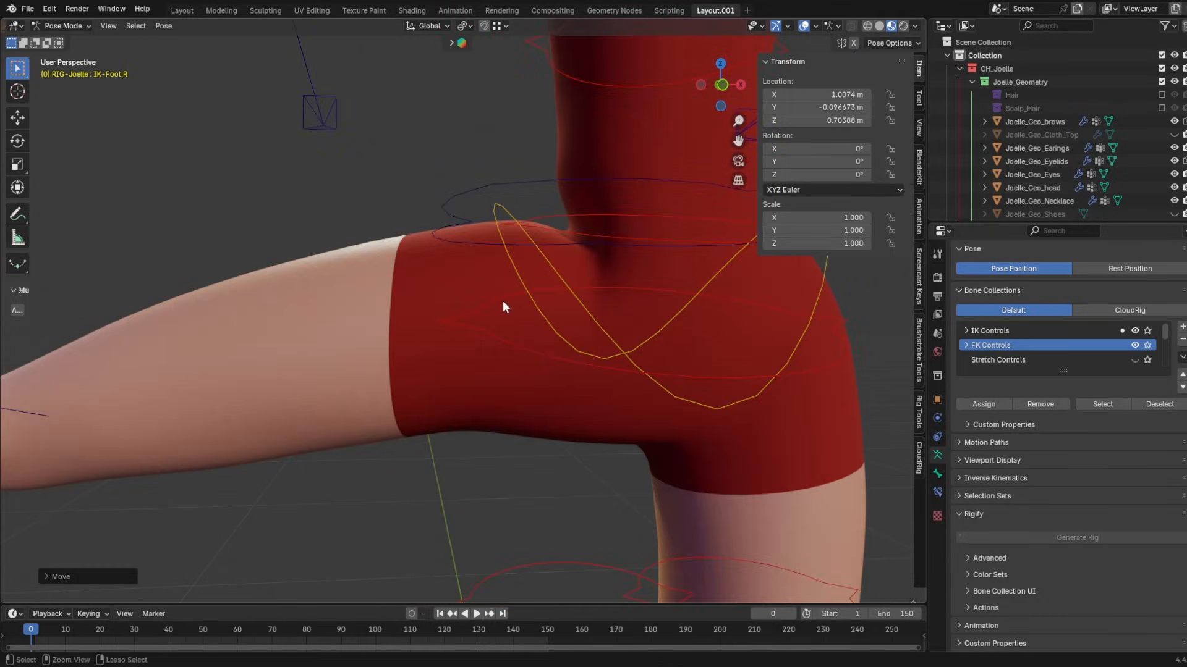
# - Select the body mesh in Object Mode and examine the hip deformation from several angles with the leg raised
pyautogui.hotkey('ctrl', 'Tab')
pyautogui.click(479, 290)
pyautogui.moveTo(478, 291); pyautogui.dragTo(431, 307, button='middle')
pyautogui.scroll(-5, 429, 308)
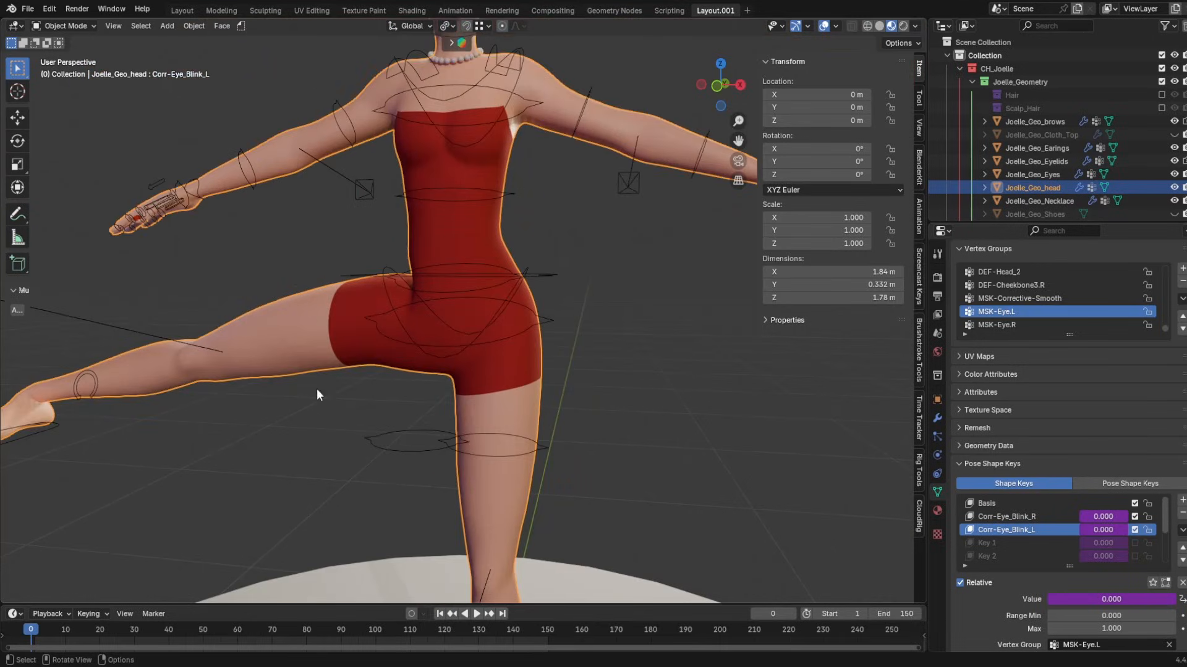
pyautogui.moveTo(317, 388); pyautogui.dragTo(148, 383, button='middle')
pyautogui.scroll(-2, 144, 385)
pyautogui.scroll(6, 142, 389)
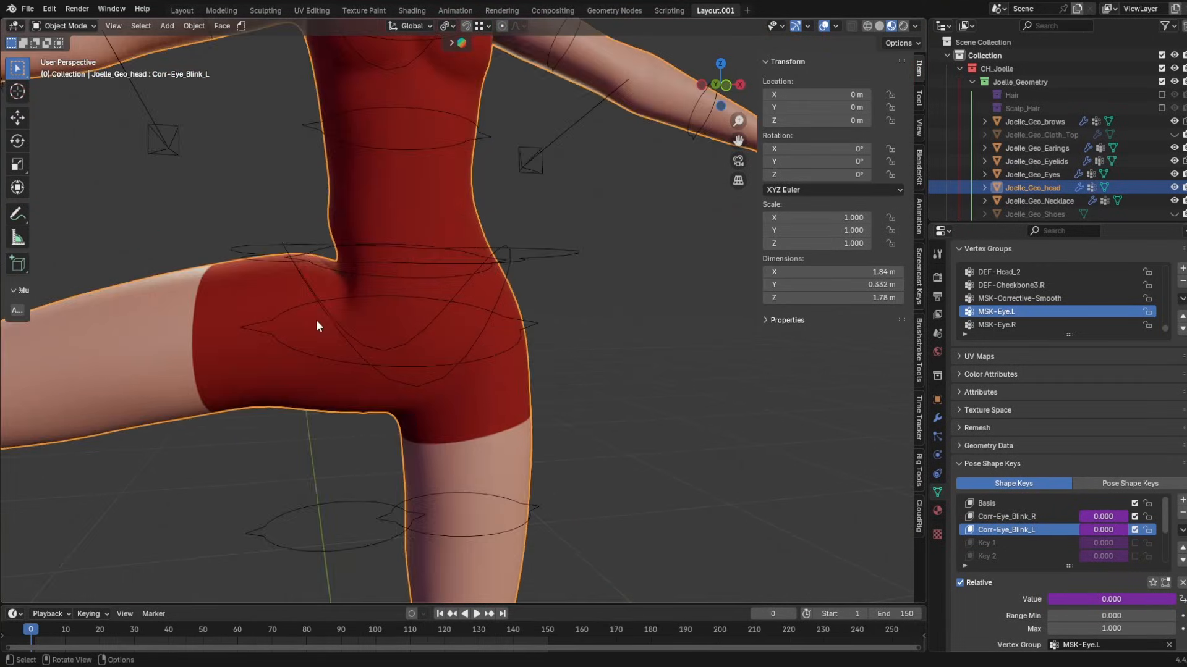
pyautogui.scroll(-5, 405, 417)
pyautogui.scroll(3, 466, 398)
pyautogui.moveTo(405, 417); pyautogui.dragTo(450, 341, button='middle')
pyautogui.scroll(-3, 450, 337)
# - Return to posing the rig and rotate the IK-Foot.R control about -71° around its local Y axis
pyautogui.click(338, 381)
pyautogui.hotkey('alt', 'r')
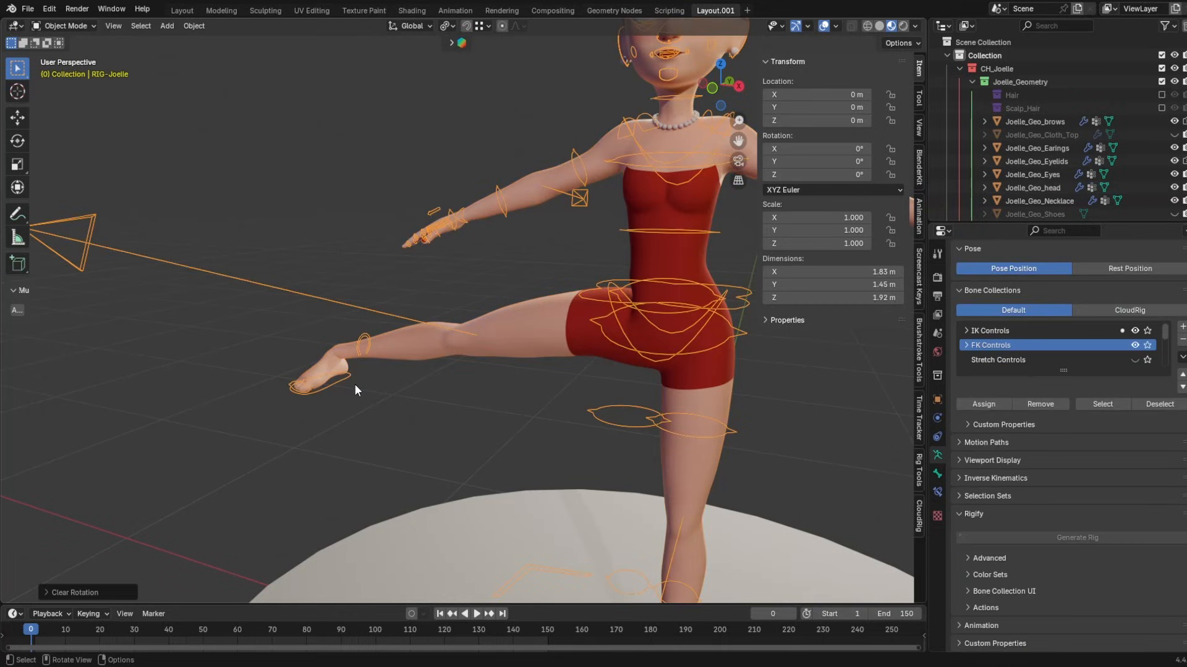
pyautogui.hotkey('ctrl', 'z')
pyautogui.hotkey('ctrl', 'Tab')
pyautogui.click(343, 380)
pyautogui.press('r')
pyautogui.press('y')
pyautogui.press('y')
pyautogui.click(335, 432)
pyautogui.moveTo(618, 346); pyautogui.dragTo(676, 286, button='middle')
pyautogui.scroll(3, 549, 277)
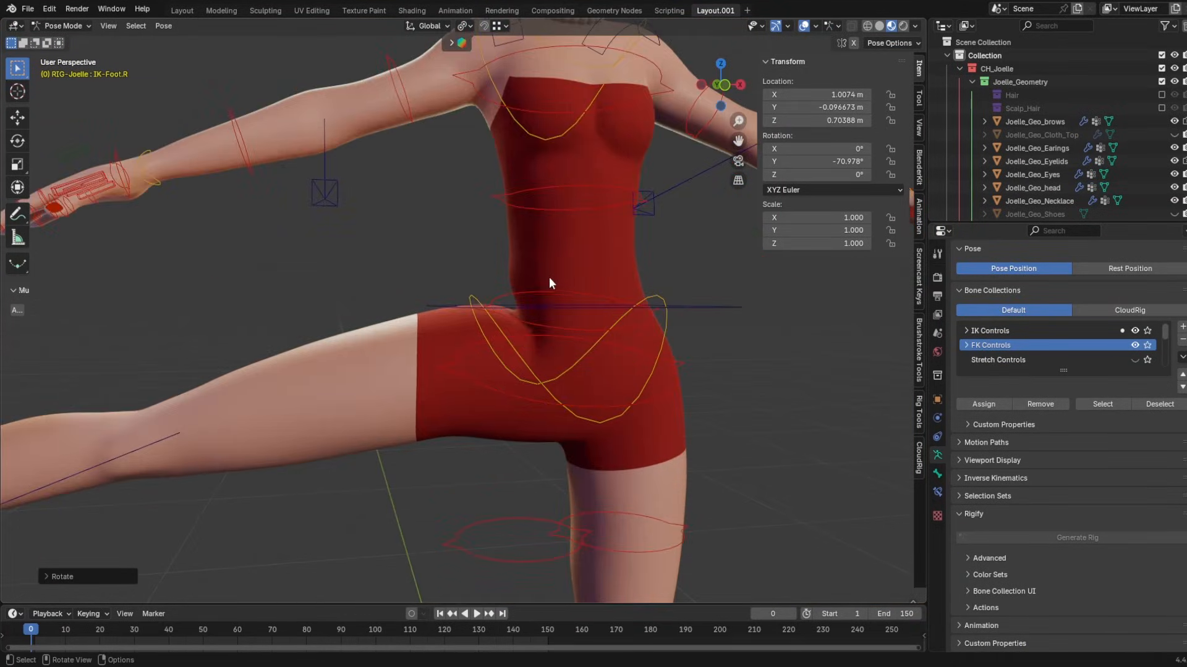
# - Reselect the body mesh in Object Mode, then enable and select the Key 4 shape key
pyautogui.hotkey('ctrl', 'Tab')
pyautogui.click(549, 276)
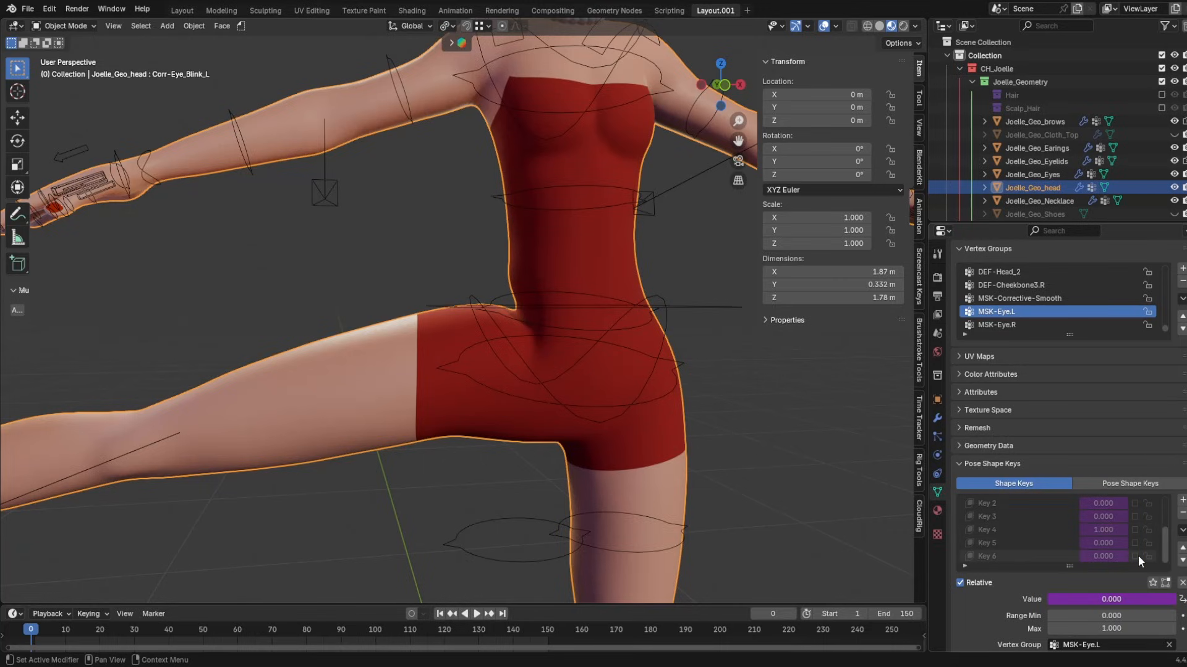
pyautogui.click(1133, 530)
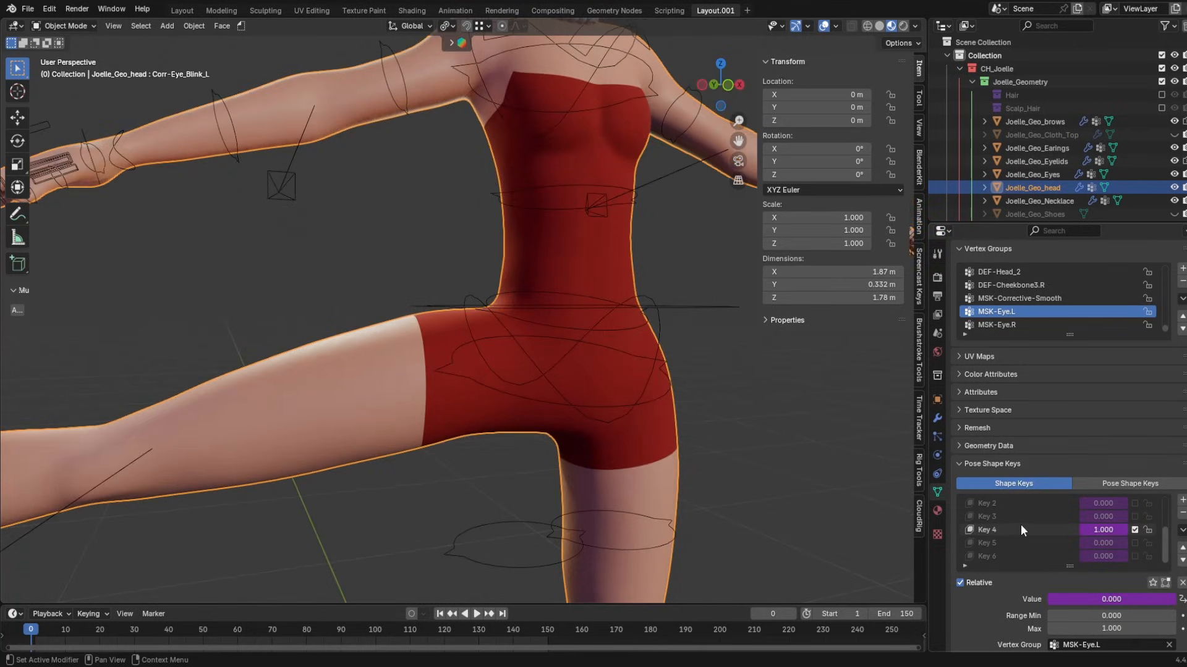
pyautogui.click(1021, 529)
# - Try deleting the driver on Key 4's value and switching the body mesh to Sculpt Mode
pyautogui.rightClick(1103, 530)
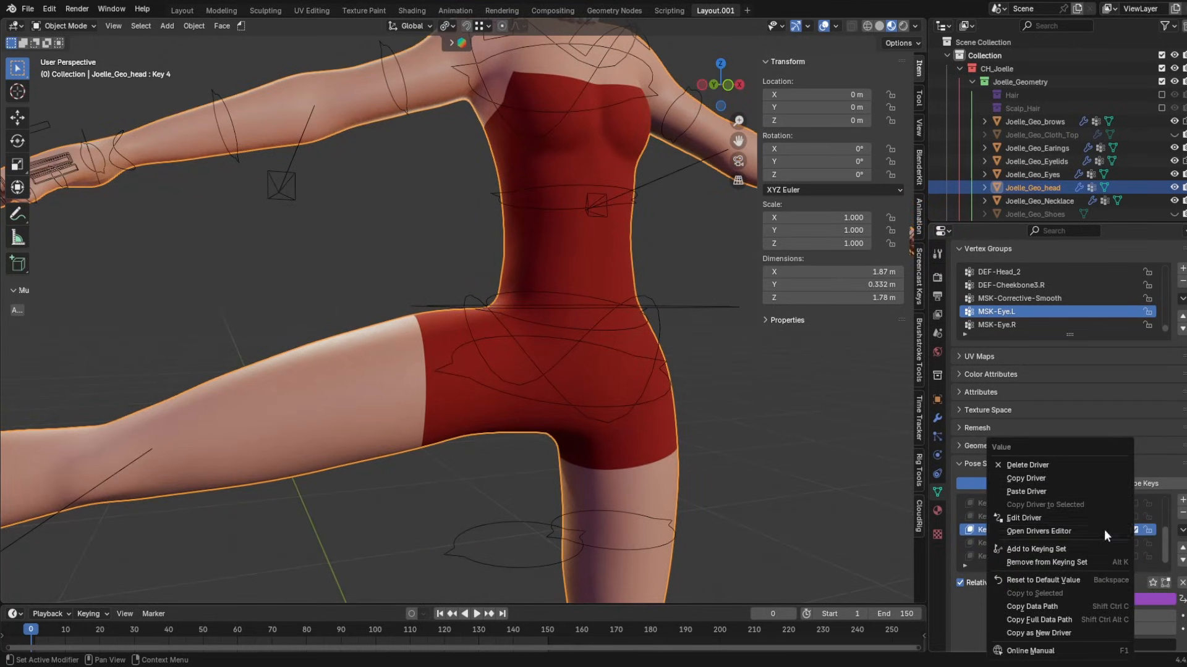
pyautogui.click(63, 25)
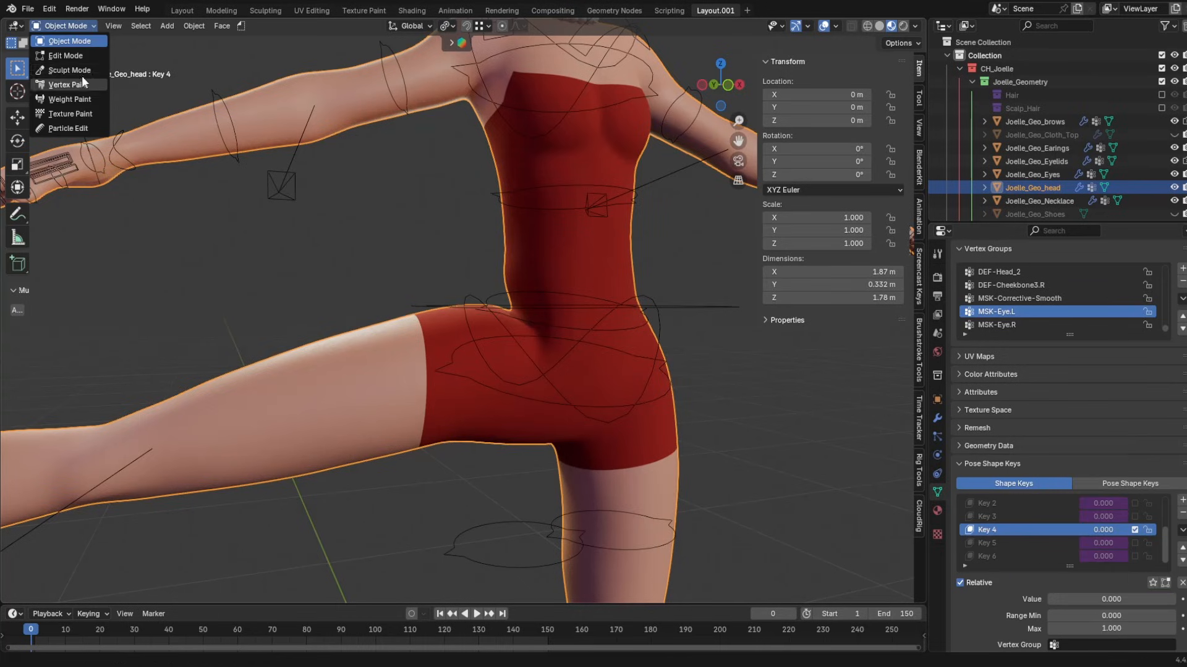
pyautogui.click(59, 67)
pyautogui.scroll(2, 519, 320)
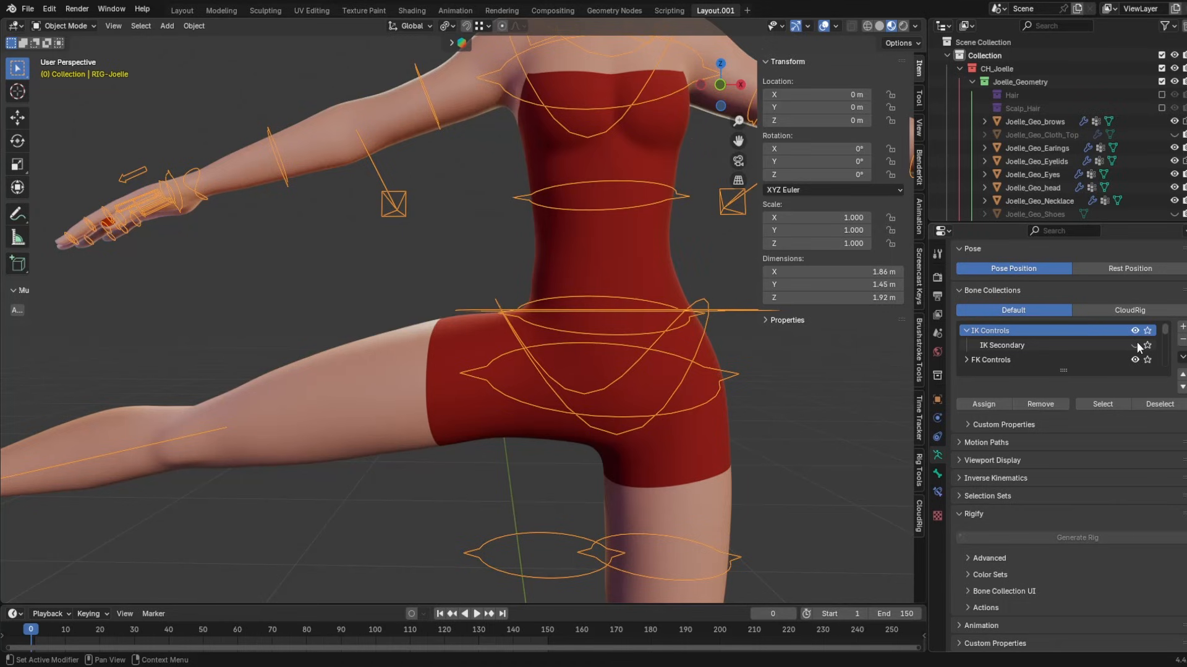
# - Show the IK Secondary bone collection and test rotating the IK-M-Thigh.R control around its local Z axis
pyautogui.click(1136, 344)
pyautogui.hotkey('ctrl', 'Tab')
pyautogui.click(529, 299)
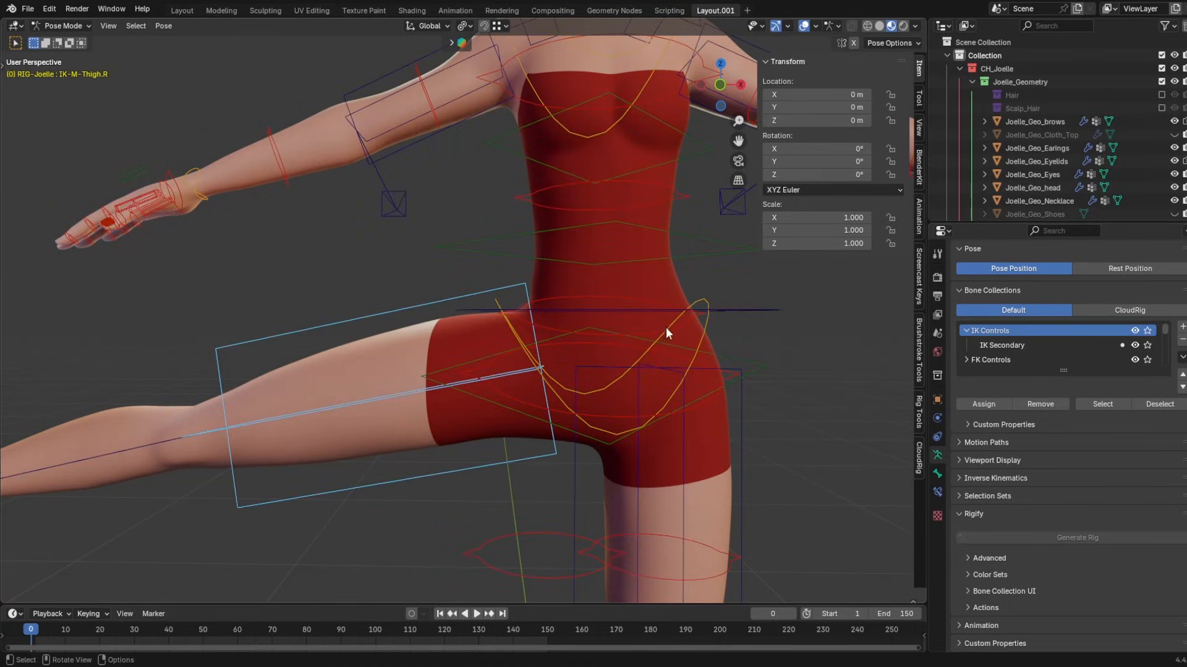
pyautogui.press('r')
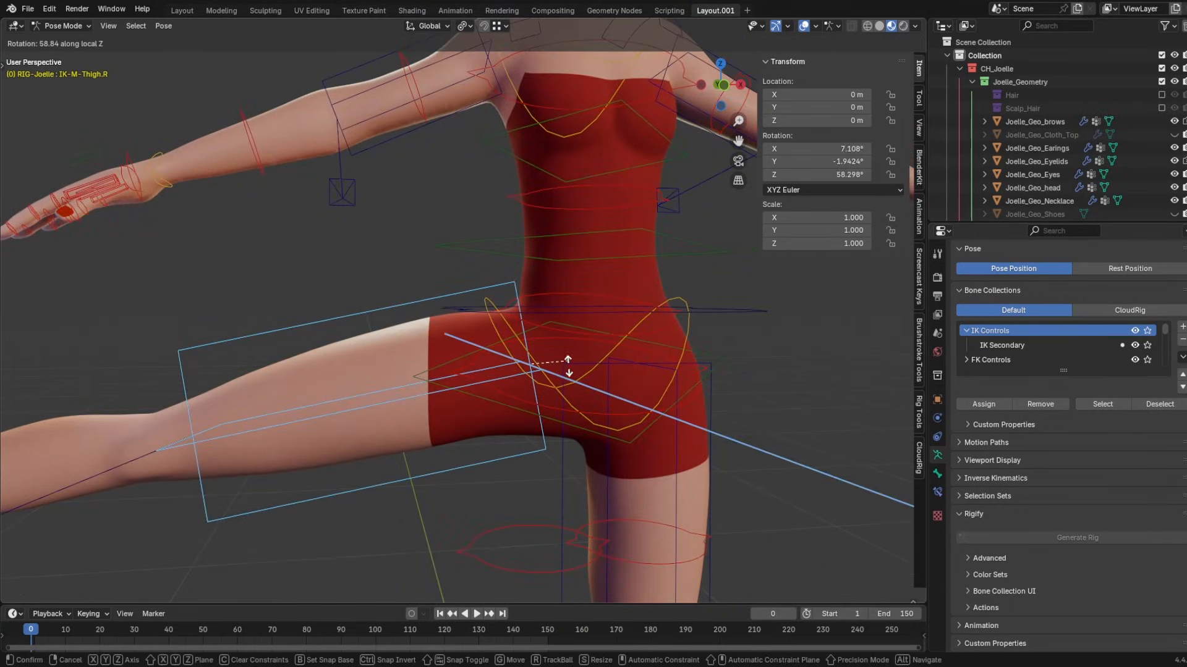
pyautogui.click(526, 420)
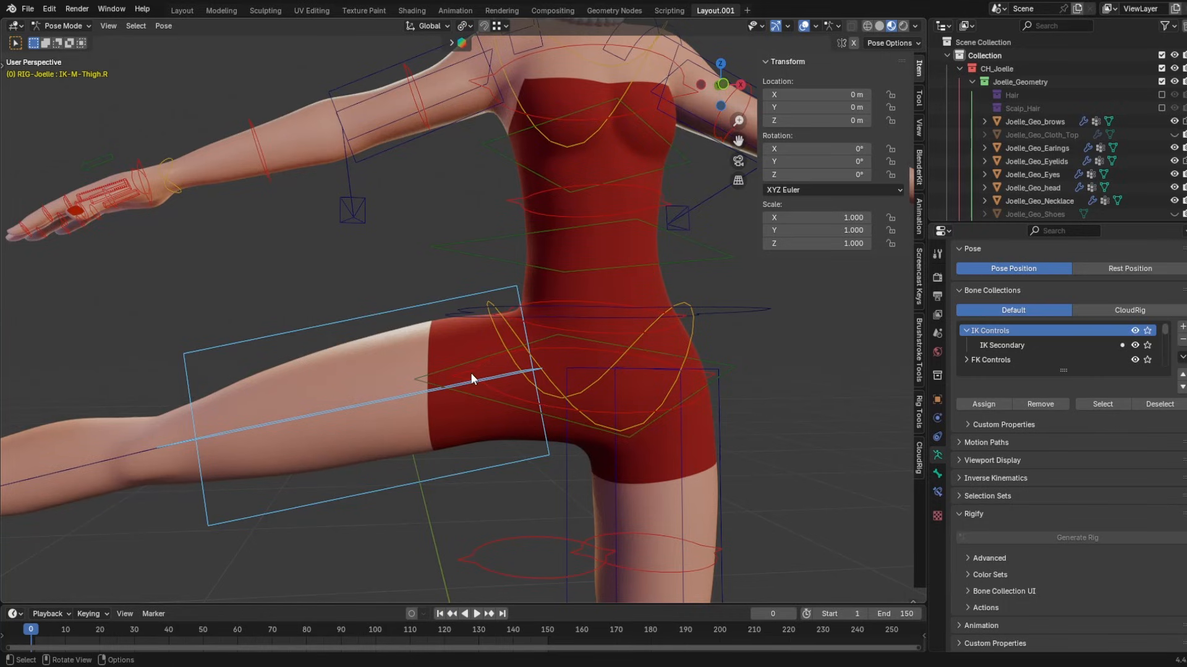
# - Reselect the body mesh and review the driver on Key 4's value, including its variable's bone, transform type and space
pyautogui.click(451, 334)
pyautogui.rightClick(1092, 529)
pyautogui.click(1089, 518)
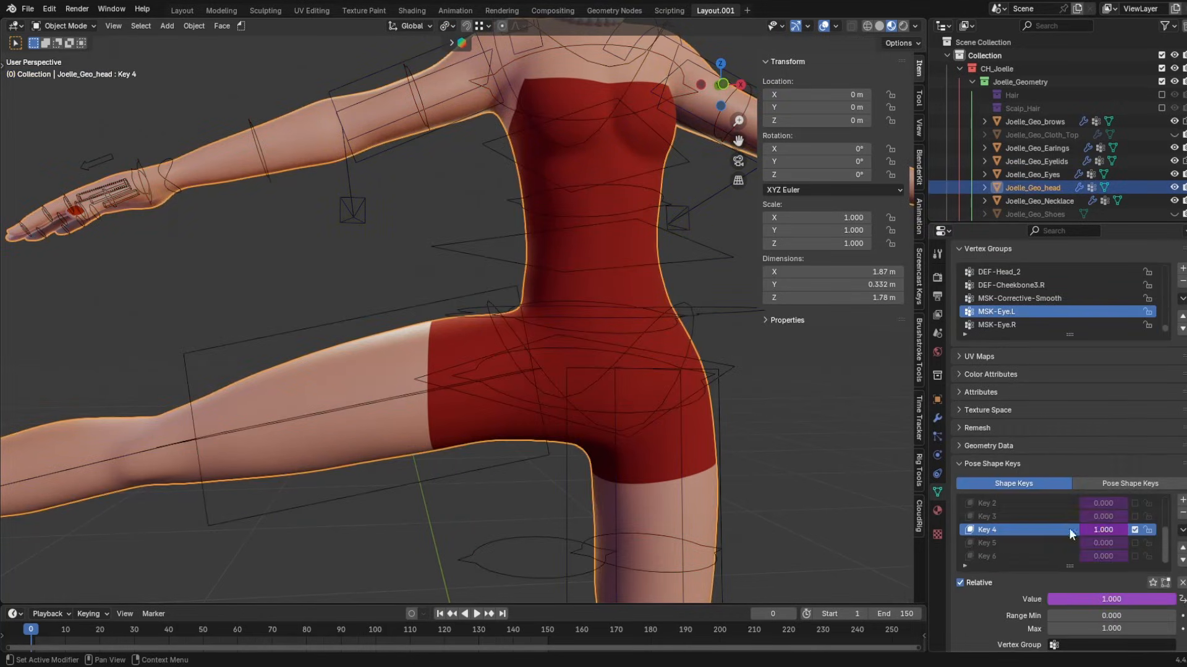
pyautogui.rightClick(1108, 529)
pyautogui.click(1081, 518)
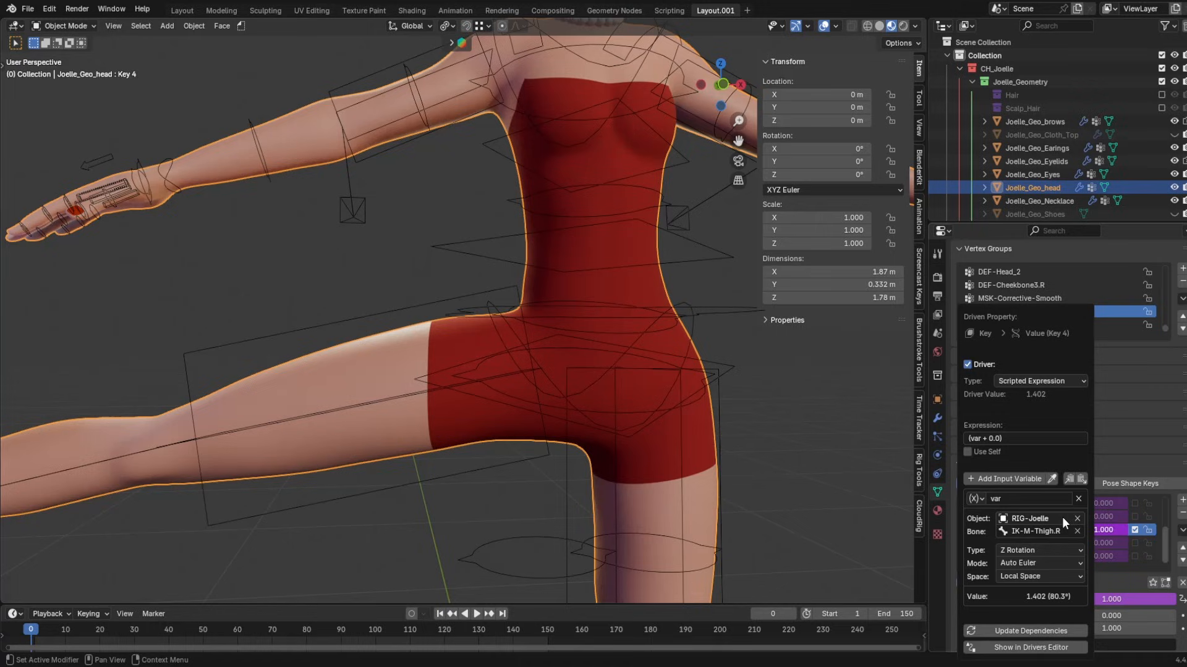
pyautogui.click(1032, 551)
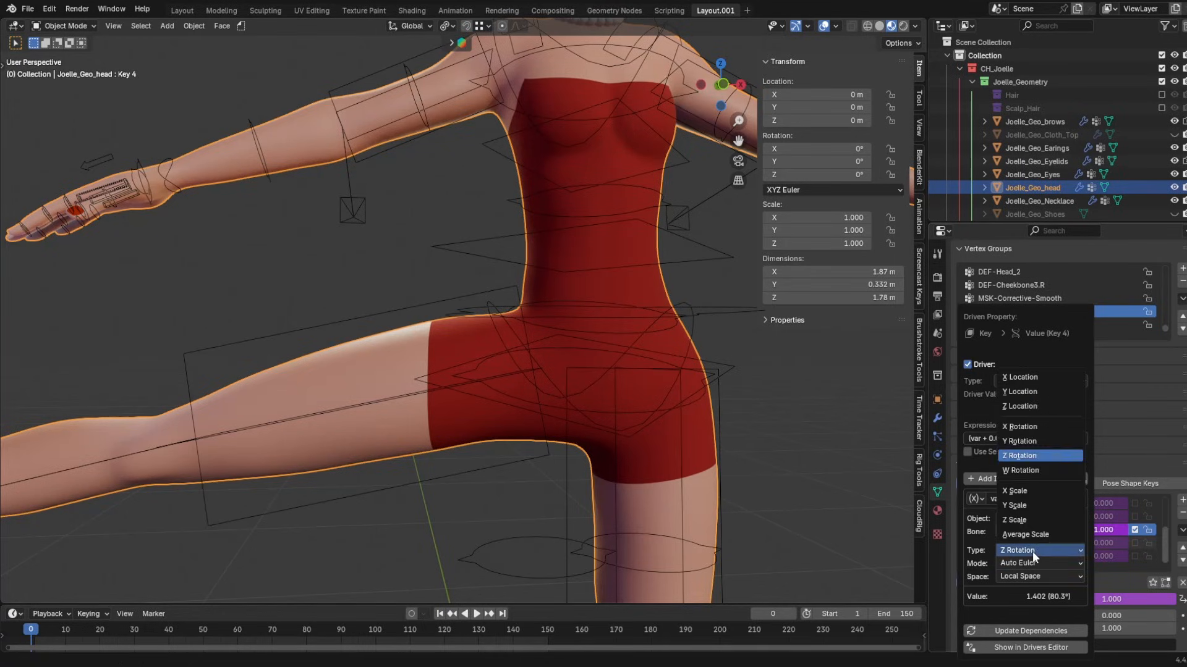
pyautogui.click(1032, 552)
pyautogui.click(1032, 577)
pyautogui.click(1032, 577)
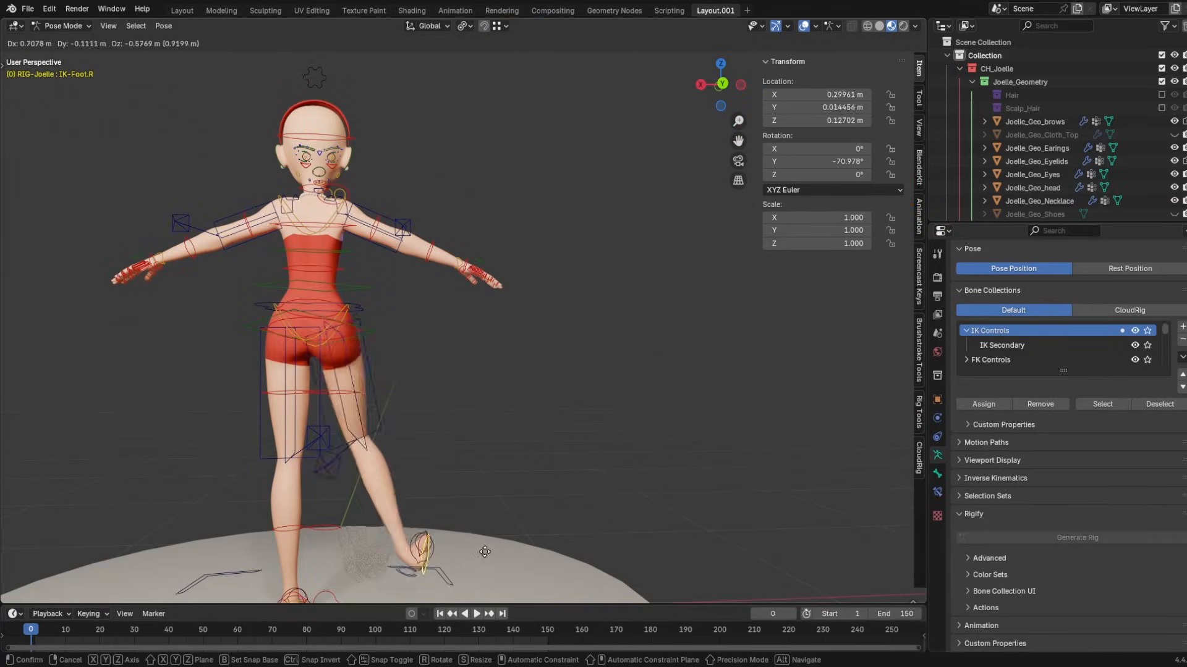
# - Switch Key 4 back on with the right leg raised and rename the shape key to Corr-Tigh_L
pyautogui.rightClick(499, 537)
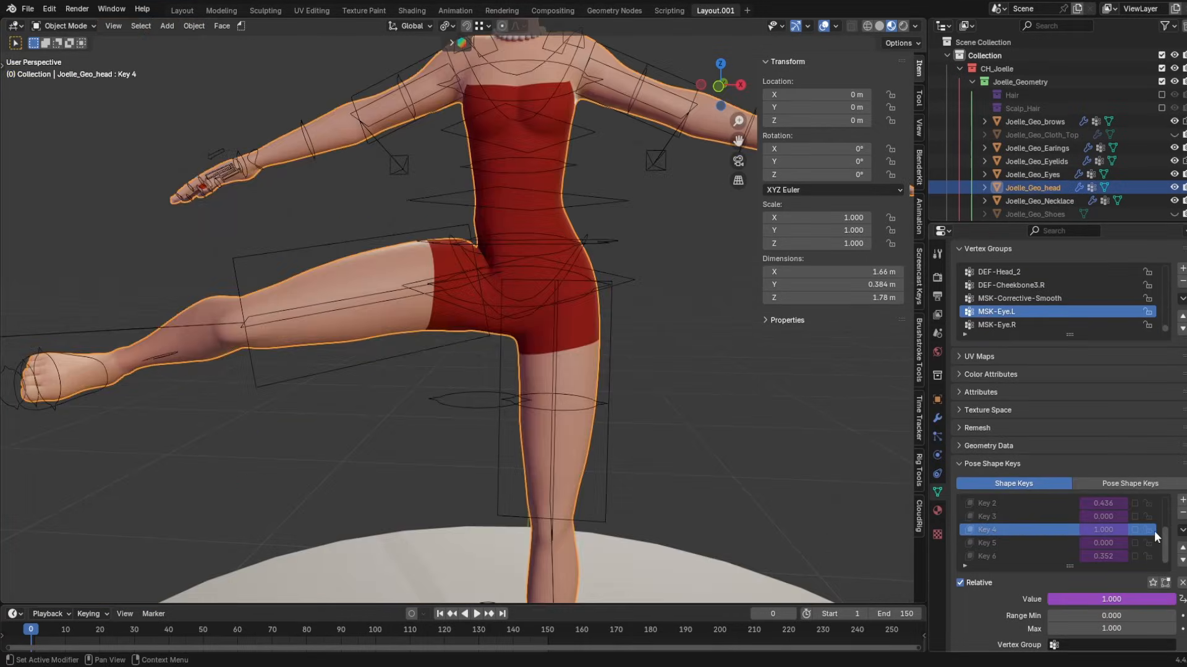
pyautogui.click(1135, 530)
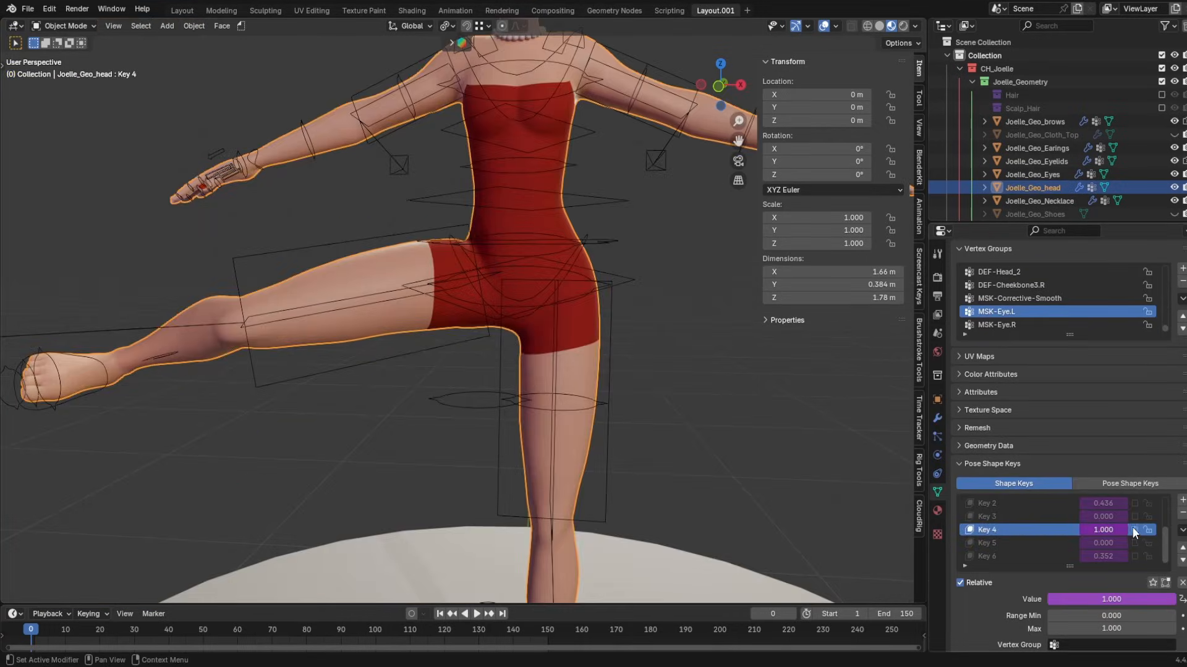
pyautogui.moveTo(447, 226); pyautogui.dragTo(546, 198, button='middle')
pyautogui.moveTo(499, 165)
pyautogui.mouseDown(button='middle')
pyautogui.moveTo(587, 165)
pyautogui.moveTo(513, 166)
pyautogui.mouseUp(button='middle')
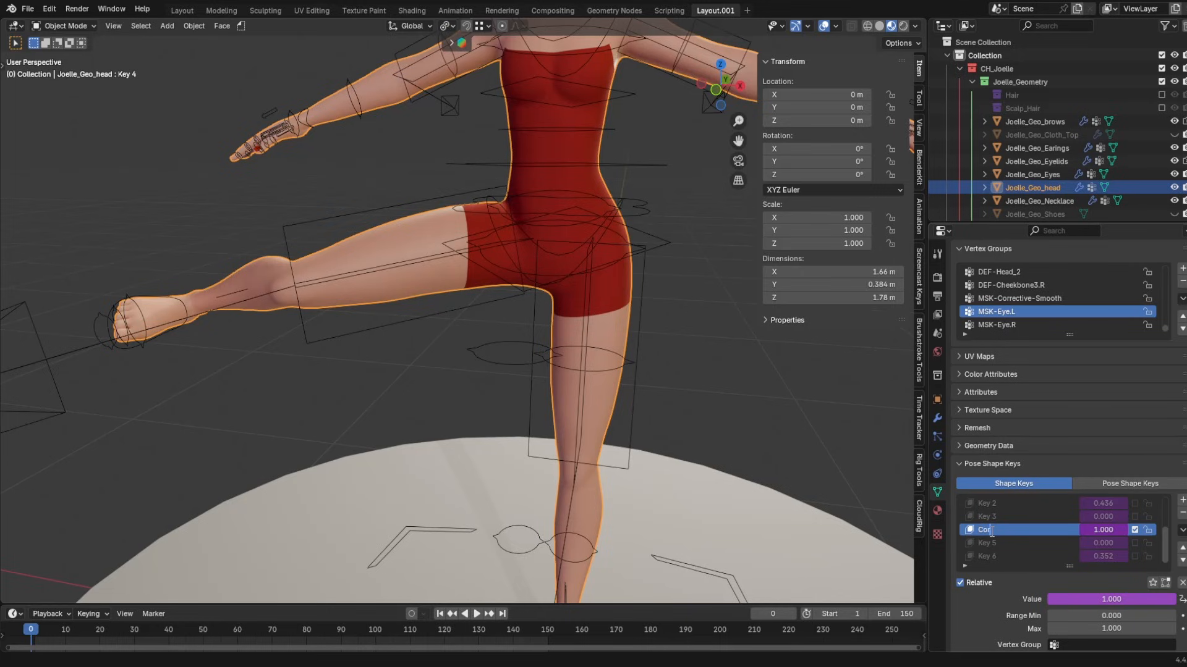
pyautogui.write('_L')
pyautogui.press('Return')
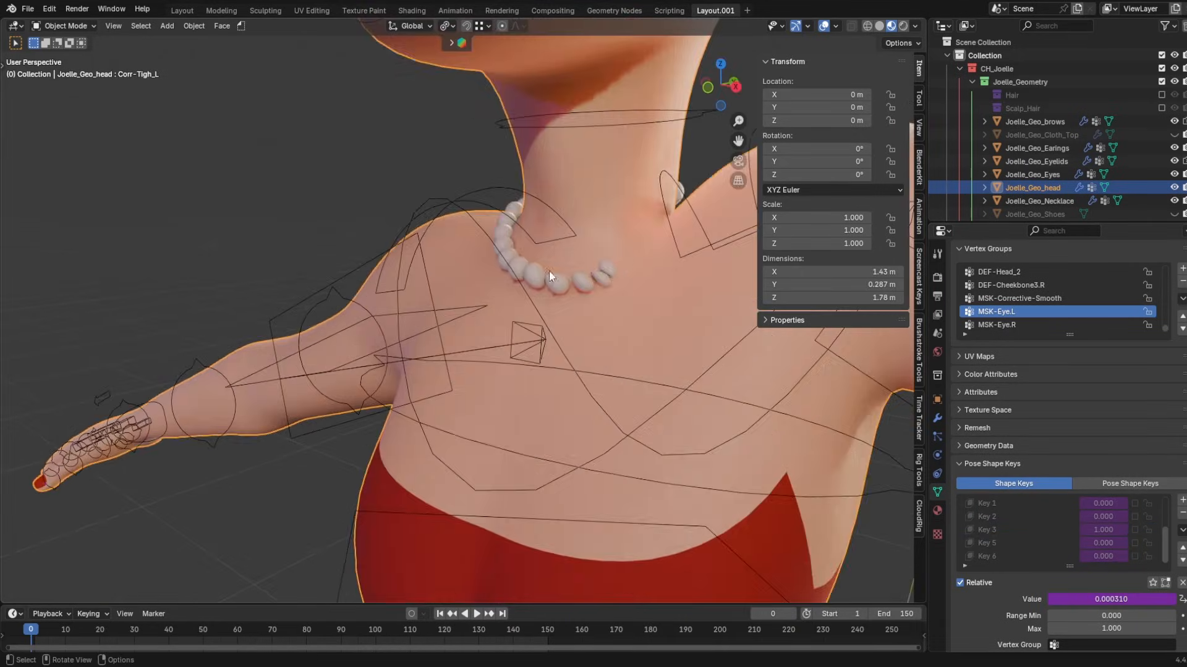
# - Test the left shoulder's deformation by rotating the FK-Shoulder.L control
pyautogui.moveTo(614, 358)
pyautogui.mouseDown(button='middle')
pyautogui.moveTo(399, 343)
pyautogui.moveTo(643, 309)
pyautogui.moveTo(635, 354)
pyautogui.mouseUp(button='middle')
pyautogui.scroll(-4, 555, 338)
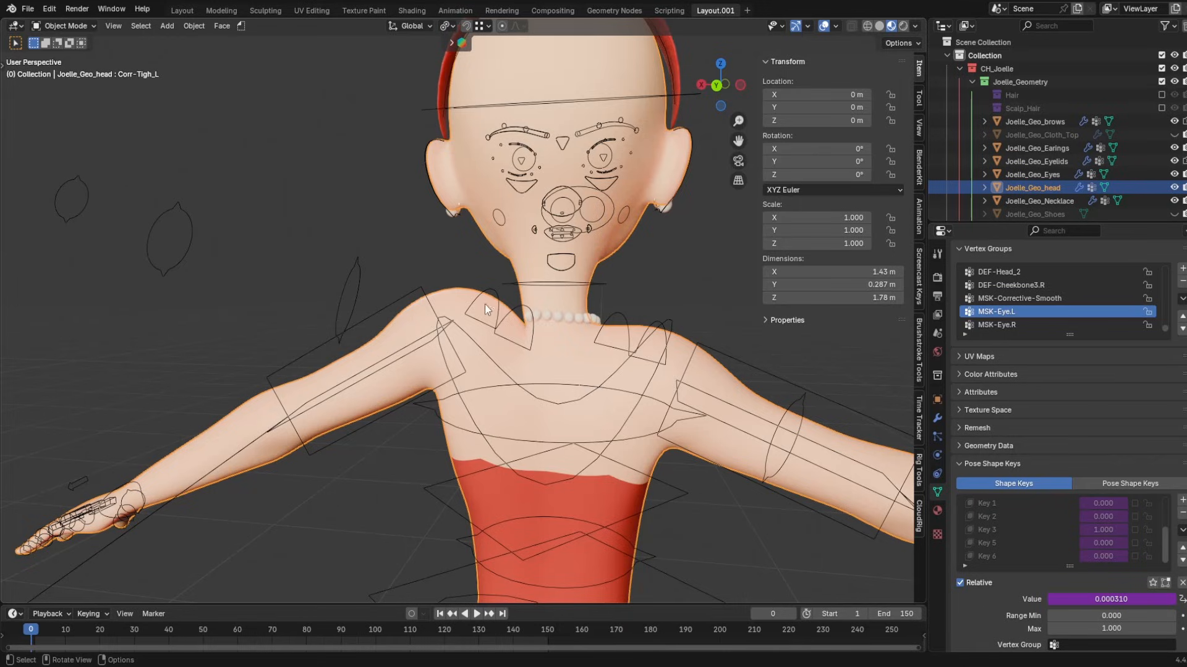
pyautogui.moveTo(485, 304); pyautogui.dragTo(535, 315, button='middle')
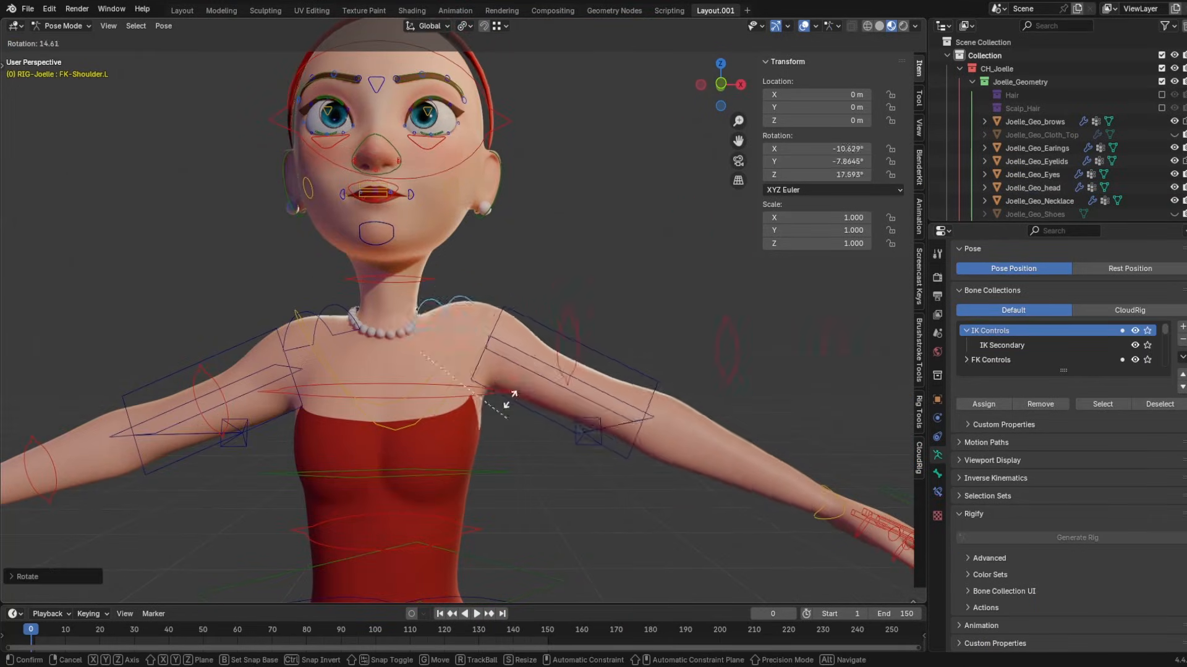
pyautogui.click(450, 346)
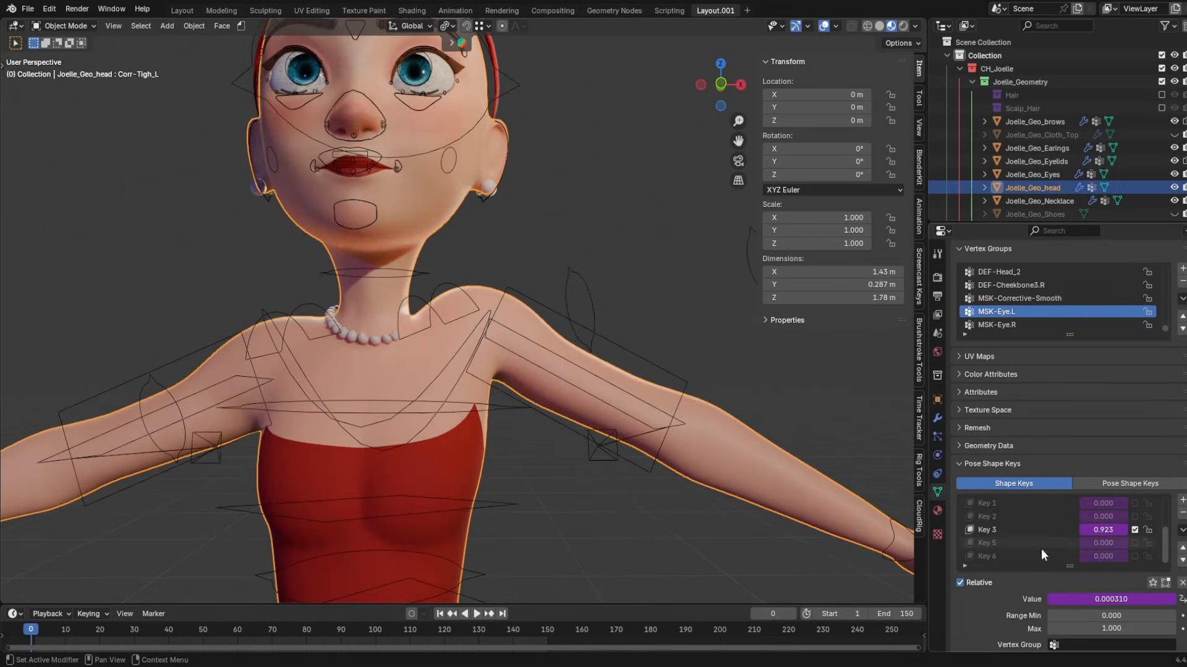
# - Review the driver on Key 3's value, including its variable settings and scripted expression
pyautogui.moveTo(544, 432); pyautogui.dragTo(508, 419, button='middle')
pyautogui.rightClick(1111, 530)
pyautogui.click(1094, 540)
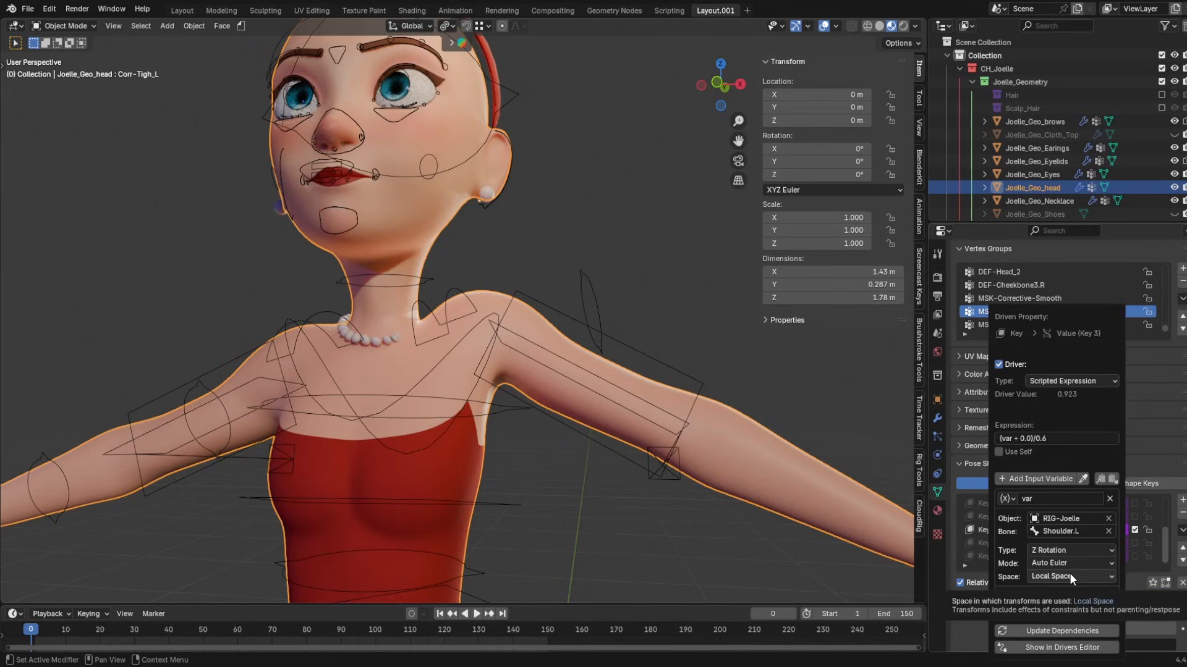
pyautogui.click(1068, 439)
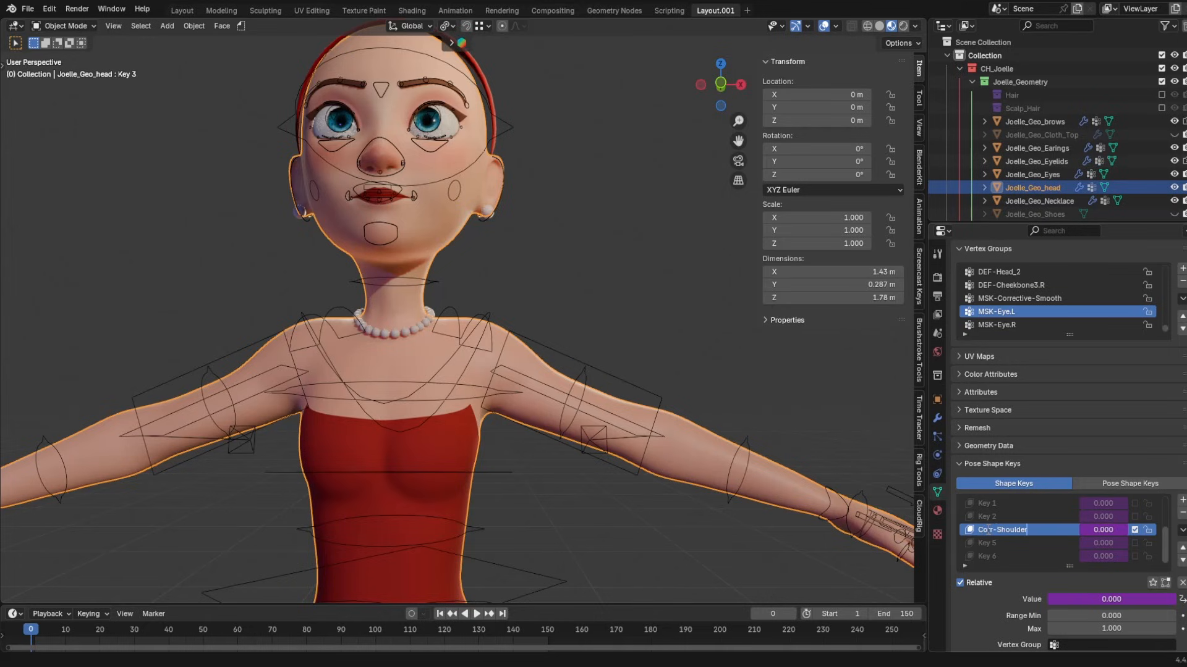
# - Rename the Key 3 shape key to Corr-Shoulder_L
pyautogui.write('_L')
pyautogui.press('Return')
pyautogui.scroll(-1, 525, 352)
pyautogui.keyDown('shift'); pyautogui.moveTo(443, 334); pyautogui.dragTo(499, 397, button='middle'); pyautogui.keyUp('shift')
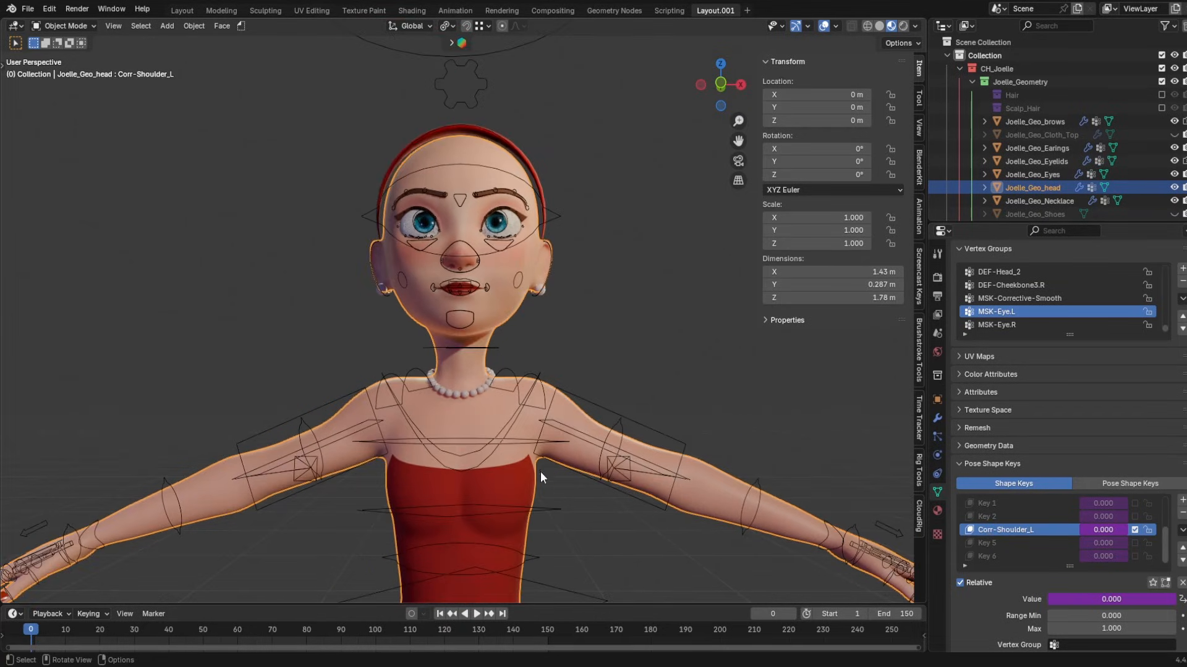
pyautogui.scroll(4, 1038, 530)
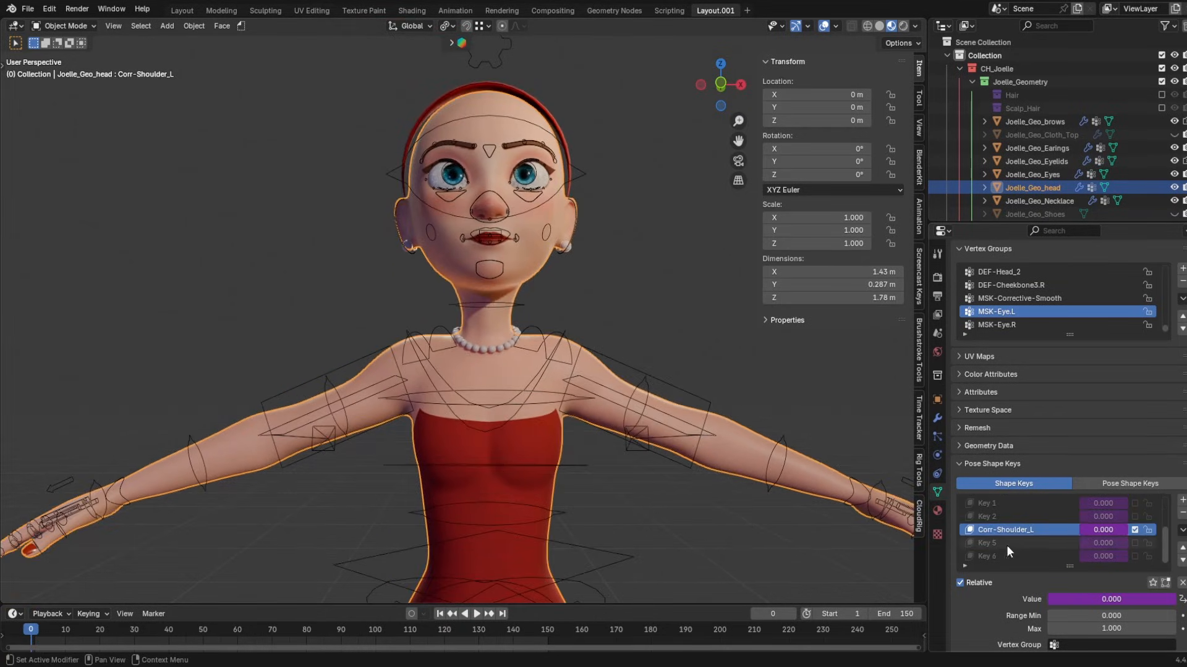
pyautogui.click(524, 322)
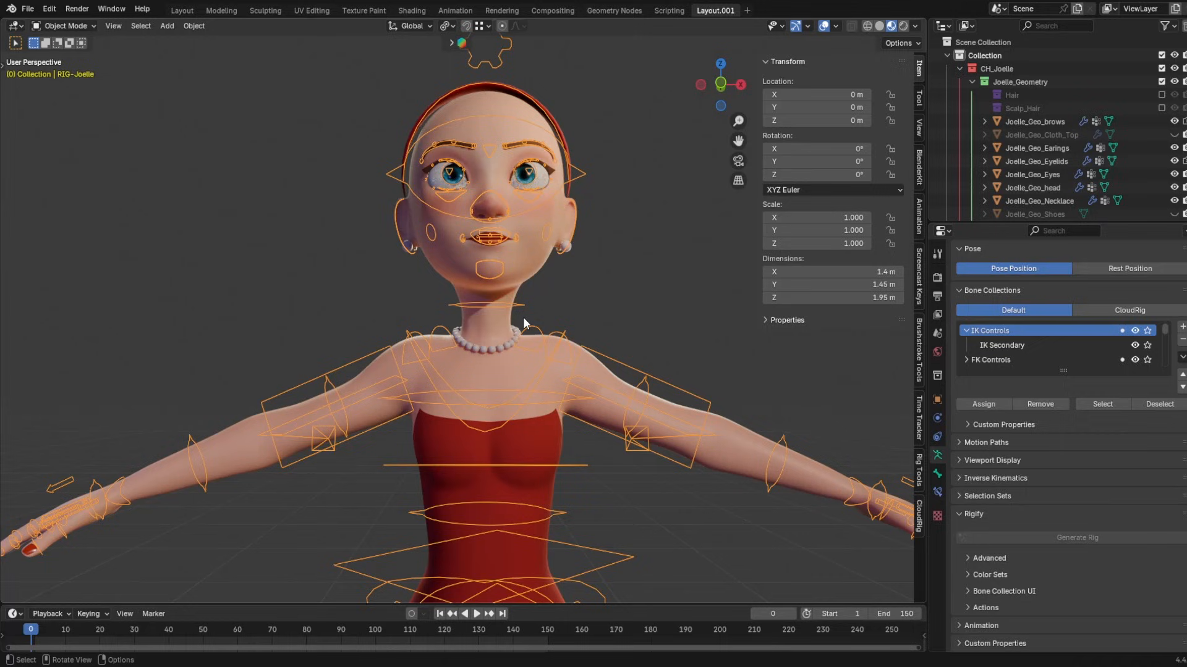
pyautogui.click(533, 393)
pyautogui.keyDown('shift'); pyautogui.moveTo(396, 332); pyautogui.dragTo(427, 402, button='middle'); pyautogui.keyUp('shift')
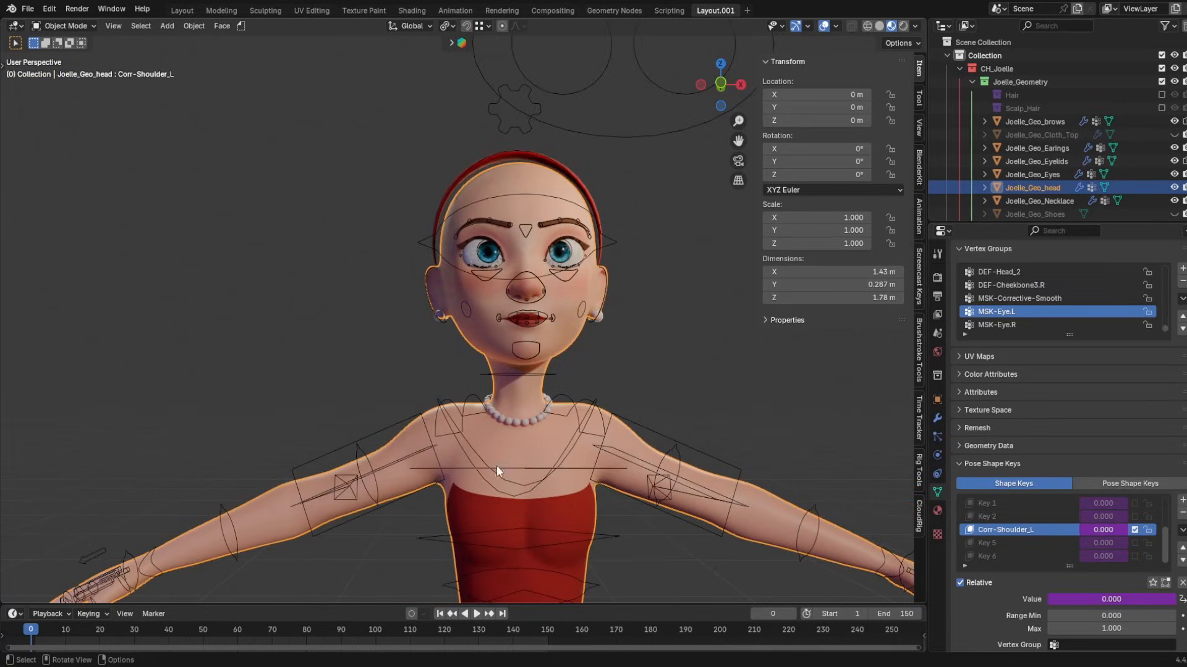
# - Move the Corr-Shoulder_L shape key up two places so it sits directly below Corr-Tigh_L
pyautogui.click(1181, 547)
pyautogui.click(1181, 547)
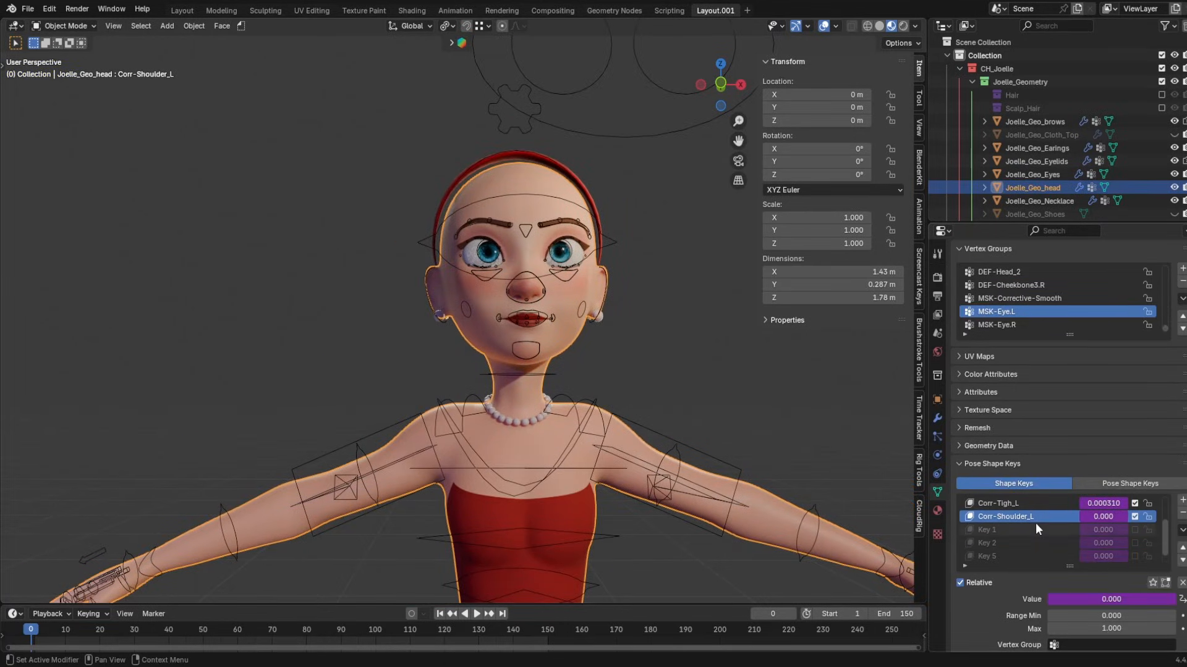
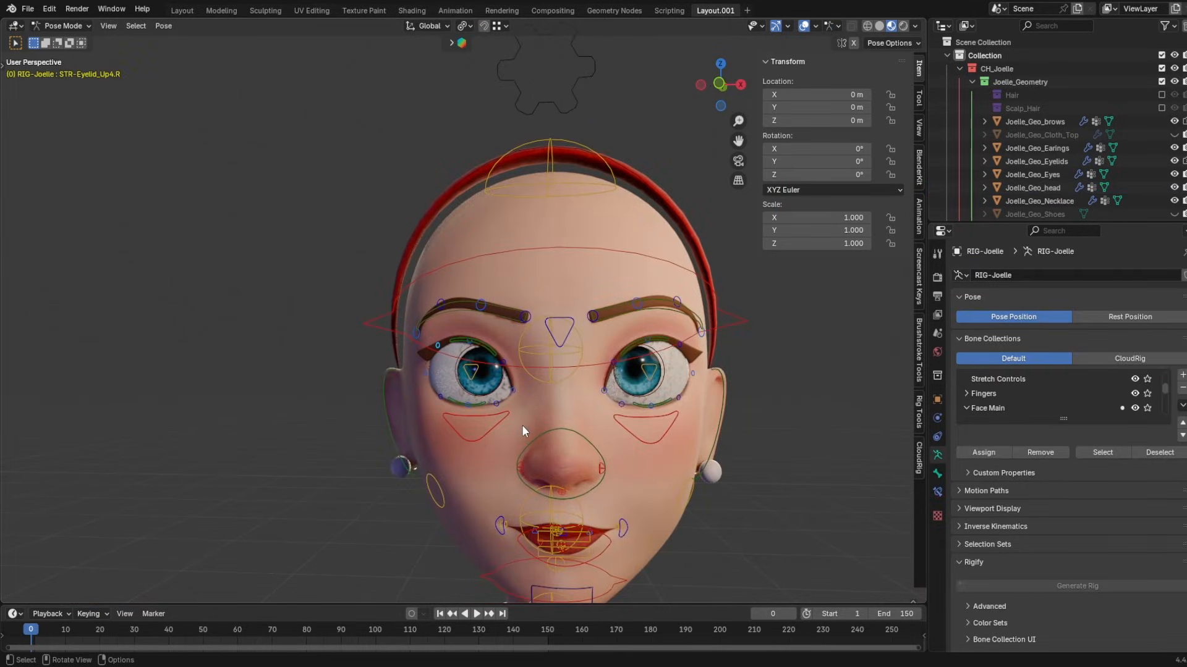
# - Test how the STR-Eyelid_Up4.R bone moves relative to the right eyeball from side and three-quarter views, cancelling each trial move
pyautogui.scroll(5, 522, 424)
pyautogui.moveTo(498, 388); pyautogui.dragTo(544, 399, button='middle')
pyautogui.scroll(-4, 454, 433)
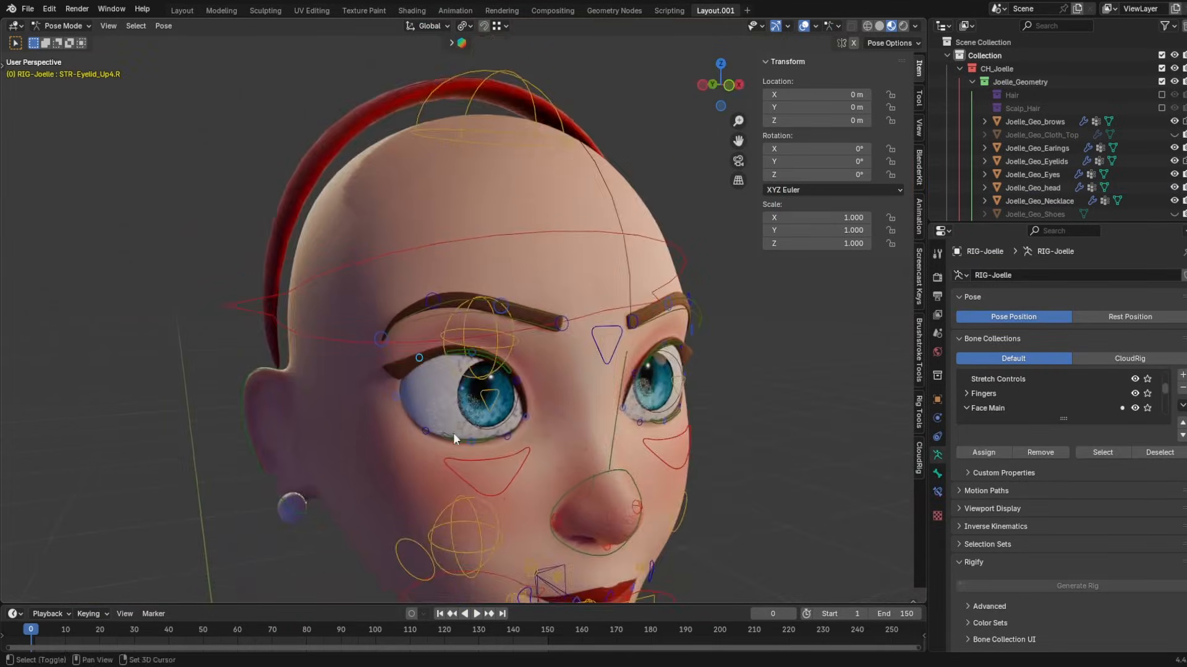
pyautogui.scroll(4, 503, 365)
pyautogui.keyDown('shift'); pyautogui.moveTo(453, 433); pyautogui.dragTo(544, 362, button='middle'); pyautogui.keyUp('shift')
pyautogui.scroll(2, 428, 339)
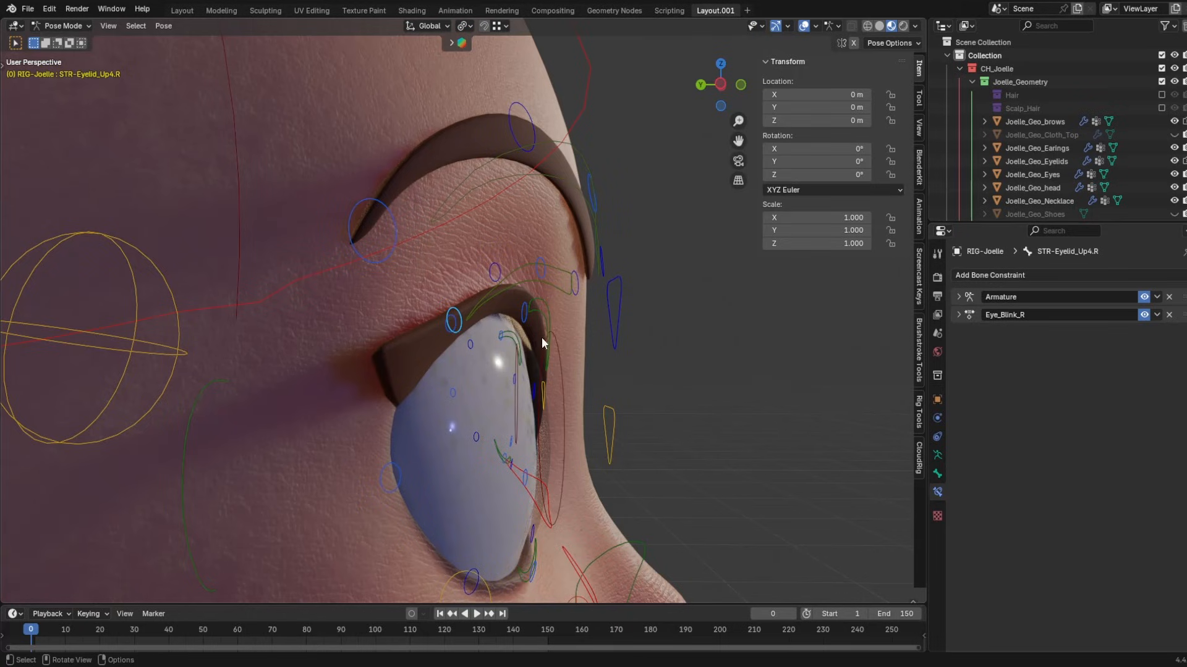
pyautogui.moveTo(666, 323); pyautogui.dragTo(383, 346, button='middle')
pyautogui.press('g')
pyautogui.rightClick(278, 377)
pyautogui.moveTo(279, 377); pyautogui.dragTo(329, 360, button='middle')
pyautogui.press('g')
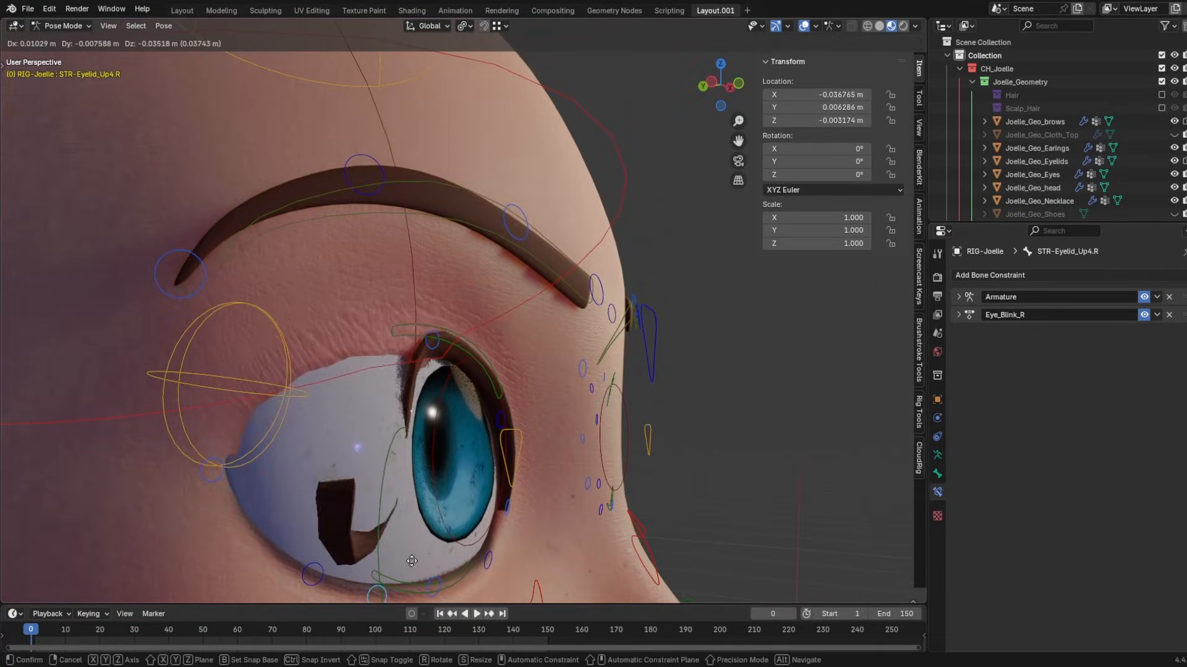
pyautogui.rightClick(362, 428)
pyautogui.moveTo(362, 428); pyautogui.dragTo(317, 443, button='middle')
pyautogui.press('g')
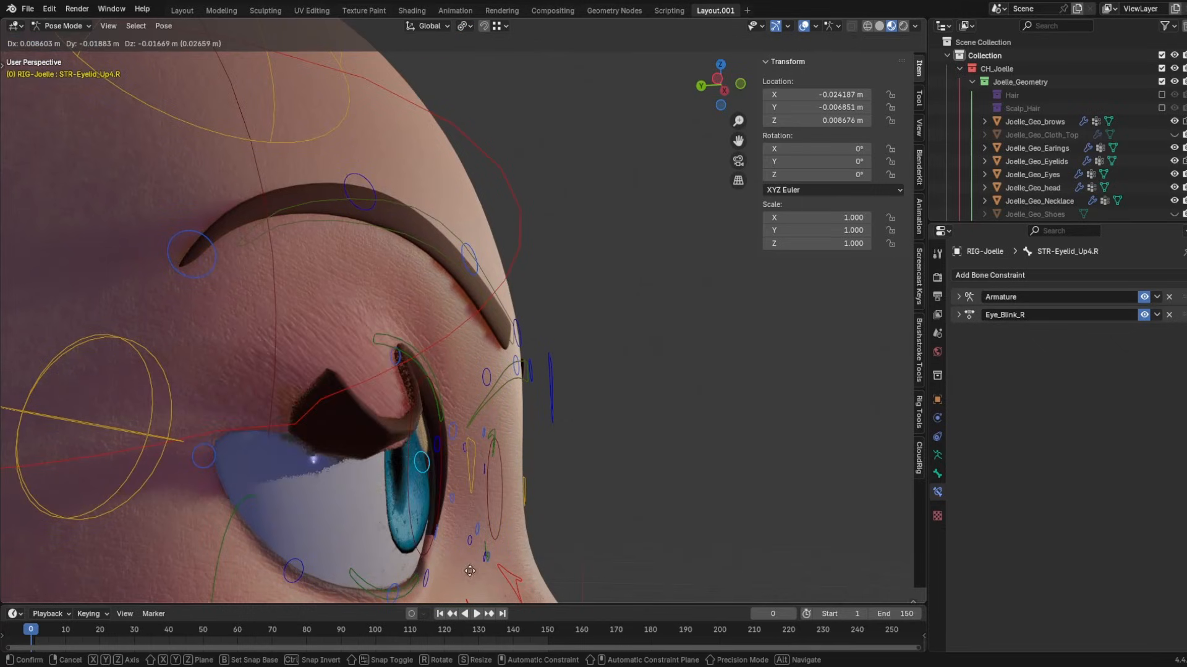
pyautogui.rightClick(412, 554)
pyautogui.moveTo(412, 554); pyautogui.dragTo(371, 547, button='middle')
pyautogui.press('g')
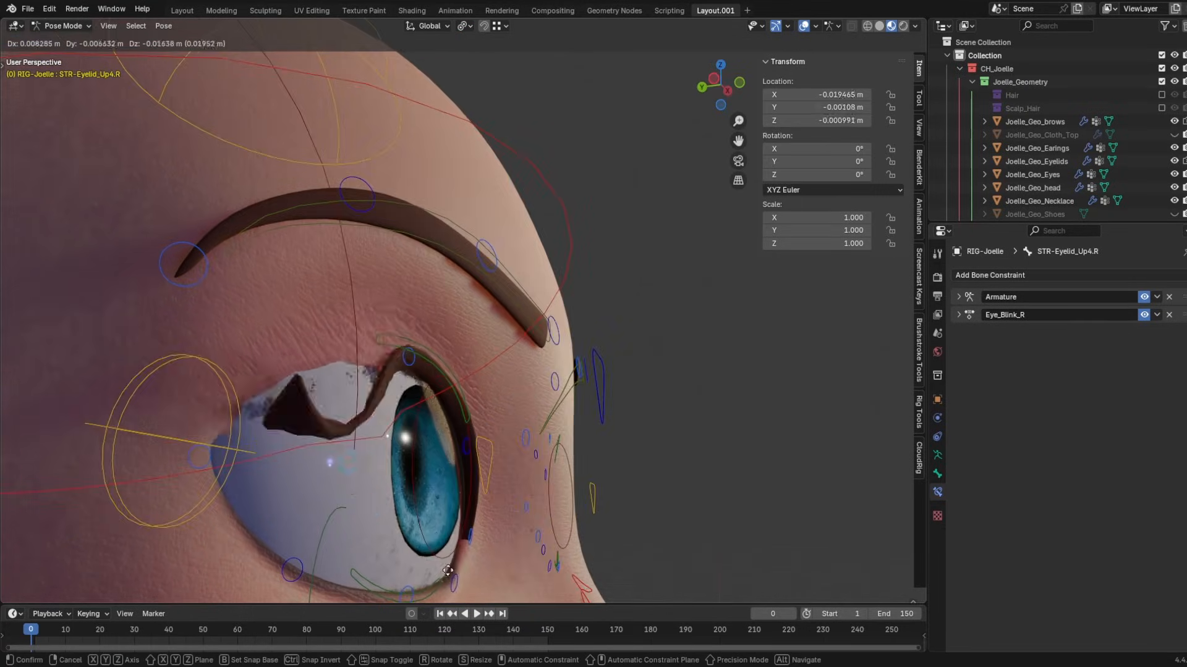
pyautogui.rightClick(284, 386)
pyautogui.moveTo(284, 386); pyautogui.dragTo(352, 370, button='middle')
# - Add a Shrinkwrap constraint to the STR-Eyelid_Up4.R bone with Joelle_Geo_Eyes as its target
pyautogui.click(1112, 275)
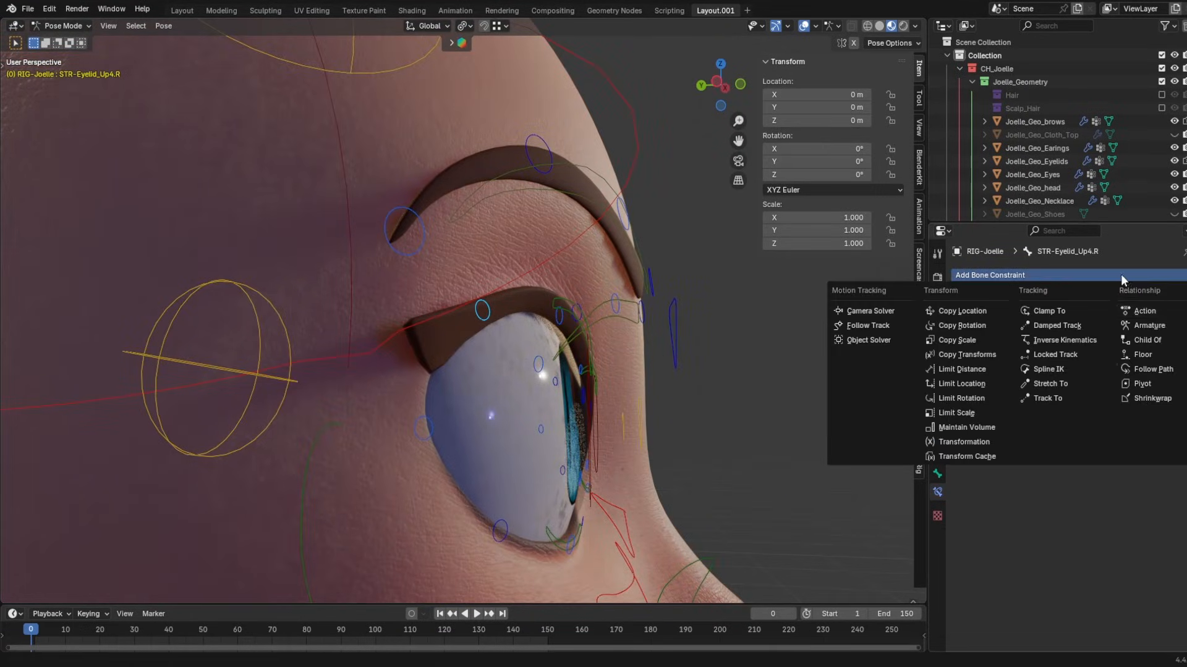
pyautogui.click(1156, 405)
pyautogui.moveTo(461, 299); pyautogui.dragTo(592, 359, button='middle')
pyautogui.press('g')
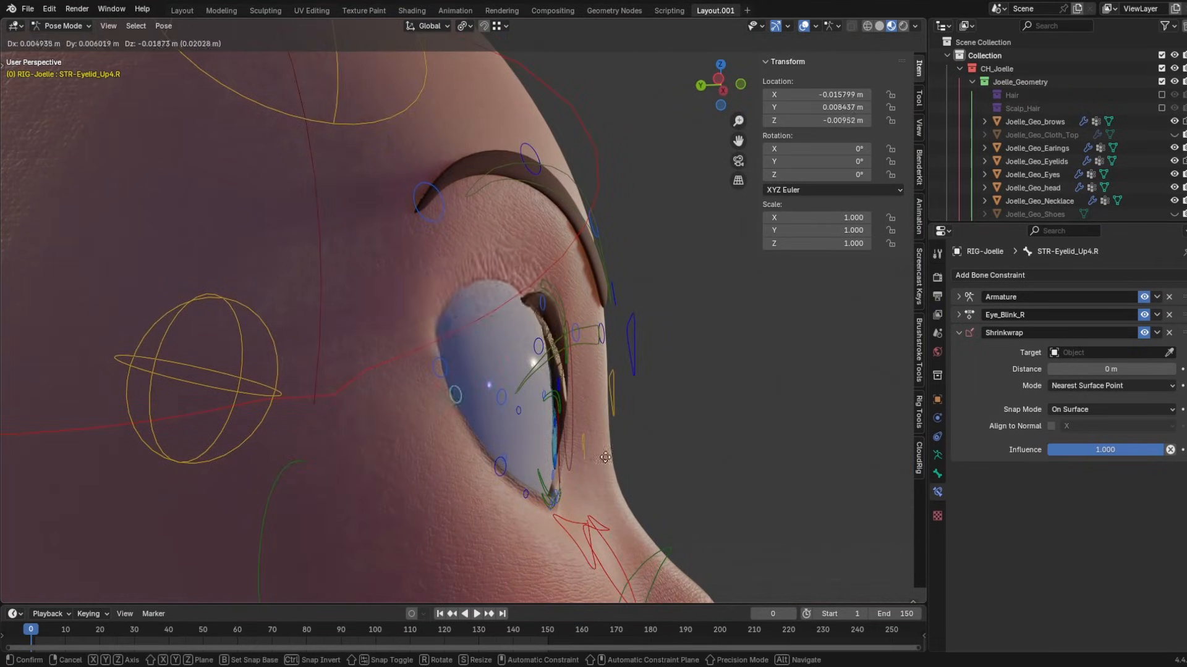
pyautogui.click(509, 361)
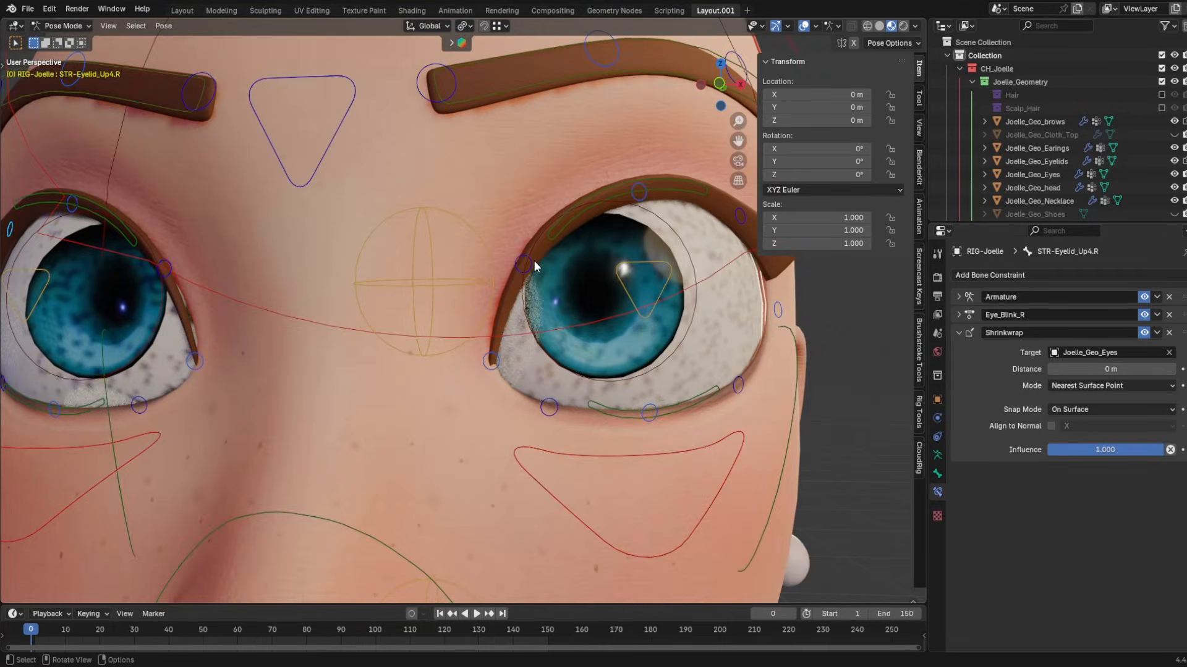
# - Test the constrained STR-Eyelid_Up4.R bone with repeated trial moves around the right eye, cancelling each one
pyautogui.scroll(-6, 533, 261)
pyautogui.moveTo(361, 347); pyautogui.dragTo(334, 258, button='middle')
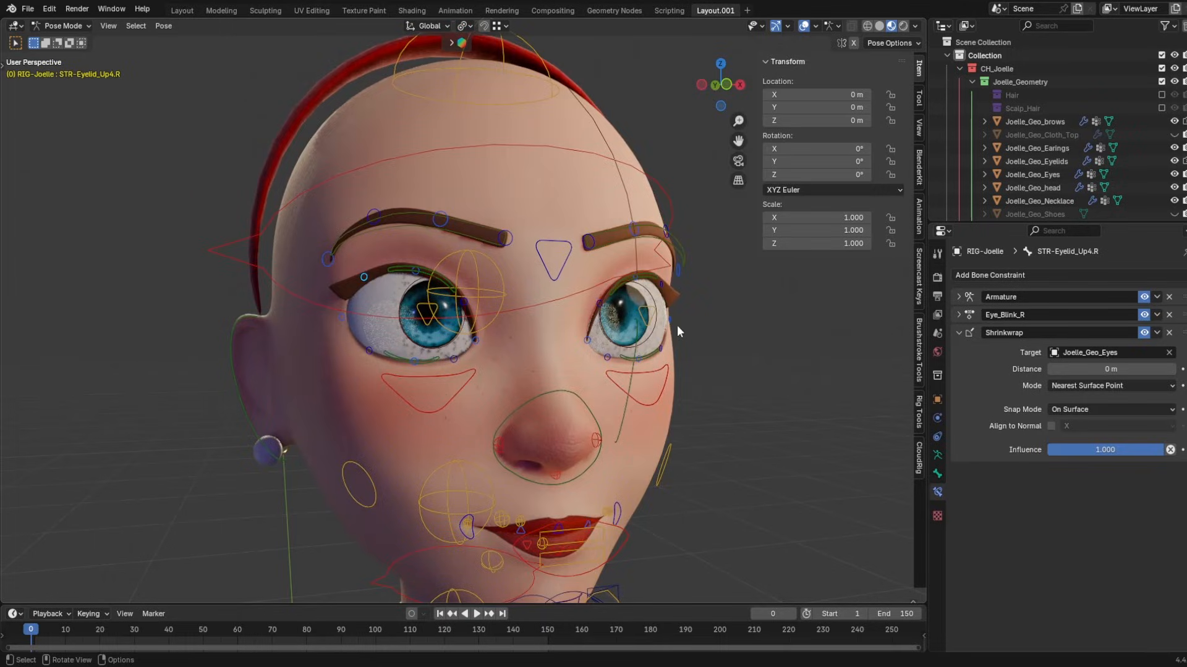
pyautogui.moveTo(592, 297); pyautogui.dragTo(470, 296, button='middle')
pyautogui.scroll(4, 363, 297)
pyautogui.press('g')
pyautogui.rightClick(378, 240)
pyautogui.press('g')
pyautogui.rightClick(293, 322)
pyautogui.press('g')
pyautogui.rightClick(355, 278)
pyautogui.press('g')
pyautogui.rightClick(447, 310)
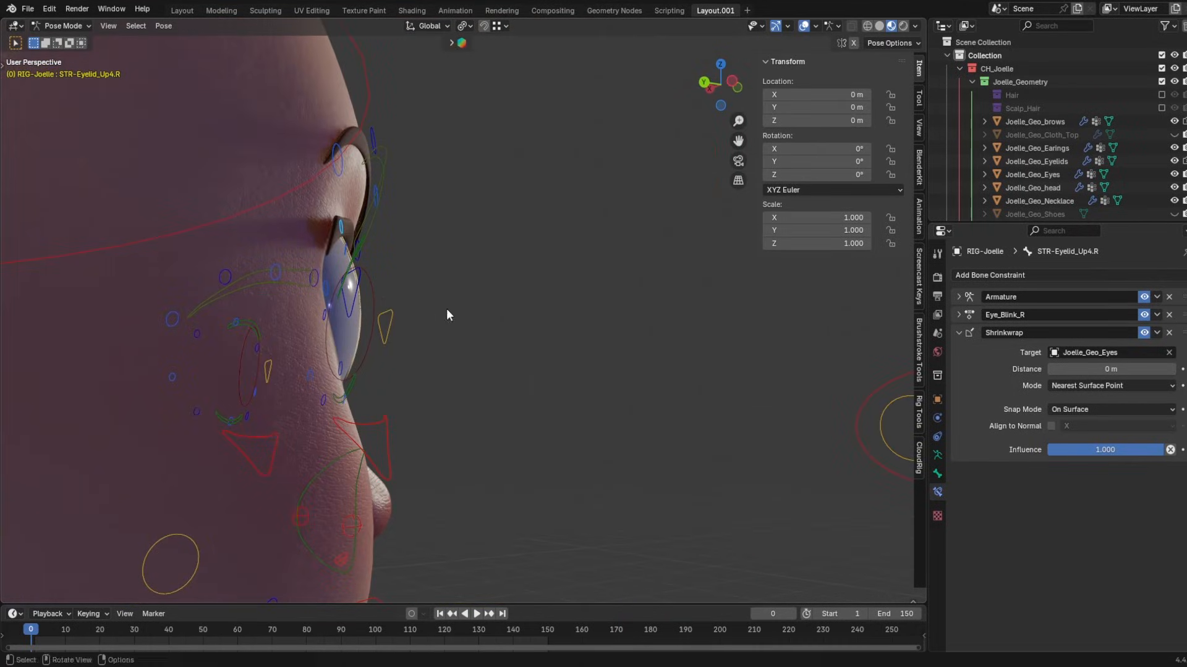
pyautogui.press('g')
pyautogui.rightClick(453, 338)
# - Add a Shrinkwrap constraint targeting Joelle_Geo_Eyes to the STR-Eyelid_Up2.L bone
pyautogui.moveTo(433, 338); pyautogui.dragTo(136, 318, button='middle')
pyautogui.click(522, 272)
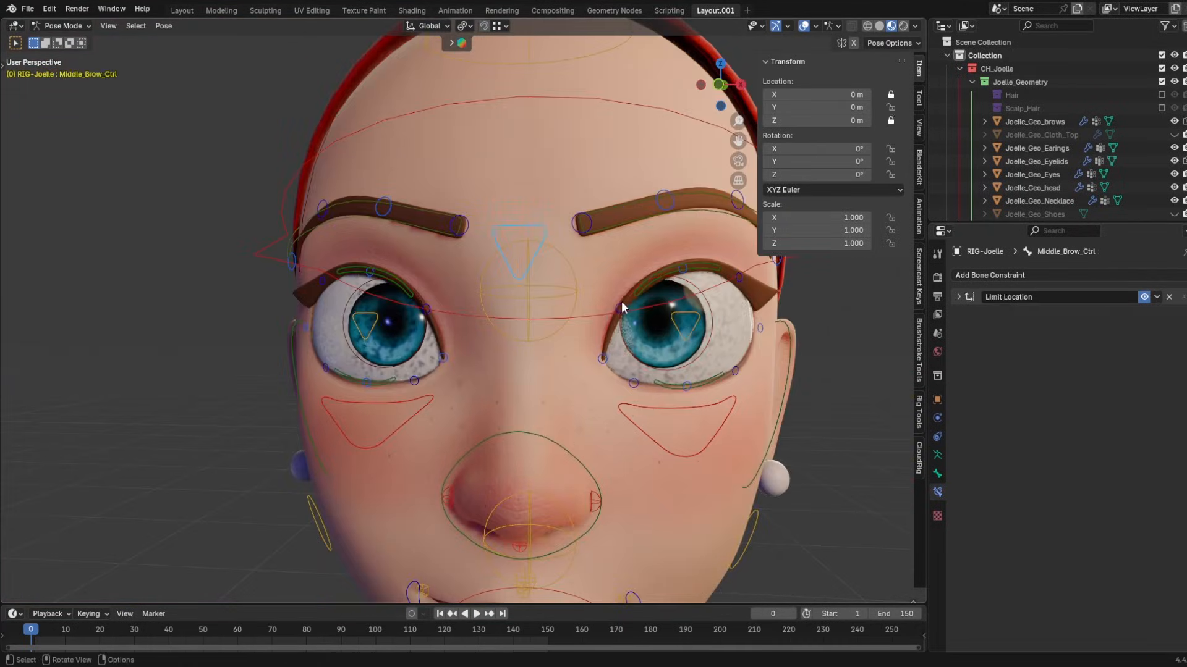
pyautogui.click(681, 320)
pyautogui.click(622, 307)
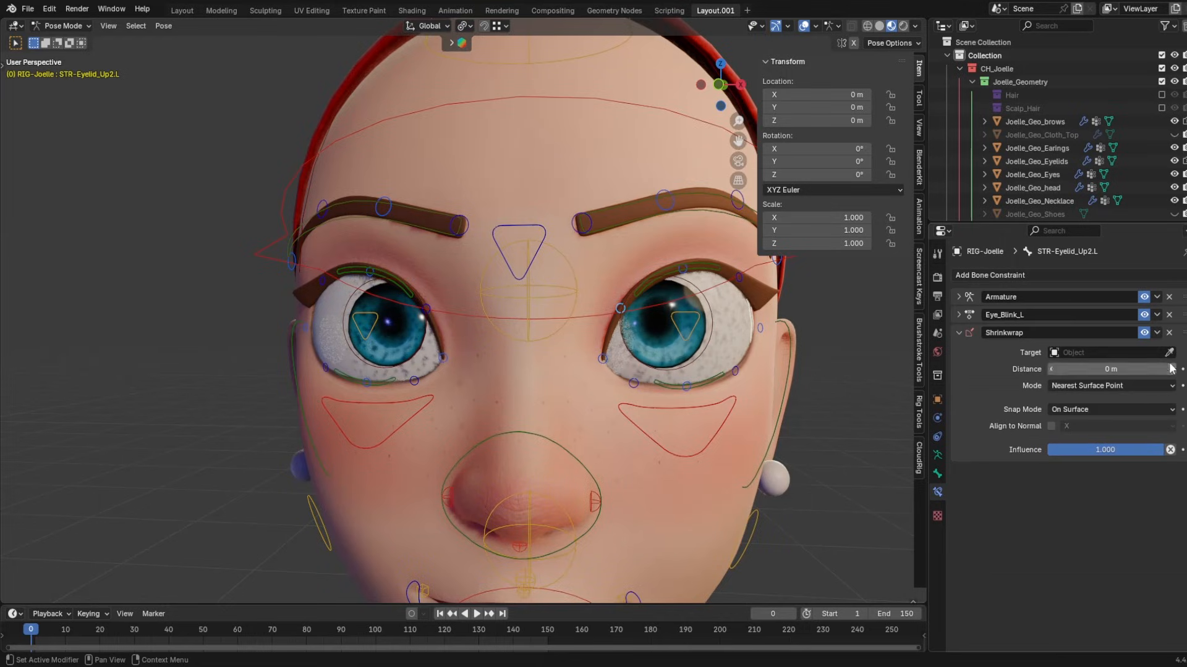
pyautogui.click(1169, 353)
# - Test-move the STR-Eyelid_Up4.R bone over the eyeball and clear its location
pyautogui.press('g')
pyautogui.press('g')
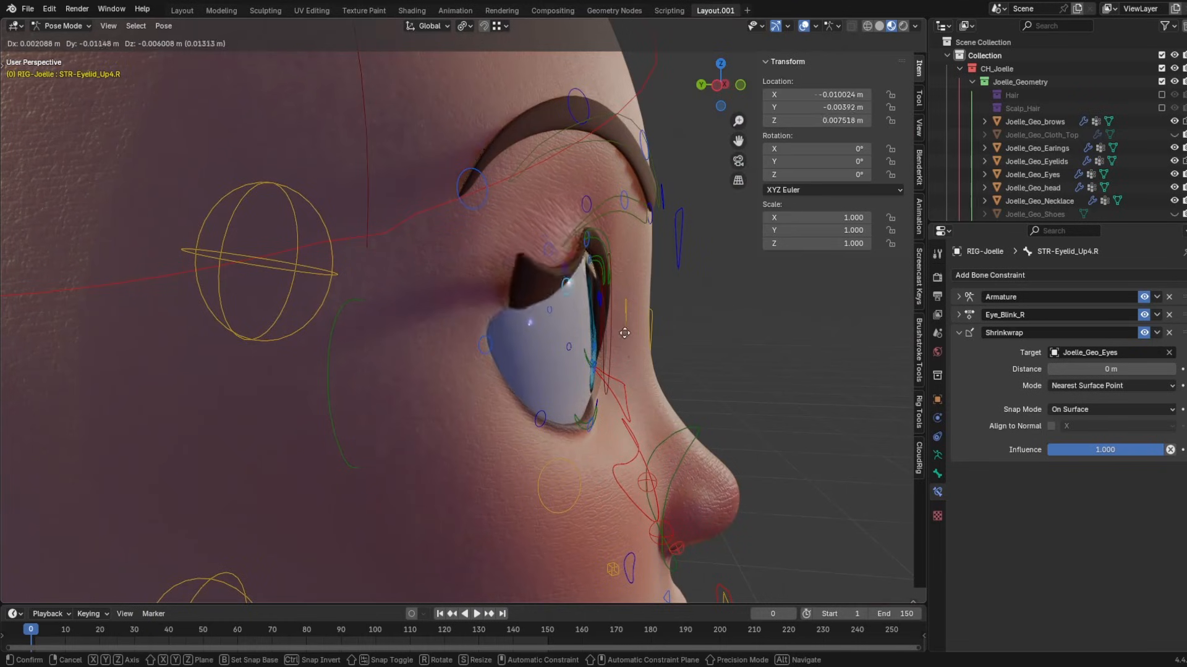
pyautogui.click(598, 310)
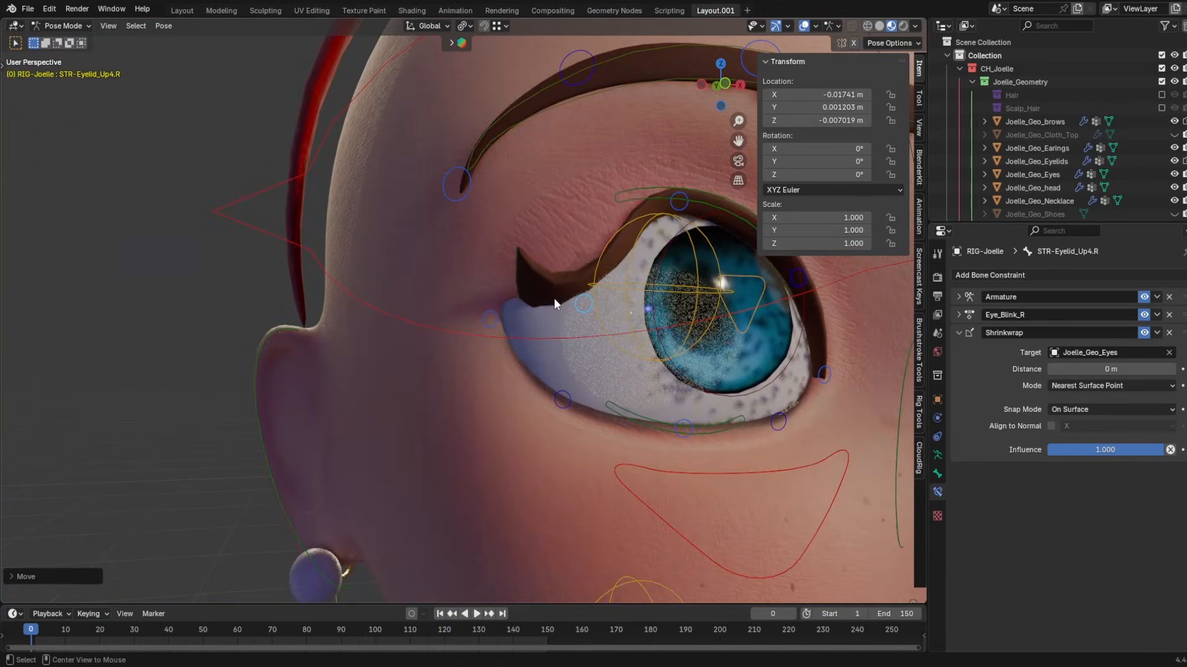
pyautogui.hotkey('alt', 'g')
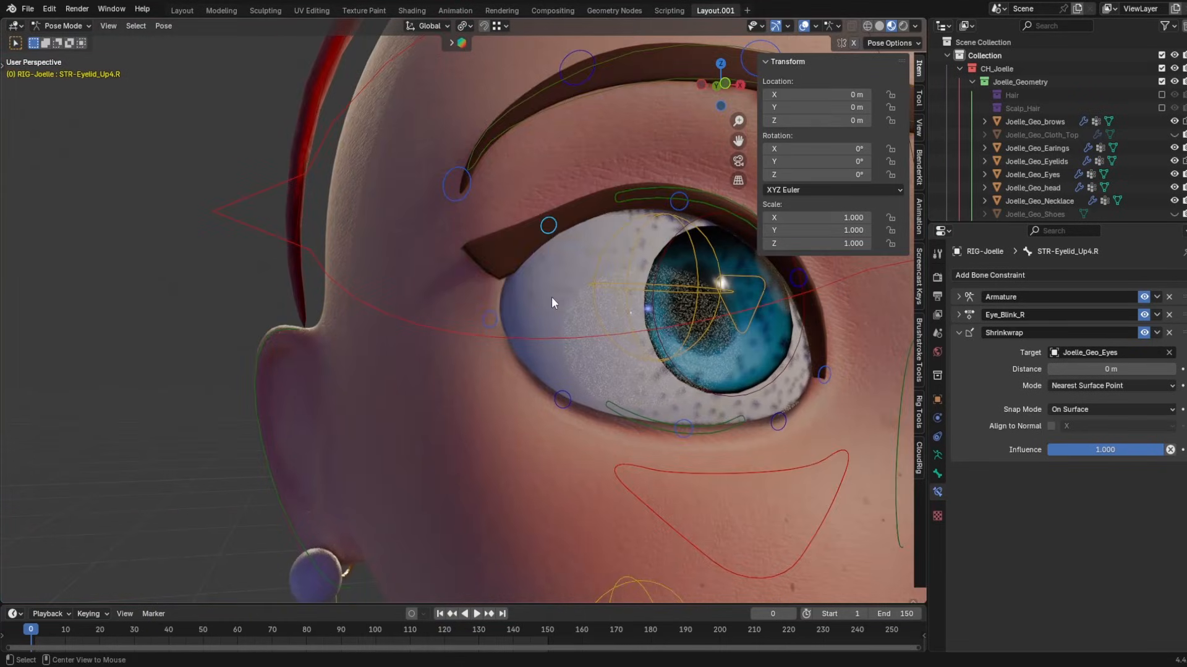
pyautogui.keyDown('shift'); pyautogui.moveTo(507, 349); pyautogui.dragTo(339, 344, button='middle'); pyautogui.keyUp('shift')
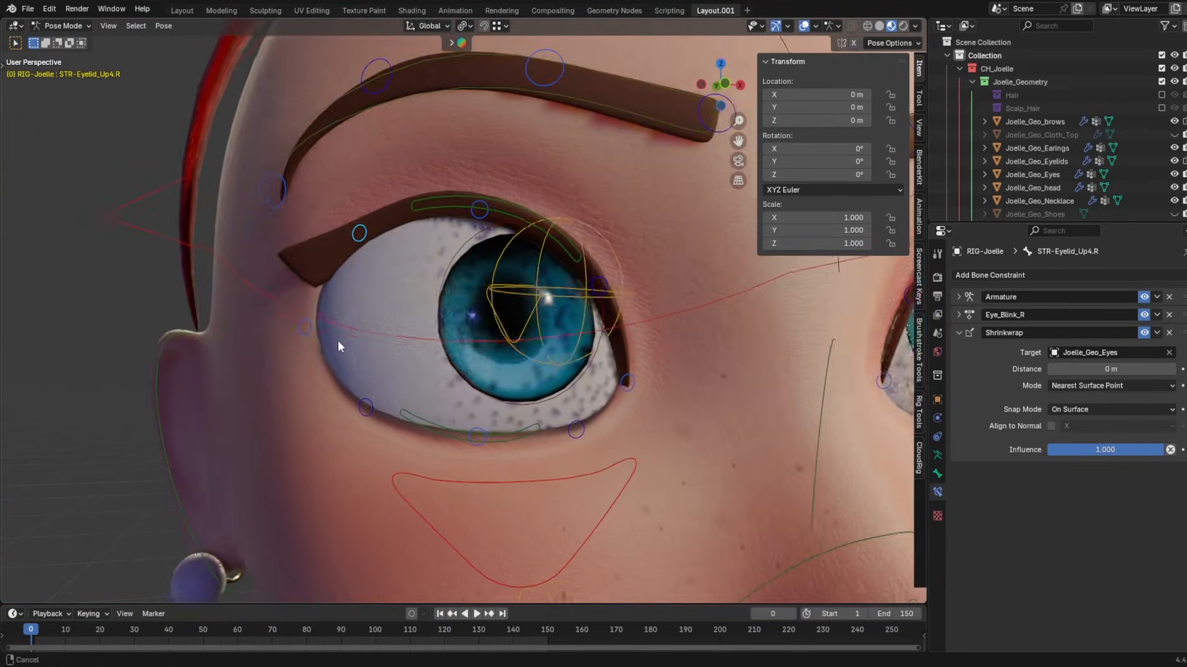
# - Pull the STR-Eyelid_Up4.R bone down over the right eye and inspect the outer eyelid corner up close
pyautogui.scroll(-7, 338, 344)
pyautogui.keyDown('shift'); pyautogui.moveTo(576, 386); pyautogui.dragTo(476, 346, button='middle'); pyautogui.keyUp('shift')
pyautogui.scroll(3, 443, 288)
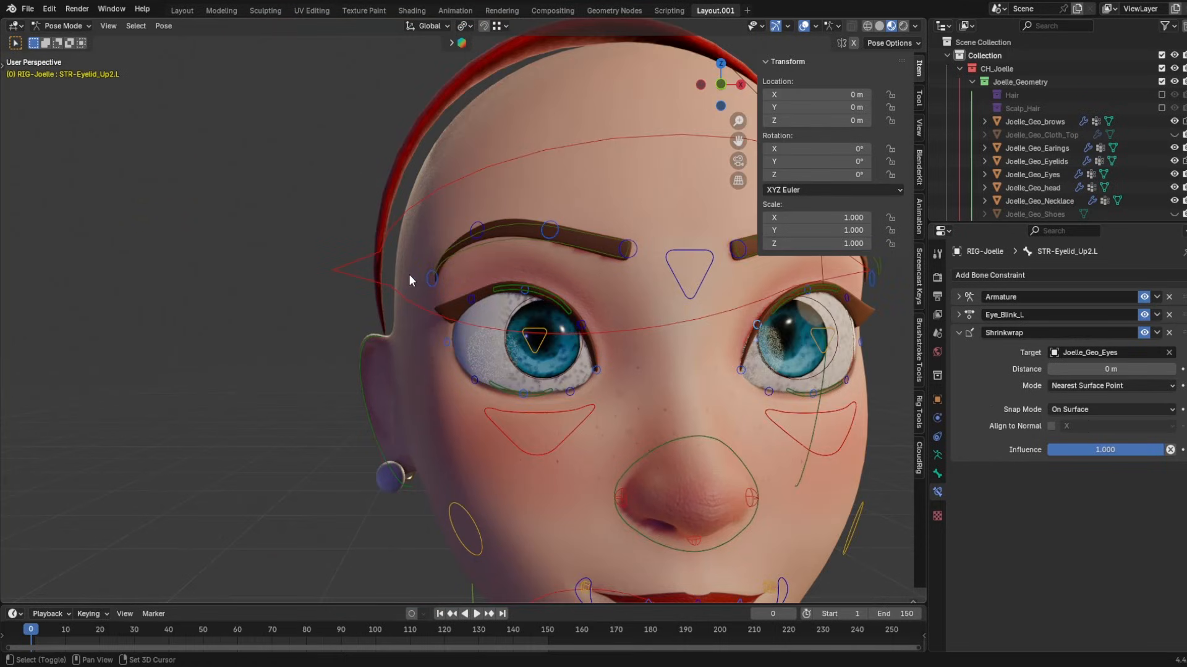
pyautogui.scroll(5, 587, 325)
pyautogui.moveTo(587, 325); pyautogui.dragTo(729, 359, button='middle')
pyautogui.press('g')
pyautogui.click(767, 361)
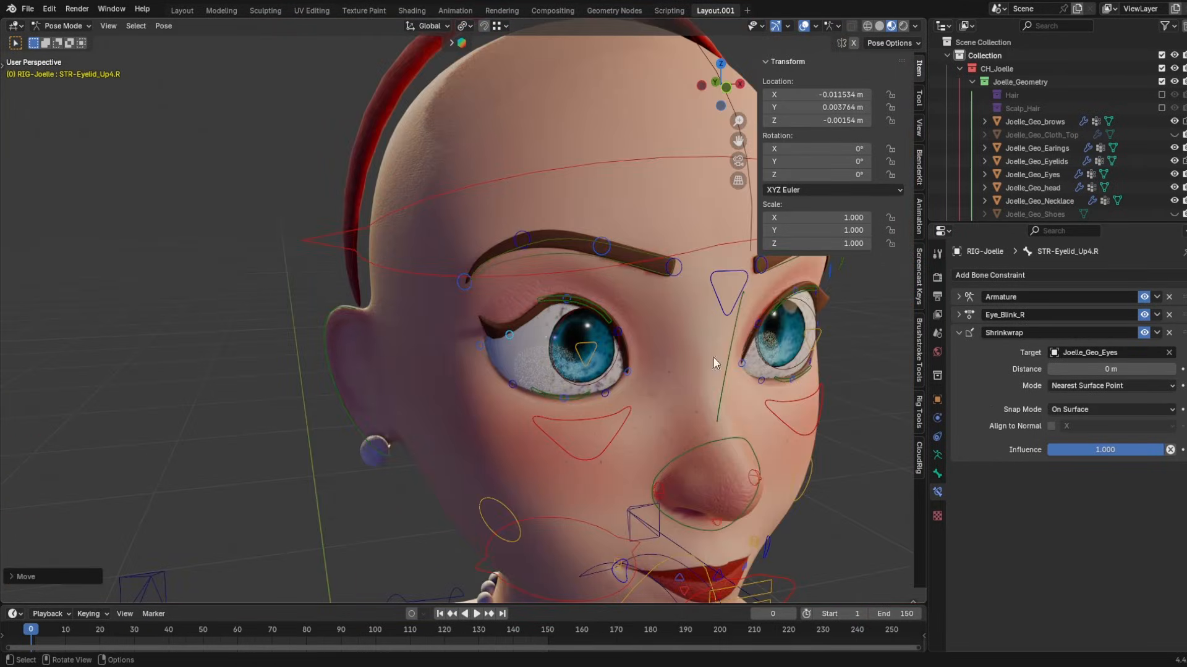
pyautogui.scroll(8, 577, 325)
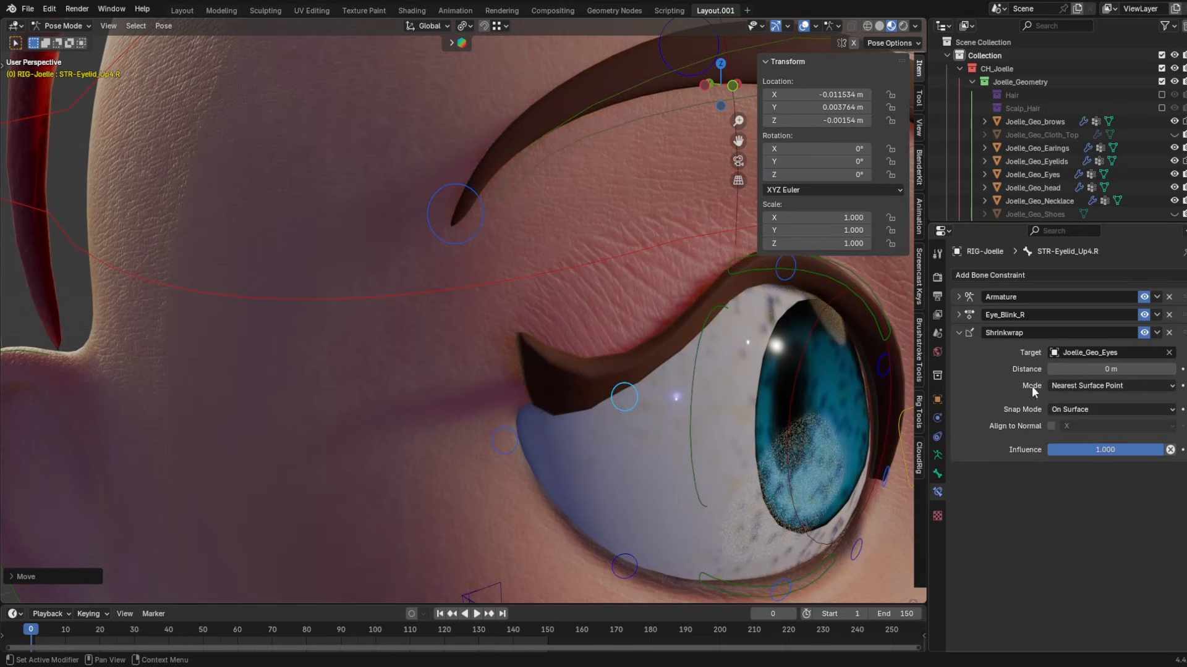
# - Set the STR-Eyelid_Up4.R Shrinkwrap mode to Target Normal Project with Align to Normal on Z, and test the bone's movement
pyautogui.click(1052, 388)
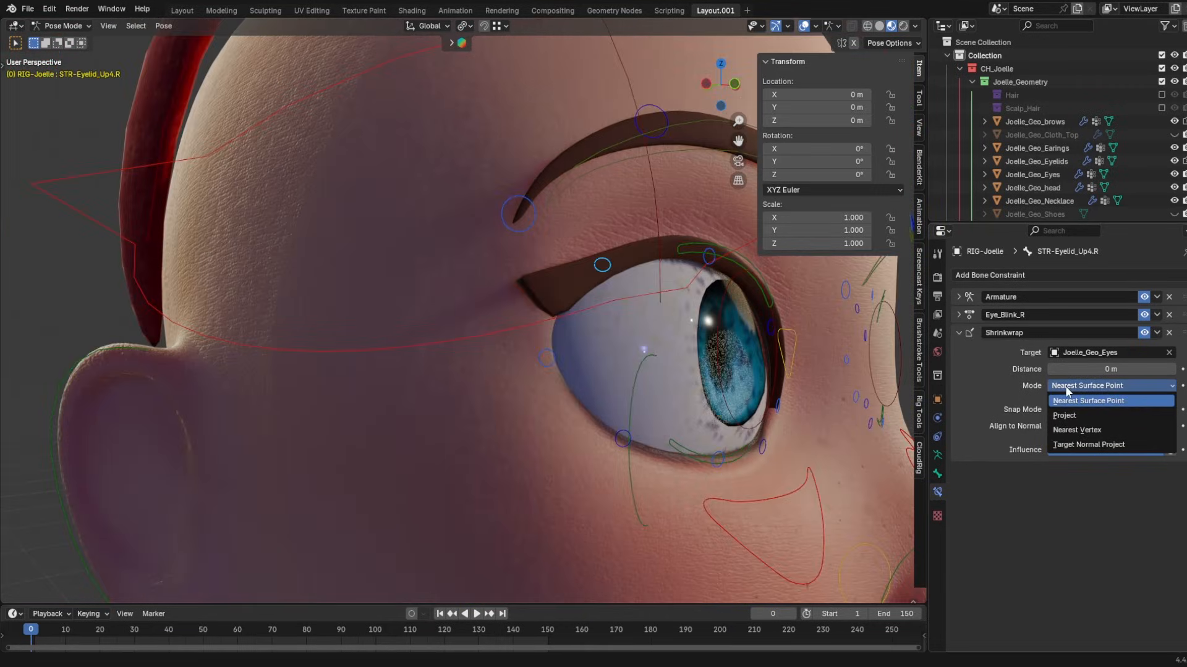
pyautogui.click(1078, 444)
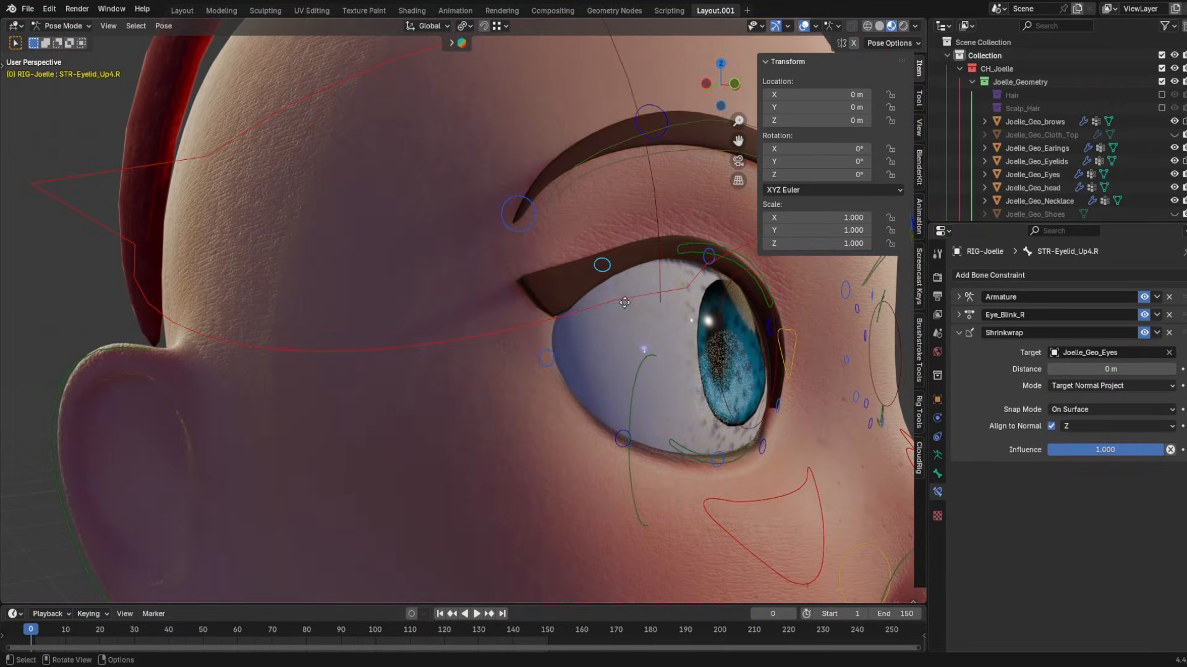
pyautogui.press('g')
pyautogui.rightClick(641, 349)
pyautogui.moveTo(643, 346); pyautogui.dragTo(745, 291, button='middle')
pyautogui.press('g')
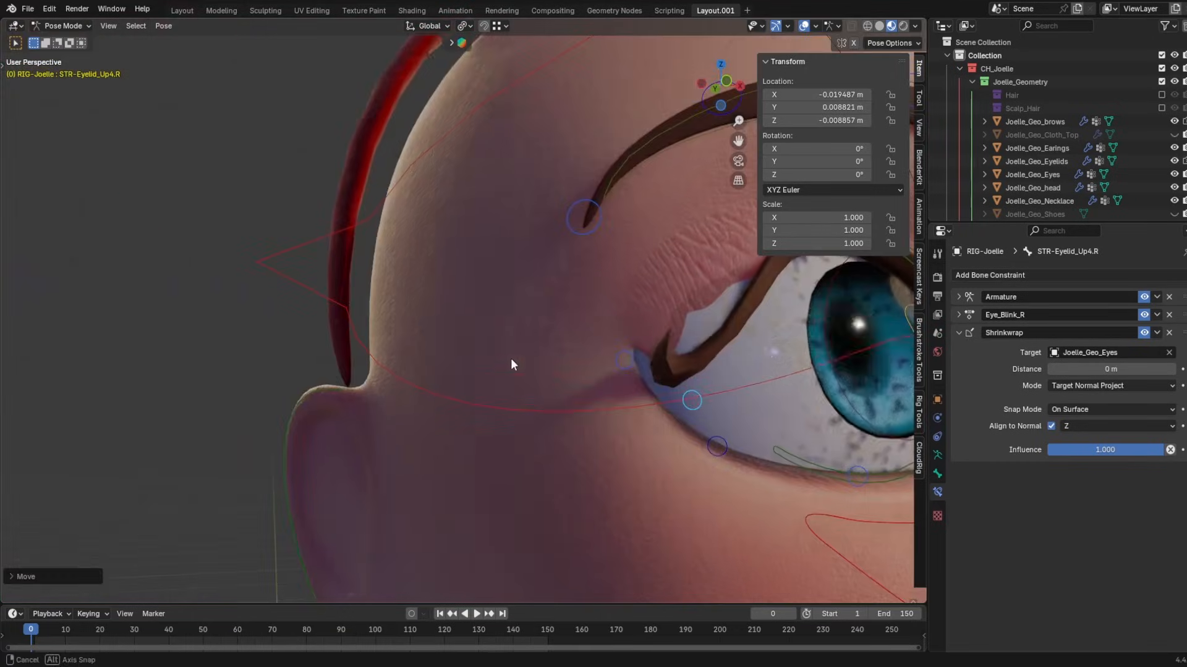
pyautogui.click(511, 358)
# - Keep Z as the normal alignment axis and set the Shrinkwrap constraint's snap mode to Outside
pyautogui.click(1112, 426)
pyautogui.click(1106, 473)
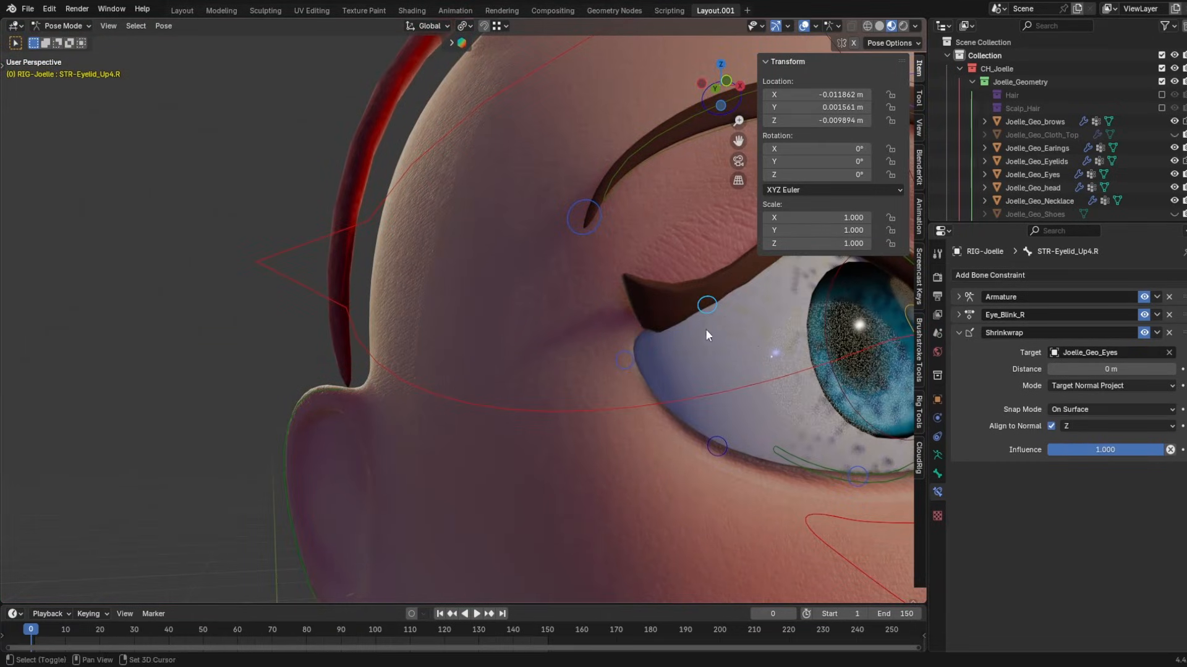
pyautogui.scroll(2, 710, 340)
pyautogui.click(1078, 409)
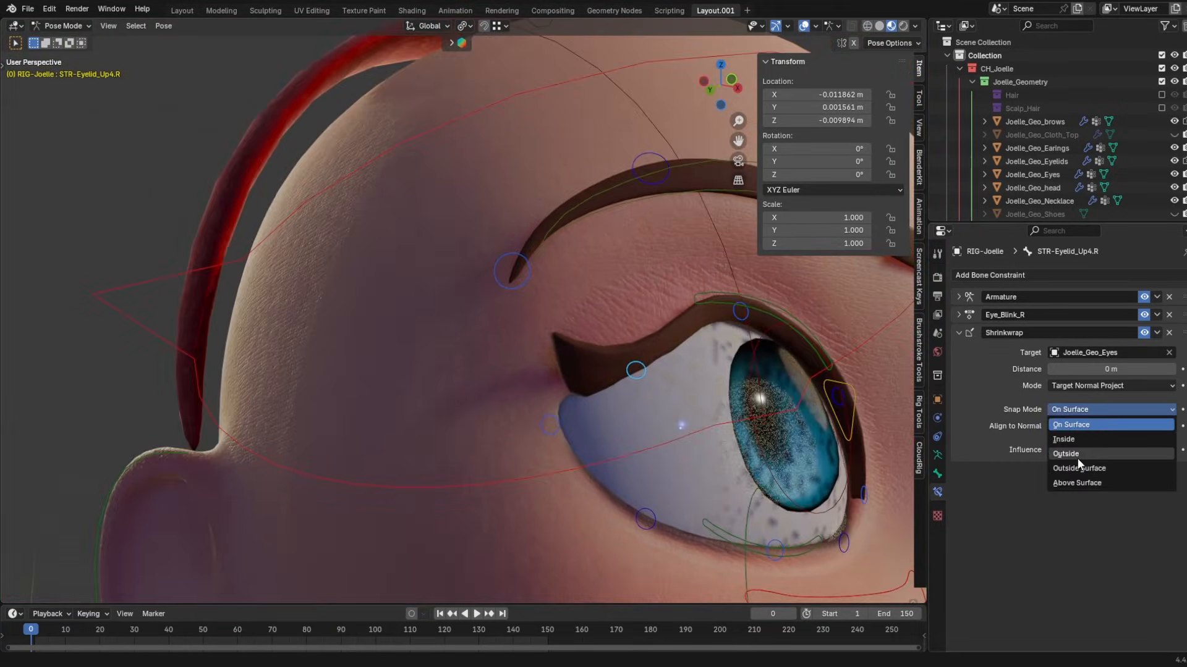
pyautogui.click(1077, 455)
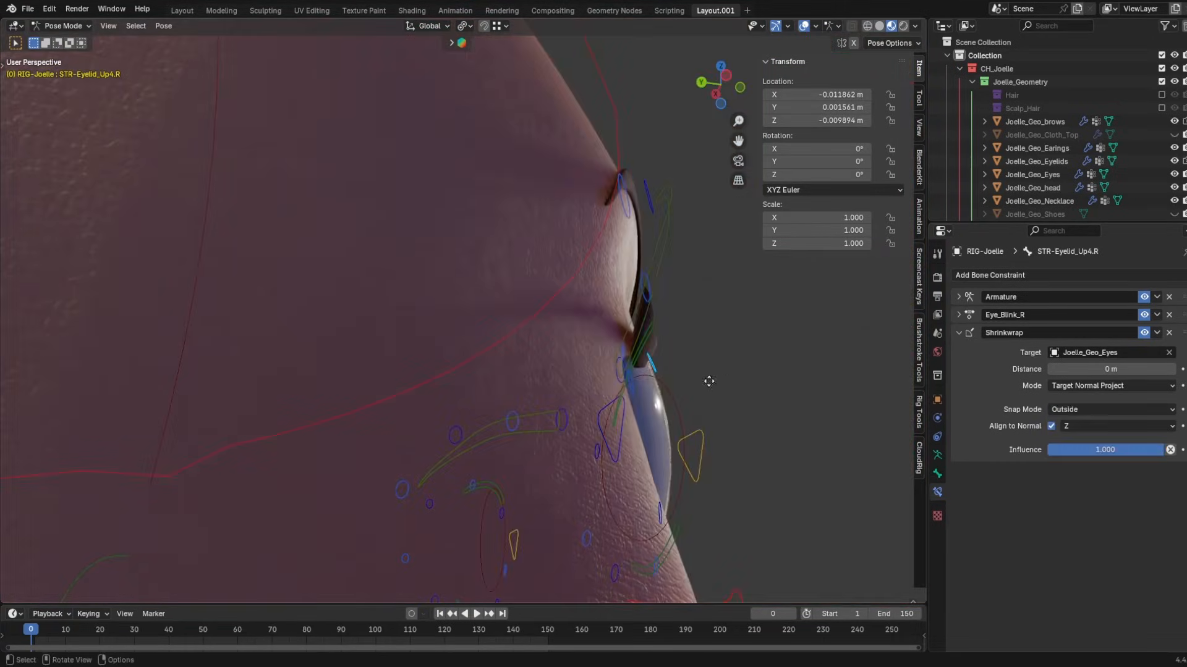
# - Test the Outside snap mode by moving the STR-Eyelid_Up4.R bone down across the eyeball
pyautogui.press('g')
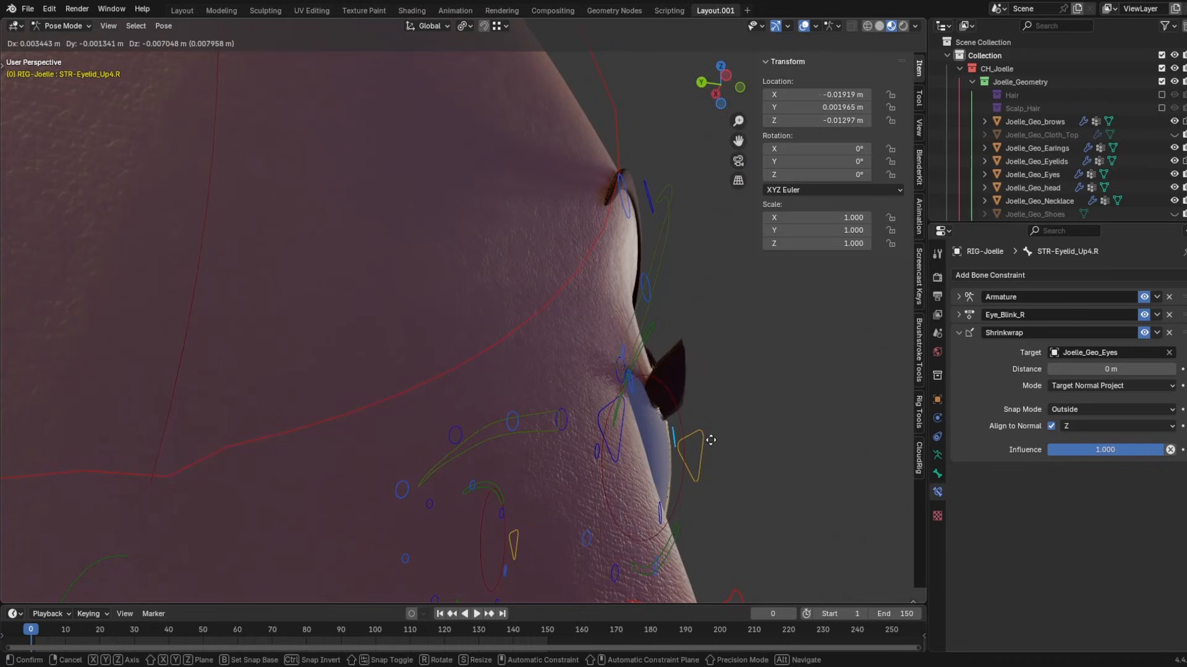
pyautogui.click(697, 437)
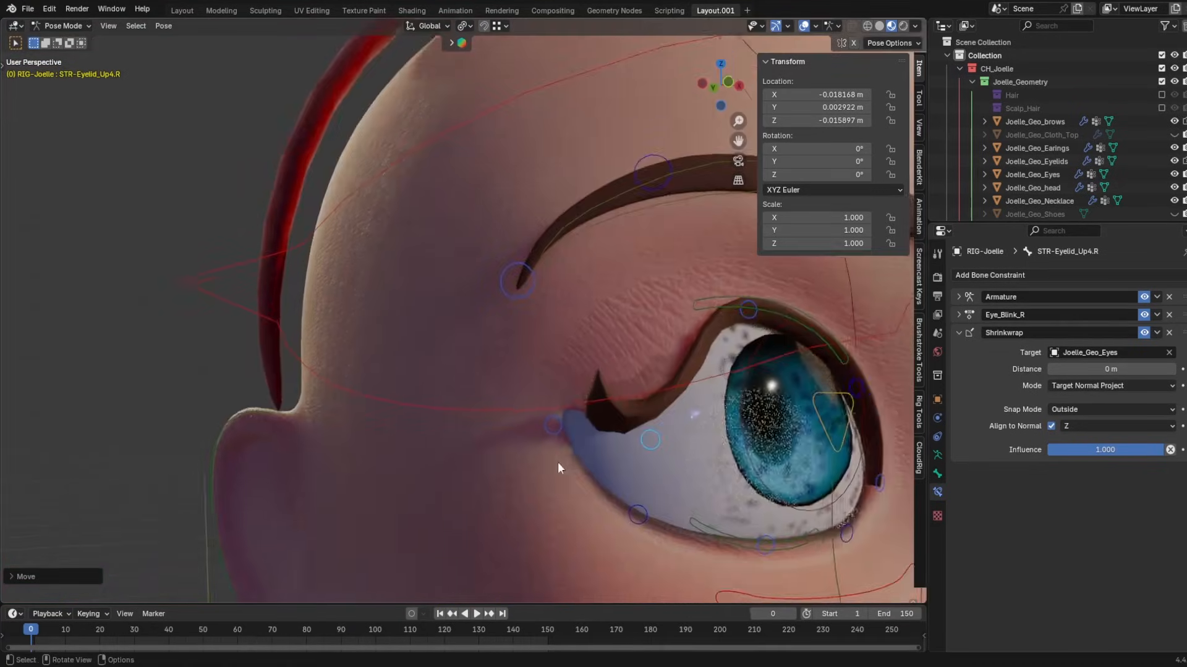
pyautogui.press('g')
pyautogui.keyDown('alt'); pyautogui.moveTo(548, 401); pyautogui.dragTo(637, 437, button='middle'); pyautogui.keyUp('alt')
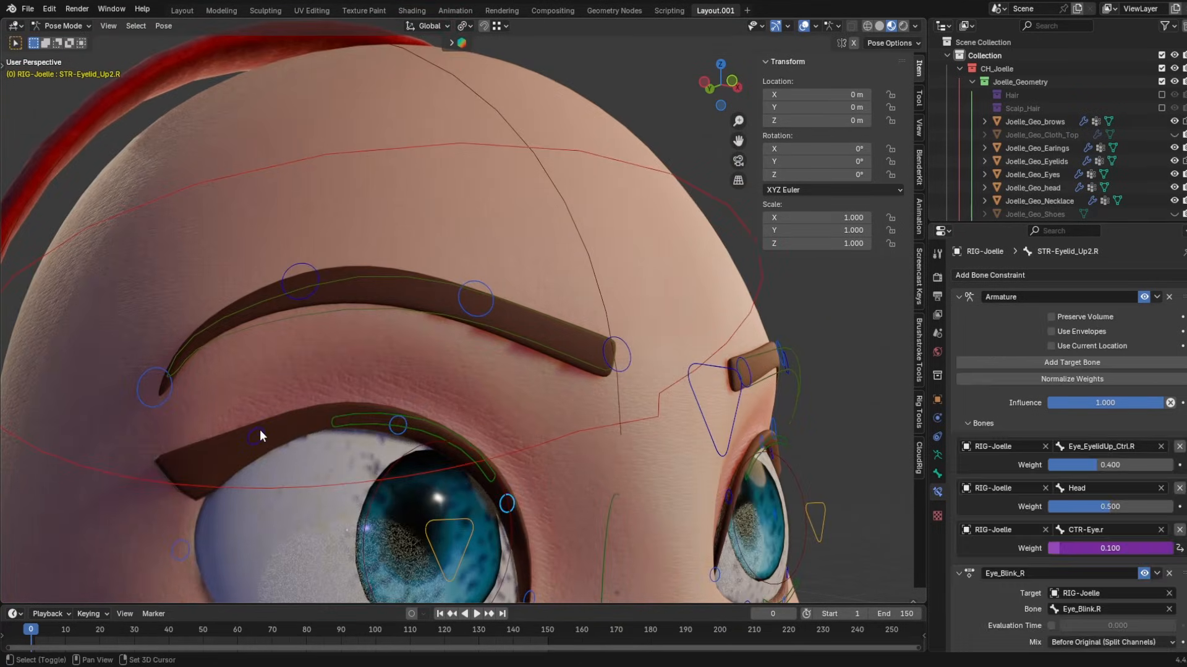
# - Give the STR-Eyelid_Up2.R bone a Shrinkwrap constraint targeting Joelle_Geo_Eyes
pyautogui.click(260, 432)
pyautogui.click(1135, 349)
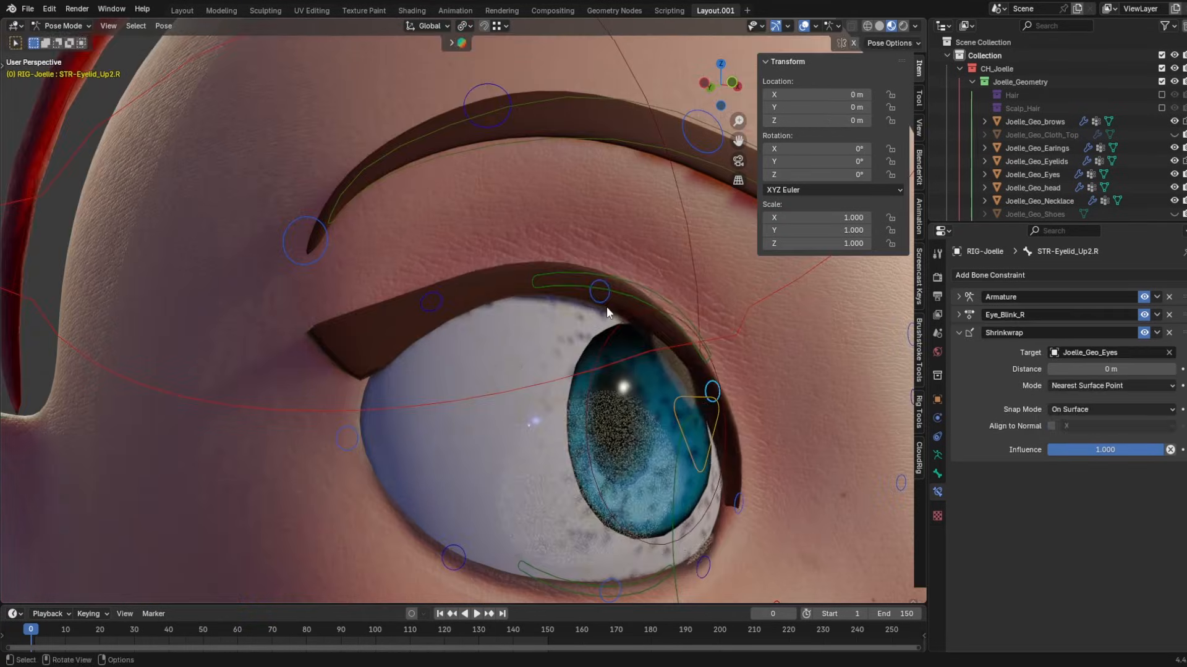
# - Test the STR-Eyelid_Up3.R and STR-Eyelid_Up4.R bones by moving them across the right eyeball
pyautogui.click(717, 407)
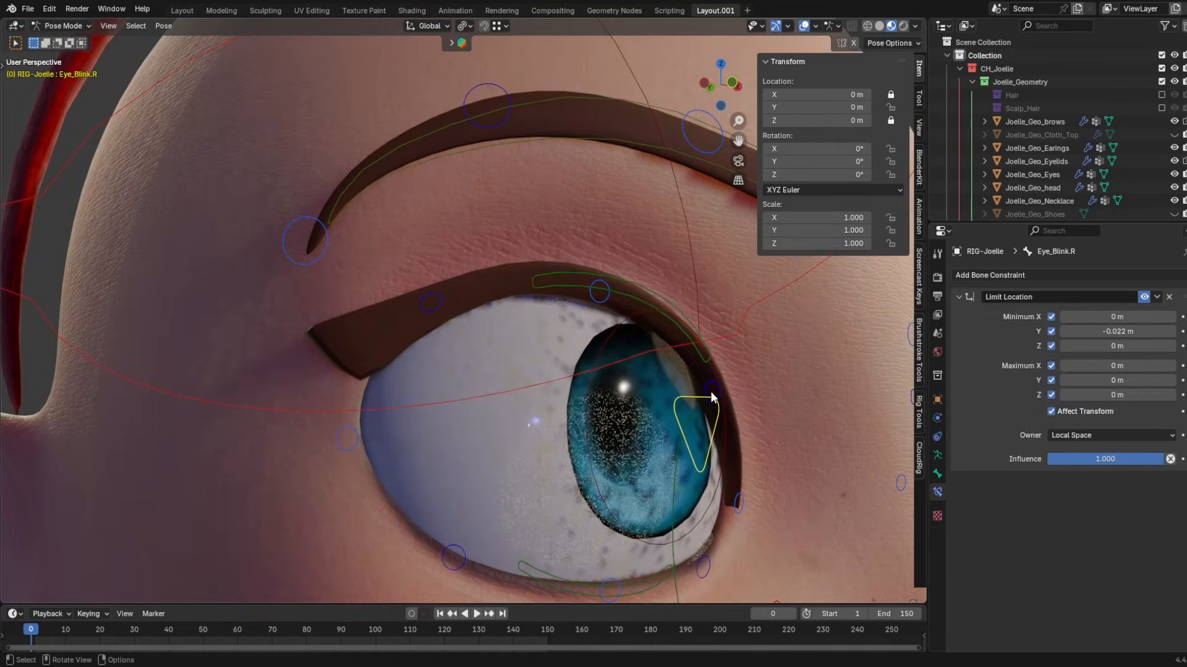
pyautogui.click(602, 303)
pyautogui.moveTo(692, 384); pyautogui.dragTo(693, 354, button='middle')
pyautogui.press('g')
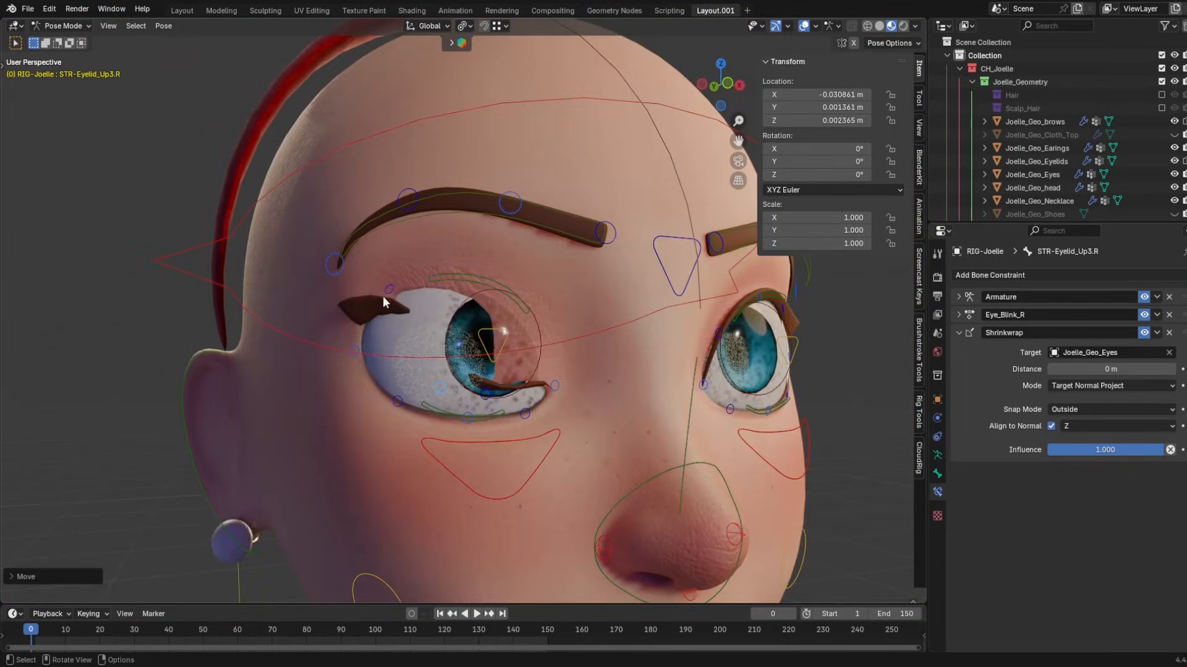
pyautogui.click(383, 295)
pyautogui.press('g')
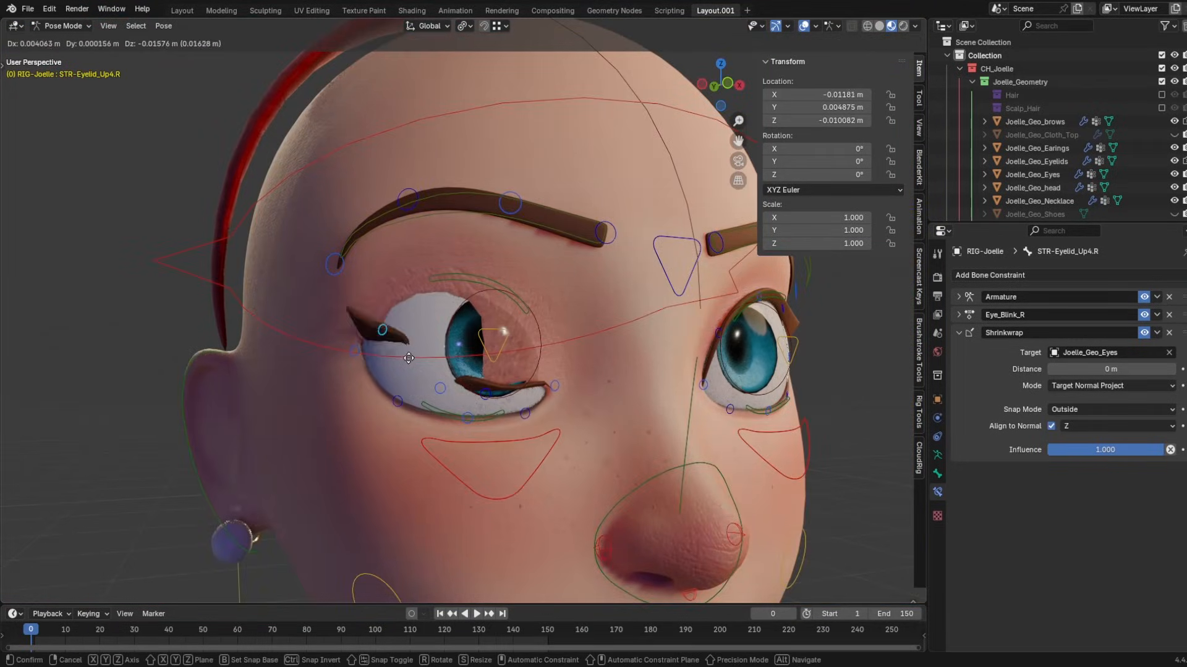
# - Test the Shrinkwrap on the left eye by moving the STR-Eyelid_Up2.L bone down across the eyeball
pyautogui.press('g')
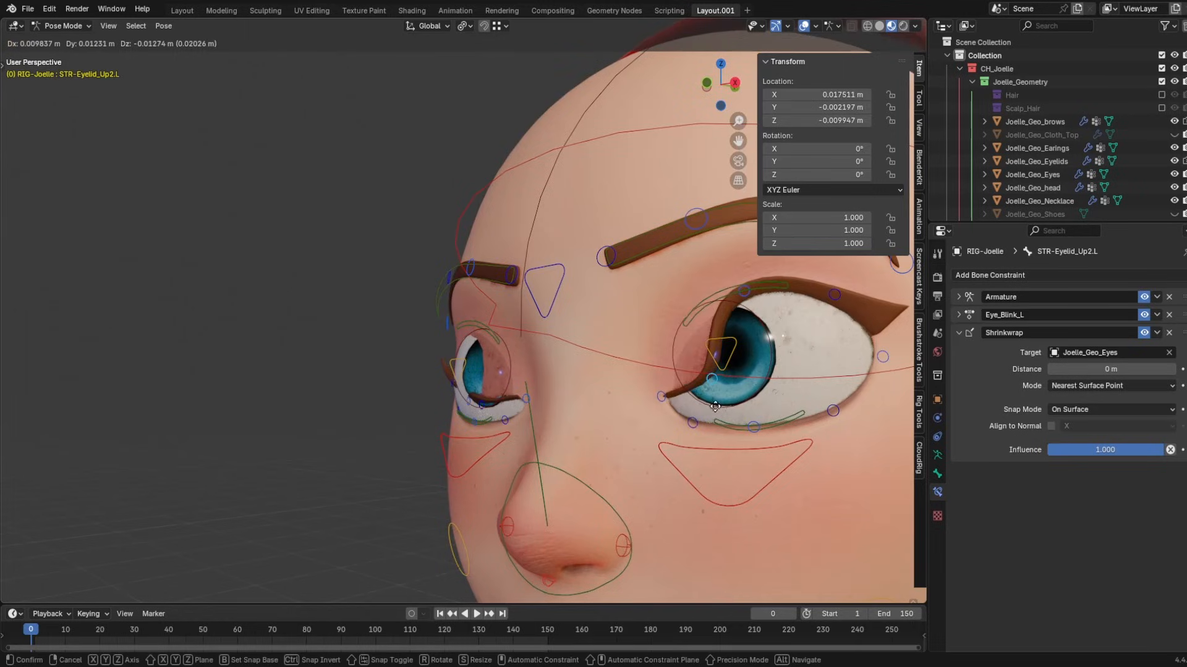
pyautogui.click(729, 406)
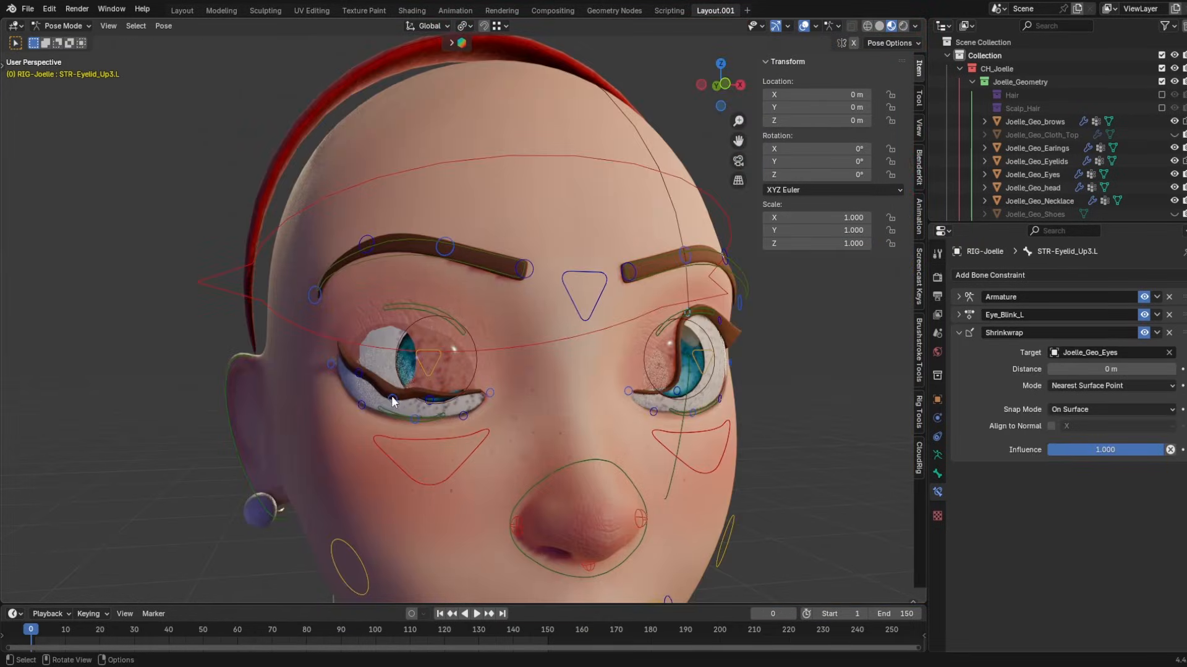
pyautogui.press('g')
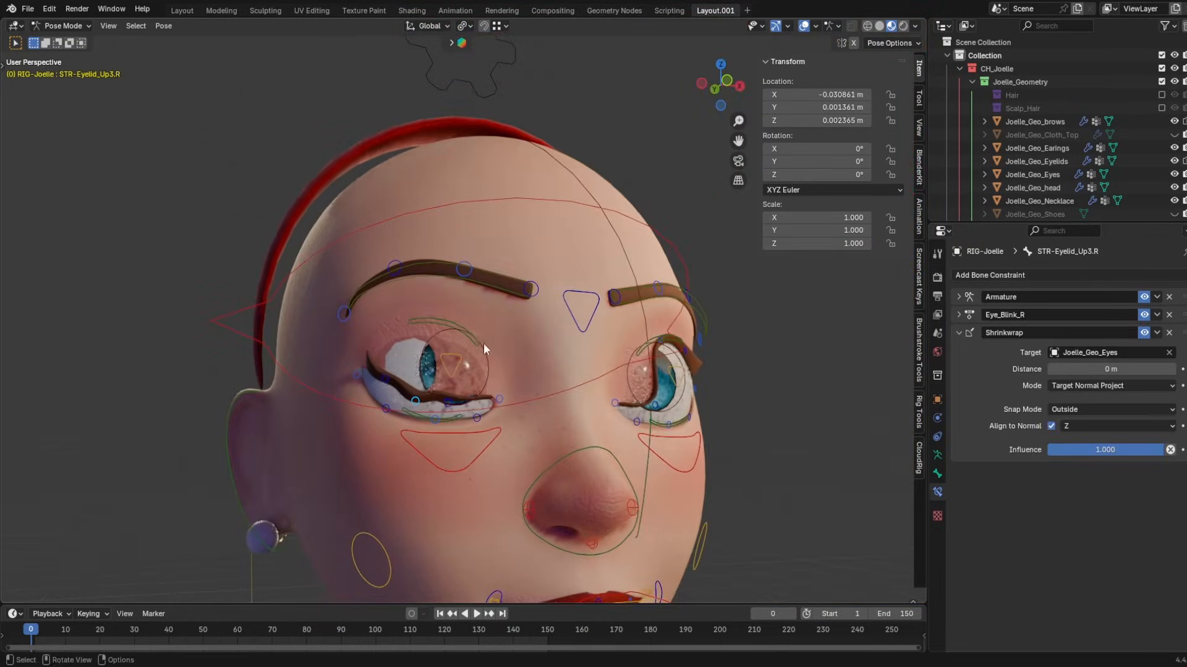
# - Set the STR-Eyelid_Up3.R Shrinkwrap mode to Nearest Surface Point and test the bone's movement over the eyeball
pyautogui.moveTo(483, 342); pyautogui.dragTo(414, 417, button='middle')
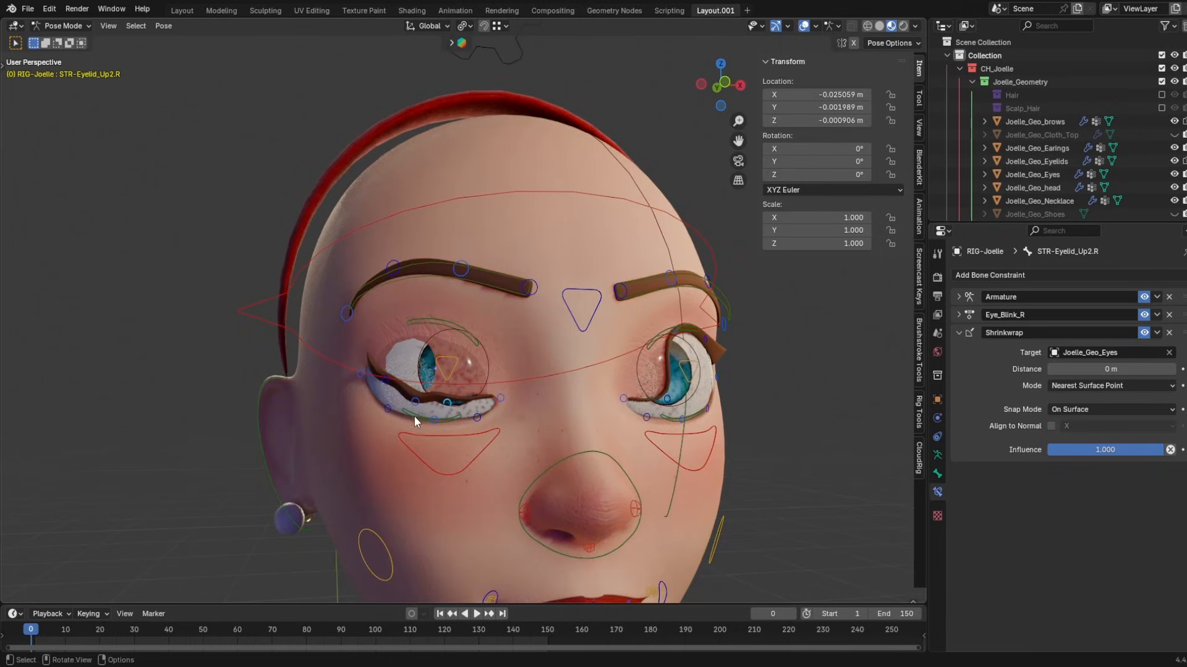
pyautogui.scroll(5, 401, 408)
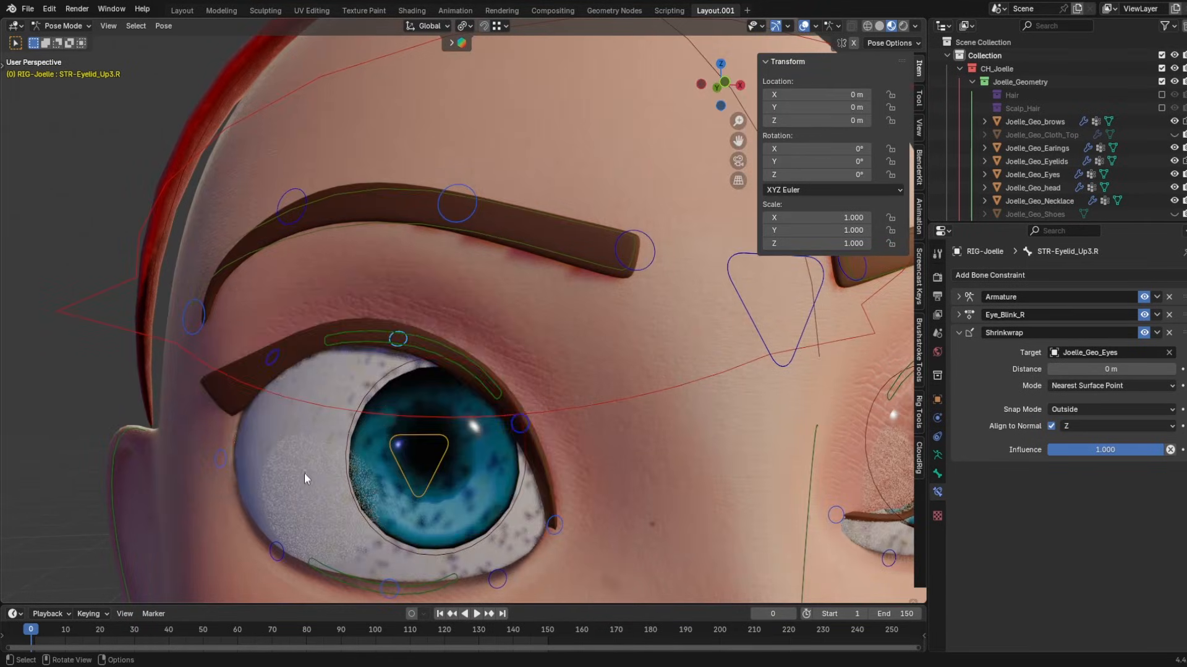
pyautogui.press('g')
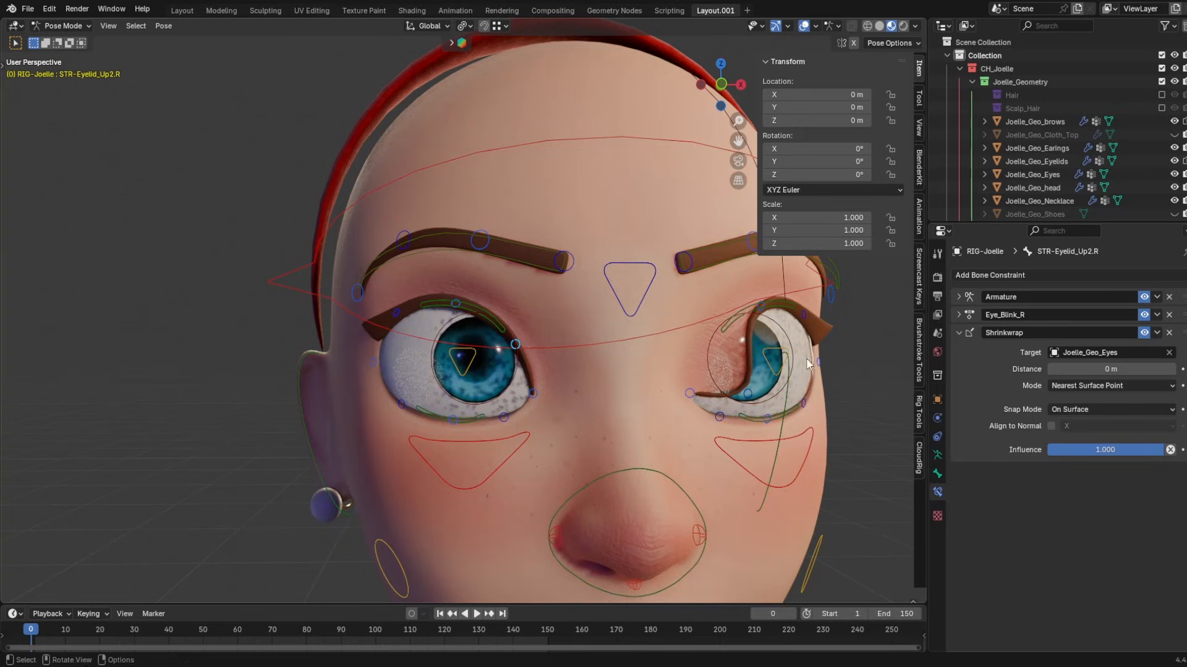
pyautogui.click(459, 303)
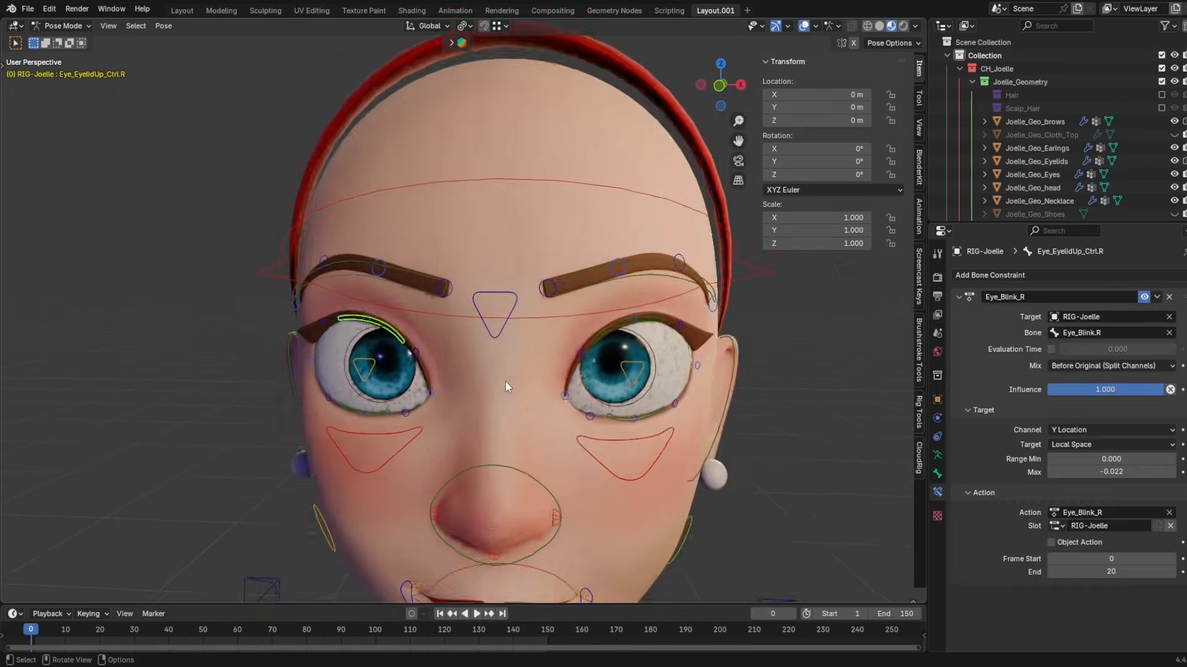
# - Examine the fit of the eyelids around both eyeballs from the front and the side
pyautogui.scroll(2, 505, 380)
pyautogui.moveTo(356, 404); pyautogui.dragTo(228, 357, button='middle')
pyautogui.scroll(-3, 503, 389)
pyautogui.moveTo(503, 389); pyautogui.dragTo(760, 318, button='middle')
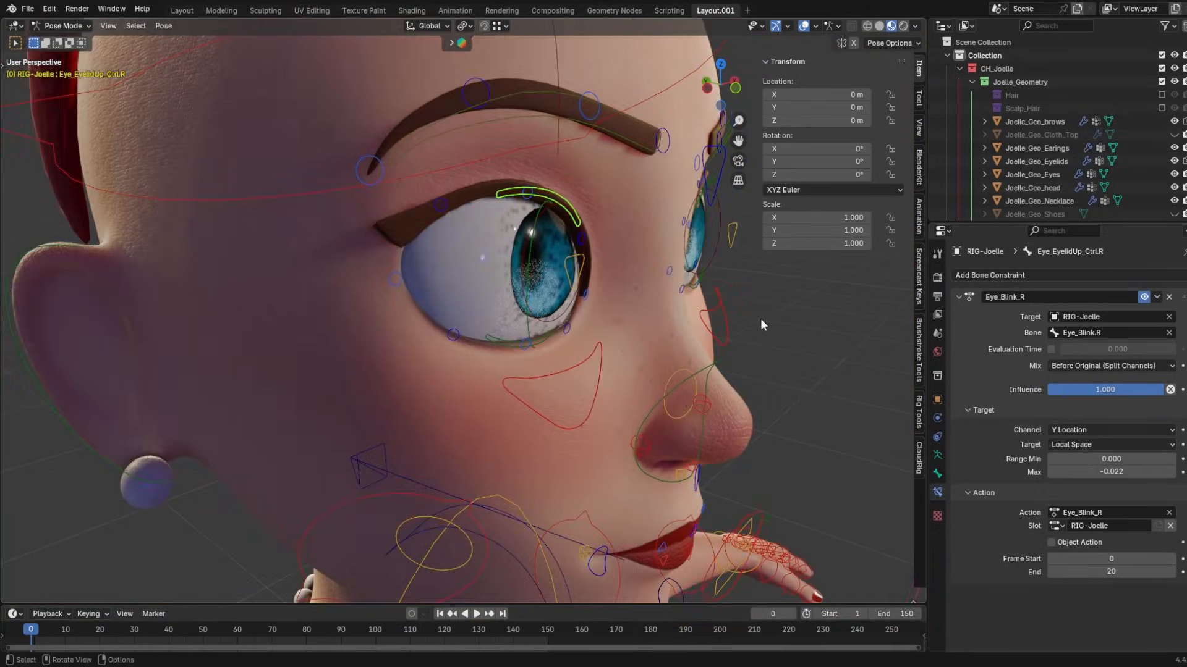
pyautogui.moveTo(681, 76); pyautogui.dragTo(420, 232, button='middle')
pyautogui.moveTo(296, 337); pyautogui.dragTo(426, 339, button='middle')
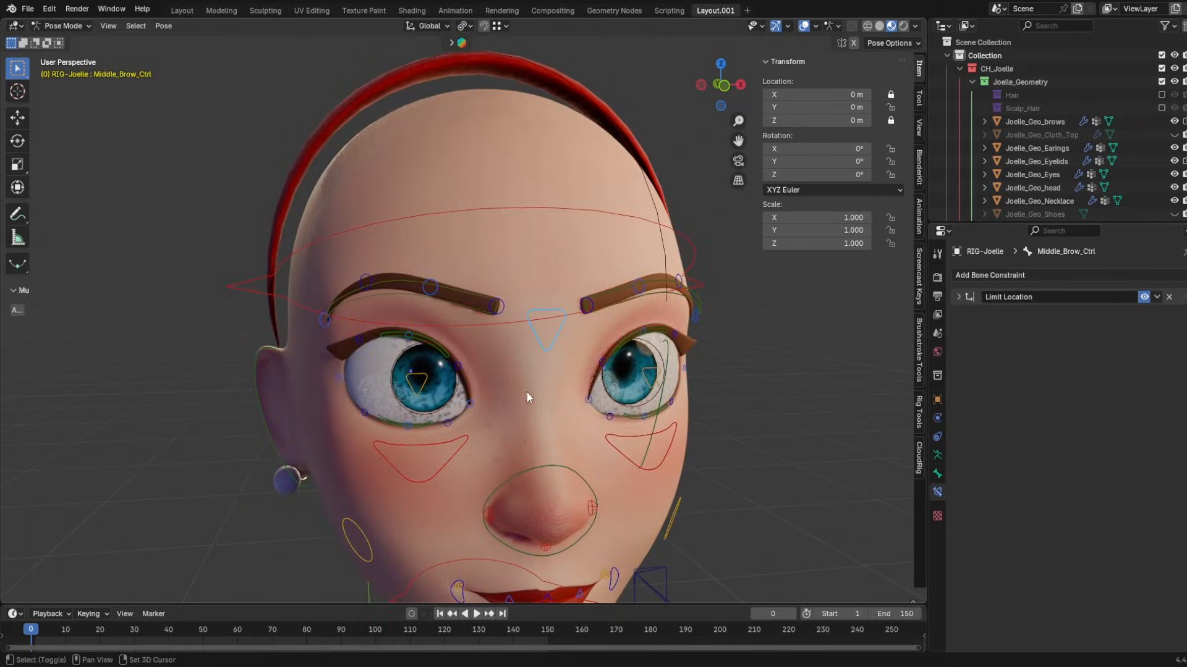
# - Unhide Joelle_Skirt_Geo, Joelle_Lace_Tie, Joelle_Lace_Hip, Joelle_Geo_Shoes and Joelle_Geo_Cloth_Top
pyautogui.scroll(-8, 529, 396)
pyautogui.scroll(-5, 1006, 158)
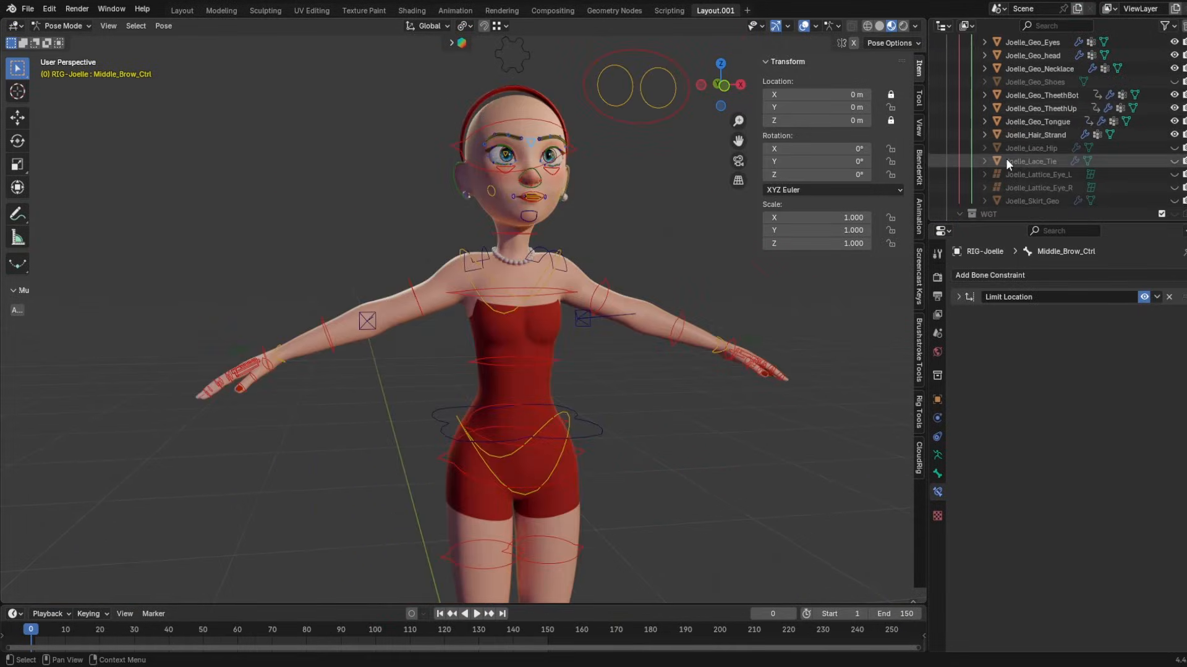
pyautogui.moveTo(495, 179); pyautogui.dragTo(535, 371, button='middle')
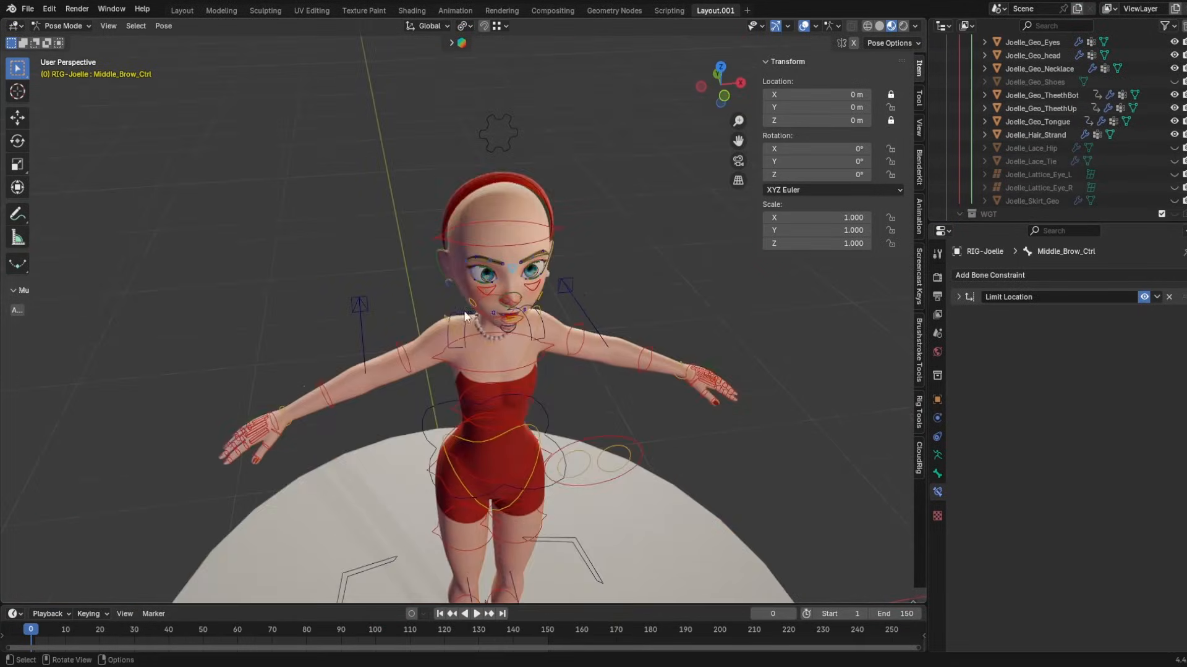
pyautogui.scroll(-7, 535, 371)
pyautogui.moveTo(525, 494); pyautogui.dragTo(489, 419, button='middle')
pyautogui.scroll(9, 475, 275)
pyautogui.keyDown('shift'); pyautogui.moveTo(475, 276); pyautogui.dragTo(484, 331, button='middle'); pyautogui.keyUp('shift')
pyautogui.scroll(-4, 483, 331)
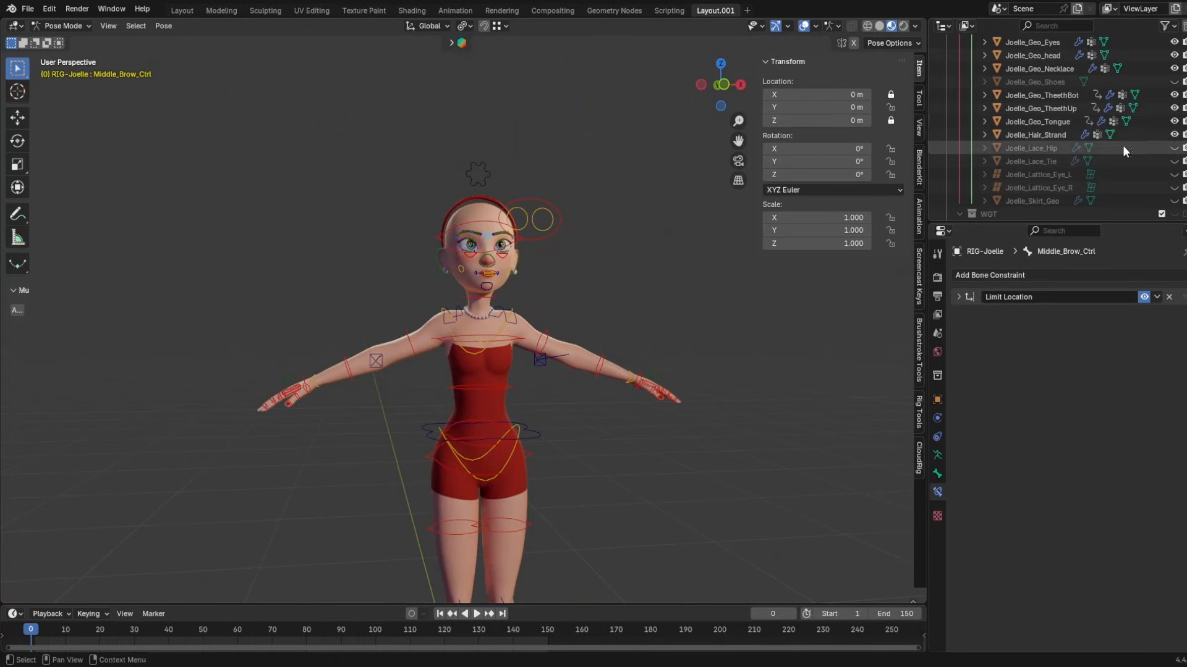
pyautogui.click(1174, 201)
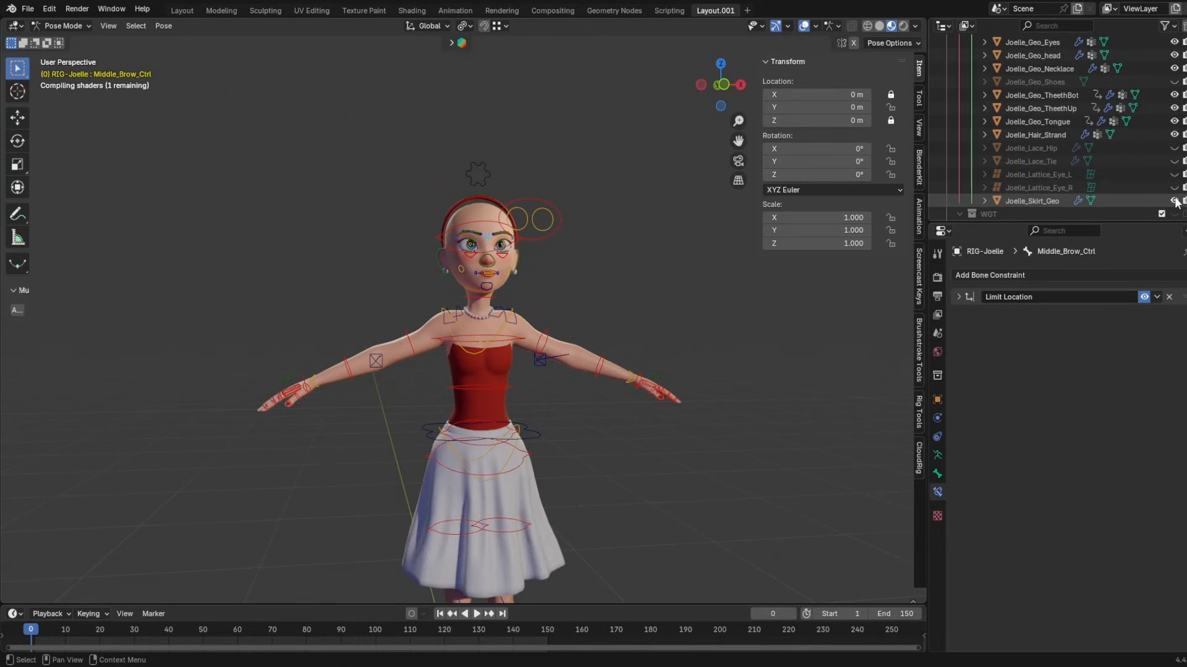
pyautogui.click(1174, 201)
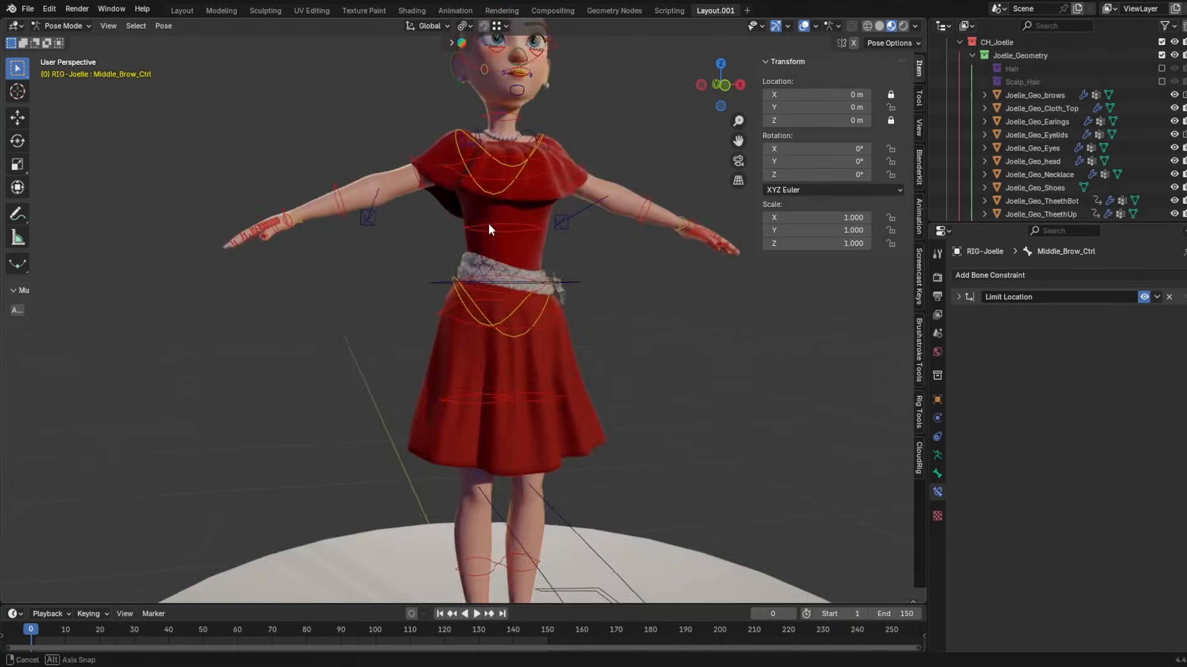
# - Sketch annotation lines down the skirt with Surface placement, undo them and return to the selection tool
pyautogui.scroll(3, 487, 399)
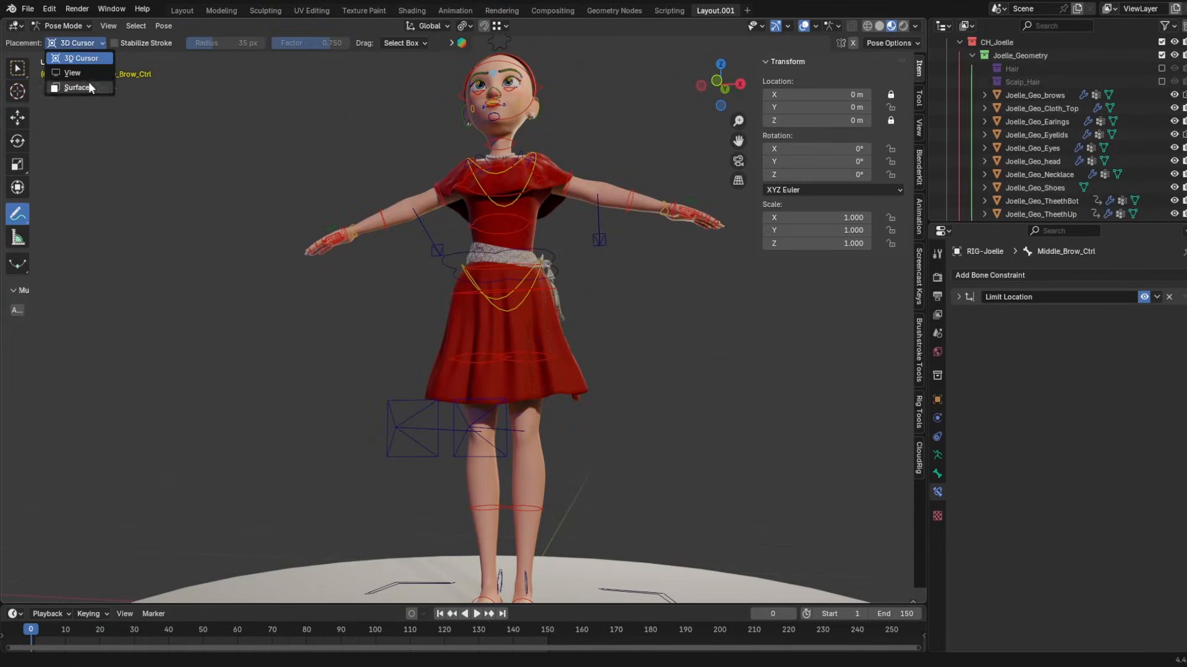
pyautogui.click(77, 87)
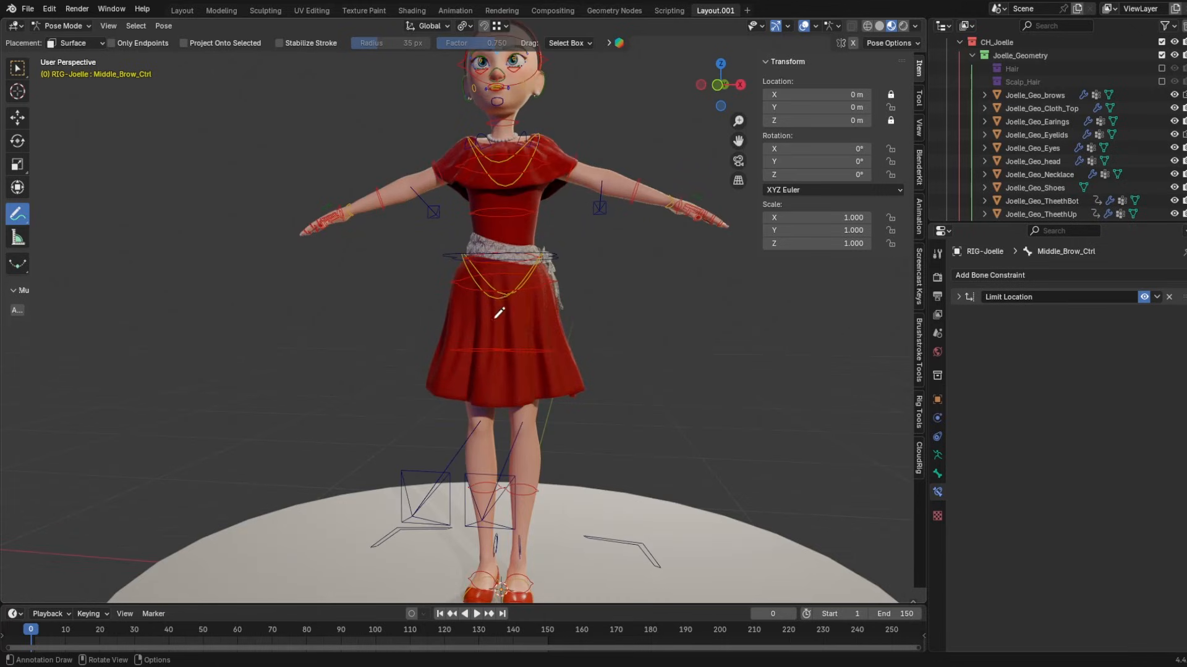
pyautogui.moveTo(492, 272); pyautogui.dragTo(486, 383)
pyautogui.moveTo(543, 376); pyautogui.dragTo(521, 318, button='middle')
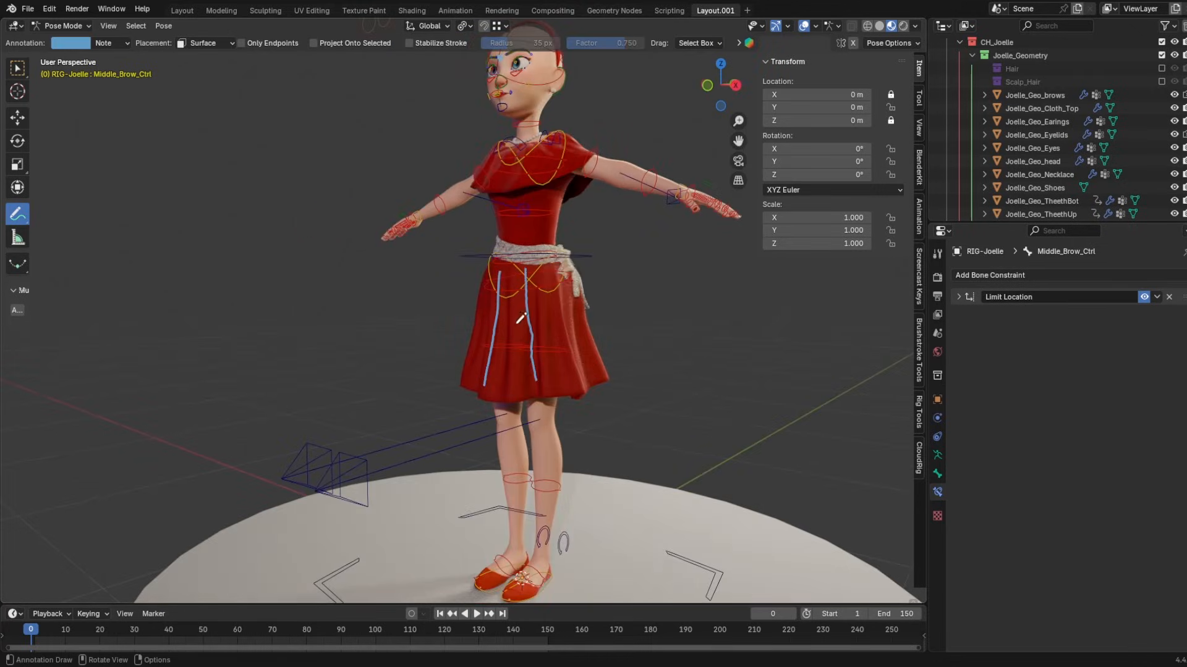
pyautogui.moveTo(529, 235); pyautogui.dragTo(503, 275, button='middle')
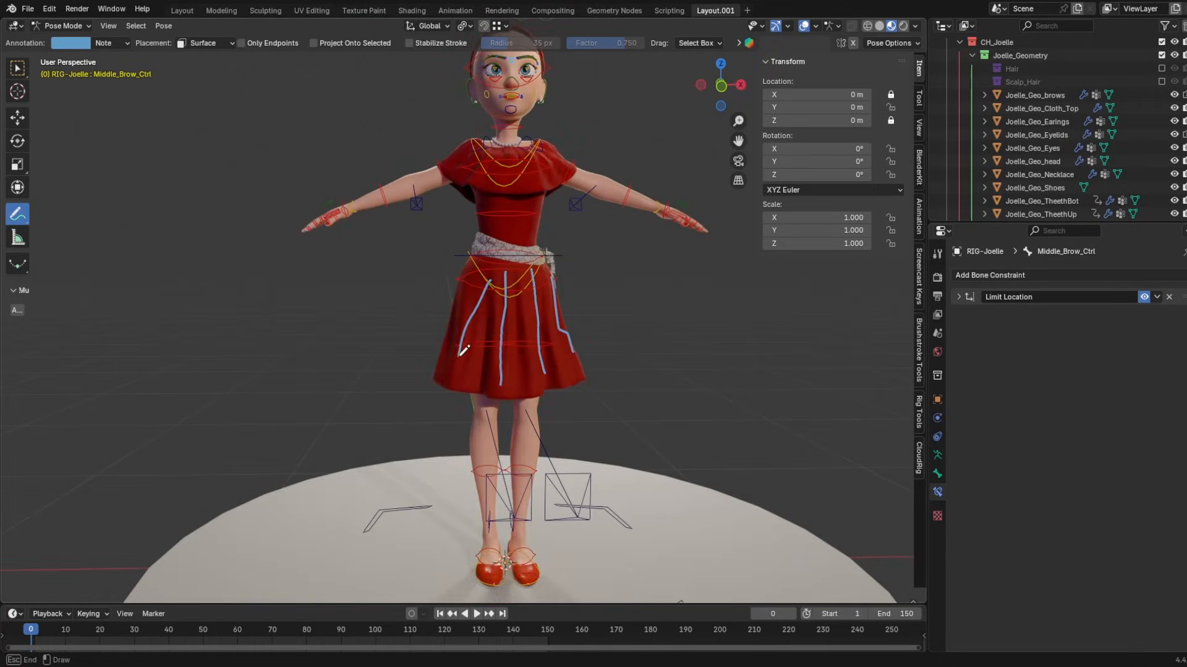
pyautogui.hotkey('ctrl', 'z')
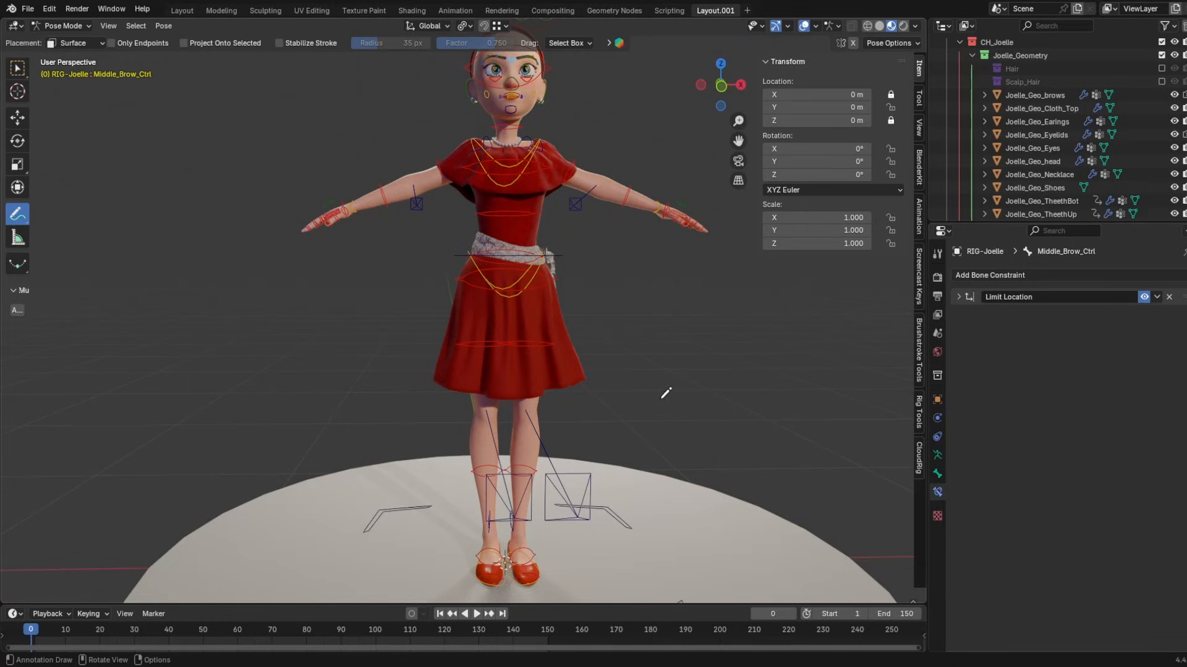
pyautogui.press('w')
# - Select Joelle_Geo_Cloth_Top in Object Mode and collapse its modifiers
pyautogui.scroll(3, 558, 283)
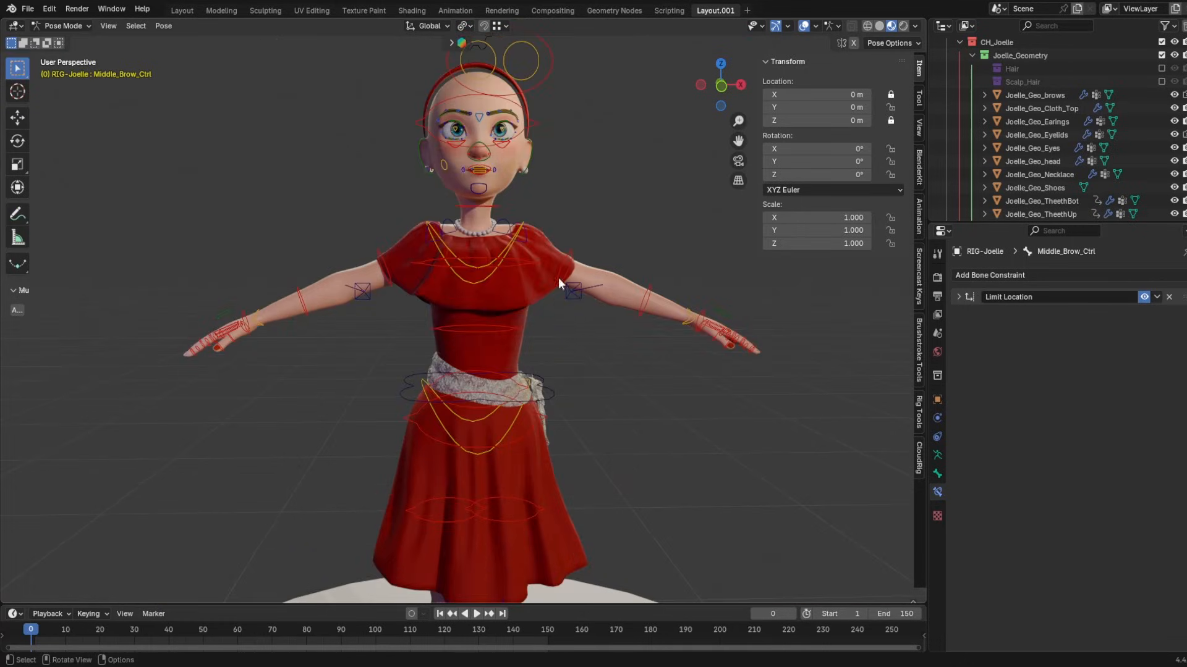
pyautogui.click(527, 331)
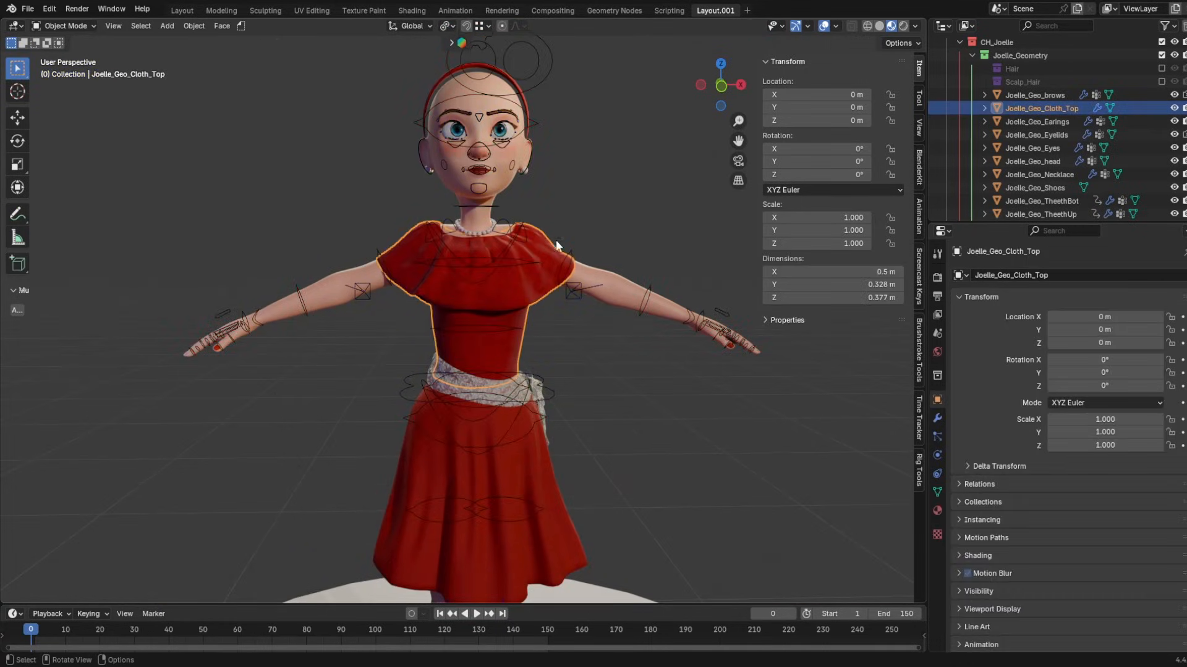
pyautogui.click(937, 418)
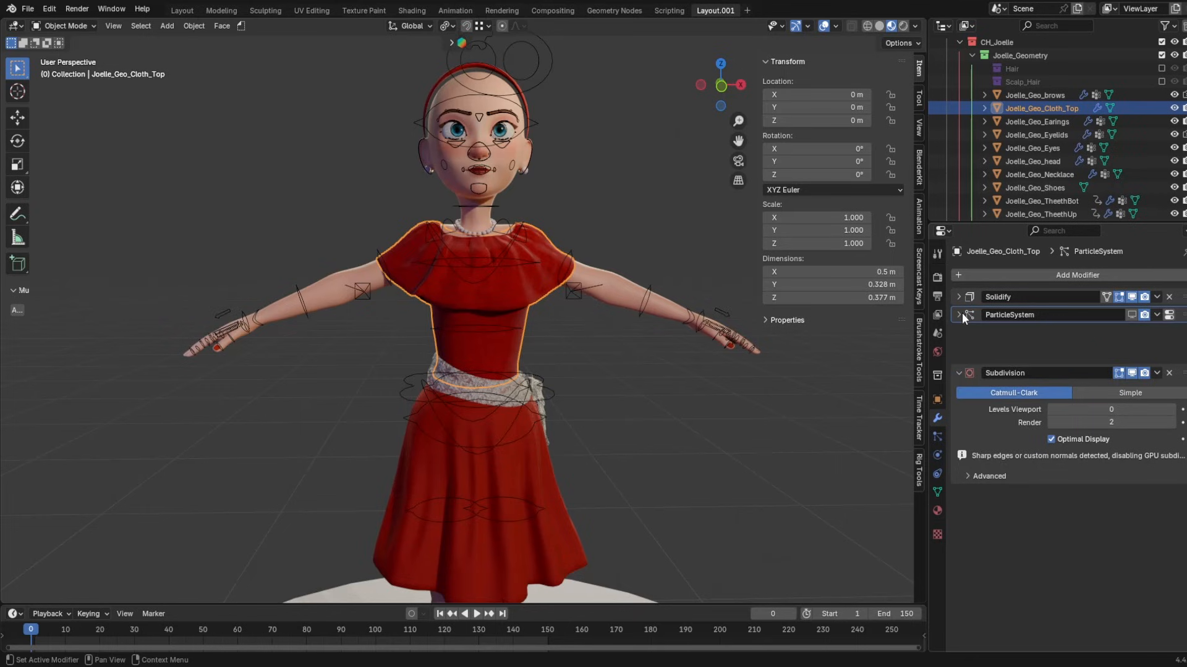
pyautogui.click(959, 315)
pyautogui.click(959, 332)
# - Check the modifiers on the necklace, the cloth top and the lace tie
pyautogui.moveTo(370, 252); pyautogui.dragTo(494, 346, button='middle')
pyautogui.scroll(4, 498, 309)
pyautogui.moveTo(504, 266); pyautogui.dragTo(454, 255, button='middle')
pyautogui.scroll(1, 571, 235)
pyautogui.click(641, 400)
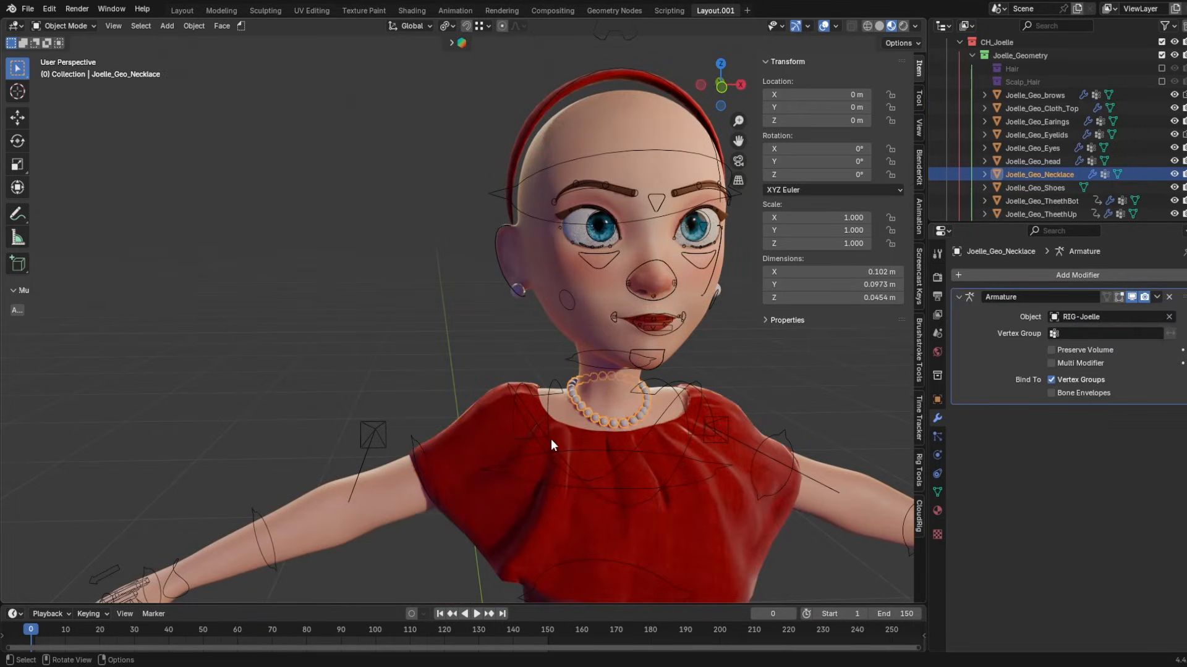
pyautogui.scroll(-3, 644, 350)
pyautogui.click(555, 337)
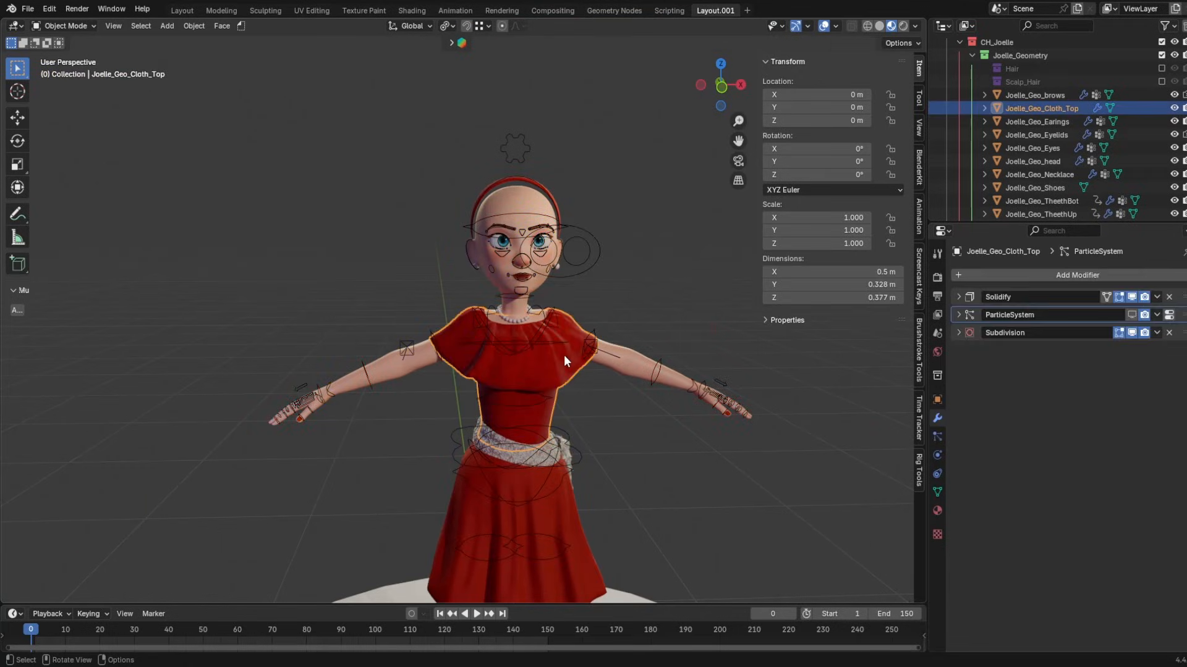
pyautogui.scroll(-1, 556, 395)
pyautogui.click(547, 428)
pyautogui.click(546, 428)
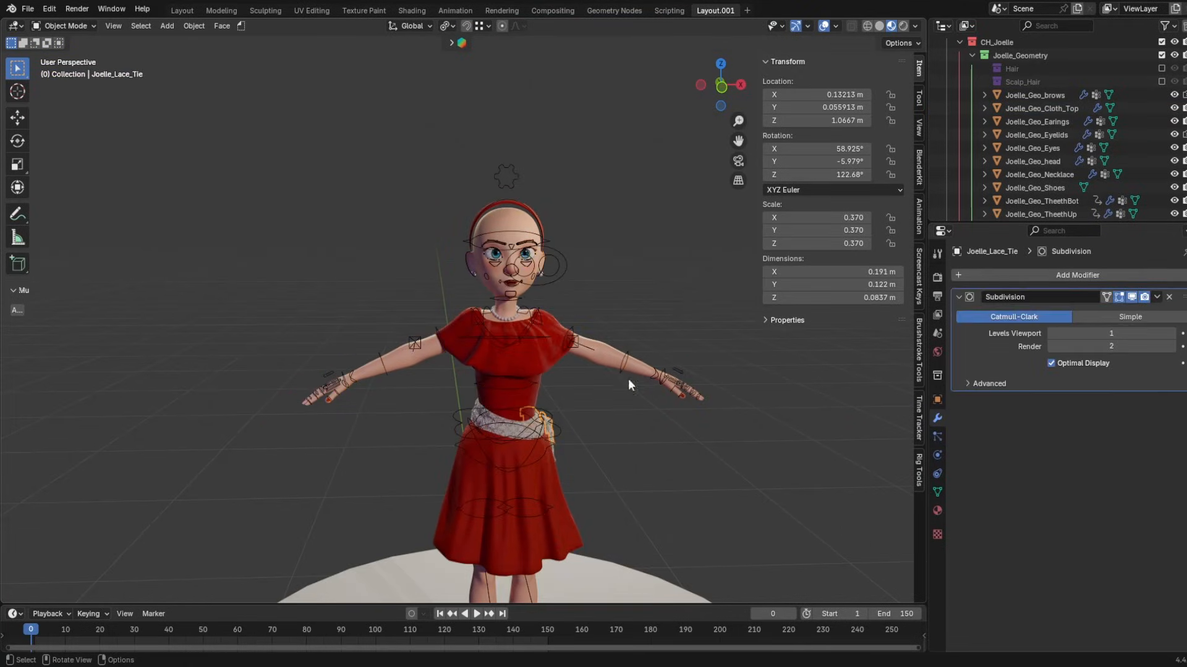
# - Parent the cloth top and skirt to RIG-Joelle with automatic weights and test the deformation by rotating FK-Shoulder.L
pyautogui.scroll(2, 628, 384)
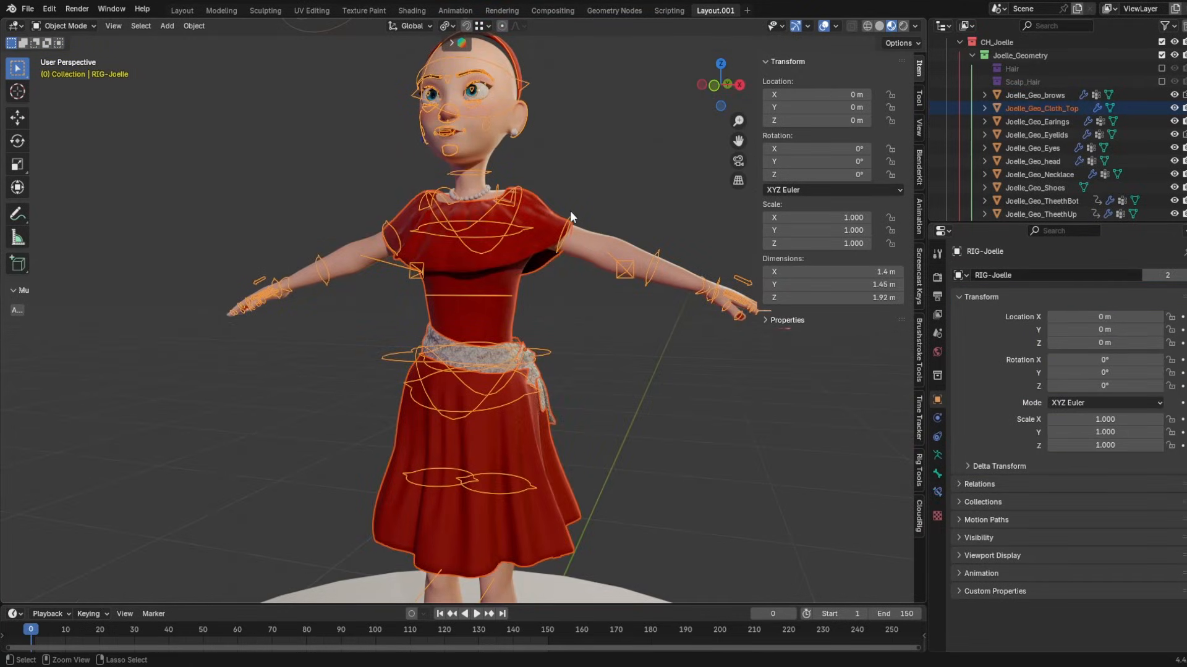
pyautogui.hotkey('ctrl', 'p')
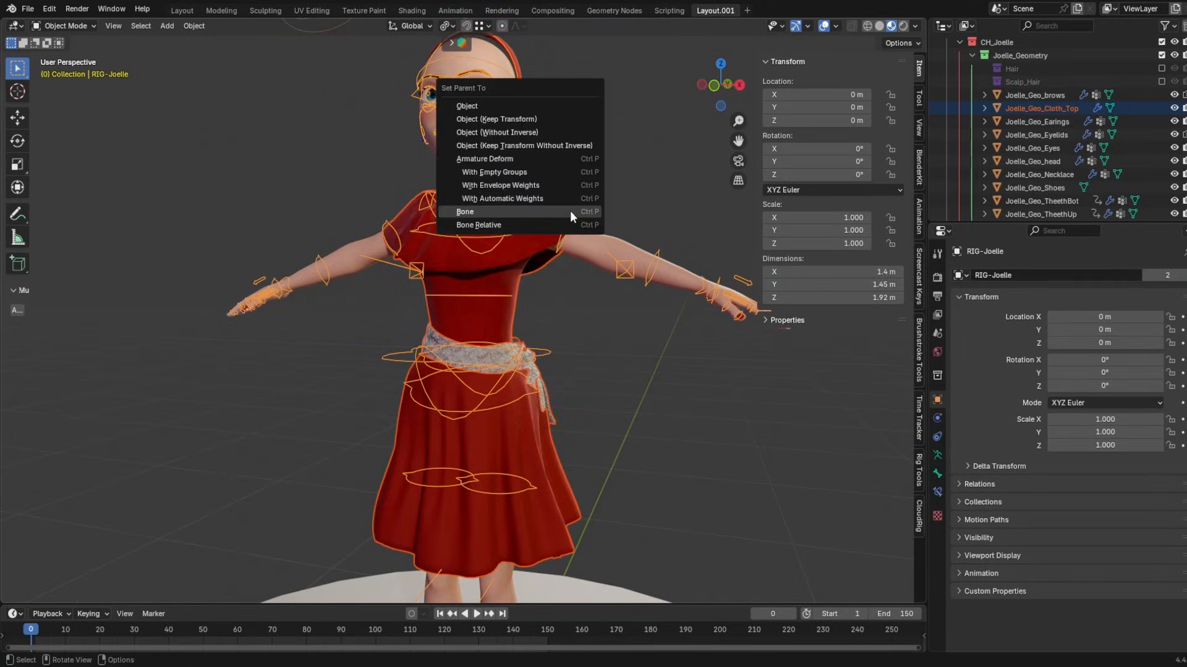
pyautogui.click(562, 202)
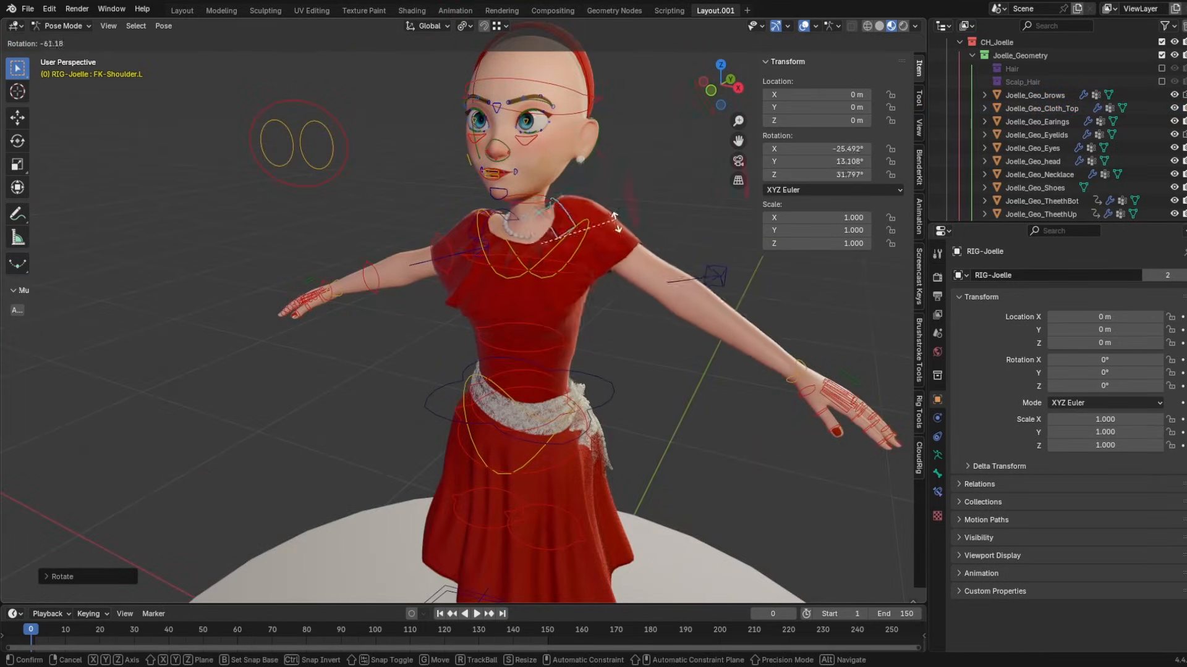
pyautogui.press('Escape')
# - Move the Armature modifier above Solidify, ParticleSystem and Subdivision in Joelle_Geo_Cloth_Top's modifier stack
pyautogui.moveTo(621, 438); pyautogui.dragTo(636, 335, button='middle')
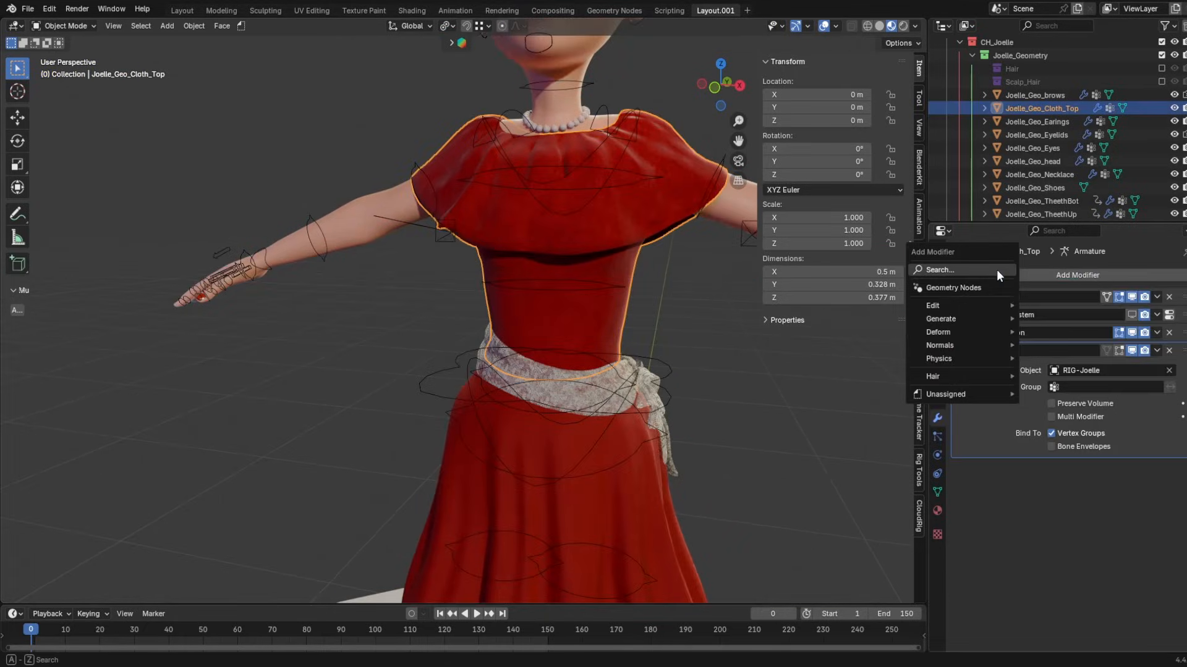
pyautogui.press('space')
pyautogui.click(654, 391)
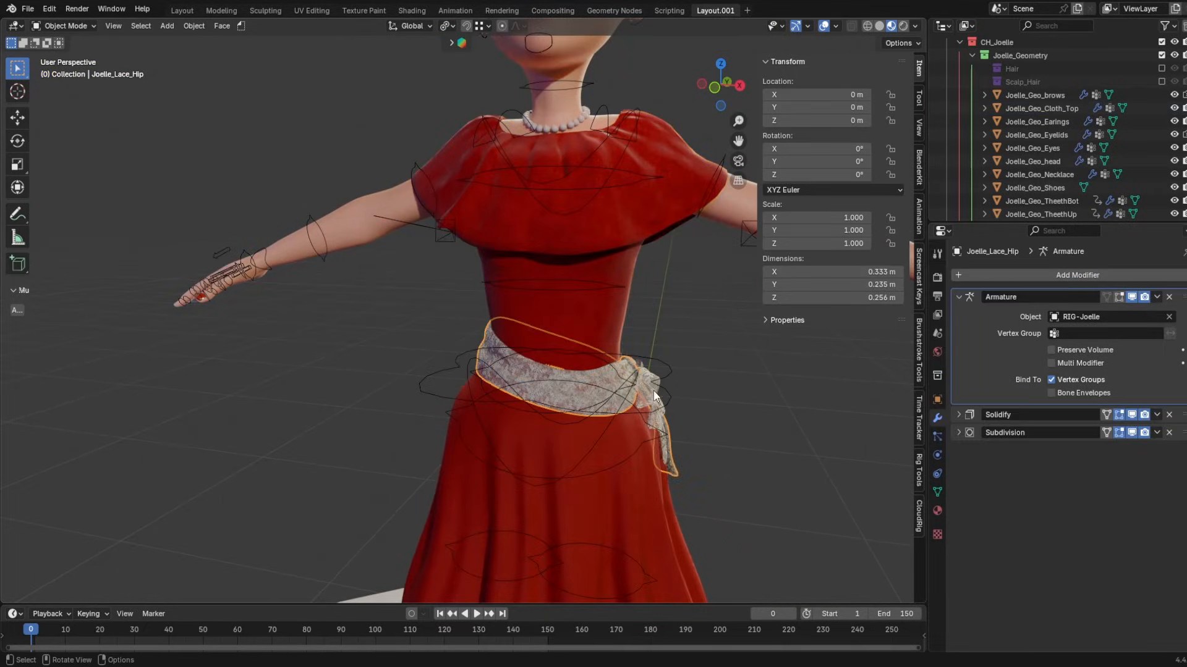
pyautogui.moveTo(1172, 403); pyautogui.dragTo(1172, 298)
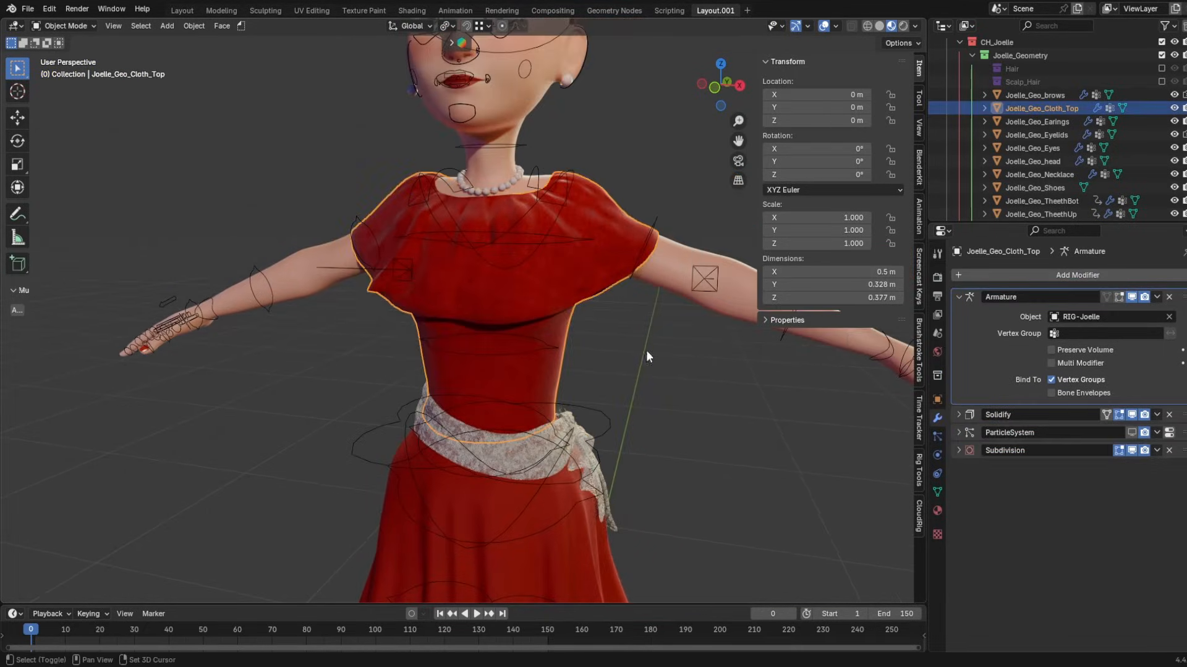
# - Add a Data Transfer modifier to Joelle_Geo_Cloth_Top that transfers vertex groups from Joelle_Geo_head with Nearest Face Interpolated mapping
pyautogui.click(1018, 272)
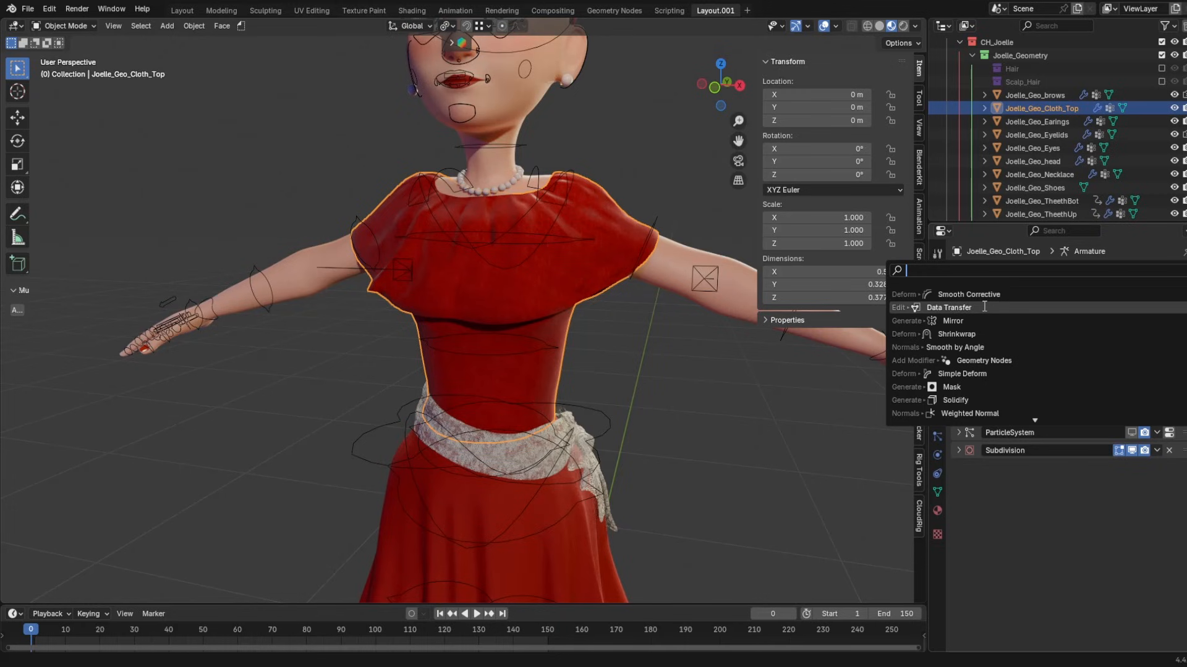
pyautogui.click(988, 309)
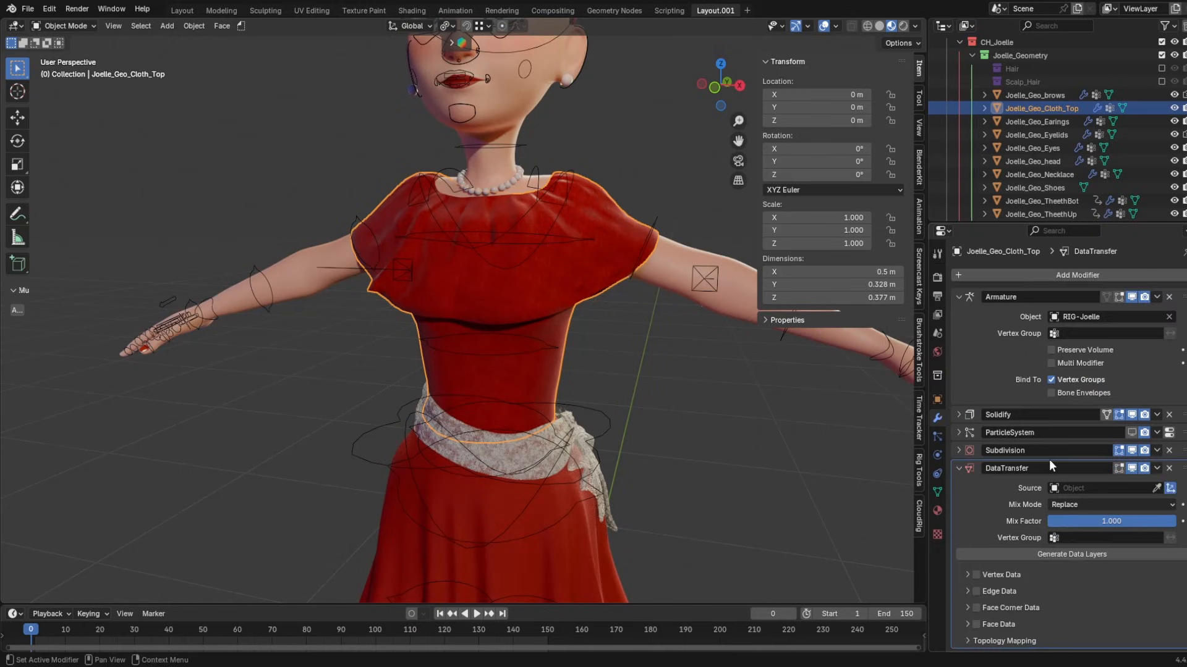
pyautogui.click(1005, 577)
pyautogui.scroll(-3, 1007, 576)
pyautogui.click(1010, 525)
pyautogui.click(1078, 542)
pyautogui.click(1088, 629)
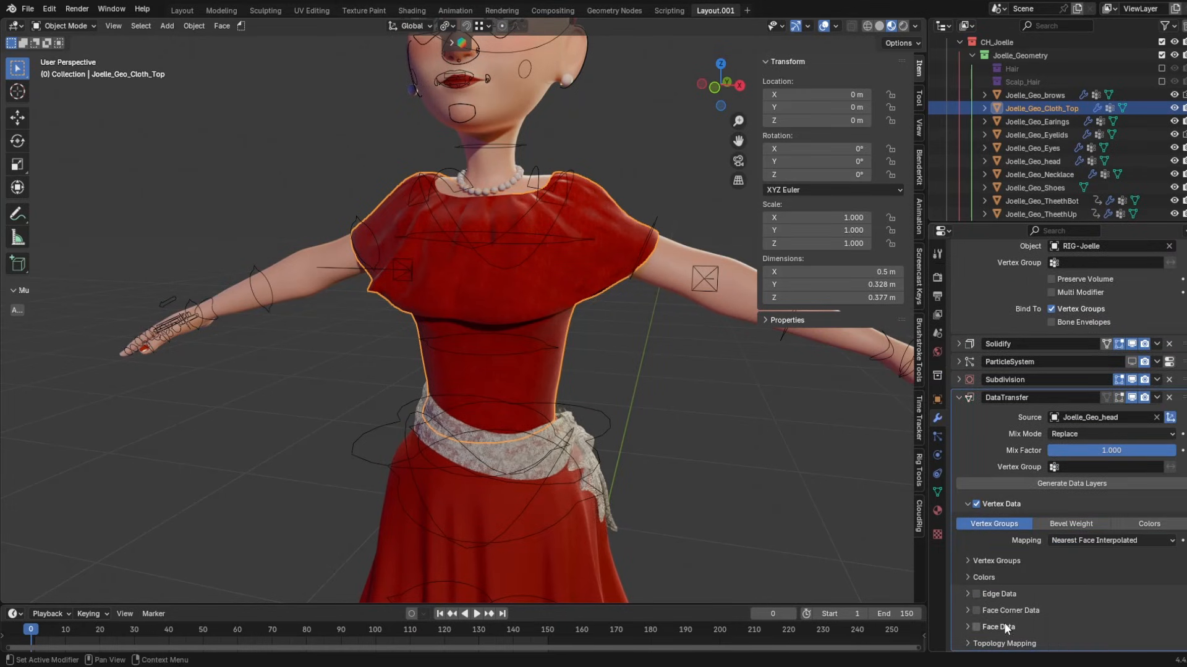
# - Set the Data Transfer ray radius to 5 m in Topology Mapping and apply the modifier on Joelle_Geo_Cloth_Top
pyautogui.click(971, 644)
pyautogui.scroll(-2, 1014, 621)
pyautogui.click(1084, 641)
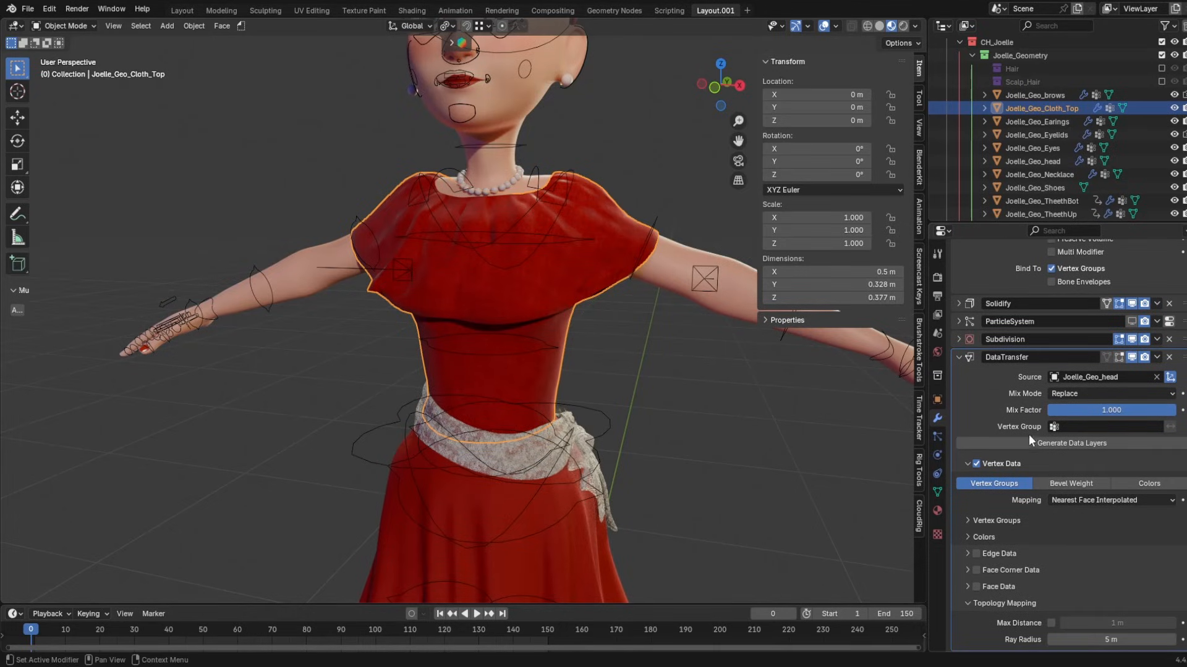
pyautogui.click(1158, 360)
pyautogui.click(1089, 372)
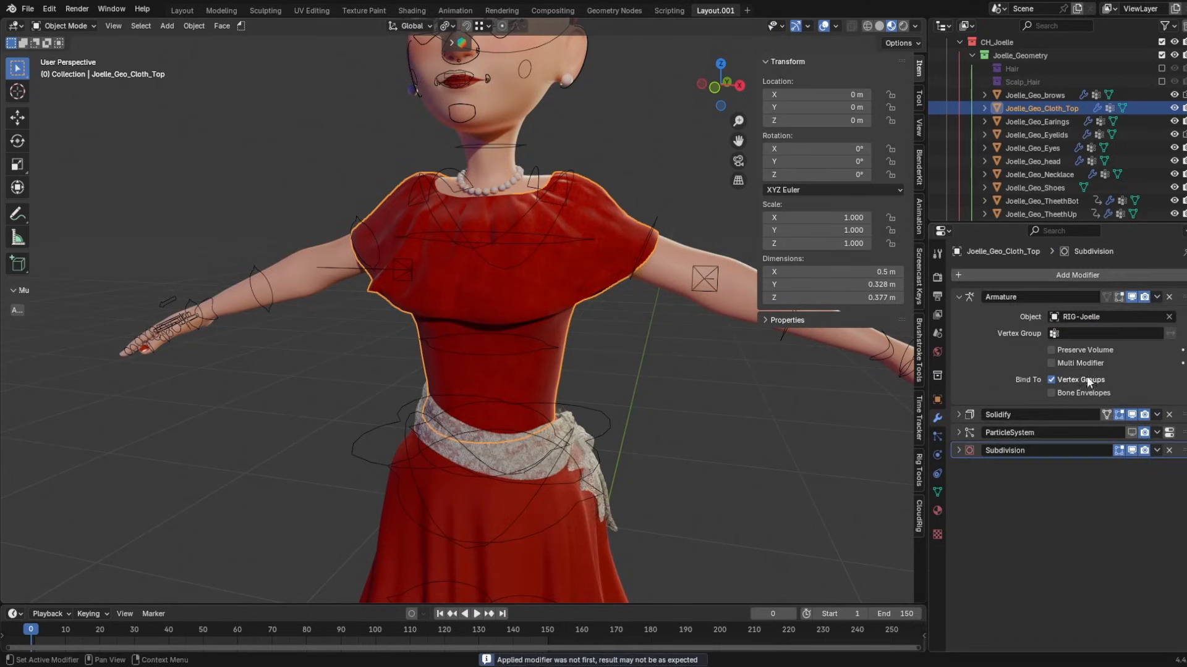
# - Test how the cloth top deforms by rotating FK-Shoulder.R and the opposite shoulder control in Pose Mode
pyautogui.click(395, 176)
pyautogui.press('r')
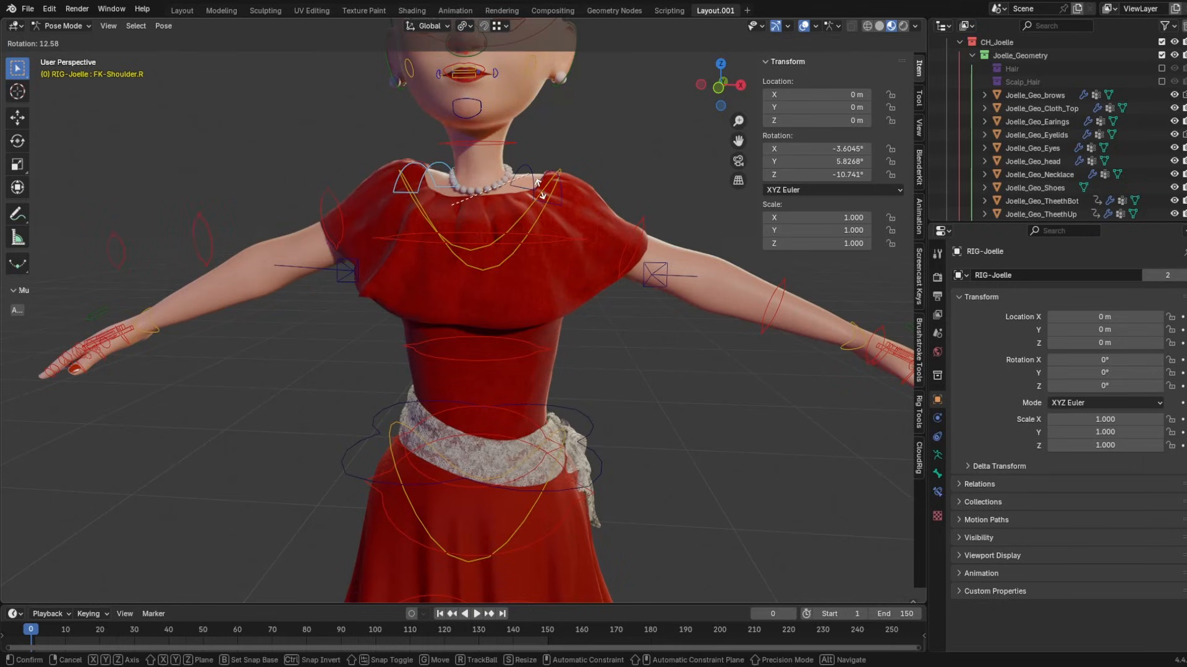
pyautogui.press('Escape')
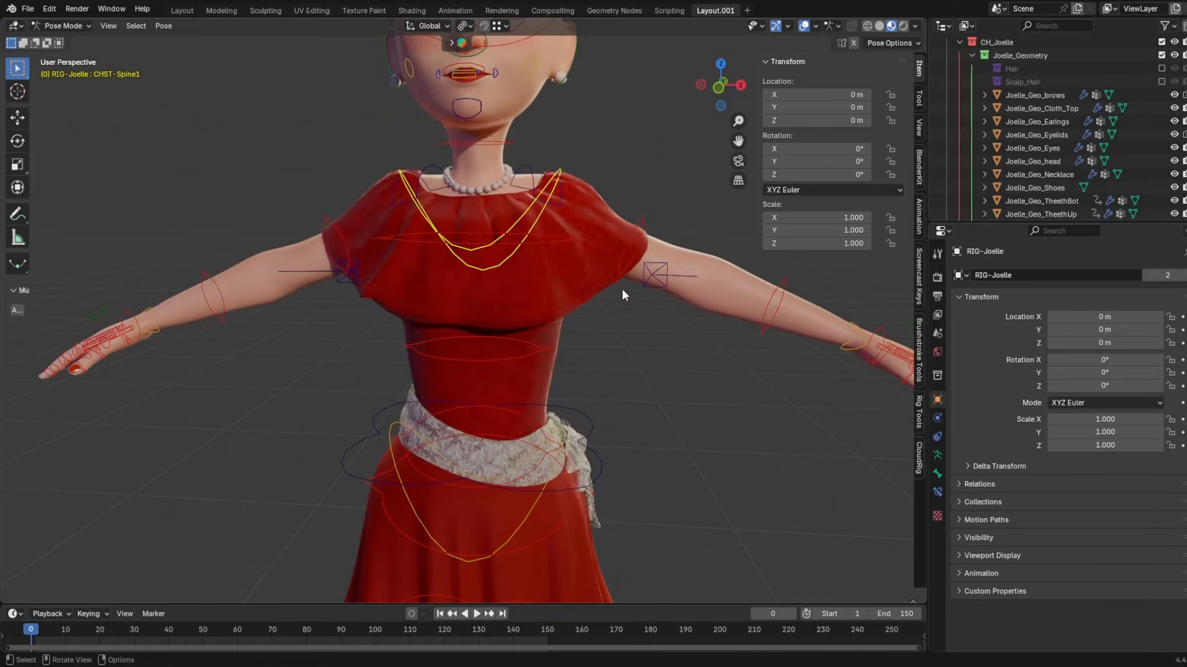
pyautogui.click(543, 166)
pyautogui.press('r')
pyautogui.click(614, 180)
pyautogui.moveTo(614, 179); pyautogui.dragTo(586, 250, button='middle')
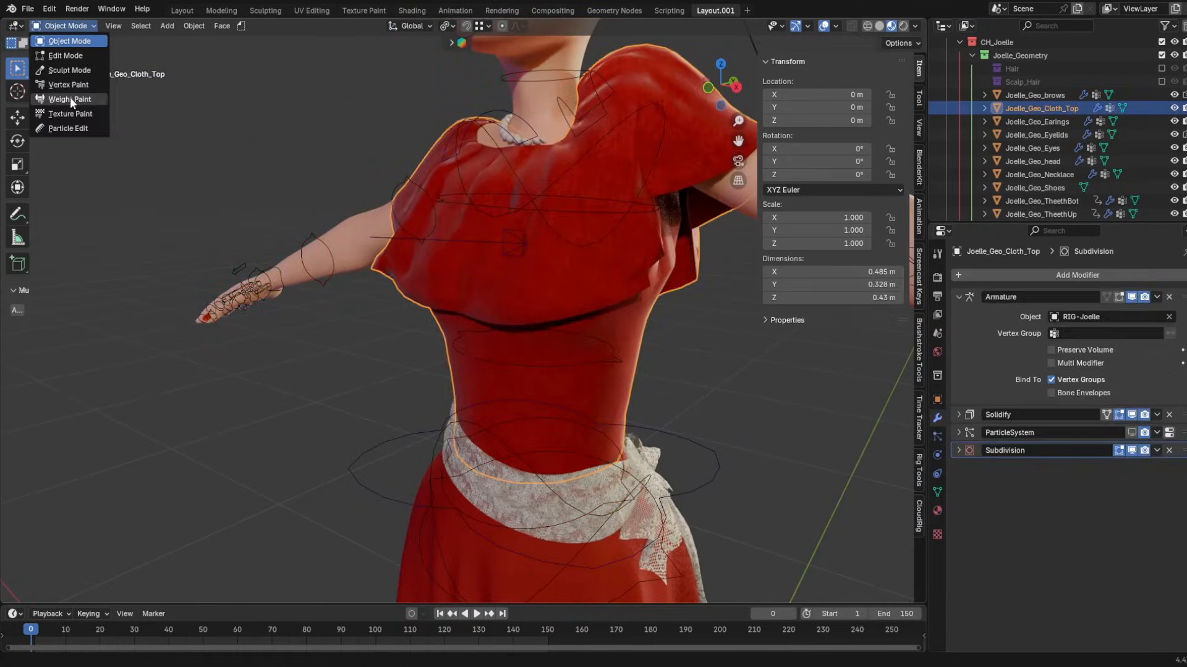
# - Inspect the DEF-Spine3 weights on Joelle_Geo_Cloth_Top from the front, back and sides in Weight Paint mode
pyautogui.click(69, 97)
pyautogui.click(452, 28)
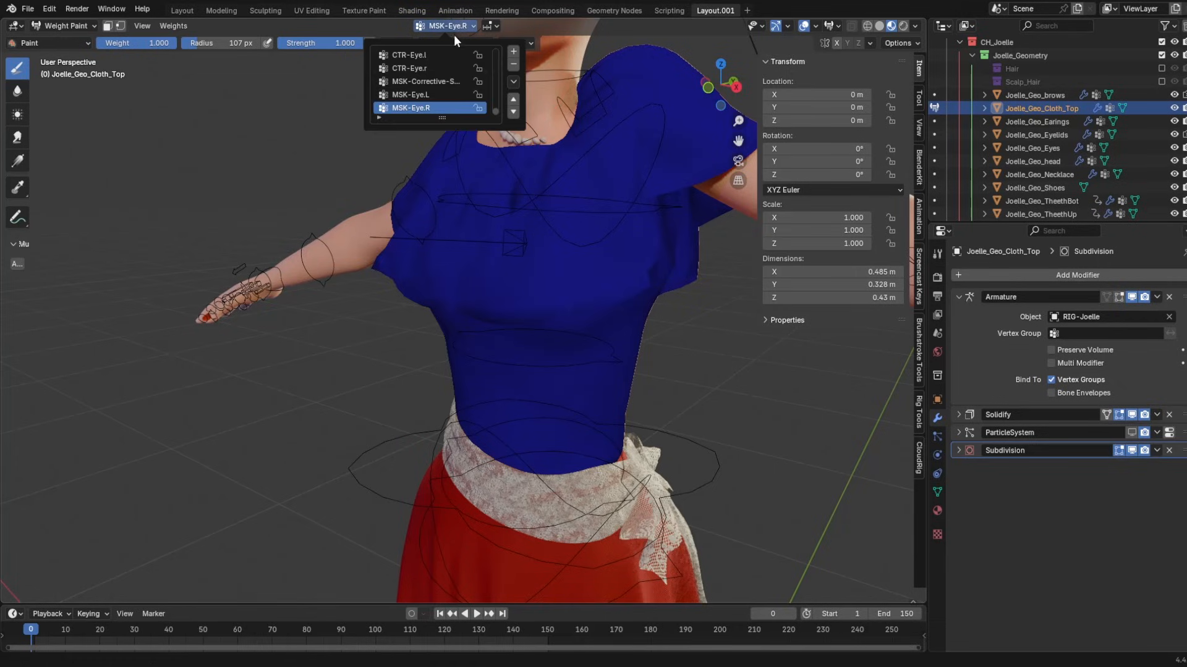
pyautogui.click(444, 65)
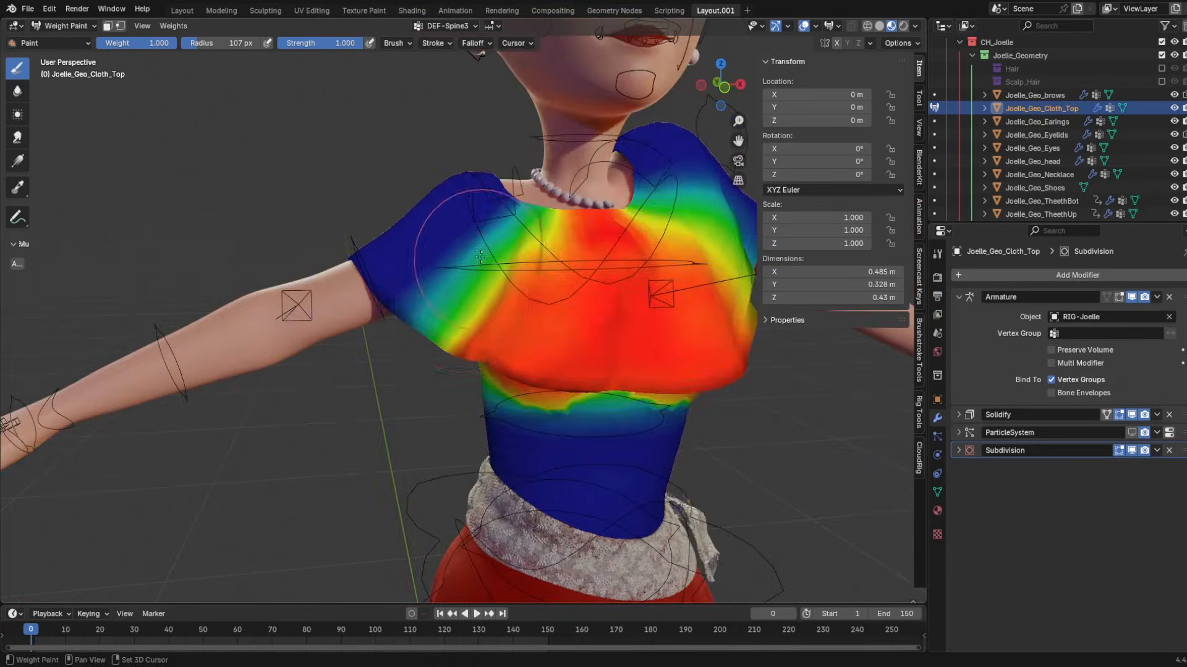
pyautogui.moveTo(395, 284); pyautogui.dragTo(477, 278, button='middle')
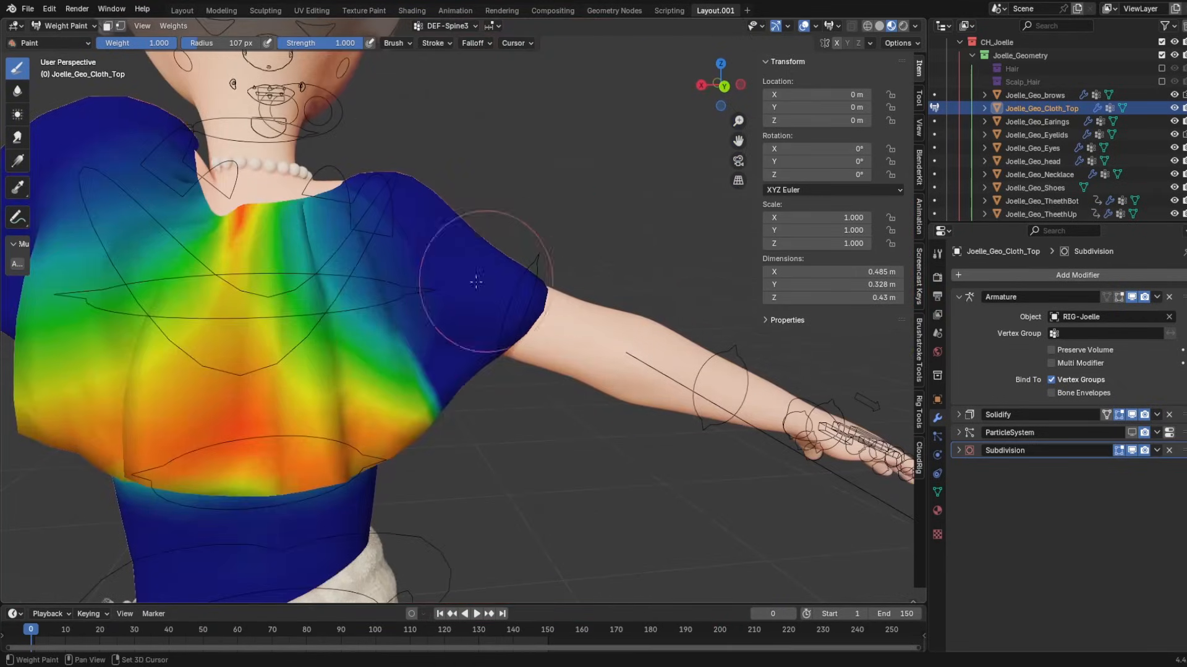
pyautogui.moveTo(388, 282); pyautogui.dragTo(226, 308, button='middle')
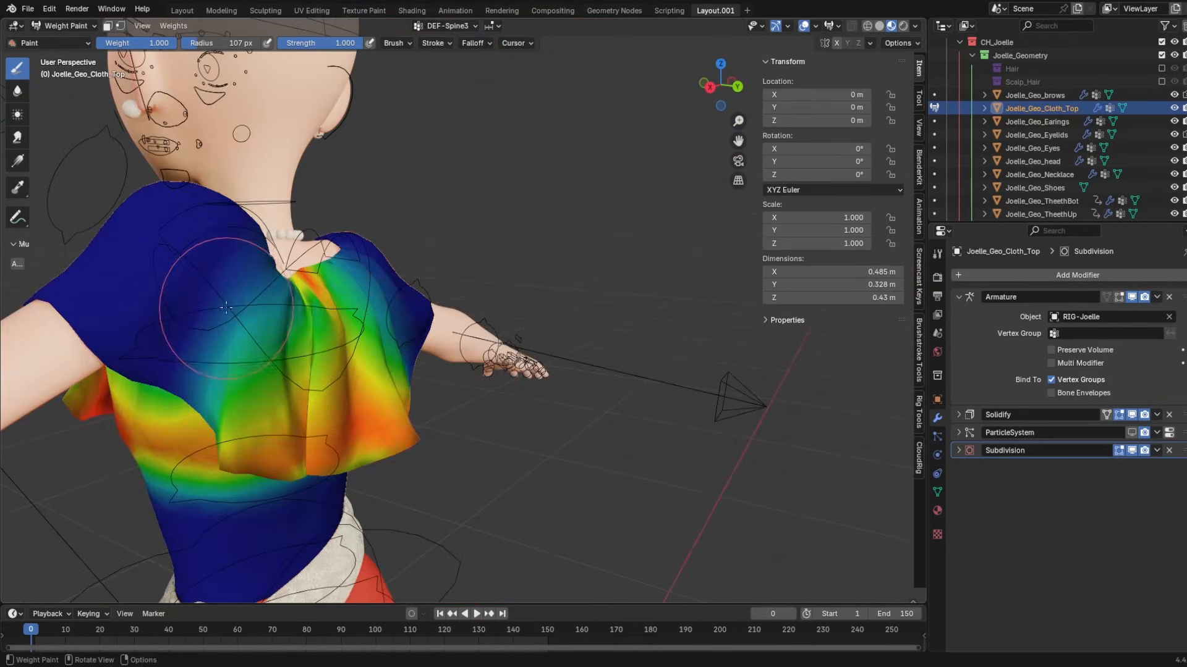
pyautogui.moveTo(185, 359); pyautogui.dragTo(297, 299, button='middle')
pyautogui.moveTo(146, 310)
pyautogui.mouseDown(button='middle')
pyautogui.moveTo(345, 301)
pyautogui.moveTo(389, 265)
pyautogui.mouseUp(button='middle')
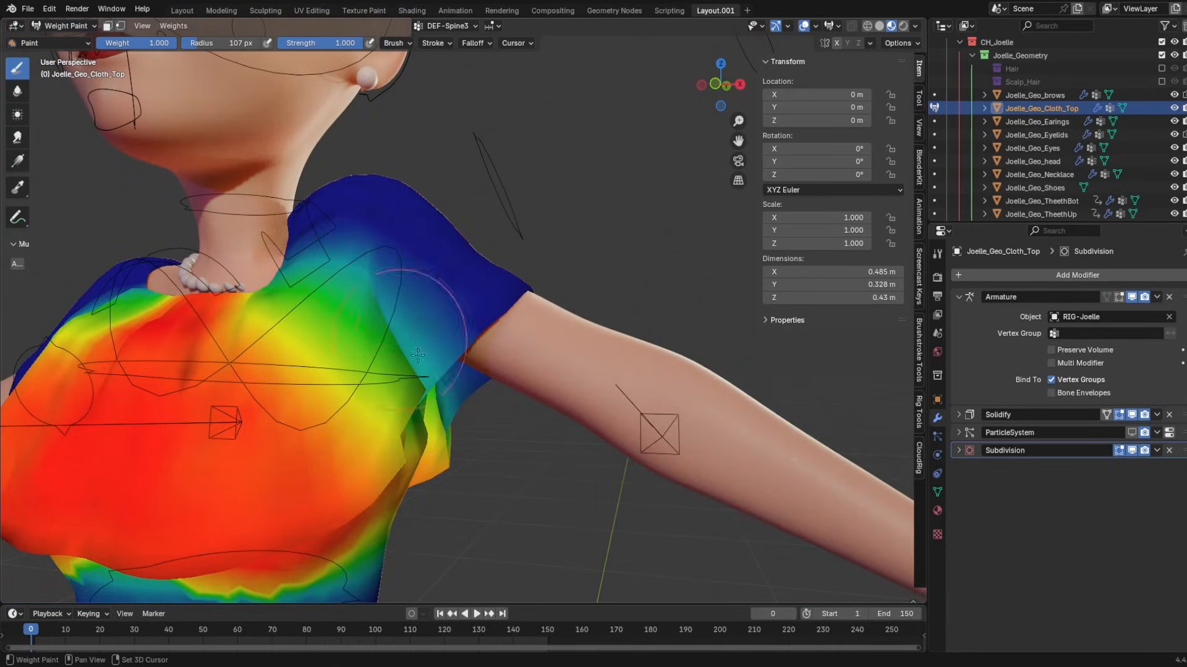
pyautogui.moveTo(417, 355)
pyautogui.mouseDown(button='middle')
pyautogui.moveTo(371, 321)
pyautogui.moveTo(321, 210)
pyautogui.mouseUp(button='middle')
pyautogui.press('Tab')
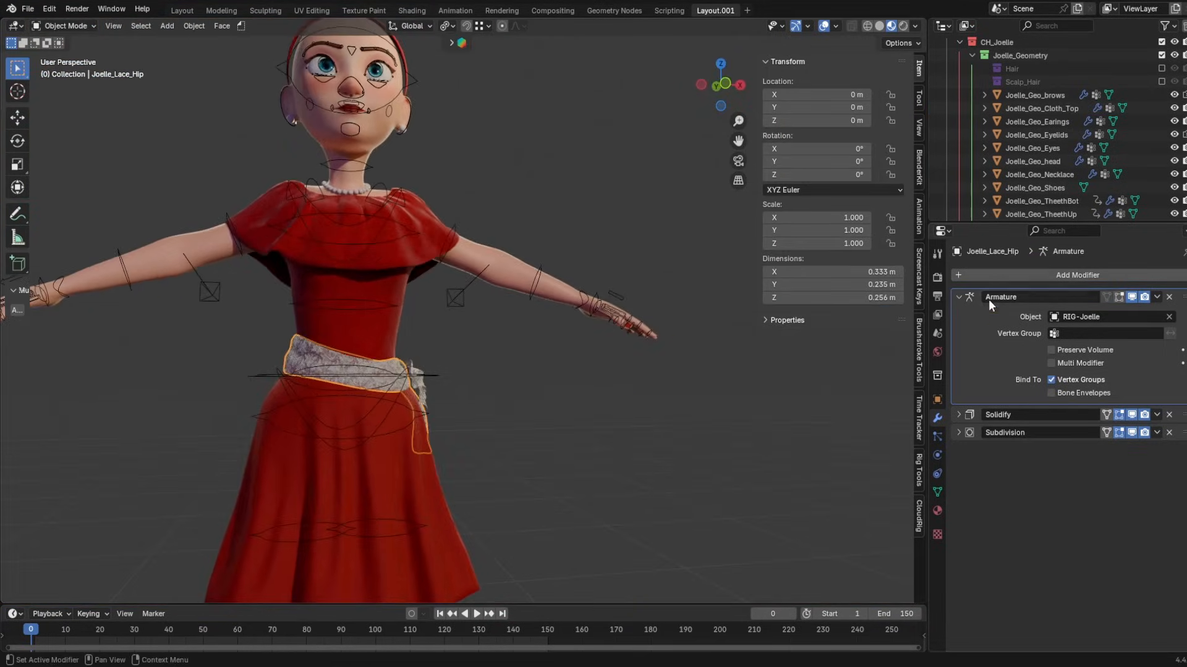
# - Add a Data Transfer modifier to Joelle_Lace_Hip for vertex groups from Joelle_Geo_head, using Nearest Face Interpolated mapping, and open its ray radius for editing
pyautogui.click(988, 276)
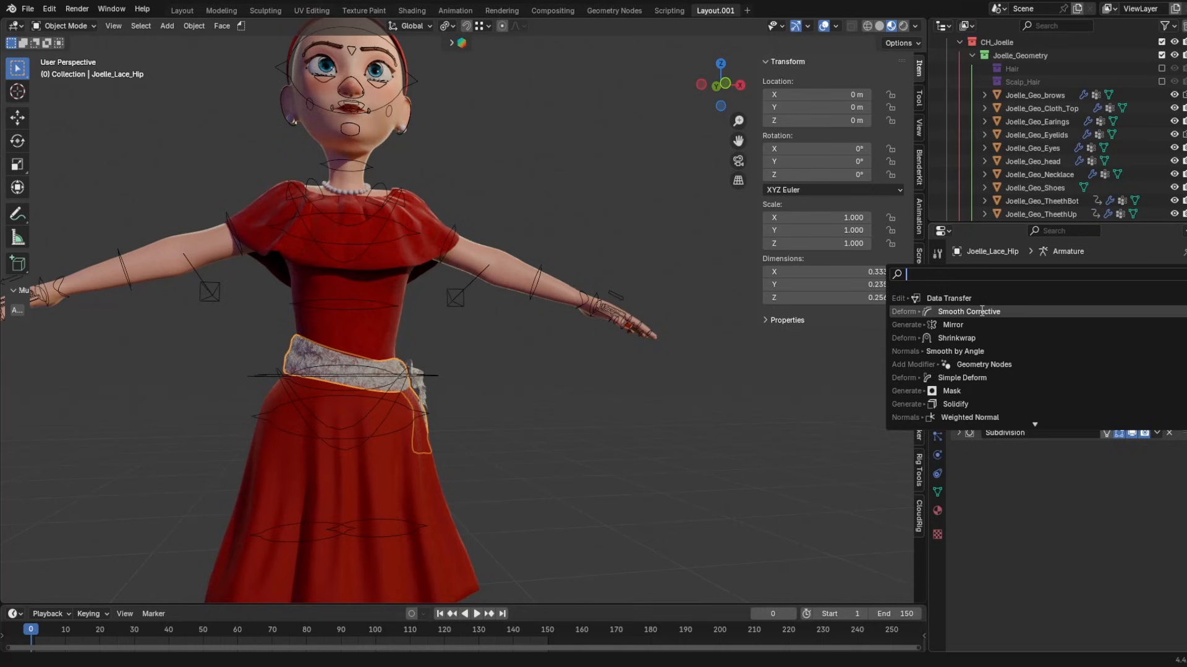
pyautogui.click(981, 300)
pyautogui.click(1156, 471)
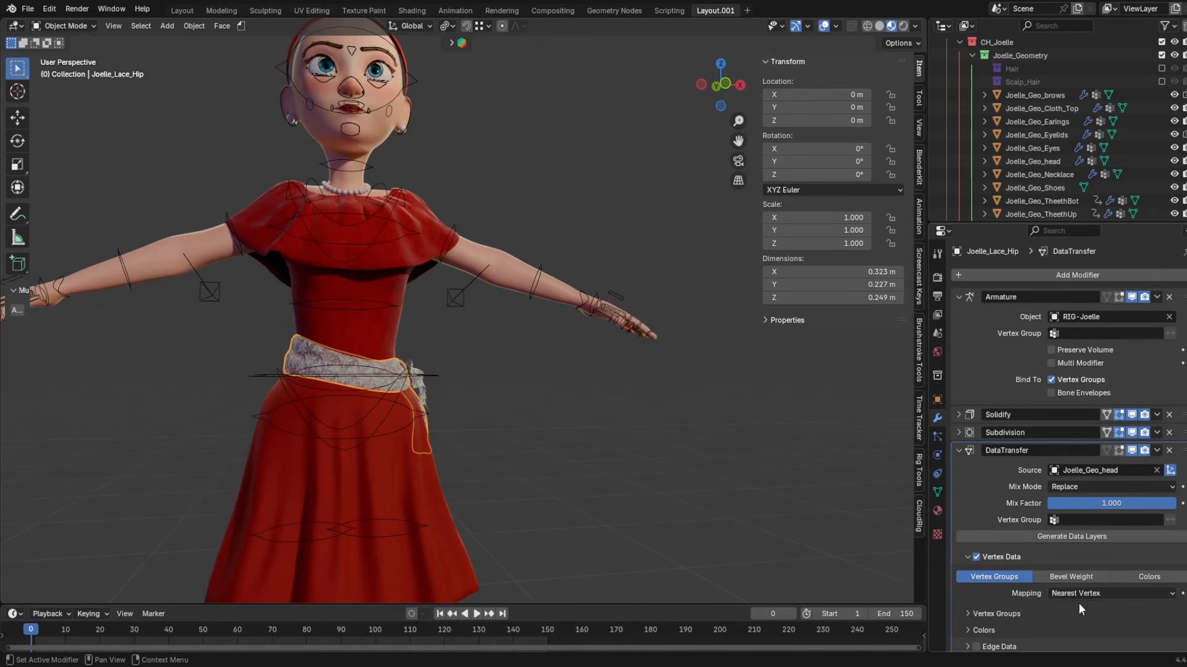
pyautogui.click(1094, 595)
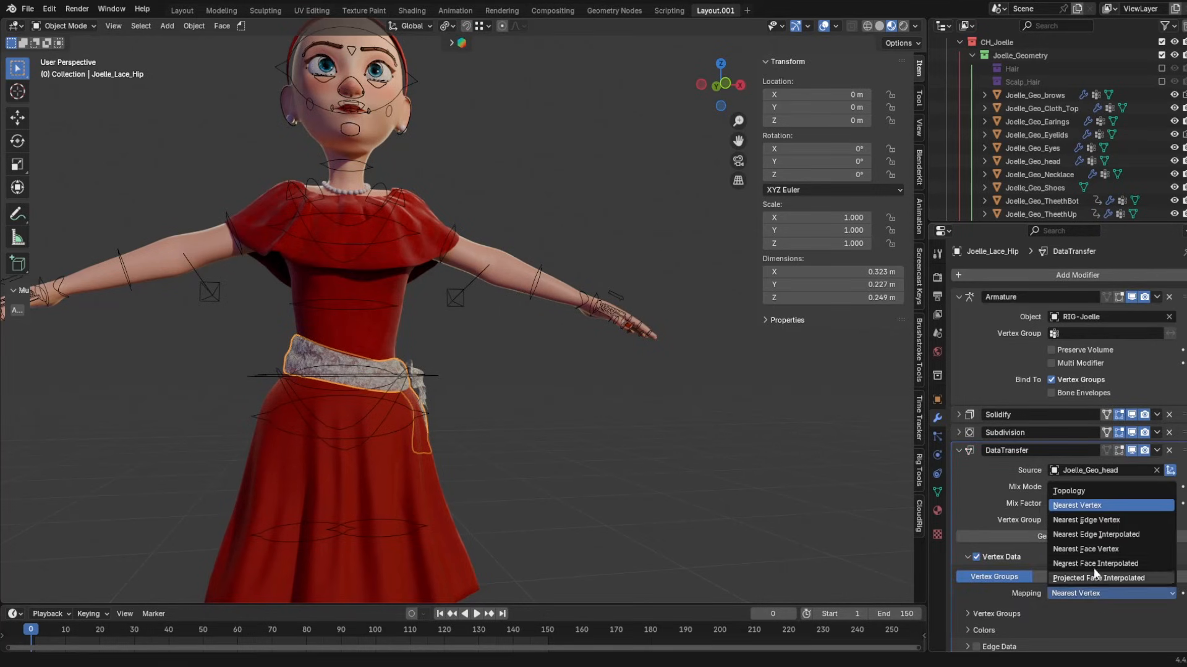
pyautogui.click(1093, 566)
pyautogui.scroll(-2, 1019, 624)
pyautogui.scroll(-2, 1026, 646)
pyautogui.click(1096, 639)
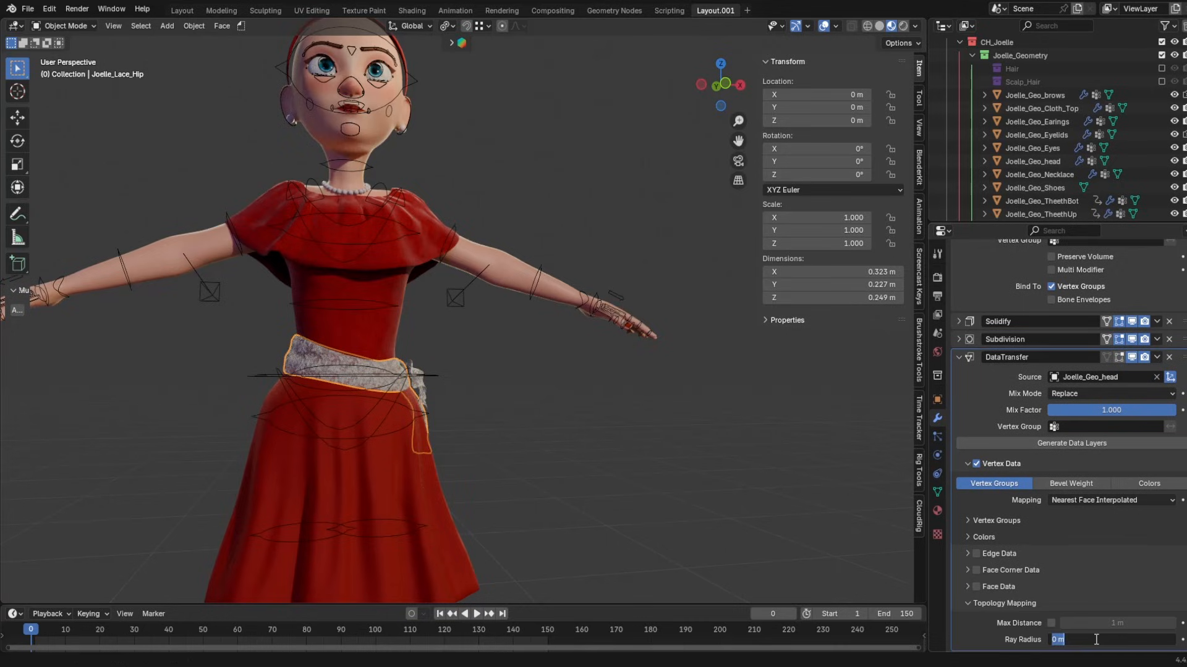
# - Give Joelle_Lace_Tie the same Data Transfer modifier and apply it on both Joelle_Lace_Hip and Joelle_Lace_Tie
pyautogui.moveTo(635, 466); pyautogui.dragTo(559, 461, button='middle')
pyautogui.keyDown('shift'); pyautogui.click(446, 388); pyautogui.keyUp('shift')
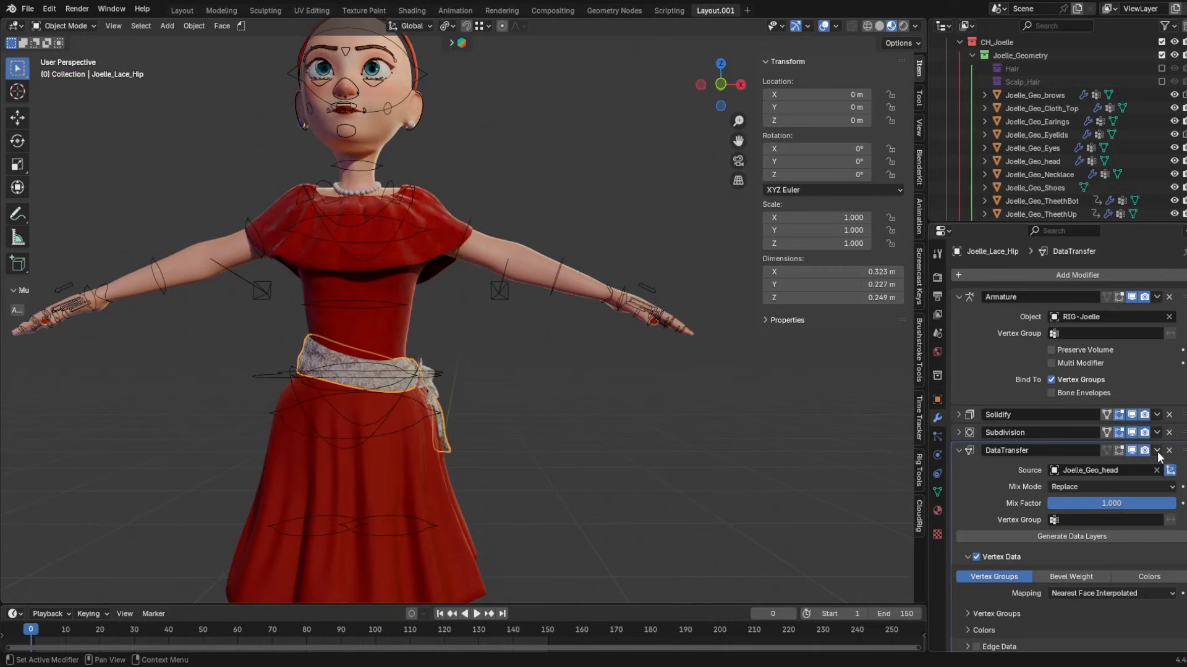
pyautogui.click(1157, 451)
pyautogui.click(1121, 481)
pyautogui.click(435, 383)
pyautogui.click(1156, 520)
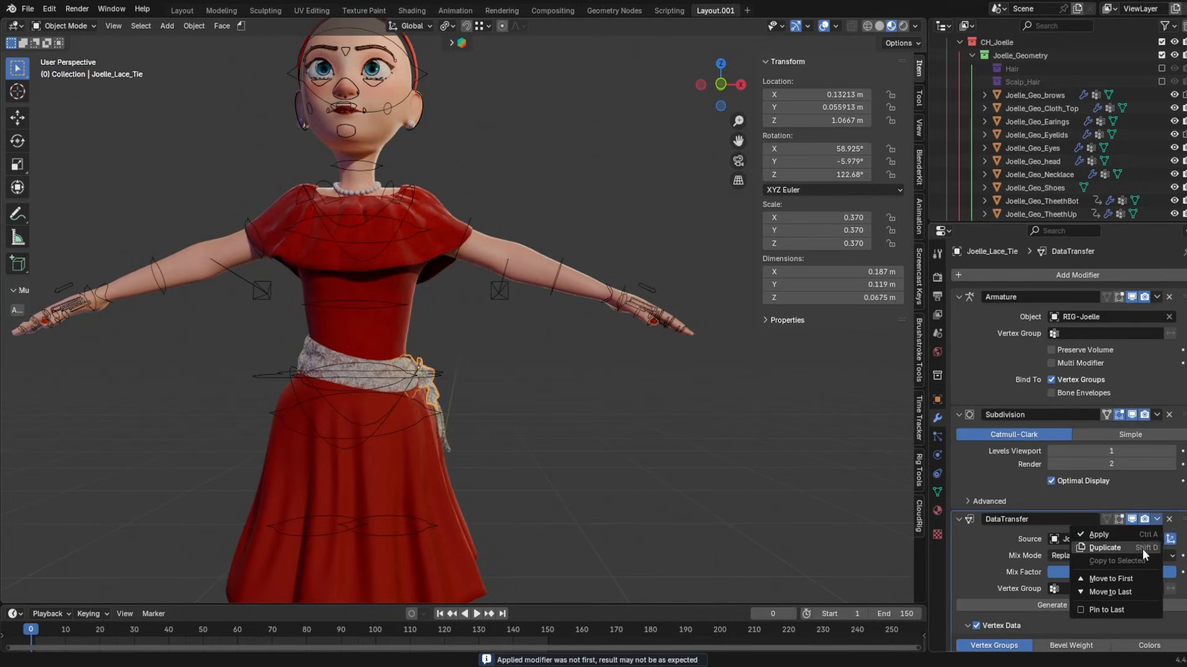
pyautogui.click(1157, 520)
pyautogui.click(1123, 529)
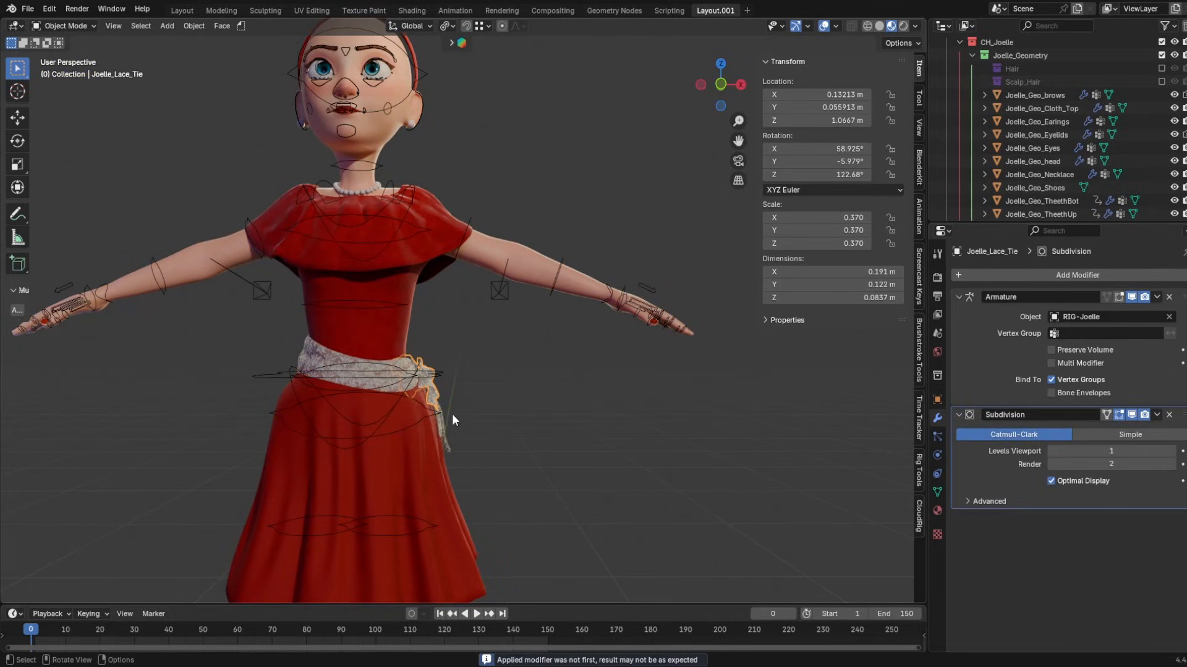
# - Apply the Data Transfer modifier on Joelle_Skirt_Geo
pyautogui.click(451, 413)
pyautogui.moveTo(451, 413); pyautogui.dragTo(470, 364, button='middle')
pyautogui.scroll(-8, 1144, 521)
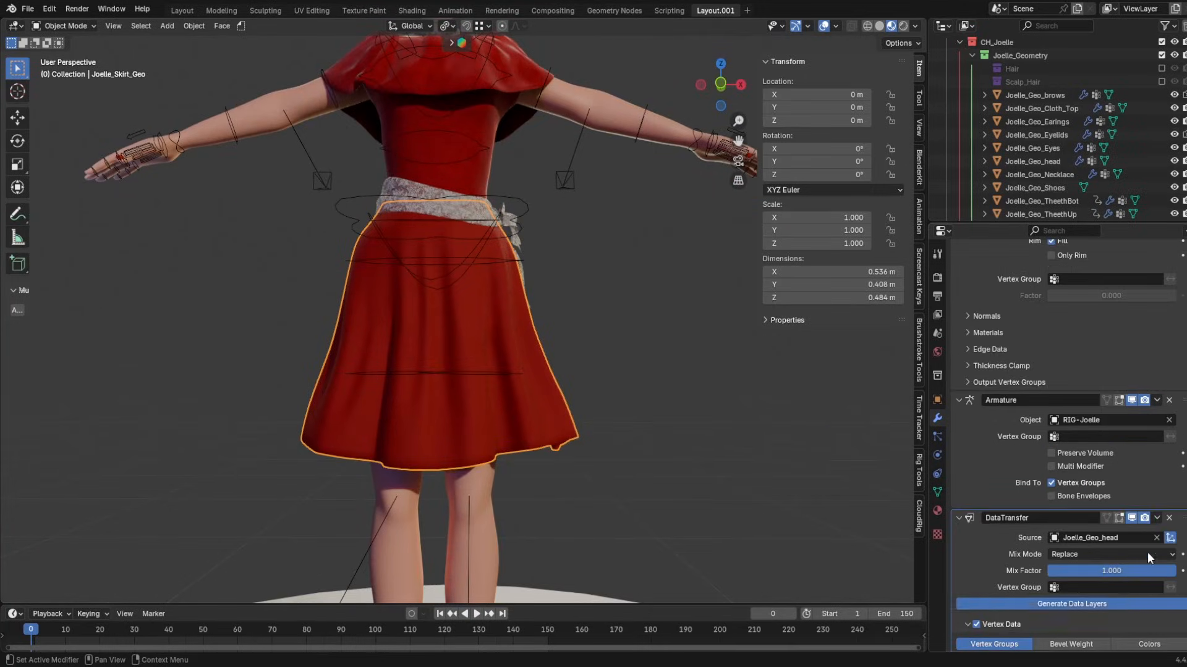
pyautogui.click(1156, 518)
pyautogui.click(1129, 533)
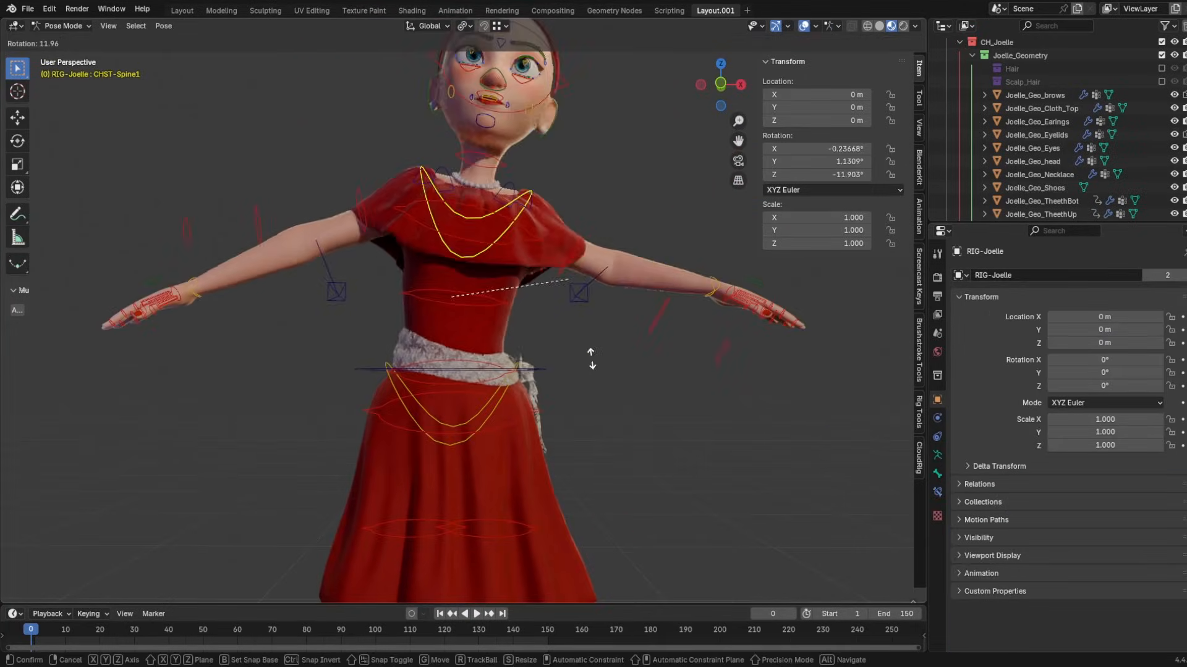
# - Test the clothing deformation by rotating CHST-Spine1 and moving IK-Foot.L to lift the leg under the skirt
pyautogui.scroll(1, 521, 411)
pyautogui.scroll(-4, 513, 433)
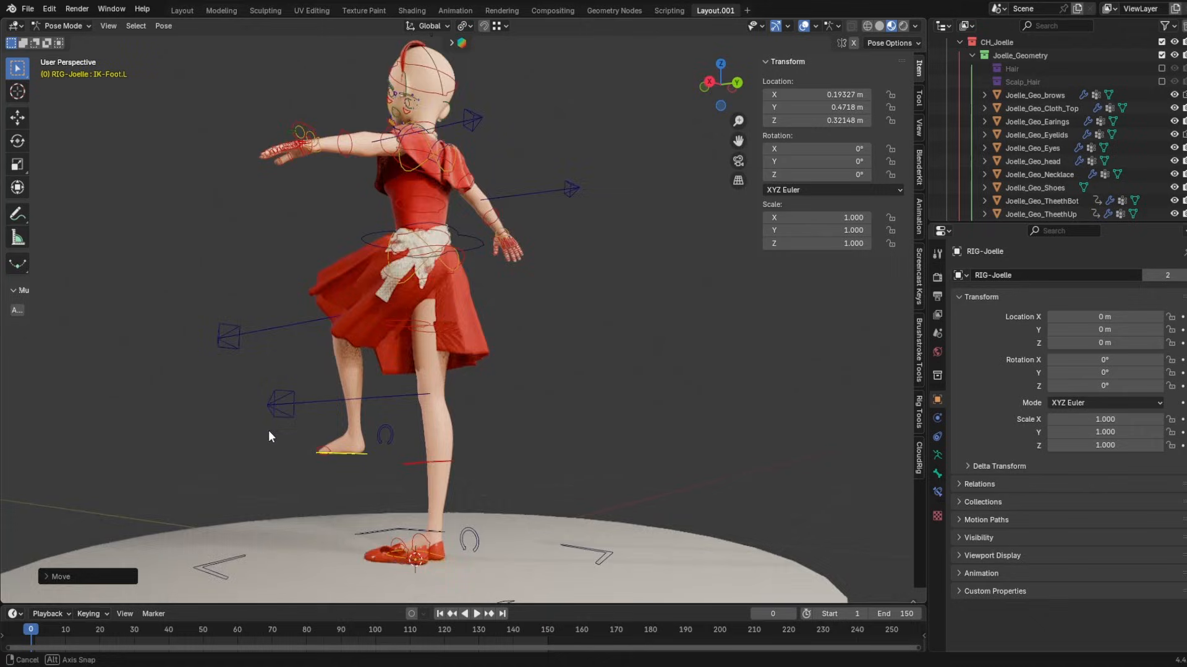
pyautogui.moveTo(268, 430); pyautogui.dragTo(433, 371, button='middle')
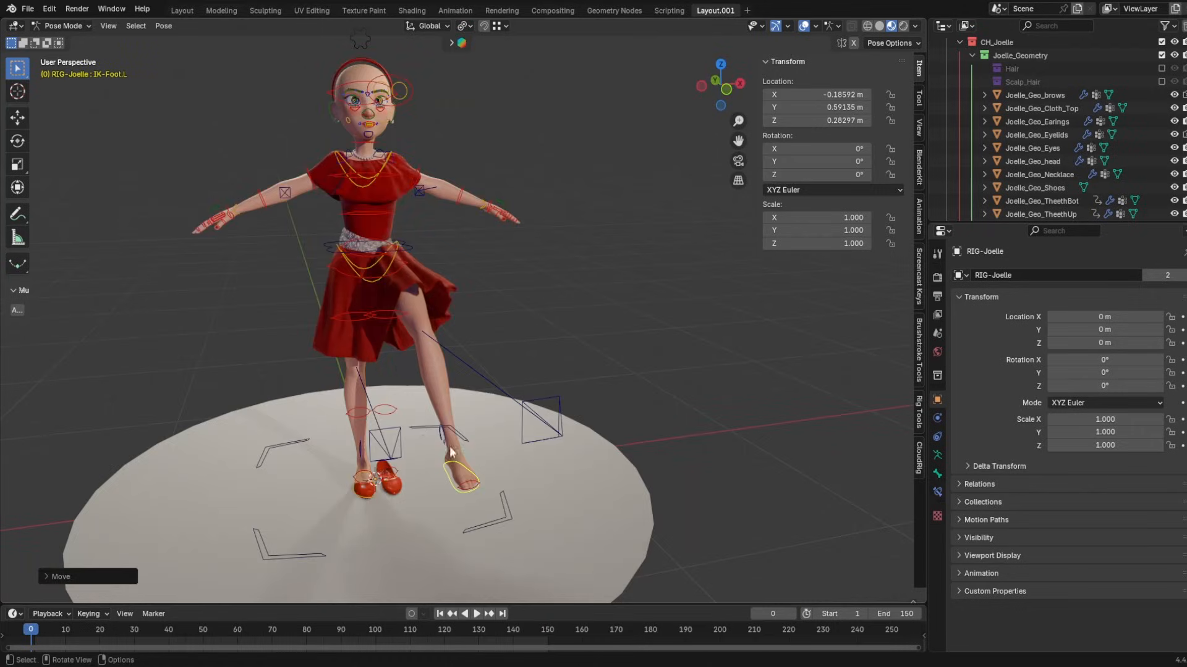
# - Smooth the skirt's vertex weights in Weight Paint mode and retest the deformation by moving IK-Foot.L
pyautogui.scroll(4, 510, 317)
pyautogui.scroll(2, 486, 299)
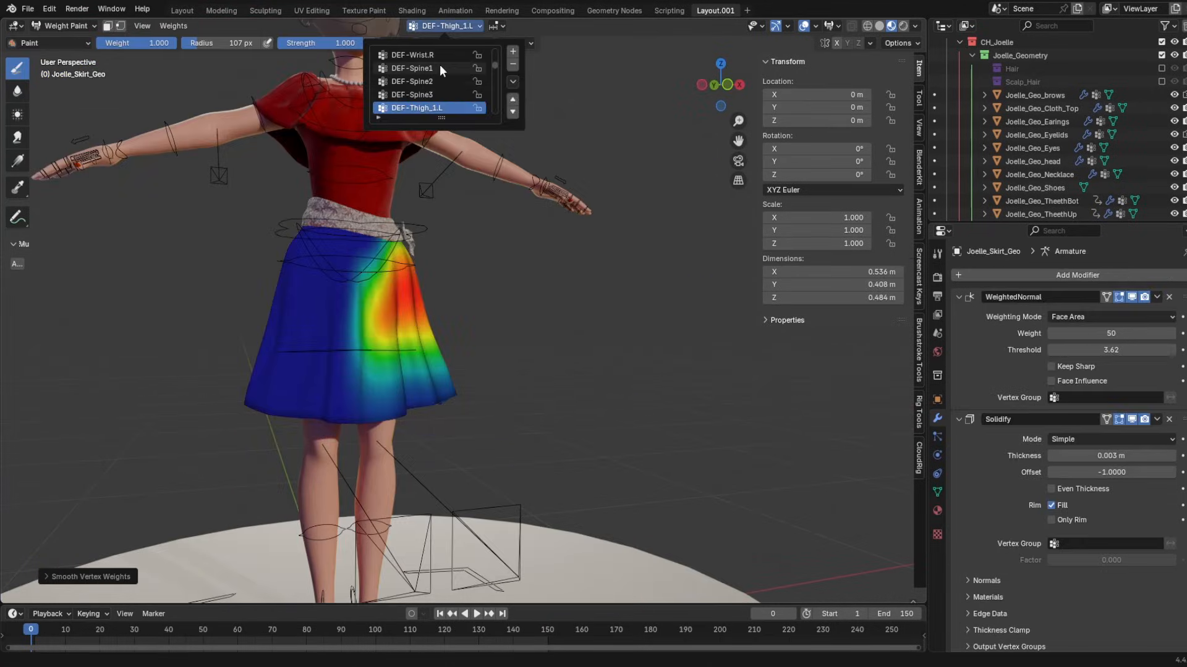
pyautogui.click(439, 64)
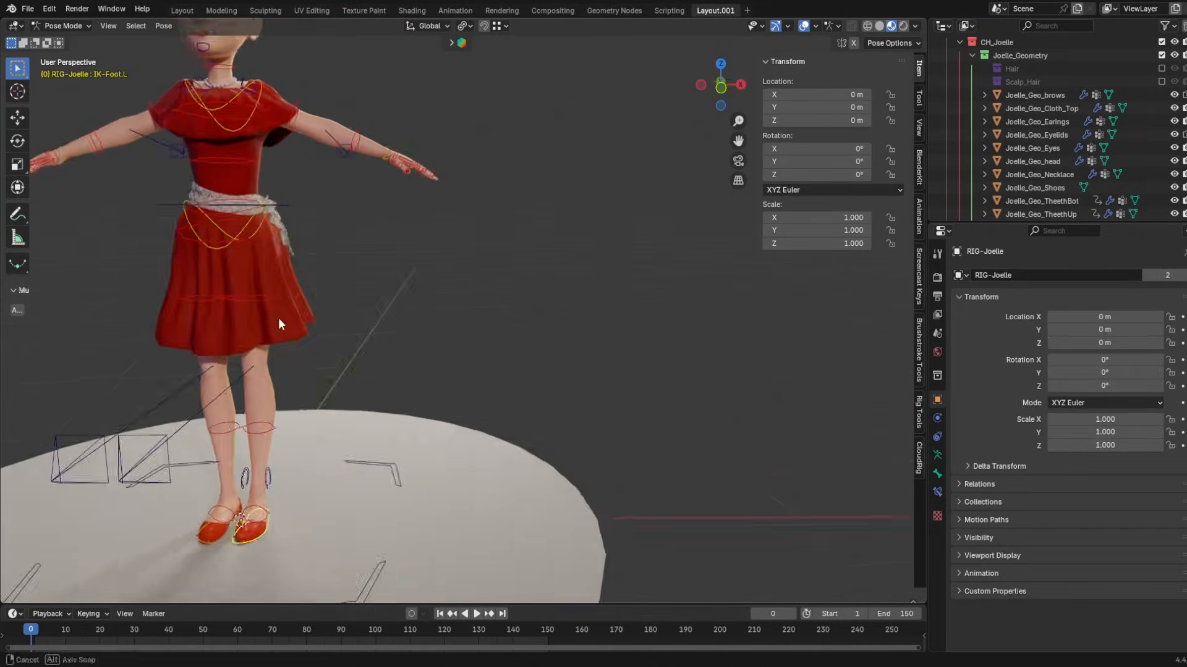
pyautogui.press('g')
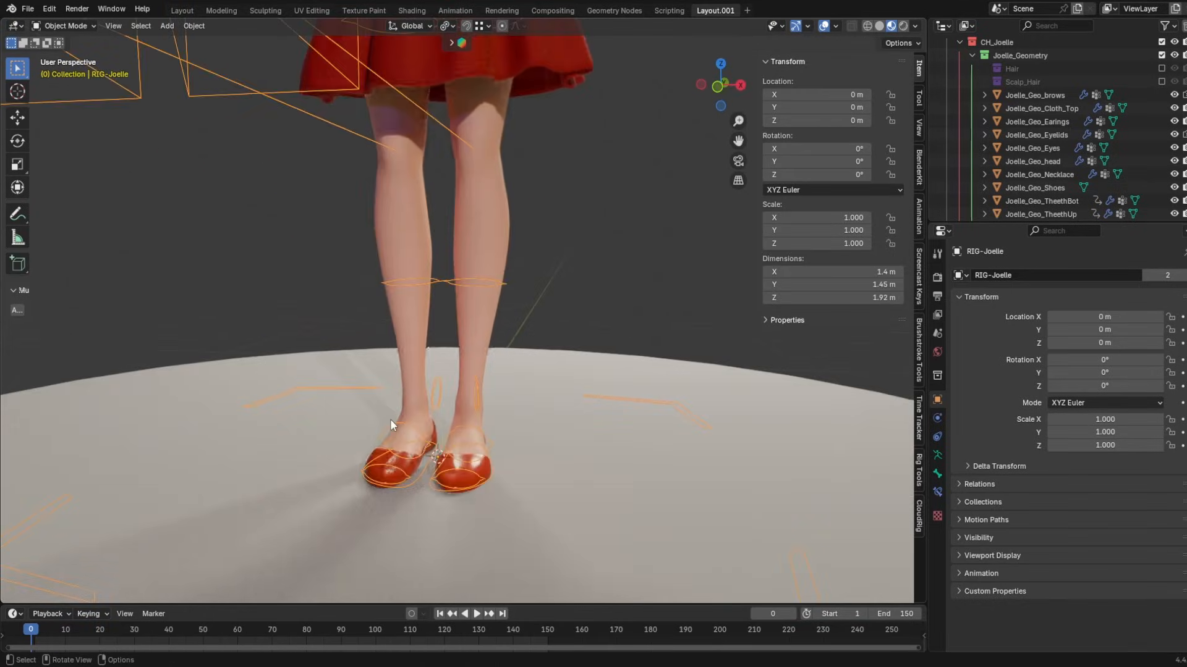
# - Parent Joelle_Geo_Shoes to RIG-Joelle with automatic weights and save the file
pyautogui.click(380, 458)
pyautogui.click(380, 458)
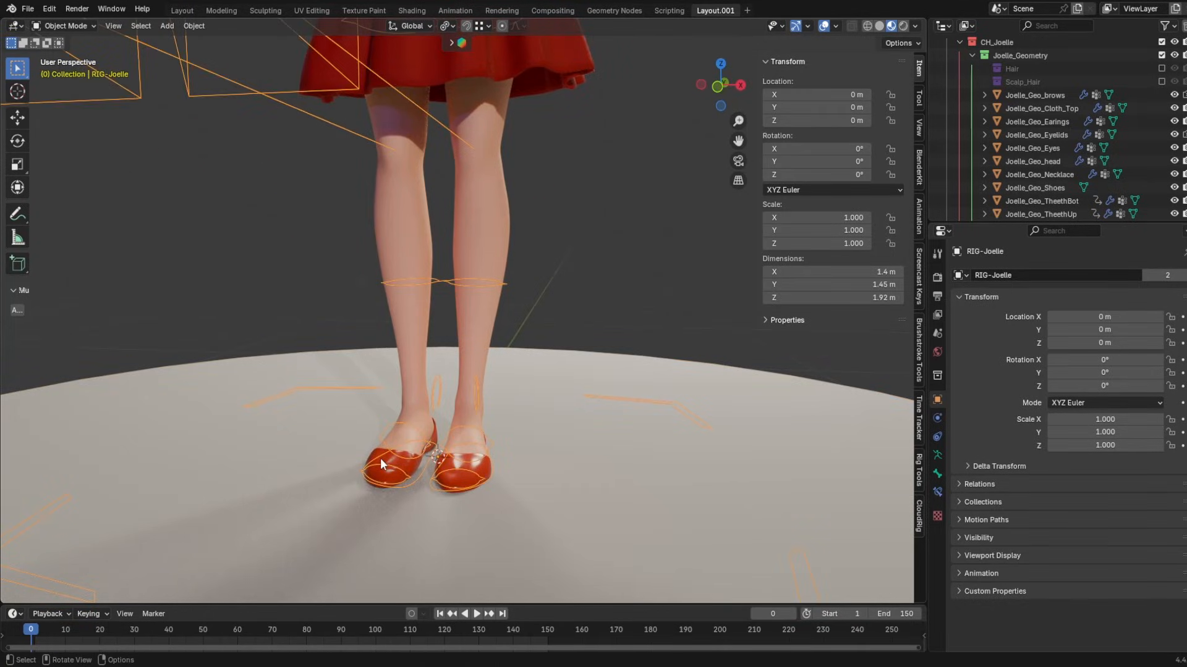
pyautogui.click(380, 458)
pyautogui.keyDown('shift'); pyautogui.click(476, 398); pyautogui.keyUp('shift')
pyautogui.hotkey('ctrl', 'p')
pyautogui.click(476, 398)
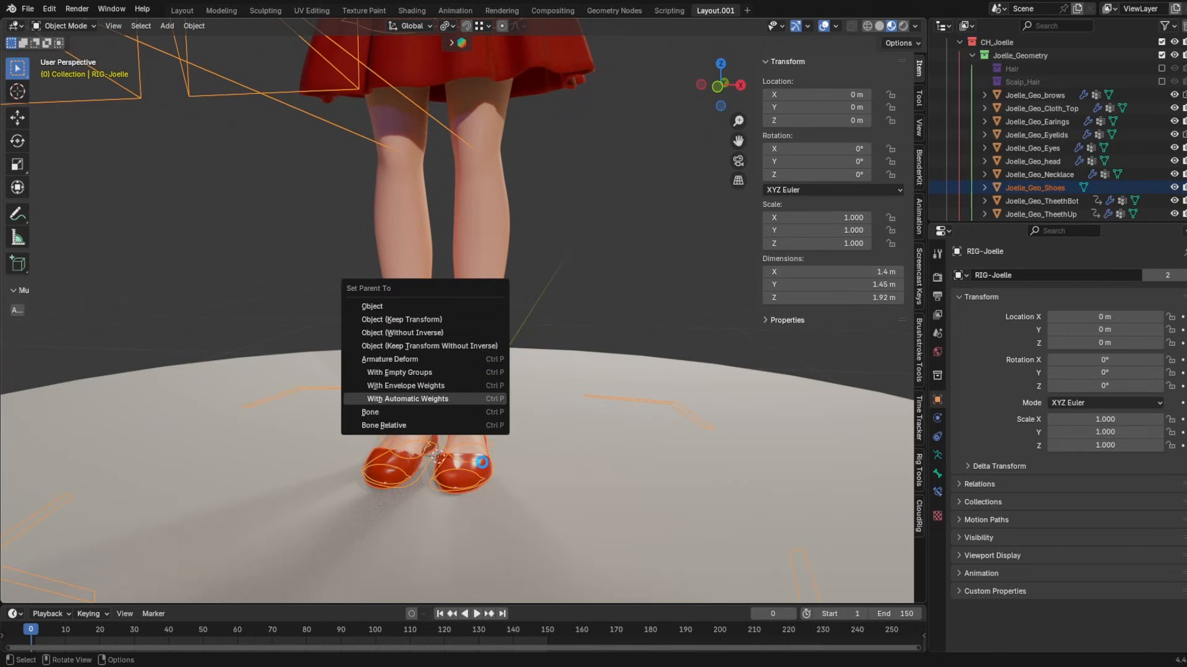
pyautogui.hotkey('ctrl', 's')
# - Add a Data Transfer modifier to Joelle_Geo_Shoes and apply it
pyautogui.click(479, 461)
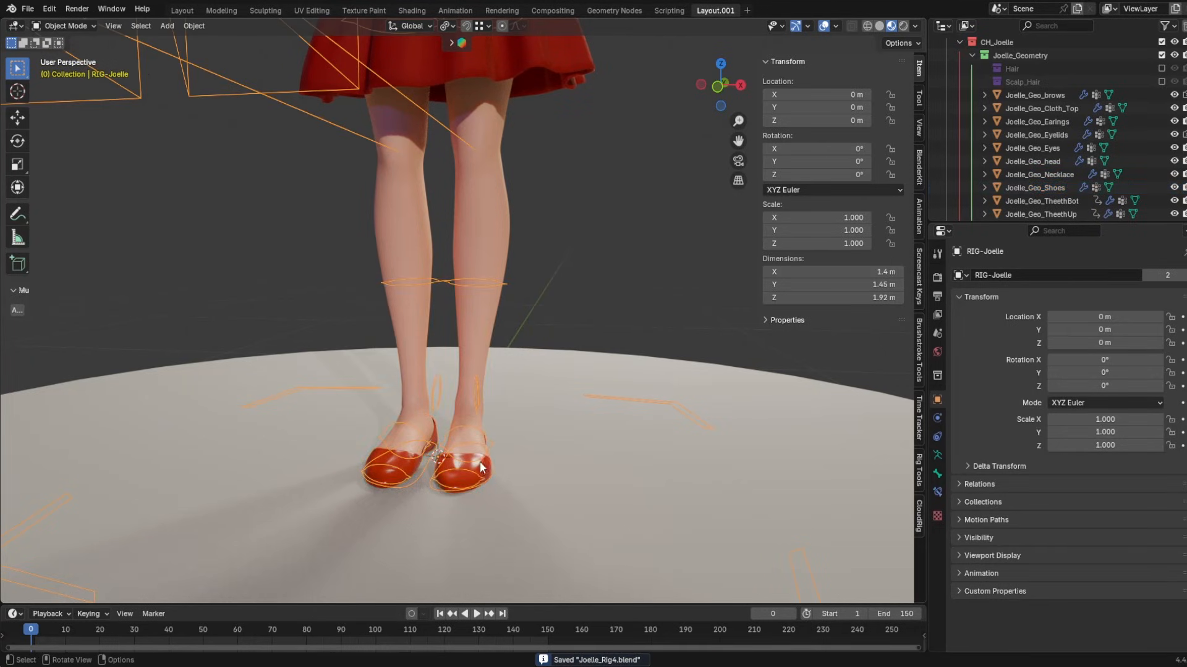
pyautogui.scroll(2, 355, 406)
pyautogui.scroll(-1, 436, 448)
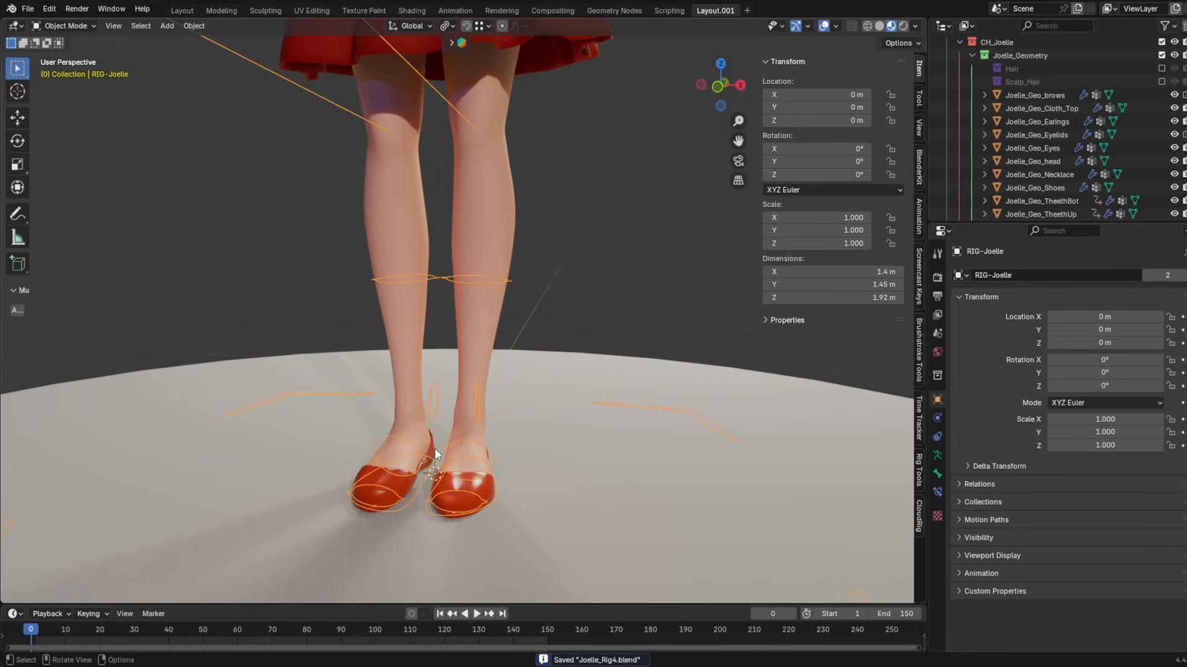
pyautogui.click(435, 448)
pyautogui.click(1014, 277)
pyautogui.click(974, 309)
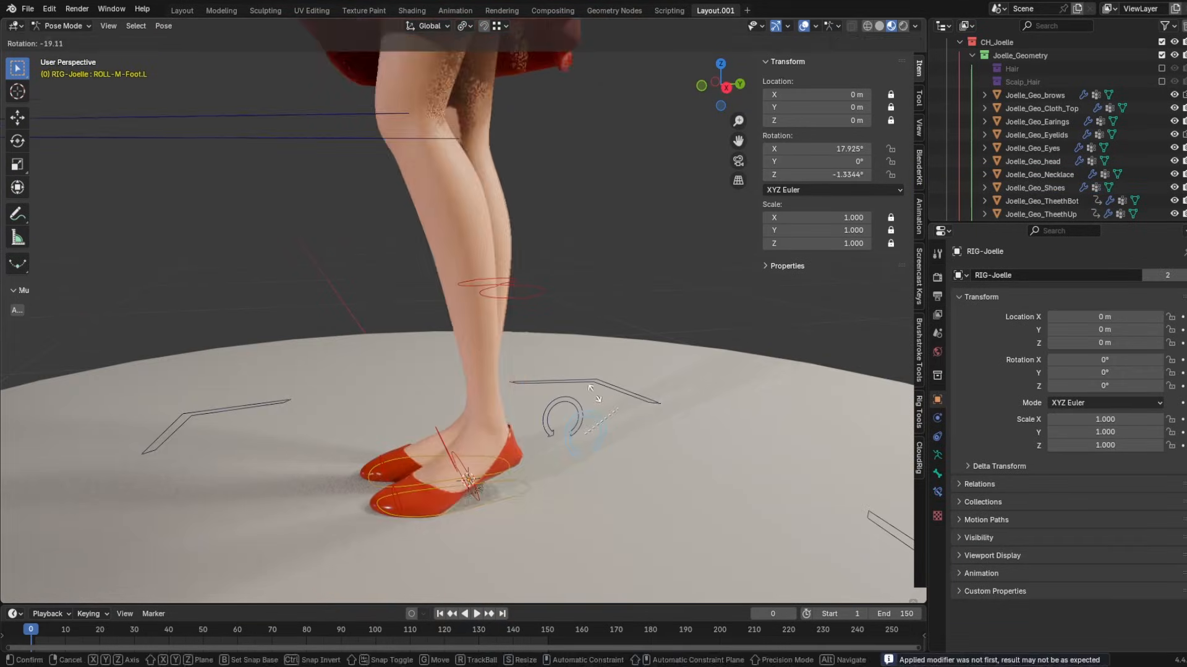
# - Test the shoe deformation by rotating the foot roll controls ROLL-M-Foot.L and ROLL-M-Foot.R
pyautogui.press('r')
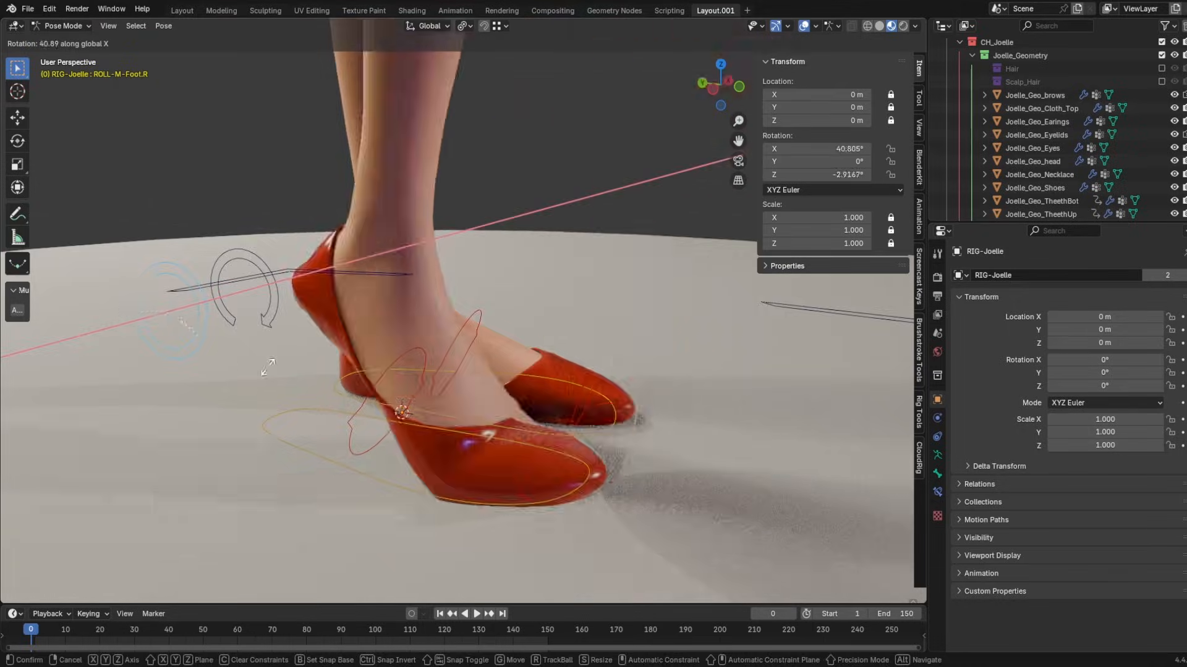
pyautogui.press('Escape')
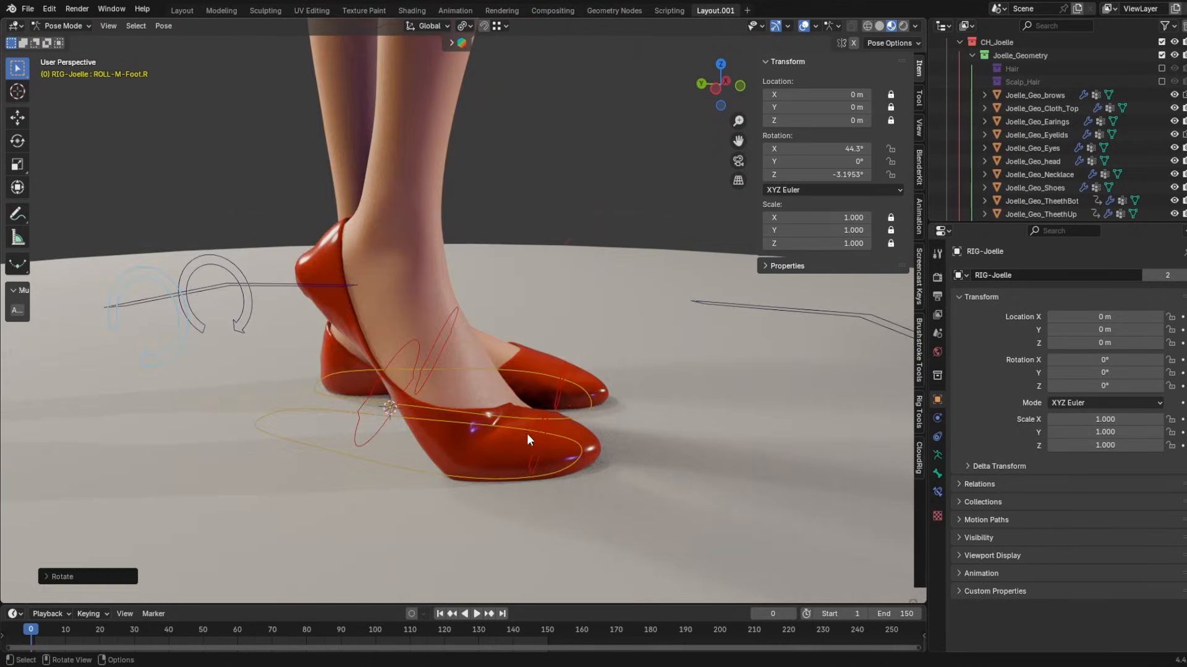
pyautogui.hotkey('ctrl', 'Tab')
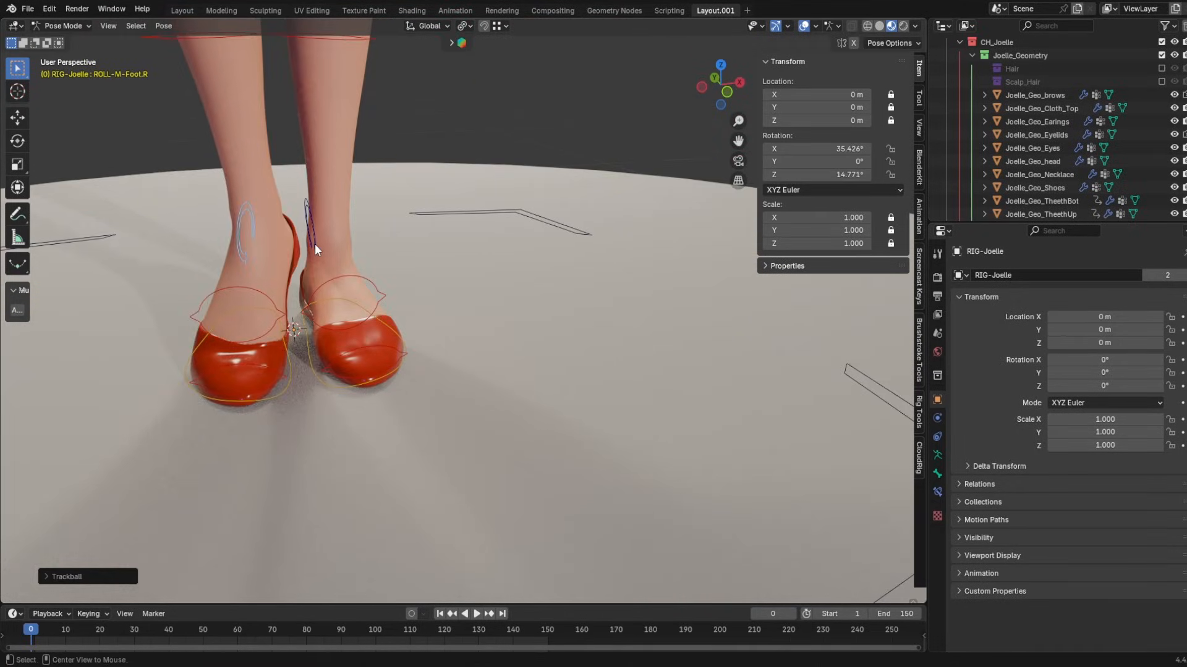
pyautogui.press('Escape')
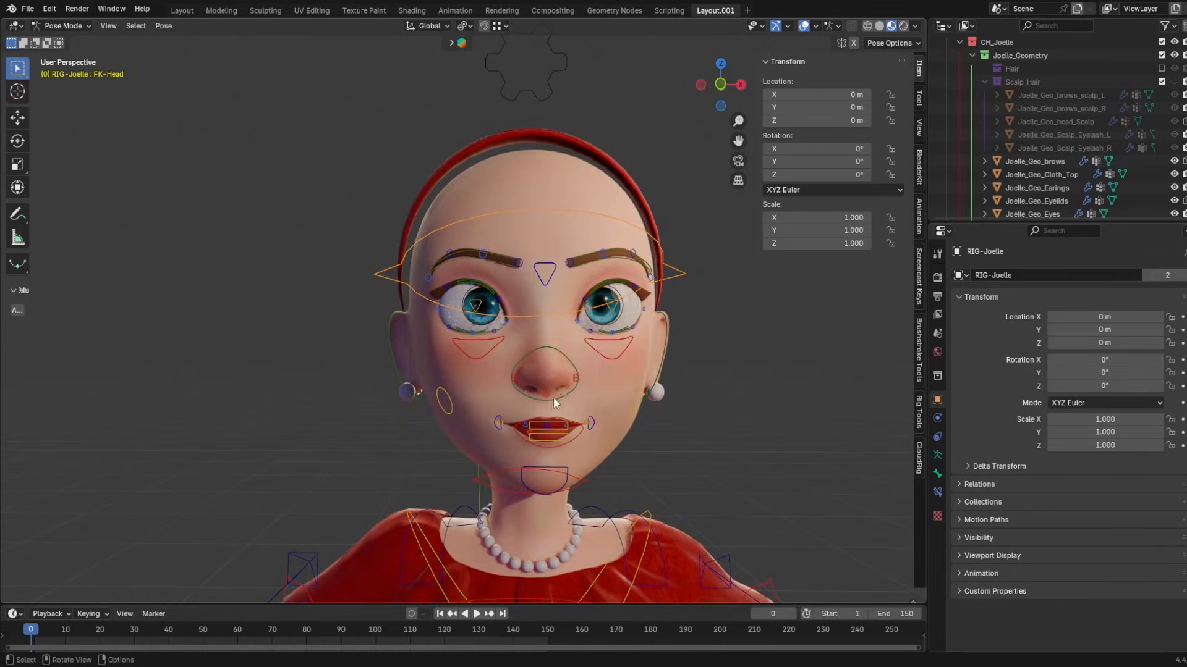
# - Test the mouth deformation by pulling the lip corner control CornerLip_Ctrl.R outward and up
pyautogui.moveTo(554, 397); pyautogui.dragTo(518, 409, button='middle')
pyautogui.keyDown('shift'); pyautogui.moveTo(629, 396); pyautogui.dragTo(665, 351, button='middle'); pyautogui.keyUp('shift')
pyautogui.click(551, 324)
pyautogui.press('g')
pyautogui.rightClick(523, 324)
pyautogui.keyDown('shift'); pyautogui.moveTo(665, 351); pyautogui.dragTo(674, 432, button='middle'); pyautogui.keyUp('shift')
pyautogui.click(720, 405)
pyautogui.press('g')
pyautogui.click(747, 409)
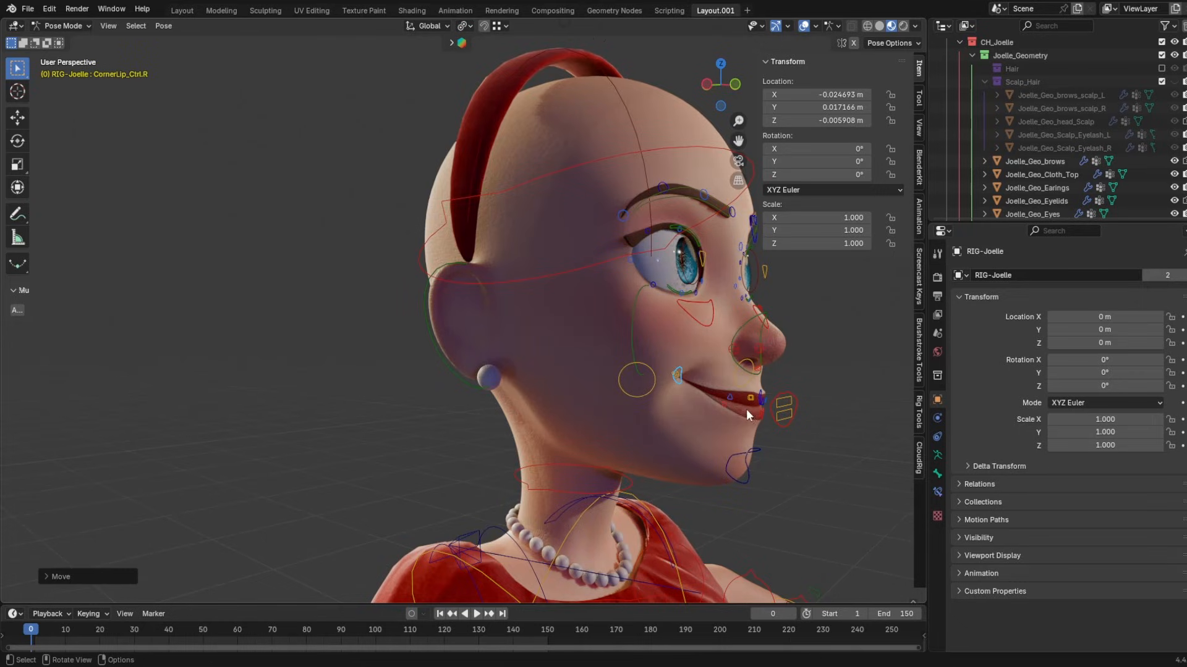
# - Move the opposite lip corner control CornerLip_Ctrl.L outward and up, and readjust CornerLip_Ctrl.R
pyautogui.moveTo(746, 409); pyautogui.dragTo(649, 399, button='middle')
pyautogui.moveTo(814, 397); pyautogui.dragTo(721, 425, button='middle')
pyautogui.click(709, 419)
pyautogui.press('g')
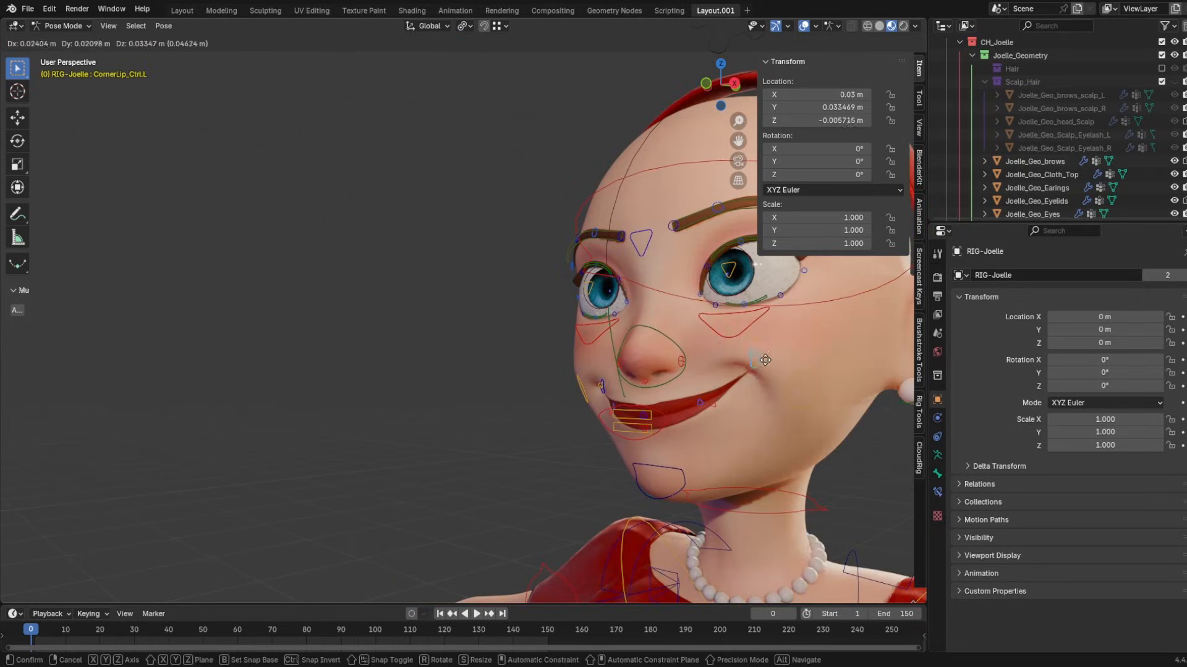
pyautogui.press('g')
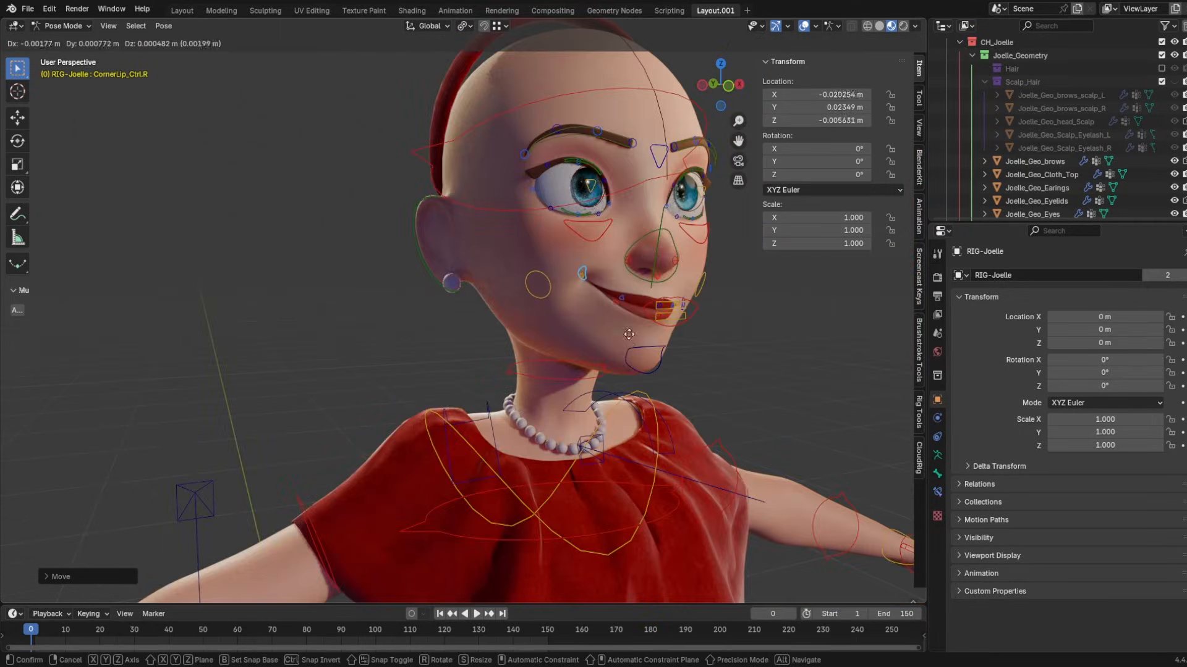
pyautogui.click(626, 311)
# - Raise CornerLip_Ctrl.L again so that both mouth corners form a smile
pyautogui.moveTo(626, 311); pyautogui.dragTo(573, 293, button='middle')
pyautogui.click(710, 314)
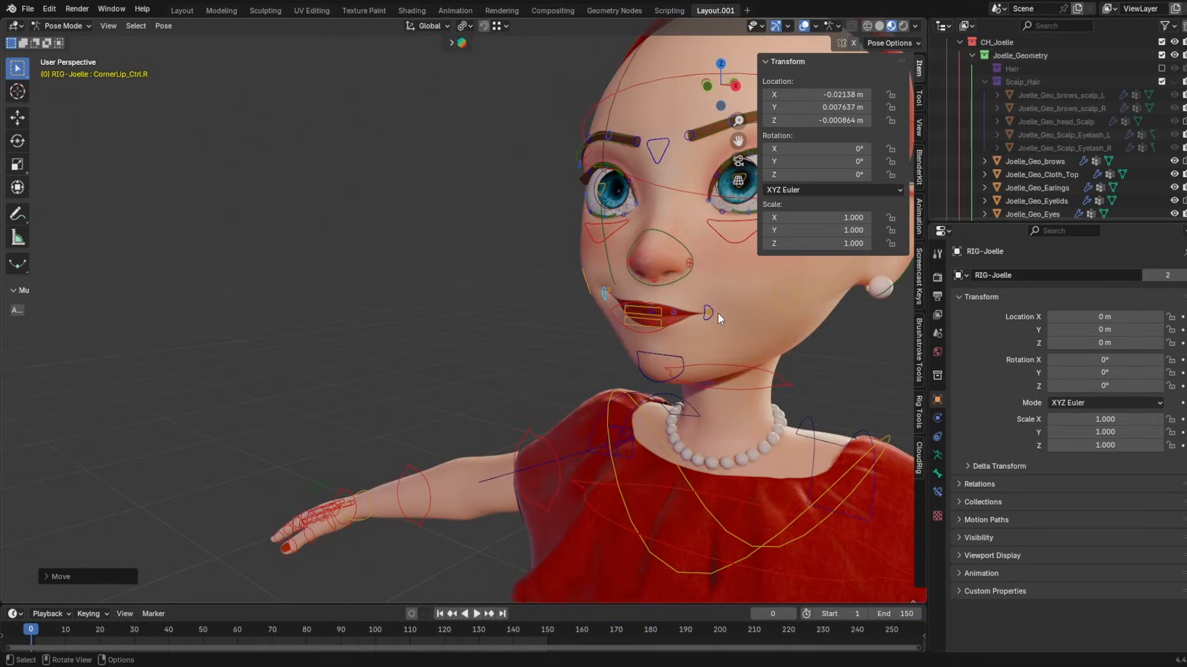
pyautogui.press('g')
pyautogui.click(711, 286)
pyautogui.moveTo(692, 295); pyautogui.dragTo(704, 317, button='middle')
pyautogui.keyDown('shift'); pyautogui.moveTo(704, 317); pyautogui.dragTo(672, 352, button='middle'); pyautogui.keyUp('shift')
pyautogui.press('g')
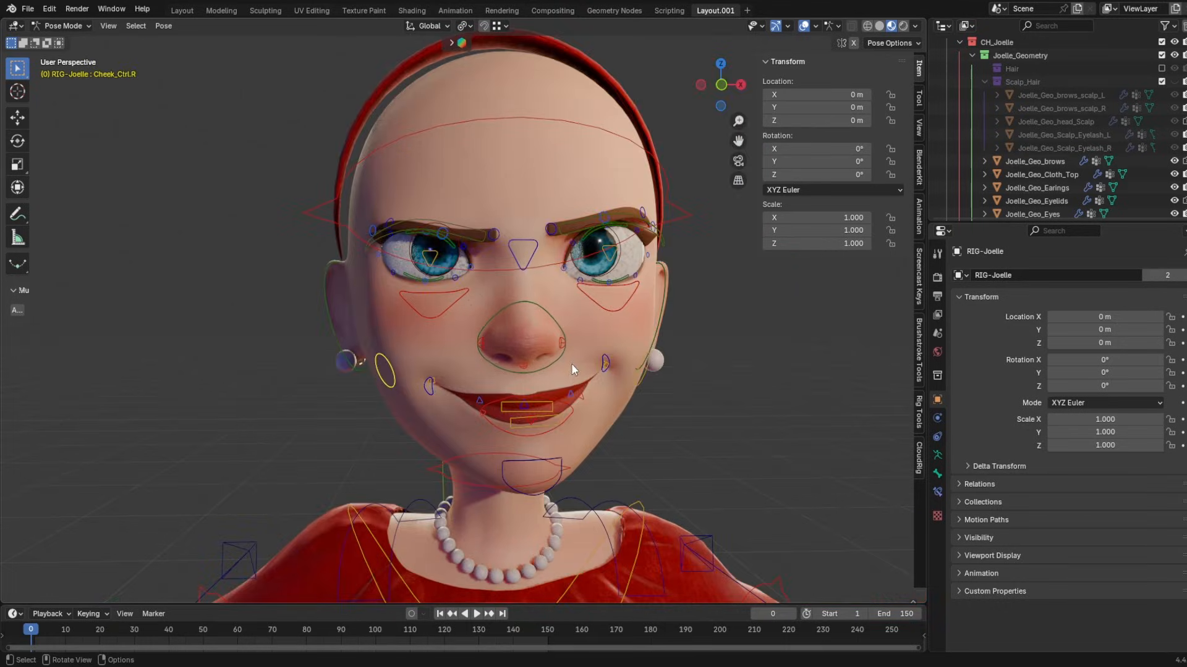
# - Try moving the upper eyelid control STR-Eyelid_Up2.L across the eye to test the eyelid deformation
pyautogui.keyDown('shift'); pyautogui.moveTo(571, 364); pyautogui.dragTo(540, 303, button='middle'); pyautogui.keyUp('shift')
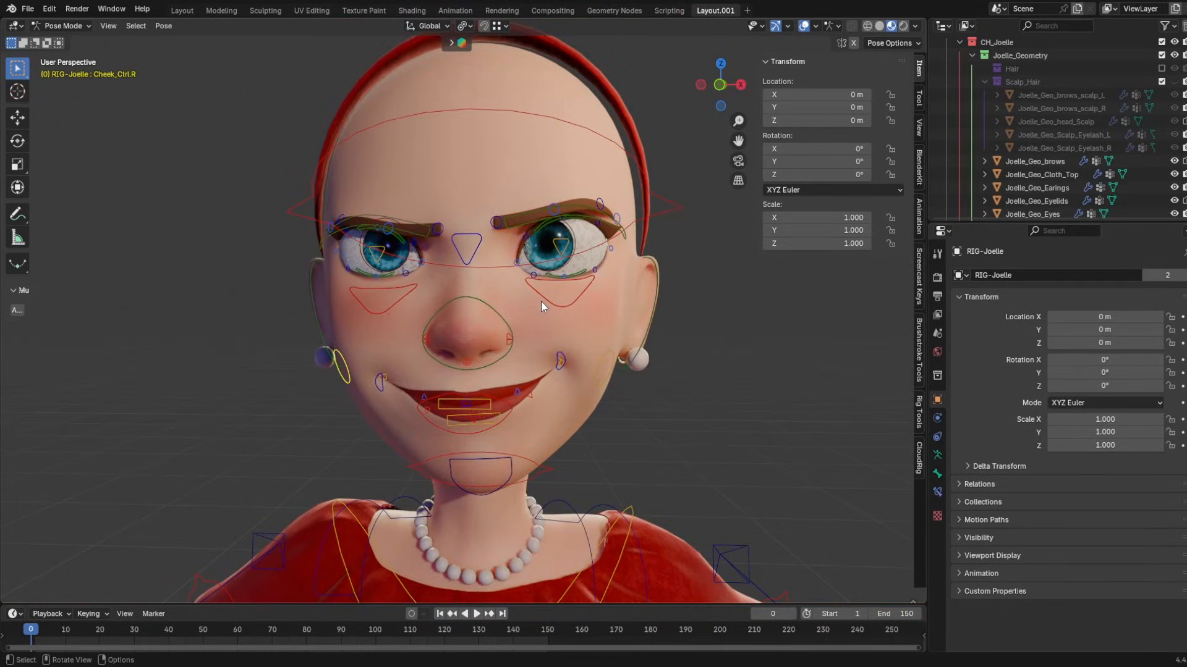
pyautogui.scroll(2, 540, 302)
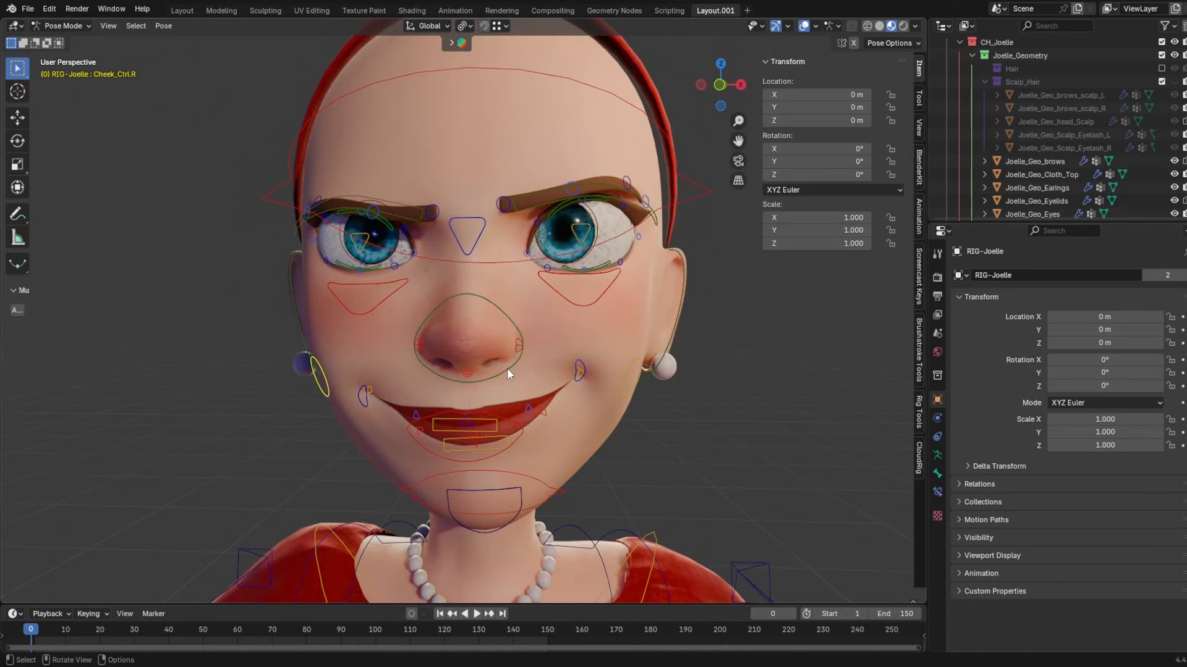
pyautogui.click(508, 367)
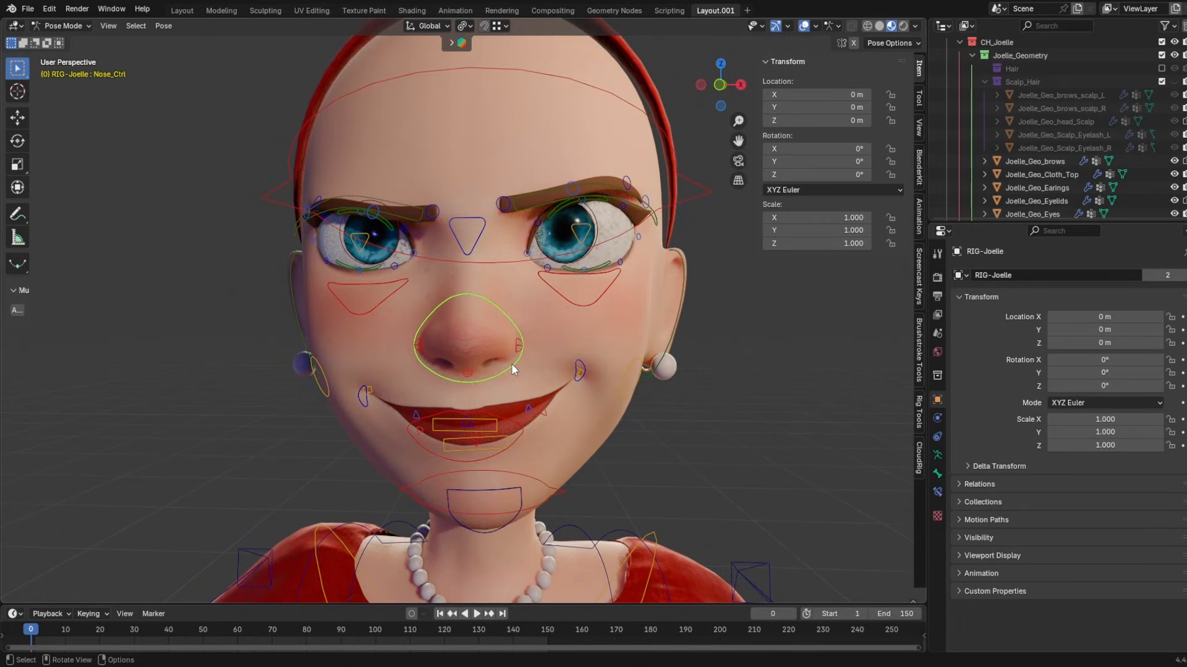
pyautogui.click(541, 228)
pyautogui.click(538, 223)
pyautogui.press('g')
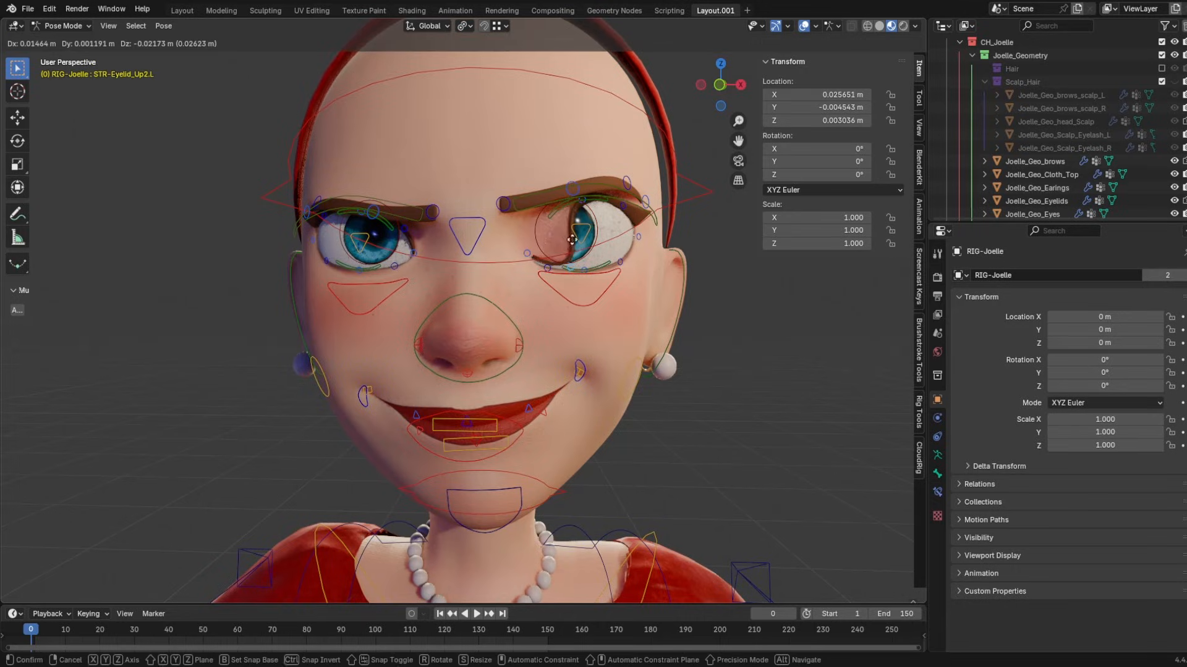
pyautogui.rightClick(633, 246)
pyautogui.click(623, 262)
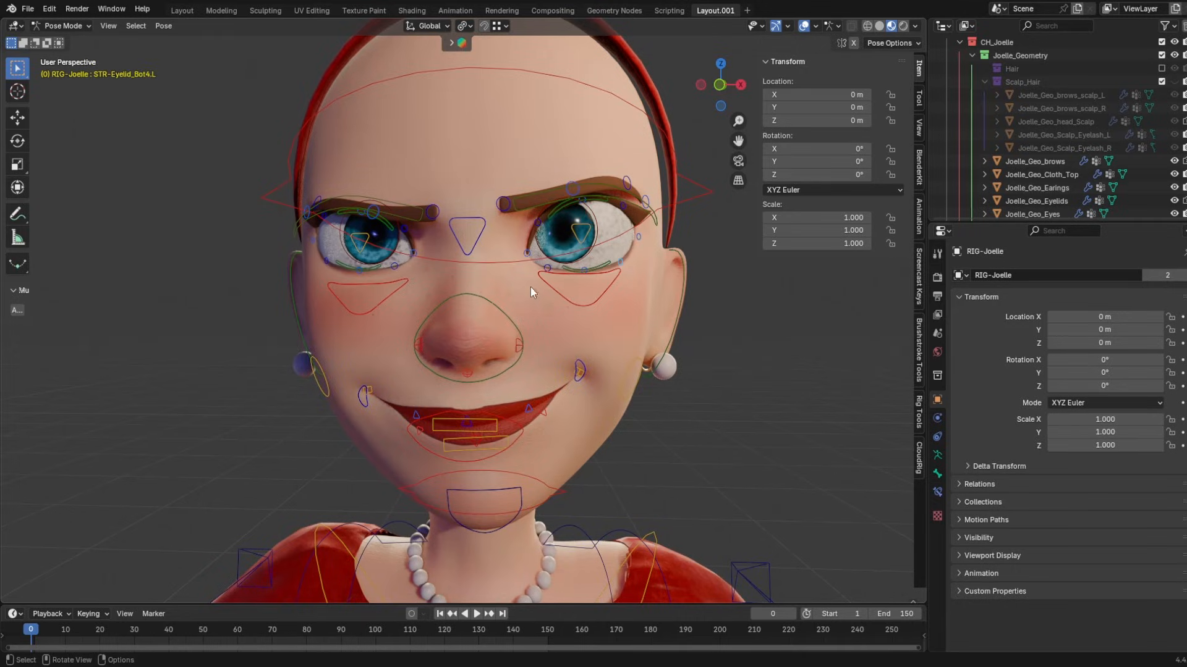
# - Ease CornerLip_Ctrl.L slightly inward and down, and hide the viewport overlays to show the face without rig controls
pyautogui.moveTo(580, 370); pyautogui.dragTo(568, 380)
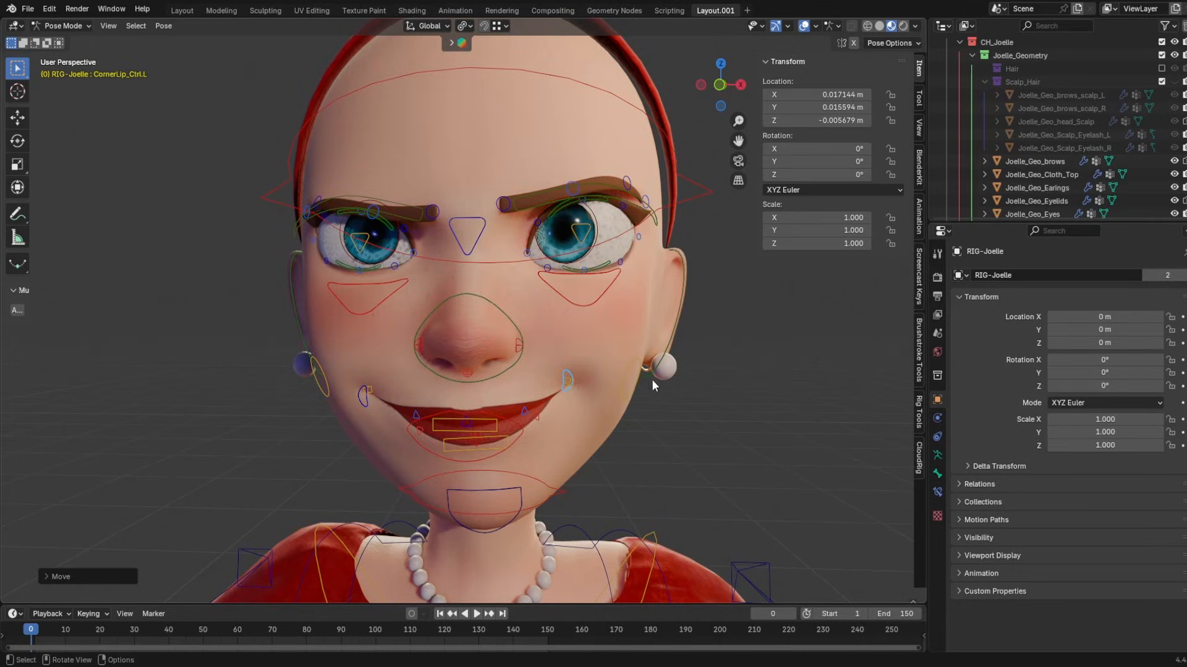
pyautogui.scroll(-2, 565, 364)
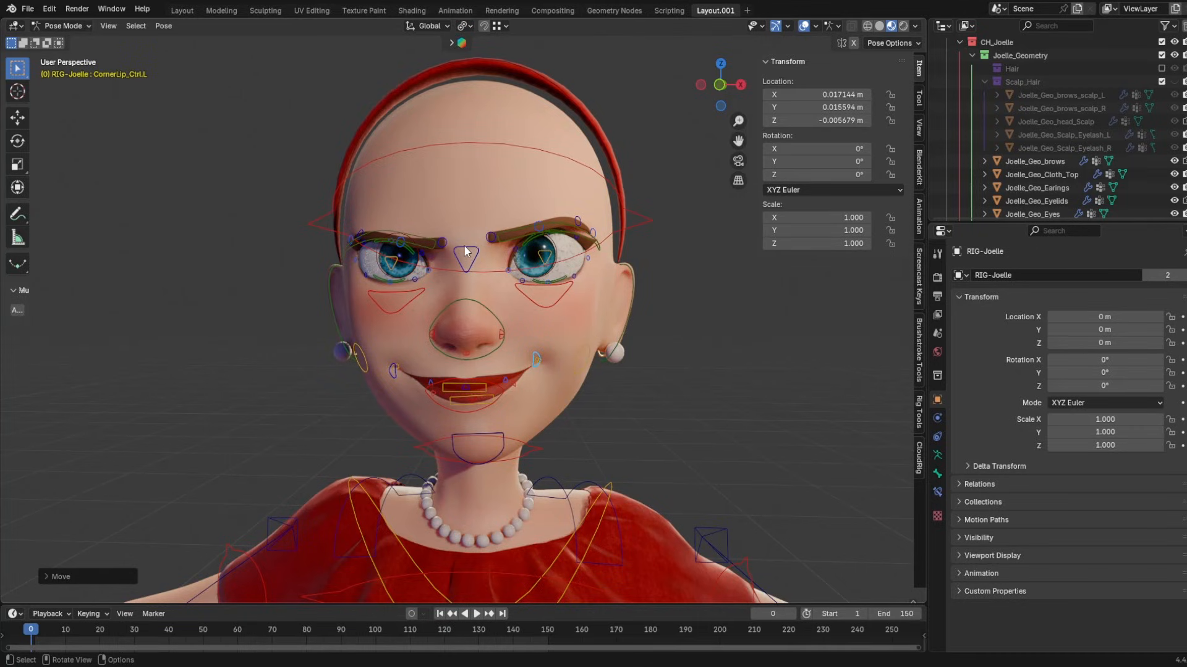
pyautogui.press('g')
pyautogui.rightClick(547, 396)
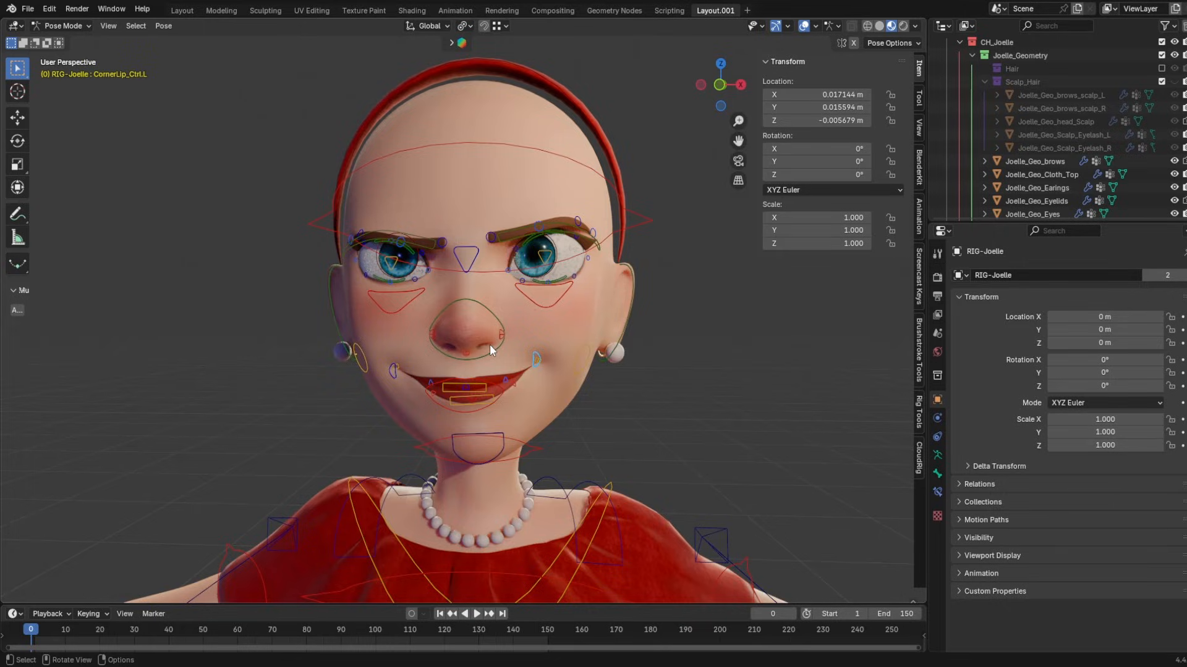
pyautogui.hotkey('alt', 'g')
pyautogui.hotkey('shift', 'alt', 'z')
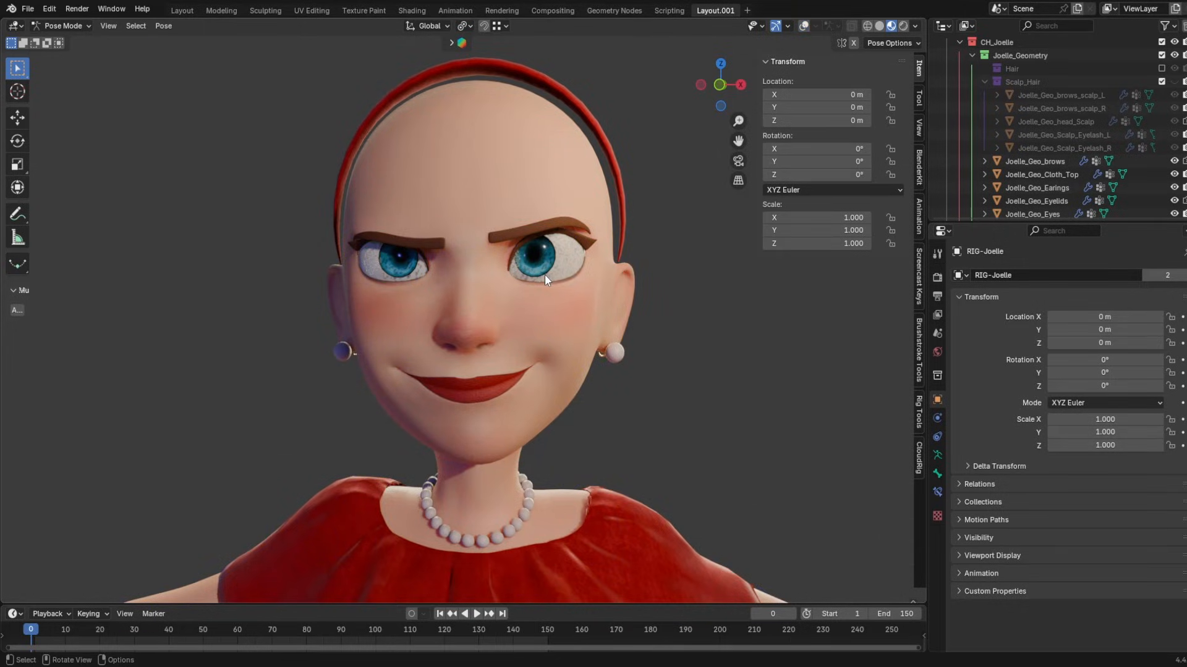